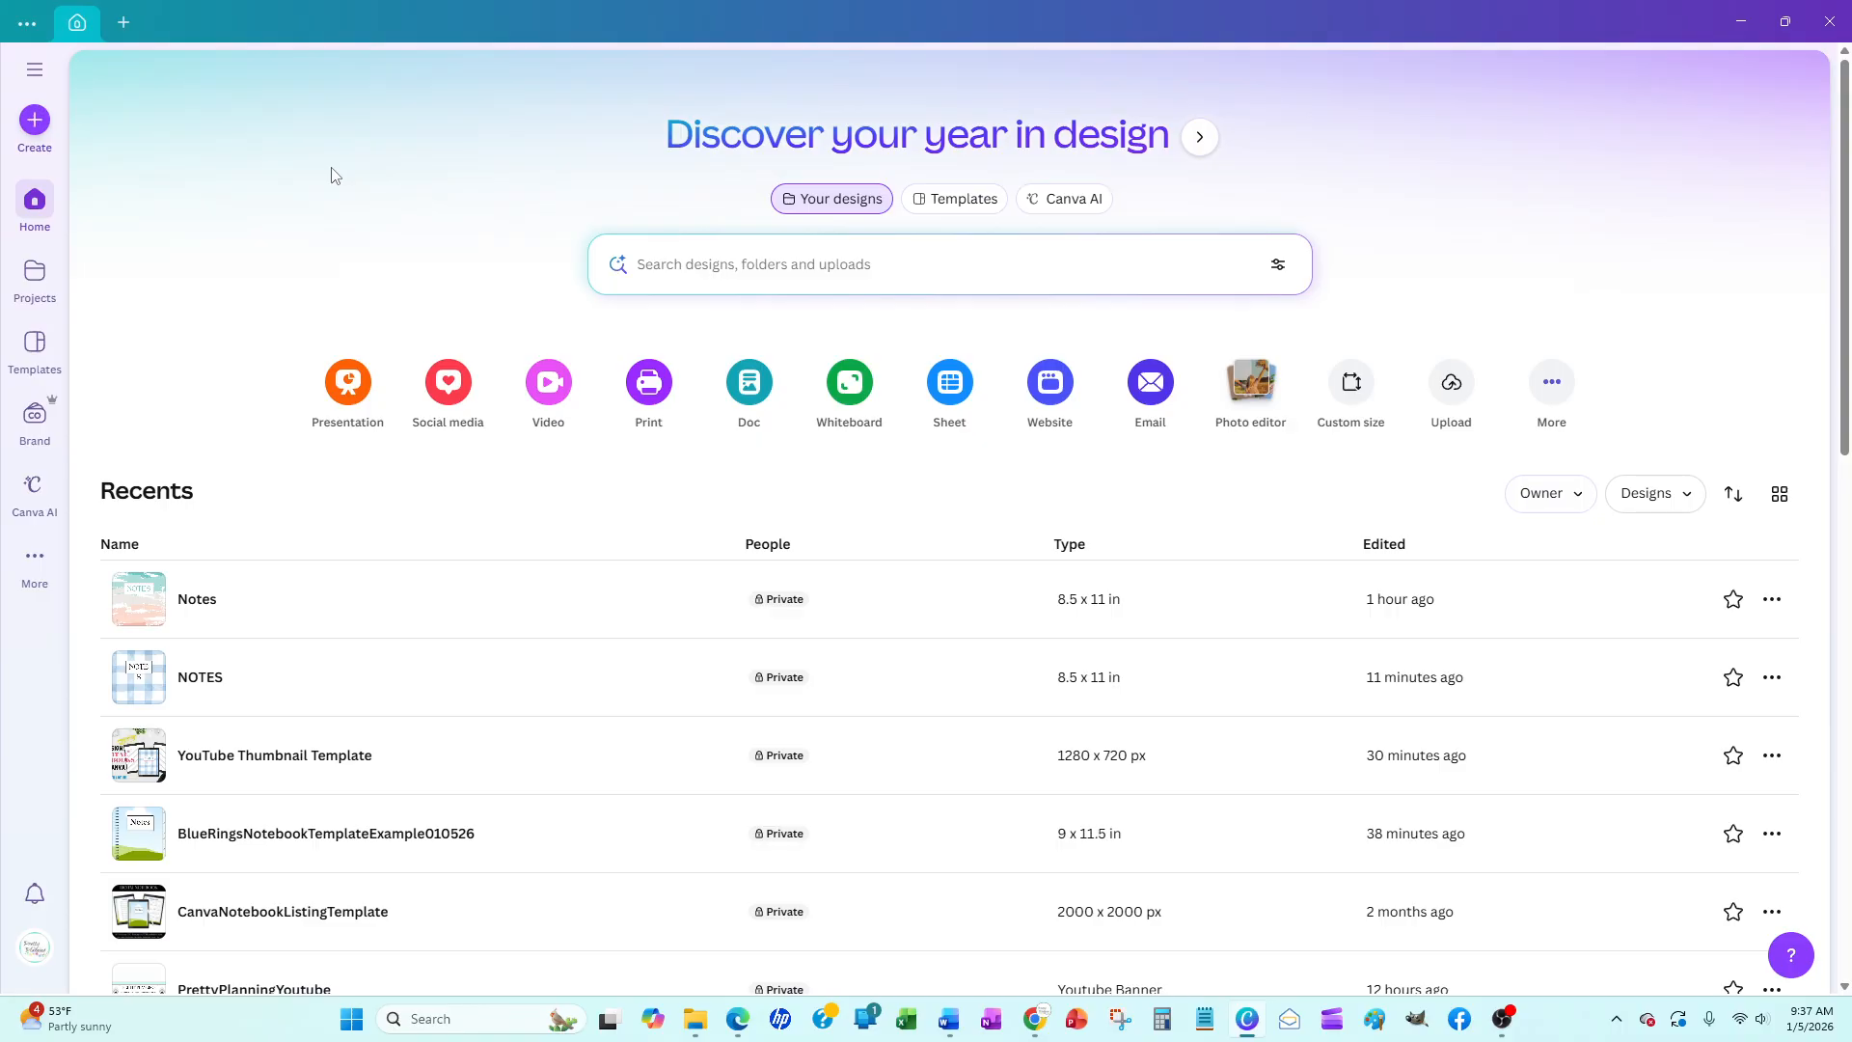
Create a new custom-size design using the recent 8.5 × 11 in size
left_click(1346, 384)
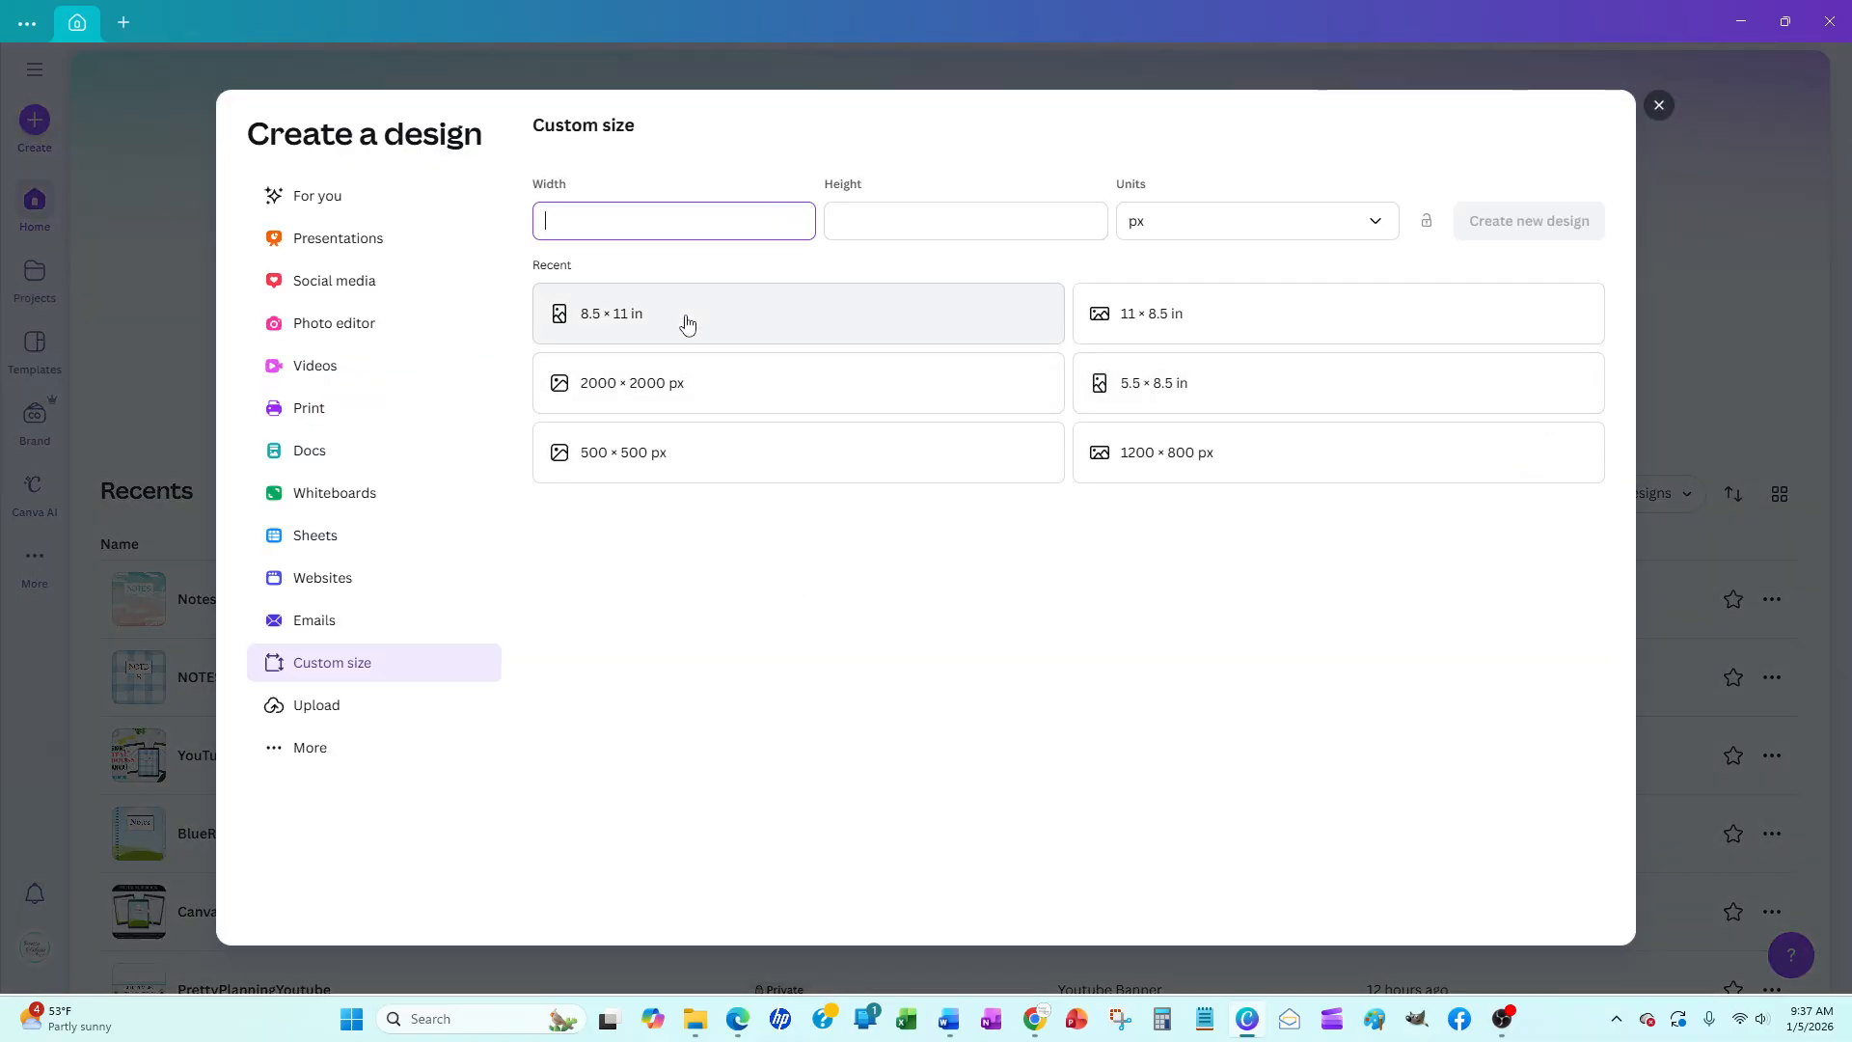
left_click(687, 322)
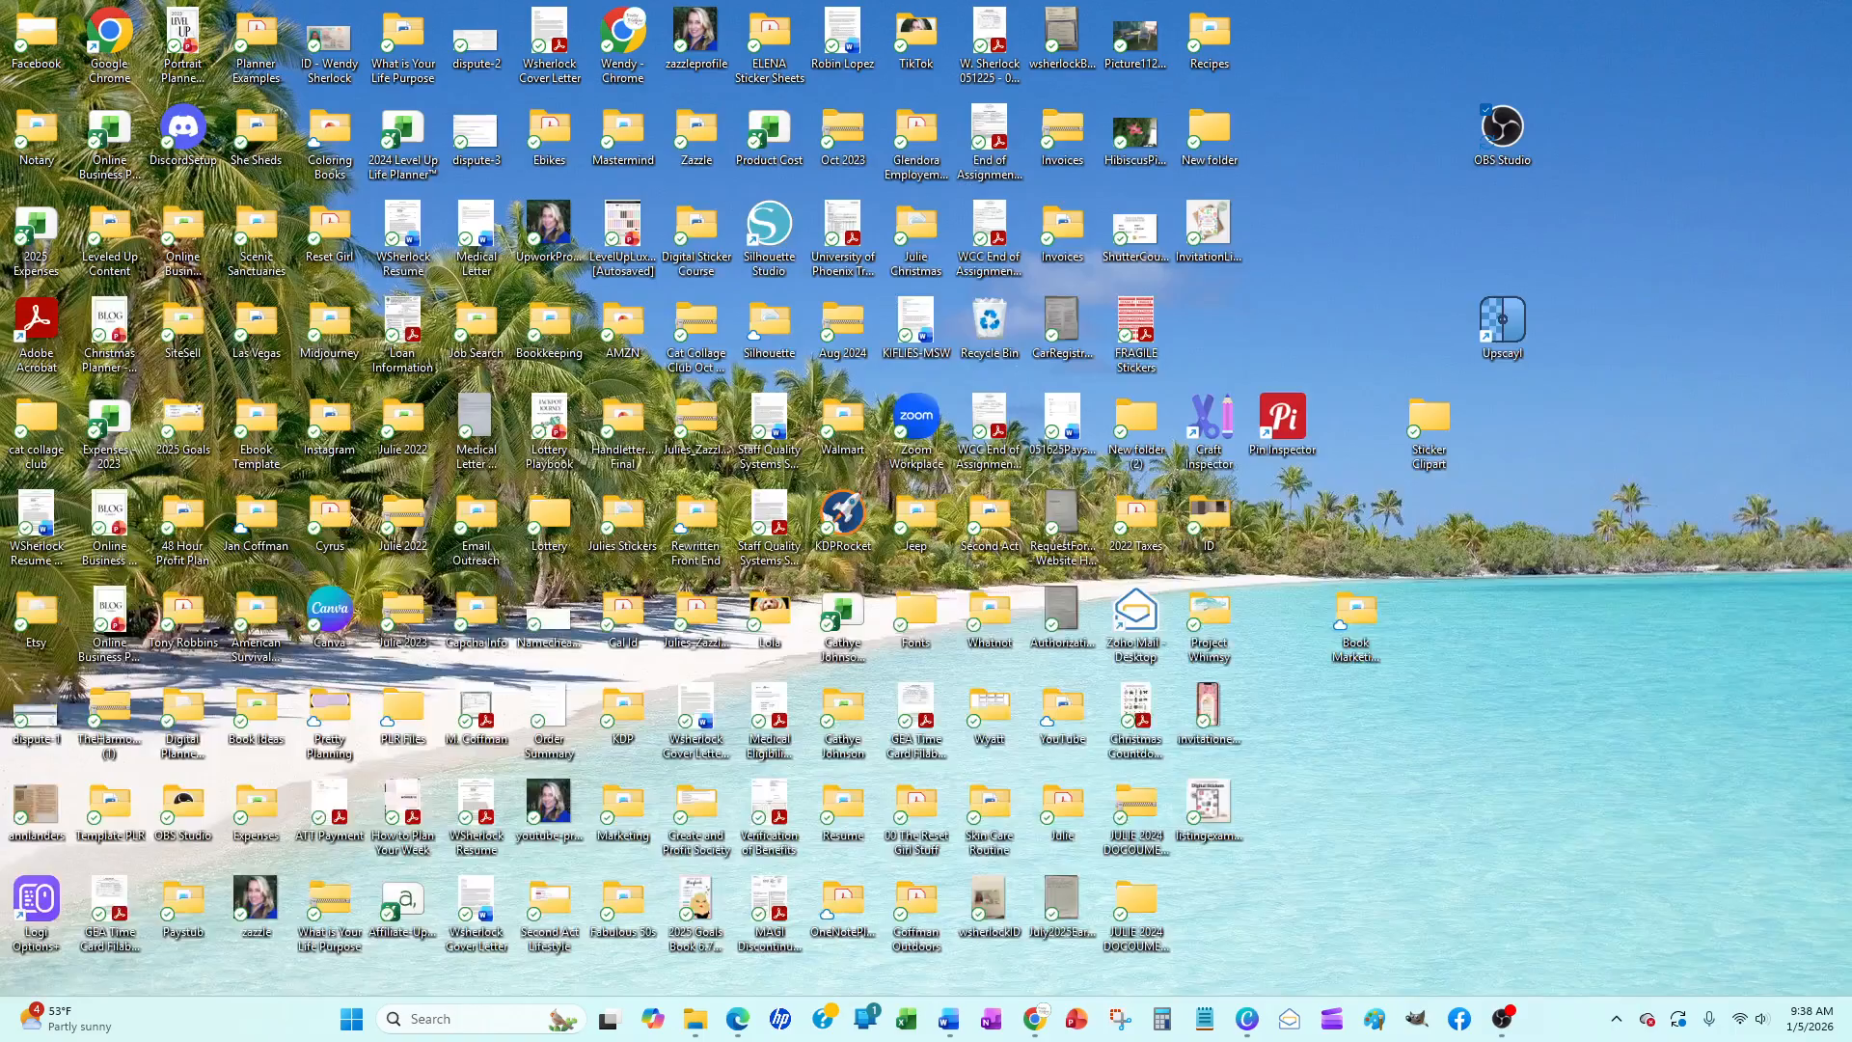
key("alt+Tab")
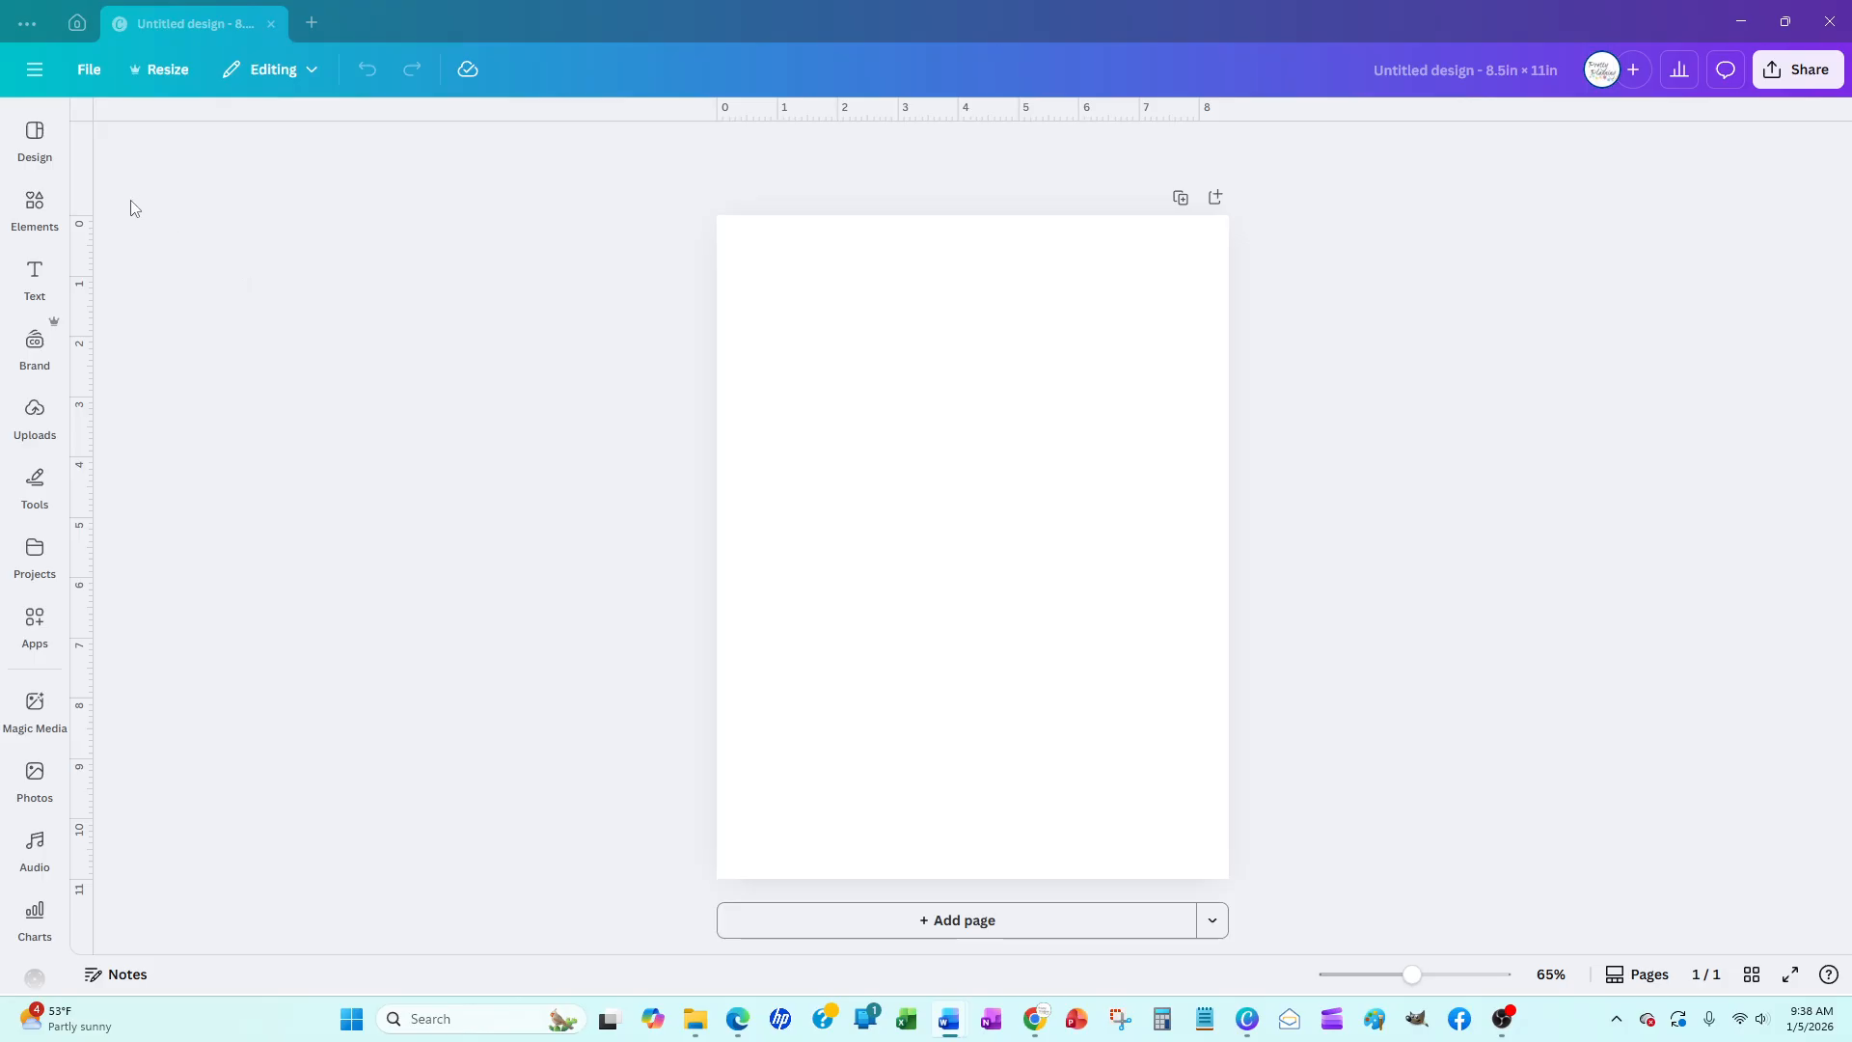
Search the elements library for "blue watercolor background" and show all matching graphics
left_click(52, 197)
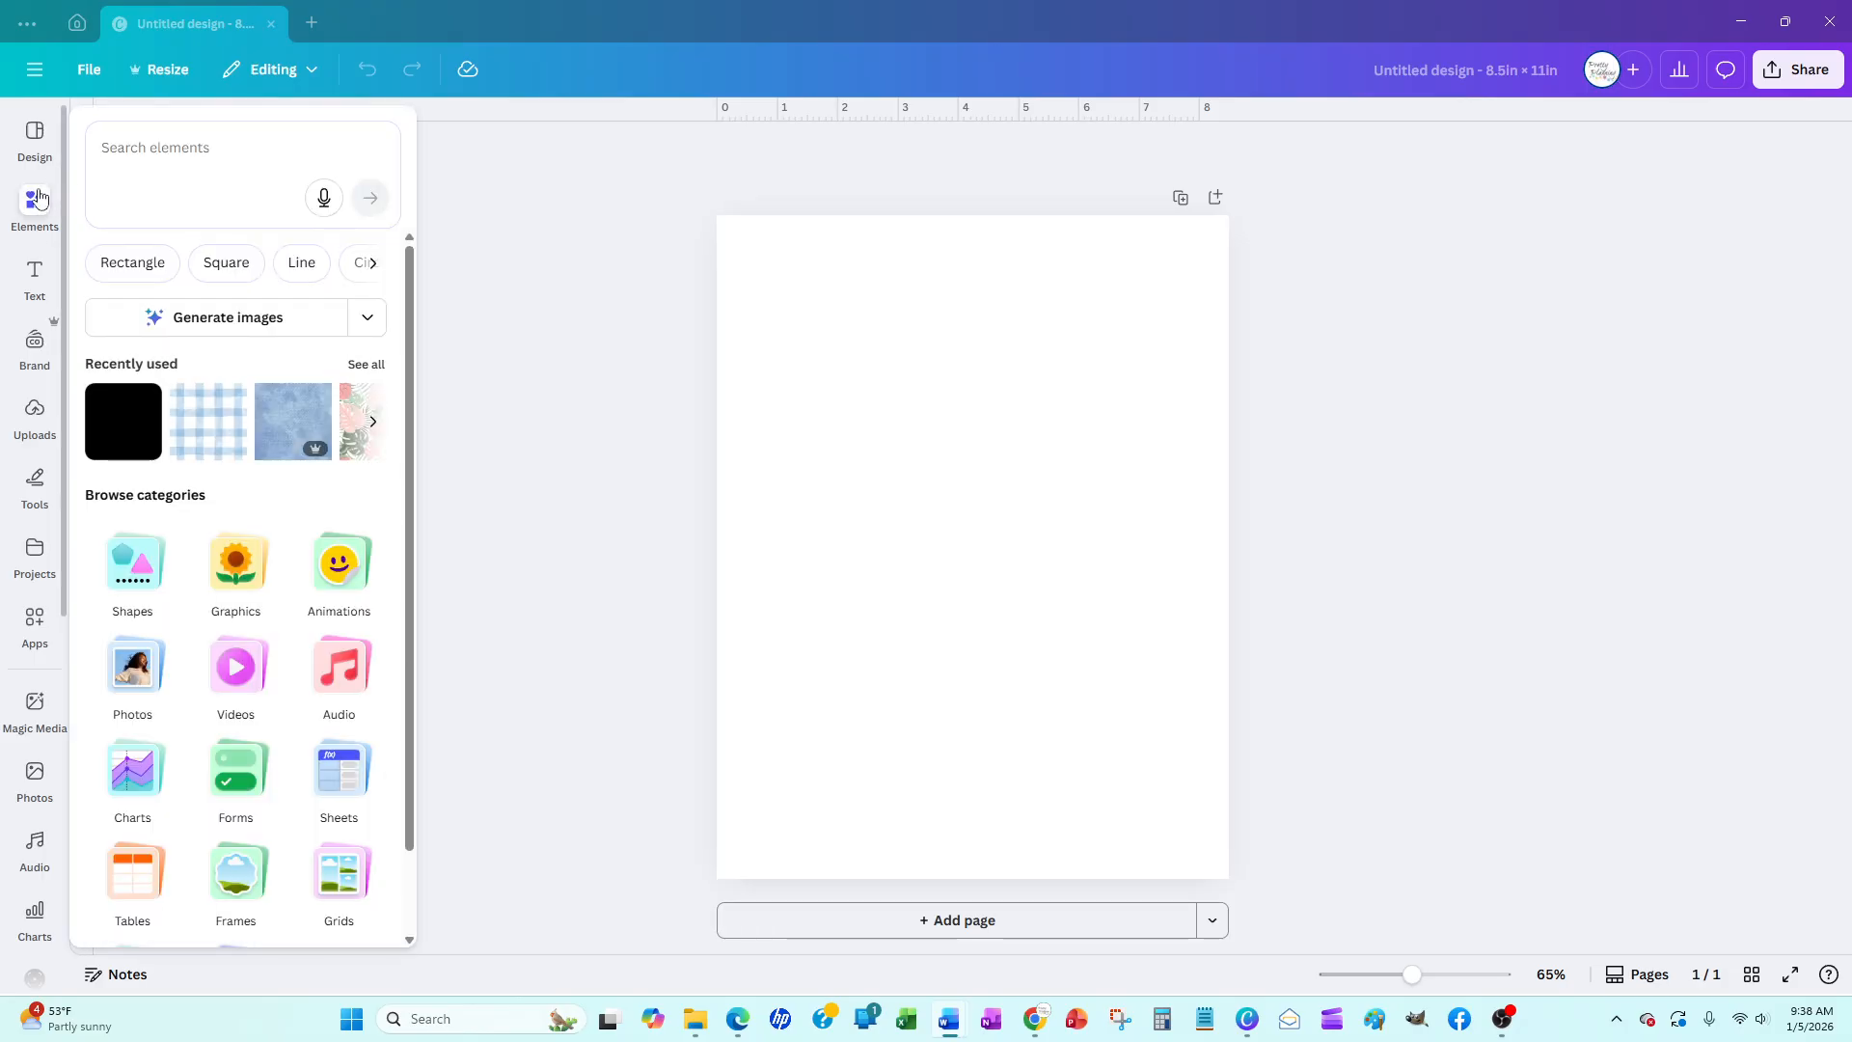
left_click(40, 199)
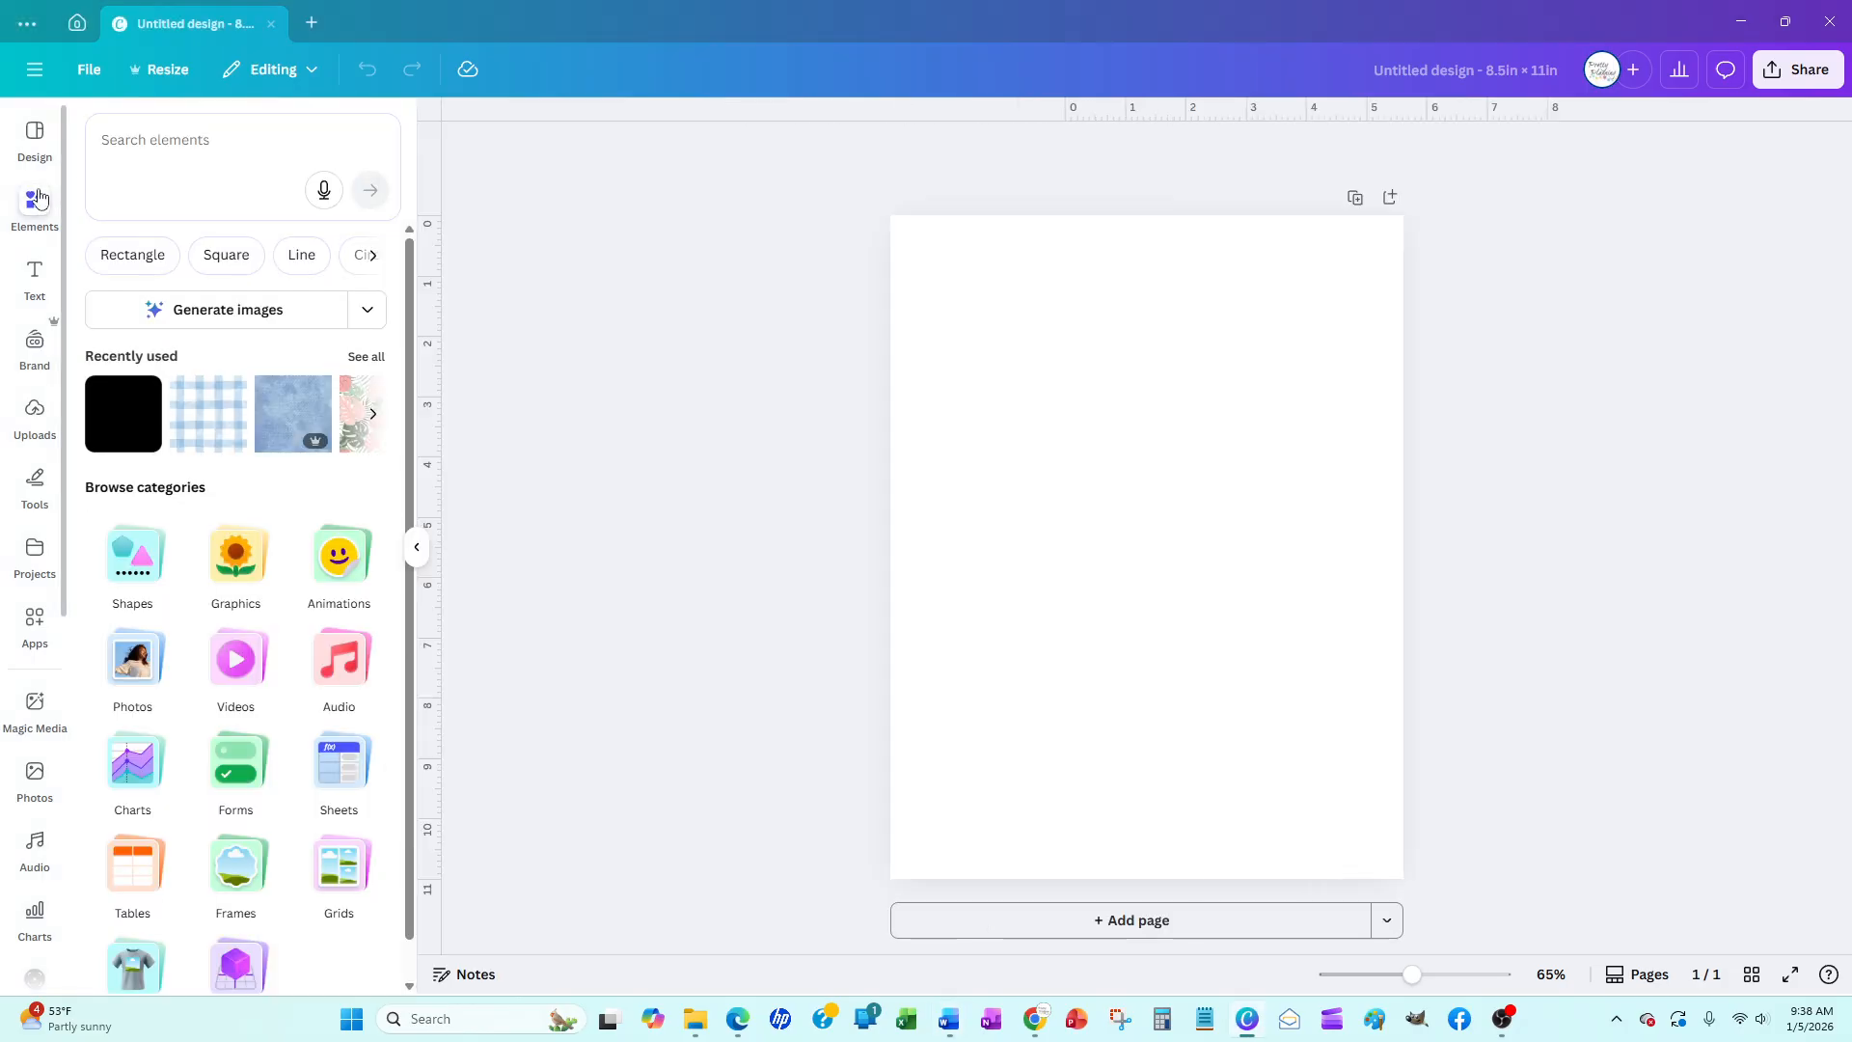
left_click(264, 154)
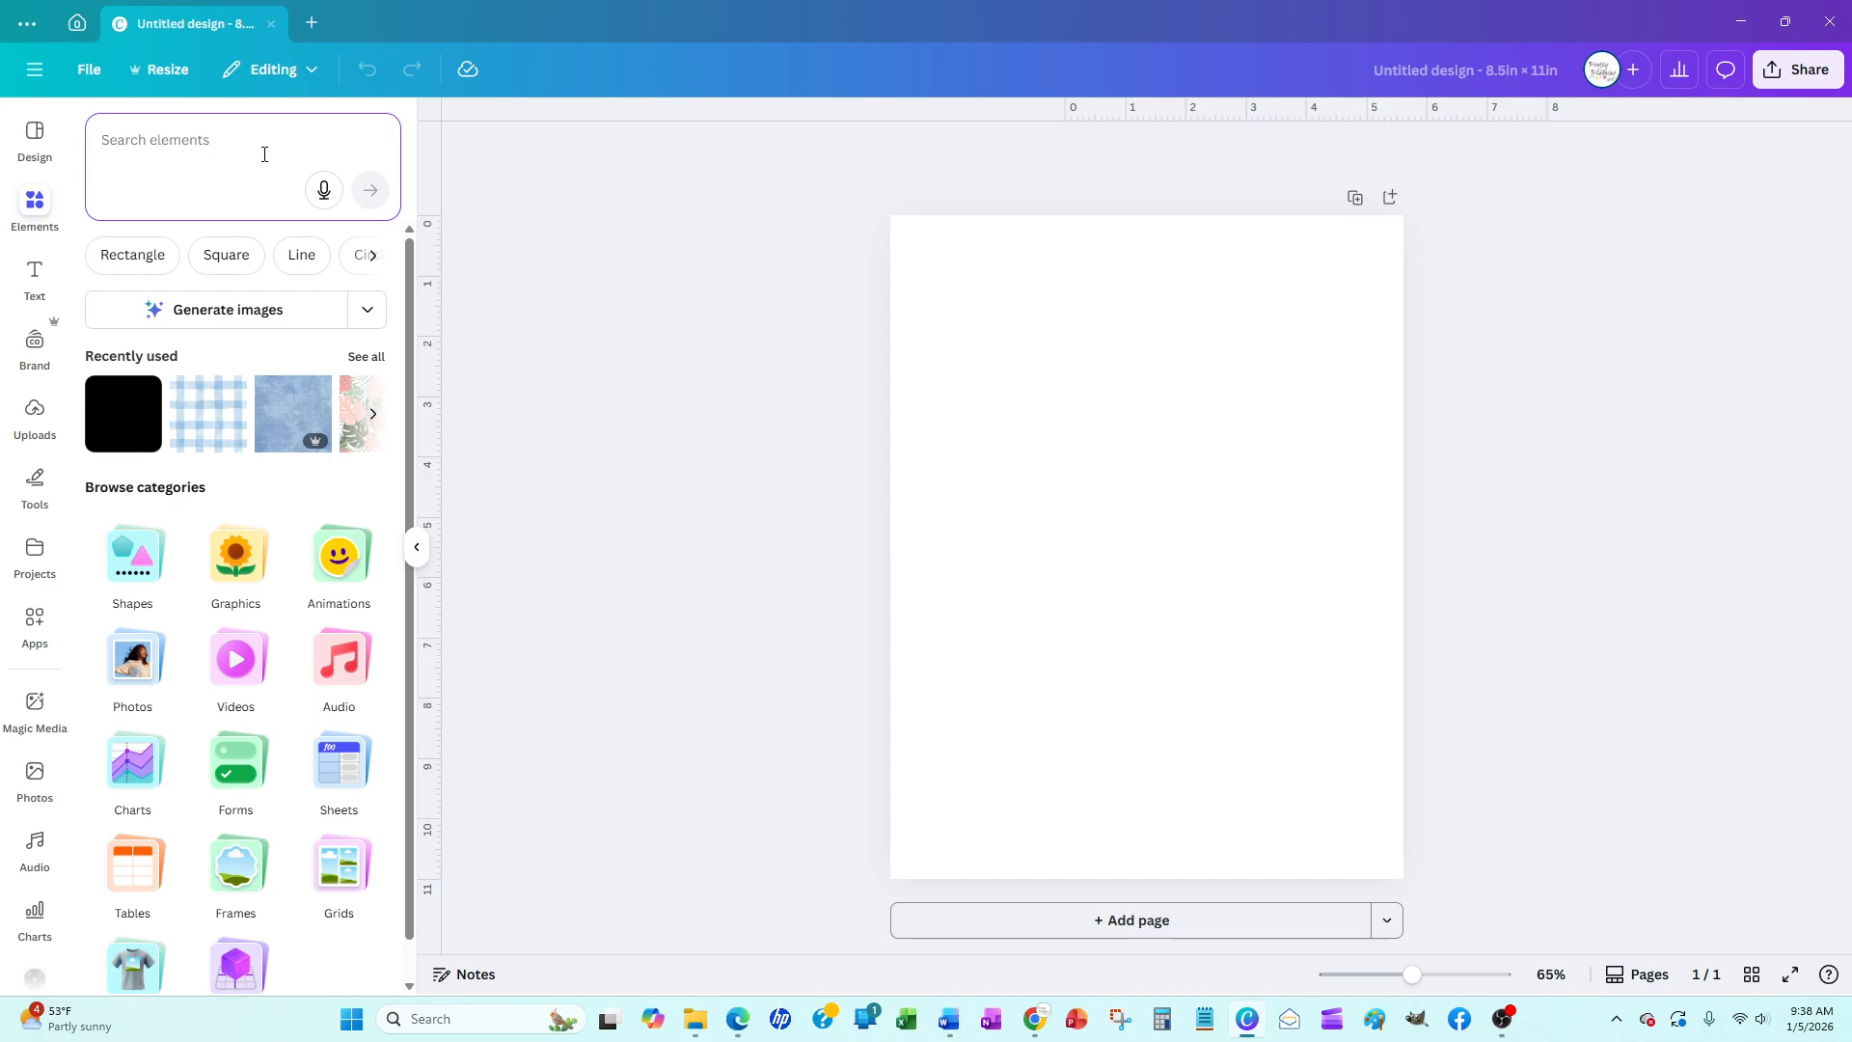
type("bl")
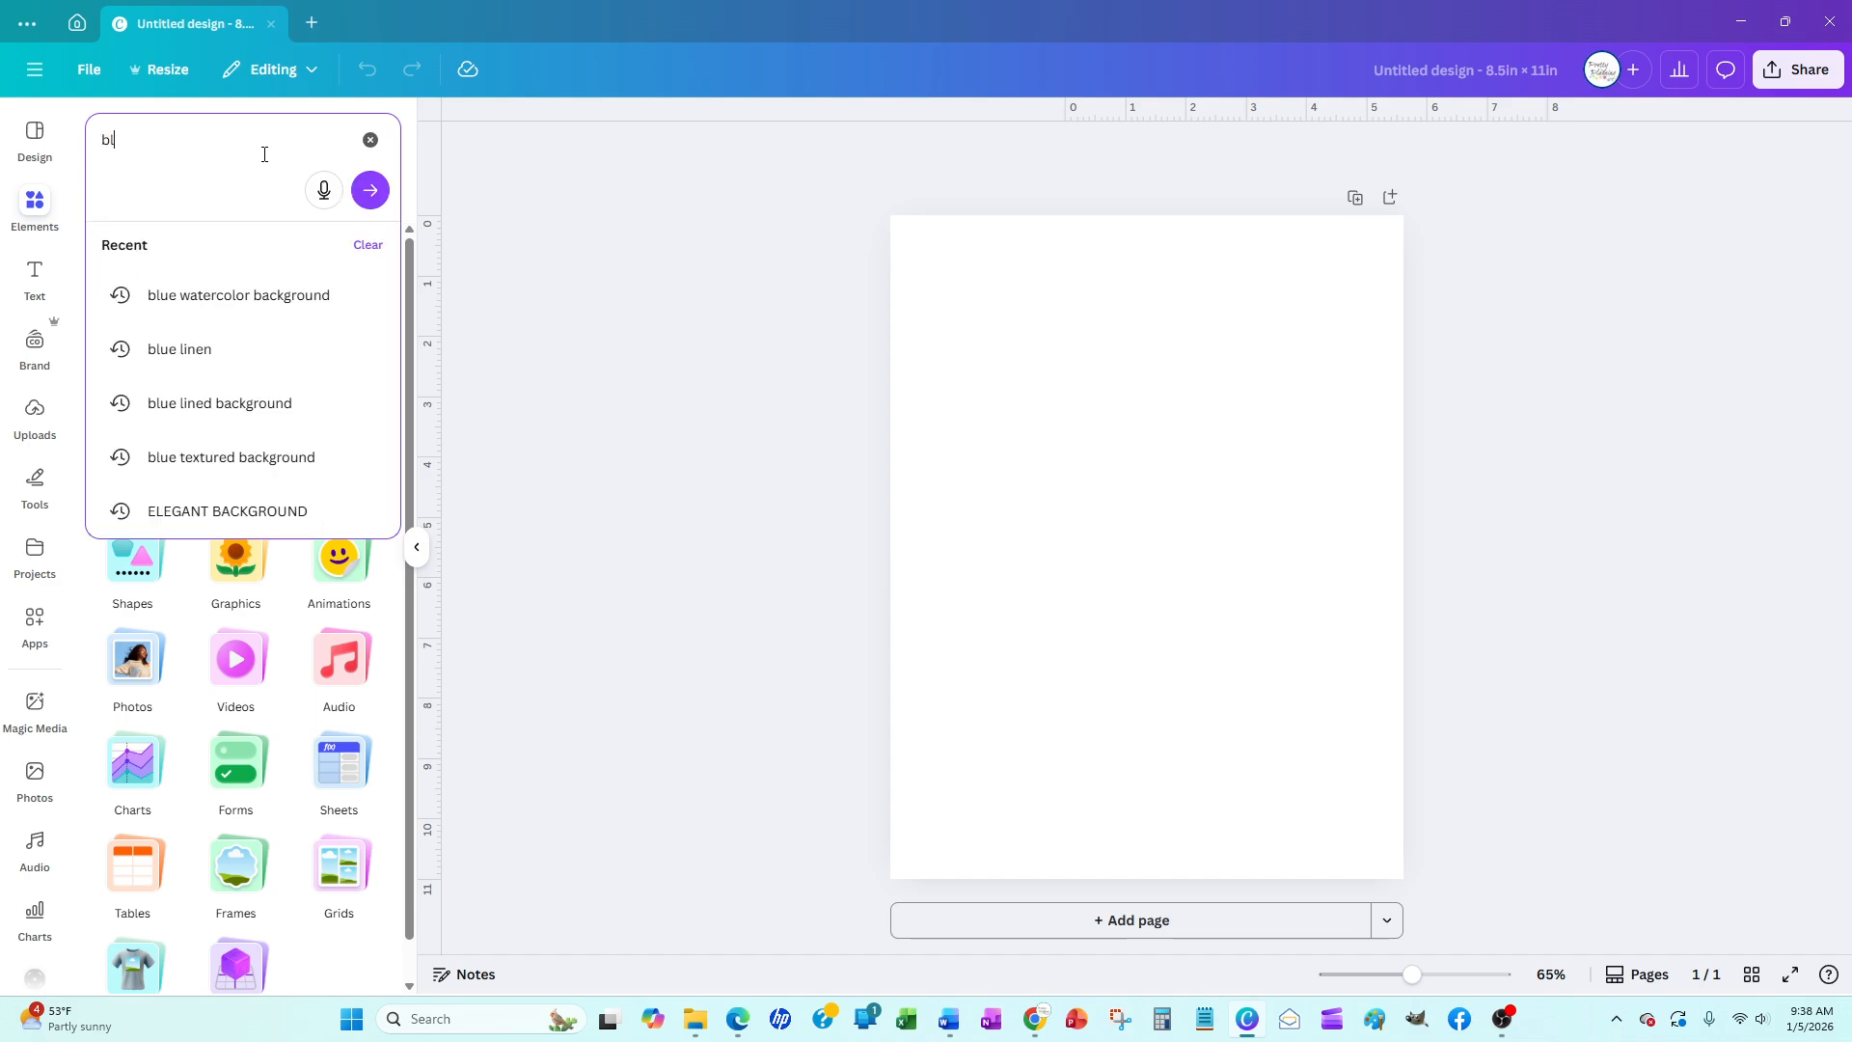
type("ue waterco")
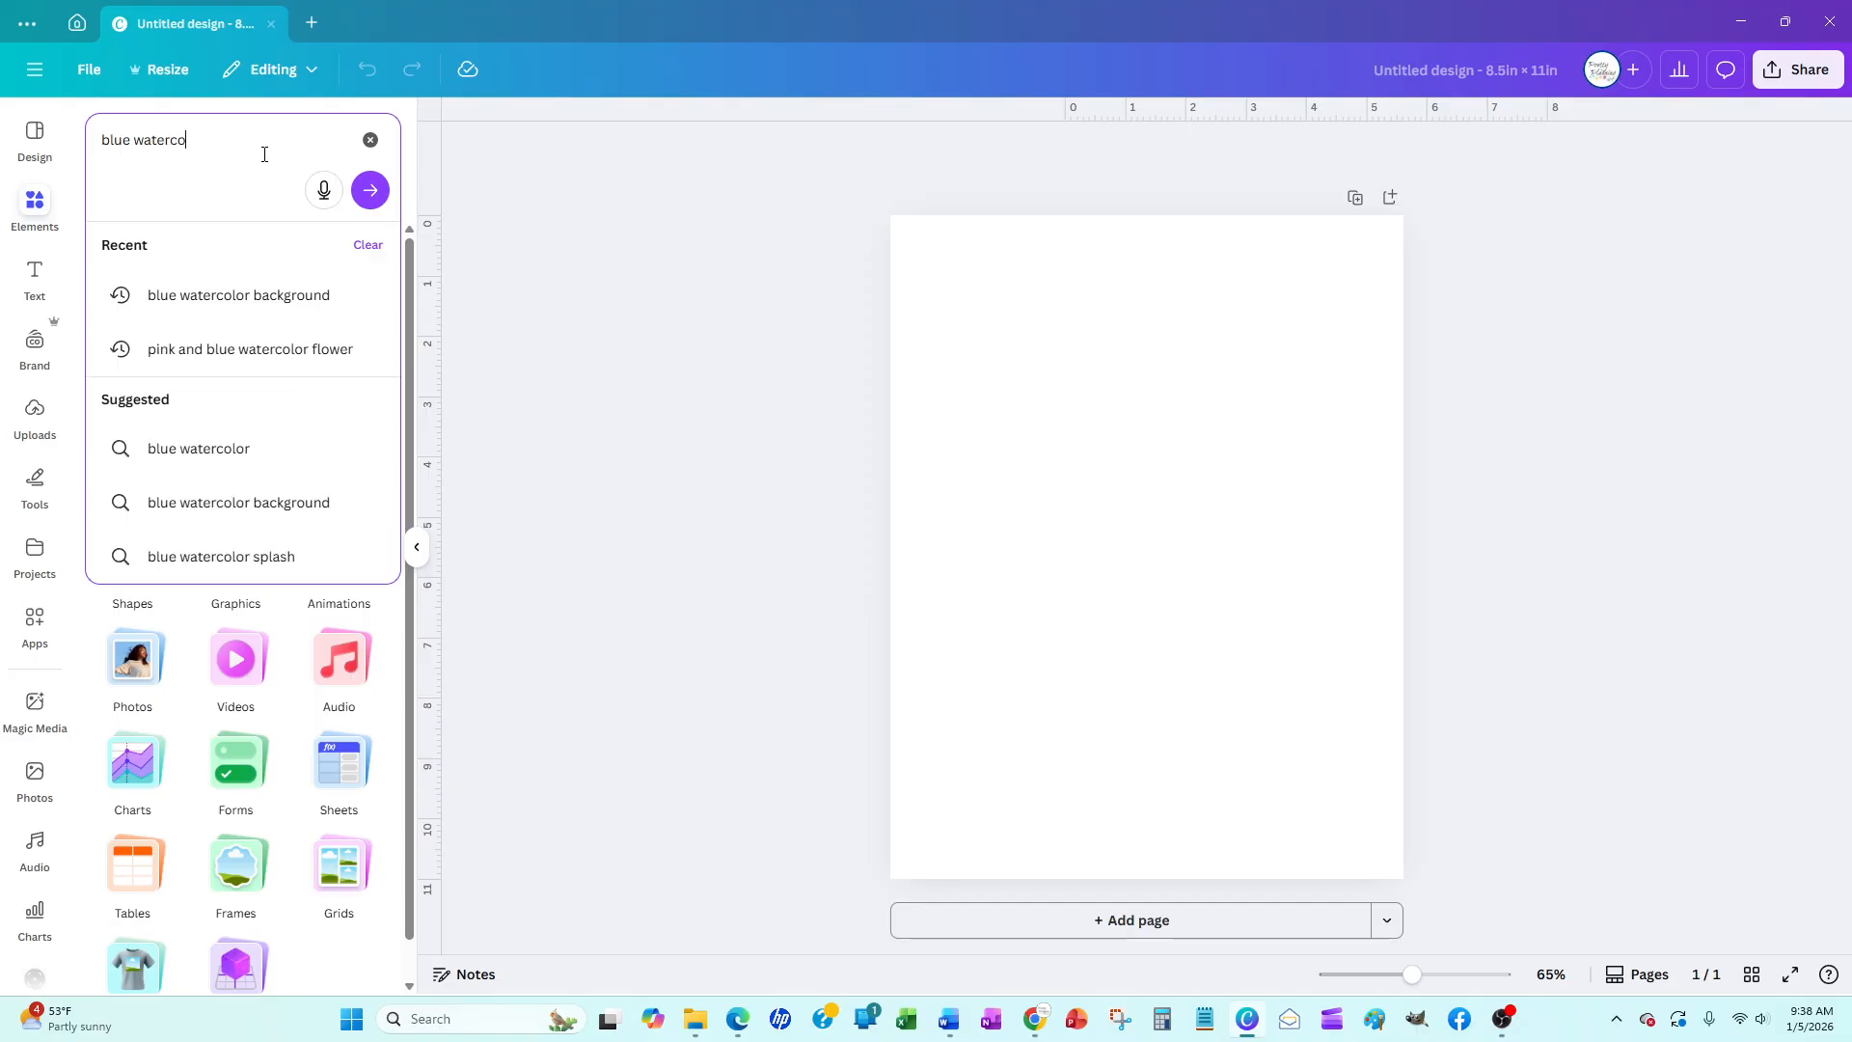
type("lor background")
key("Return")
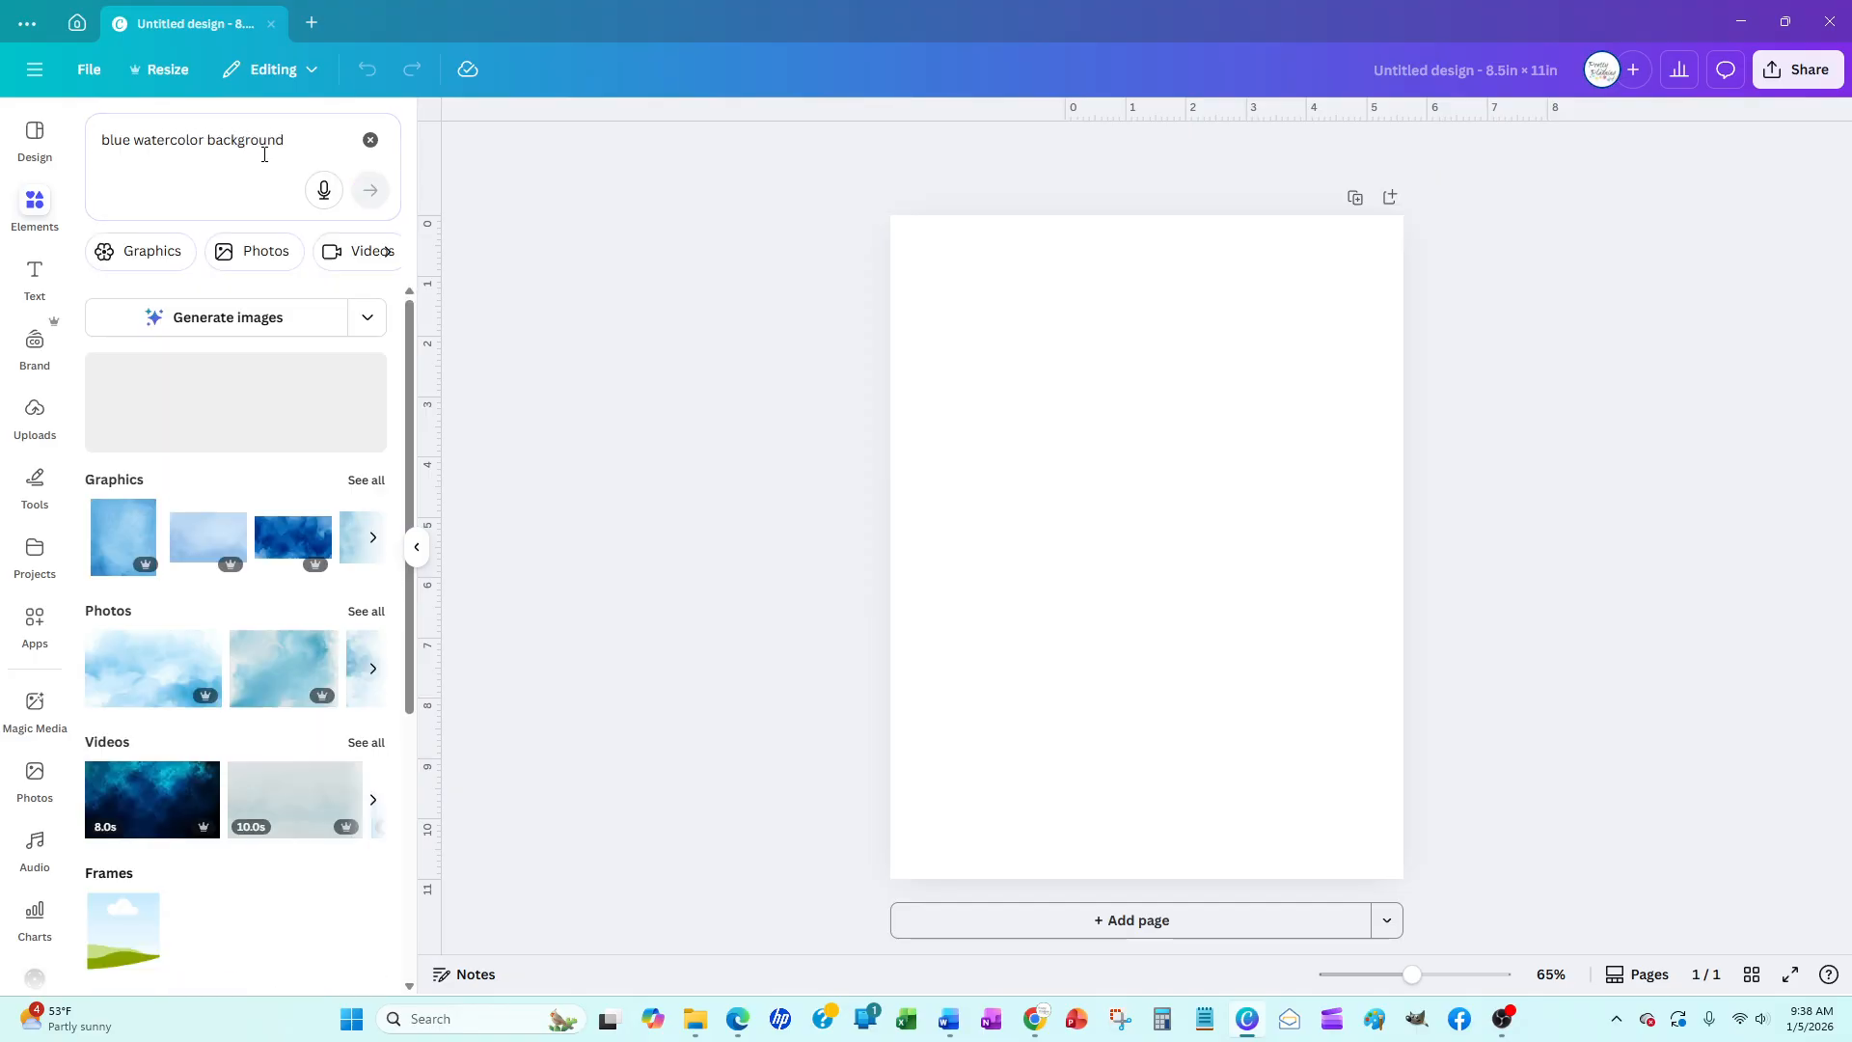
left_click(359, 482)
Try the pink and blue watercolor graphic on the page, and delete it
scroll(322, 483, "down", 3)
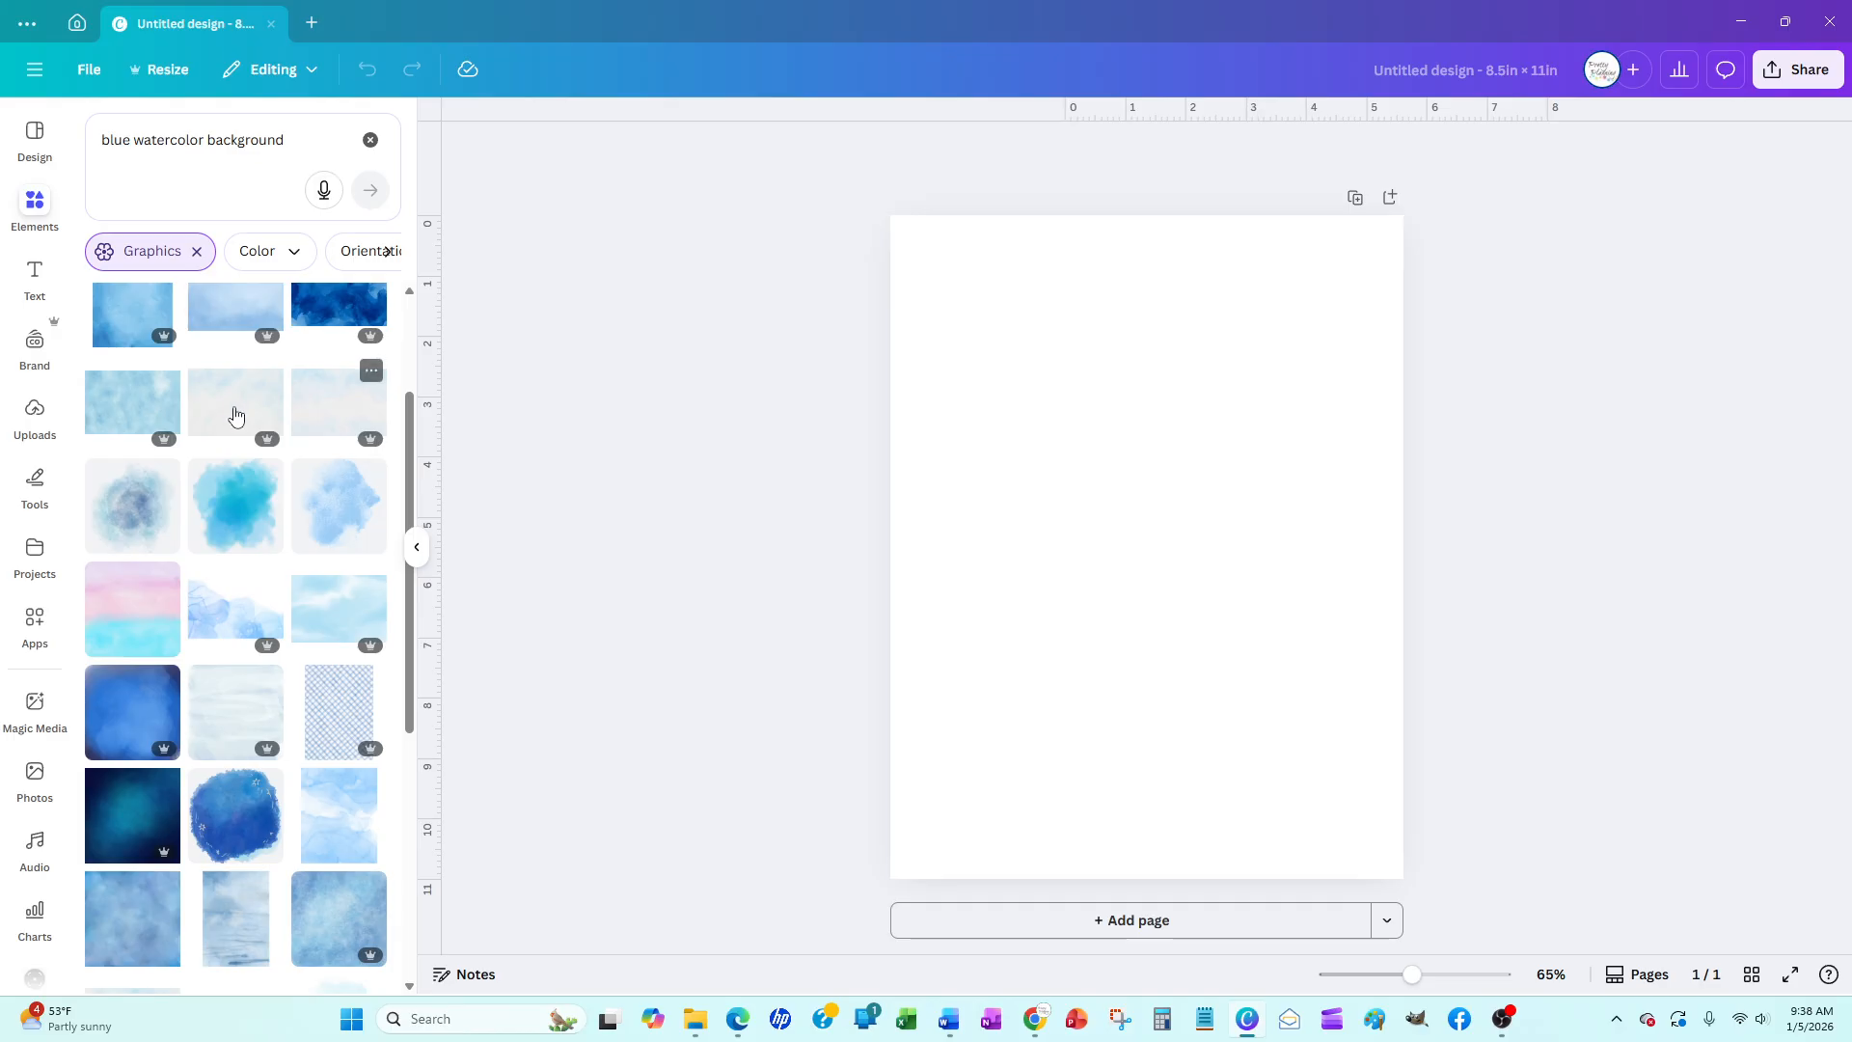
scroll(177, 419, "down", 1)
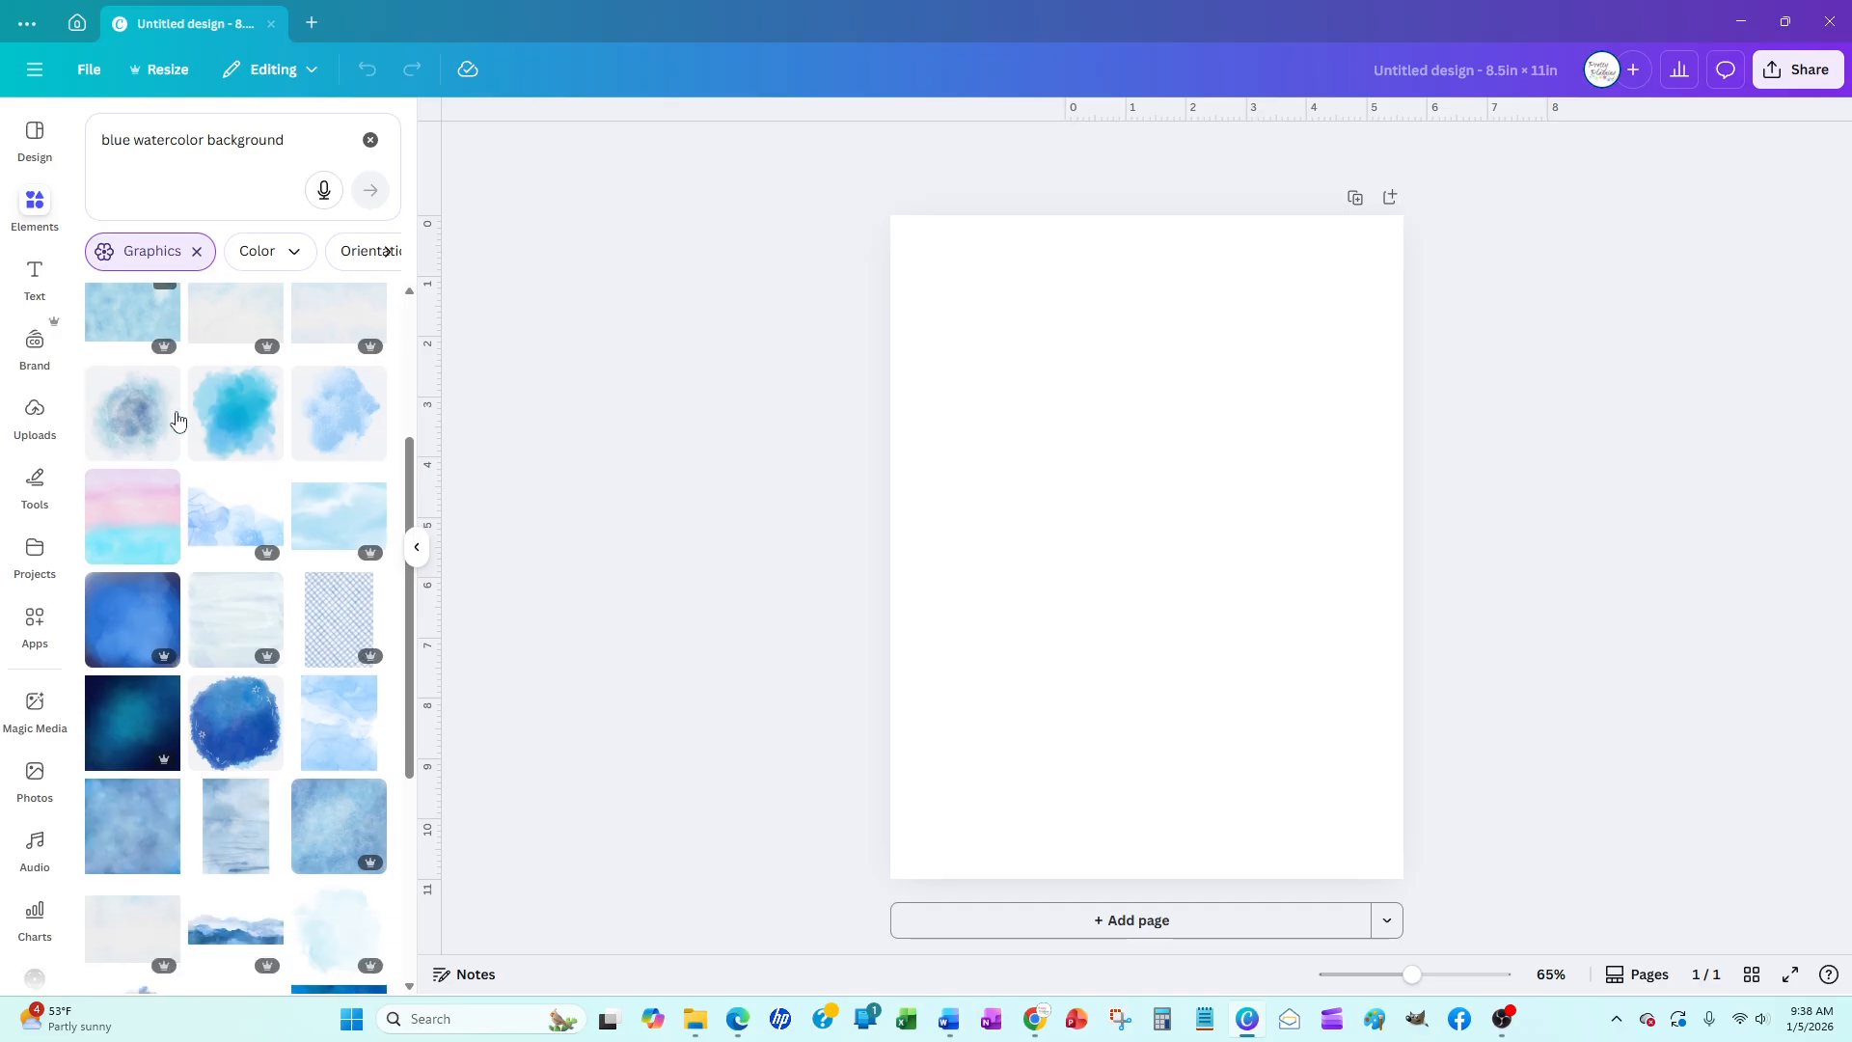
left_click(125, 511)
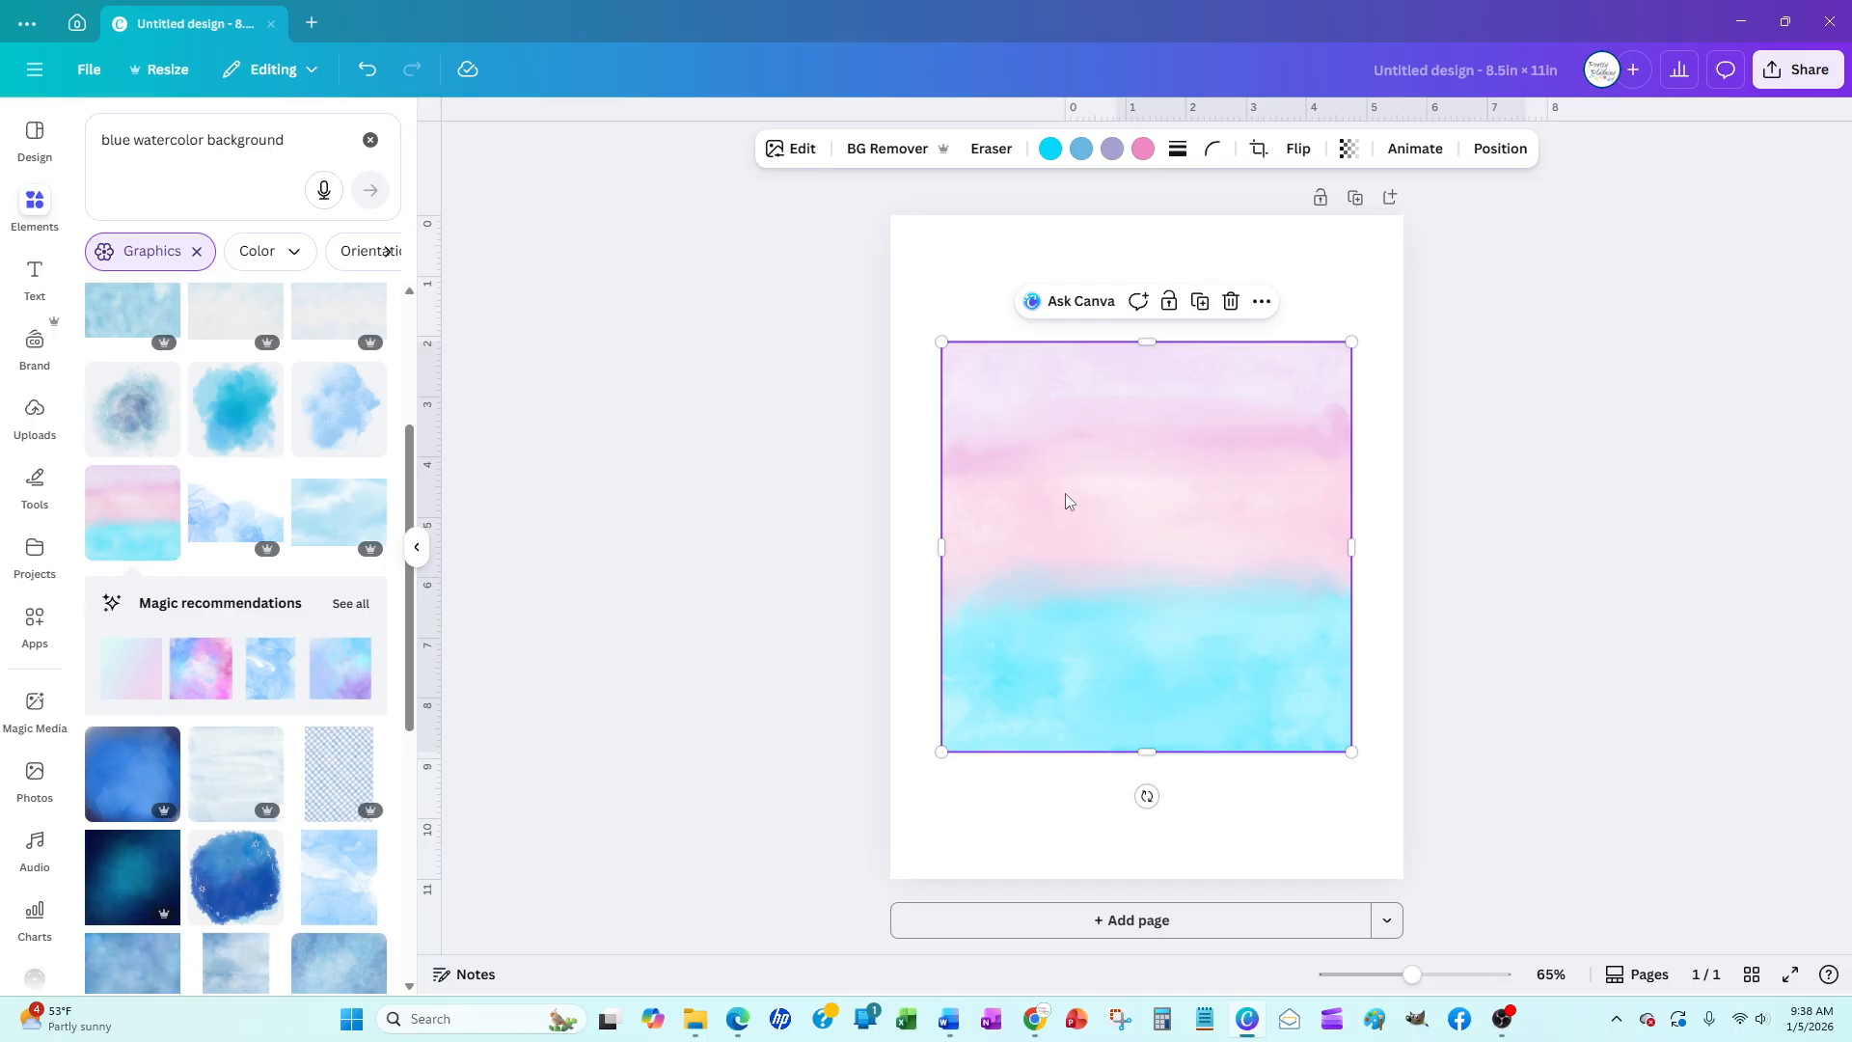
key("Delete")
Add the light blue watercolor gingham graphic to the page and set it as the page background
scroll(290, 552, "down", 2)
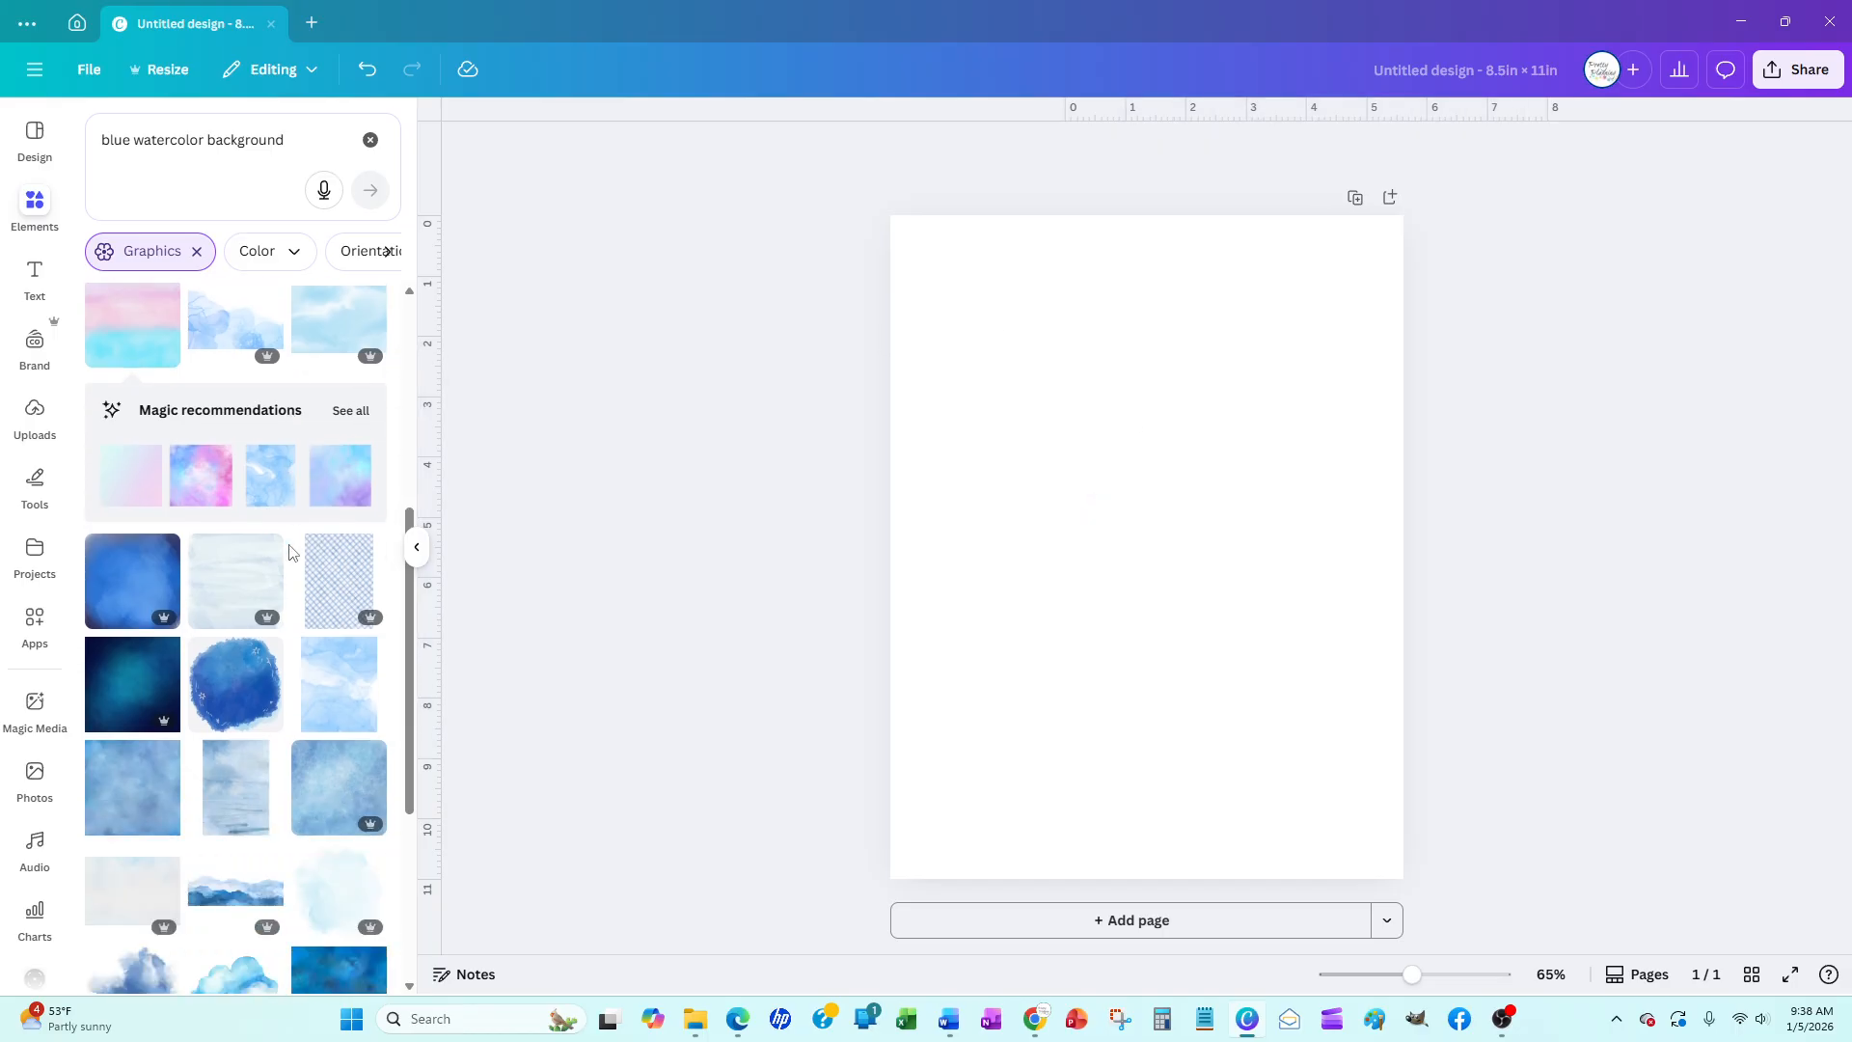
scroll(289, 552, "down", 6)
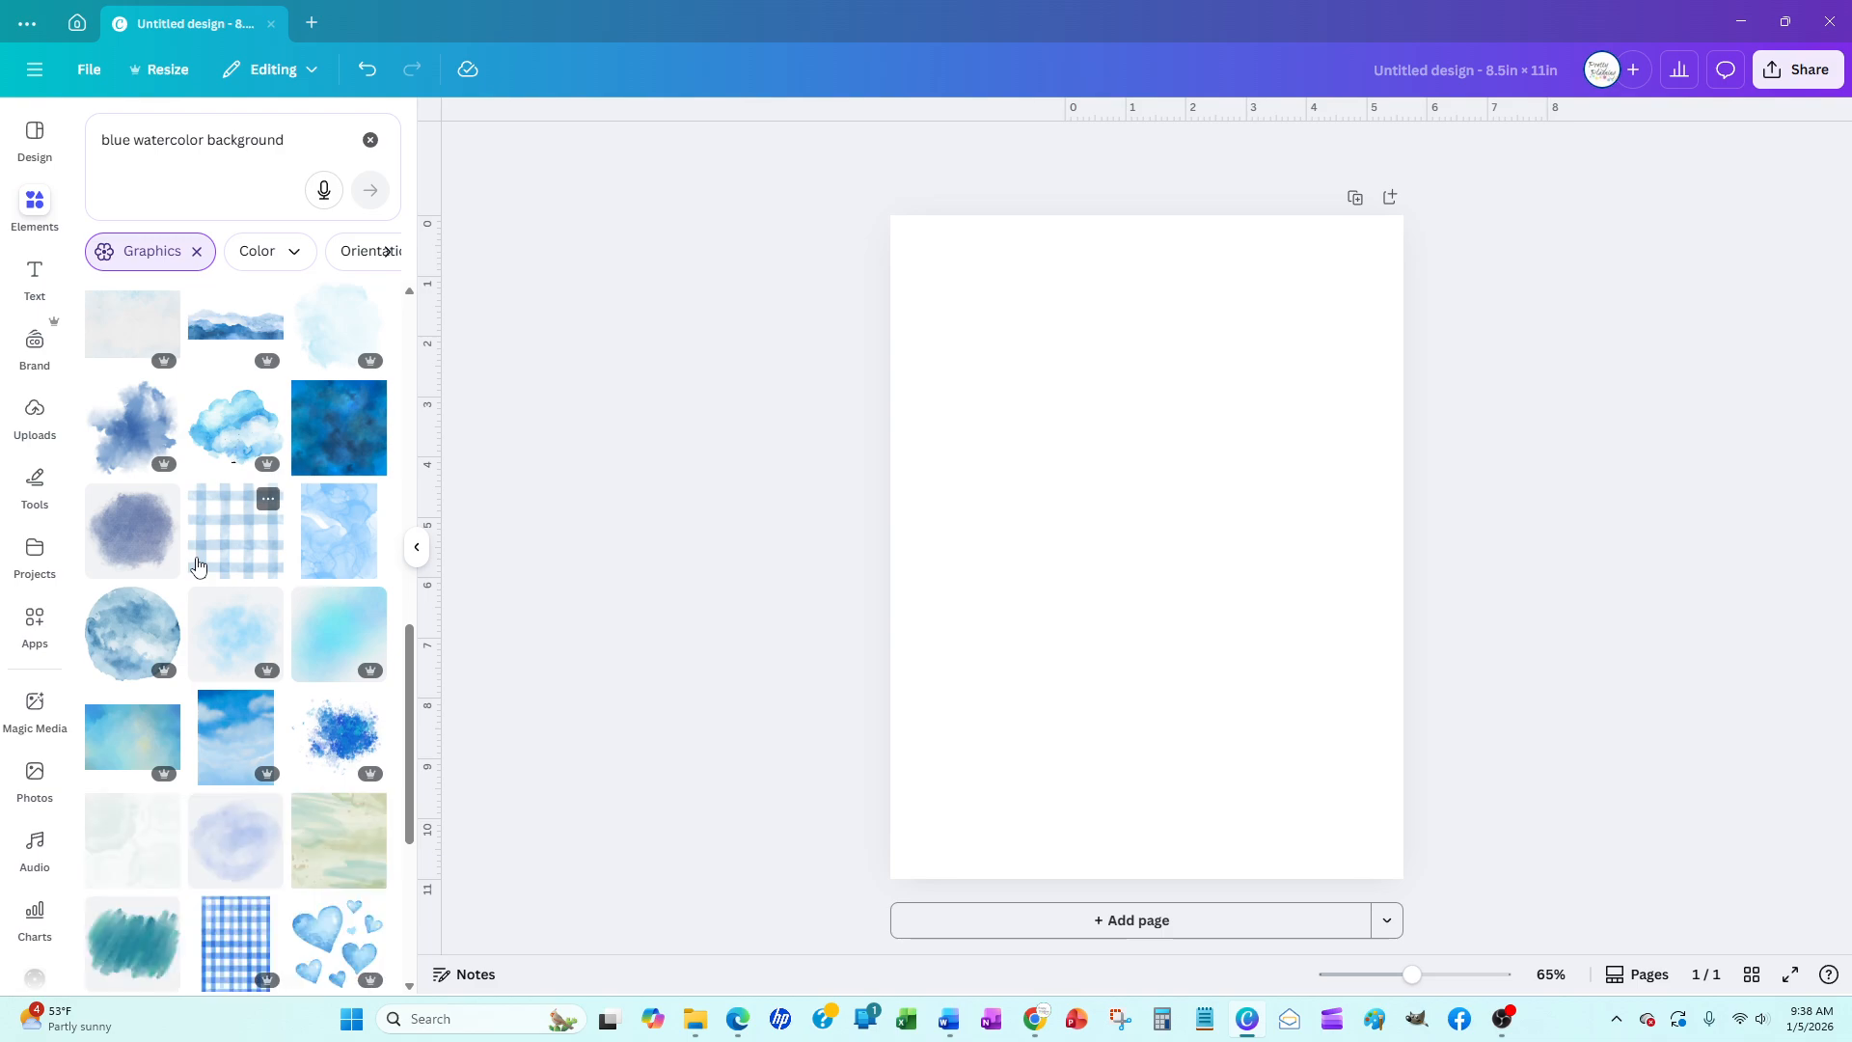
left_click(198, 566)
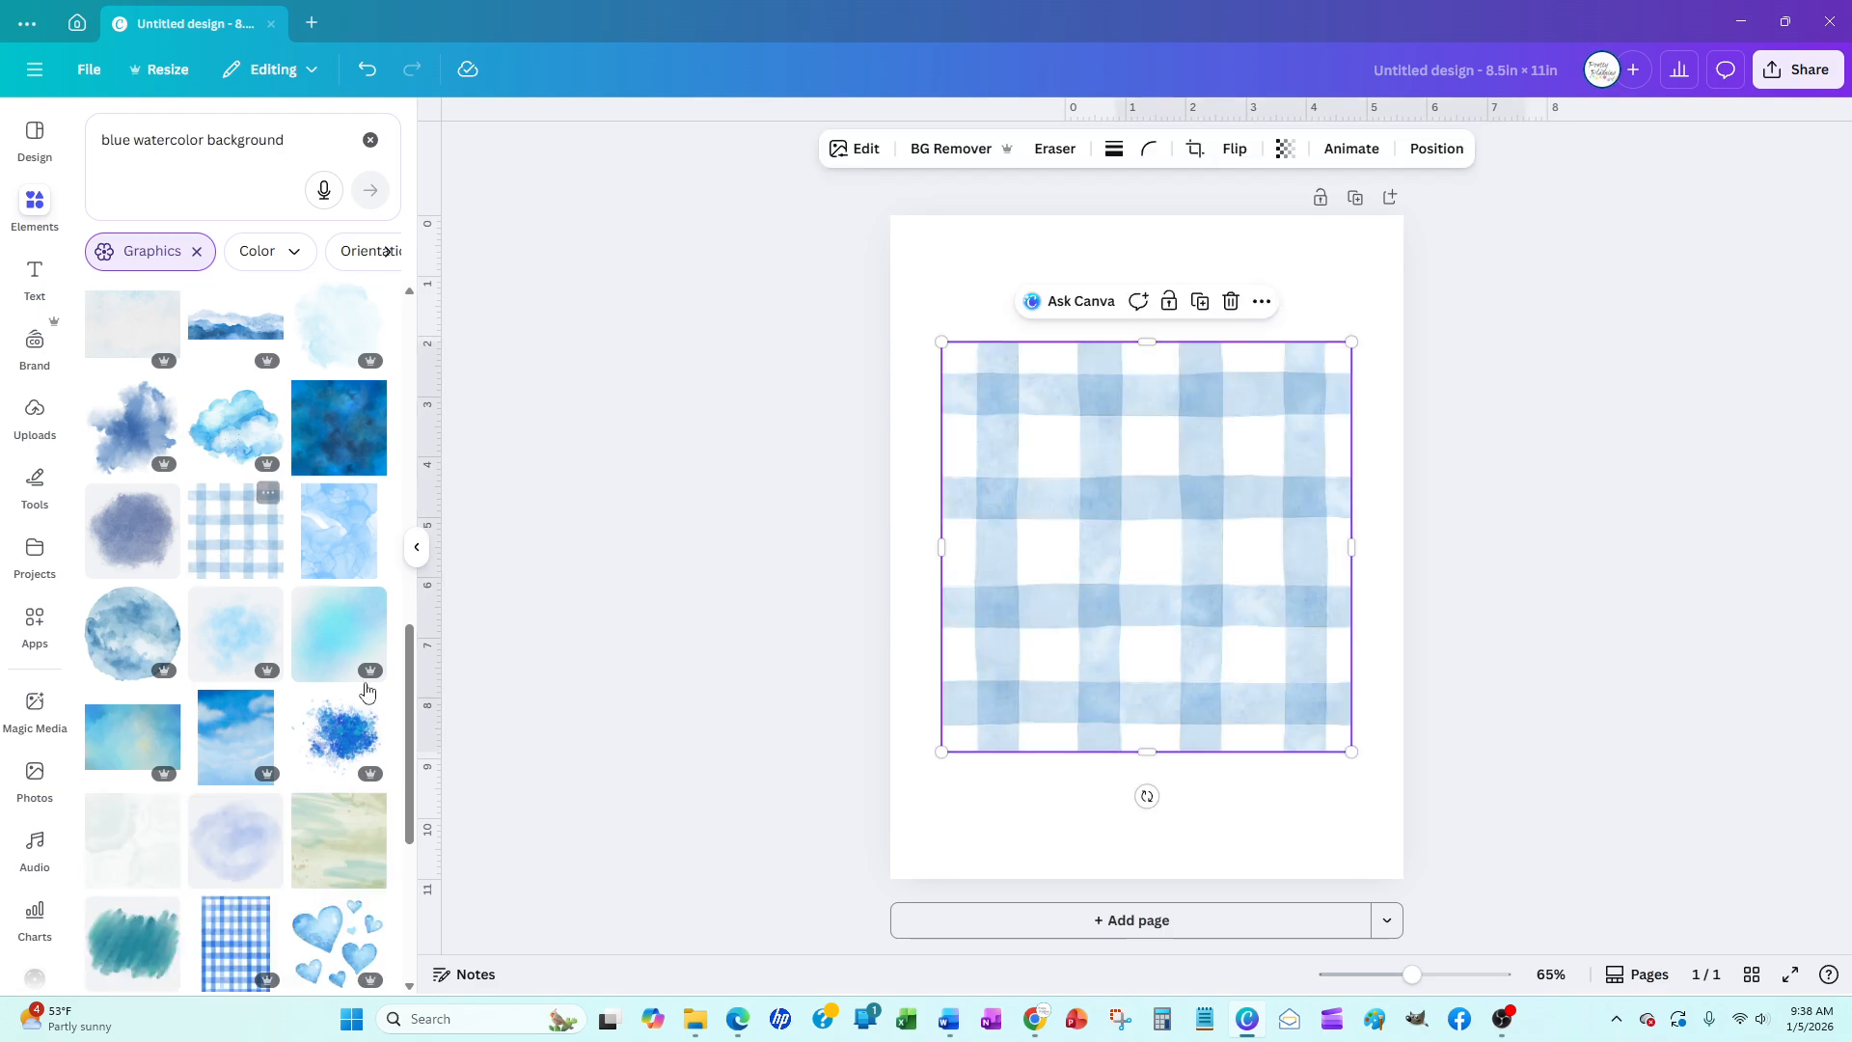
right_click(1029, 530)
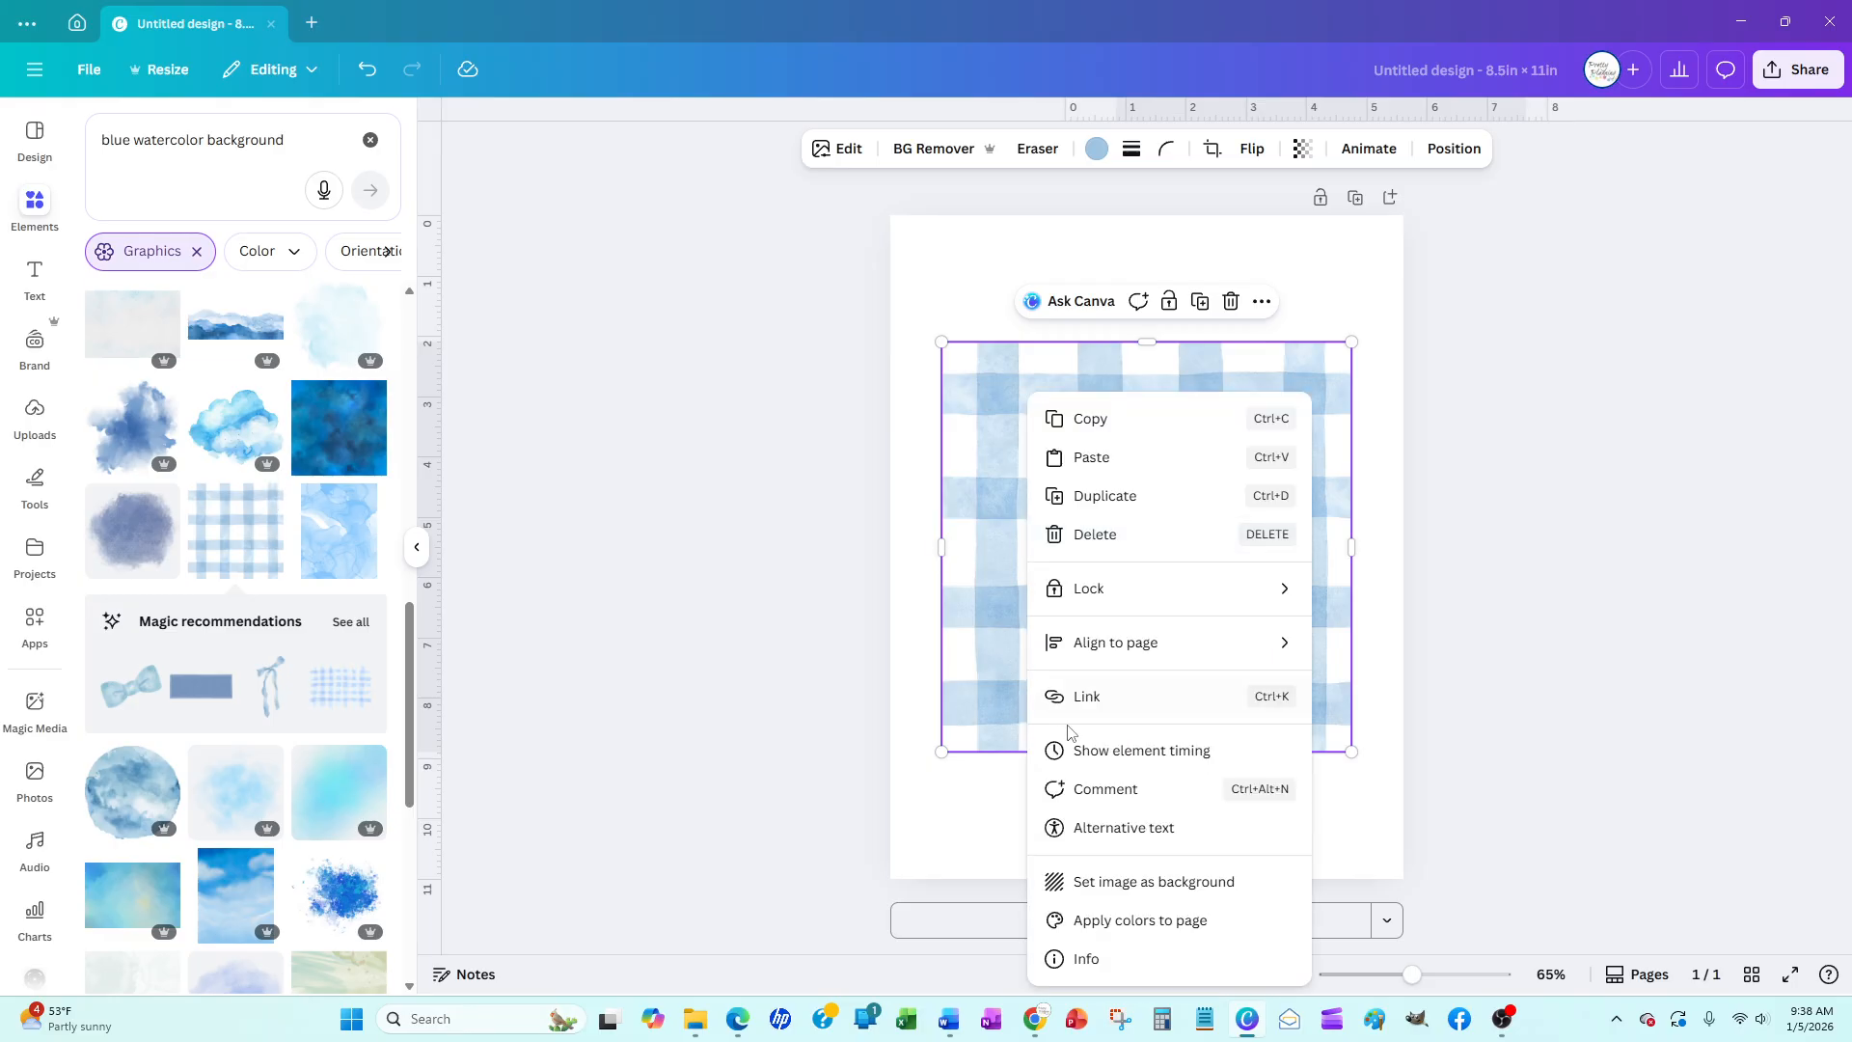
left_click(1100, 881)
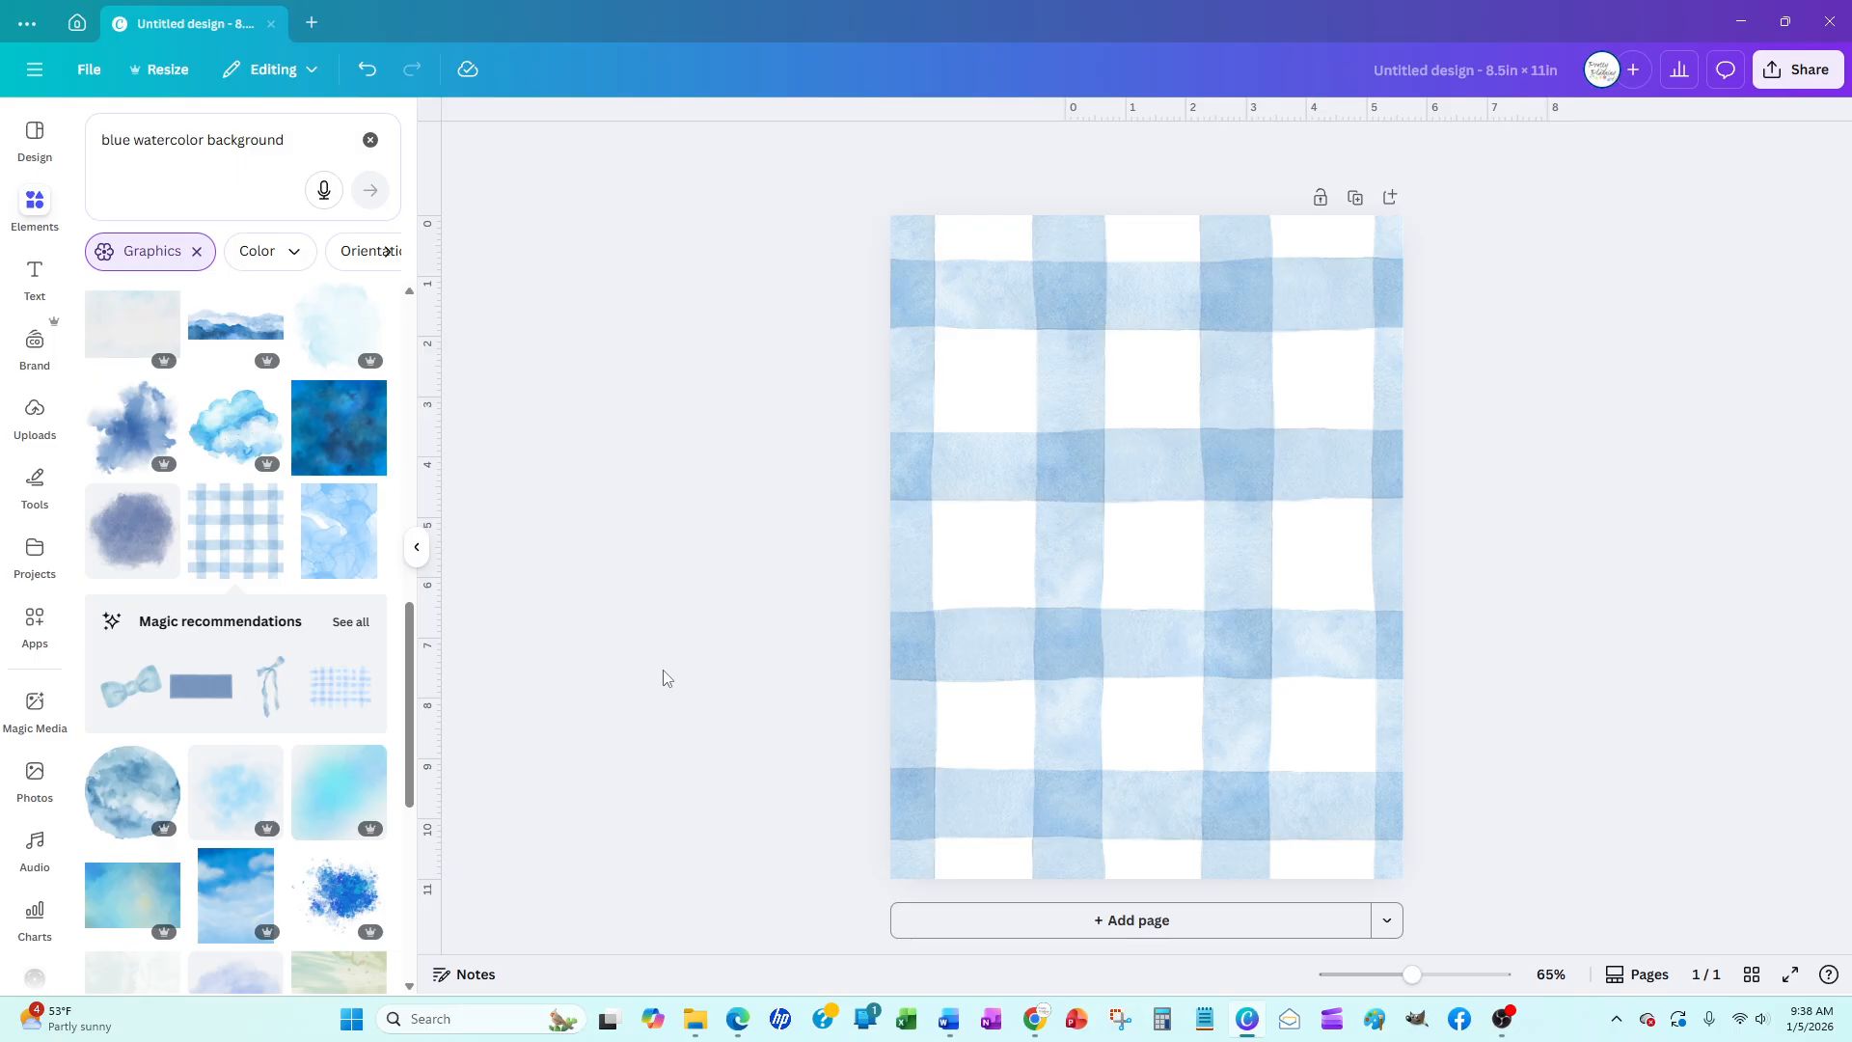
Replace the elements search with "Square" and add the Rounded Square shape to the page
left_click(40, 227)
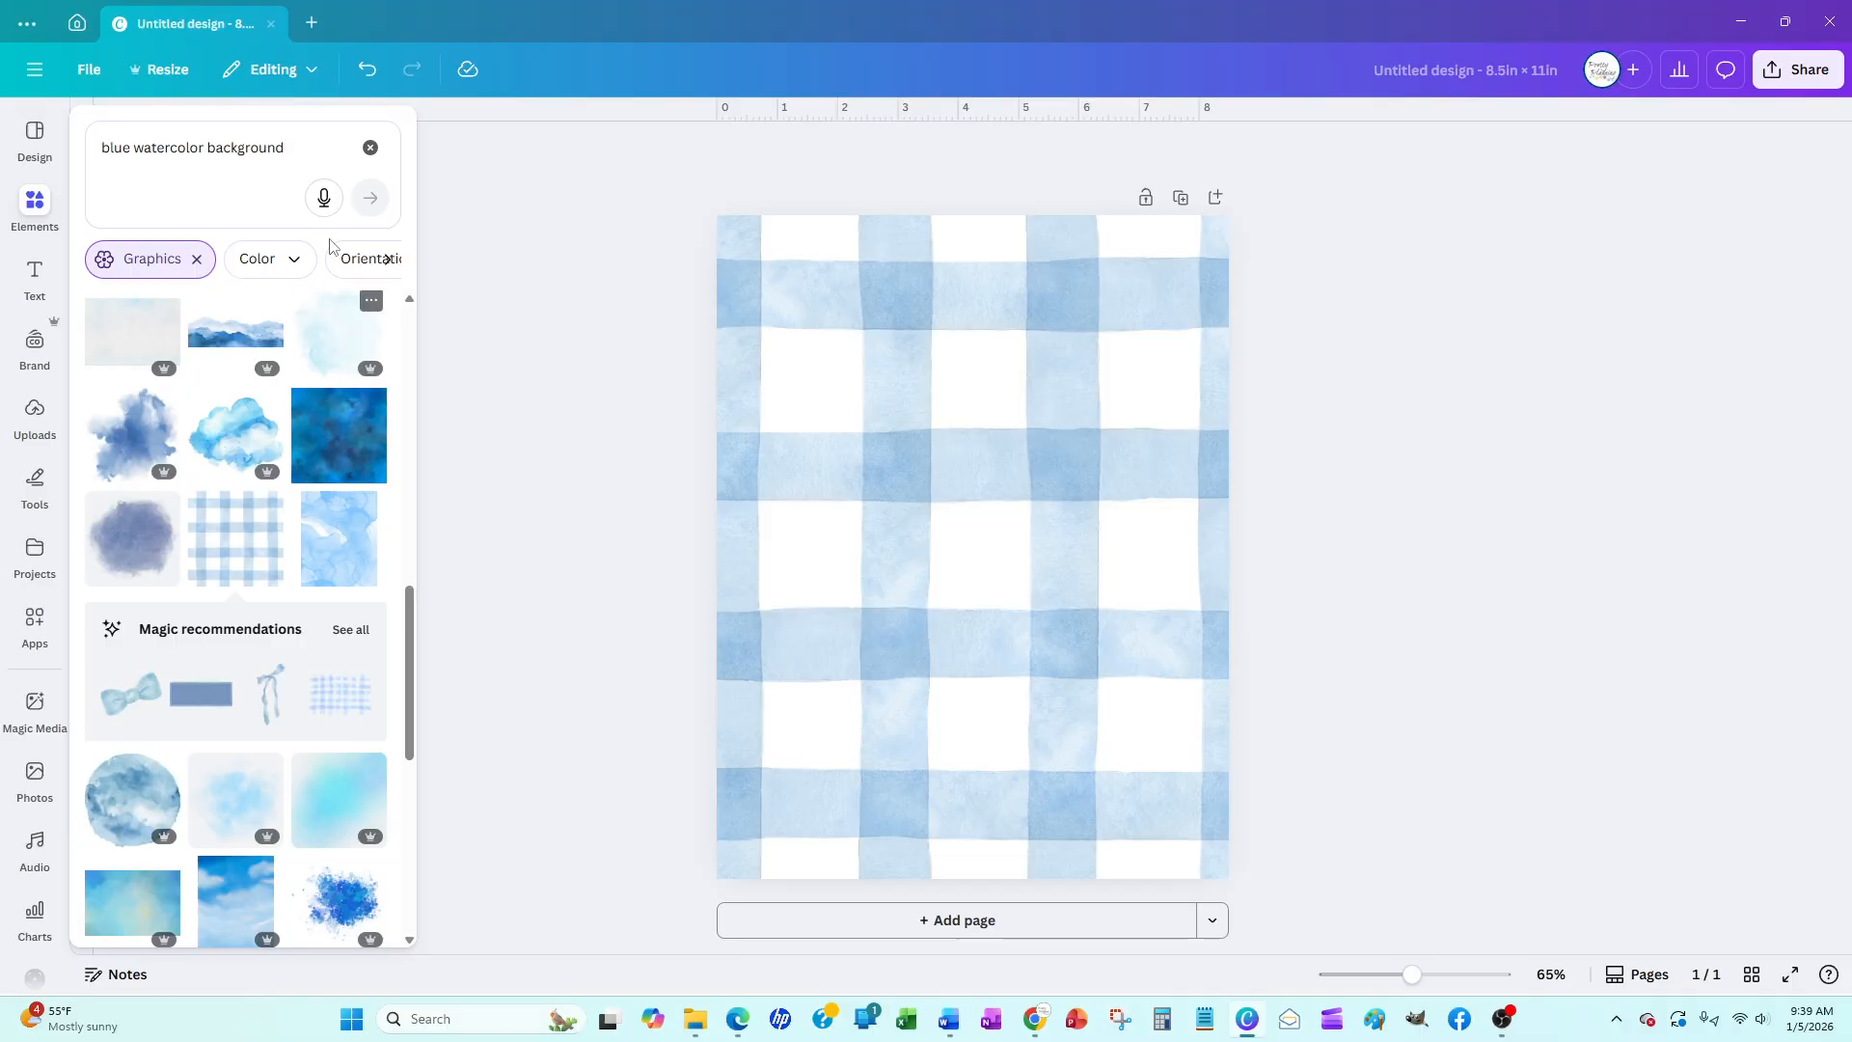
left_click(371, 148)
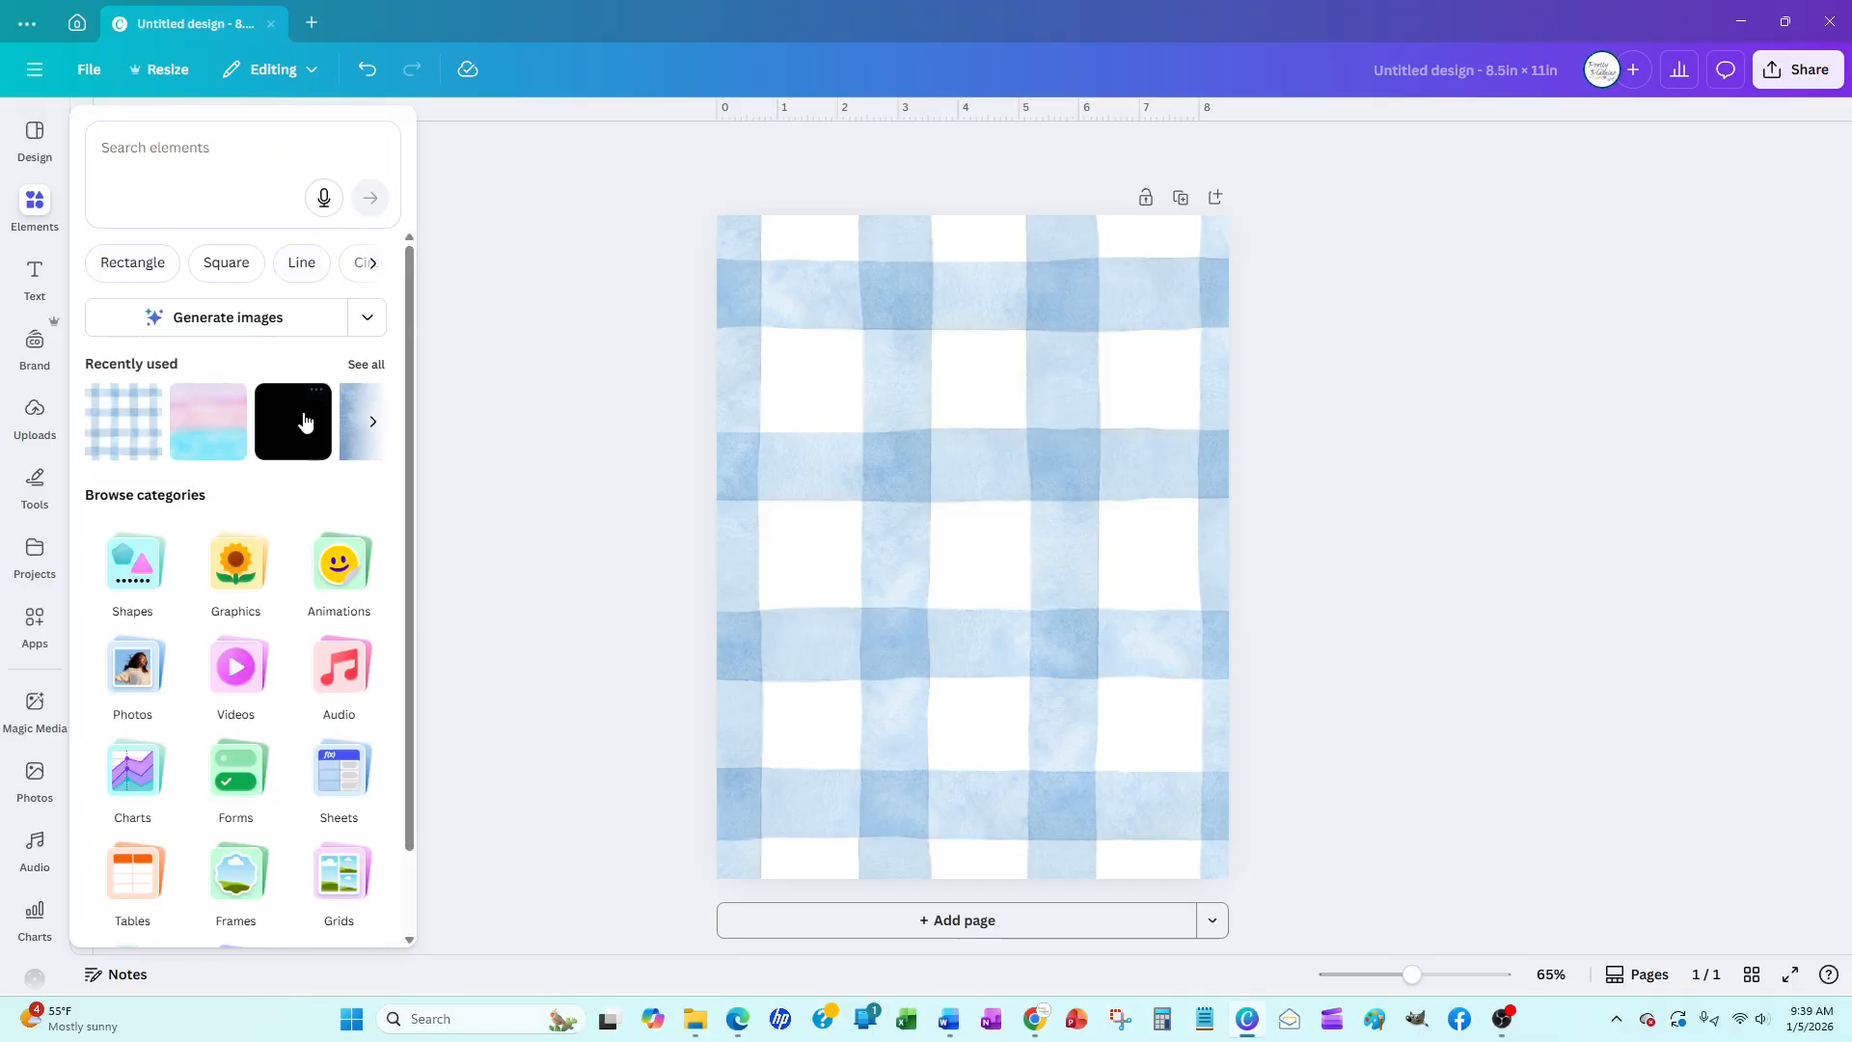
left_click(212, 261)
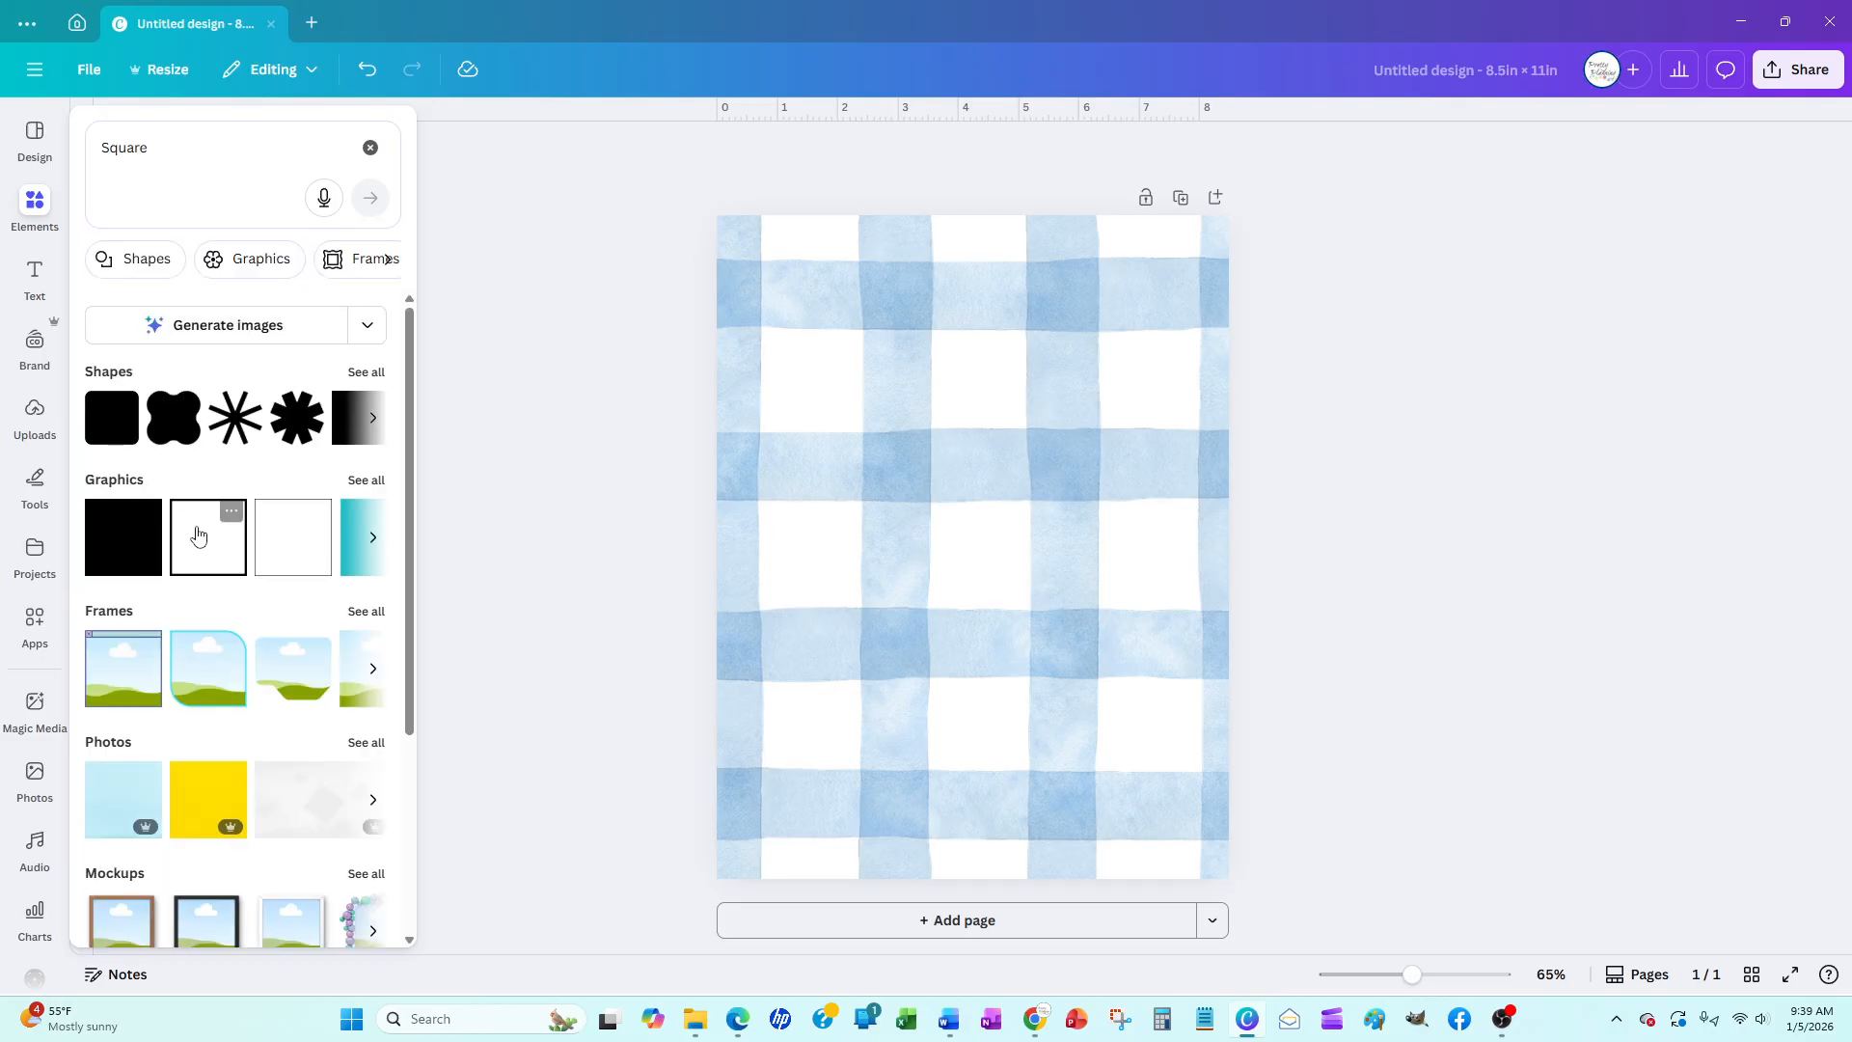
left_click(123, 405)
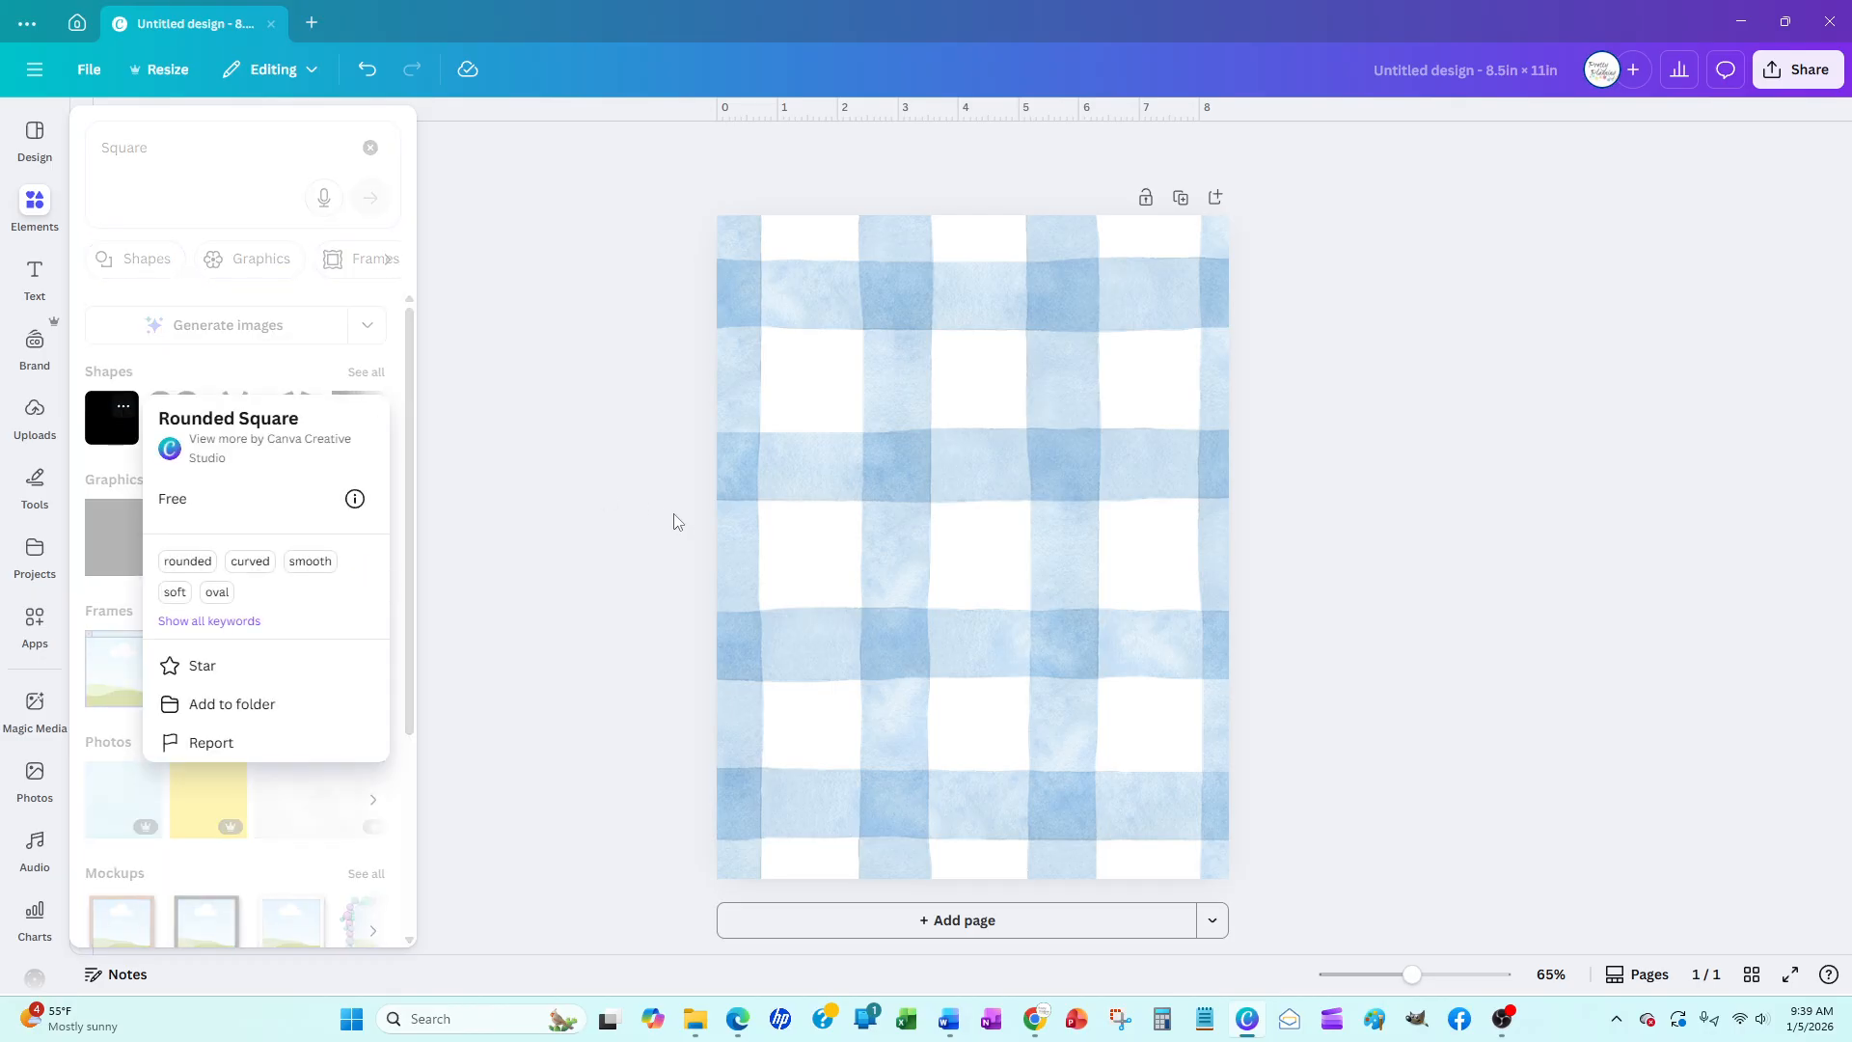
left_click(113, 431)
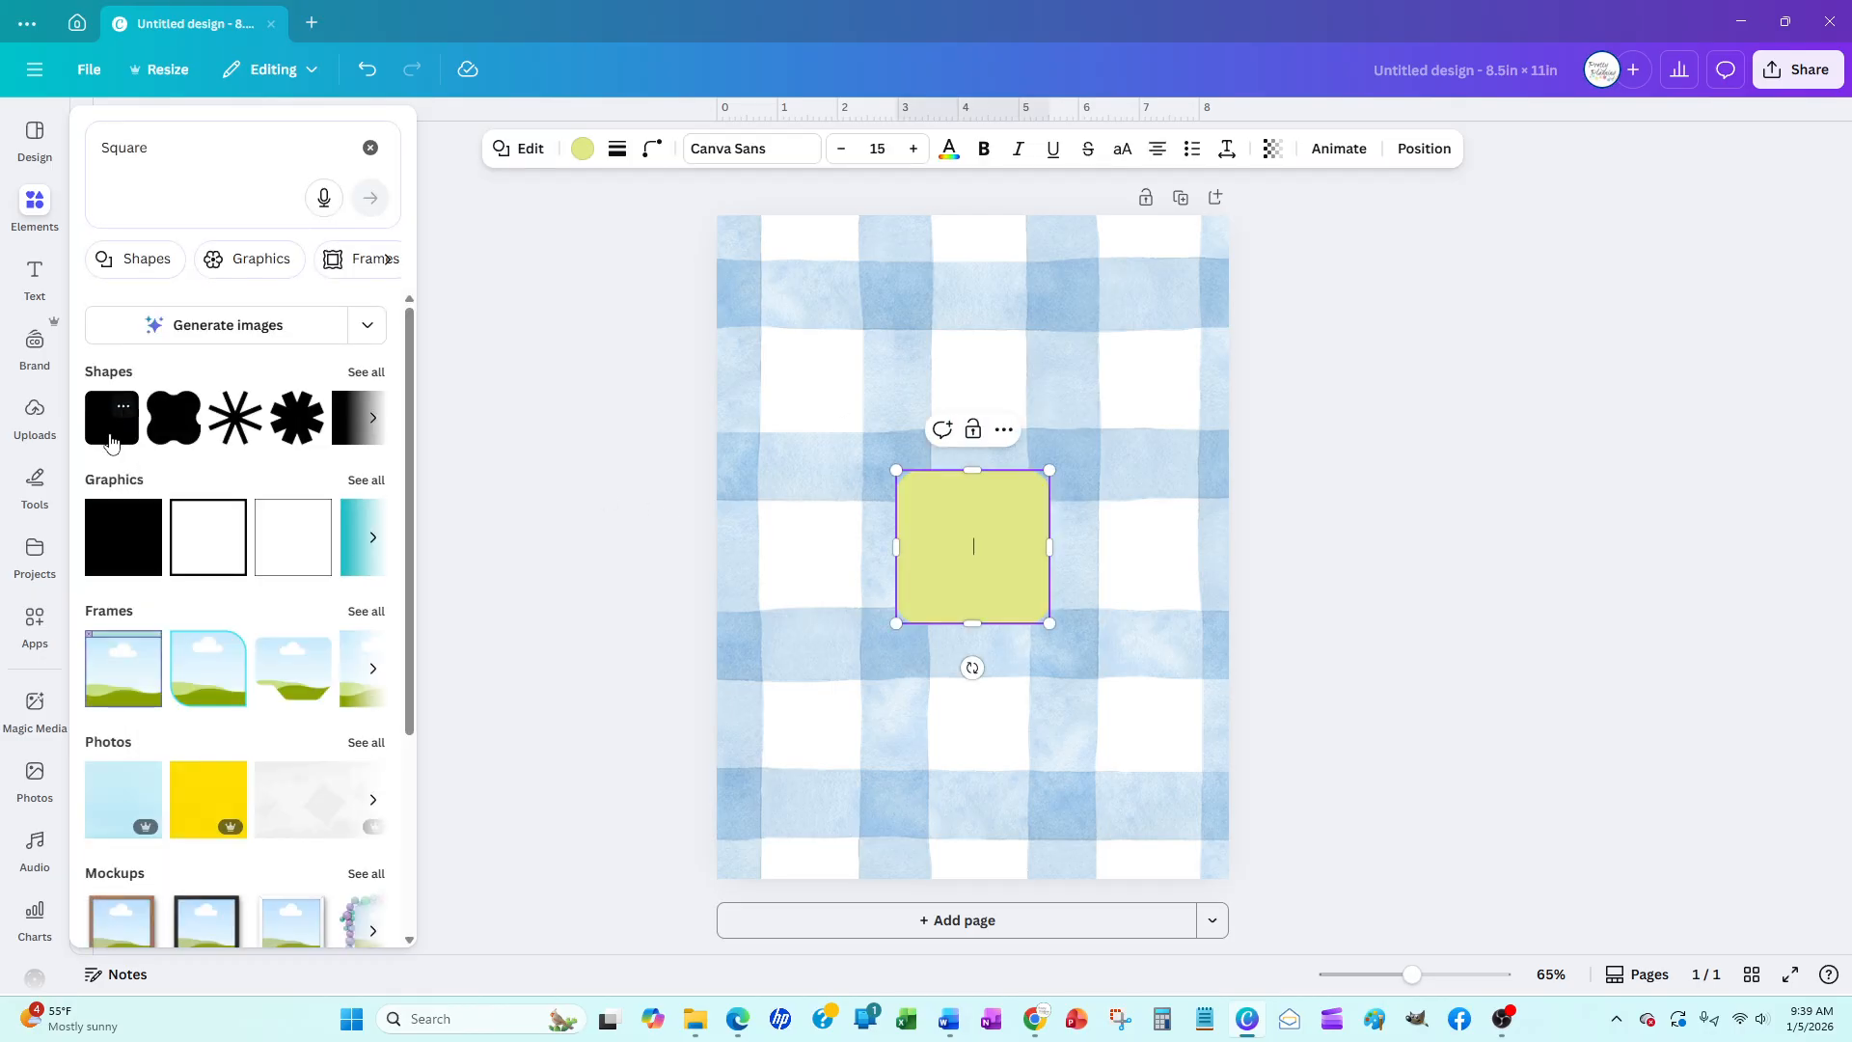
Give the square a solid border with stroke weight 7 and set its corner rounding to 0
left_click(620, 155)
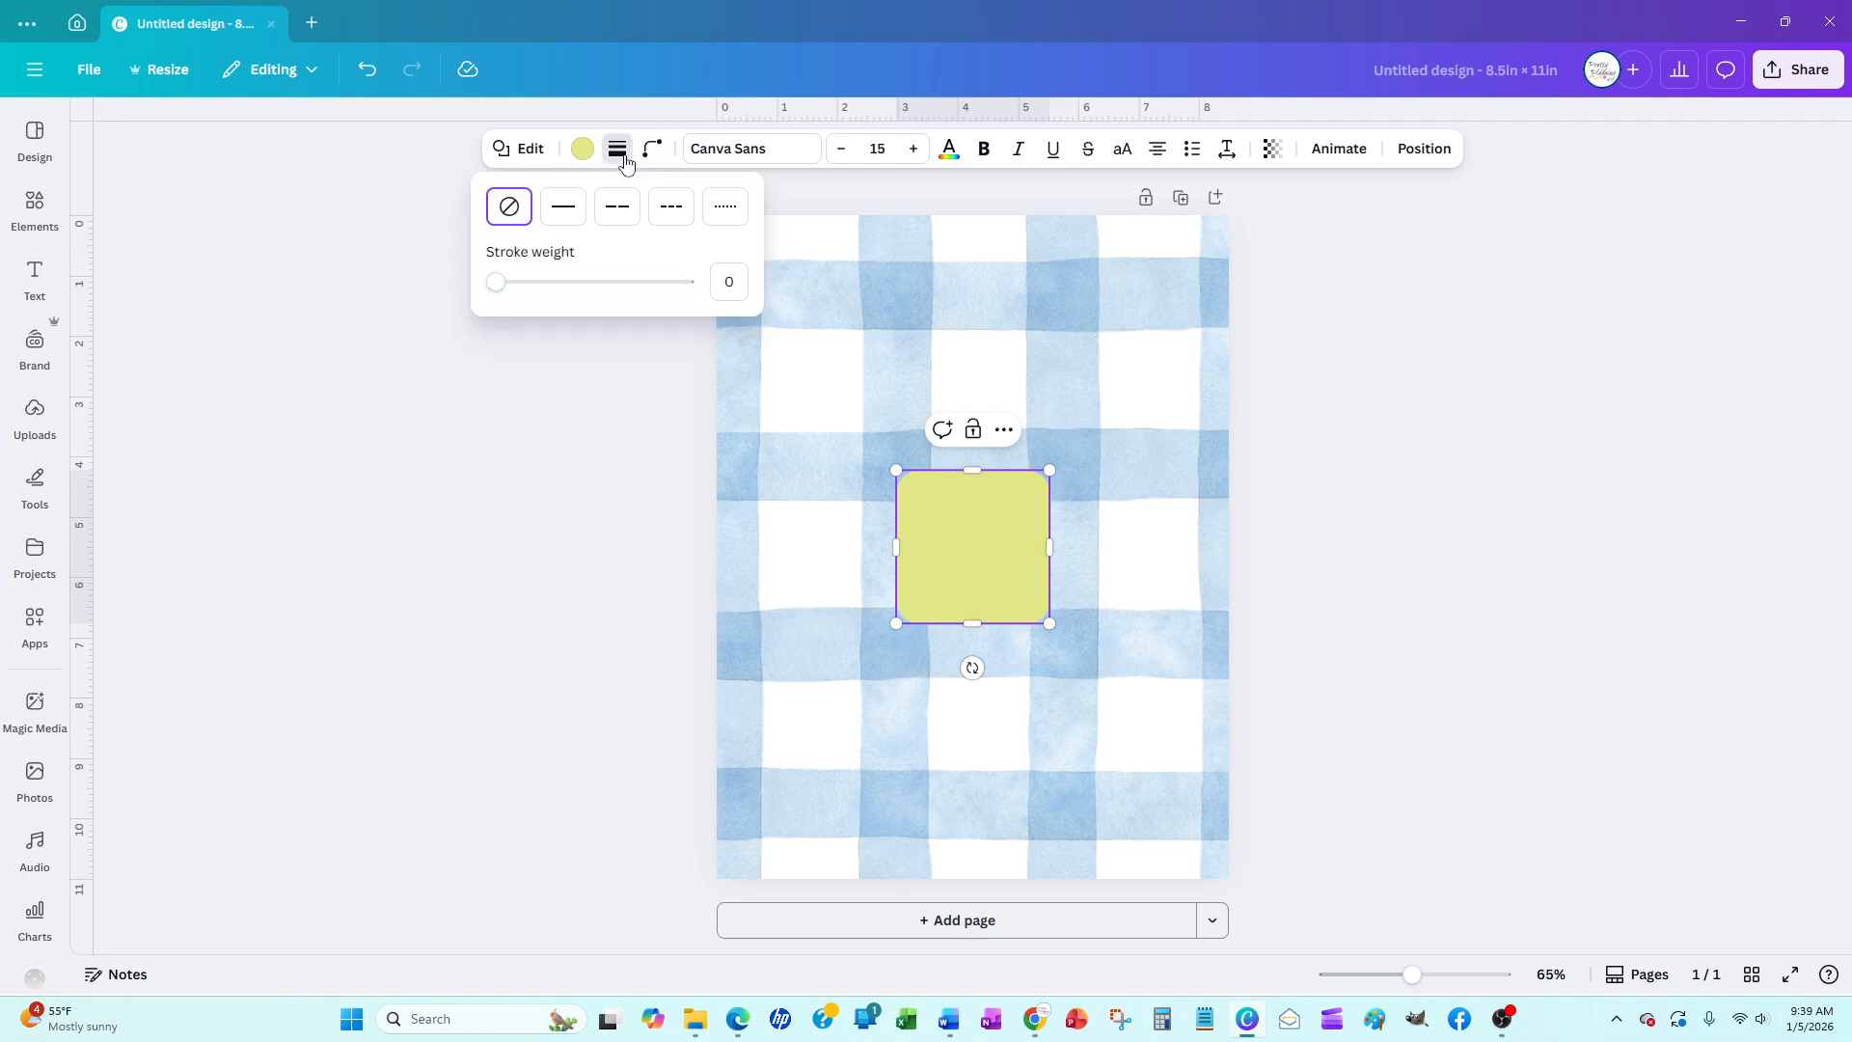
left_click(564, 205)
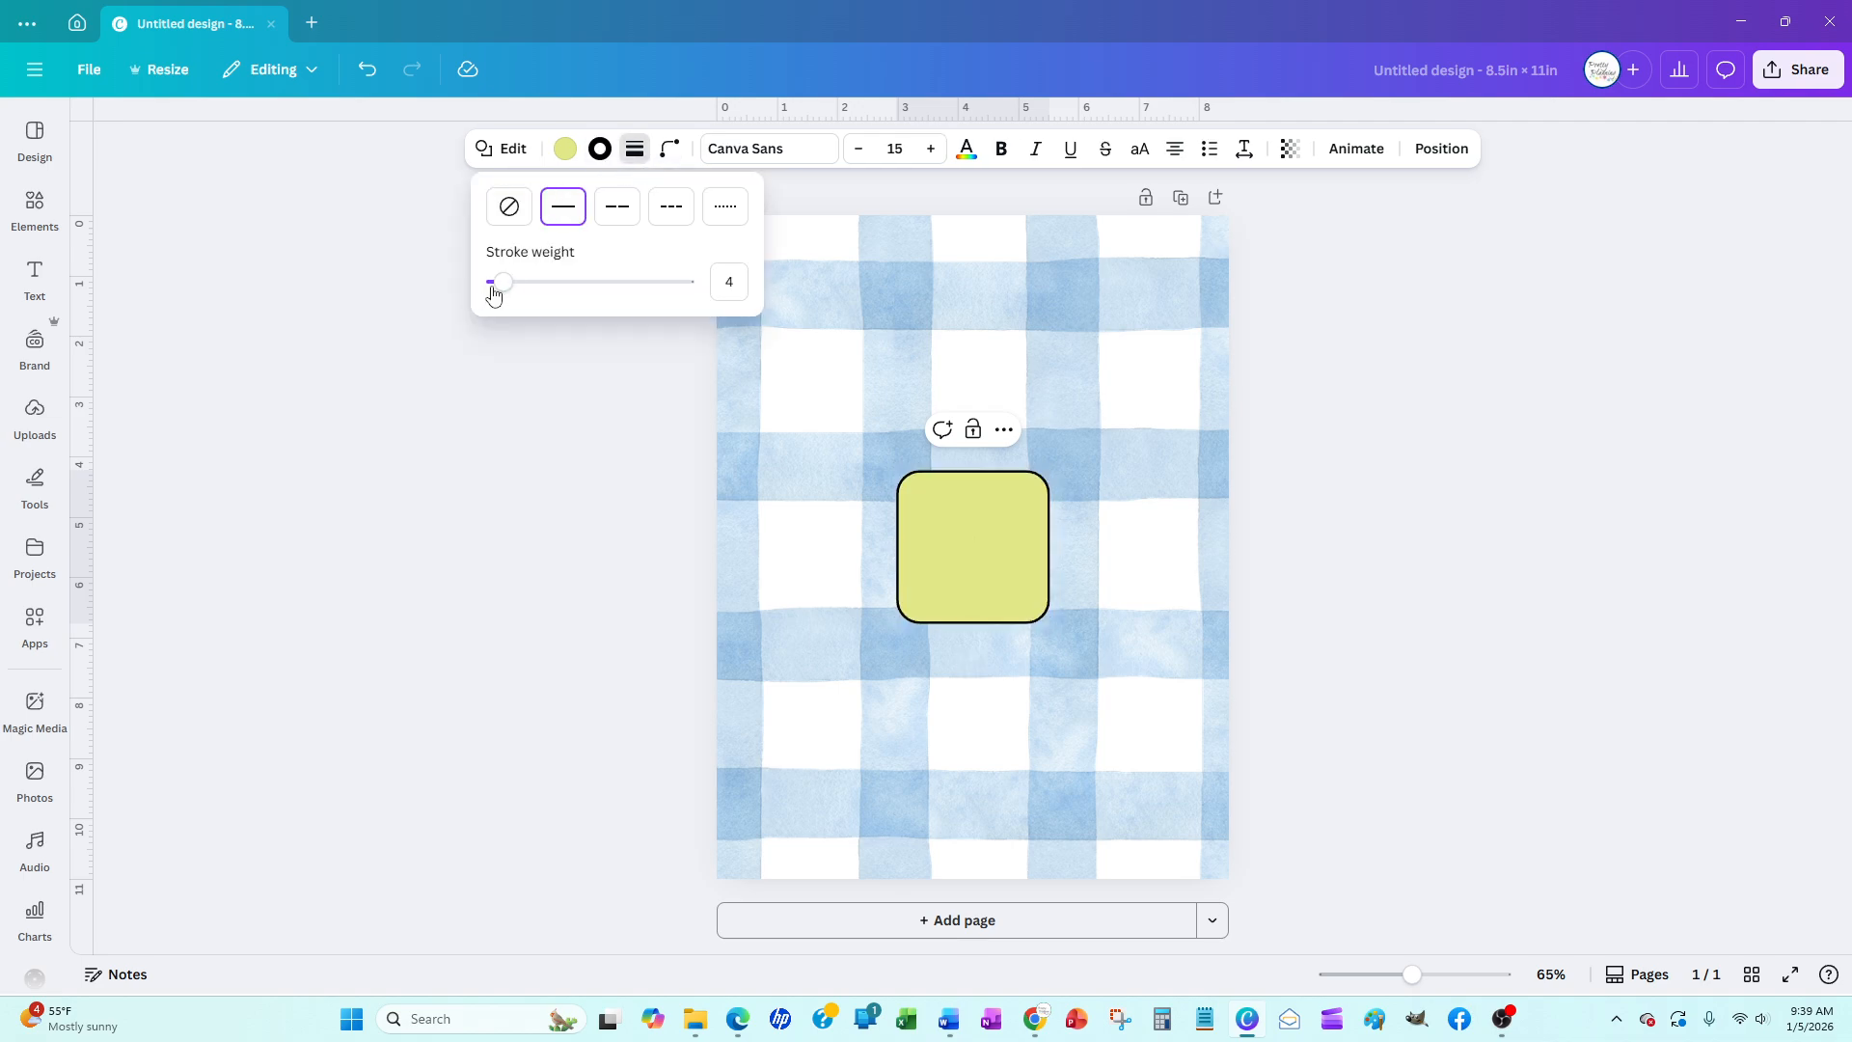
left_click_drag(500, 291, 511, 295)
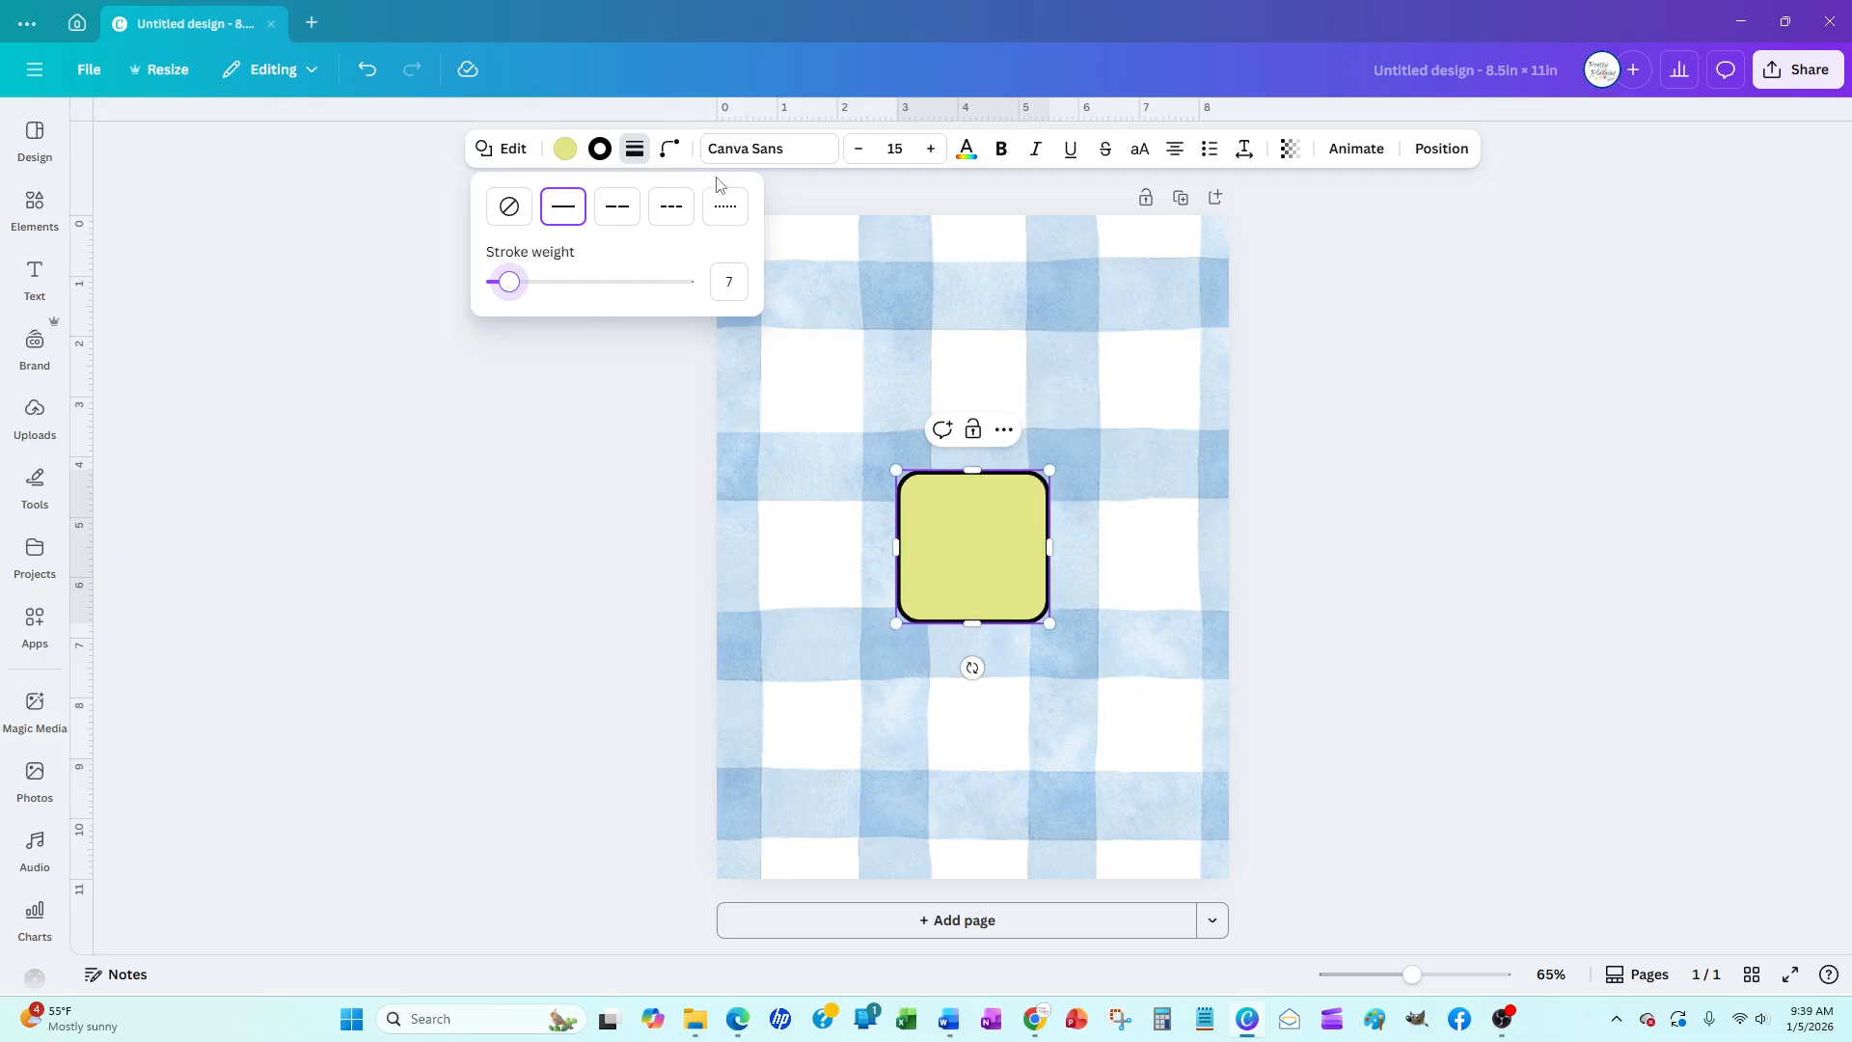
left_click(667, 152)
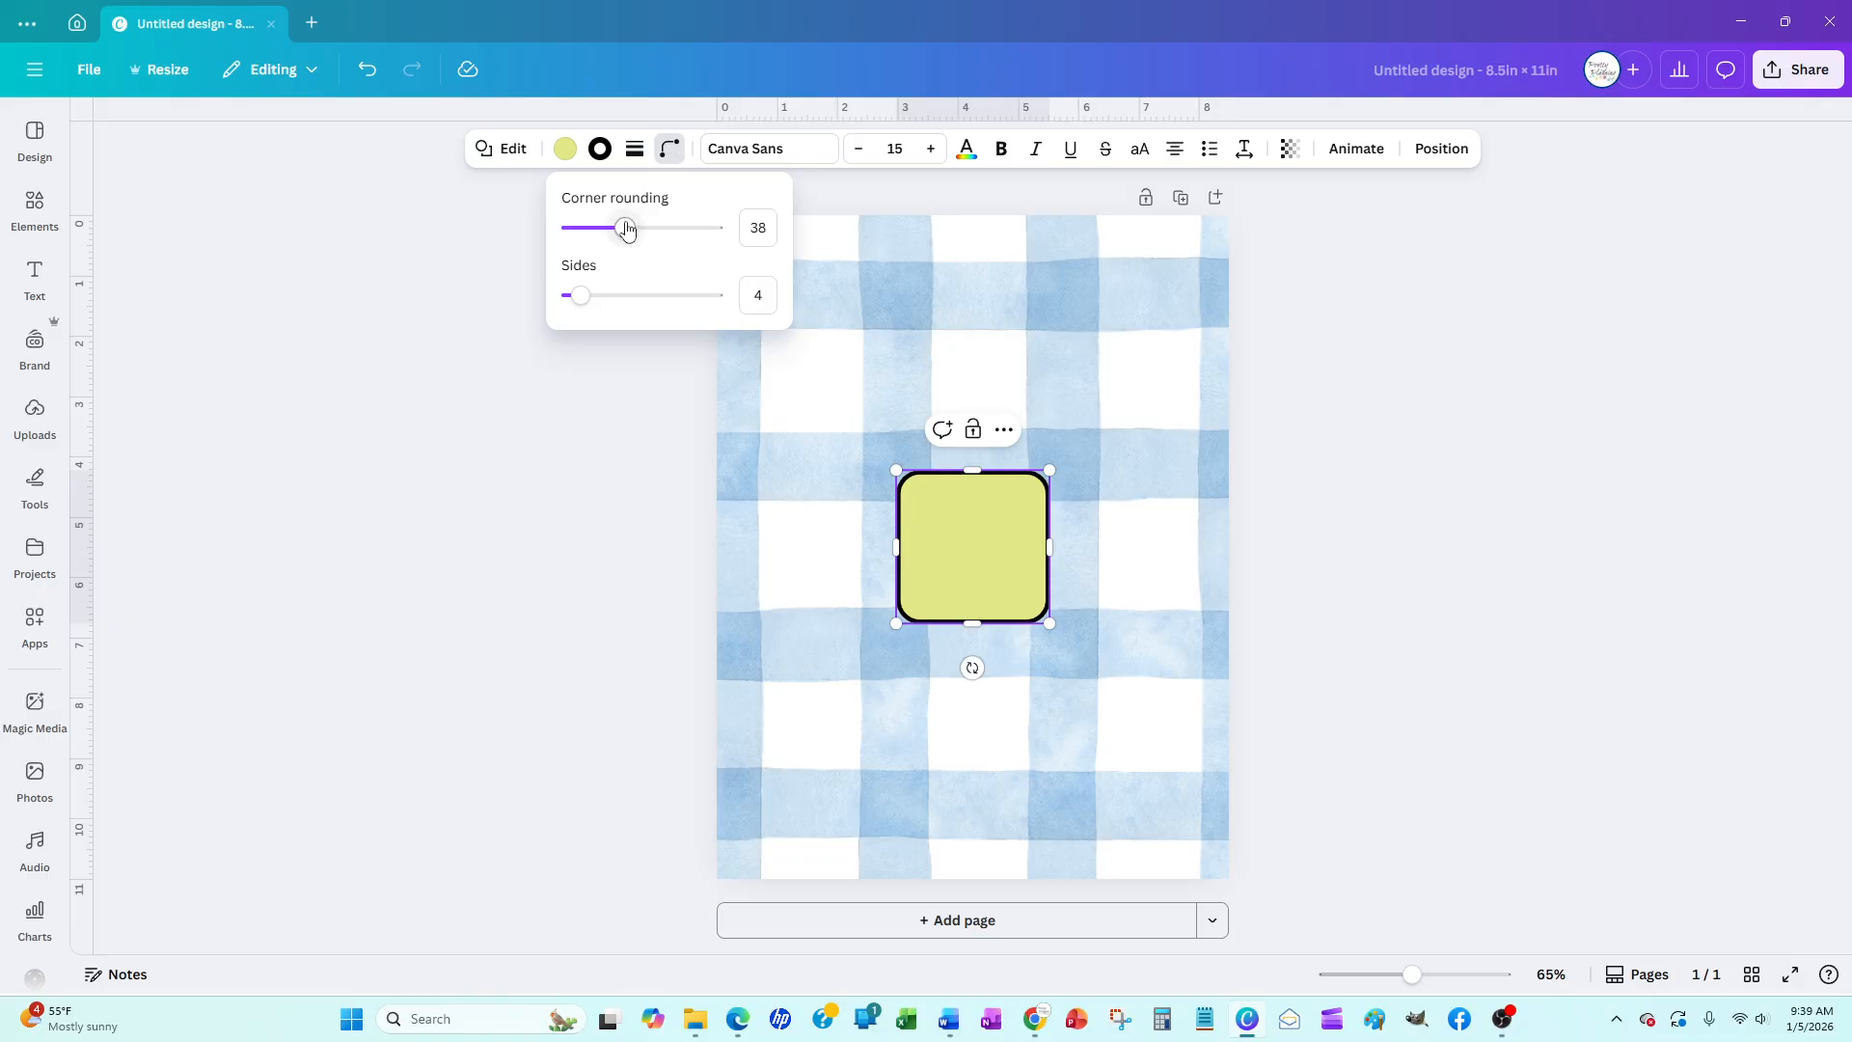
left_click_drag(625, 227, 557, 231)
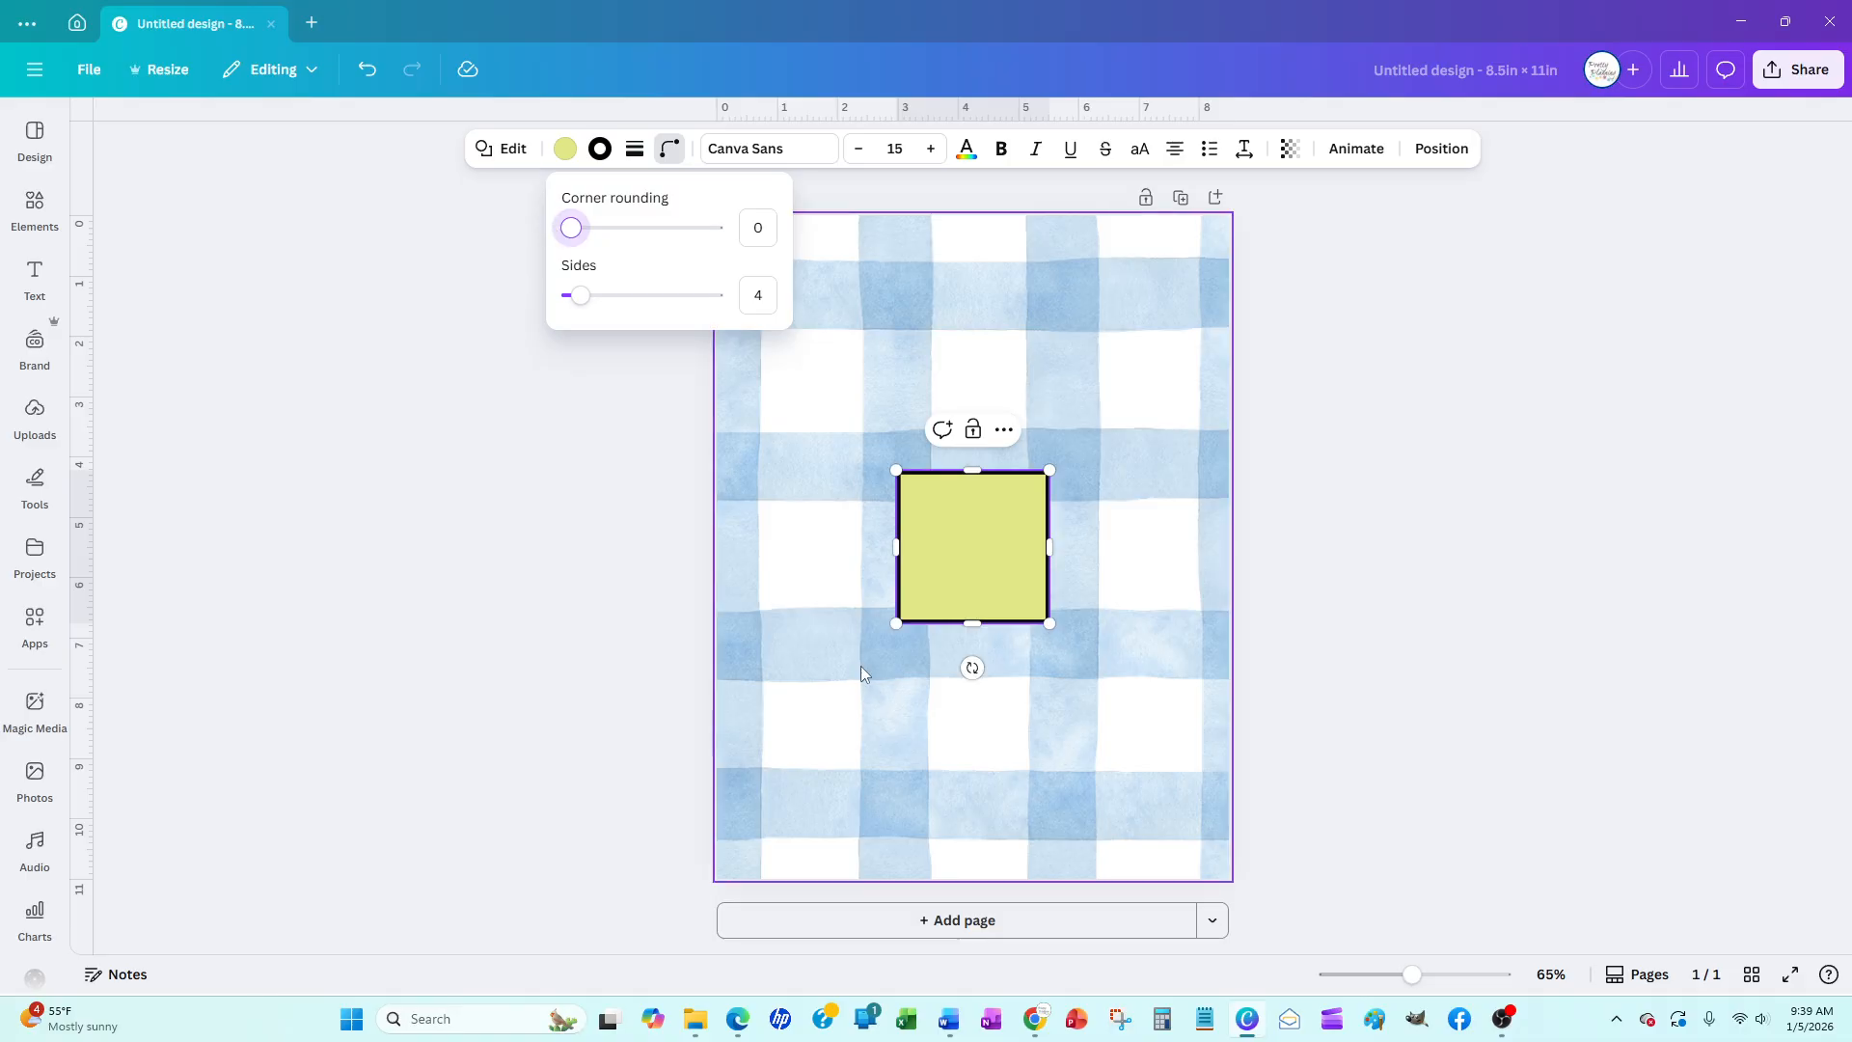
Change the square's fill color to white
double_click(943, 519)
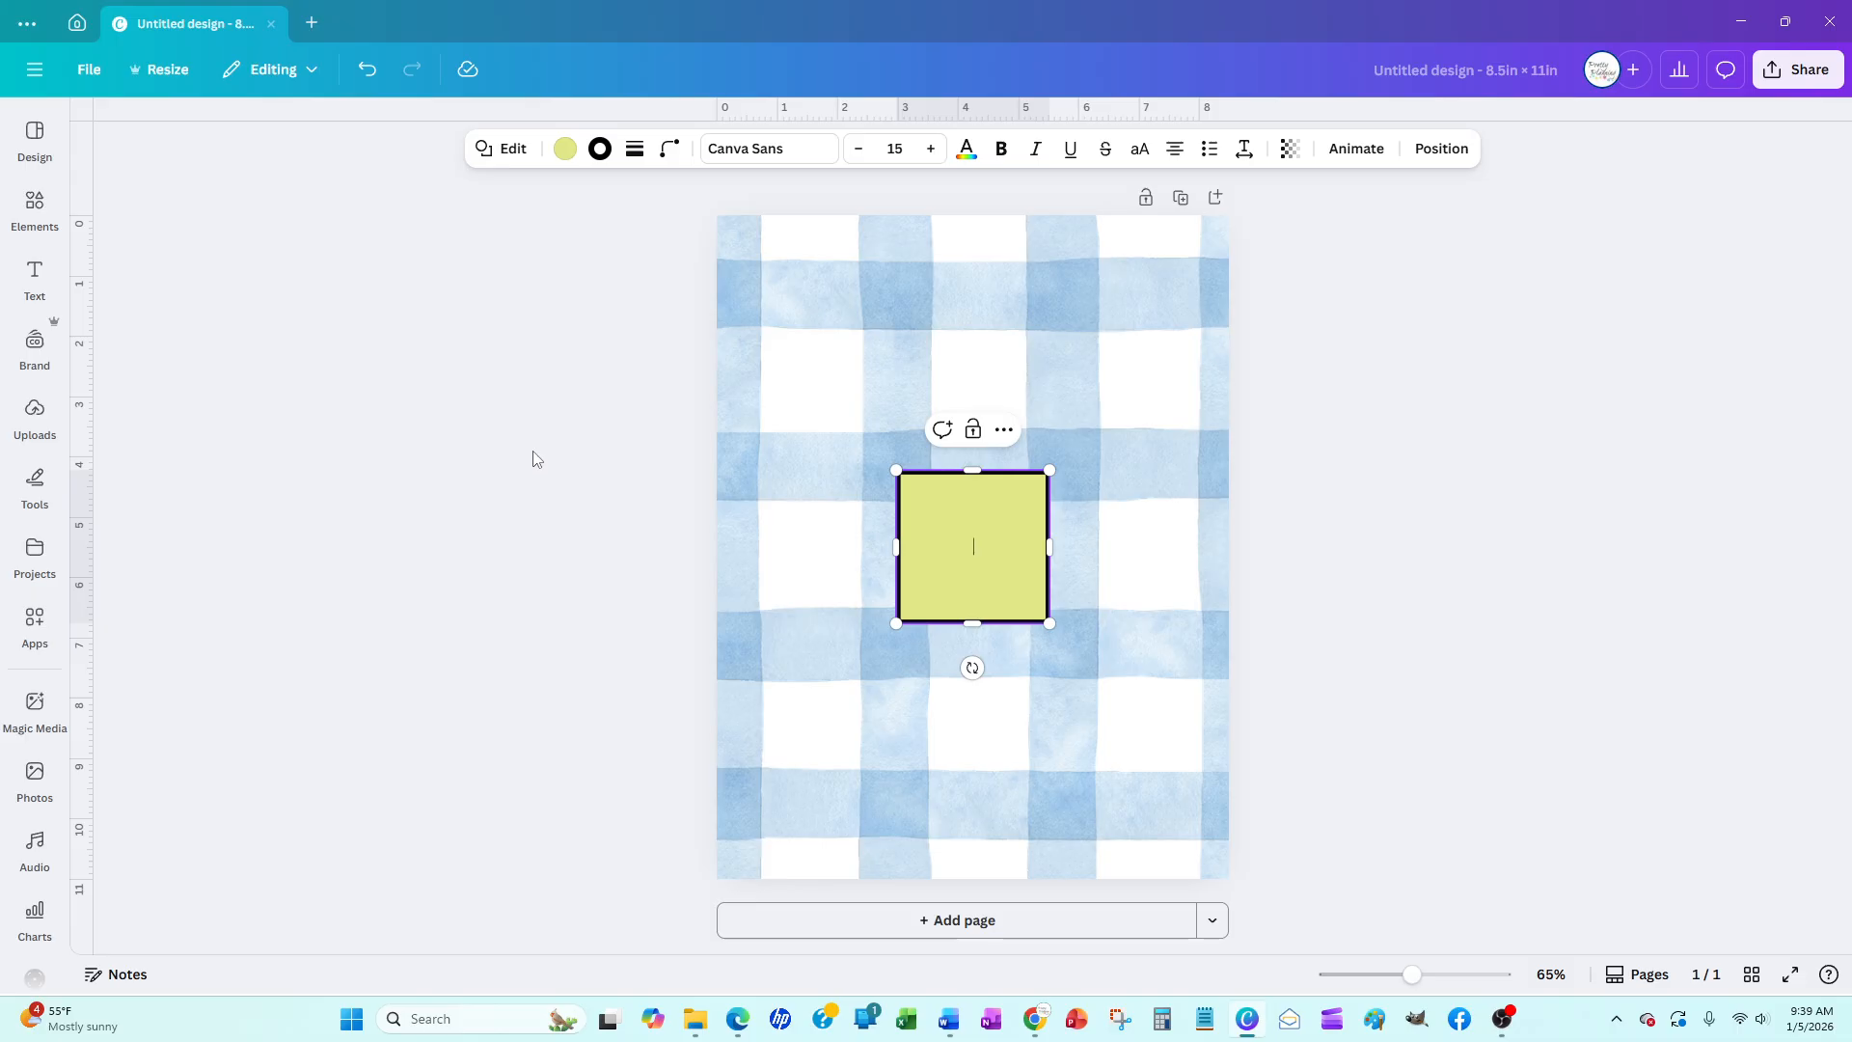
left_click(564, 148)
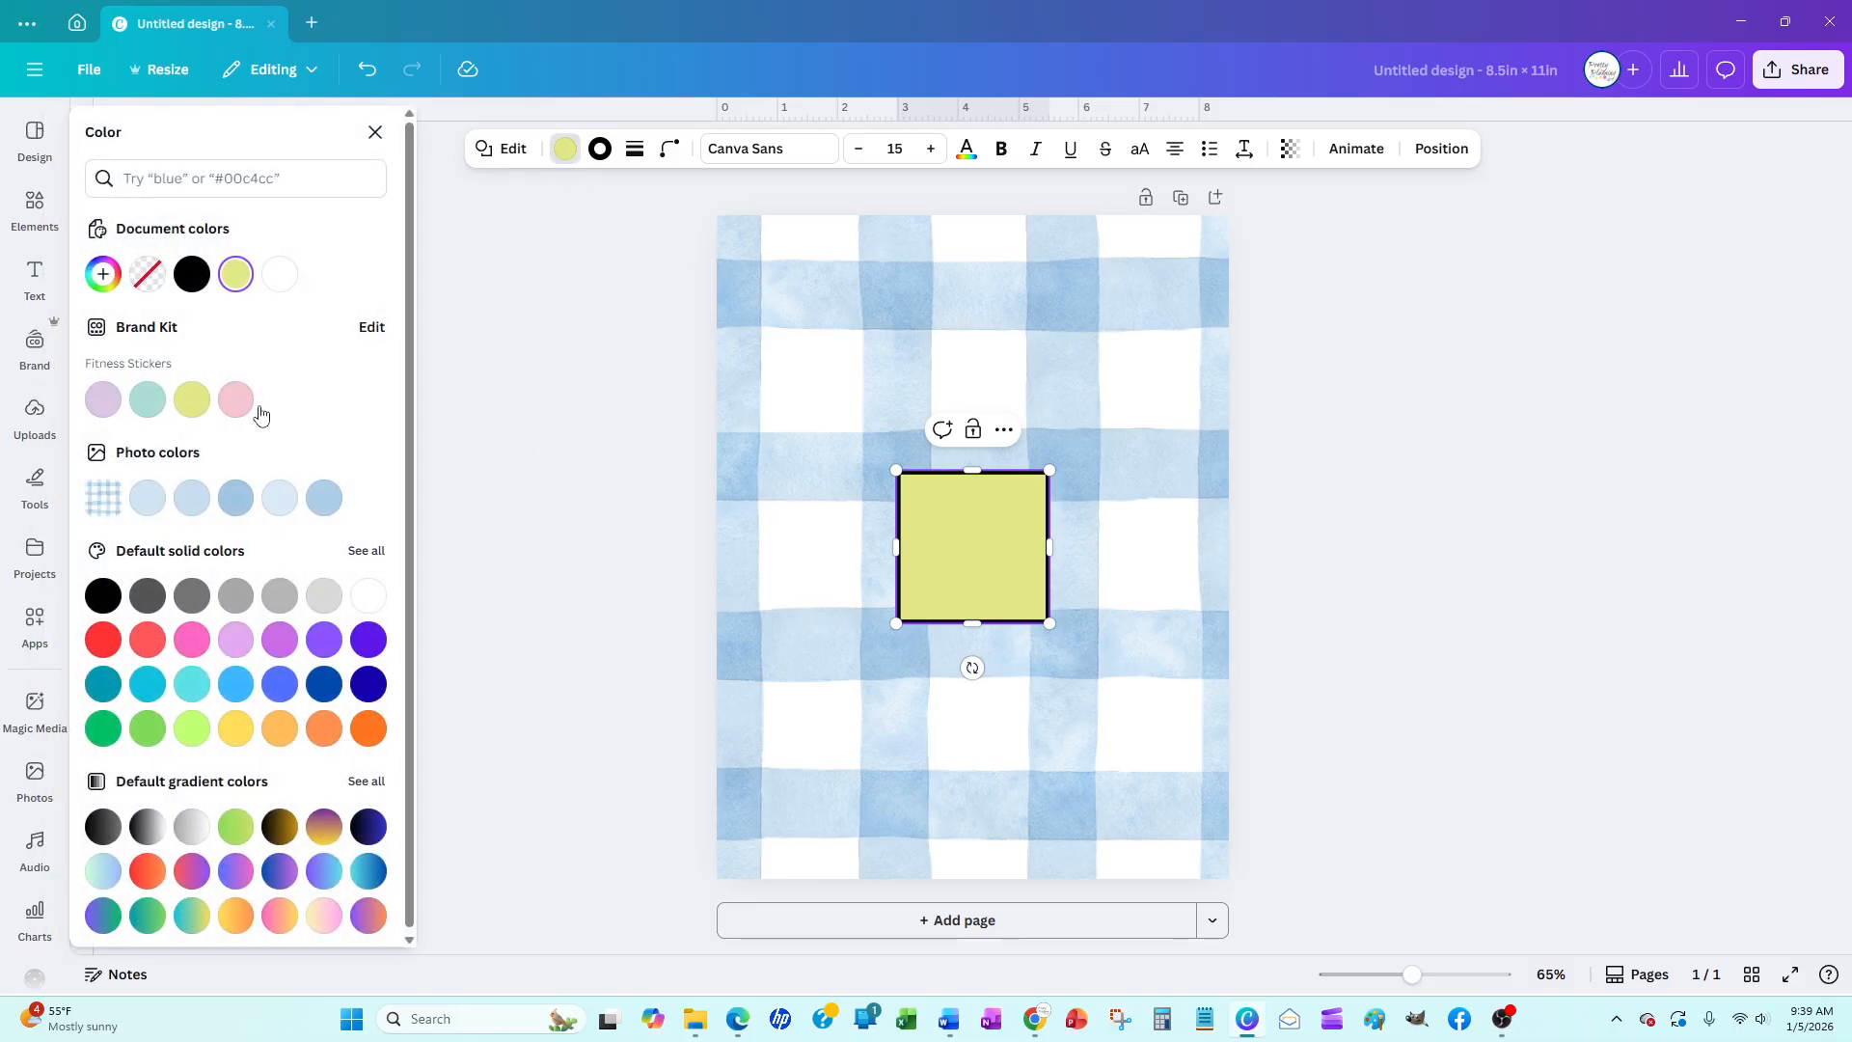
left_click(289, 278)
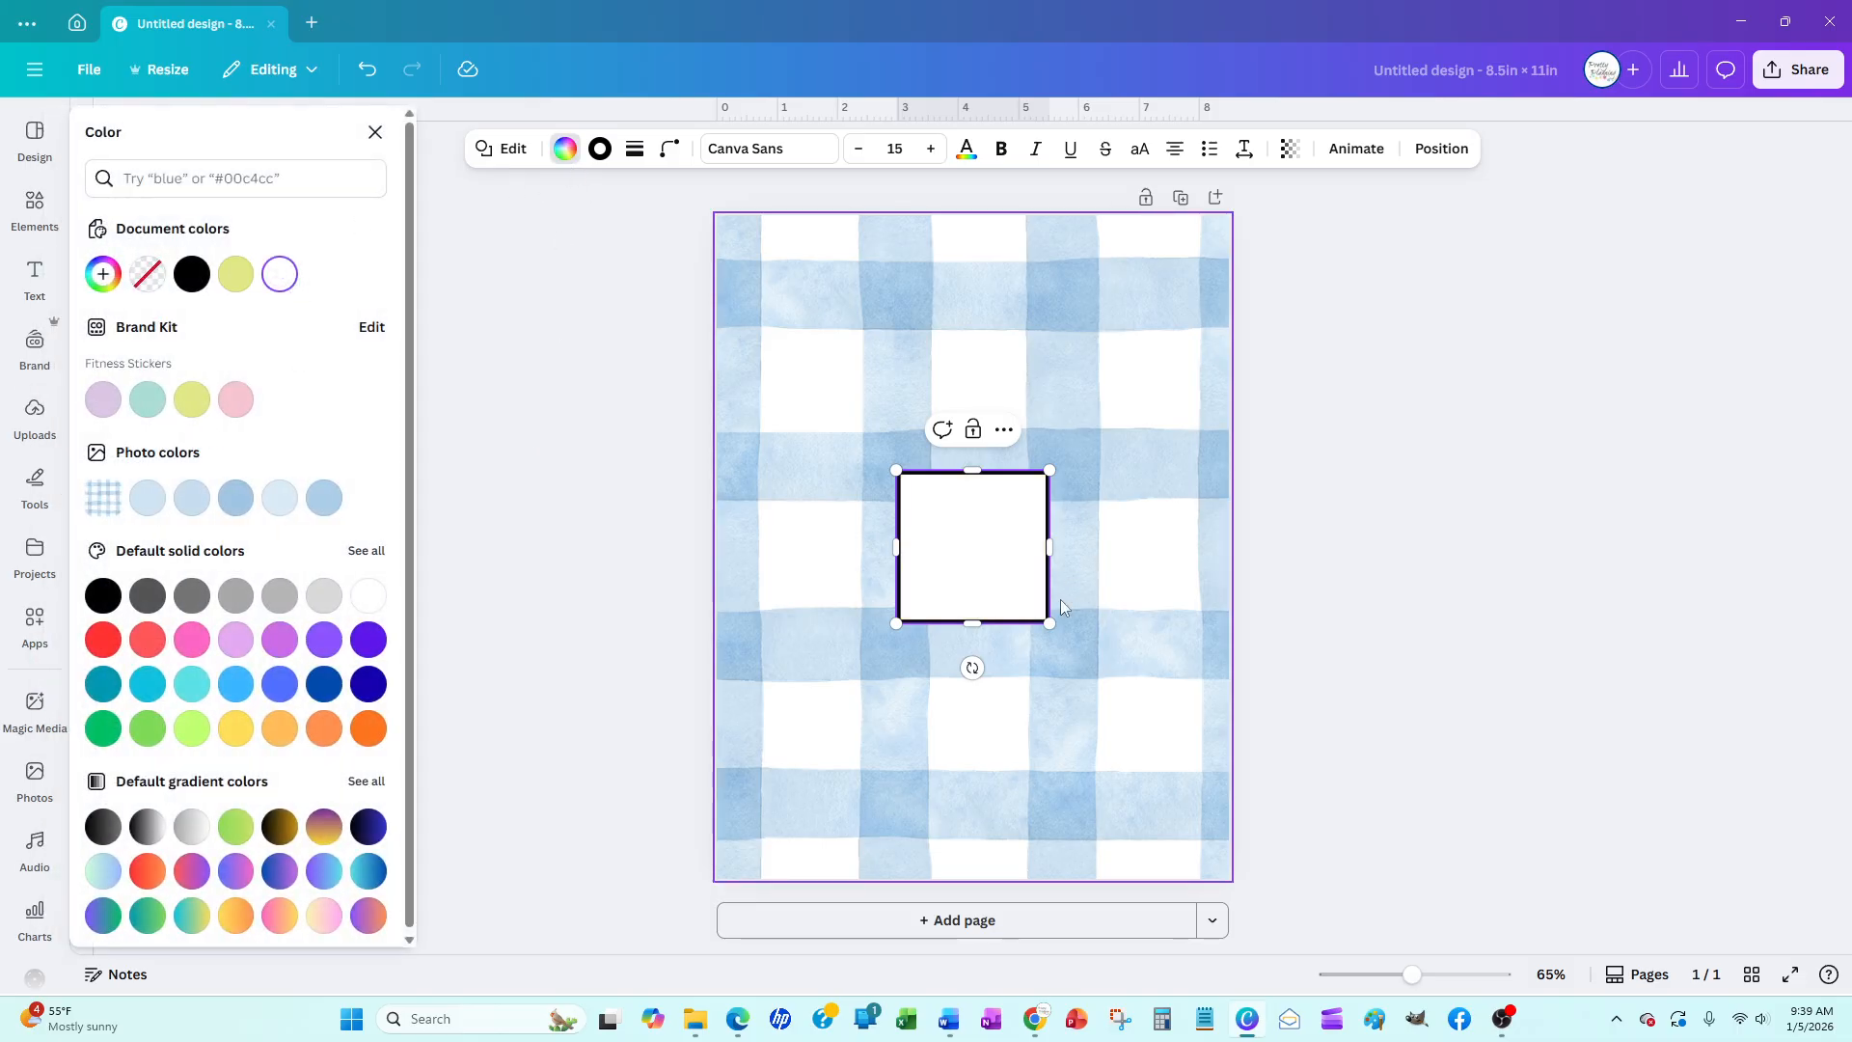
Resize the white square into a rectangle about 4 in wide by 2 in tall and center it horizontally in the page's upper half
left_click_drag(1050, 546, 1138, 540)
mouse_move(1017, 621)
left_mouse_down()
mouse_move(1016, 573)
mouse_move(1016, 590)
left_mouse_up()
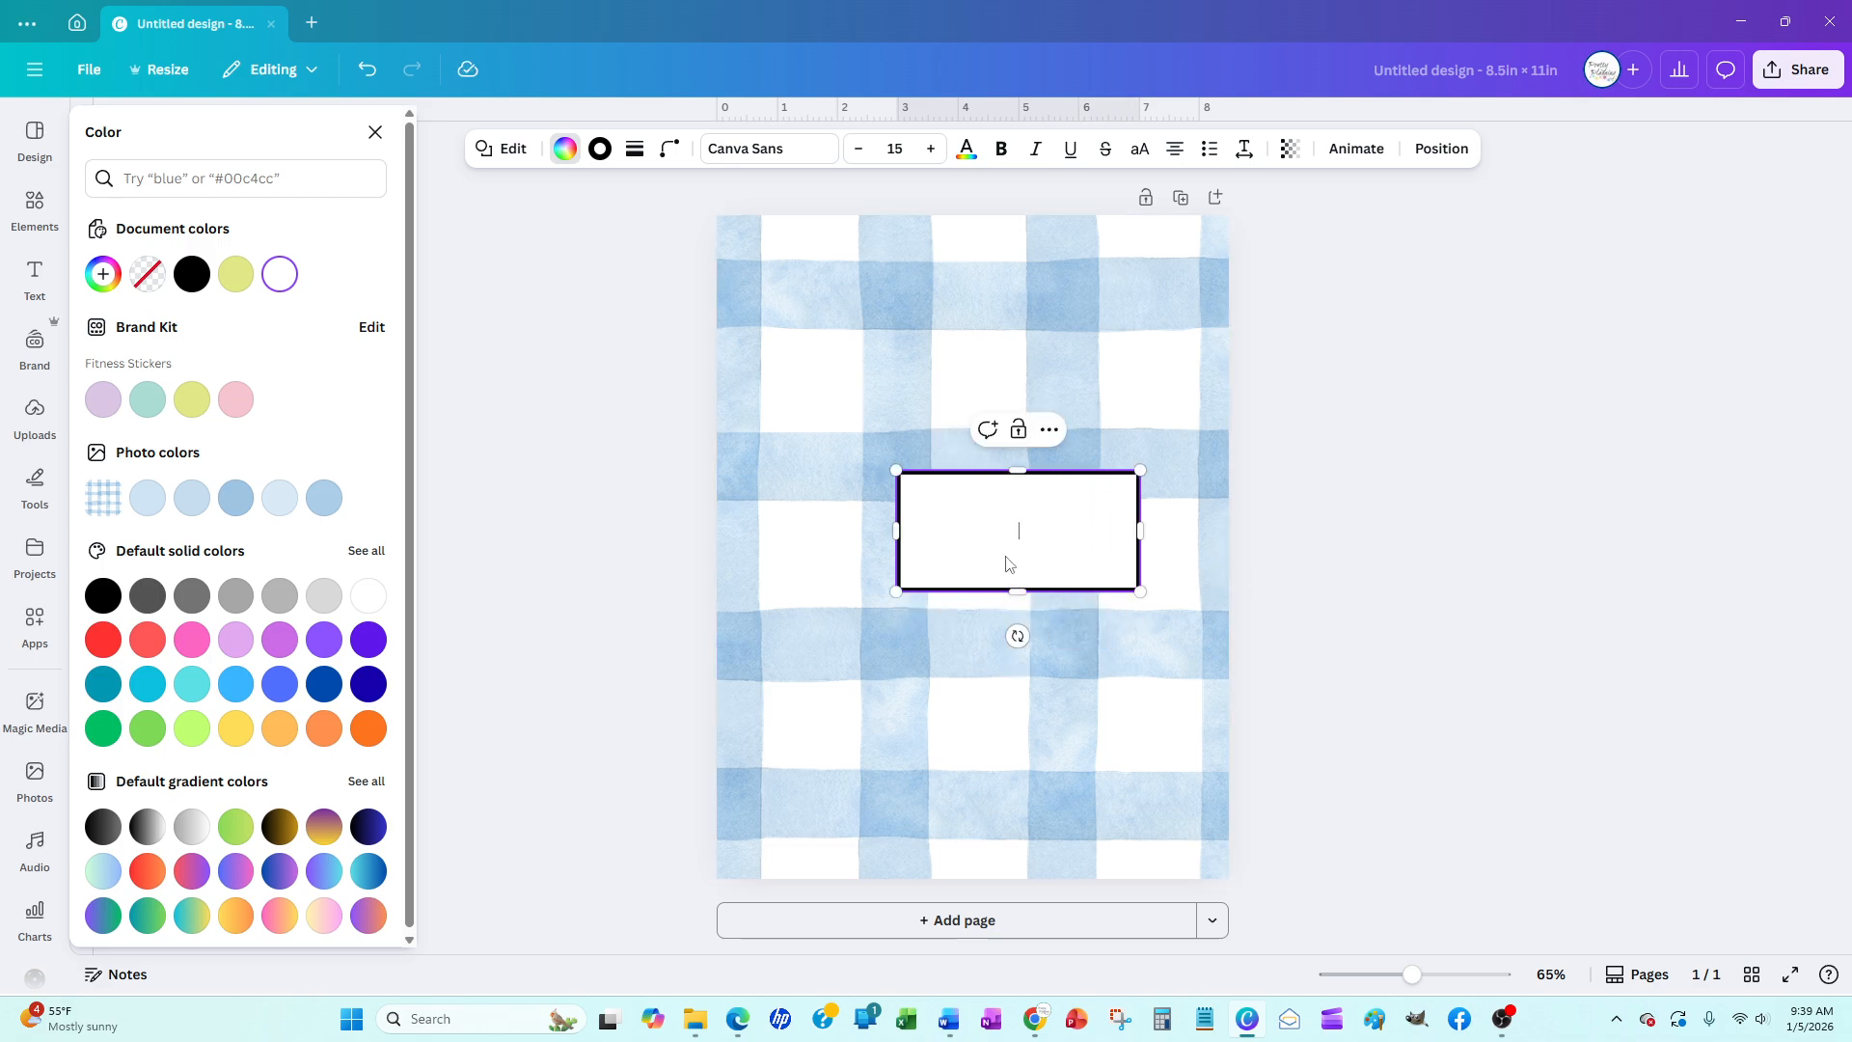
key("Escape")
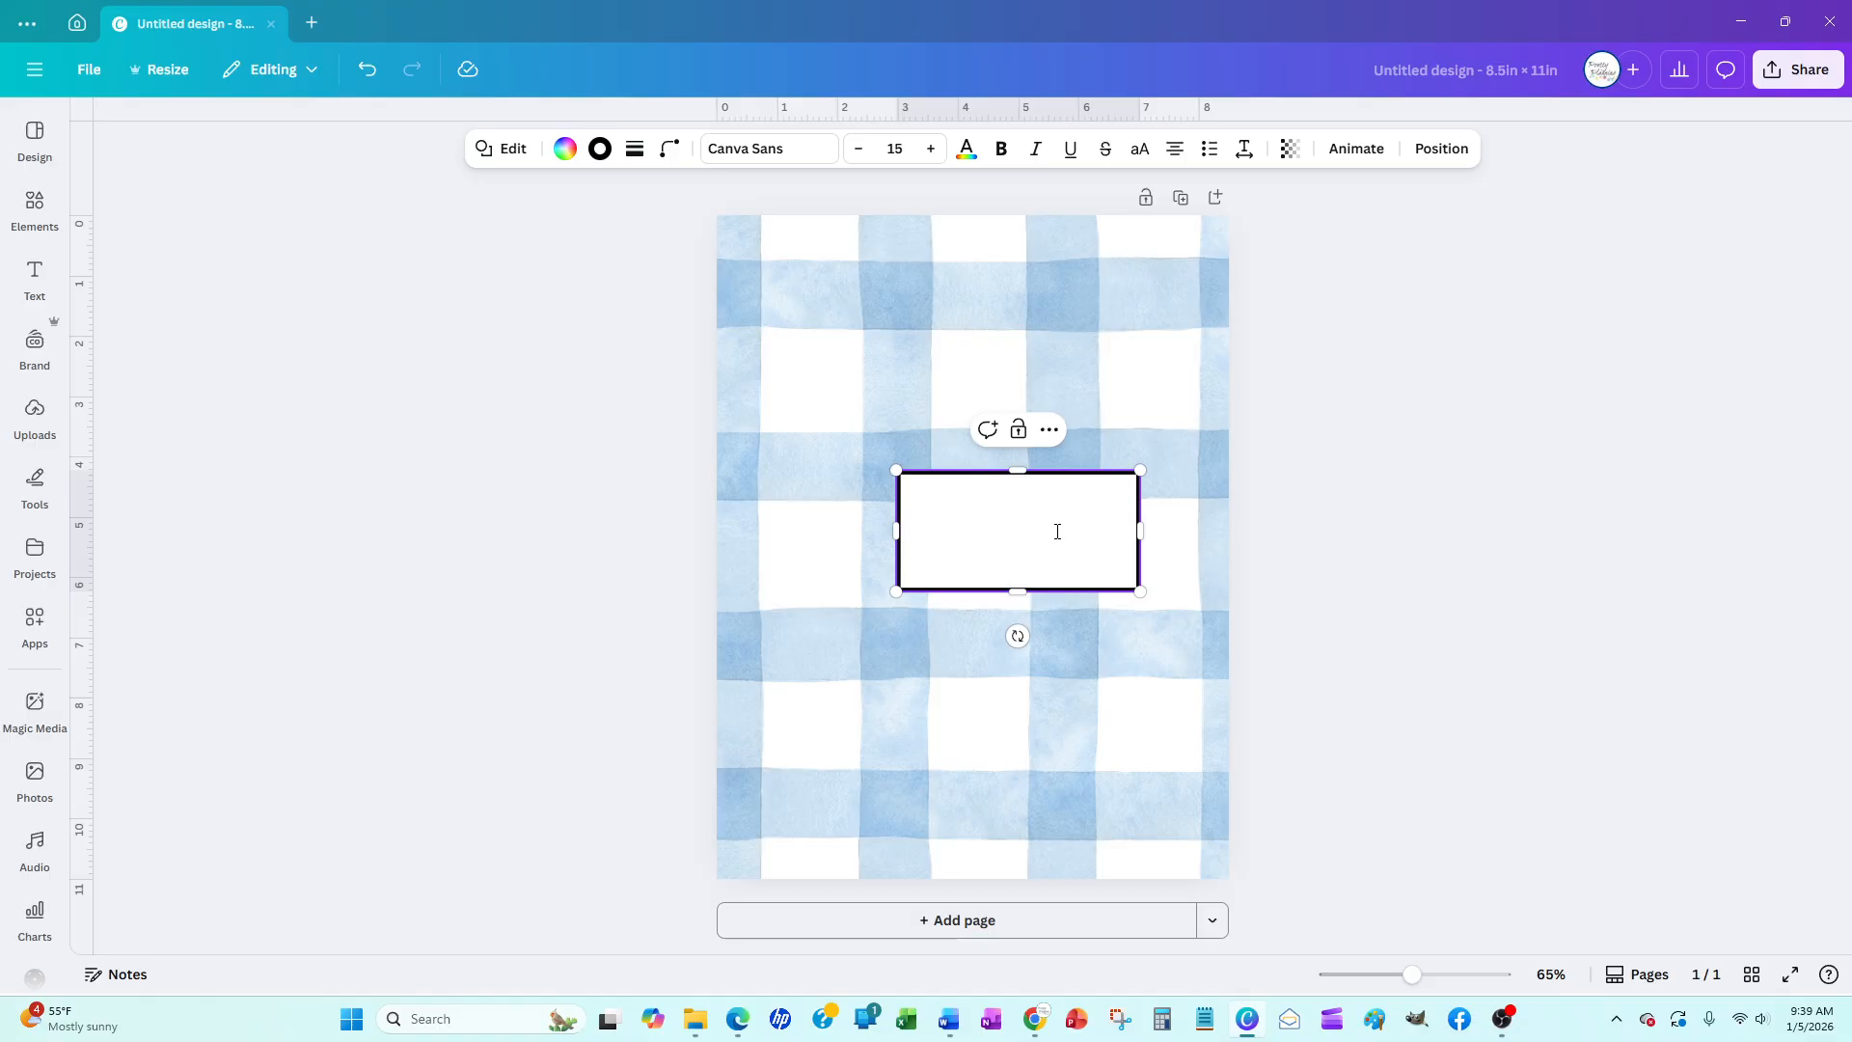
left_click(1373, 545)
mouse_move(1018, 534)
left_mouse_down()
mouse_move(984, 417)
mouse_move(984, 461)
left_mouse_up()
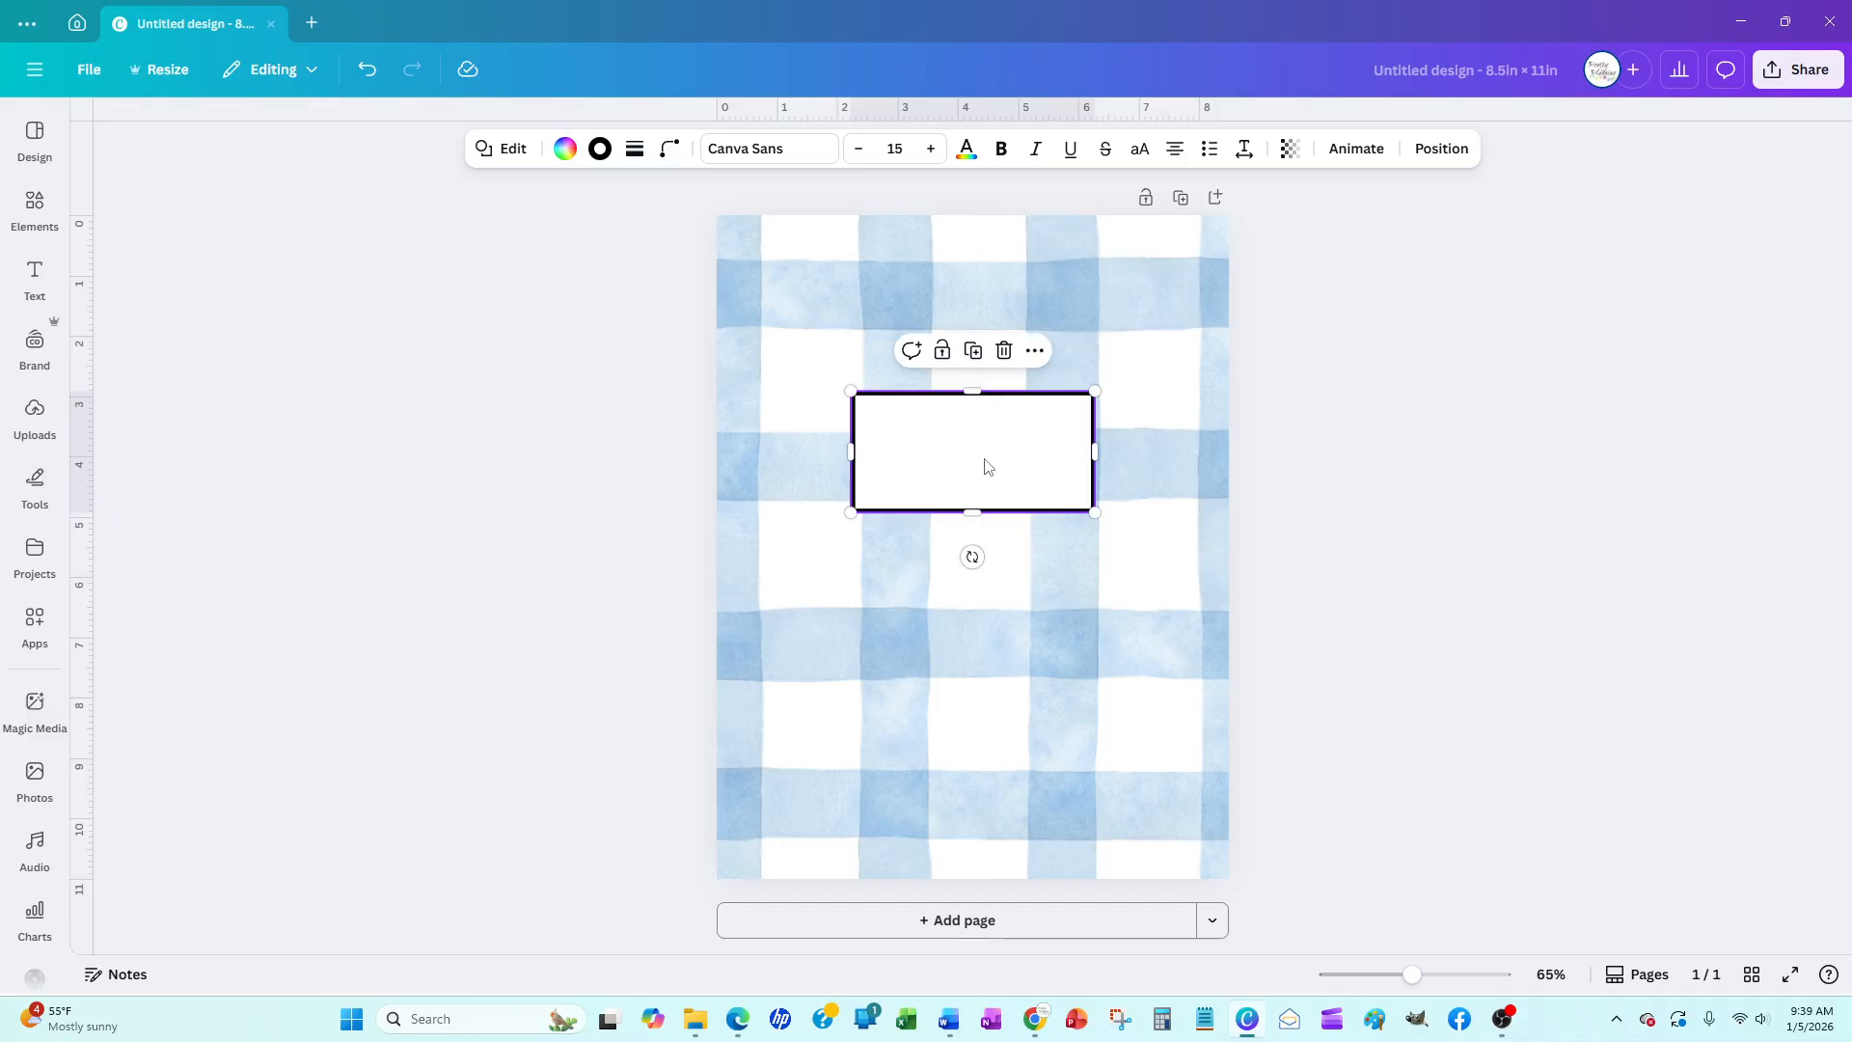
Change the border color of the white rectangle to the pink #F992AF
left_click(599, 164)
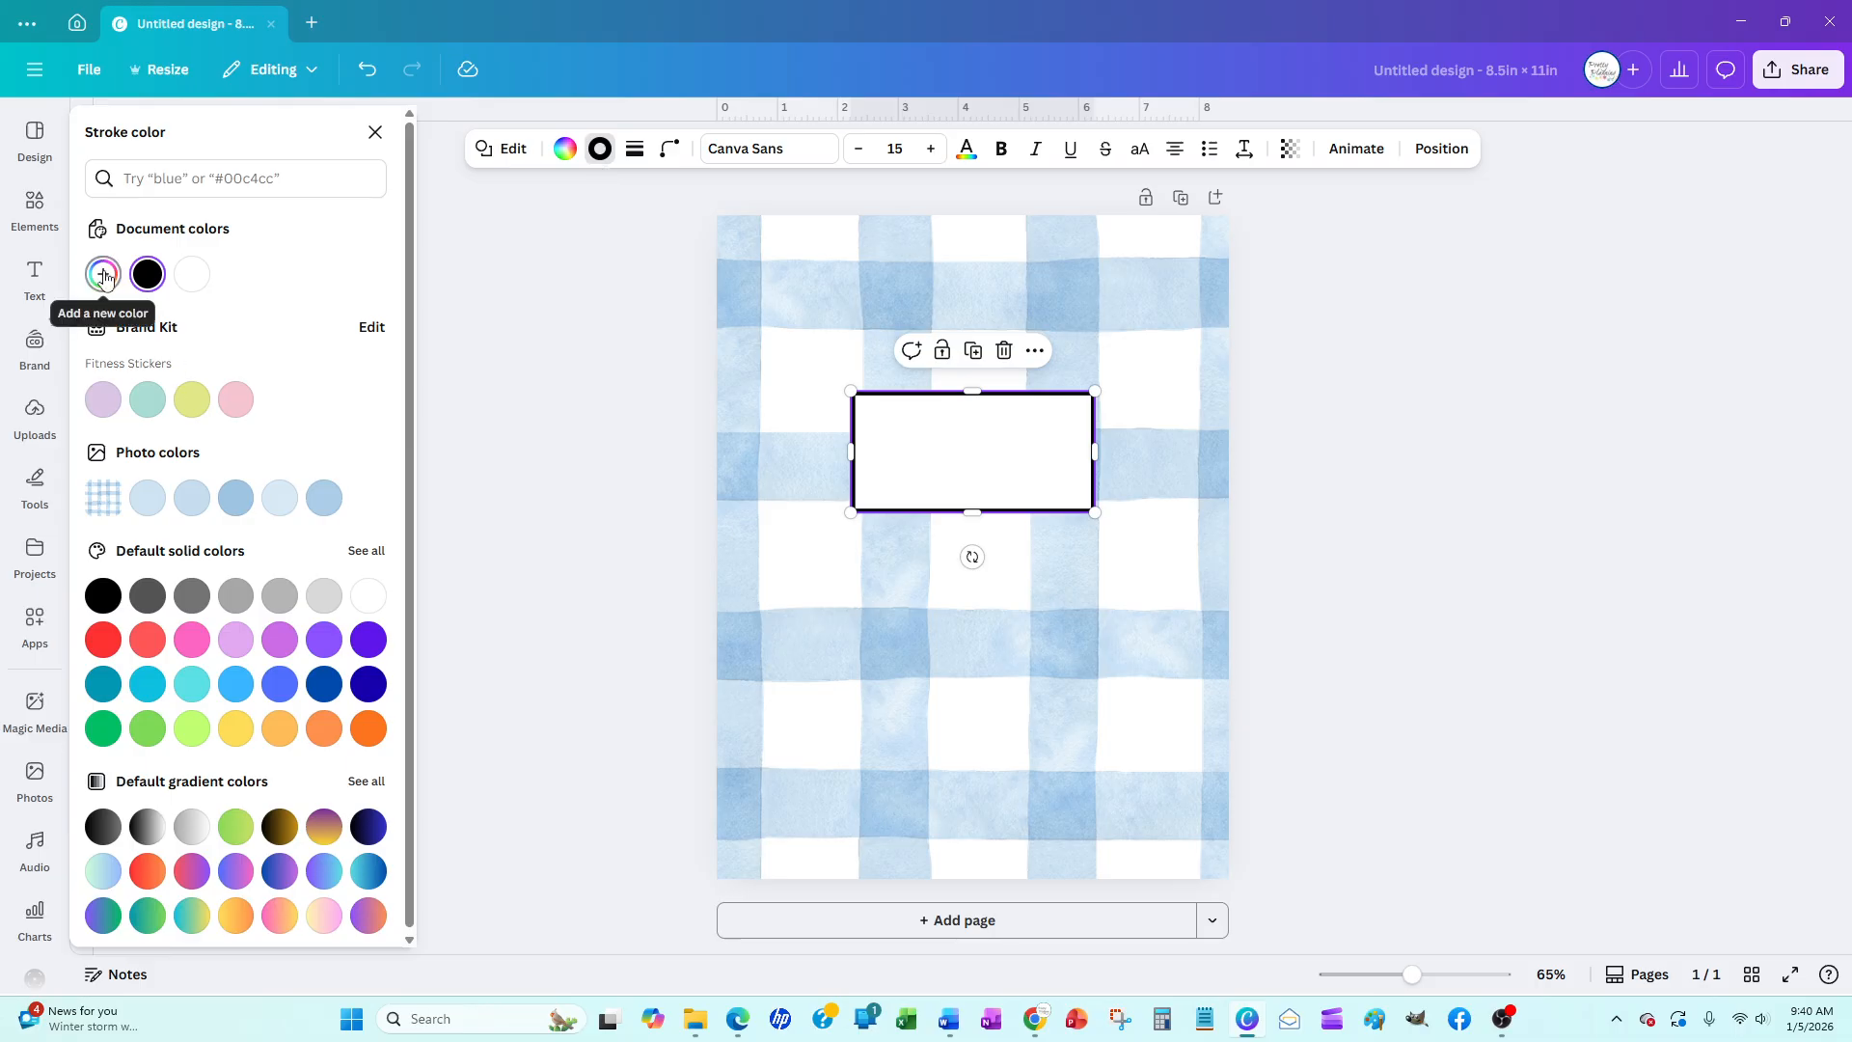
left_click(599, 153)
left_click(599, 152)
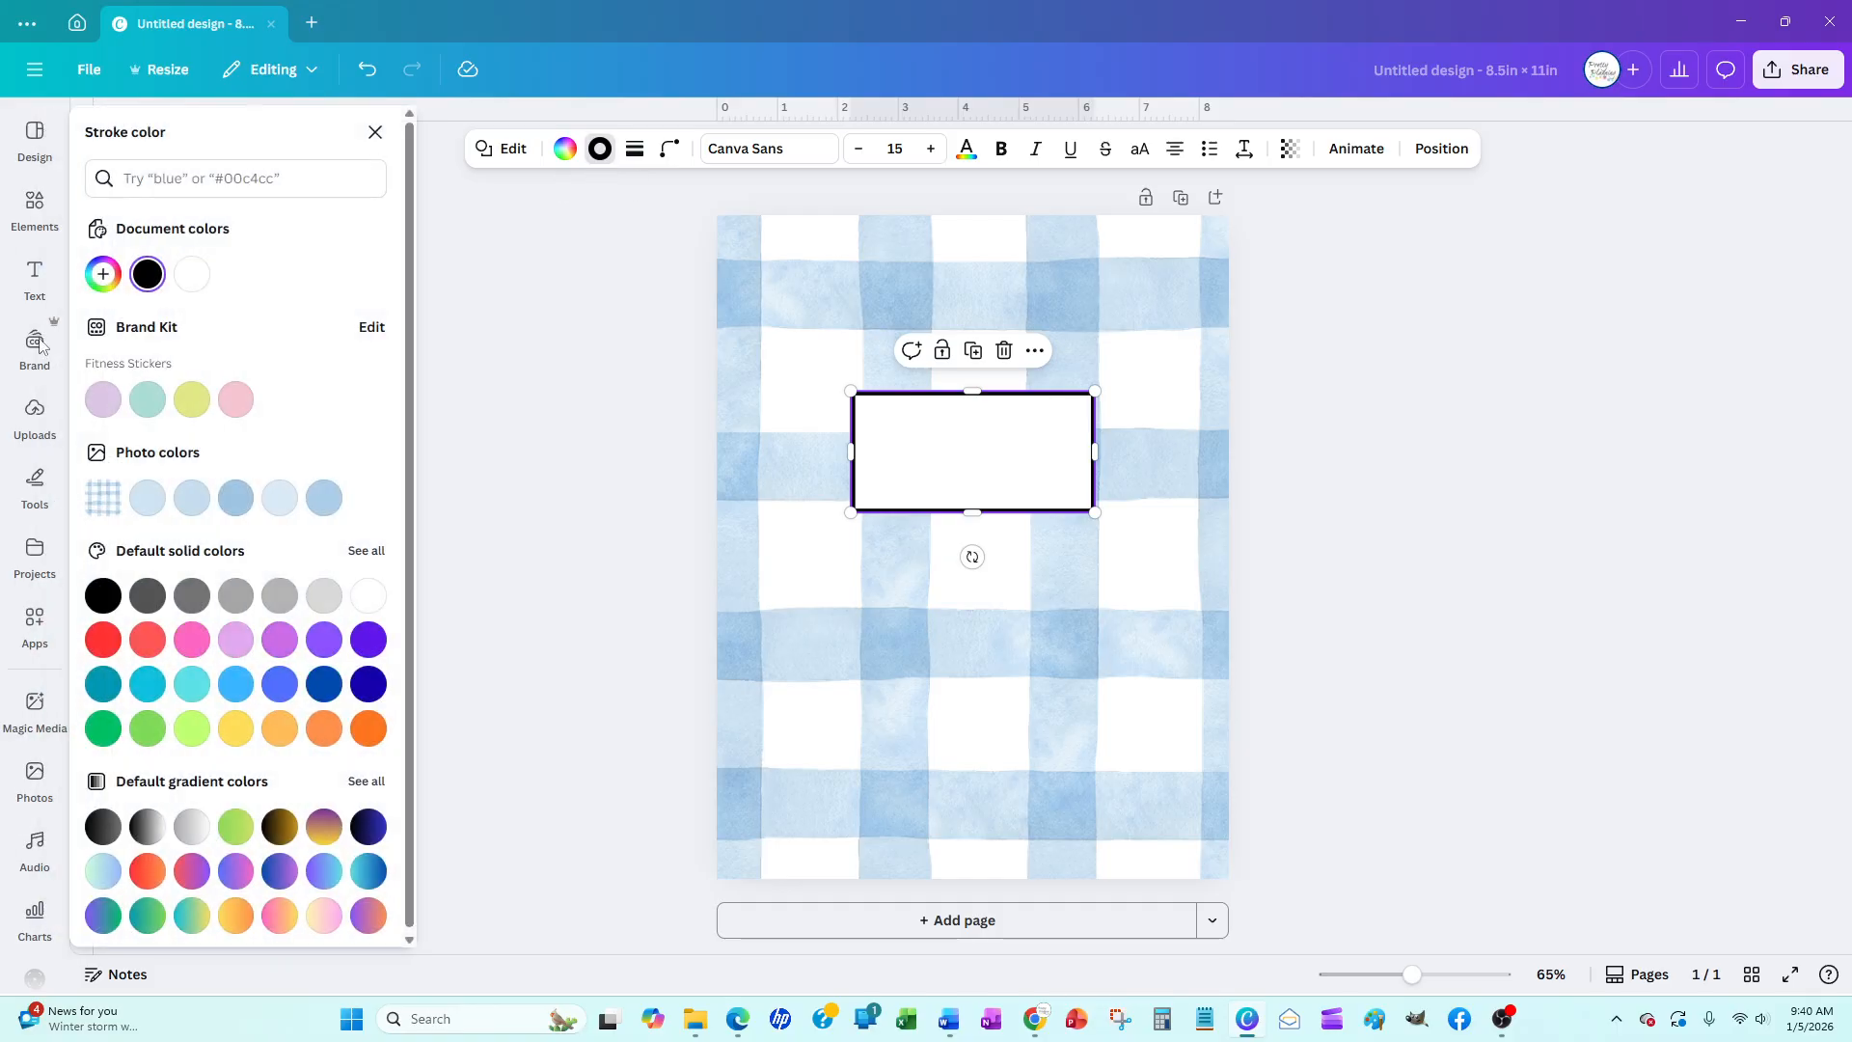
left_click(104, 280)
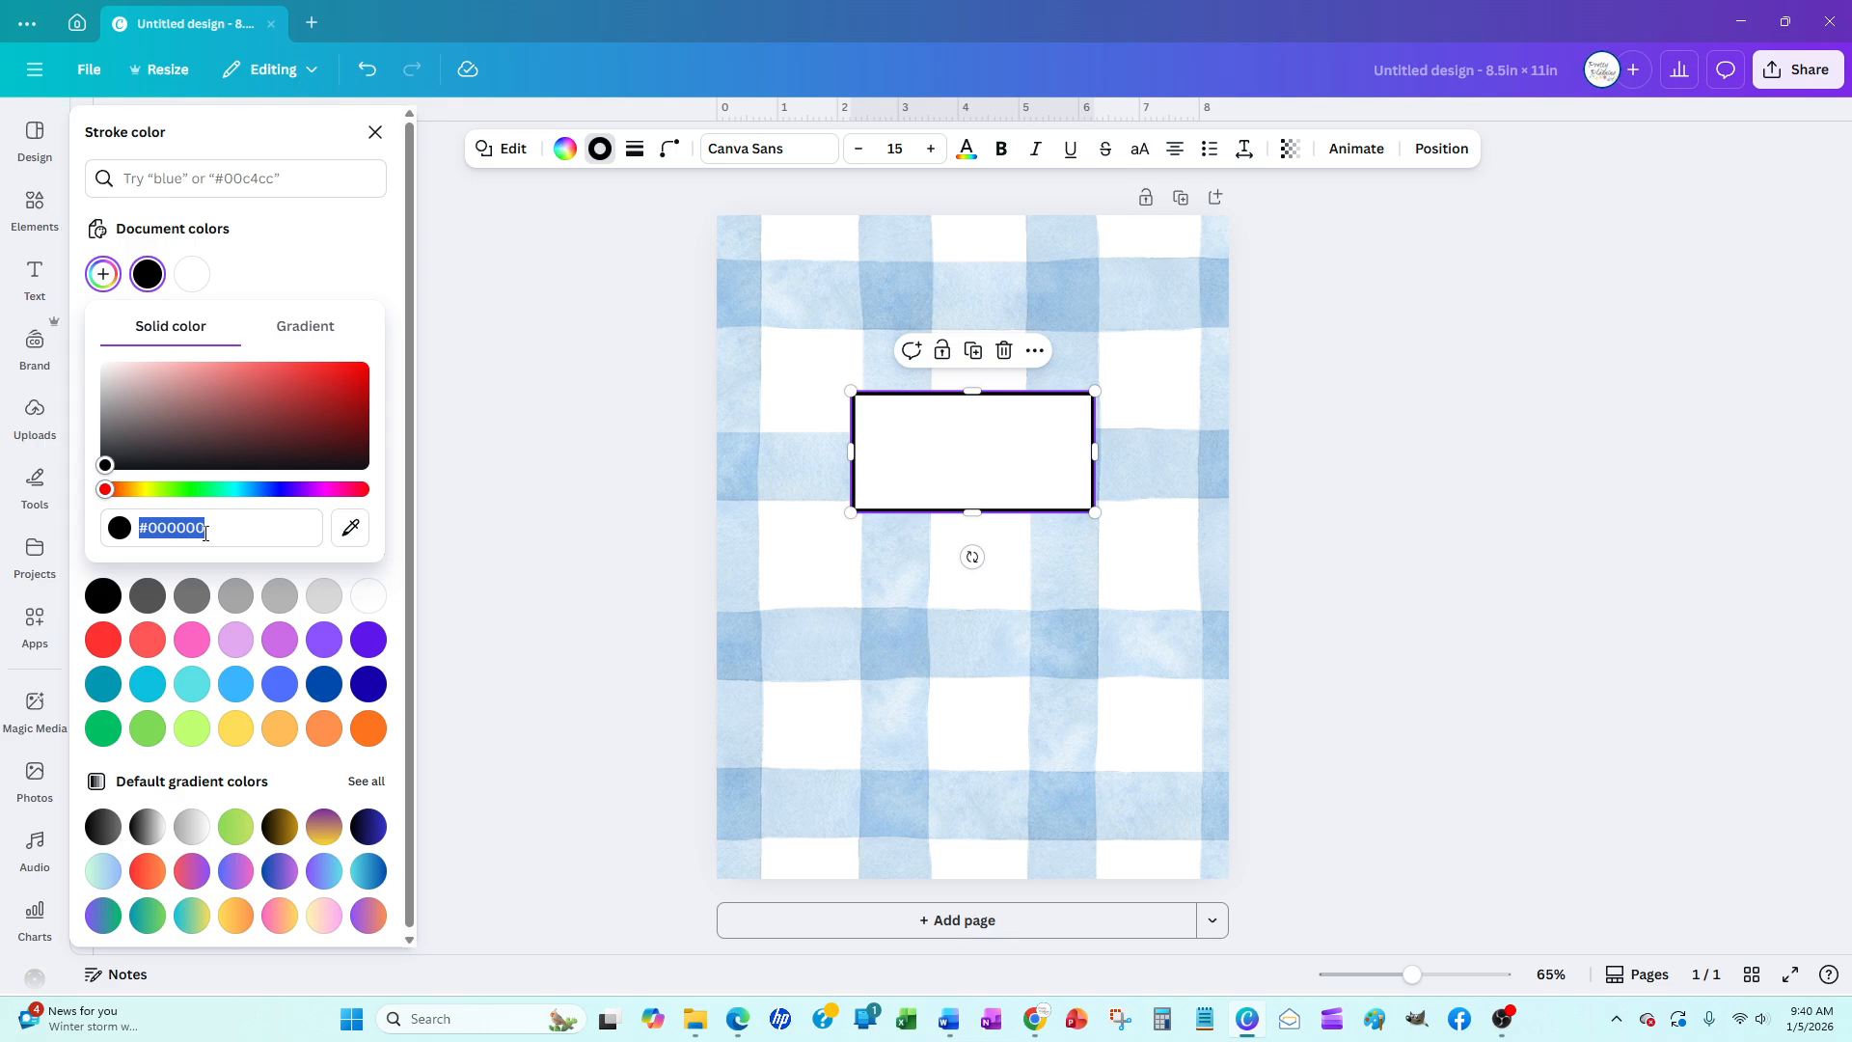
left_click(323, 489)
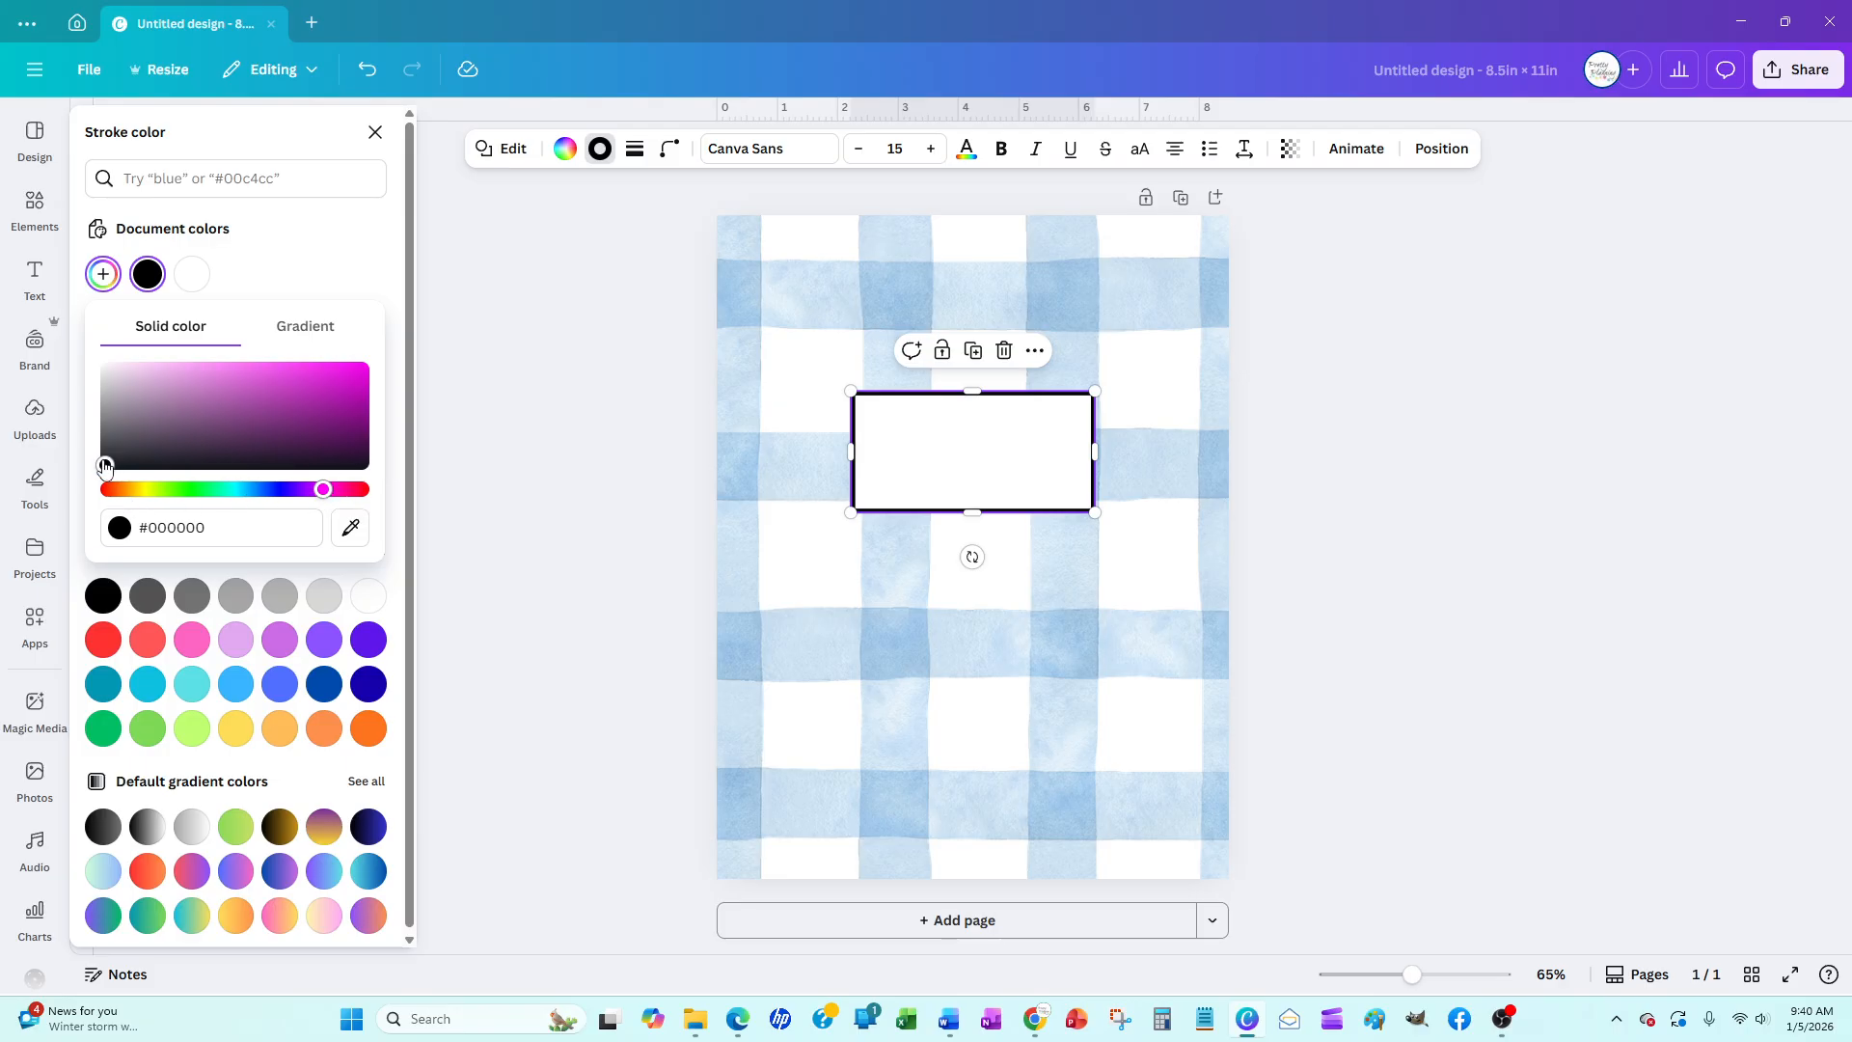
mouse_move(106, 466)
left_mouse_down()
mouse_move(199, 396)
mouse_move(248, 409)
mouse_move(236, 429)
mouse_move(207, 405)
left_mouse_up()
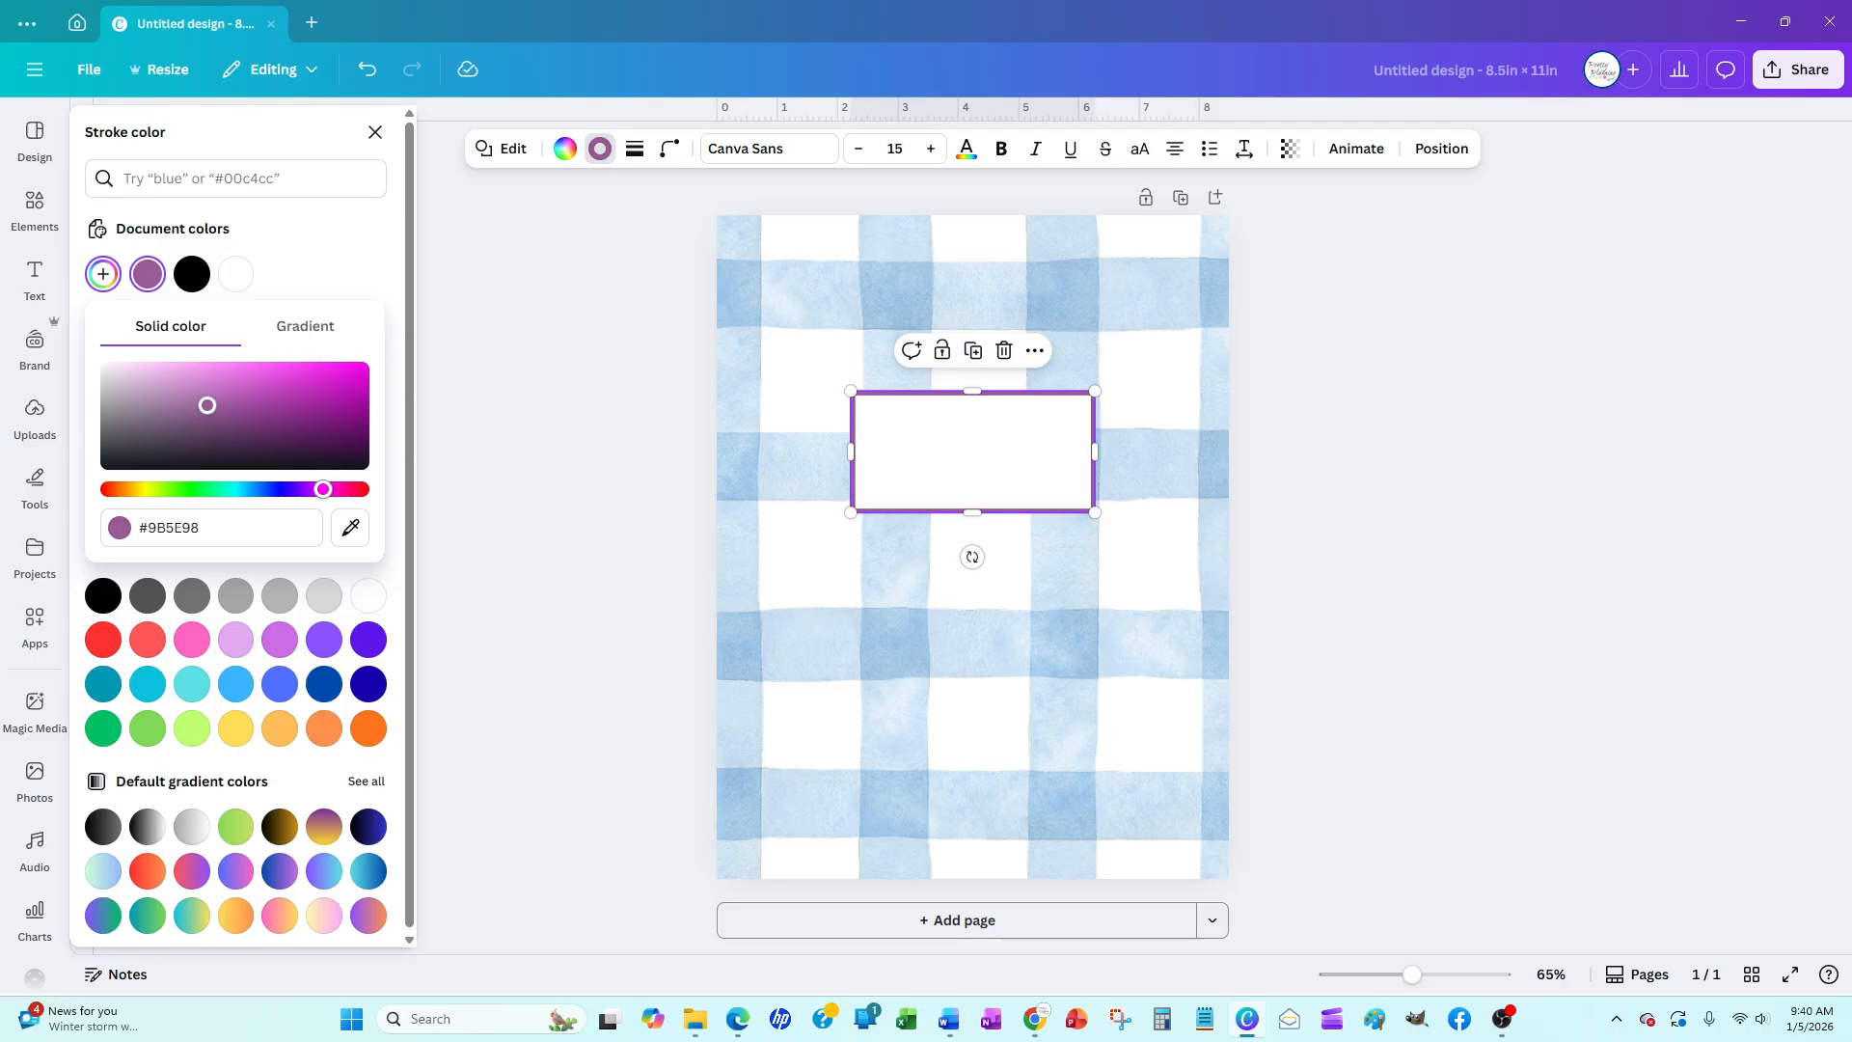
key("alt+Tab")
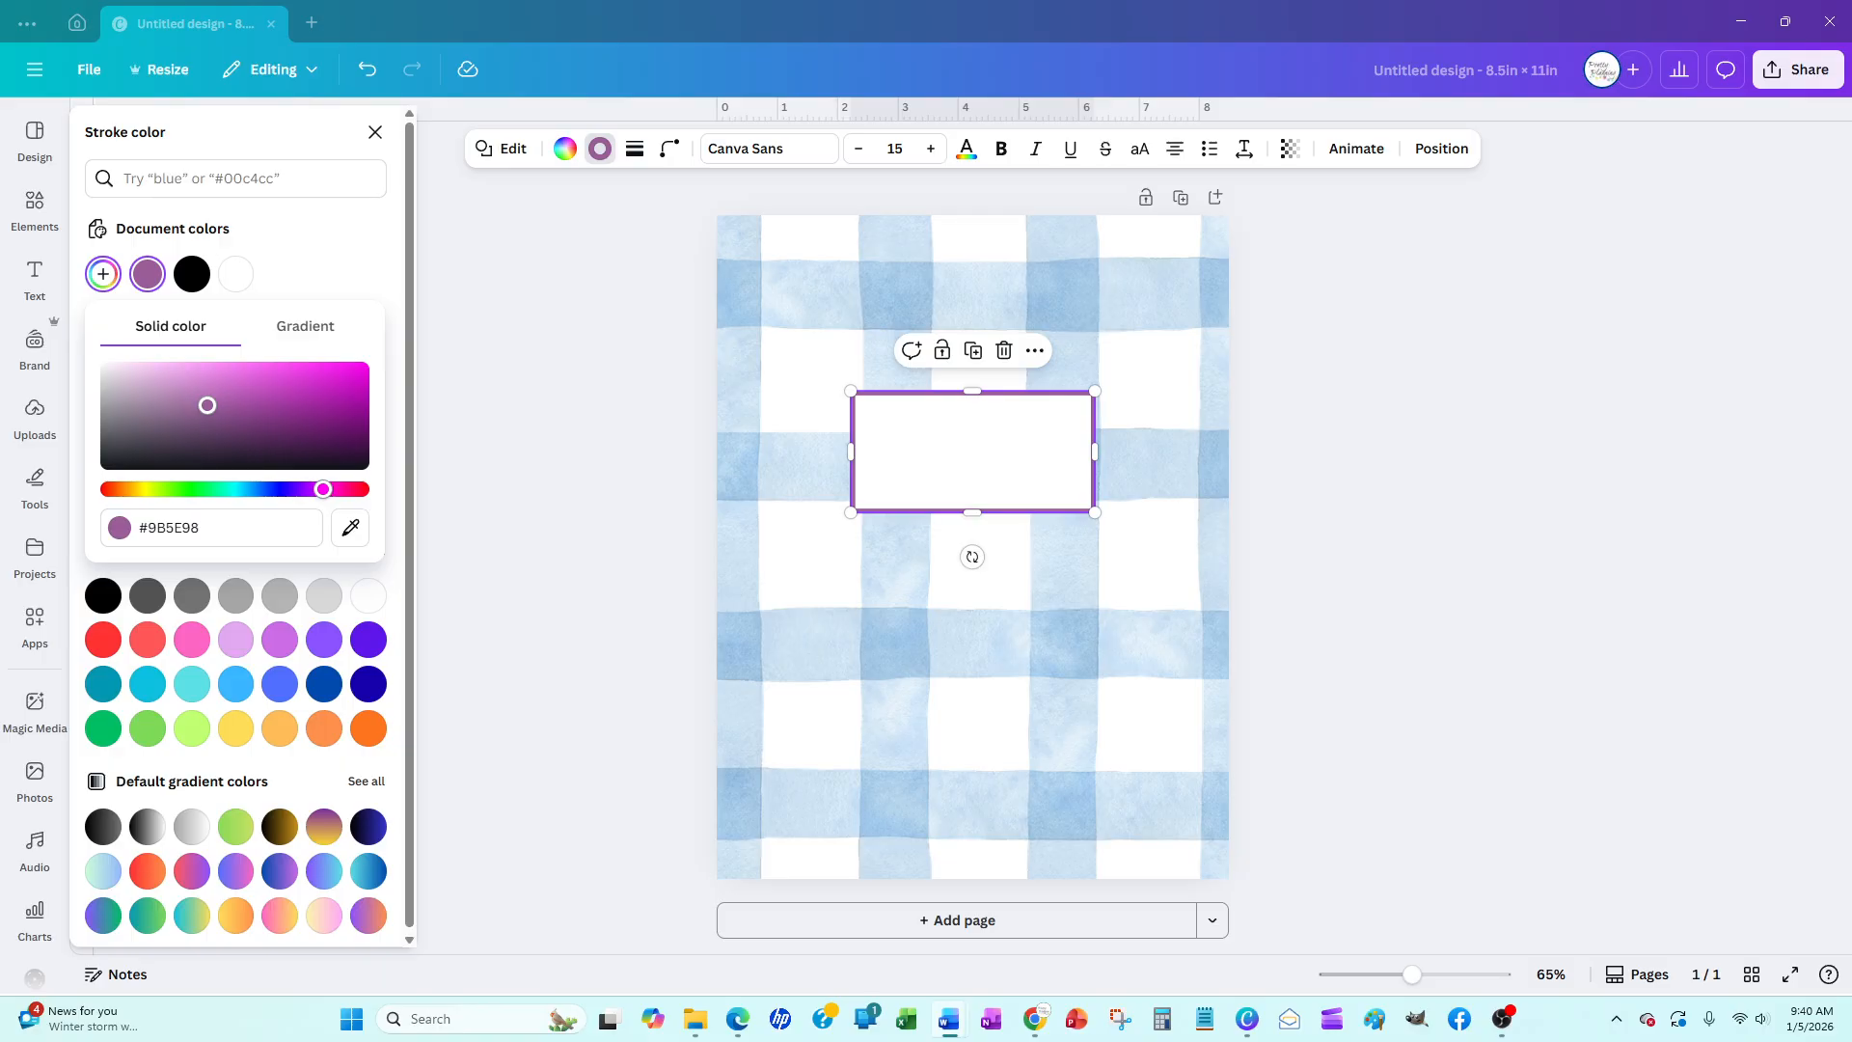
left_click(211, 532)
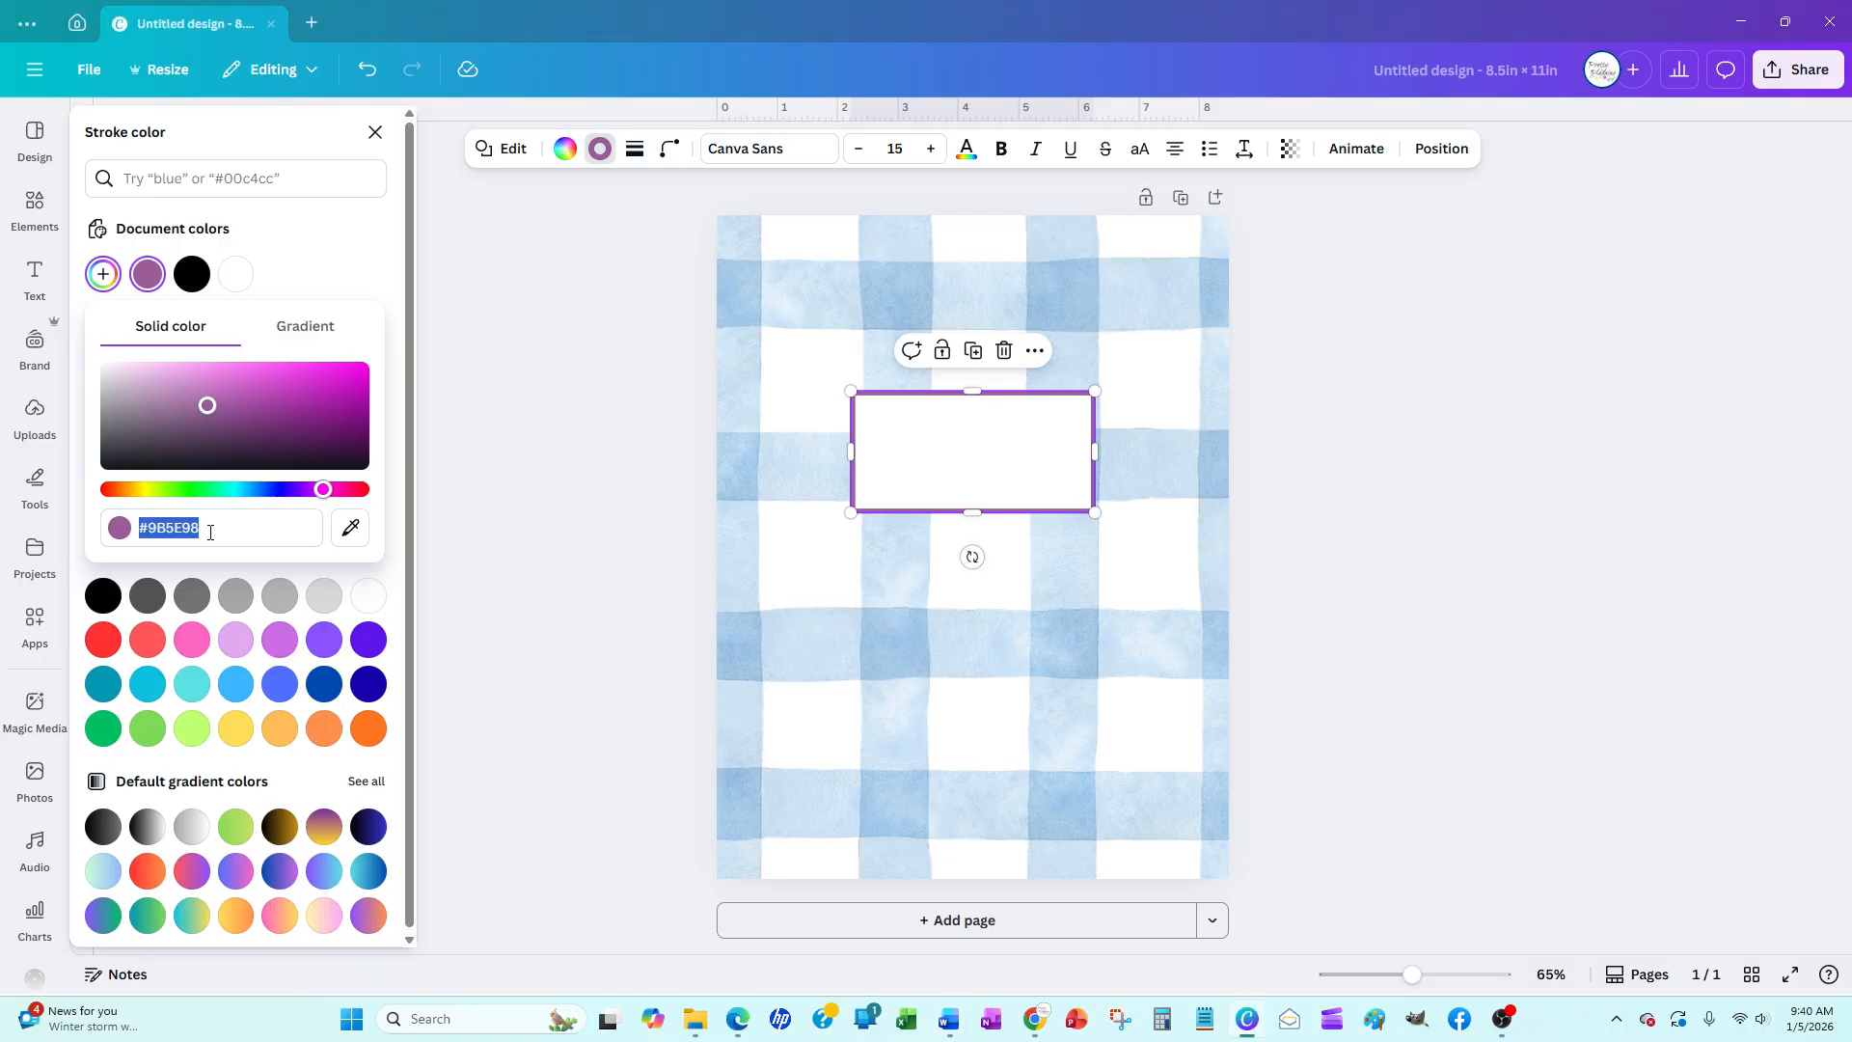
type("#F992AF")
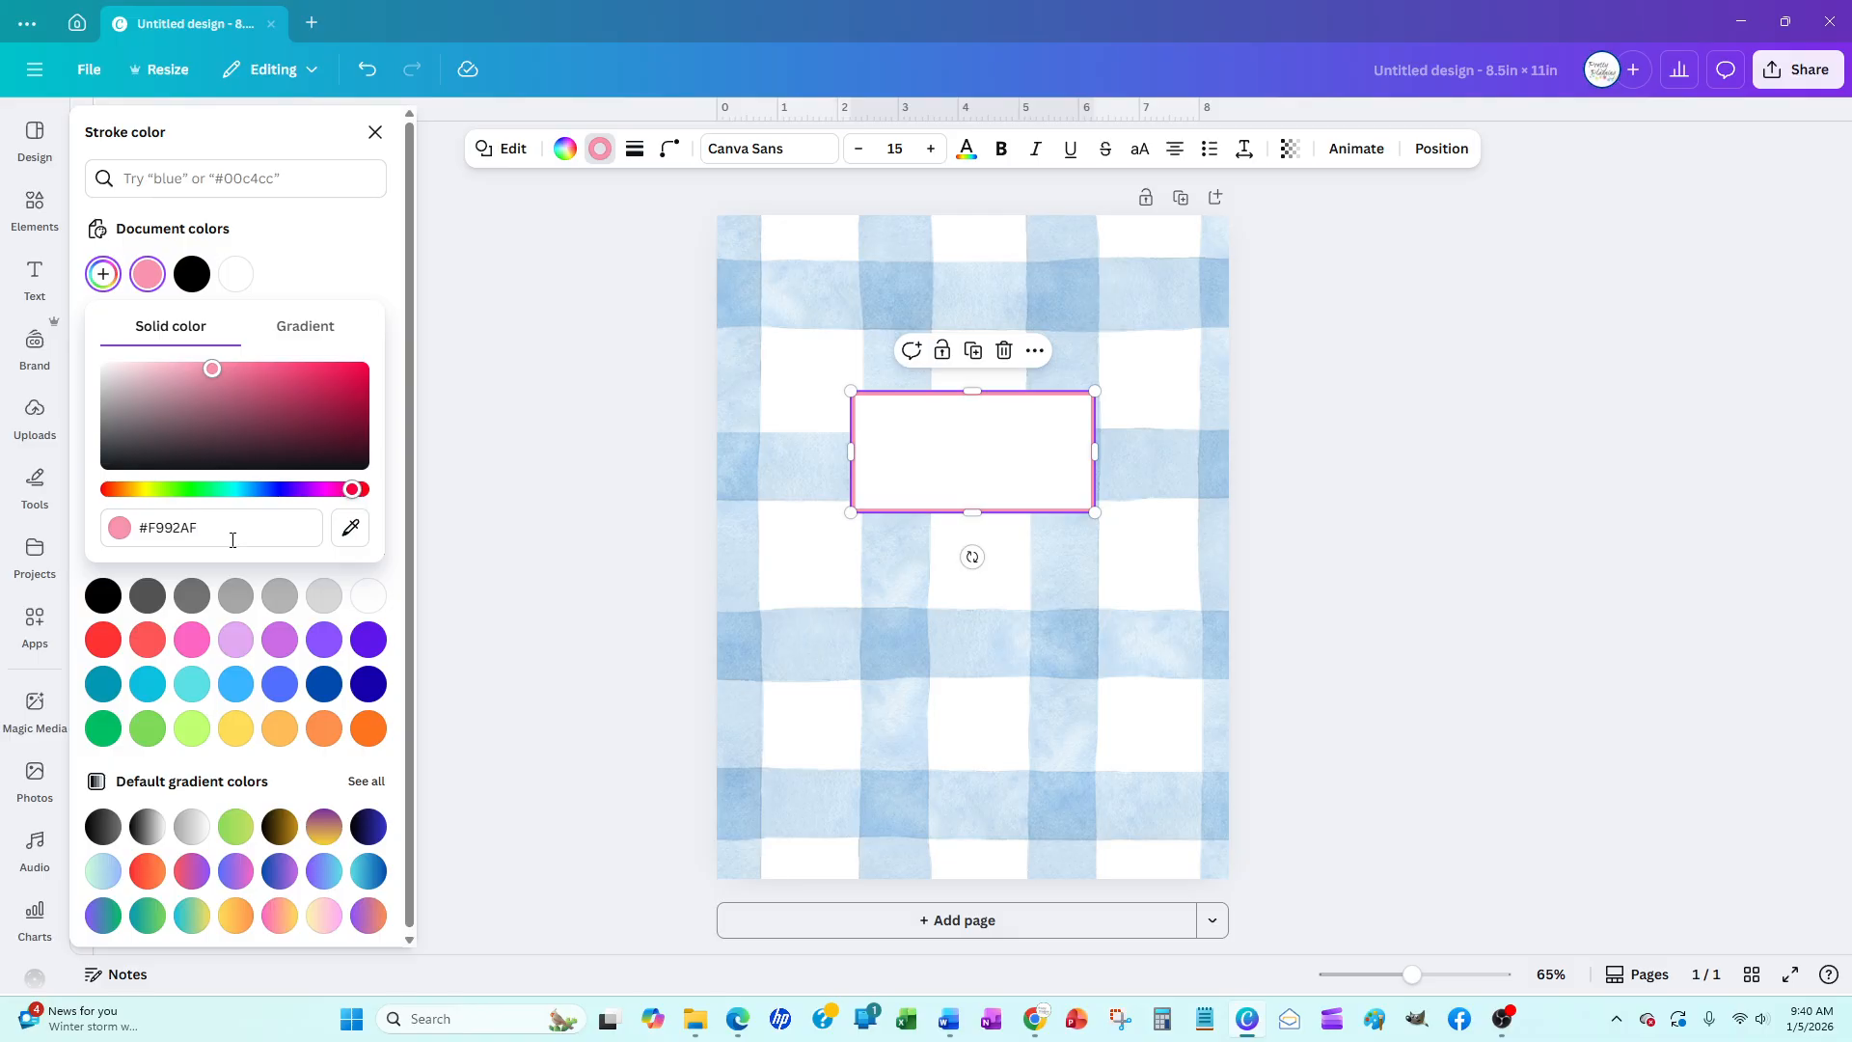
left_click(600, 472)
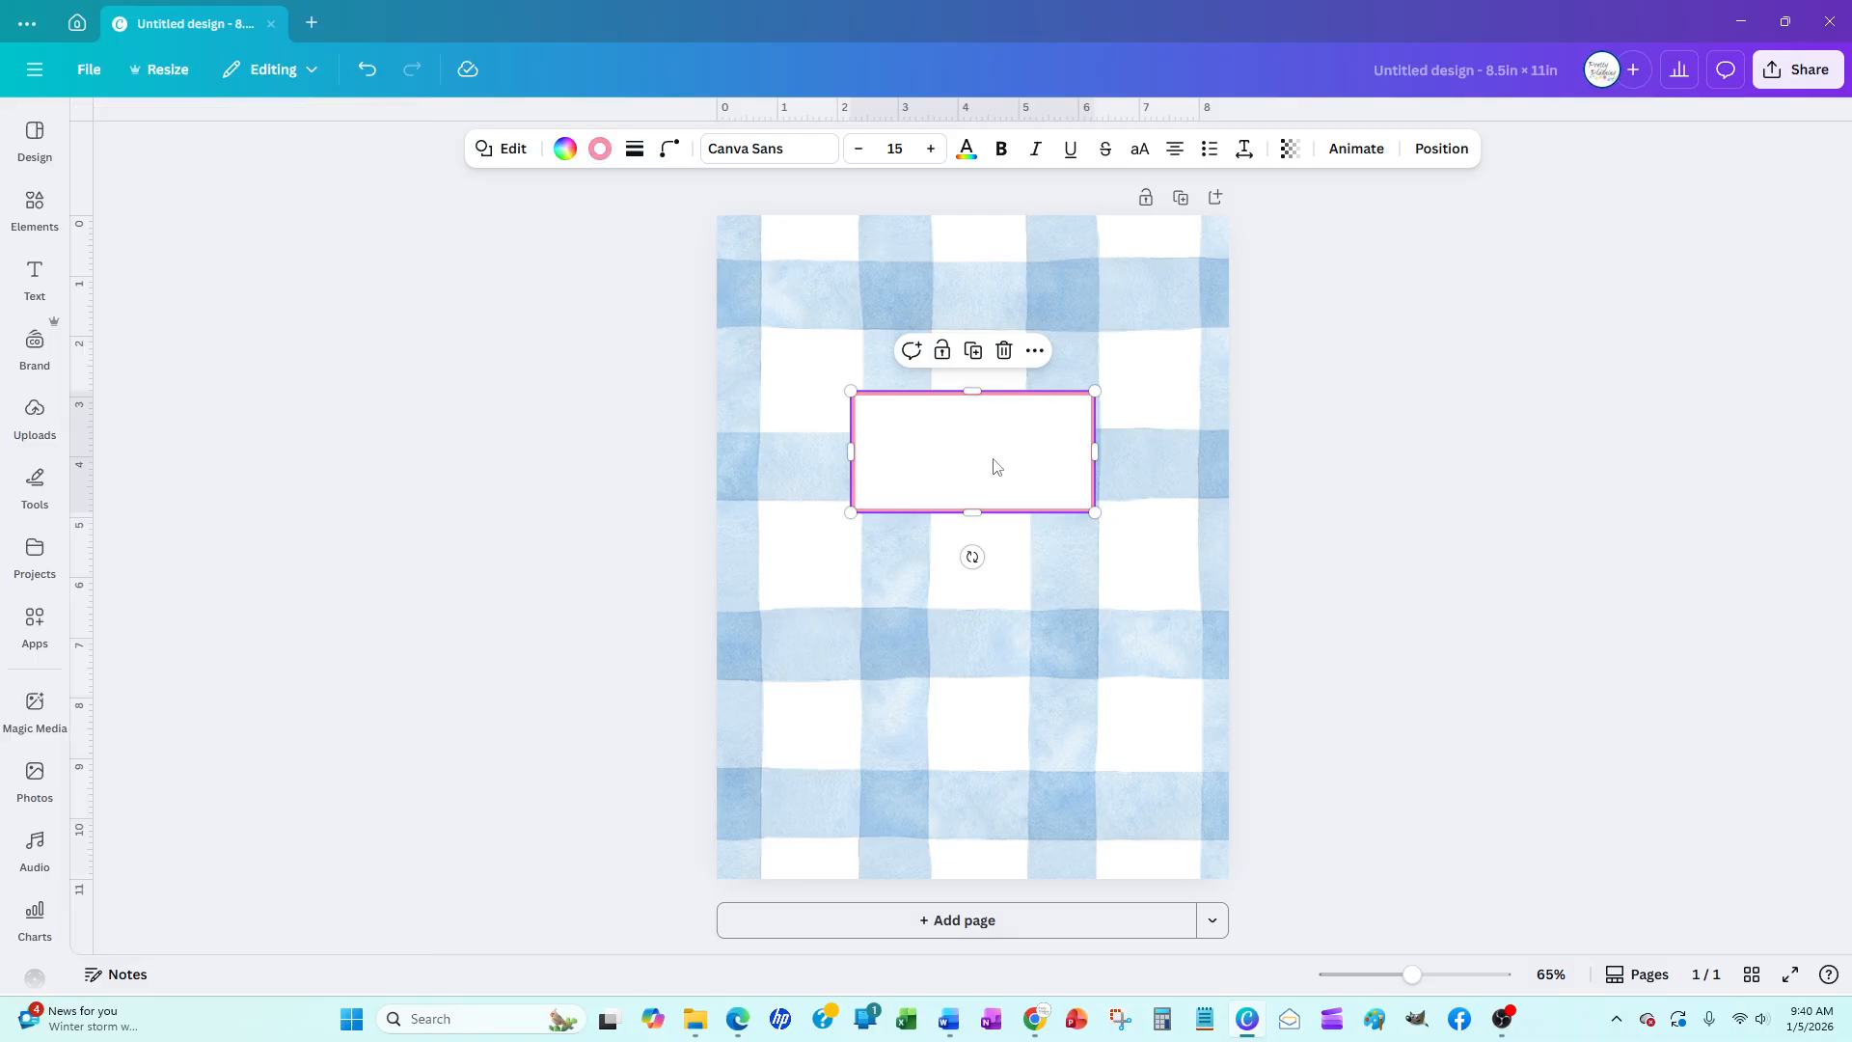
Add a text box to the page reading "NOTES" in capitals
left_click(1426, 508)
left_click(959, 463)
left_click(34, 278)
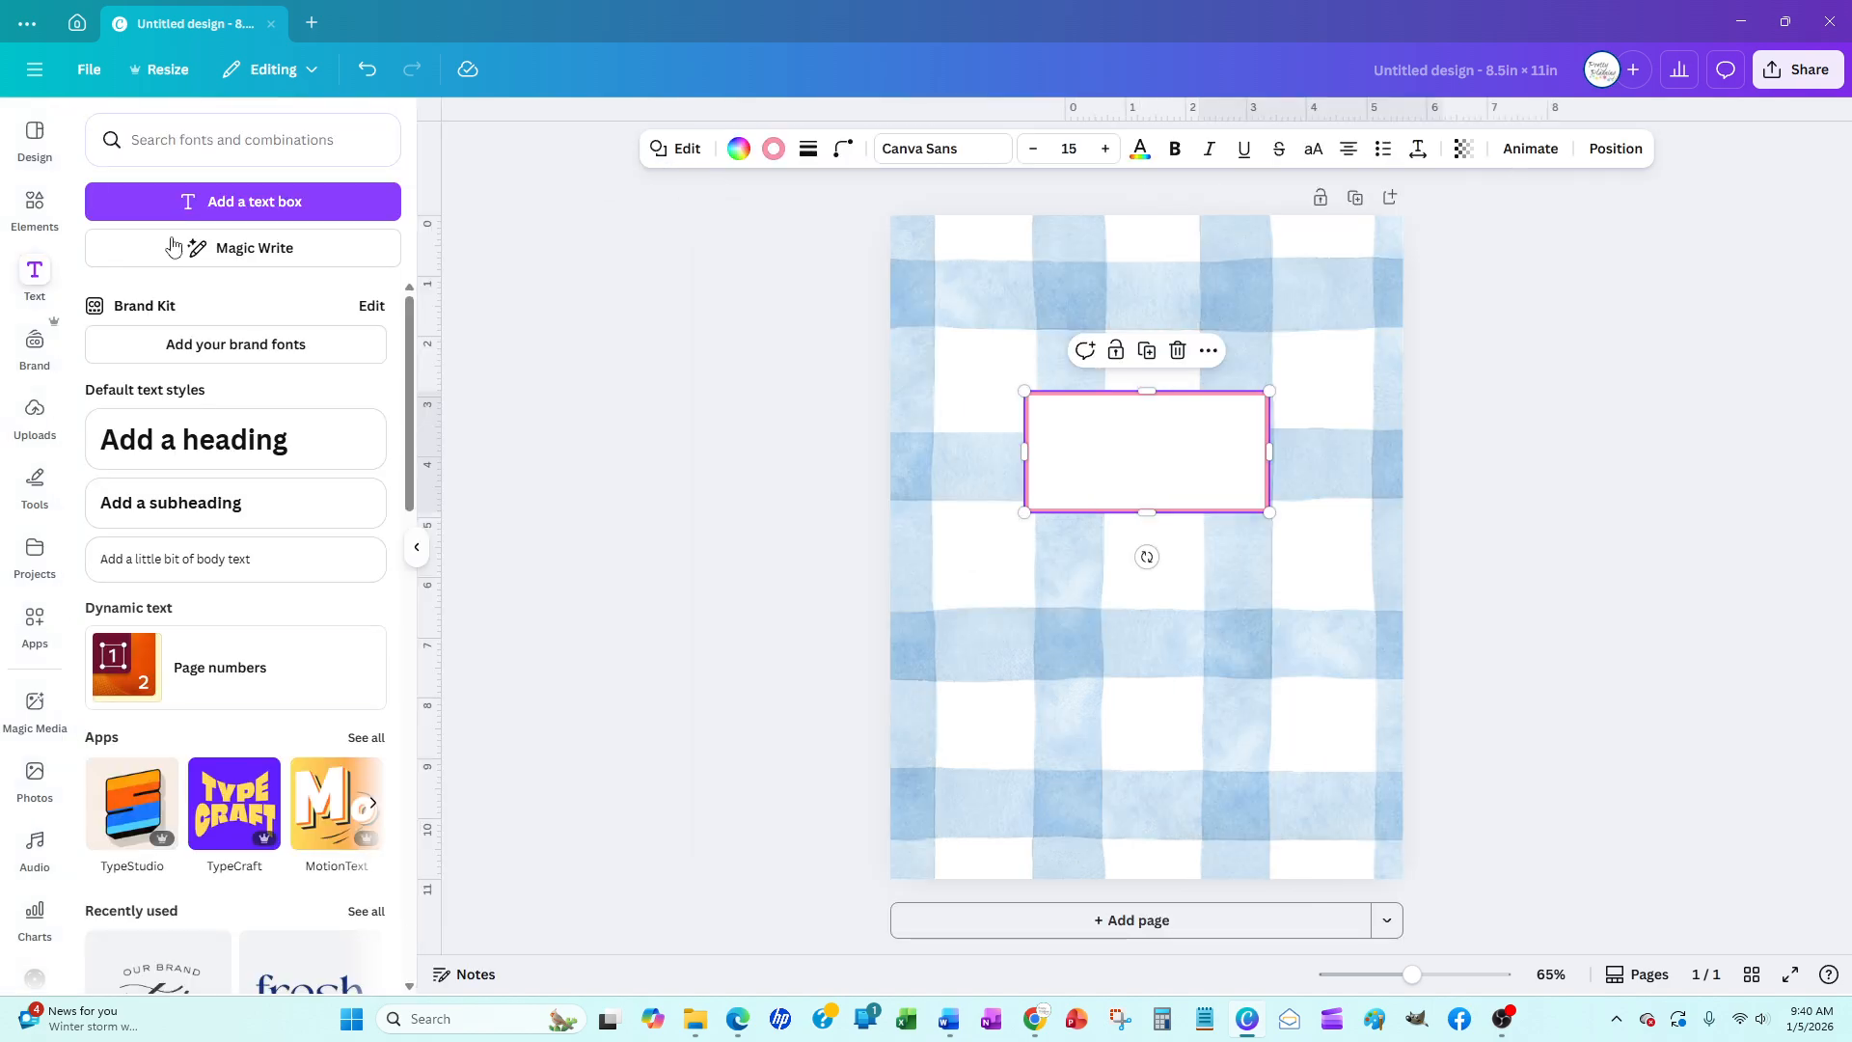
left_click(259, 204)
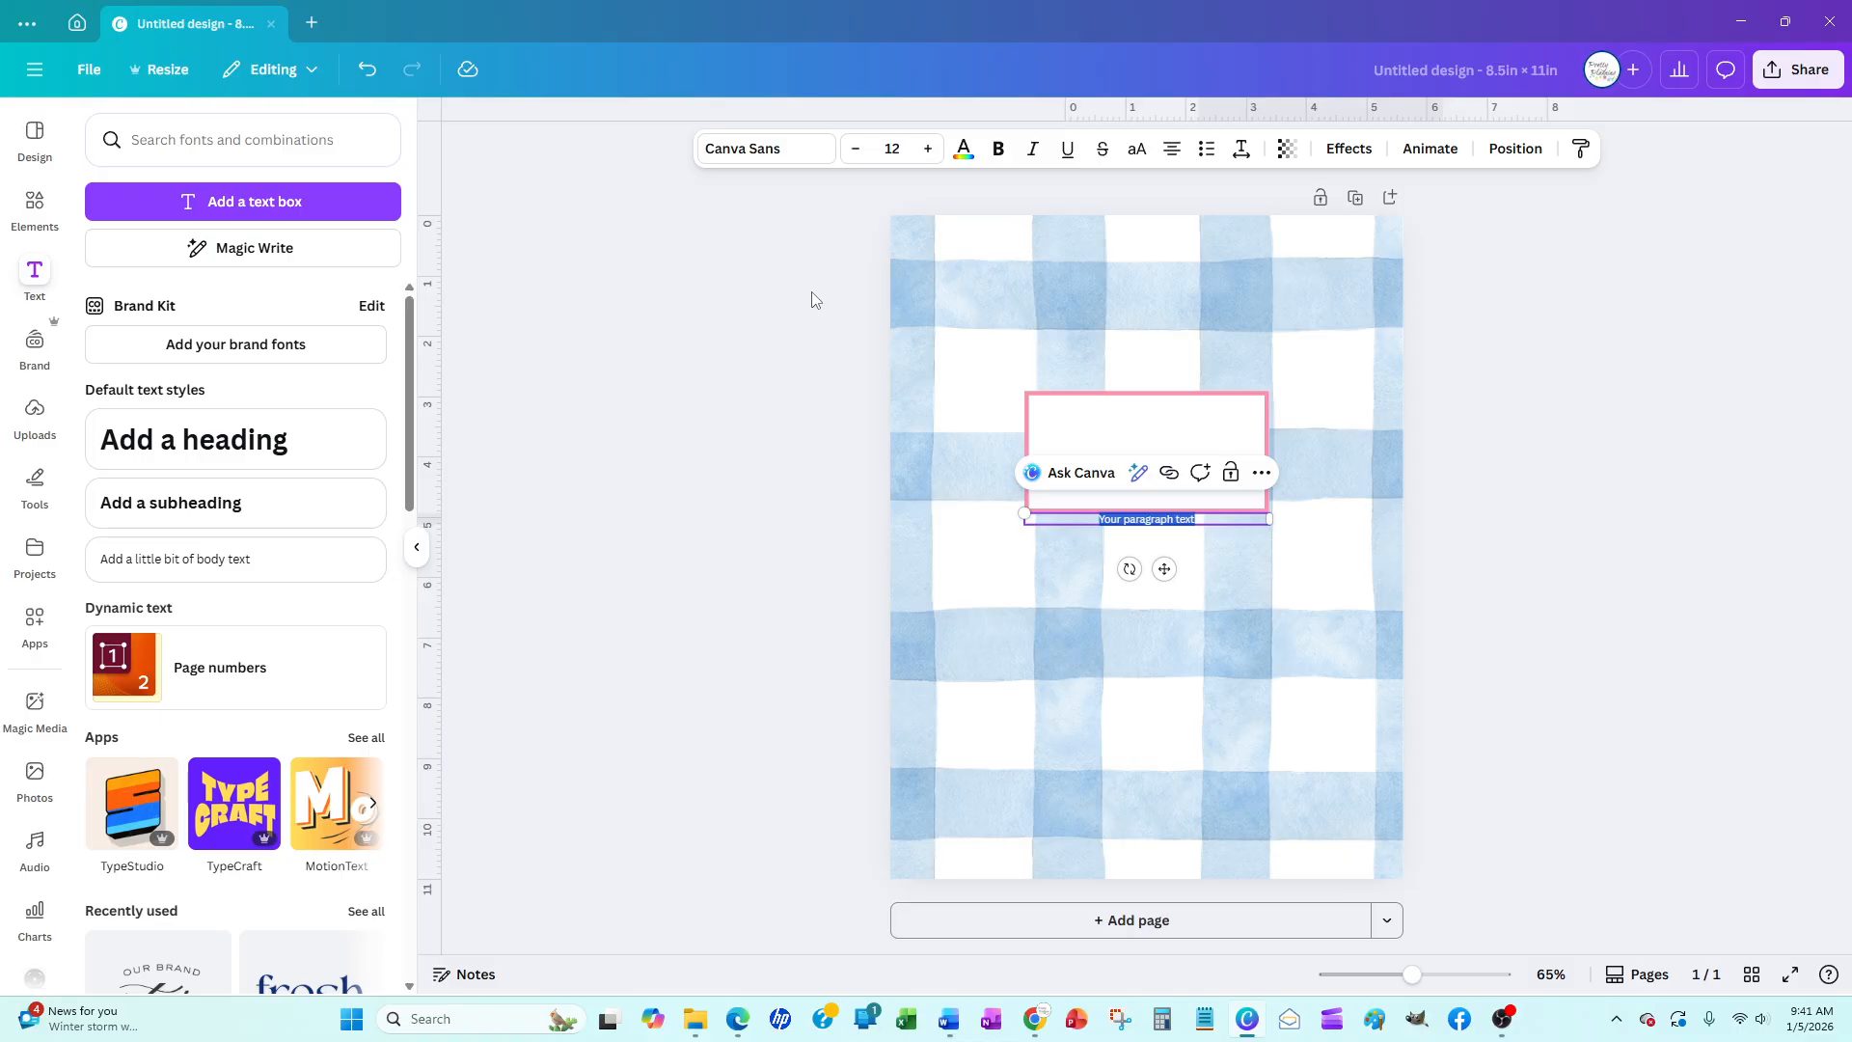
key("Caps_Lock")
type("N")
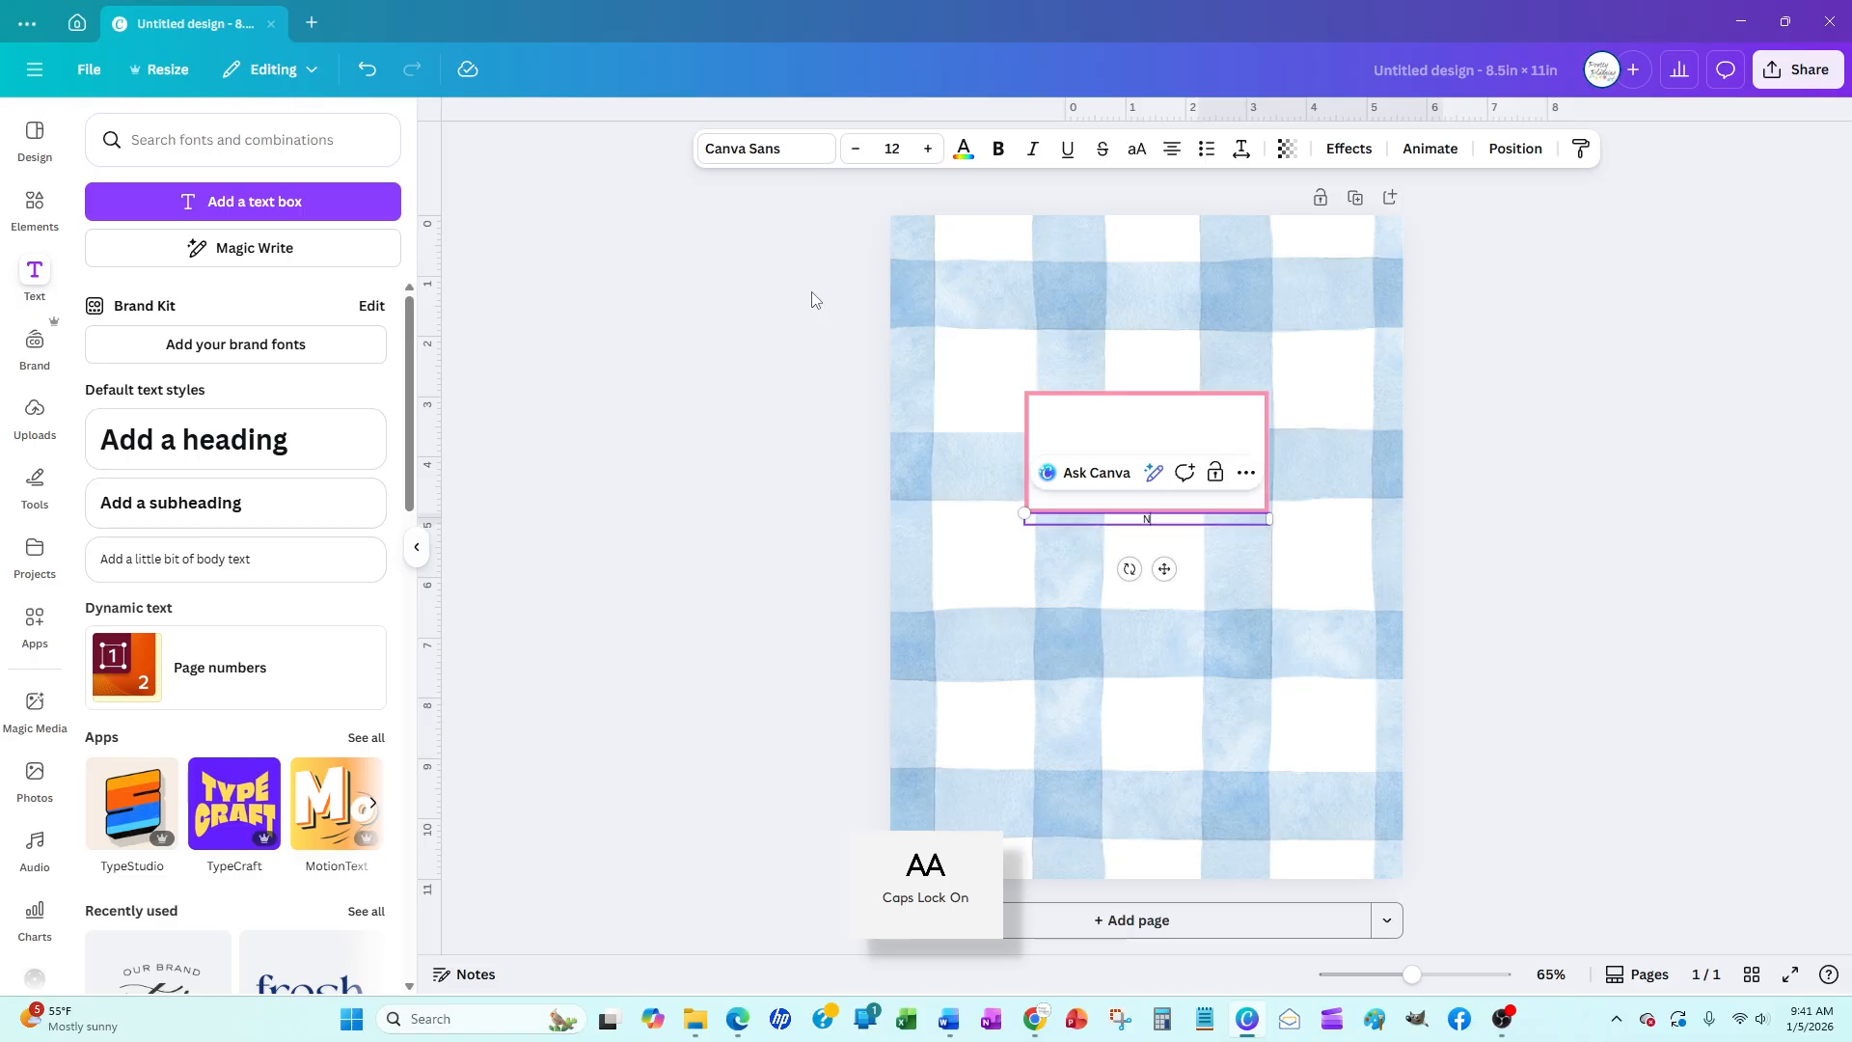
type("OTES")
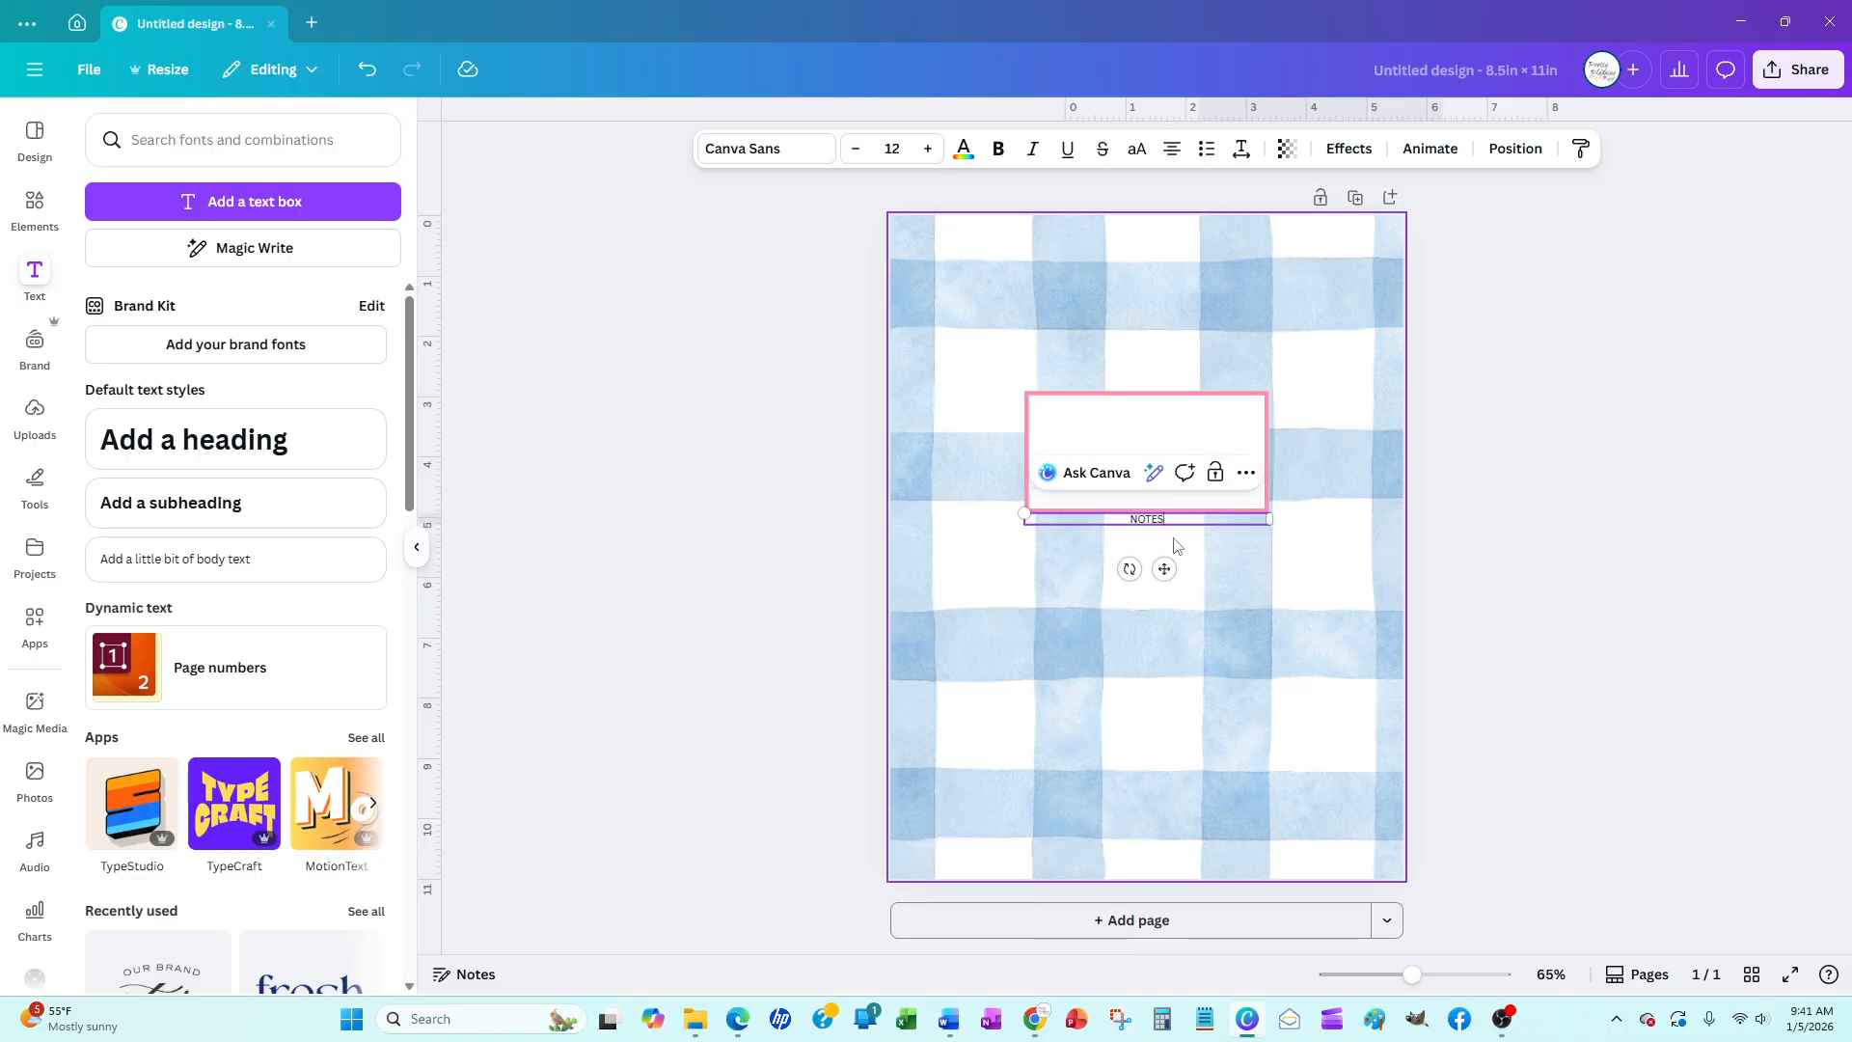
Widen the NOTES text box and increase its font size to 63.1
left_click_drag(1023, 518, 935, 476)
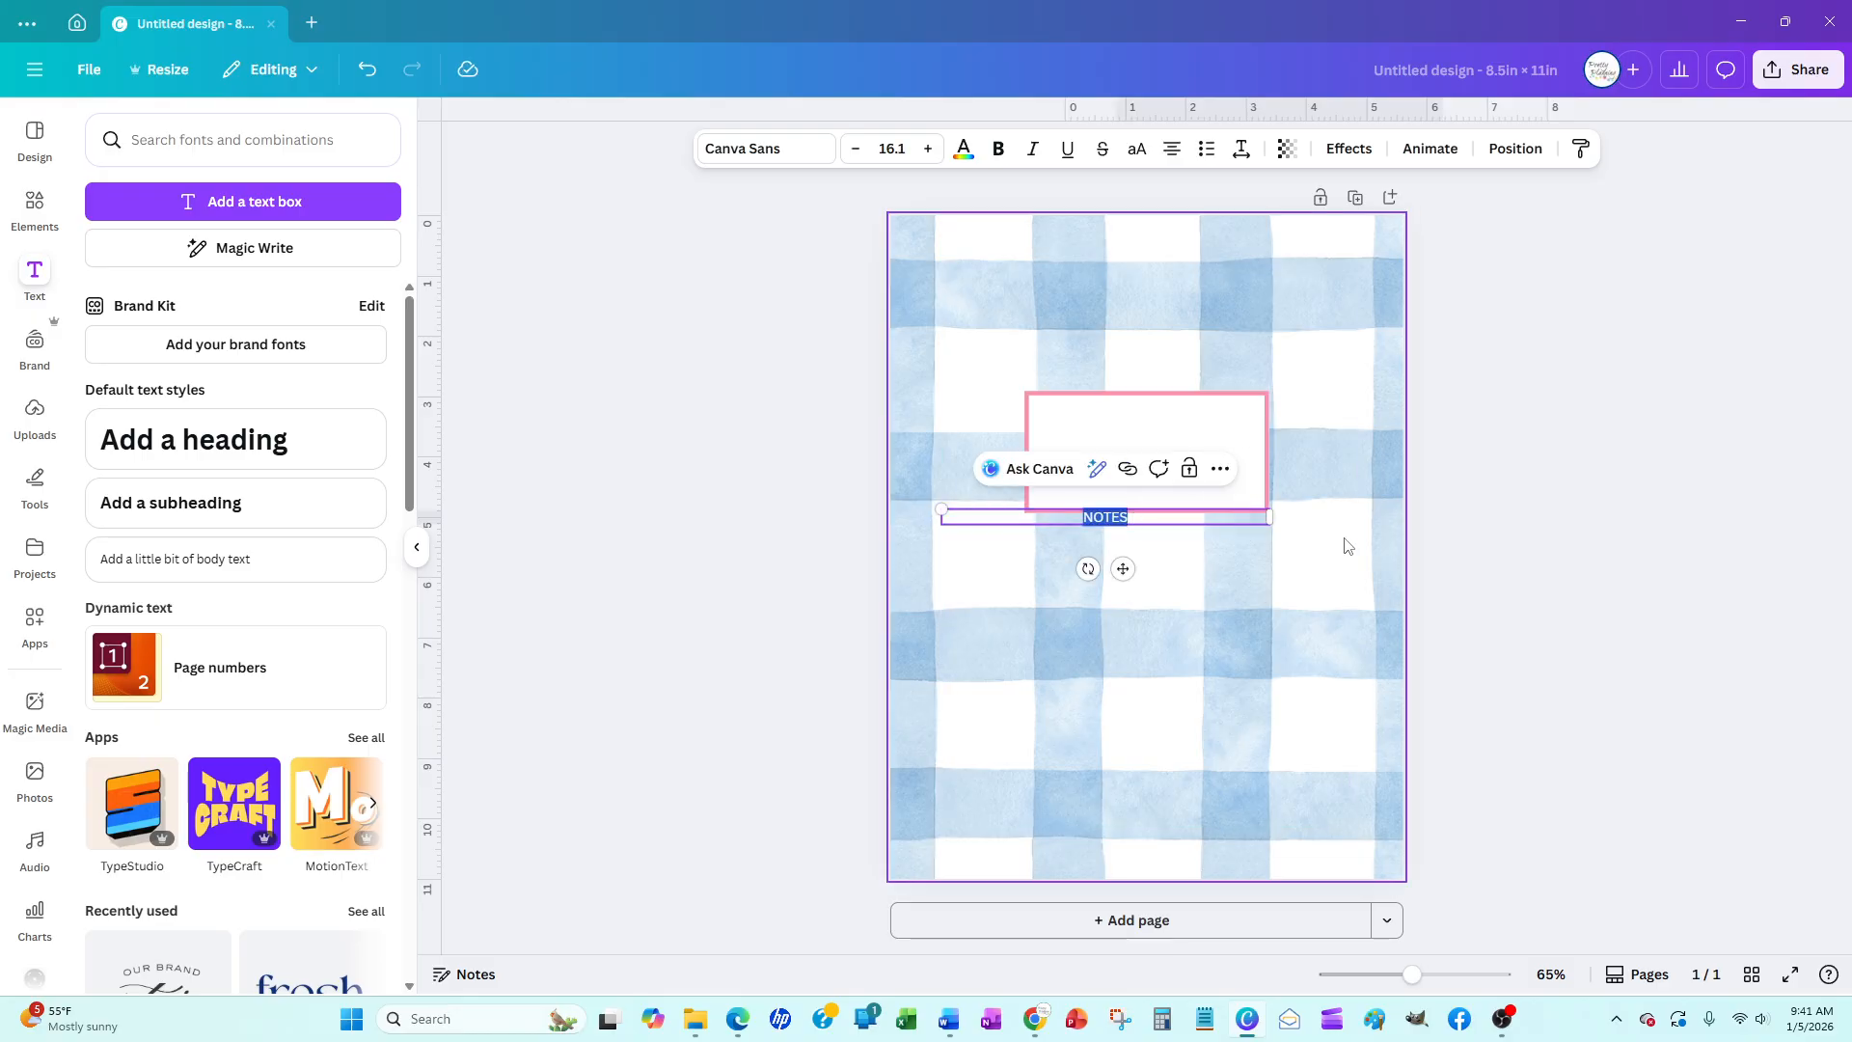
left_click(929, 148)
left_click(929, 147)
left_click(930, 147)
left_click(930, 148)
left_click(929, 148)
left_click(929, 148)
left_click(929, 148)
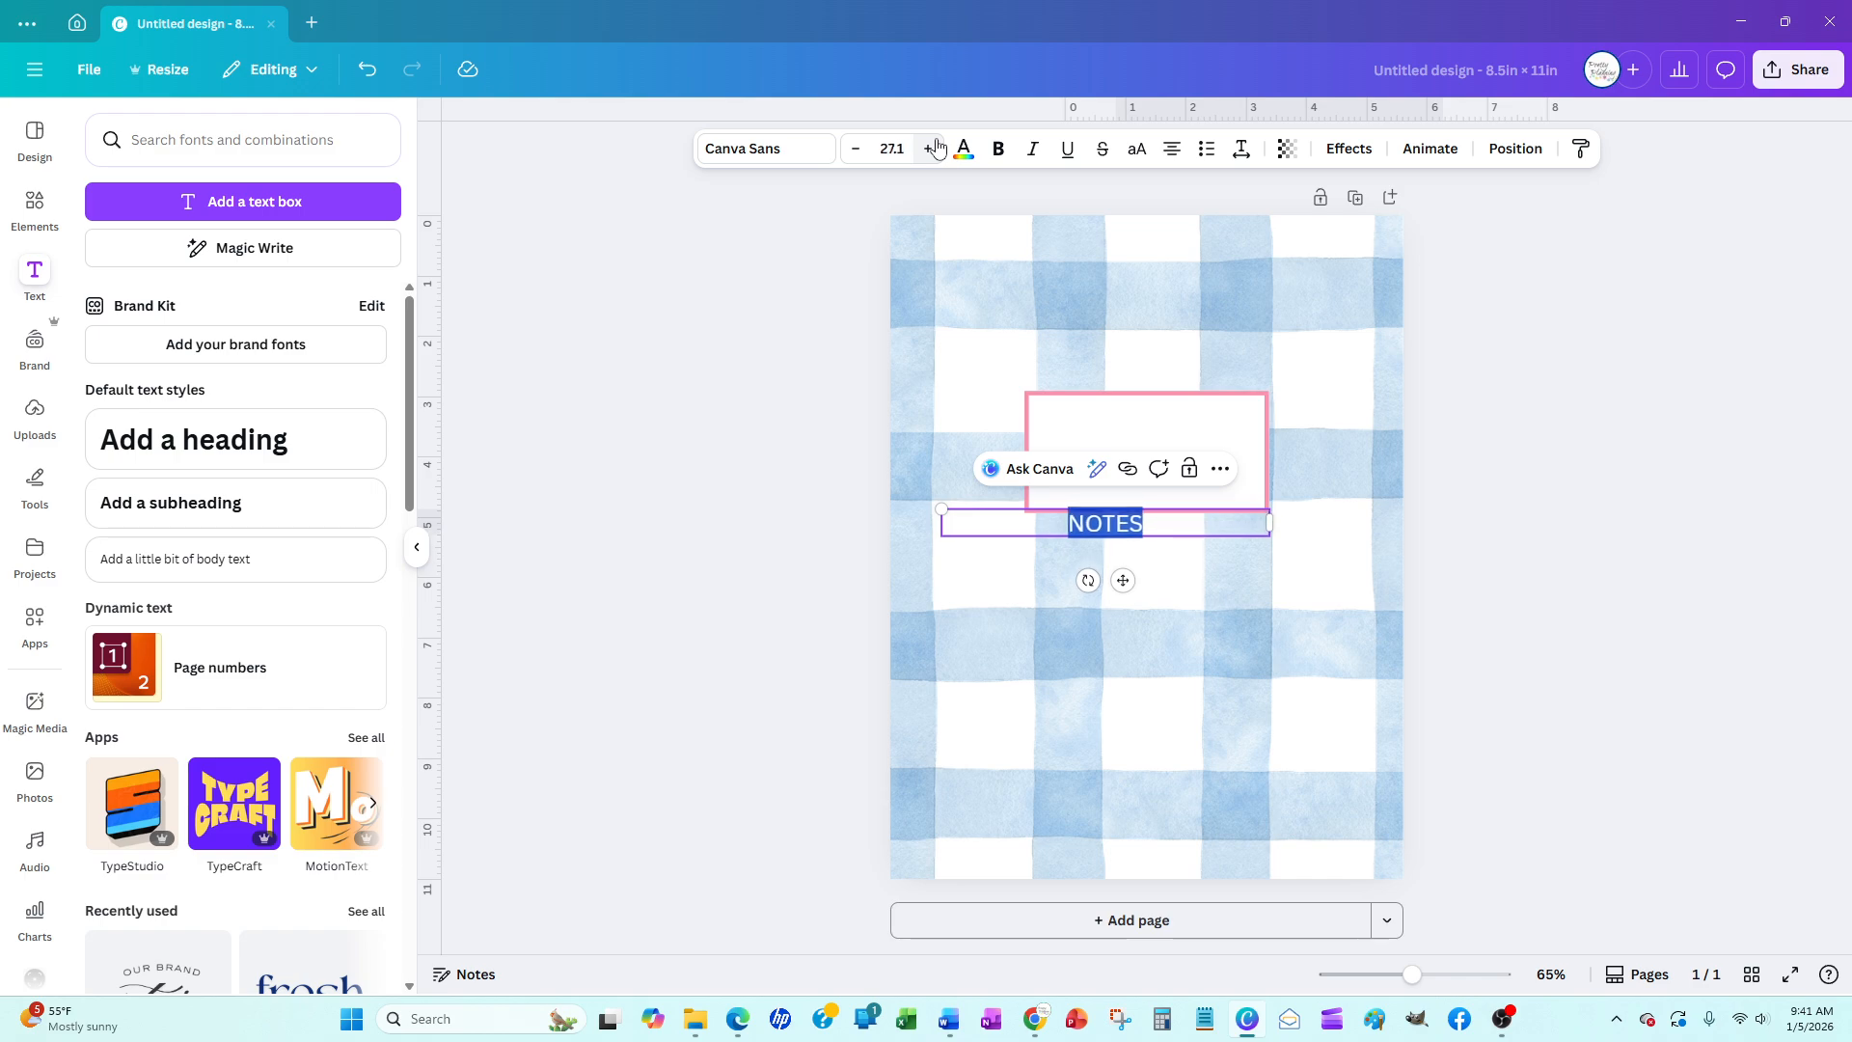
left_click(929, 147)
left_click(929, 147)
left_click(929, 148)
left_click(932, 147)
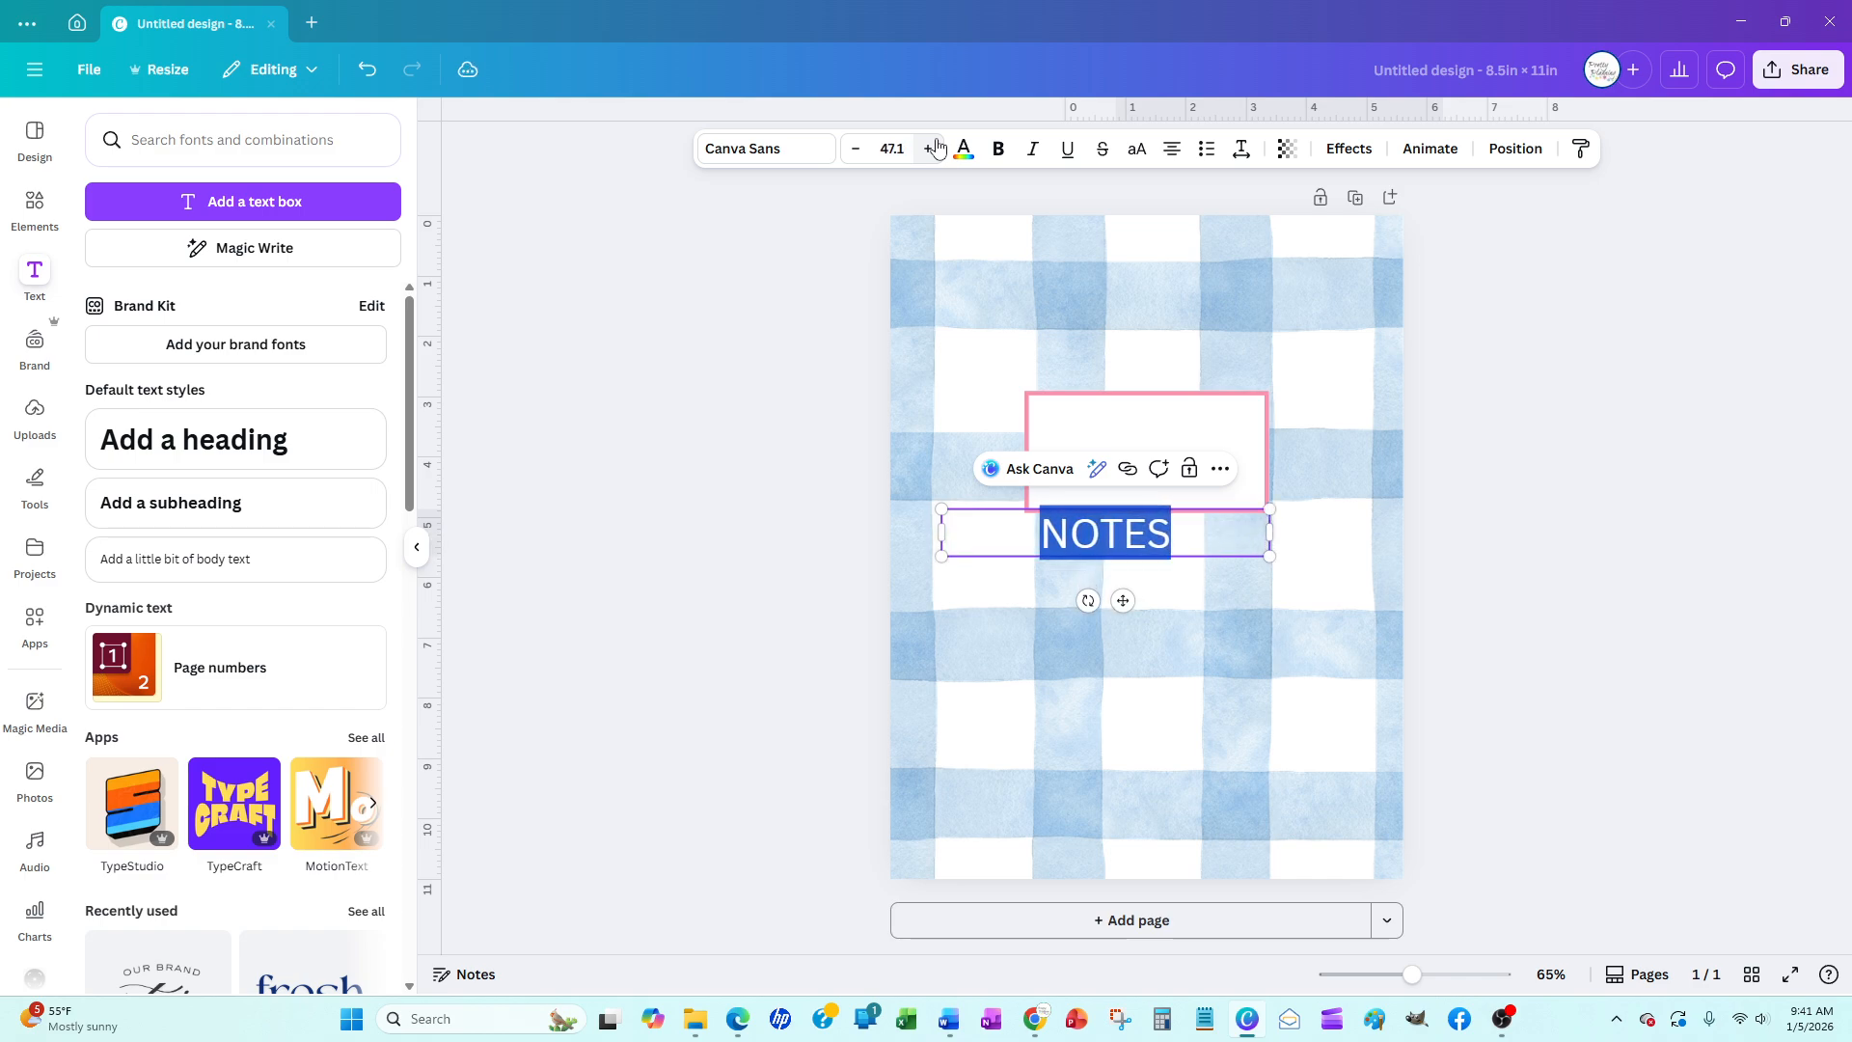
left_click(932, 148)
left_click(932, 148)
left_click(932, 148)
left_click(932, 148)
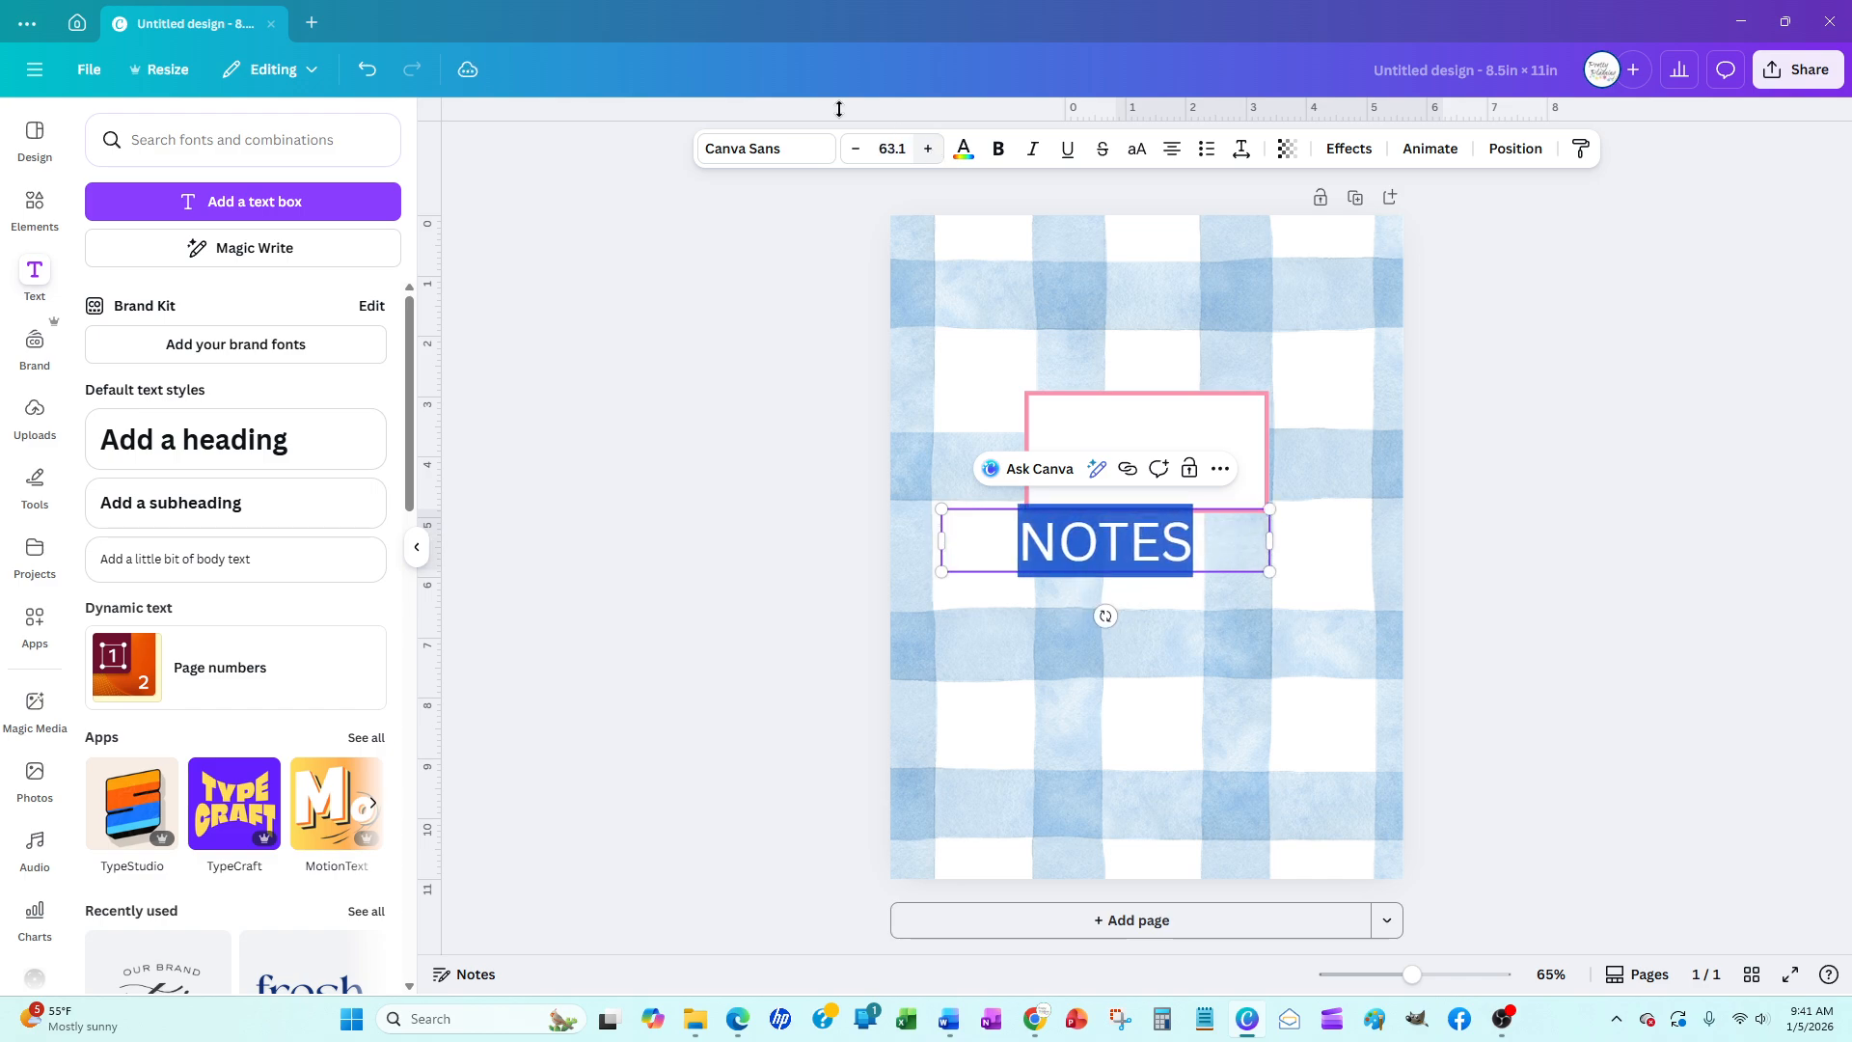
Change the font of the NOTES text to Higuen Elegant Serif
left_click(739, 162)
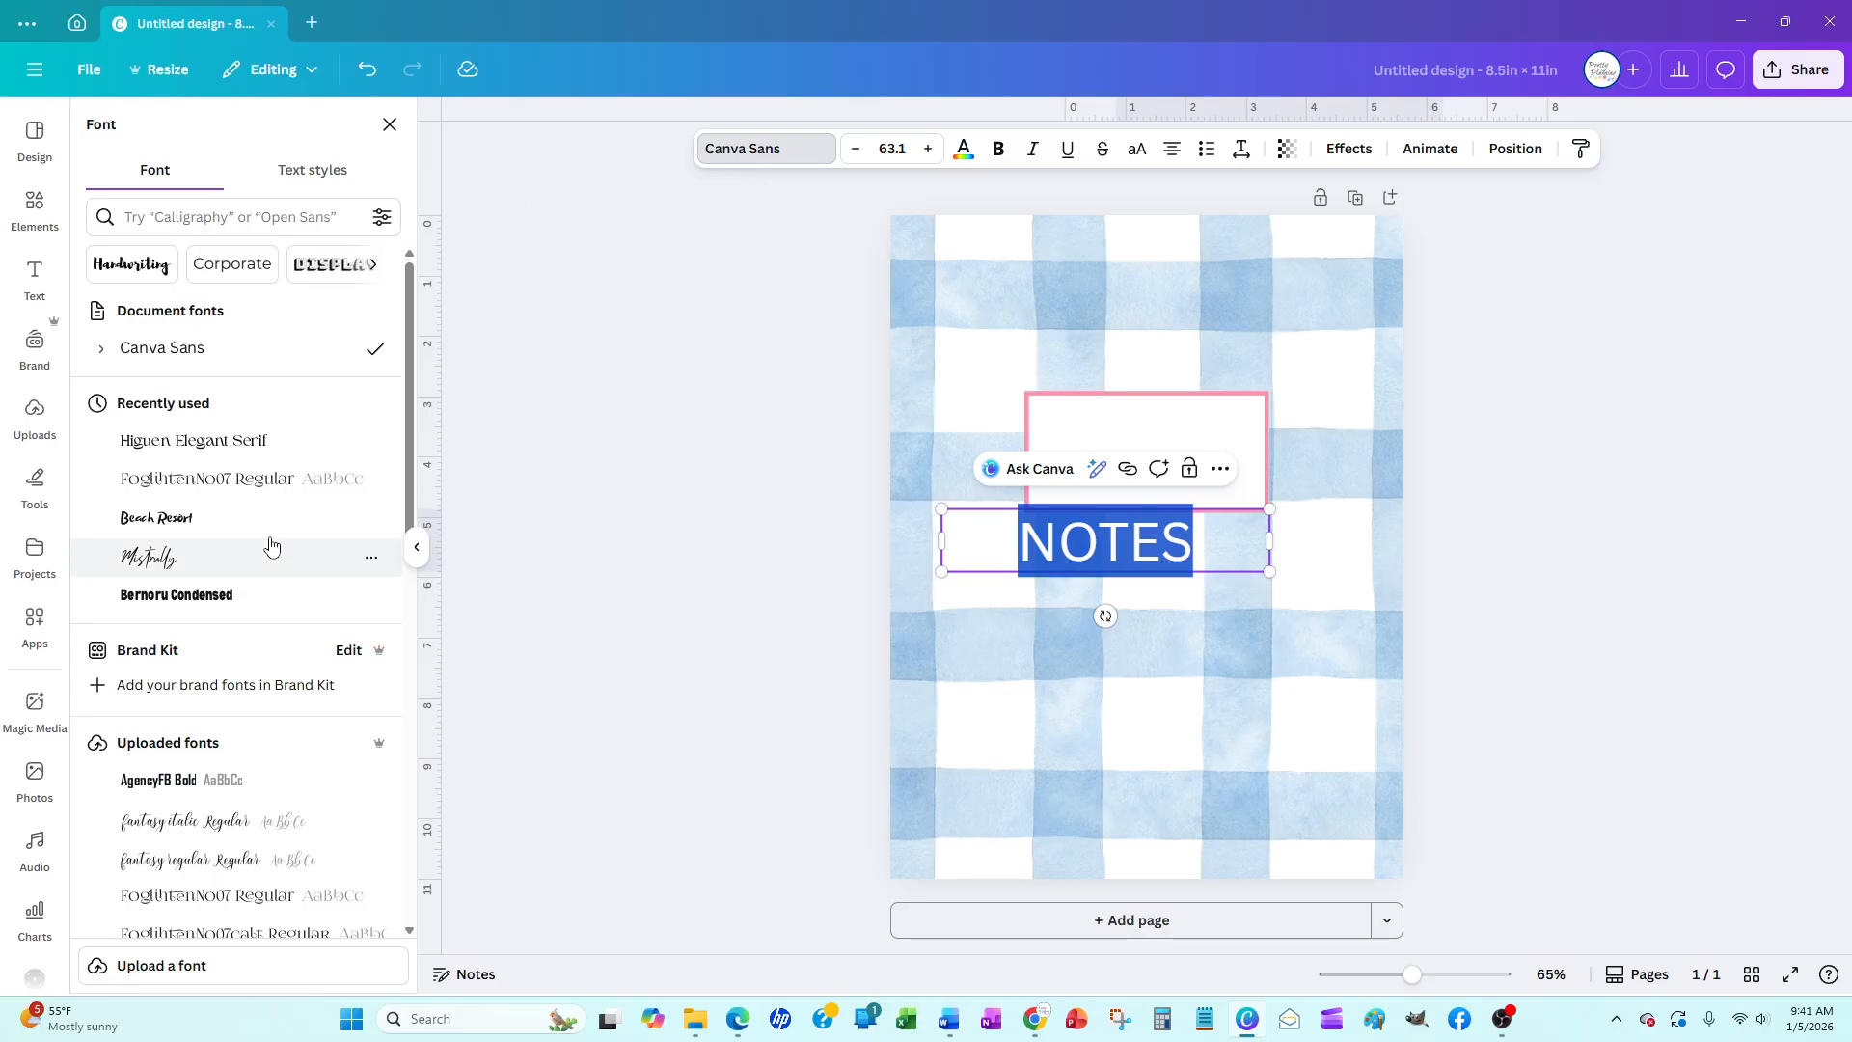
left_click(302, 442)
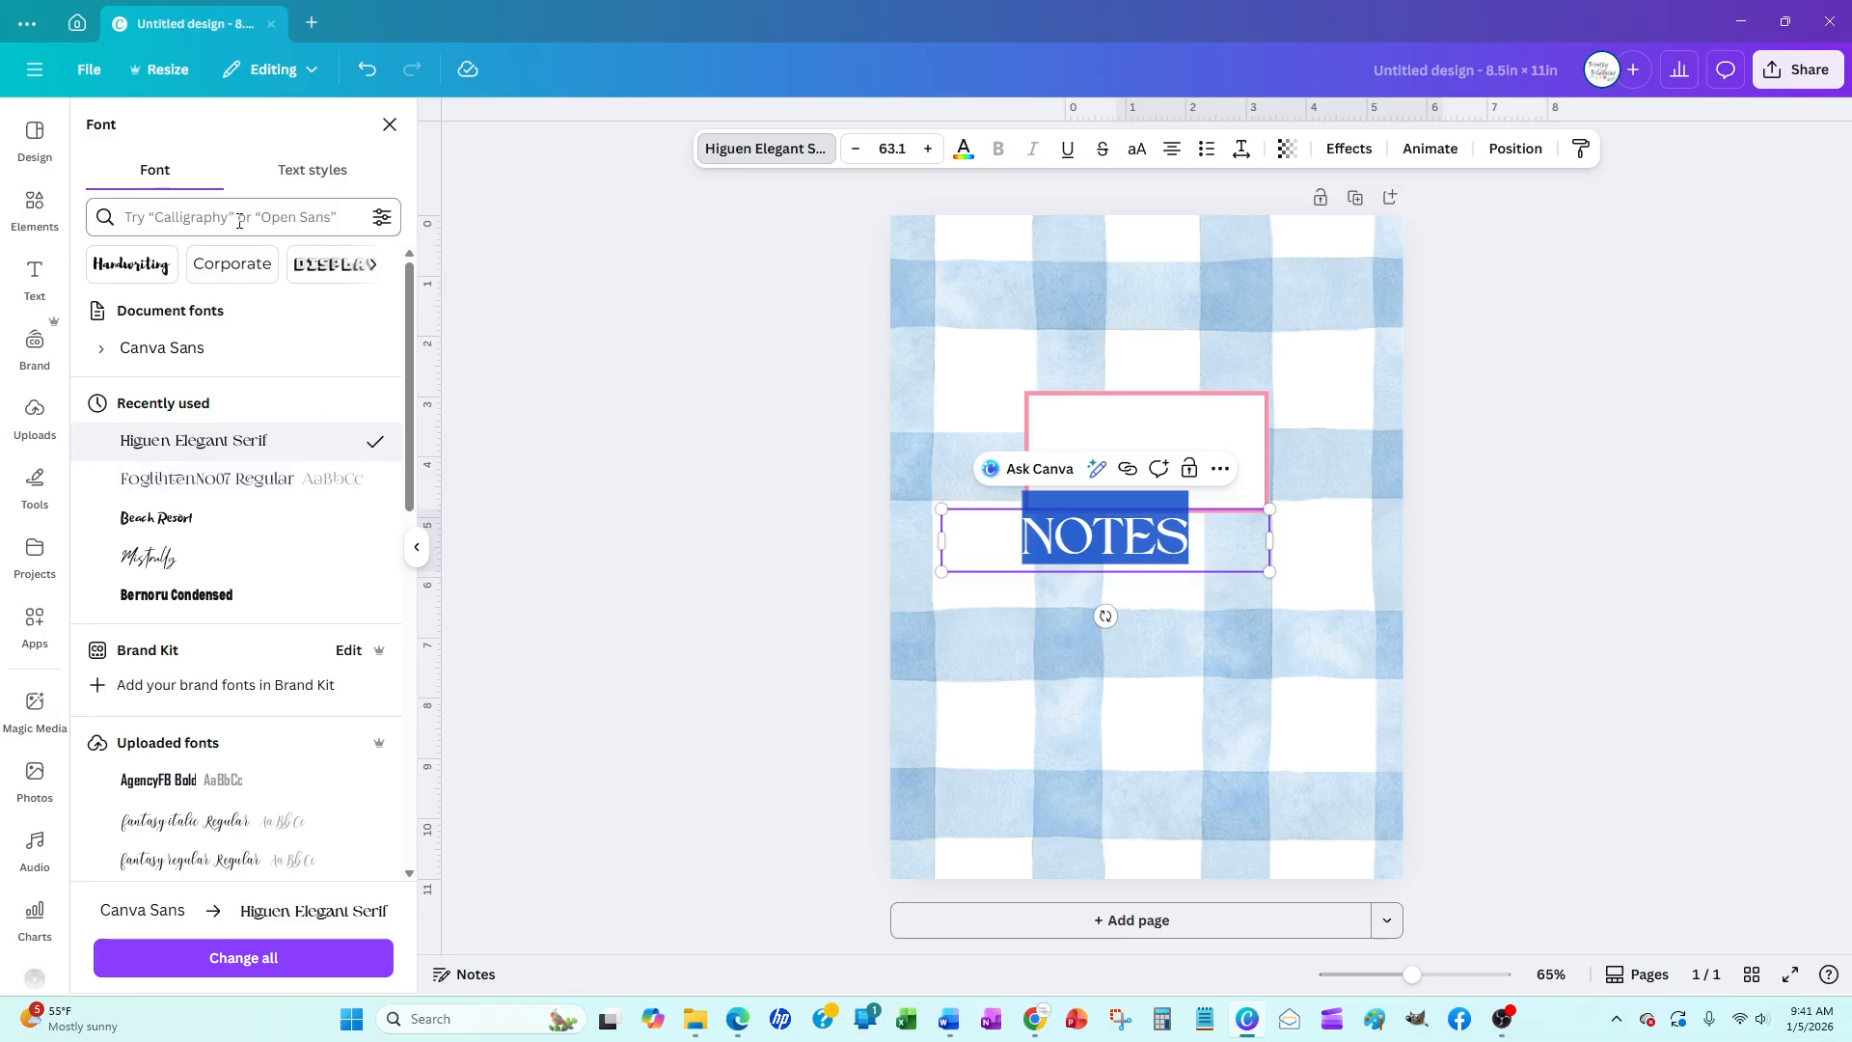
Try Noto Serif Display ExtraCondensed and IBM Plex Serif from a "SERIF" font search on the NOTES text, and undo both changes
left_click(309, 222)
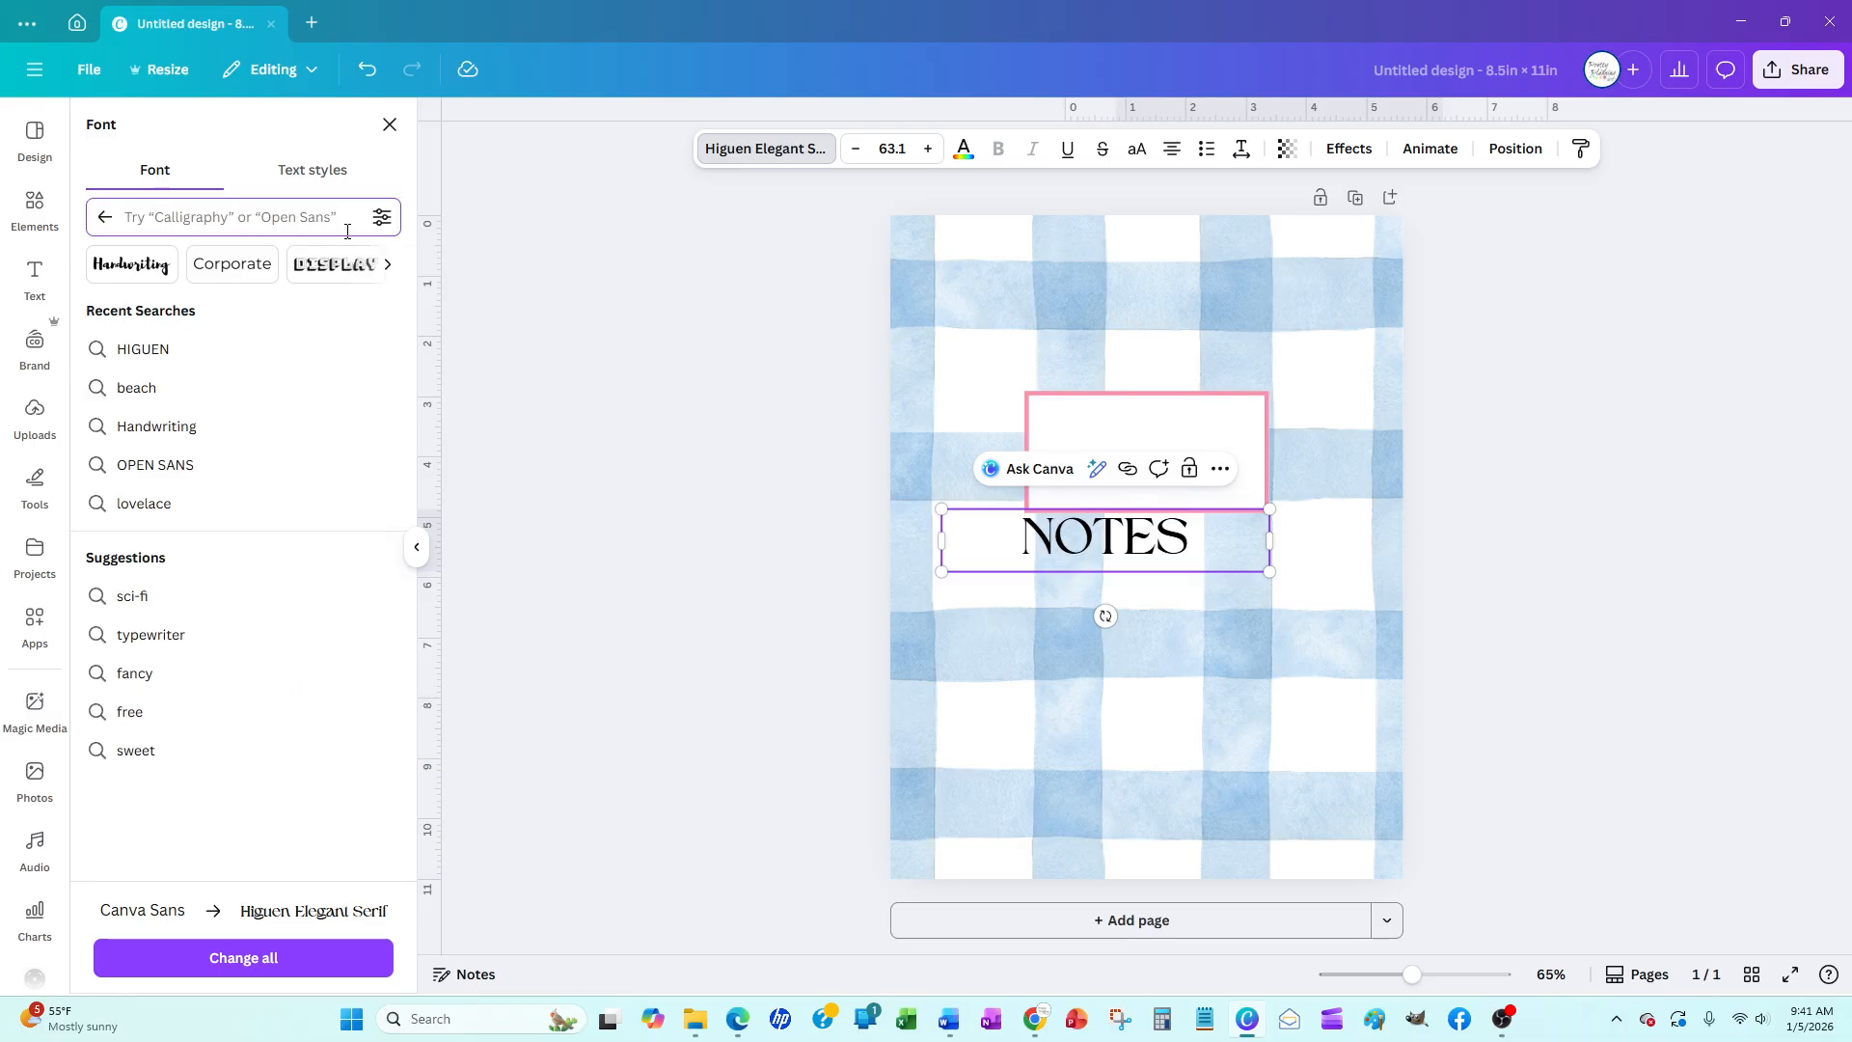
type("SERIF")
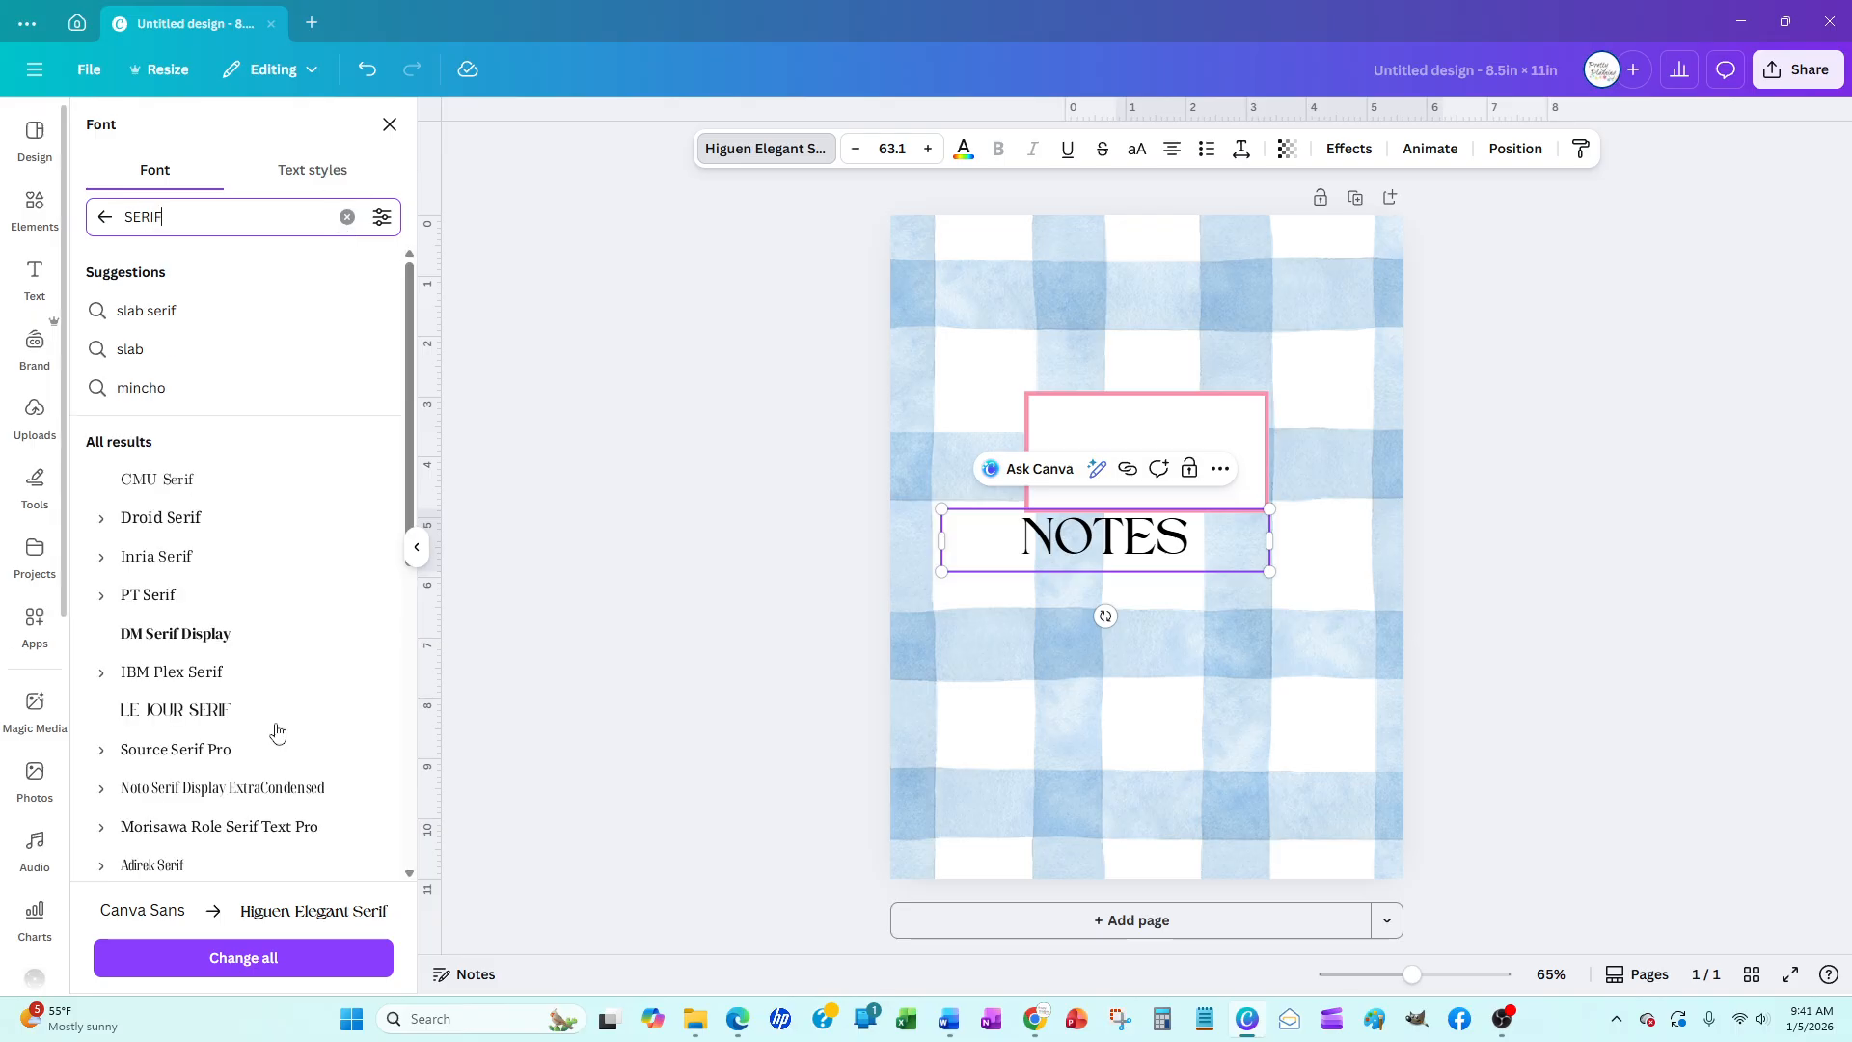
scroll(179, 666, "down", 2)
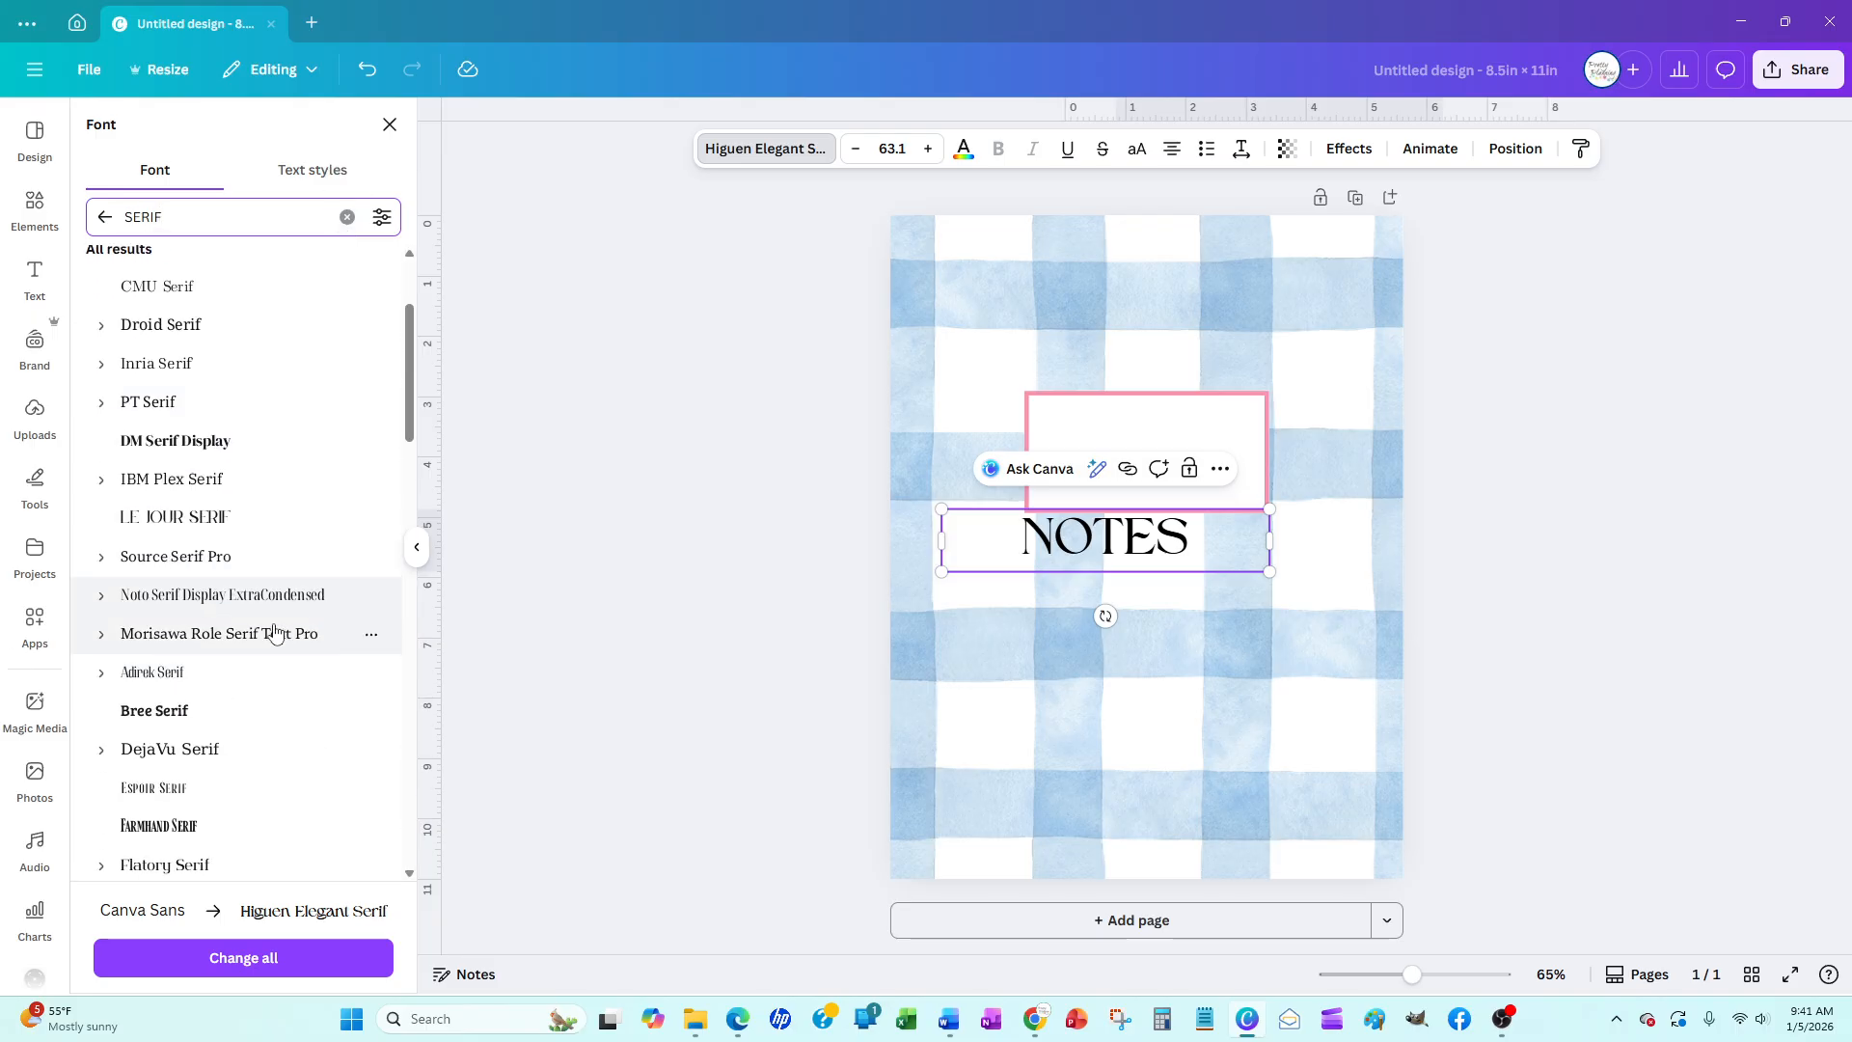
left_click(213, 610)
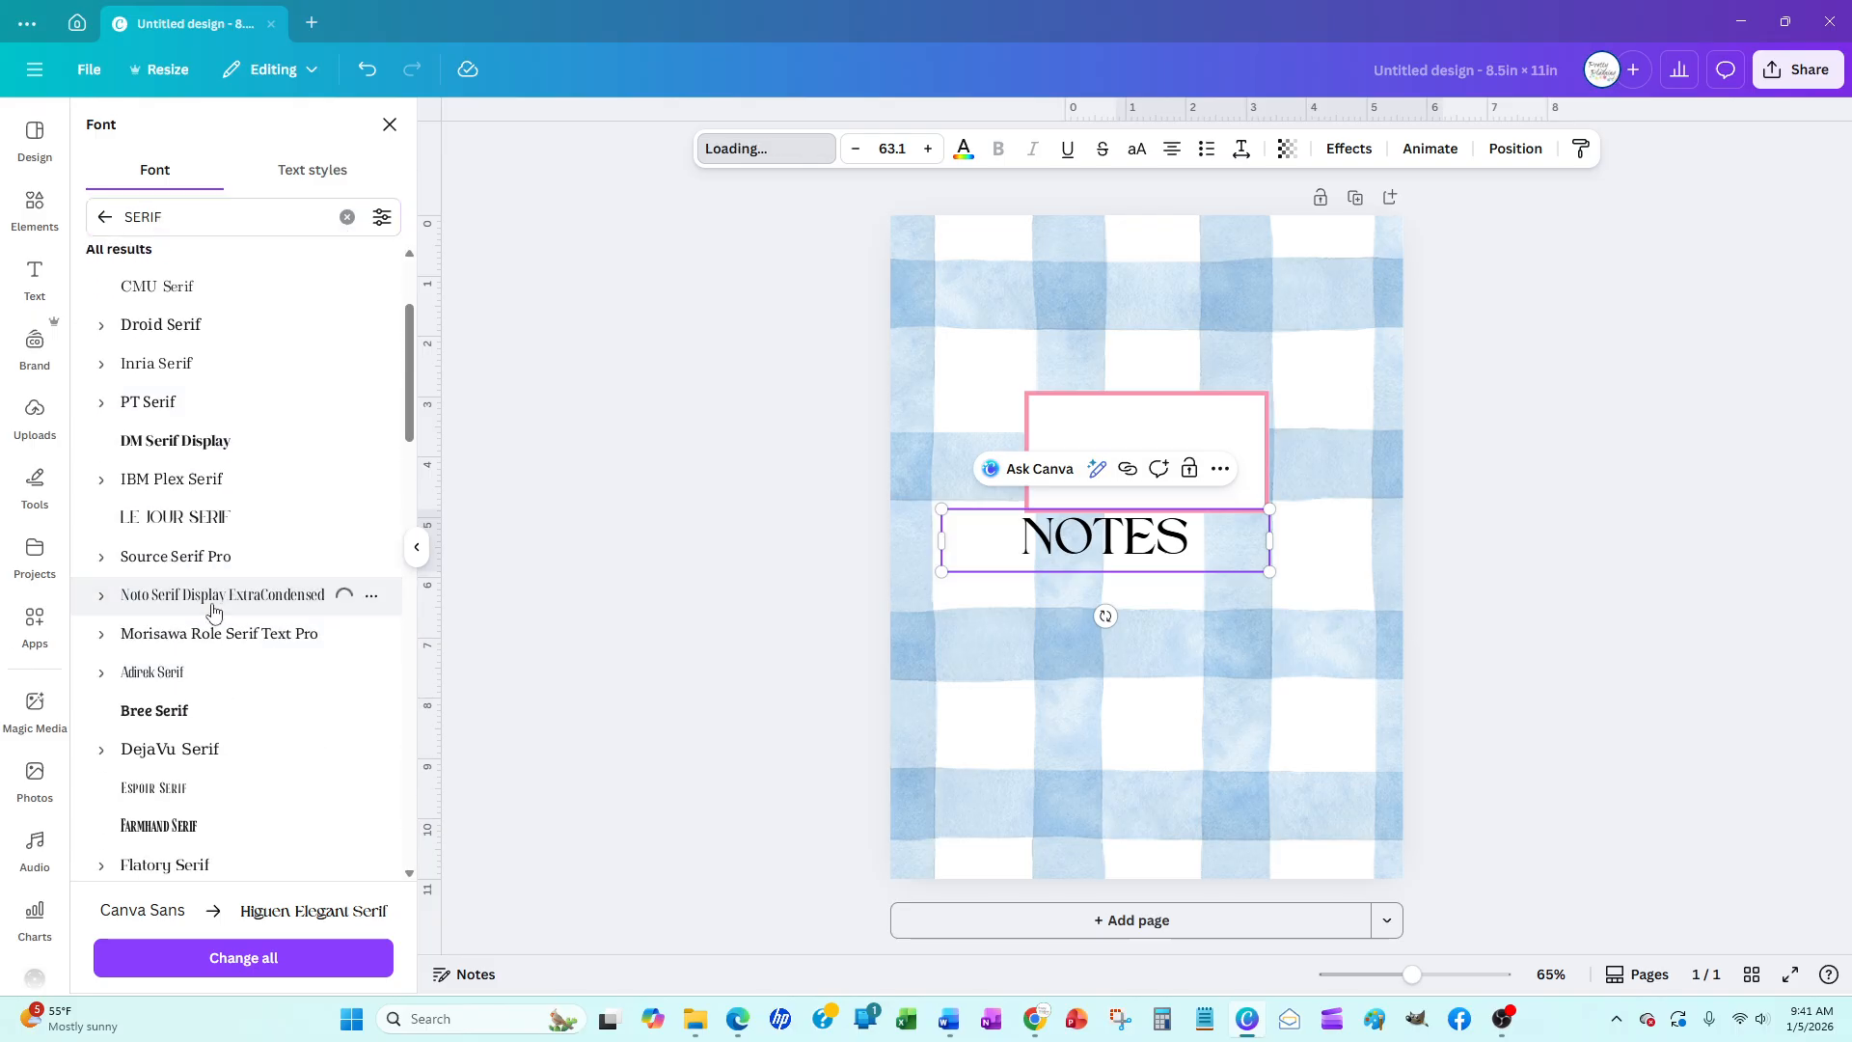
left_click(206, 479)
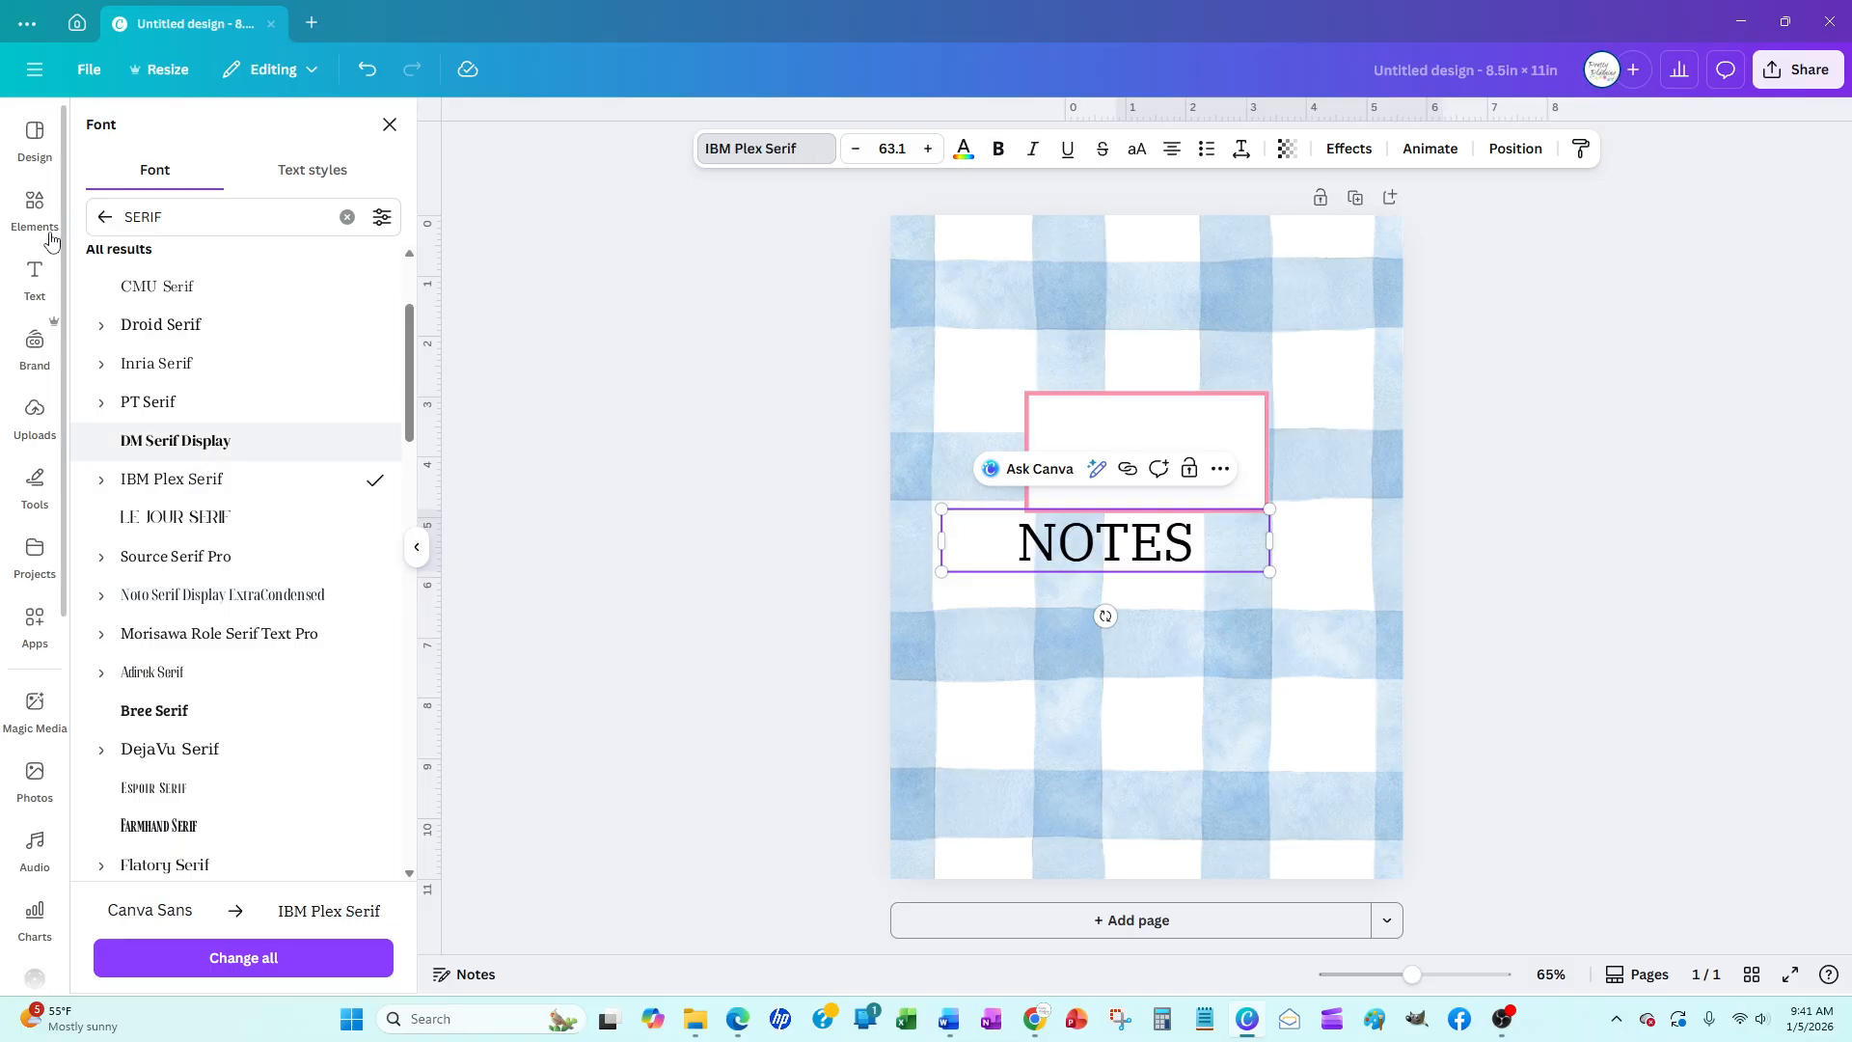
left_click(365, 72)
left_click(365, 71)
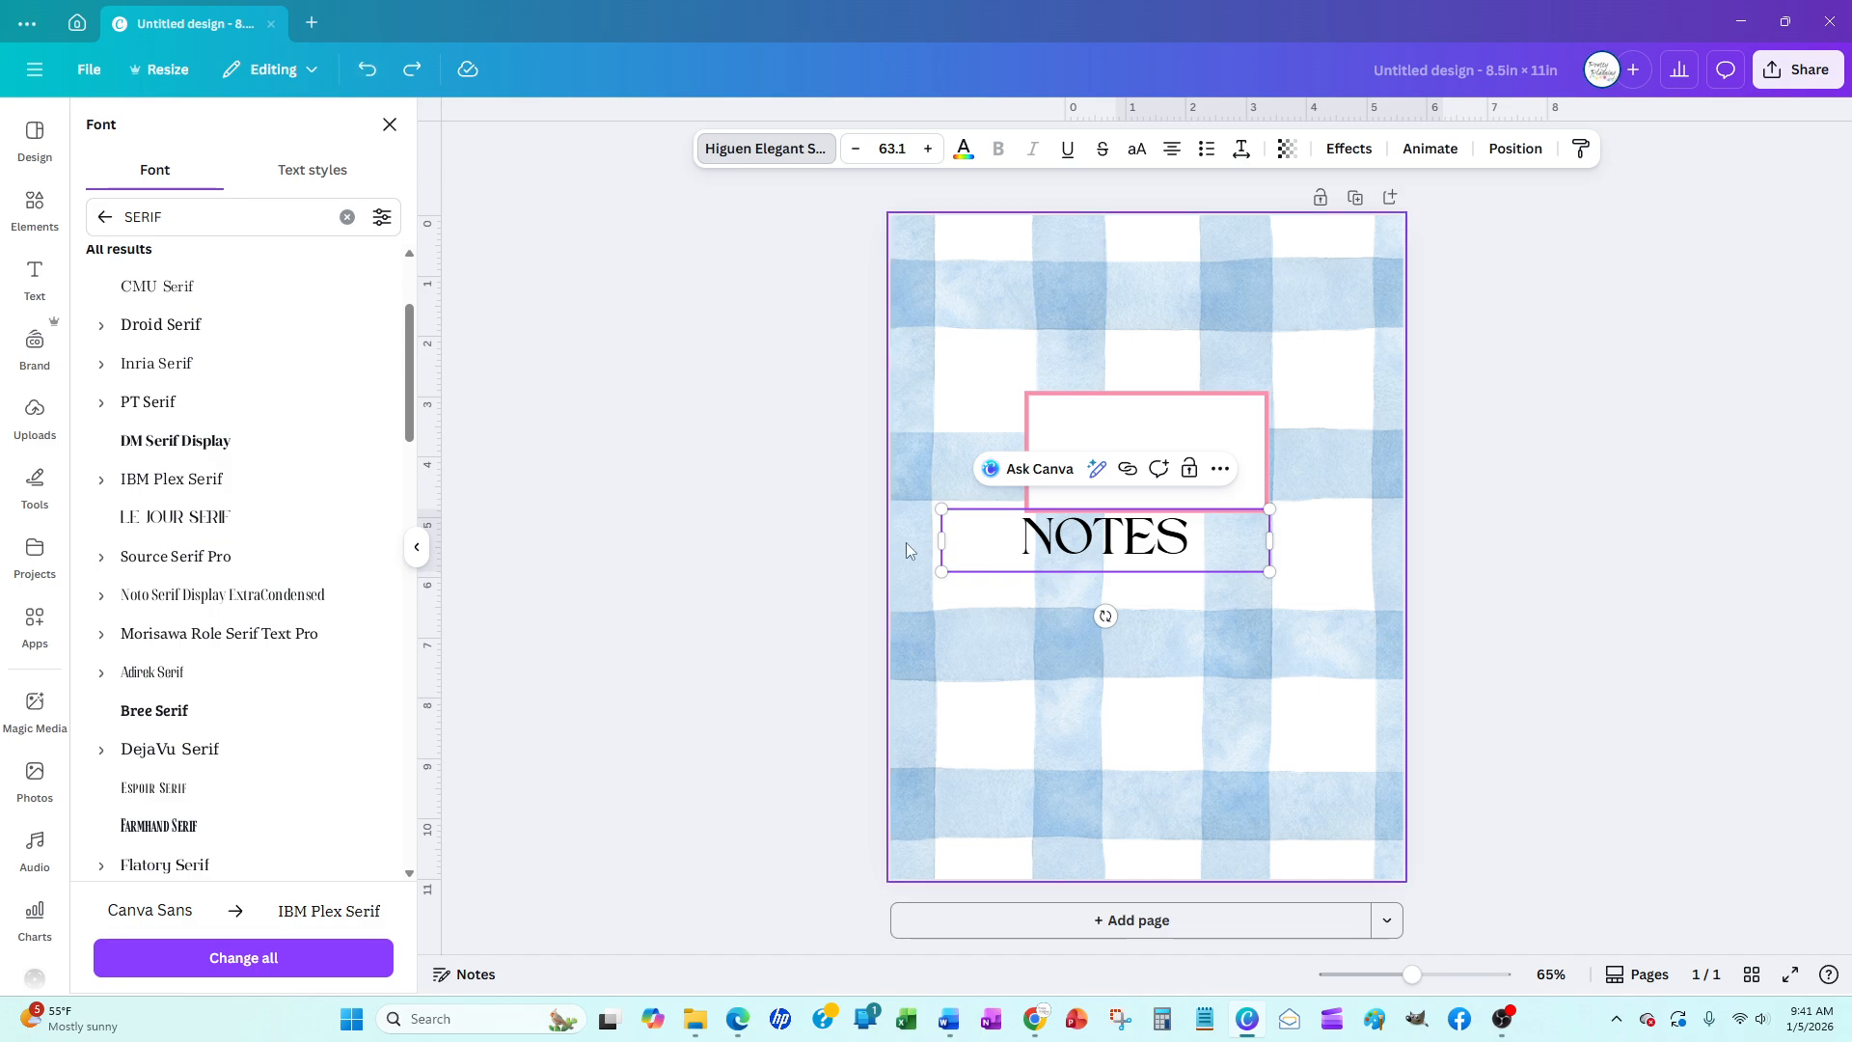
Fit the NOTES text inside the pink-bordered rectangle, narrowing its box and scaling the text to about size 78.8
left_click_drag(941, 541, 1039, 539)
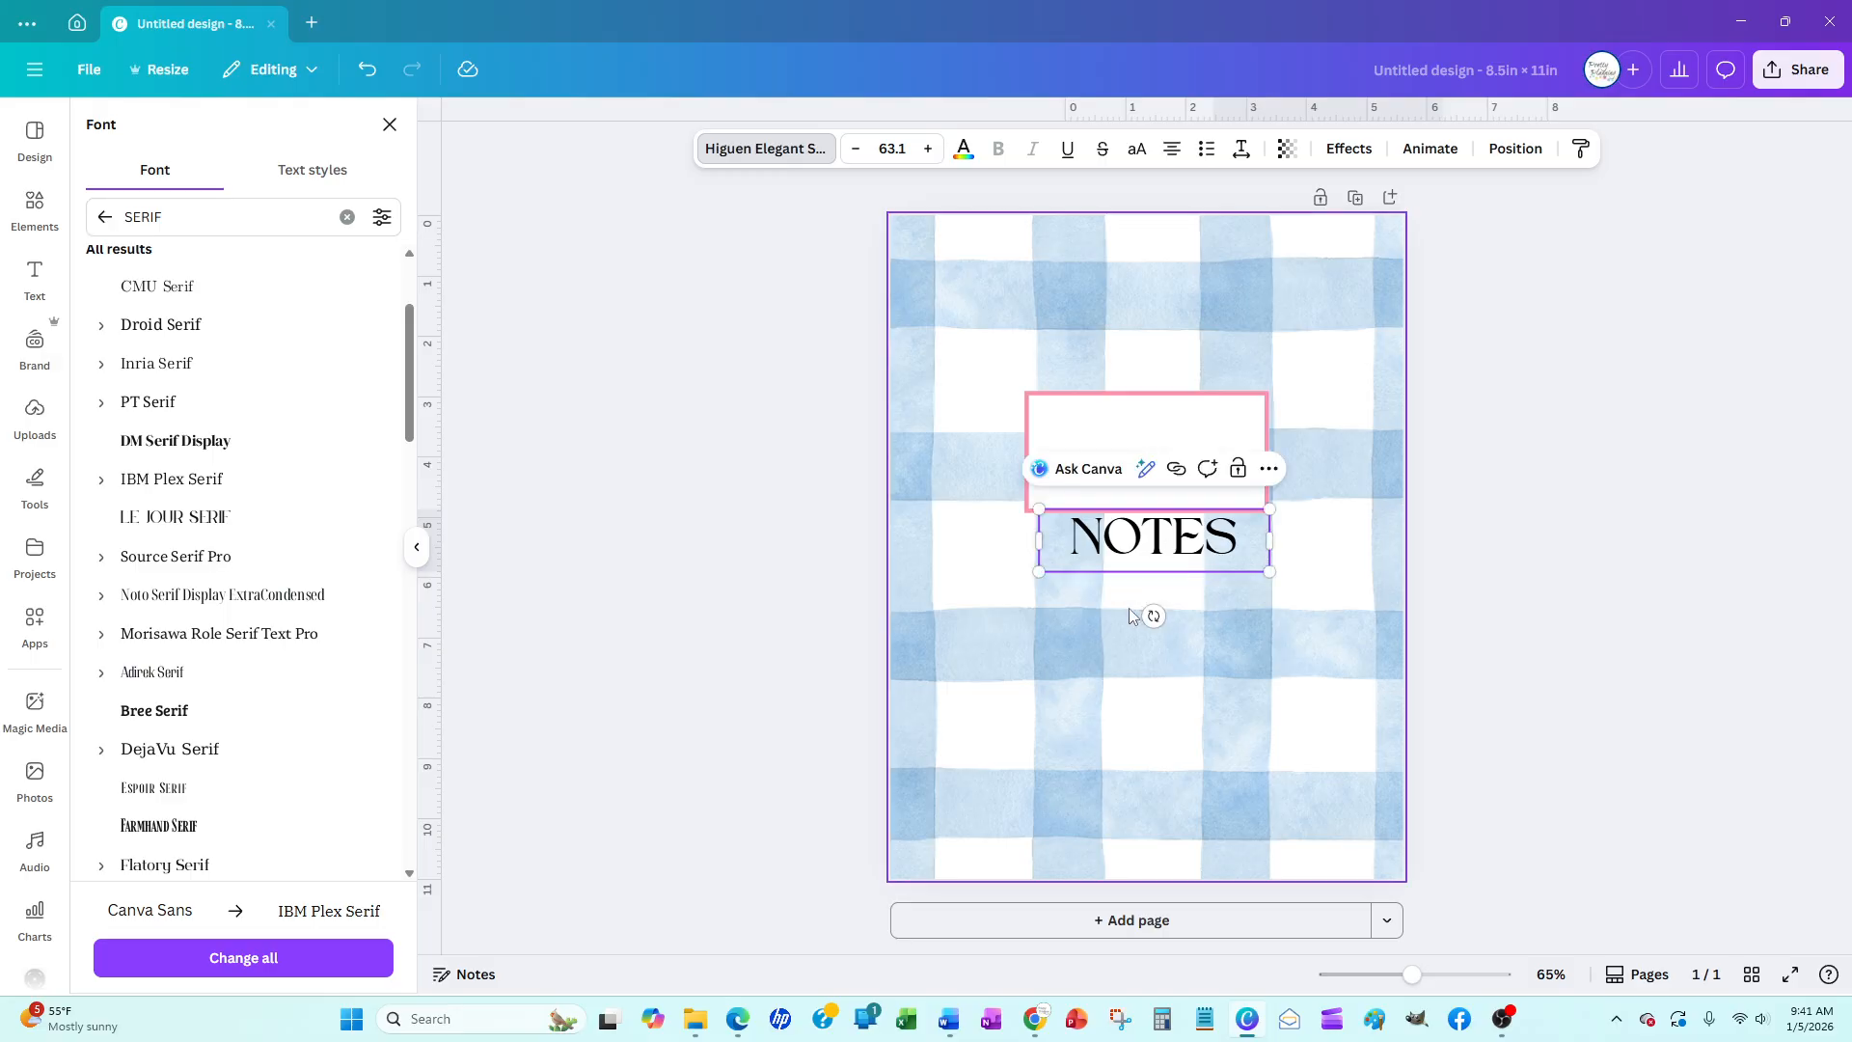
left_click(1632, 681)
left_click(1587, 674)
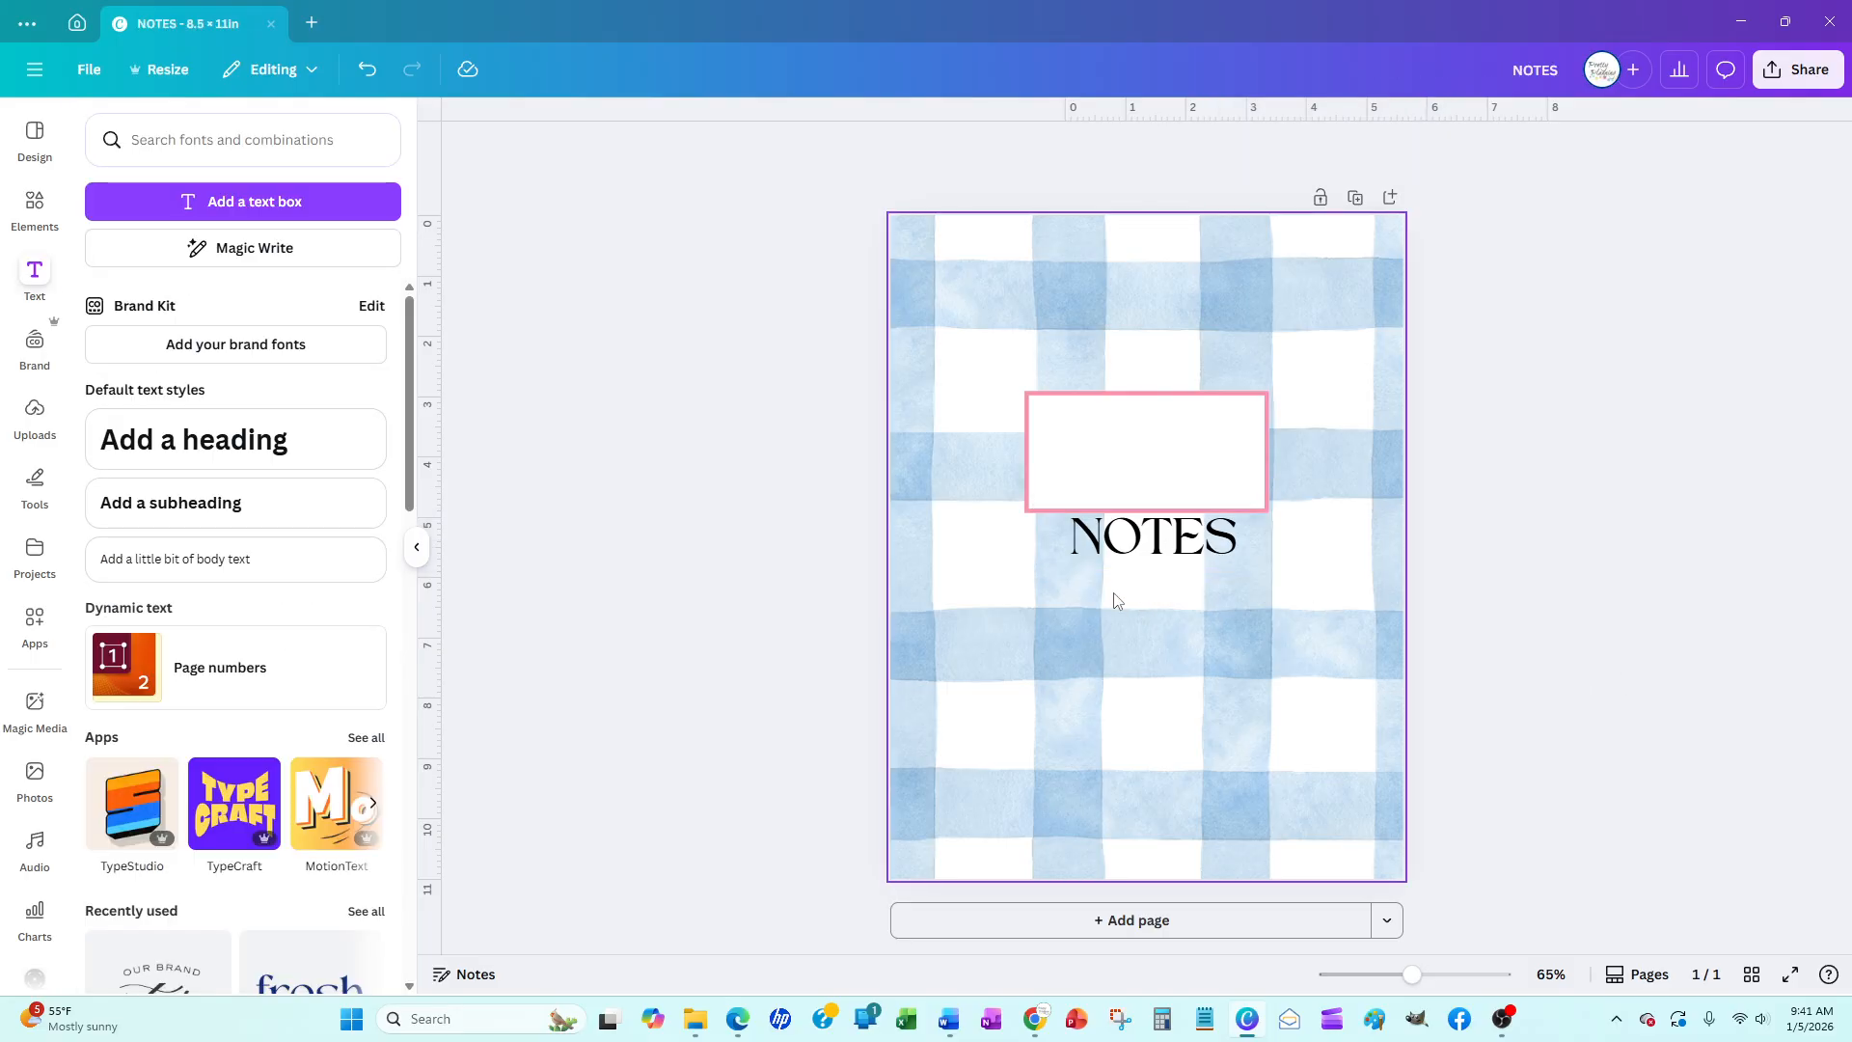
left_click_drag(1146, 559, 1127, 465)
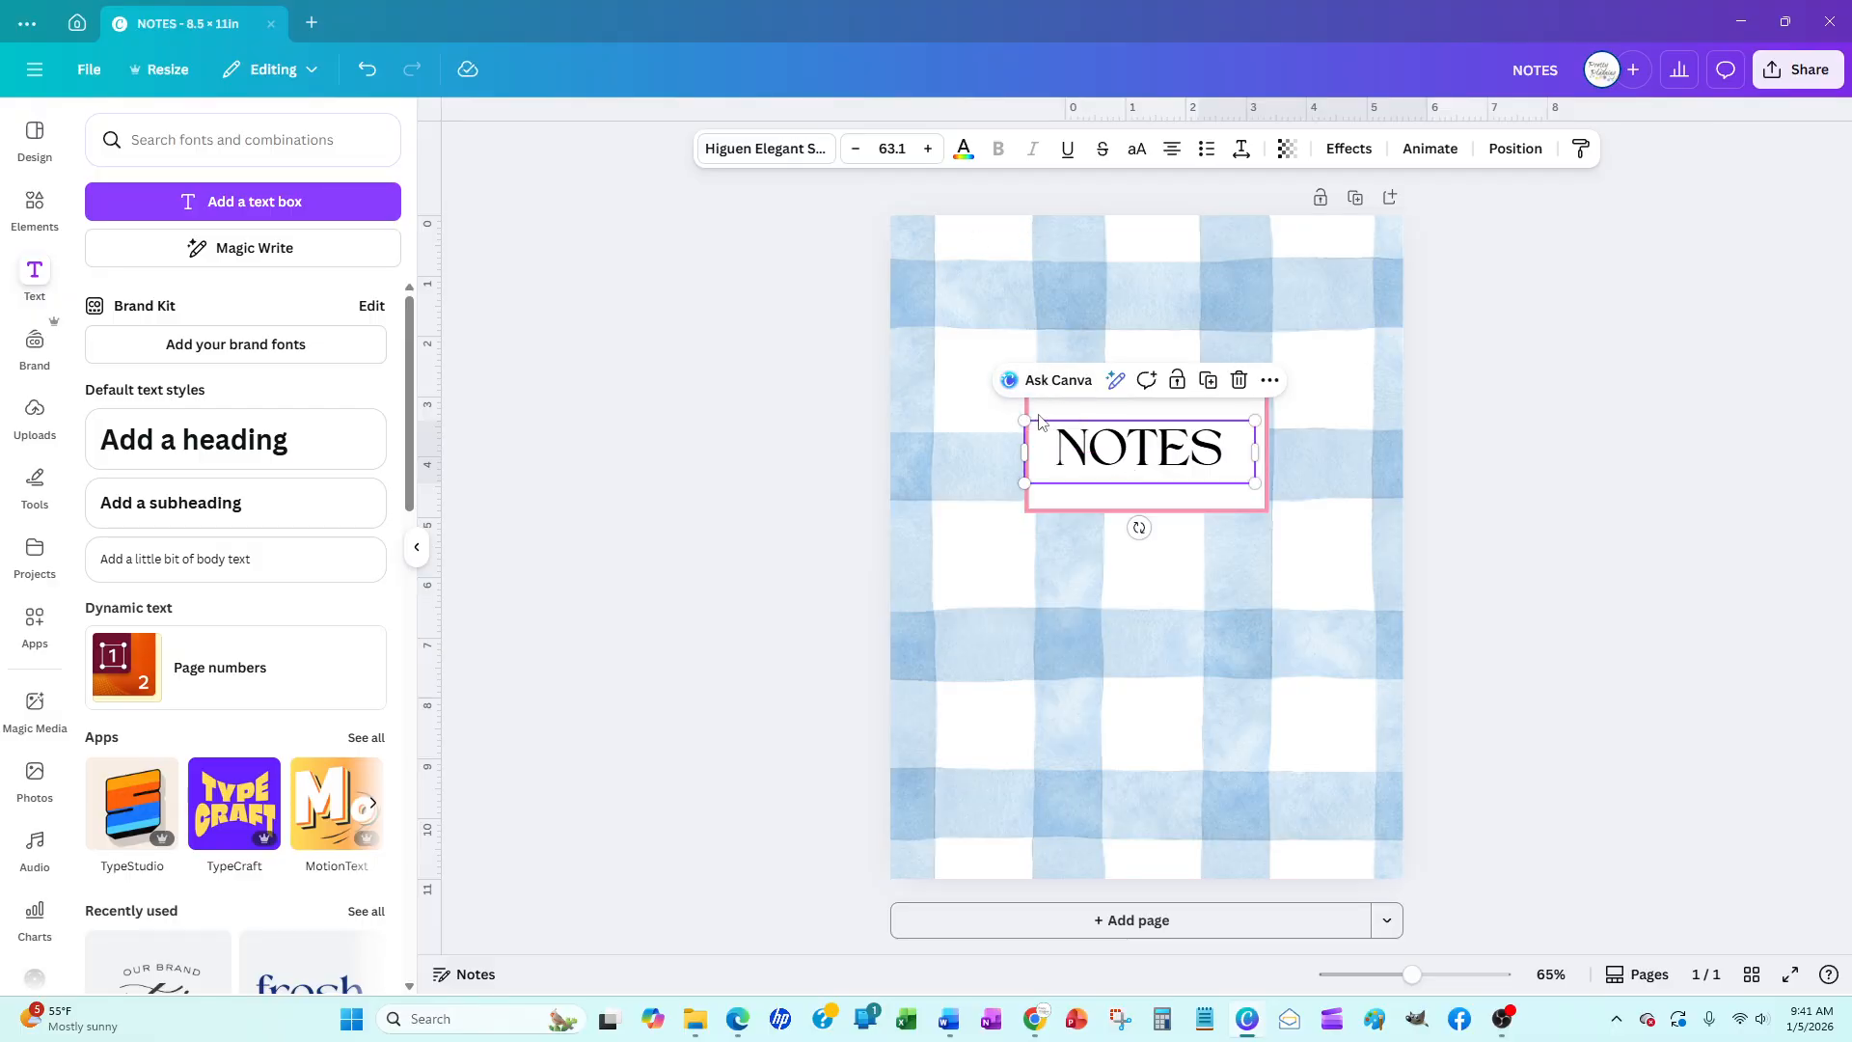
mouse_move(1025, 418)
left_mouse_down()
mouse_move(974, 388)
mouse_move(1033, 437)
left_mouse_up()
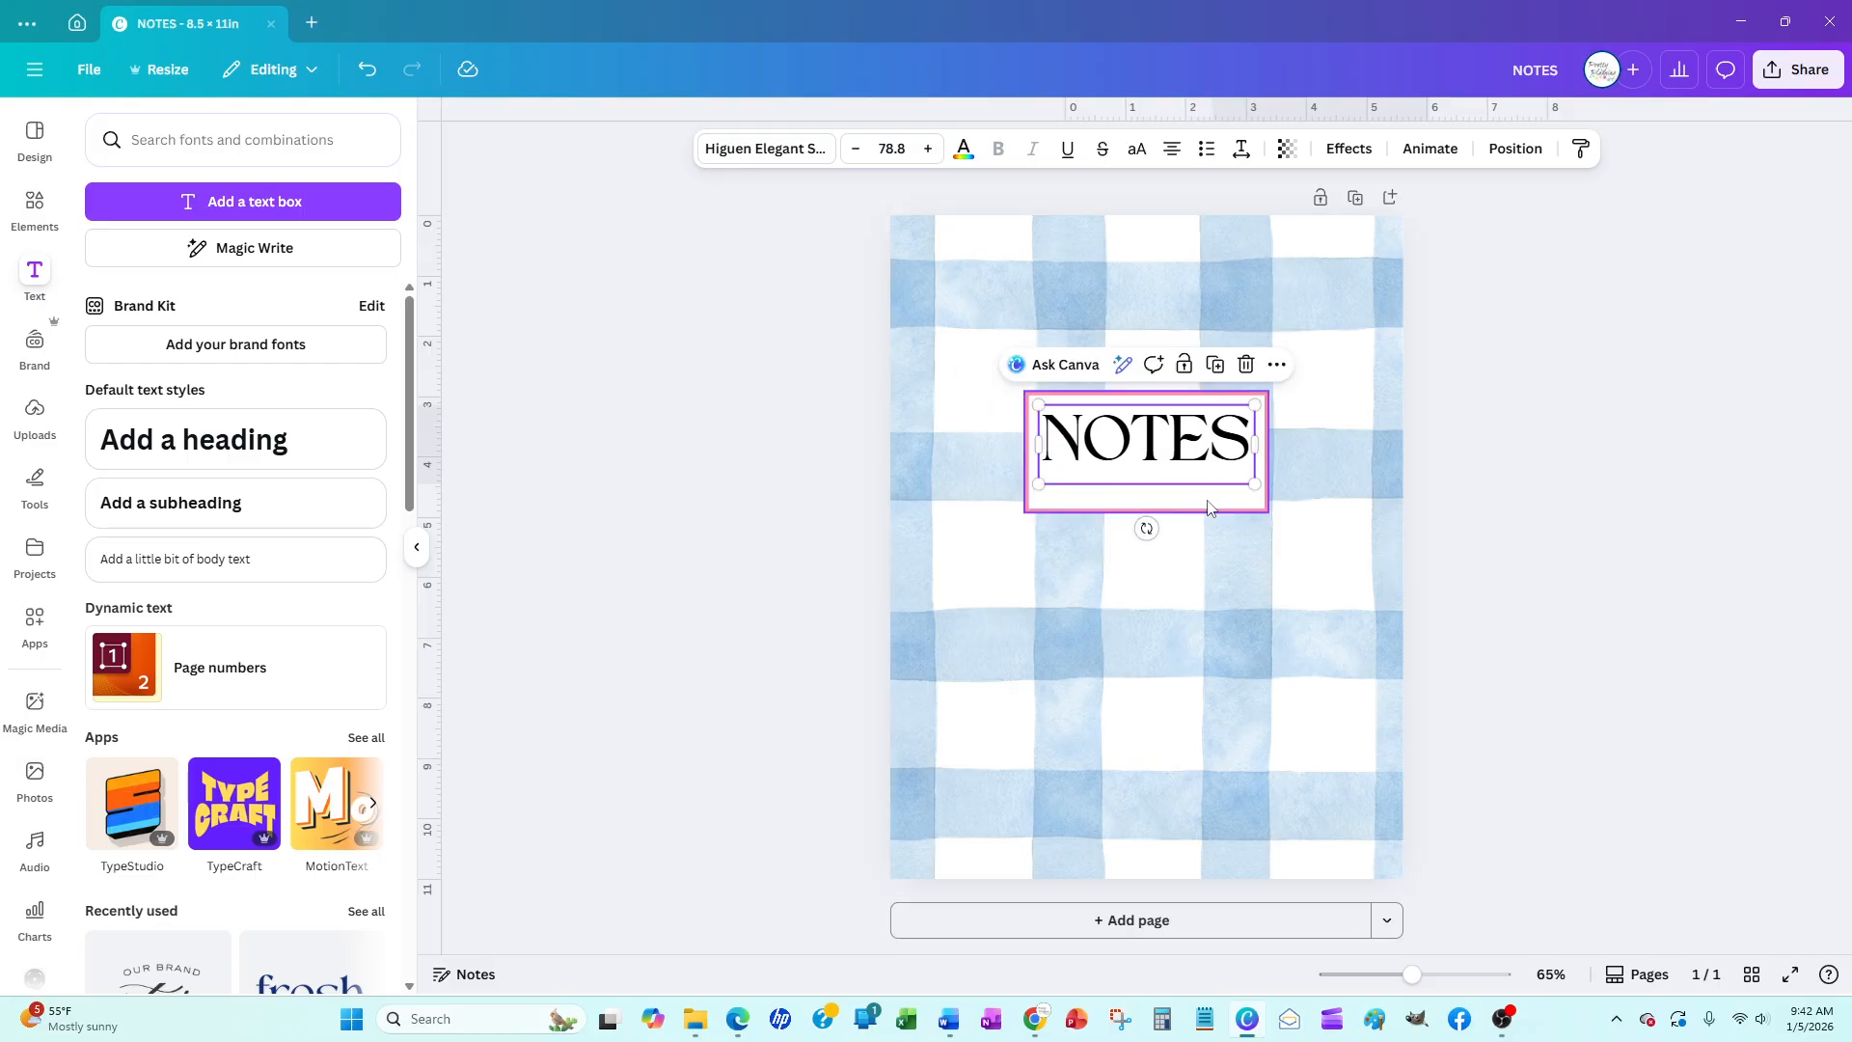
Align the NOTES text and the pink-bordered rectangle with each other by center and middle
left_click(1209, 508, "shift")
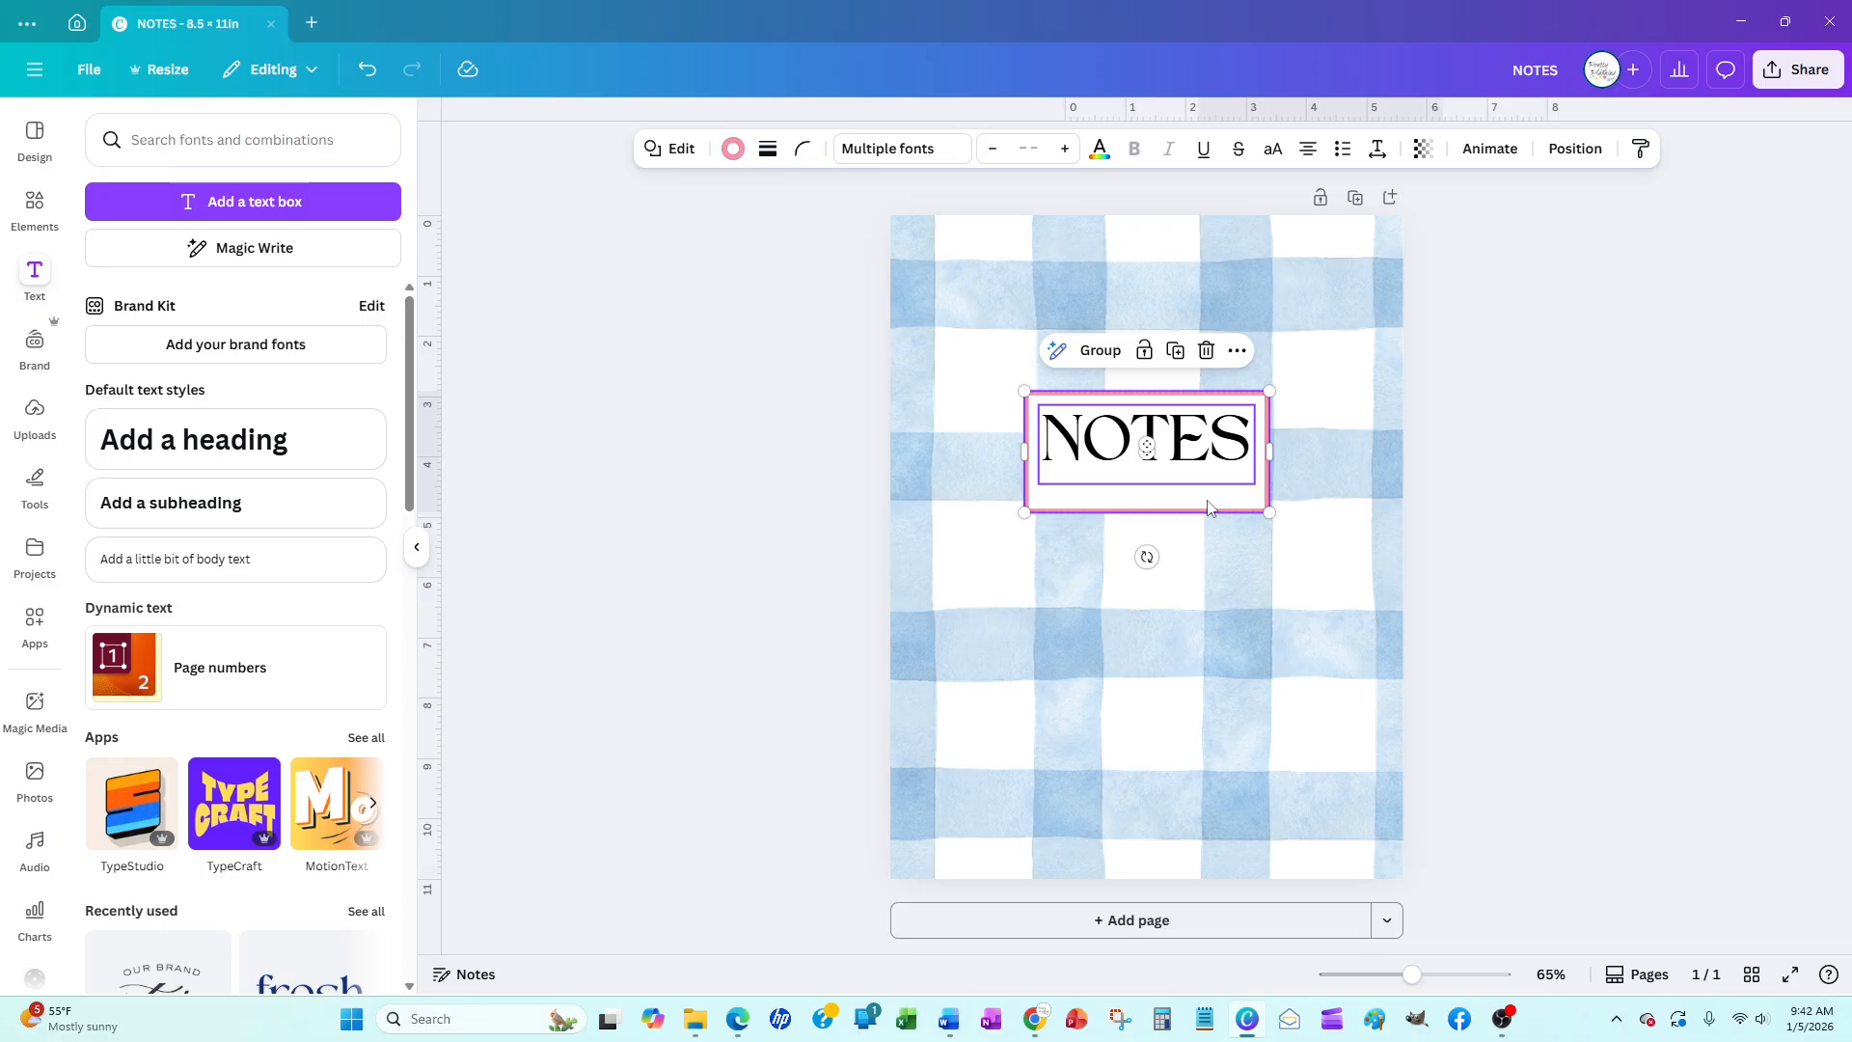
left_click(787, 418)
left_click(1148, 439)
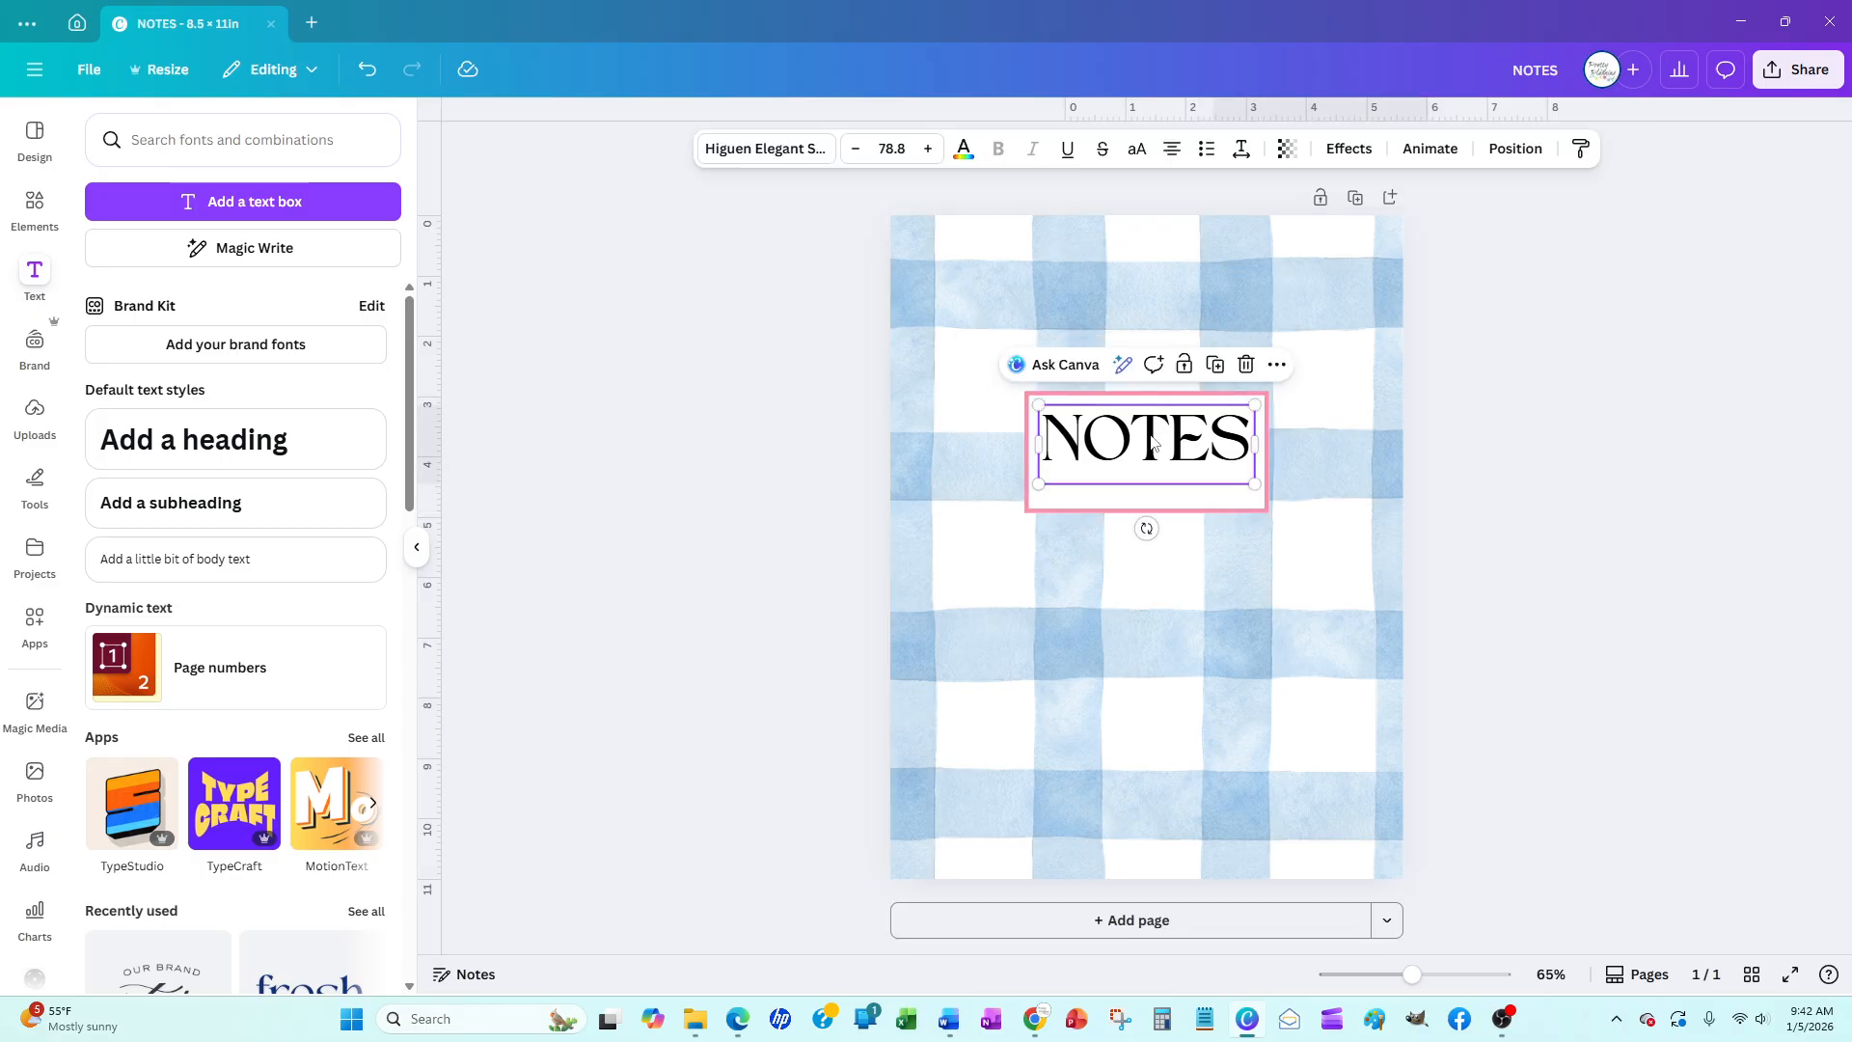
left_click(1101, 511, "shift")
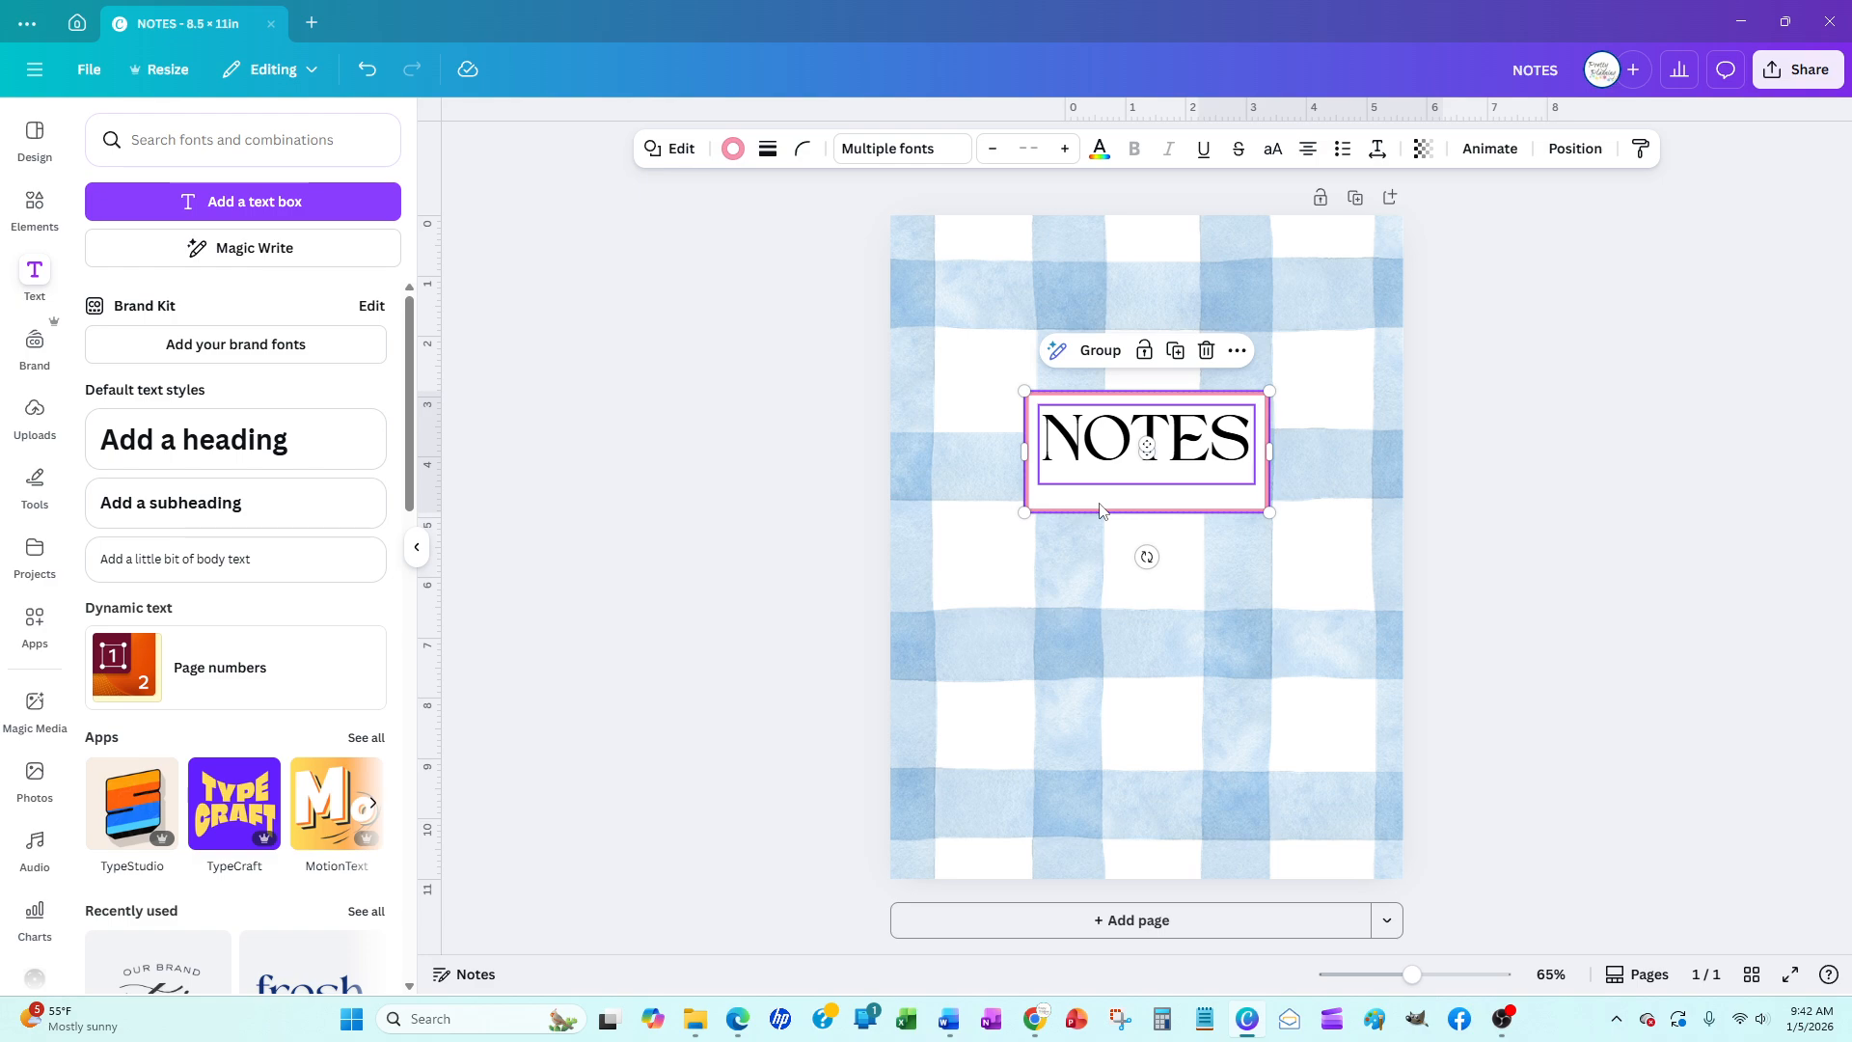
left_click(1575, 148)
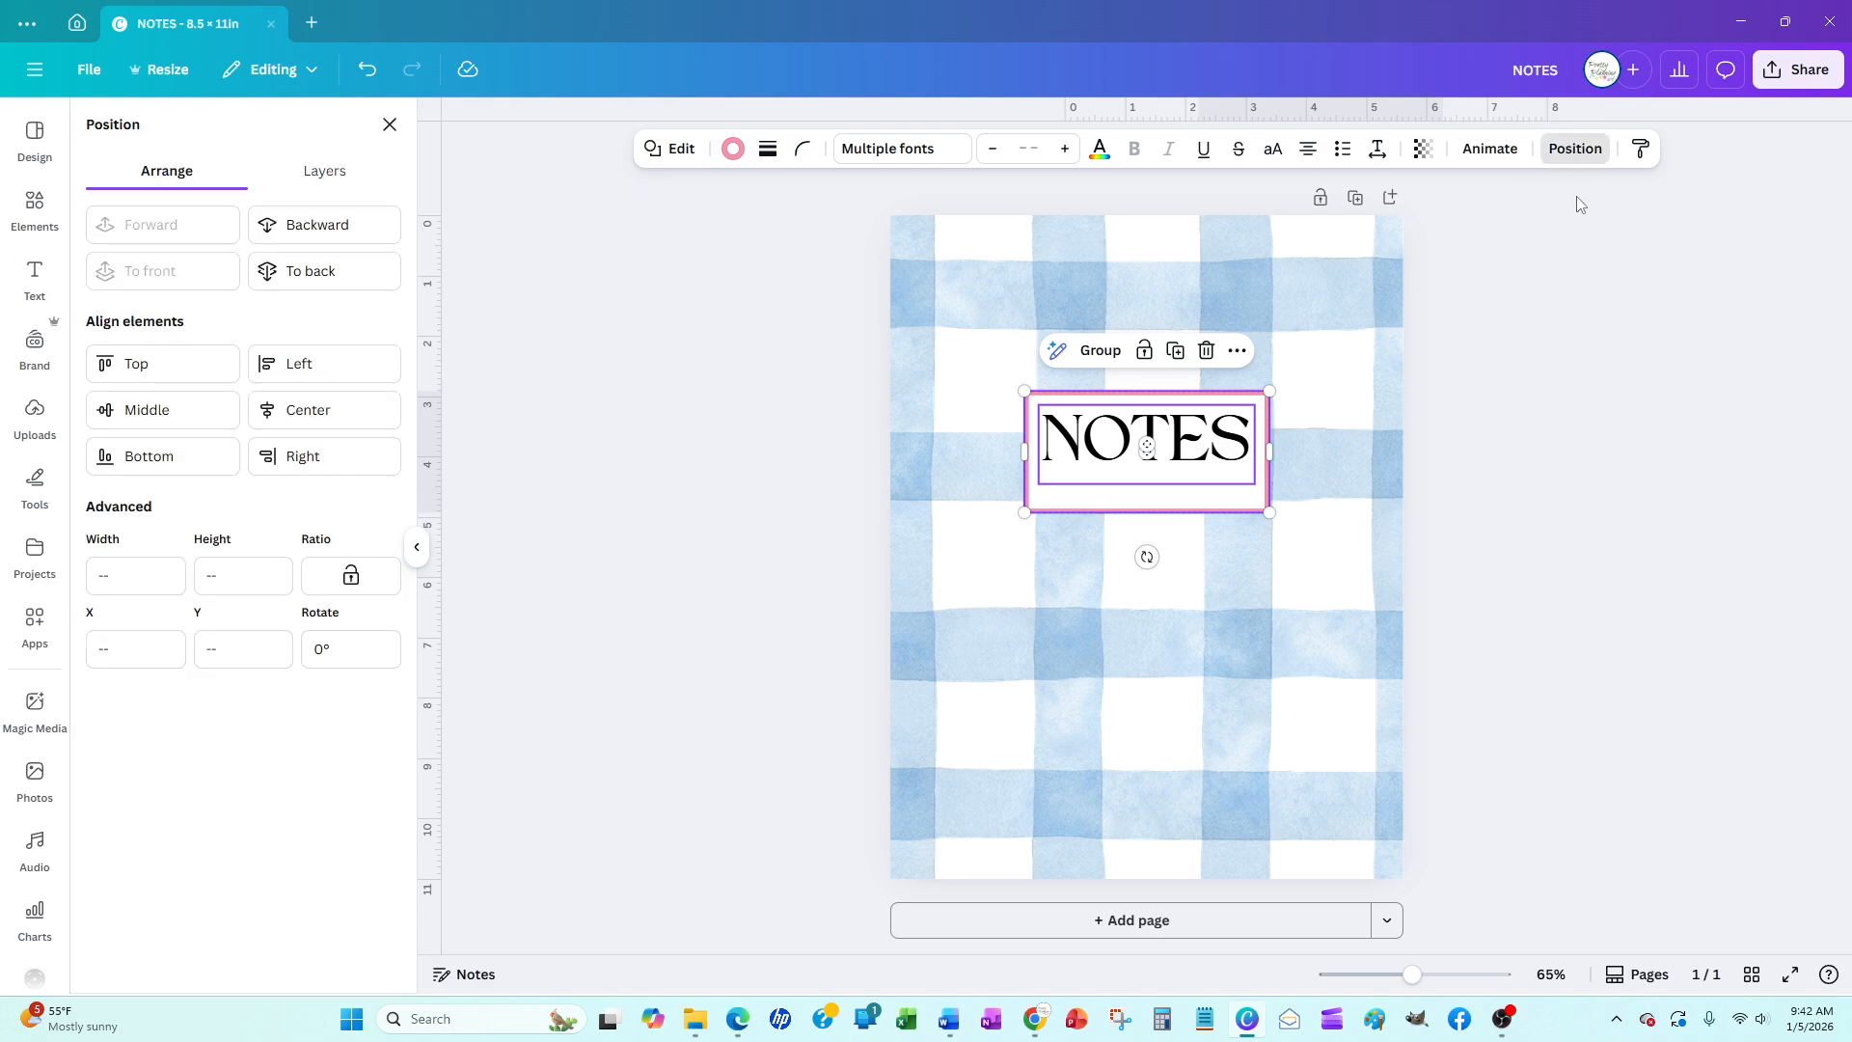
left_click(331, 418)
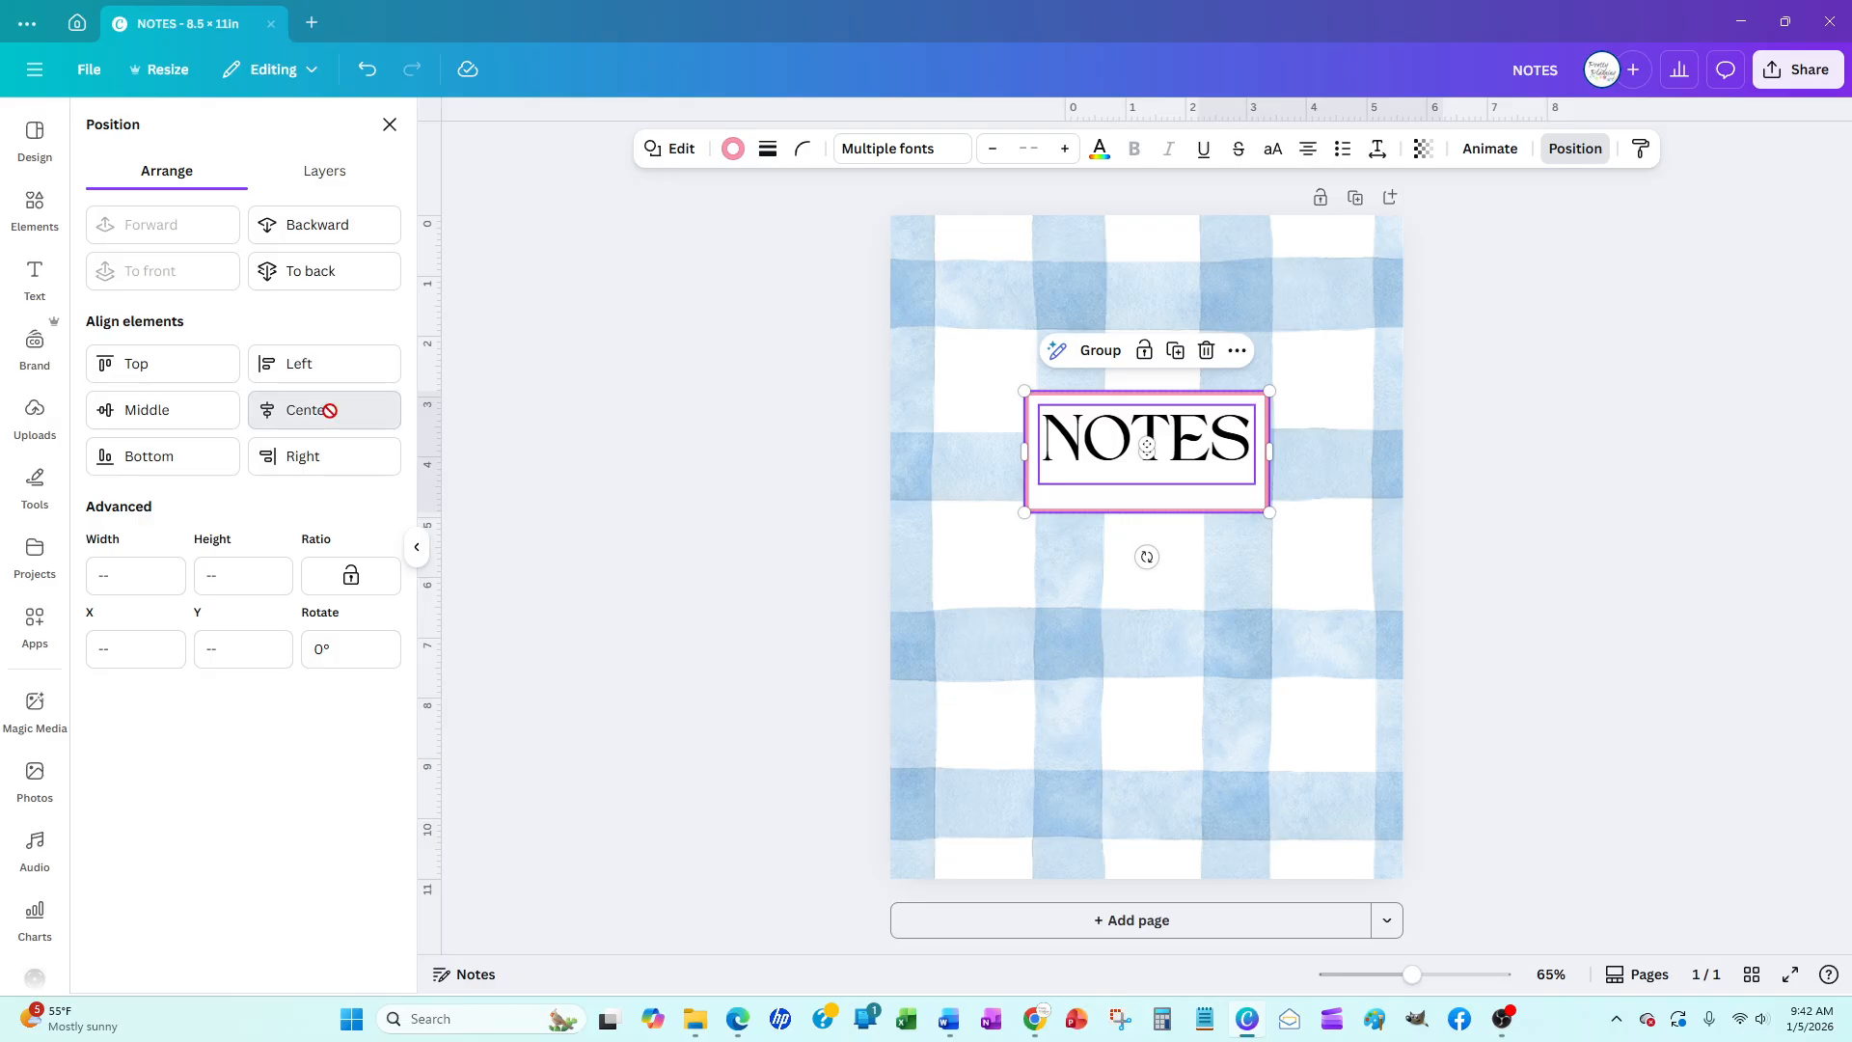
left_click(207, 413)
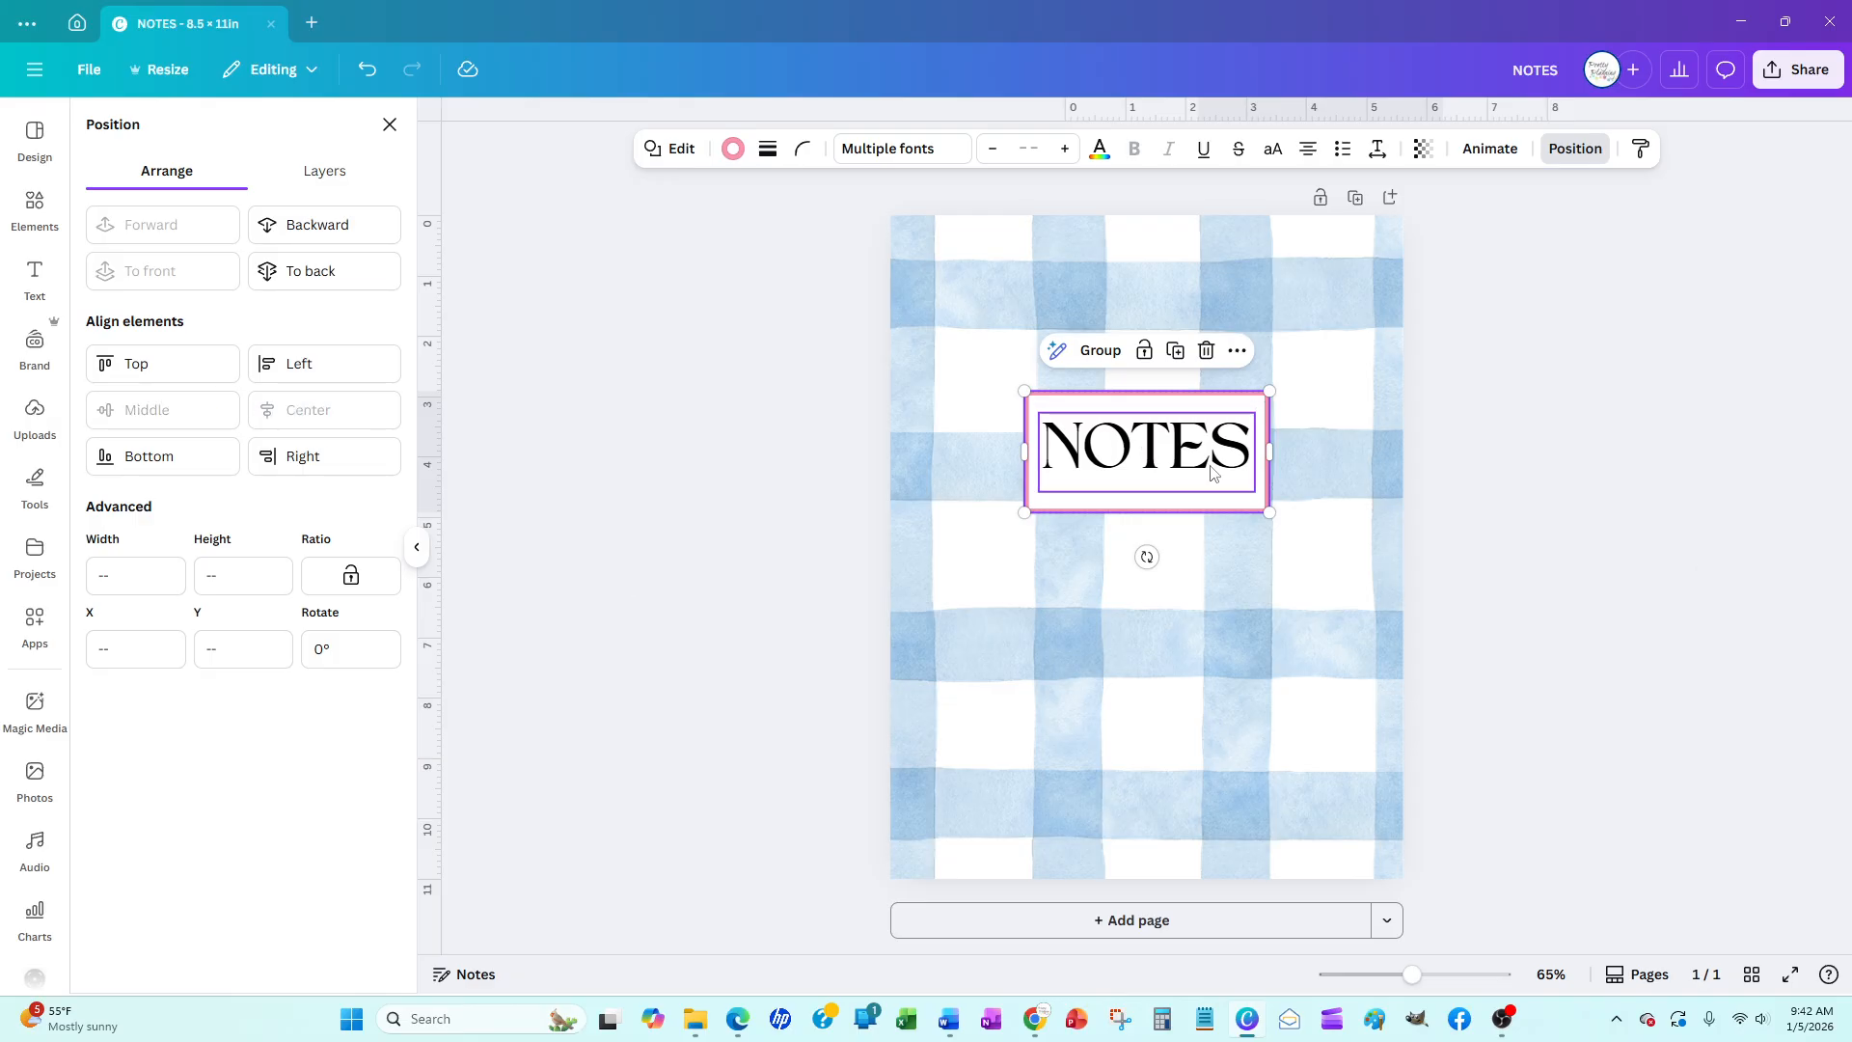
Color the NOTES text with a light blue sampled from the gingham background
left_click(1674, 478)
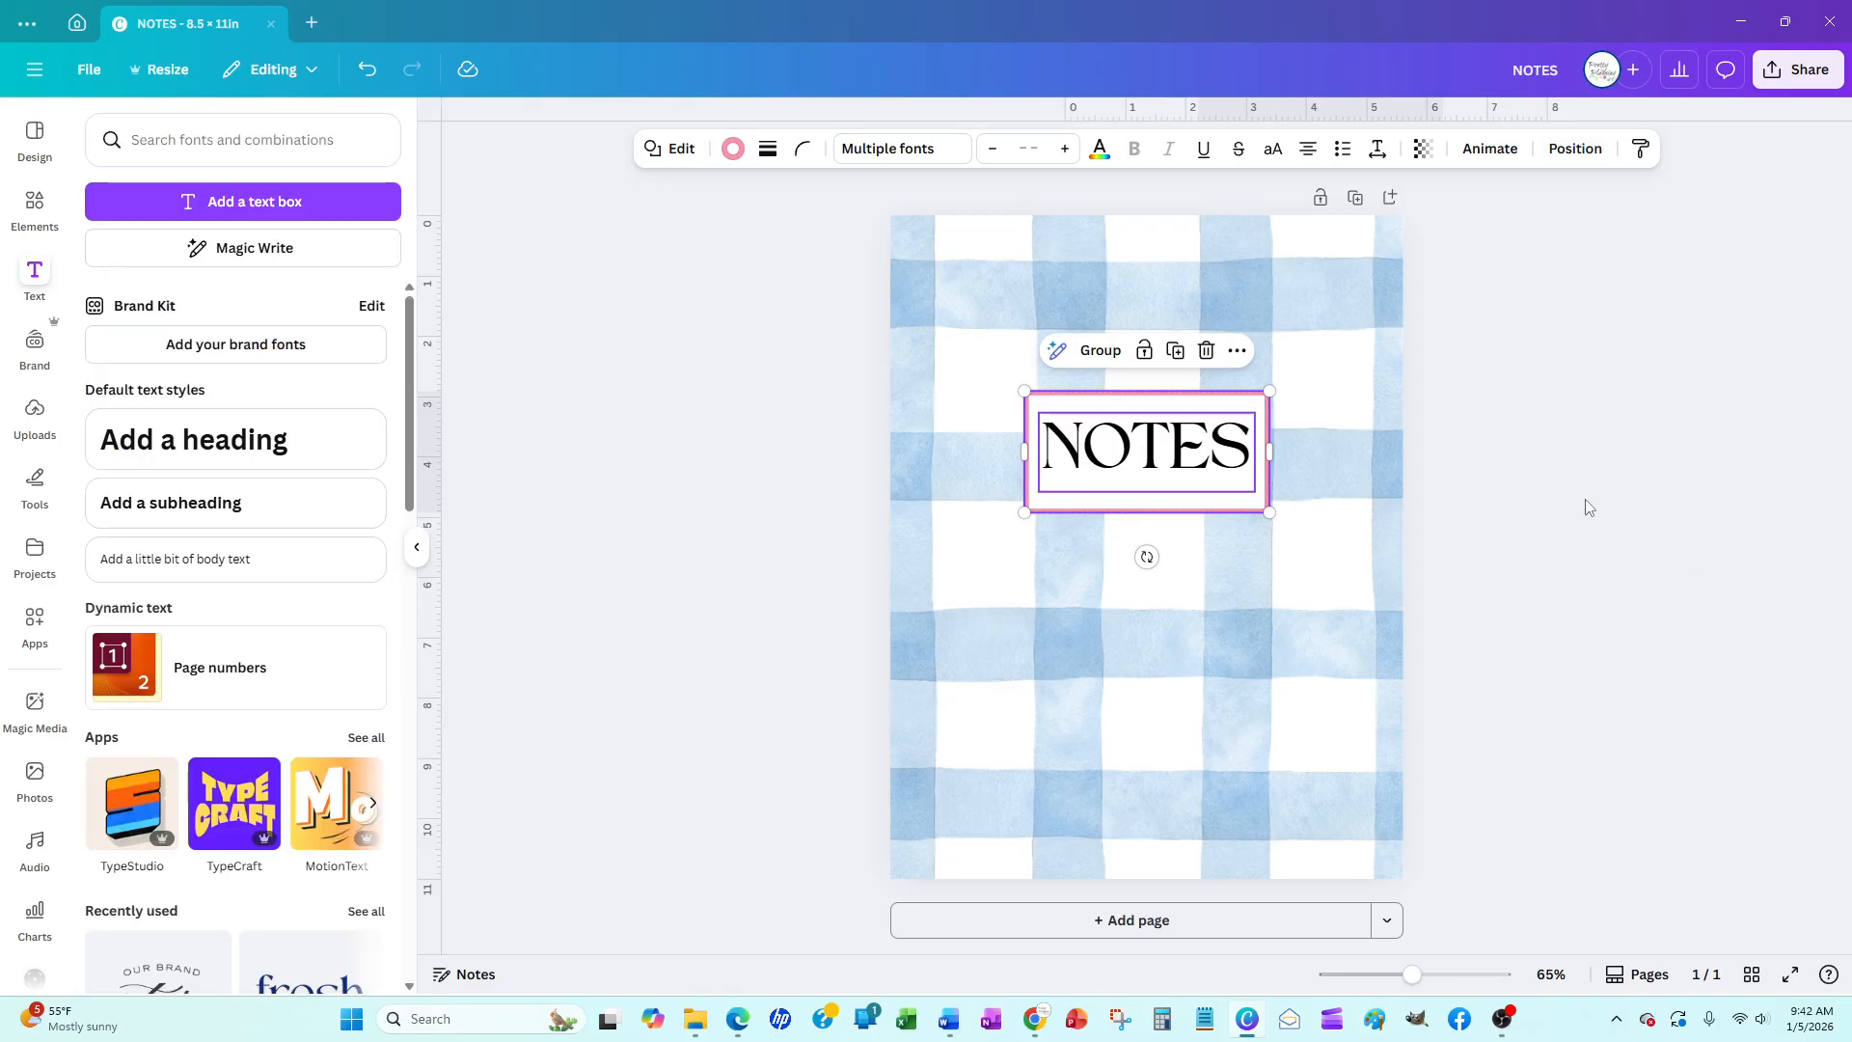
left_click(1584, 500)
left_click(1158, 446)
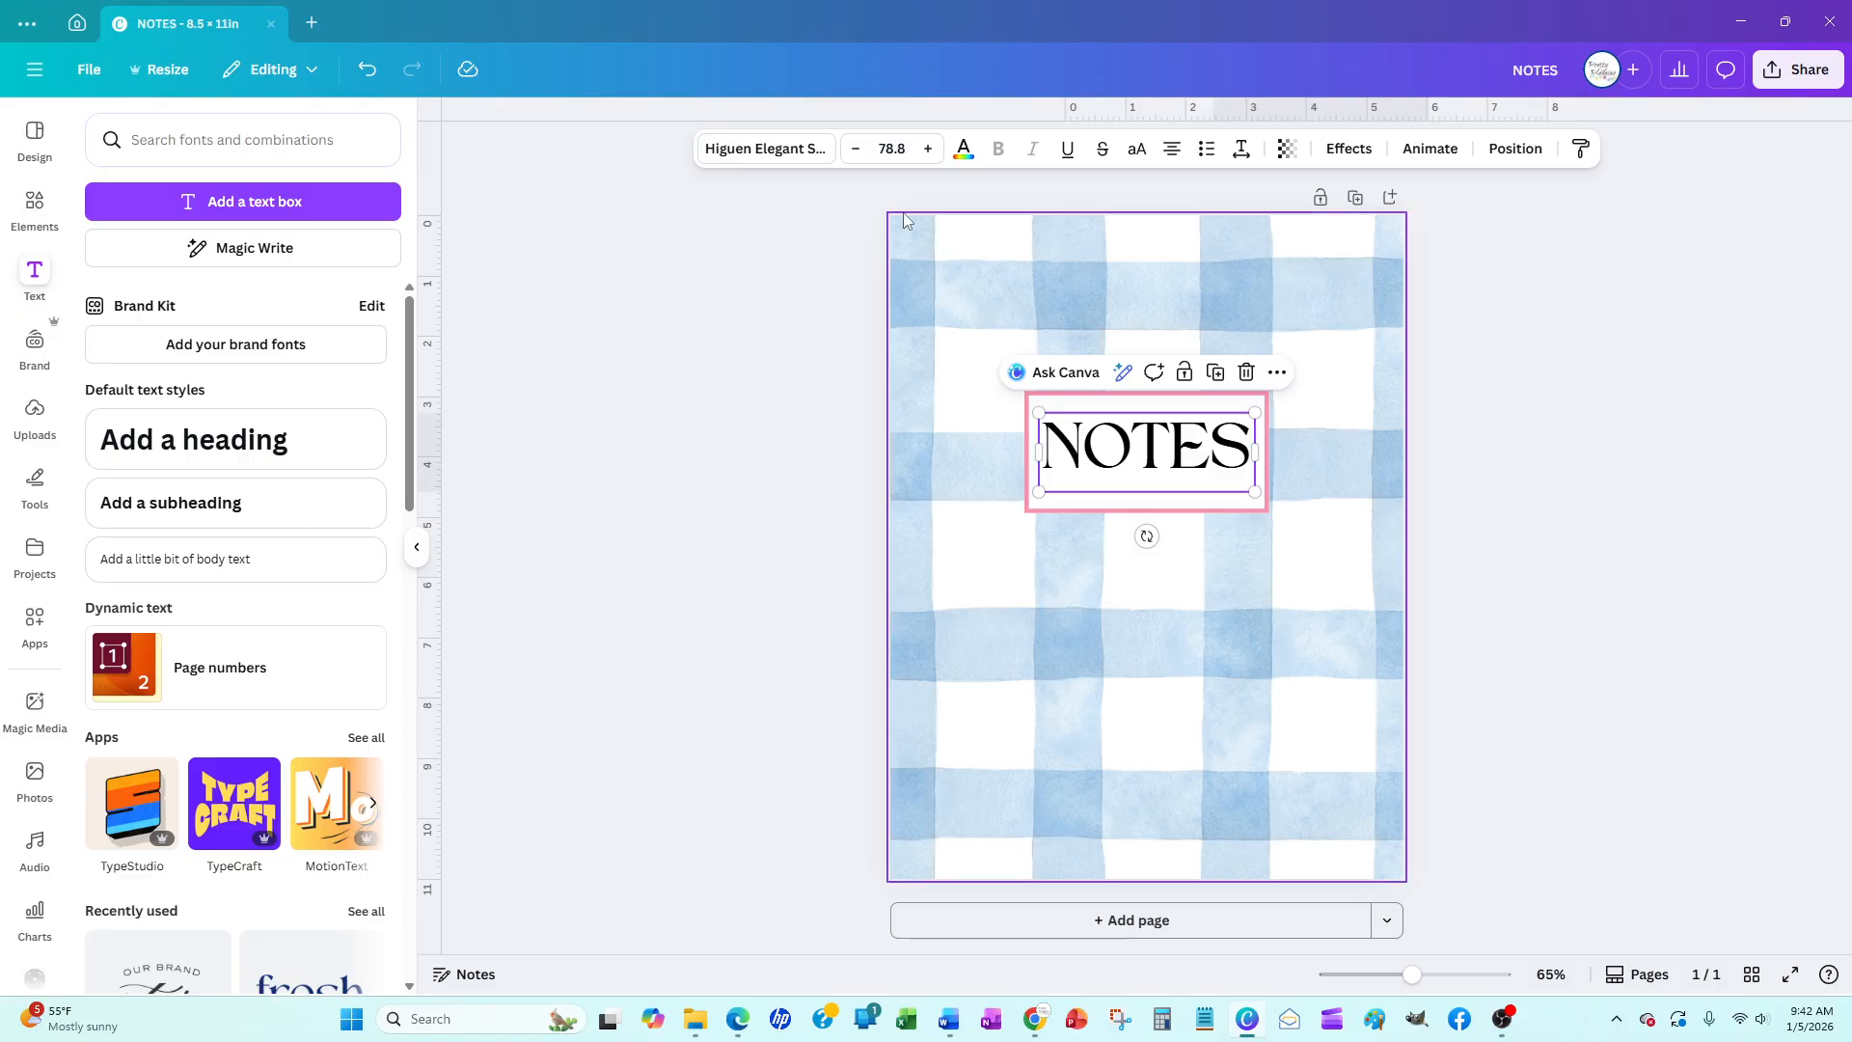
left_click(962, 154)
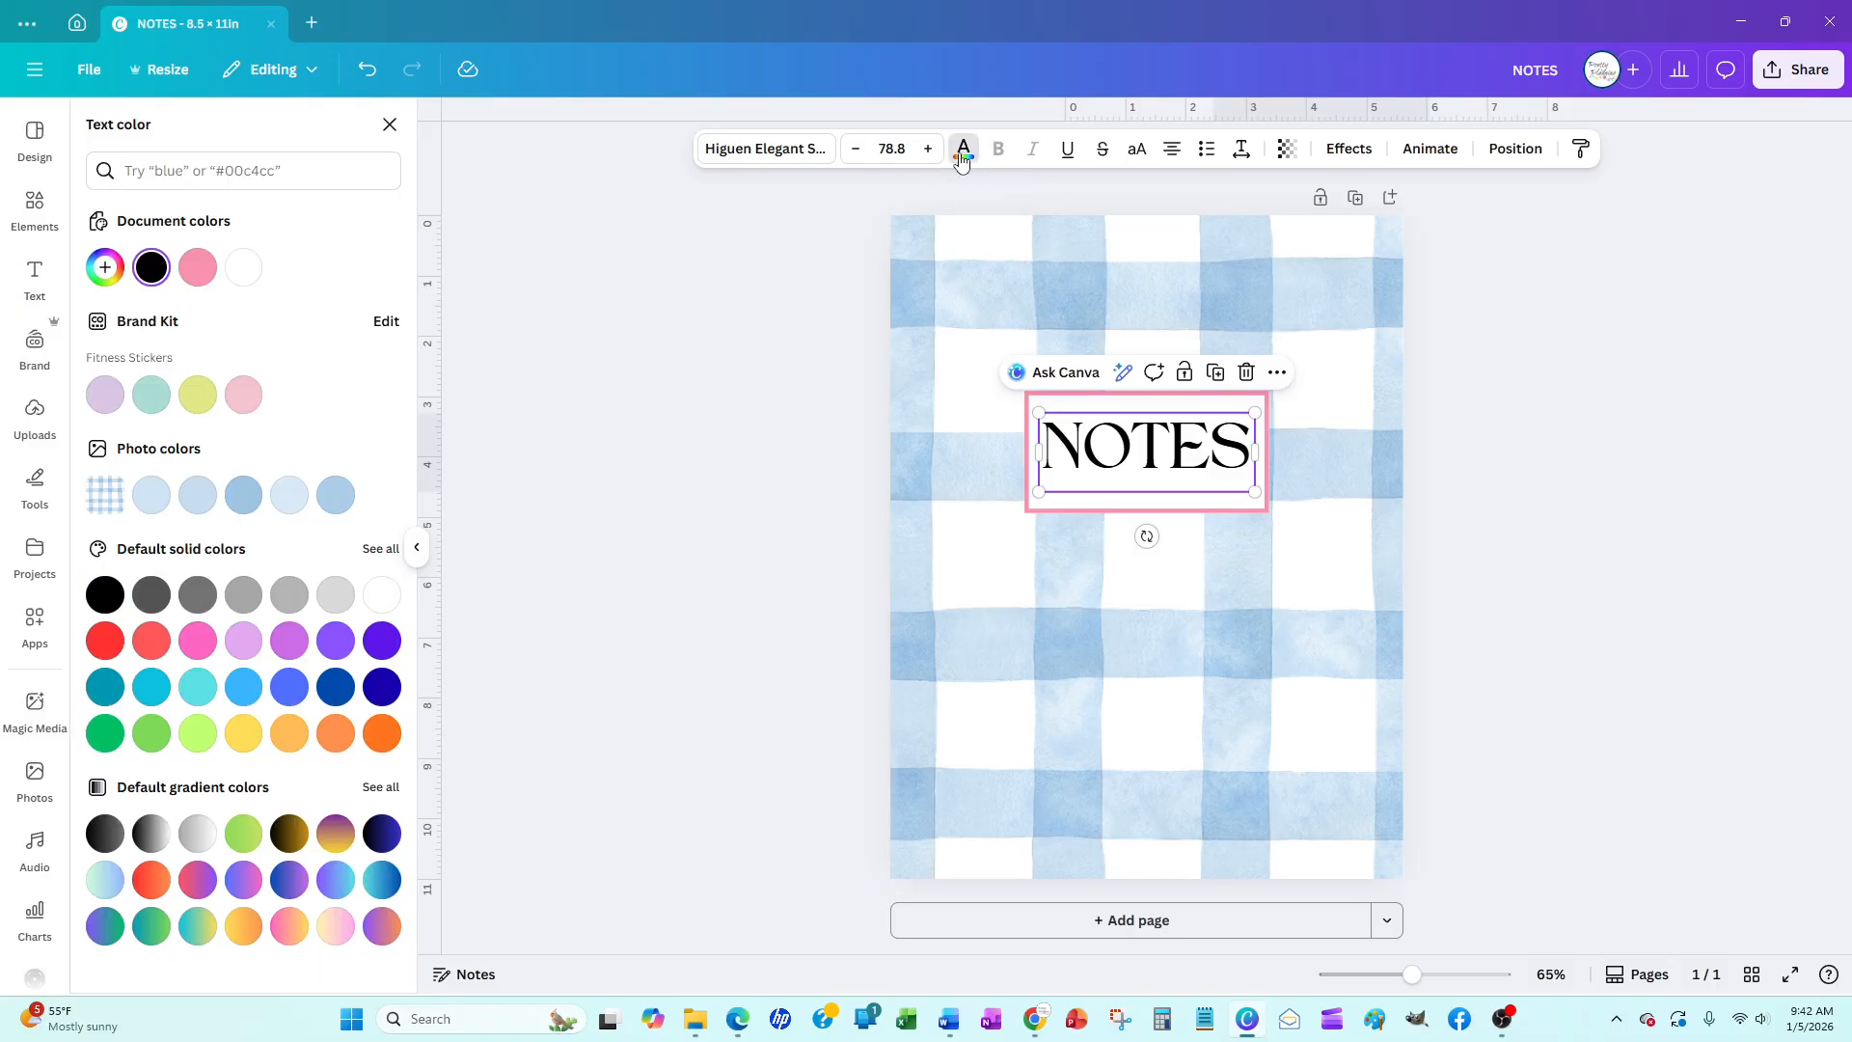
left_click(105, 267)
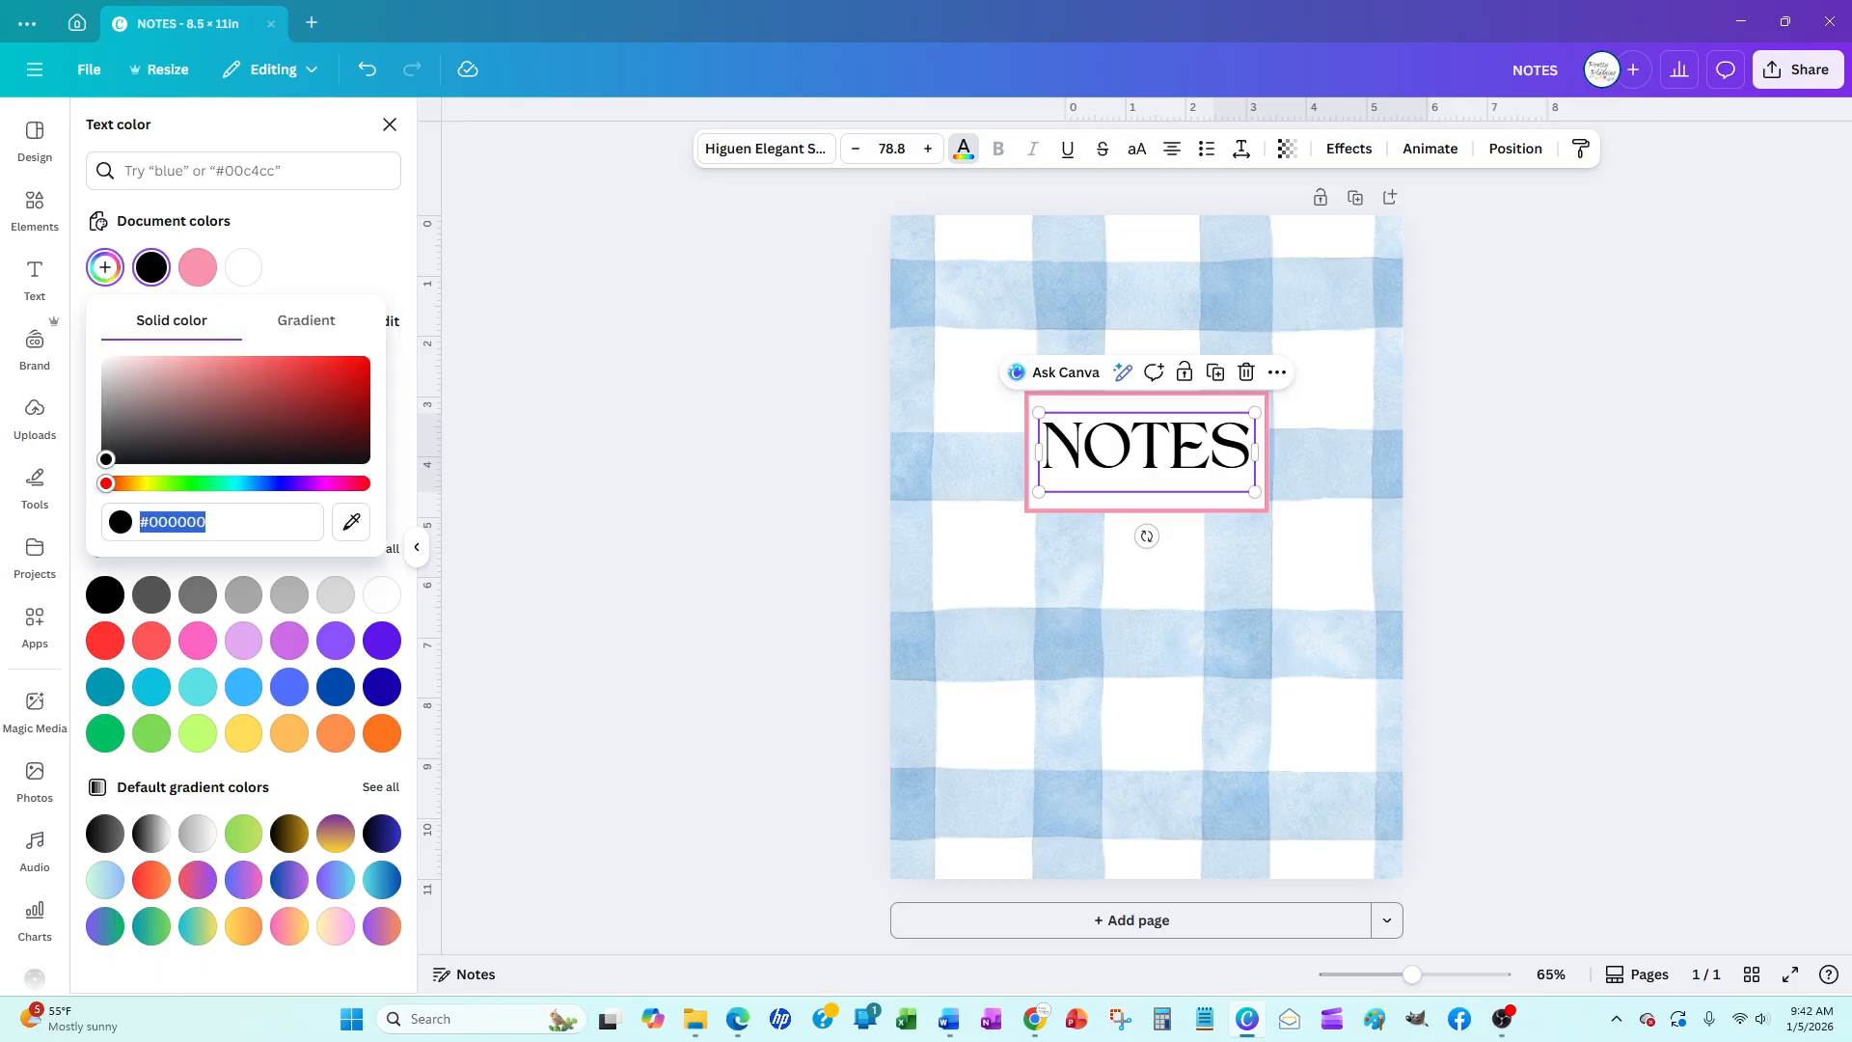
key("alt+Tab")
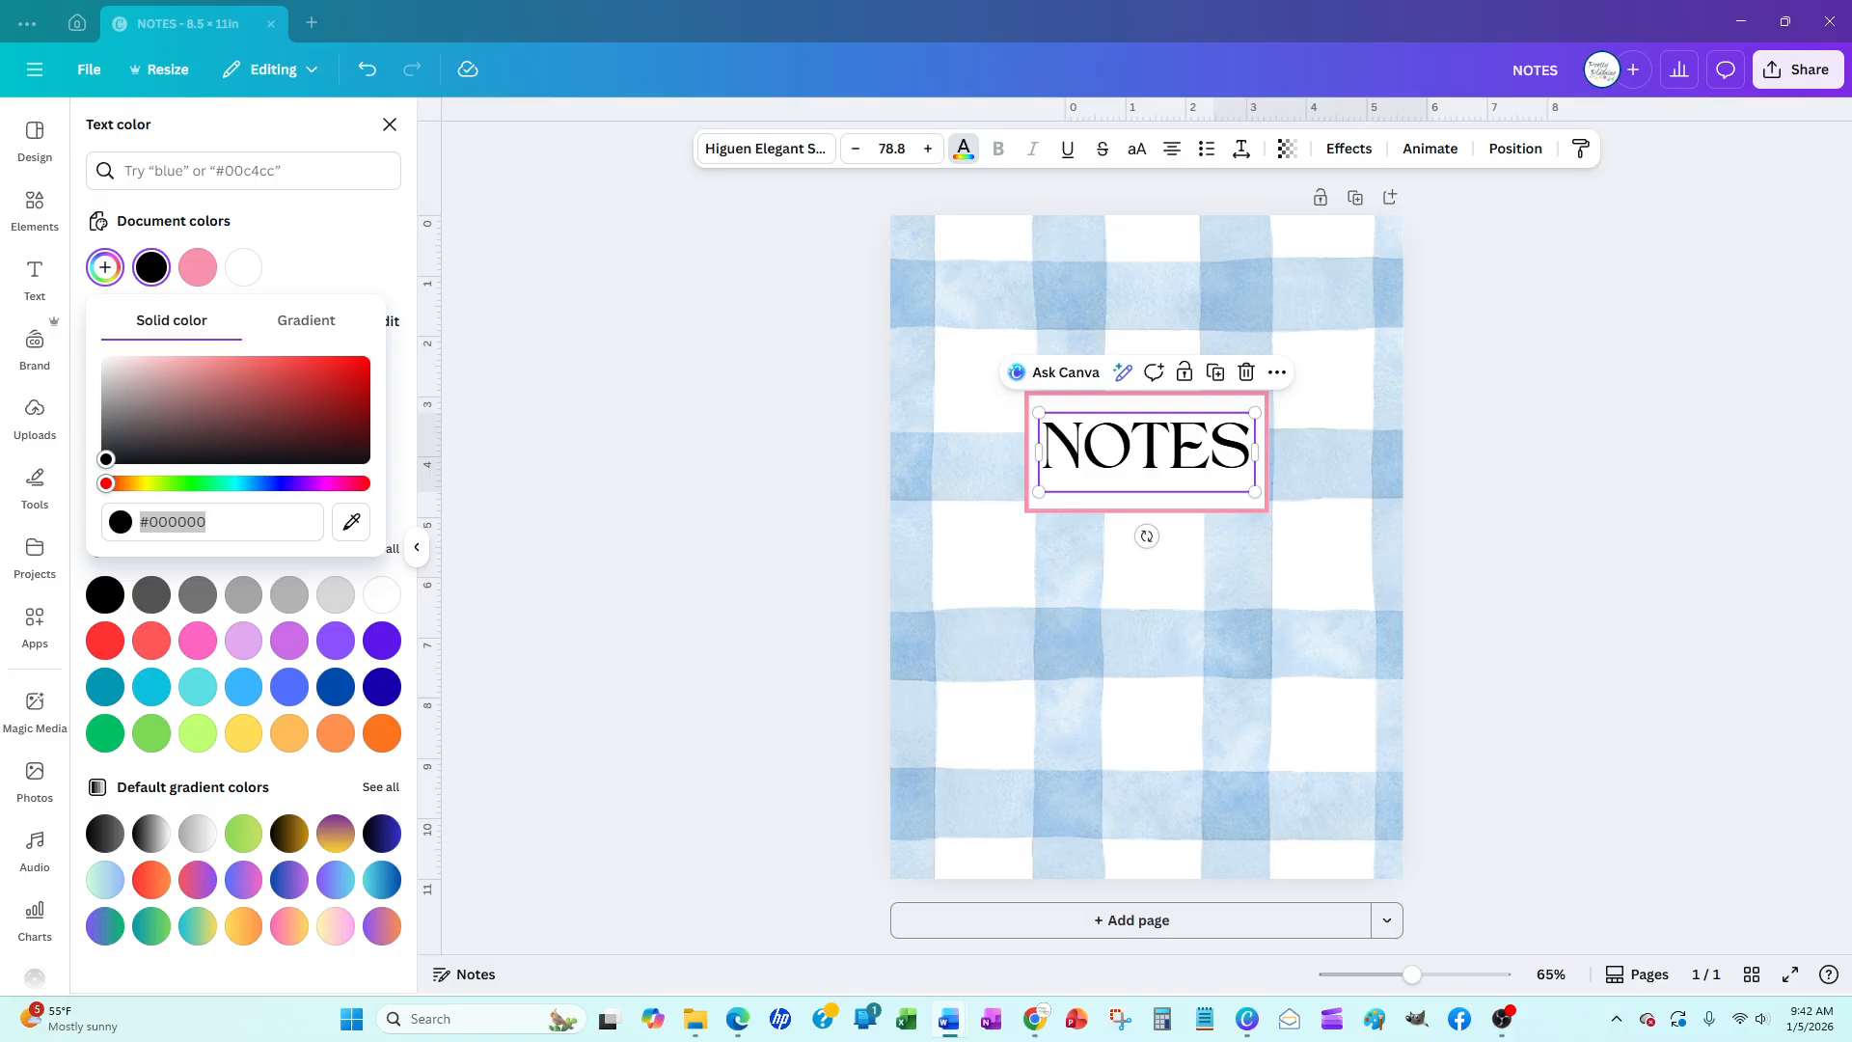
left_click(351, 527)
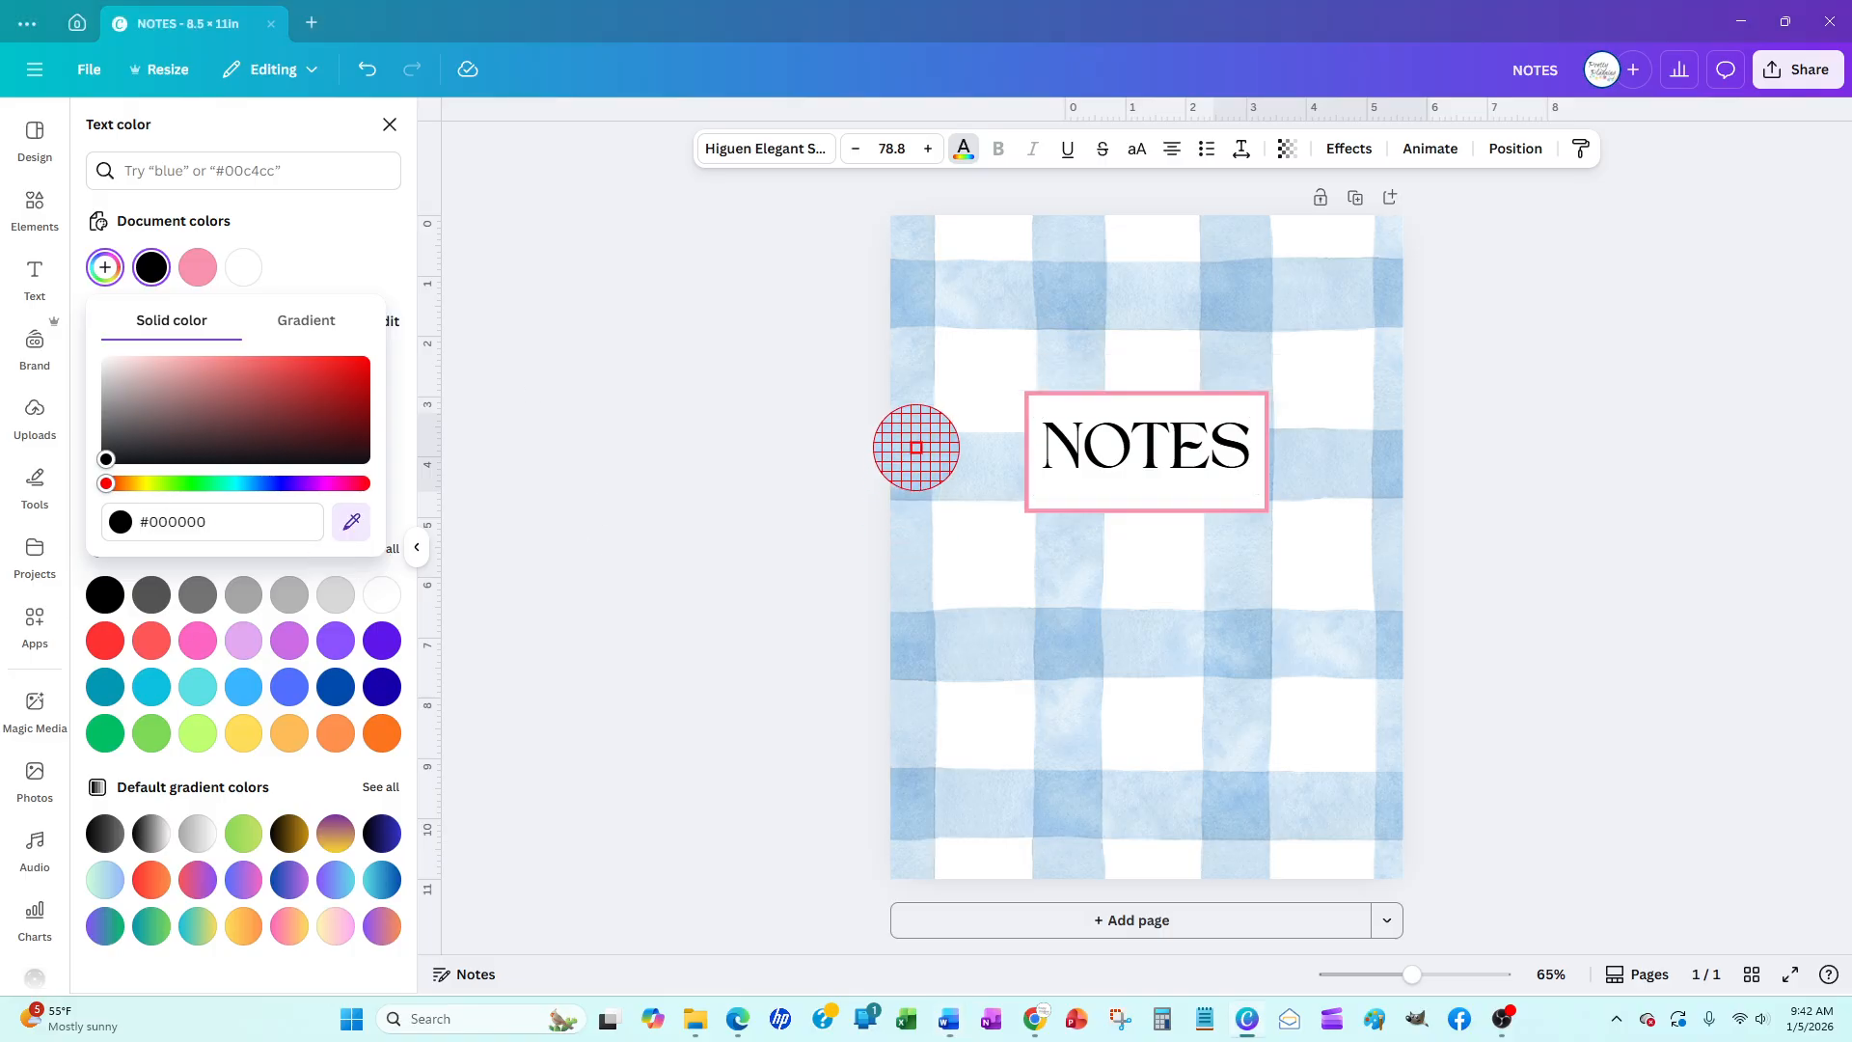
left_click(920, 477)
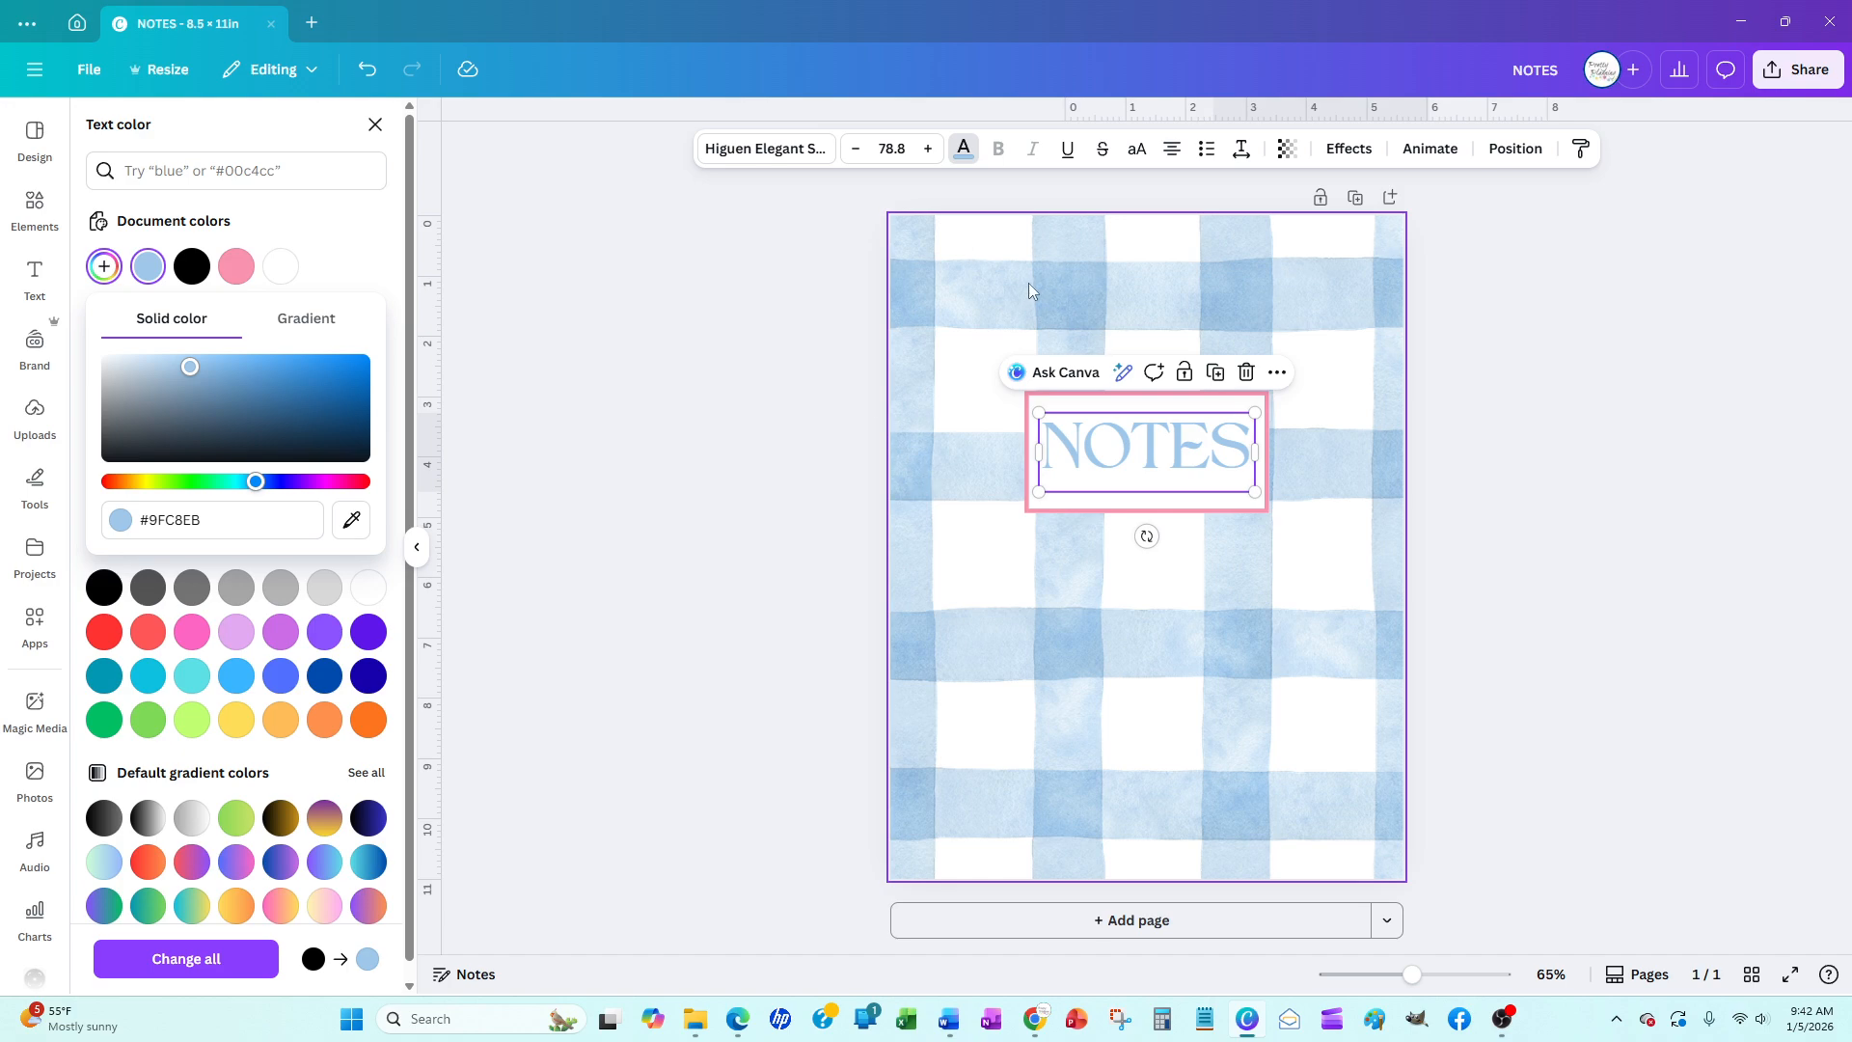
Darken the blue of the NOTES text and set its color code to #72A9D6
left_click_drag(190, 367, 225, 377)
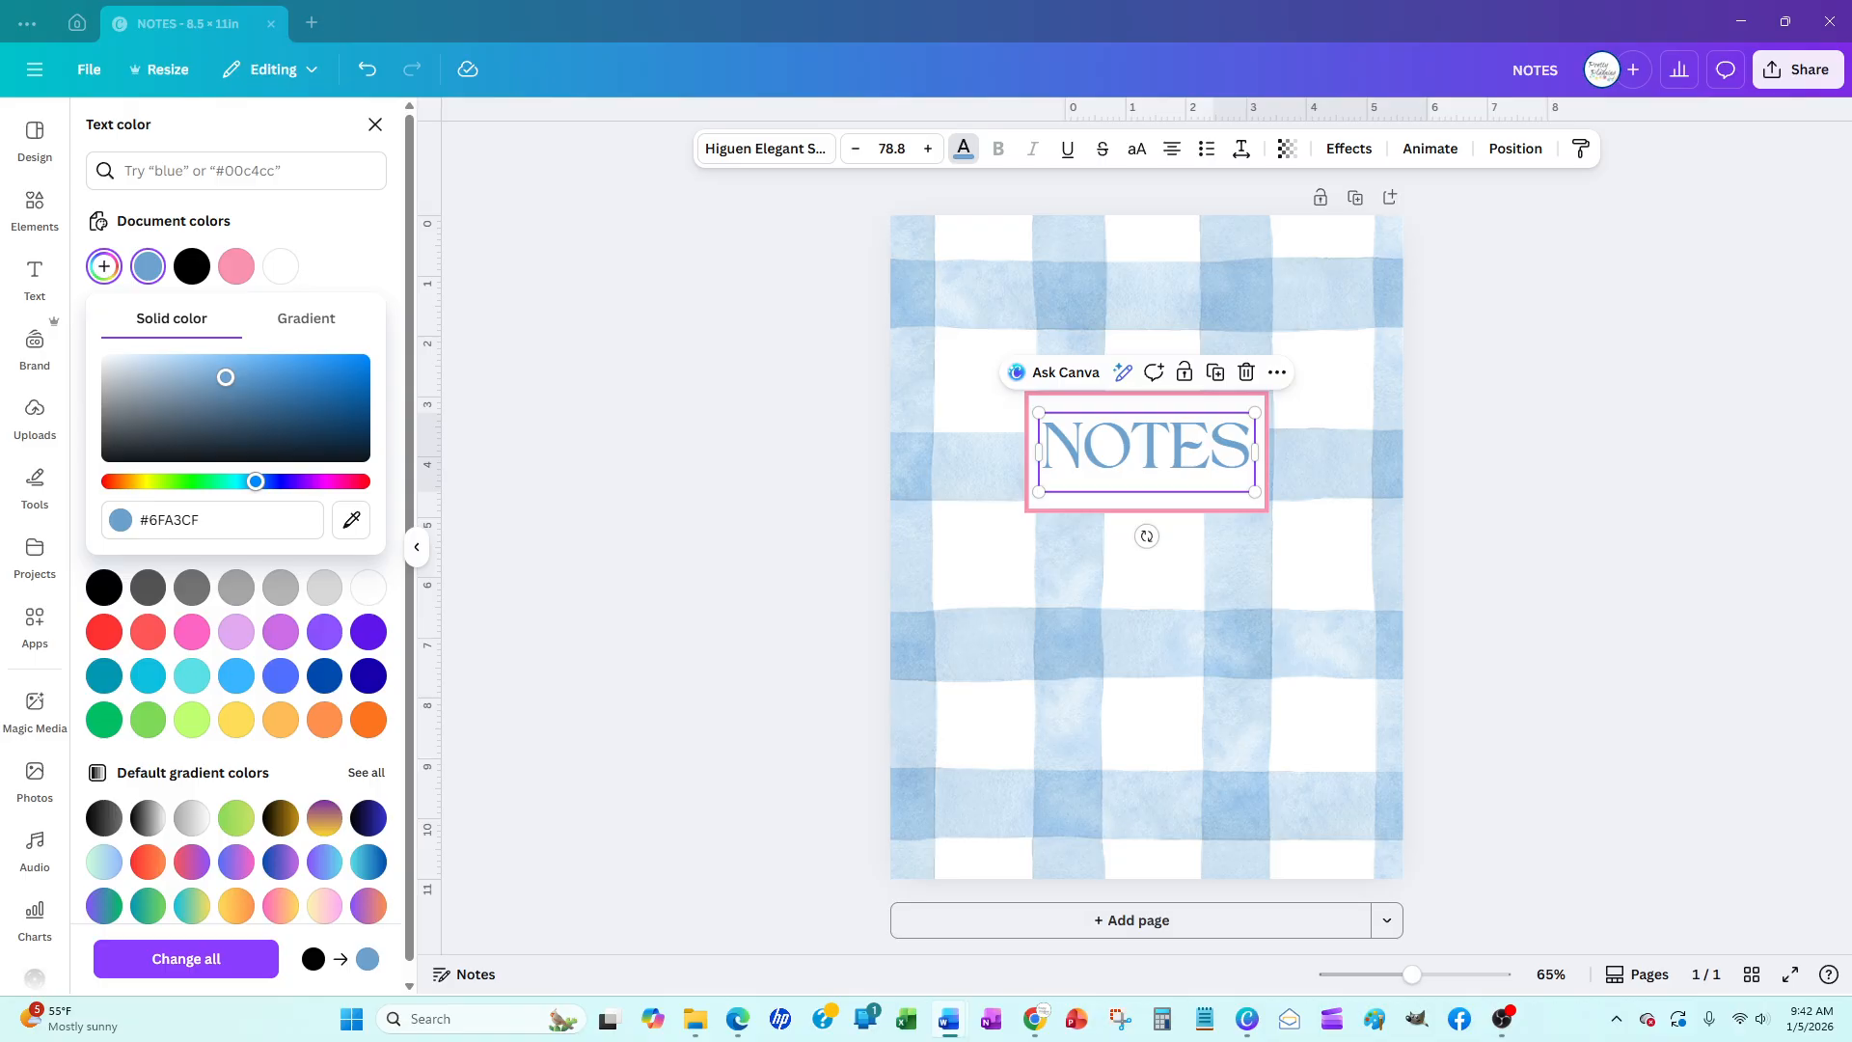
left_click(223, 528)
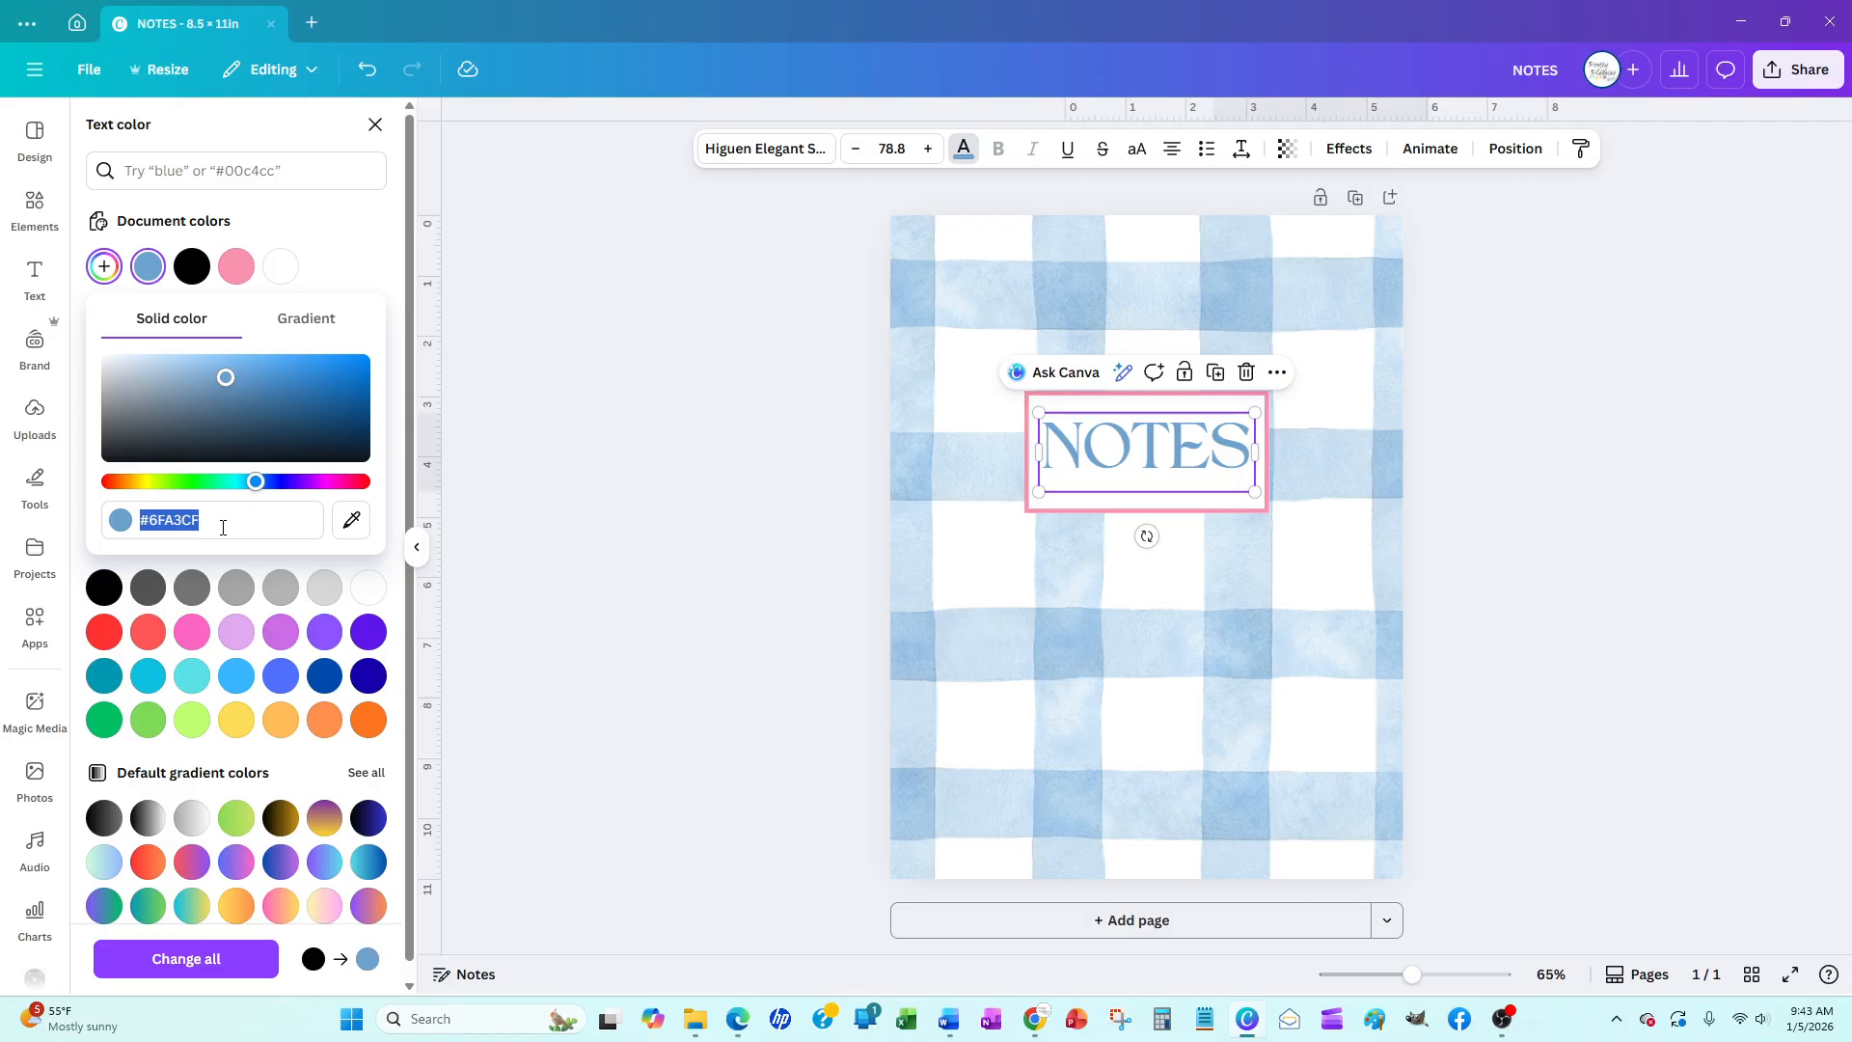
type("#72A9D6")
key("Escape")
left_click(652, 606)
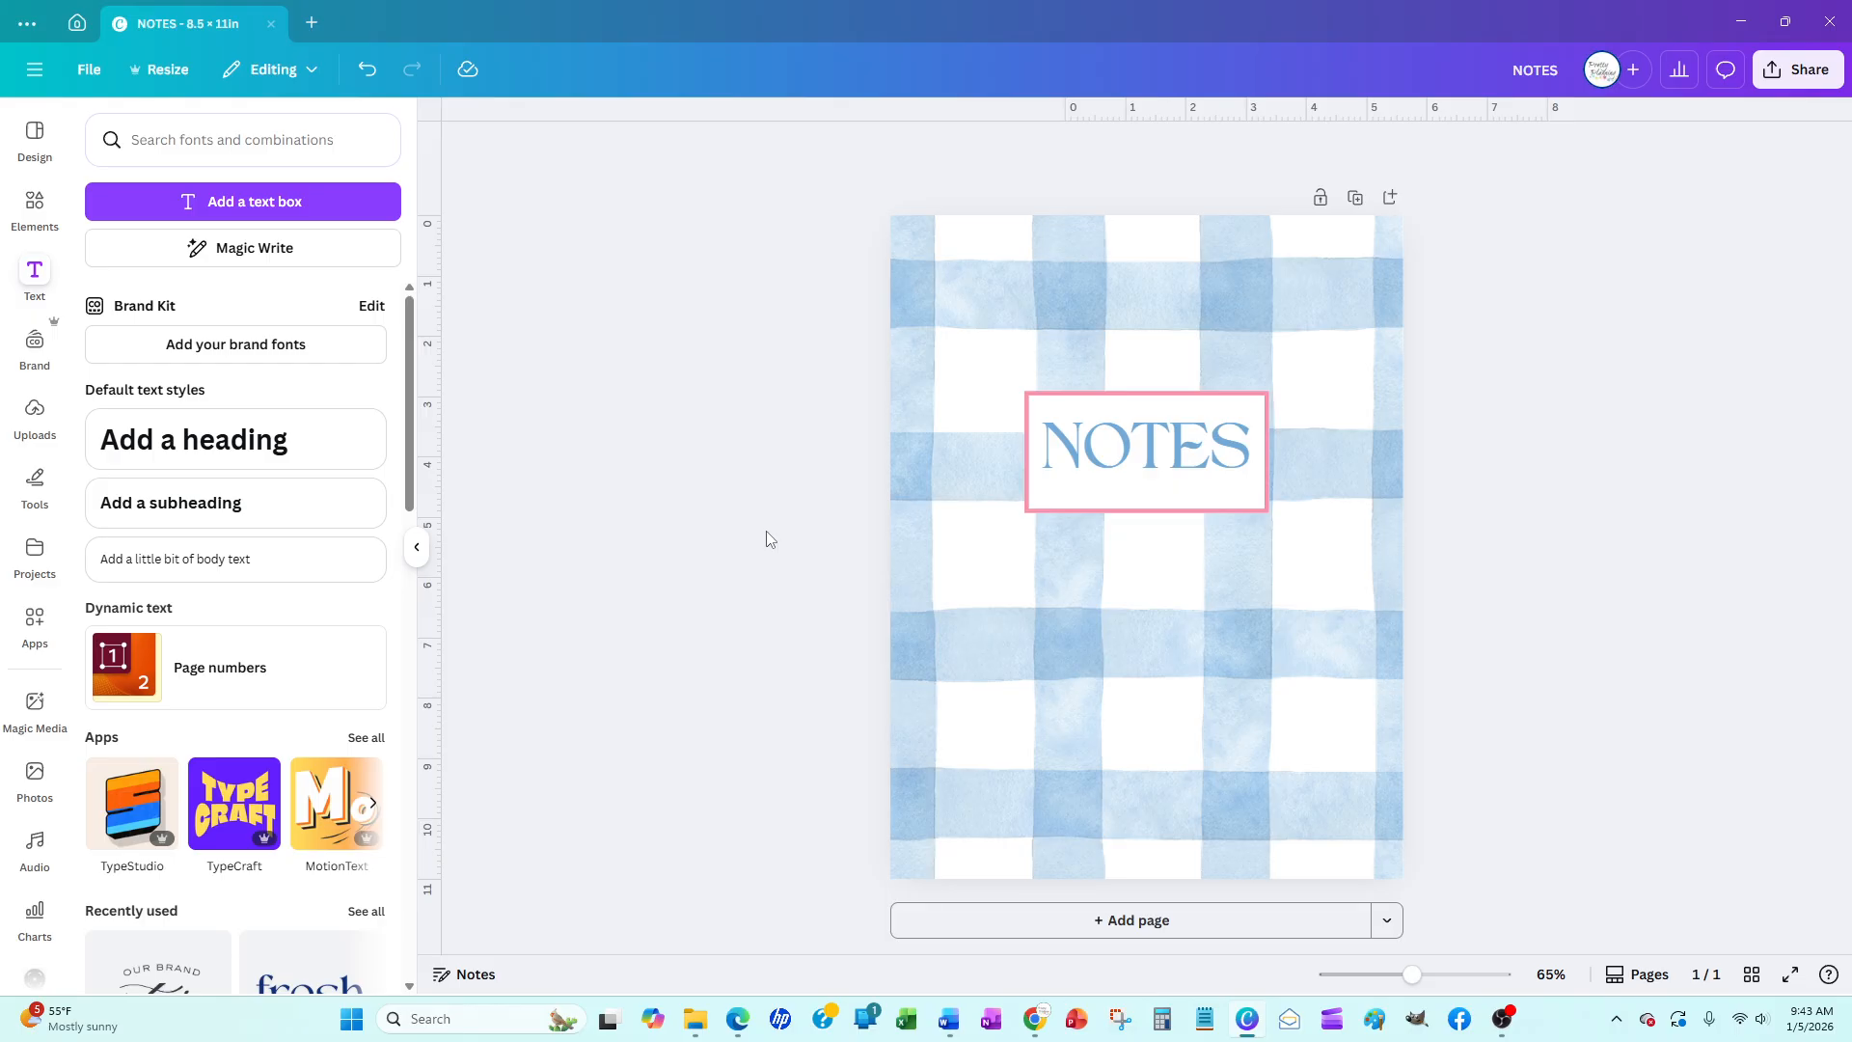
Add a square shape and resize it into a narrow vertical strip spanning the full height of the page
left_click(34, 207)
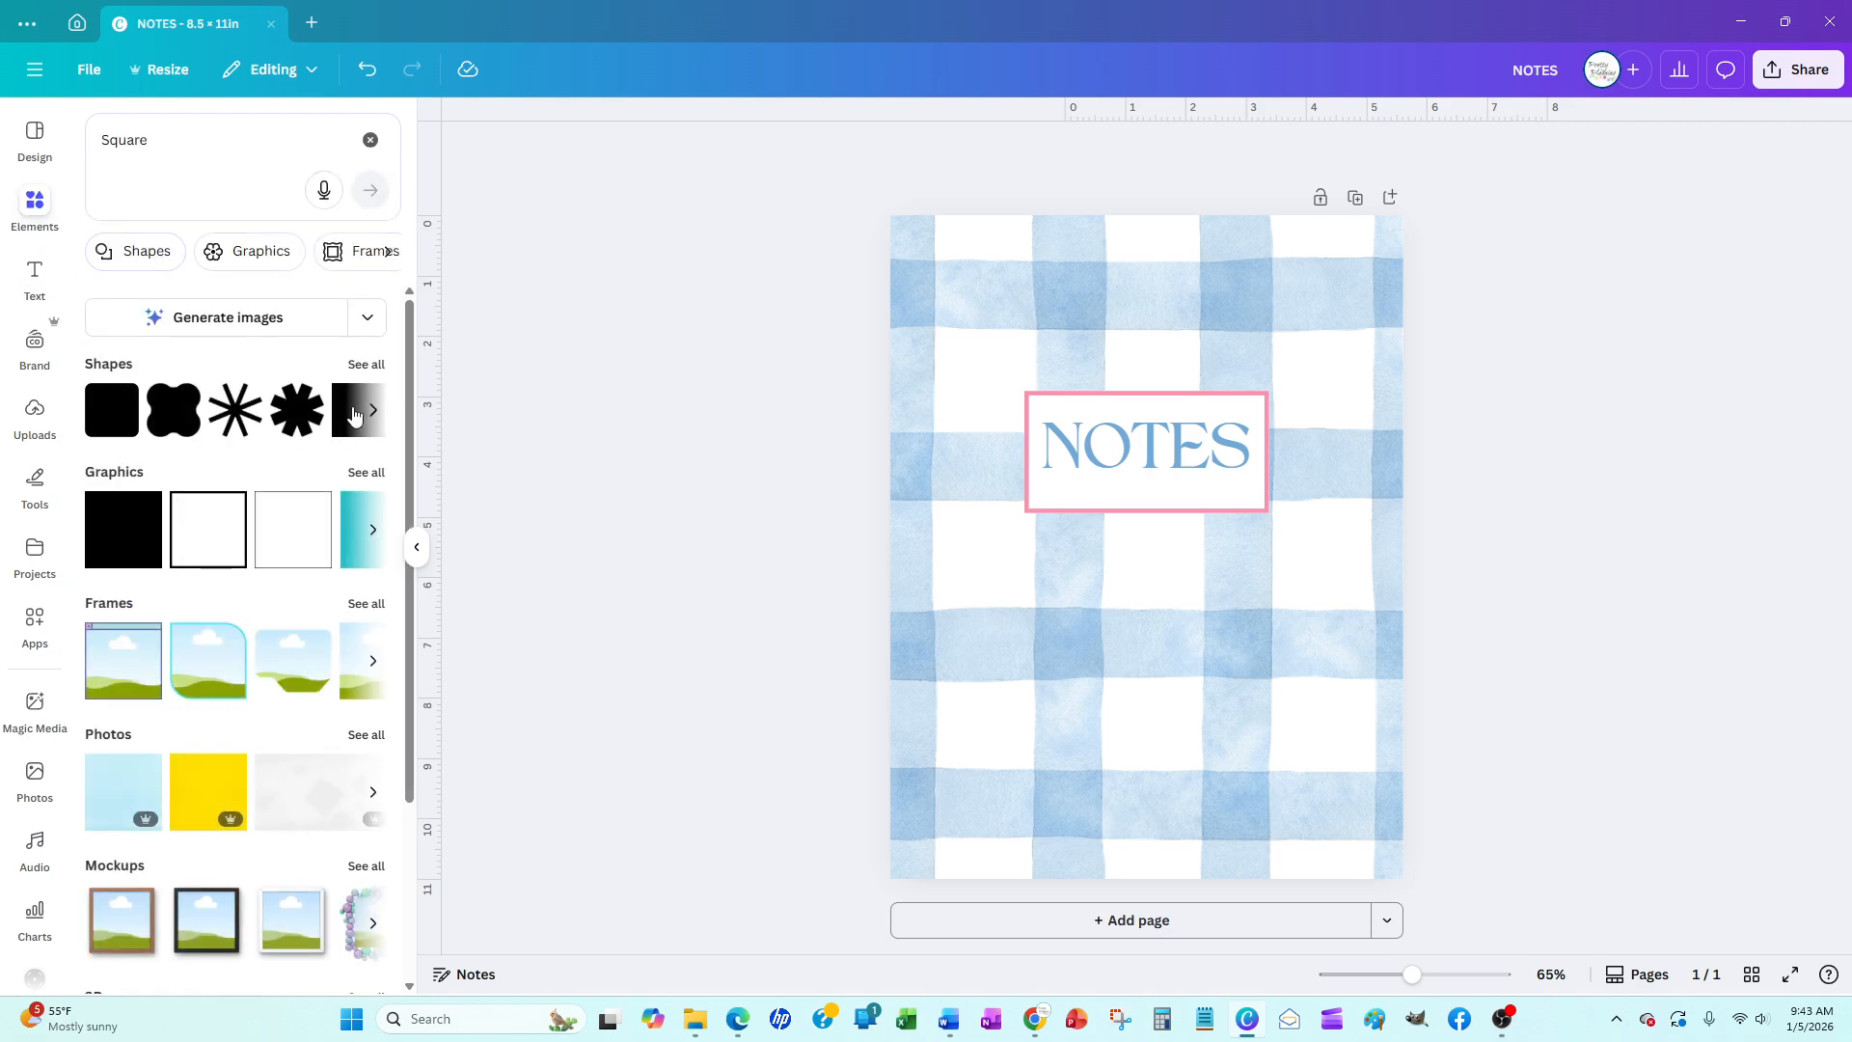
key("r")
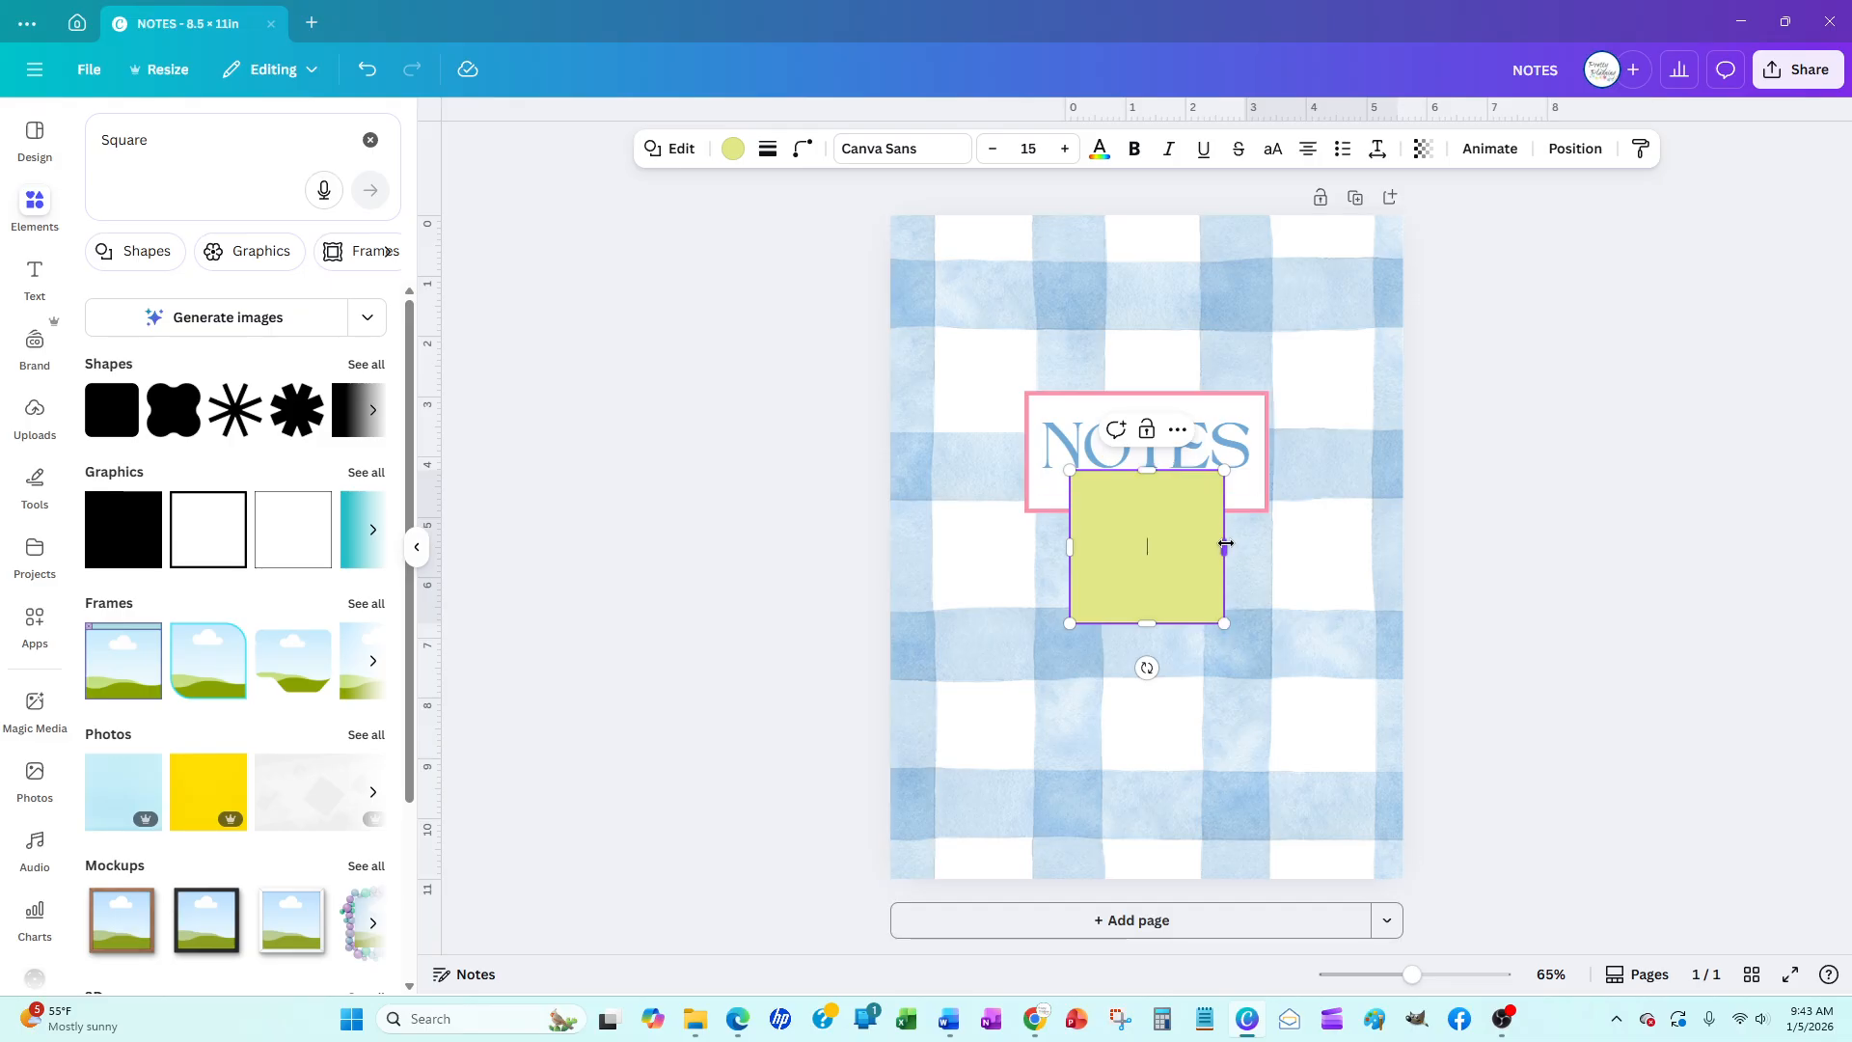
left_click_drag(1225, 544, 1086, 547)
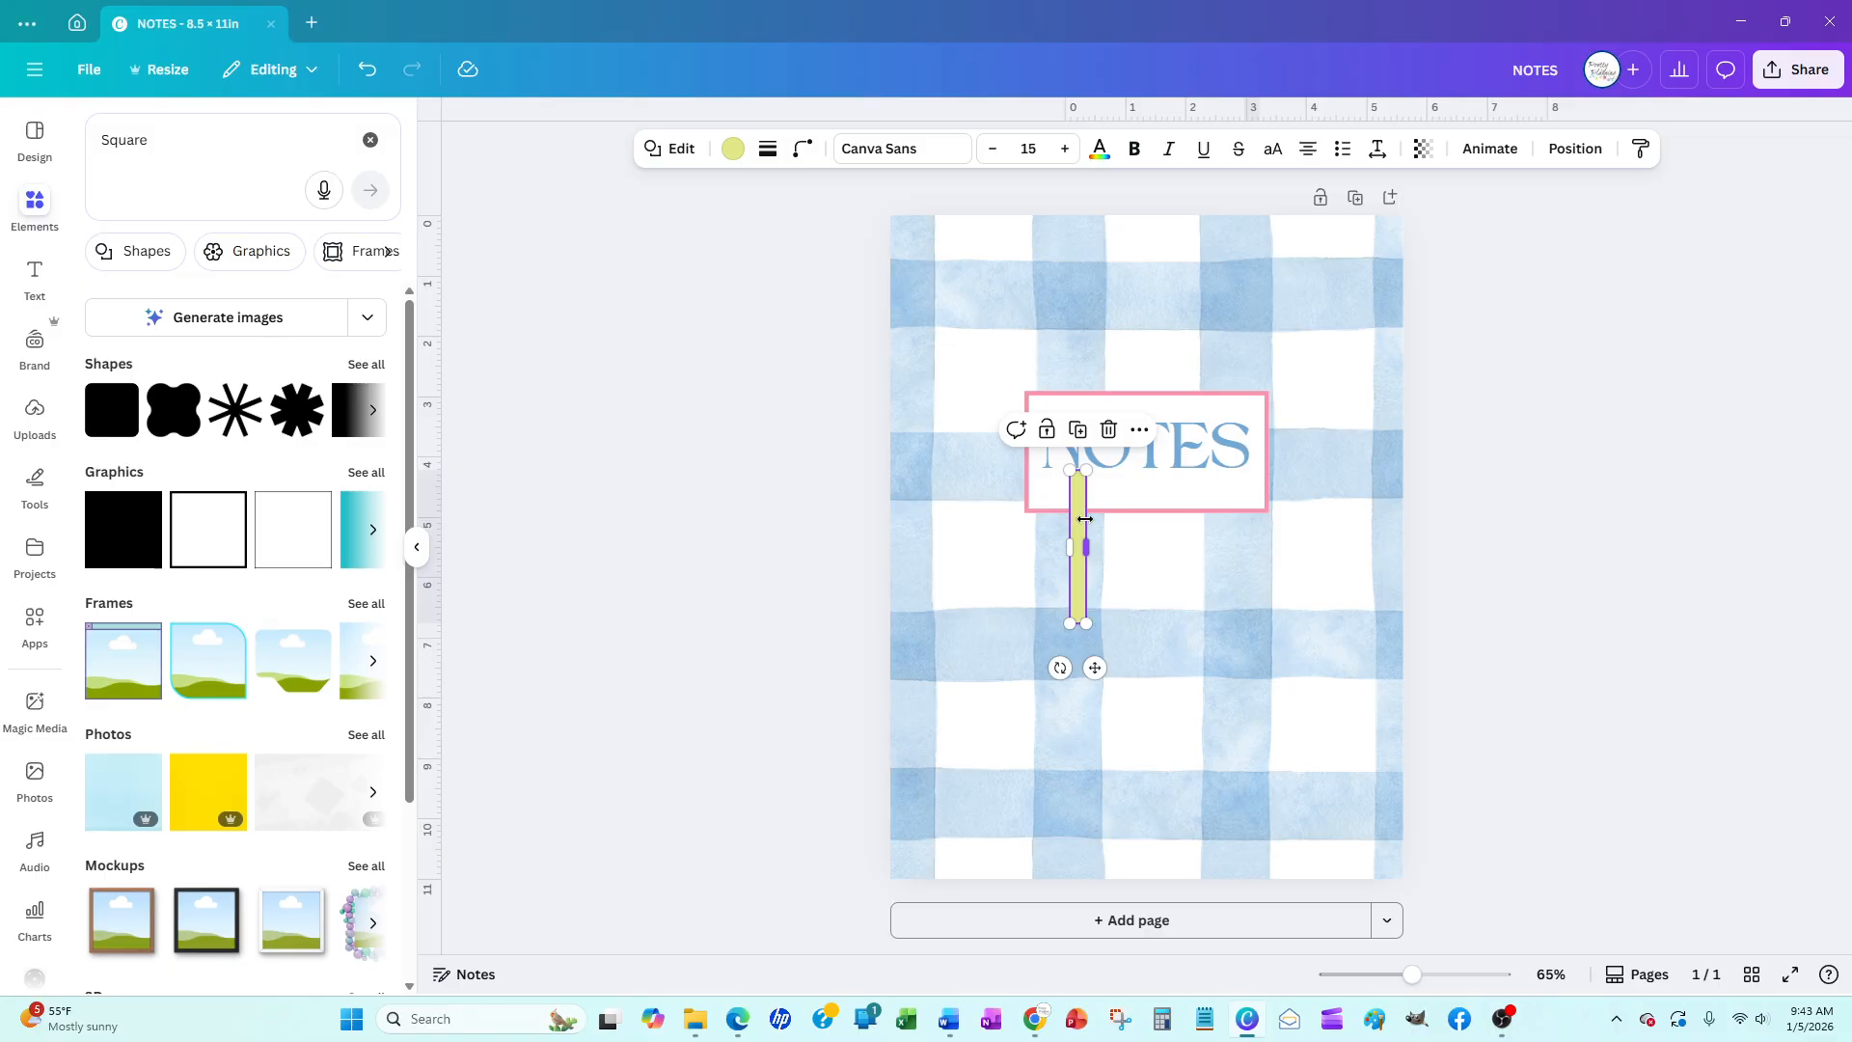
left_click_drag(1086, 552, 1119, 548)
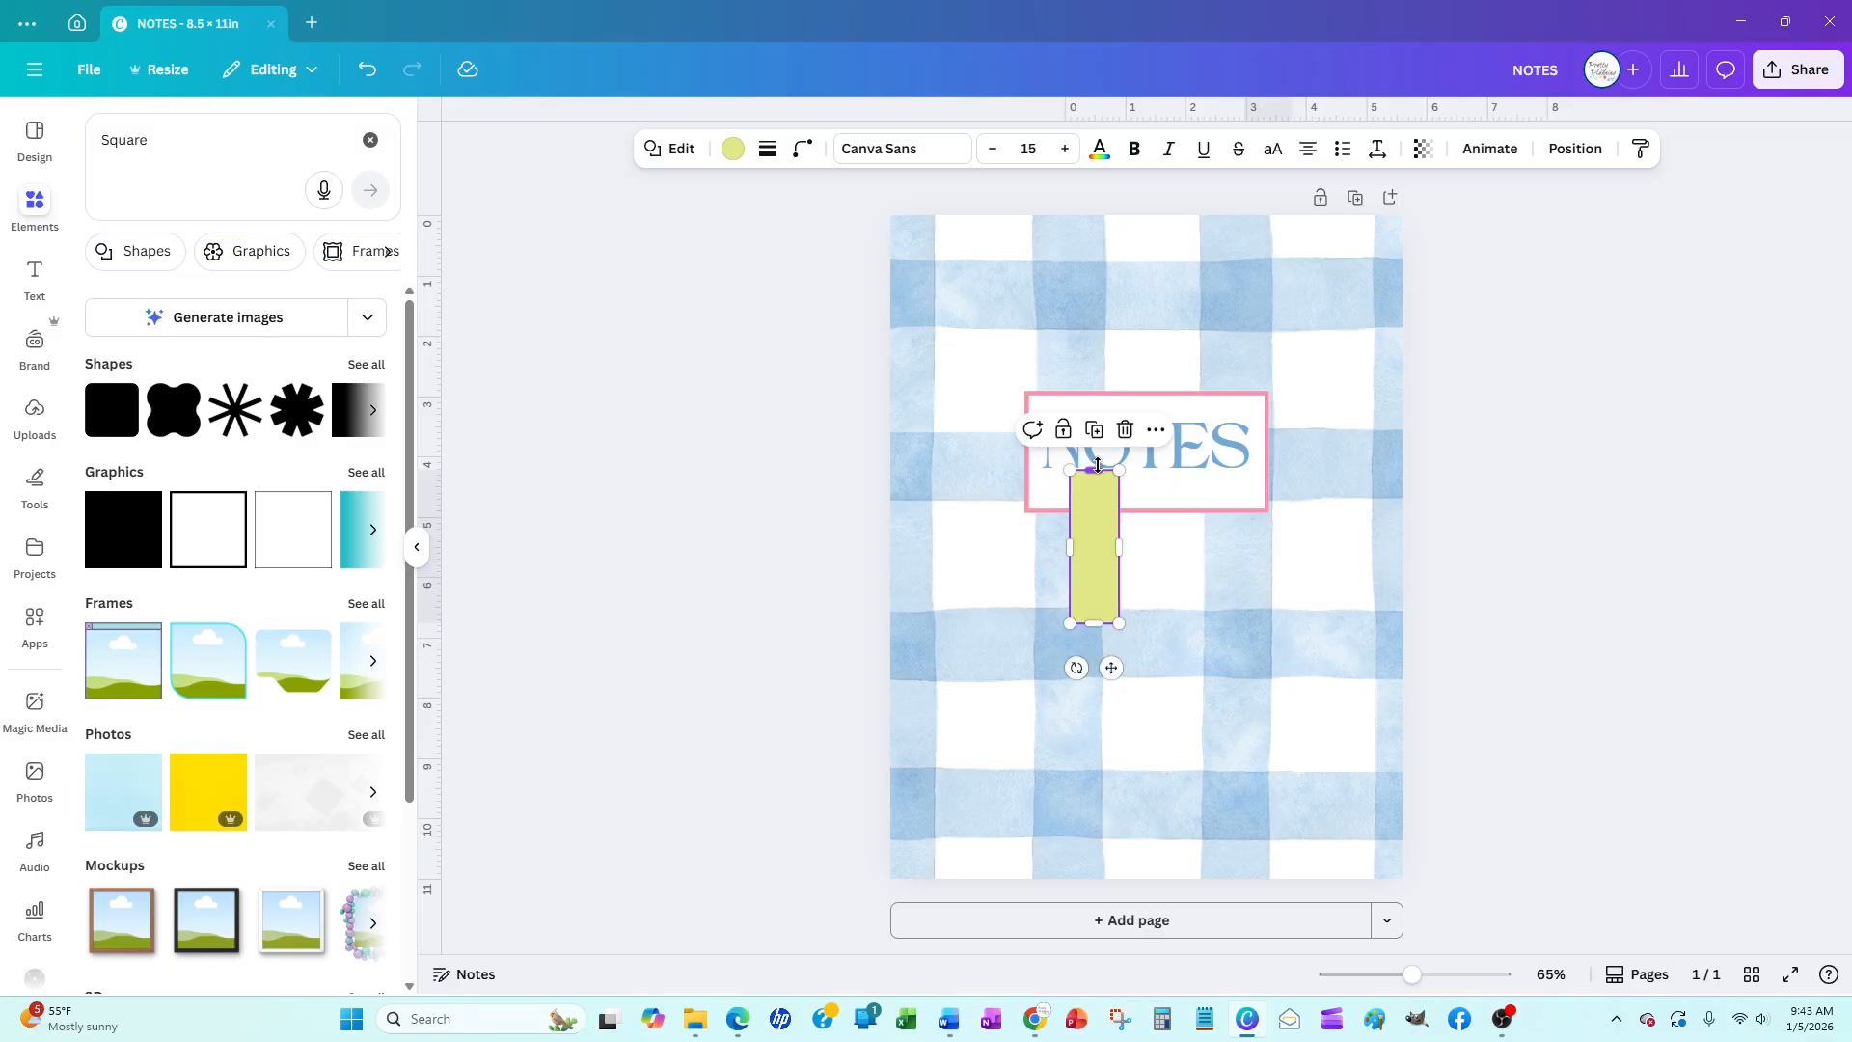
left_click_drag(1083, 468, 1088, 212)
left_click_drag(1094, 625, 1091, 879)
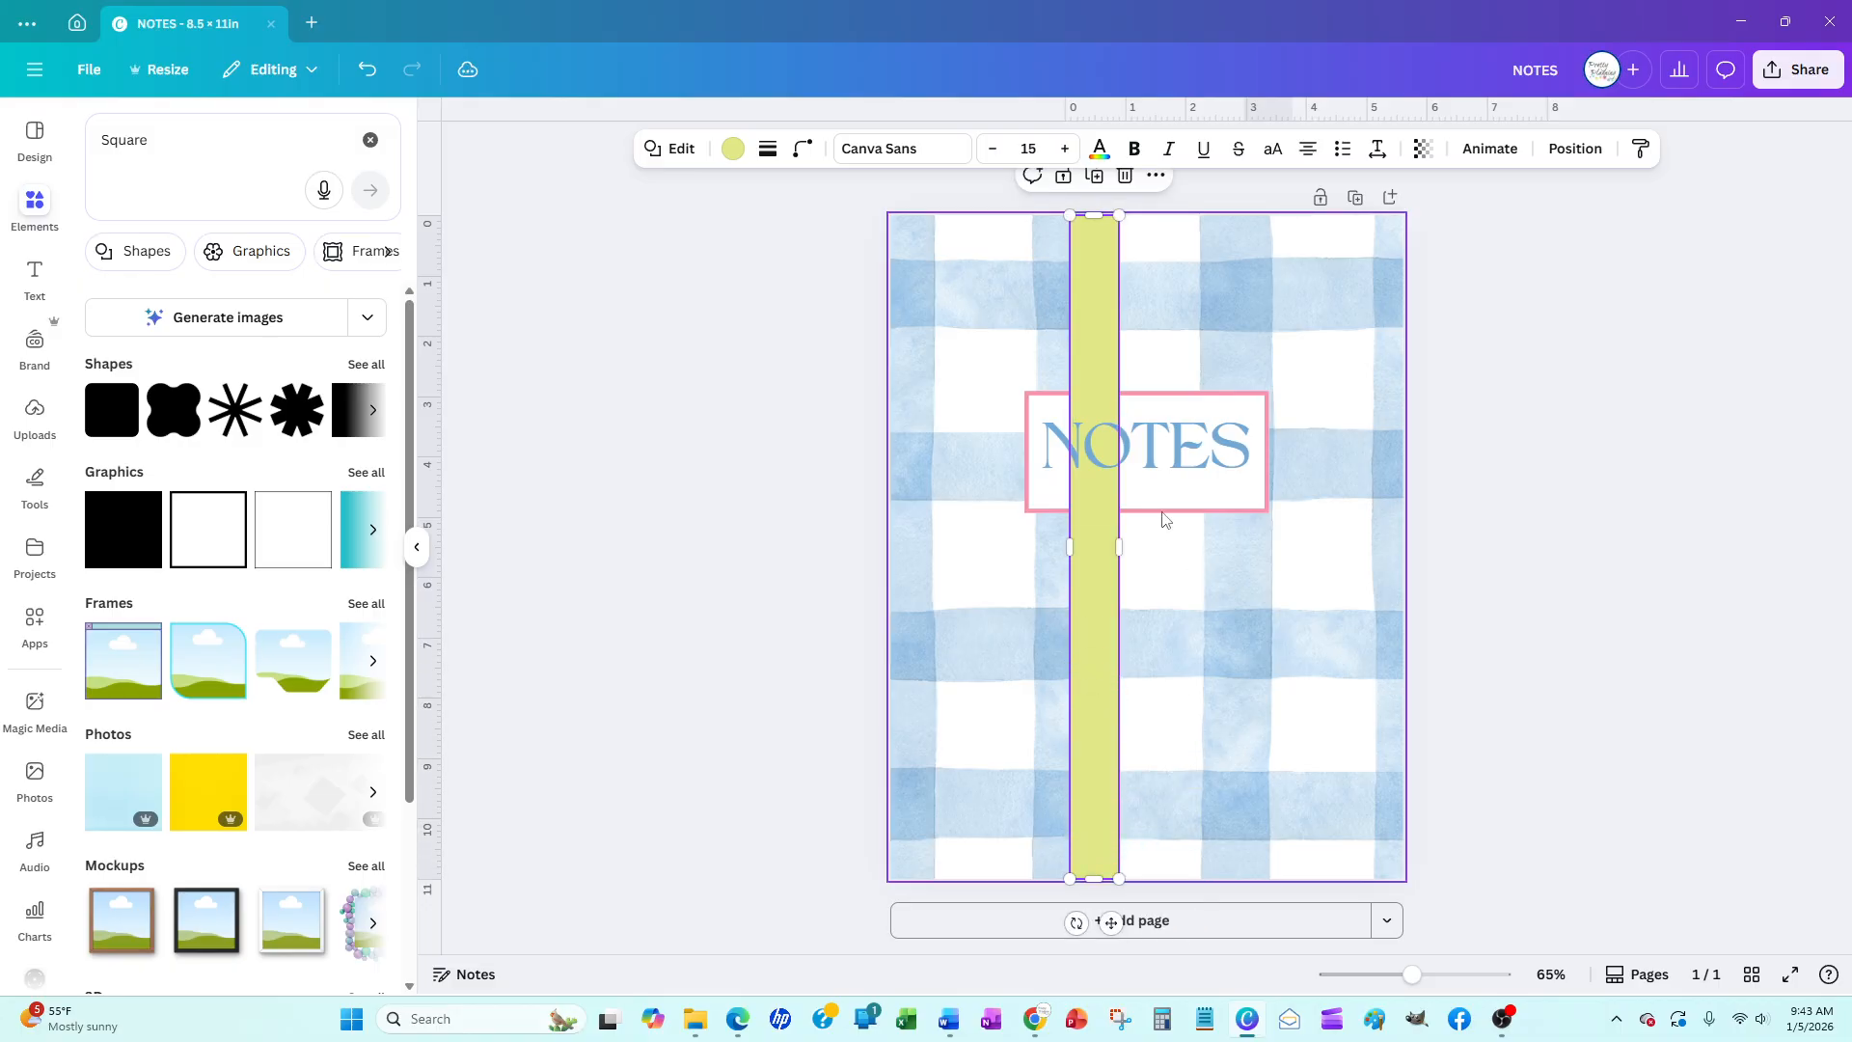
left_click_drag(1120, 547, 1087, 546)
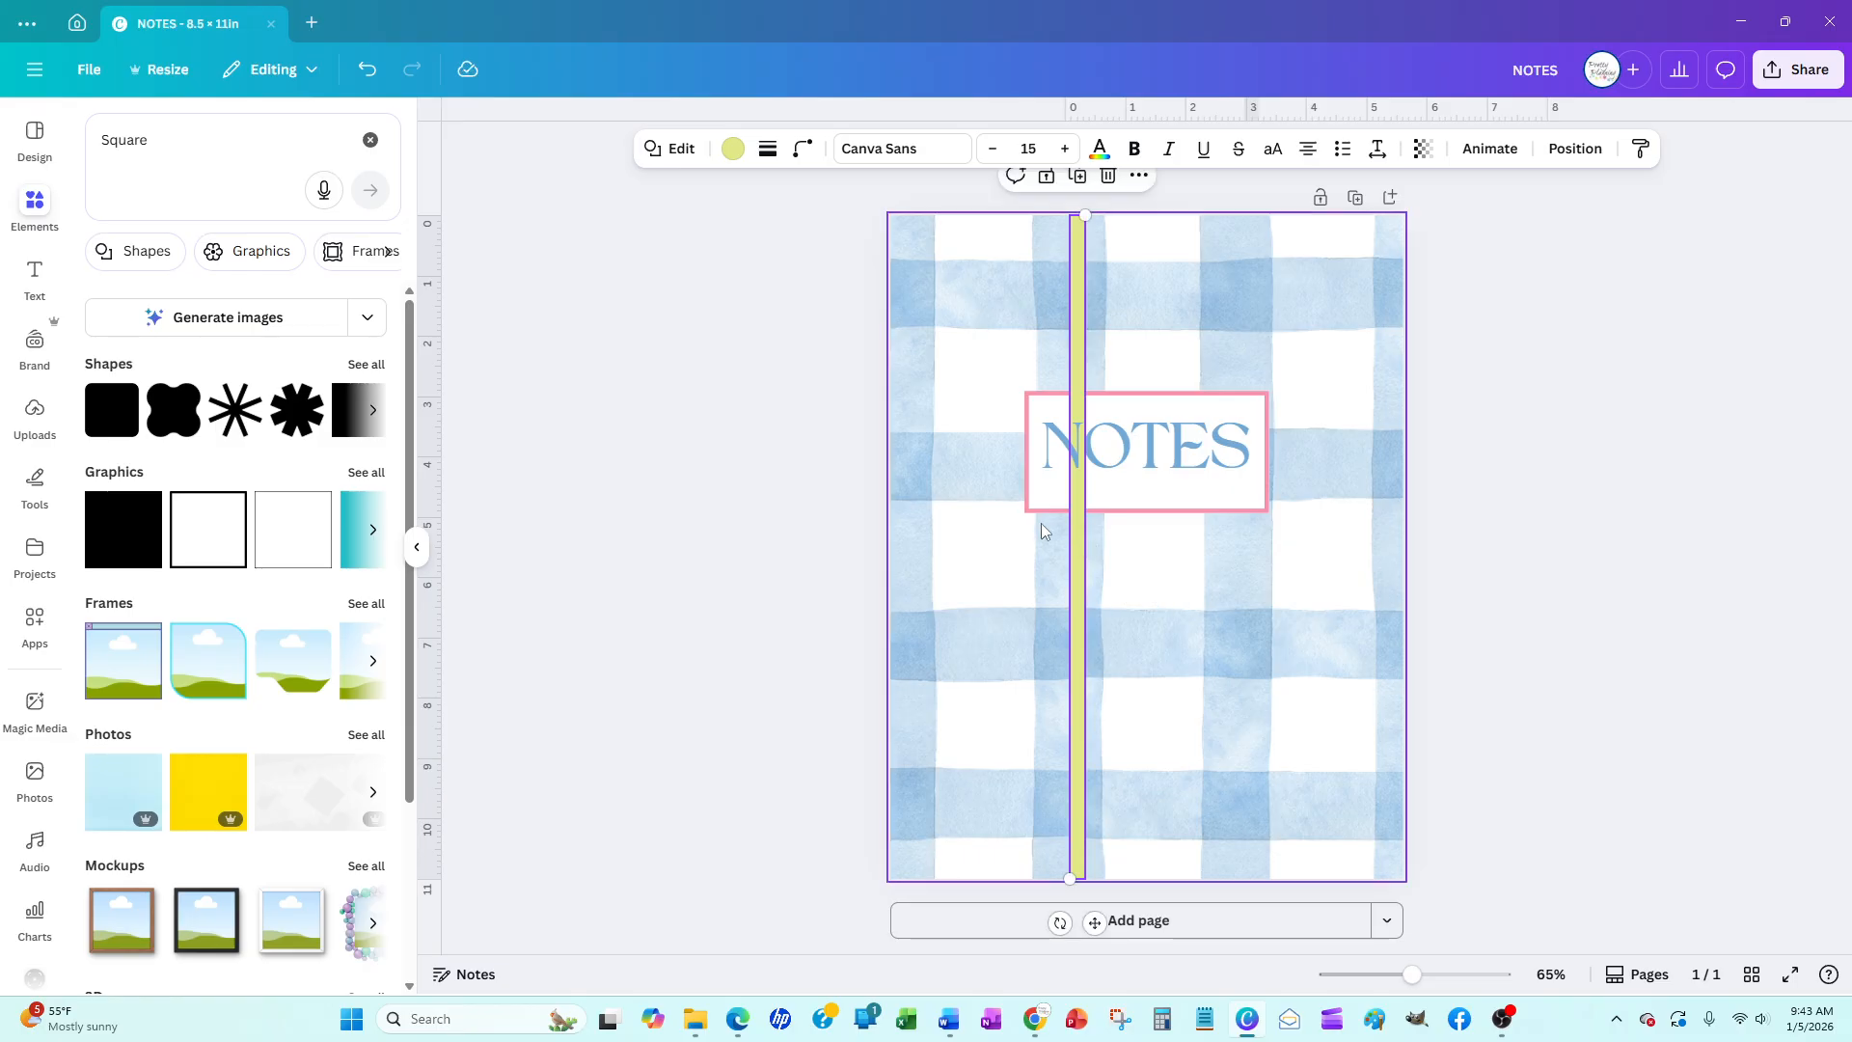
Fill the vertical strip with the default black-to-white gradient and set its transparency to about 54
left_click(731, 149)
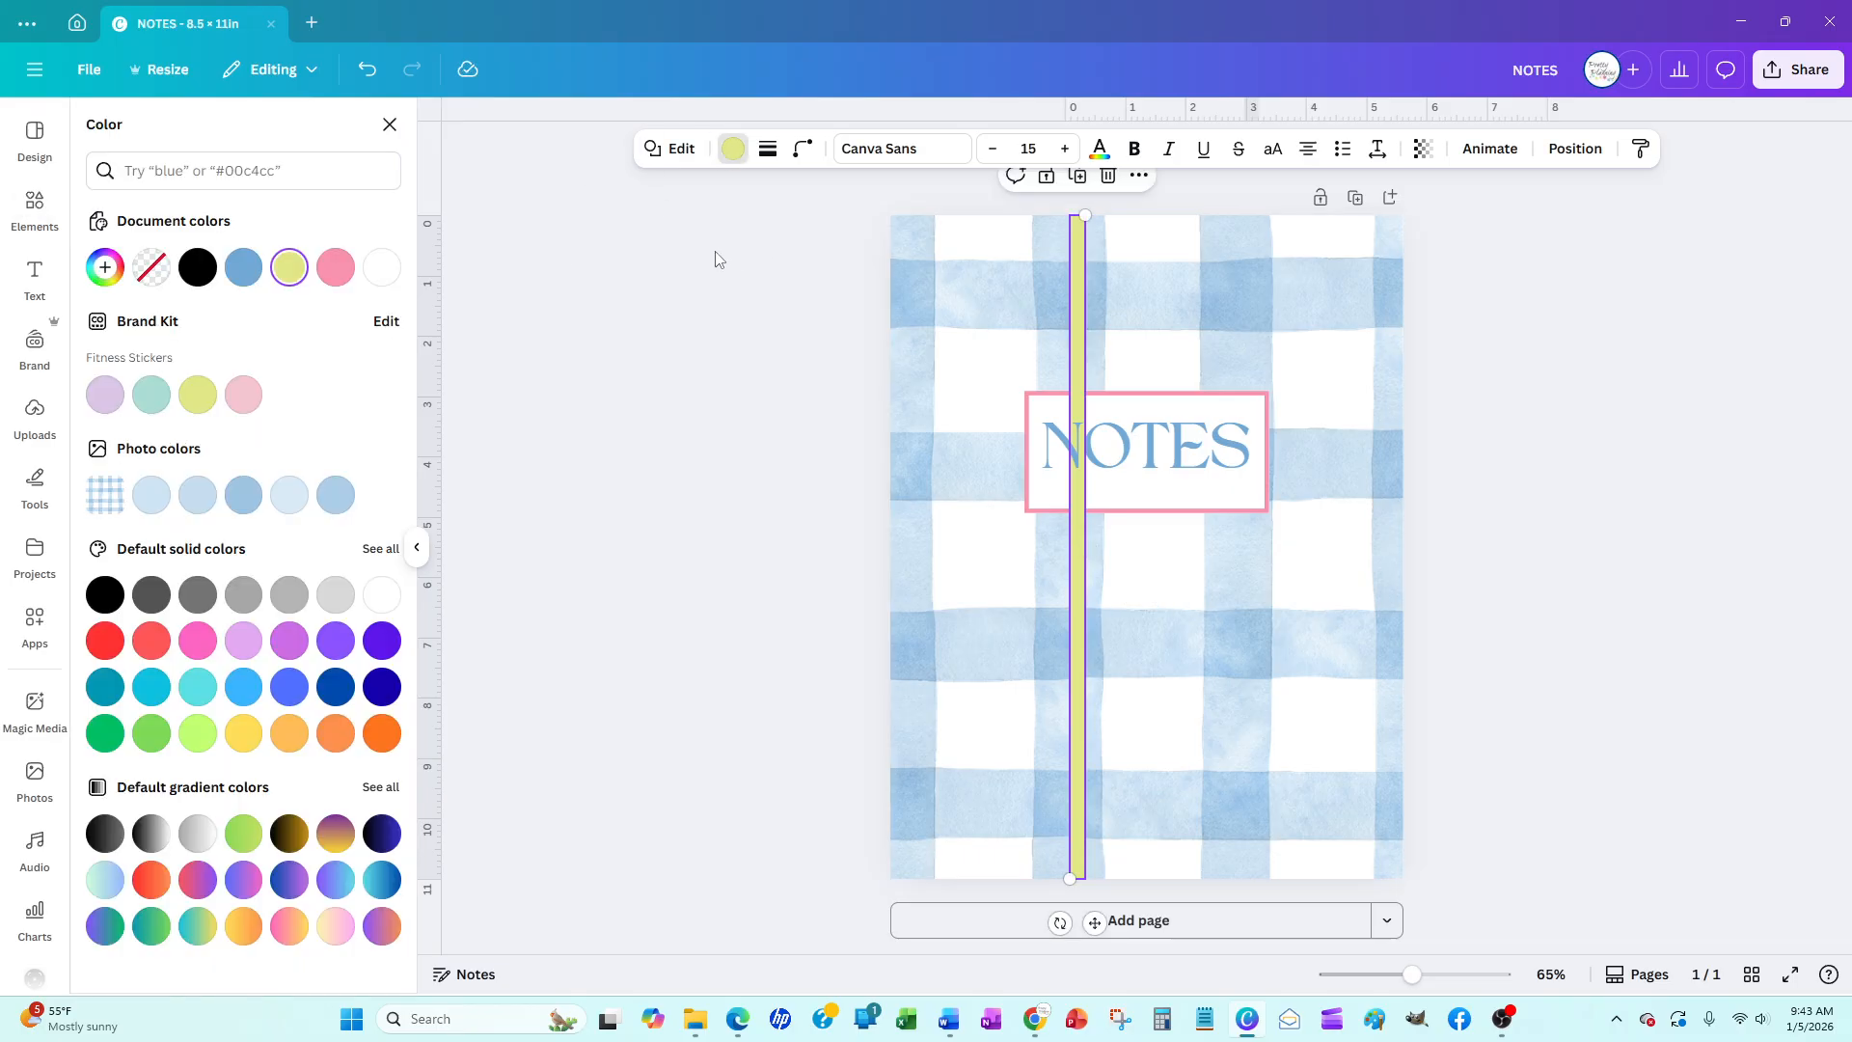
left_click(150, 835)
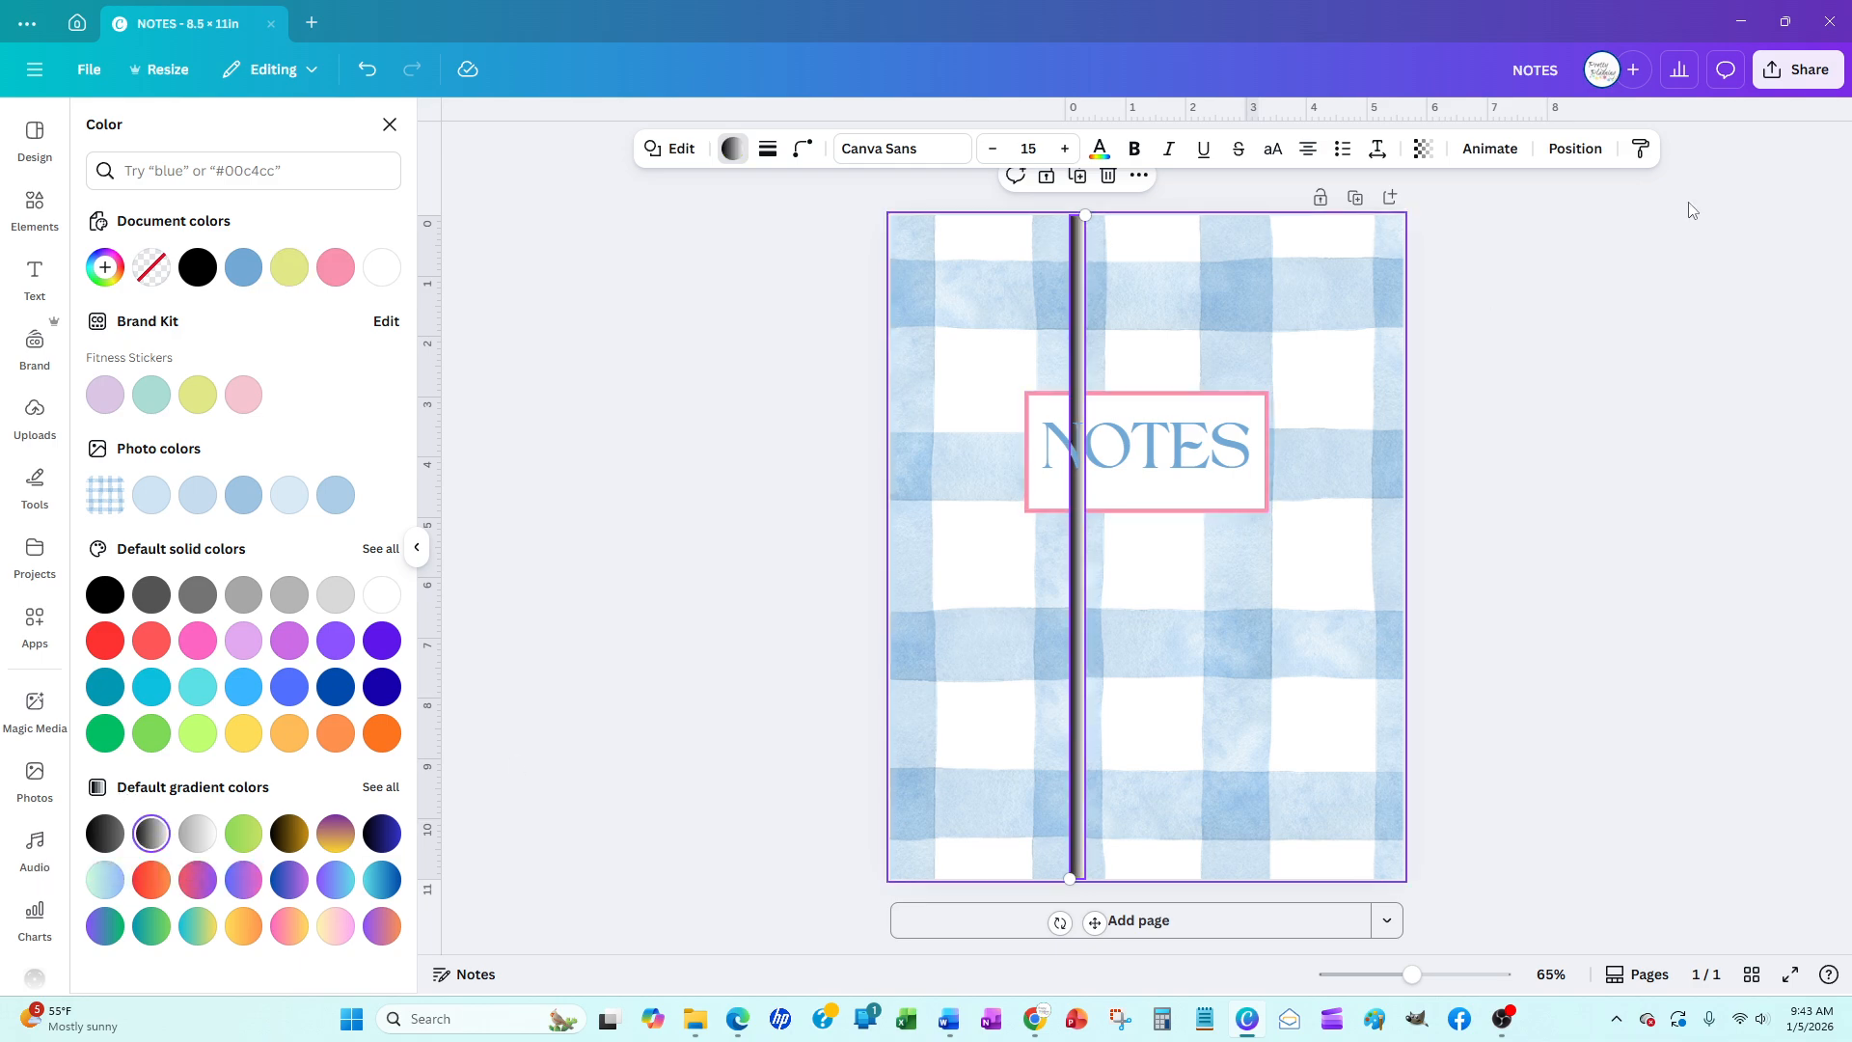
left_click(1423, 149)
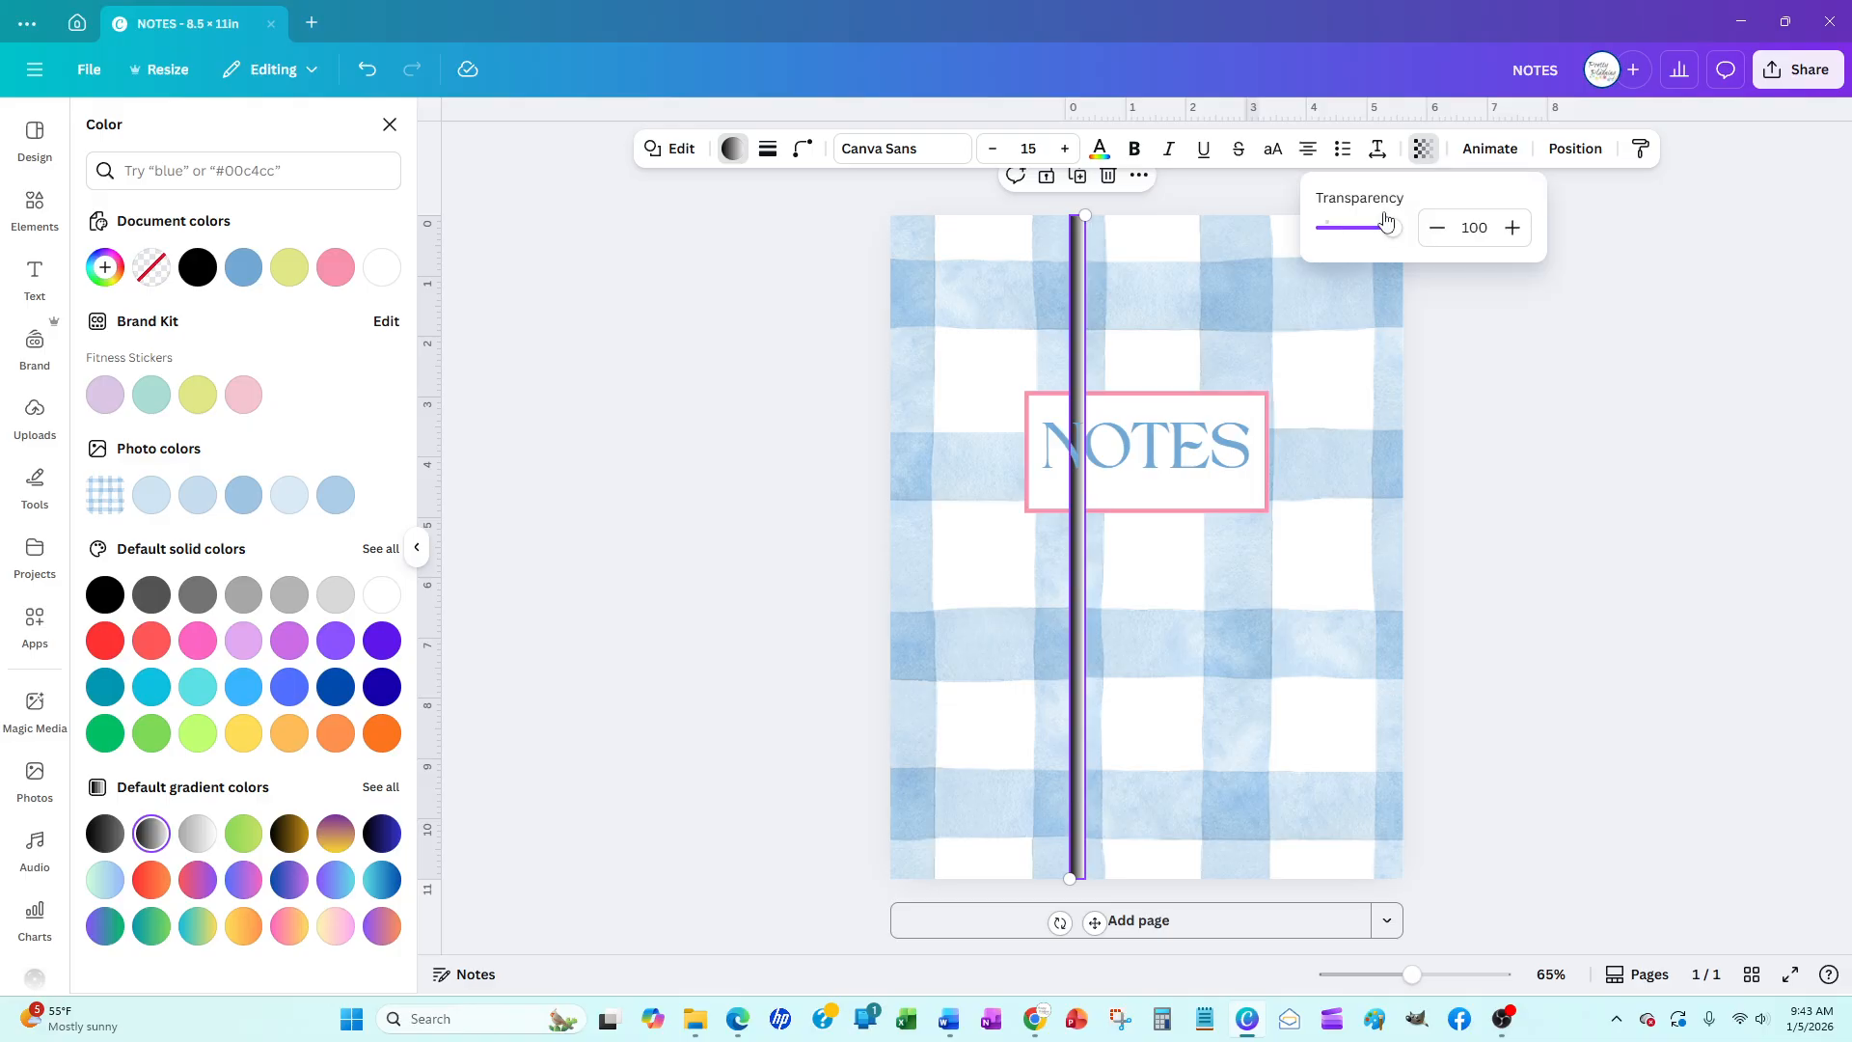
left_click_drag(1393, 228, 1365, 230)
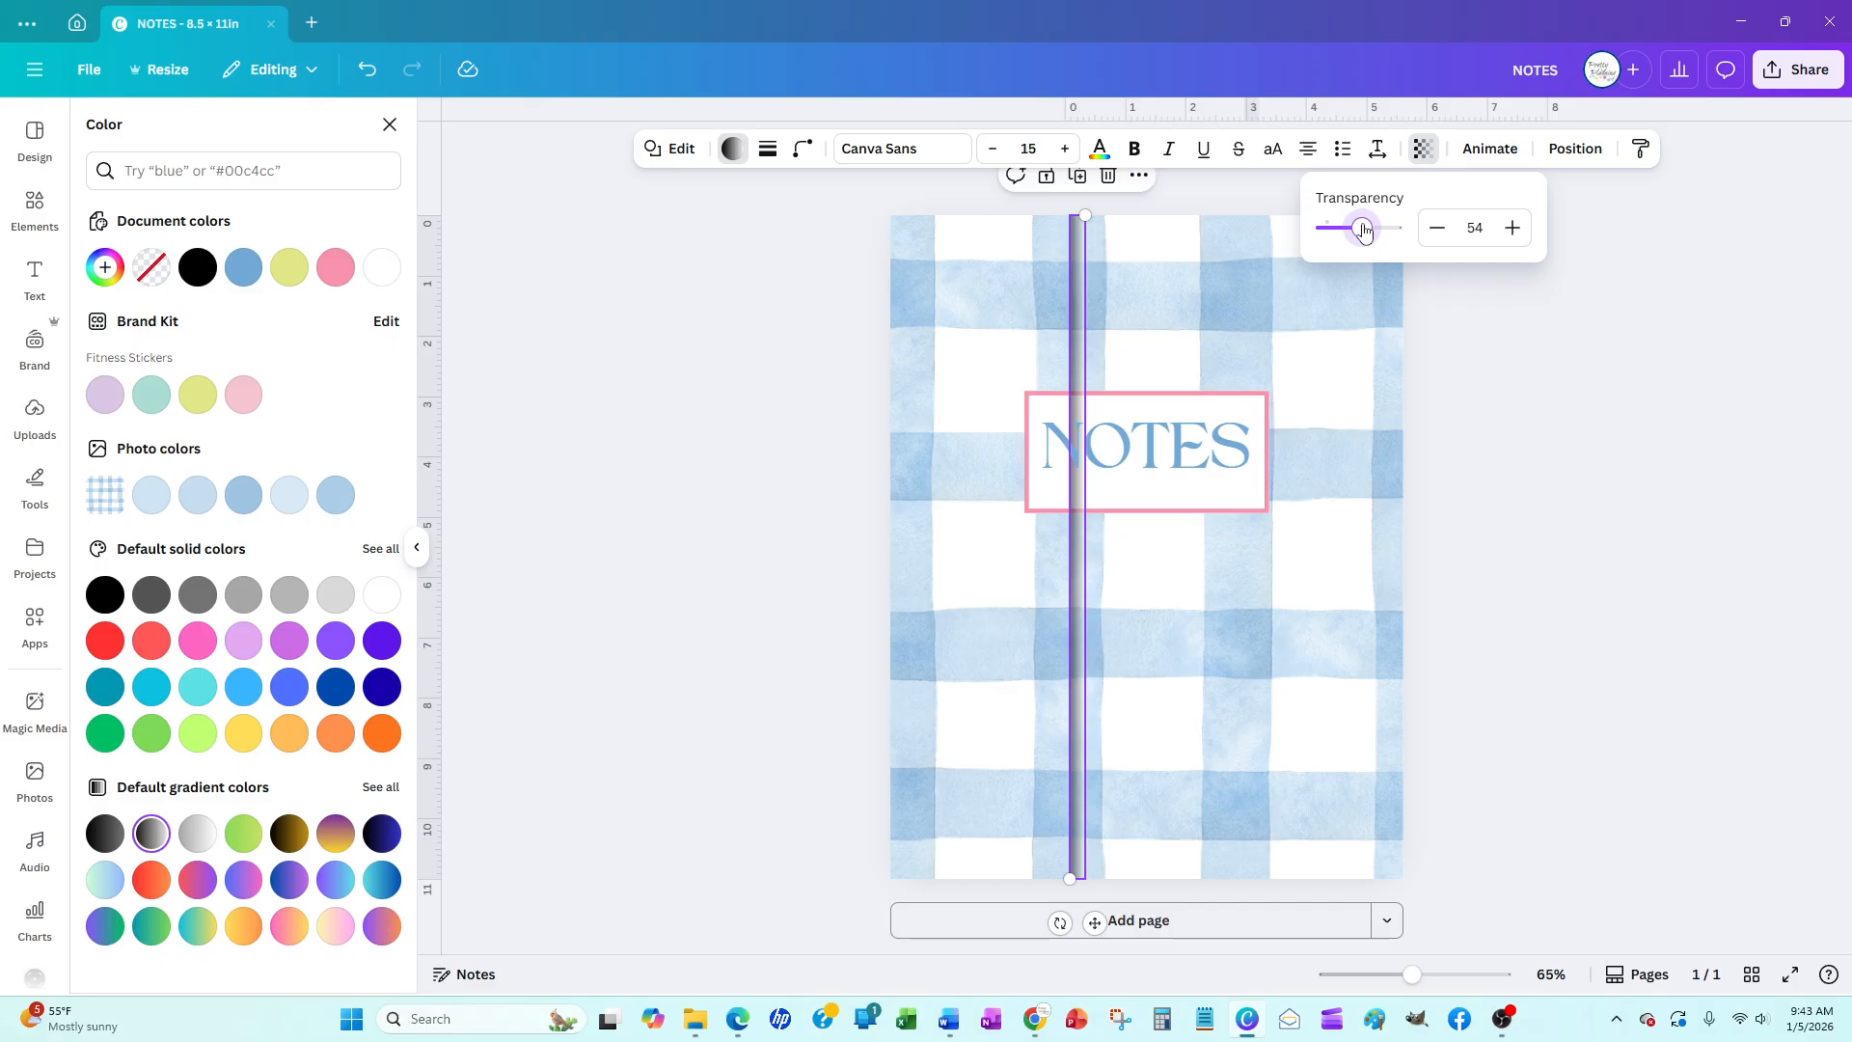
left_click(651, 513)
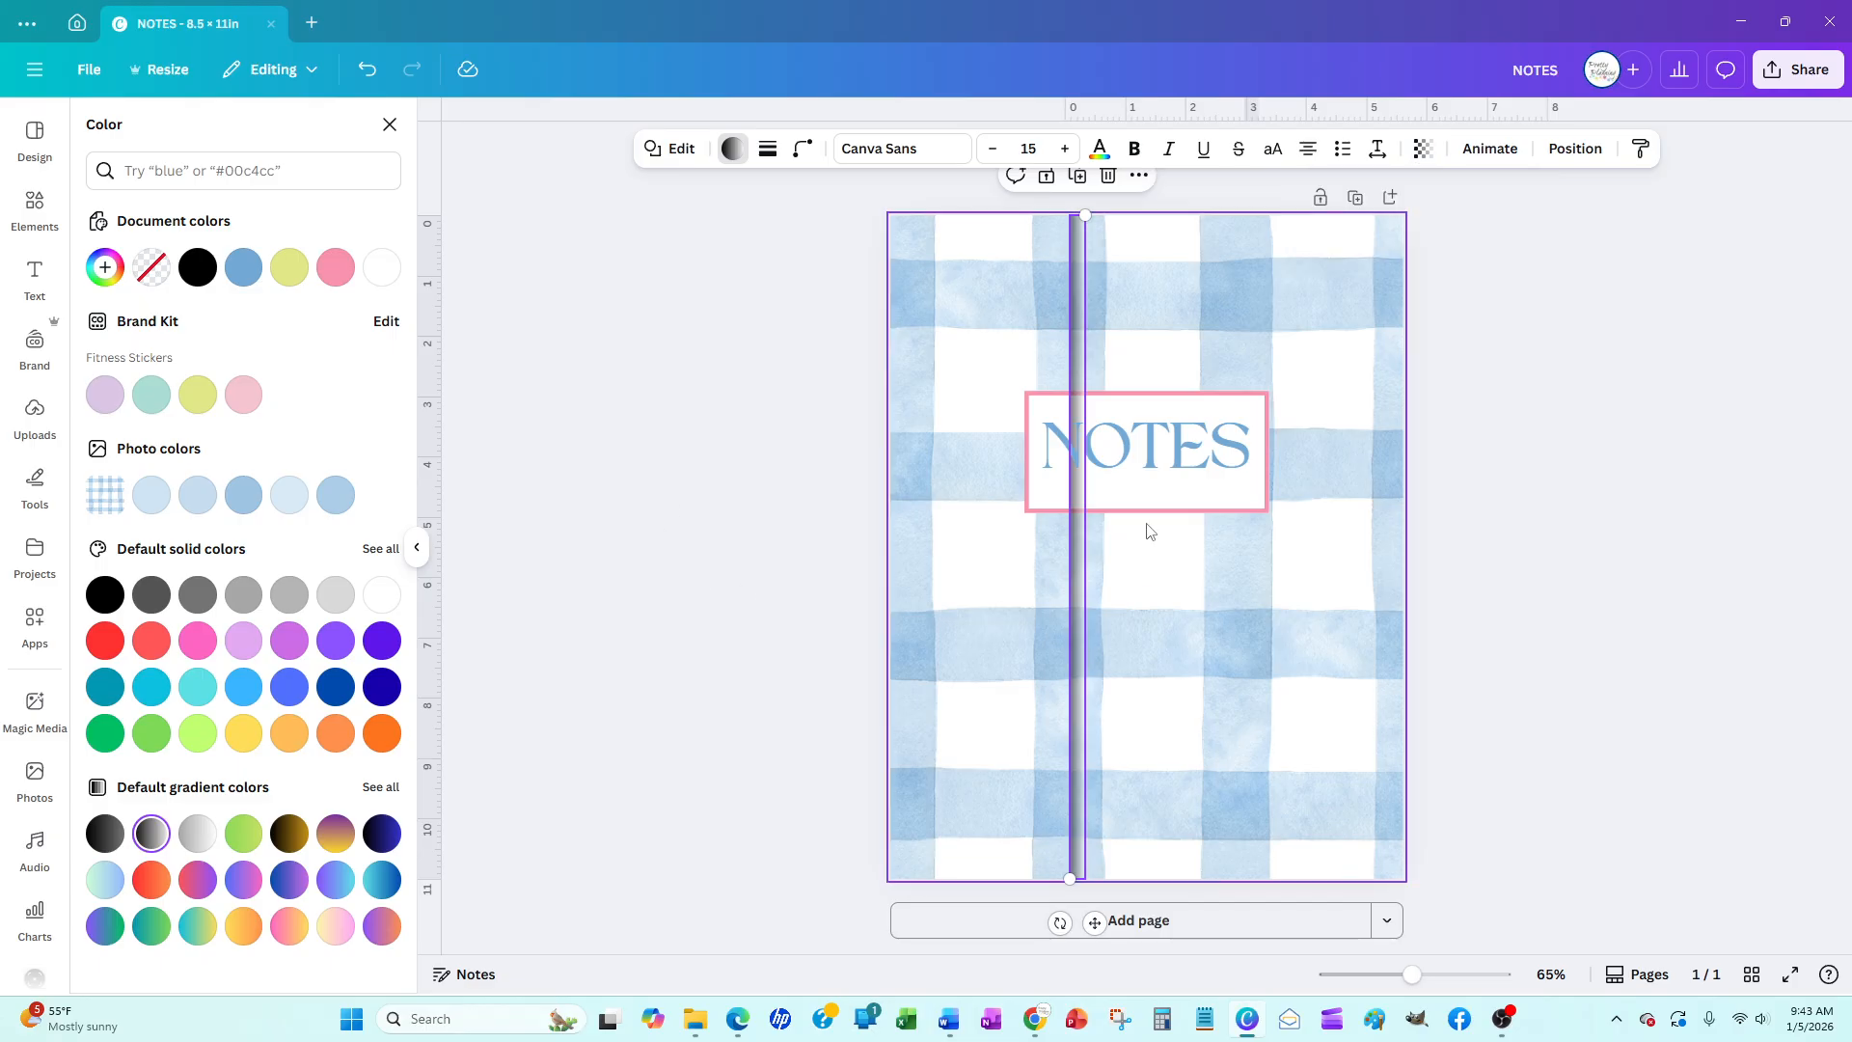
left_click(671, 353)
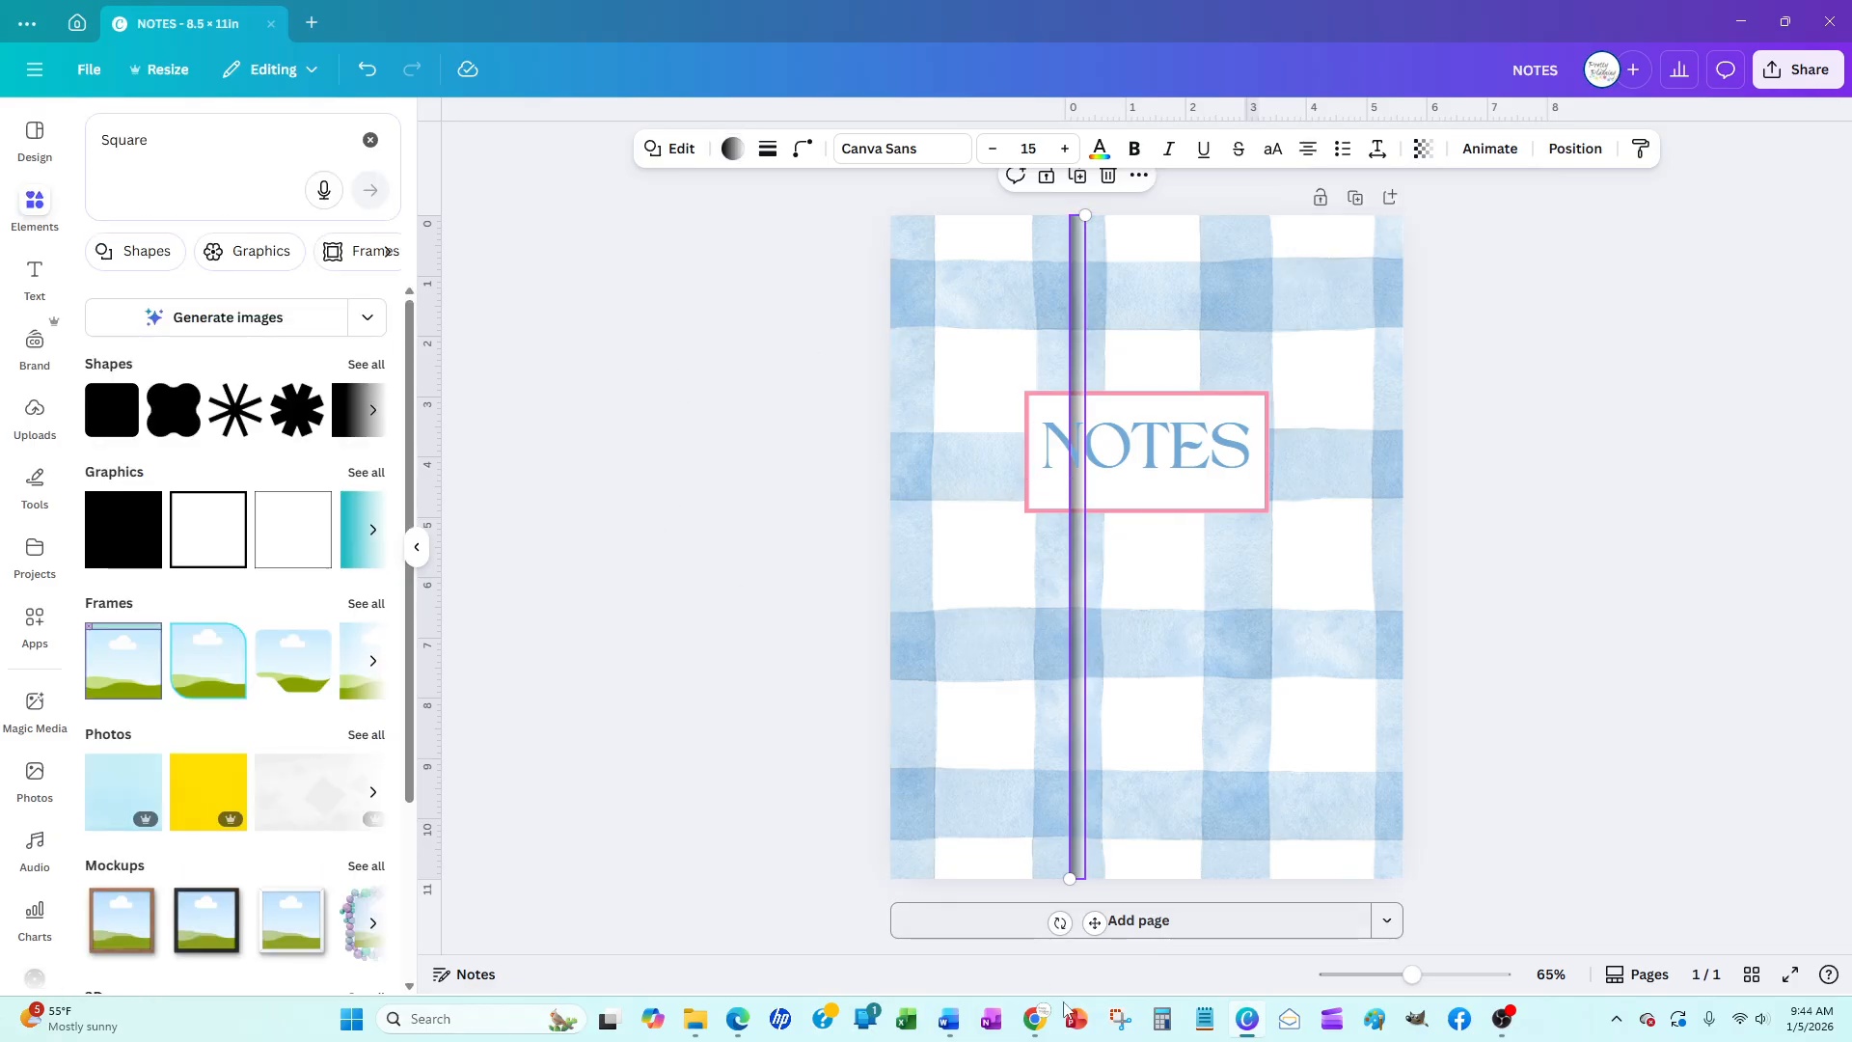
Move the gradient strip close to the page's left edge and narrow it to about 0.2 in wide
left_click_drag(1095, 921, 940, 923)
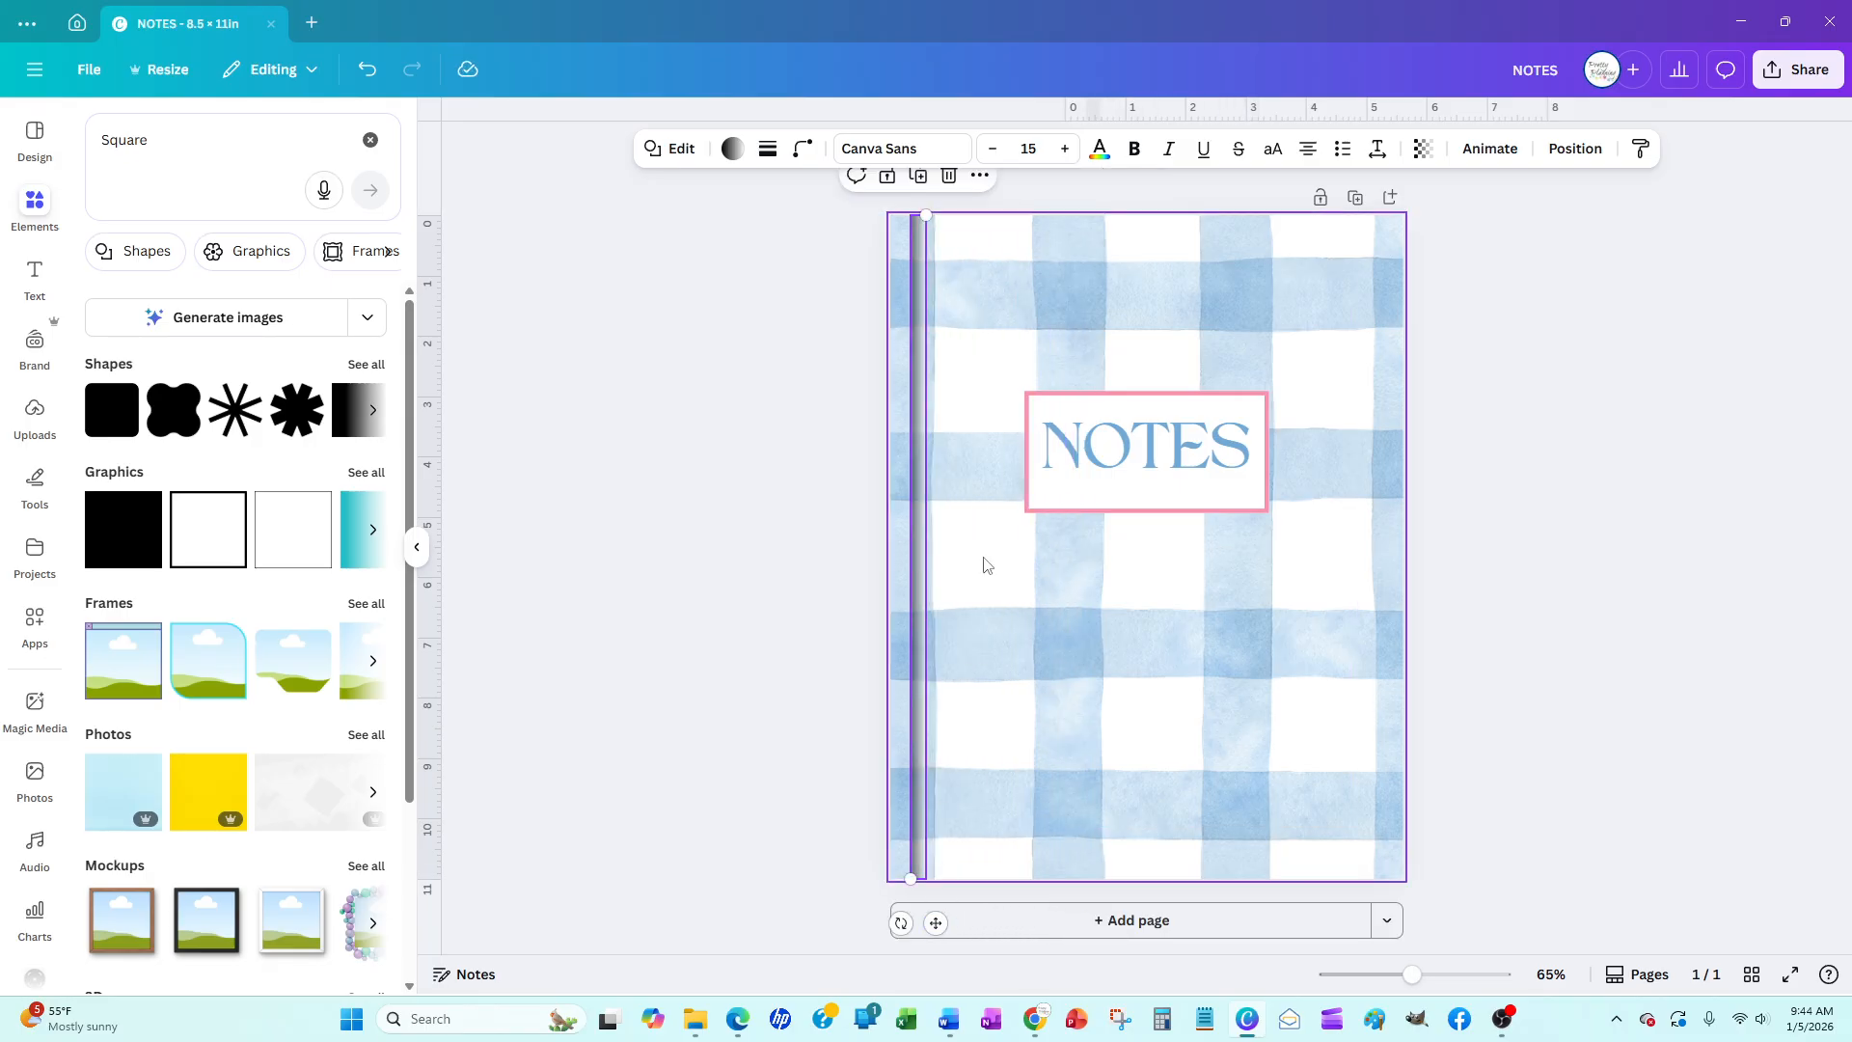
left_click(757, 508)
left_click(919, 548)
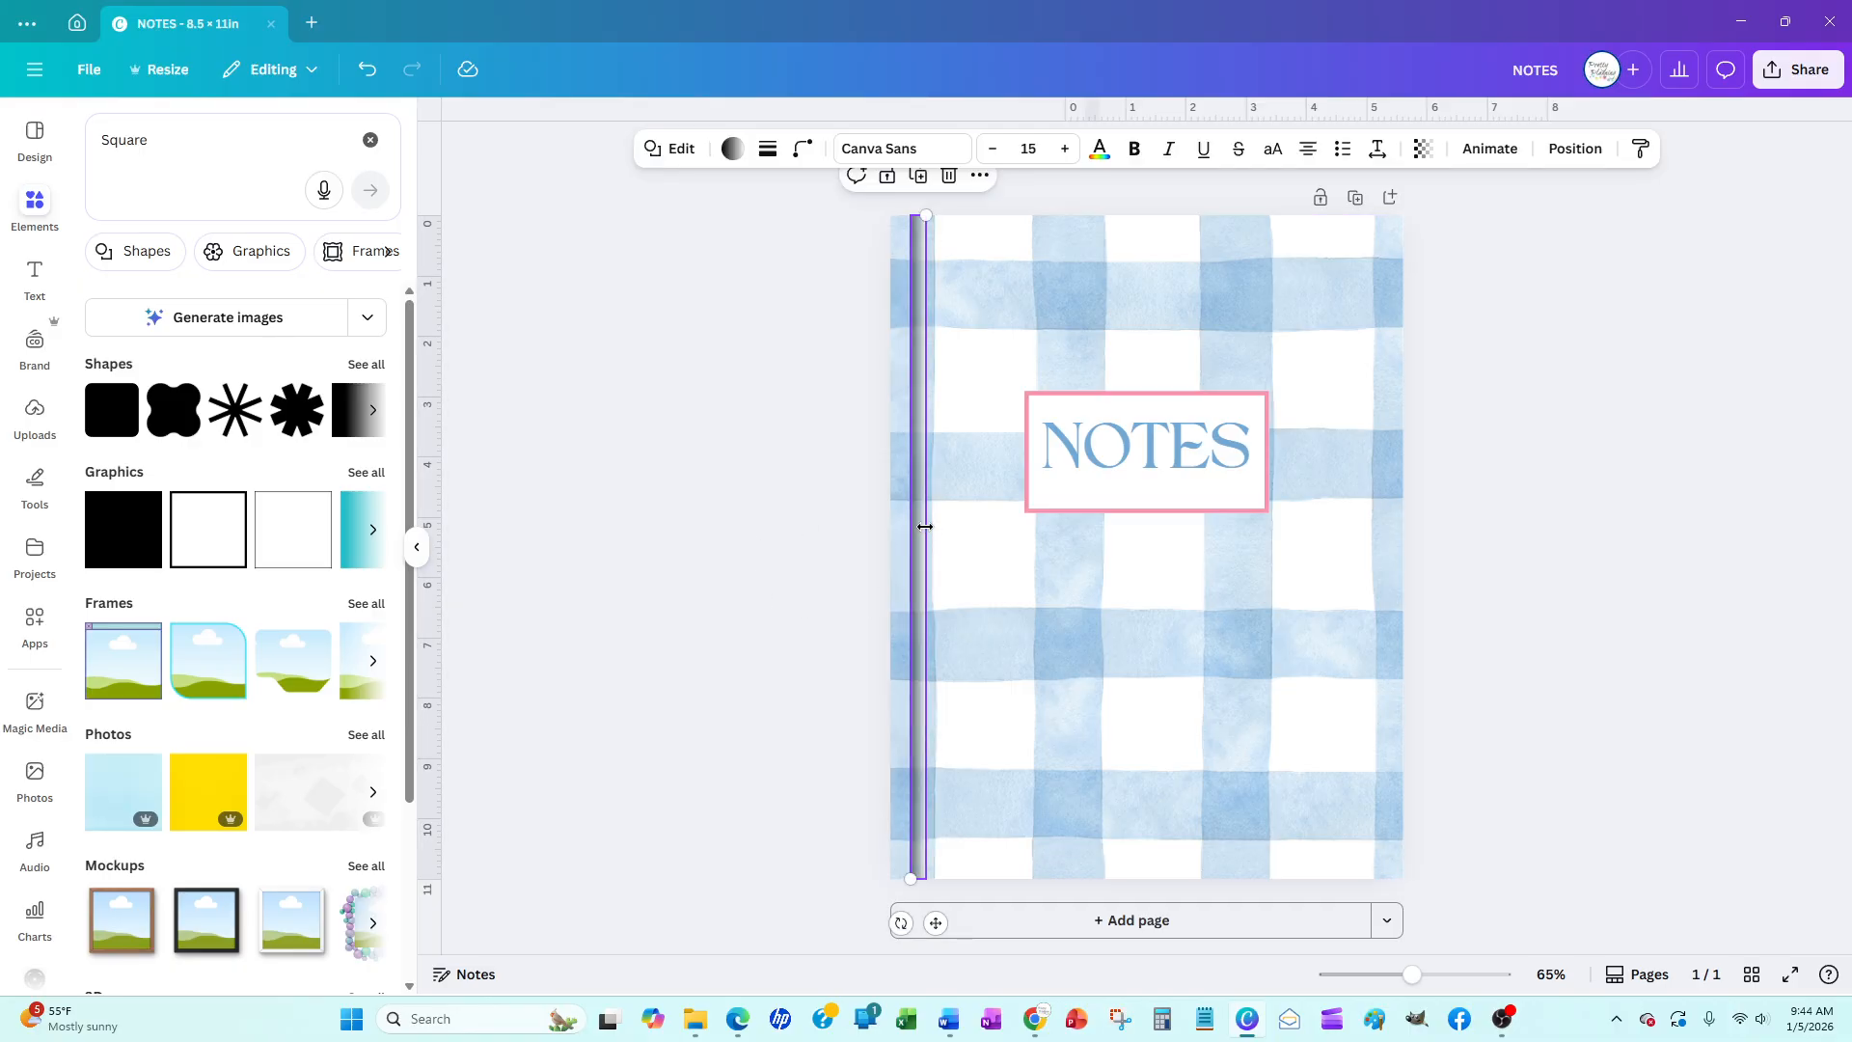
left_click_drag(925, 527, 927, 527)
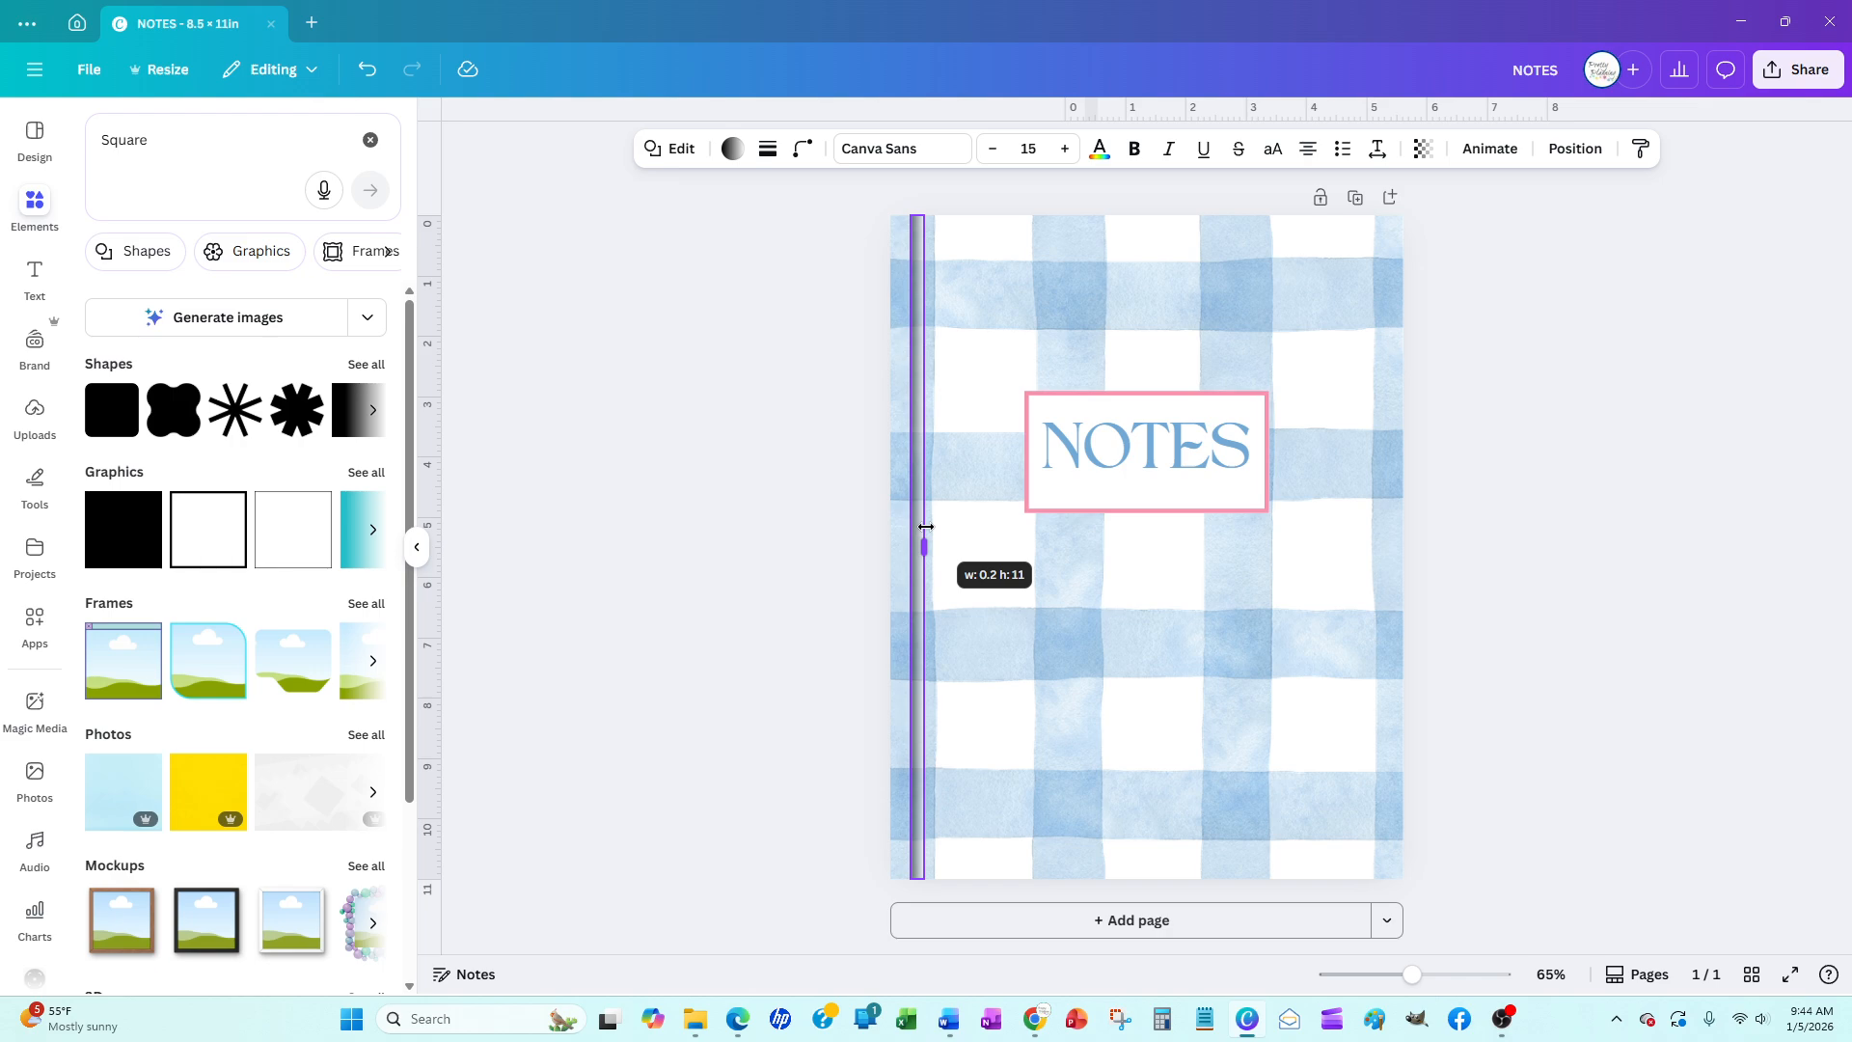
left_click_drag(924, 527, 924, 527)
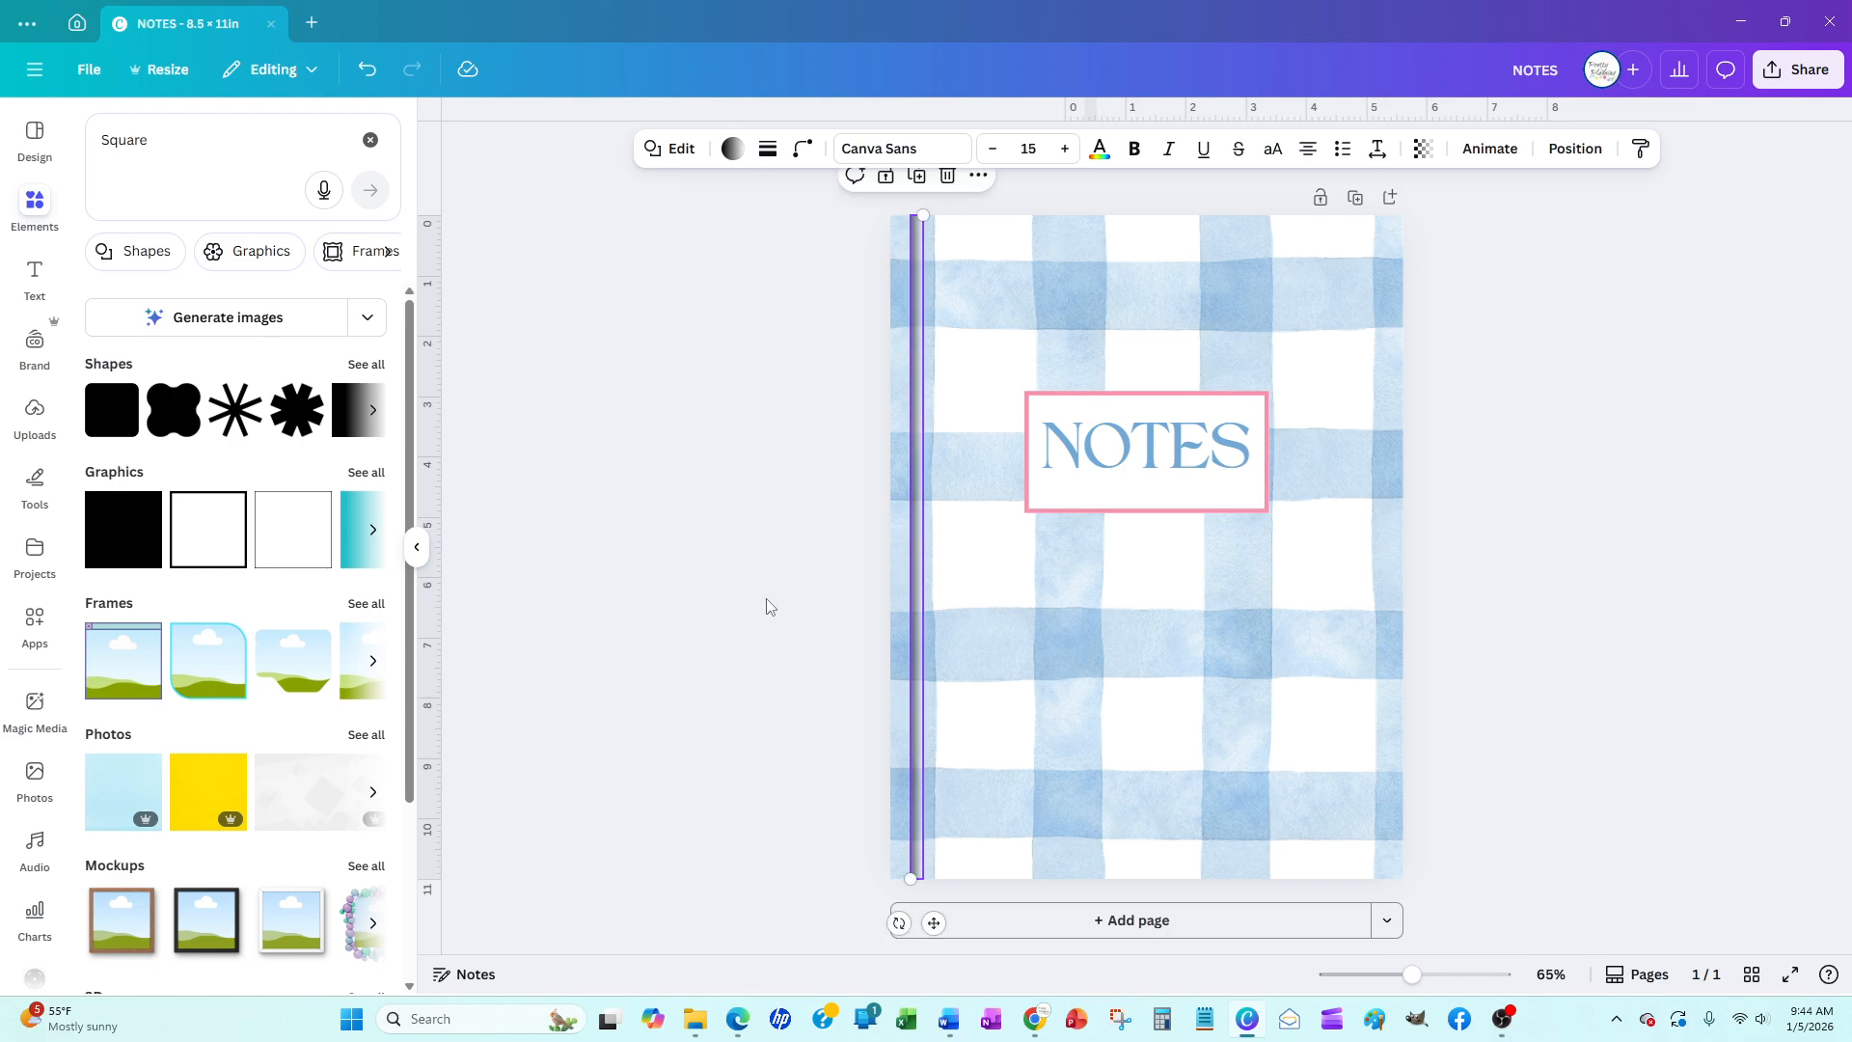
left_click(718, 705)
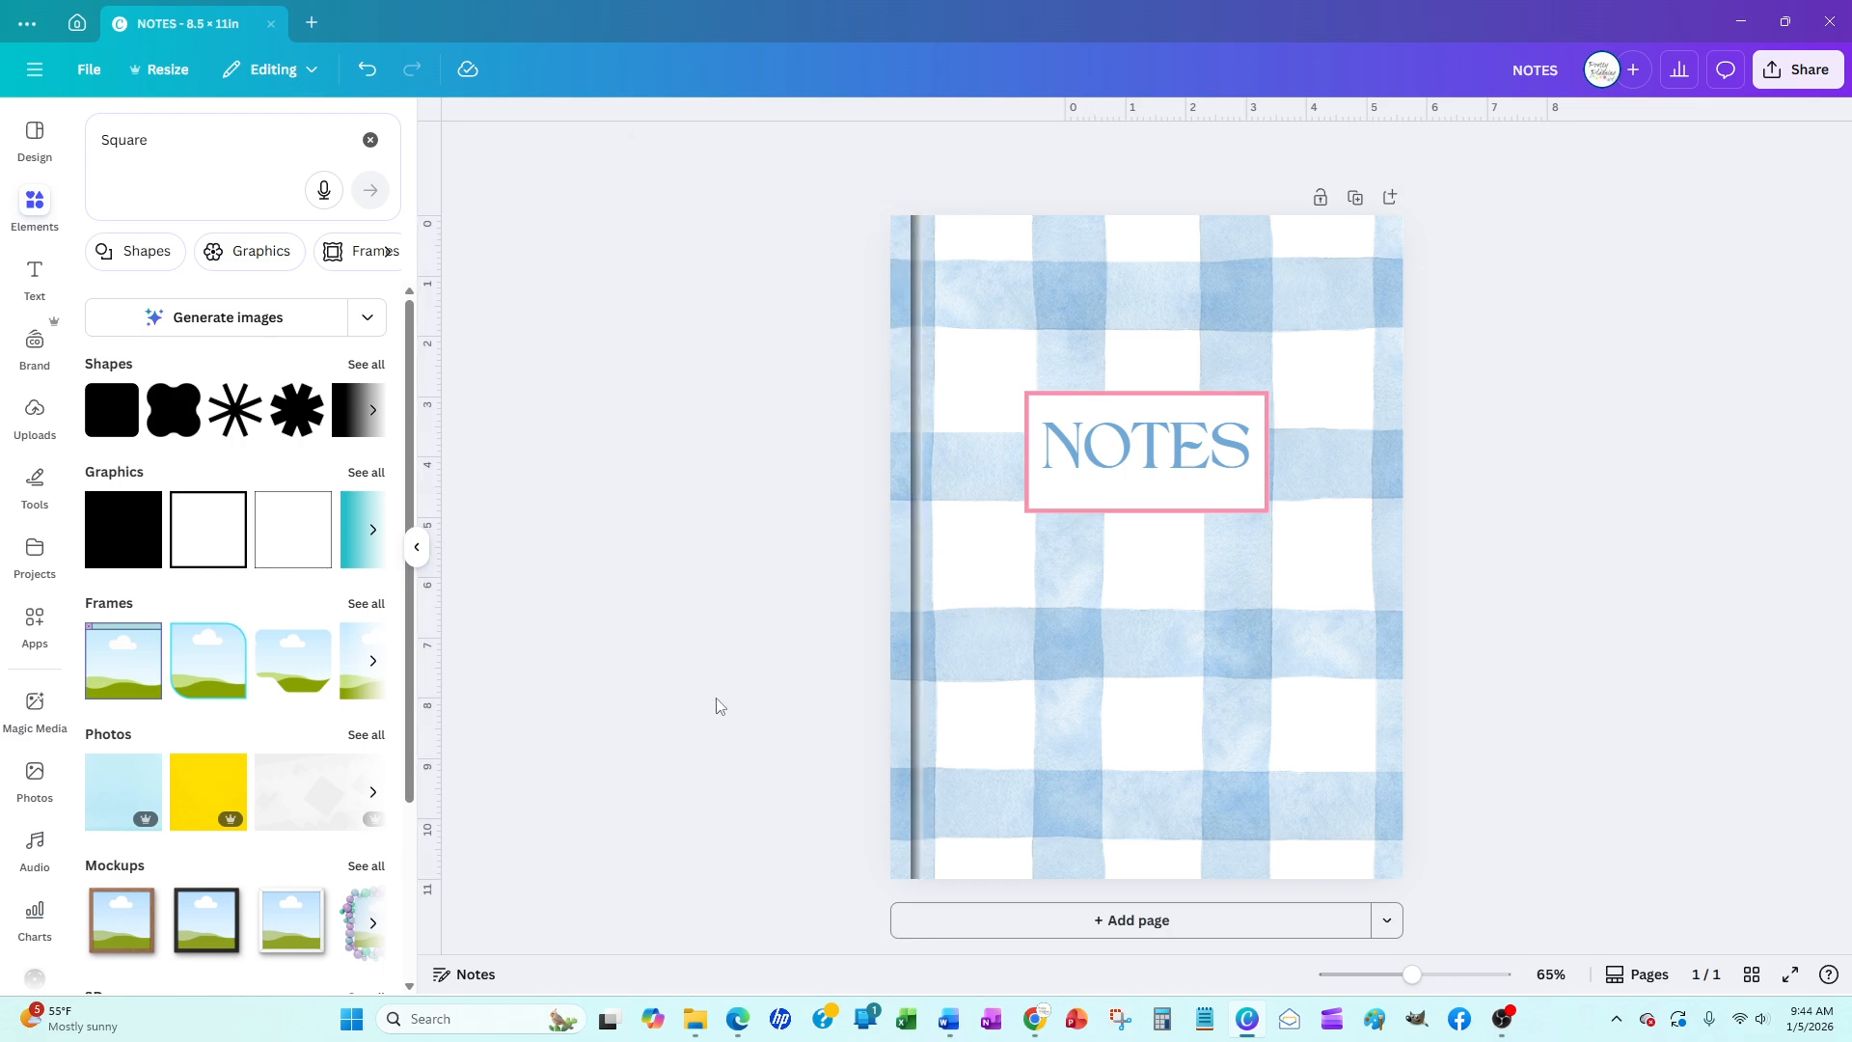
Set the gradient strip's transparency to about 47 and shift it slightly closer to the page's left edge
left_click(915, 691)
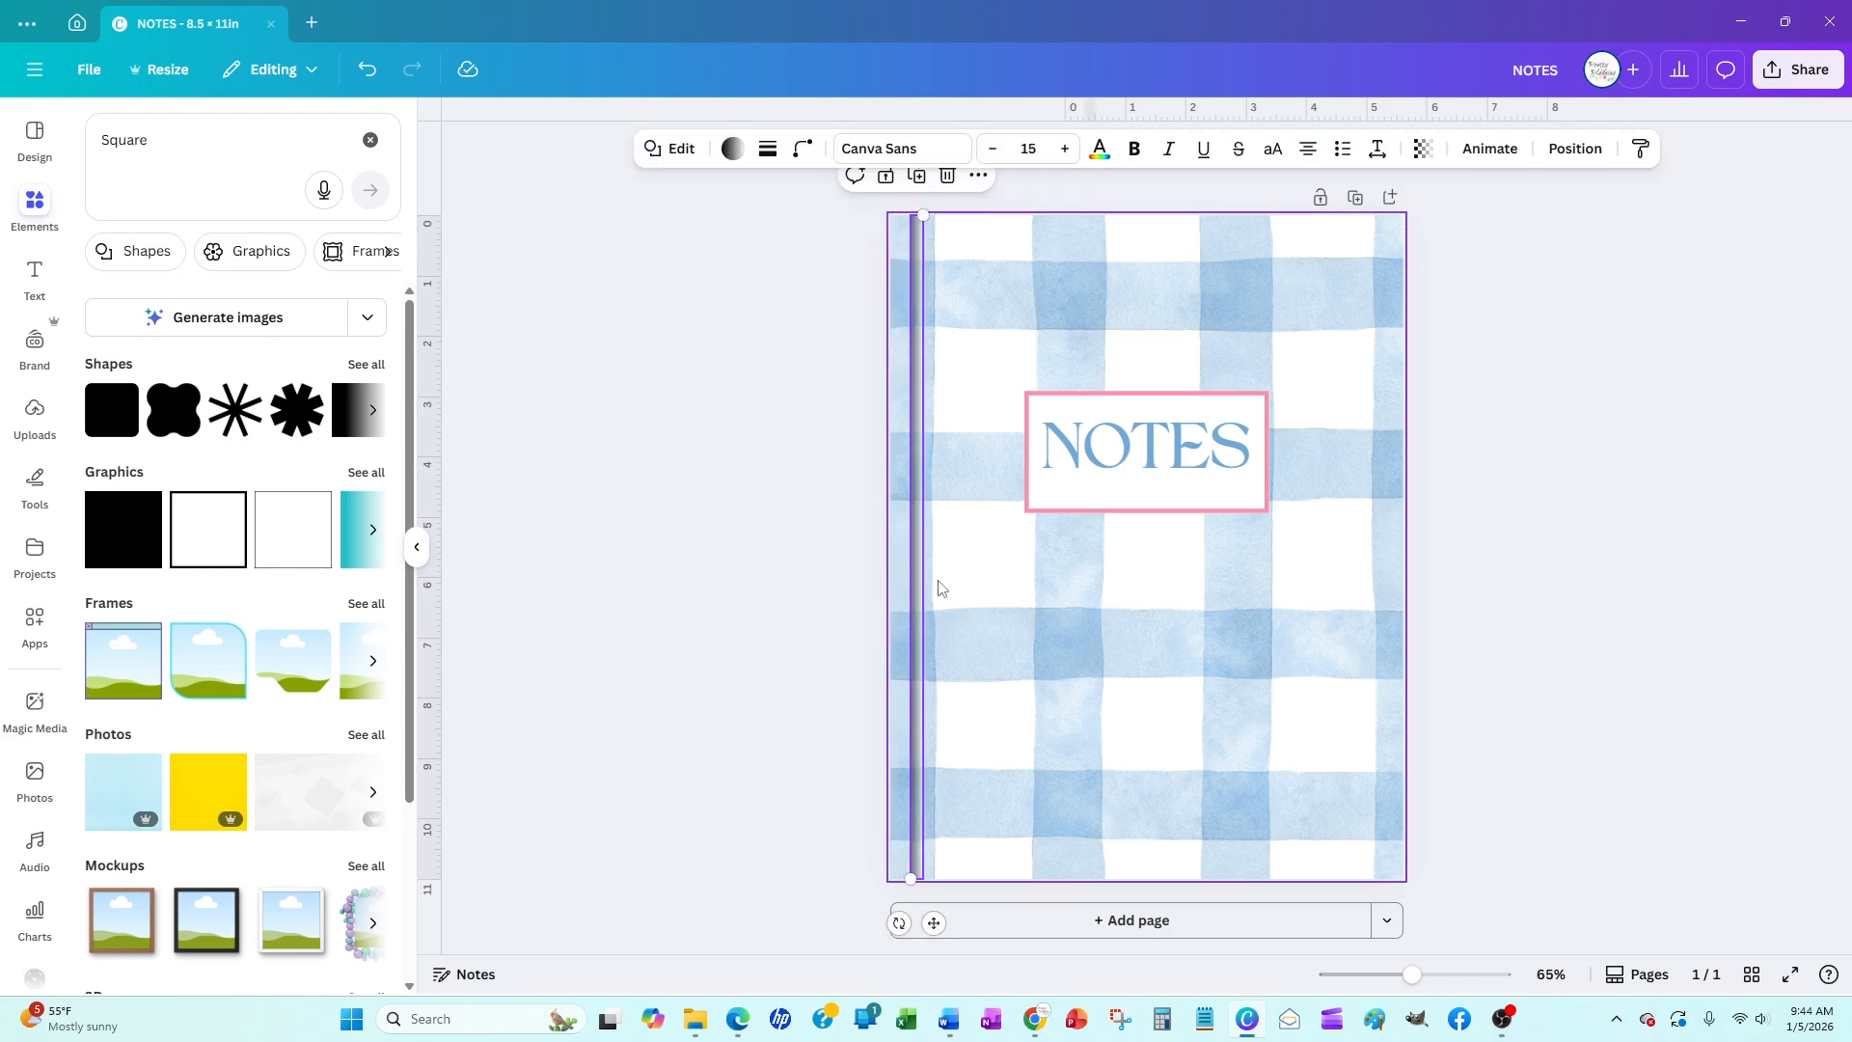
left_click(1423, 148)
left_click_drag(1394, 227, 1360, 235)
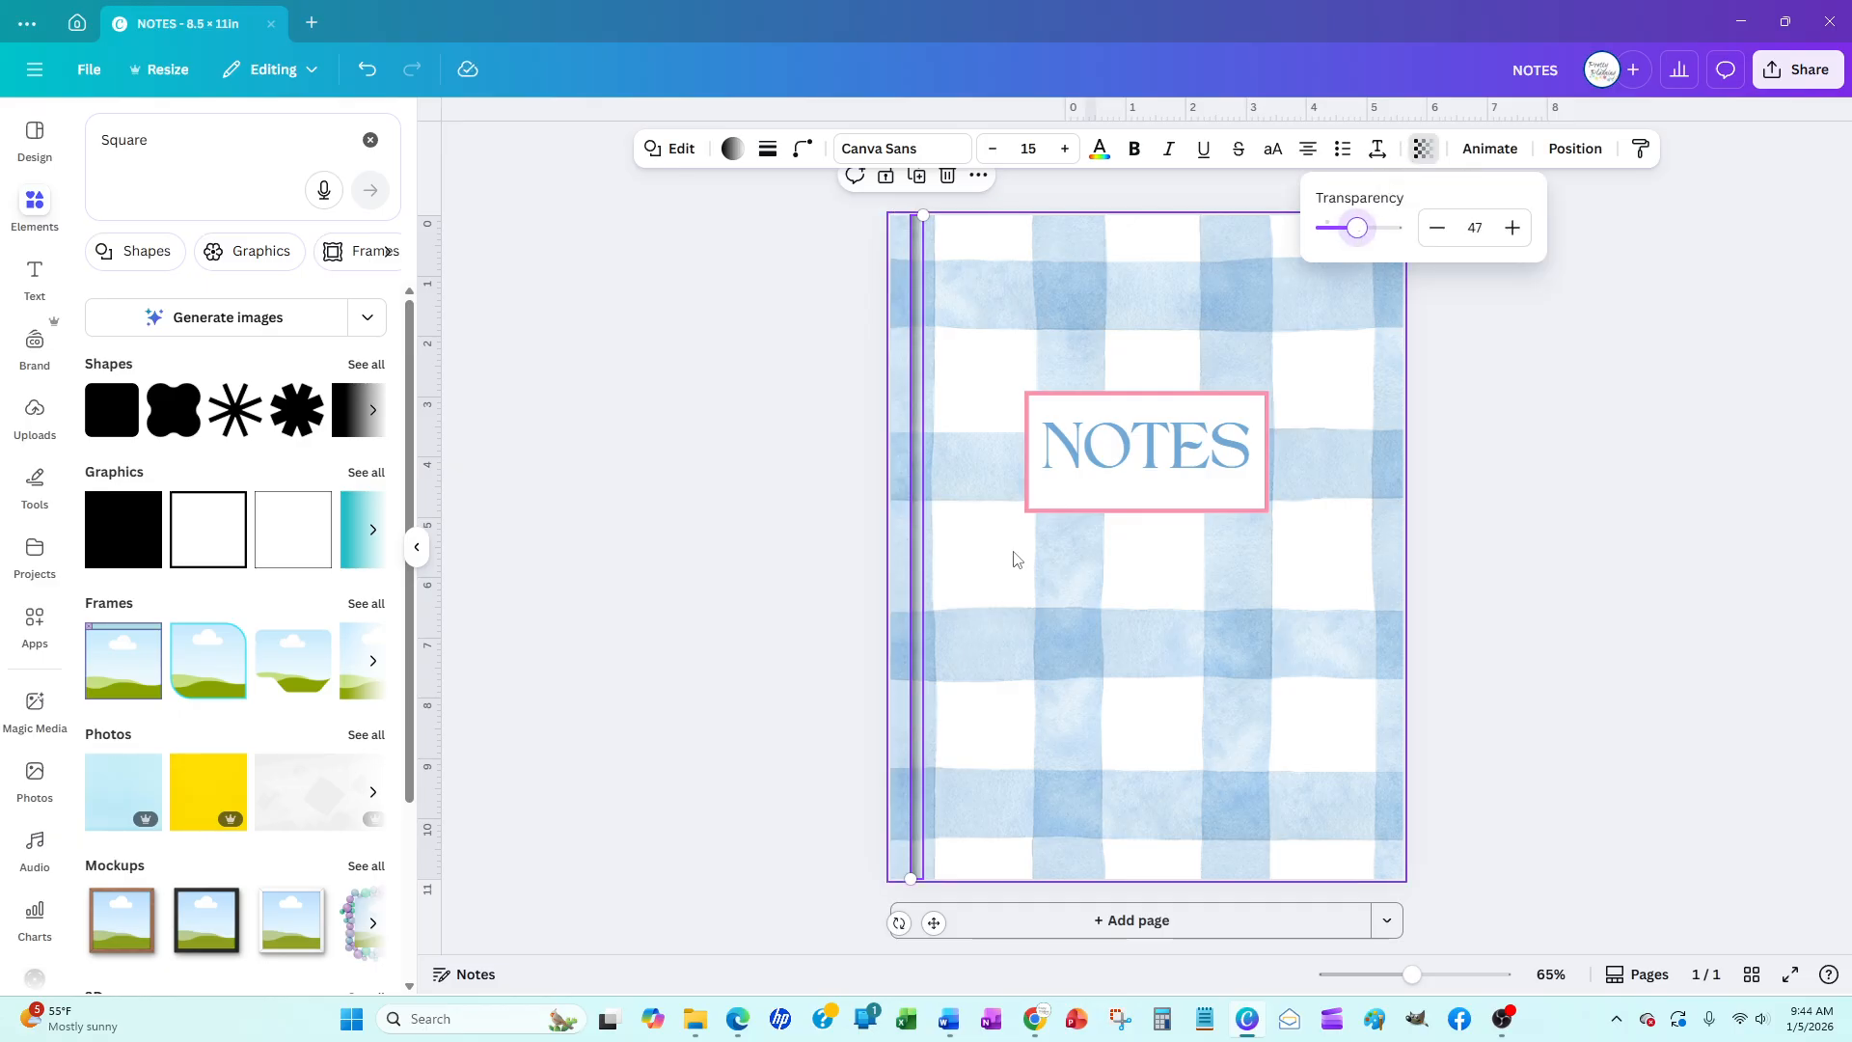
left_click(933, 923)
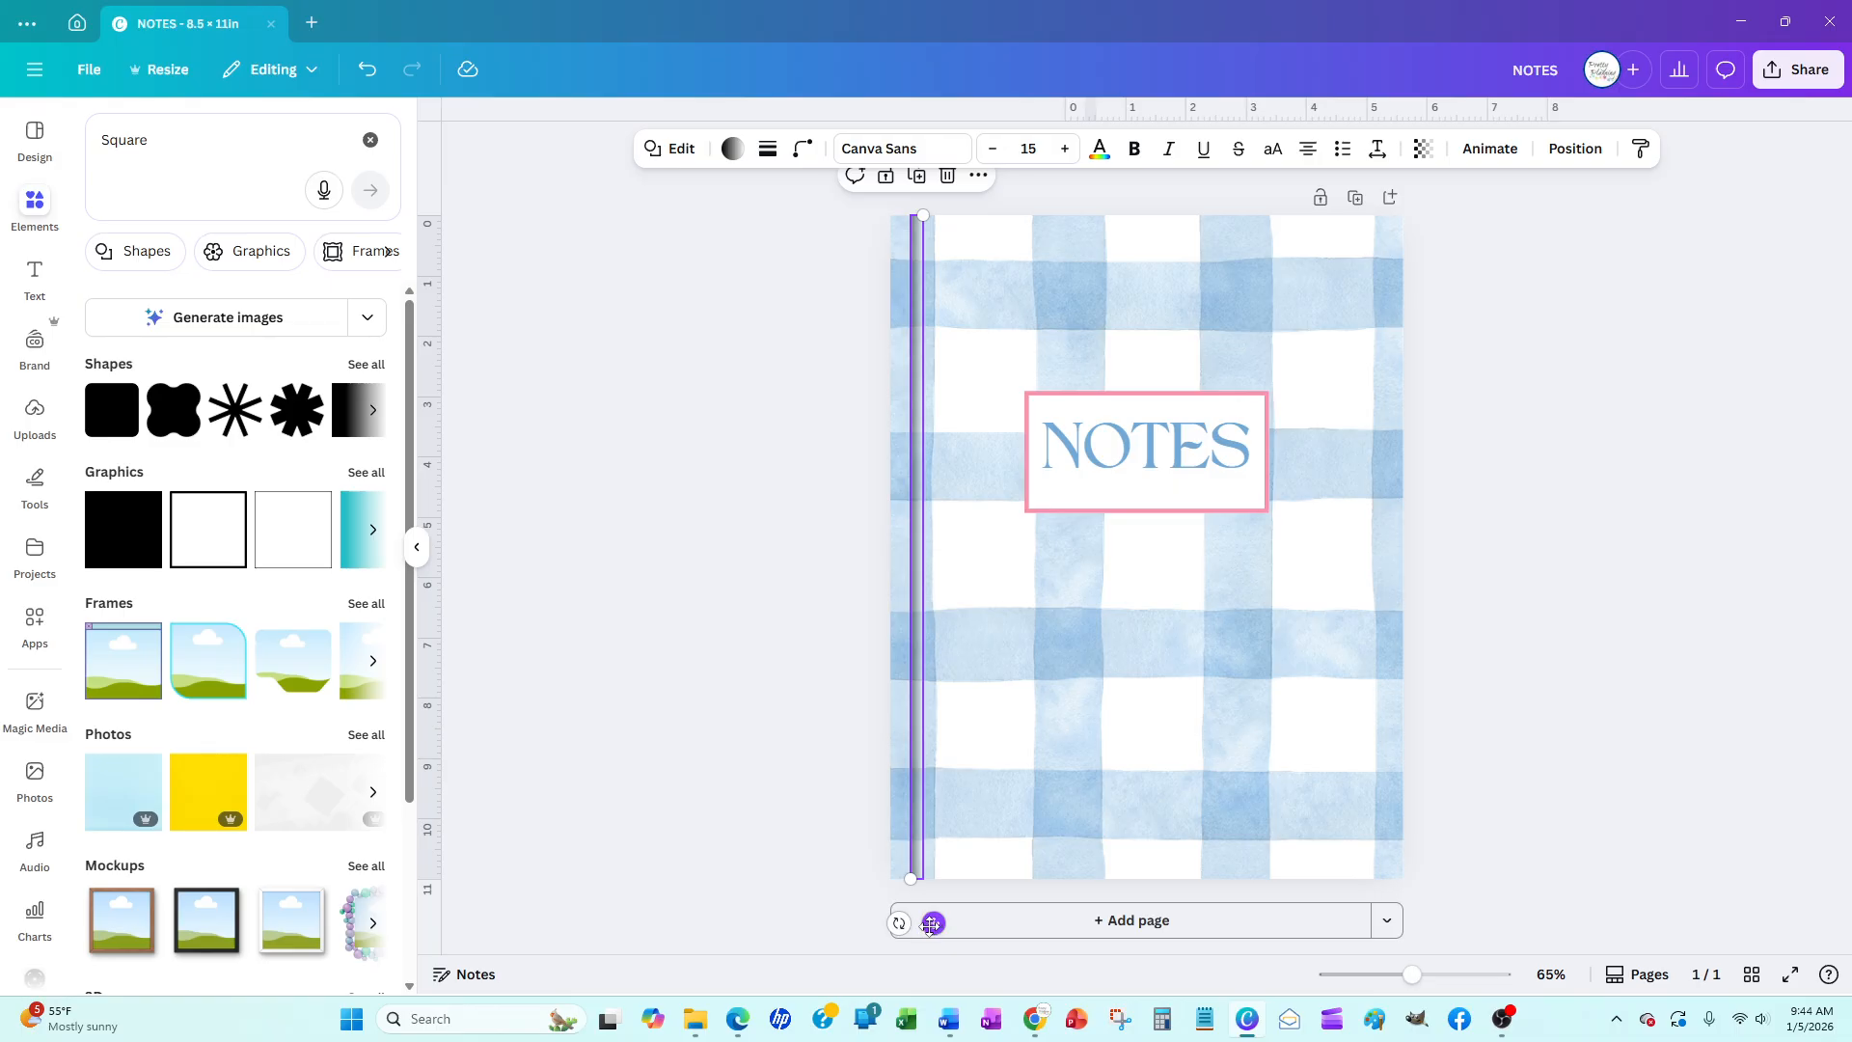
left_click_drag(933, 924, 924, 926)
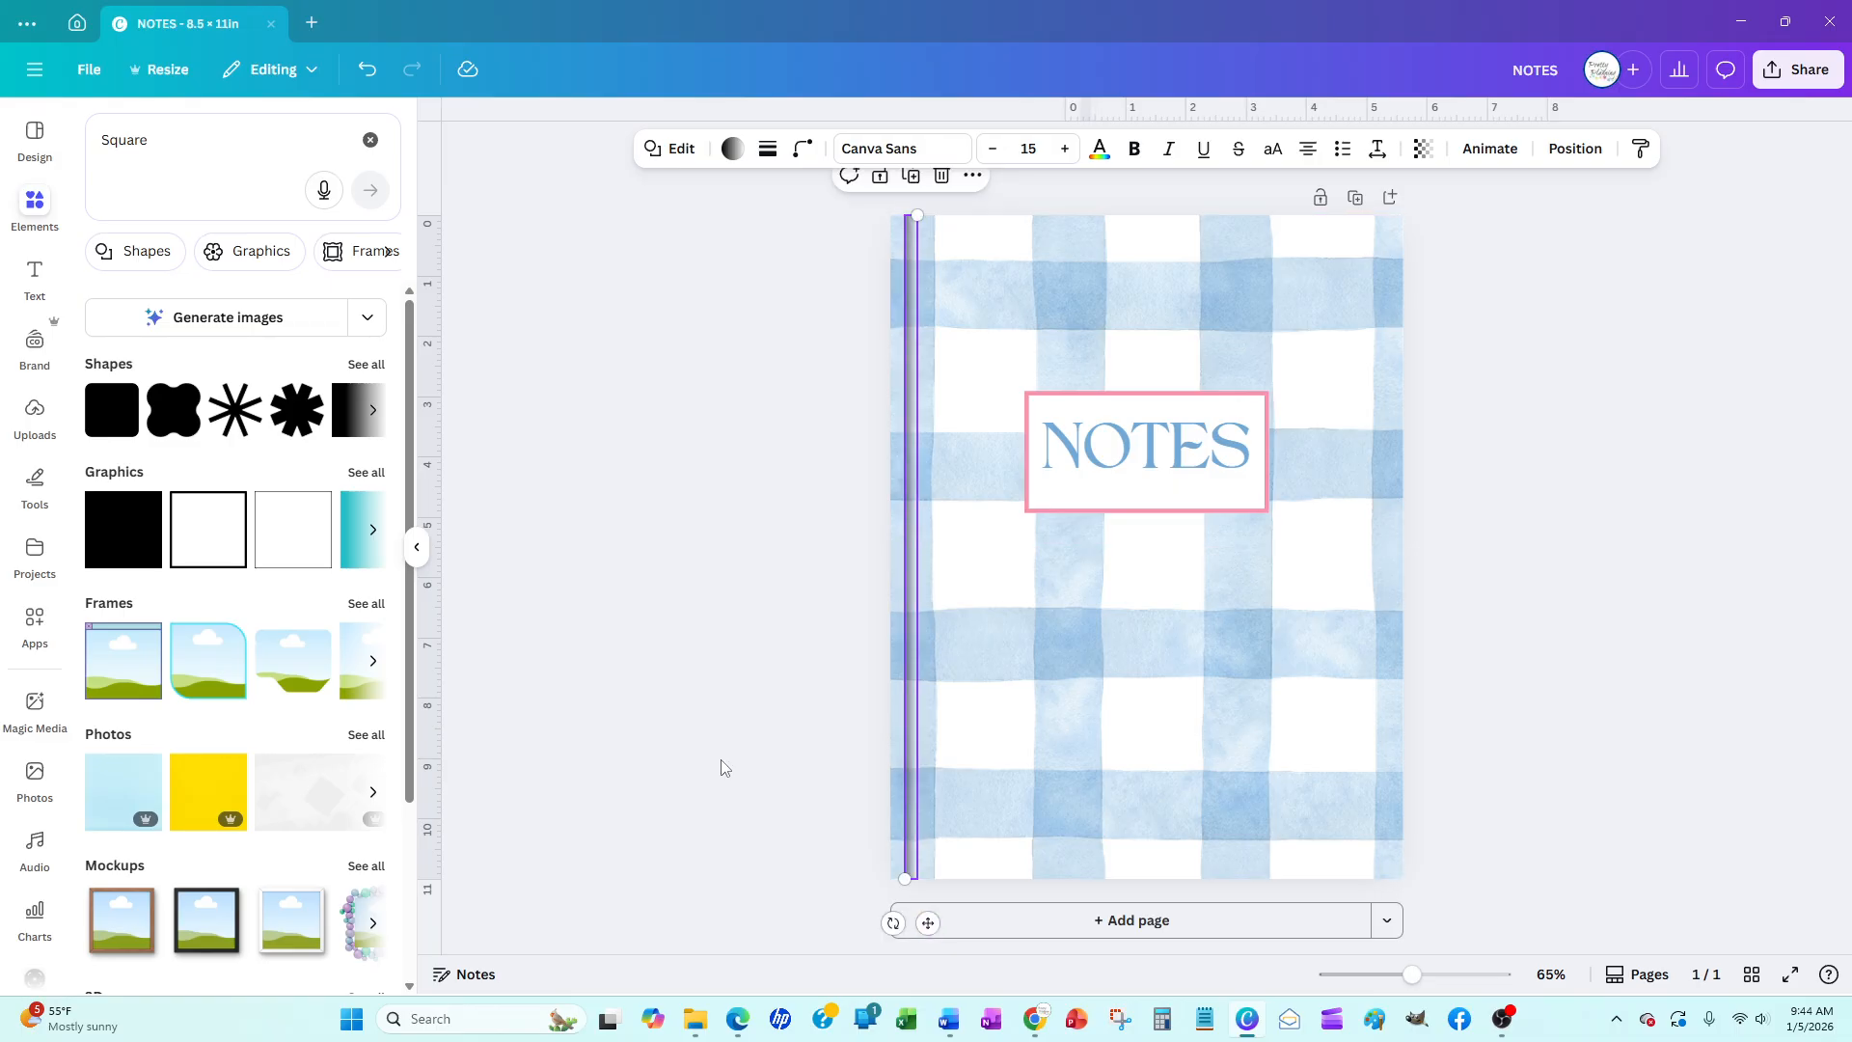
left_click(714, 765)
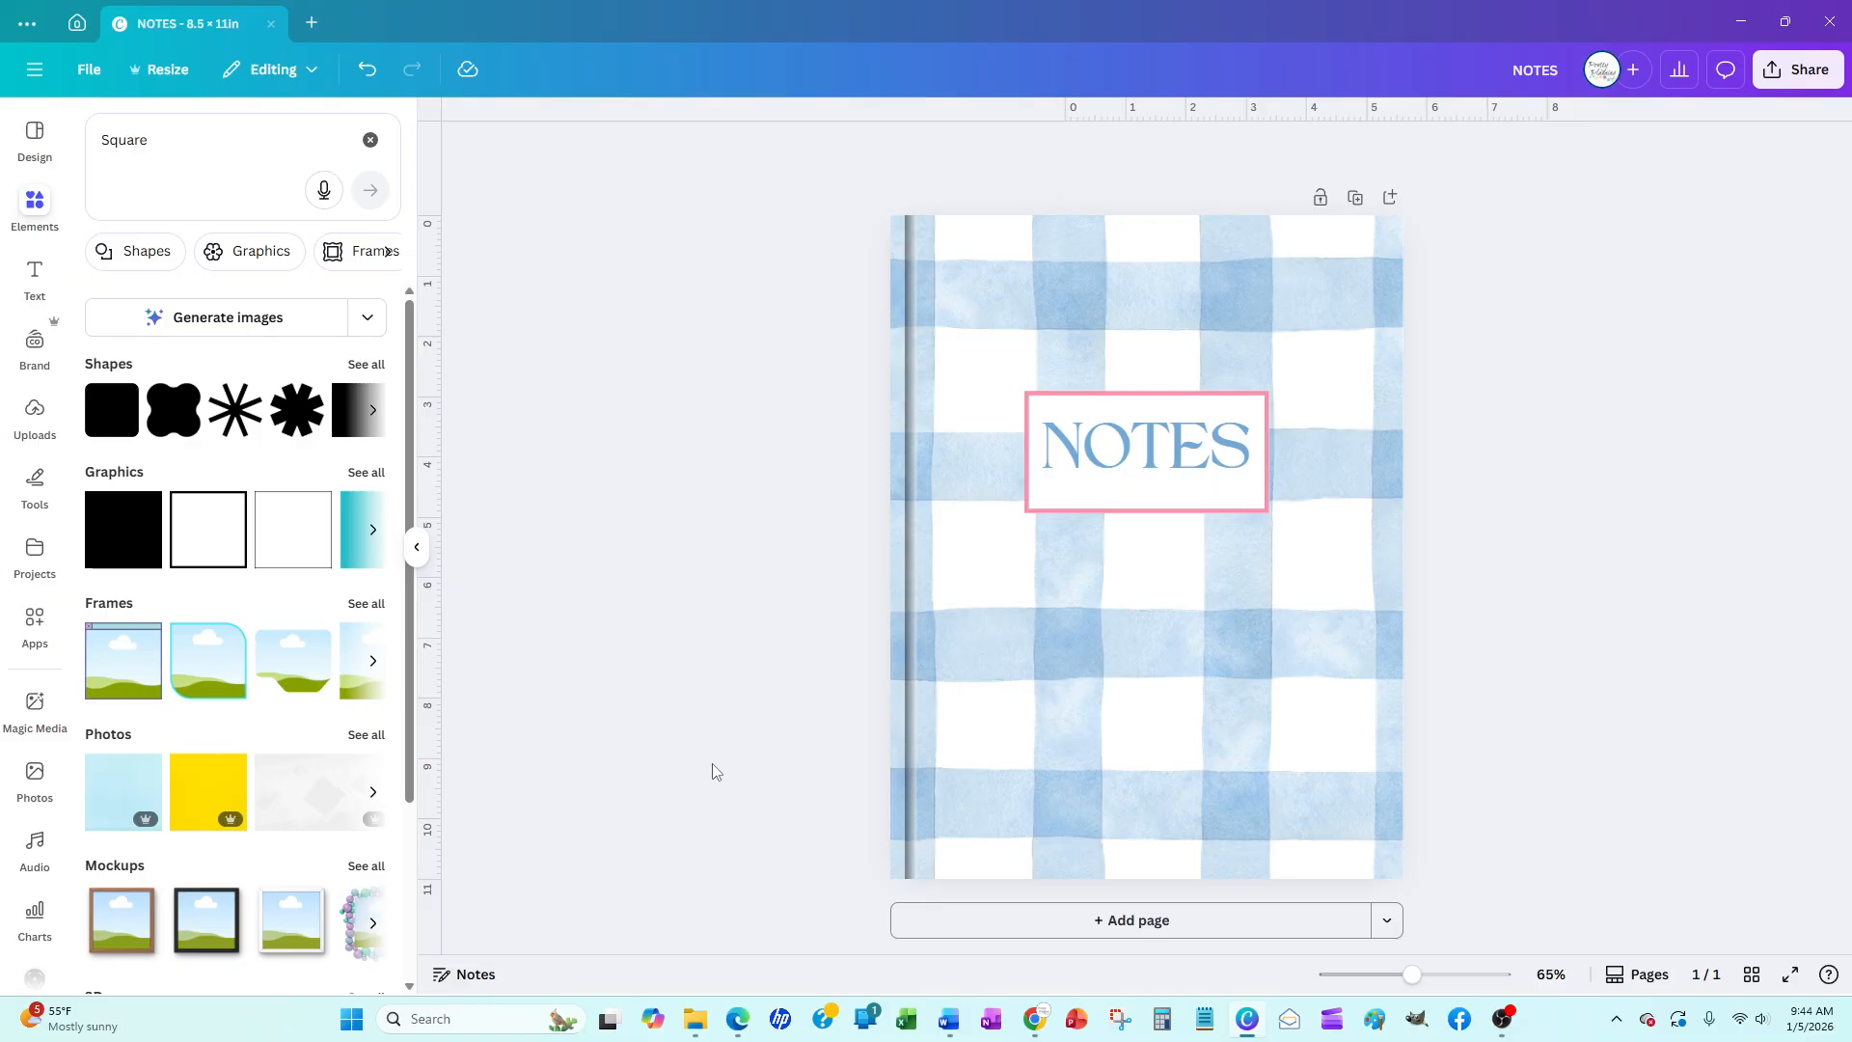
Clear the previous element search and search the elements for WATERCOLOR BLUE LINEN
left_click(35, 207)
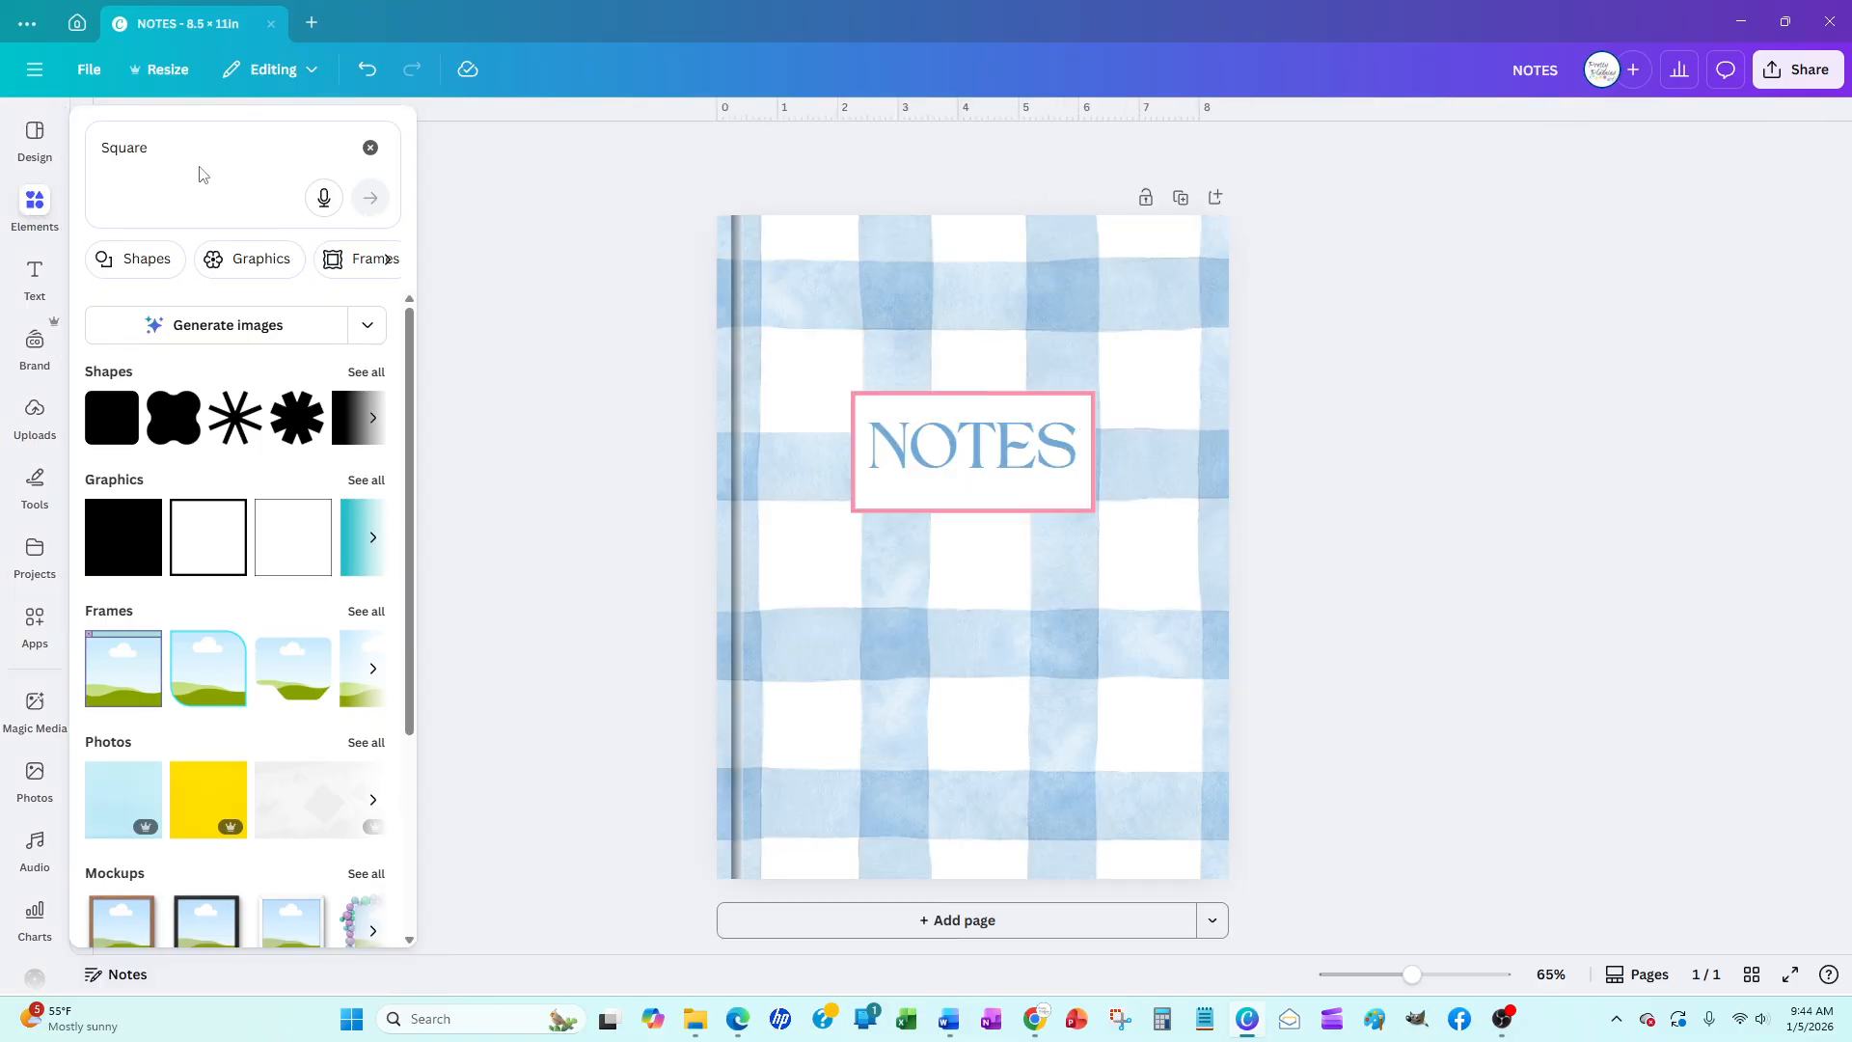
left_click(370, 147)
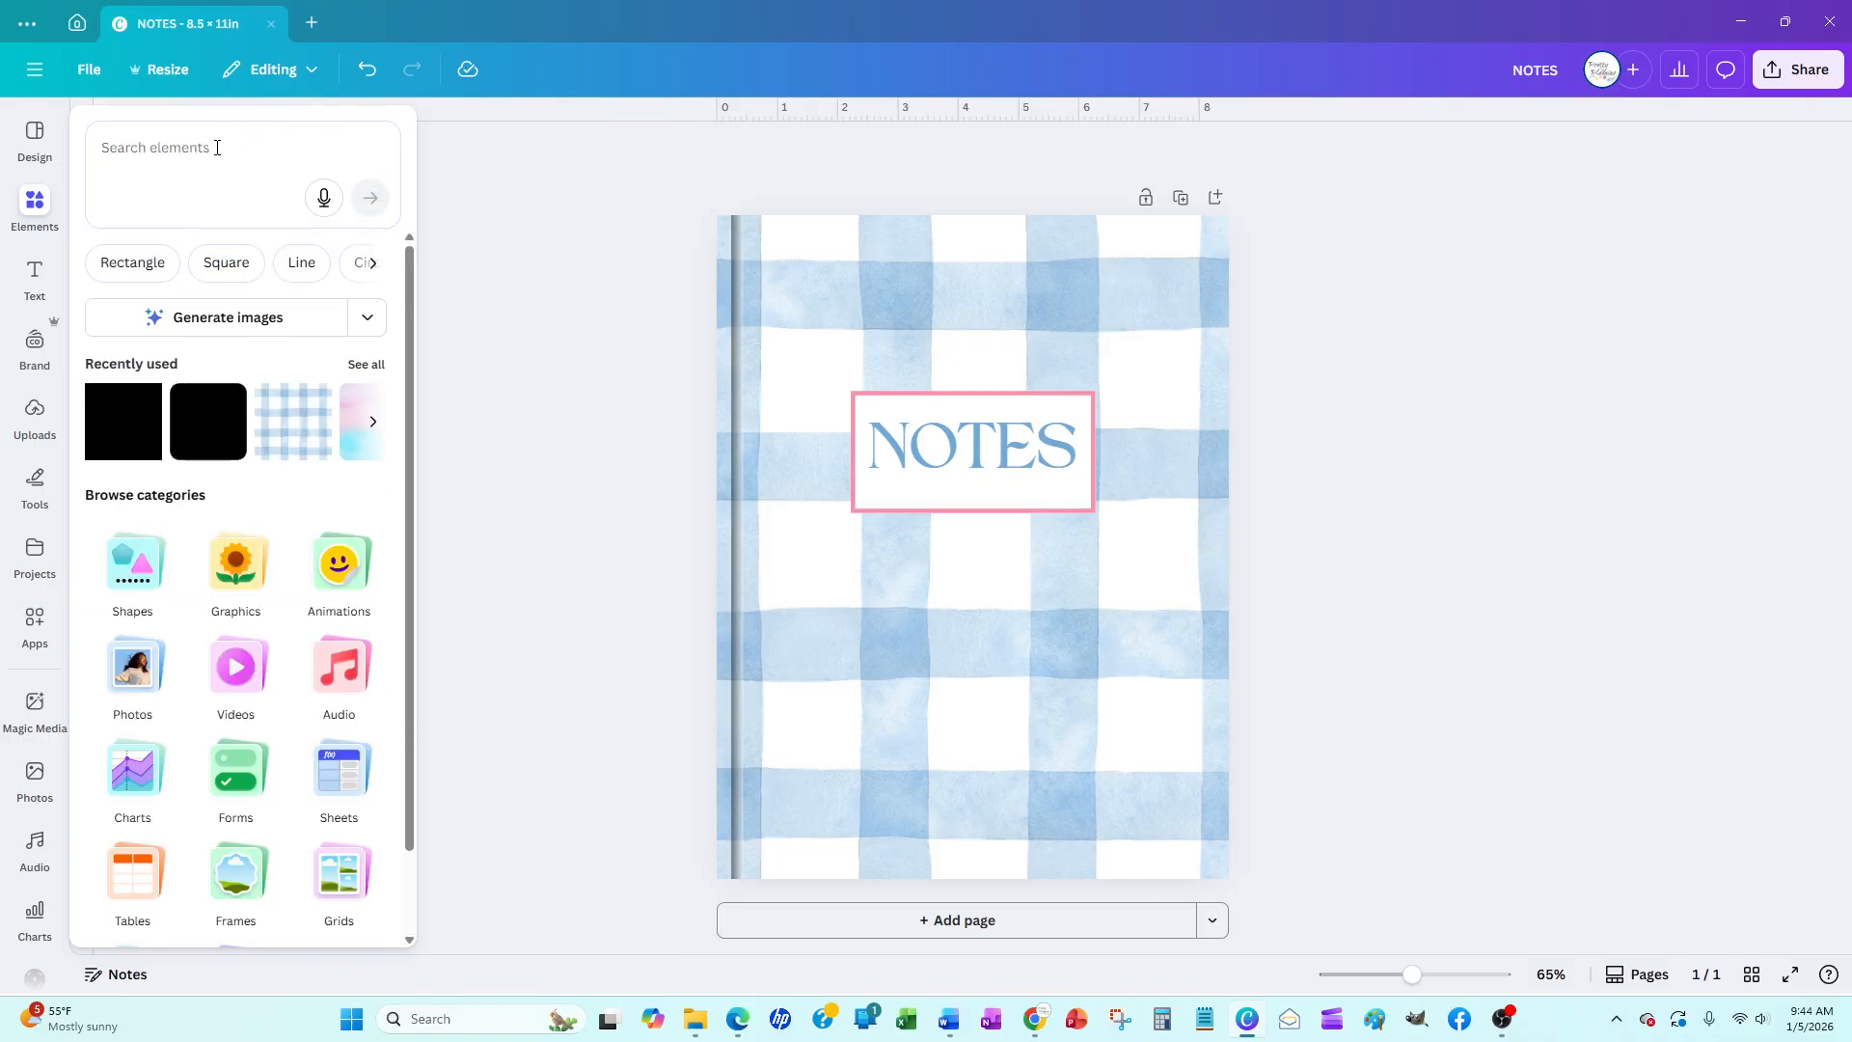
left_click(217, 148)
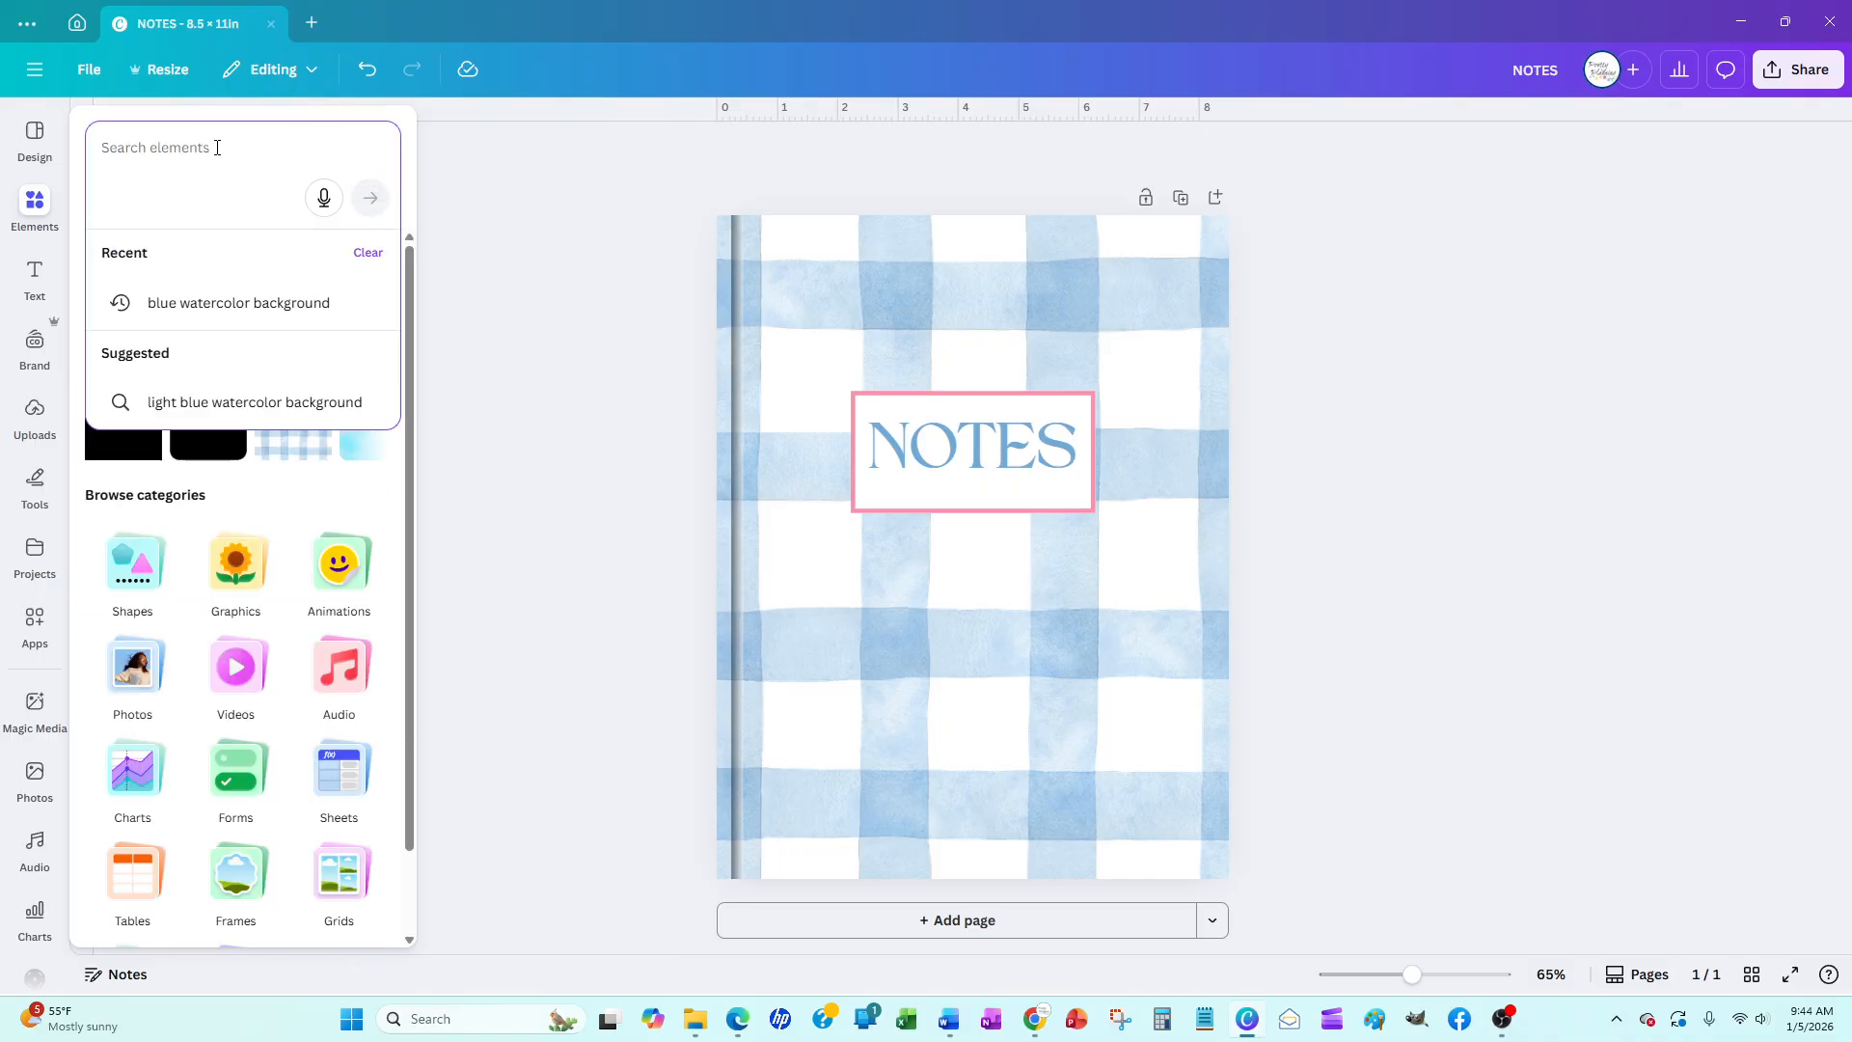
type("WATERCOLOR")
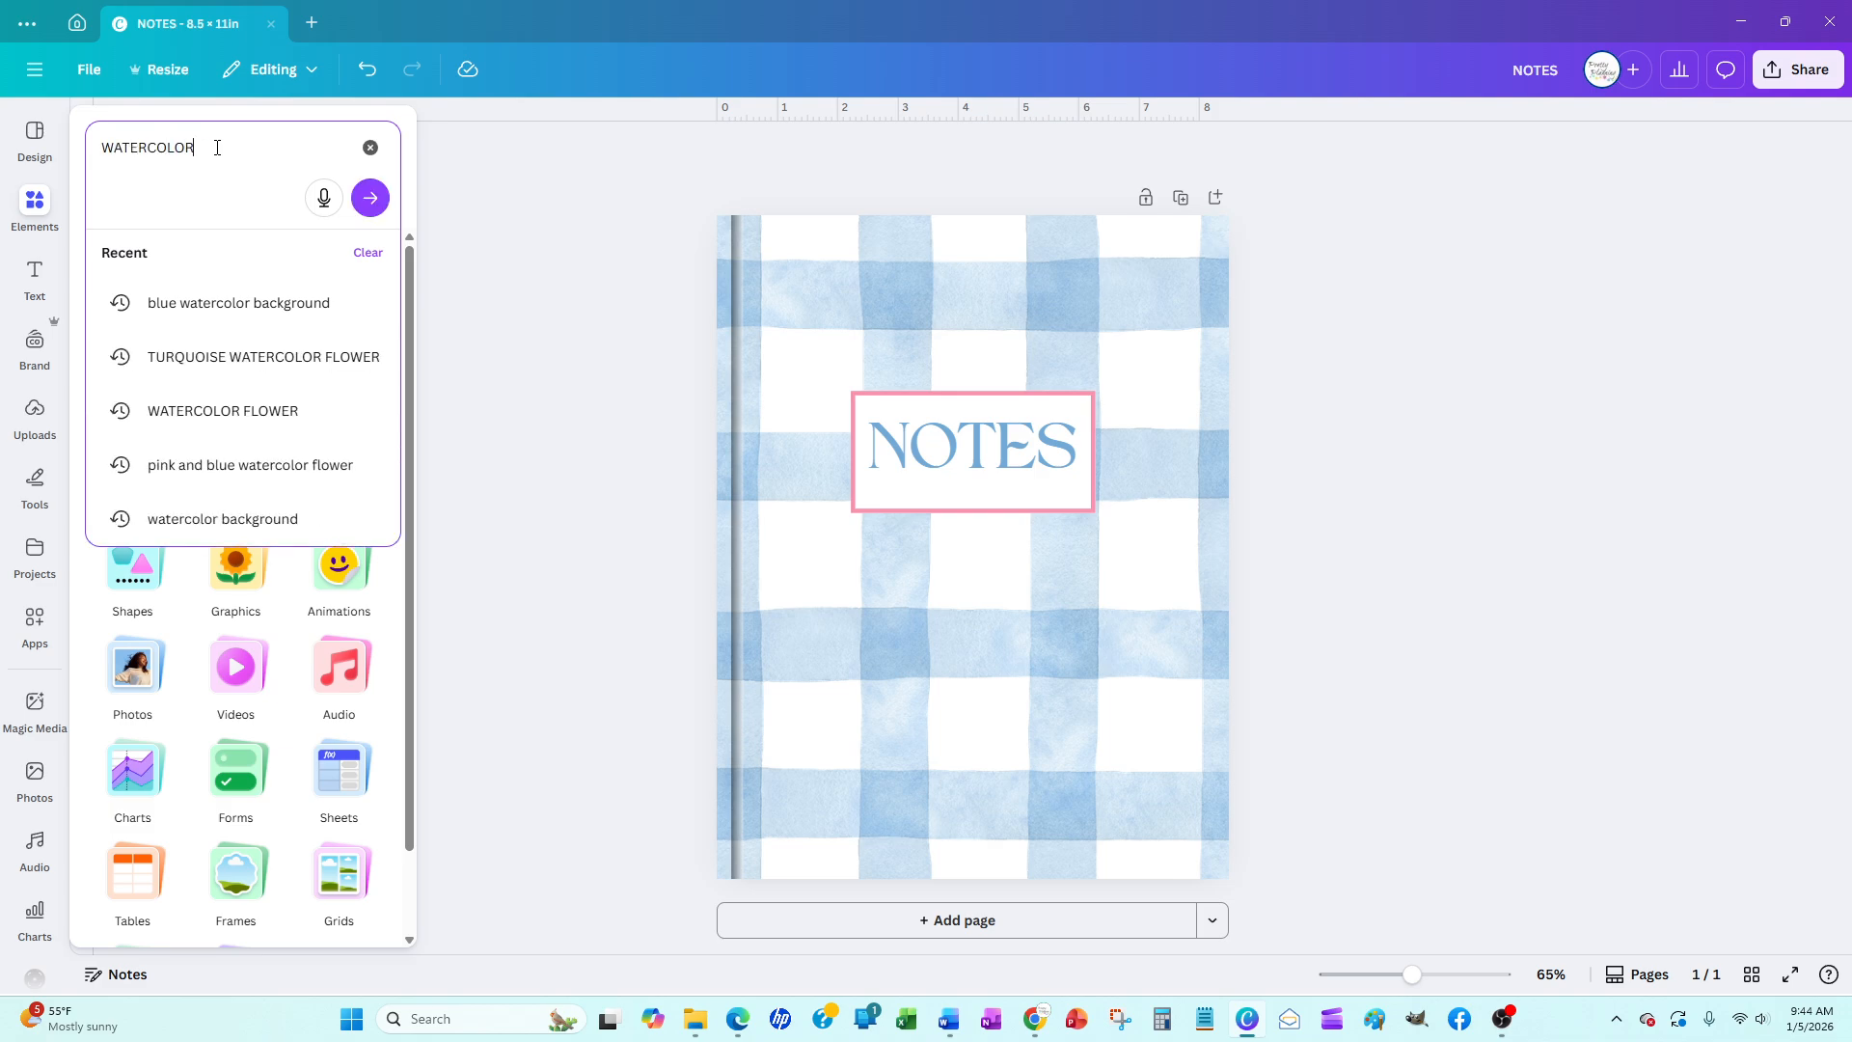
type(" BLUE")
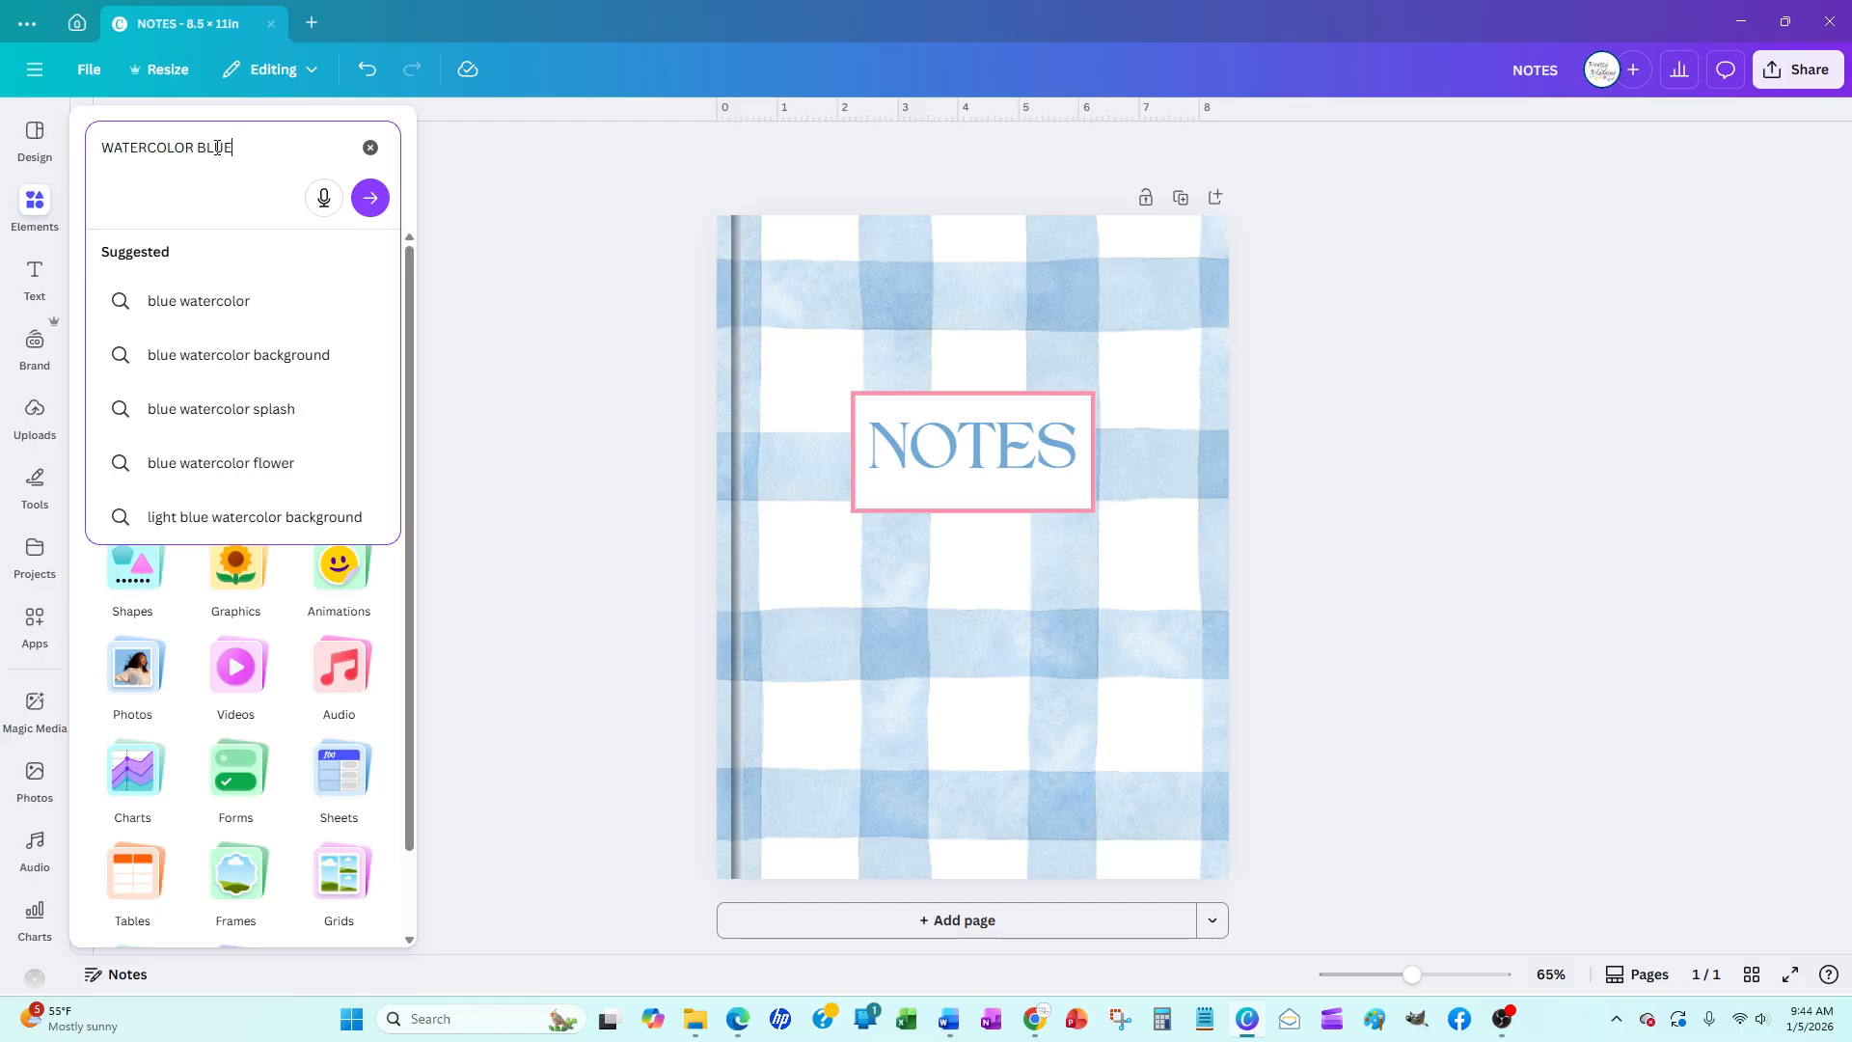
type(" LINEN")
key("Return")
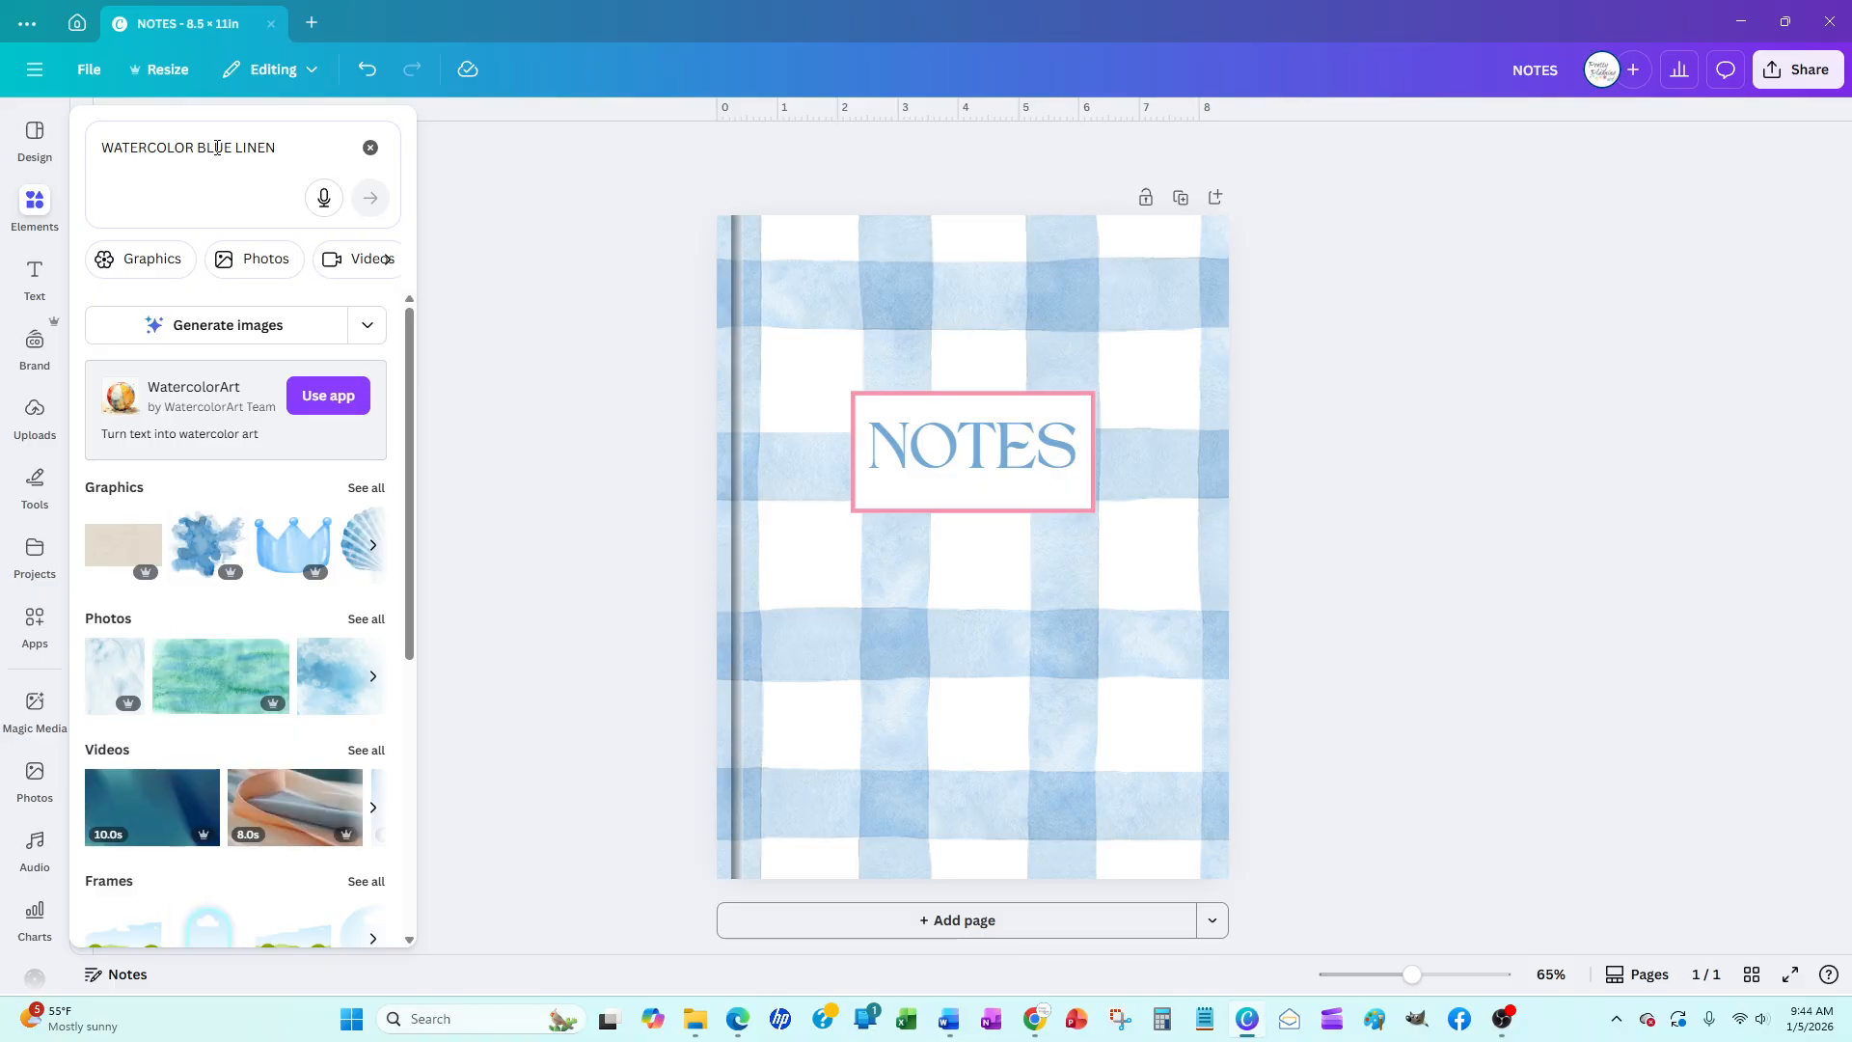
Browse all the photo results and add the light blue linen texture photo to the page
left_click(366, 620)
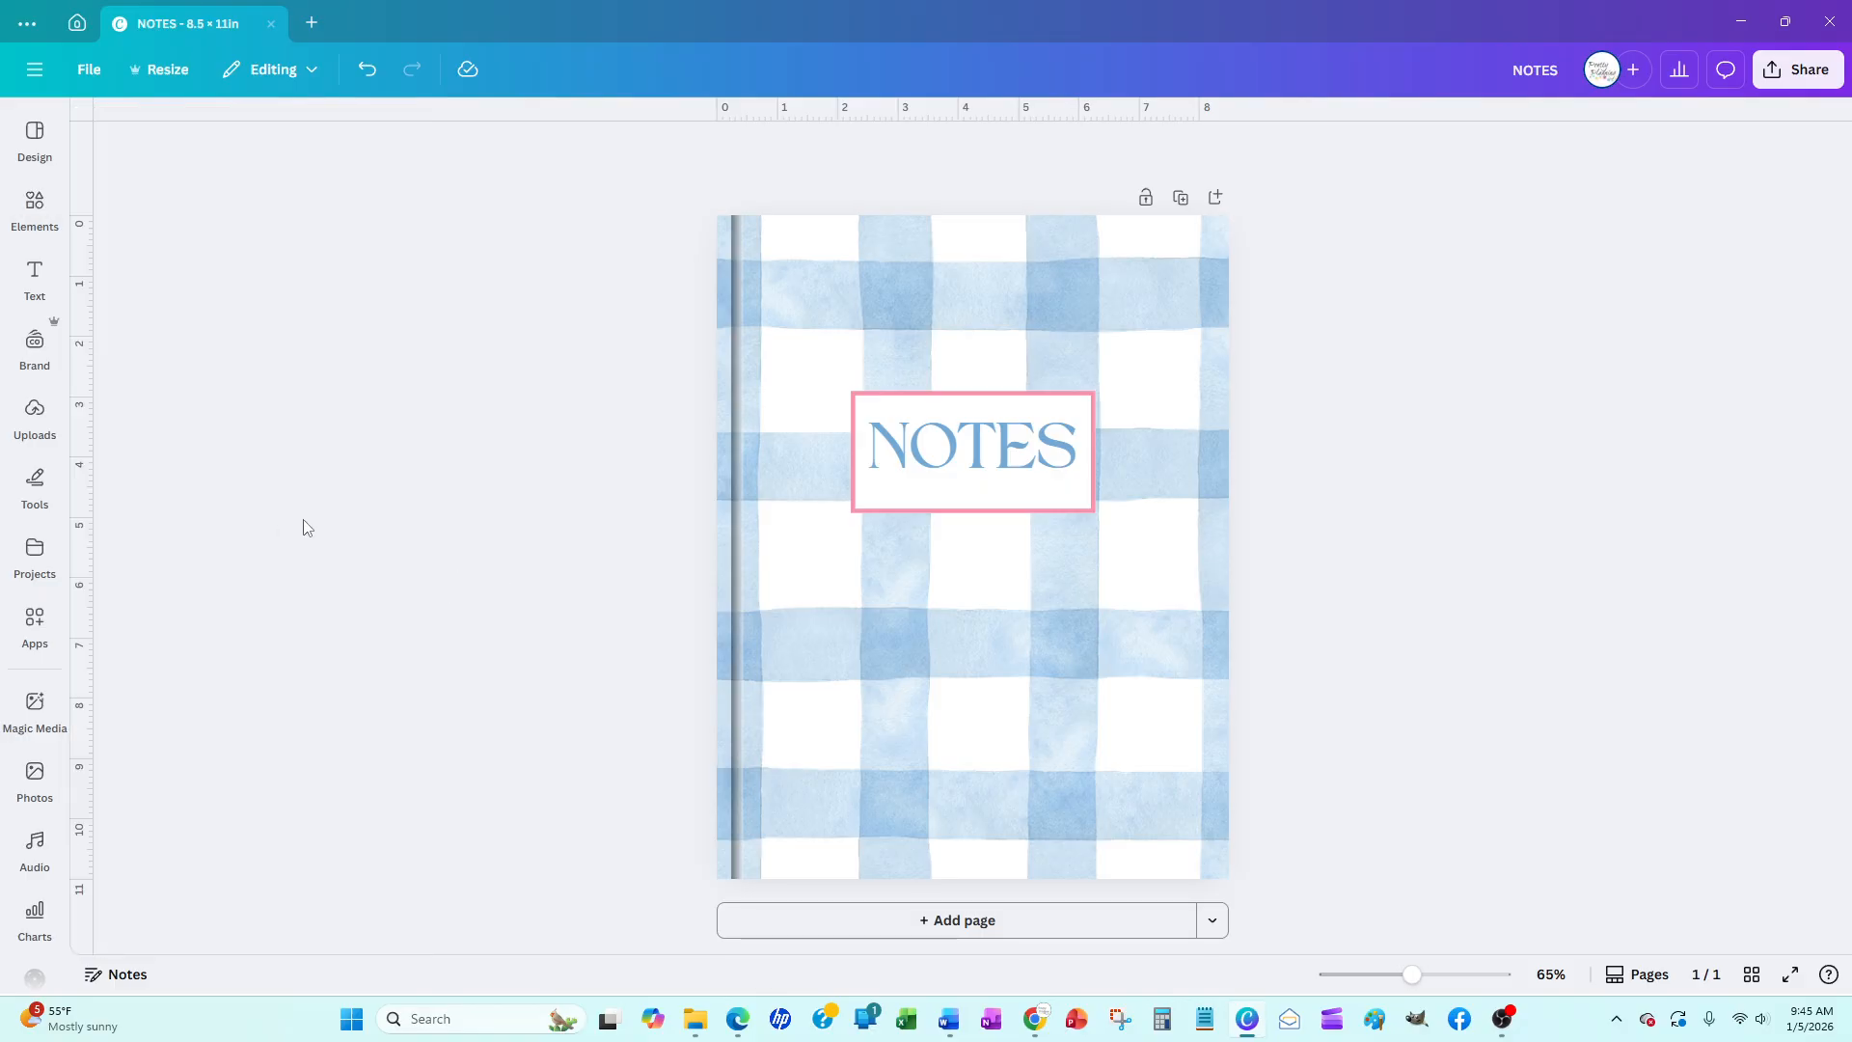
left_click(33, 212)
left_click(37, 212)
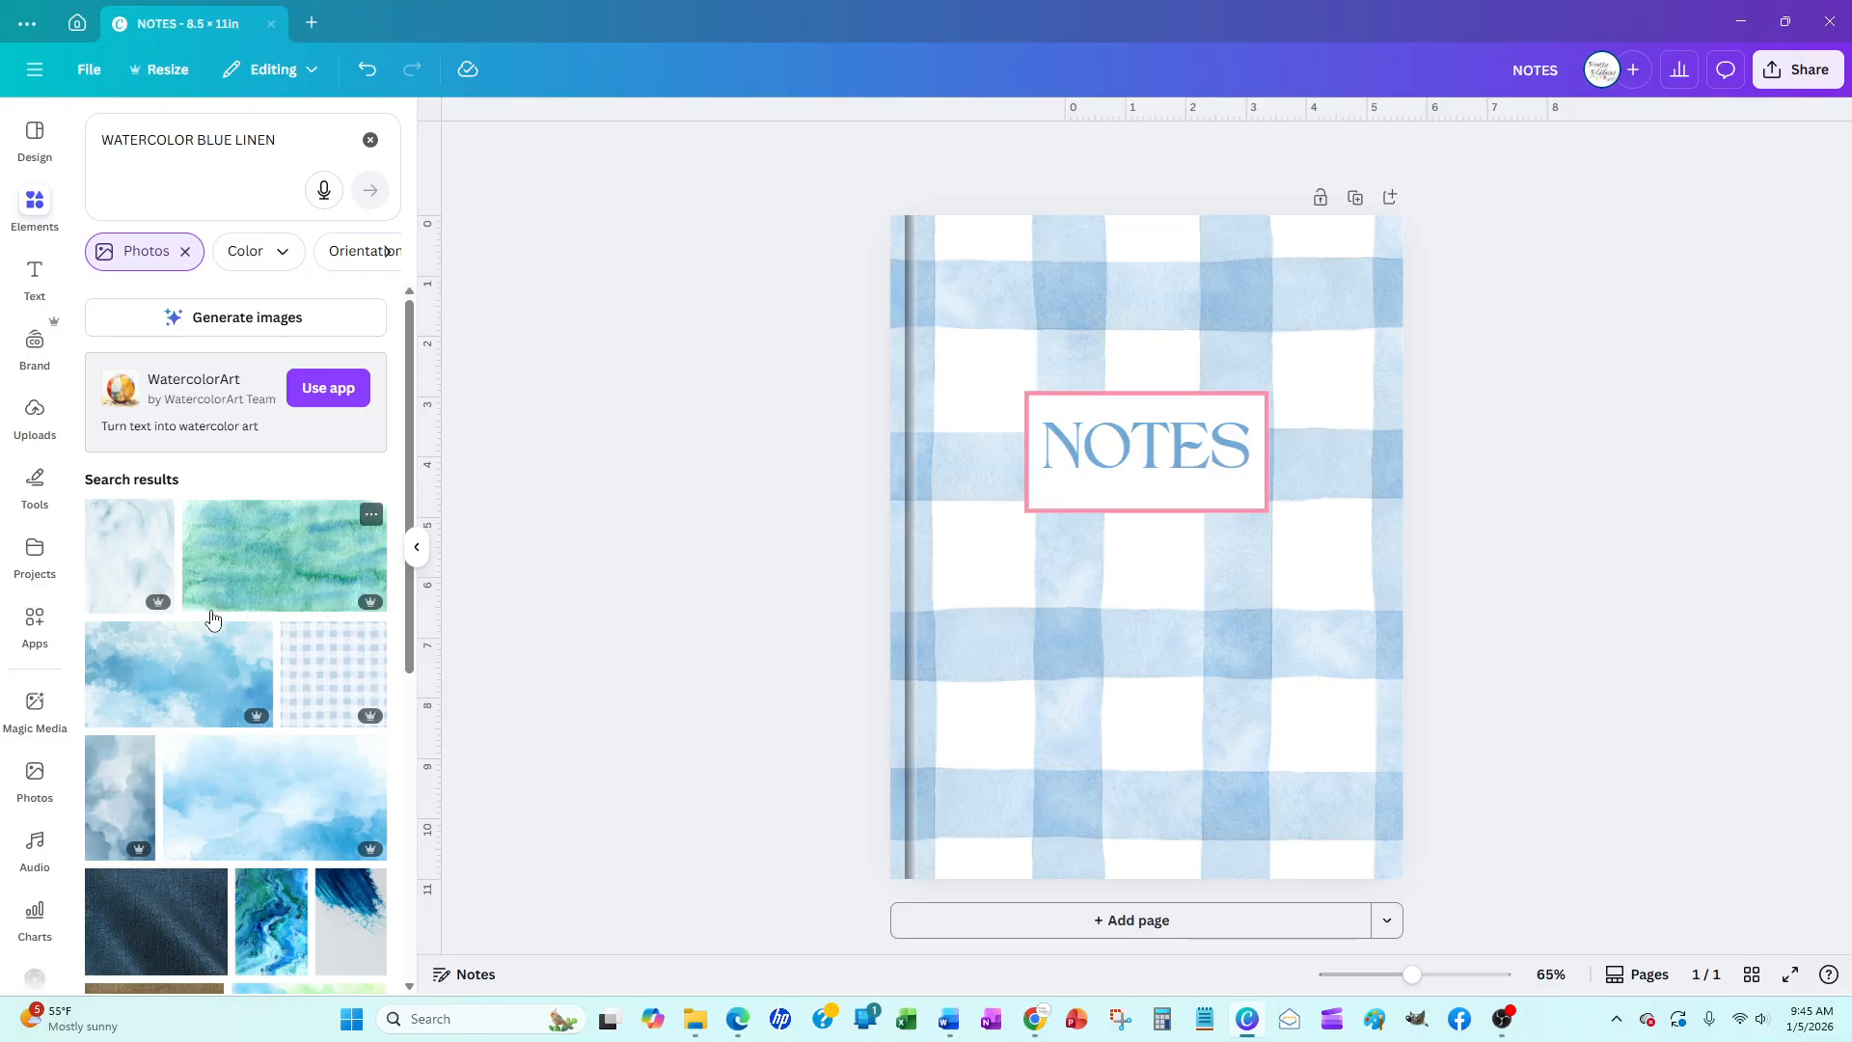
scroll(212, 618, "down", 5)
scroll(213, 618, "down", 1)
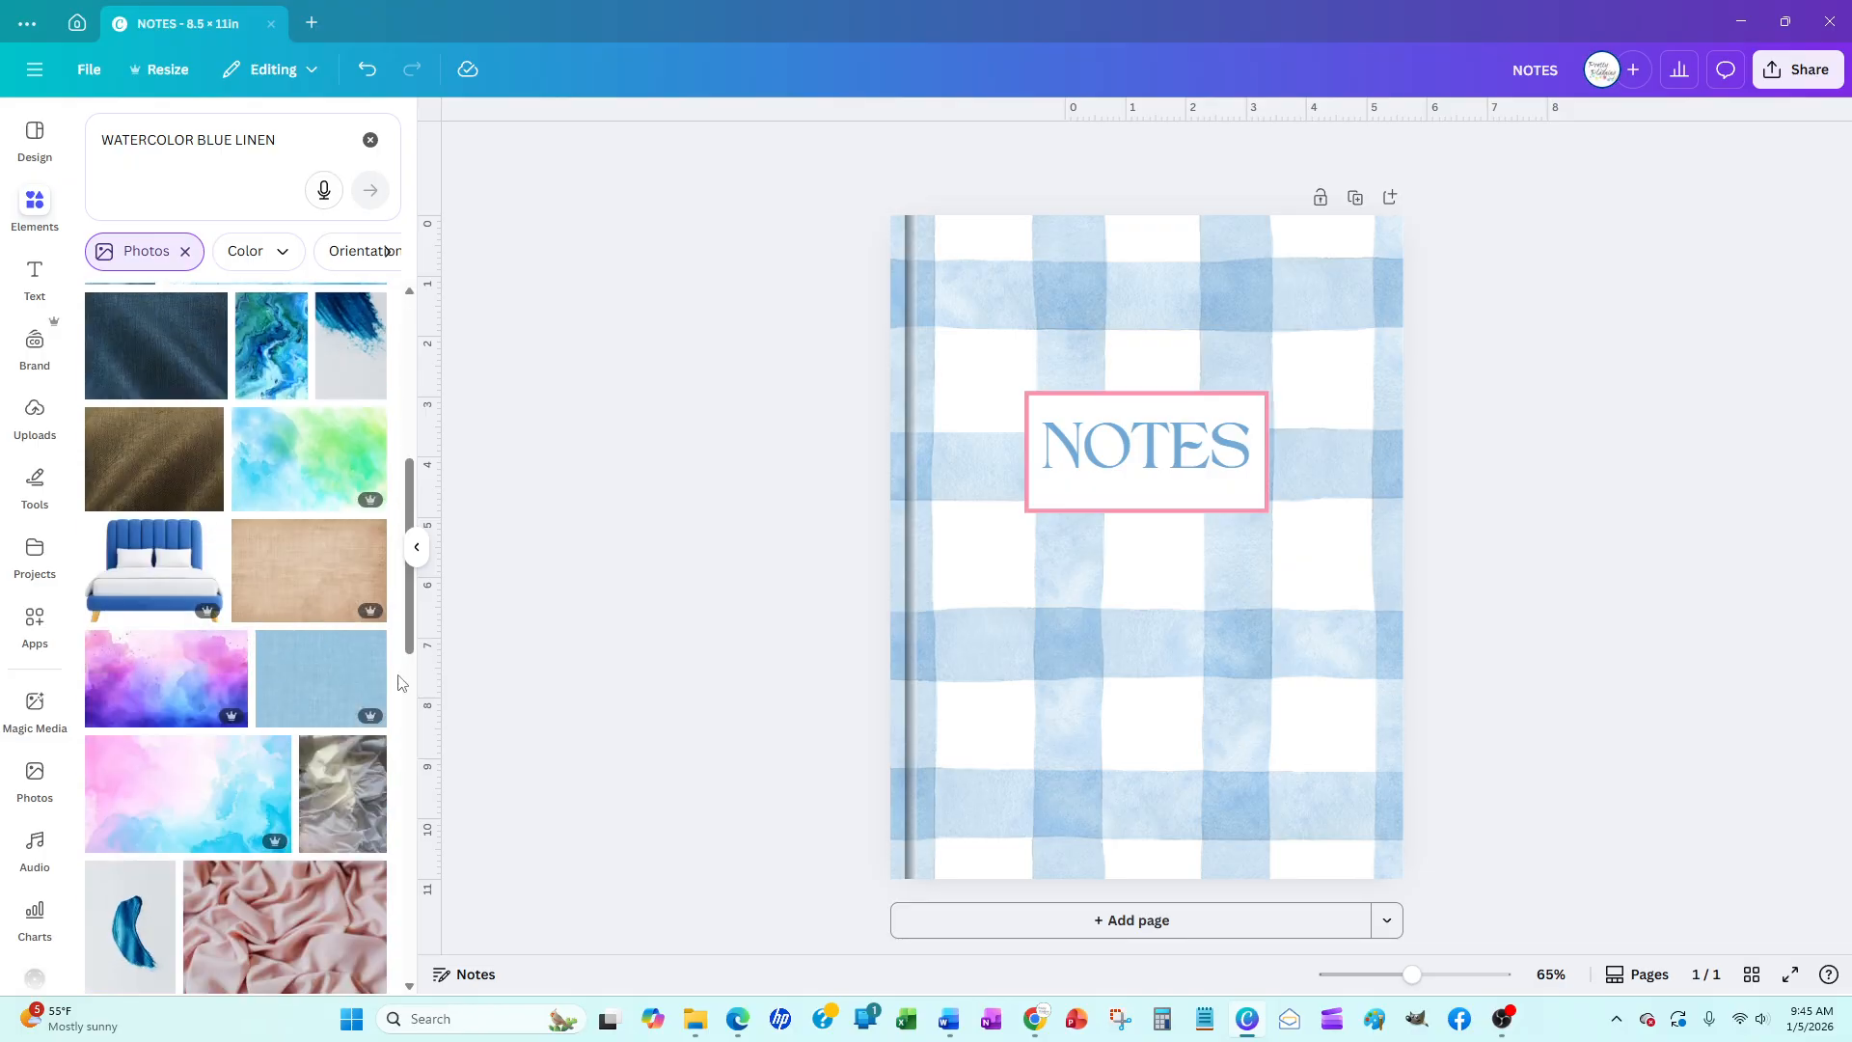
left_click(306, 675)
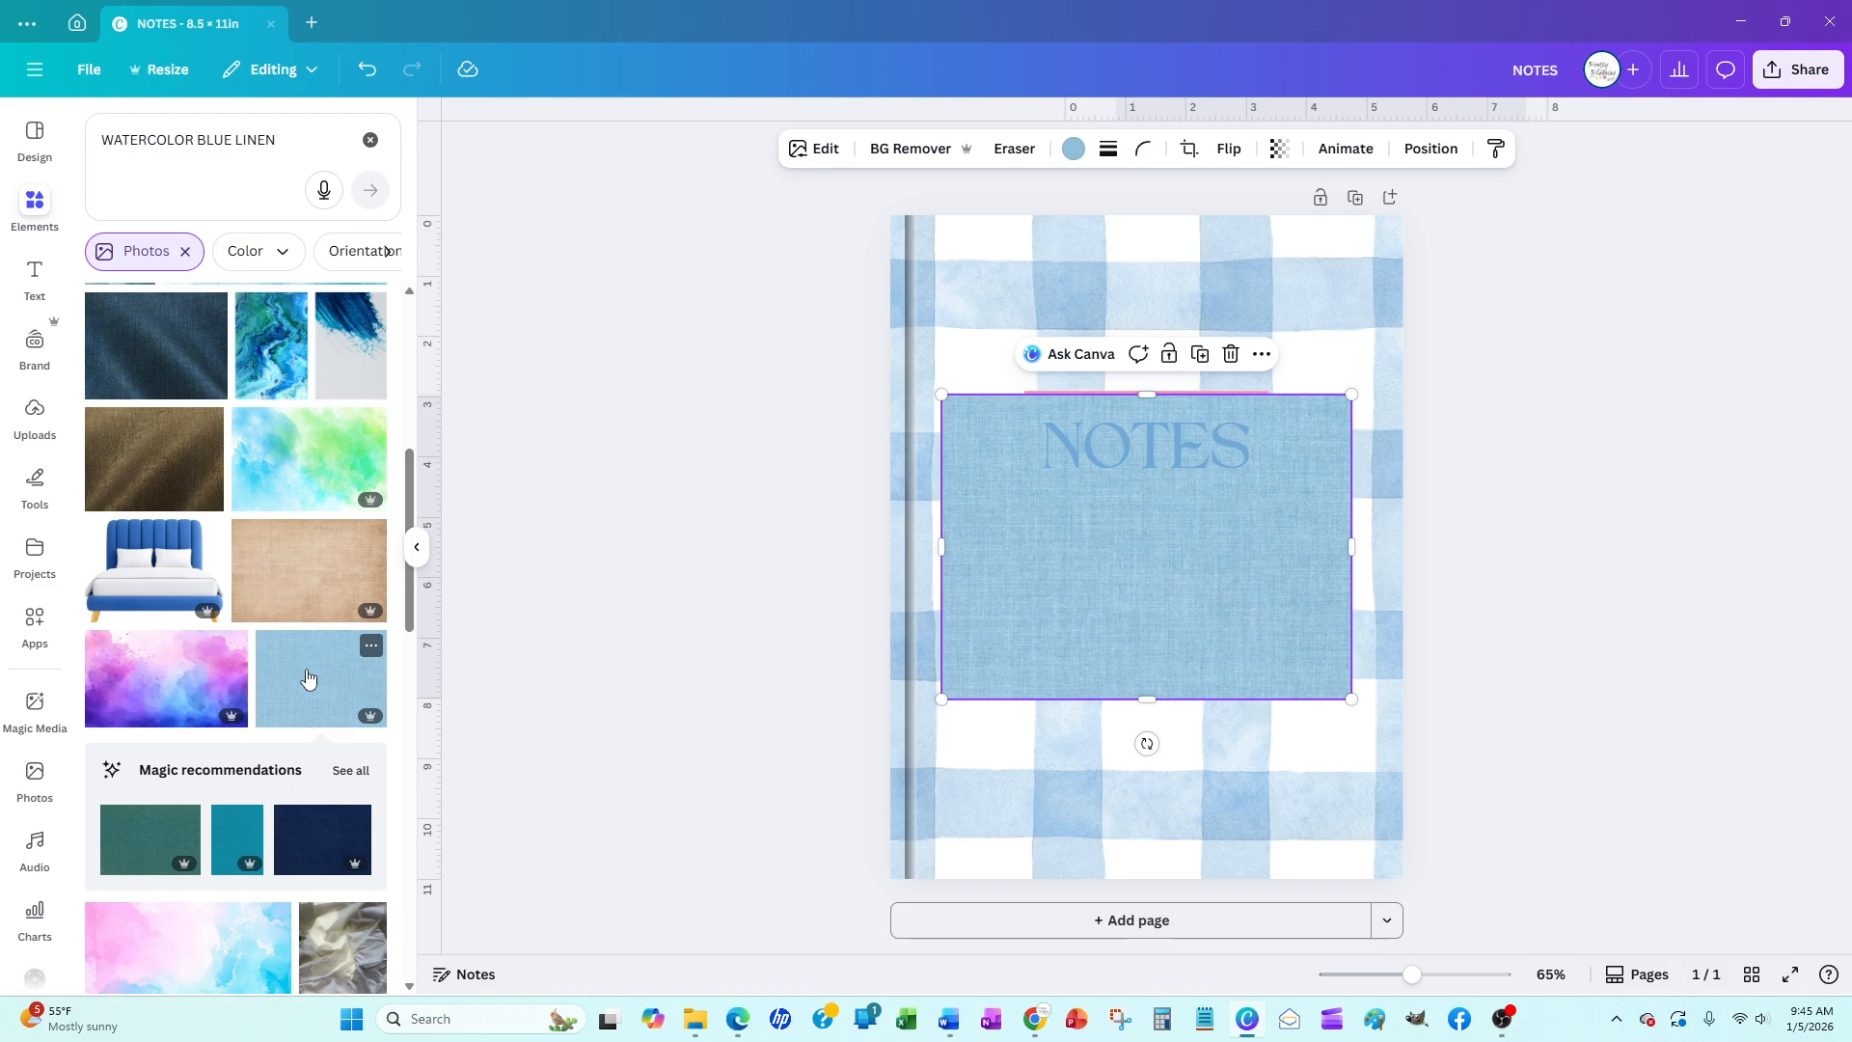
Crop the linen photo into a narrow vertical strip and extend it to the full height of the page
left_click_drag(1352, 546, 956, 522)
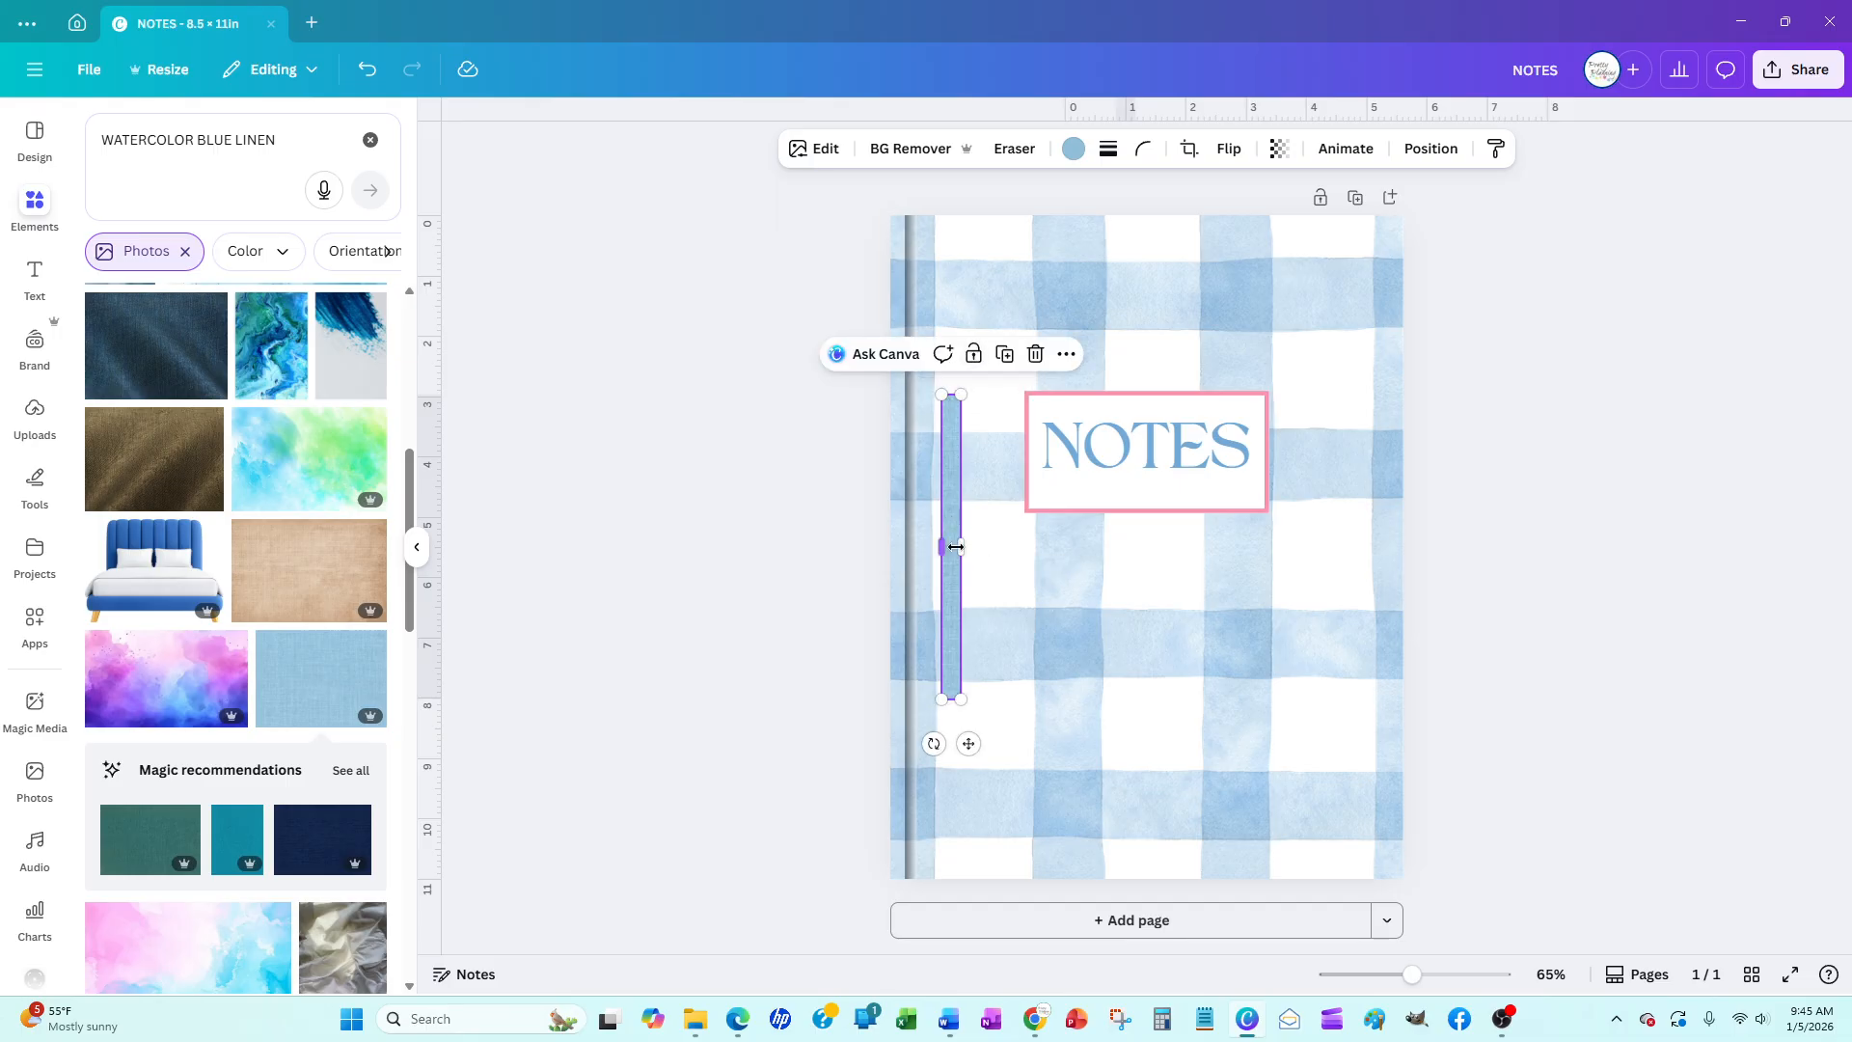
left_click_drag(950, 697, 950, 878)
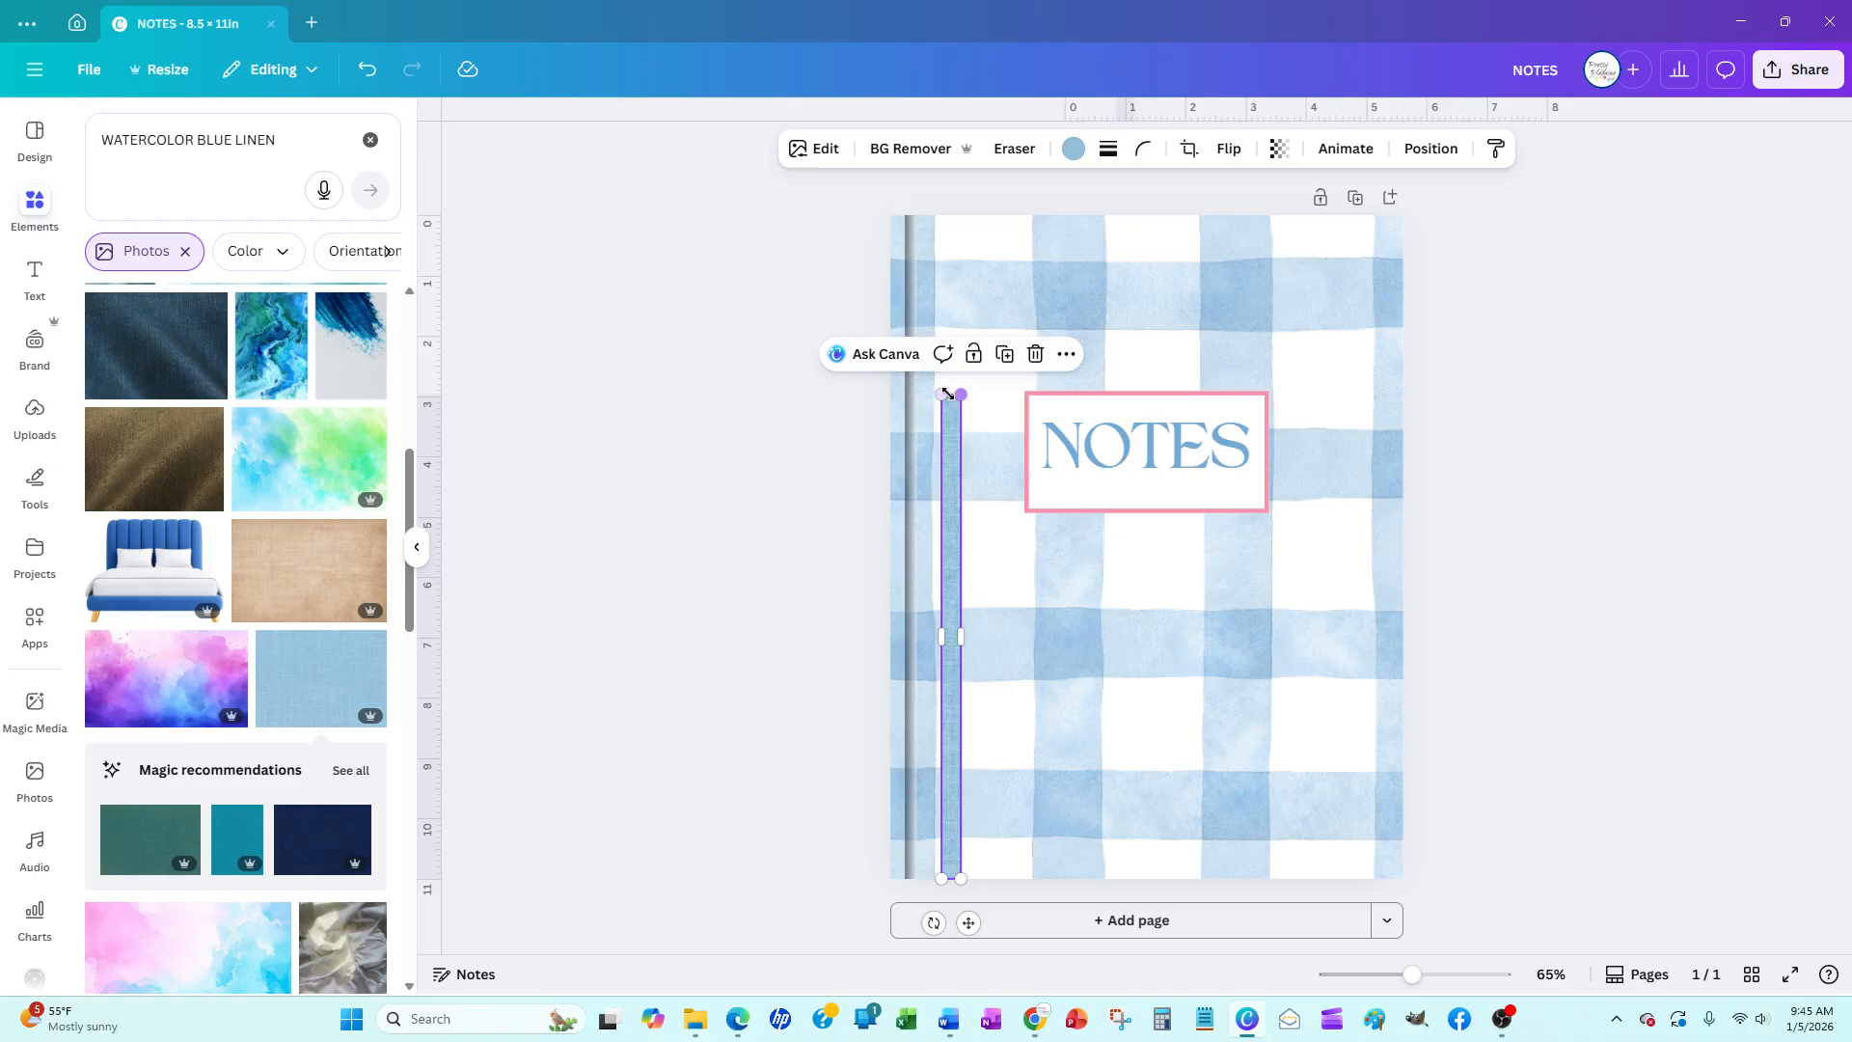
left_click_drag(952, 389, 953, 266)
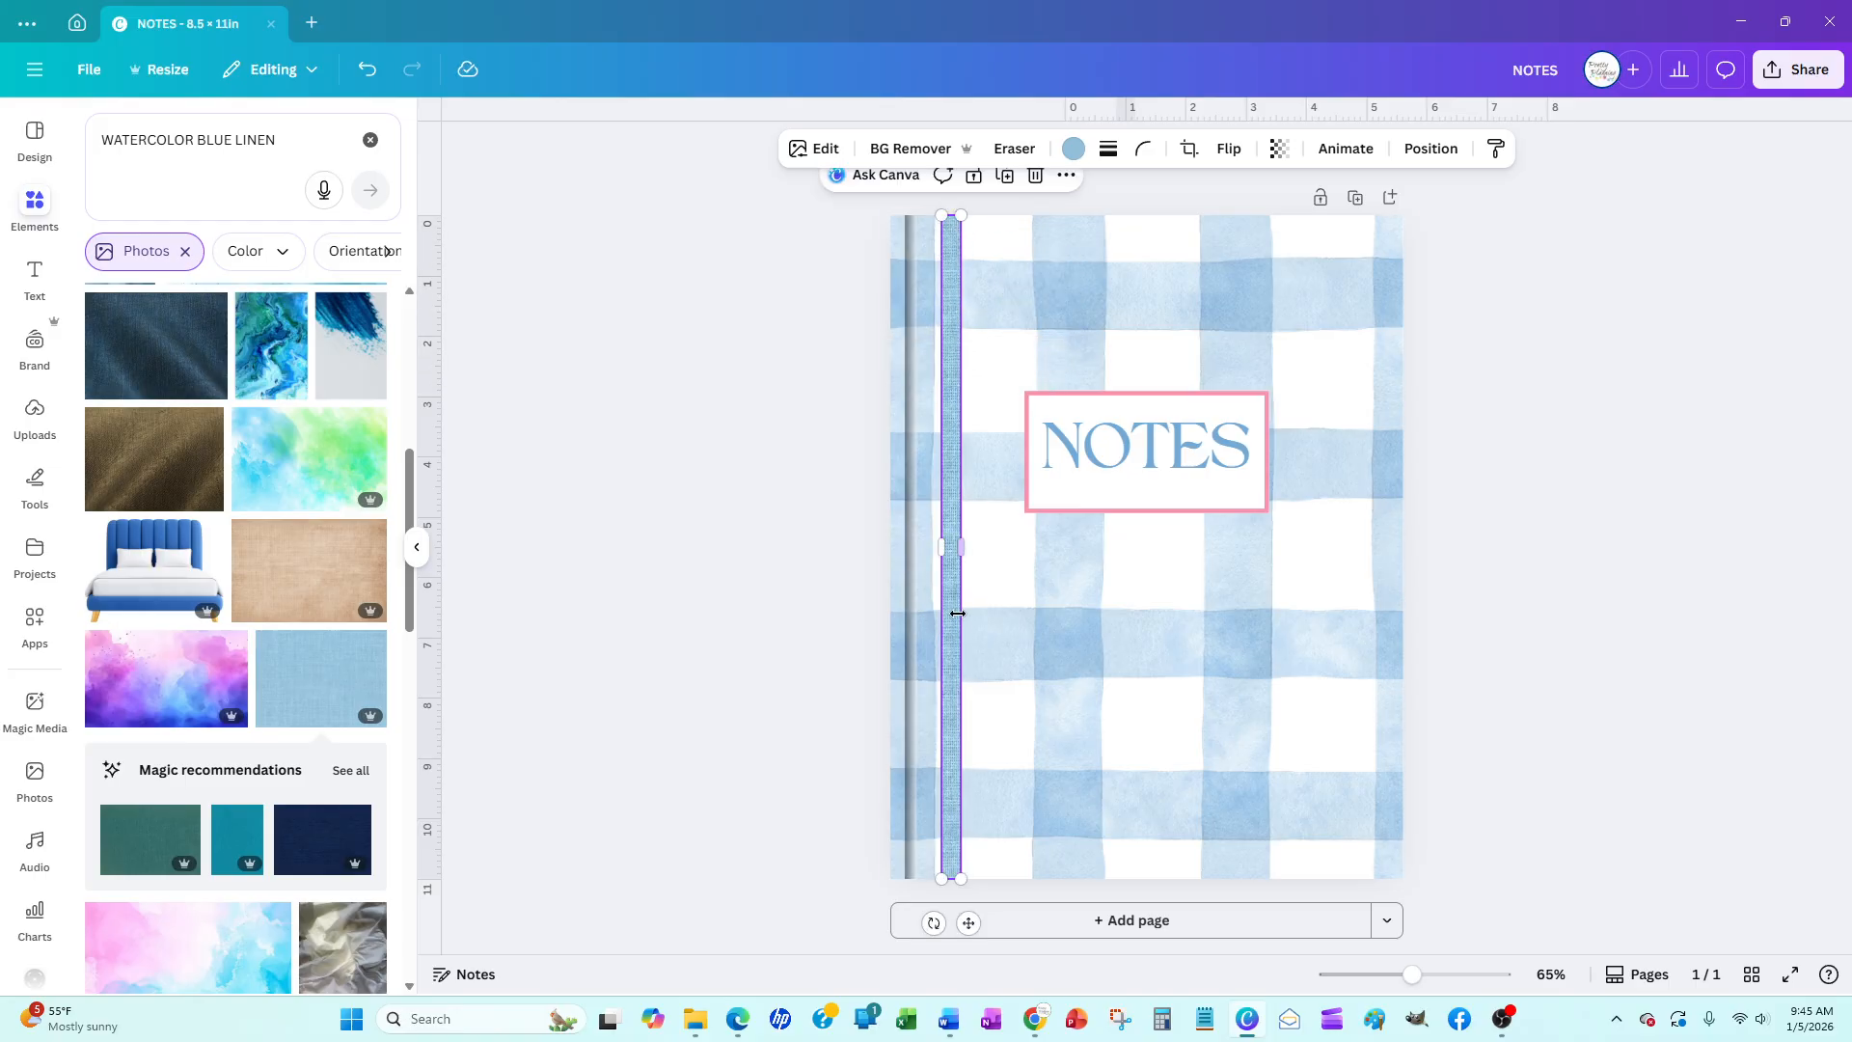
left_click(772, 669)
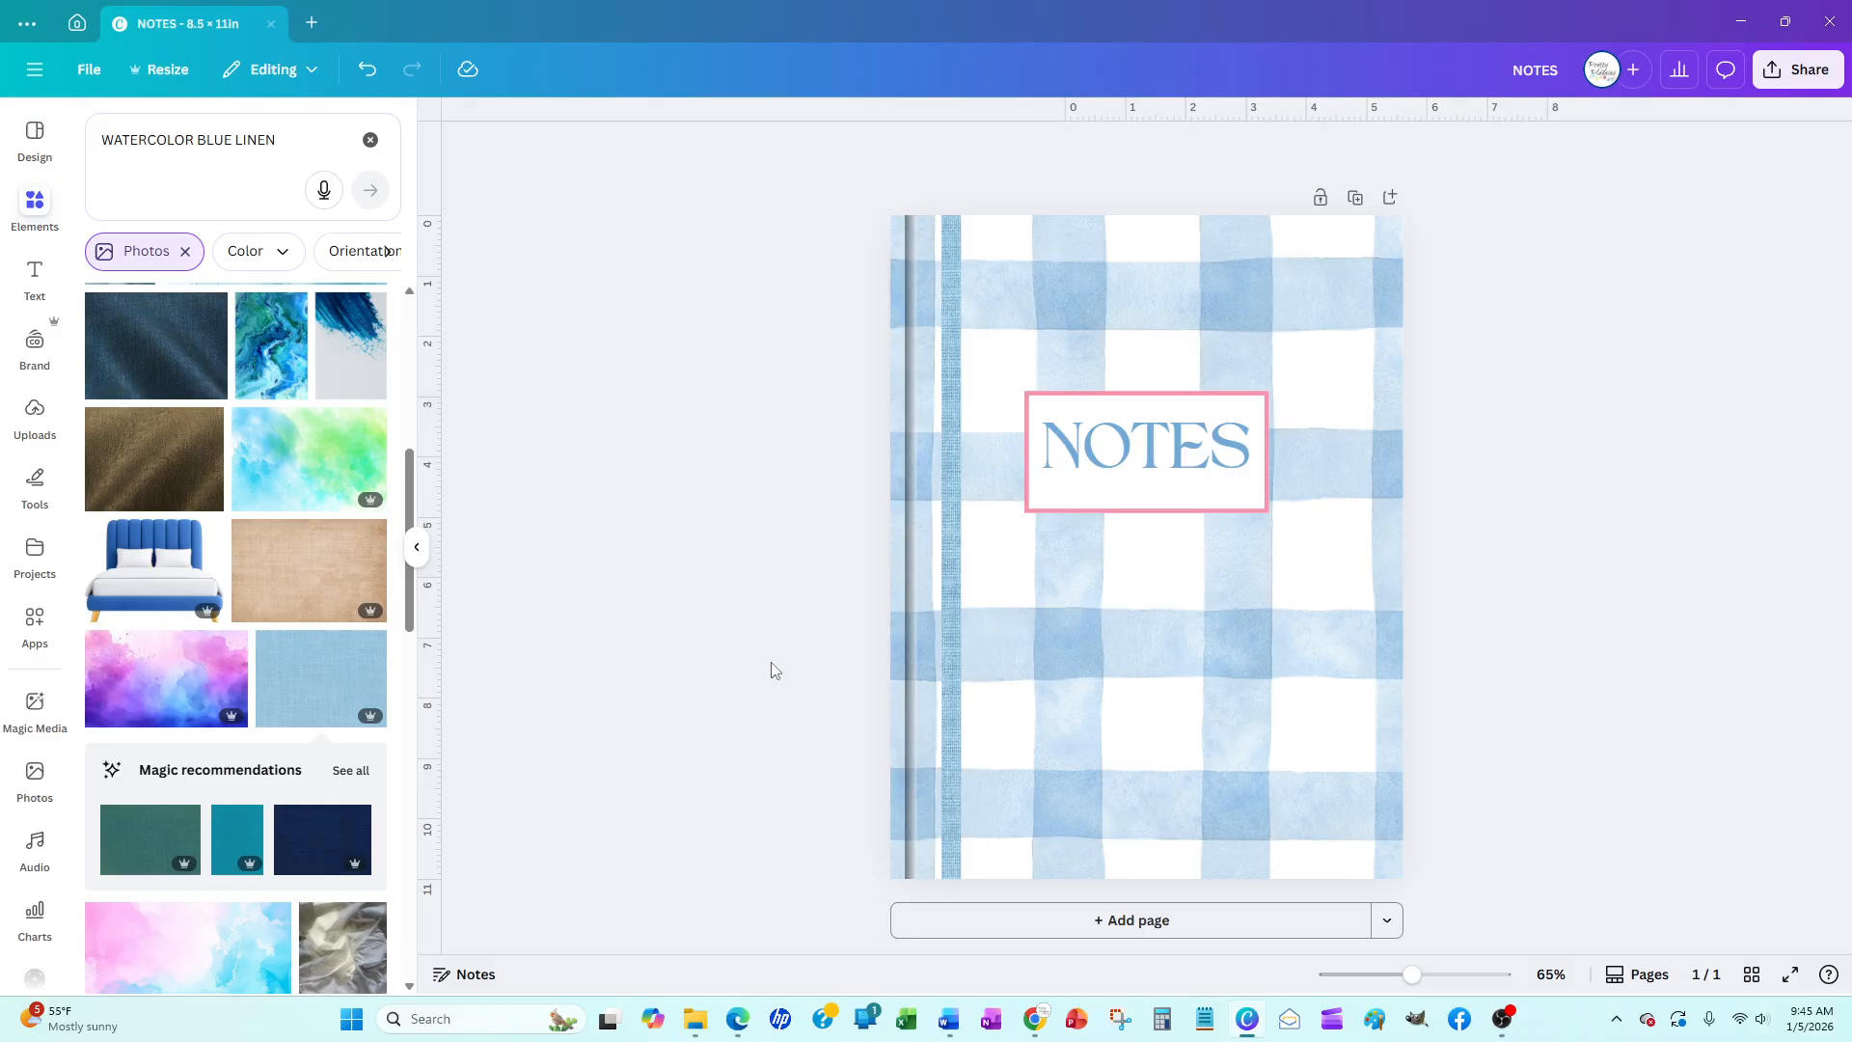
Move the linen strip across the cover to sit just inside the page's right edge as an elastic band
left_click(952, 648)
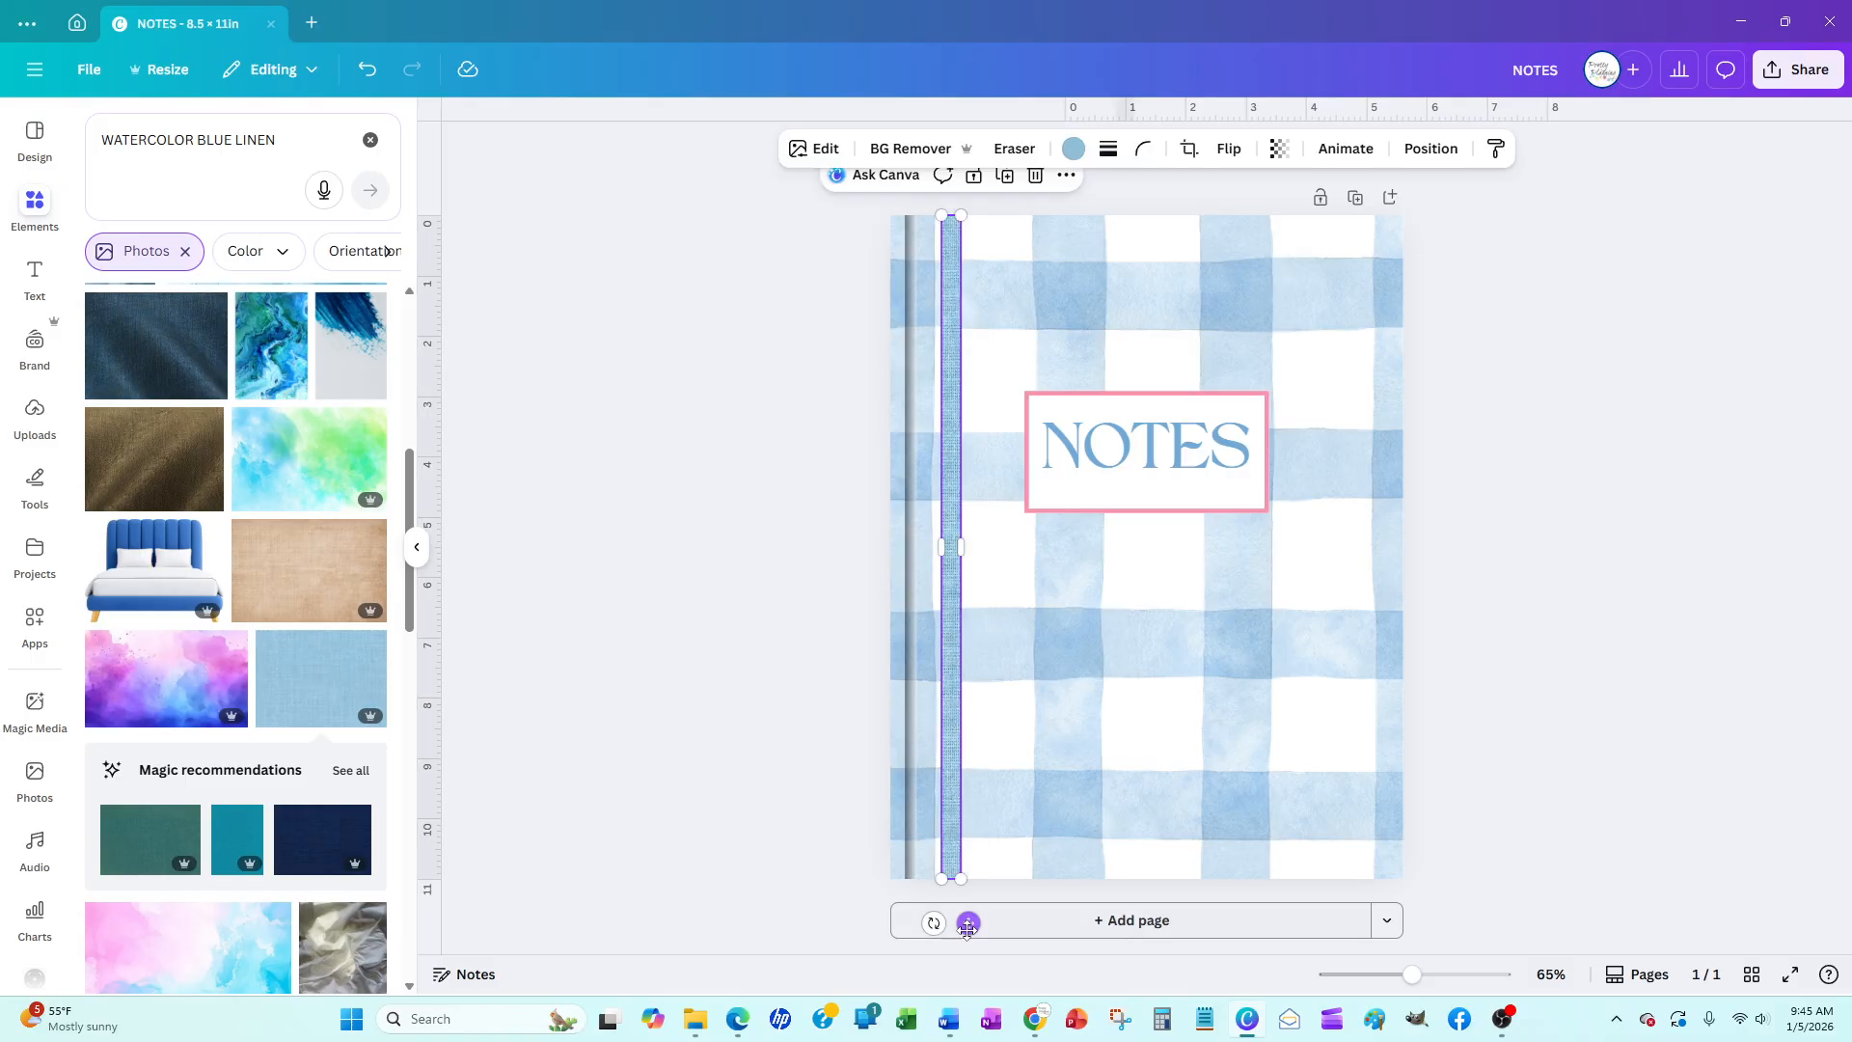
left_click_drag(968, 924, 1373, 926)
left_click(1649, 778)
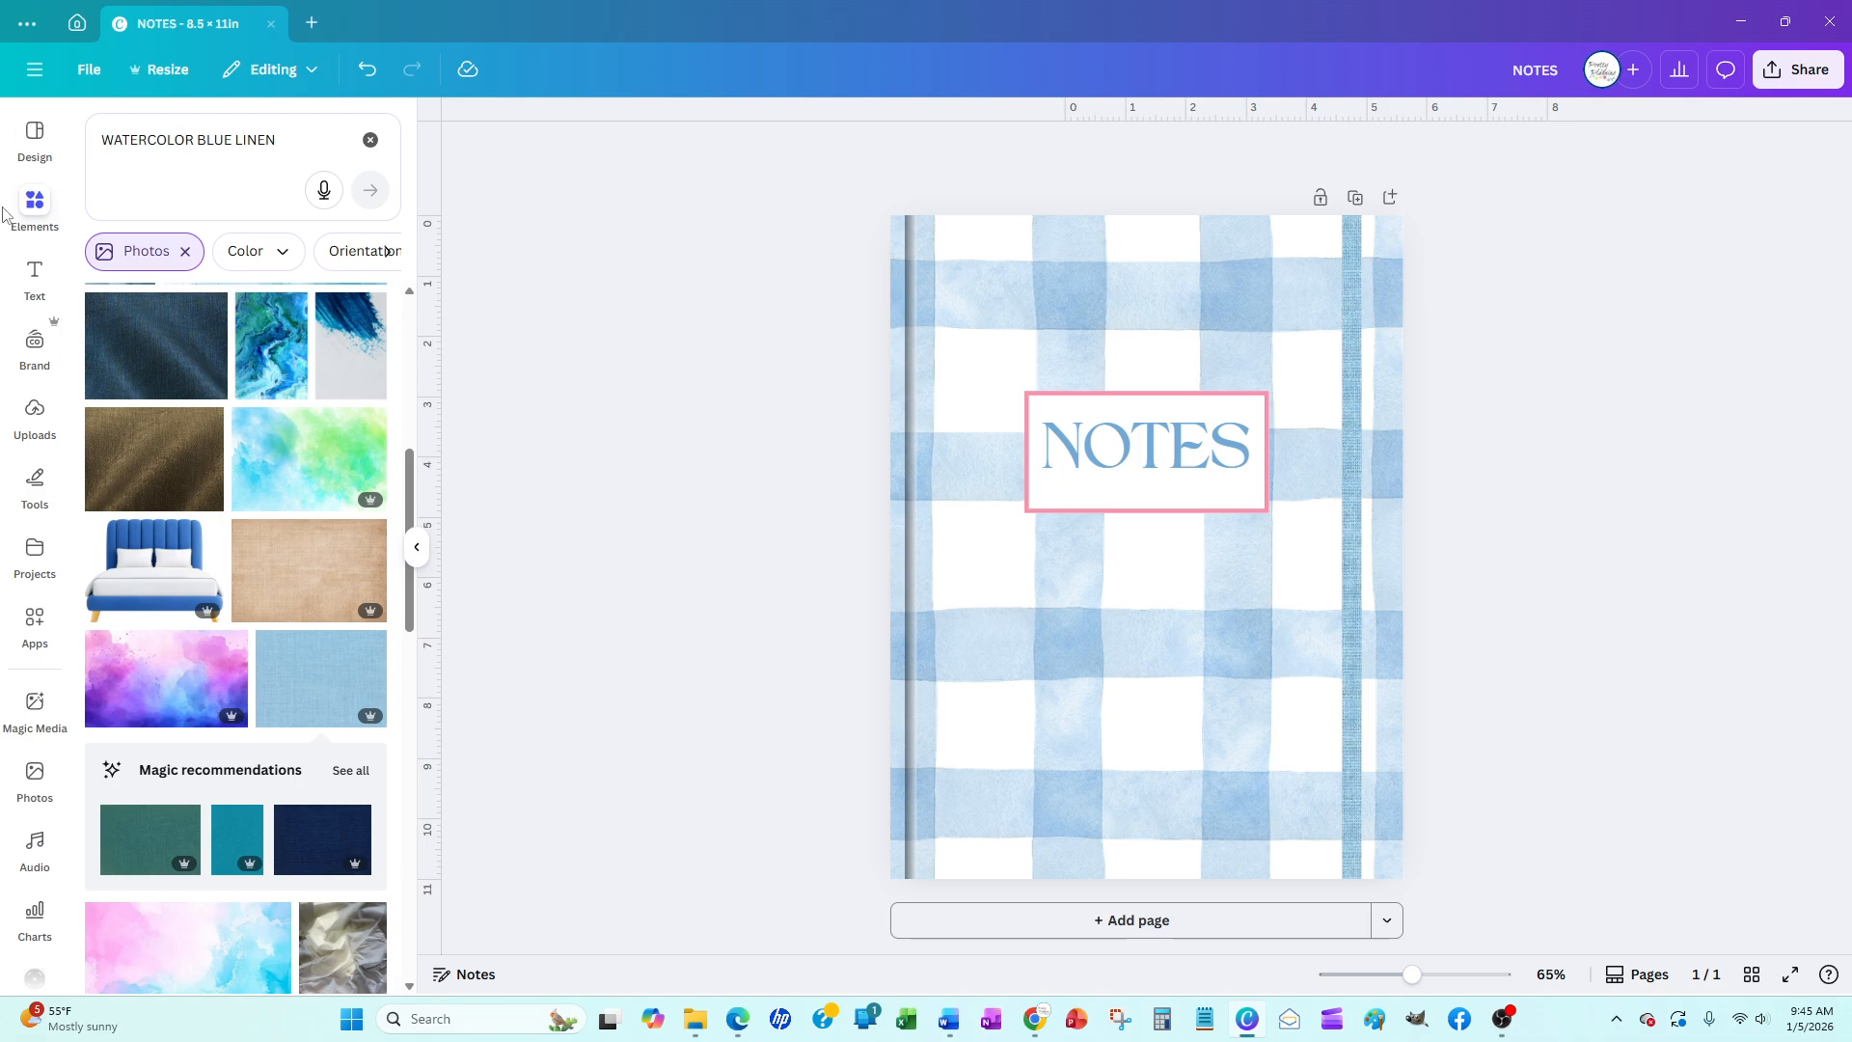
Clear the linen search and look up Line in the elements library
left_click(35, 203)
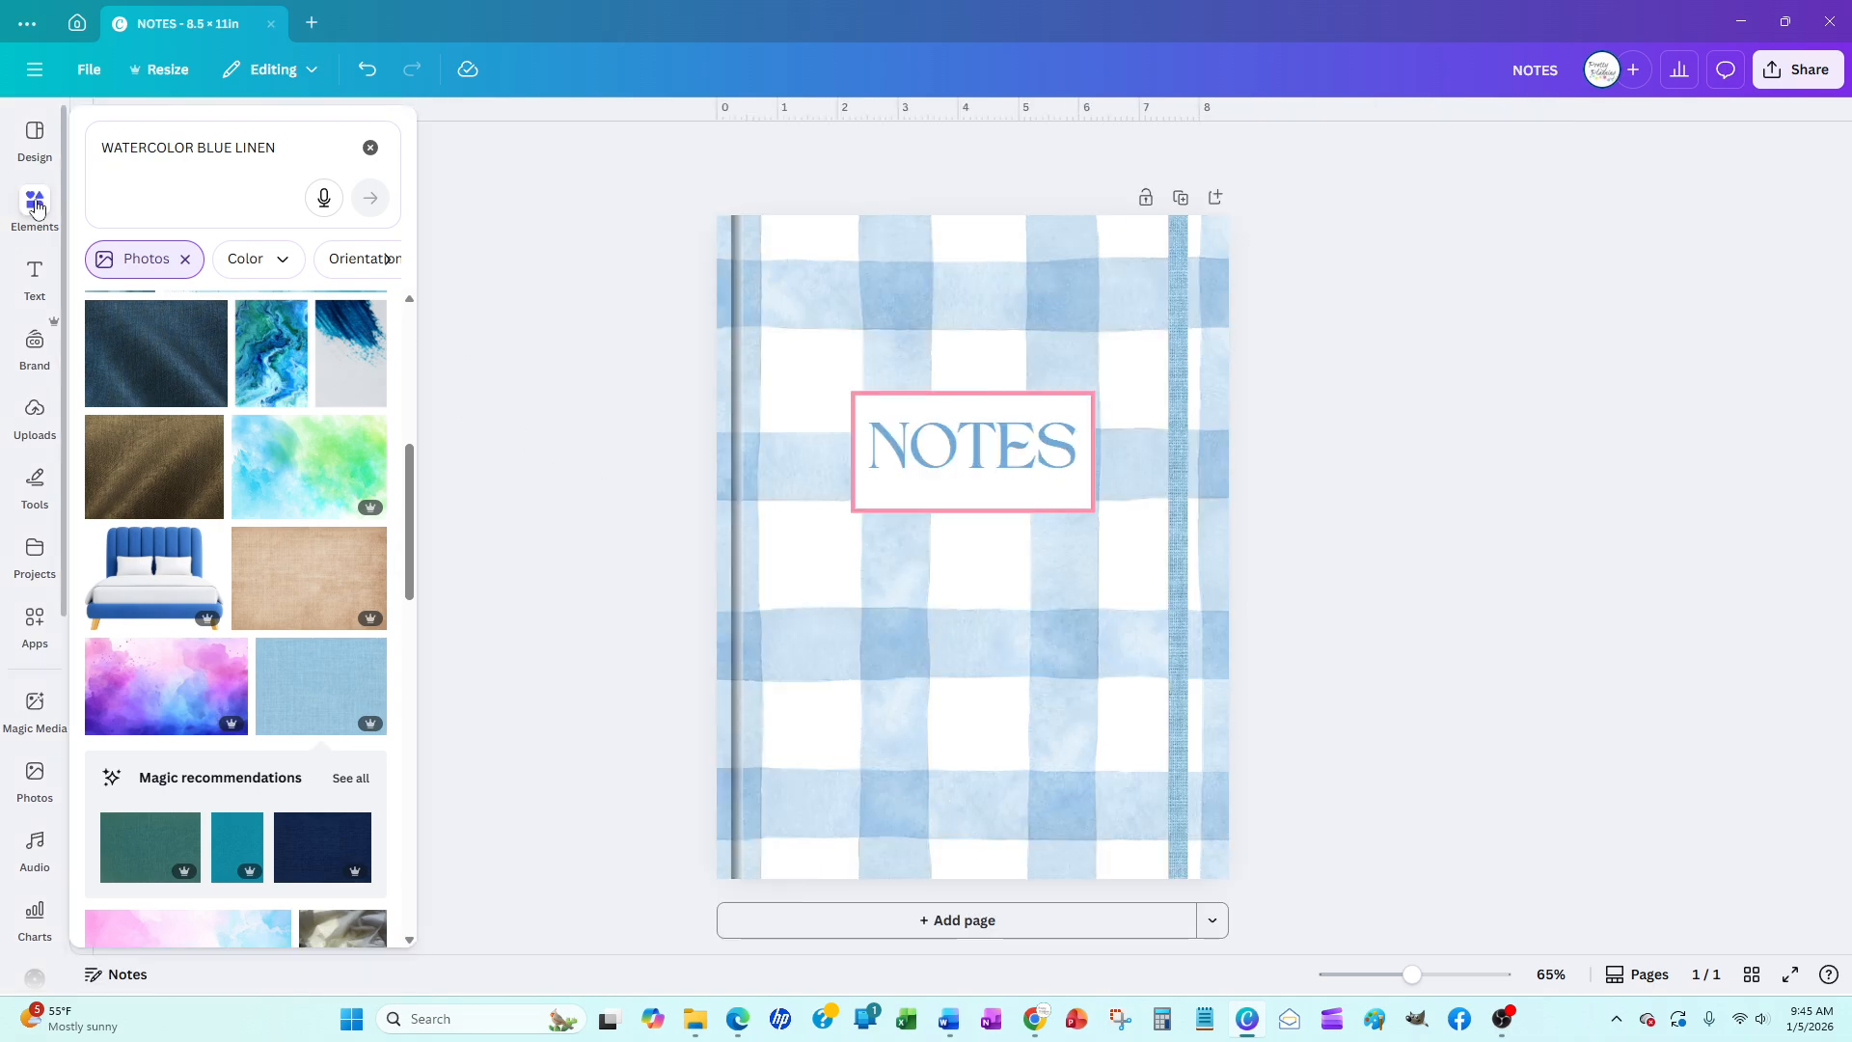
left_click(373, 146)
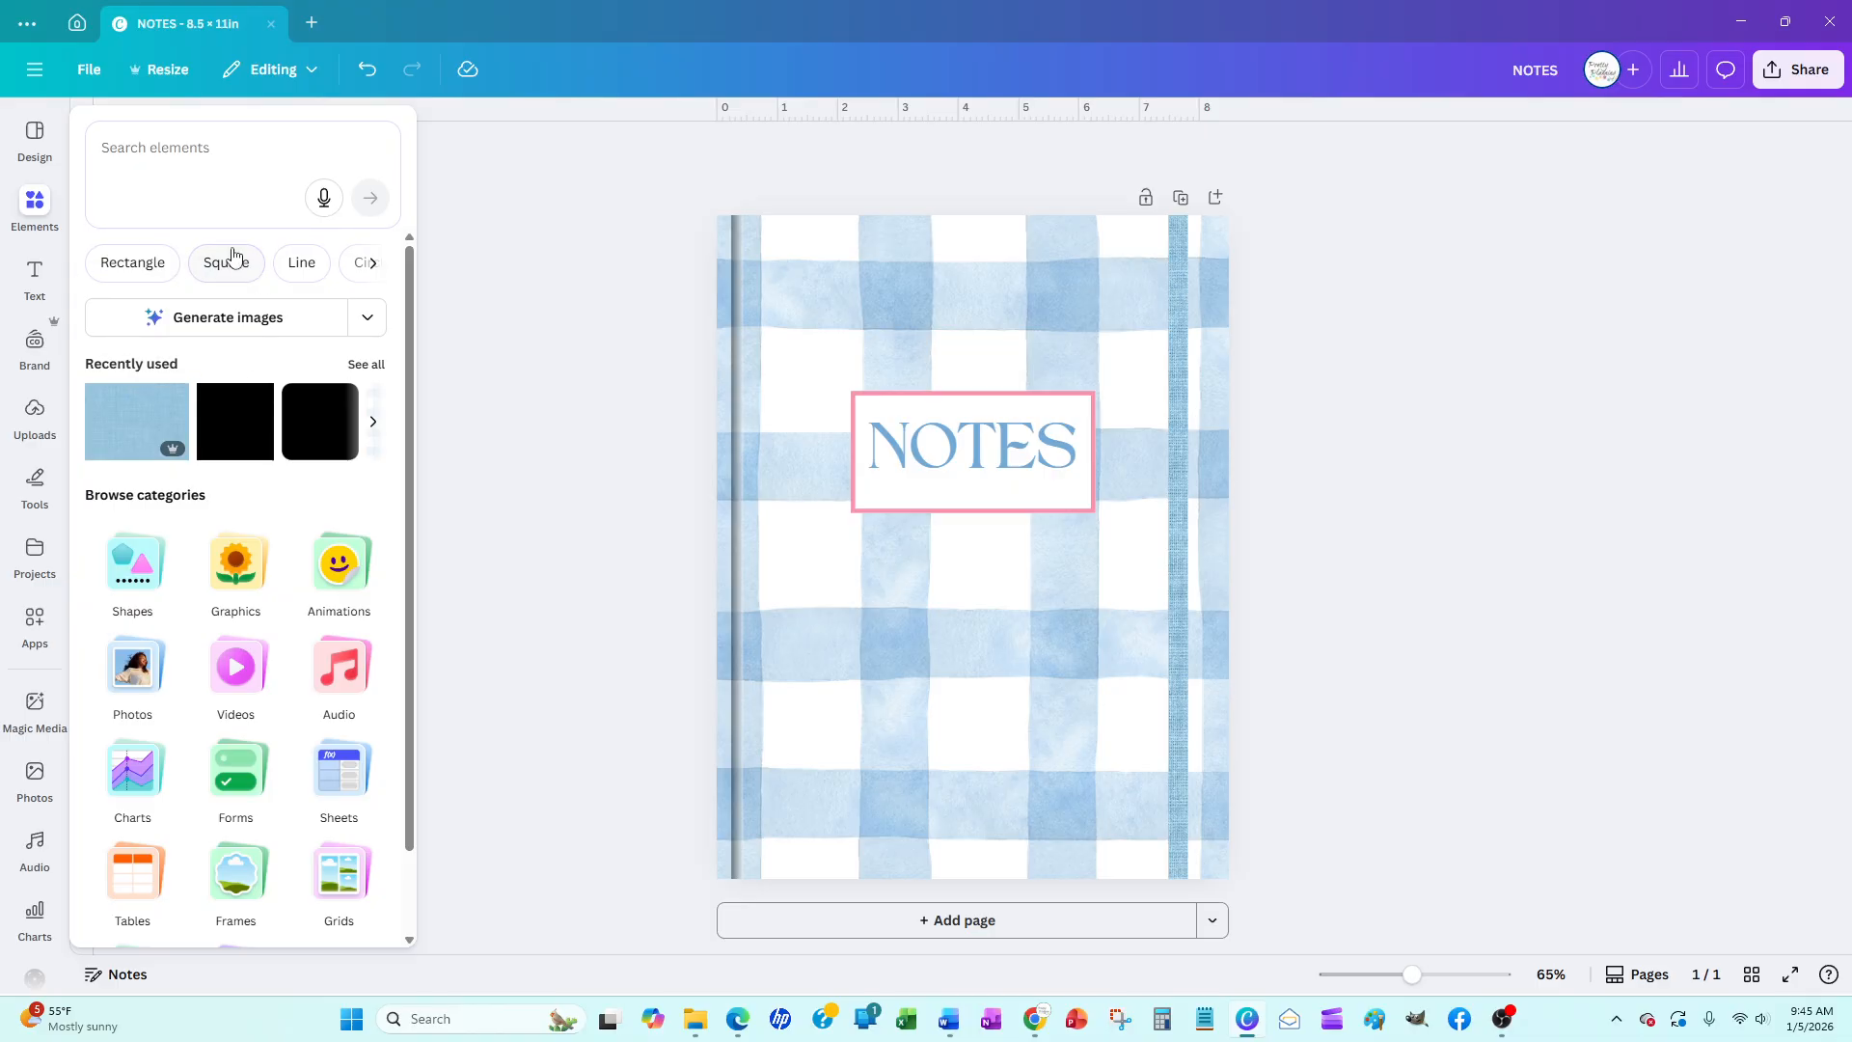
left_click(301, 262)
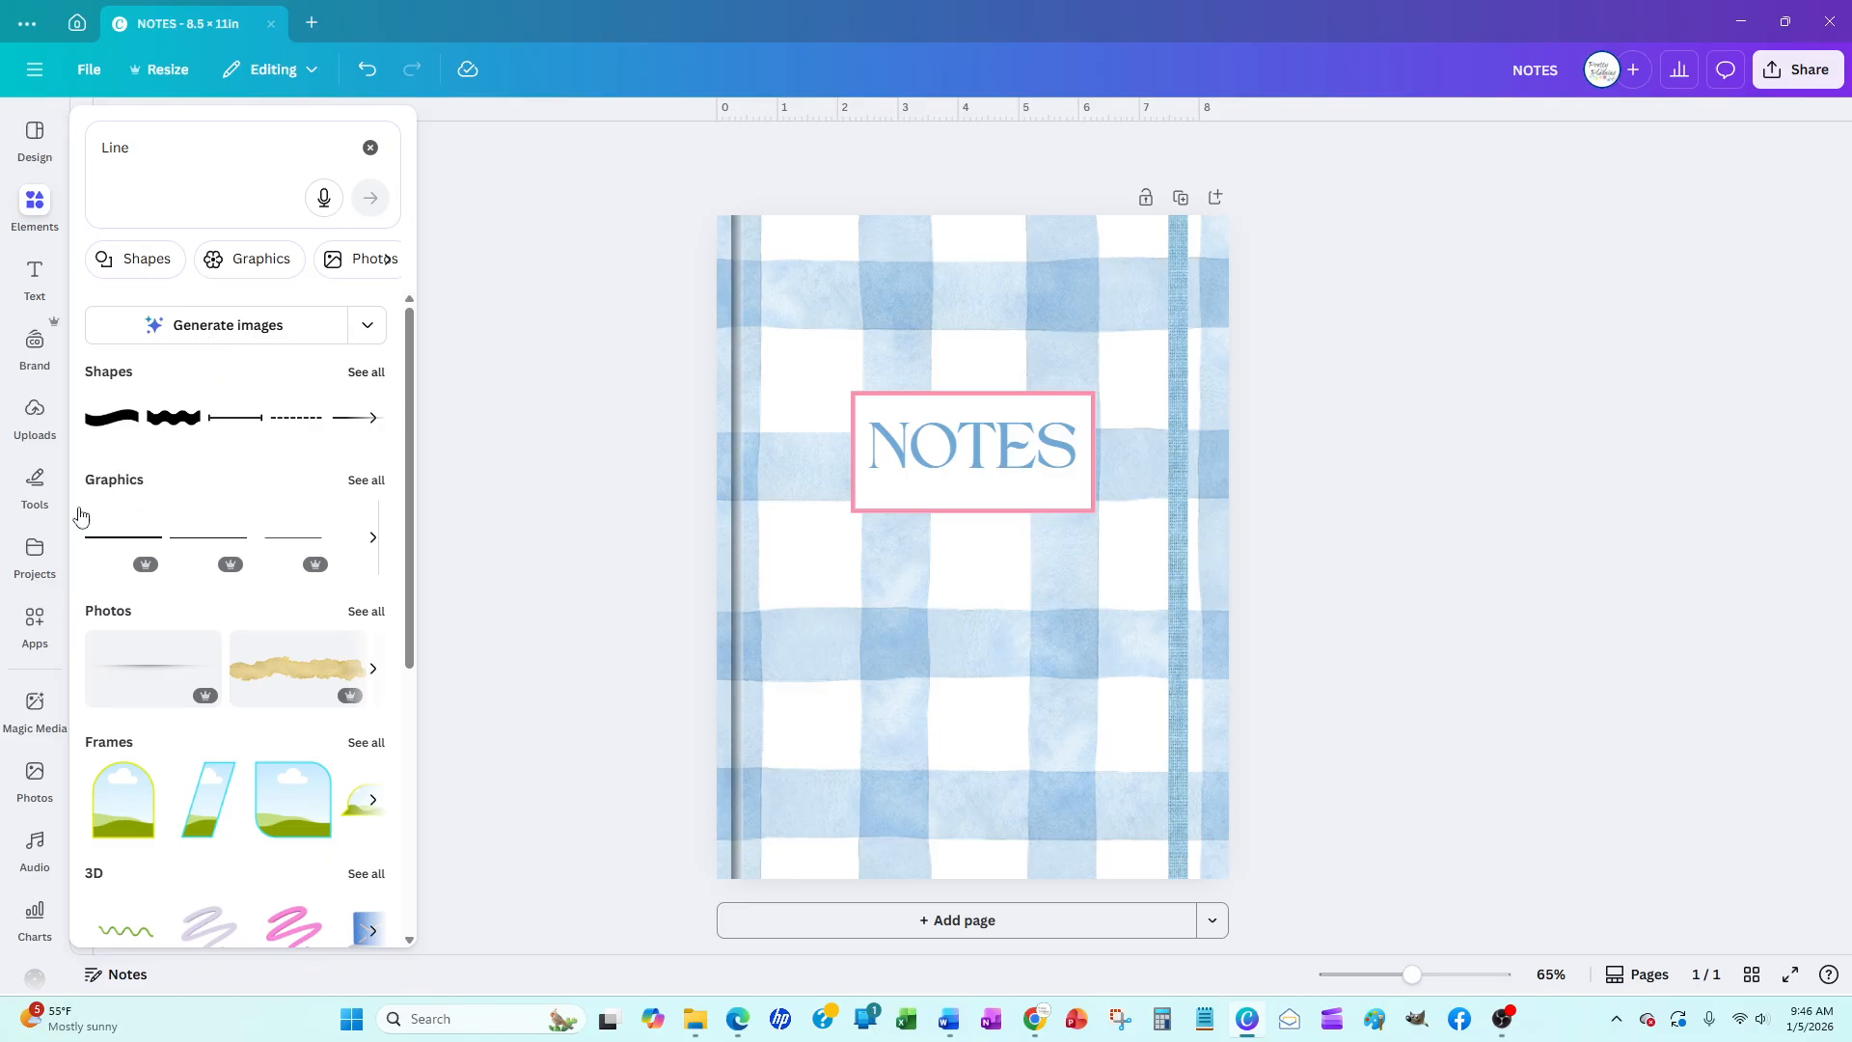
left_click(34, 550)
left_click(172, 163)
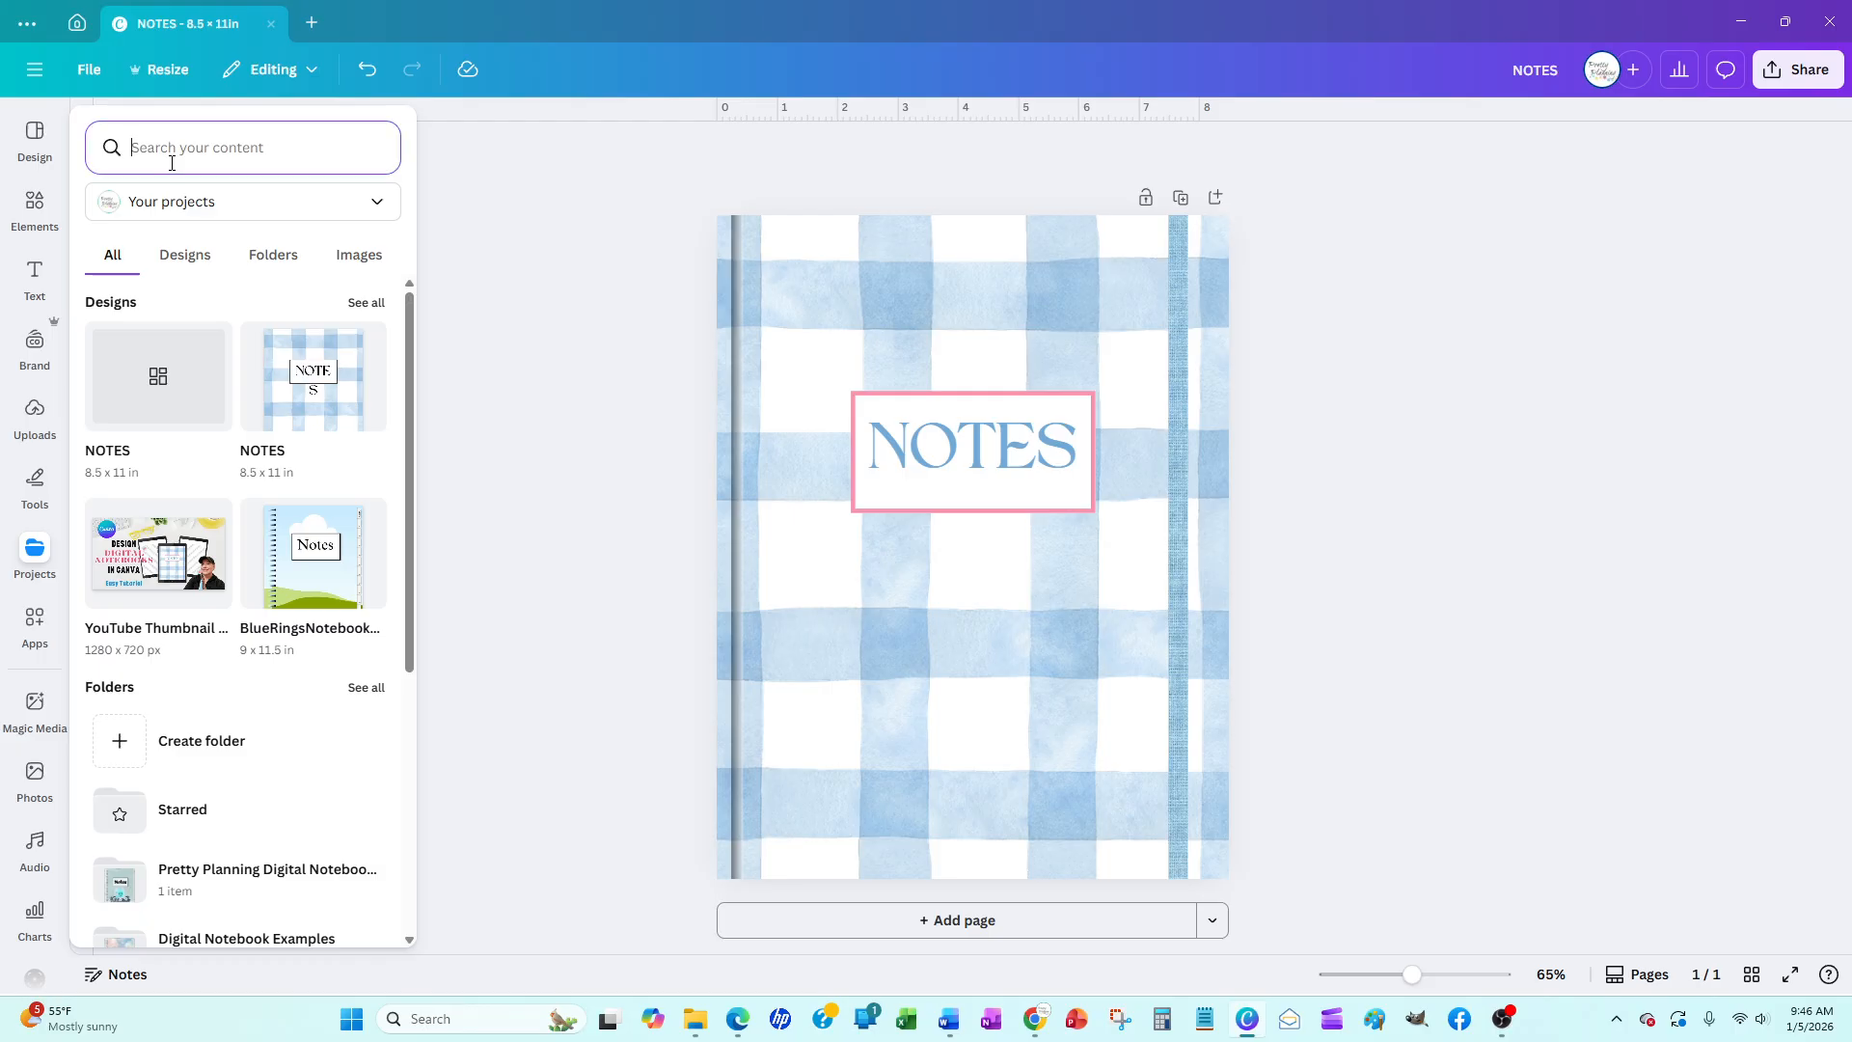
type("LINE")
key("Return")
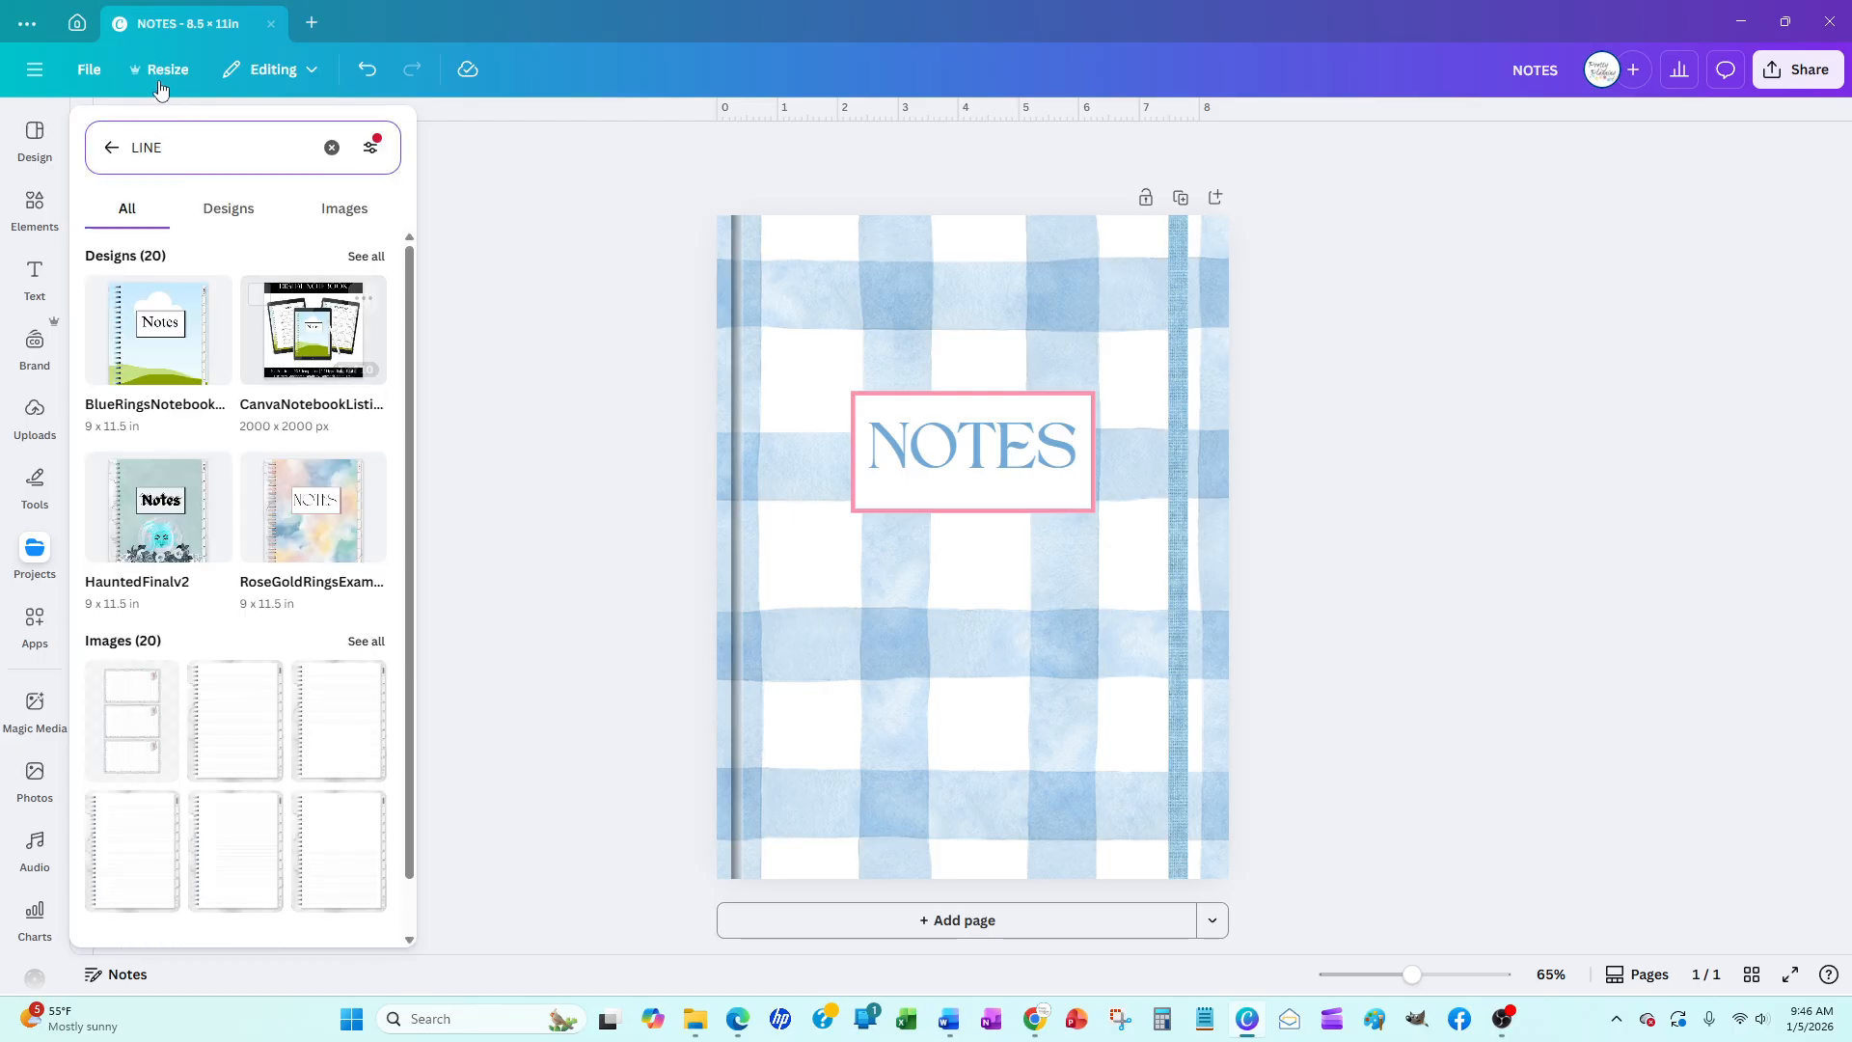
Add a plain solid line from the line shapes and rotate it to vertical
left_click(34, 206)
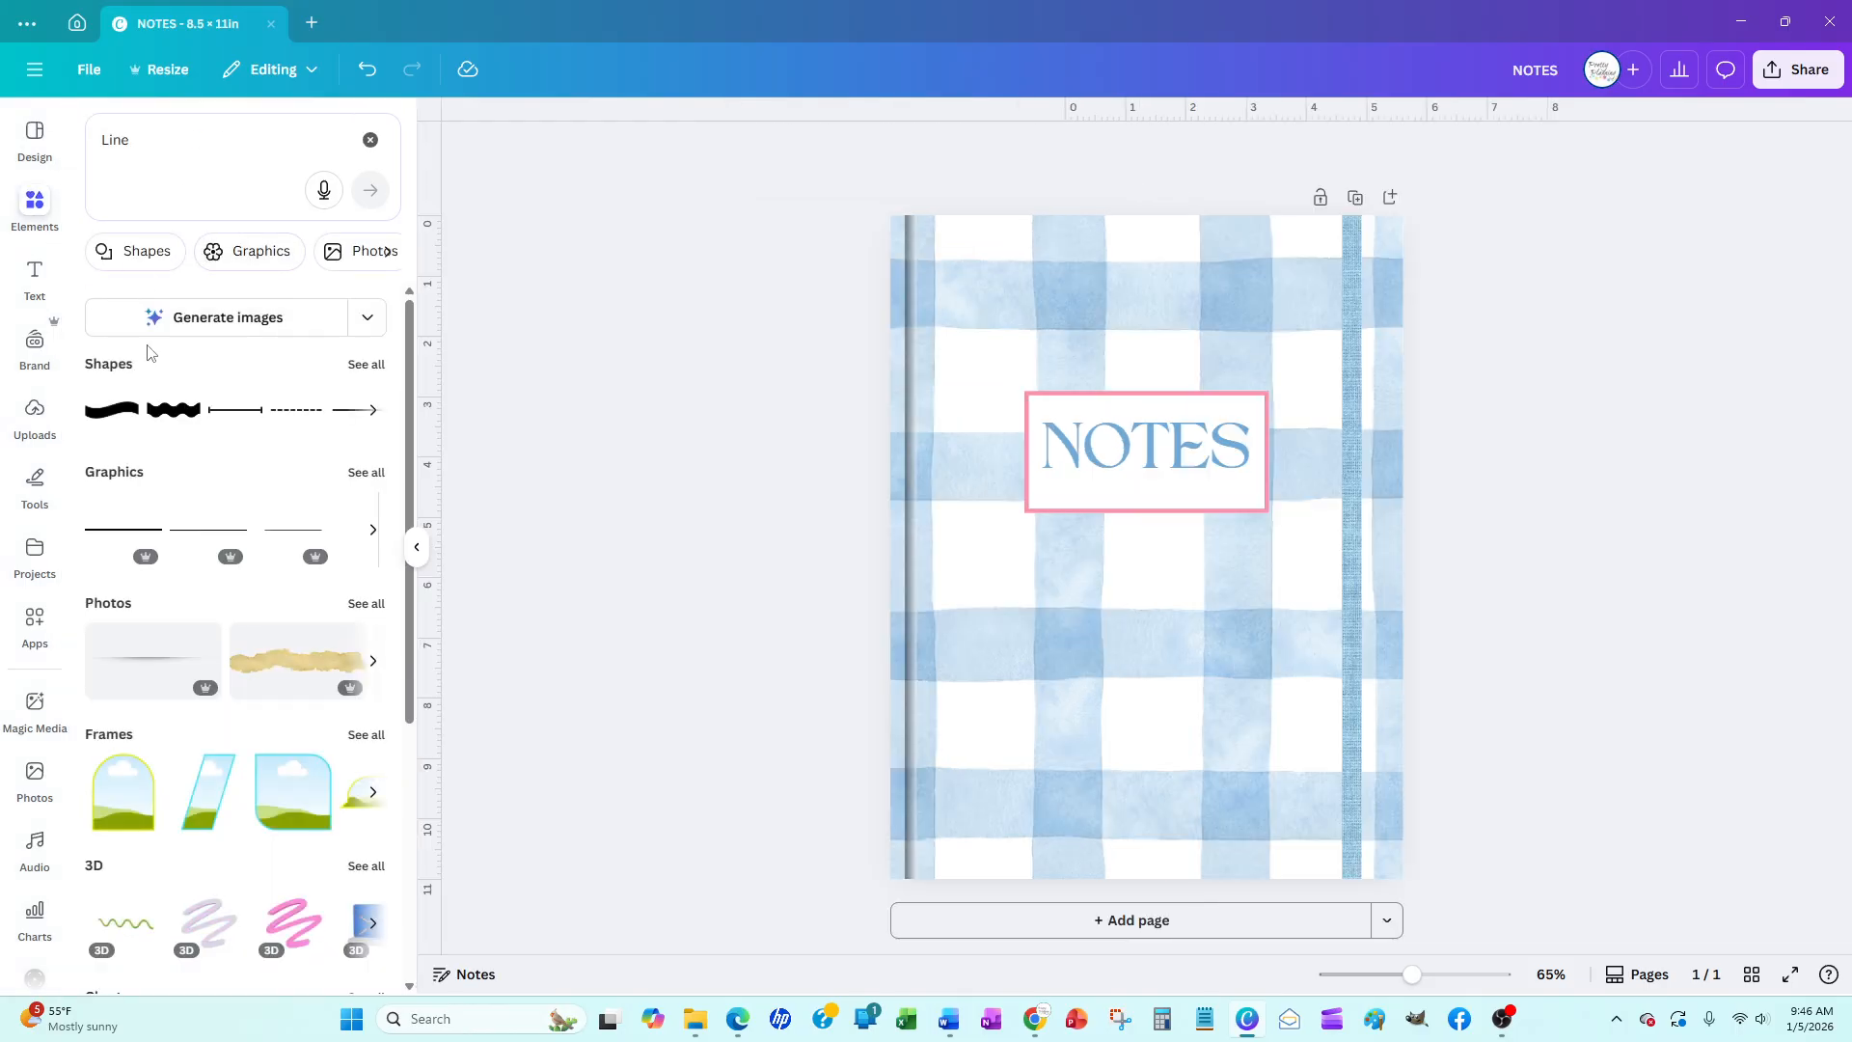
left_click(366, 365)
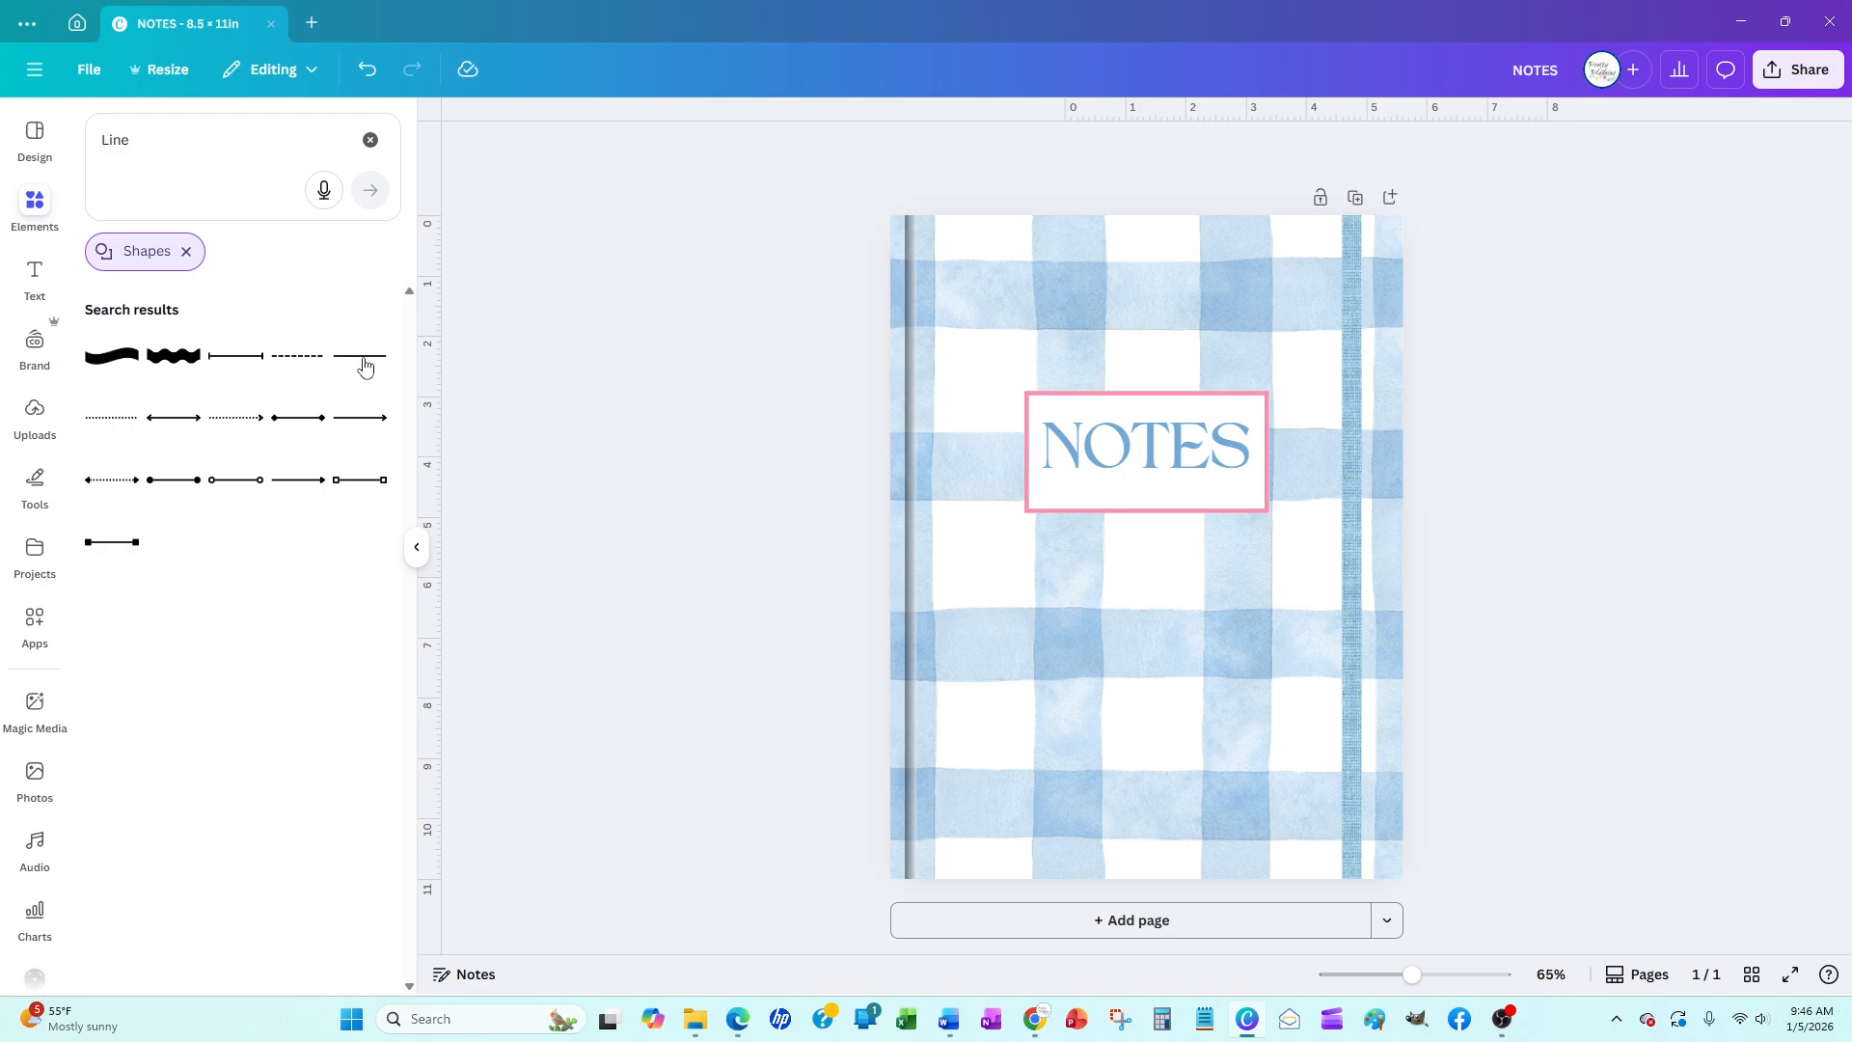
left_click(365, 366)
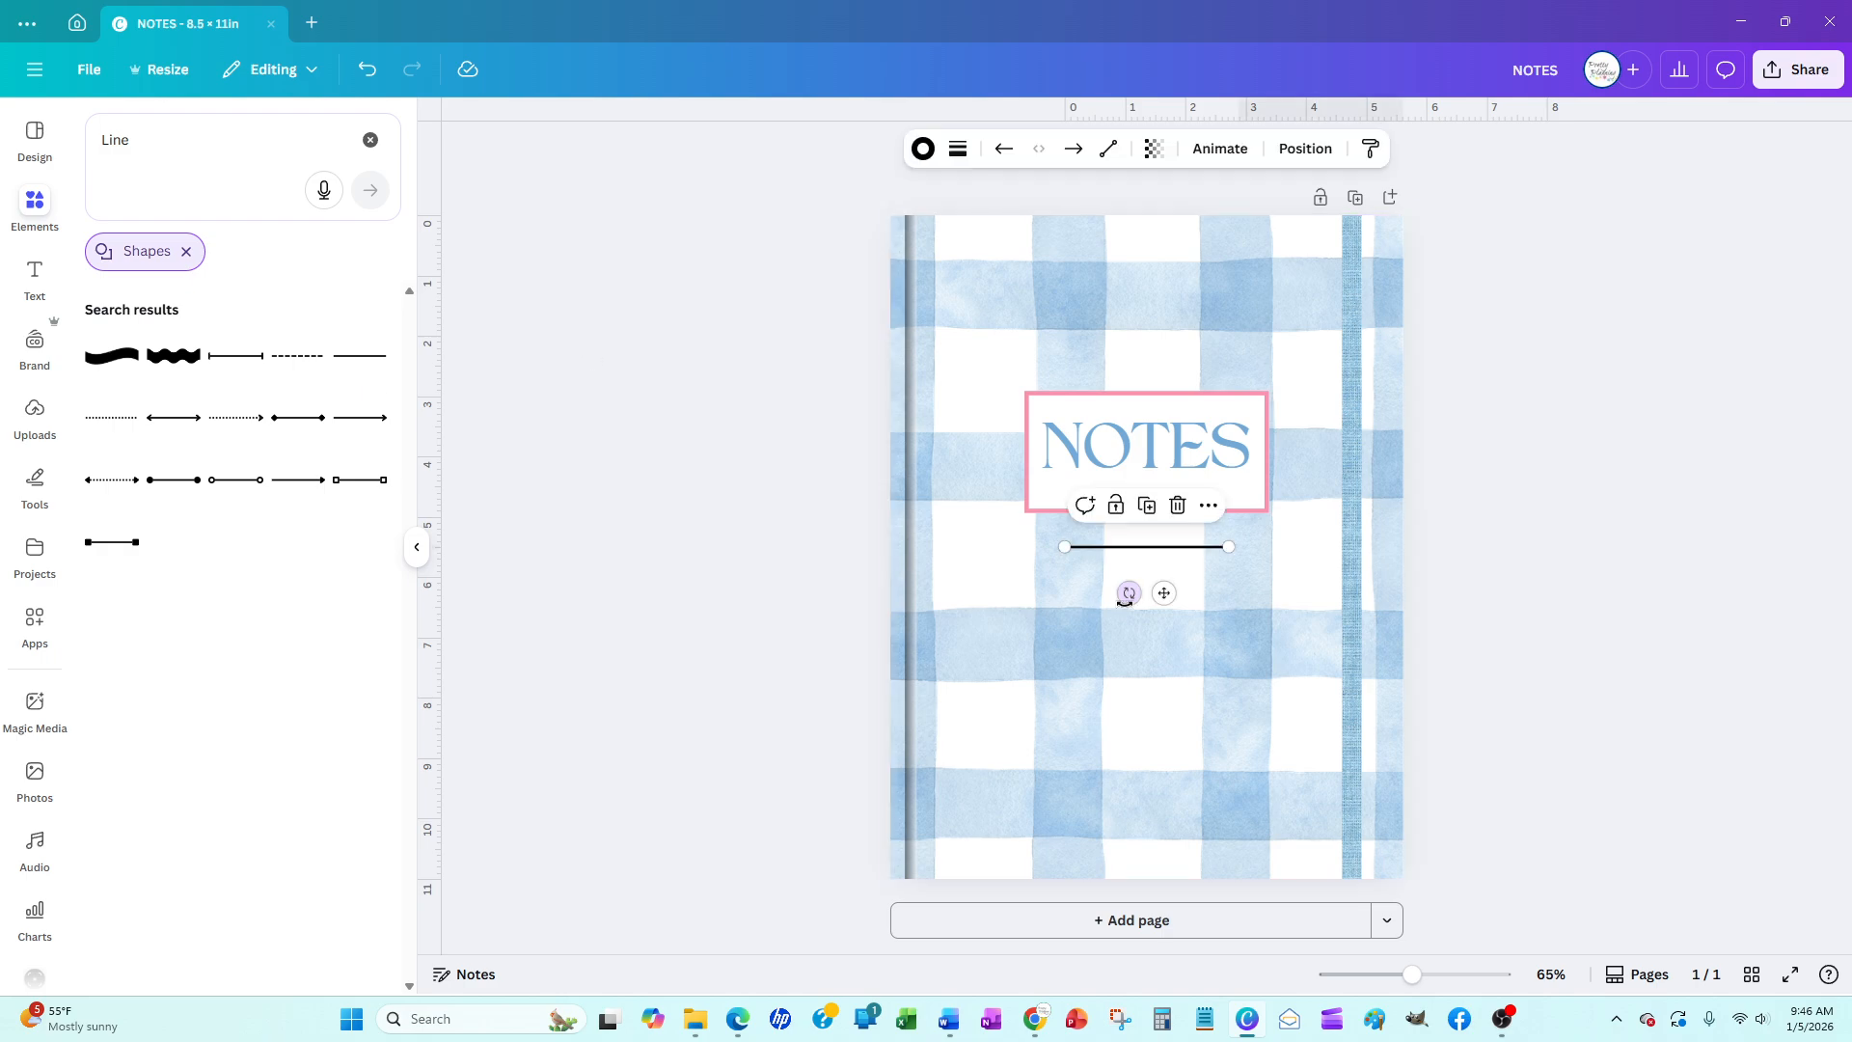
left_click_drag(1130, 594, 1243, 563)
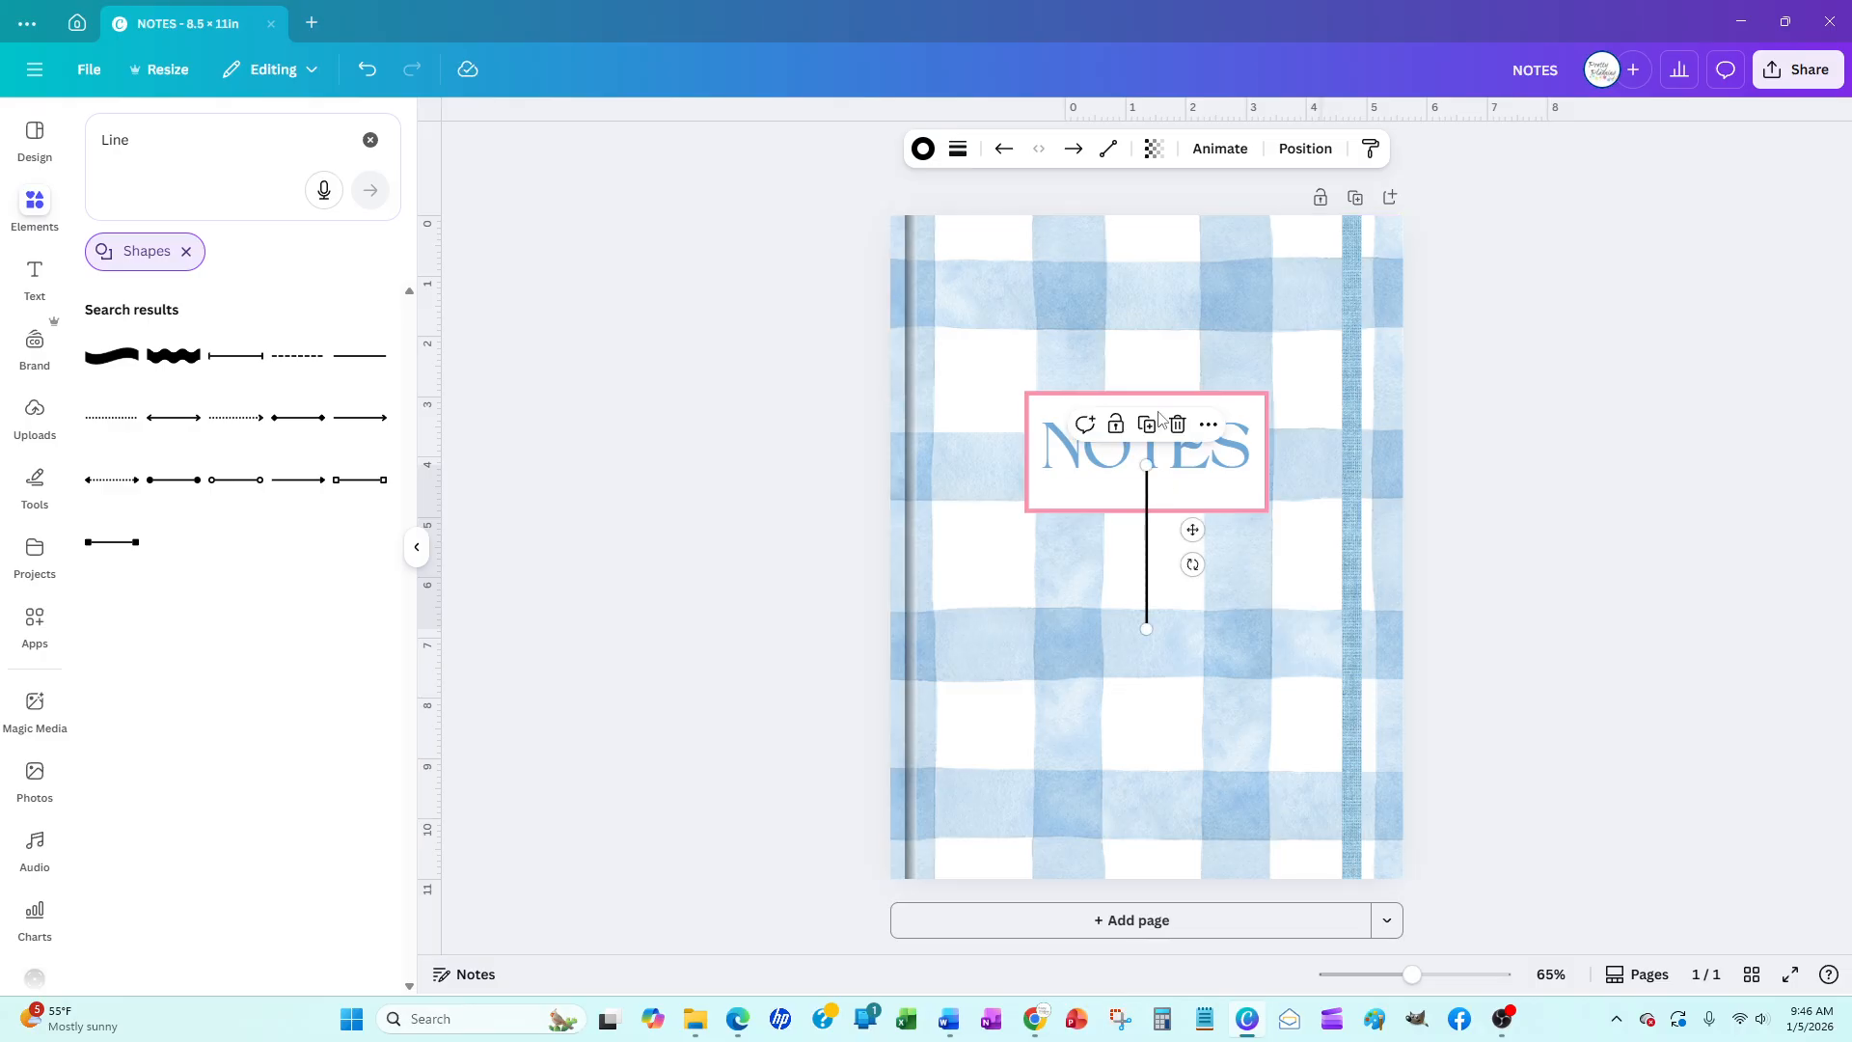
Stretch the vertical line to the page's full 11 in height and set its stroke weight to 3
left_click_drag(1146, 630, 1169, 878)
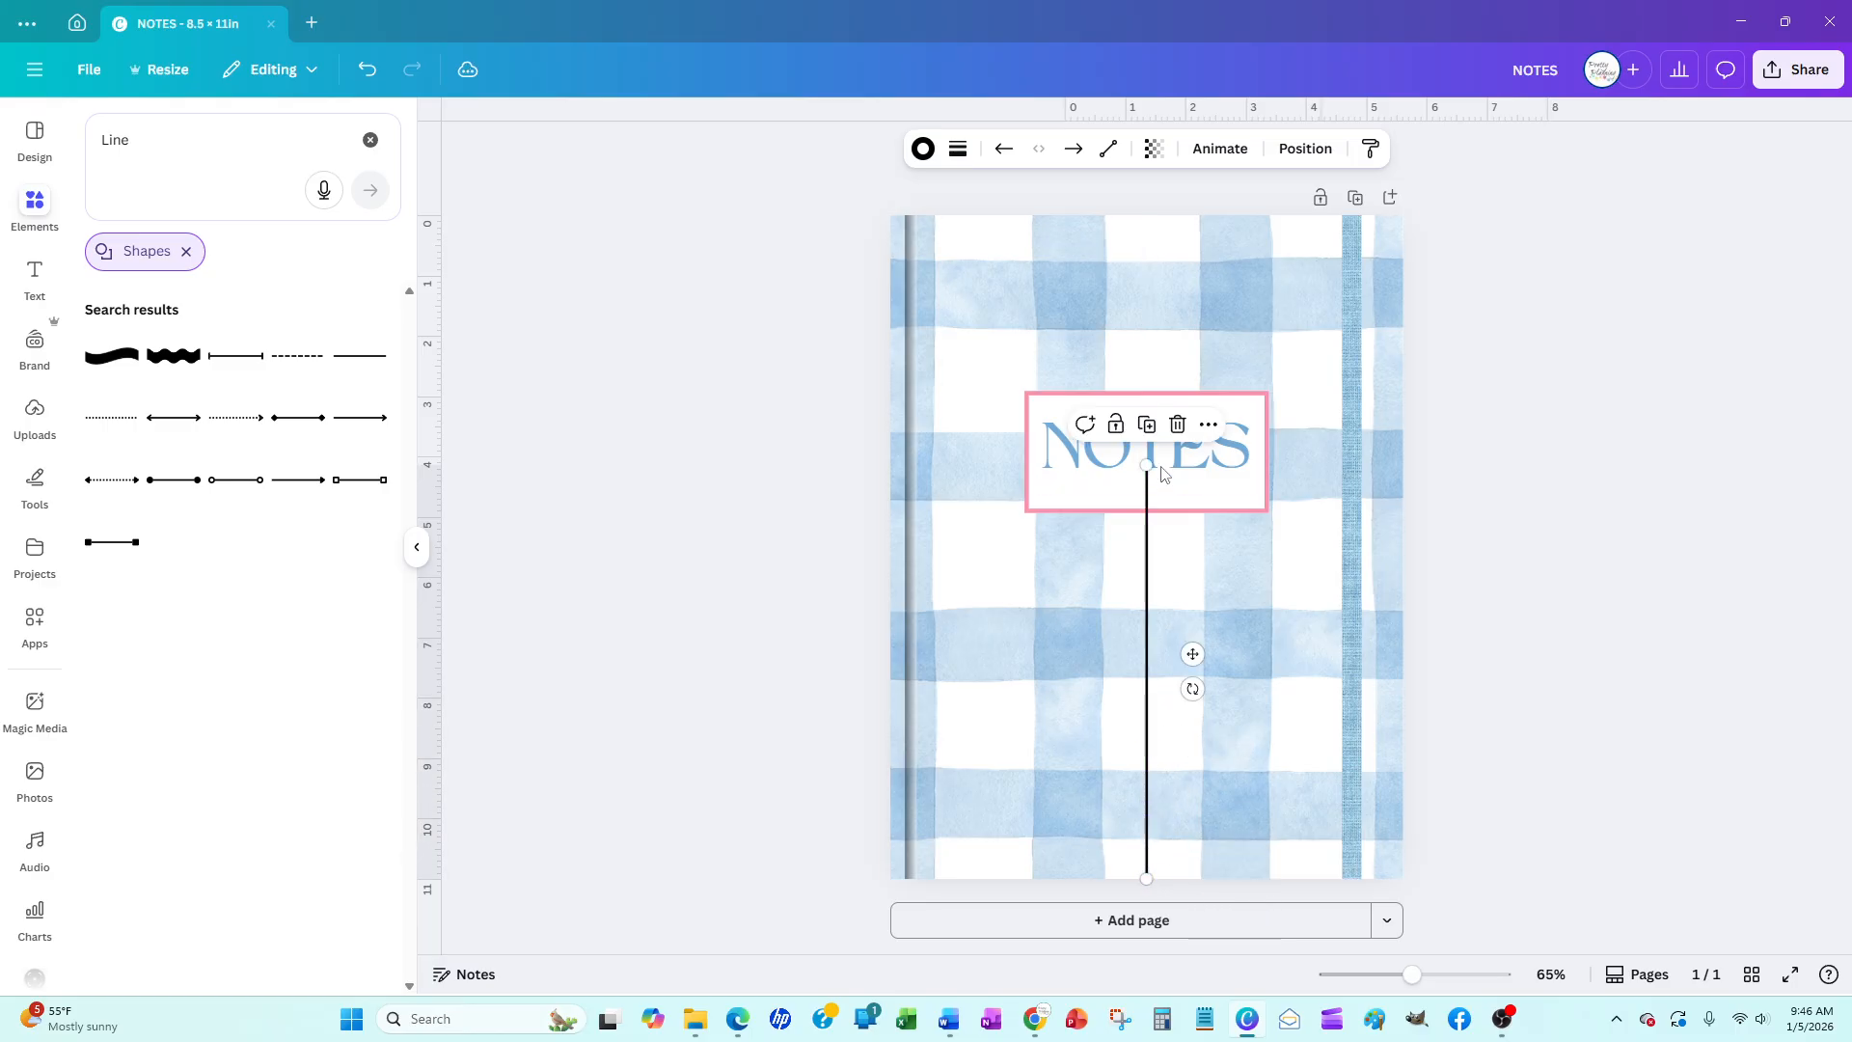
left_click_drag(1148, 464, 1132, 220)
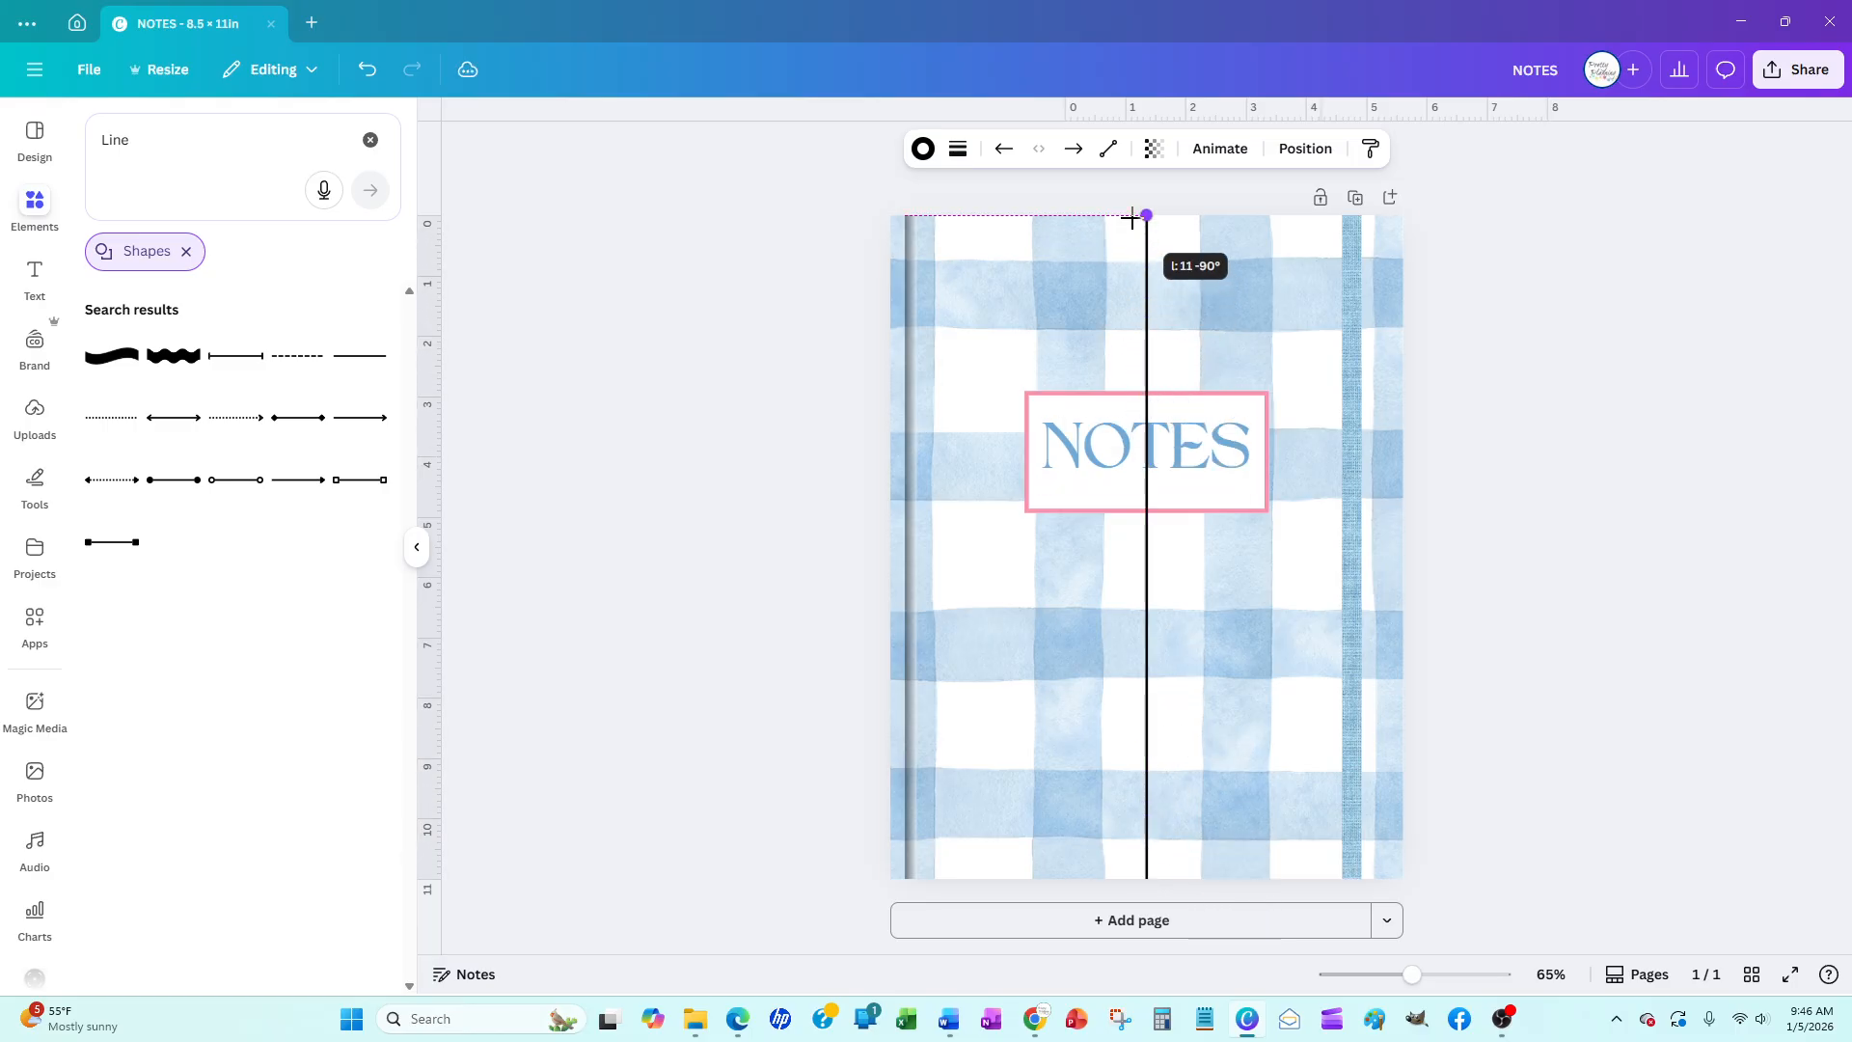
left_click(958, 149)
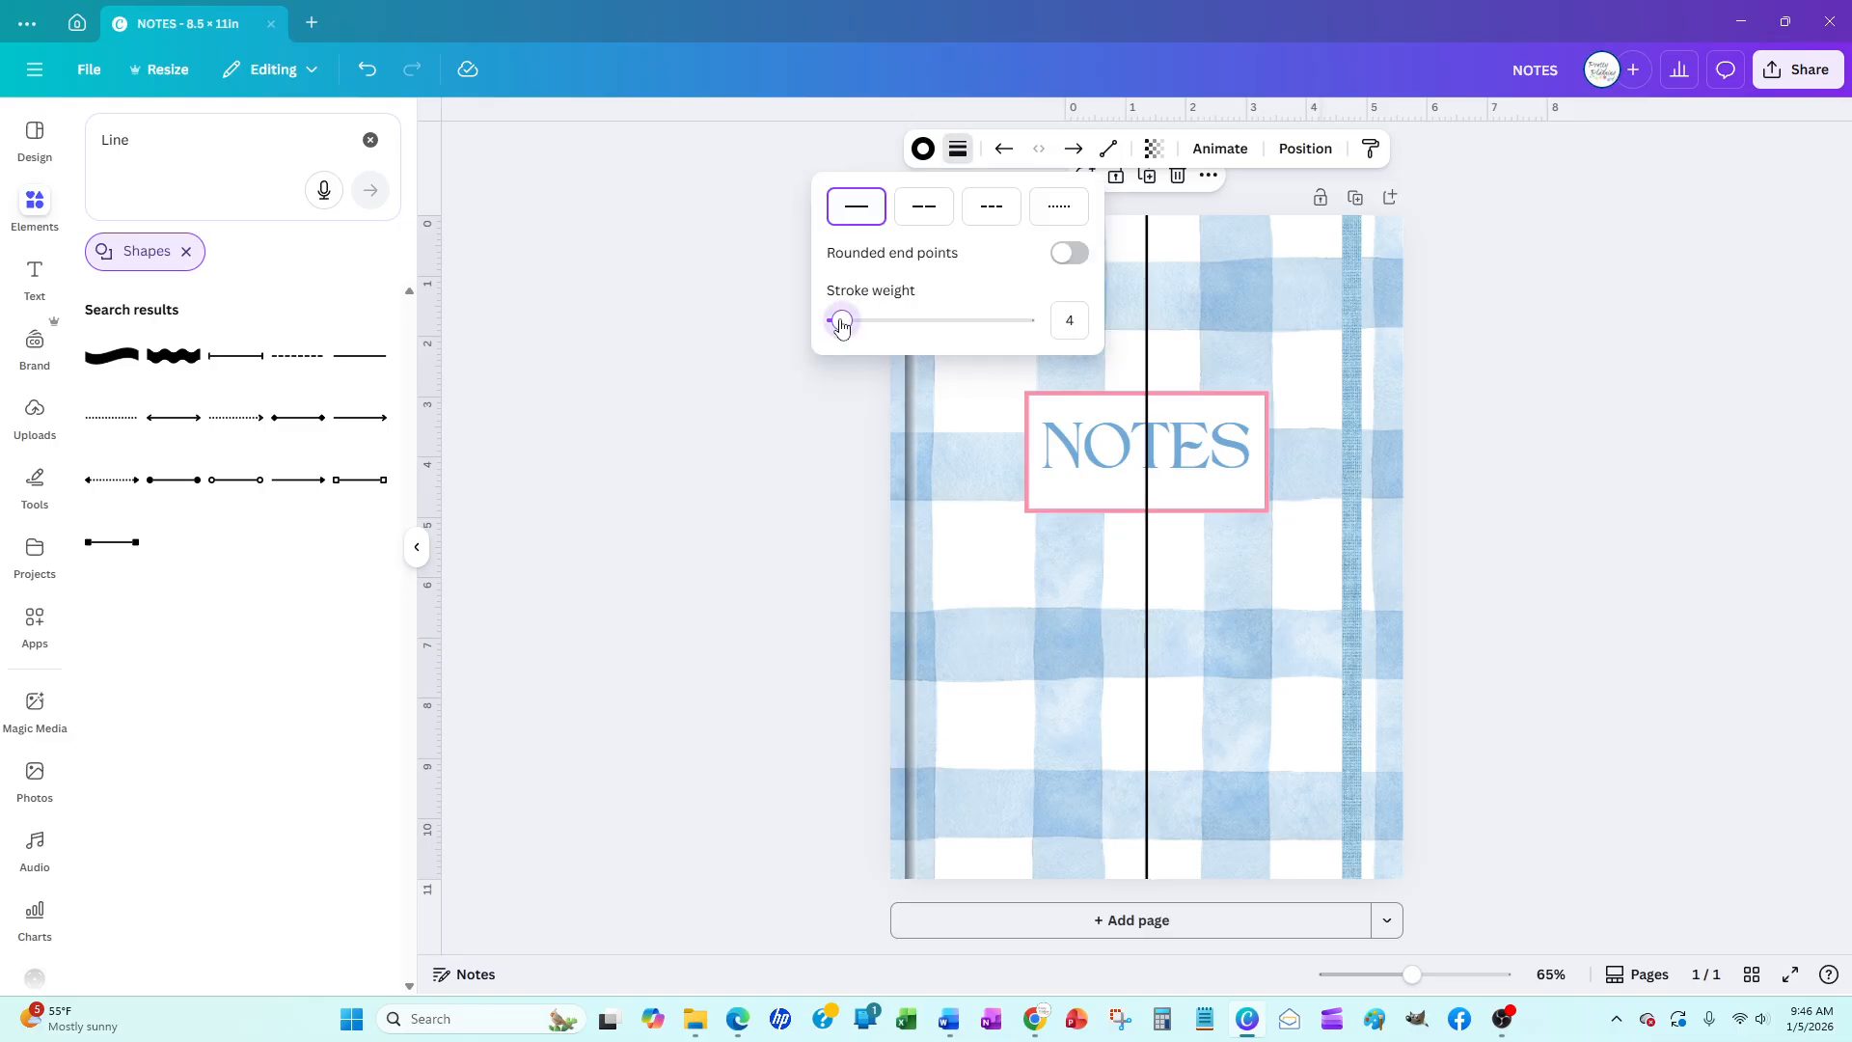
left_click_drag(841, 322, 842, 323)
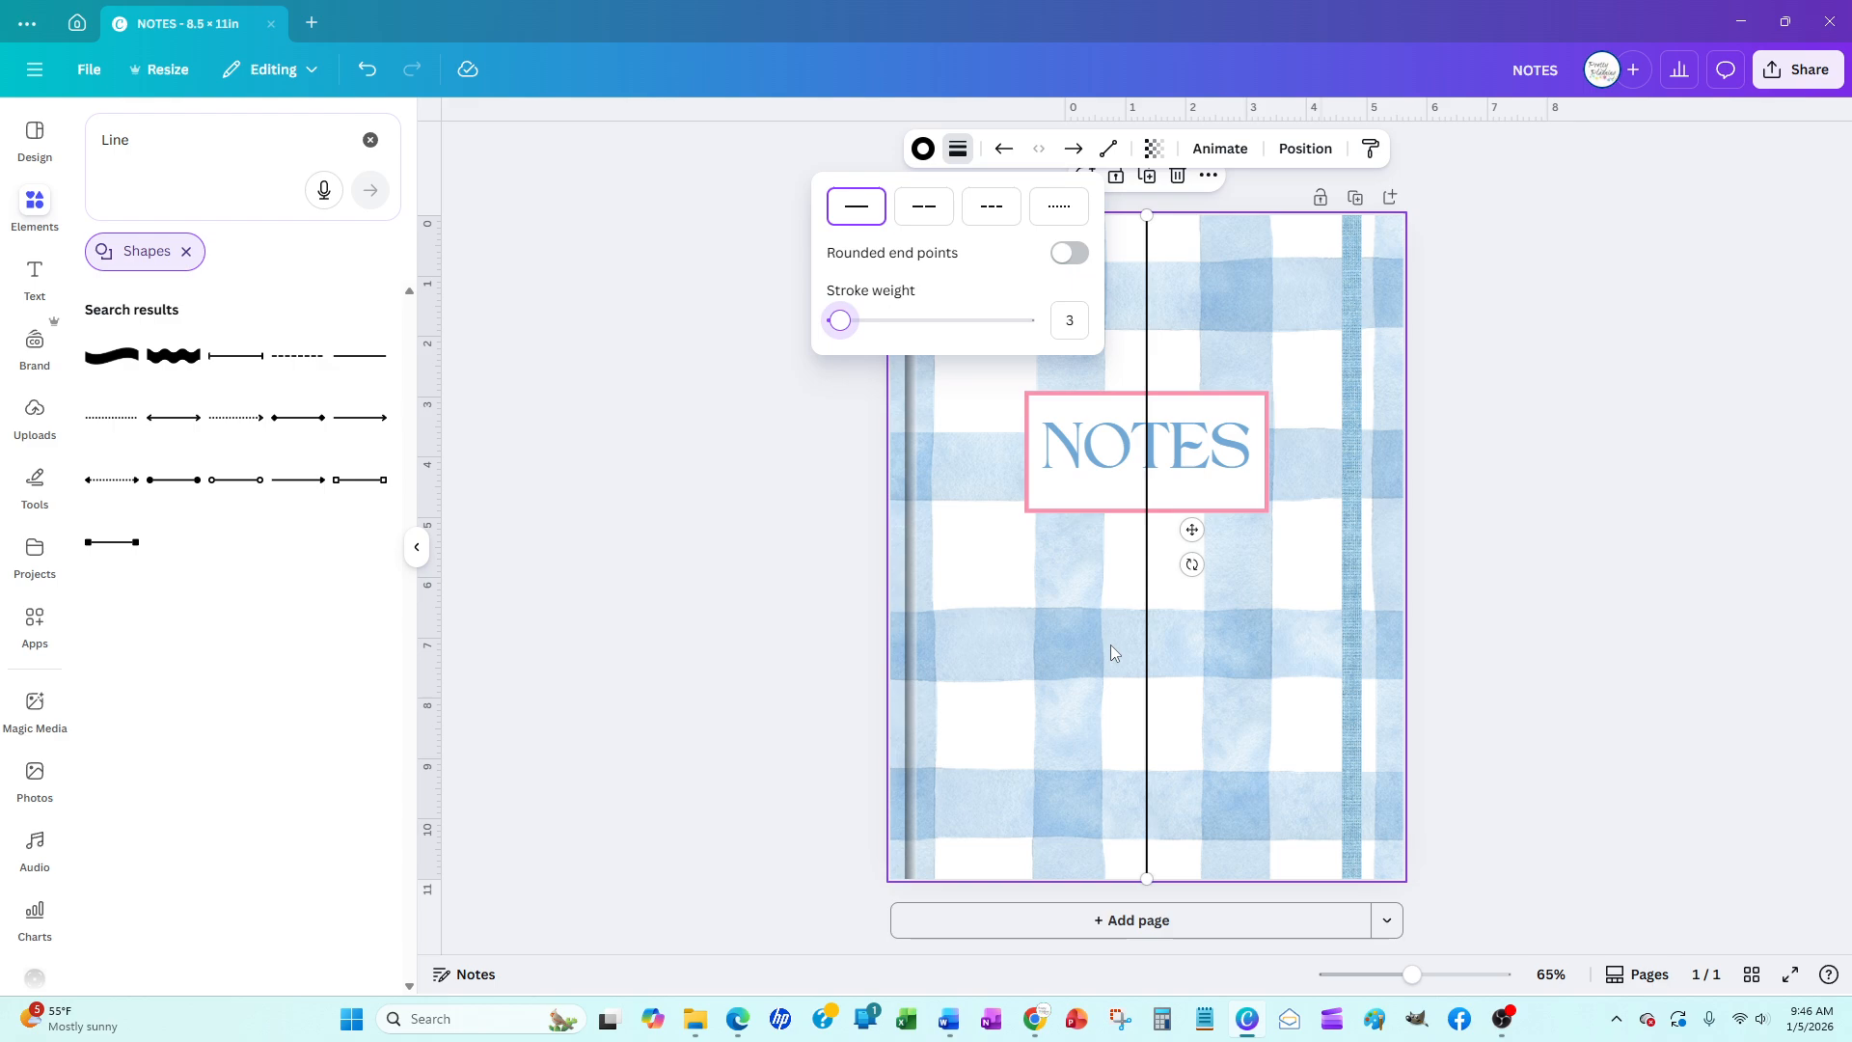
left_click(715, 558)
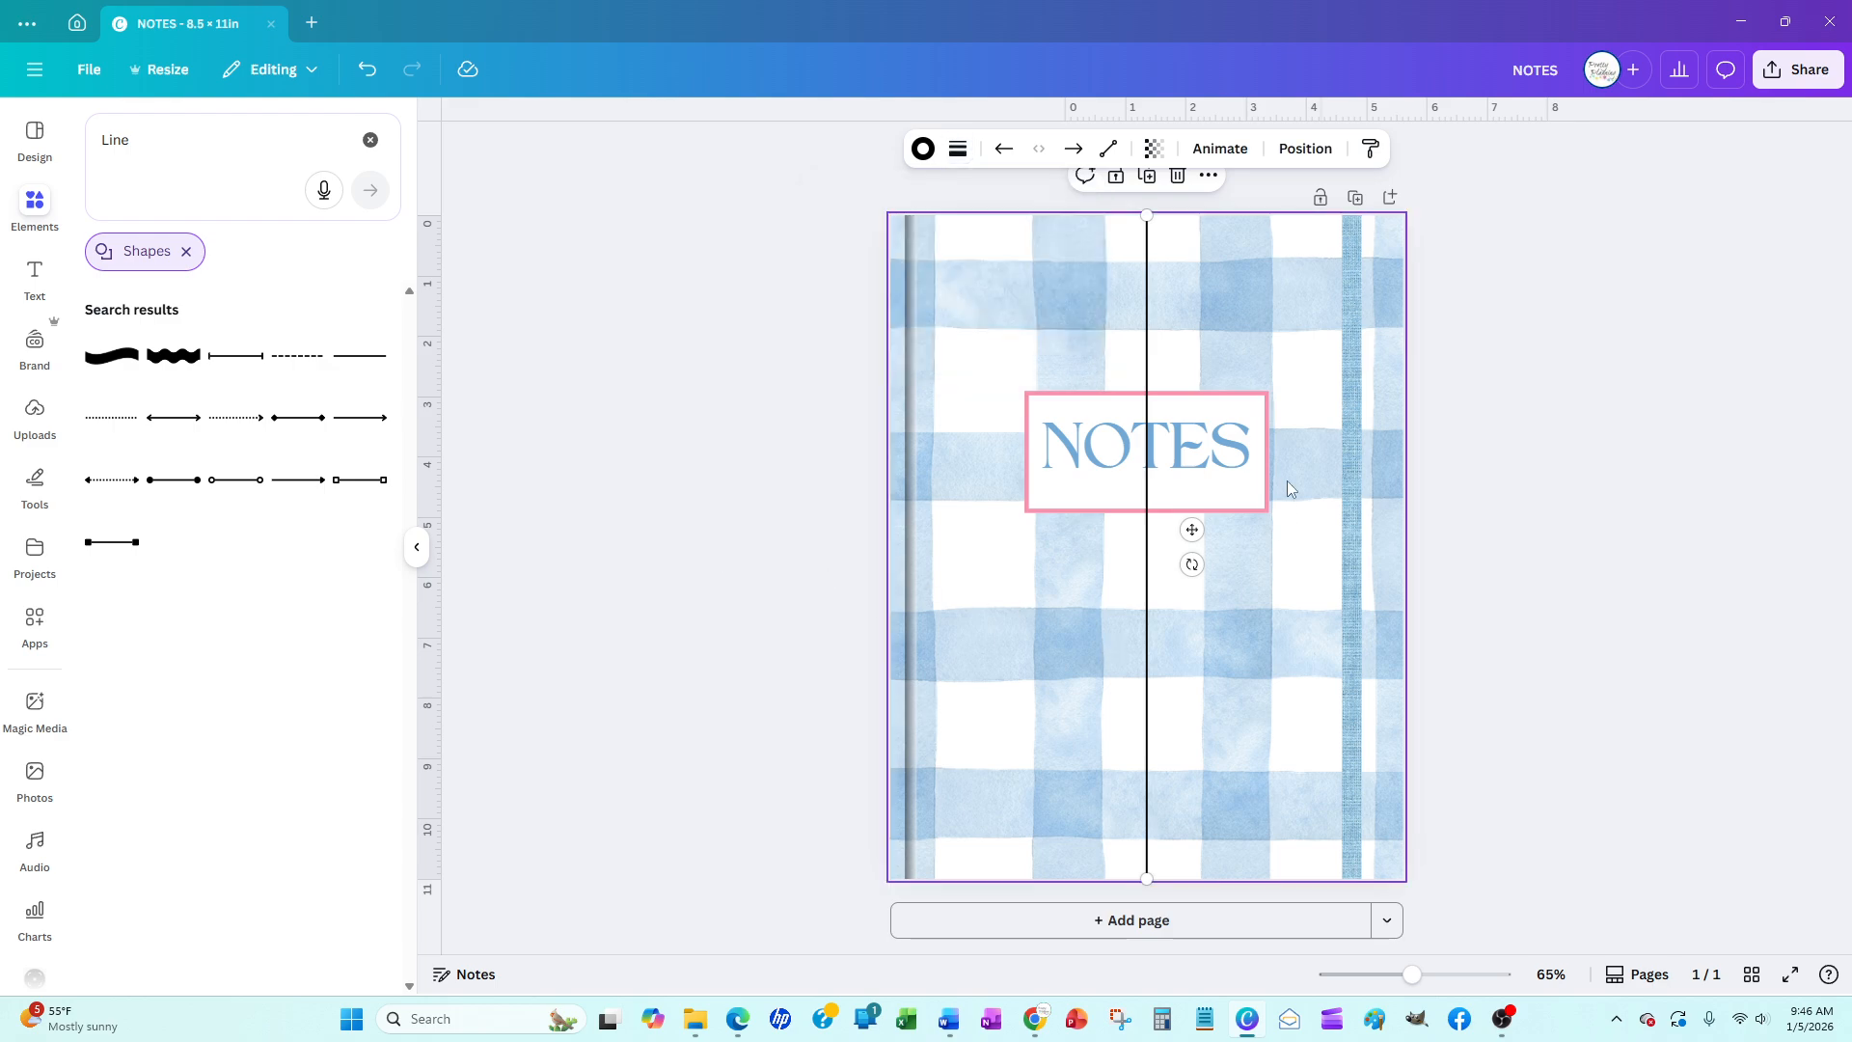
Duplicate the vertical line three times to make four closely spaced parallel lines
right_click(1151, 571)
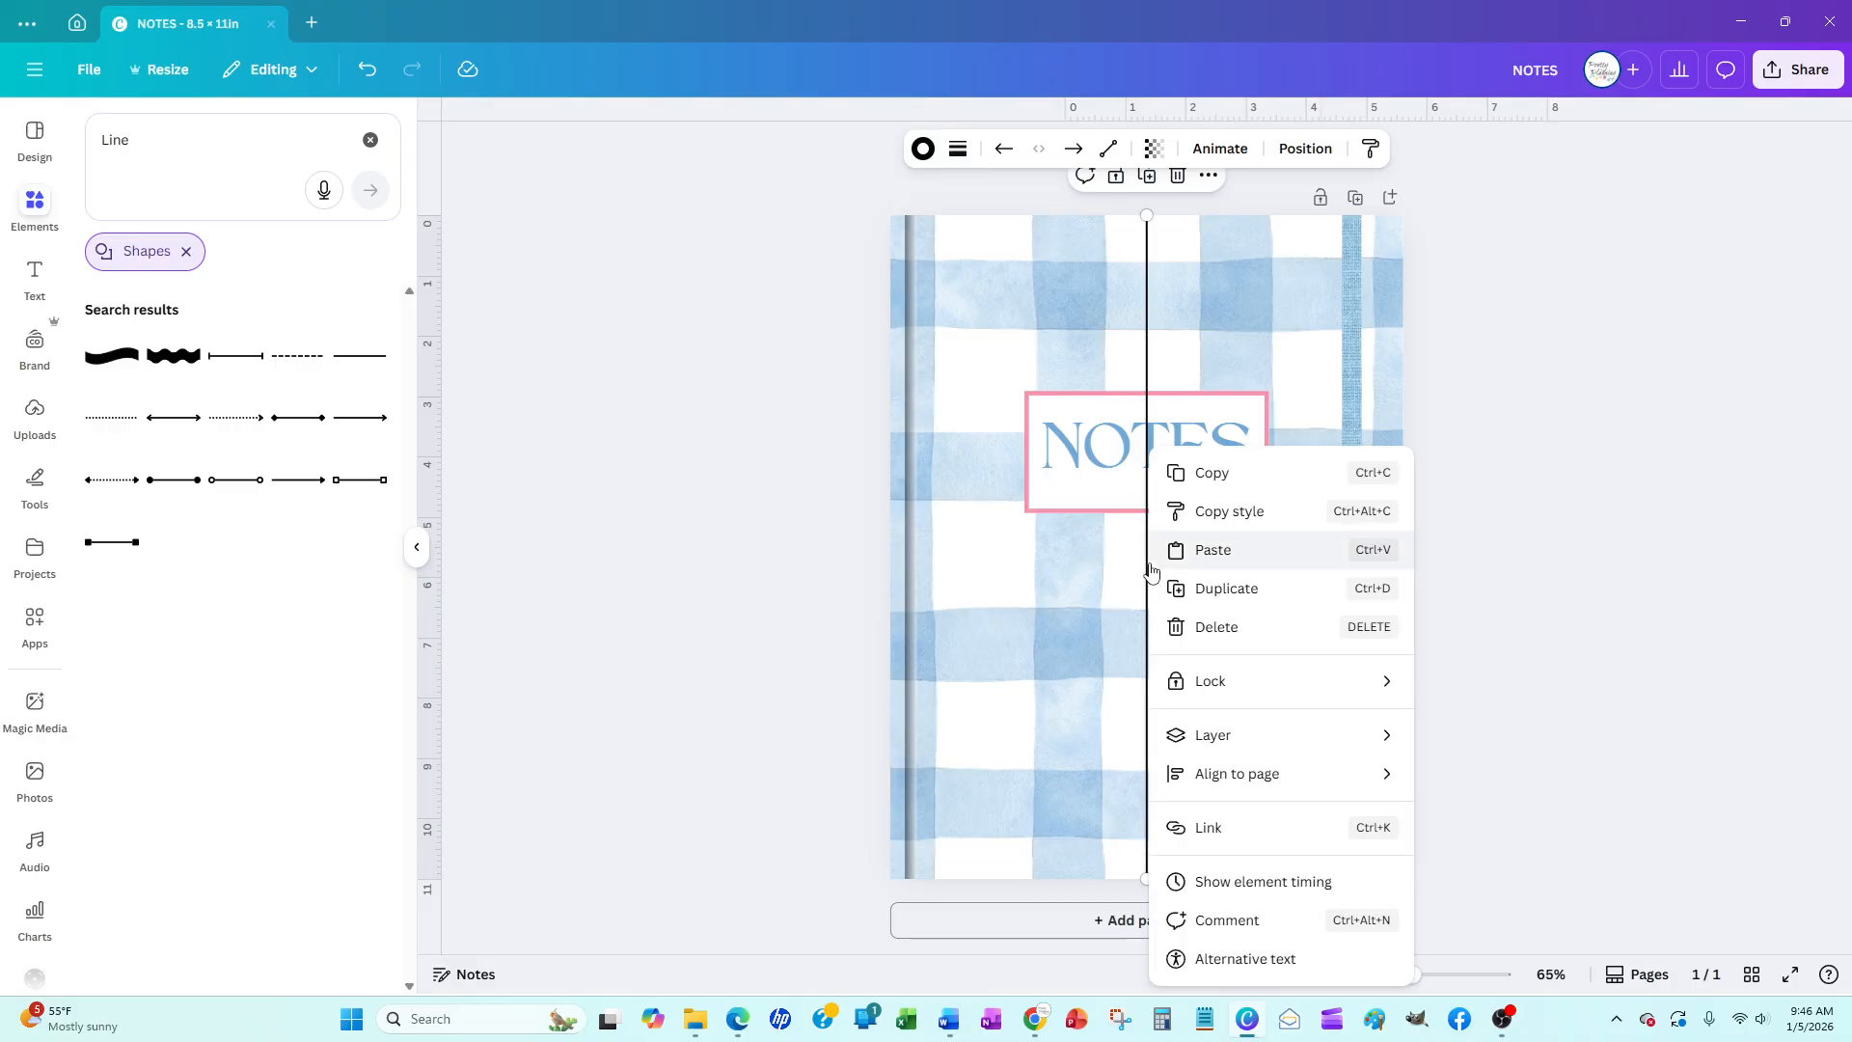
left_click(1289, 604)
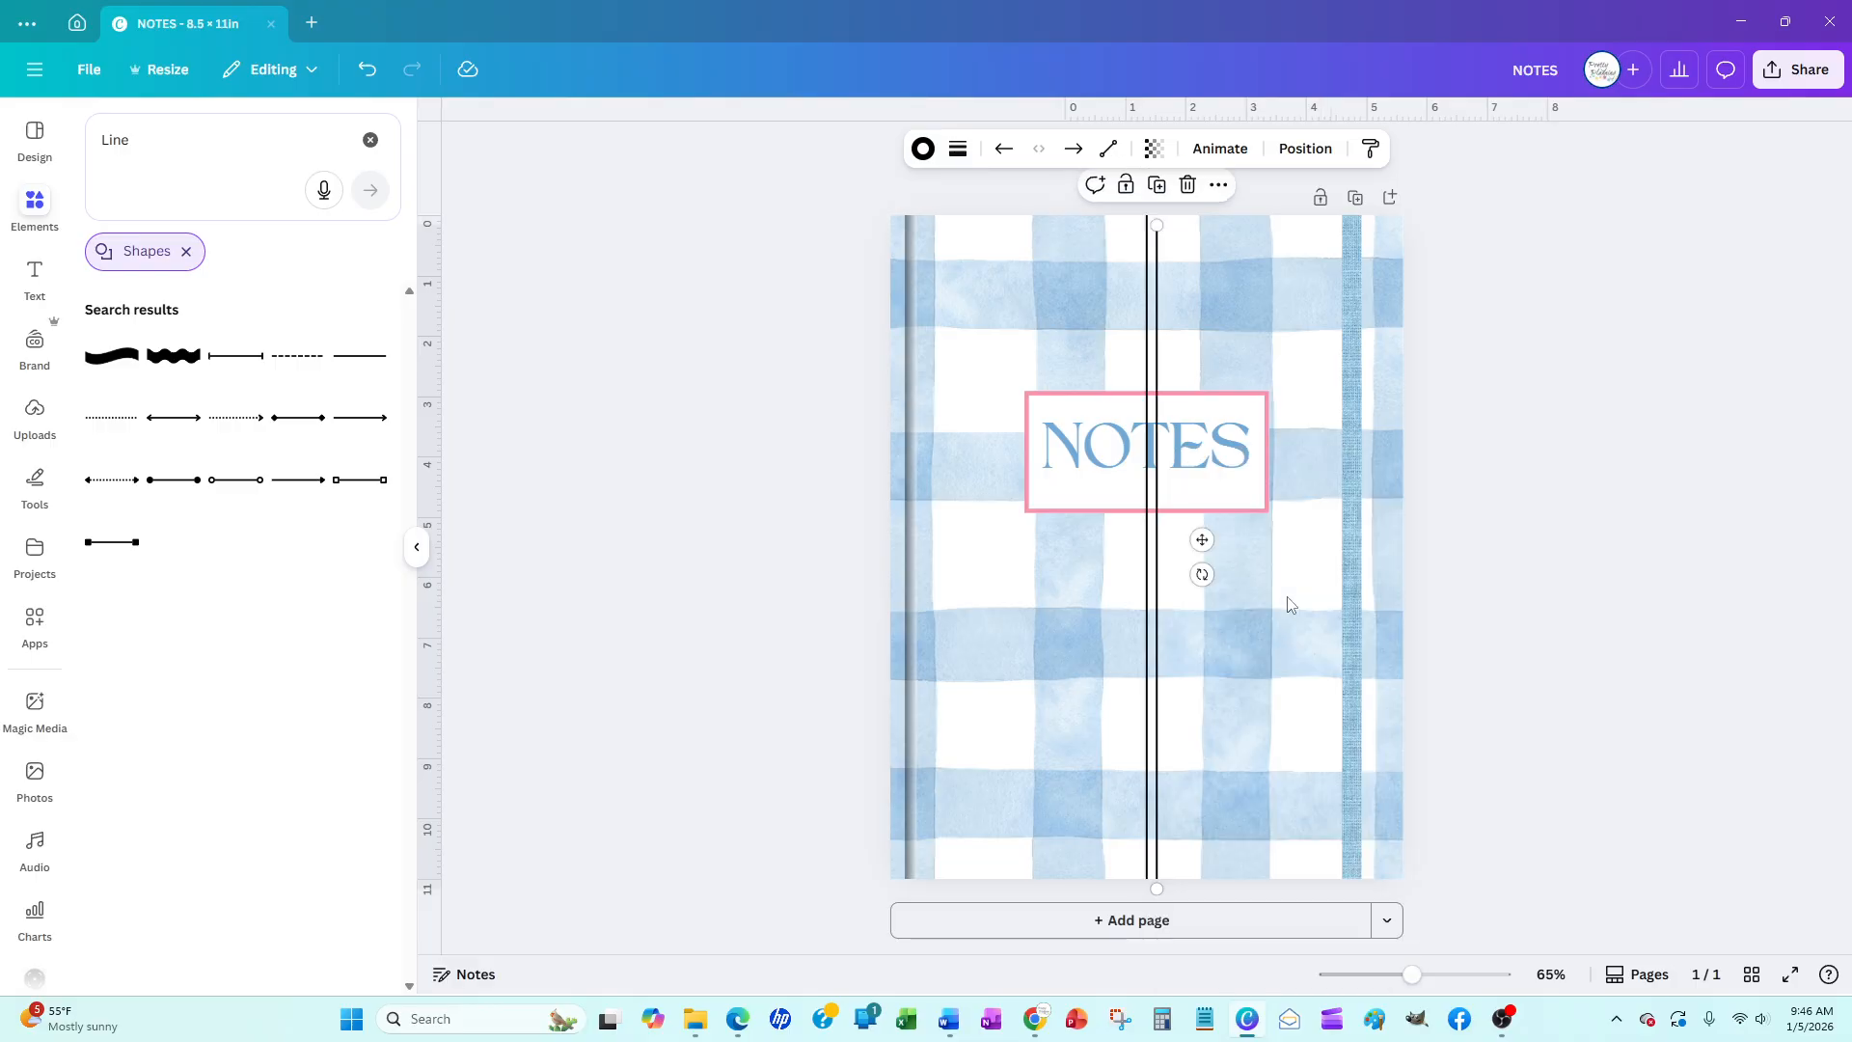
right_click(1161, 639)
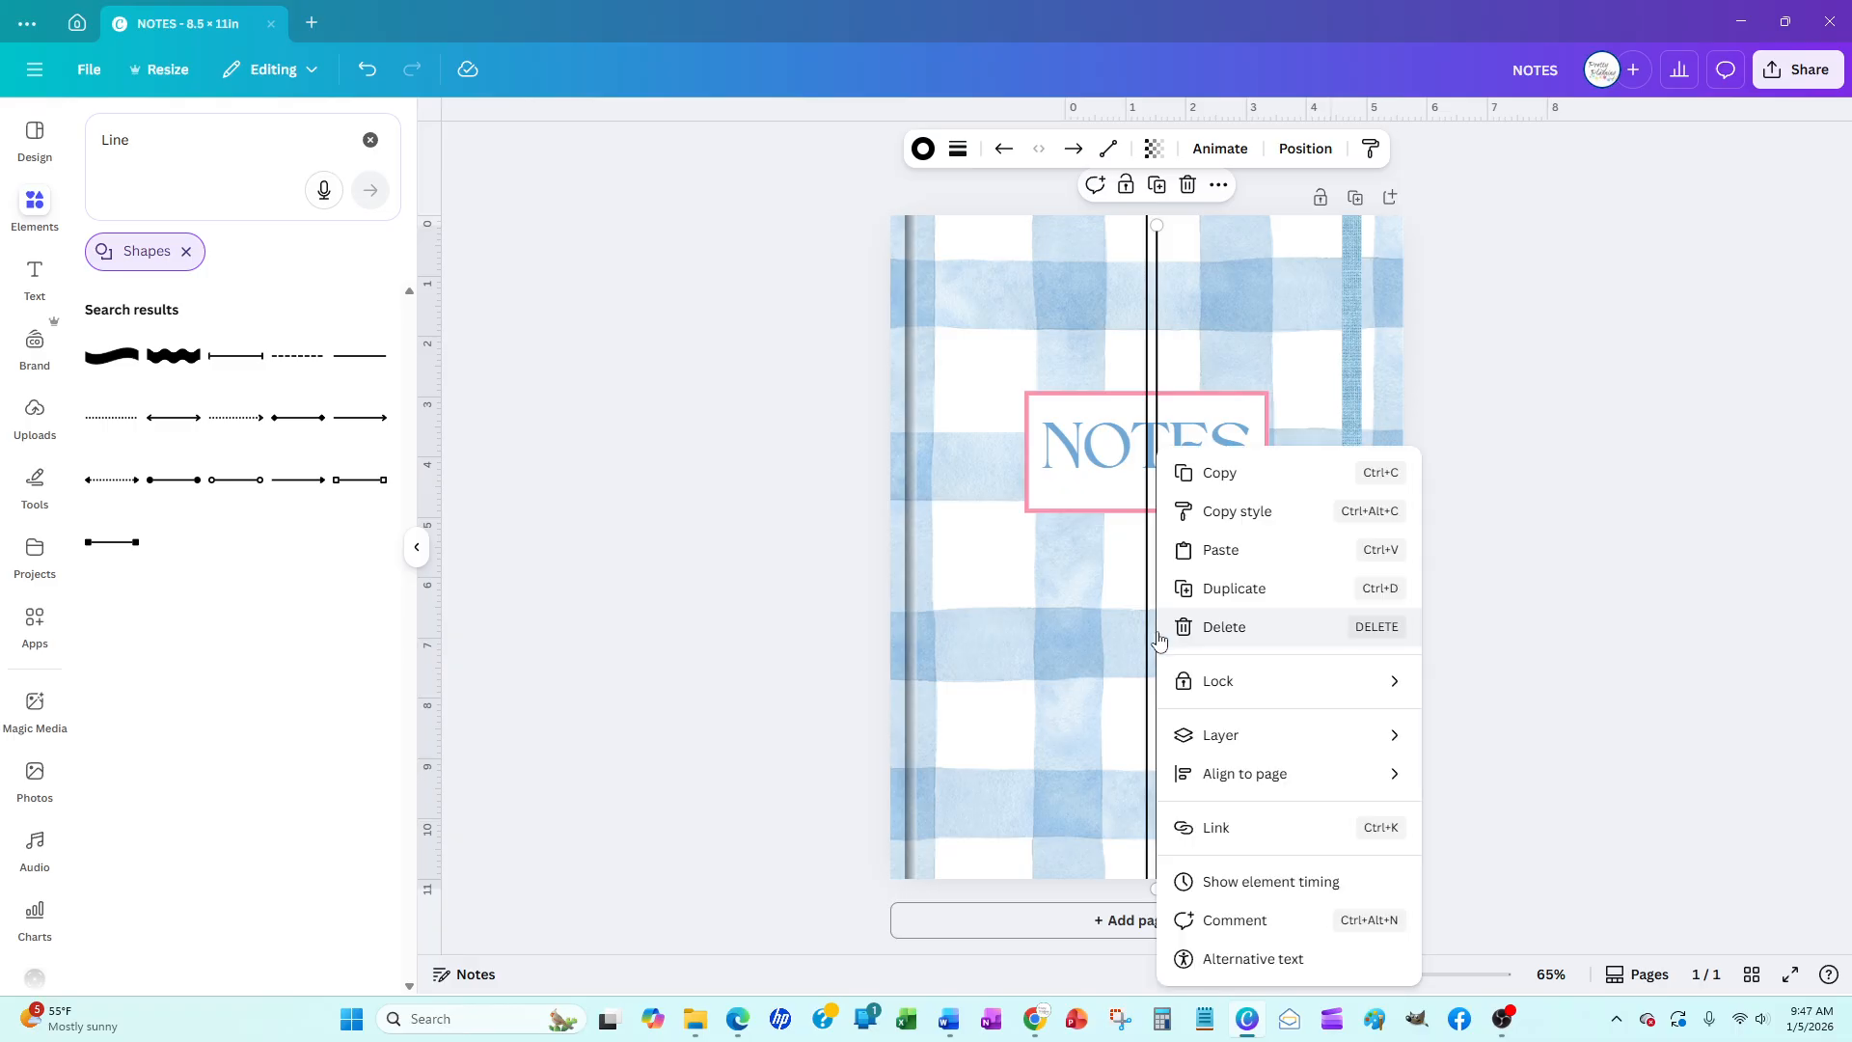
left_click(1308, 587)
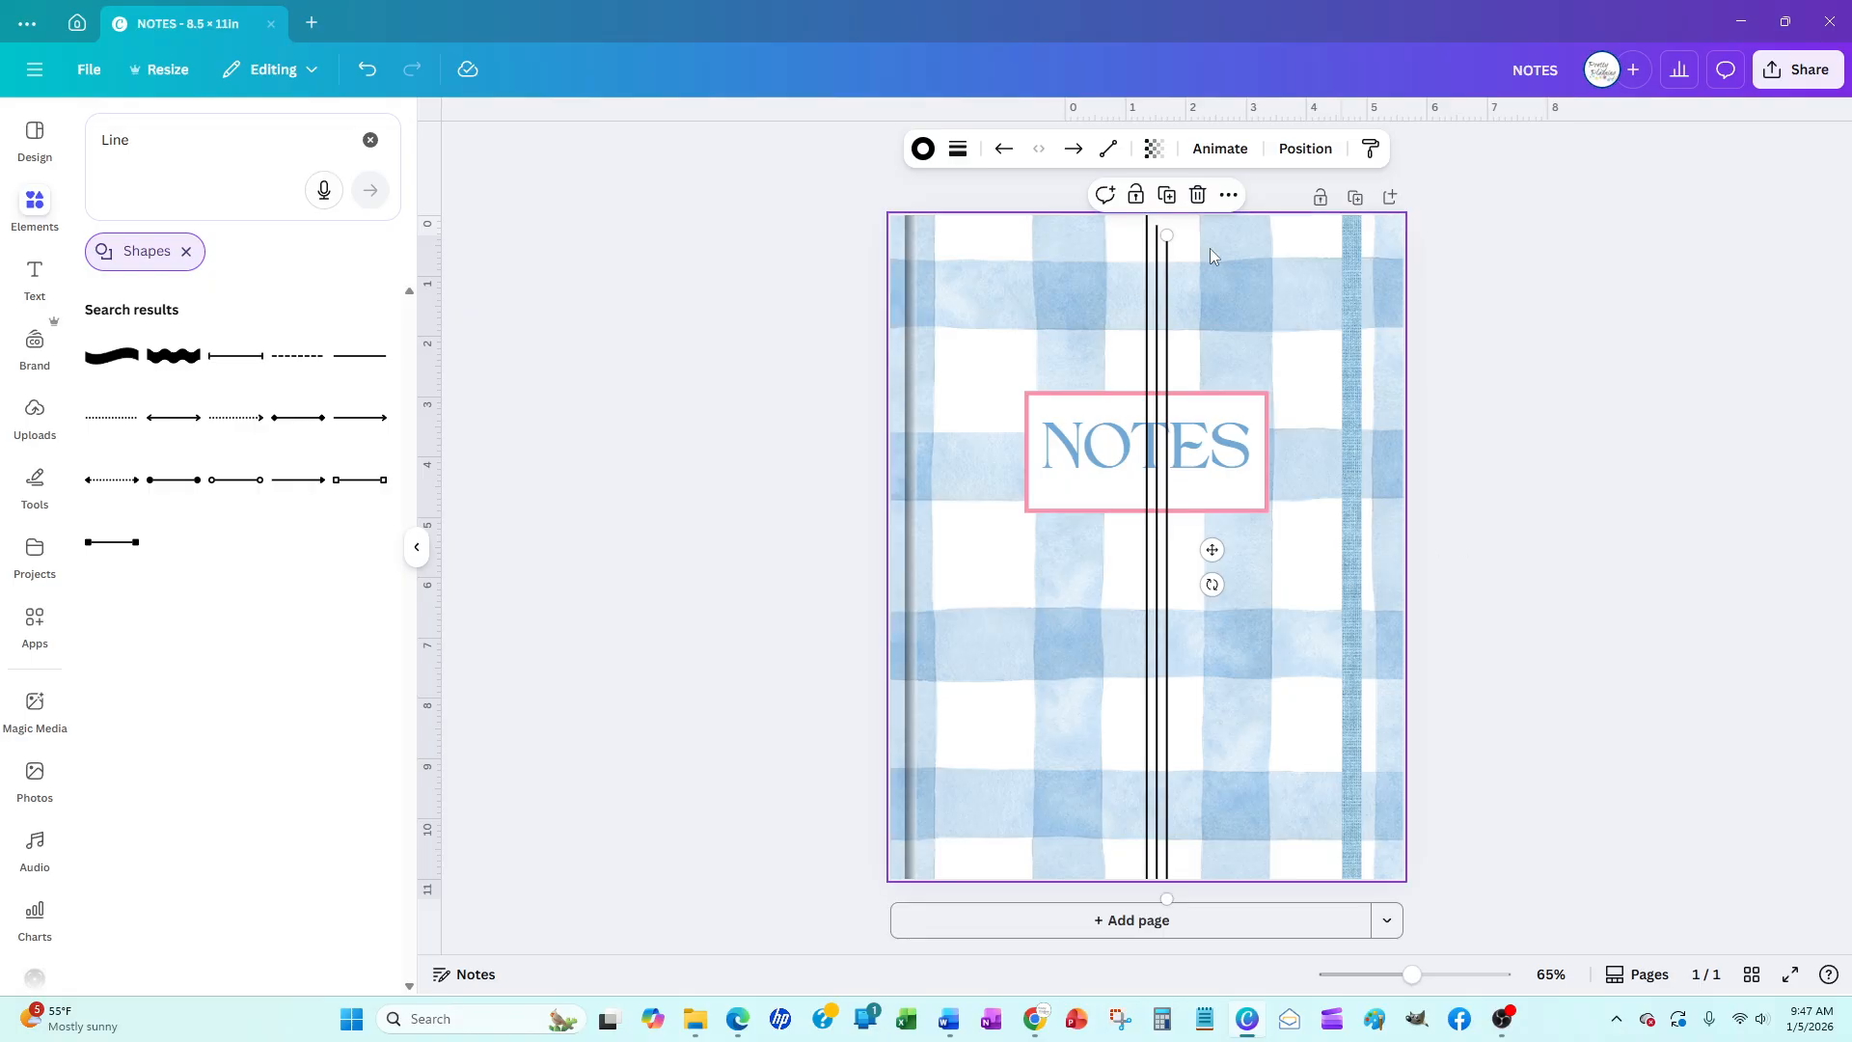
left_click(1168, 196)
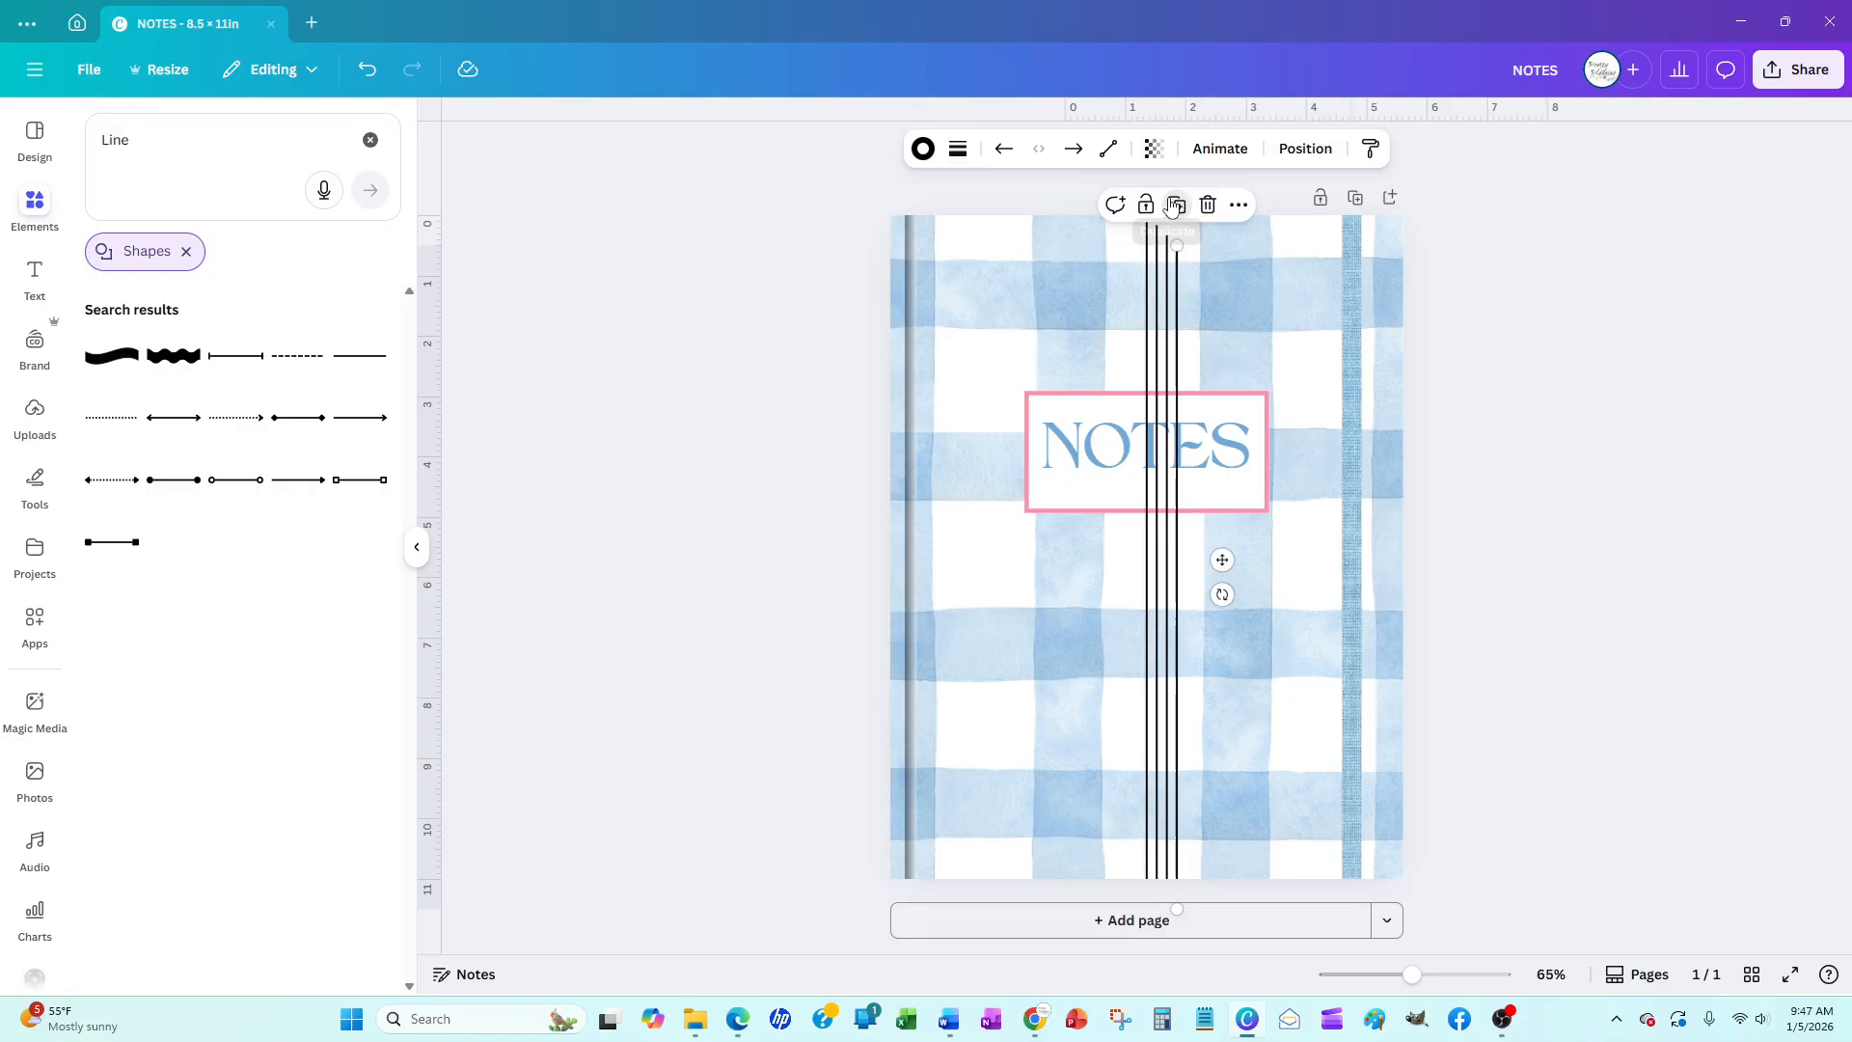
Undo the fourth line and nudge the third vertical line left, closer to the second
left_click(367, 70)
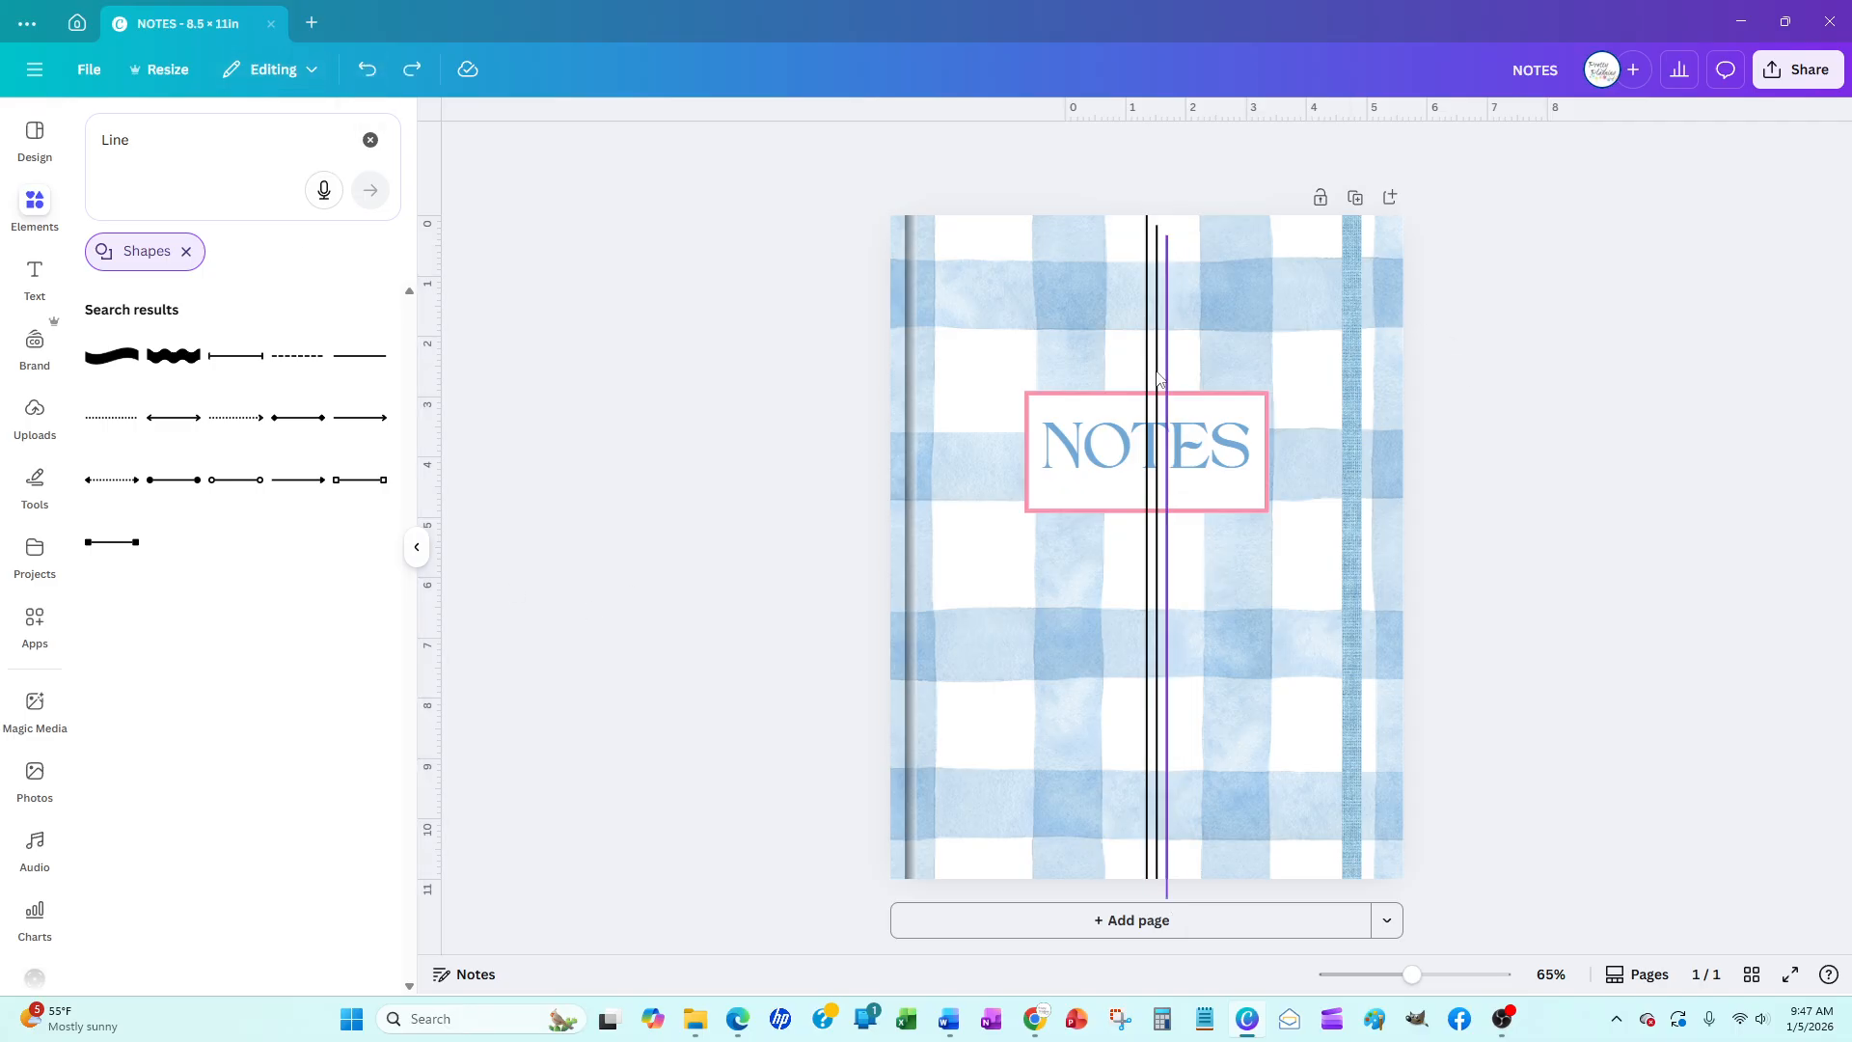
left_click(1156, 642)
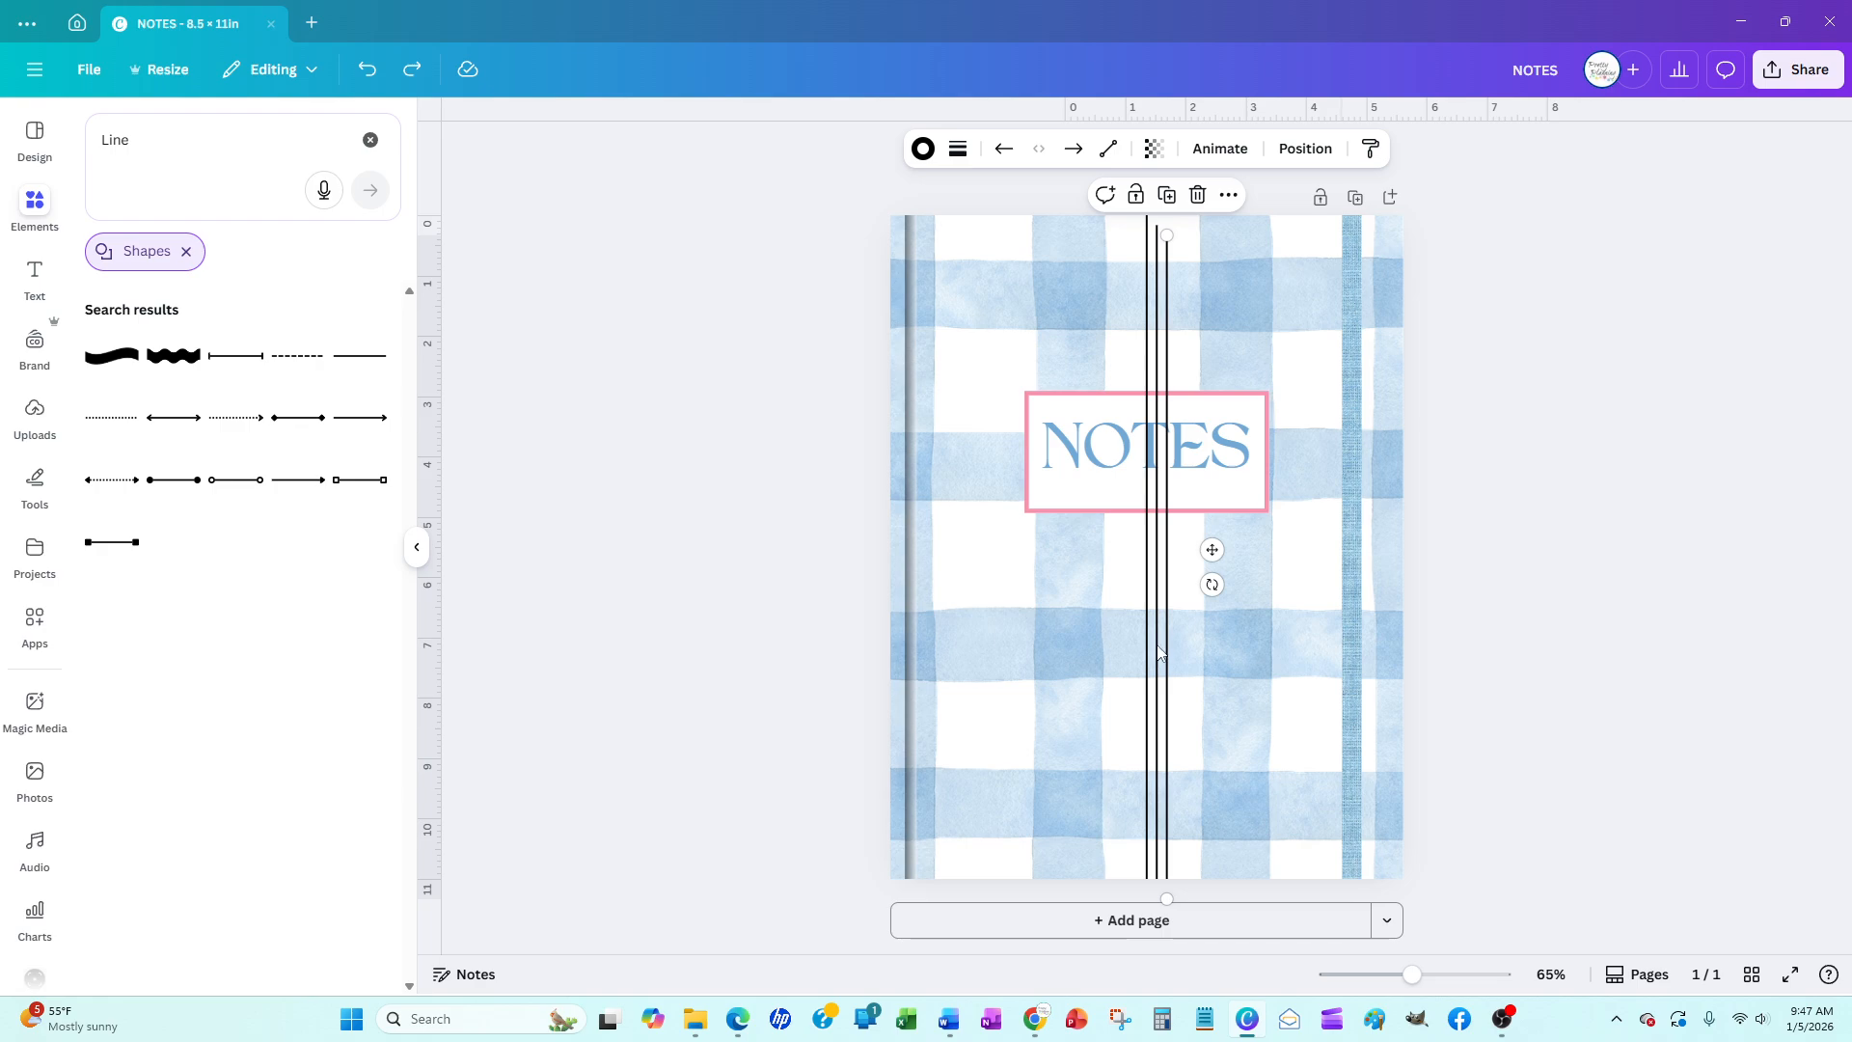
left_click(1724, 663)
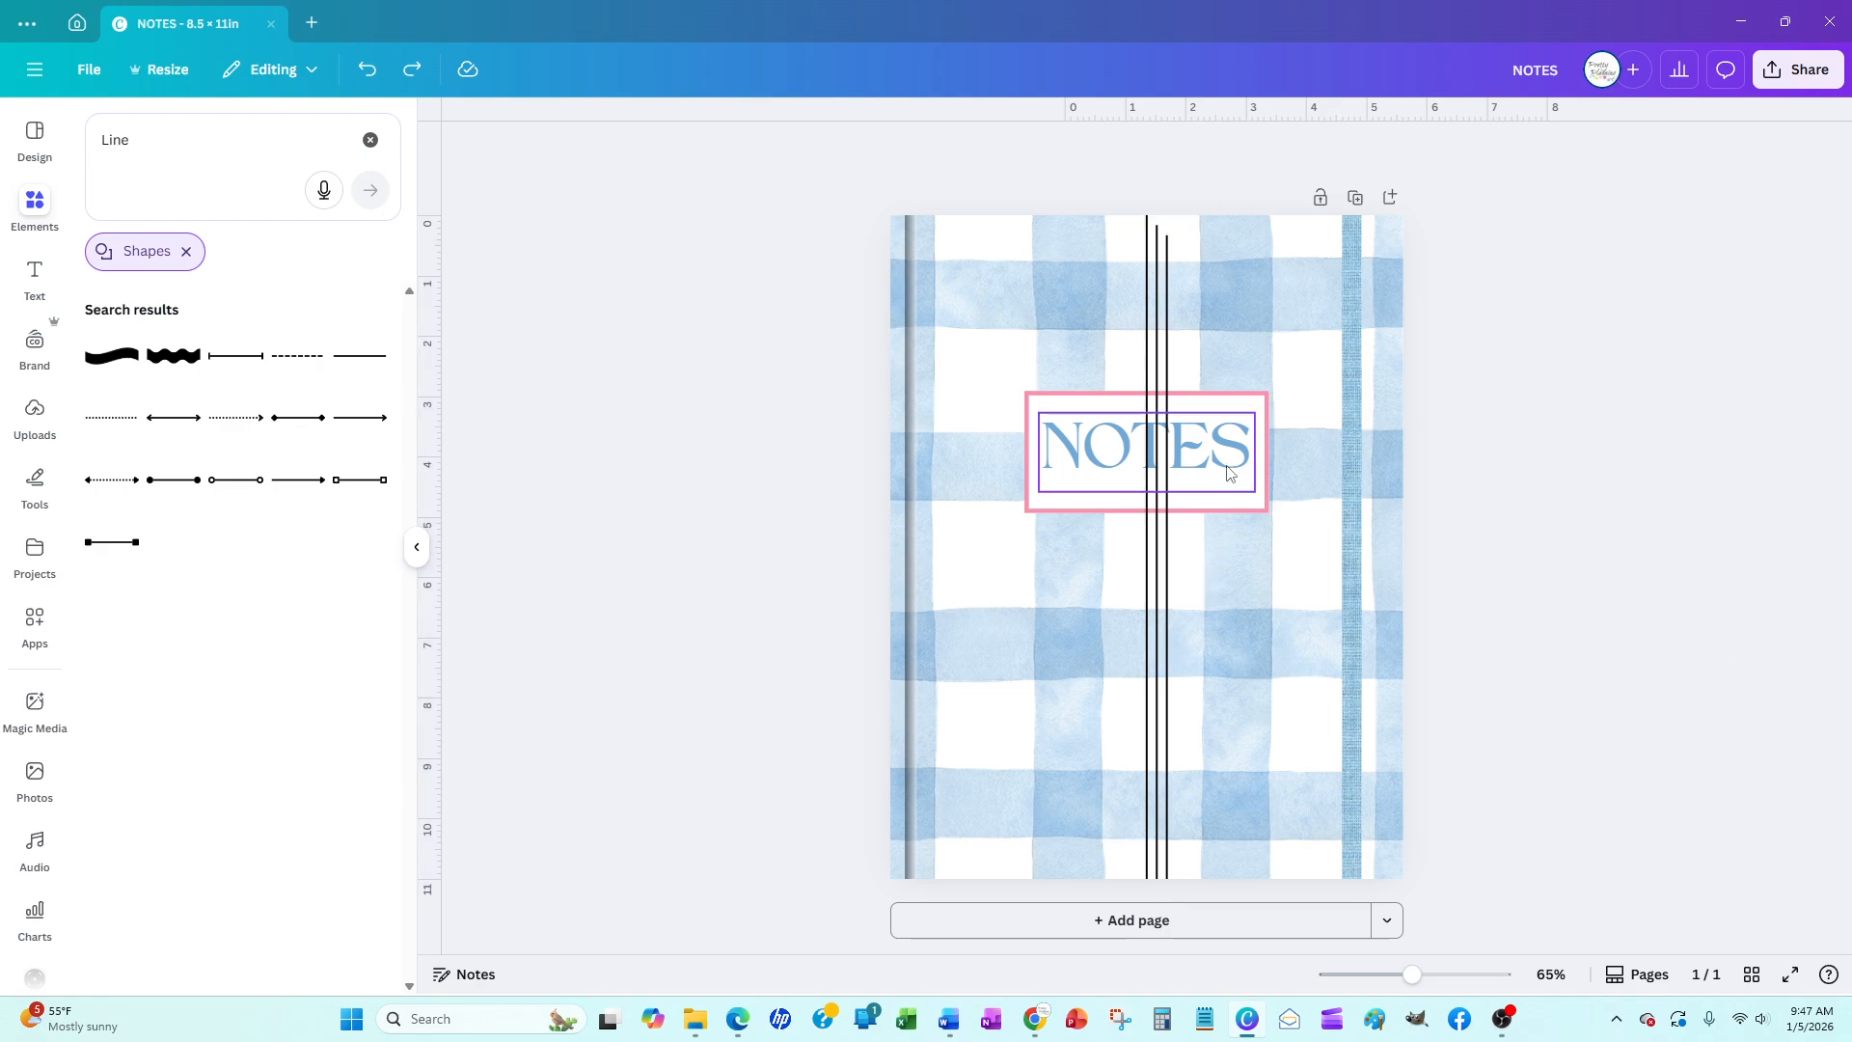
left_click(1168, 556)
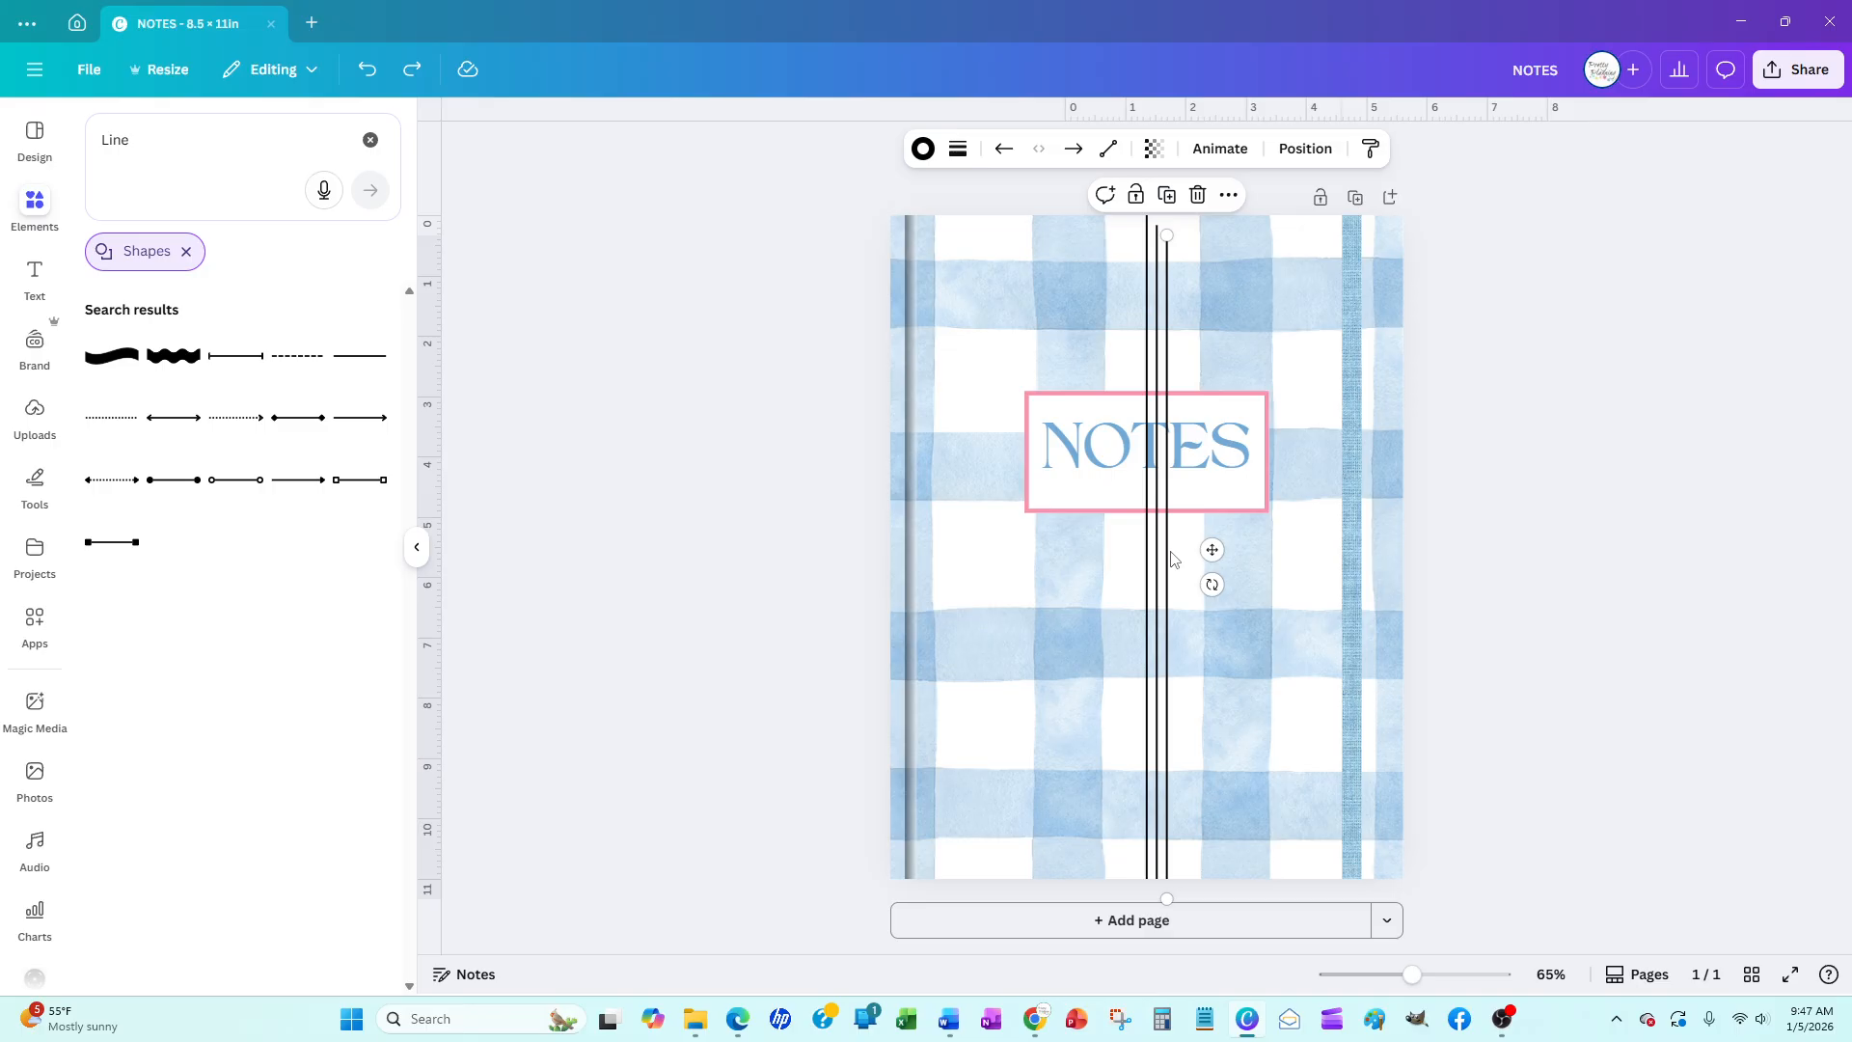
key("Left")
key("Left")
key("Left")
key("Left")
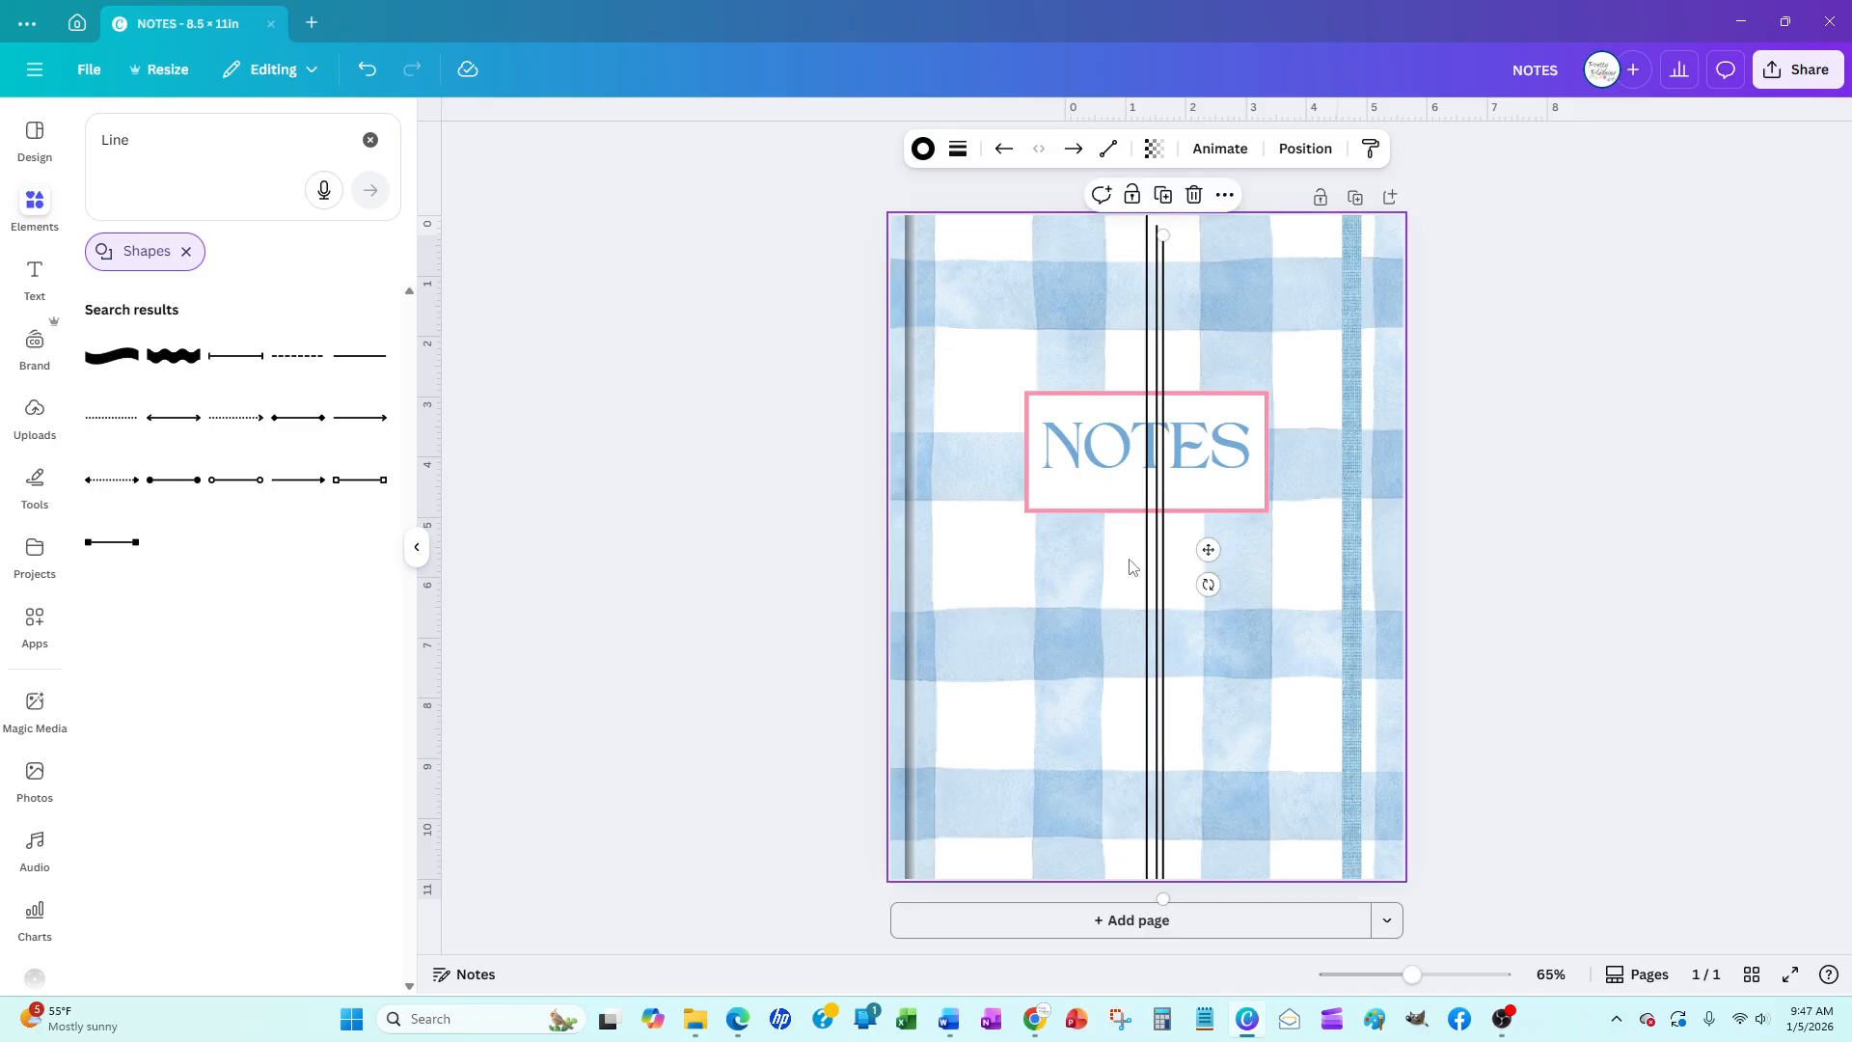
Nudge the third line further left until it reaches the second vertical line
left_click(1151, 575)
left_click(1150, 579)
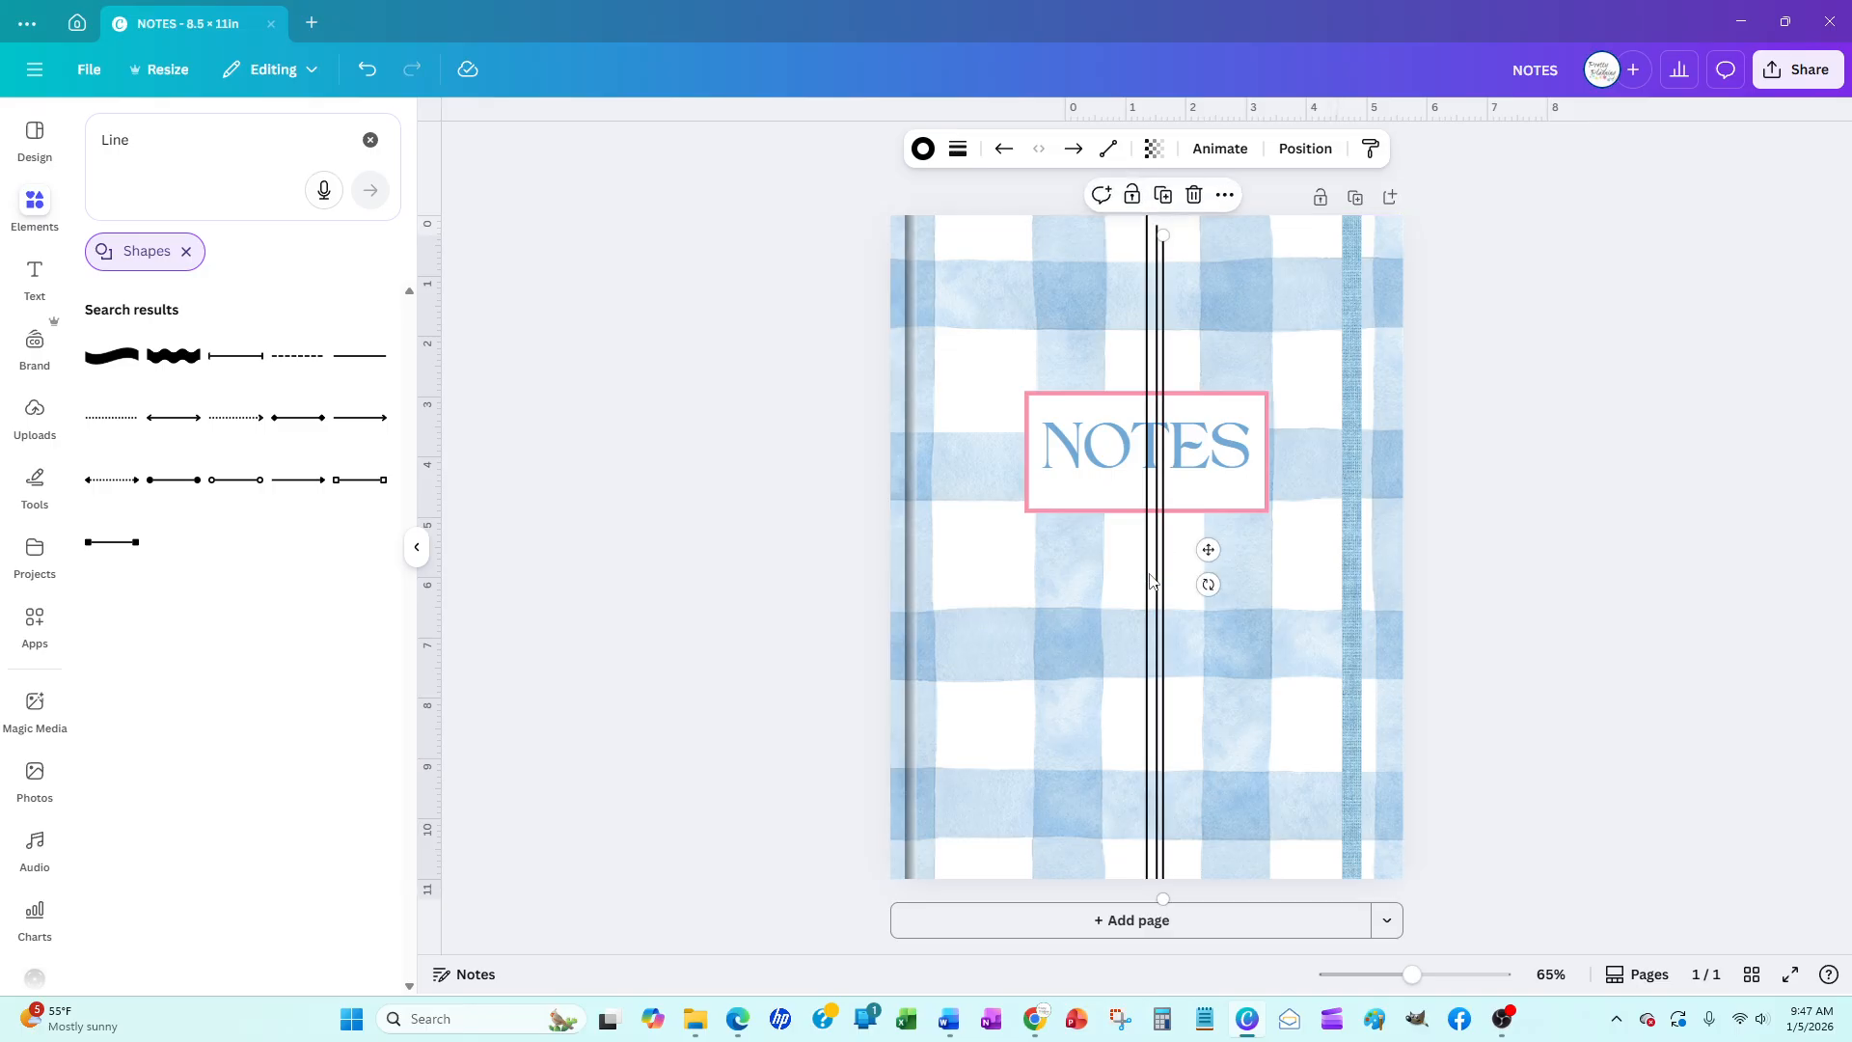
left_click(1155, 585)
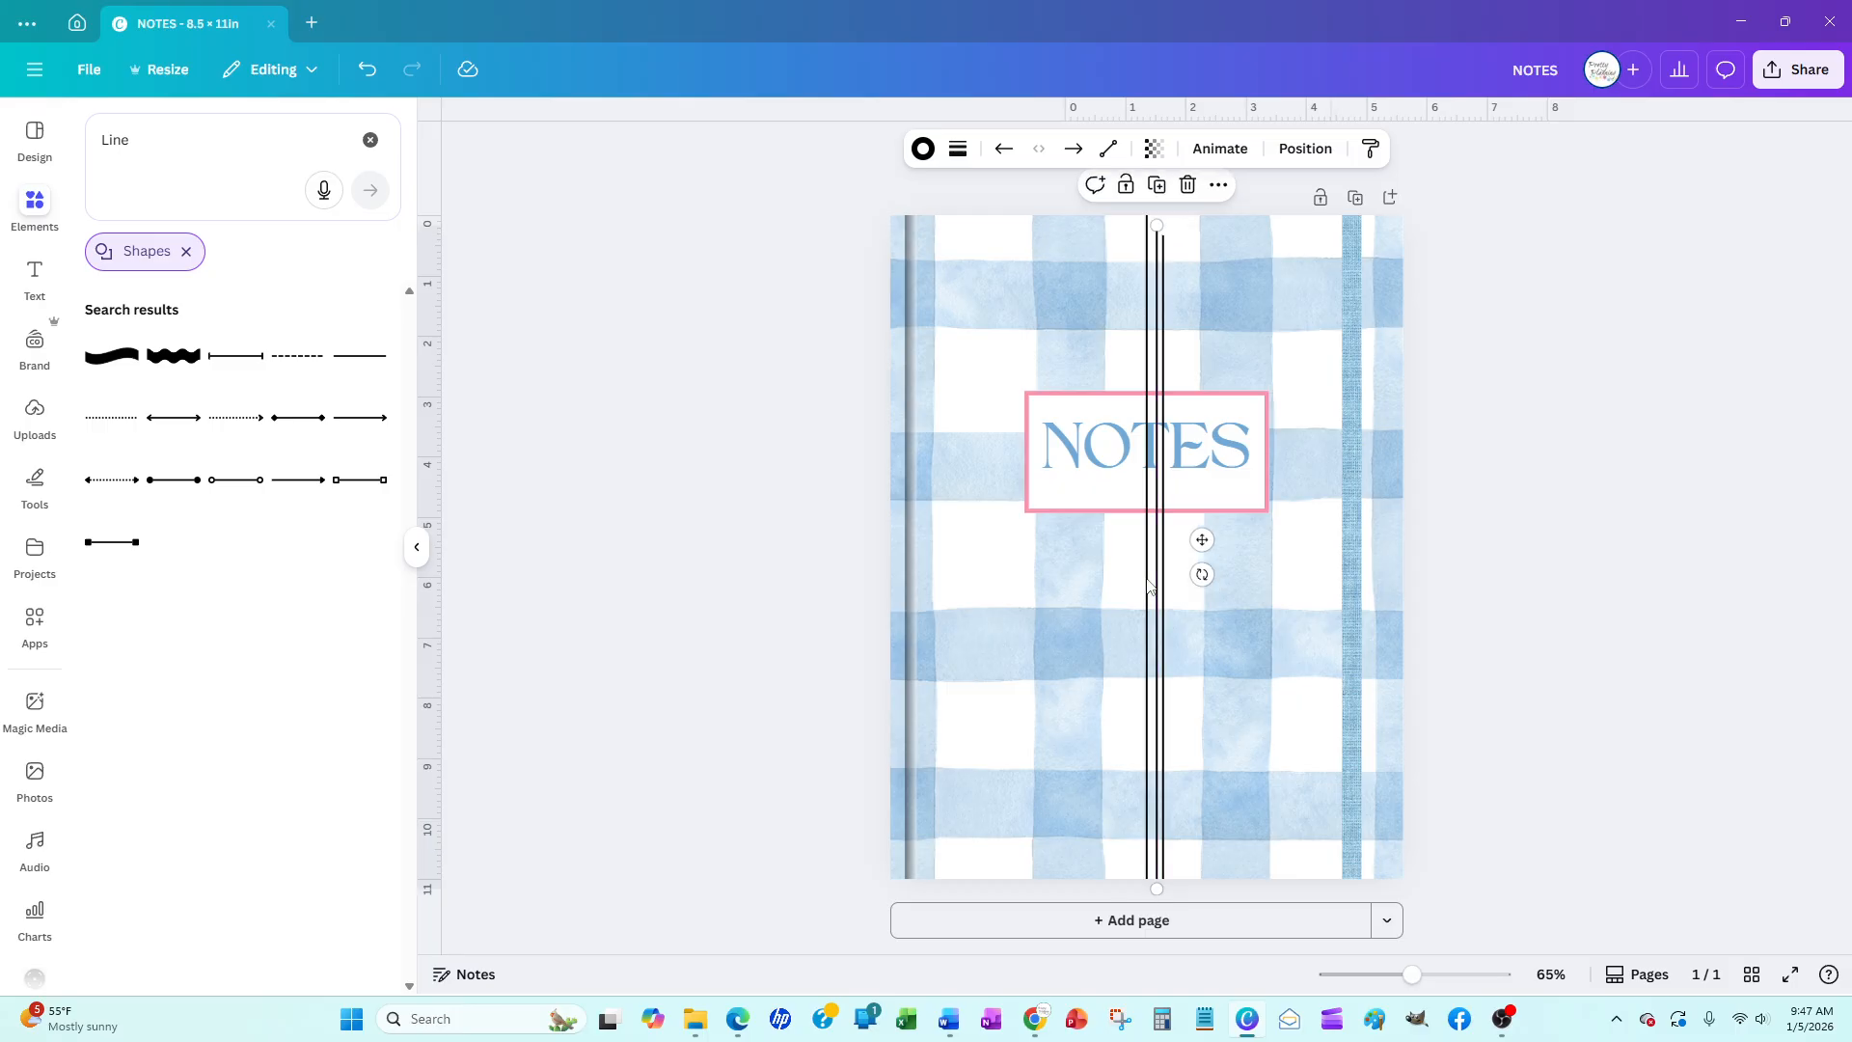
left_click(1162, 590)
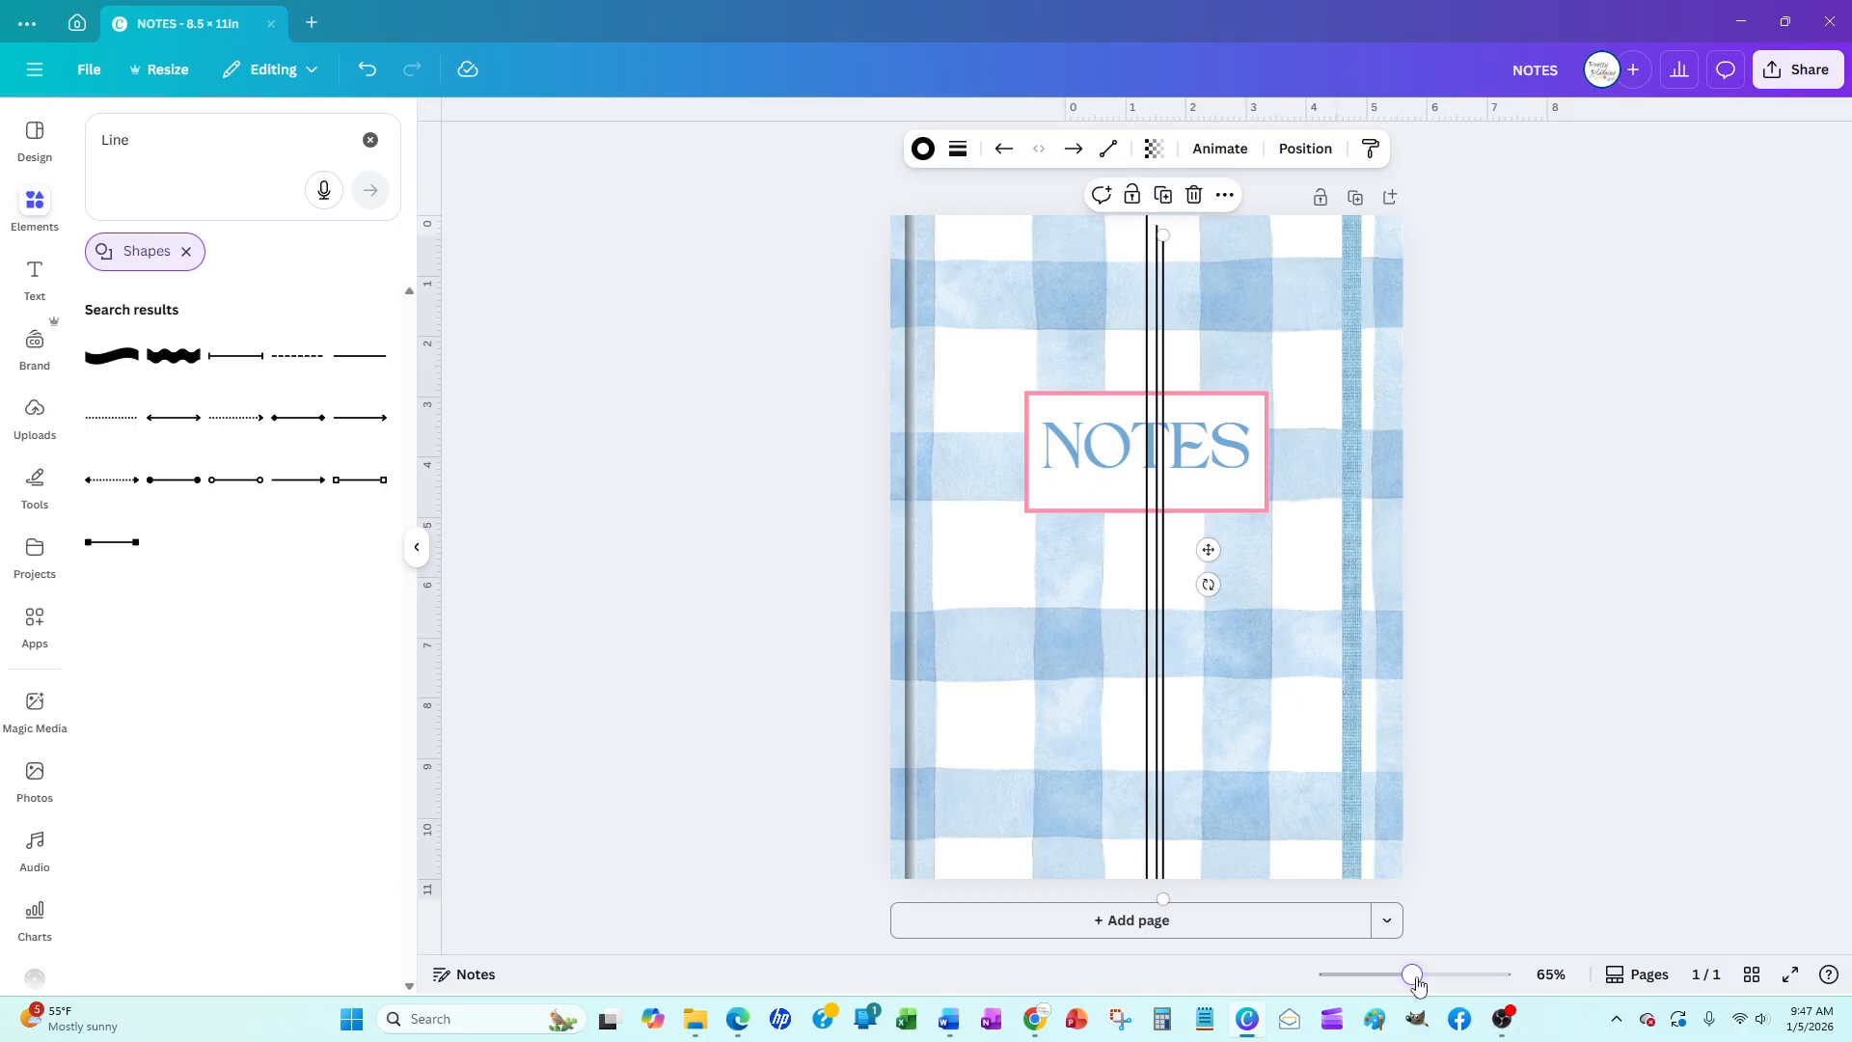
left_click_drag(1414, 976, 1429, 980)
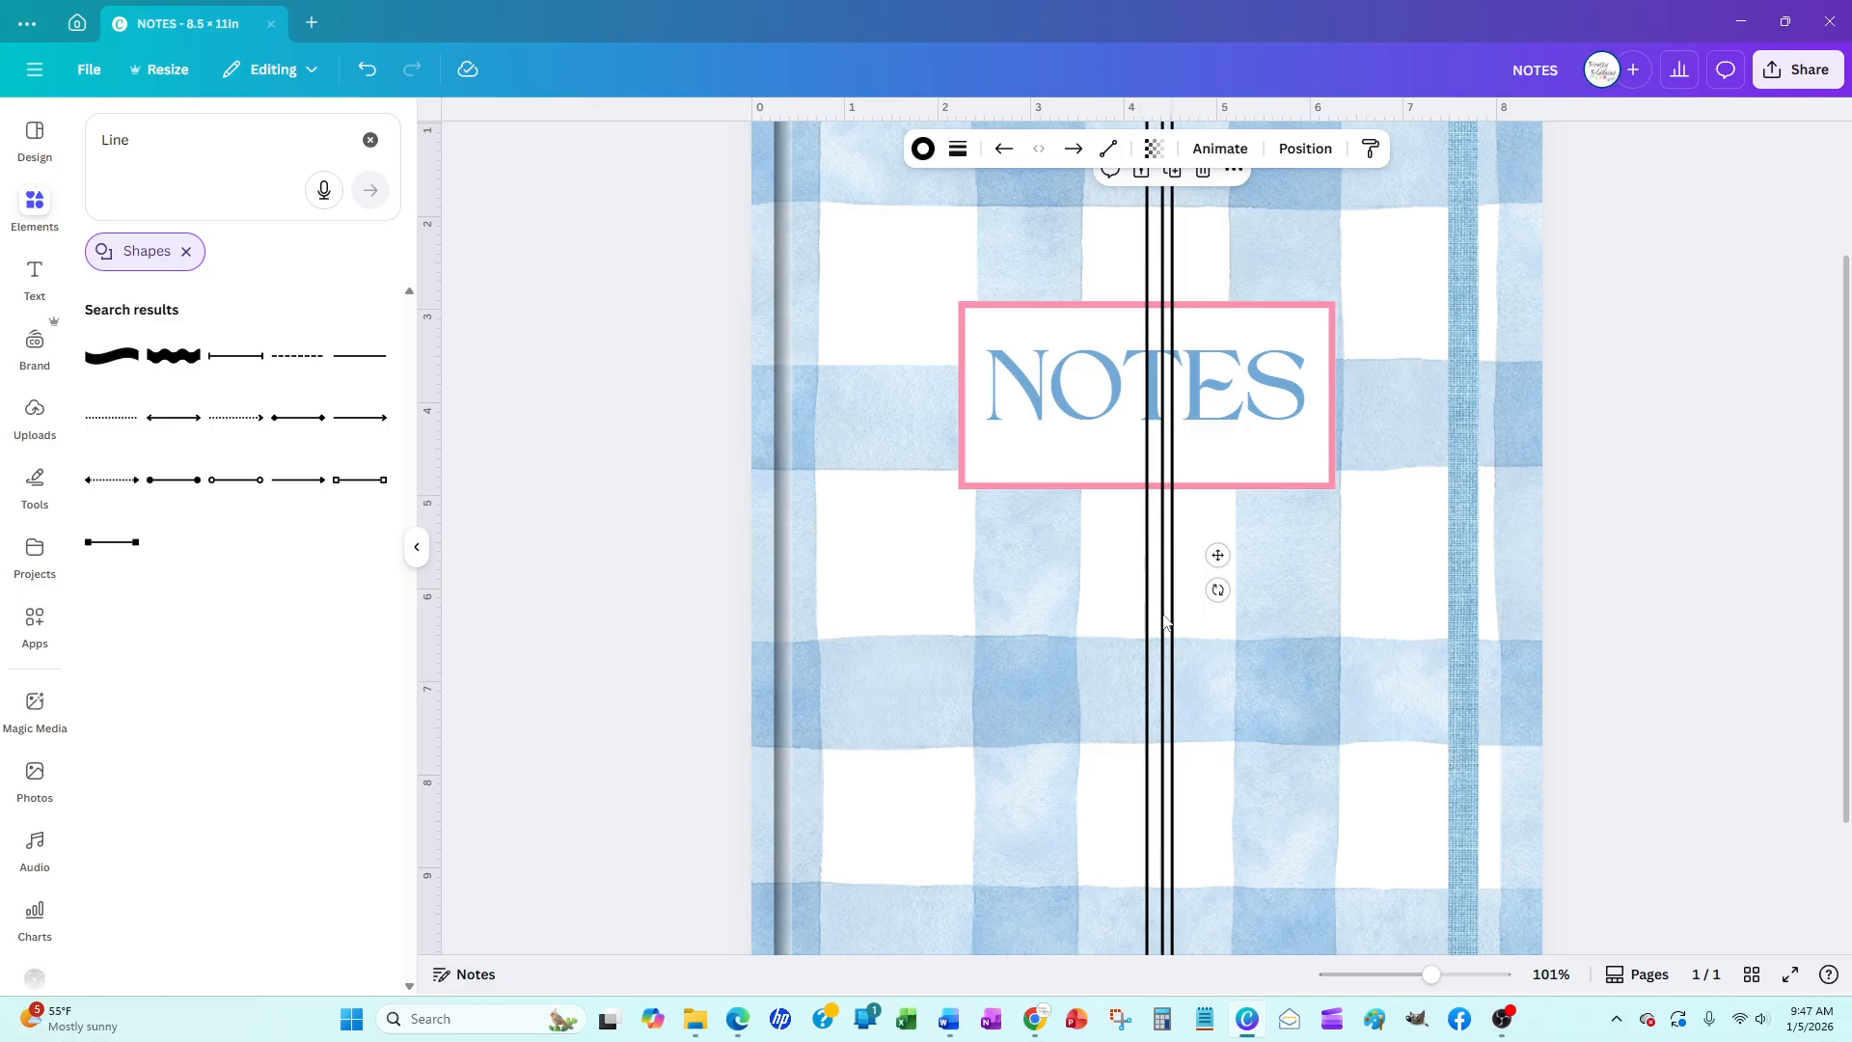
key("Left")
key("Left")
key("Left")
key("Left")
key("Left")
key("Left")
key("Left")
key("Left")
key("Left")
key("Left")
key("Left")
key("Left")
key("Left")
key("Left")
key("Left")
key("Left")
key("Left")
key("Left")
key("Left")
key("Left")
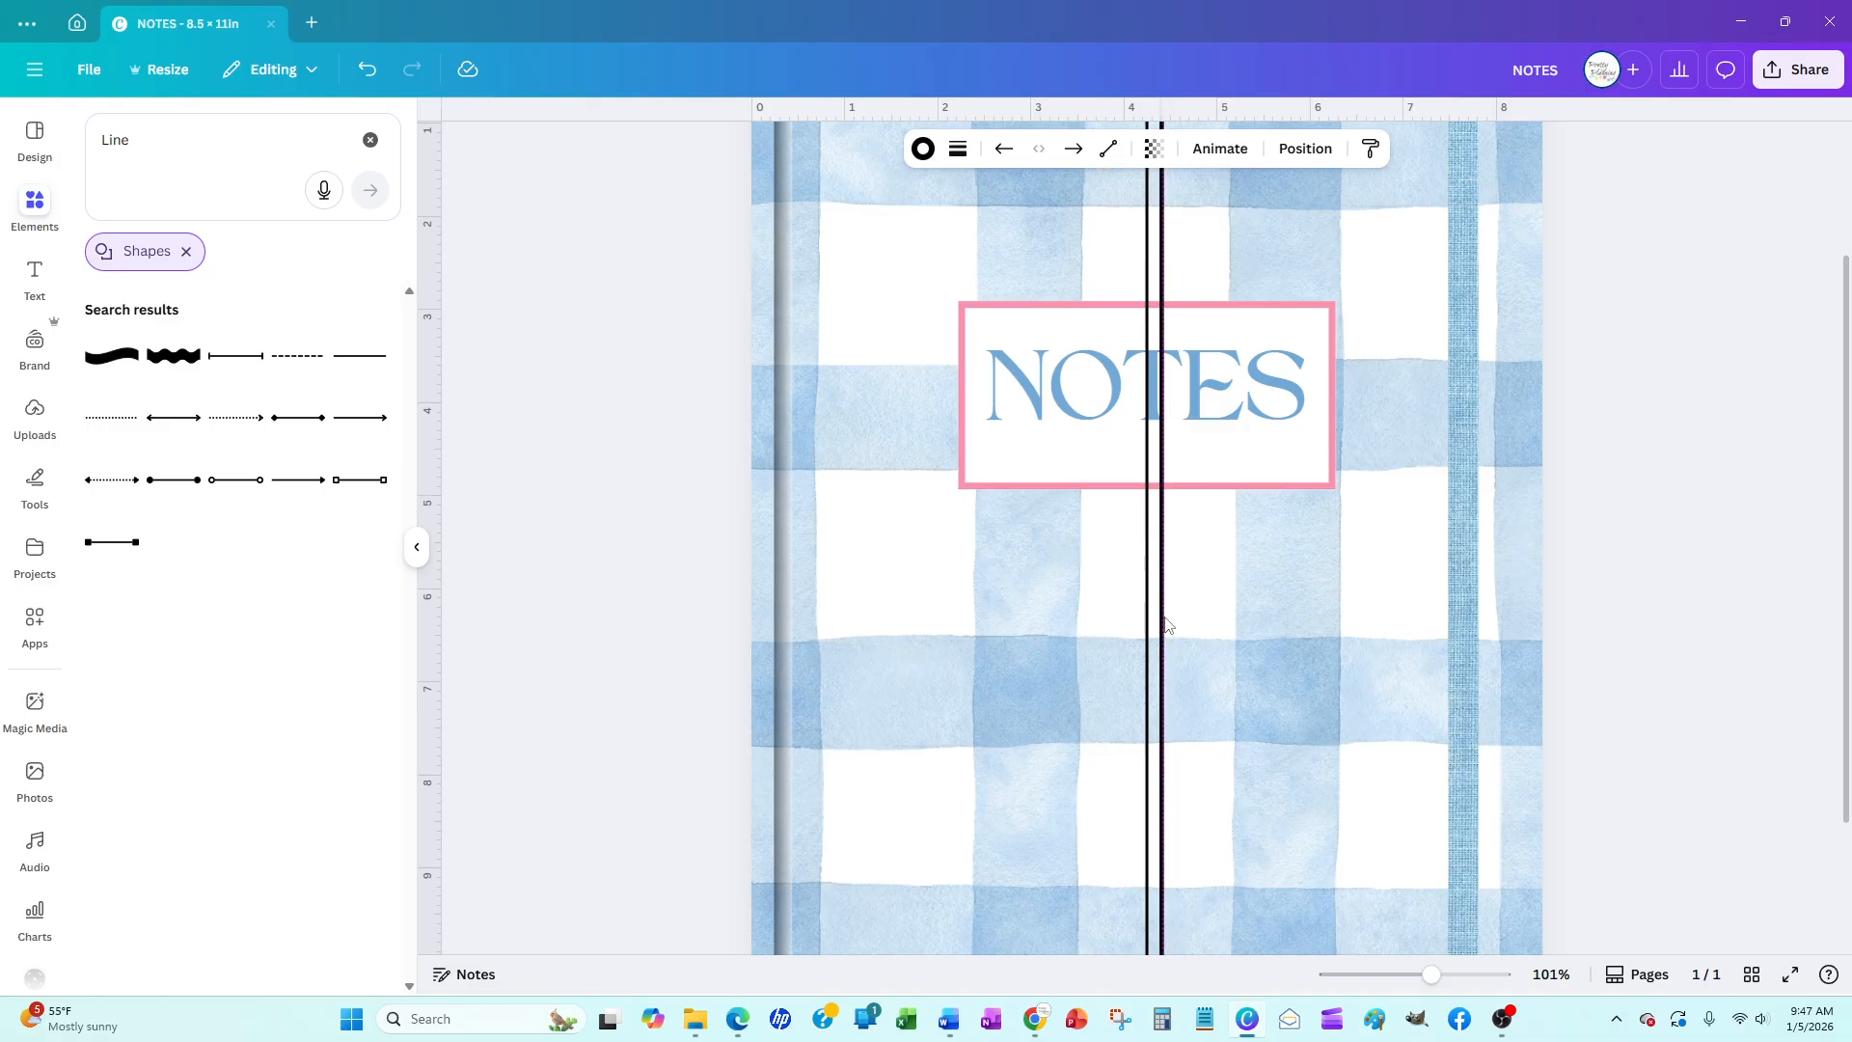
Reposition the middle line halfway between the outer two so the three vertical lines are tightly and evenly spaced
key("Right")
key("Right")
key("Right")
key("Right")
key("Right")
key("Right")
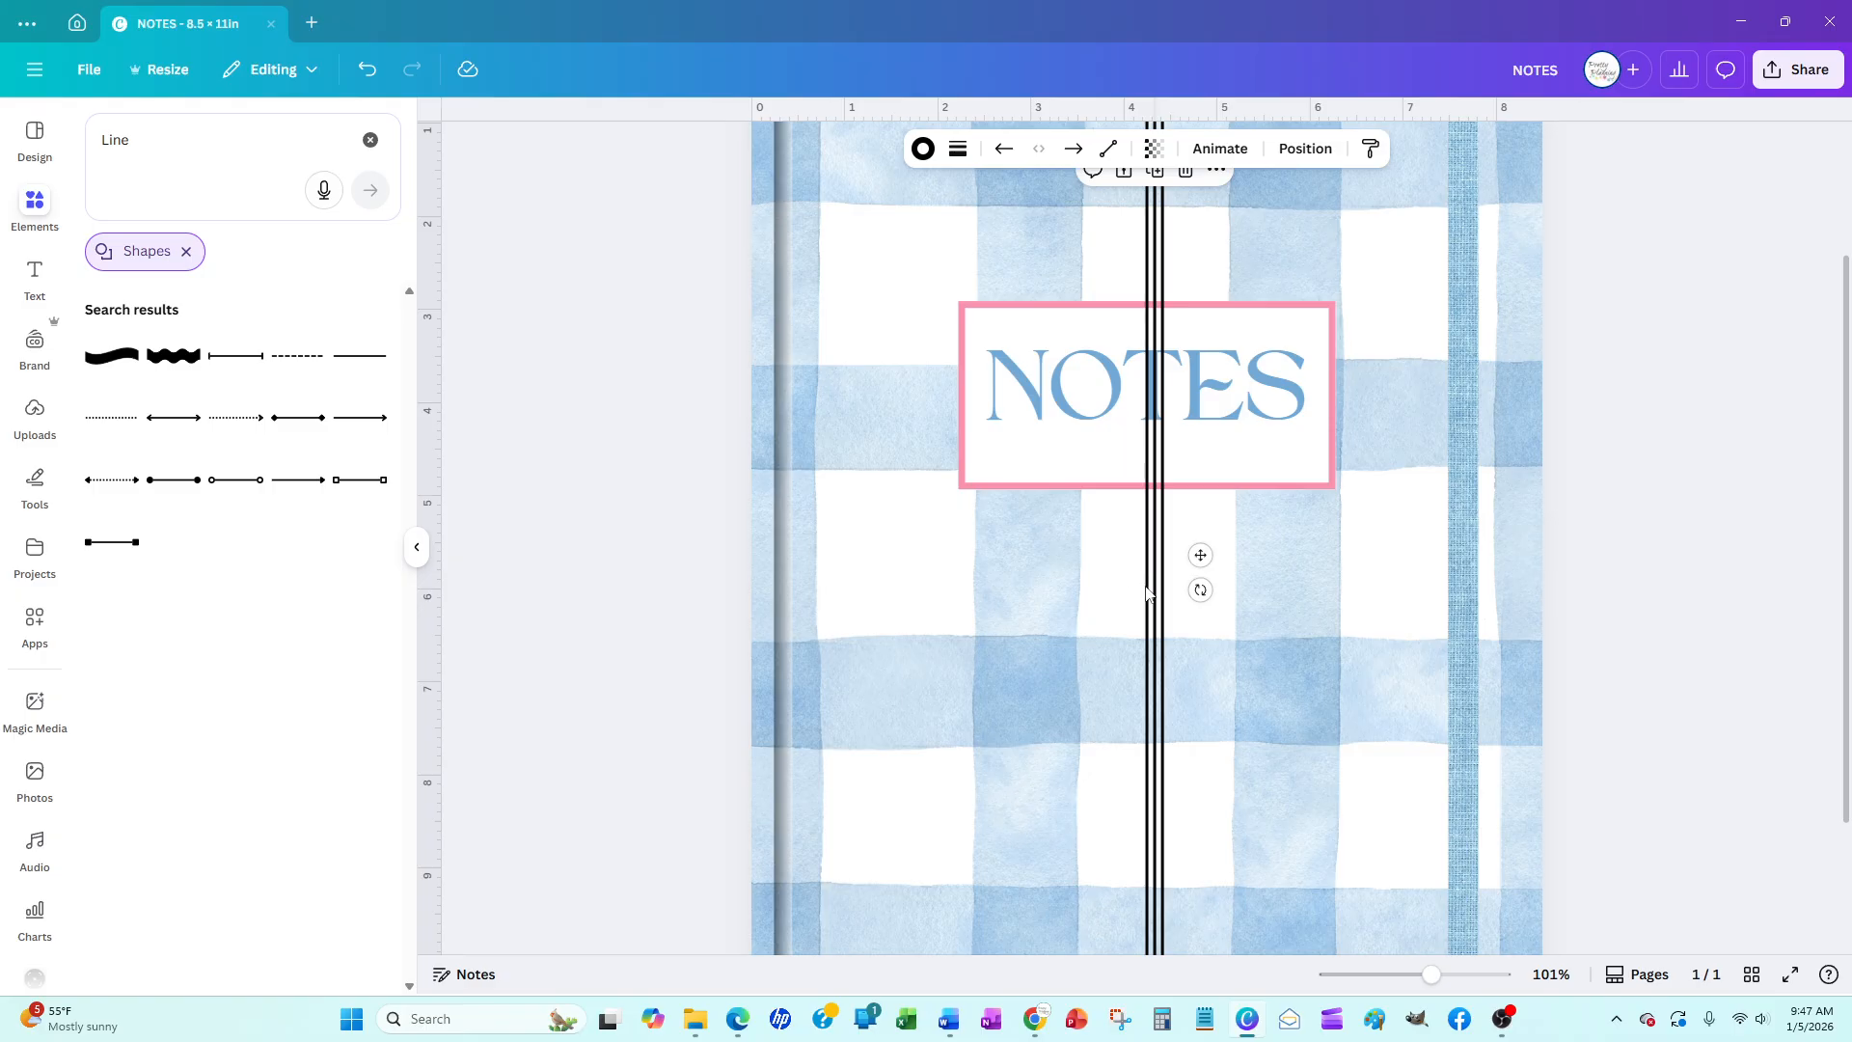
key("Escape")
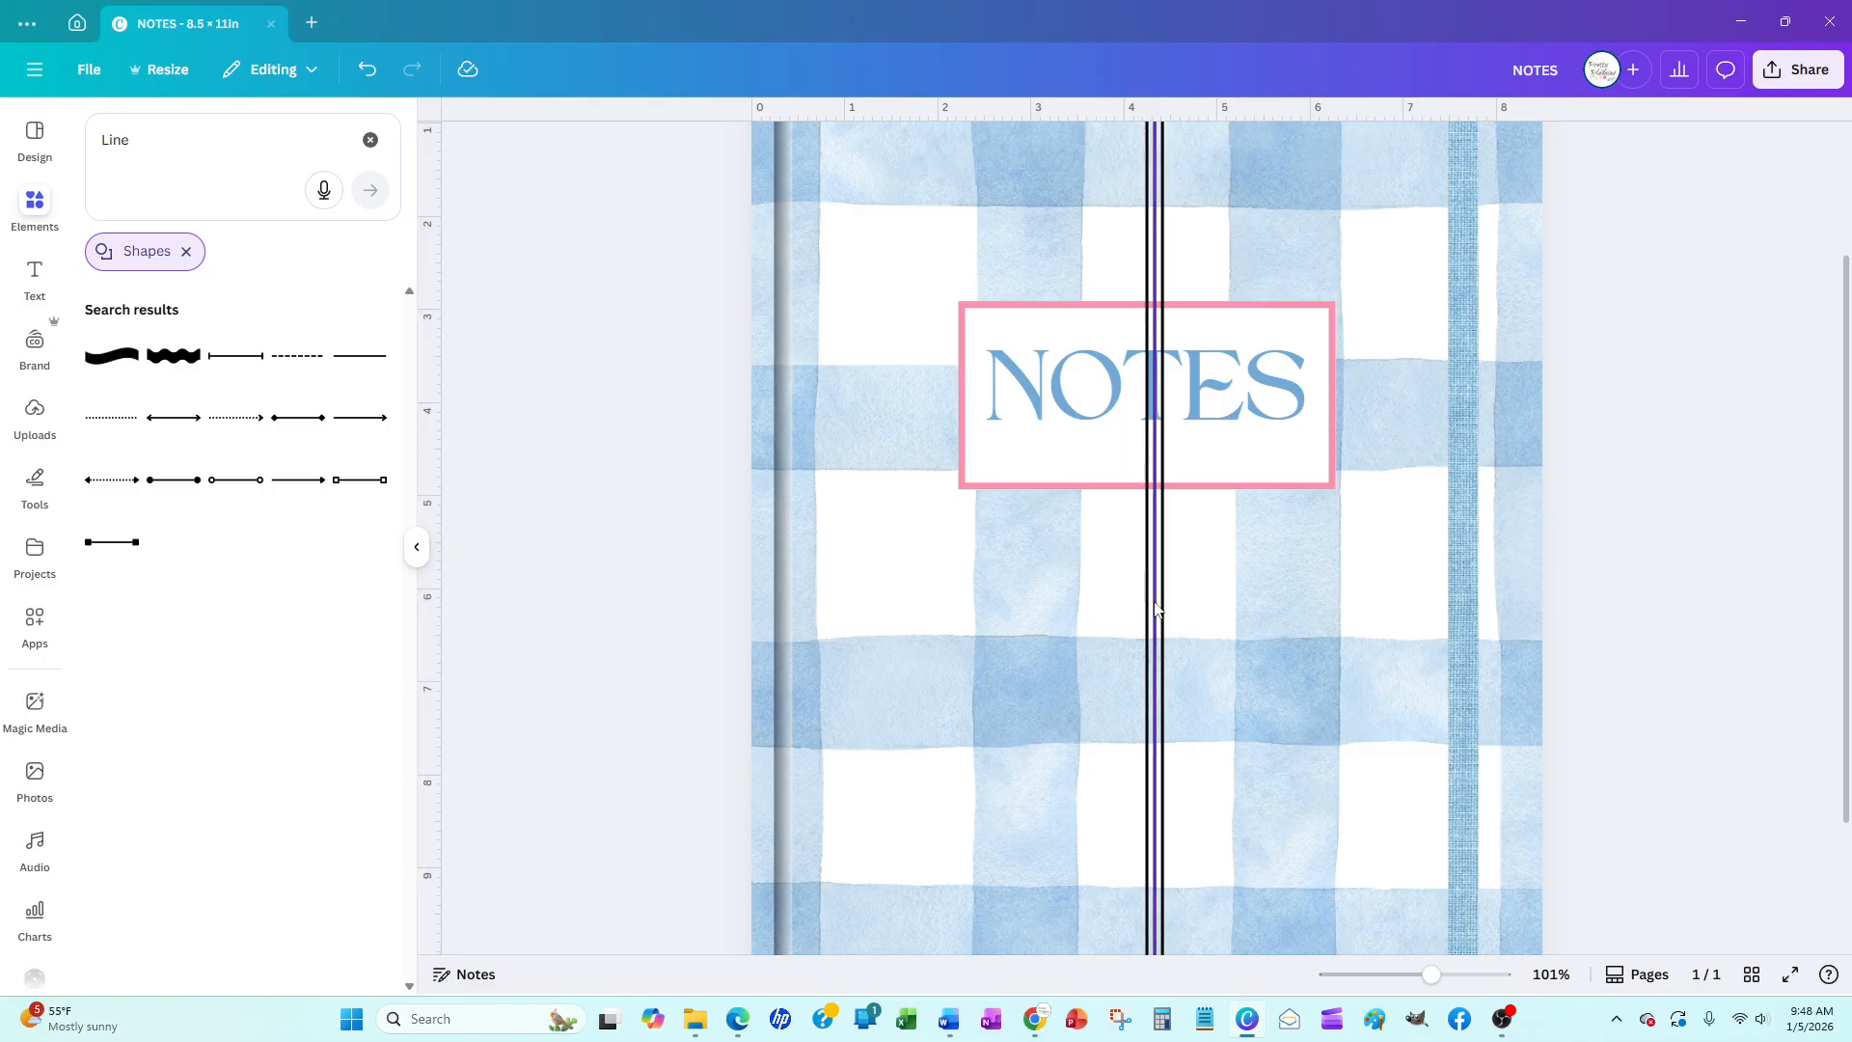
left_click(1164, 616)
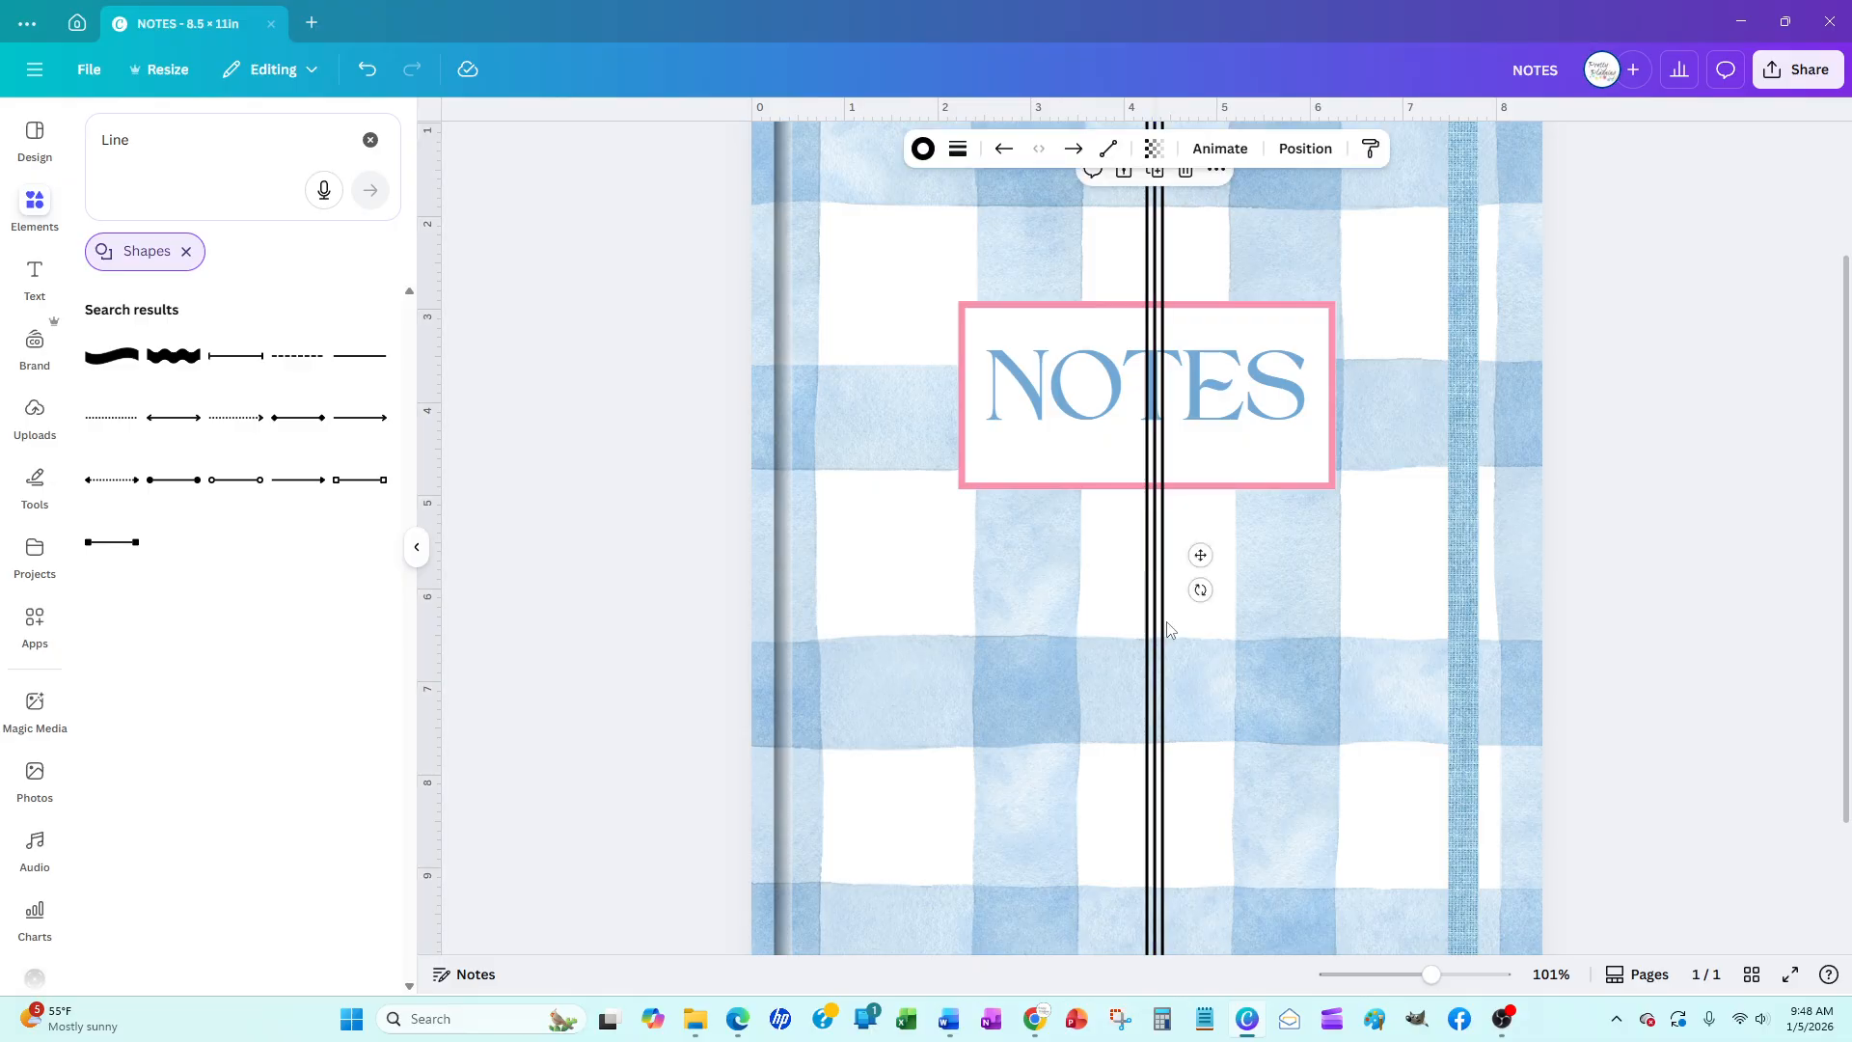
left_click_drag(1163, 627, 1164, 627)
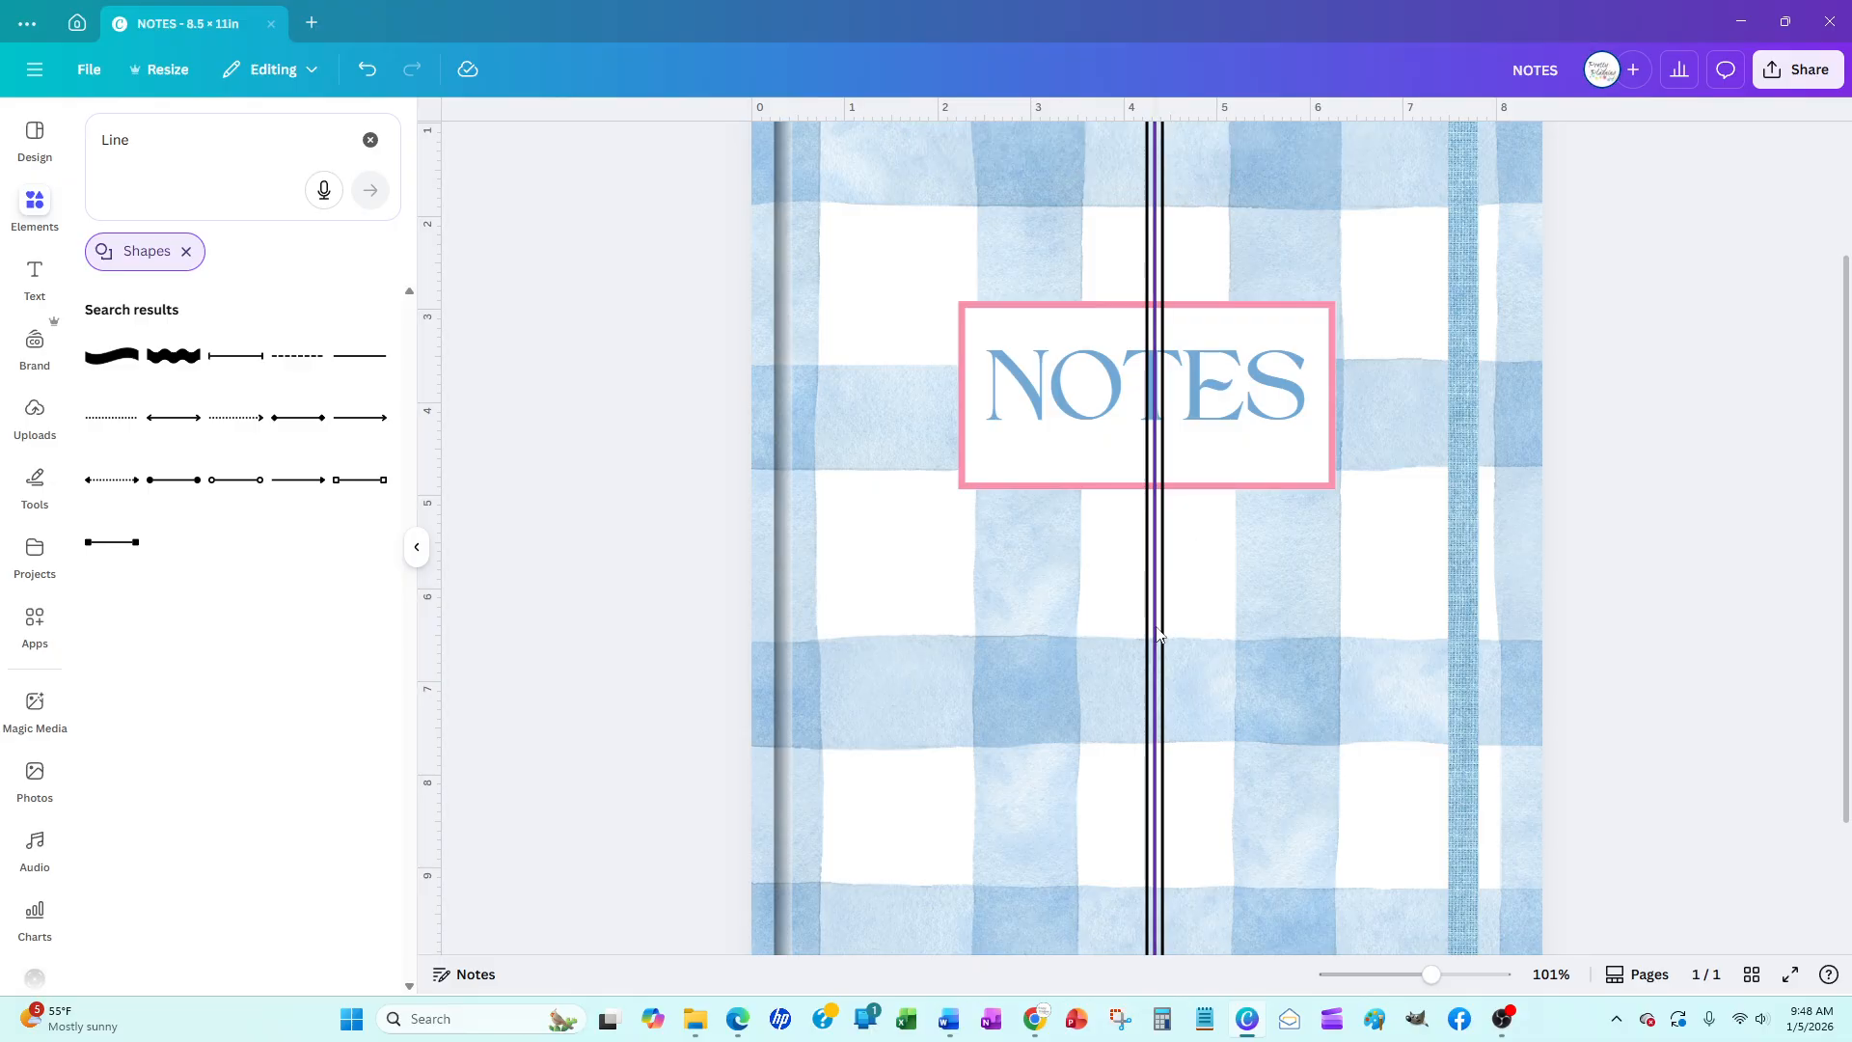
left_click(1148, 639)
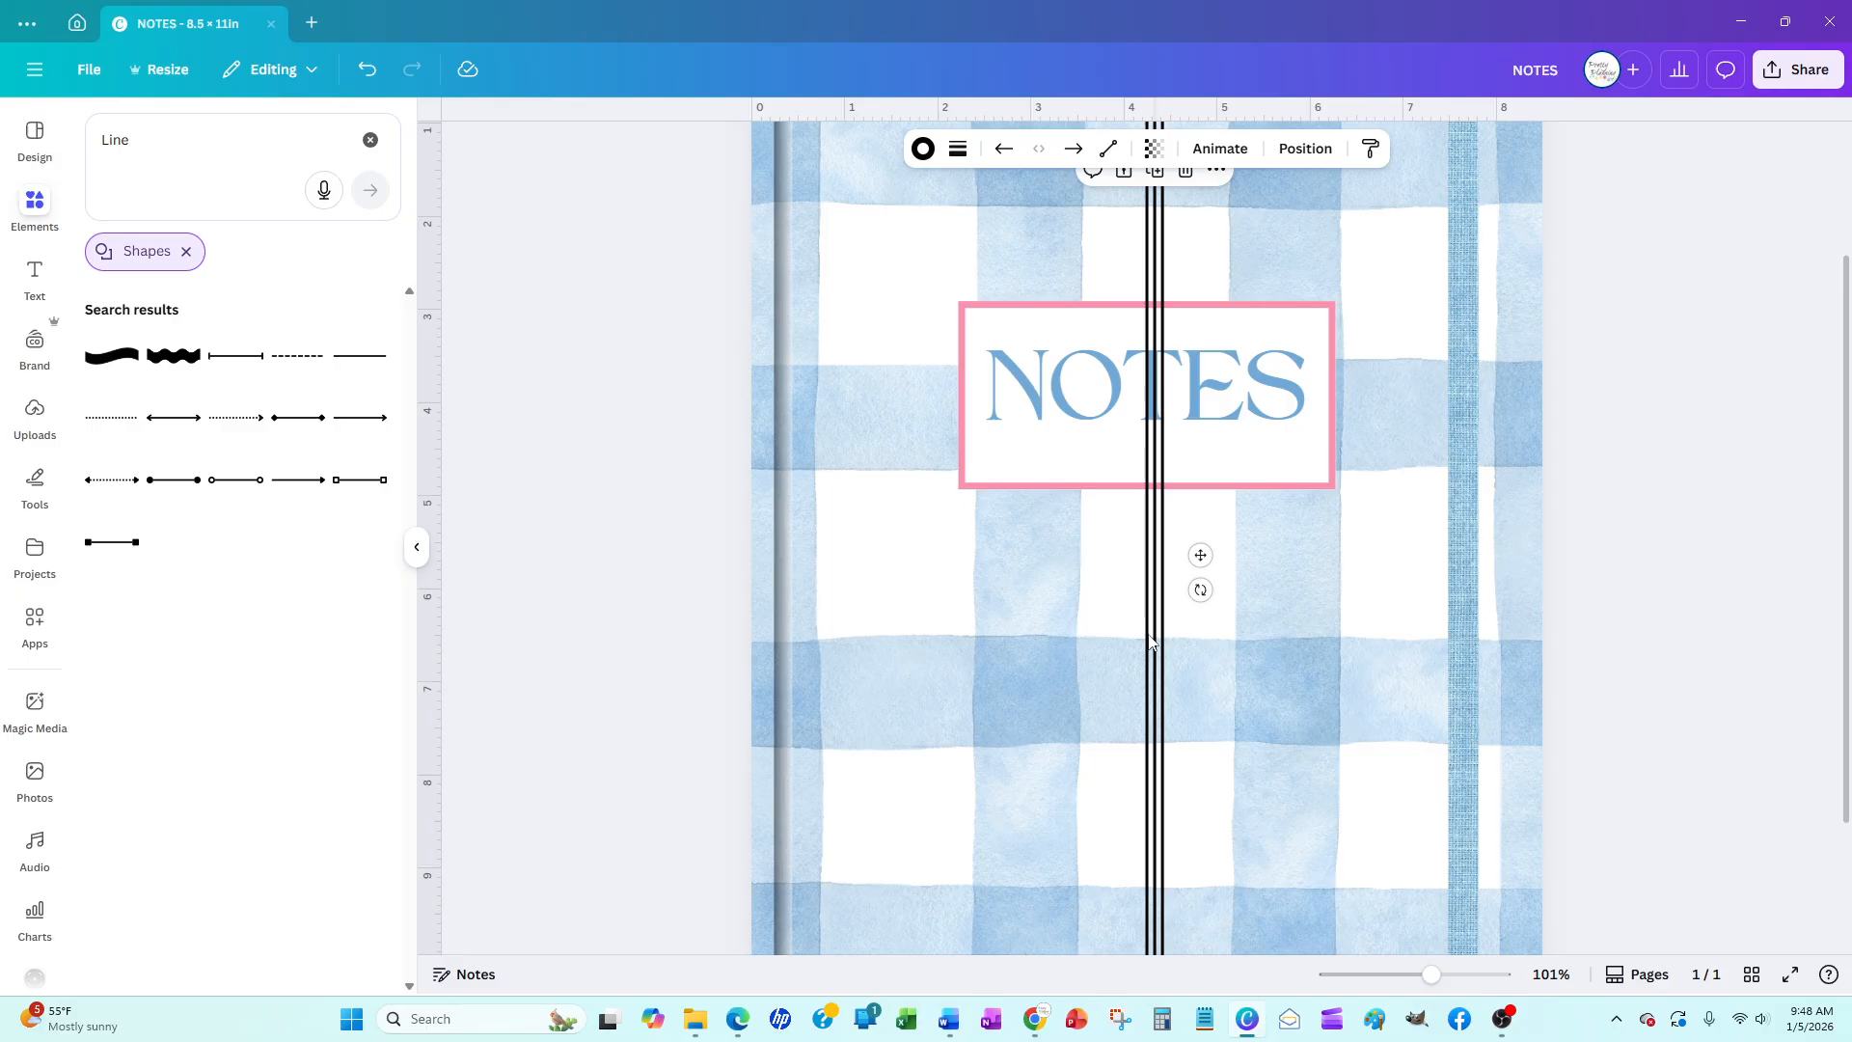
key("Escape")
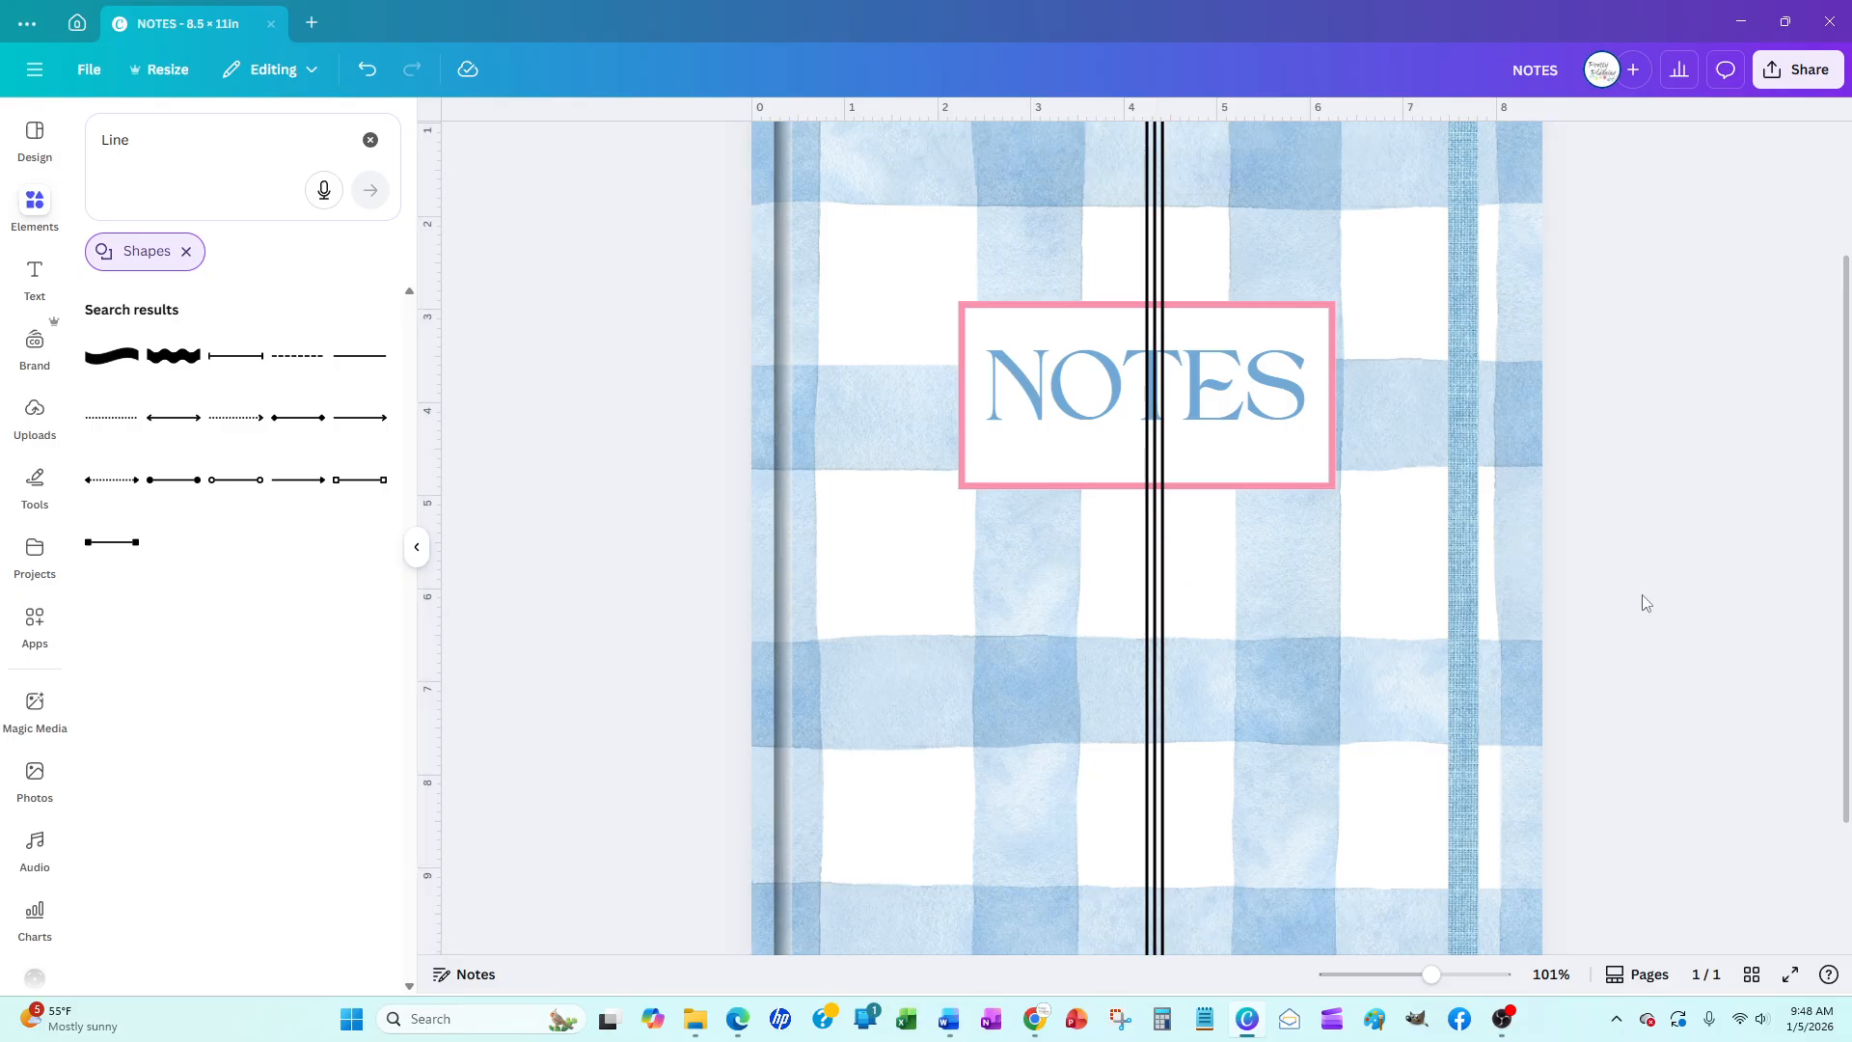
Select only the three vertical lines without the linen band, align them to their middle, and group them
left_click_drag(1642, 595, 1138, 614)
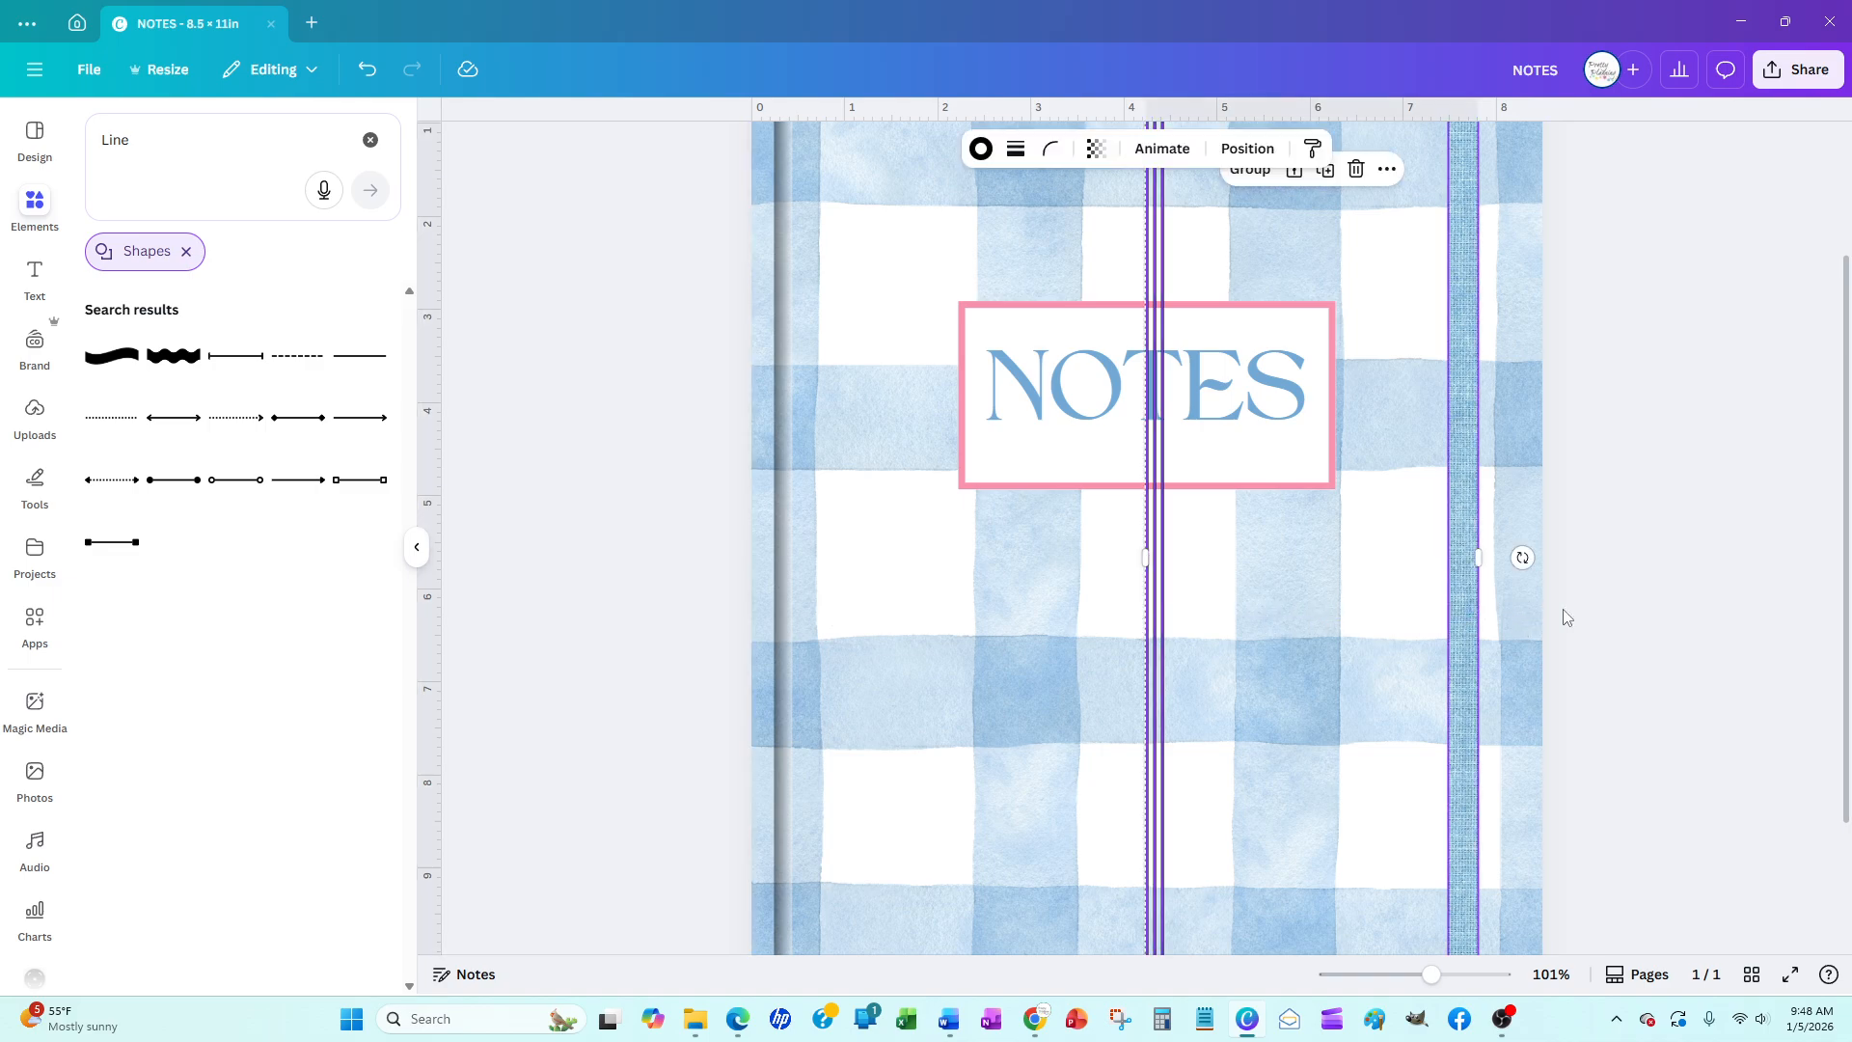
left_click(1463, 523, "shift")
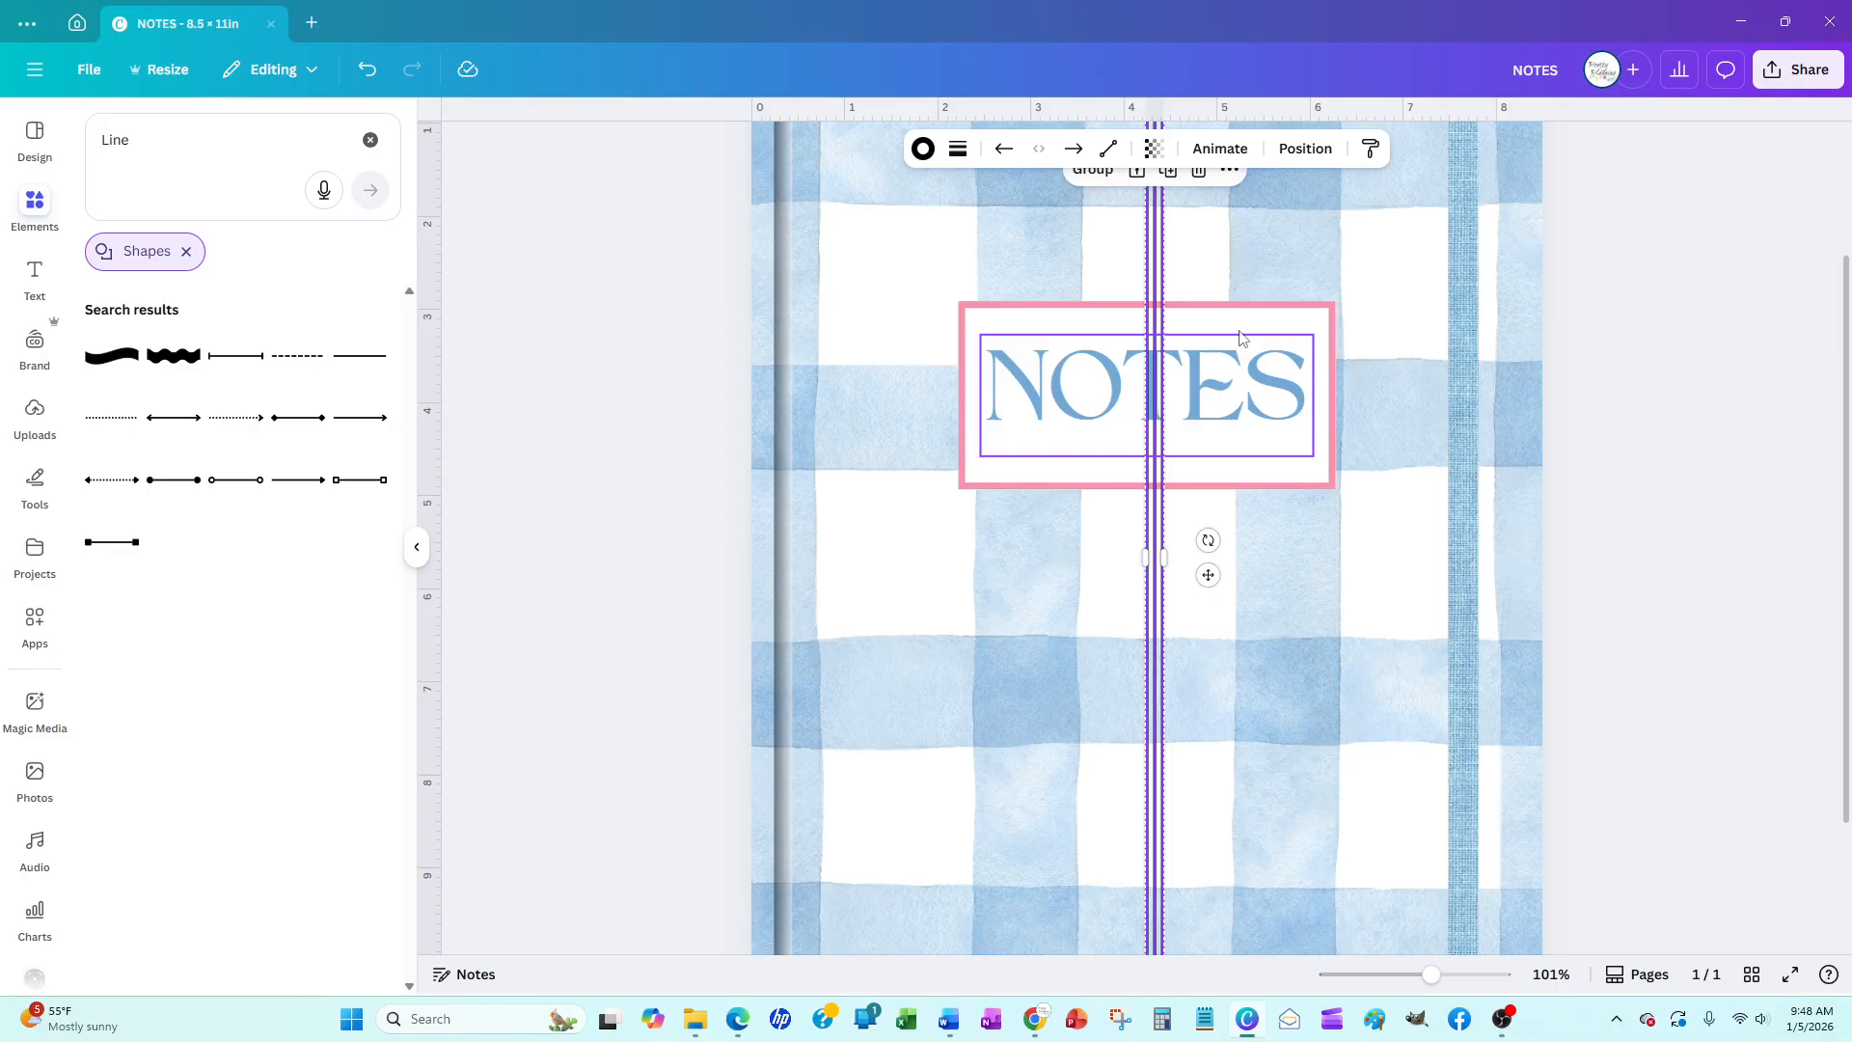
left_click(1306, 148)
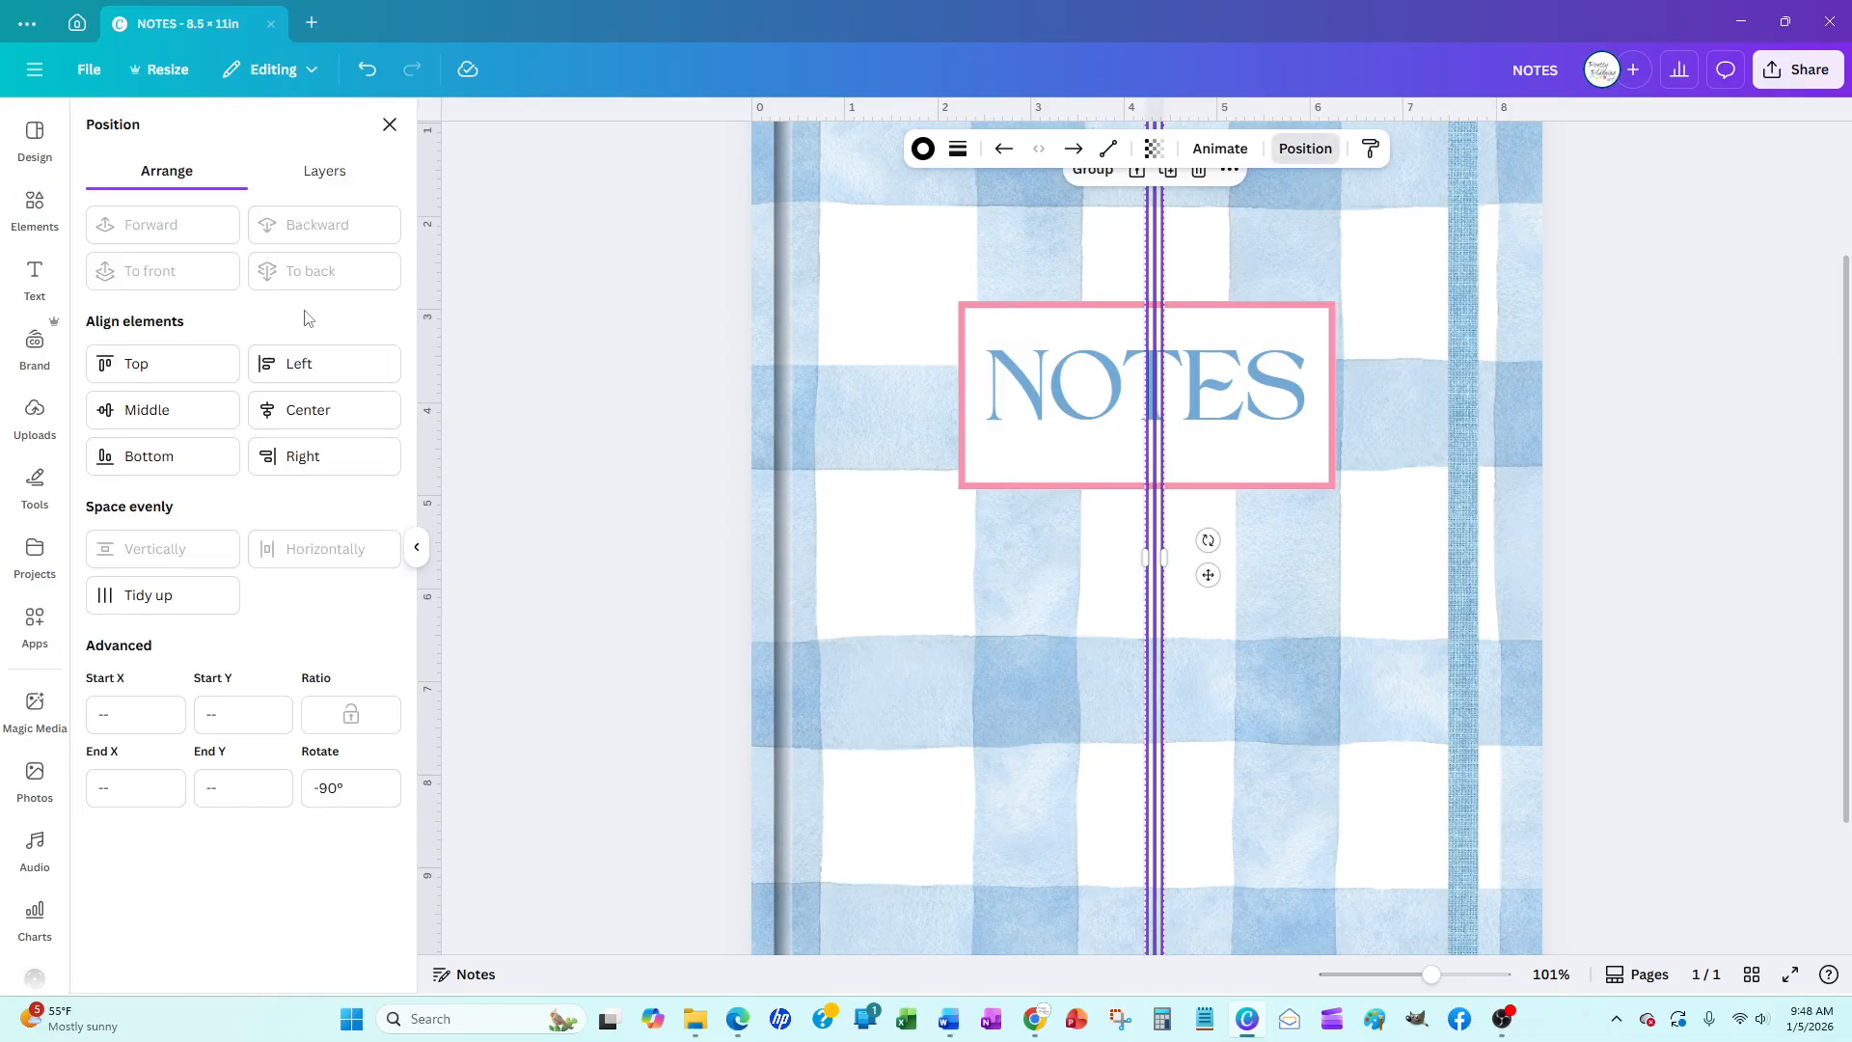
left_click(160, 412)
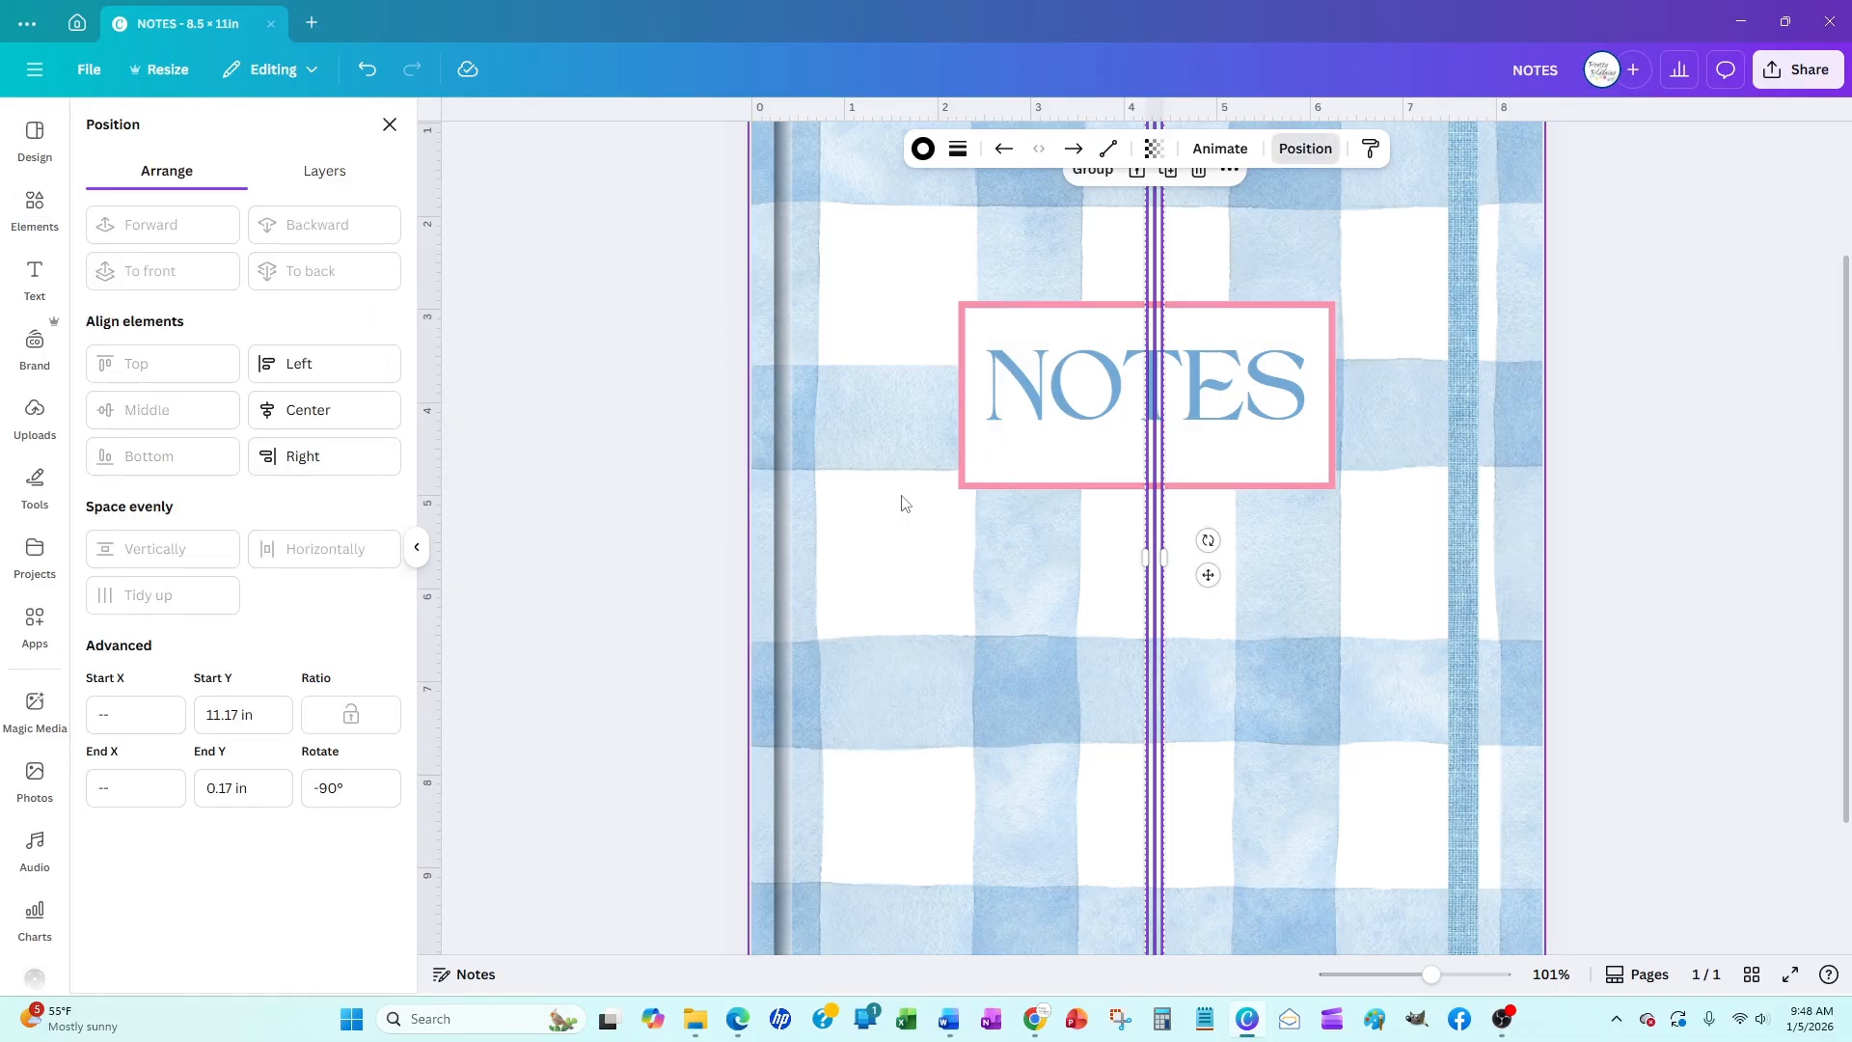
scroll(943, 512, "down", 3)
scroll(944, 517, "up", 5)
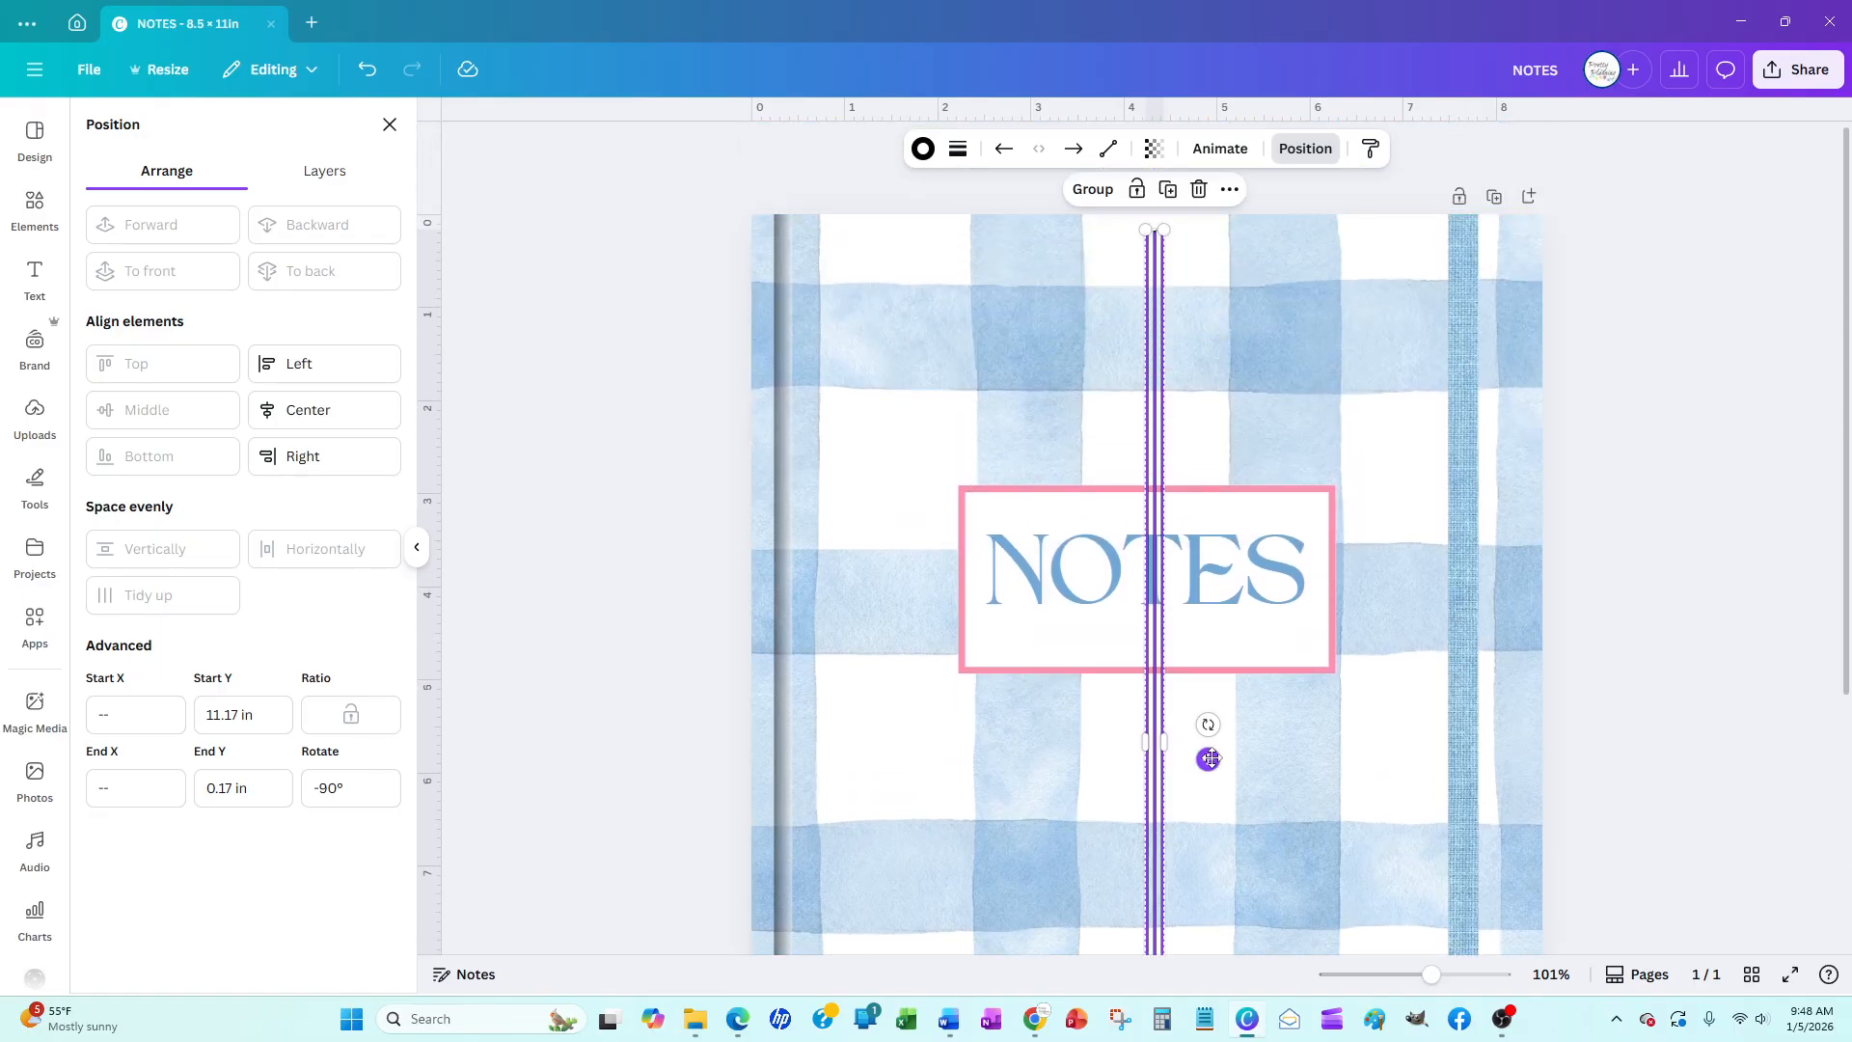
left_click(1093, 189)
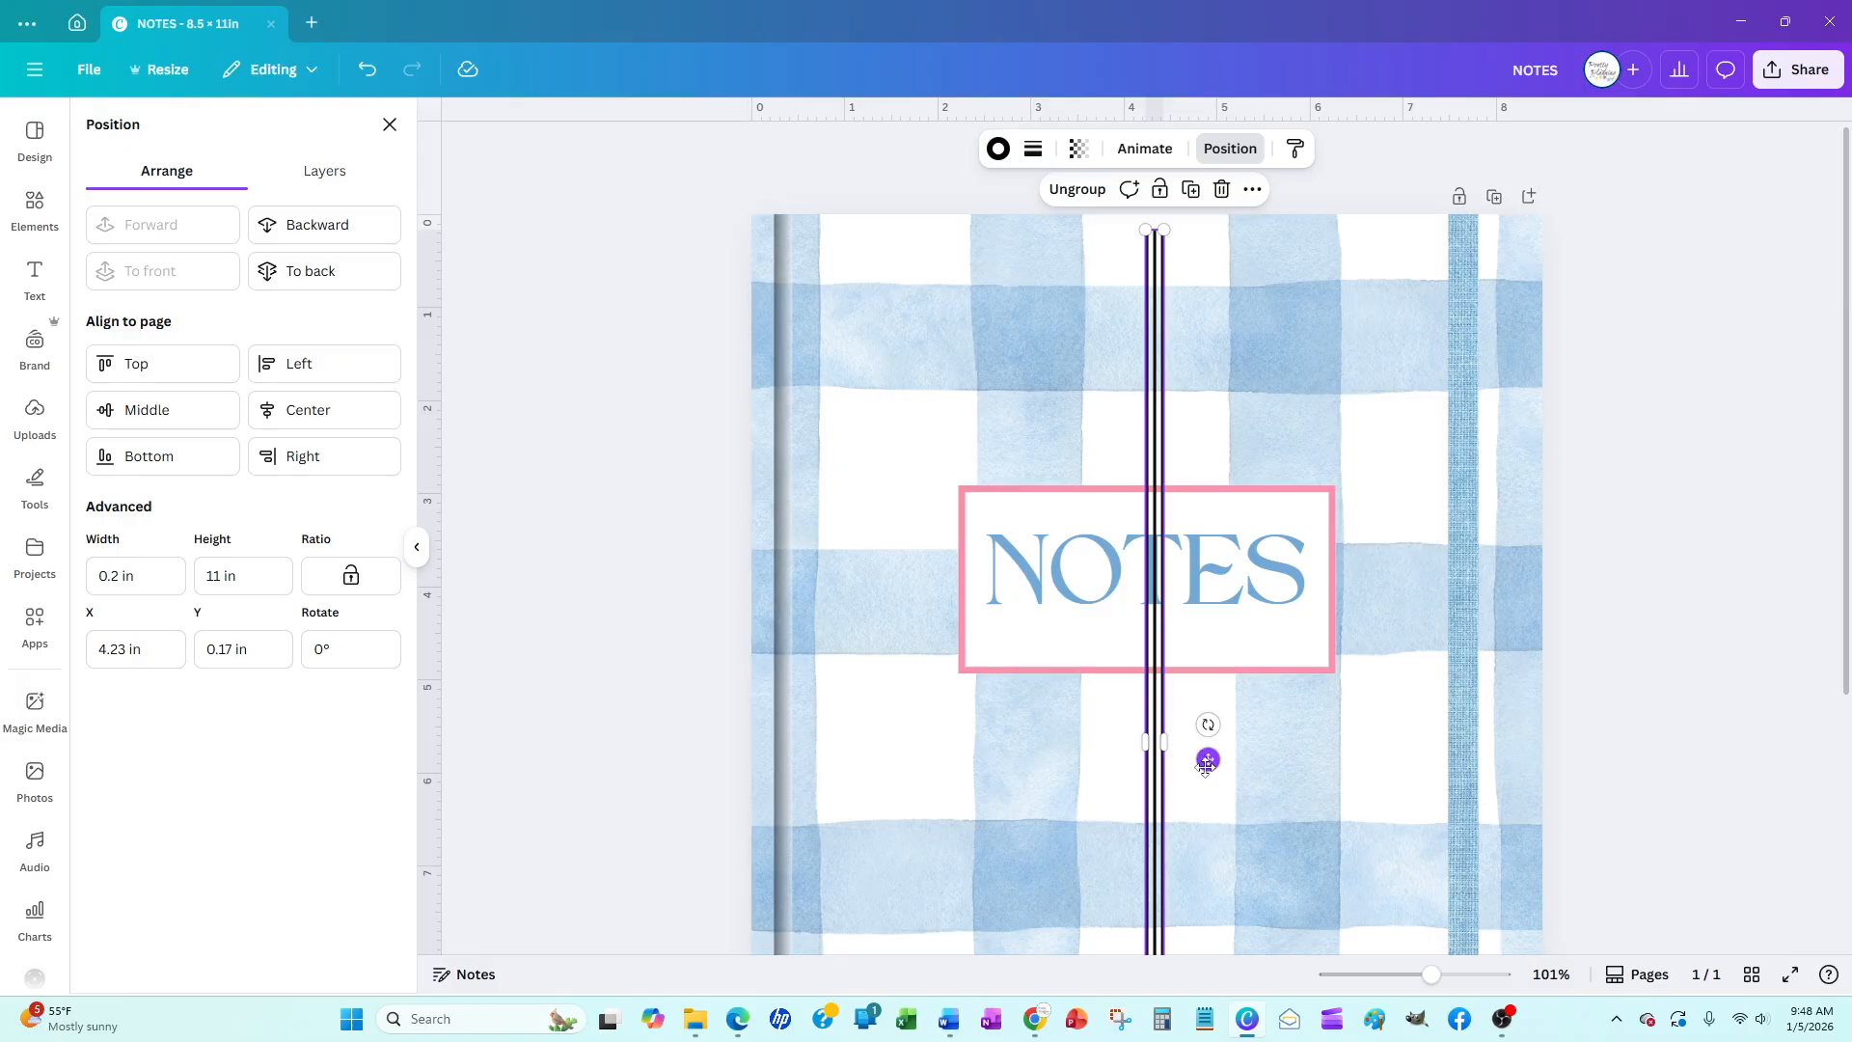
Move the grouped lines onto the linen elastic band at X 7.55 in and Y 0 in
left_click_drag(1208, 760, 1514, 753)
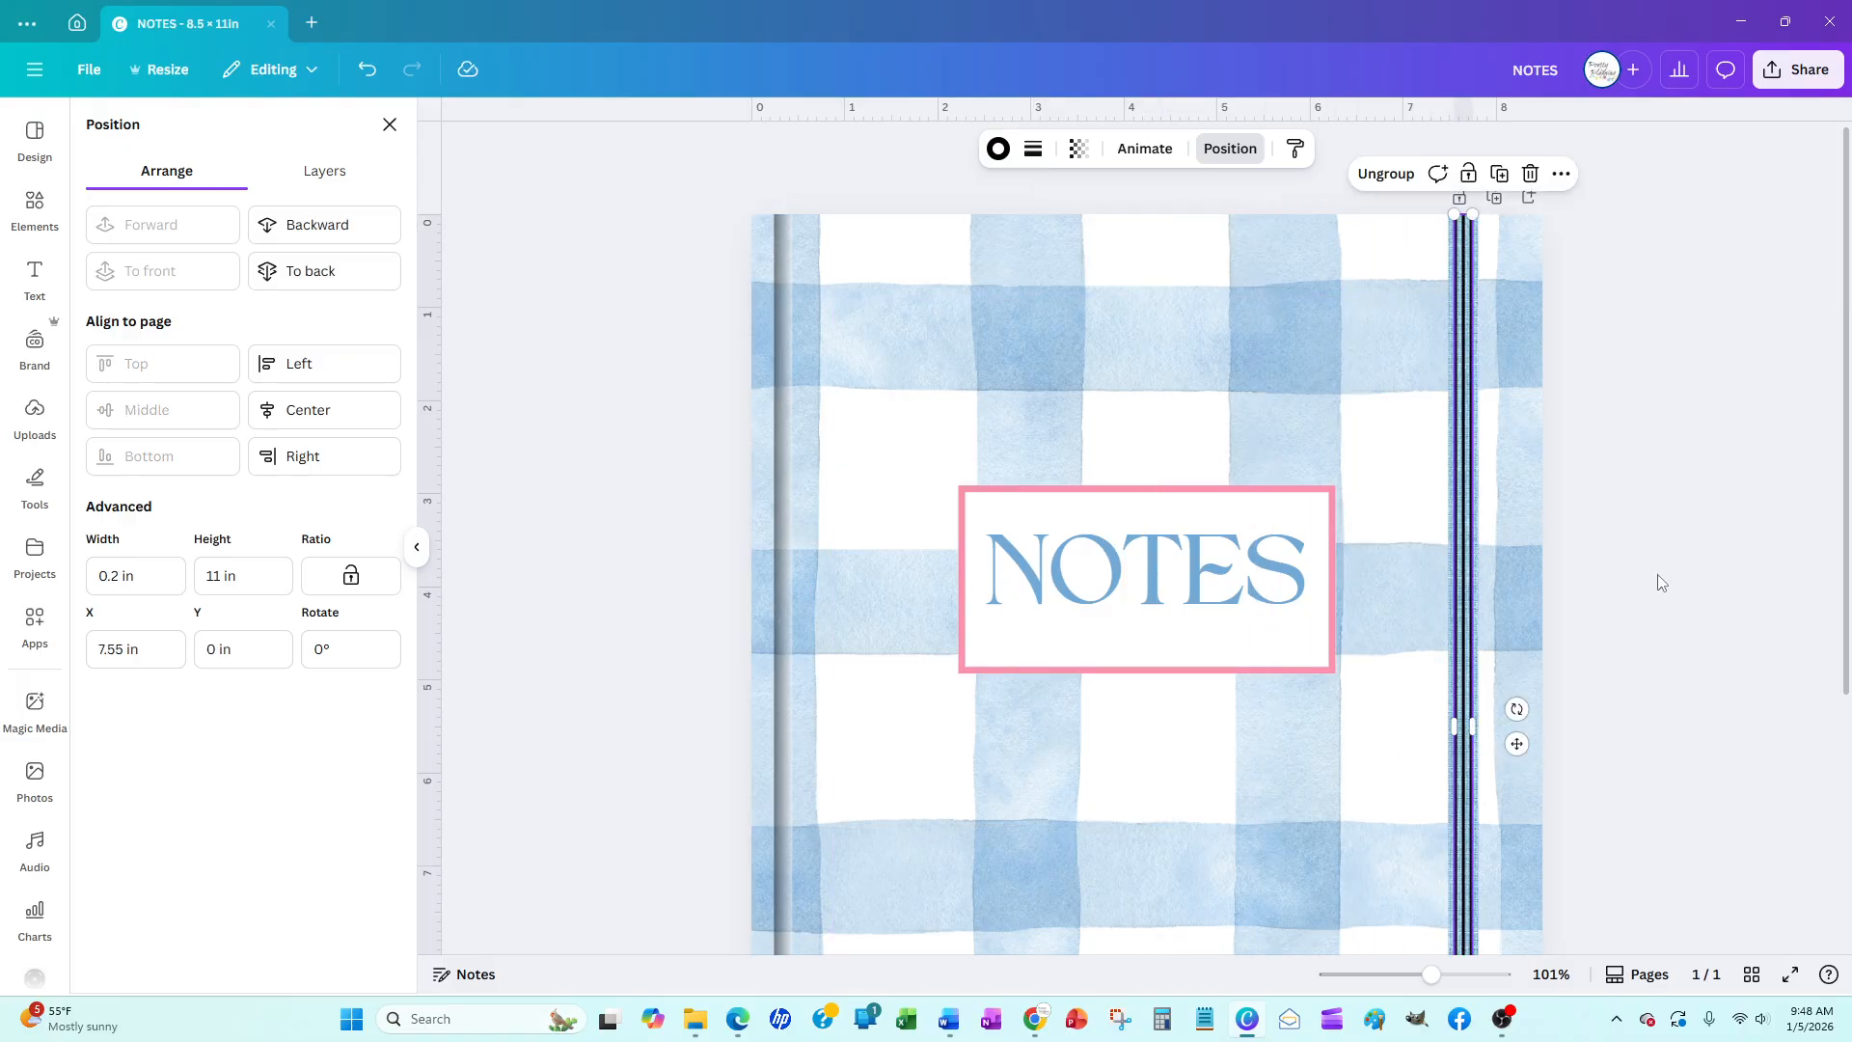
scroll(1758, 633, "down", 3)
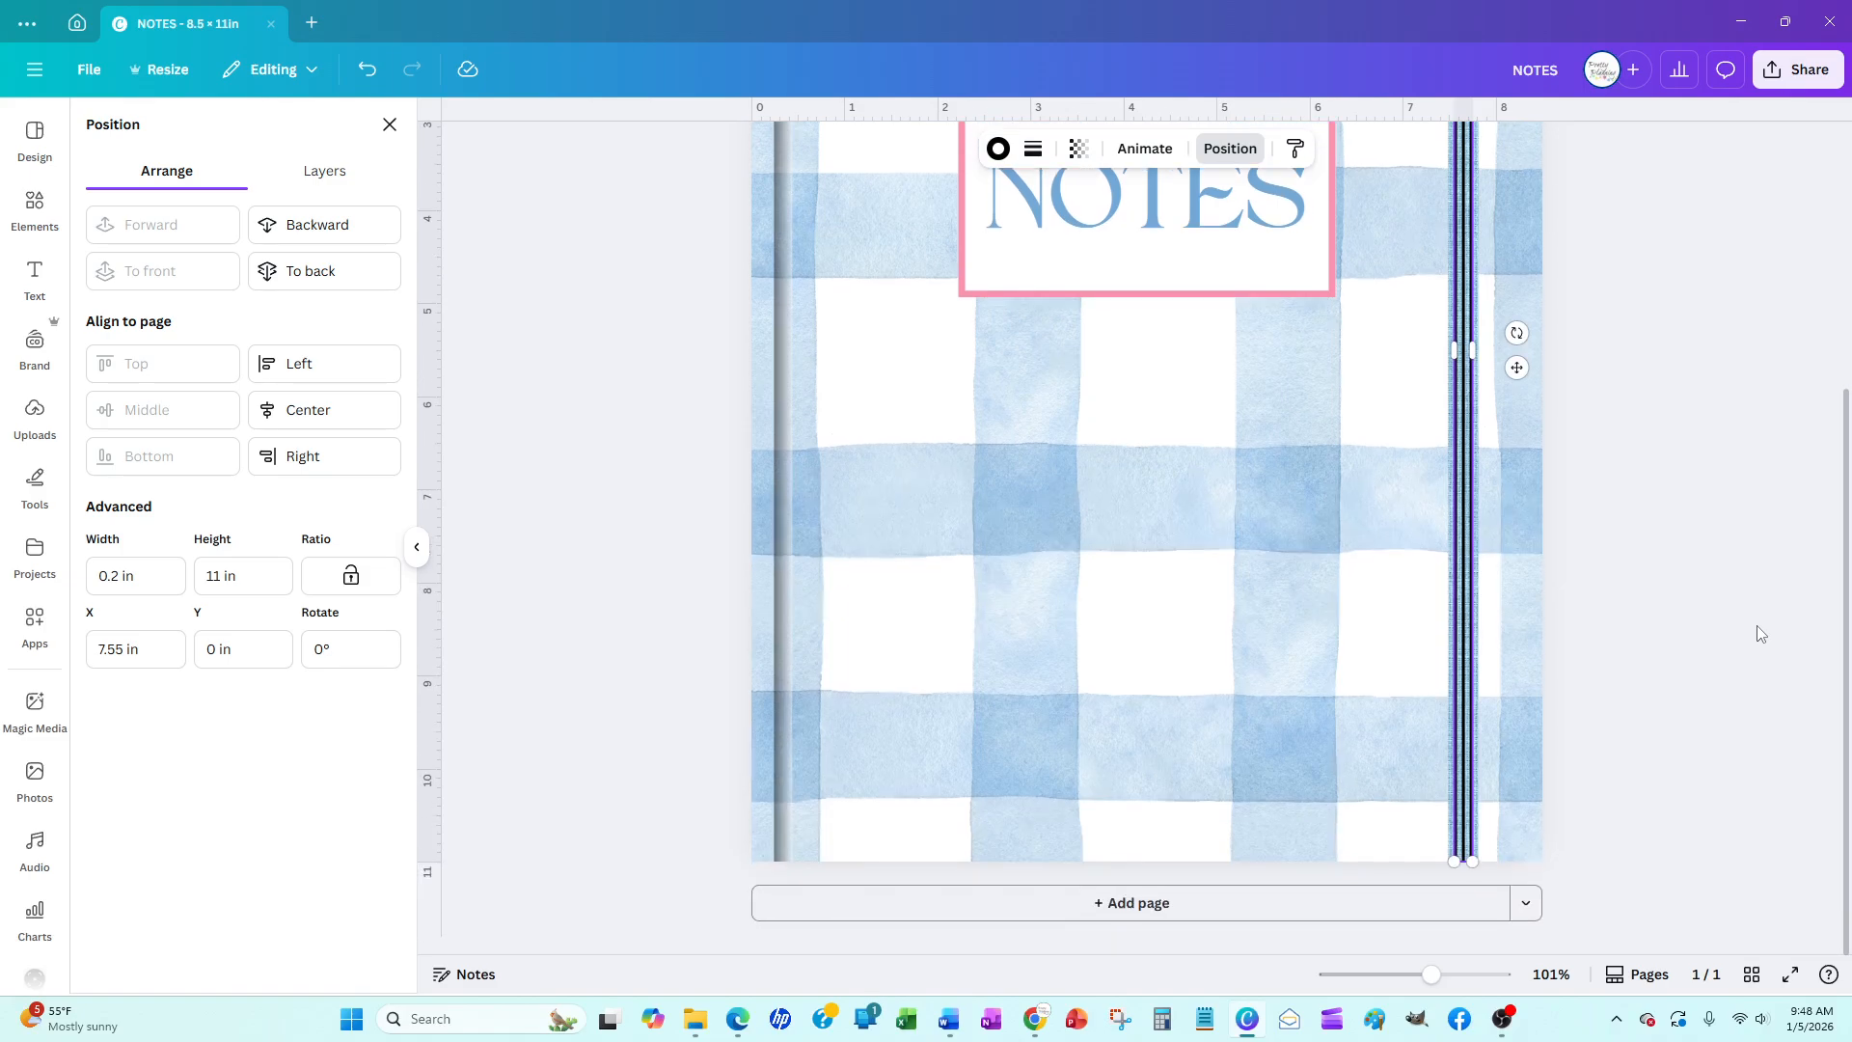
scroll(1757, 625, "up", 2)
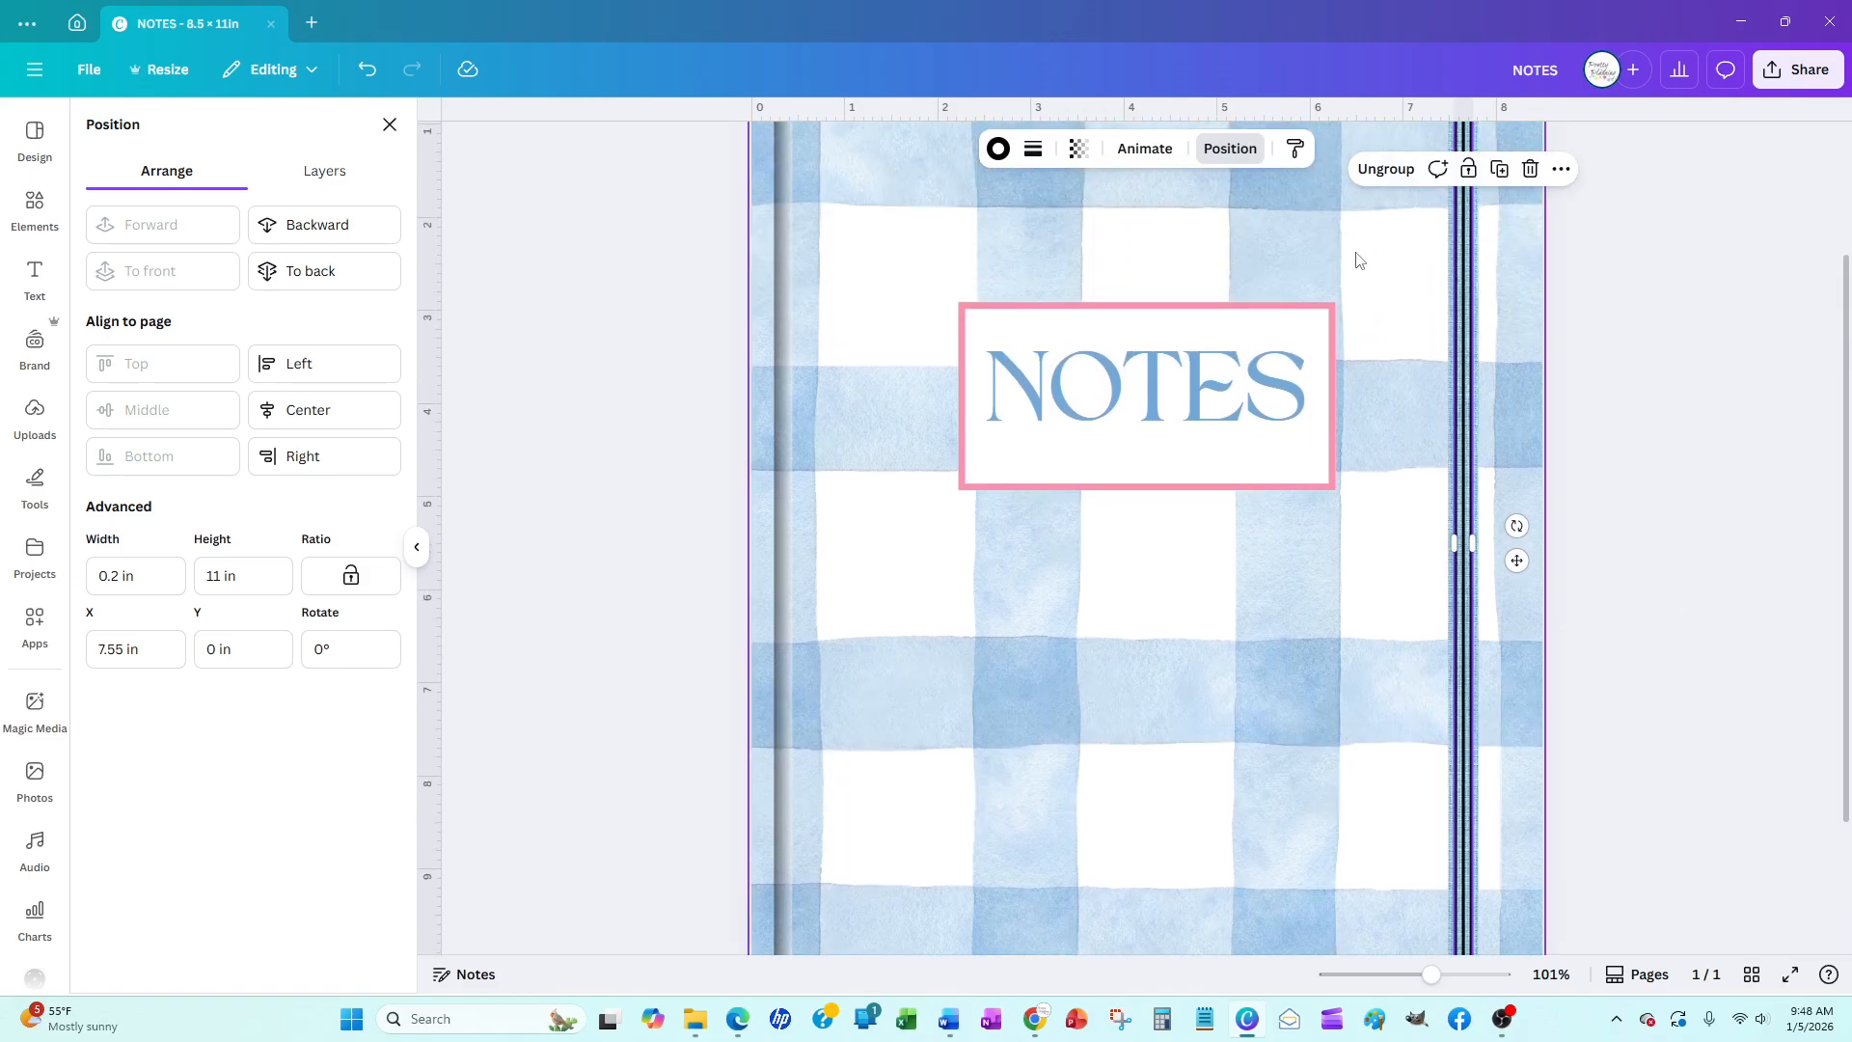
Change the grouped lines' stroke color to the darker custom blue #4687BD, starting from the document's azure #72A9D6
left_click(1033, 151)
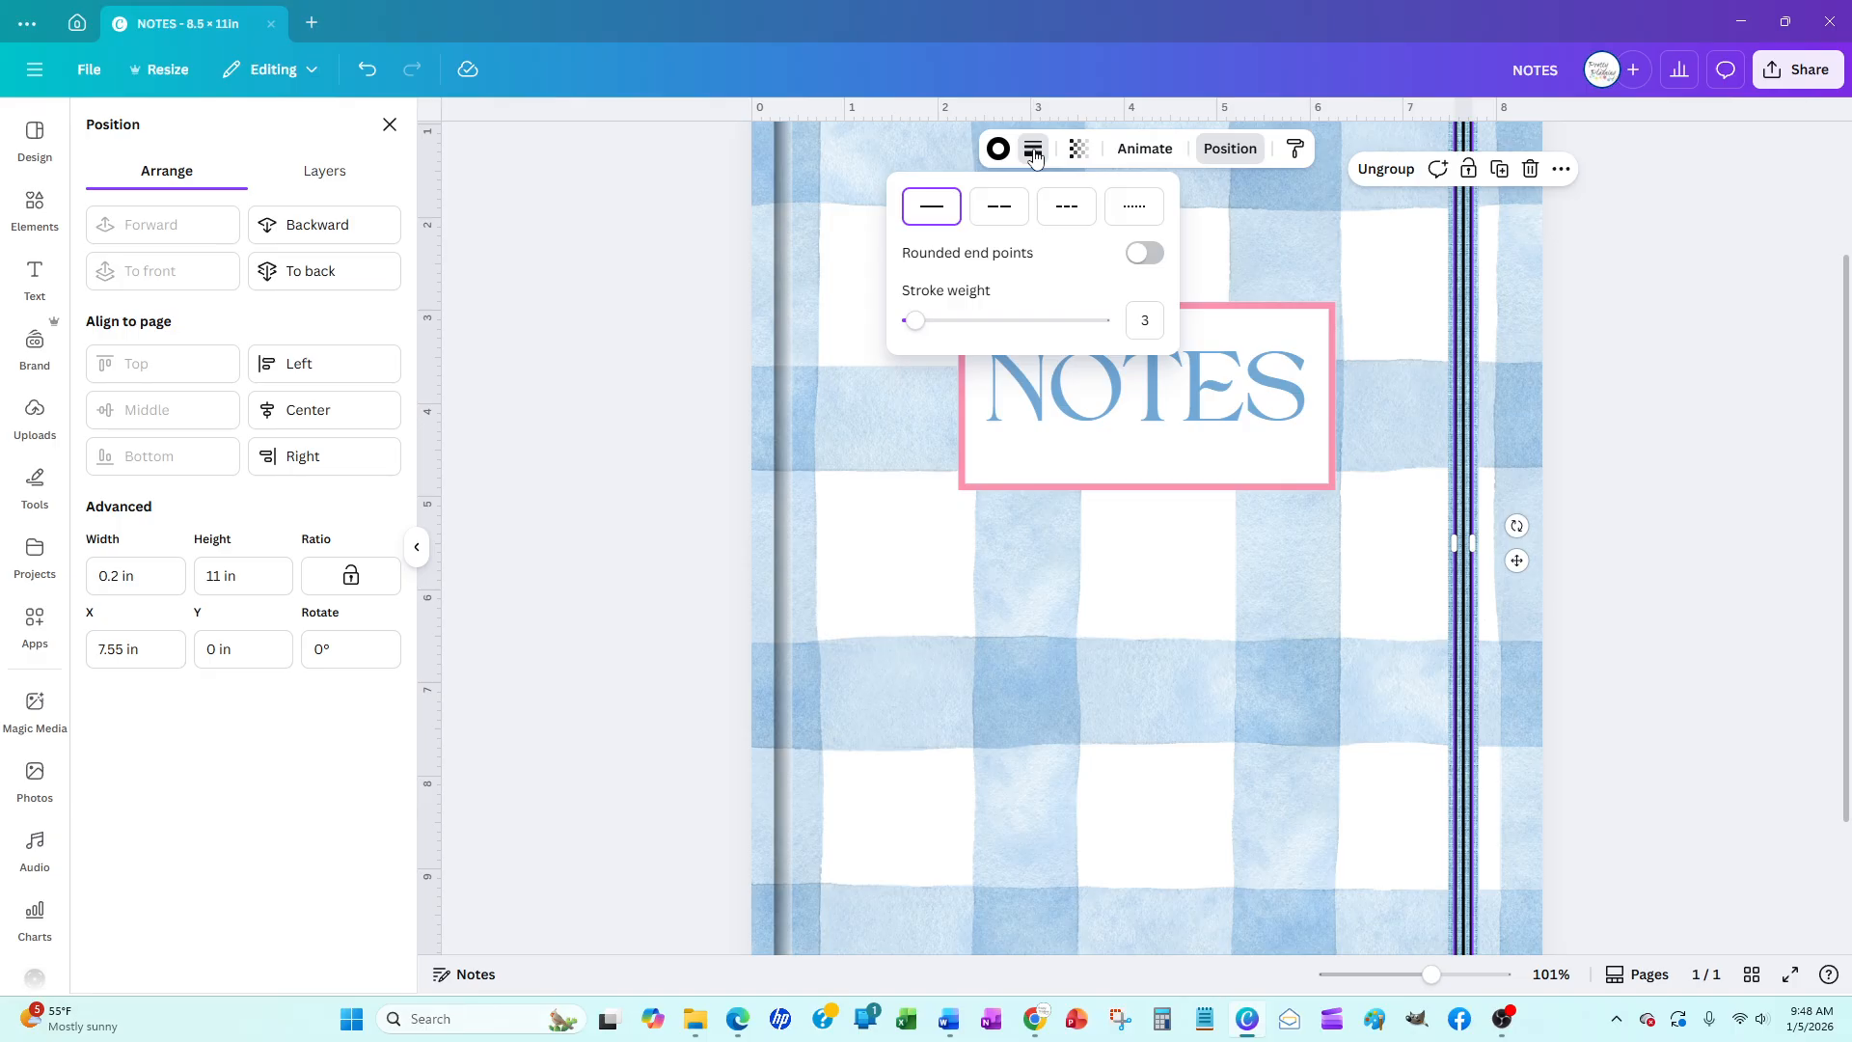
left_click(1004, 149)
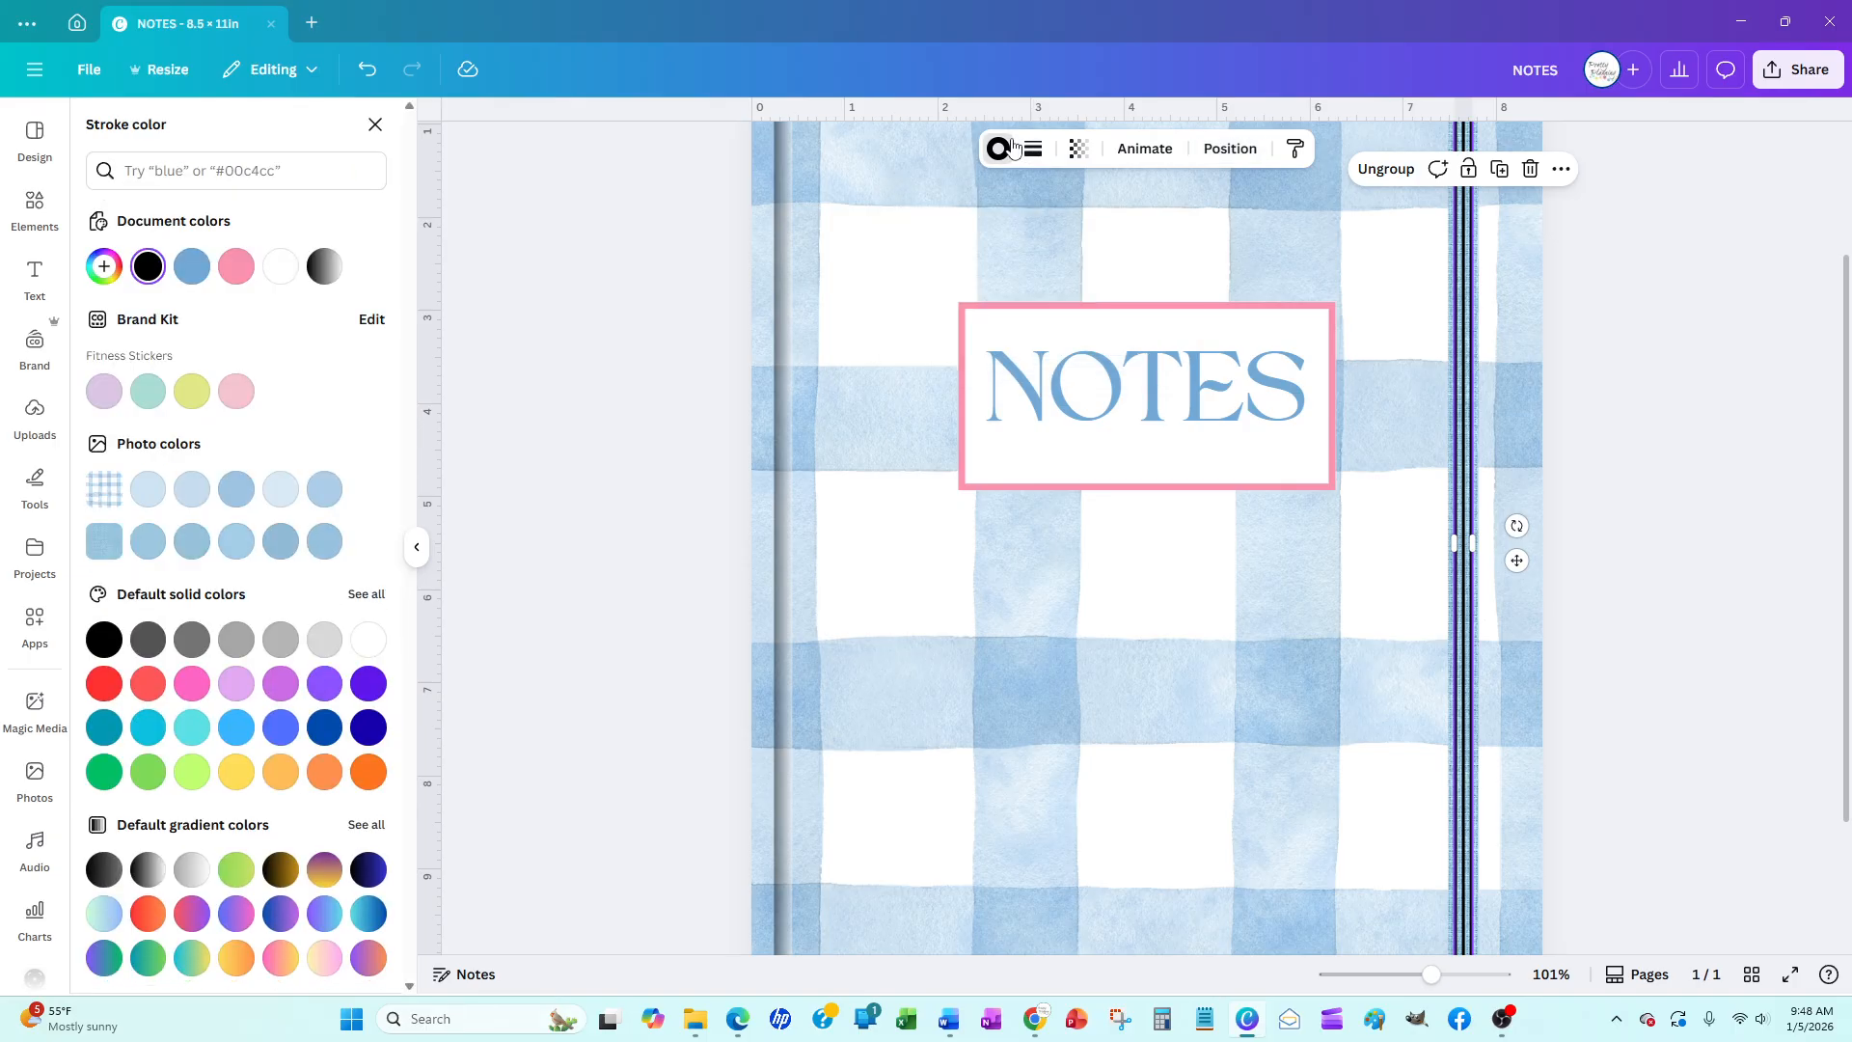
left_click(187, 275)
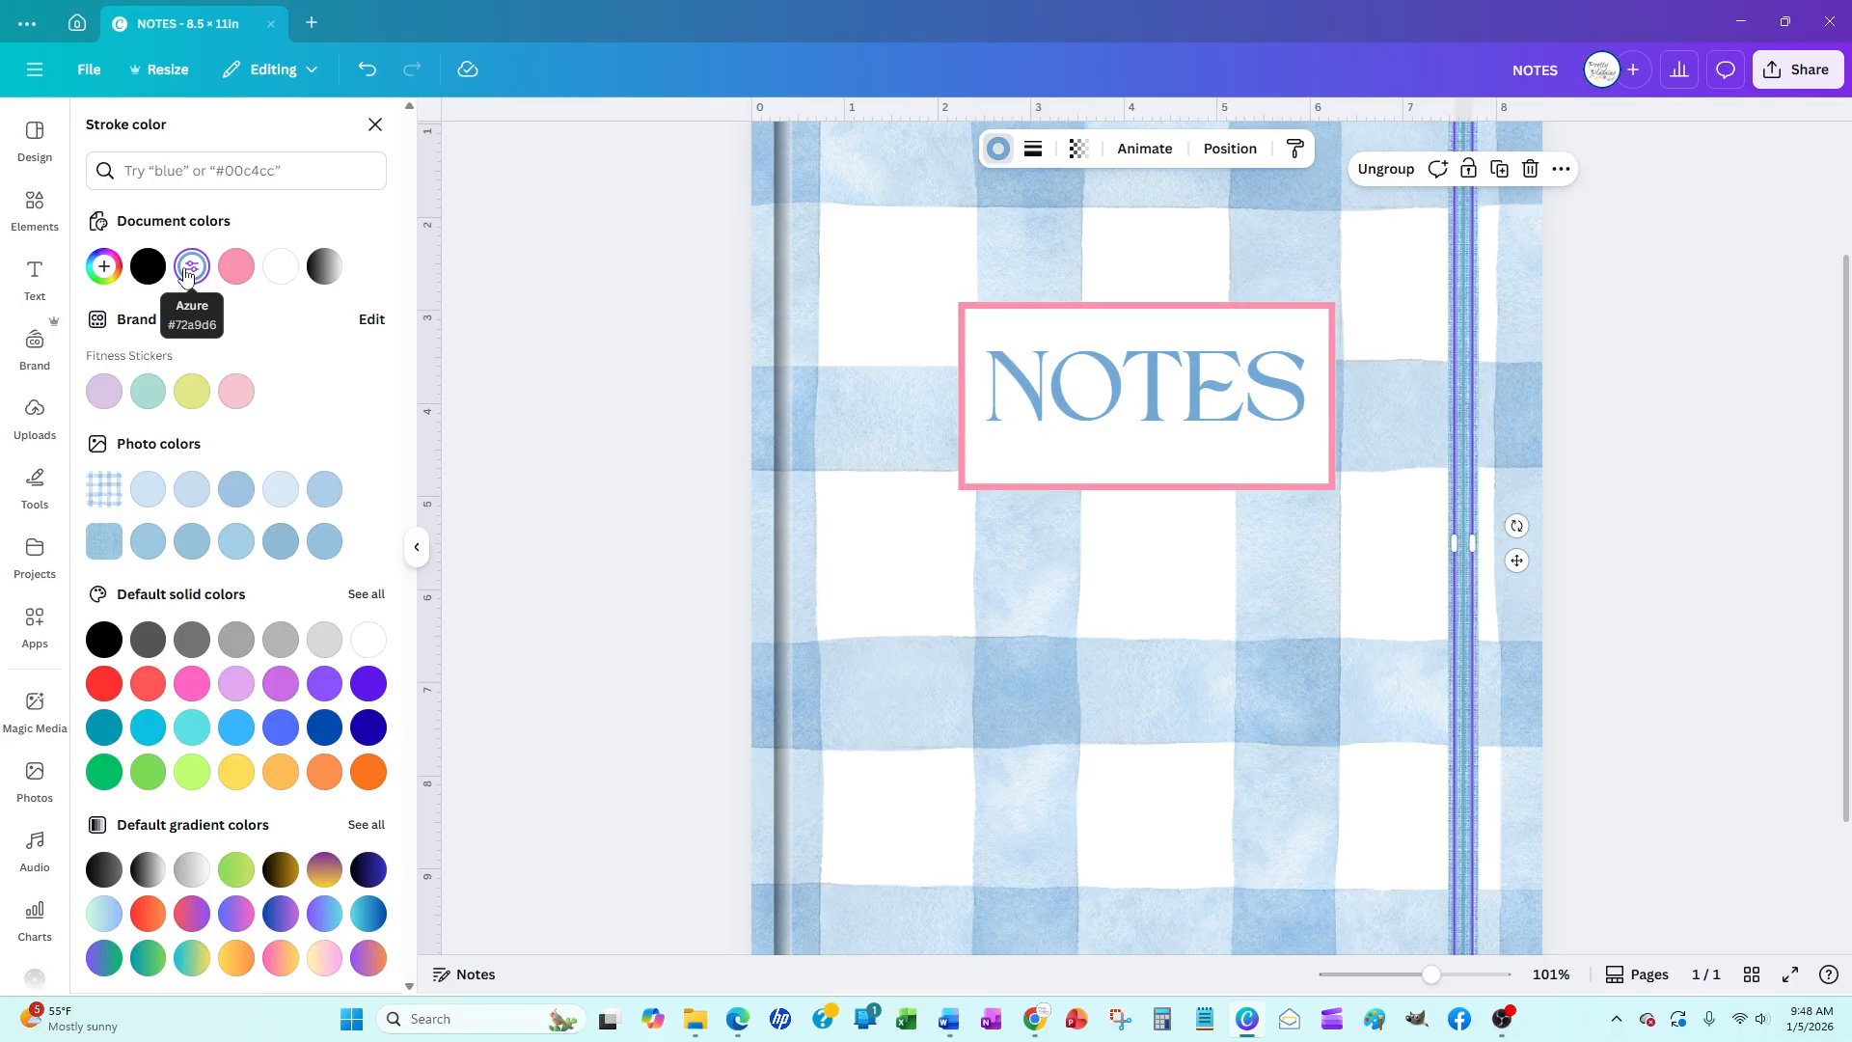
left_click(105, 273)
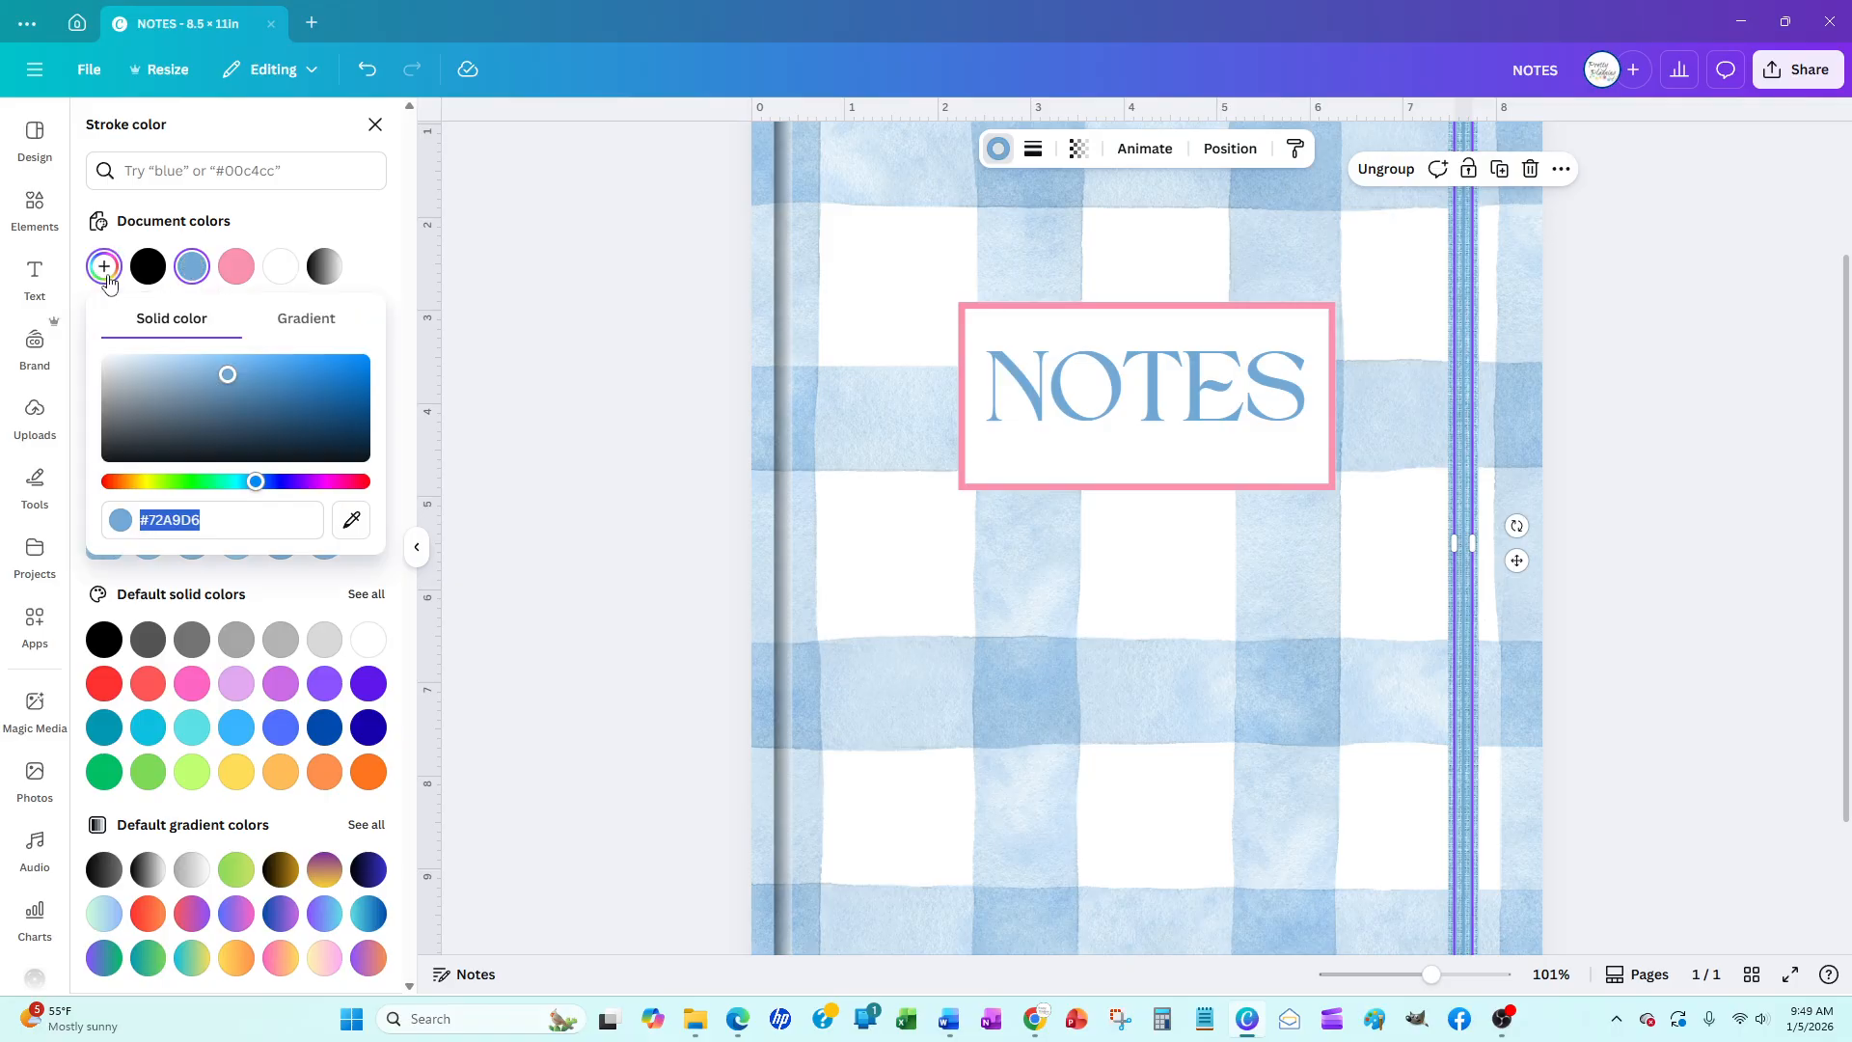
left_click(233, 377)
left_click_drag(232, 377, 270, 384)
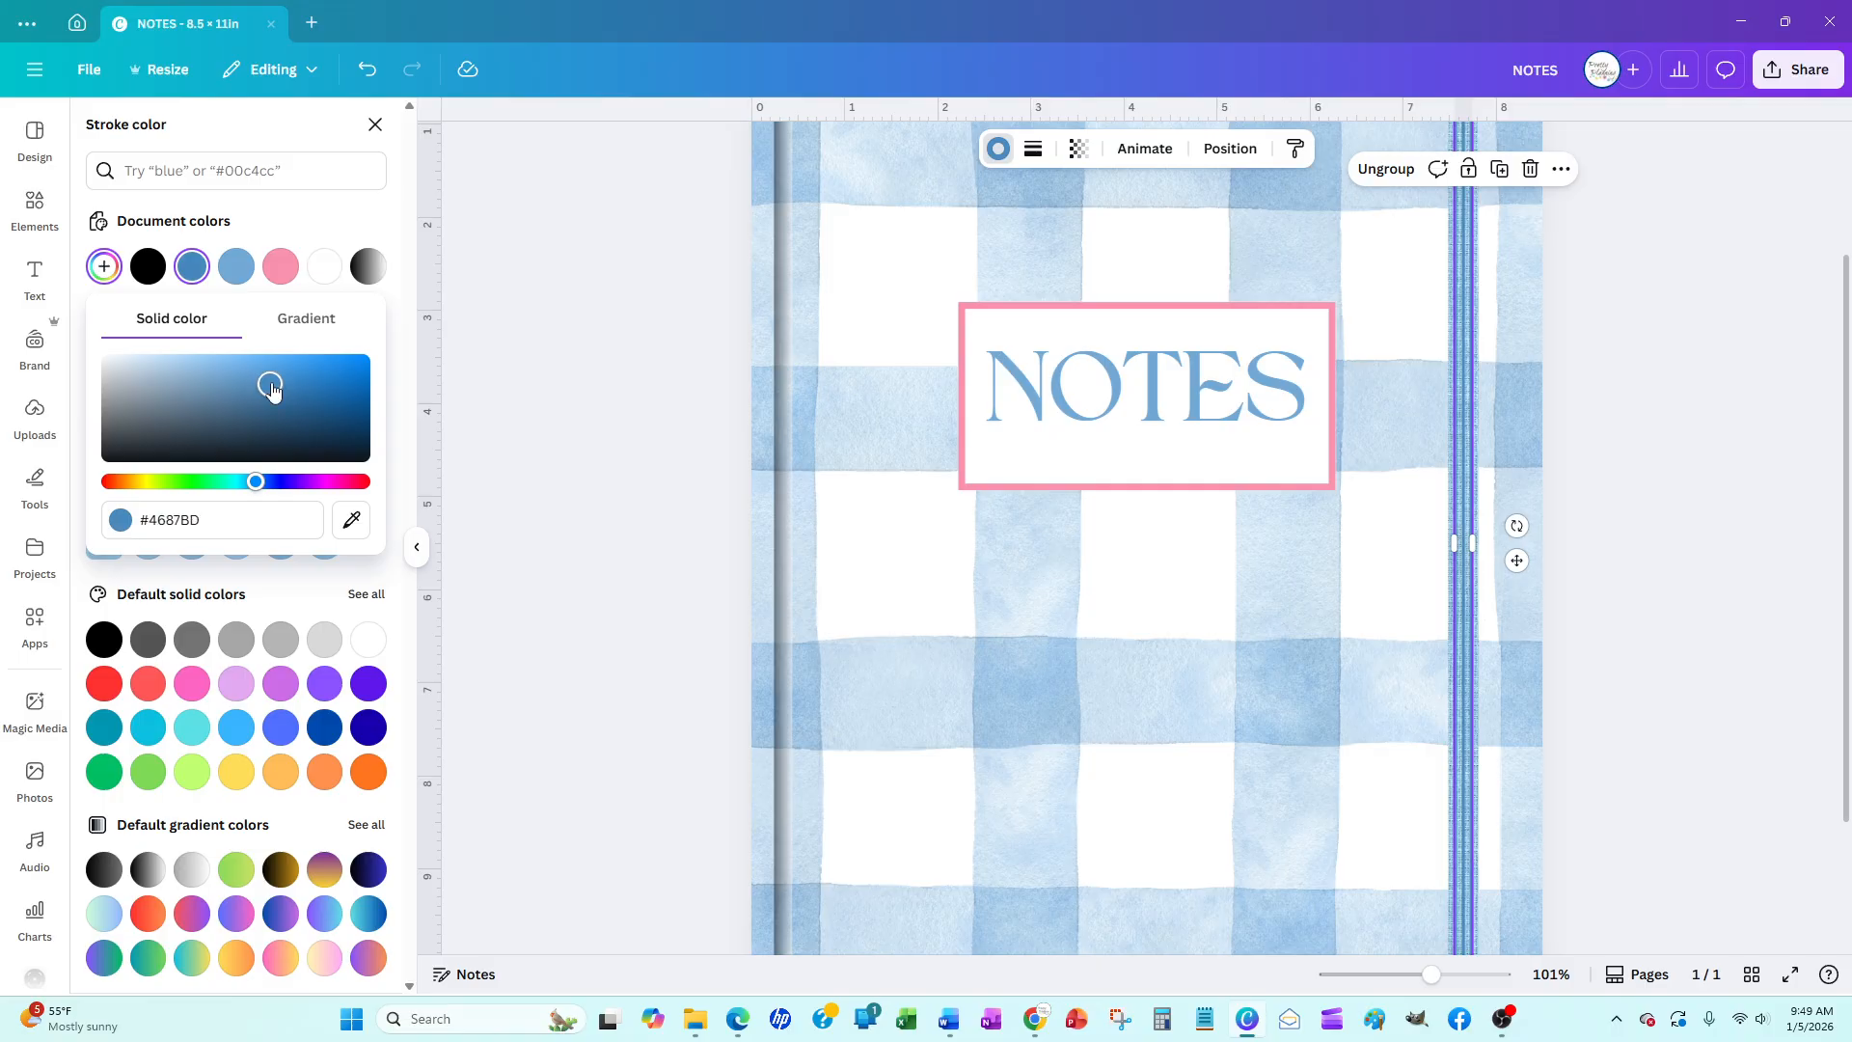
left_click(1695, 563)
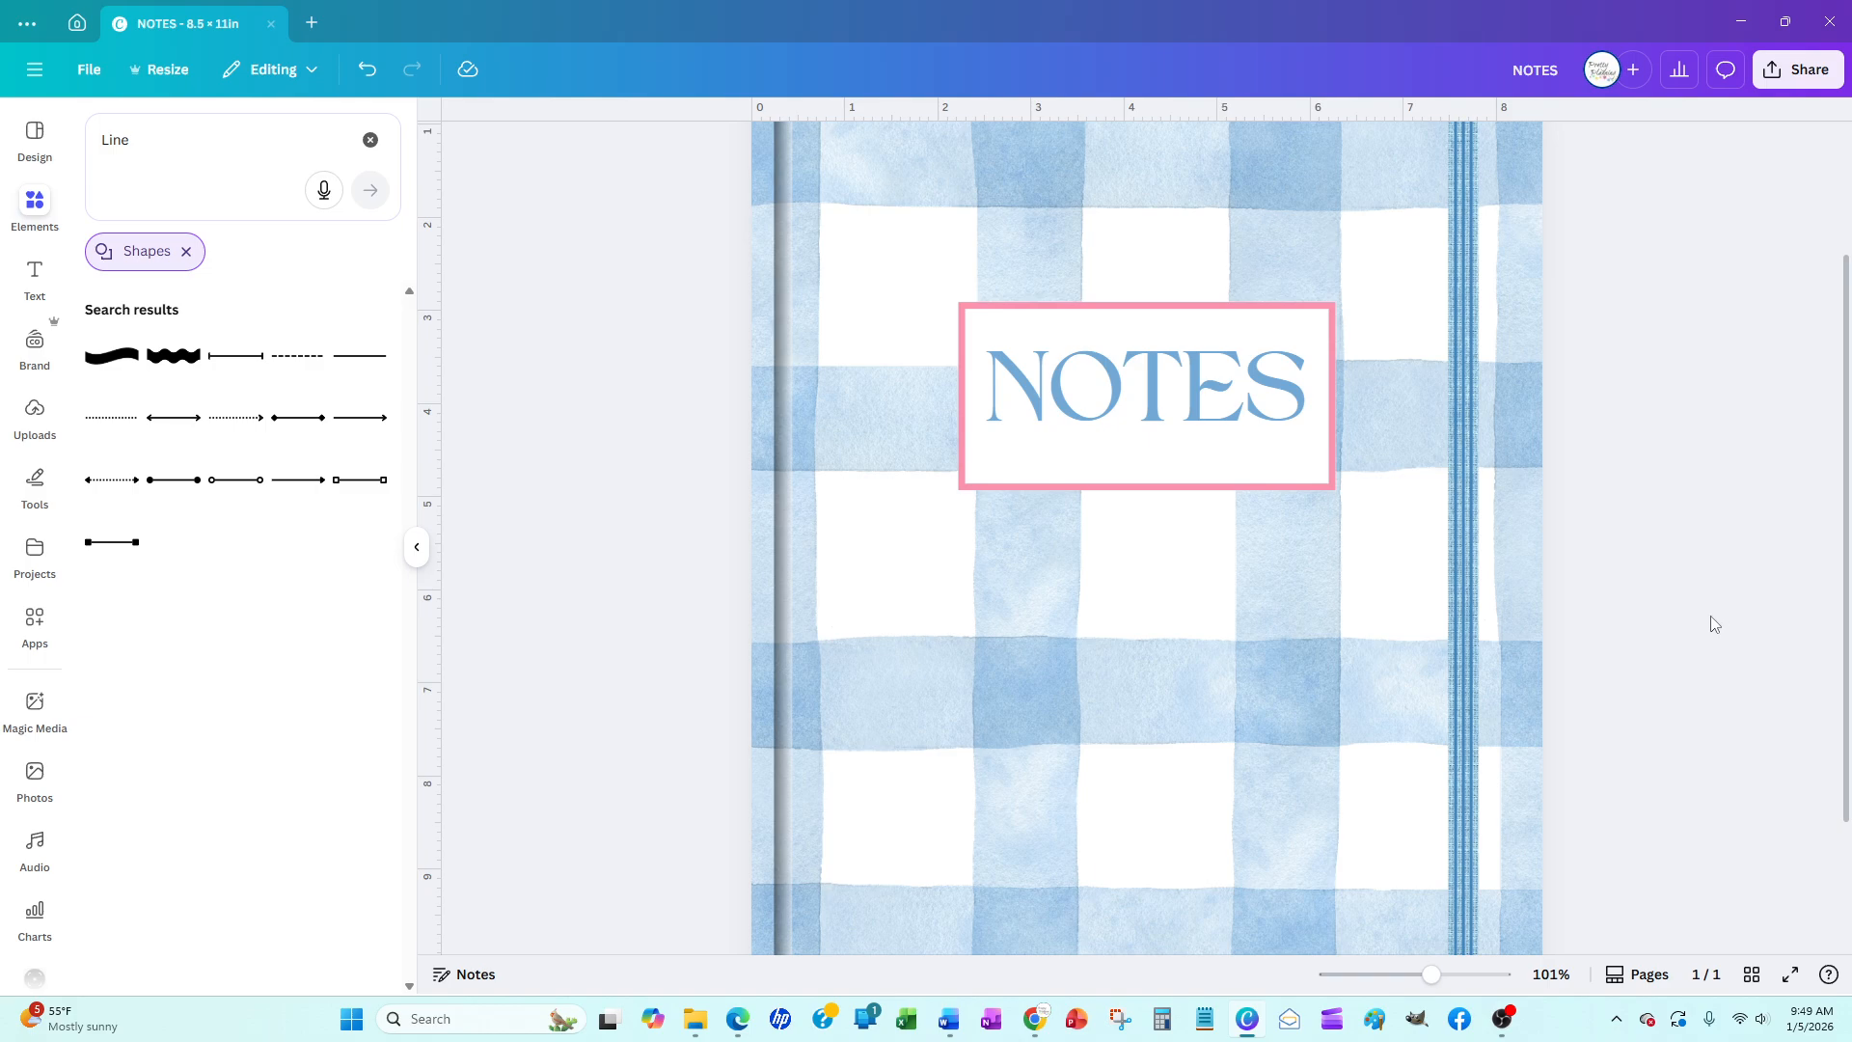
Try a thinner stroke weight on the grouped blue lines over the elastic band, and undo the change after viewing the whole cover
scroll(1715, 624, "up", 2)
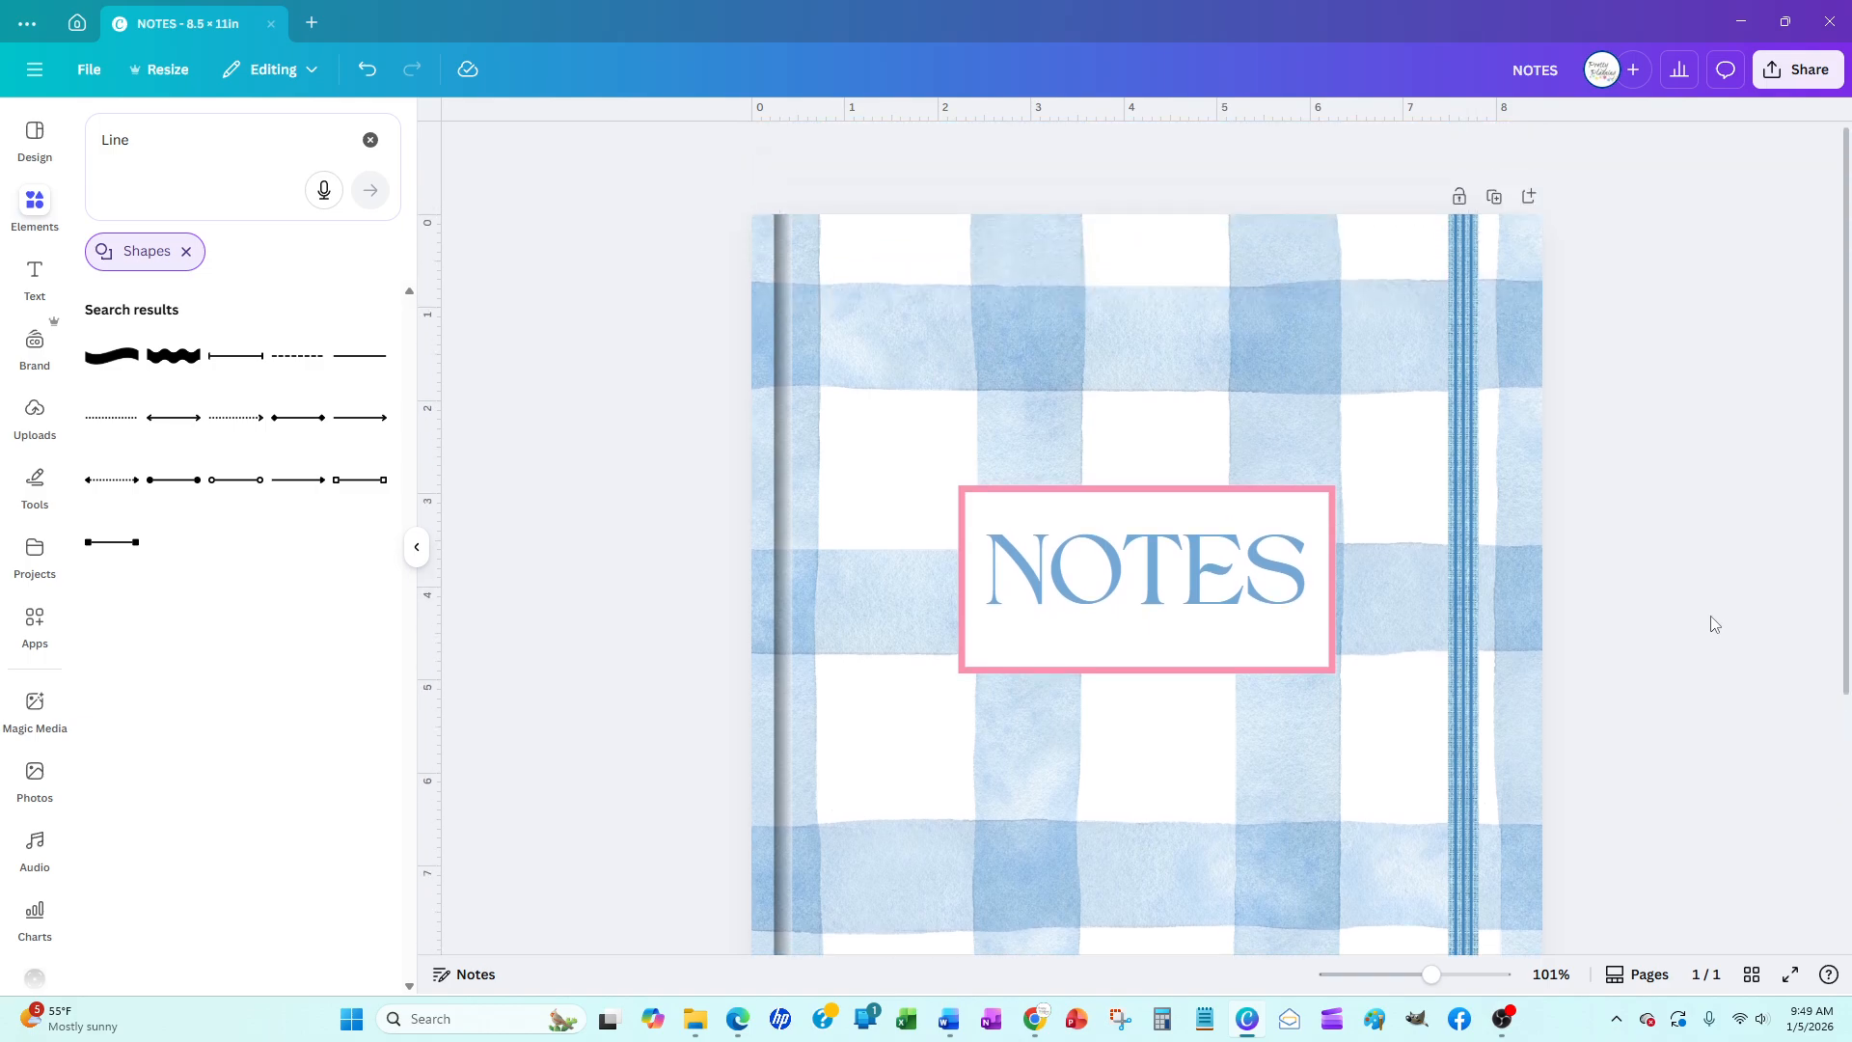
scroll(1715, 624, "down", 2)
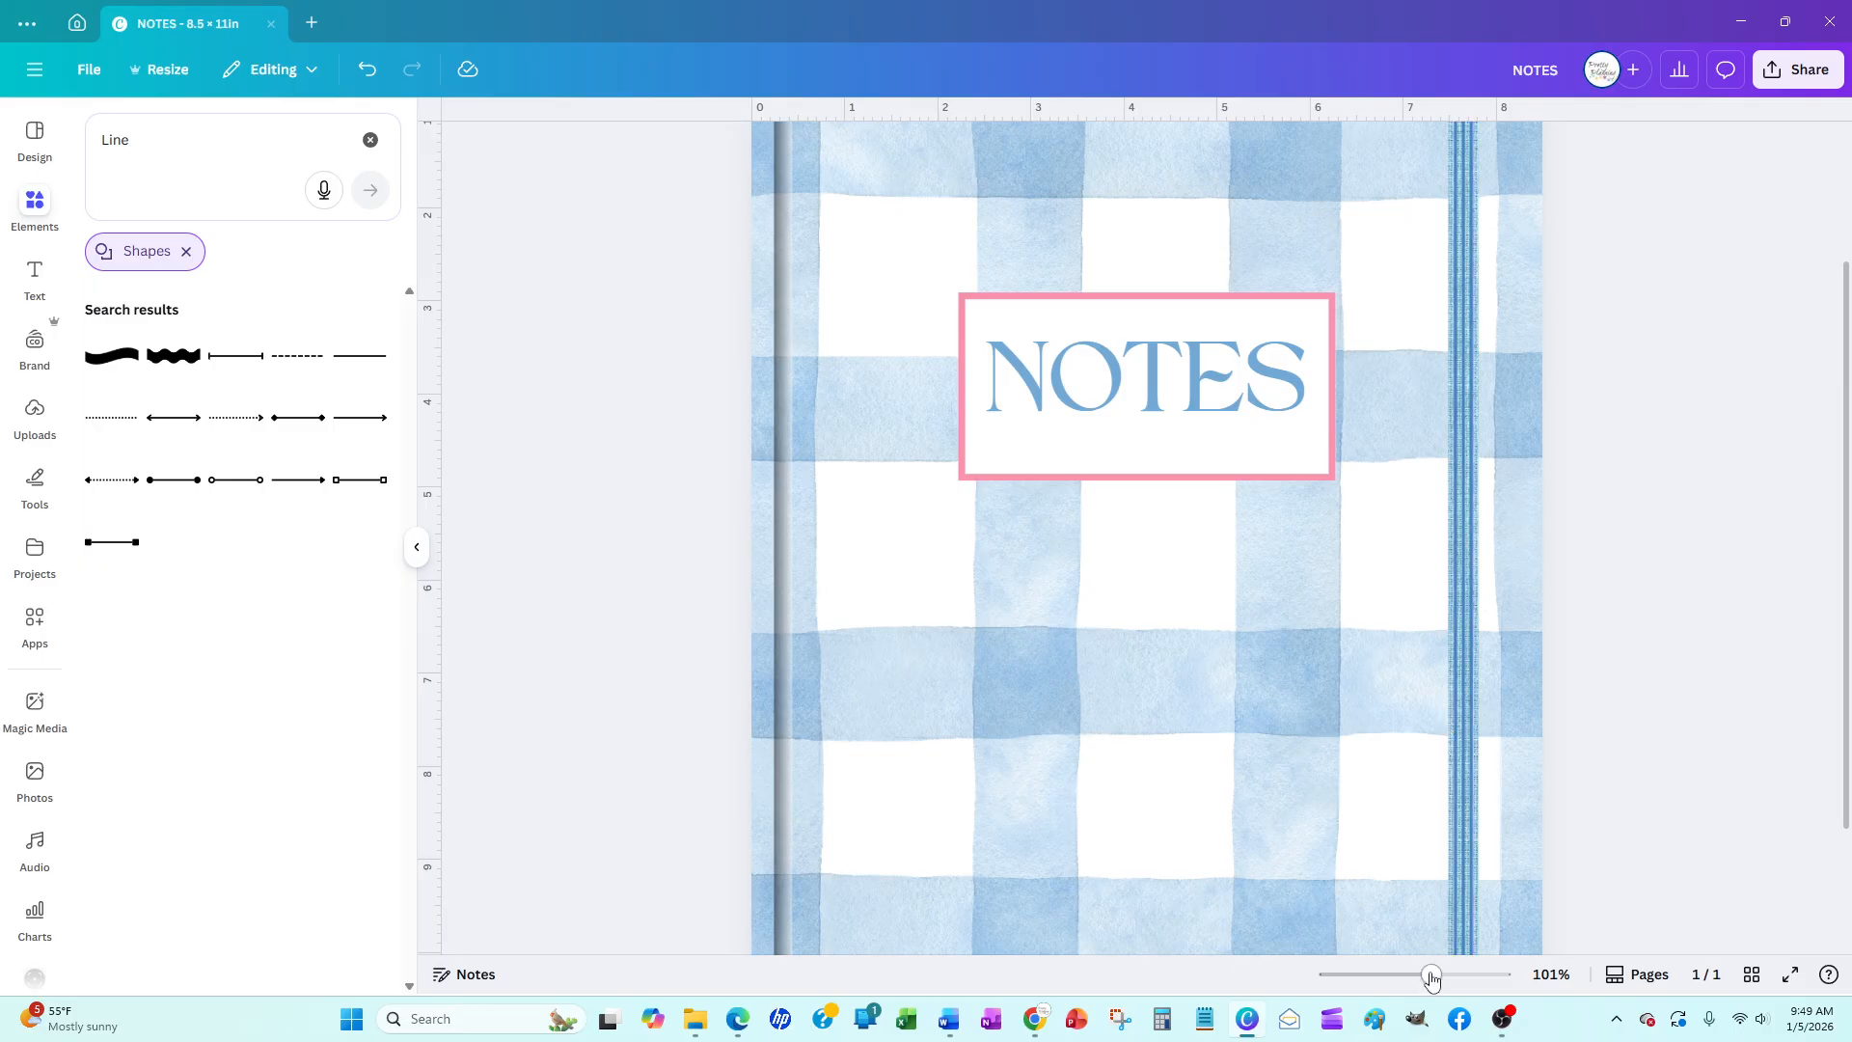
left_click_drag(1433, 977, 1430, 979)
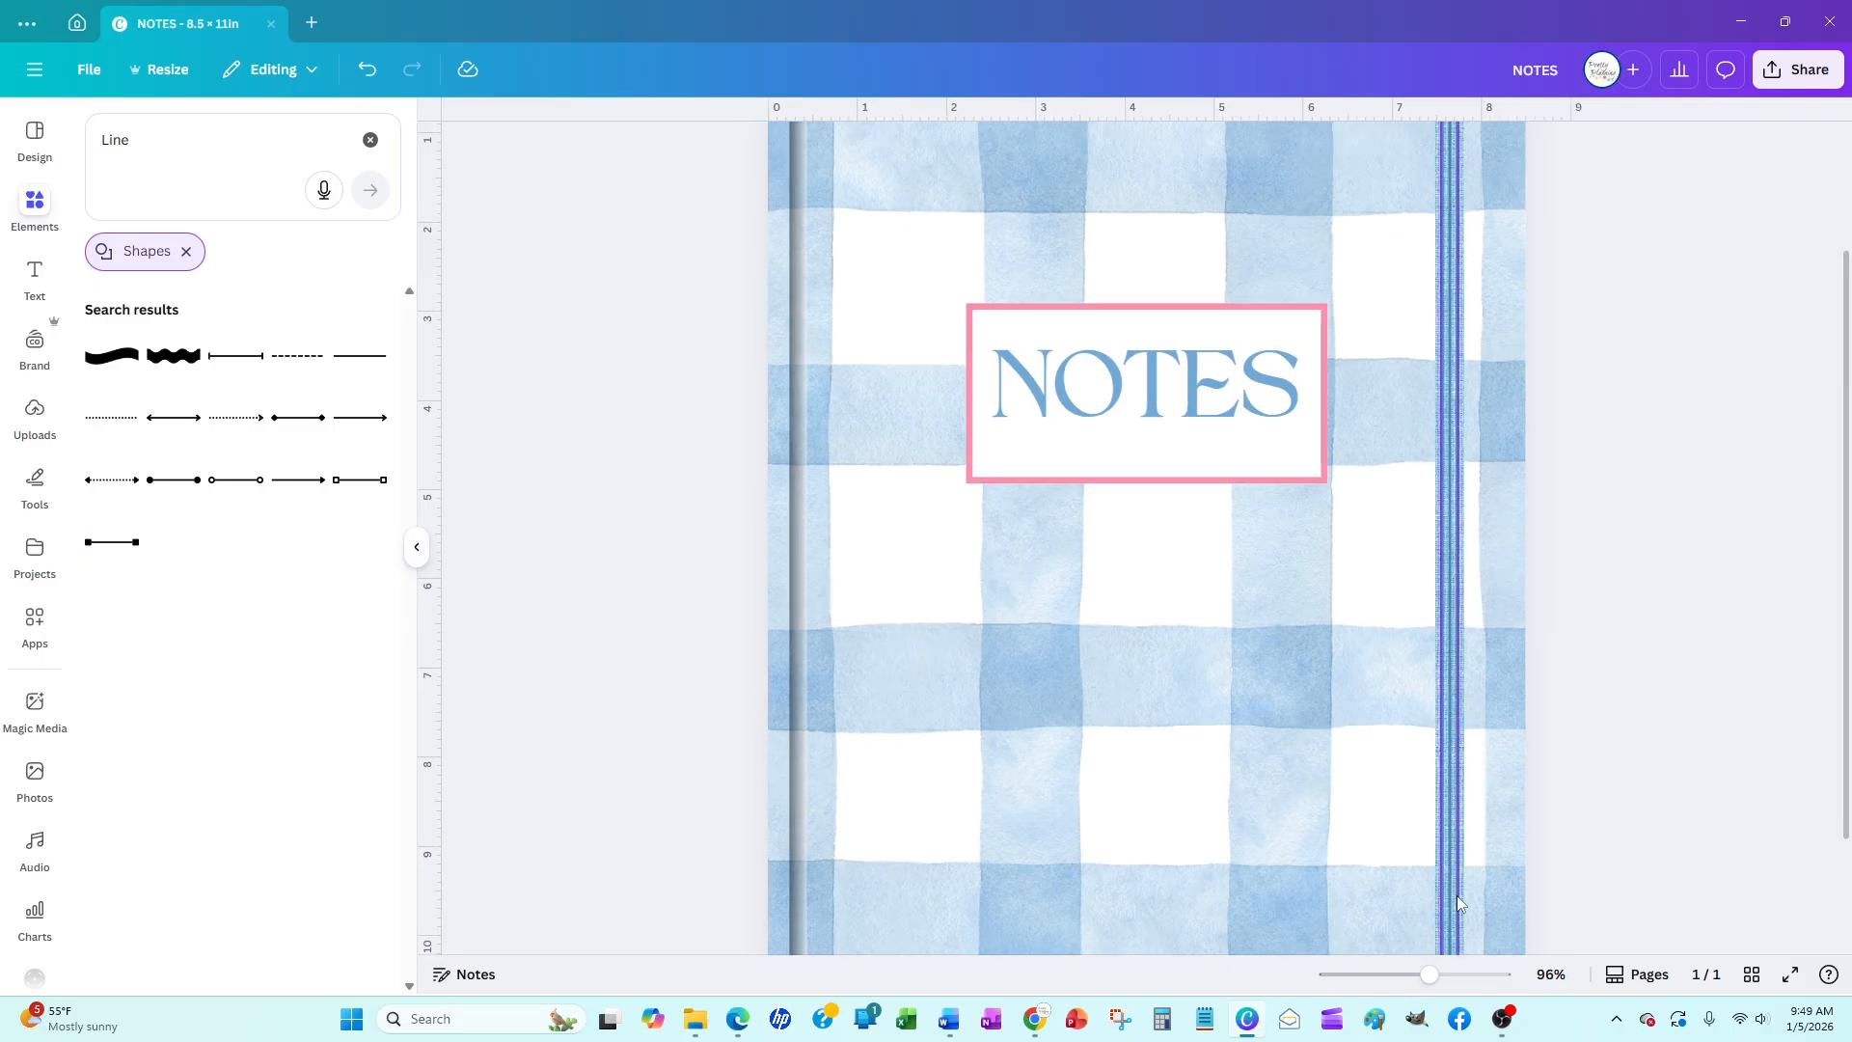
left_click(1451, 639)
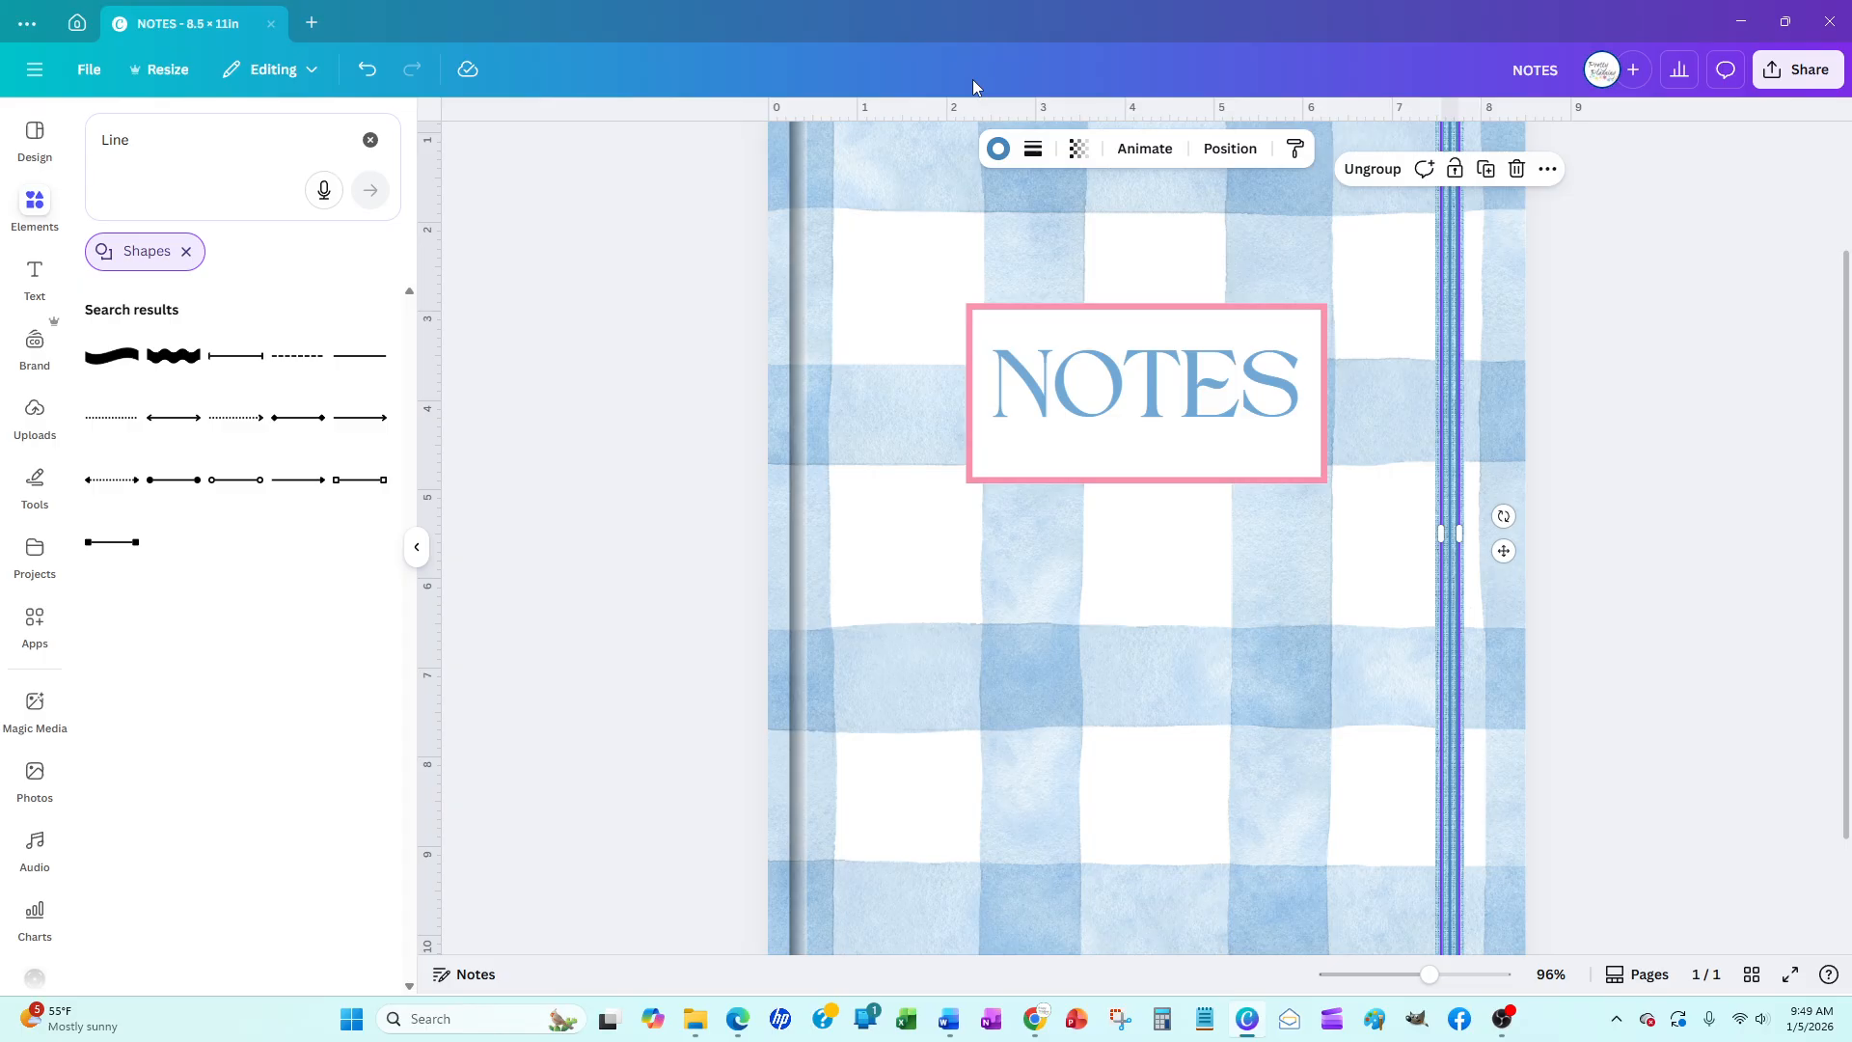
left_click(999, 147)
left_click(1033, 147)
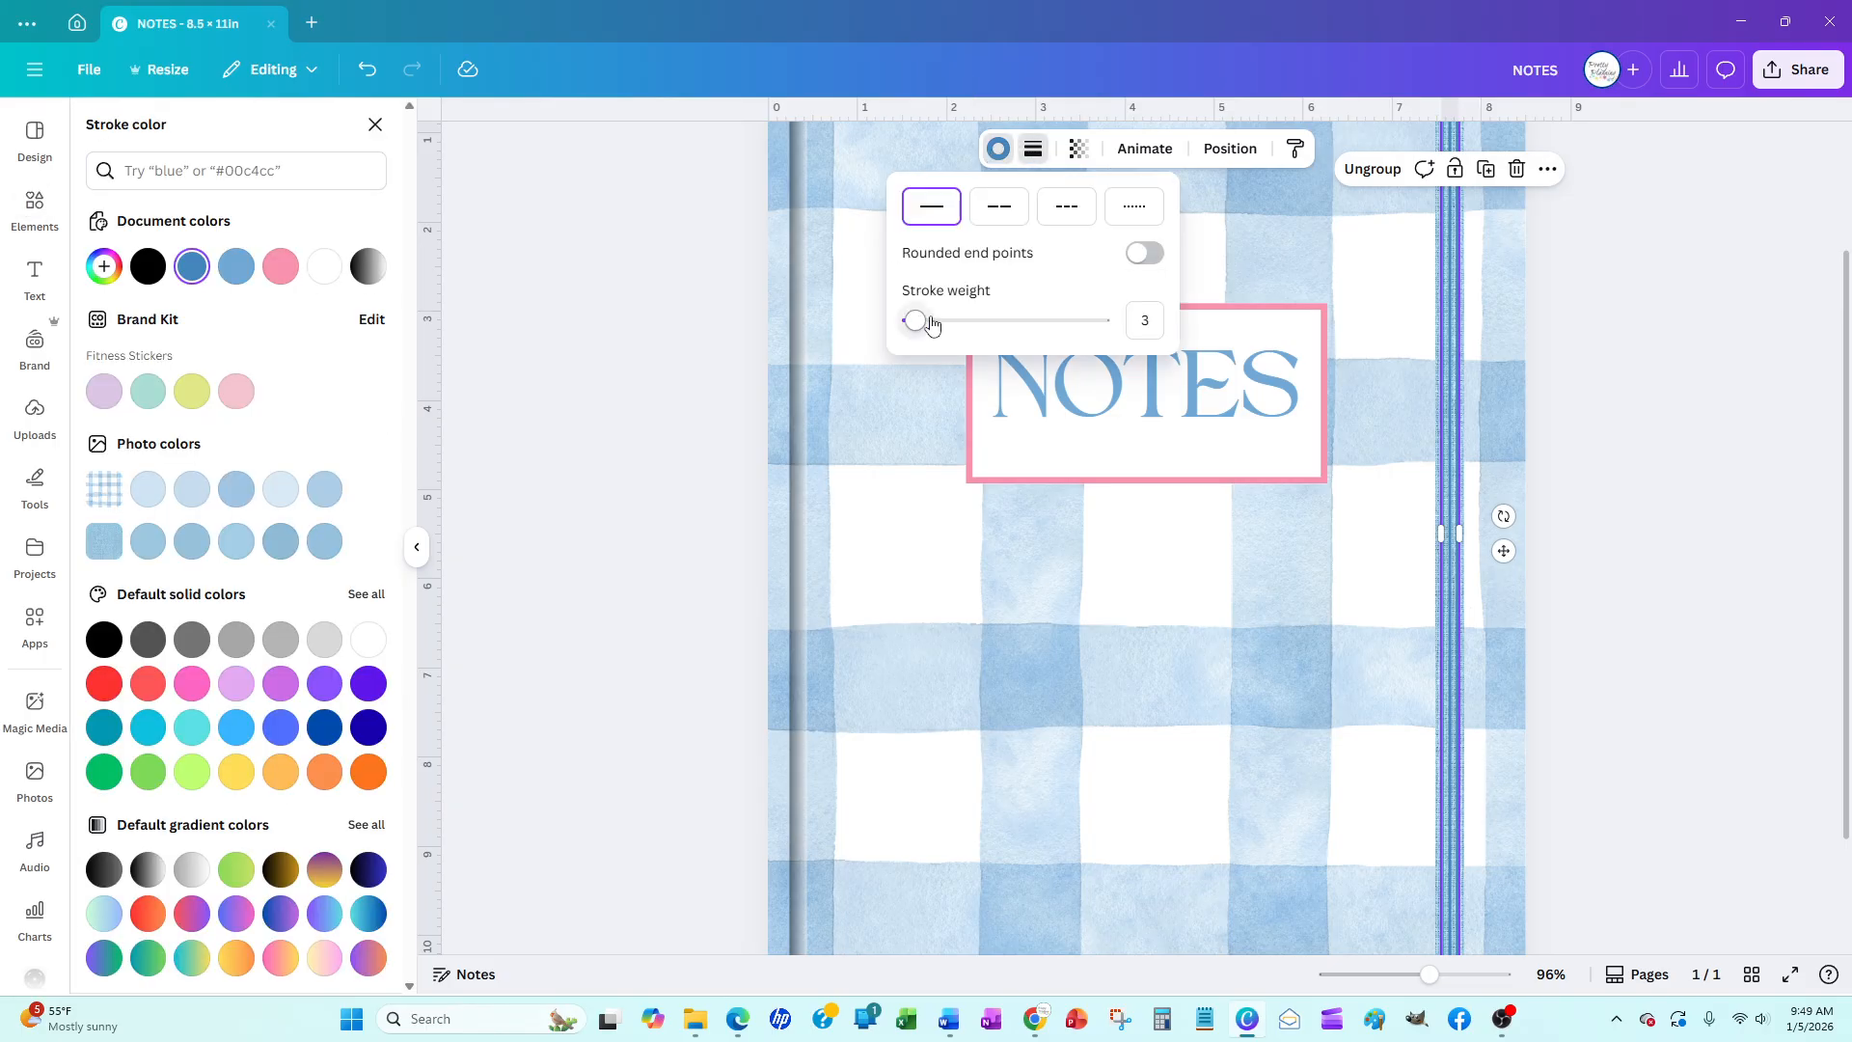
left_click_drag(916, 320, 915, 323)
left_click(661, 445)
left_click(655, 473)
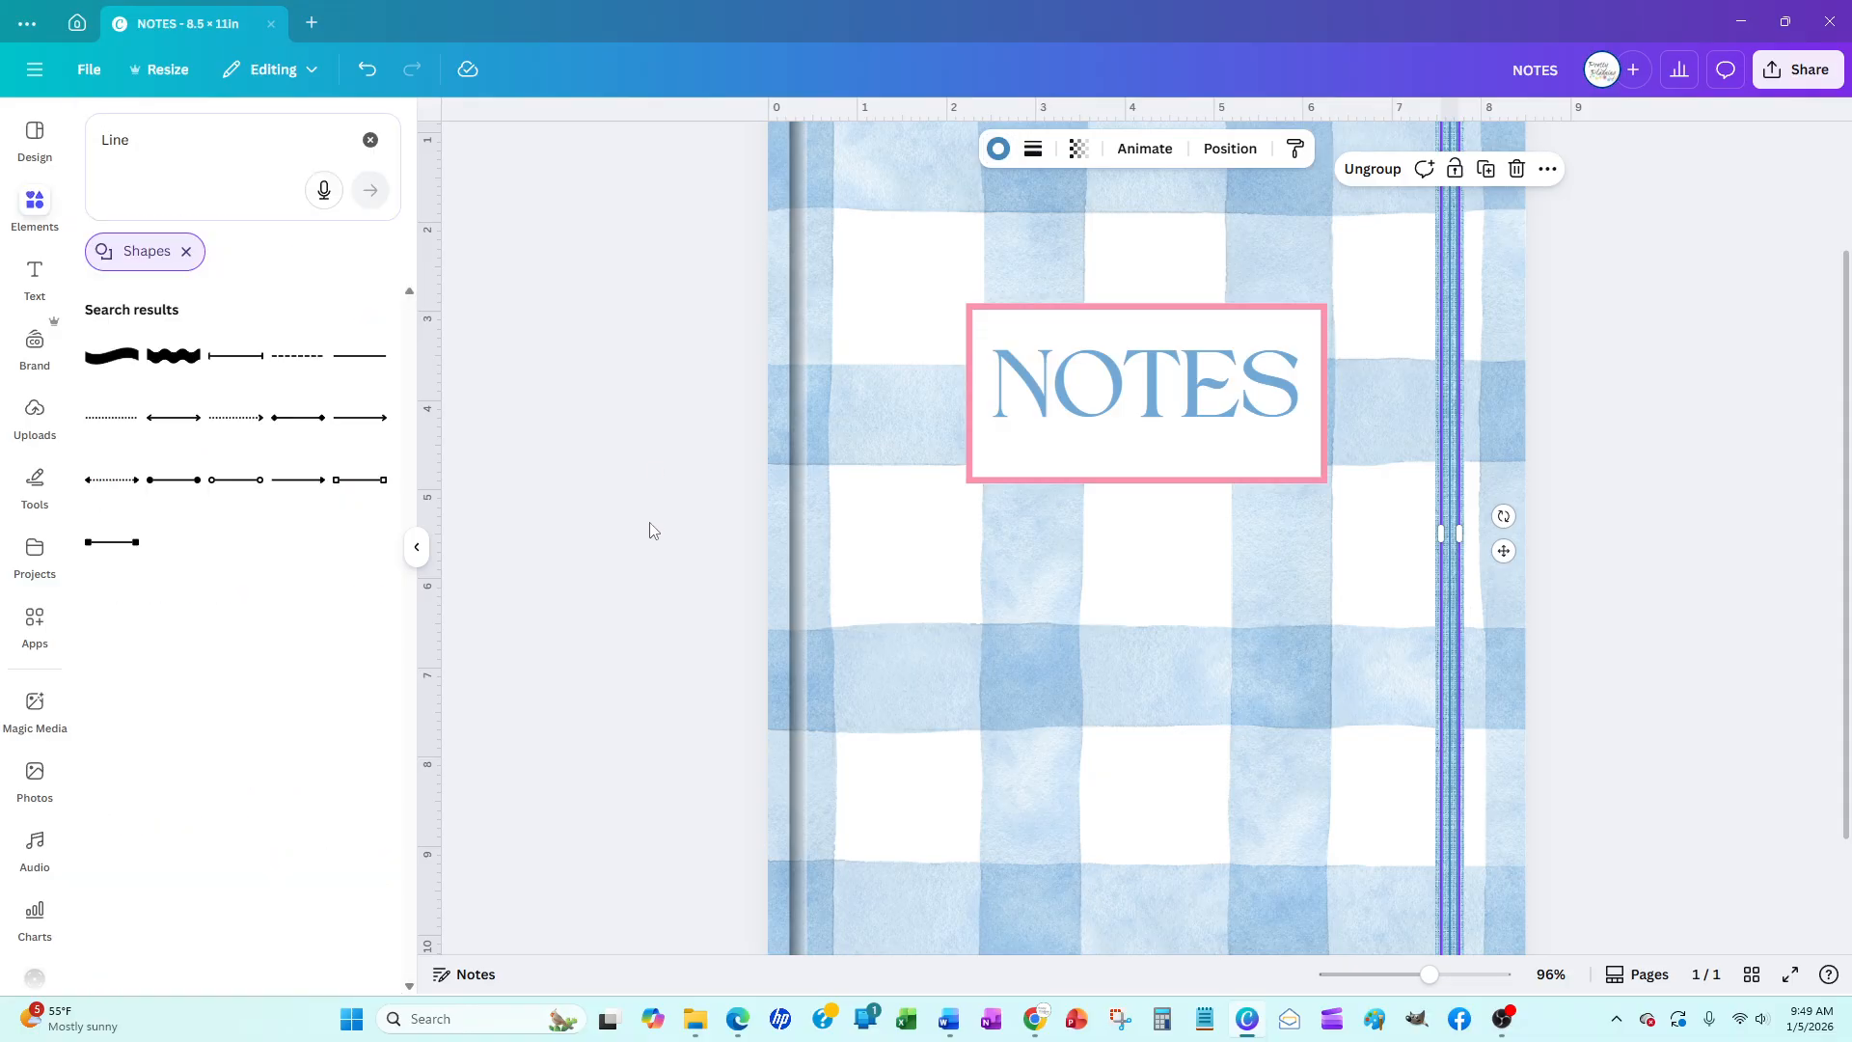
left_click(653, 532)
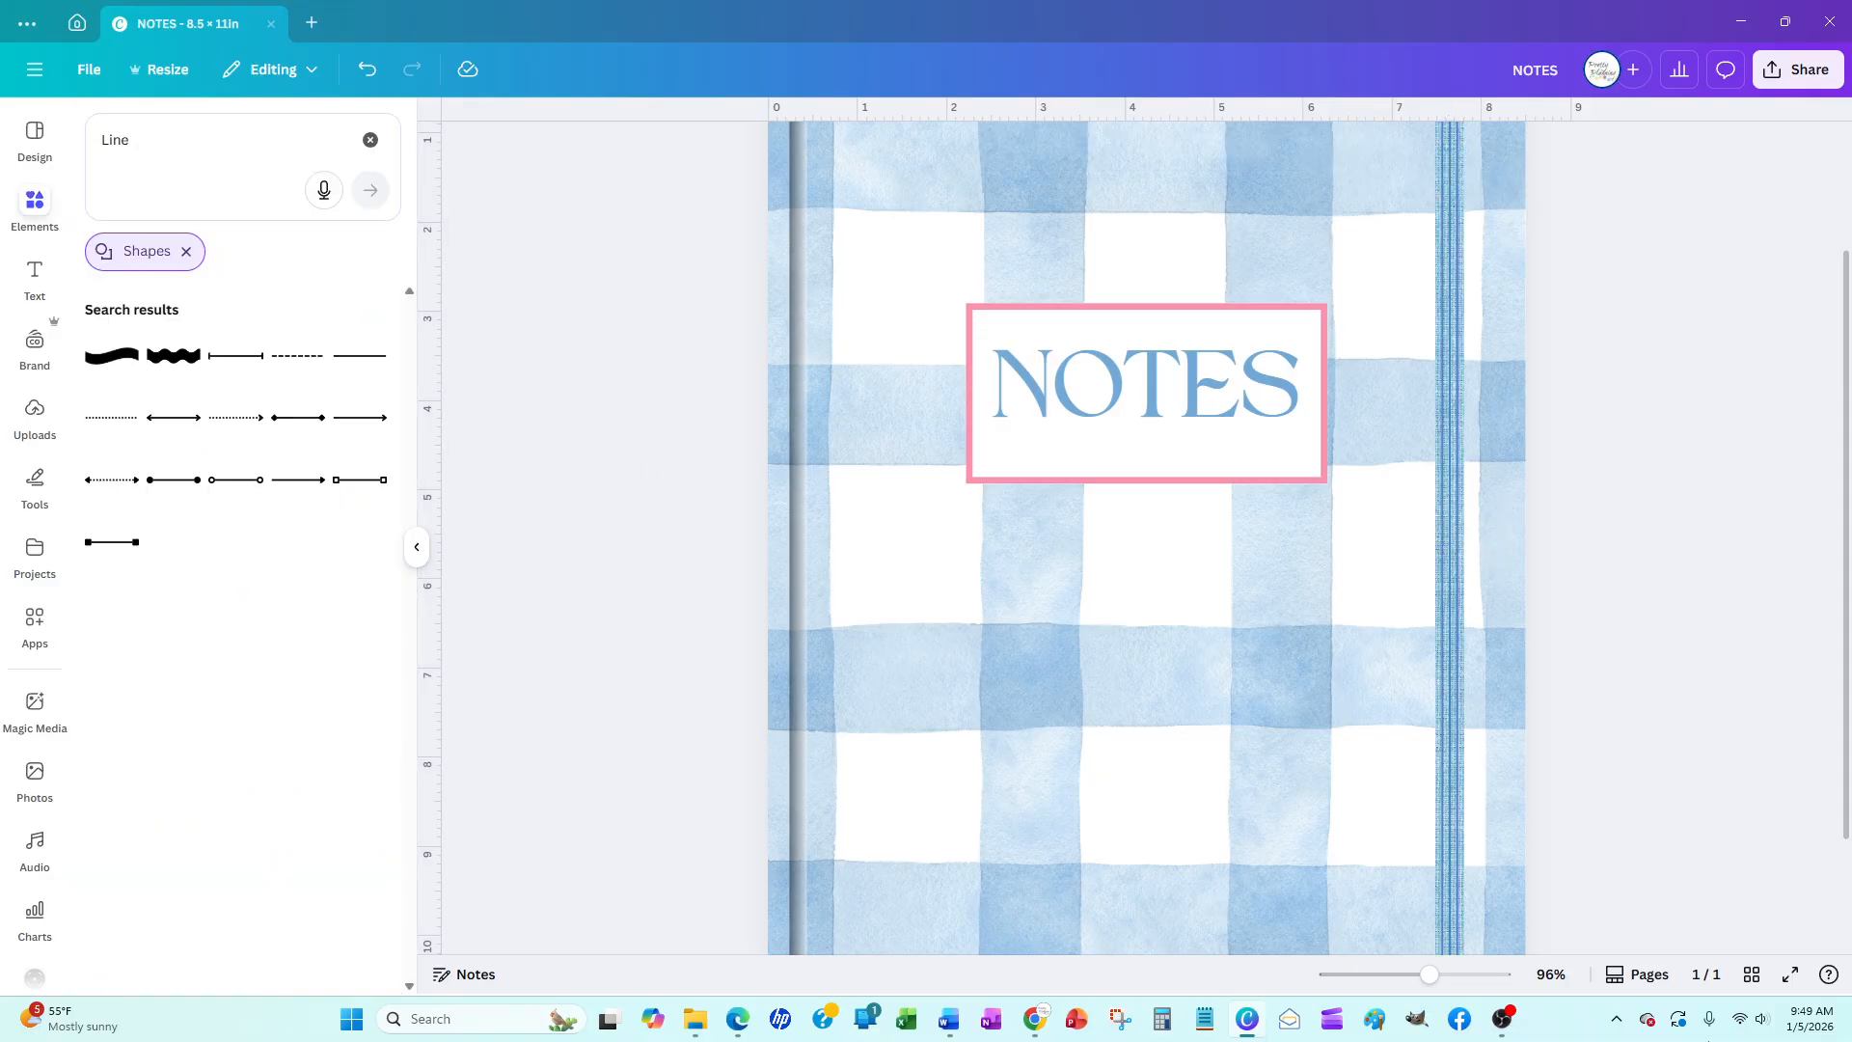
left_click_drag(1430, 976, 1419, 978)
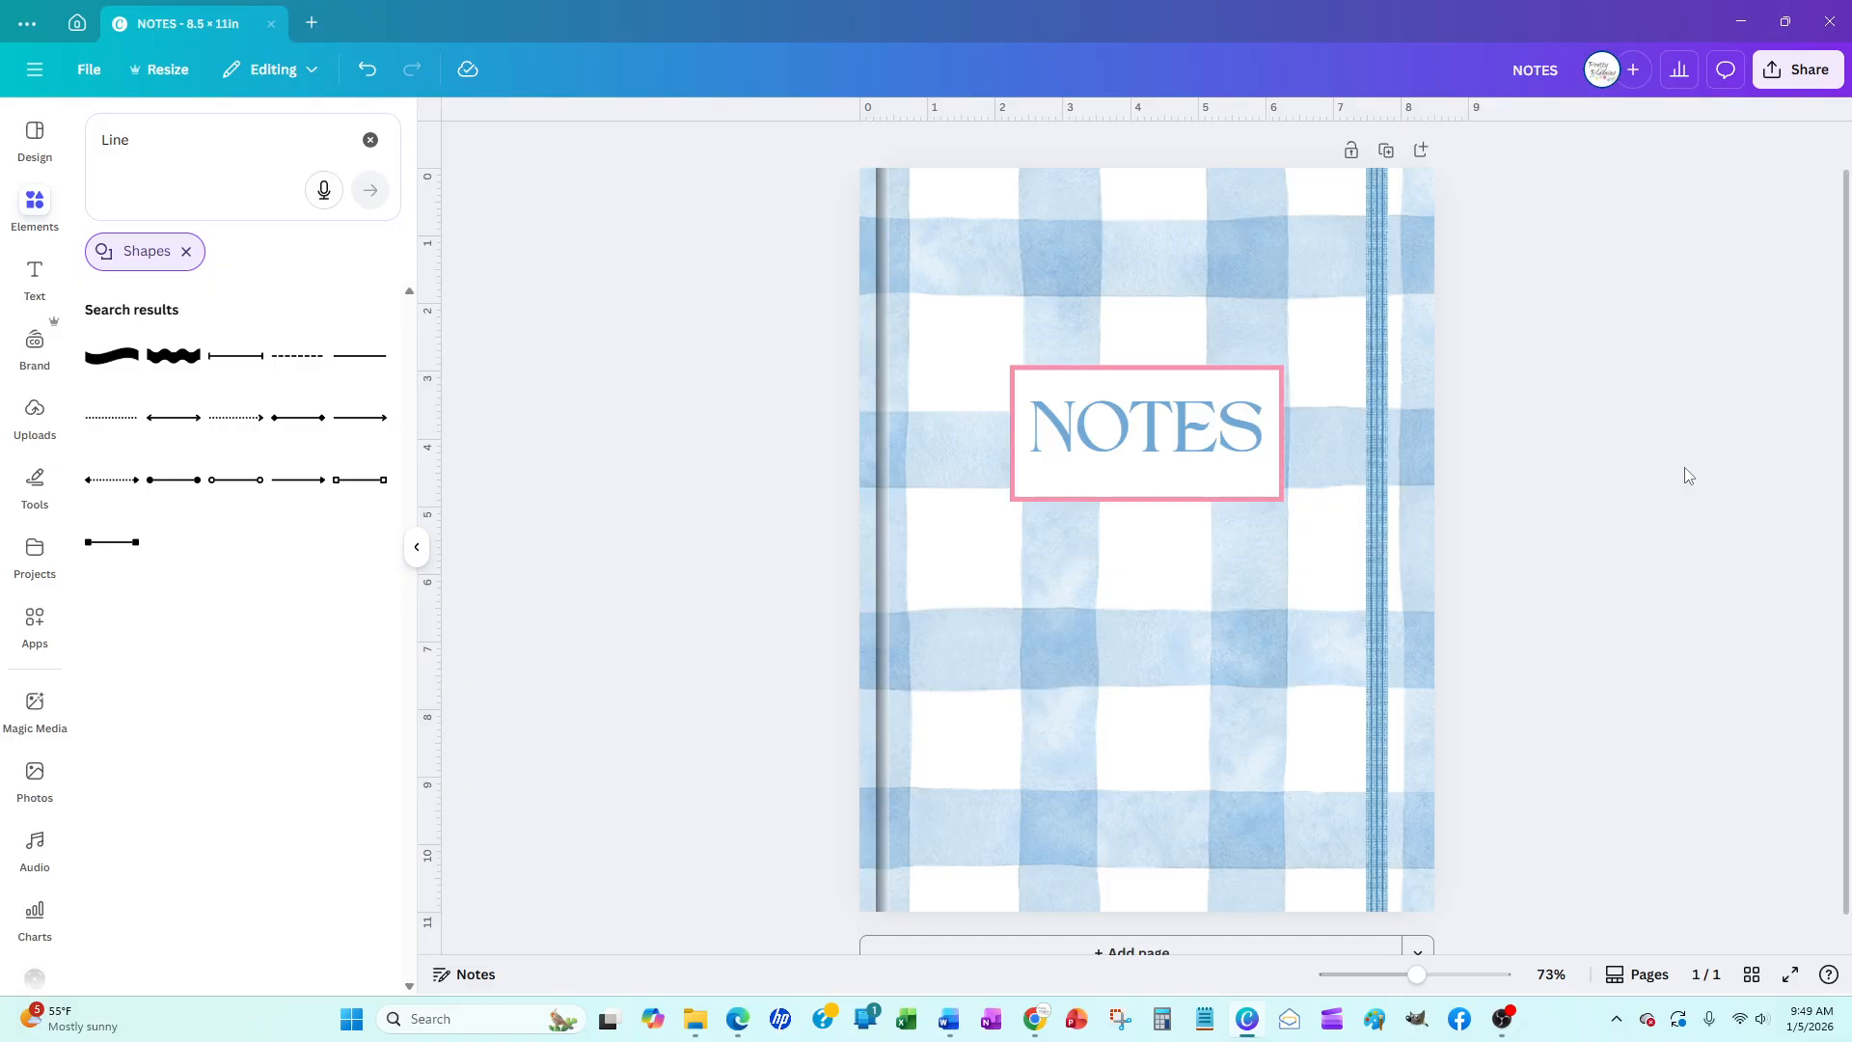
left_click(367, 69)
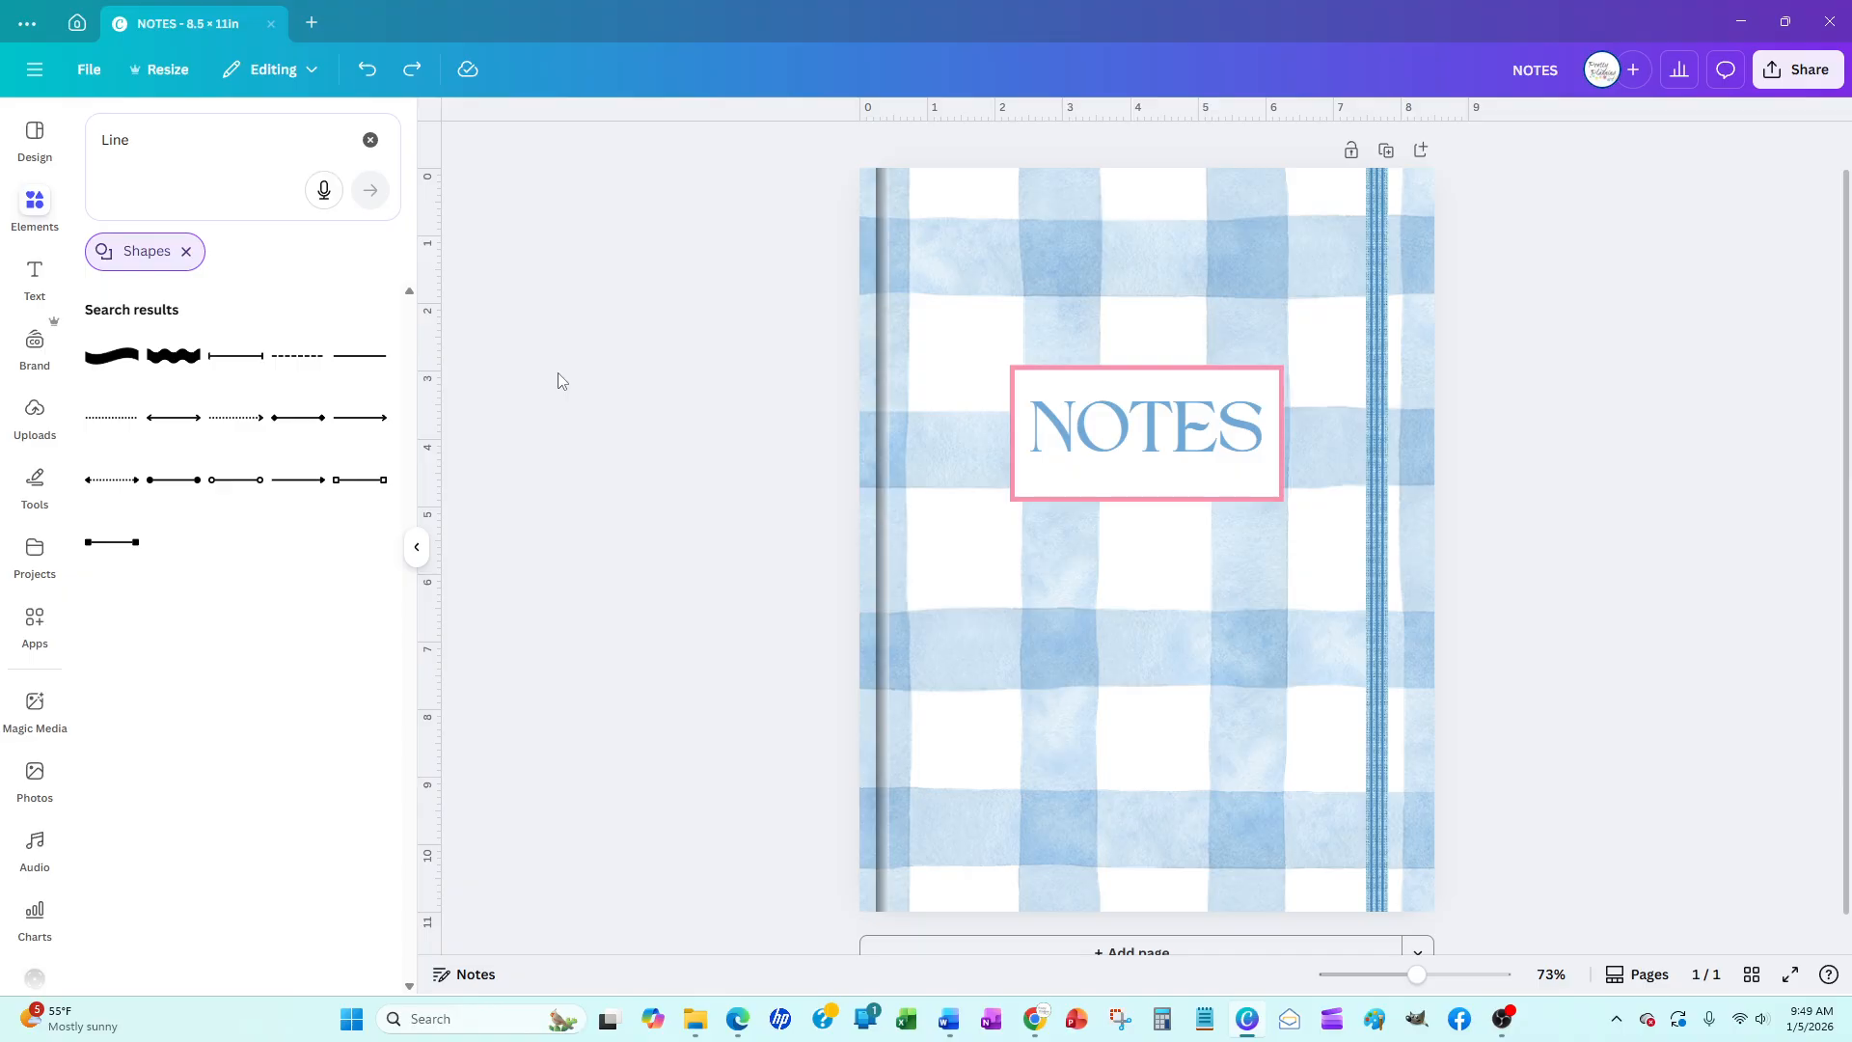
Add a second page and place a plain solid line on it with a stroke weight of 1
scroll(868, 540, "up", 1)
scroll(1149, 693, "down", 2)
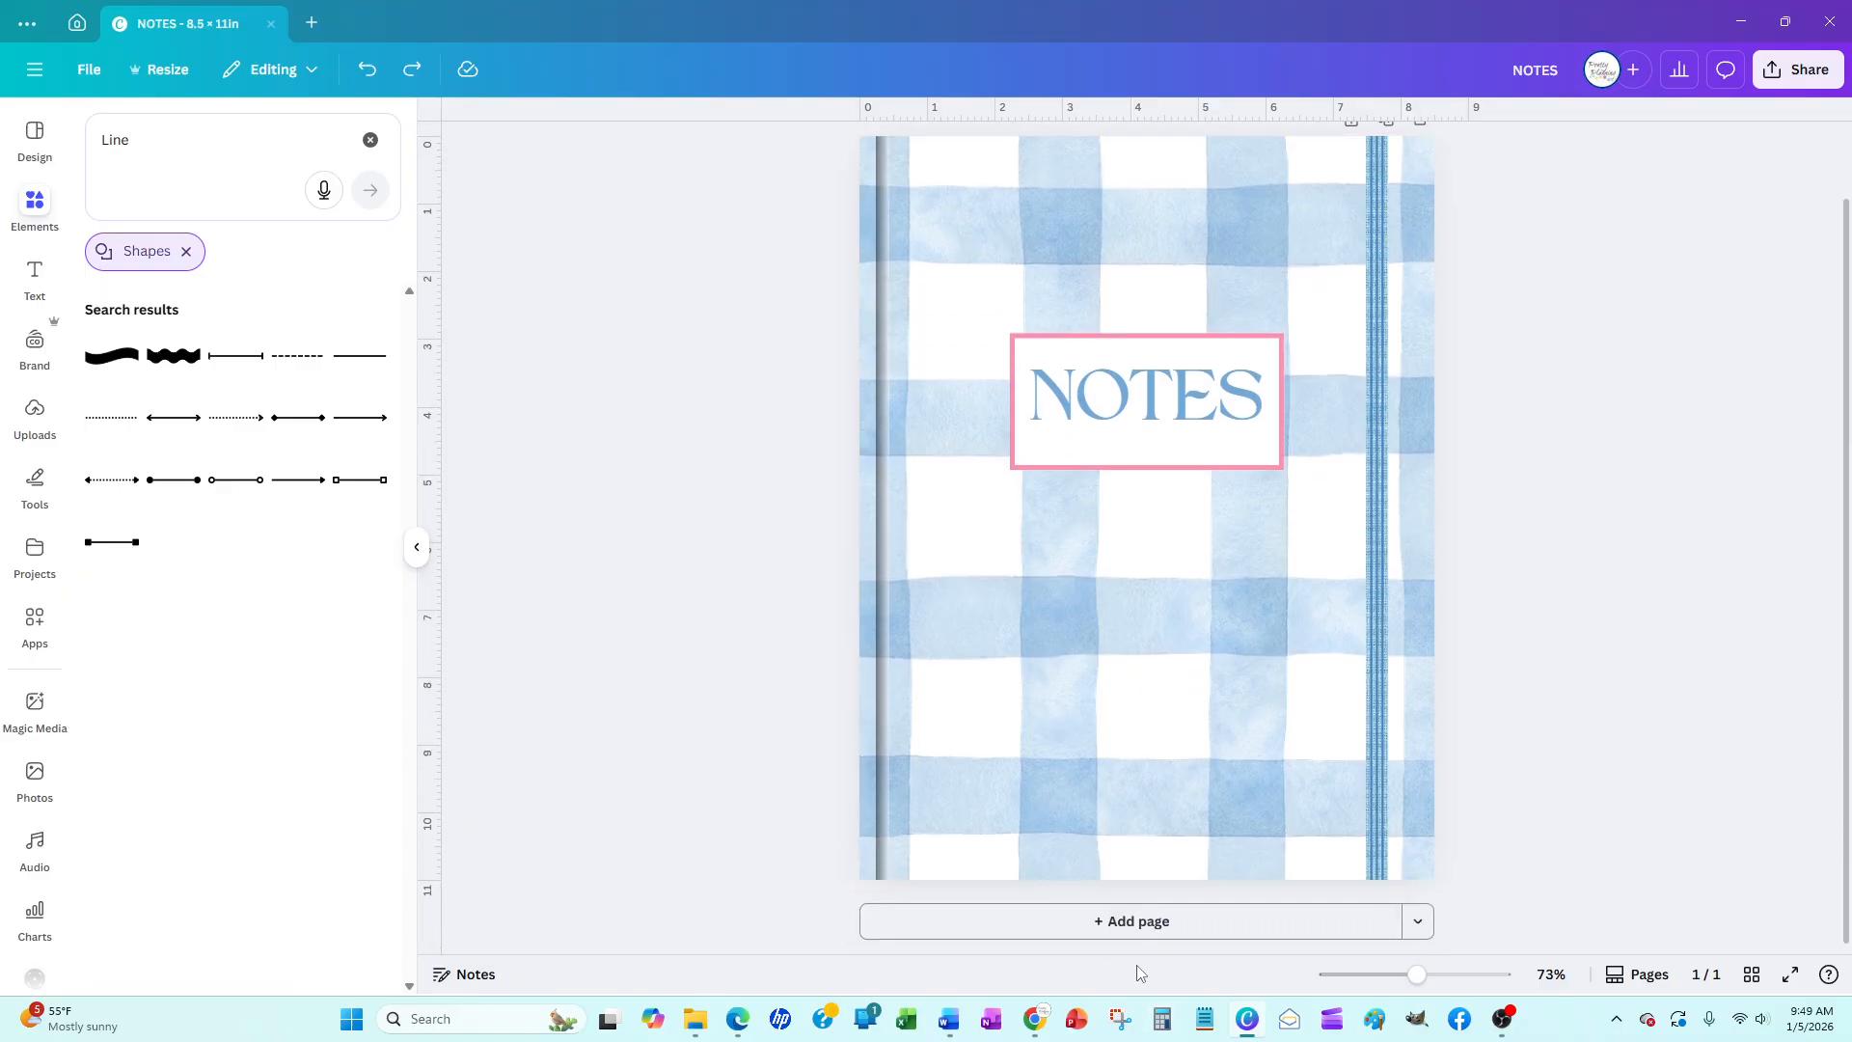
left_click(1158, 923)
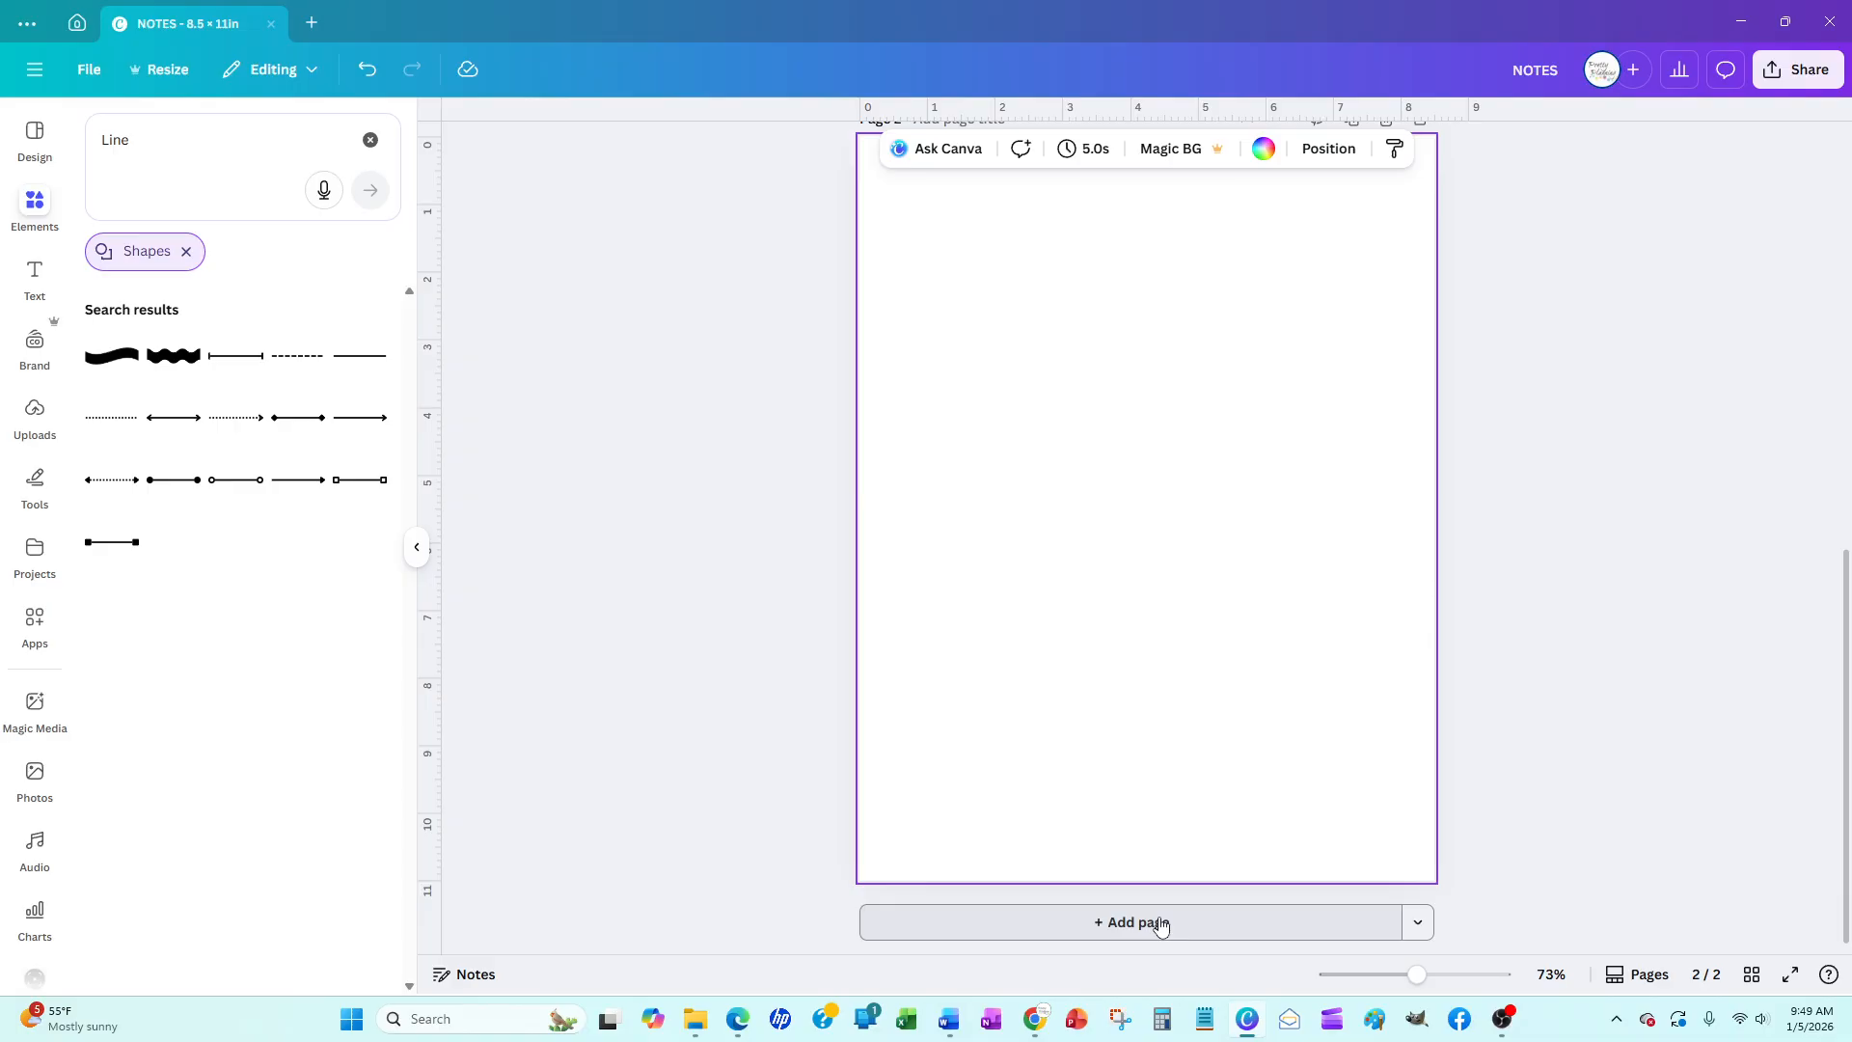
left_click(358, 357)
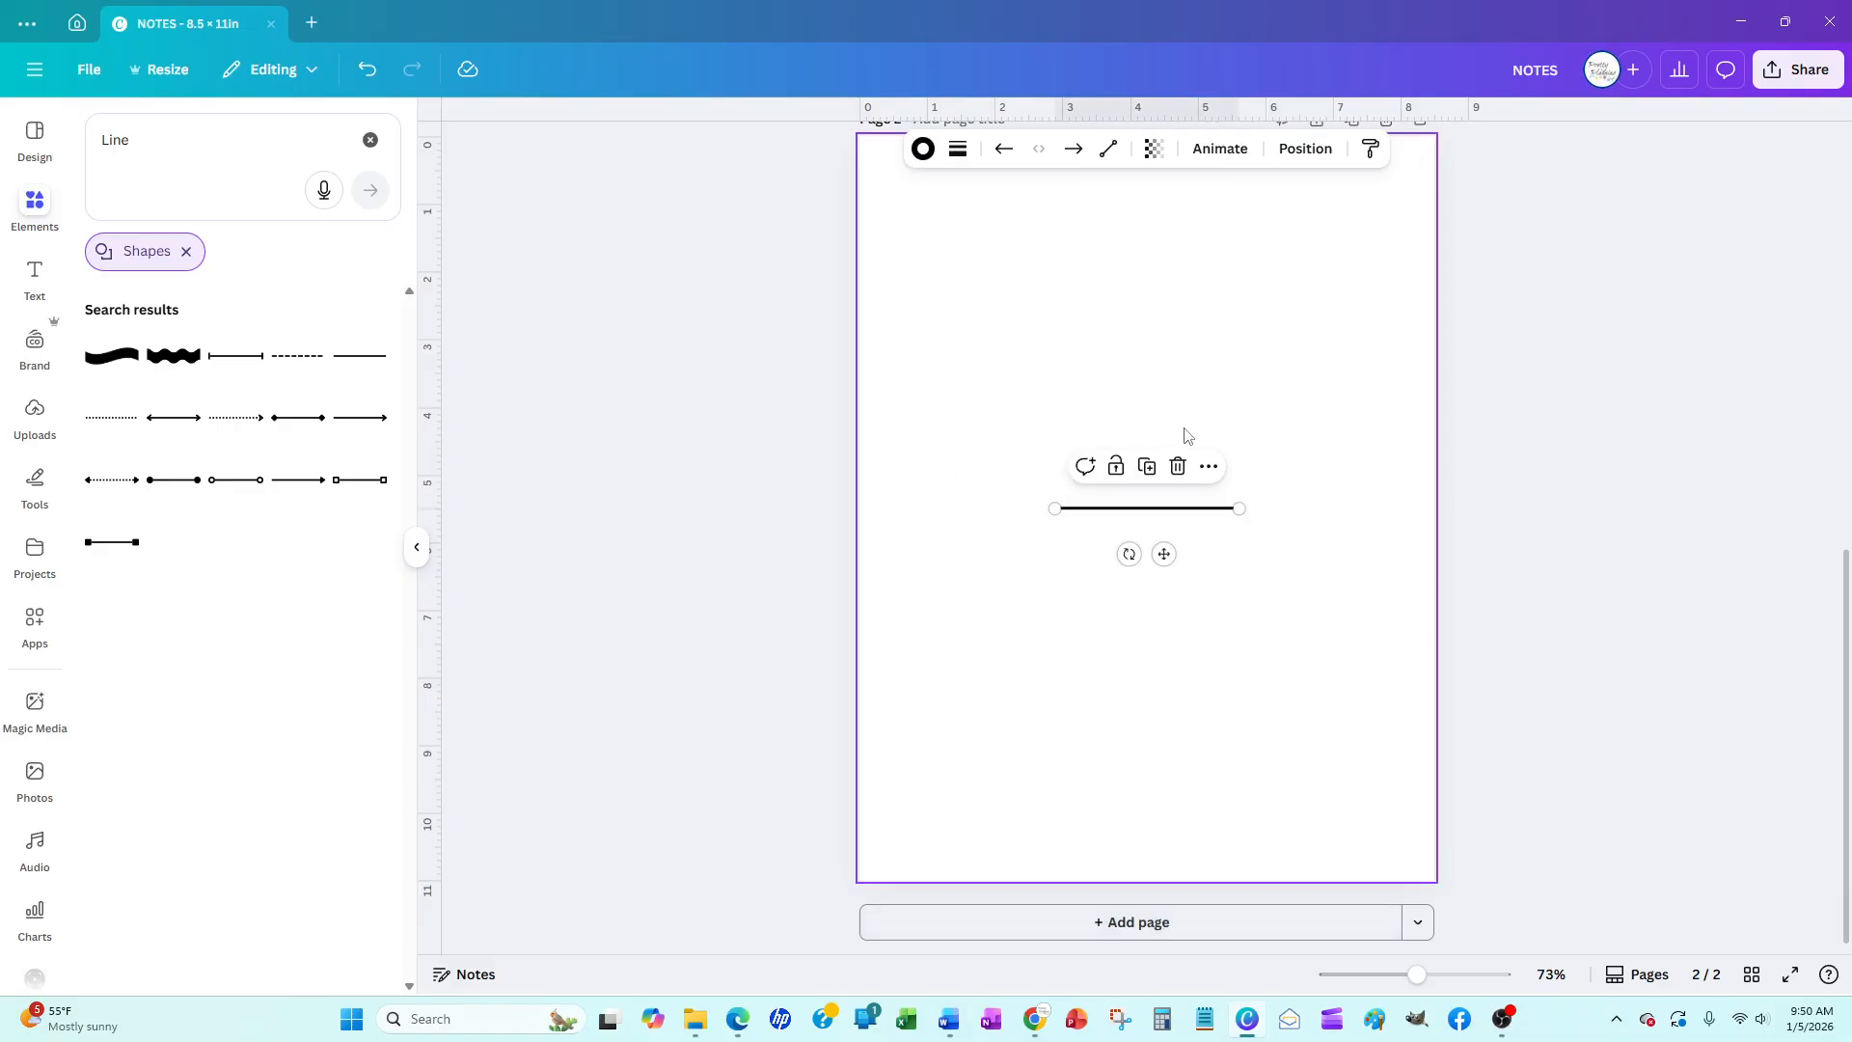
left_click(958, 150)
left_click_drag(843, 320, 835, 322)
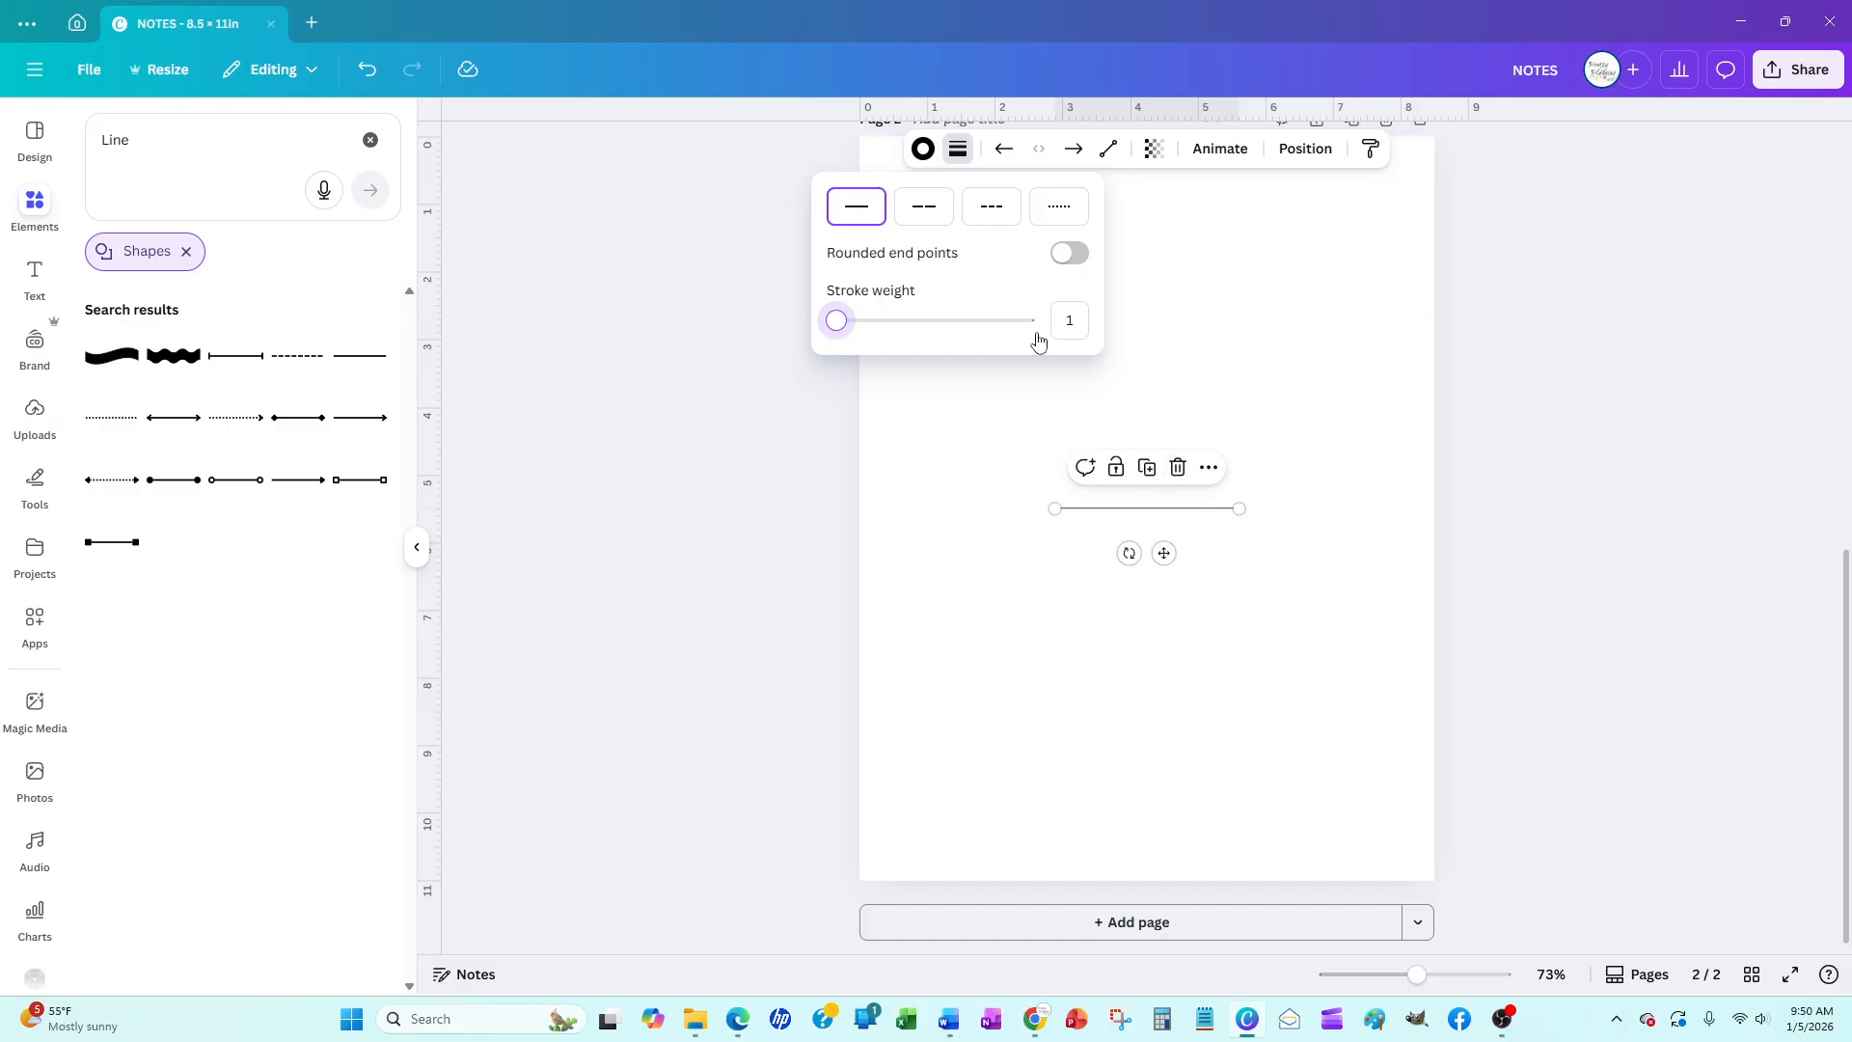
left_click(1068, 322)
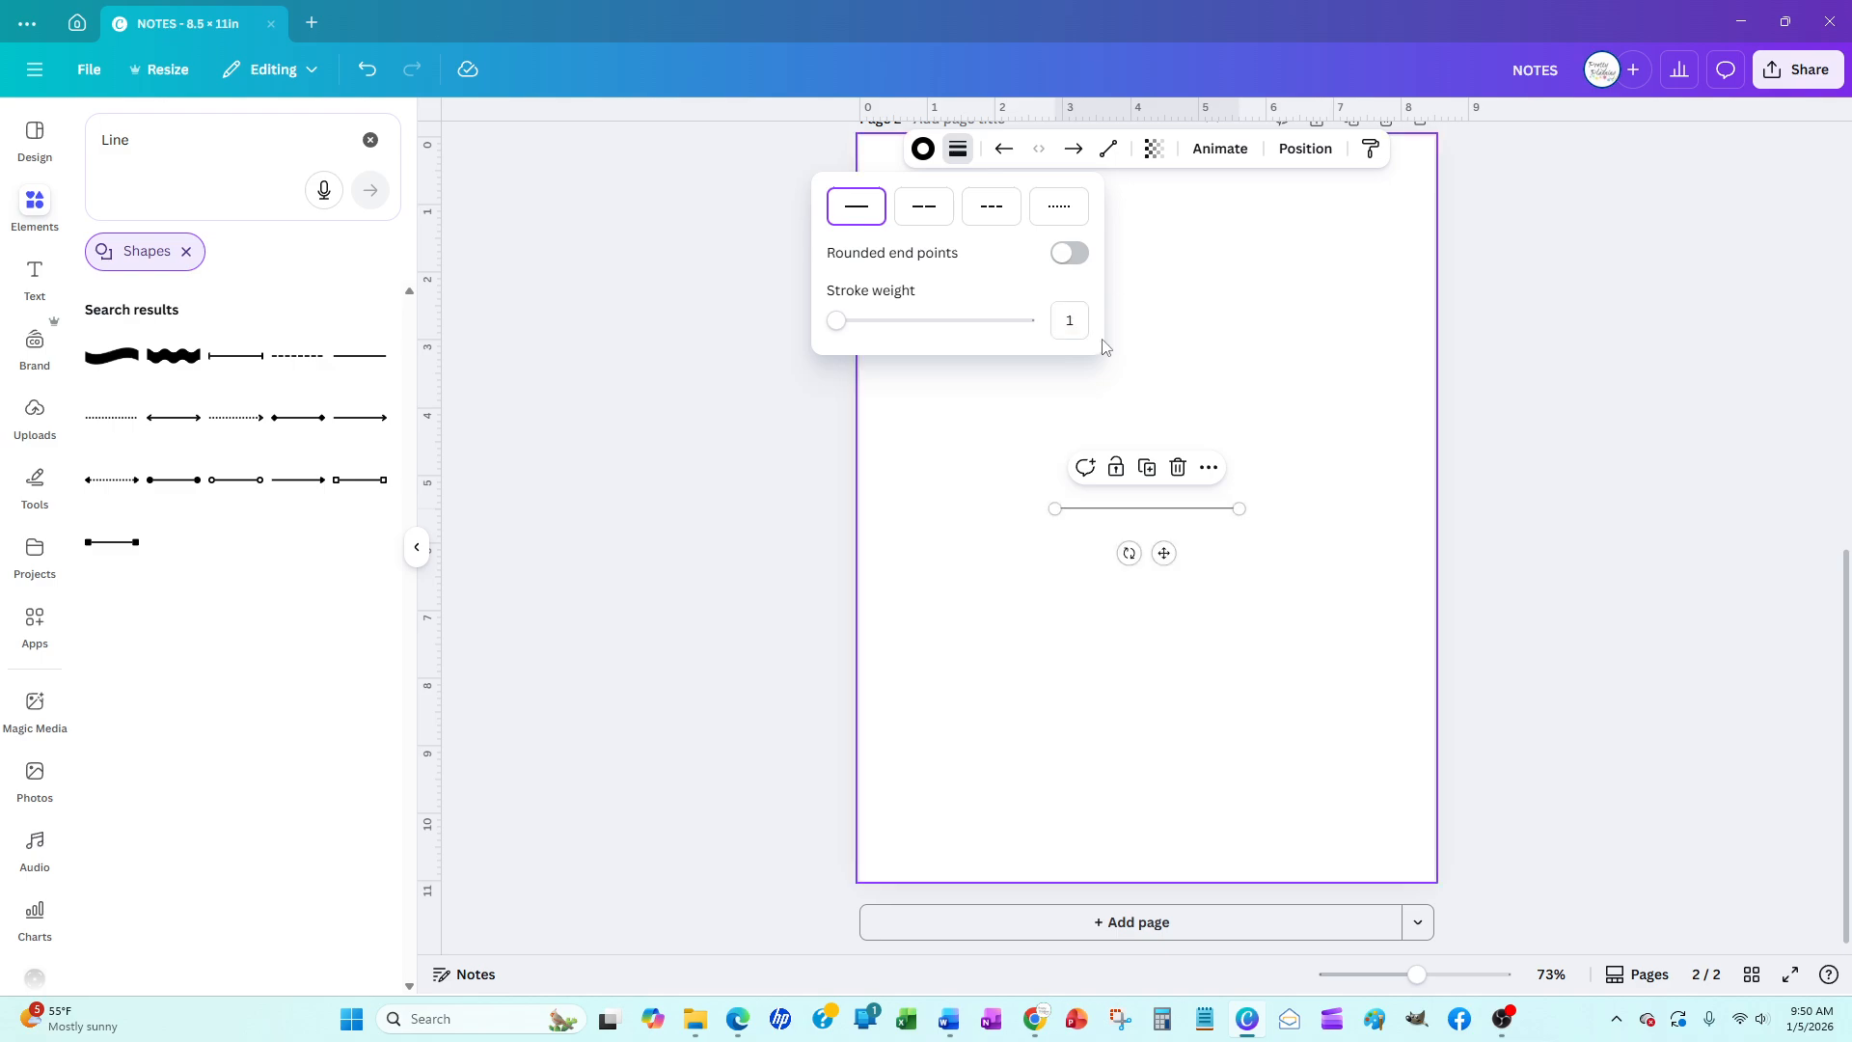
Move the line near the top of page 2 and stretch it horizontally from X 0.85 in to X 7.65 in
left_click_drag(1164, 552, 1024, 265)
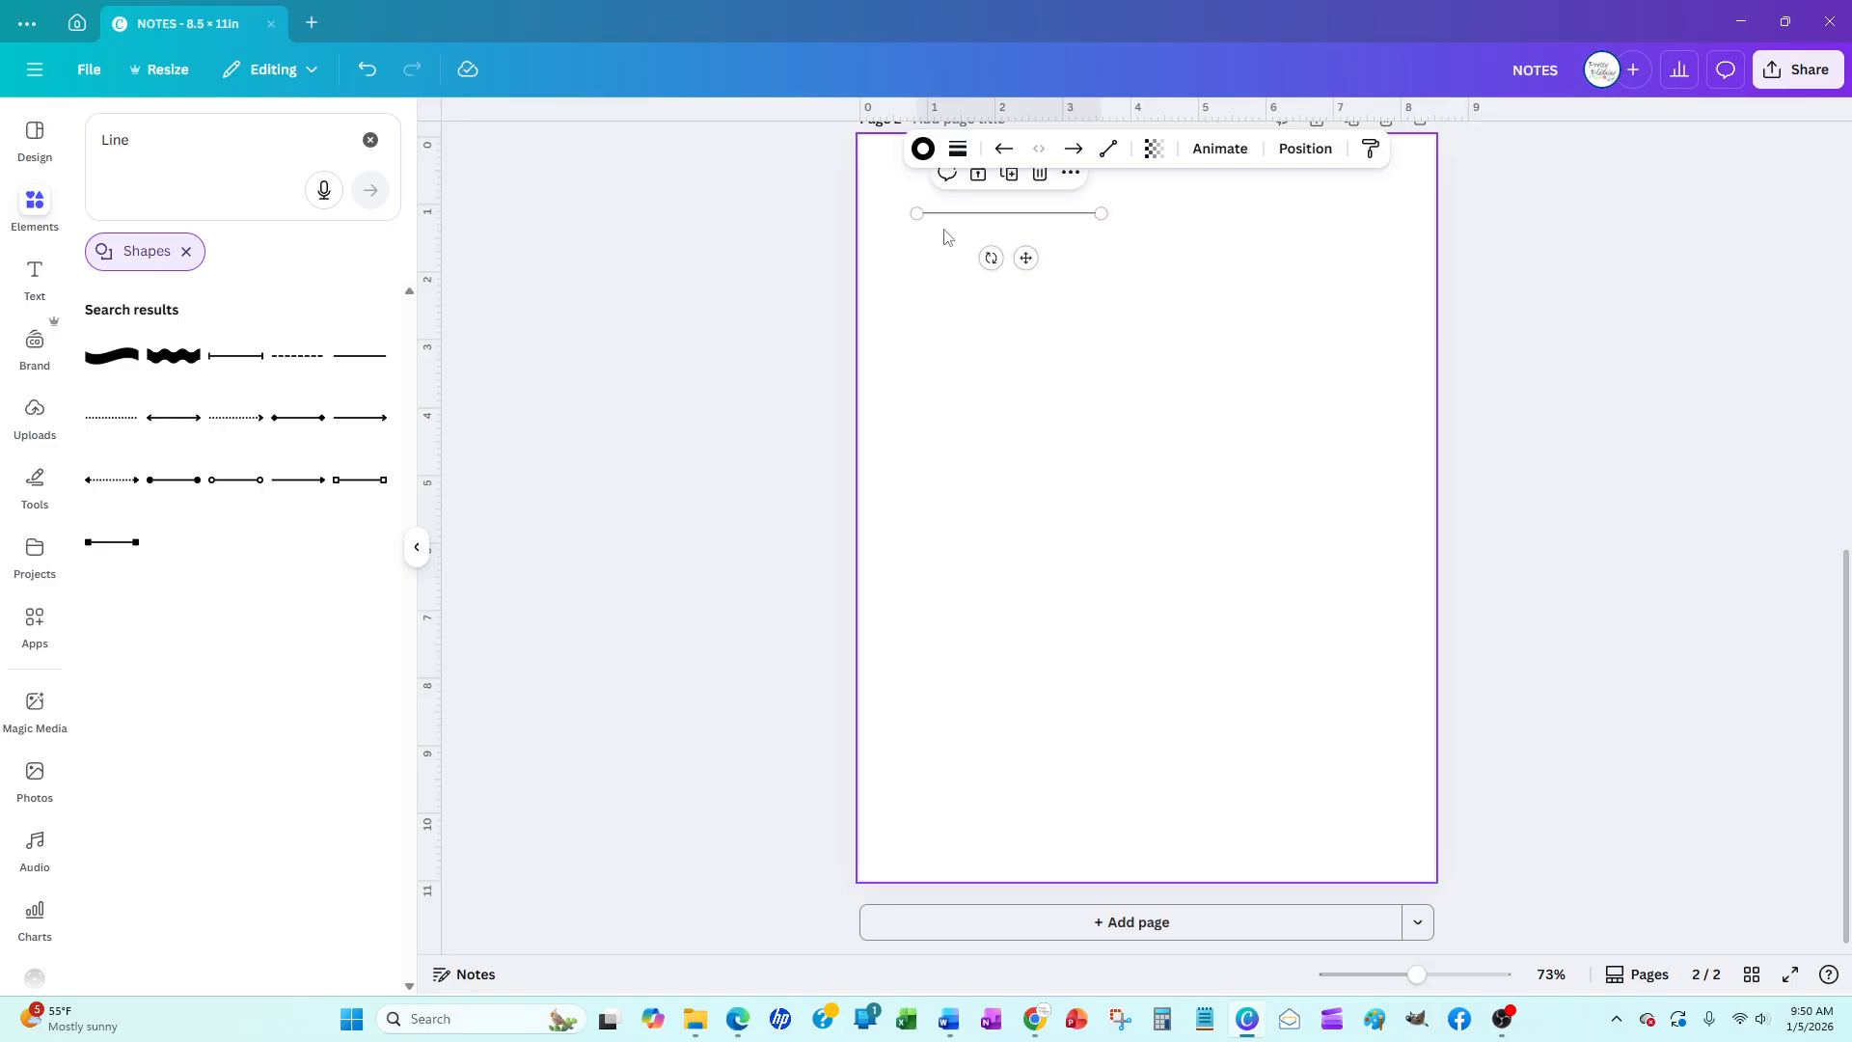
left_click_drag(908, 214, 884, 212)
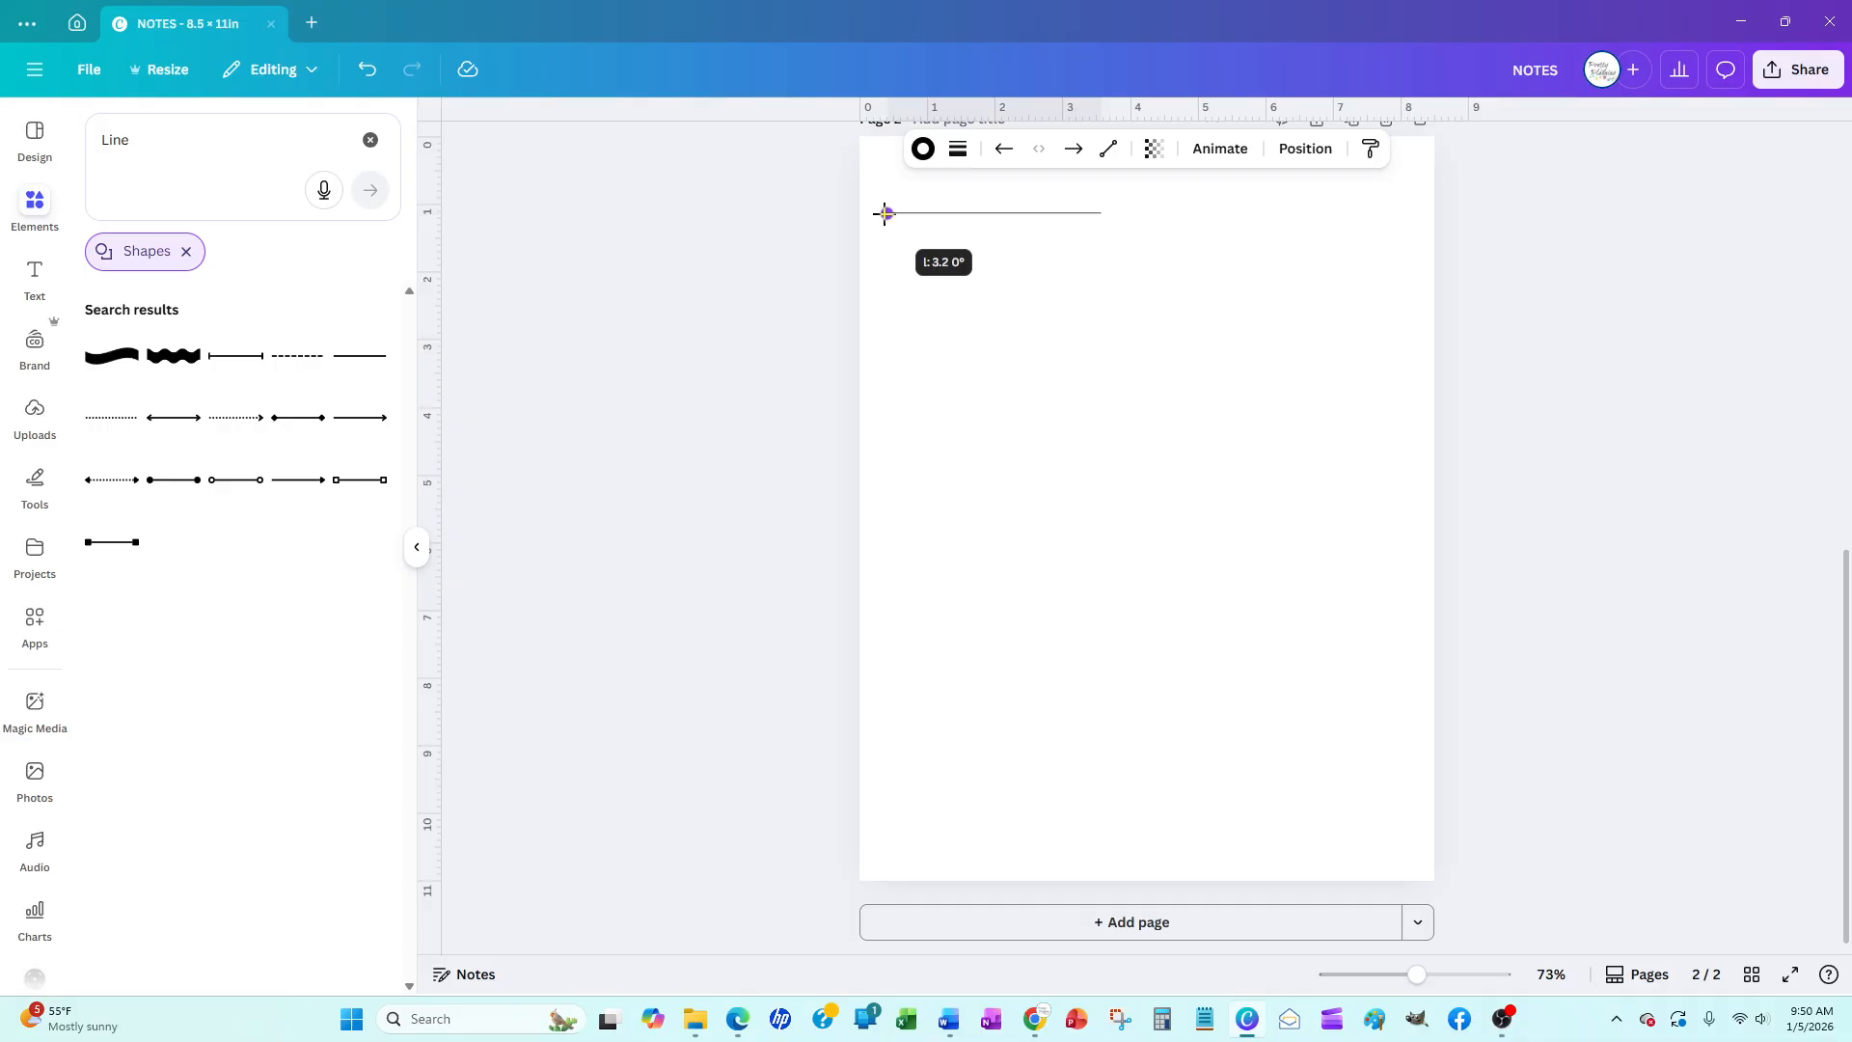
left_click_drag(1098, 213, 1377, 206)
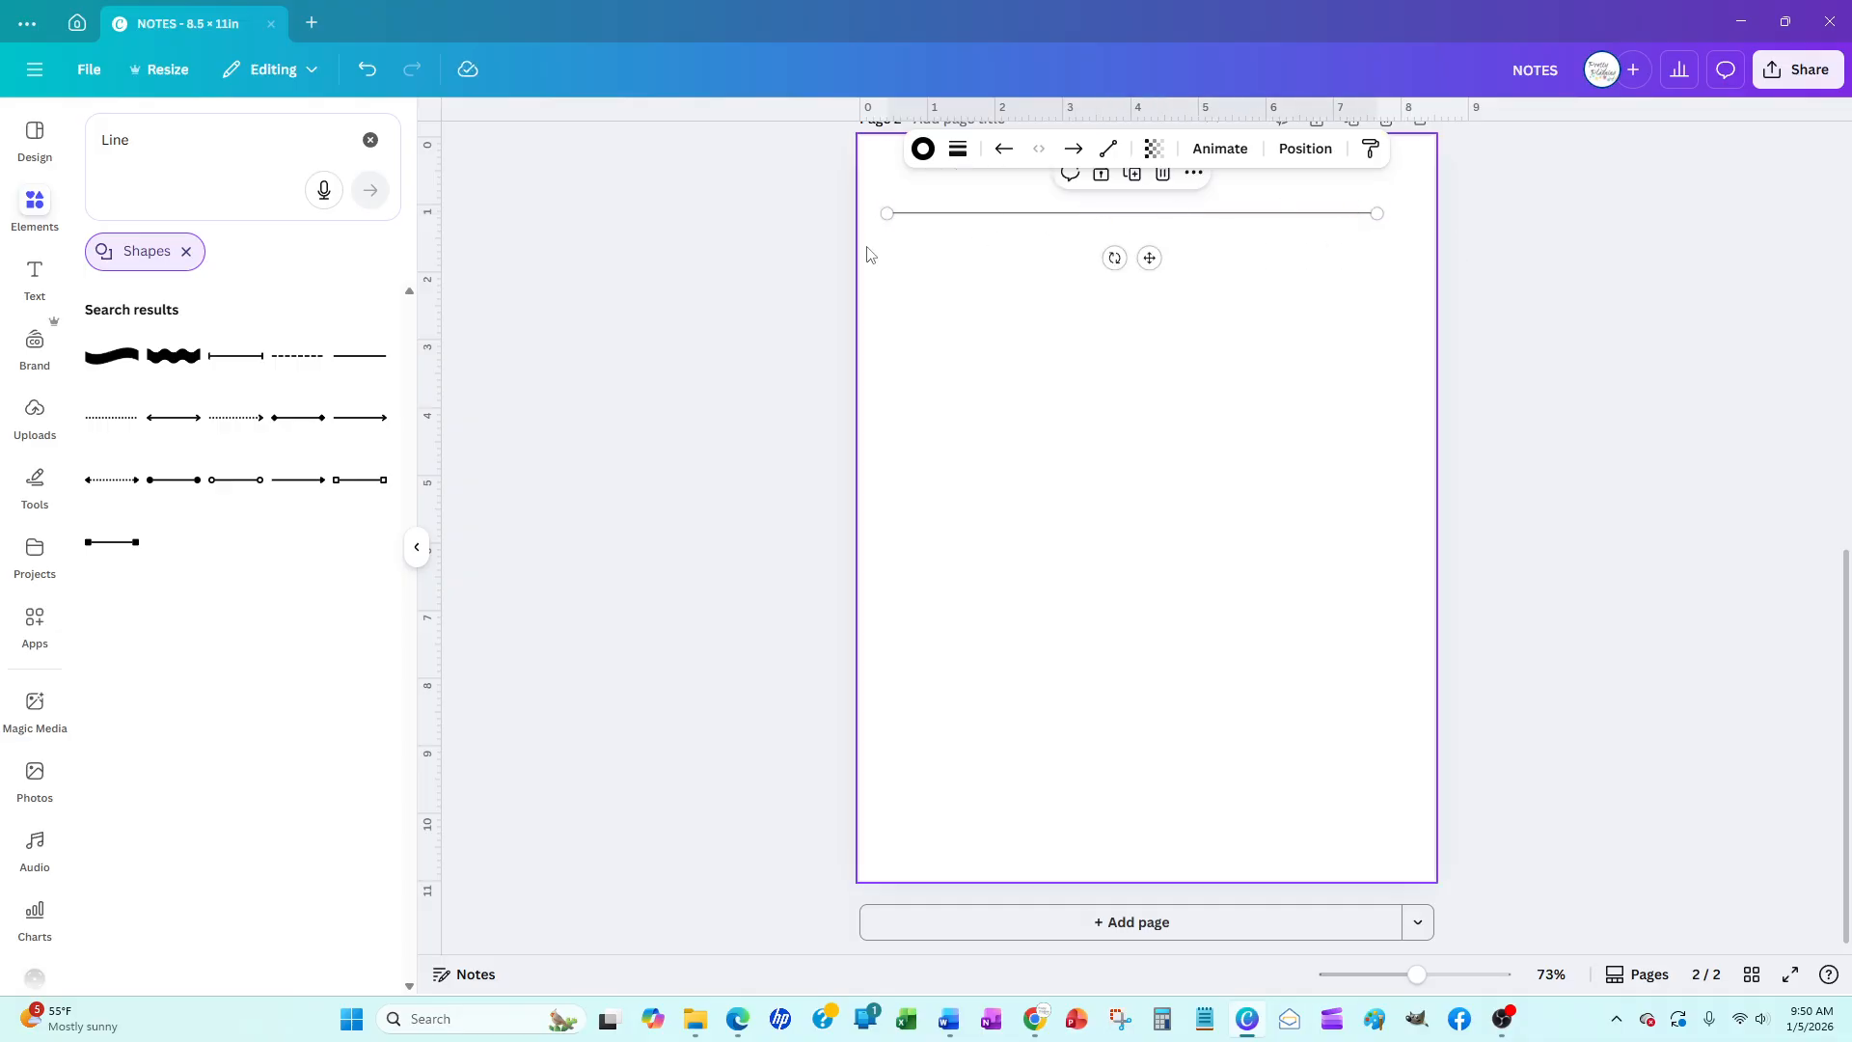
left_click_drag(887, 212, 917, 212)
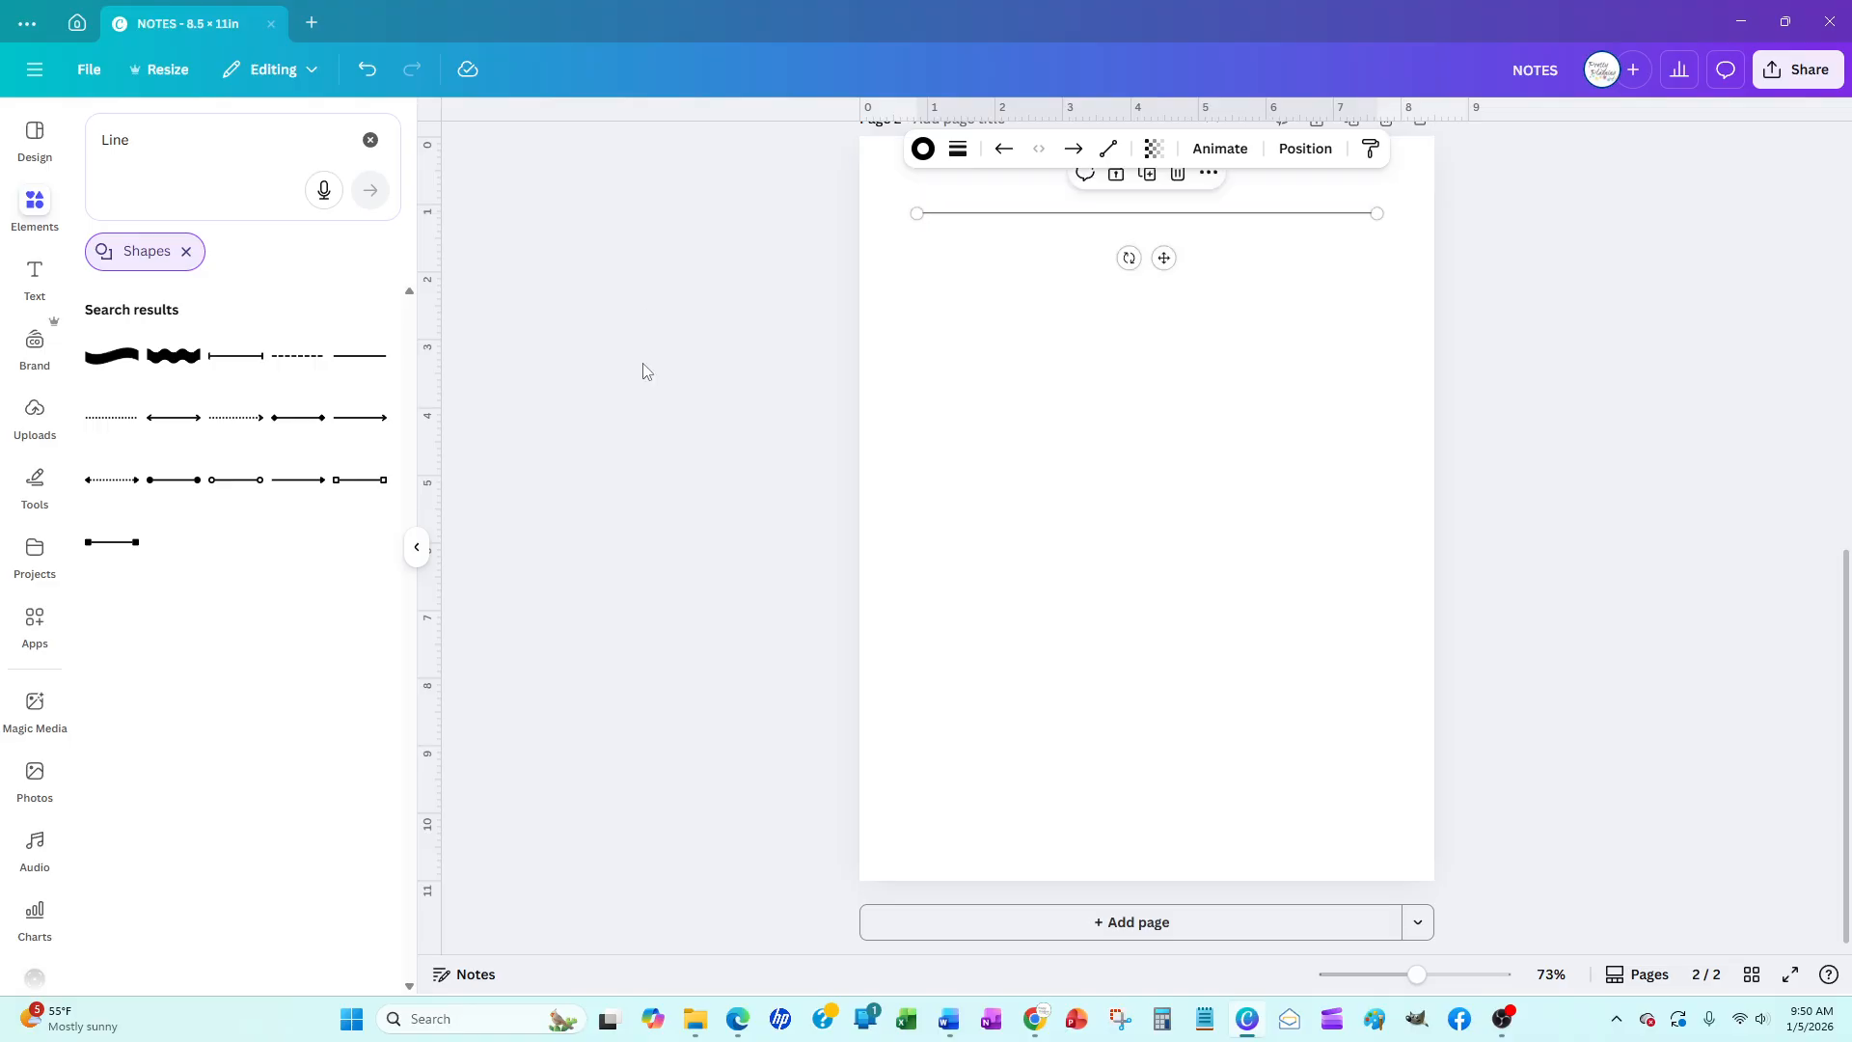
scroll(649, 406, "up", 1)
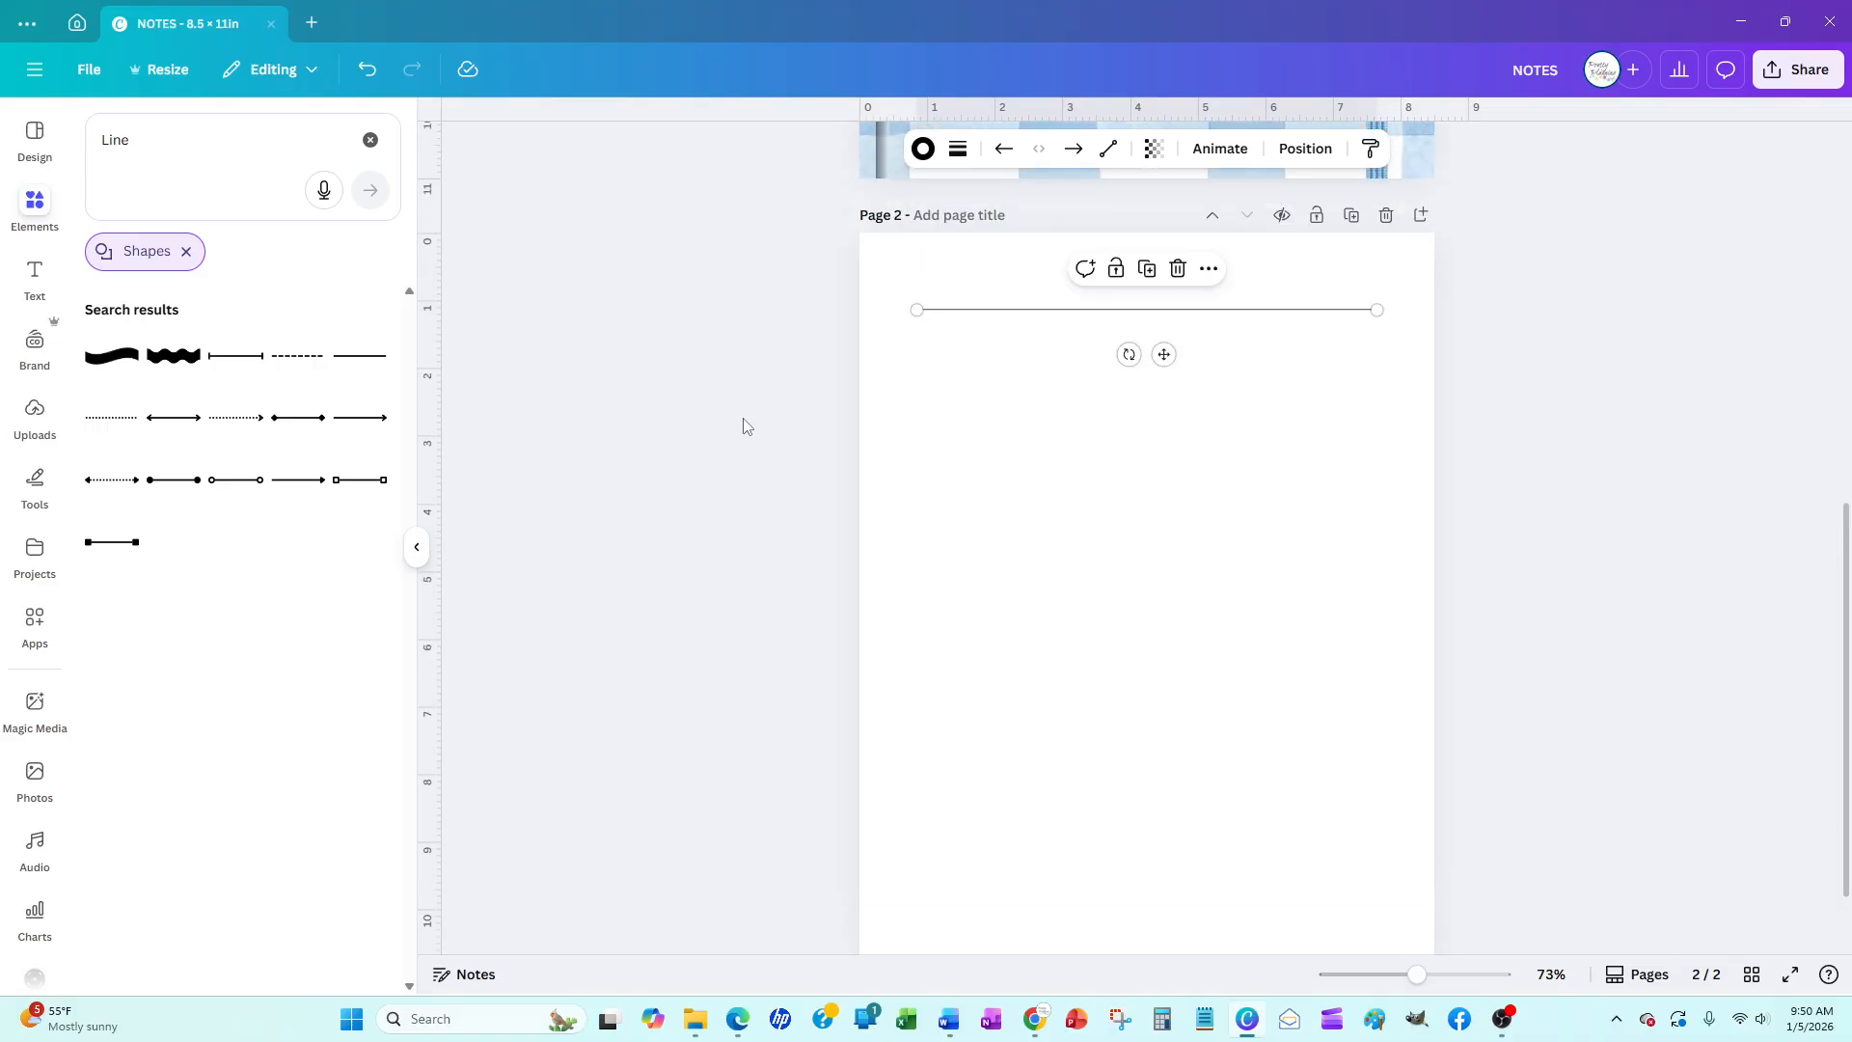
left_click_drag(1163, 357, 1164, 358)
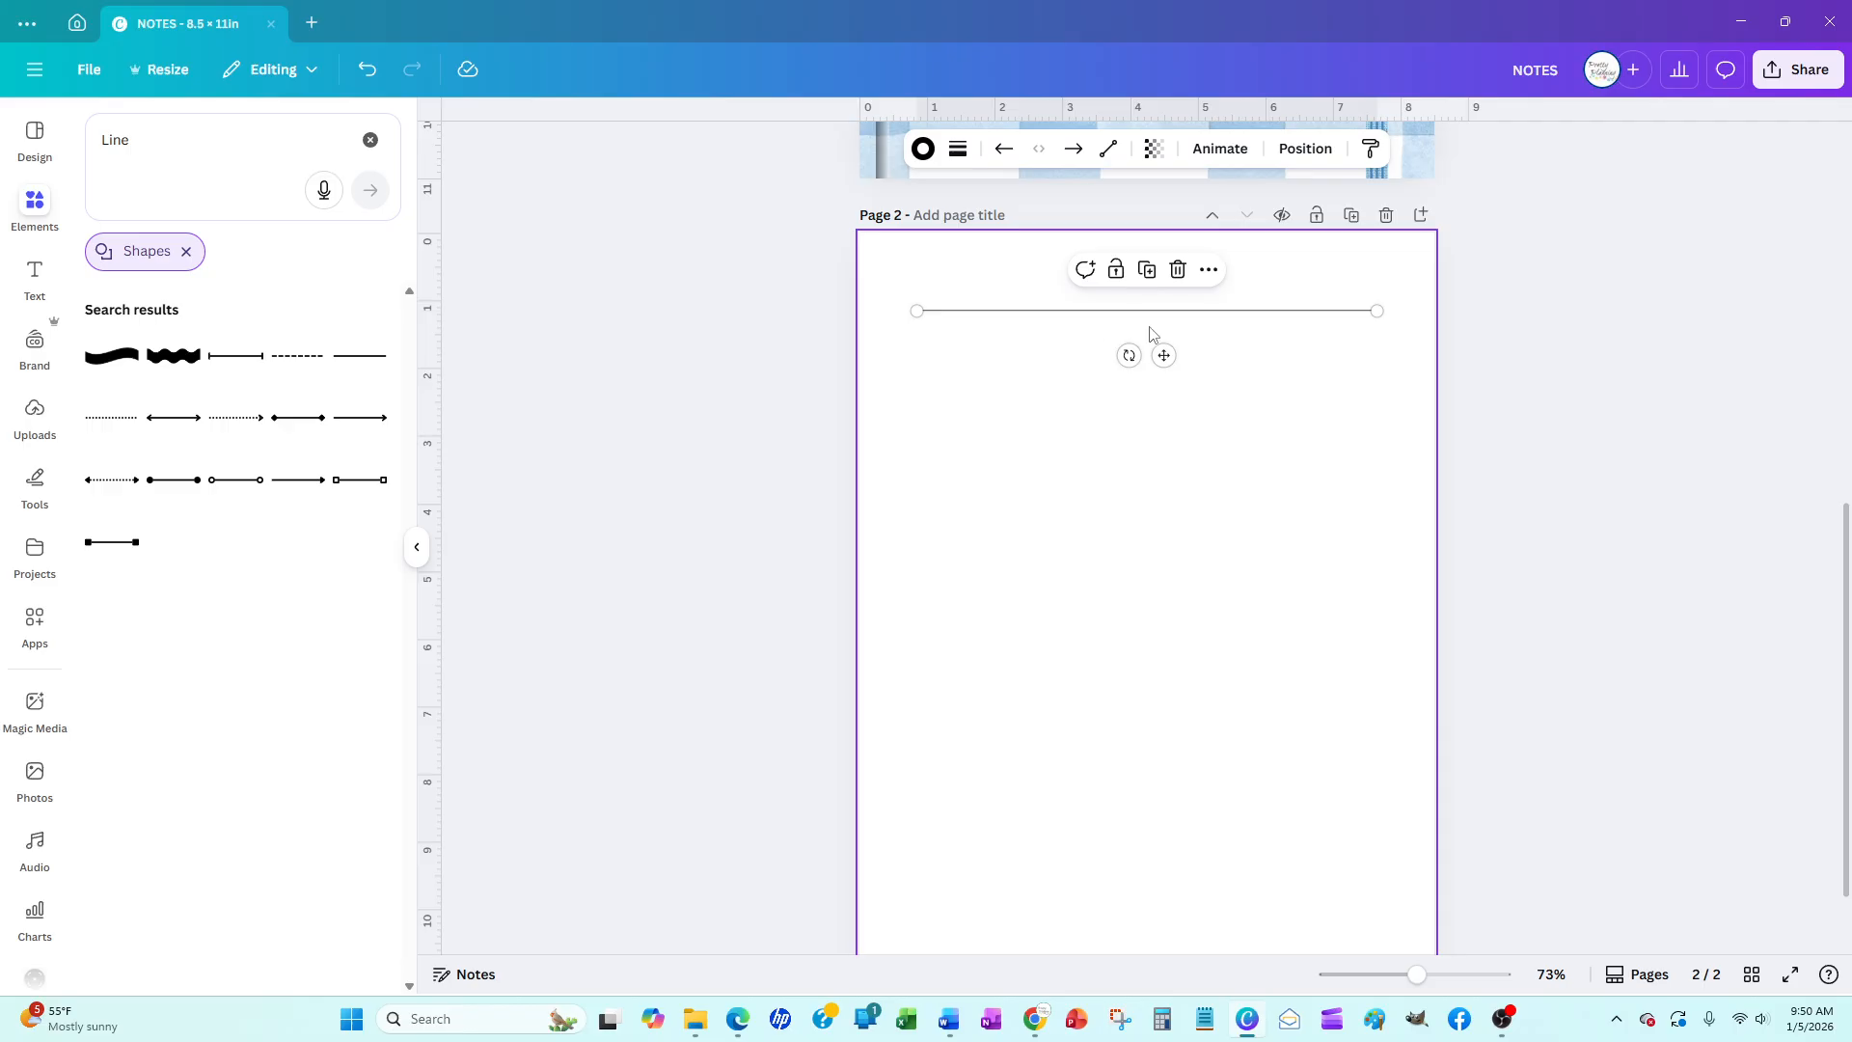
Duplicate the line twice, placing the copies parallel beneath it, aligned with its ends and evenly spaced
left_click(1147, 271)
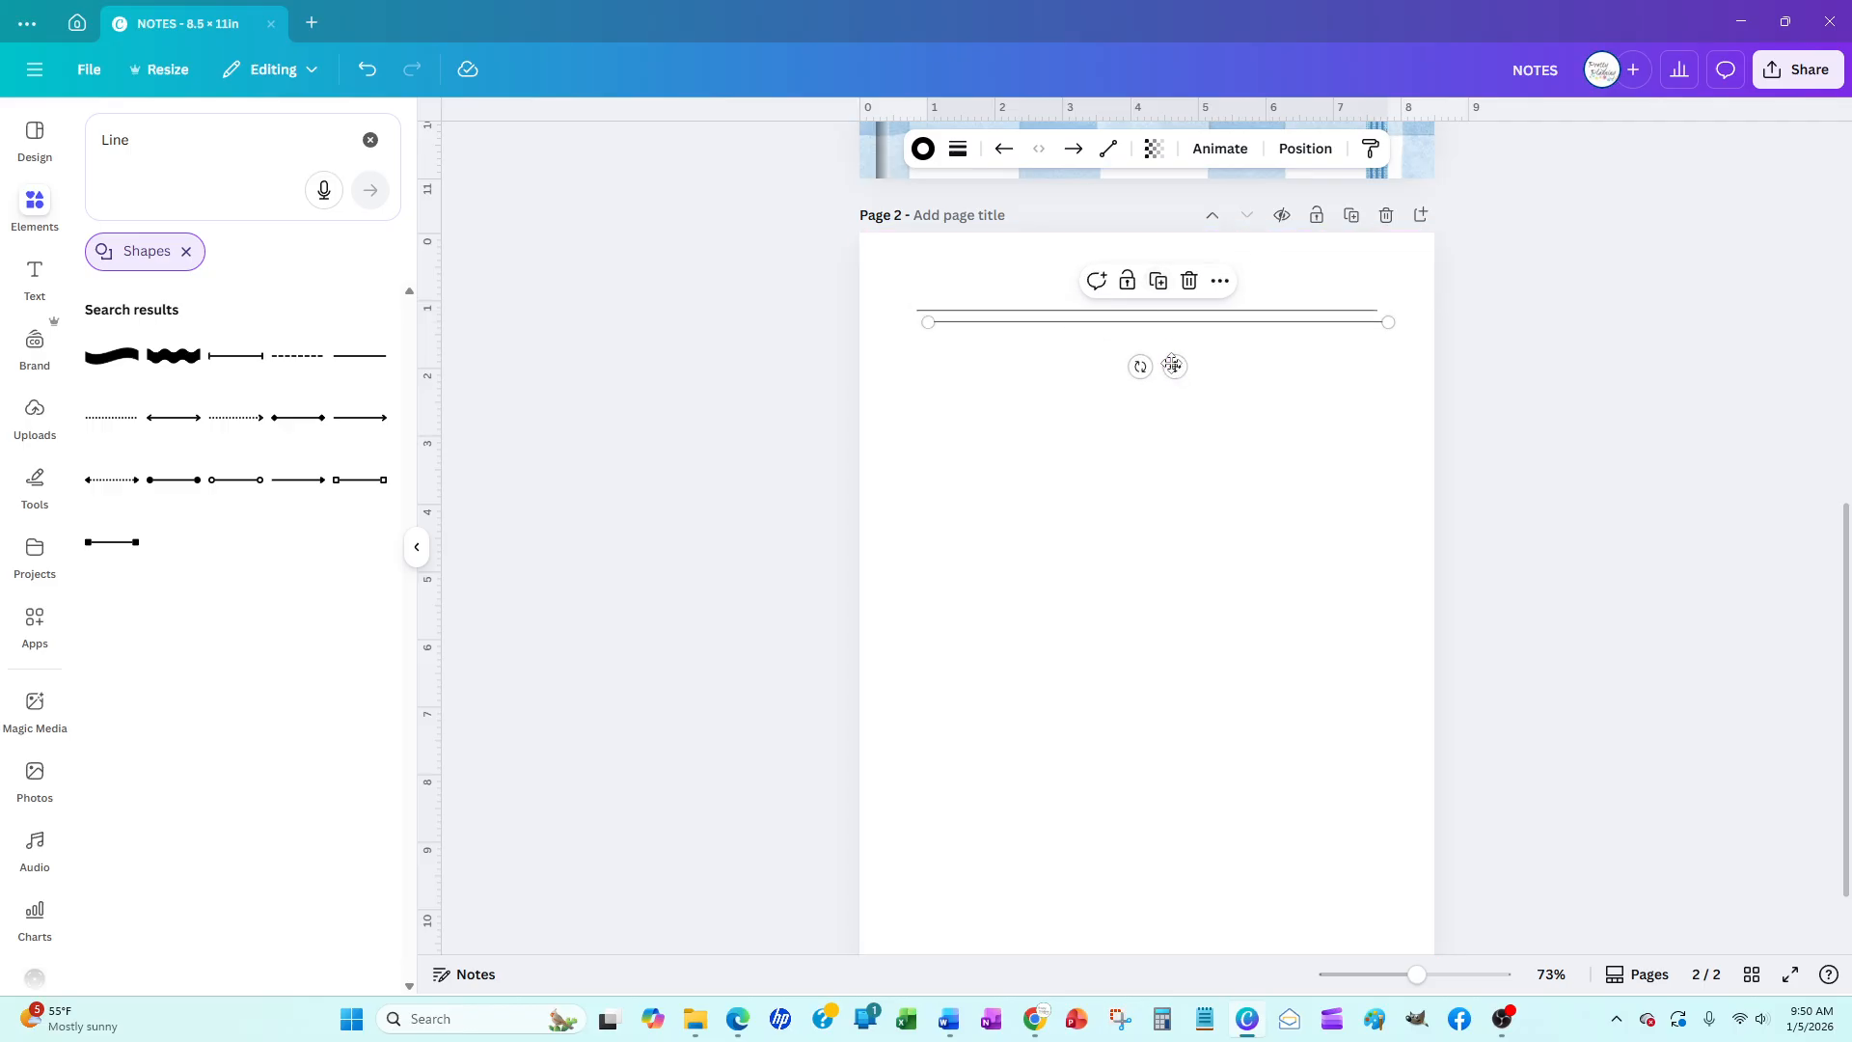
left_click_drag(1175, 367, 1170, 375)
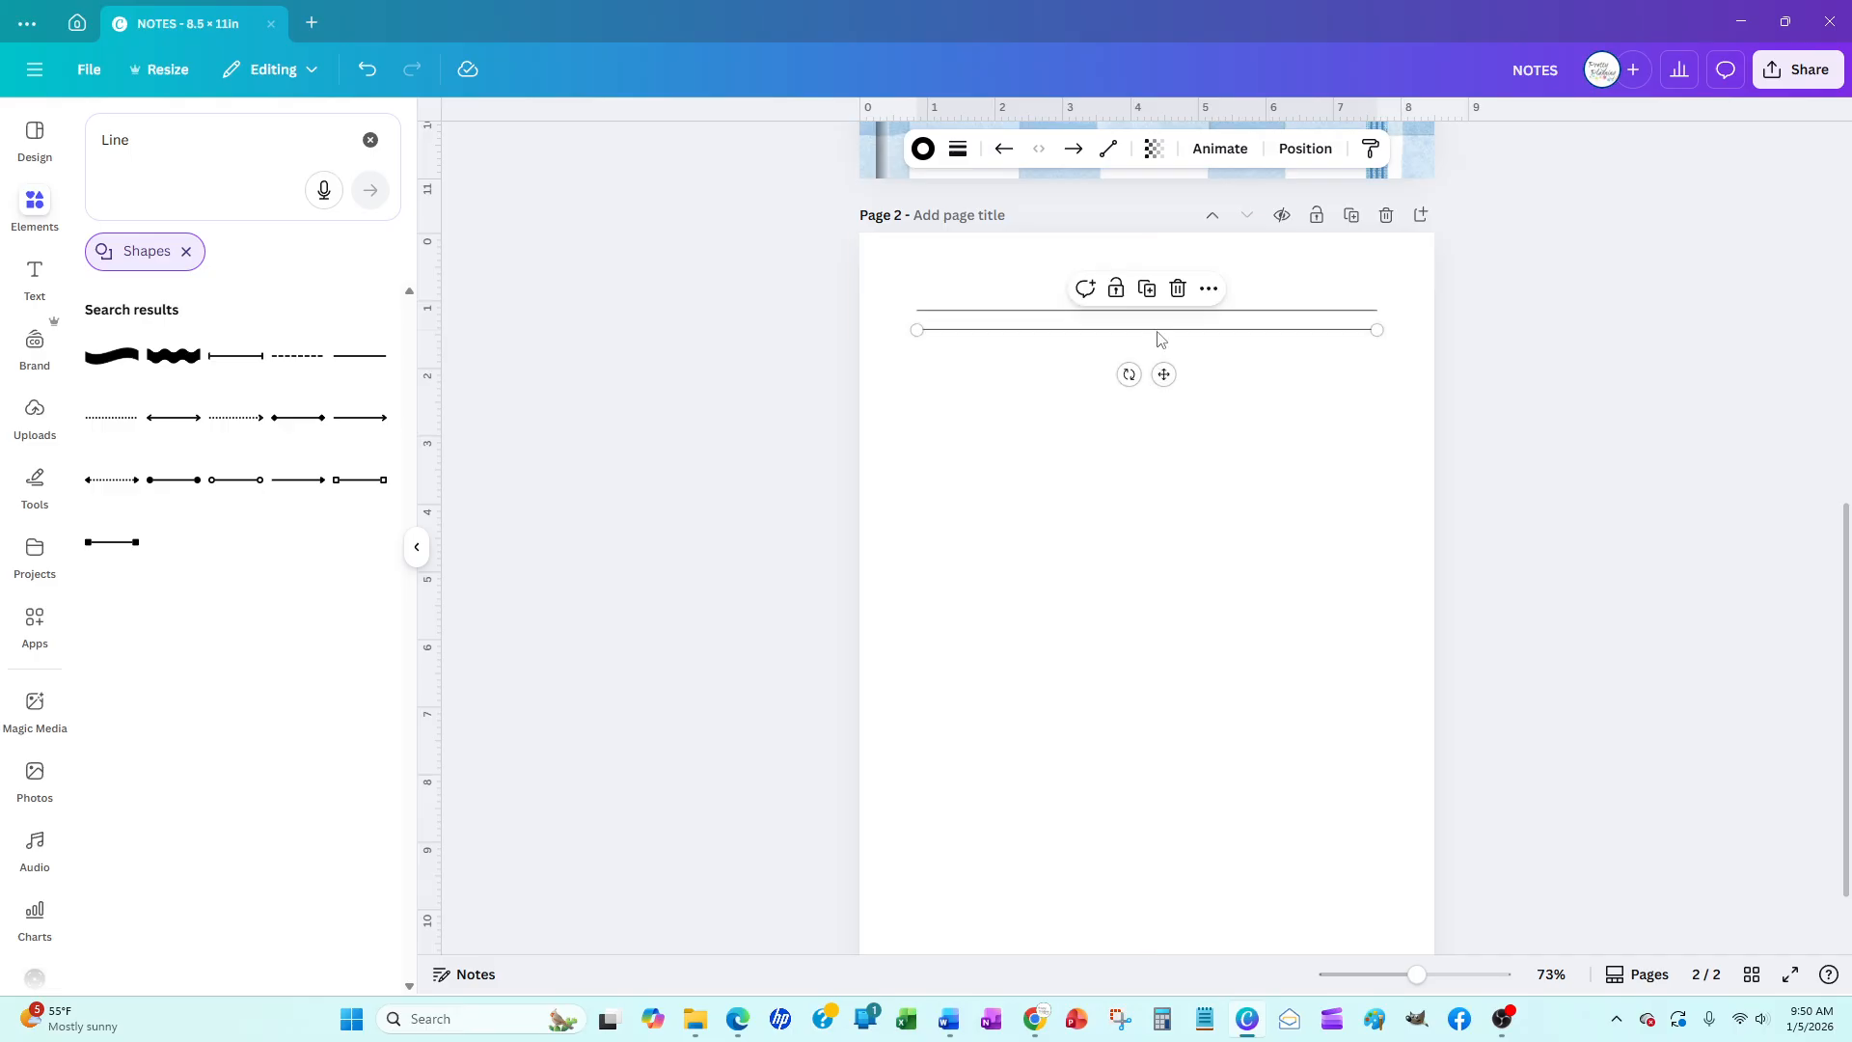
right_click(1161, 338)
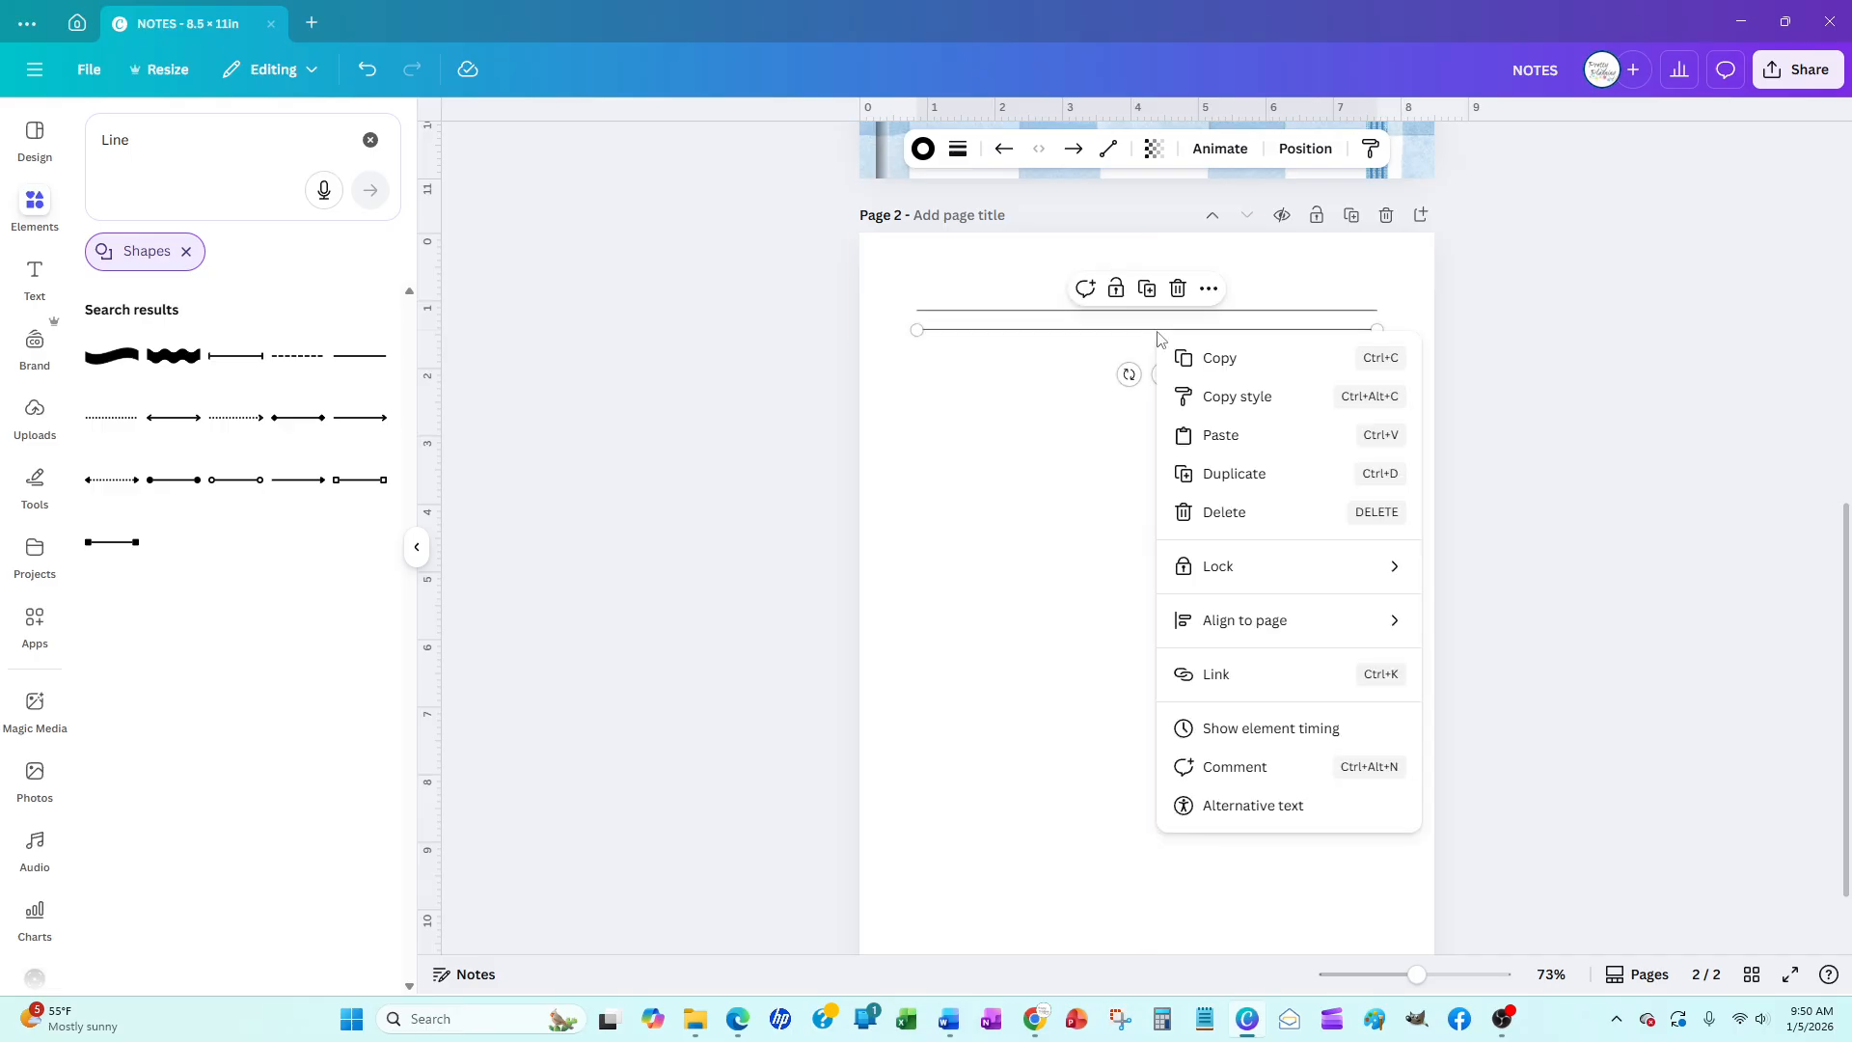
left_click(1252, 473)
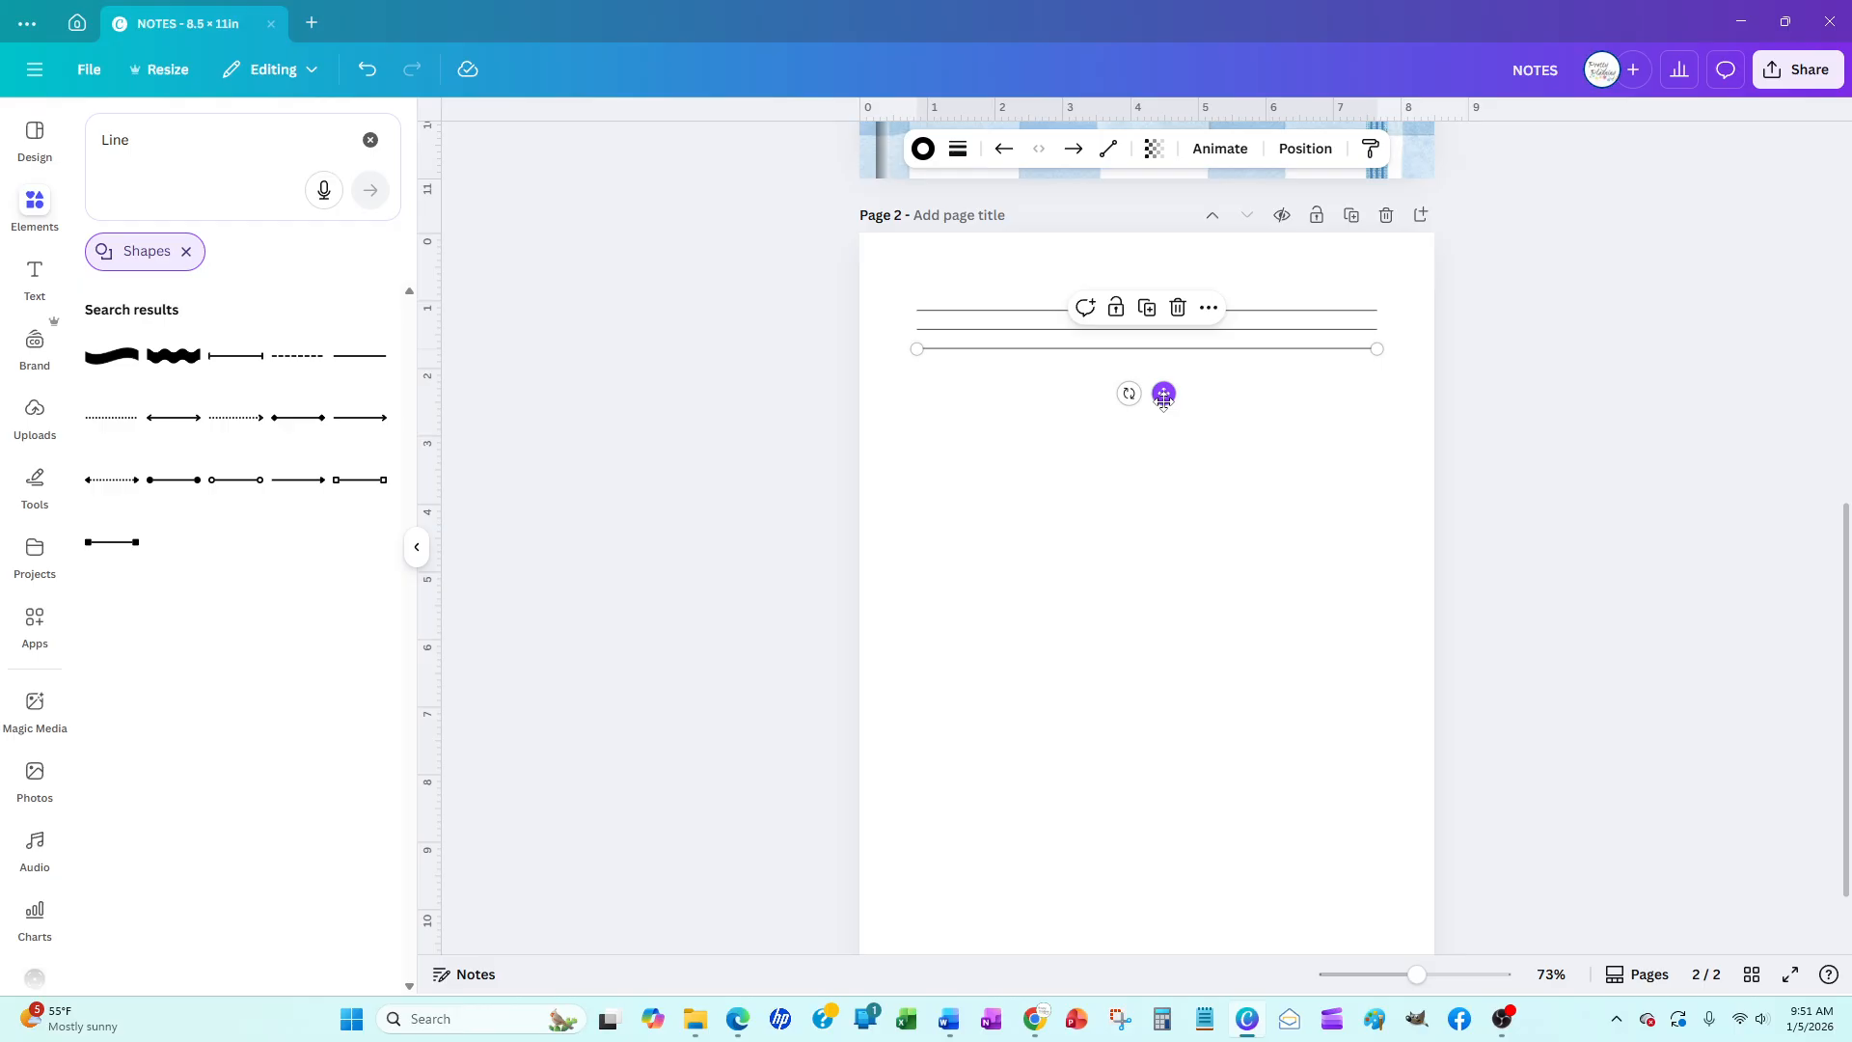
Remove the third line and lower the second one slightly to widen the spacing below the first
left_click(1023, 330)
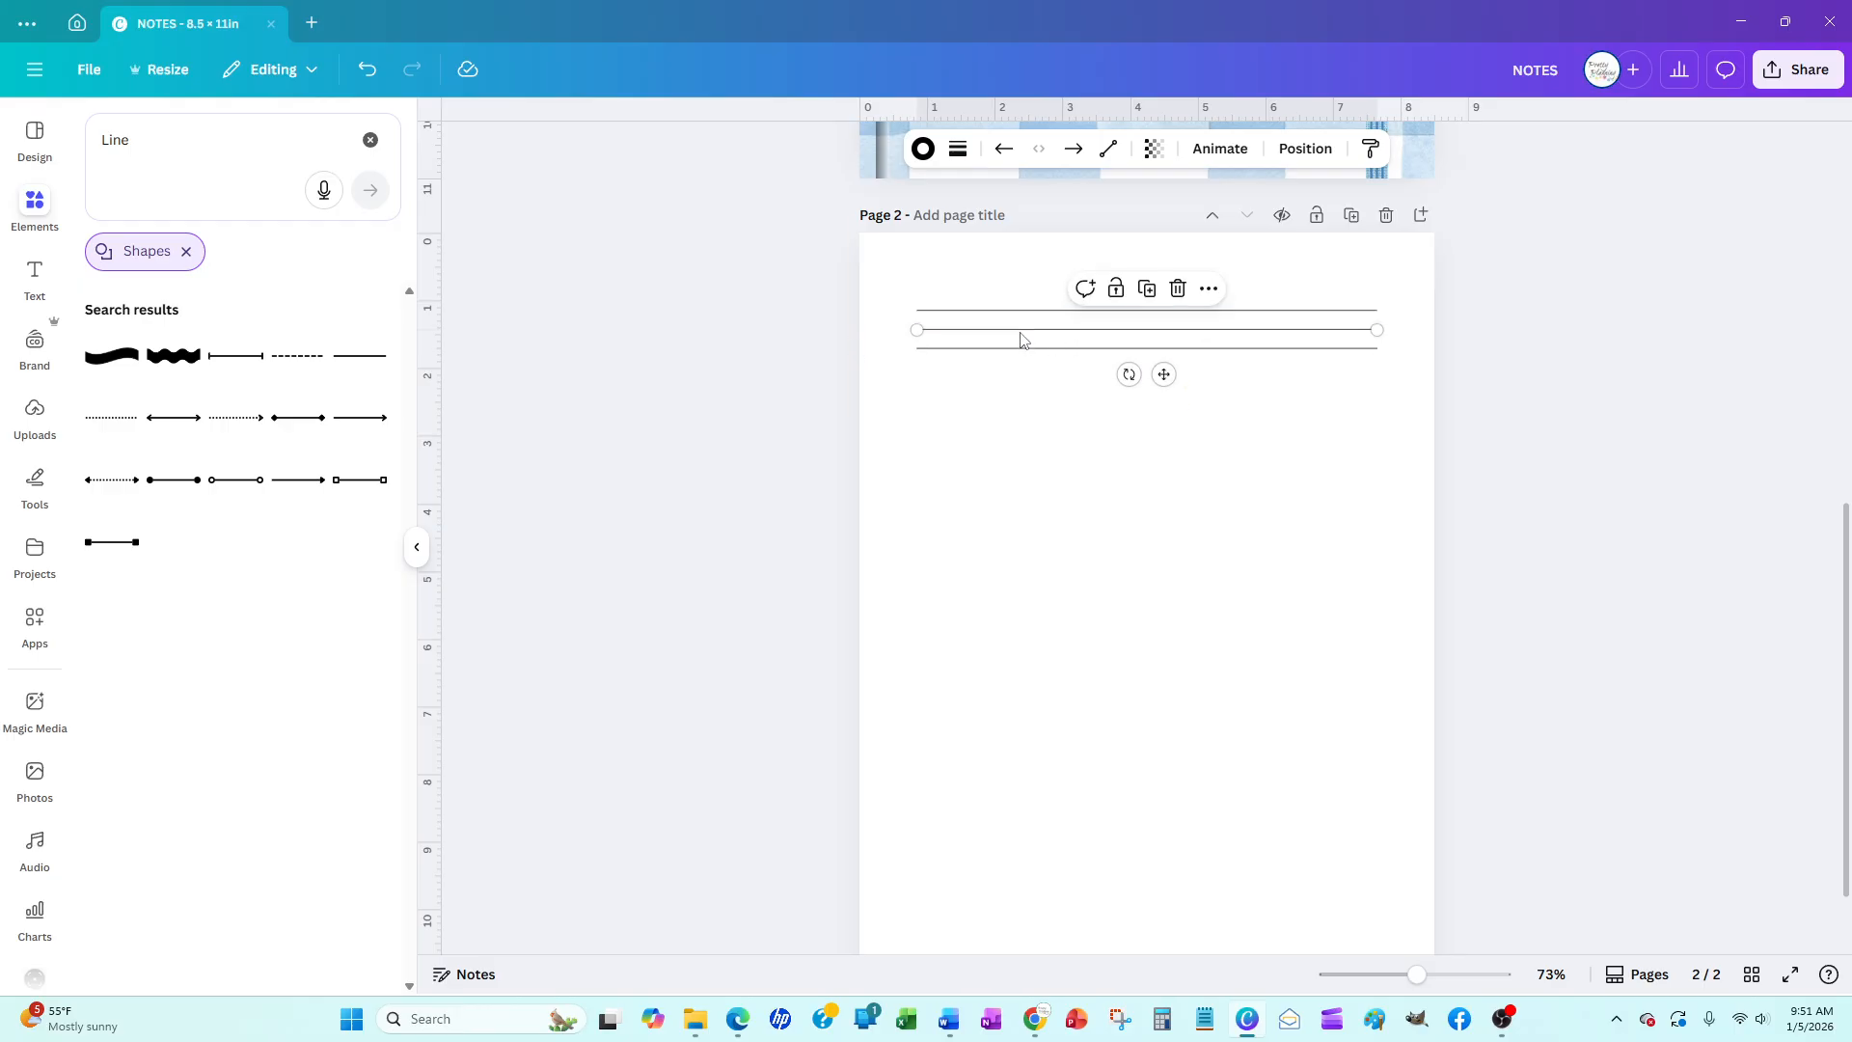
left_click(1150, 350)
left_click_drag(1150, 355, 1148, 336)
left_click_drag(1163, 373, 1163, 378)
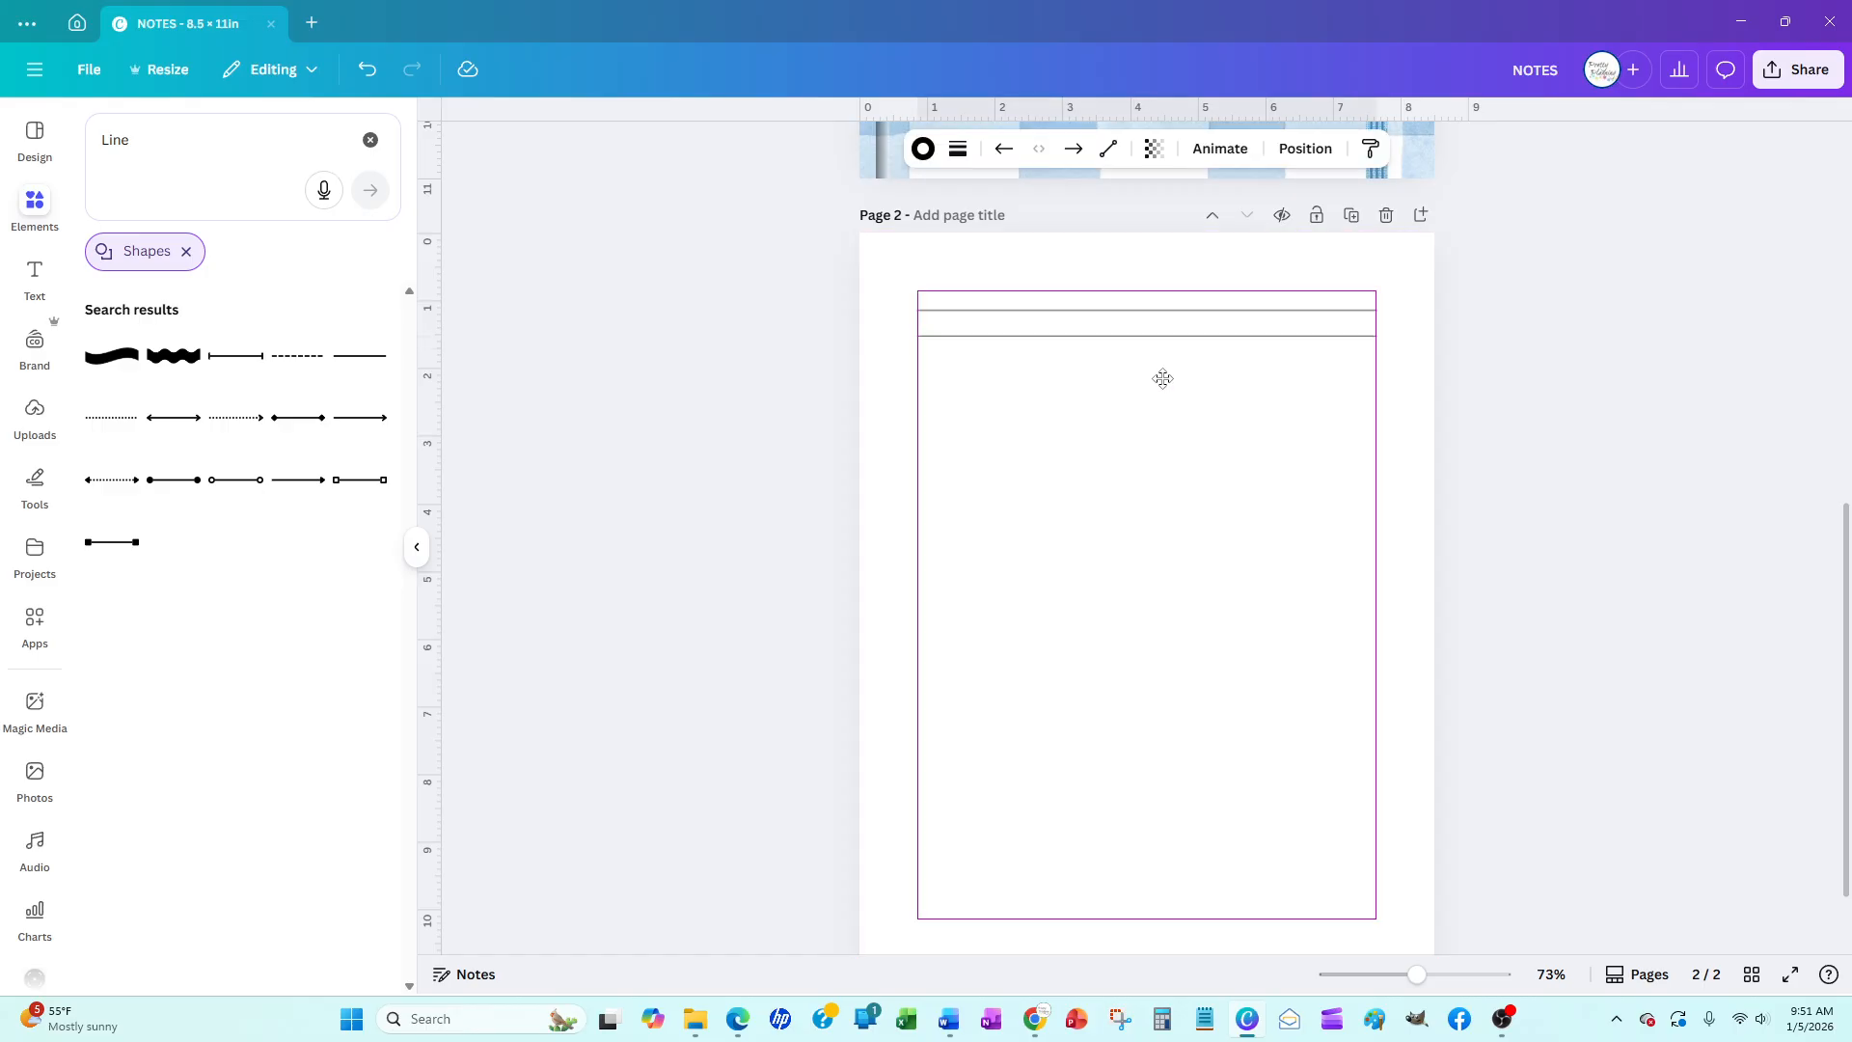
left_click_drag(1163, 378, 1165, 381)
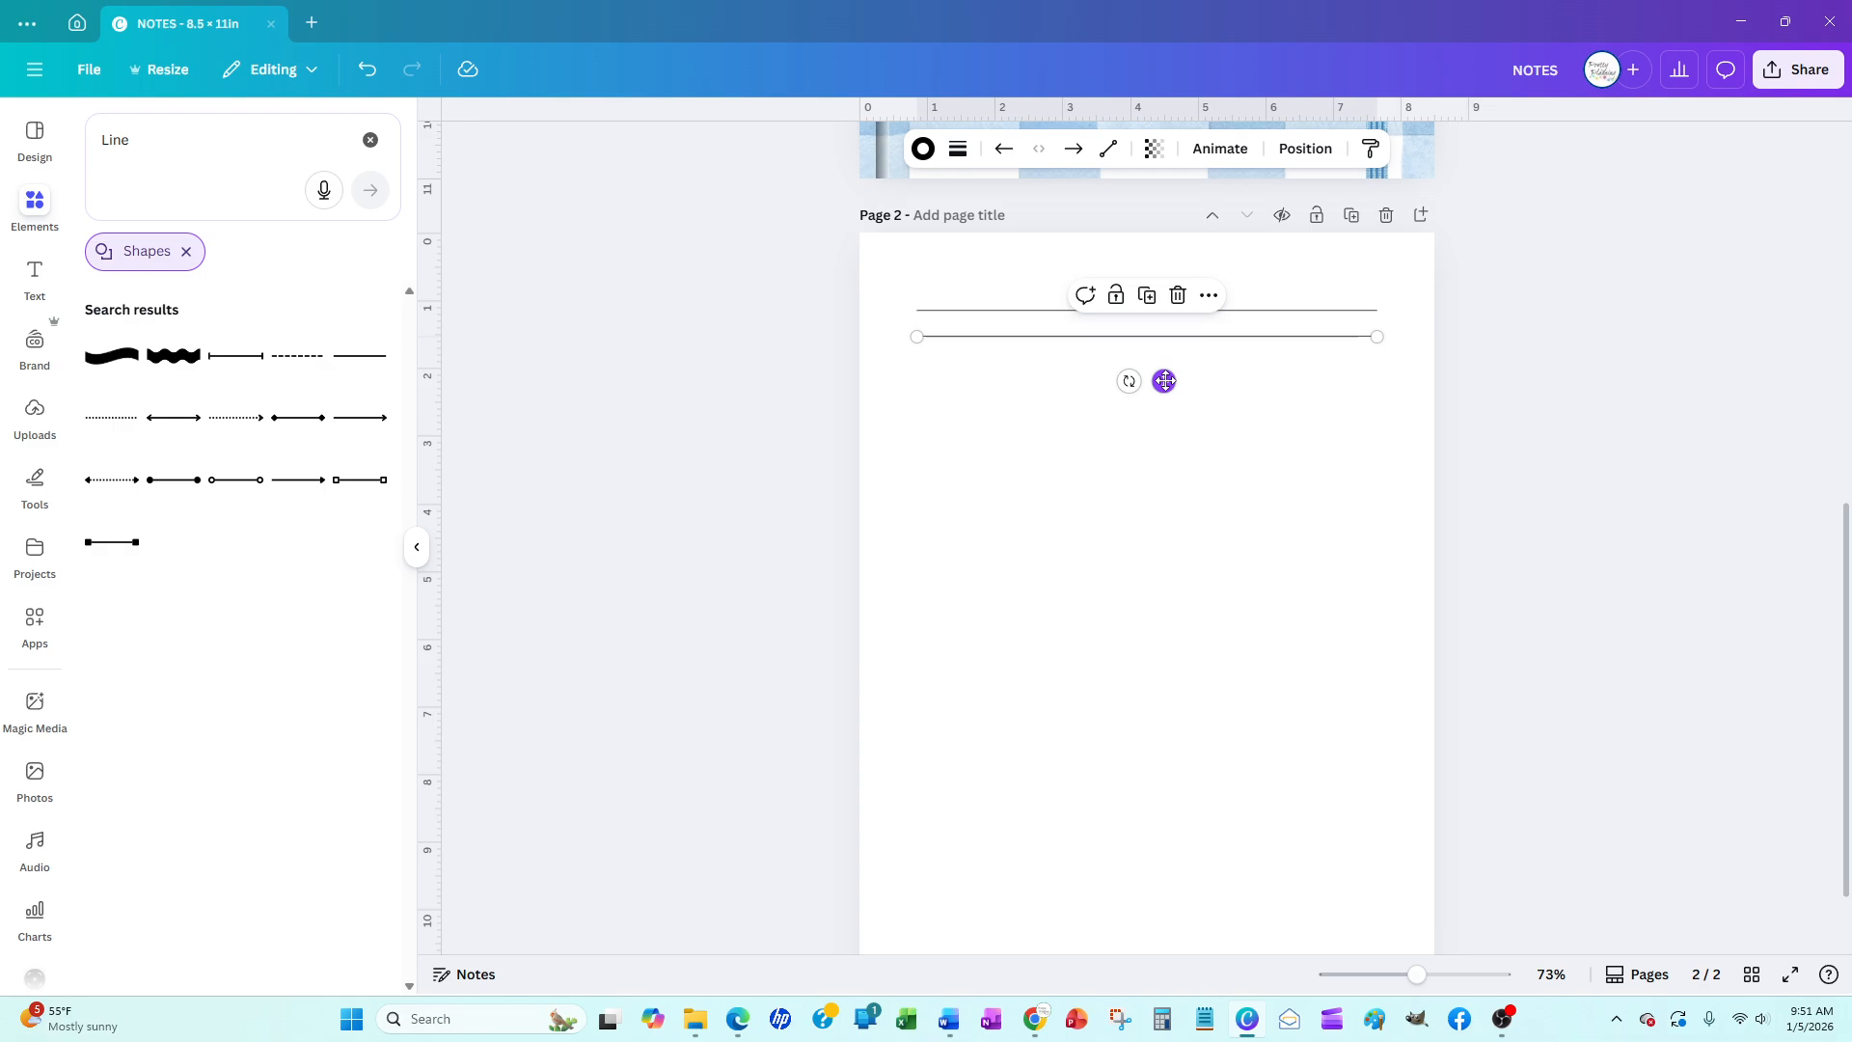
Duplicate the two lines together and place the copies below them, aligned at X 0.85 in with matching line spacing
left_click(968, 312, "shift")
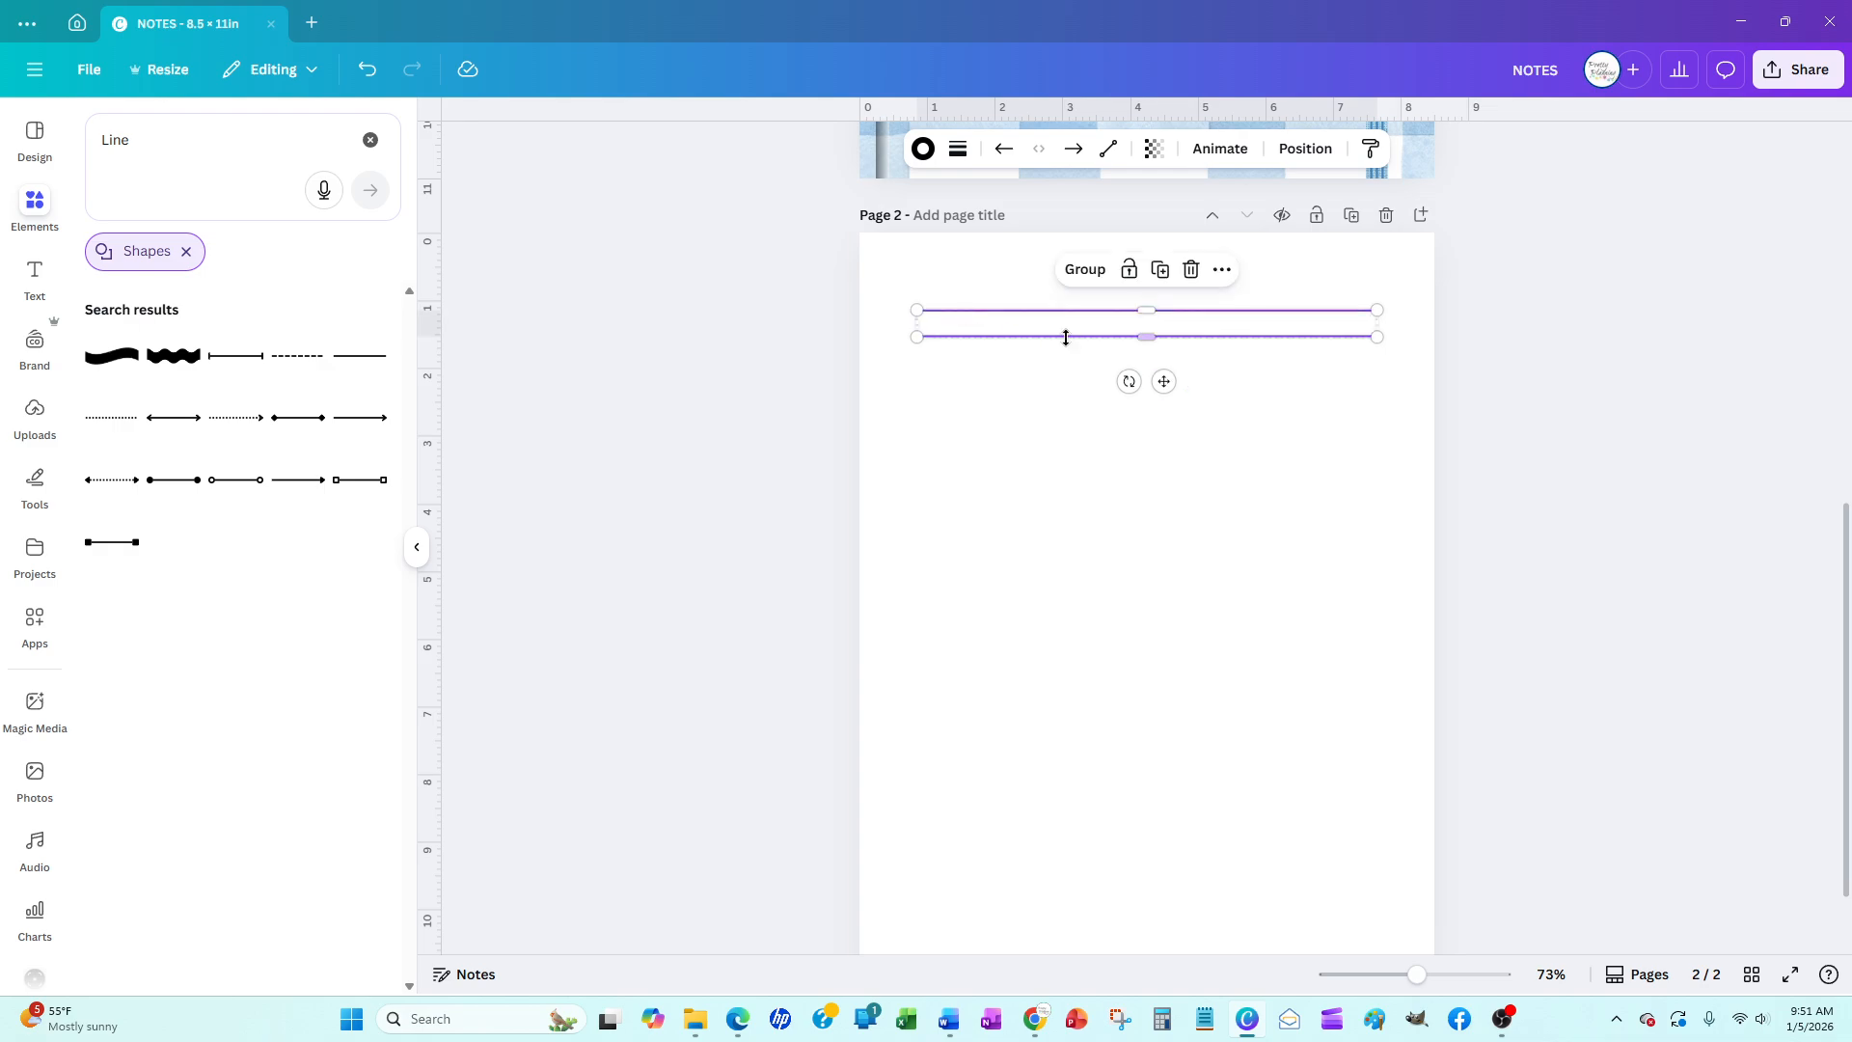
left_click(1307, 148)
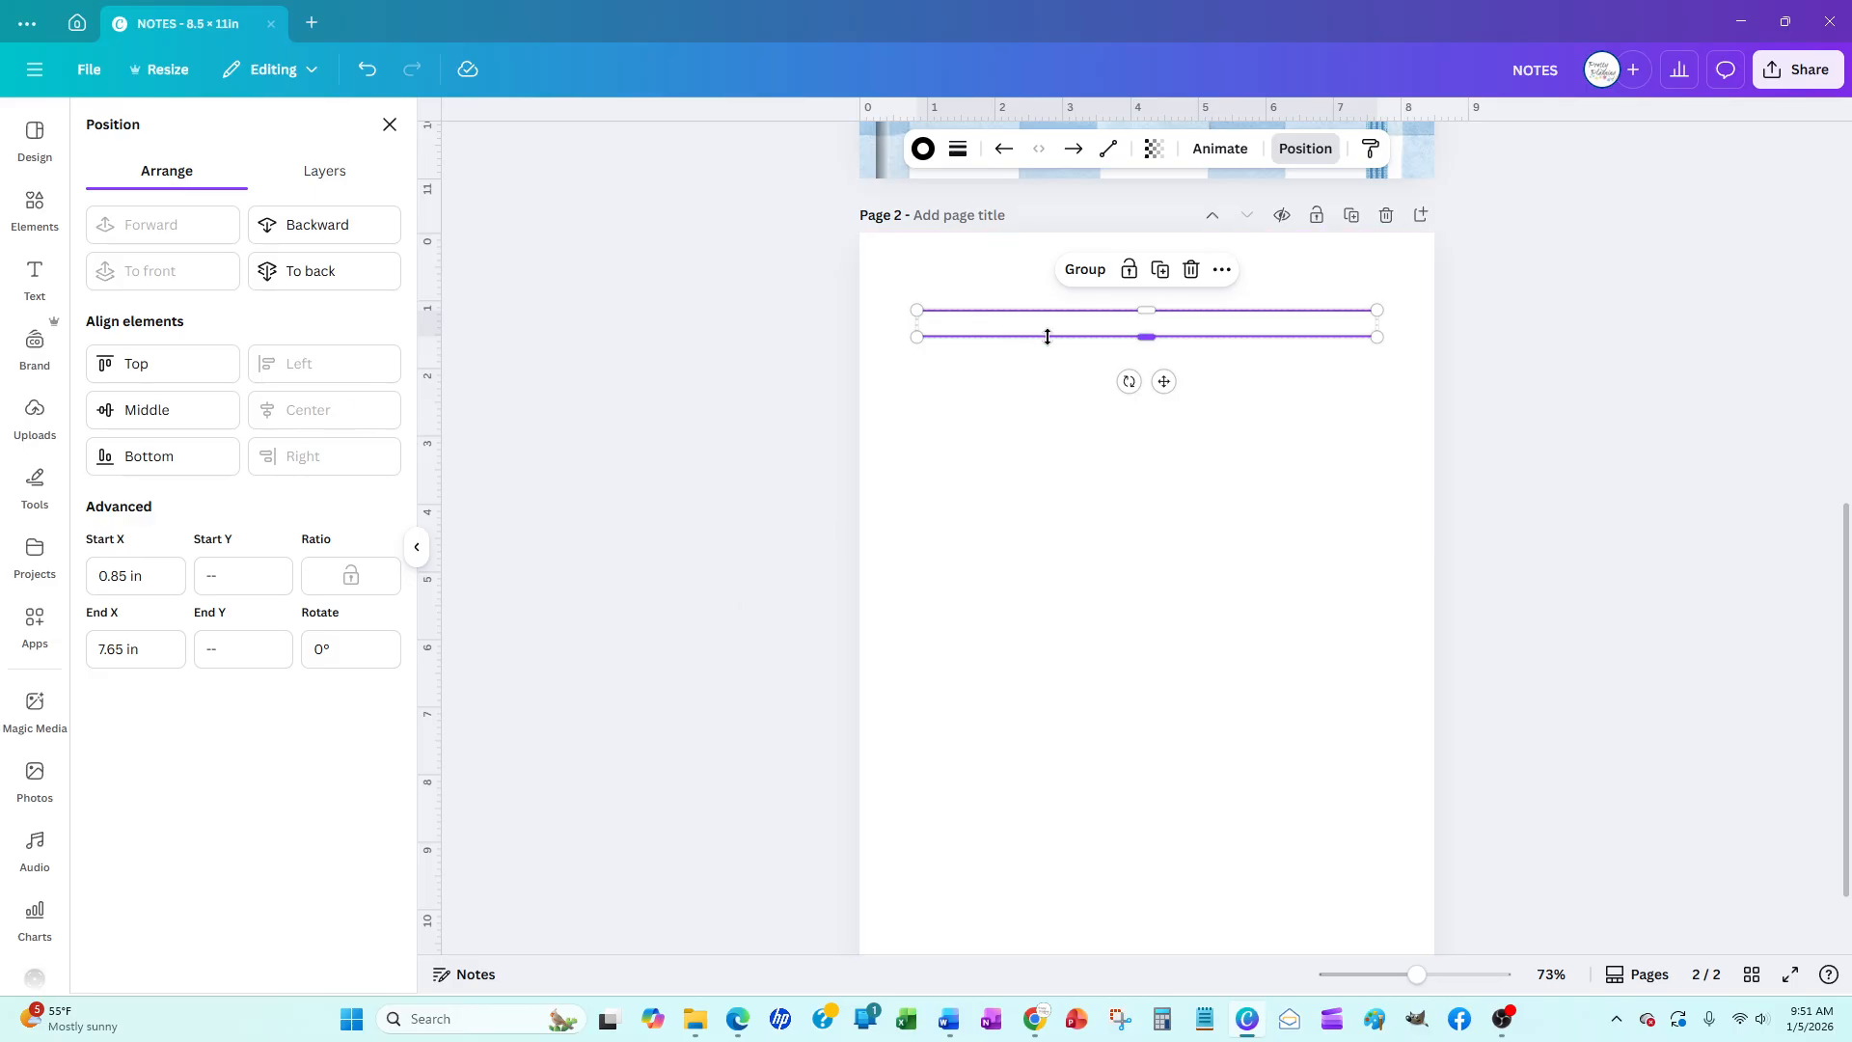
left_click(1161, 270)
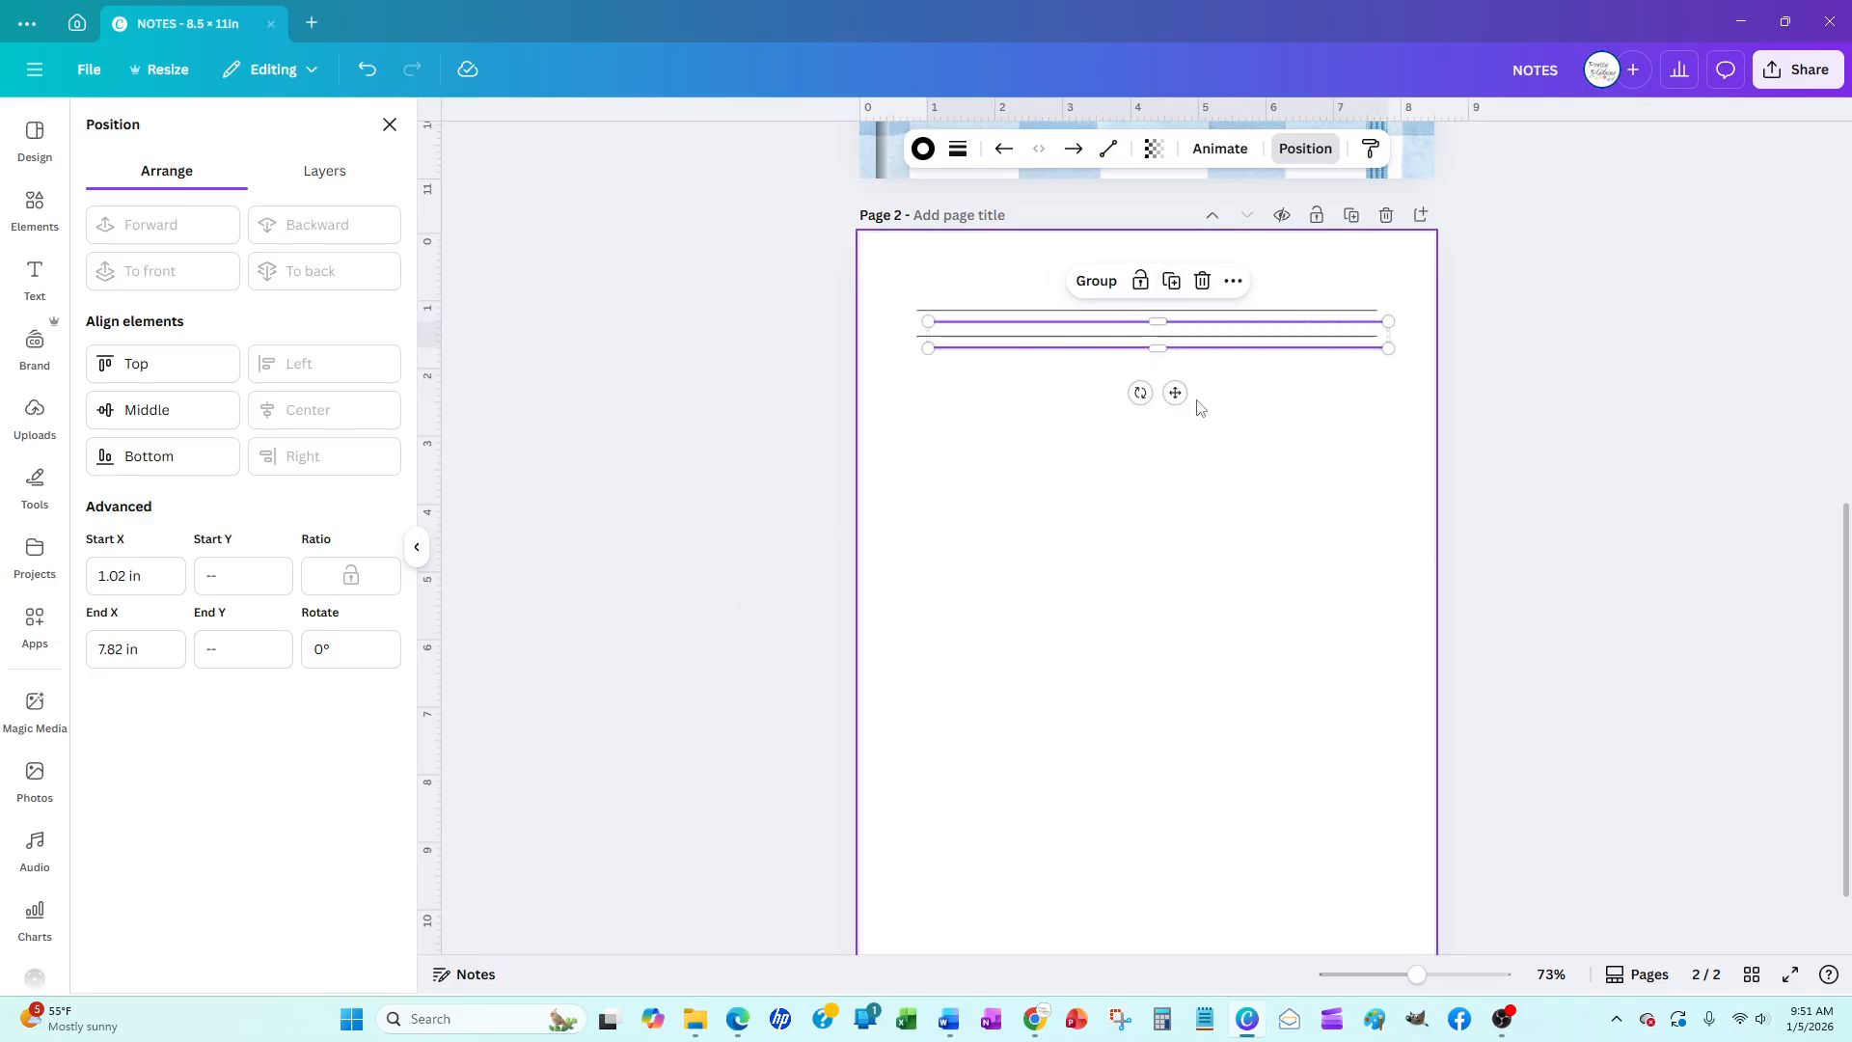
left_click_drag(1175, 389, 1163, 432)
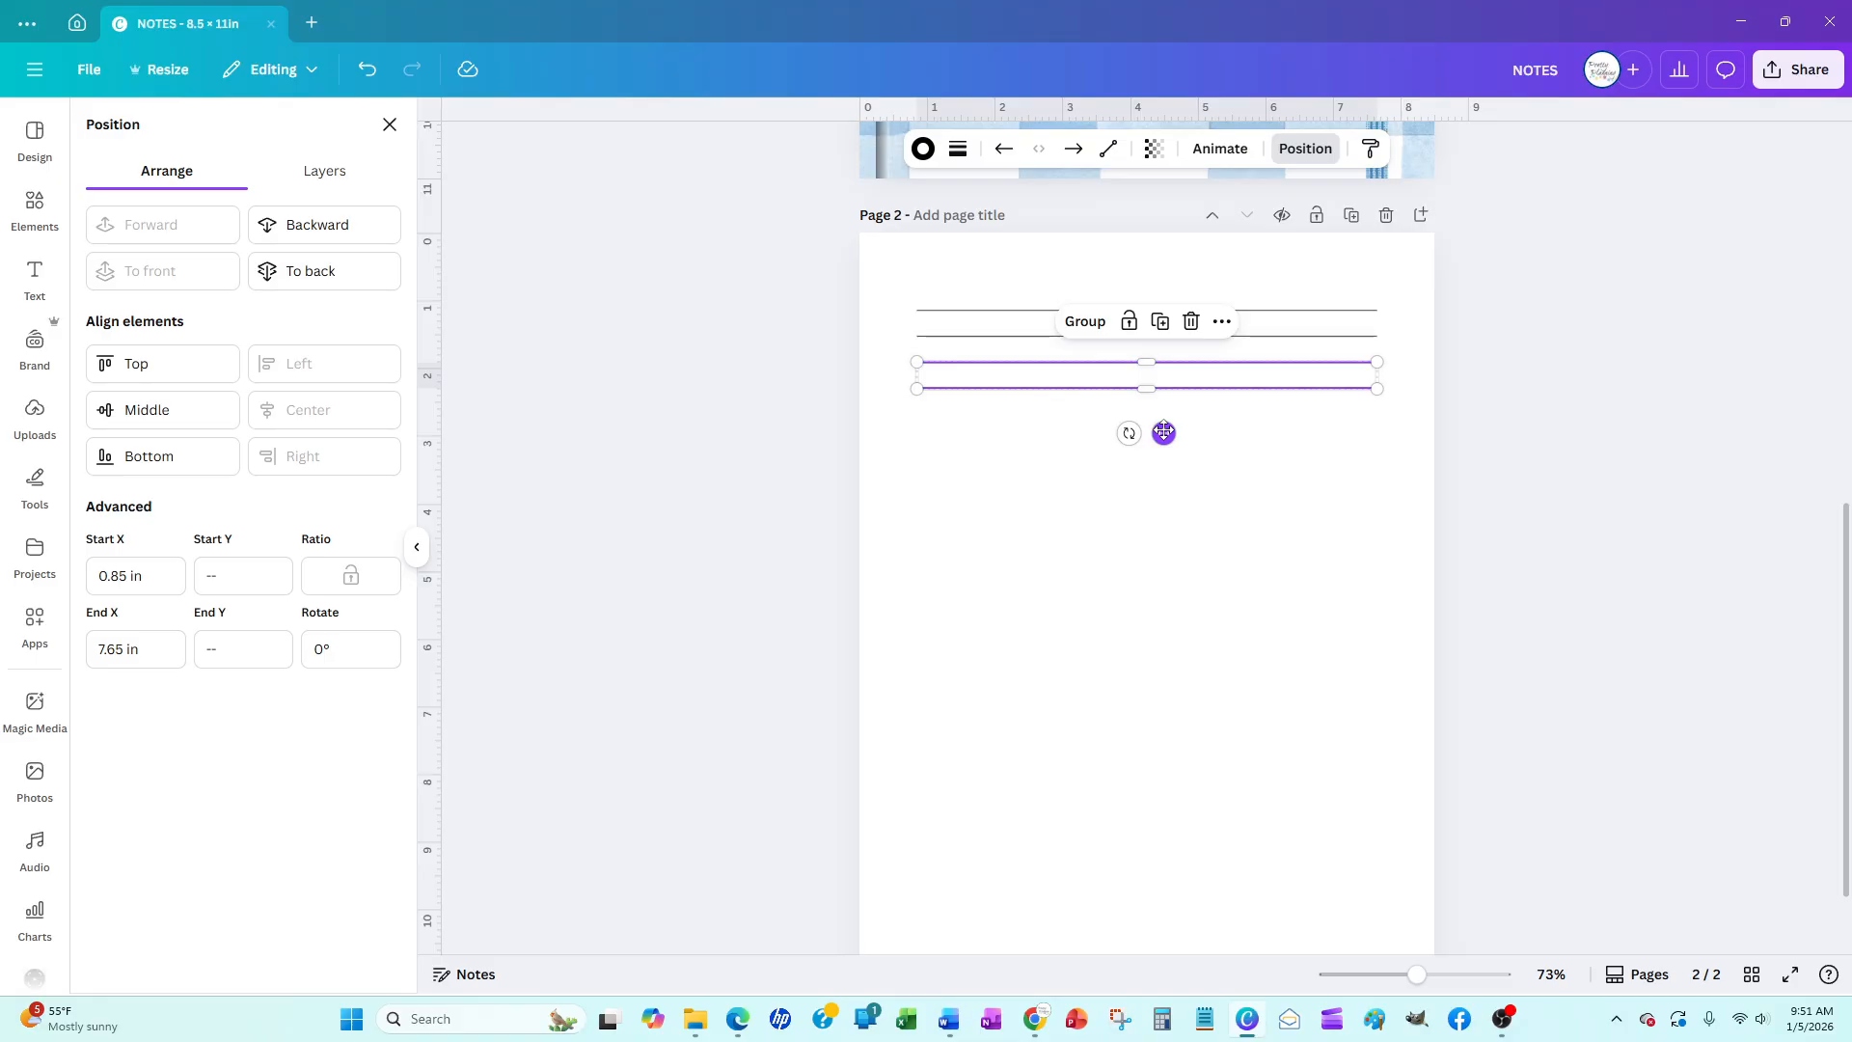
Undo the stray #72a9d6 text pasted on page 2 and reselect the two lower lines together
type("#72a9d6")
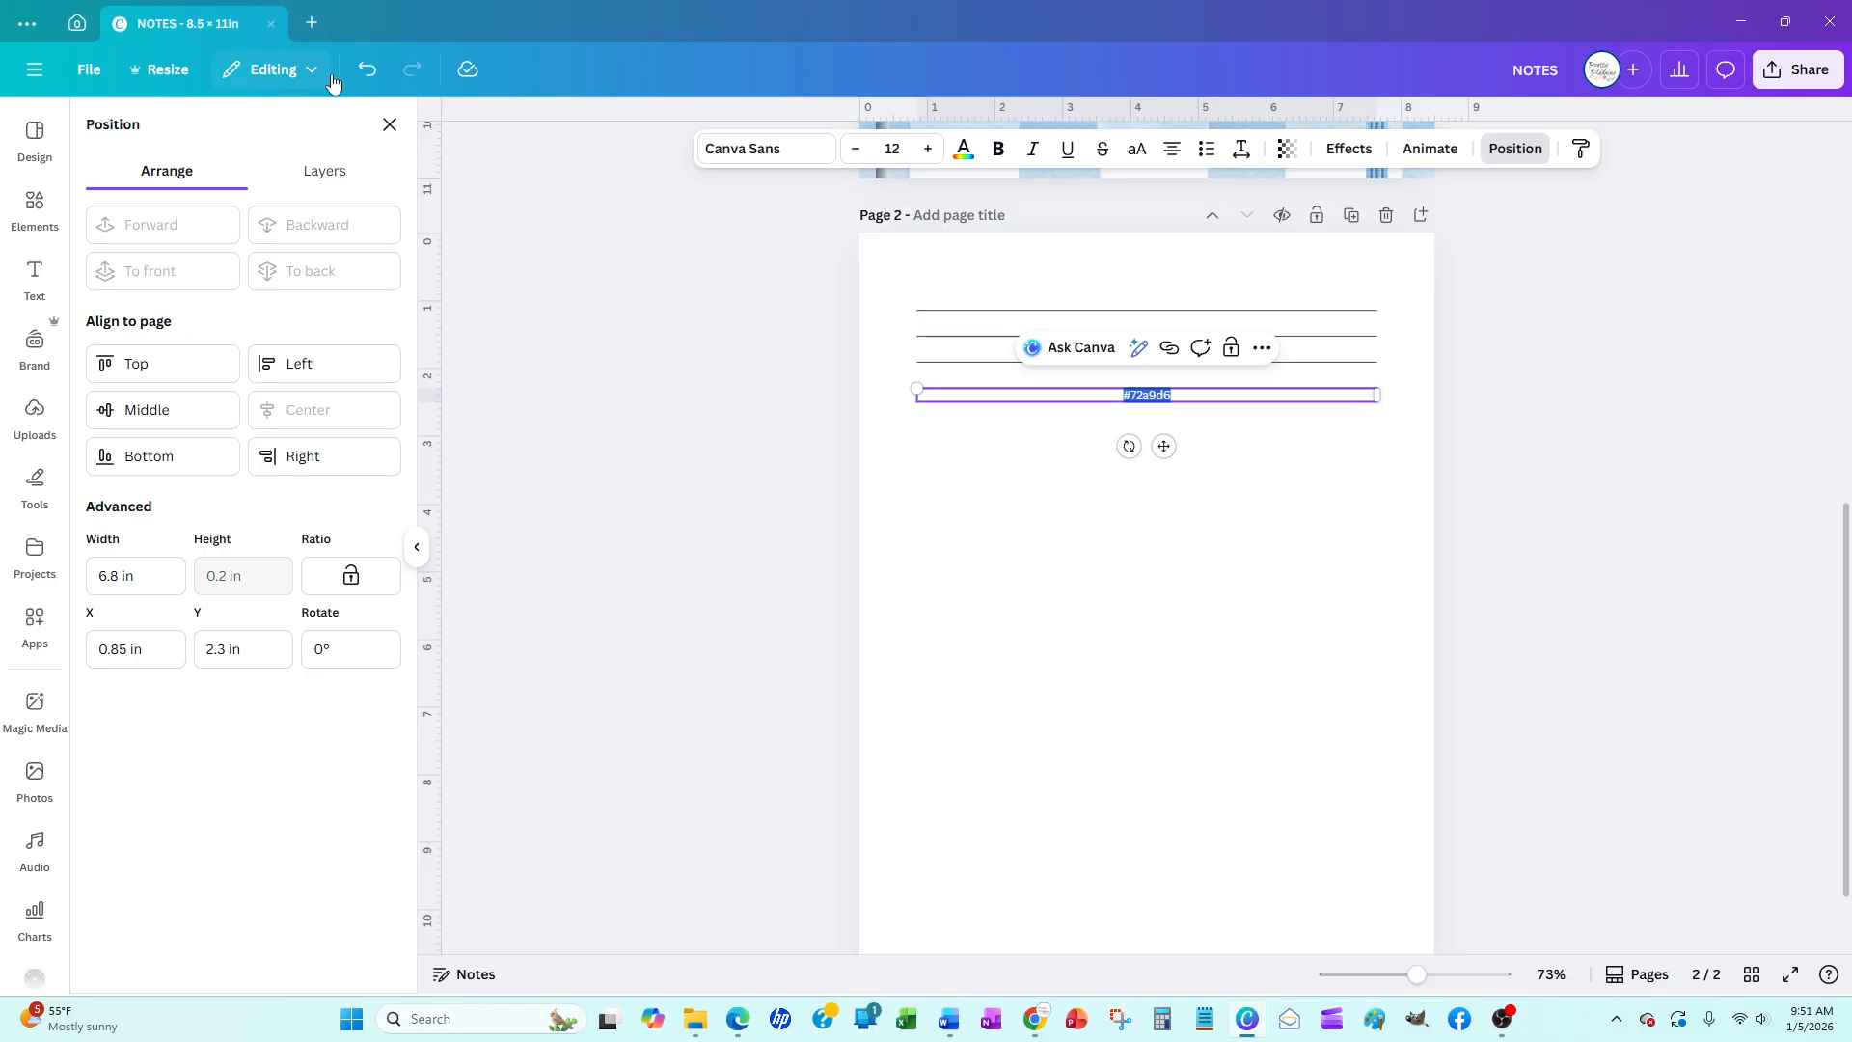
left_click(366, 69)
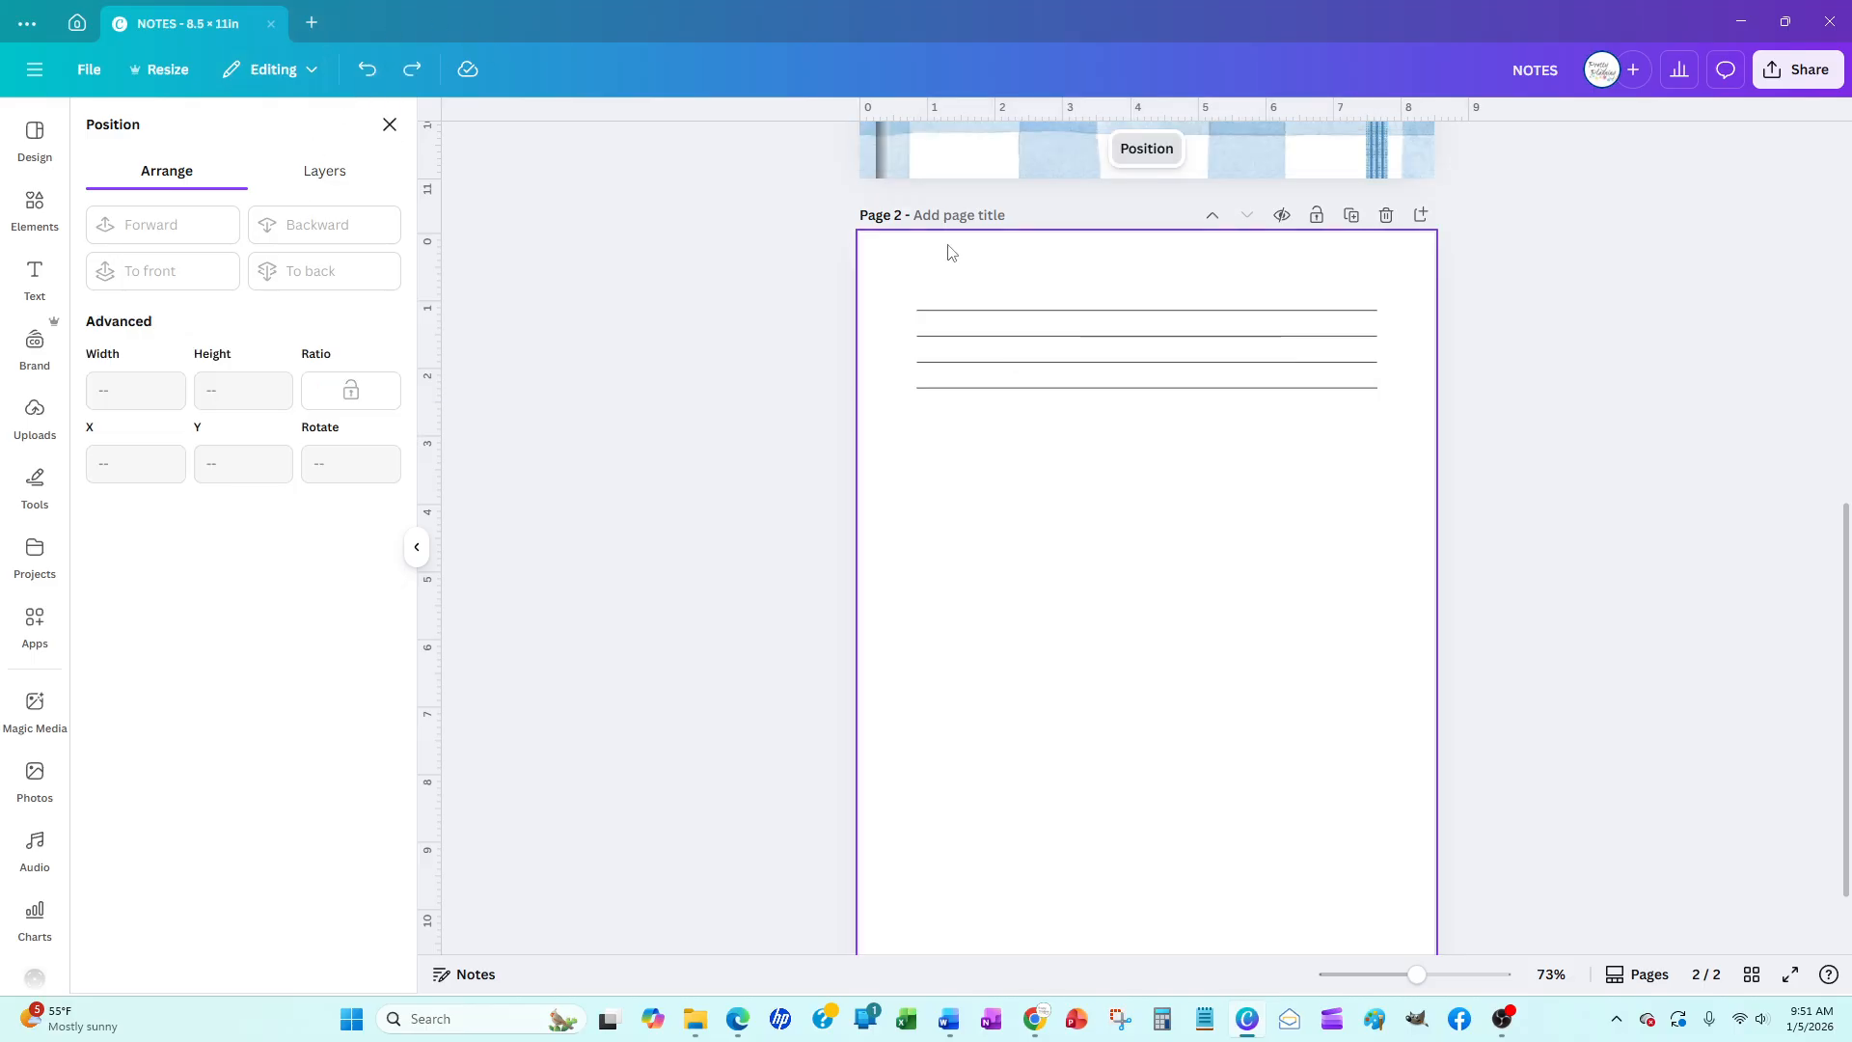
left_click(971, 364)
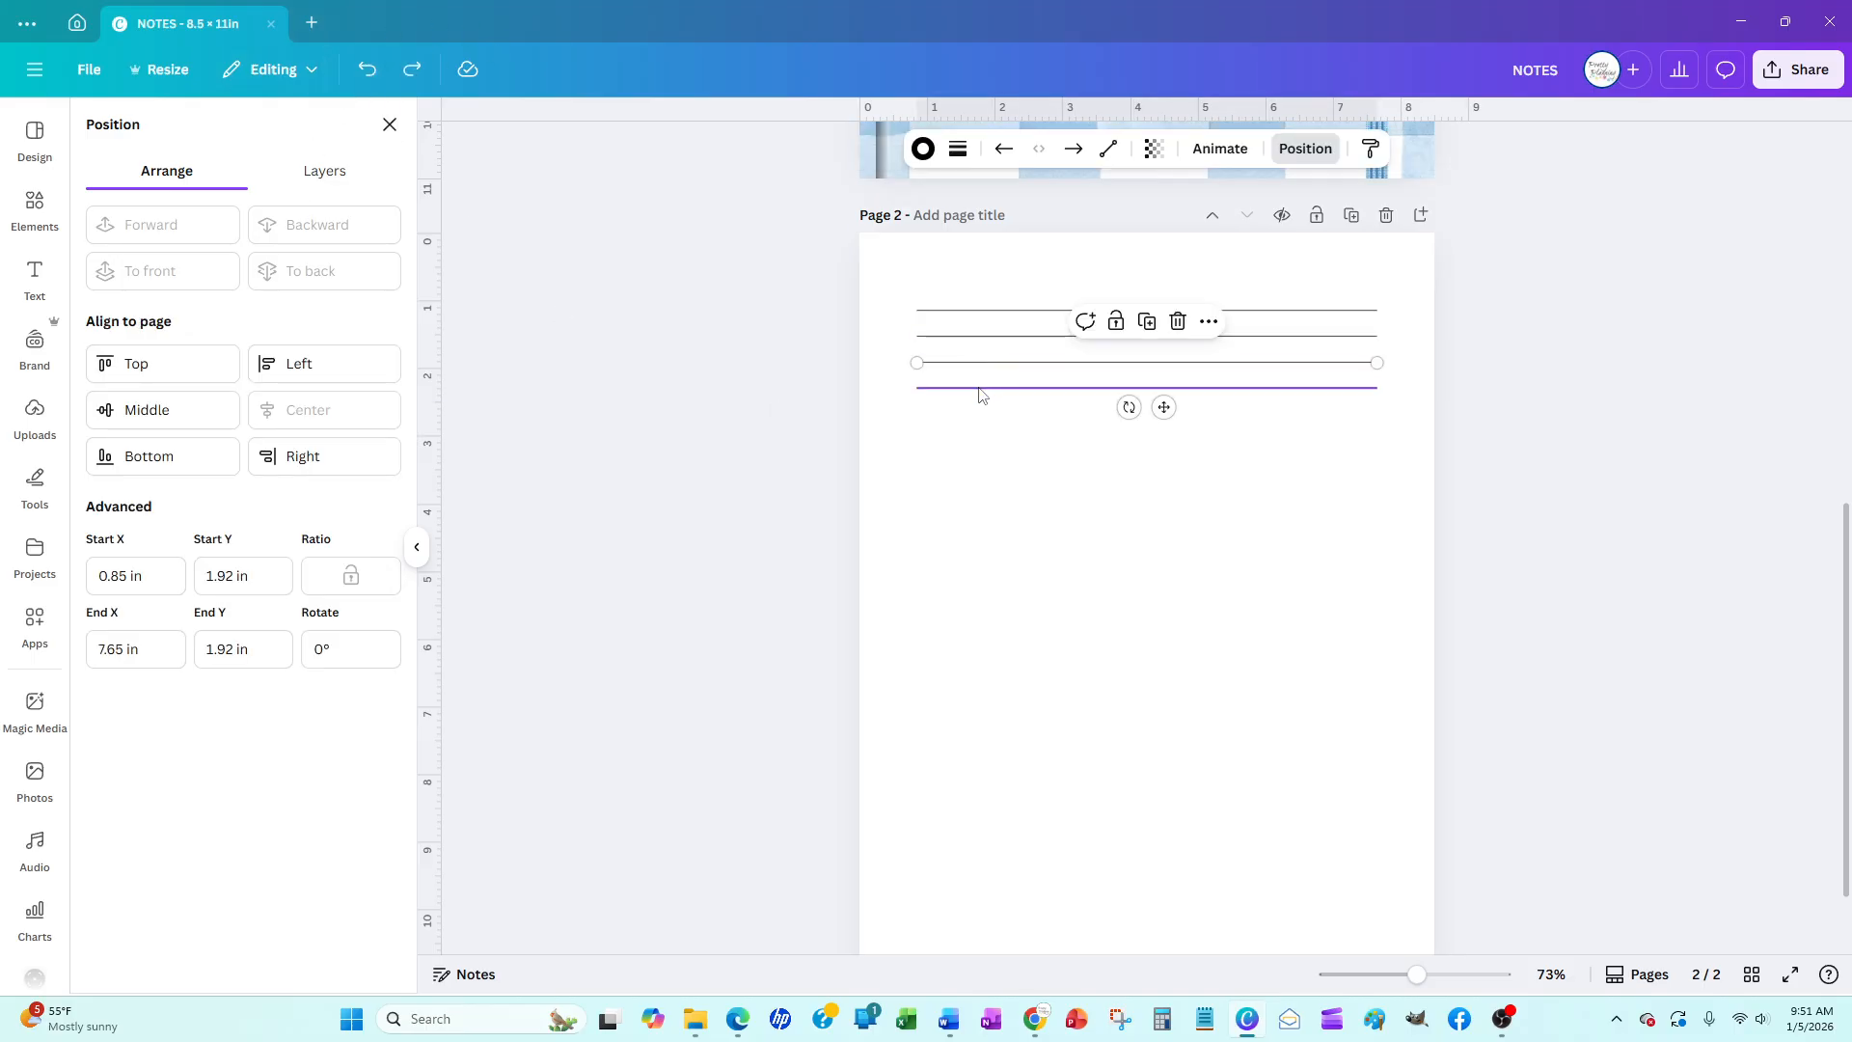
left_click(979, 387, "shift")
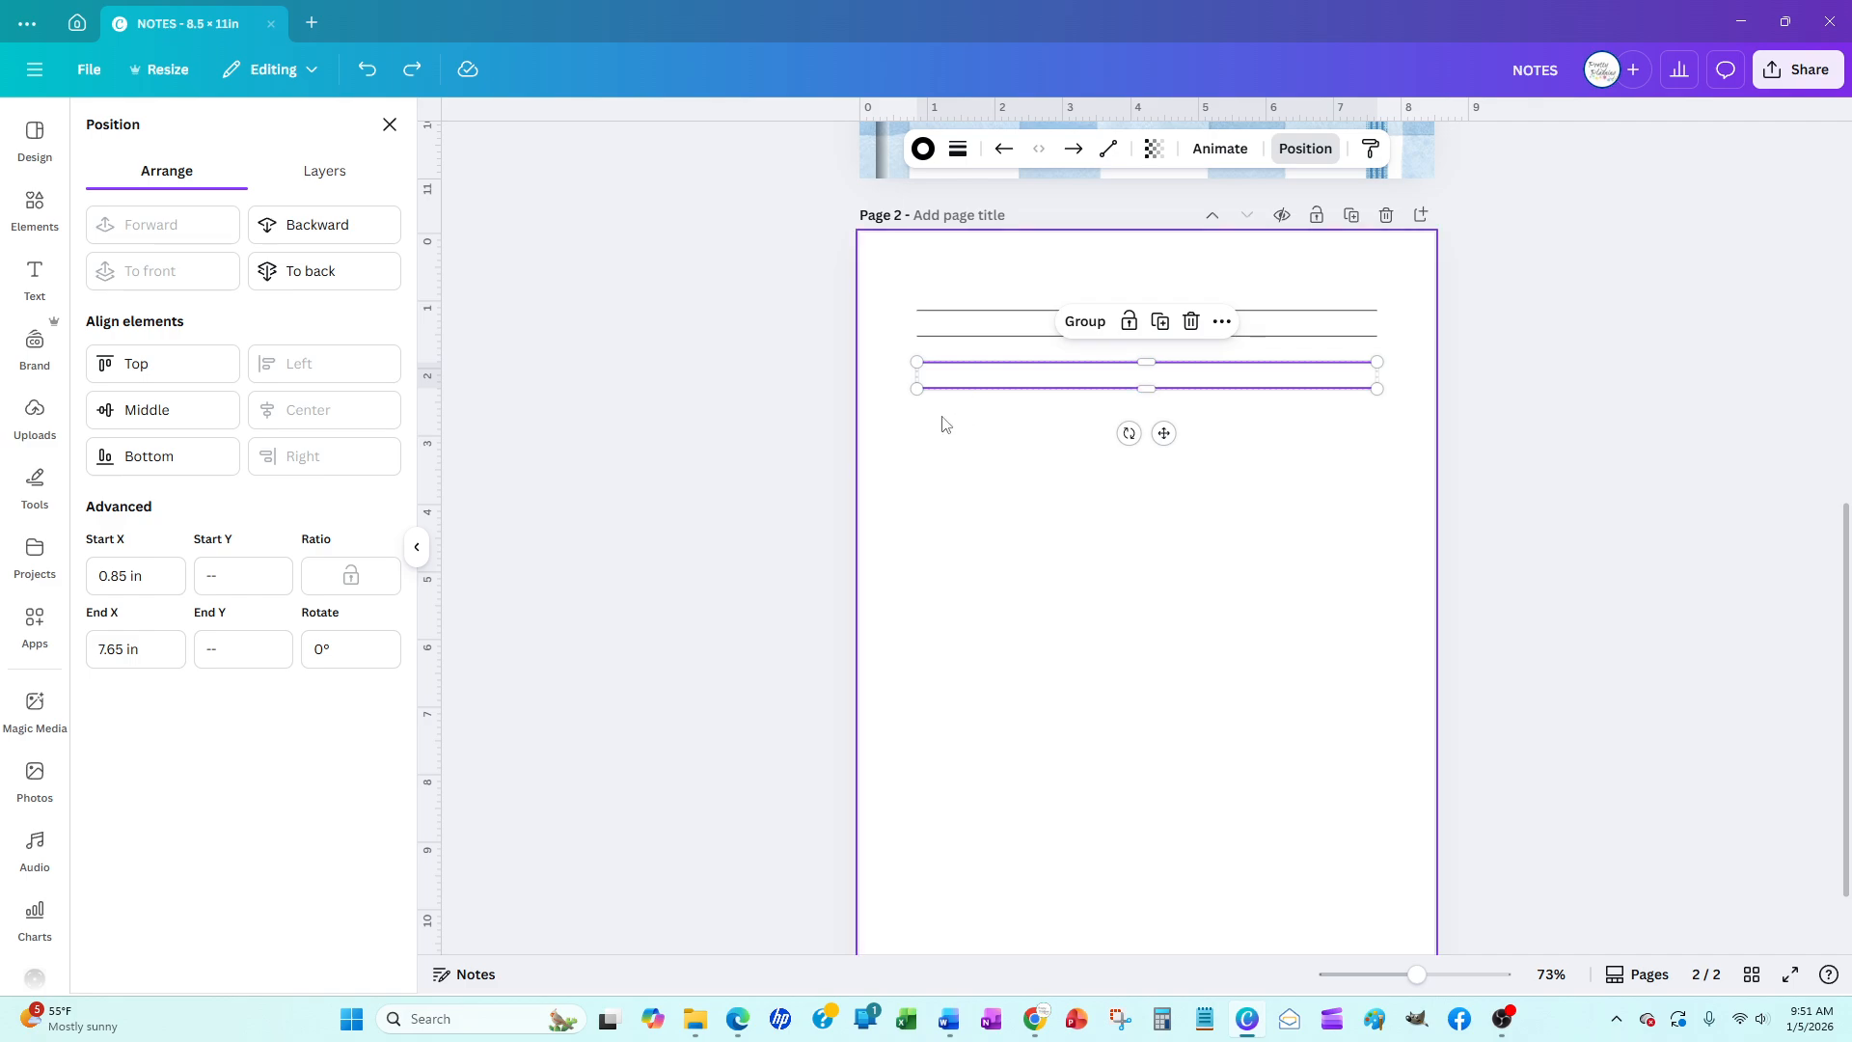
Duplicate the pair of lines three times, stacking the copies below with equal spacing and aligned at X 0.85 in to make ten lines
left_click_drag(1165, 434, 1165, 483)
left_click(326, 270)
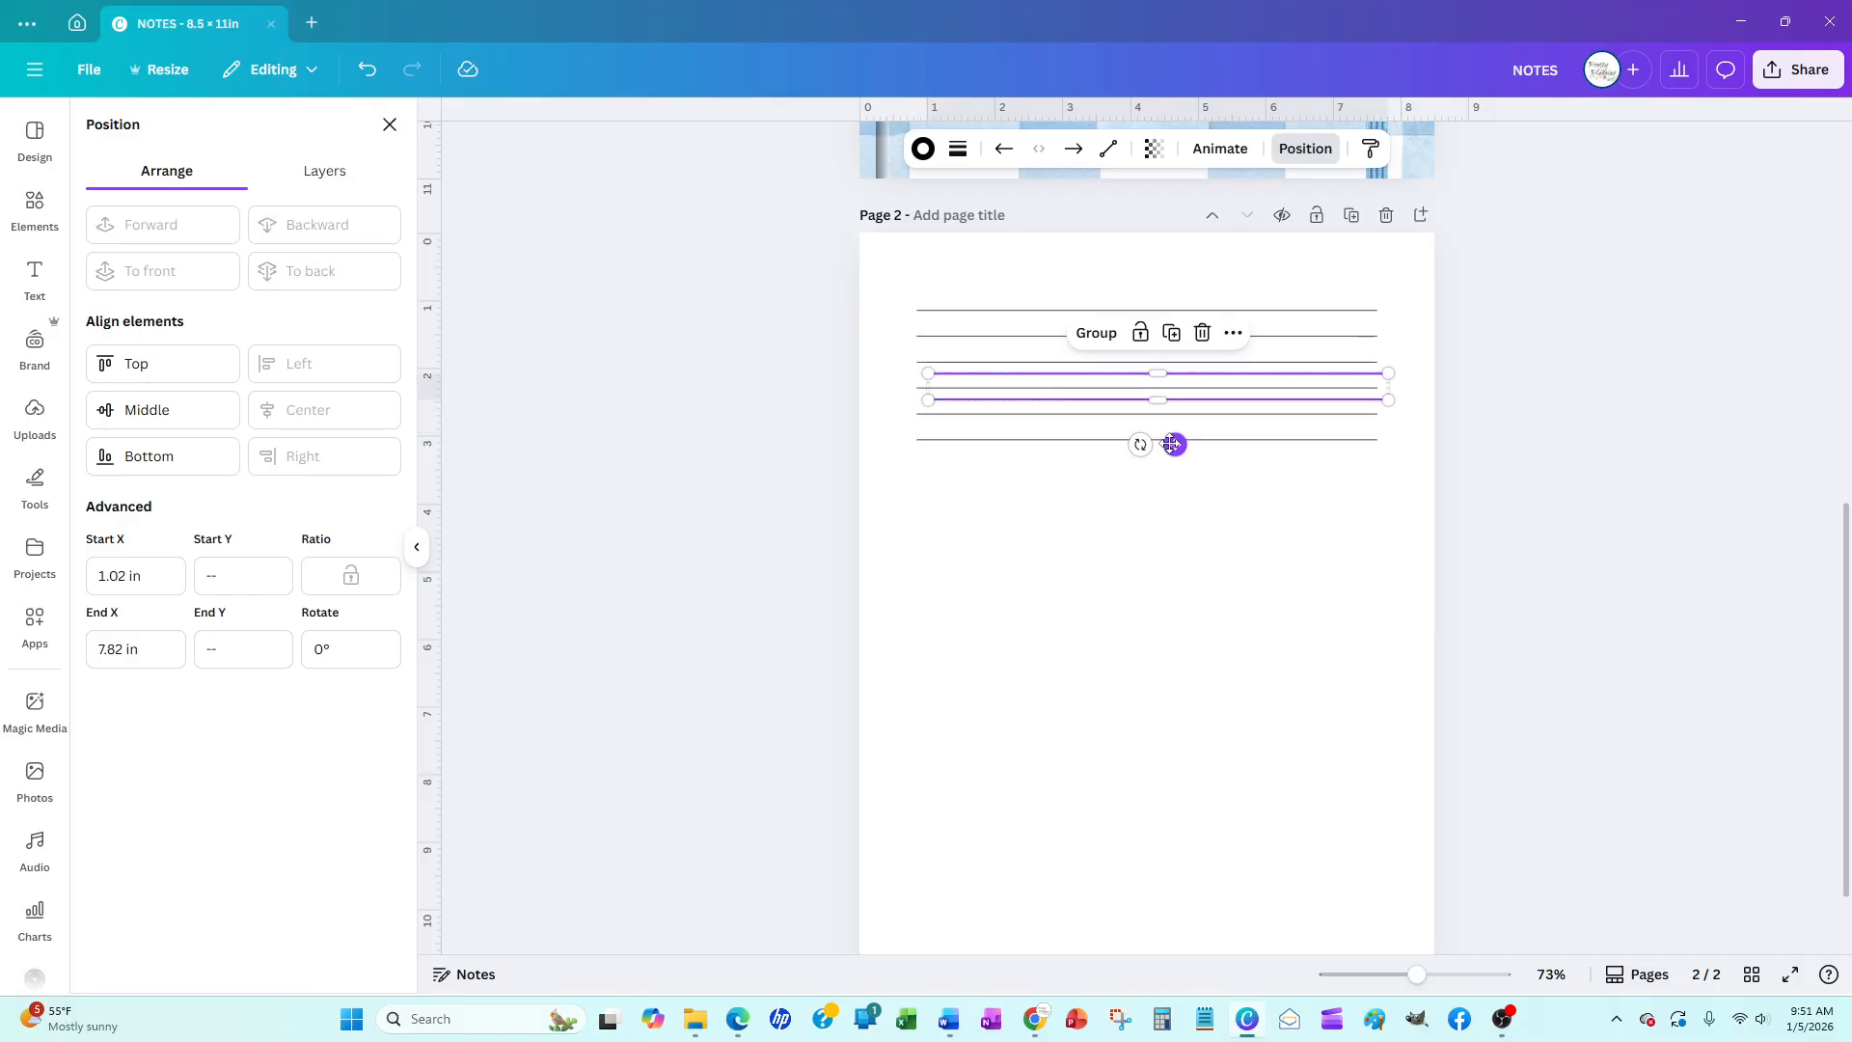
left_click_drag(1175, 444, 1160, 532)
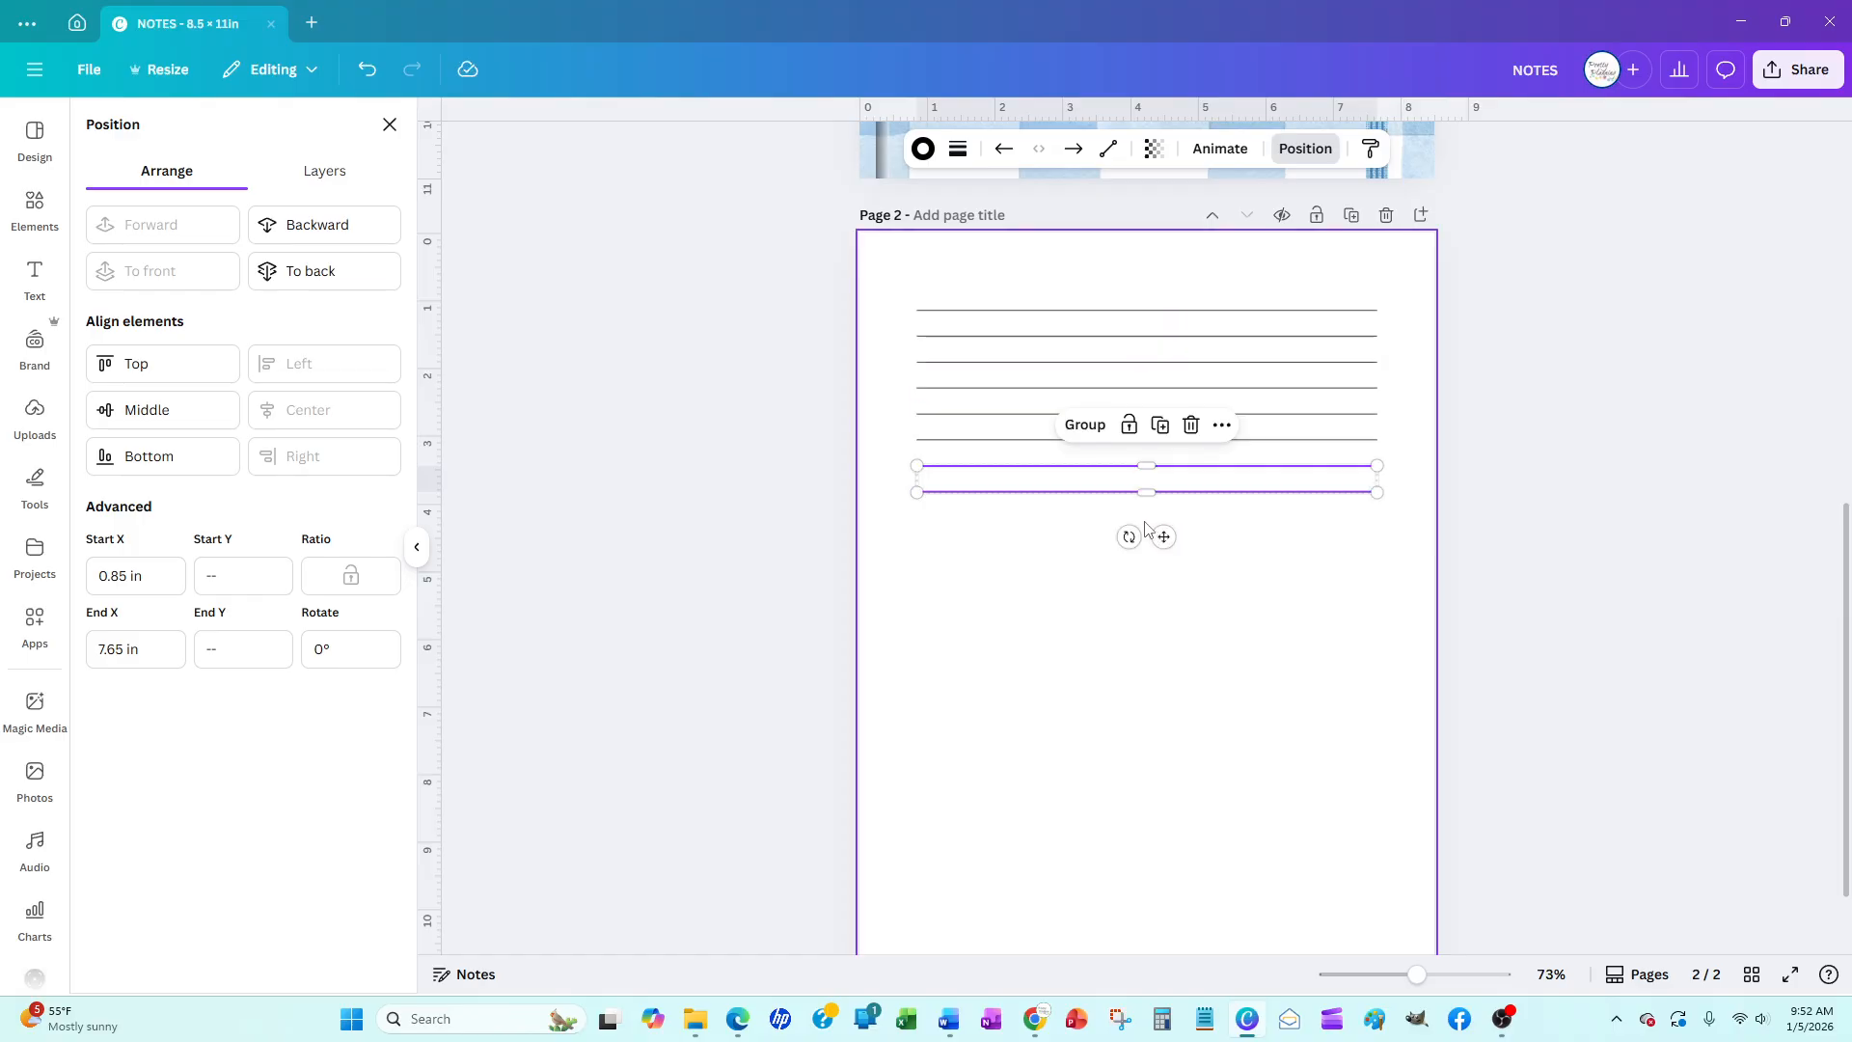
left_click_drag(1163, 536, 1164, 586)
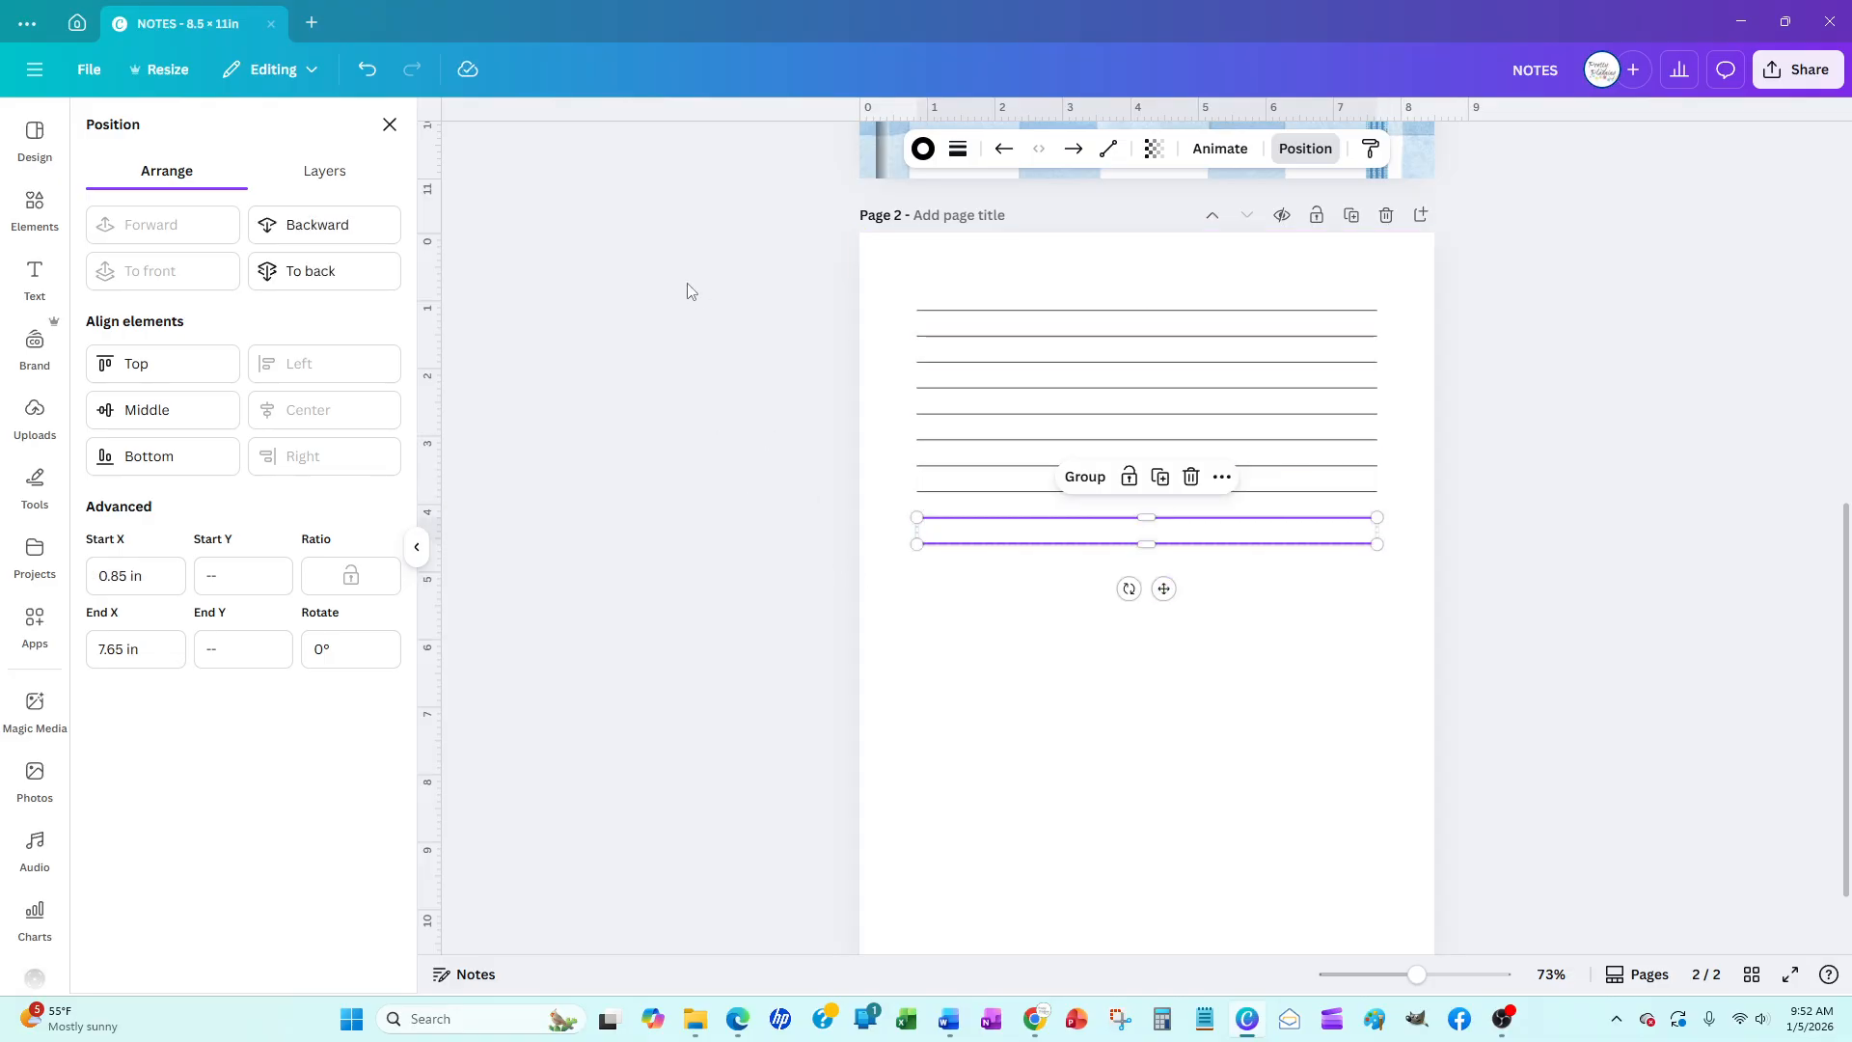
Copy all ten lines and place the copies directly beneath the originals, with aligned ends and matching line spacing
left_click_drag(780, 287, 1087, 548)
key("ctrl+d")
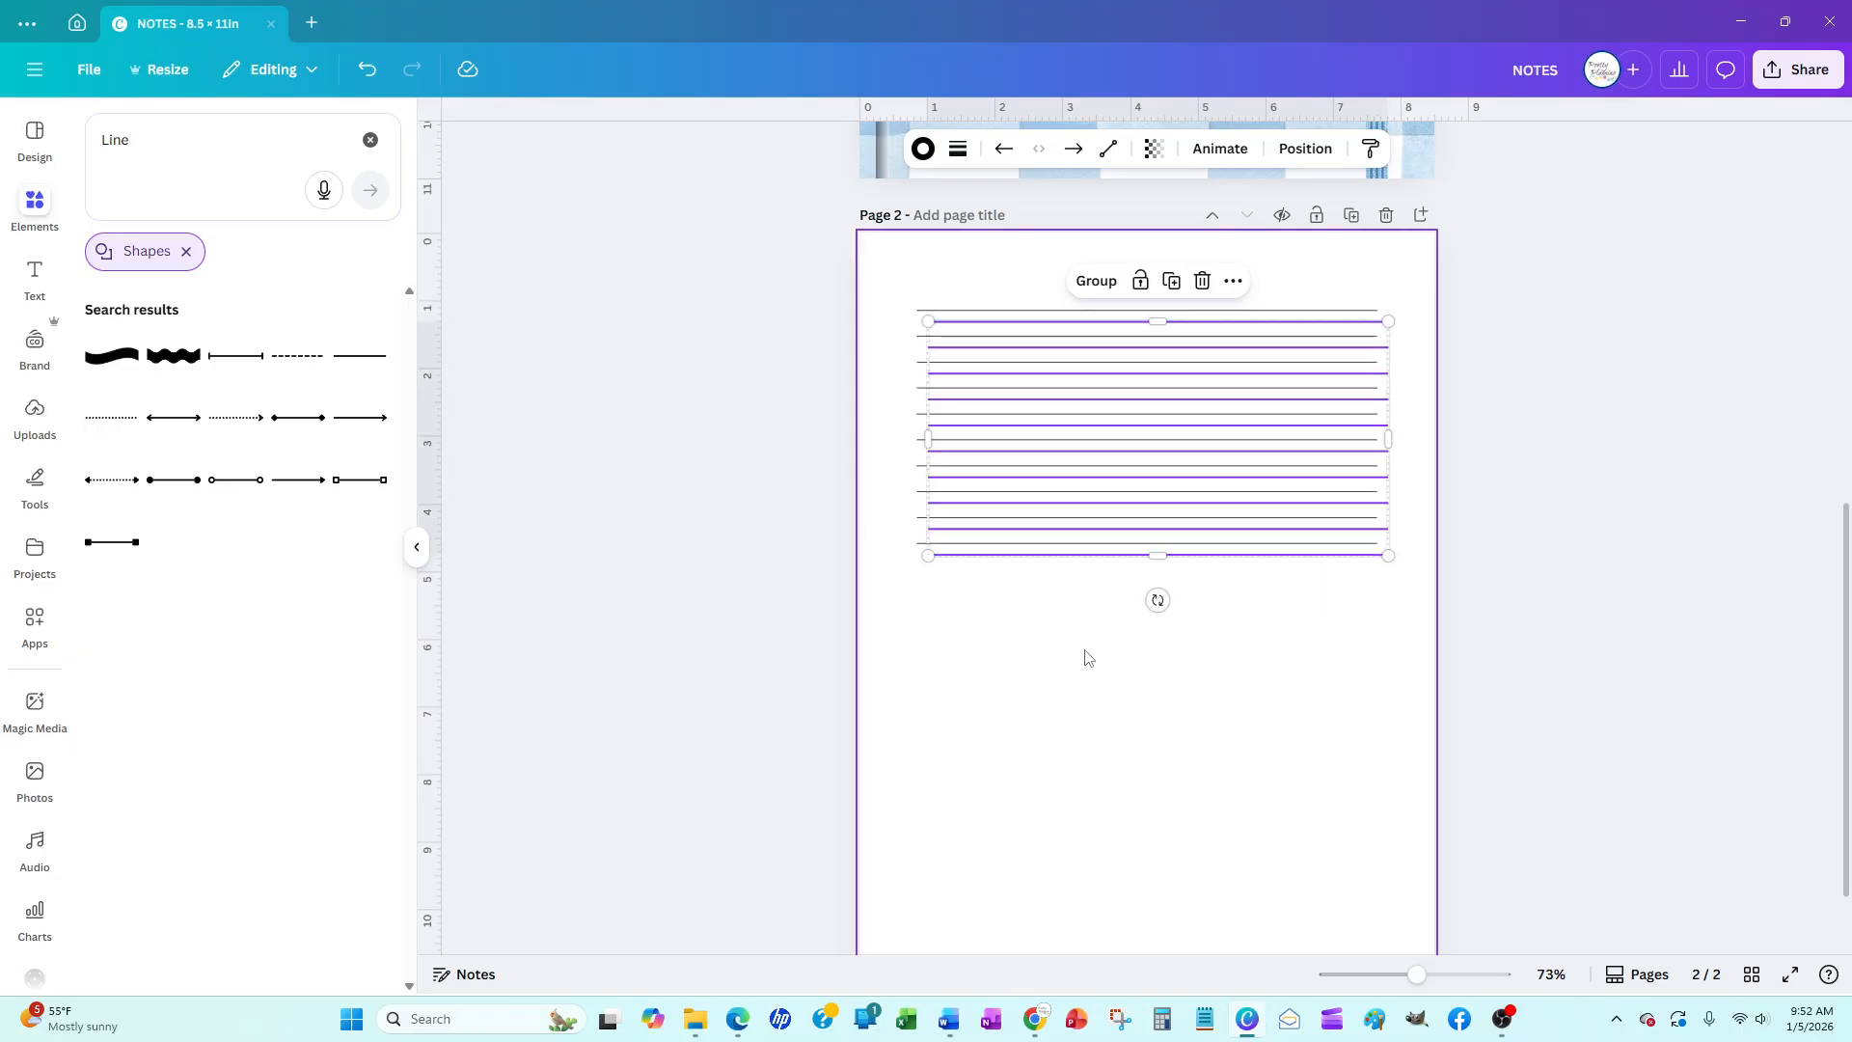
left_click_drag(1162, 605, 1159, 670)
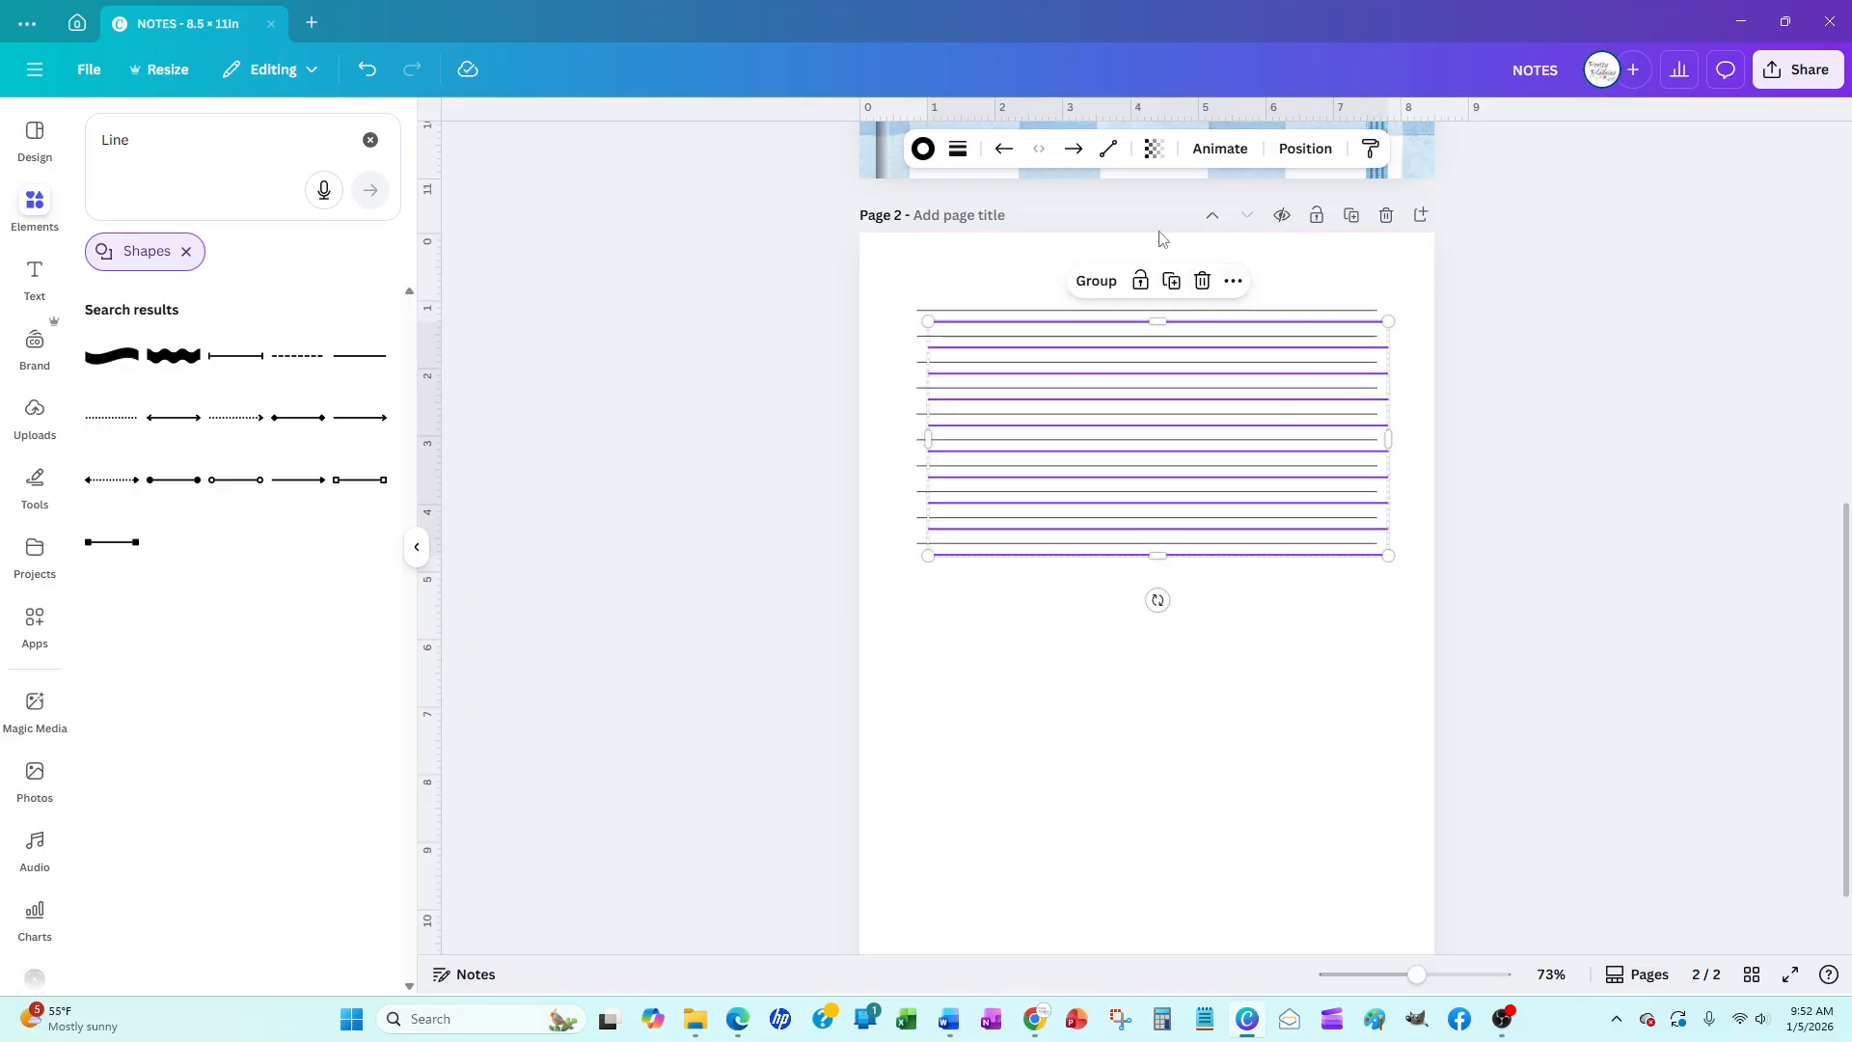
left_click(367, 67)
left_click(365, 68)
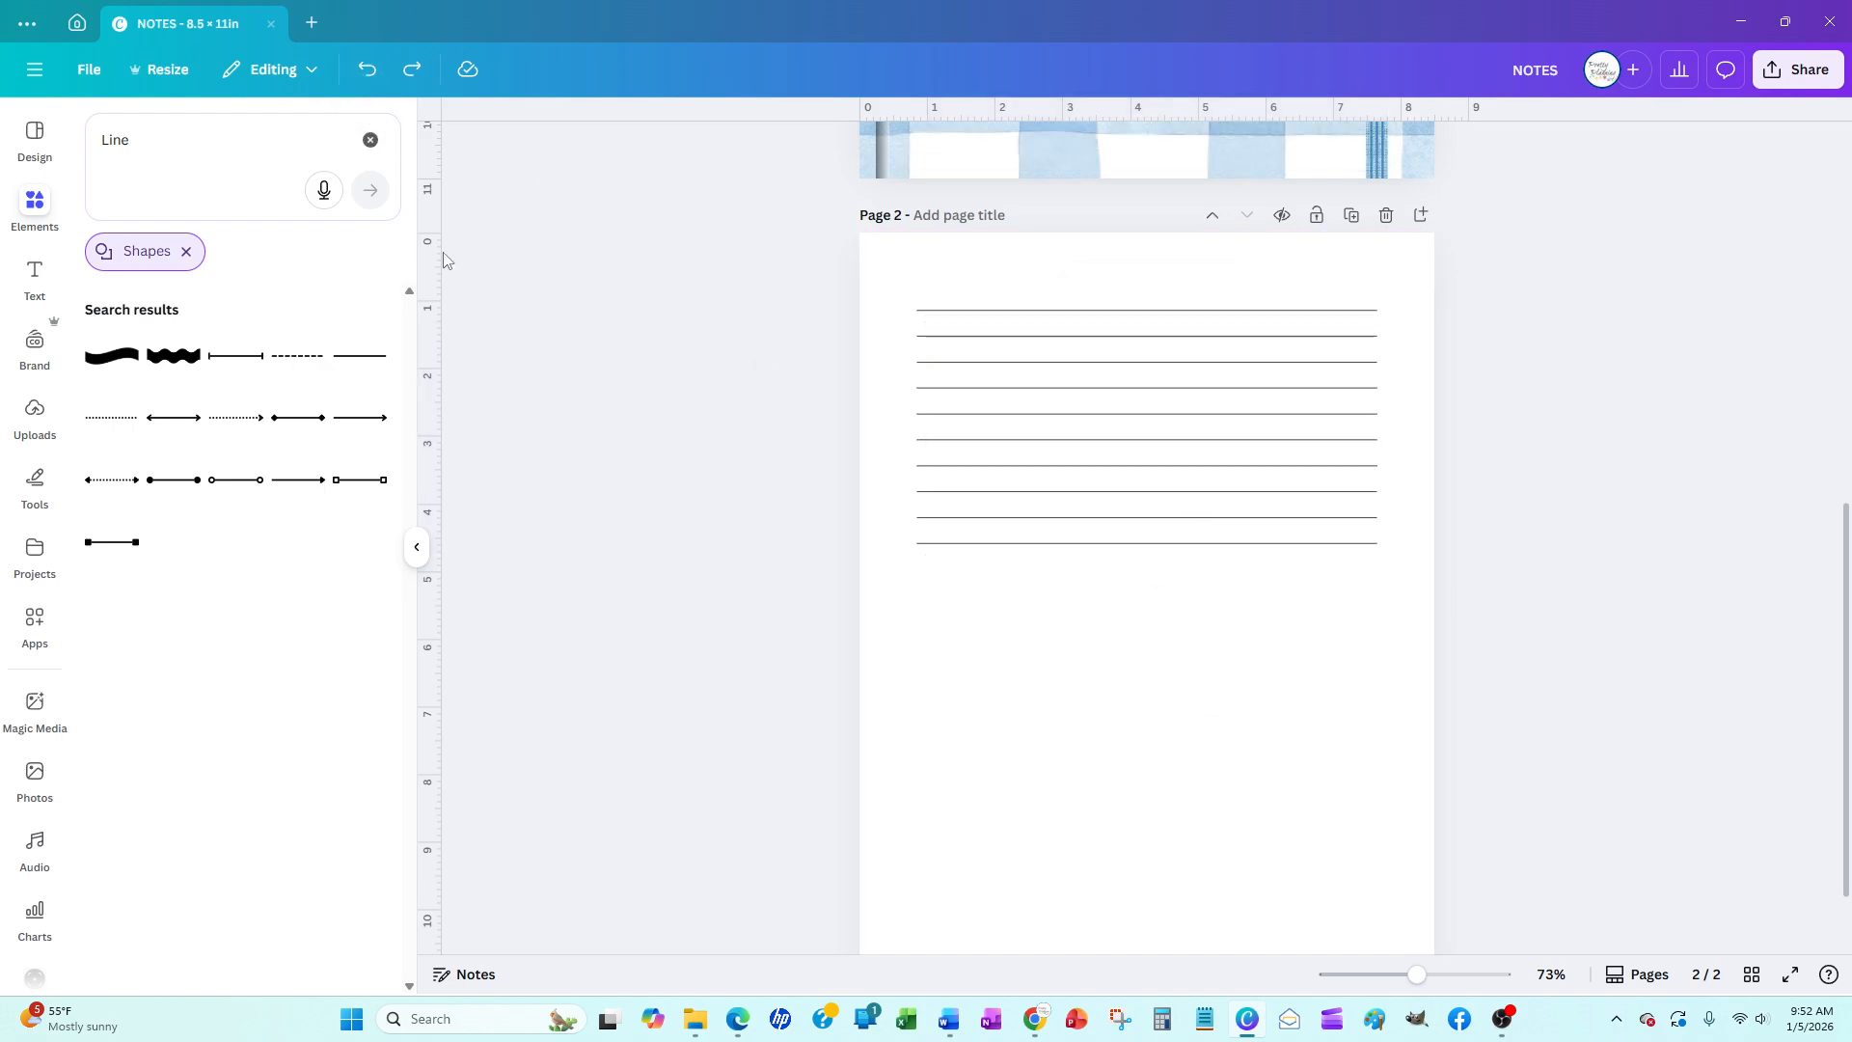
key("ctrl+y")
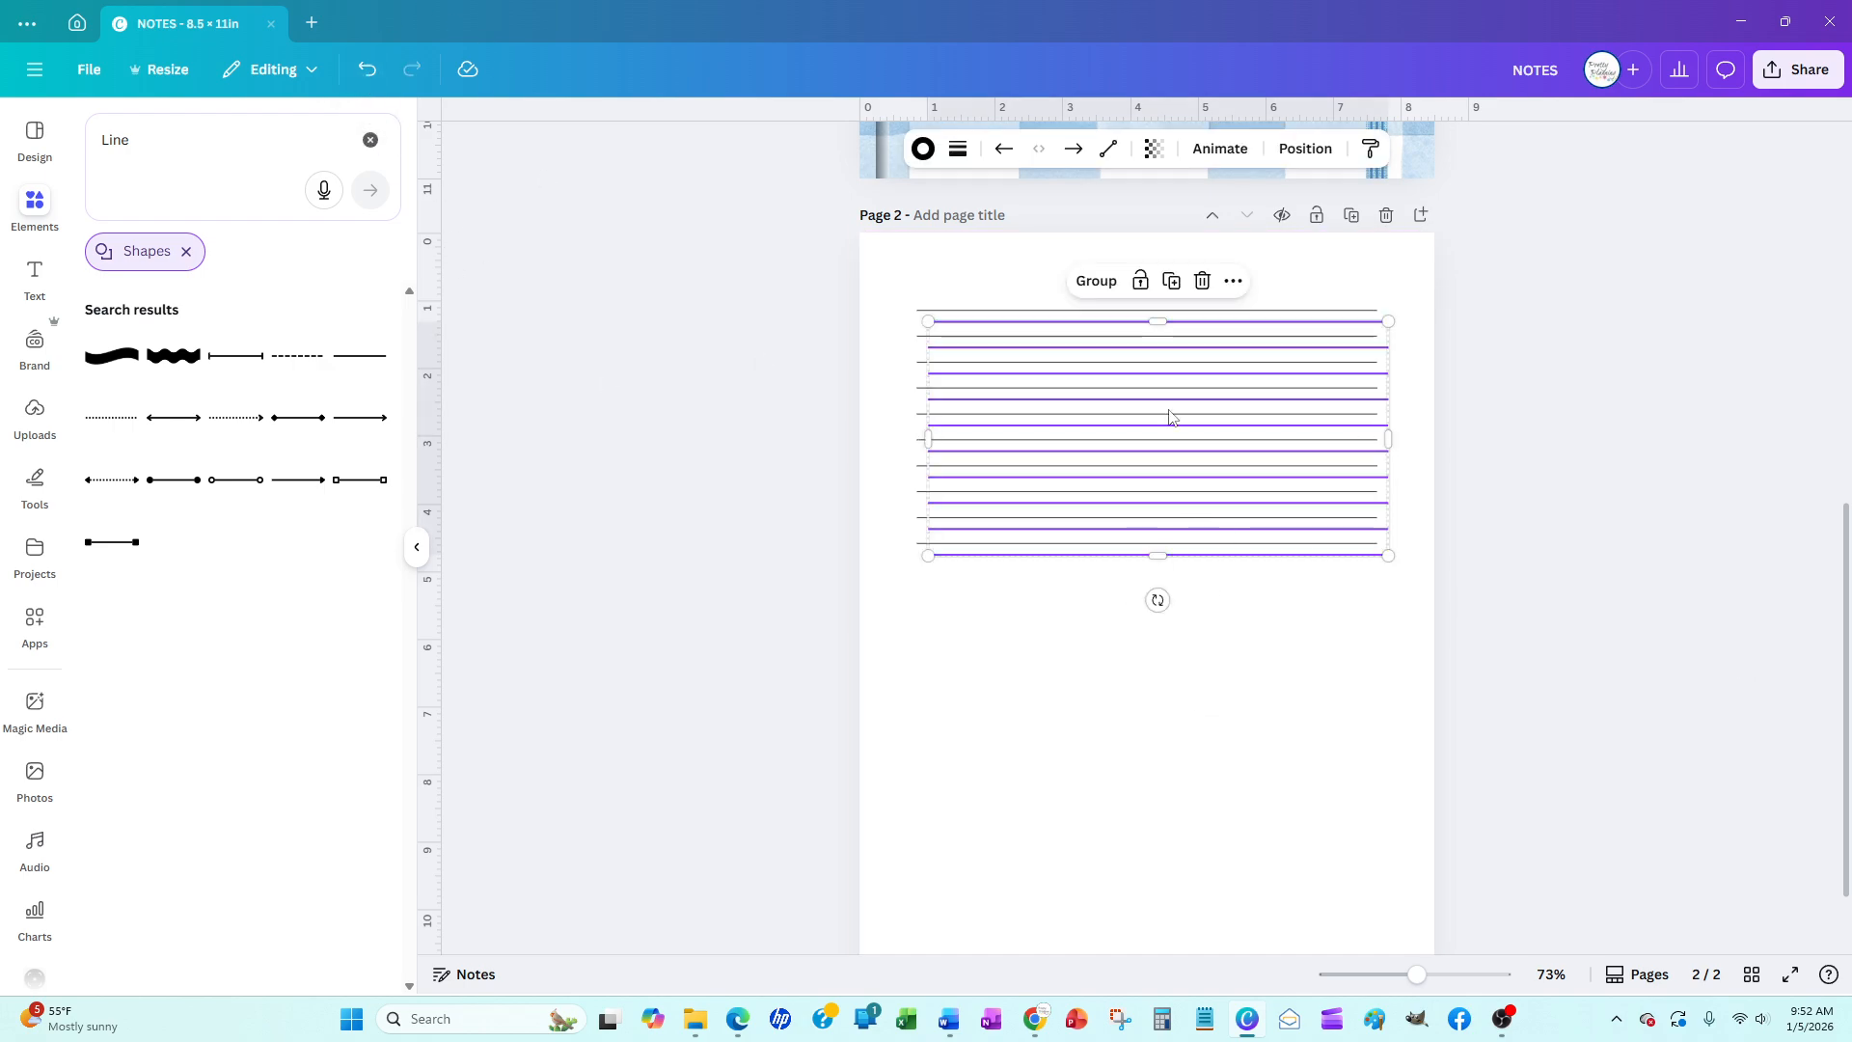
left_click_drag(1170, 419, 1159, 664)
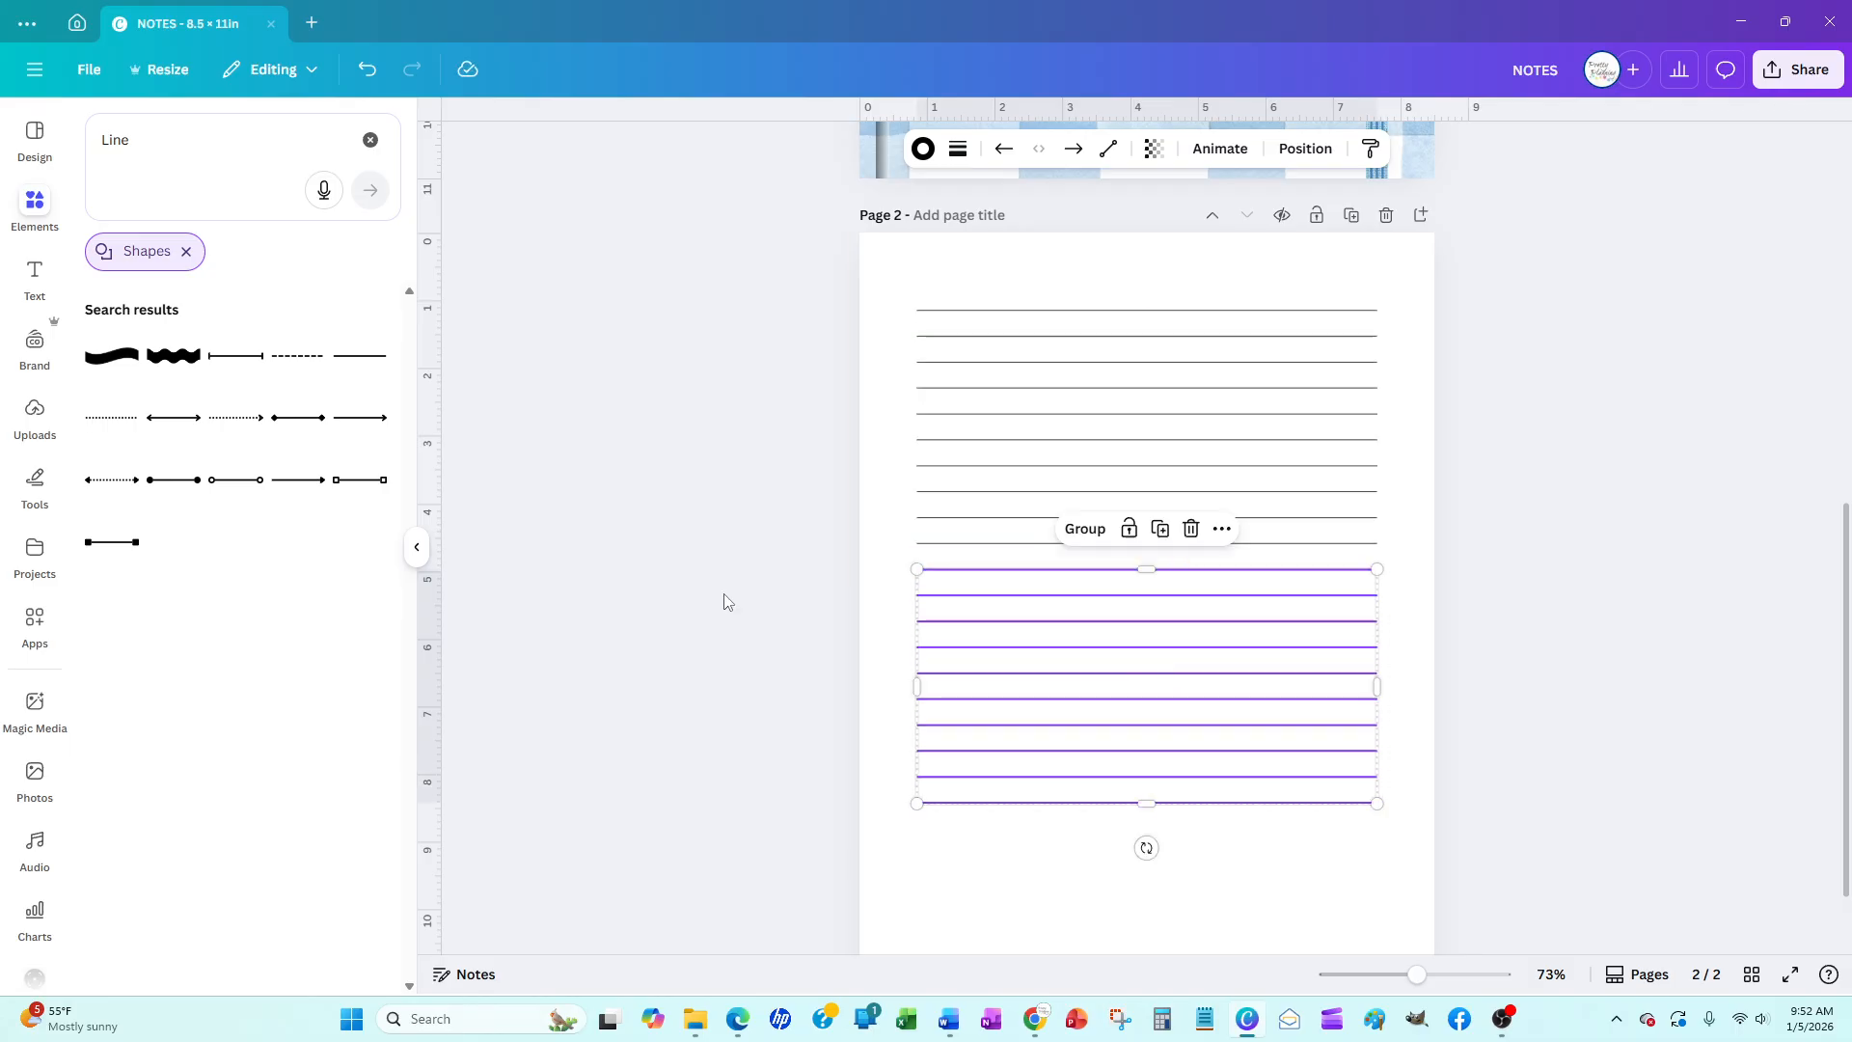
Paste another set of ten lines and position it below the existing ones, continuing the spacing past the page's bottom edge
scroll(724, 600, "down", 1)
left_click(731, 687)
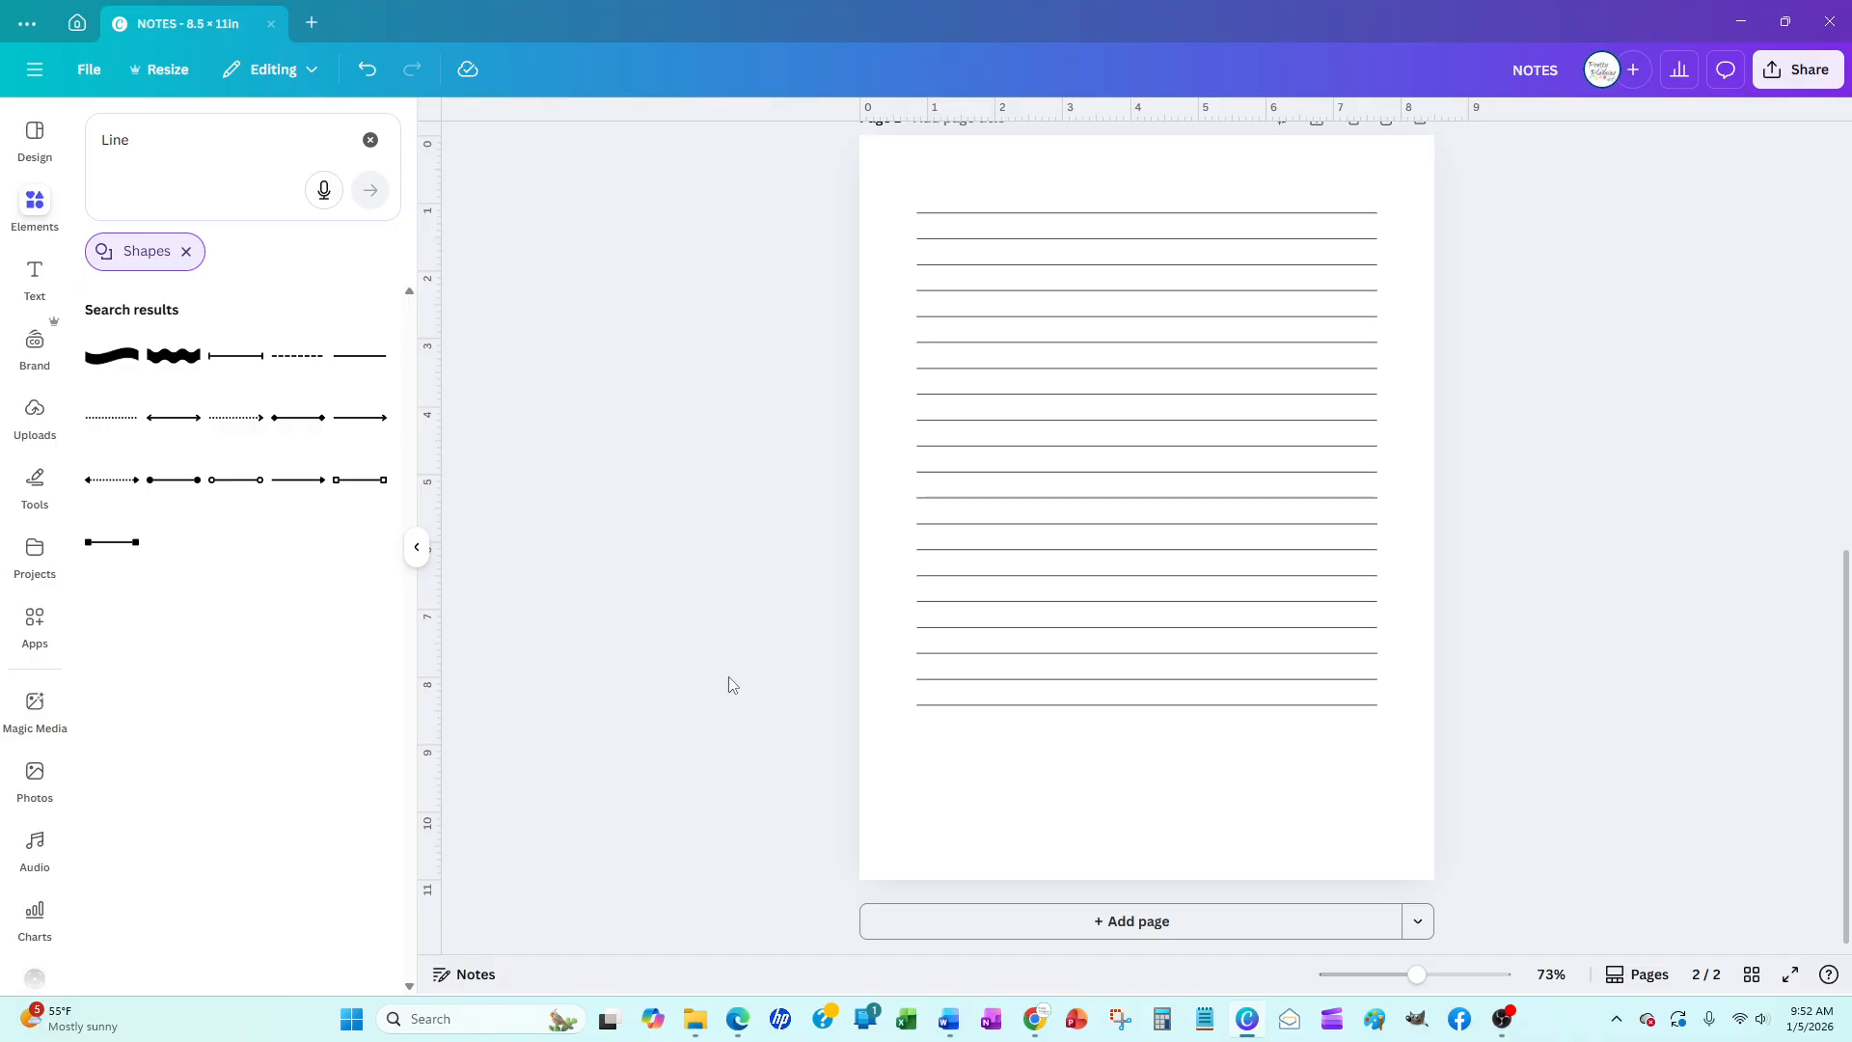
key("ctrl+v")
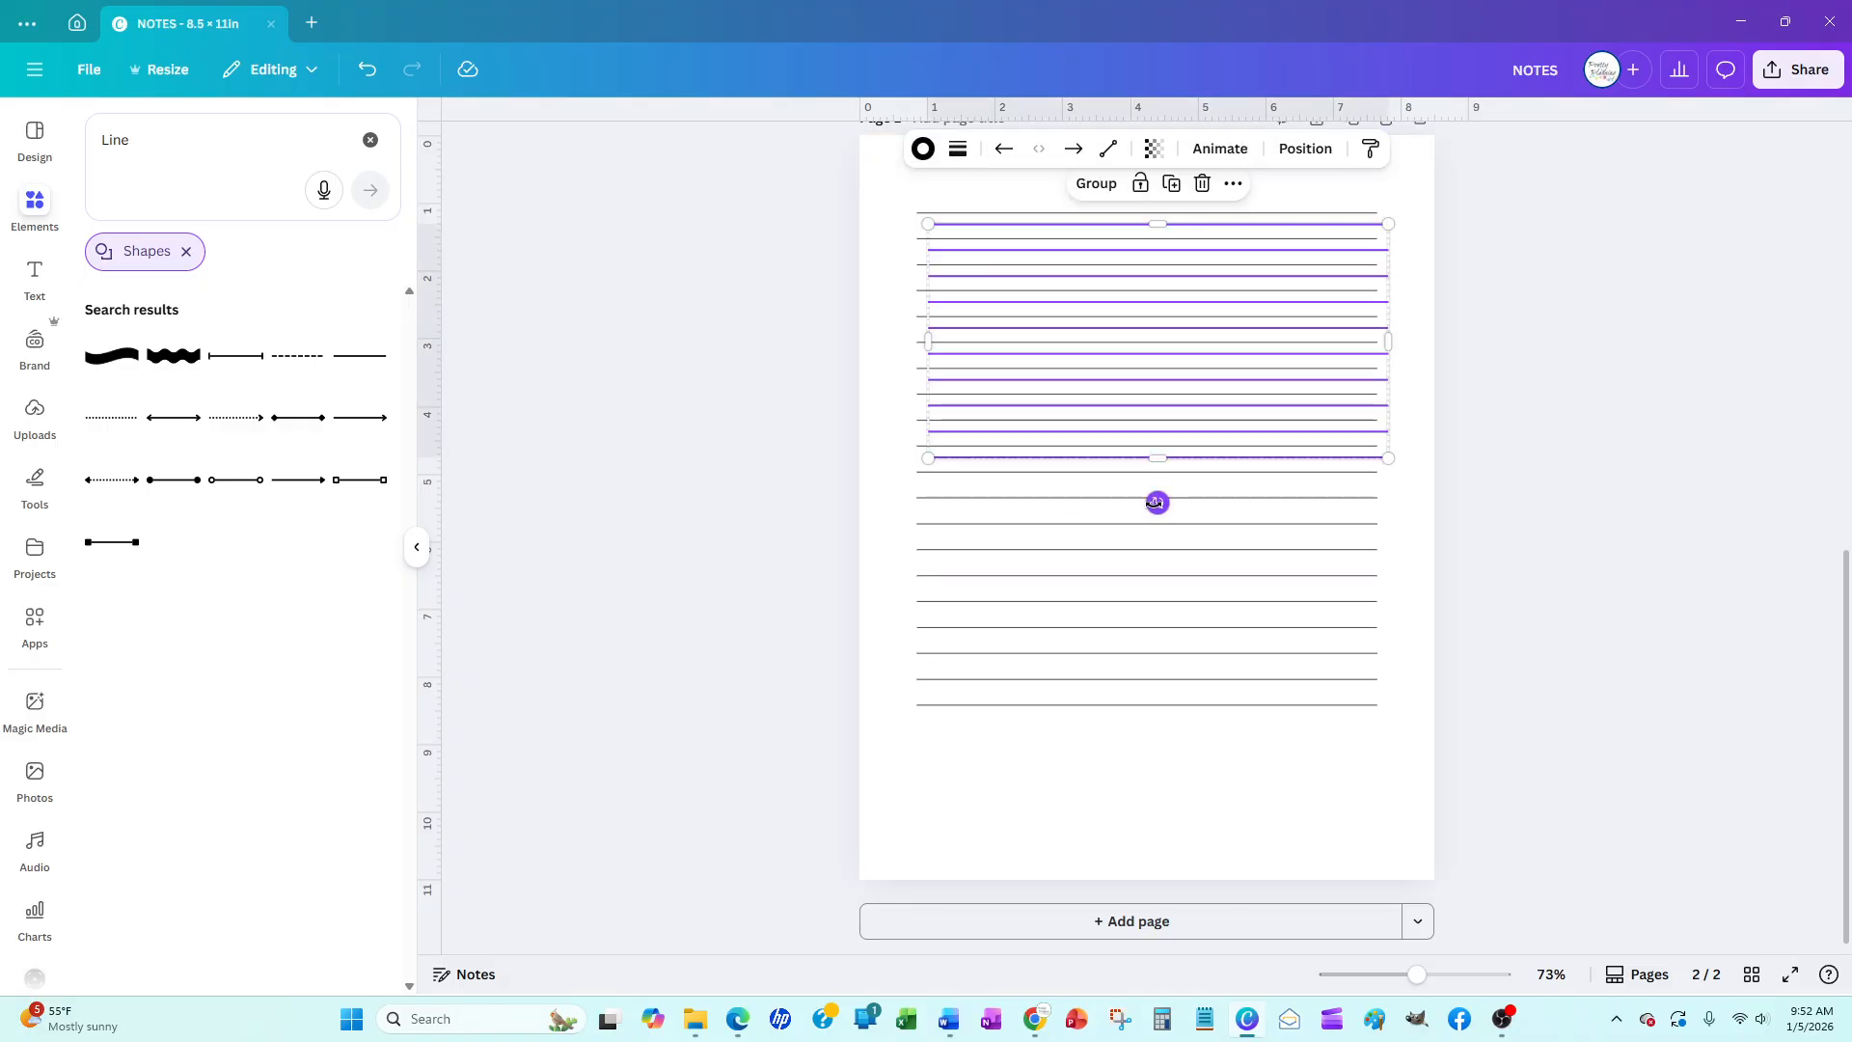
left_click_drag(1199, 363, 1187, 864)
scroll(1152, 834, "down", 1)
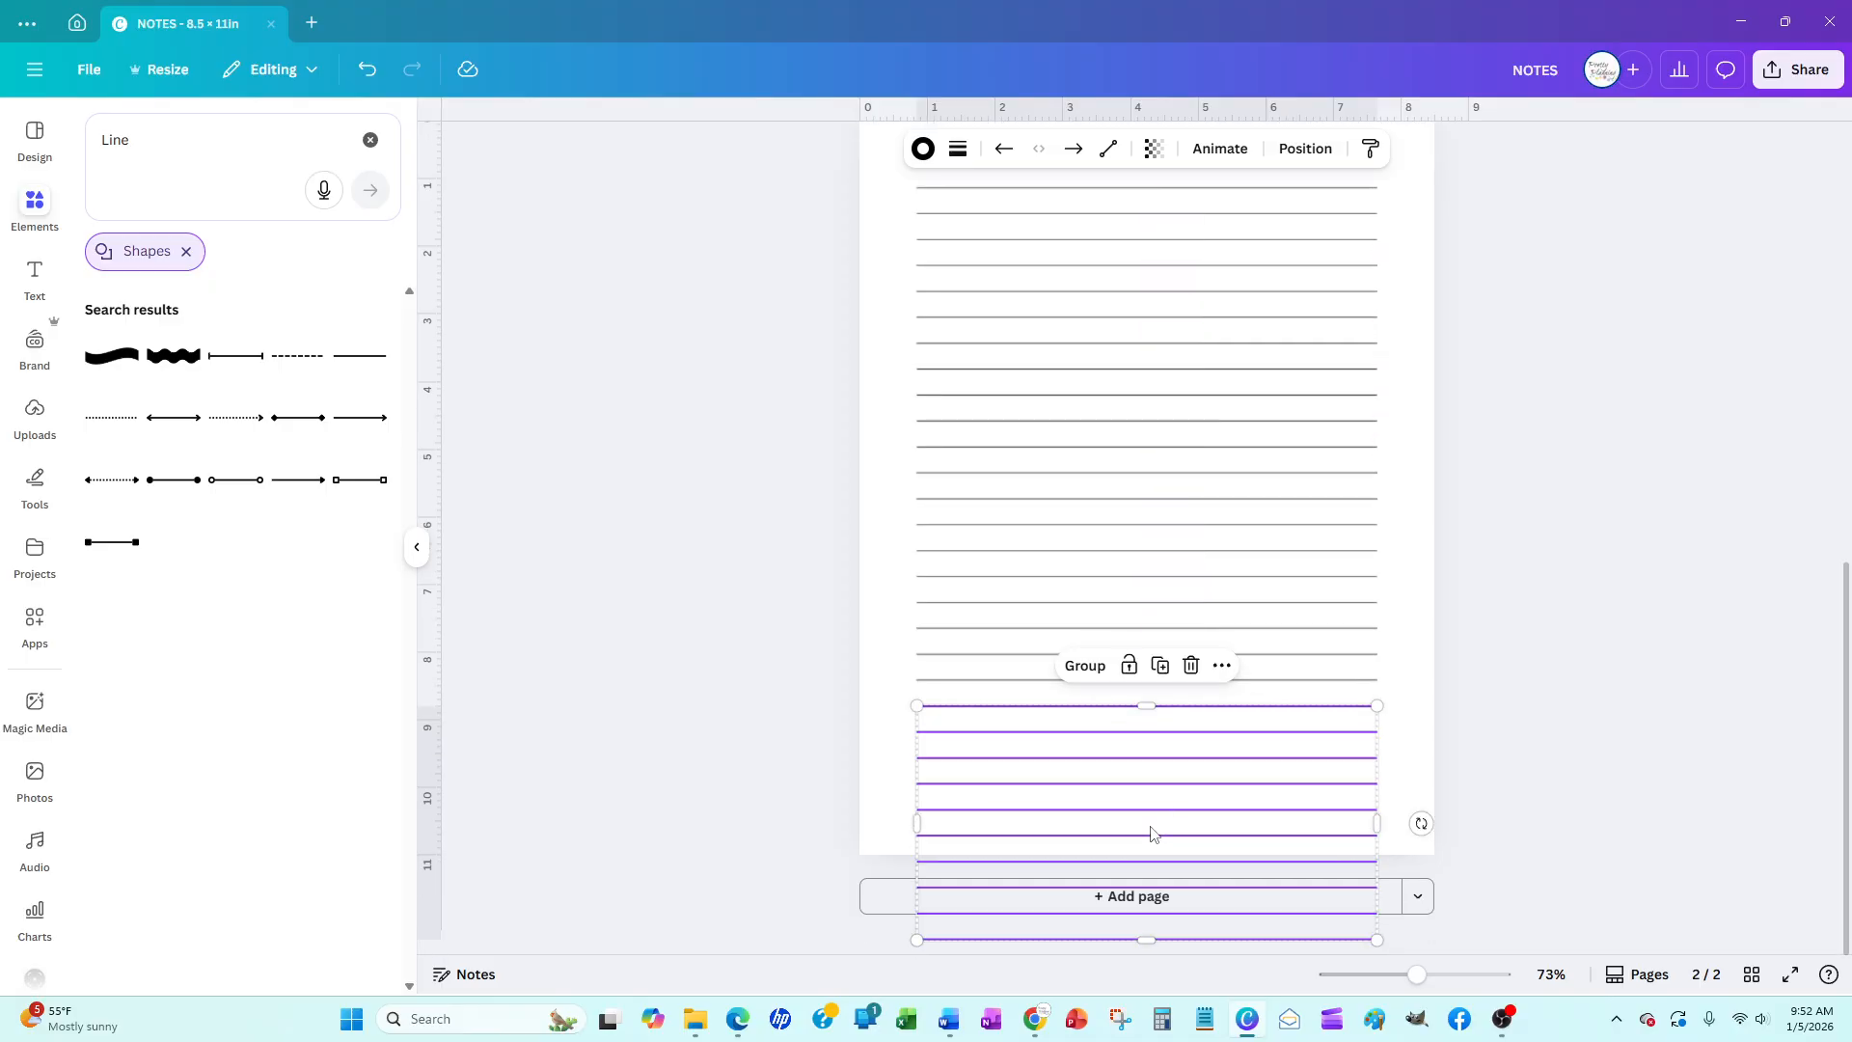
left_click(1090, 675)
left_click(1089, 673)
left_click(790, 806)
scroll(790, 805, "up", 1)
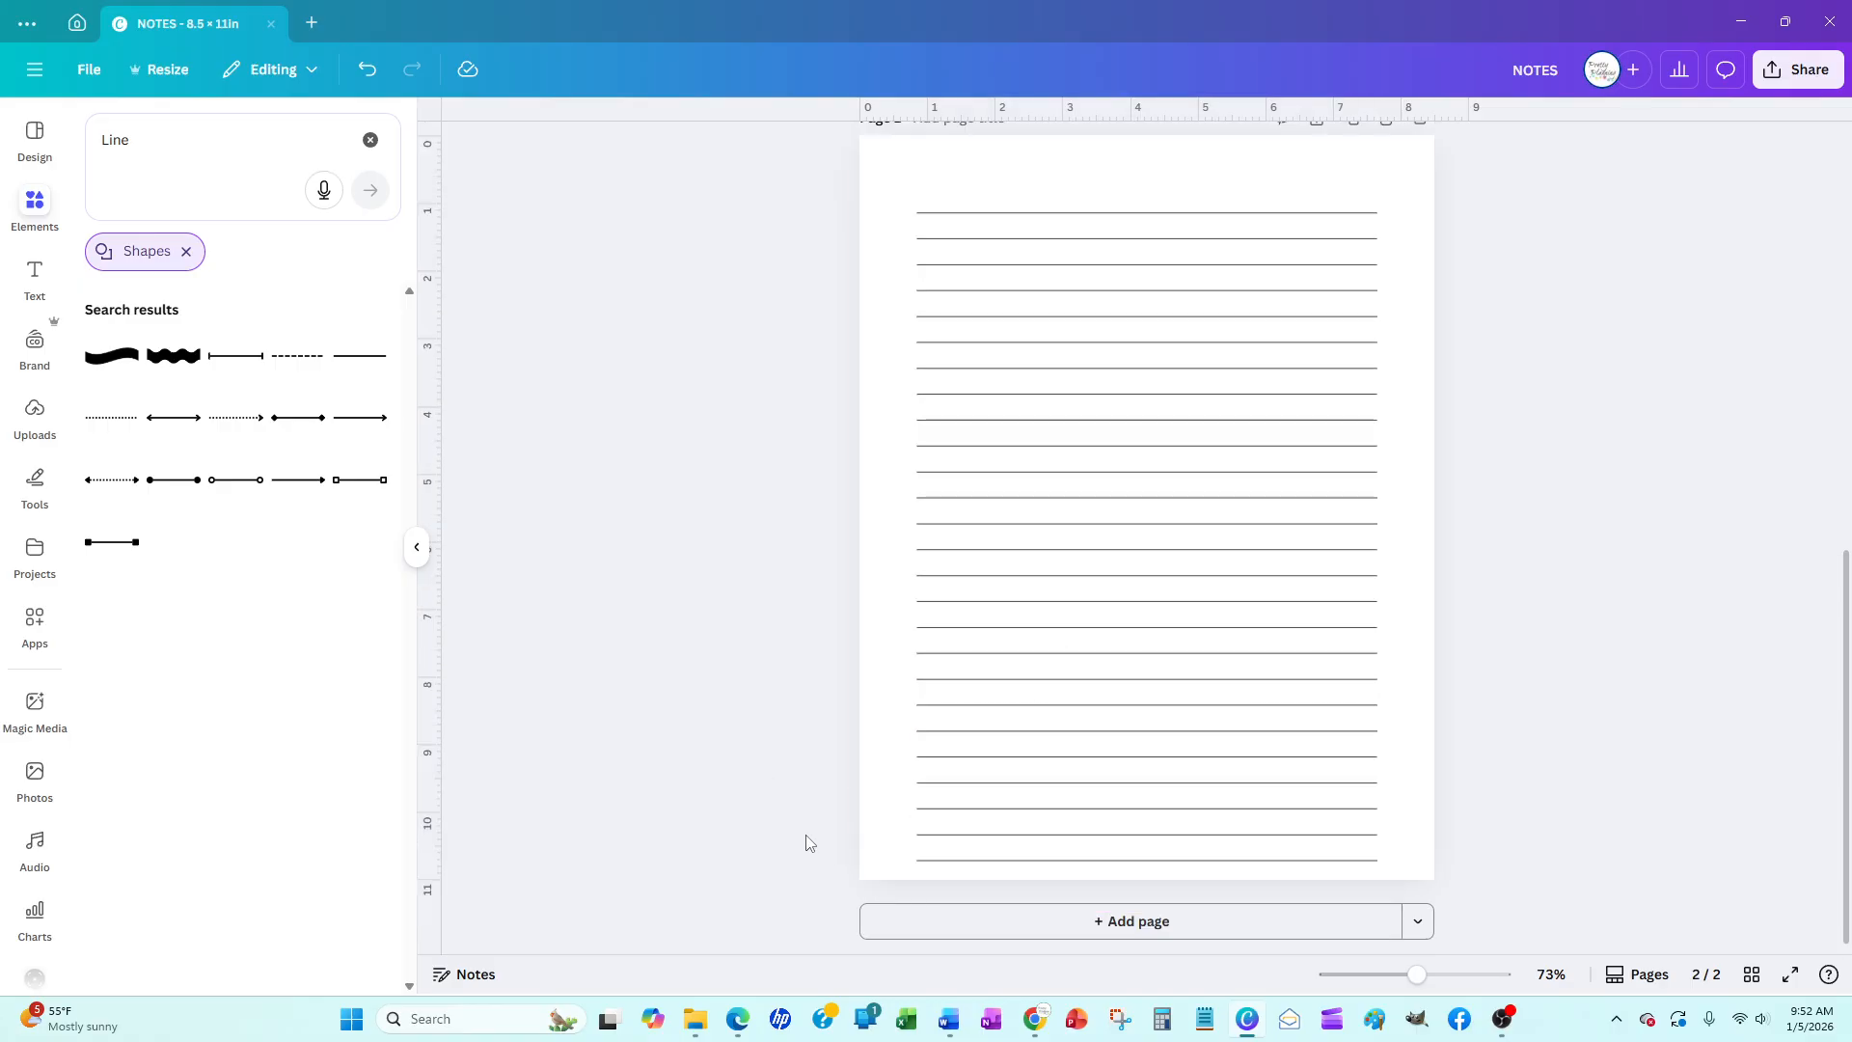
Delete the lowest line, closest to the bottom edge of page 2, to leave a bottom margin
left_click_drag(808, 838, 1003, 975)
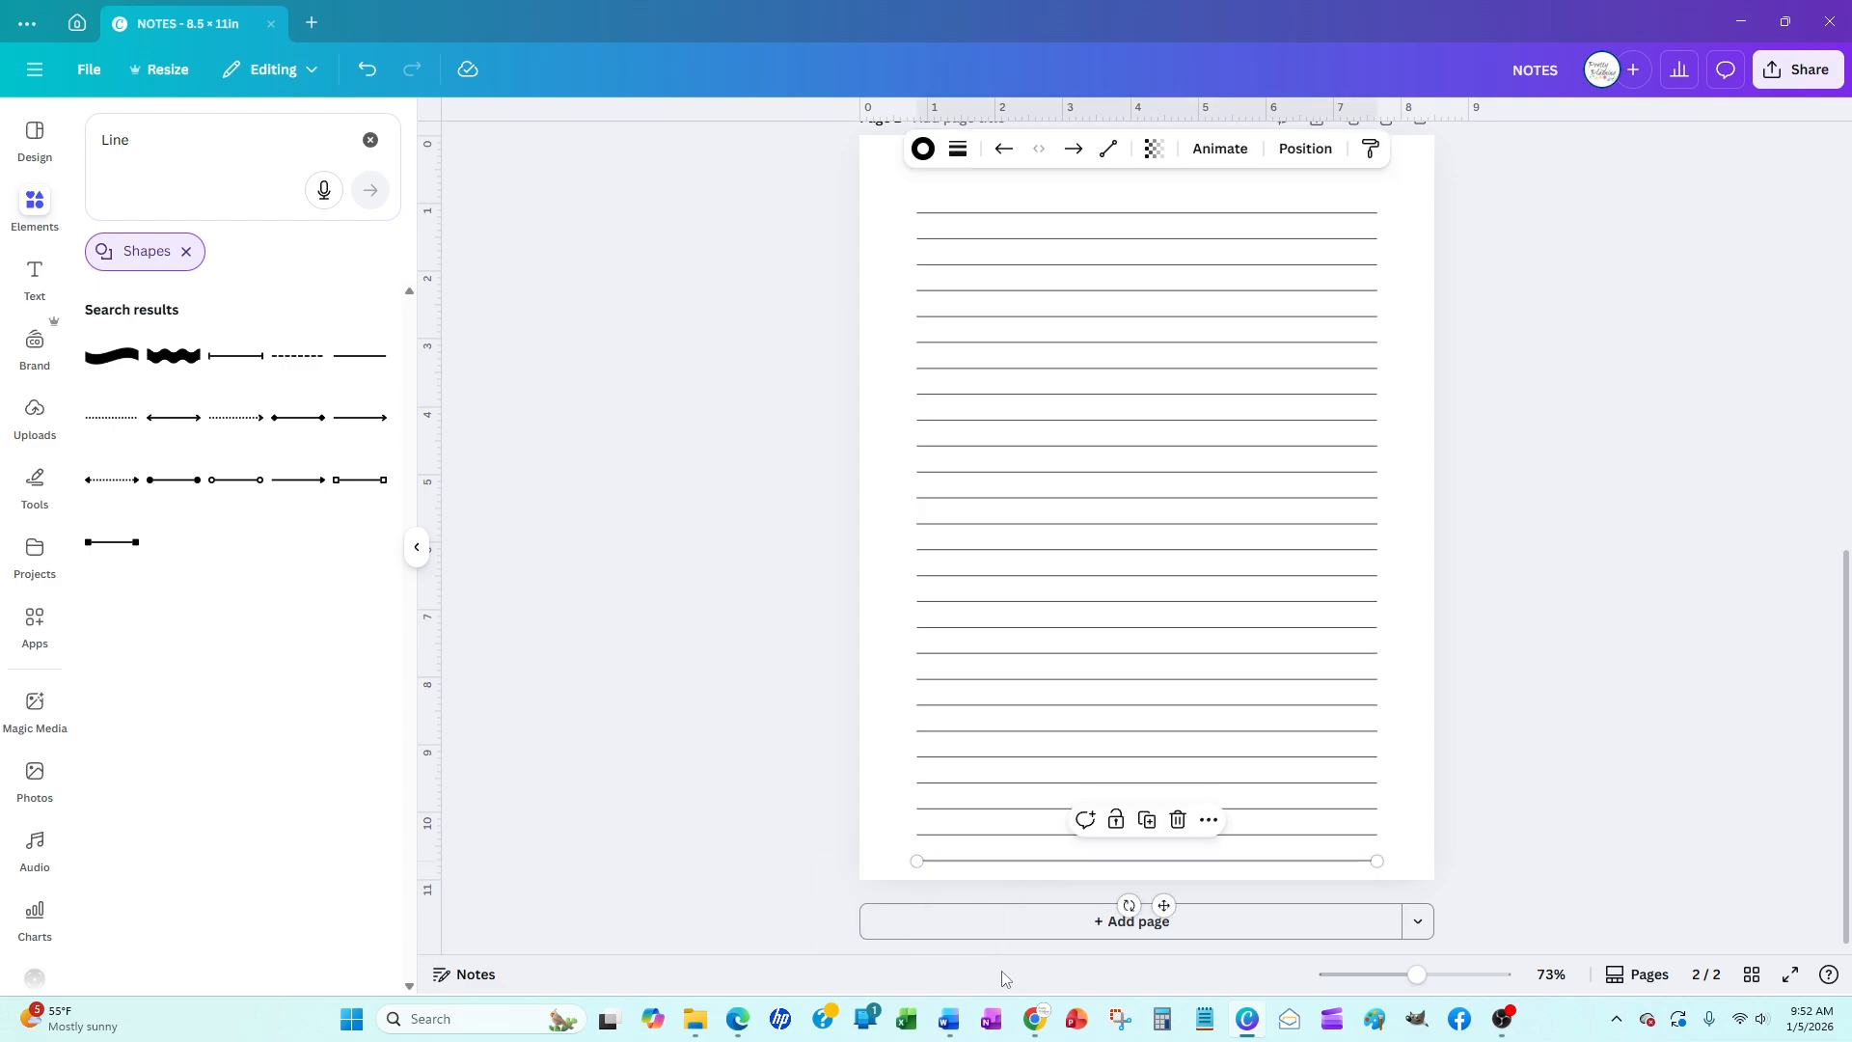
key("Delete")
scroll(989, 958, "up", 2)
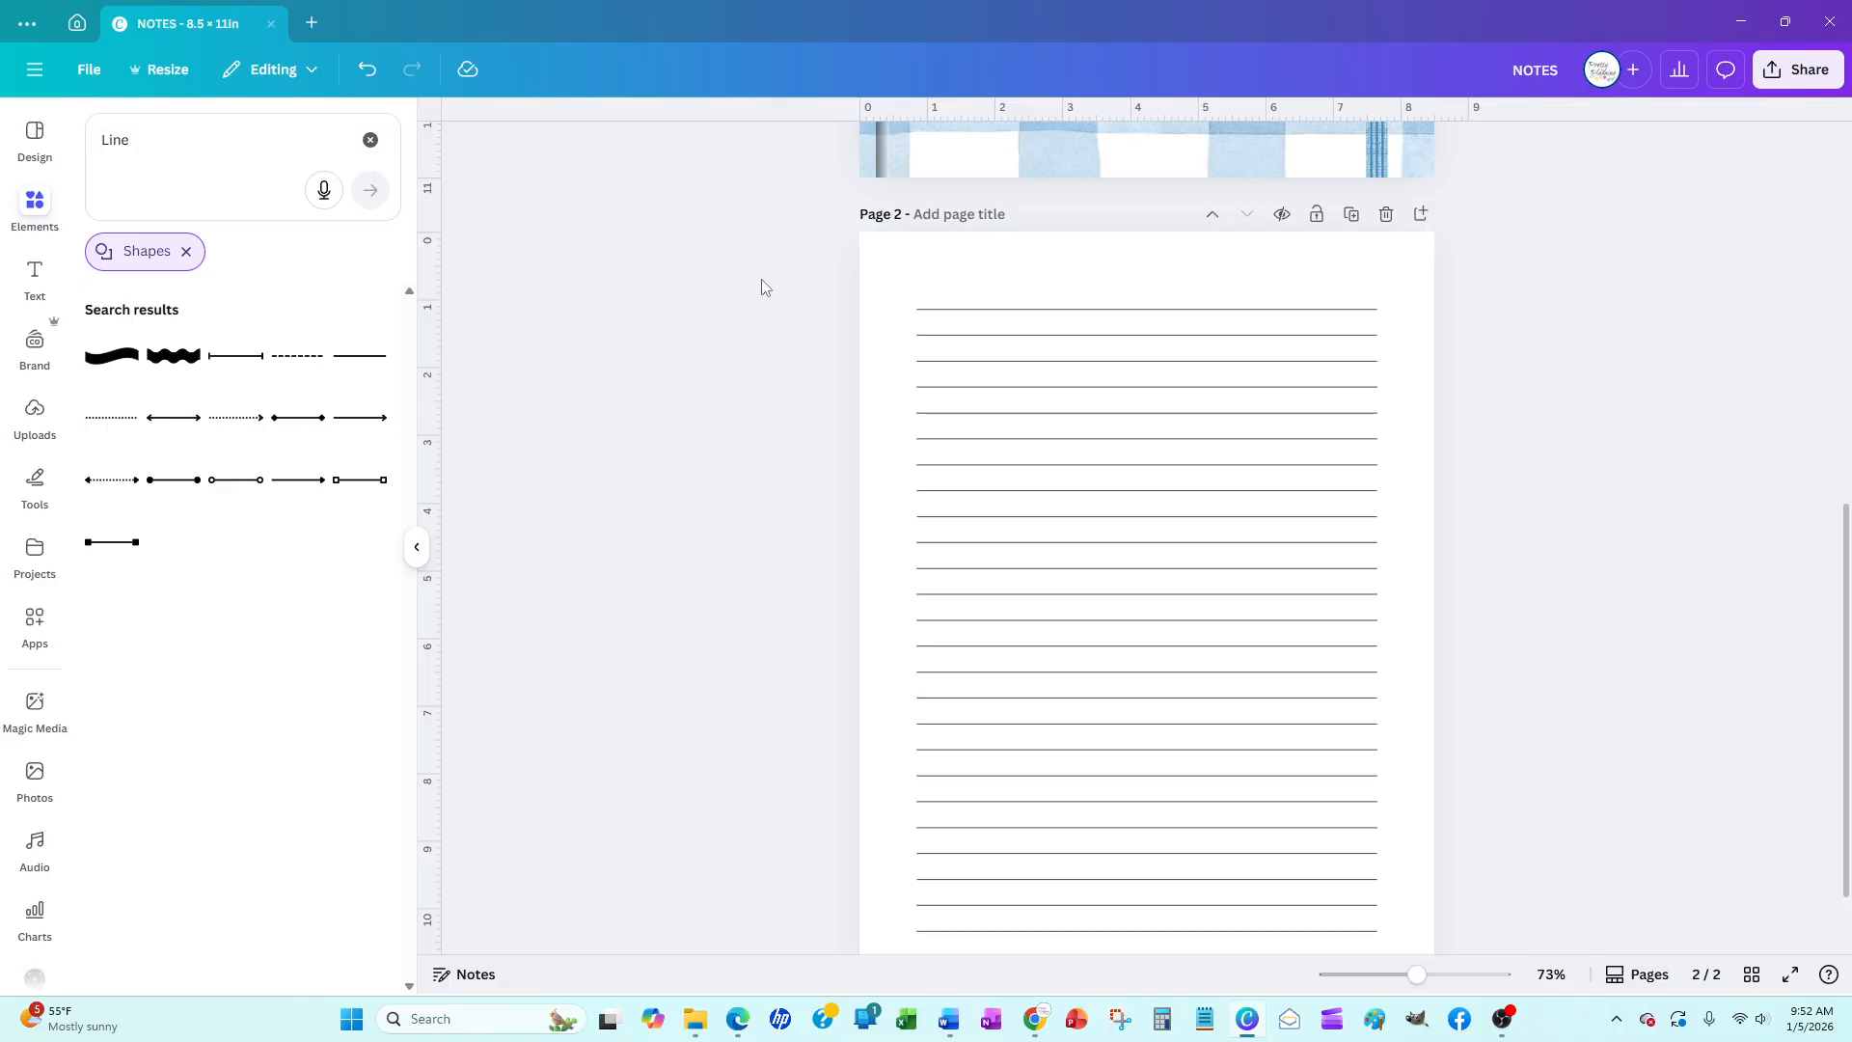
left_click_drag(761, 279, 1450, 973)
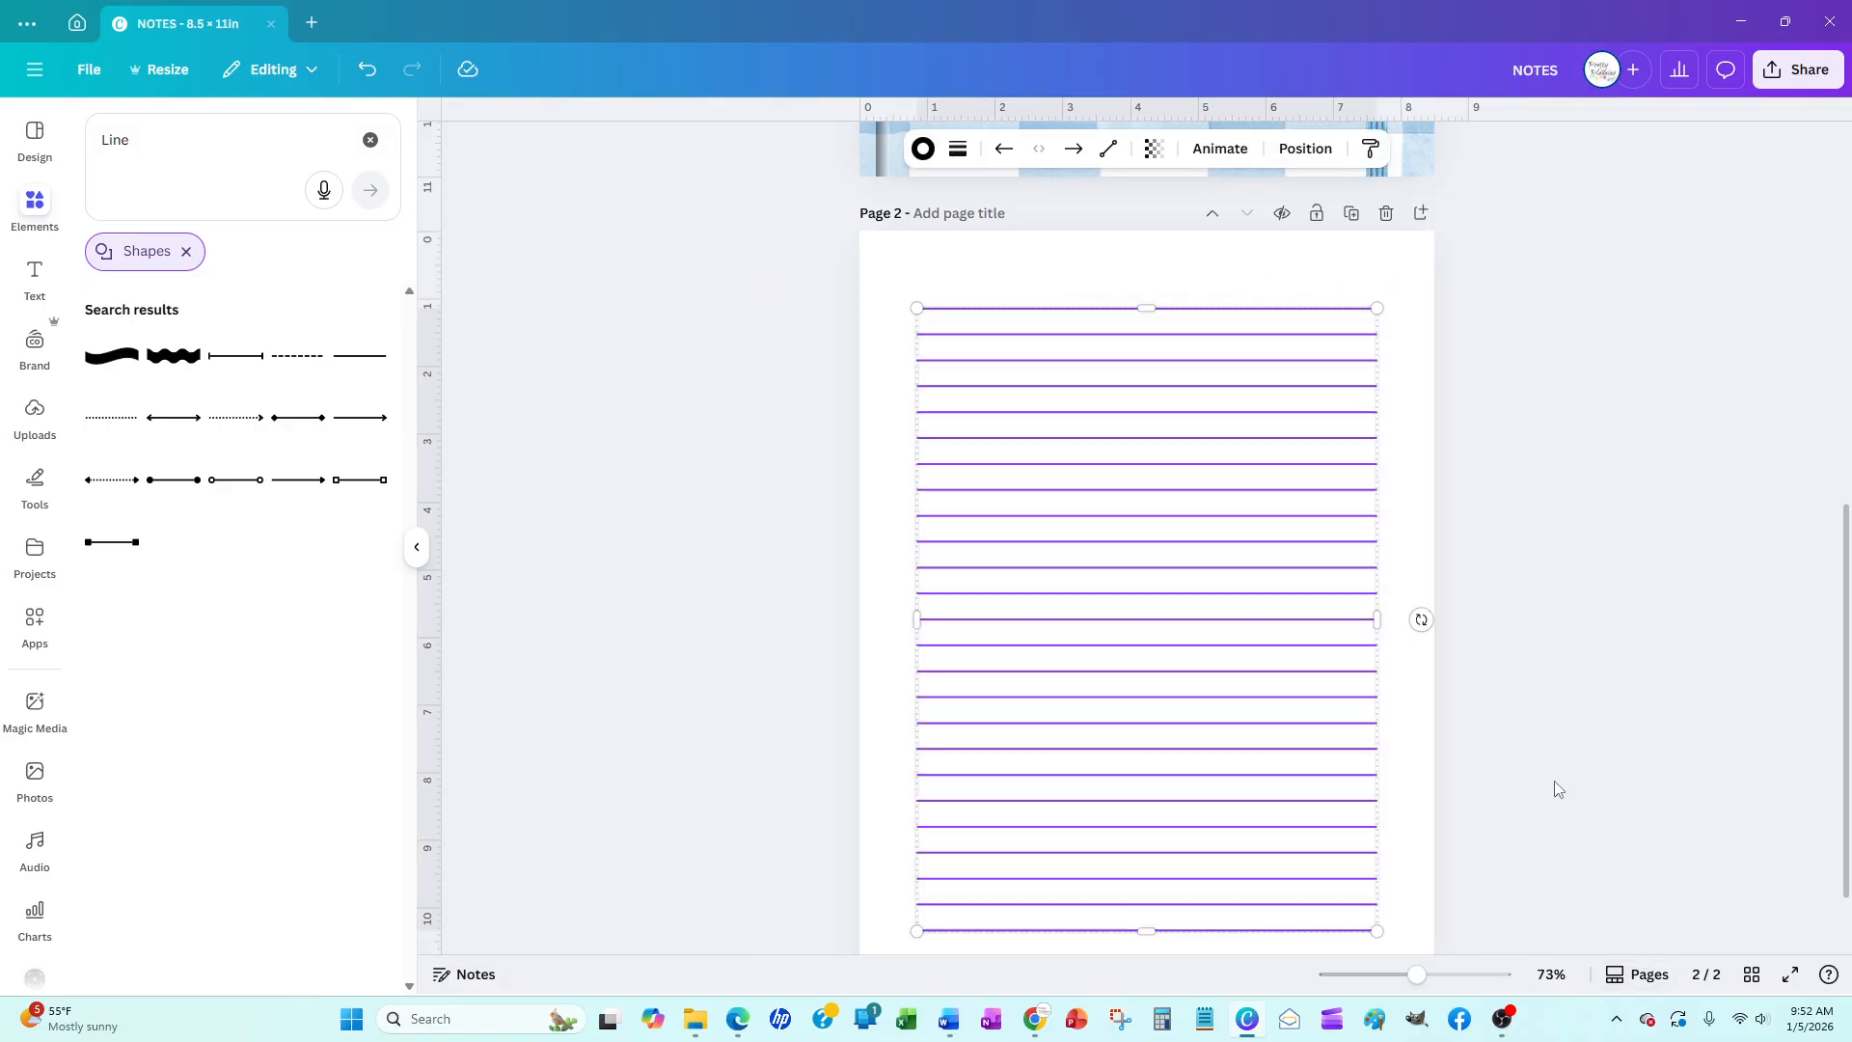
scroll(1555, 788, "down", 2)
scroll(1555, 788, "up", 2)
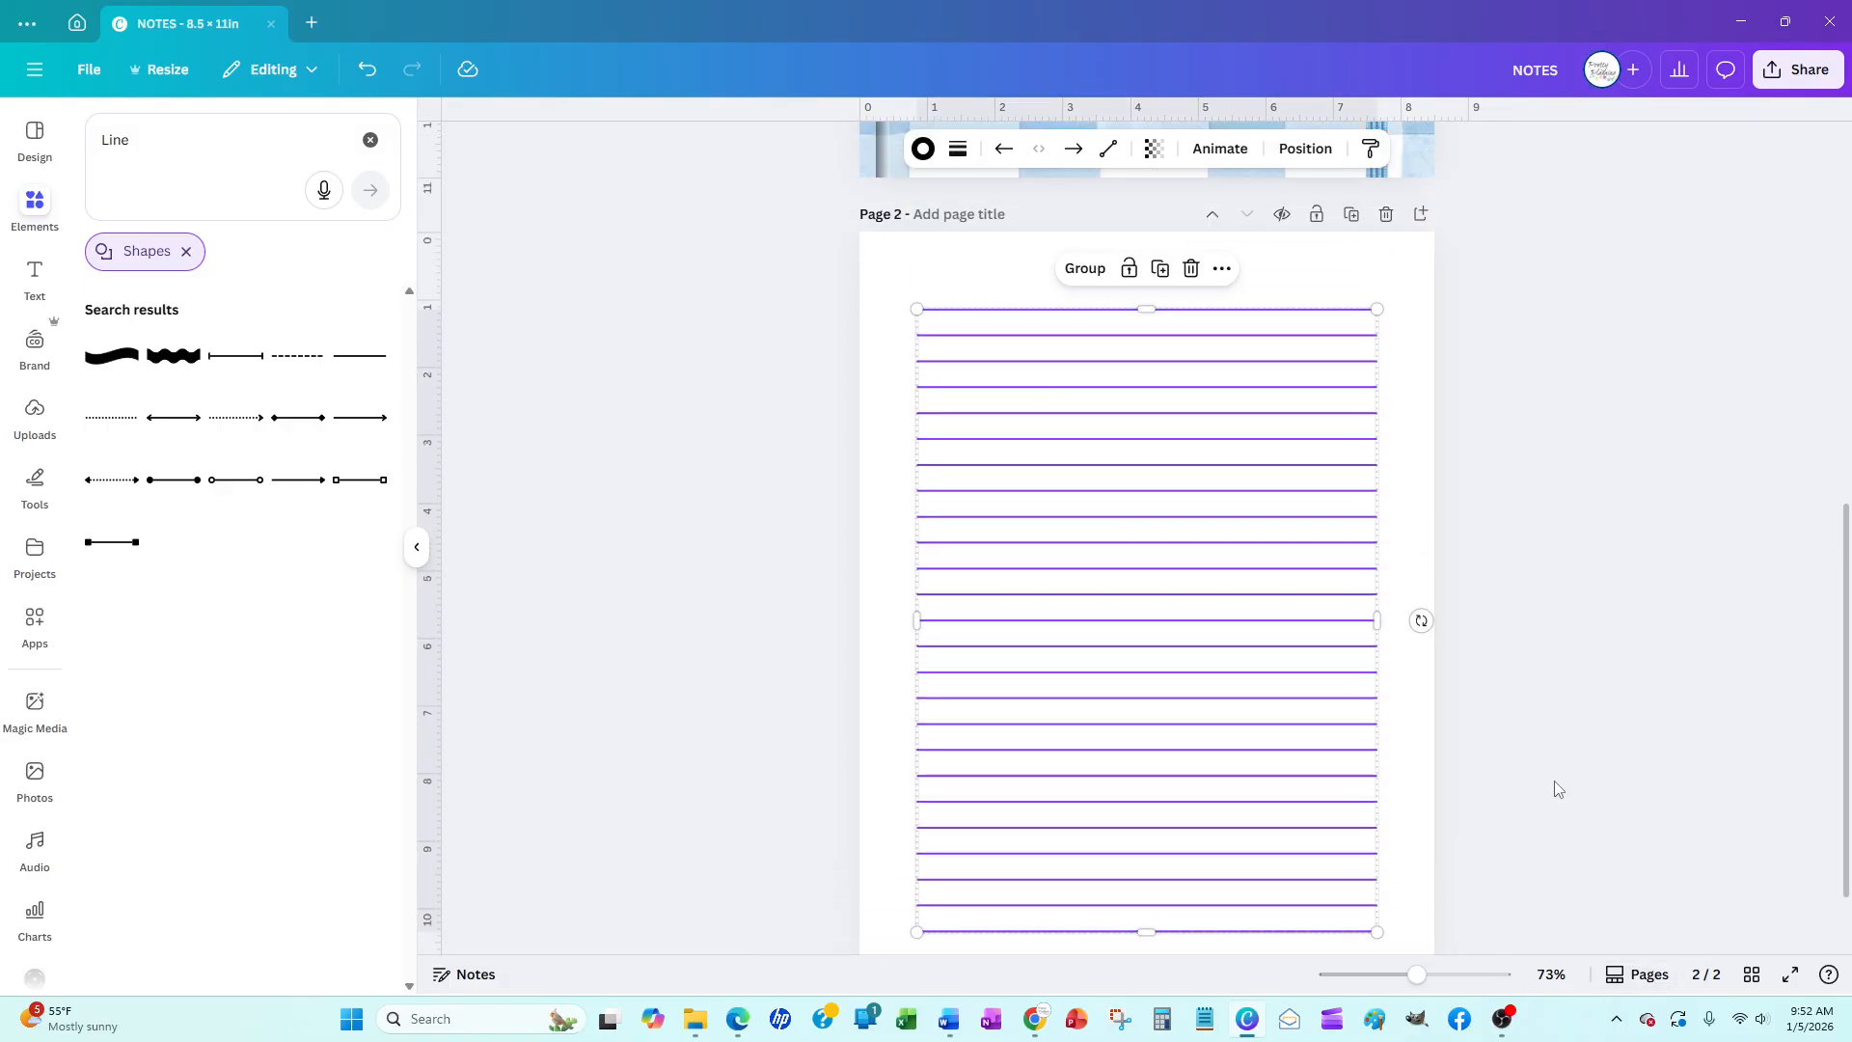
left_click(1555, 787)
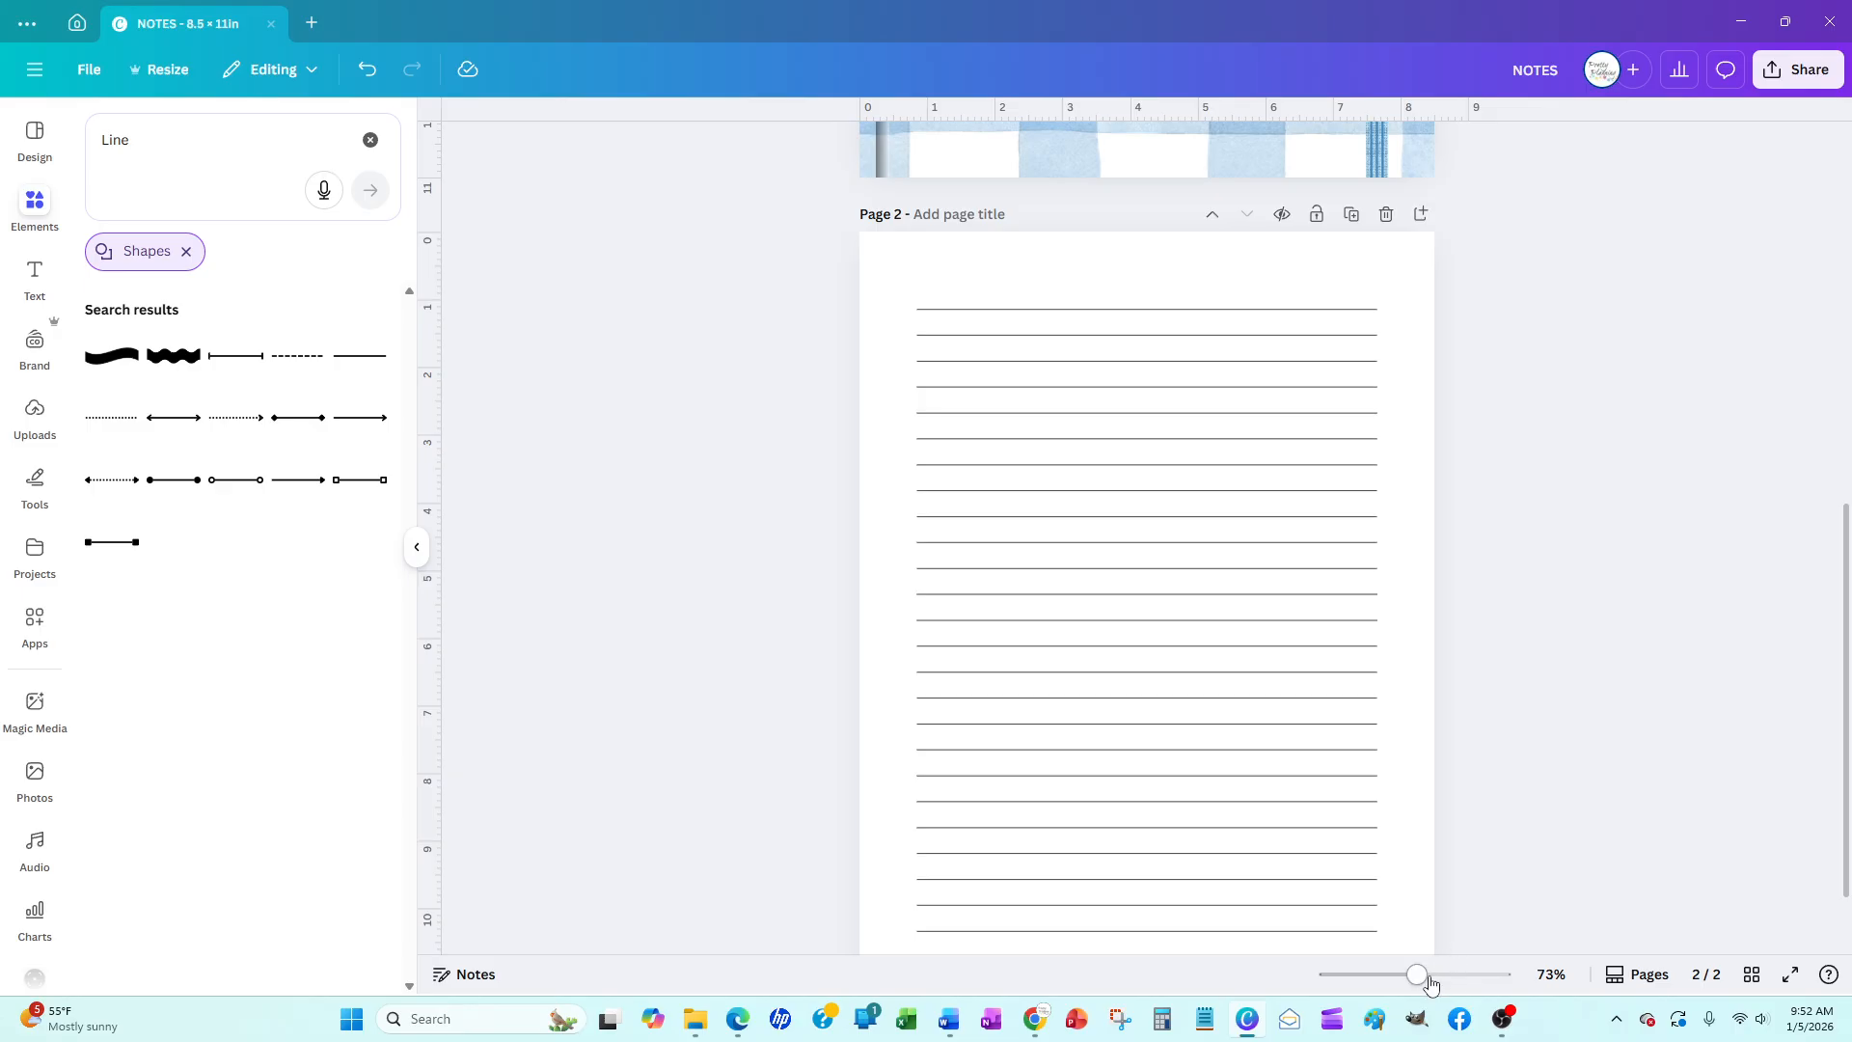
left_click_drag(1417, 975, 1411, 976)
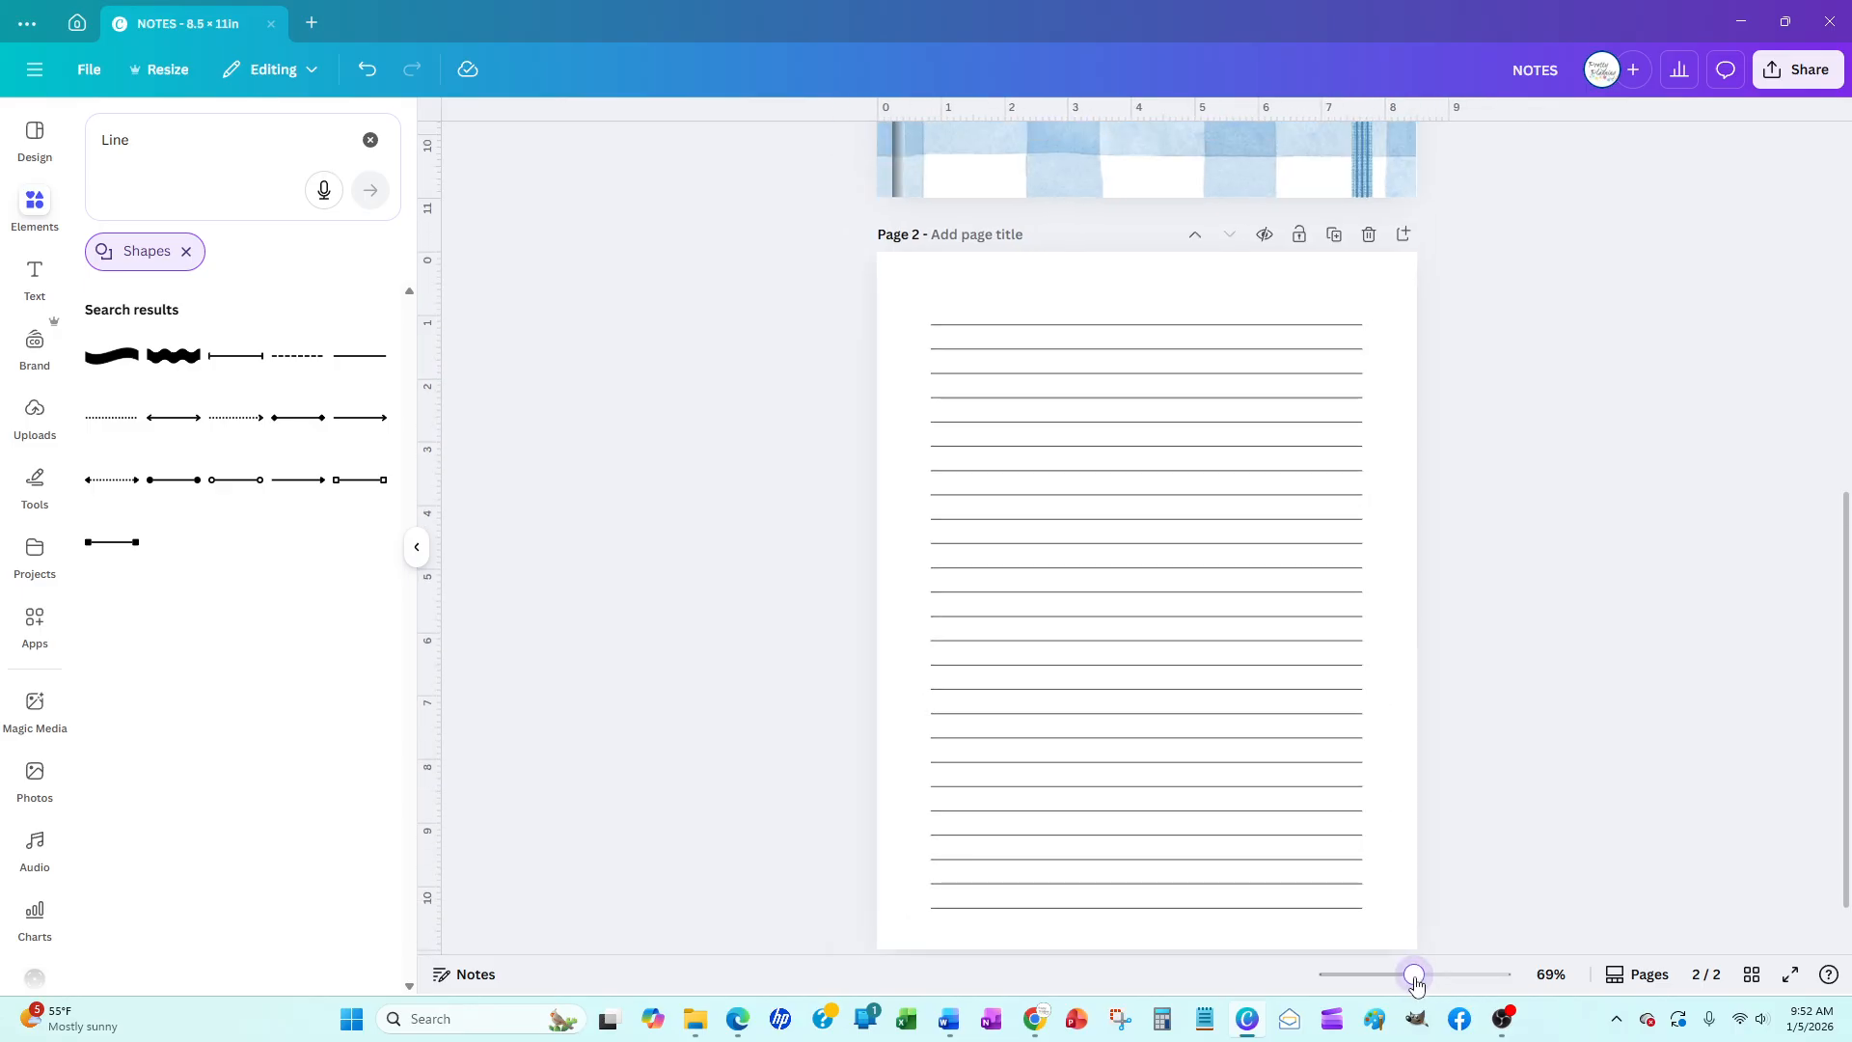
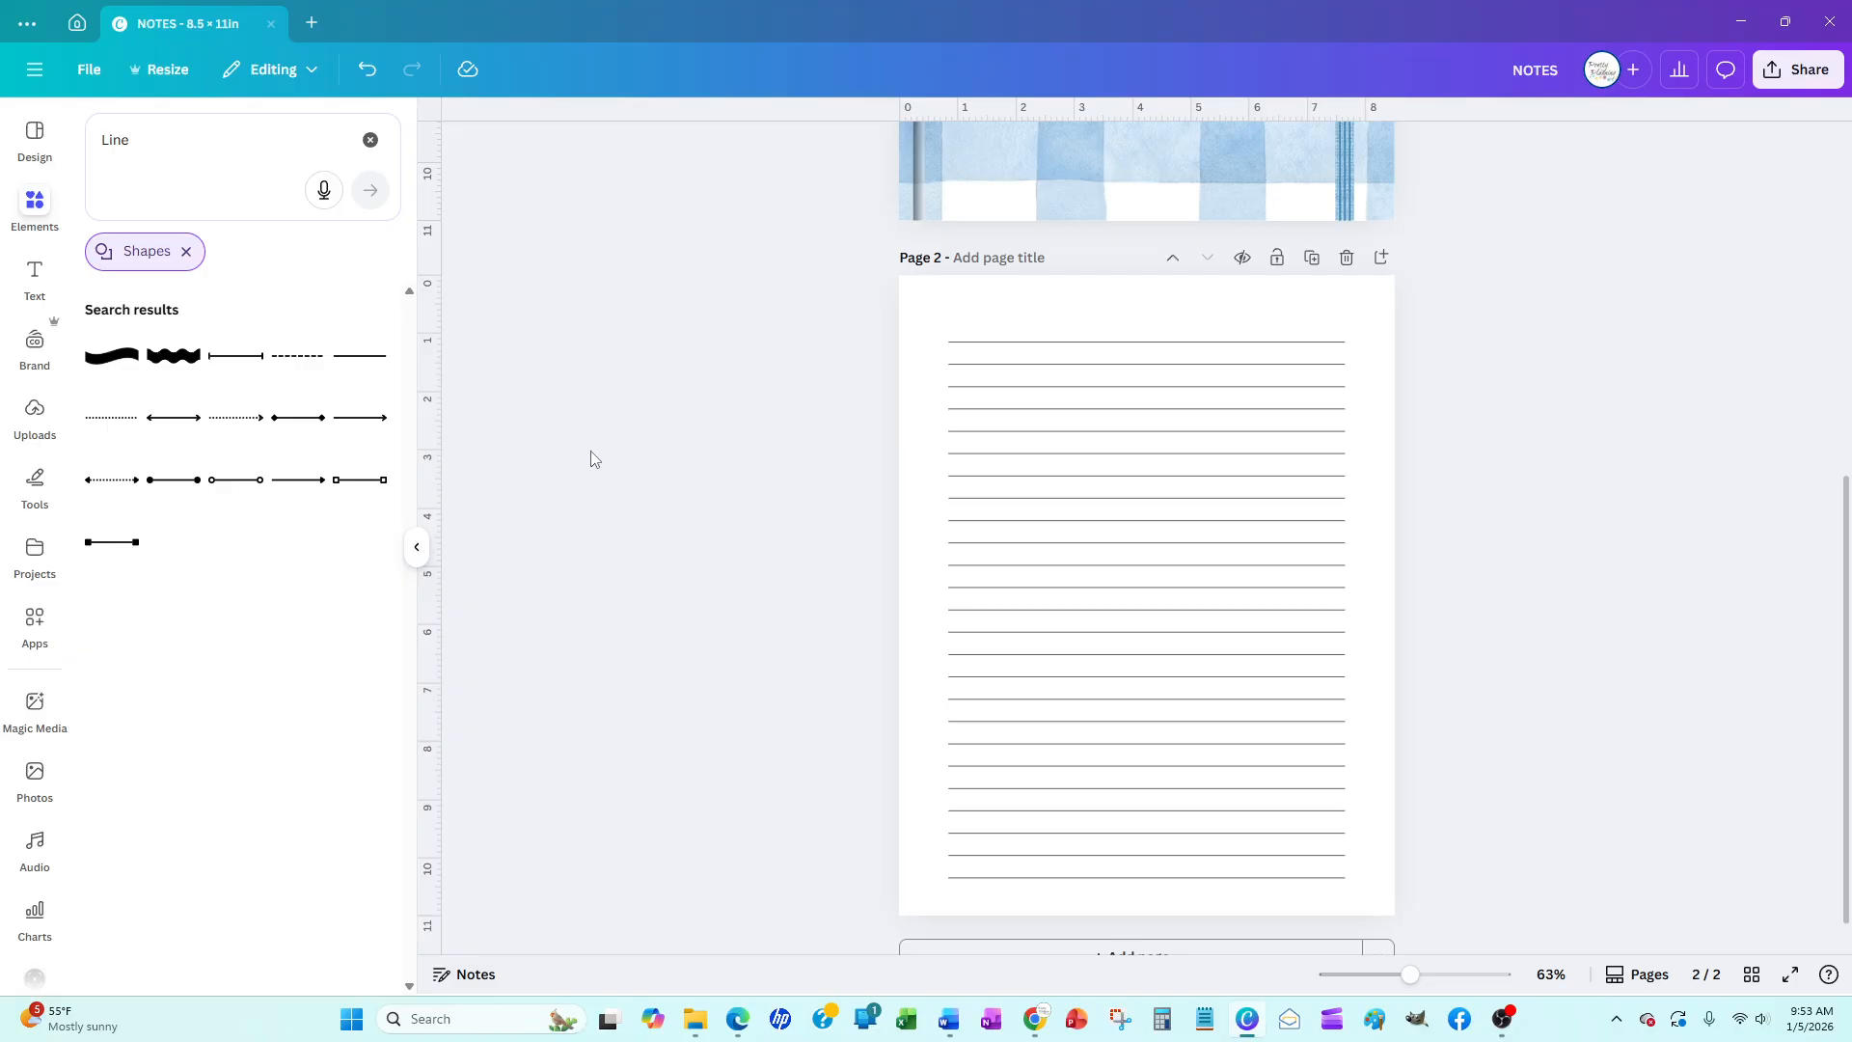
Clear the Line search in the elements library and enter "BLUE watercolor flo" as the query
left_click(32, 208)
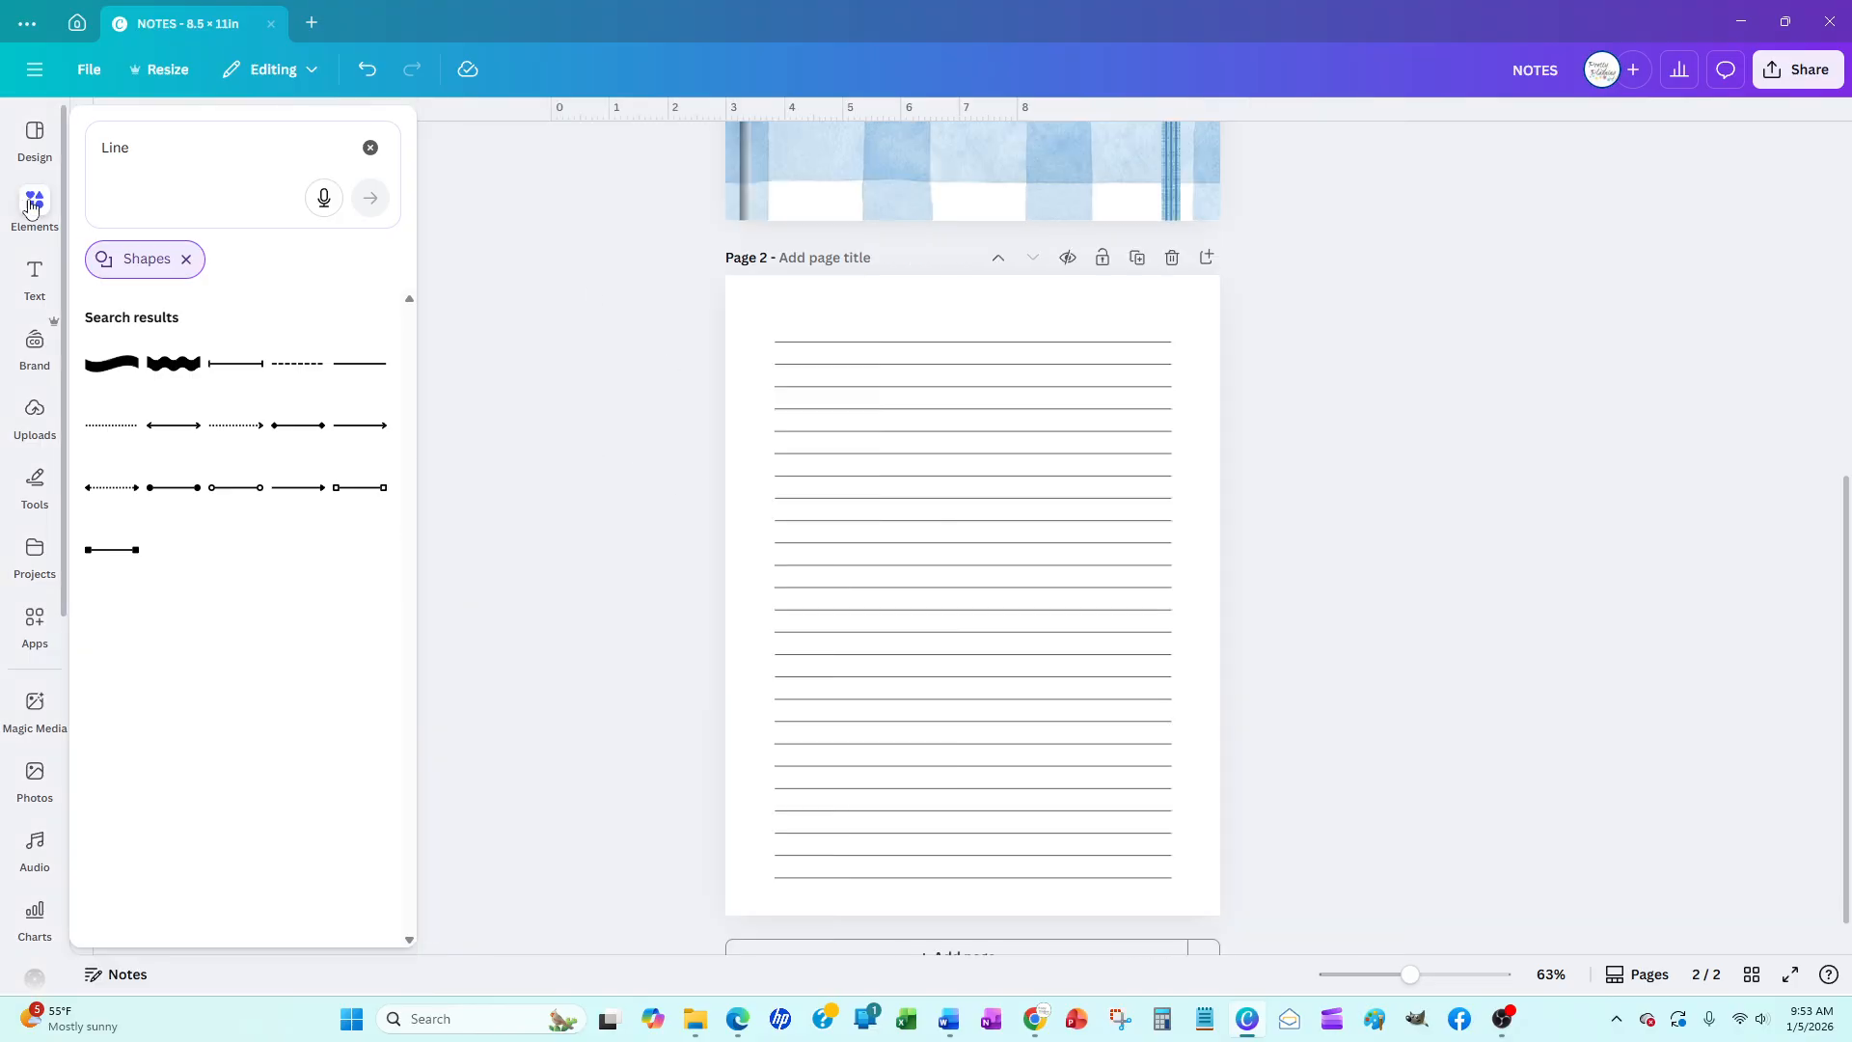
left_click(371, 147)
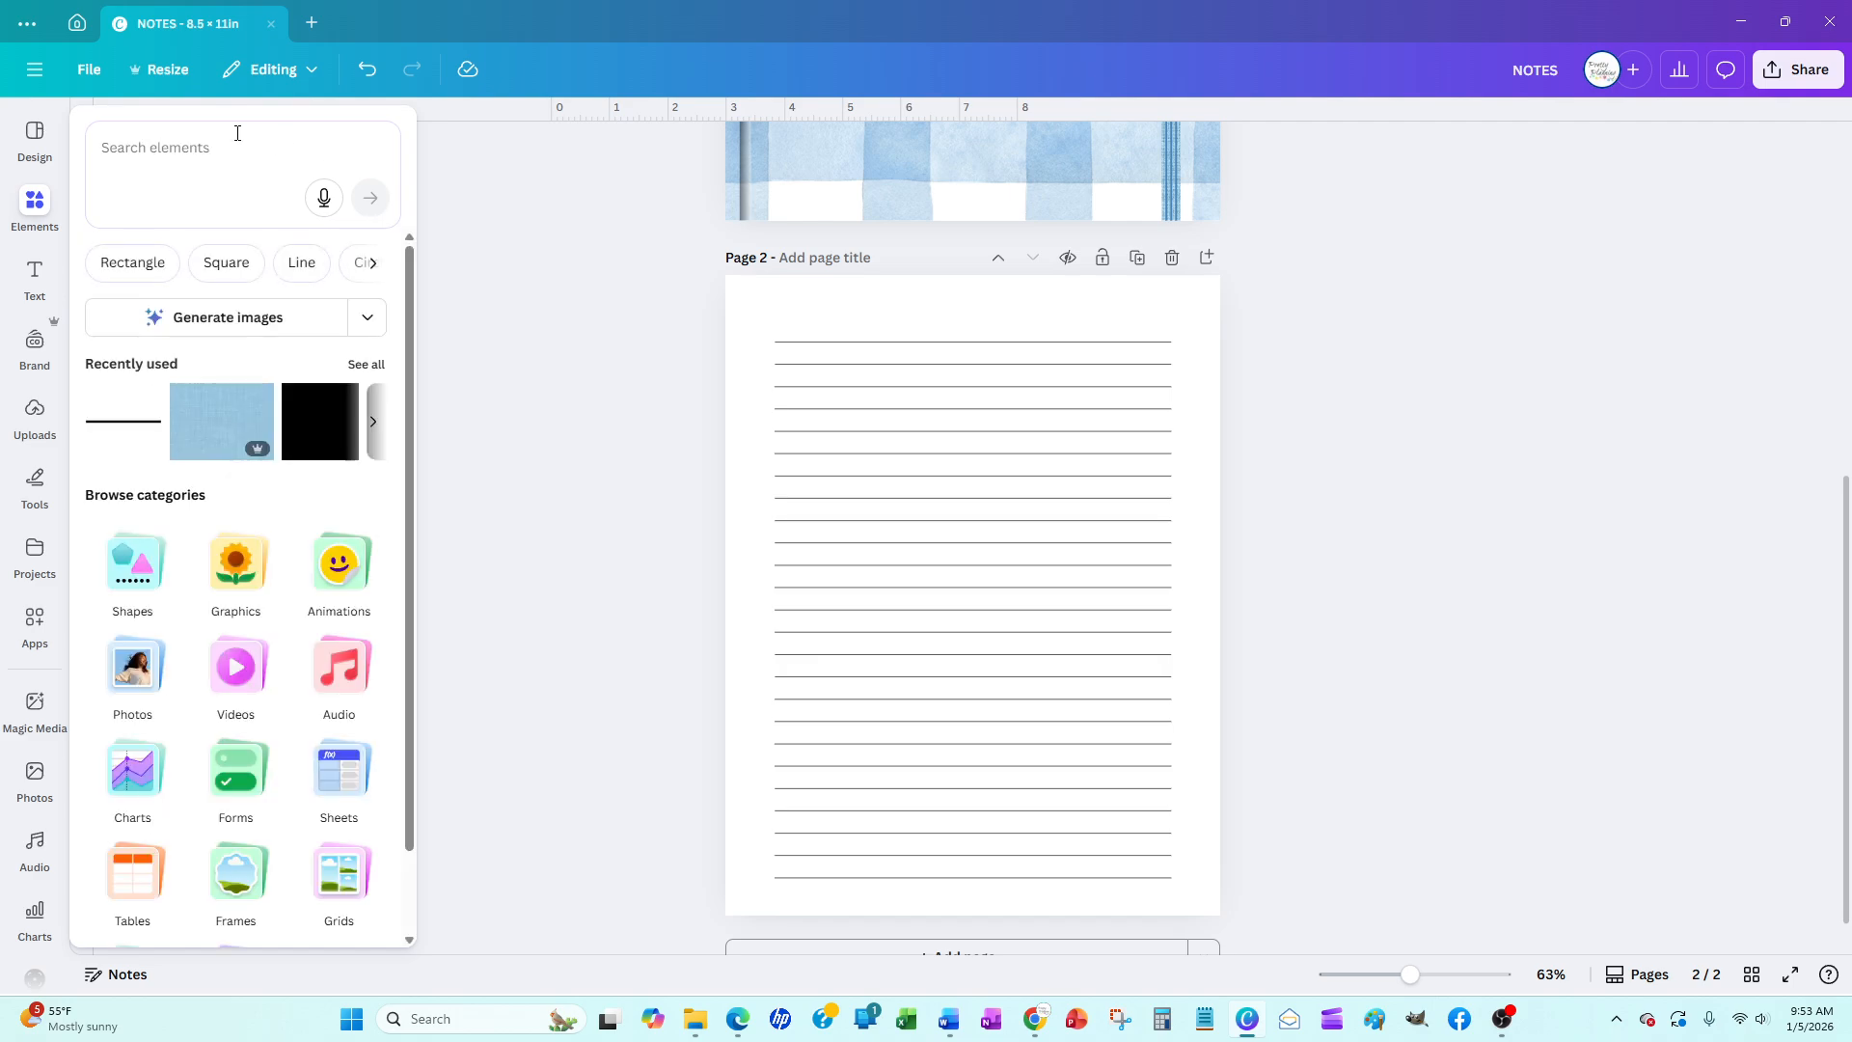
left_click(272, 135)
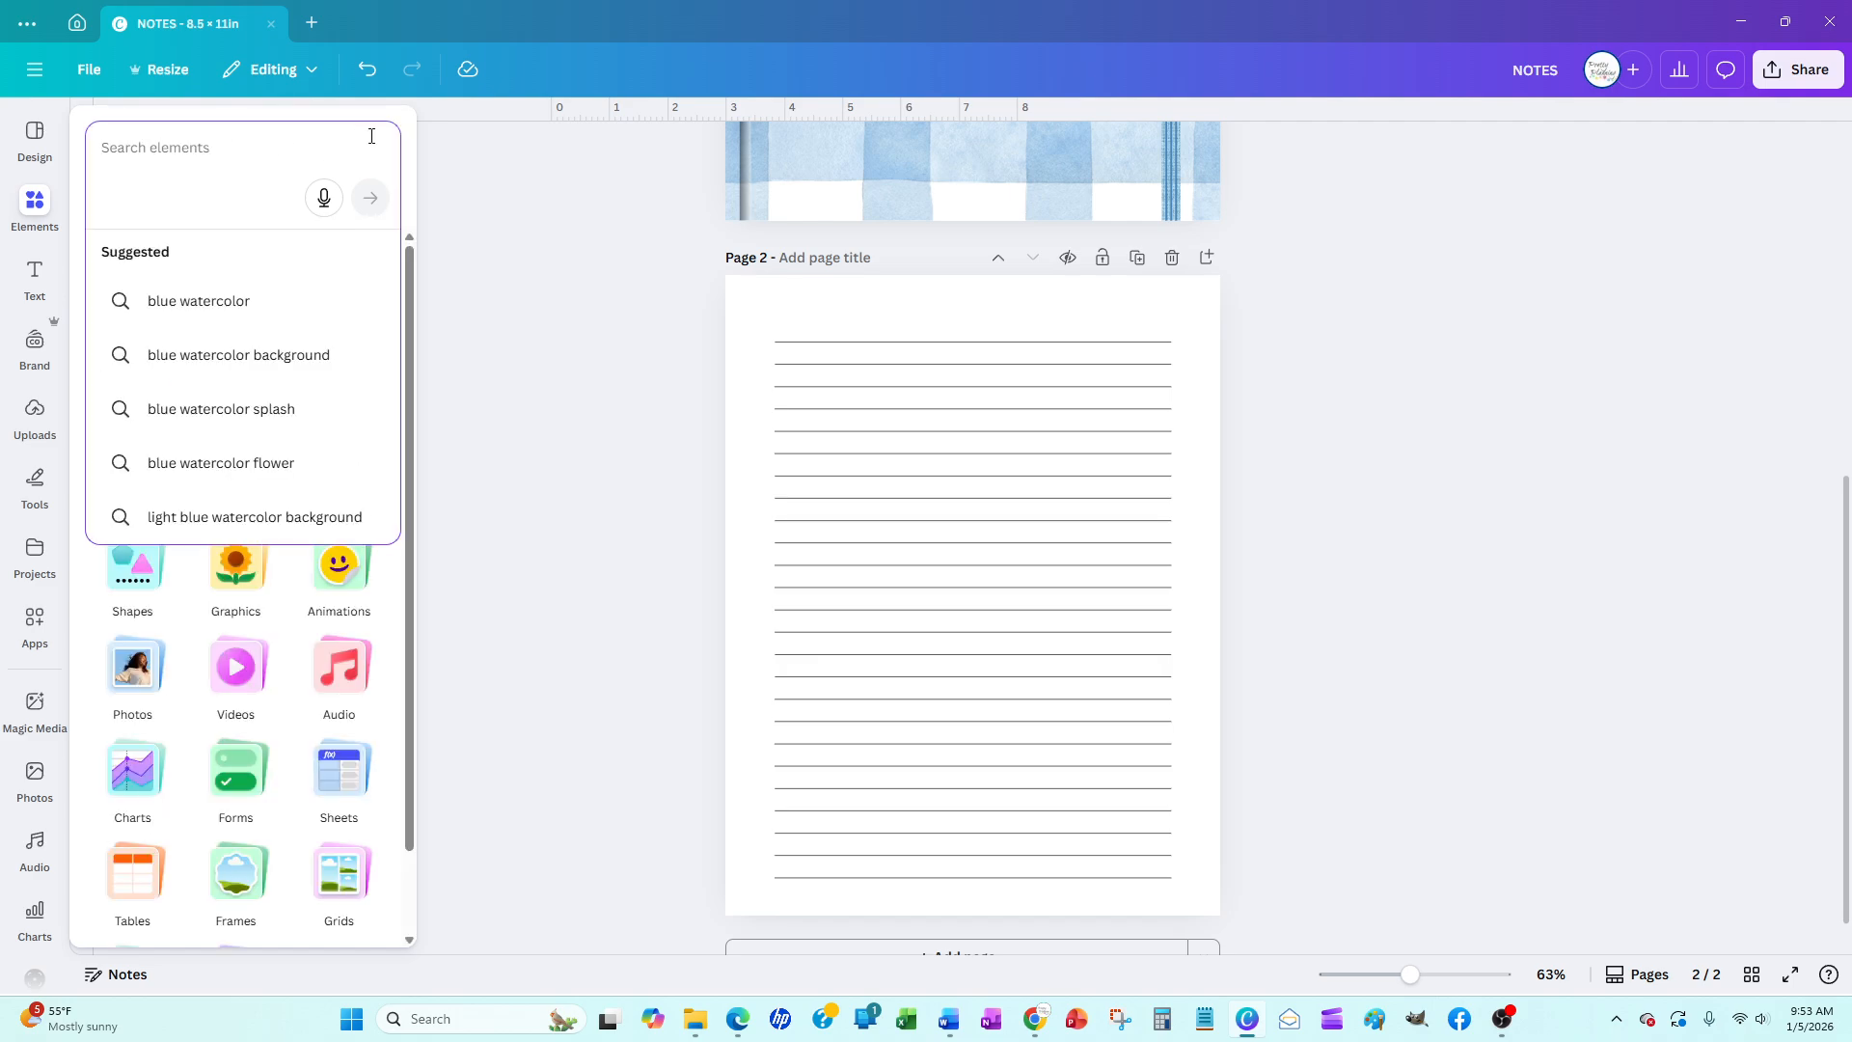
type("BLUE")
key("Caps_Lock")
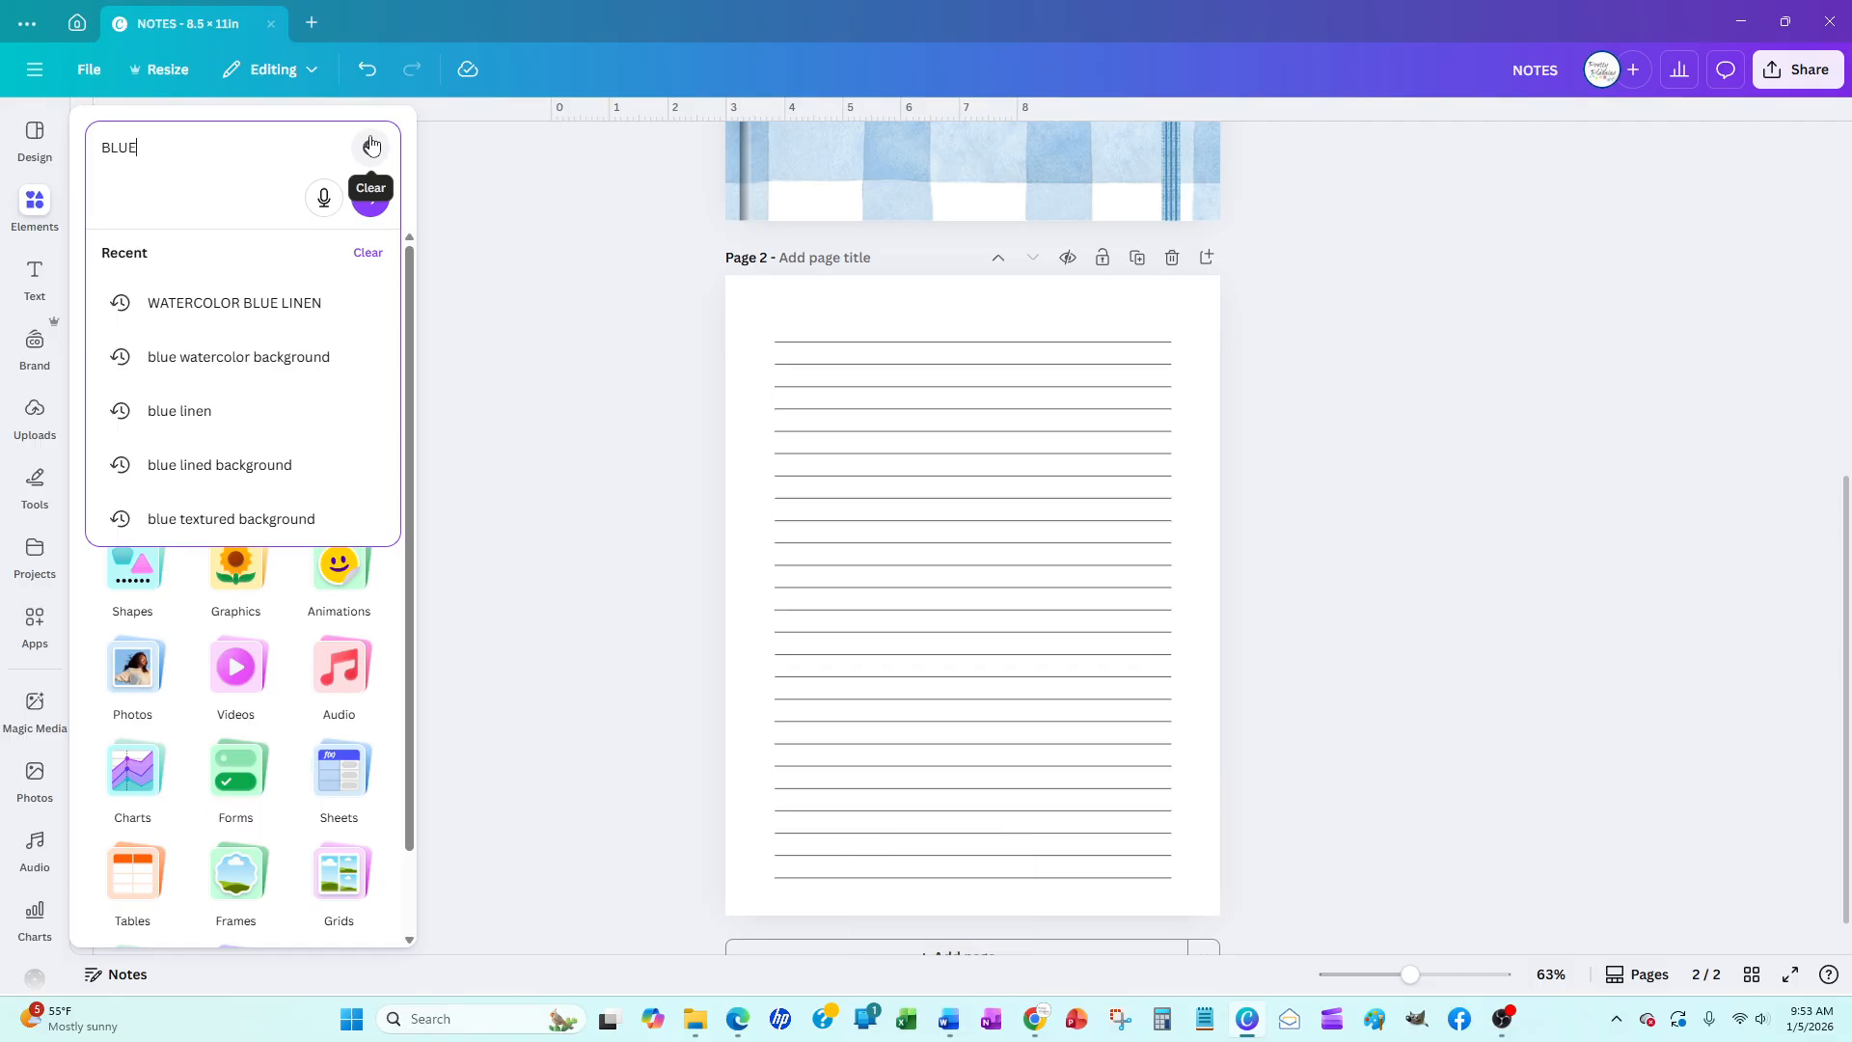
type("watercol")
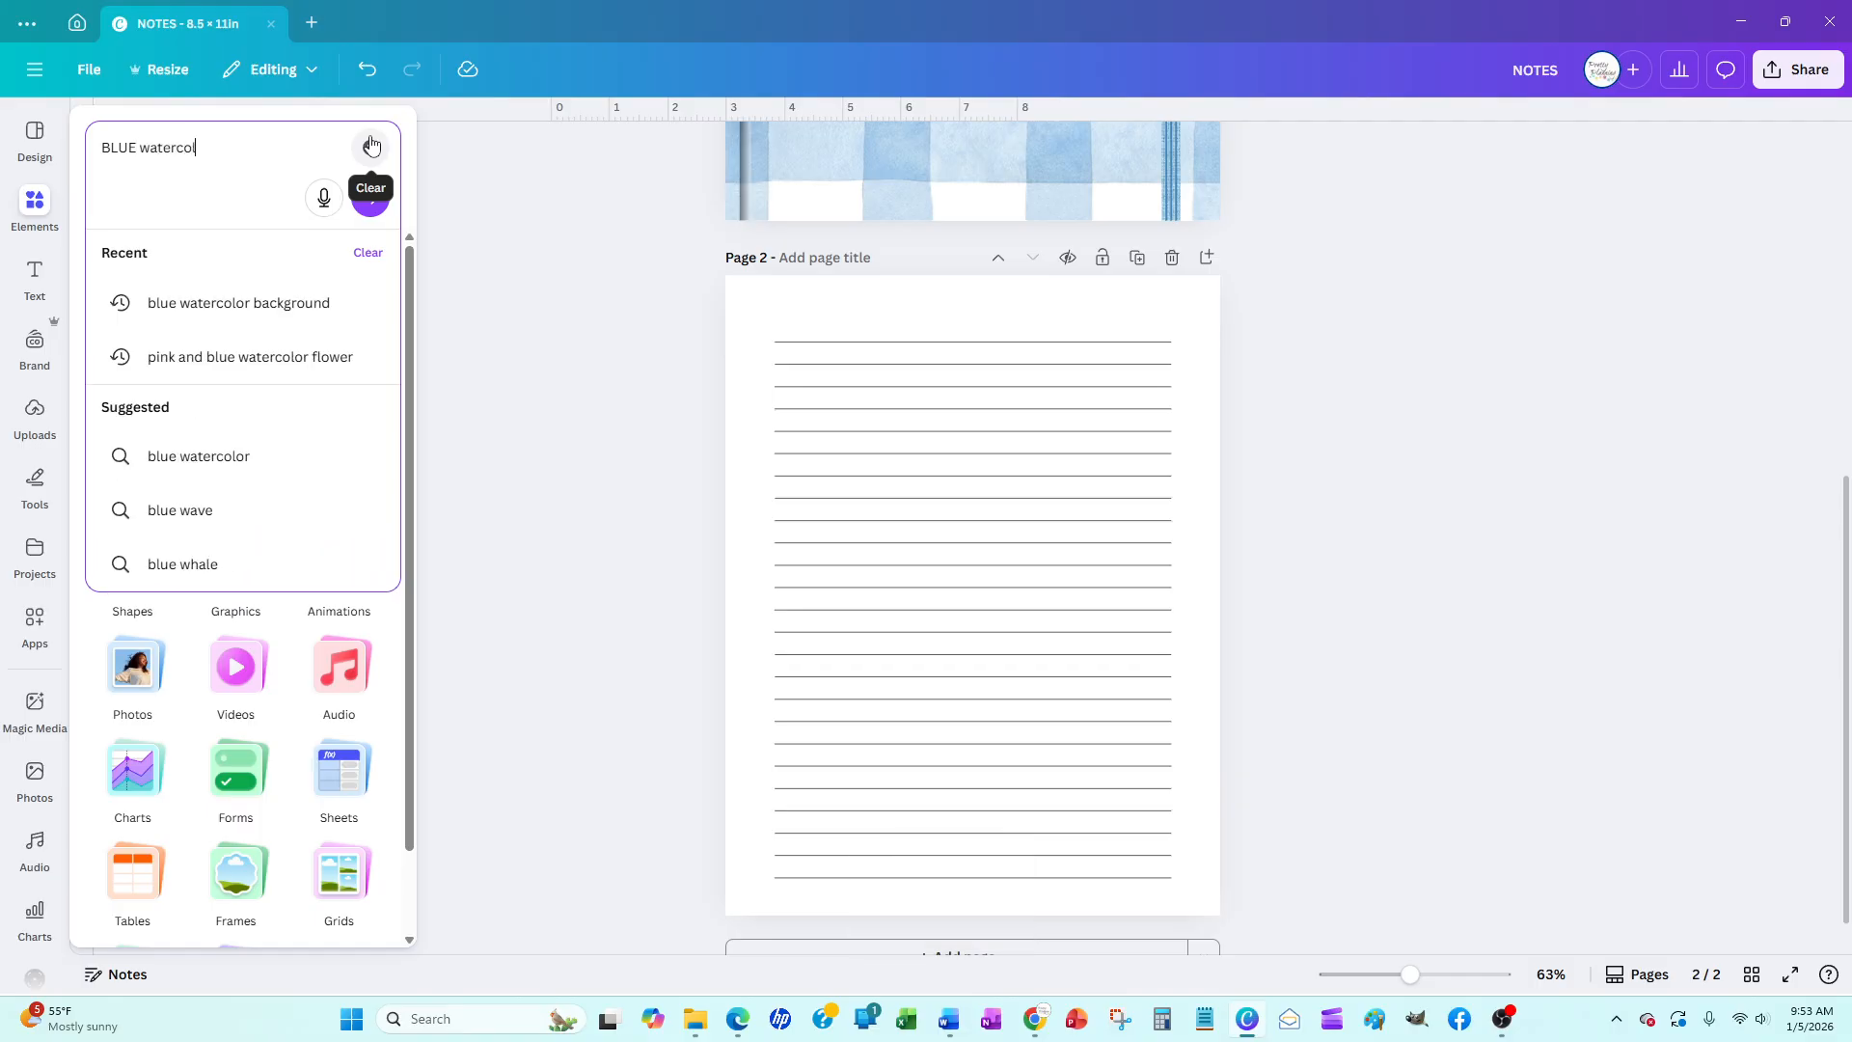
type("flo")
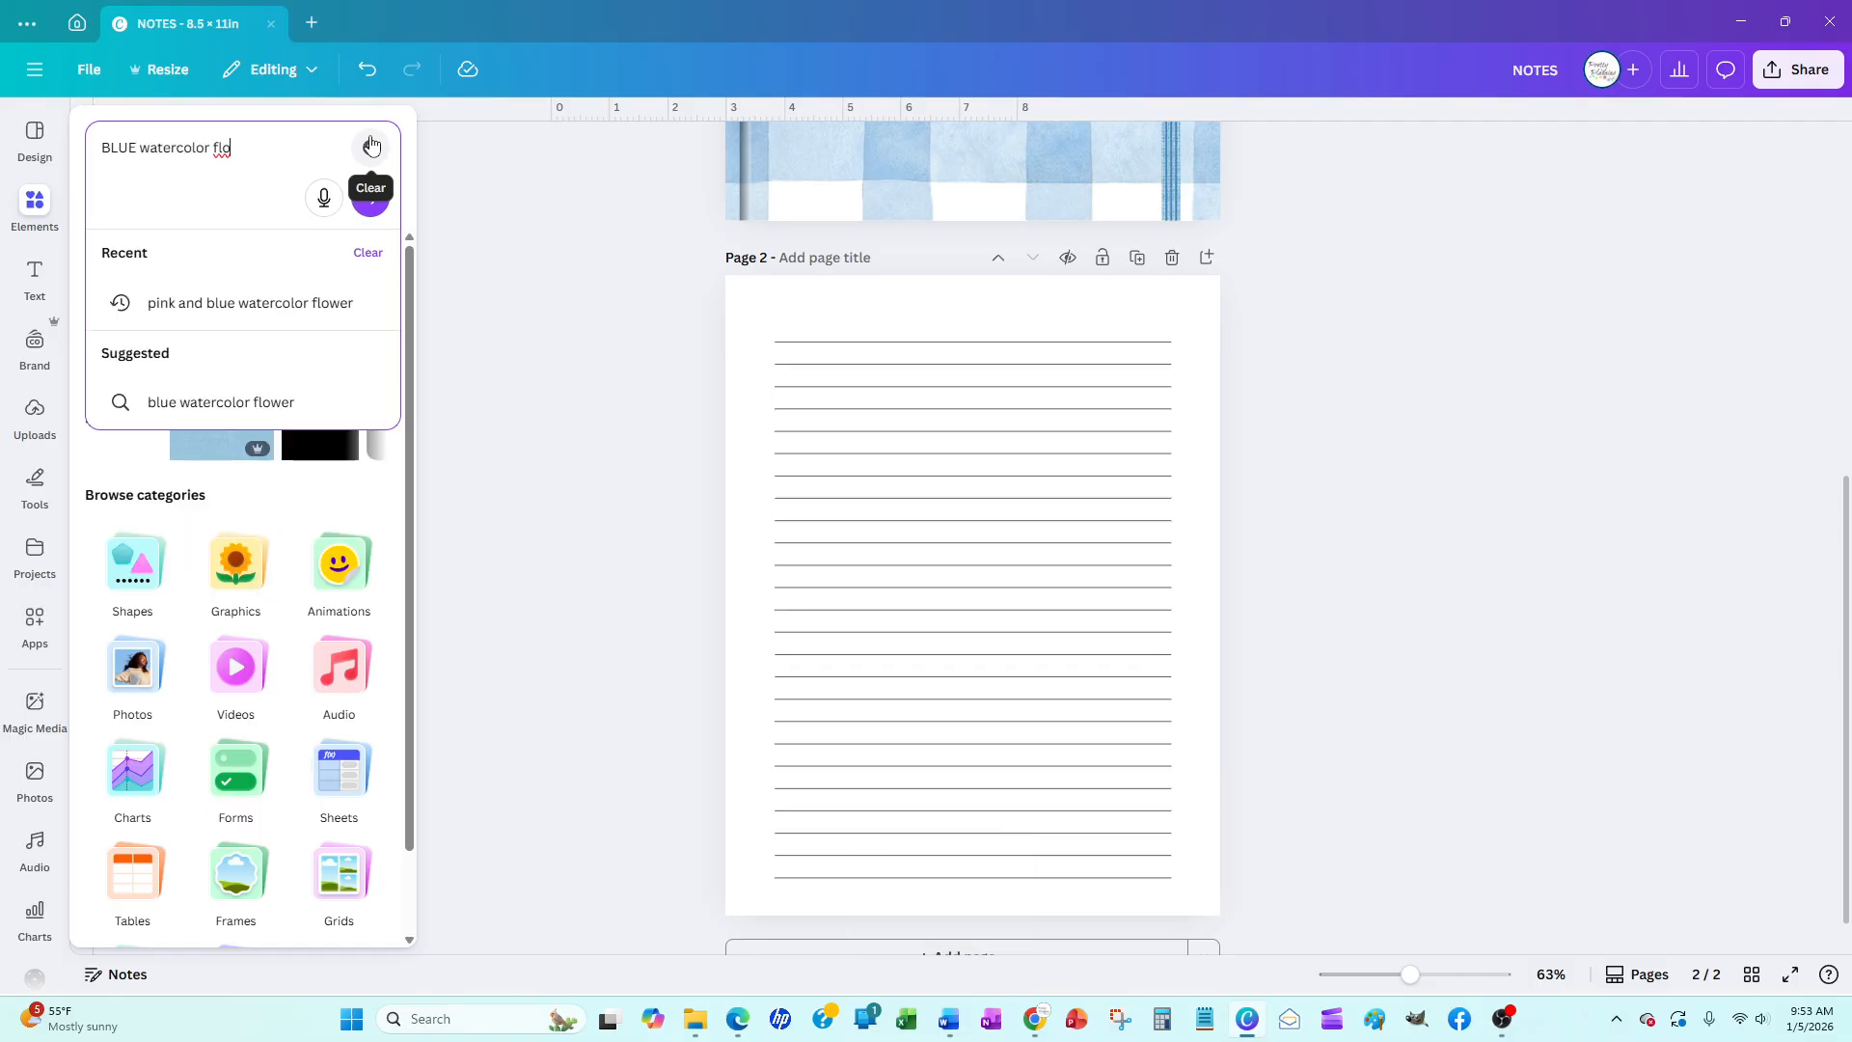
Shorten the query to "BLUE water" and run the suggested search for "pink and blue watercolor flower"
key("BackSpace")
key("BackSpace")
key("BackSpace")
key("BackSpace")
key("BackSpace")
key("BackSpace")
key("BackSpace")
key("BackSpace")
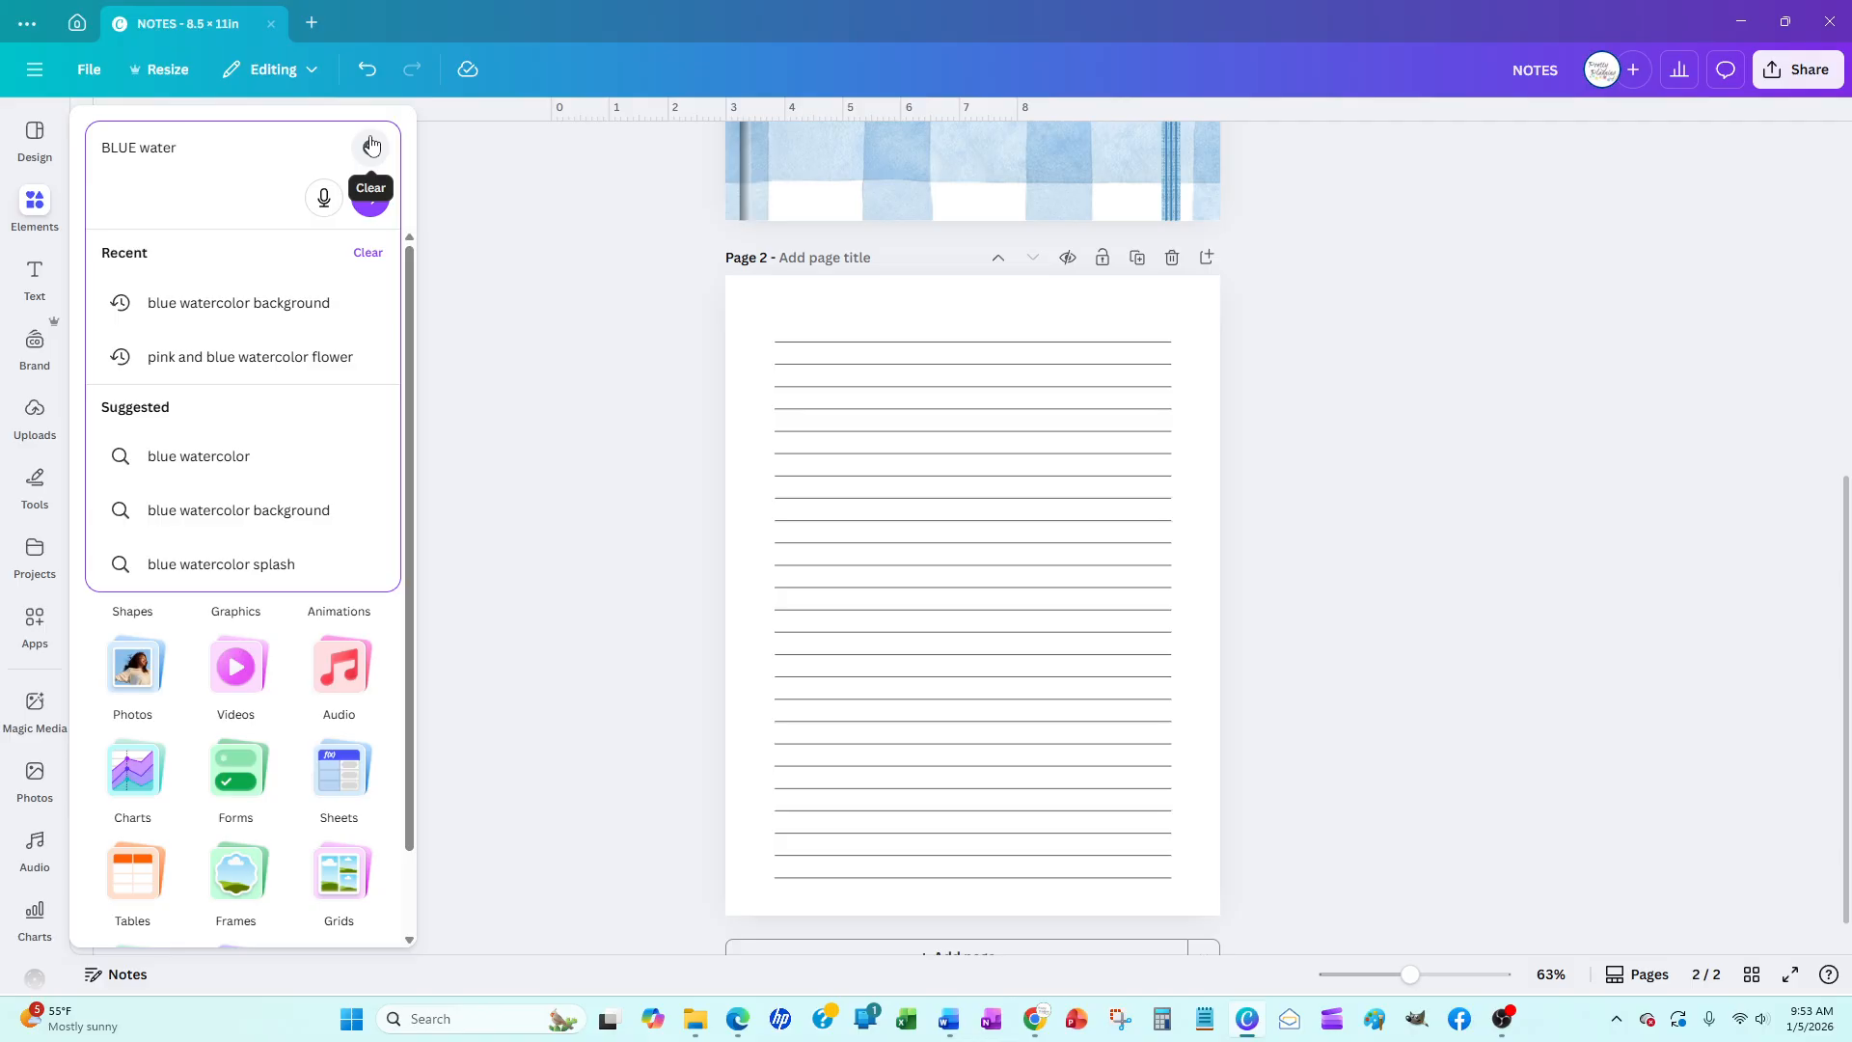
left_click(471, 380)
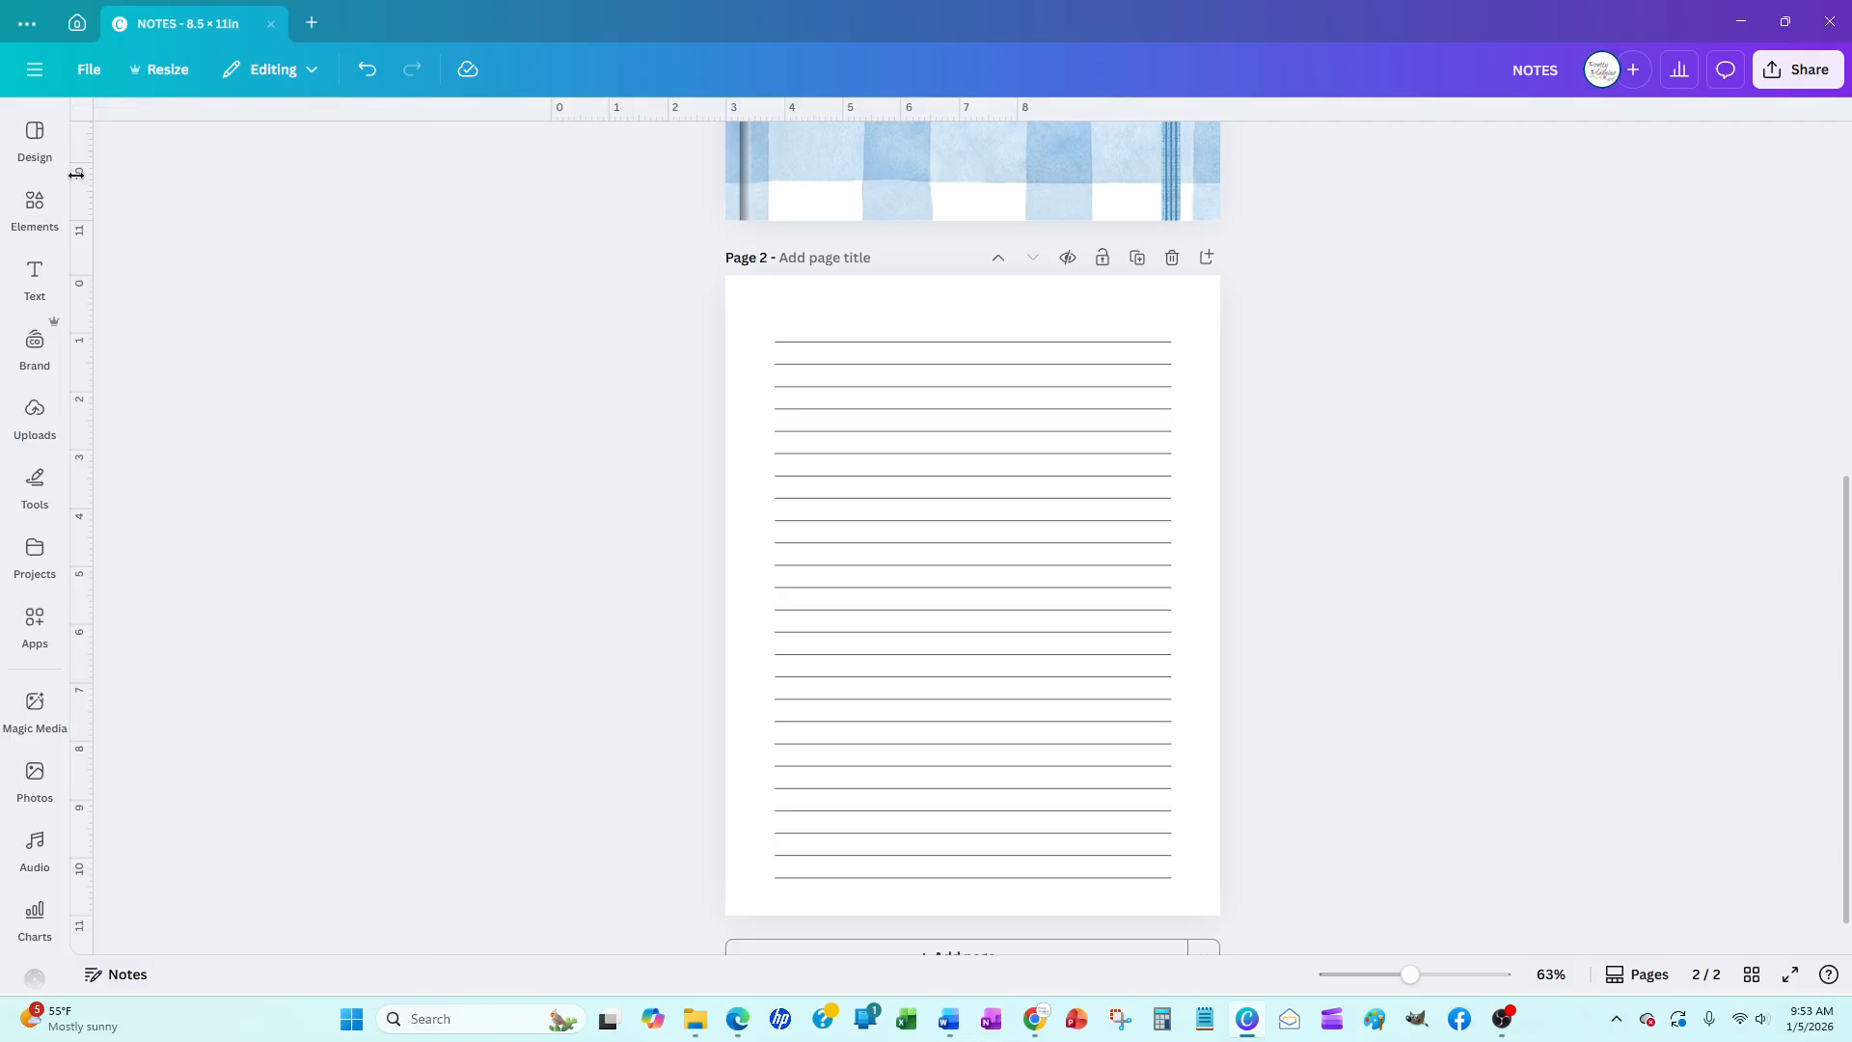
left_click(29, 217)
left_click(188, 147)
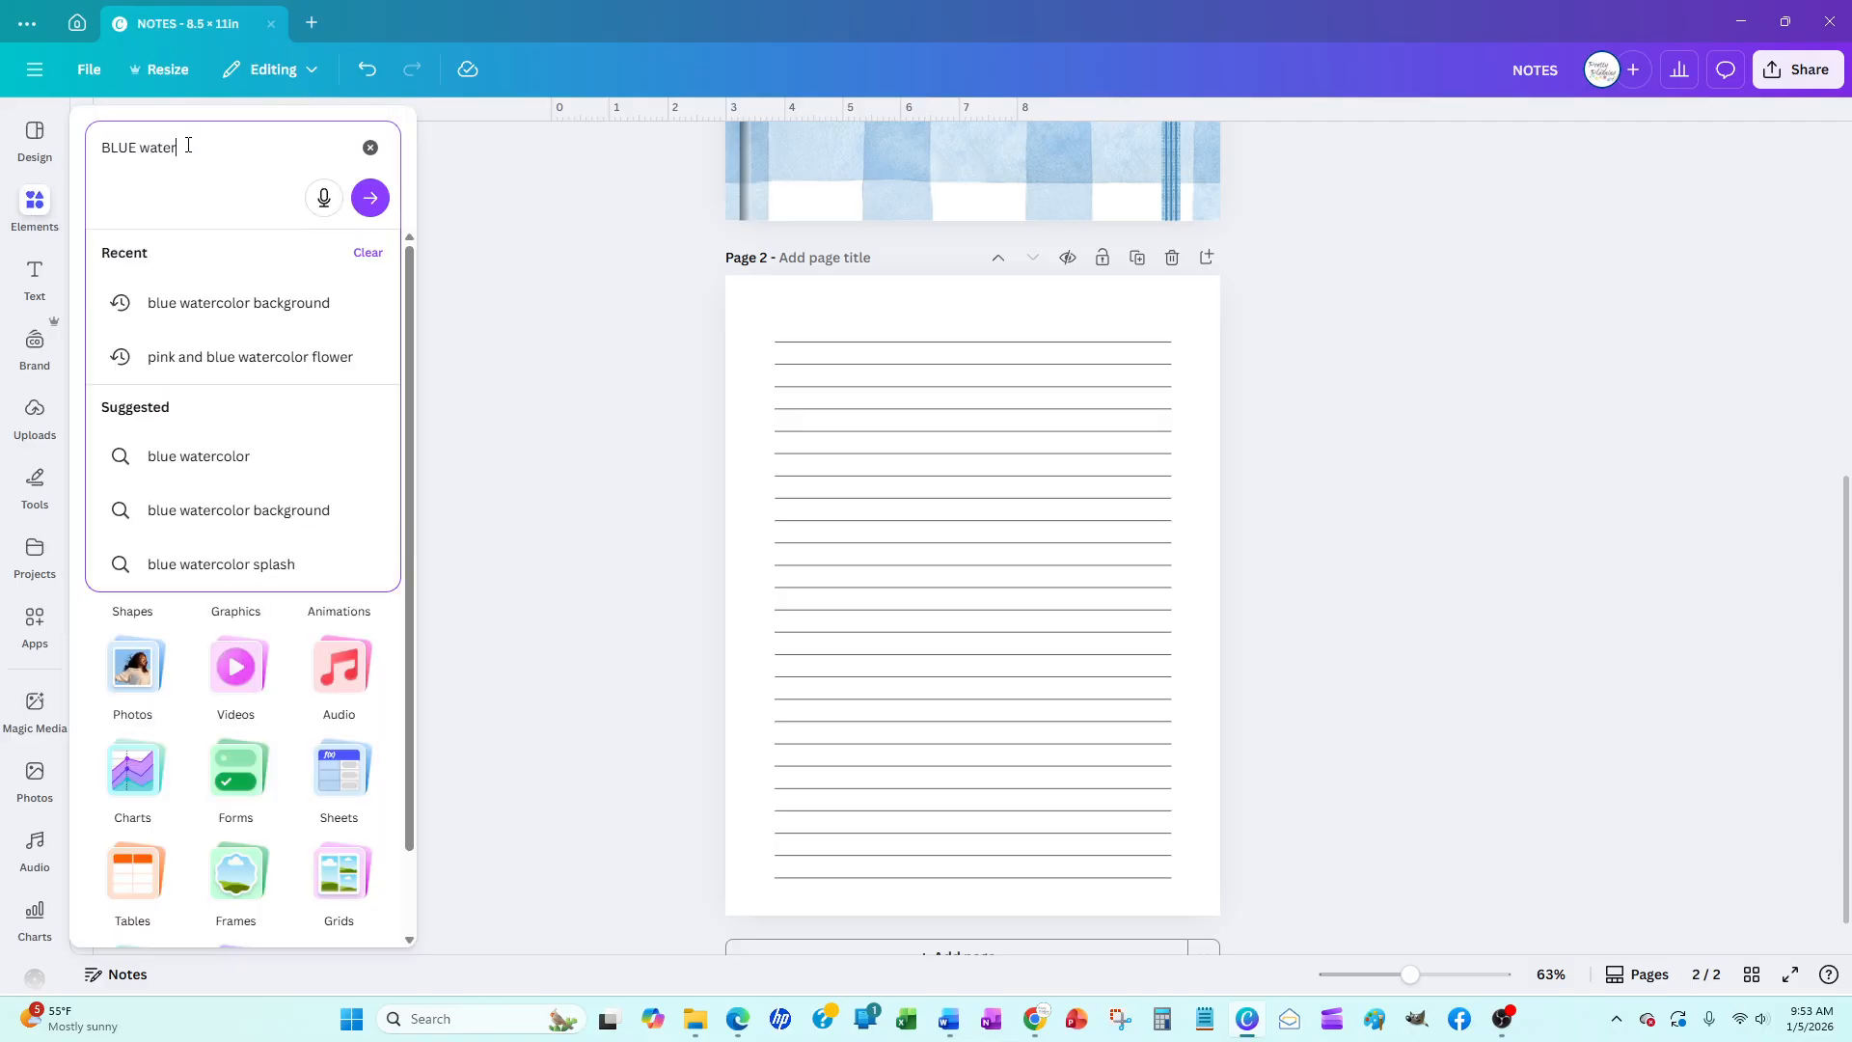
left_click(199, 456)
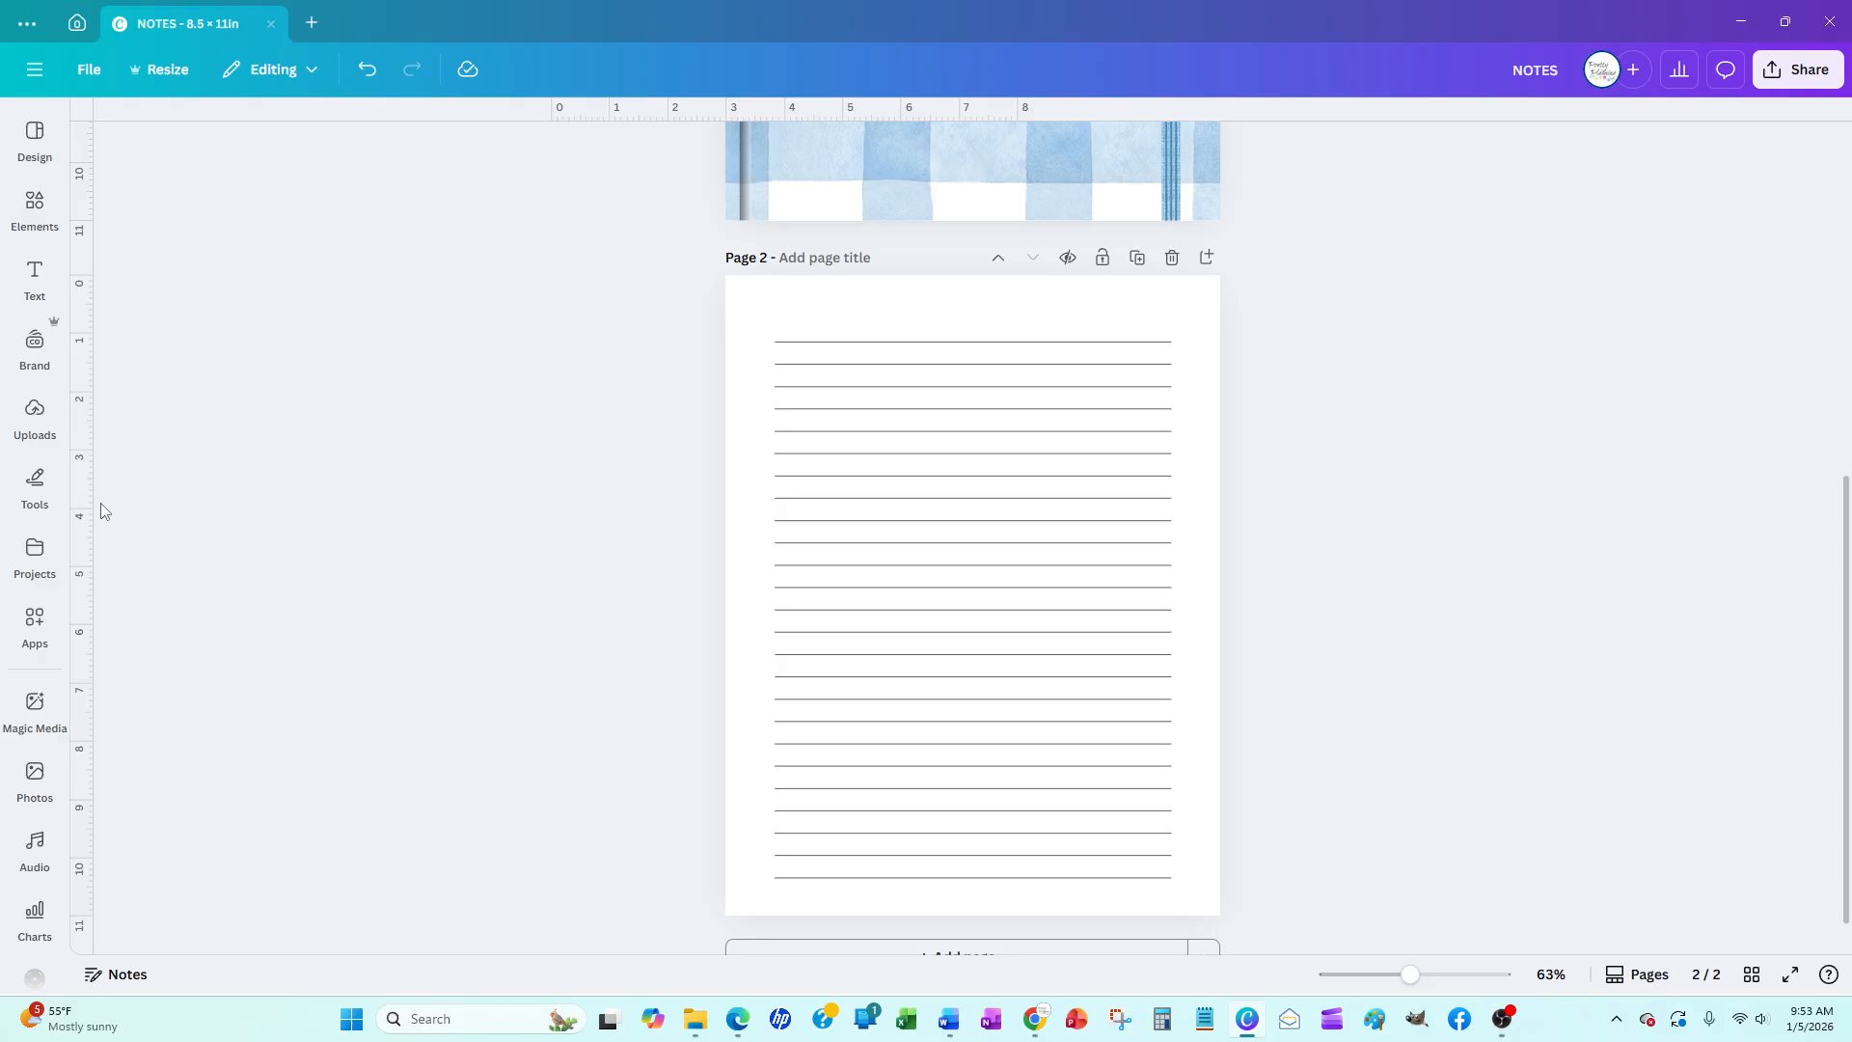
left_click(39, 208)
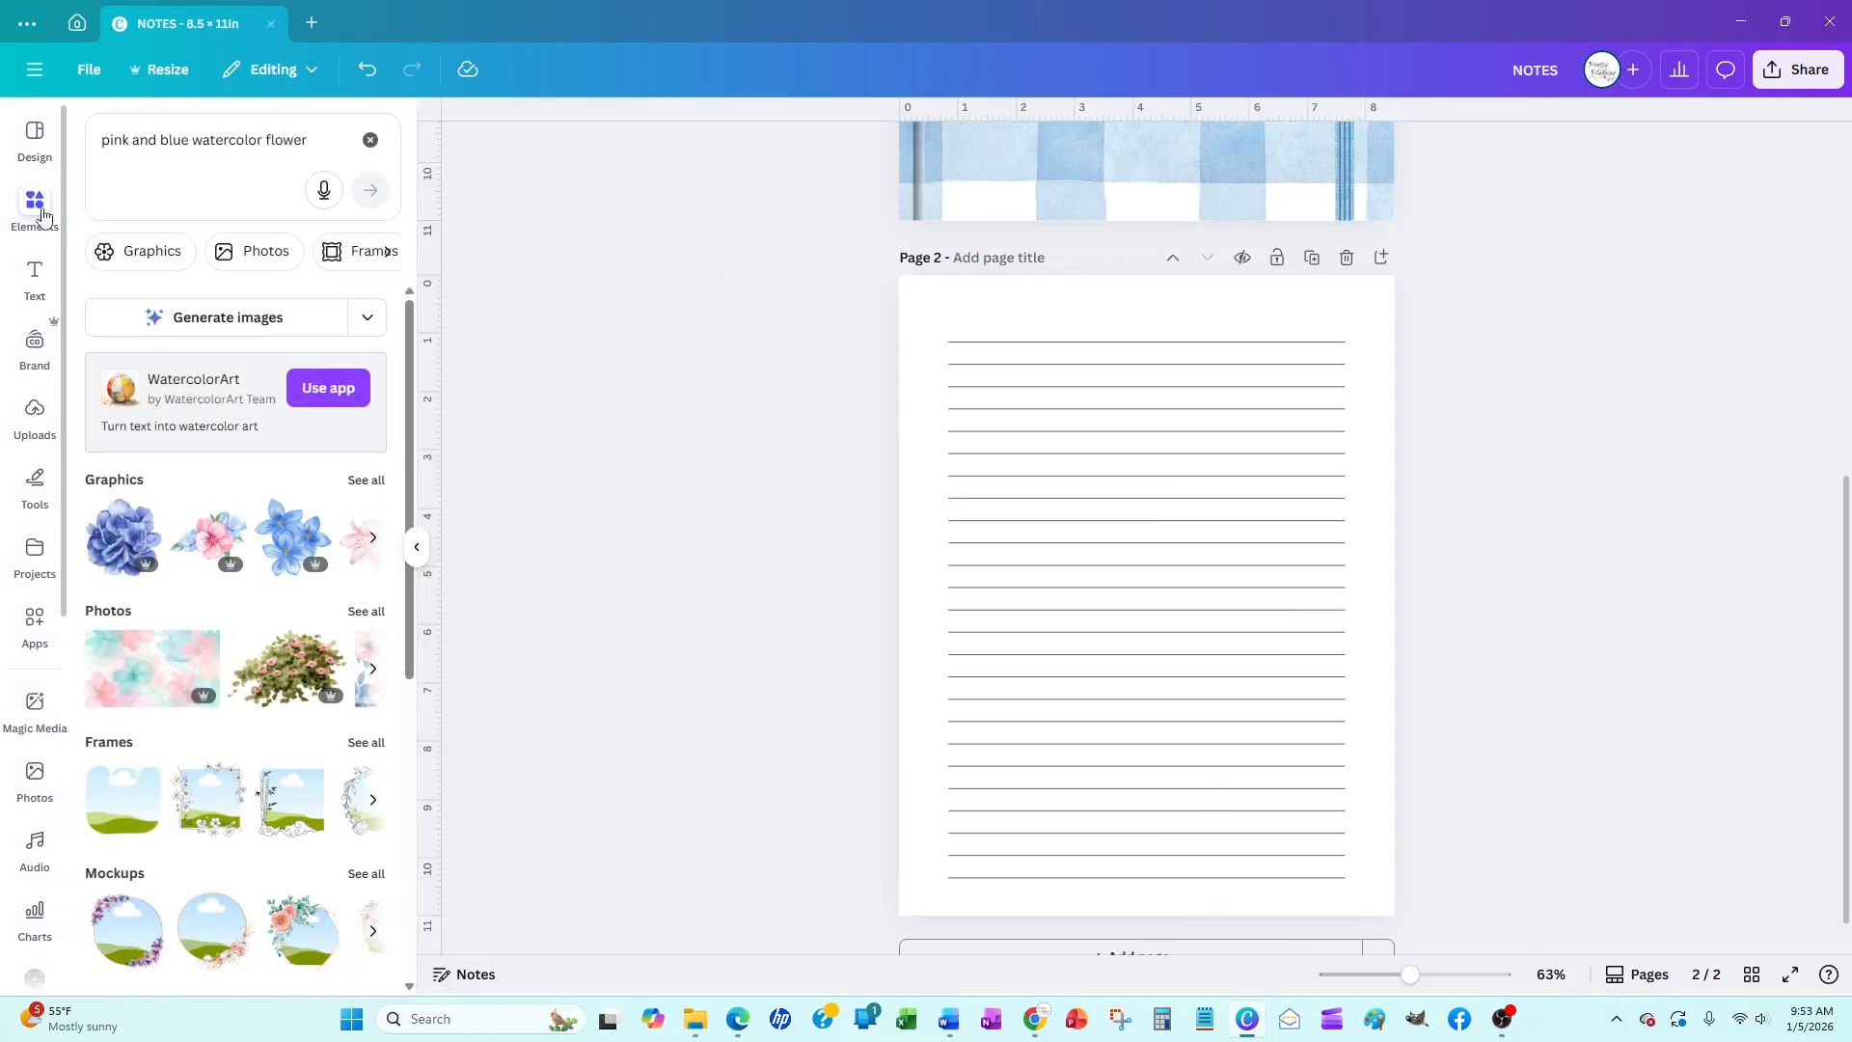
Insert the pink and blue watercolor blossom graphic on page 2 and shrink it to about 1.8 in wide near the upper-left lines
scroll(217, 487, "down", 1)
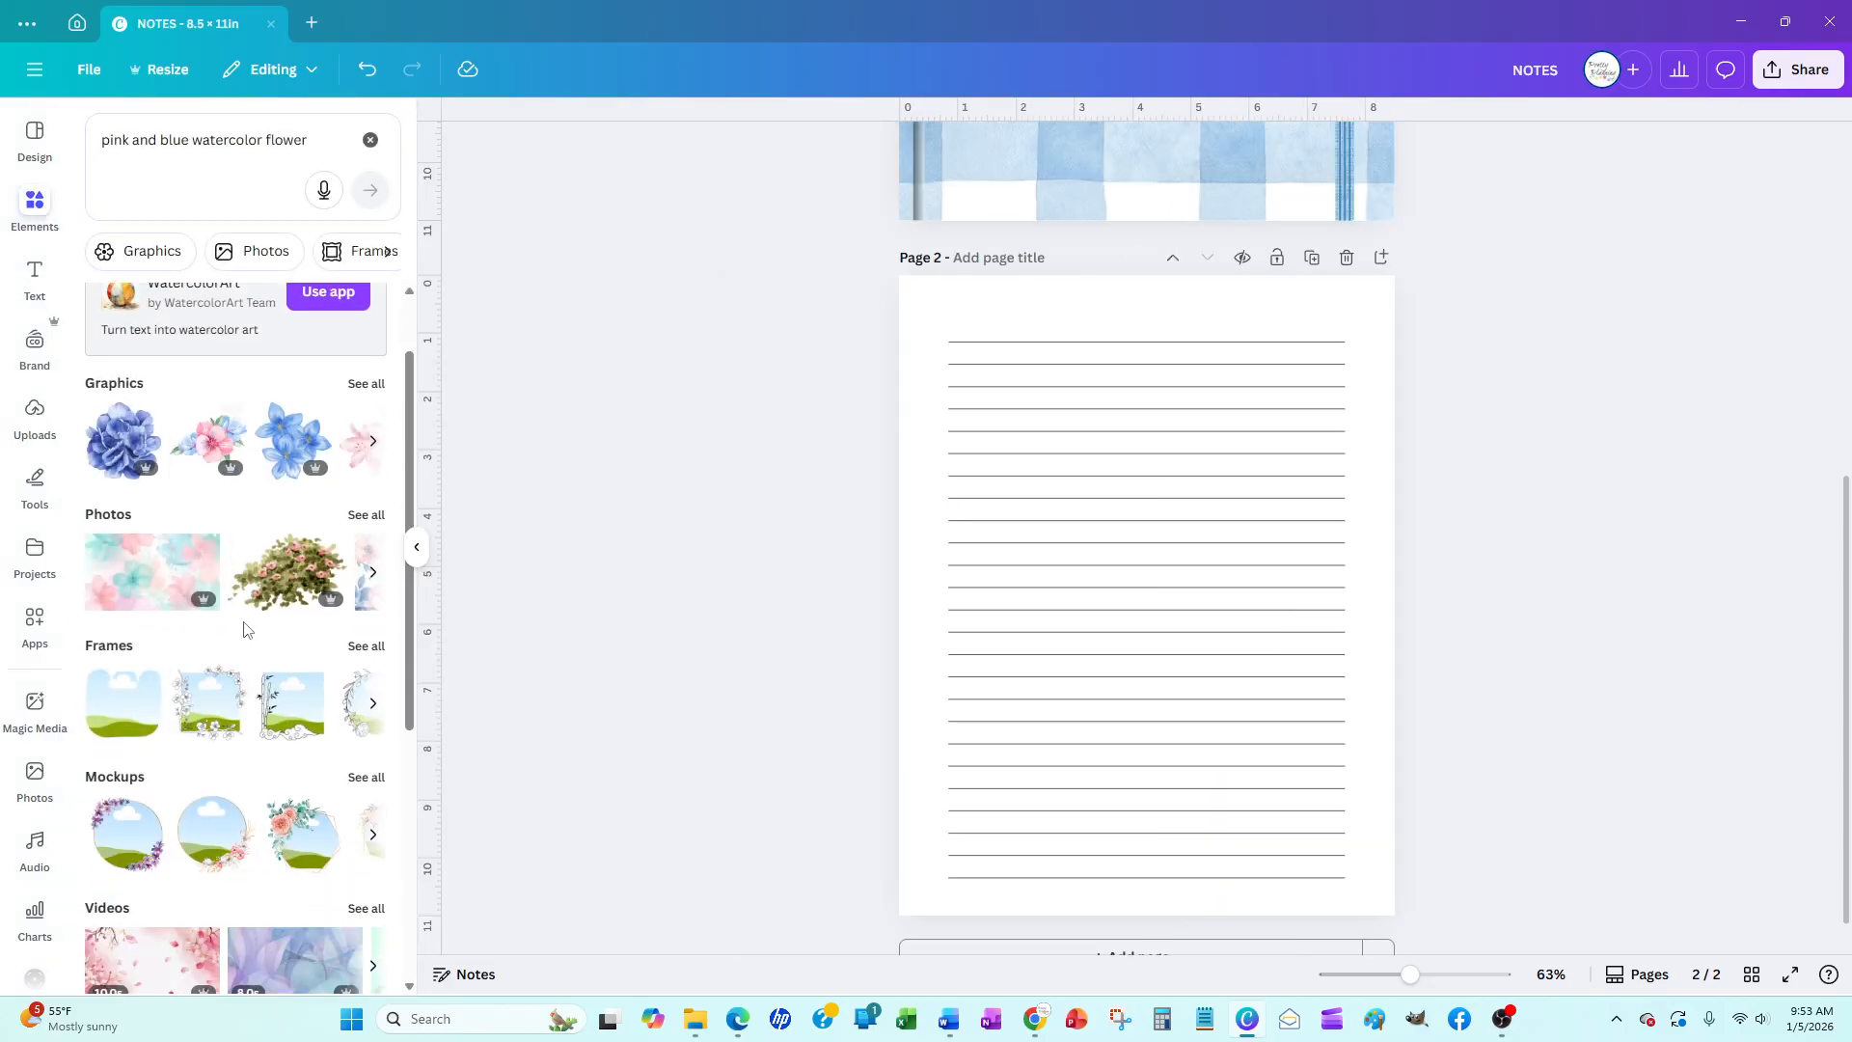
left_click(369, 385)
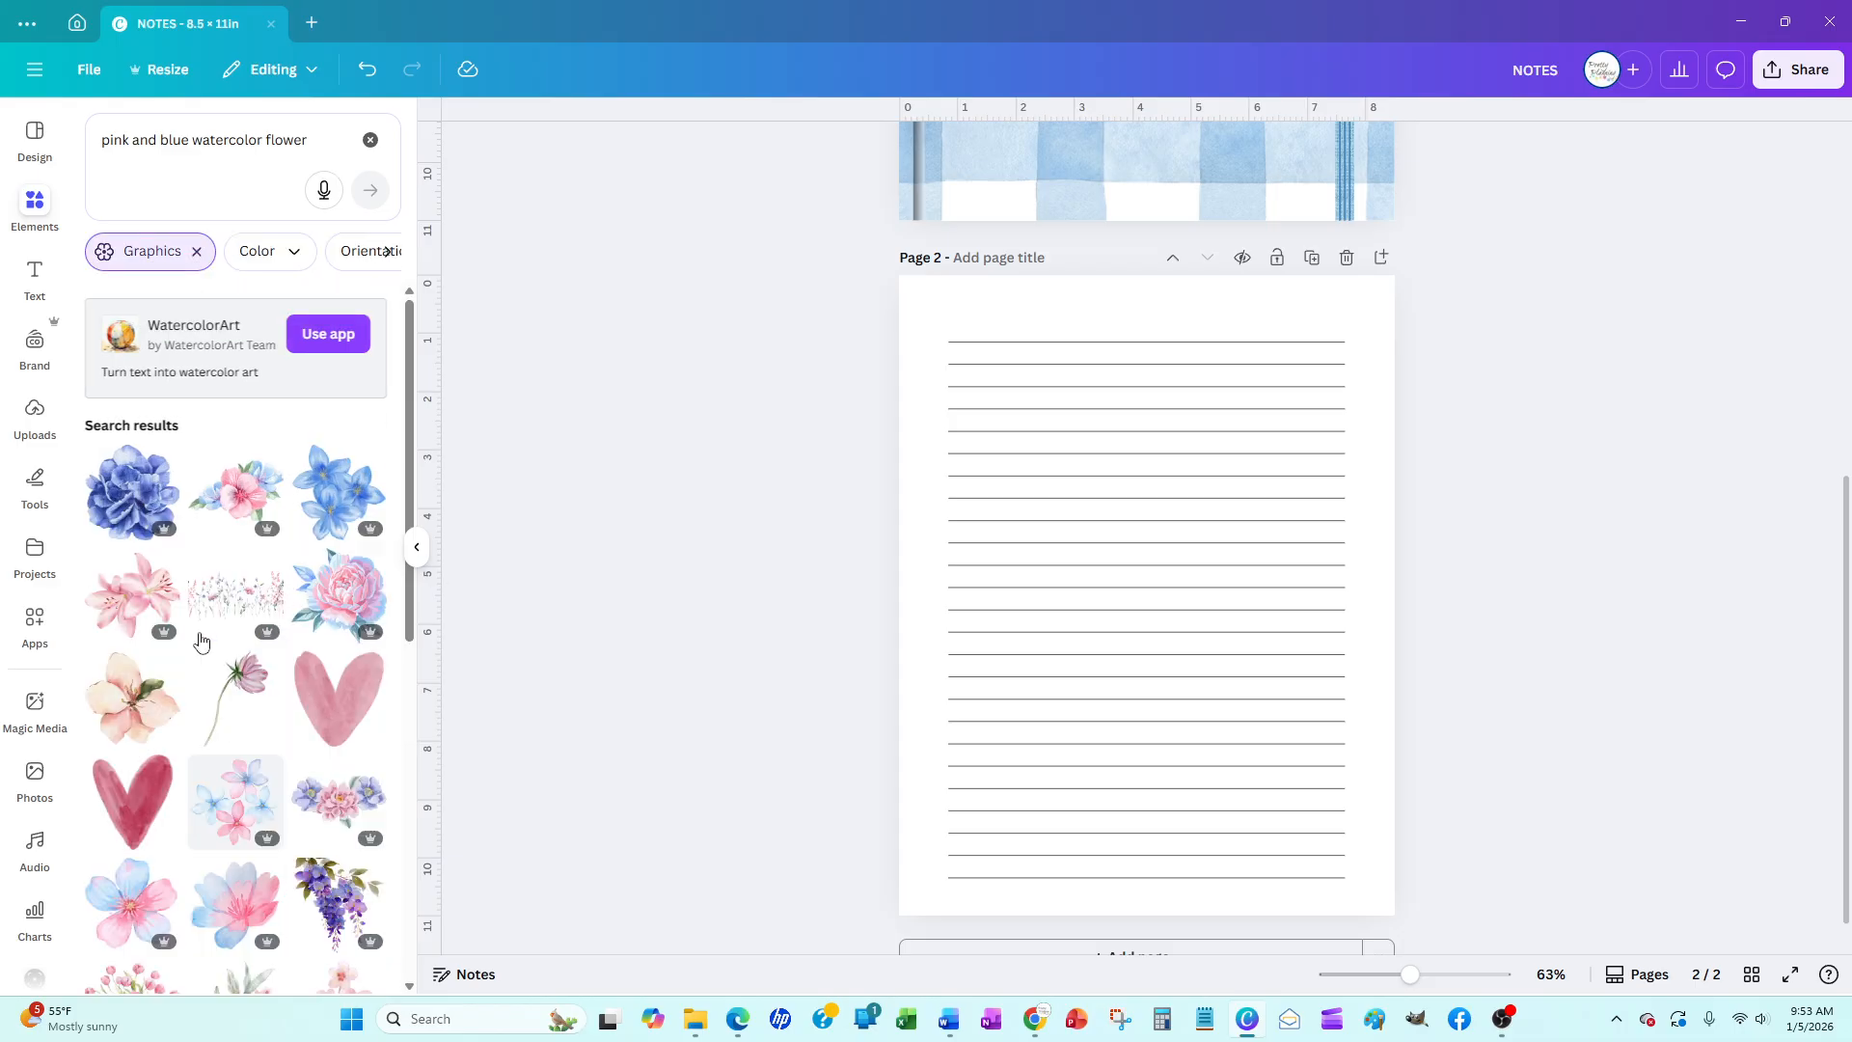
scroll(228, 696, "down", 3)
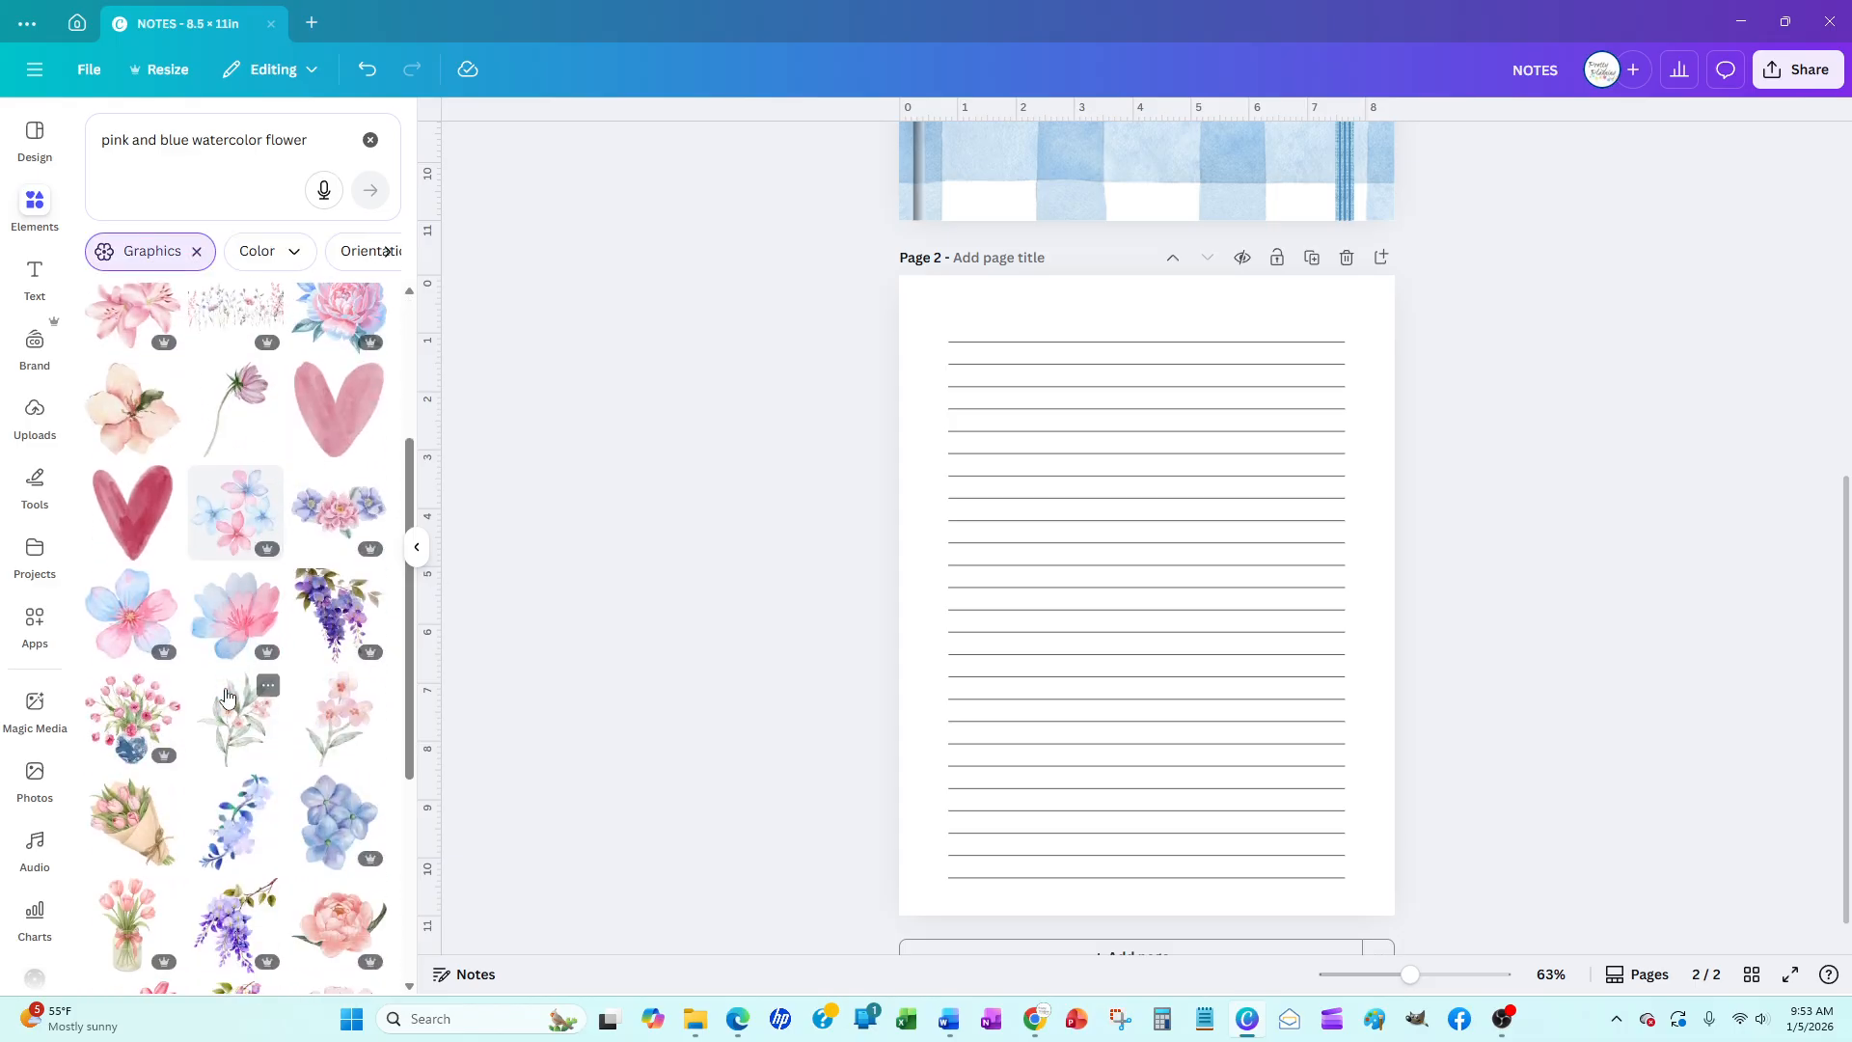
left_click(241, 626)
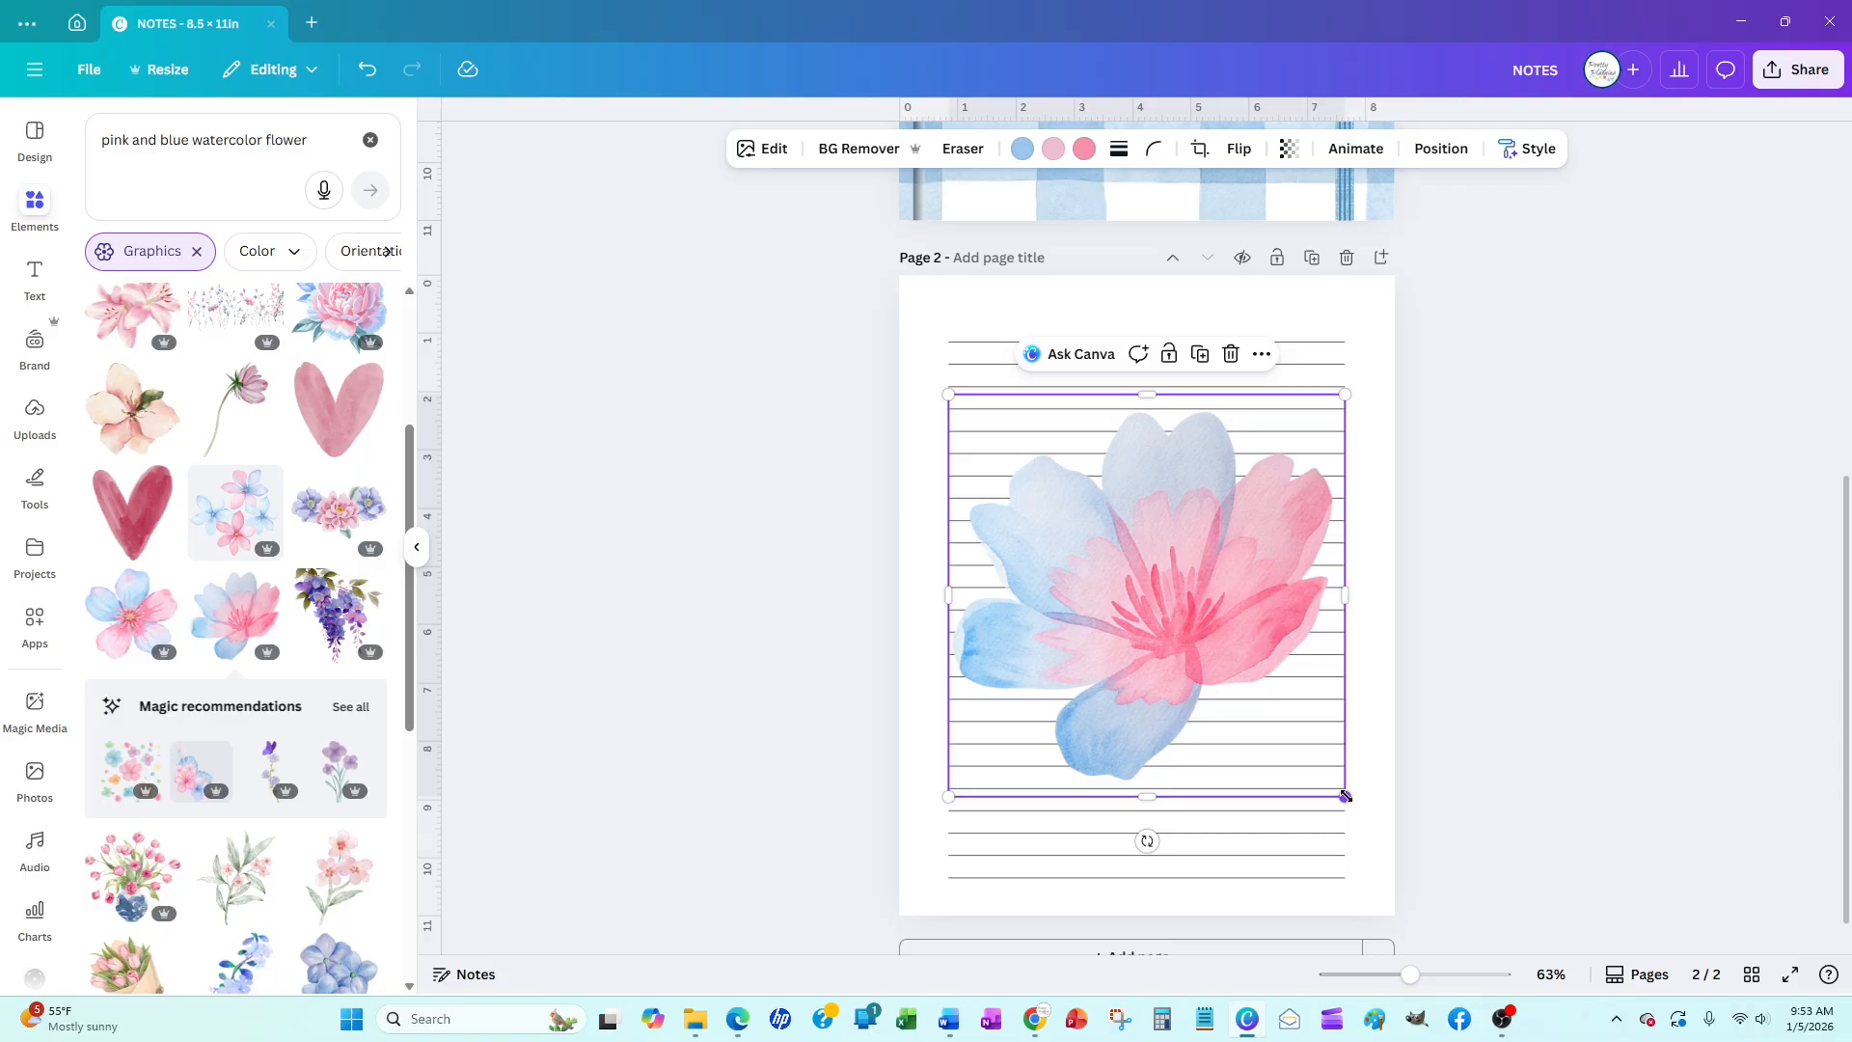
left_click_drag(1346, 796, 1050, 500)
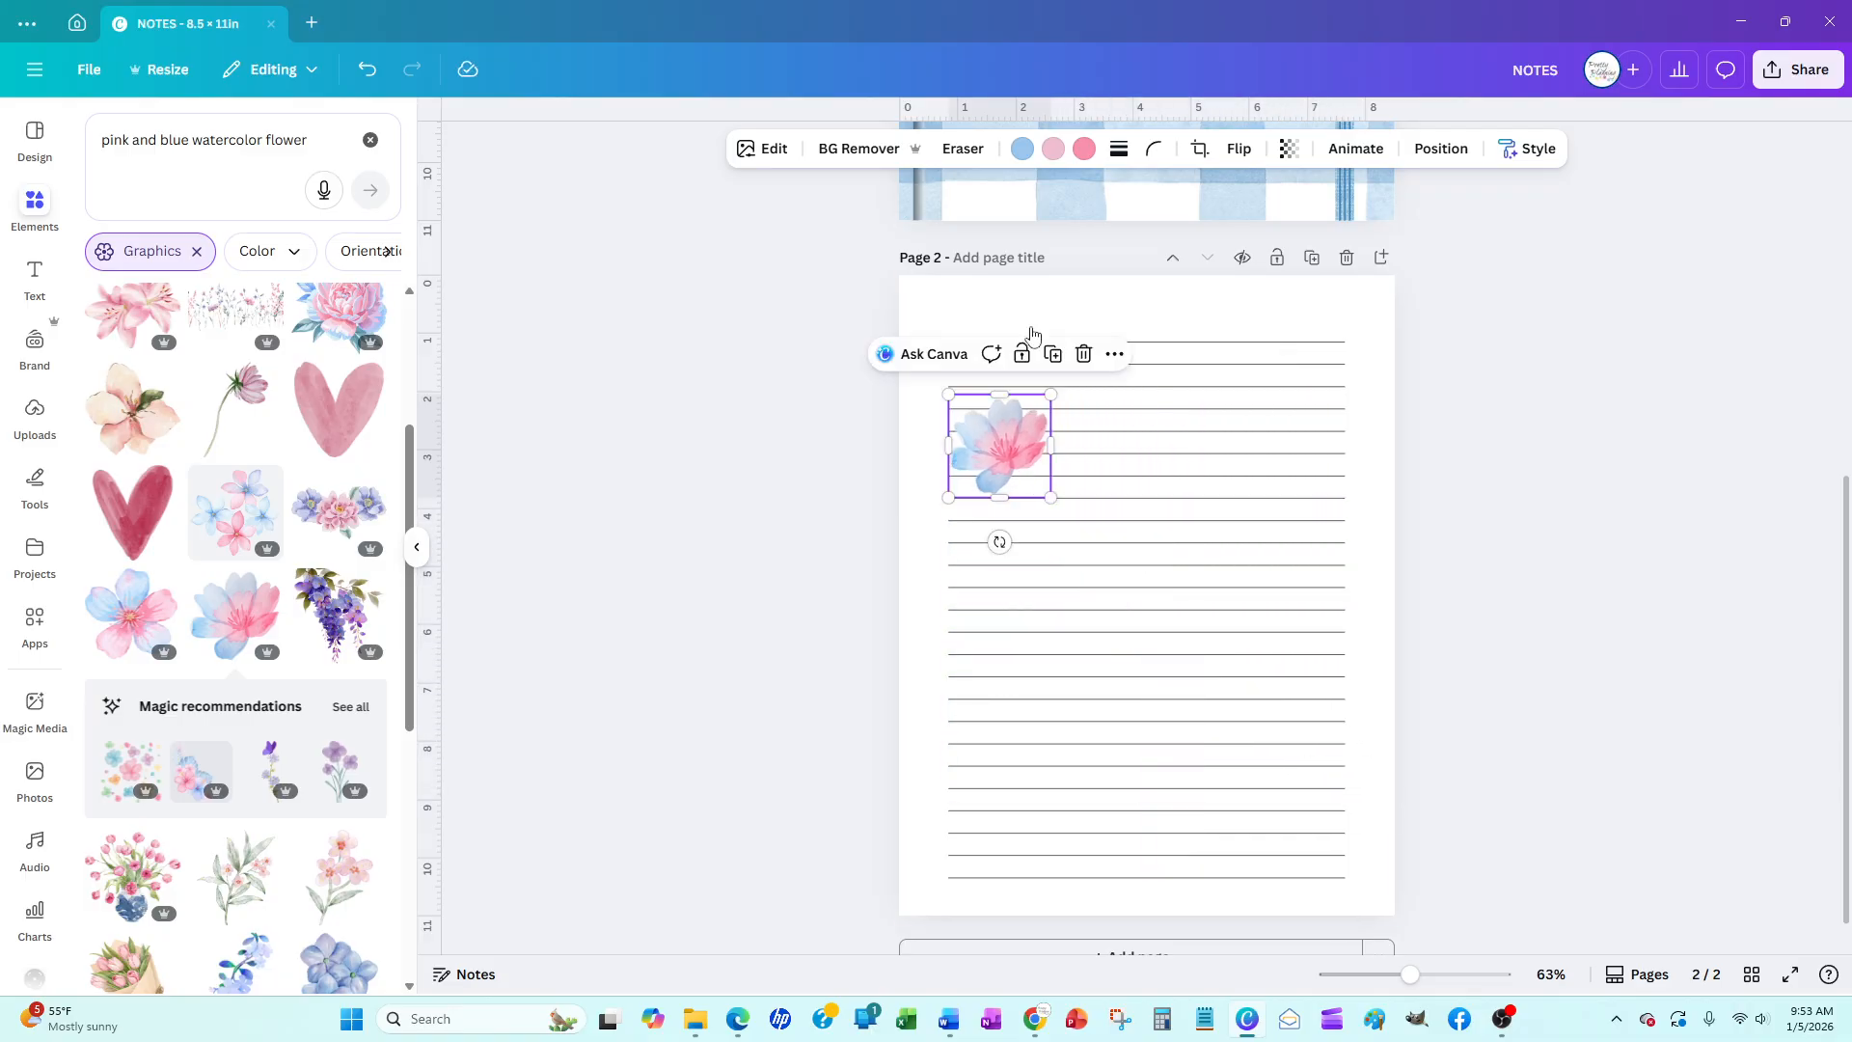
Paste a copy of the page 2 flower onto the cover, enlarged to about 3.4 in wide and centered below the NOTES label
right_click(1017, 468)
left_click(1083, 343)
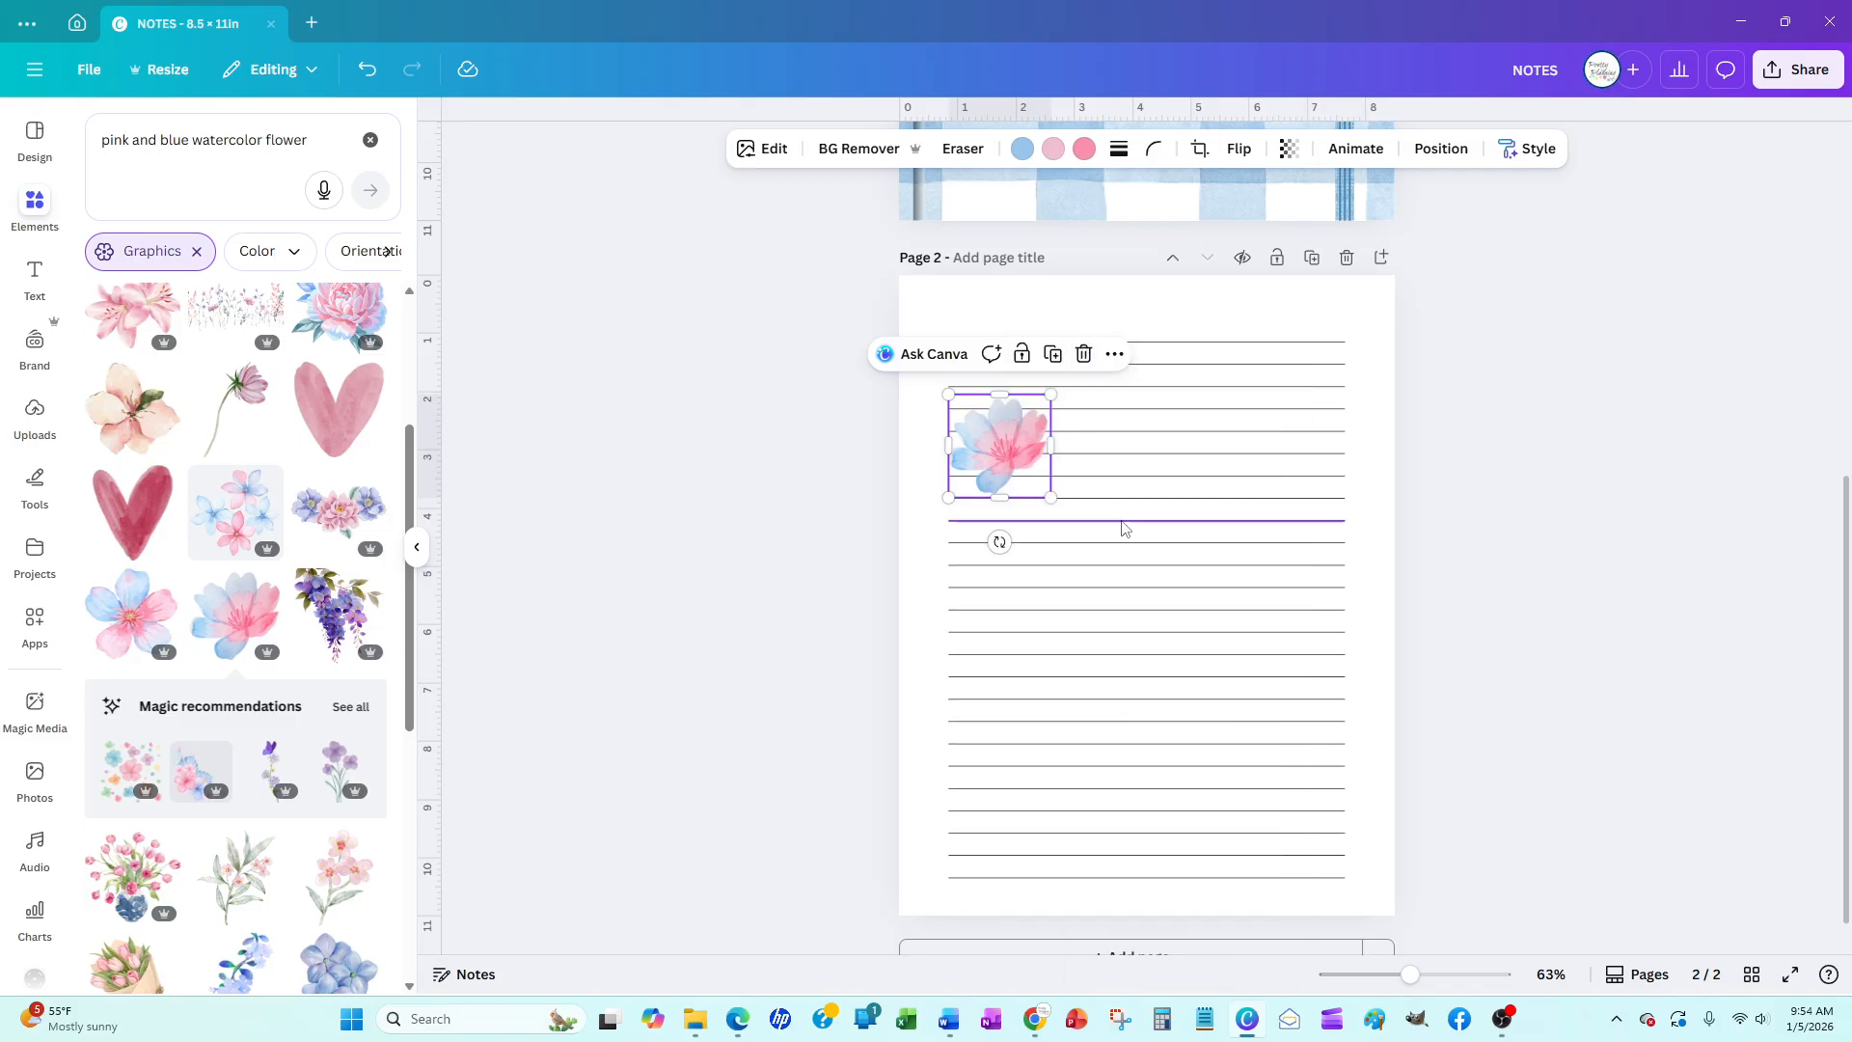
scroll(1121, 526, "up", 6)
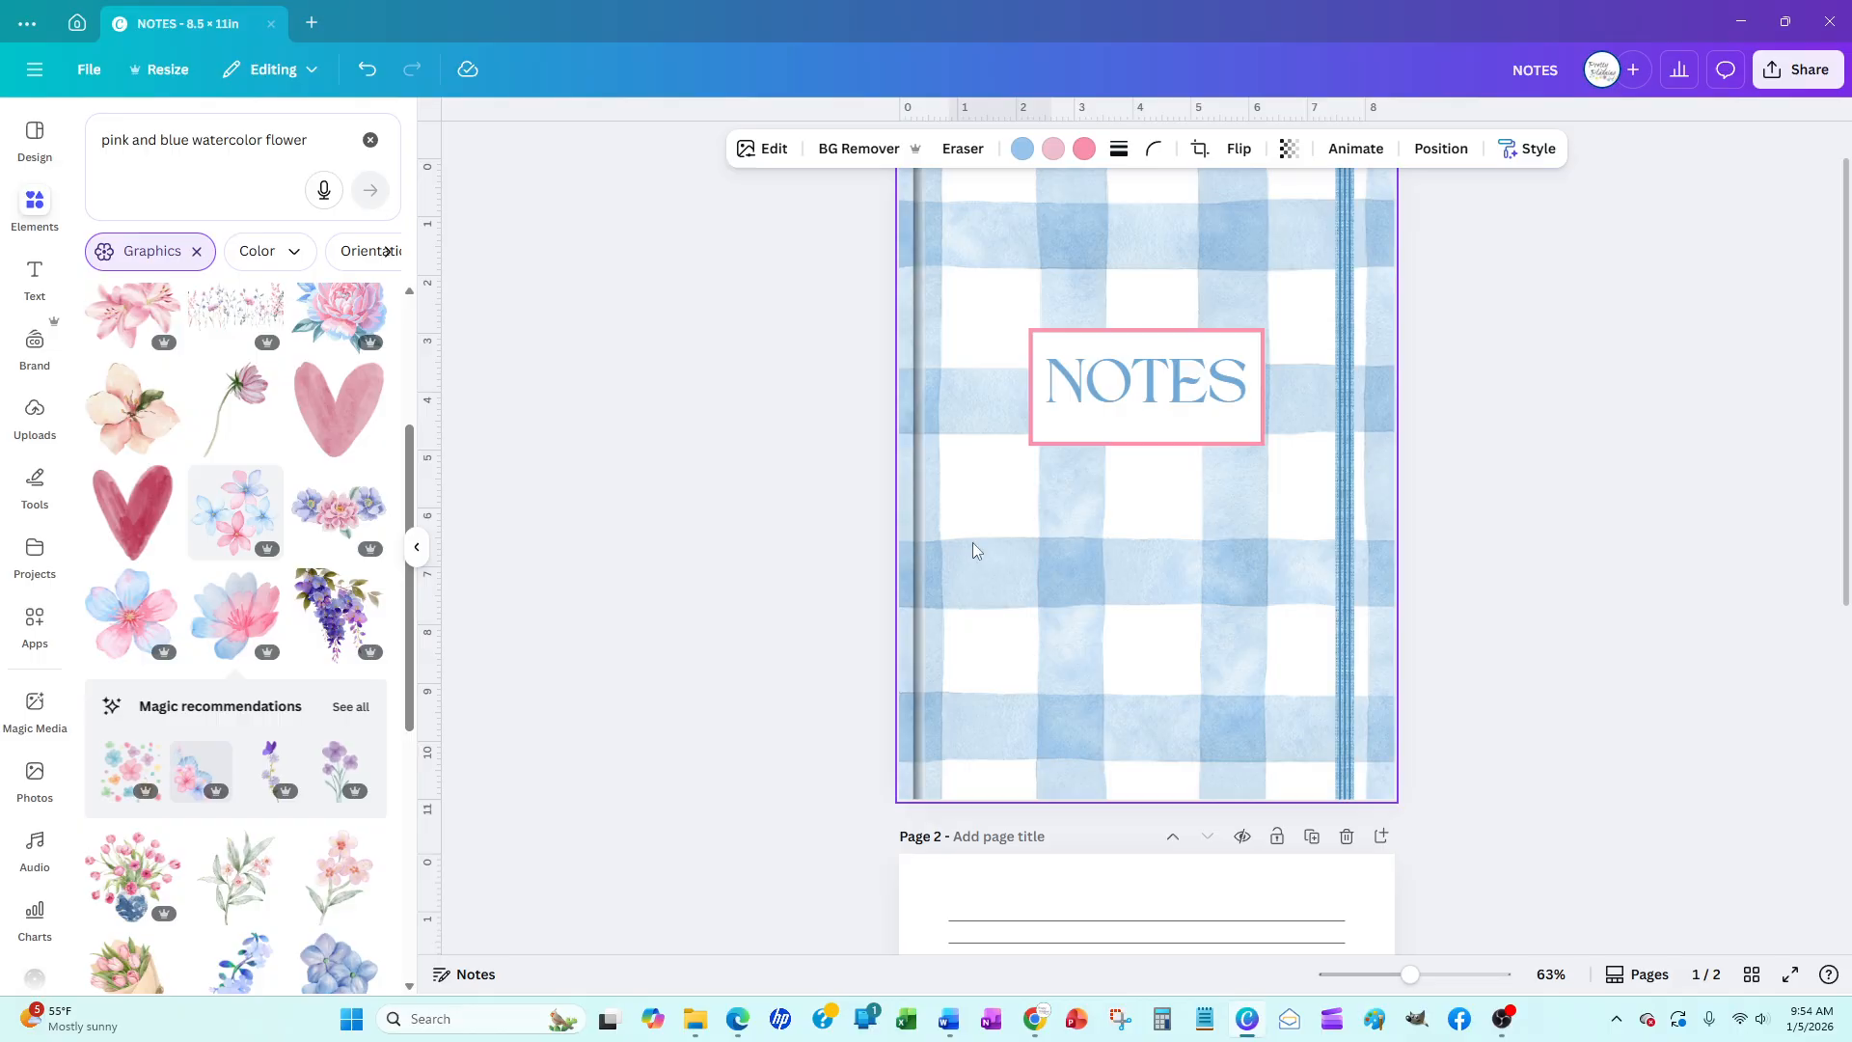
key("ctrl+v")
left_click_drag(1004, 332, 1283, 687)
left_click_drag(1210, 576, 1158, 569)
left_click(801, 531)
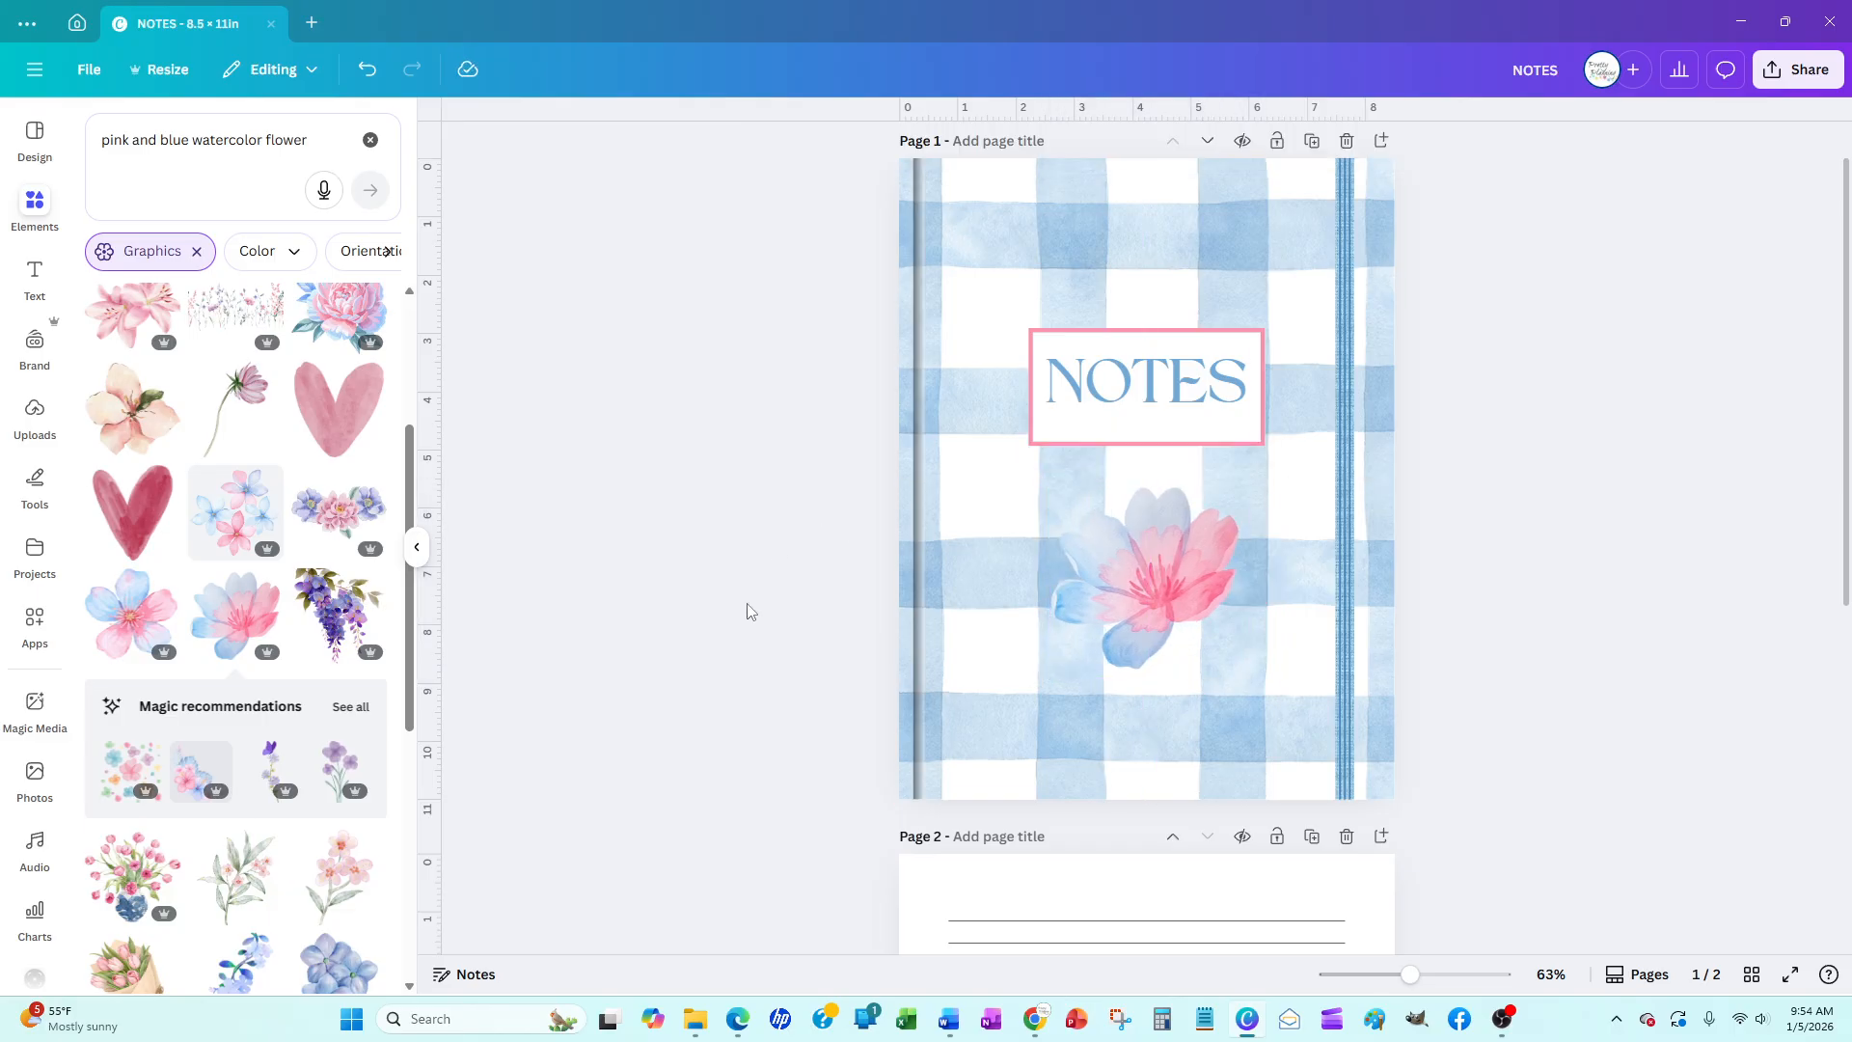
Delete the flower from the cover
scroll(748, 612, "up", 1)
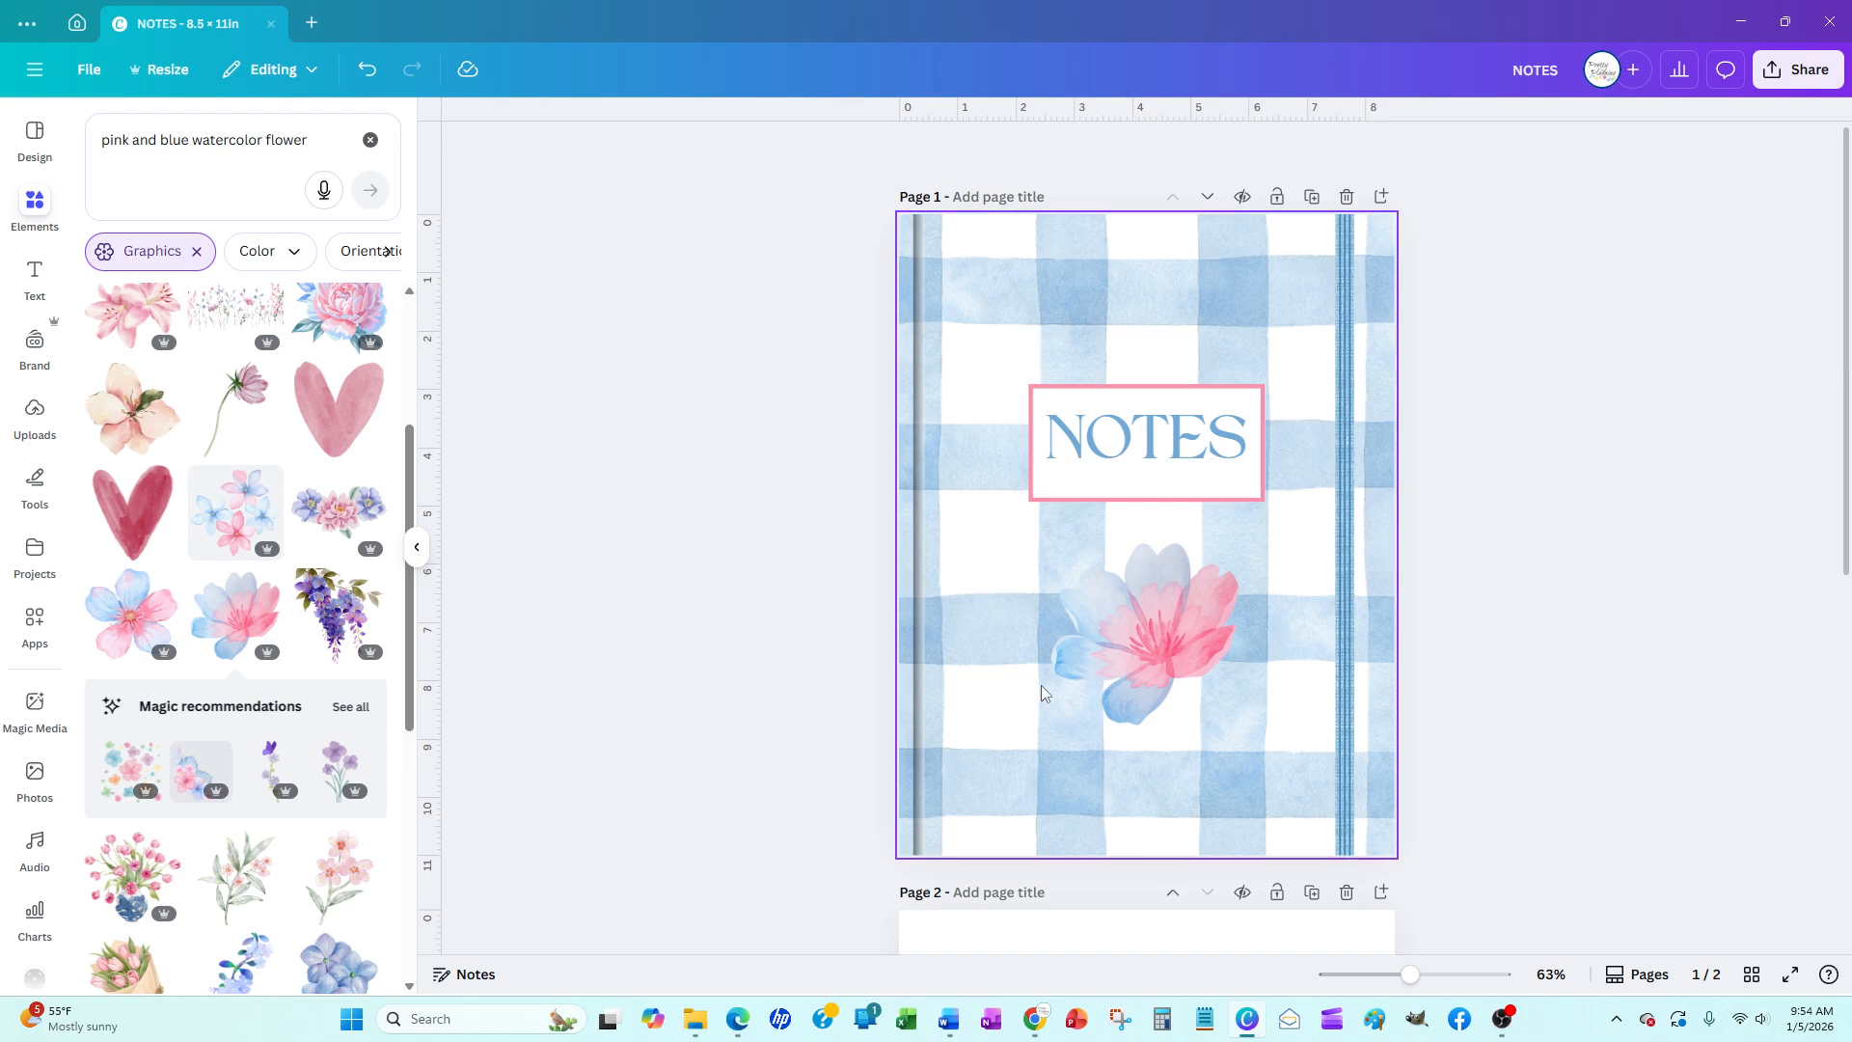
left_click(1090, 719)
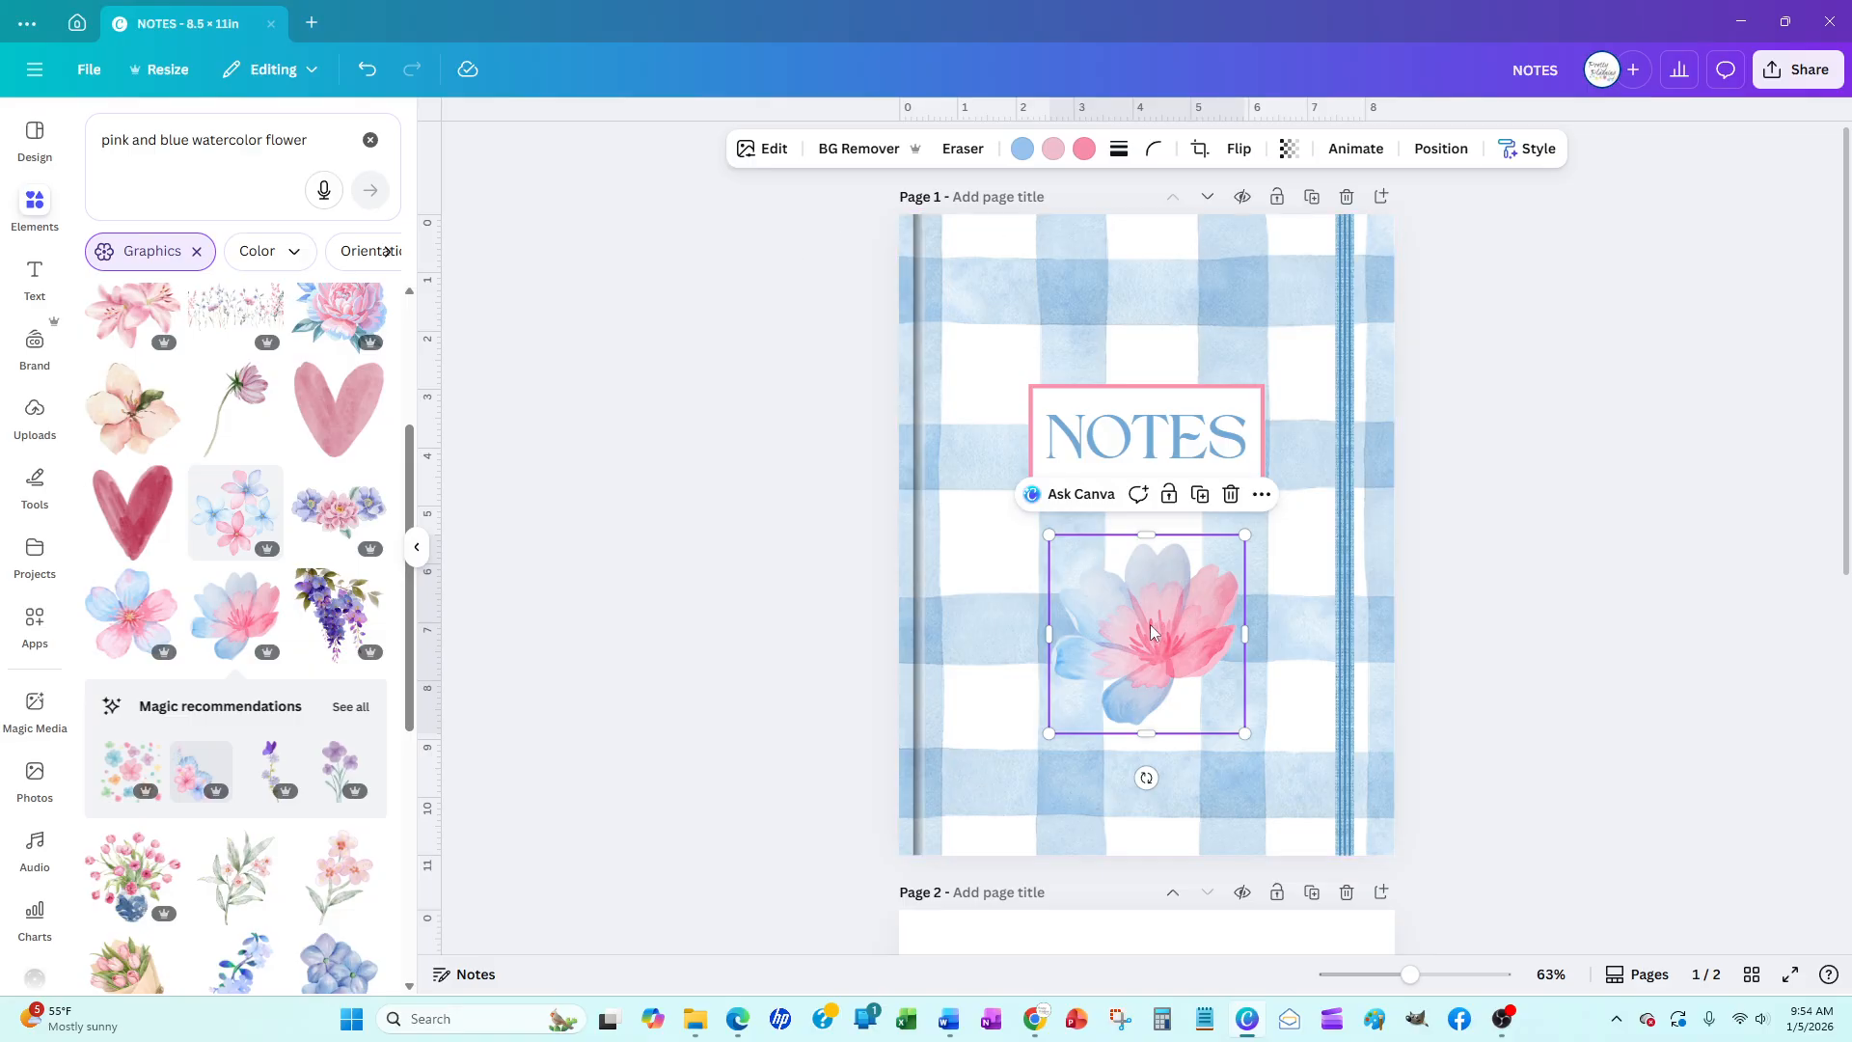
key("Delete")
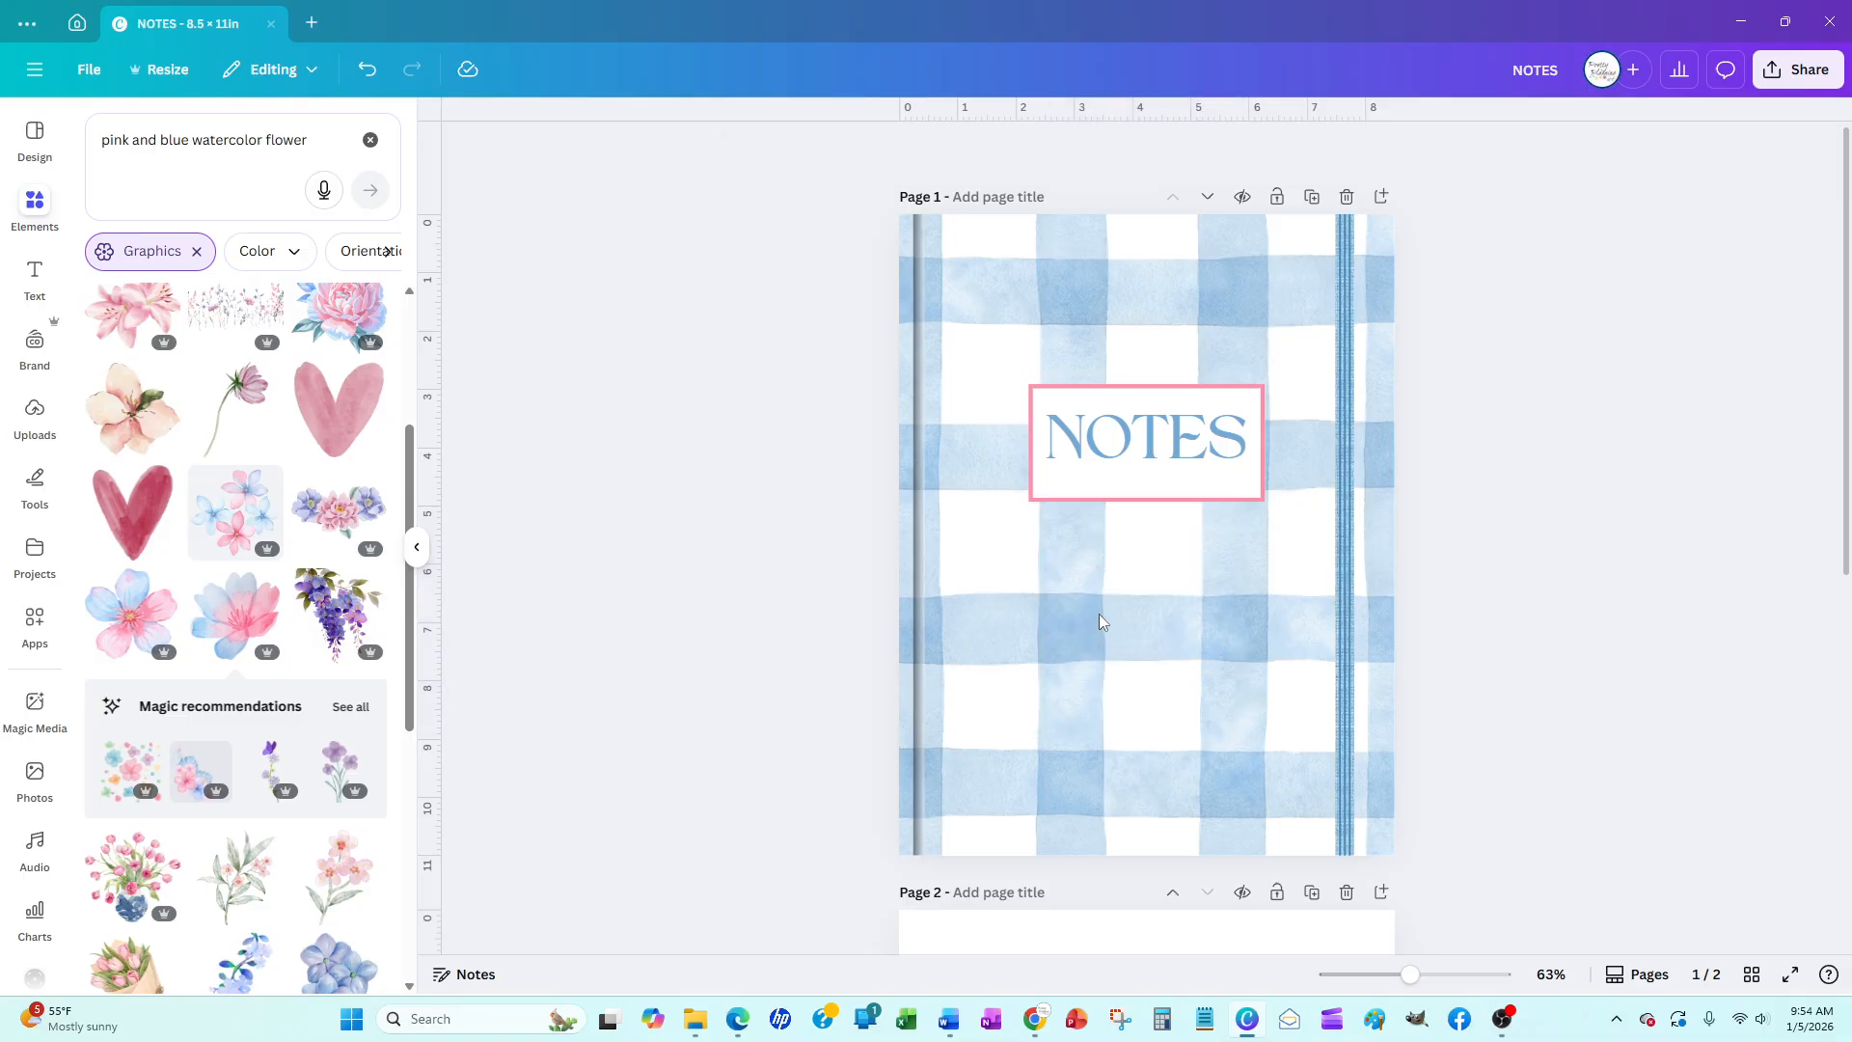
Move the page 2 flower to the lower-right corner of the lines, flush with their right ends and the last line
scroll(1100, 620, "down", 5)
scroll(1016, 602, "down", 2)
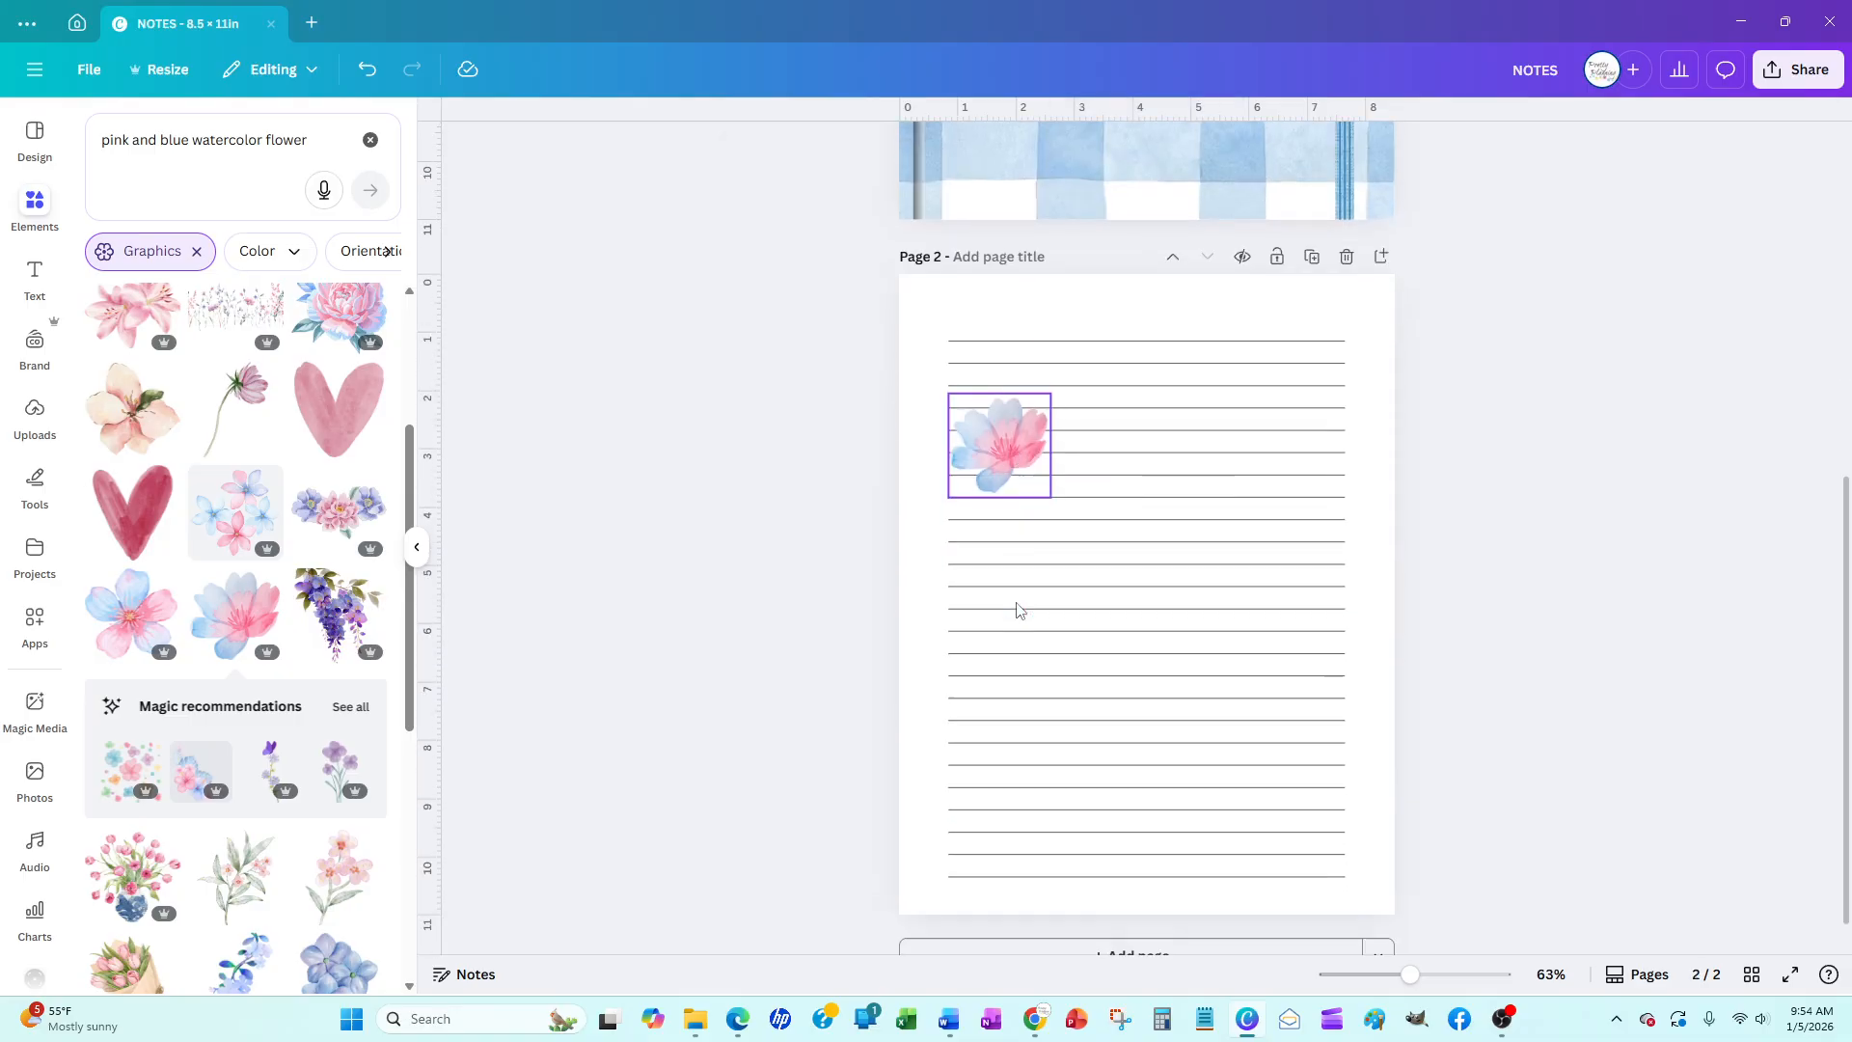
left_click(1003, 425)
left_click_drag(1007, 438, 1223, 712)
left_click_drag(1287, 785, 1290, 800)
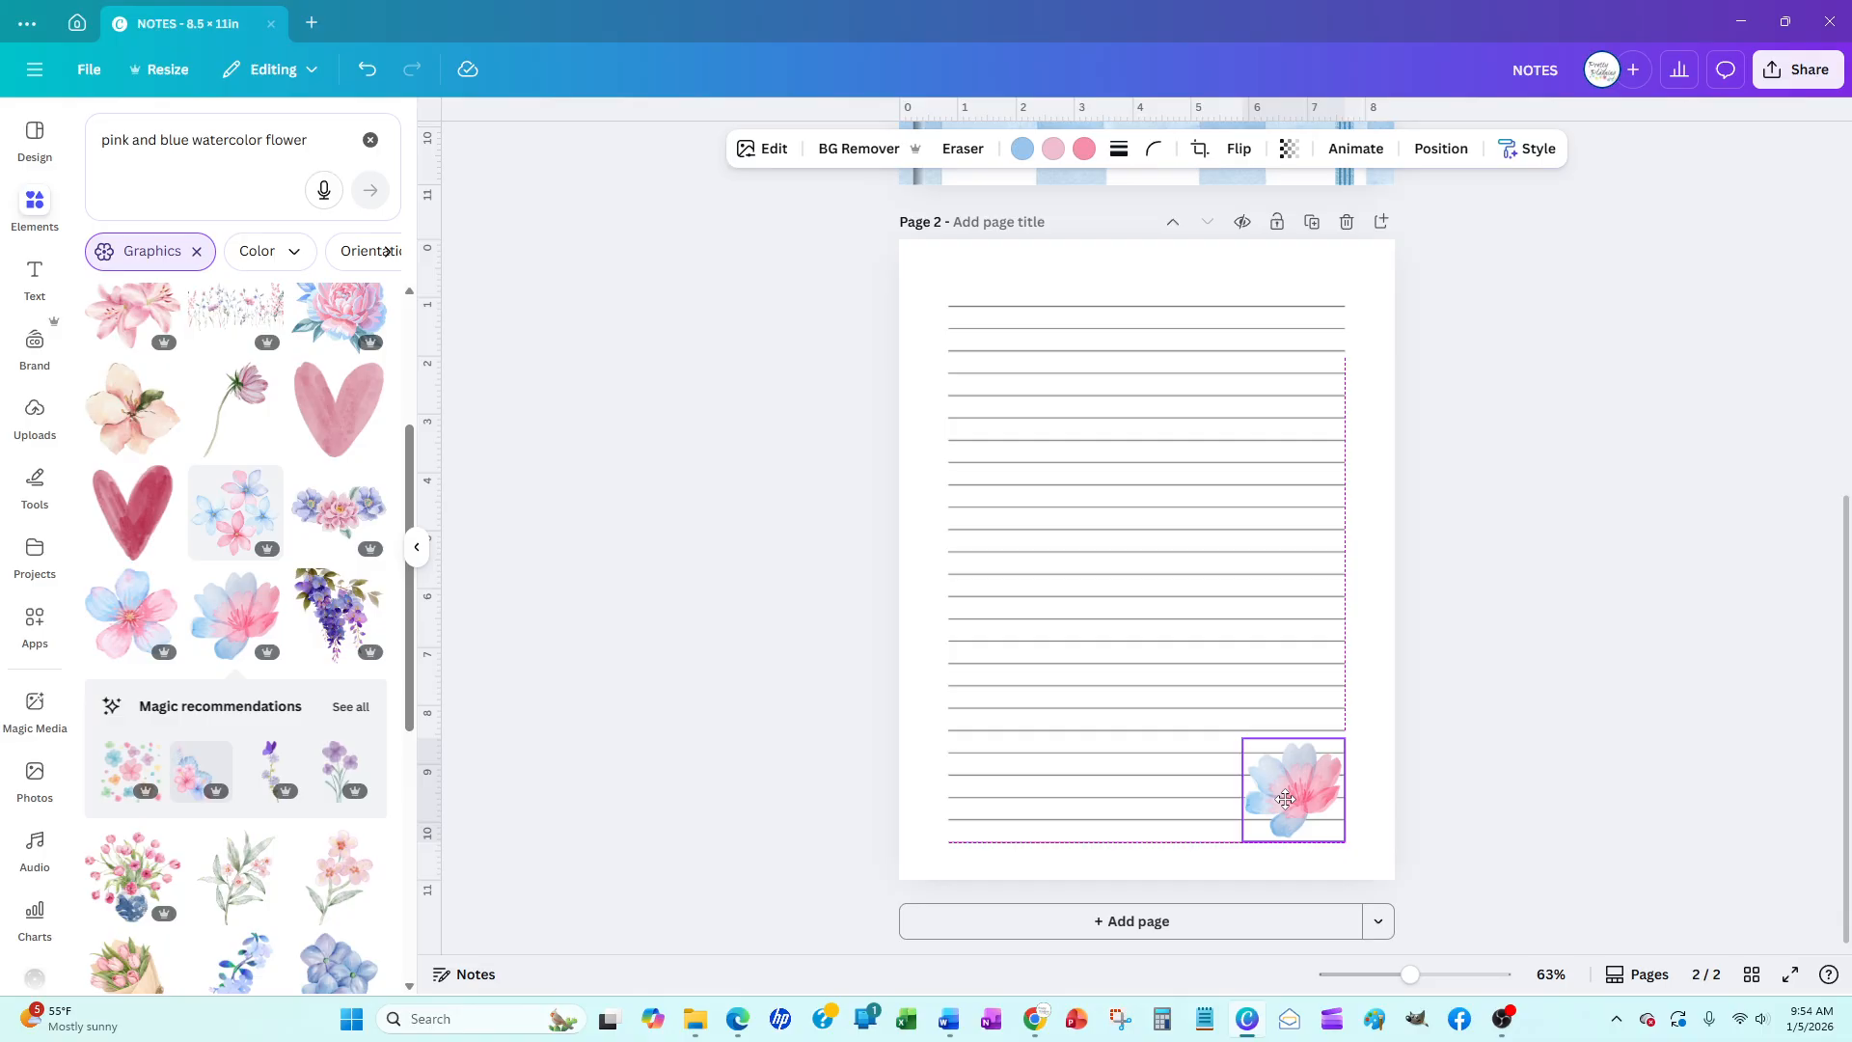
Shrink the corner flower on page 2 to about 1.5 in wide, keeping its lower-right corner in place
left_click_drag(1243, 740, 1249, 747)
left_click(1637, 745)
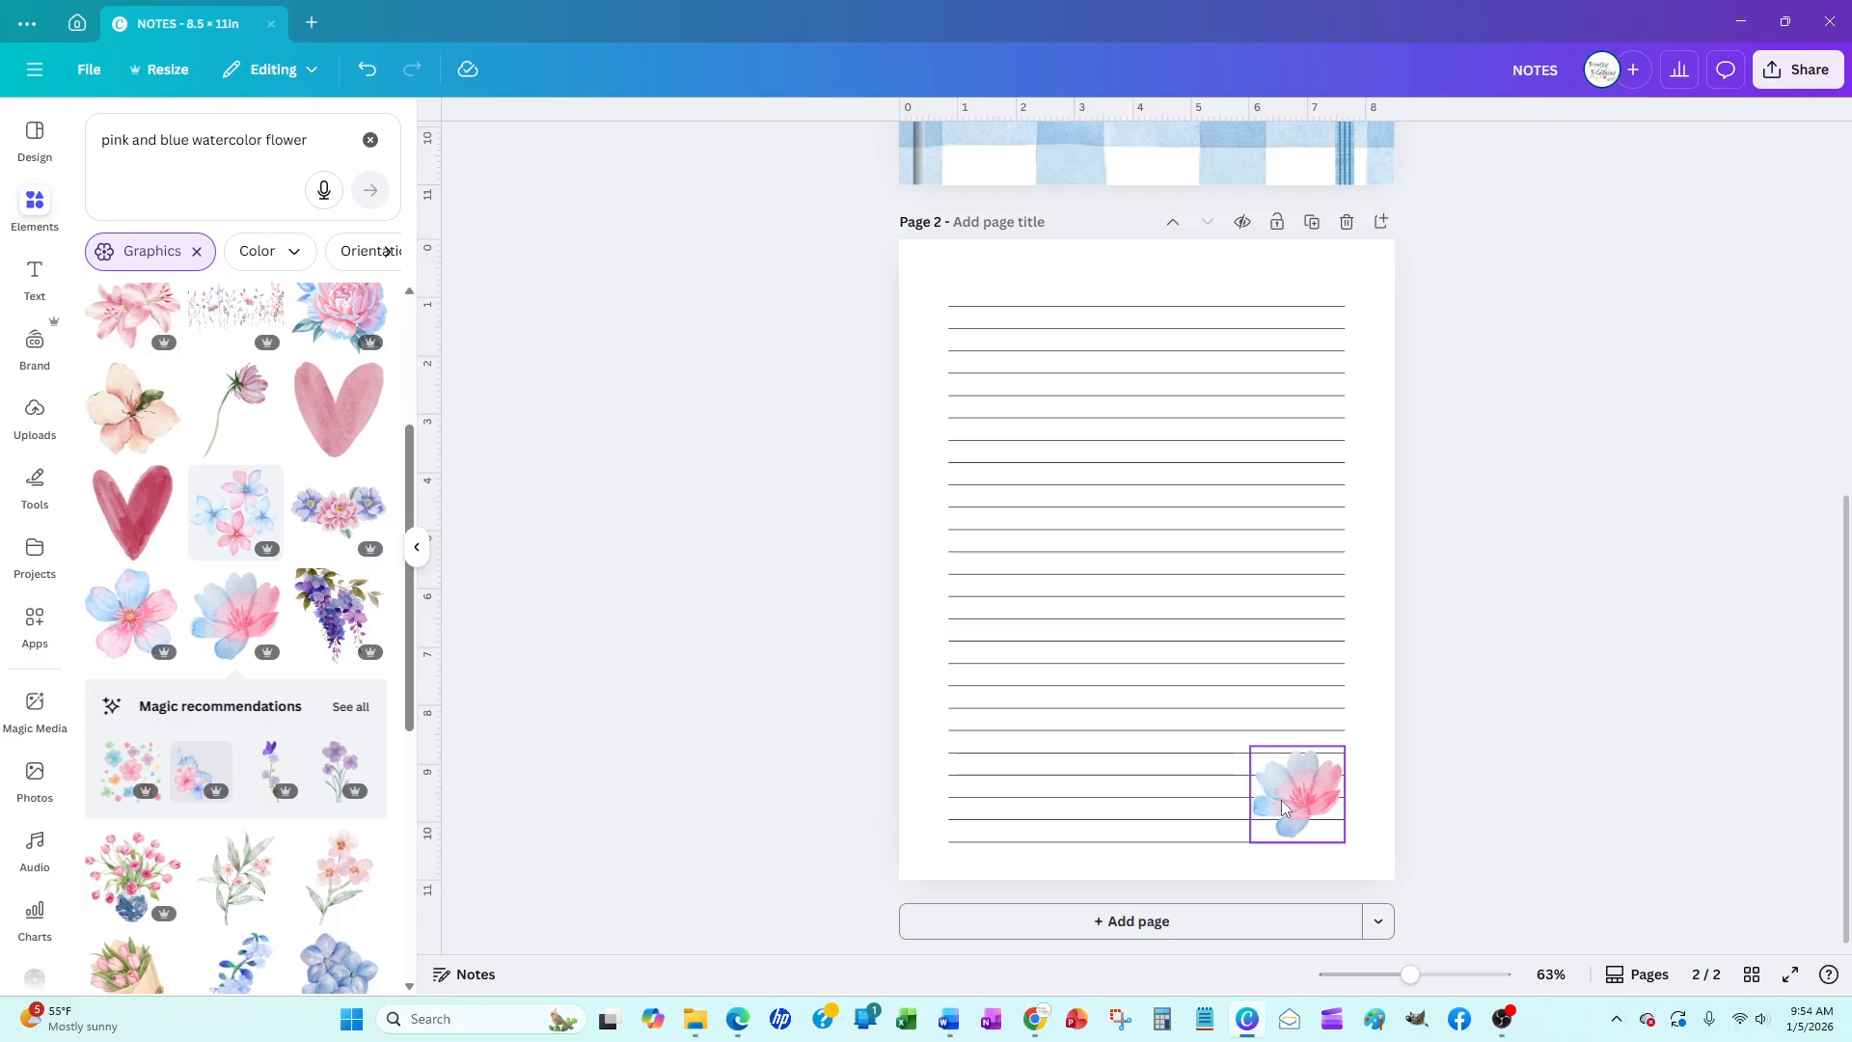
left_click(1269, 768)
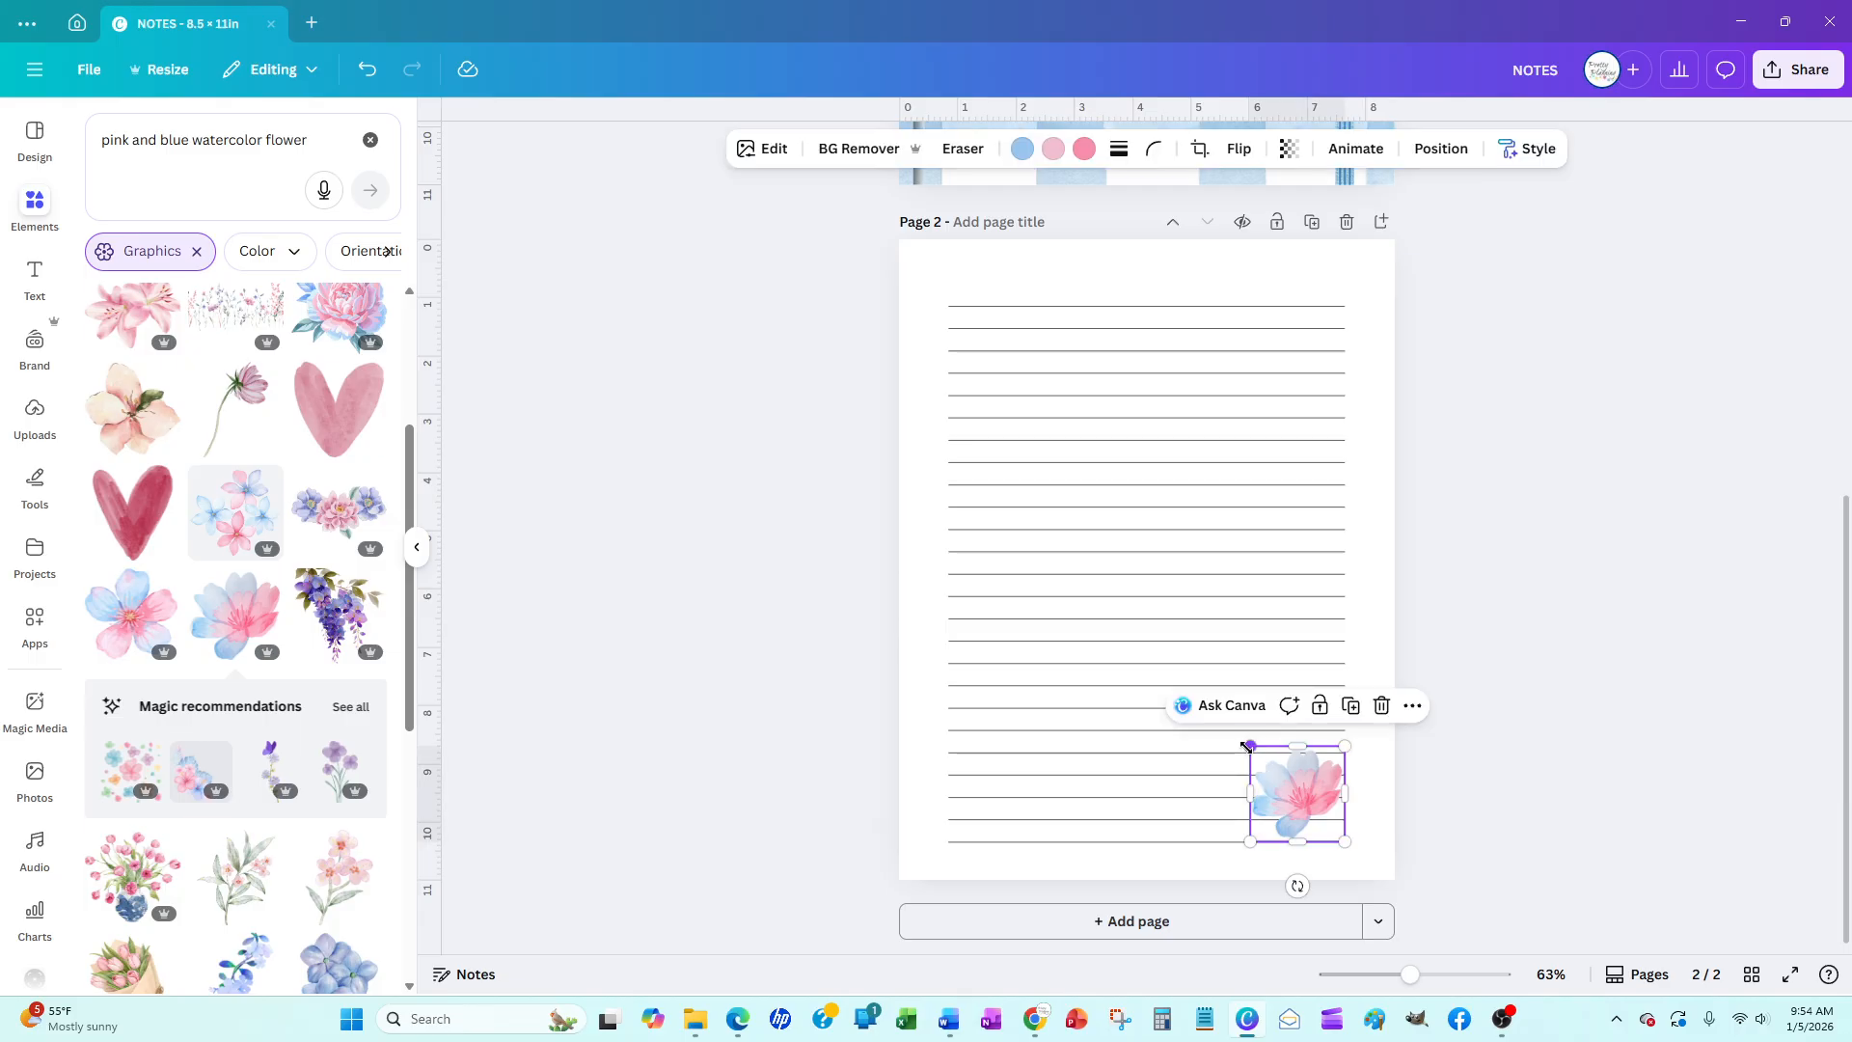
left_click_drag(1246, 745, 1254, 752)
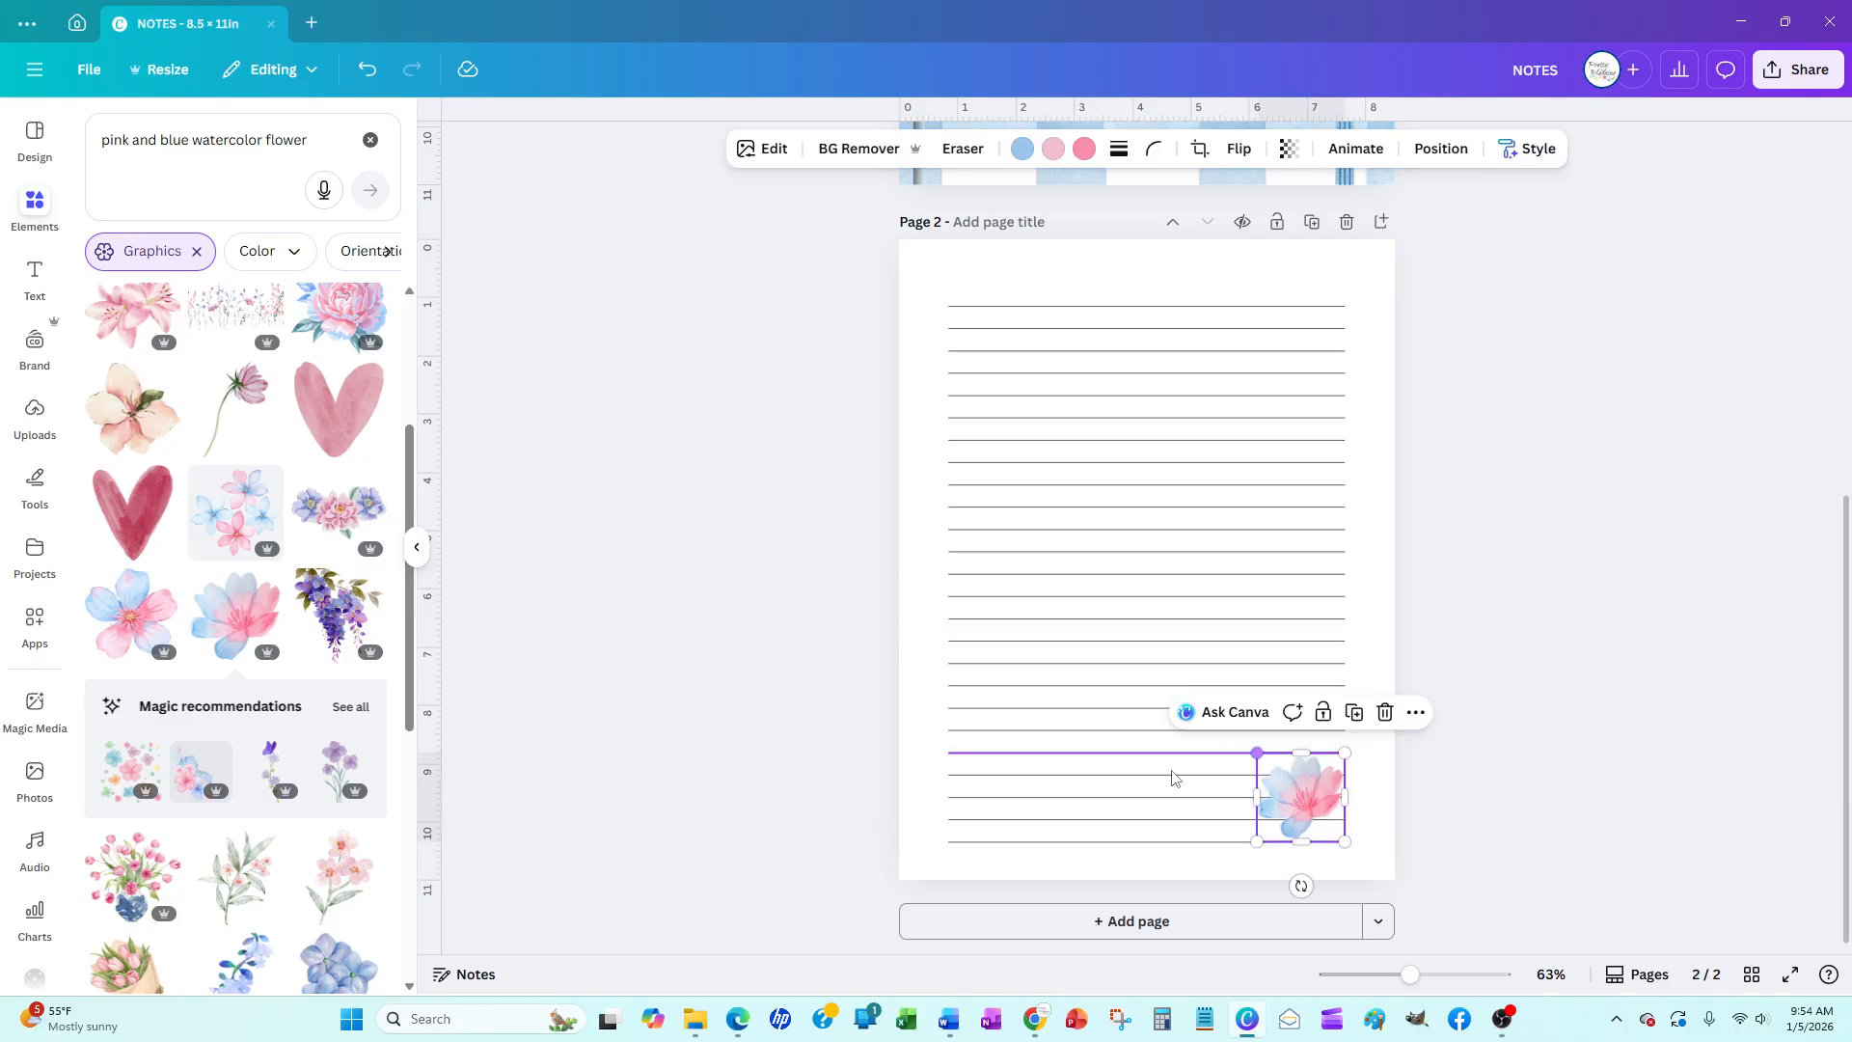
left_click(1605, 759)
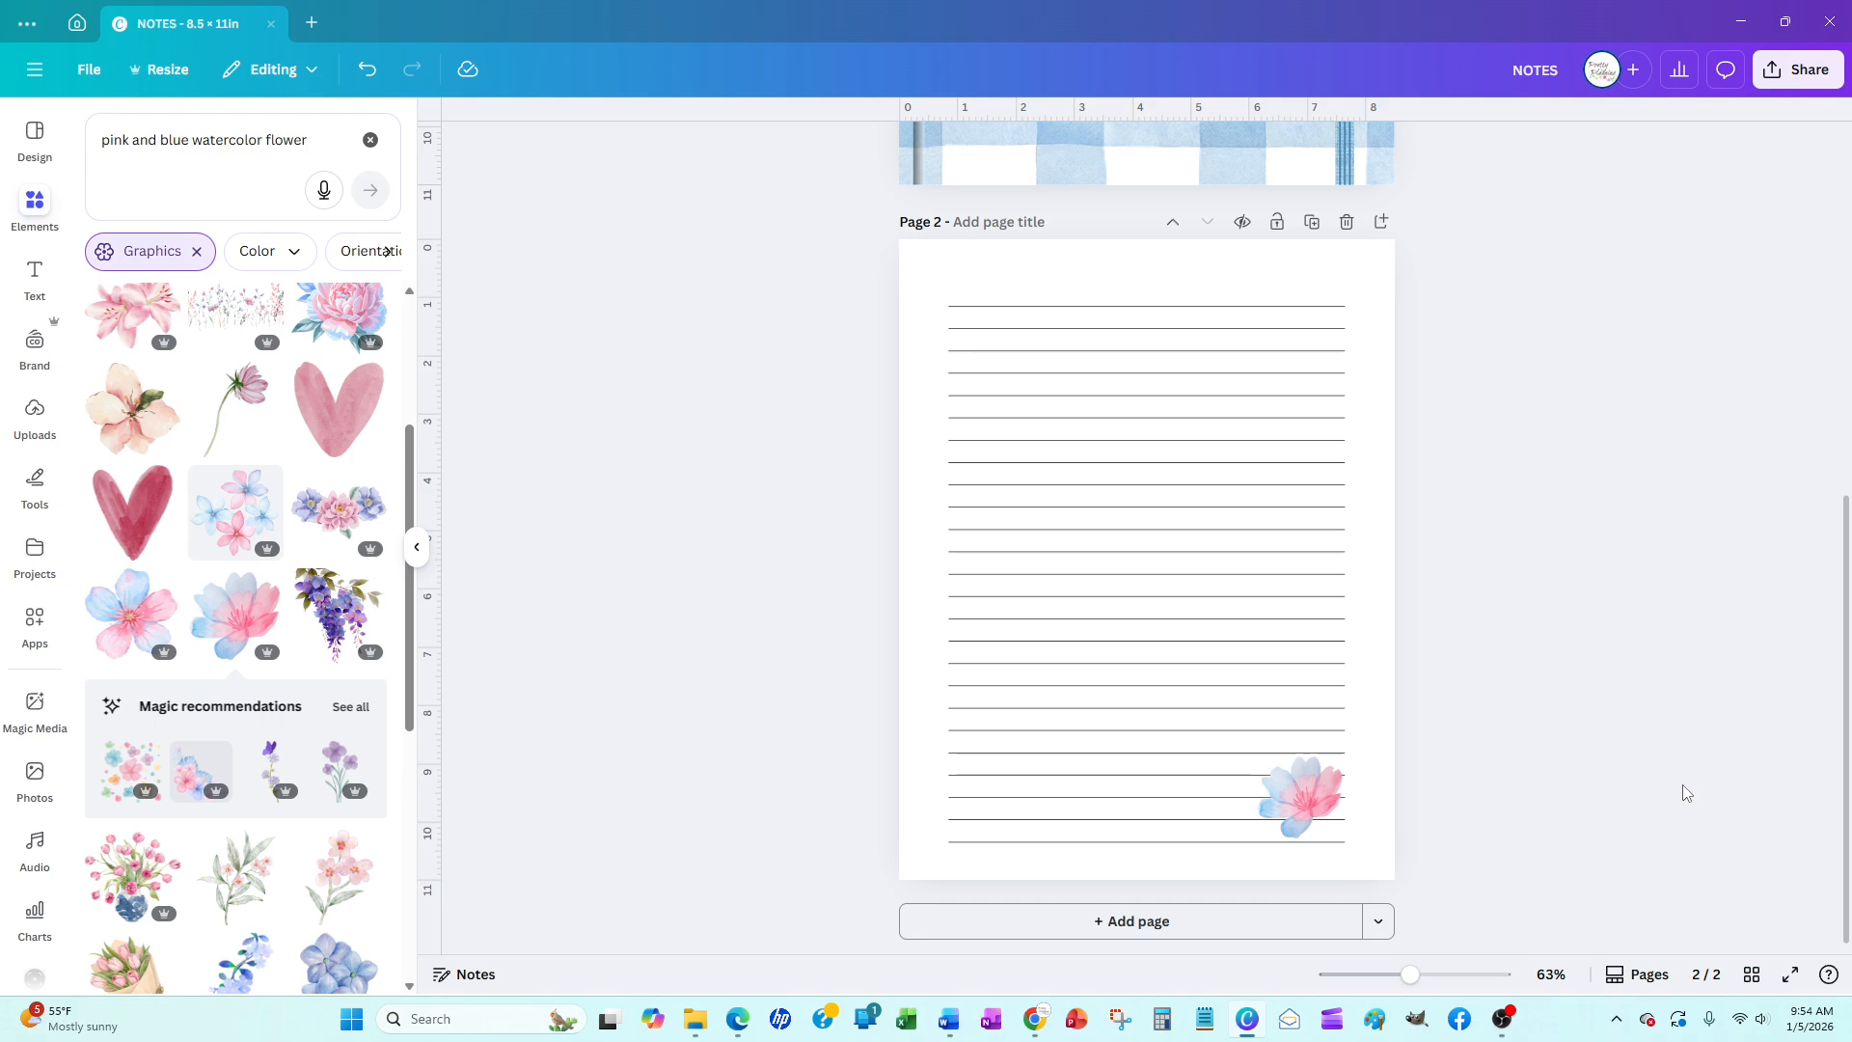
left_click(1300, 803)
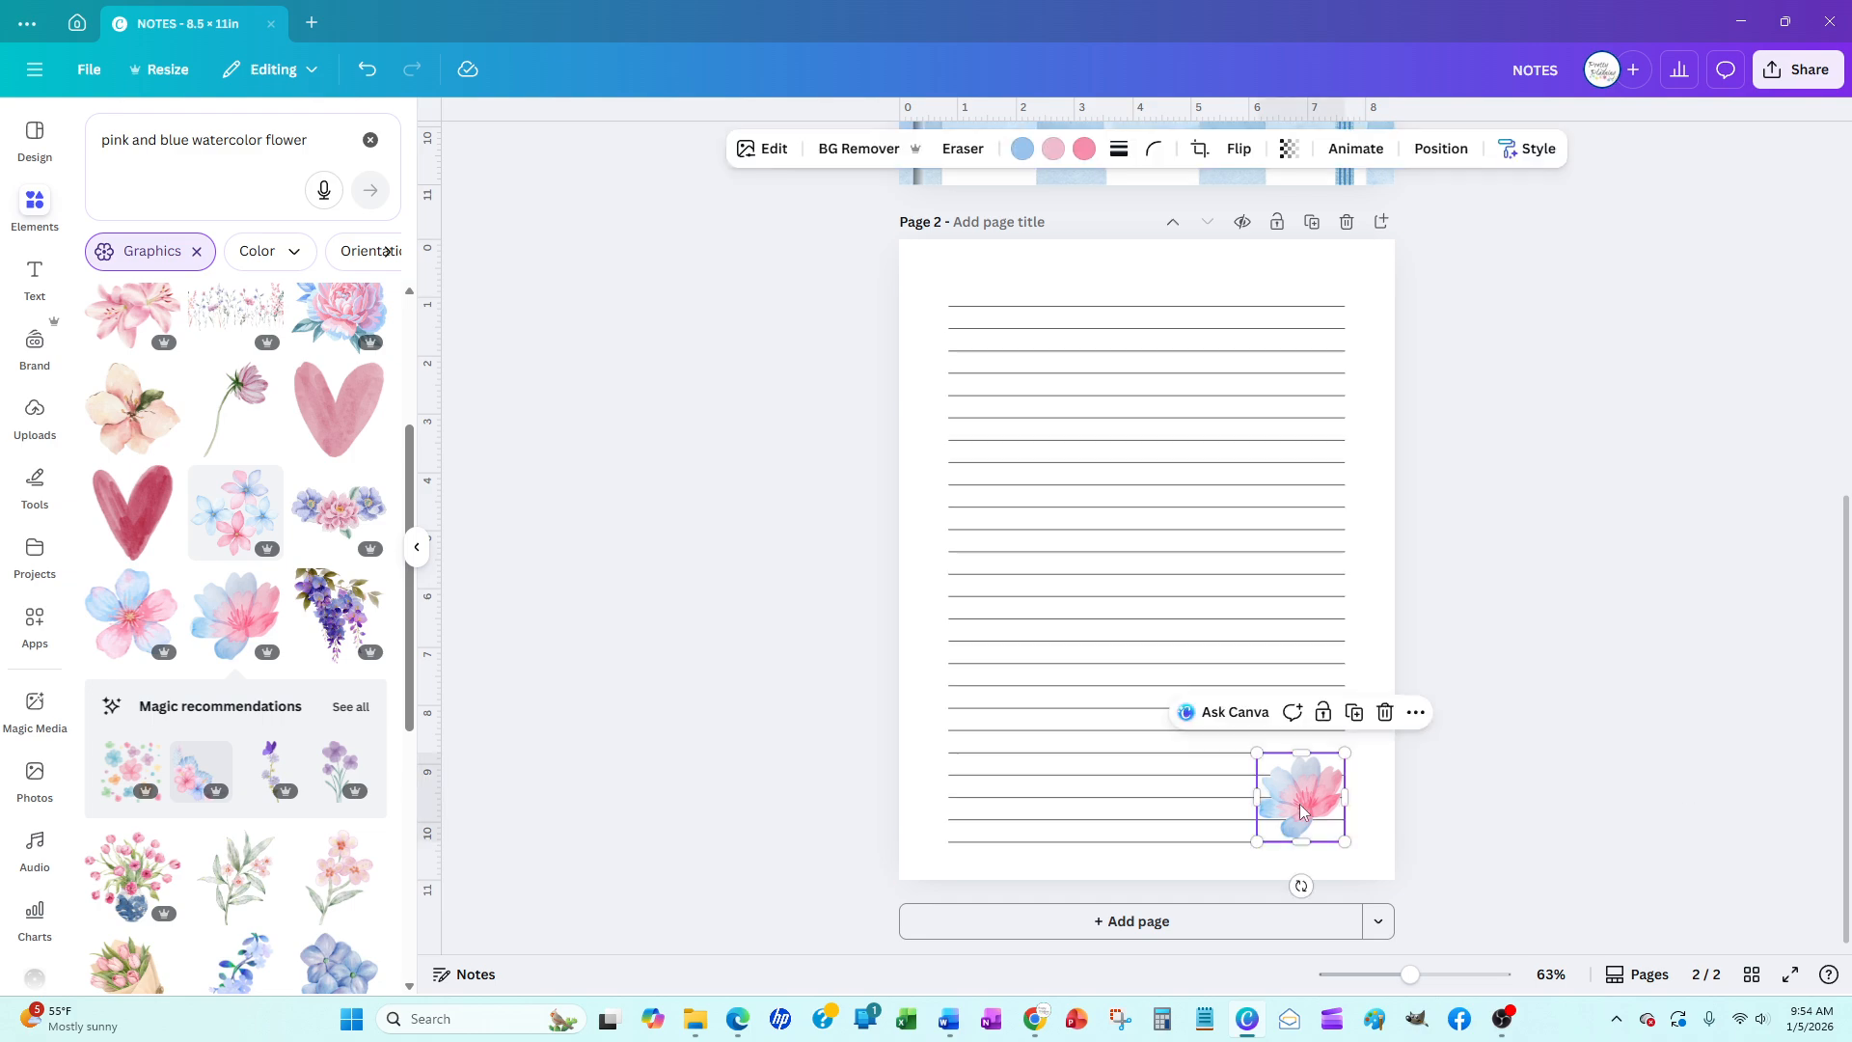
left_click(862, 782)
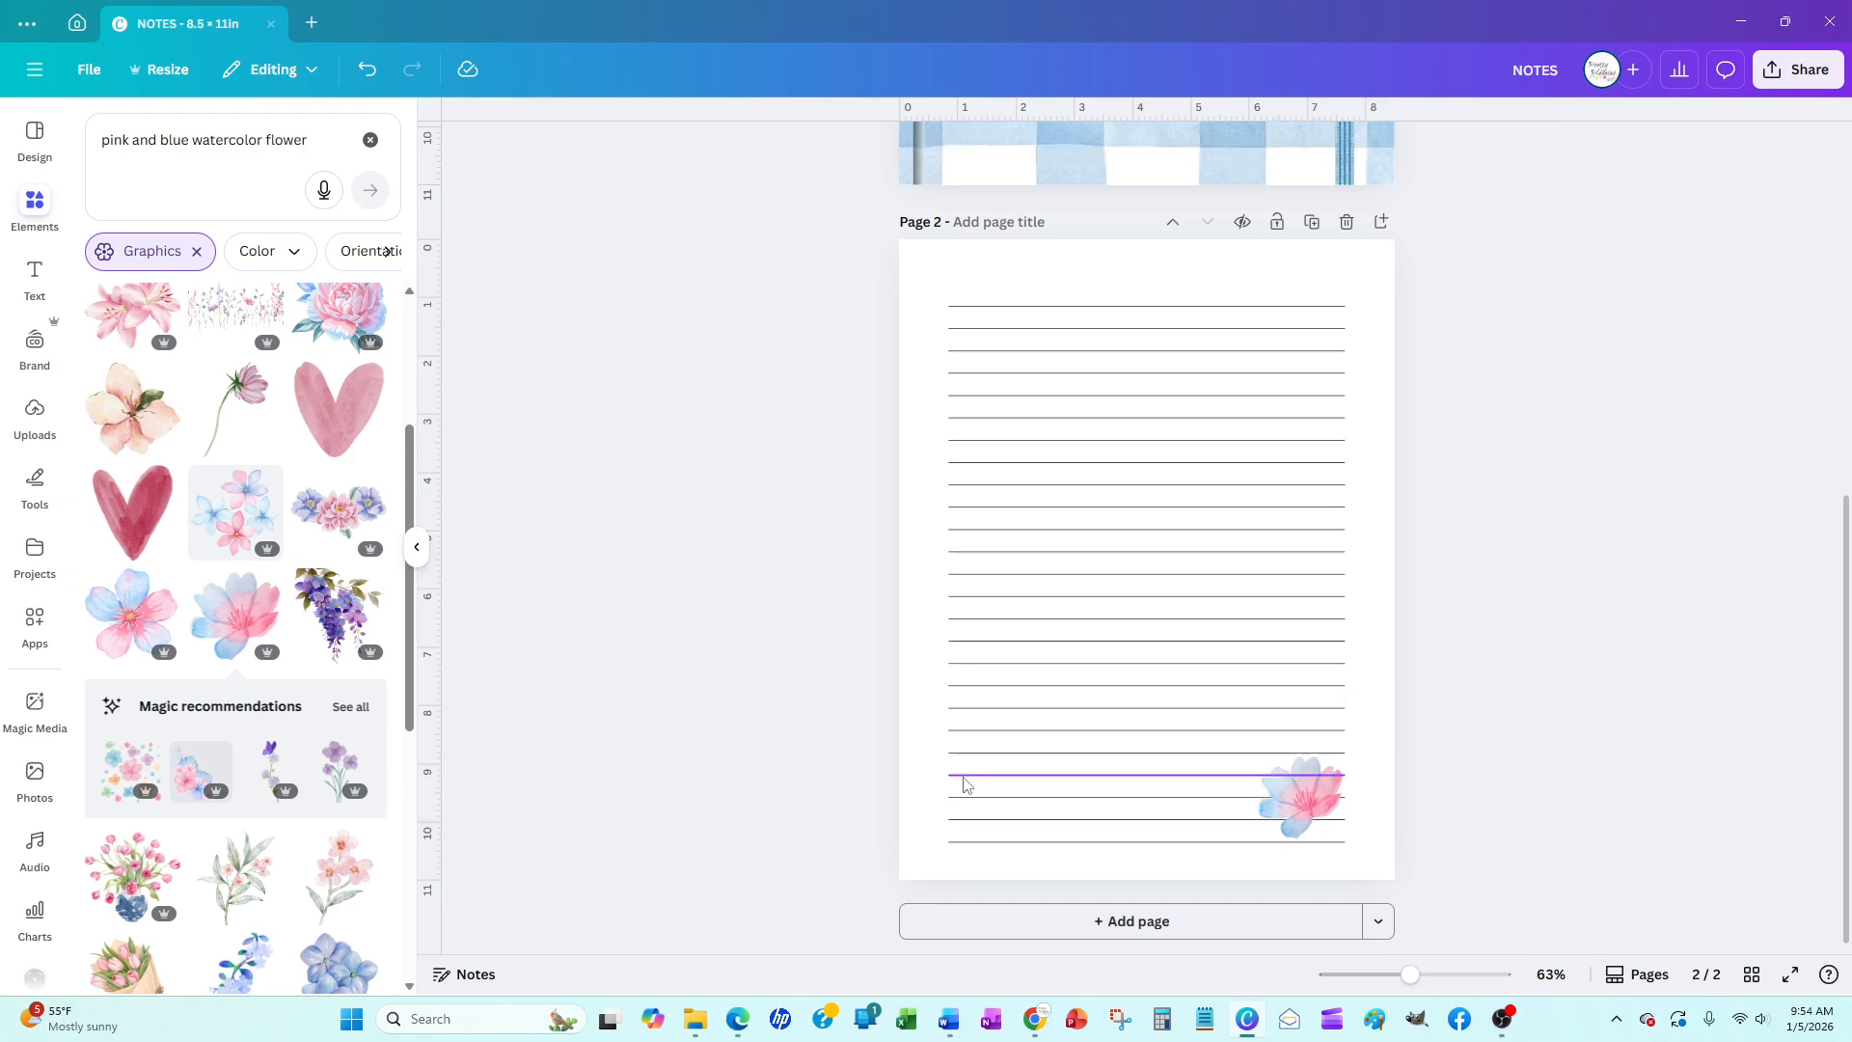
Shorten the fourth line from the bottom of page 2 so it ends at the flower's left edge
left_click(1156, 774)
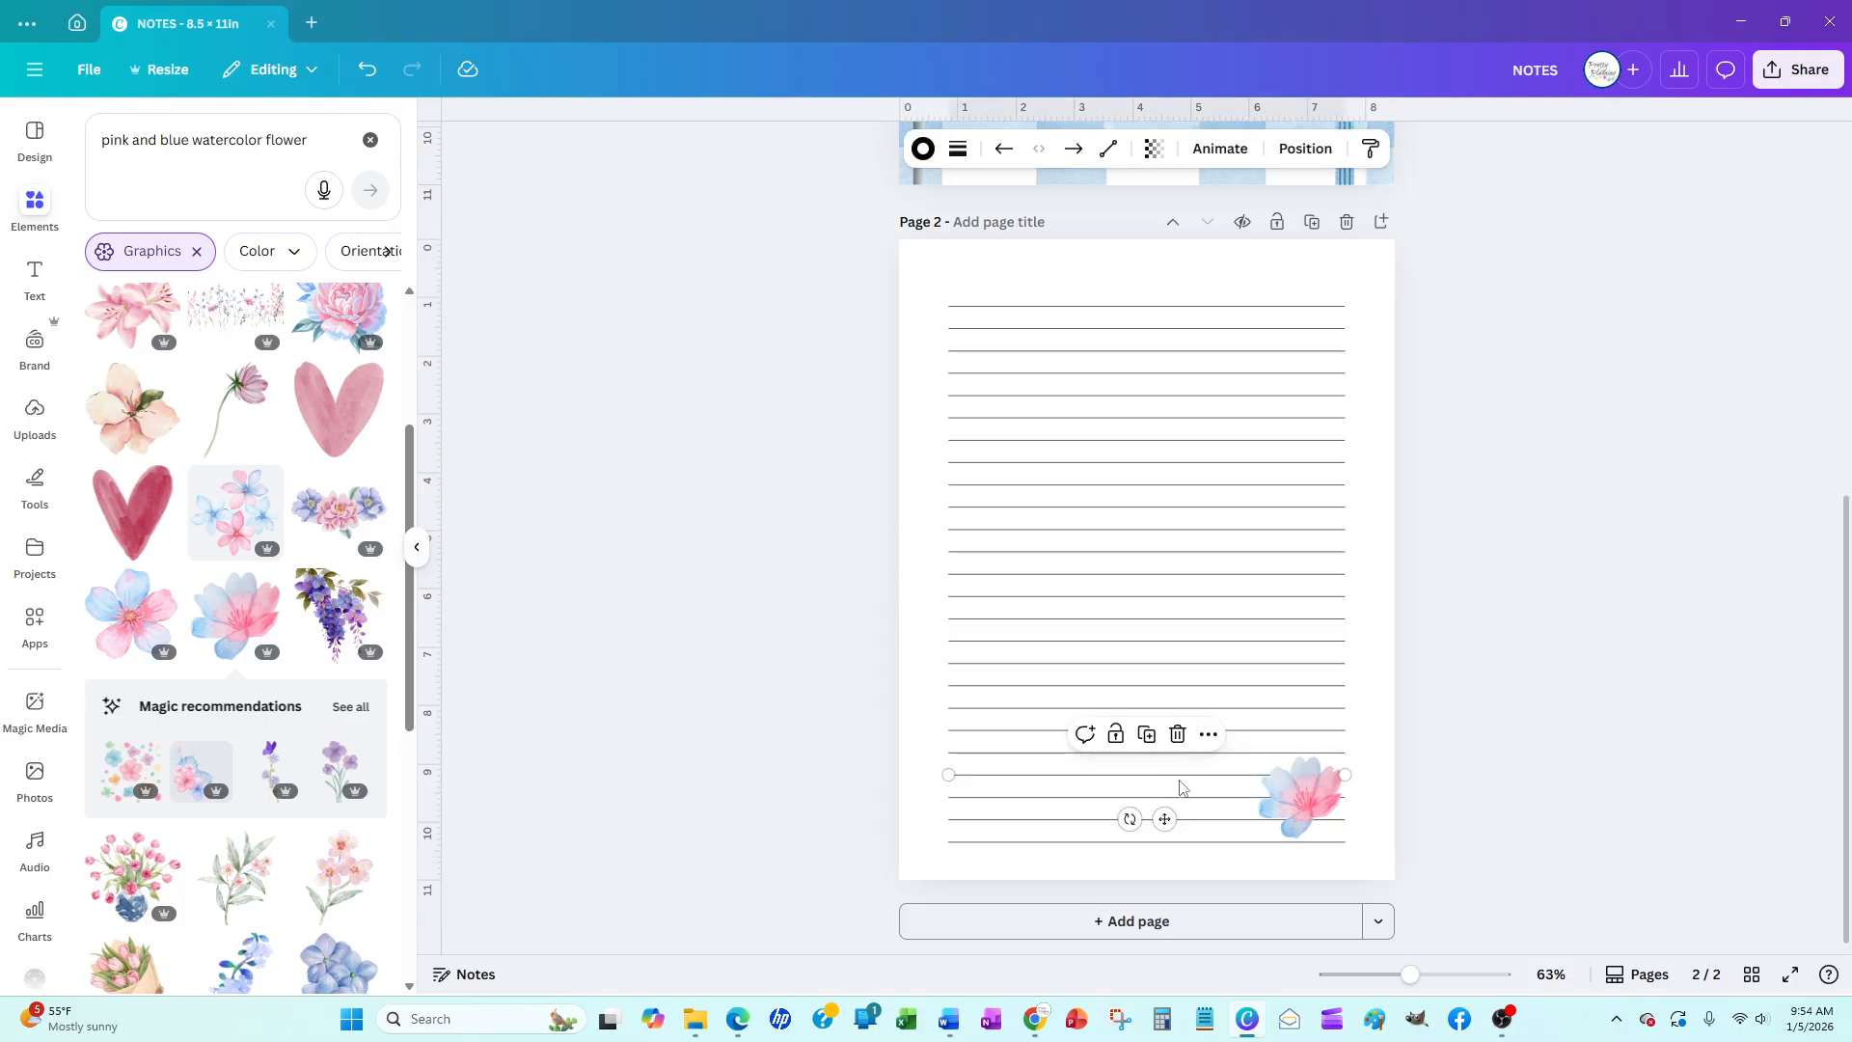
left_click_drag(1344, 772, 1258, 775)
left_click(1594, 767)
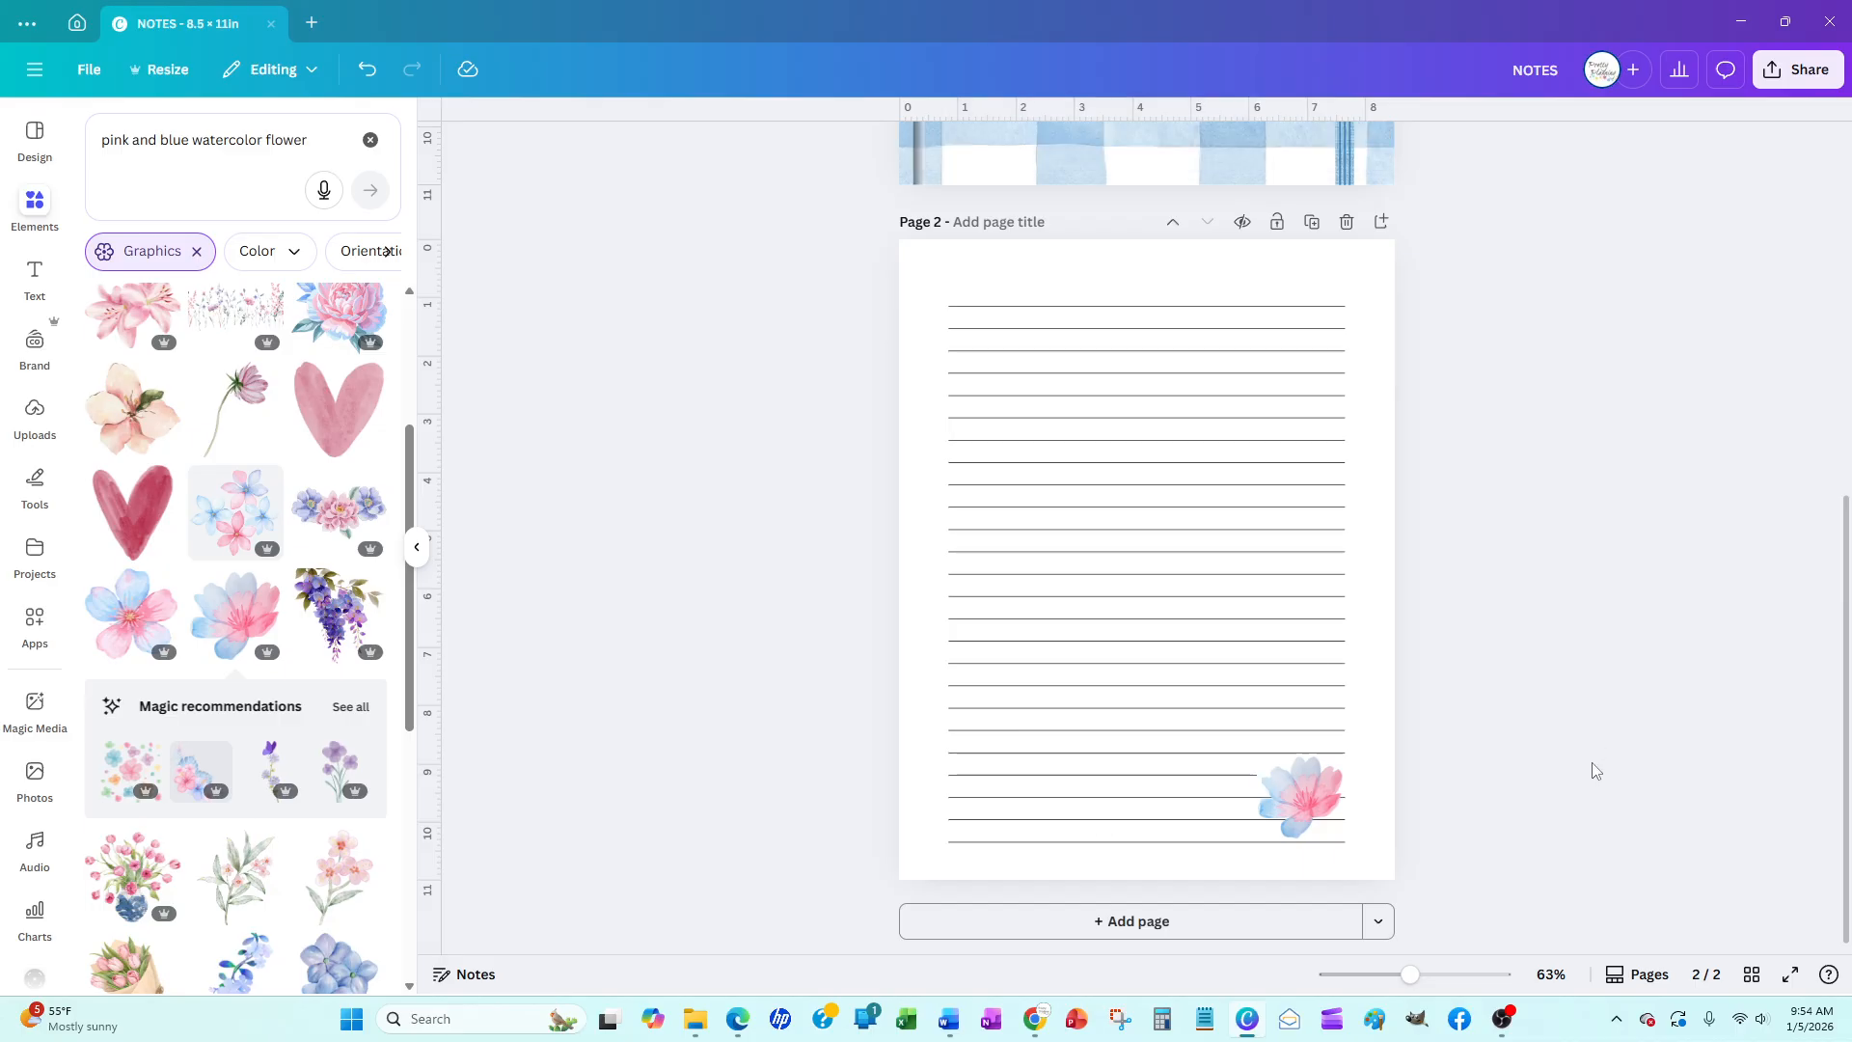
Shorten the third line from the bottom of page 2 so it ends at the flower's left edge
left_click_drag(1416, 981, 1423, 976)
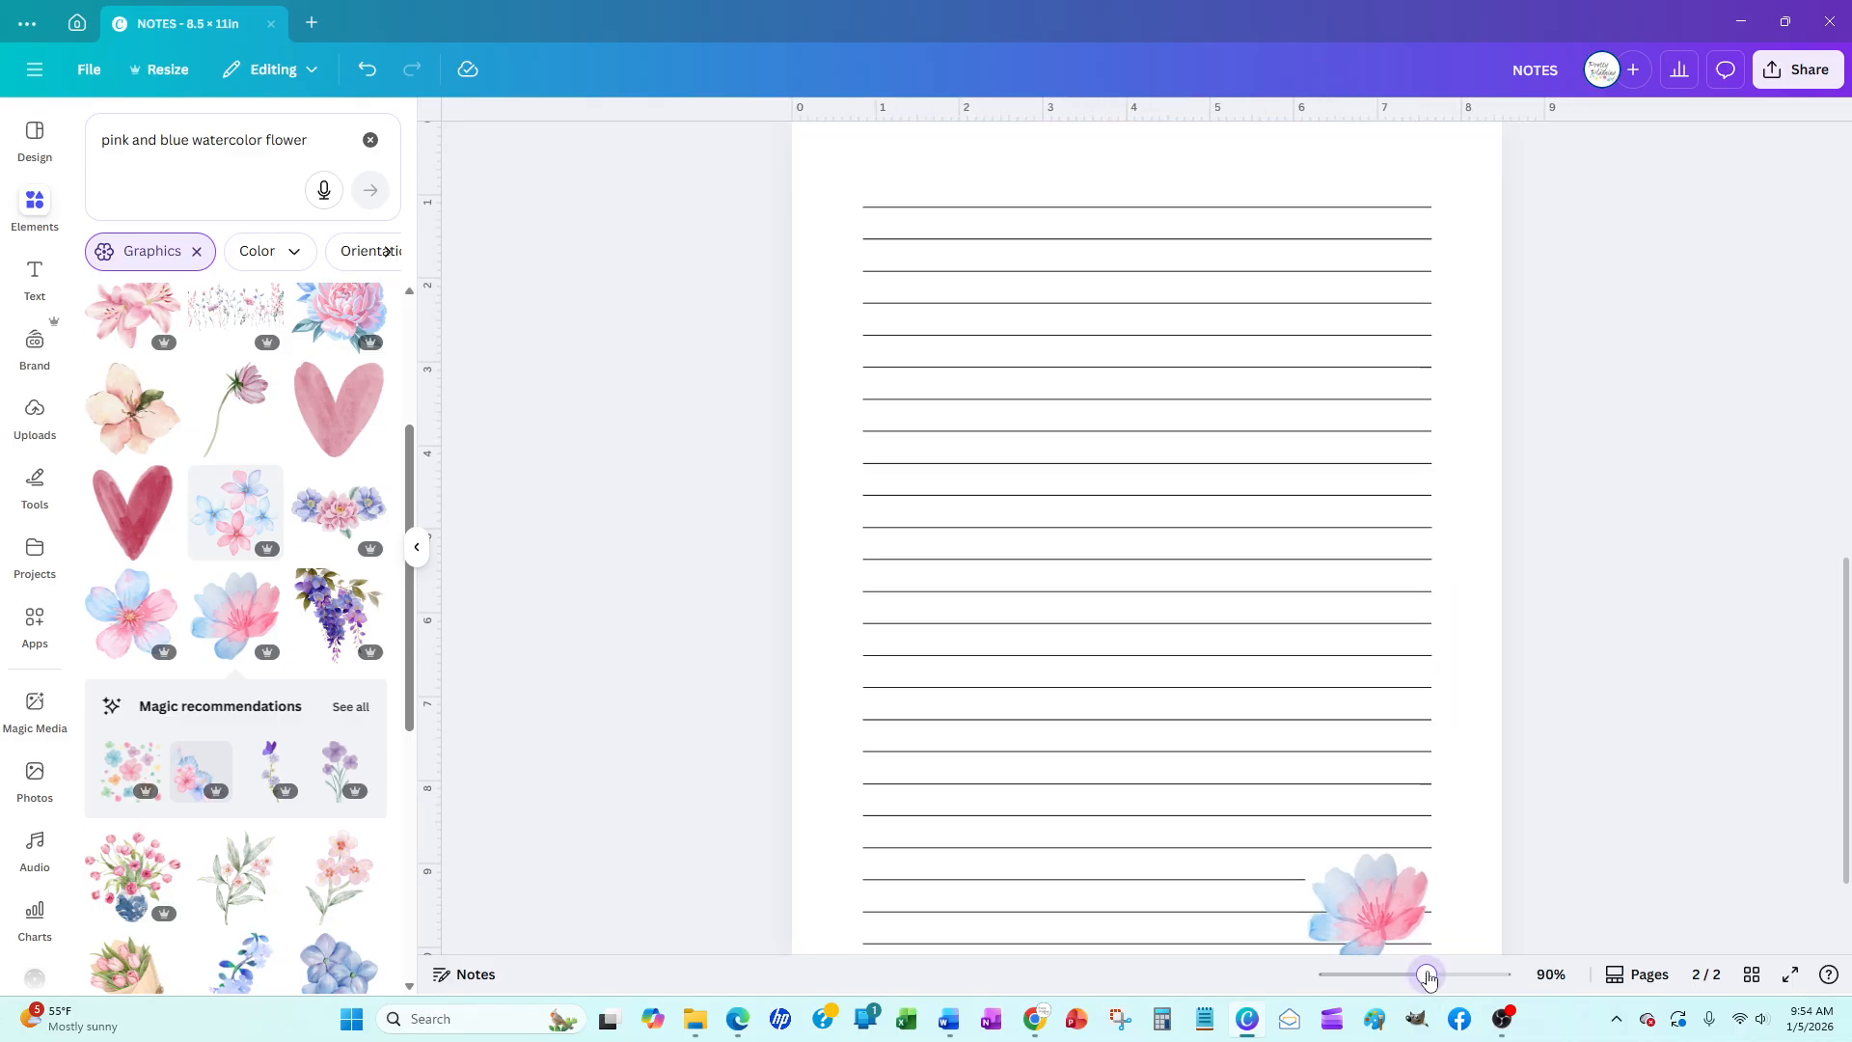
scroll(1293, 748, "down", 3)
left_click(1344, 791)
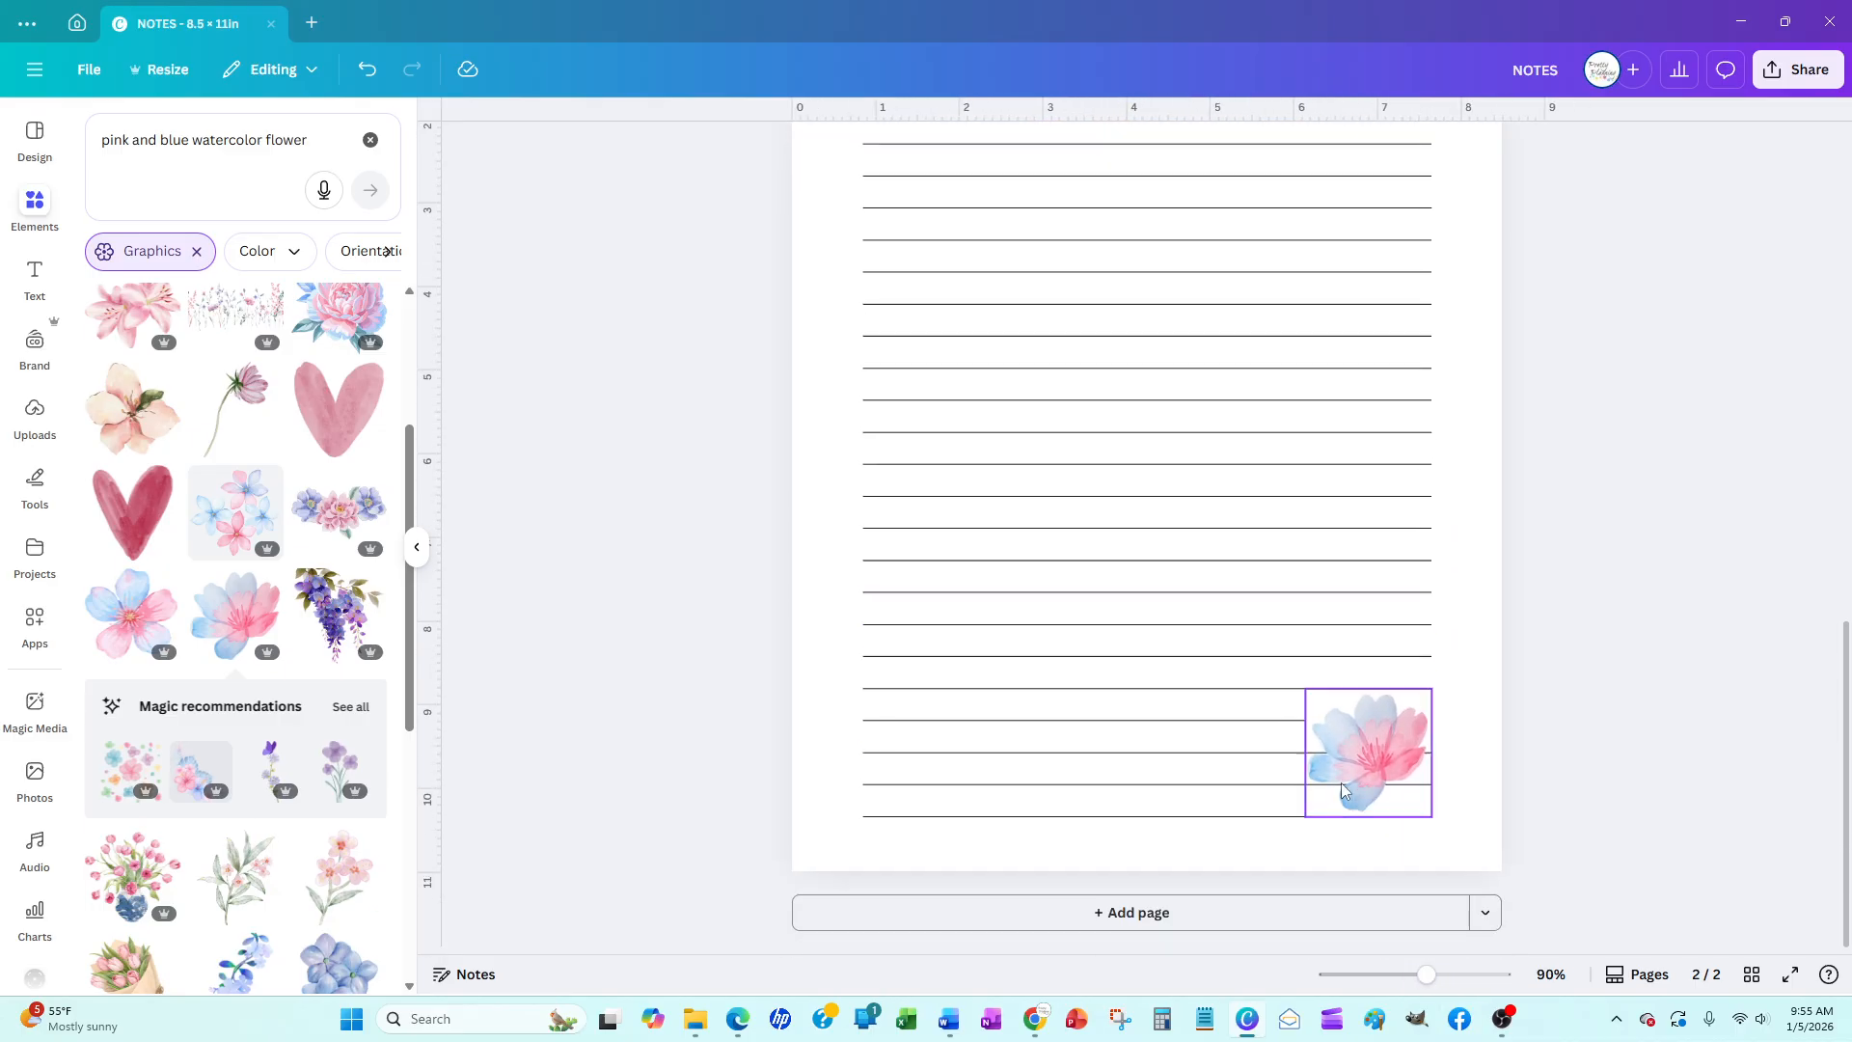
left_click(1191, 756)
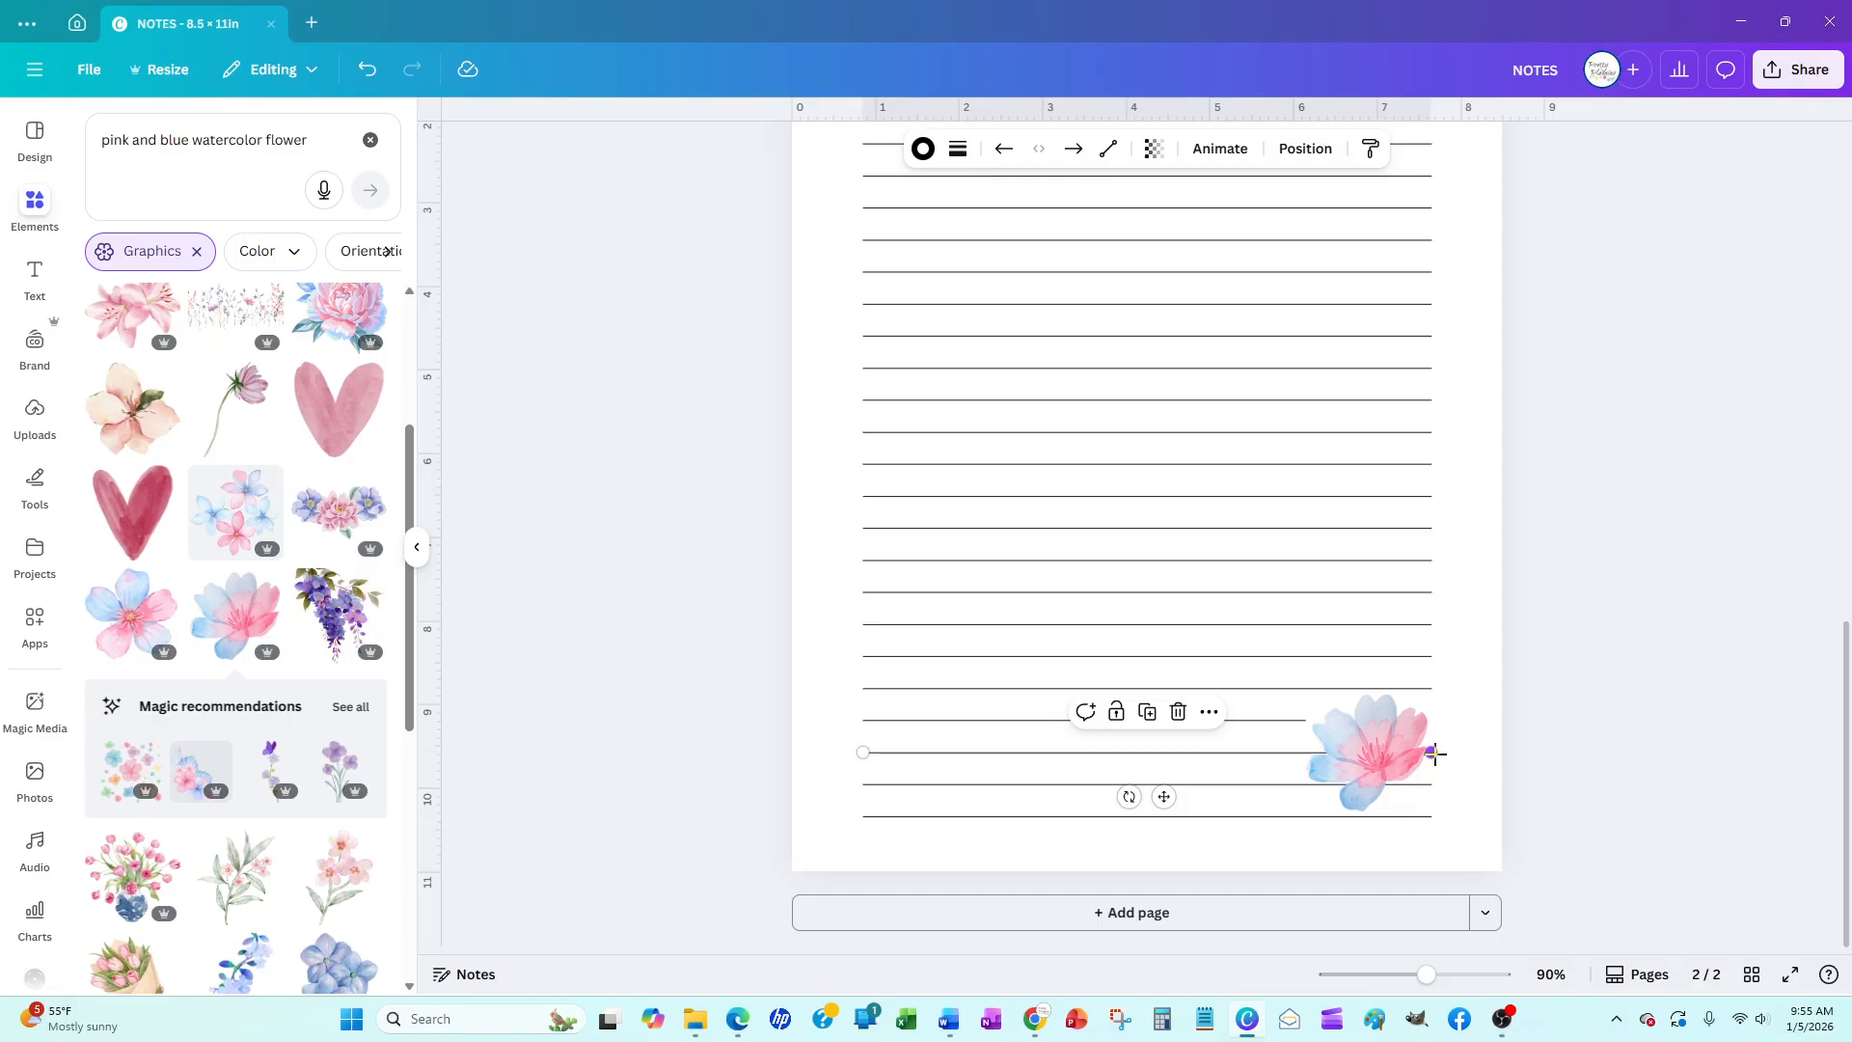
left_click_drag(1436, 753, 1314, 756)
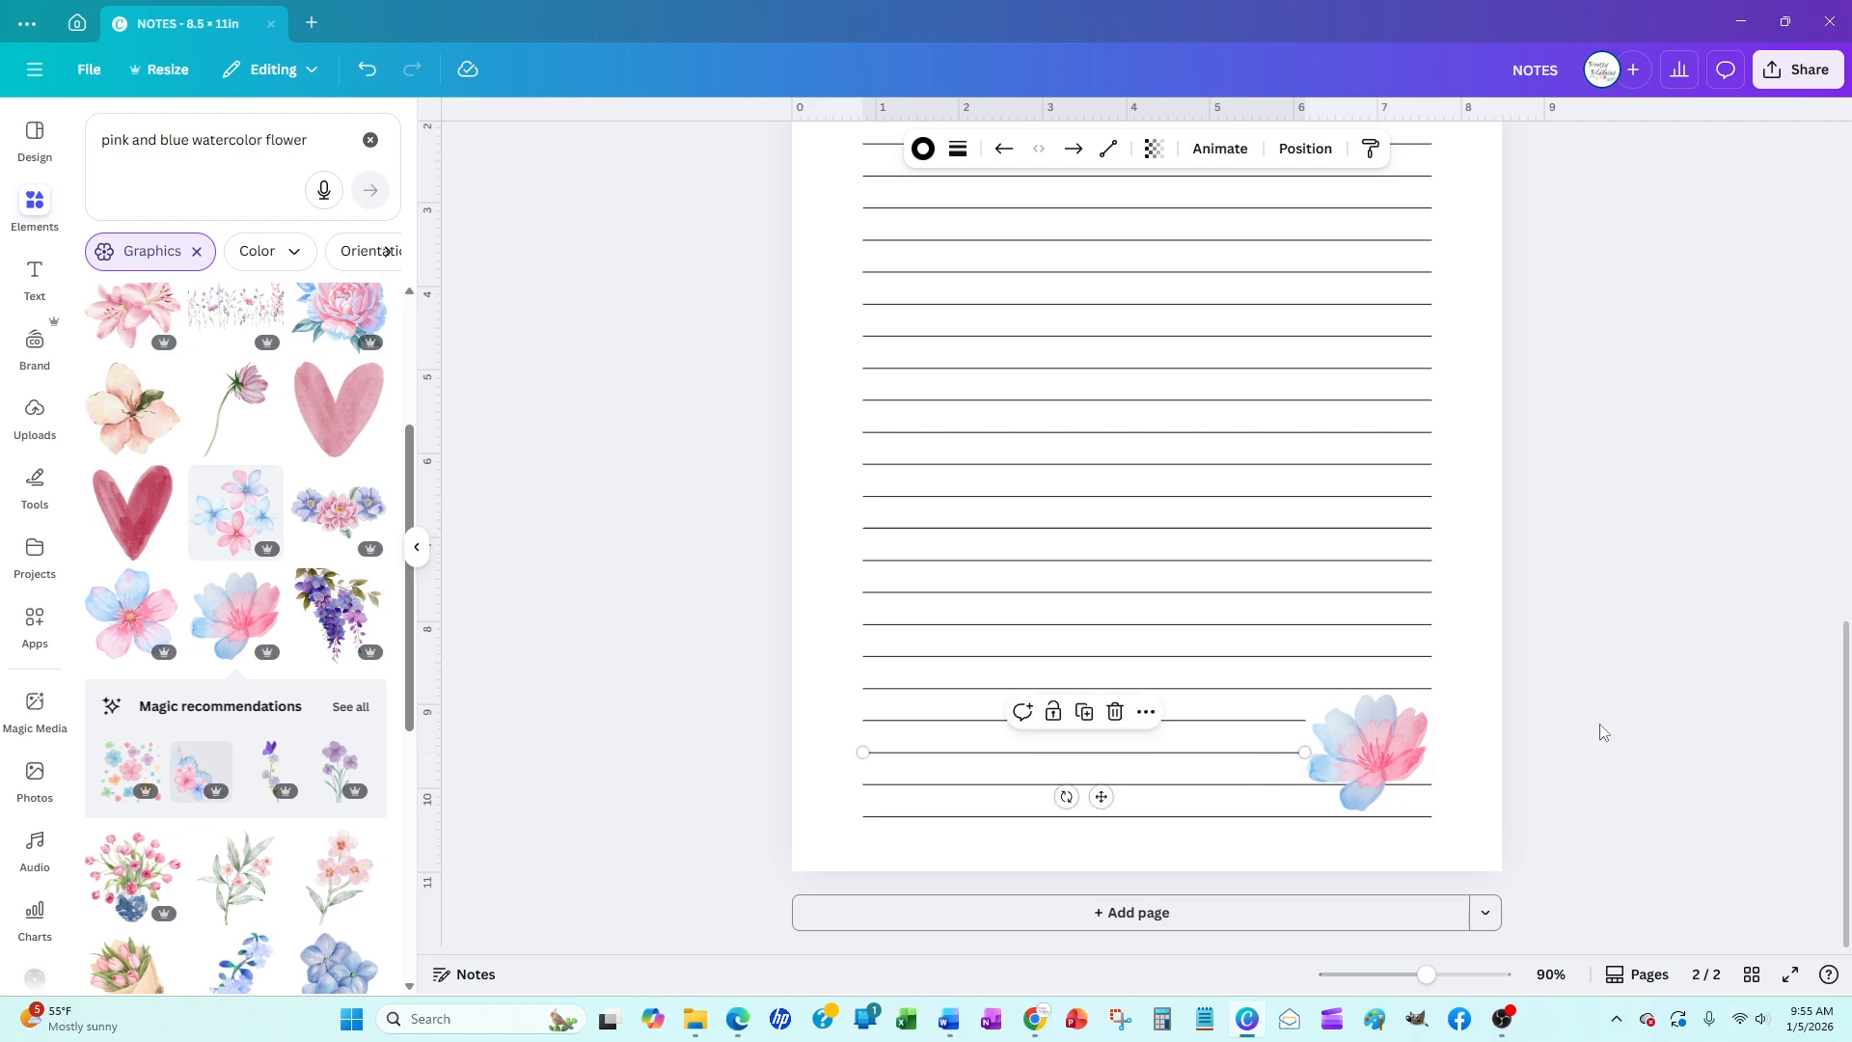
left_click(1631, 747)
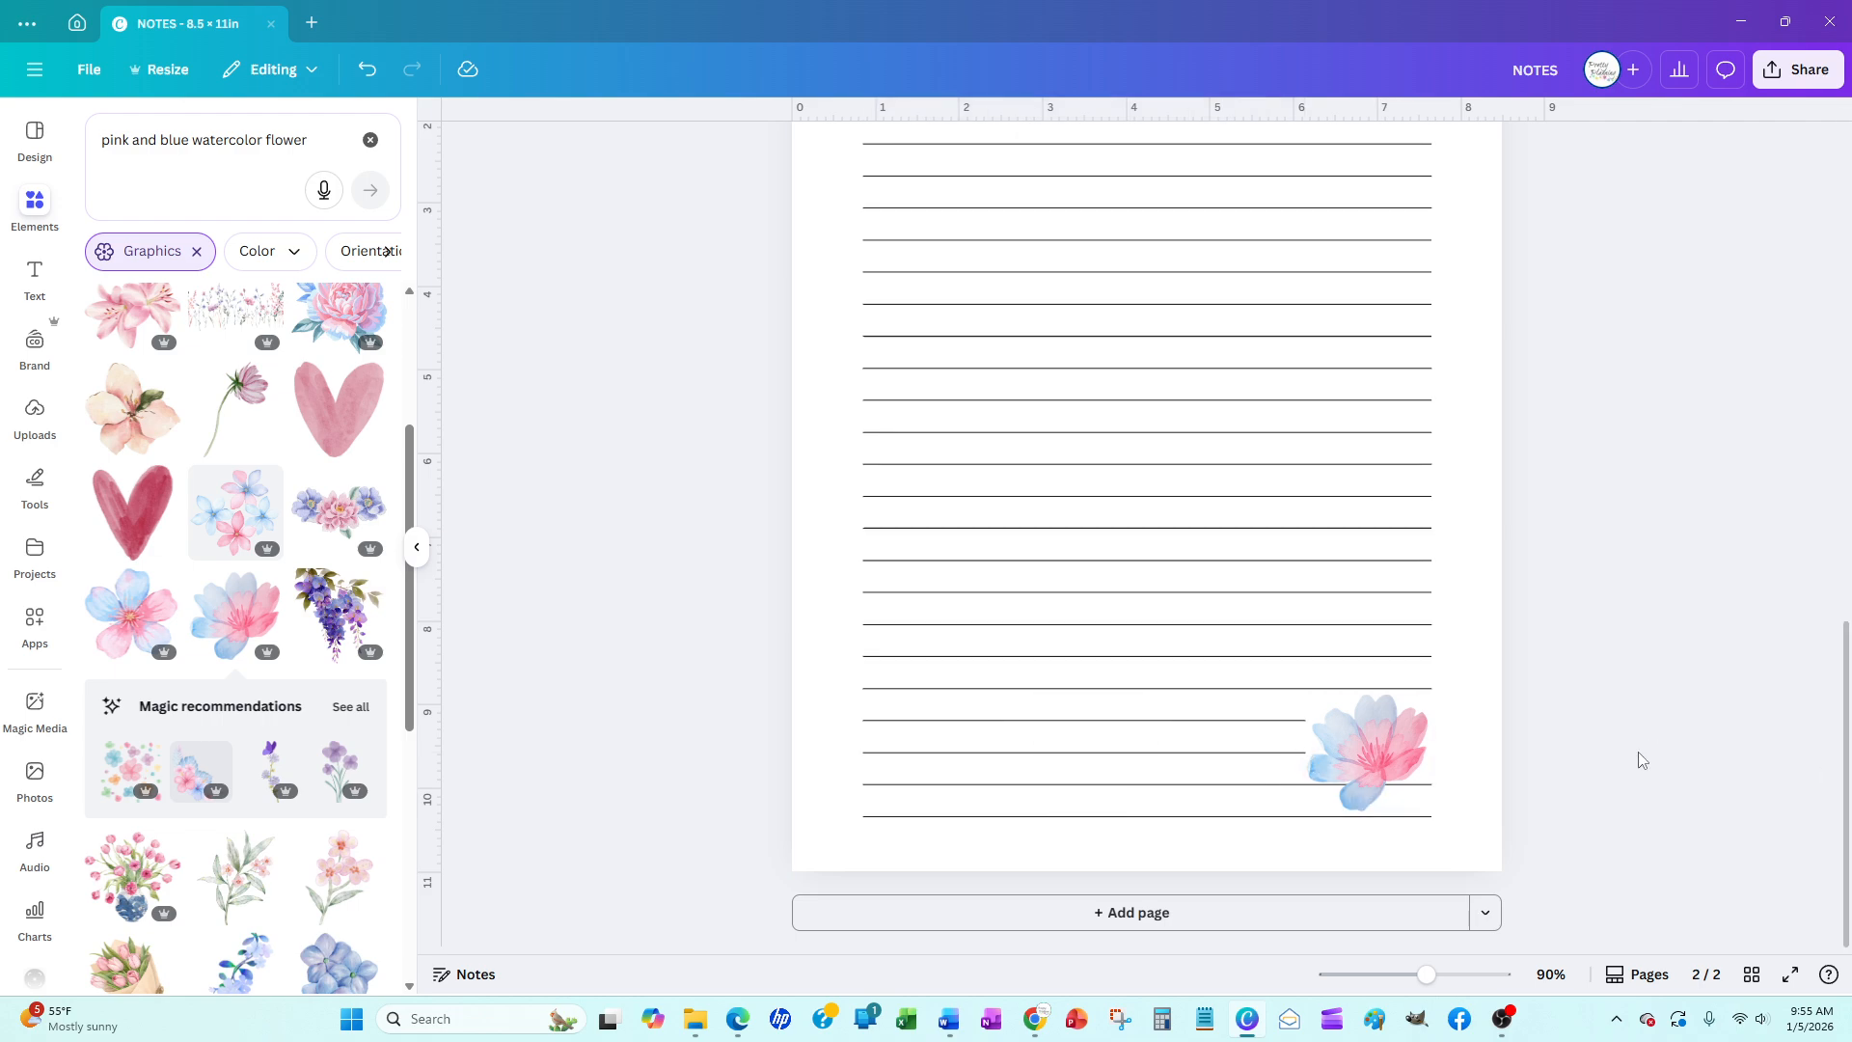
Shorten the second line from the bottom of page 2 so it ends just left of the flower
left_click(1228, 783)
left_click_drag(1434, 783, 1242, 775)
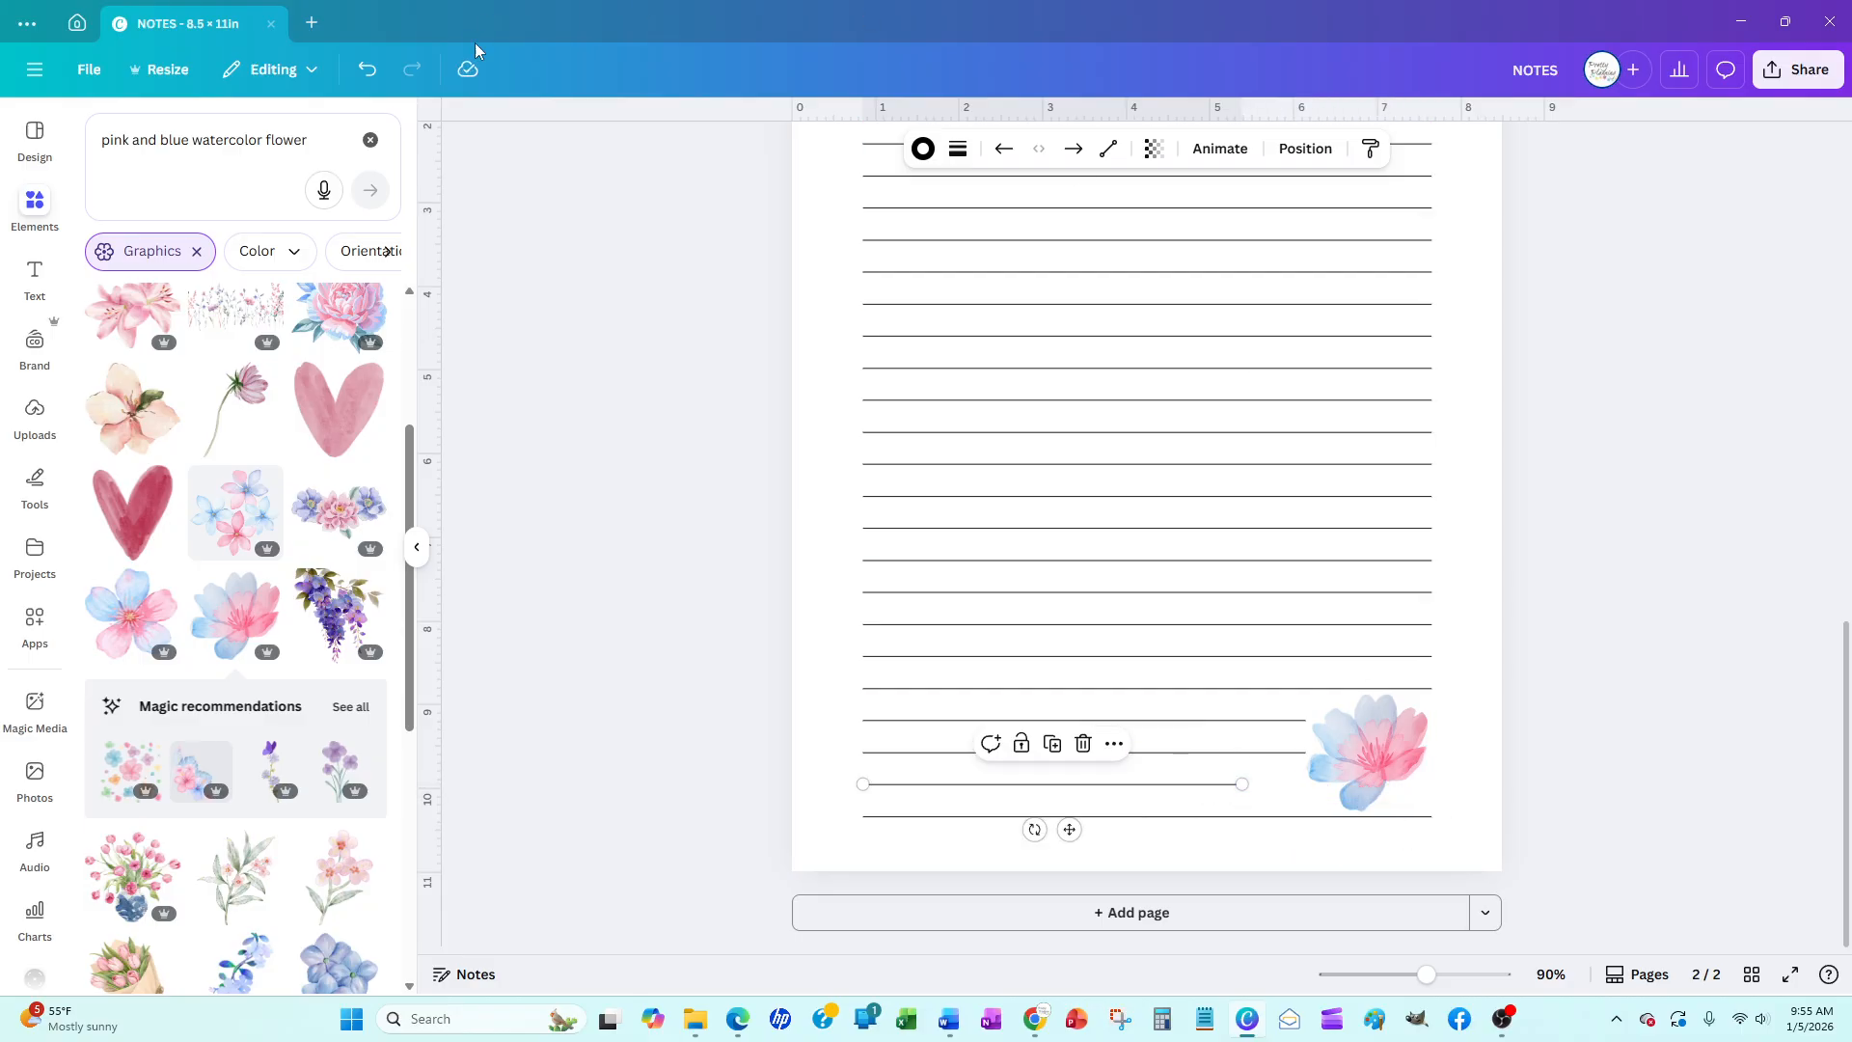
left_click(367, 69)
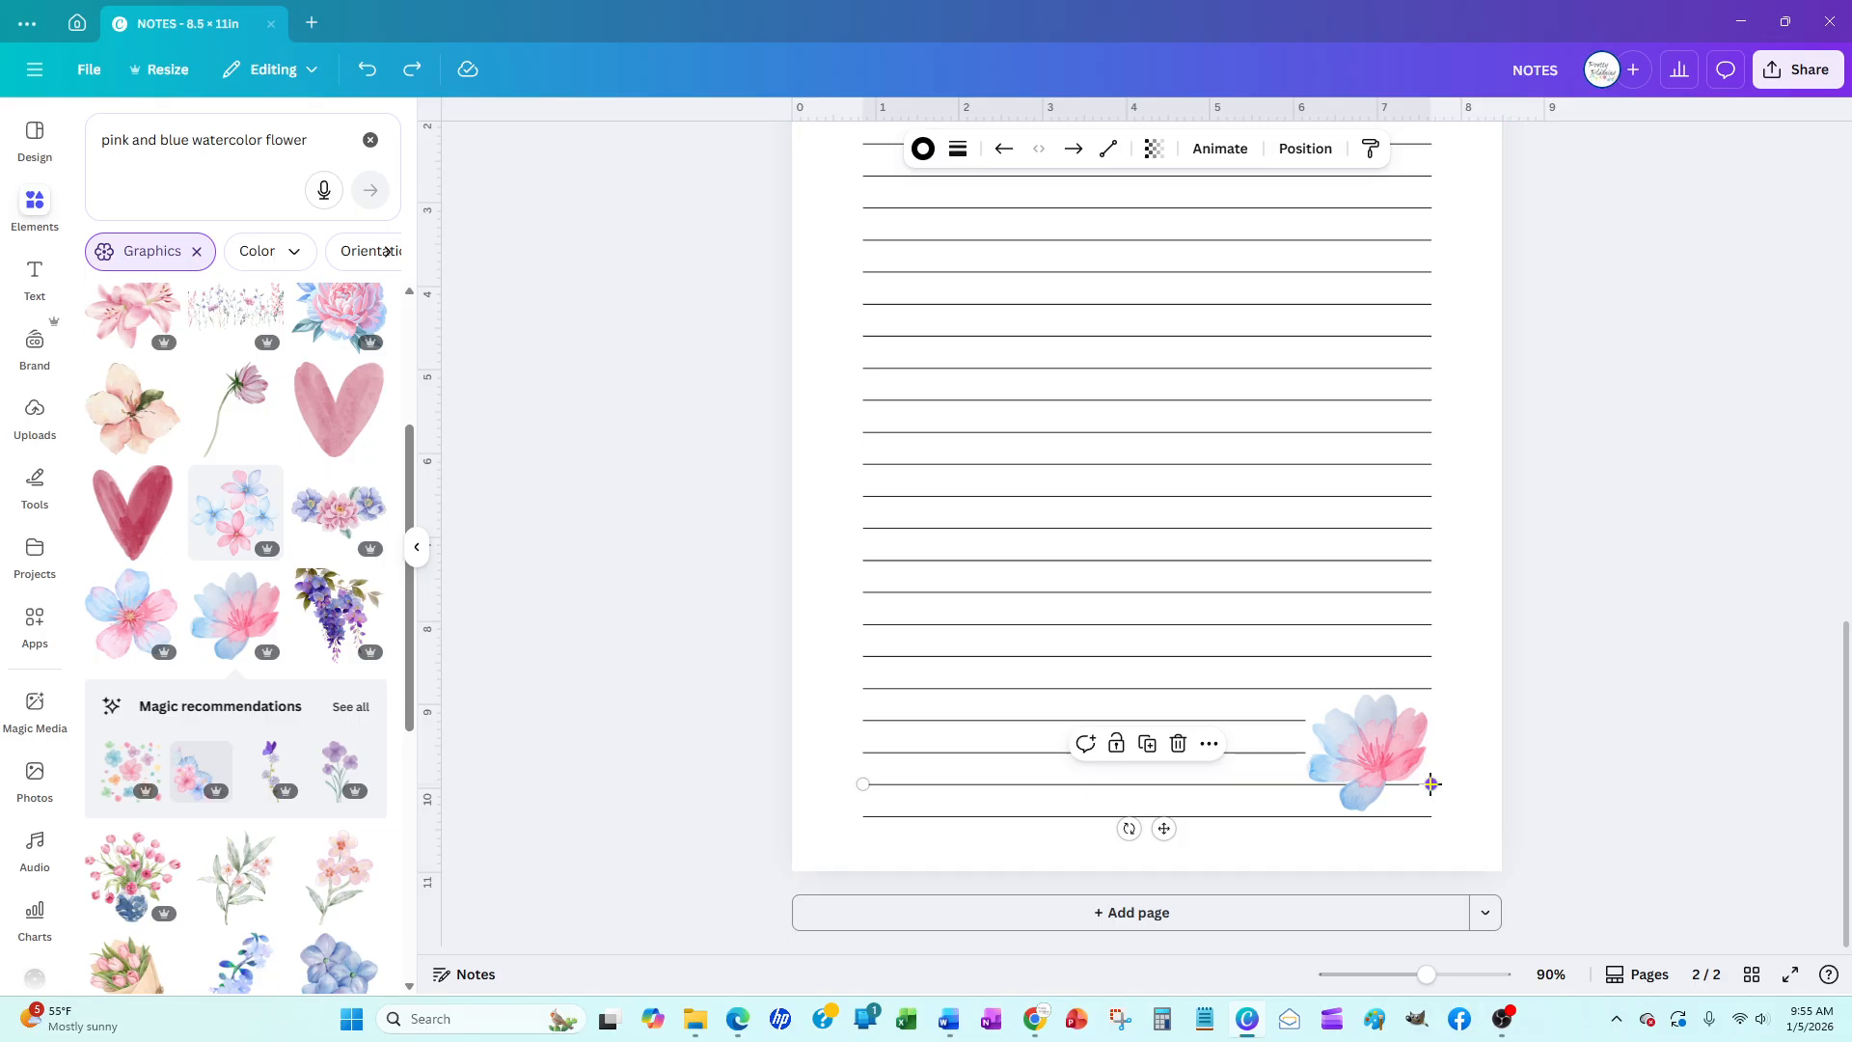
left_click_drag(1431, 785, 1296, 783)
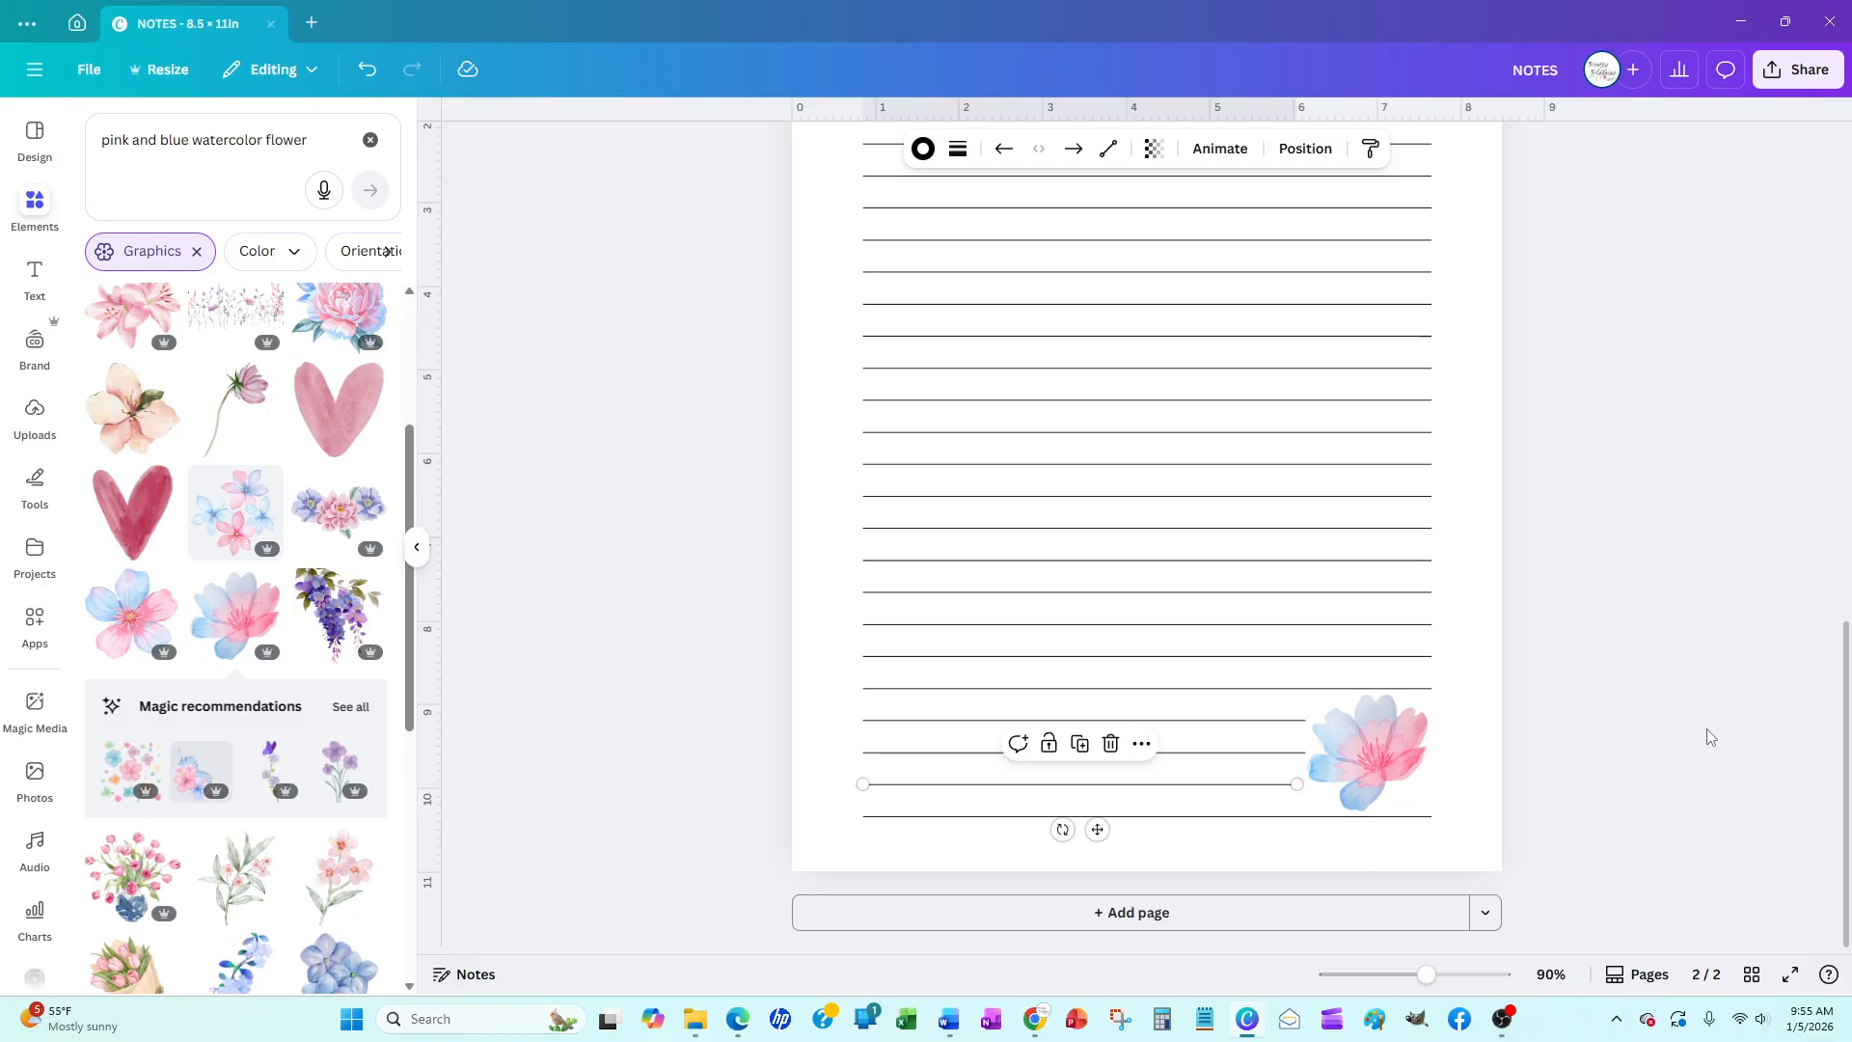
left_click(1630, 726)
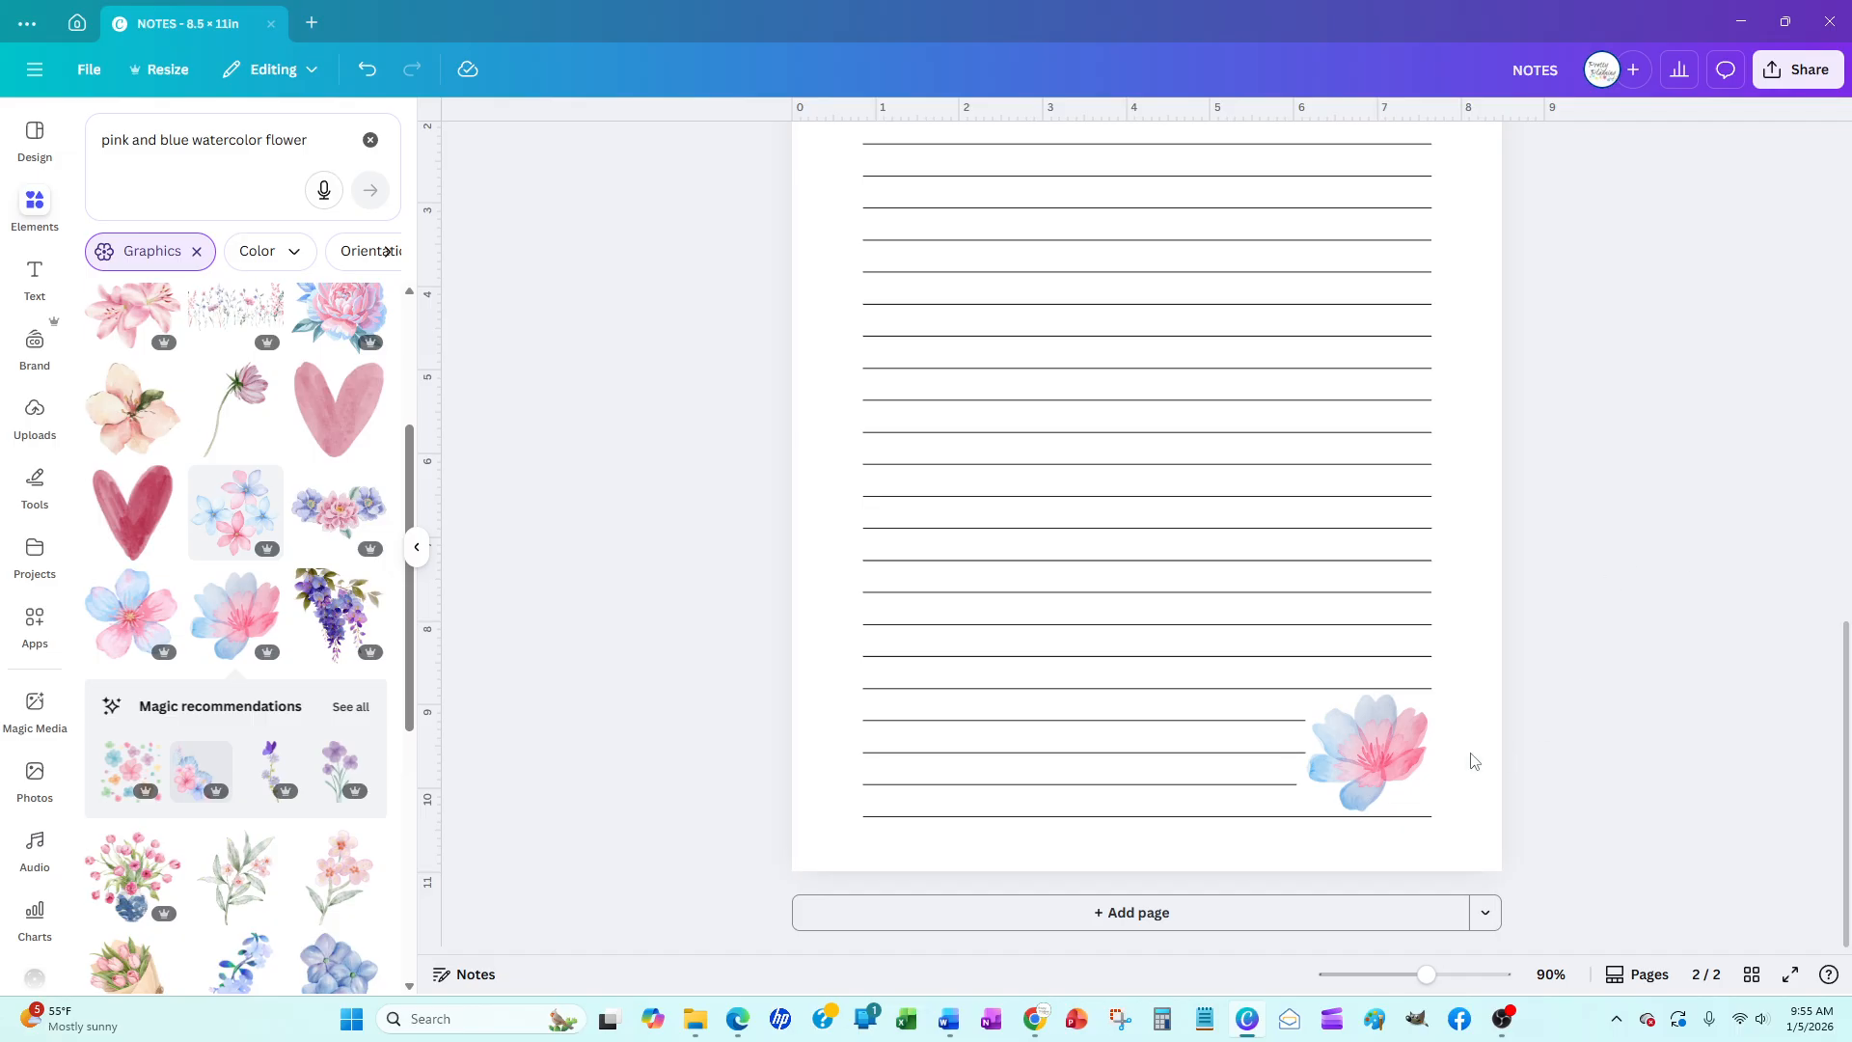
Try to move the flower down over the last line of page 2
left_click(1374, 755)
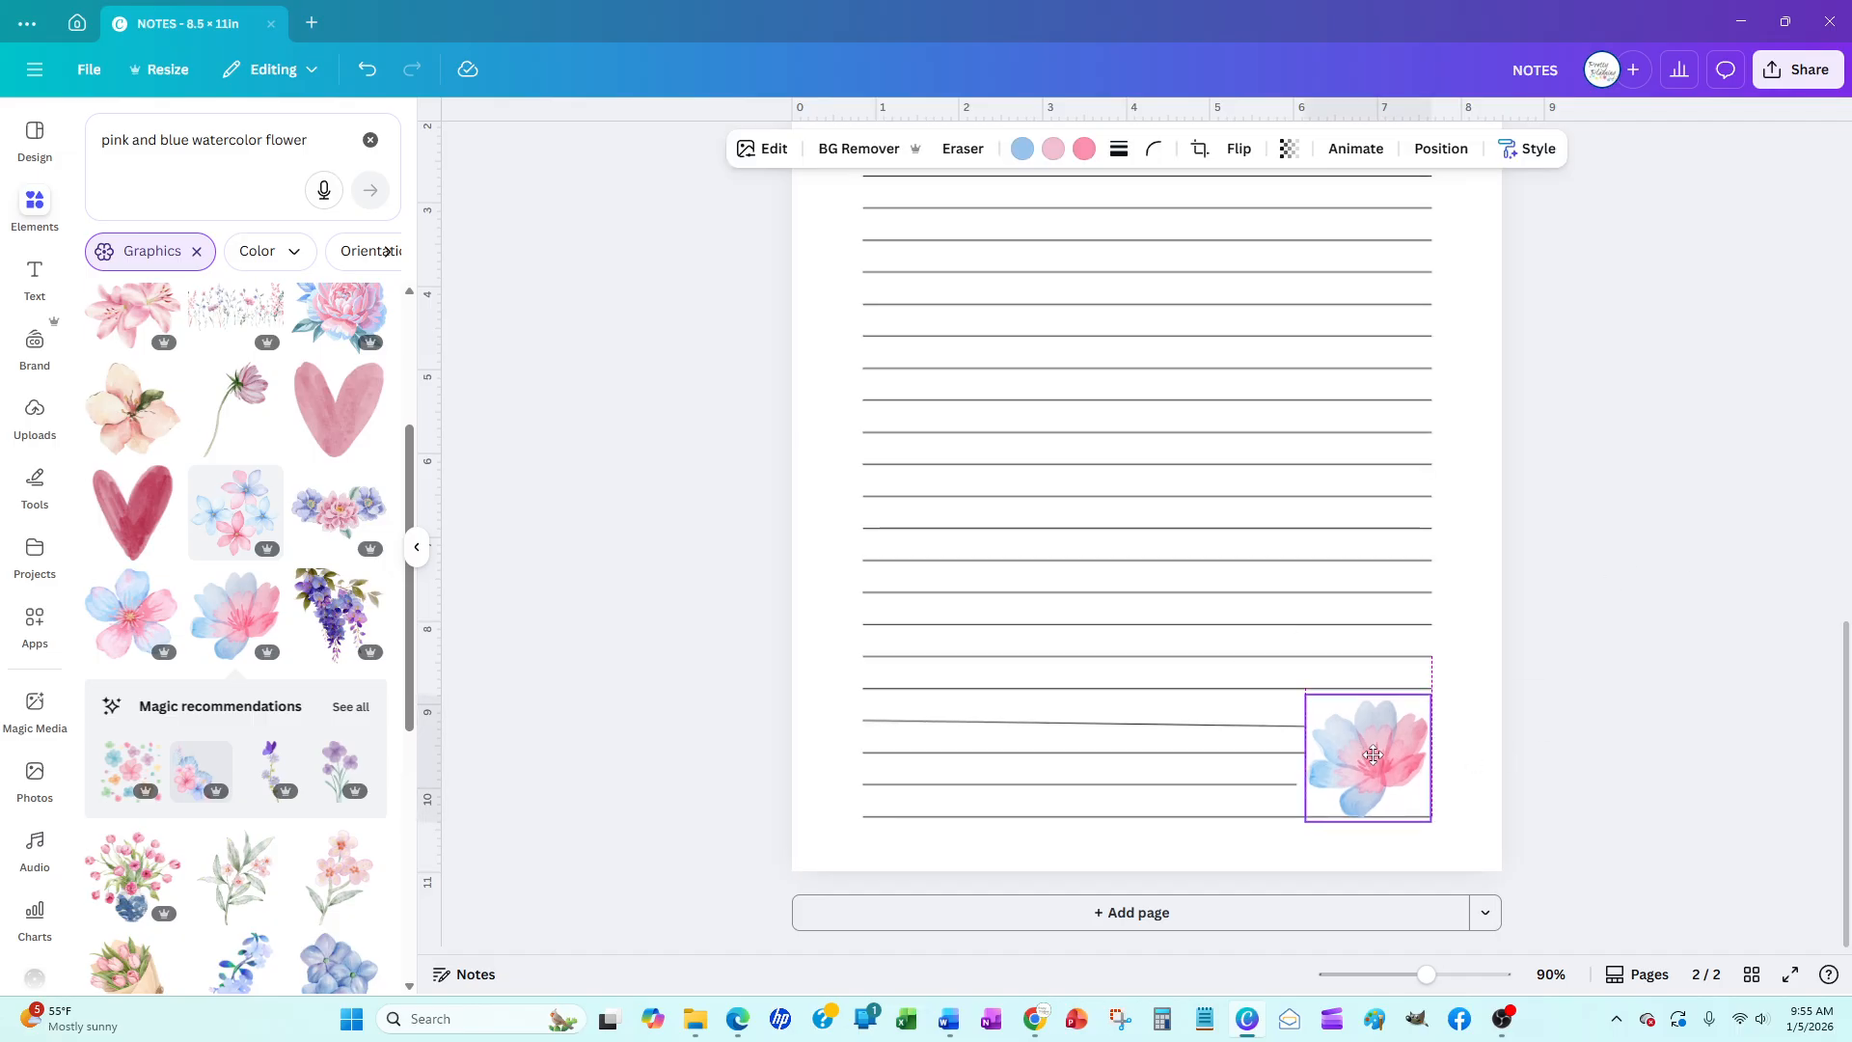
left_click_drag(1374, 755, 1374, 750)
left_click(368, 73)
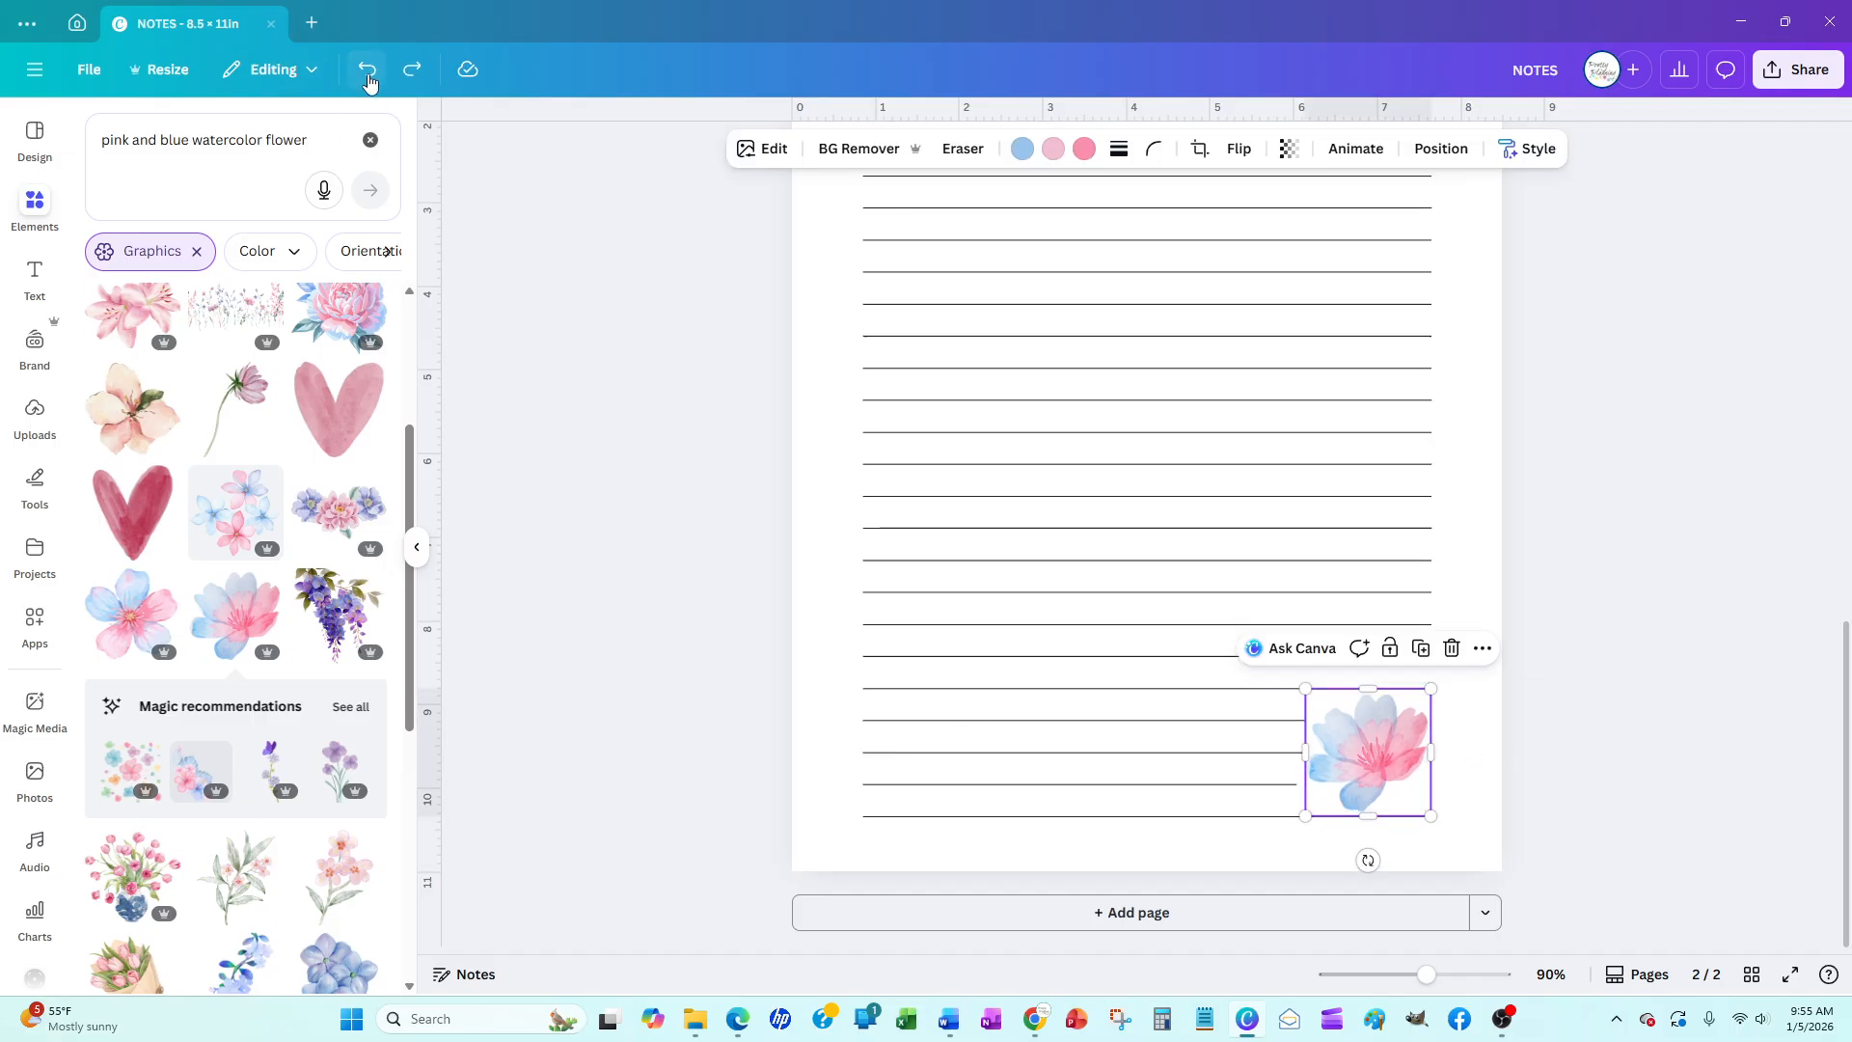
left_click(1598, 720)
left_click_drag(1362, 754, 1370, 793)
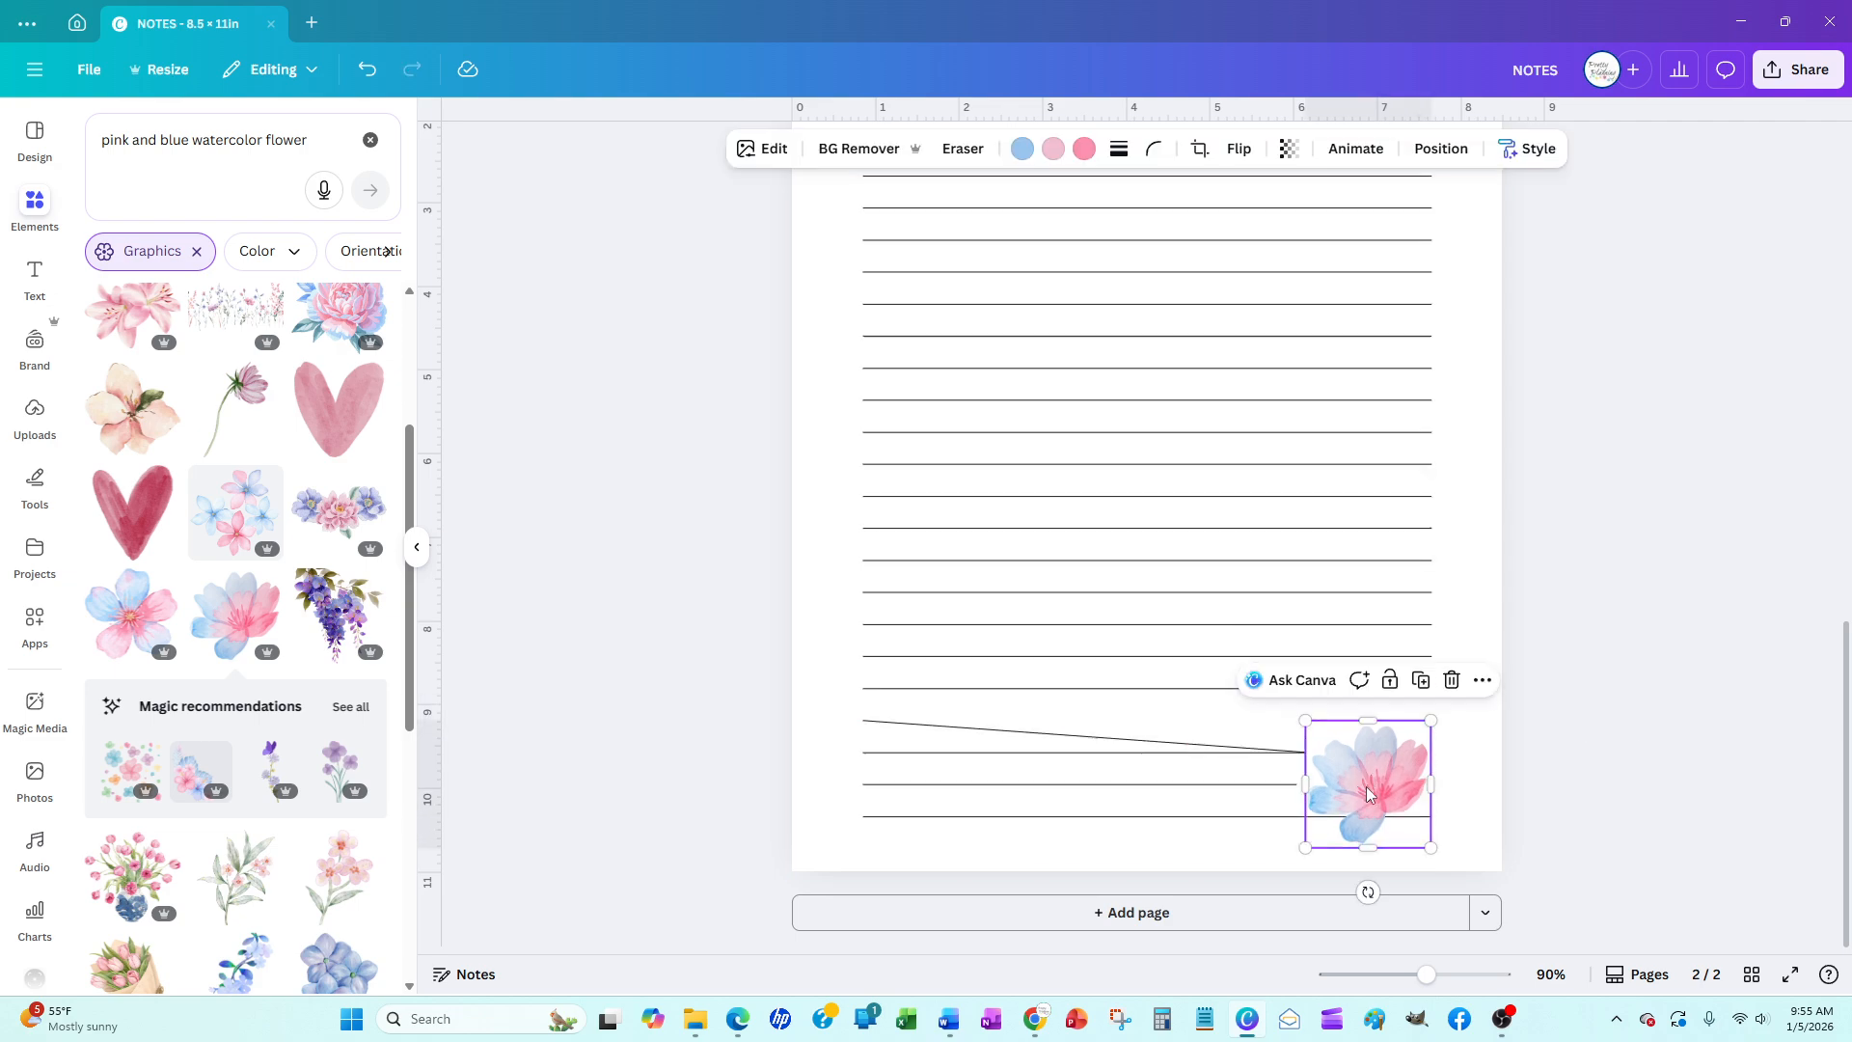
left_click(367, 69)
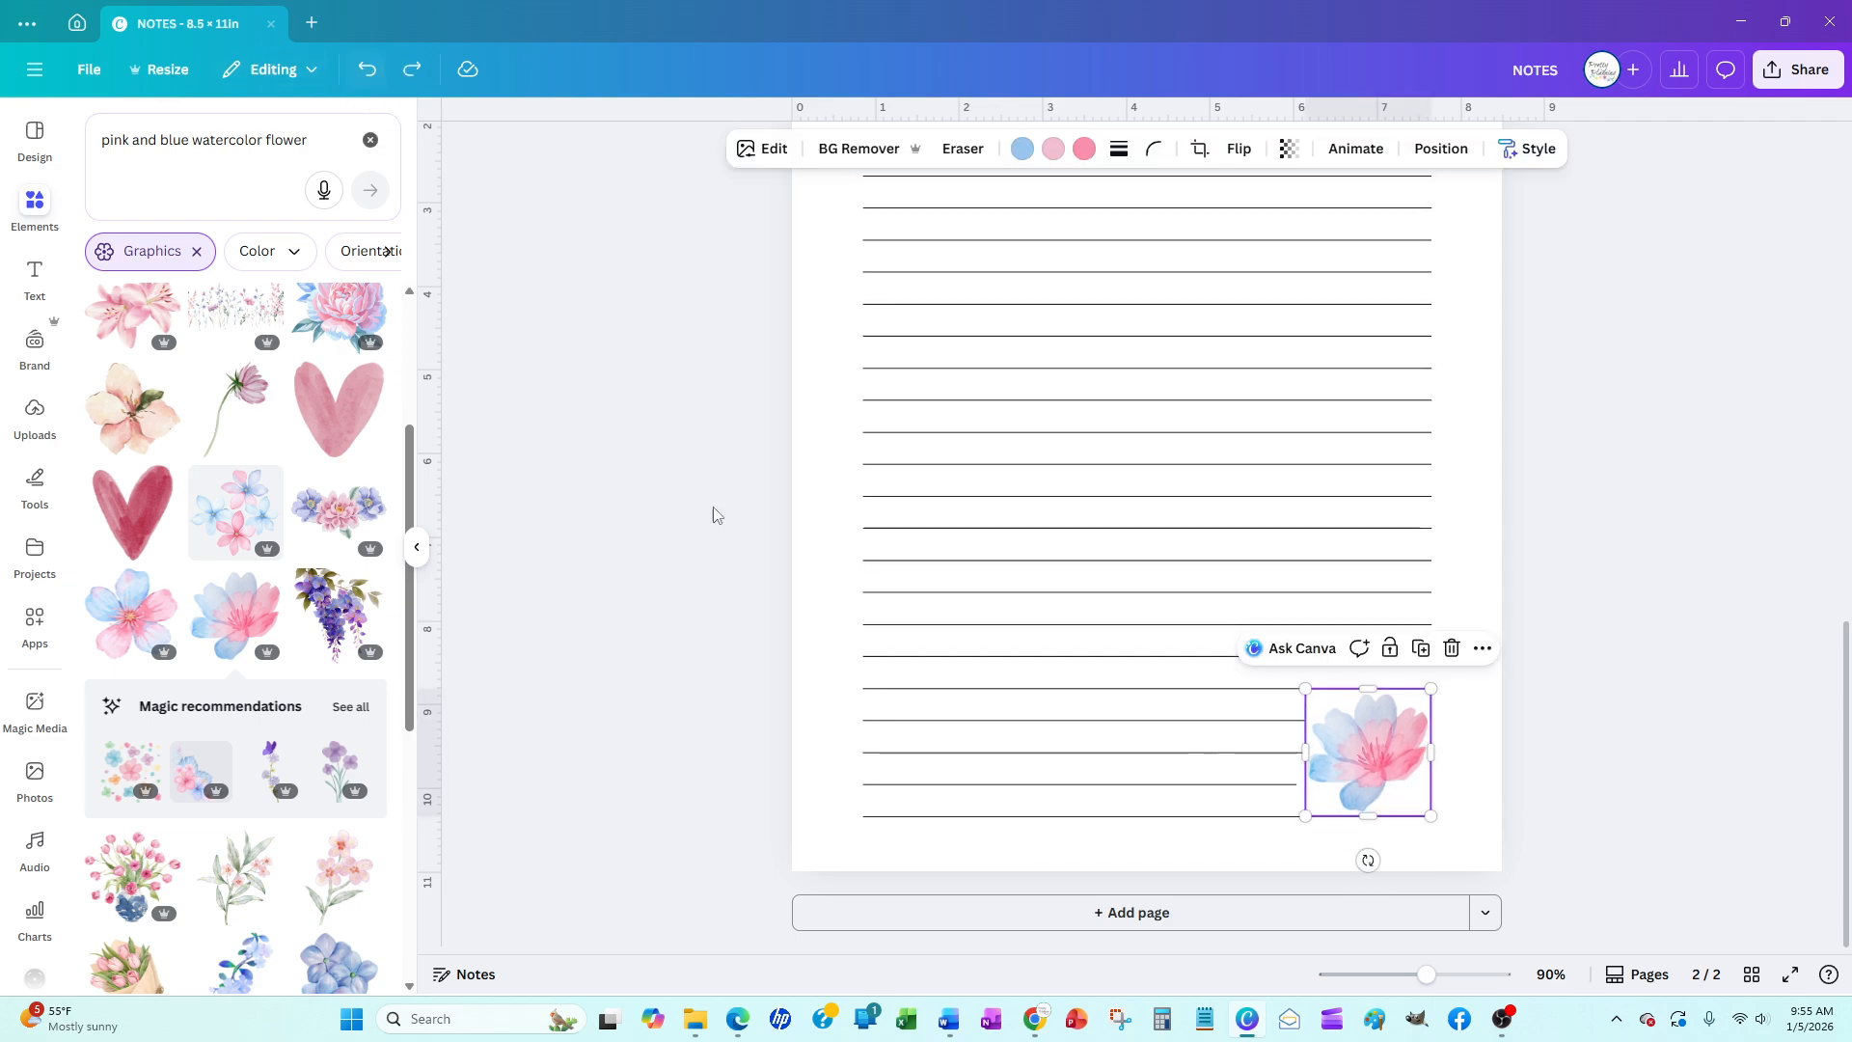
Shorten the fourth line from the bottom slightly so its right end is detached from the flower
right_click(1380, 739)
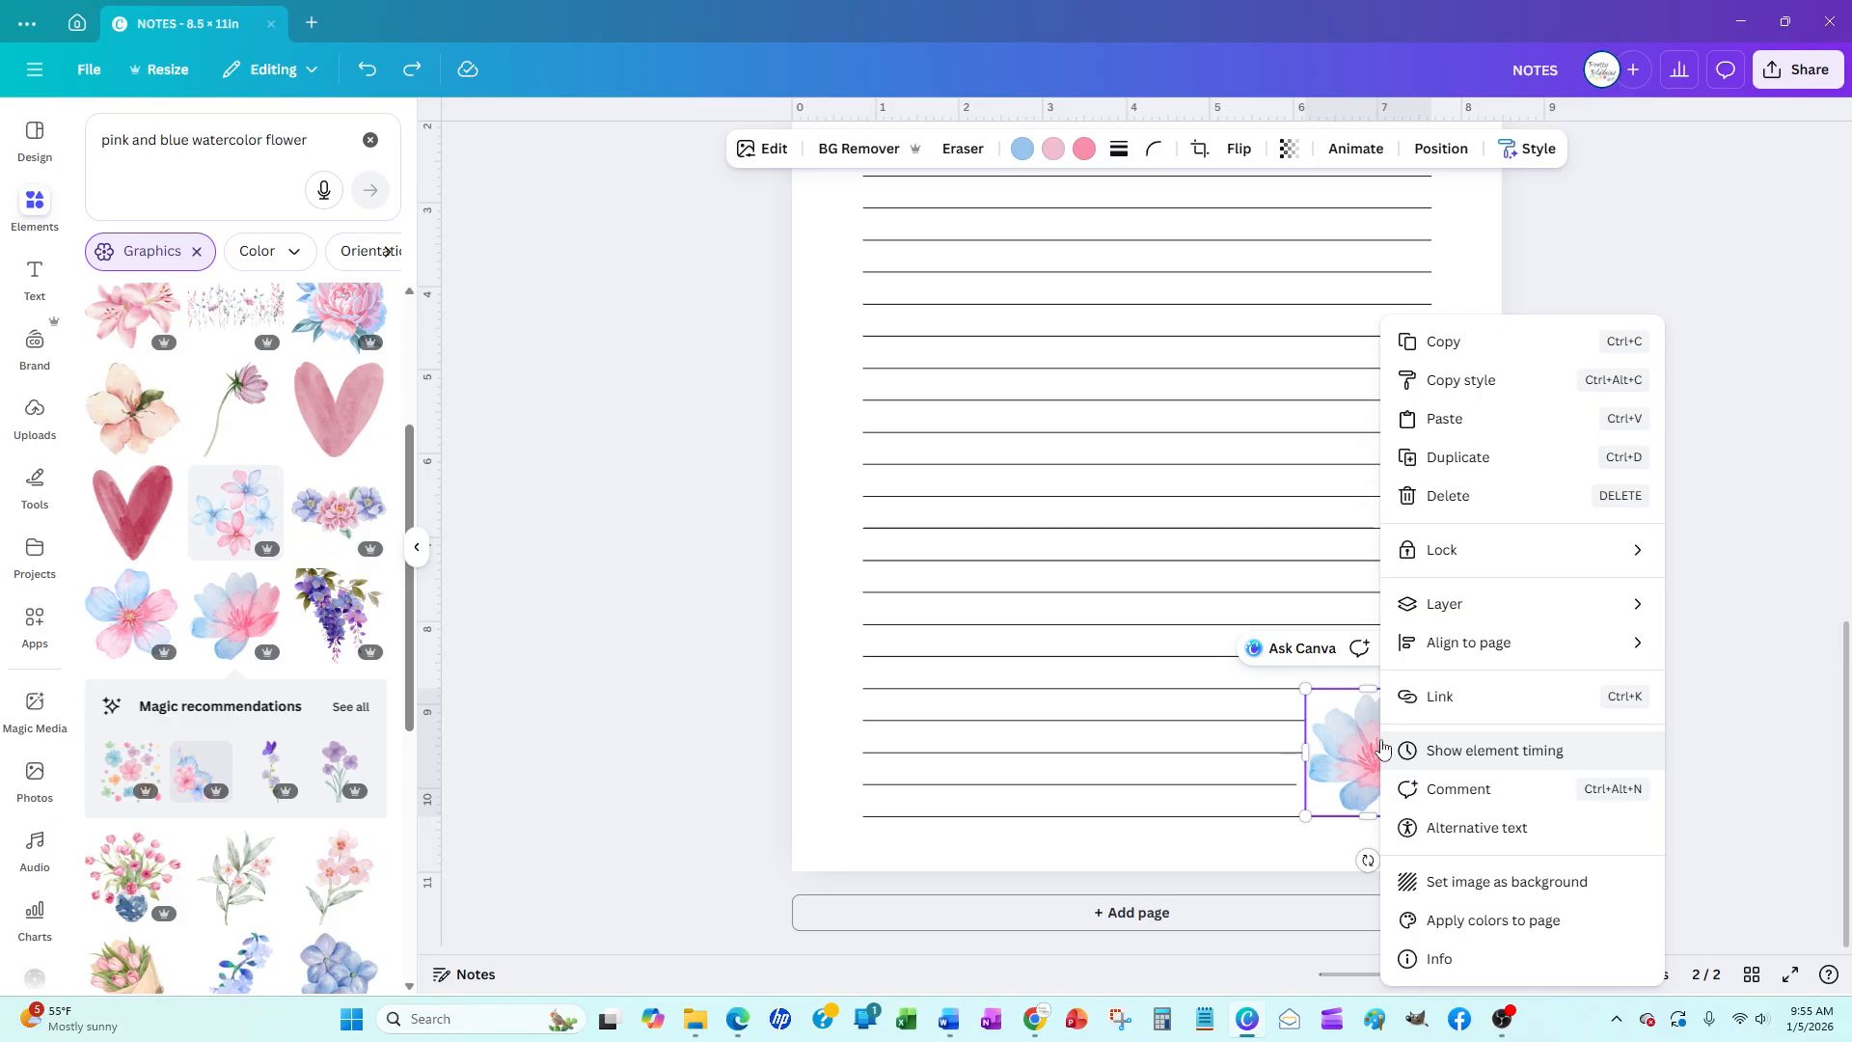
left_click(1199, 720)
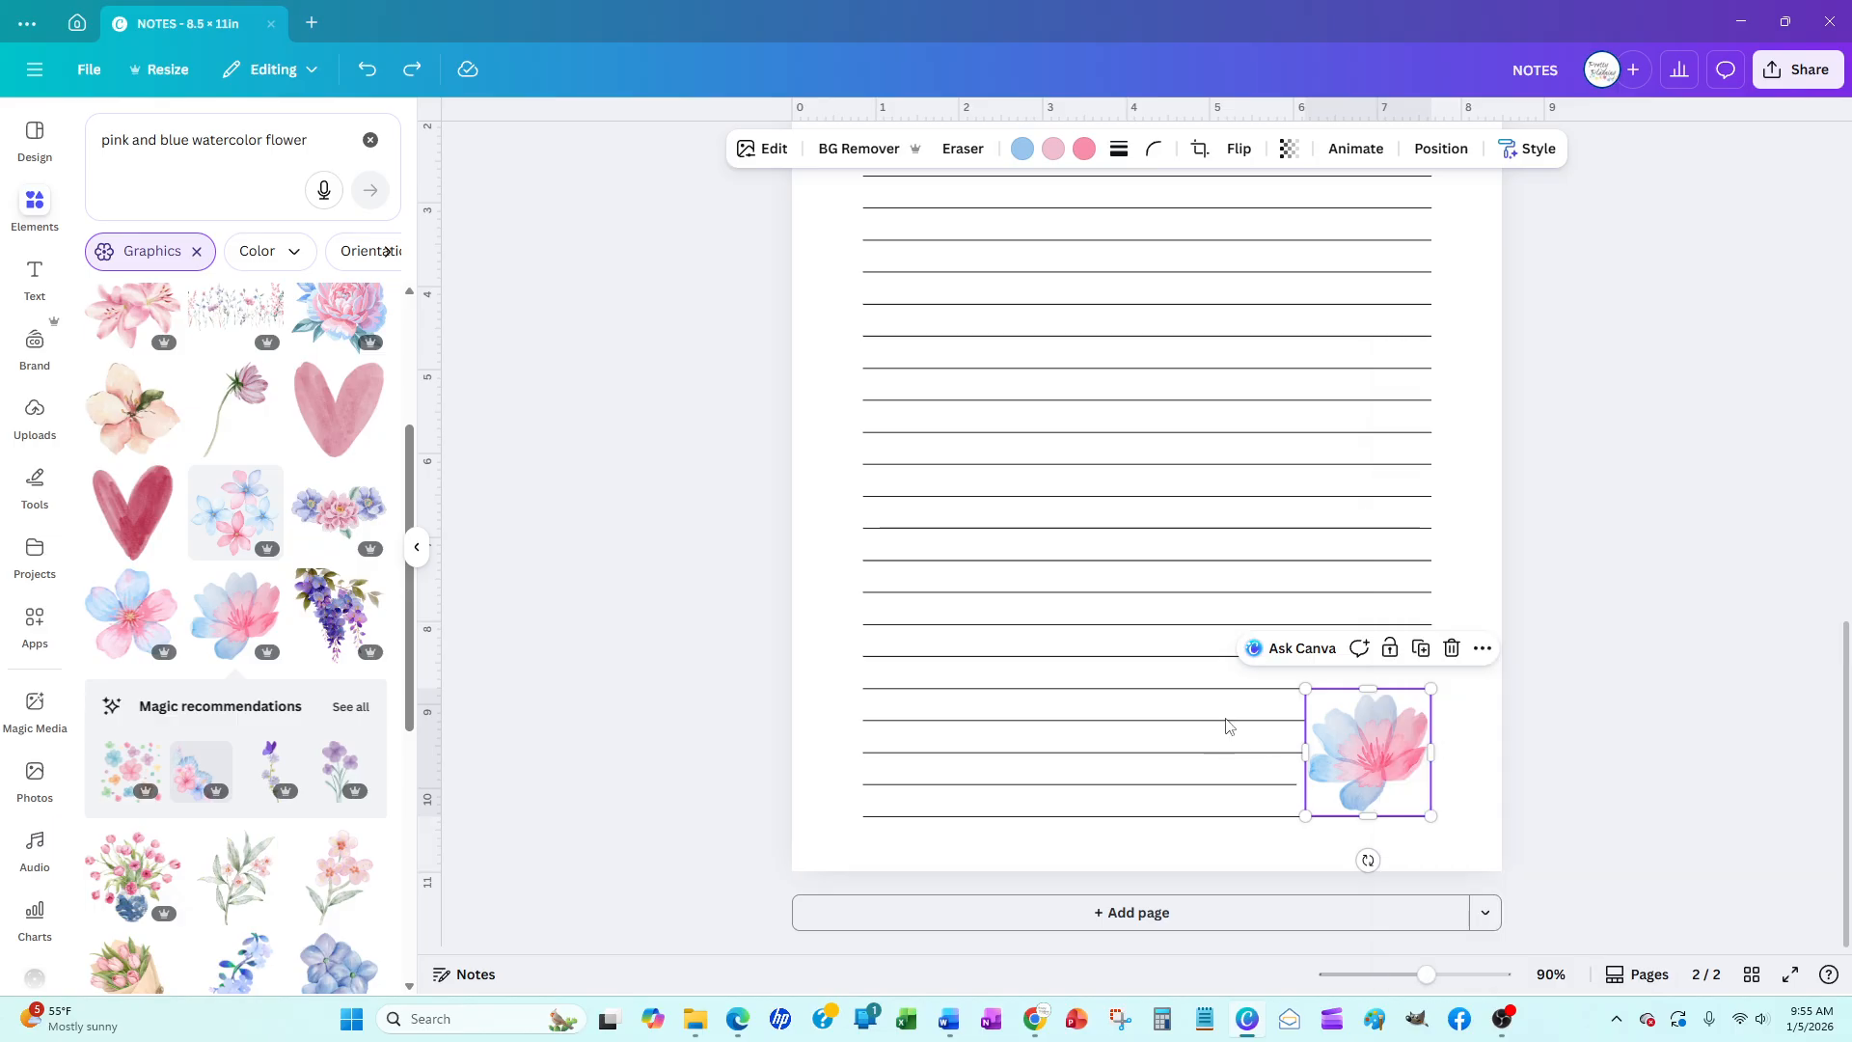
left_click(1229, 722)
left_click_drag(1300, 719, 1297, 719)
Move the flower slightly lower over the last line and enlarge it to about 1.6 in wide toward the upper left
left_click(1399, 749)
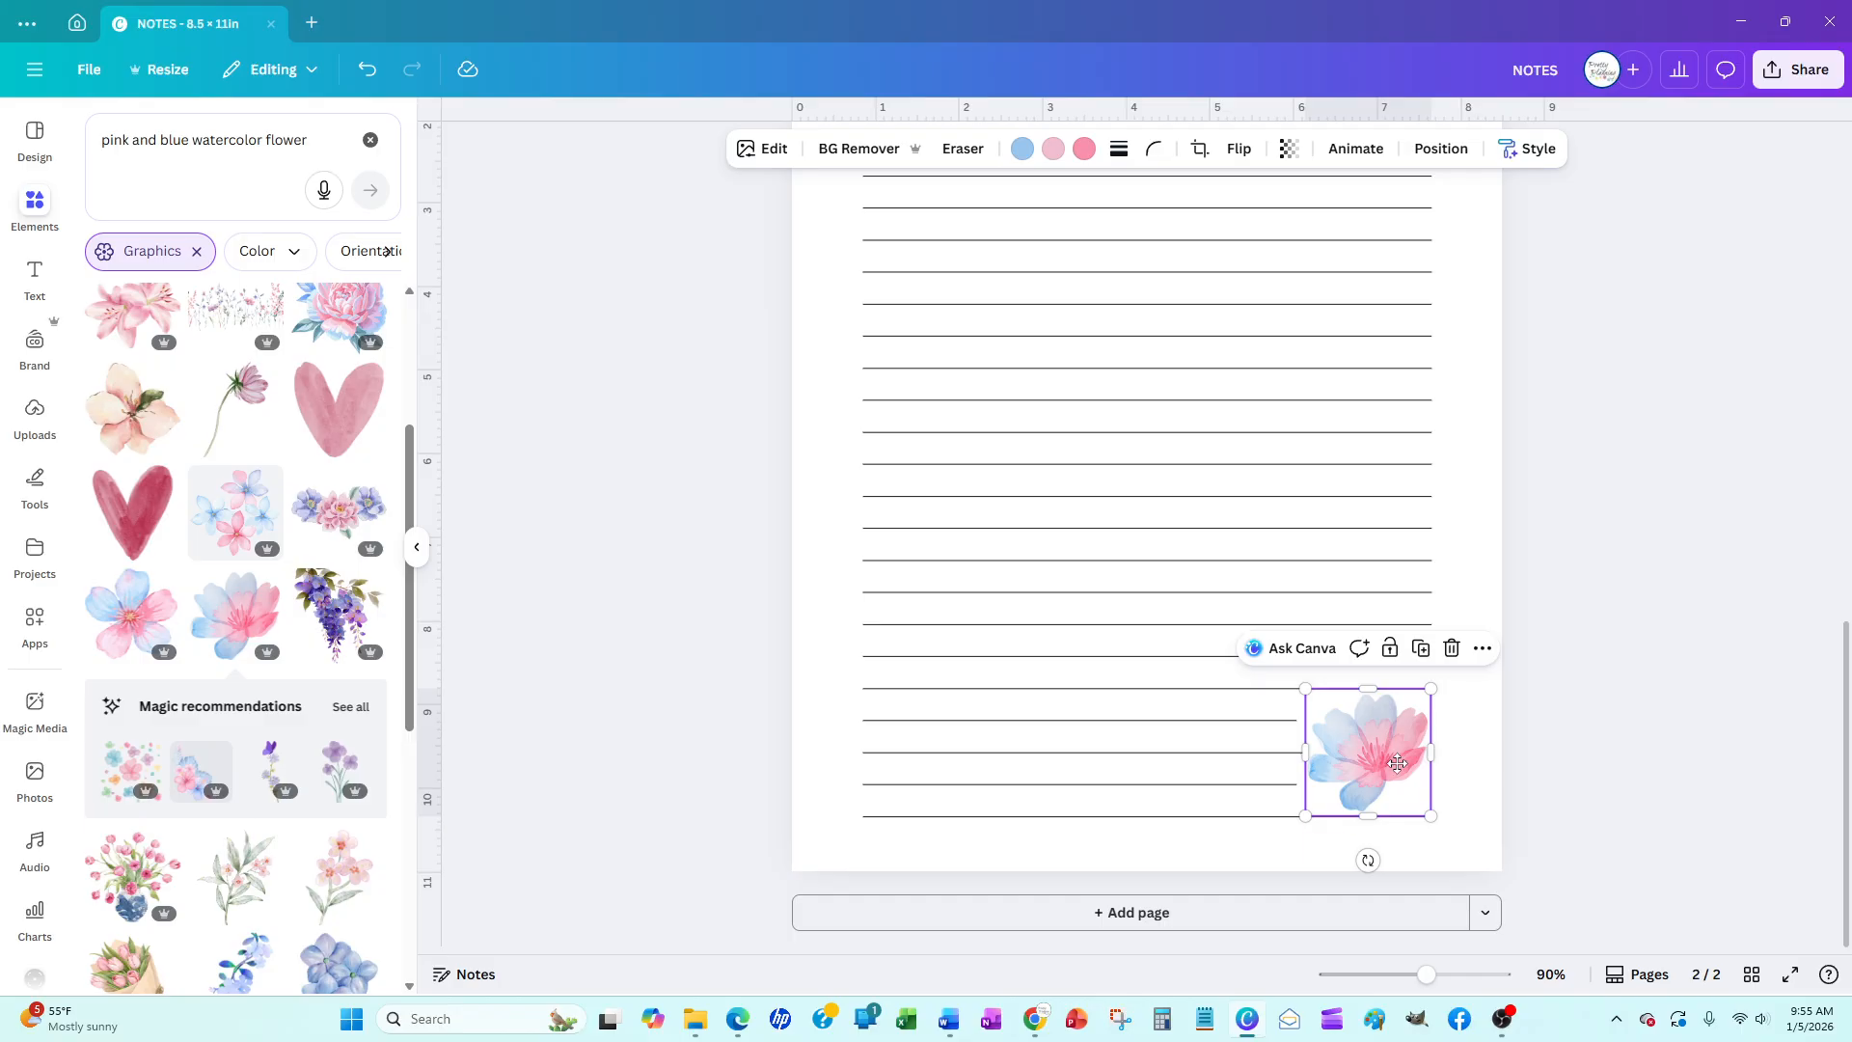
left_click_drag(1398, 763, 1398, 761)
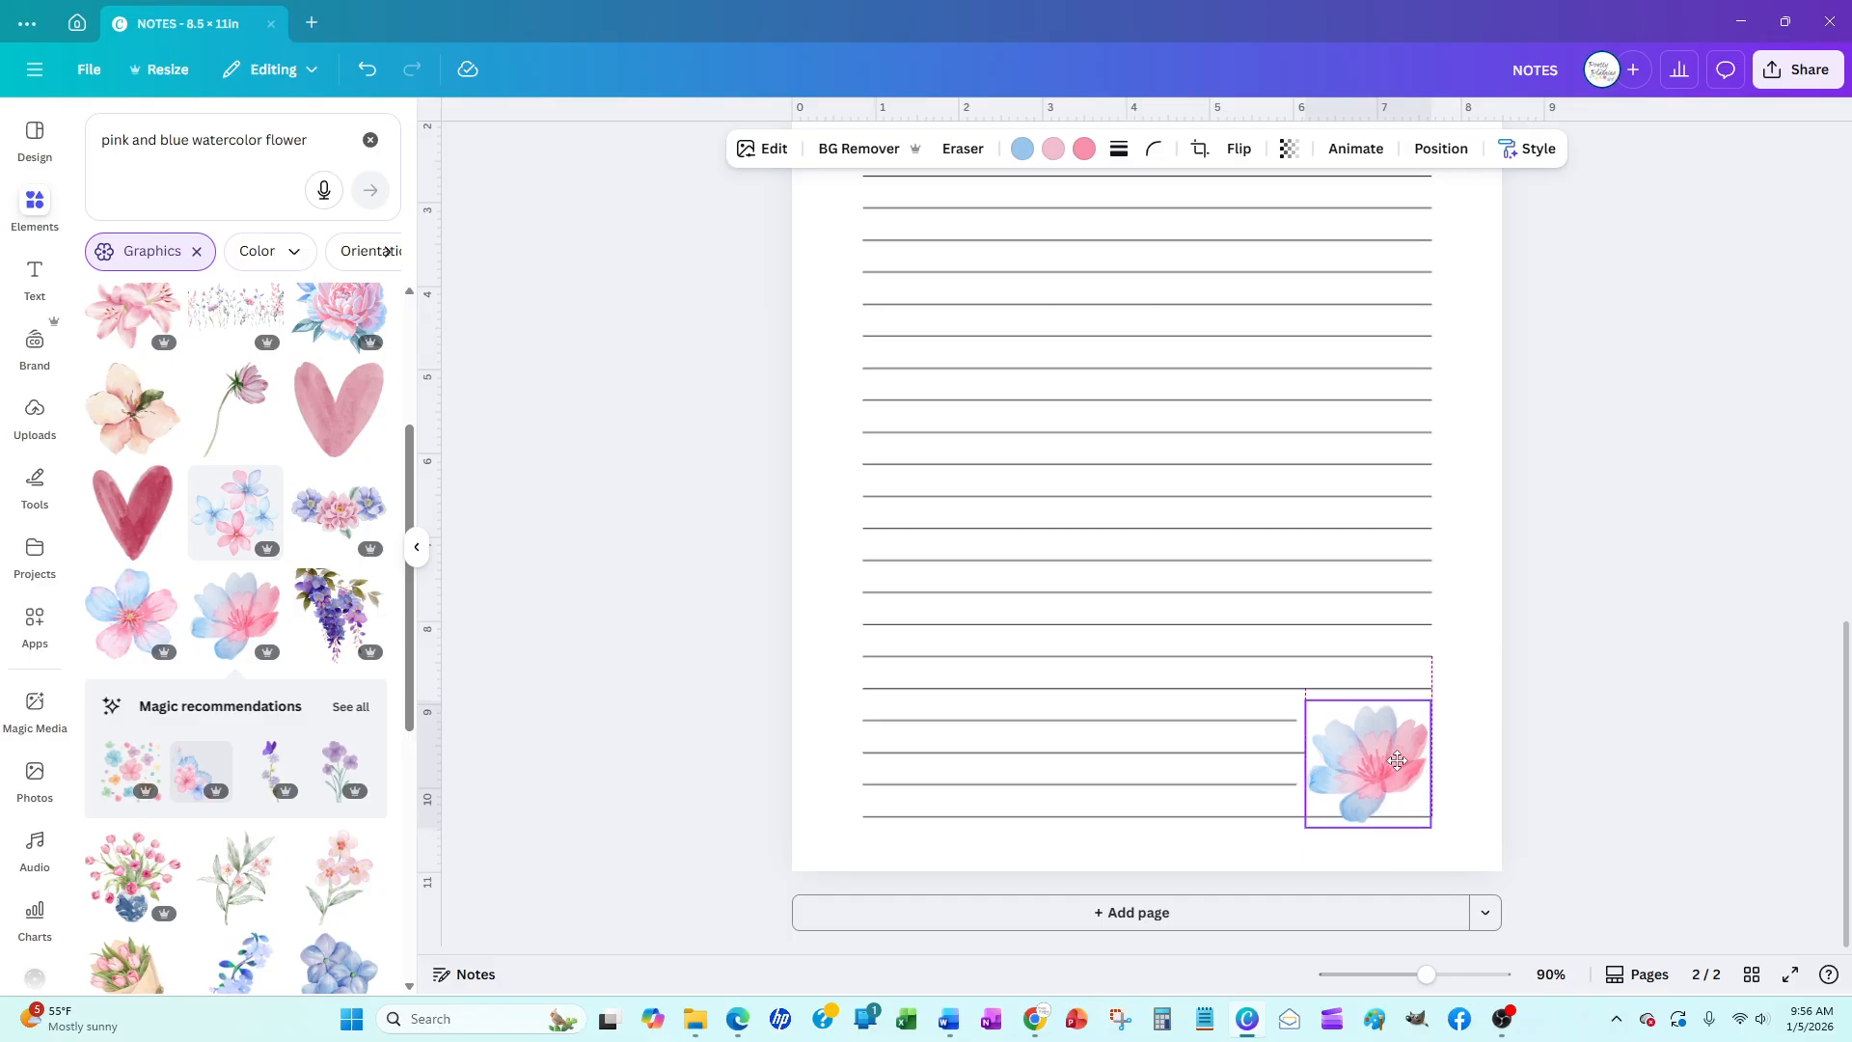
left_click_drag(1398, 762, 1398, 762)
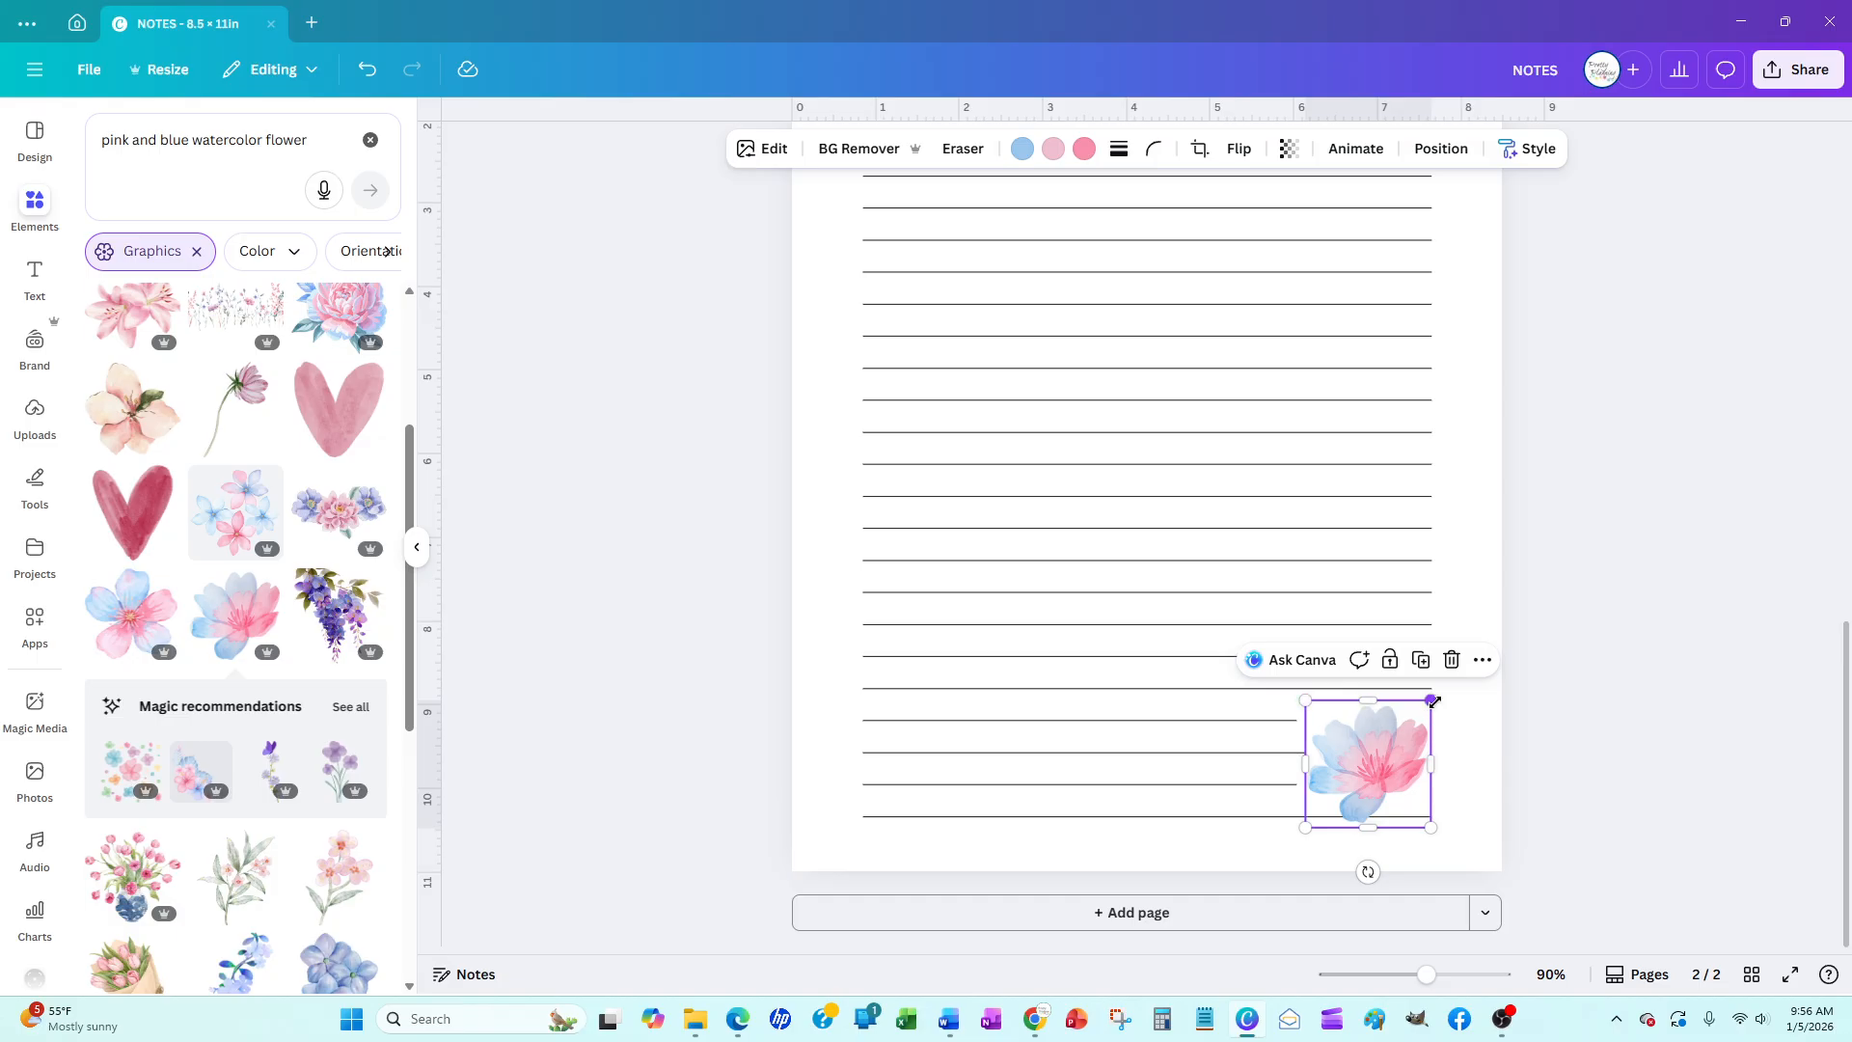
left_click_drag(1307, 702, 1299, 696)
left_click(1637, 845)
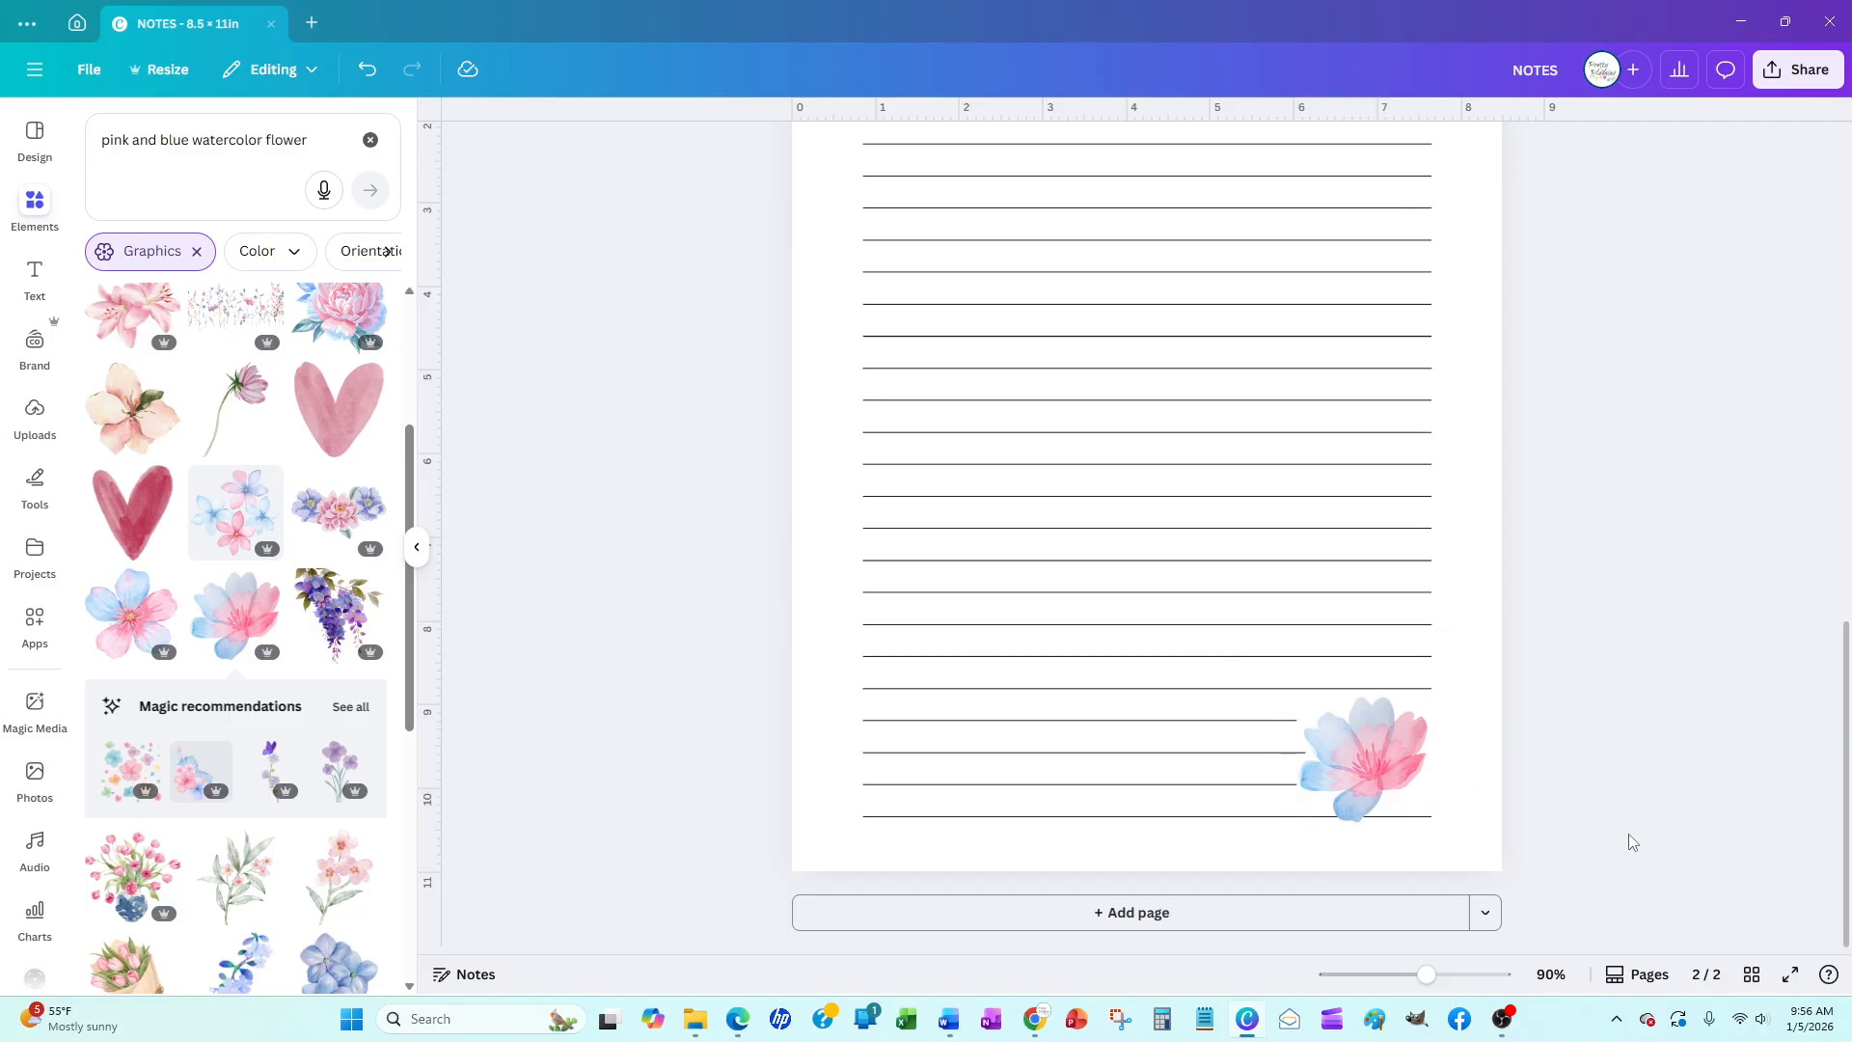
Shorten the bottom line of page 2 so its right end stops at the flower's lower petal
left_click(1194, 820)
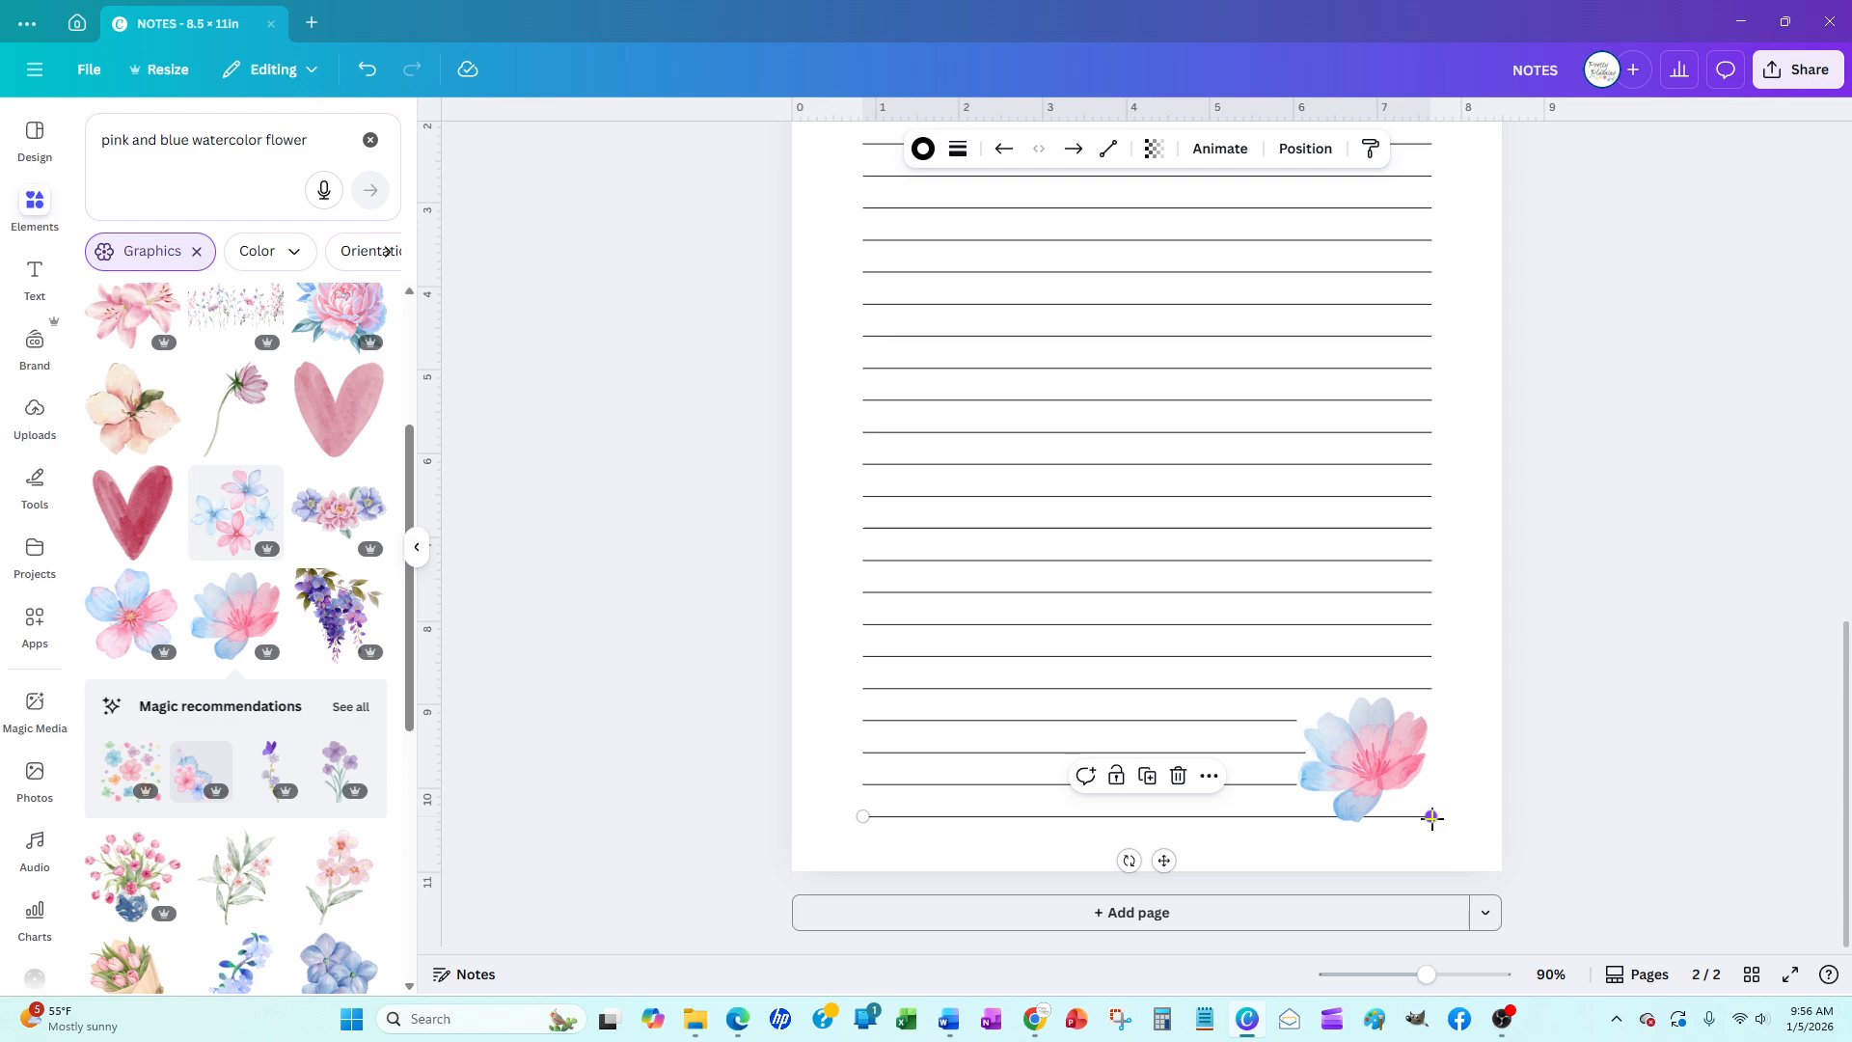
left_click_drag(1431, 818, 1329, 817)
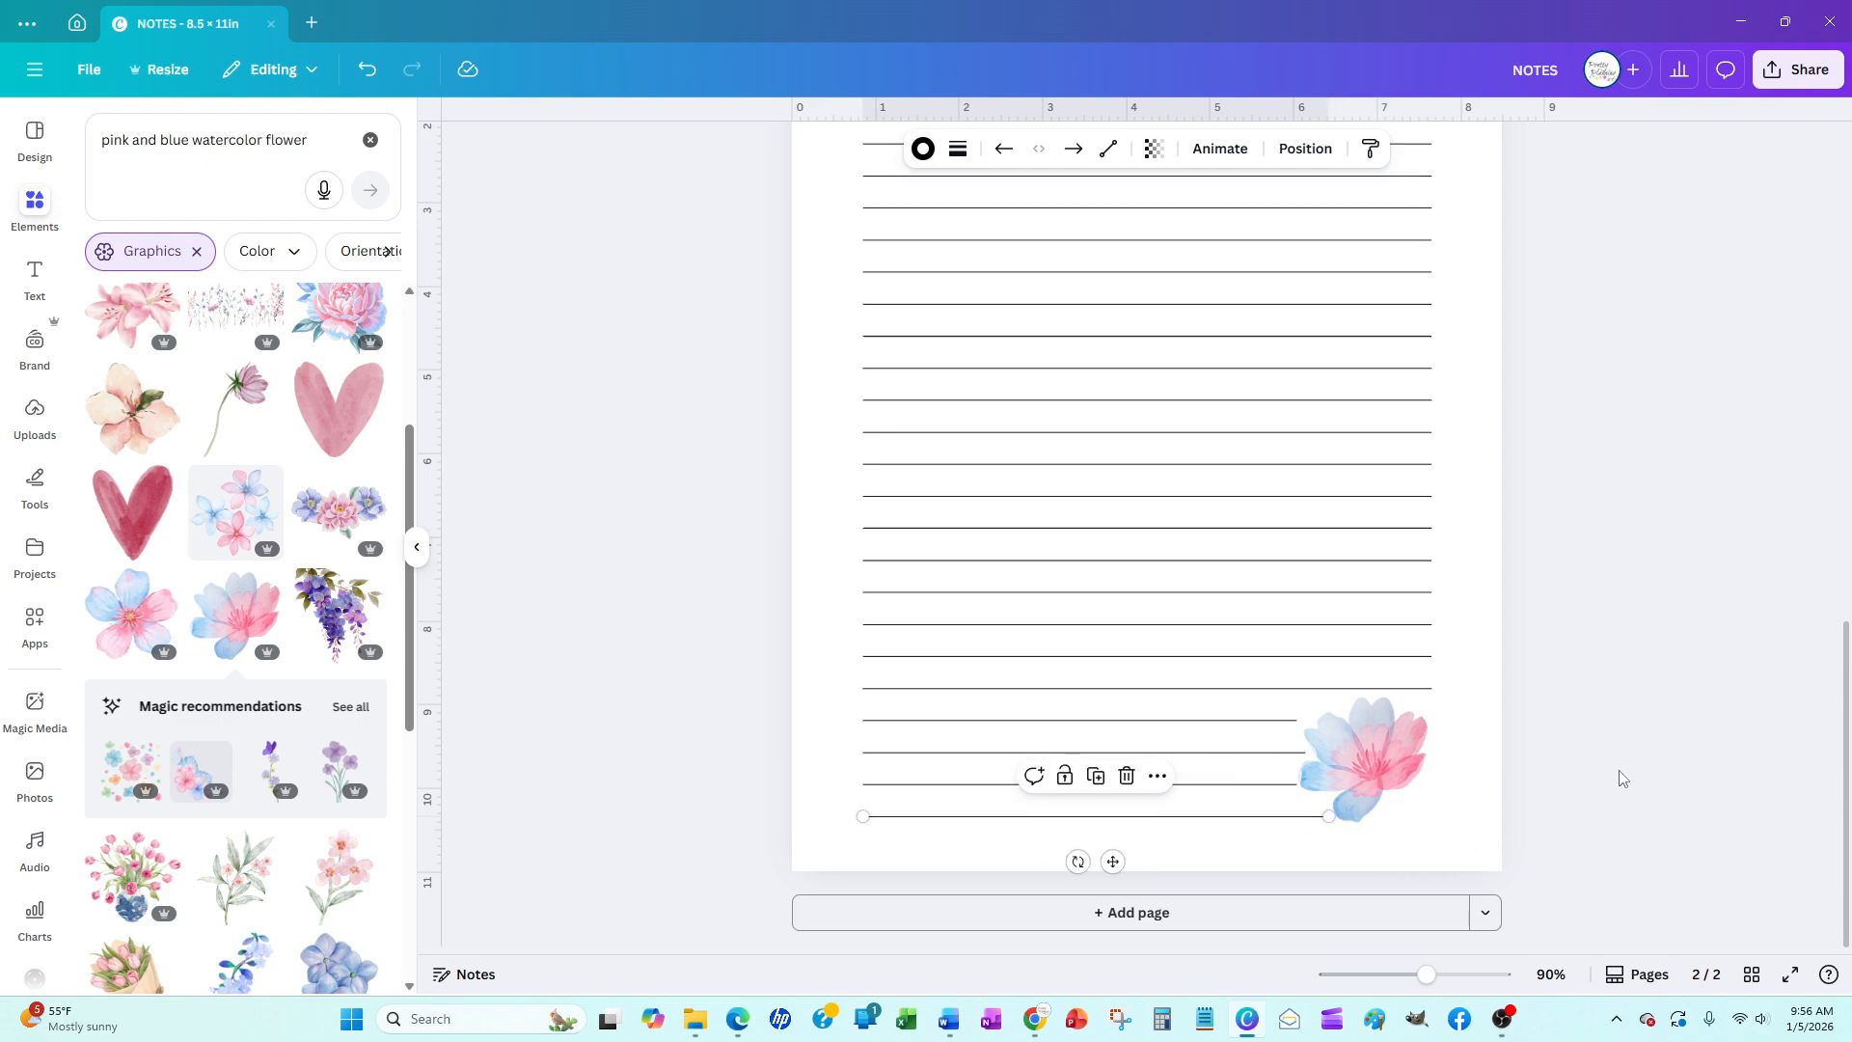
left_click(1638, 825)
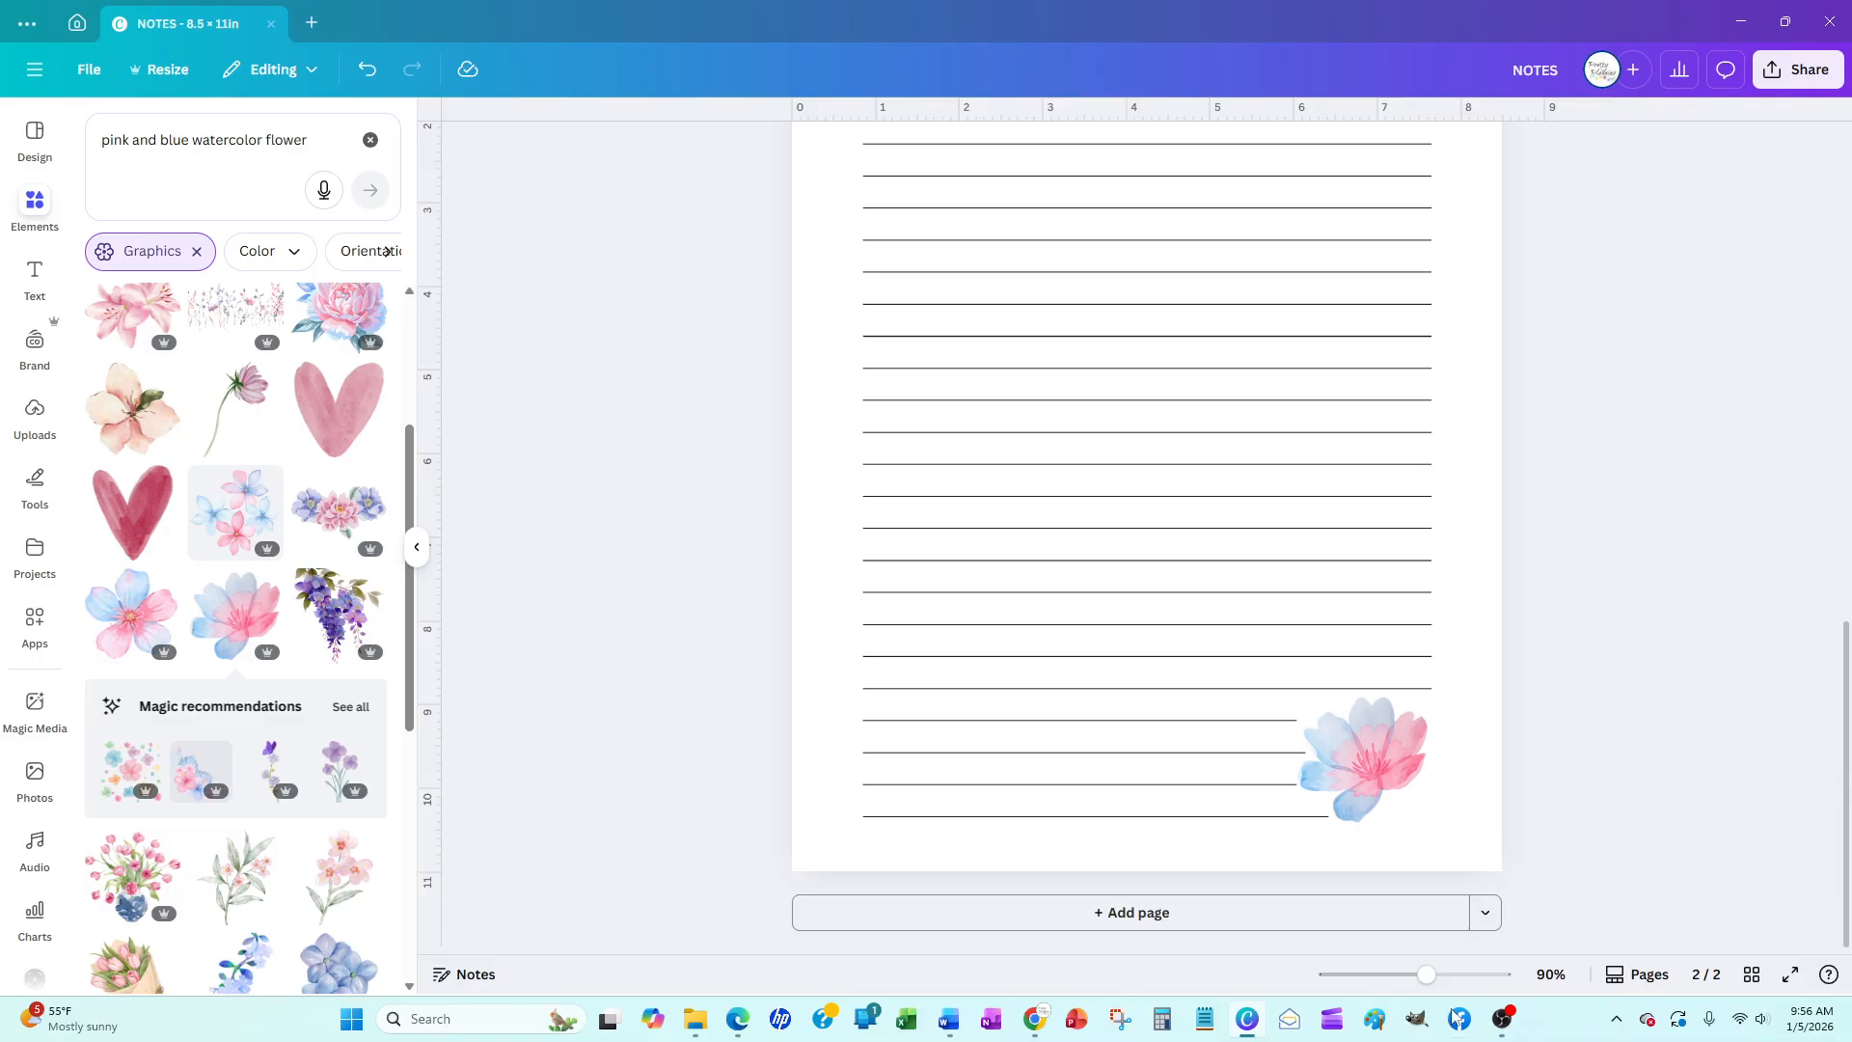
left_click_drag(1427, 975, 1418, 981)
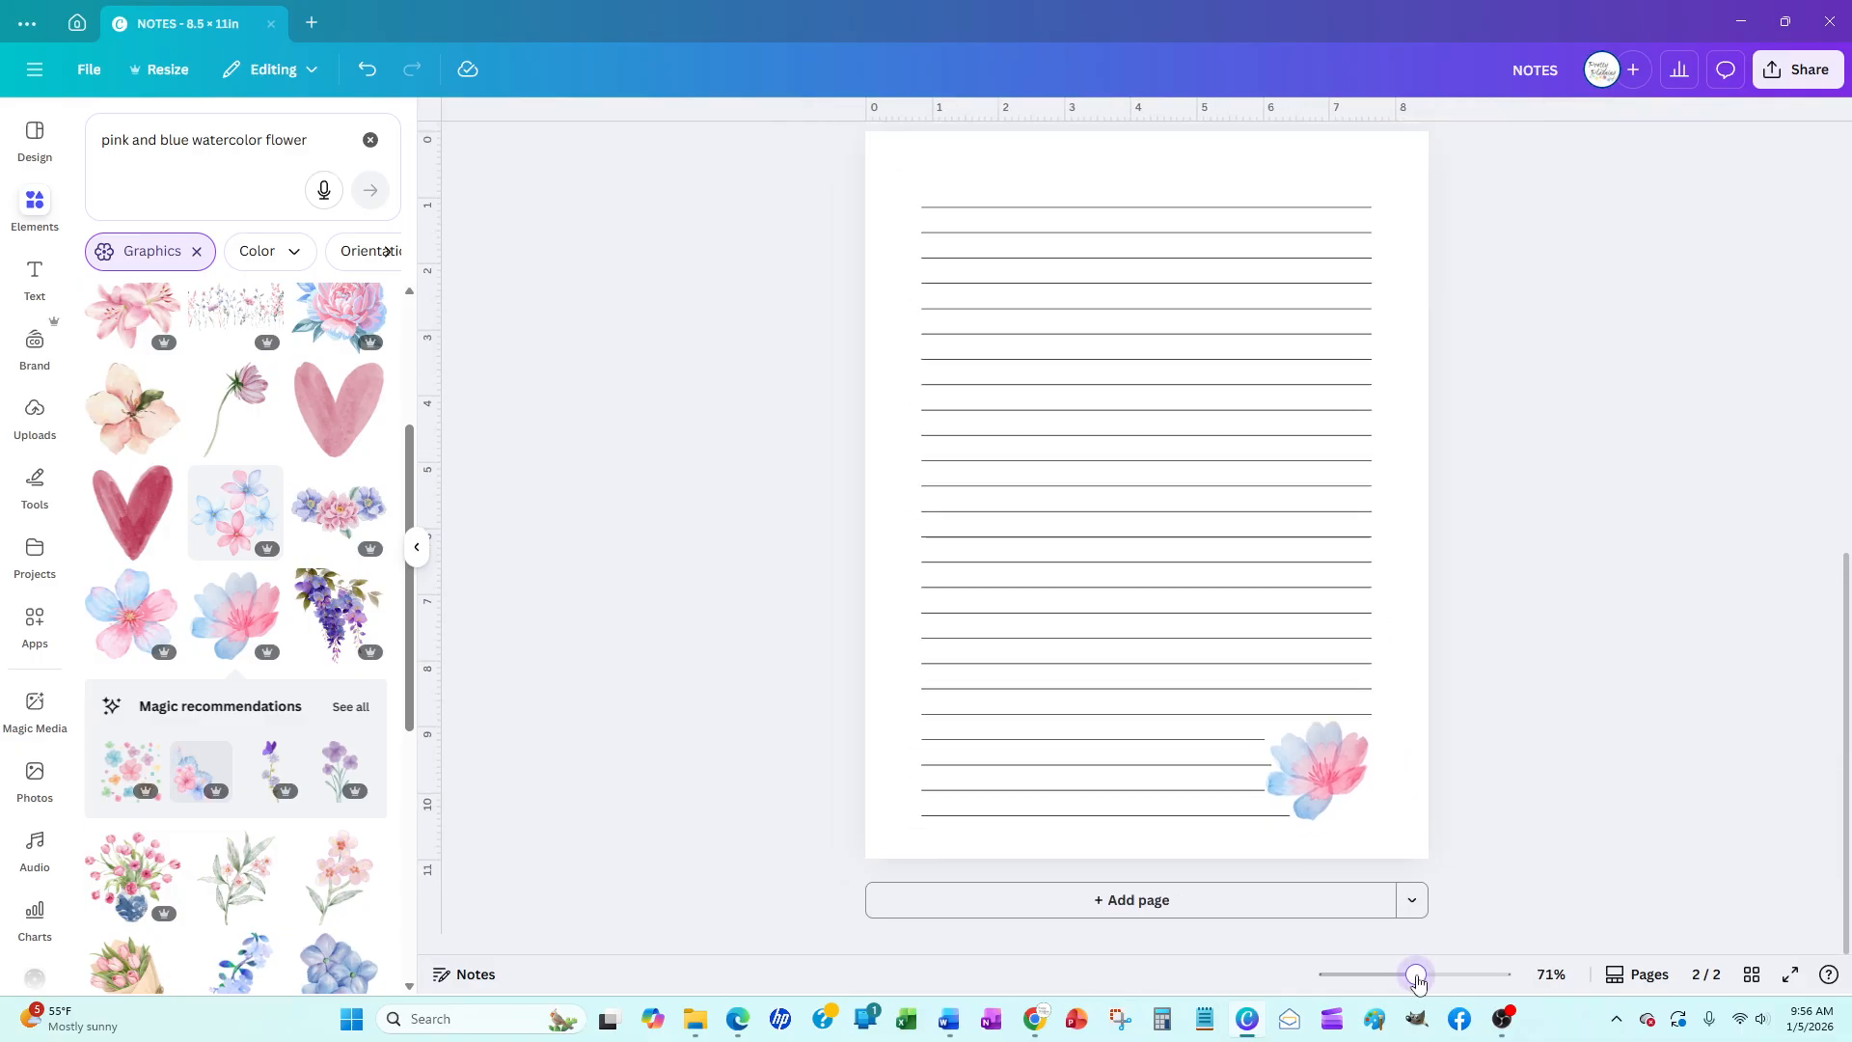
scroll(1684, 707, "up", 1)
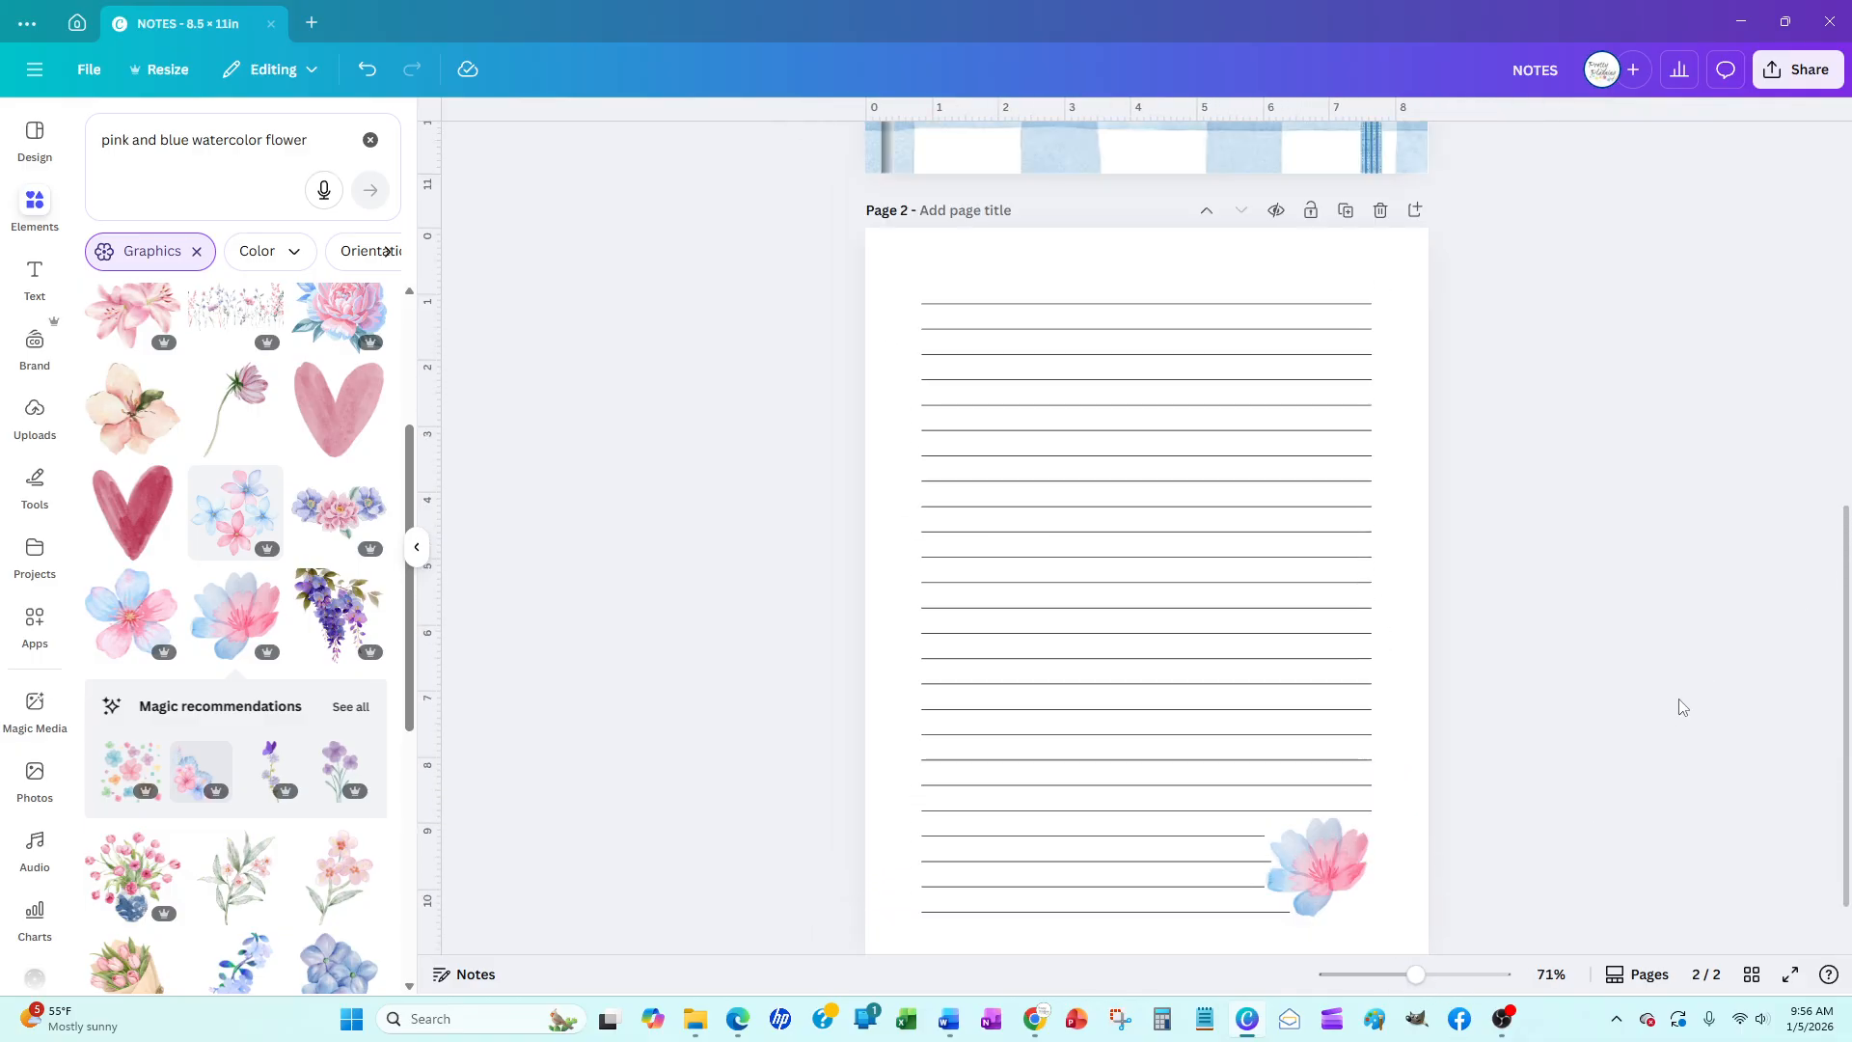
scroll(1684, 707, "down", 1)
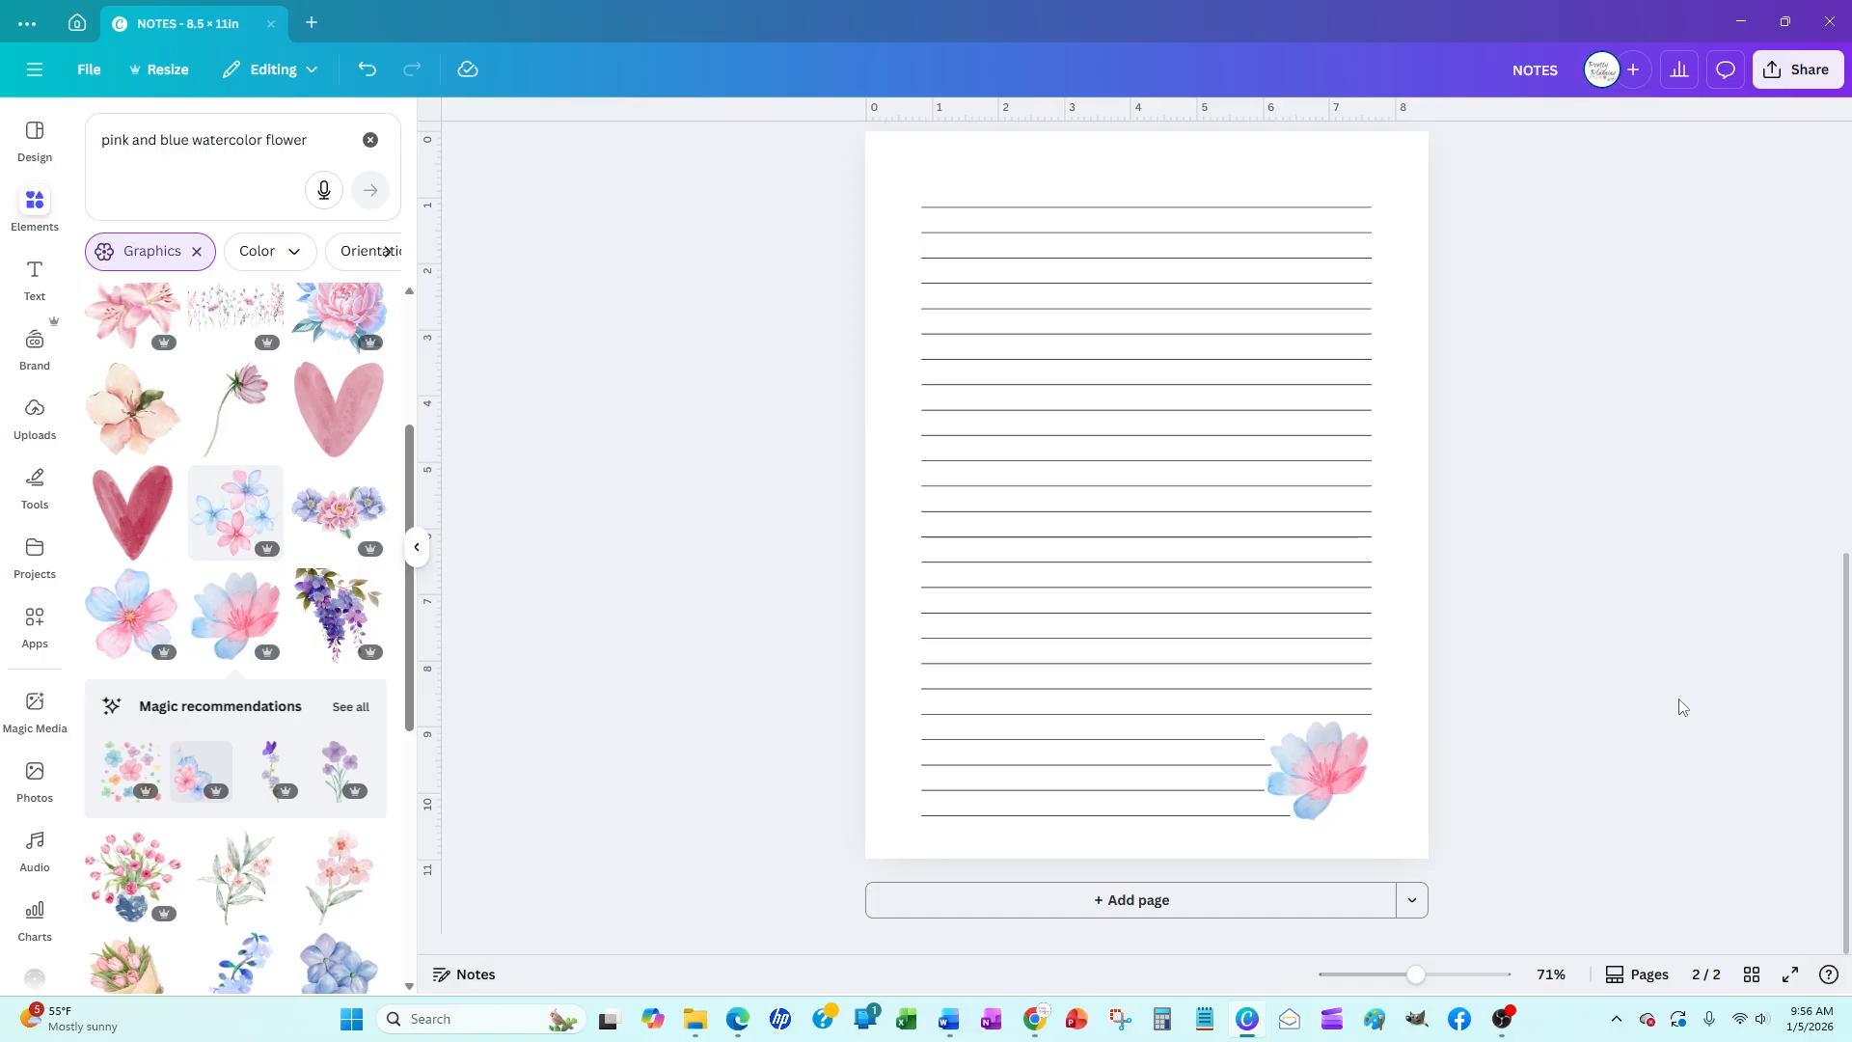
left_click(1222, 919)
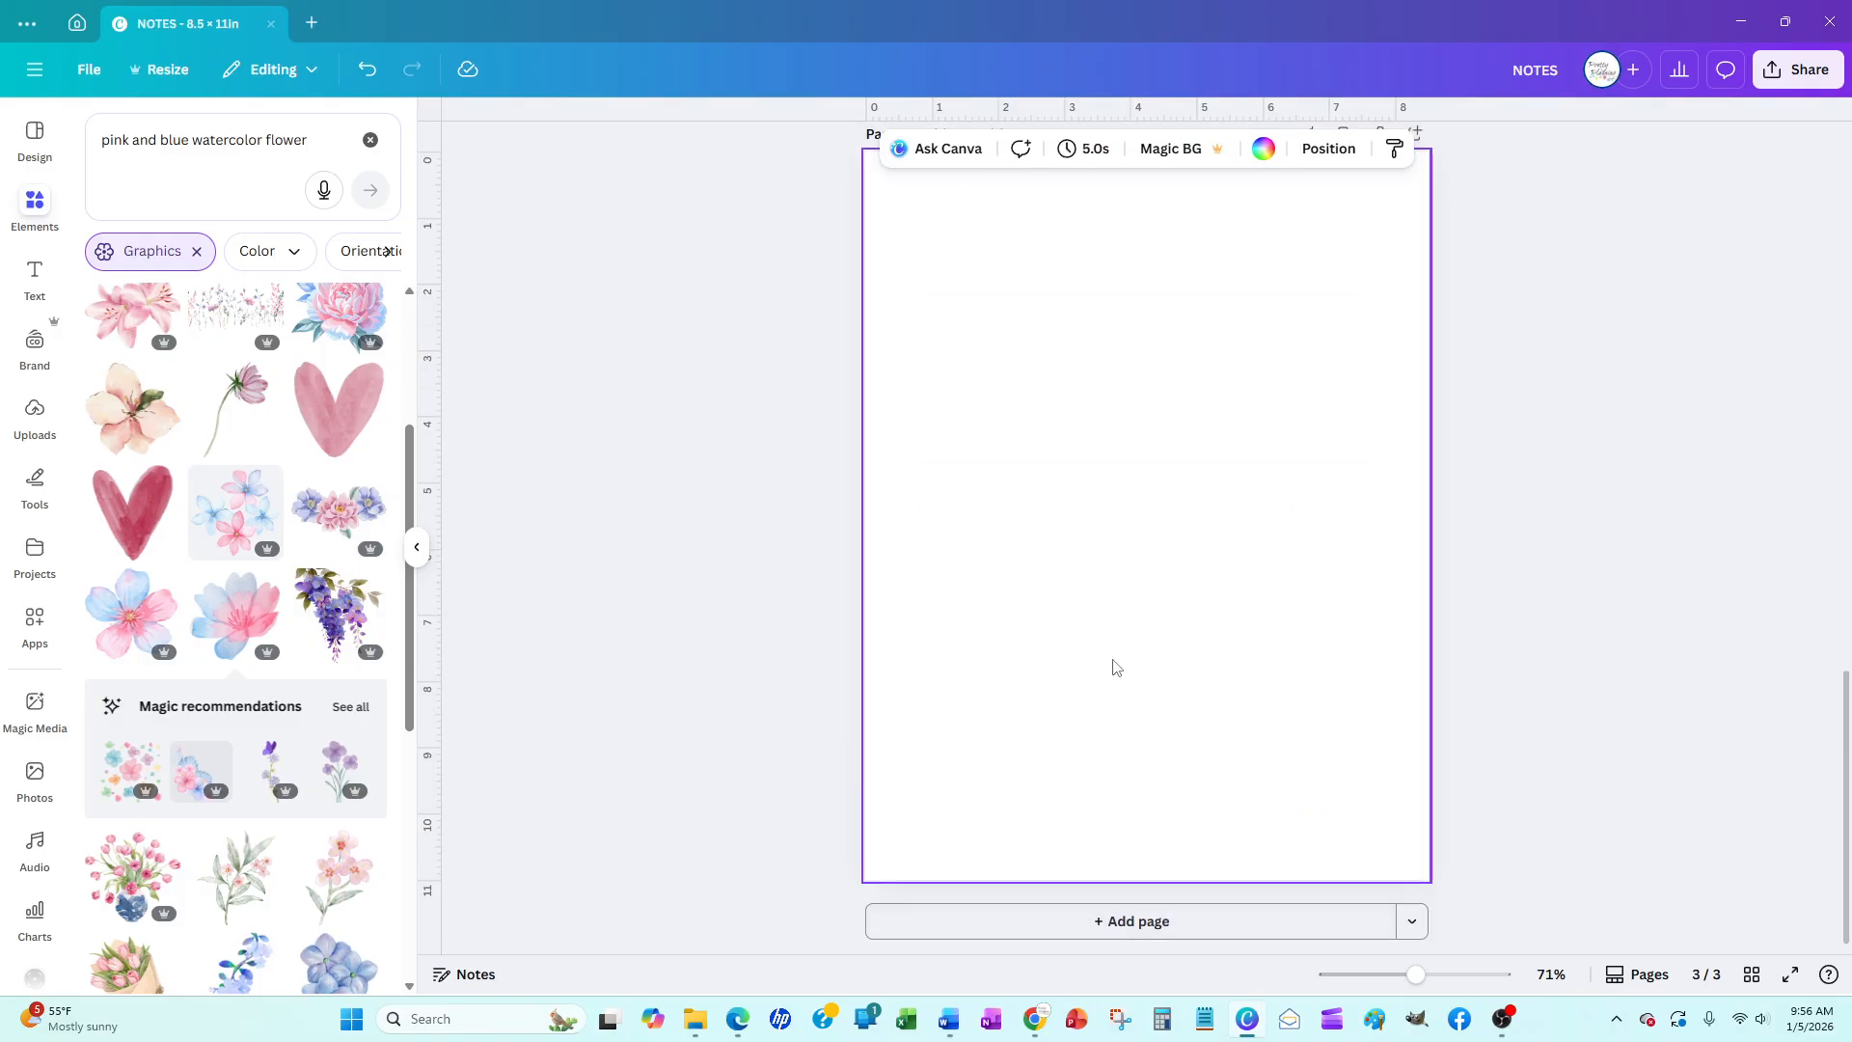
scroll(1235, 695, "up", 3)
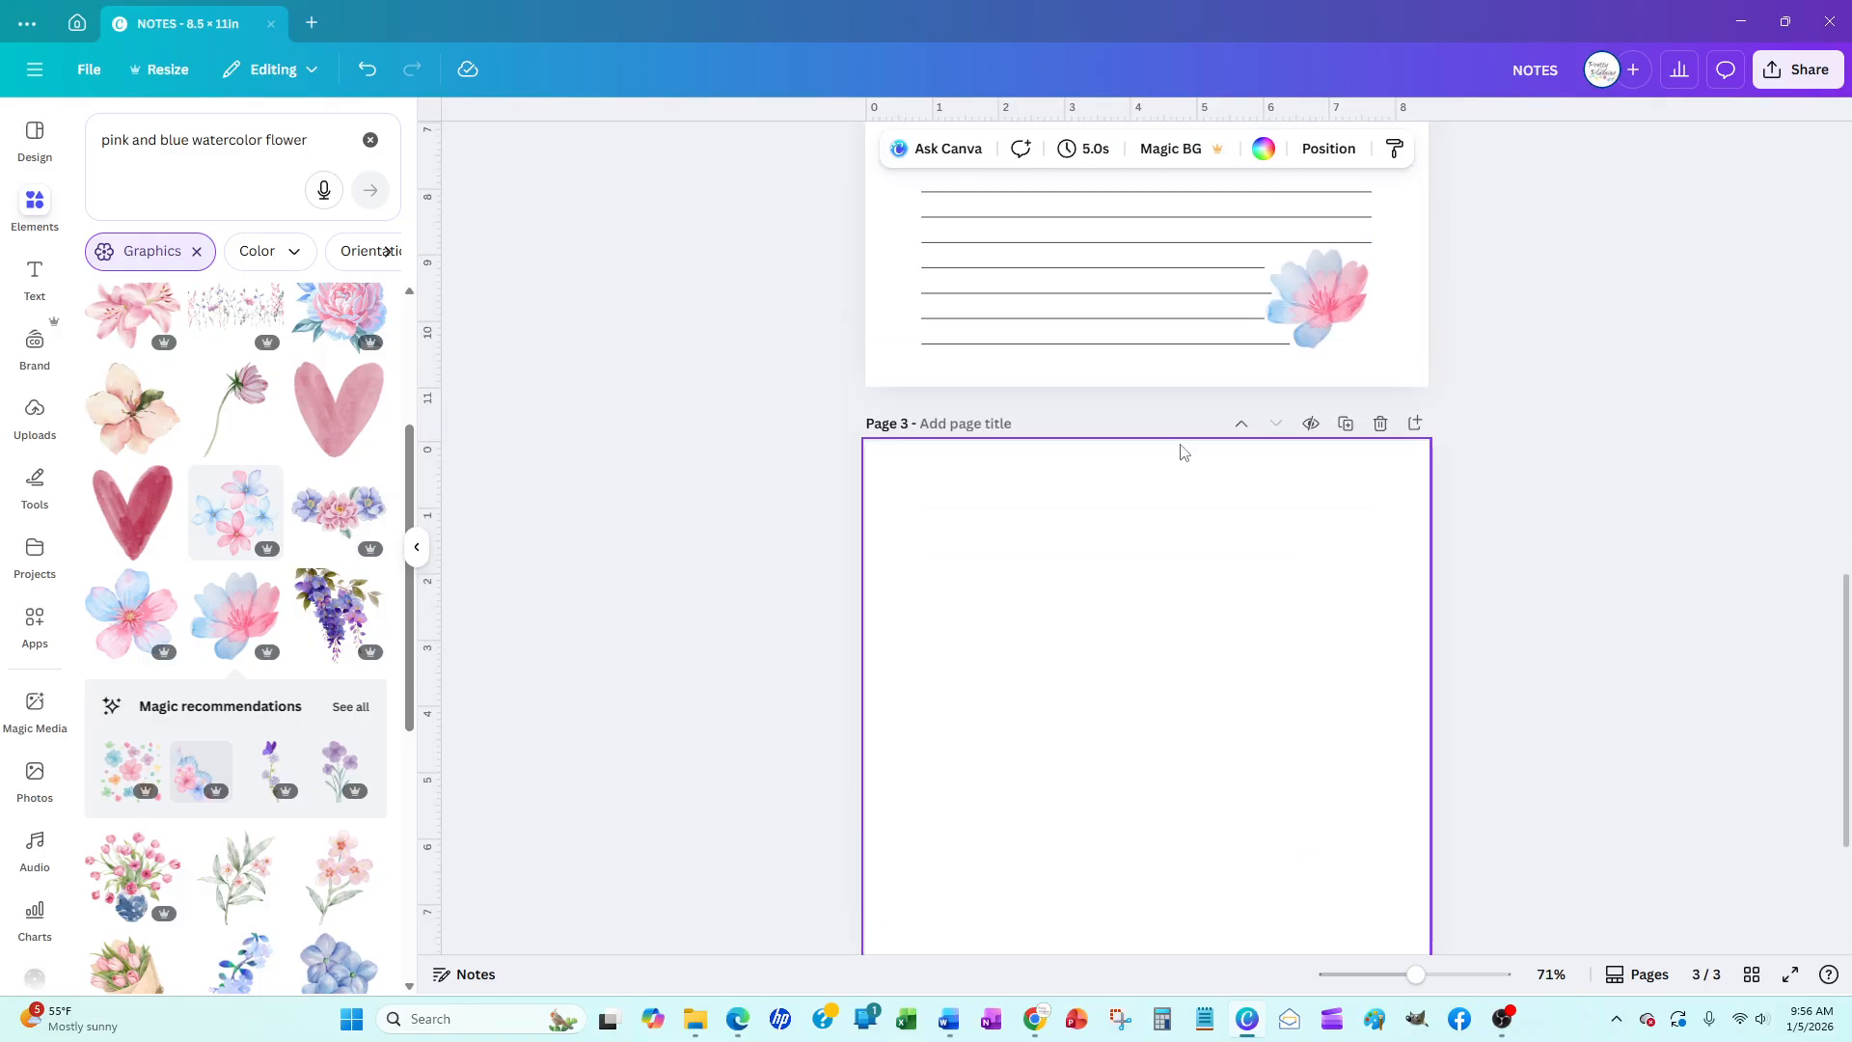
left_click(1380, 426)
Duplicate page 2 and add the five-petal pink and blue flower at the upper-left start of page 3's lines, about 1.7 in wide
scroll(1351, 454, "up", 2)
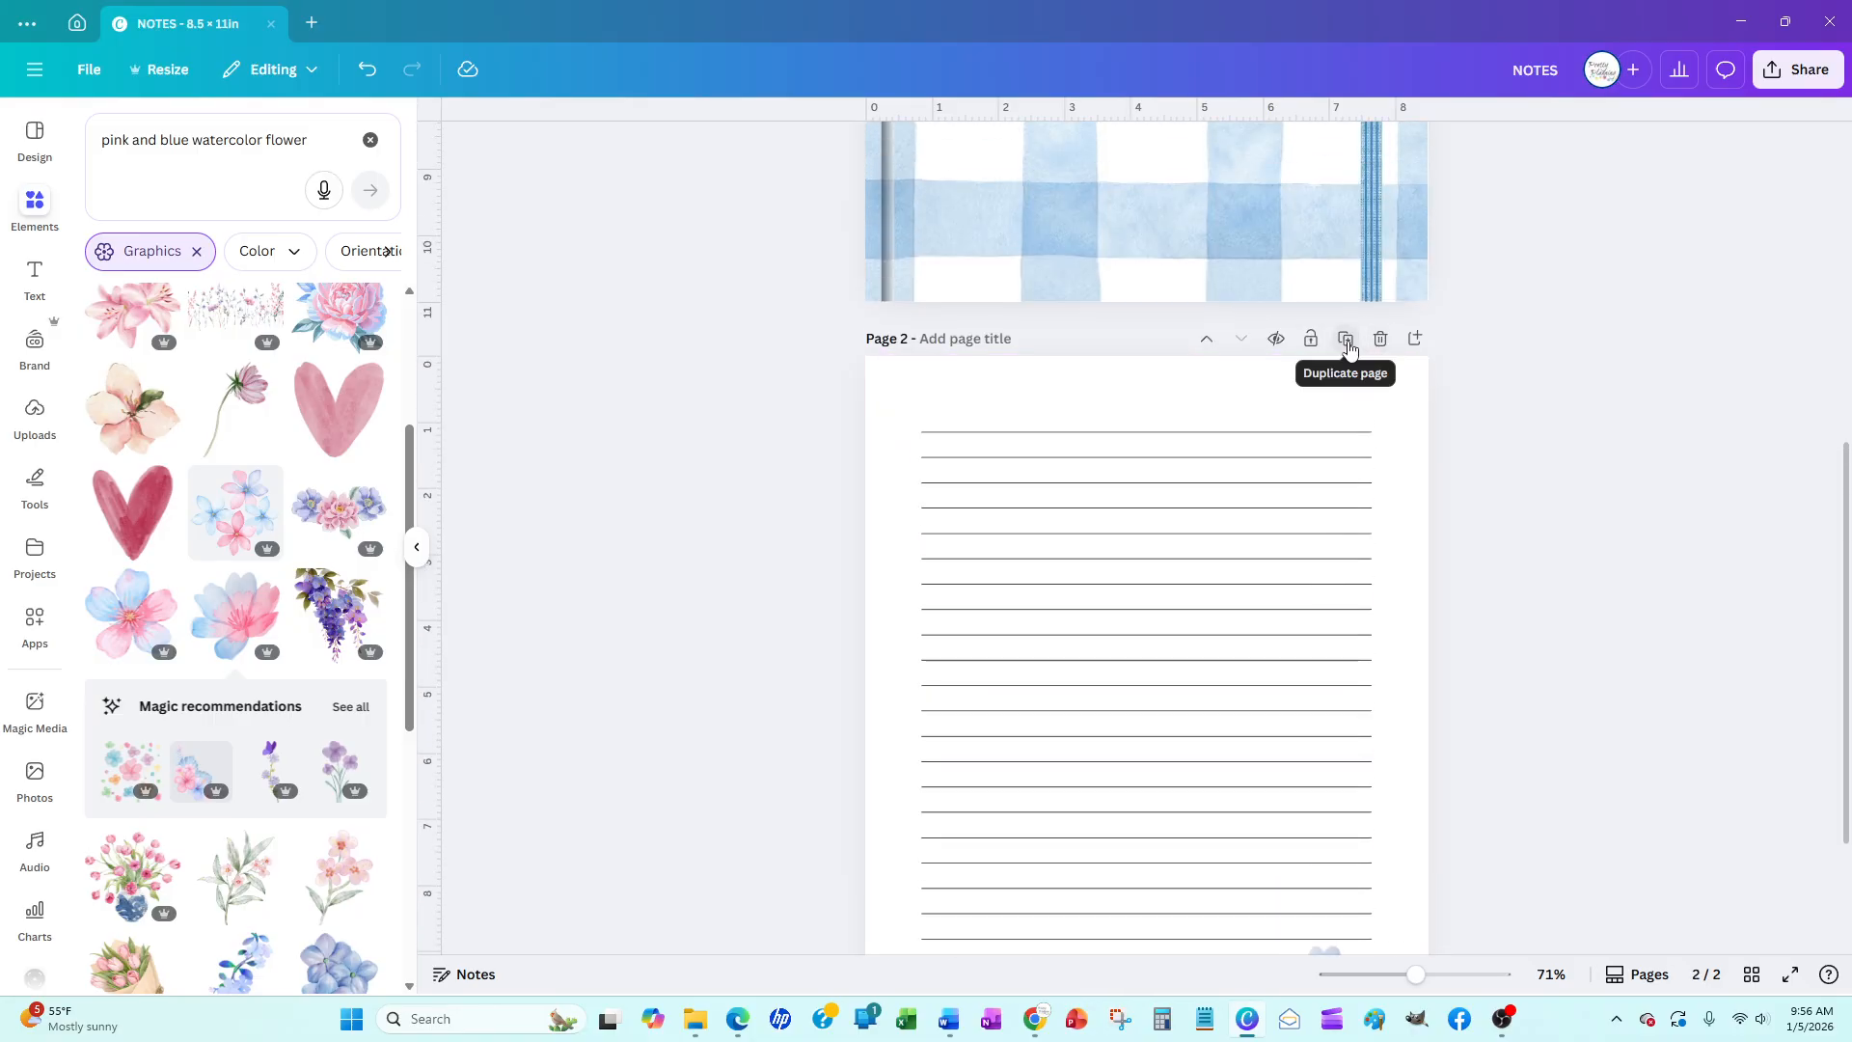
left_click(1346, 340)
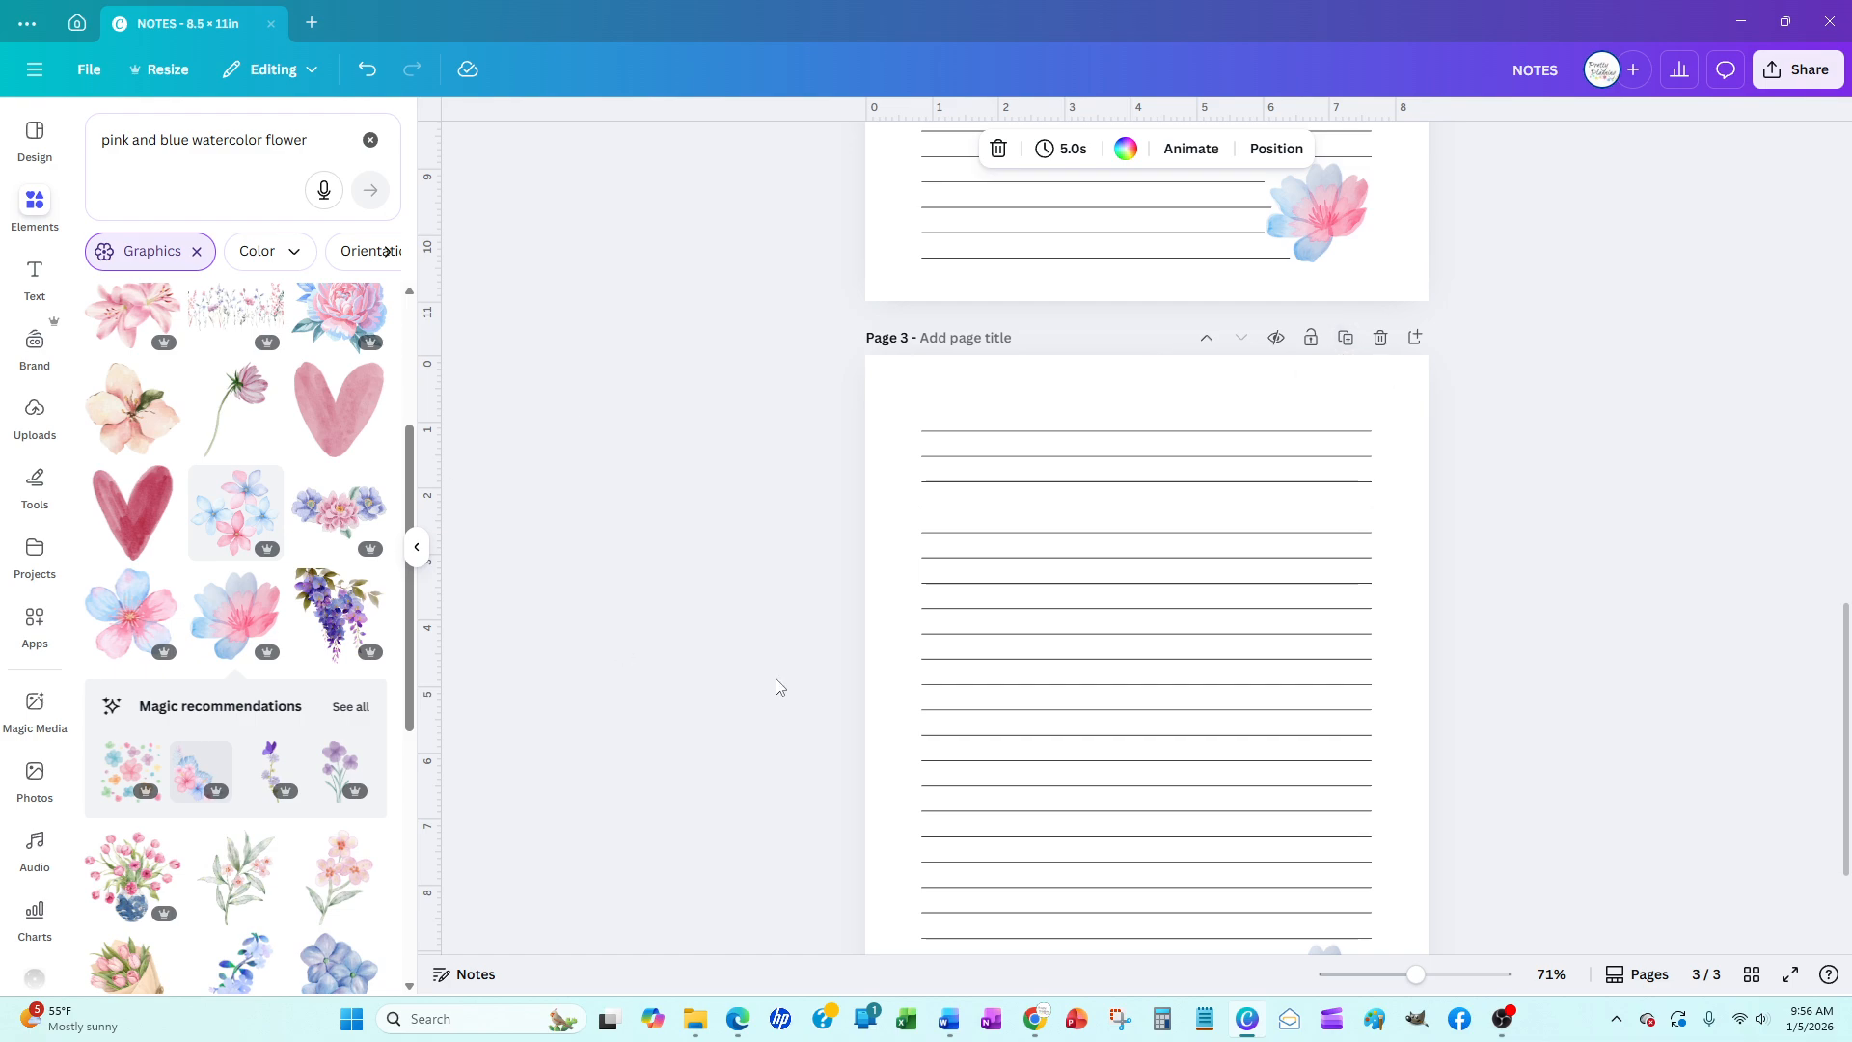
left_click(146, 638)
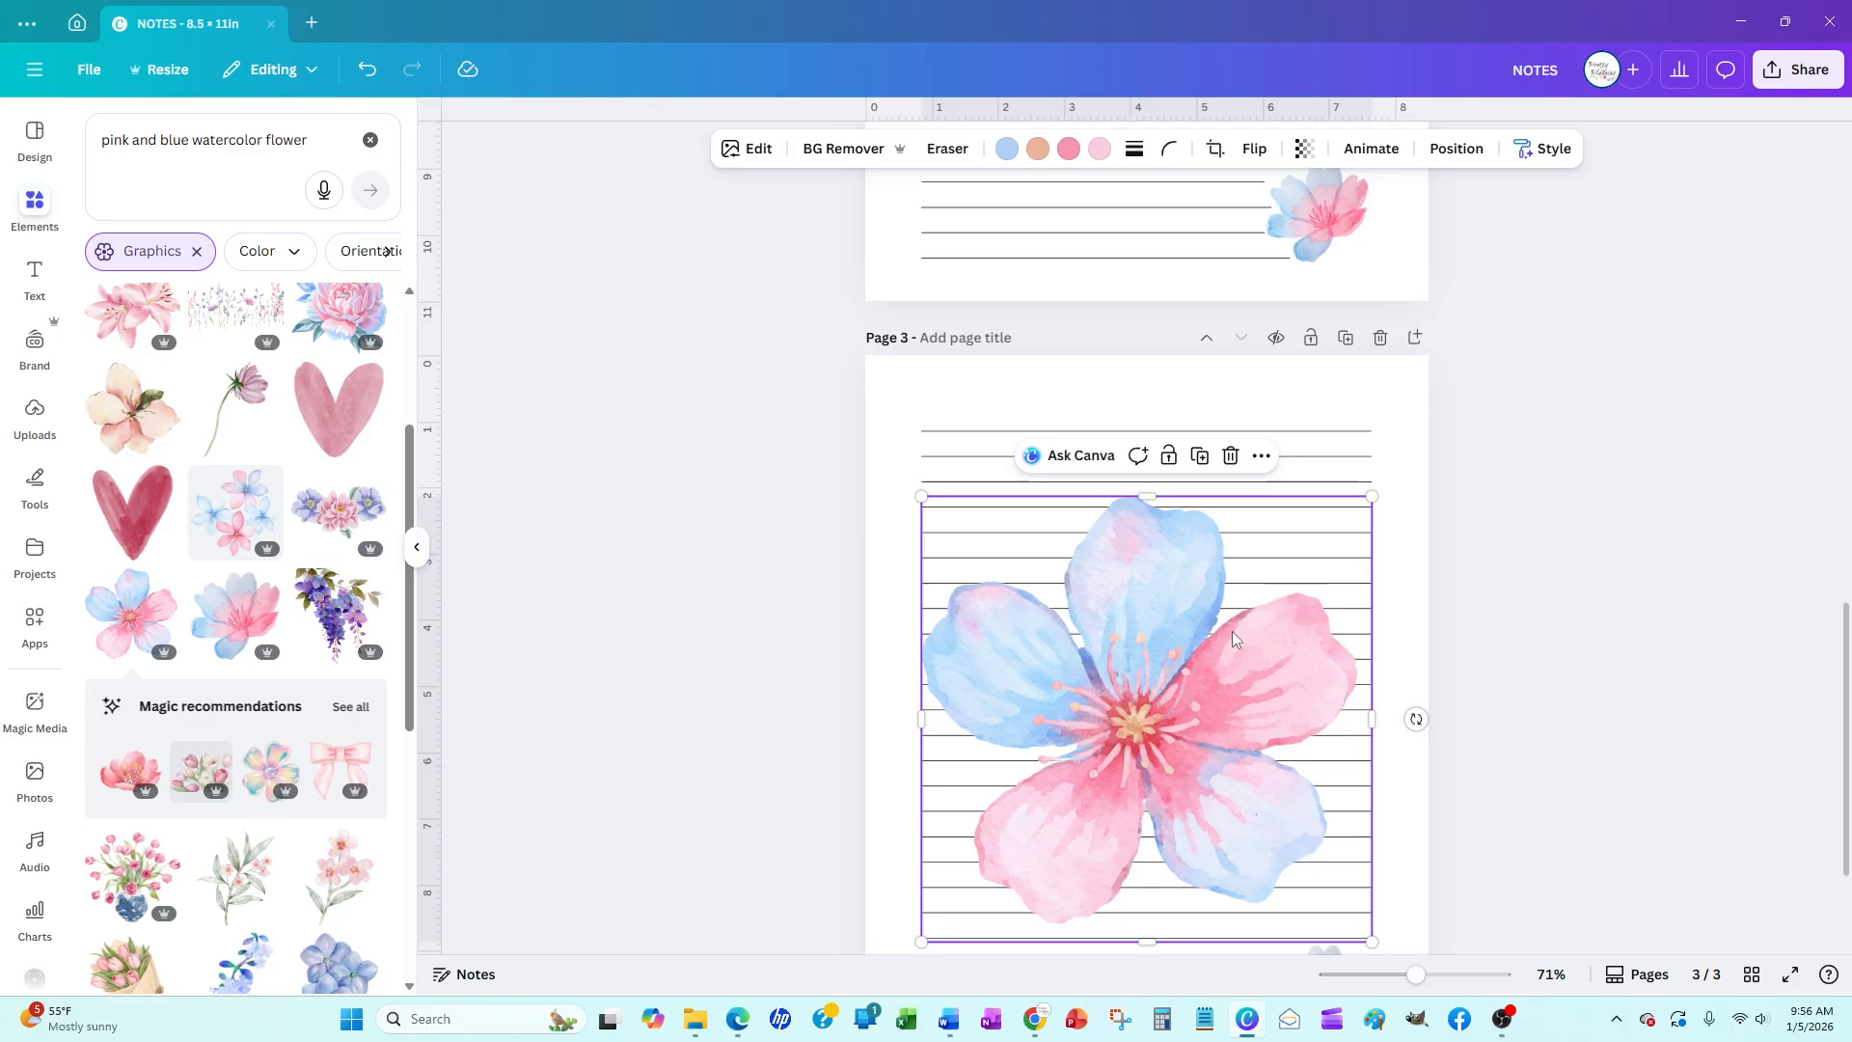
left_click_drag(1115, 629, 1112, 563)
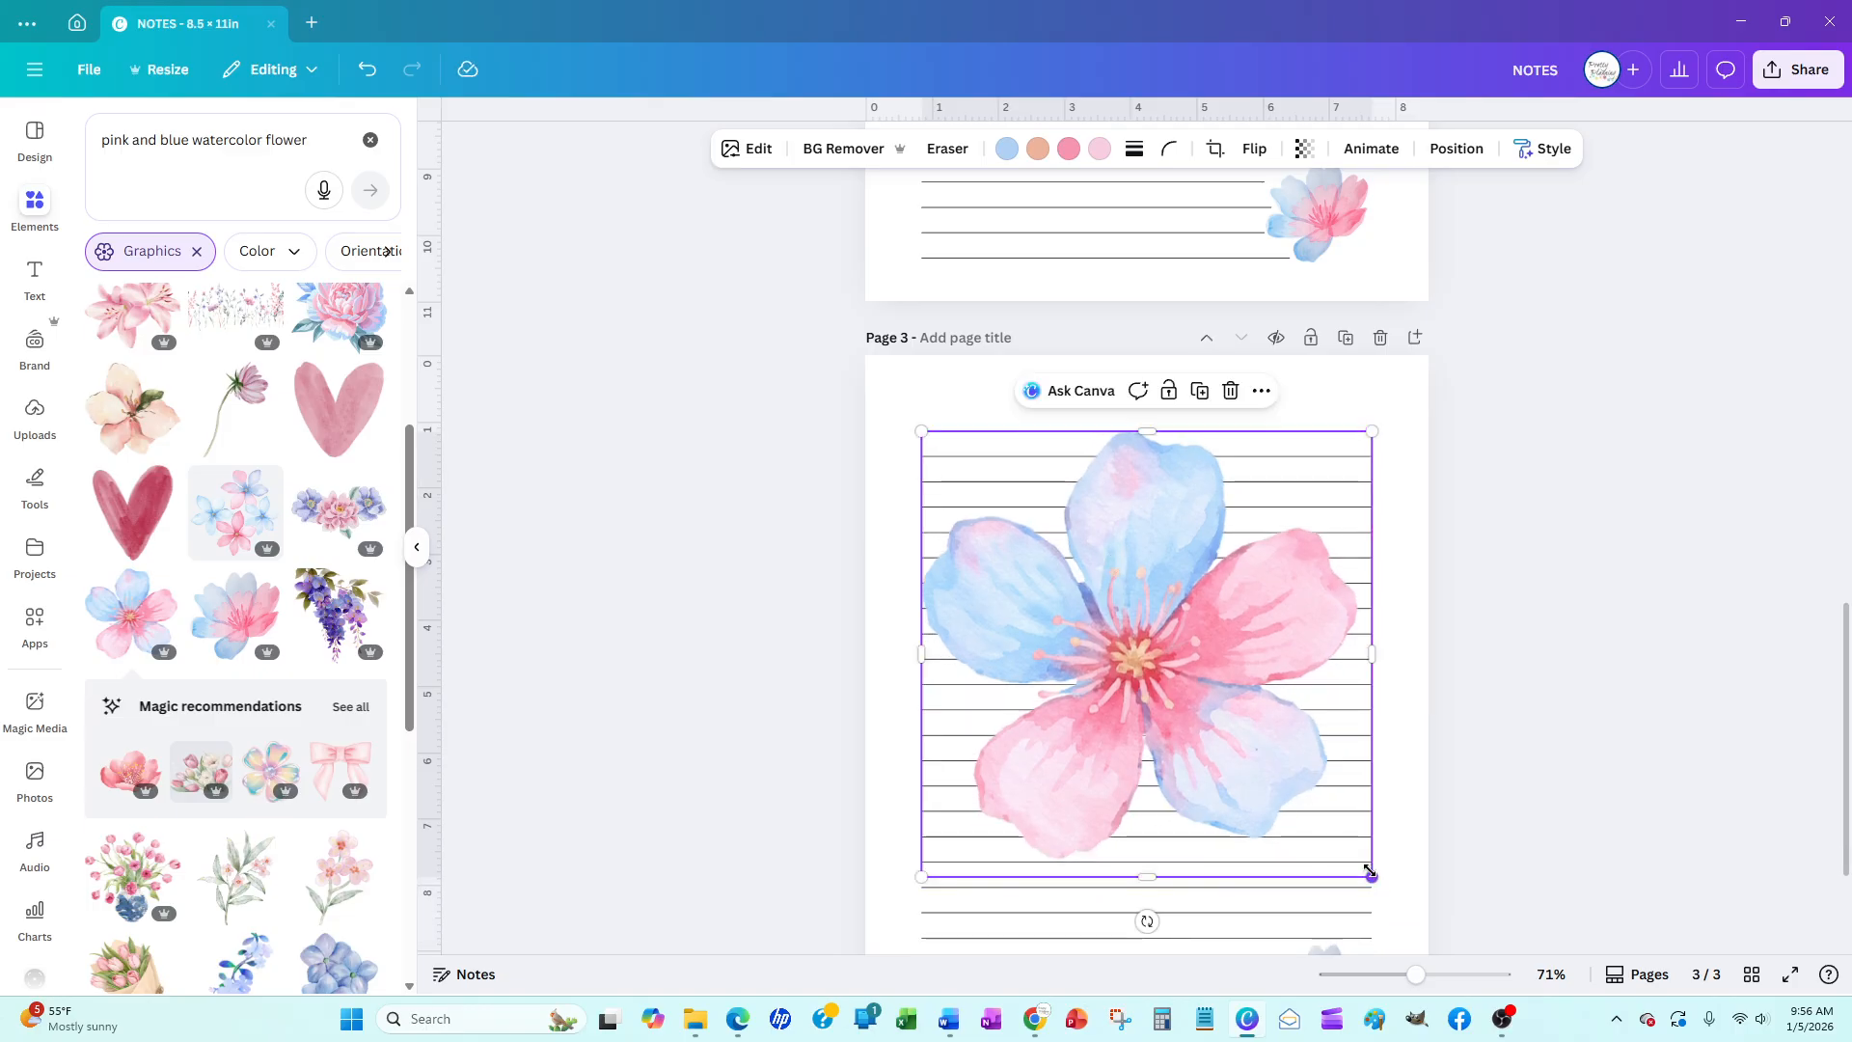
left_click_drag(1370, 873, 1004, 565)
Size the new flower to match the lower-right flower, about 1.6 in wide, and place it at the upper-left corner of page 3's lines
right_click(975, 492)
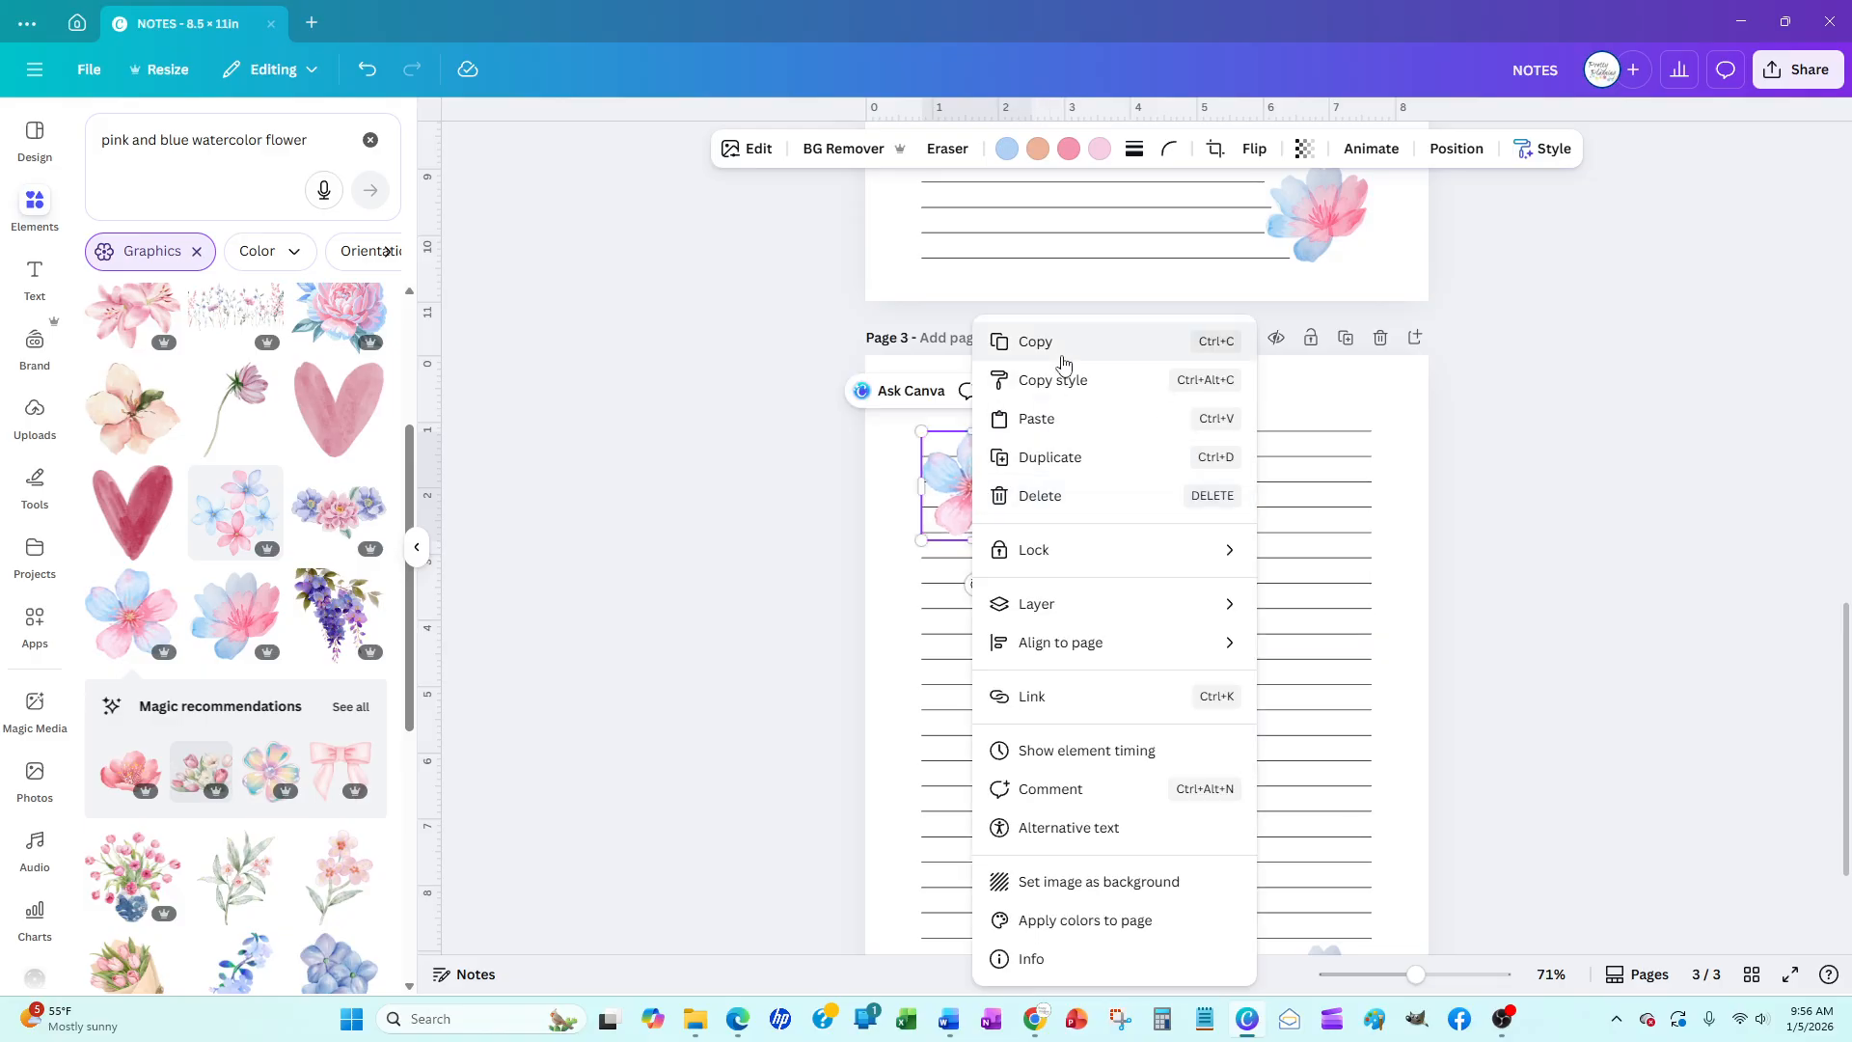
left_click(1036, 342)
scroll(1208, 612, "up", 4)
scroll(1208, 613, "down", 3)
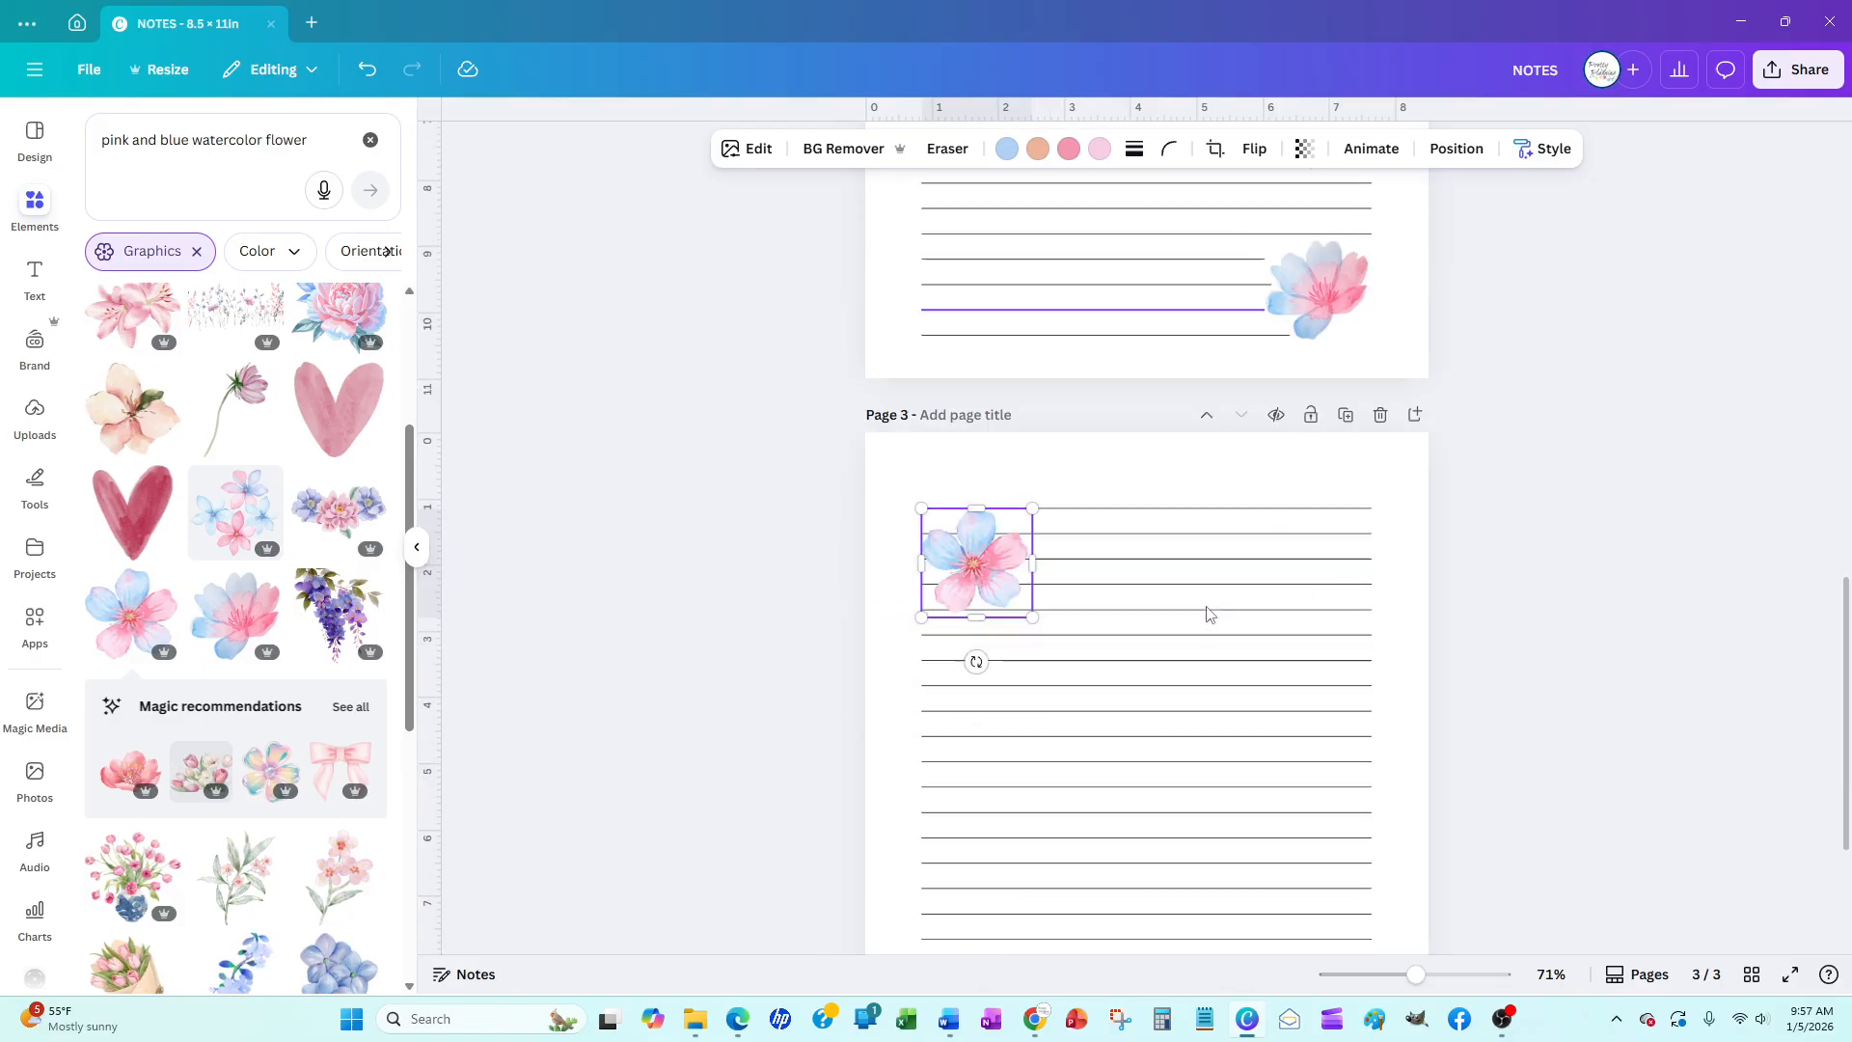
scroll(1210, 622, "down", 3)
left_click_drag(964, 286, 1328, 803)
left_click_drag(1263, 736, 1265, 736)
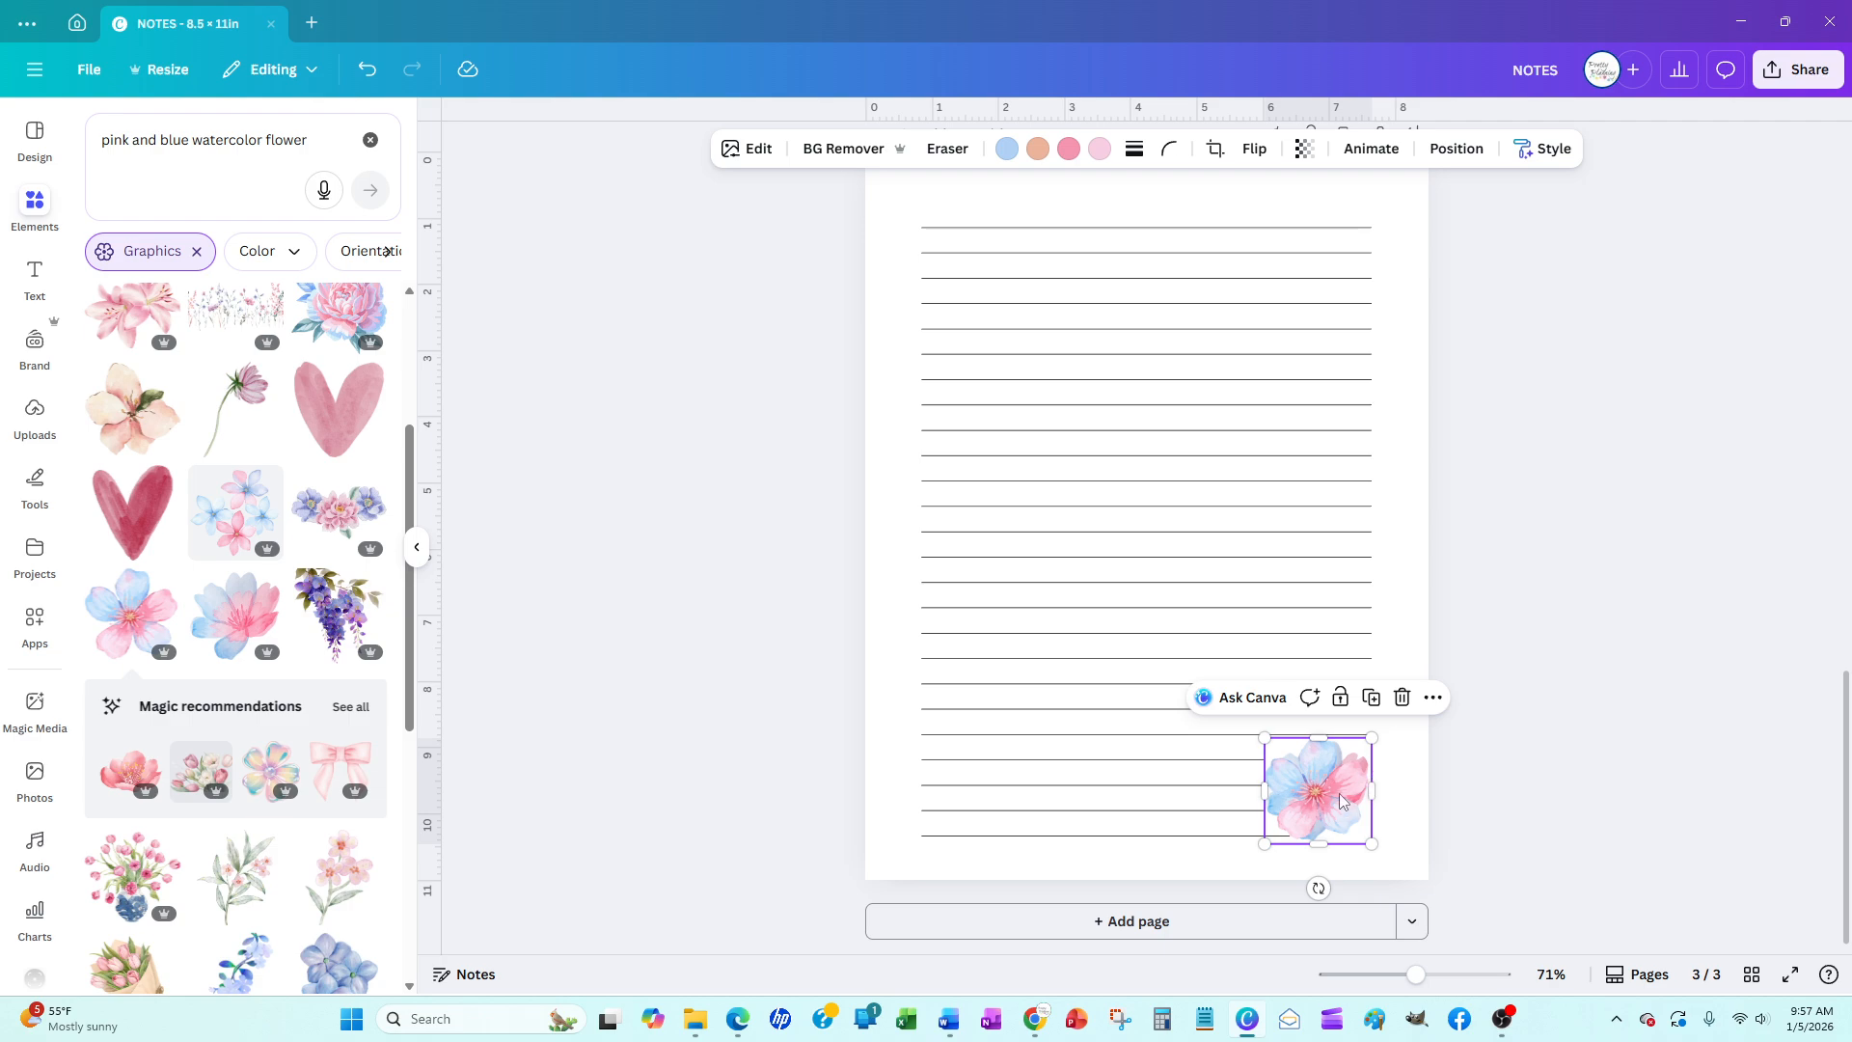
left_click_drag(1340, 797, 992, 285)
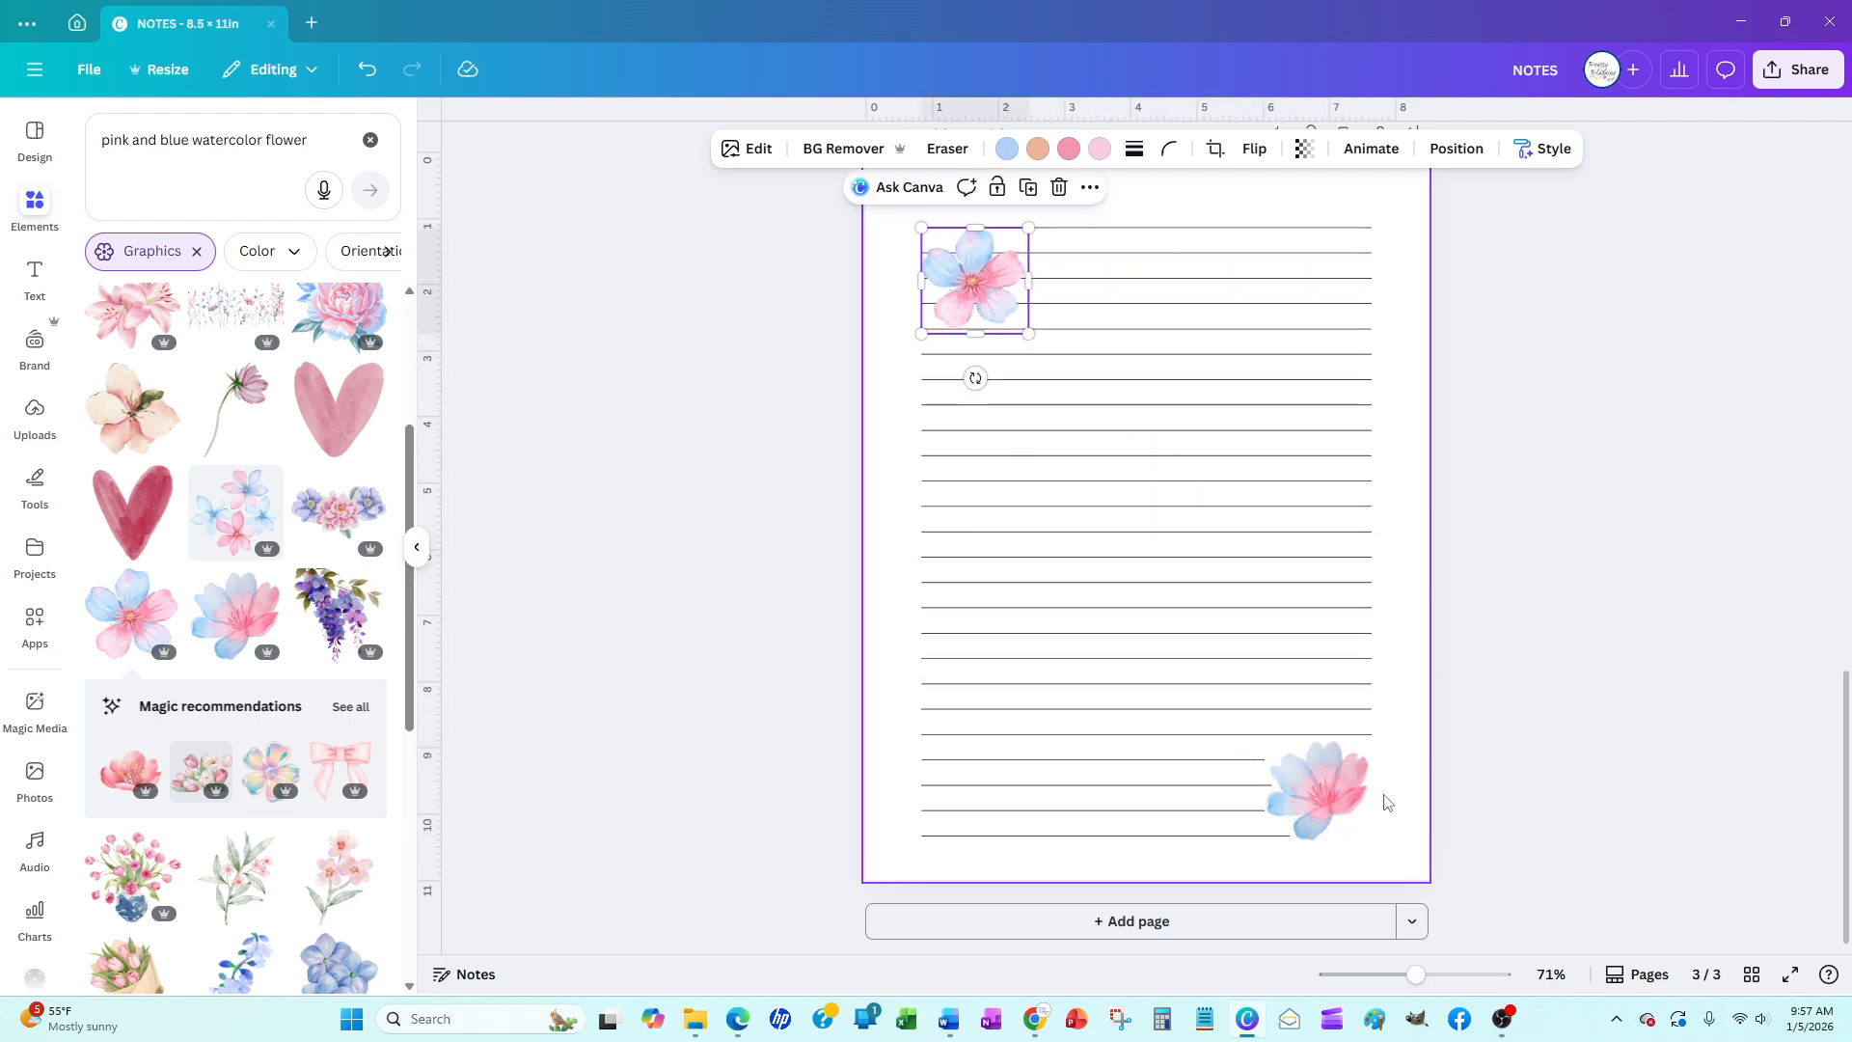
Delete the lower-right flower from page 3 and extend the fourth line from the bottom to the full line width
left_click(1328, 784)
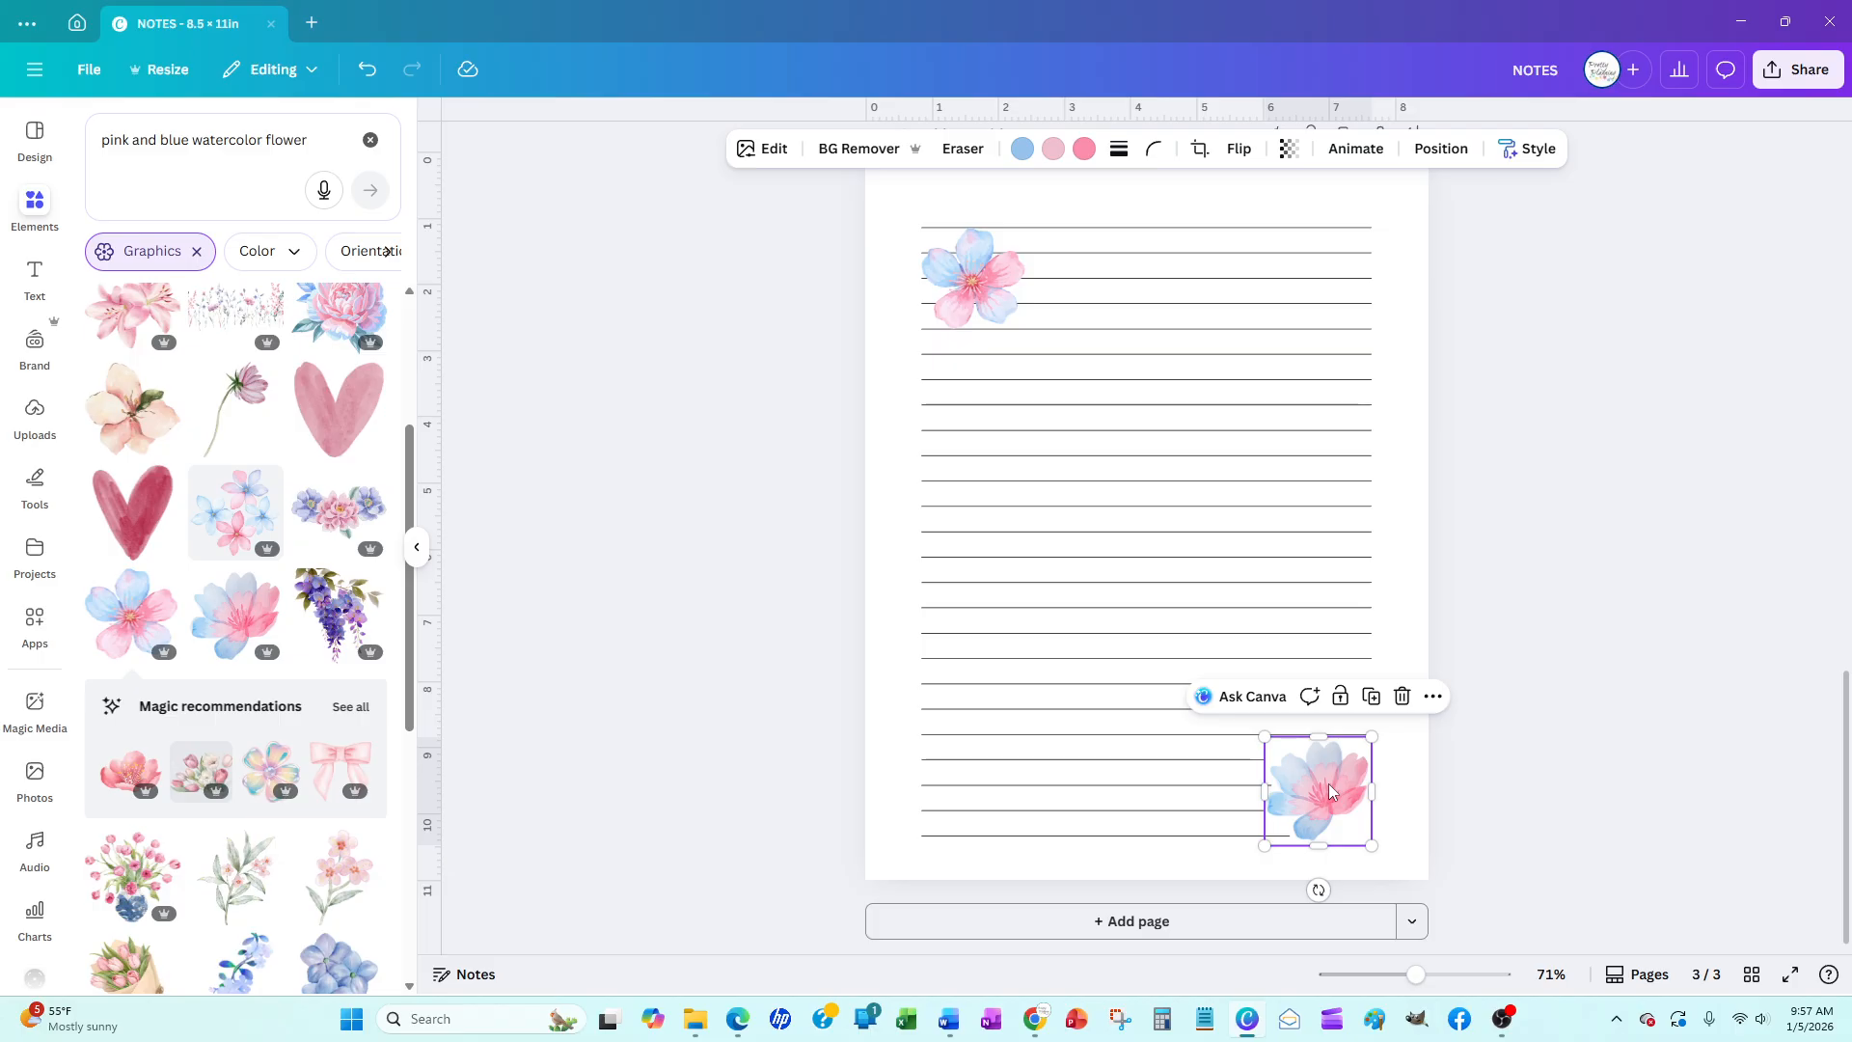
key("Delete")
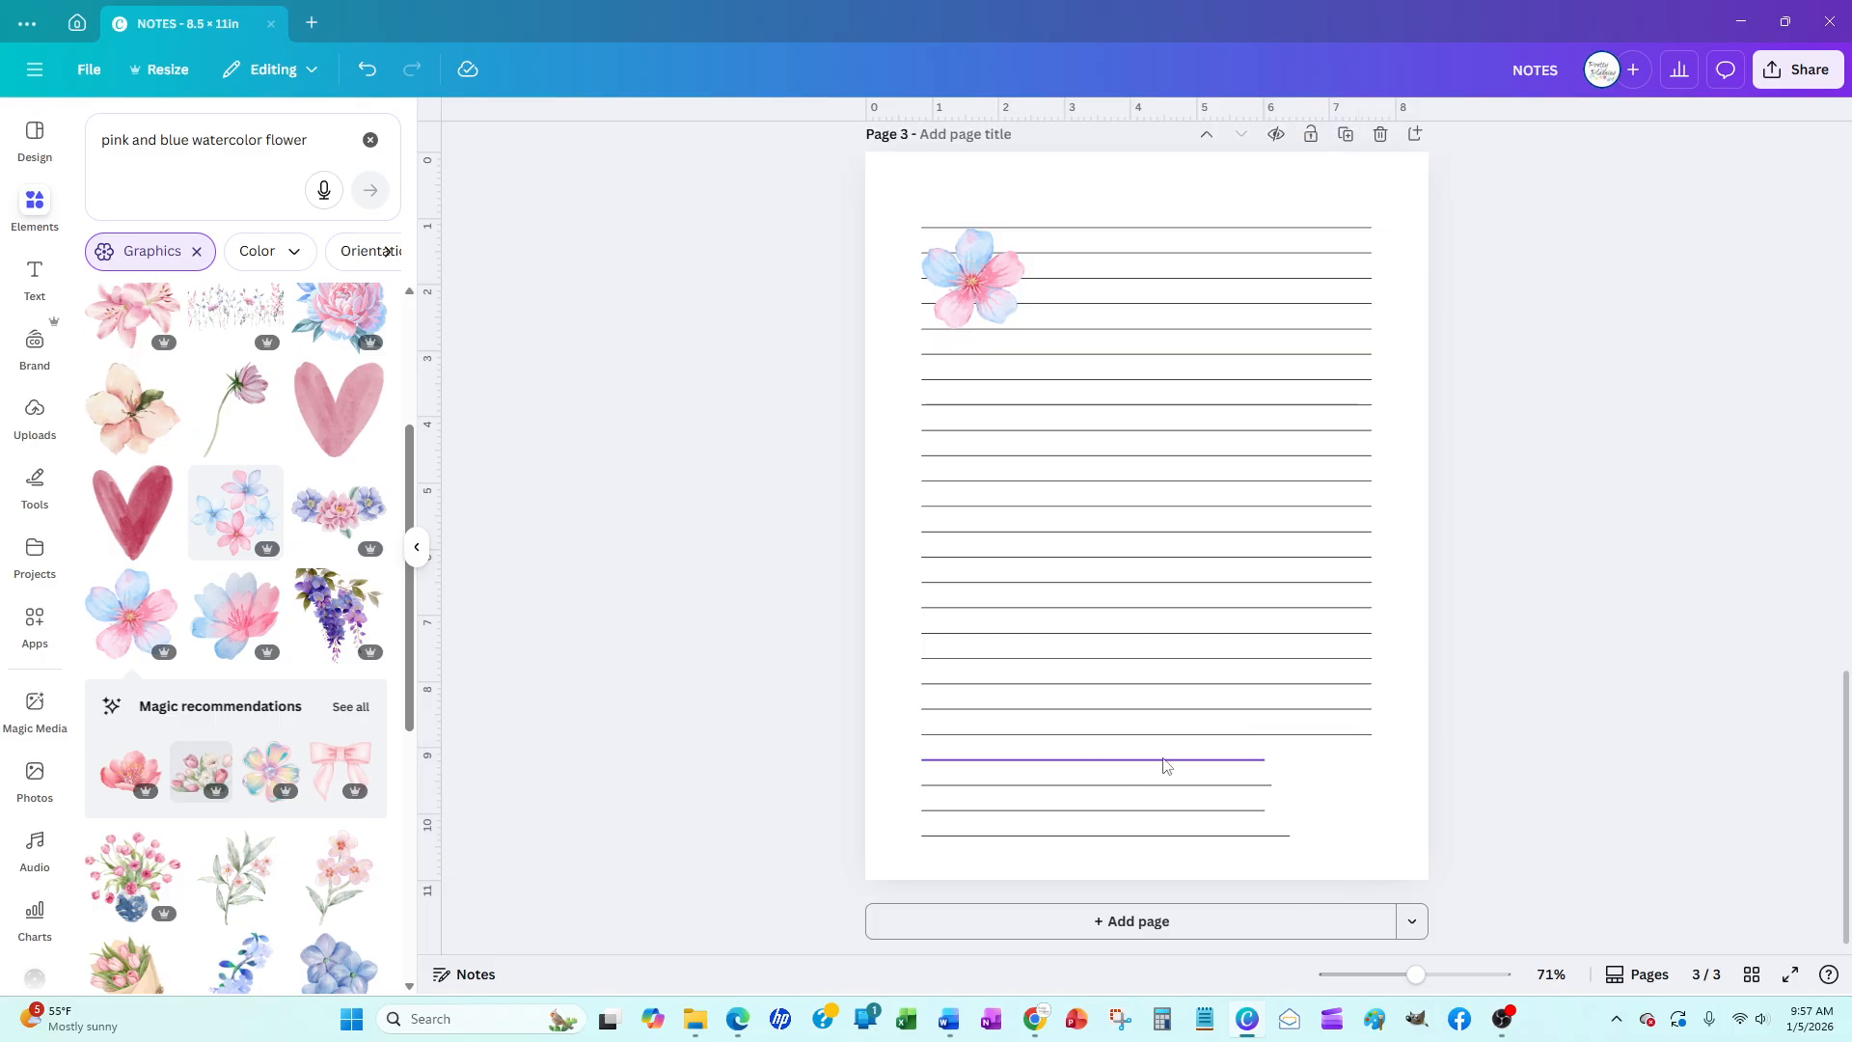
left_click(1166, 762)
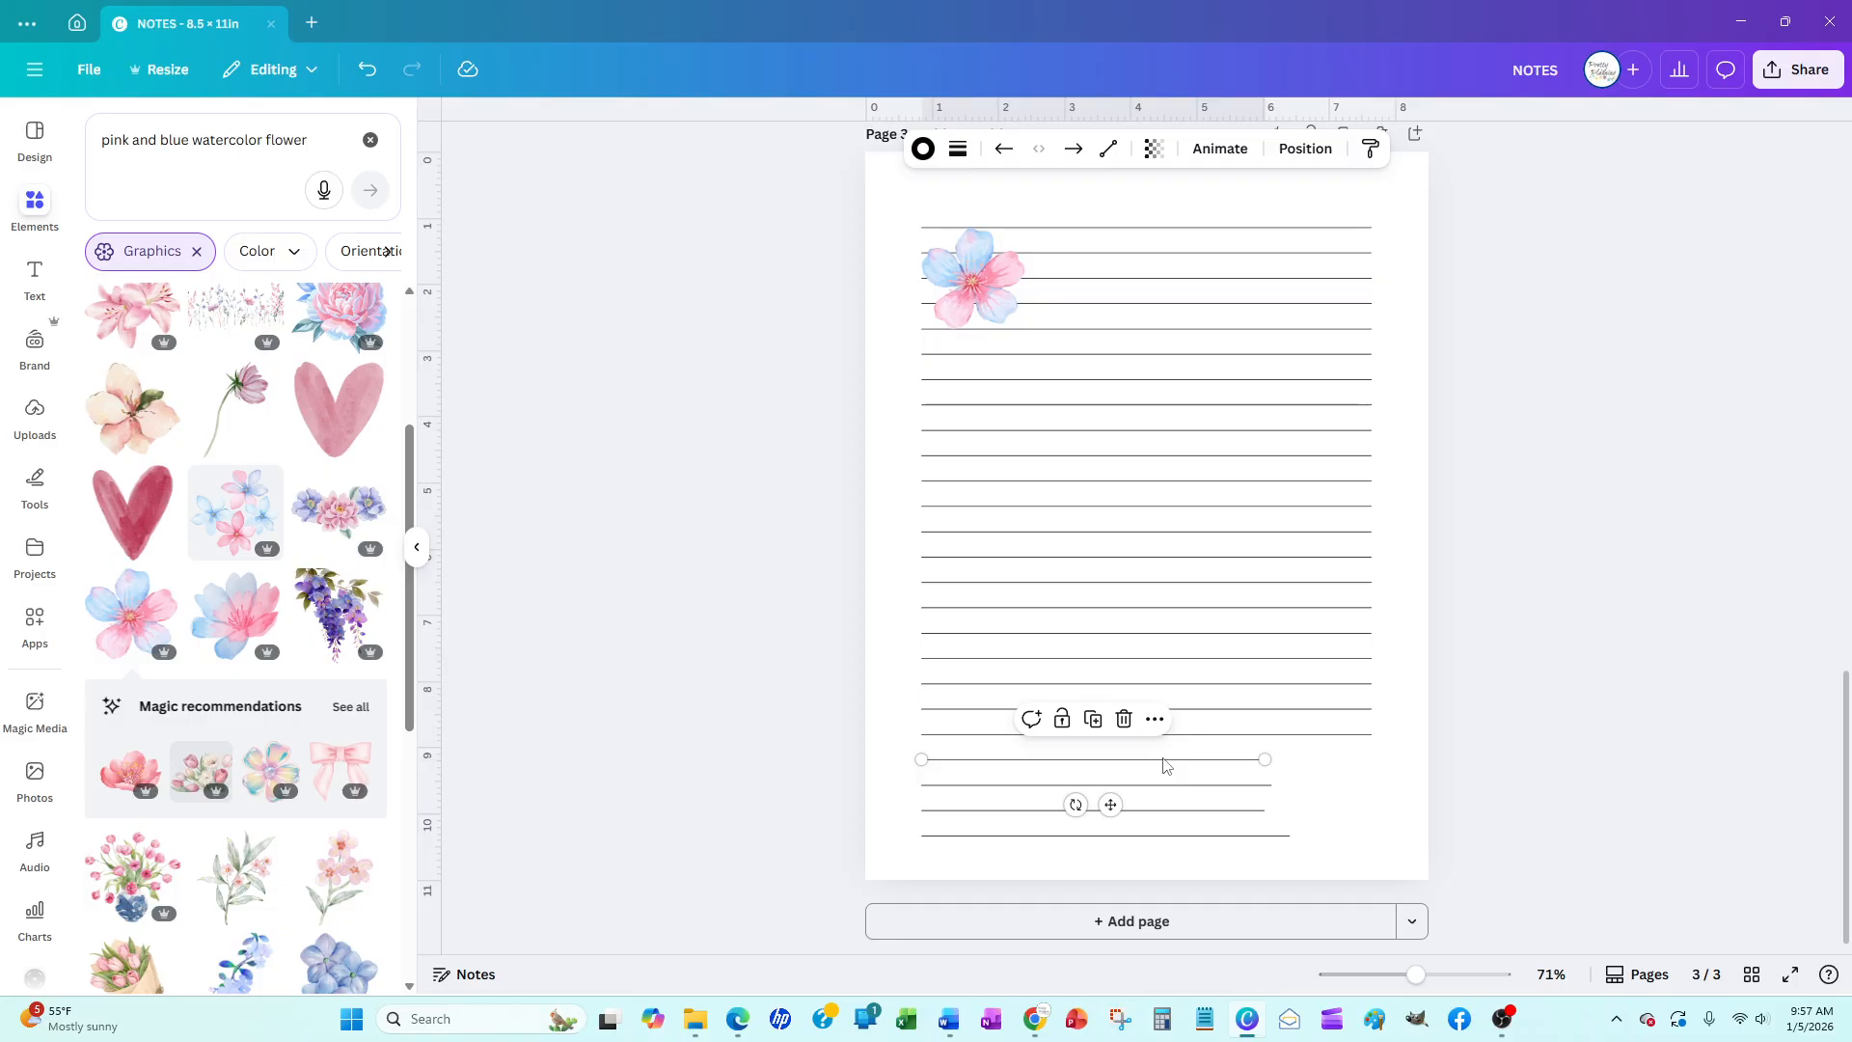
left_click_drag(1264, 759, 1372, 759)
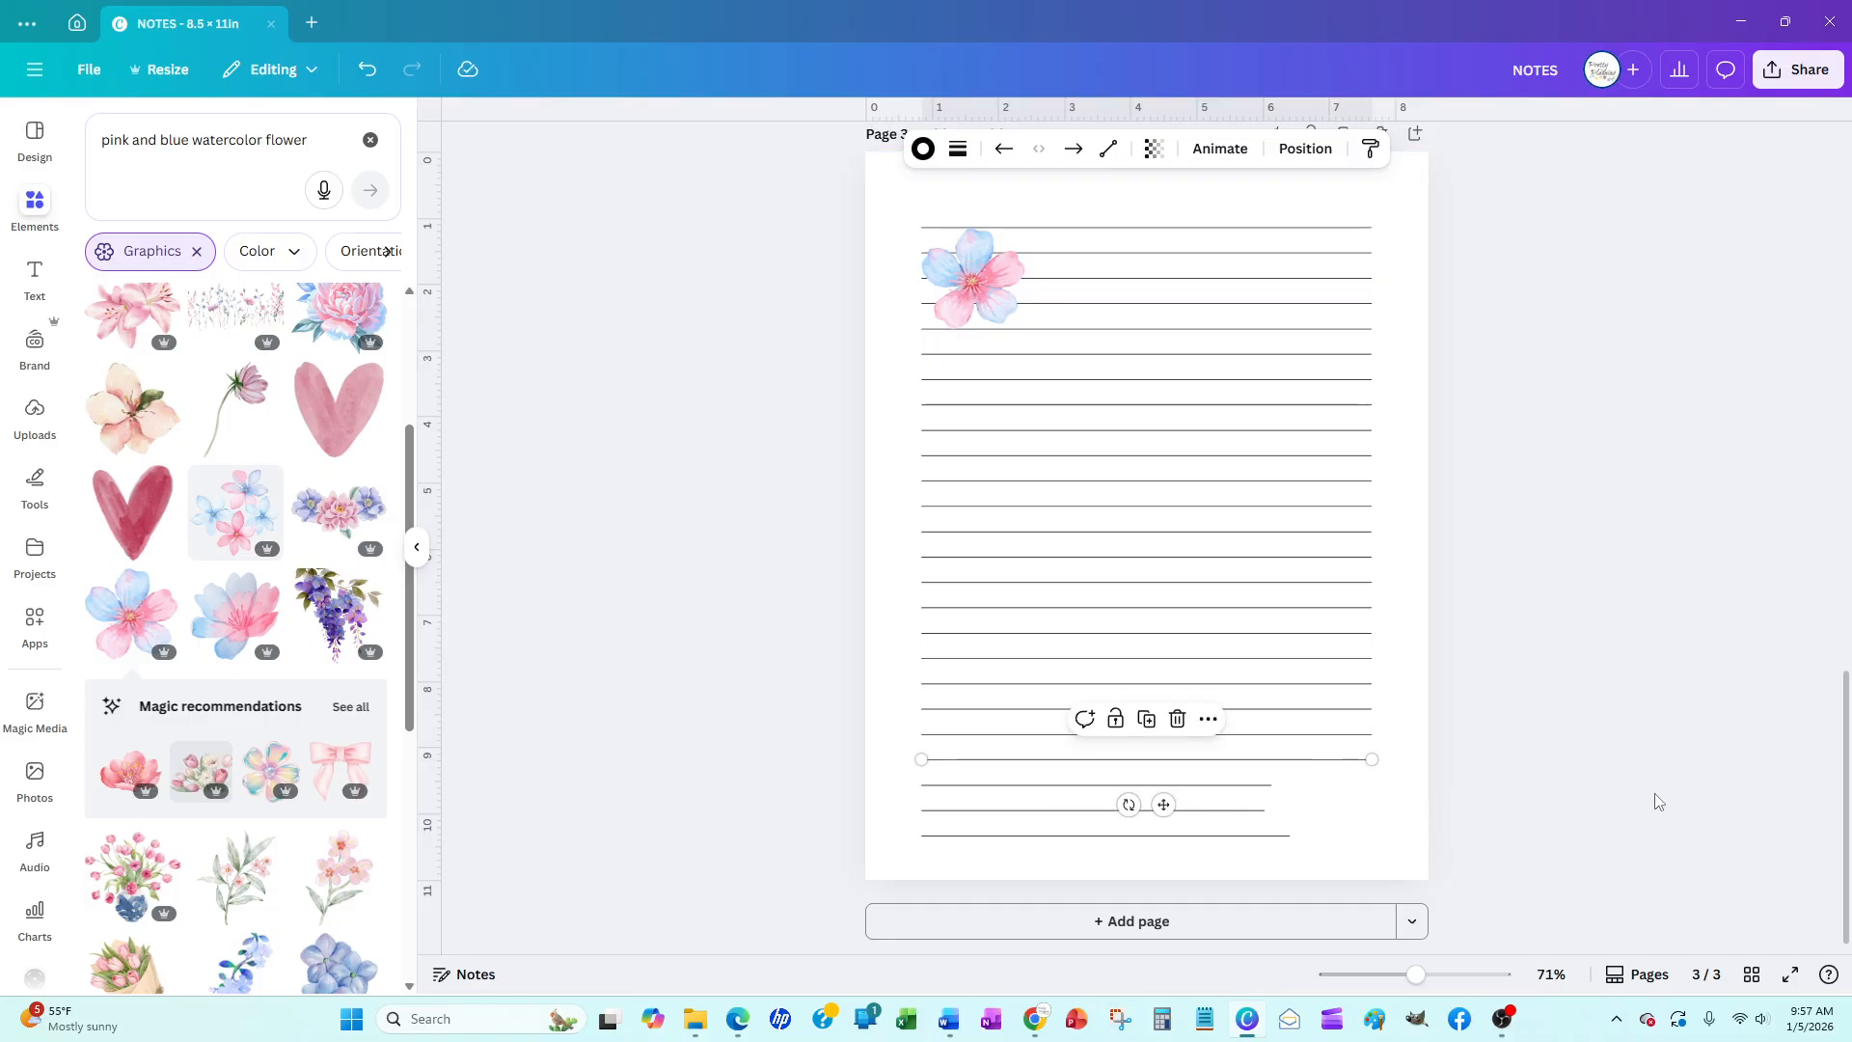
left_click(1647, 828)
Extend the last three lines of page 3 to the right so they align with the full-width lines above
left_click(1203, 789)
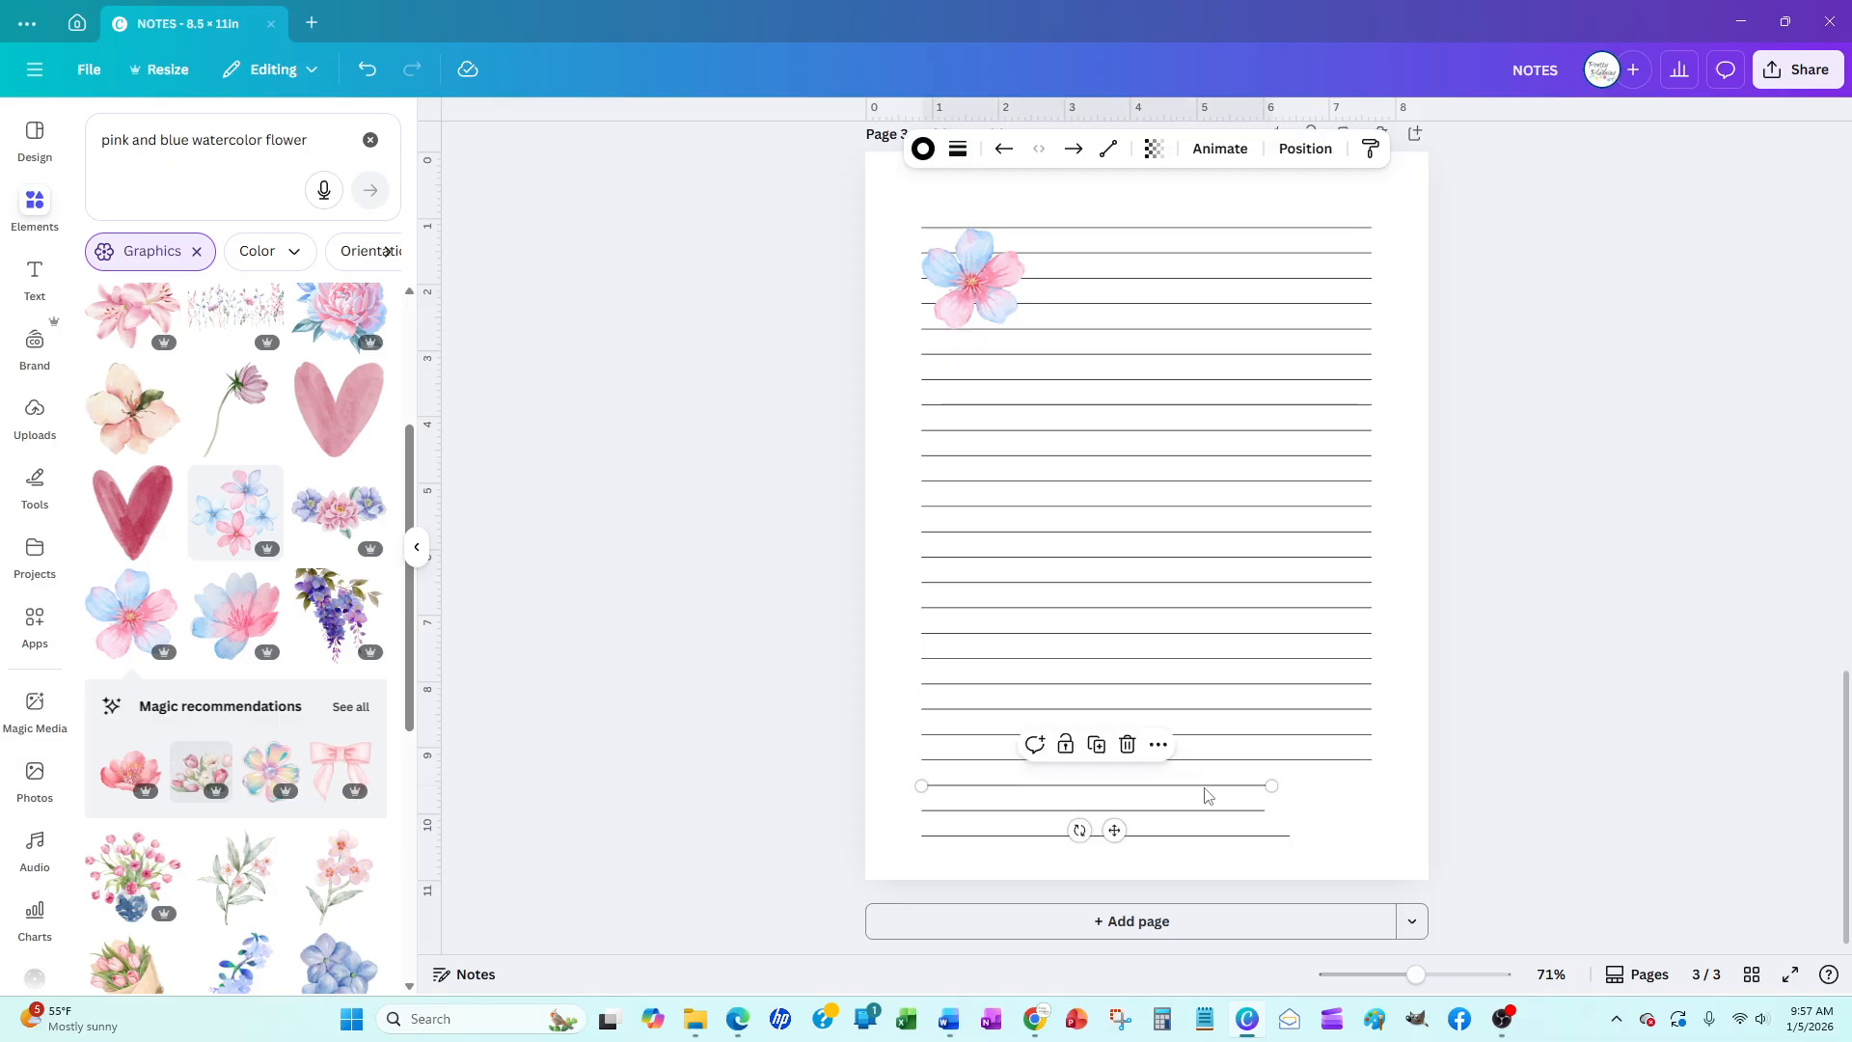
left_click_drag(1299, 783, 1372, 783)
left_click(1218, 814)
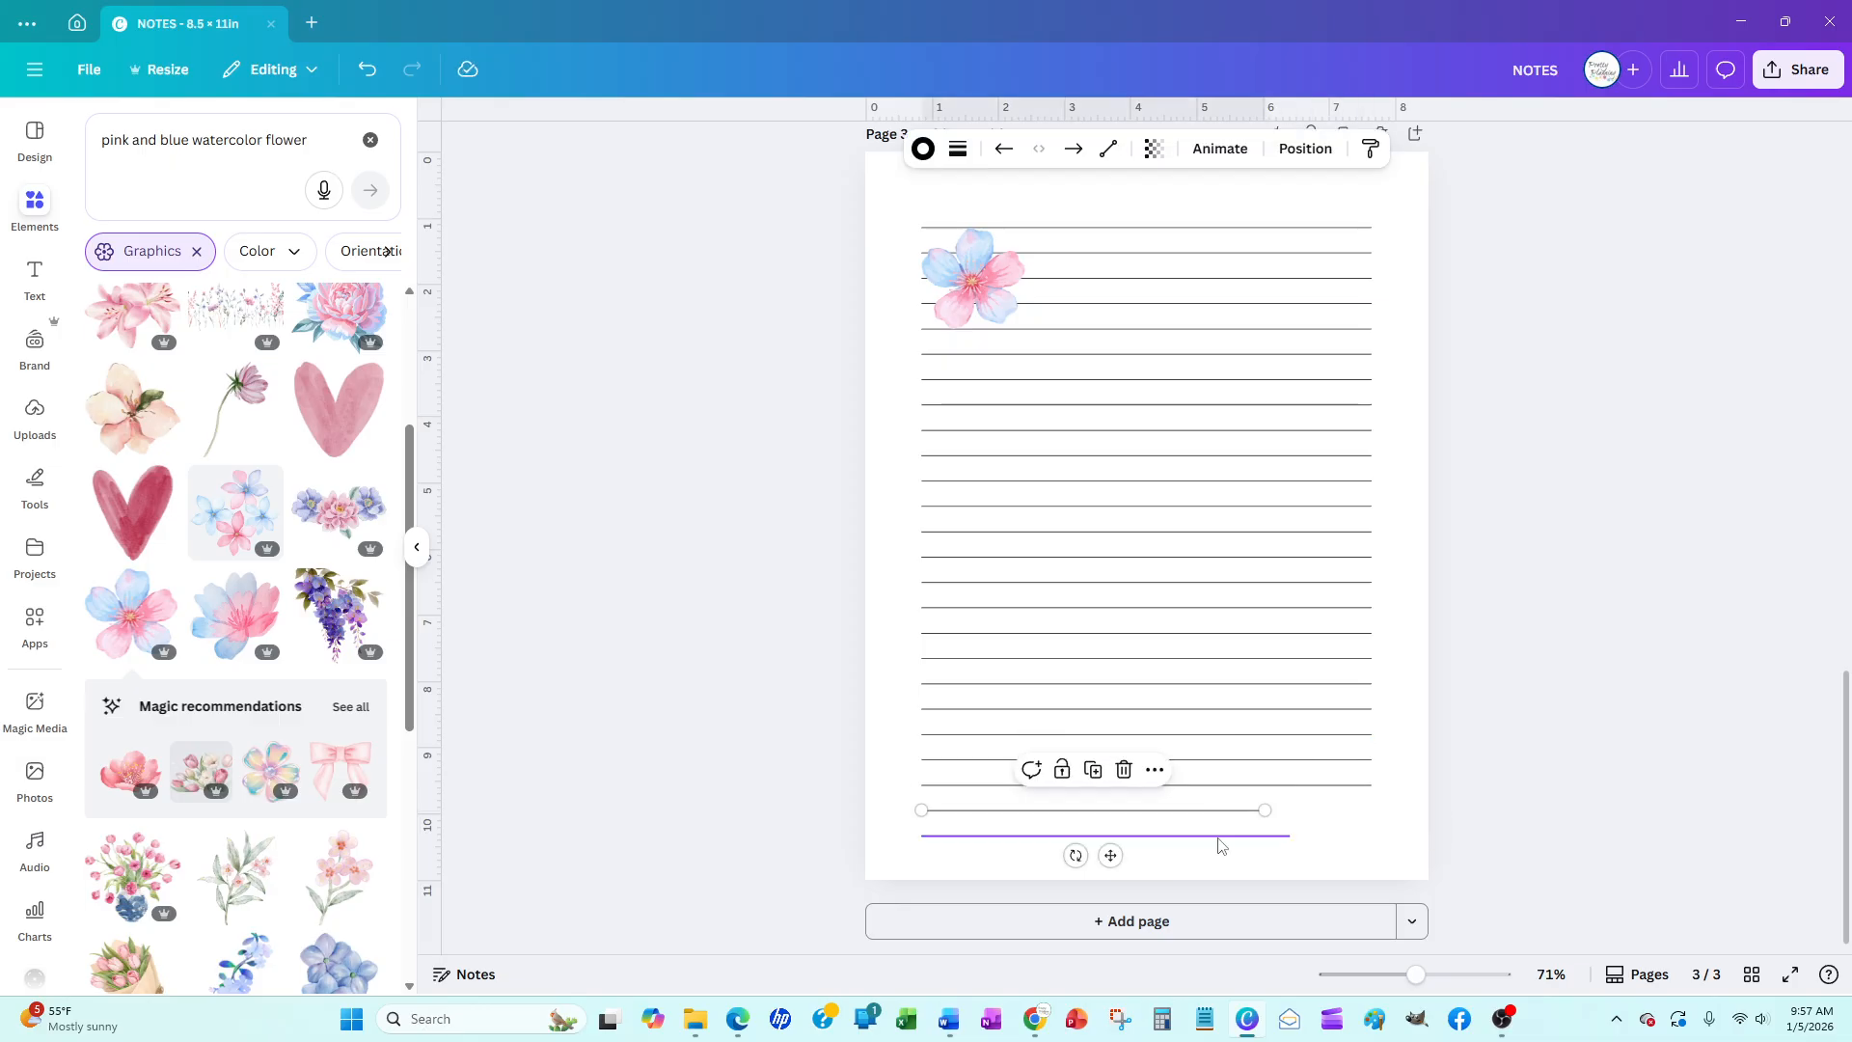
left_click_drag(1264, 811, 1370, 810)
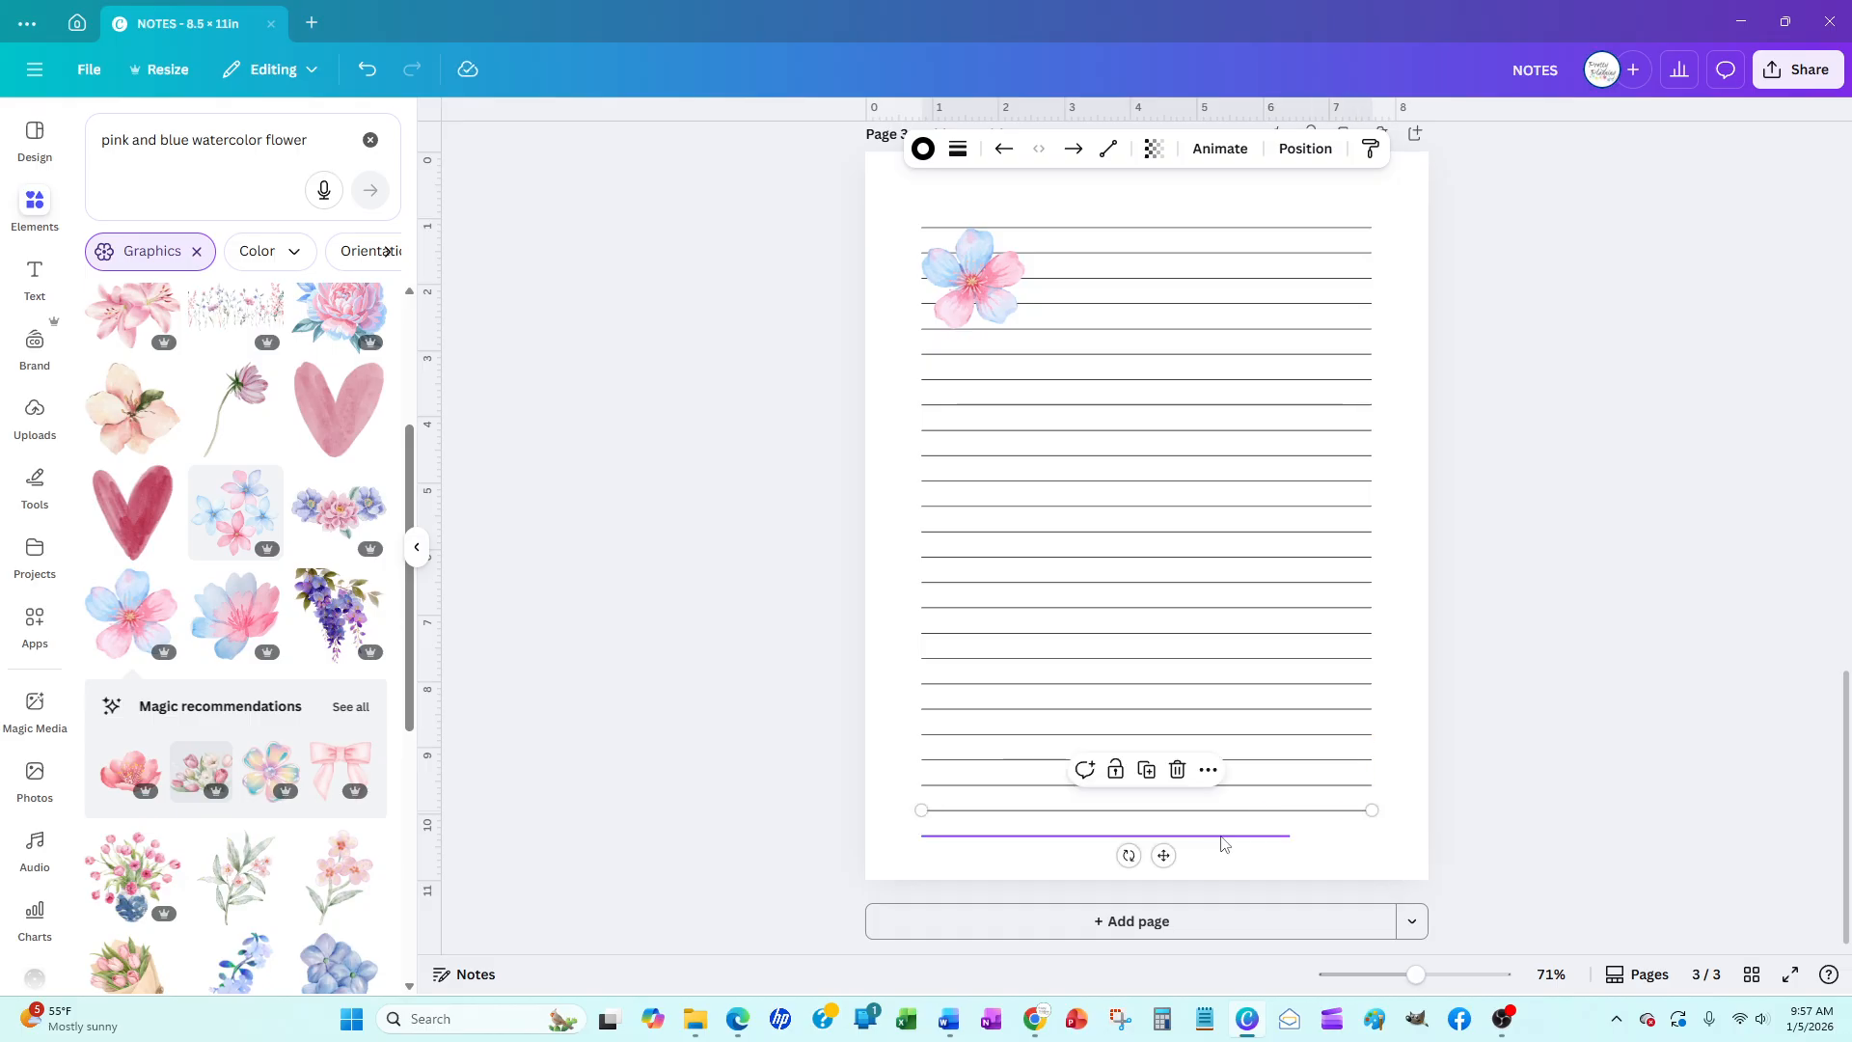
left_click(1223, 839)
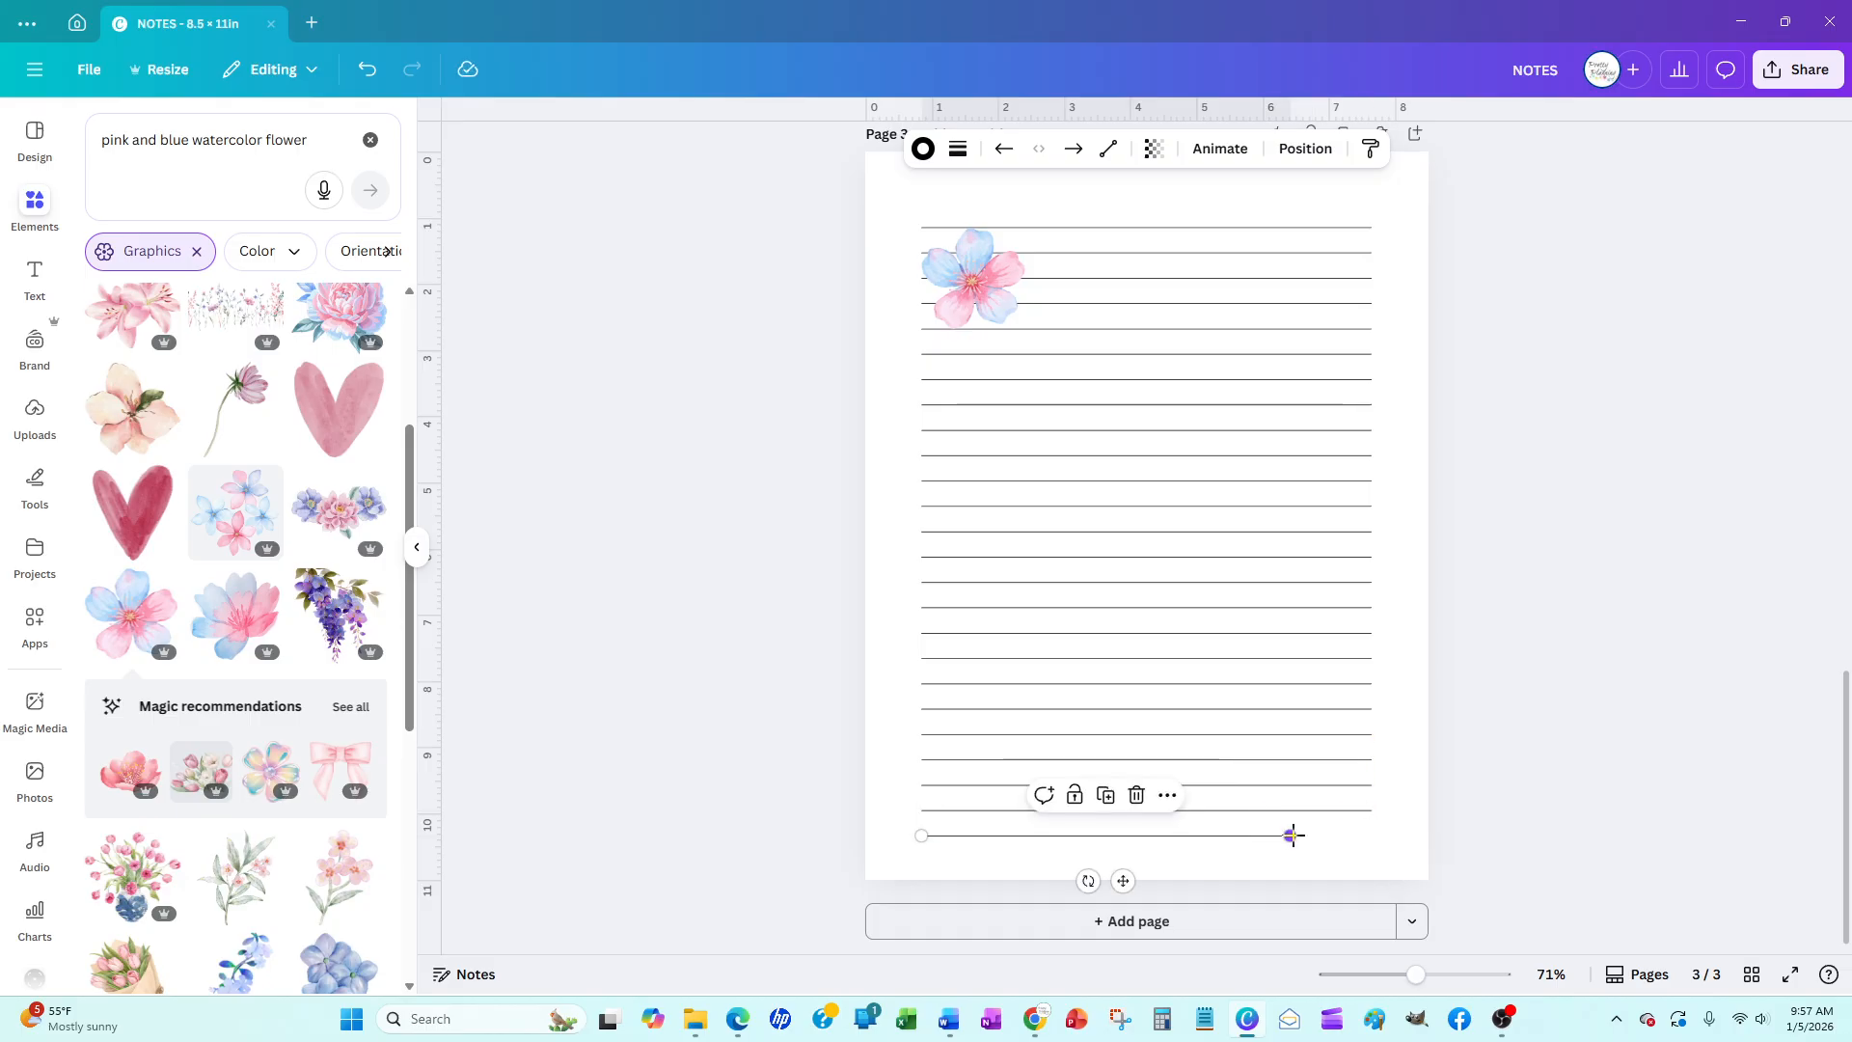
left_click_drag(1294, 836, 1372, 836)
left_click(1549, 806)
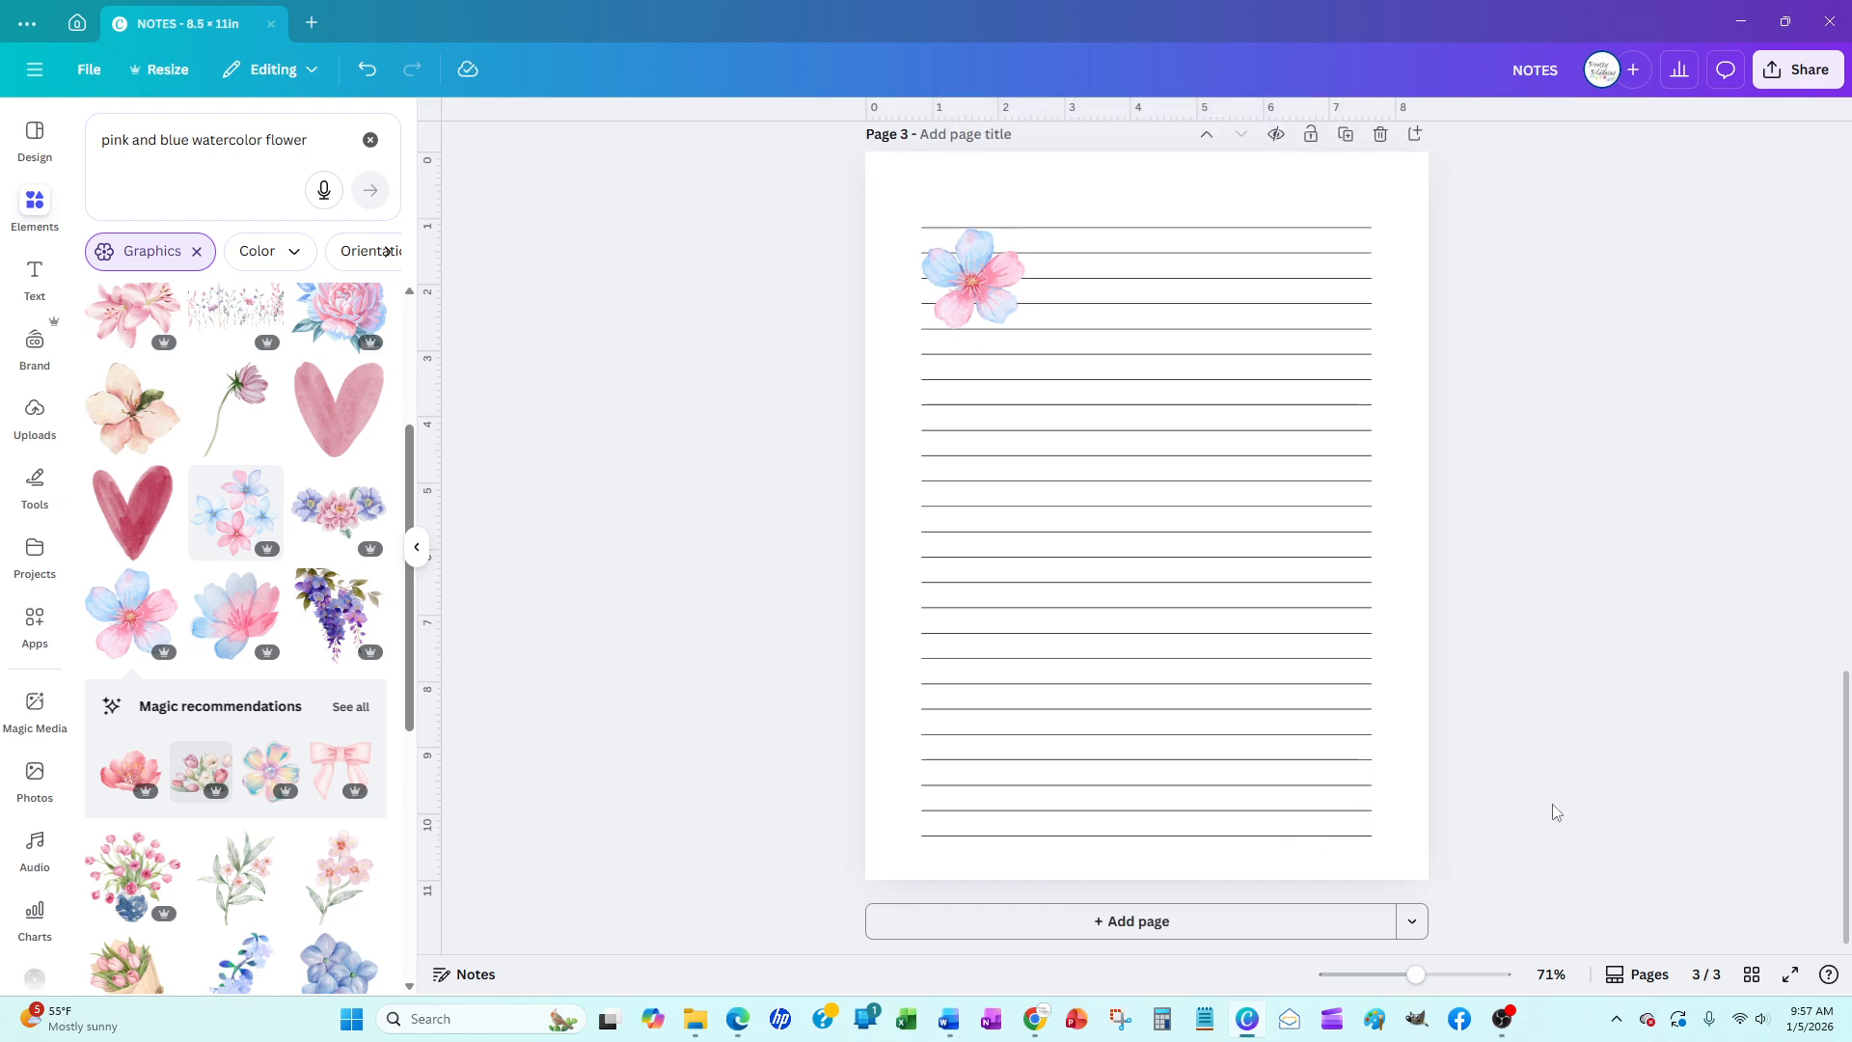
Shorten the first line of page 3 from its left end so it starts just right of the flower's top petal
scroll(853, 573, "up", 1)
scroll(853, 573, "up", 3)
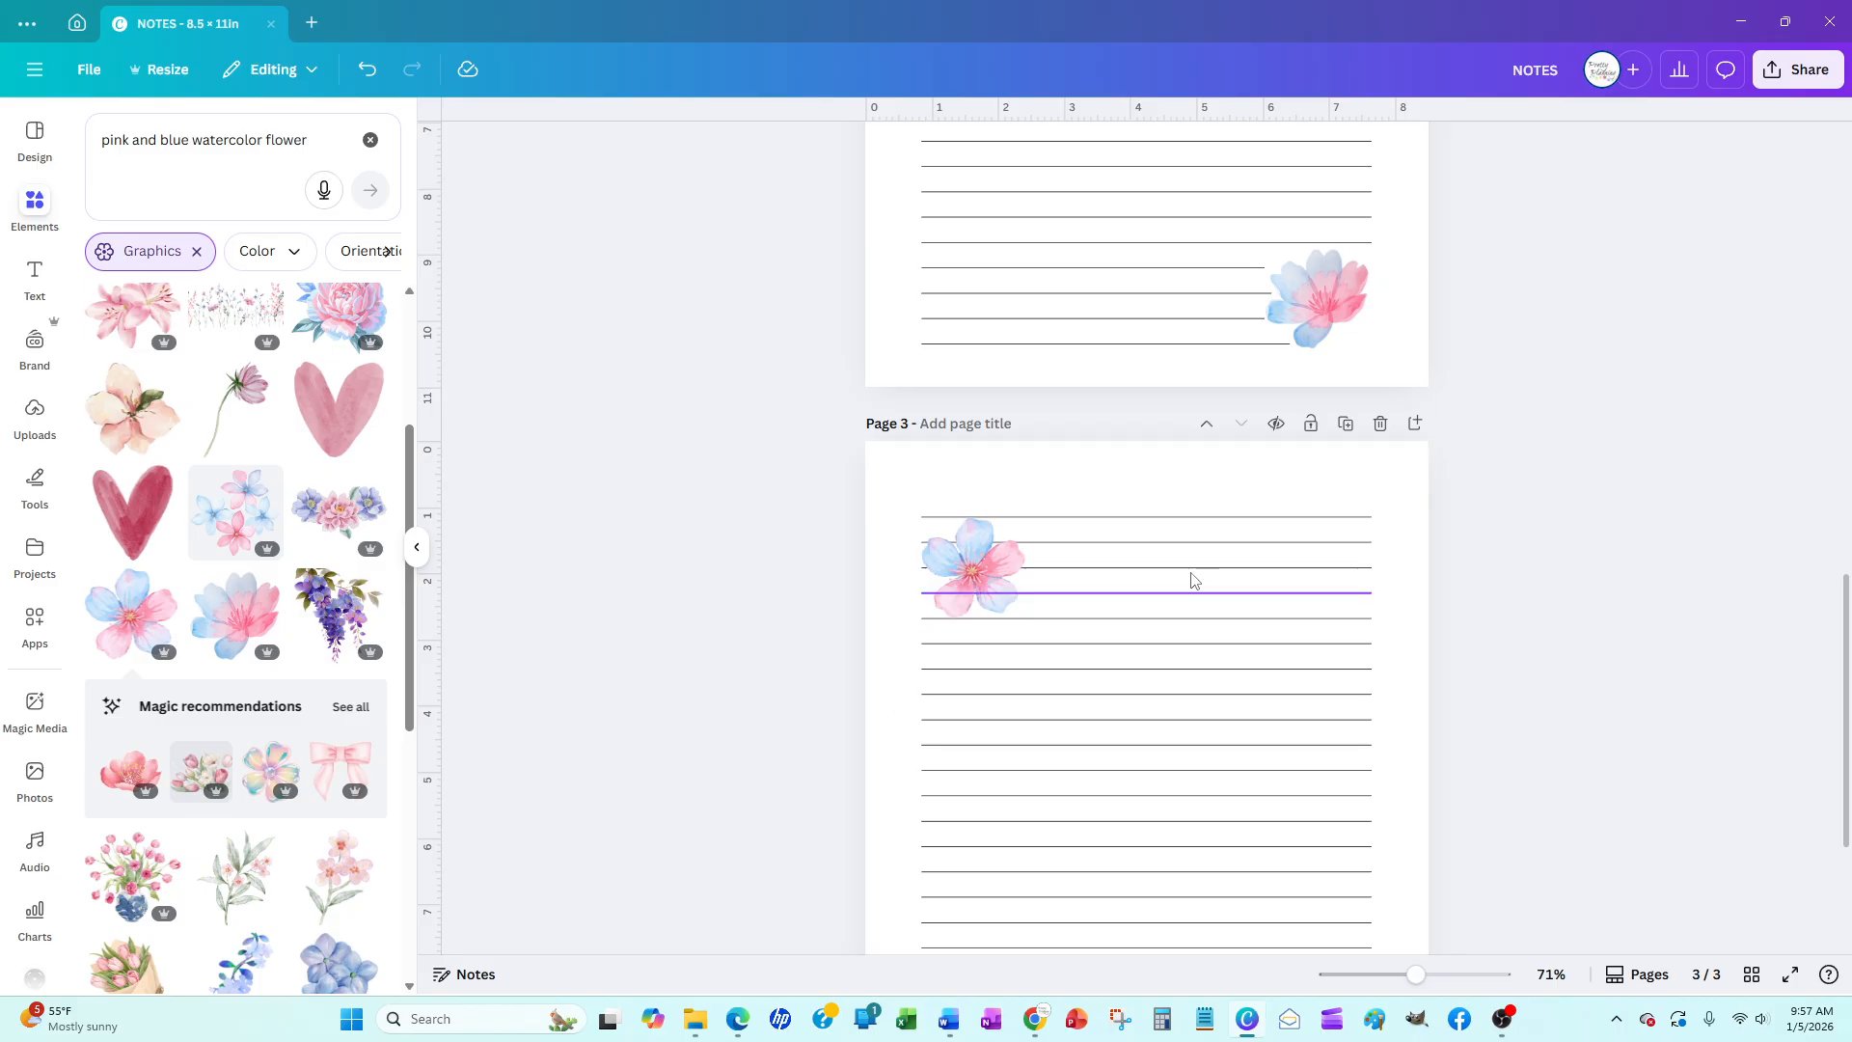
scroll(1196, 579, "up", 3)
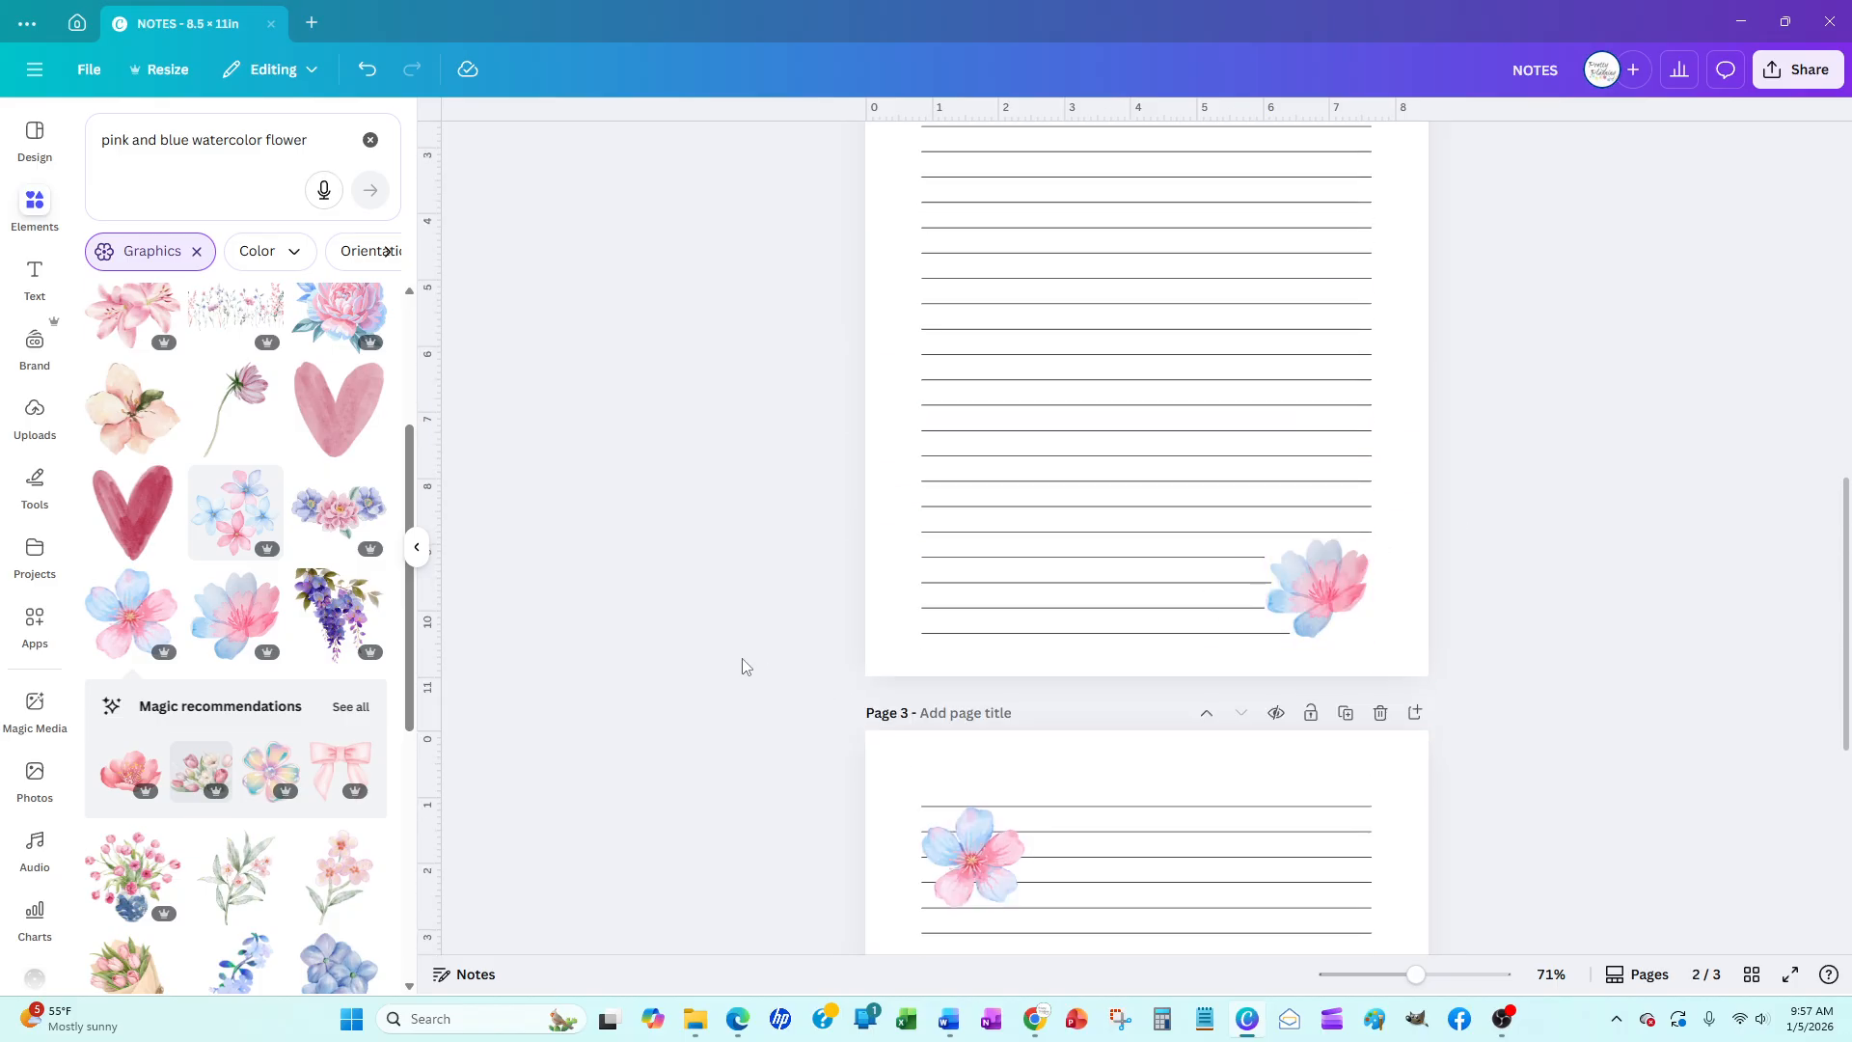
scroll(747, 668, "down", 2)
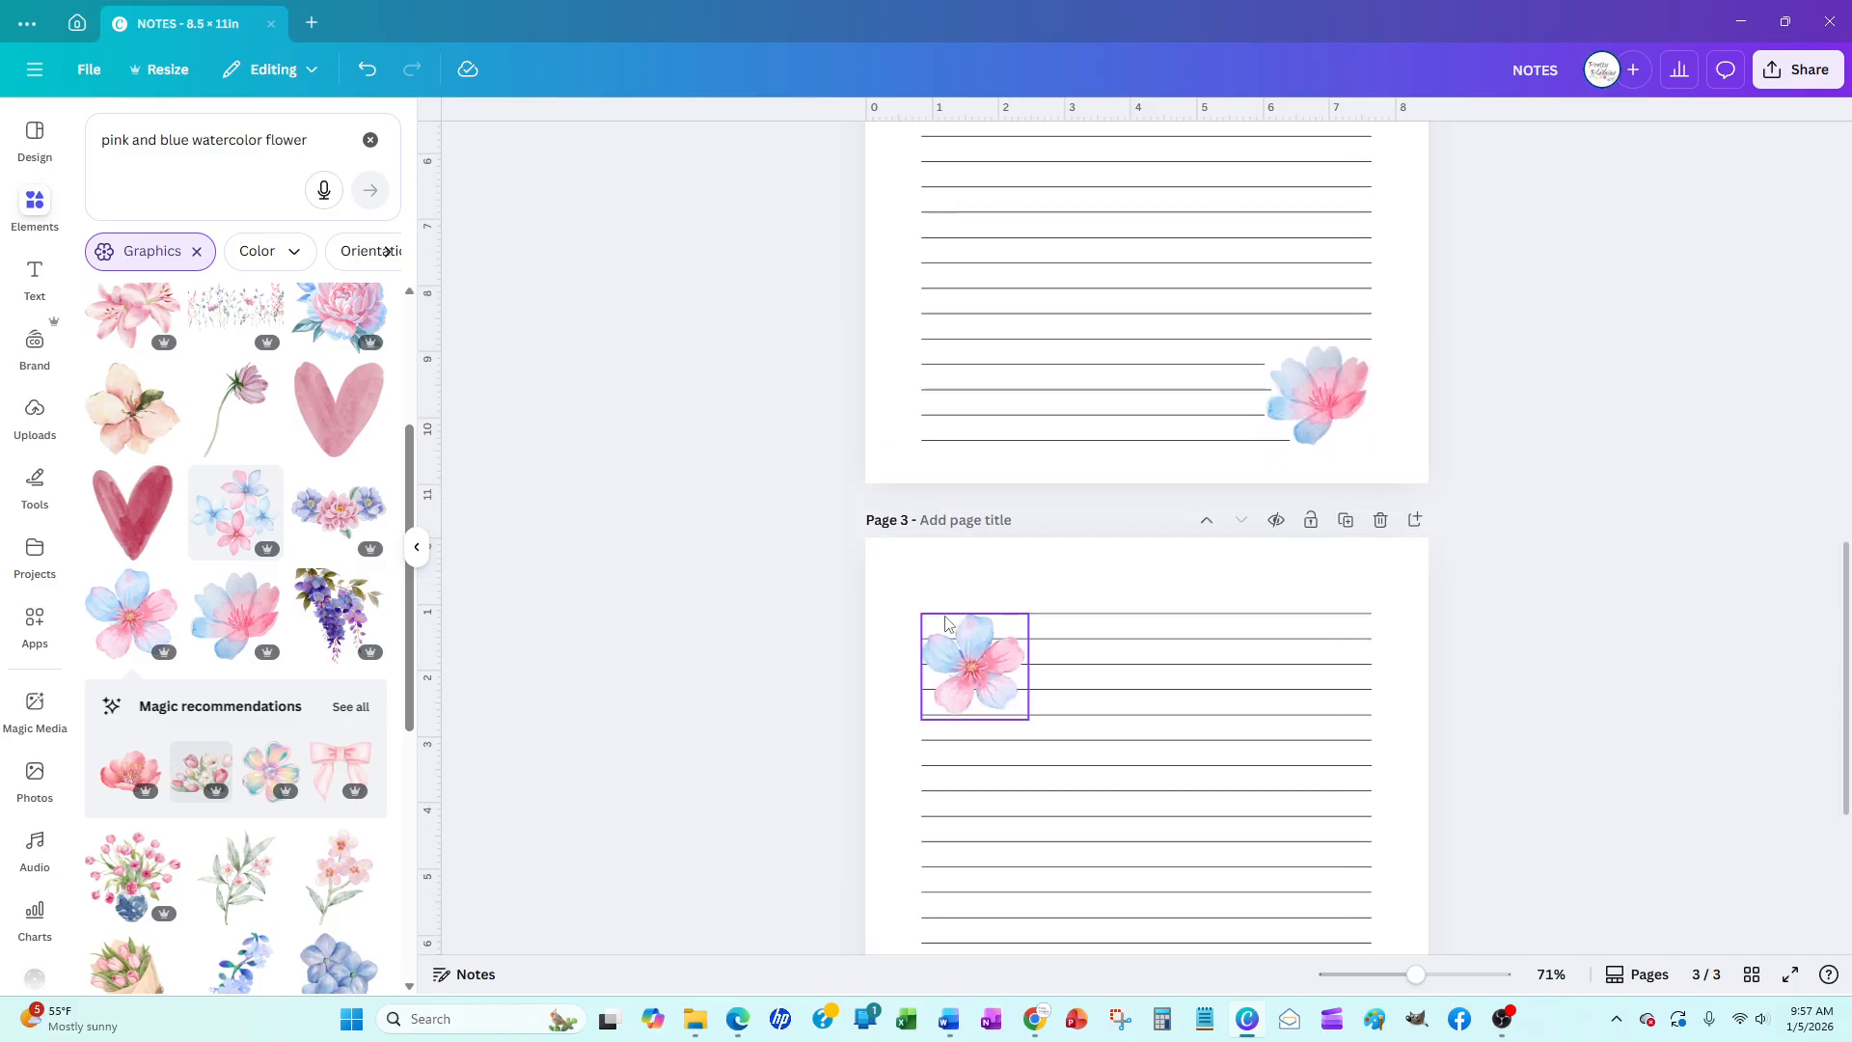
left_click(970, 662)
left_click_drag(969, 662, 967, 656)
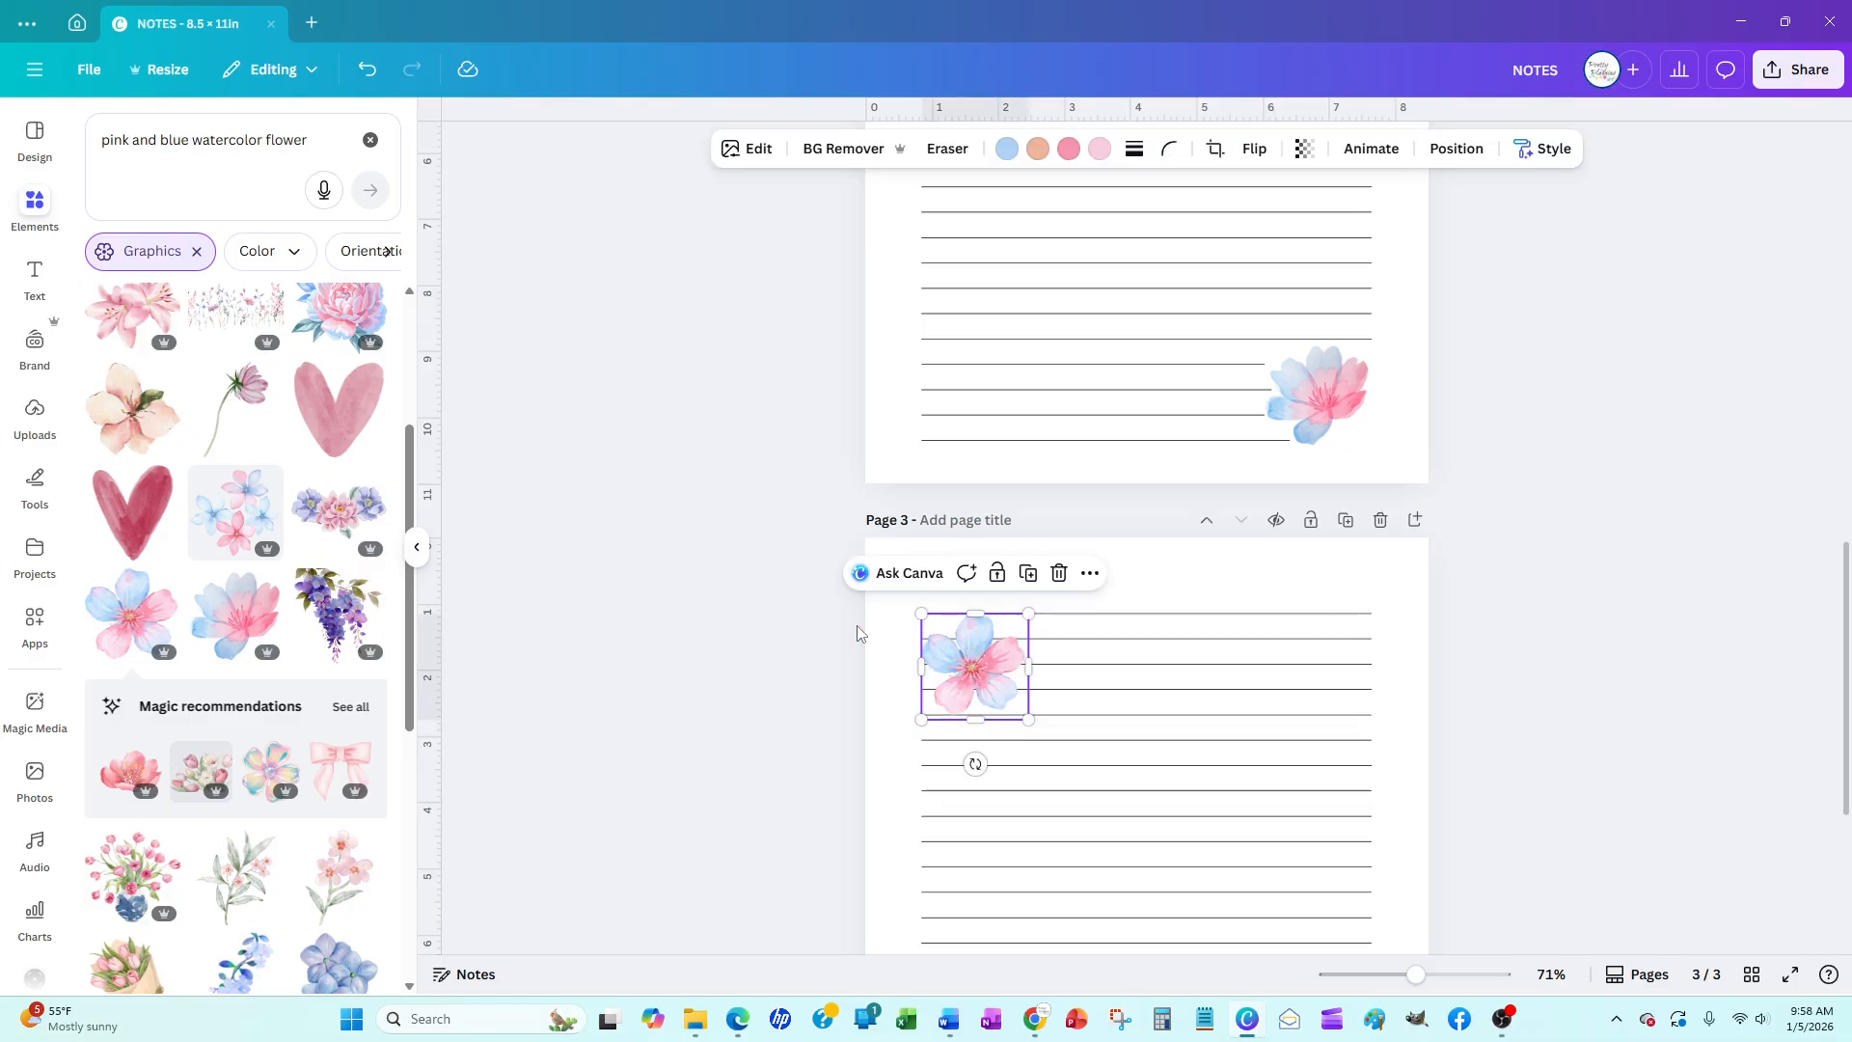
left_click(1099, 619)
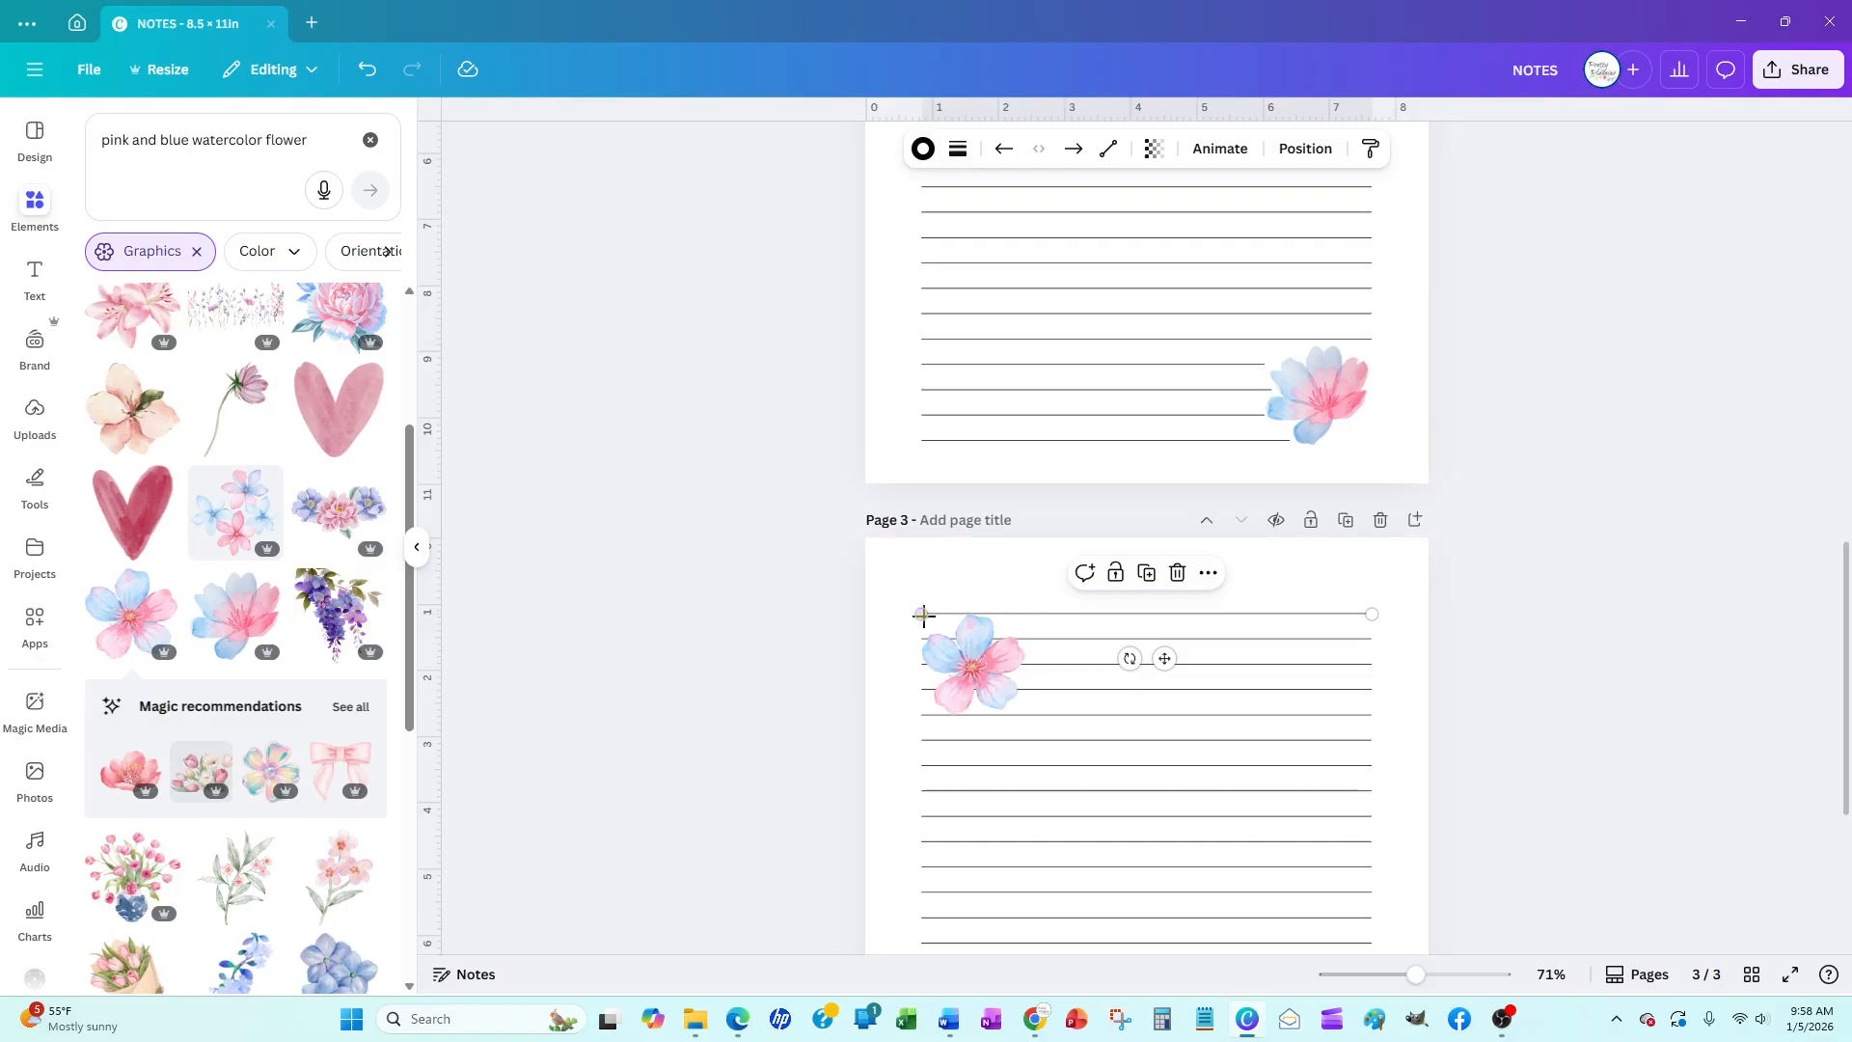
left_click_drag(924, 614, 1004, 614)
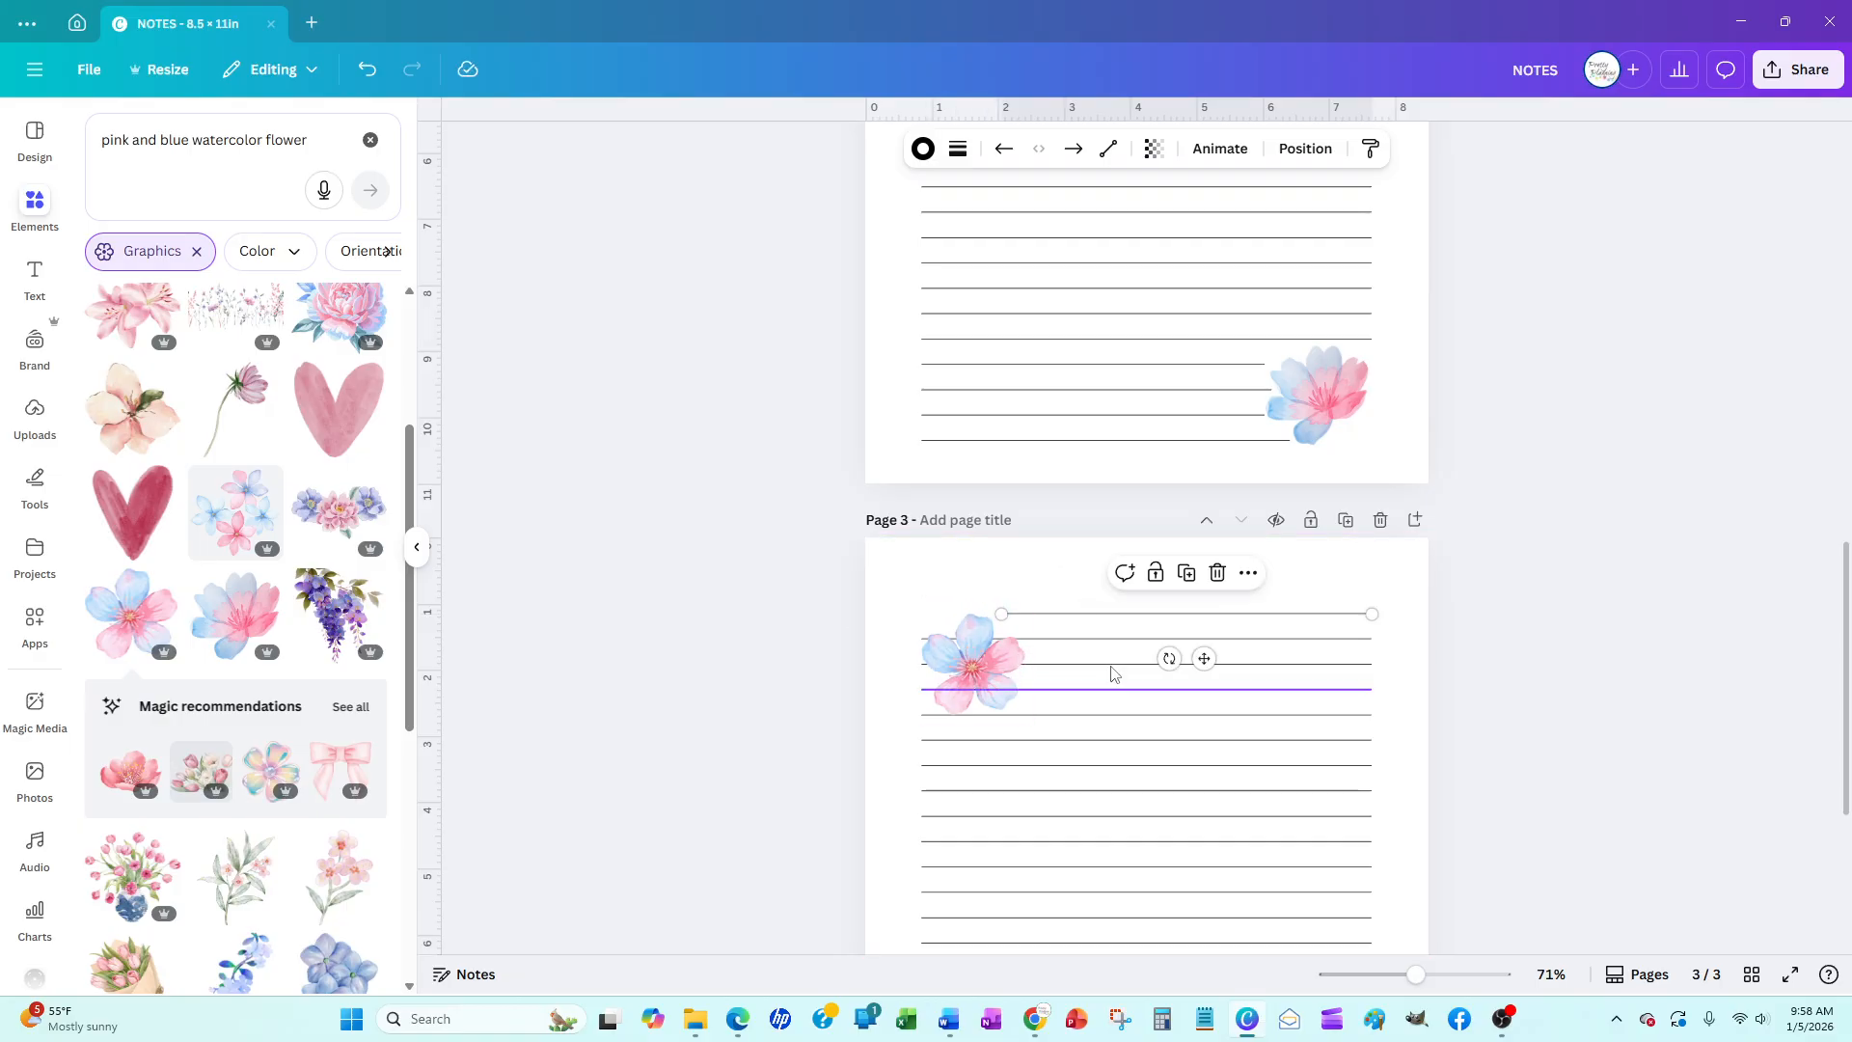
Shorten the second and third lines of page 3 from the left so they start just right of the flower
left_click(914, 638)
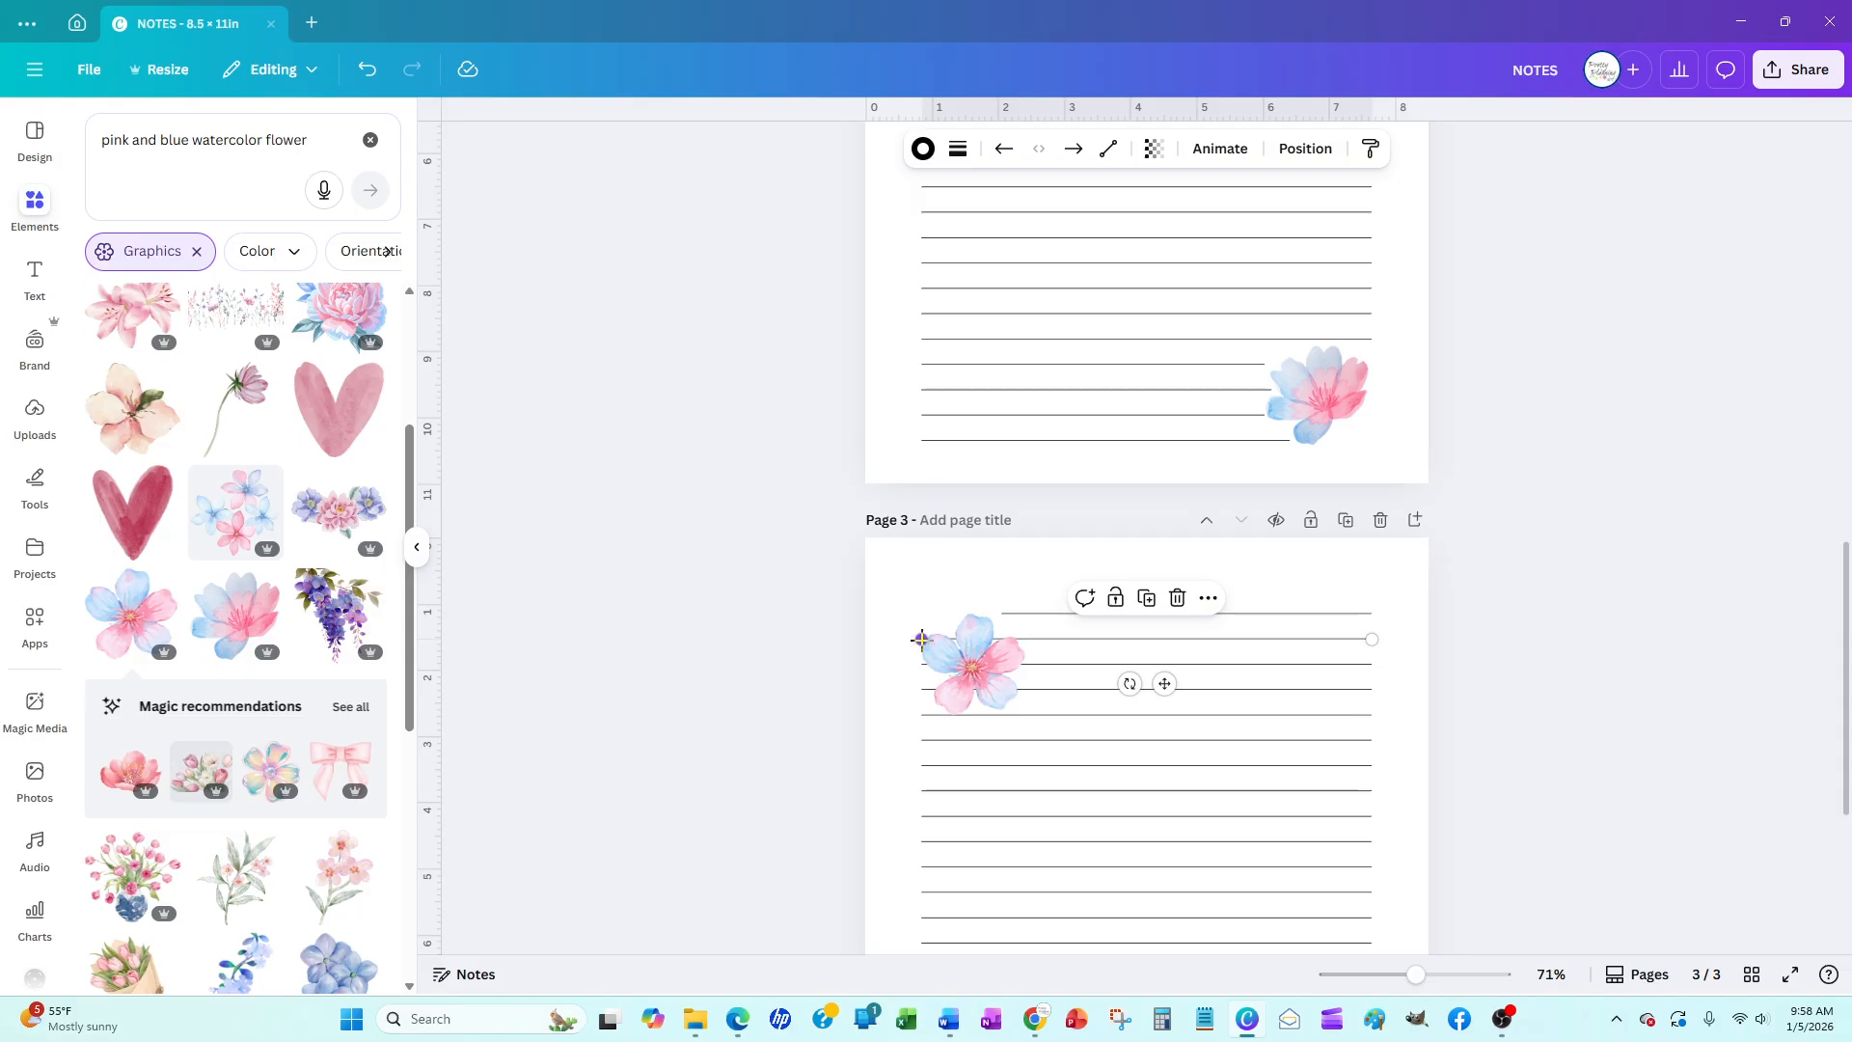
left_click_drag(922, 639, 1028, 639)
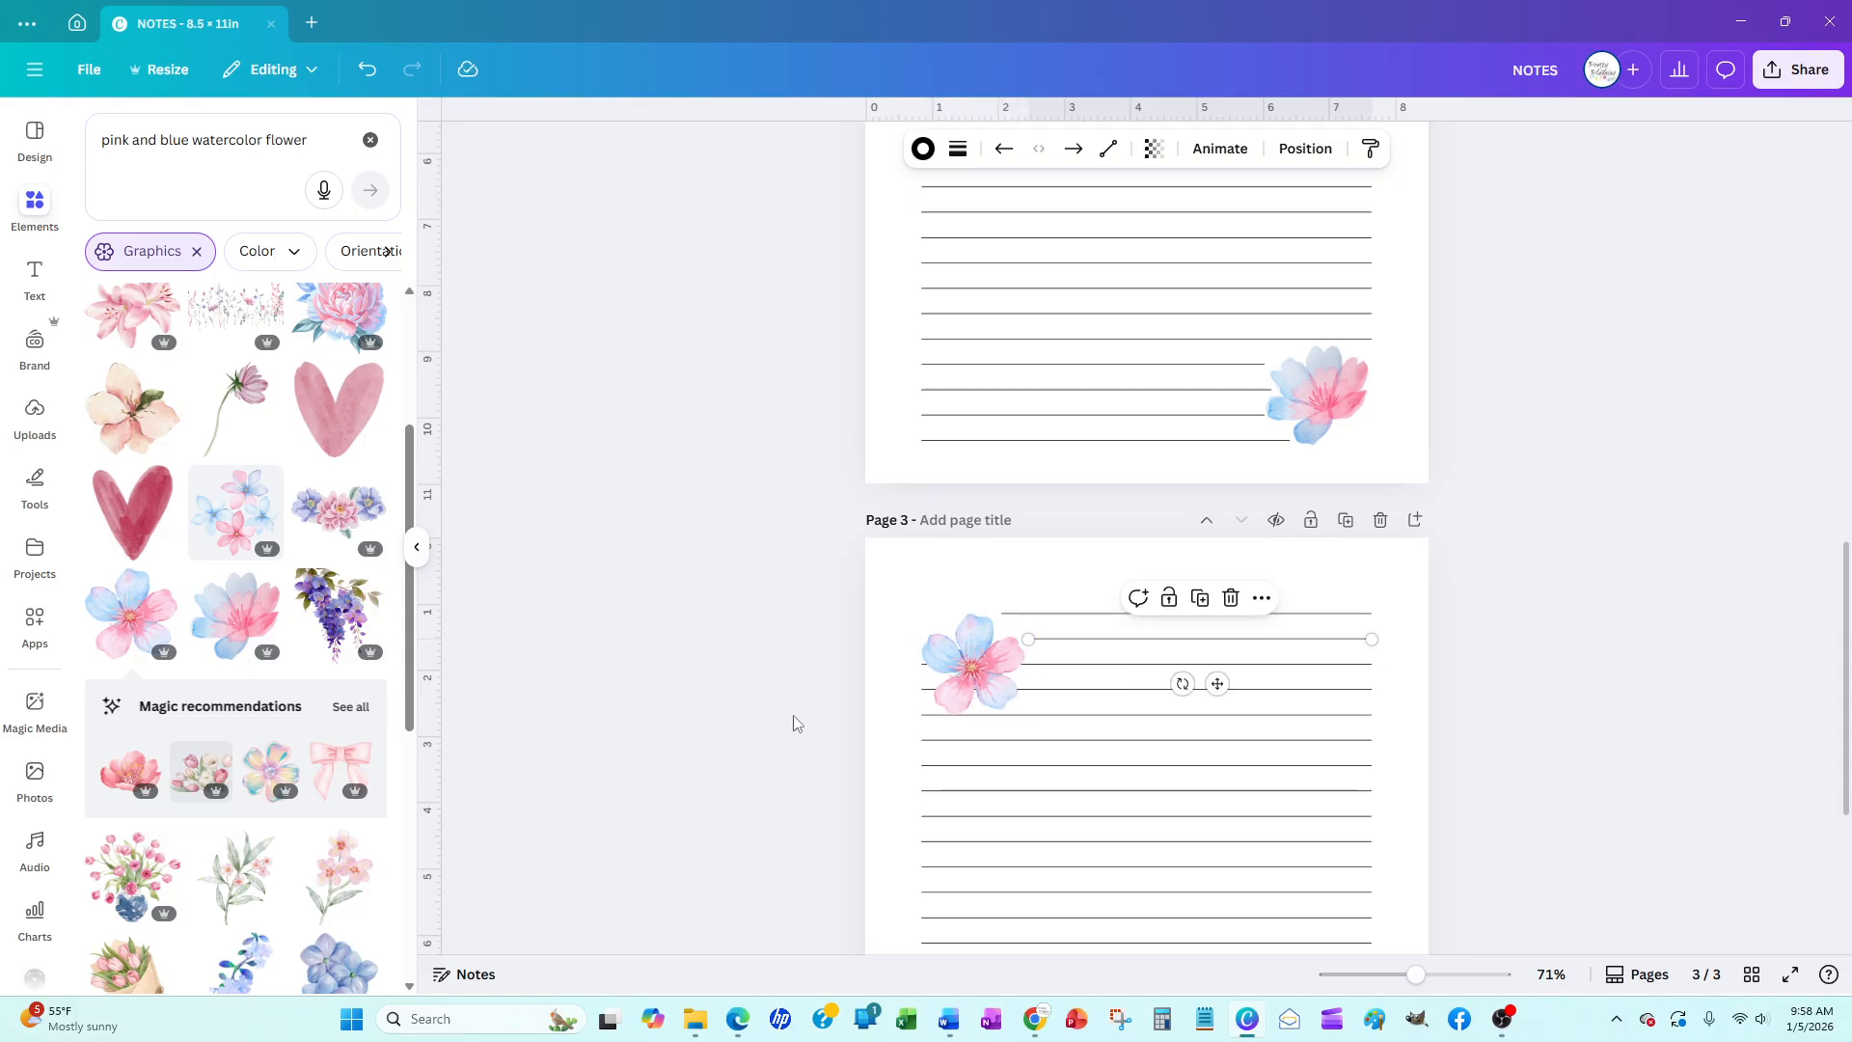
left_click(1144, 666)
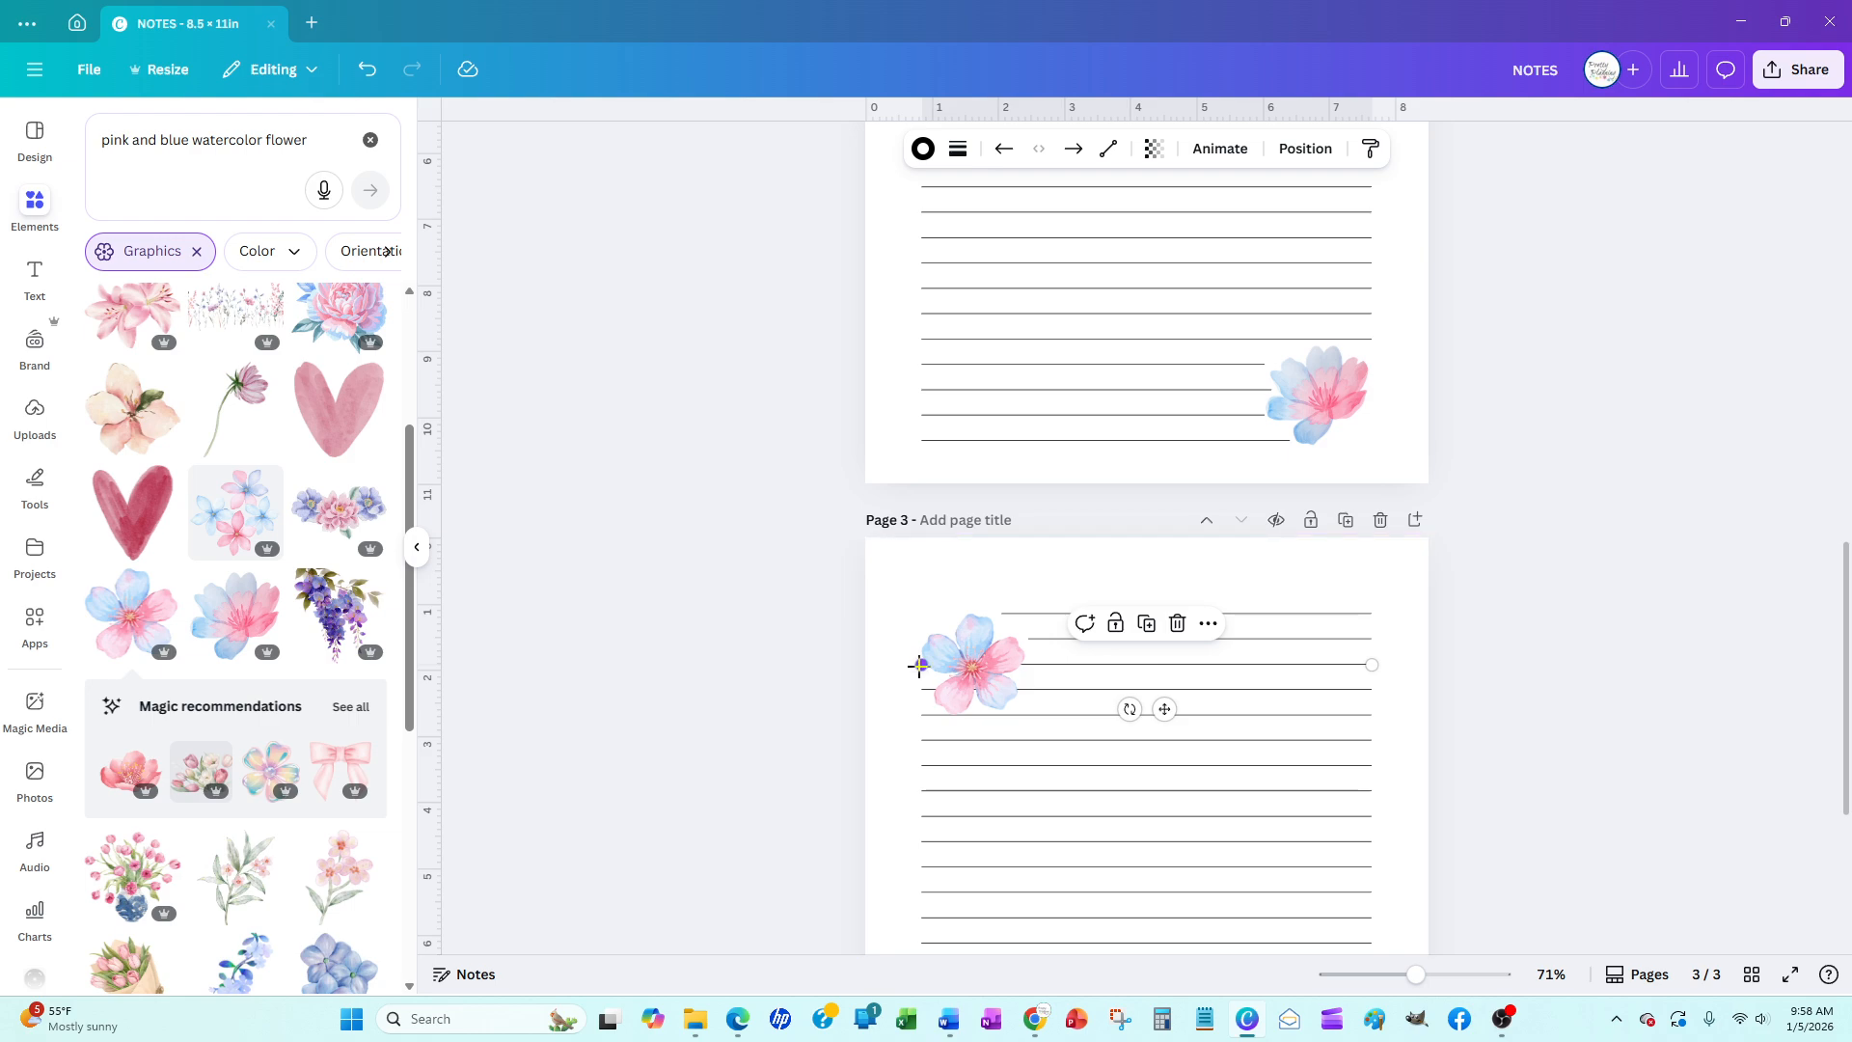
left_click_drag(919, 666, 1035, 664)
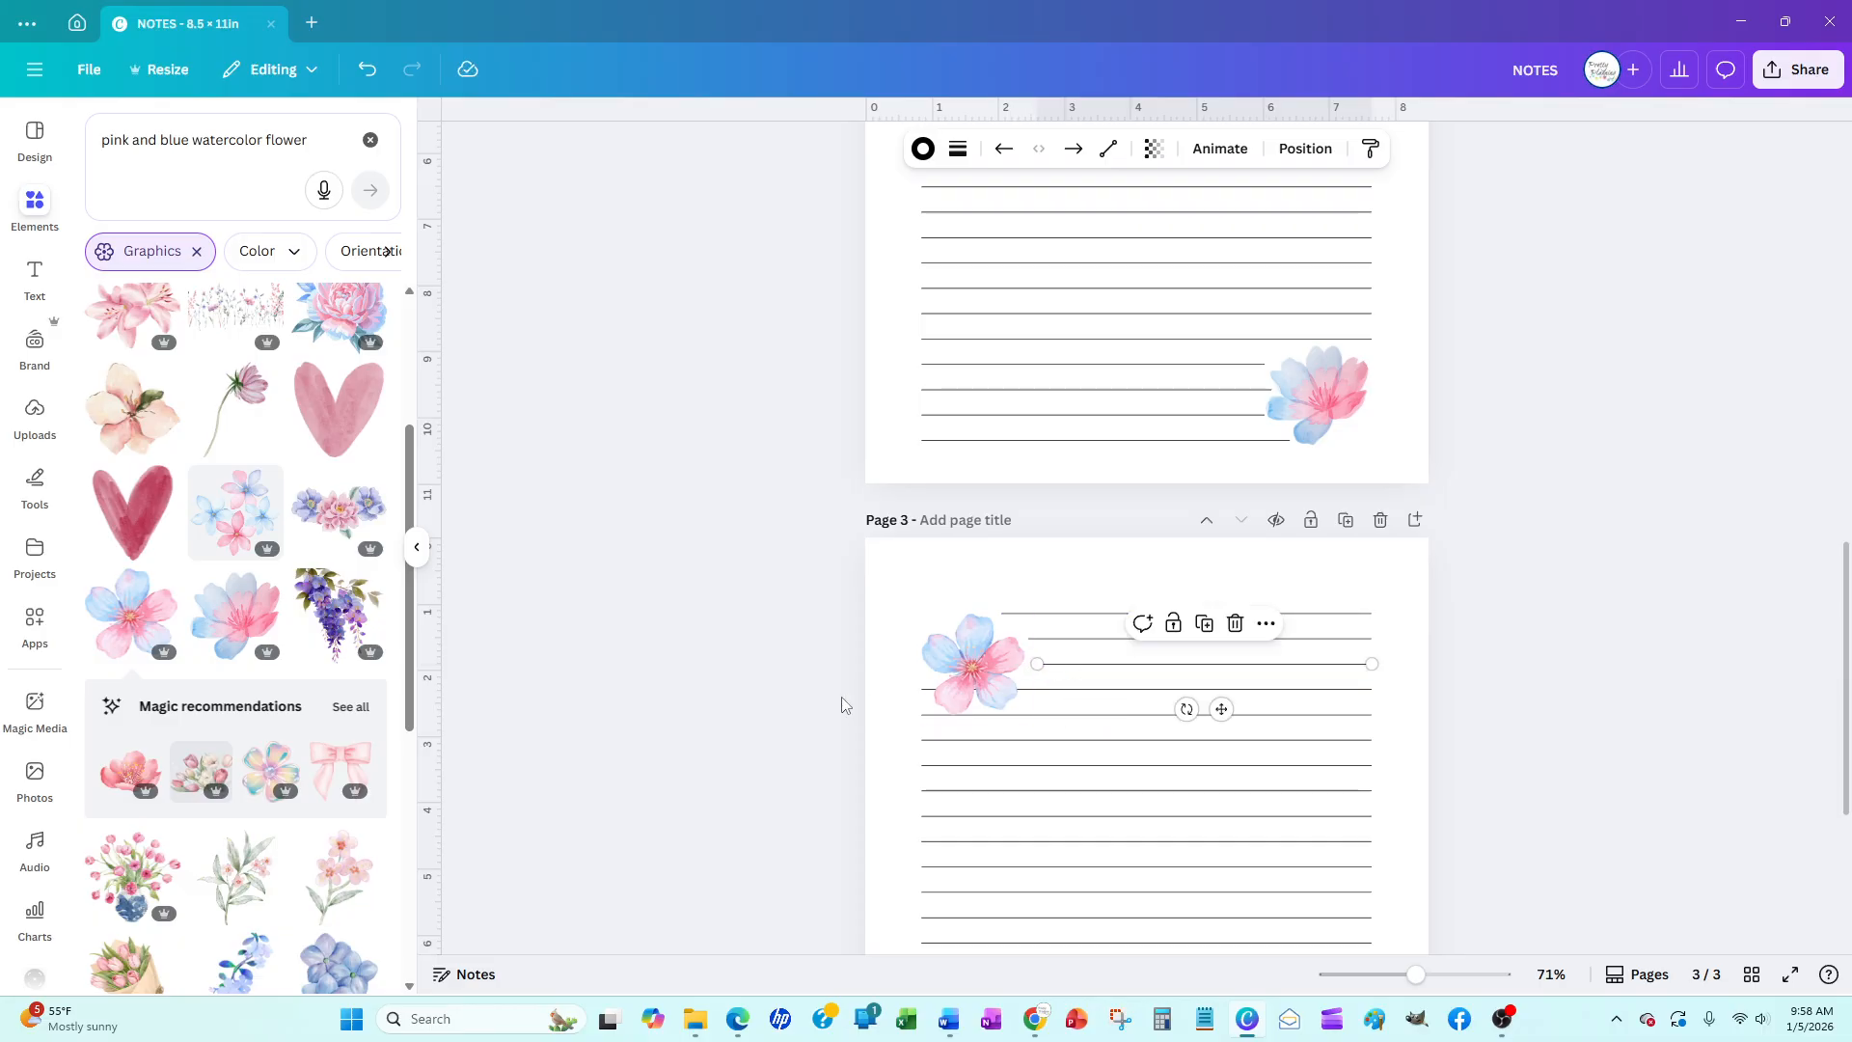
Shorten the fourth line of page 3 from its left end so it starts just right of the flower
left_click(1056, 691)
left_click_drag(921, 691, 1028, 688)
left_click(707, 654)
Review the cover and both lined pages to check how the flowers and trimmed lines look
scroll(682, 744, "up", 1)
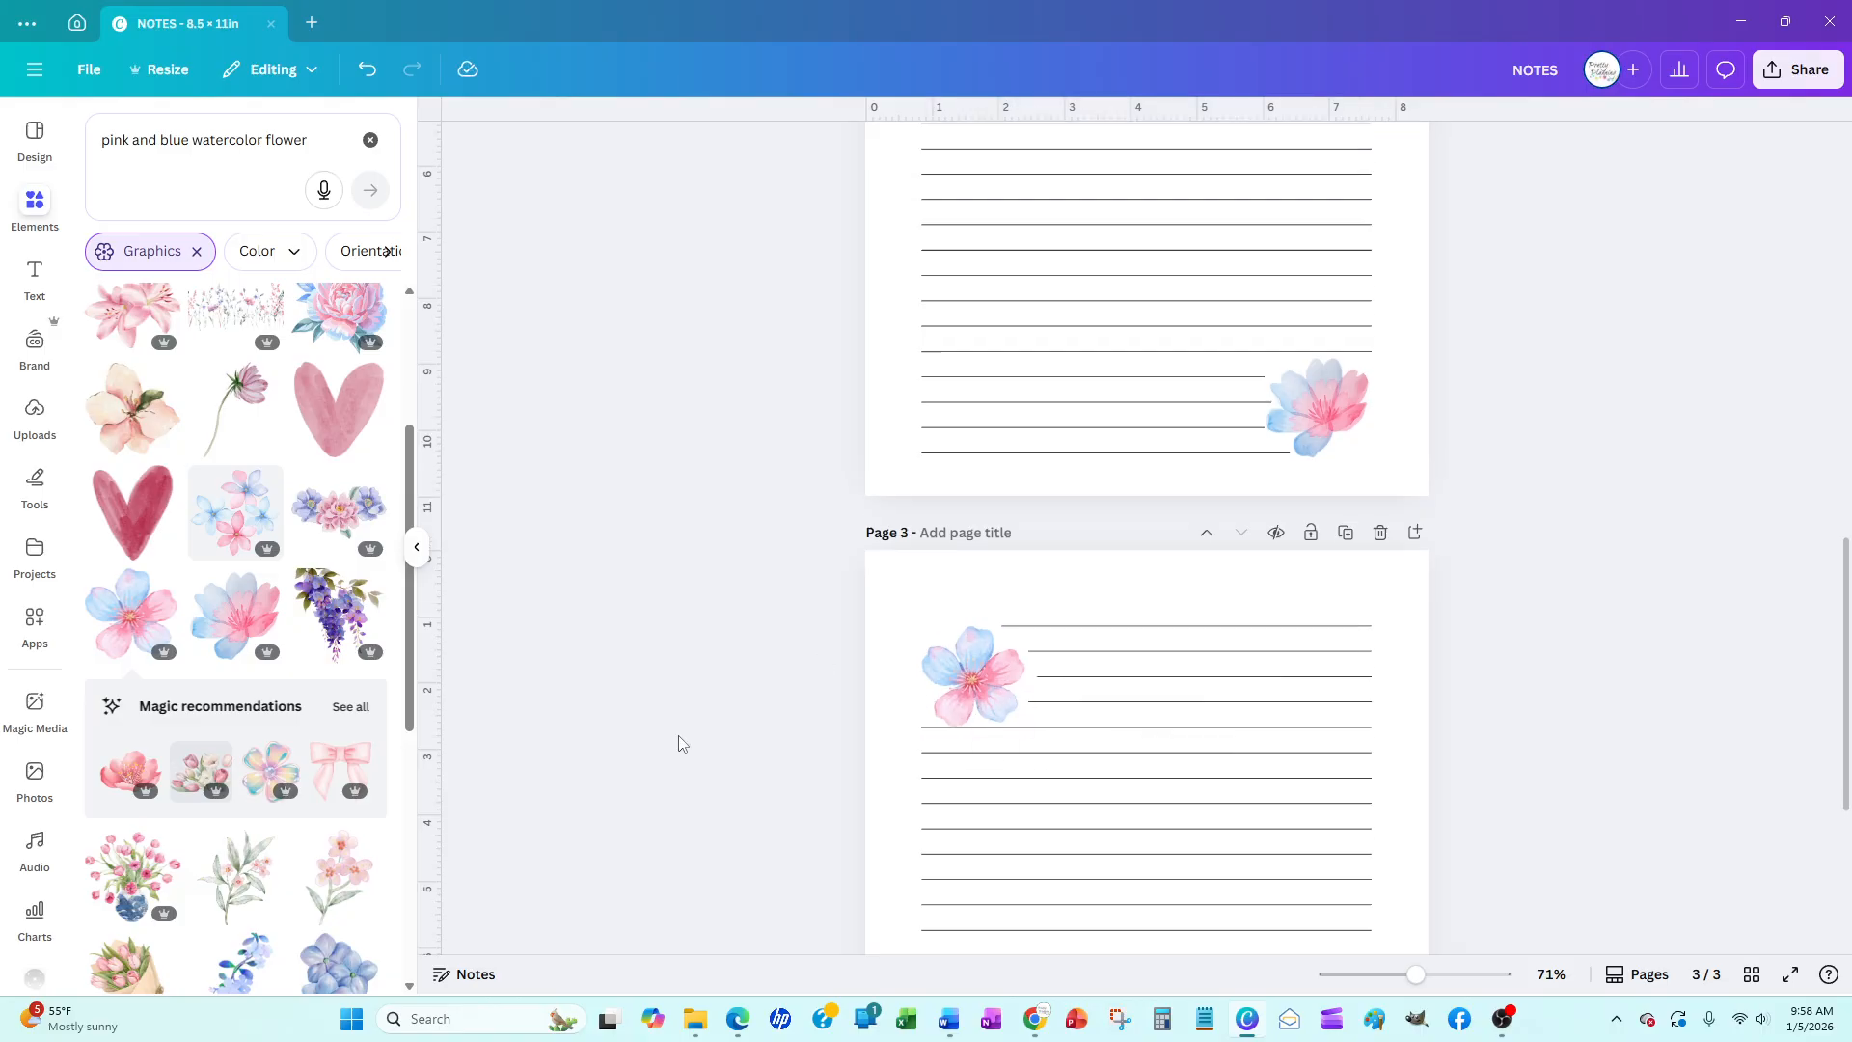
scroll(682, 743, "up", 10)
scroll(682, 744, "down", 11)
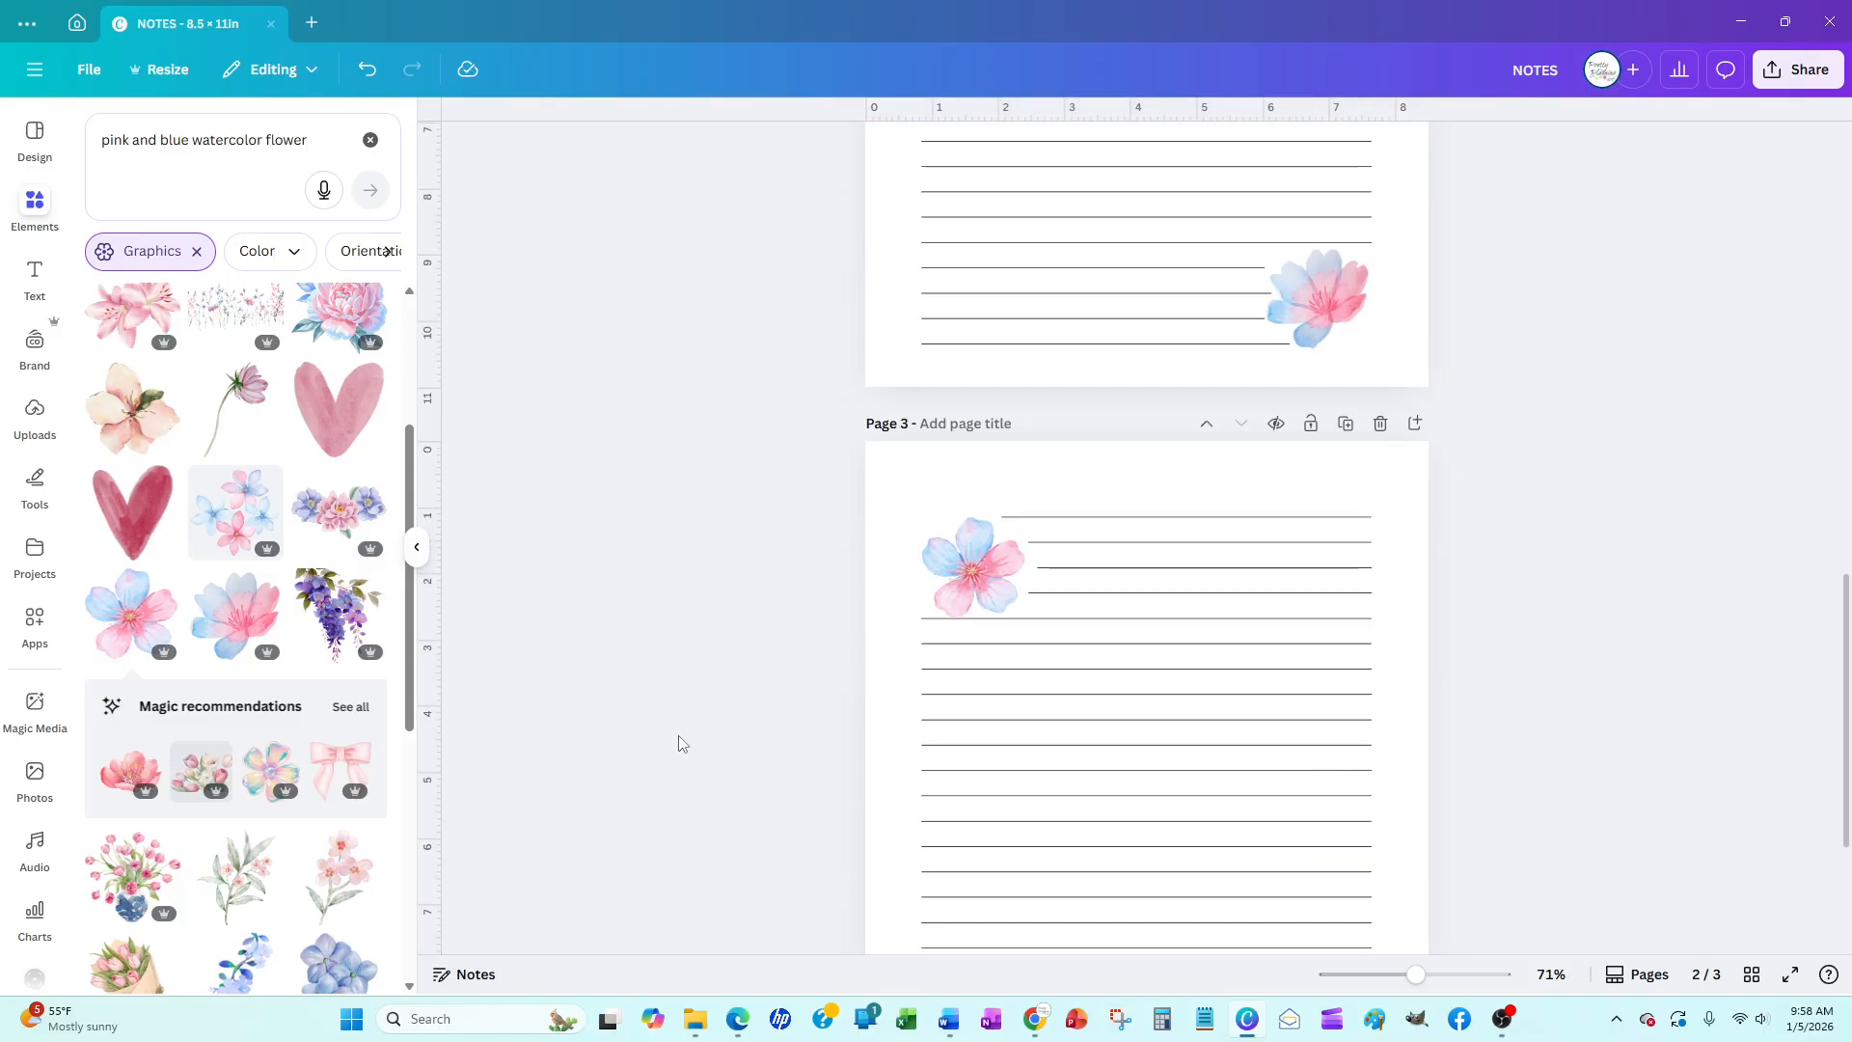
scroll(682, 743, "down", 3)
scroll(682, 744, "up", 4)
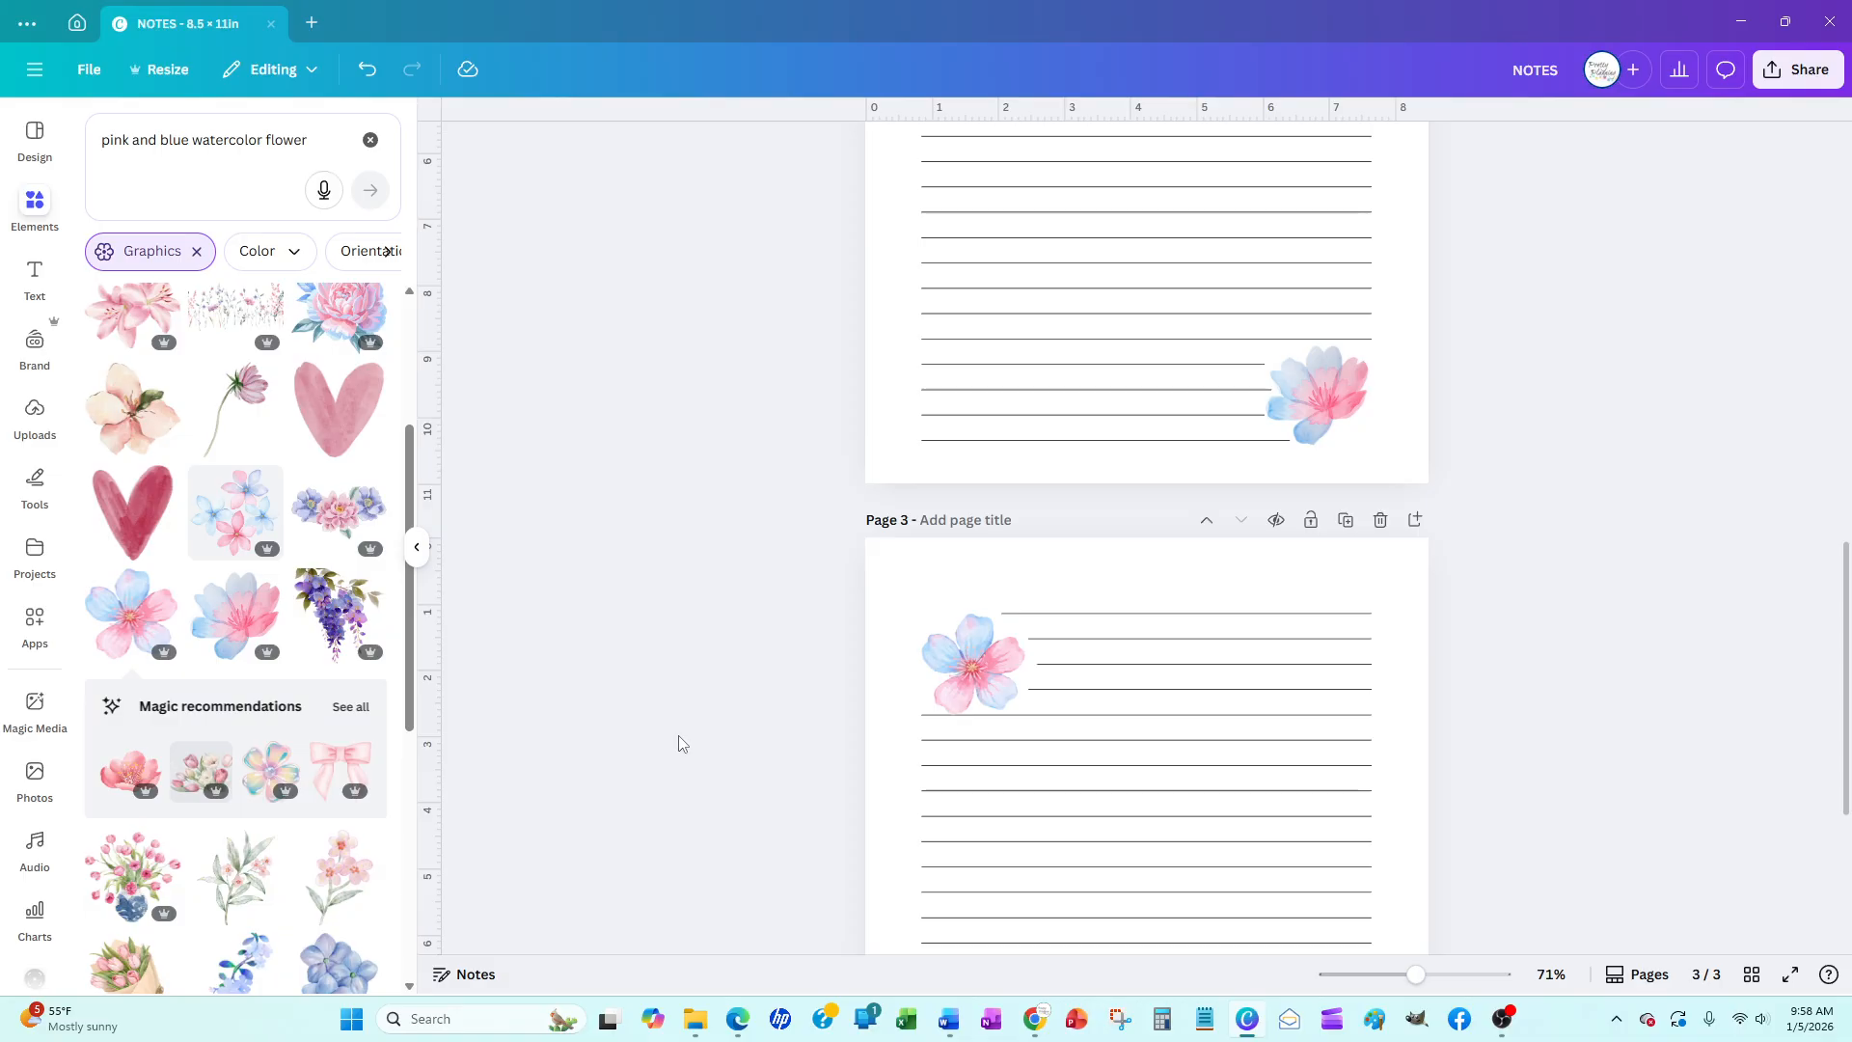
scroll(682, 744, "up", 9)
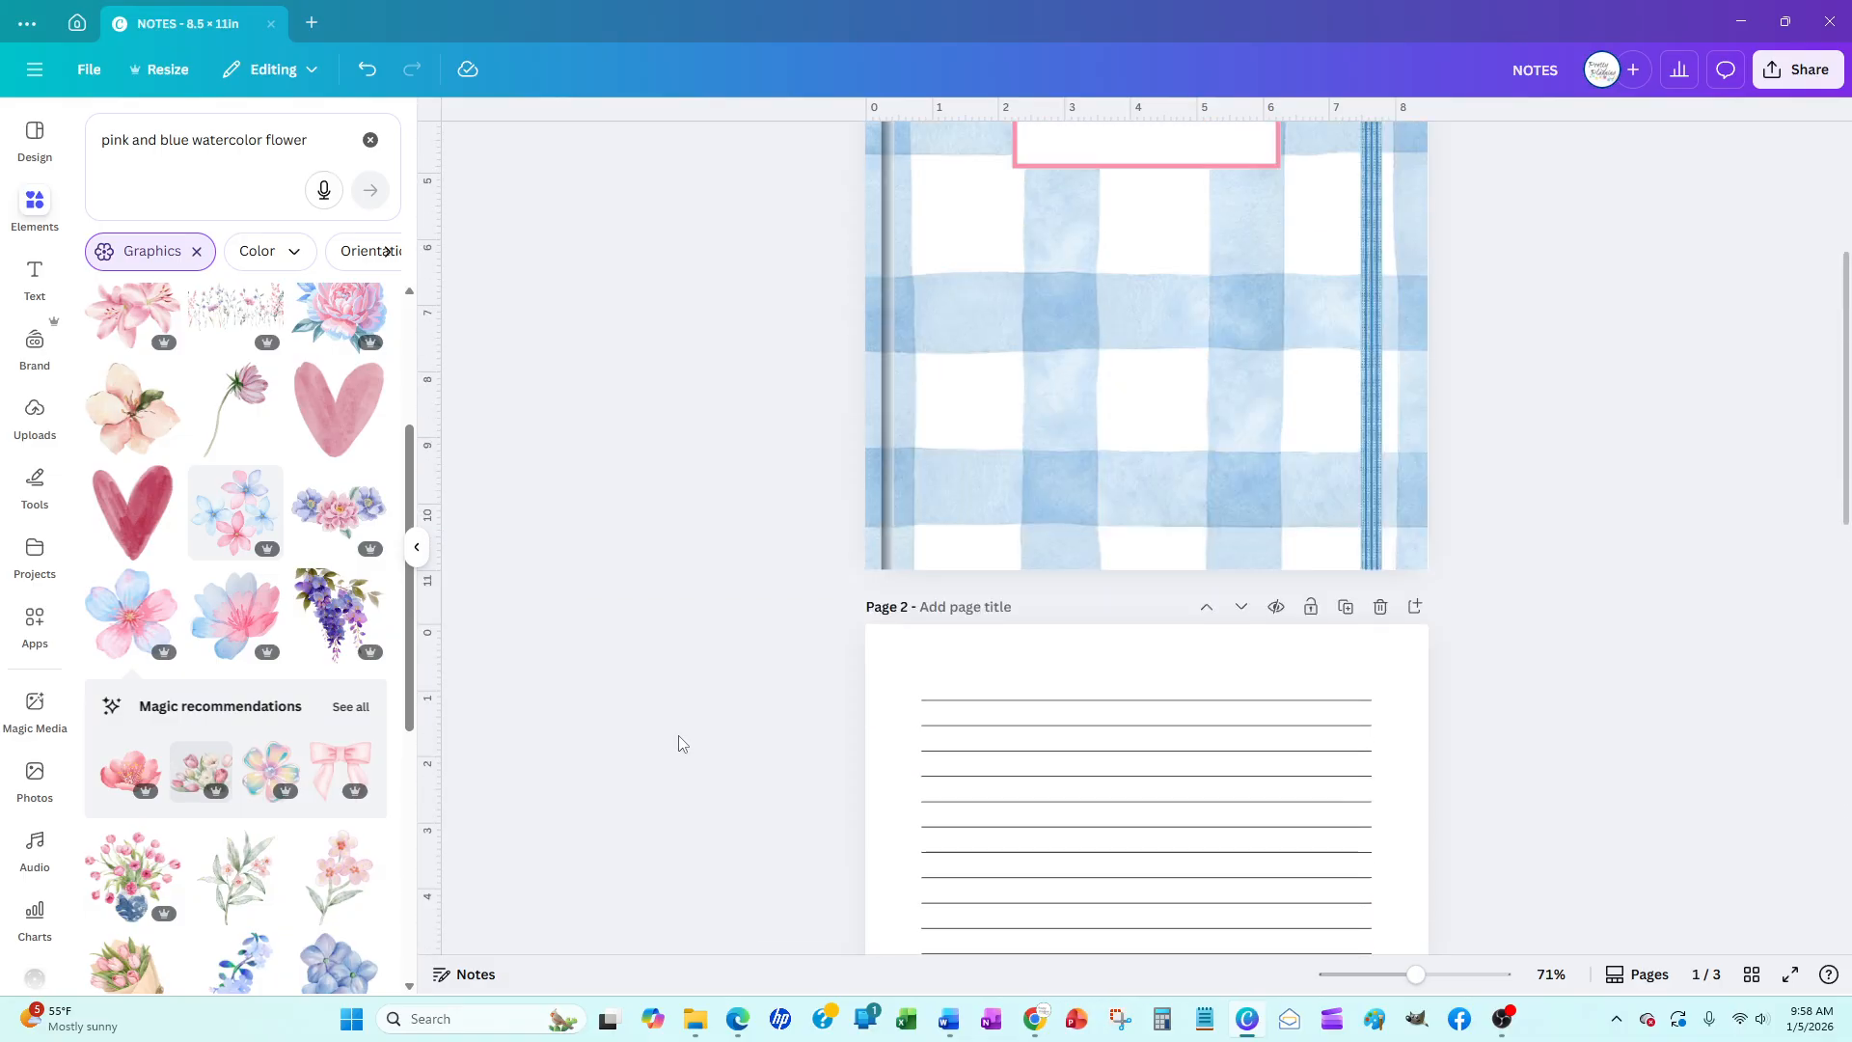
scroll(682, 744, "up", 4)
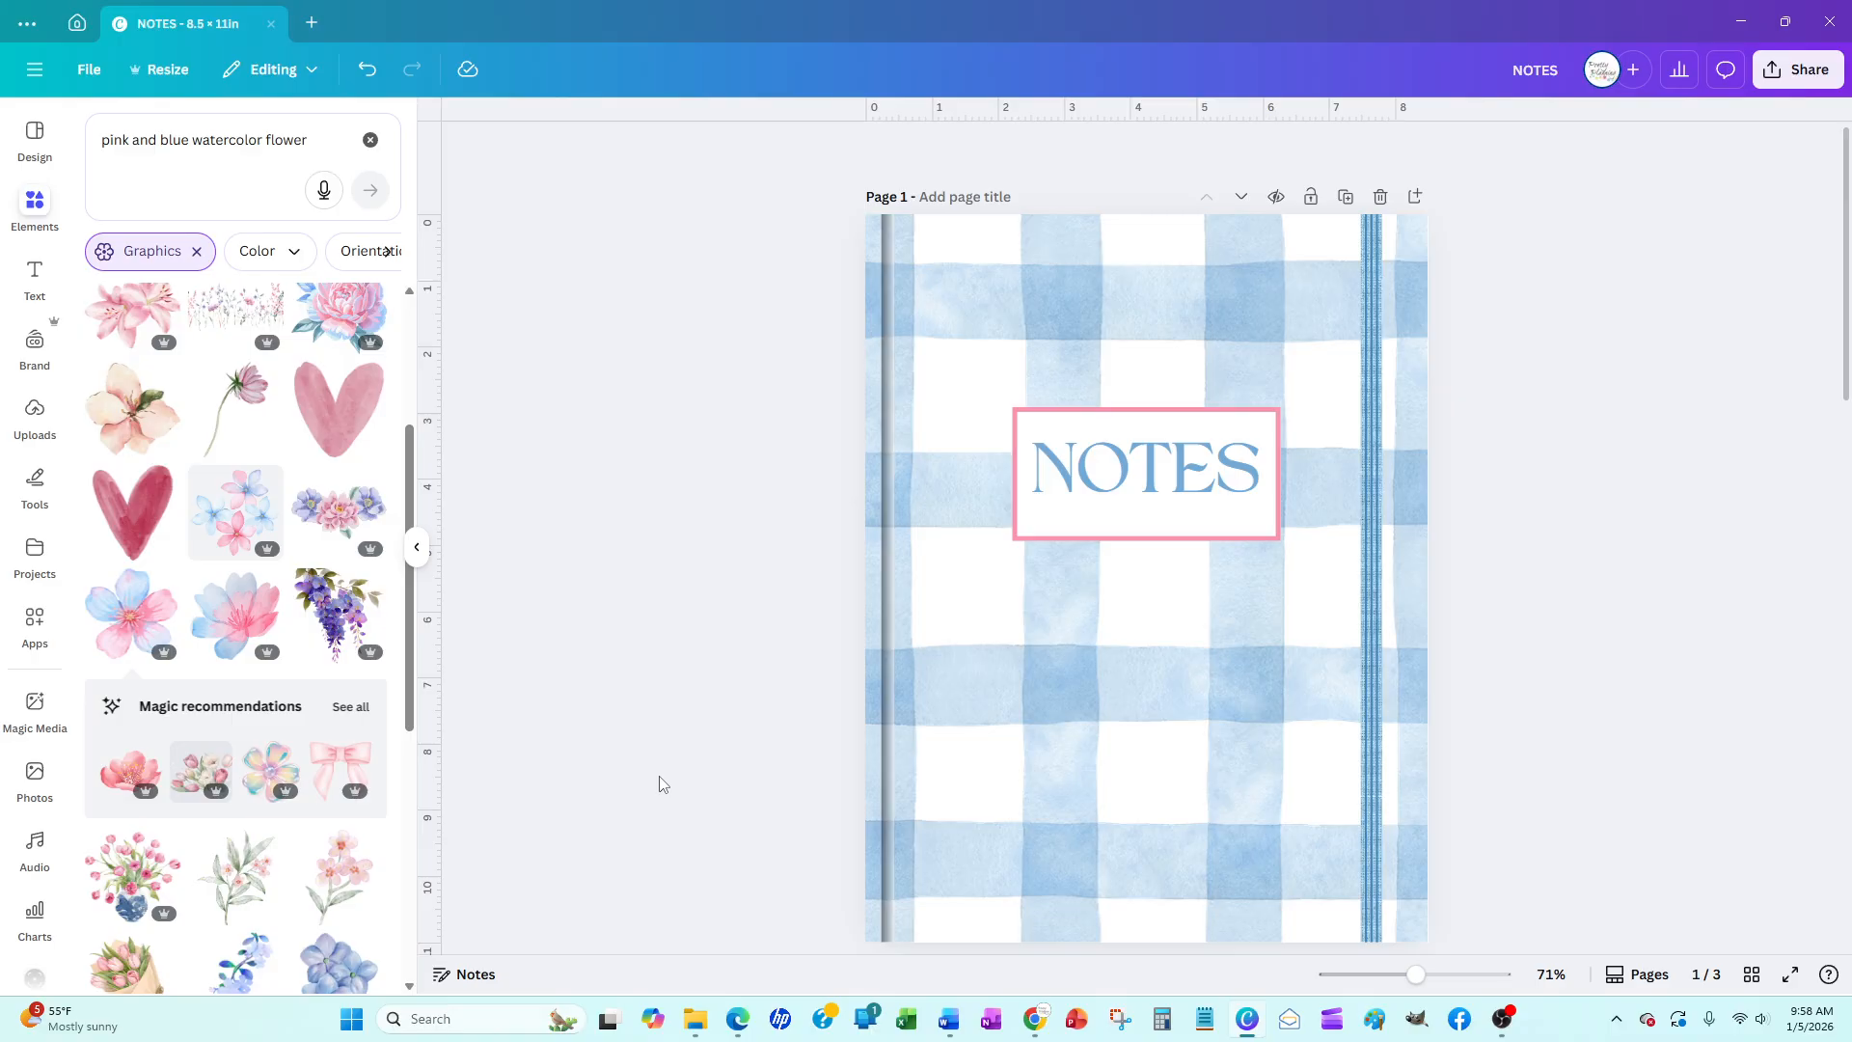
scroll(662, 783, "down", 9)
scroll(662, 784, "up", 9)
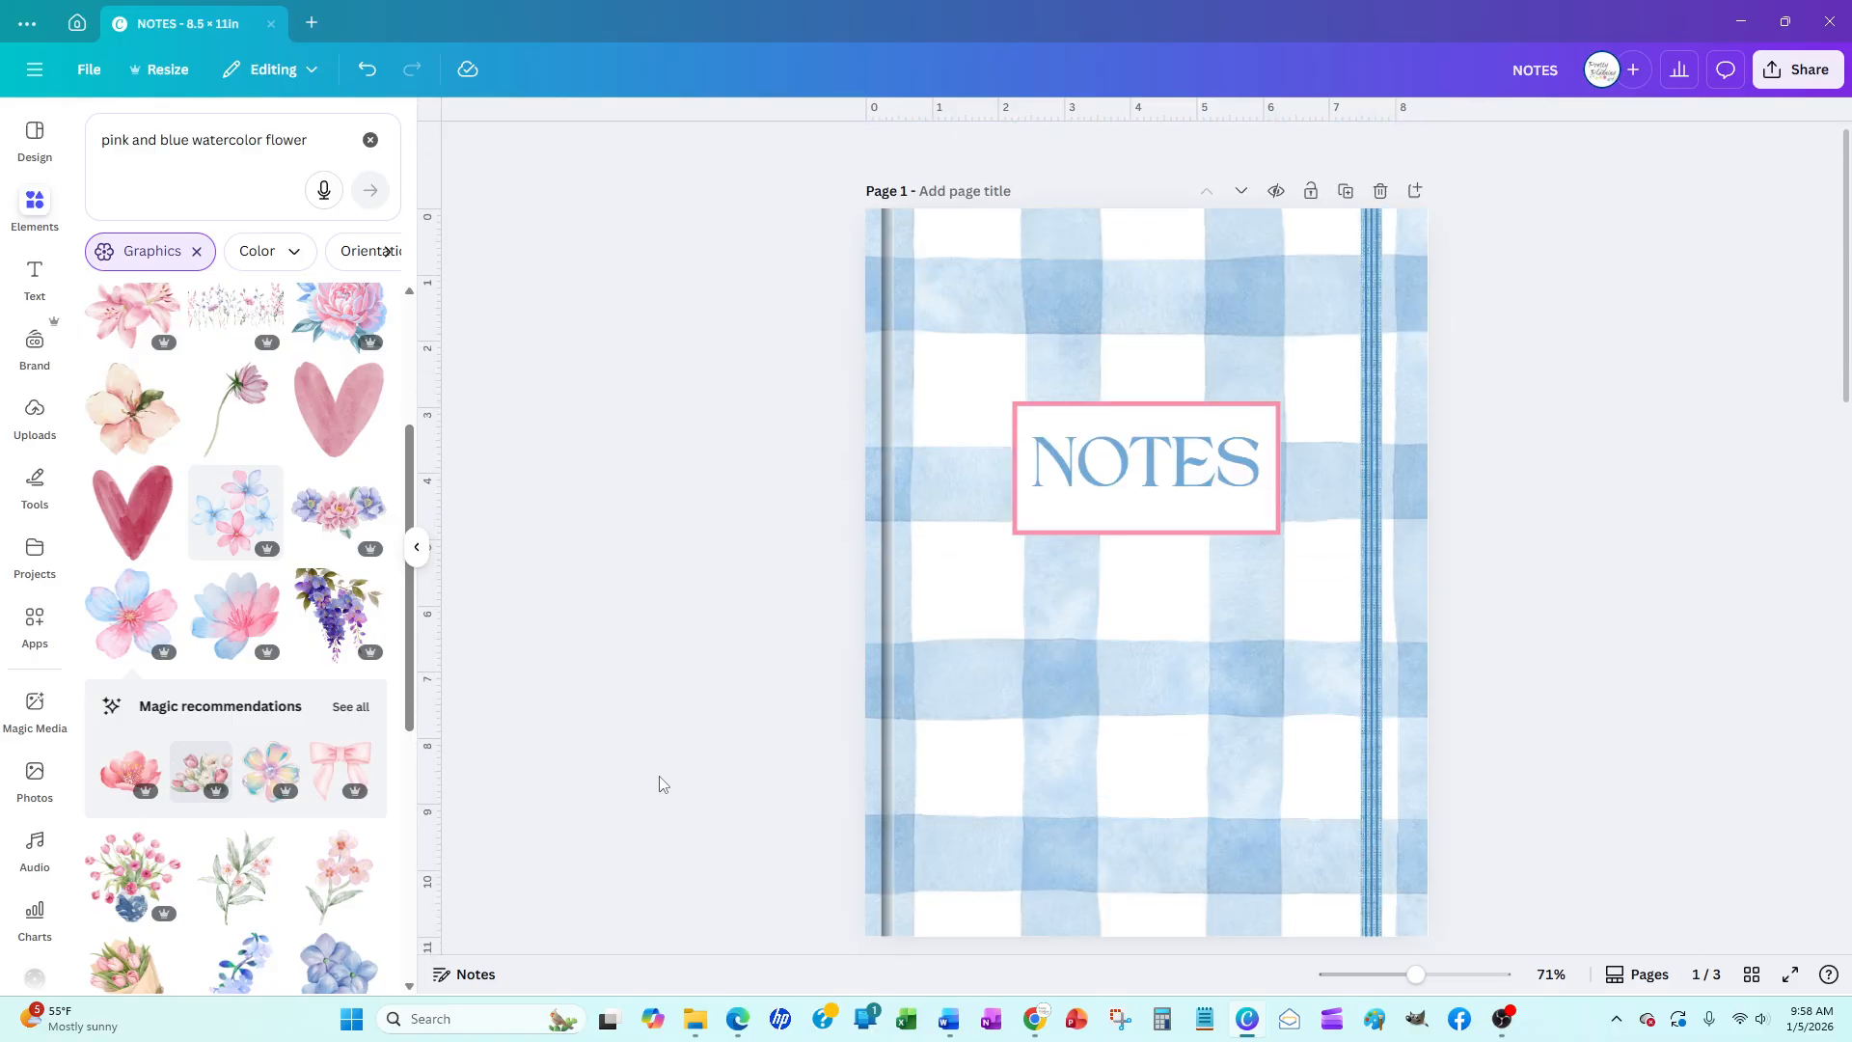
scroll(662, 784, "down", 5)
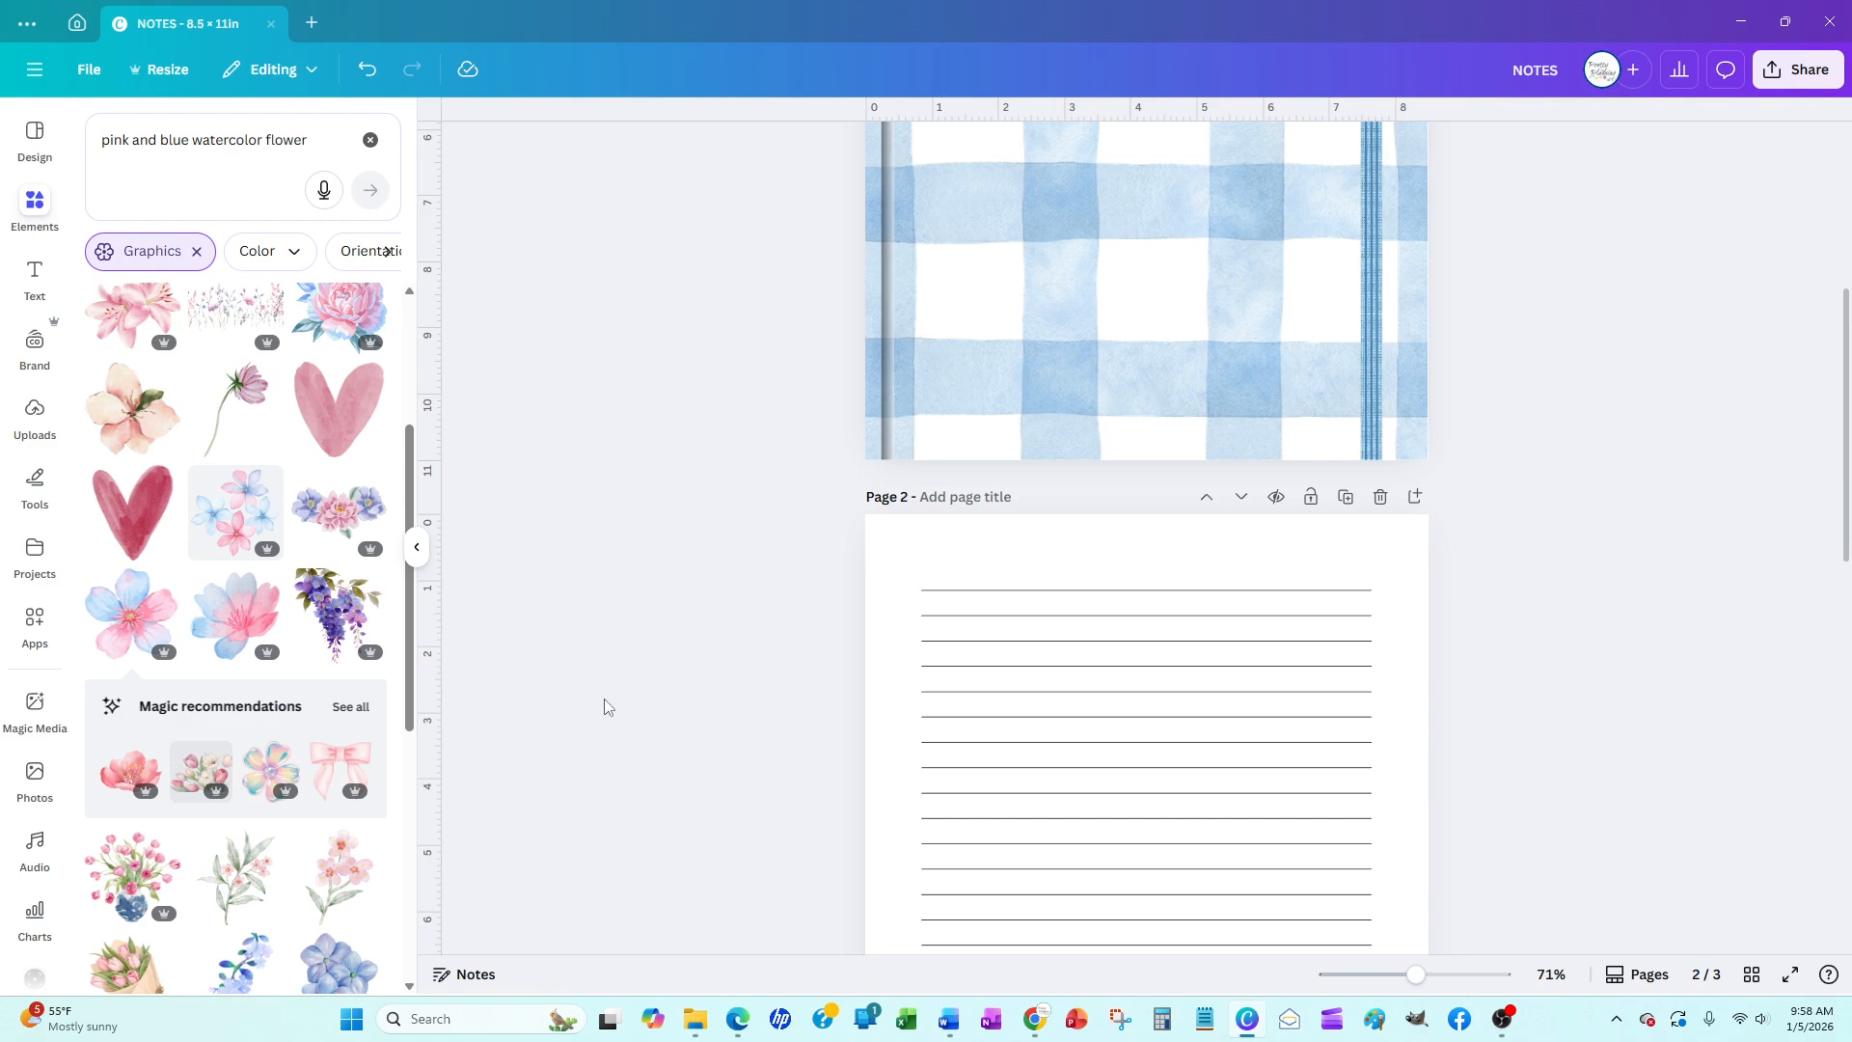
scroll(754, 719, "down", 4)
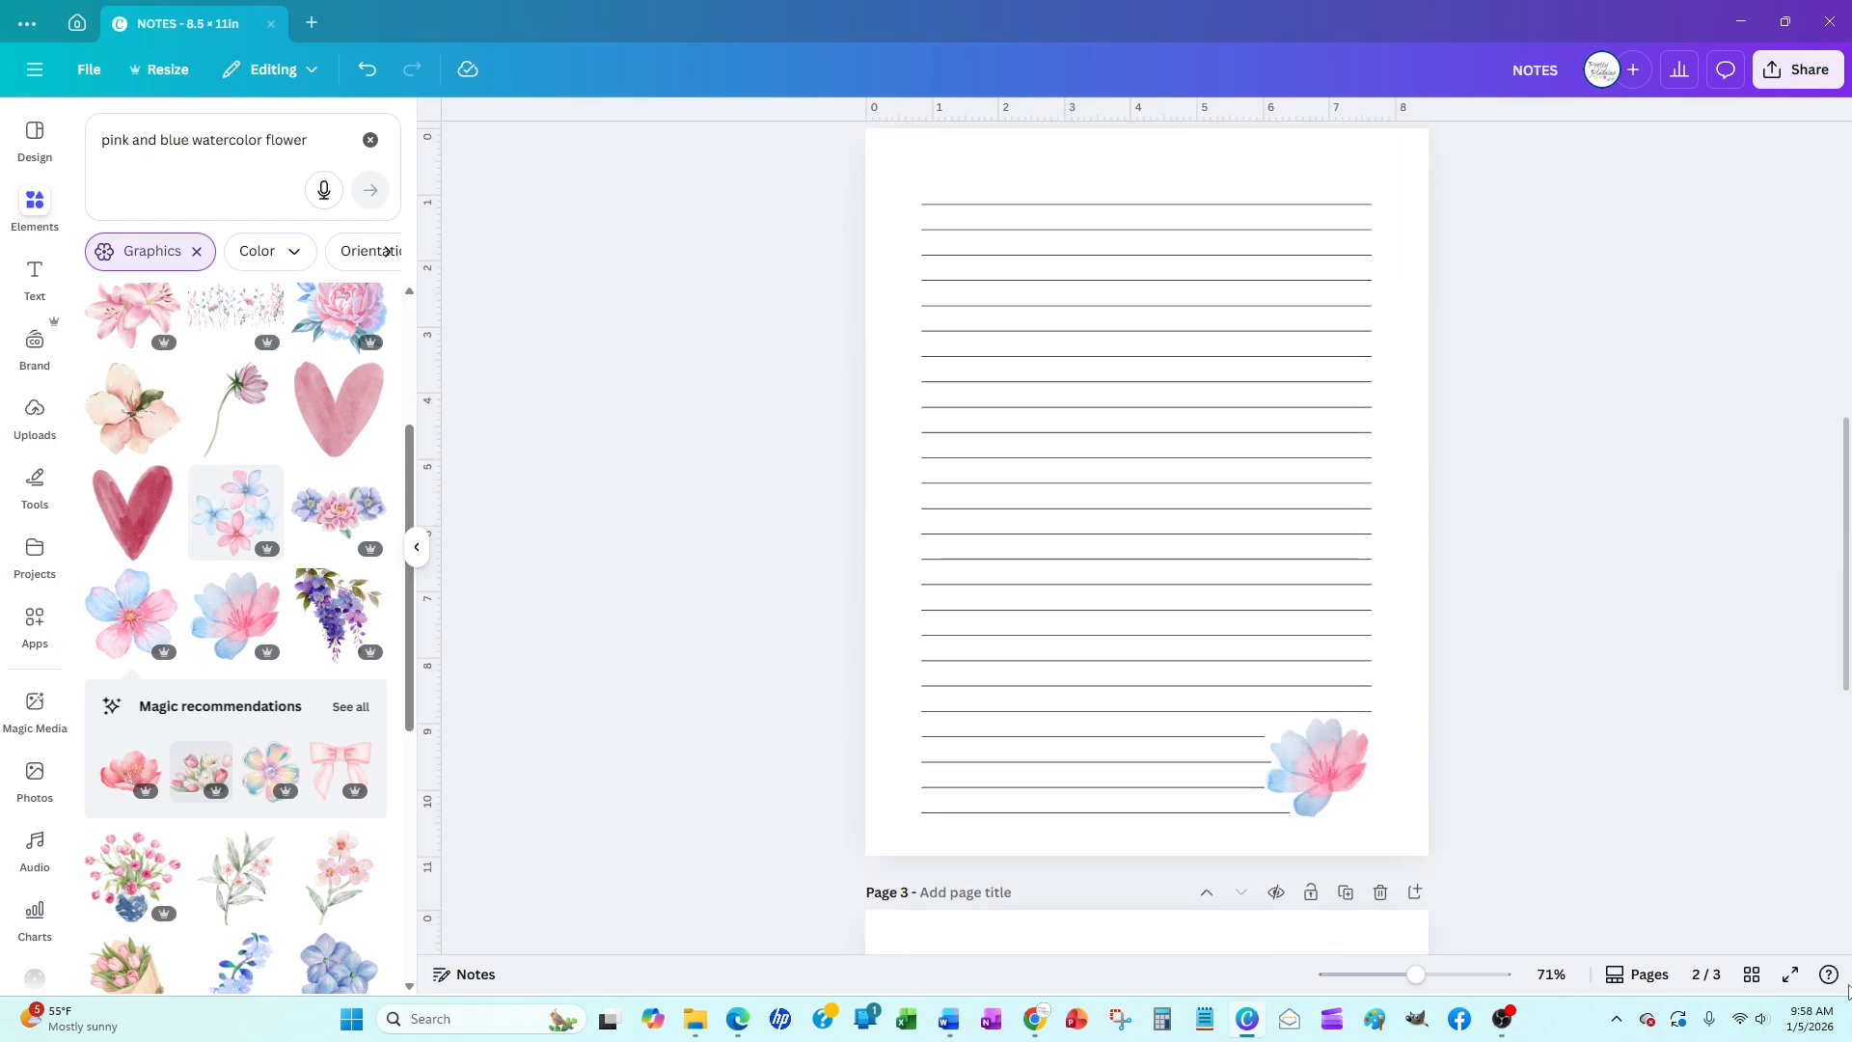
In the page grid view, duplicate page 2 and move the page with the upper-left flower between the two lower-right-flower pages
left_click(1752, 974)
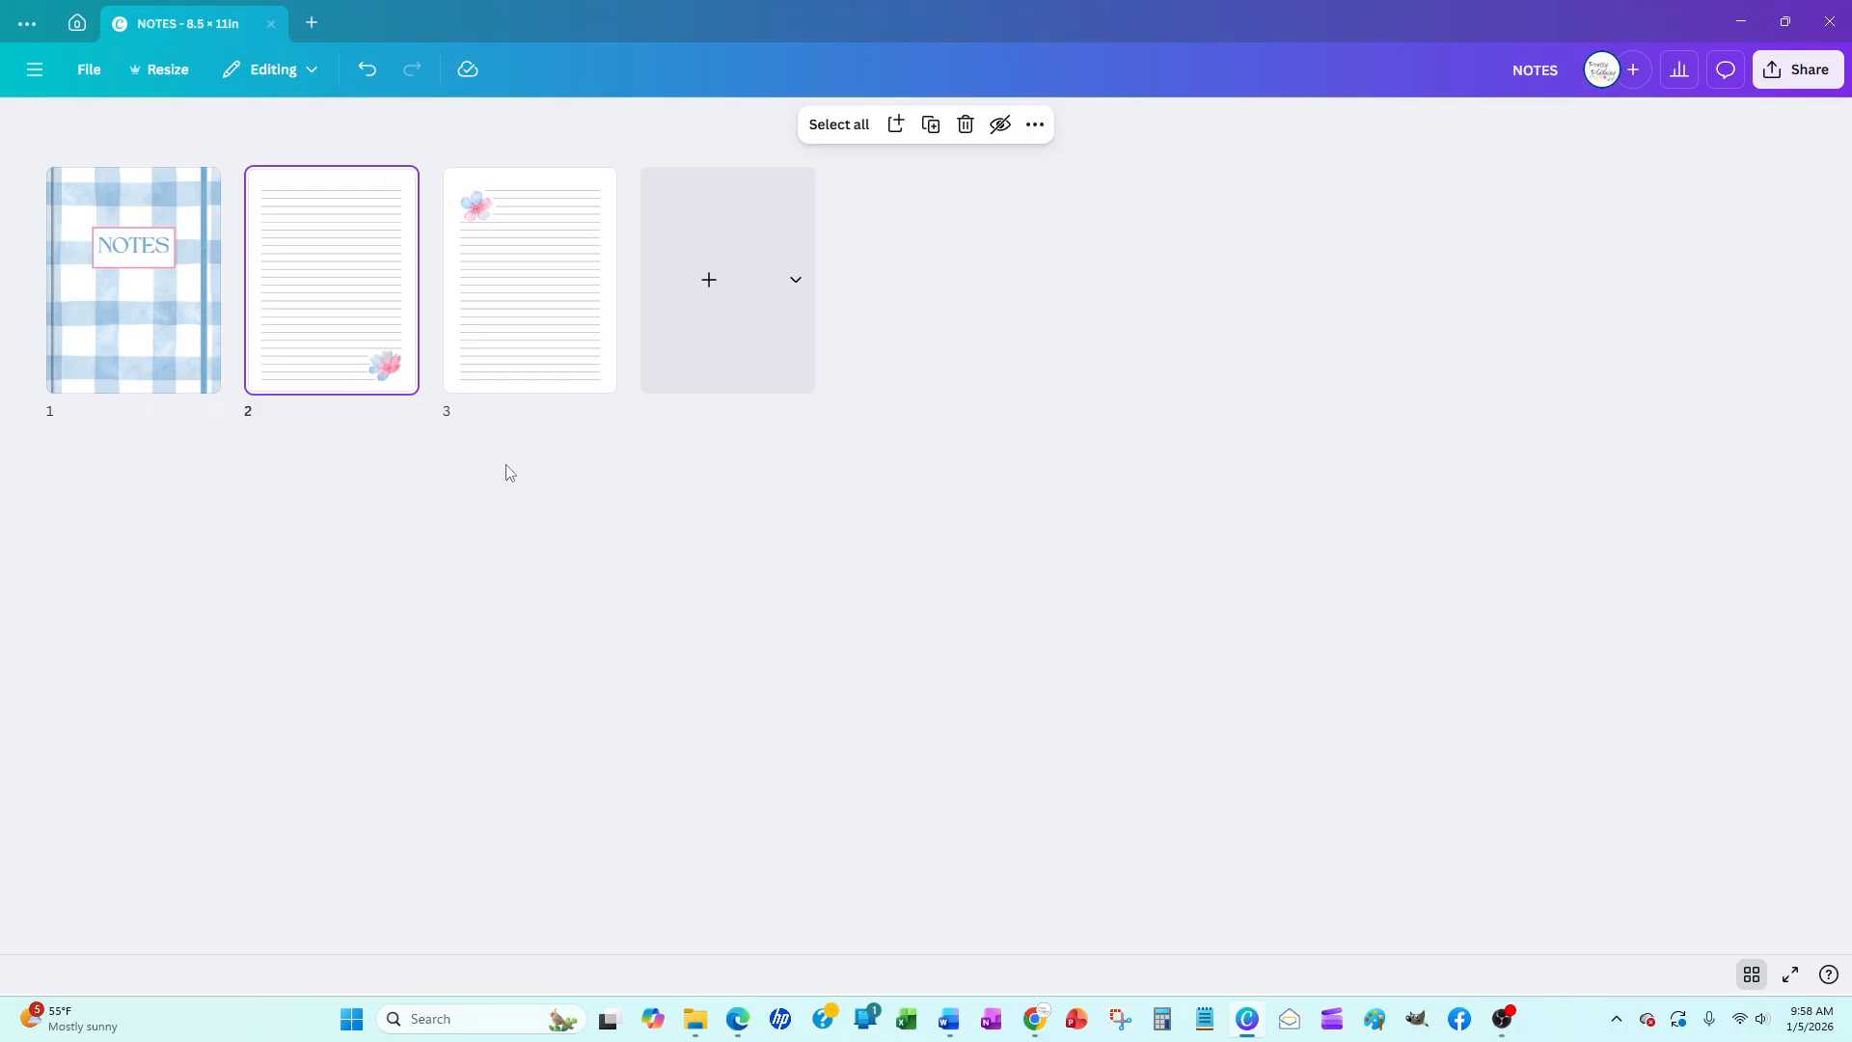
right_click(339, 329)
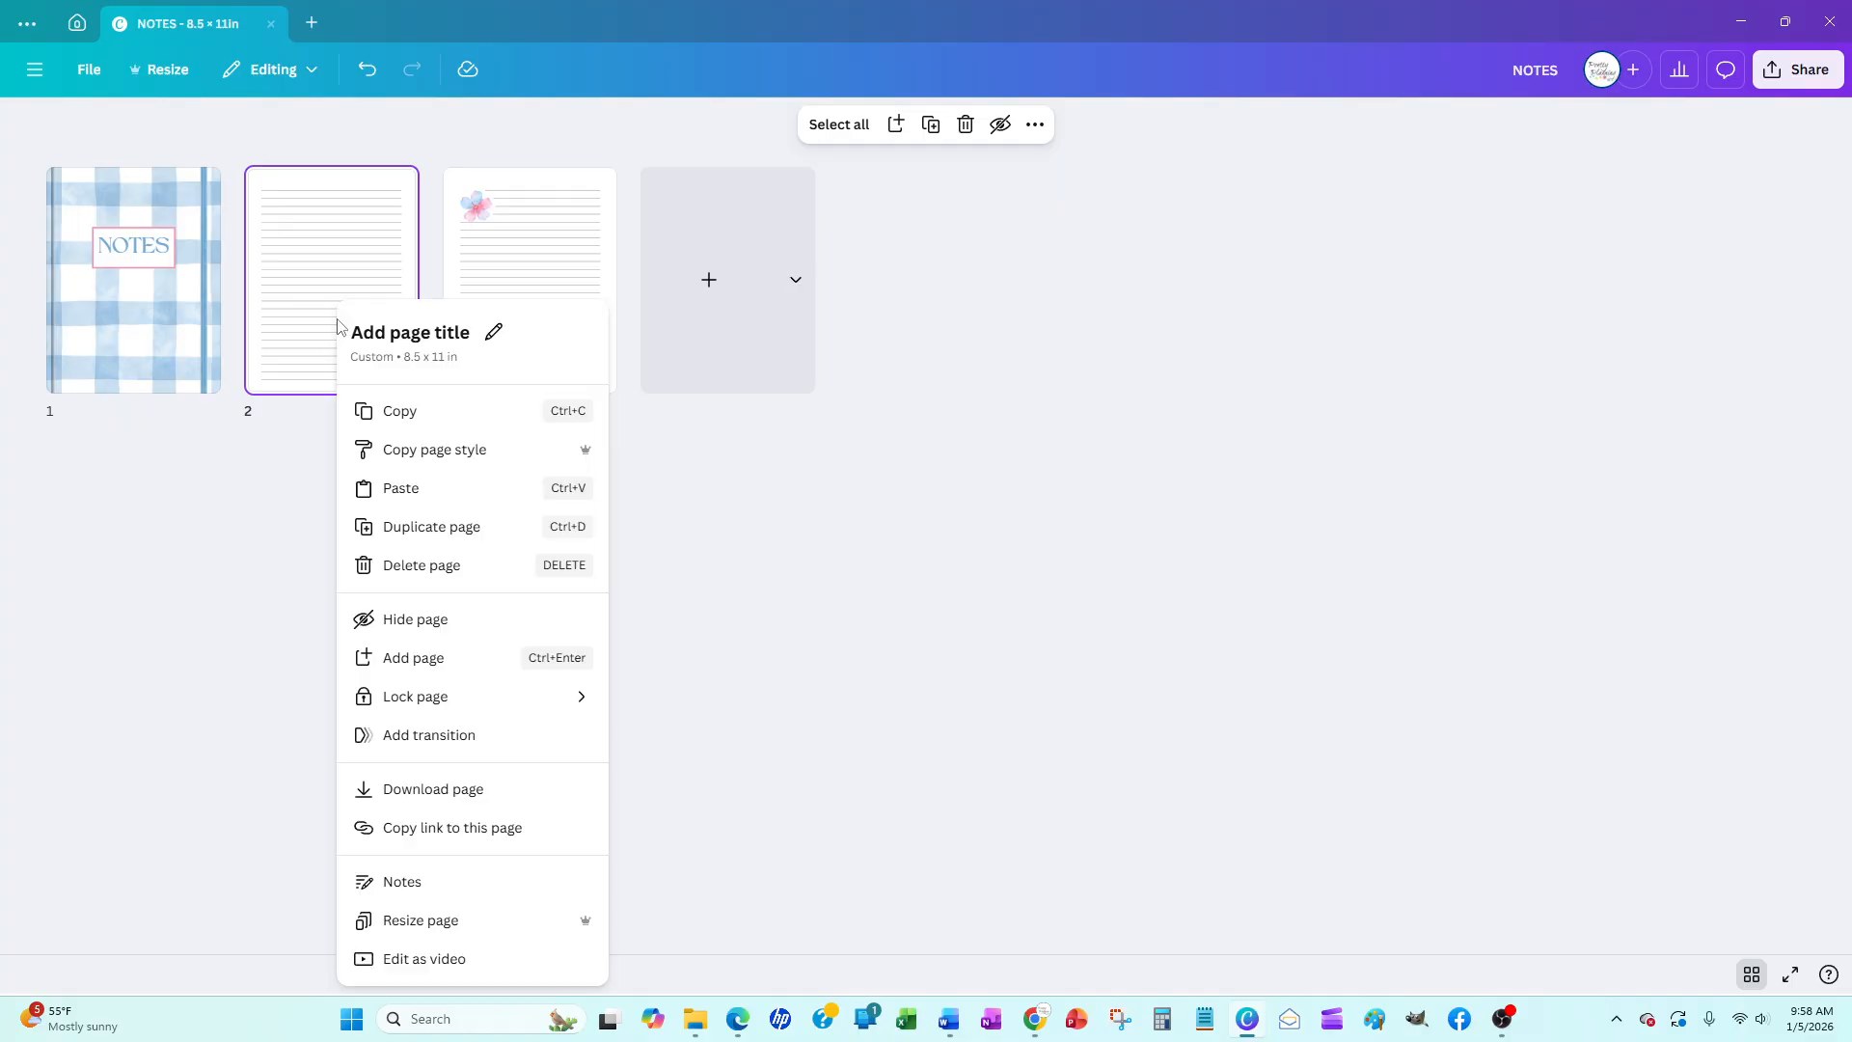
left_click(481, 539)
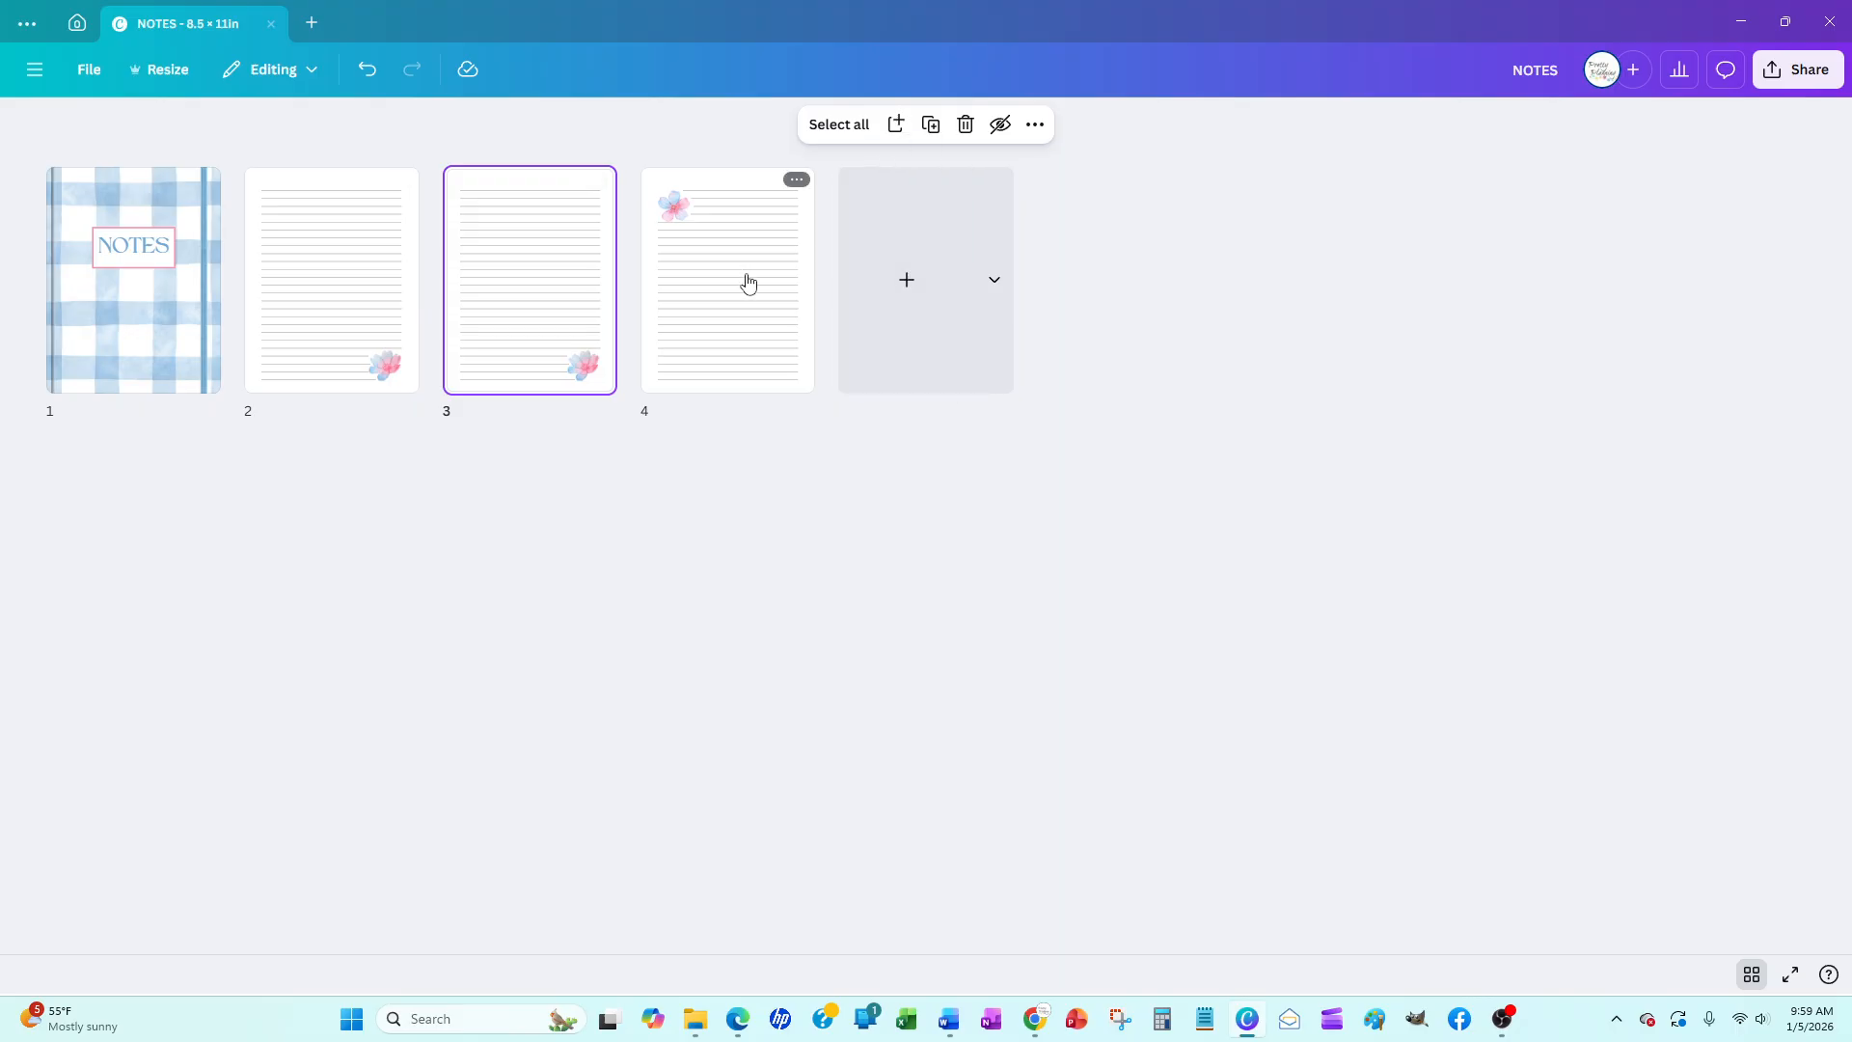
left_click_drag(748, 281, 460, 295)
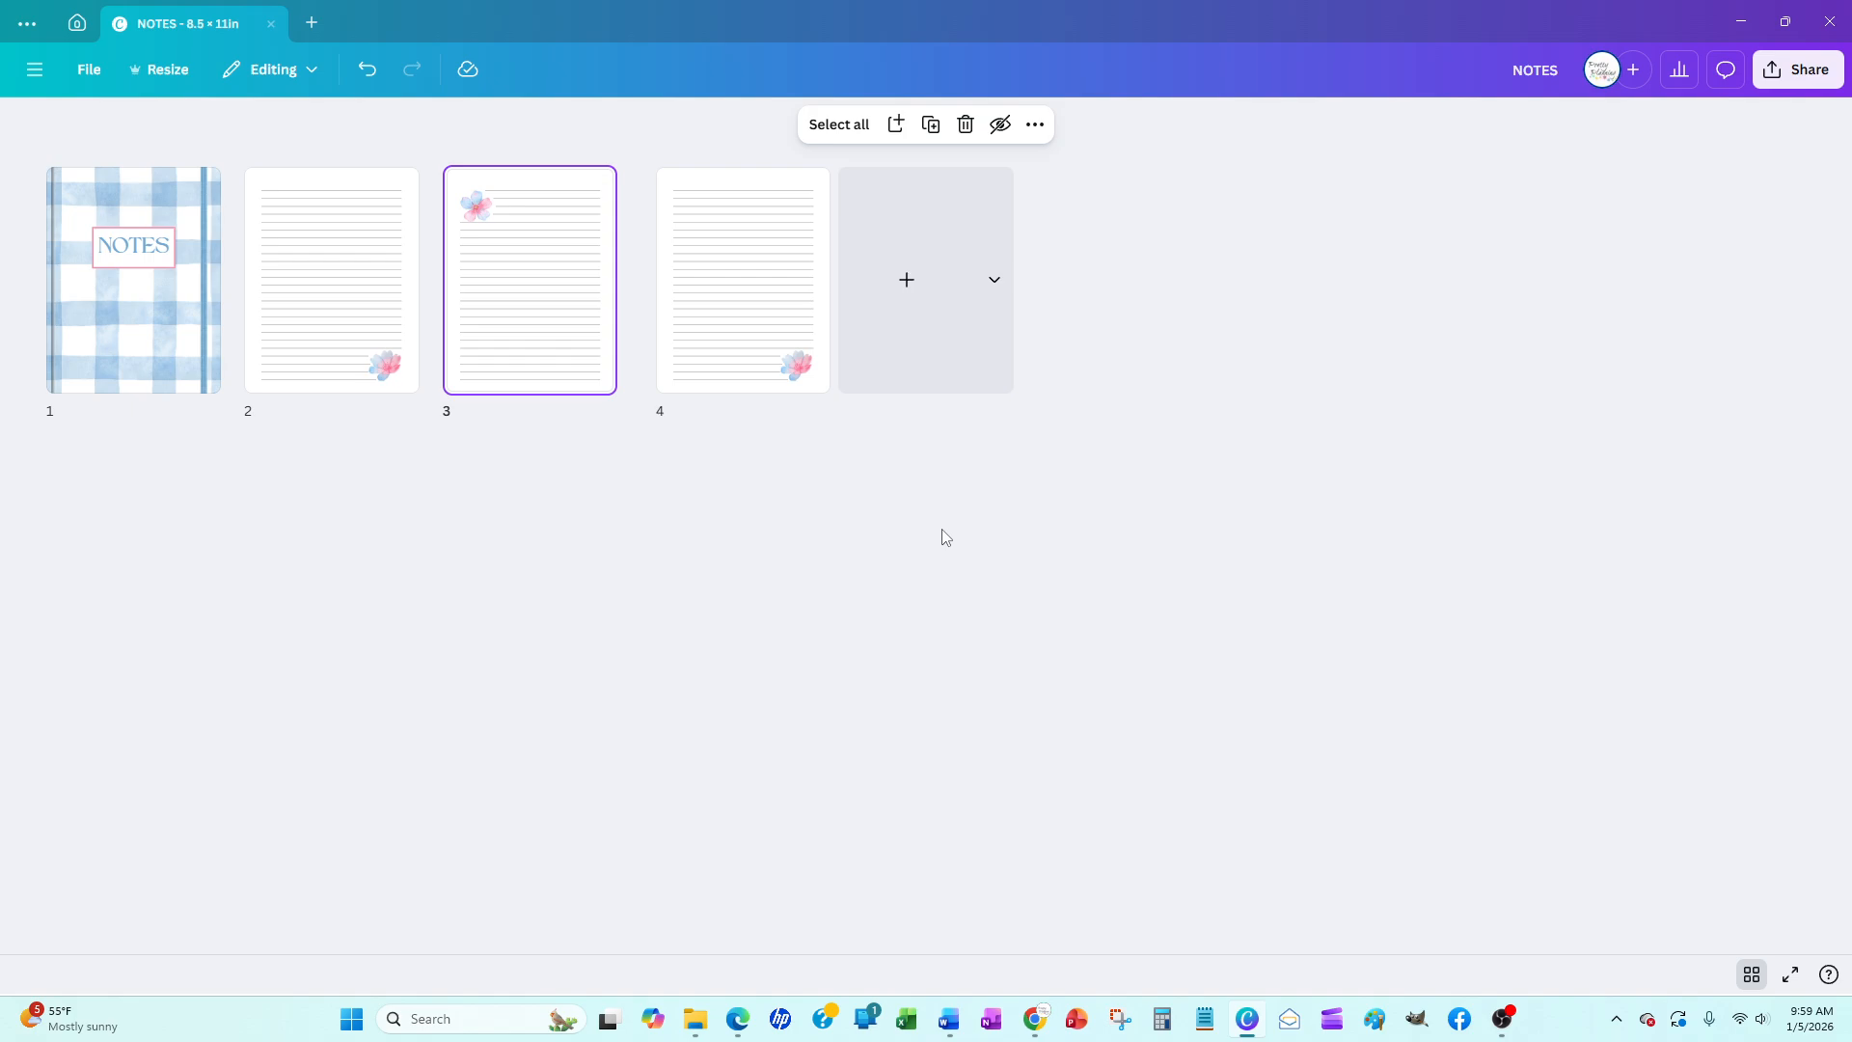
left_click(553, 488)
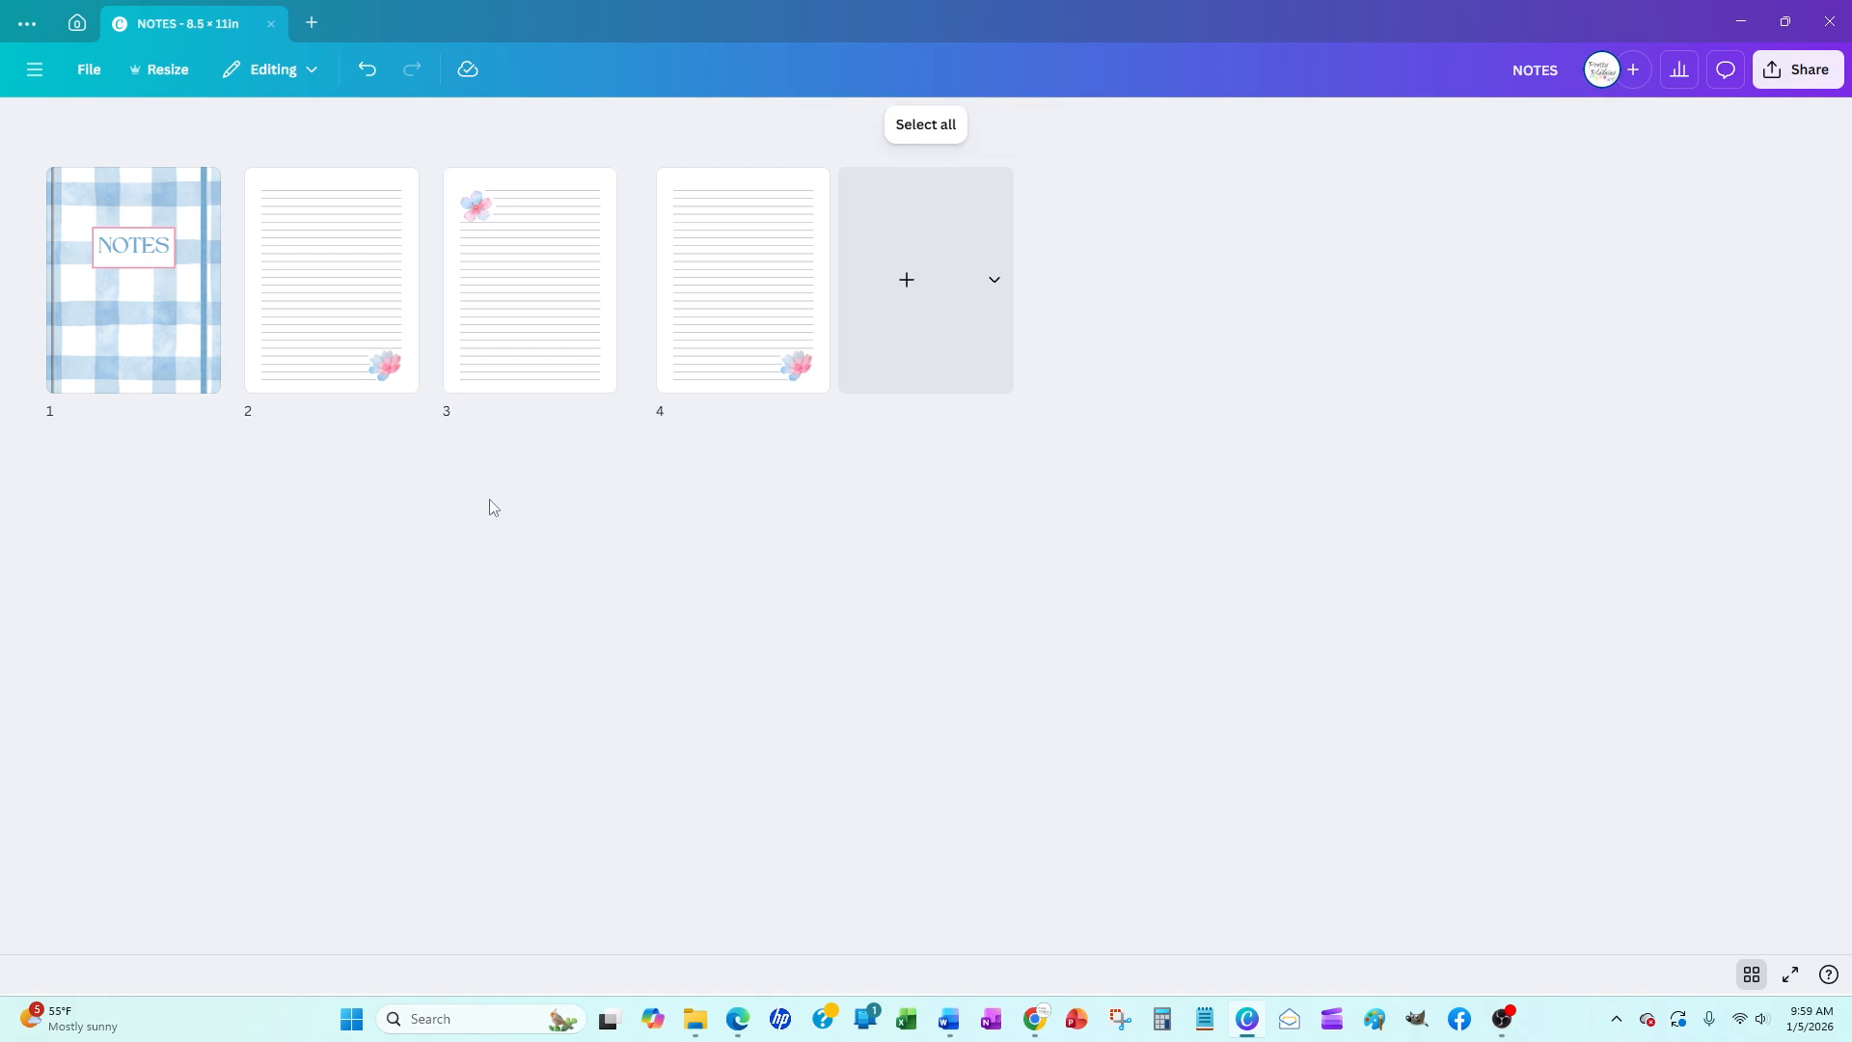
Duplicate pages 3 and 4 together to add another pair of lined pages with alternating flower corners
left_click_drag(557, 439, 770, 273)
right_click(770, 273)
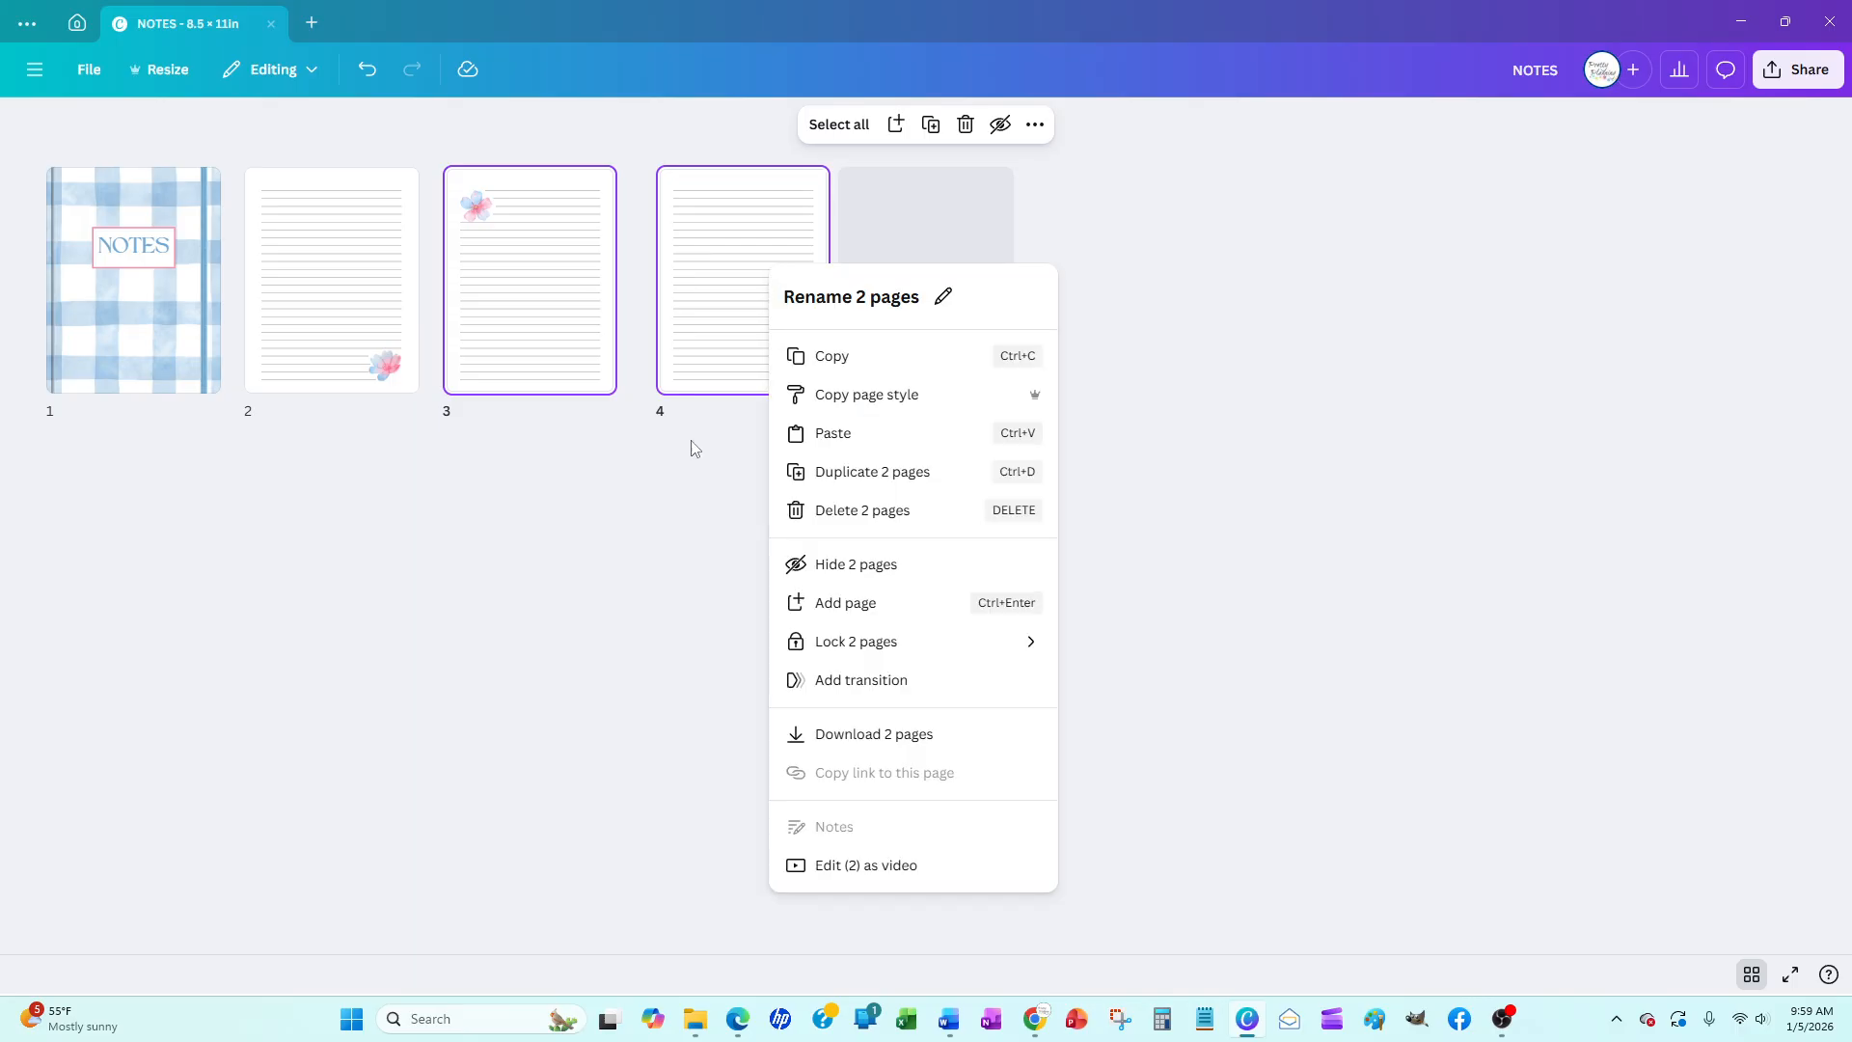
left_click(868, 475)
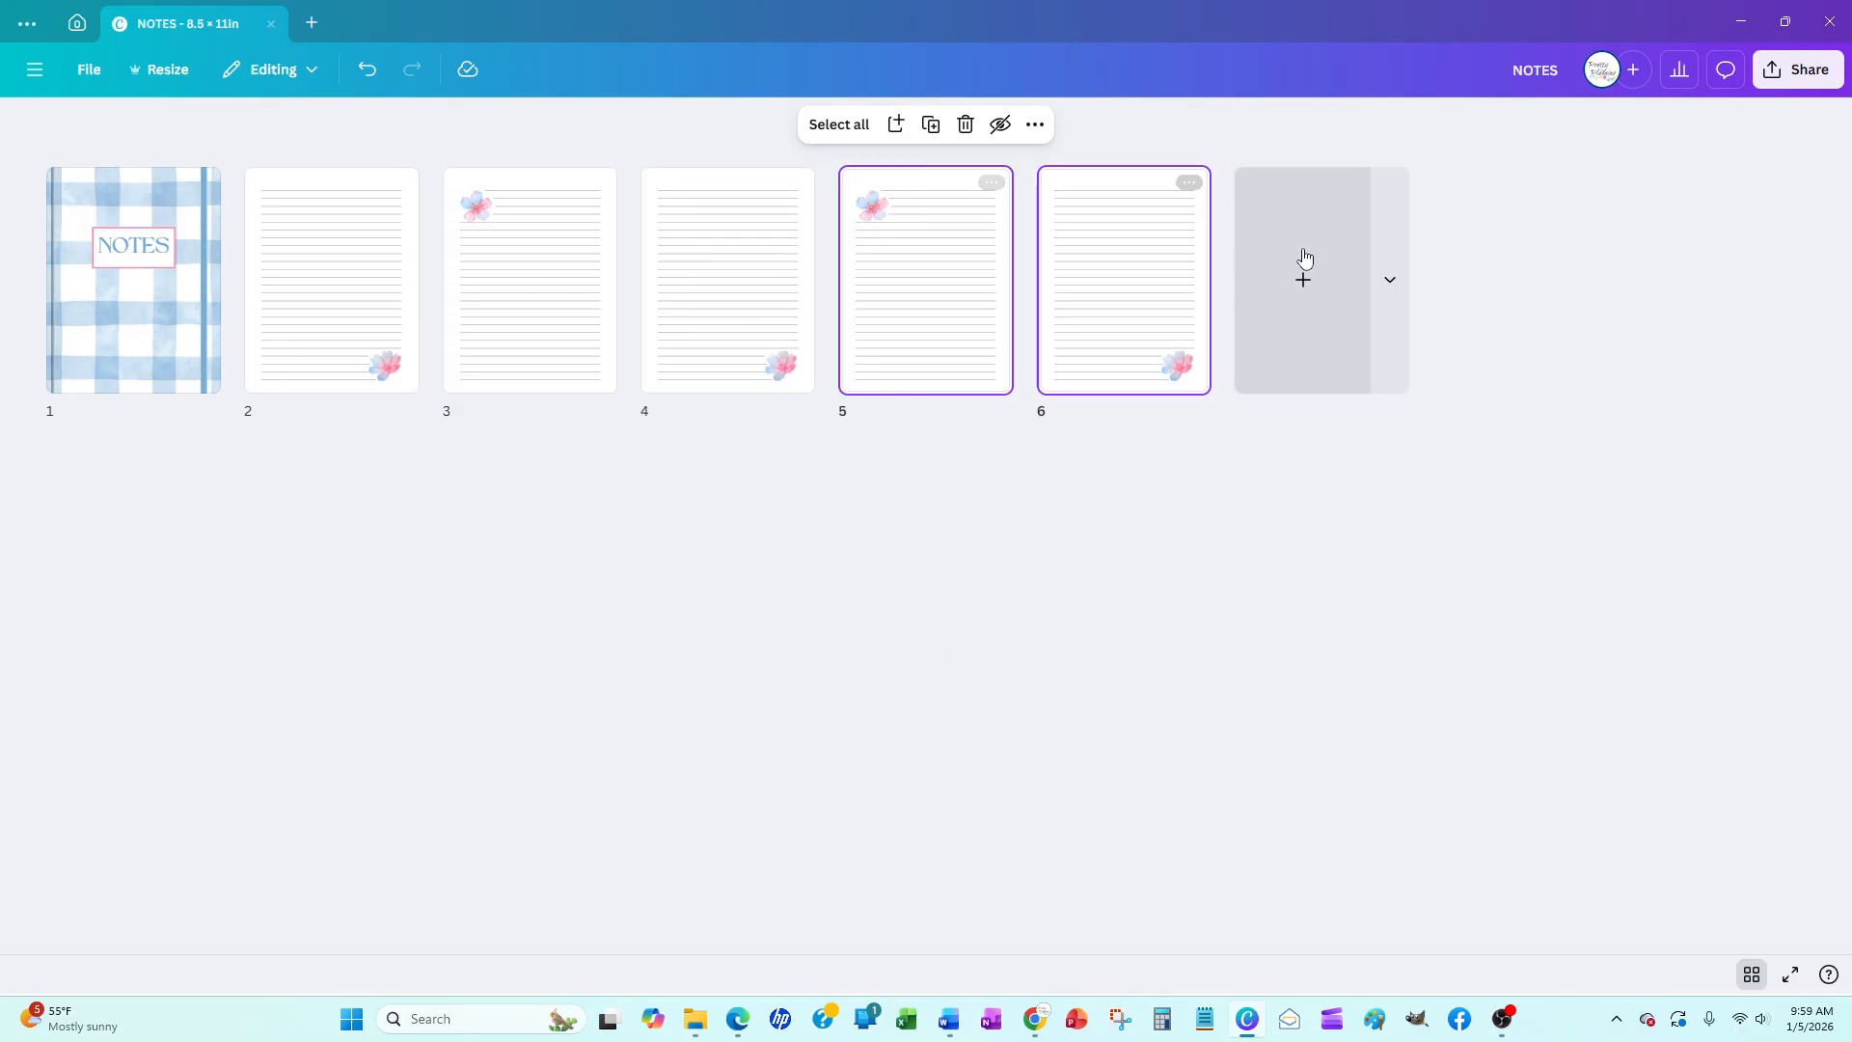
Duplicate the five lined pages, 2 through 6, as one selection, leaving out the cover
left_click_drag(315, 537, 1147, 287)
right_click(1148, 287)
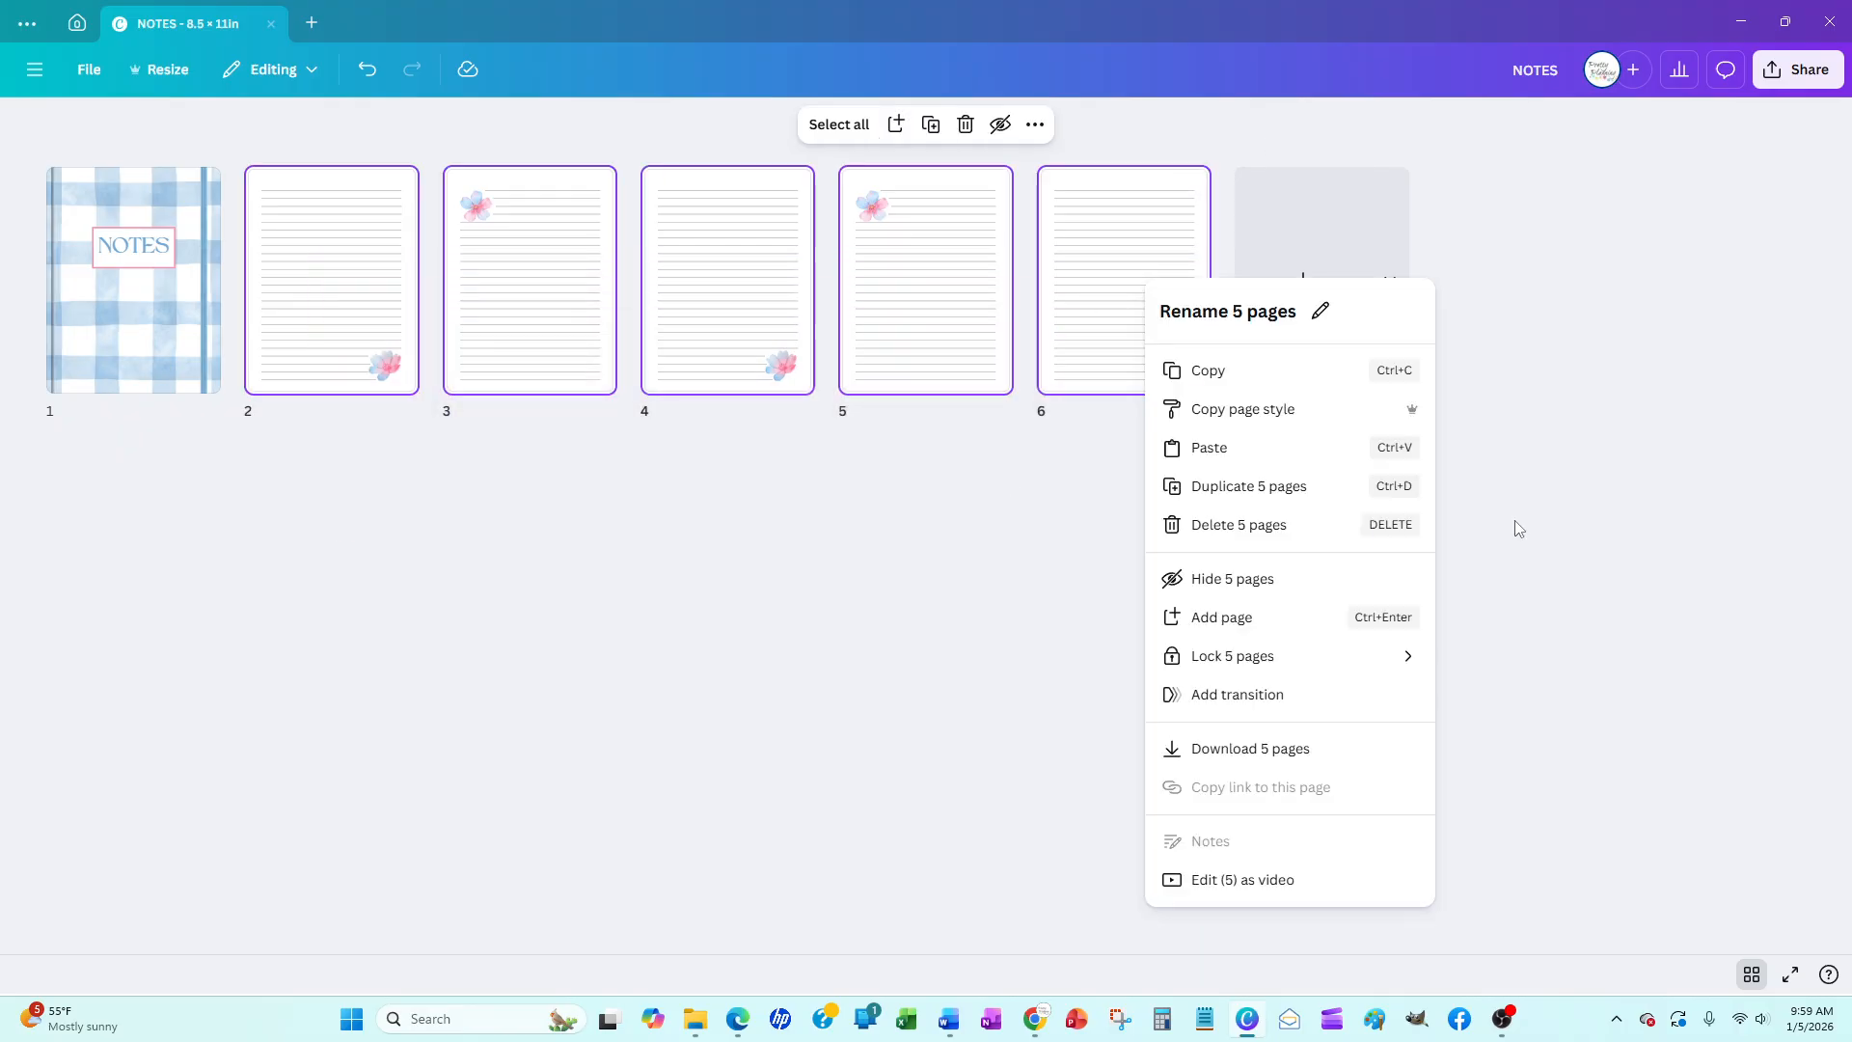
left_click(1247, 487)
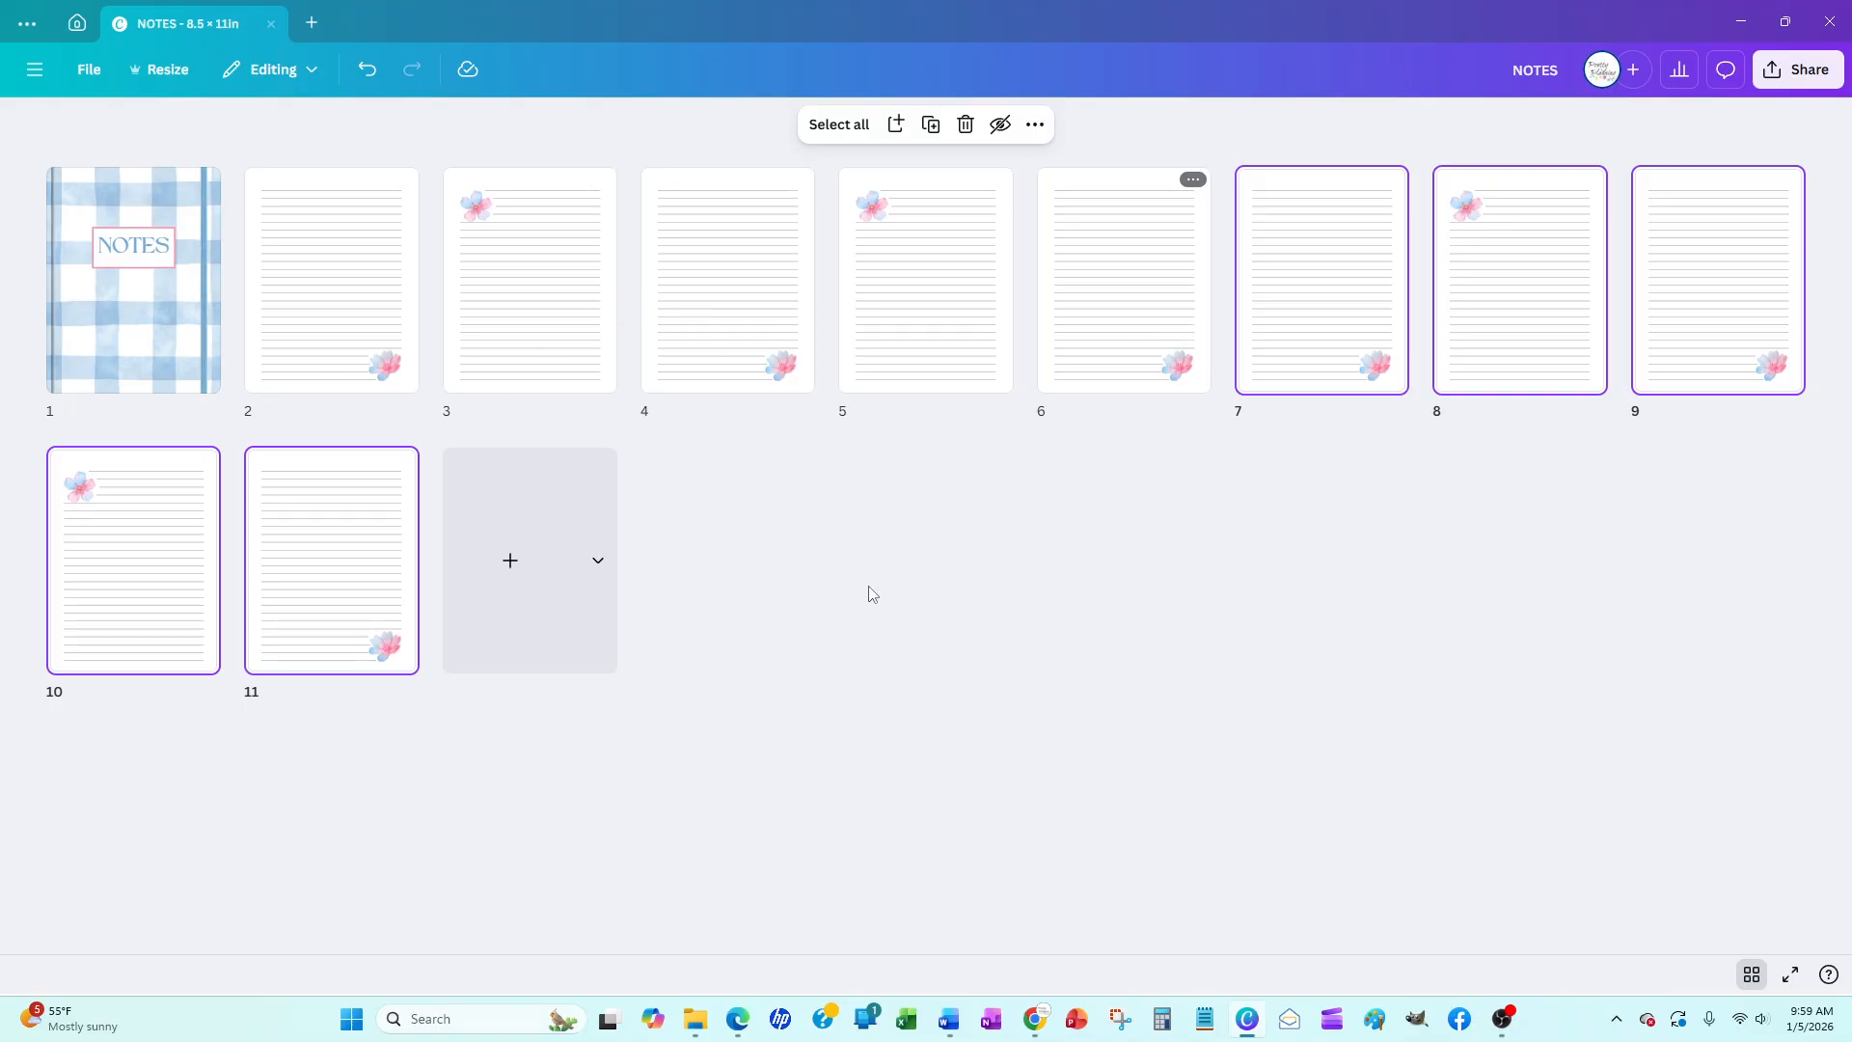
left_click(946, 623)
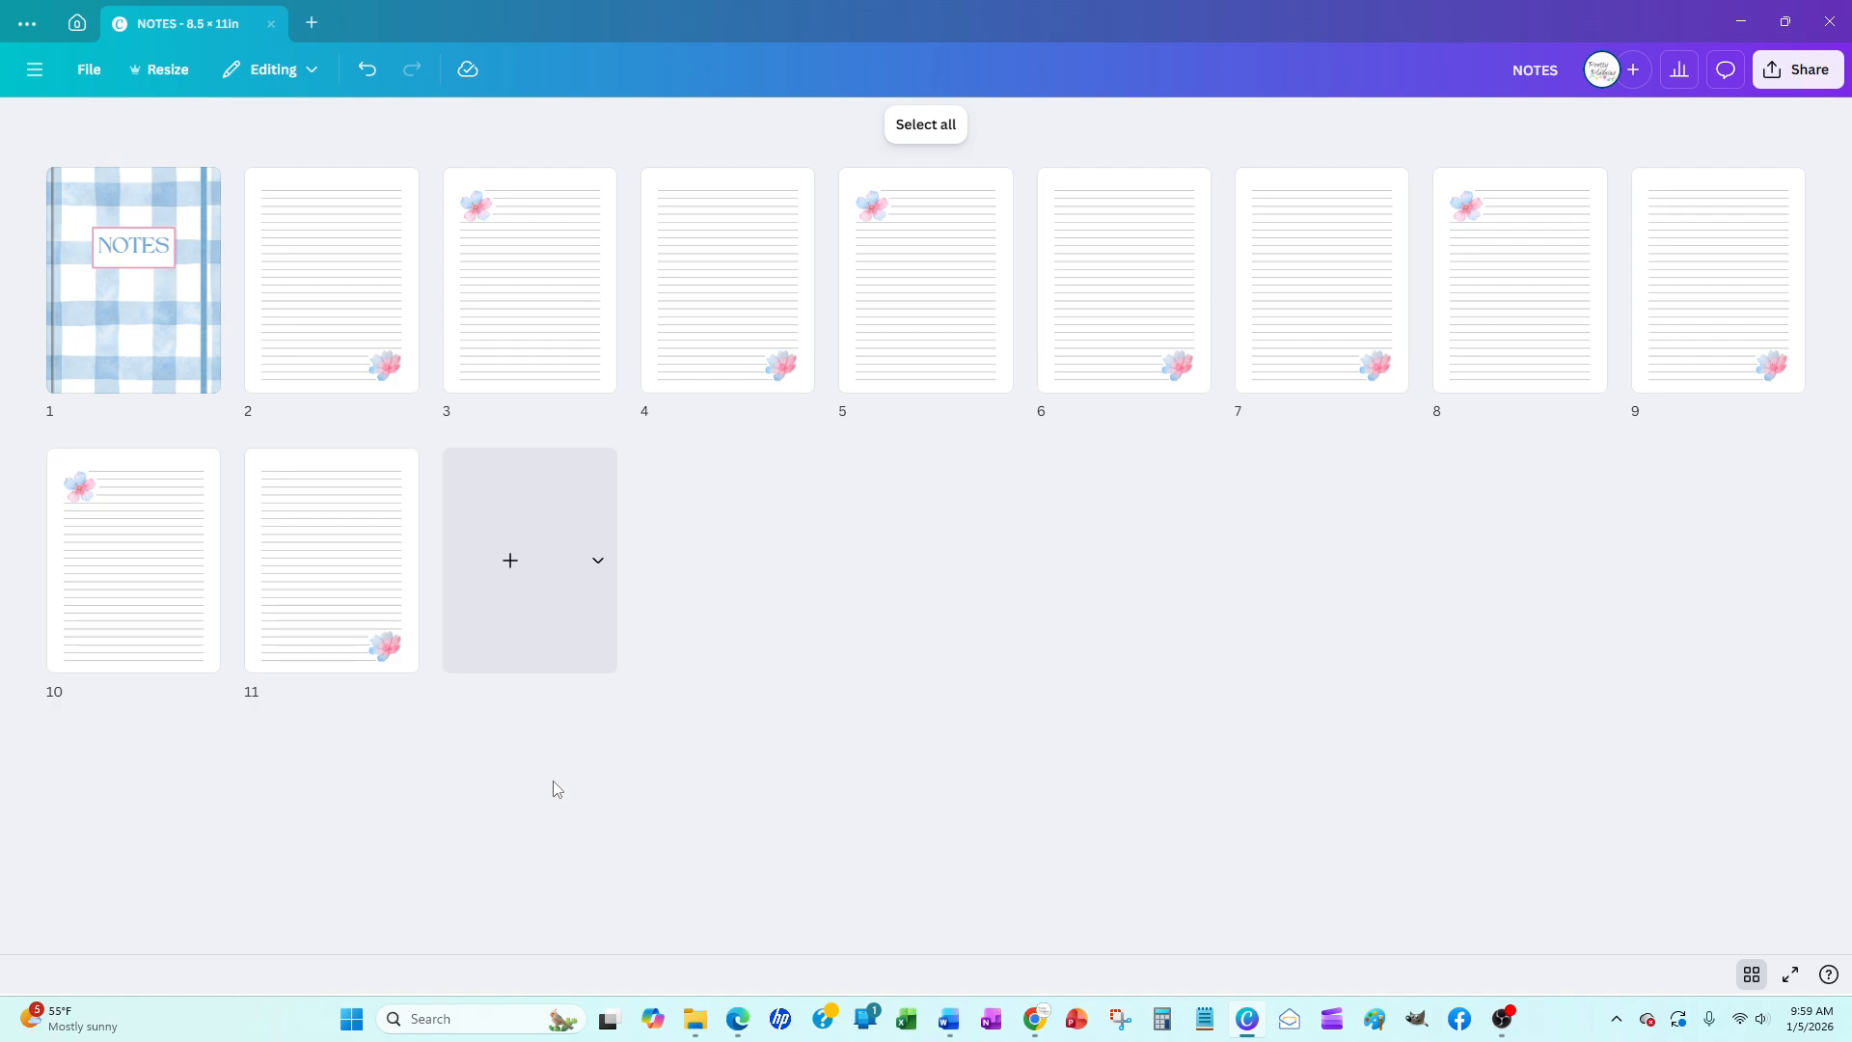
Duplicate the ten lined pages, 2 through 11, as one selection, leaving out the cover
left_click(302, 292)
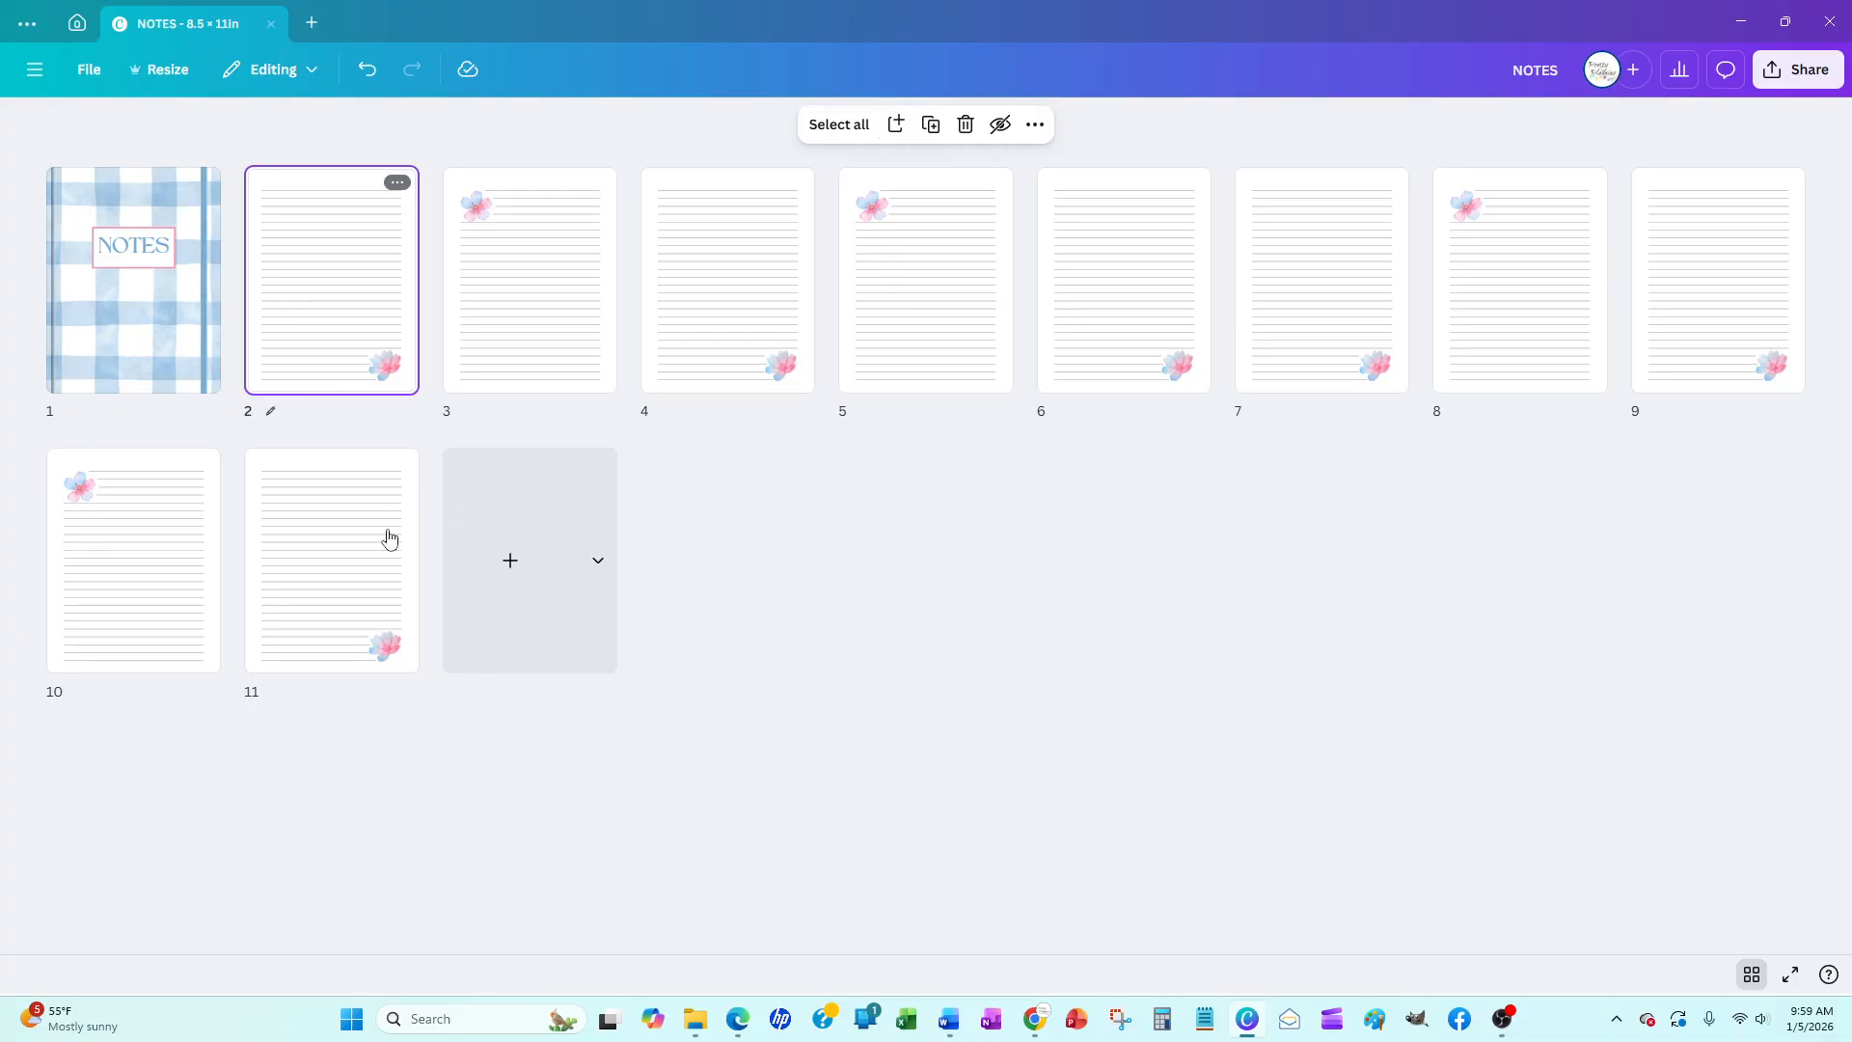
left_click(360, 559, "shift")
right_click(358, 558)
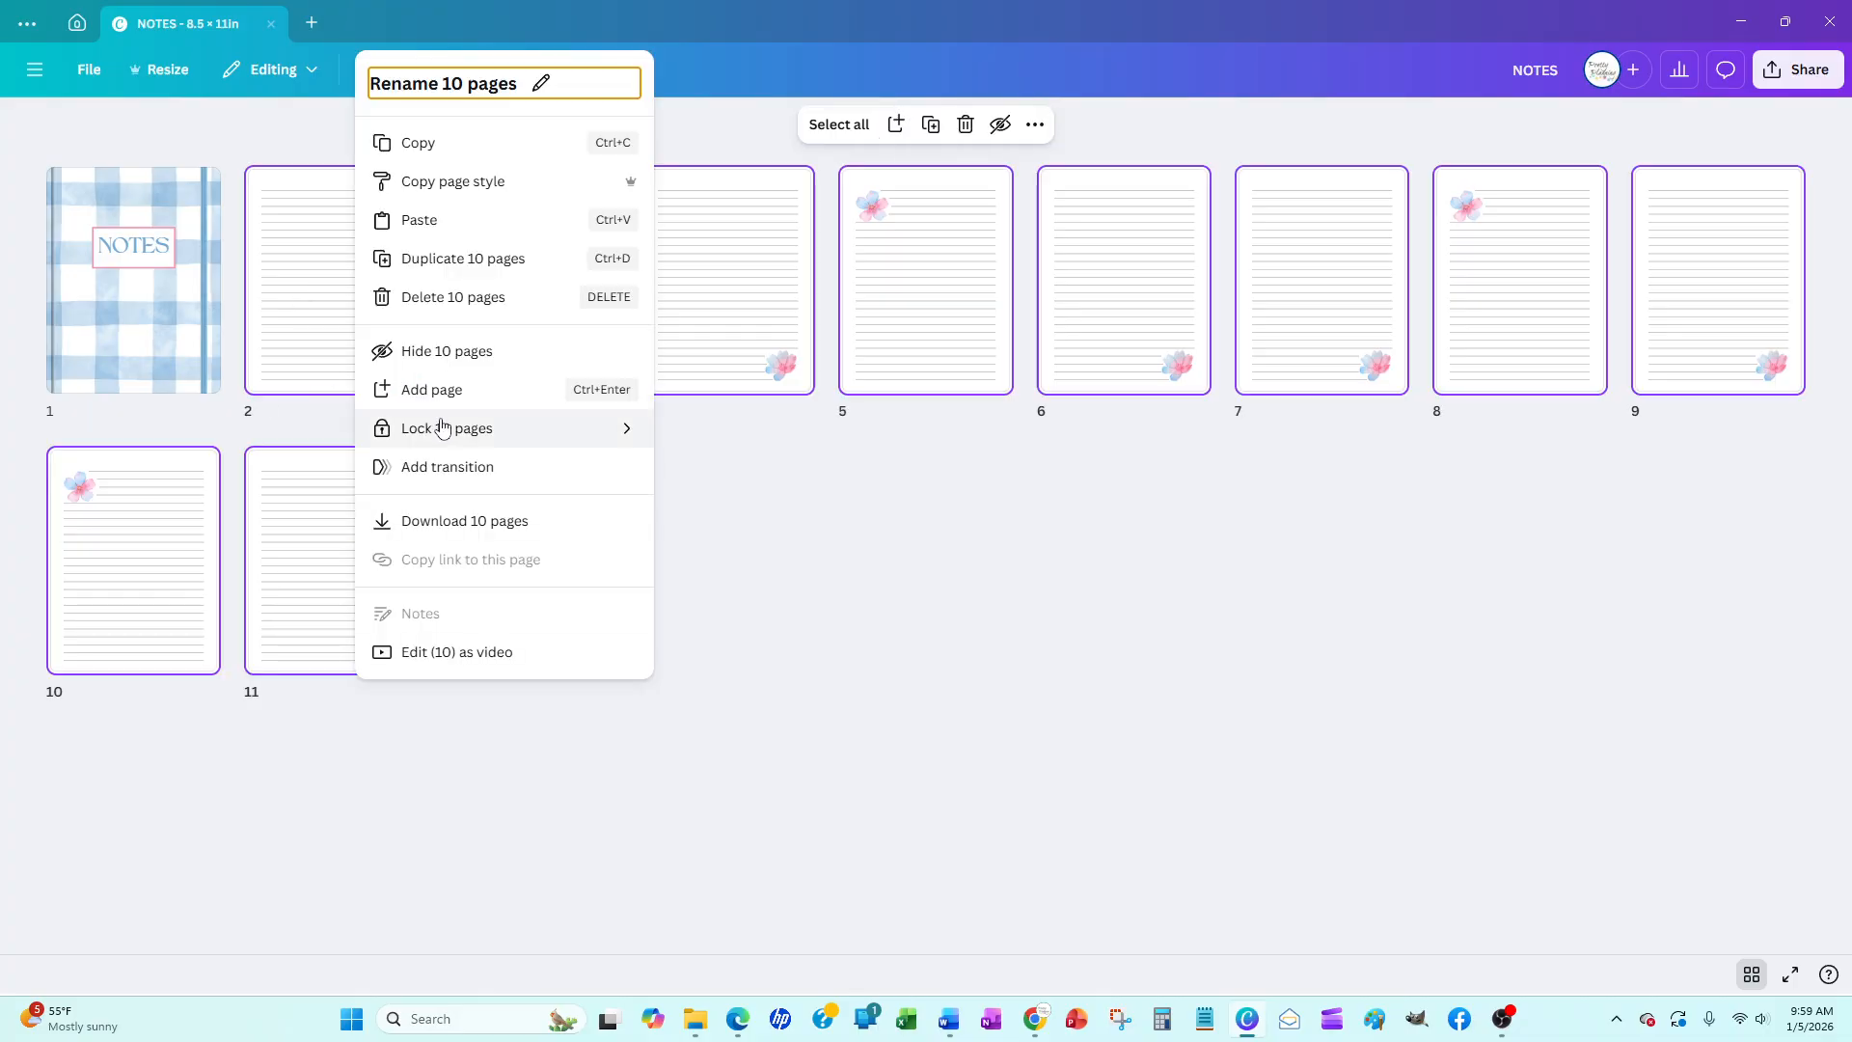
left_click(427, 265)
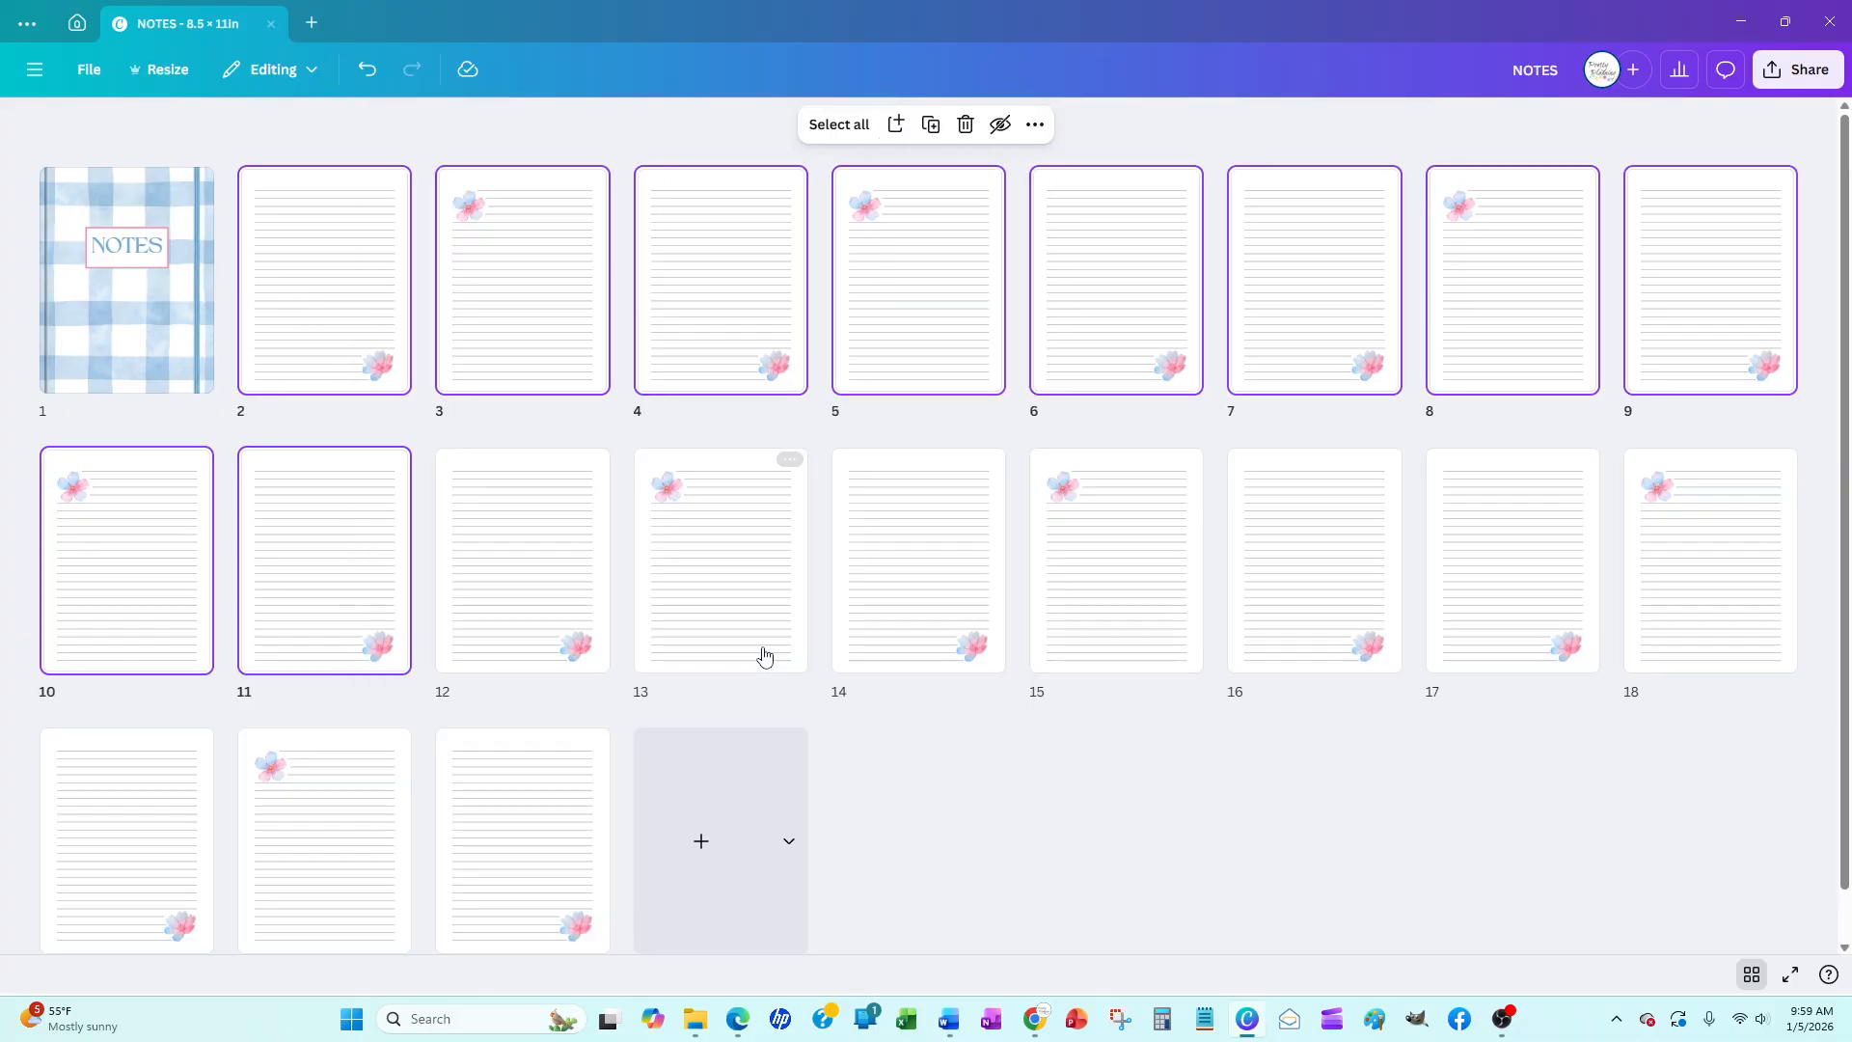
Delete the last lined page, page 21, and clear the page selection
scroll(675, 640, "down", 2)
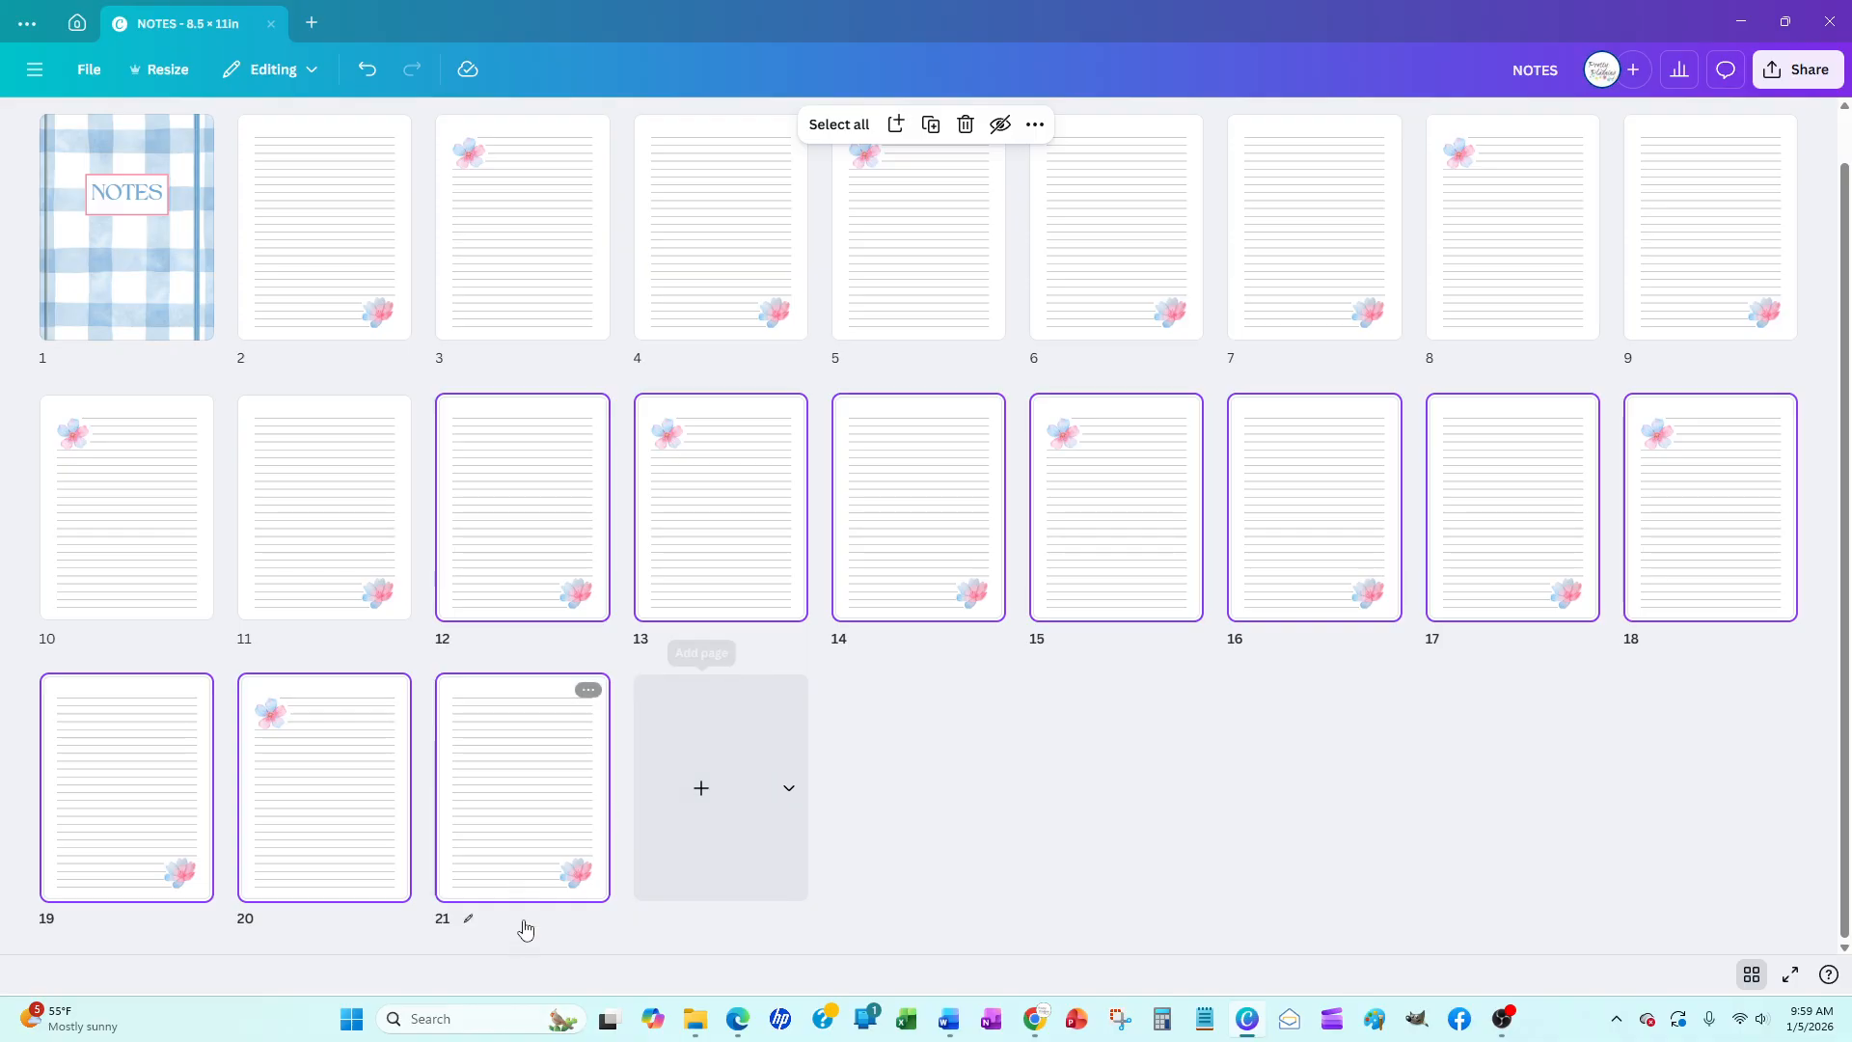
left_click(559, 769)
key("Delete")
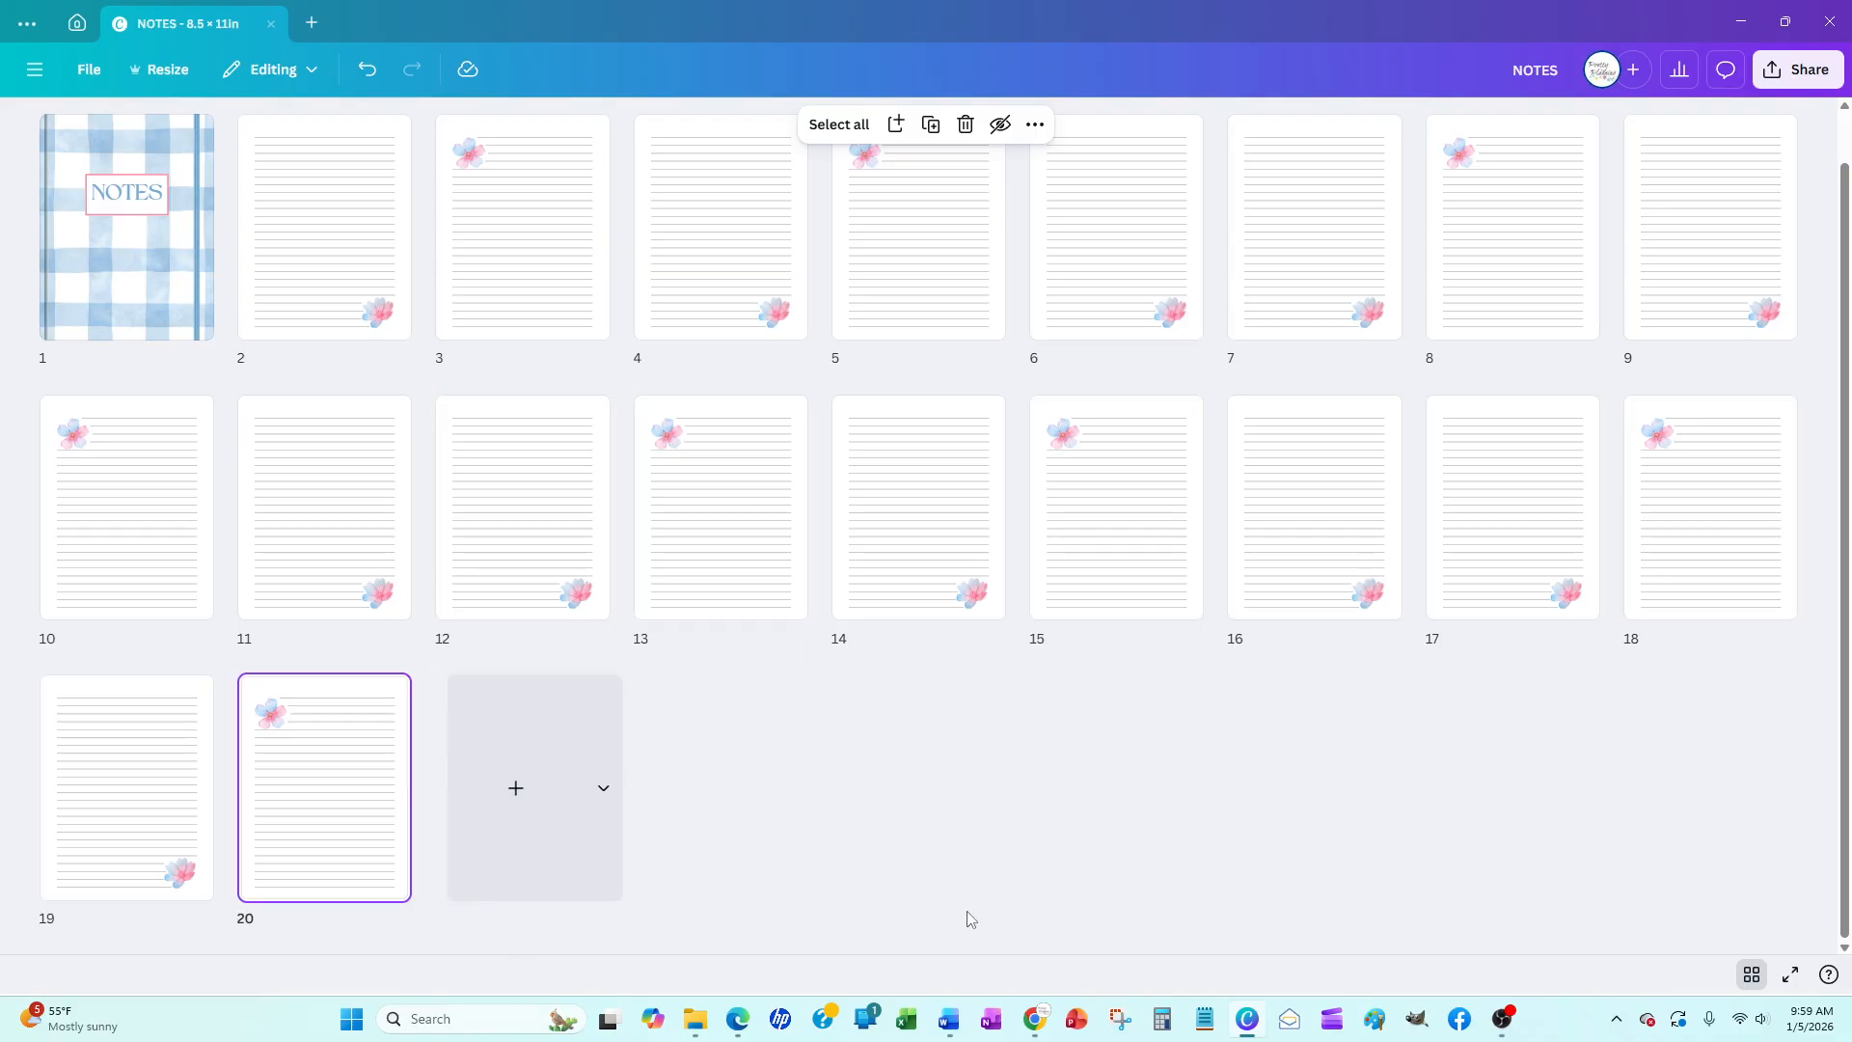
left_click(866, 889)
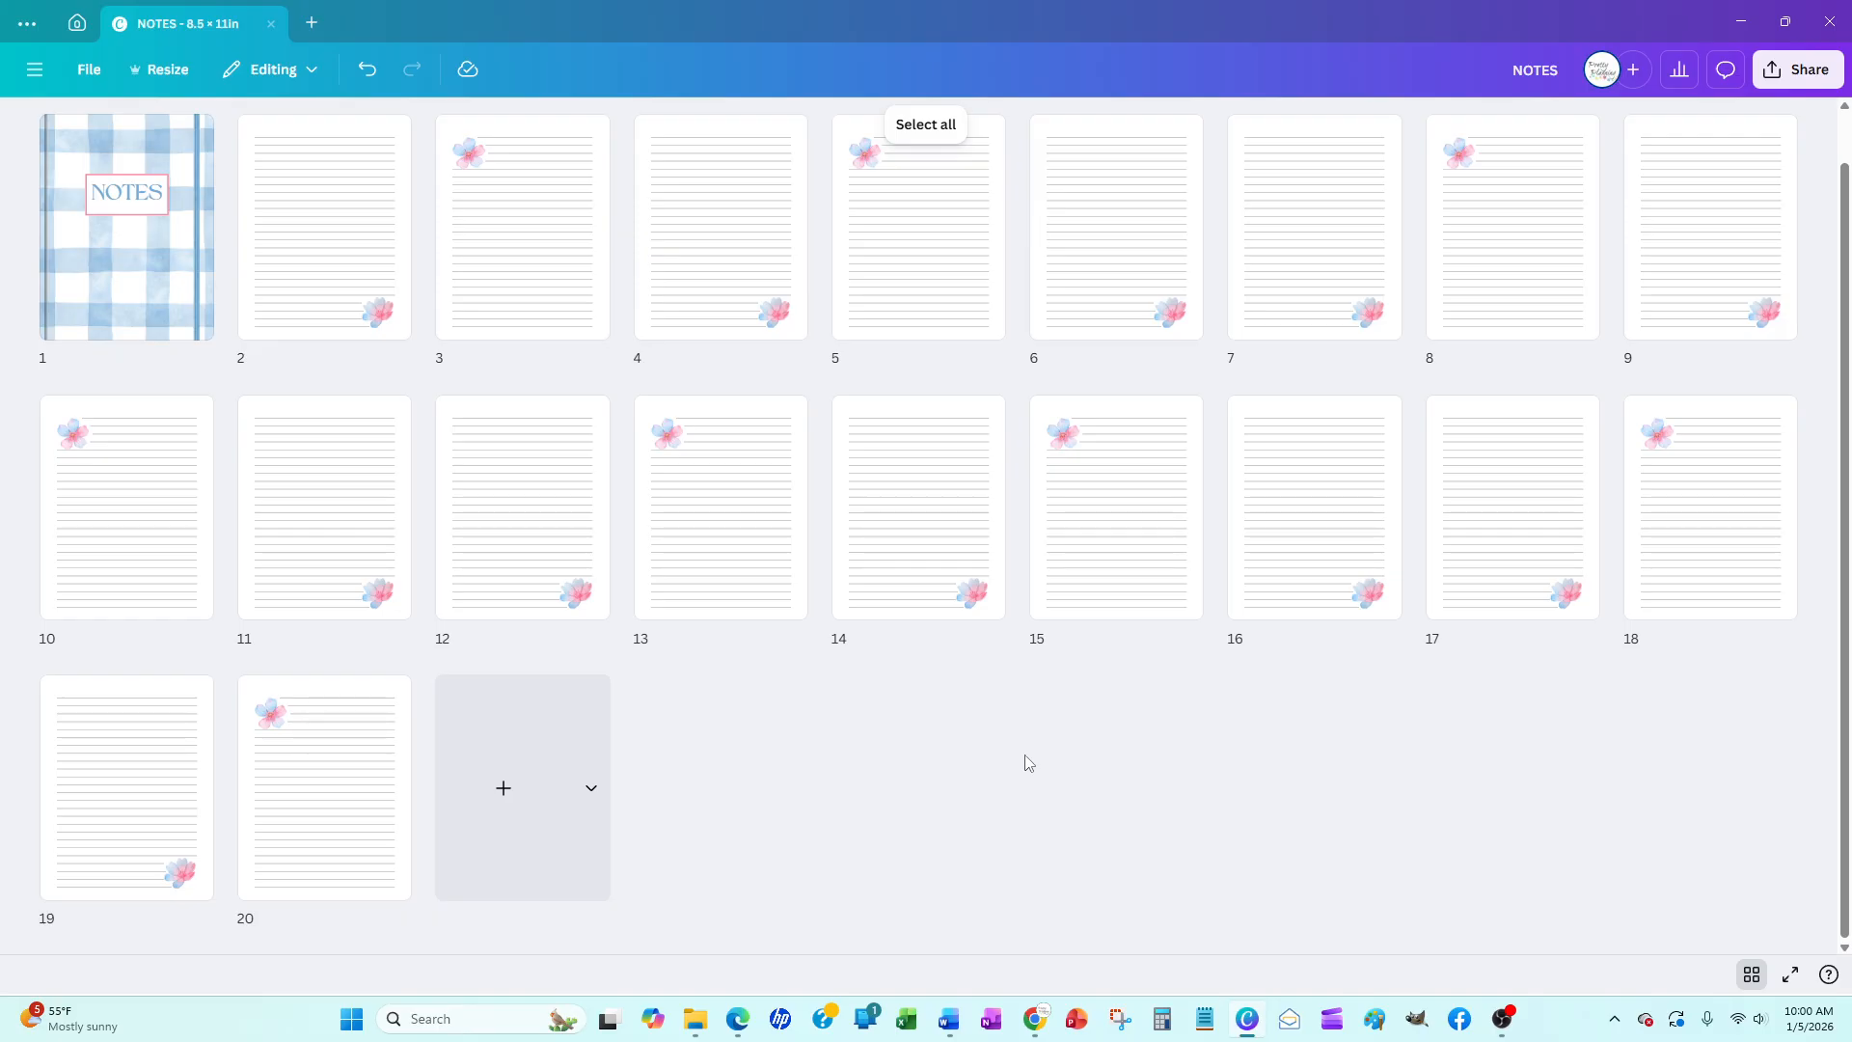
Download pages 1–20 as a PDF Standard file and save it as NOTES in the Downloads folder
left_click(1796, 79)
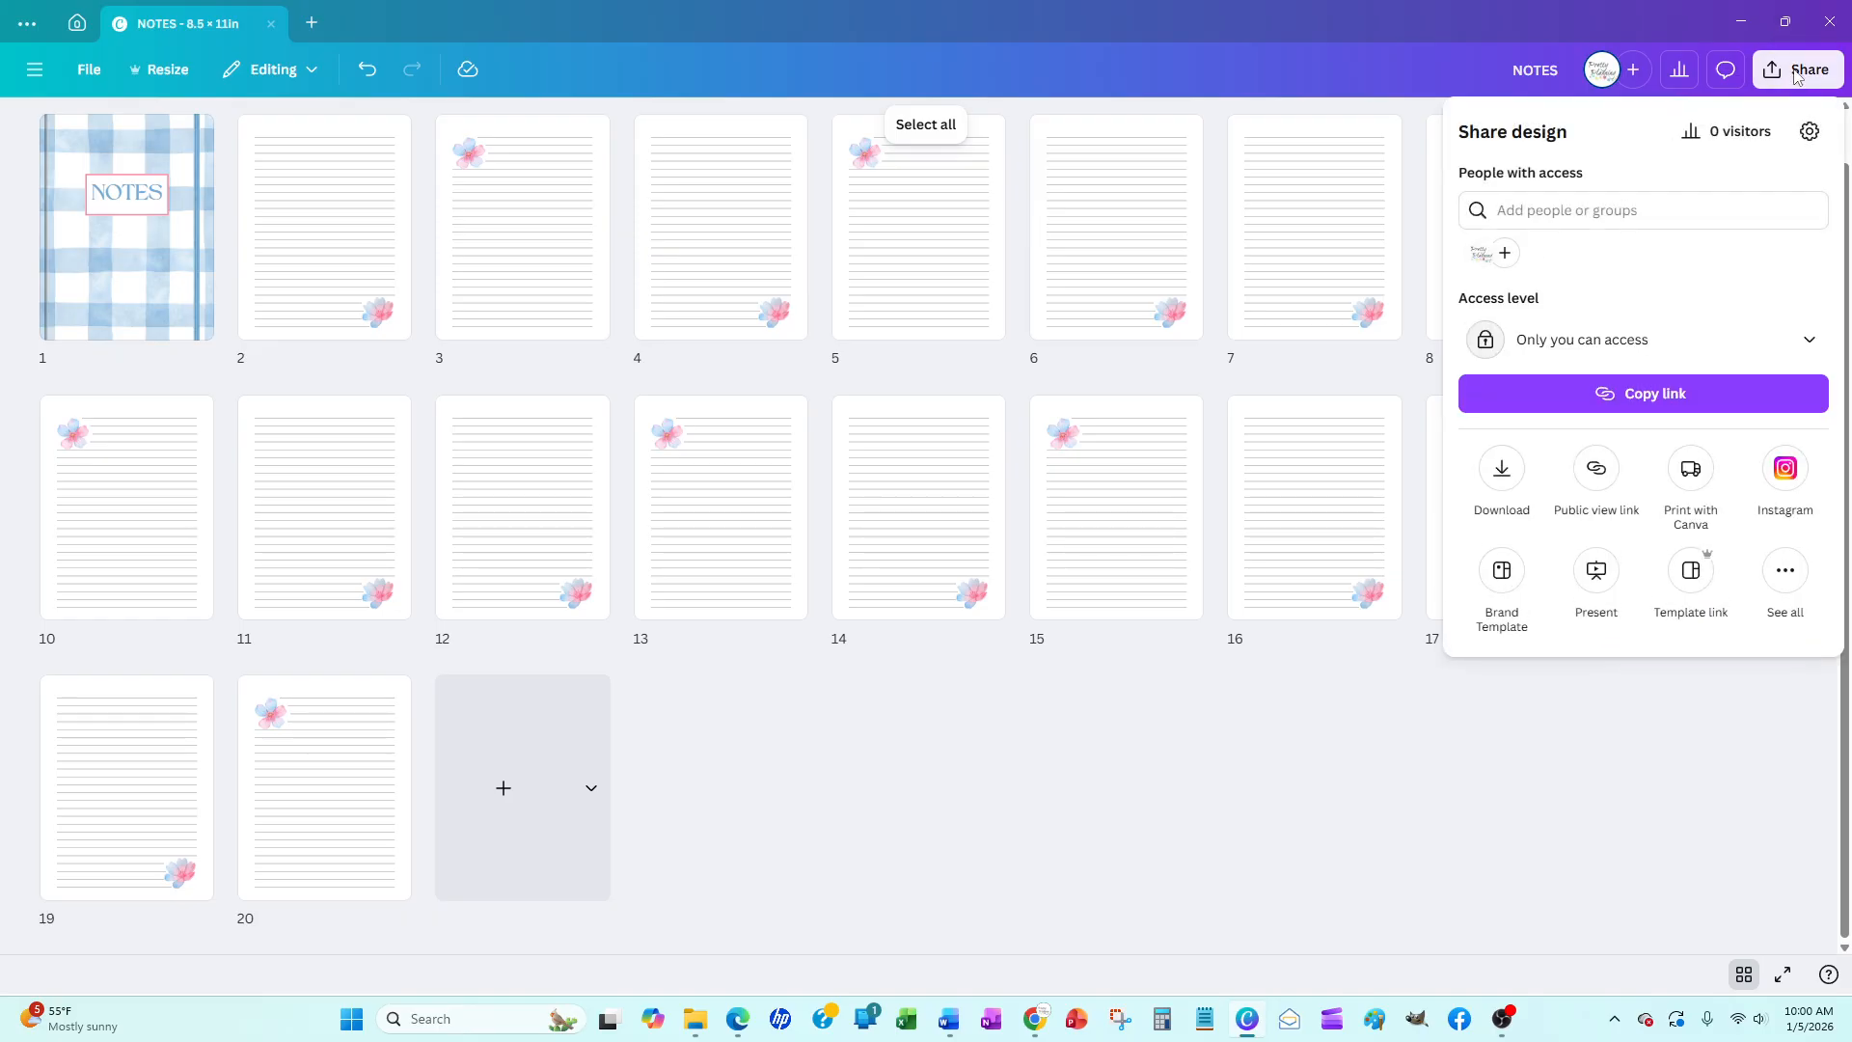
left_click(1507, 470)
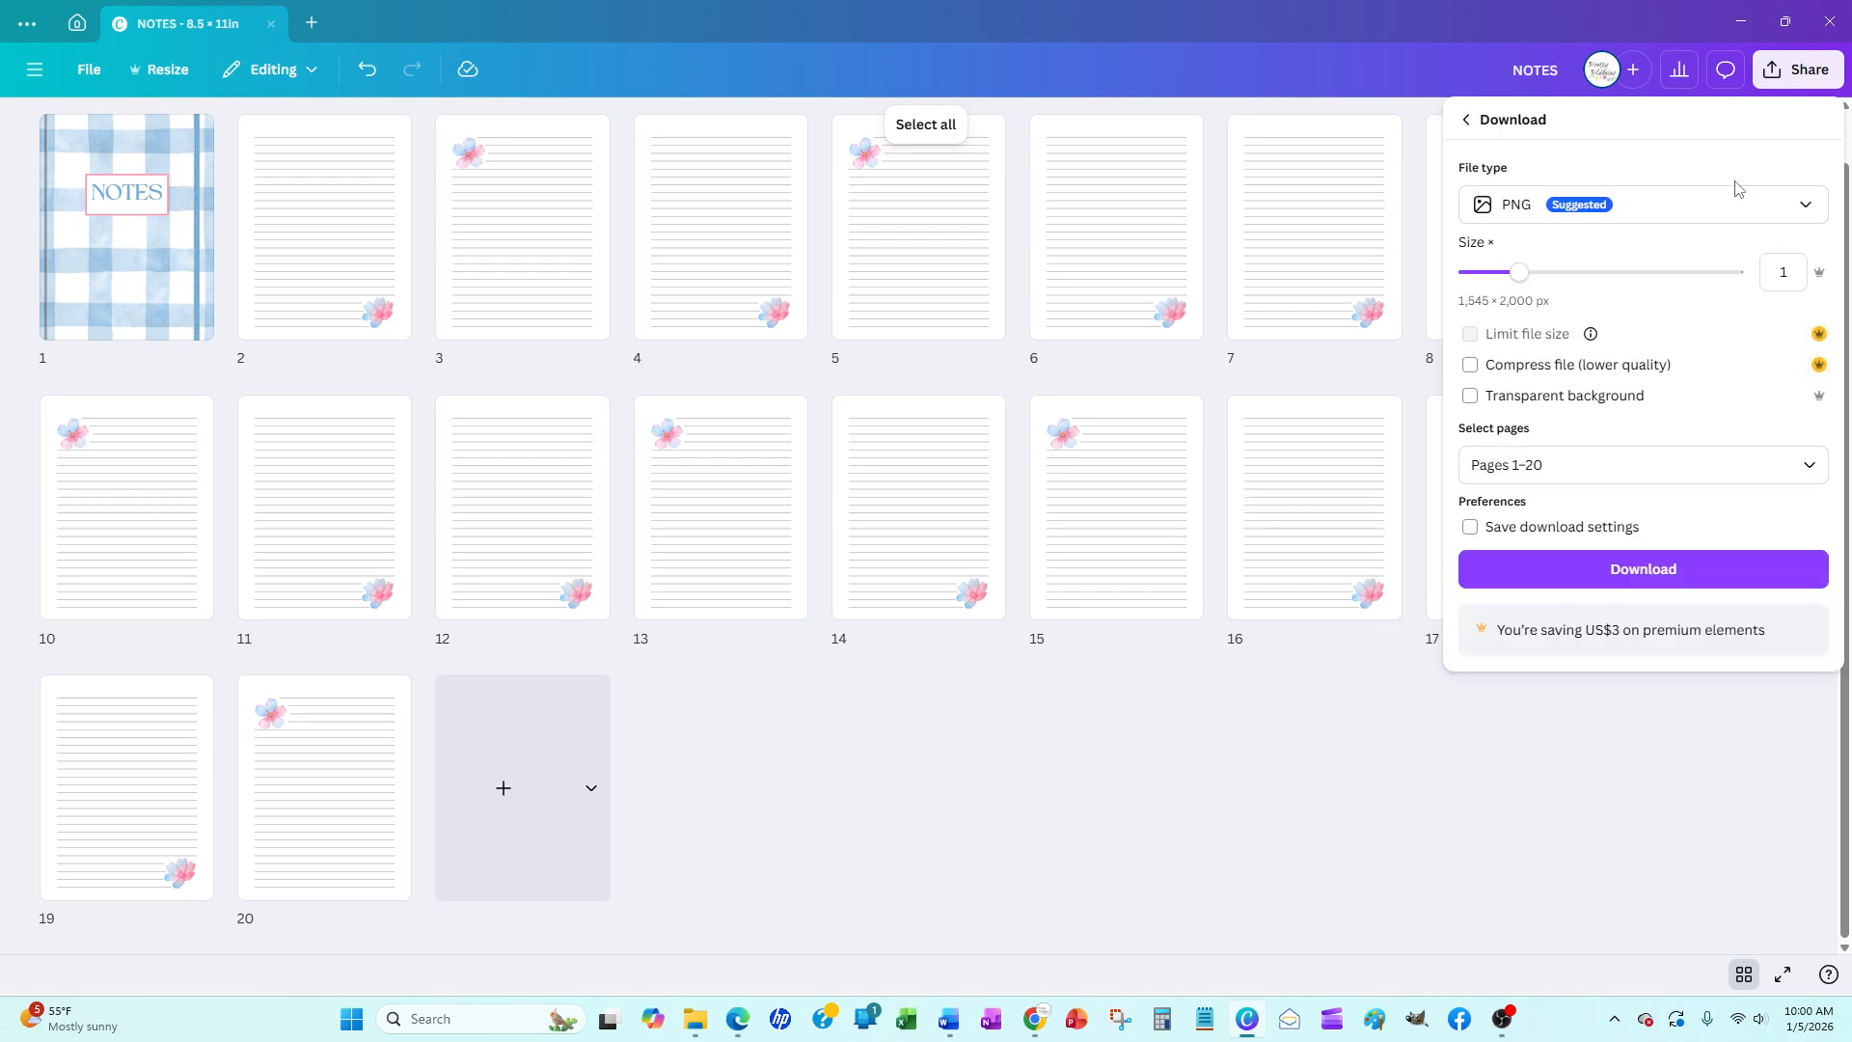
left_click(1736, 215)
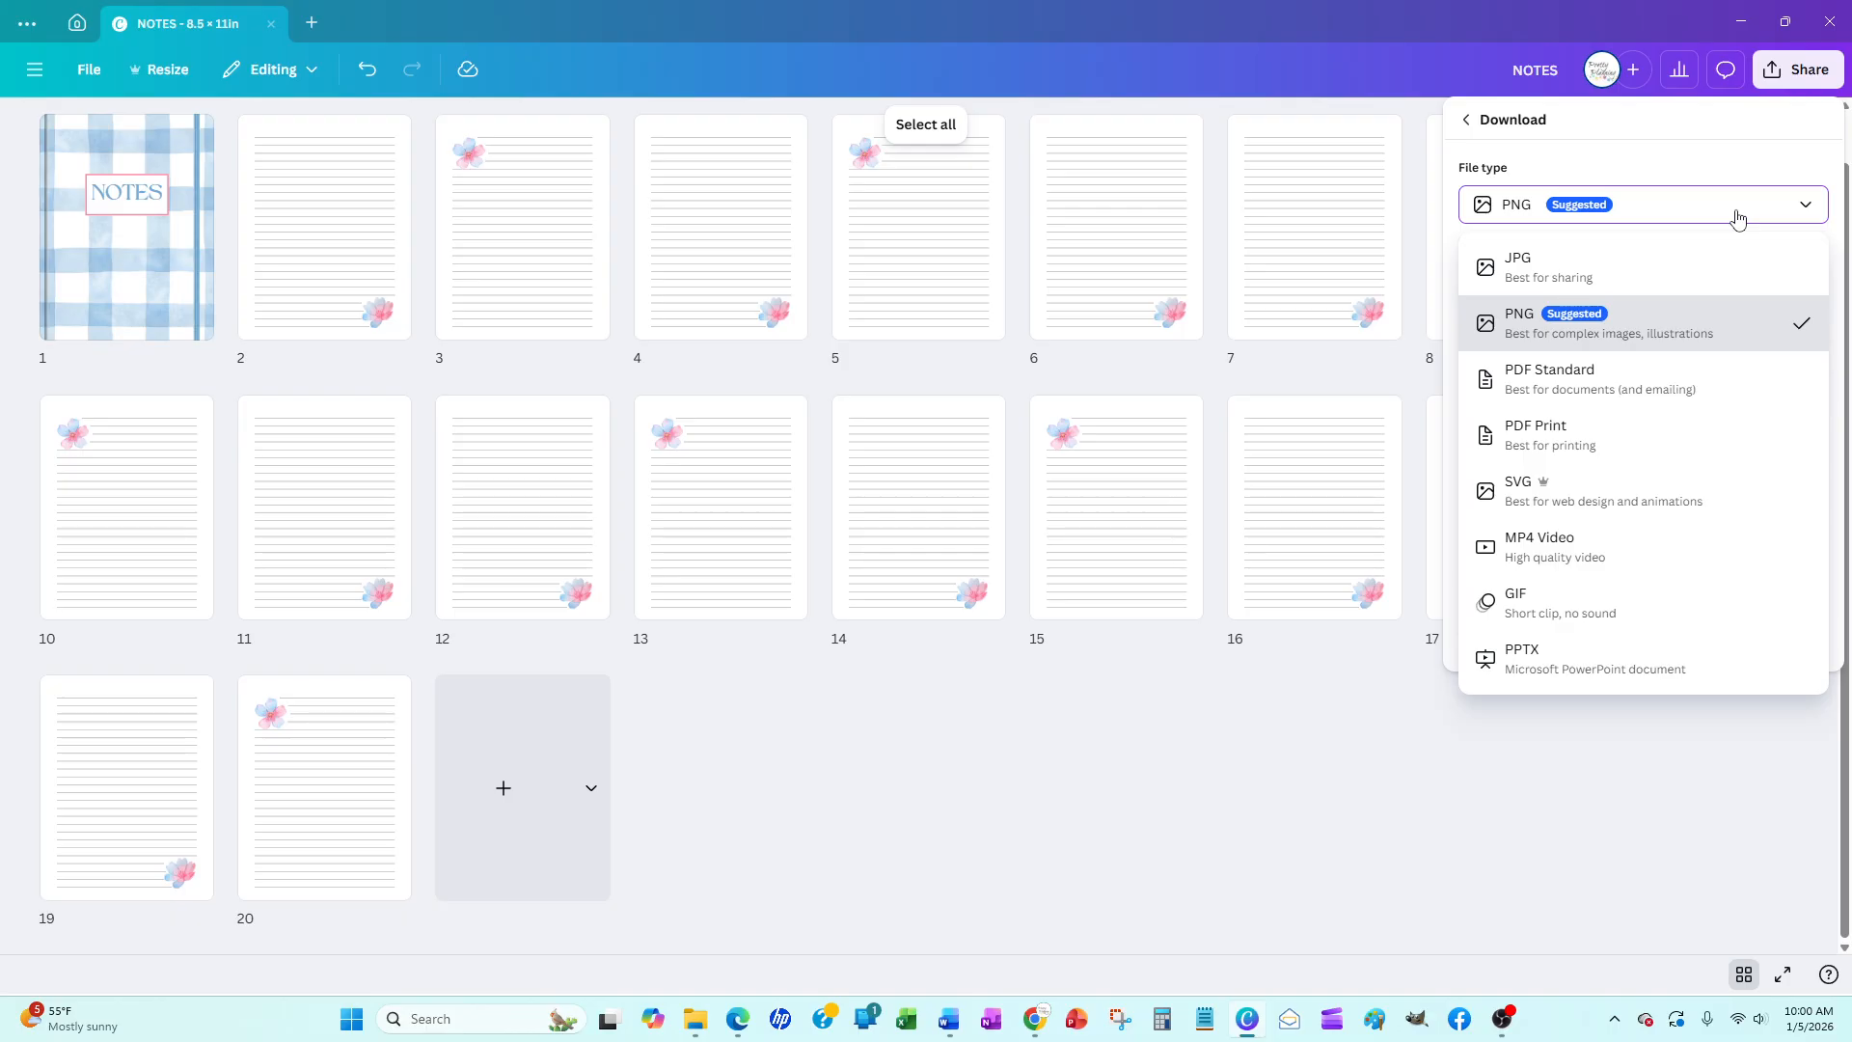
left_click(1609, 383)
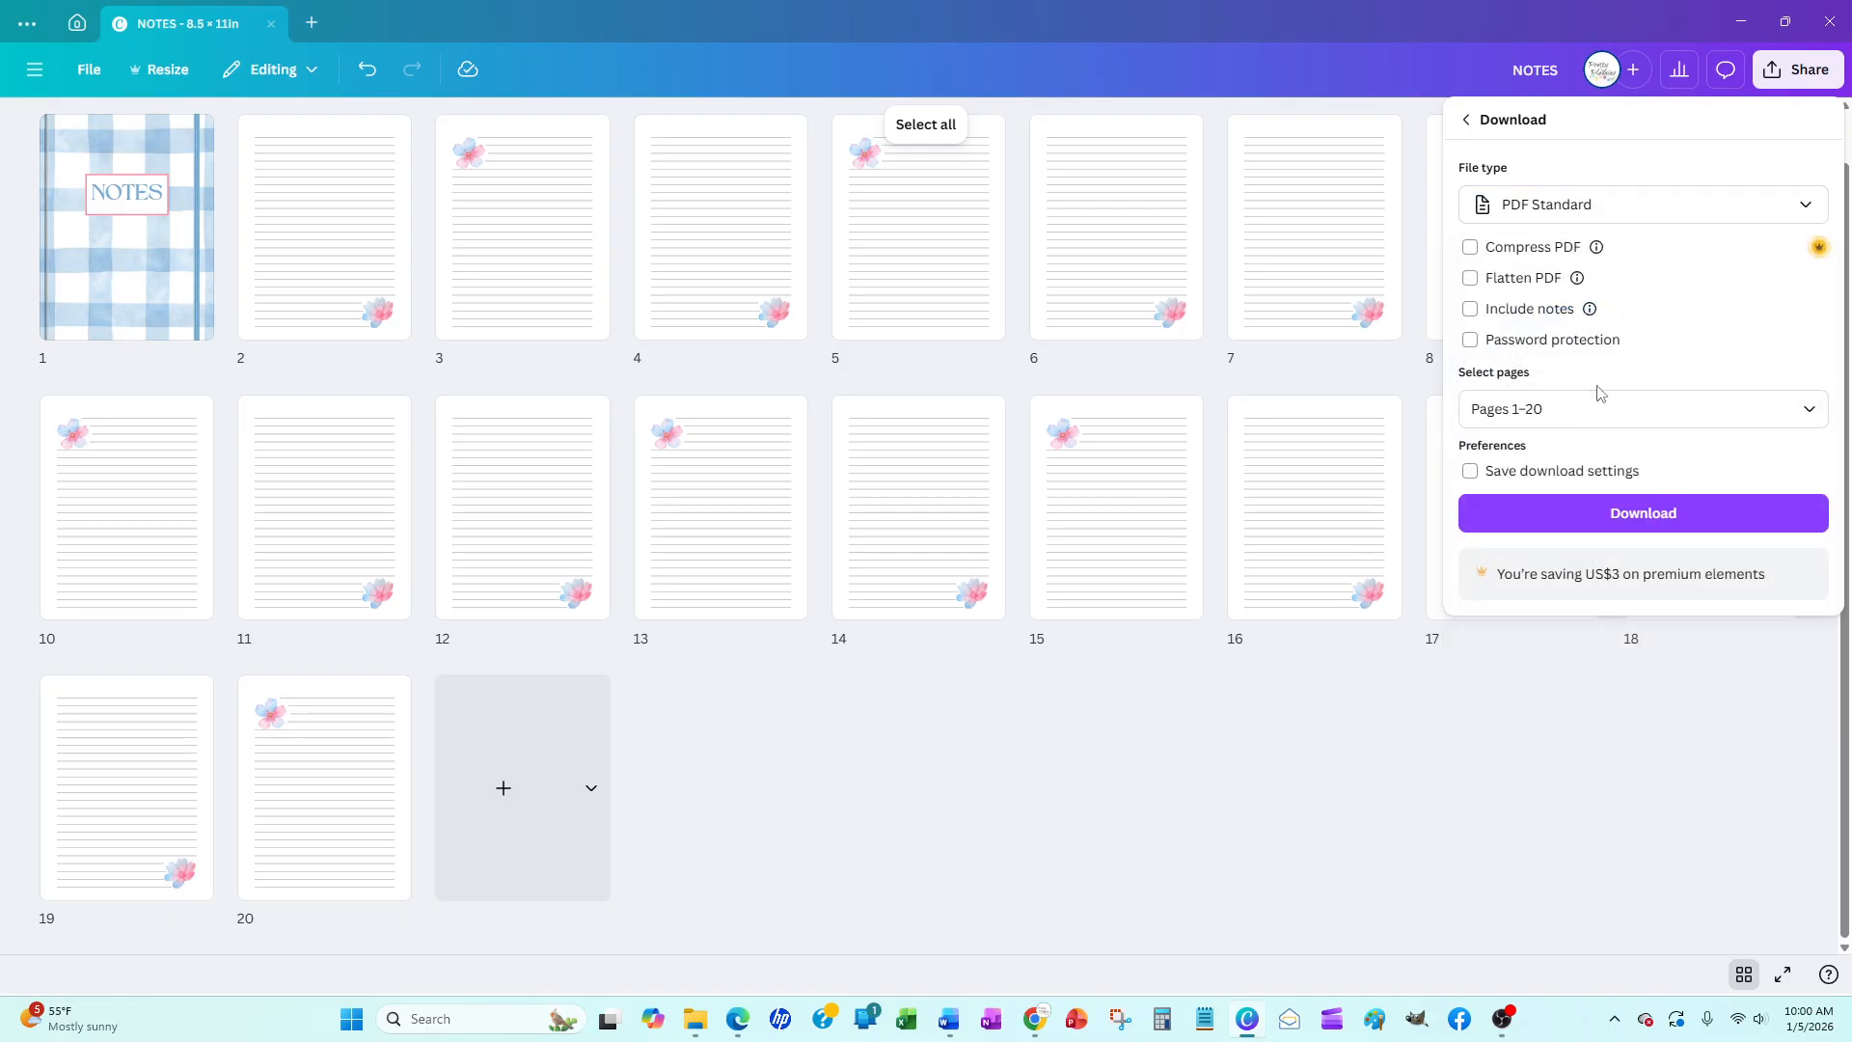
left_click(1650, 526)
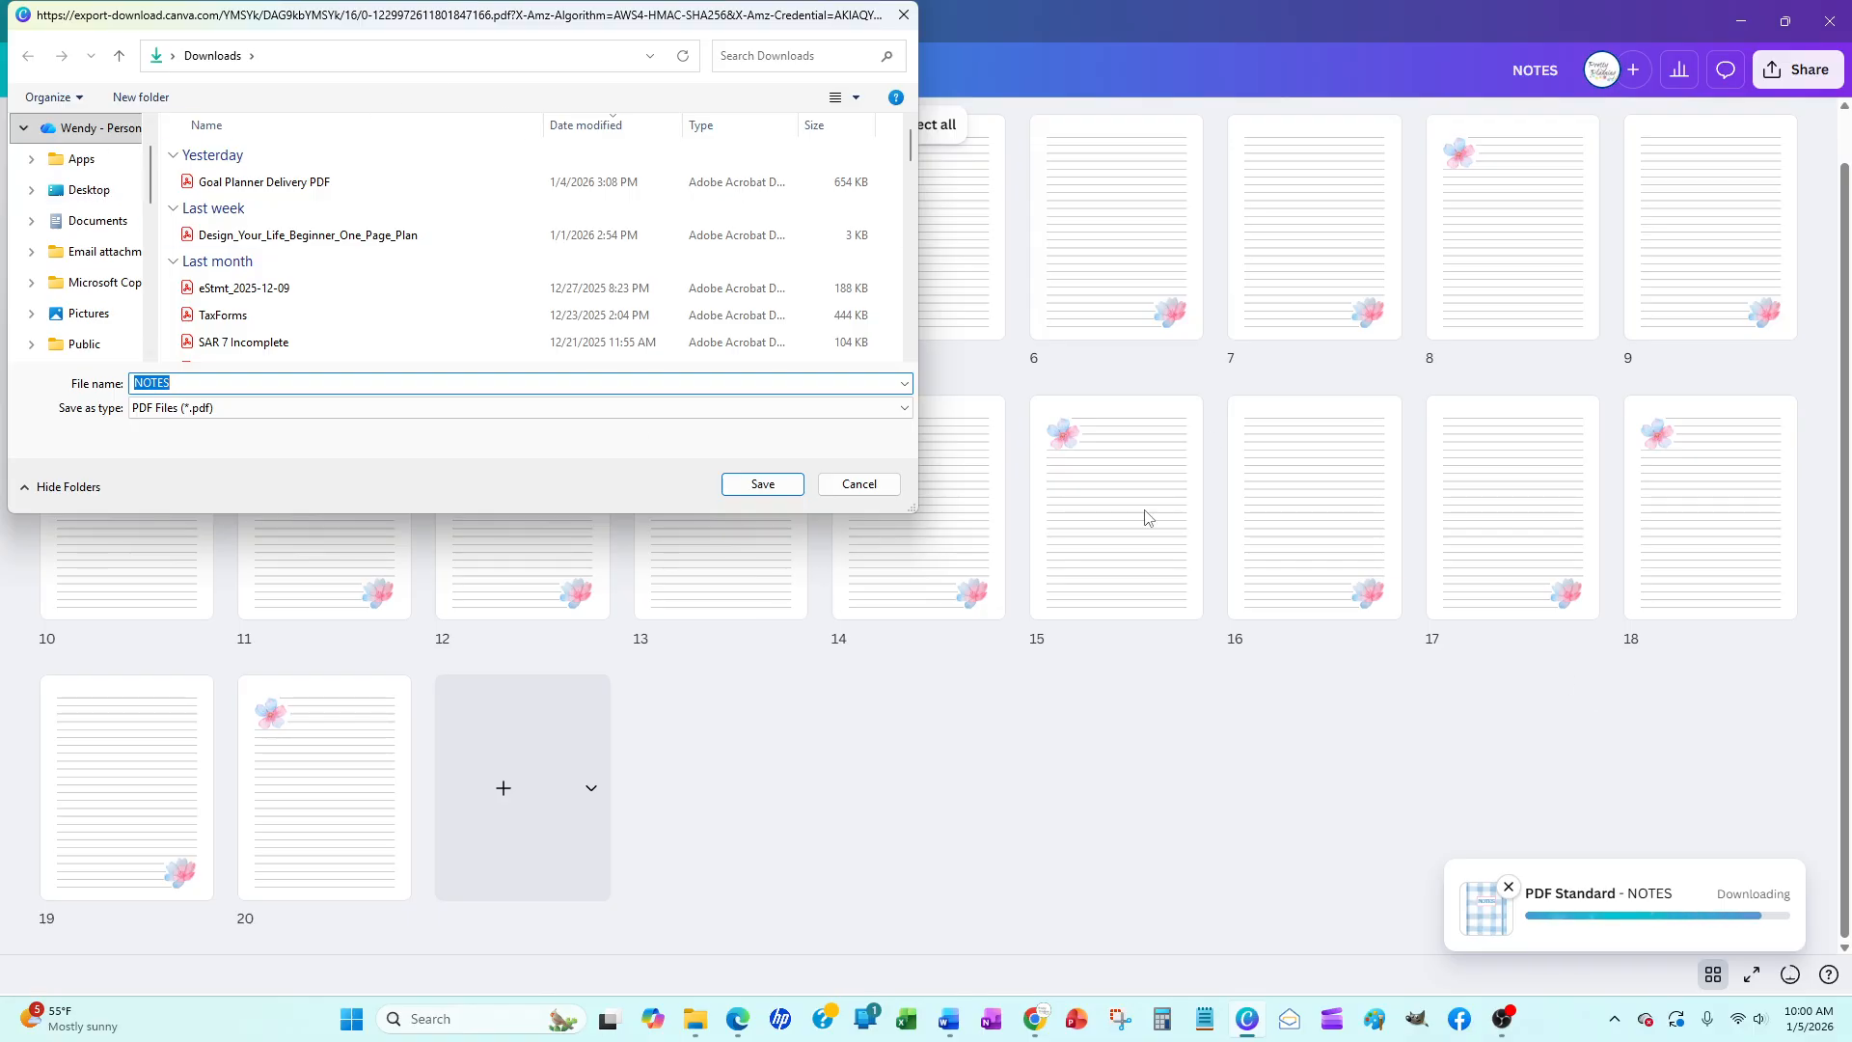
left_click(762, 484)
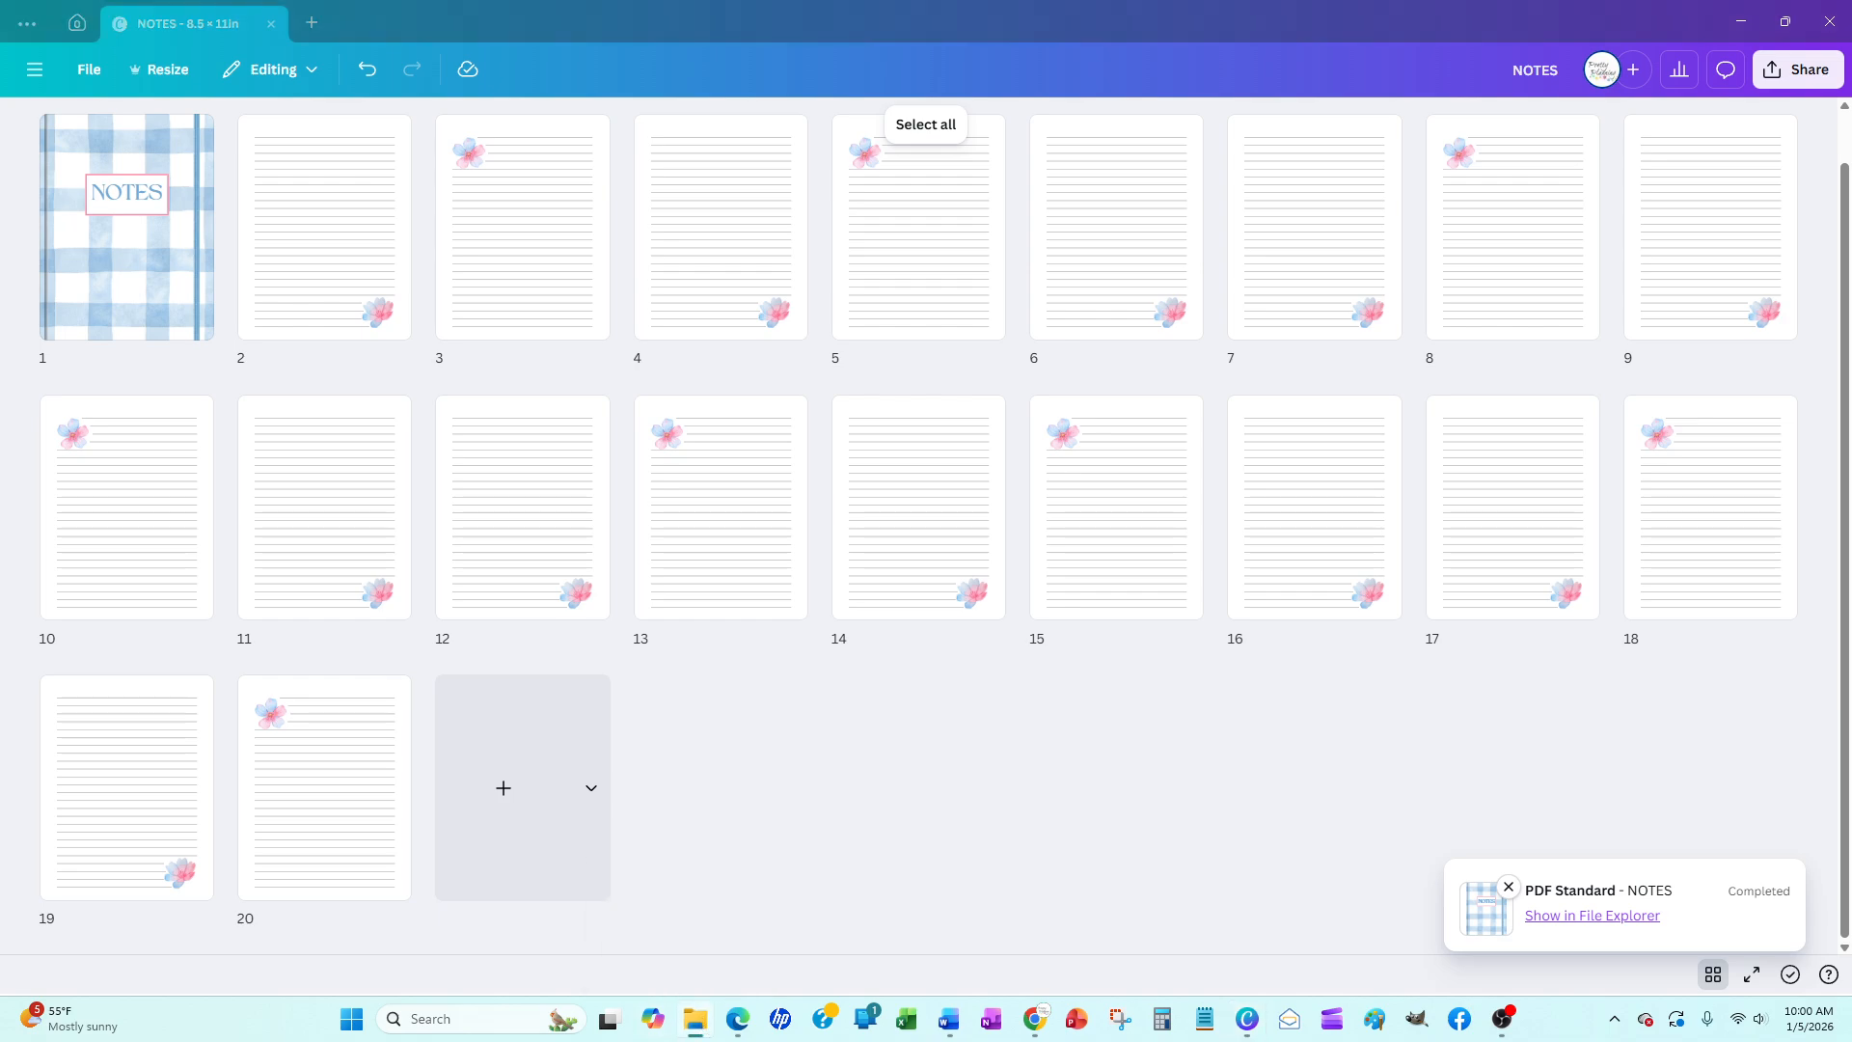
Open the downloaded NOTES PDF from the Downloads folder and examine its cover and lined pages
left_click_drag(0, 265, 623, 179)
double_click(488, 368)
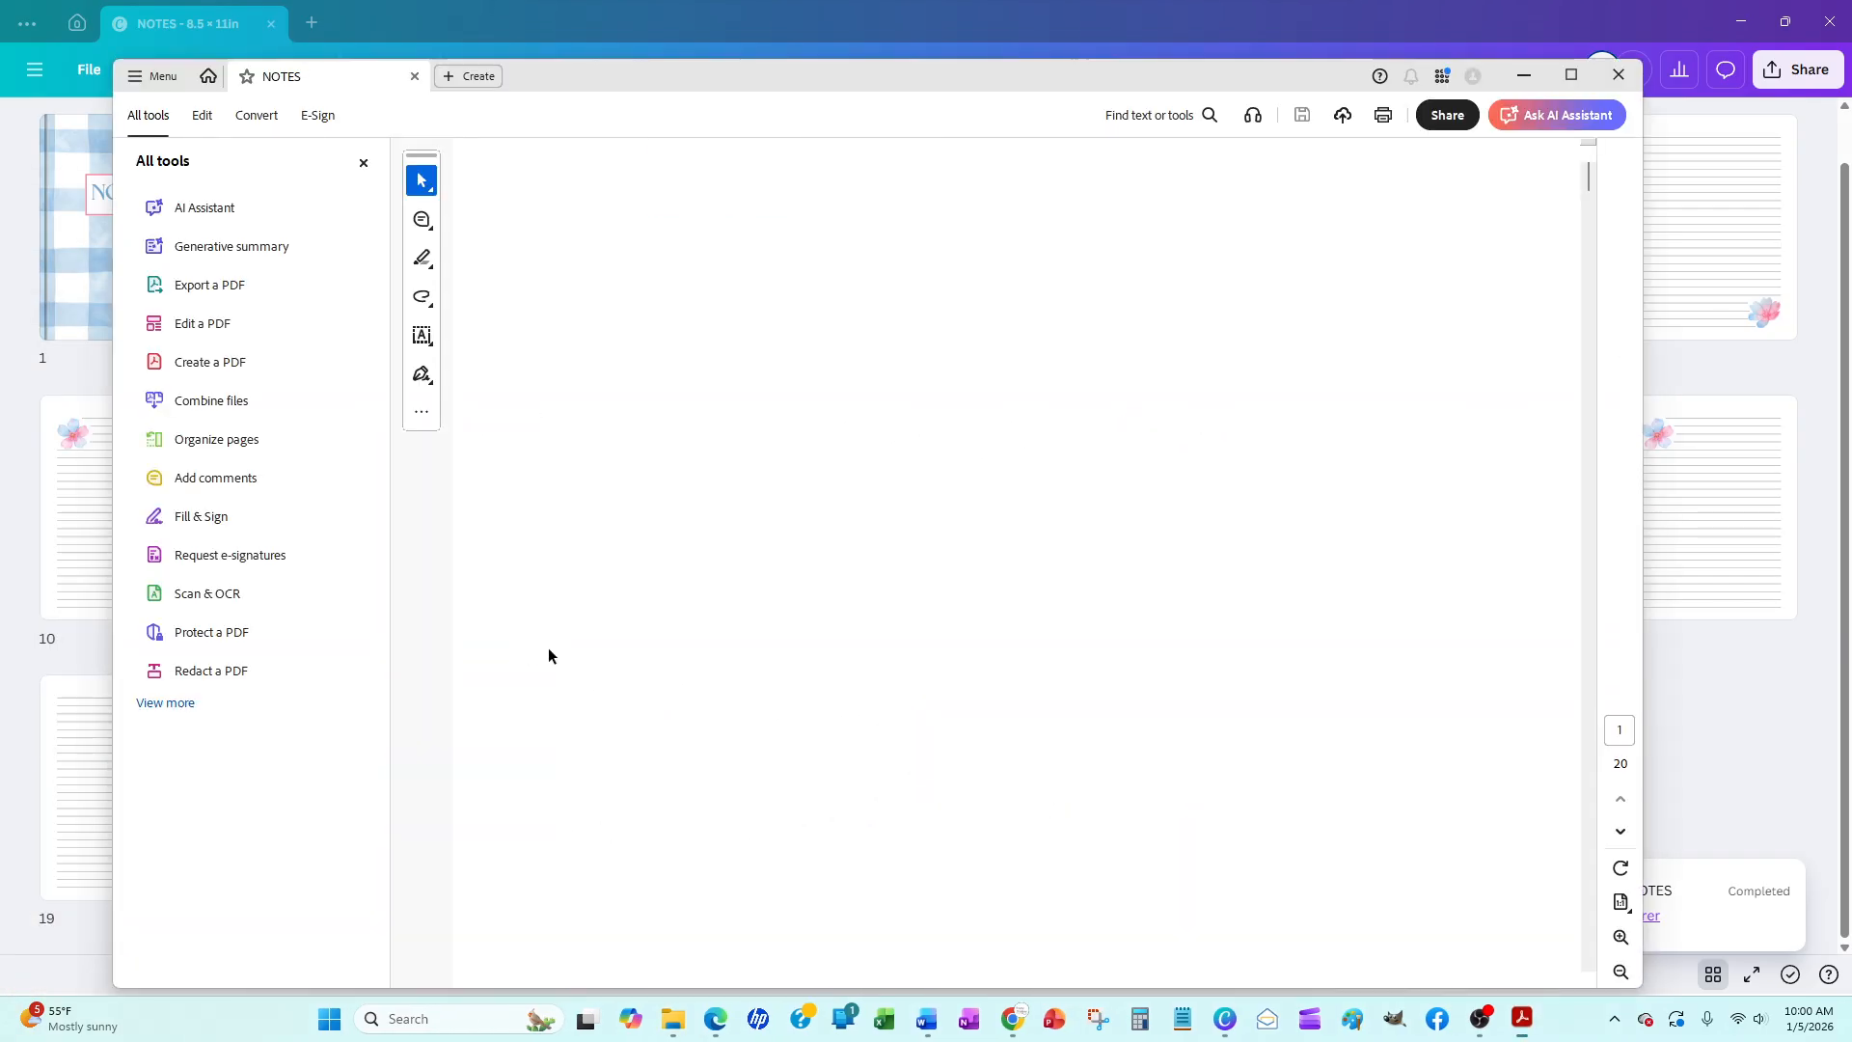
scroll(863, 615, "down", 3)
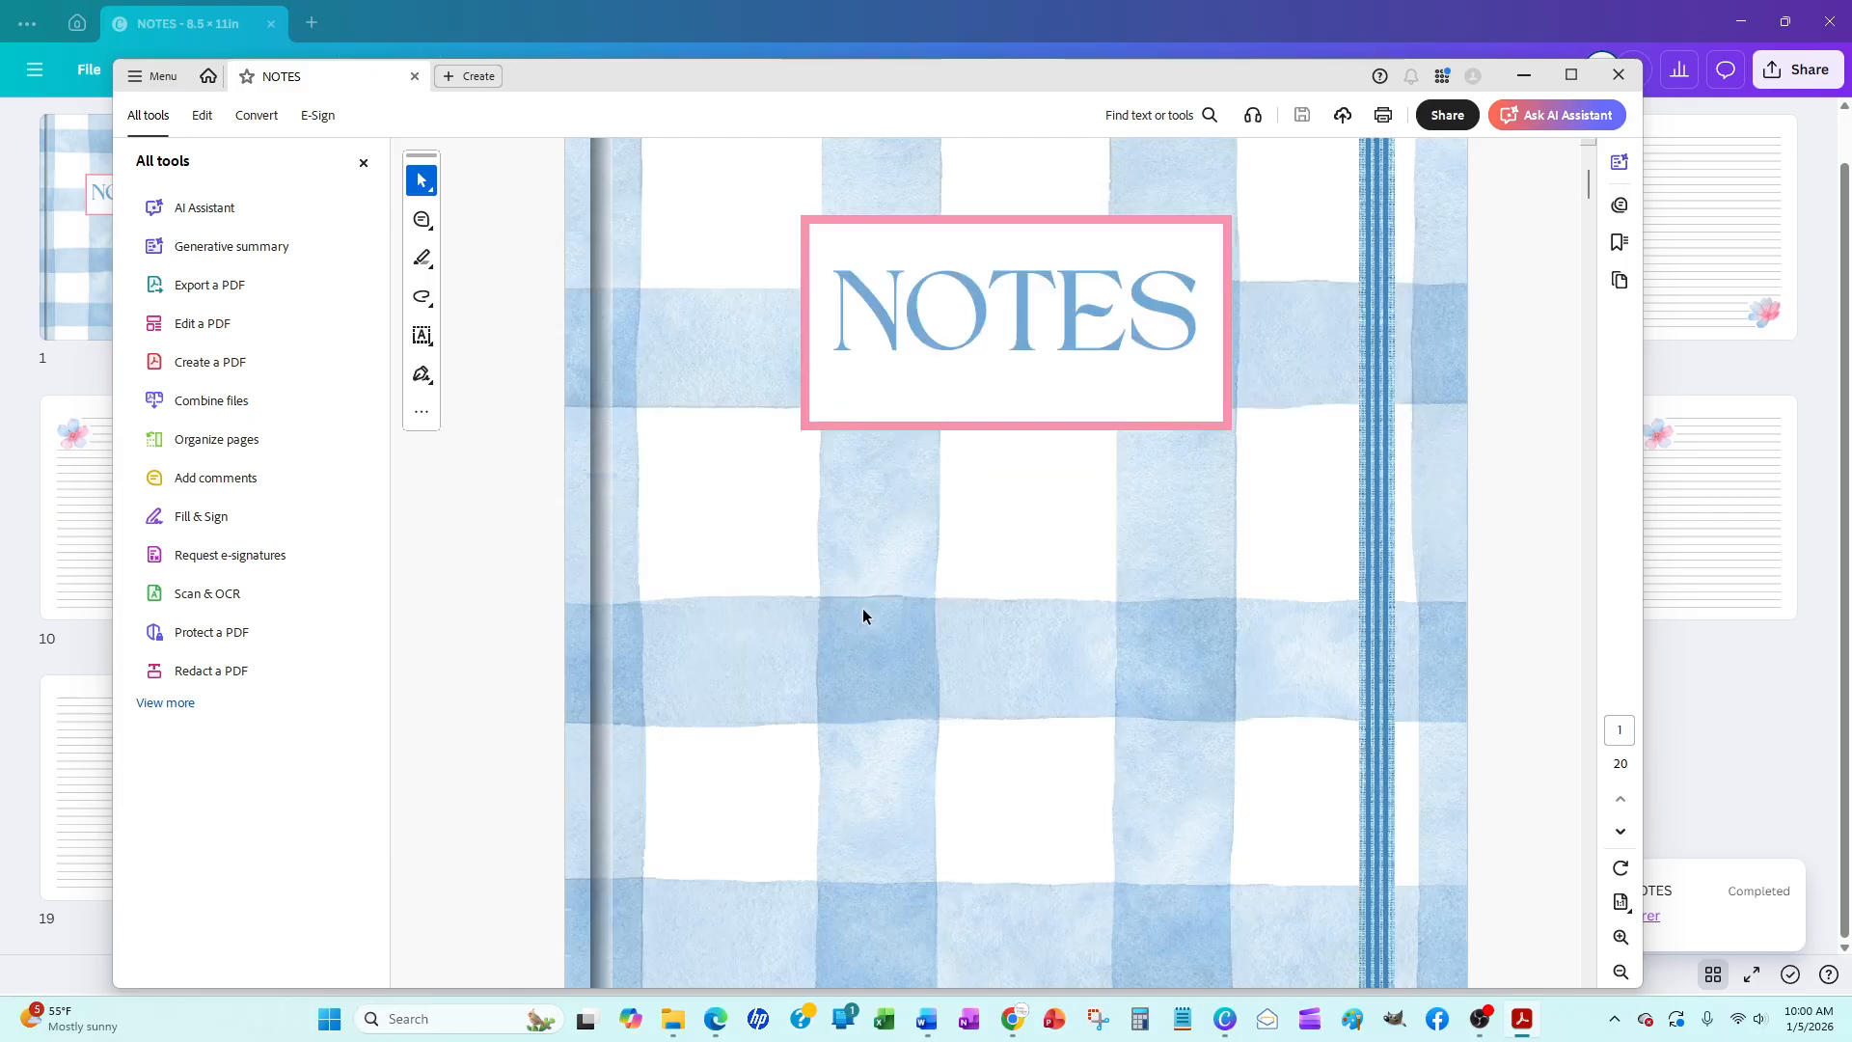
scroll(863, 608, "down", 12)
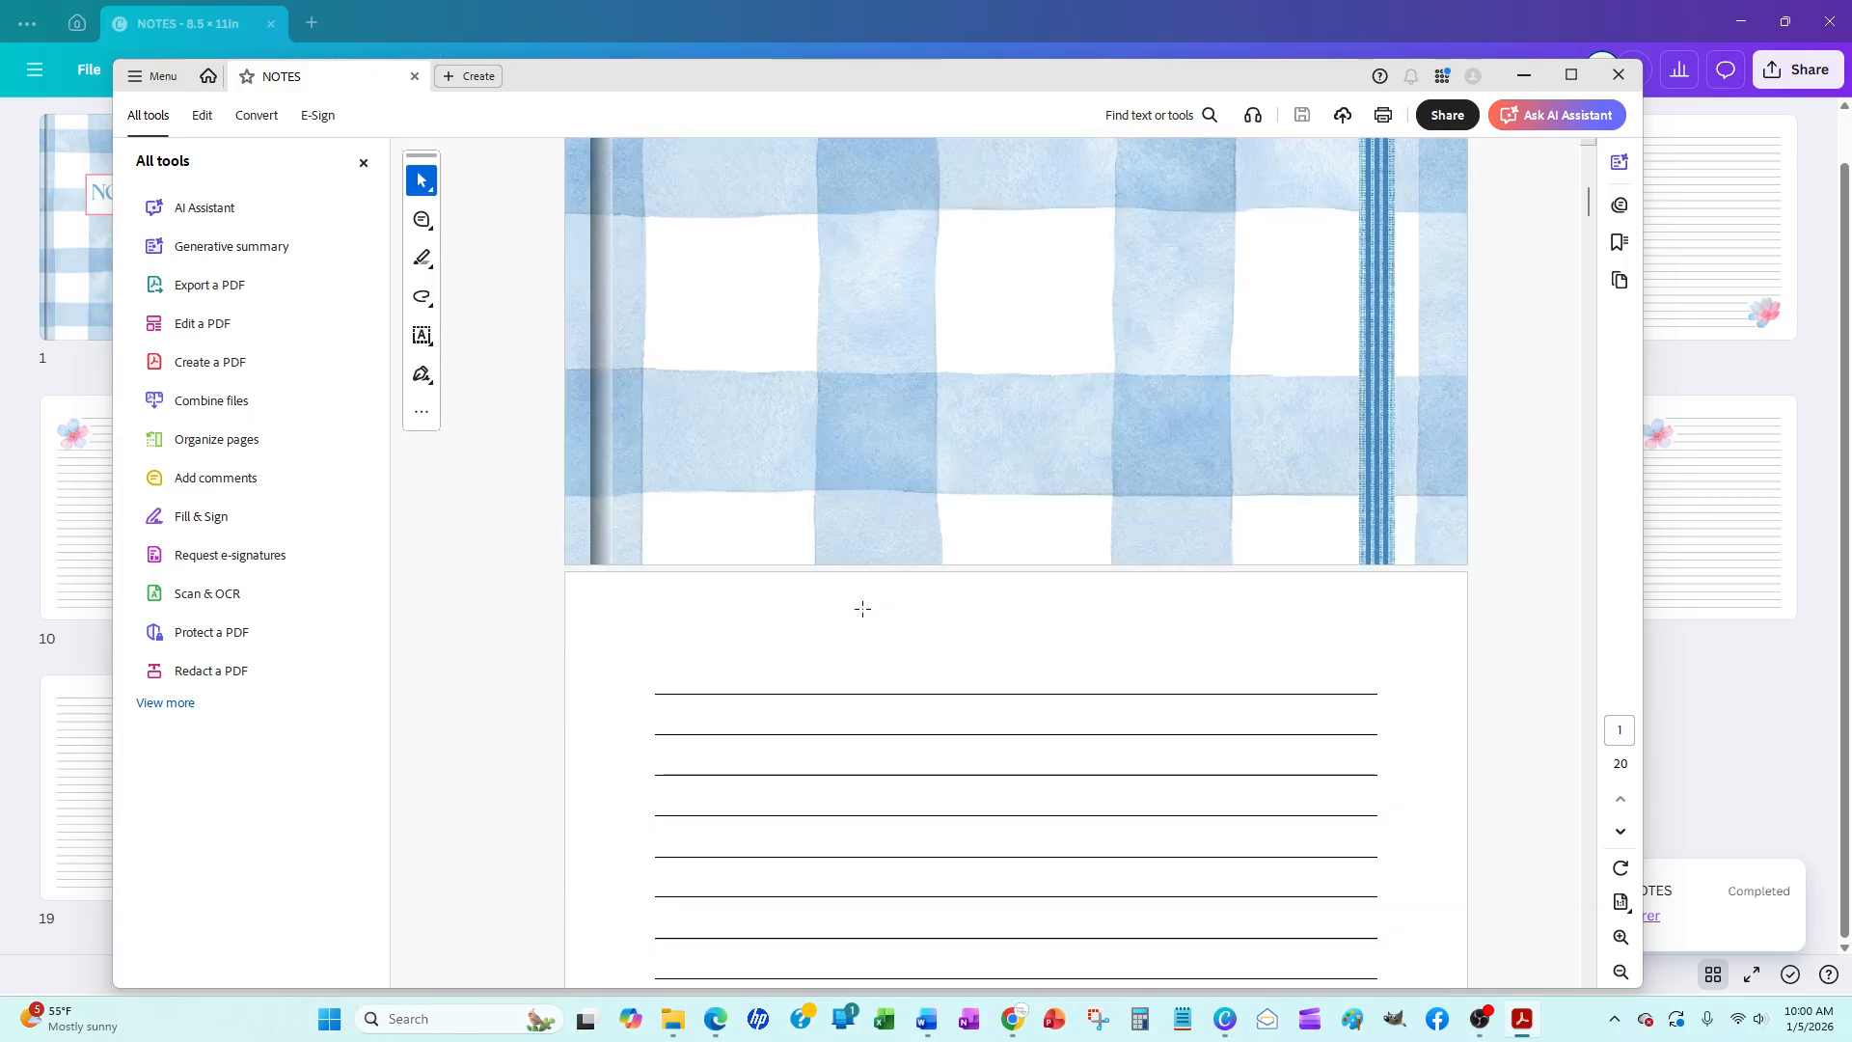
scroll(863, 616, "down", 10)
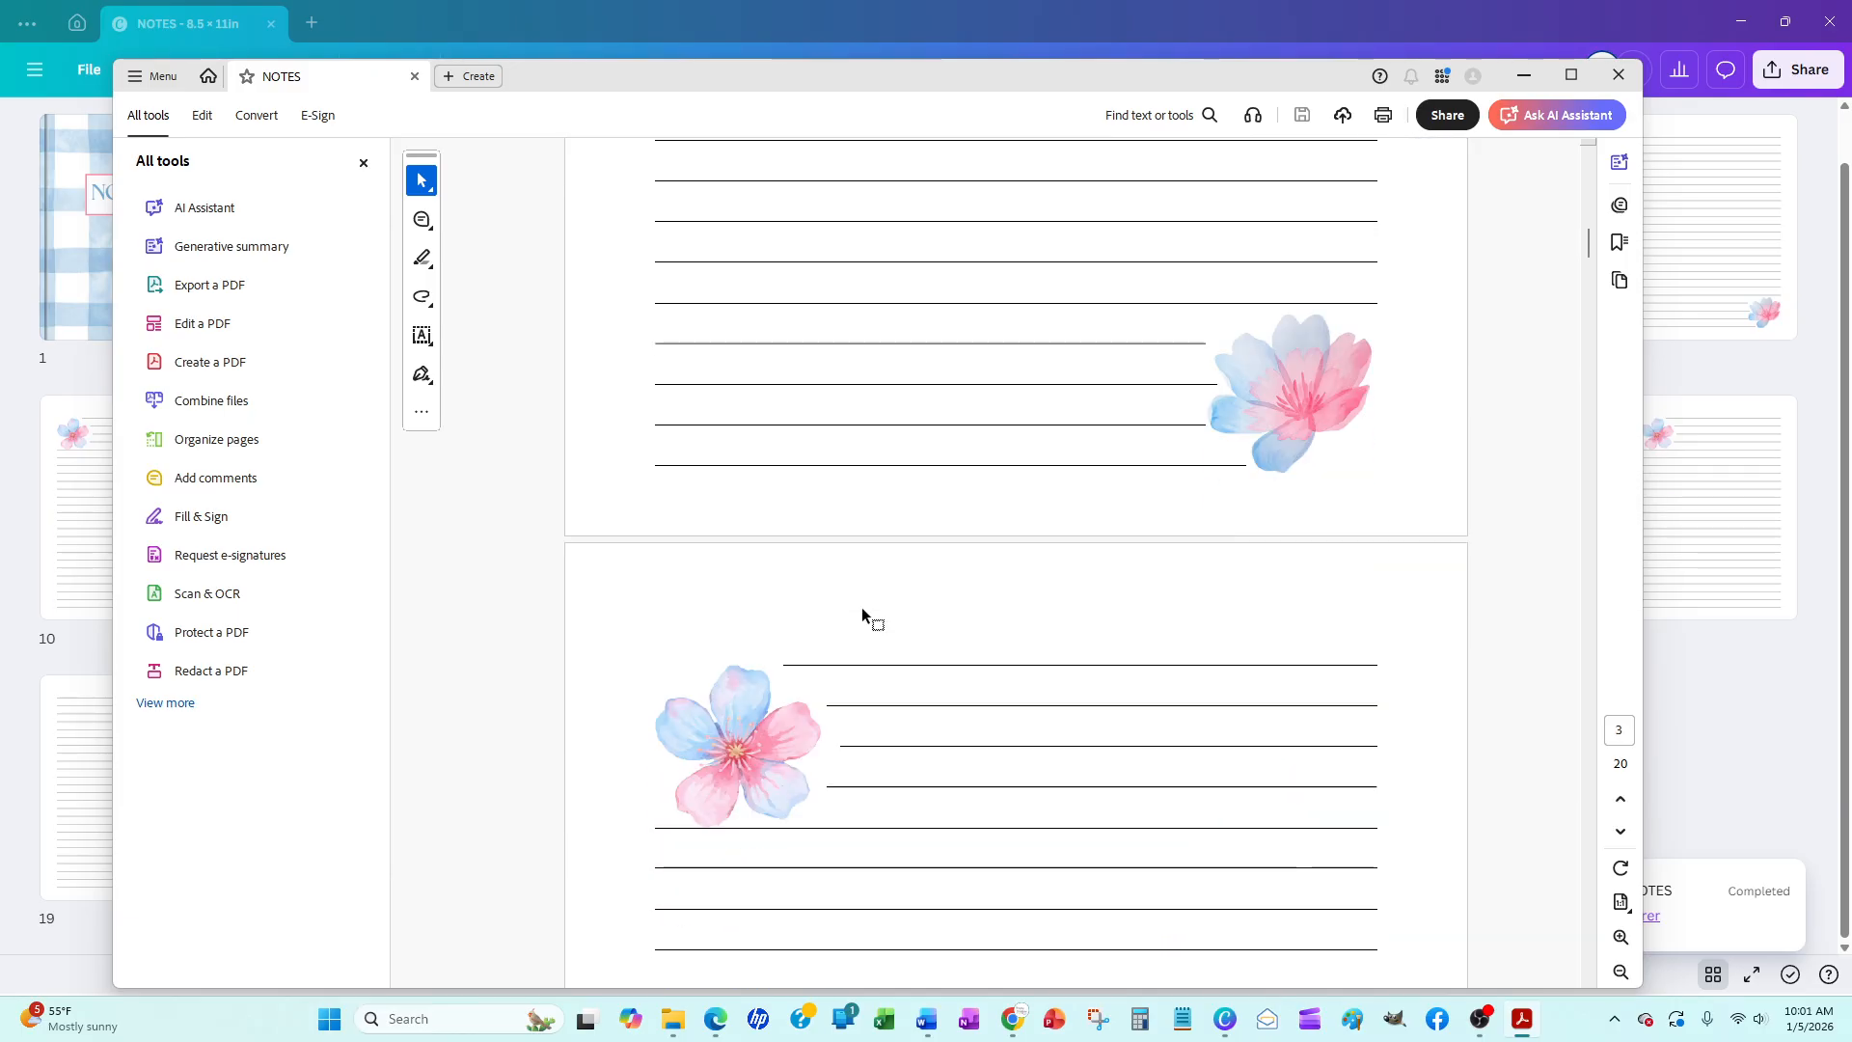
scroll(863, 615, "down", 10)
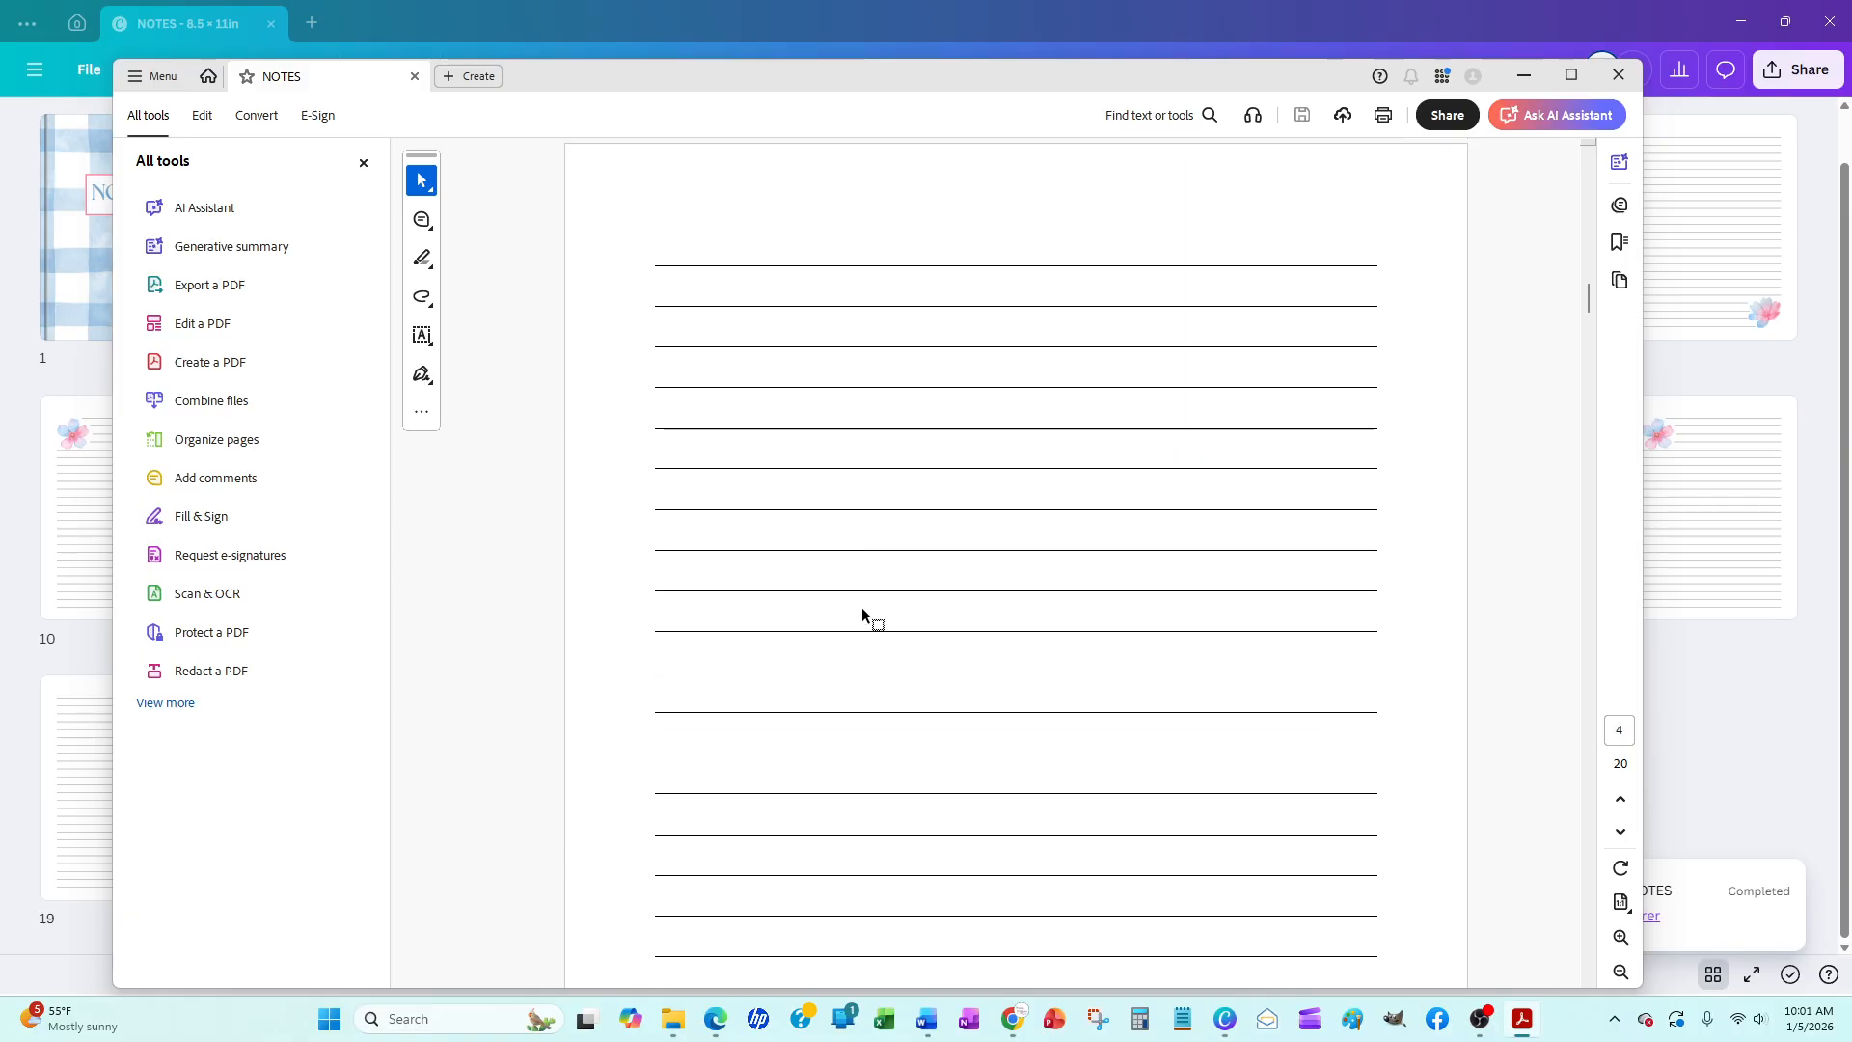
scroll(863, 615, "down", 10)
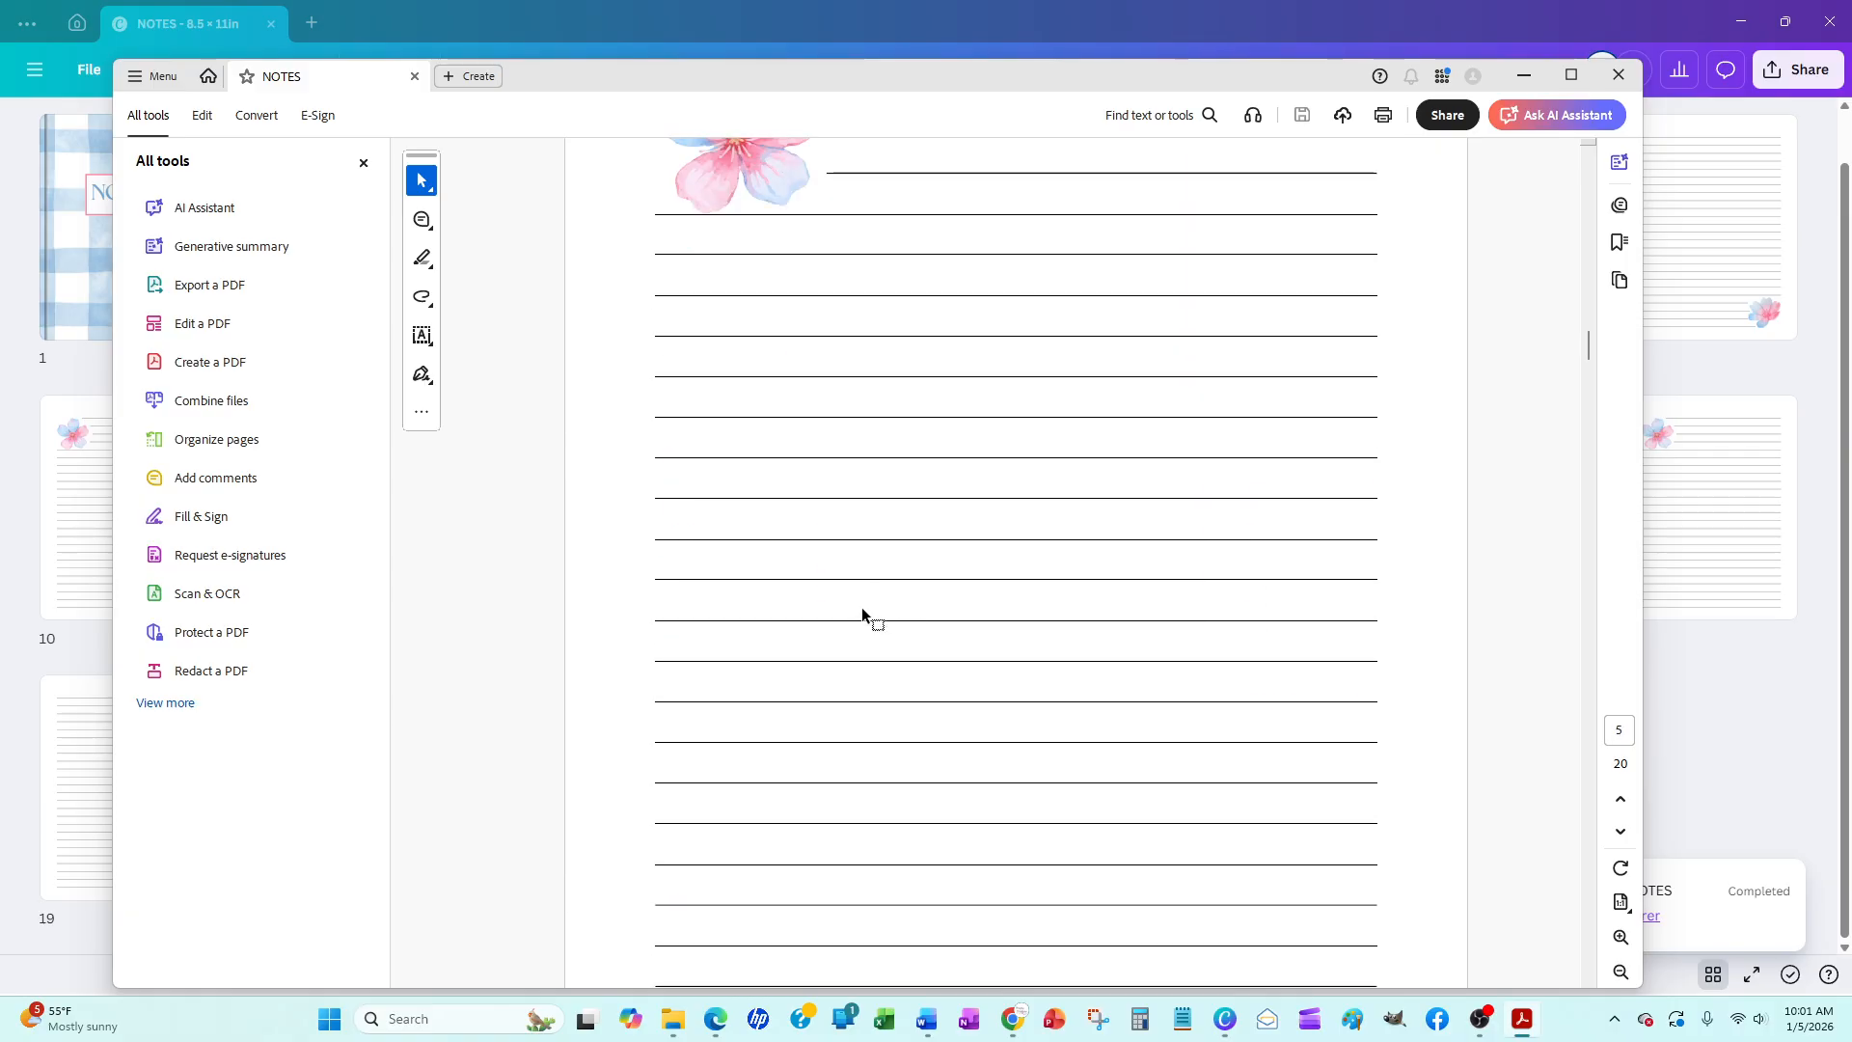
left_click(1524, 75)
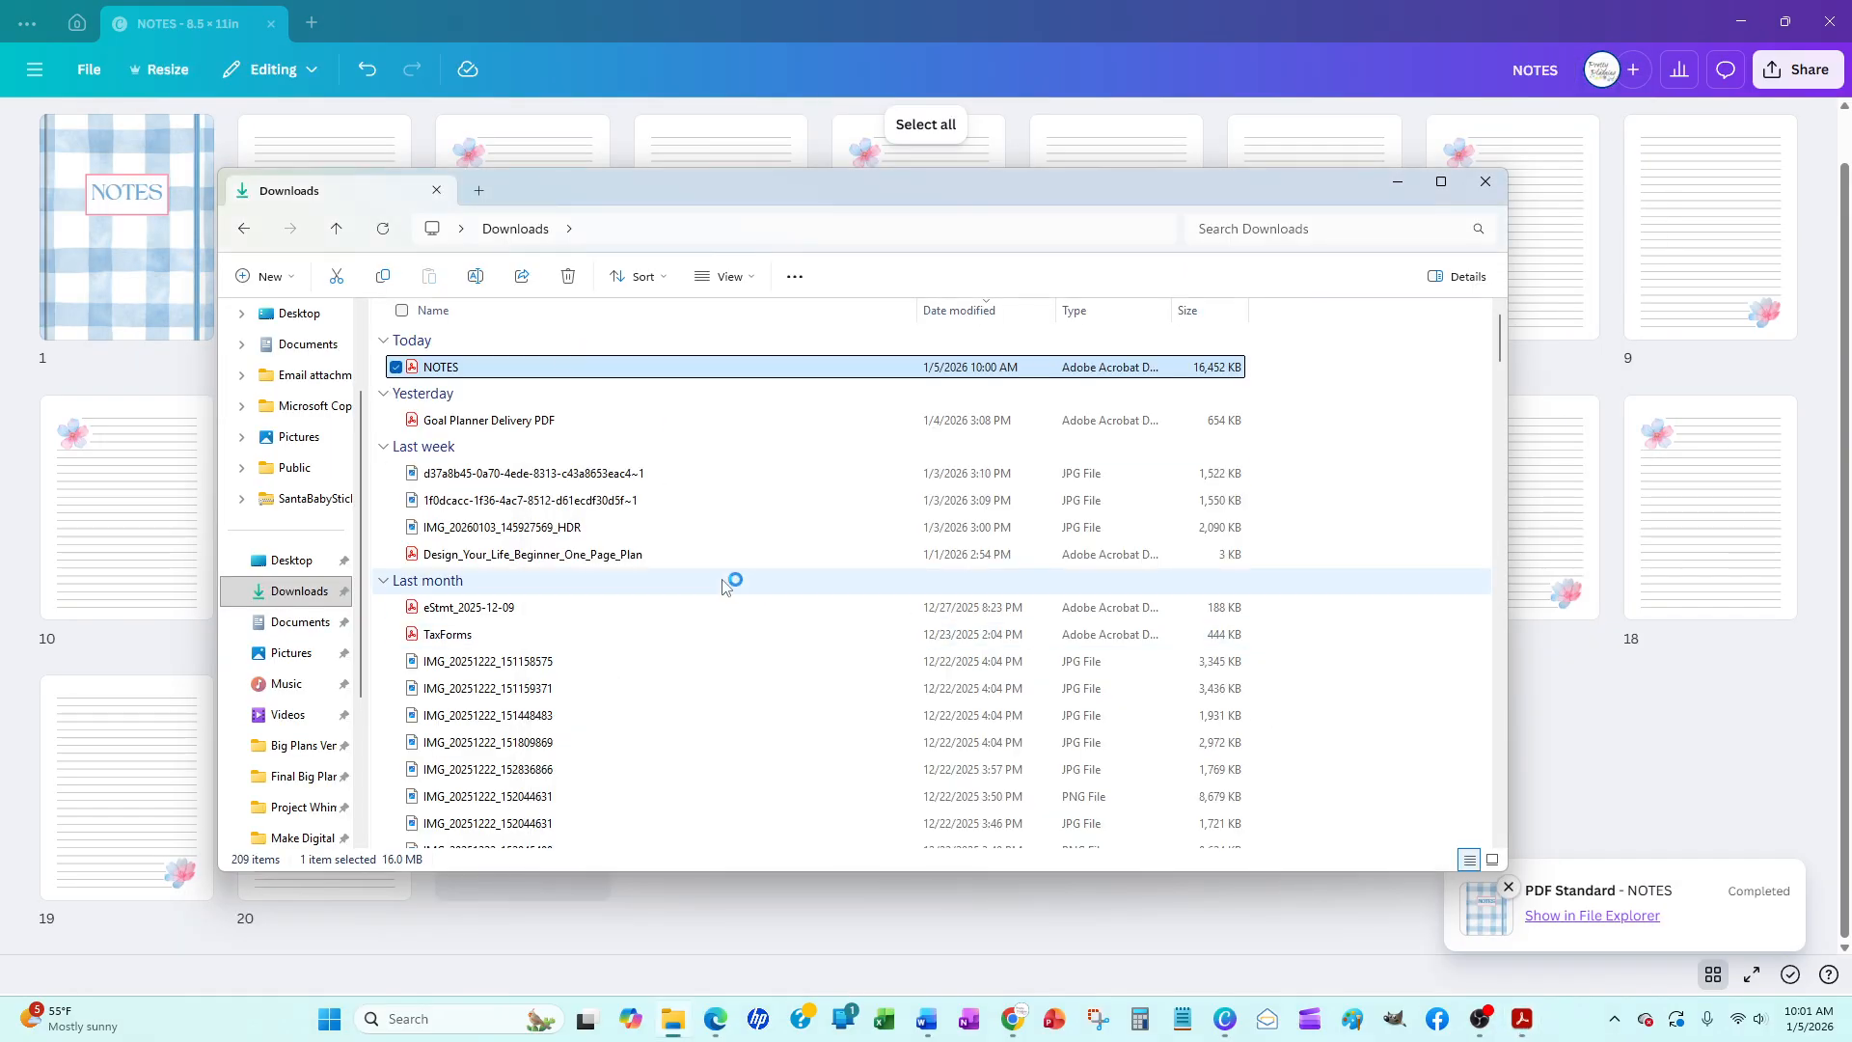
left_click(1399, 183)
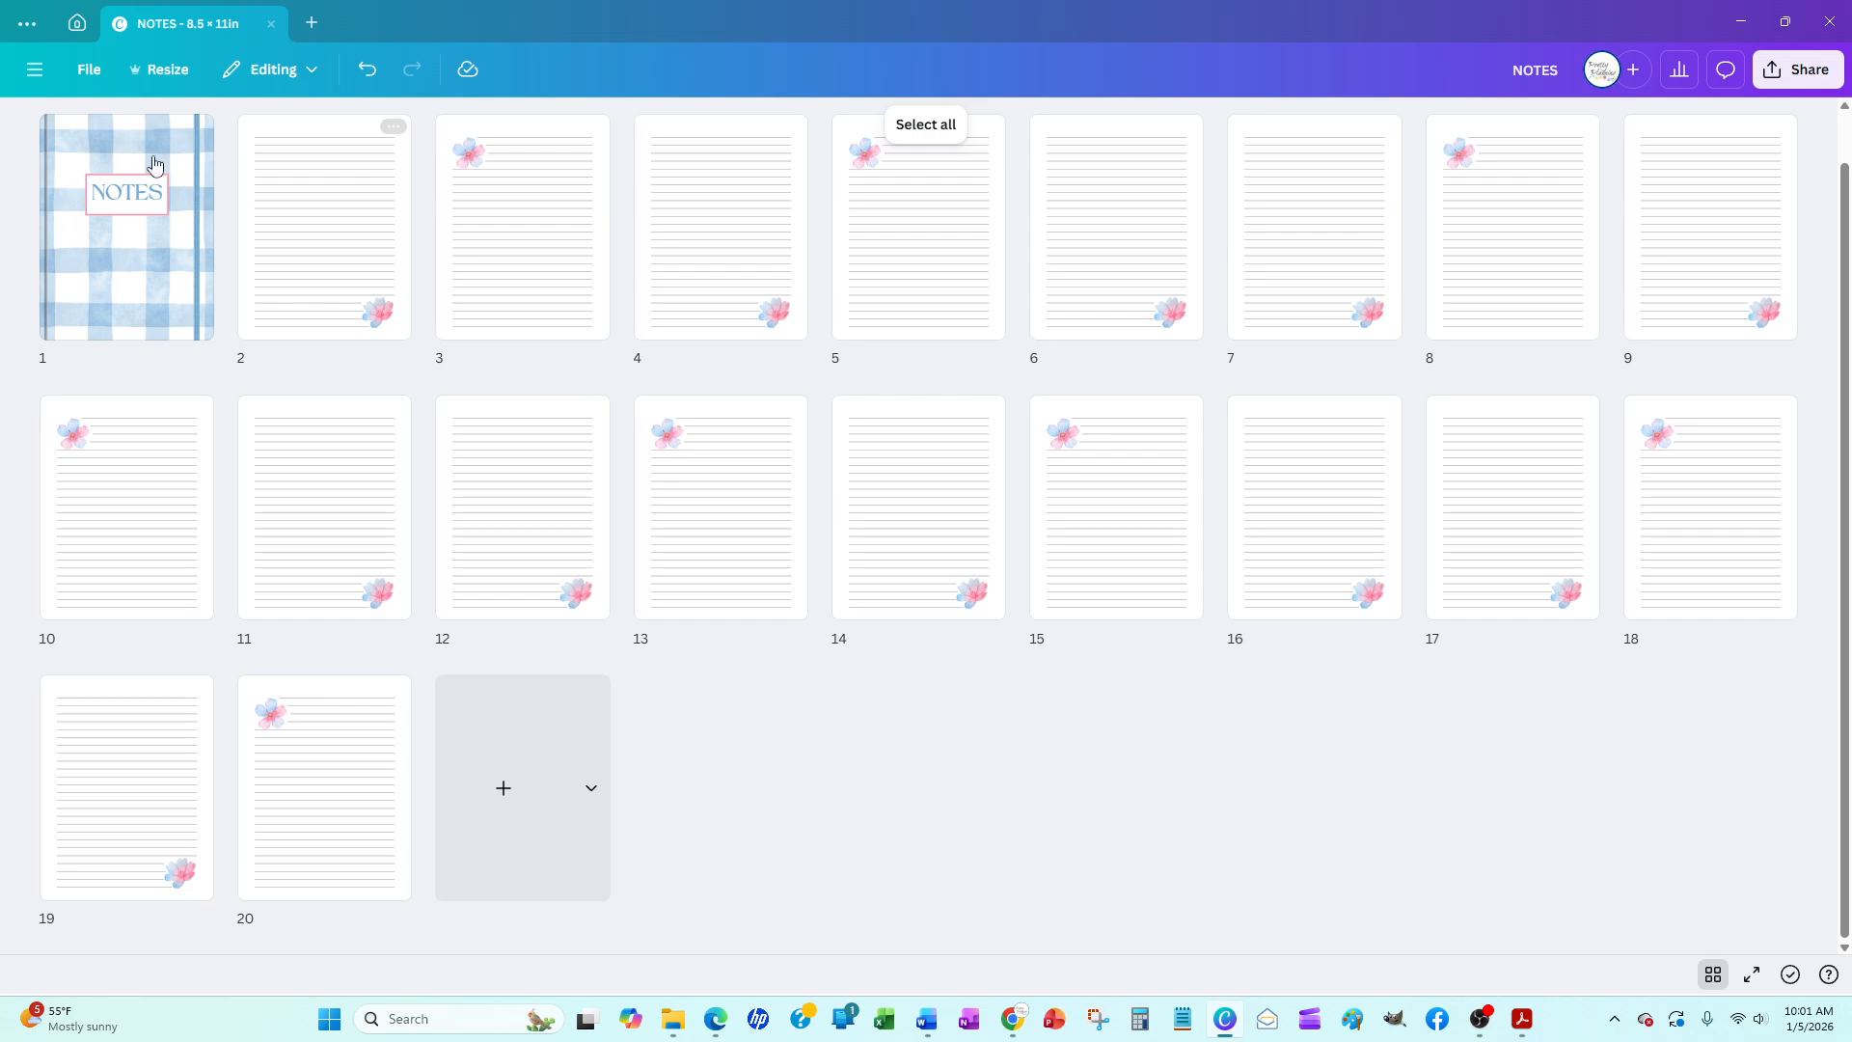
Open the NOTES cover page from the page overview for editing
double_click(115, 224)
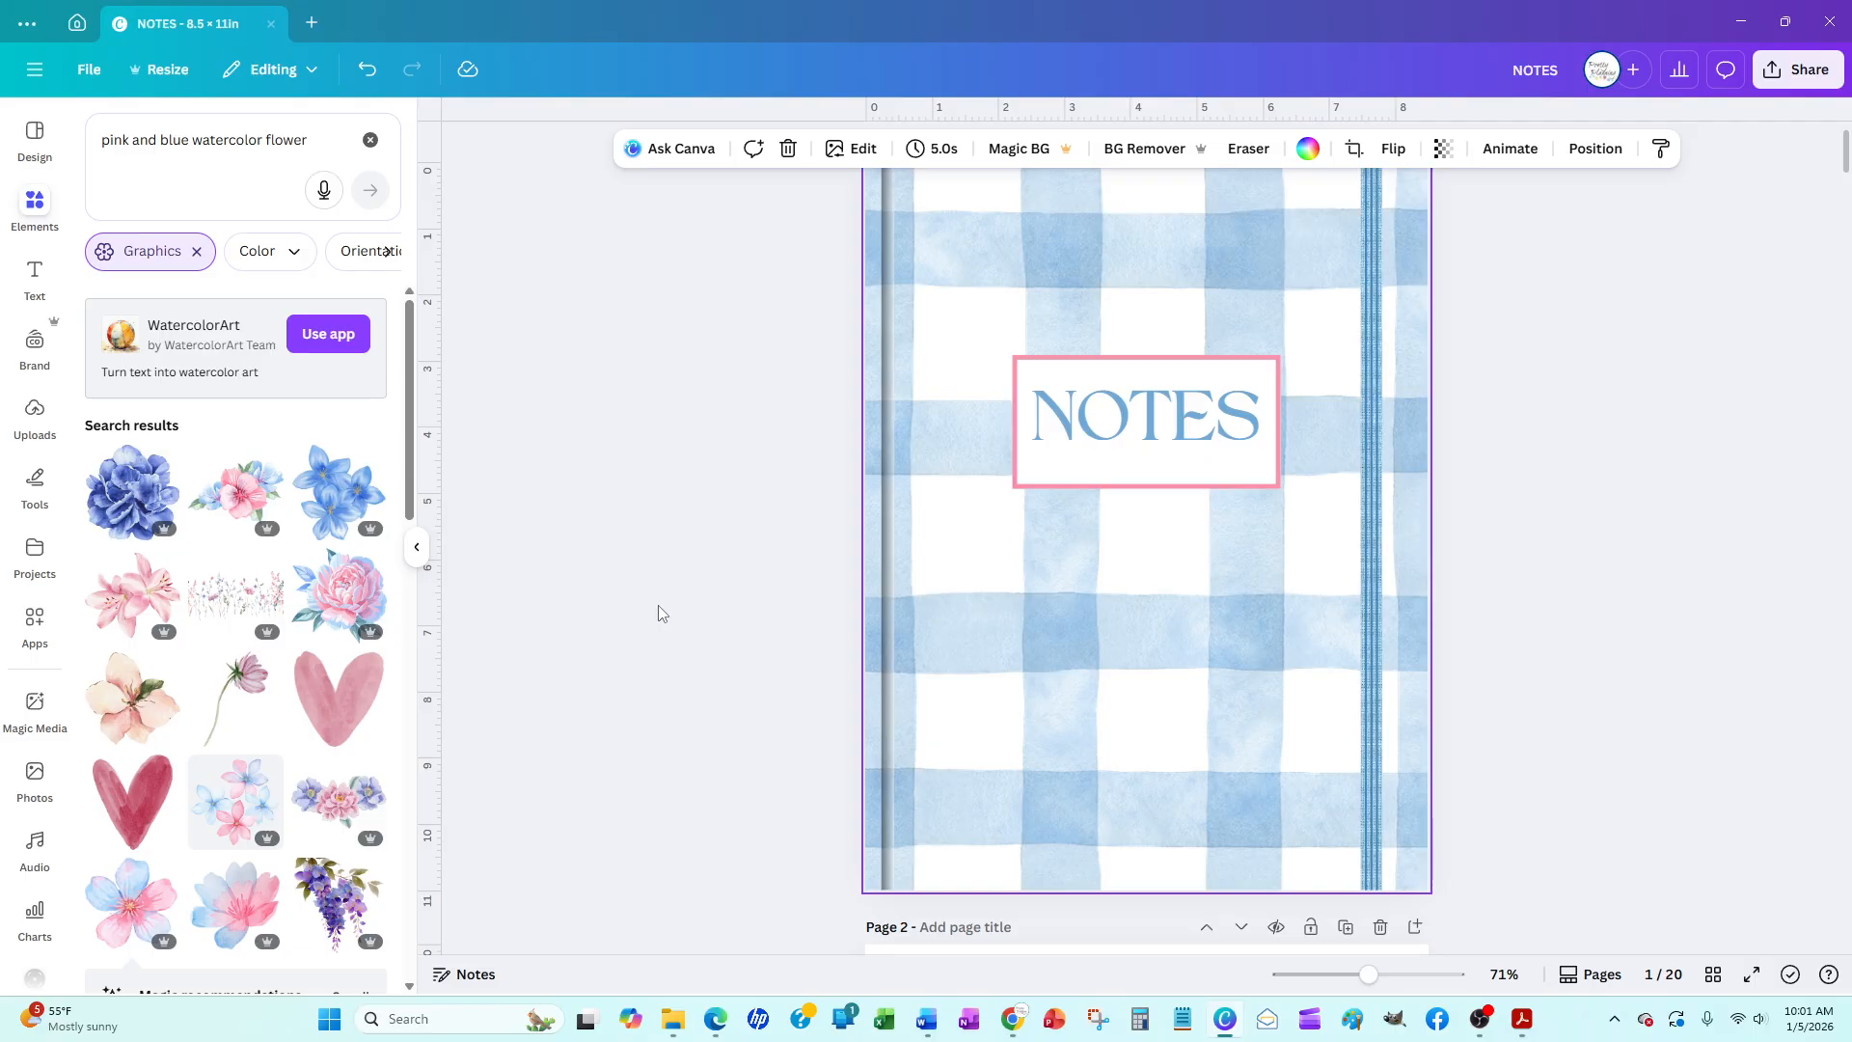
scroll(1278, 711, "down", 4)
scroll(1279, 713, "up", 5)
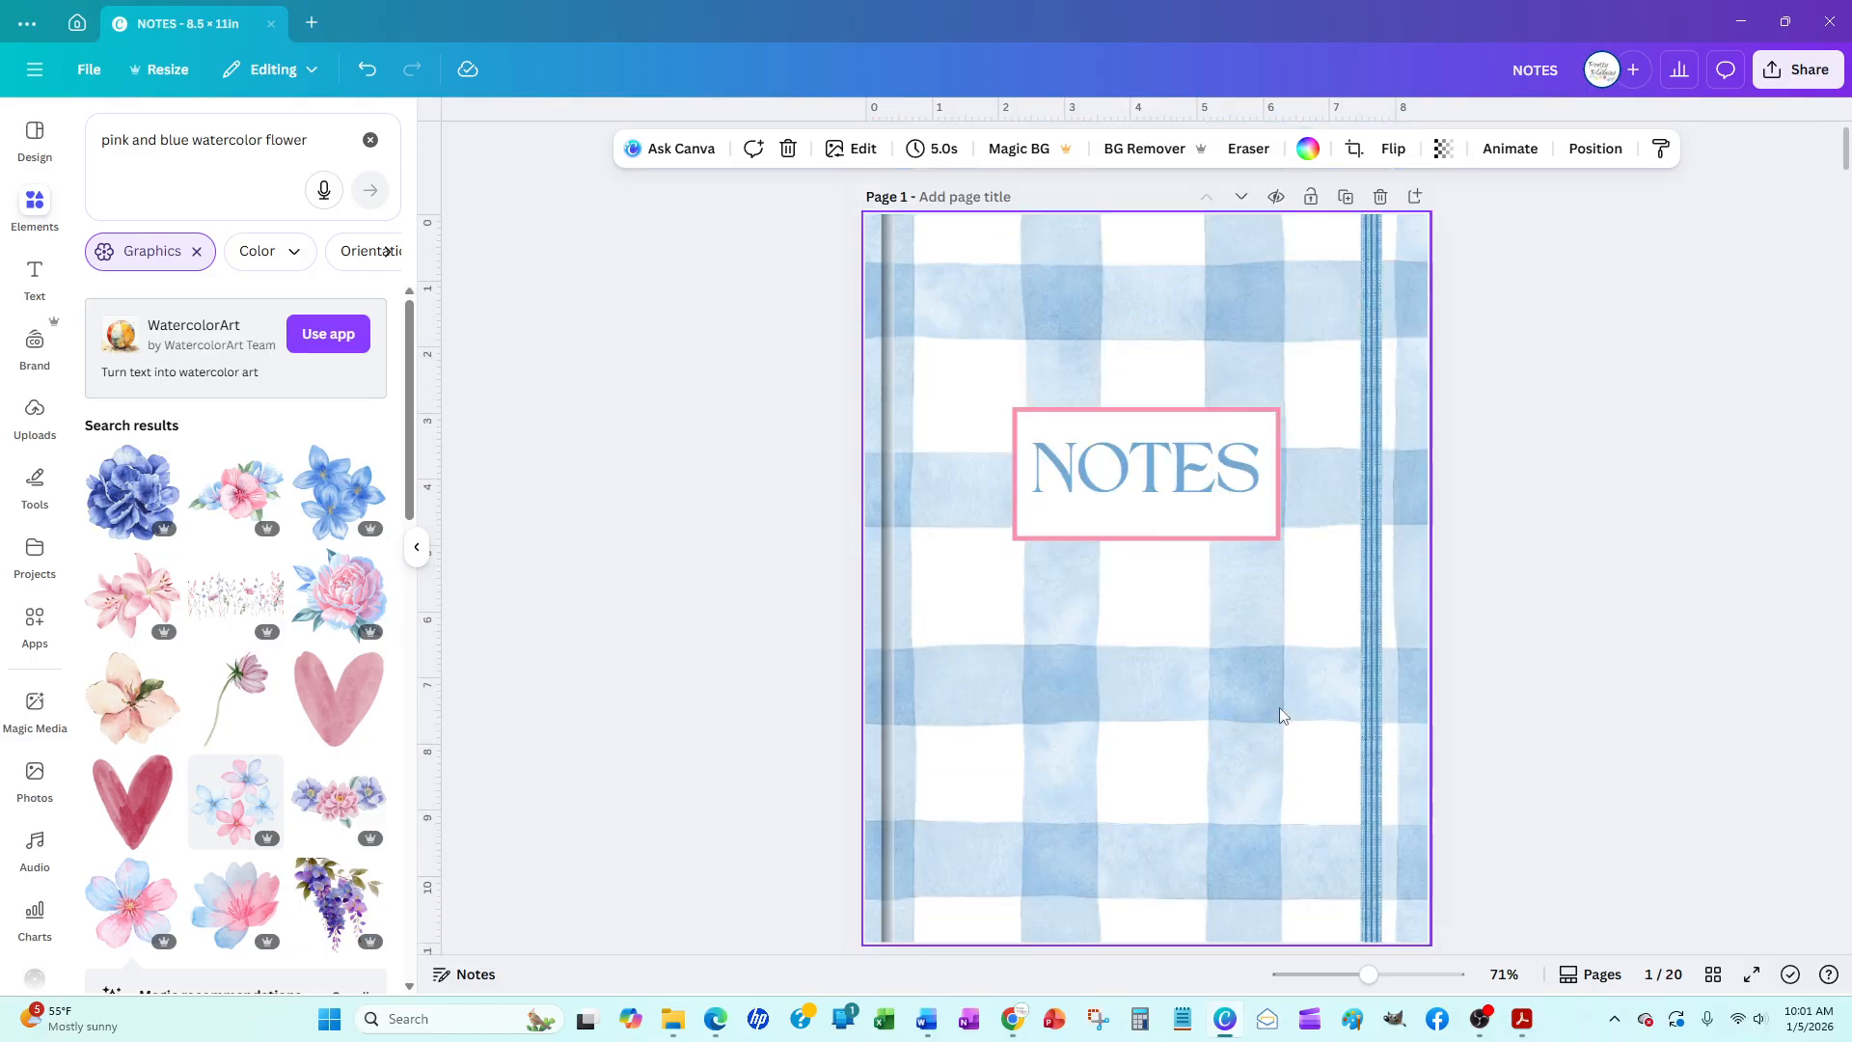
Try duplicating the cover page, and undo the duplication
left_click(1345, 198)
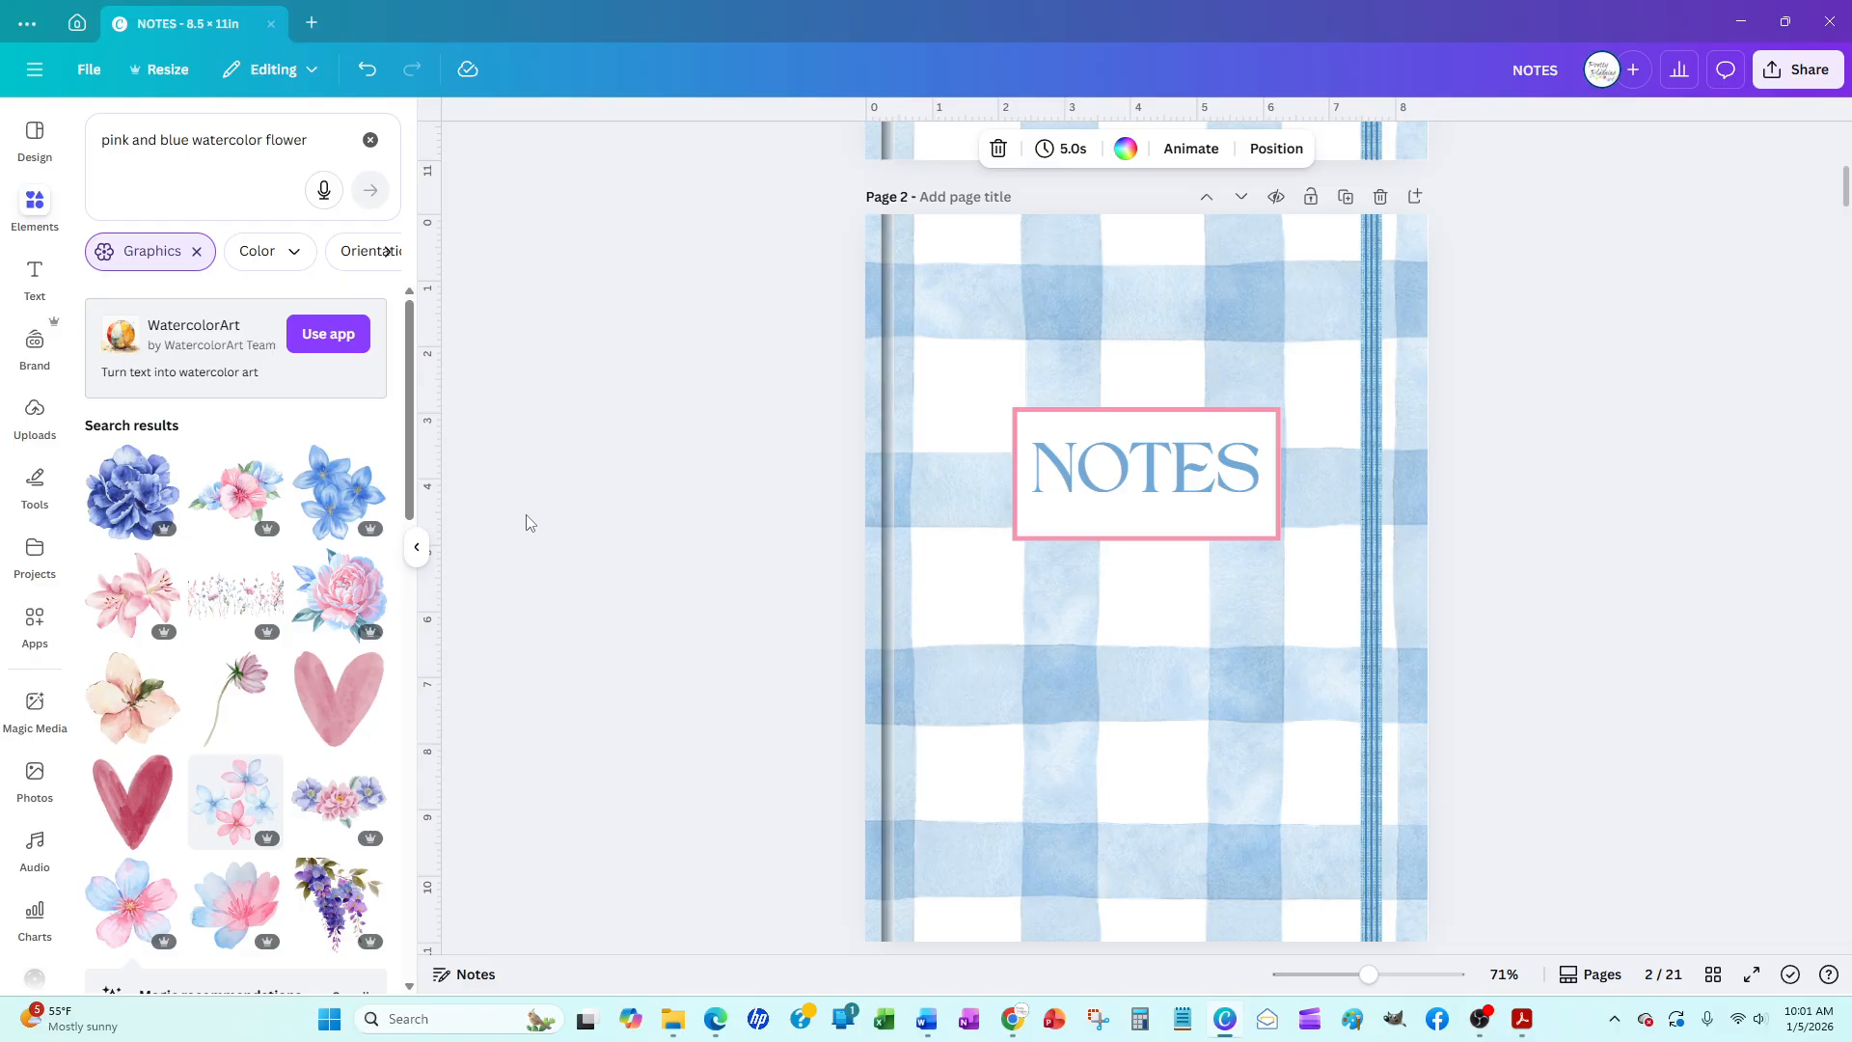
left_click(366, 68)
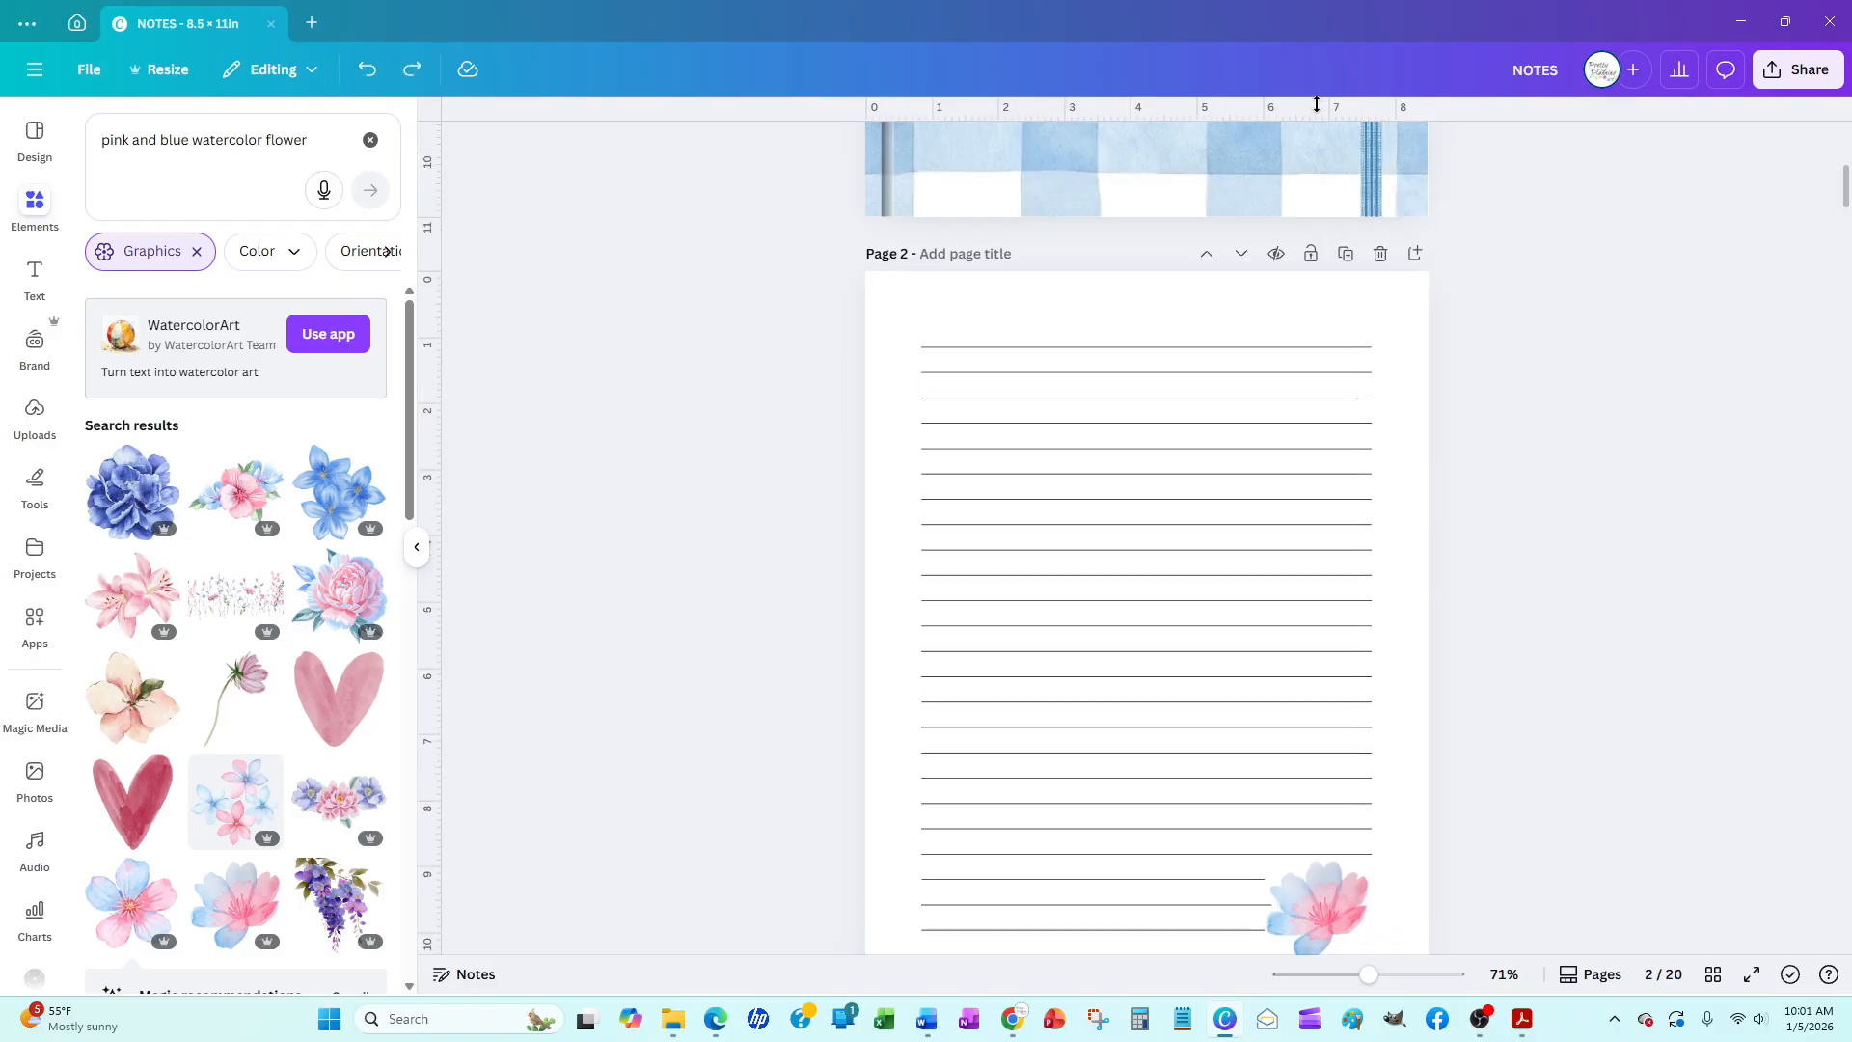
scroll(1312, 331, "up", 5)
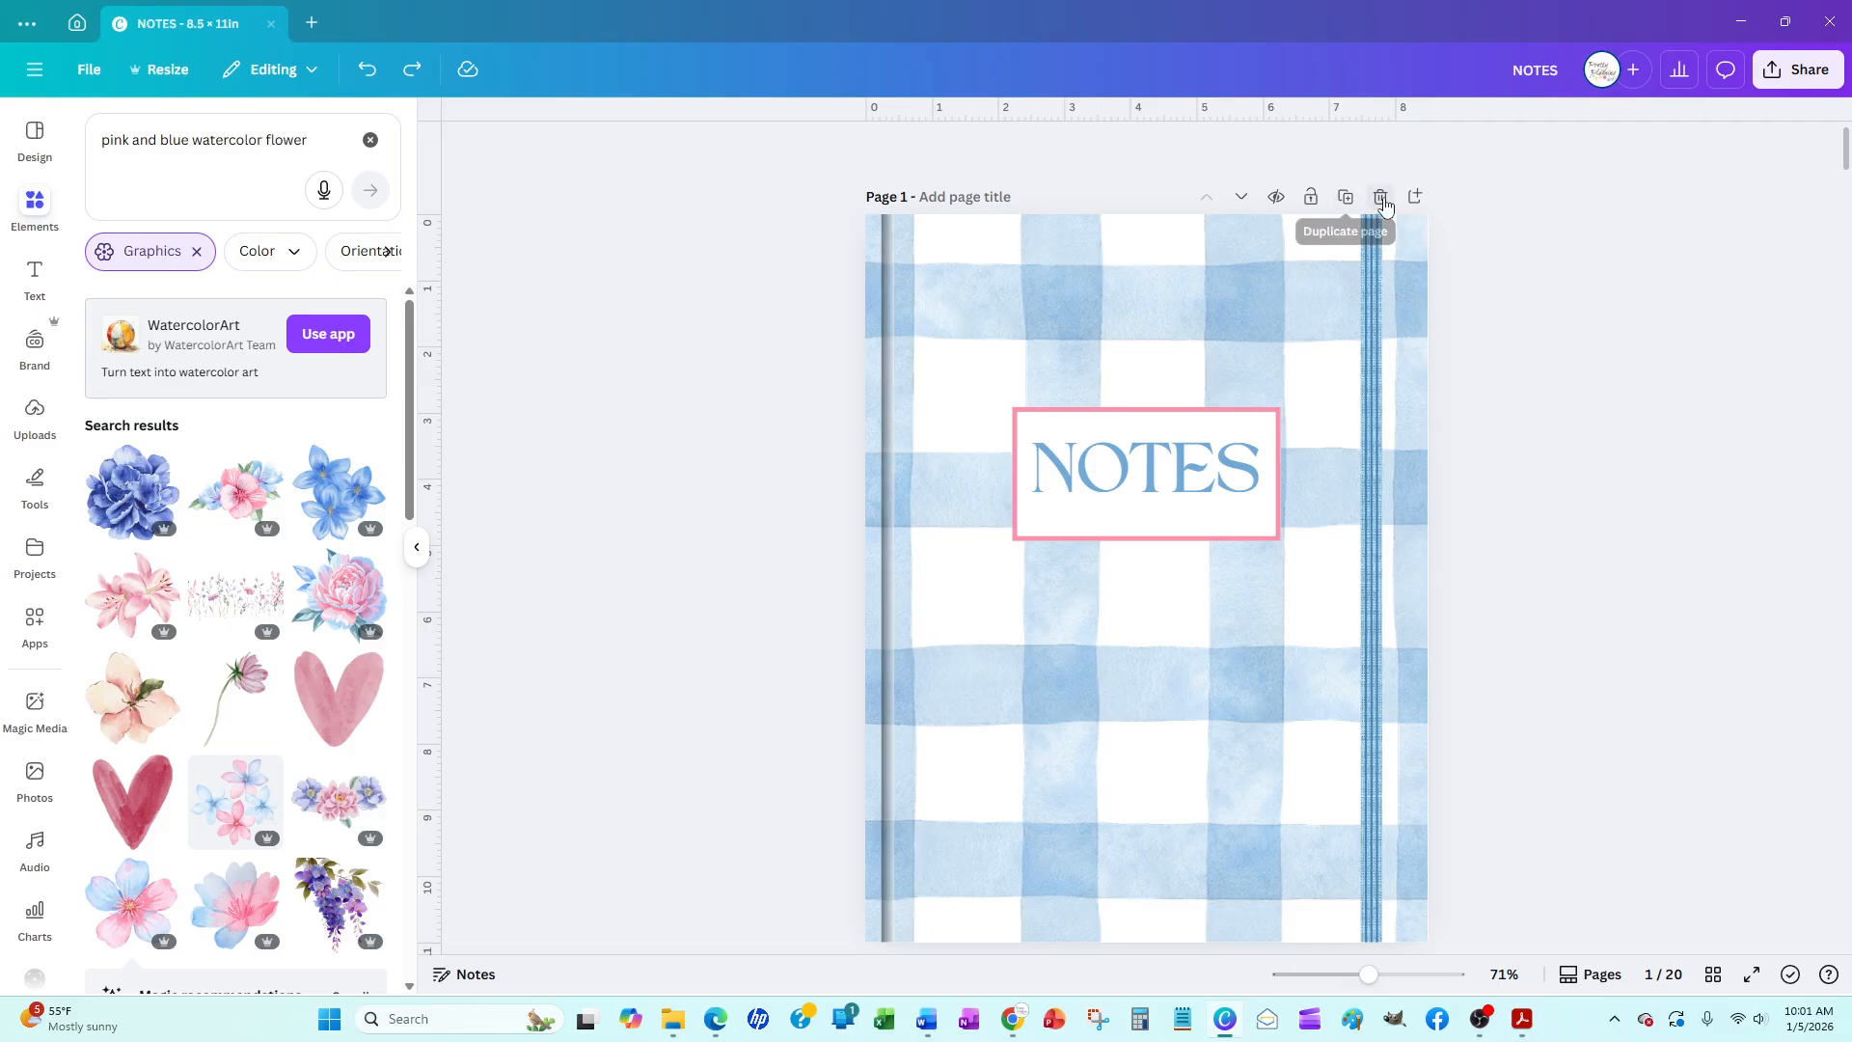
Add a blank page after the cover and paste a copy of the cover's NOTES title onto it
left_click(1415, 196)
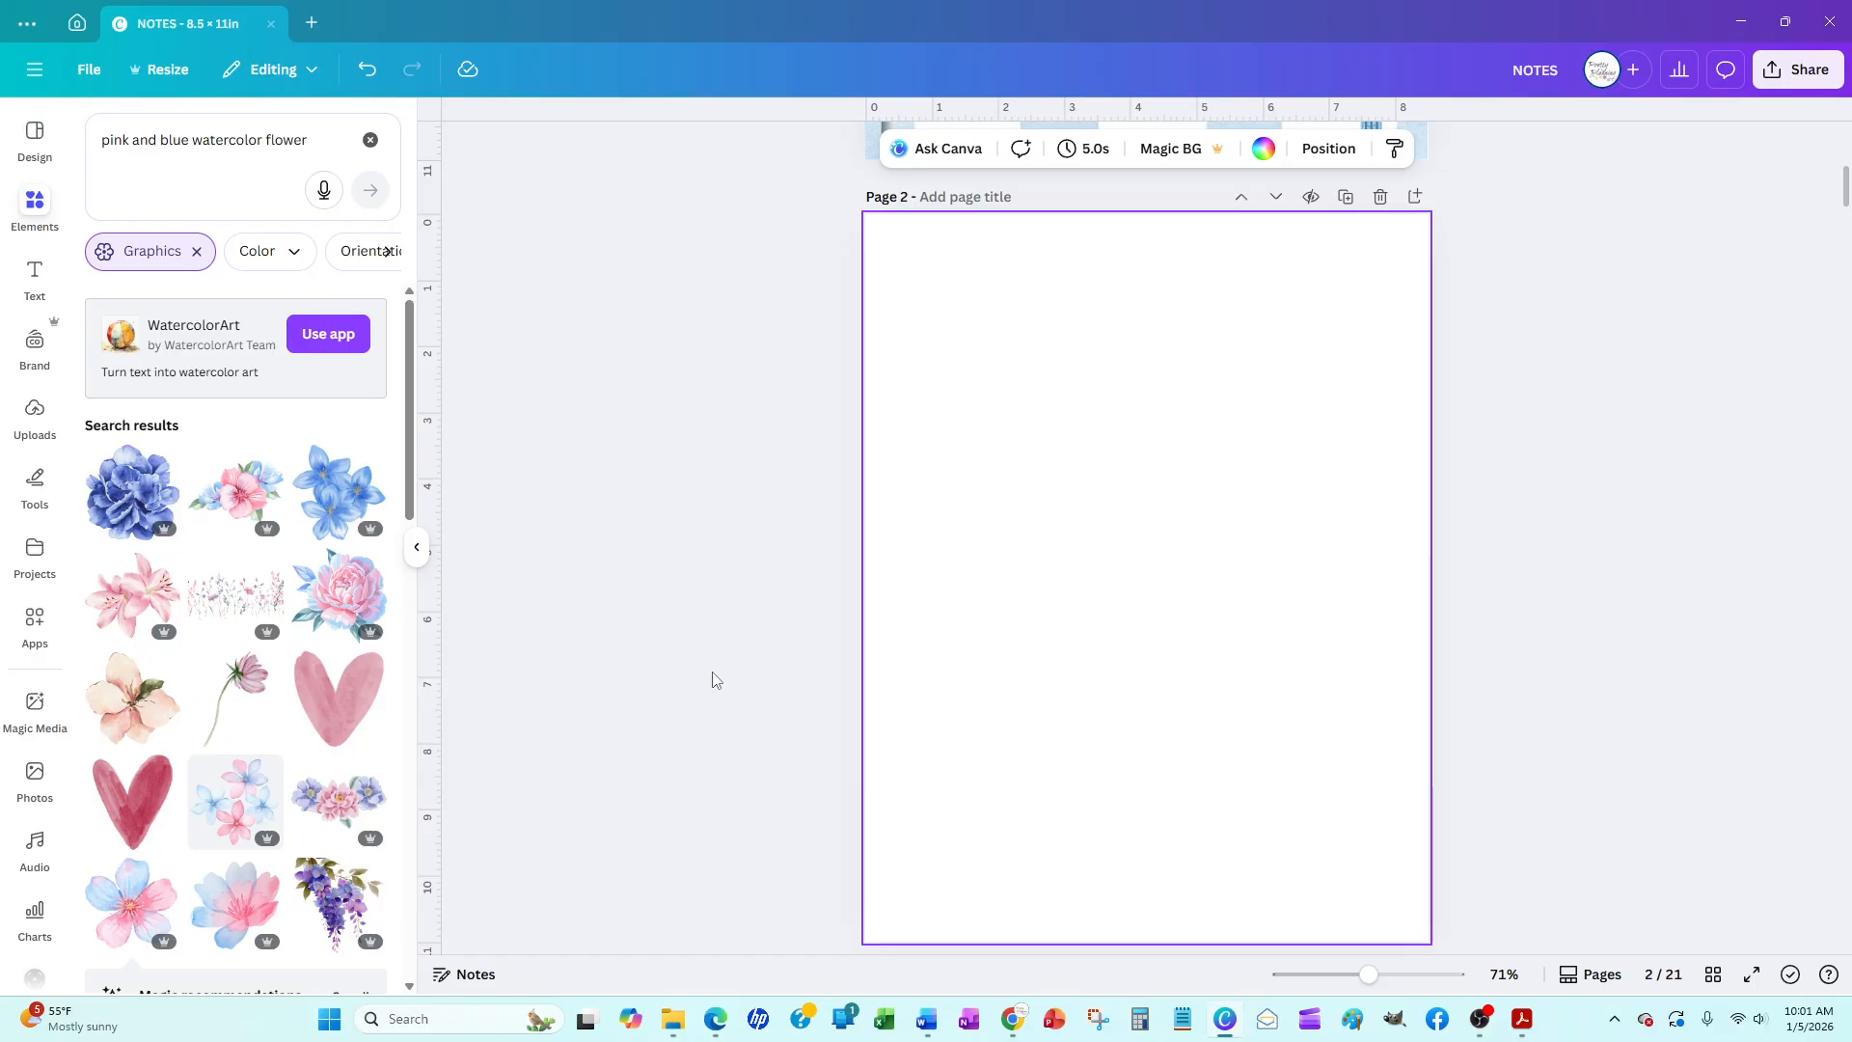
scroll(714, 681, "up", 5)
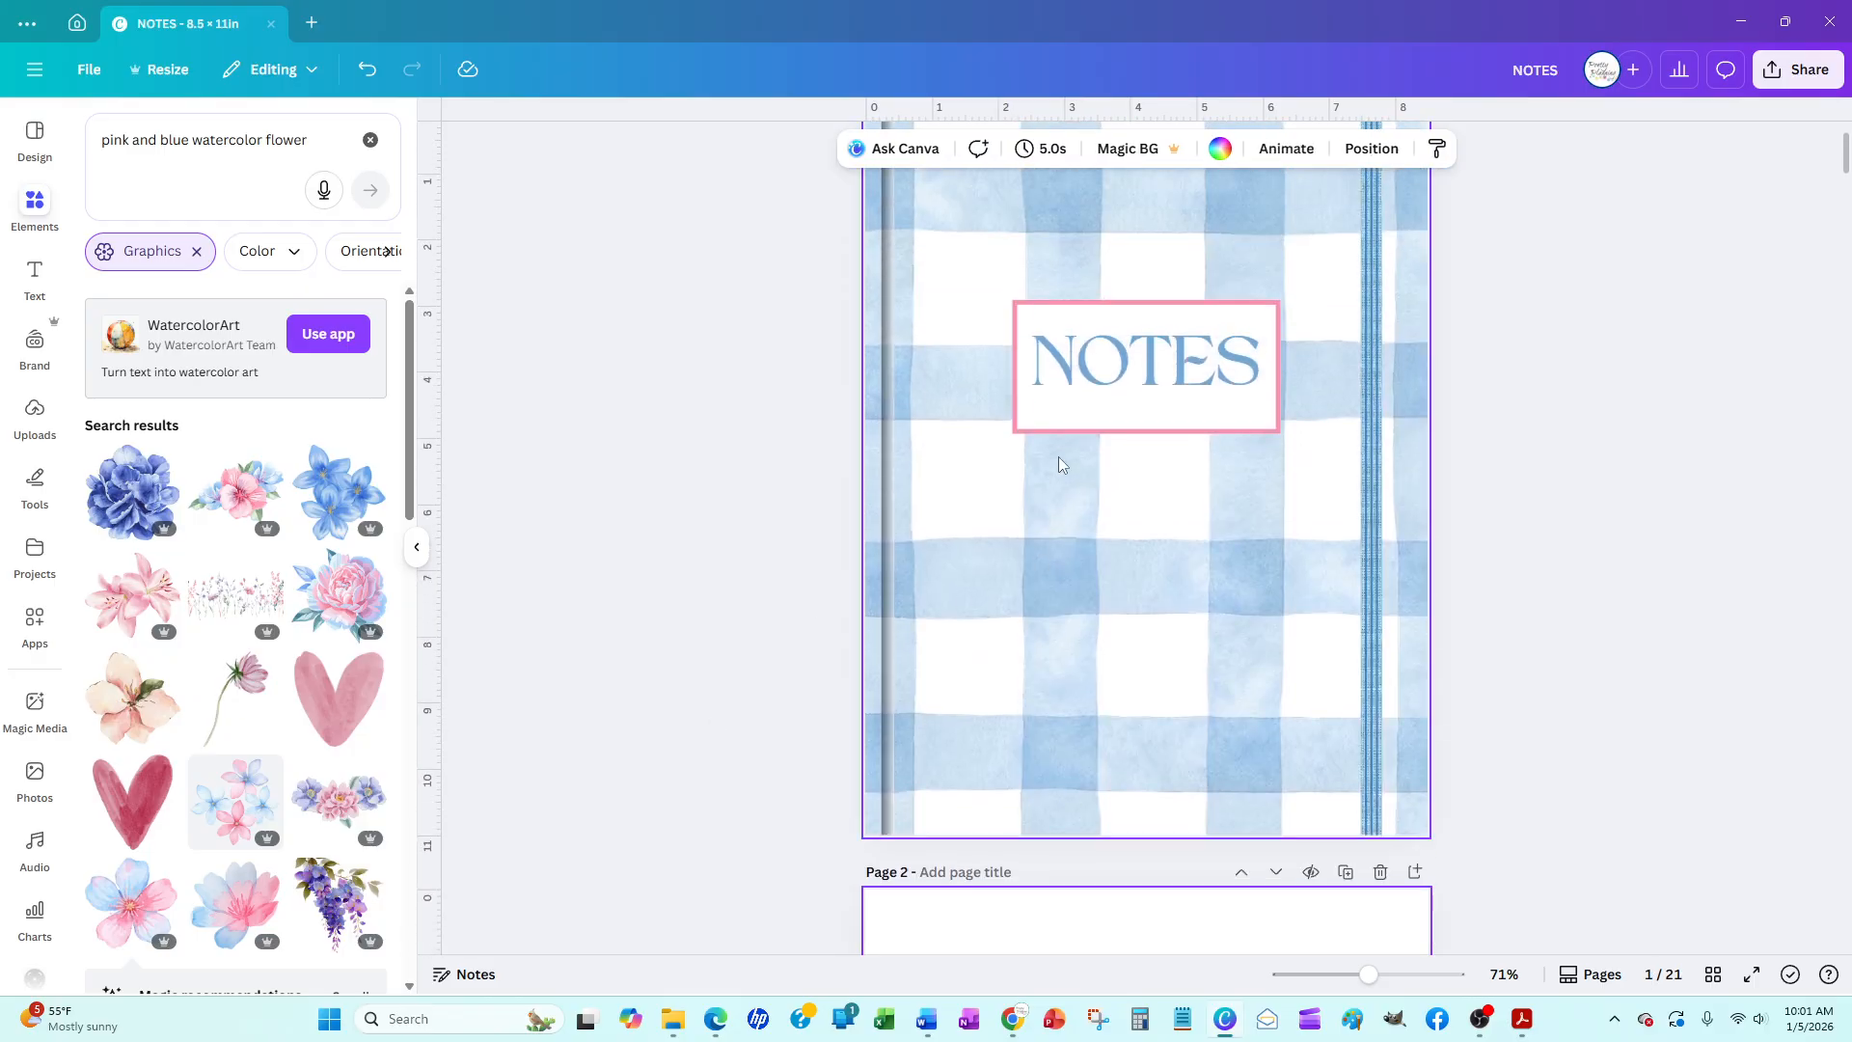
right_click(1077, 386)
left_click(1076, 400)
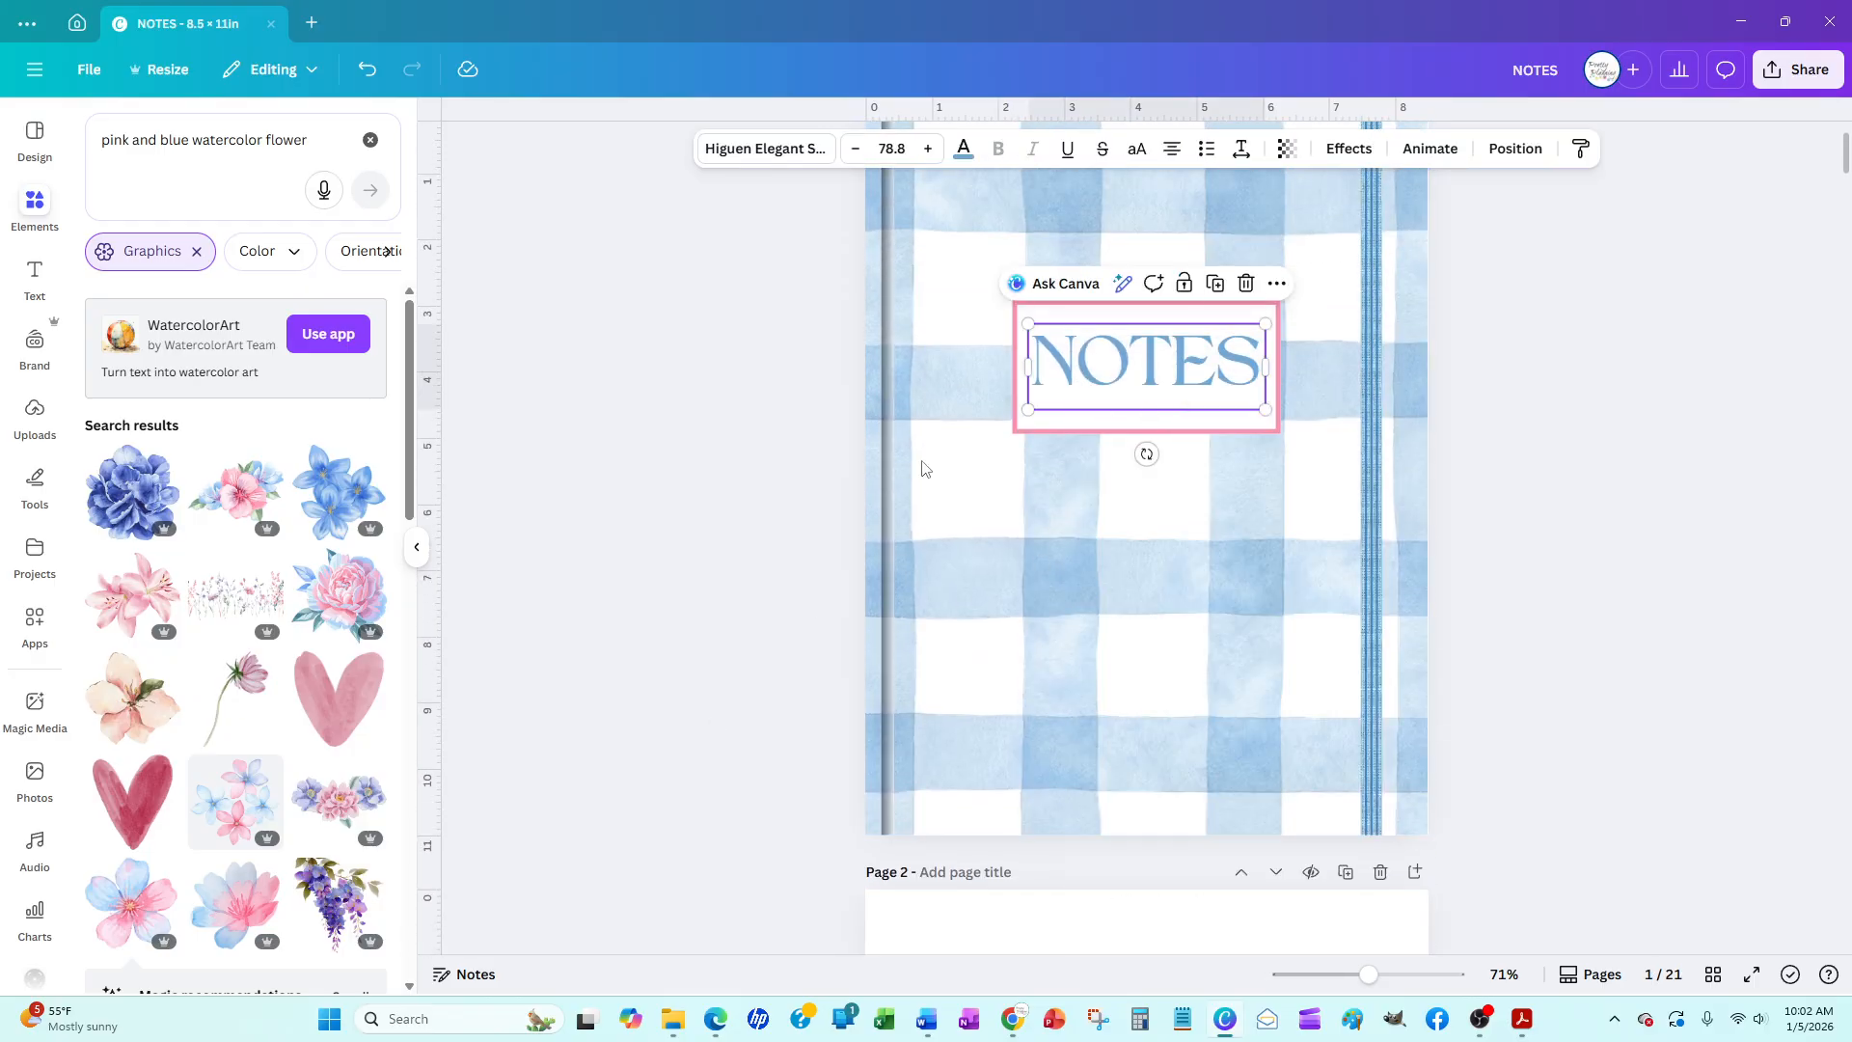
scroll(701, 656, "down", 2)
scroll(701, 656, "down", 9)
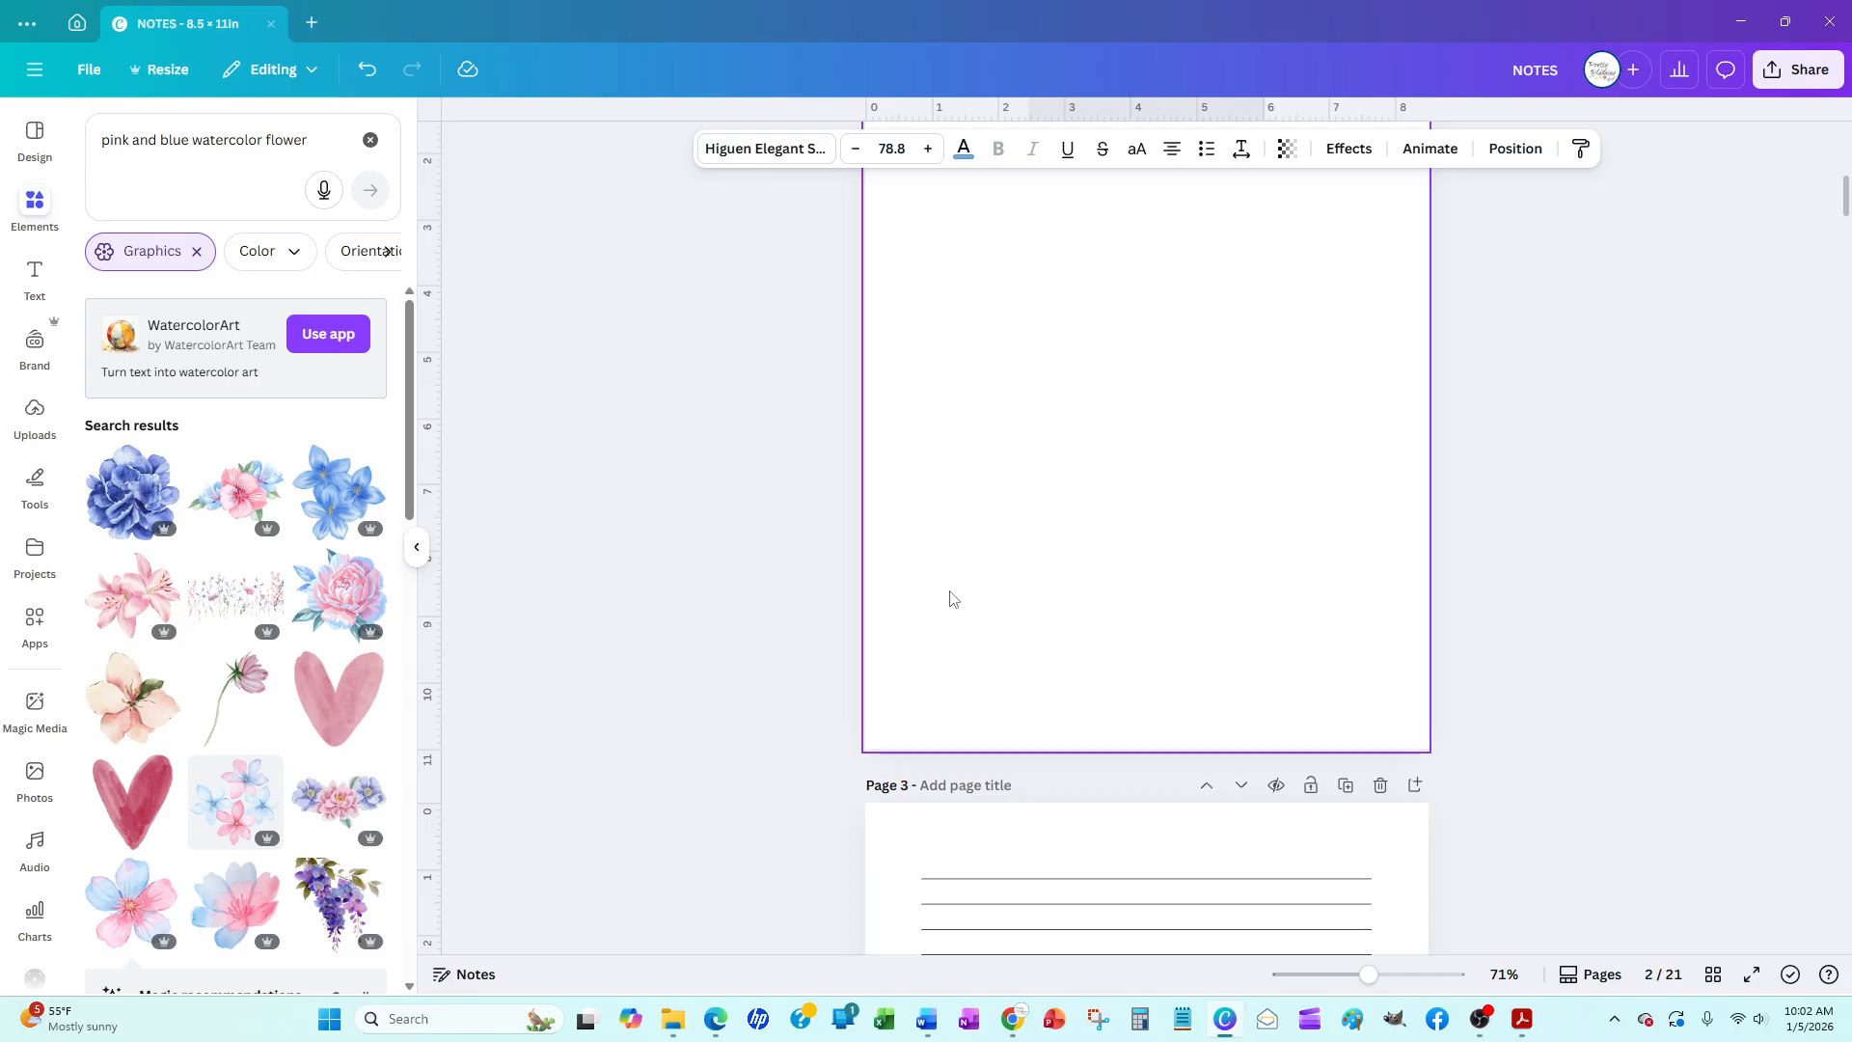
key("ctrl+v")
scroll(1166, 579, "up", 3)
Replace the text of the pasted title on page 2 with "INDEX"
left_click(1109, 568)
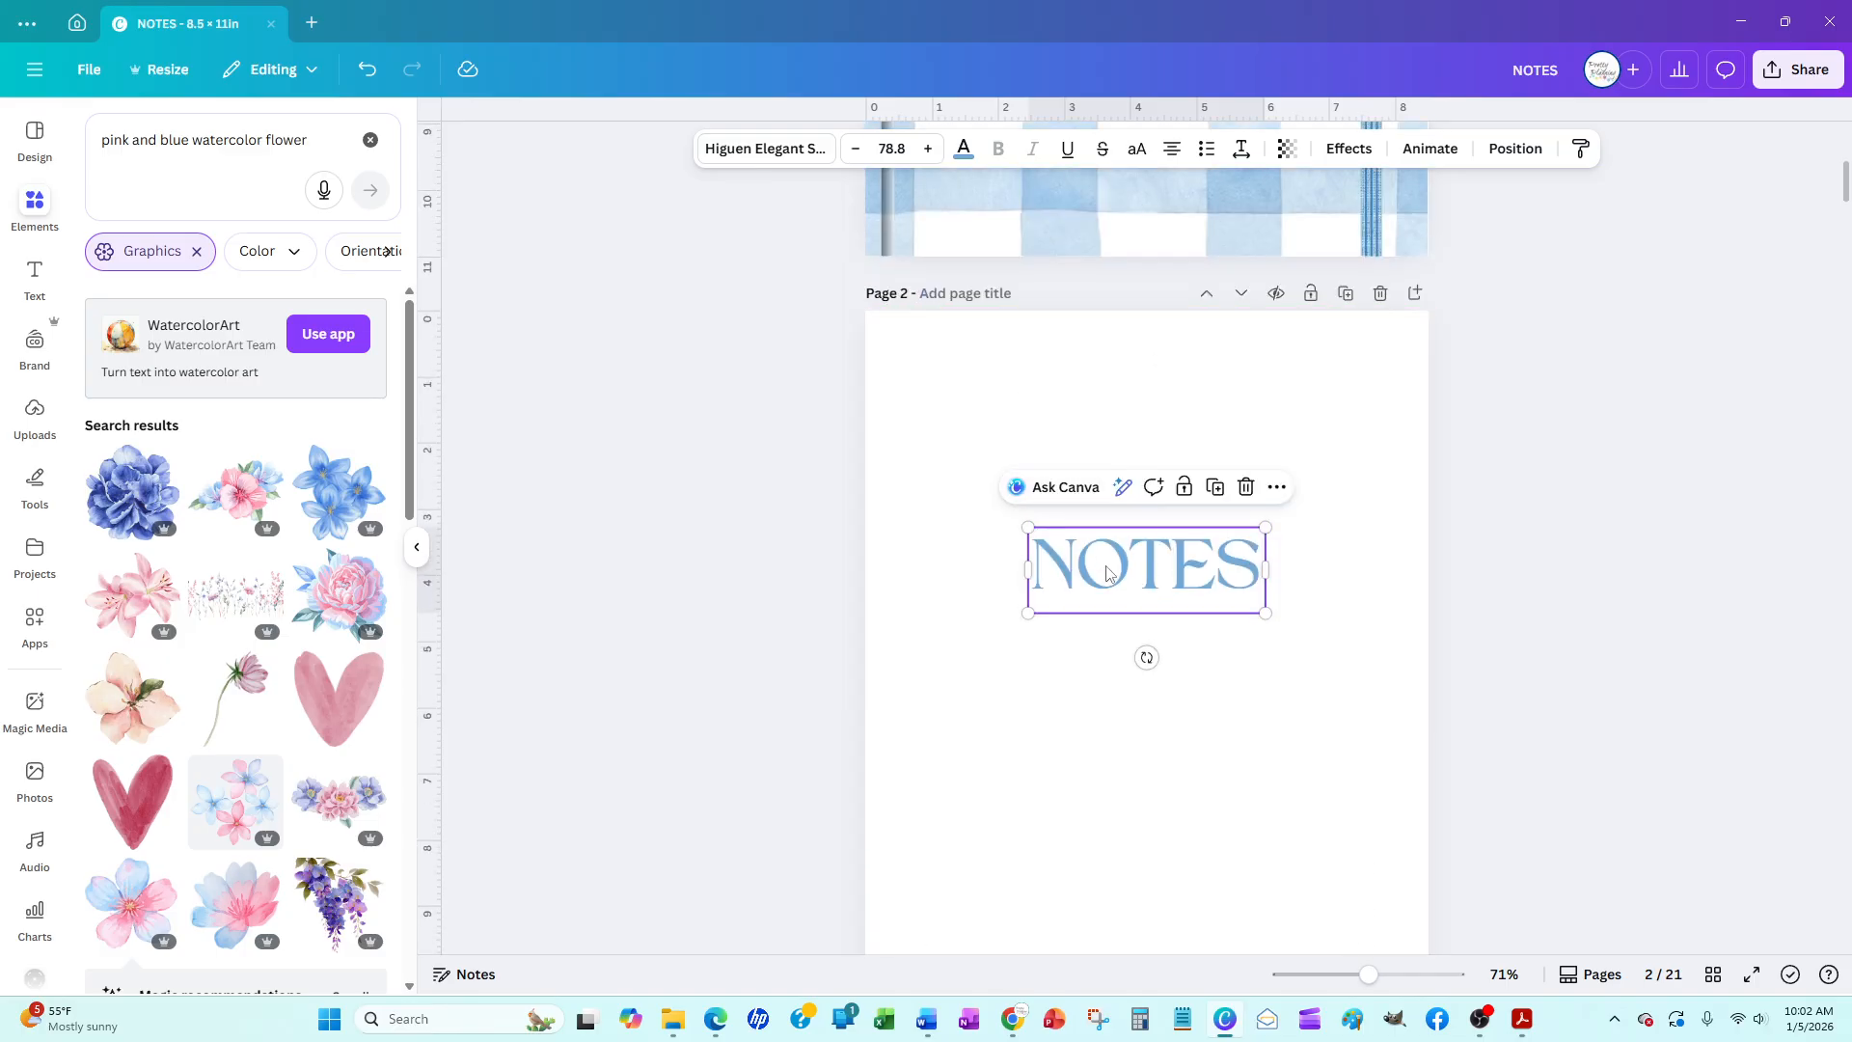
double_click(1108, 567)
type("i")
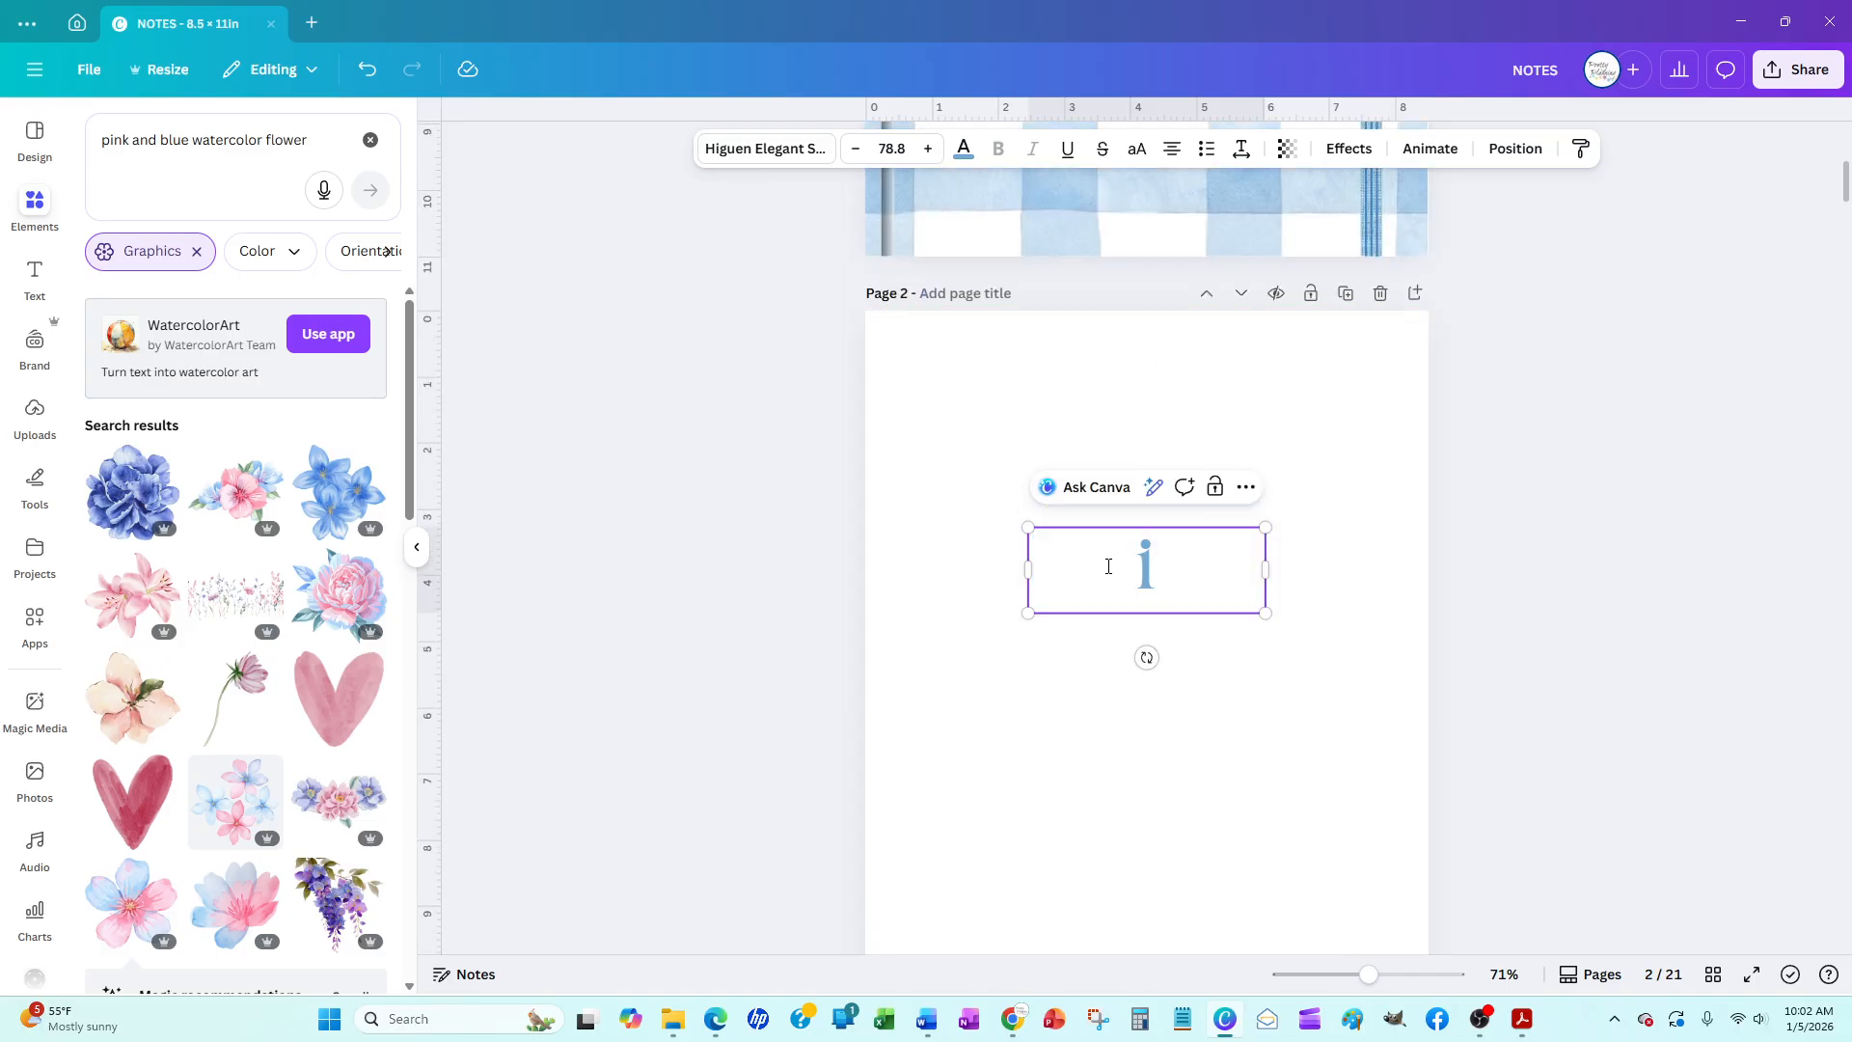
type("n")
key("BackSpace")
key("BackSpace")
key("Caps_Lock")
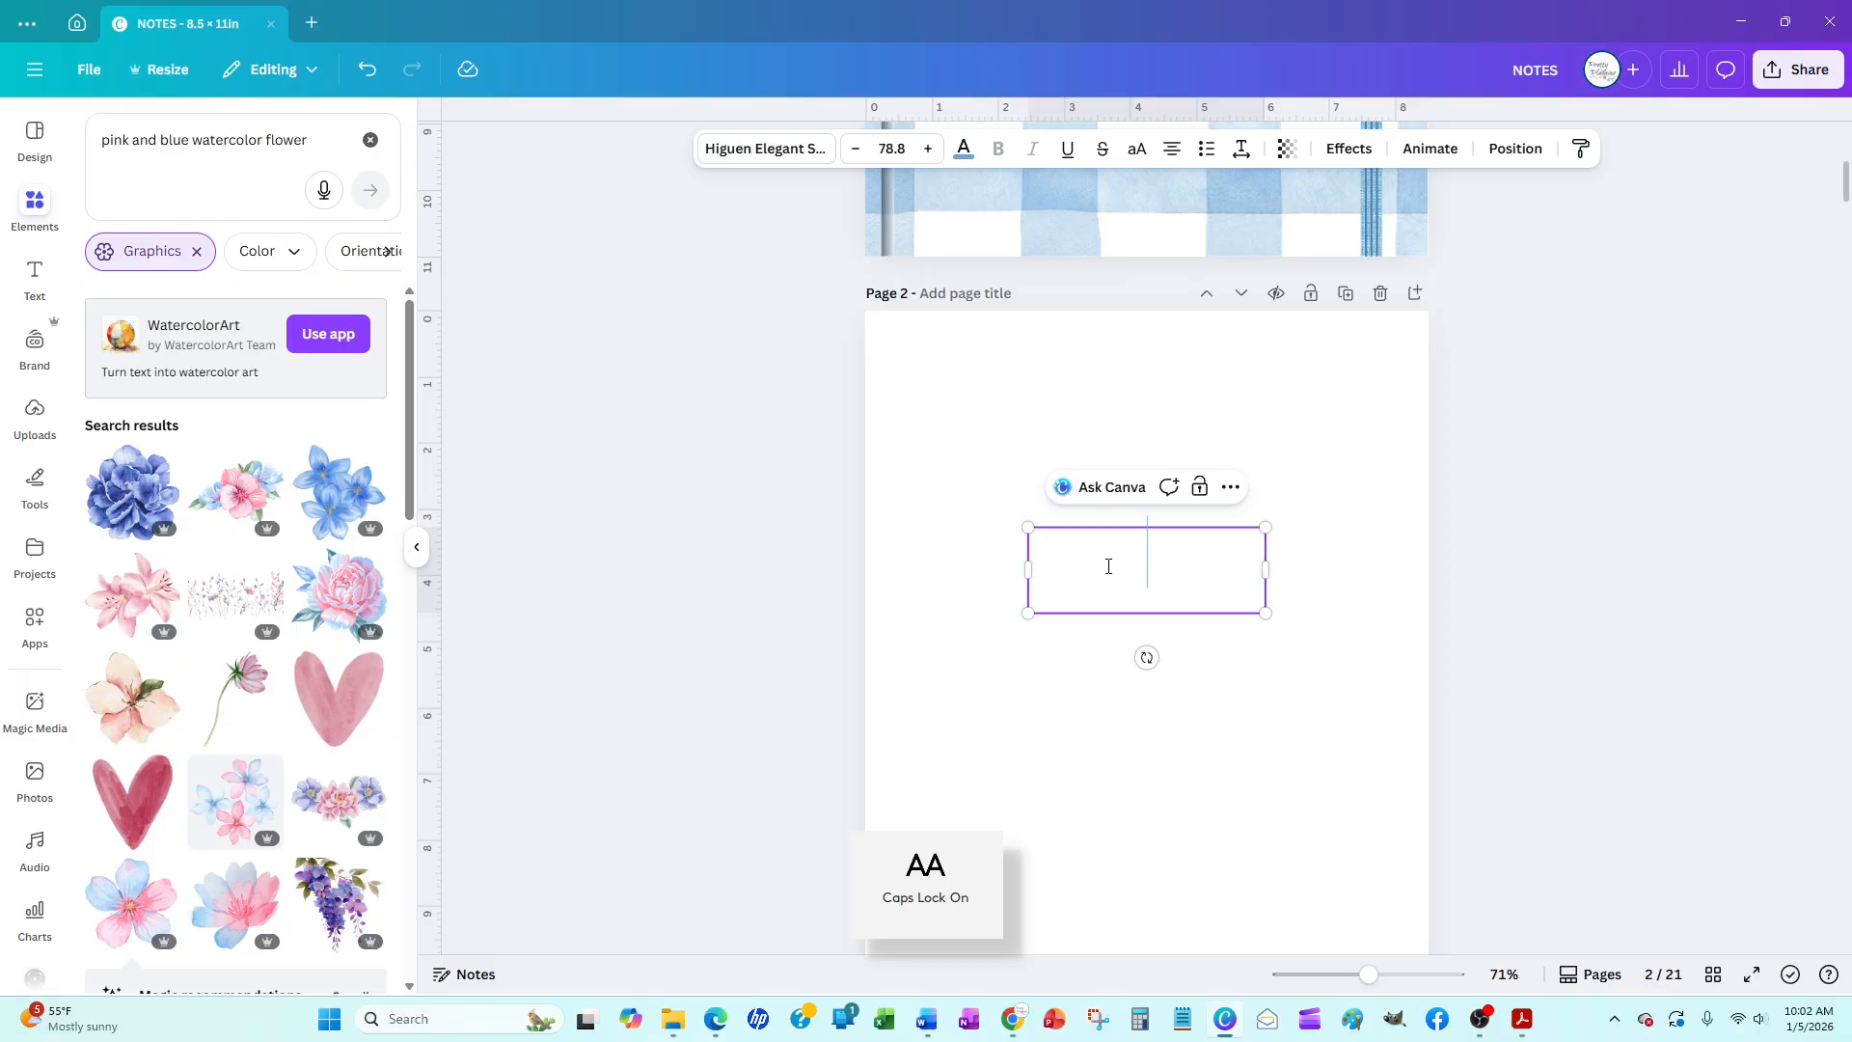
type("INDEX")
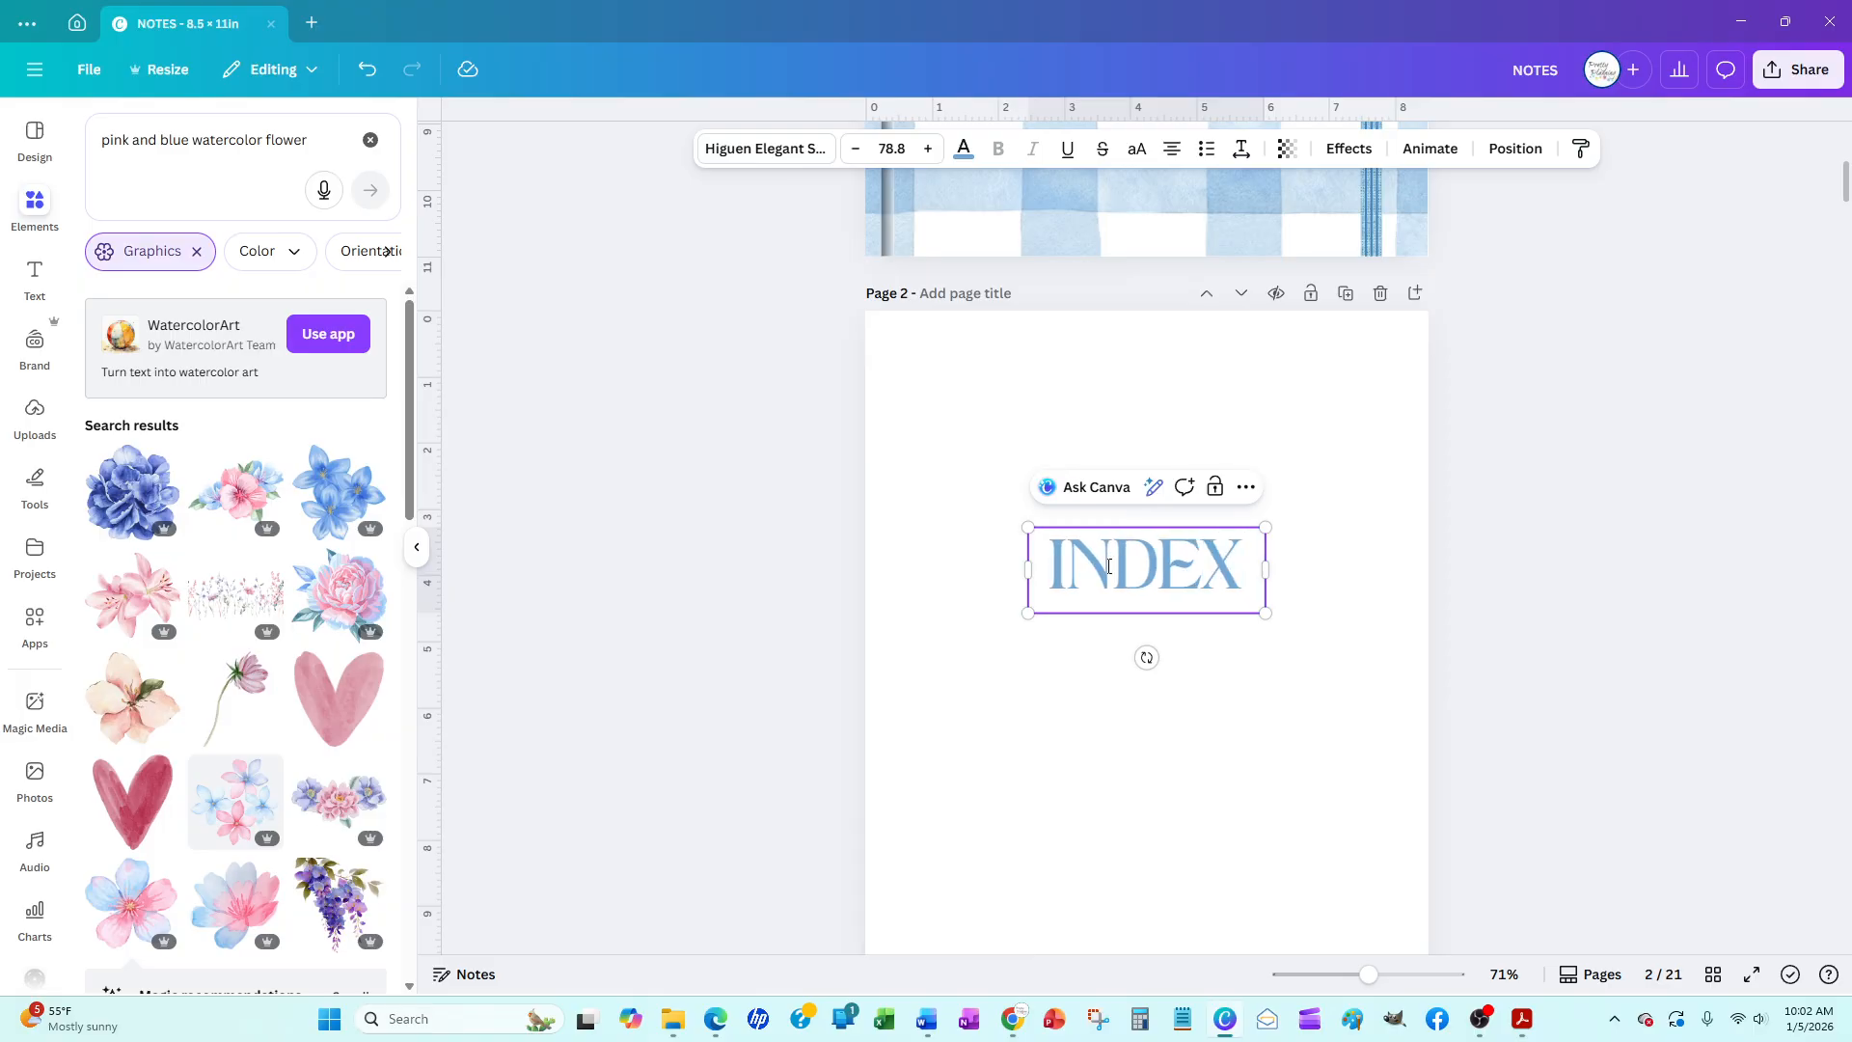
left_click(673, 494)
Move the INDEX title up near the head of page 2, centred, and shrink it to font size 60.8
left_click(1148, 585)
left_click_drag(1147, 585, 1147, 412)
left_click_drag(1265, 439, 1155, 425)
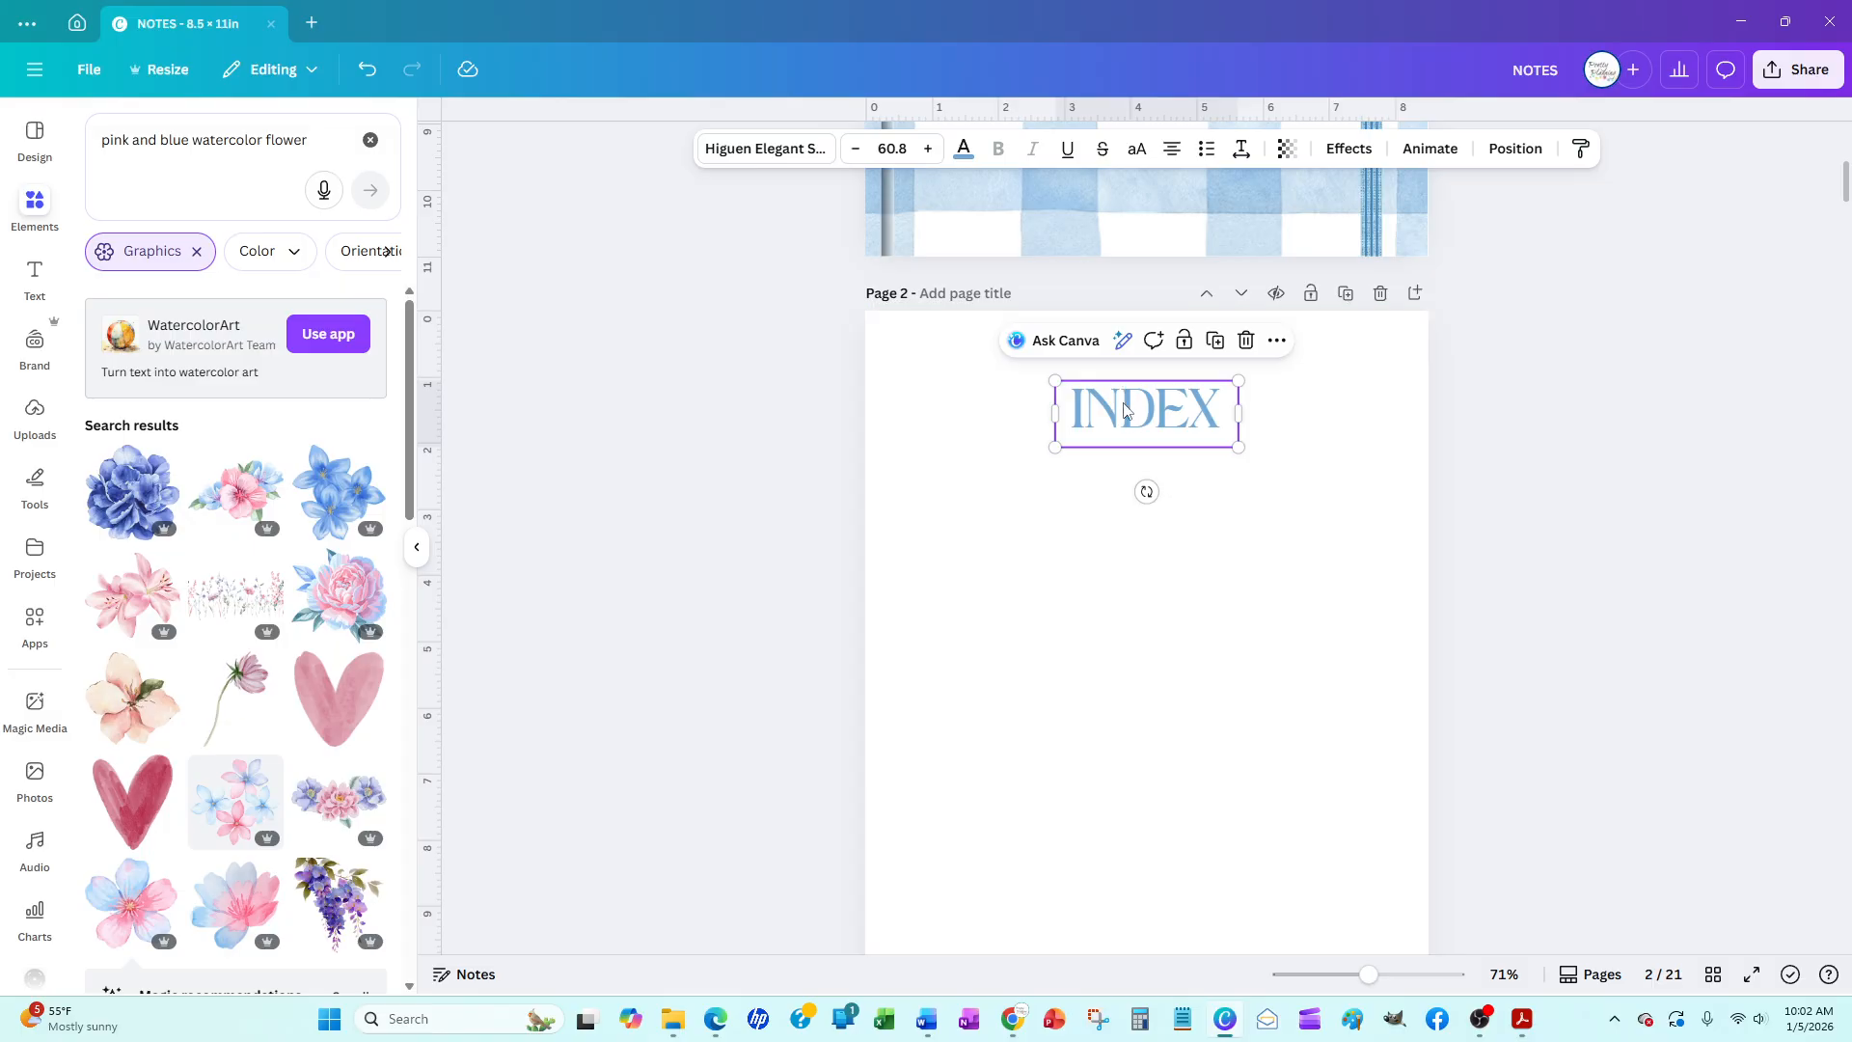
Duplicate the INDEX title, place the copy below it toward the page's left margin, and change its text to "Section 1"
key("ctrl+d")
left_click_drag(1185, 445, 1018, 550)
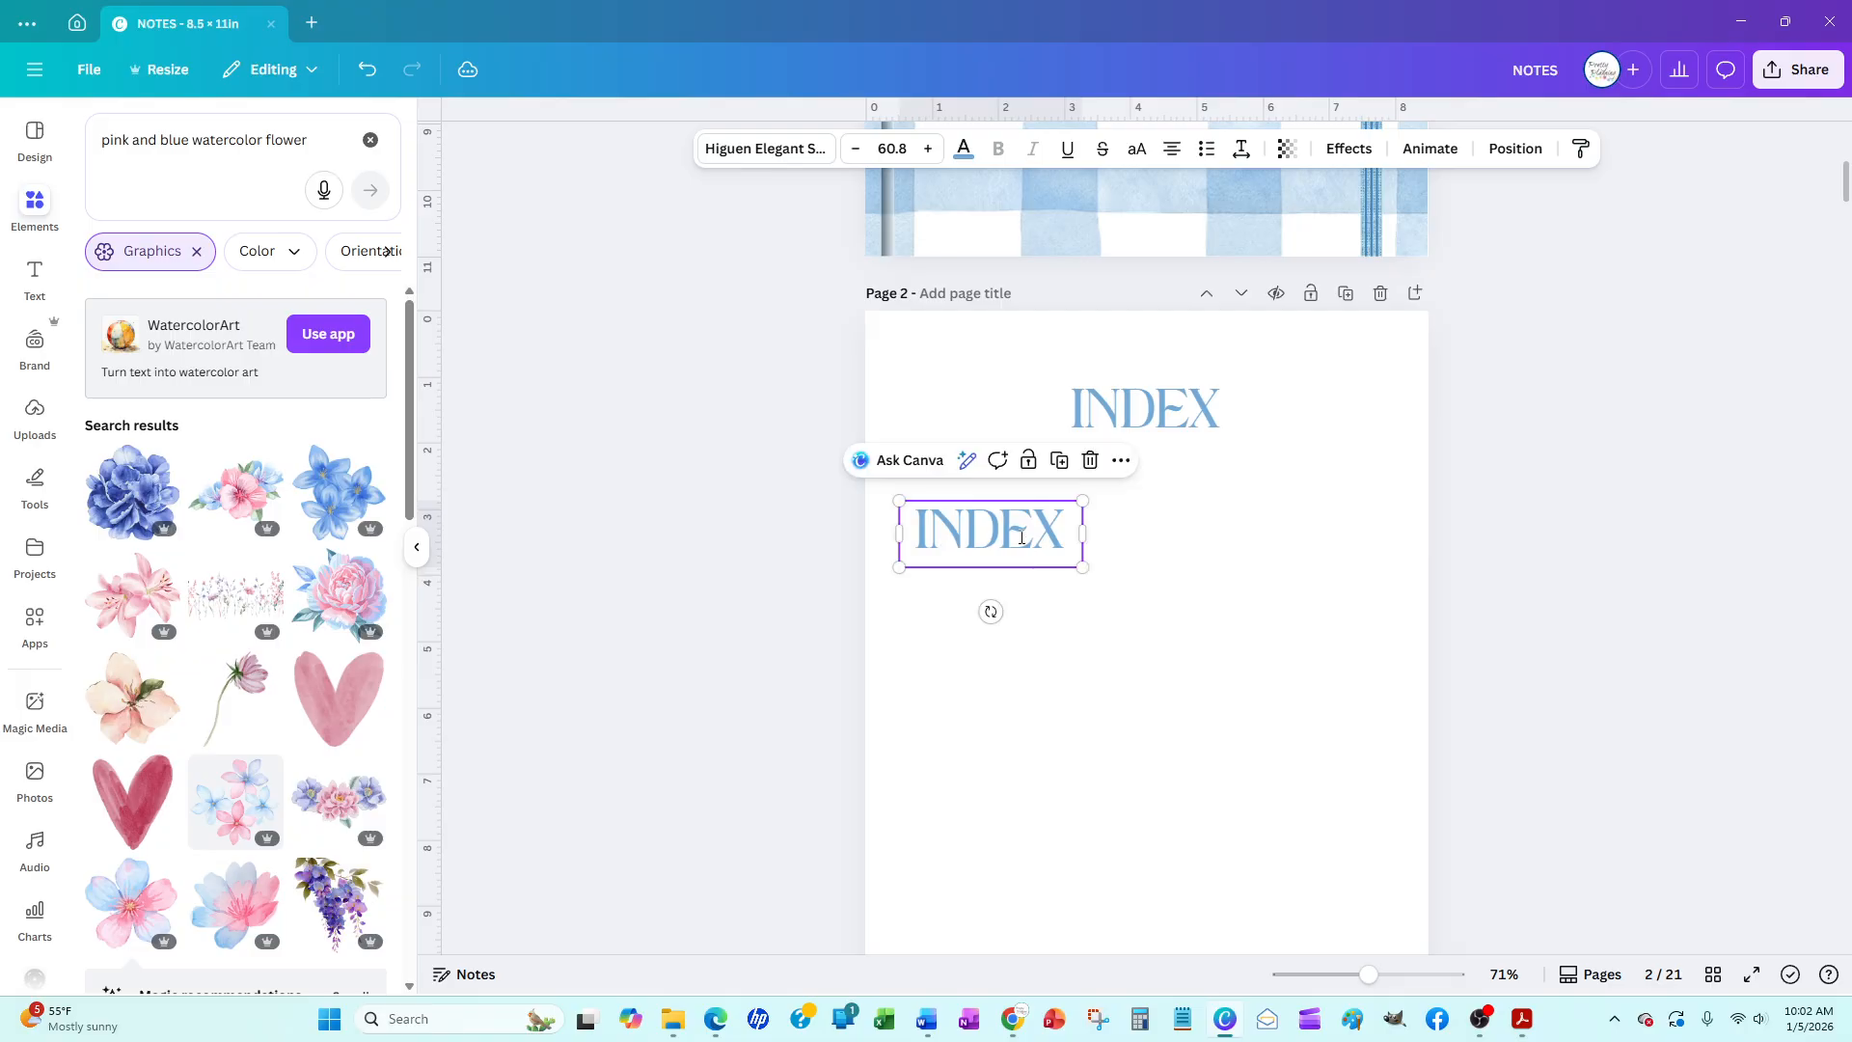
double_click(1006, 535)
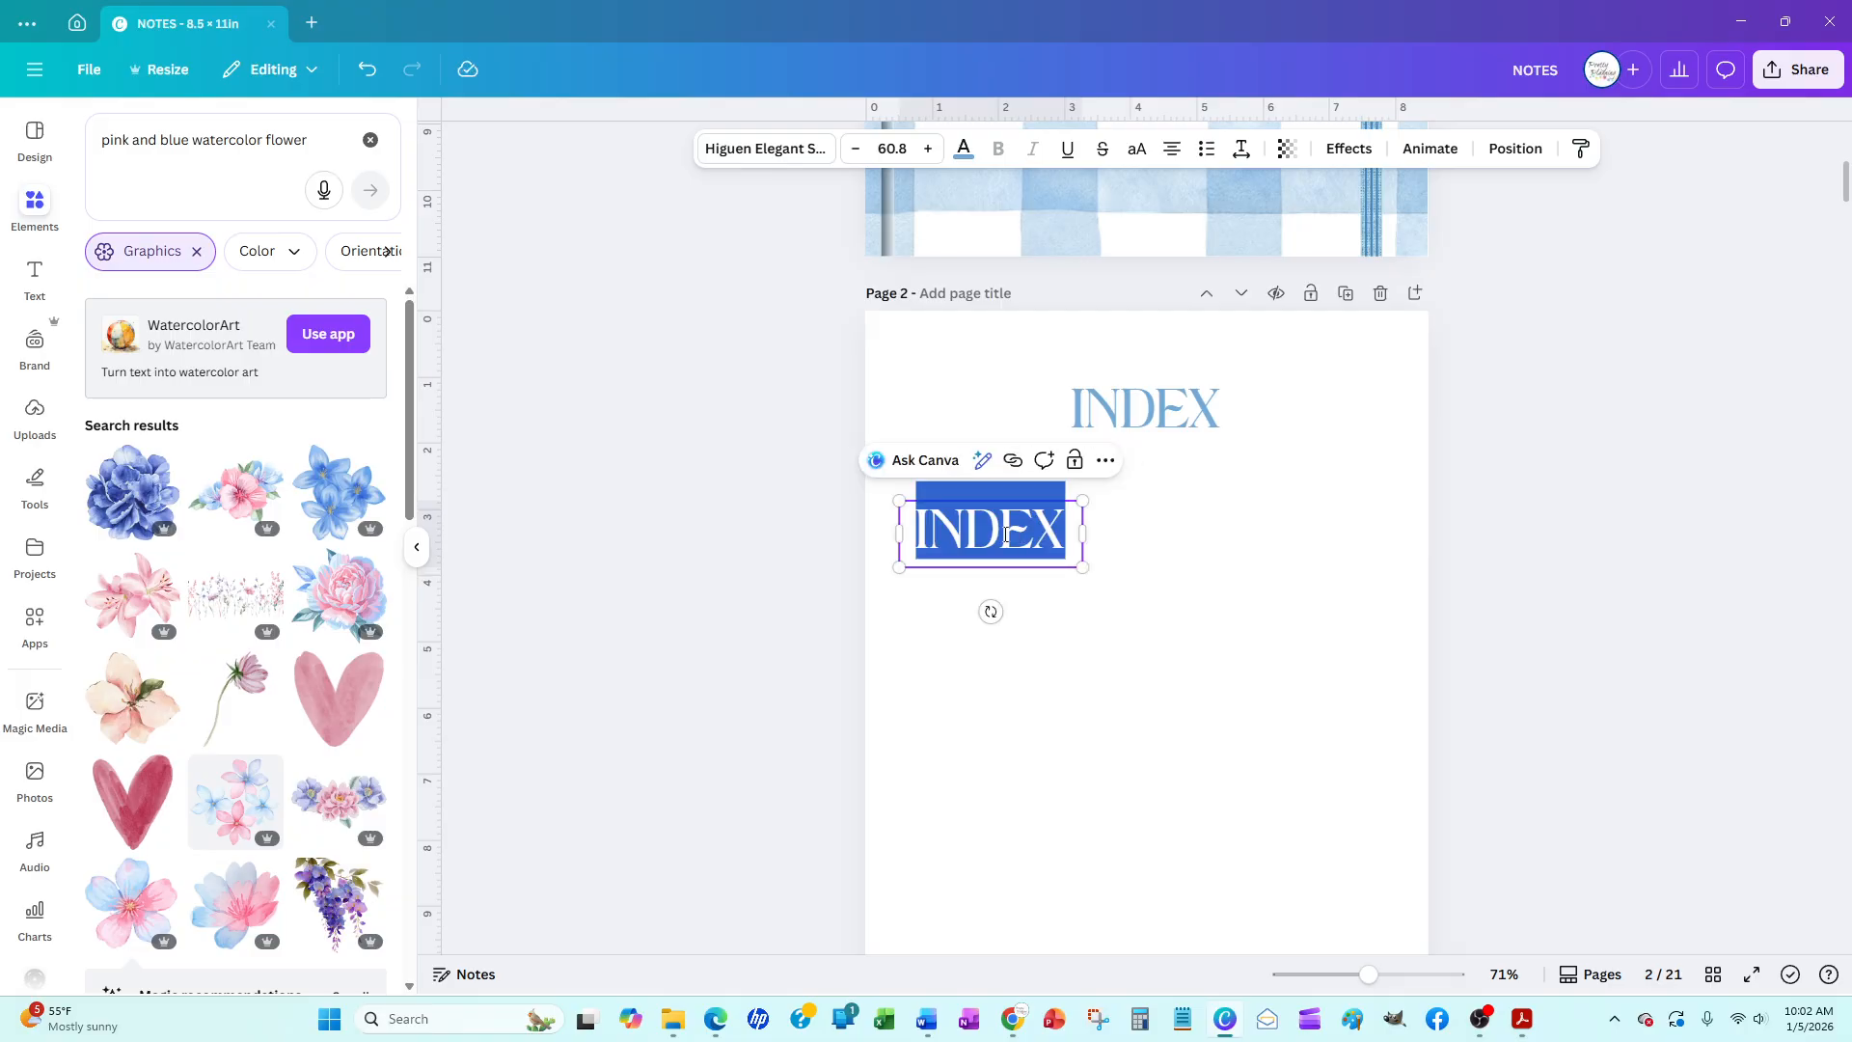
key("Caps_Lock")
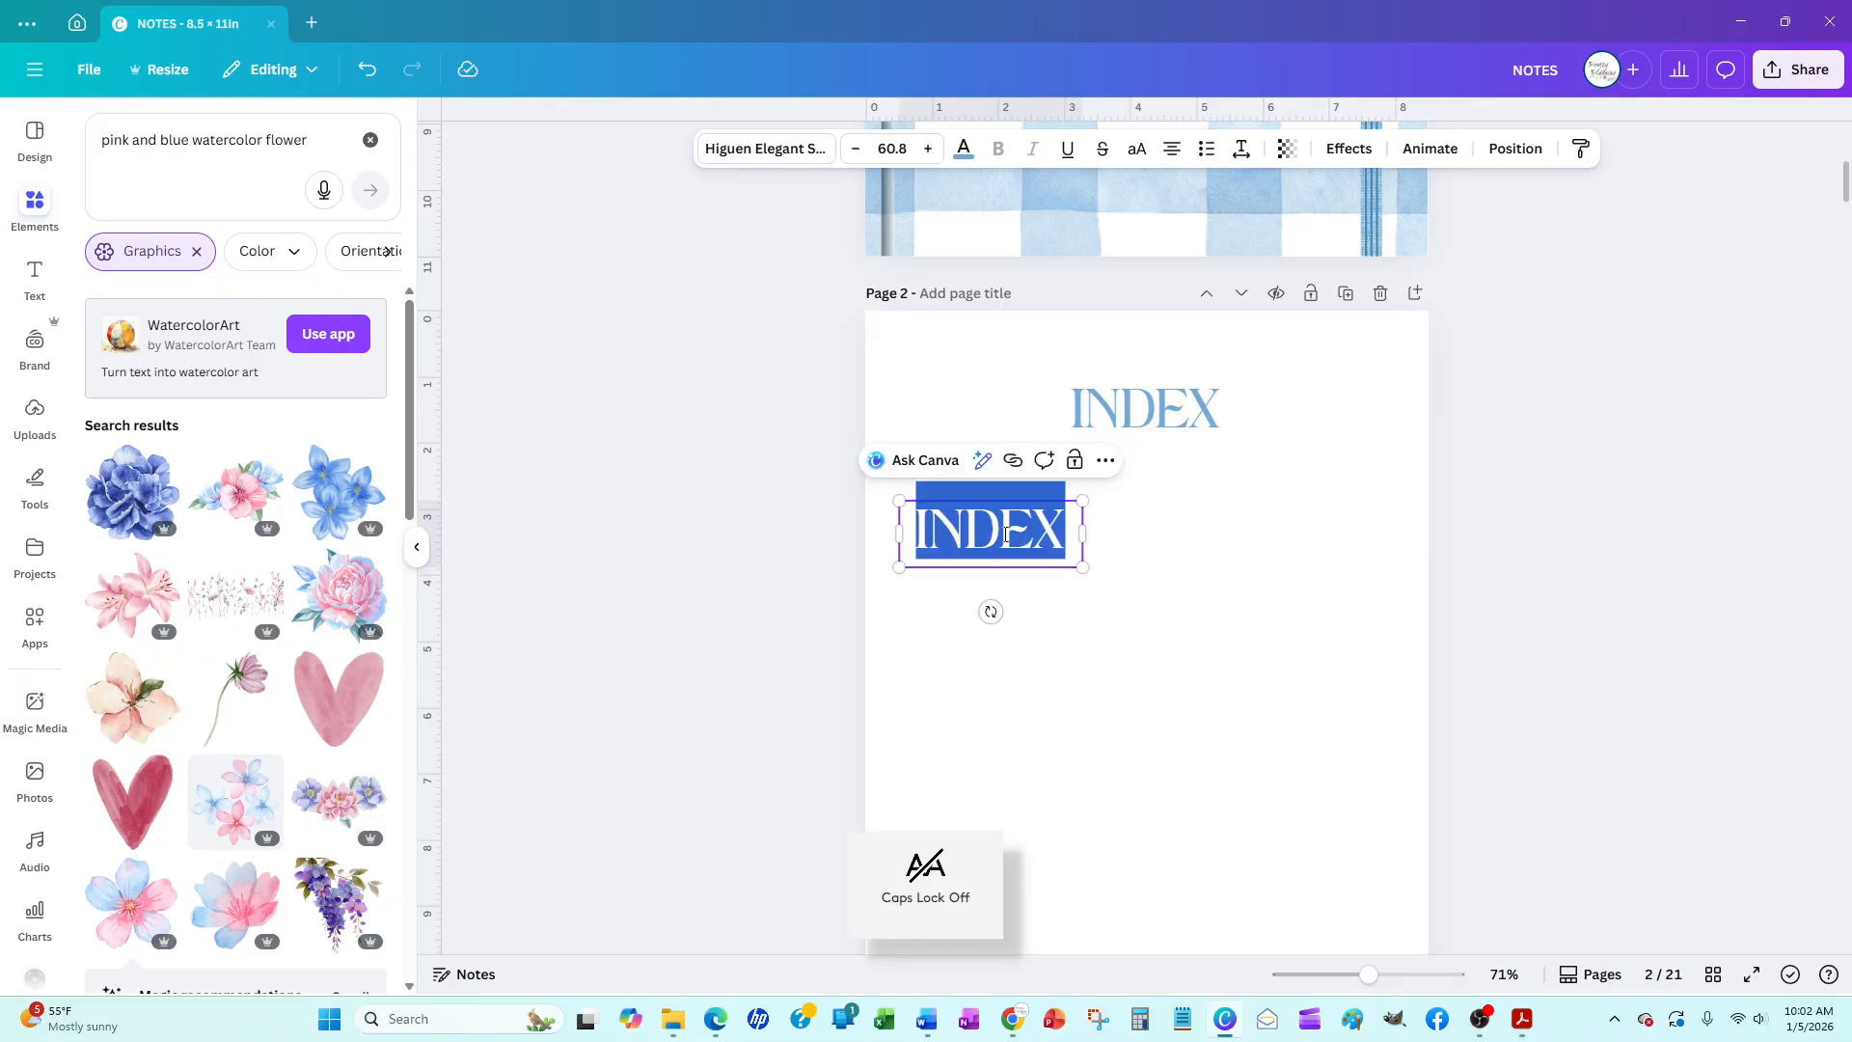
type("Section")
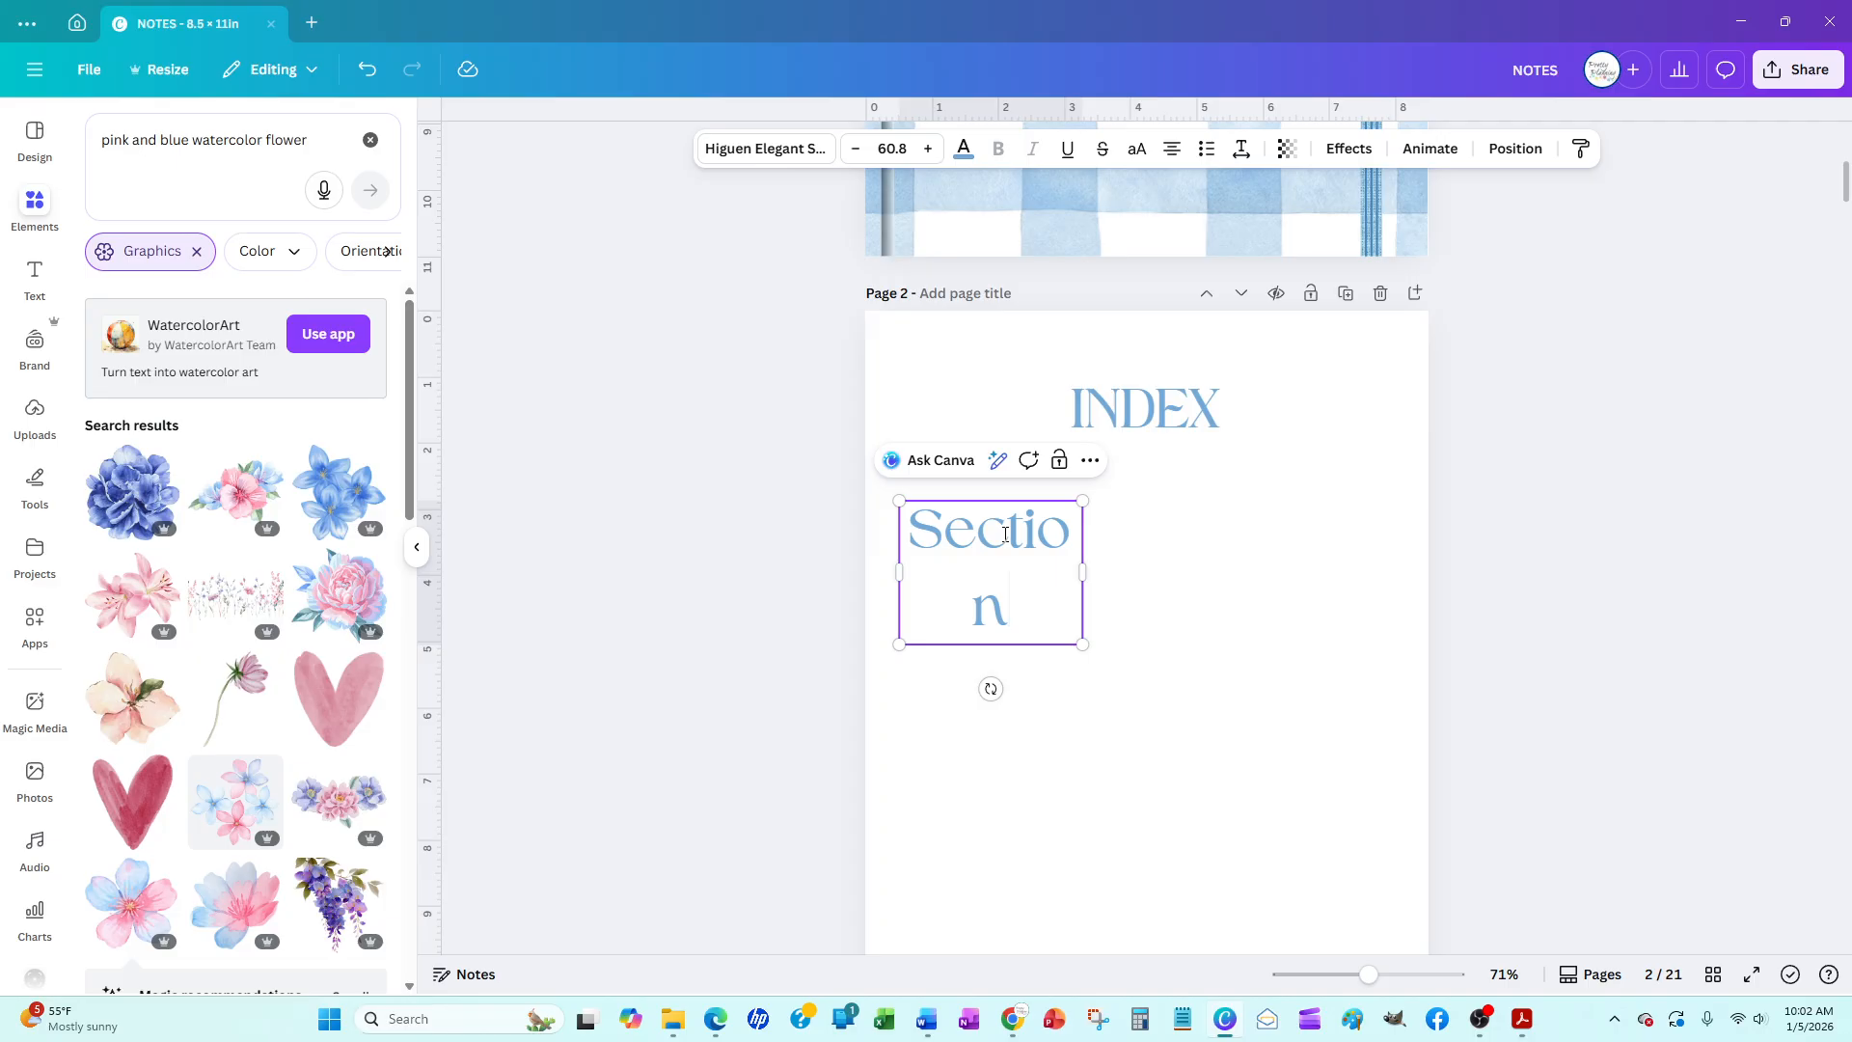
type(" 1")
left_click(575, 492)
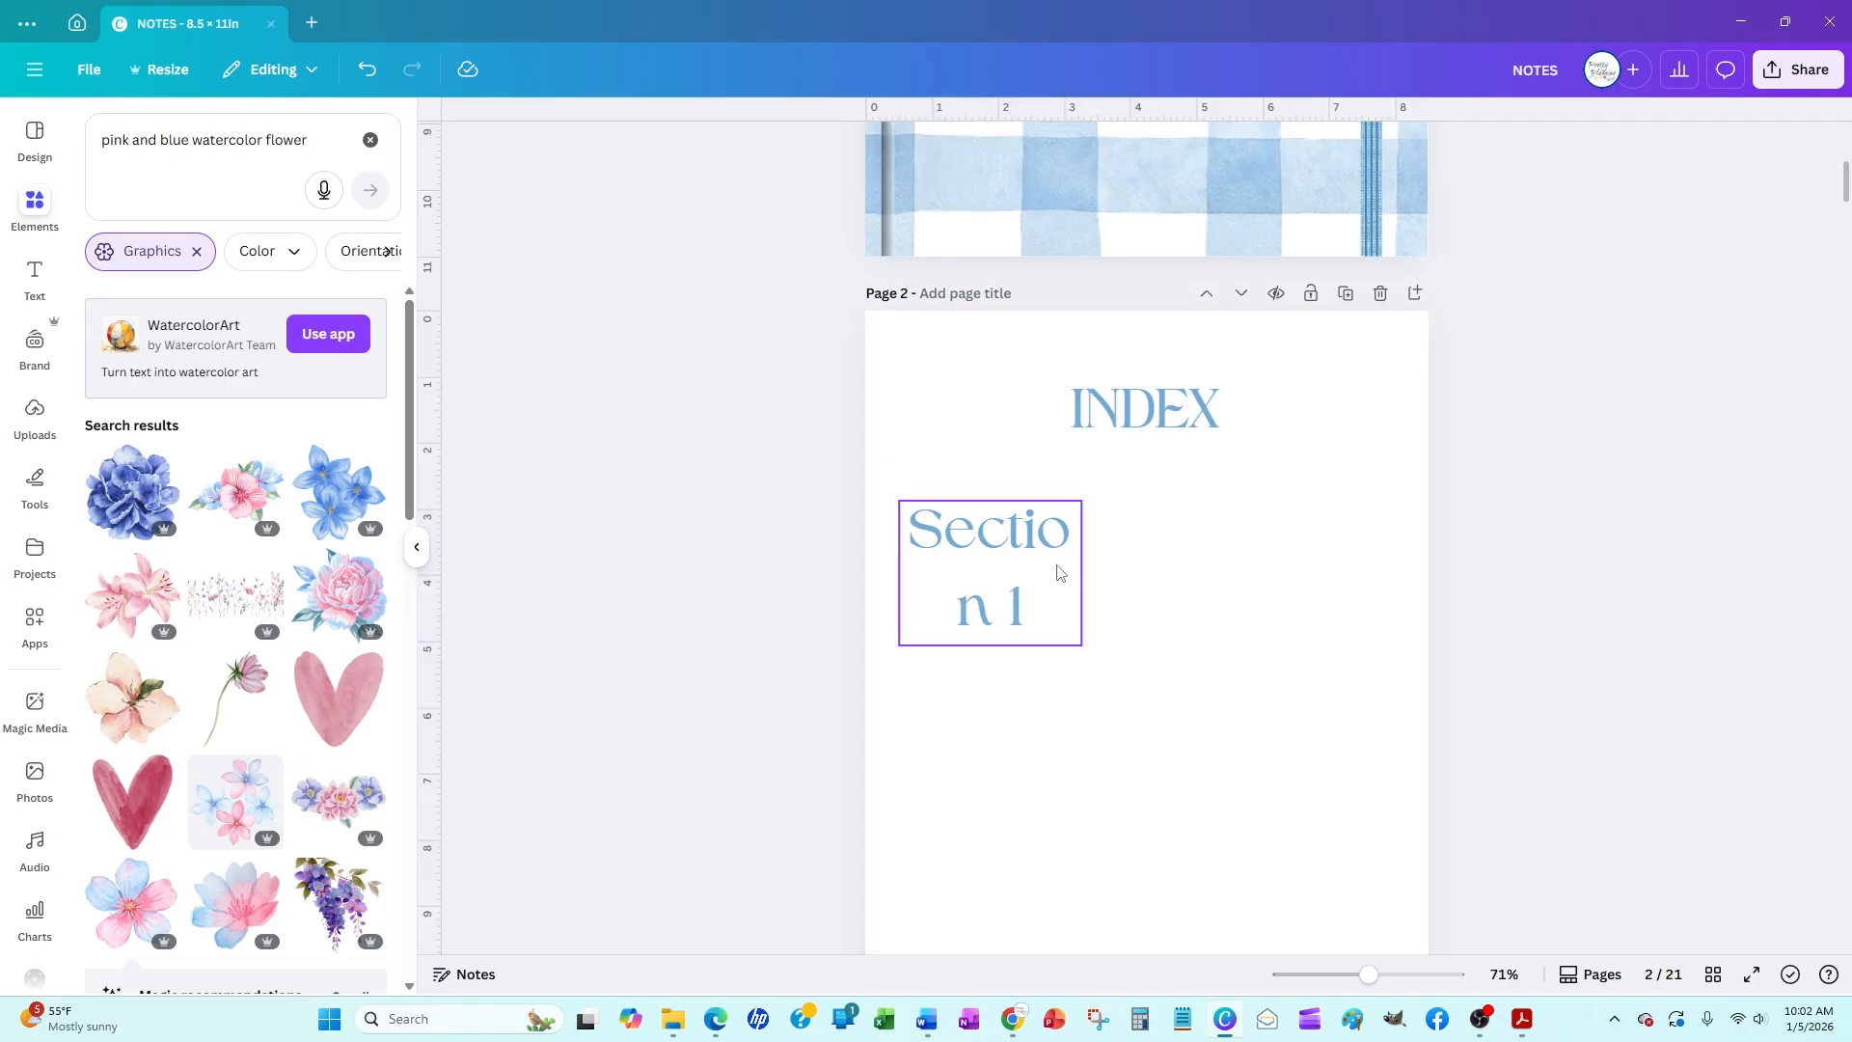
Shrink the "Section 1" text to font size 45.3 so it fits on one line under the INDEX title
left_click(1073, 622)
left_click_drag(1091, 563, 1046, 509)
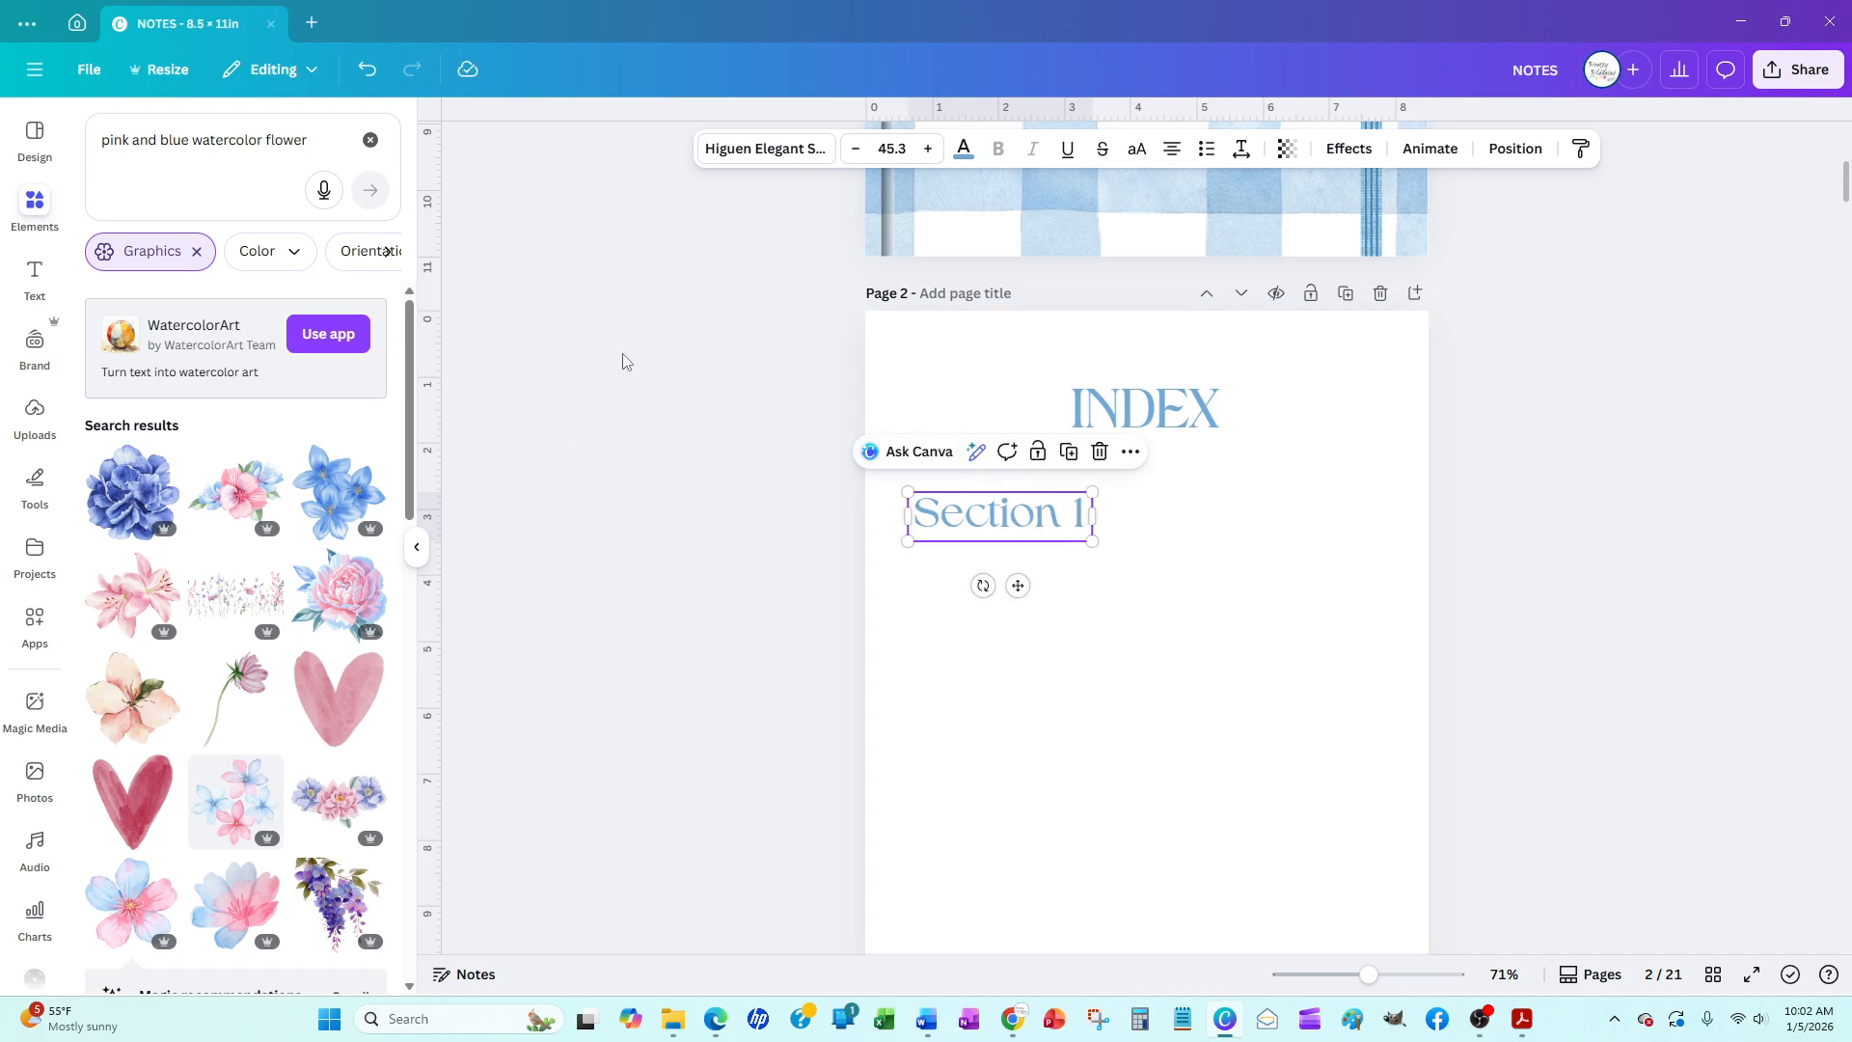
Add a straight solid line from the recently used elements to page 2 and set its stroke weight to 3
left_click(48, 203)
left_click(49, 203)
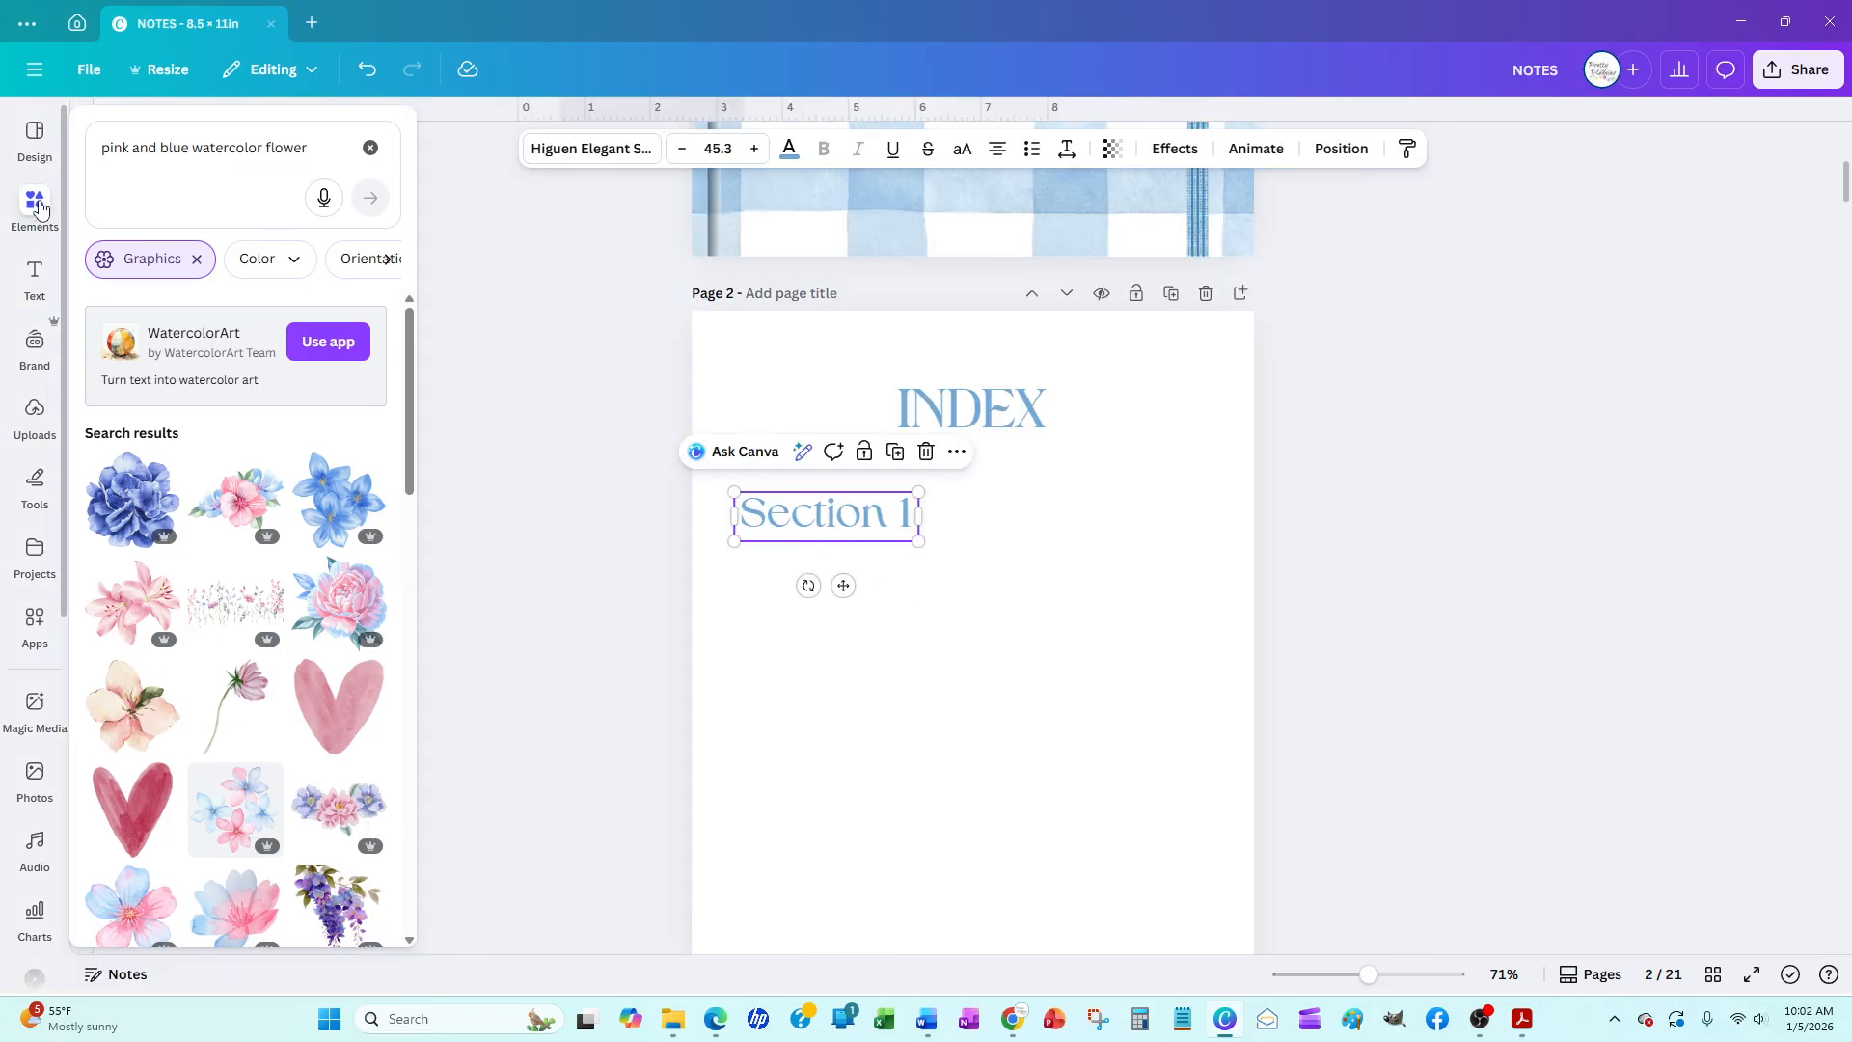
left_click(739, 555)
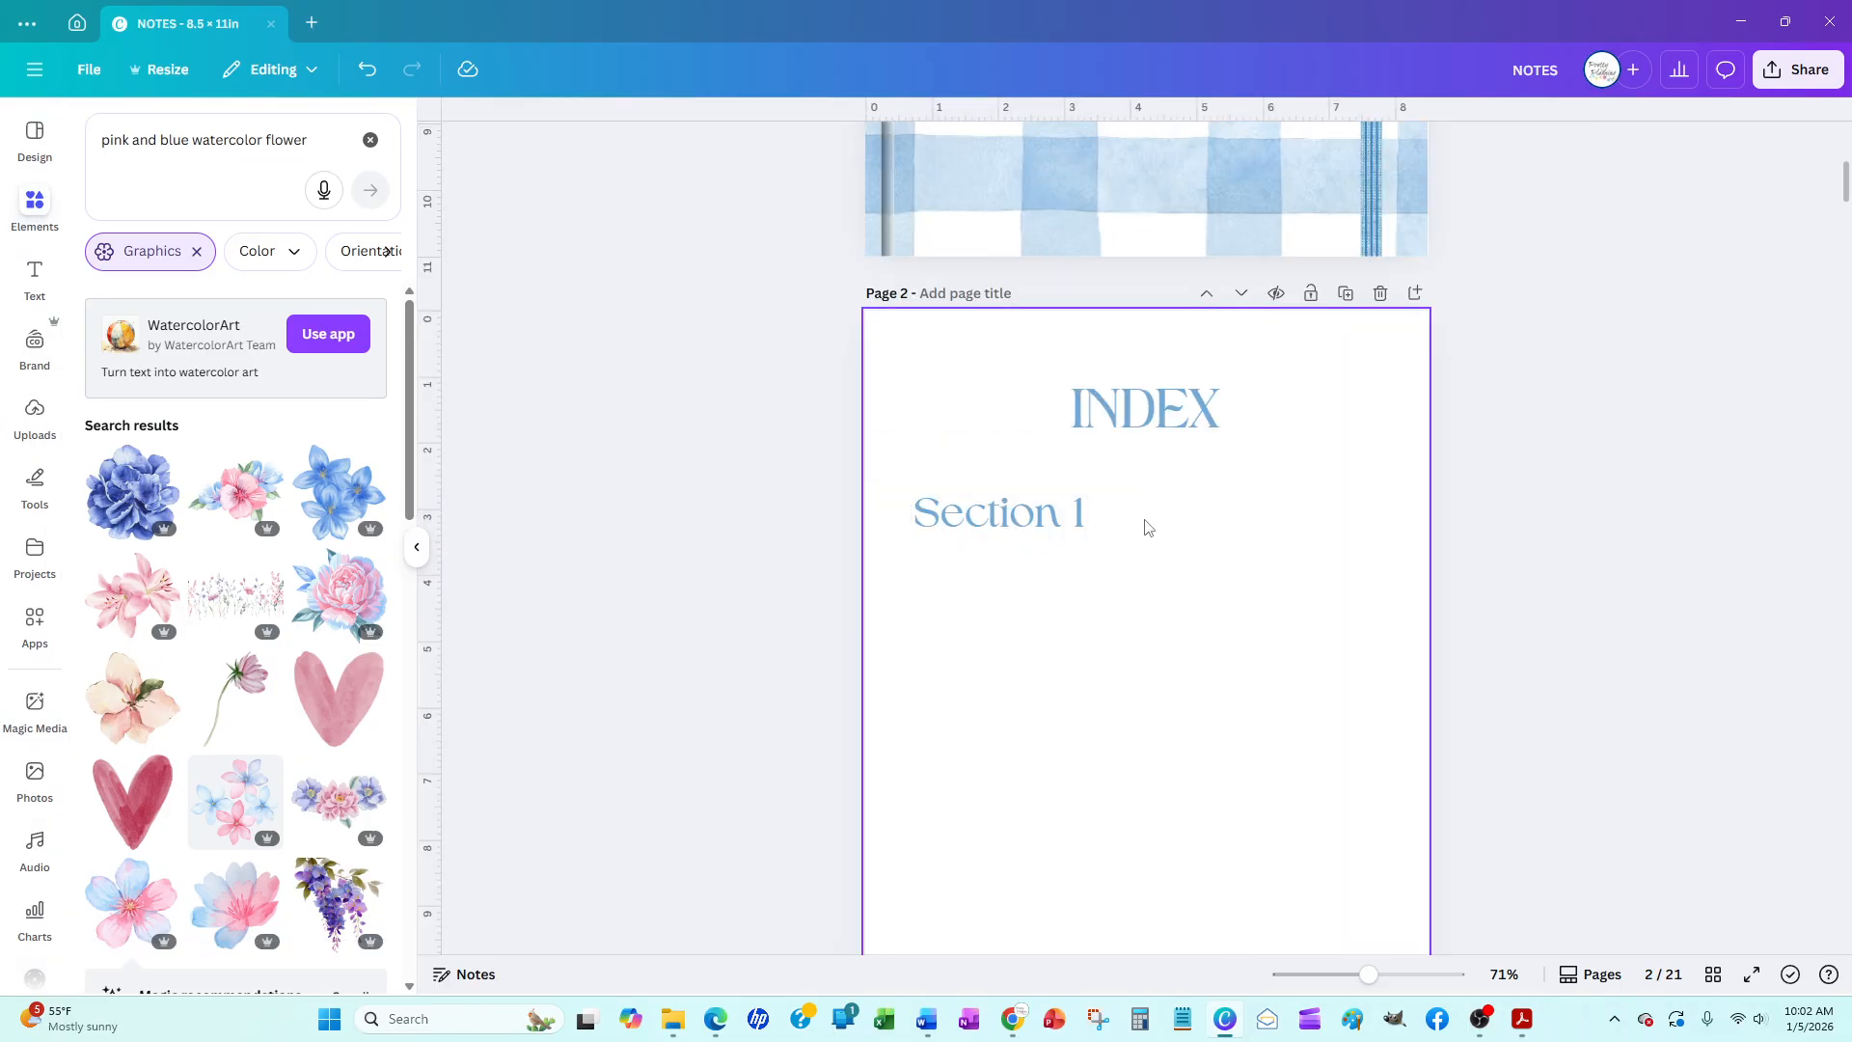
left_click(1193, 647)
left_click(371, 141)
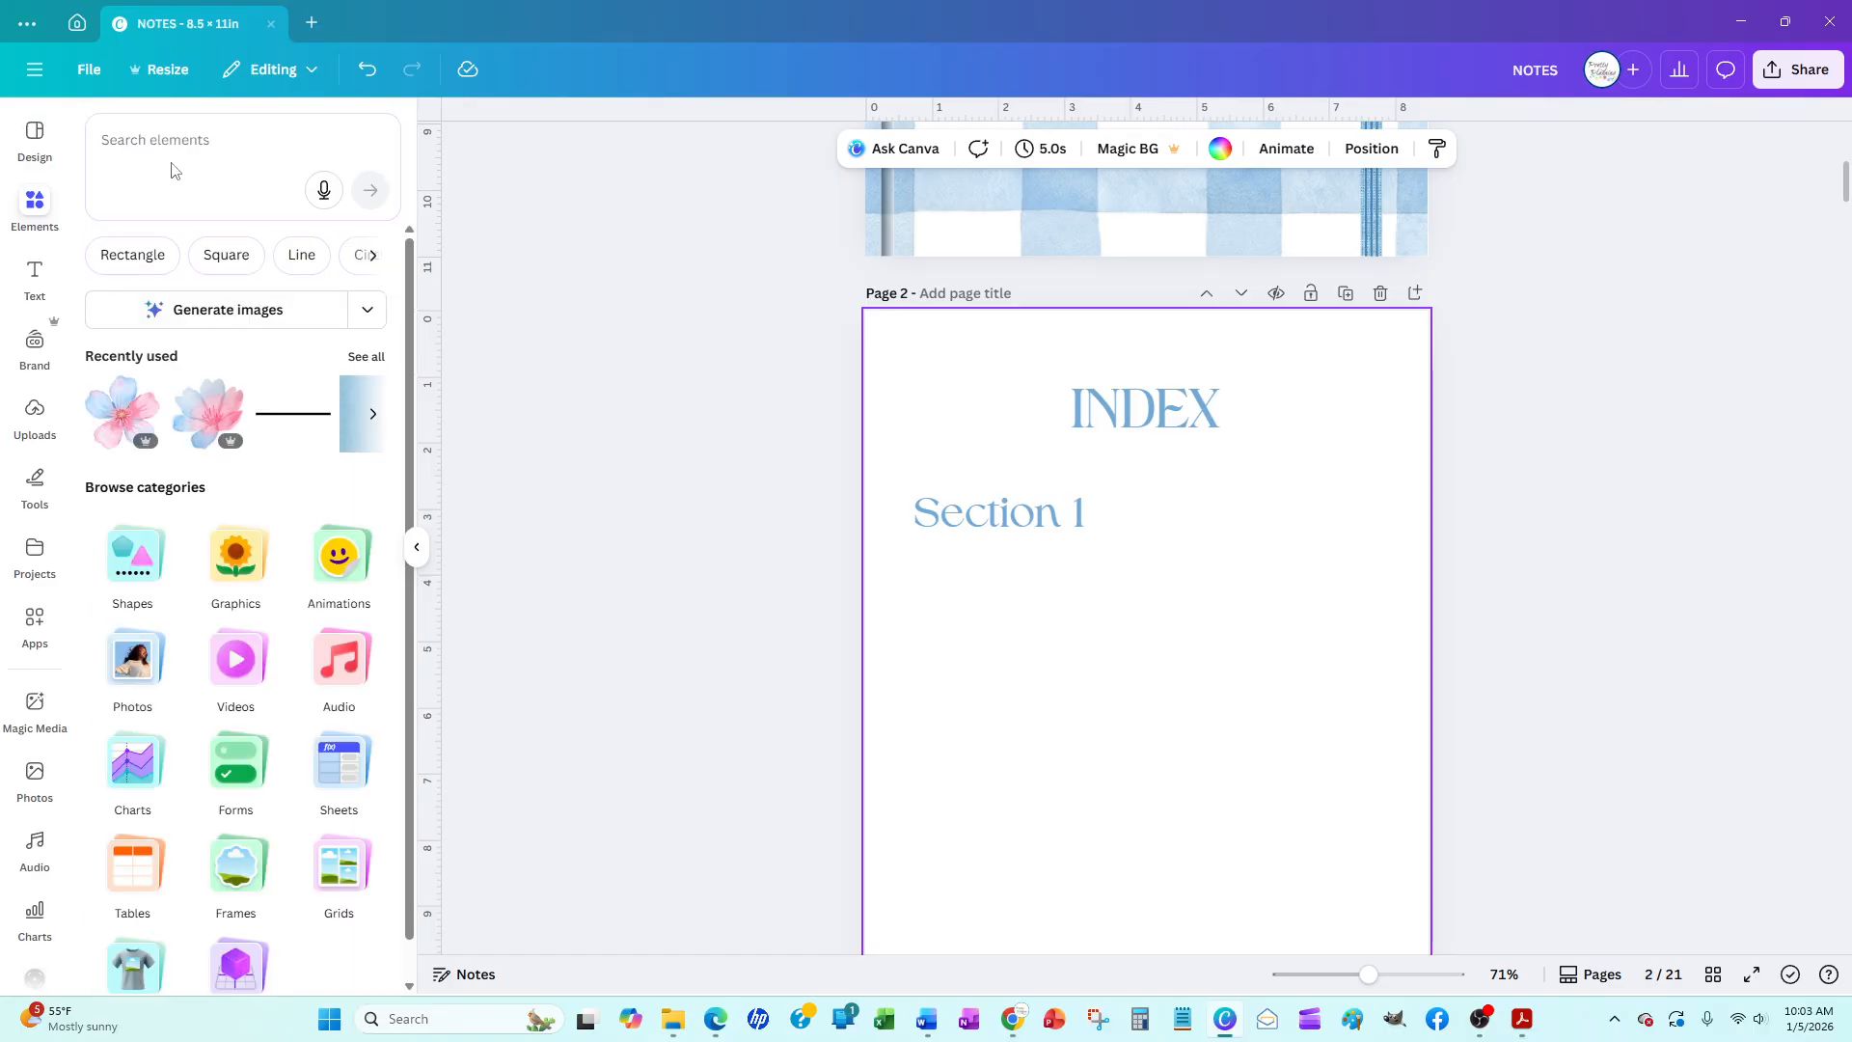
left_click(292, 425)
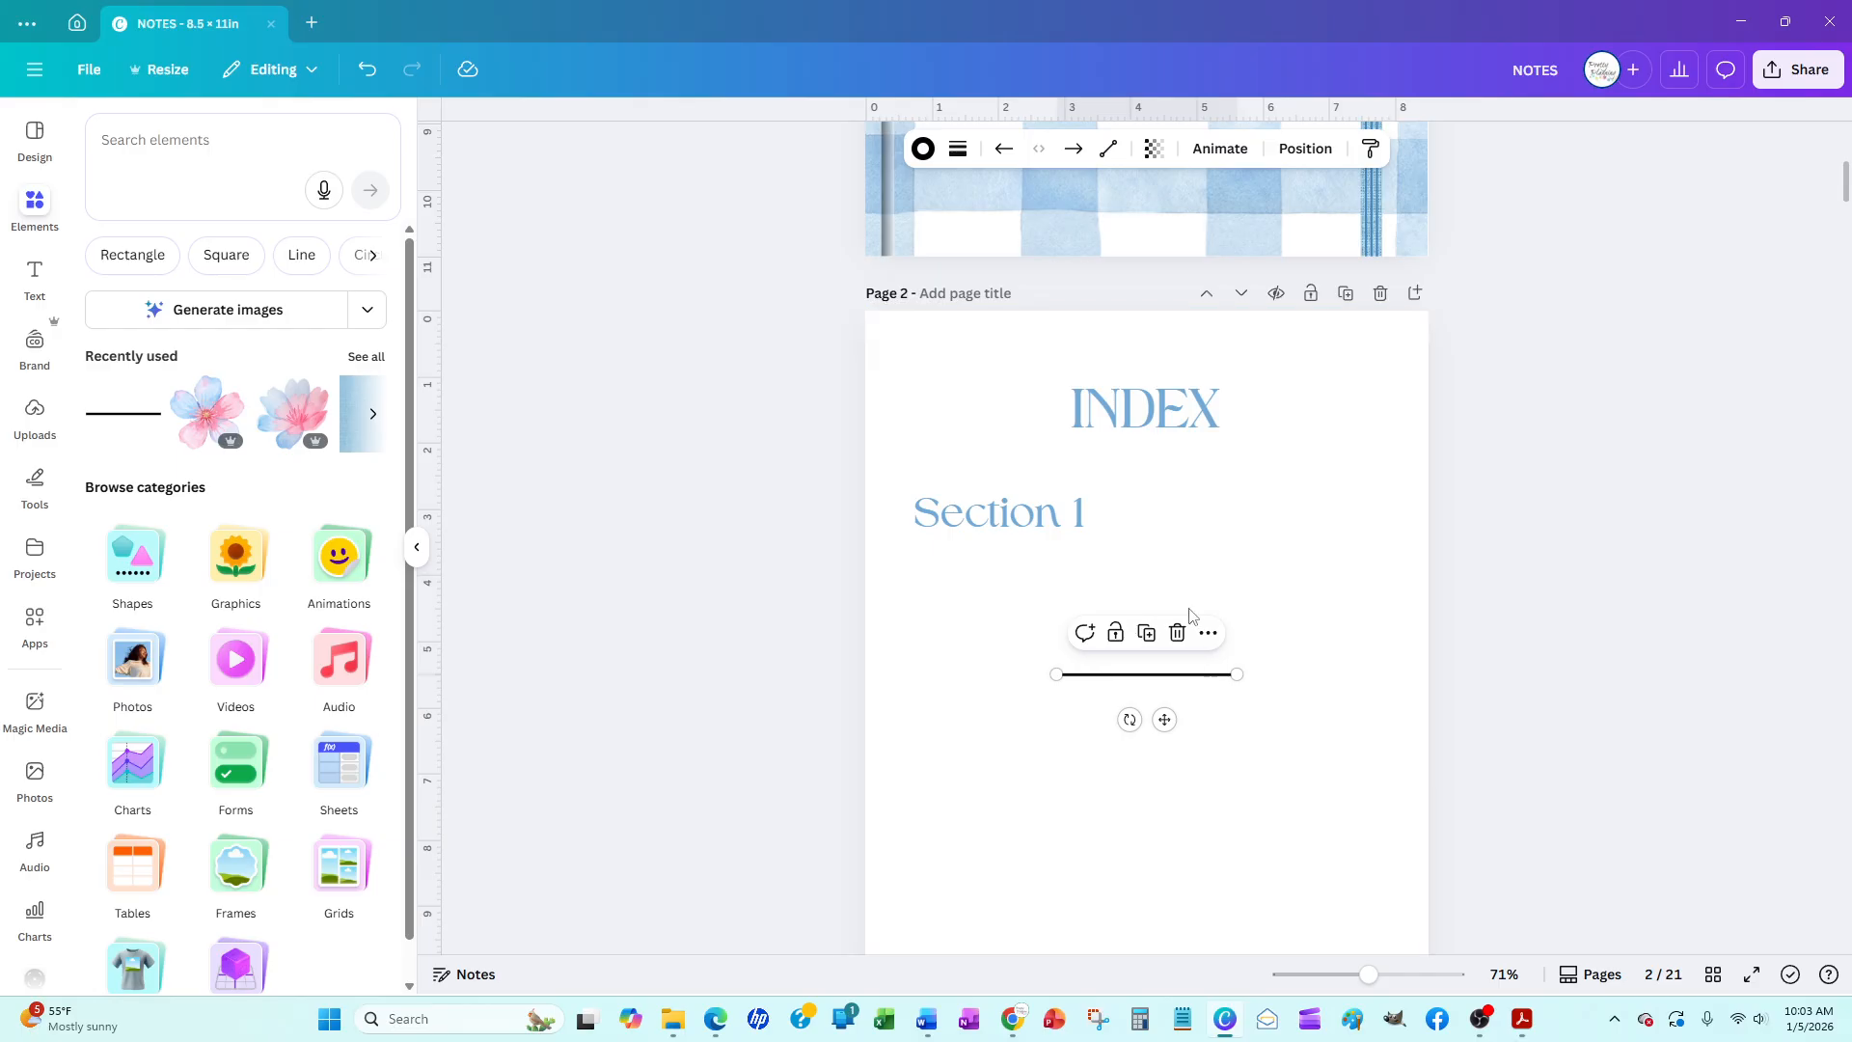
left_click(958, 148)
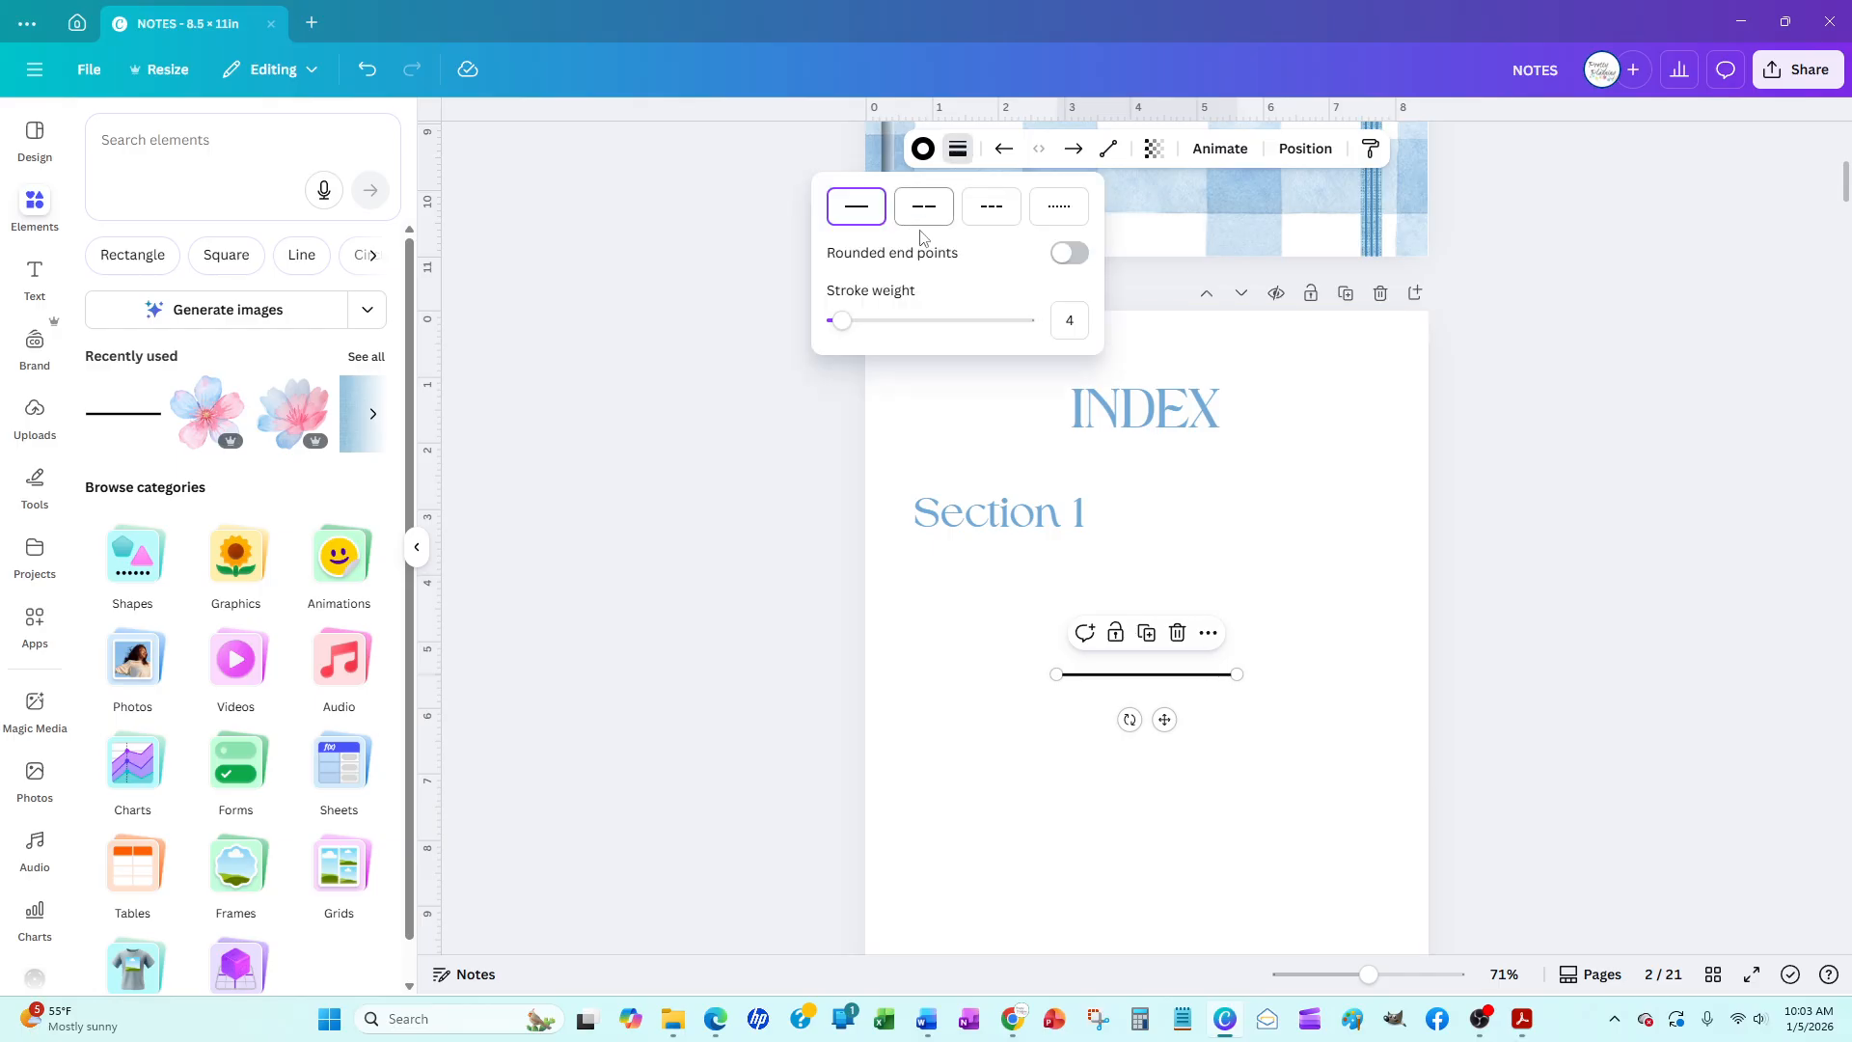
left_click(842, 322)
left_click_drag(841, 326, 841, 328)
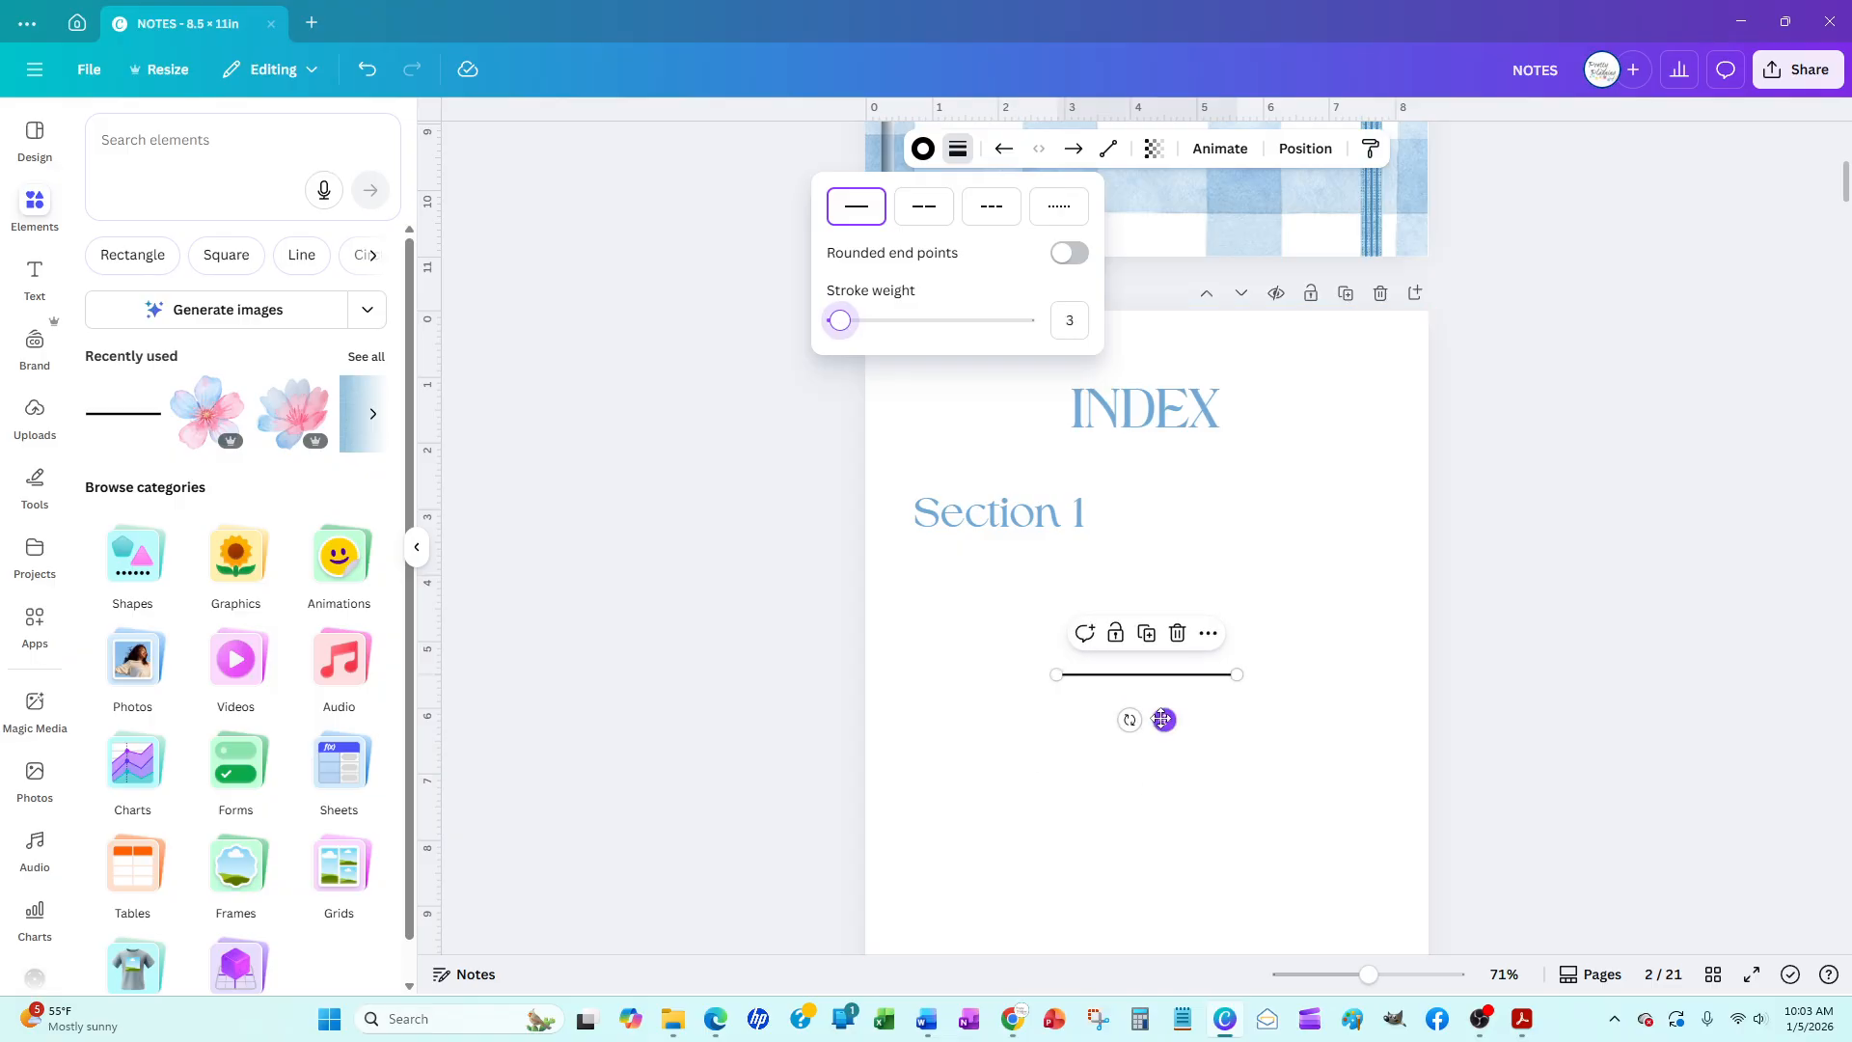
Place the line on the left side of the INDEX title and a duplicate of it on the title's right side
mouse_move(1164, 719)
left_mouse_down()
mouse_move(1175, 502)
mouse_move(1157, 499)
mouse_move(1196, 455)
mouse_move(1139, 502)
mouse_move(1030, 448)
mouse_move(1016, 460)
left_mouse_up()
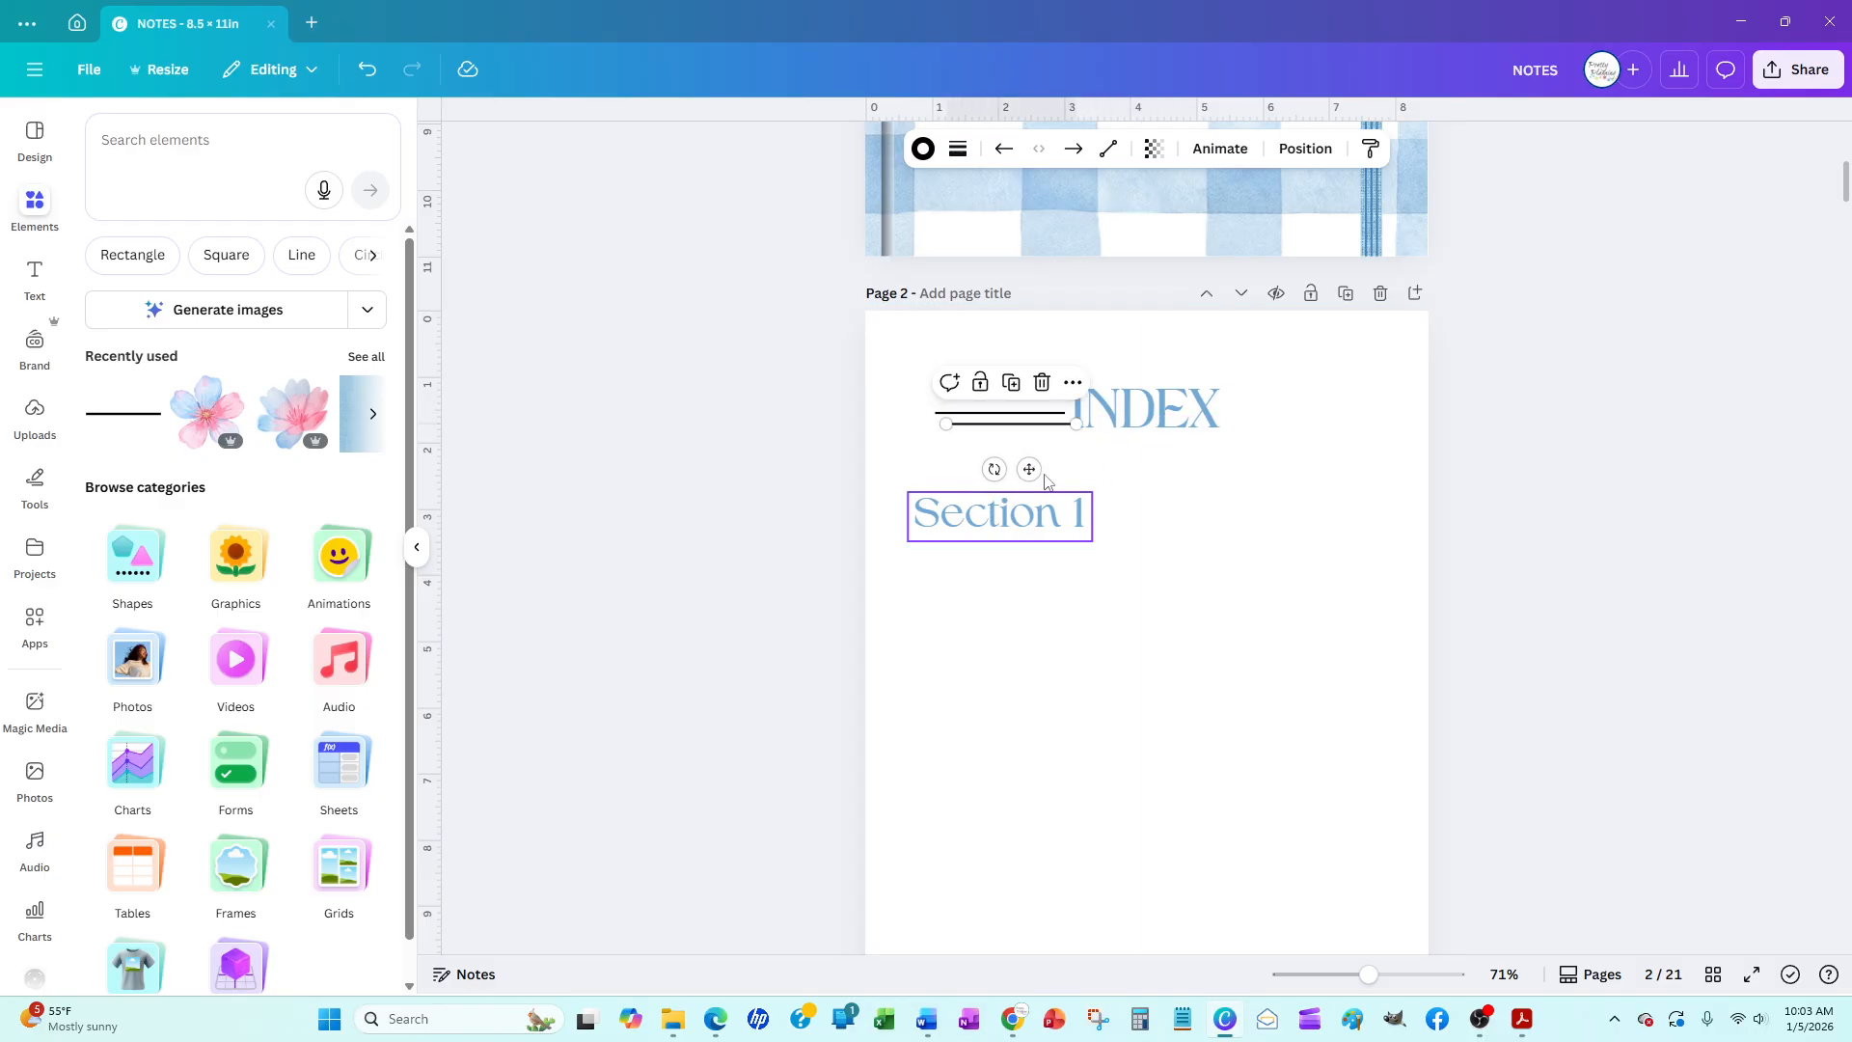
left_click_drag(1021, 461, 1332, 452)
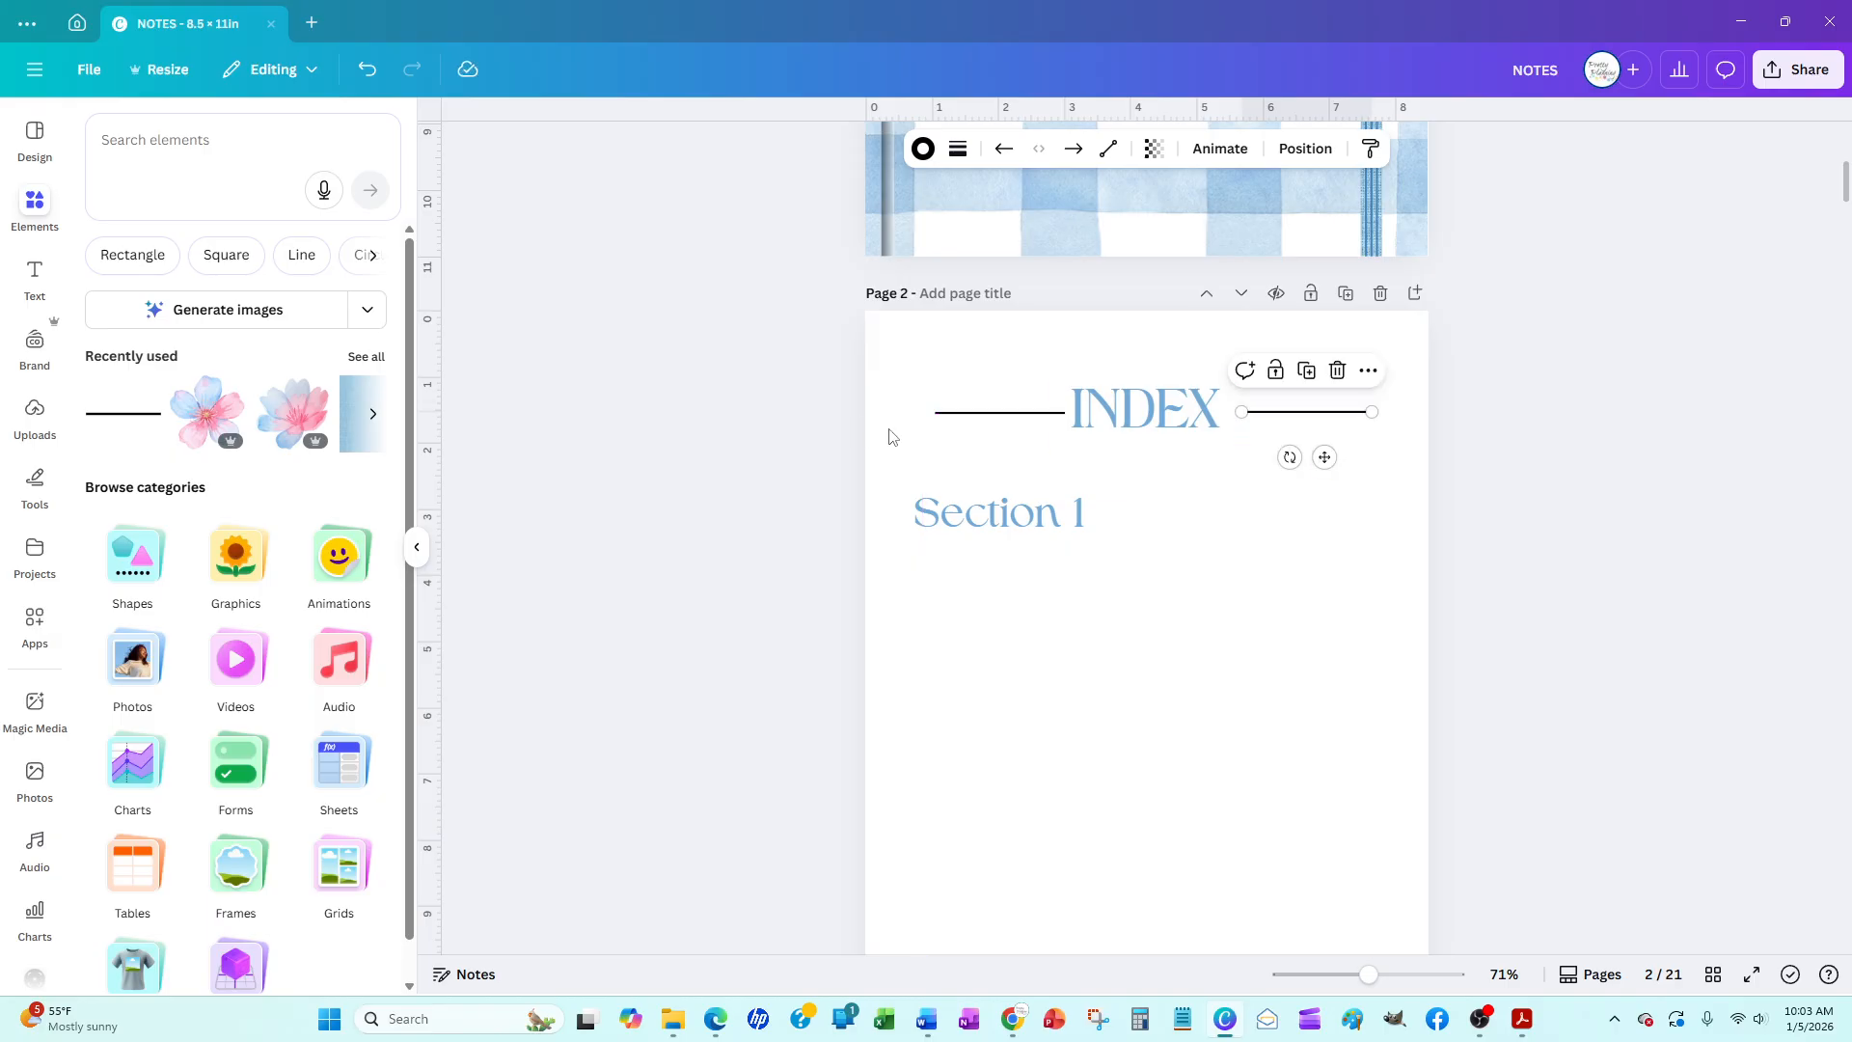
left_click(961, 412)
left_click_drag(1019, 460, 1008, 458)
left_click(701, 516)
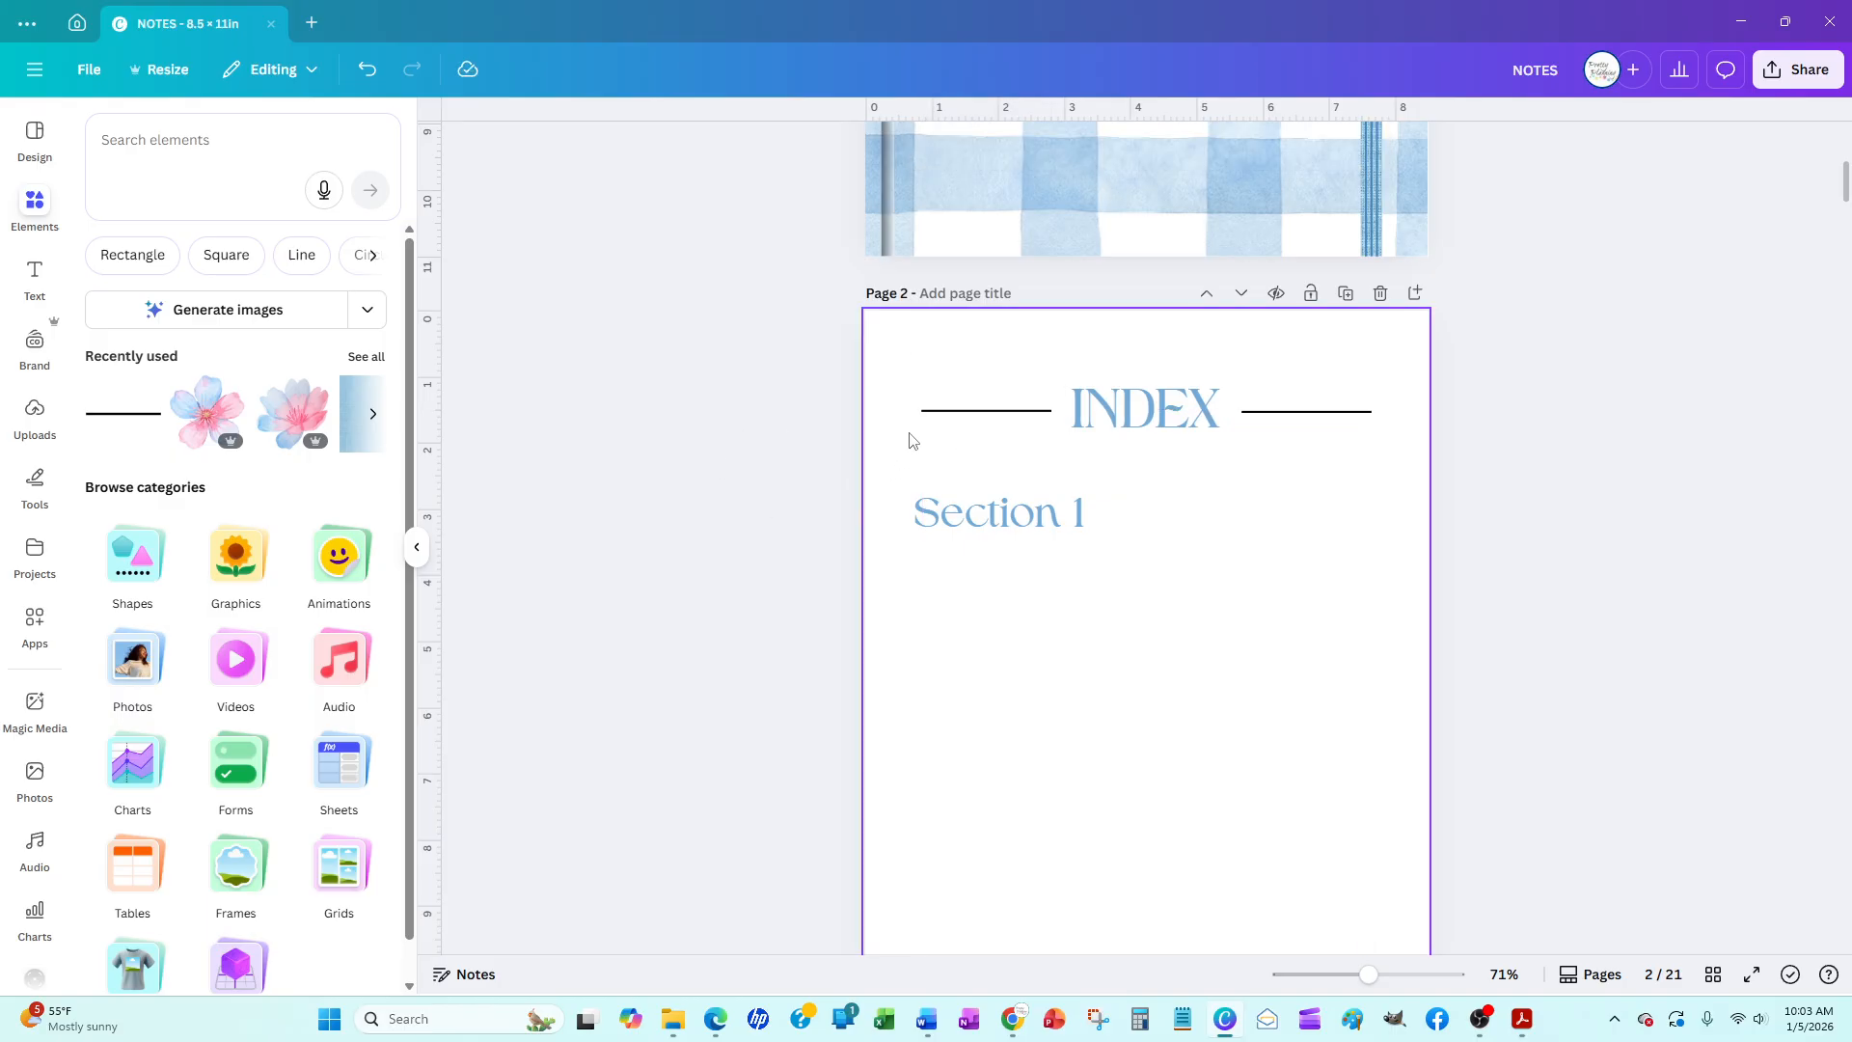
Shorten the line left of the INDEX title and remove the longer line on its right
left_click(976, 413)
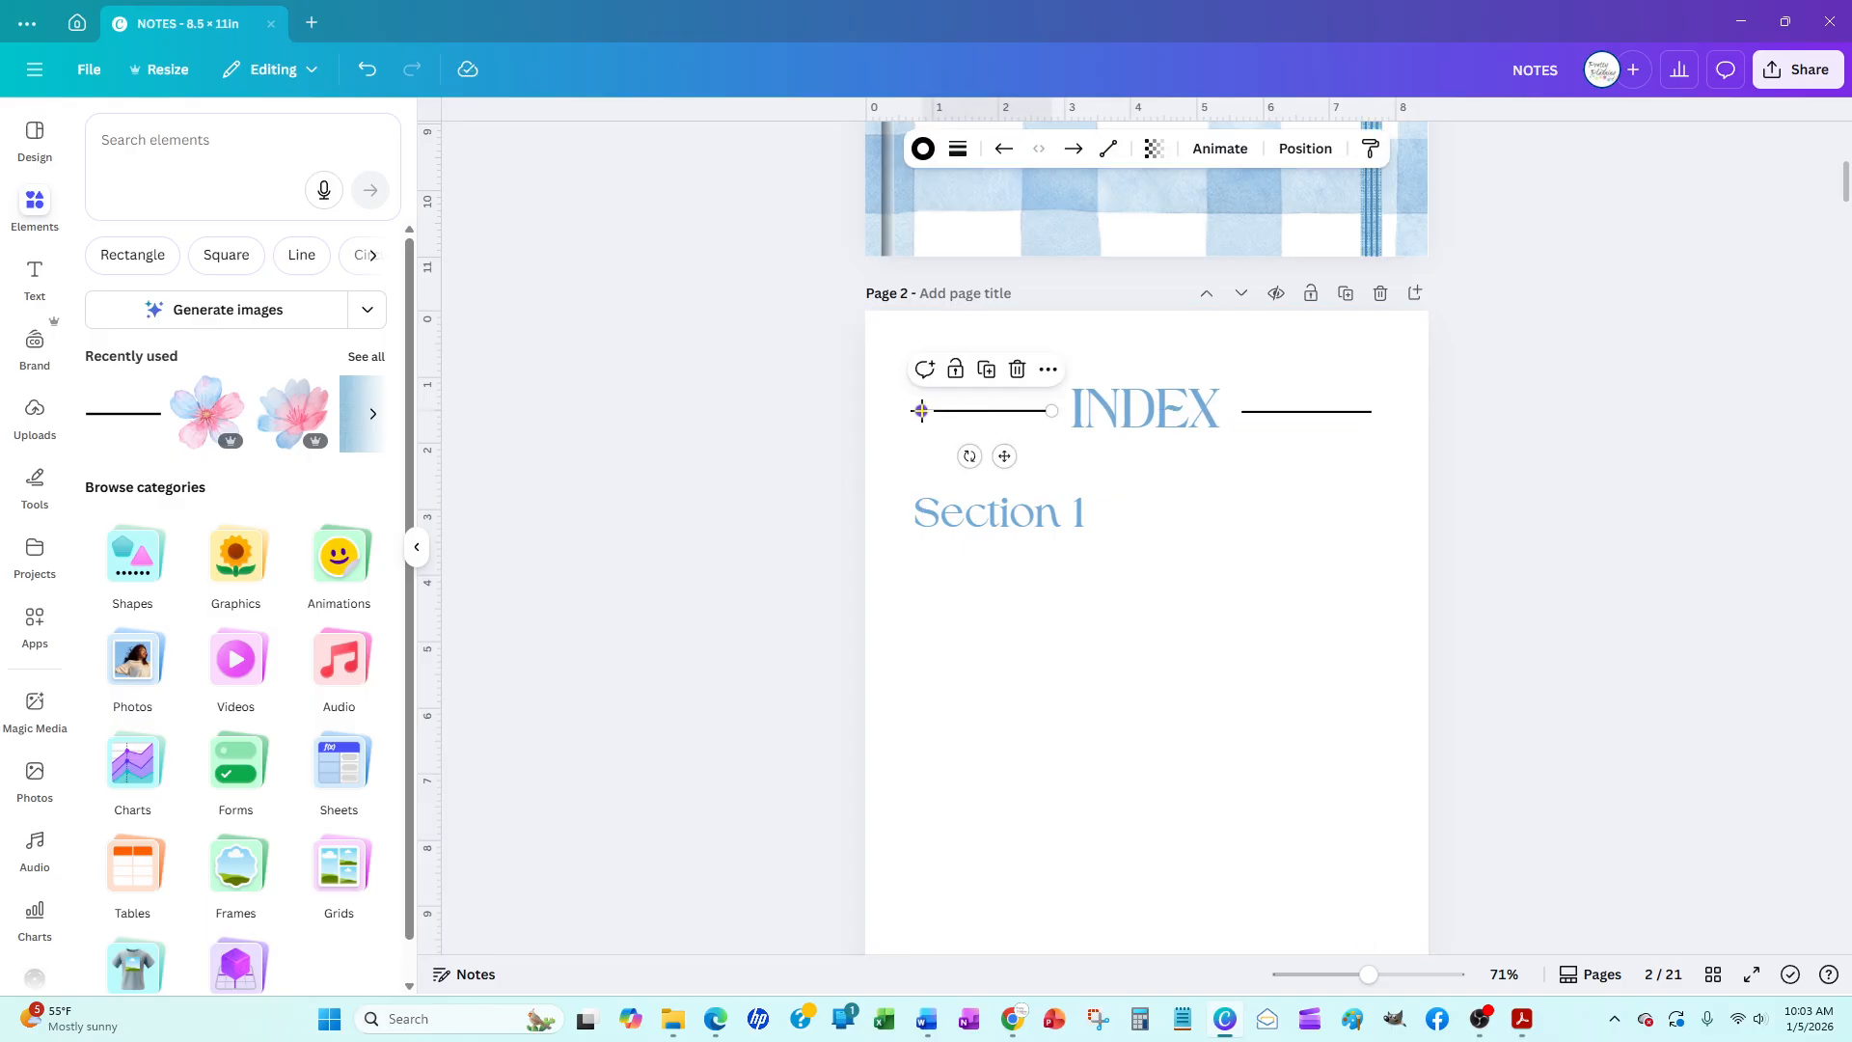
left_click_drag(920, 411, 1052, 455)
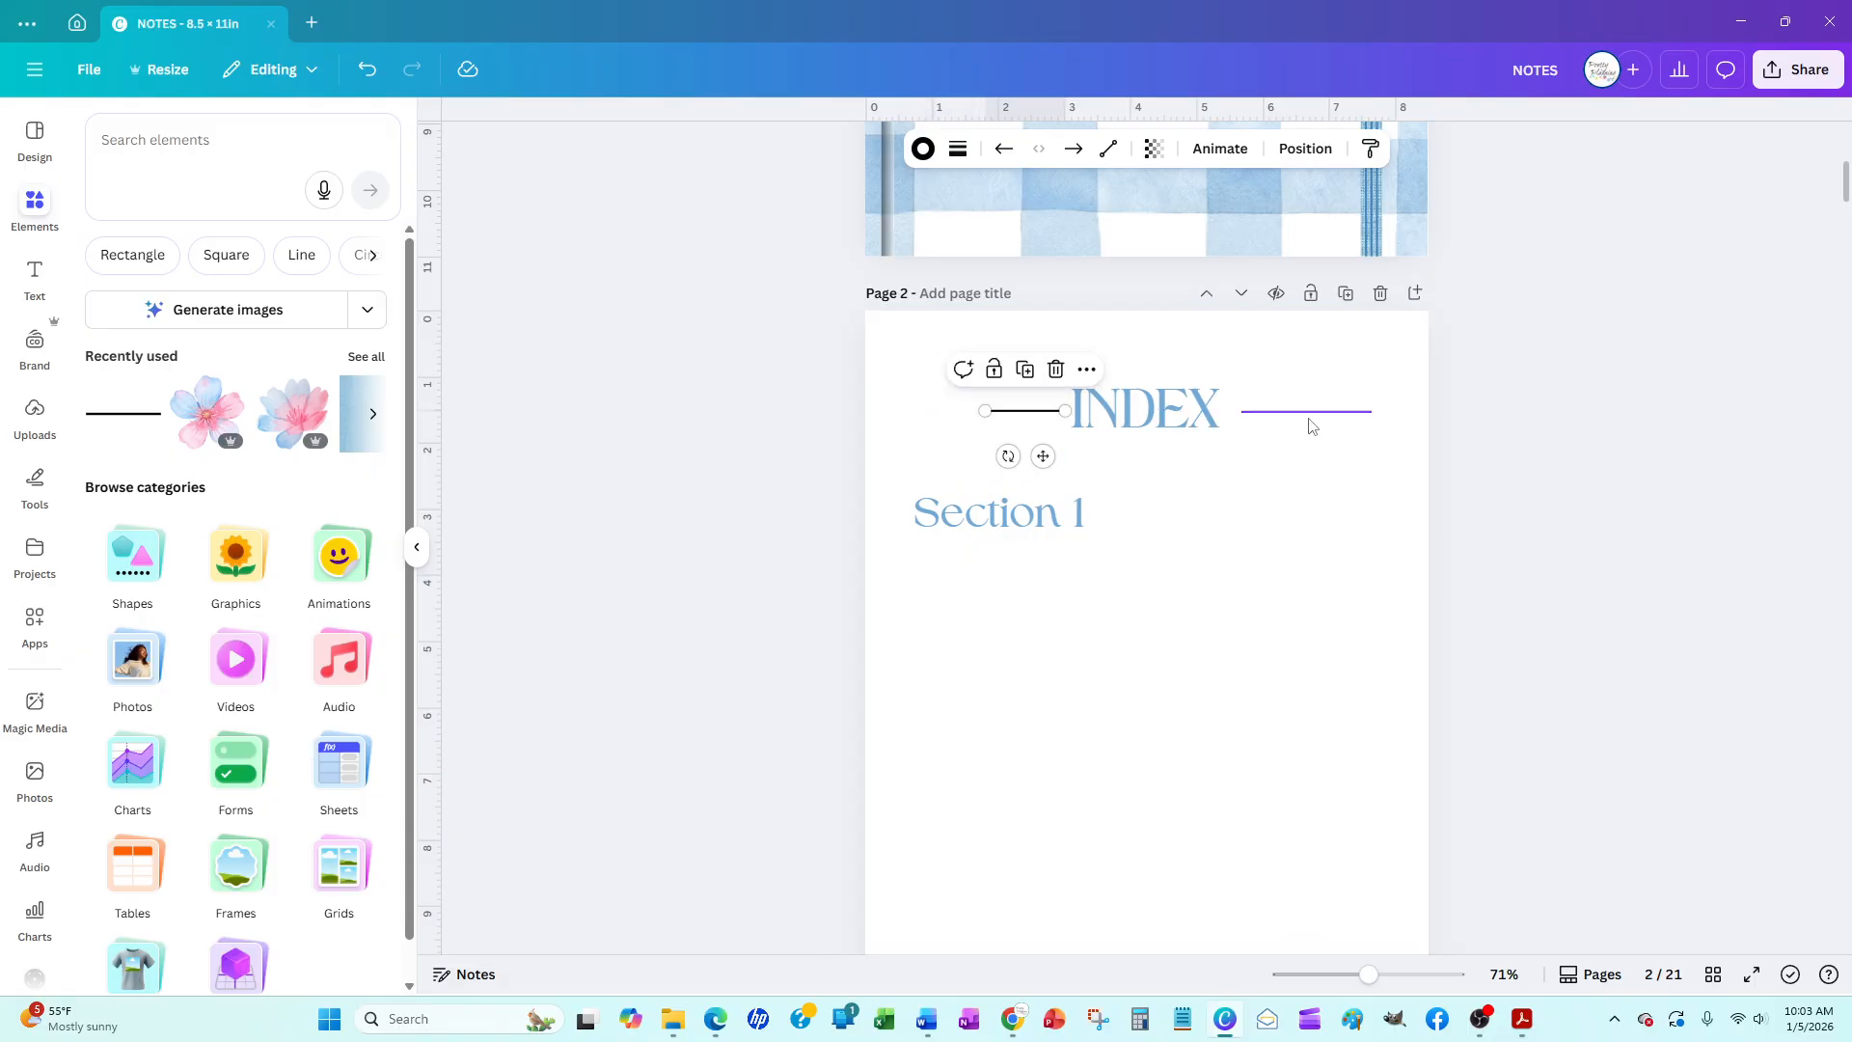
left_click(1312, 415)
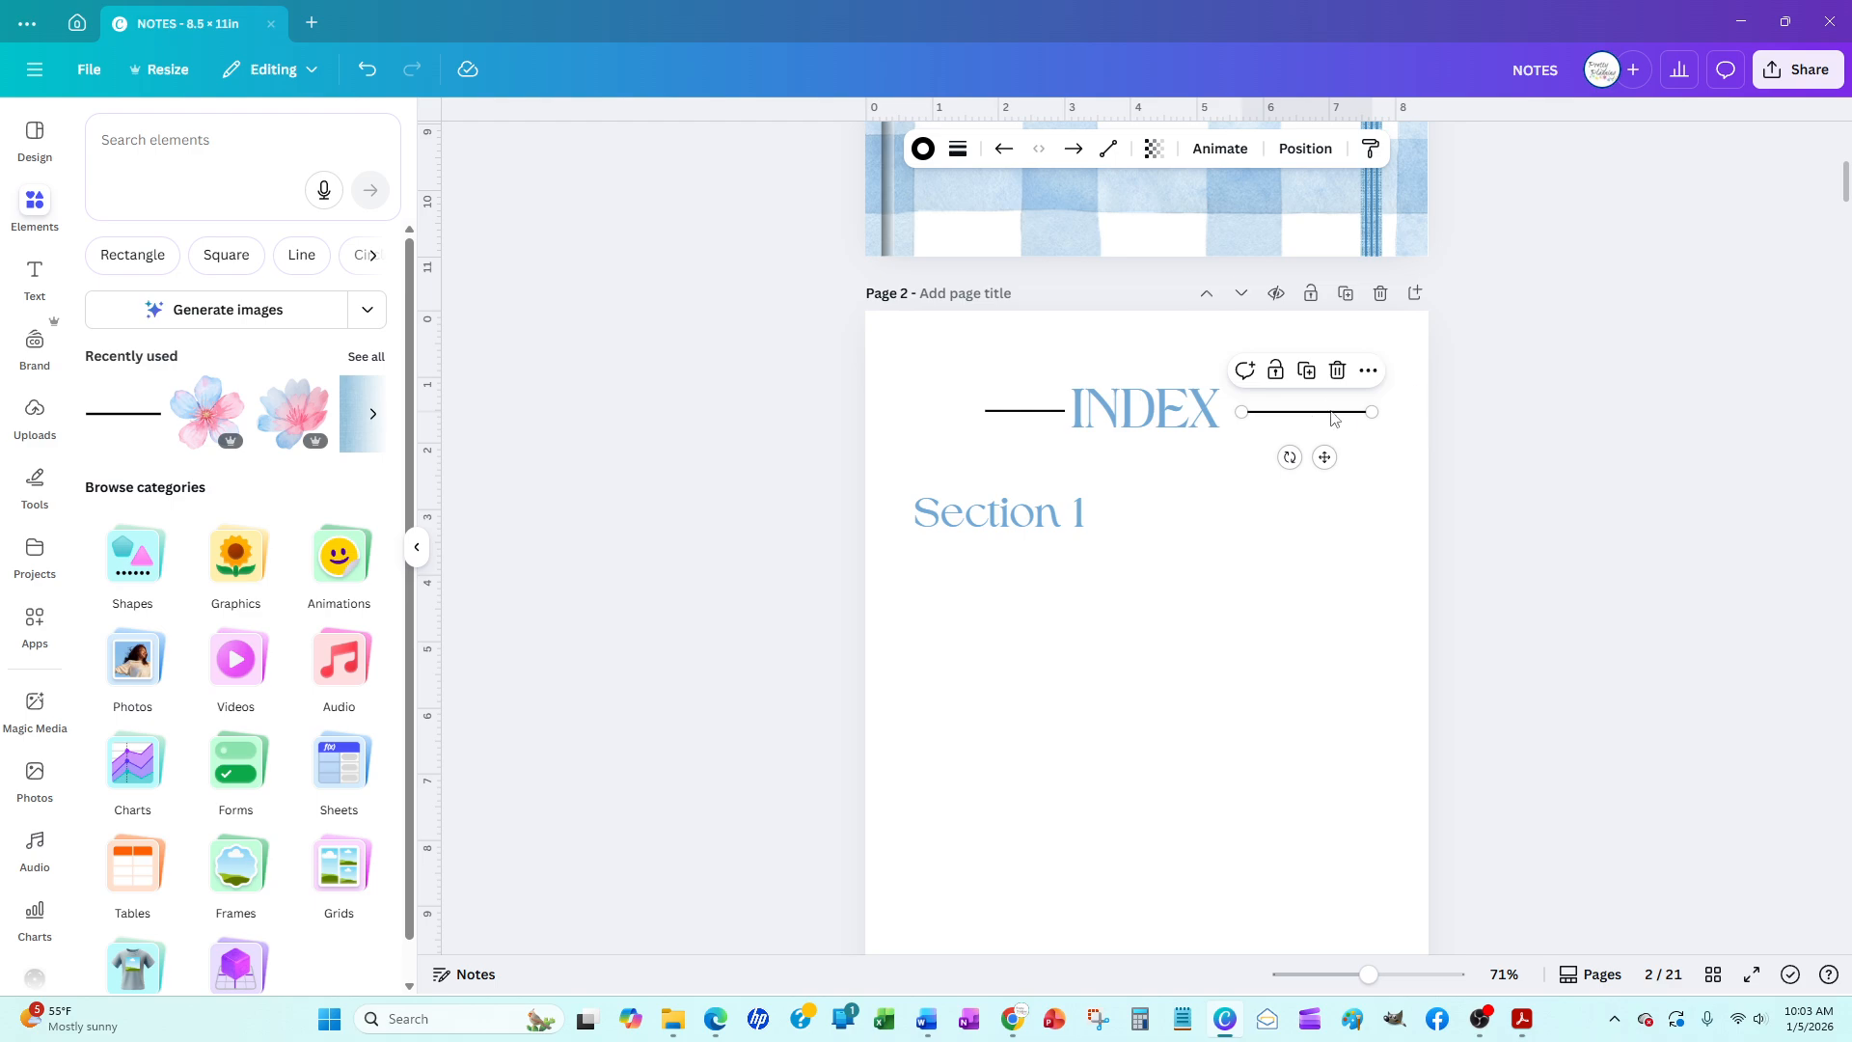
left_click_drag(1372, 412, 1326, 411)
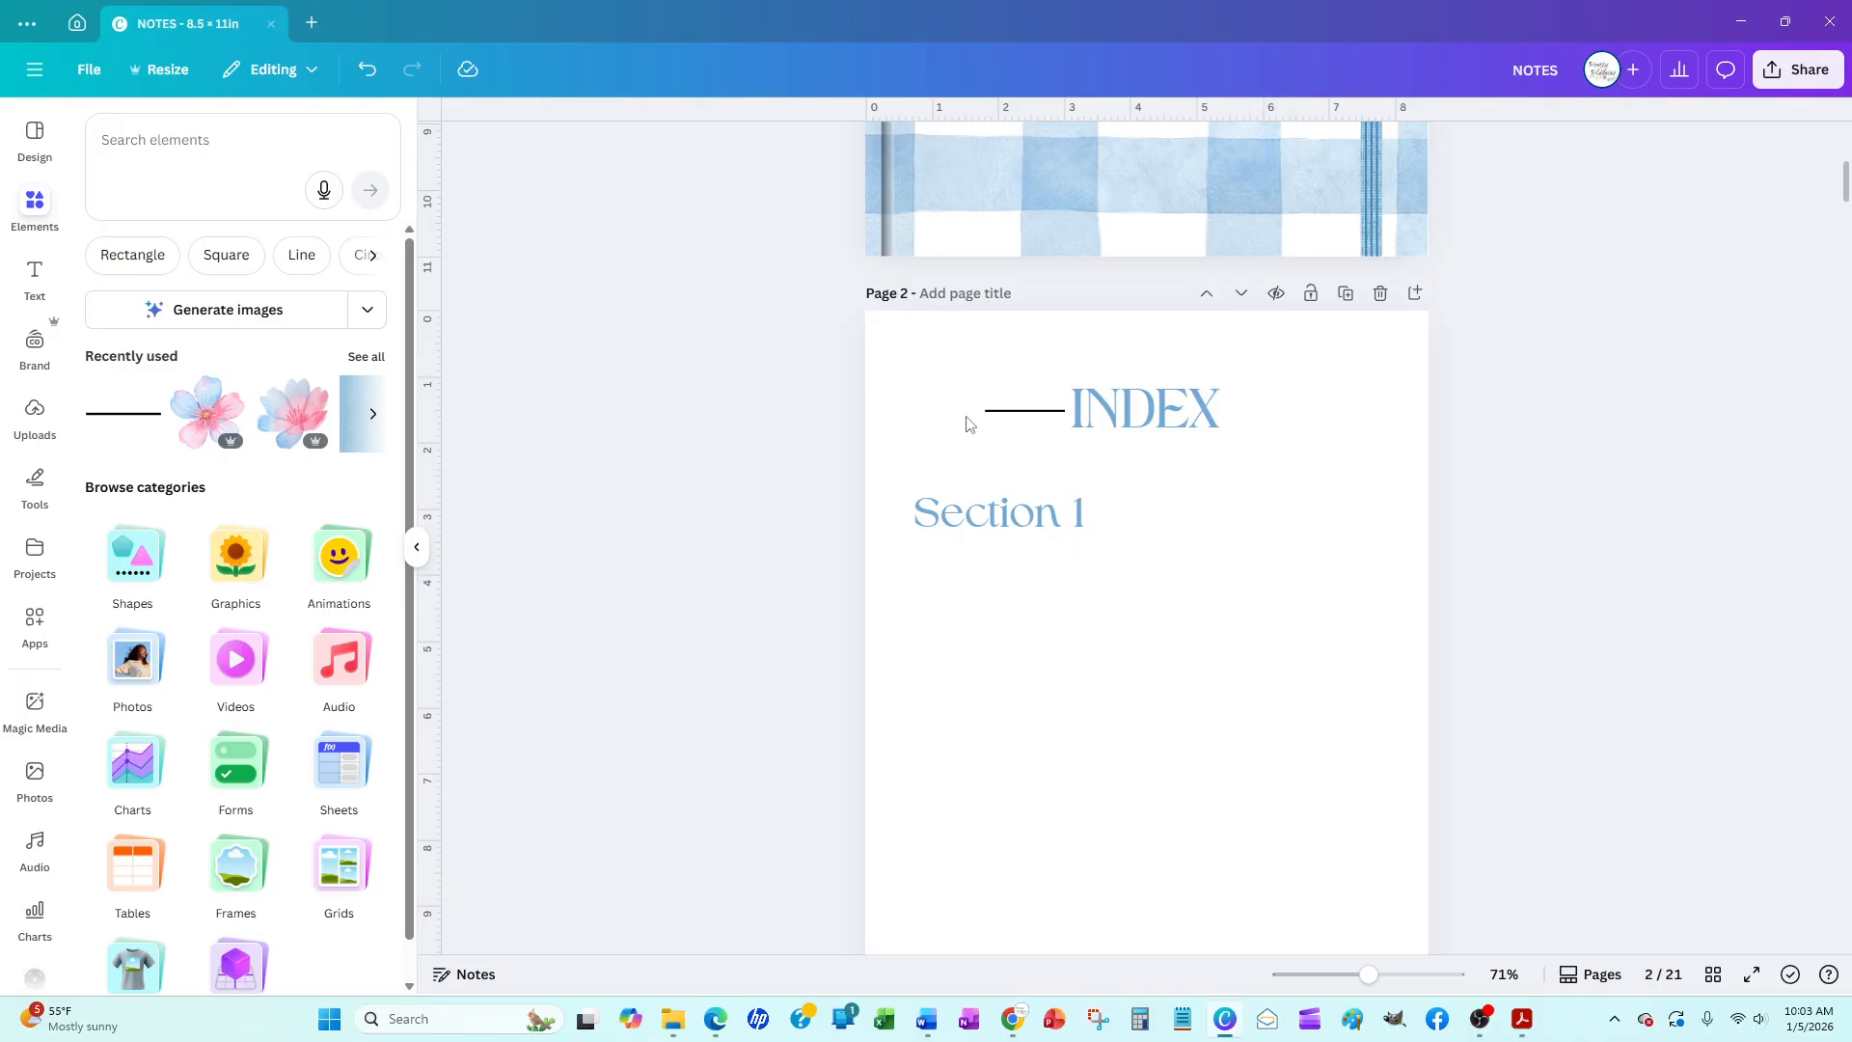
Duplicate the shortened line and place the copy on the right side of the INDEX title
left_click(1003, 412)
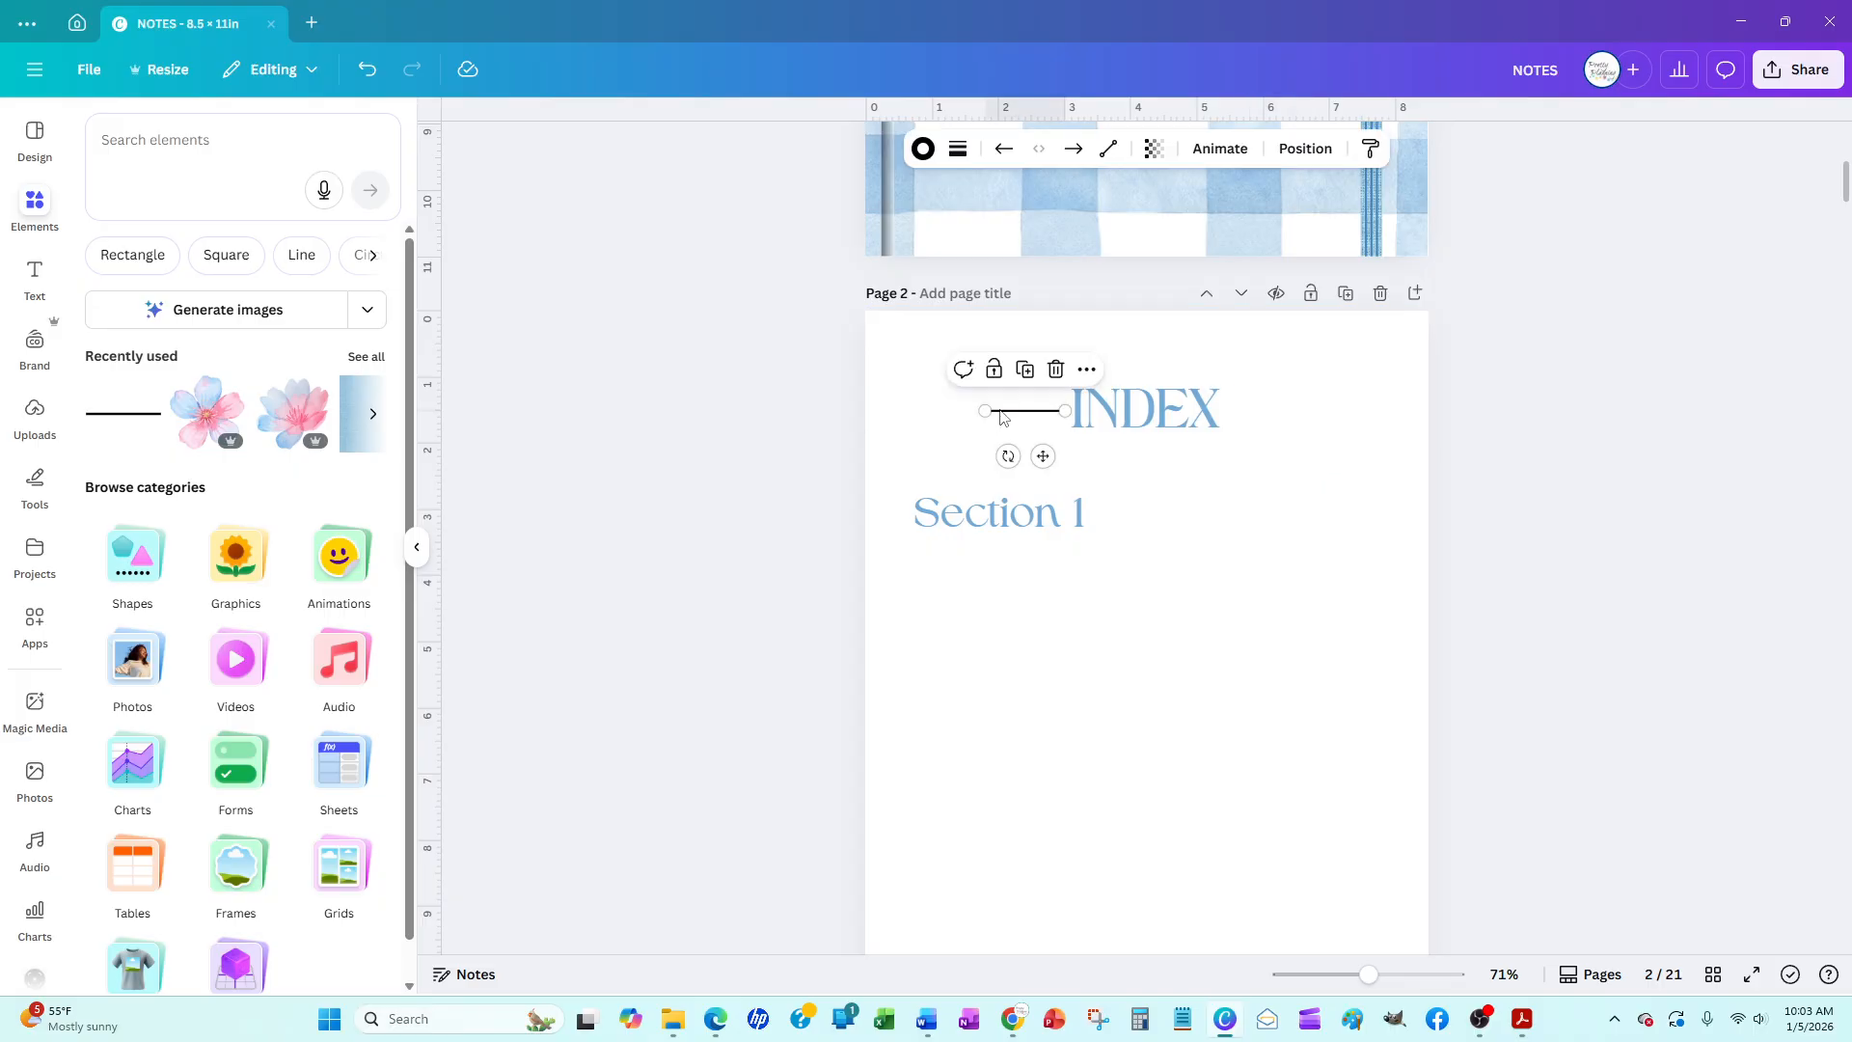
key("ctrl+d")
left_click_drag(1052, 463, 1276, 444)
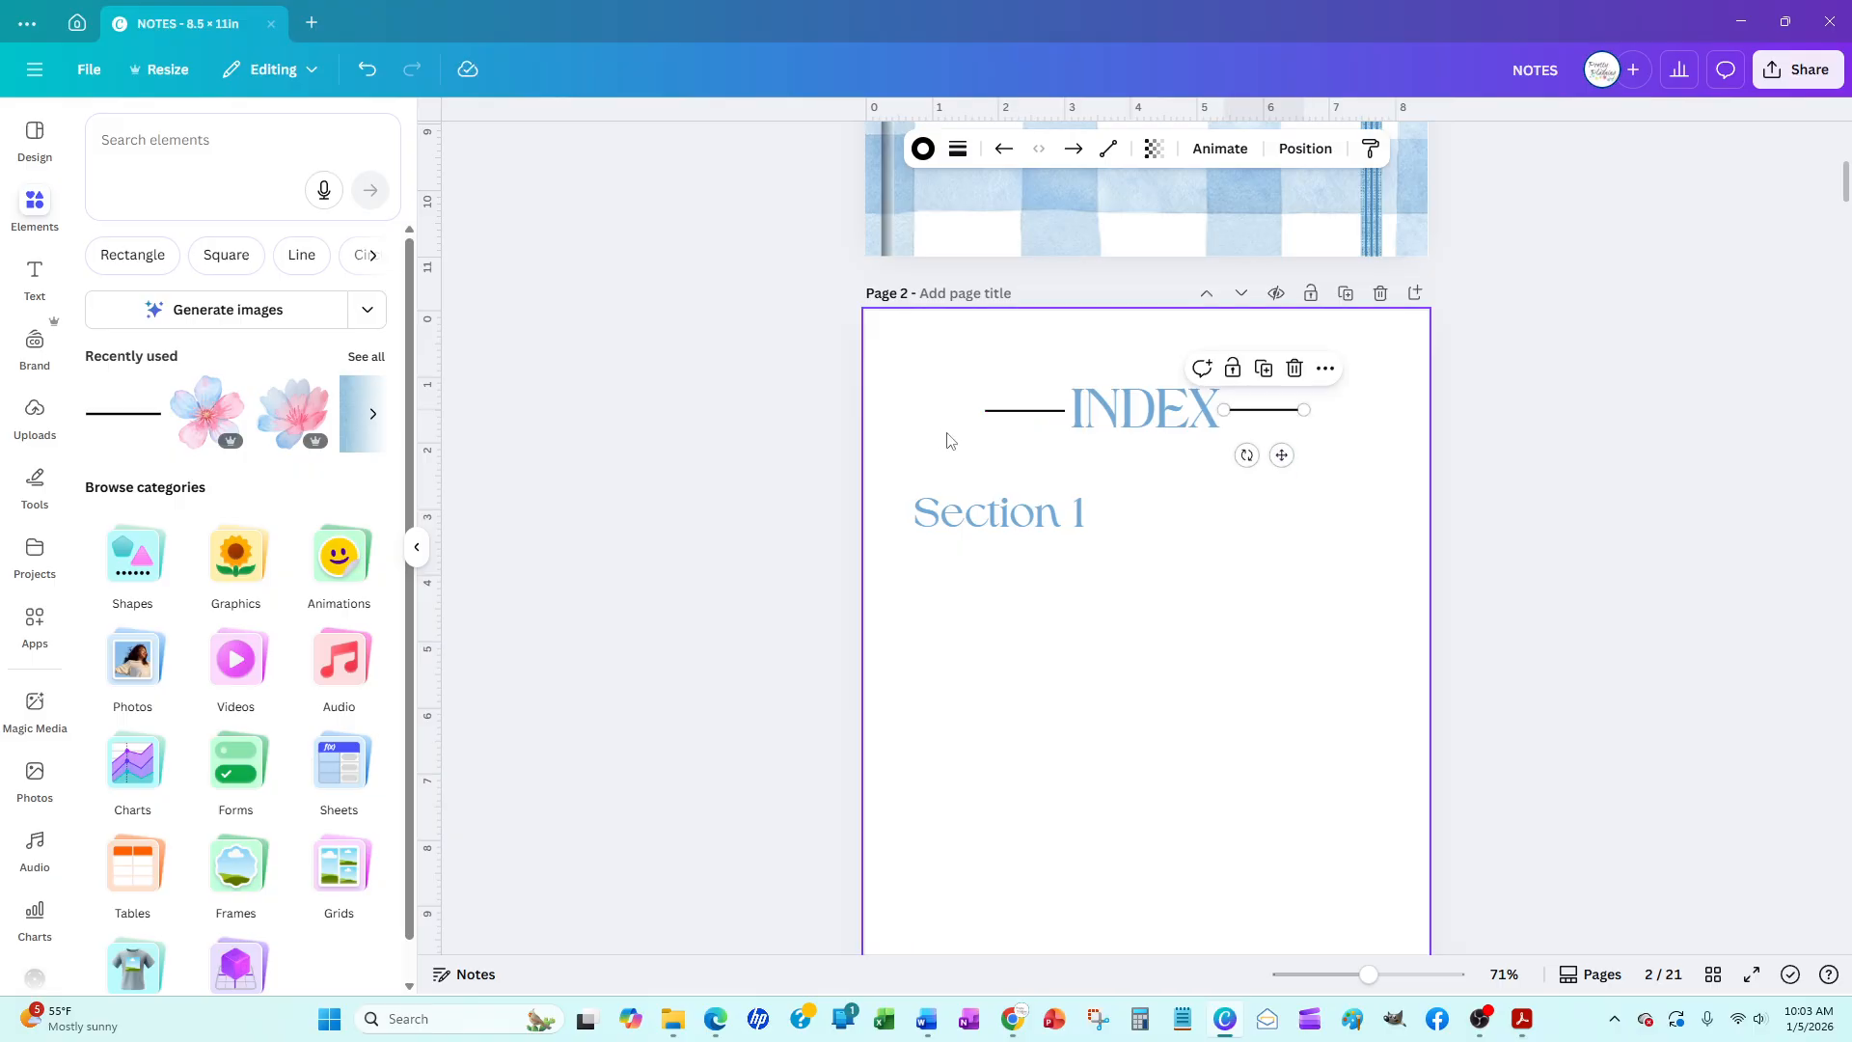
Align the two lines beside the INDEX title with each other by their middles
left_click(1019, 412, "shift")
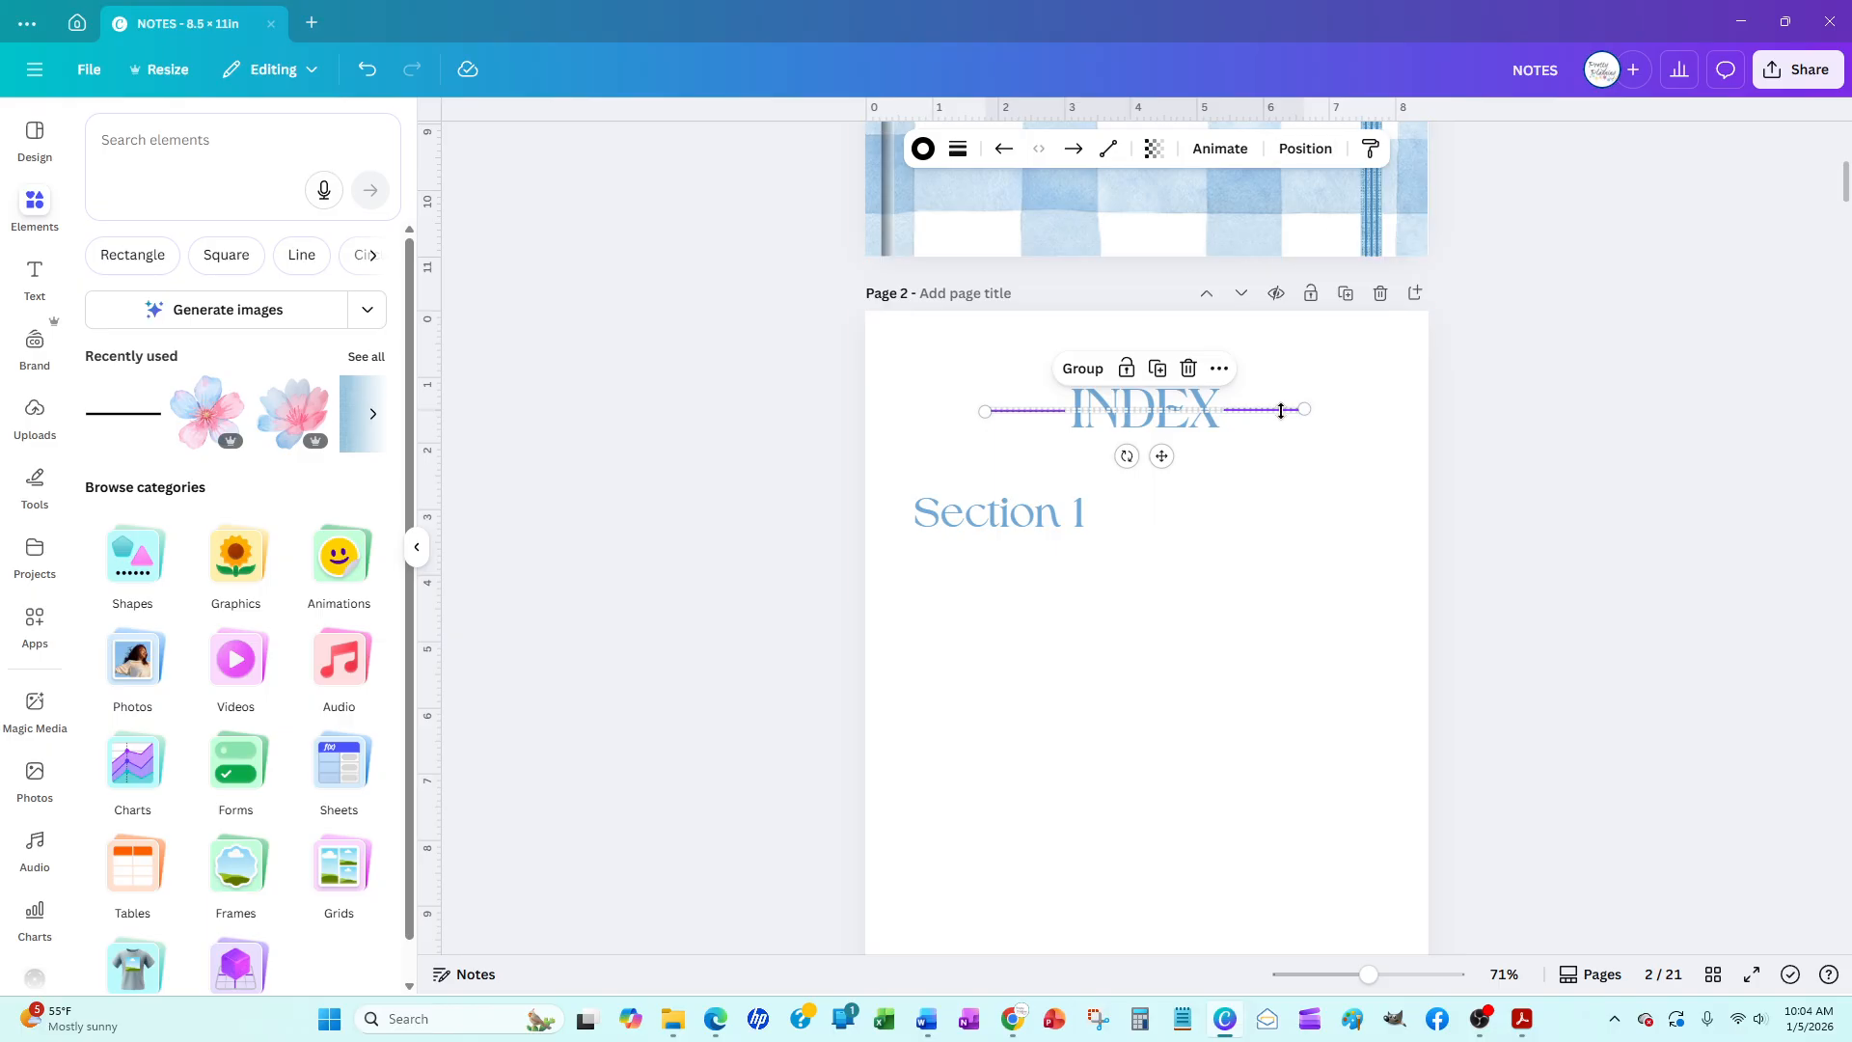
left_click(1295, 151)
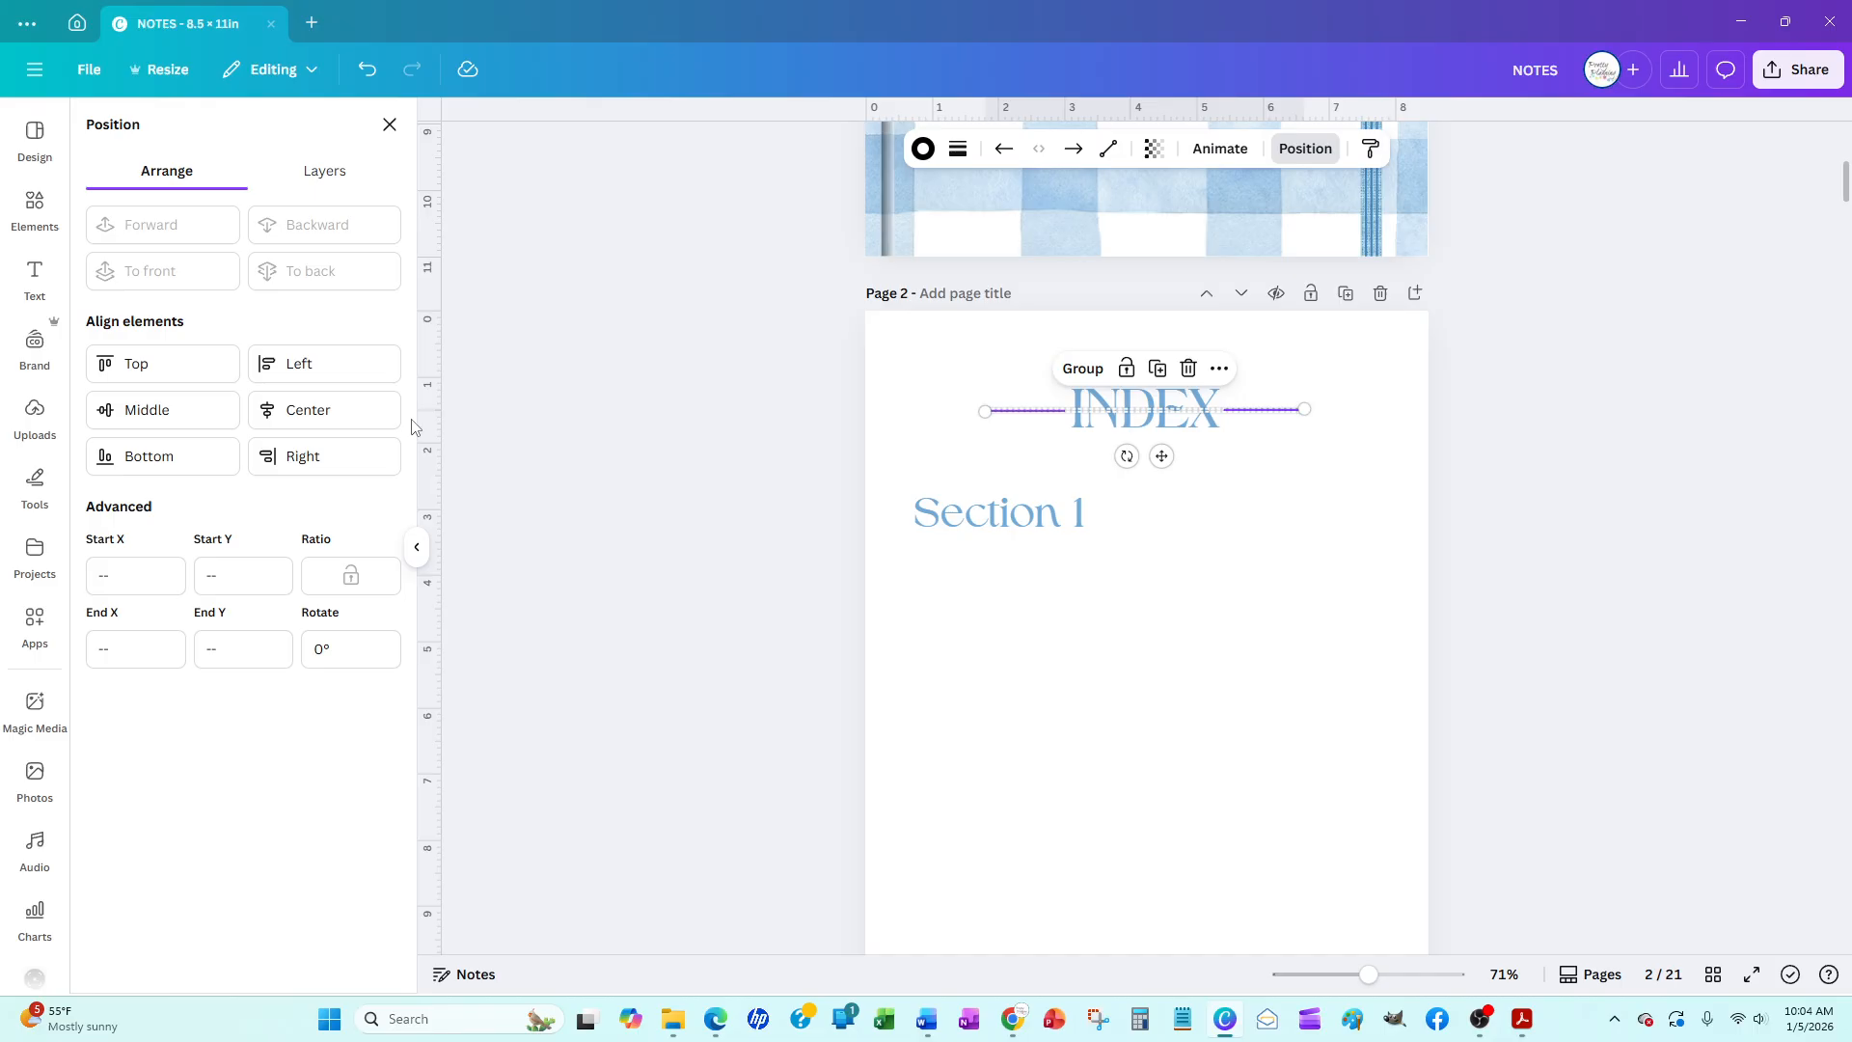
left_click(145, 409)
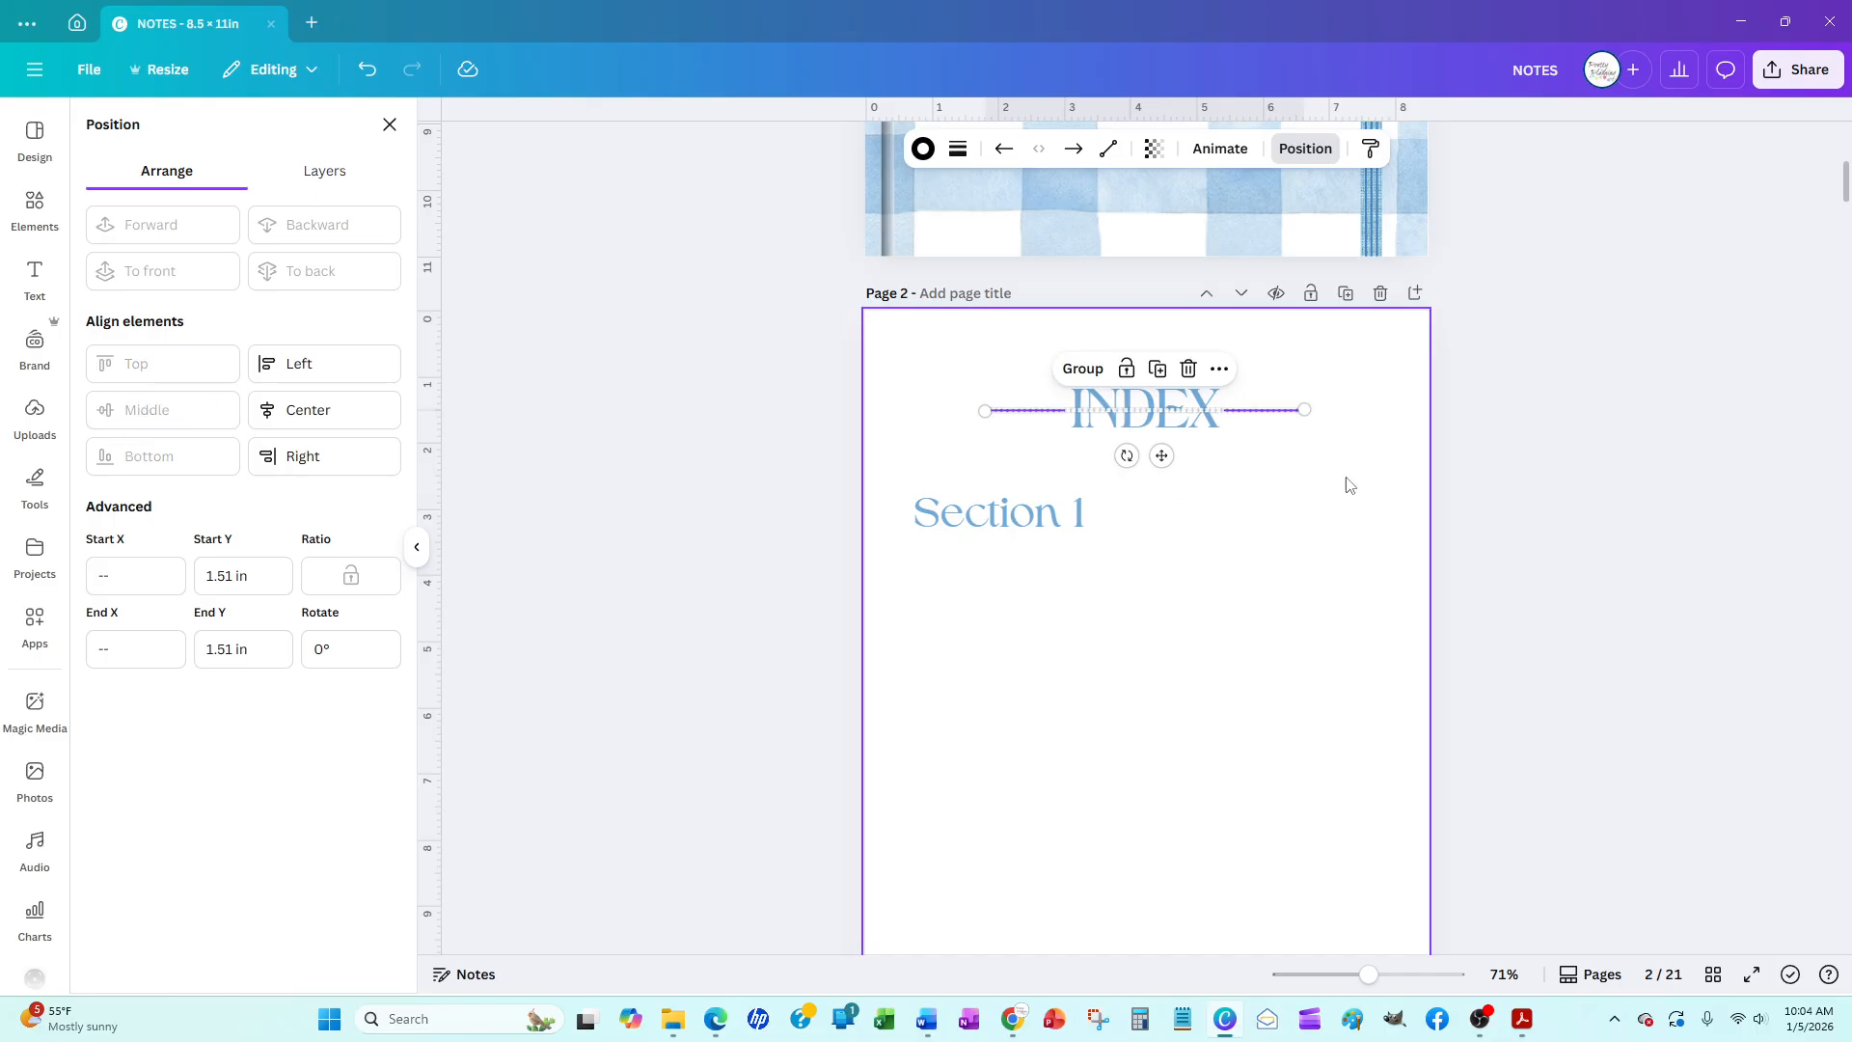
left_click(1588, 476)
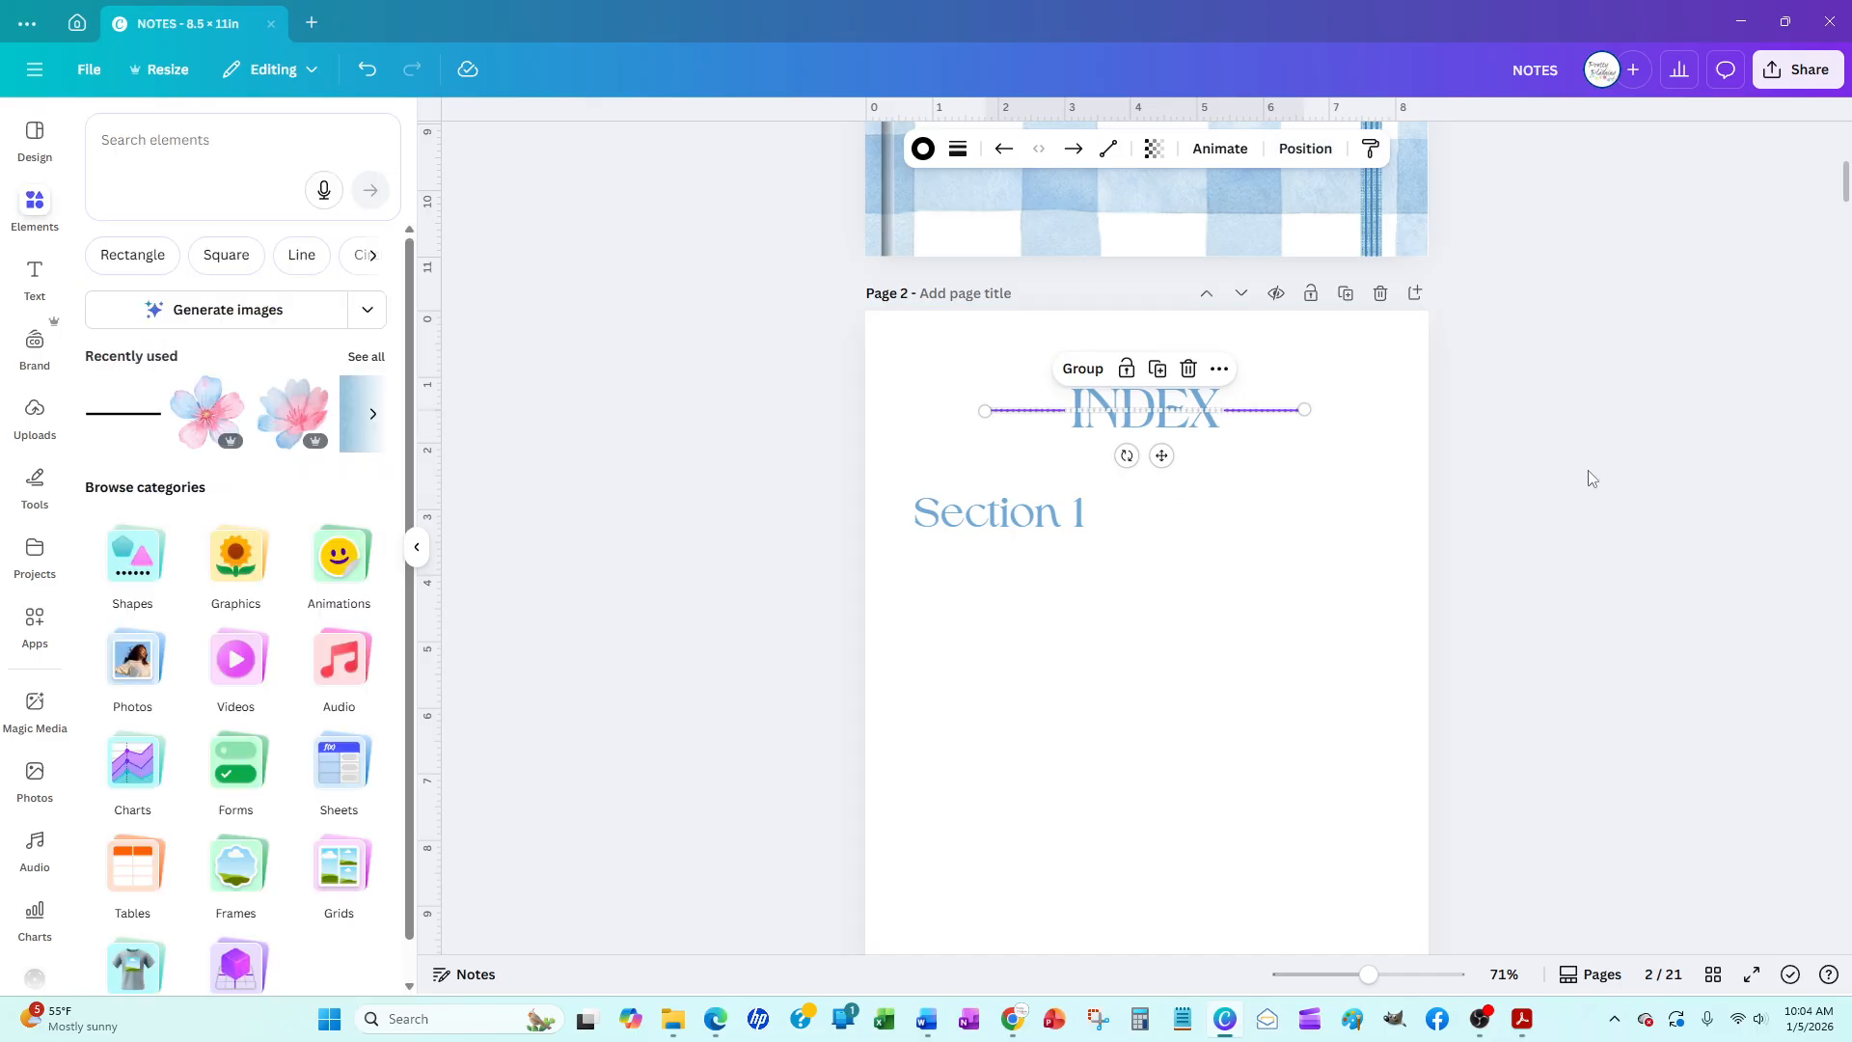
Move the left line away from the INDEX title, then shift both lines together to even out the gaps on either side
left_click(1026, 418)
left_click_drag(1029, 425, 1015, 426)
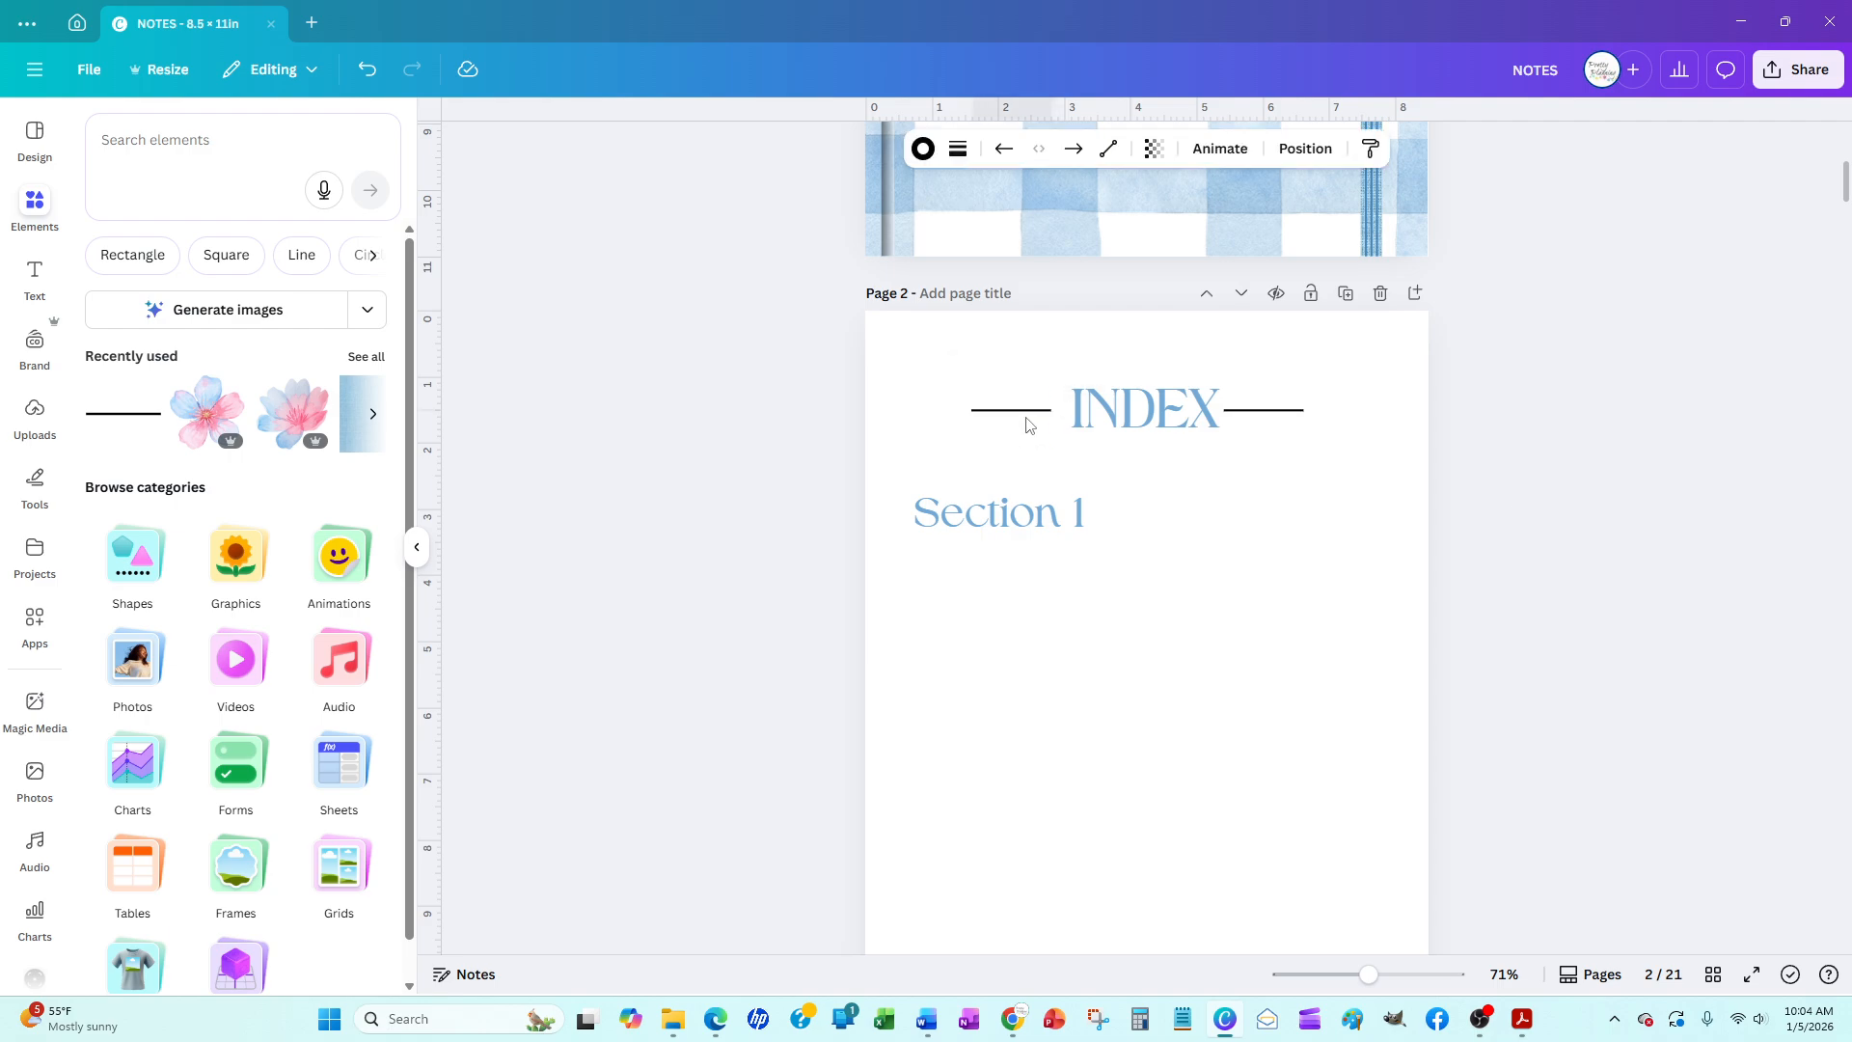
left_click(1259, 418, "shift")
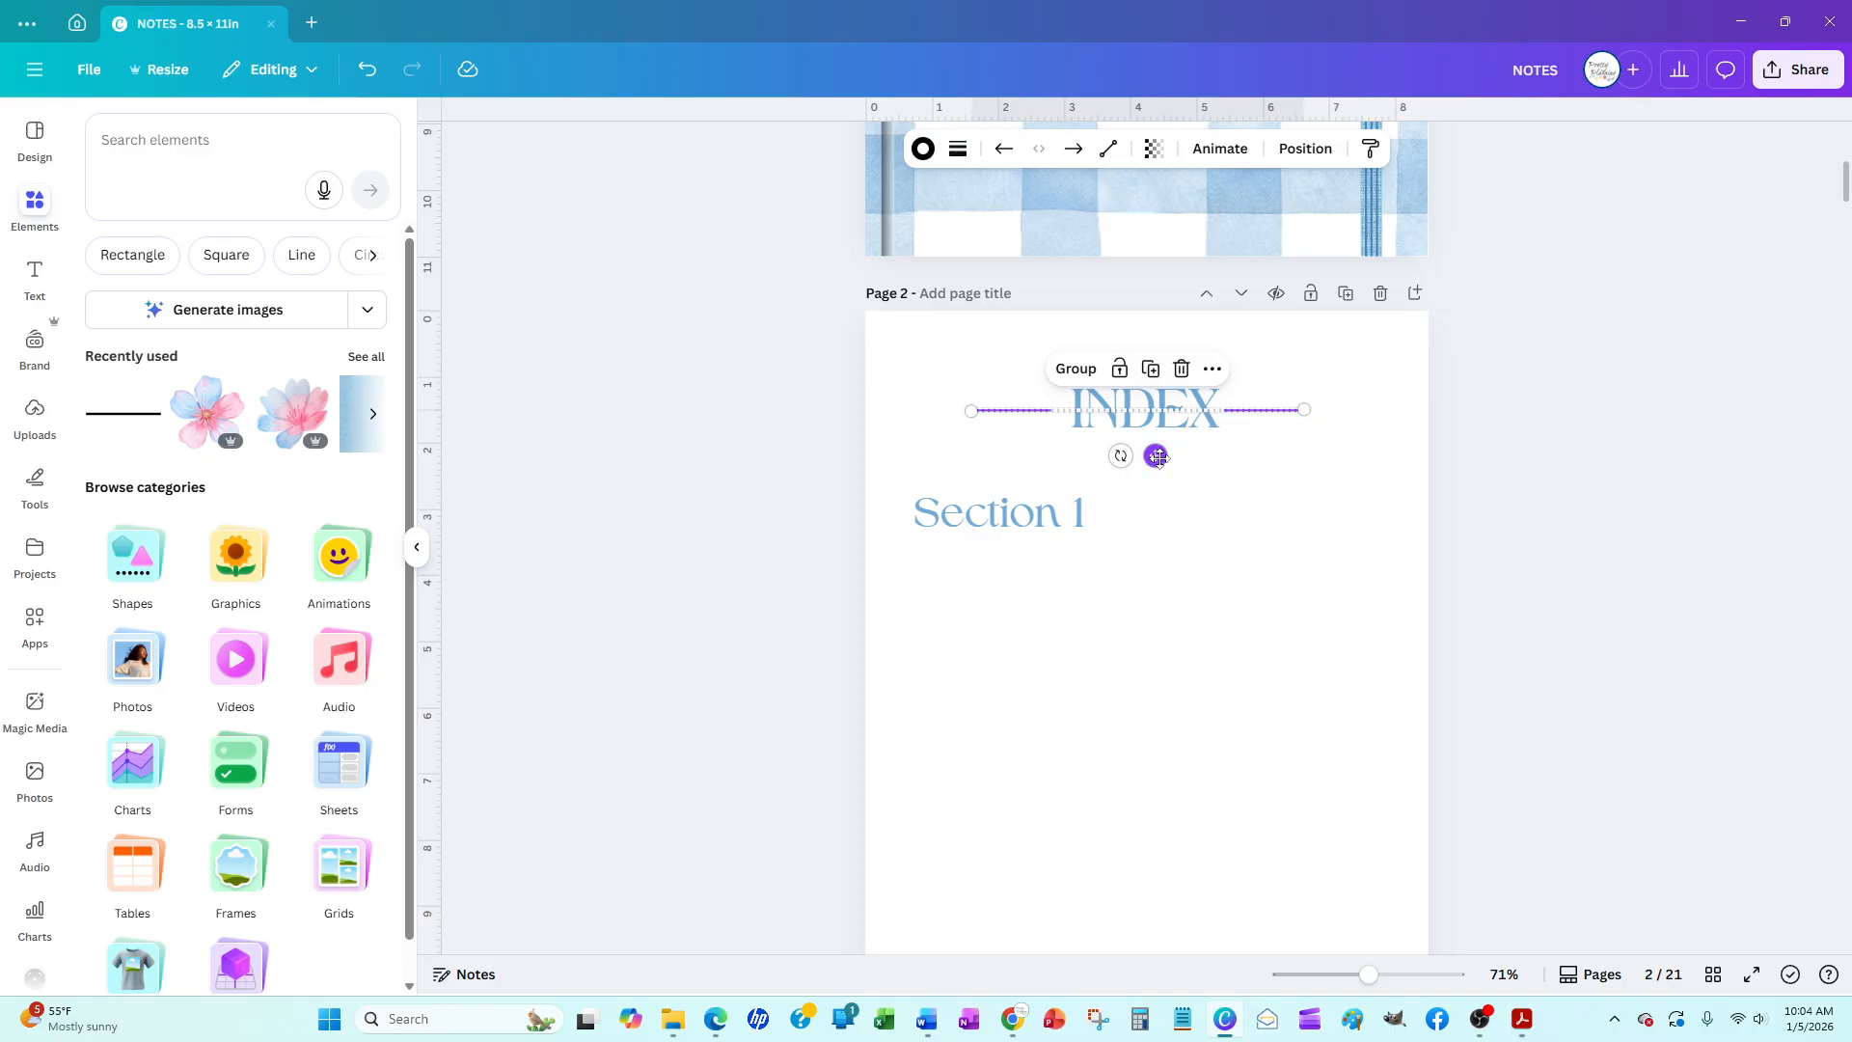
left_click_drag(1159, 457, 1171, 456)
left_click(1631, 570)
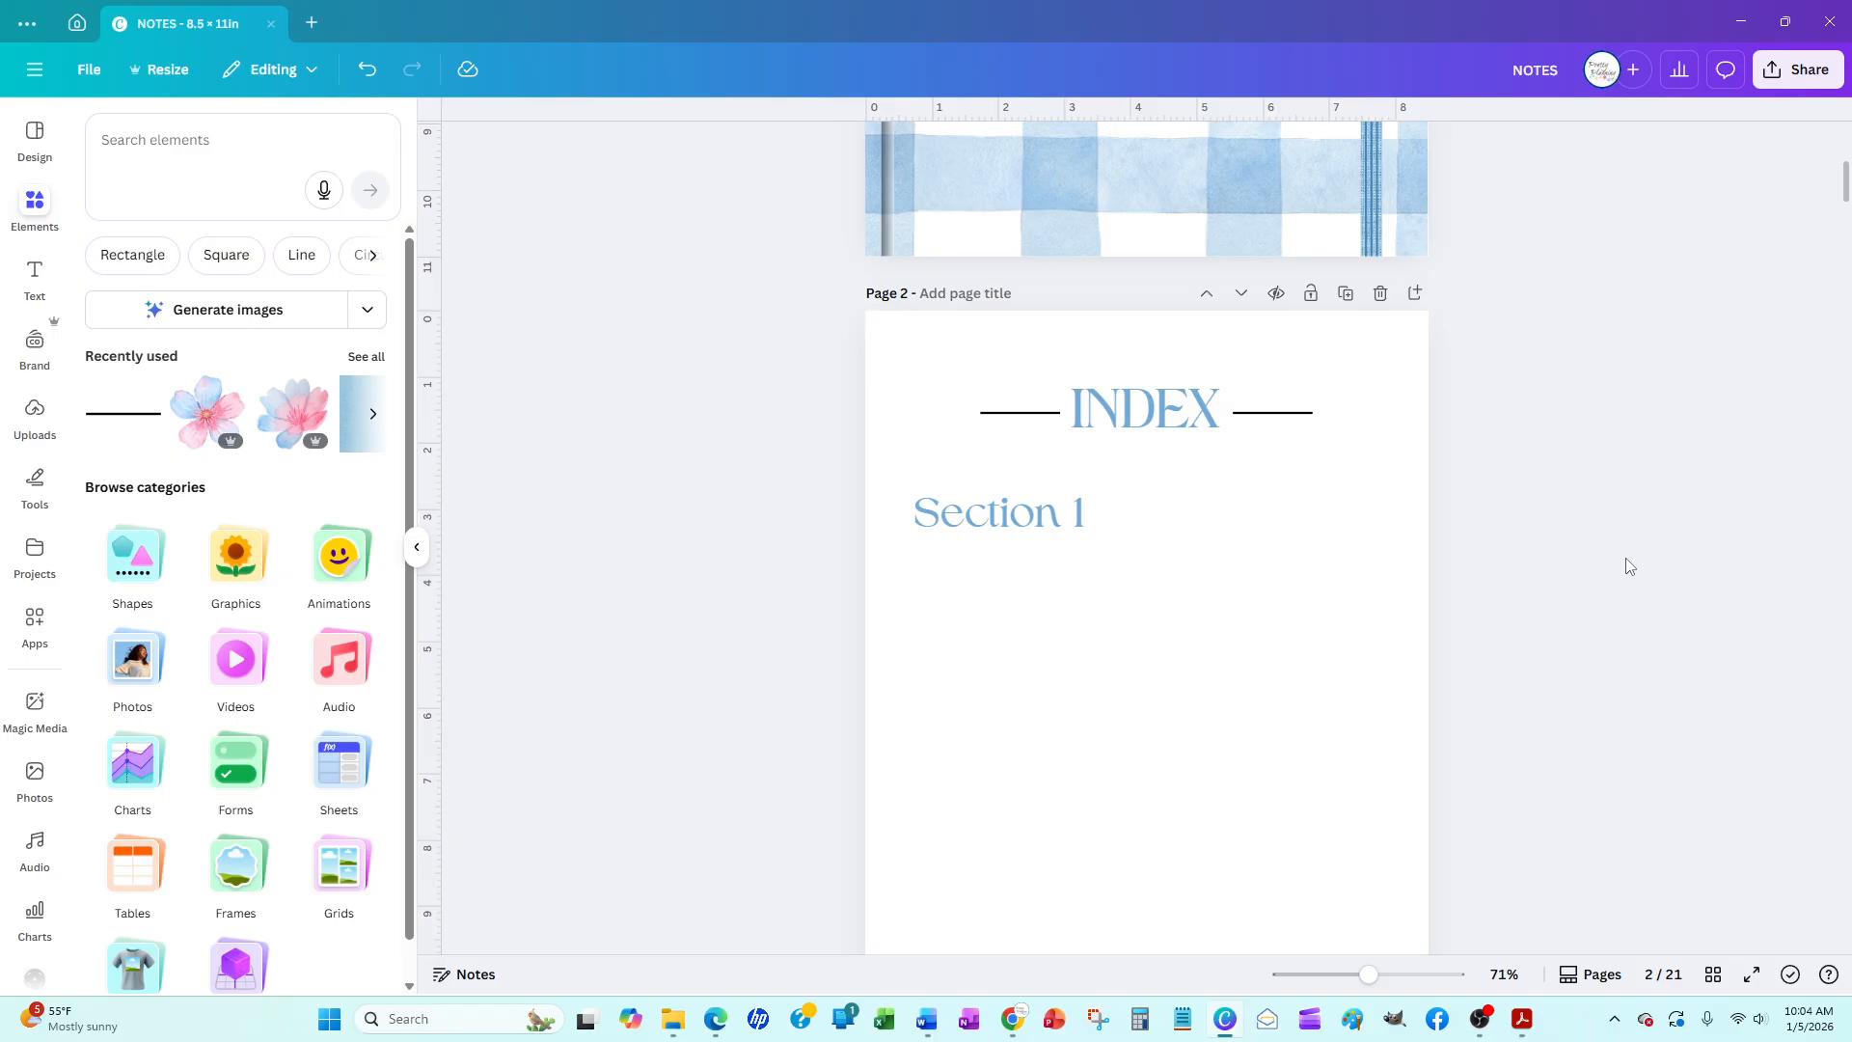
Recolour both lines beside the INDEX title from black to a custom darker blue
left_click(1266, 413)
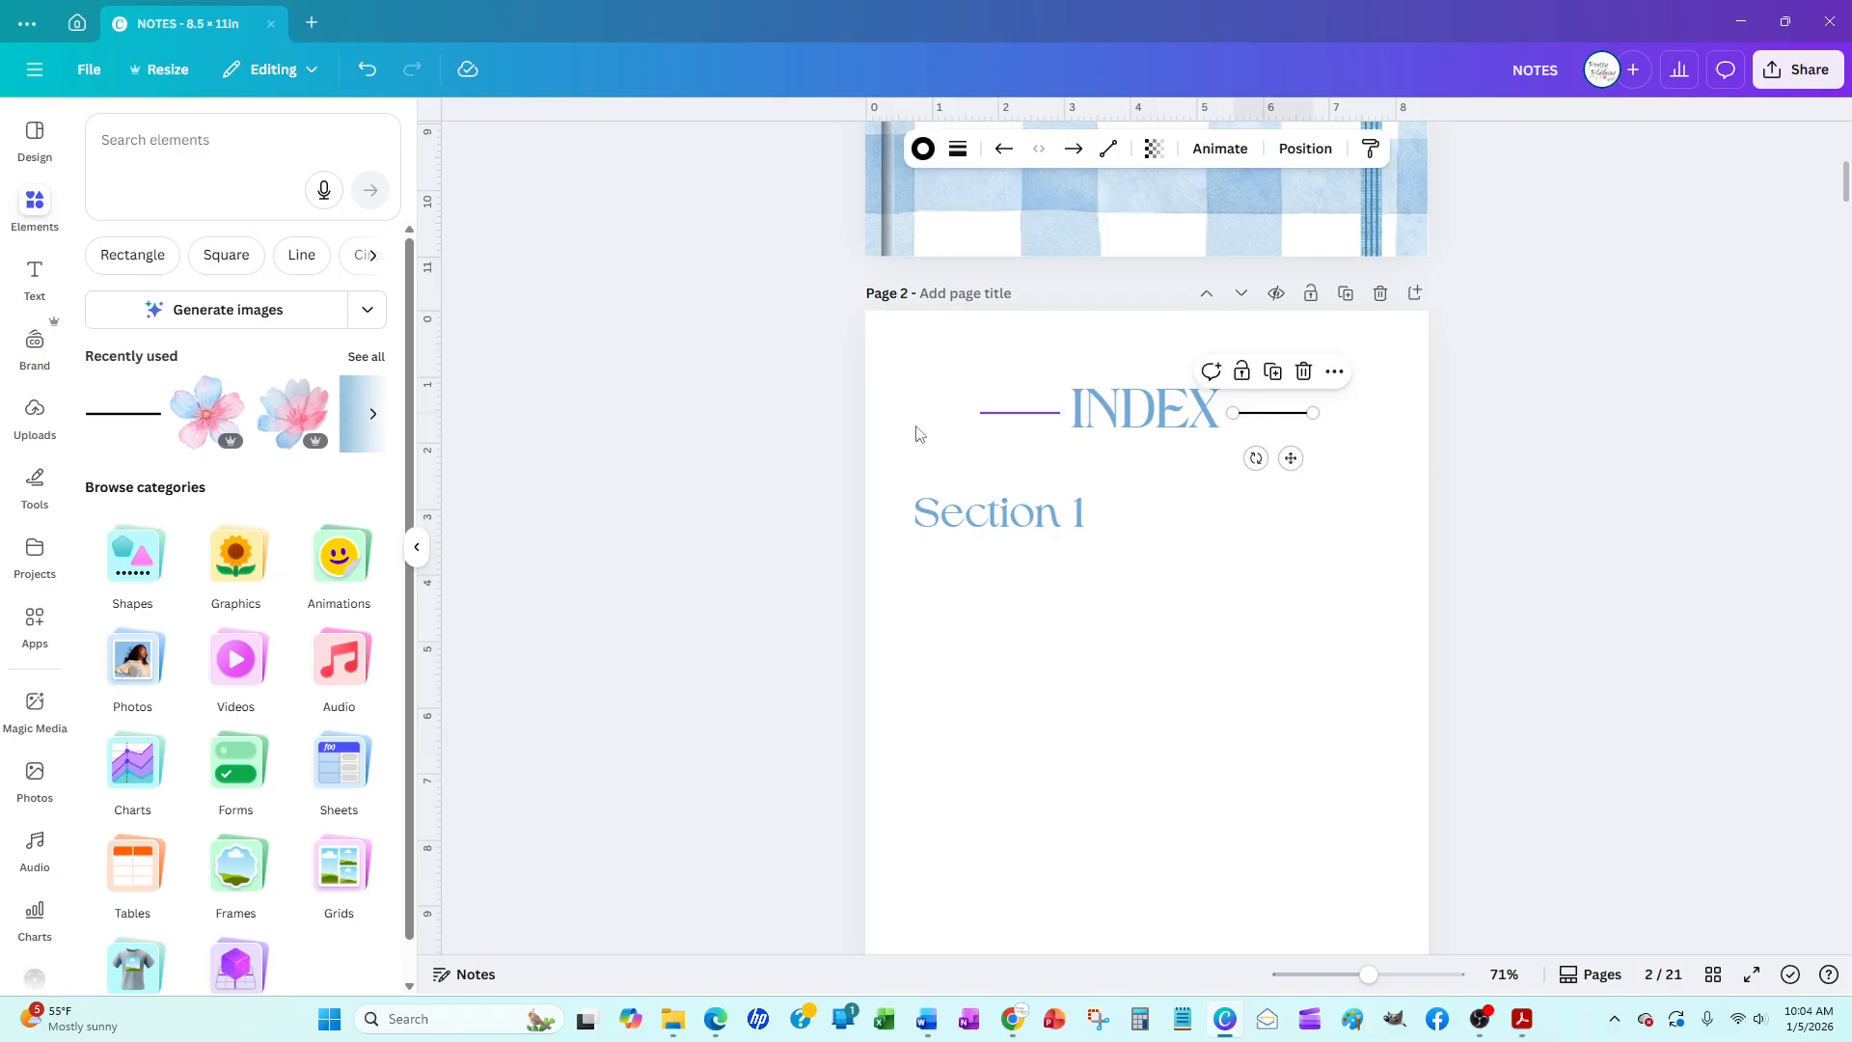
left_click(996, 414, "shift")
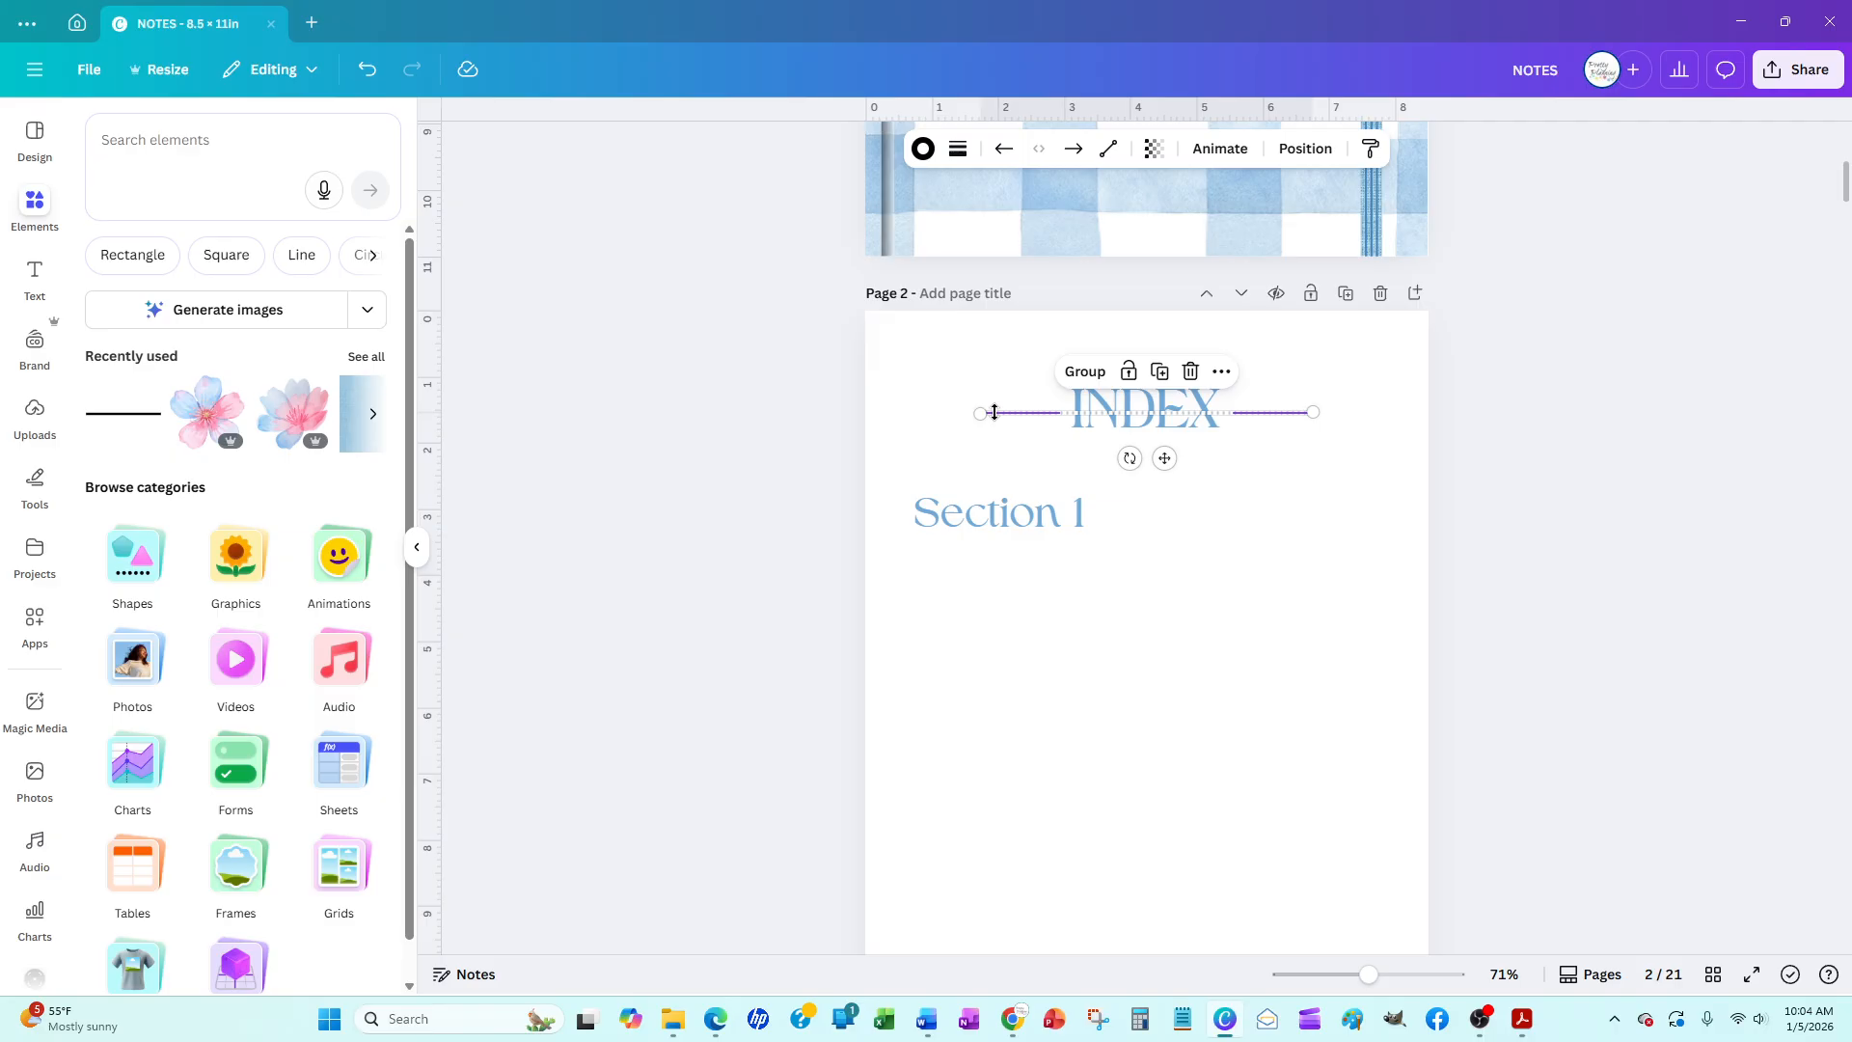
left_click(959, 150)
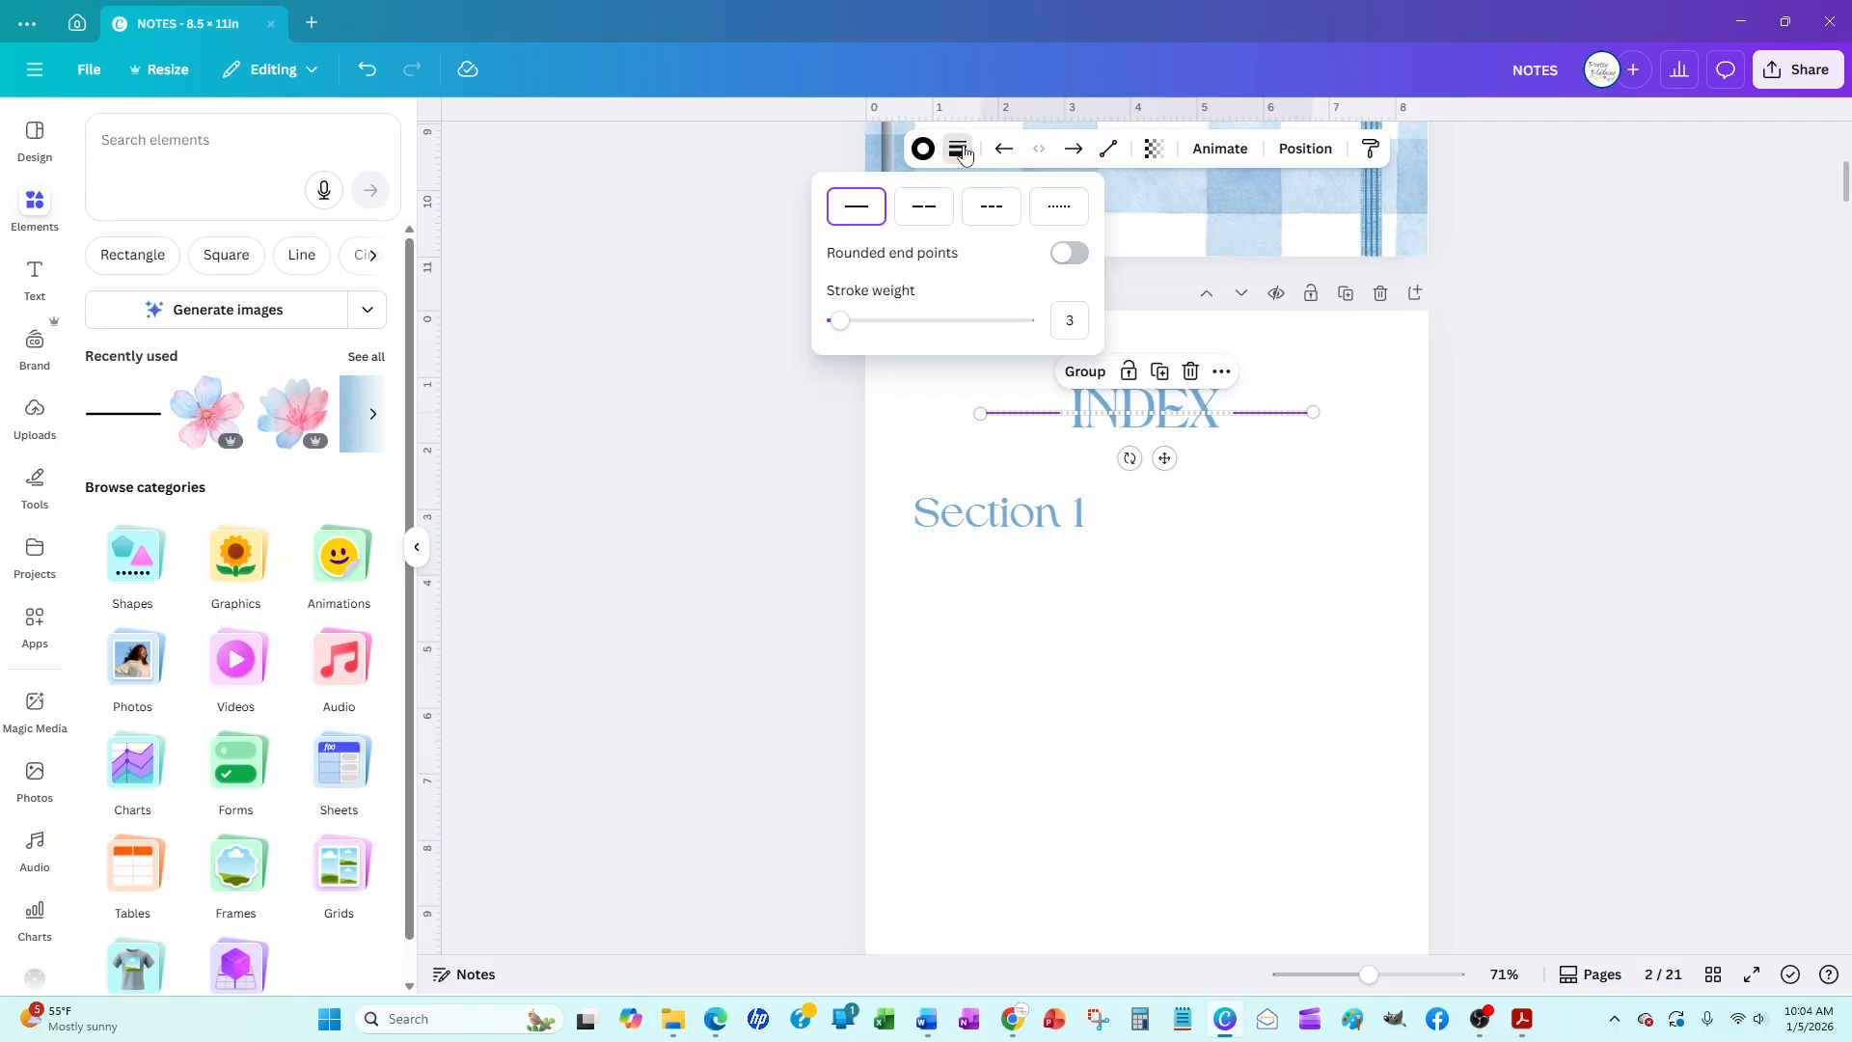
left_click(923, 148)
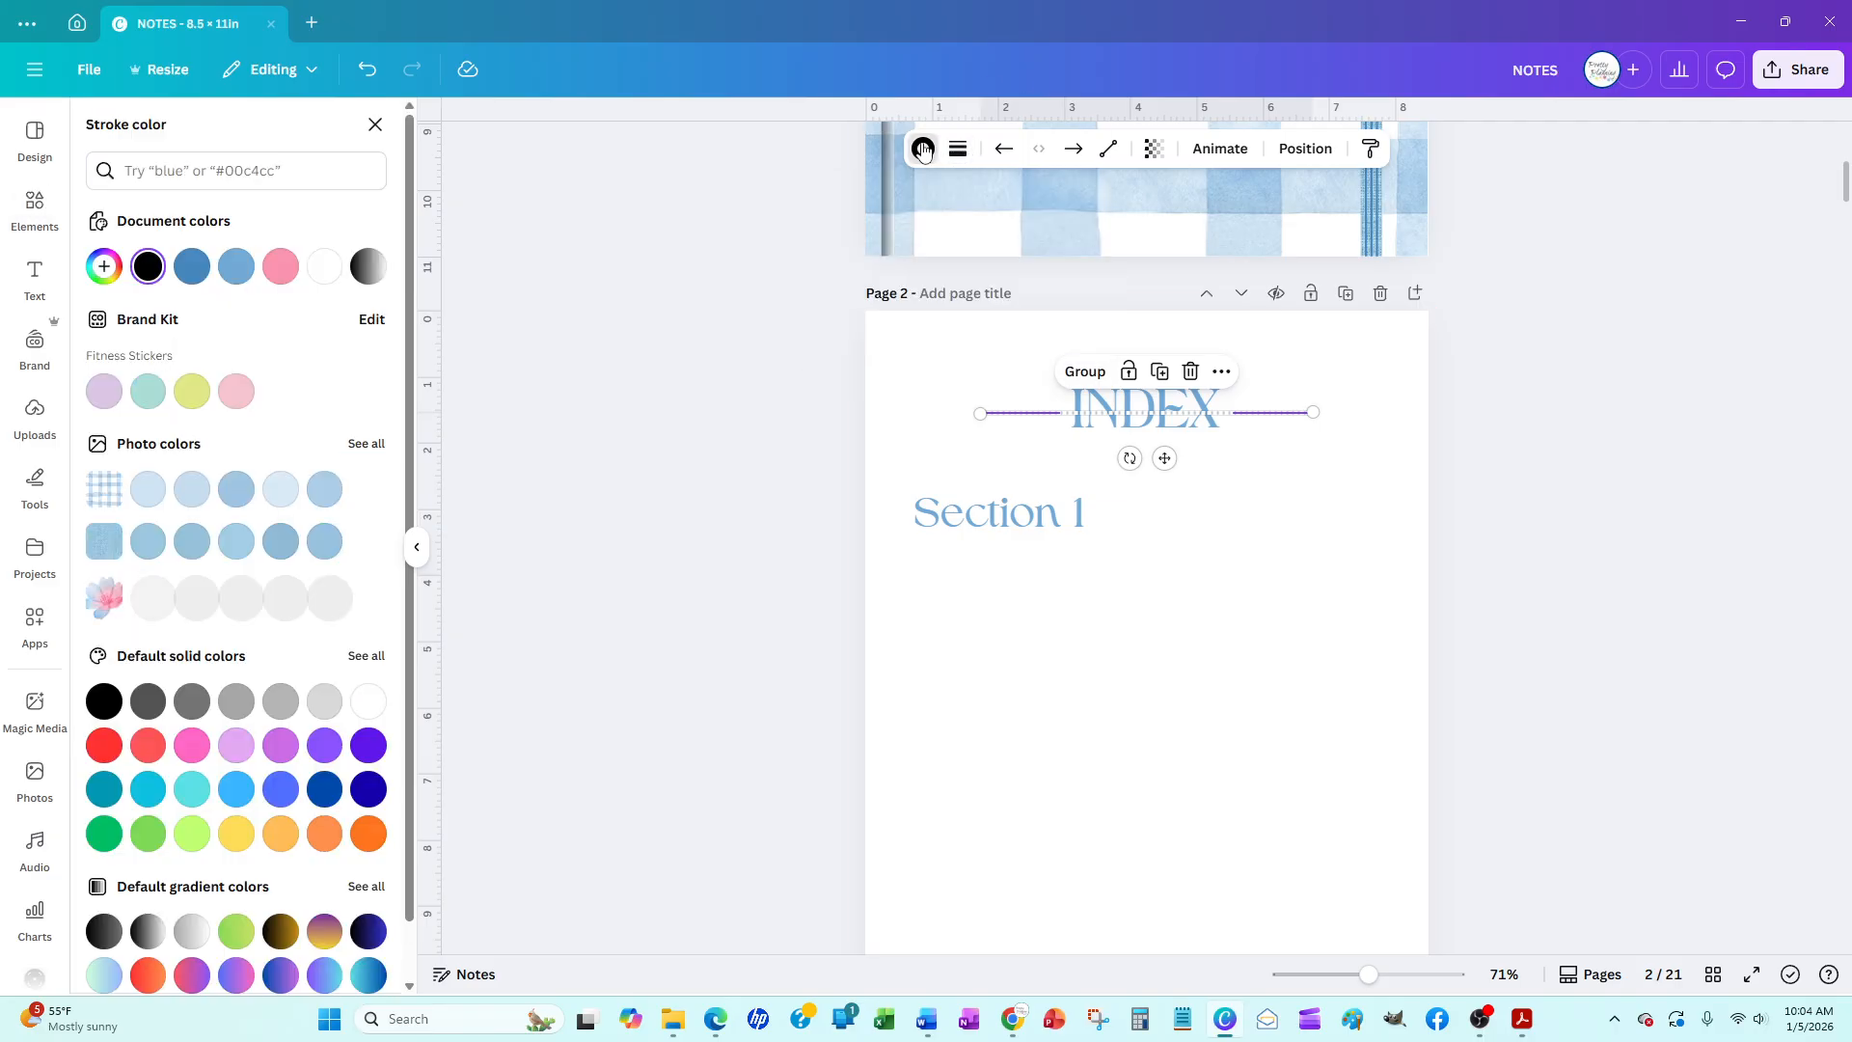
left_click(192, 271)
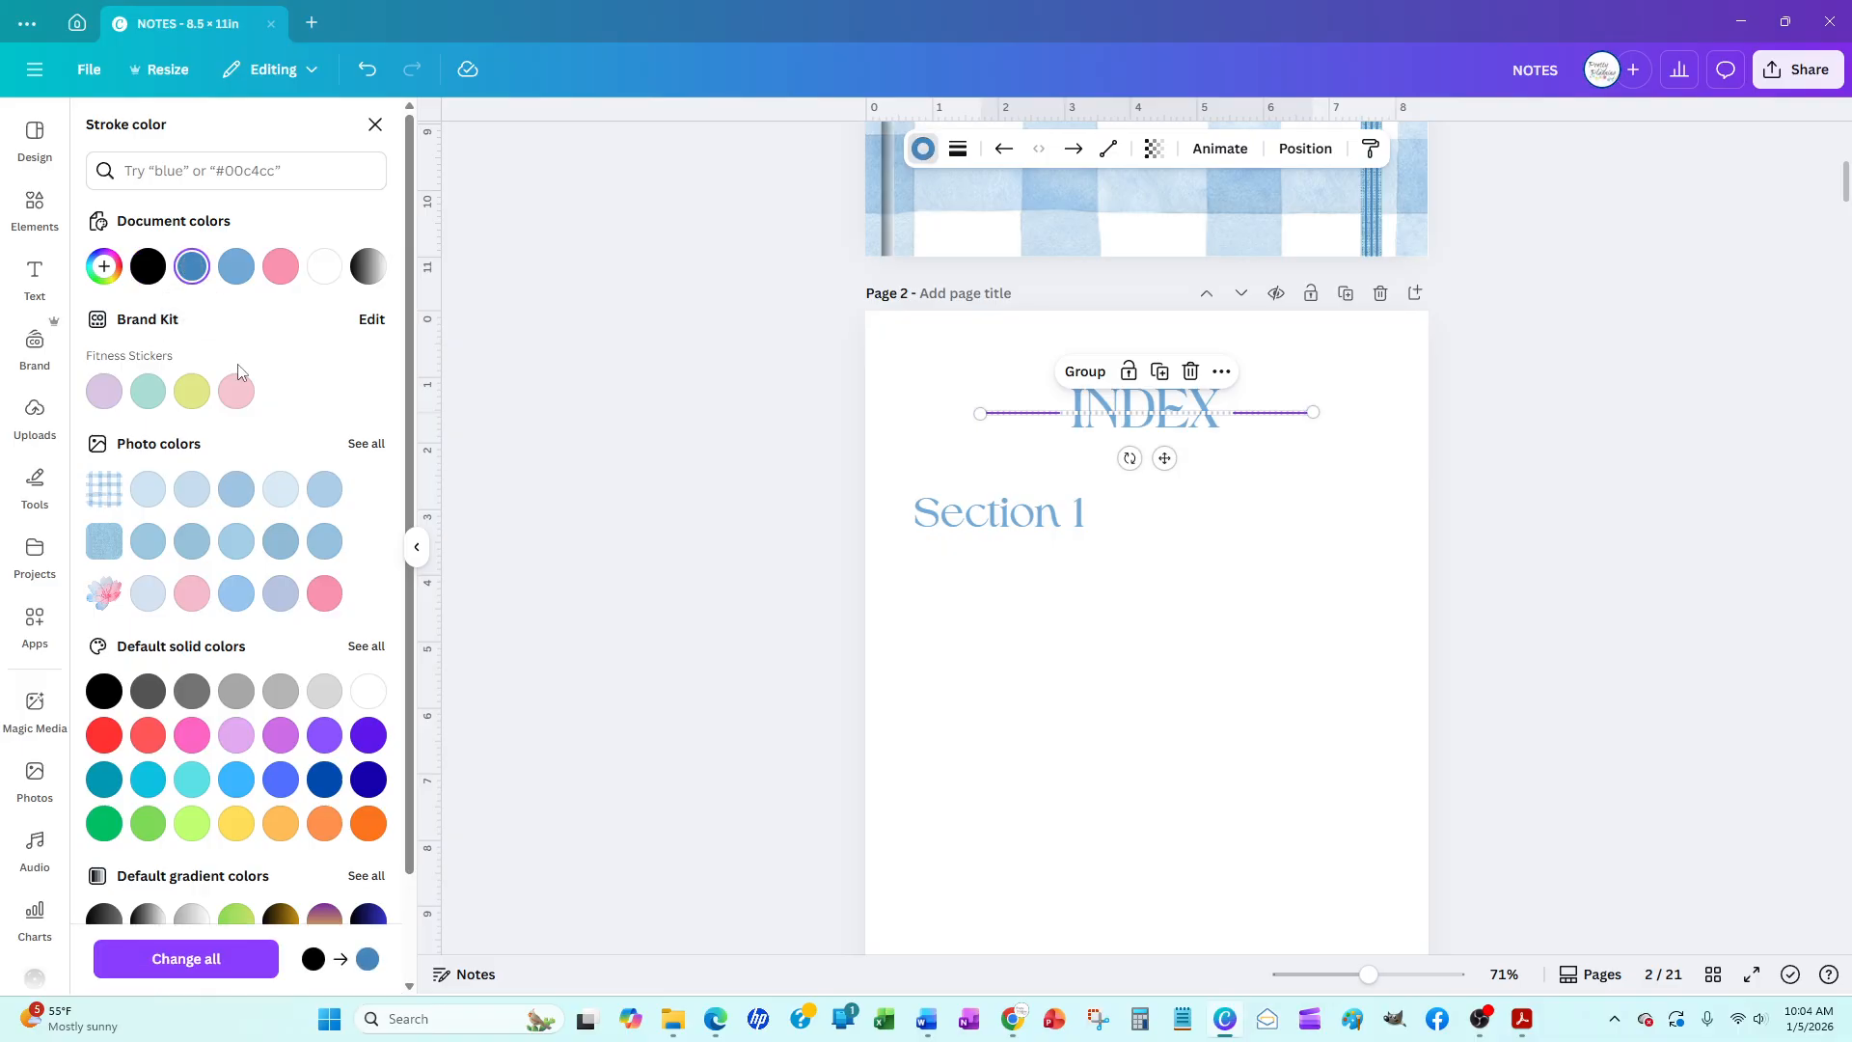
left_click(104, 266)
left_click_drag(272, 402, 295, 401)
left_click(697, 511)
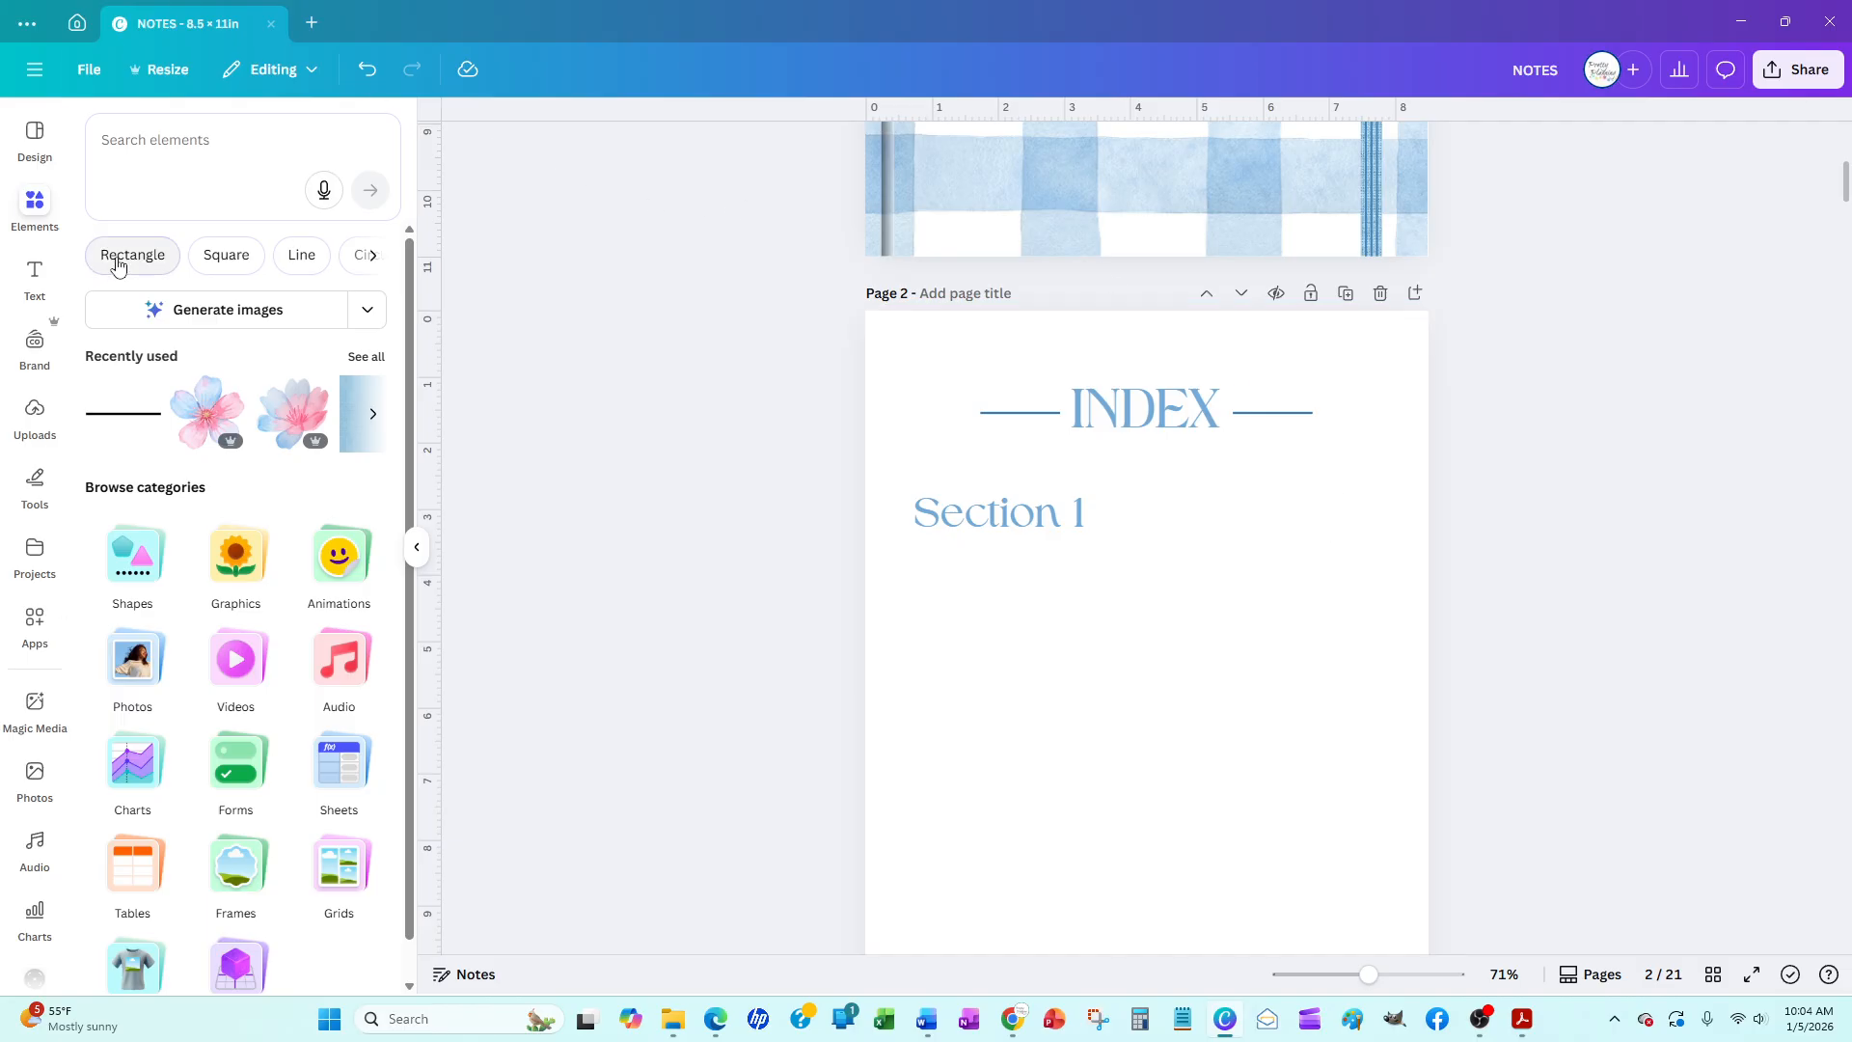
Add a square shape to page 2 and place it to the right of the "Section 1" heading
left_click(224, 271)
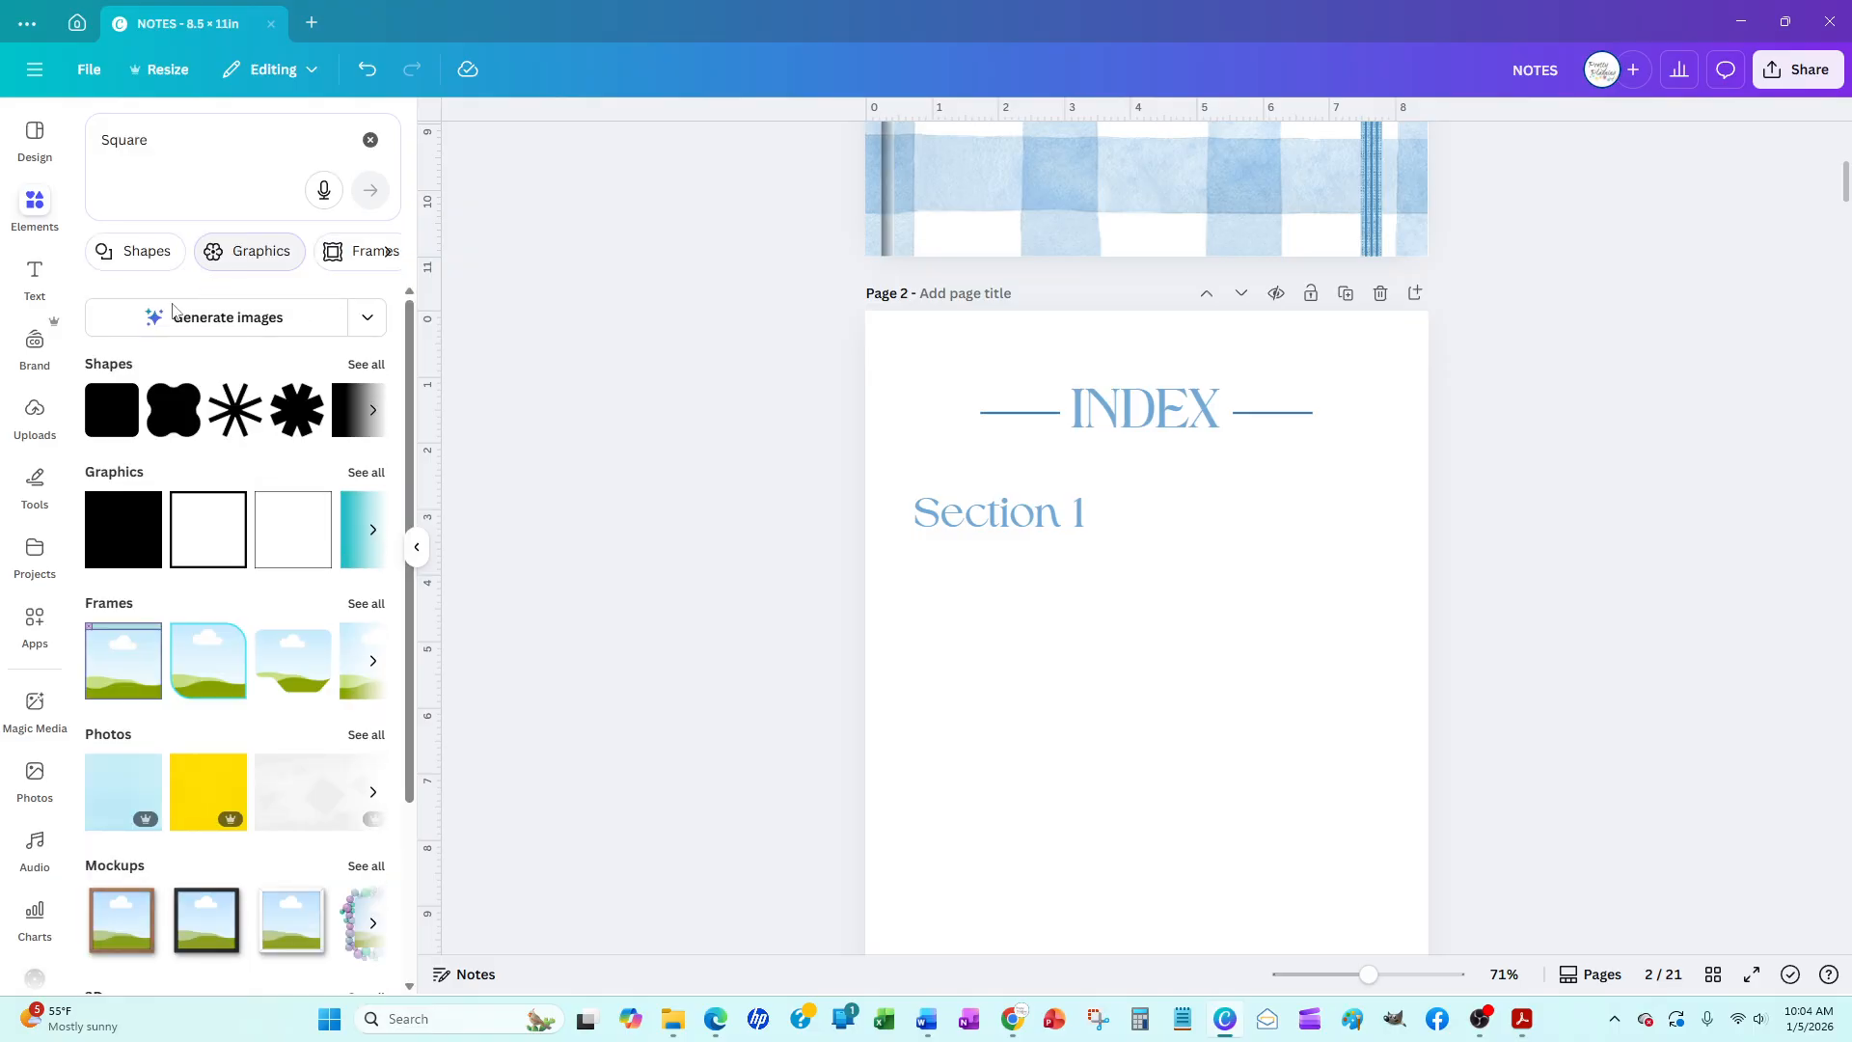
left_click(373, 432)
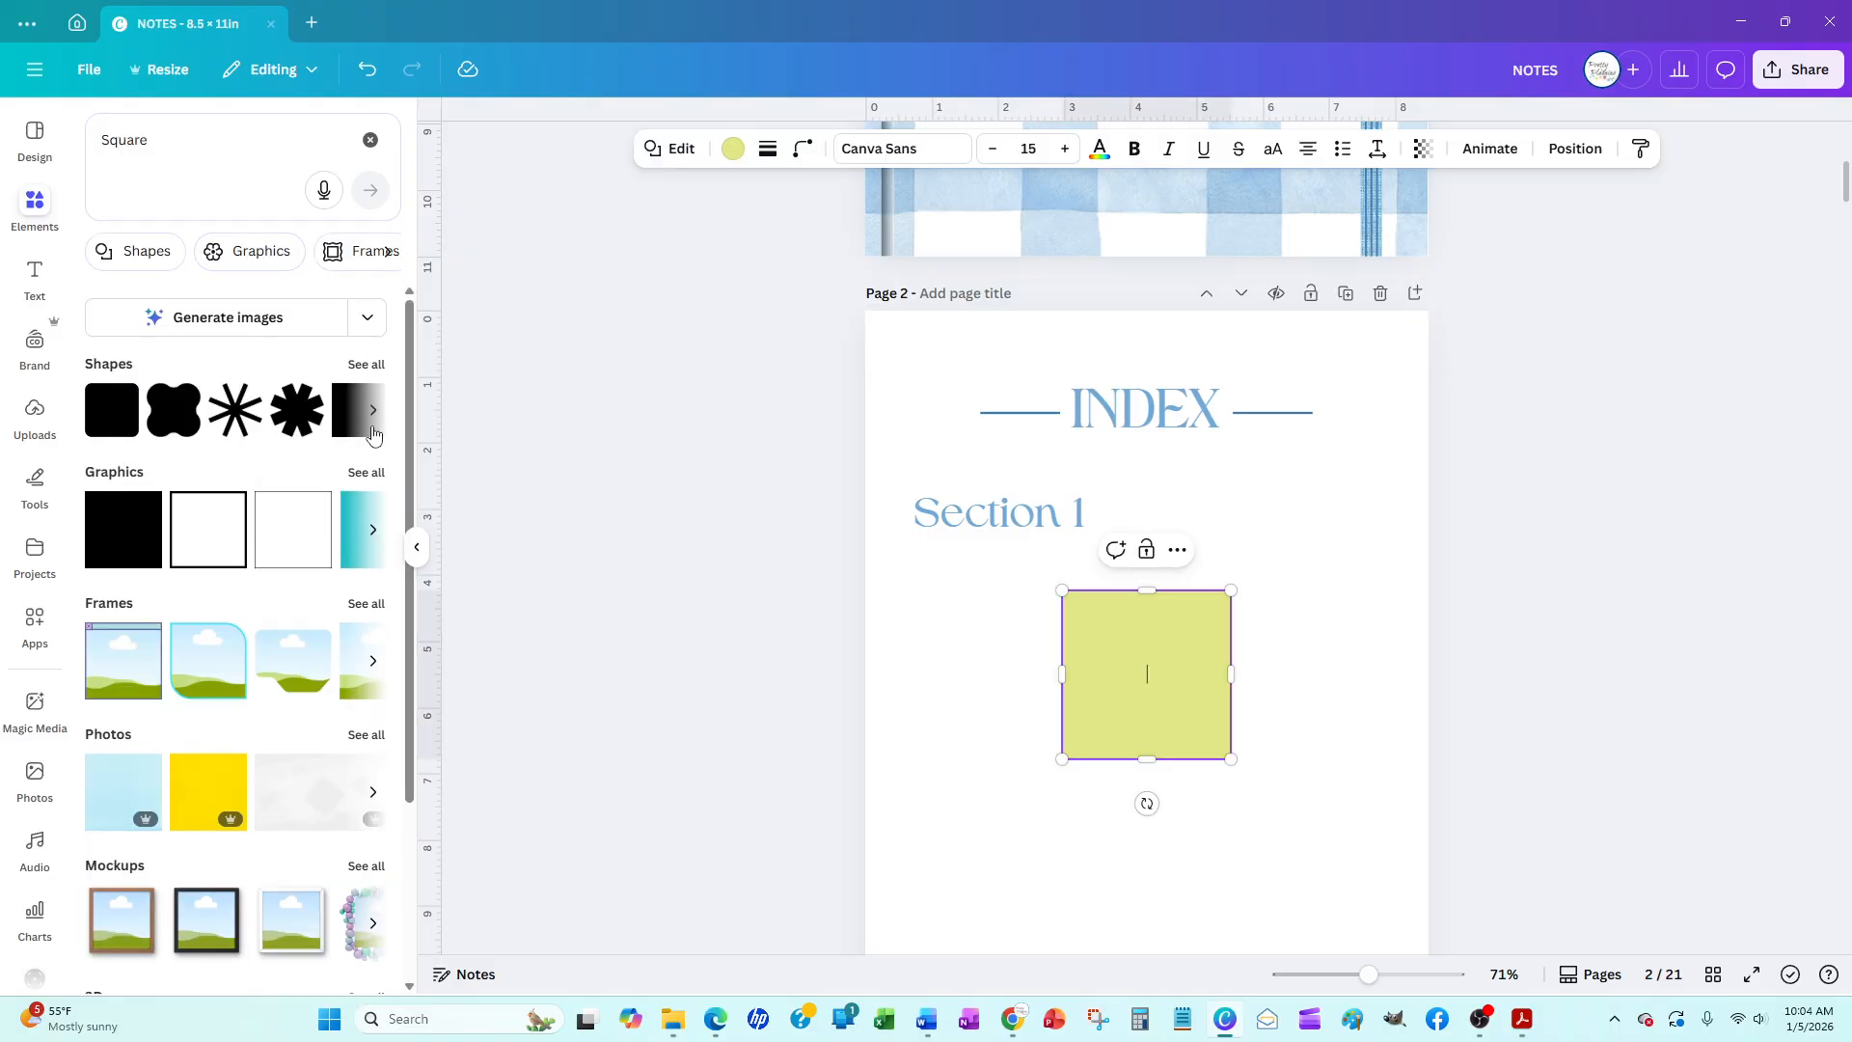
left_click(984, 521)
scroll(972, 525, "down", 5)
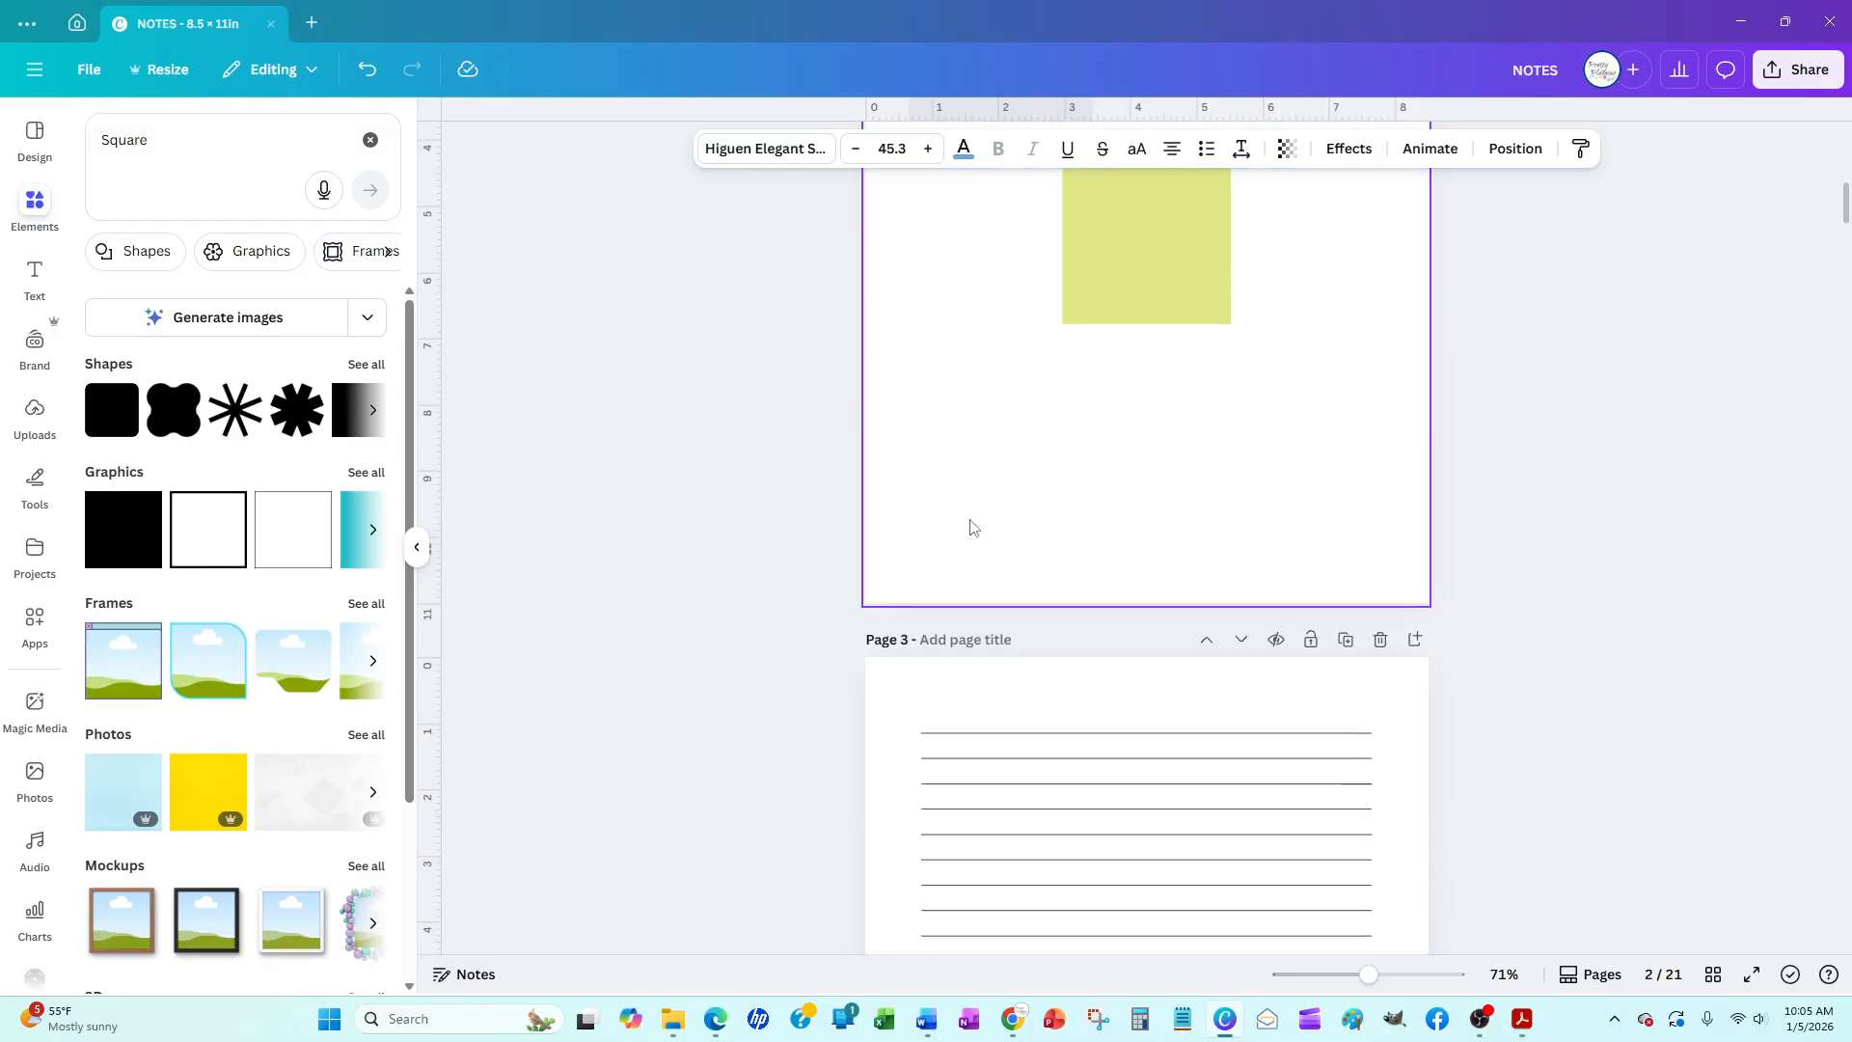
scroll(972, 525, "up", 4)
scroll(972, 526, "up", 1)
left_click_drag(1161, 674, 1273, 583)
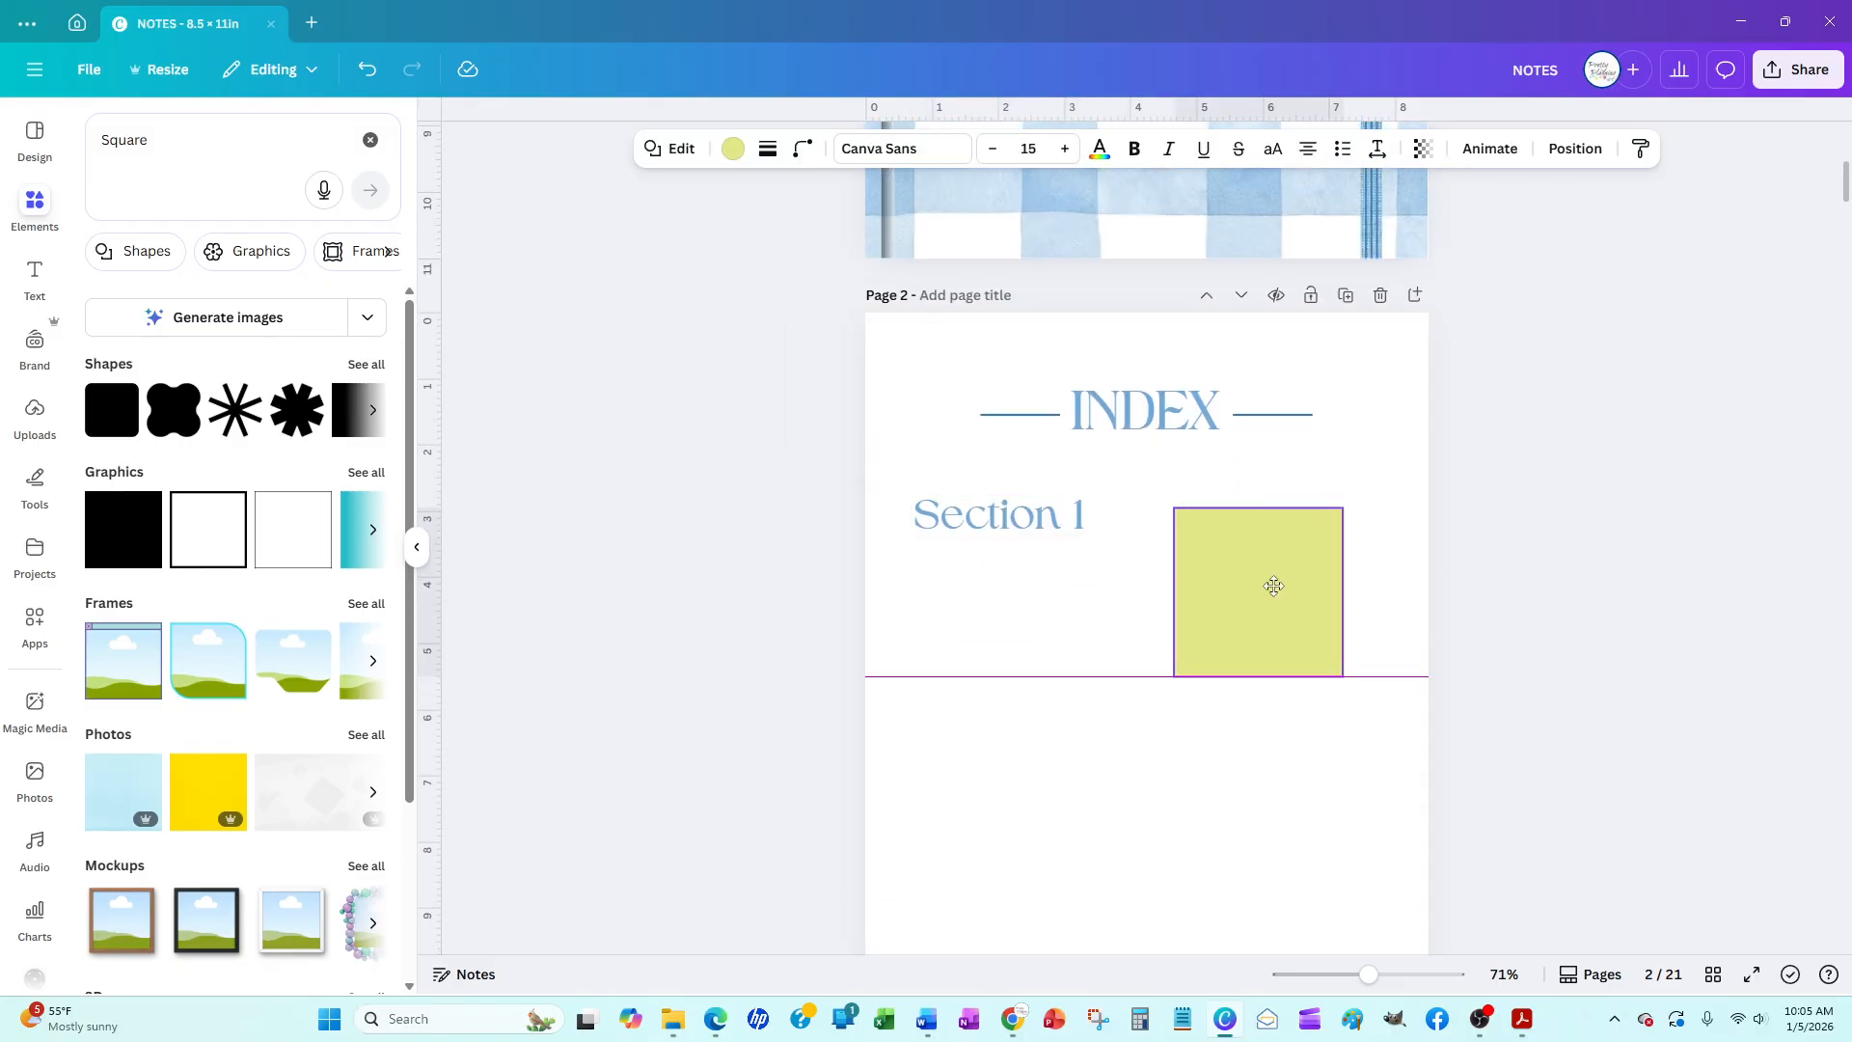
Duplicate the "Section 1" heading into a column of four evenly spaced headings on the INDEX page
left_click(962, 521)
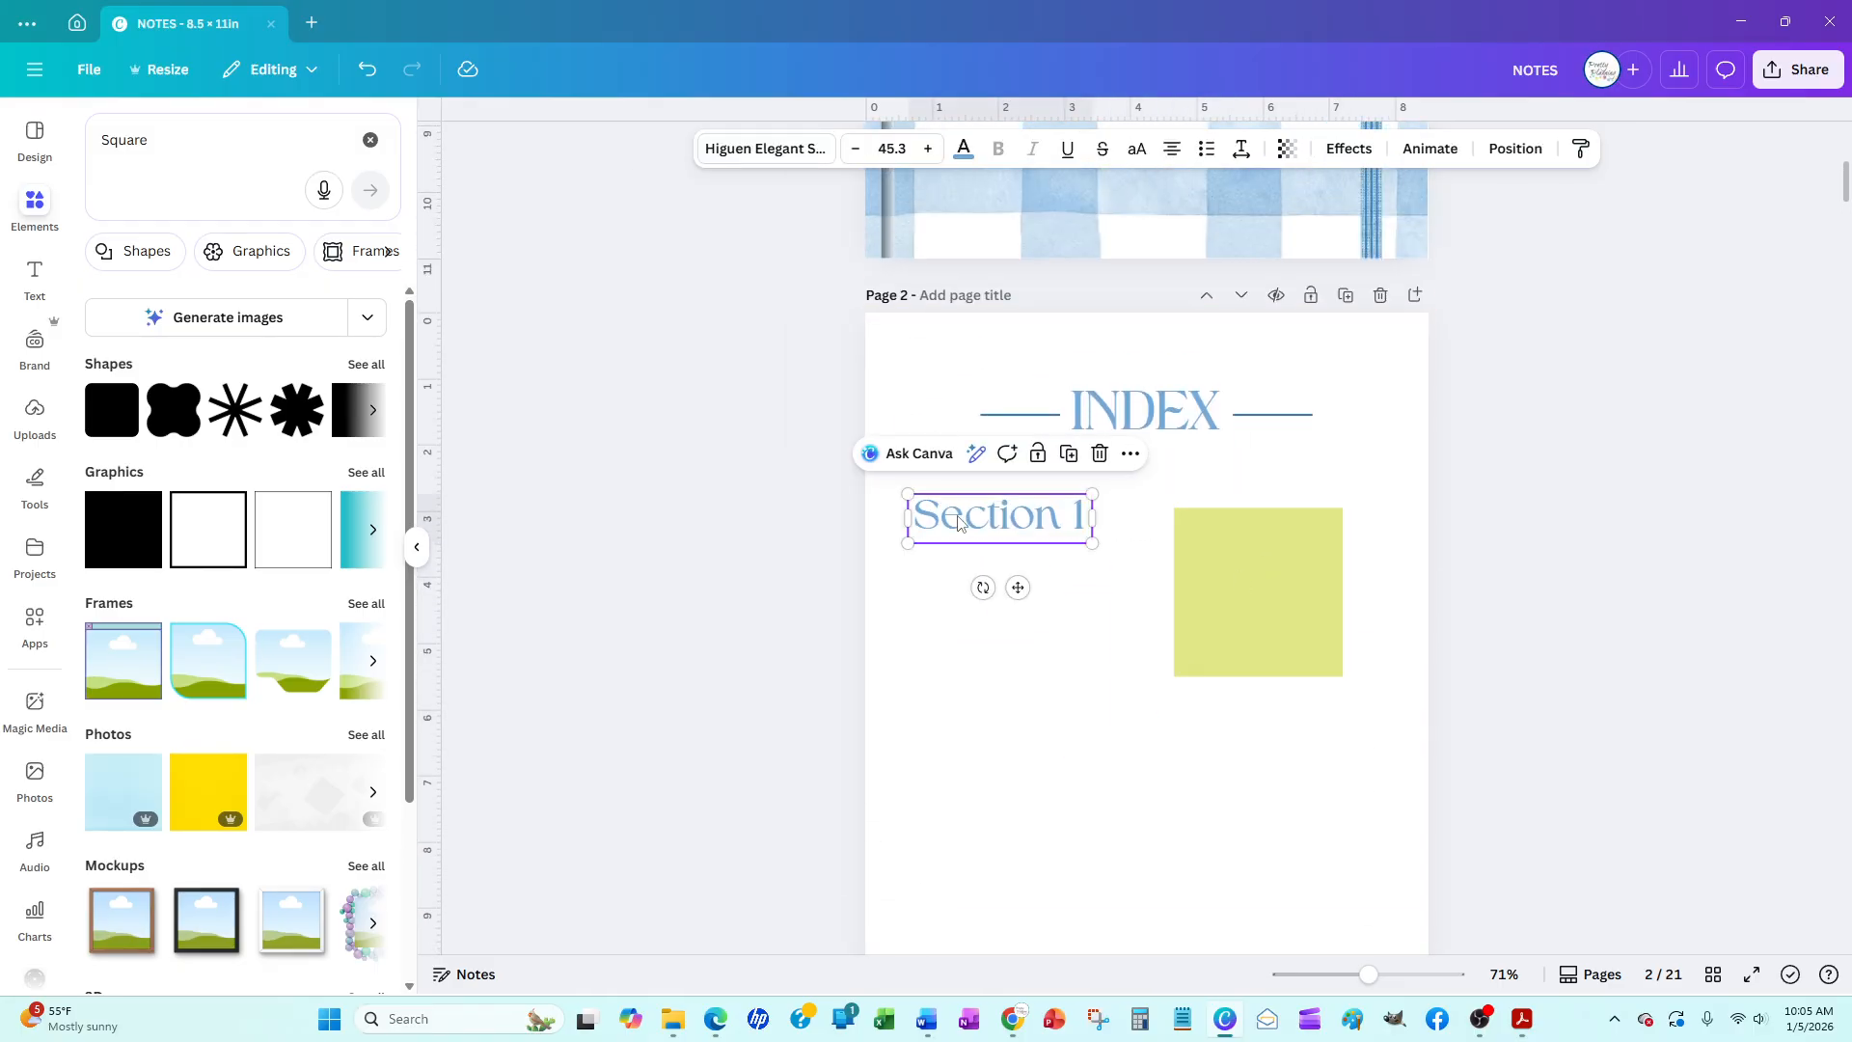
left_click_drag(958, 522, 1034, 668)
key("ctrl+v")
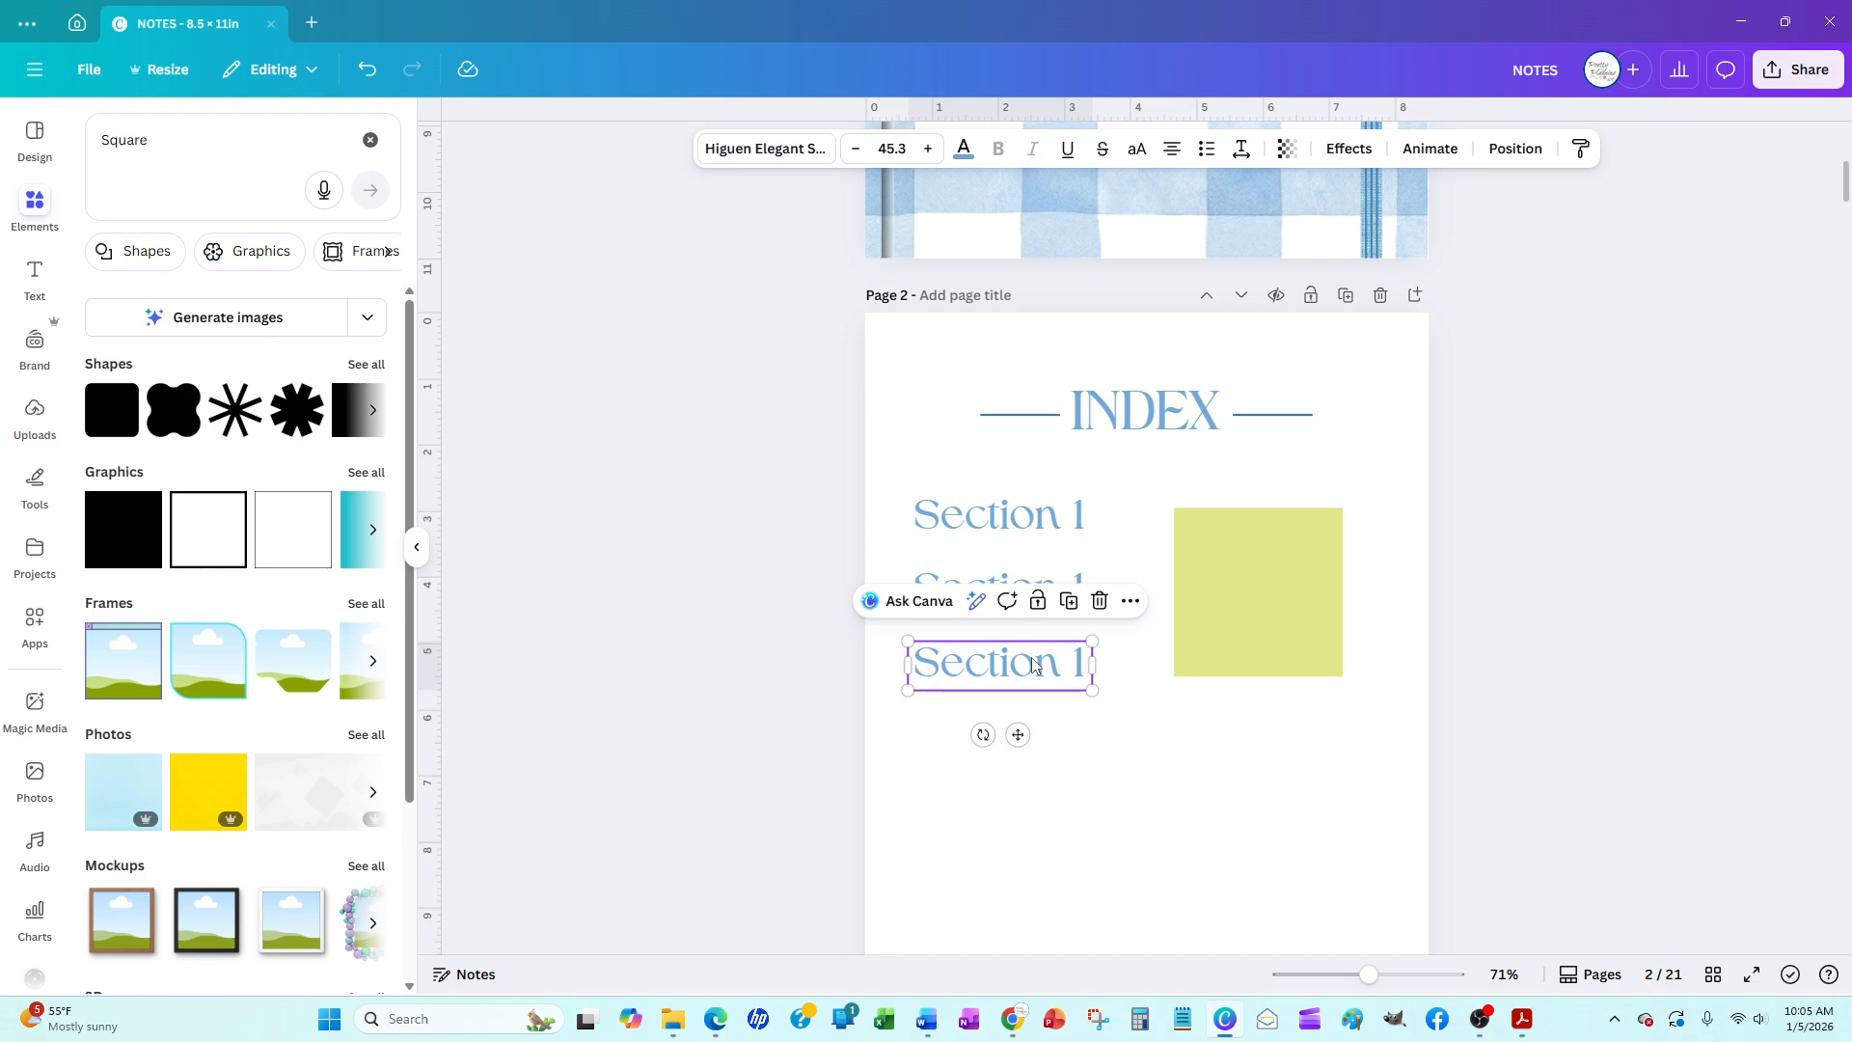
left_click(1069, 606)
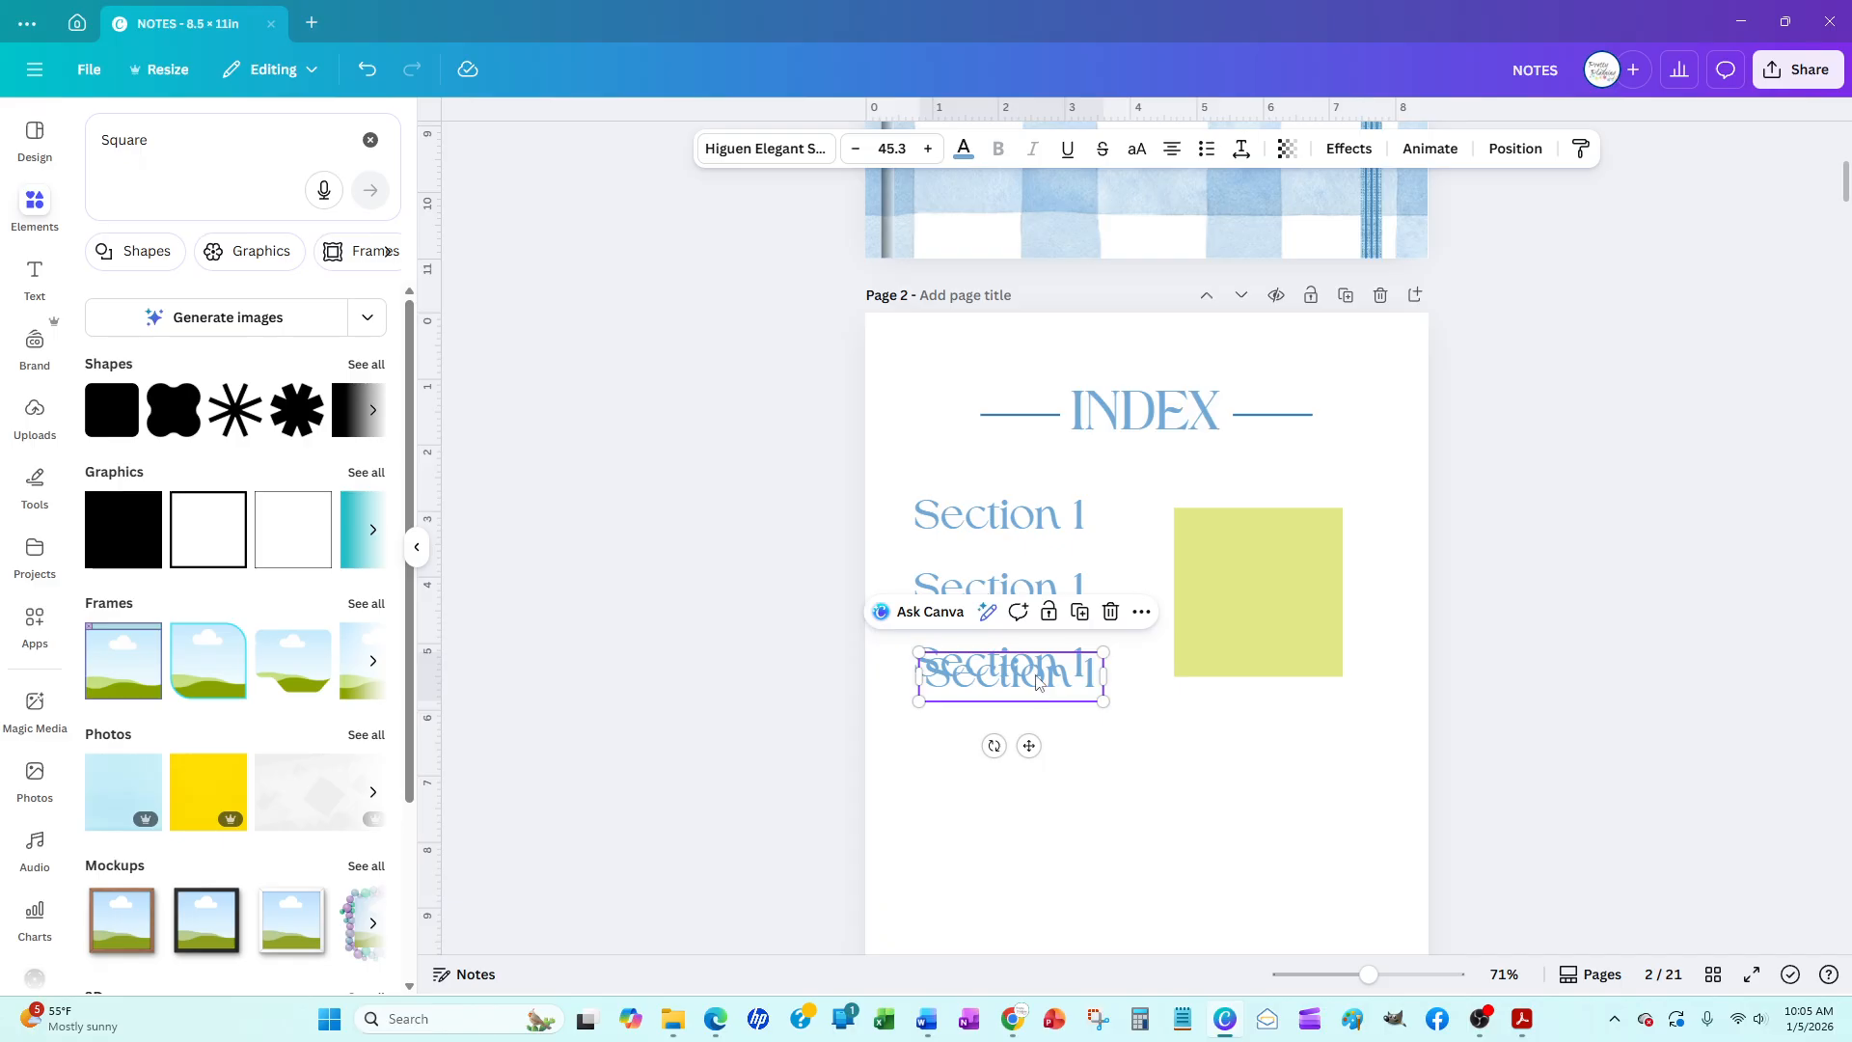
left_click_drag(1038, 682, 1023, 740)
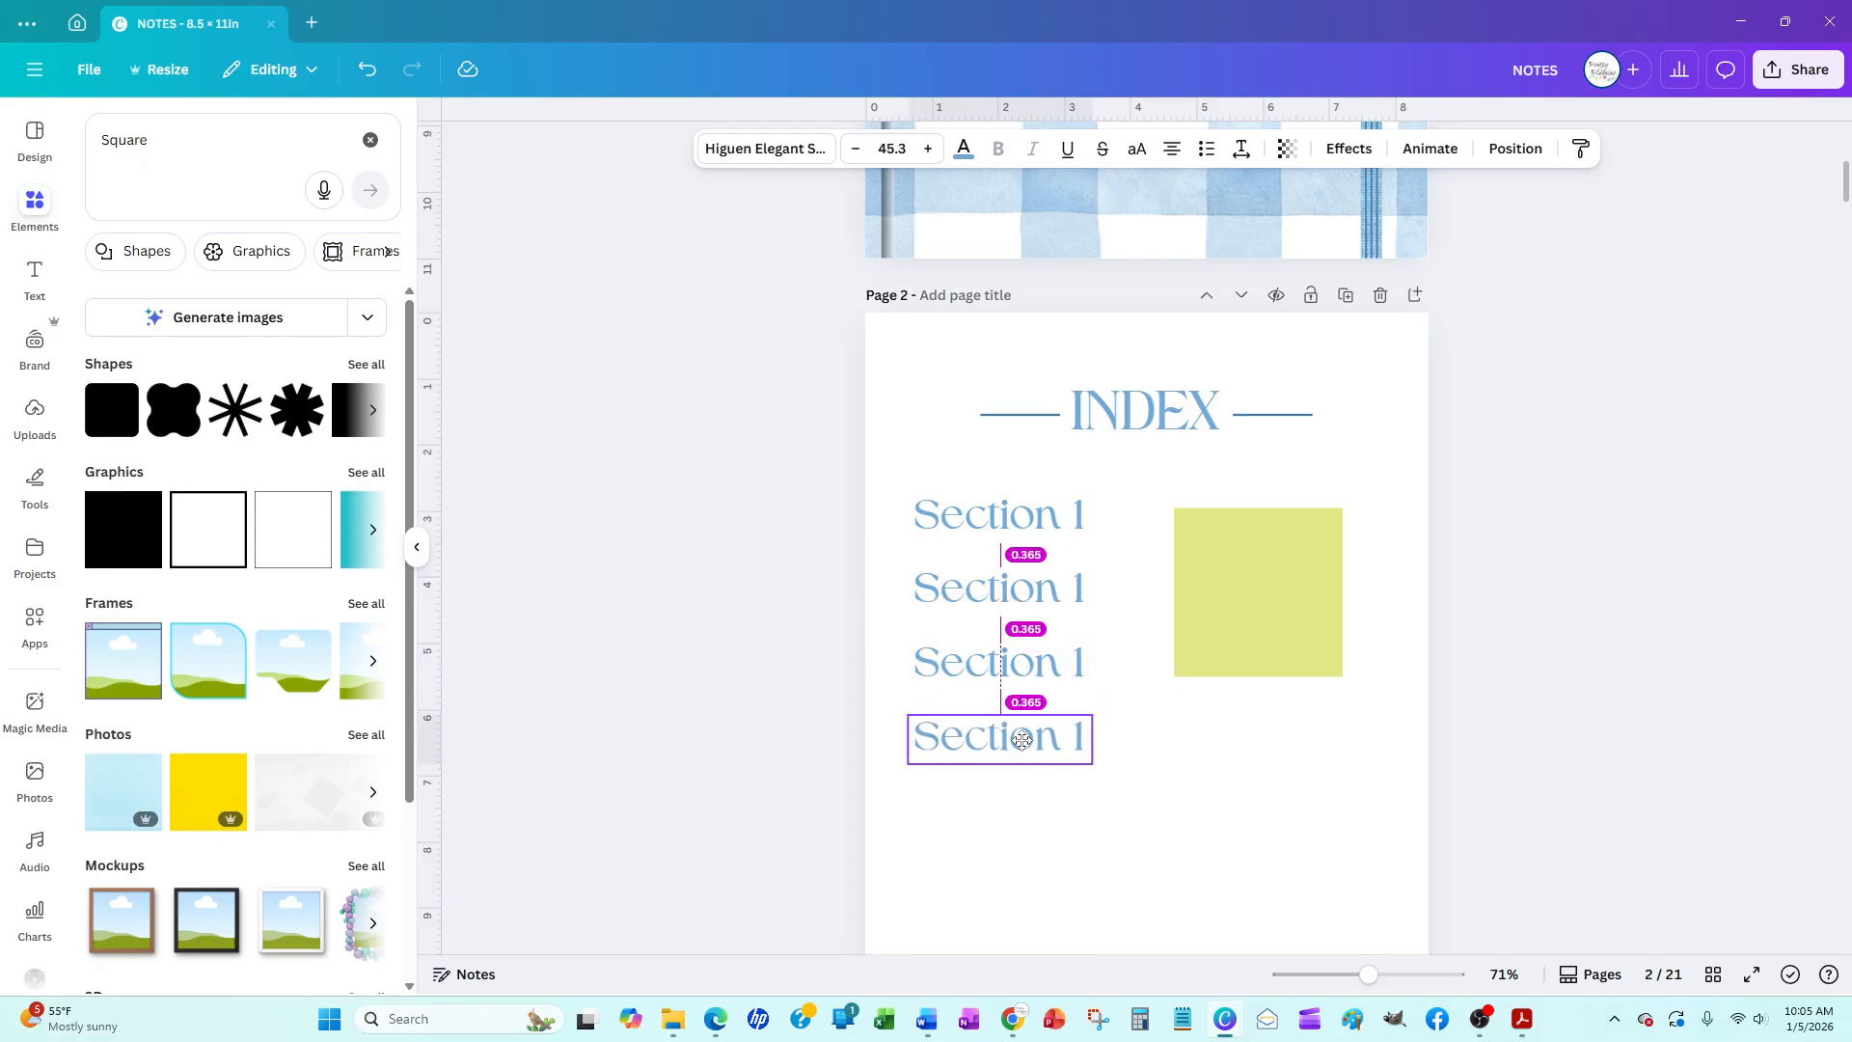
Change the second heading in the column to read "Section 2"
left_click(1078, 614)
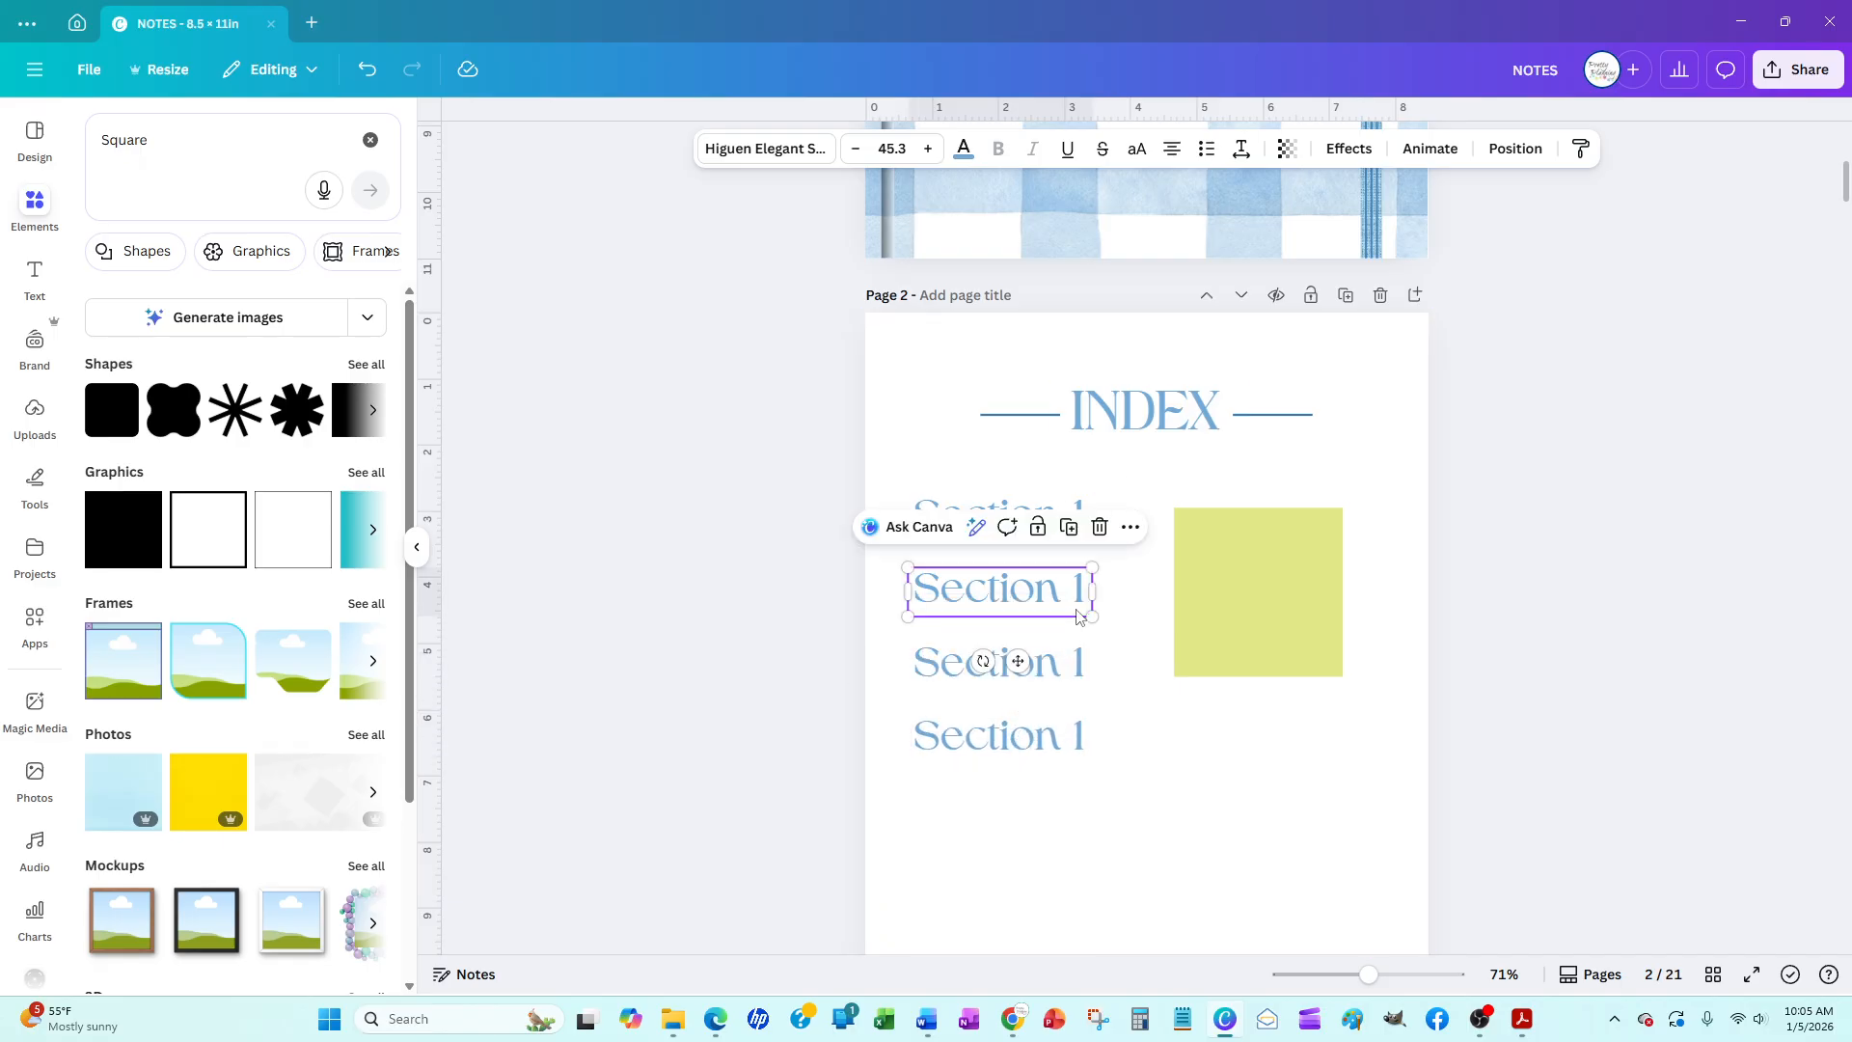
left_click(1079, 613)
left_click(1096, 602)
key("BackSpace")
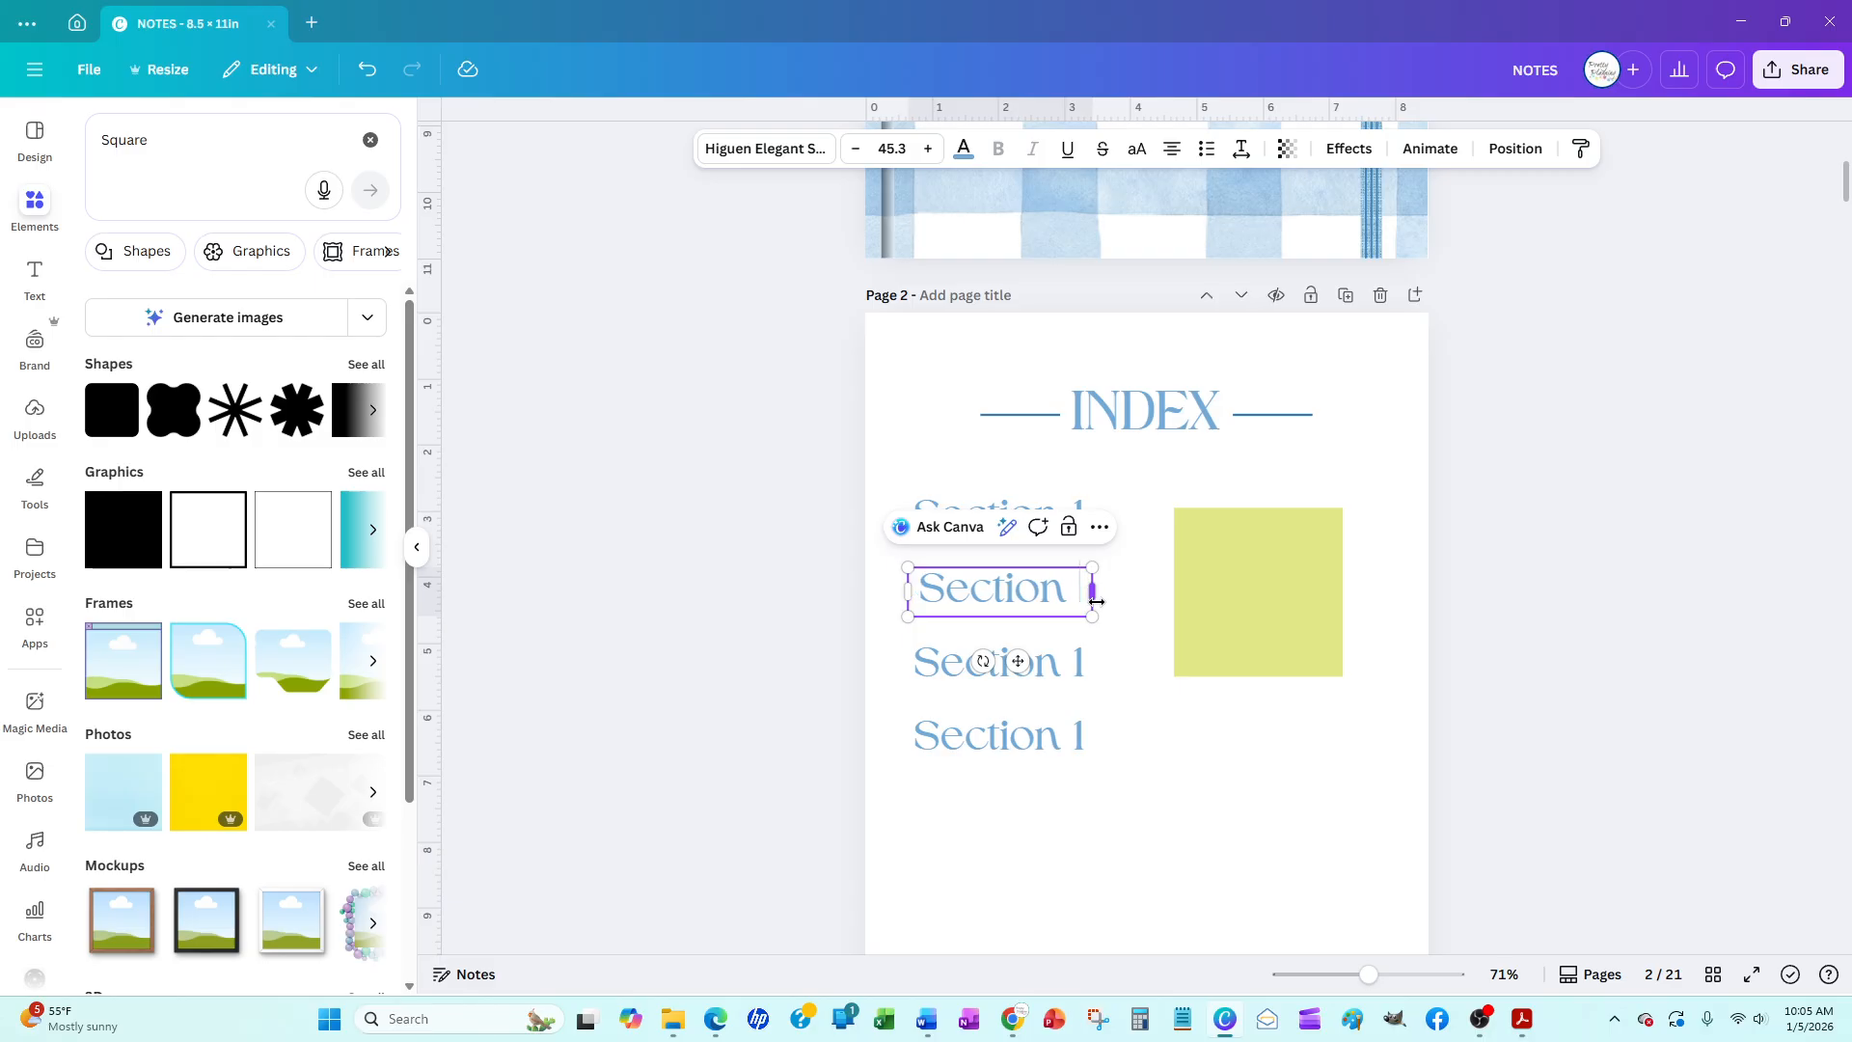
type("2")
Renumber the third and fourth headings as "Section 3" and "Section 4"
left_click(1087, 664)
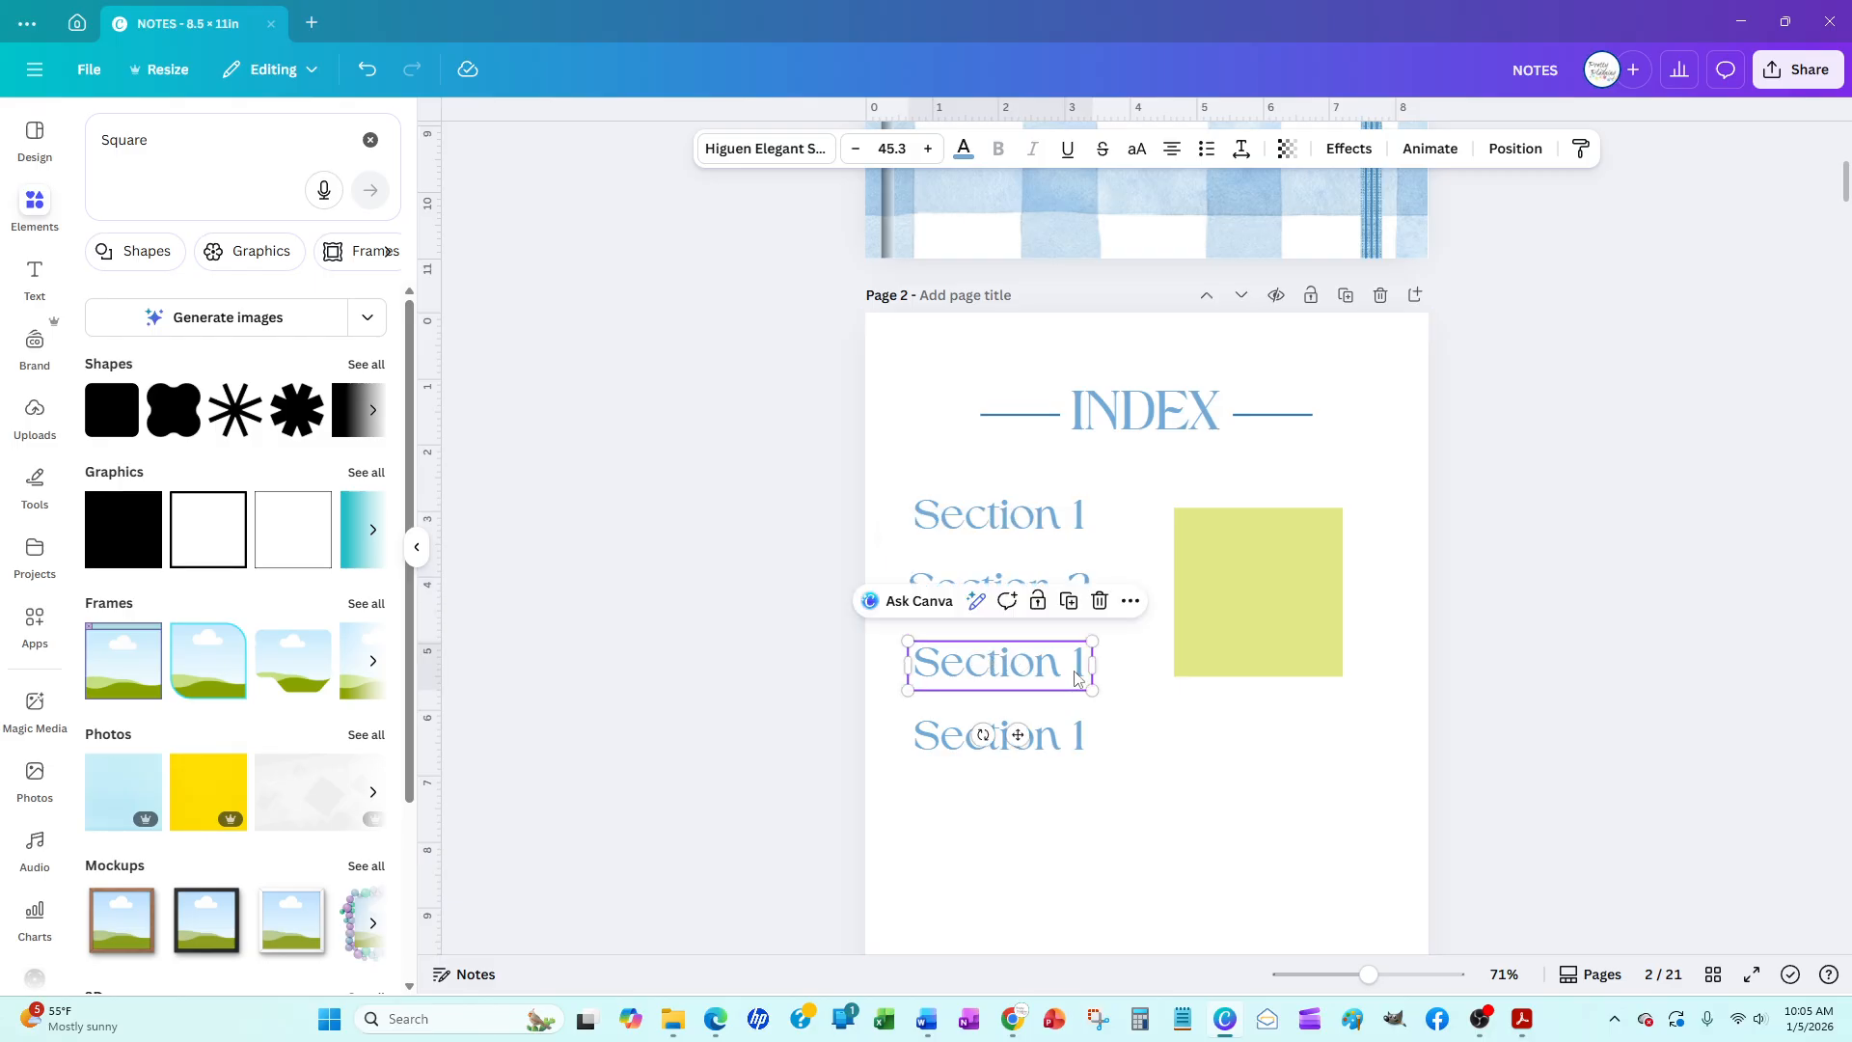
left_click(1088, 664)
left_click(1087, 667)
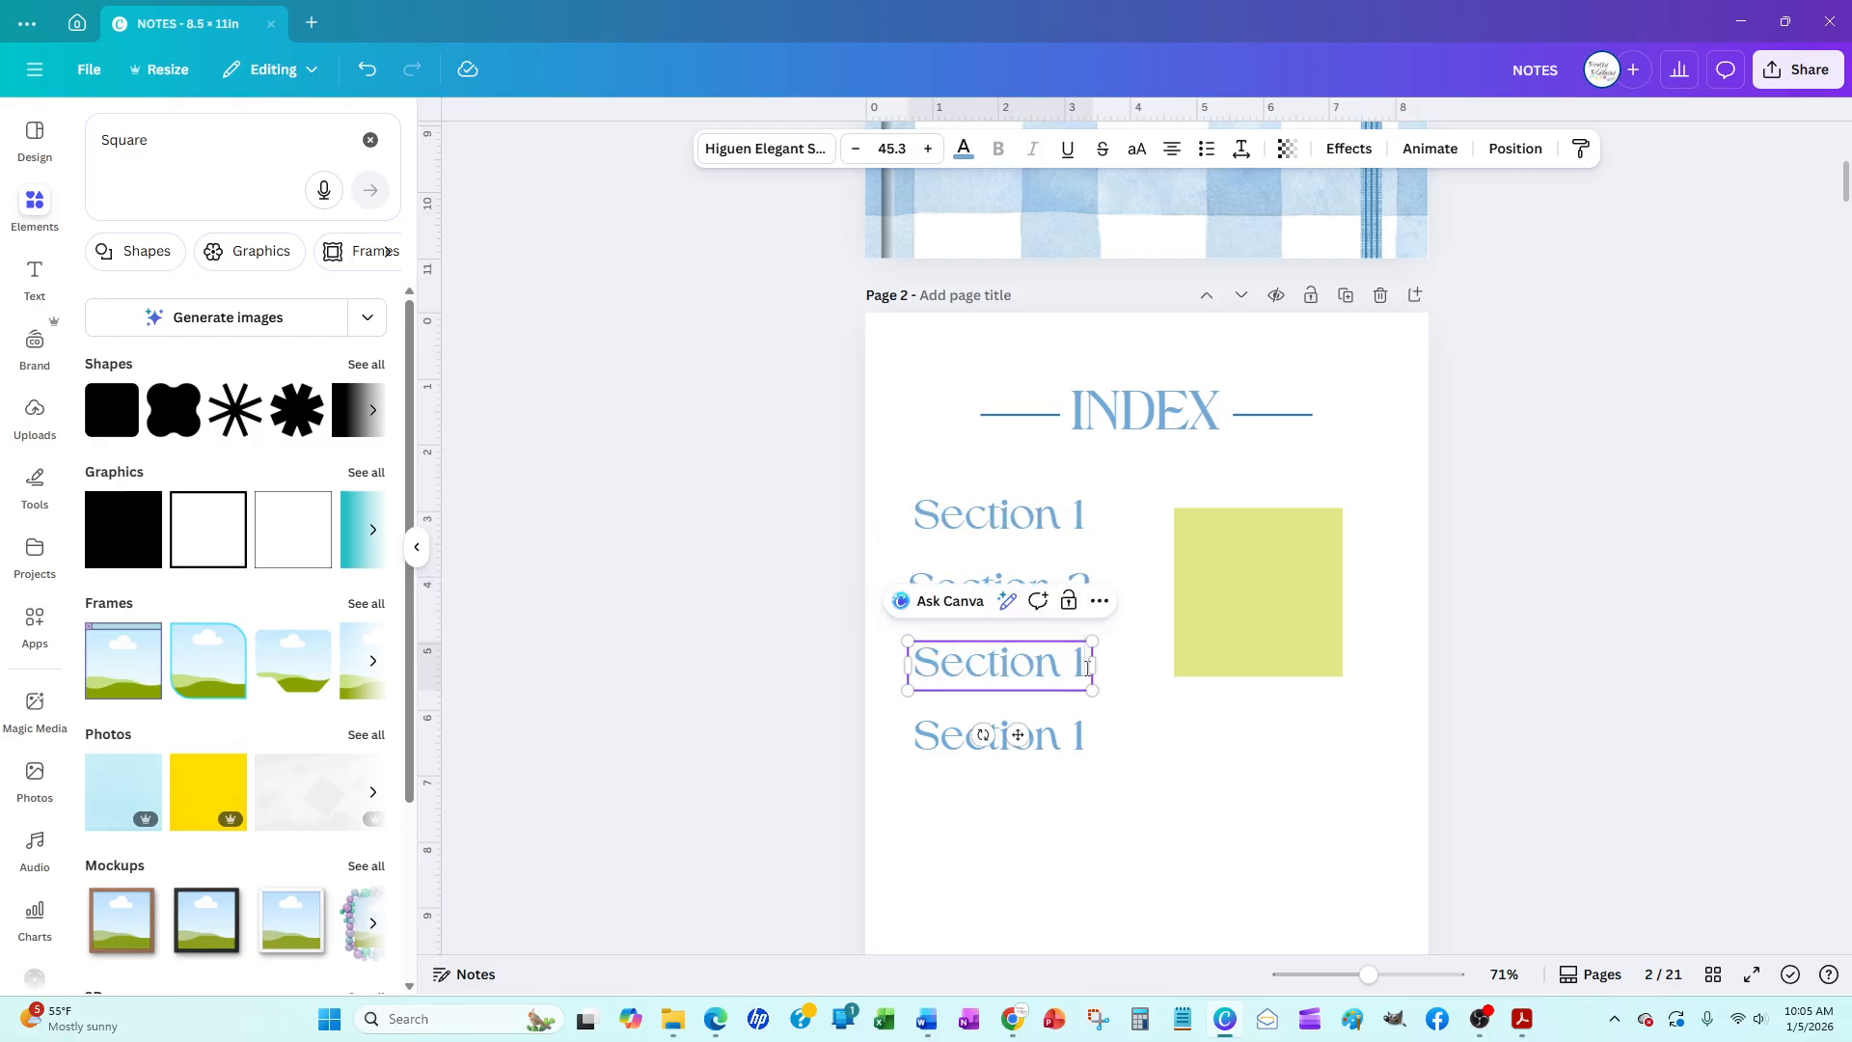
key("BackSpace")
type("3")
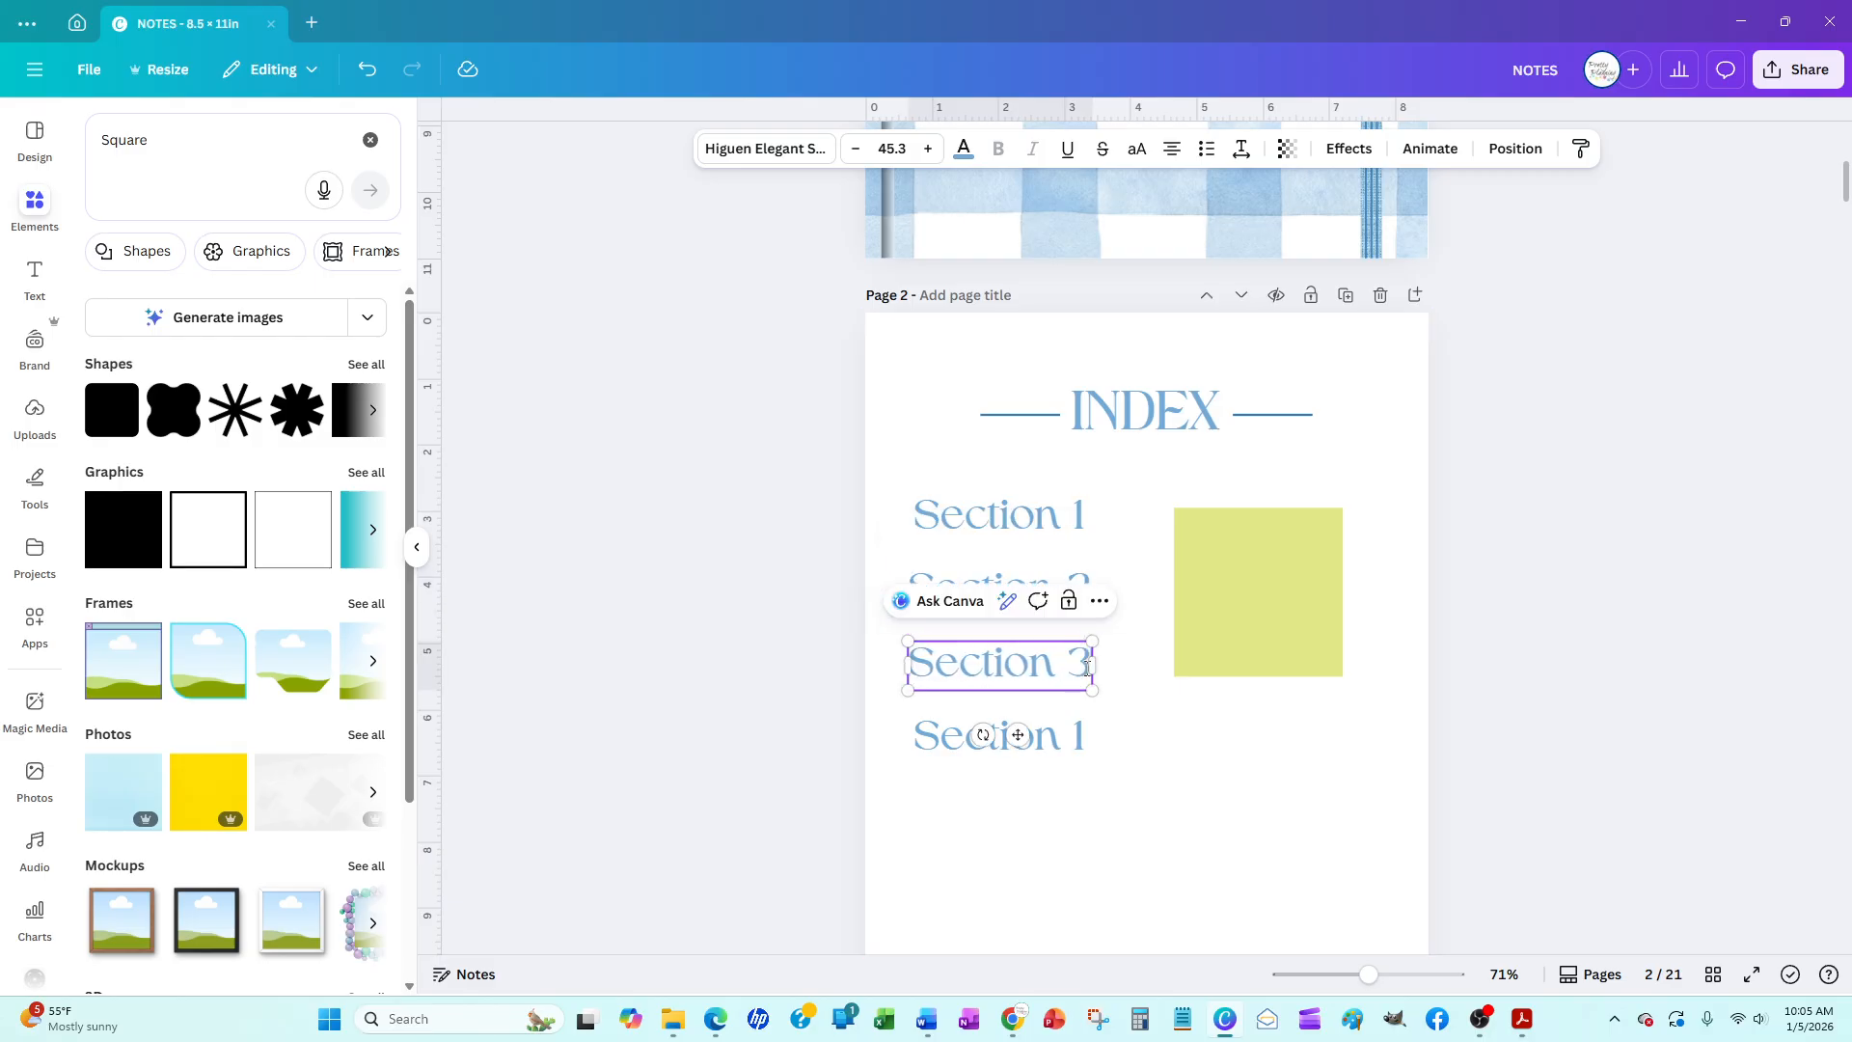
double_click(1086, 737)
left_click(1085, 733)
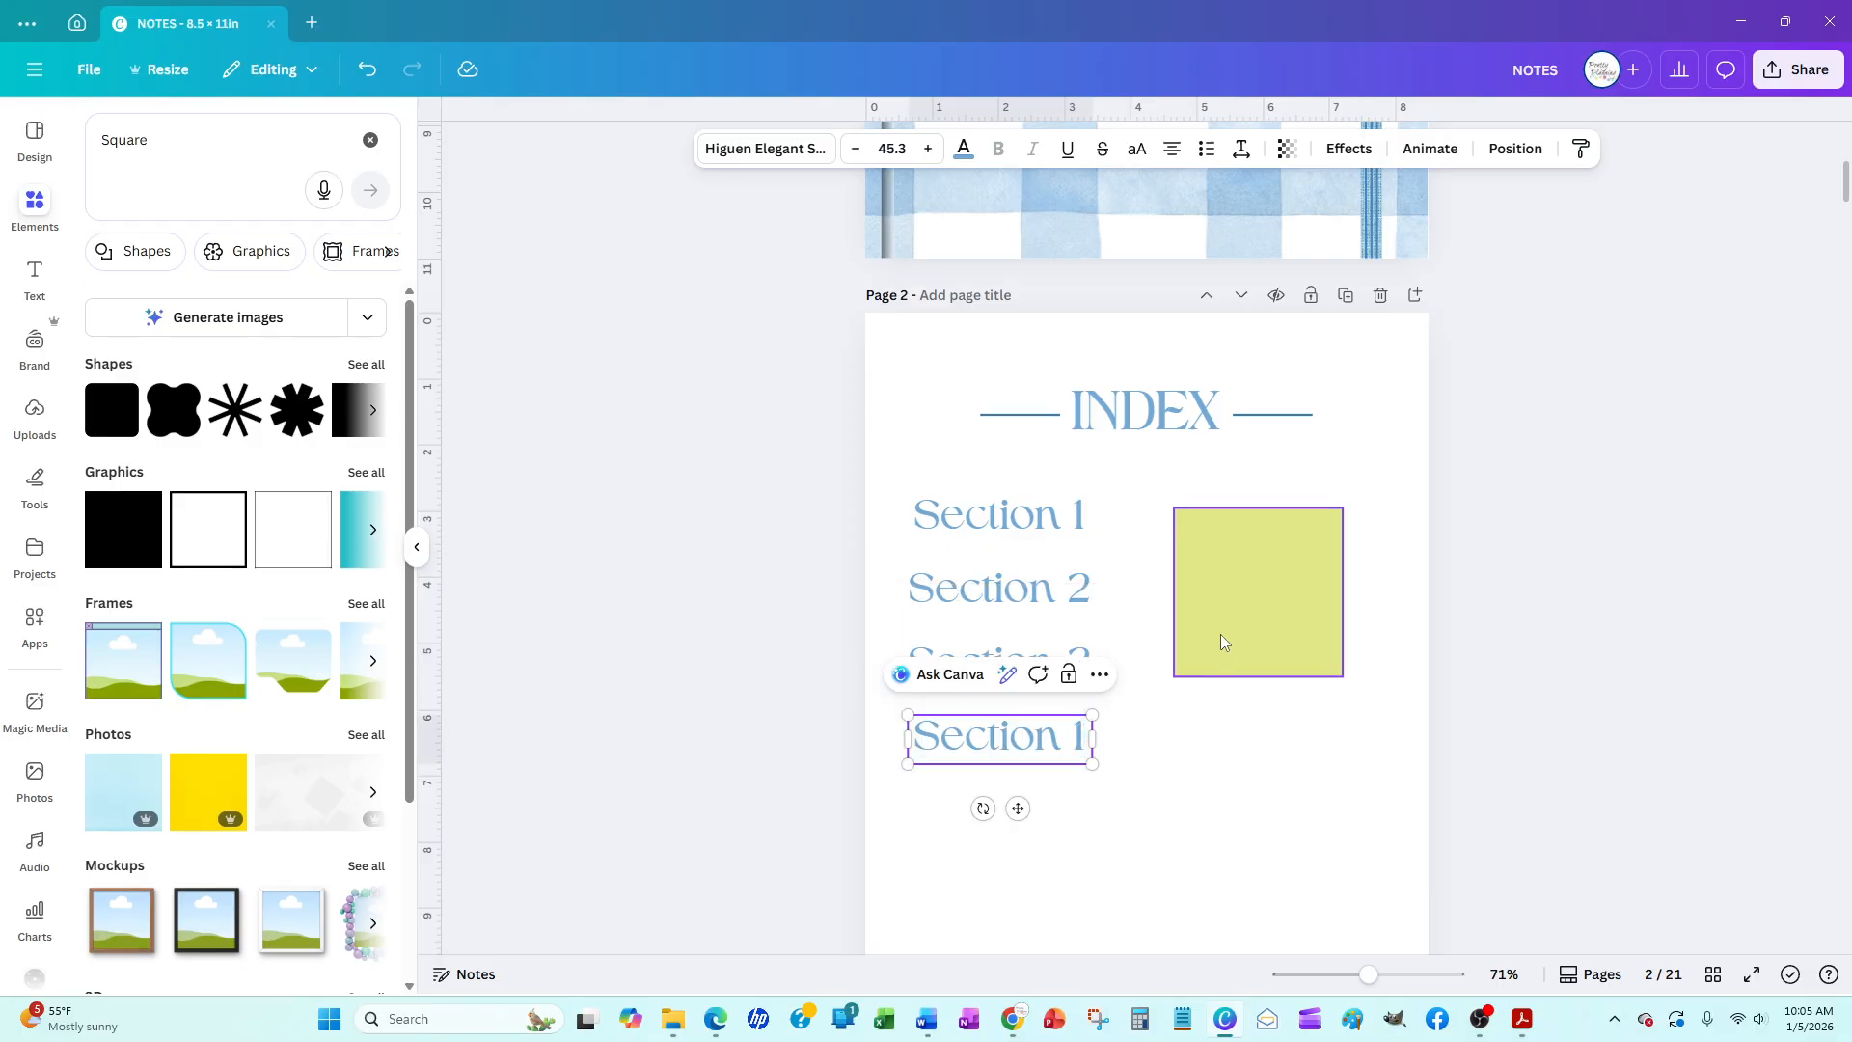
key("BackSpace")
type("4")
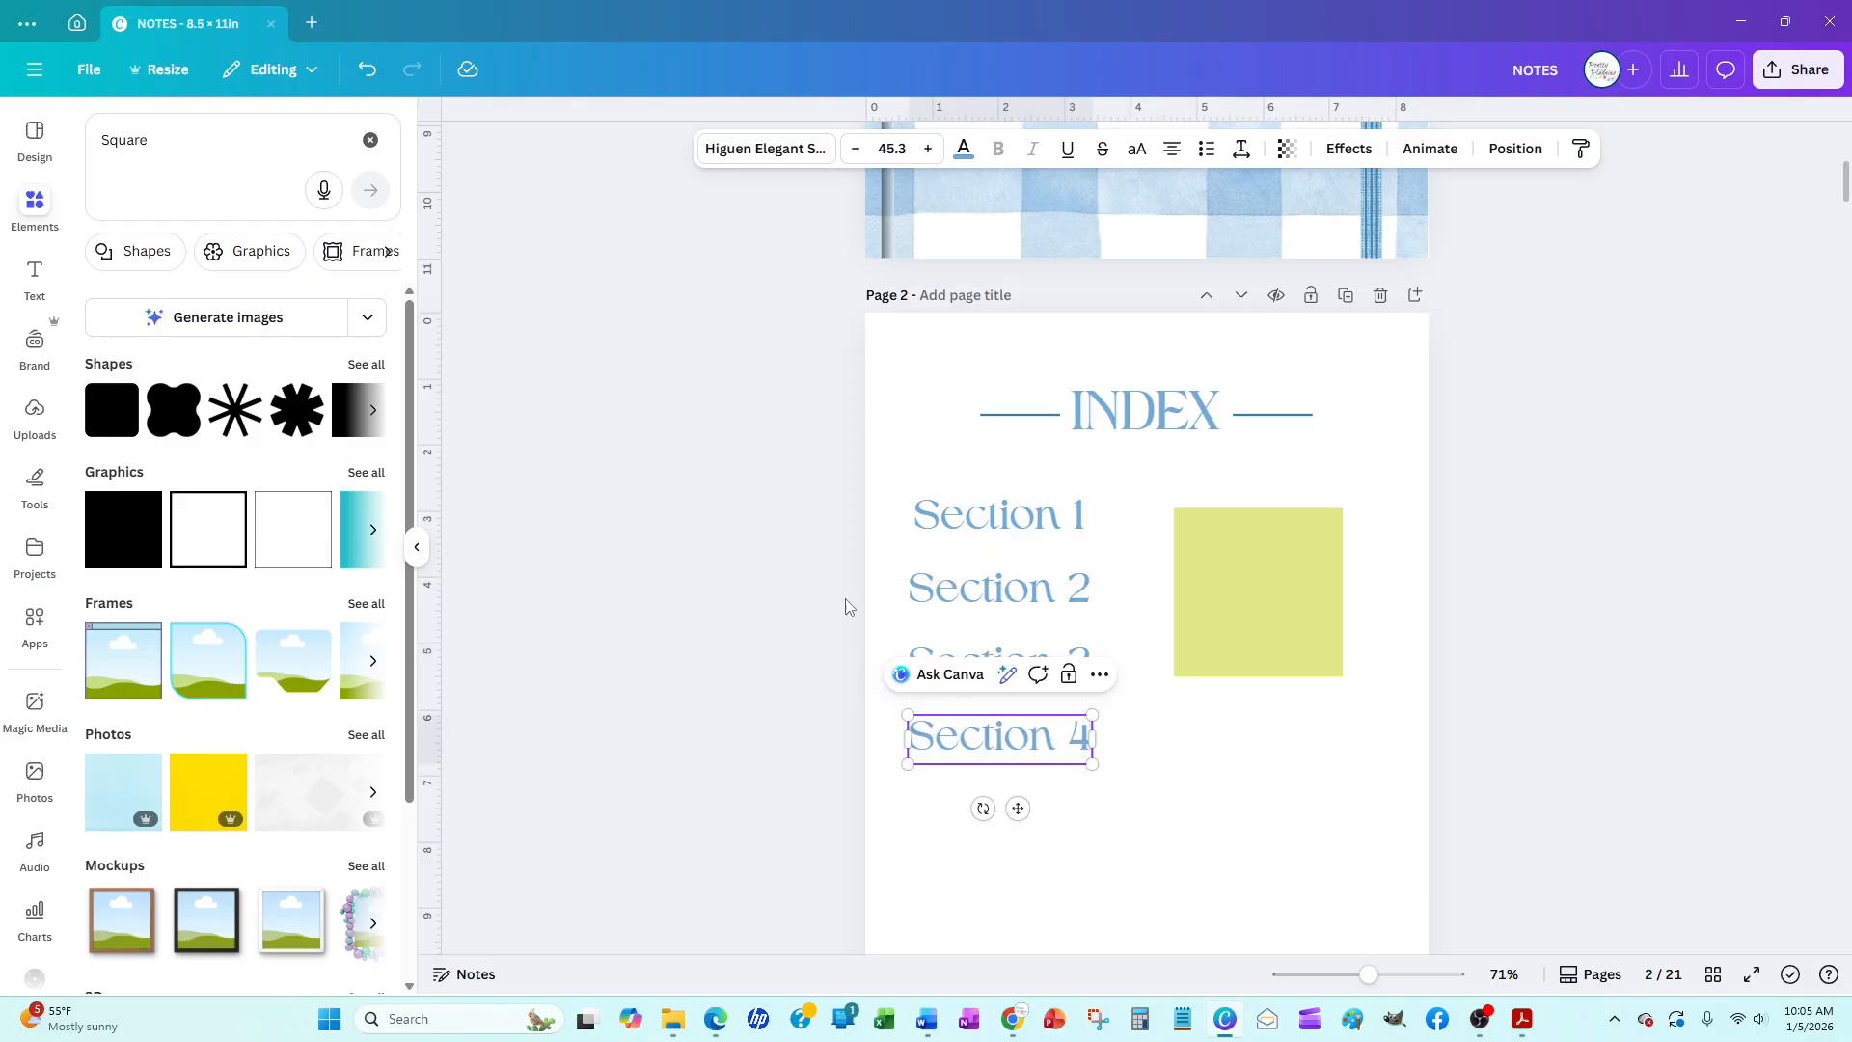
Move the Section 4 heading down near the page's lower edge and place Section 3 roughly midway between Section 2 and Section 4
scroll(780, 558, "down", 3)
scroll(779, 558, "up", 1)
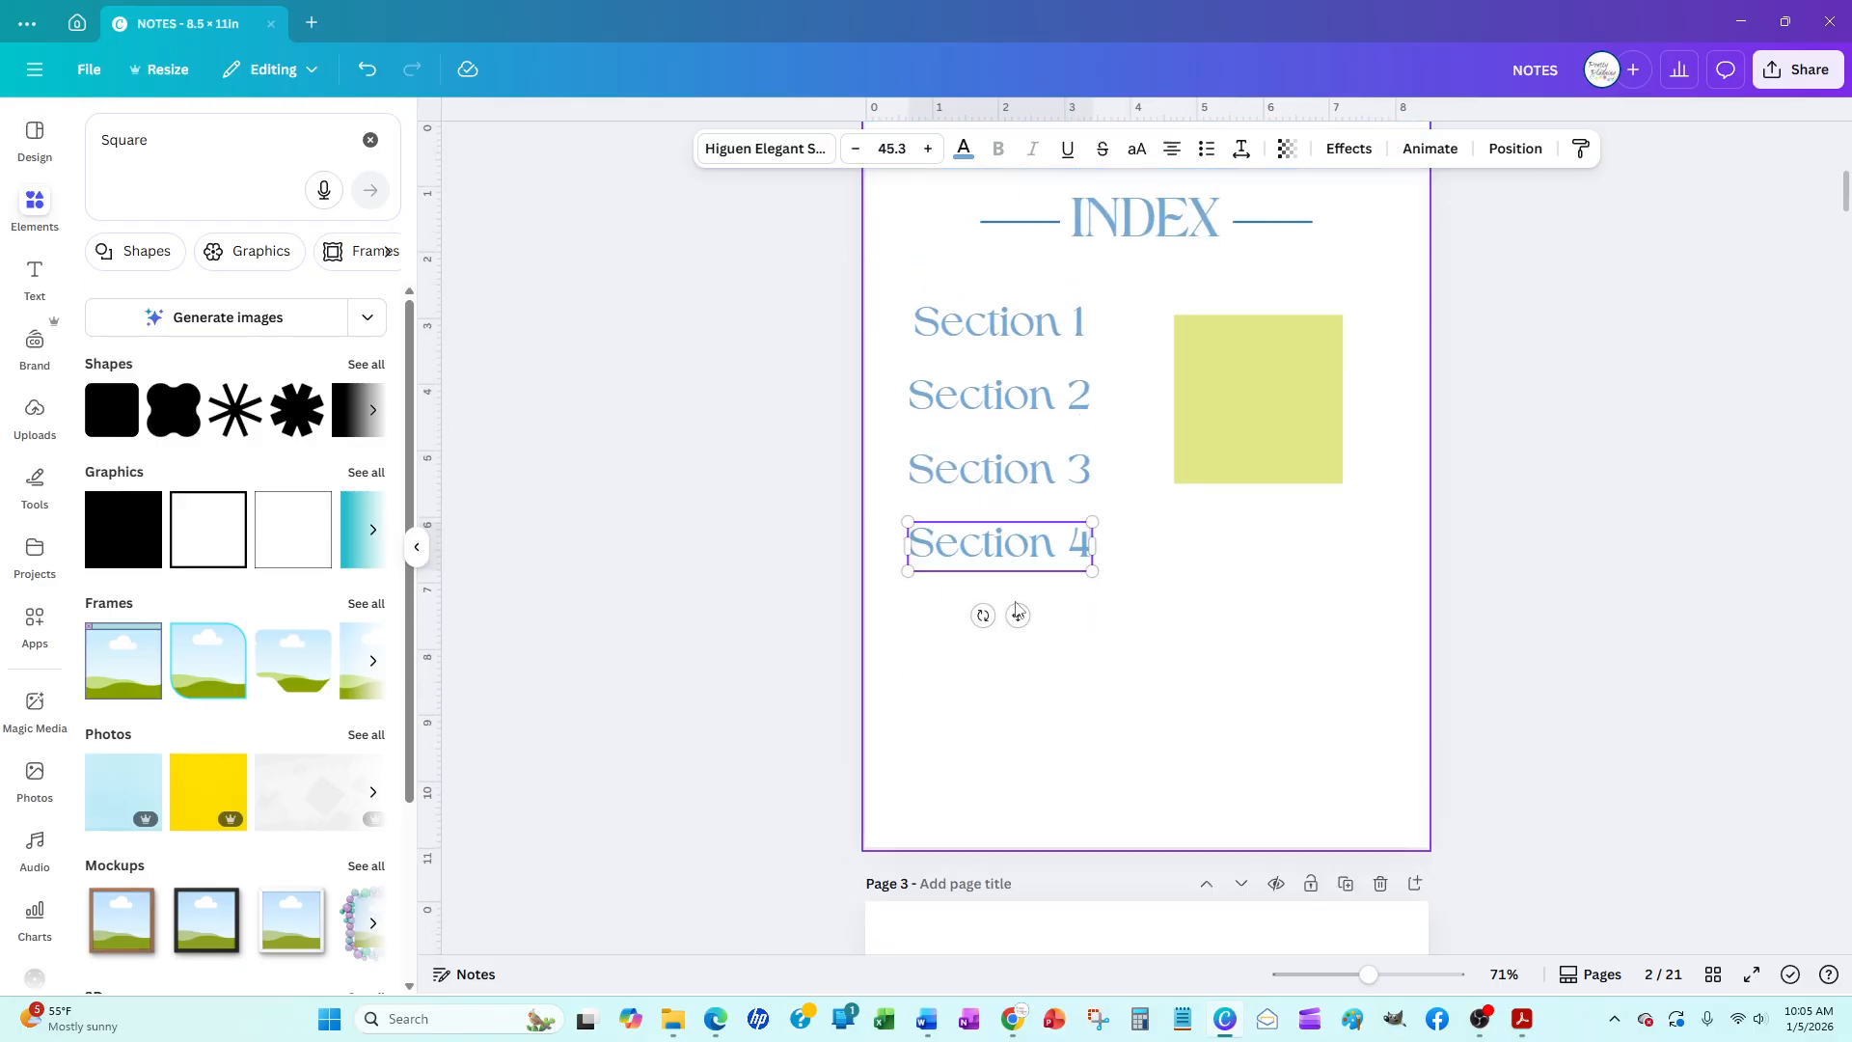
left_click(592, 641)
left_click(1008, 550)
left_click_drag(1009, 550, 1022, 763)
left_click(1004, 475)
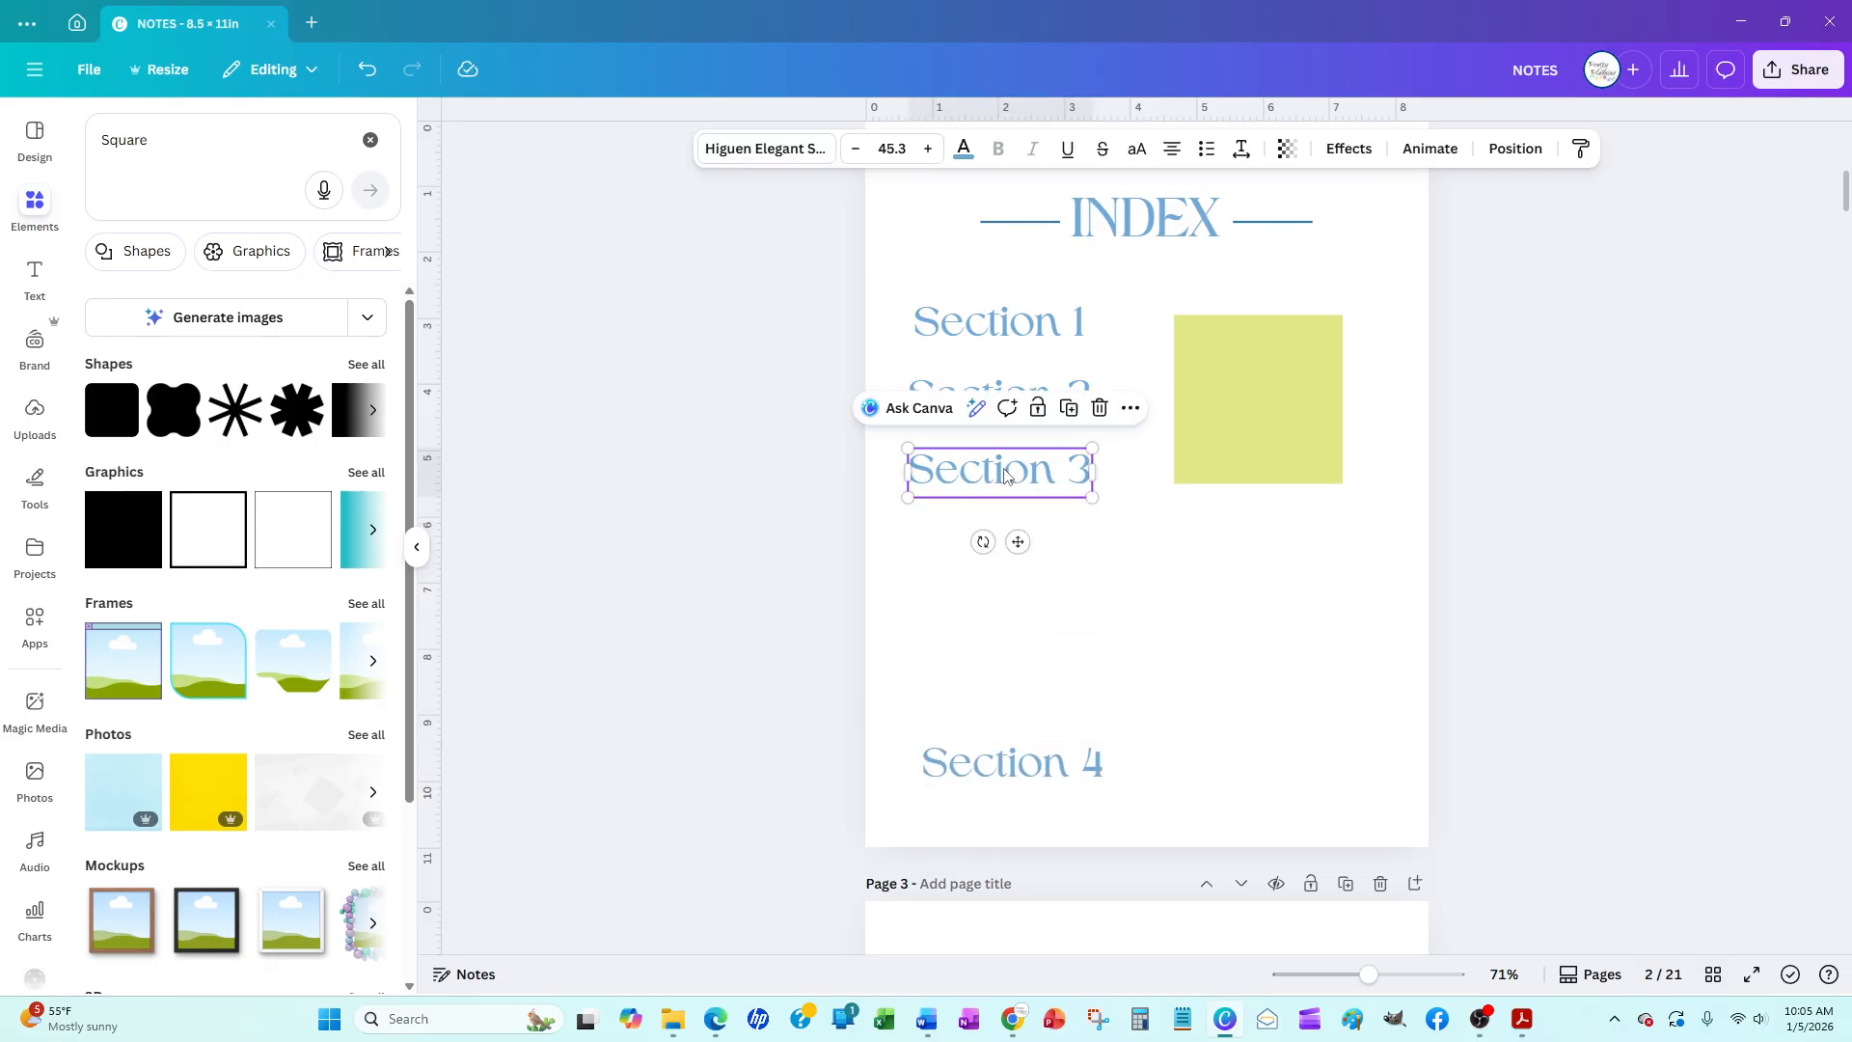
left_click_drag(1004, 474, 1018, 614)
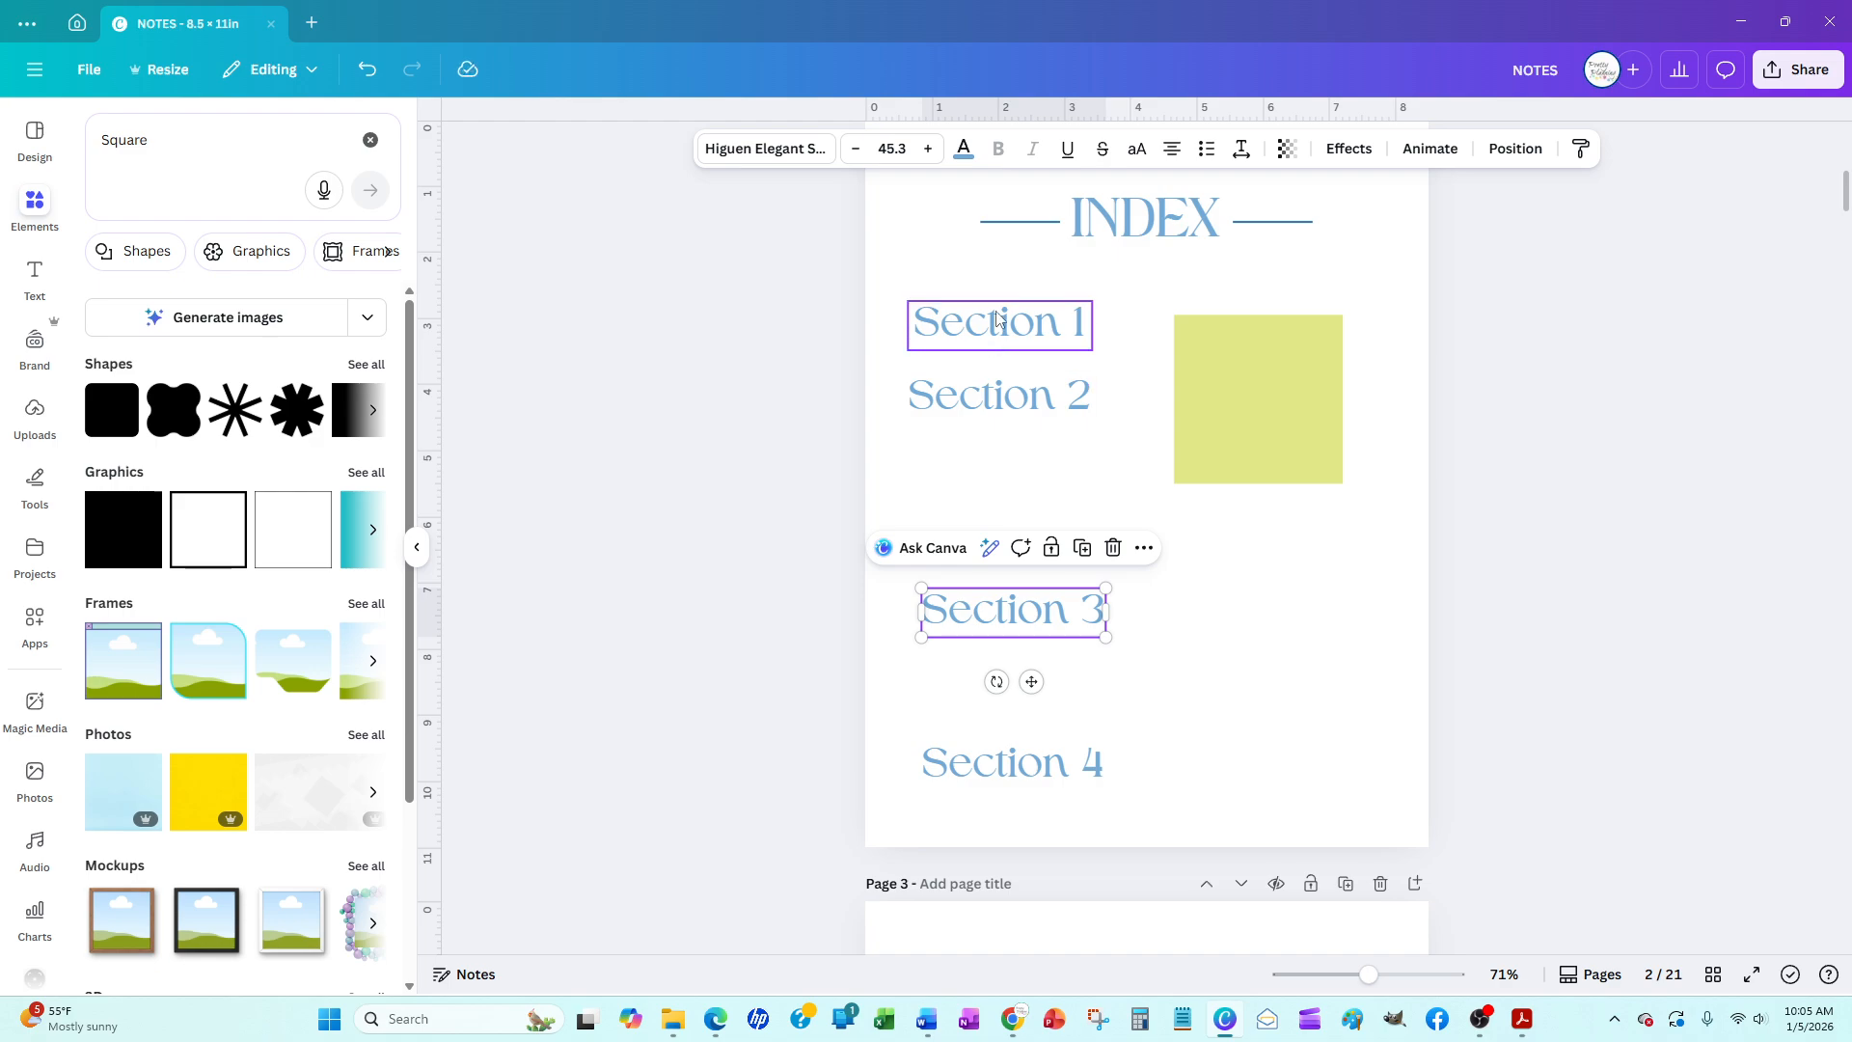
Shift the Section 1 and Section 2 headings slightly right to line up with Section 3 and Section 4
mouse_move(998, 321)
left_mouse_down()
mouse_move(1000, 347)
mouse_move(992, 316)
mouse_move(967, 324)
mouse_move(1012, 316)
left_mouse_up()
left_click(958, 398)
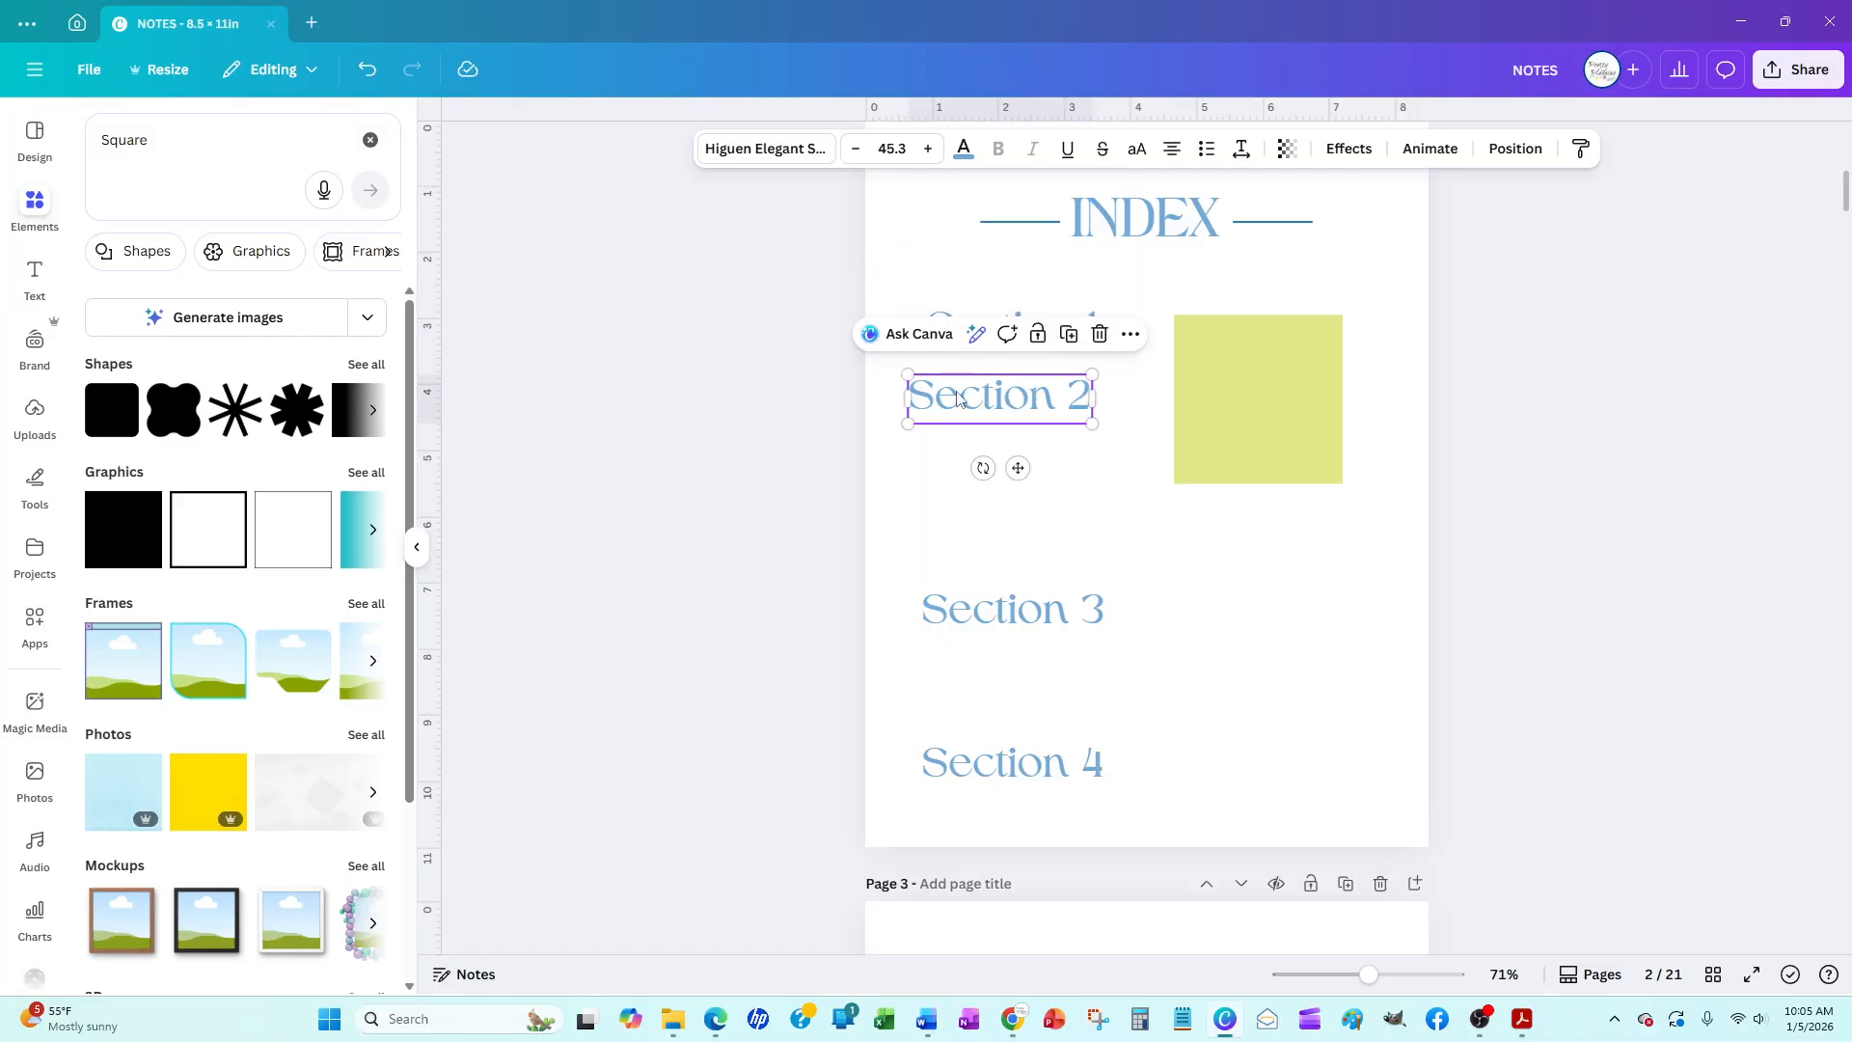
left_click_drag(946, 401, 960, 408)
left_click_drag(958, 609, 958, 608)
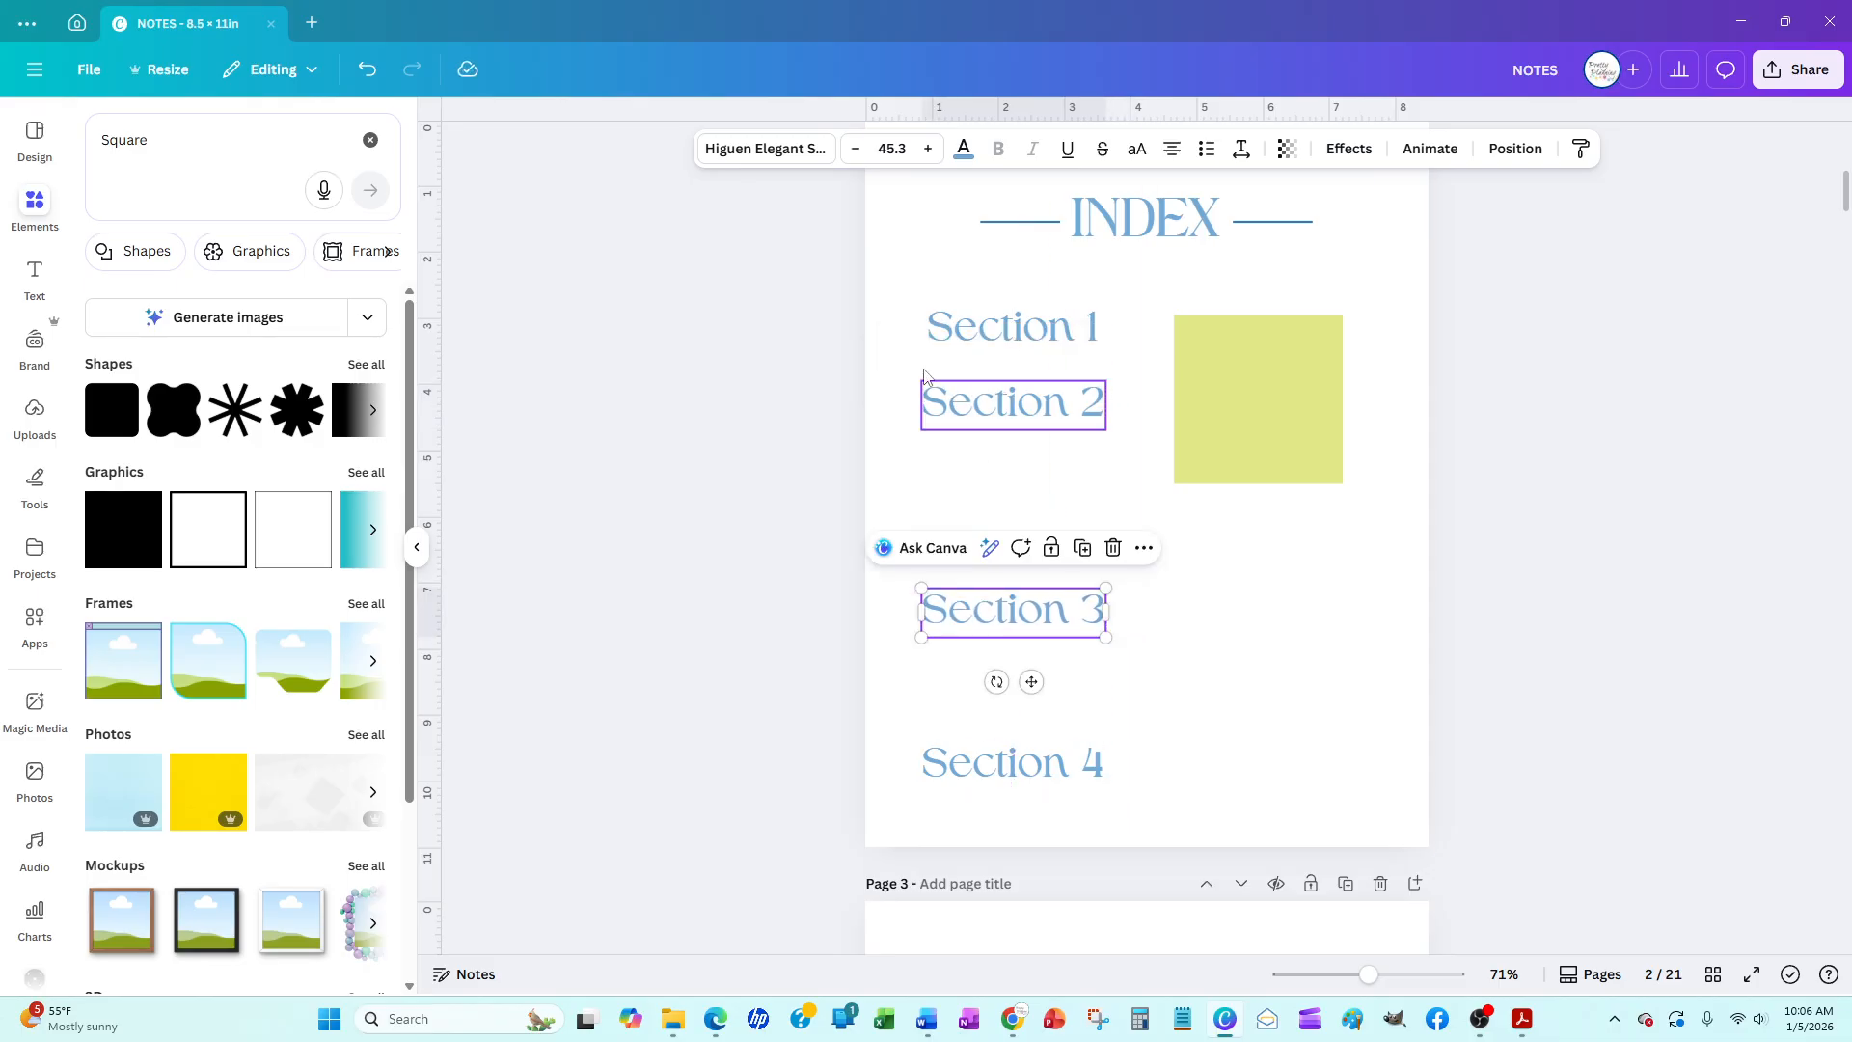
Space all four section headings evenly in the vertical direction
left_click(944, 336)
left_click(956, 403, "shift")
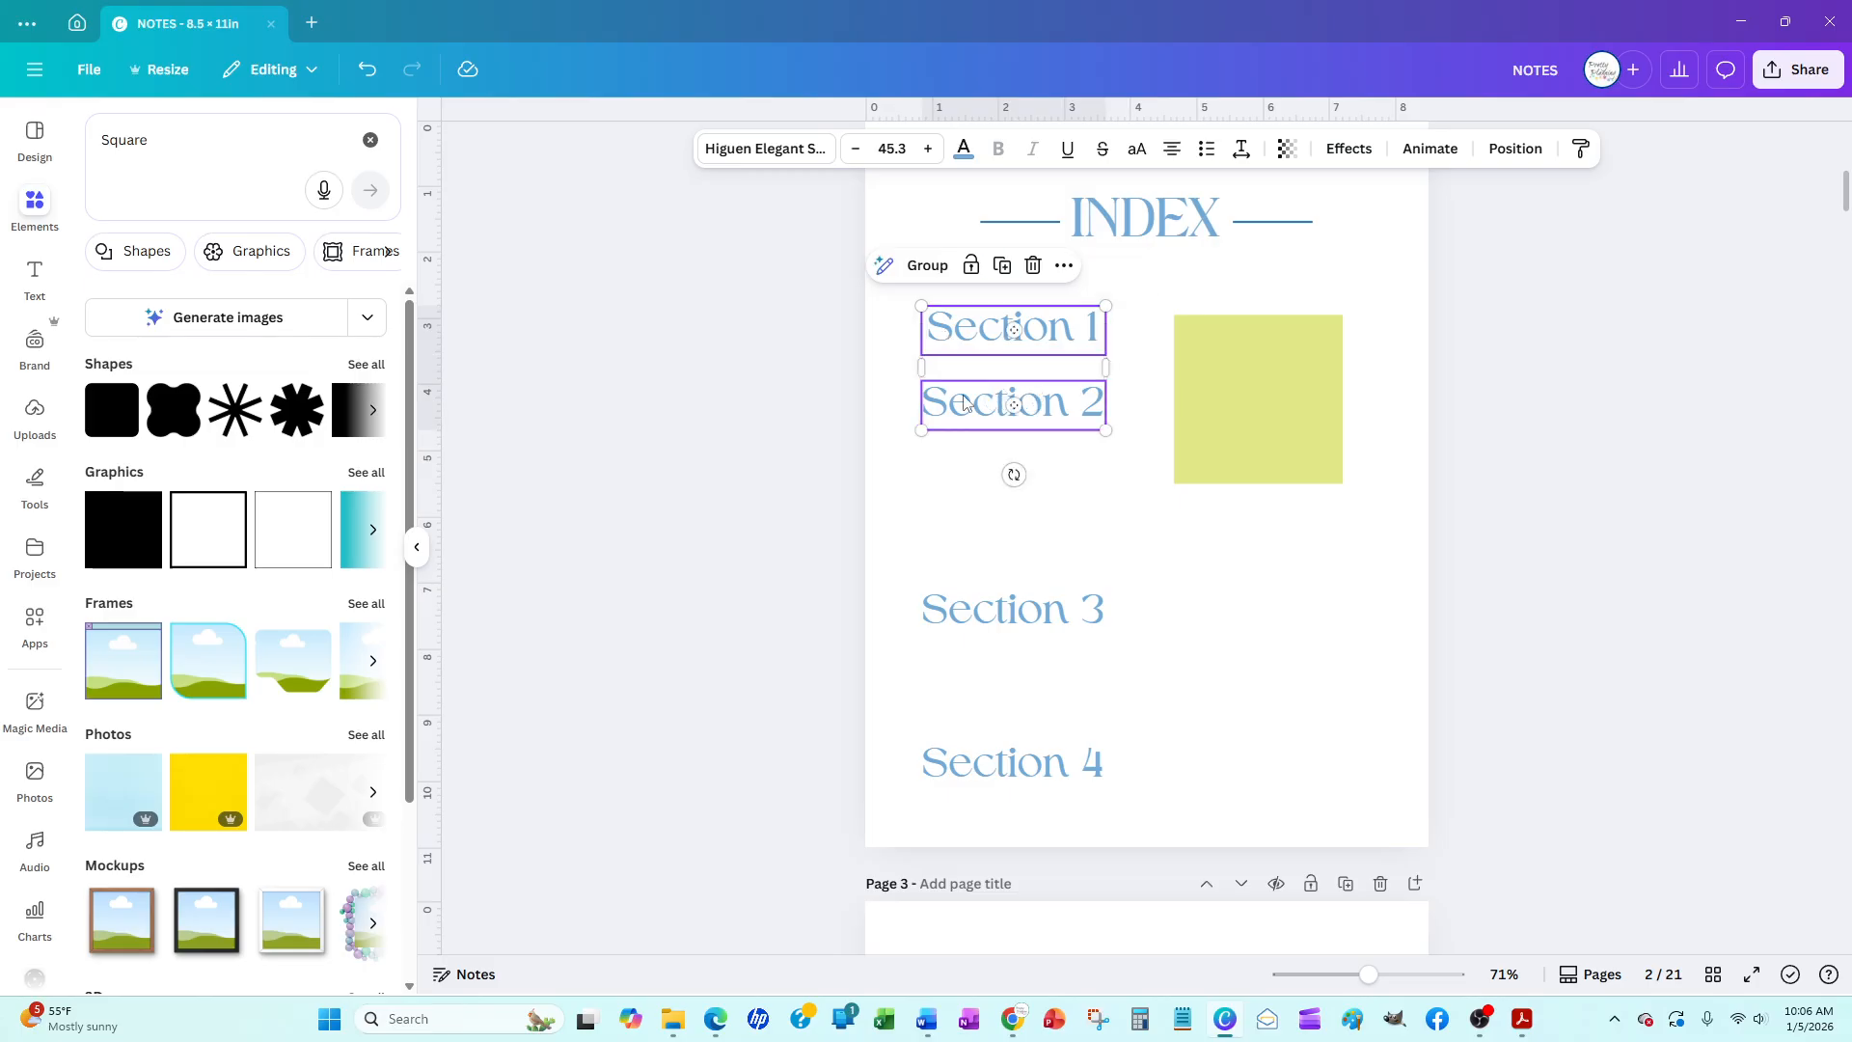
left_click(965, 609, "shift")
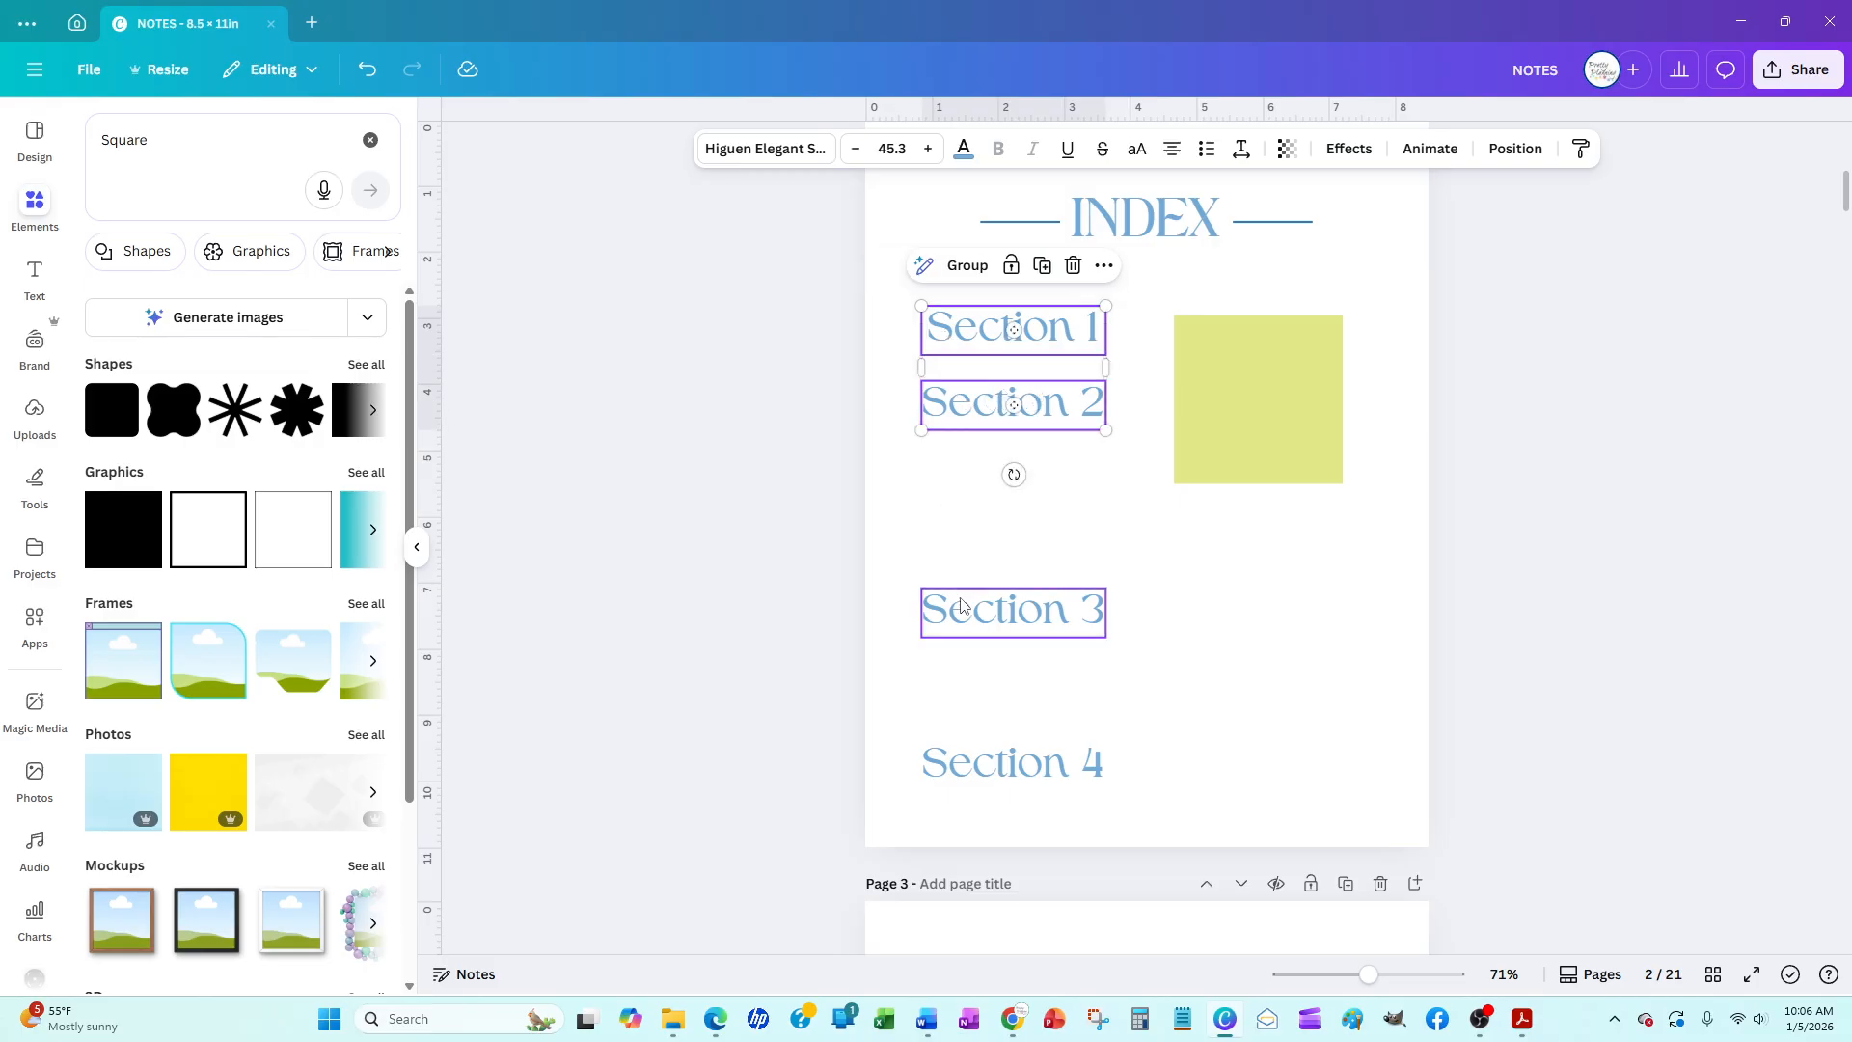
left_click(986, 768, "shift")
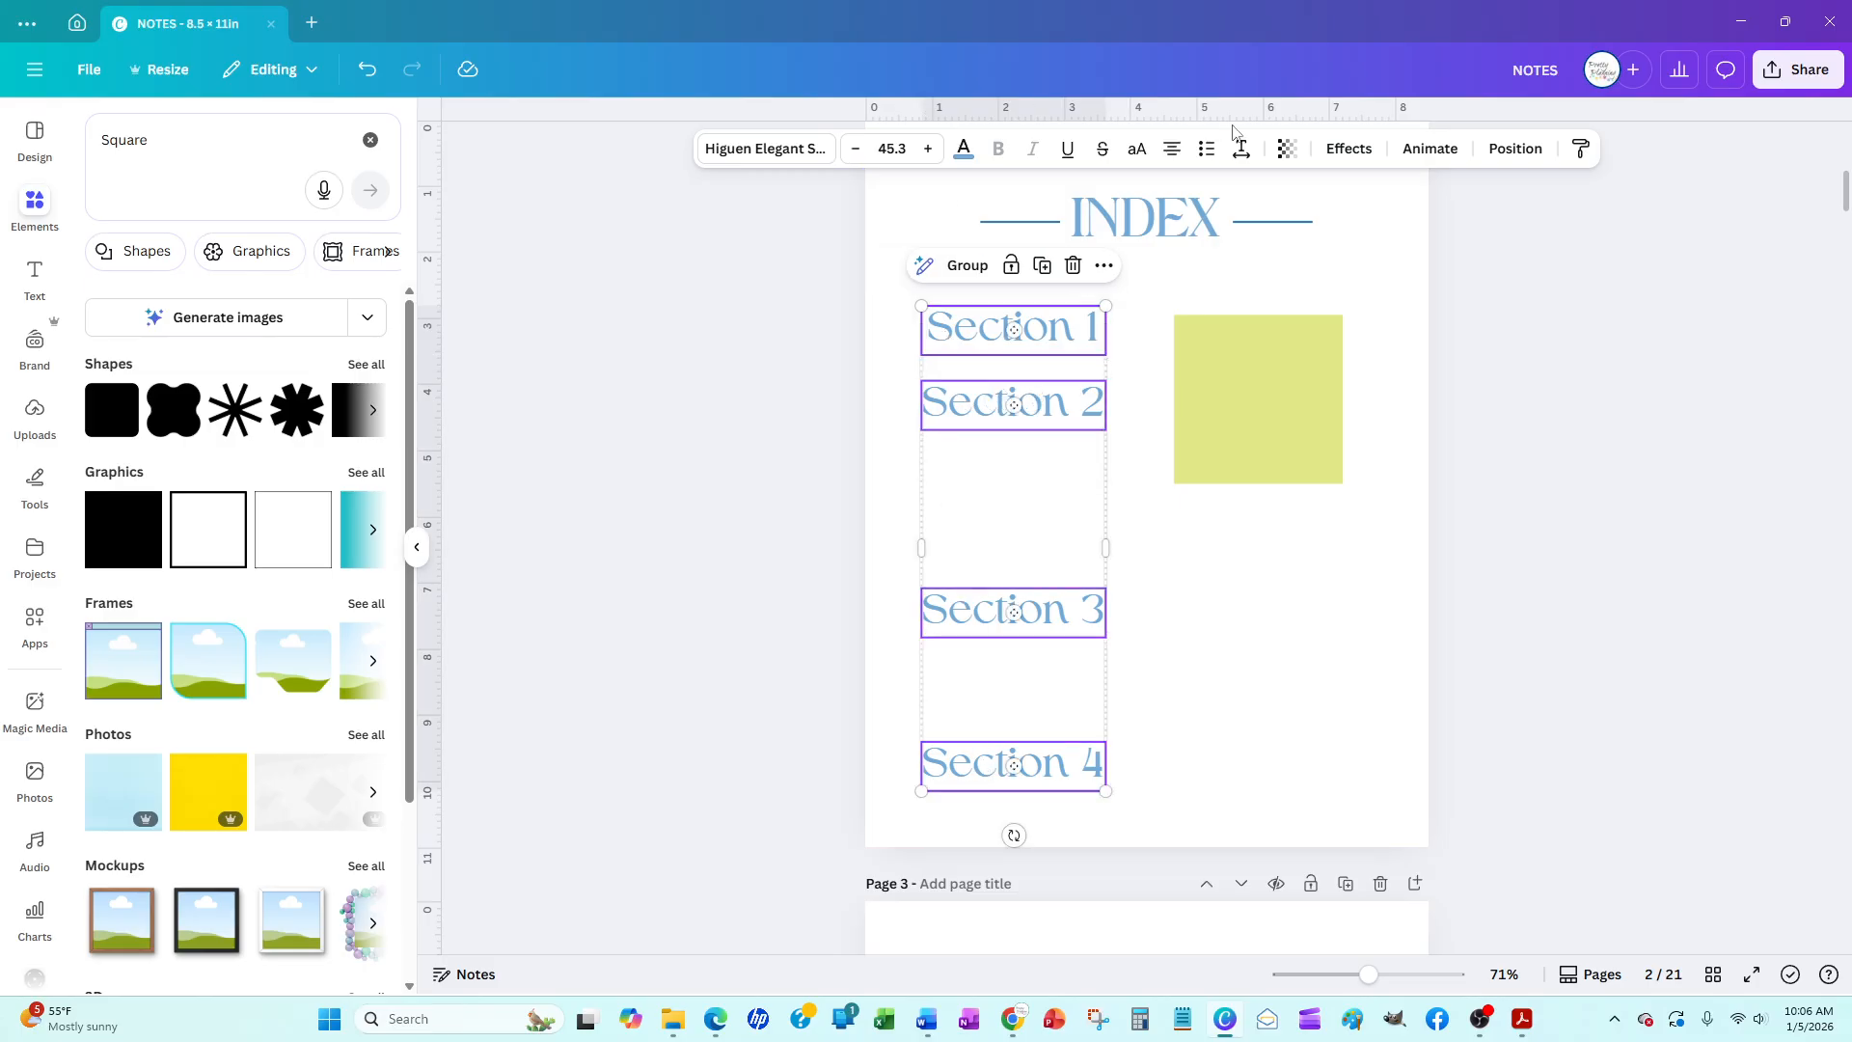
left_click(1498, 150)
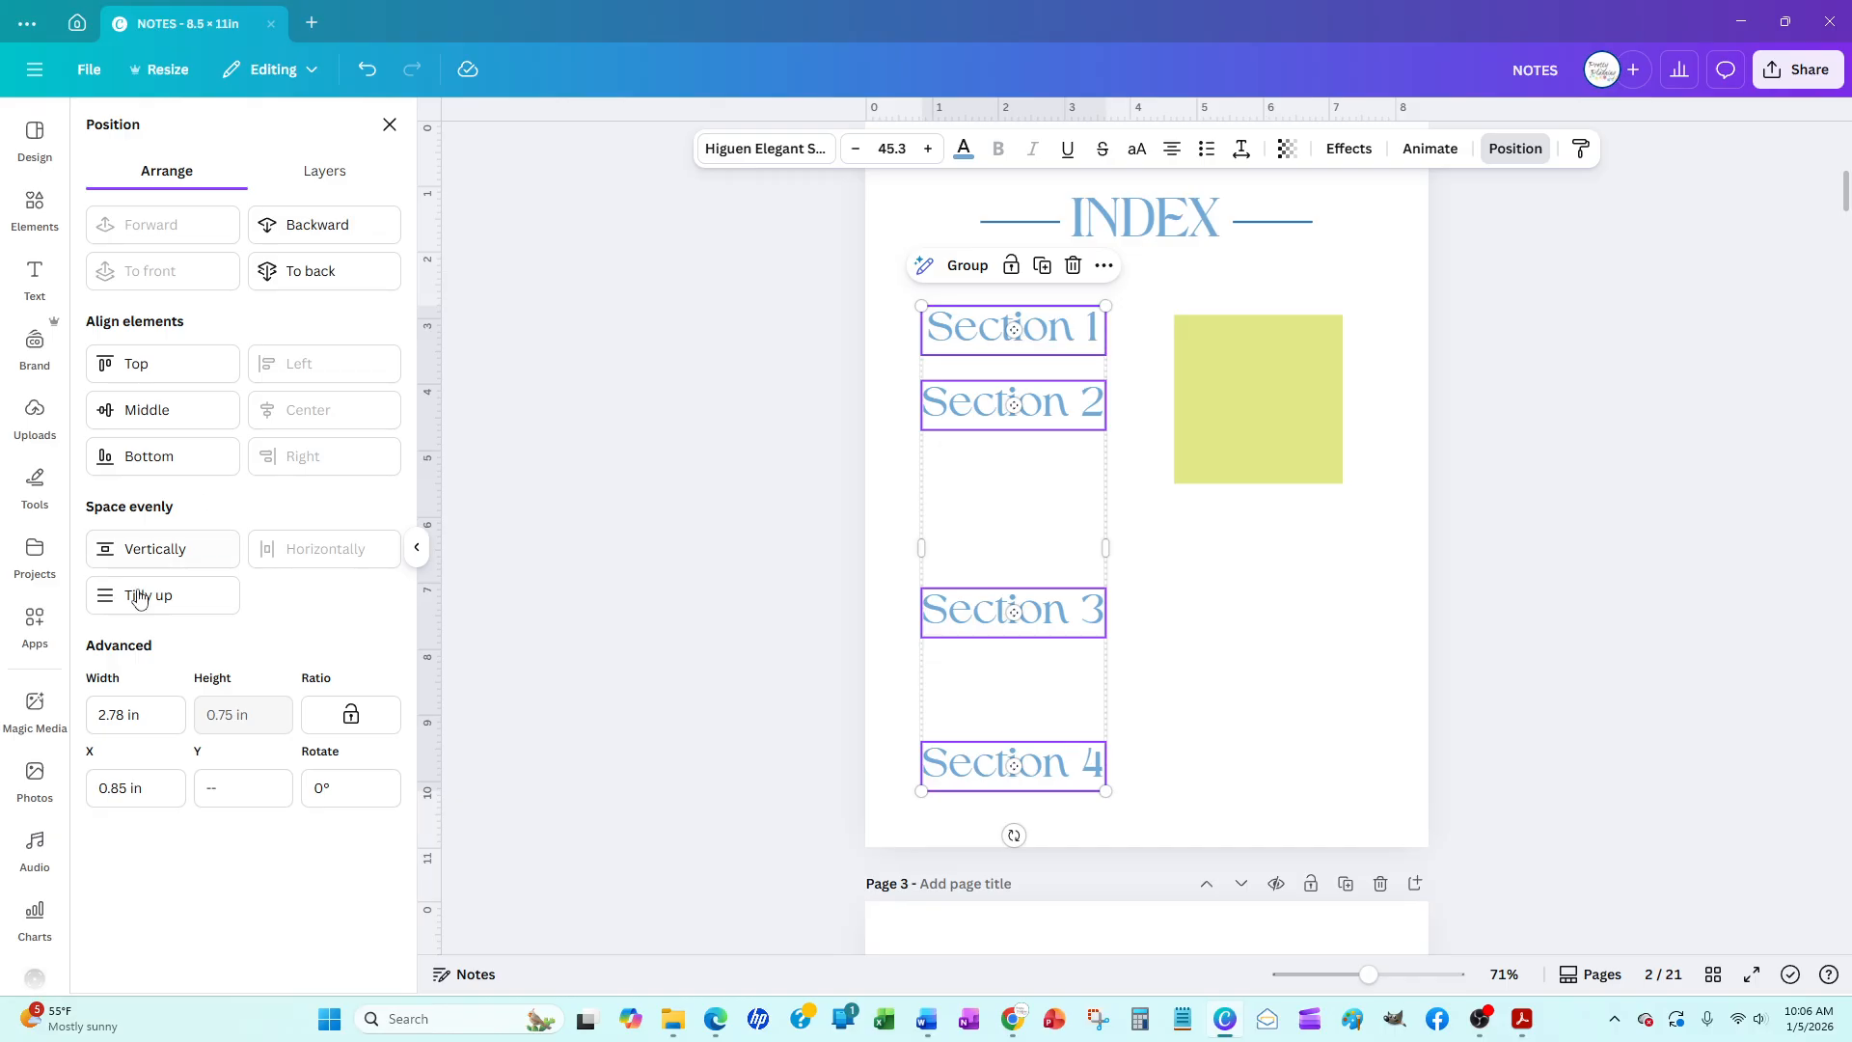
left_click(176, 549)
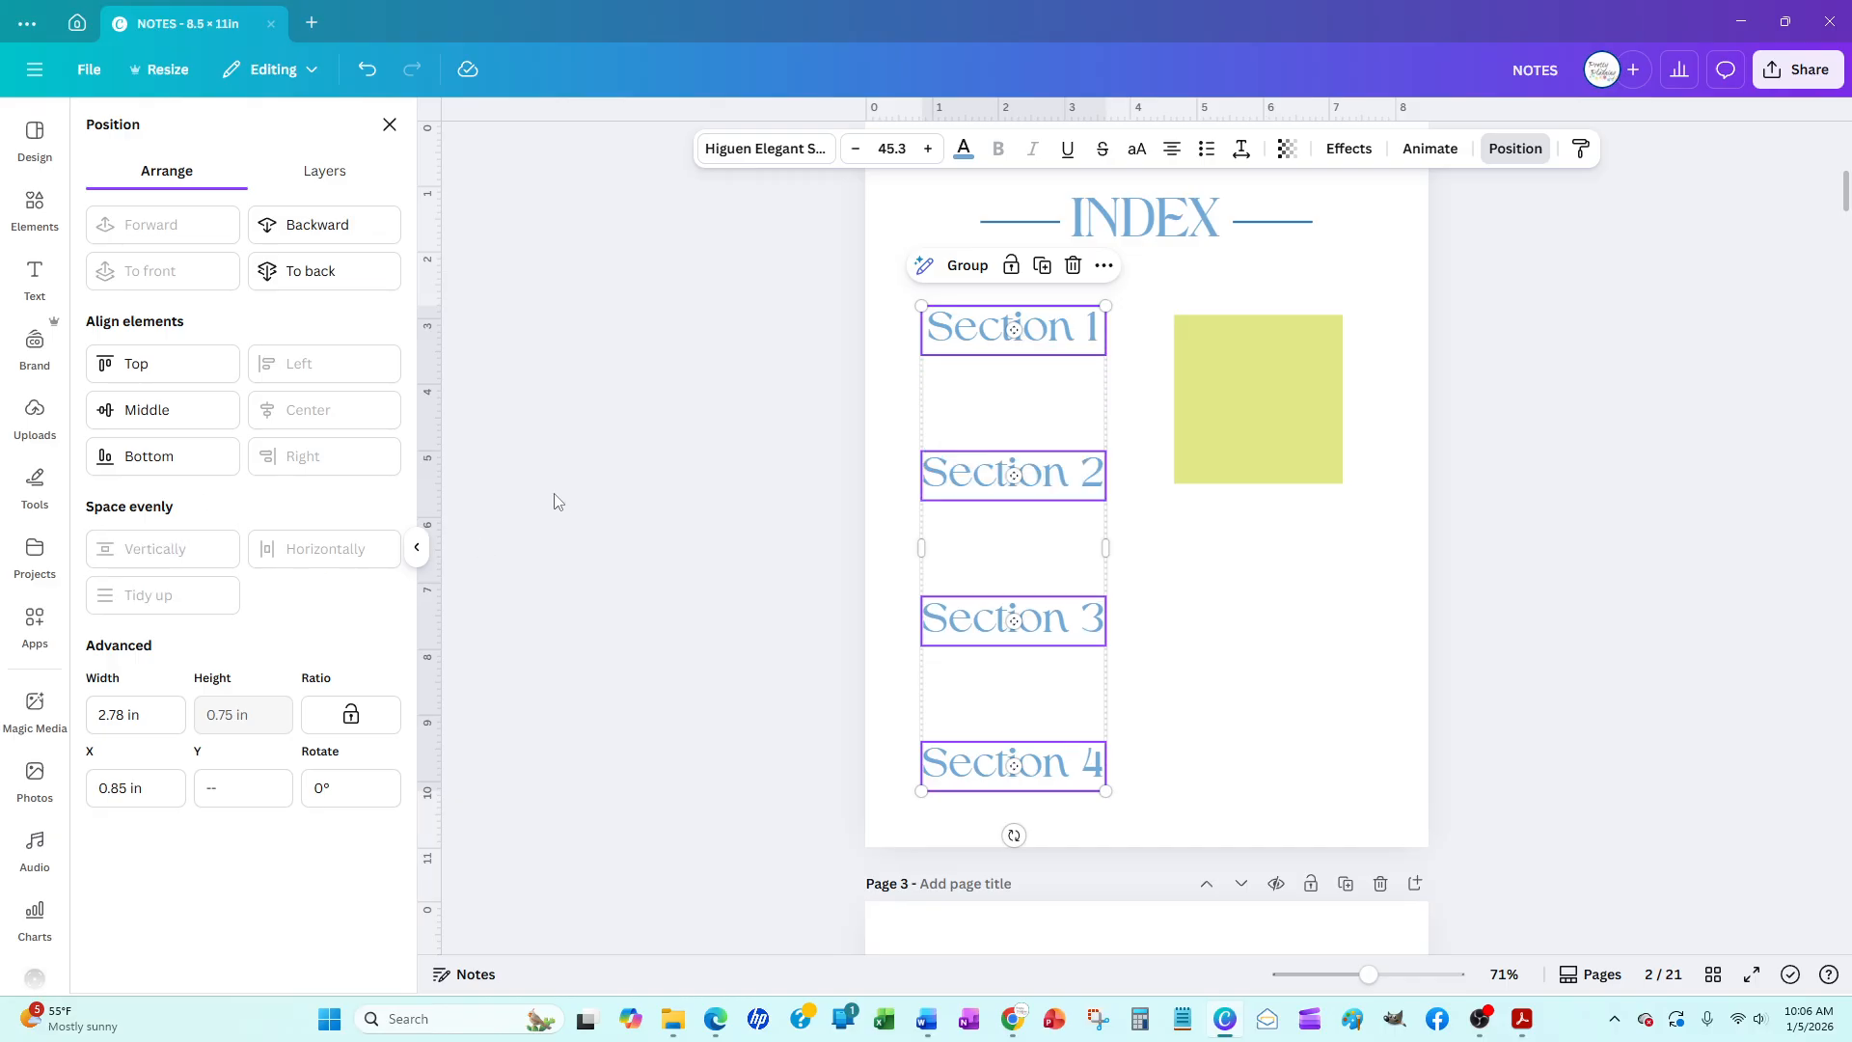
left_click(563, 581)
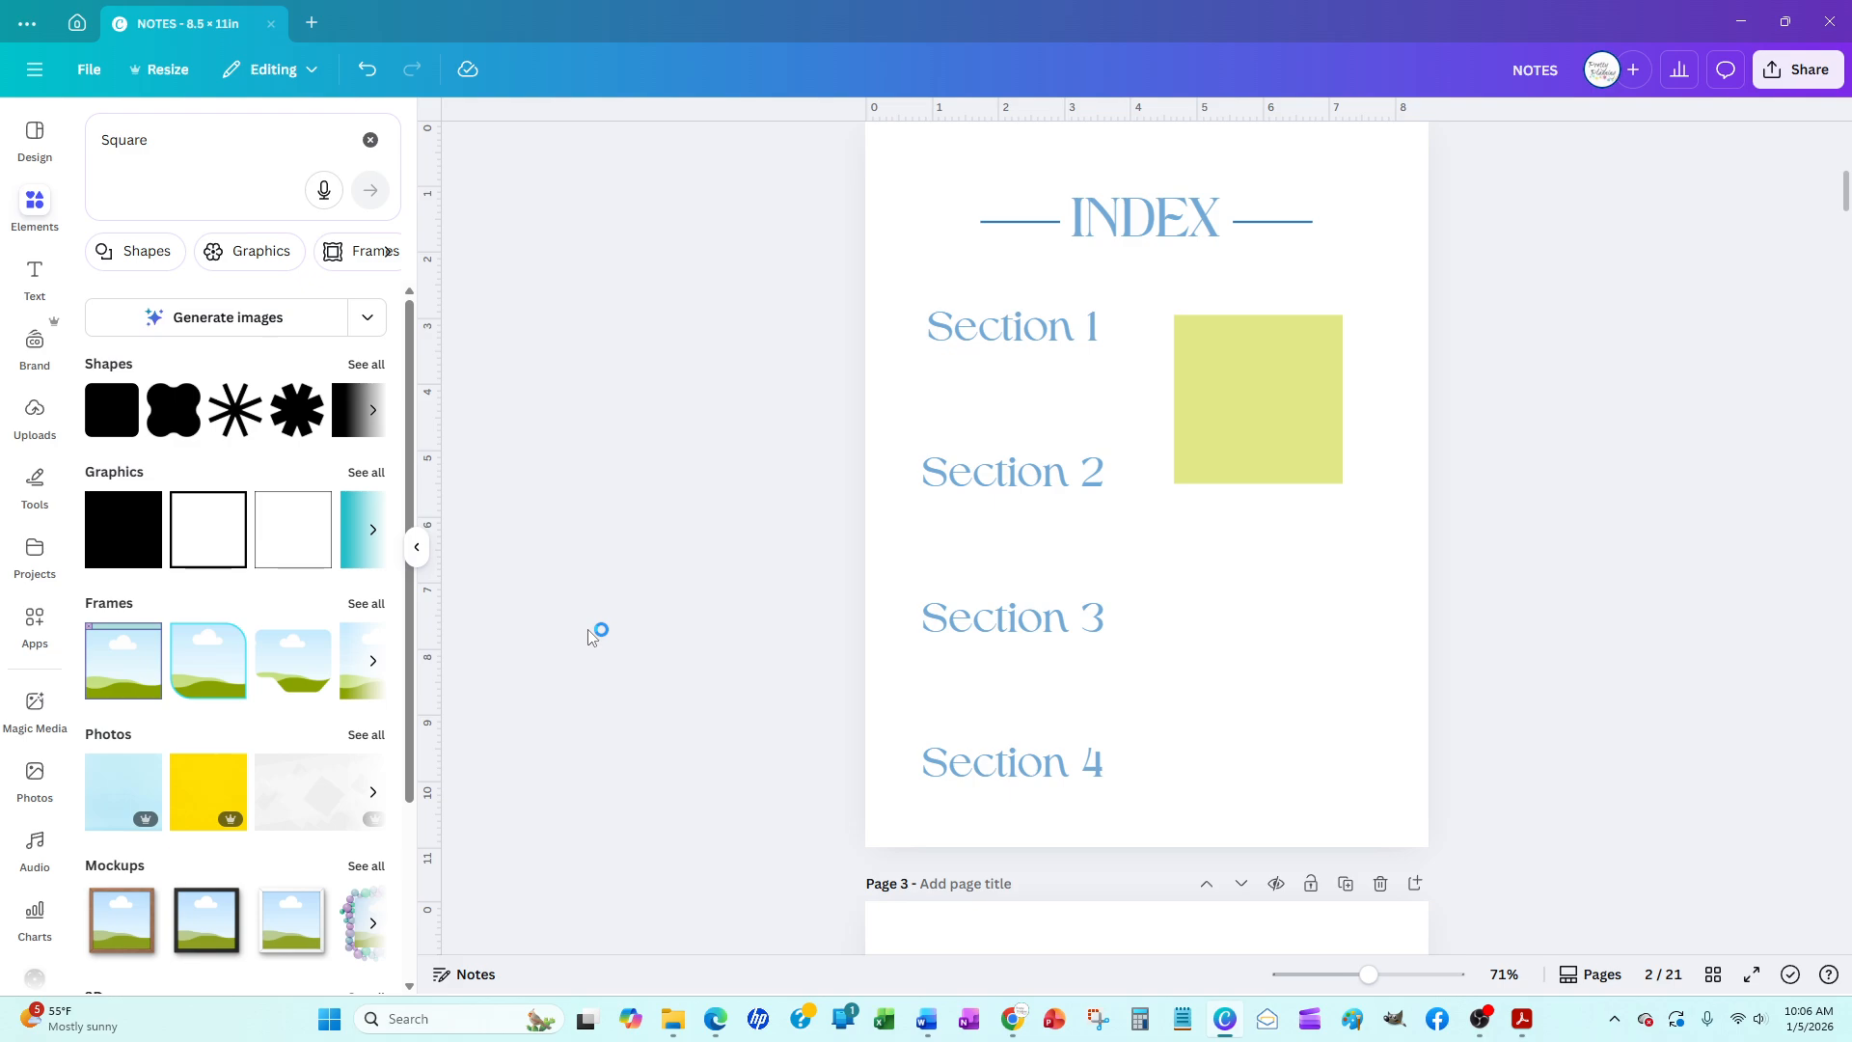
left_click(1298, 390)
key("Delete")
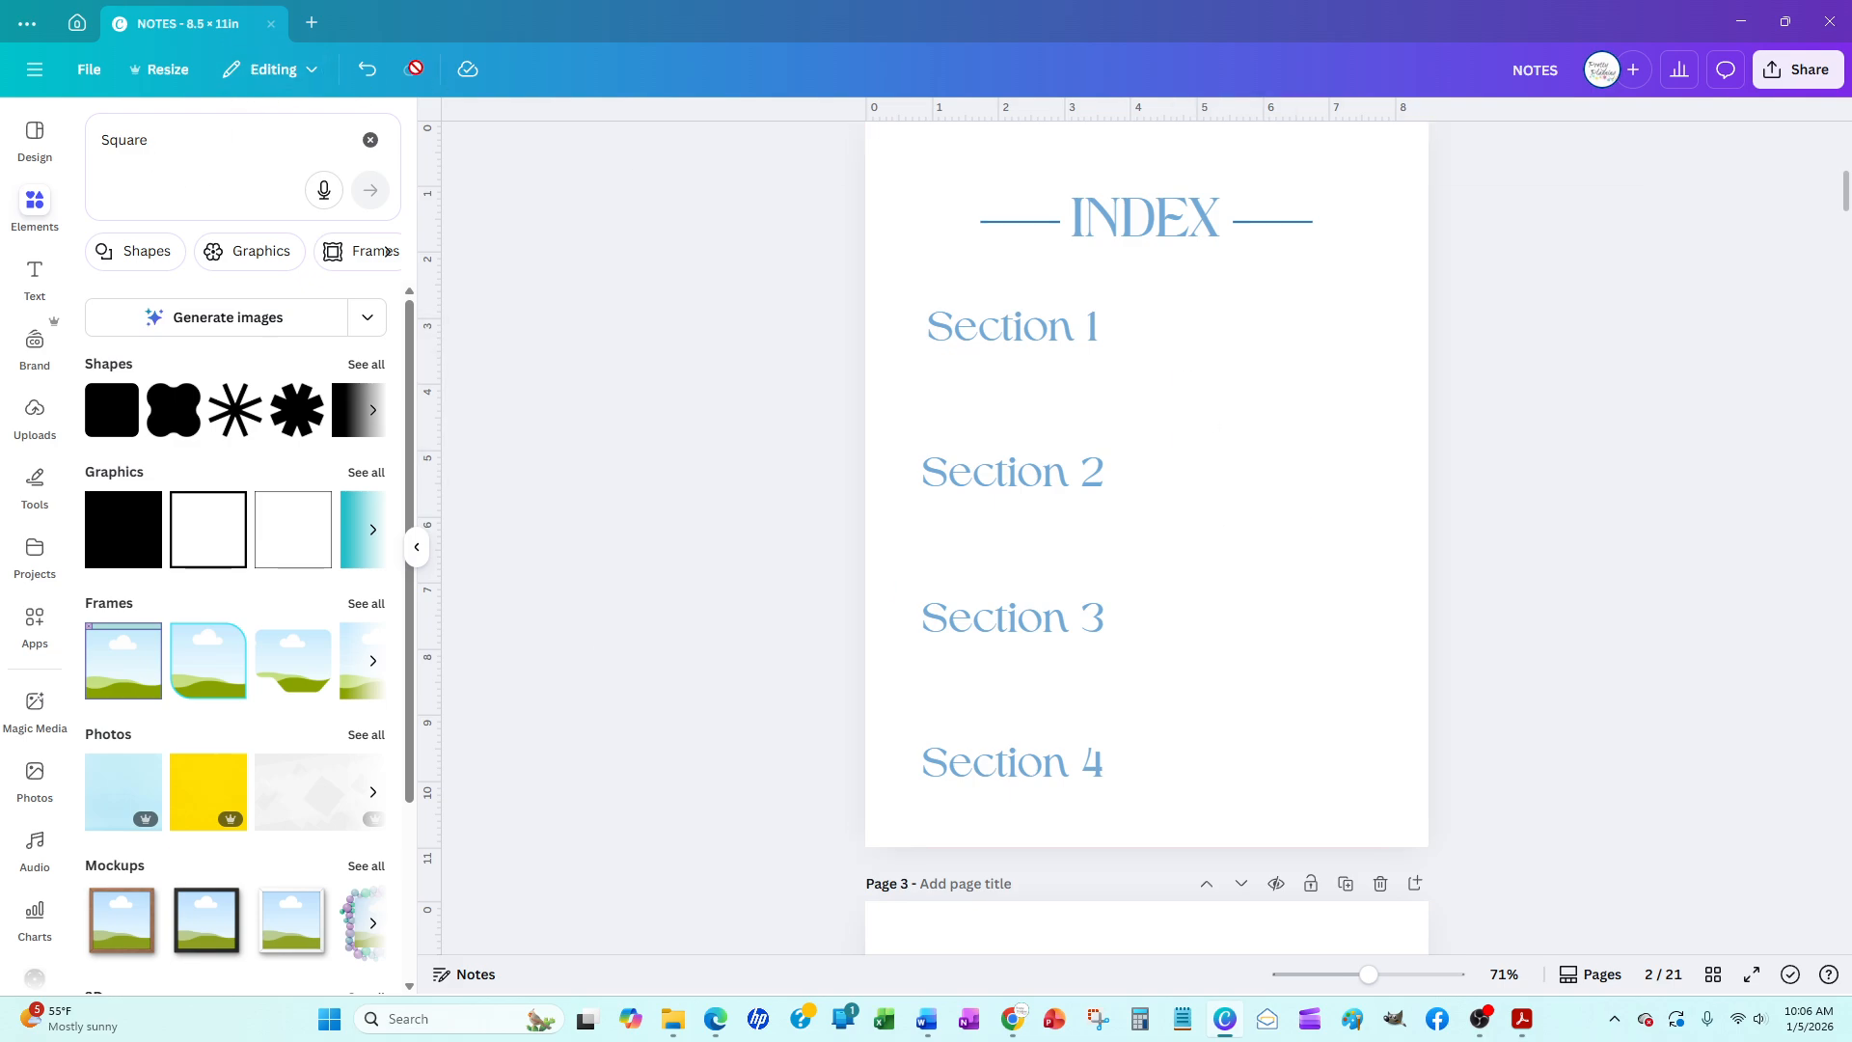
left_click(377, 77)
Recolour the square beside the section headings with the document's pink, #F992AF
left_click(1298, 395)
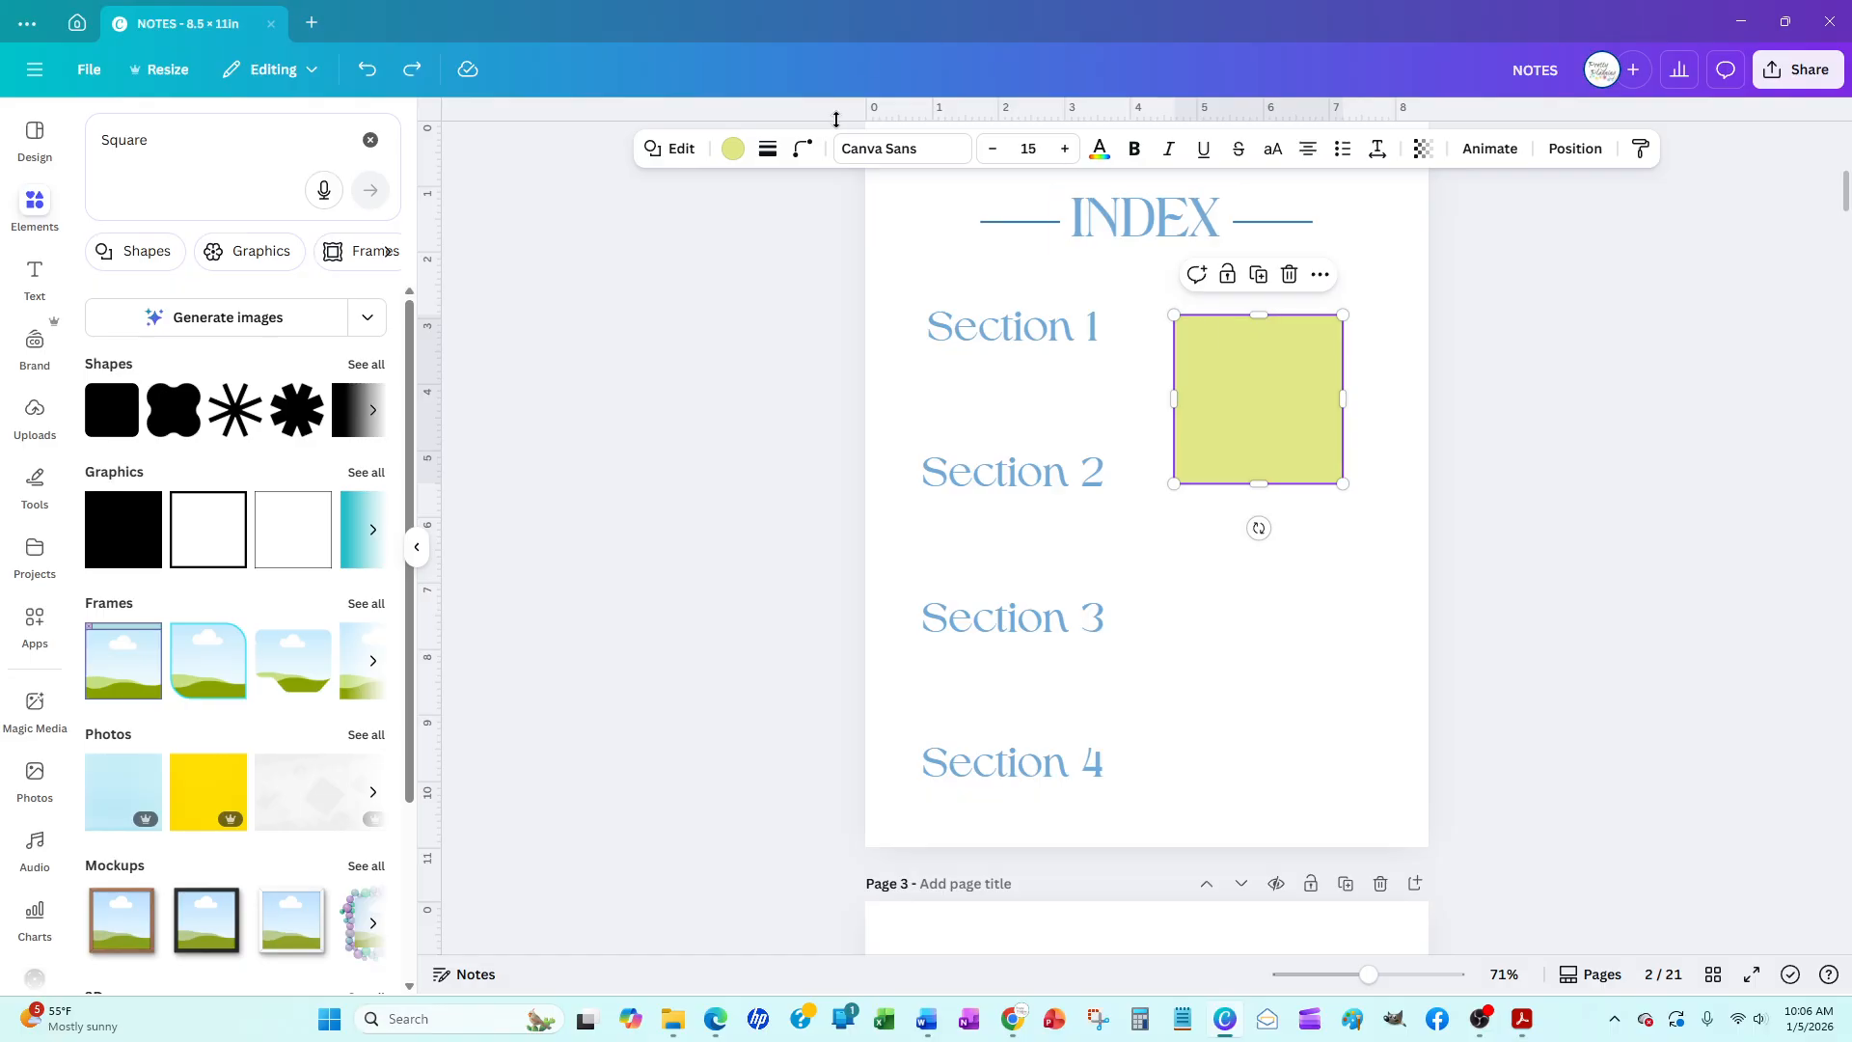
left_click(734, 148)
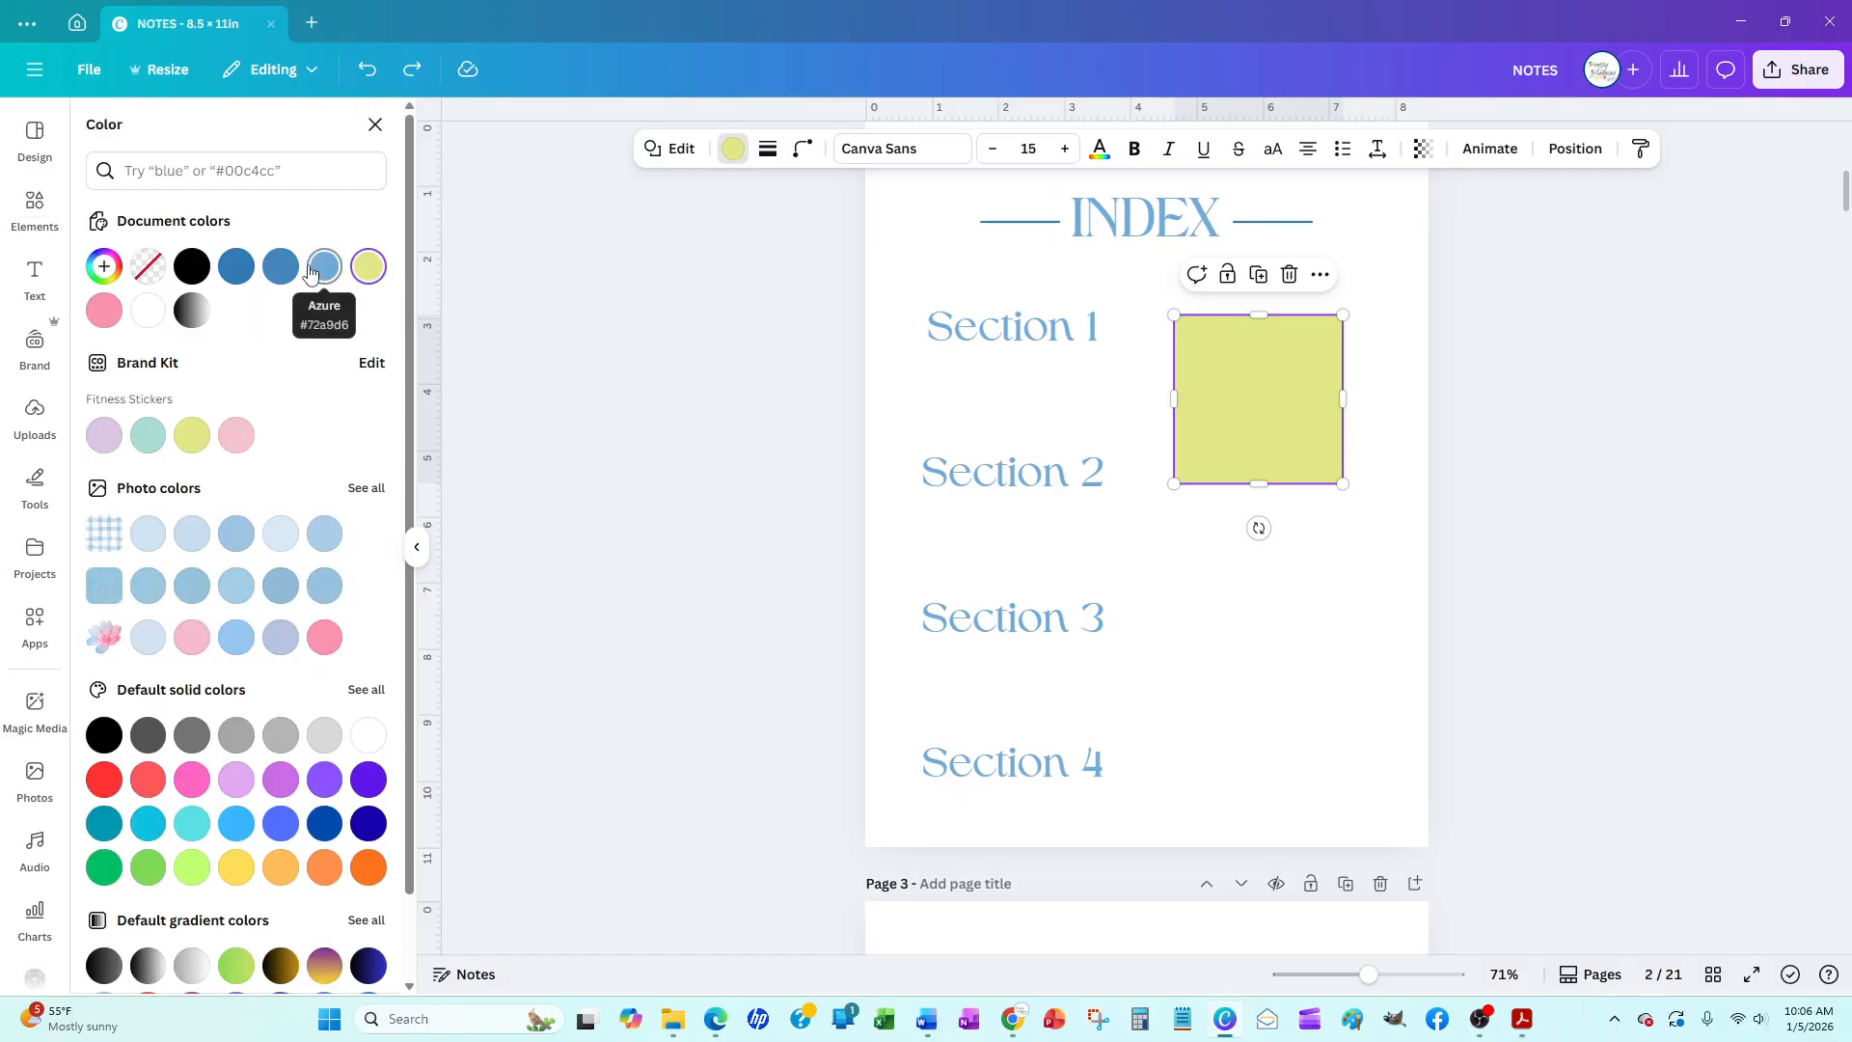
left_click(103, 310)
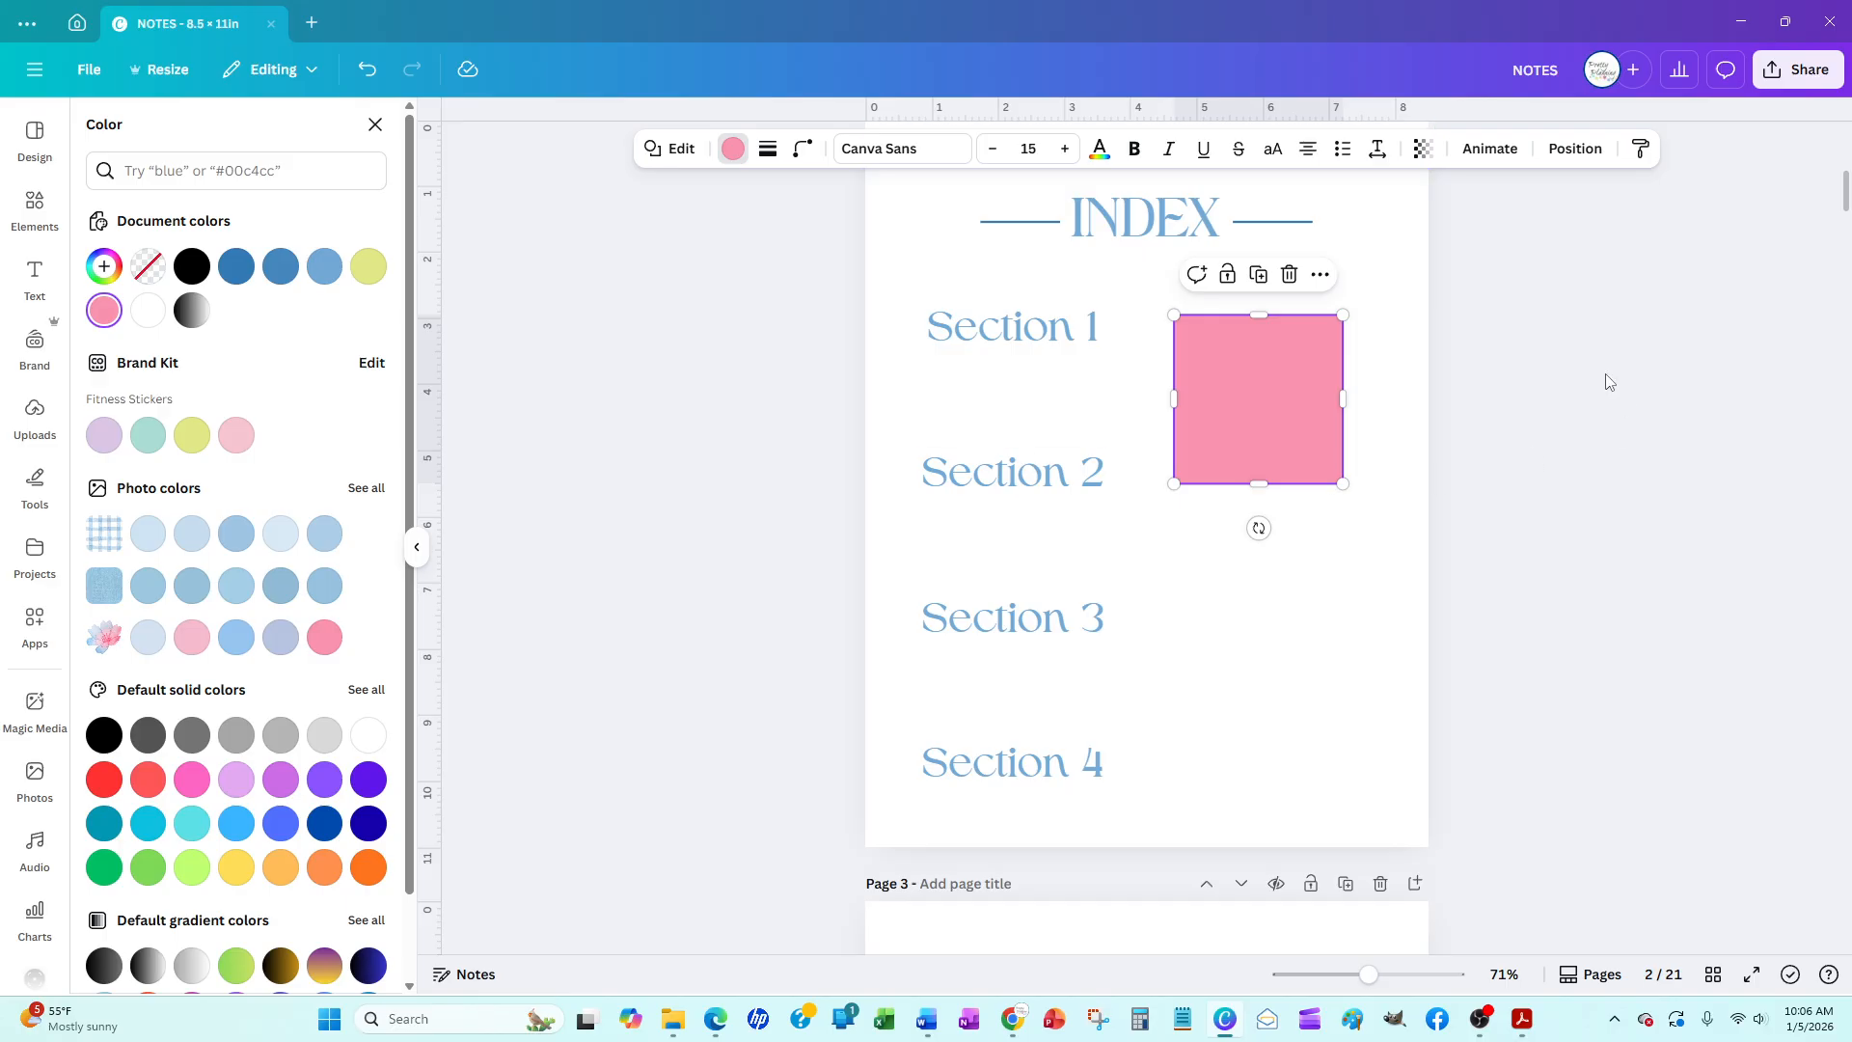
double_click(1311, 449)
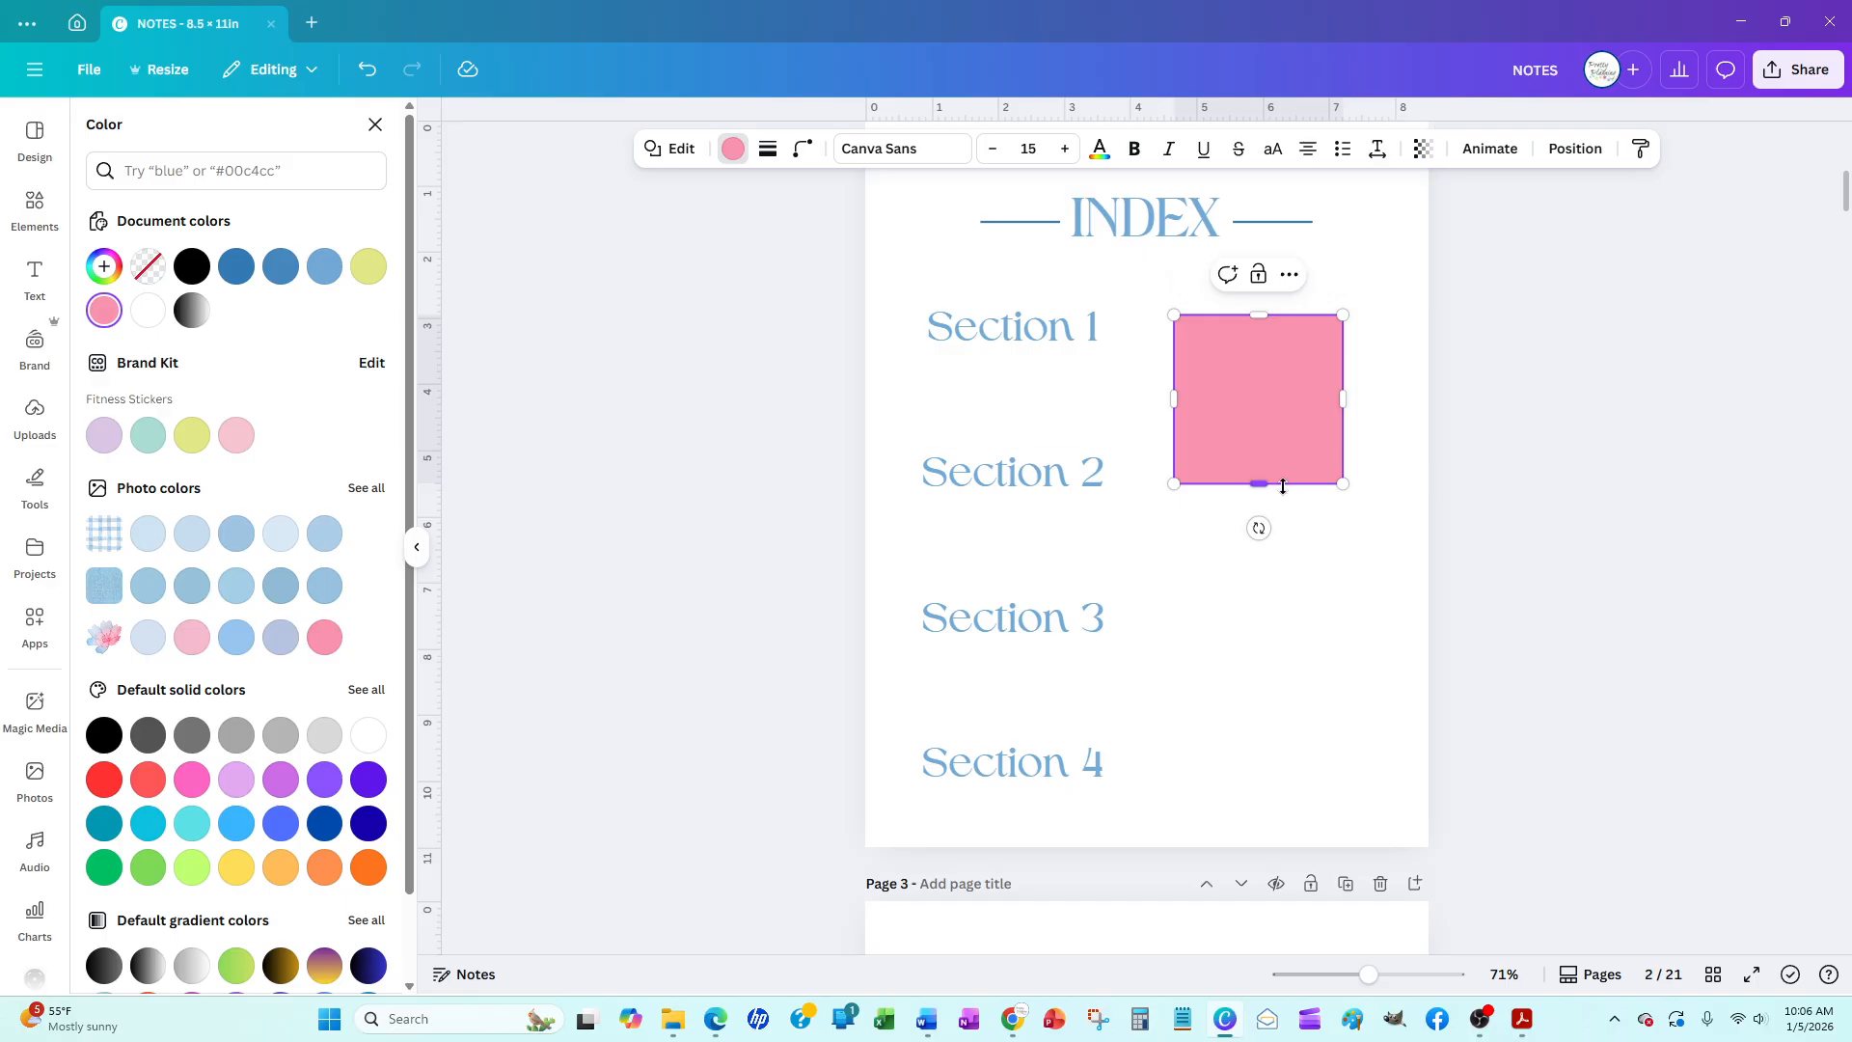
key("Escape")
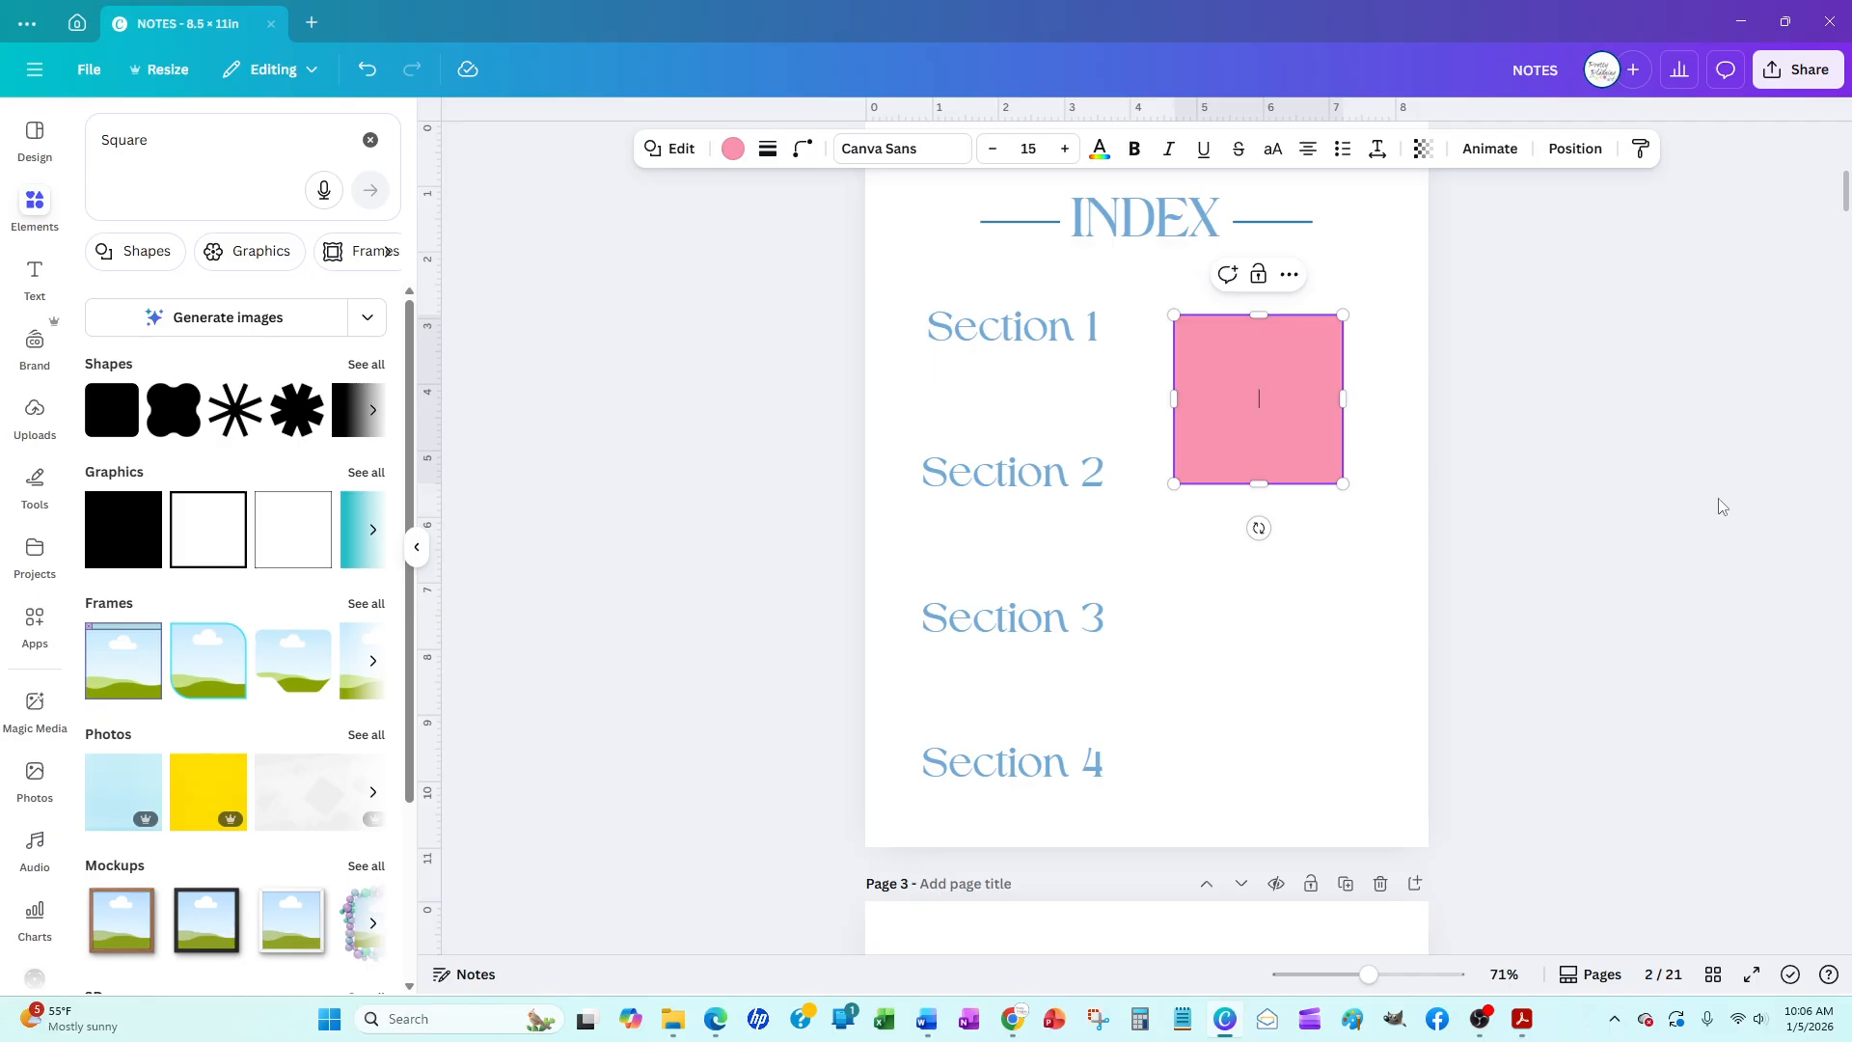
left_click(1725, 501)
Try a lighter custom pink, #FFD8E3, as the square's fill and undo the colour change
left_click(1293, 432)
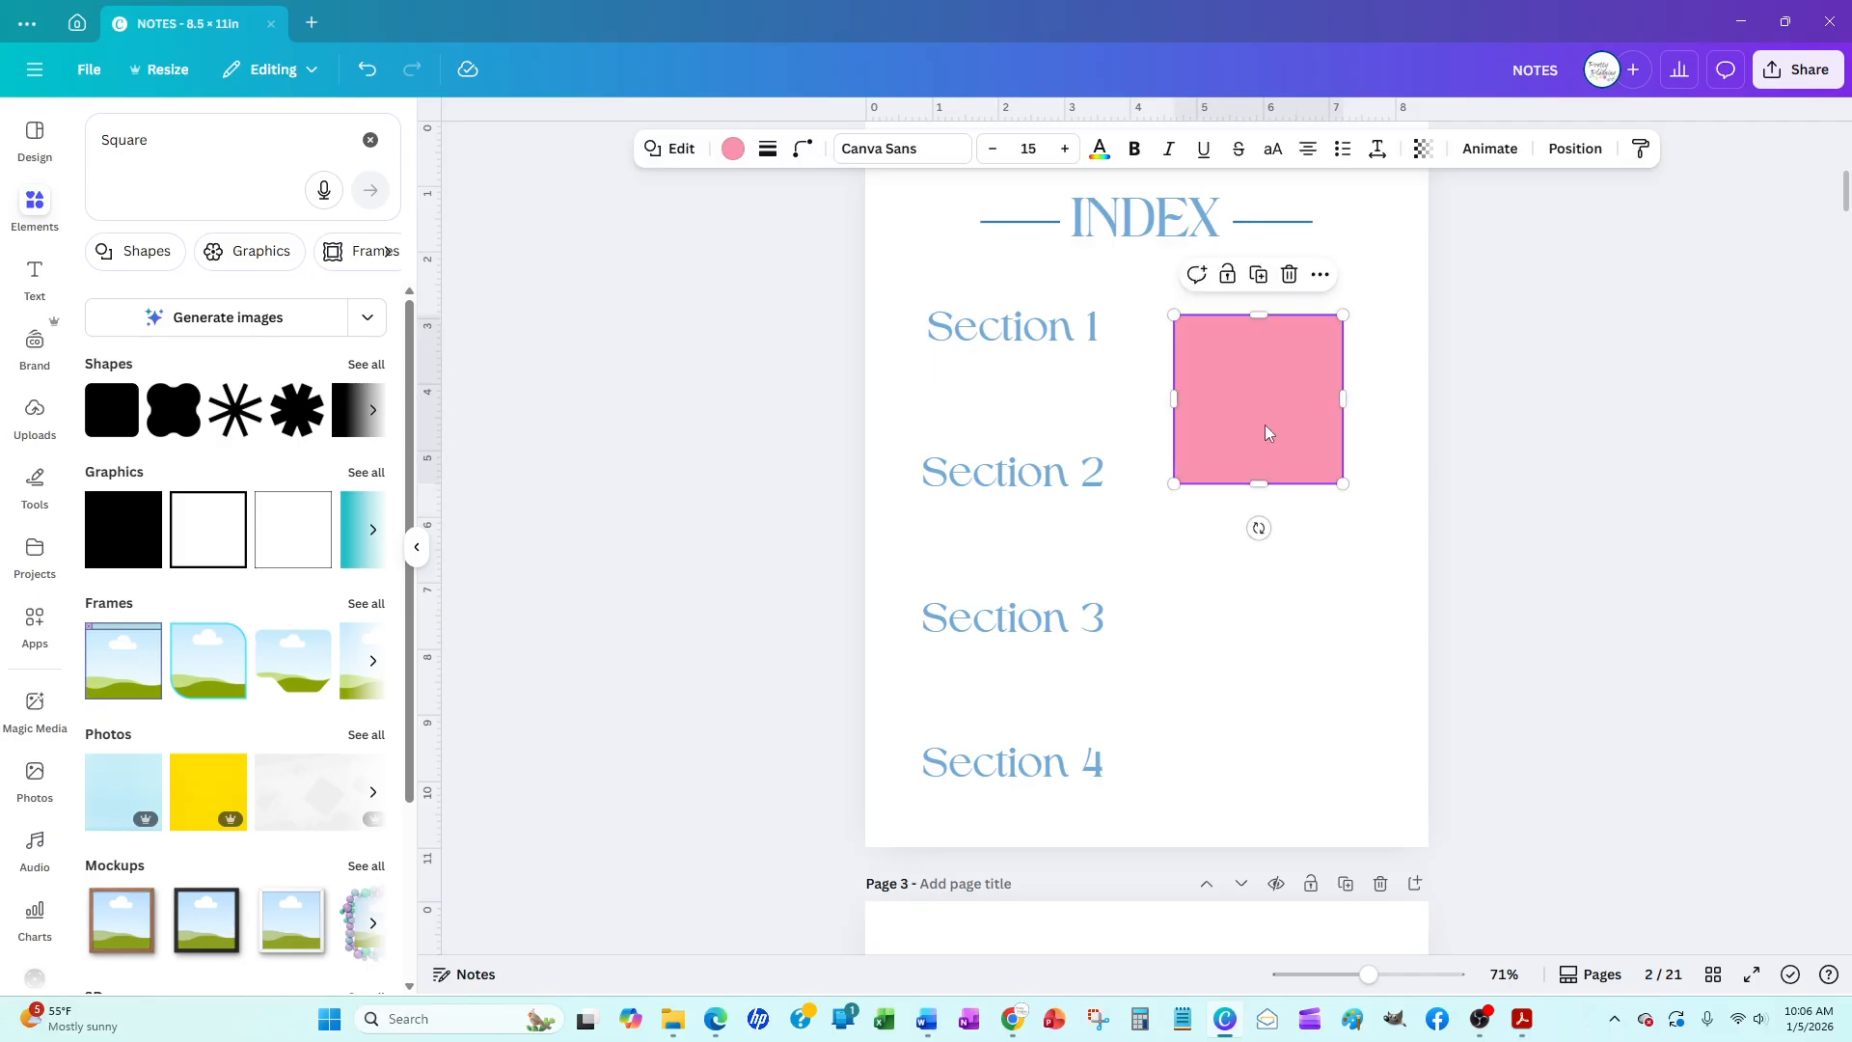
left_click(733, 148)
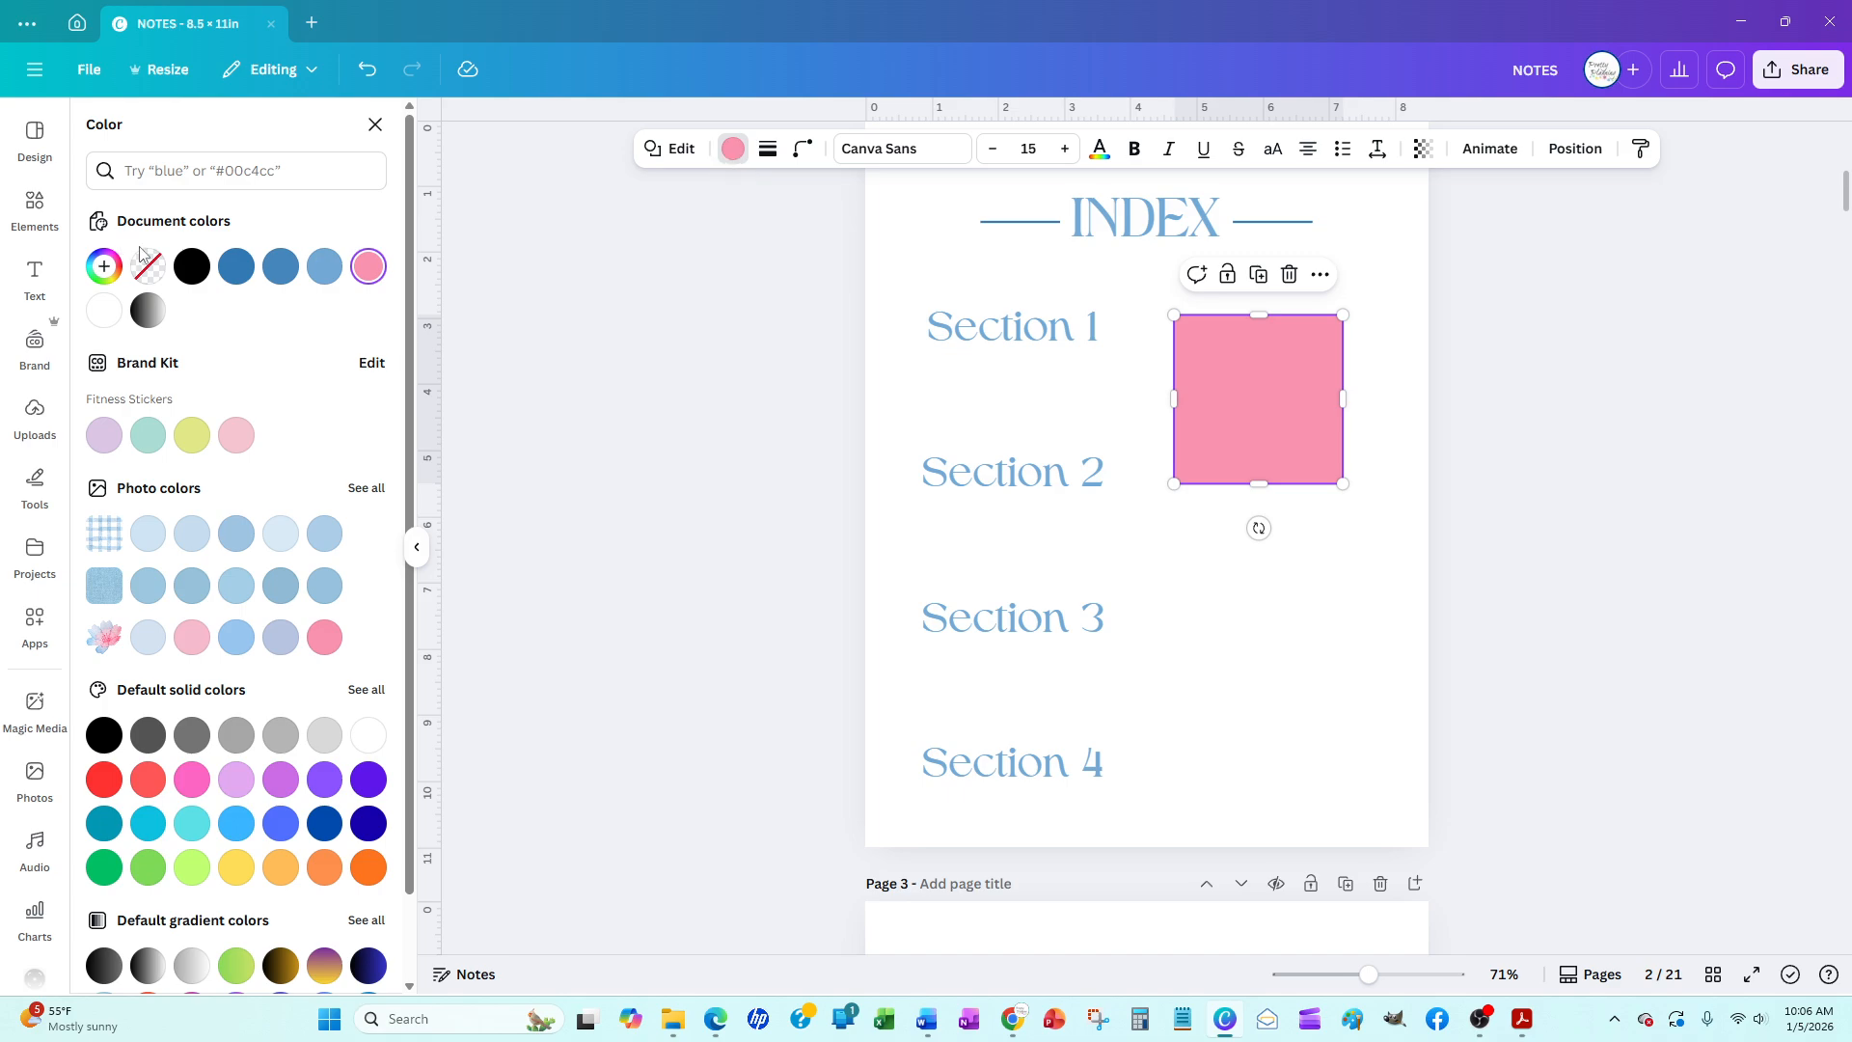
left_click(103, 266)
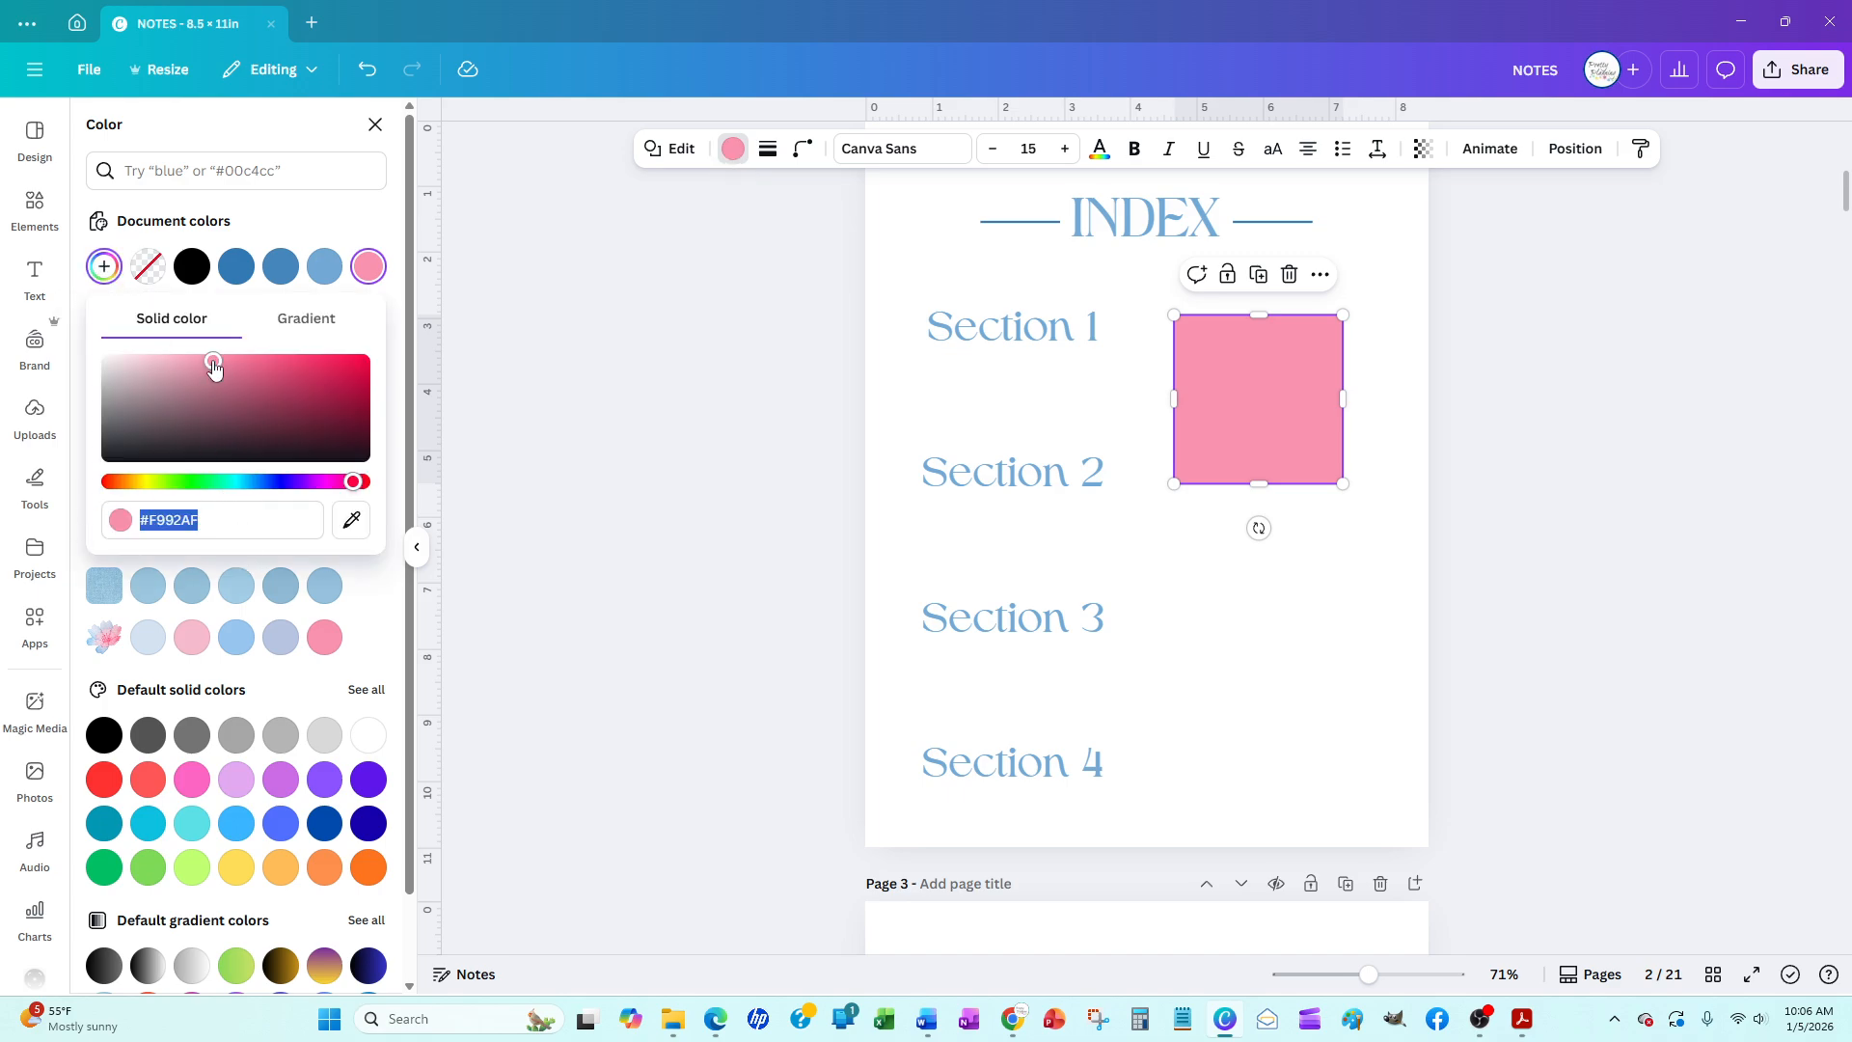
left_click_drag(207, 376, 143, 342)
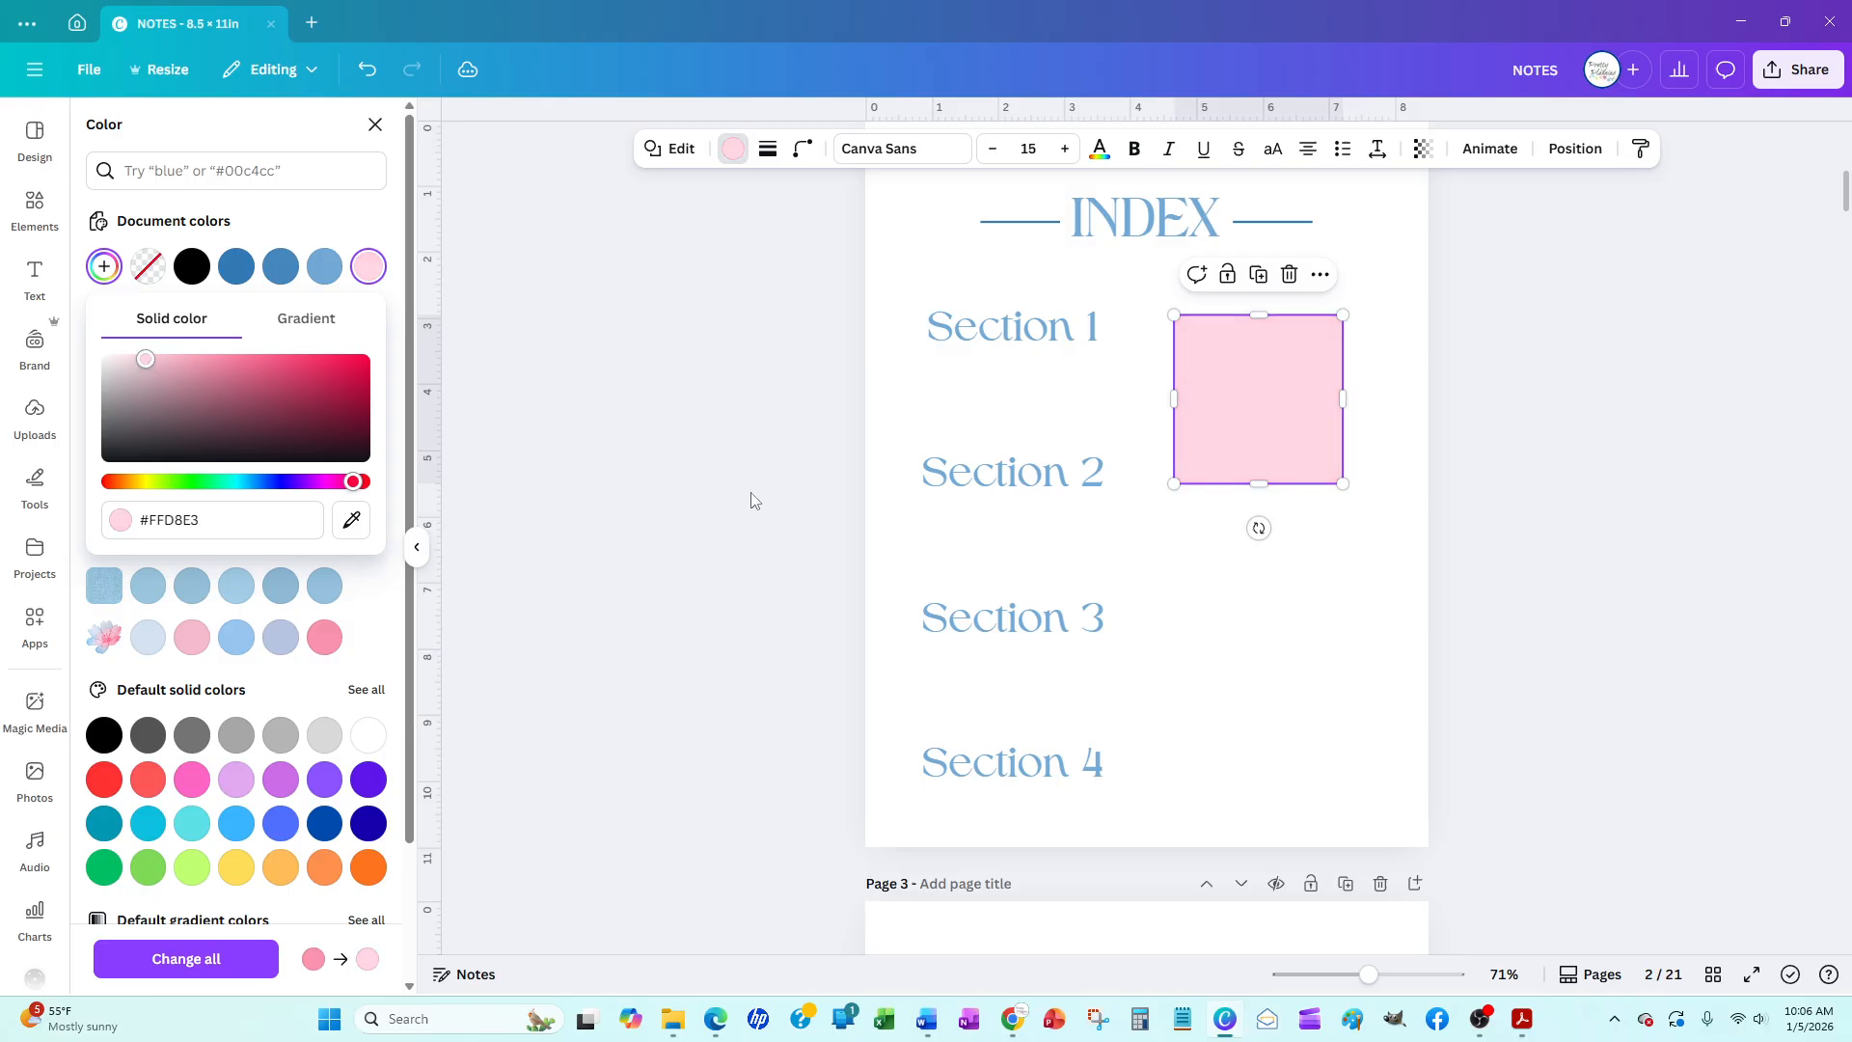
left_click(366, 70)
Lower the pink square's transparency value to 34
left_click(1423, 149)
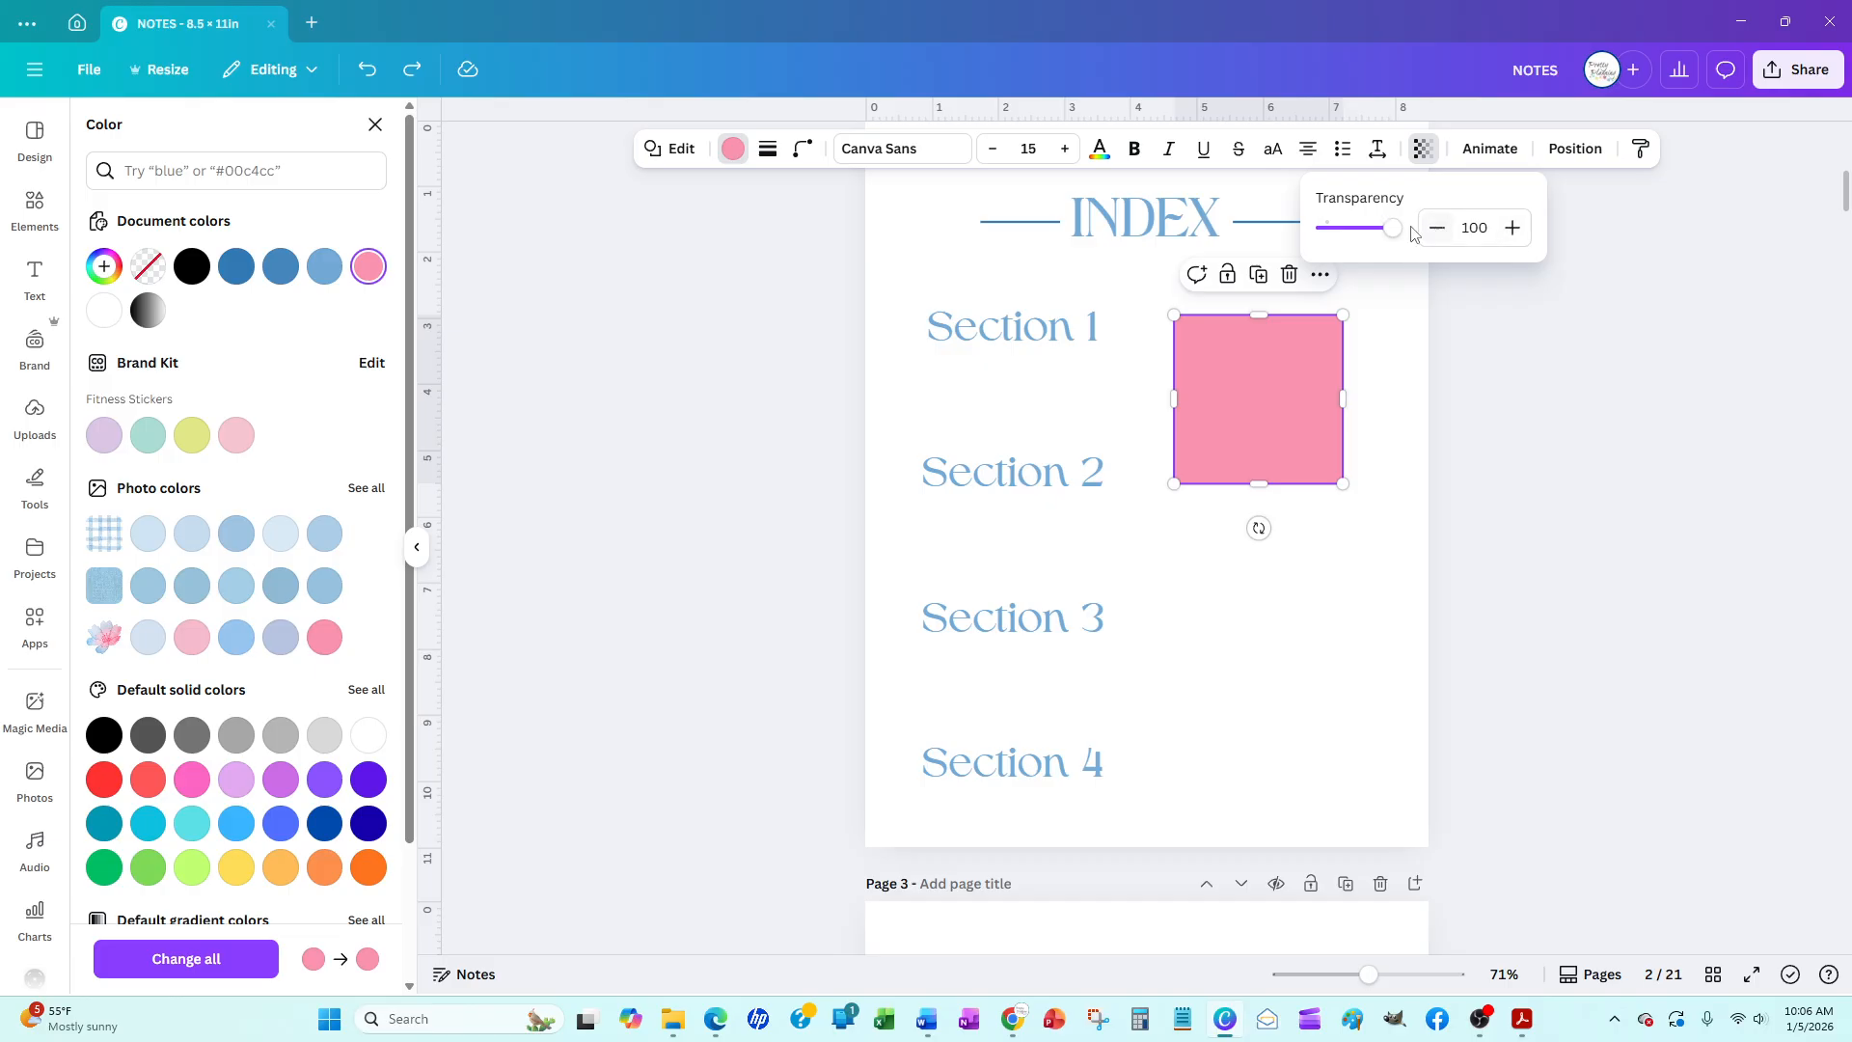
left_click_drag(1391, 230, 1351, 231)
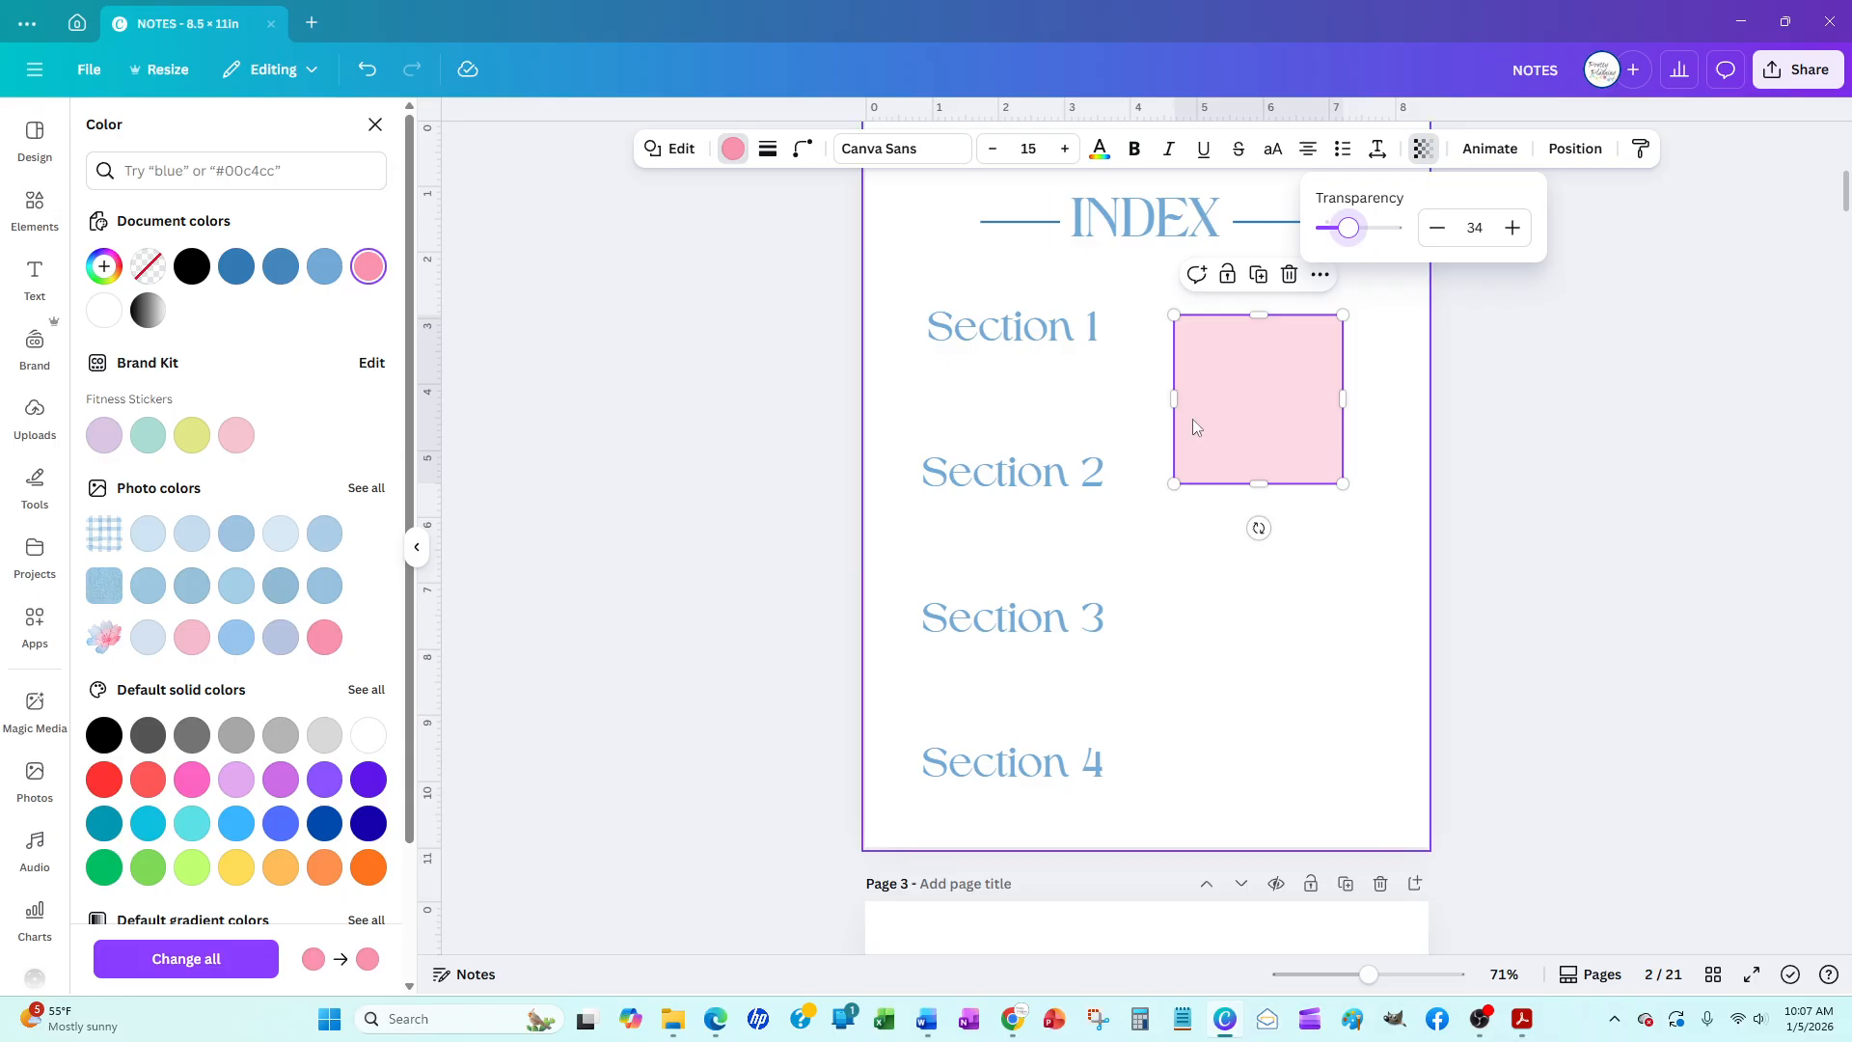
left_click(1647, 456)
key("Escape")
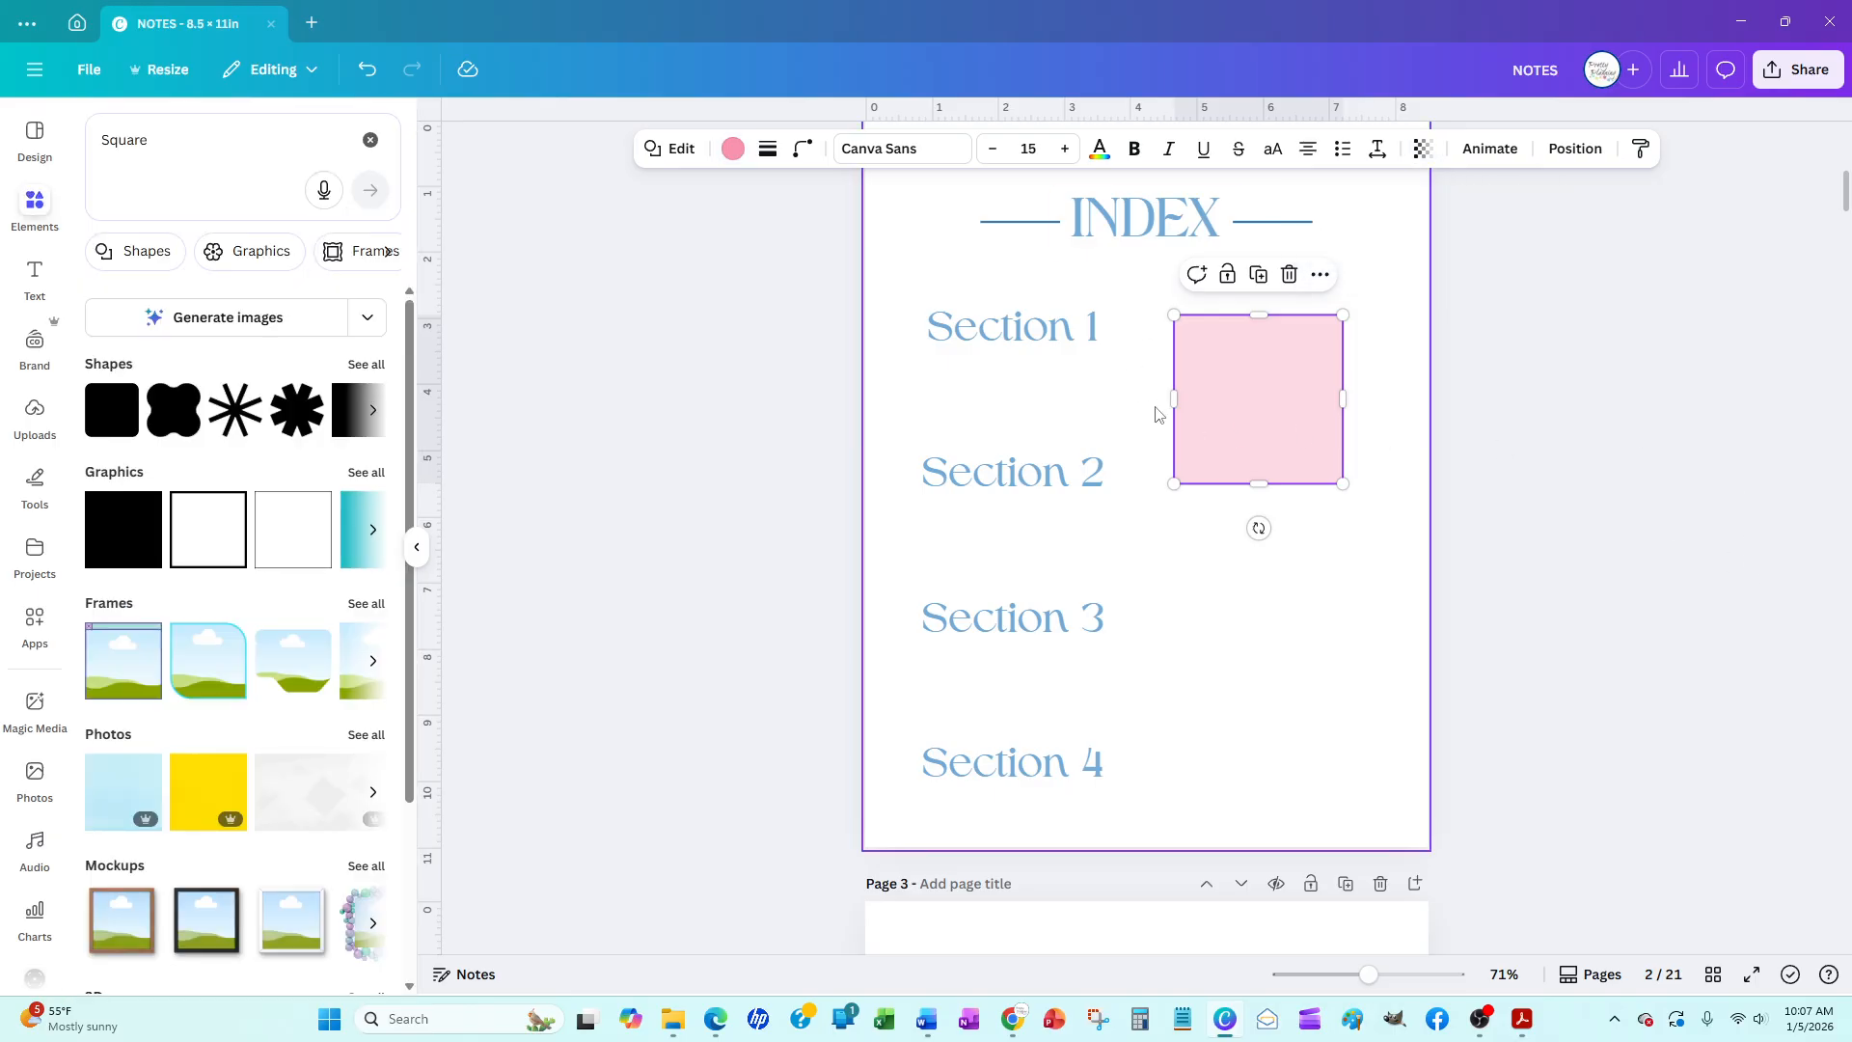
Shorten the pink square into a bar about 0.7 in high and move it directly beside the Section 1 heading
left_click(1630, 499)
left_click(1268, 413)
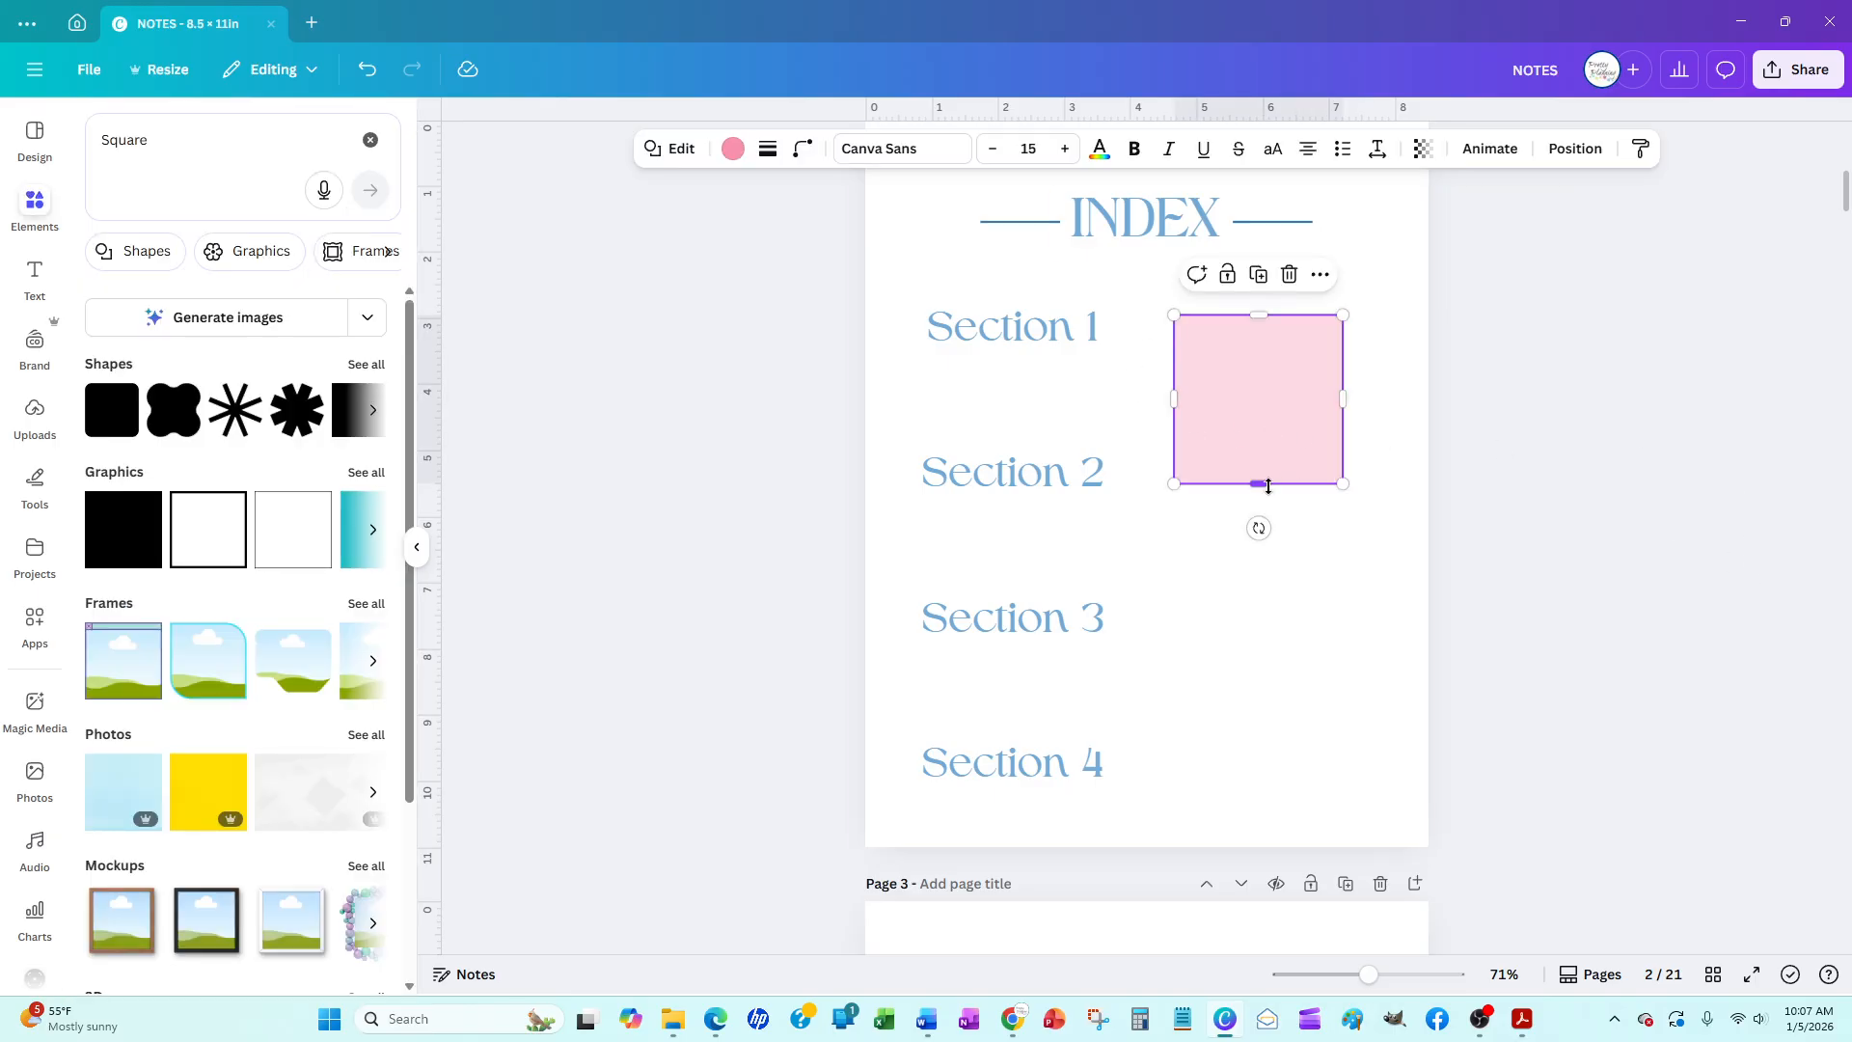
left_click_drag(1258, 484, 1220, 365)
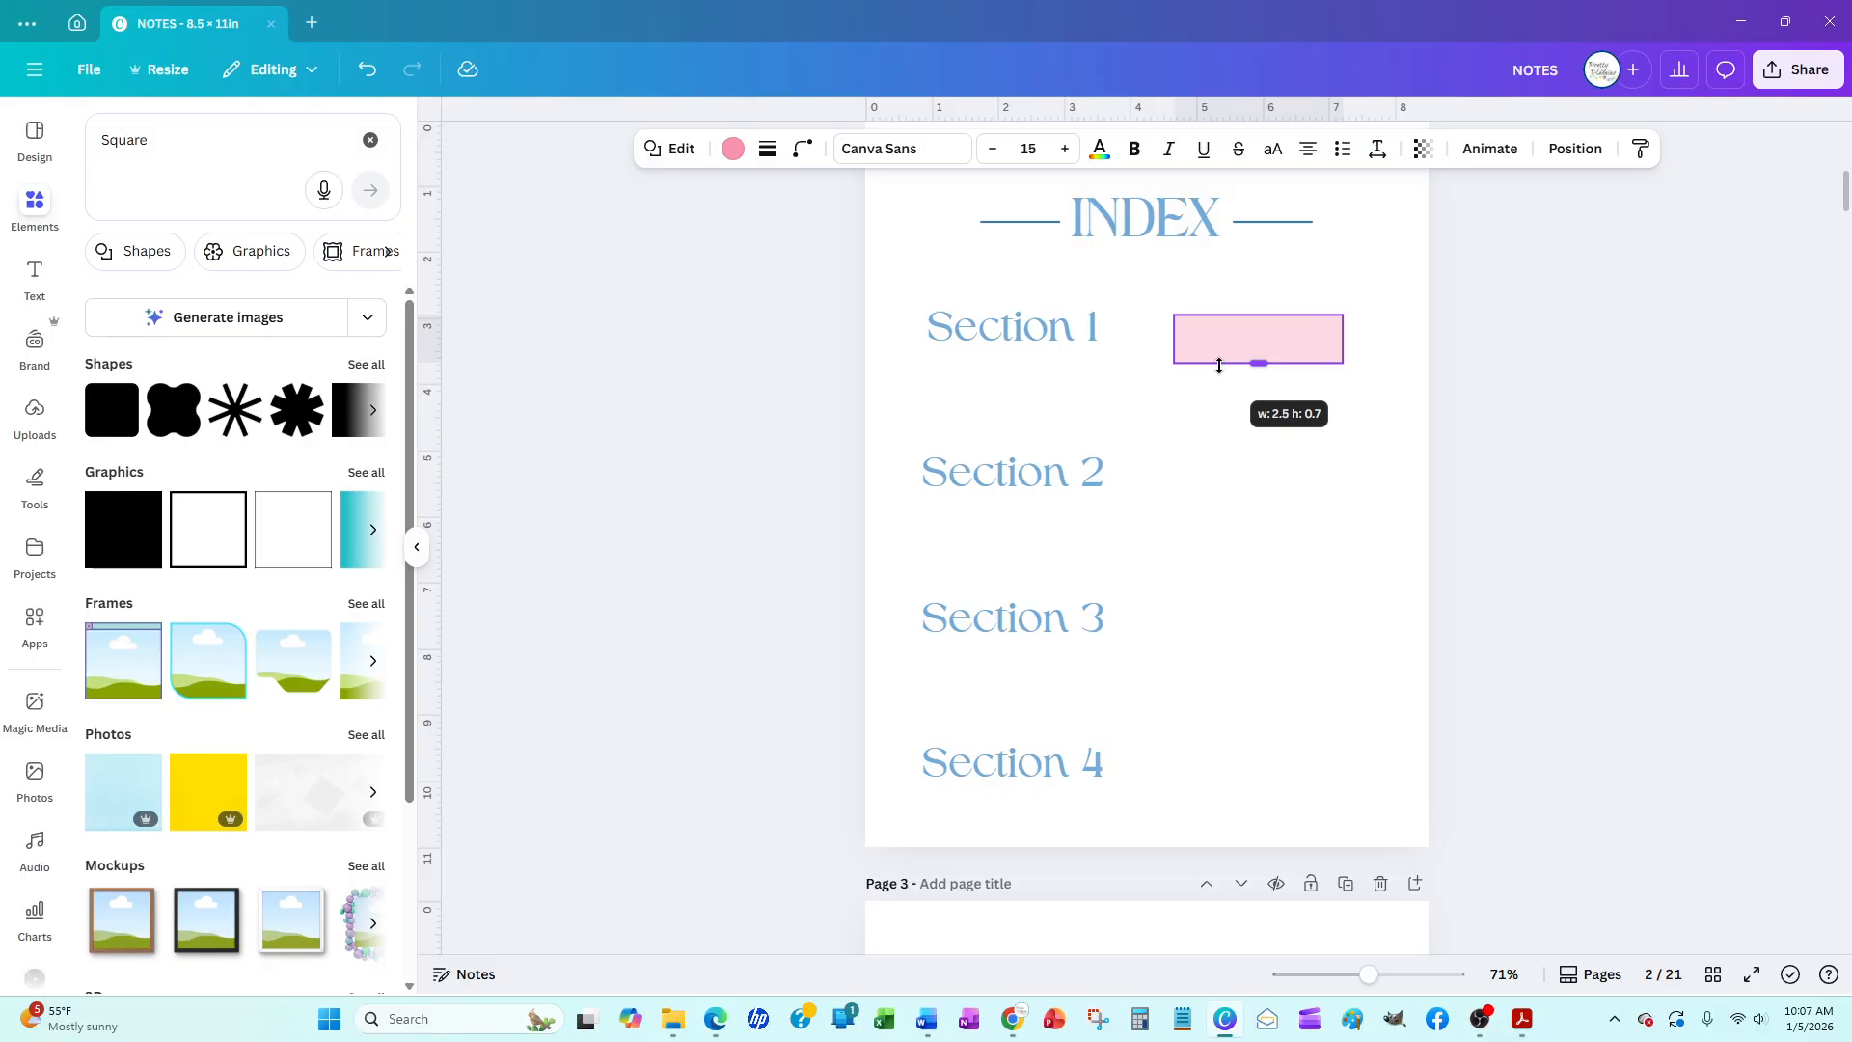
left_click_drag(1220, 366, 1235, 330)
left_click(1630, 397)
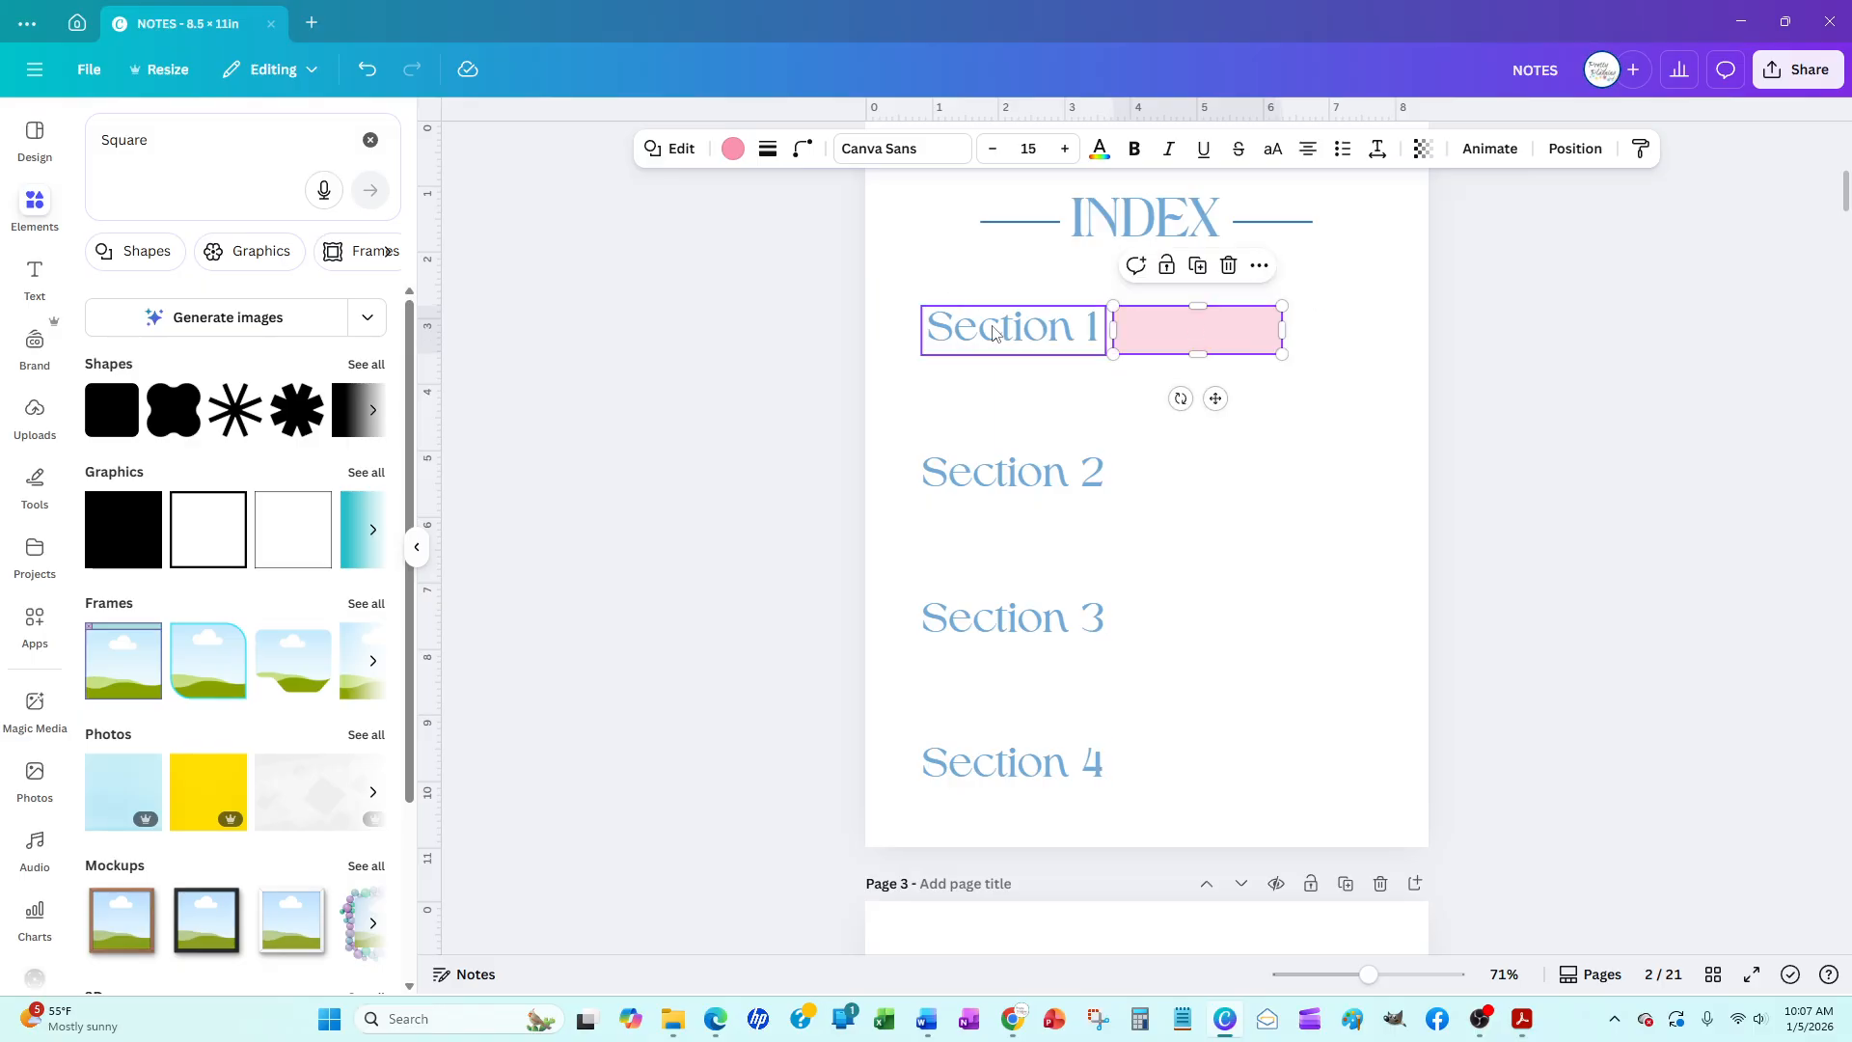
Align the Section 1 heading and the pink bar on their vertical middles
left_click(993, 332, "shift")
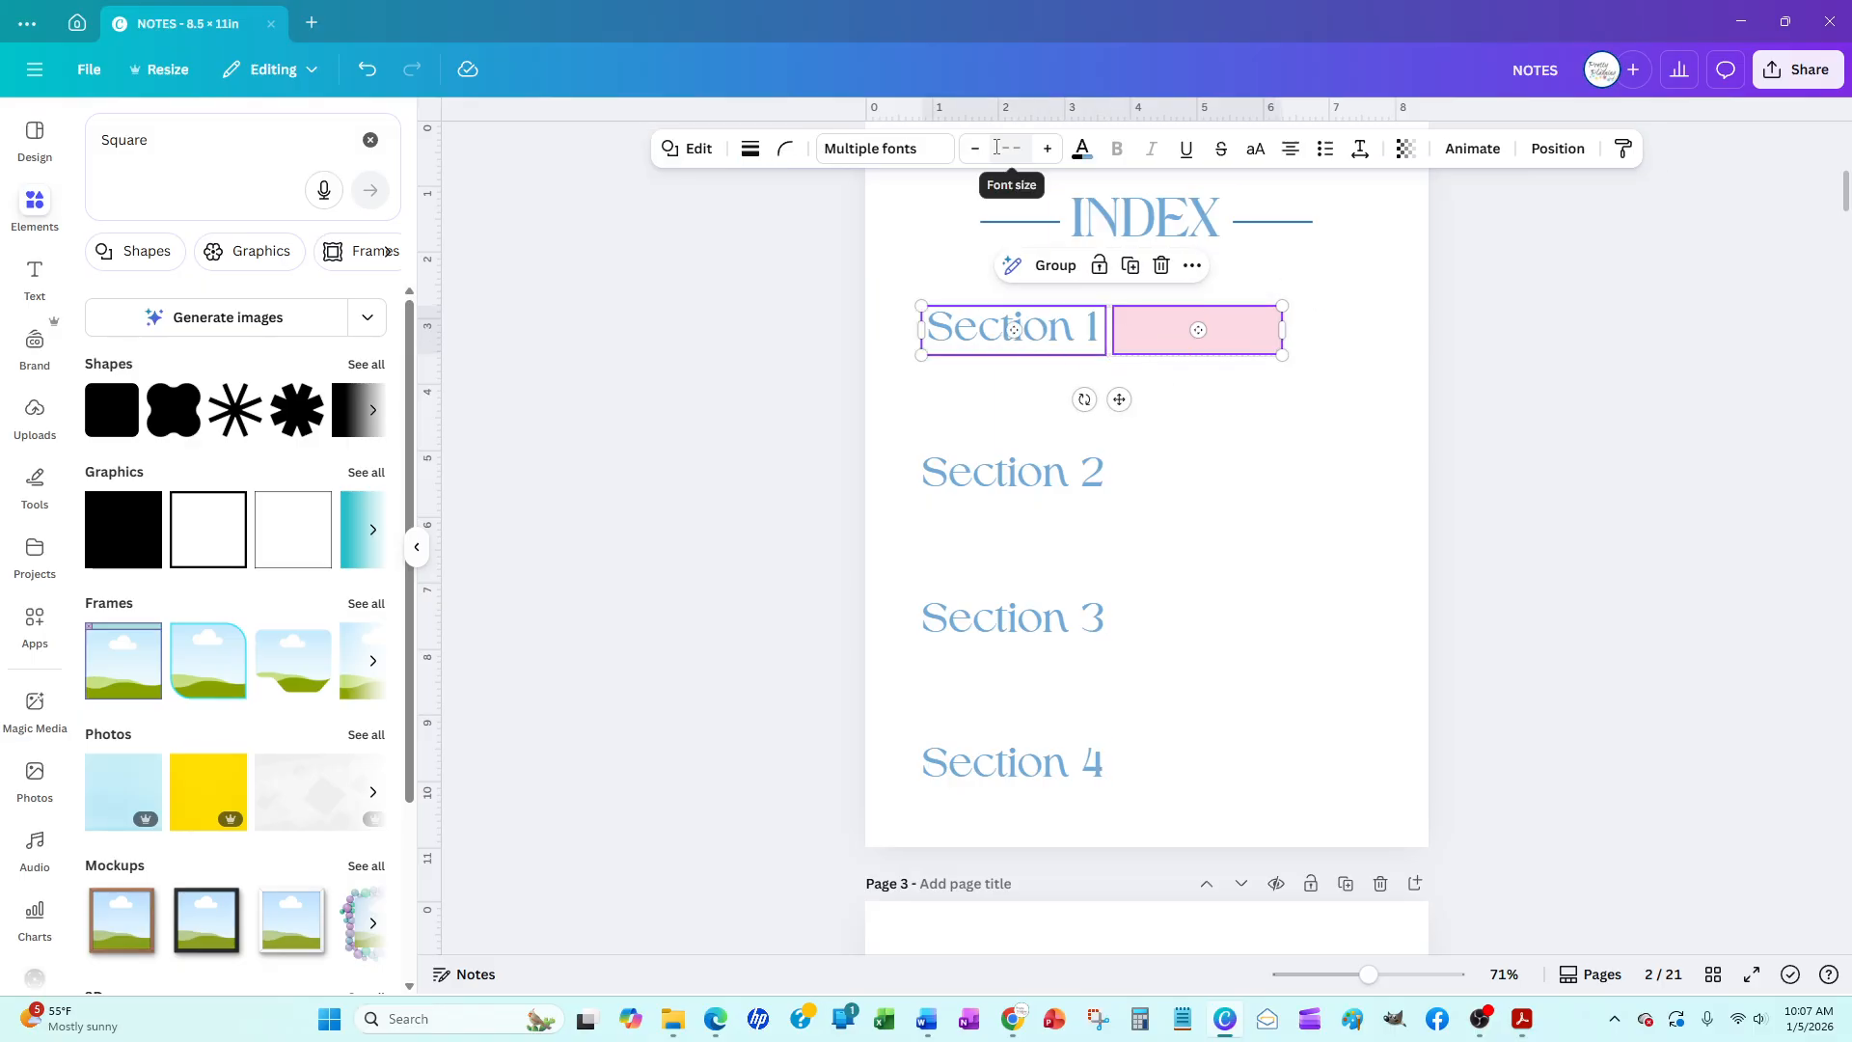
left_click(1568, 147)
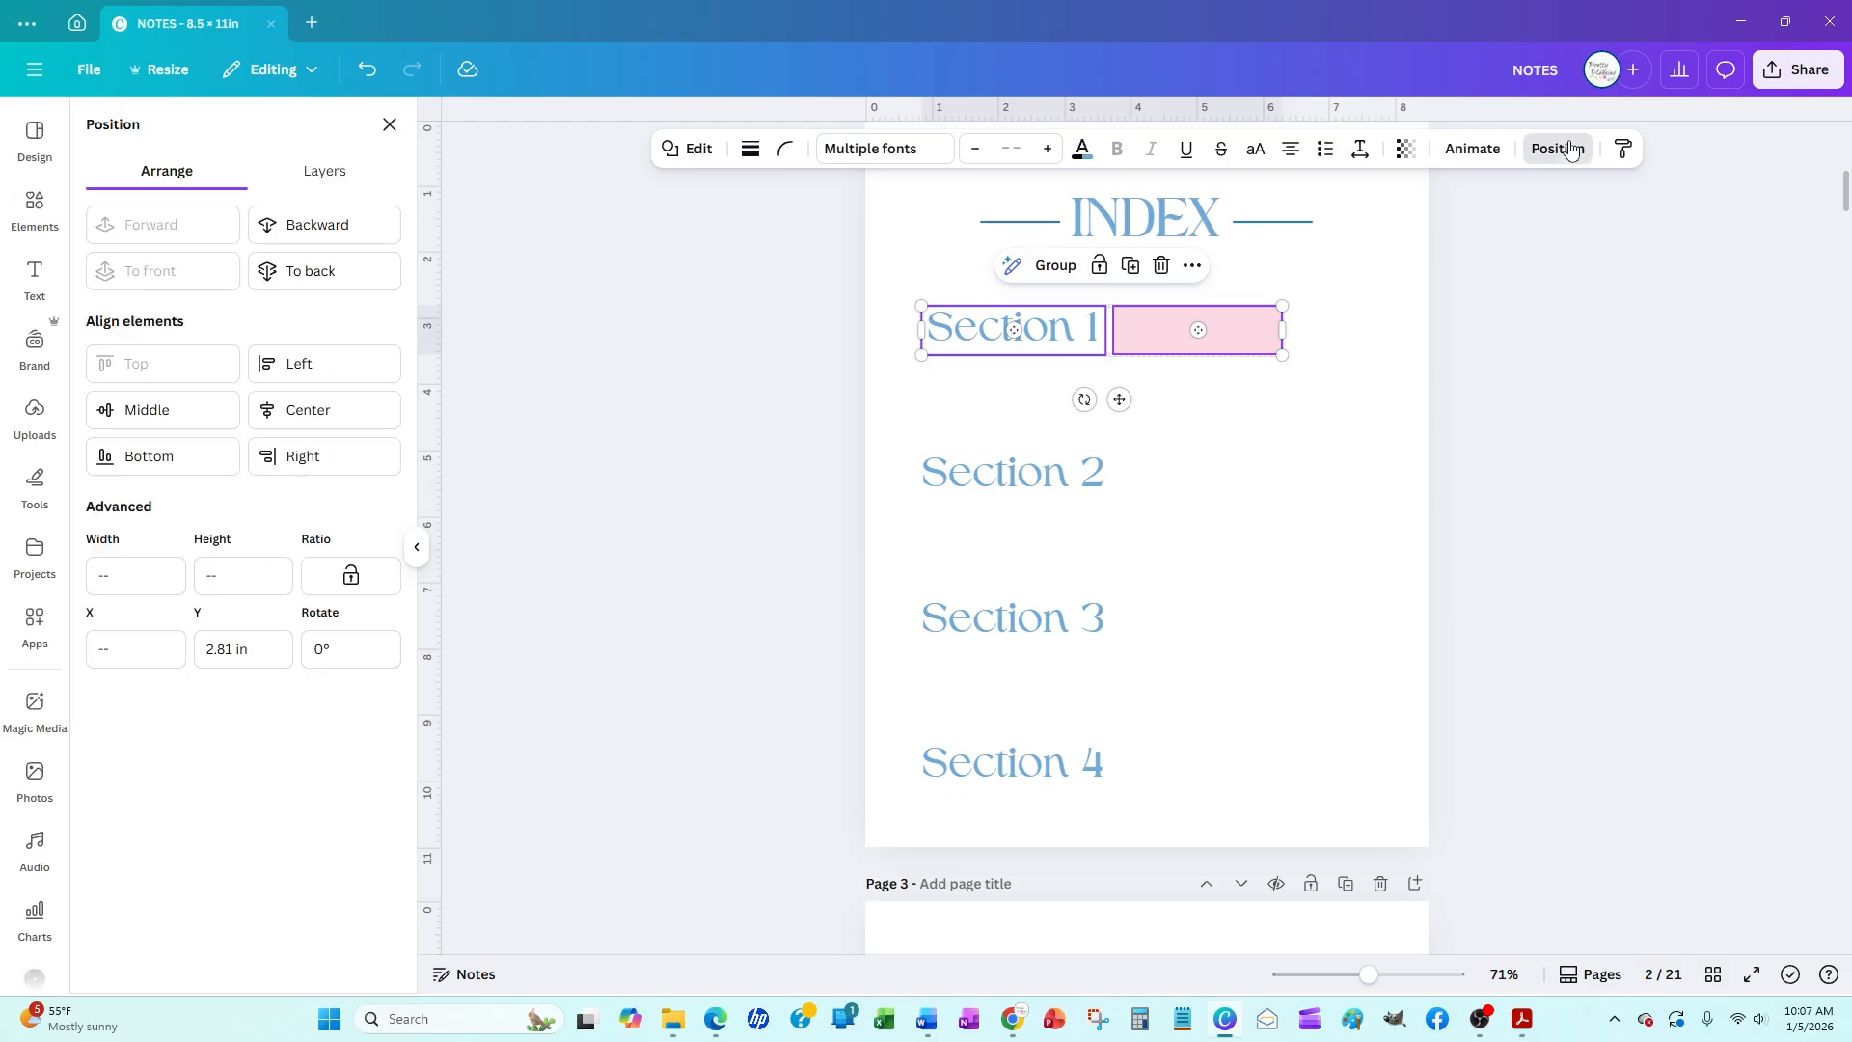
left_click(182, 422)
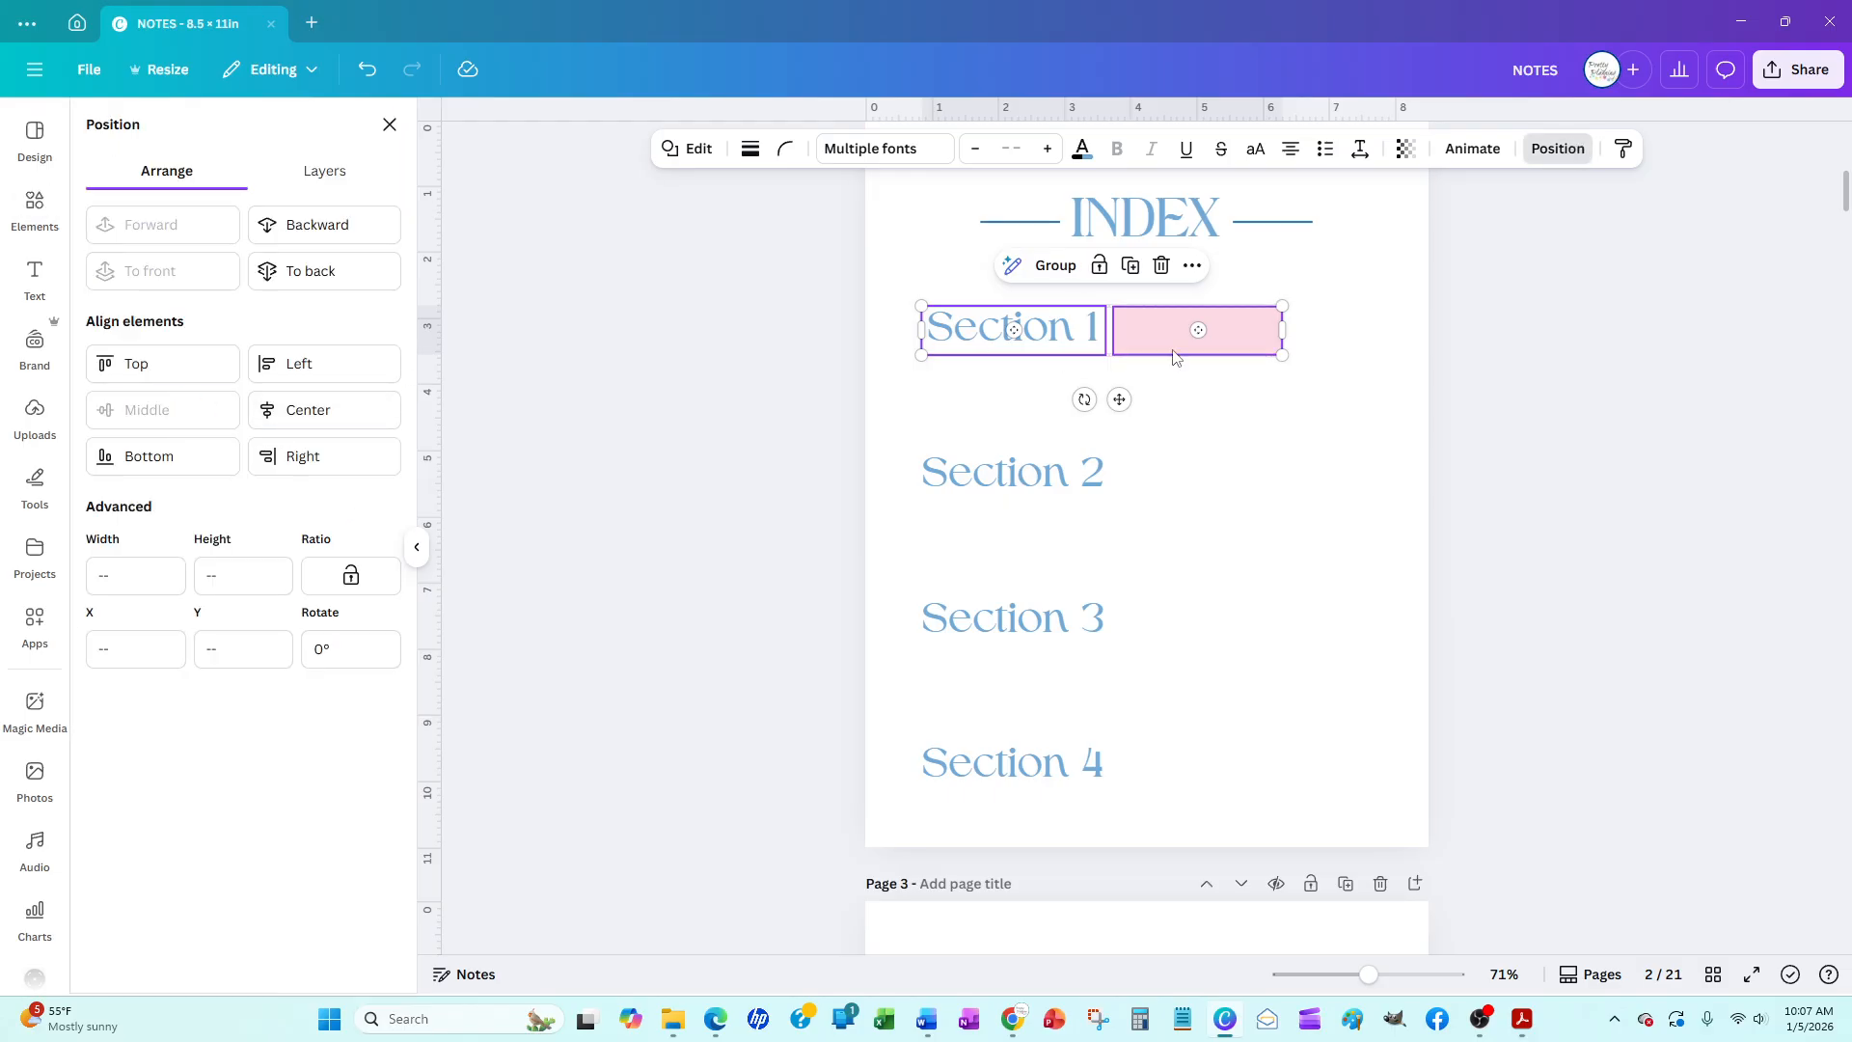
left_click(1592, 379)
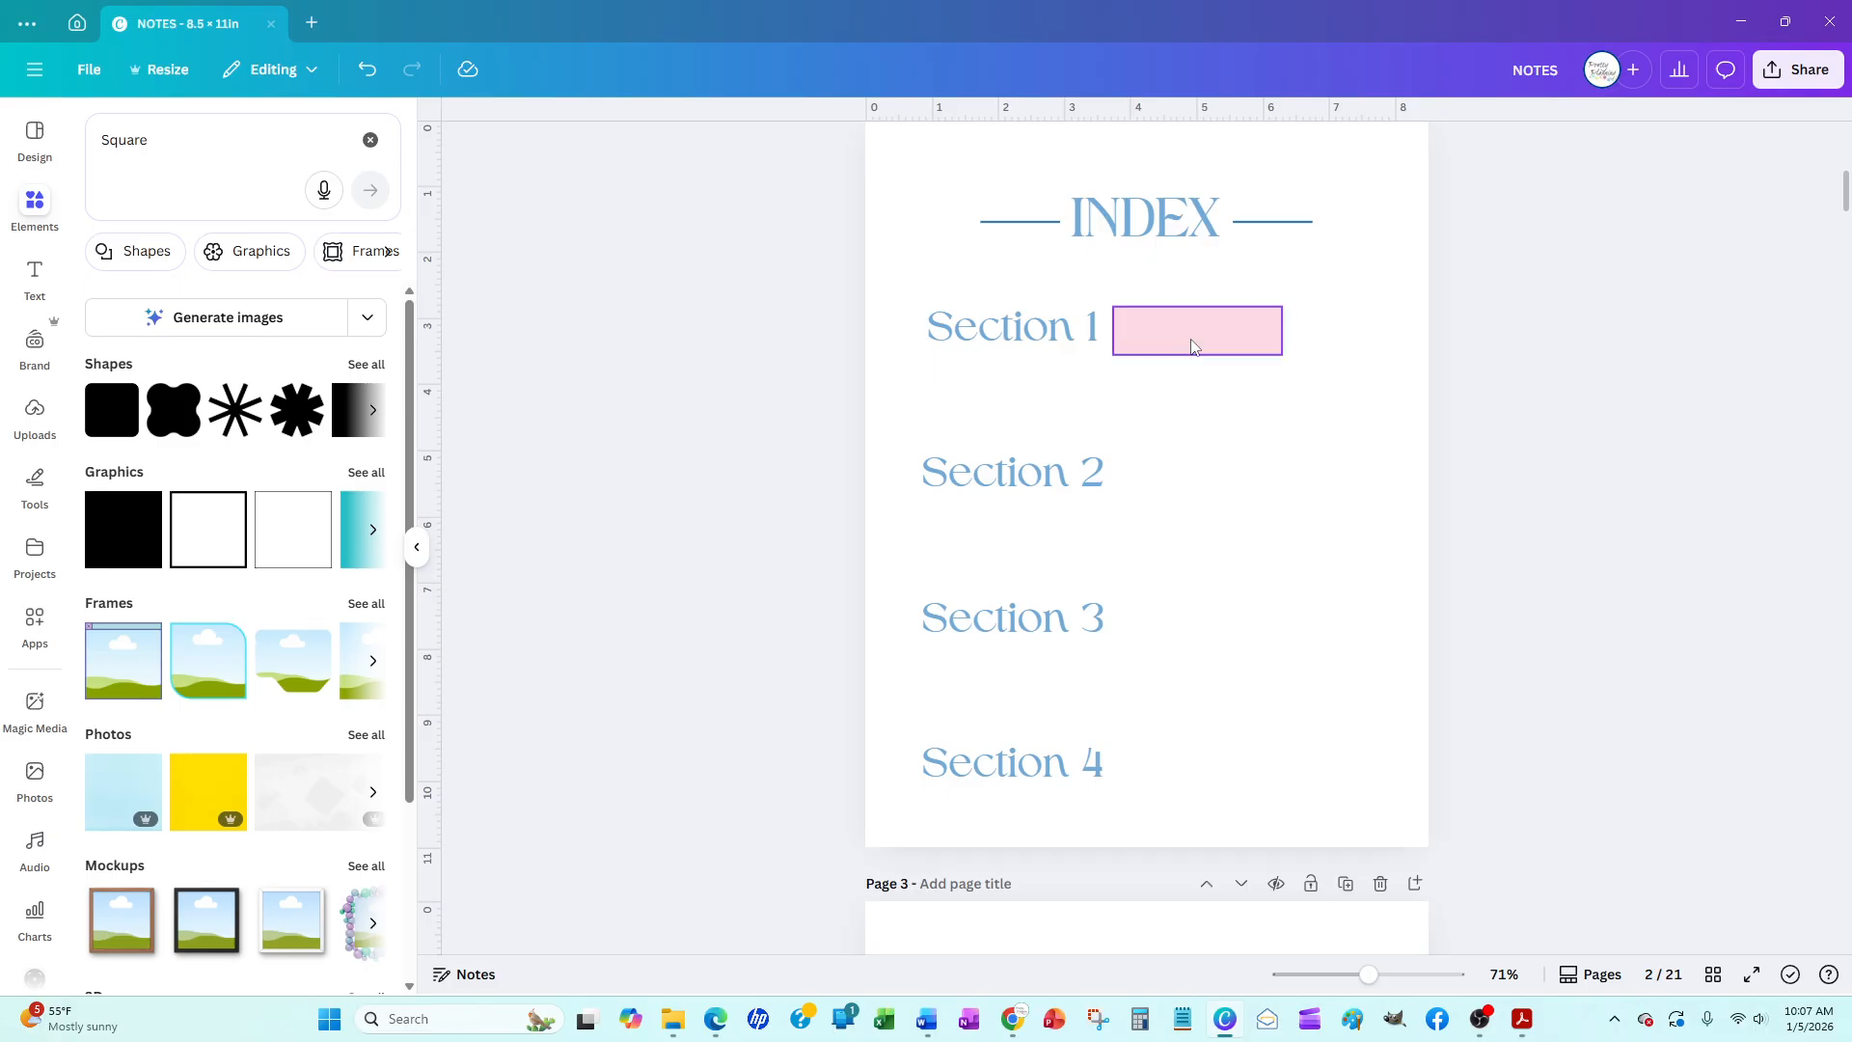
Make the pink bar slightly shorter than the Section 1 heading's text box and middle-align the two again
left_click(1193, 348)
left_click_drag(1199, 358, 1199, 347)
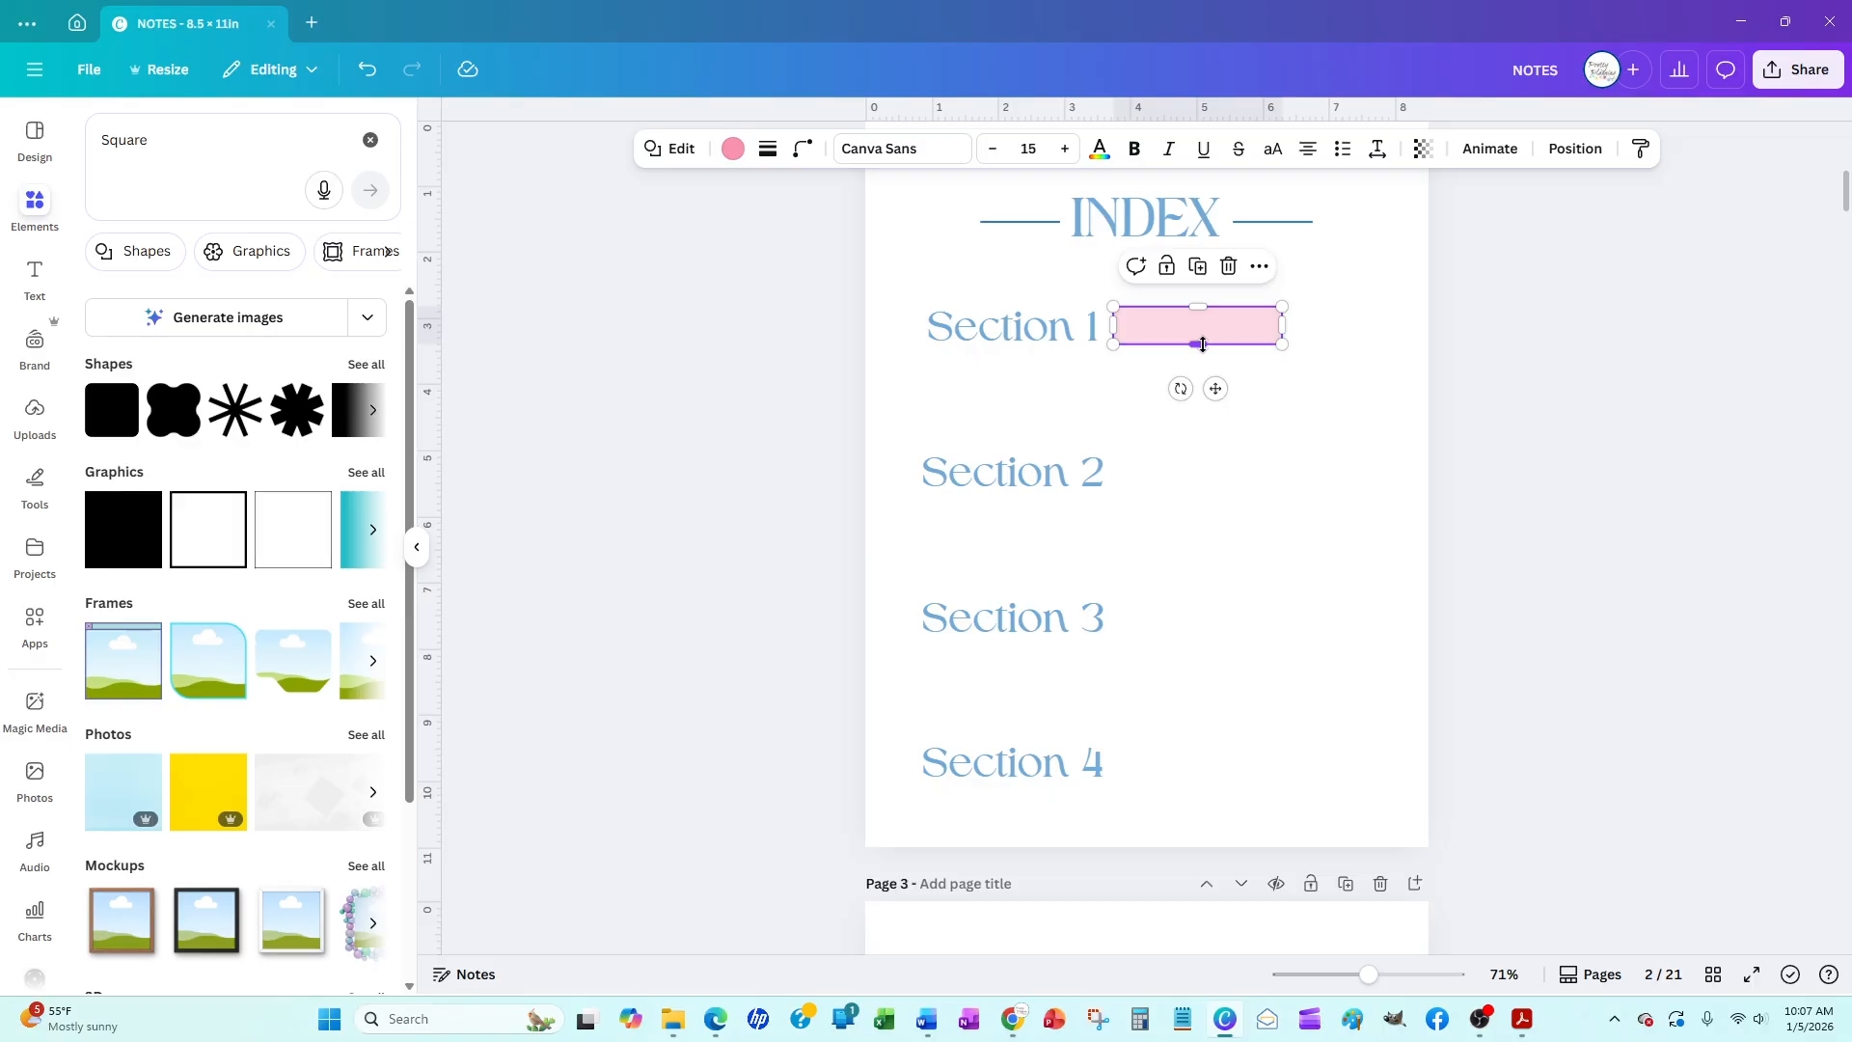
left_click_drag(1201, 346, 1197, 344)
left_click(1055, 338, "shift")
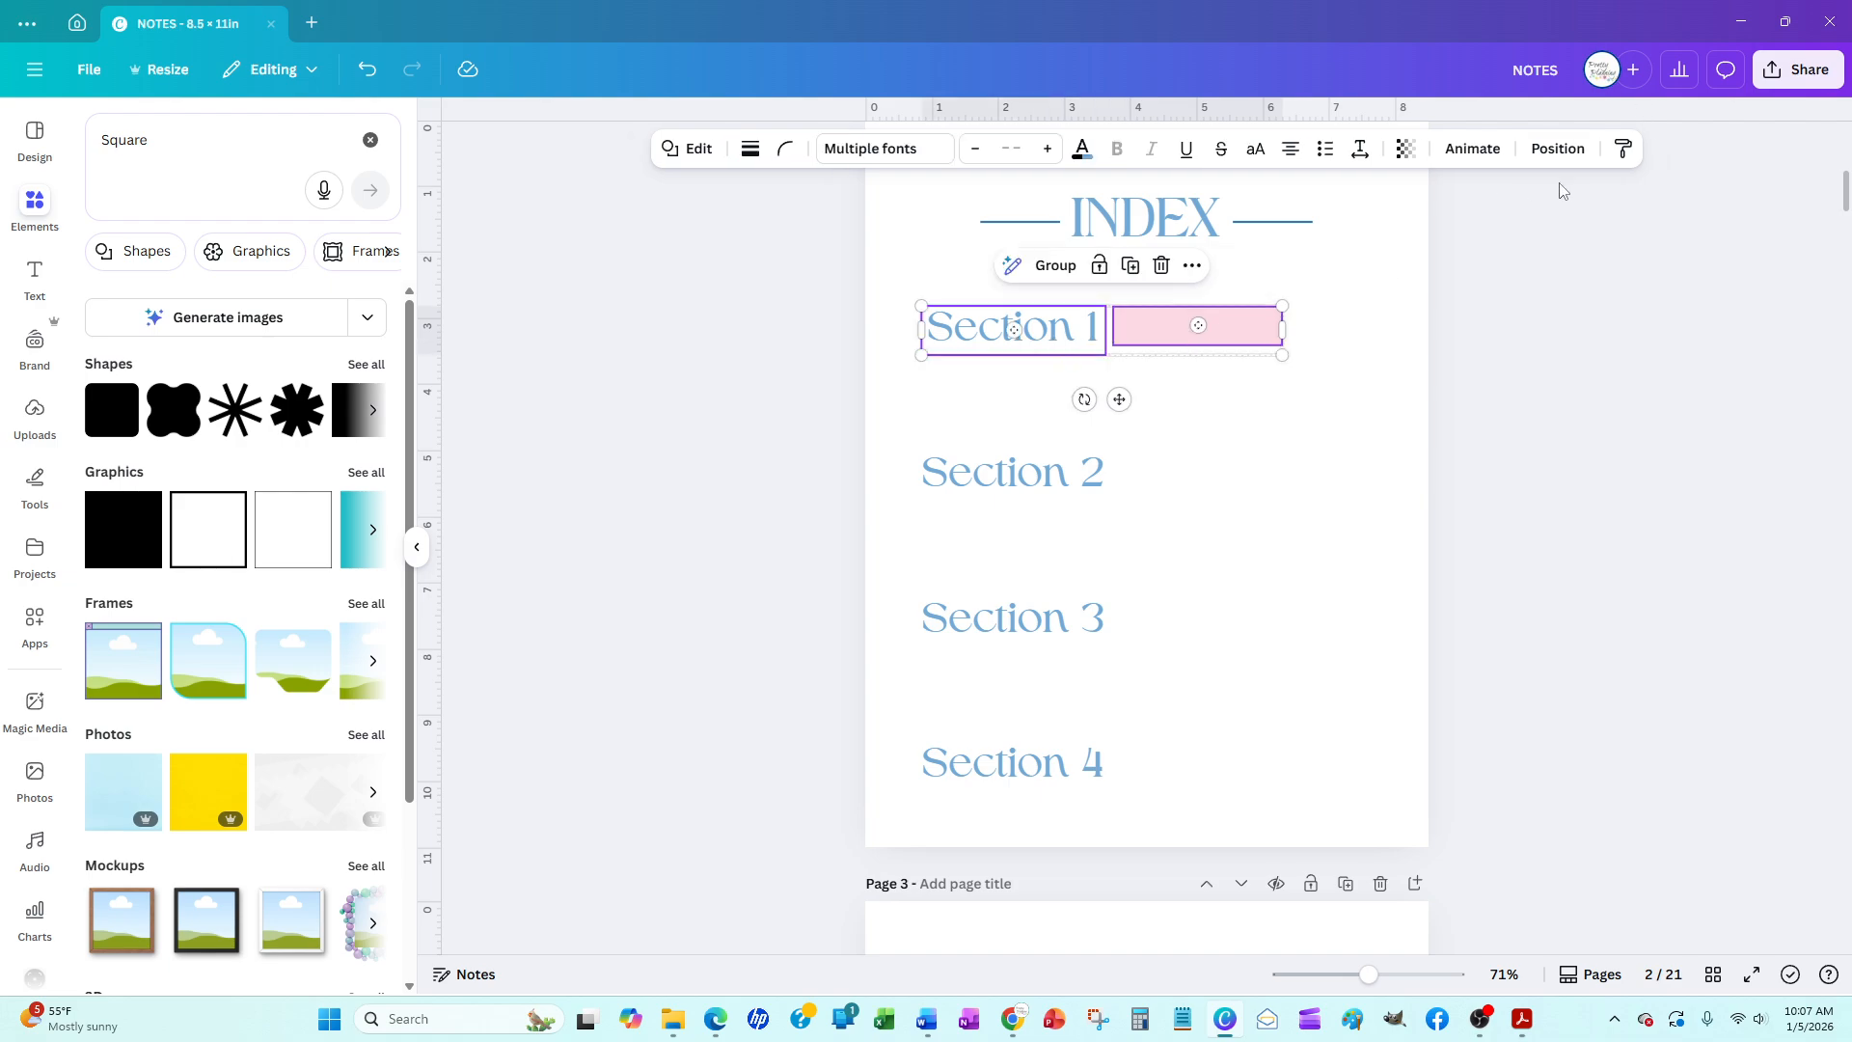
left_click(1562, 156)
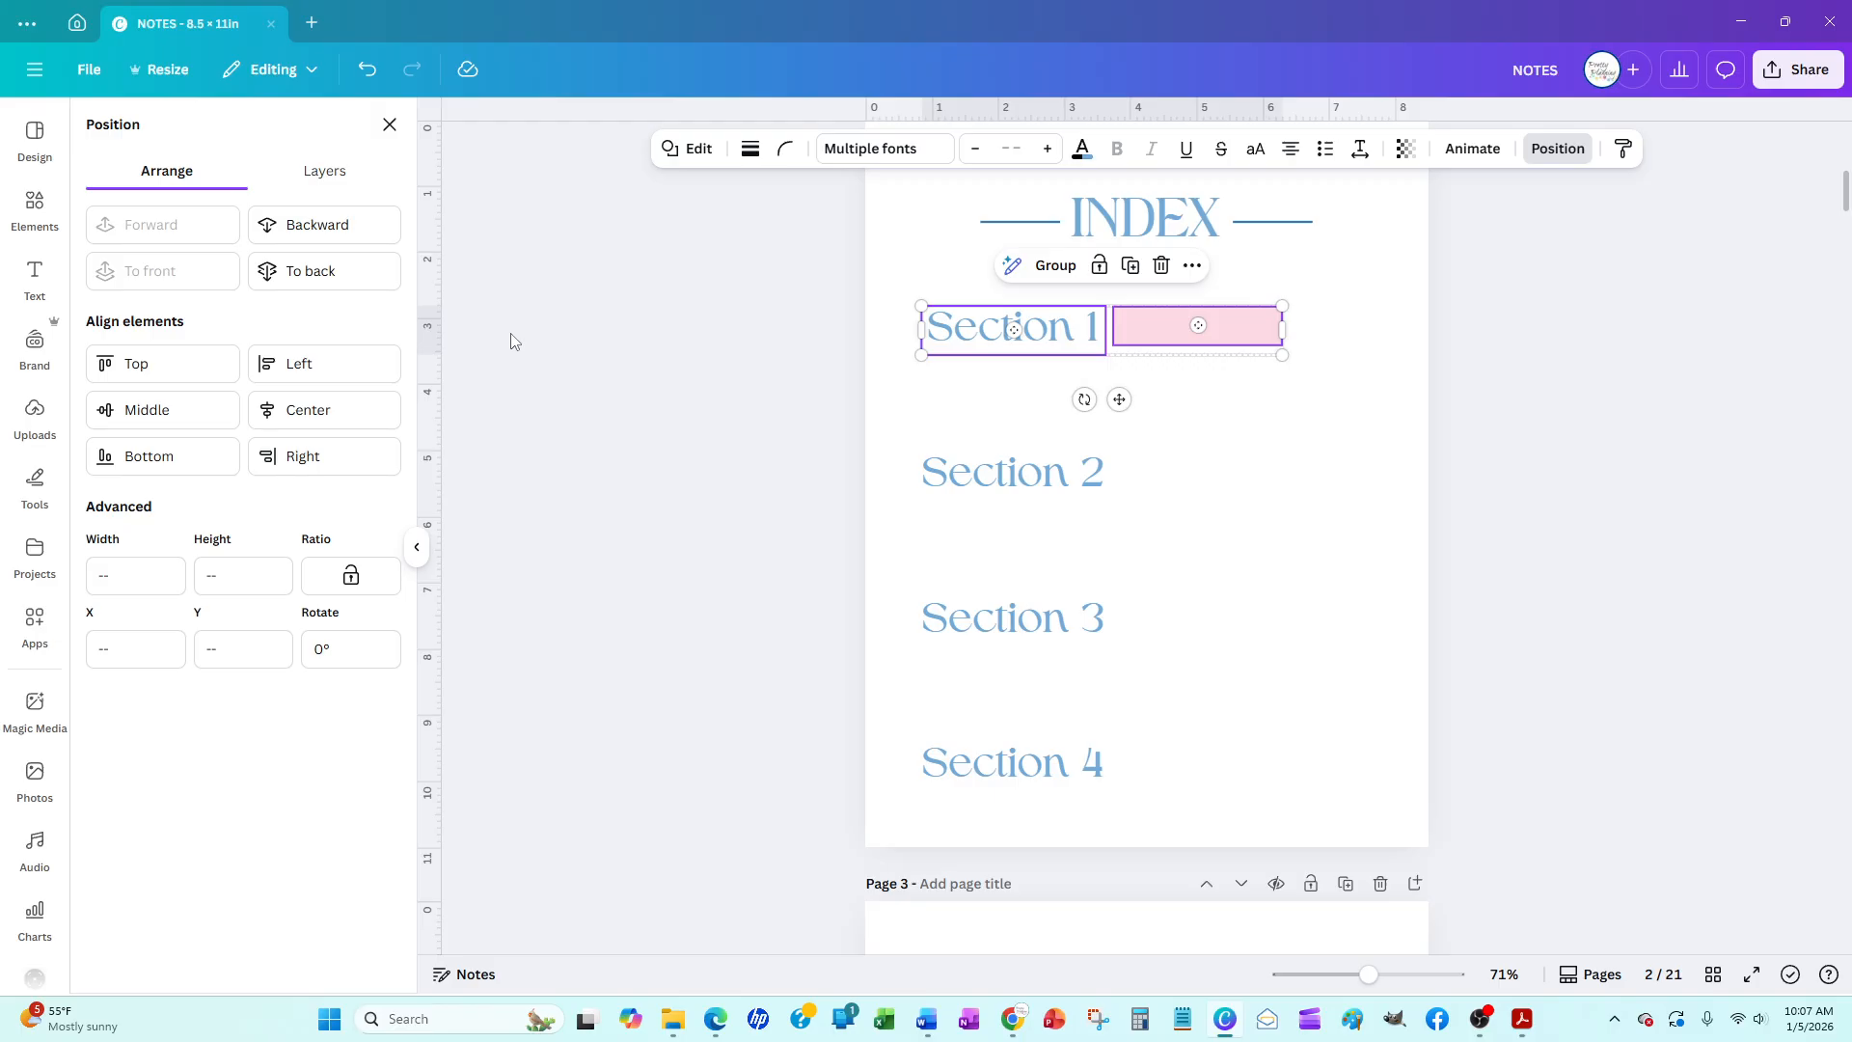
left_click(152, 409)
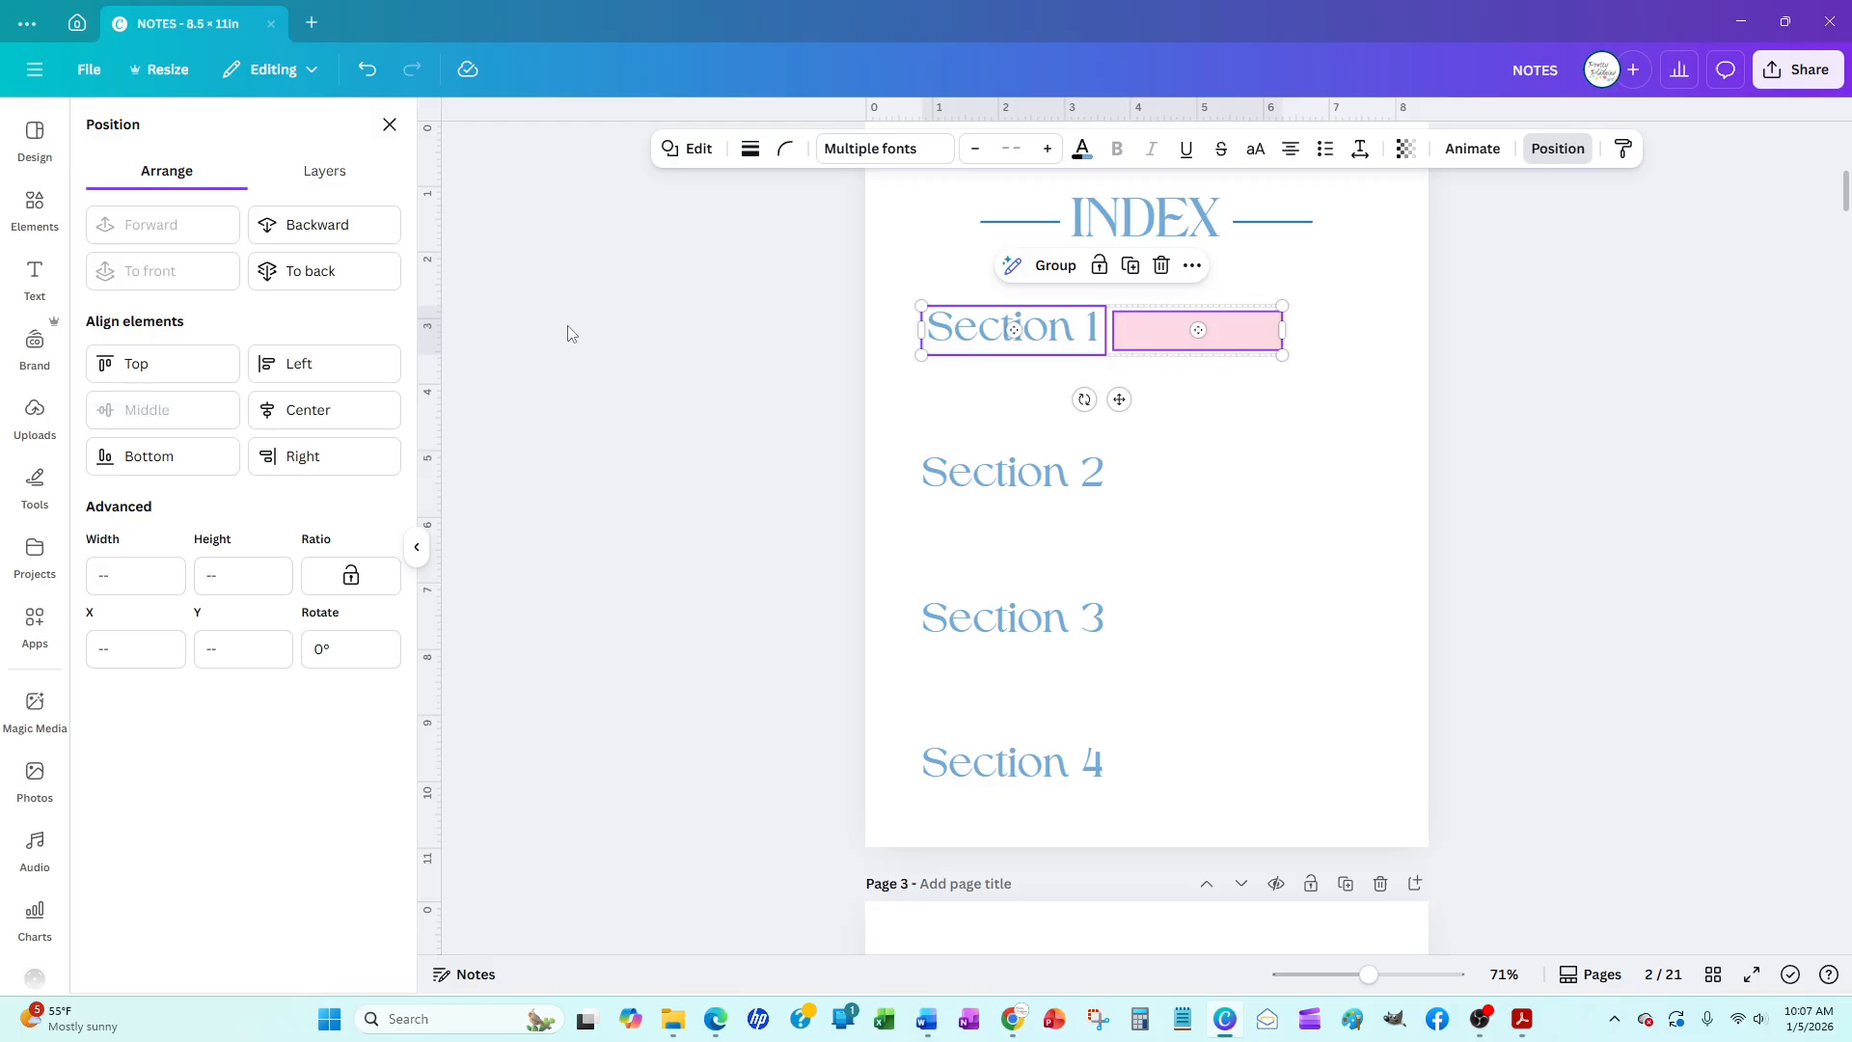
left_click(658, 365)
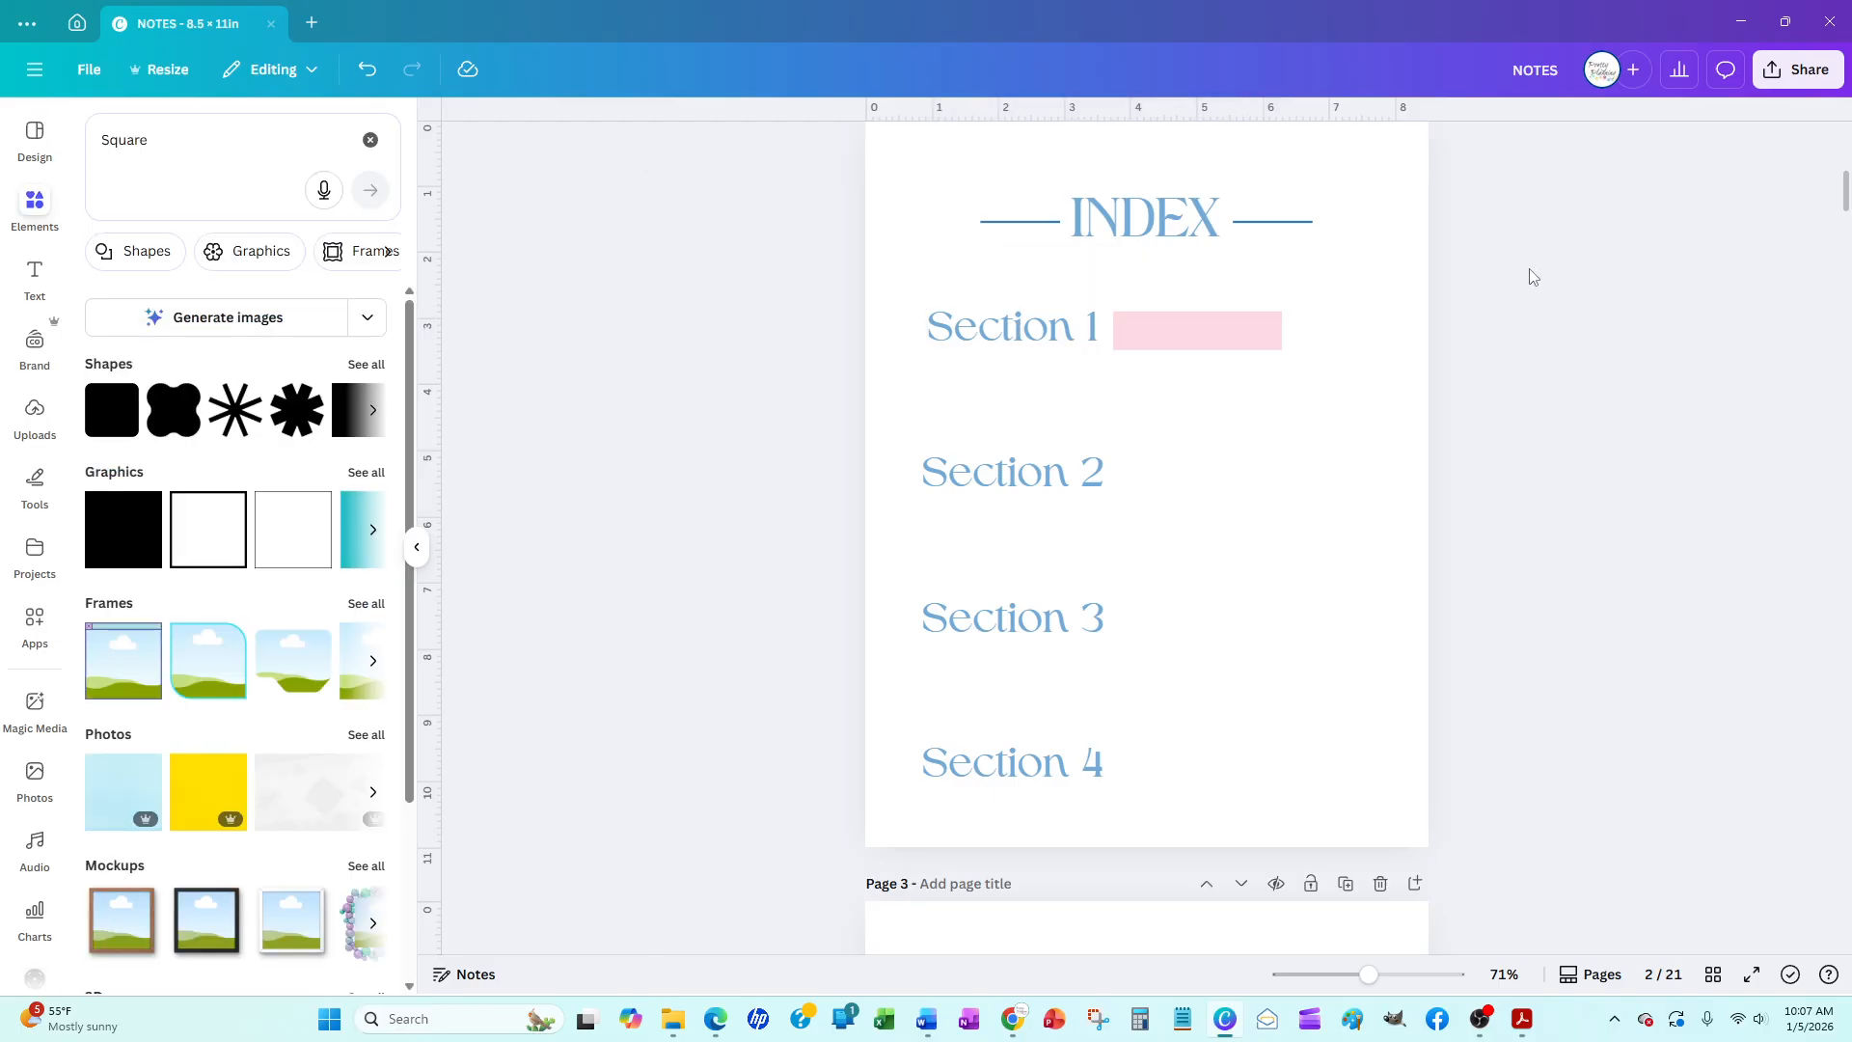
Widen the pink bar beside Section 1 so that it extends close to the page's right margin
left_click(1262, 343)
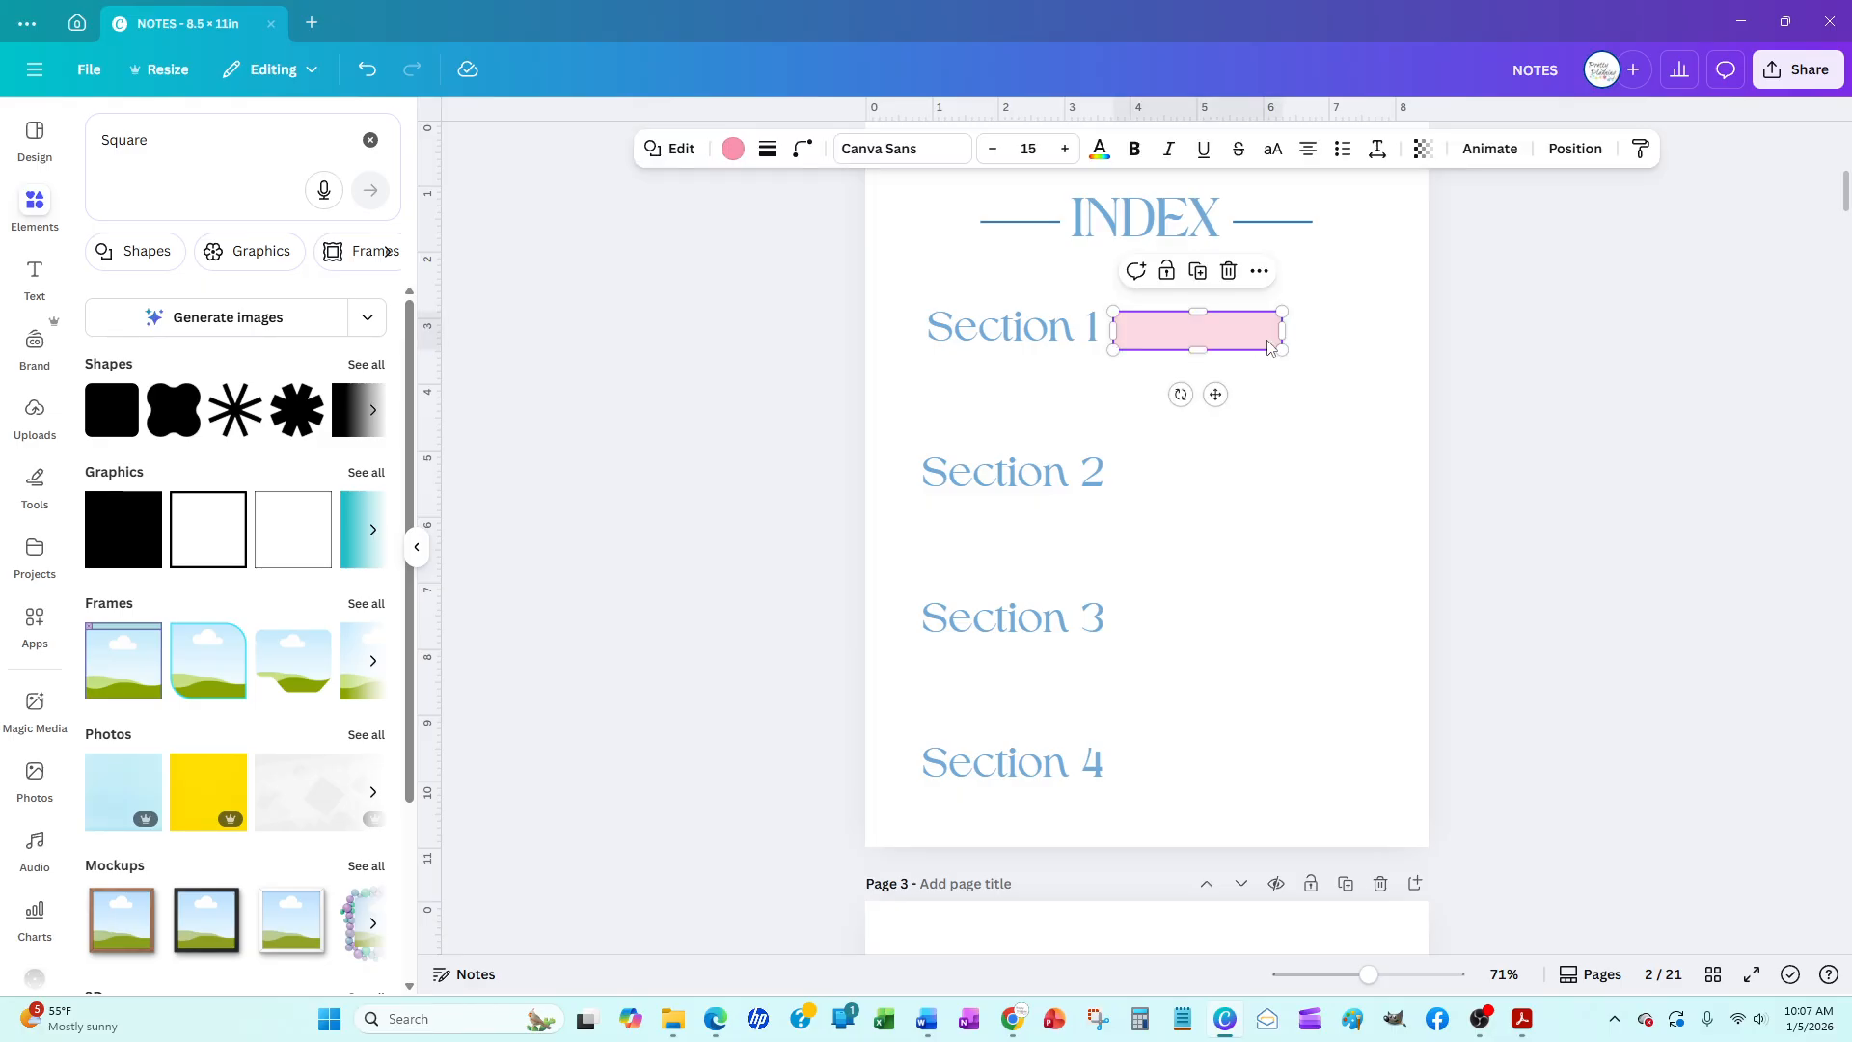
left_click_drag(1284, 332, 1375, 331)
left_click(760, 416)
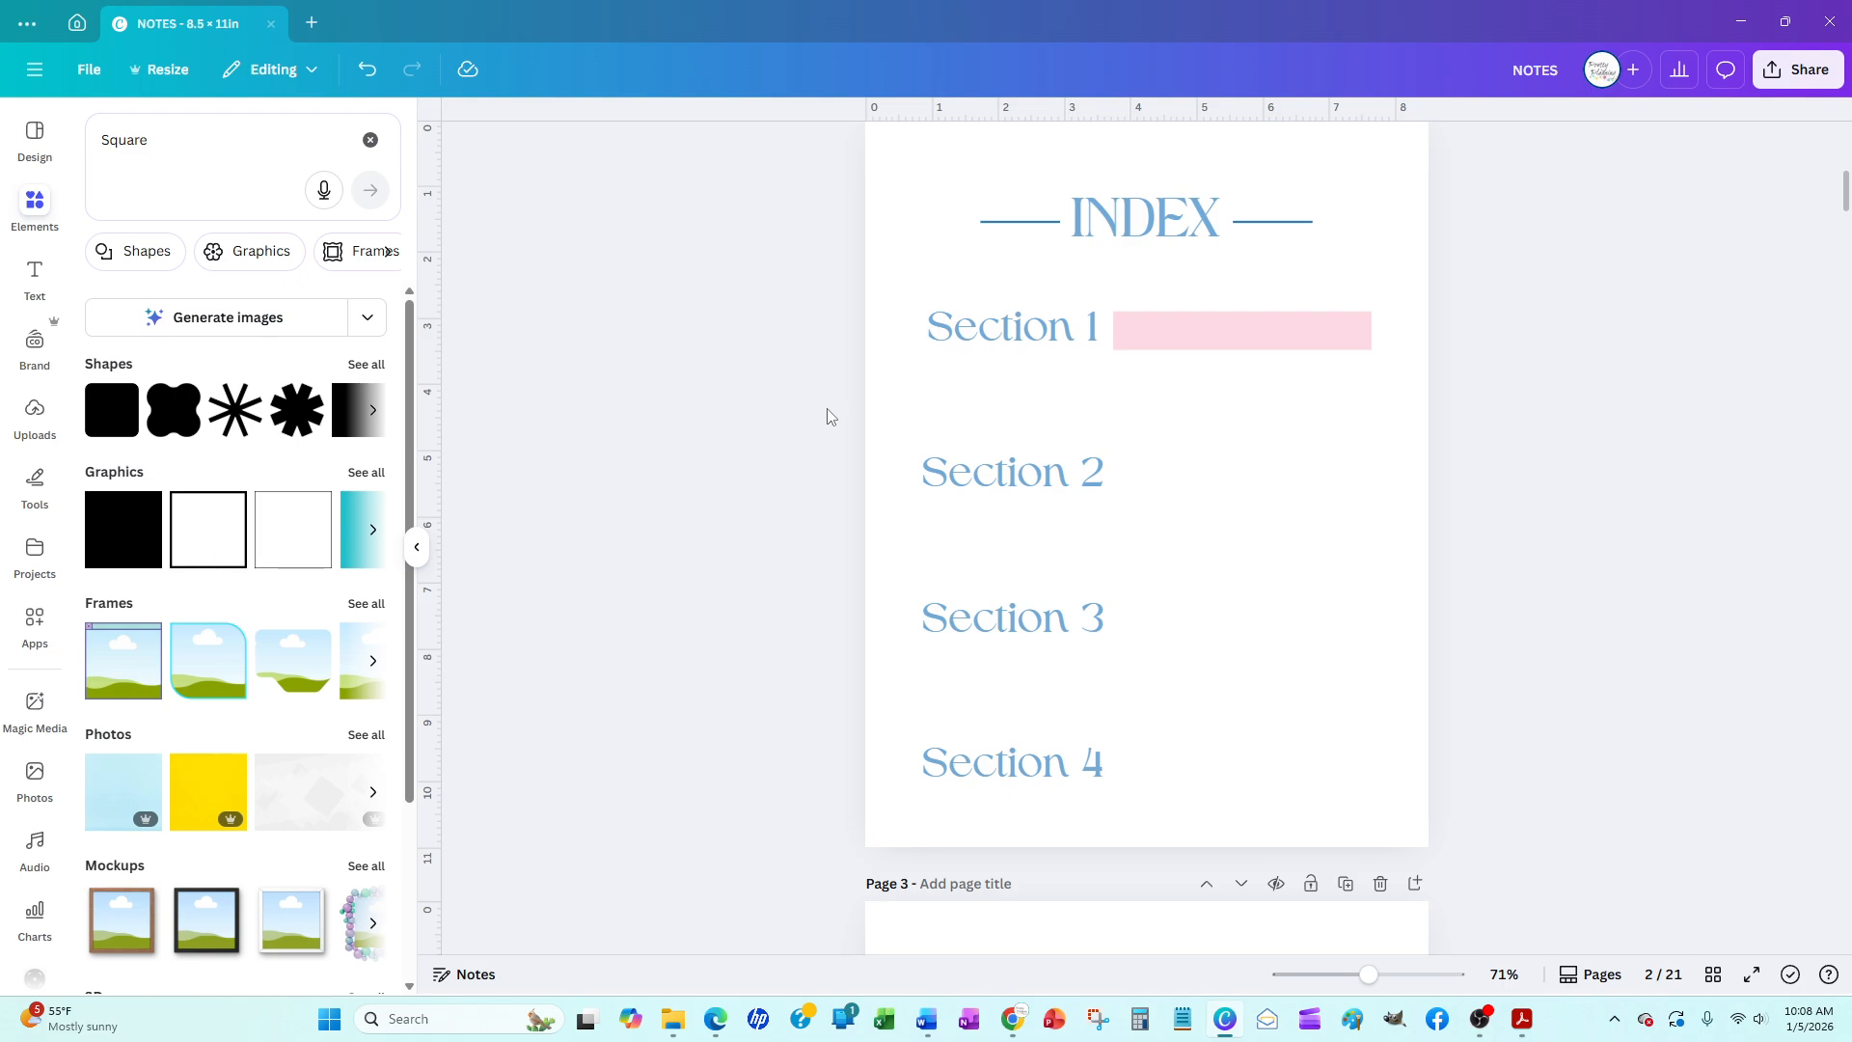
left_click(1042, 338)
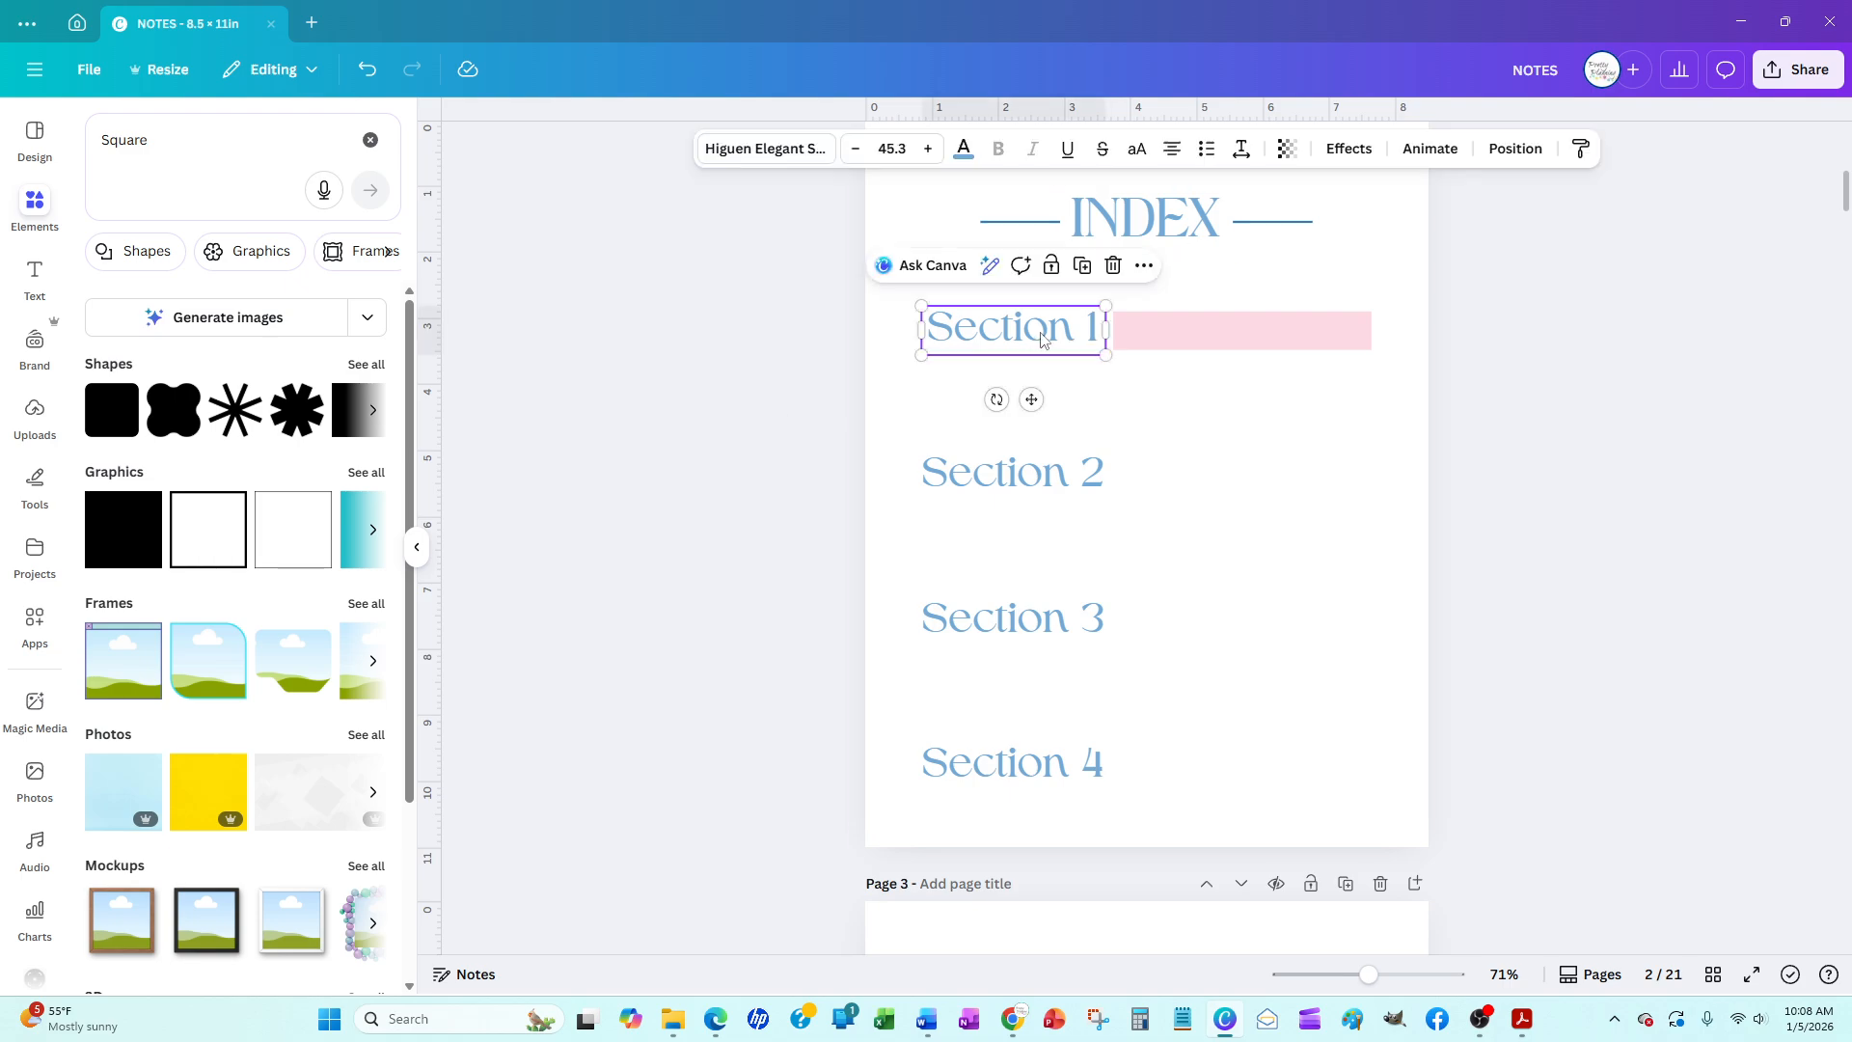
left_click(1192, 336, "shift")
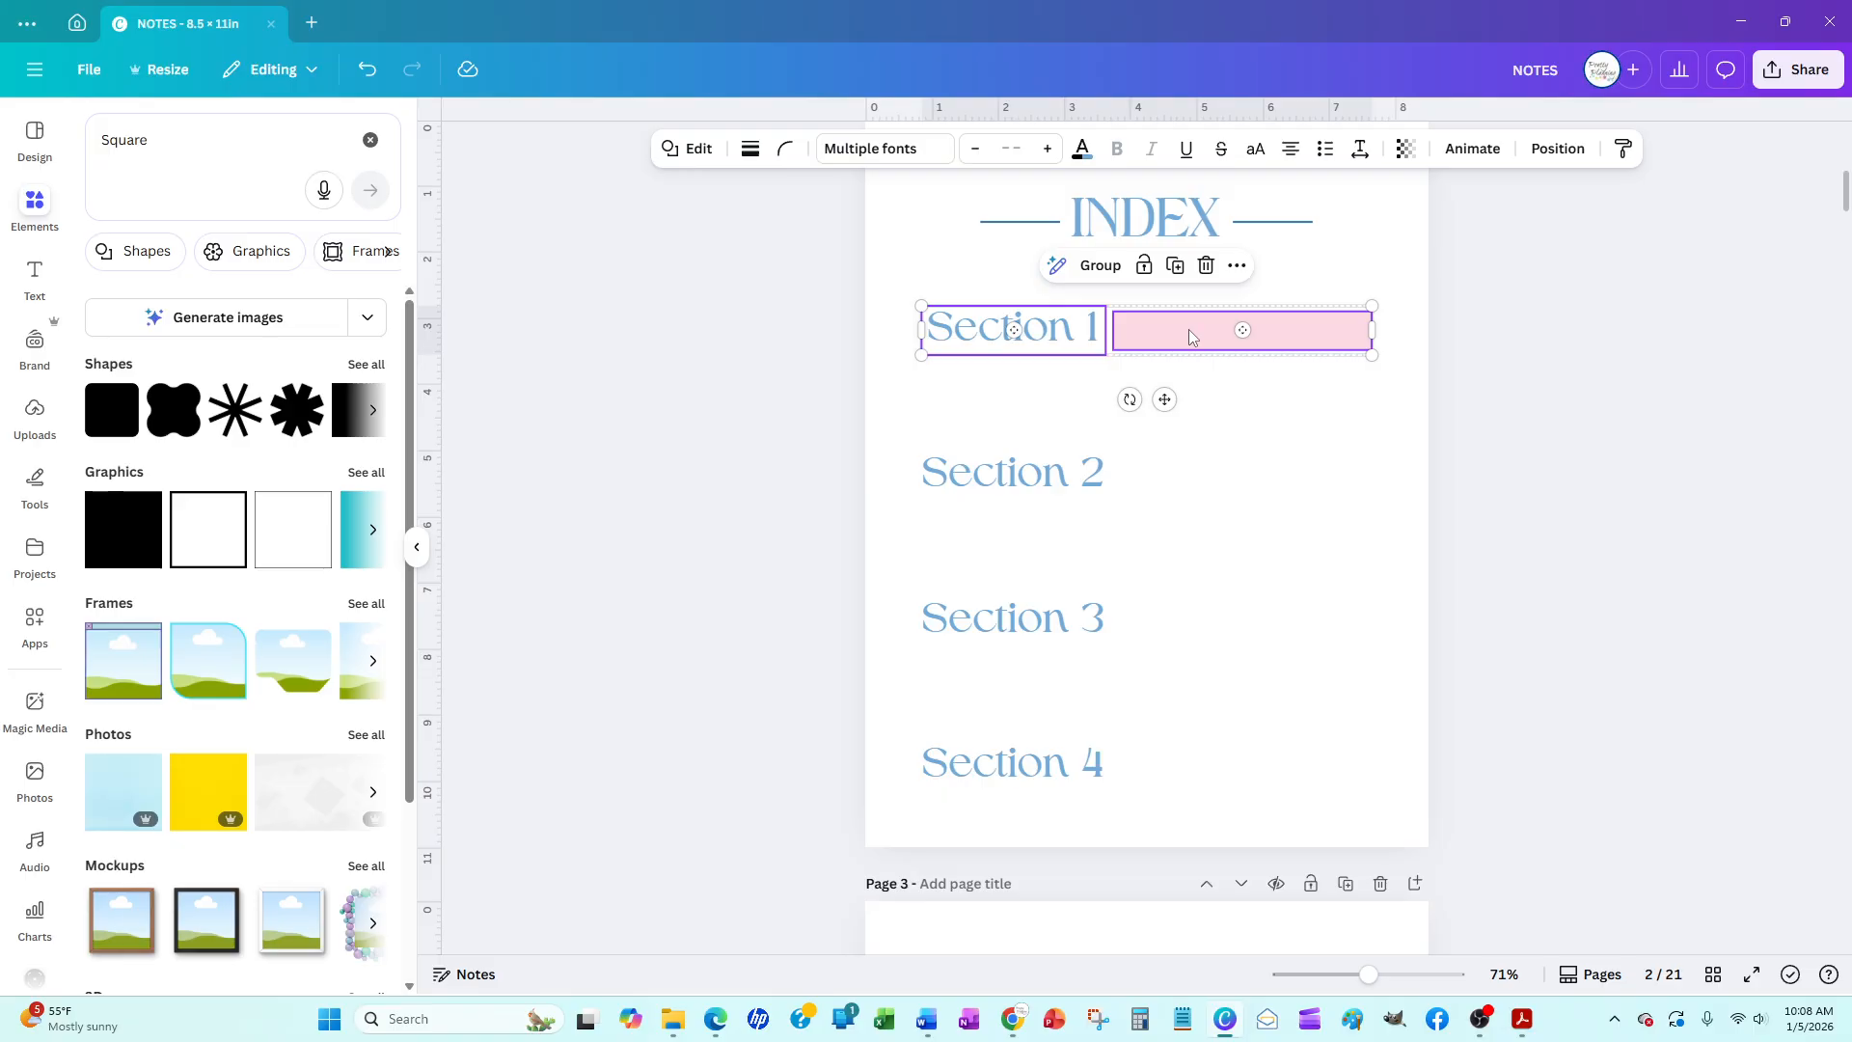
left_click(1189, 328)
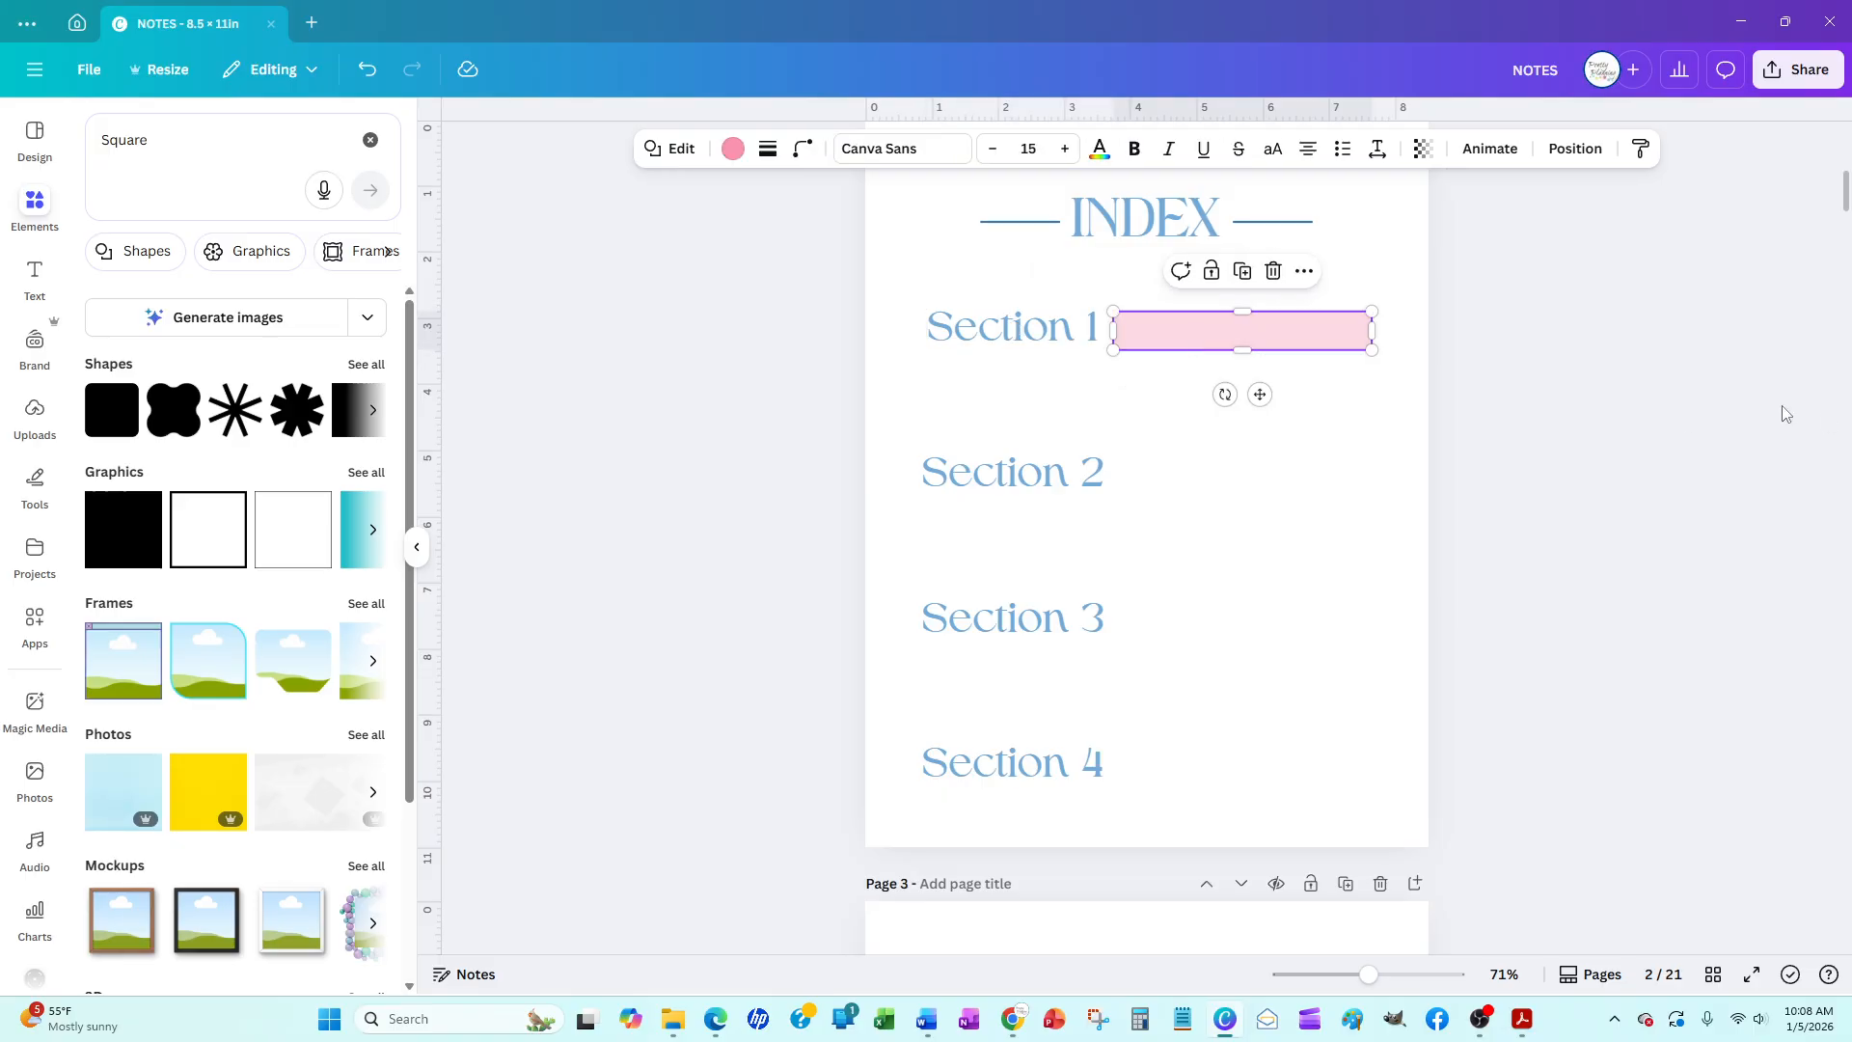
left_click(1786, 413)
Duplicate the pink bar three times and place the copies beside the Section 4, Section 3 and Section 2 headings
left_click(1331, 344)
left_click_drag(1330, 344, 1337, 349)
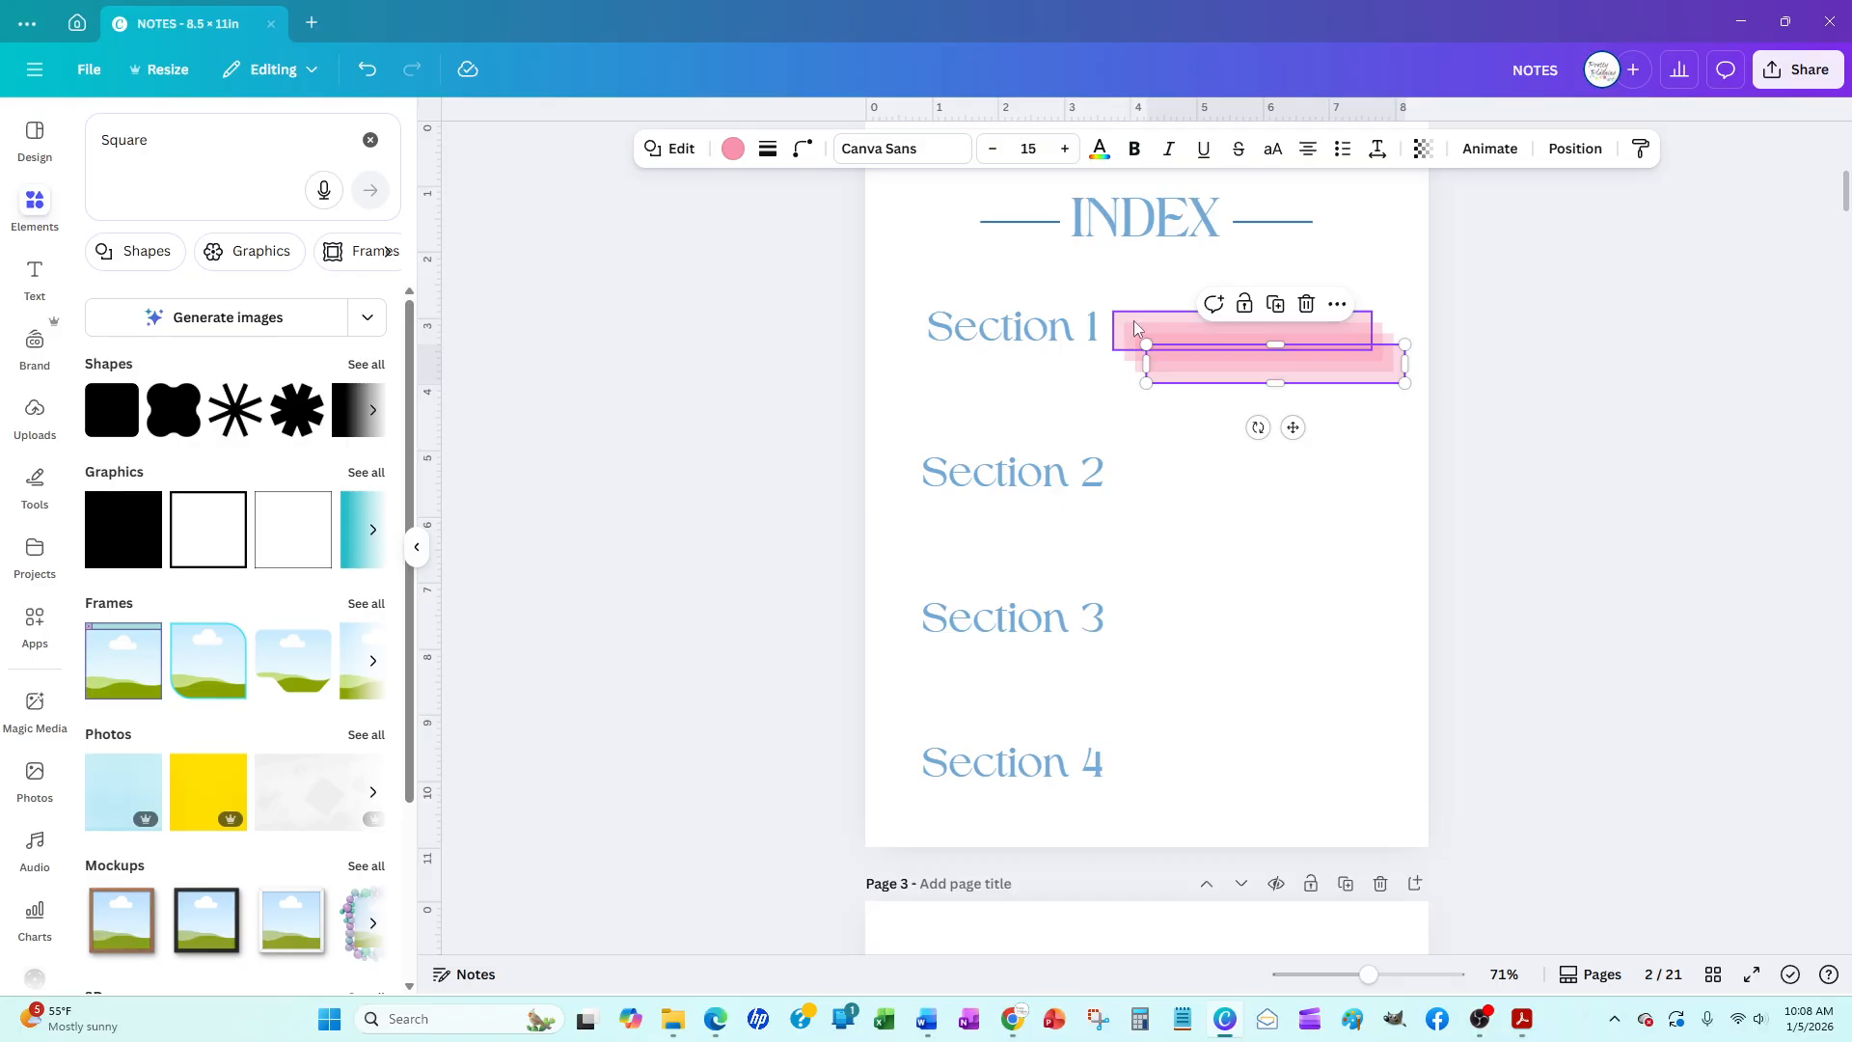
left_click(1561, 378)
left_click_drag(1296, 331, 1242, 770)
left_click_drag(1237, 353, 1223, 620)
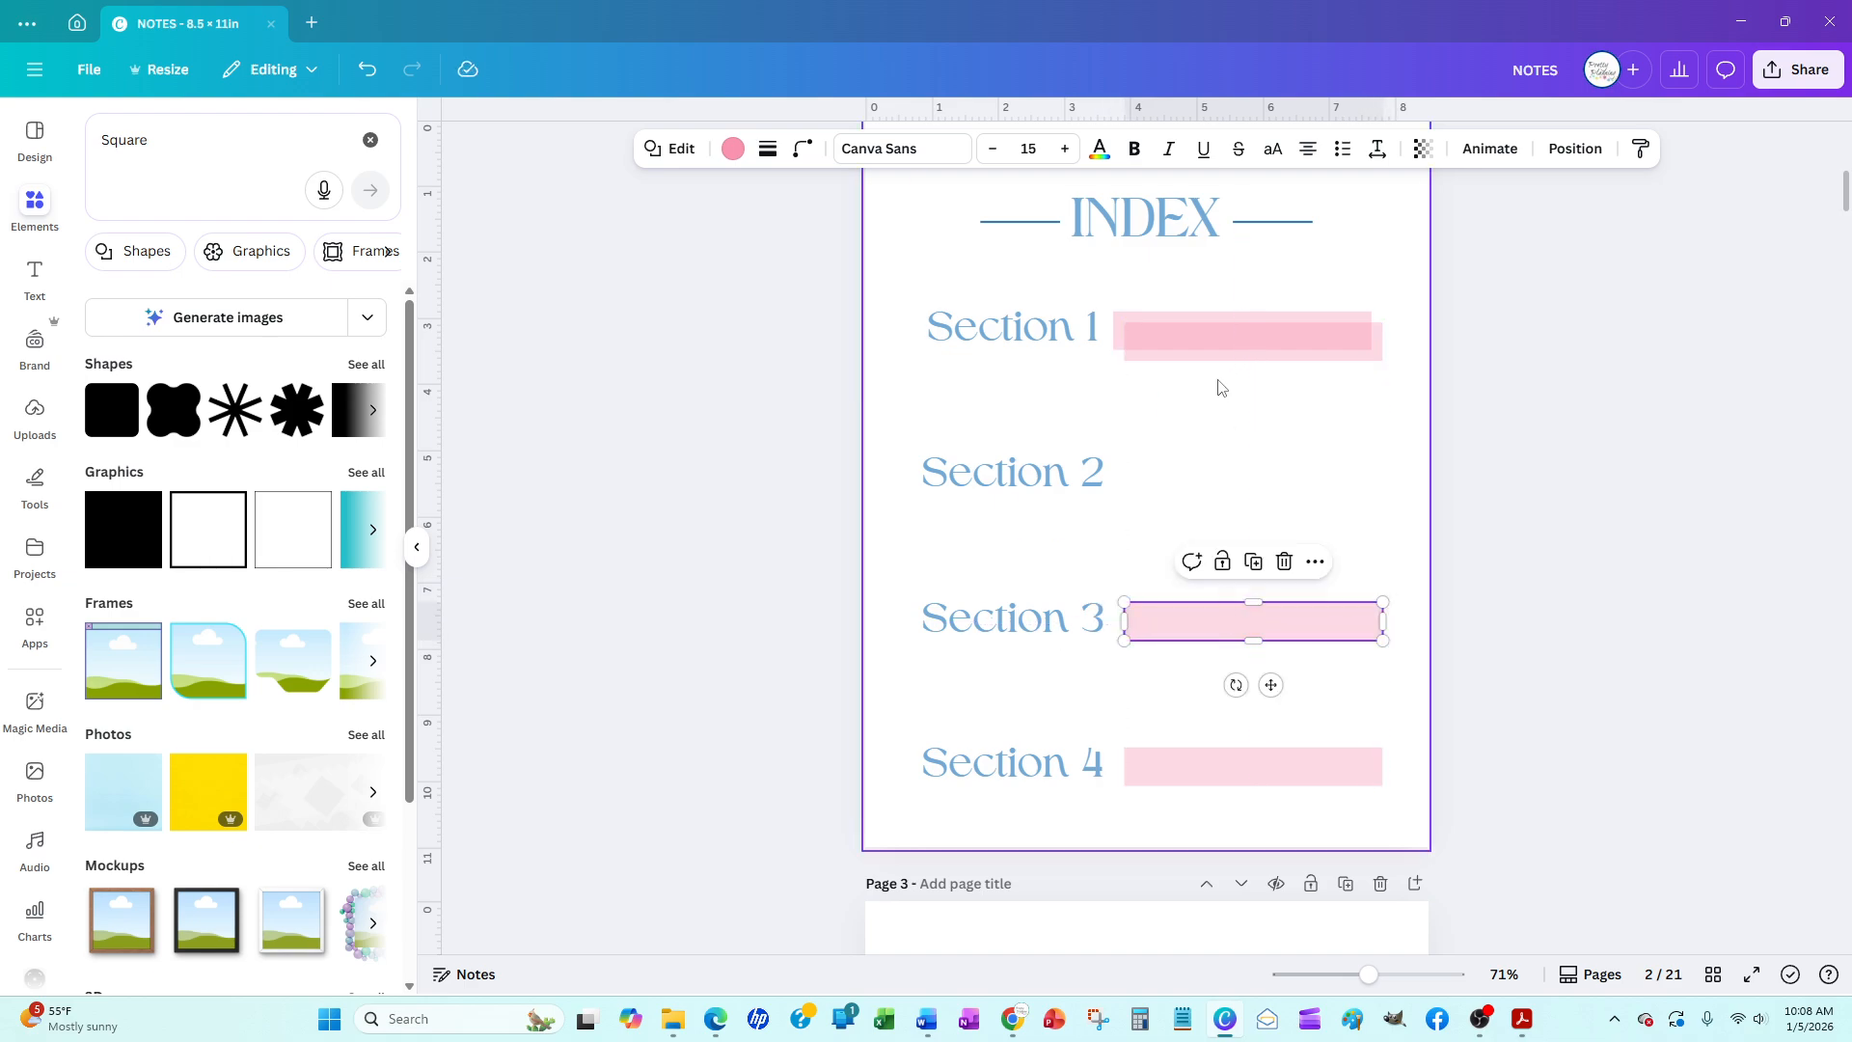
left_click_drag(1255, 334, 1290, 493)
left_click(1545, 497)
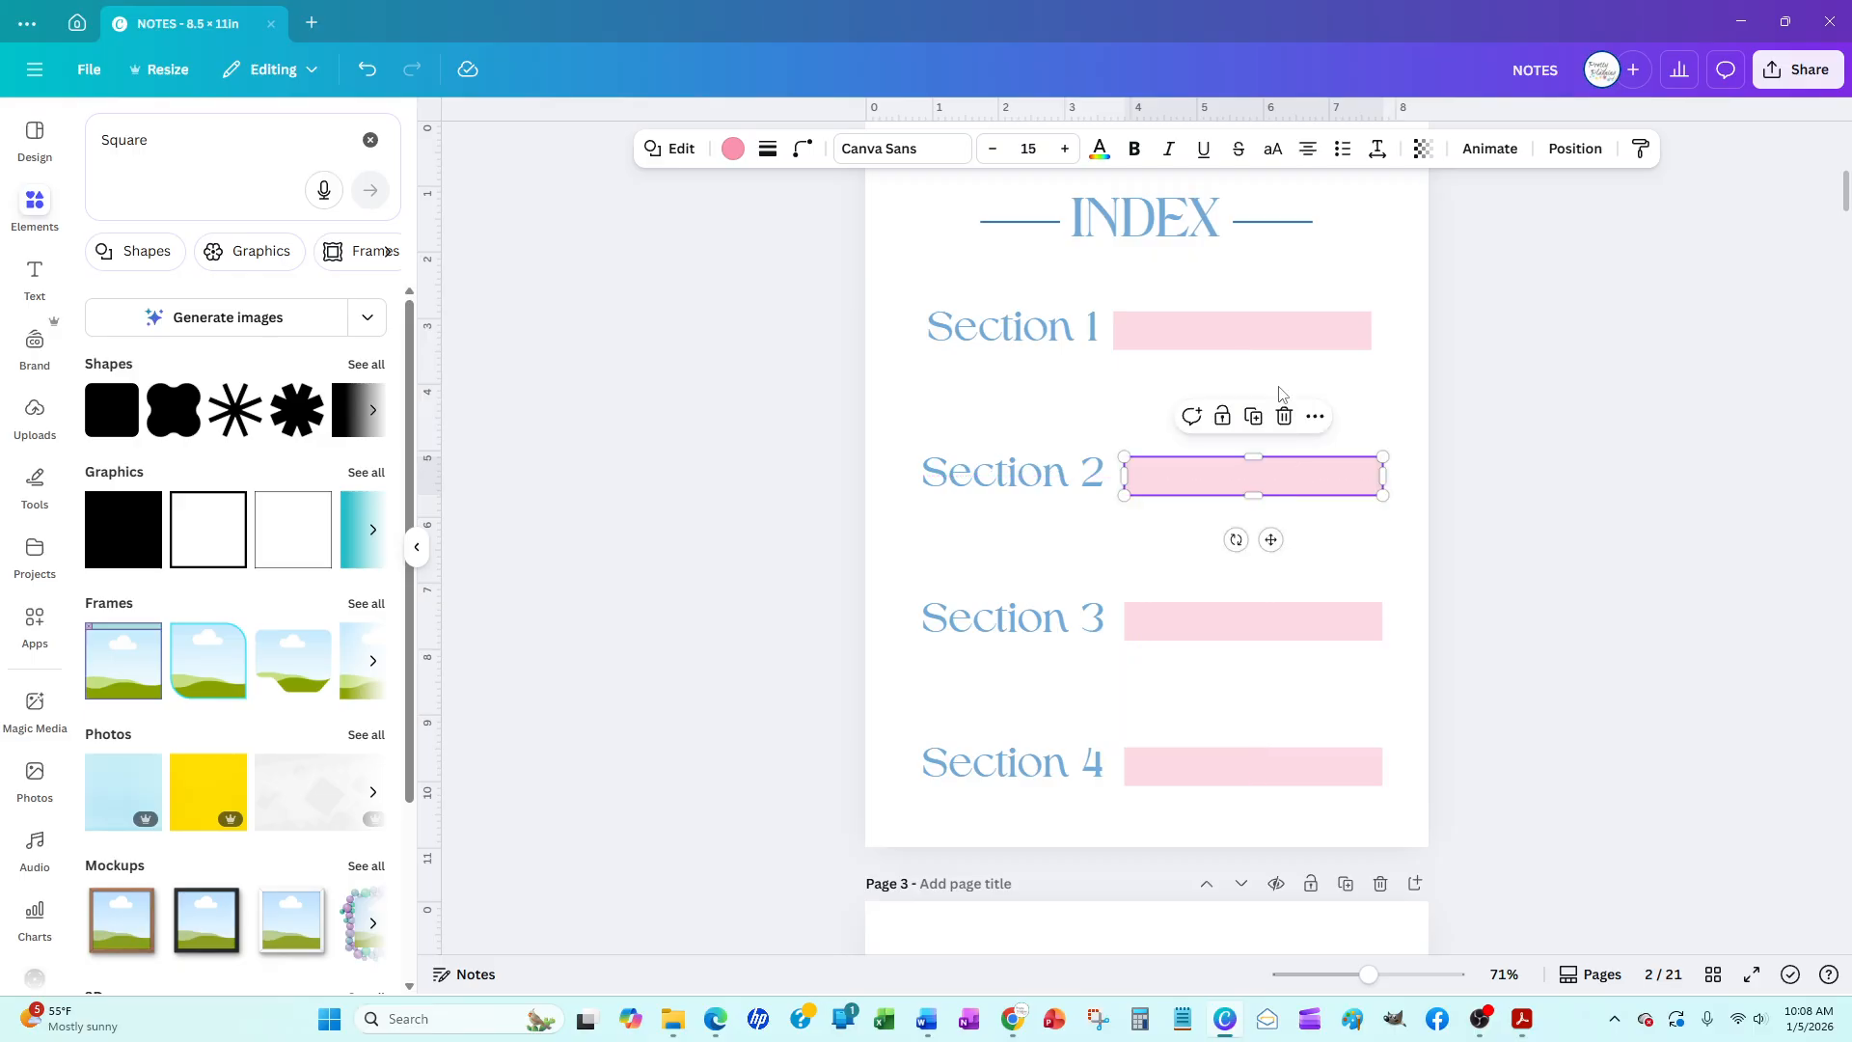
Shift the Section 1 bar horizontally to line up with the edges of the three bars below it
left_click(1282, 332)
left_click_drag(1283, 336, 1288, 334)
left_click(1494, 396)
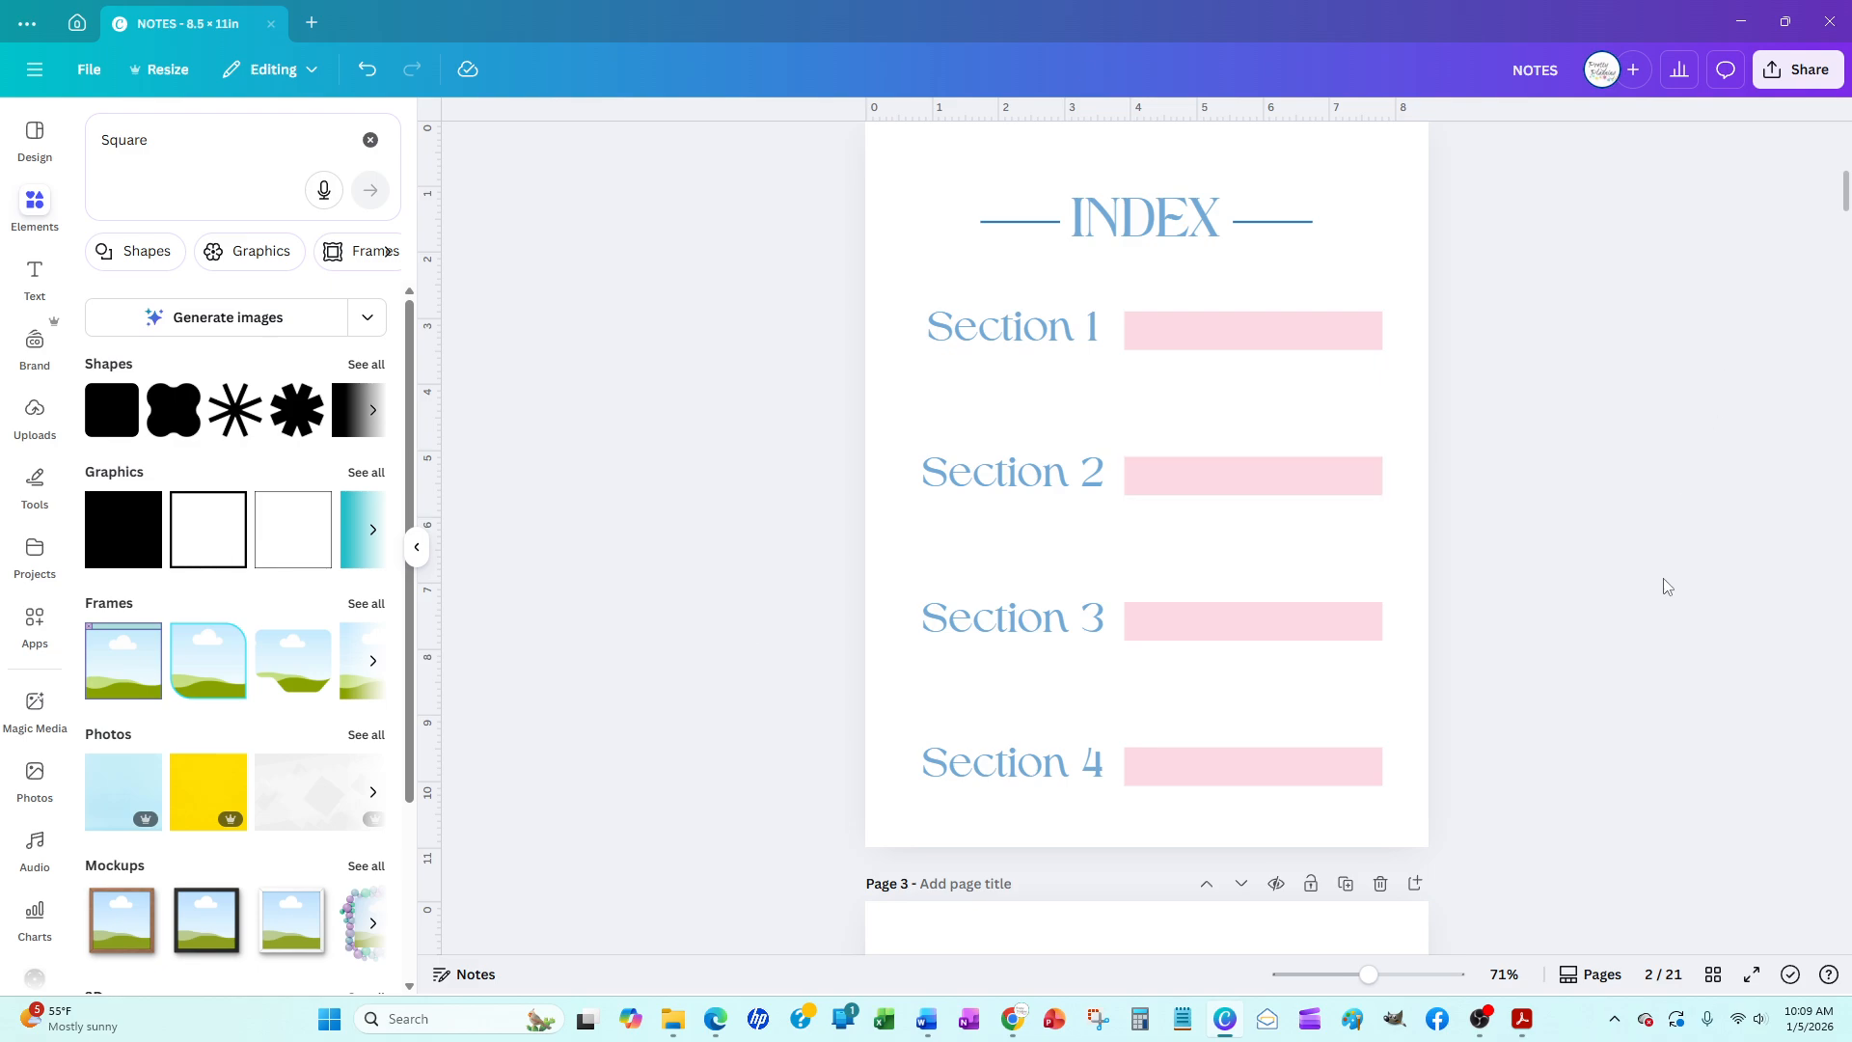
Duplicate the INDEX page and delete both decorative lines beside the title on the copy
scroll(1663, 577, "down", 4)
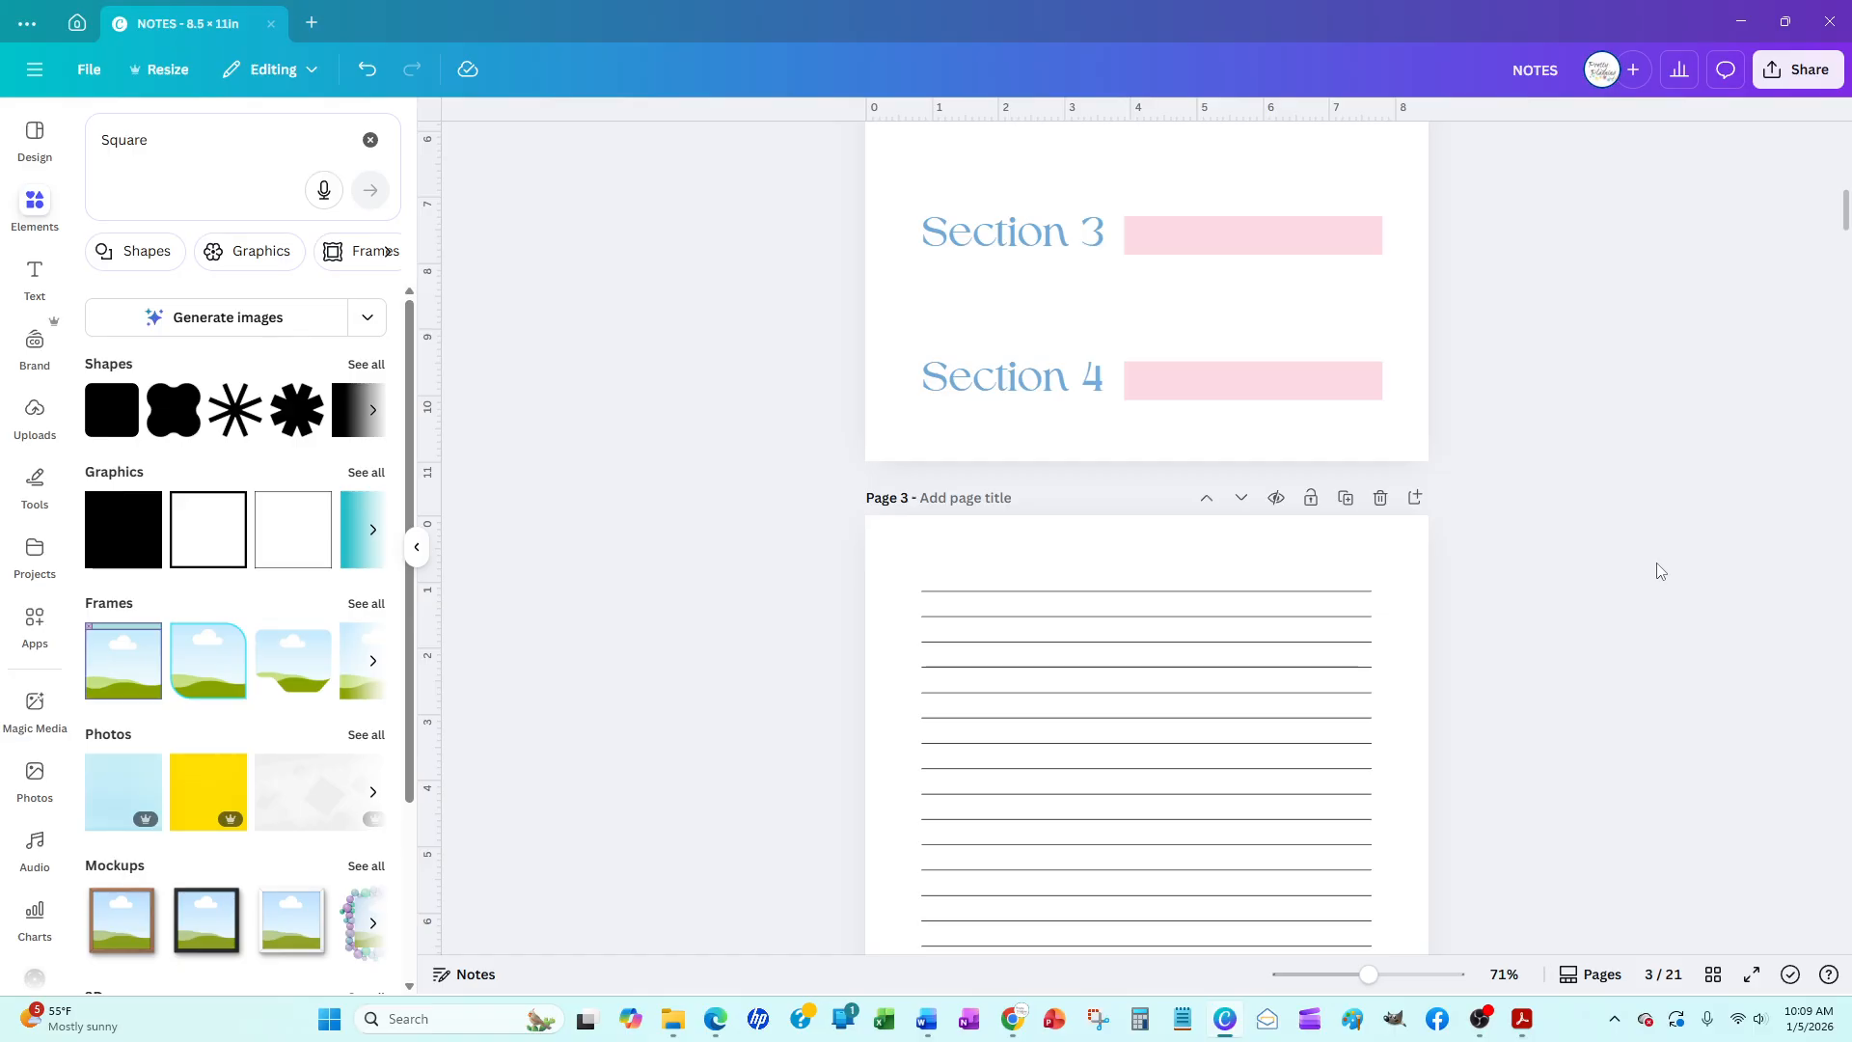
scroll(1695, 384, "up", 5)
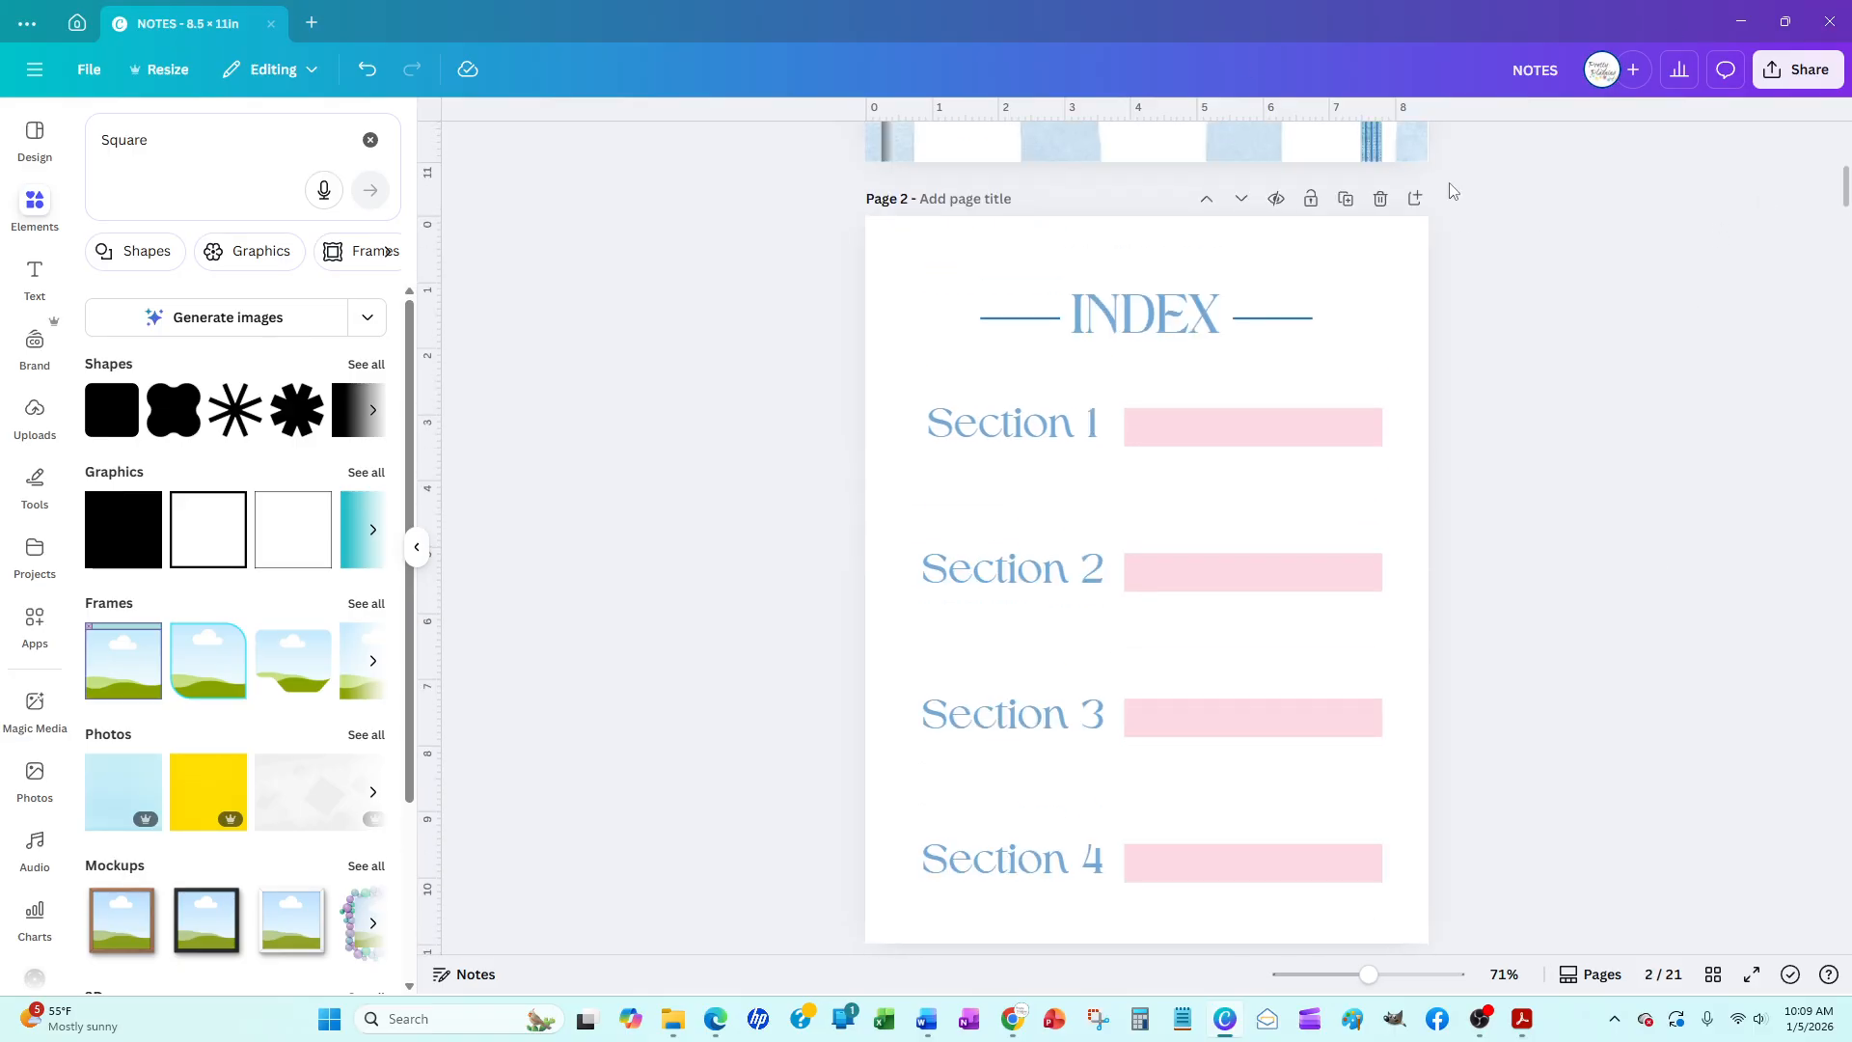
left_click(1344, 201)
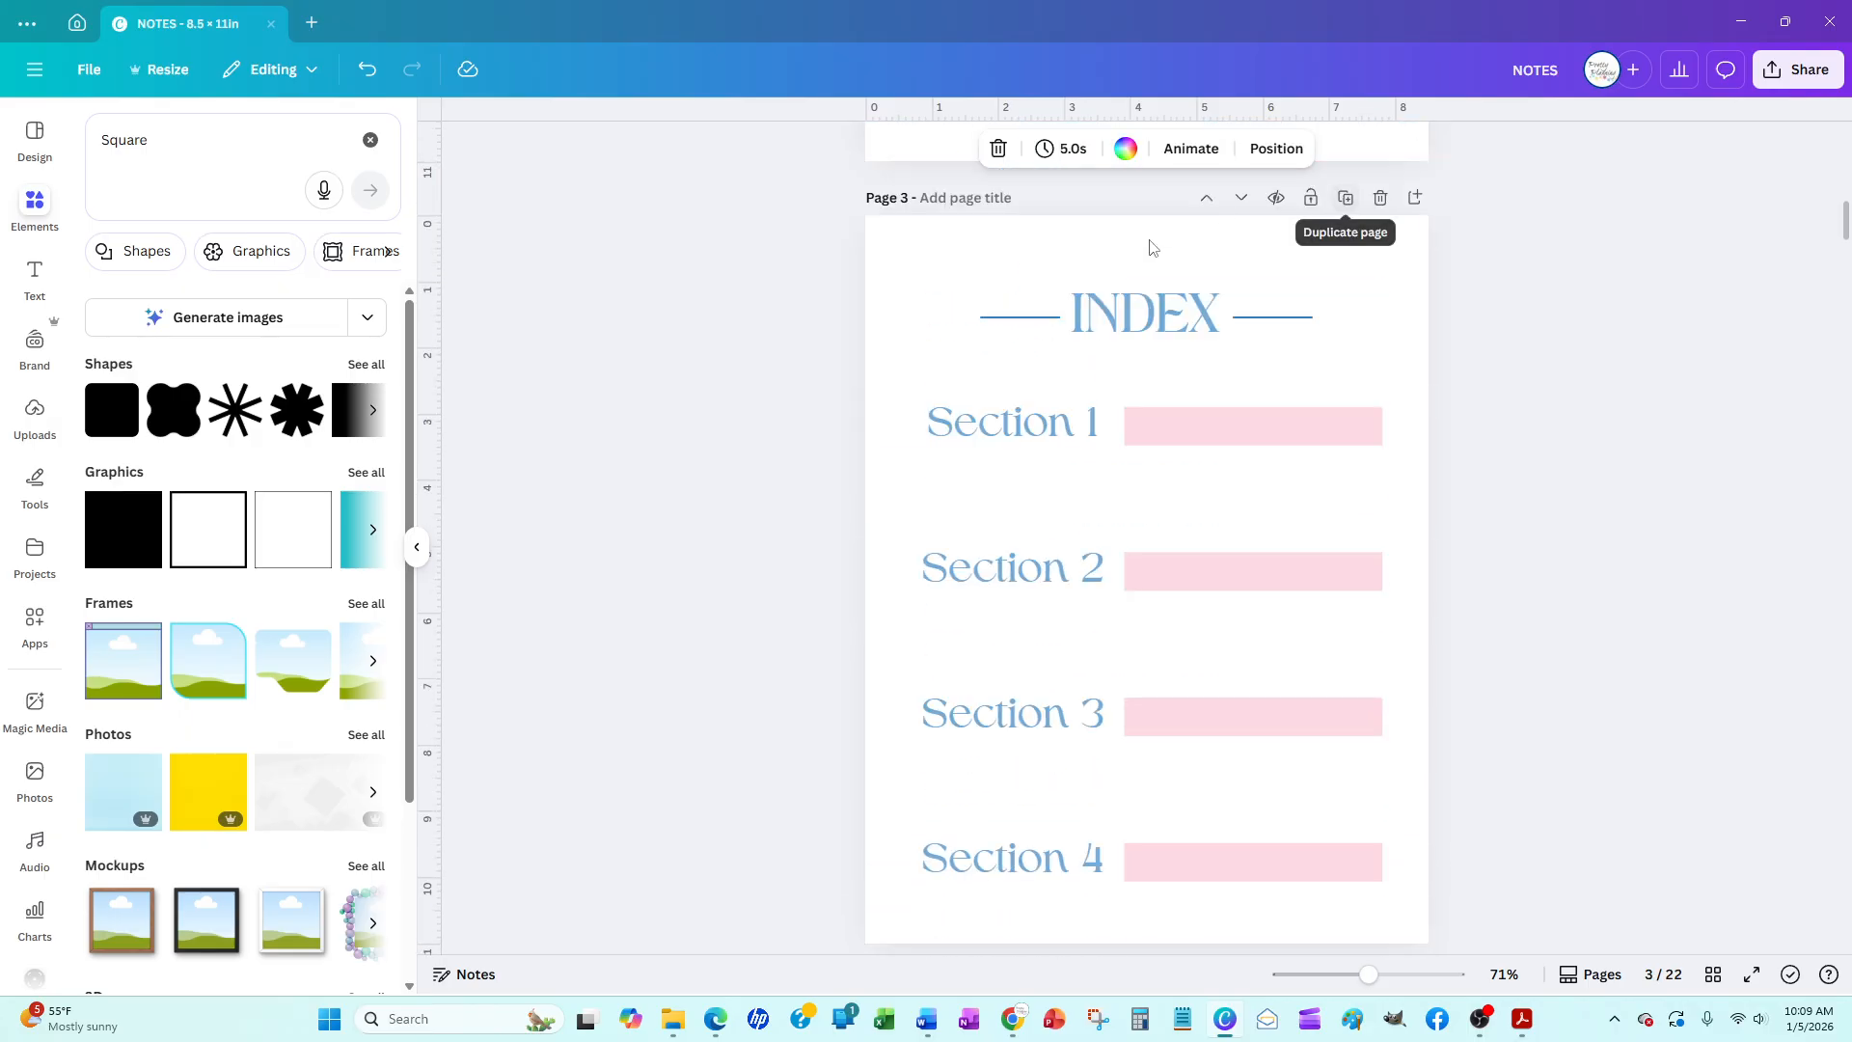
left_click(1003, 322)
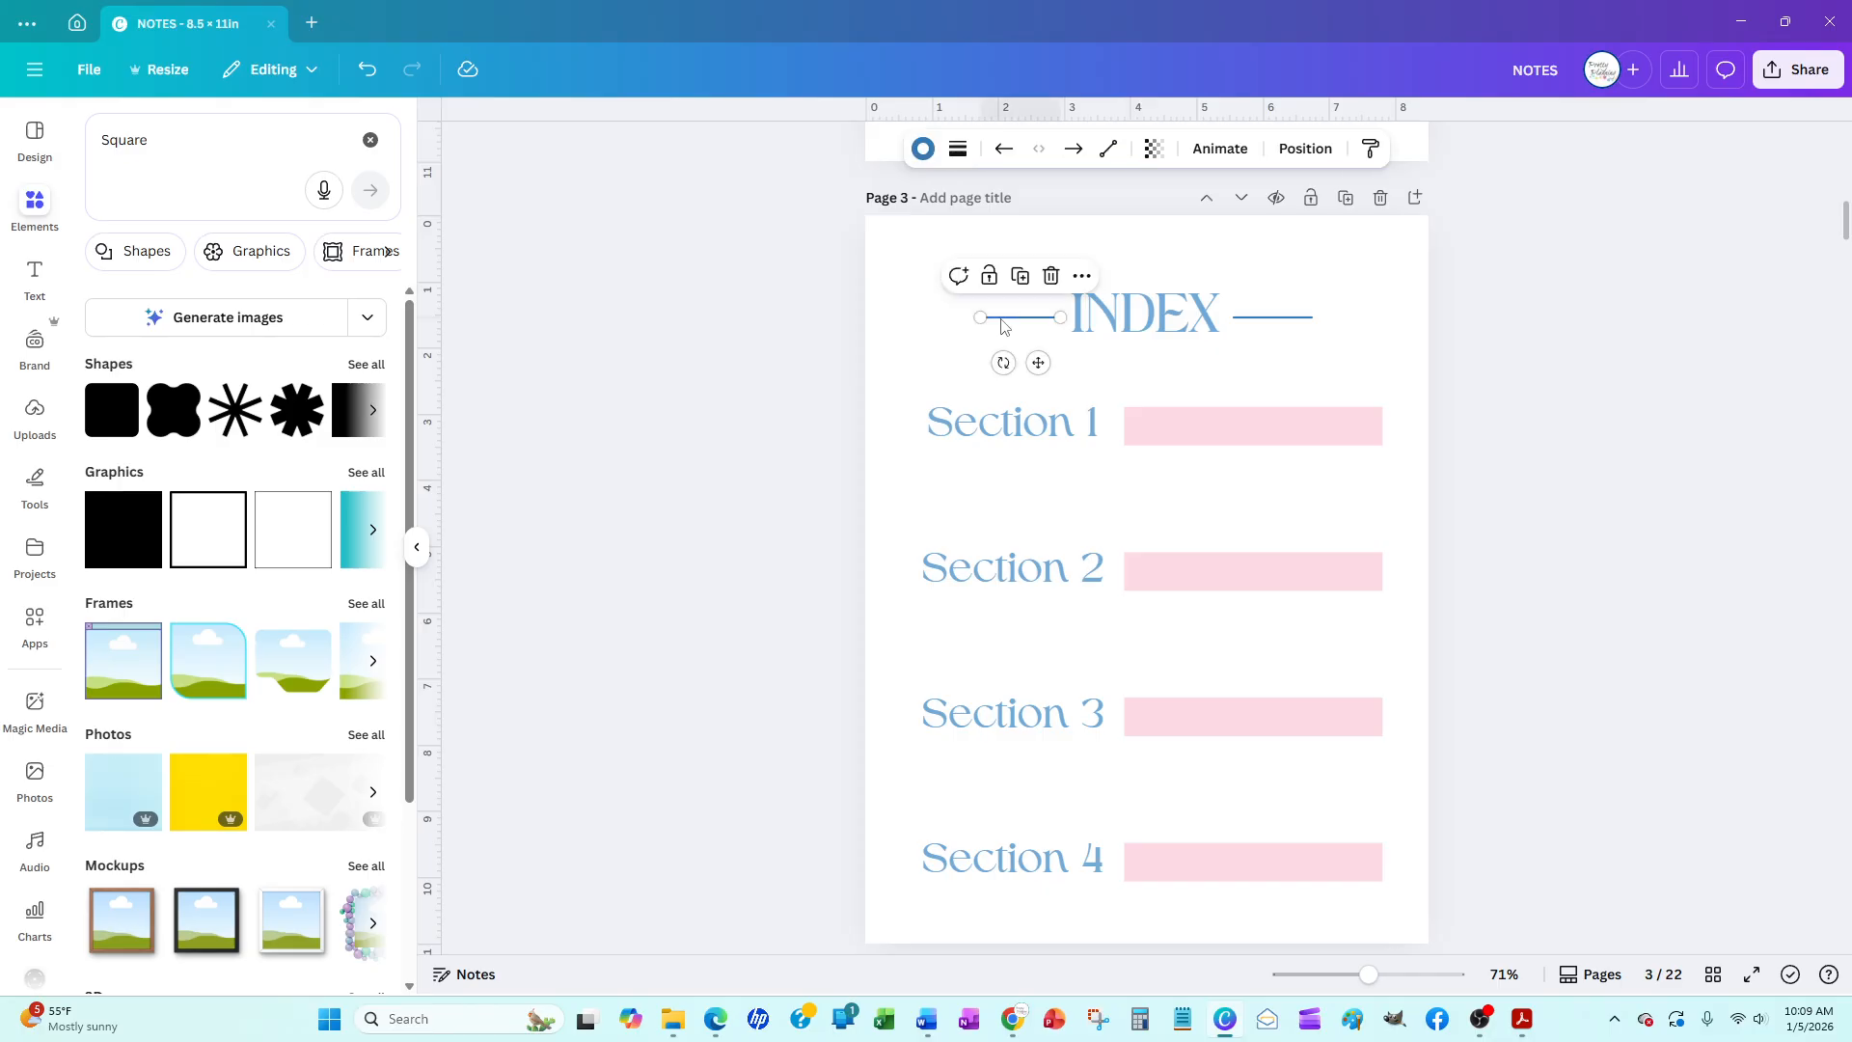
key("Delete")
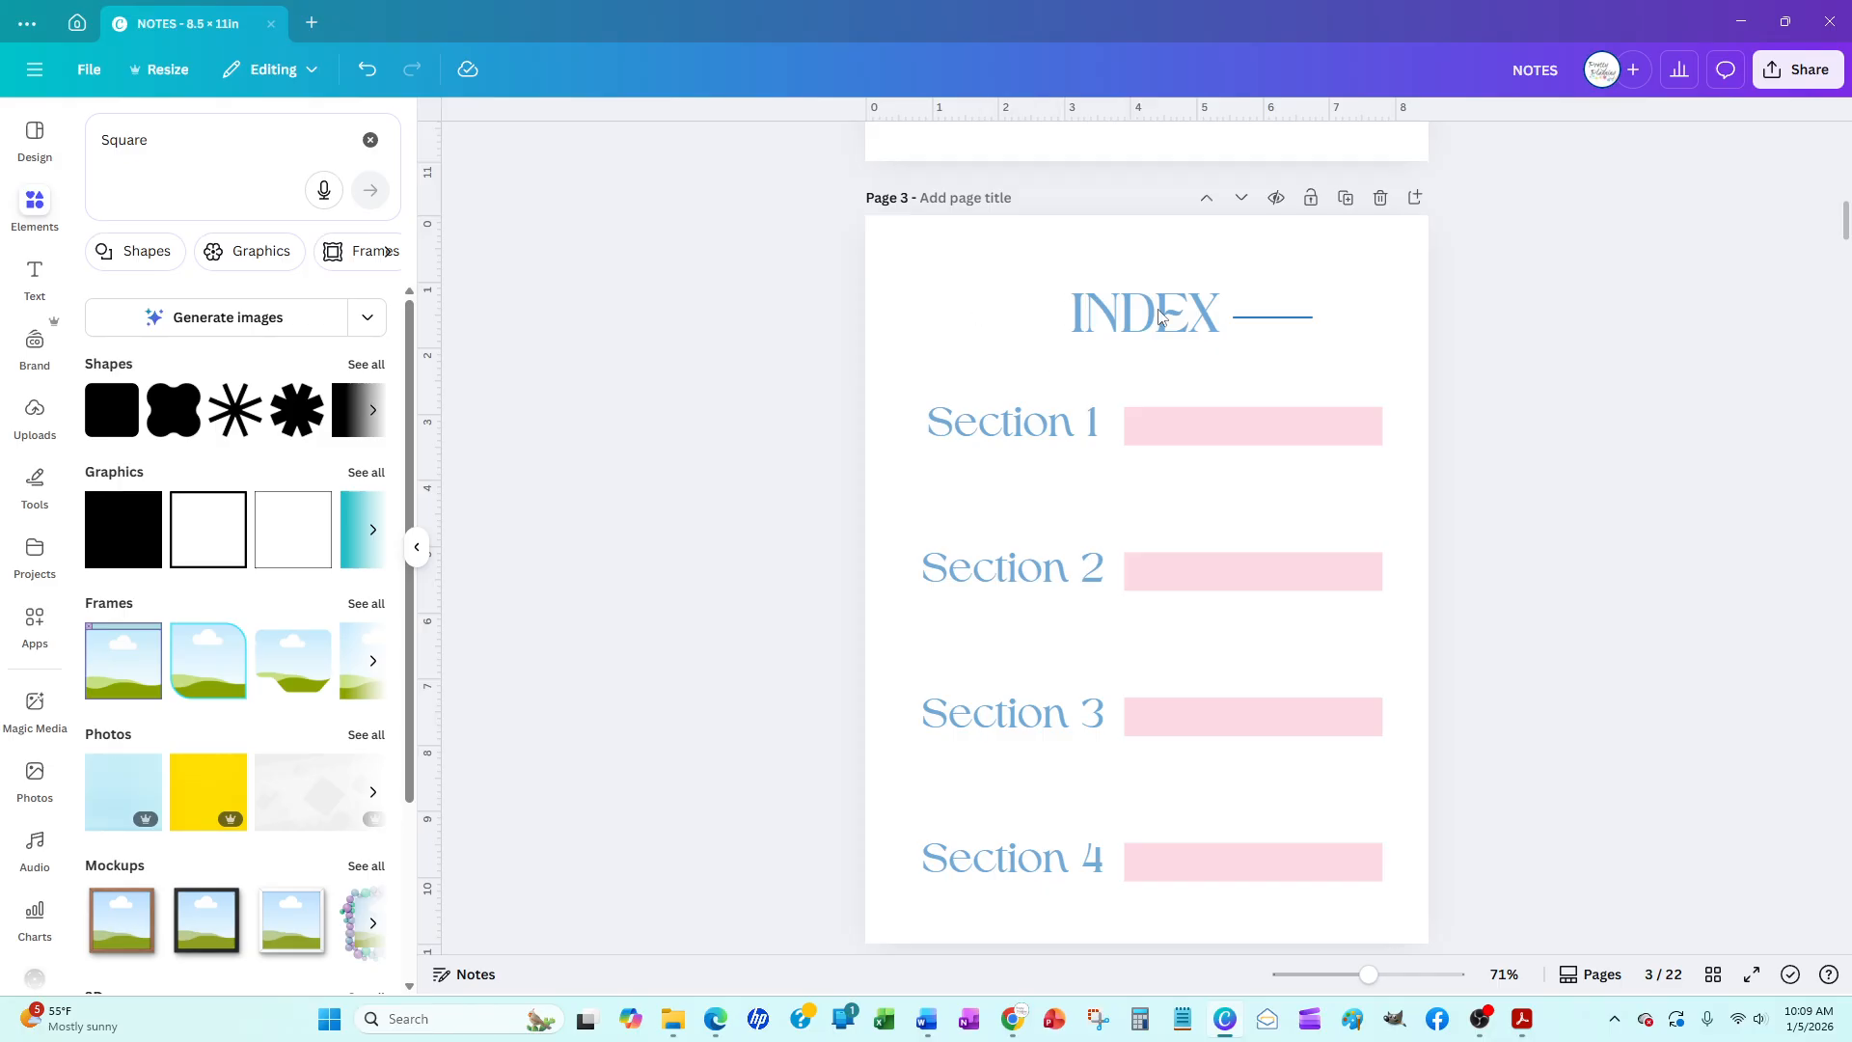
left_click(1283, 319)
key("Delete")
Retitle the copied page "Section 1" on a single line and centre the title horizontally on the page
double_click(1103, 326)
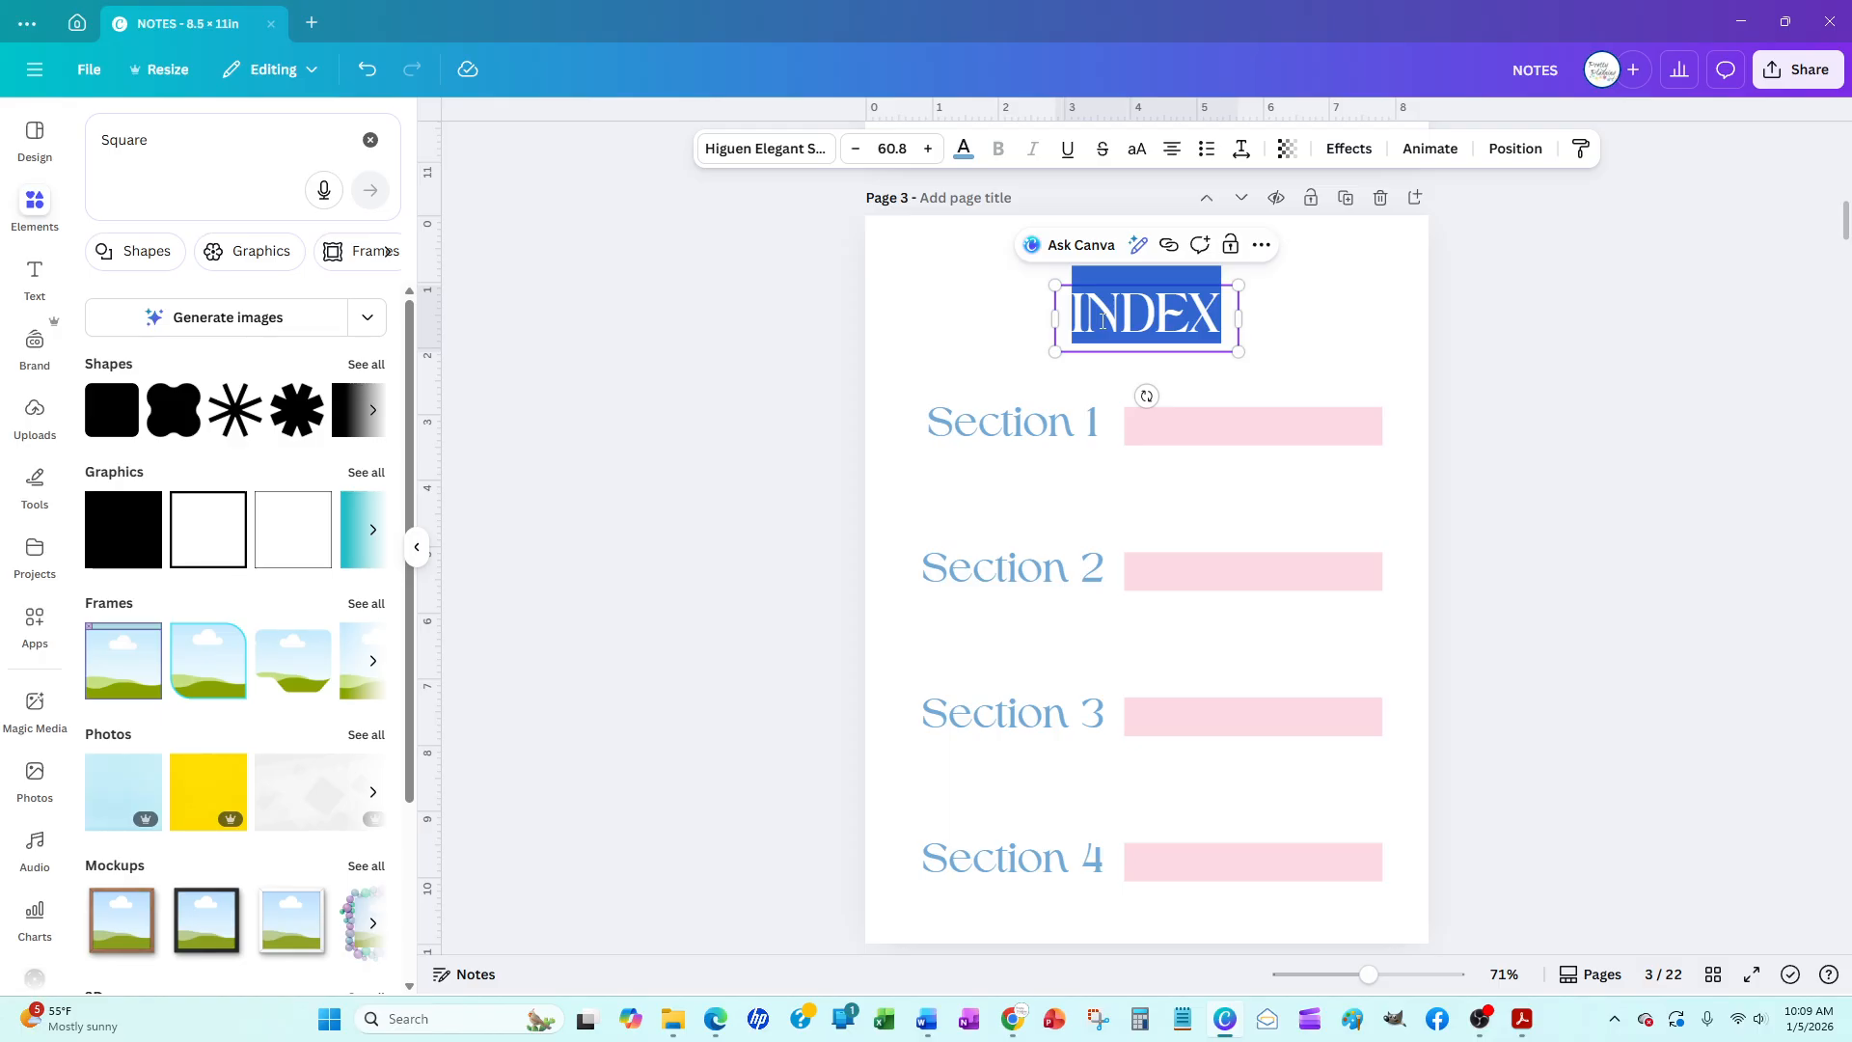
type("Sectio")
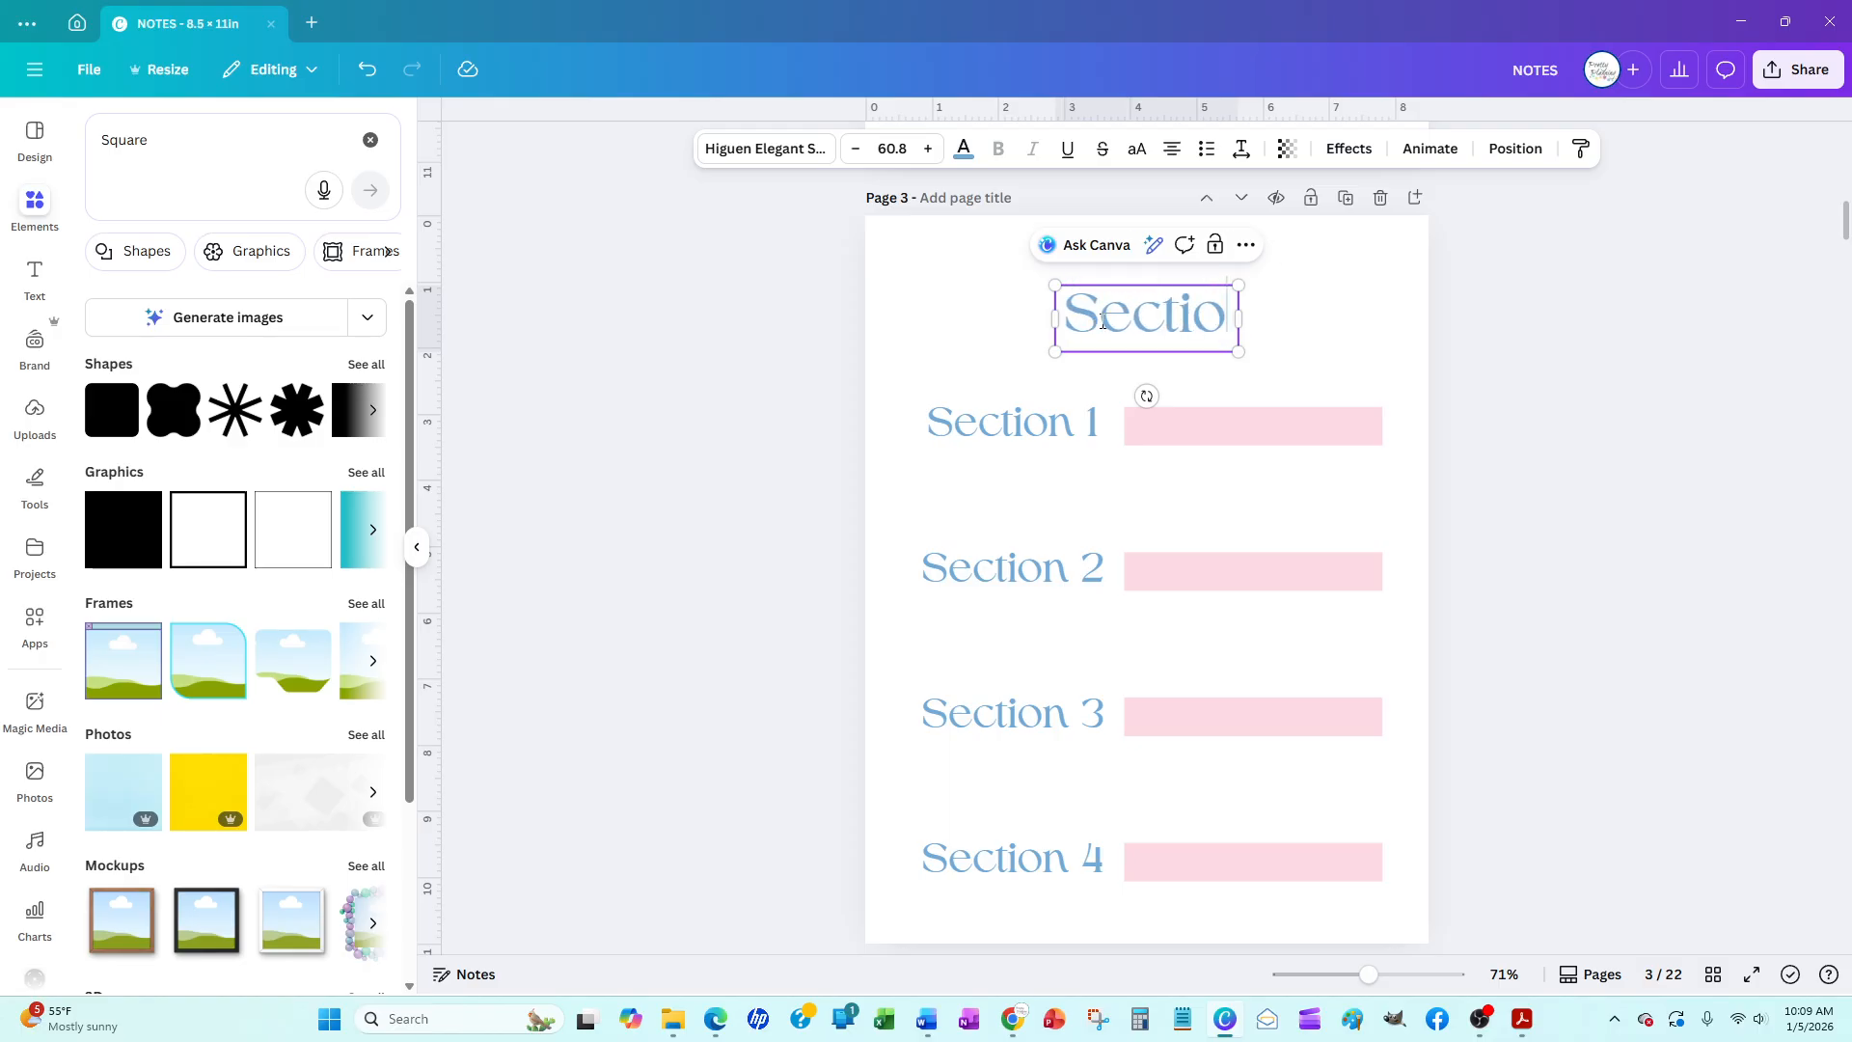
type("n 1")
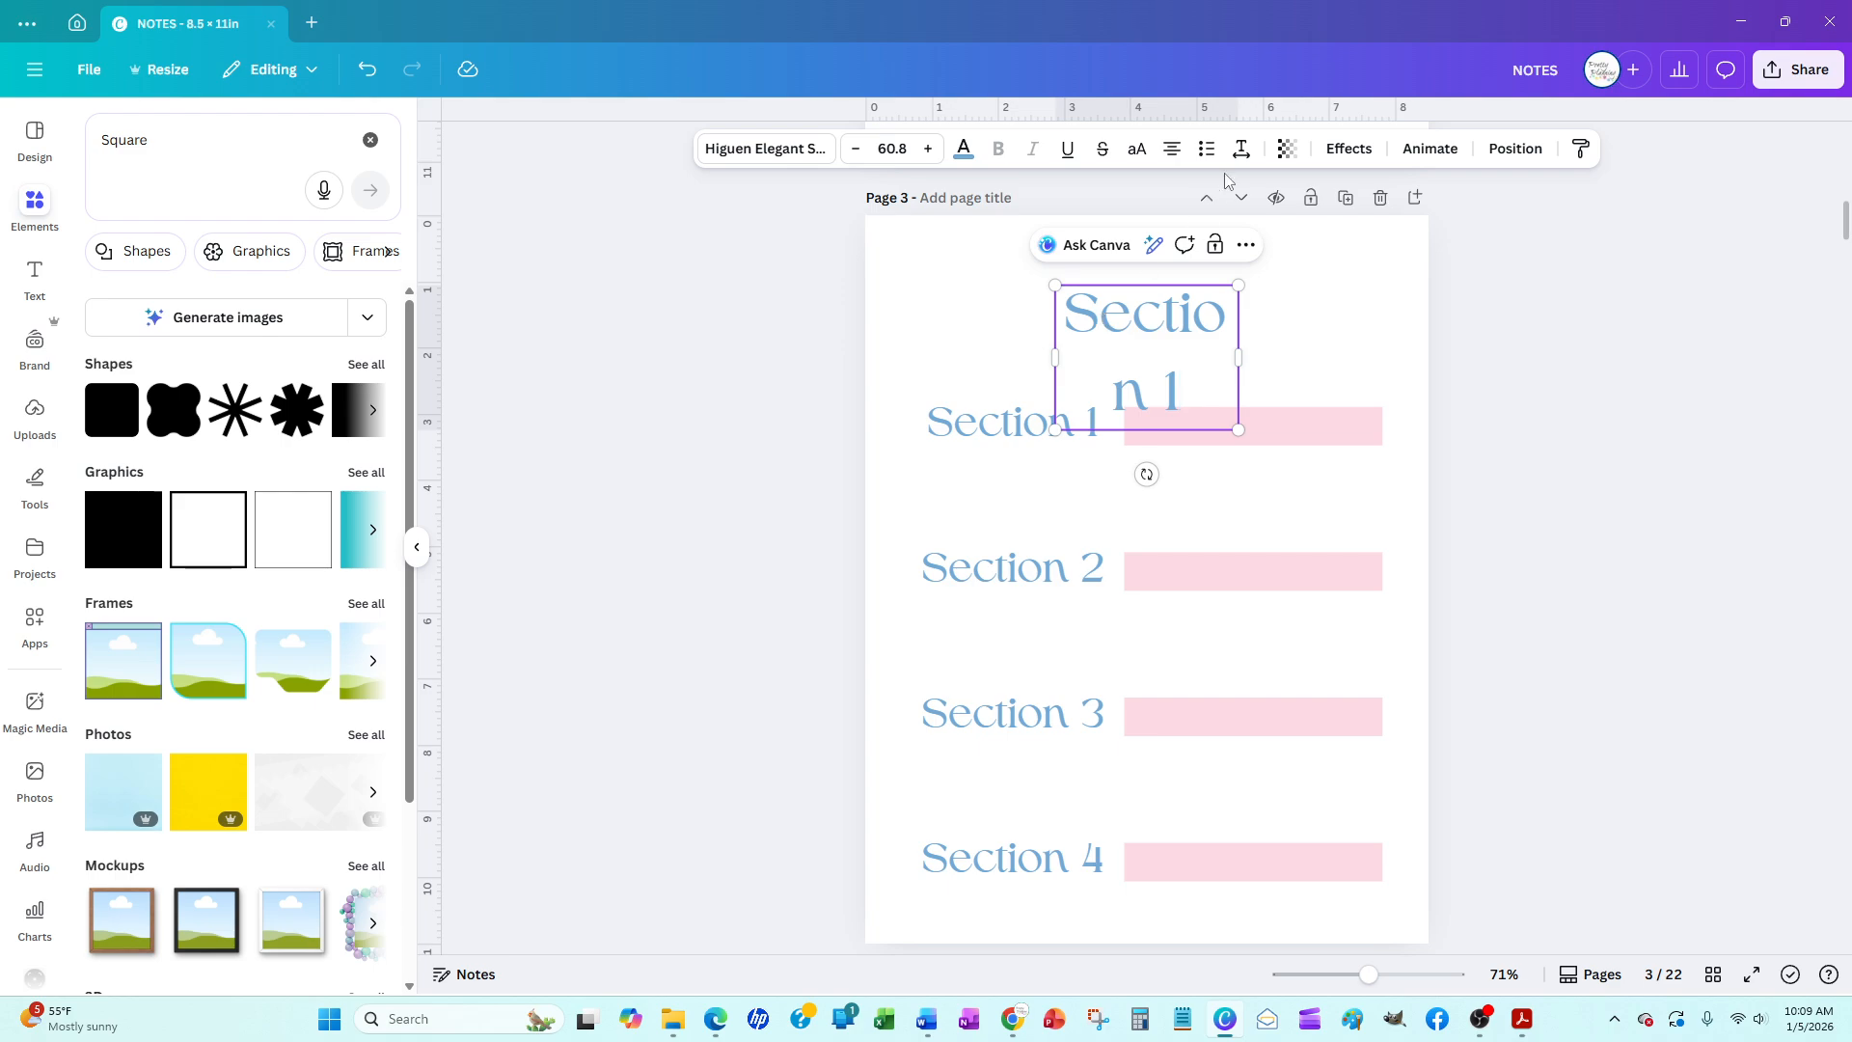
left_click_drag(1239, 357, 1309, 337)
left_click(1556, 357)
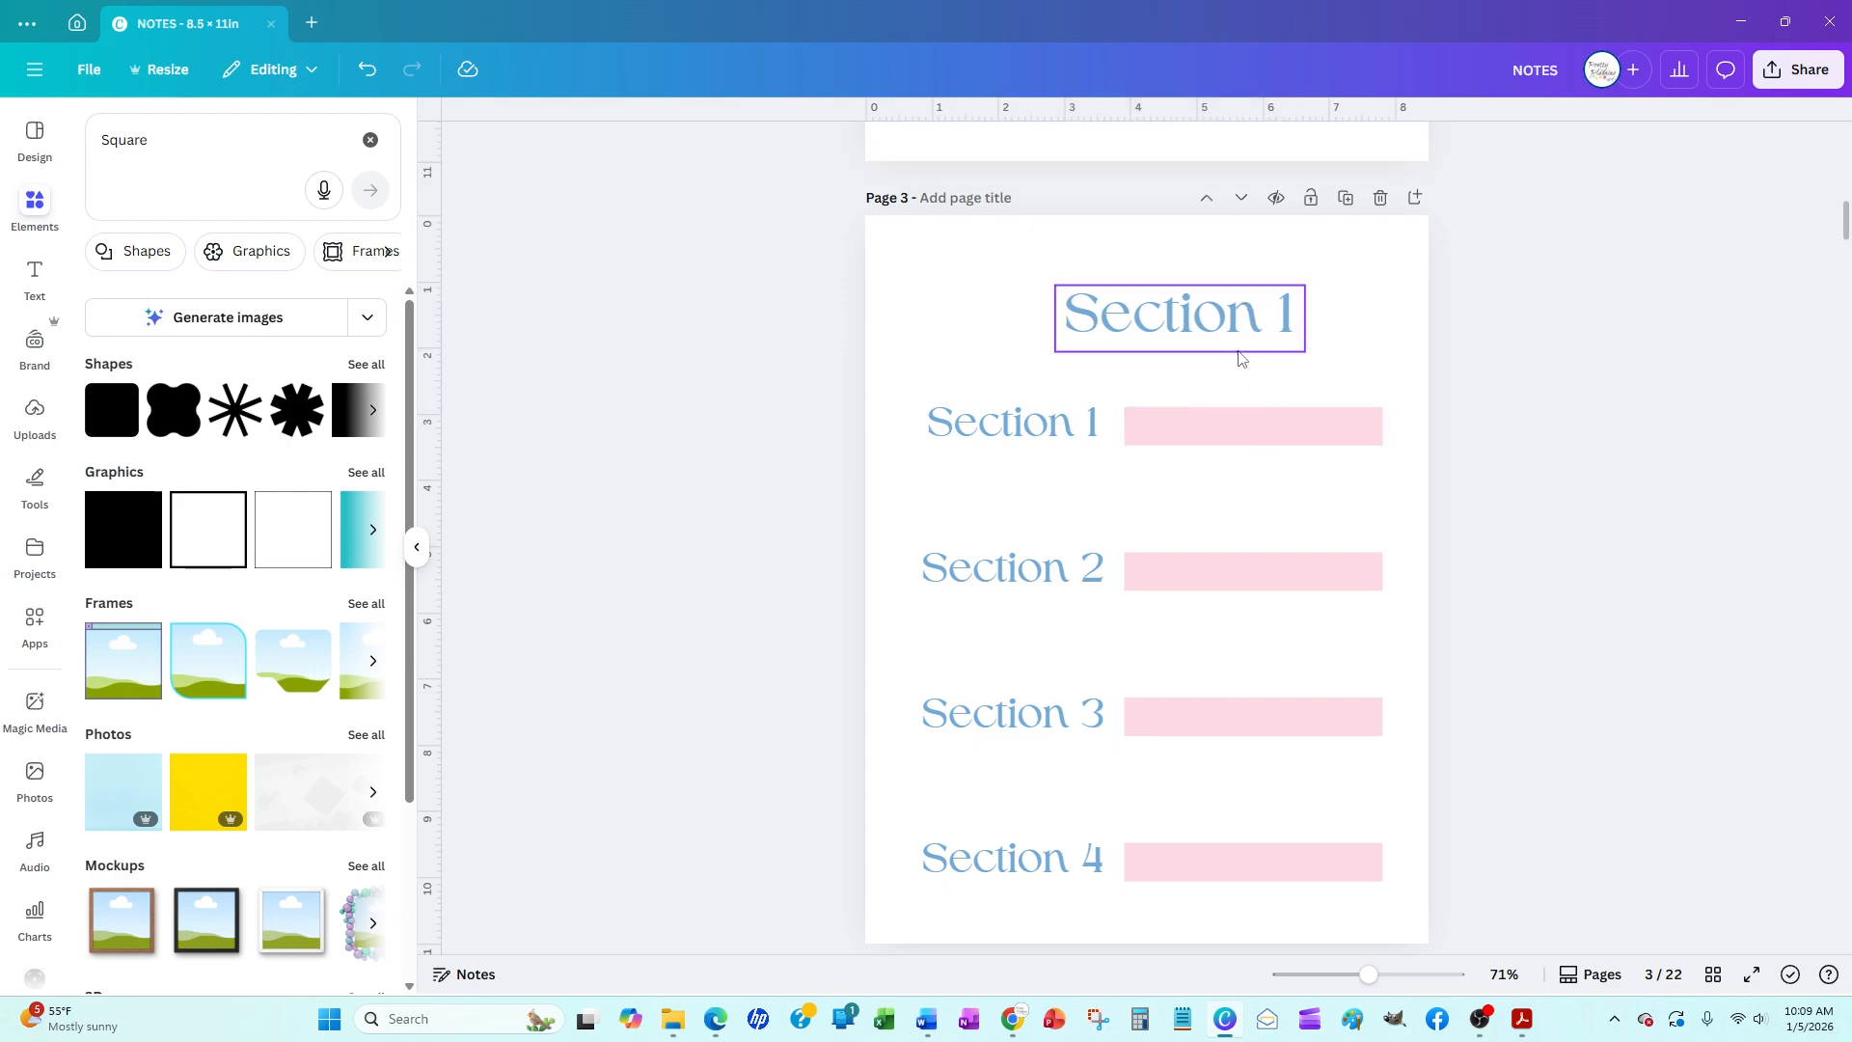
left_click_drag(1188, 330, 1155, 330)
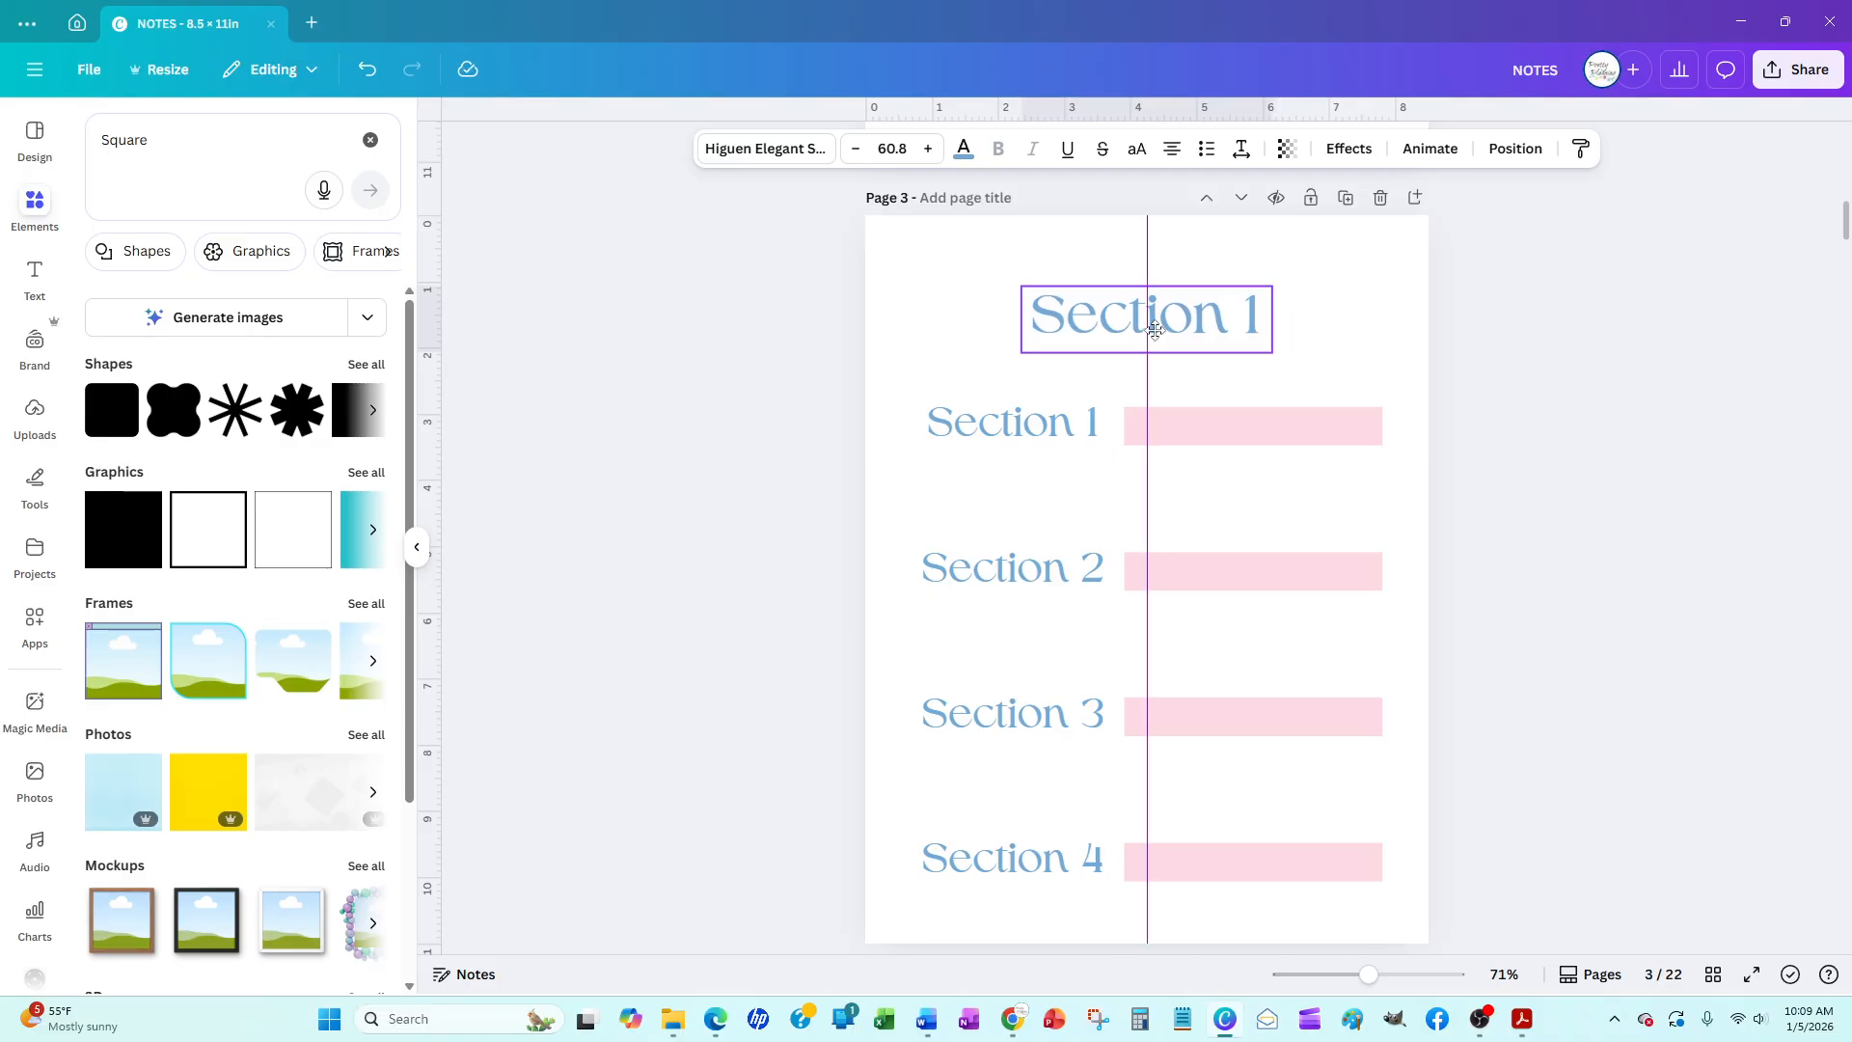
left_click_drag(1155, 330, 1154, 330)
Delete the four smaller section headings and the lower three pink bars from the copied page, keeping the topmost bar
left_click_drag(759, 405, 1054, 900)
key("Delete")
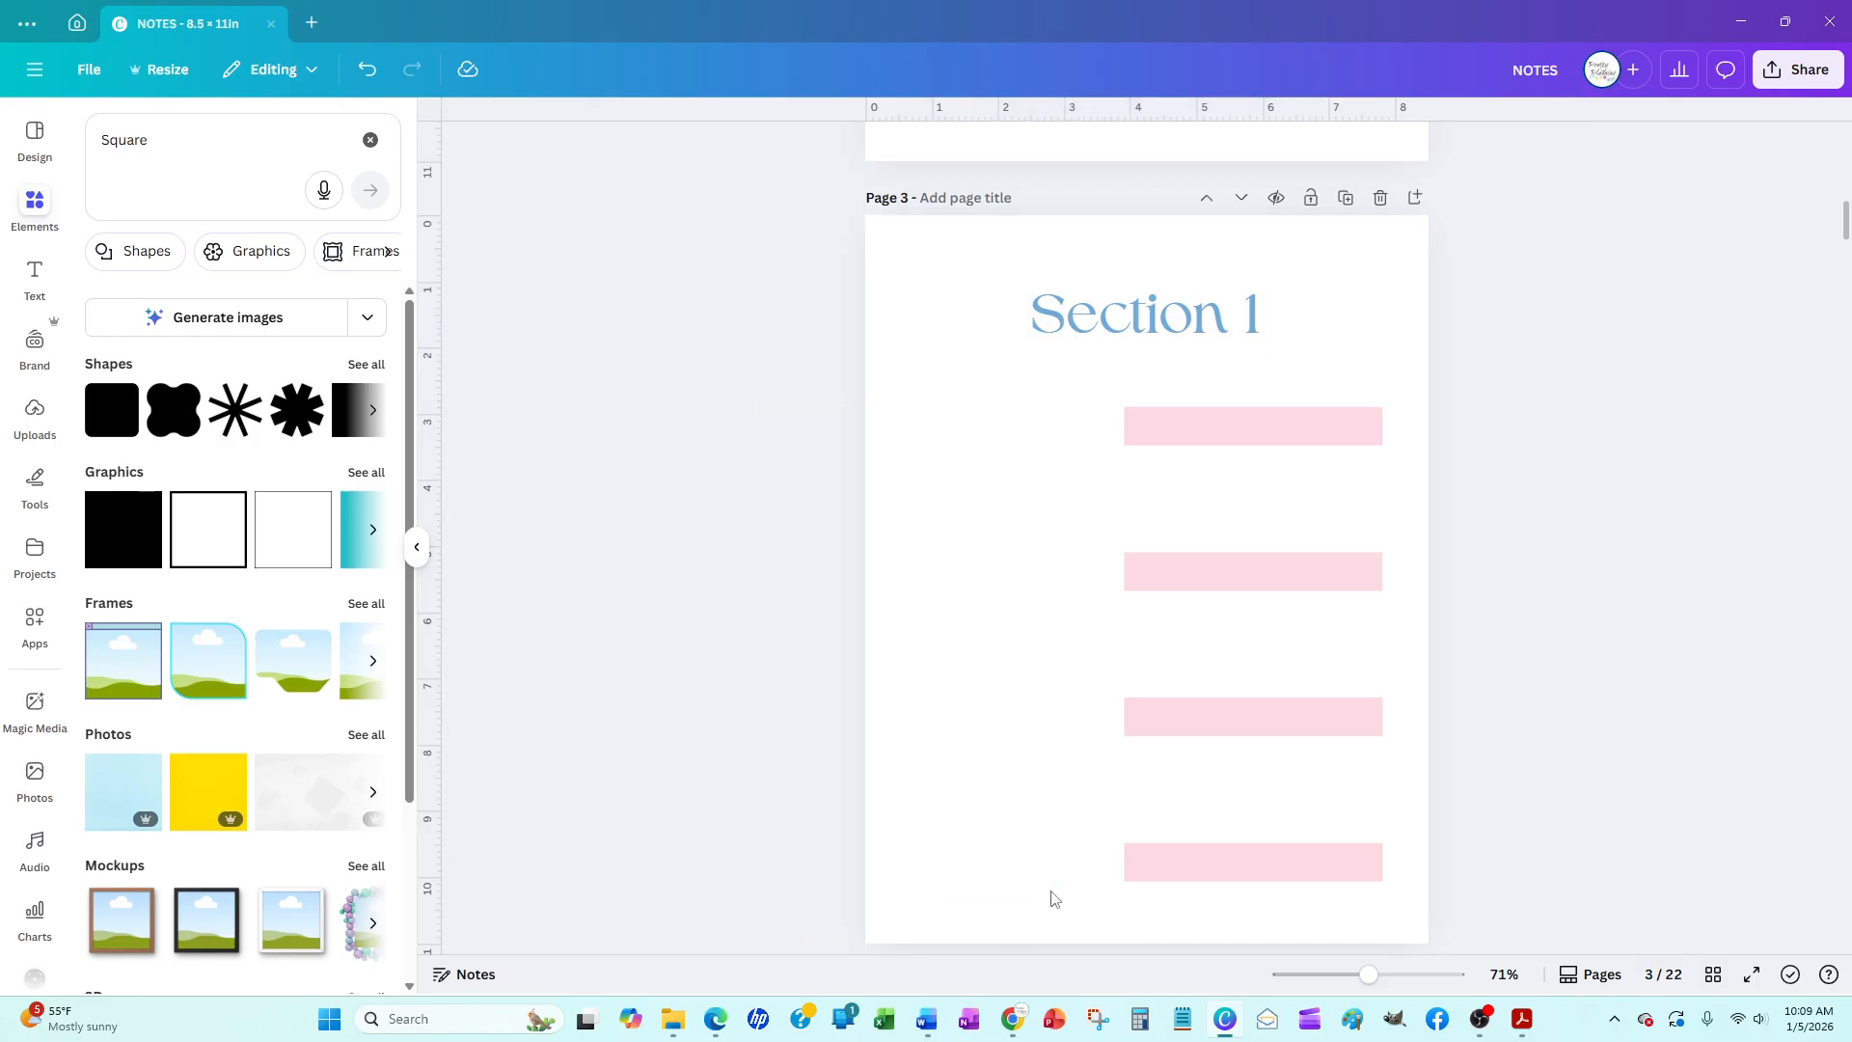
left_click(1323, 429)
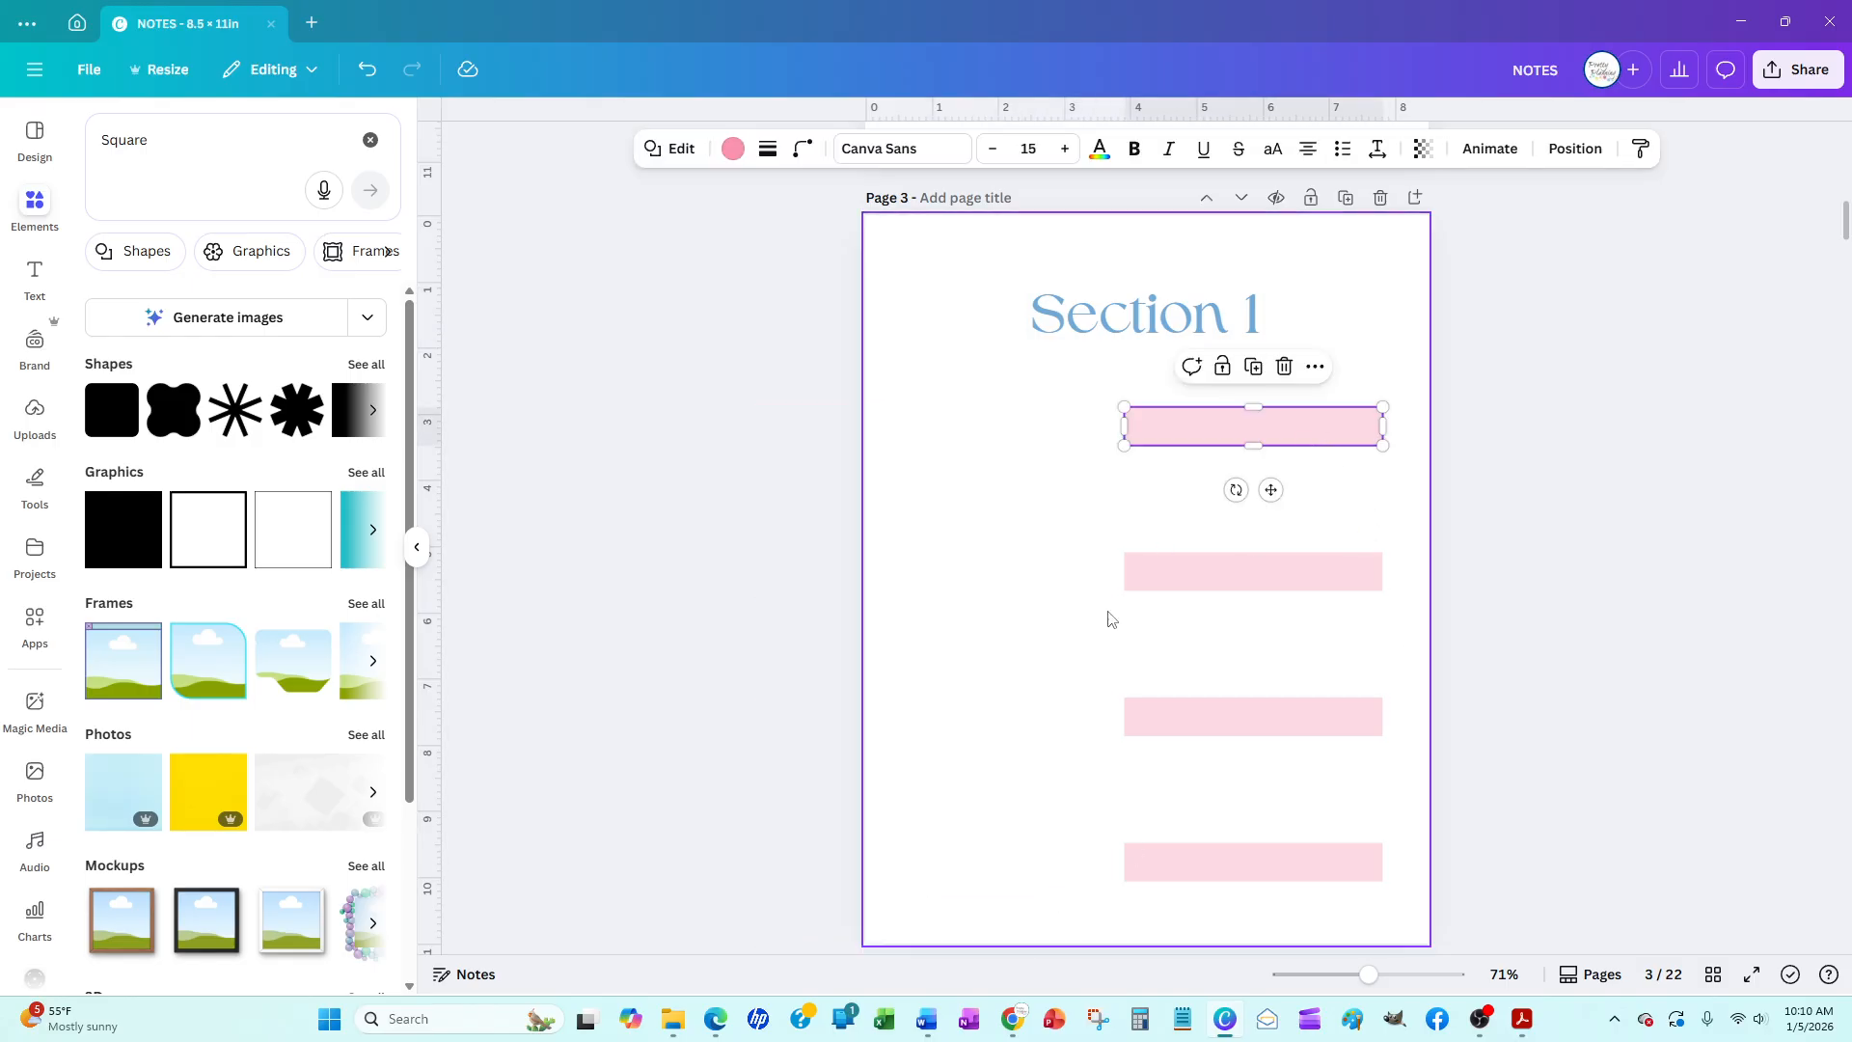
left_click(1173, 569)
key("Delete")
left_click(1208, 712)
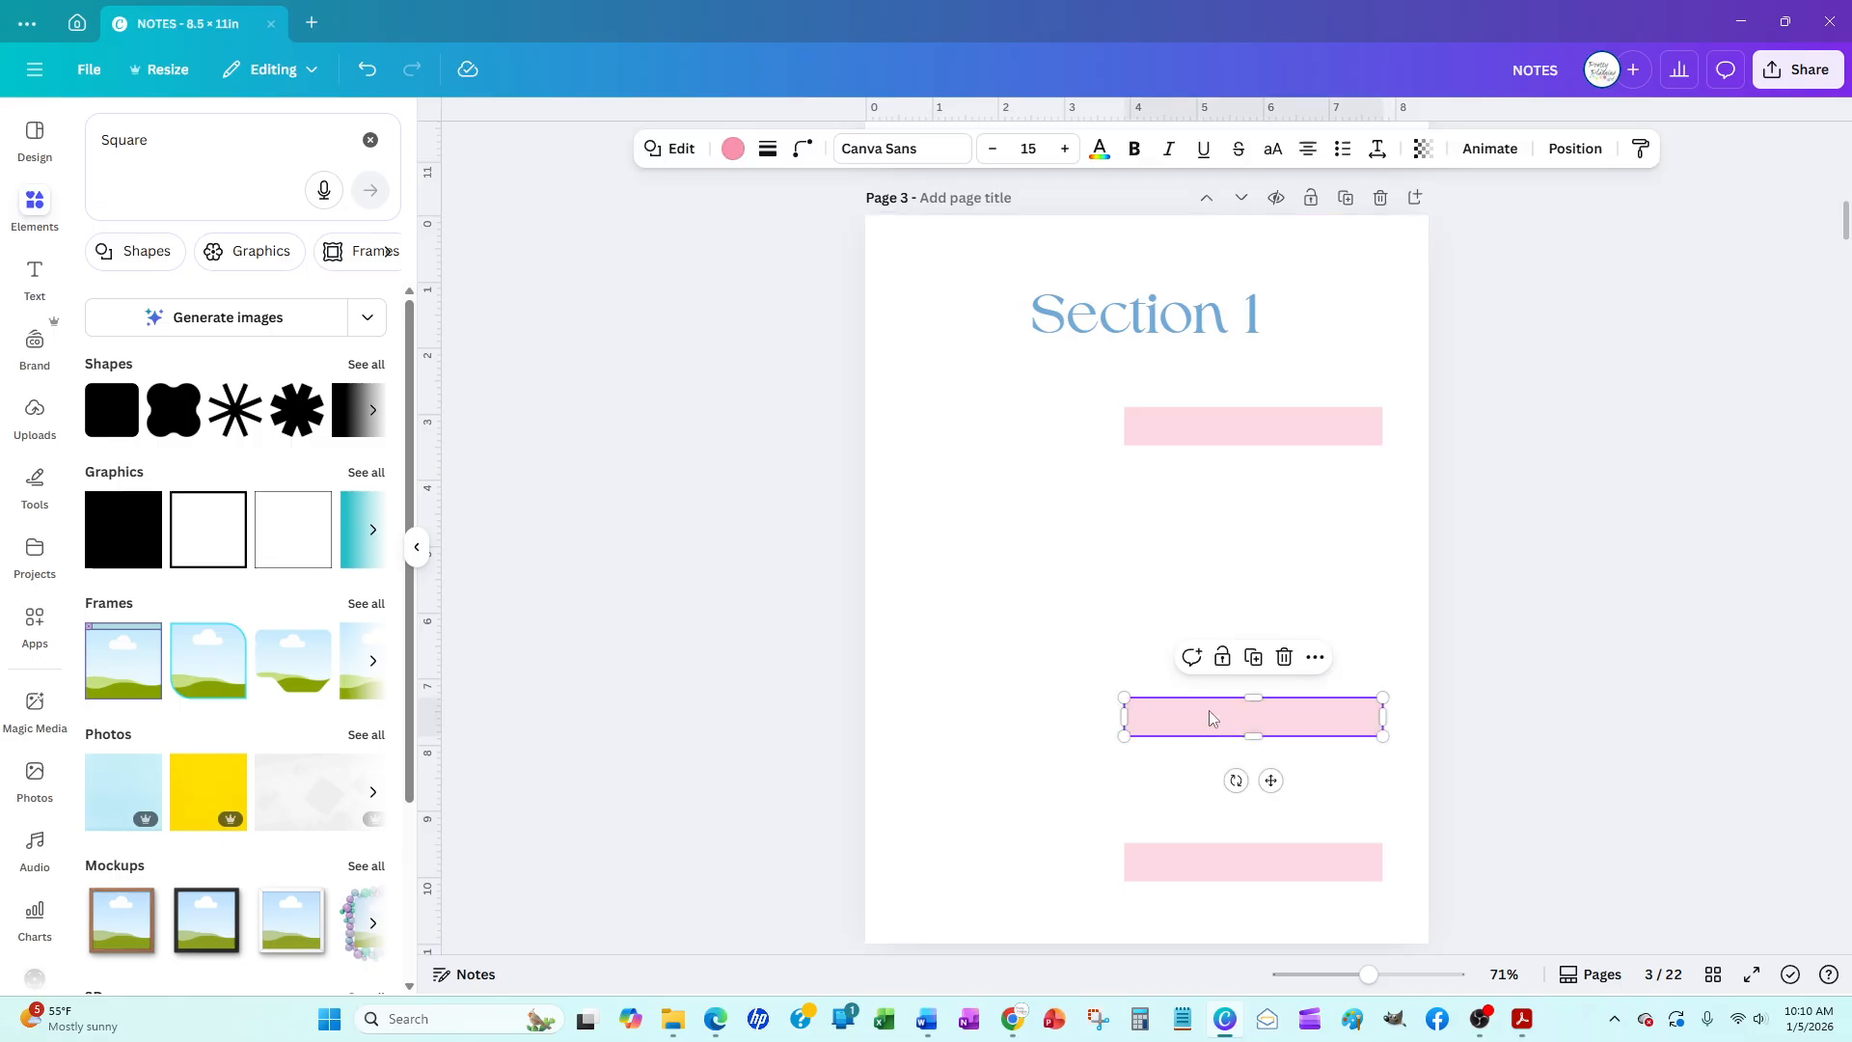
key("Delete")
left_click(1221, 855)
key("Delete")
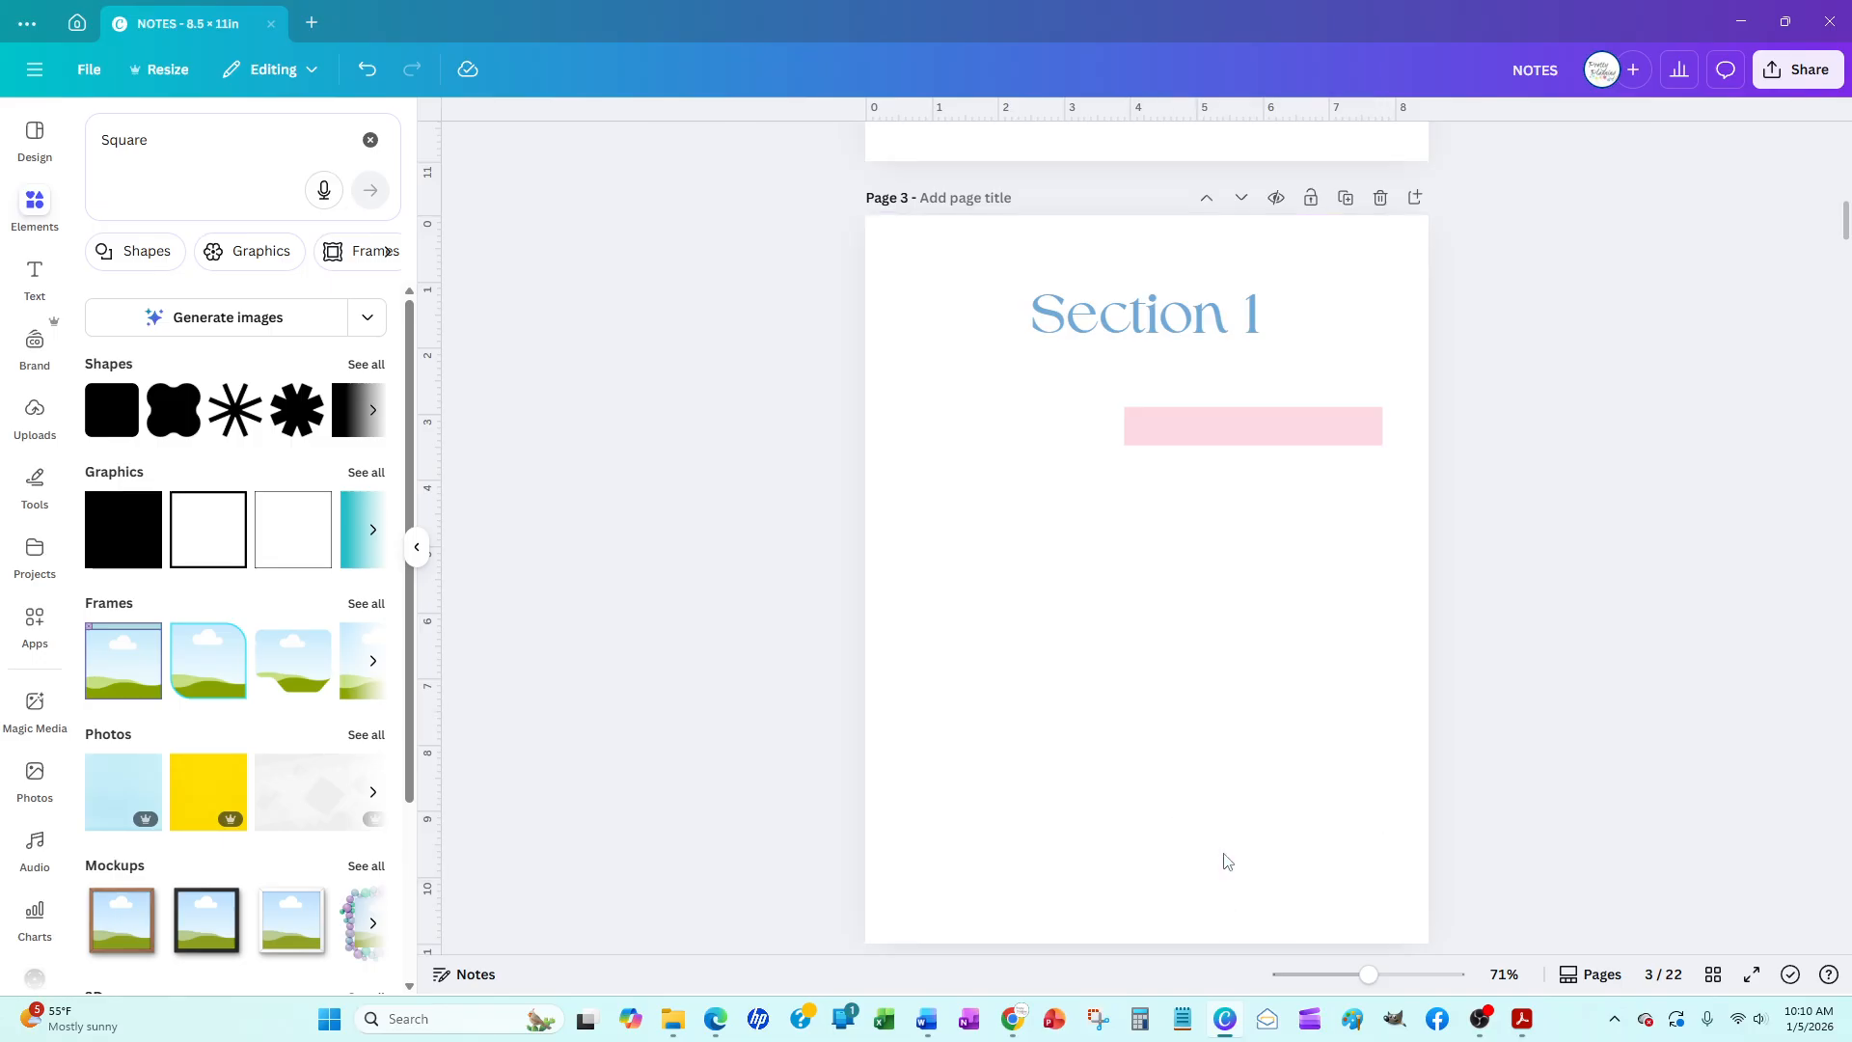
Move the pink bar and "Section 1" title together in the page's upper middle and enlarge the bar into a box about 3.9 × 2.74 in
left_click(1253, 430)
left_click_drag(1253, 430, 1150, 521)
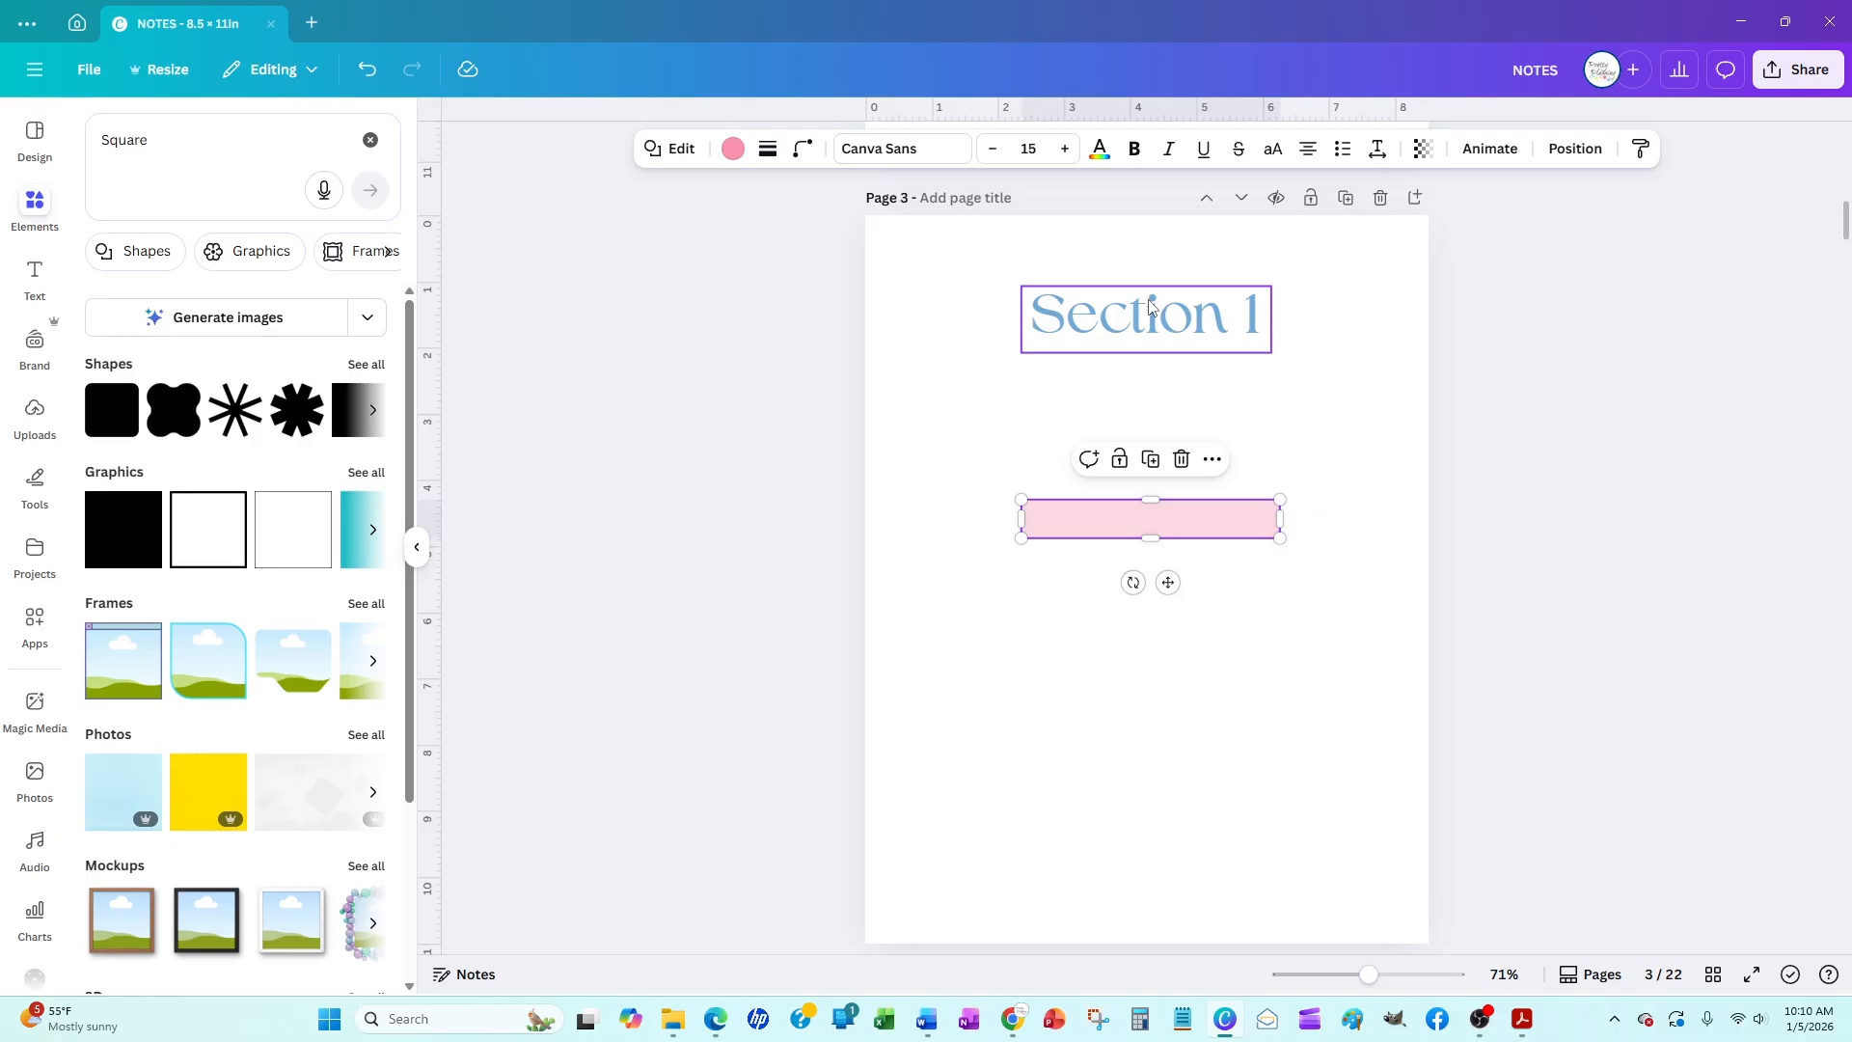
left_click_drag(1149, 305, 1145, 434)
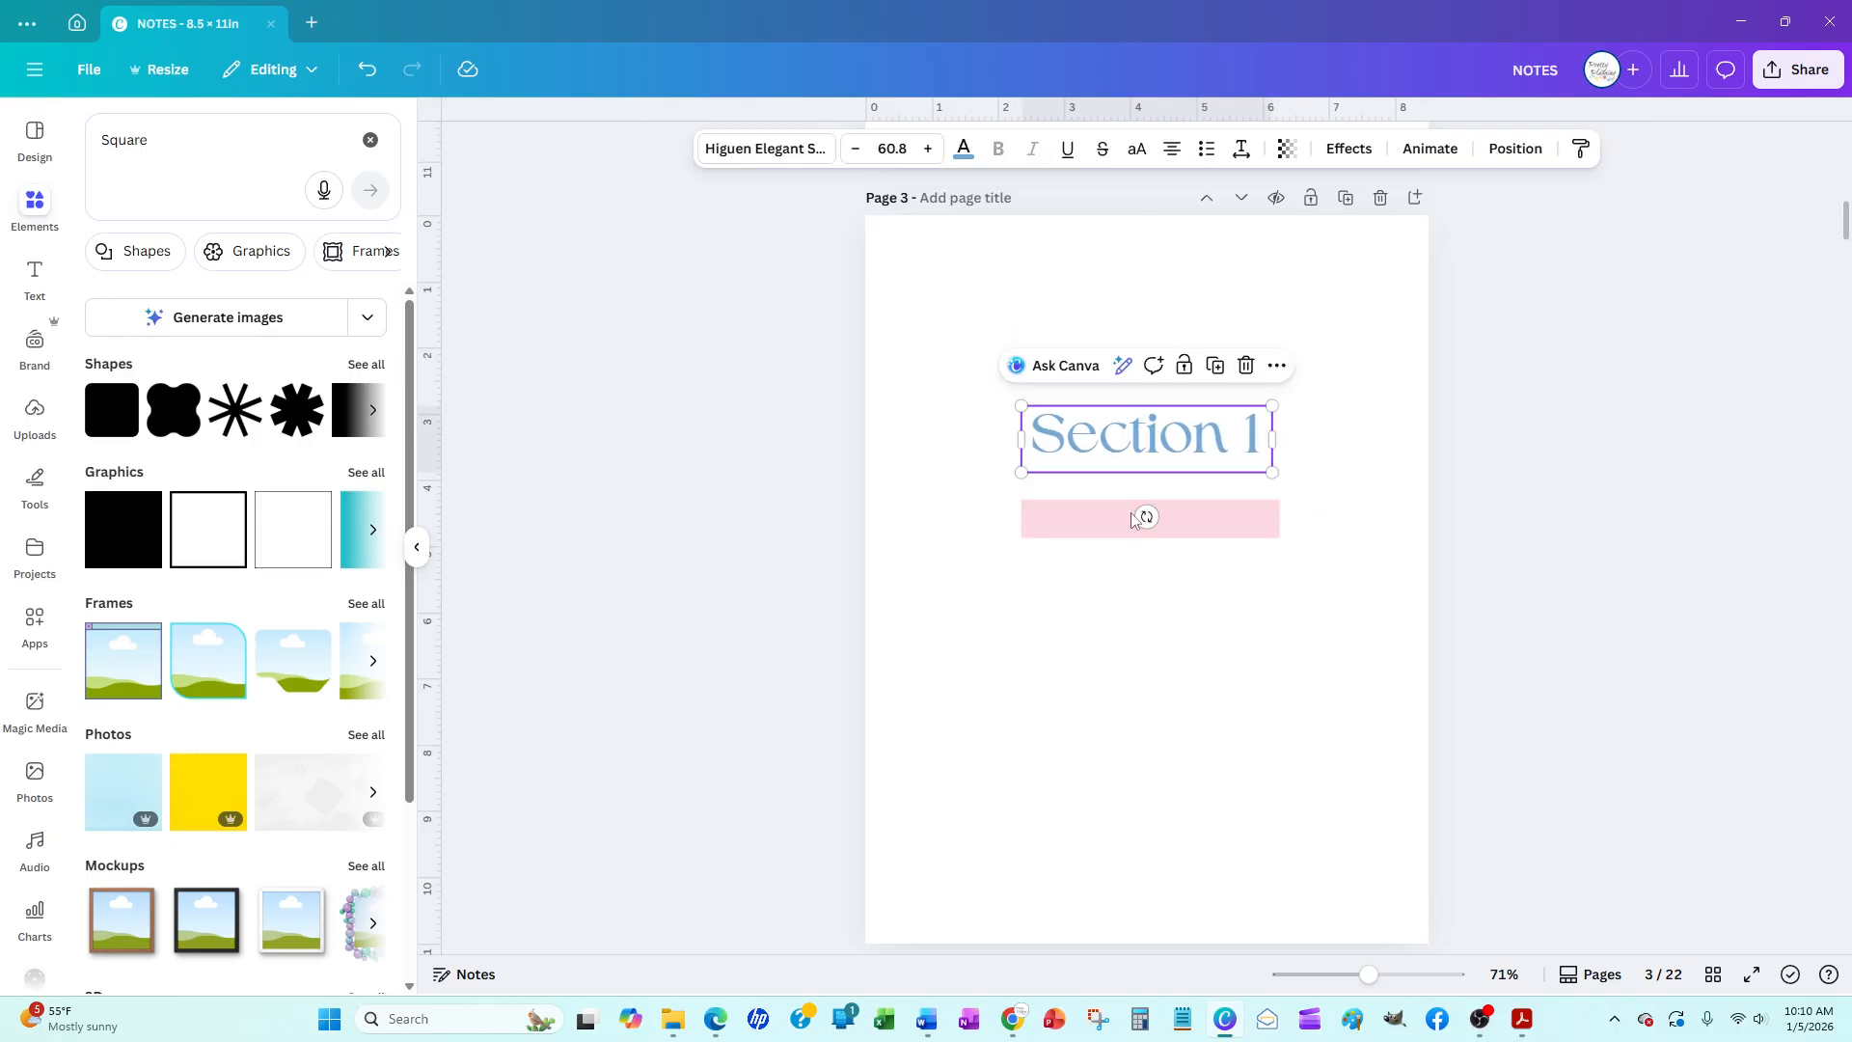
left_click(1179, 514)
left_click_drag(1152, 534, 1149, 472)
left_click(736, 505)
left_click(1146, 569)
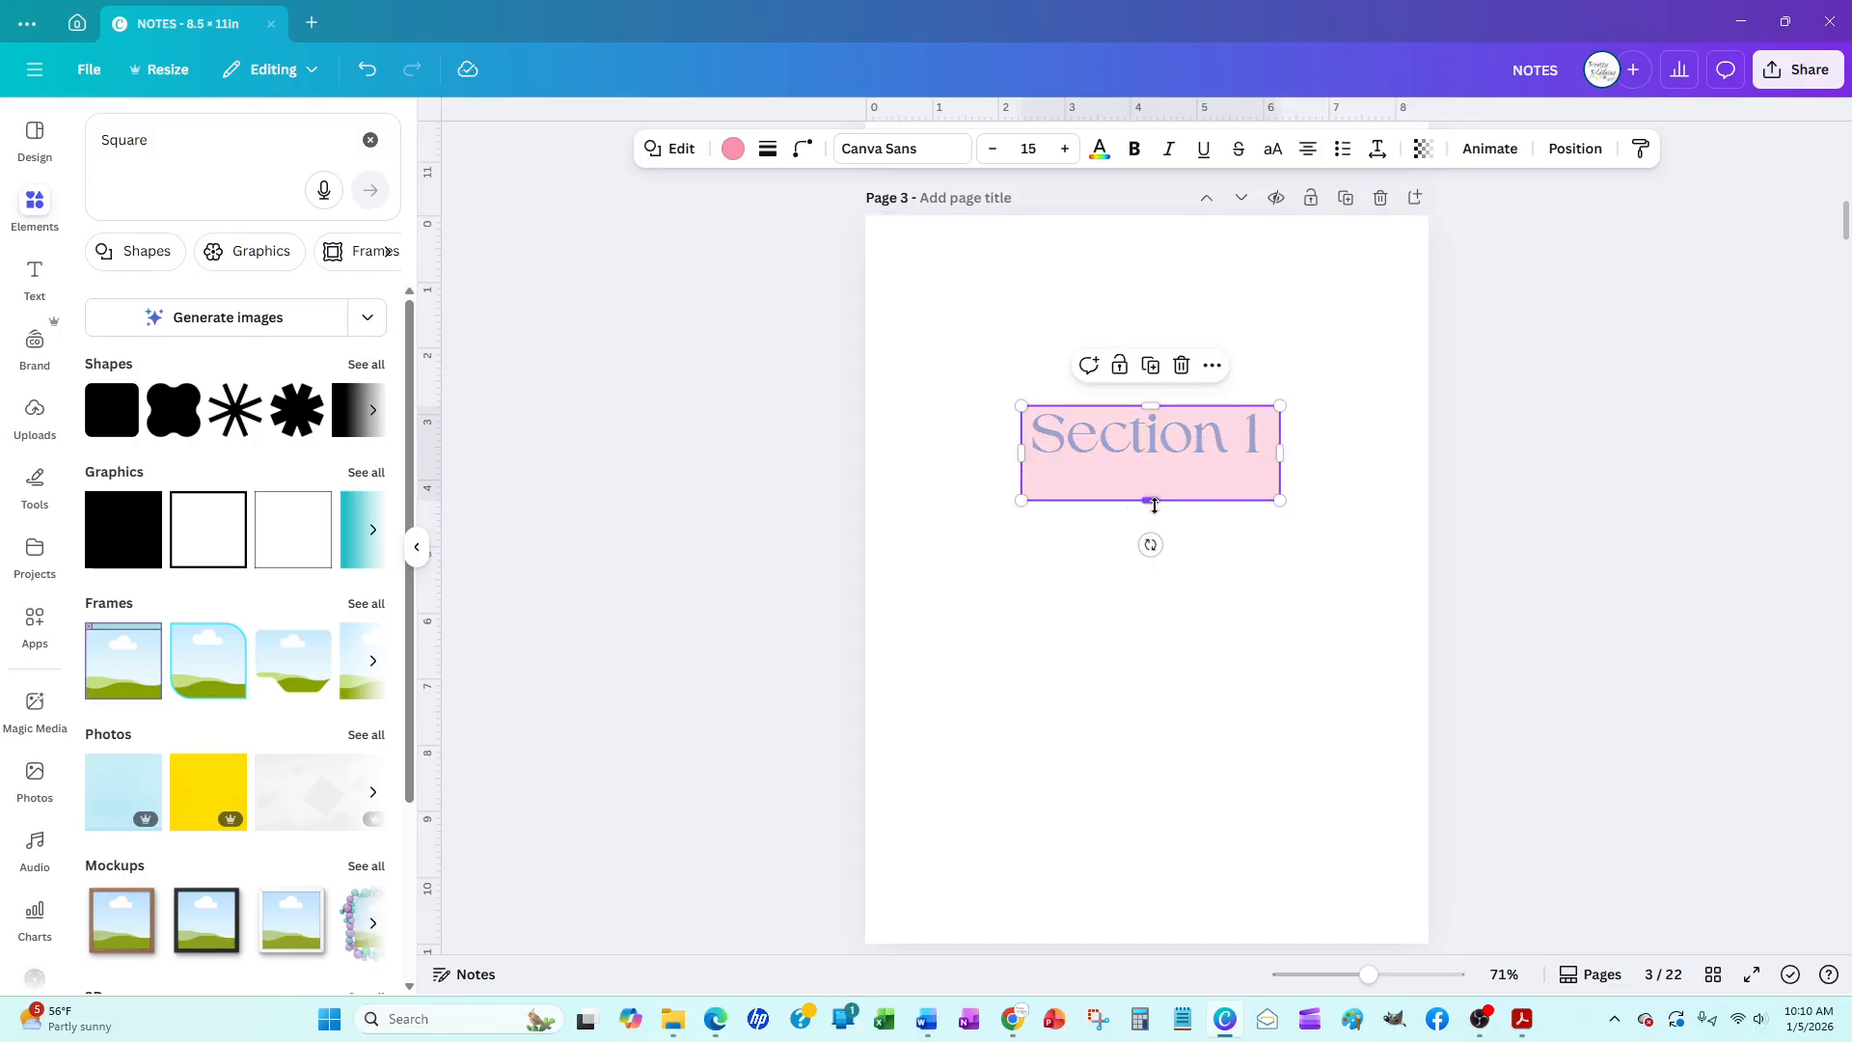
left_click_drag(1149, 501, 1148, 589)
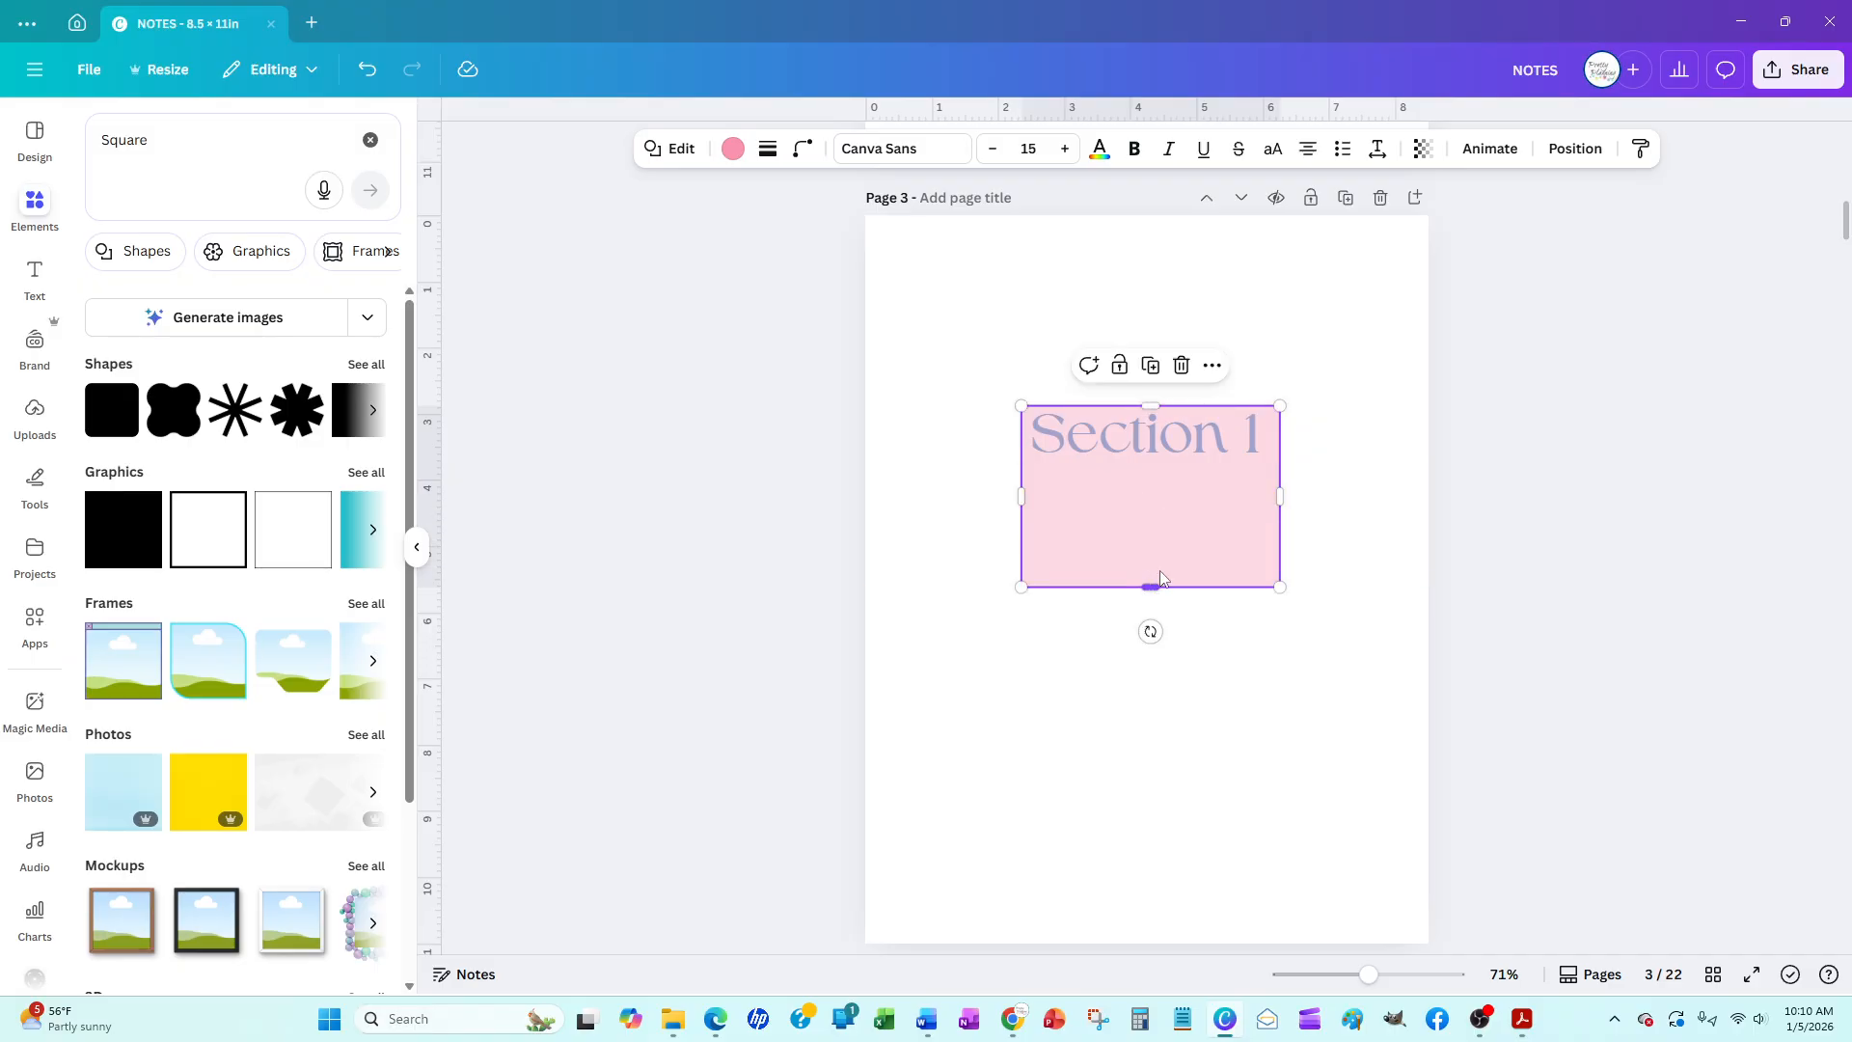
Give the pink box a solid outline and adjust its stroke weight
left_click(733, 147)
left_click(768, 152)
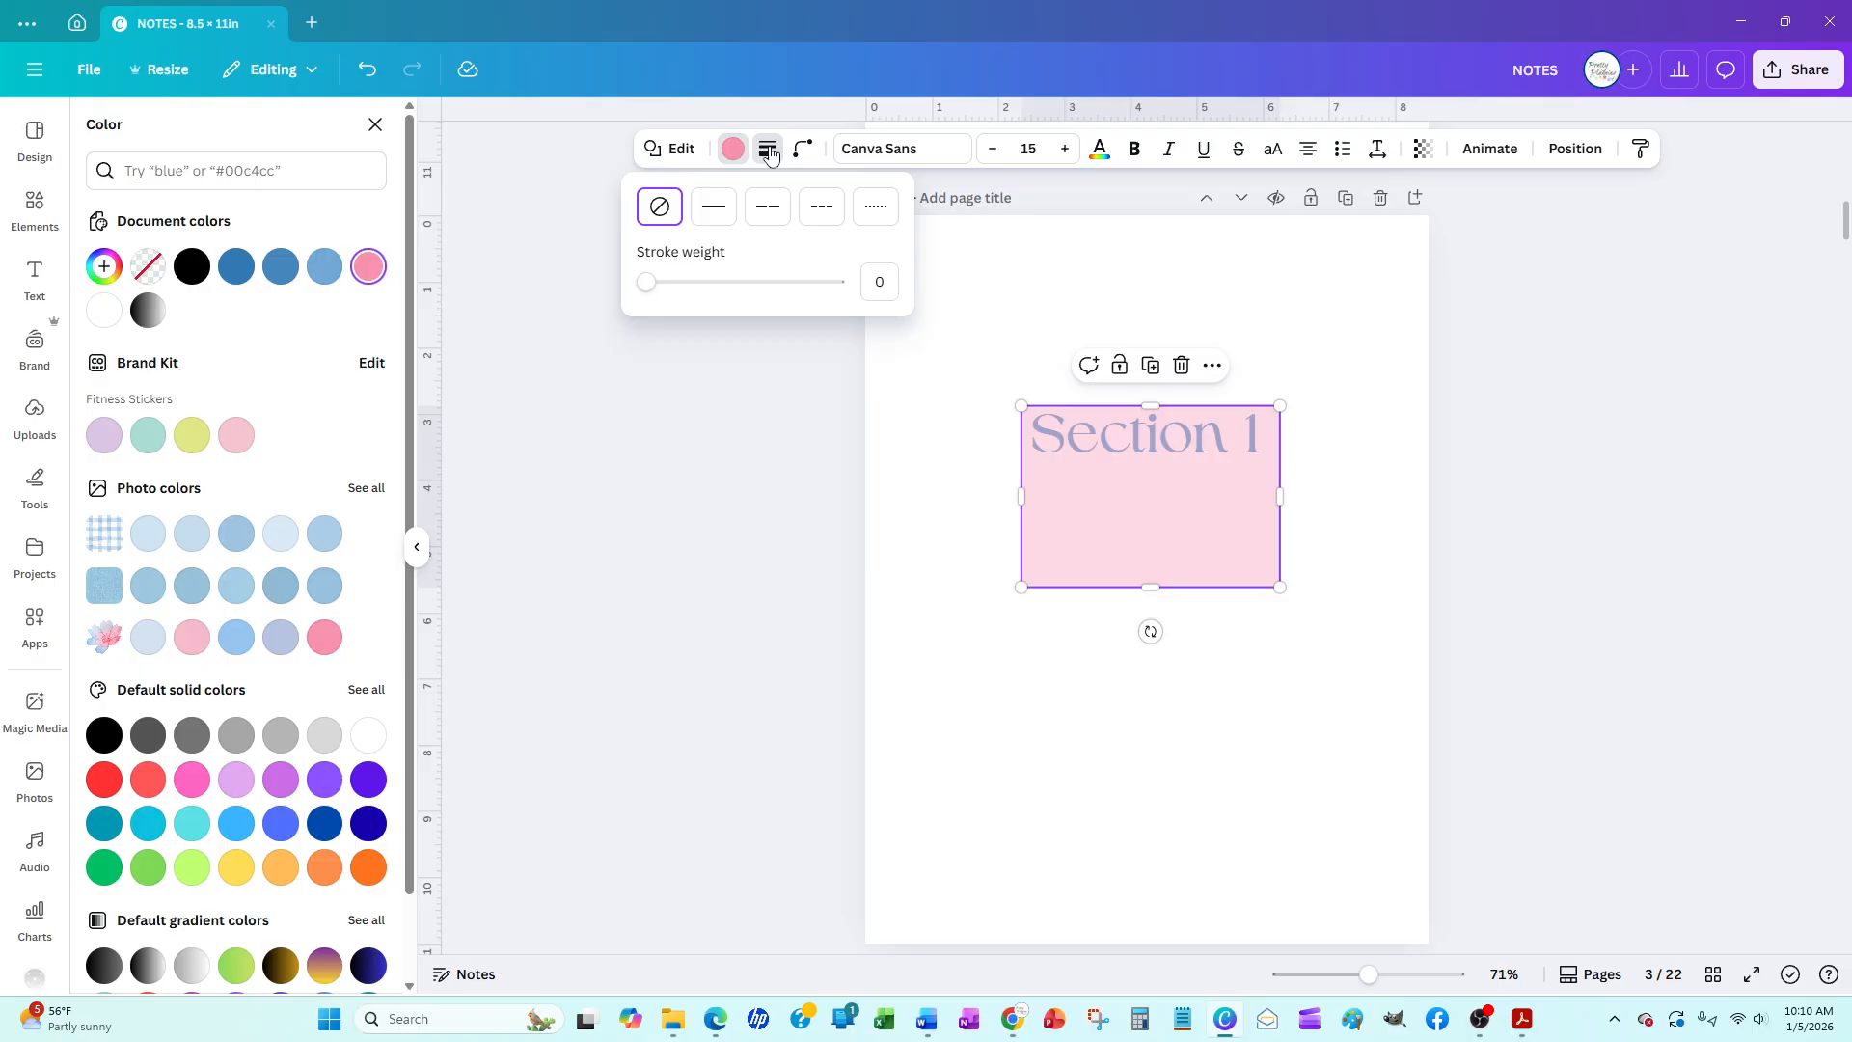
left_click(716, 209)
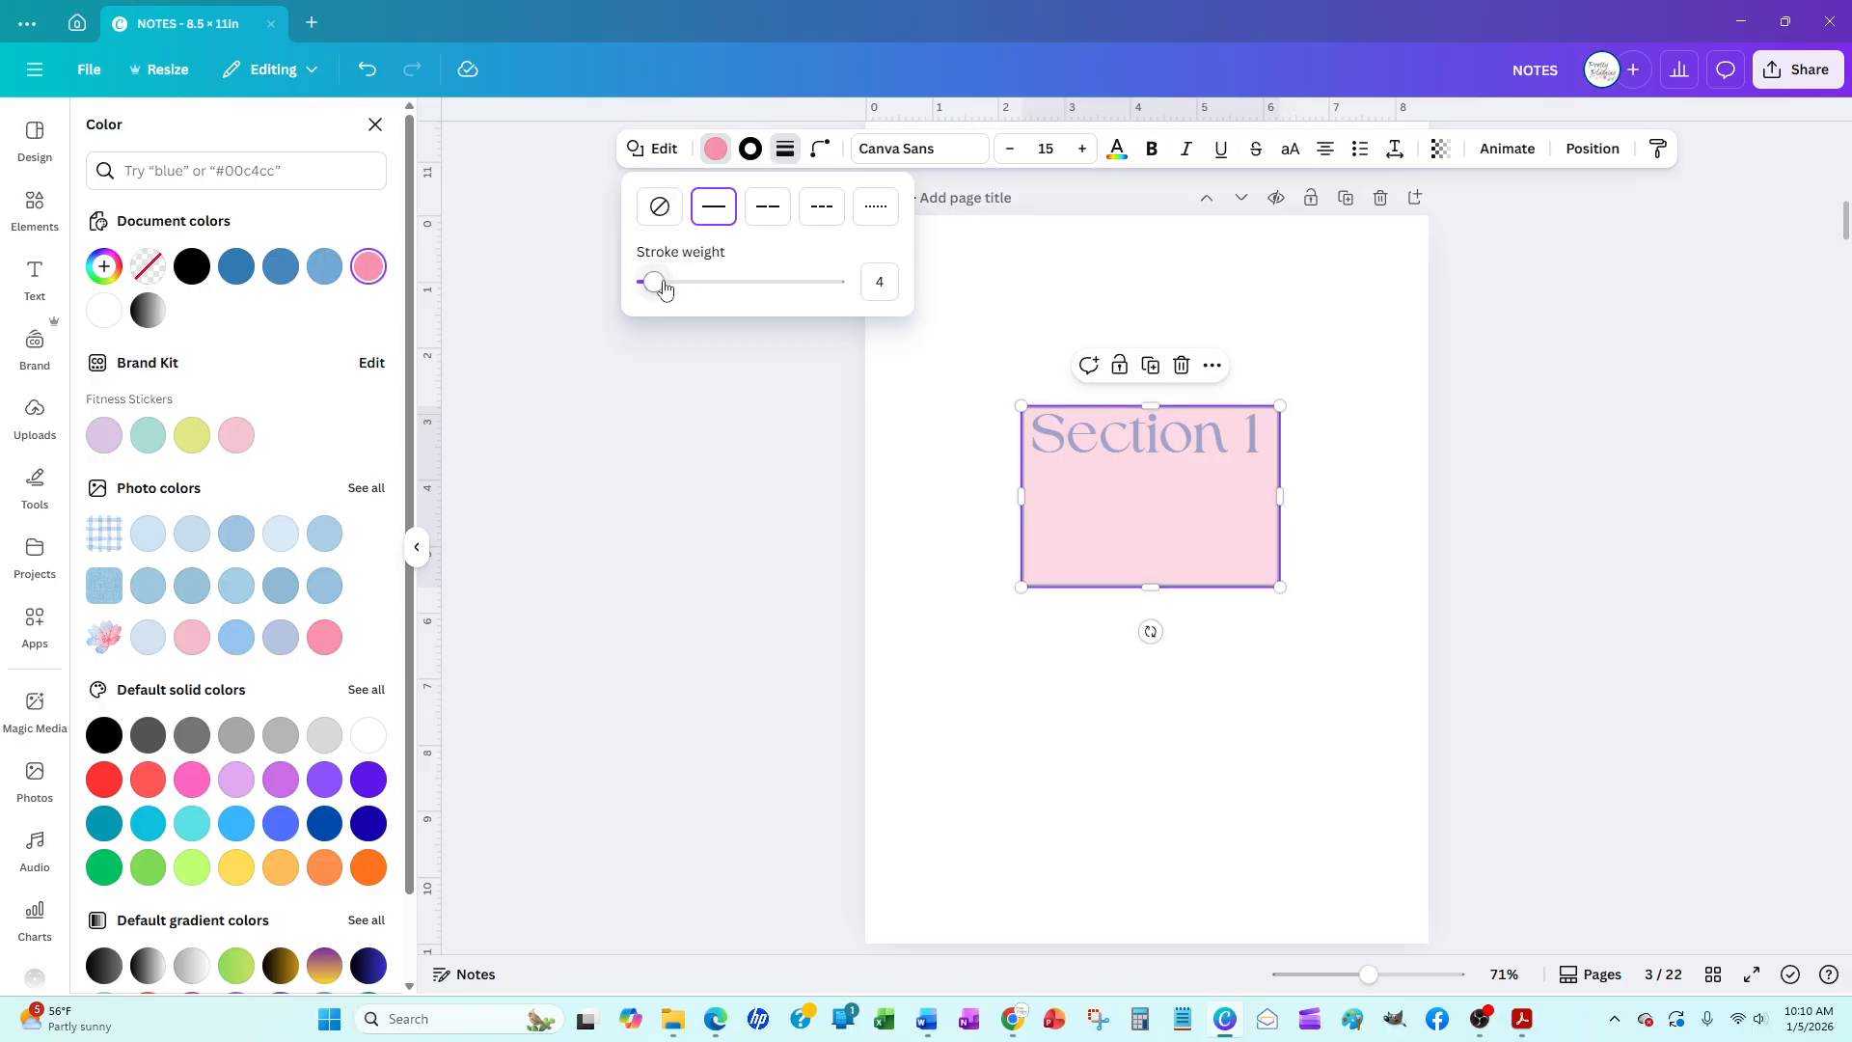
left_click_drag(665, 290, 653, 295)
Set the box's outline colour to azure #327ab6, keeping the pink fill
left_click(236, 267)
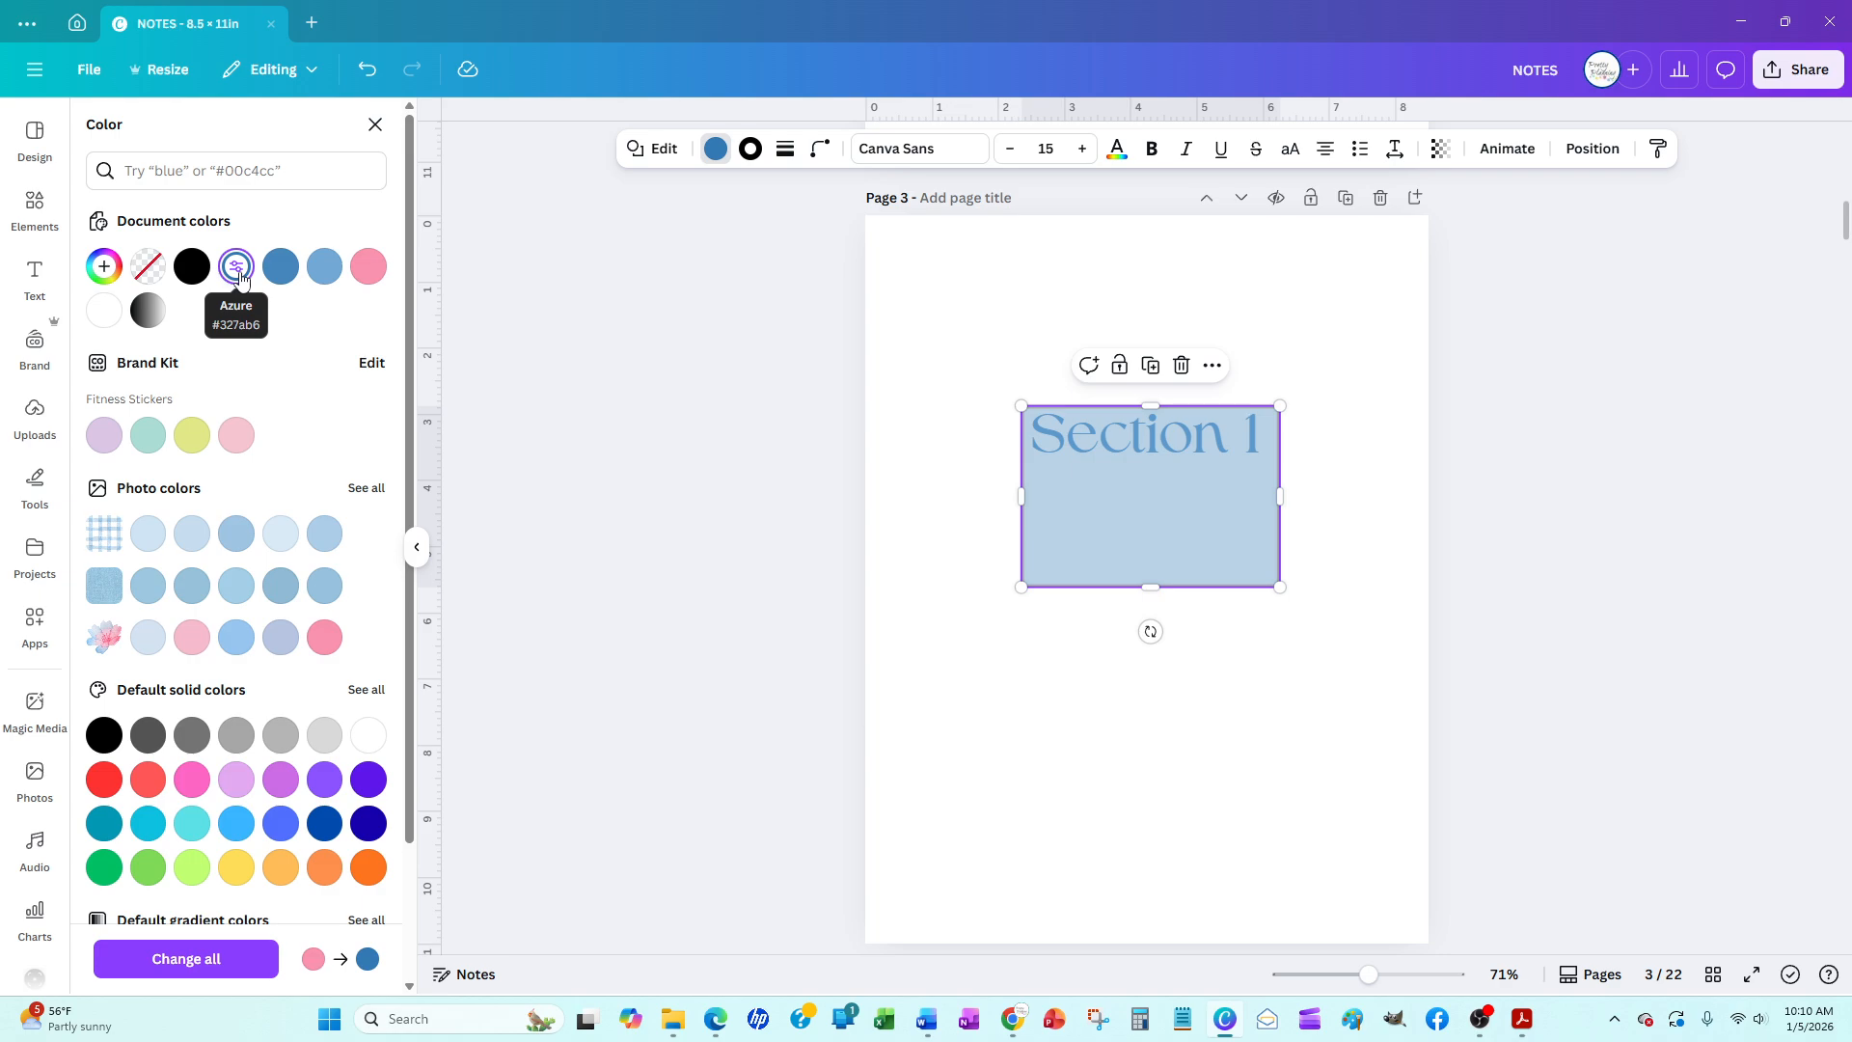
left_click(365, 69)
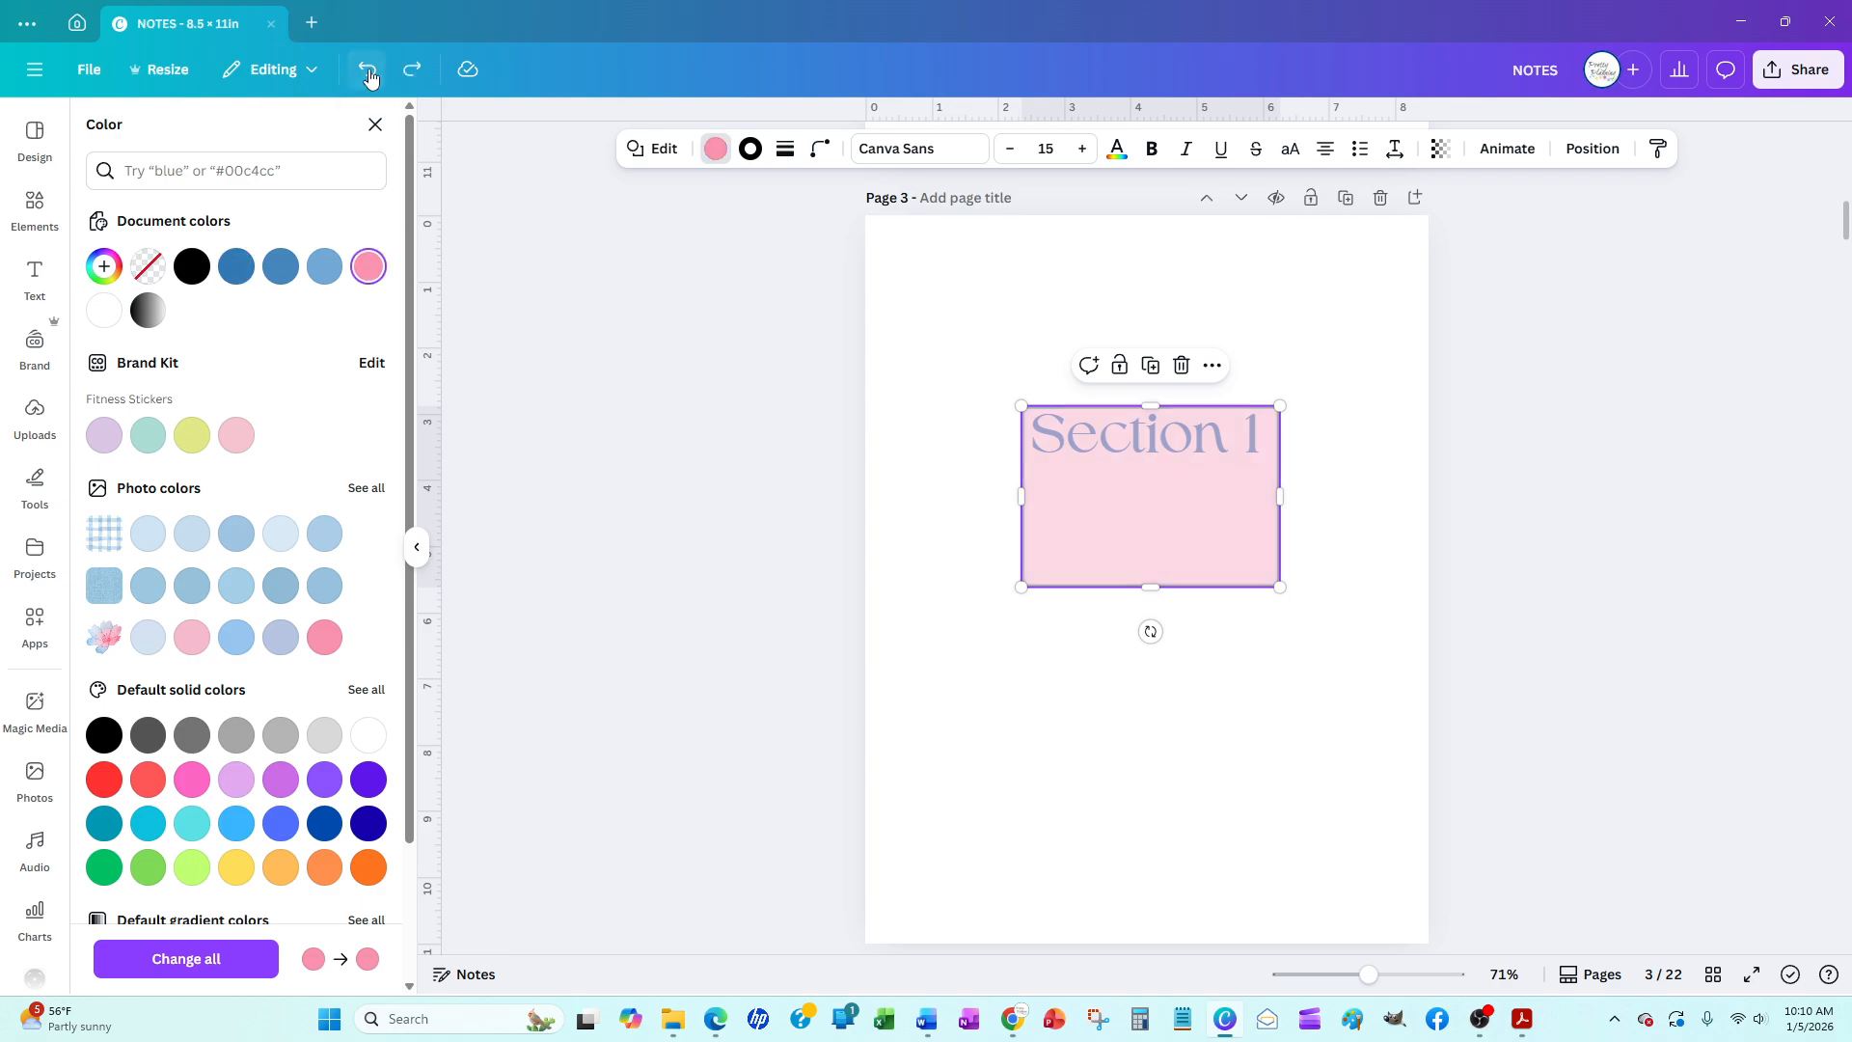
left_click(749, 148)
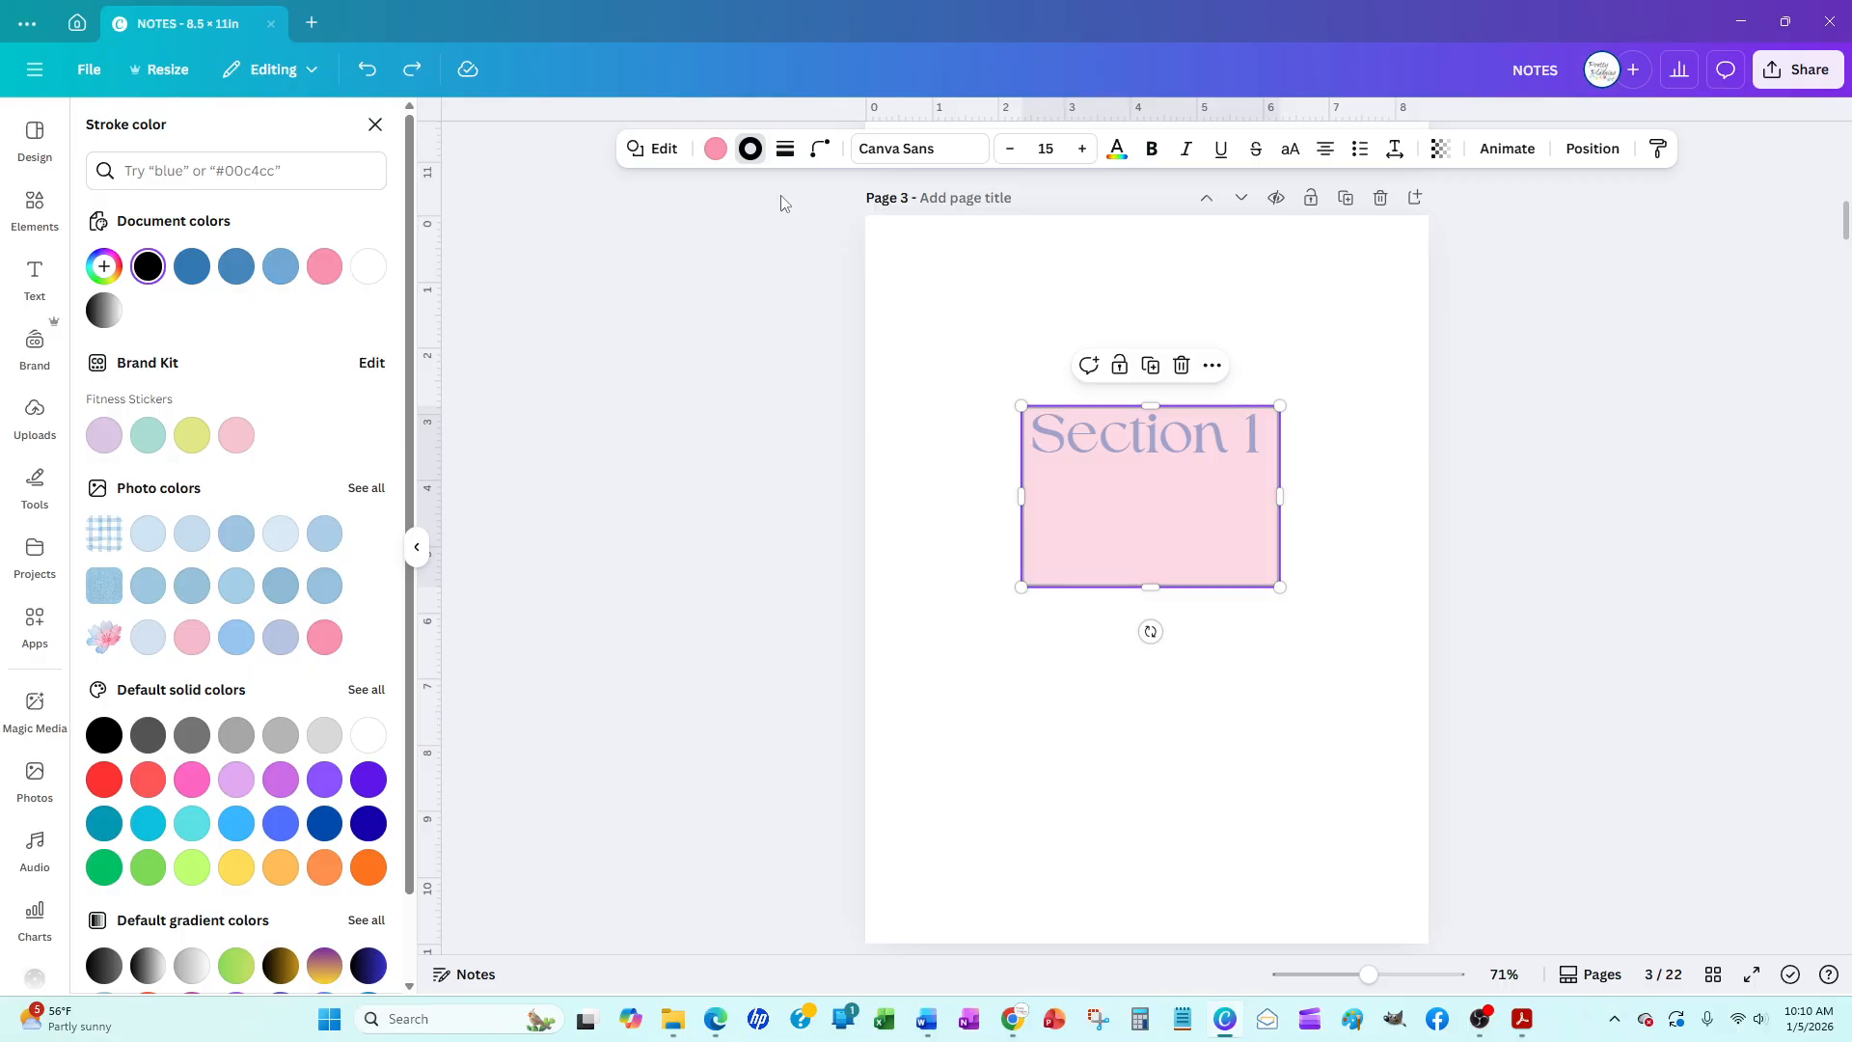
left_click(192, 266)
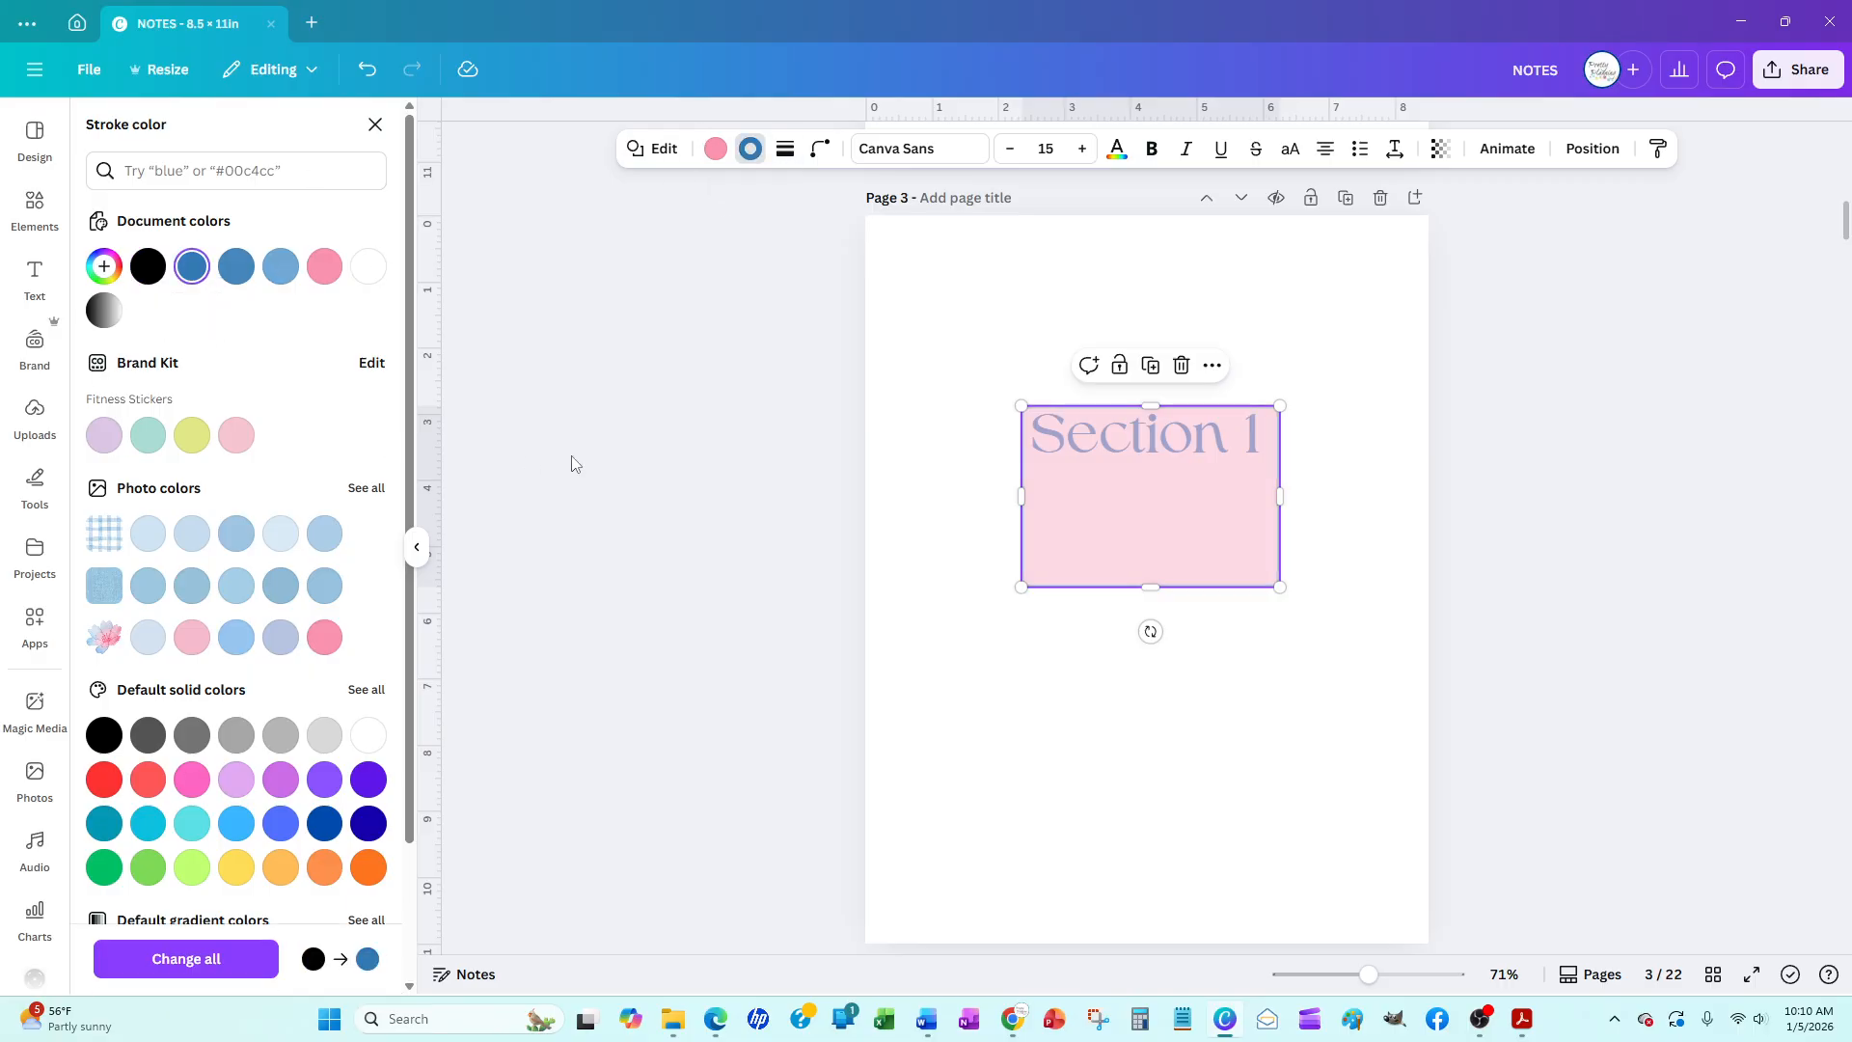
left_click(572, 463)
Send the pink box to the back, behind the "Section 1" title
left_click(1101, 473)
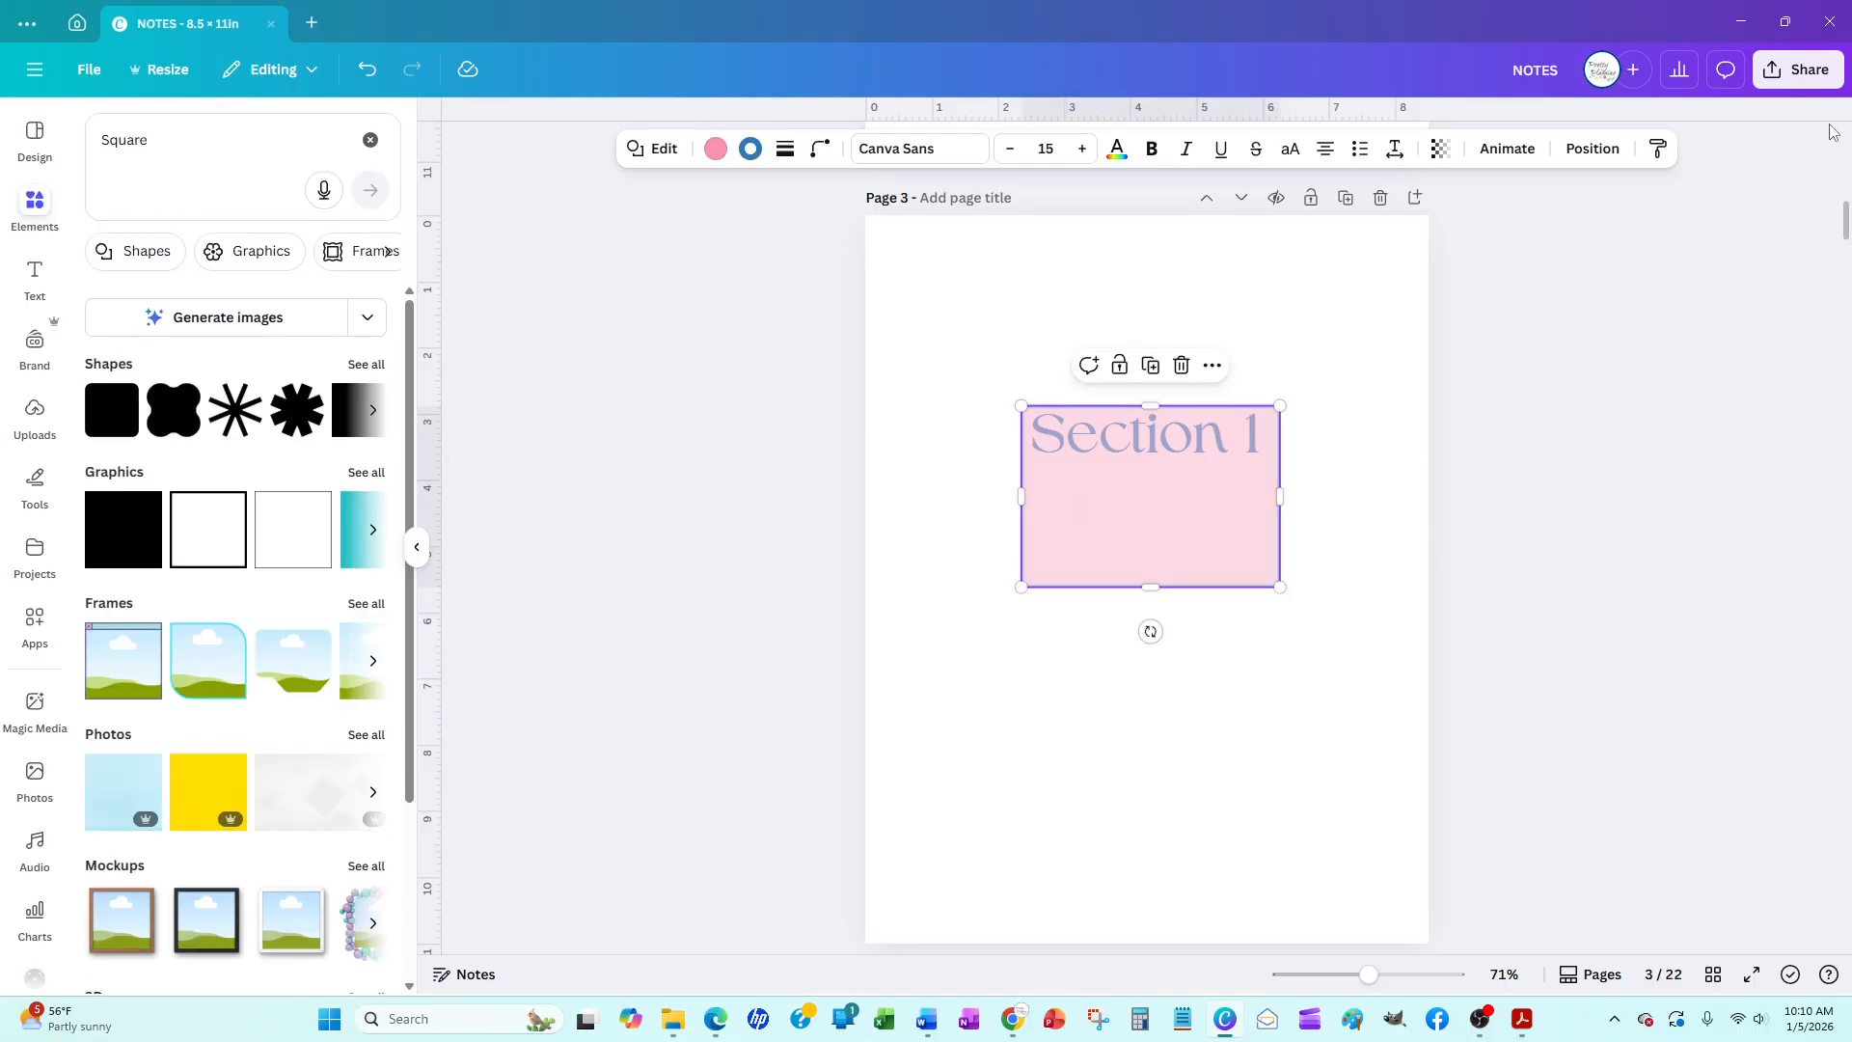
left_click(1597, 155)
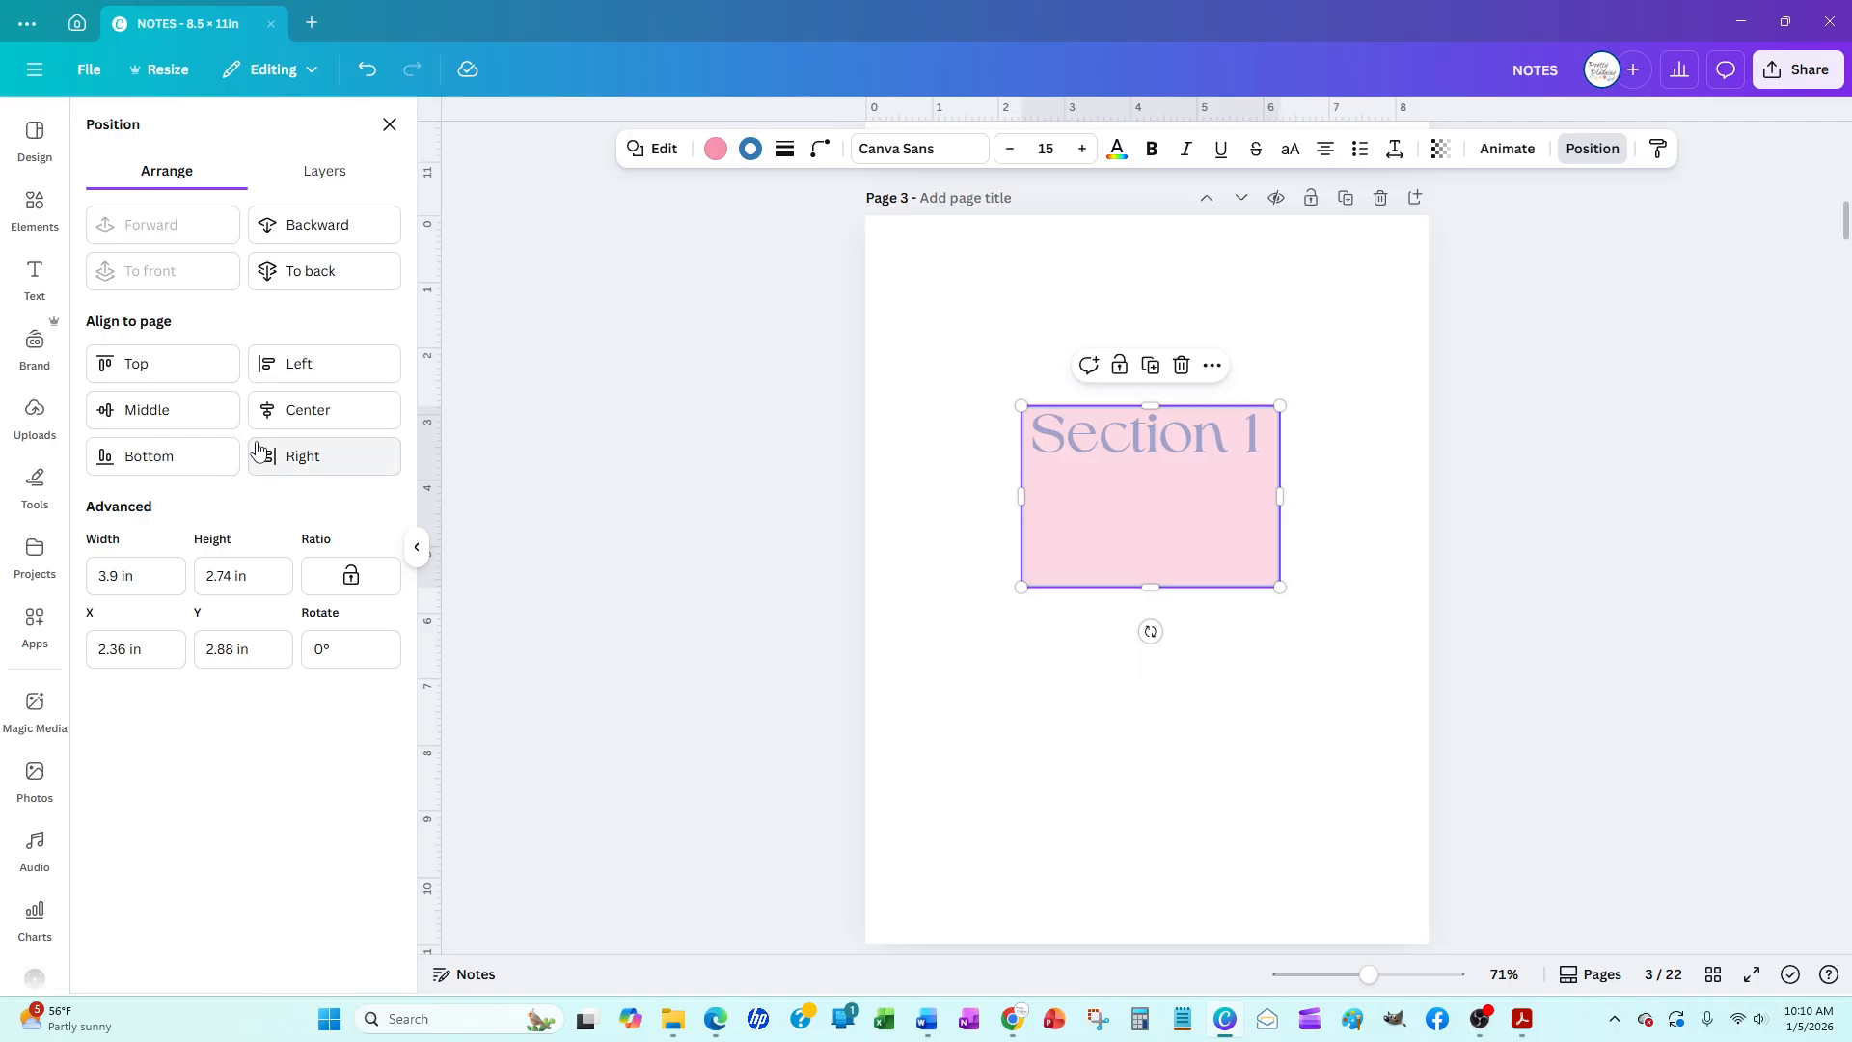
left_click(318, 271)
Shrink the "Section 1" title to a font size of about 27.7 and place it just inside the box's upper-left corner
left_click(1160, 460)
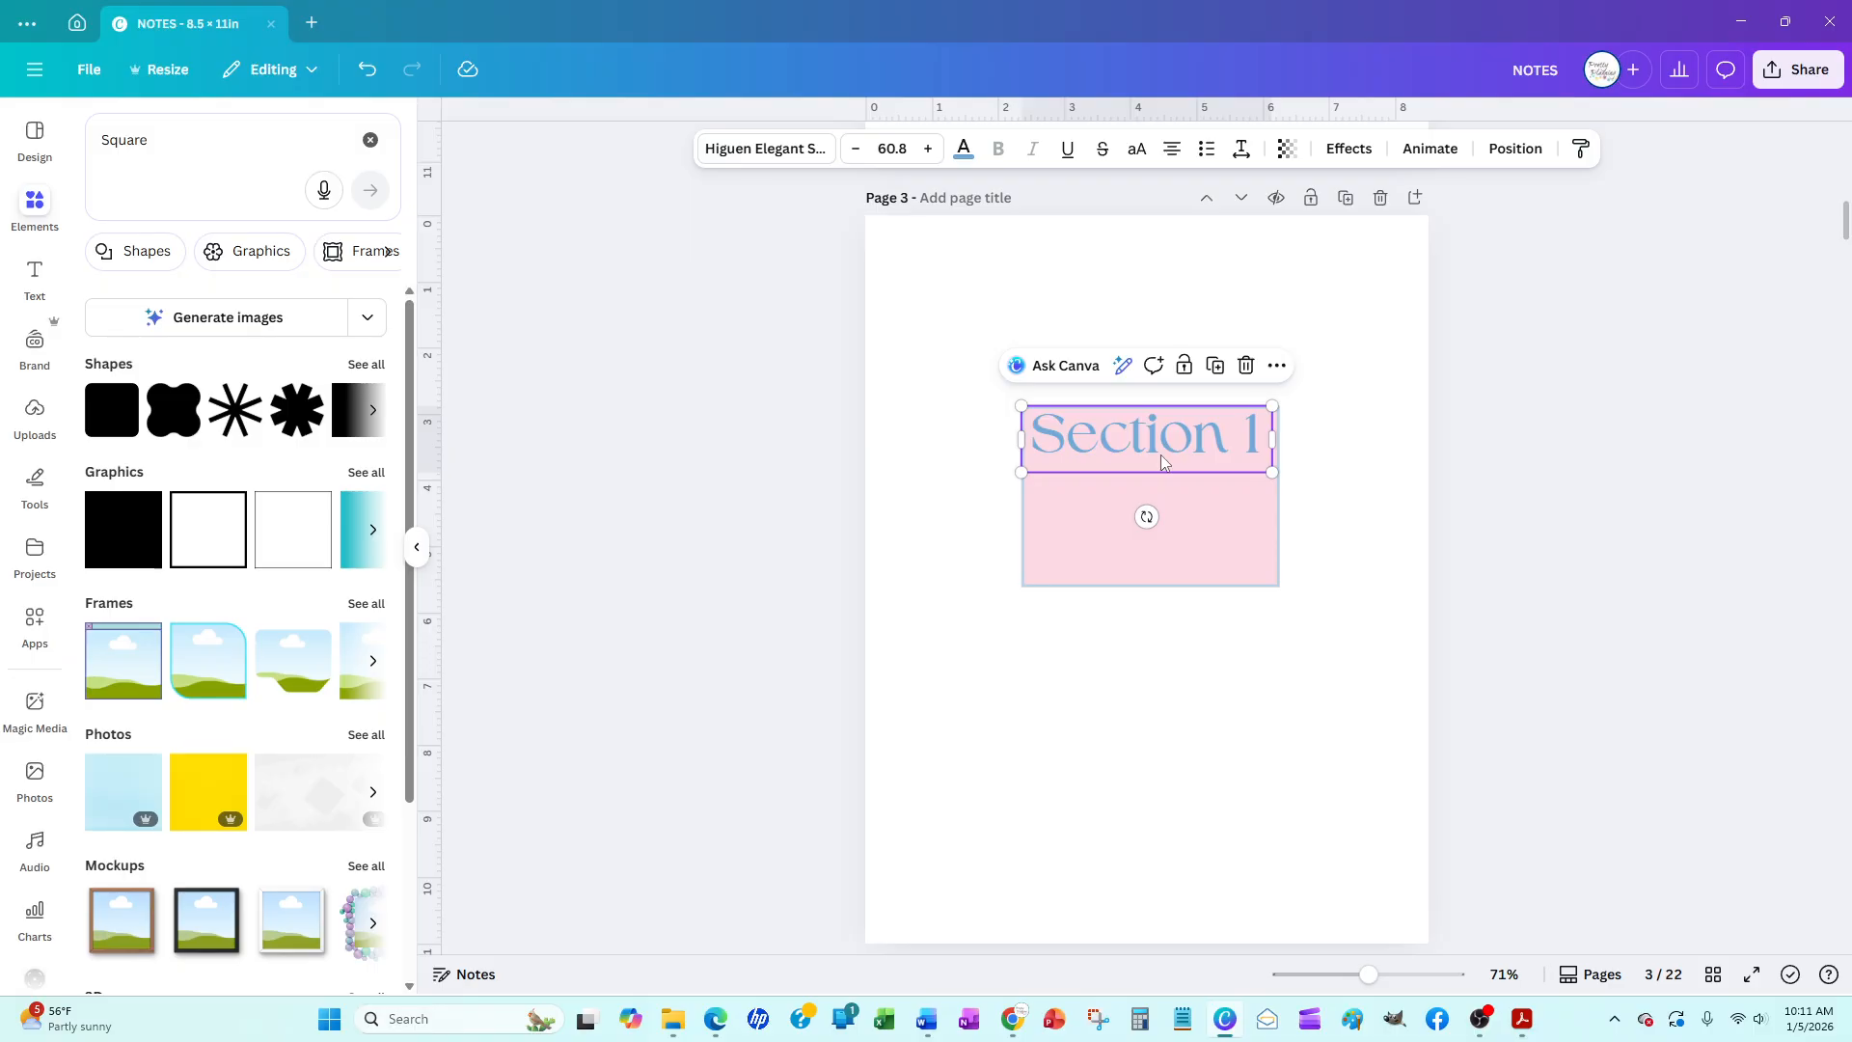
left_click_drag(1257, 463, 1130, 445)
left_click(1090, 534)
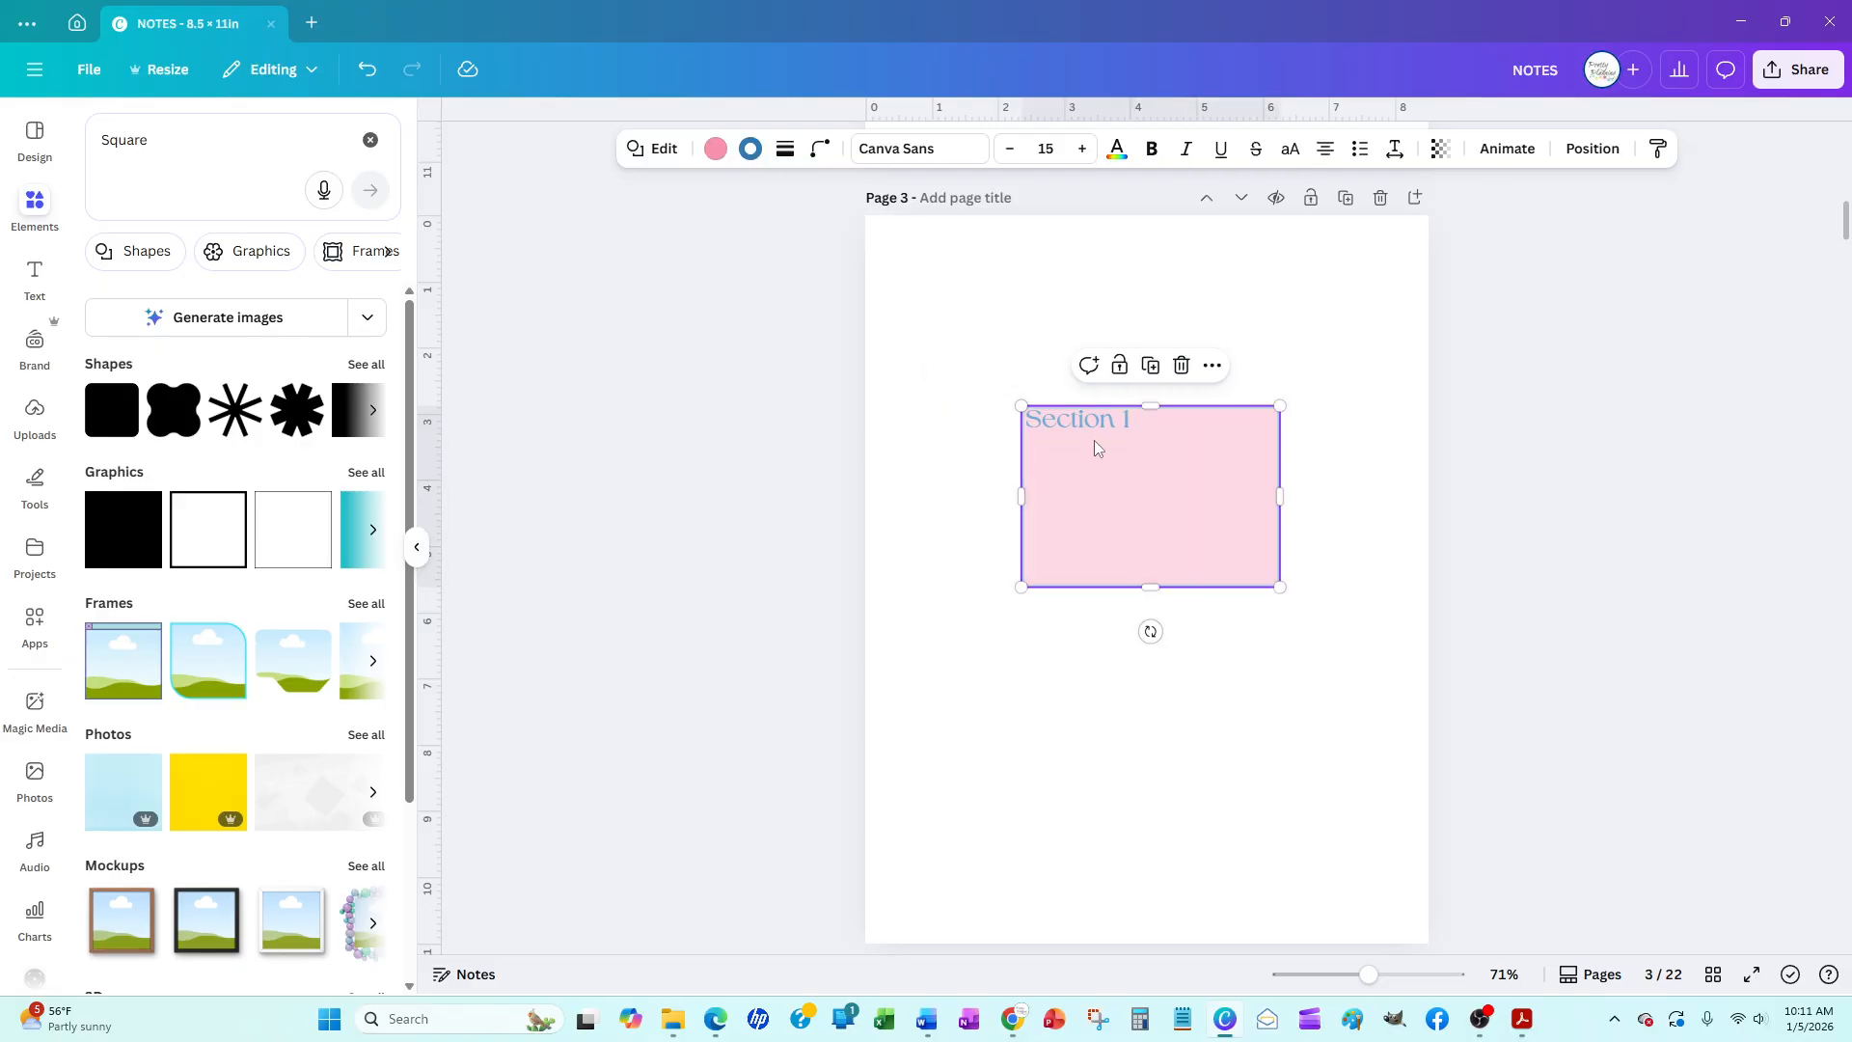
left_click(1086, 427)
left_click_drag(1088, 428, 1088, 442)
left_click(689, 504)
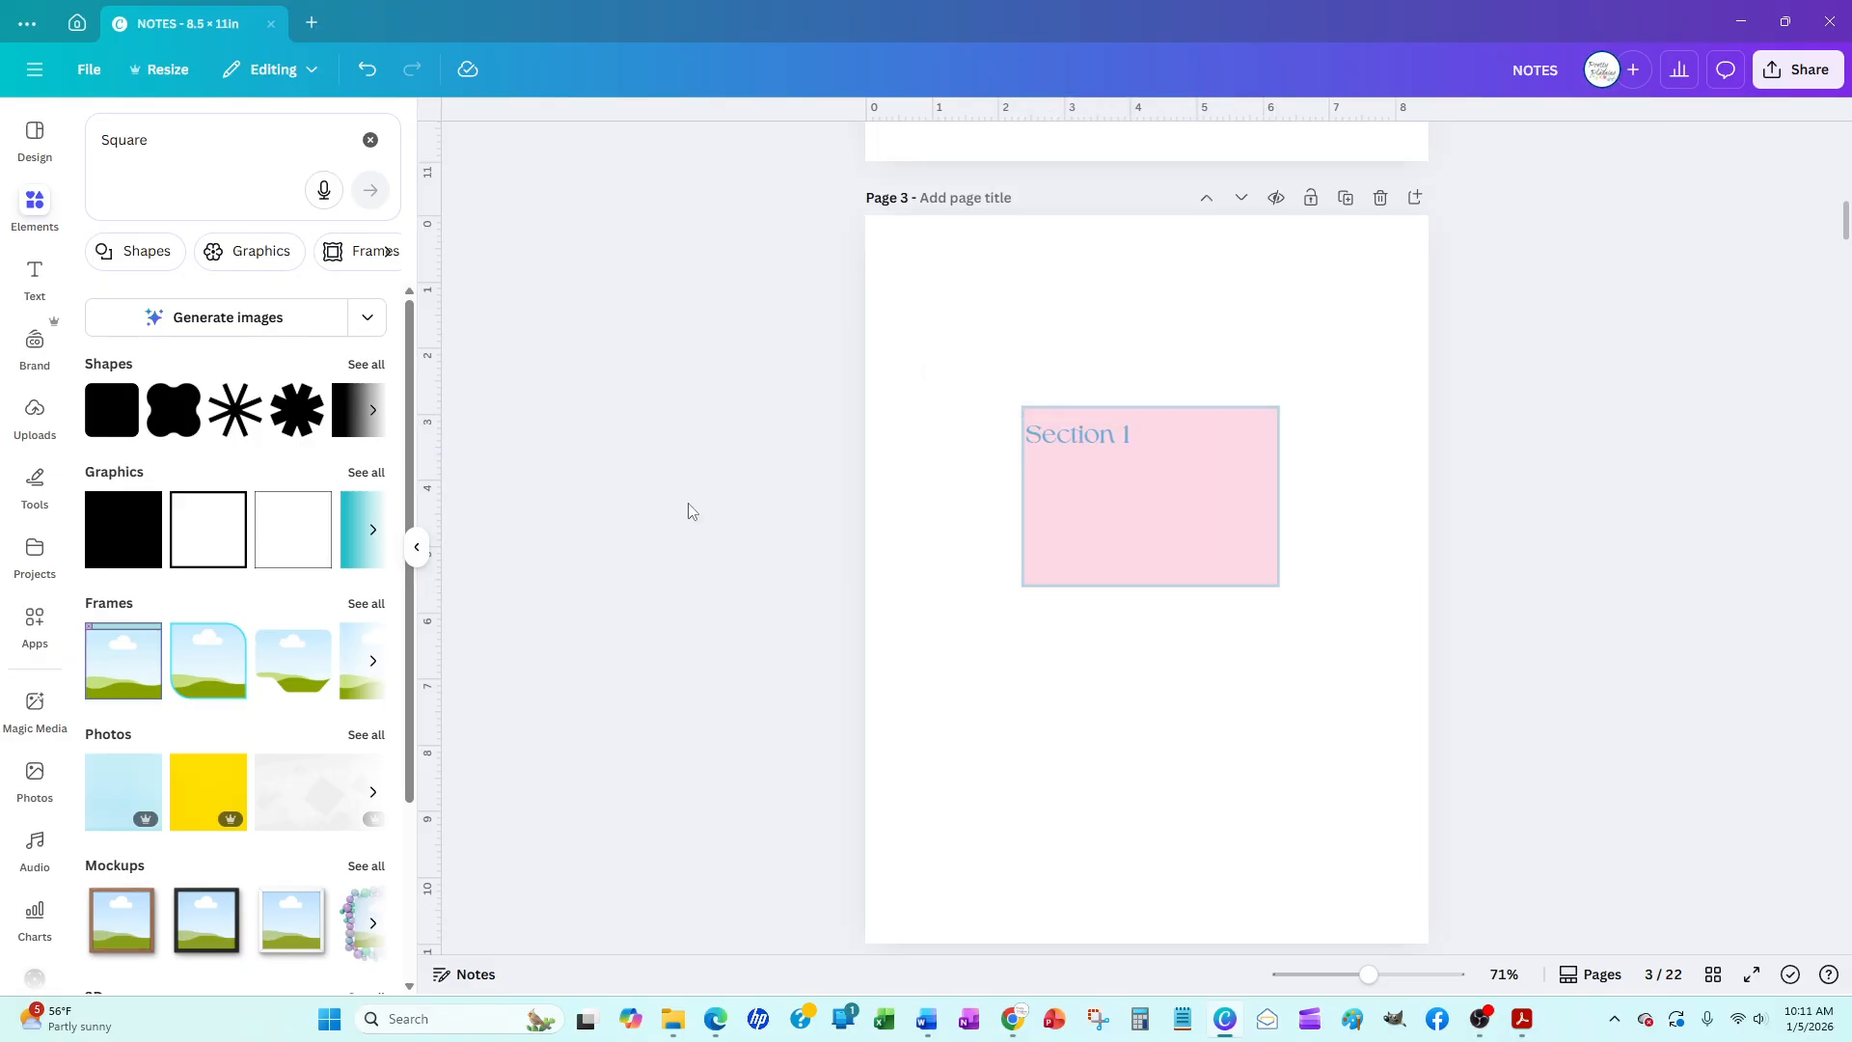
Fill the box with white and change its outline to the document's pink
left_click(1177, 519)
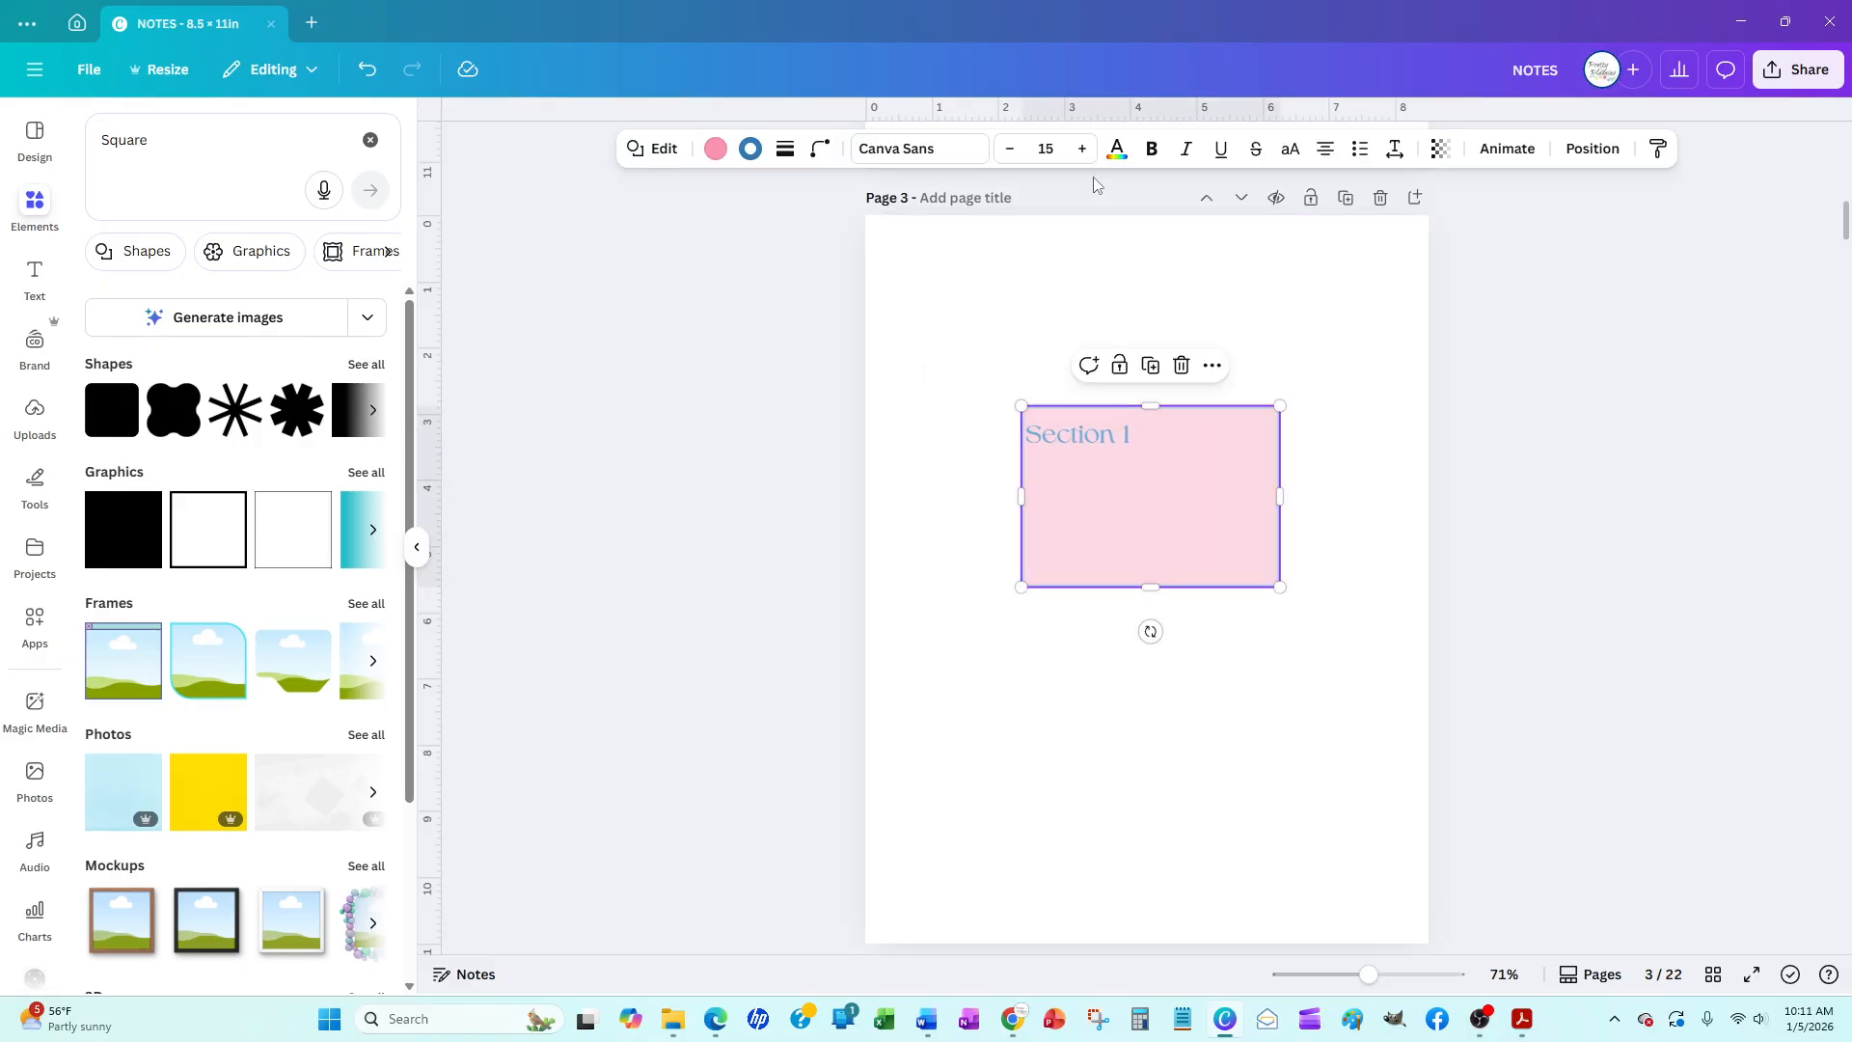
left_click(715, 149)
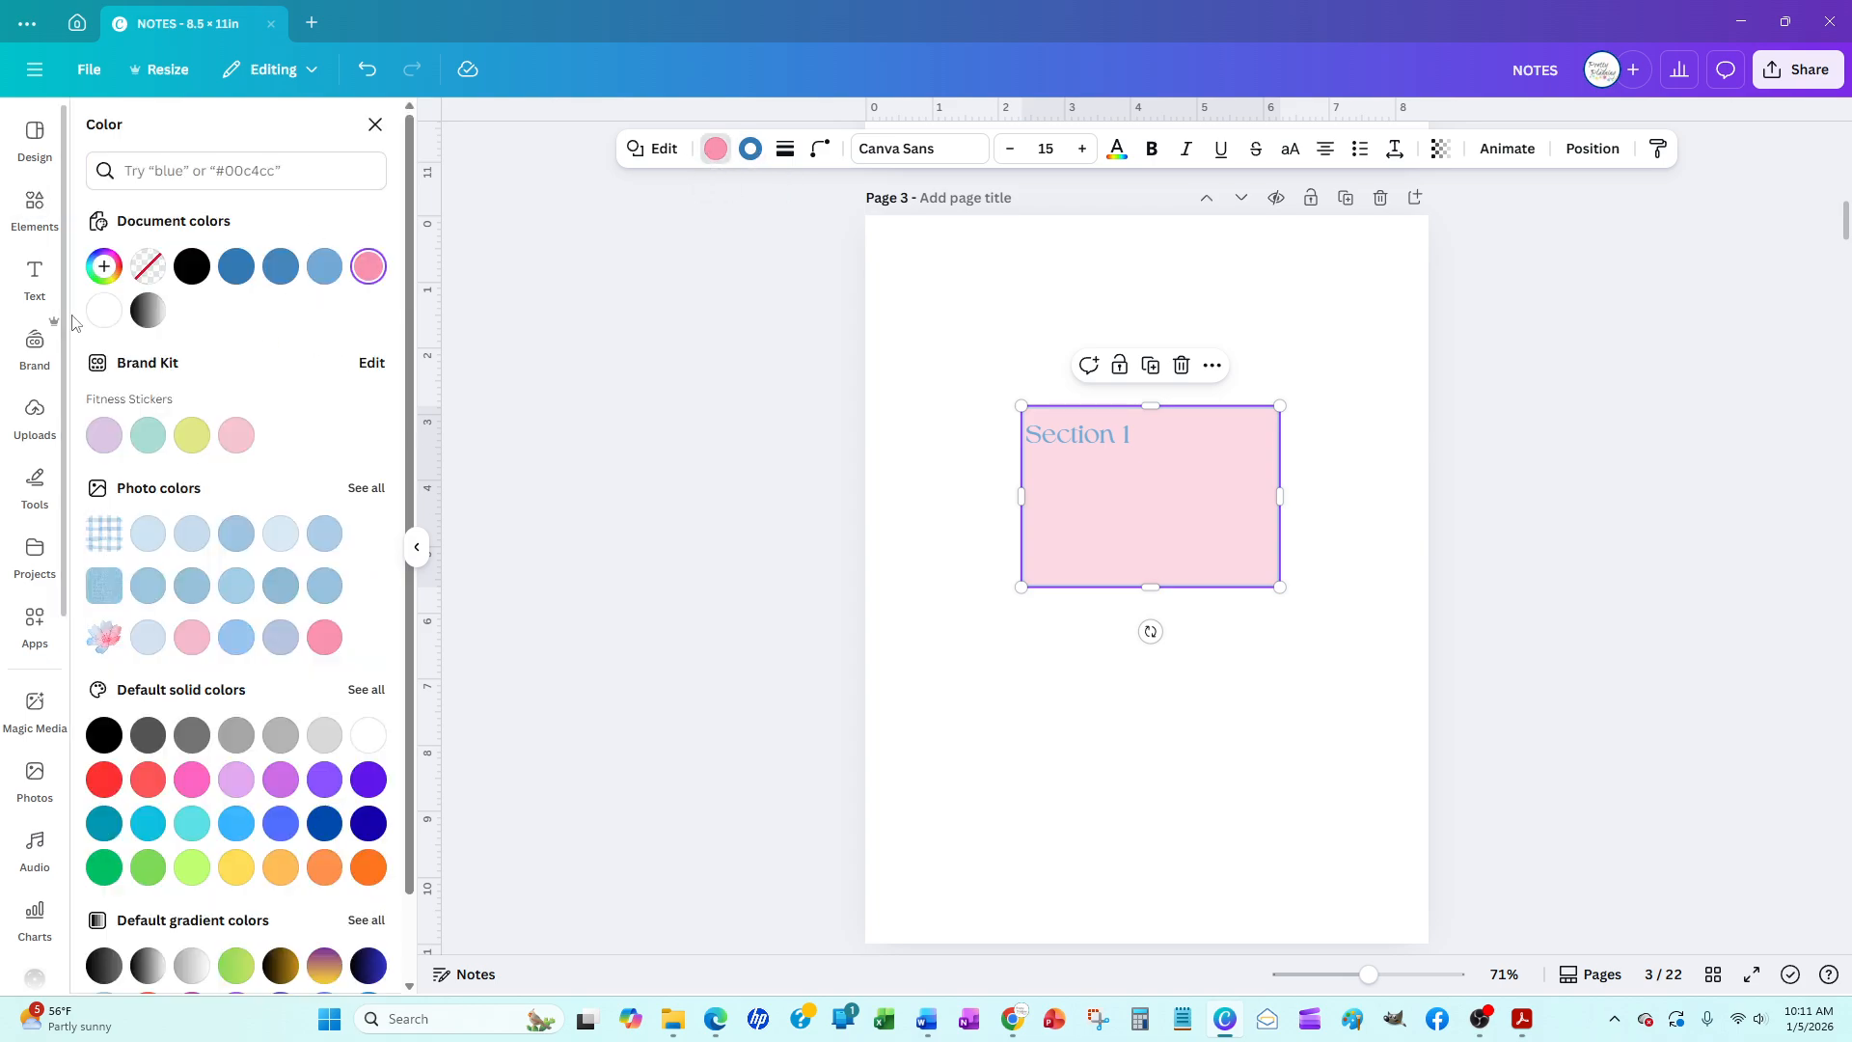
left_click(104, 311)
left_click(762, 467)
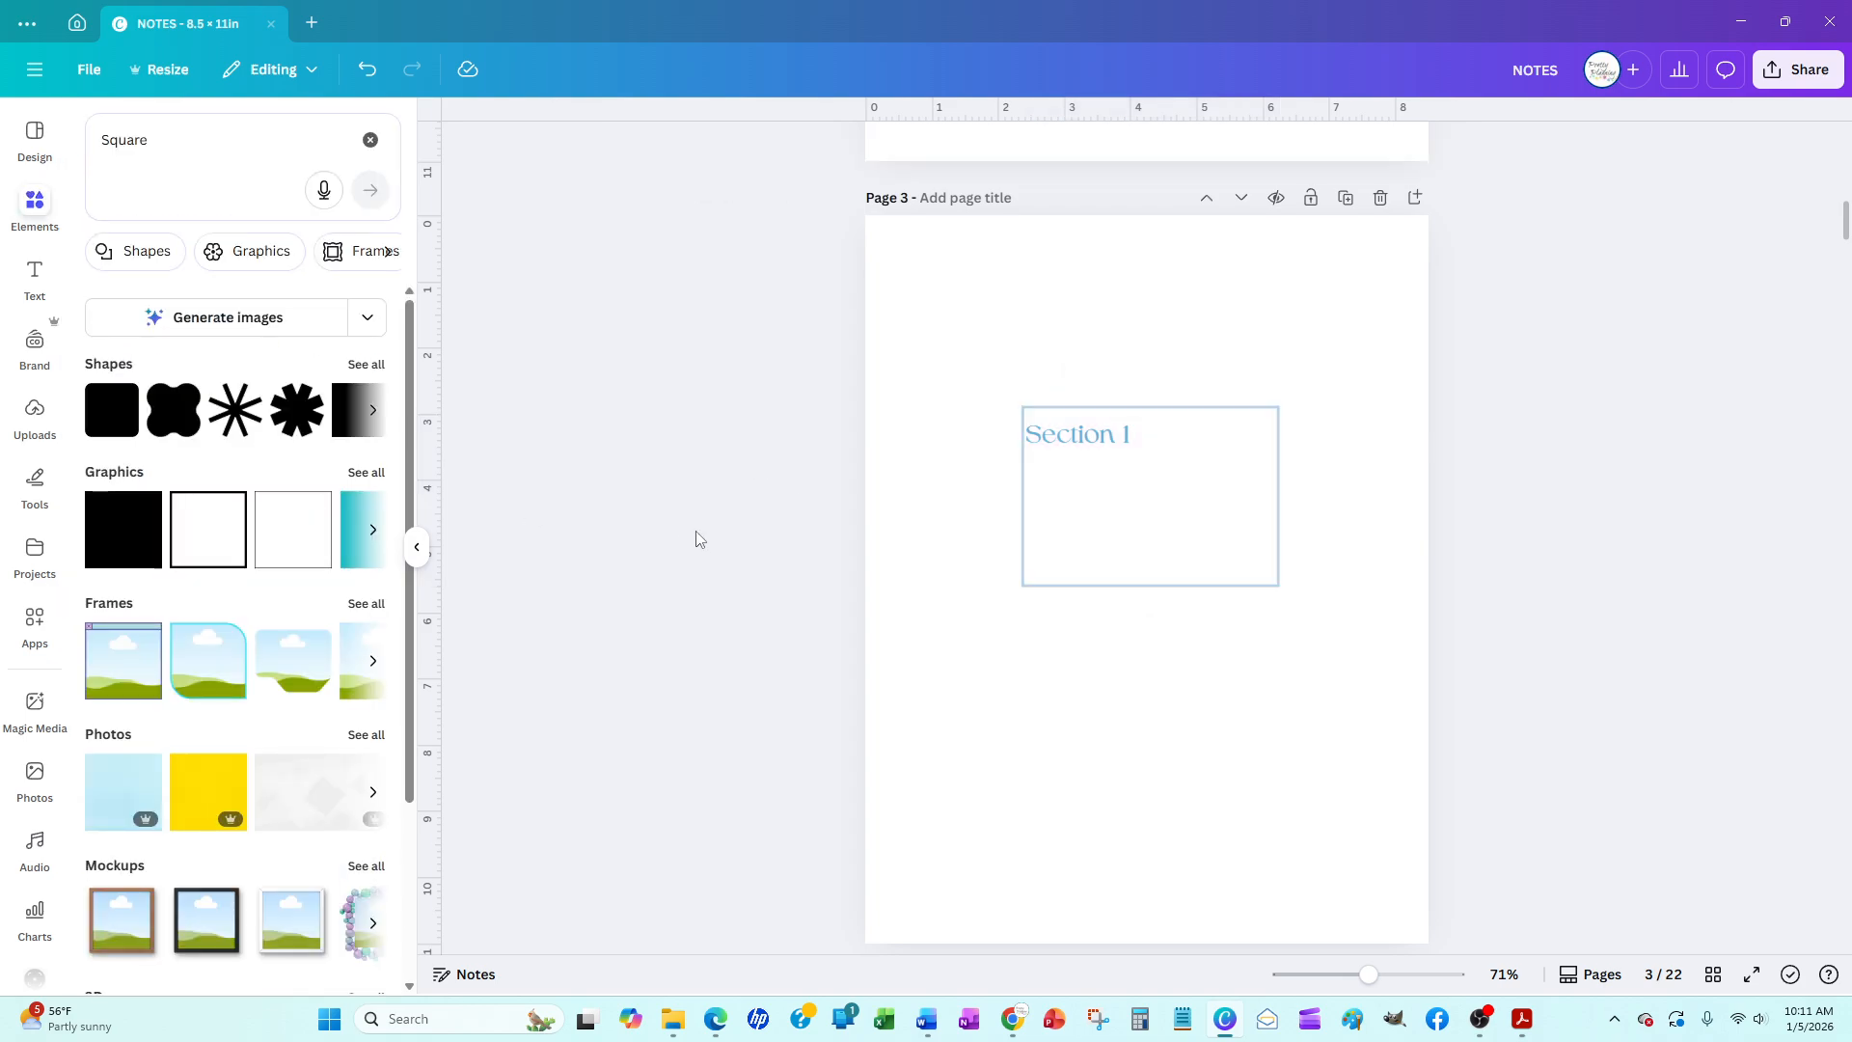
left_click(1182, 566)
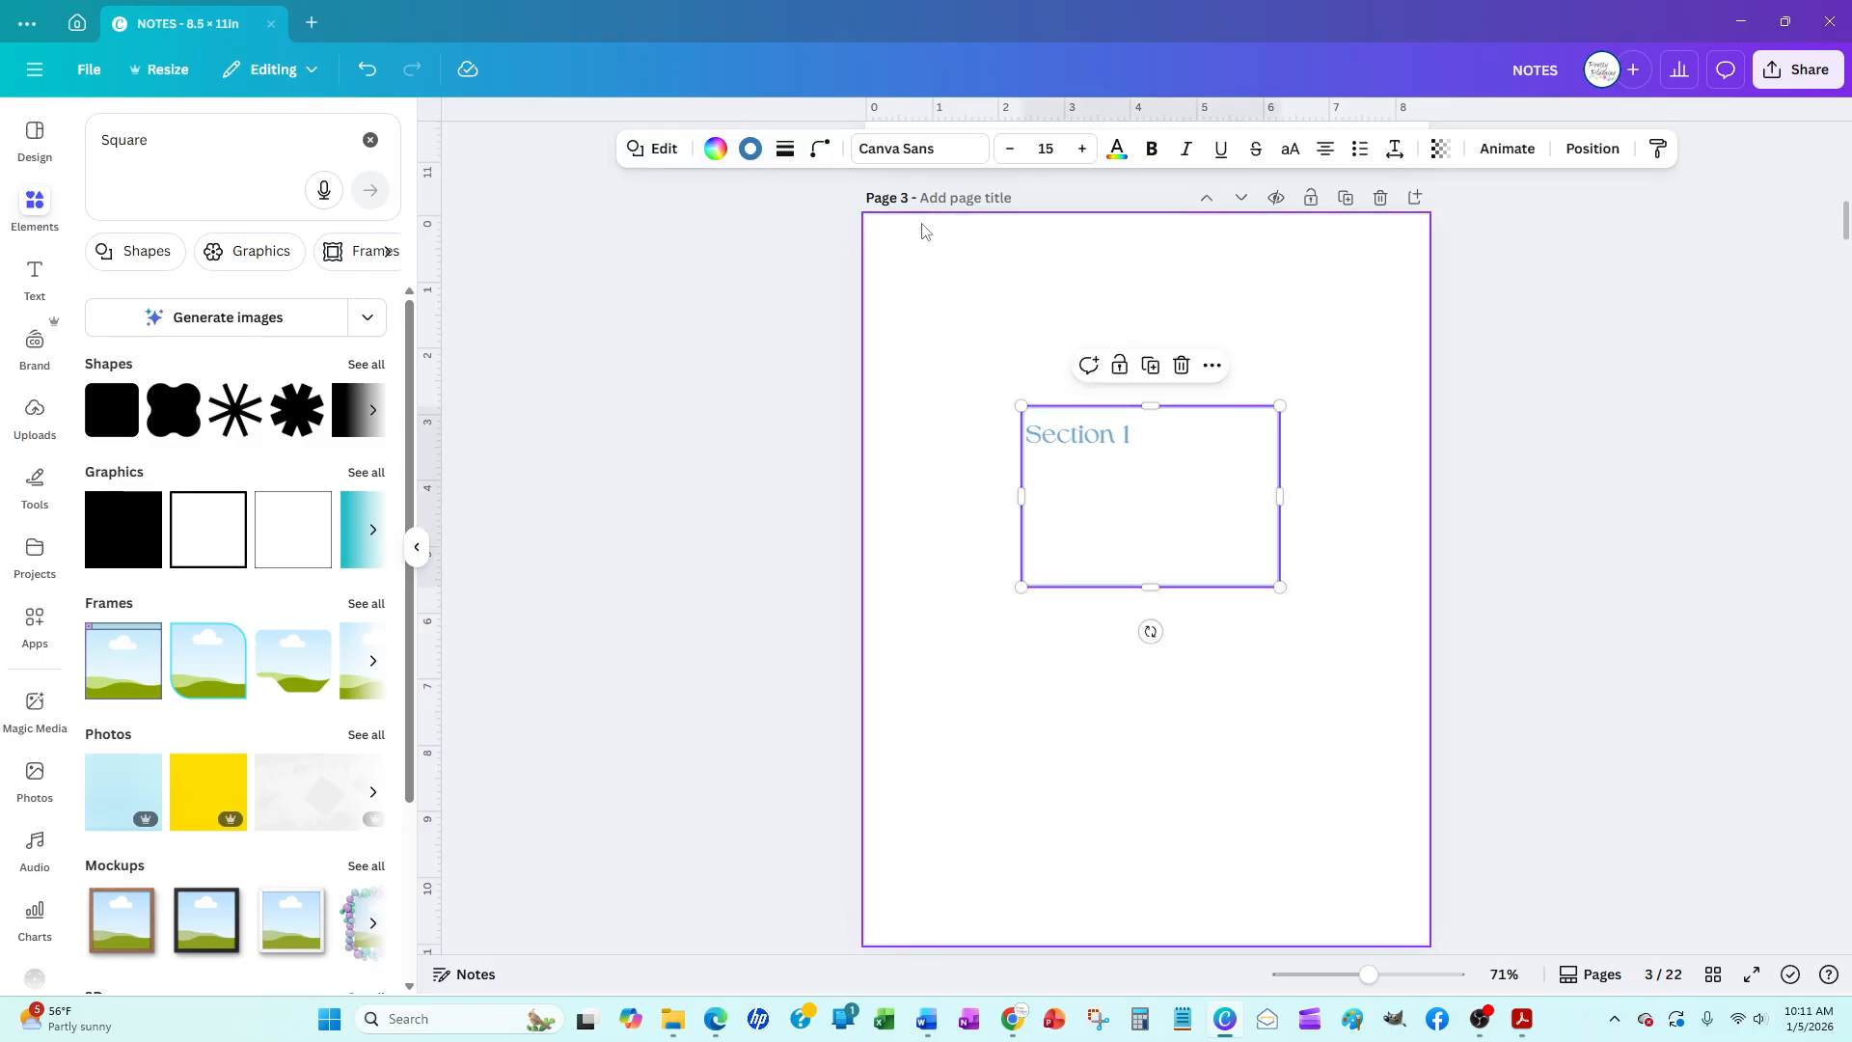
left_click(748, 154)
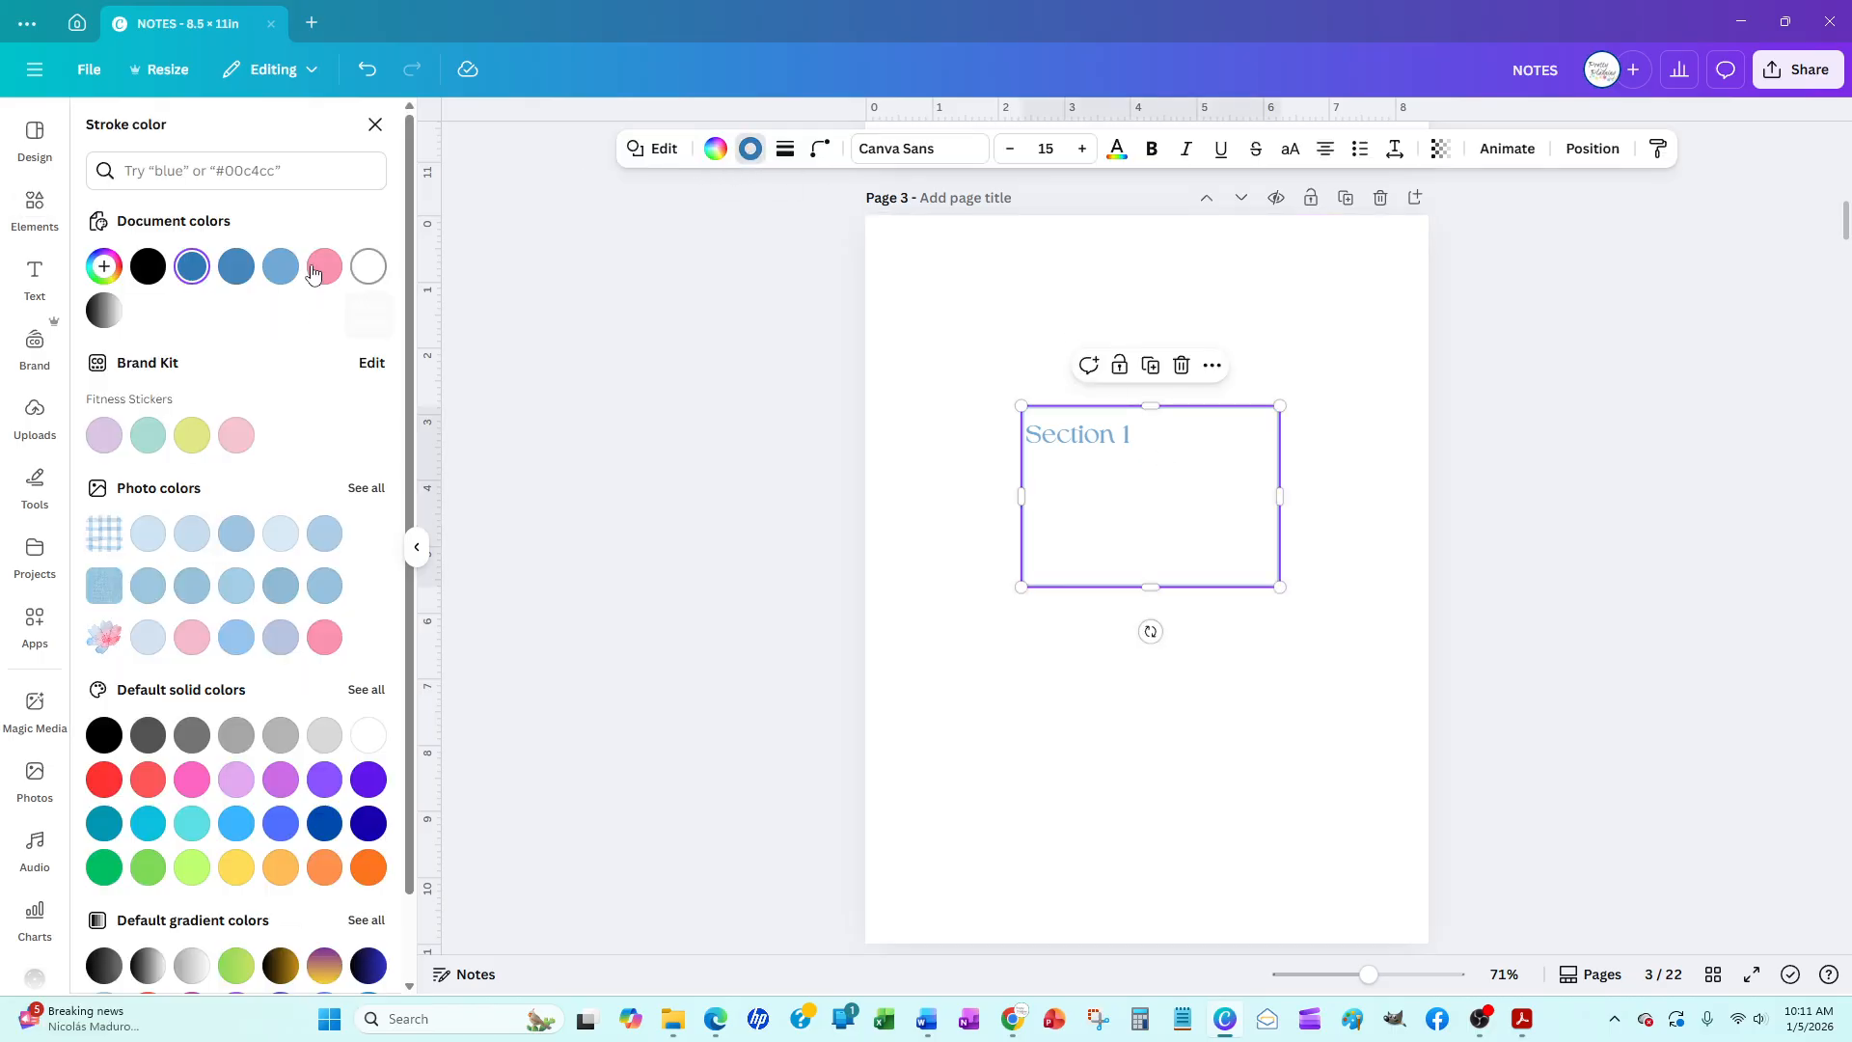
left_click(322, 270)
left_click(634, 569)
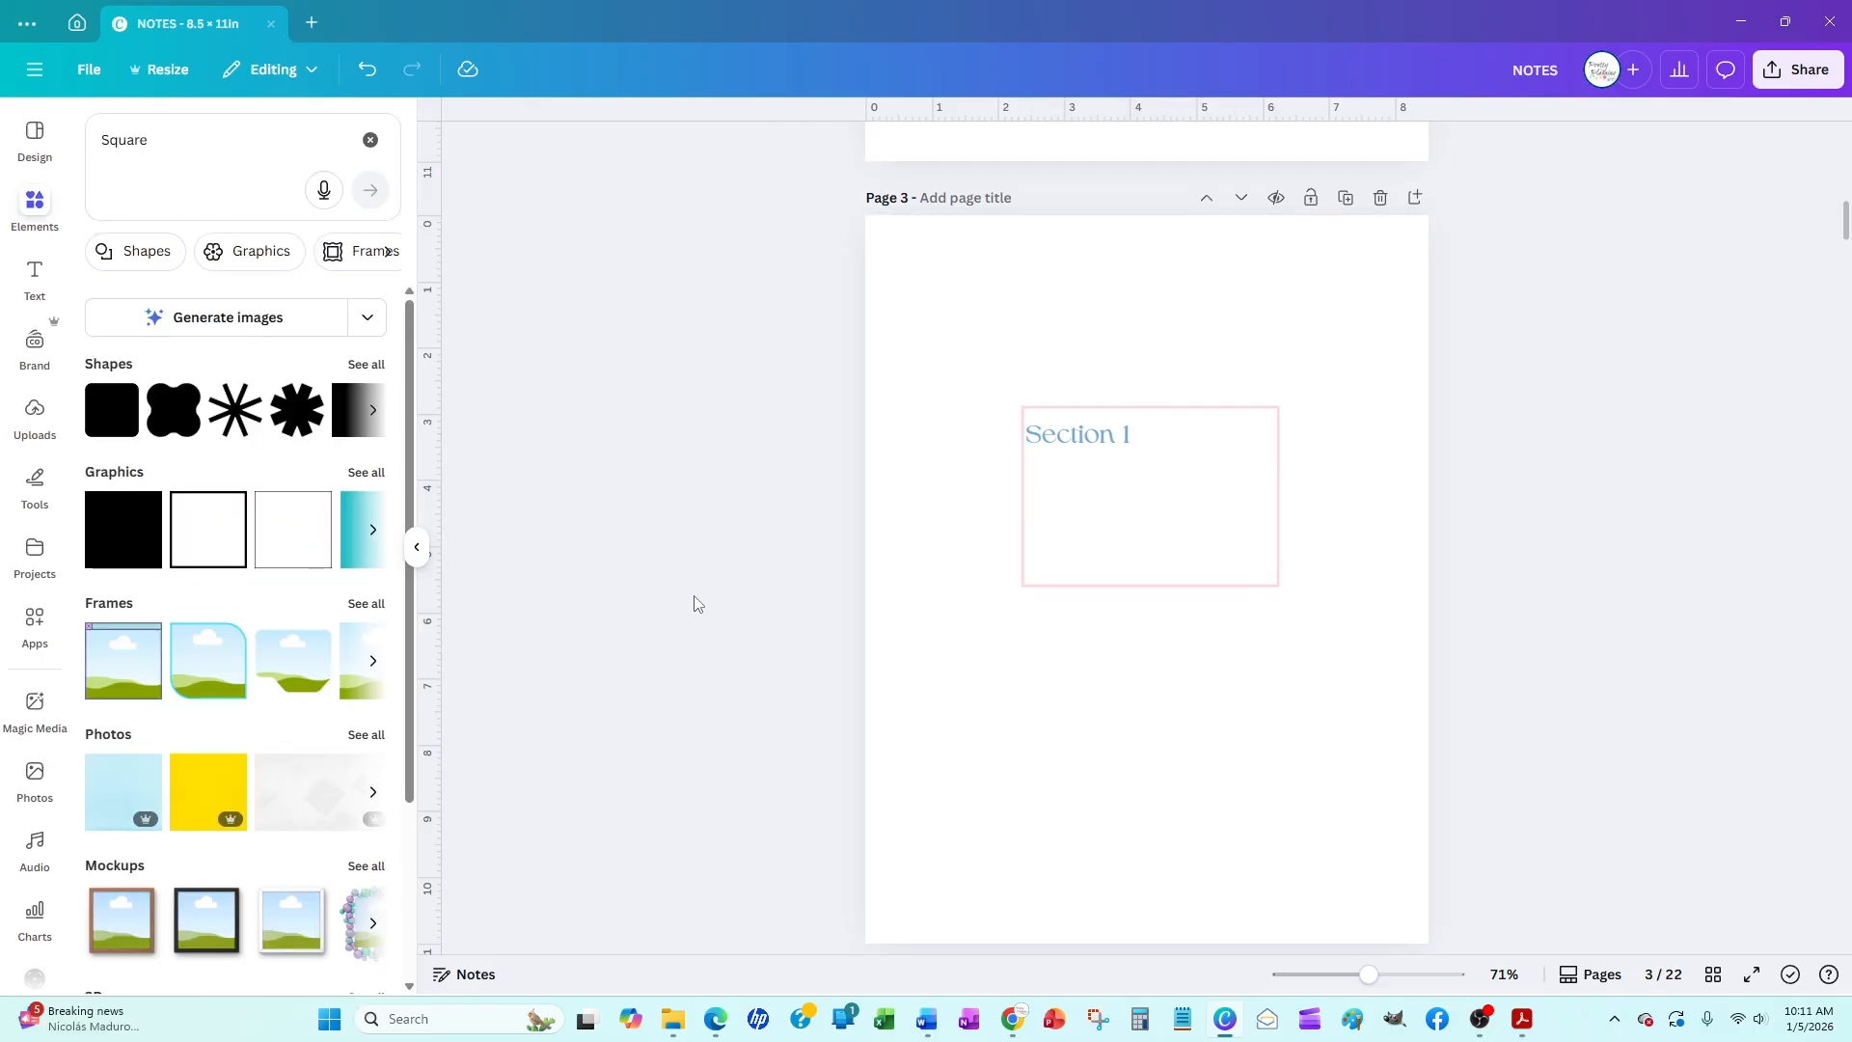
Widen the box on both its left and right sides and shift the title slightly left inside it
left_click(1024, 506)
left_click_drag(1022, 496, 989, 498)
left_click_drag(1280, 494, 1311, 488)
left_click(1053, 436)
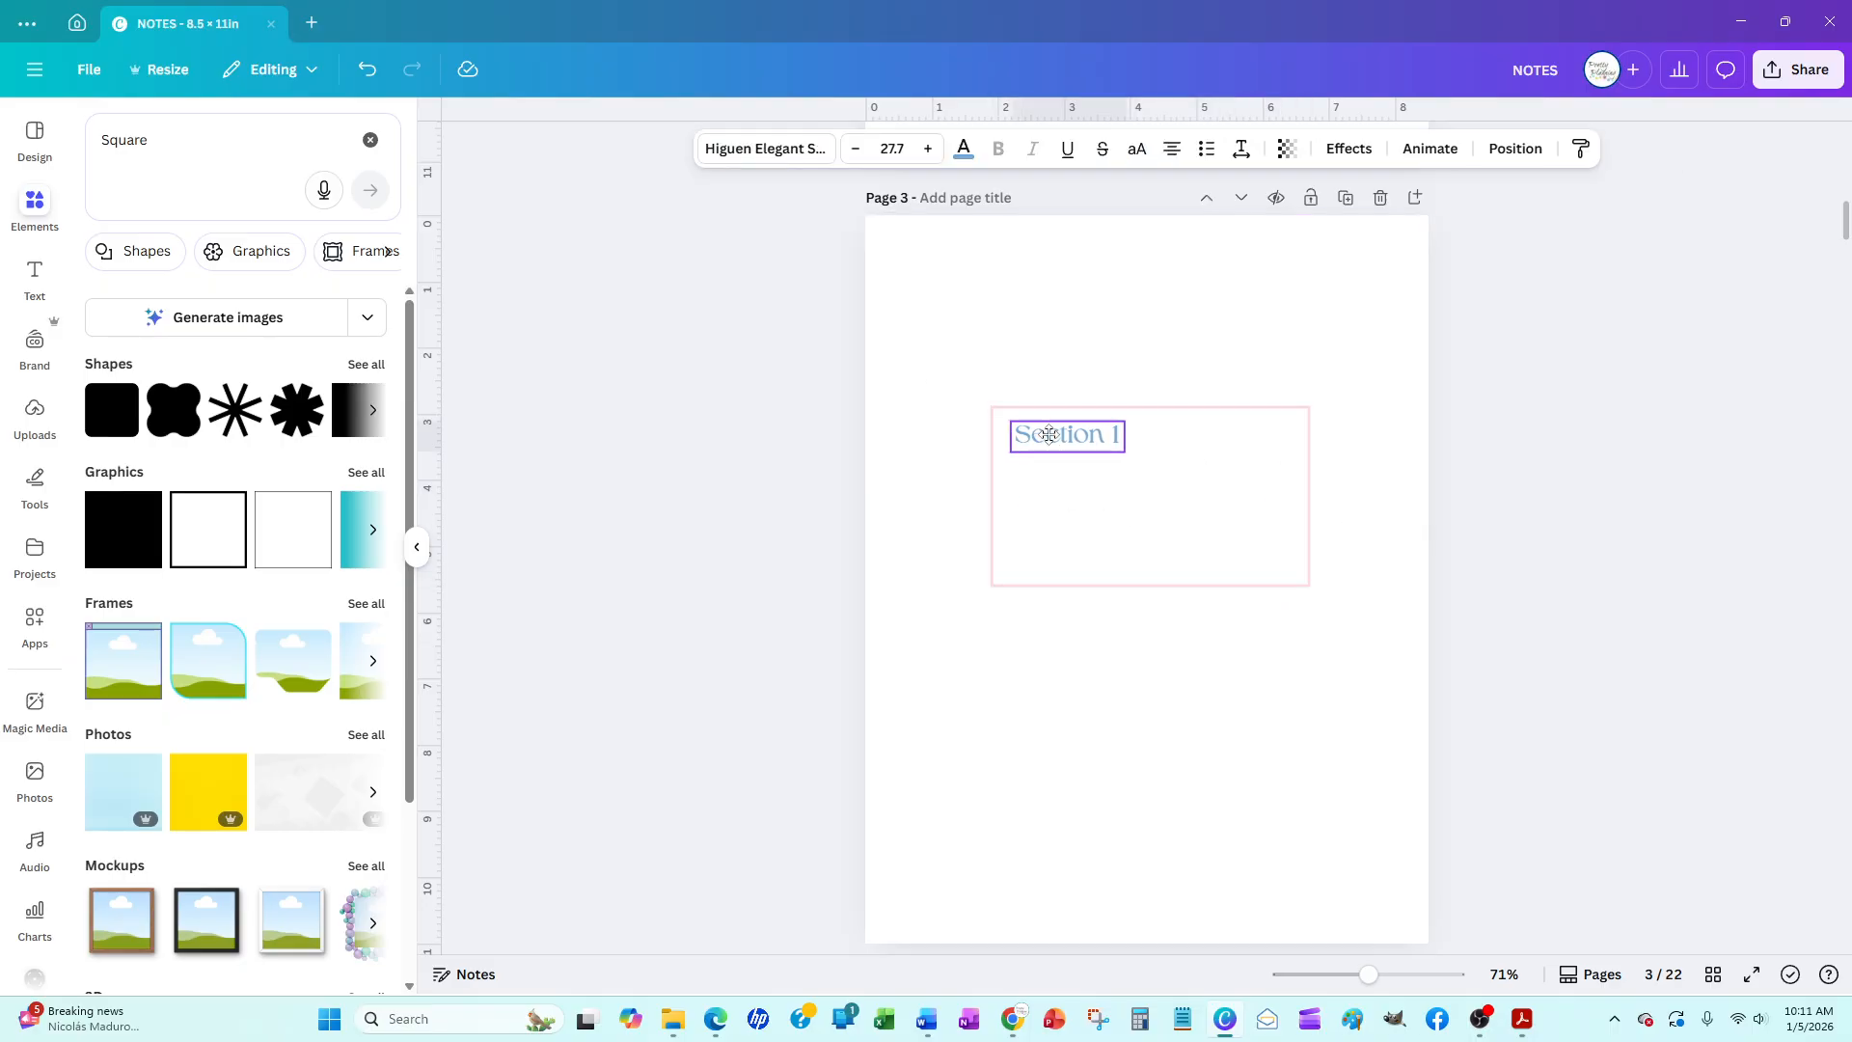
Move the box and its title together so that the box is centred horizontally on the page
left_click(1165, 511, "shift")
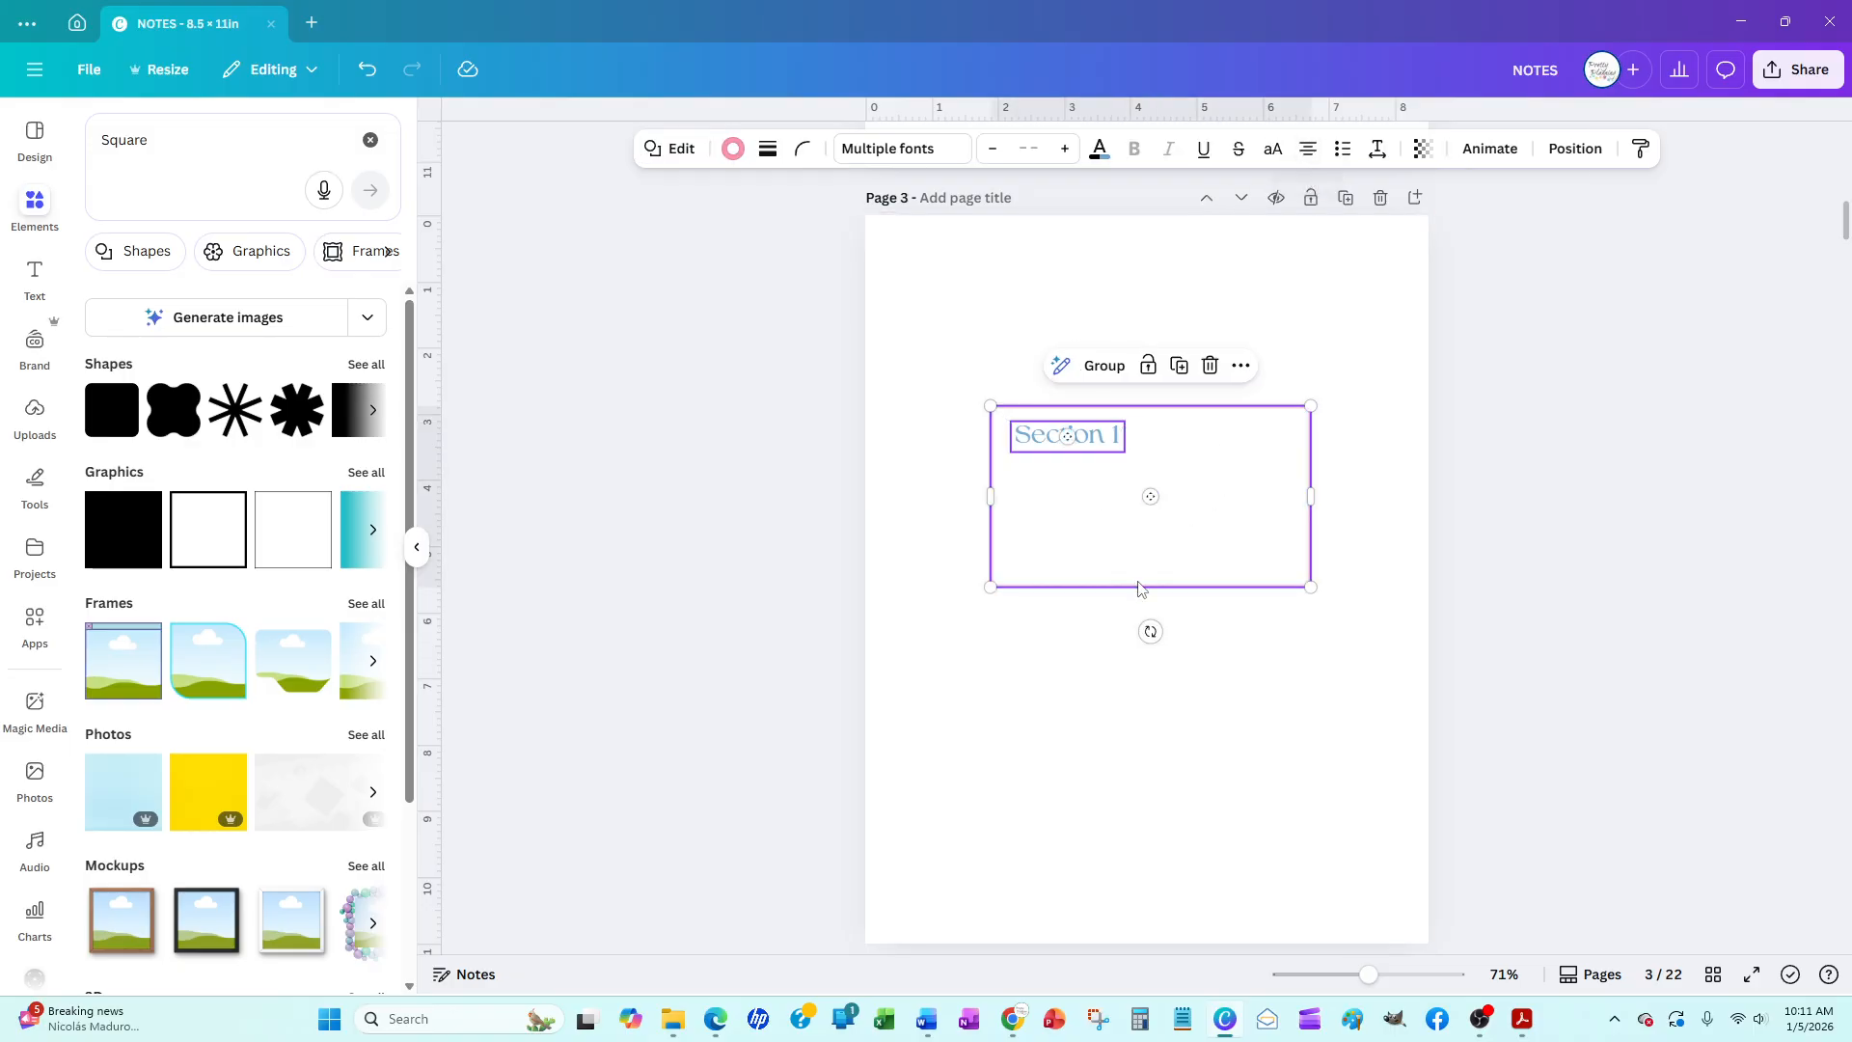
mouse_move(1190, 534)
left_mouse_down()
mouse_move(1212, 529)
mouse_move(1183, 523)
left_mouse_up()
left_click(642, 629)
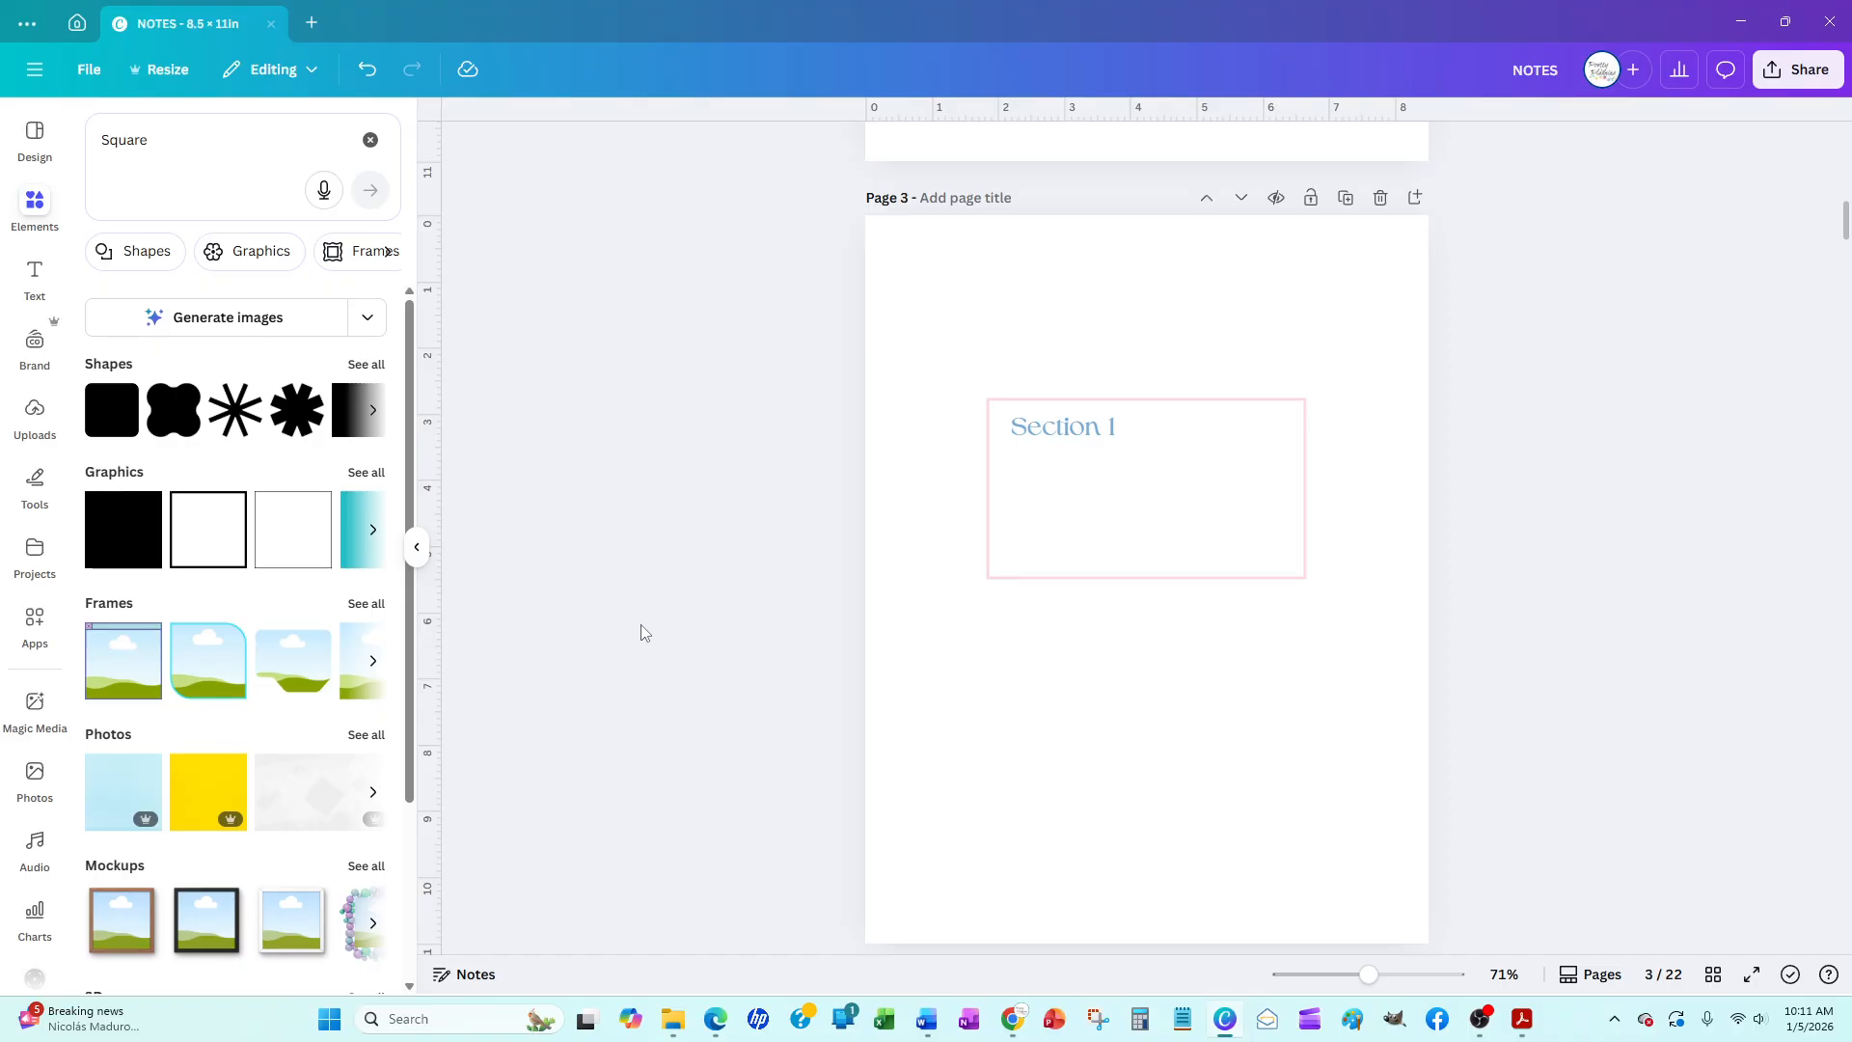
Change the box's outline to a slightly deeper custom pink
left_click(1232, 426)
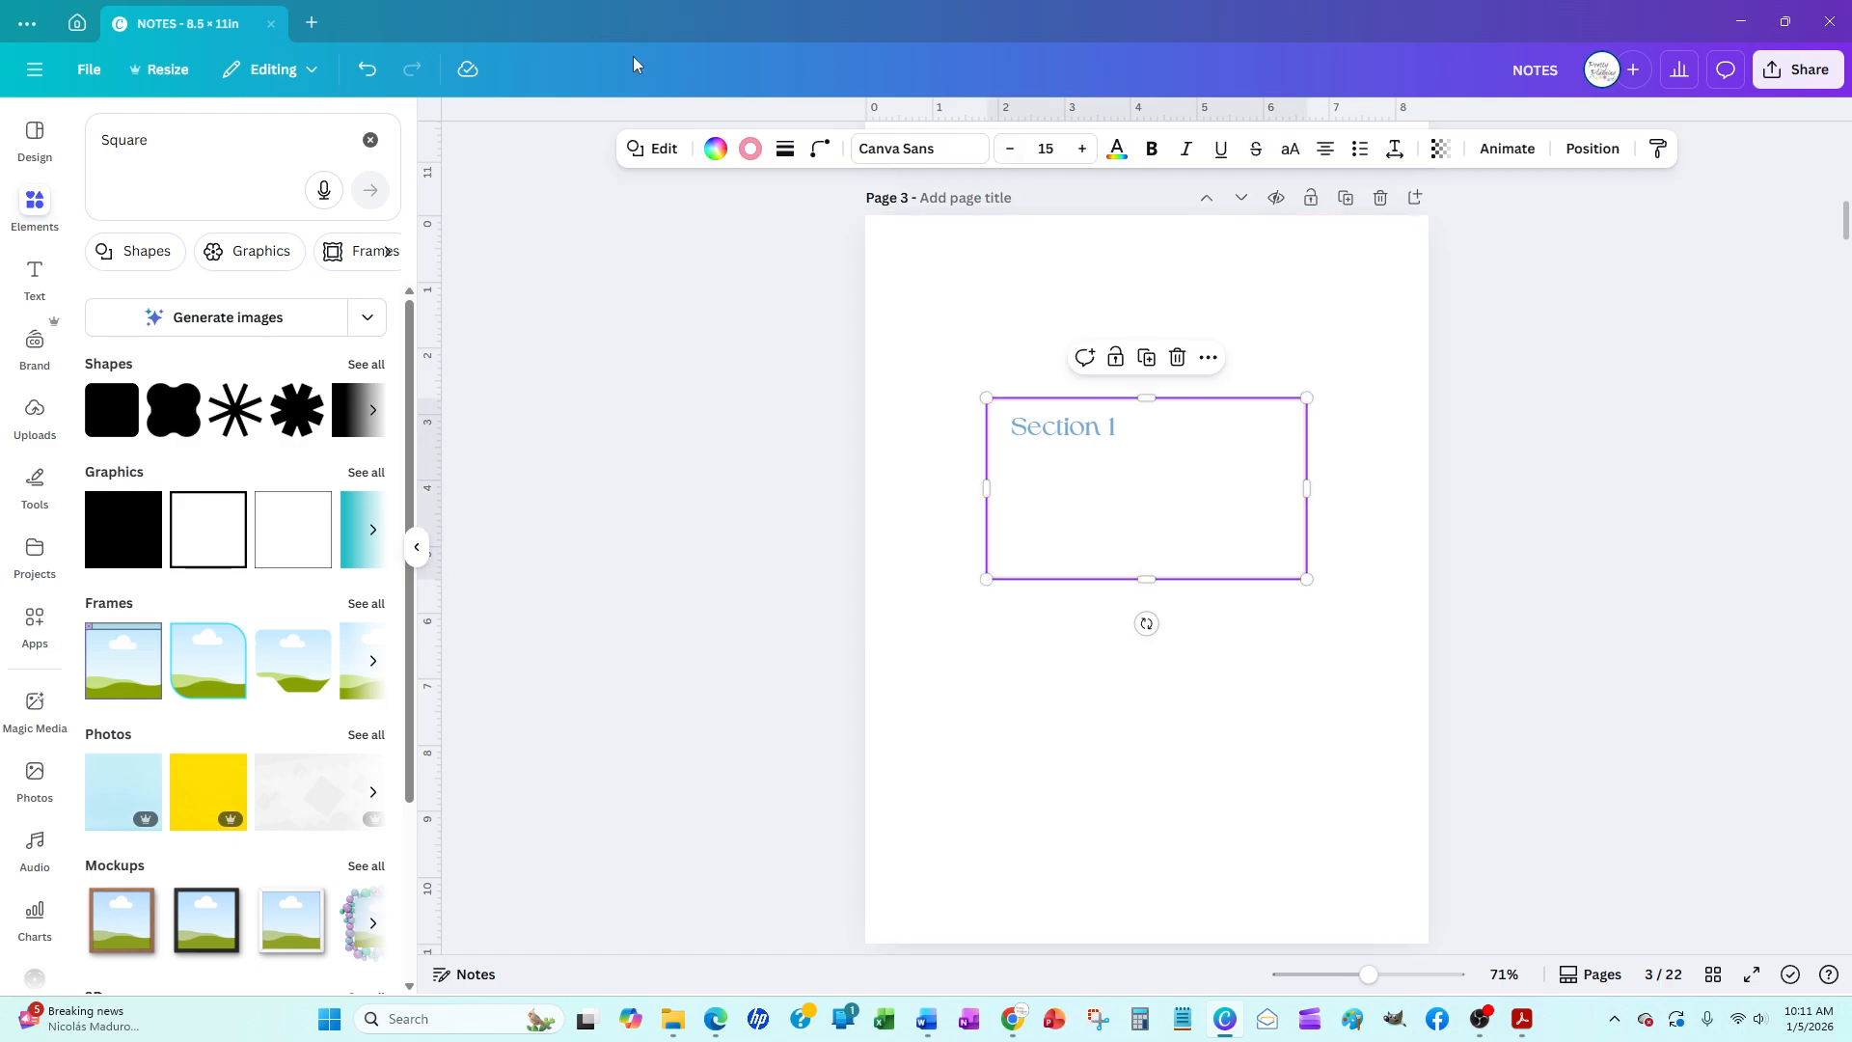
left_click(750, 149)
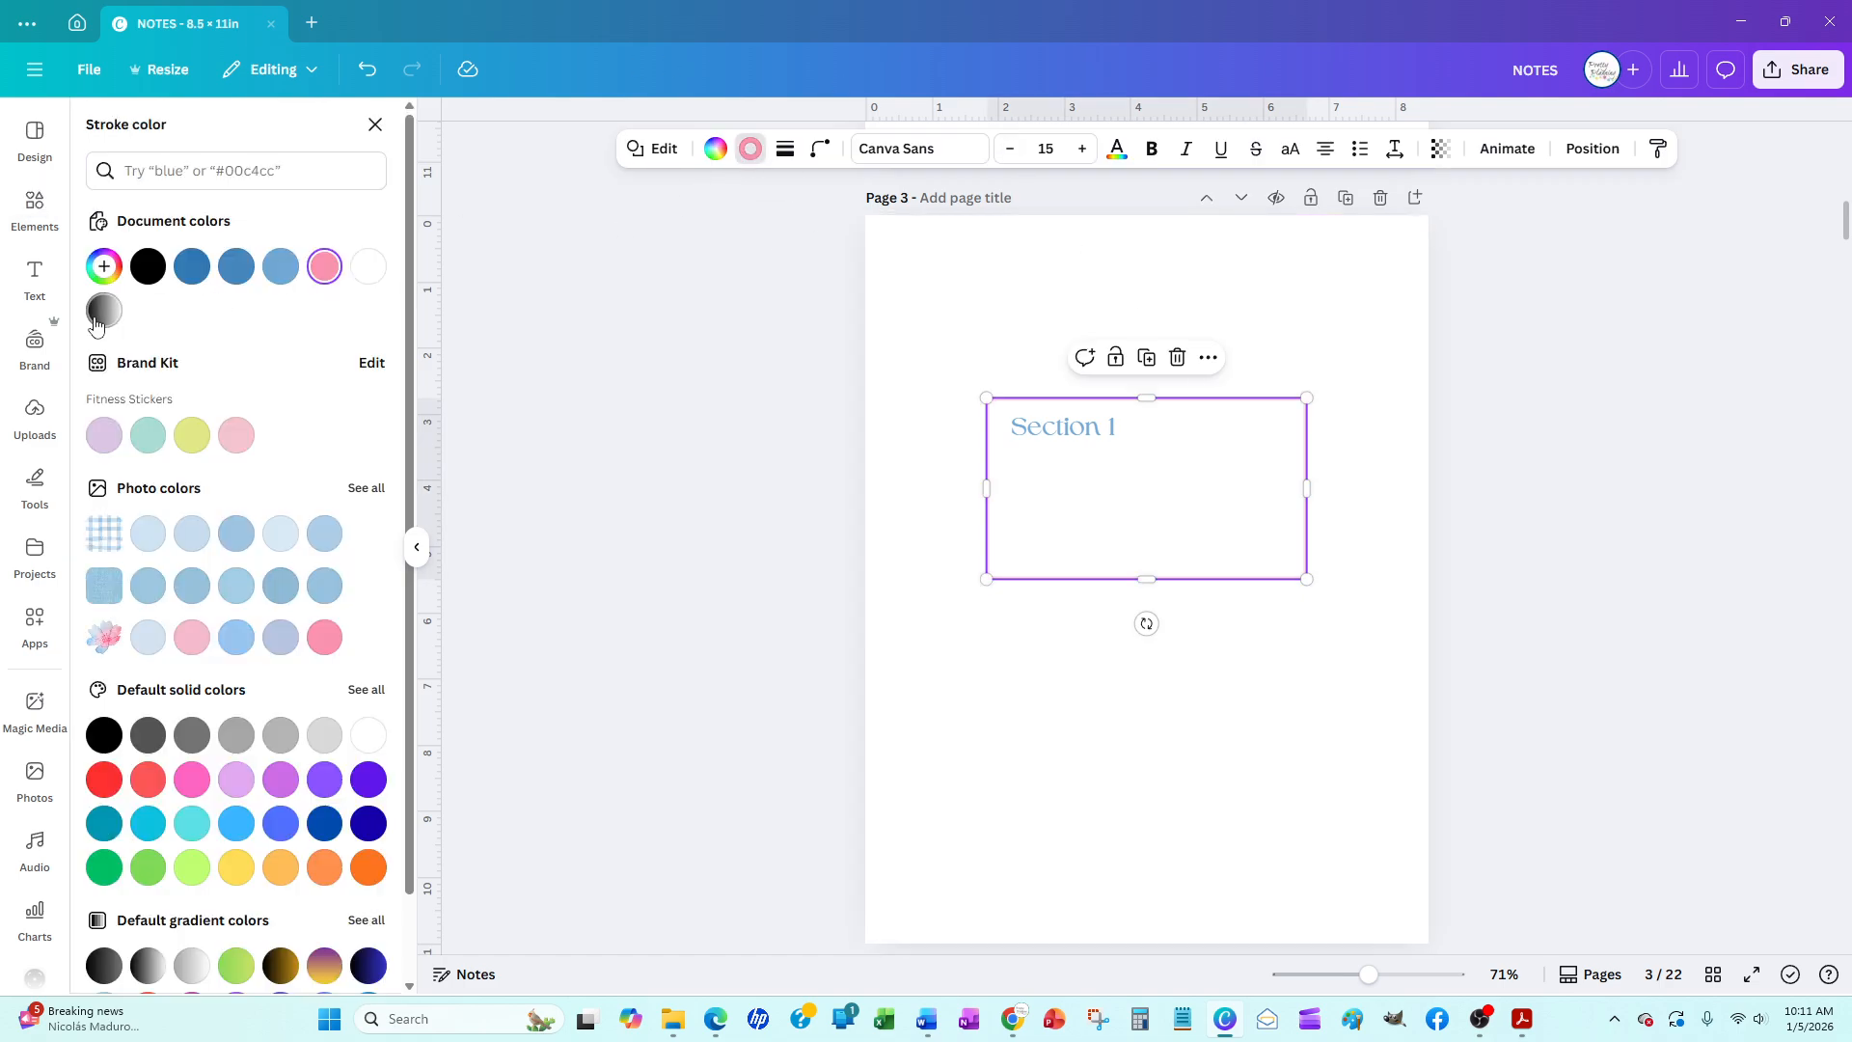
left_click(104, 267)
left_click_drag(208, 369, 240, 371)
left_click(647, 468)
left_click(647, 468)
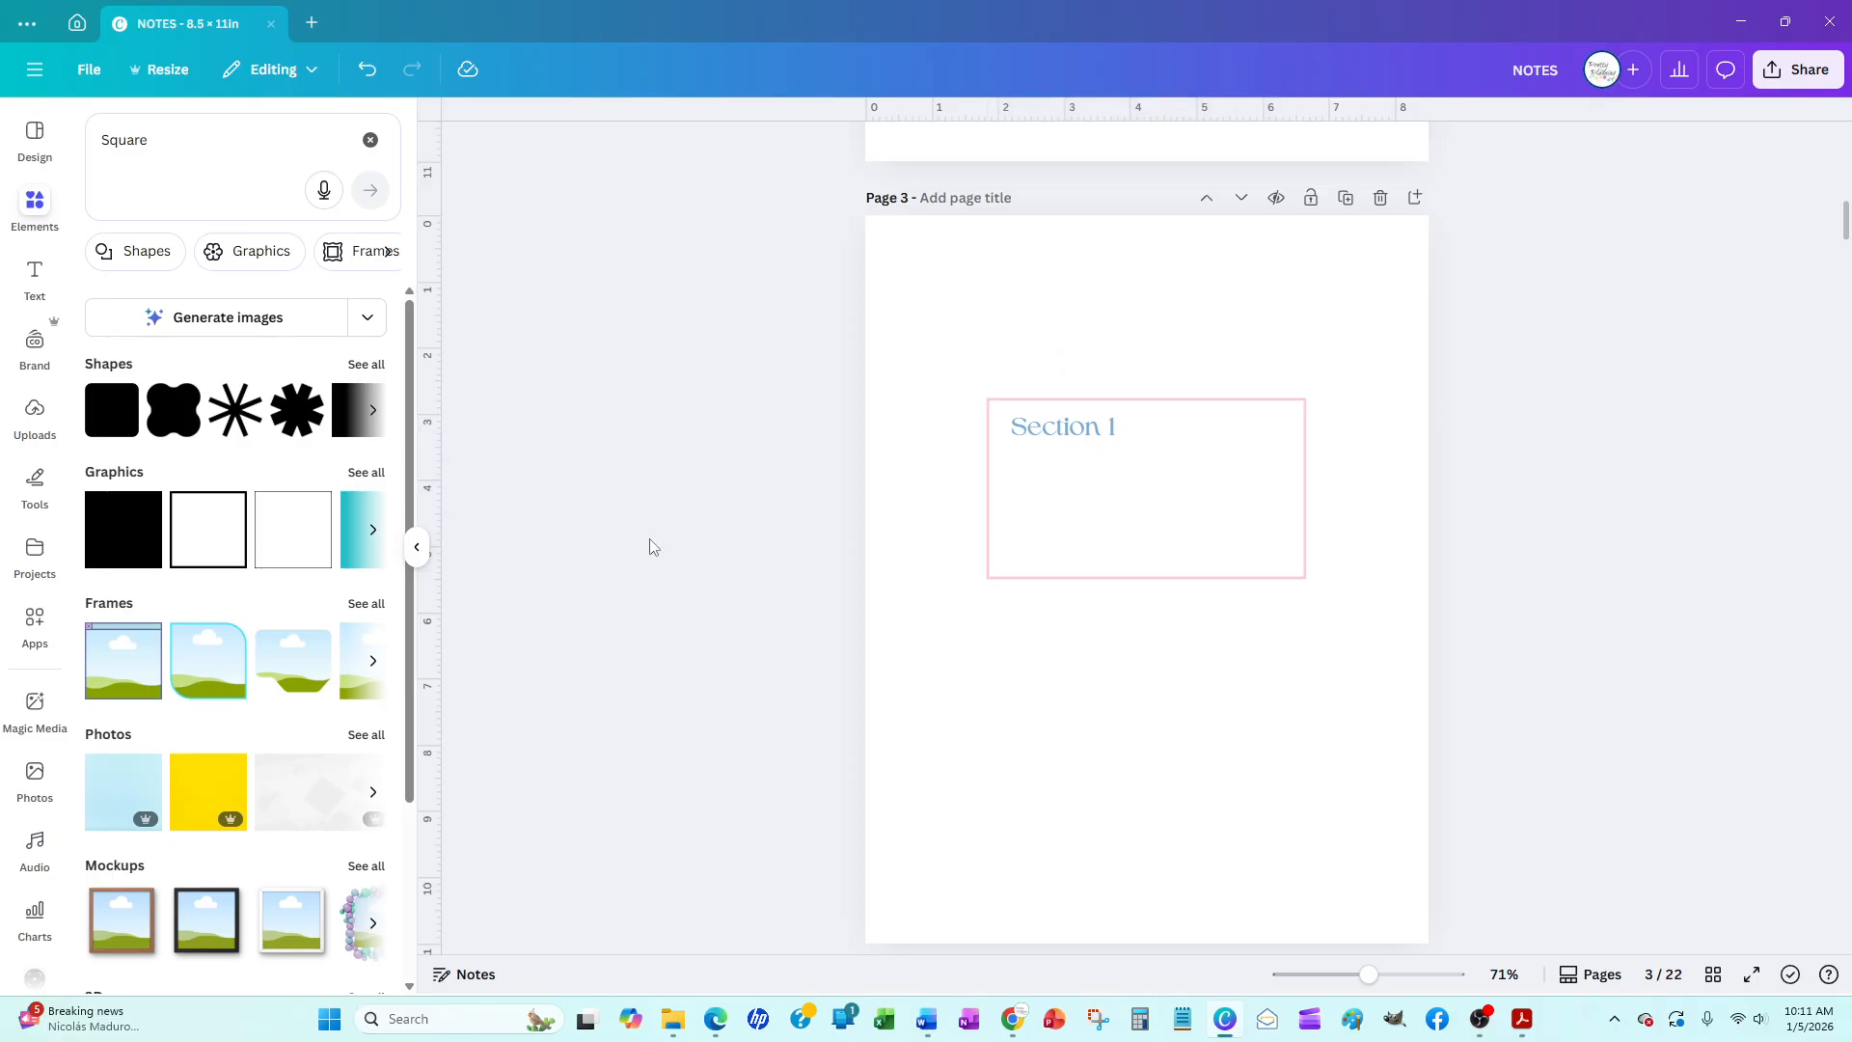
Set page 3's page title to "Section 1" and enter a page title for the INDEX page
left_click(932, 197)
left_click(720, 476)
scroll(734, 482, "up", 5)
scroll(734, 483, "up", 4)
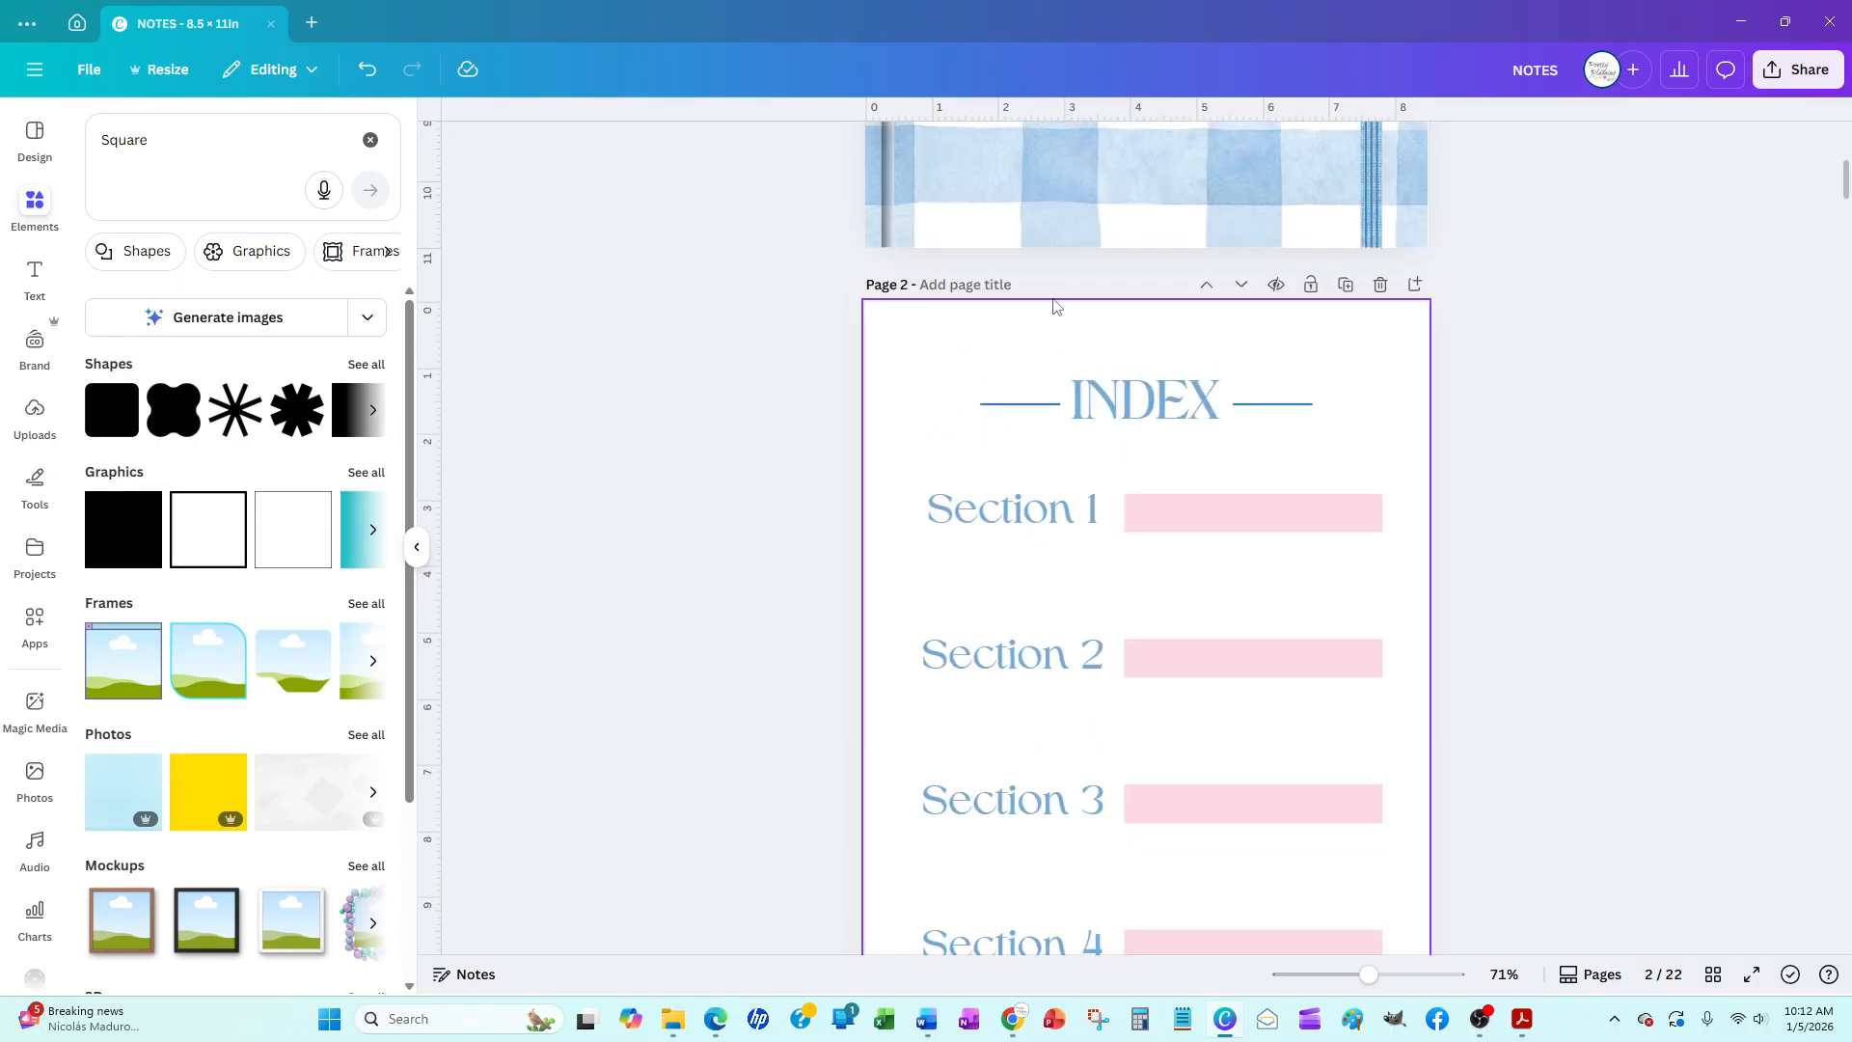
left_click(987, 293)
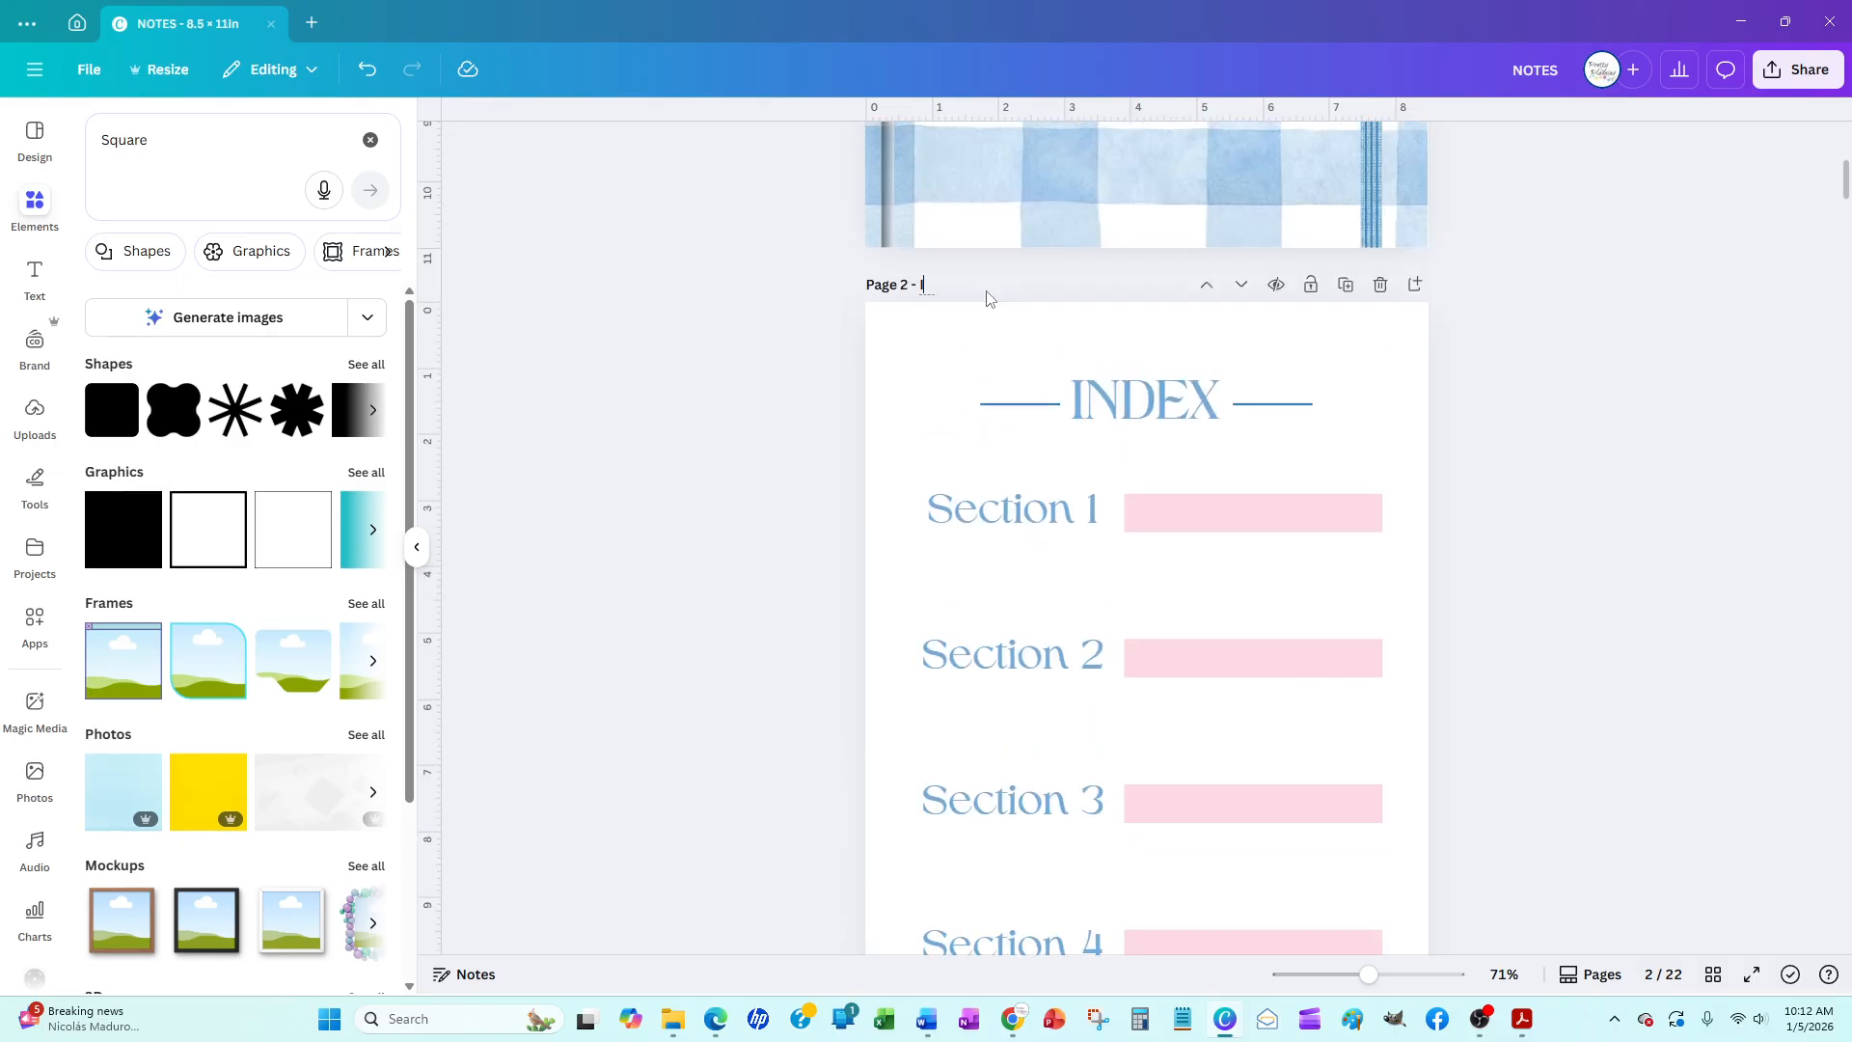
left_click(719, 418)
Duplicate the Section 1 page and change the heading inside the copy's box to "Section 2"
scroll(719, 418, "down", 8)
scroll(720, 417, "down", 3)
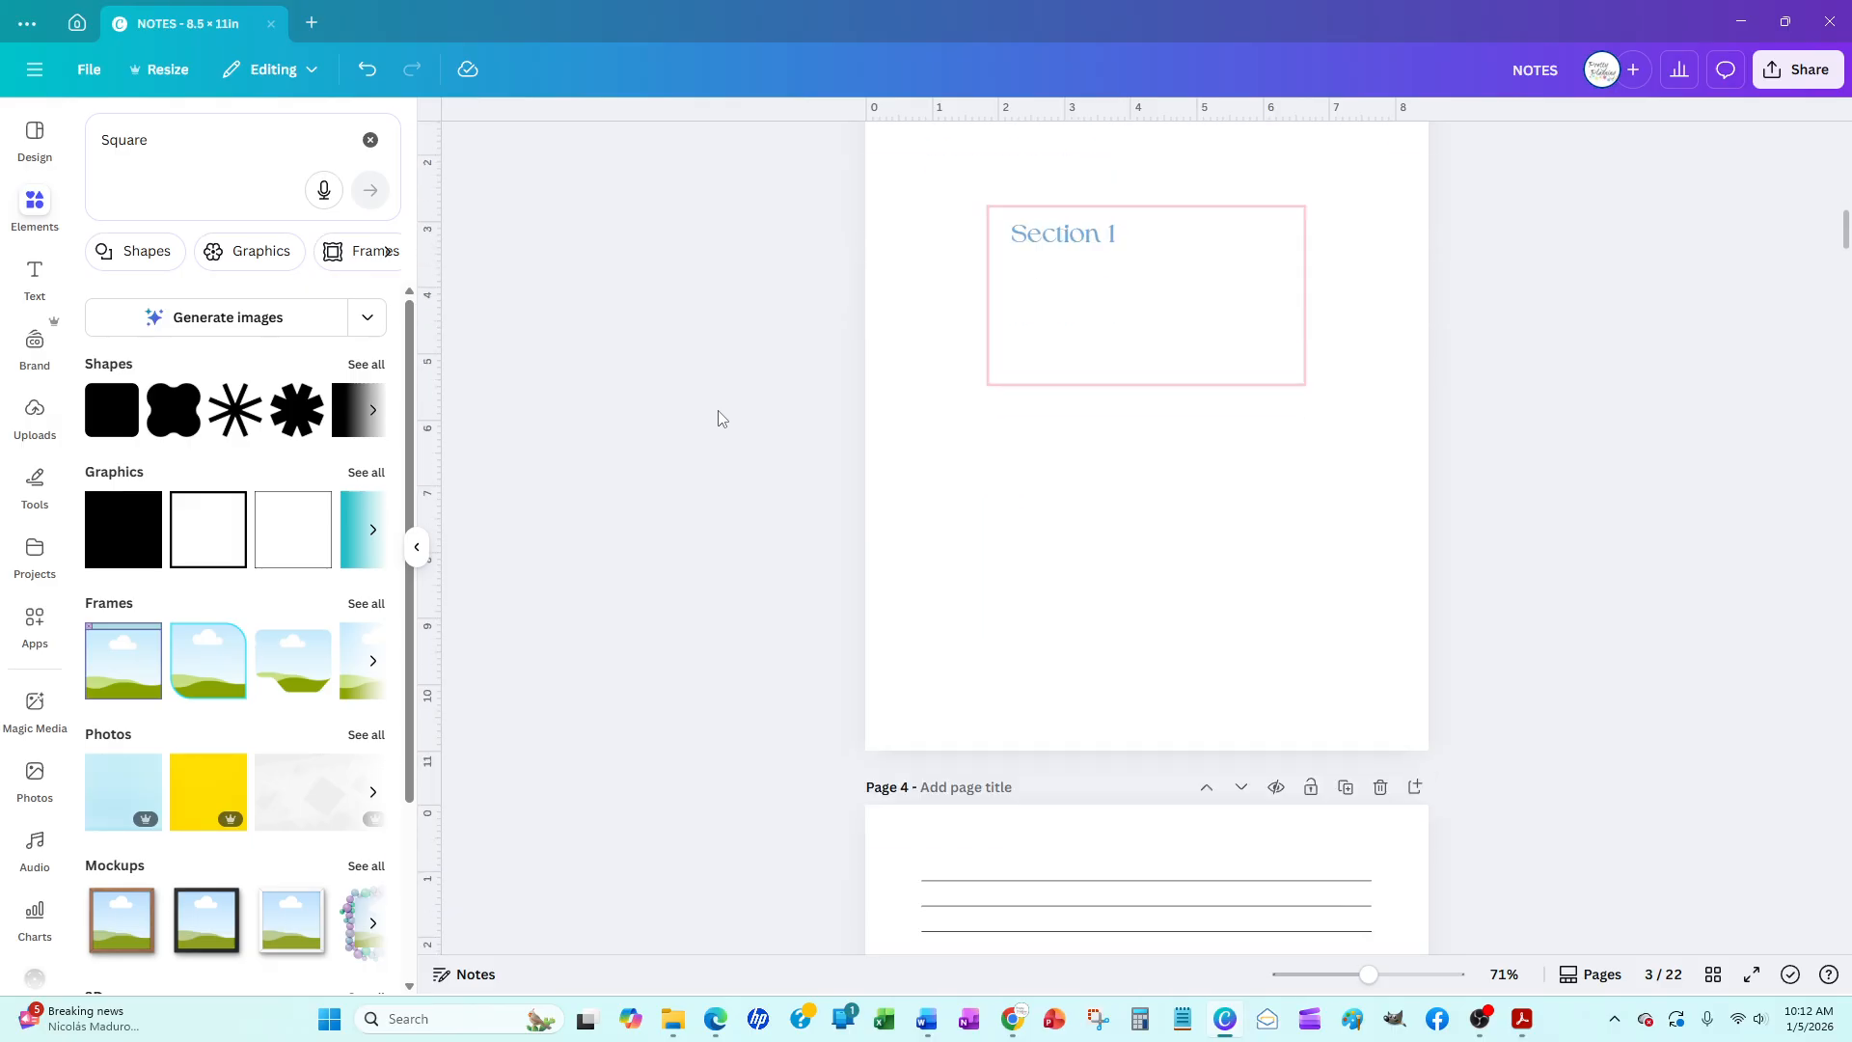
scroll(1364, 479, "up", 4)
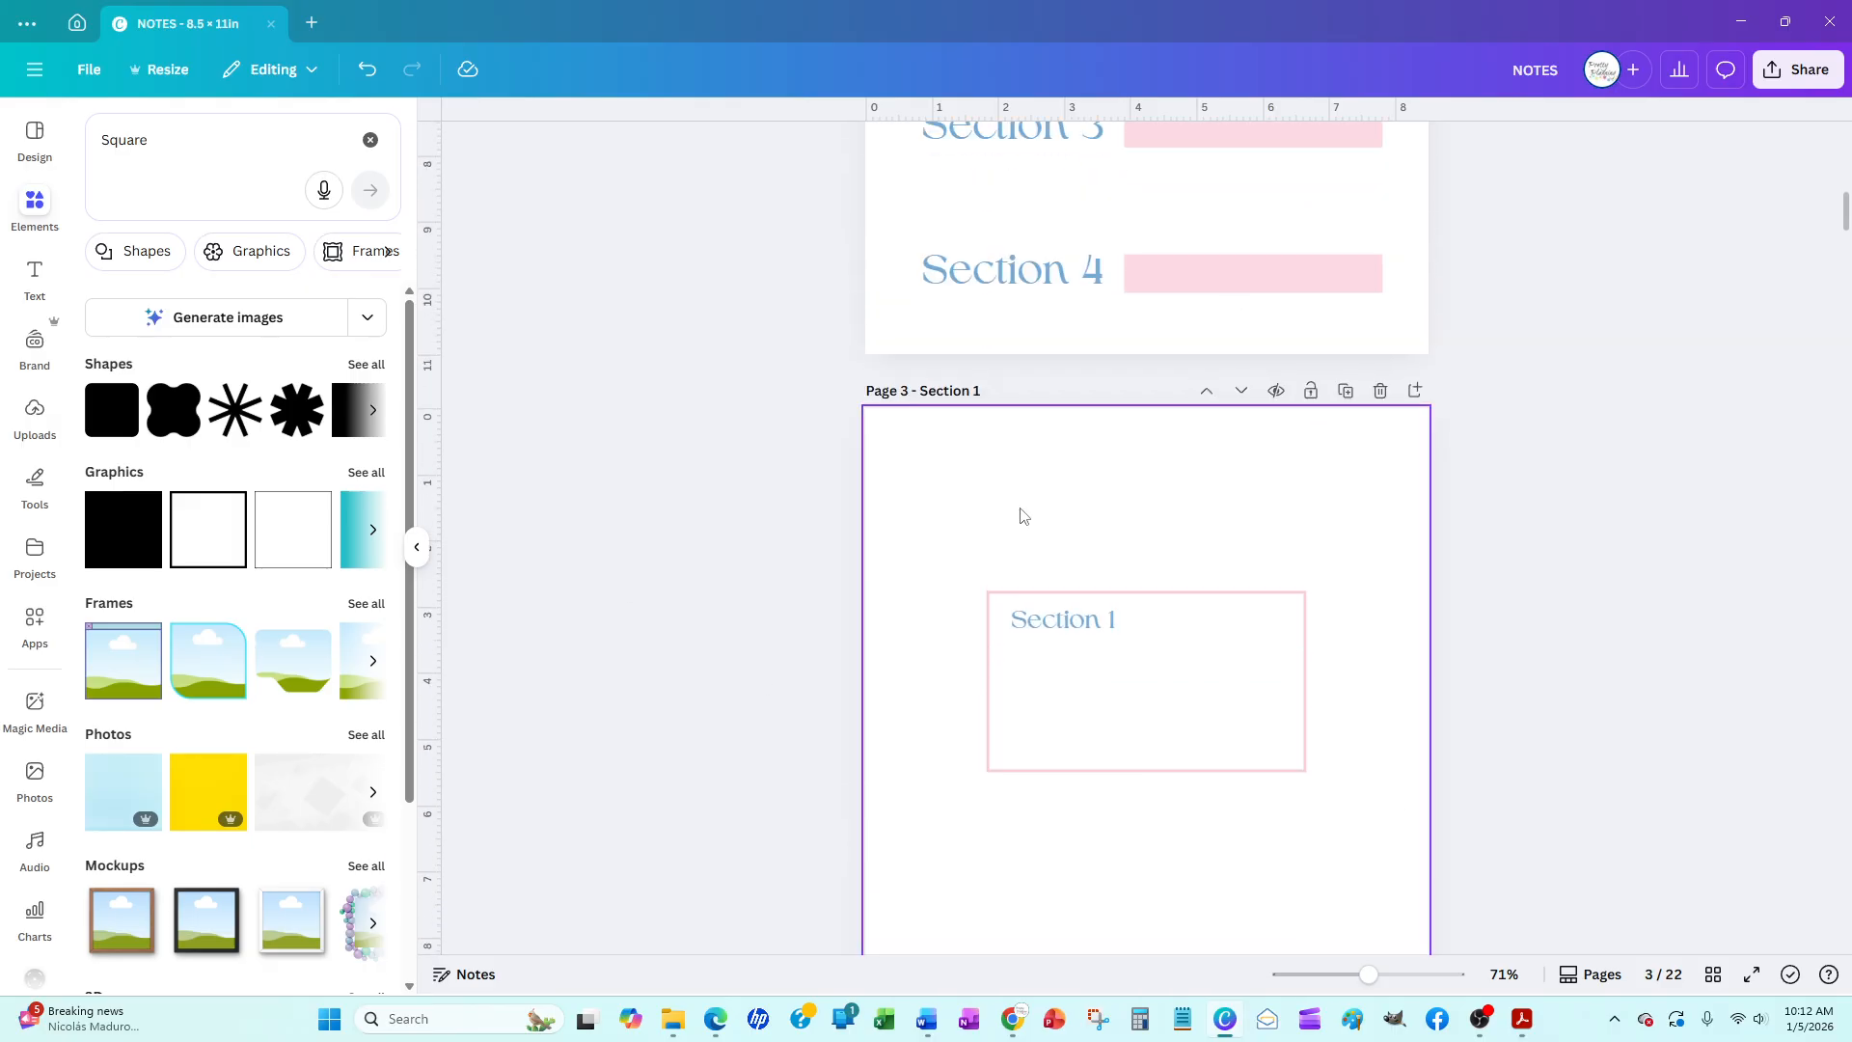
left_click(1346, 389)
left_click(1116, 622)
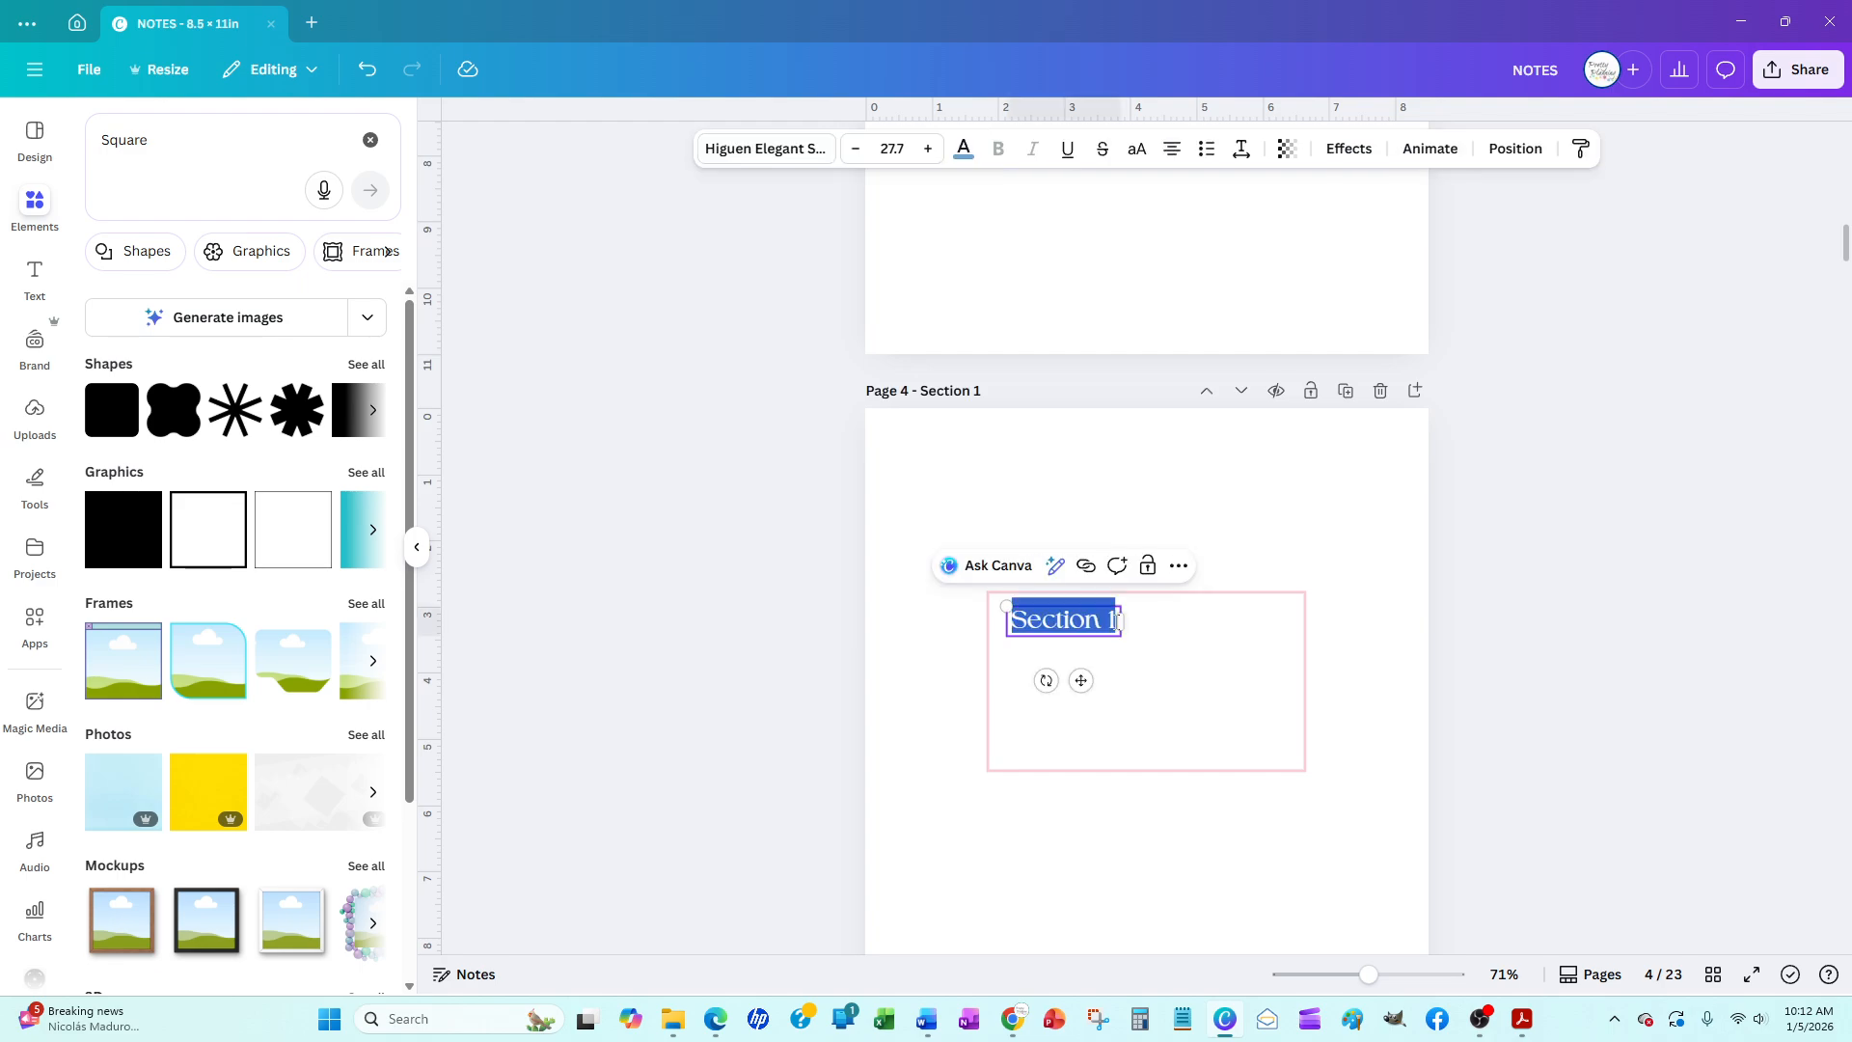
key("BackSpace")
type("2")
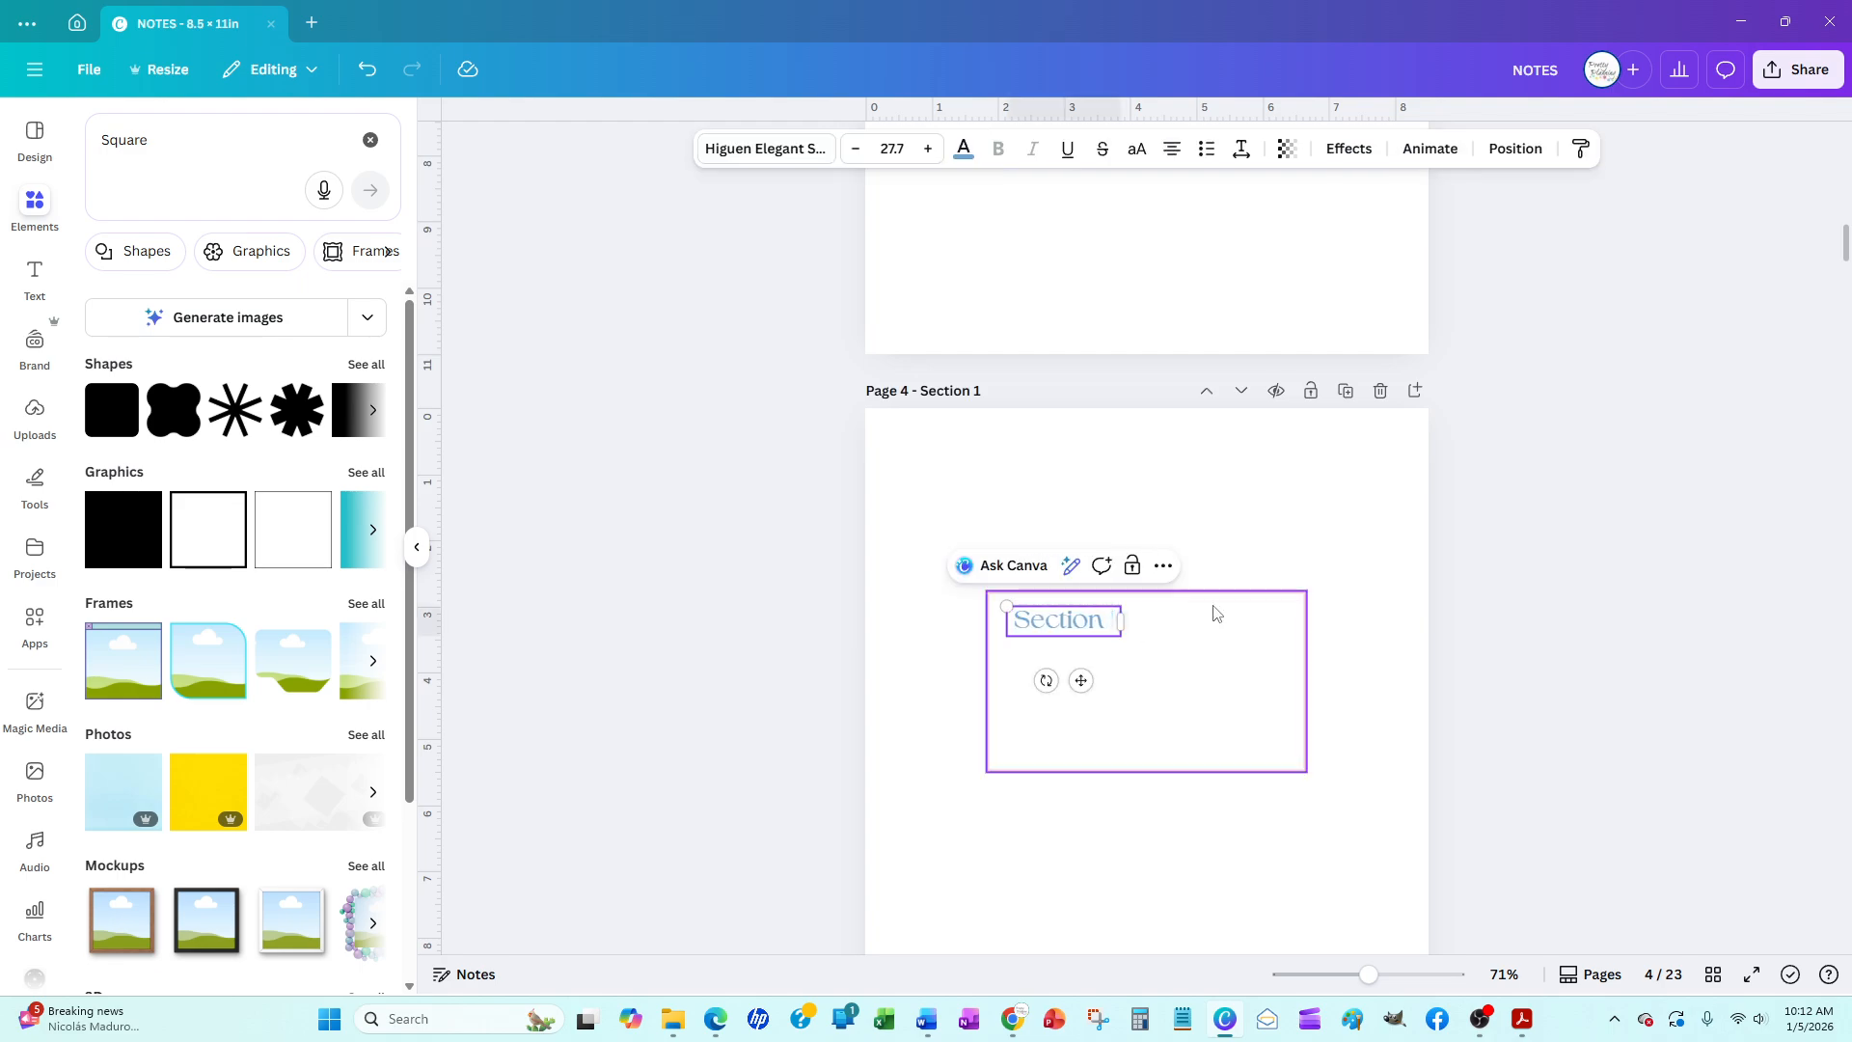
left_click(566, 572)
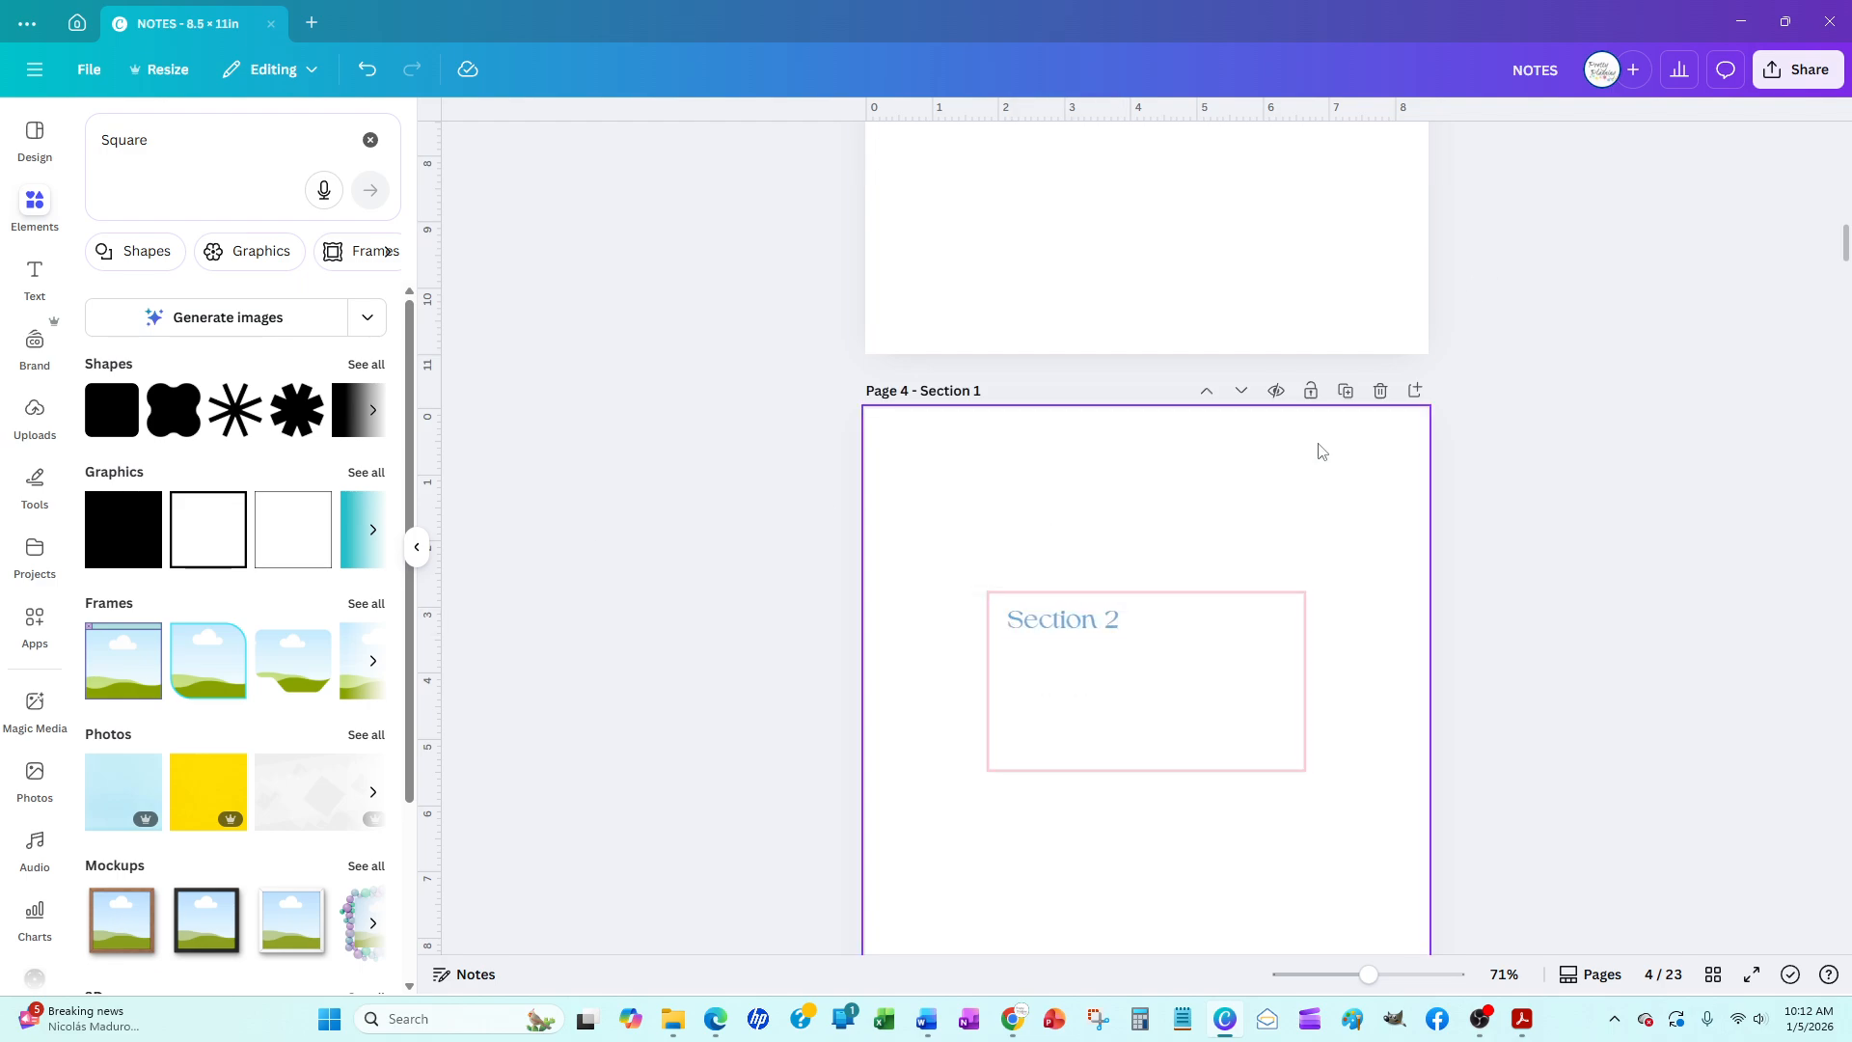
Duplicate the Section 2 page and change the heading inside the copy's box to "Section 3"
left_click(1346, 391)
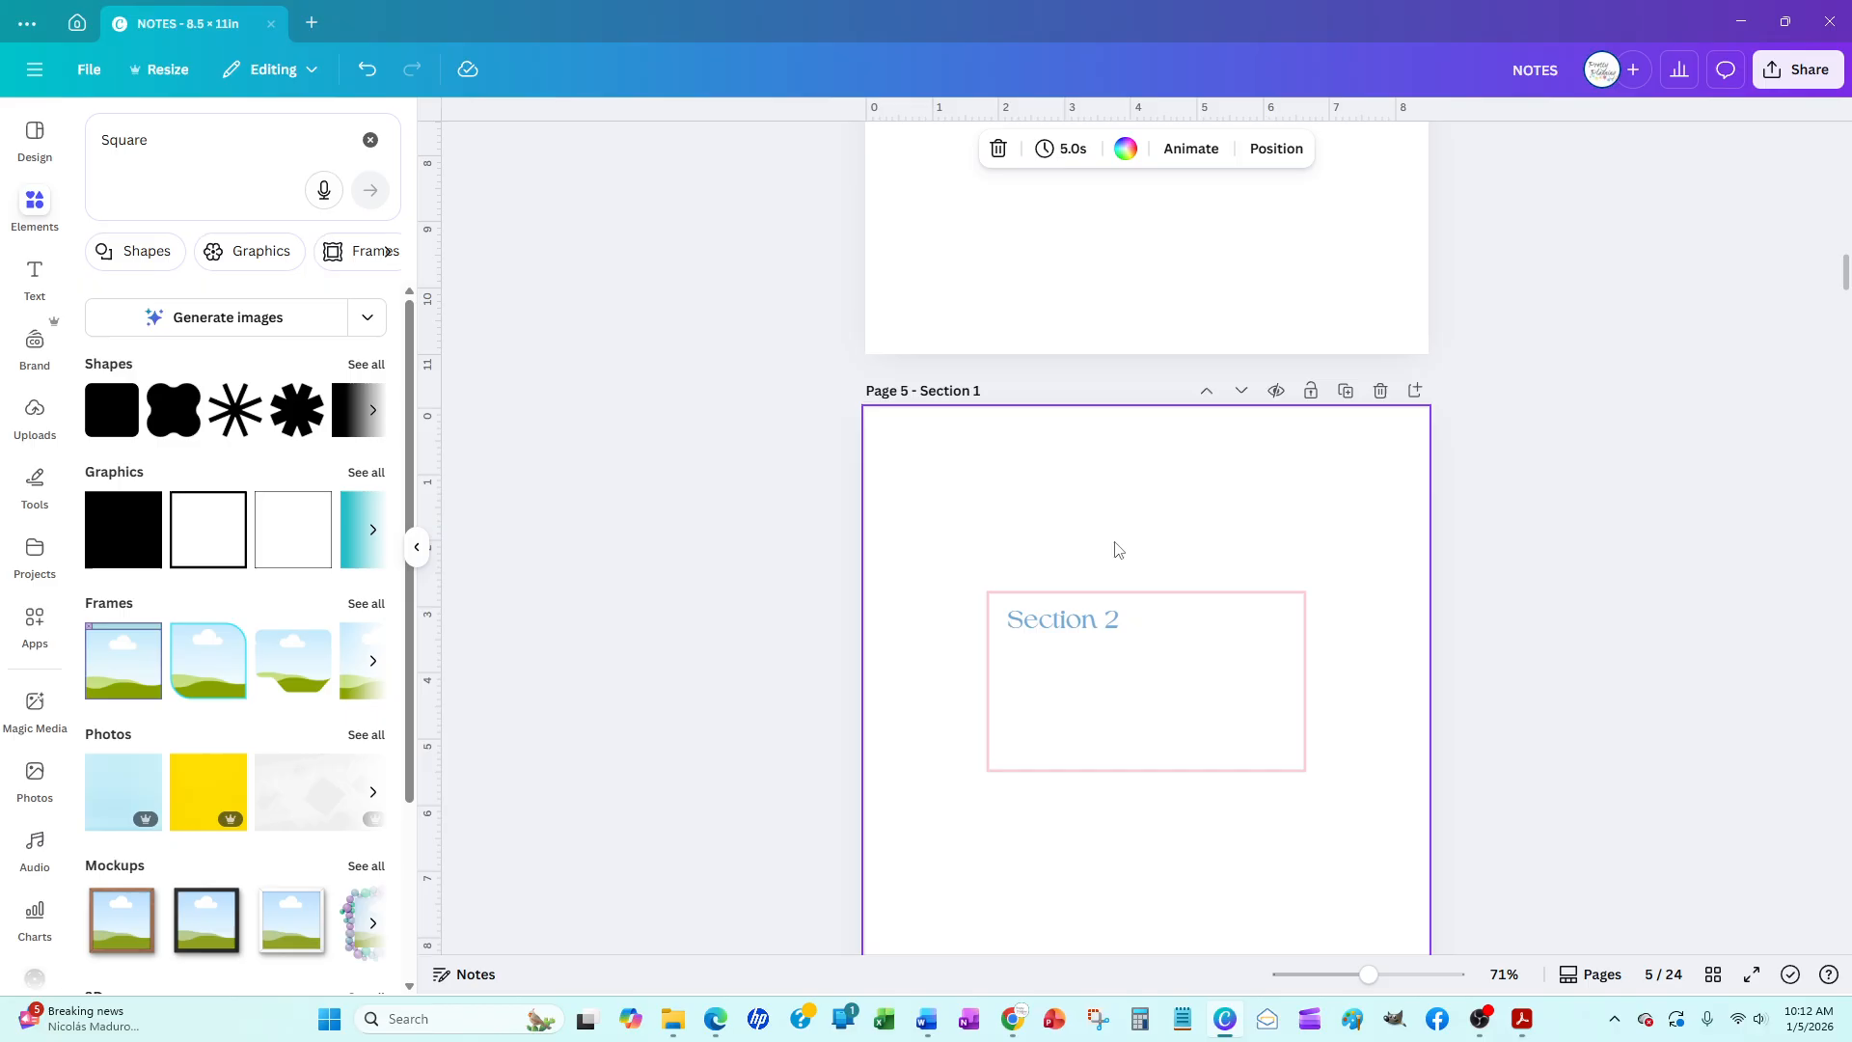
left_click(1111, 622)
left_click(1111, 621)
left_click(1111, 620)
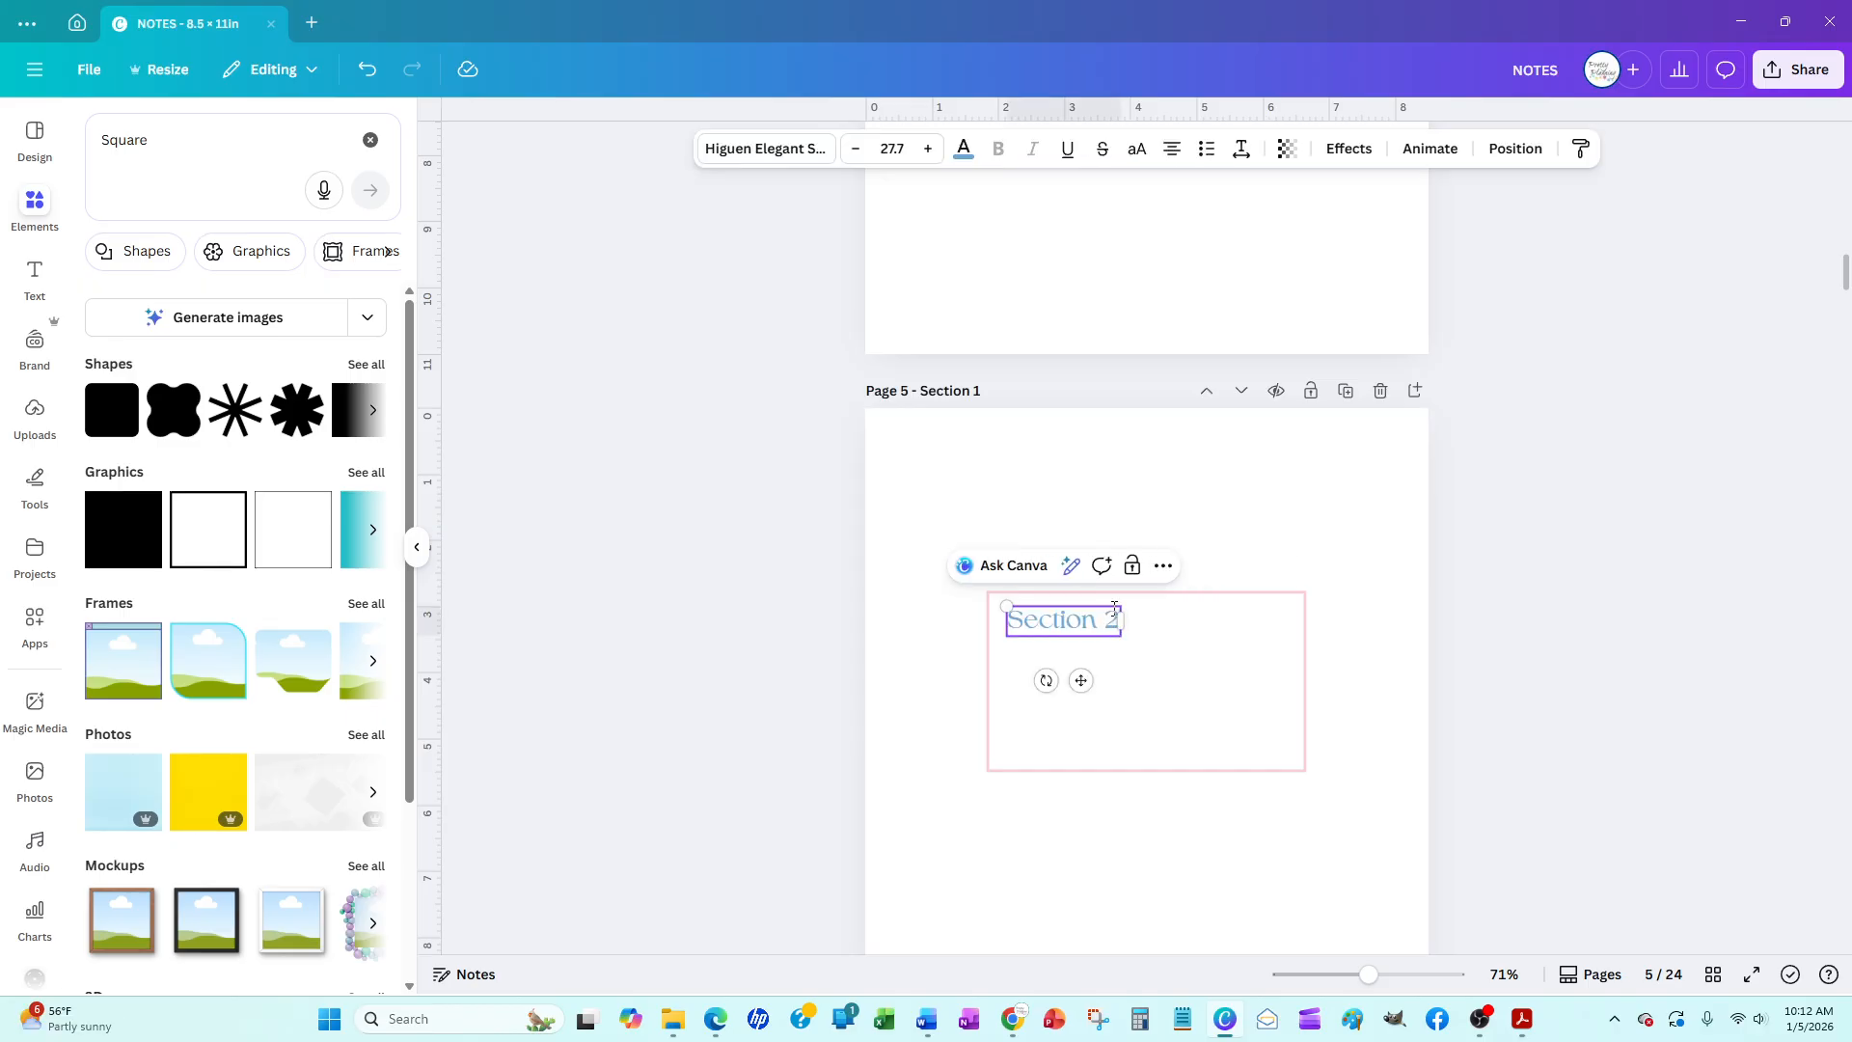
key("BackSpace")
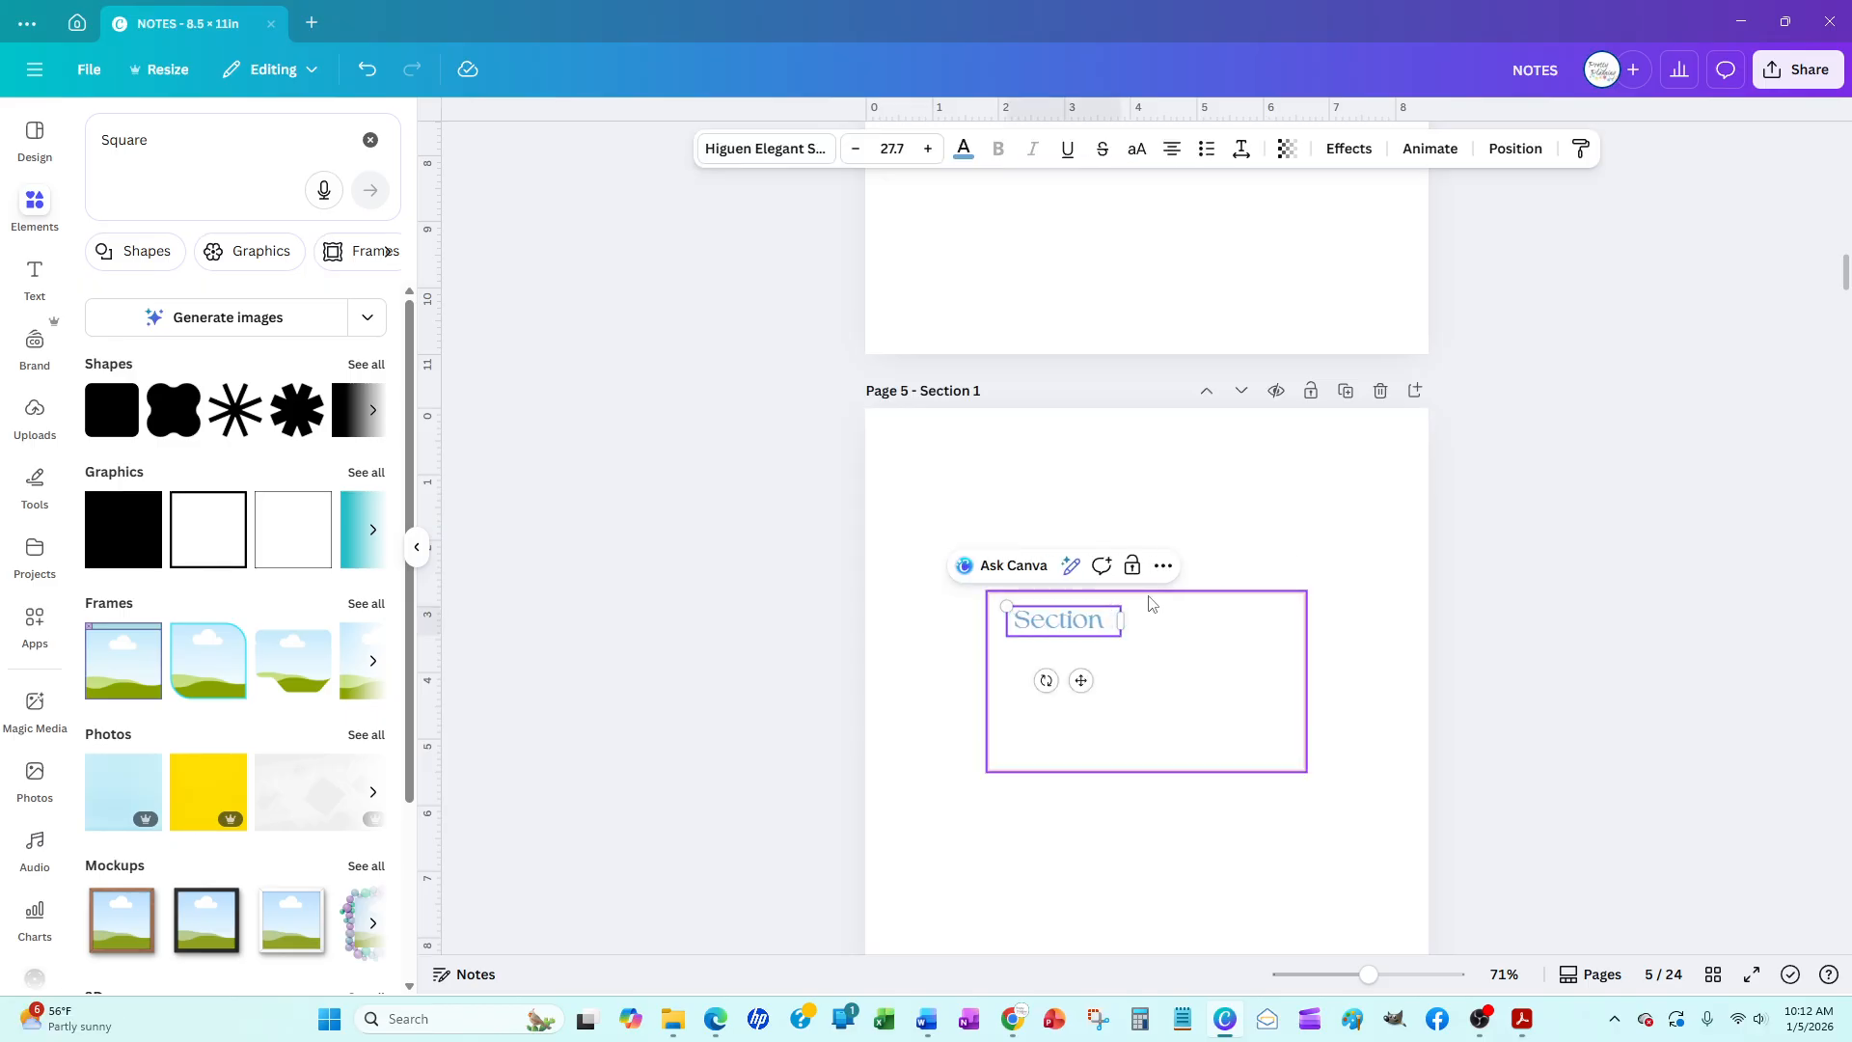
type("3")
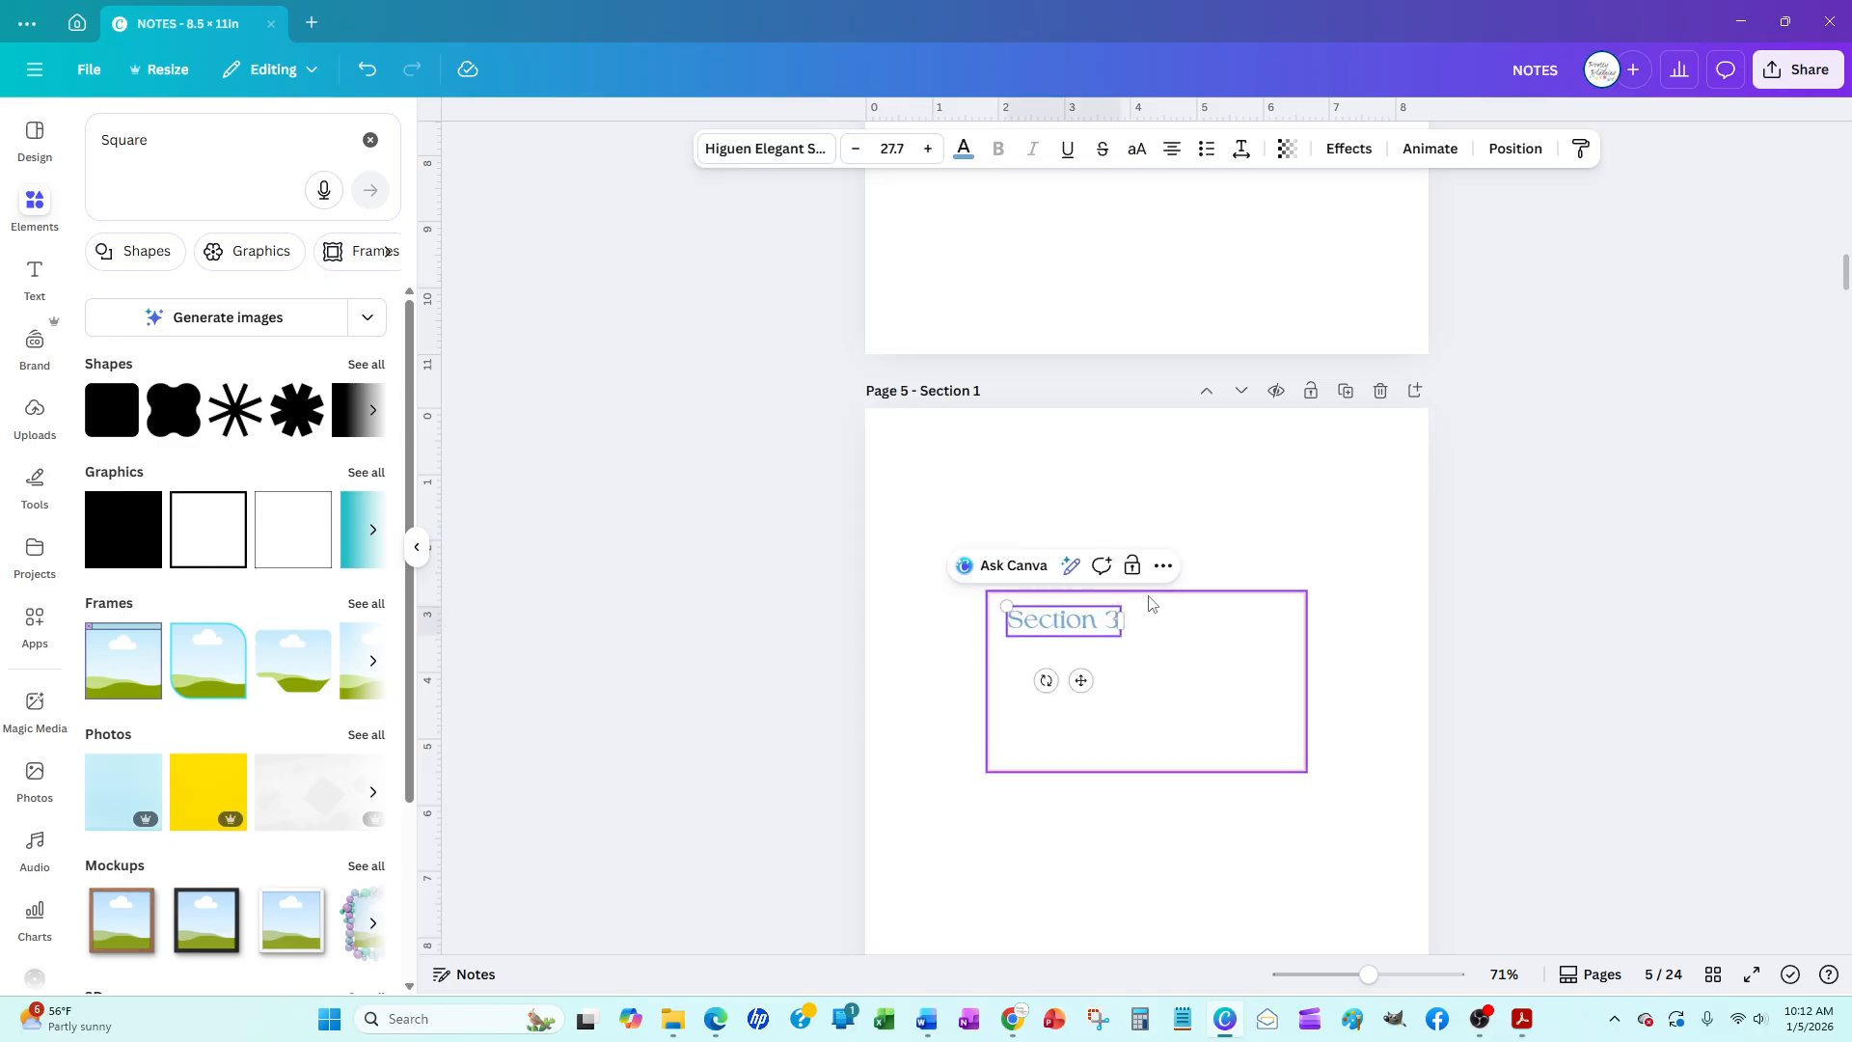
Duplicate the Section 3 page and change the heading inside the copy's box to "Section 4"
left_click(1344, 392)
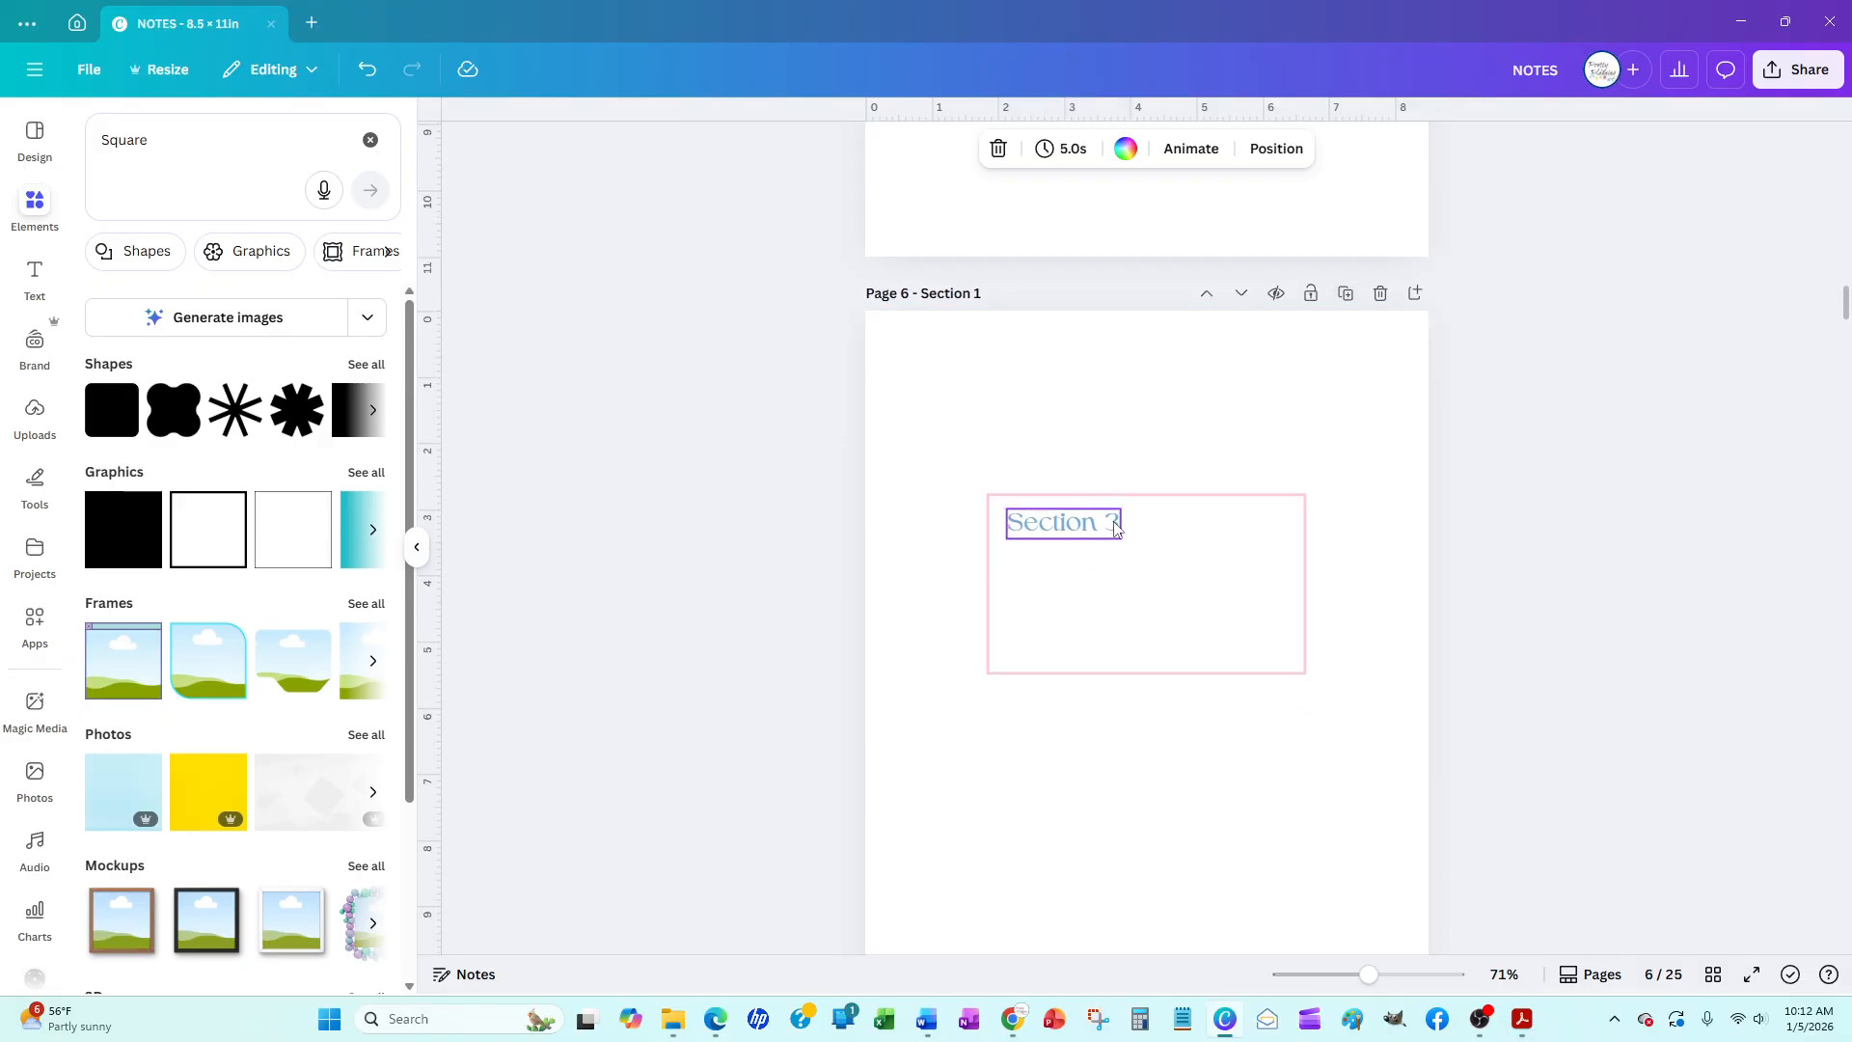
left_click(1116, 529)
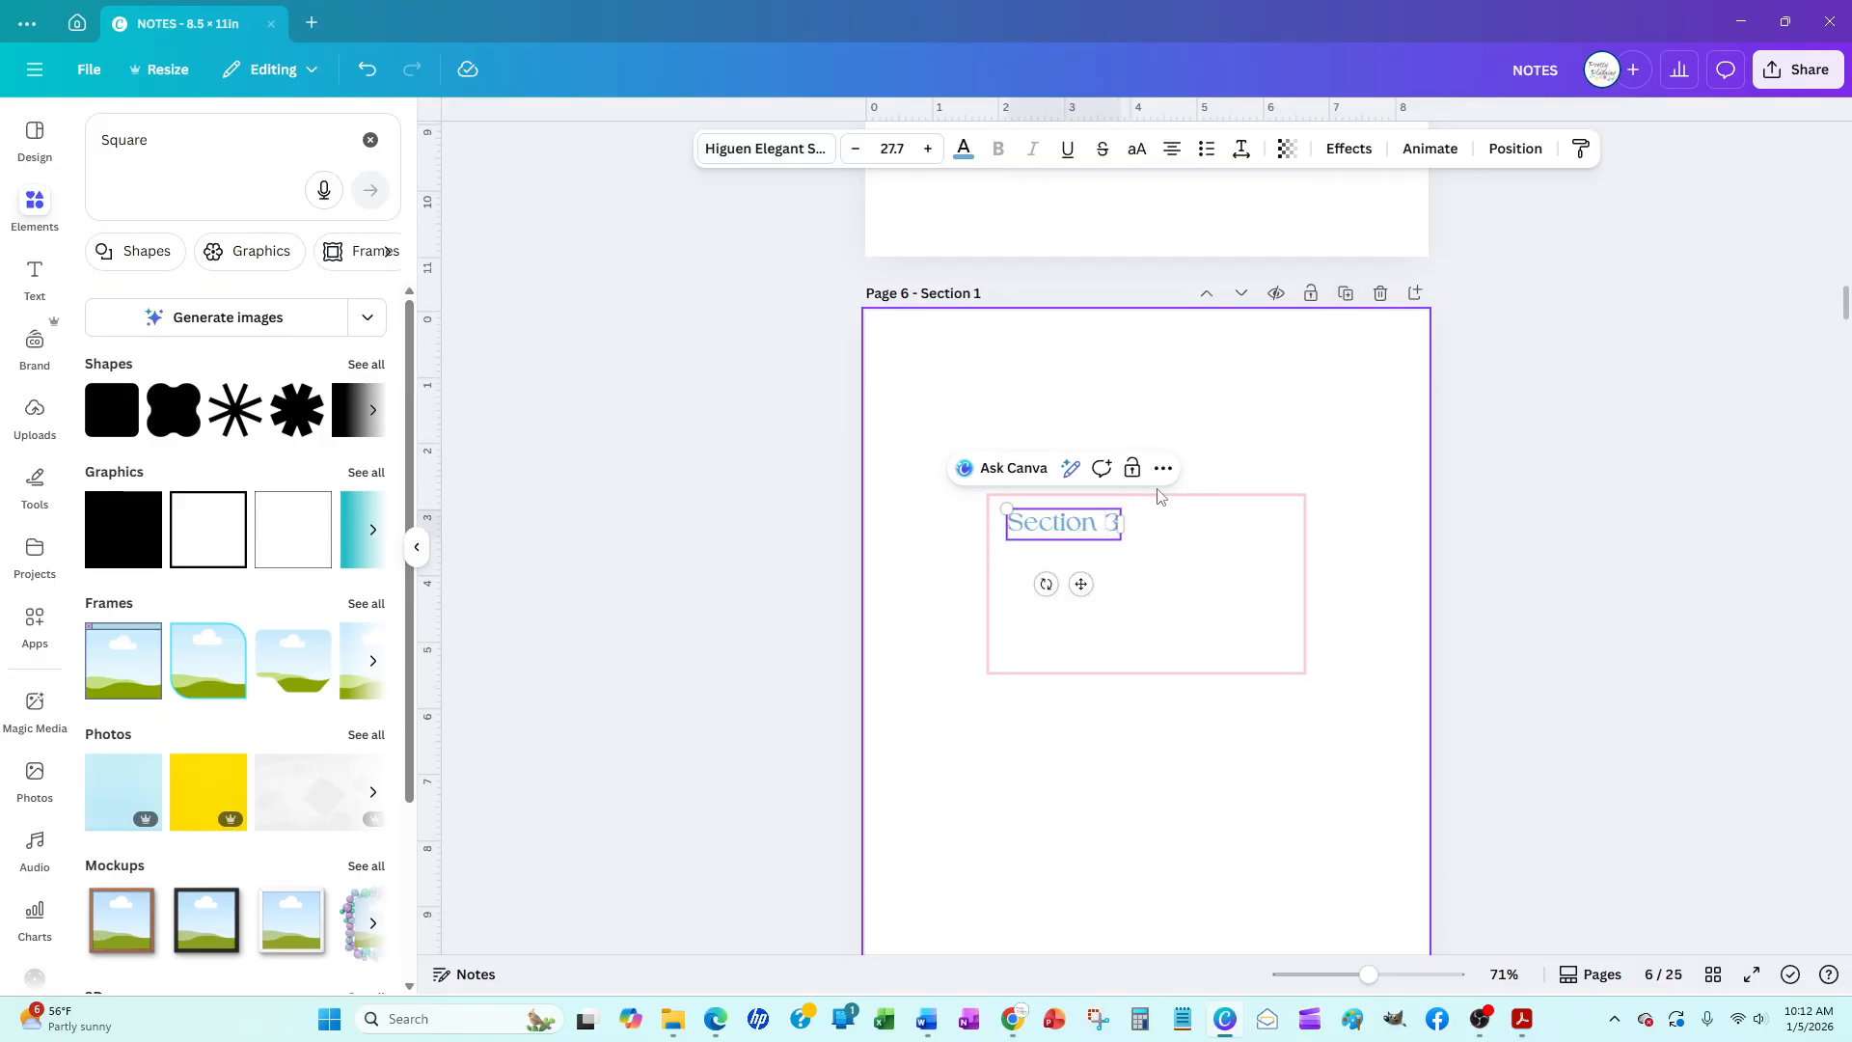
type("4")
key("Delete")
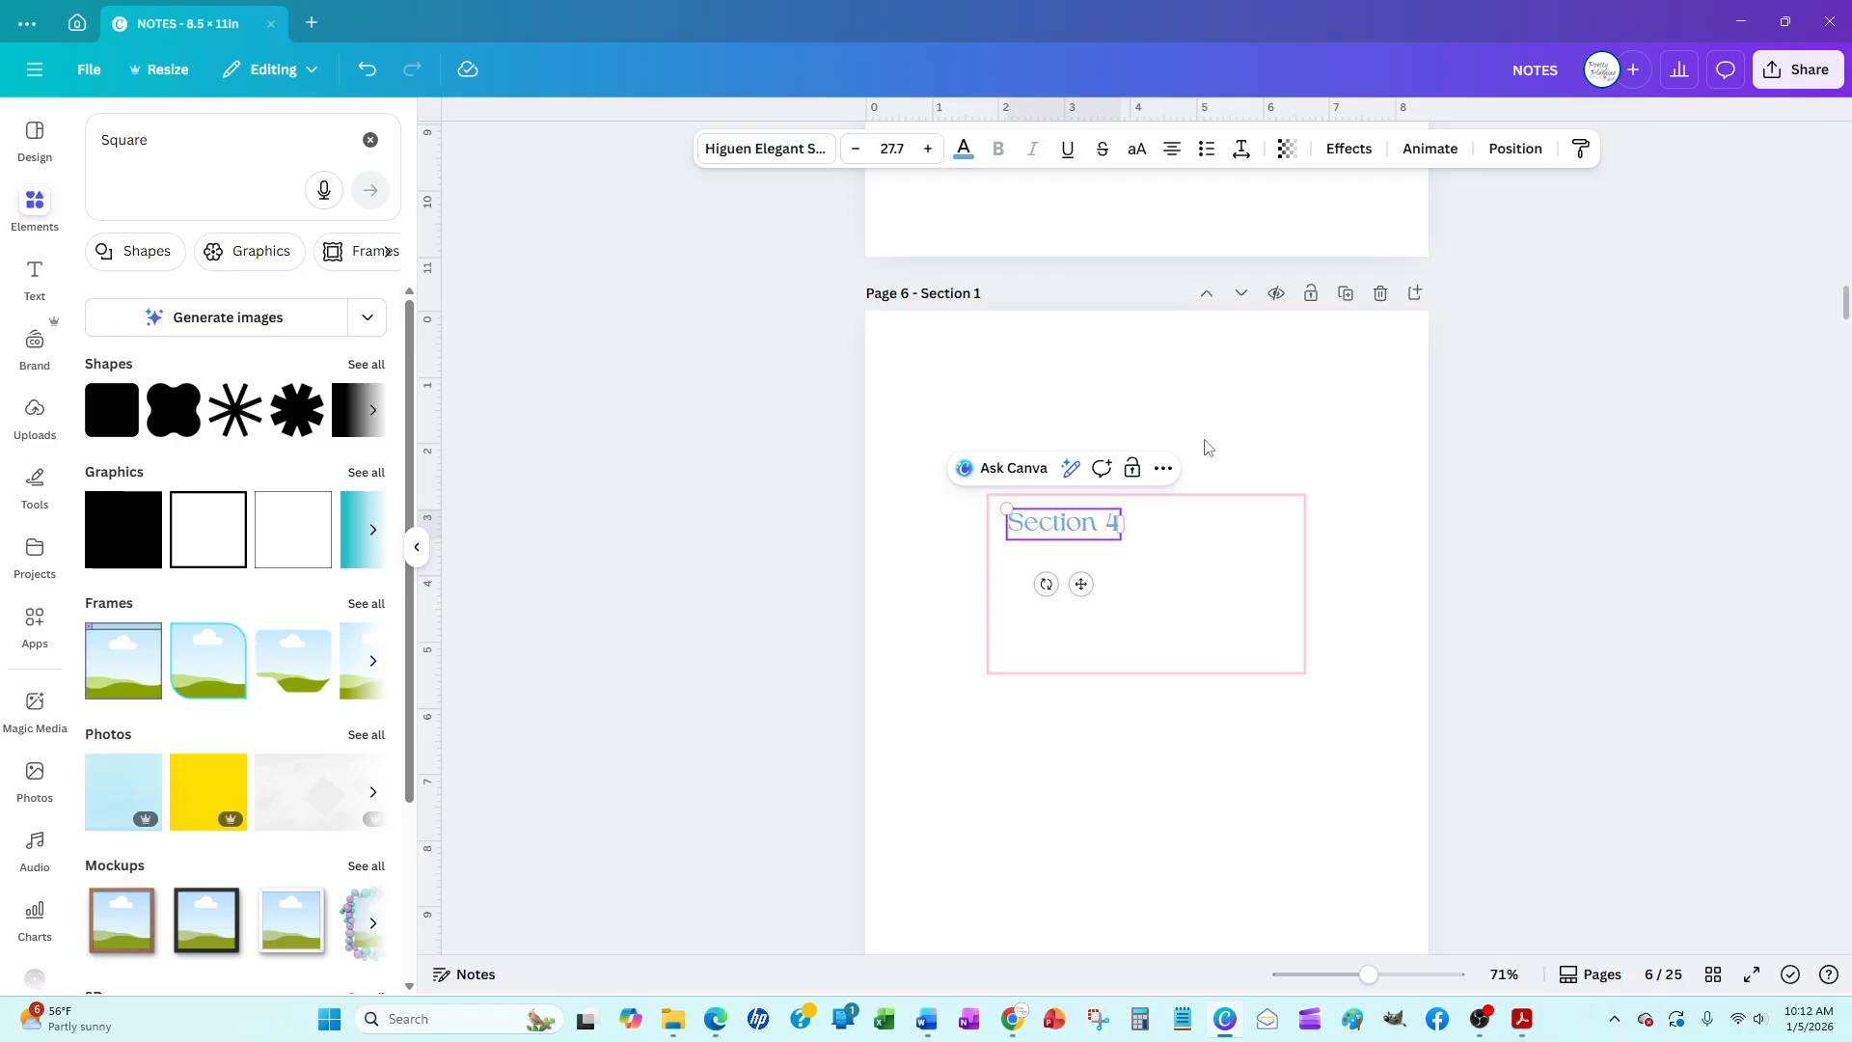
left_click(789, 499)
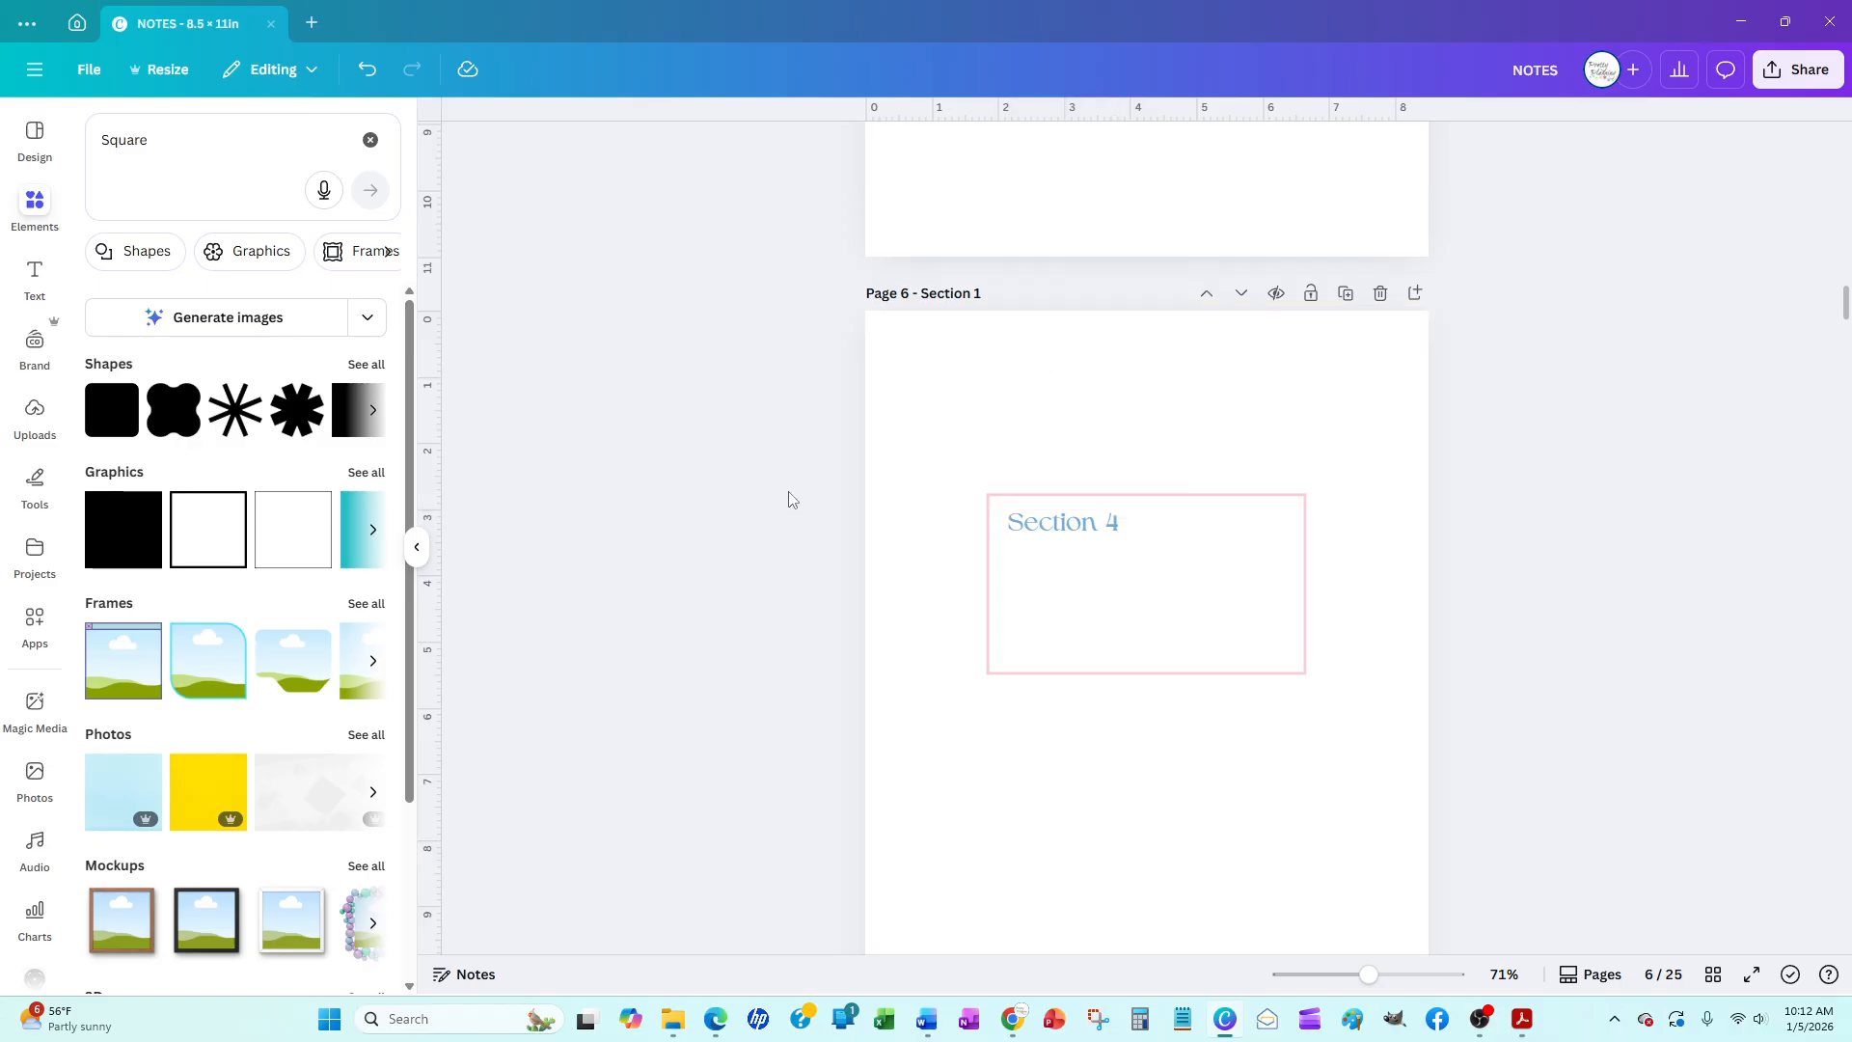
Set the page titles of pages 4, 5 and 6 to "Section 2", "Section 3" and "Section 4" to match their headings
scroll(789, 499, "up", 8)
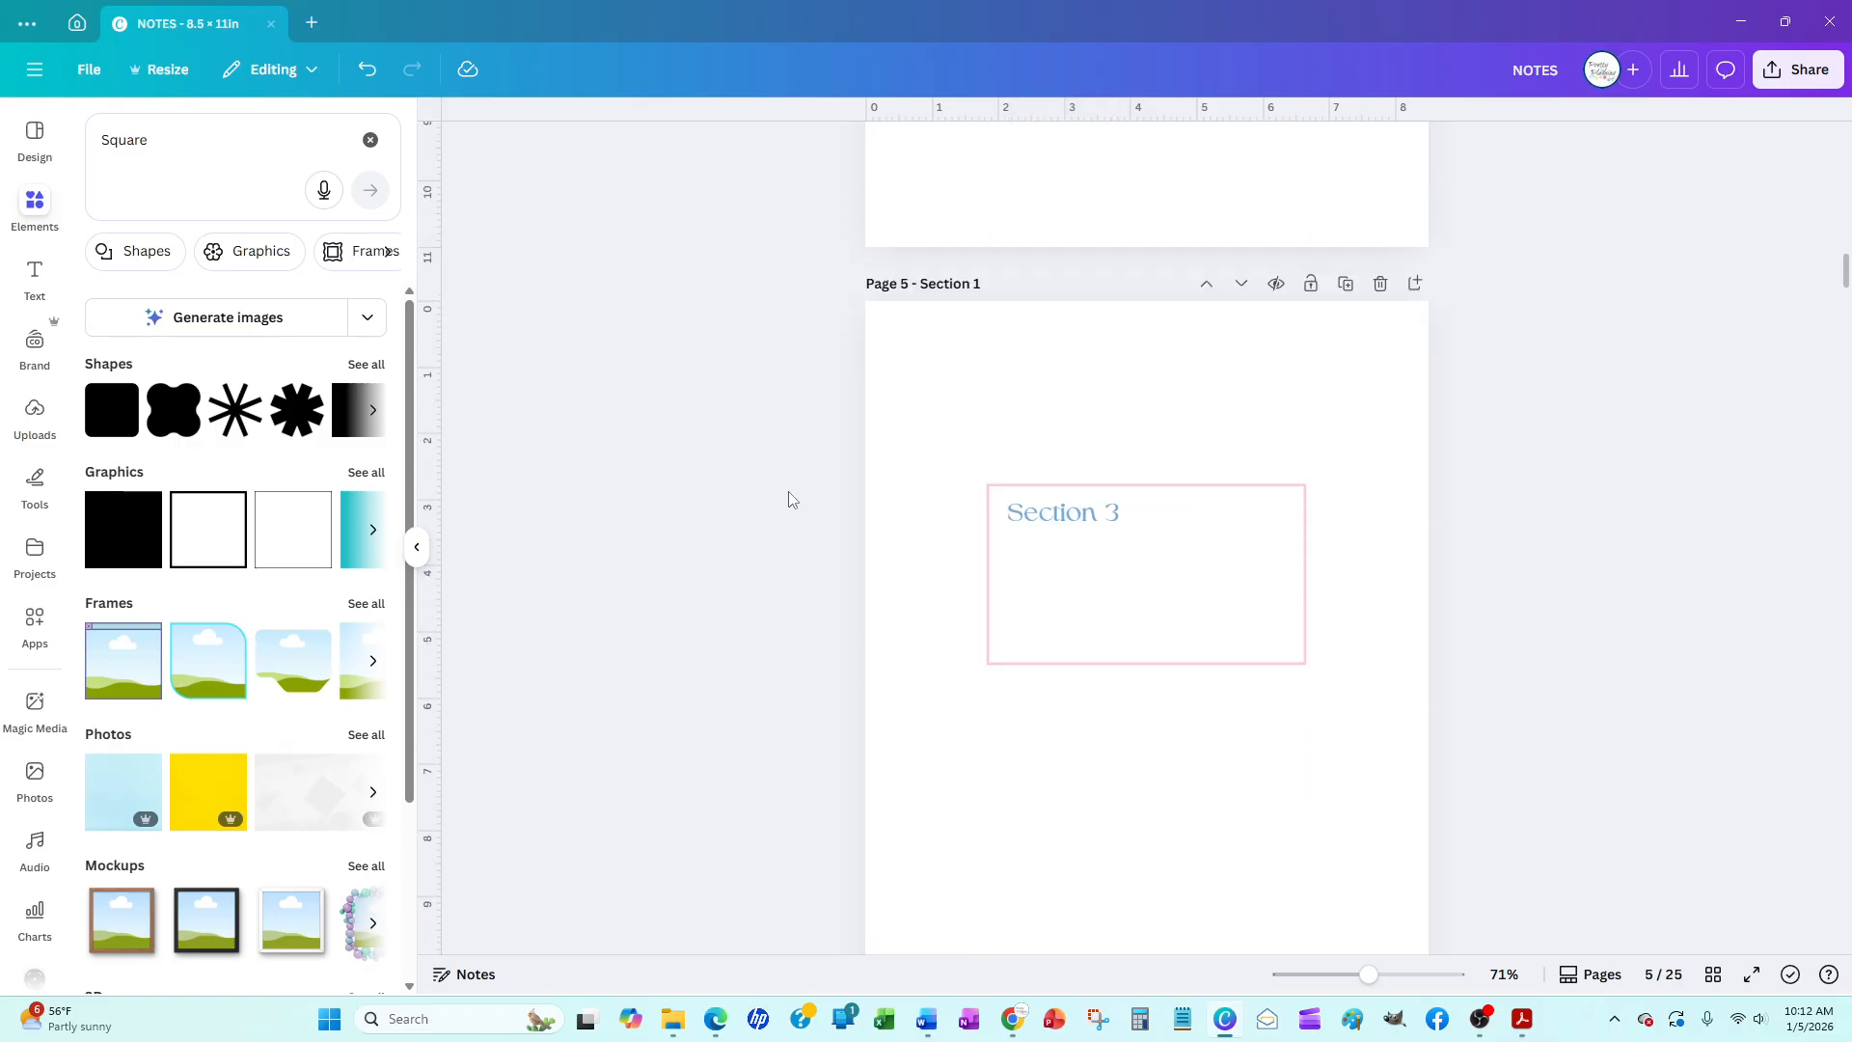
scroll(789, 499, "up", 4)
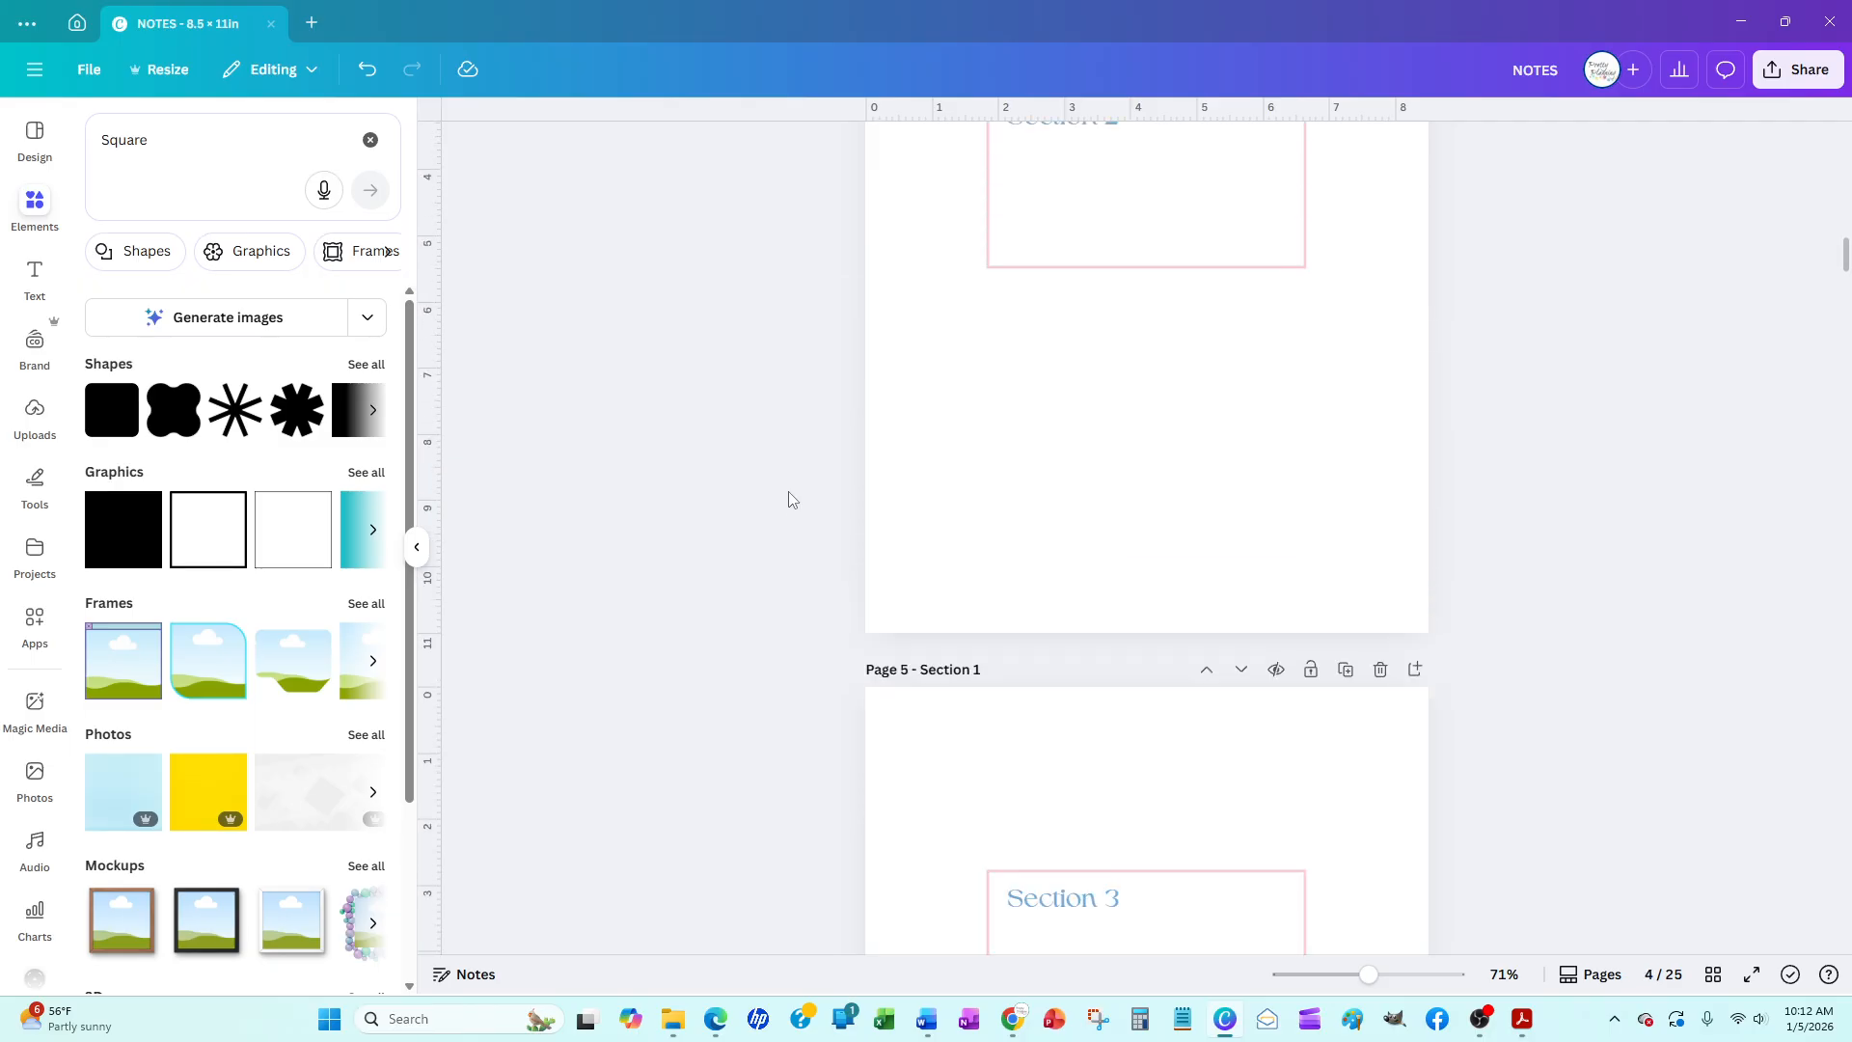
scroll(789, 499, "down", 5)
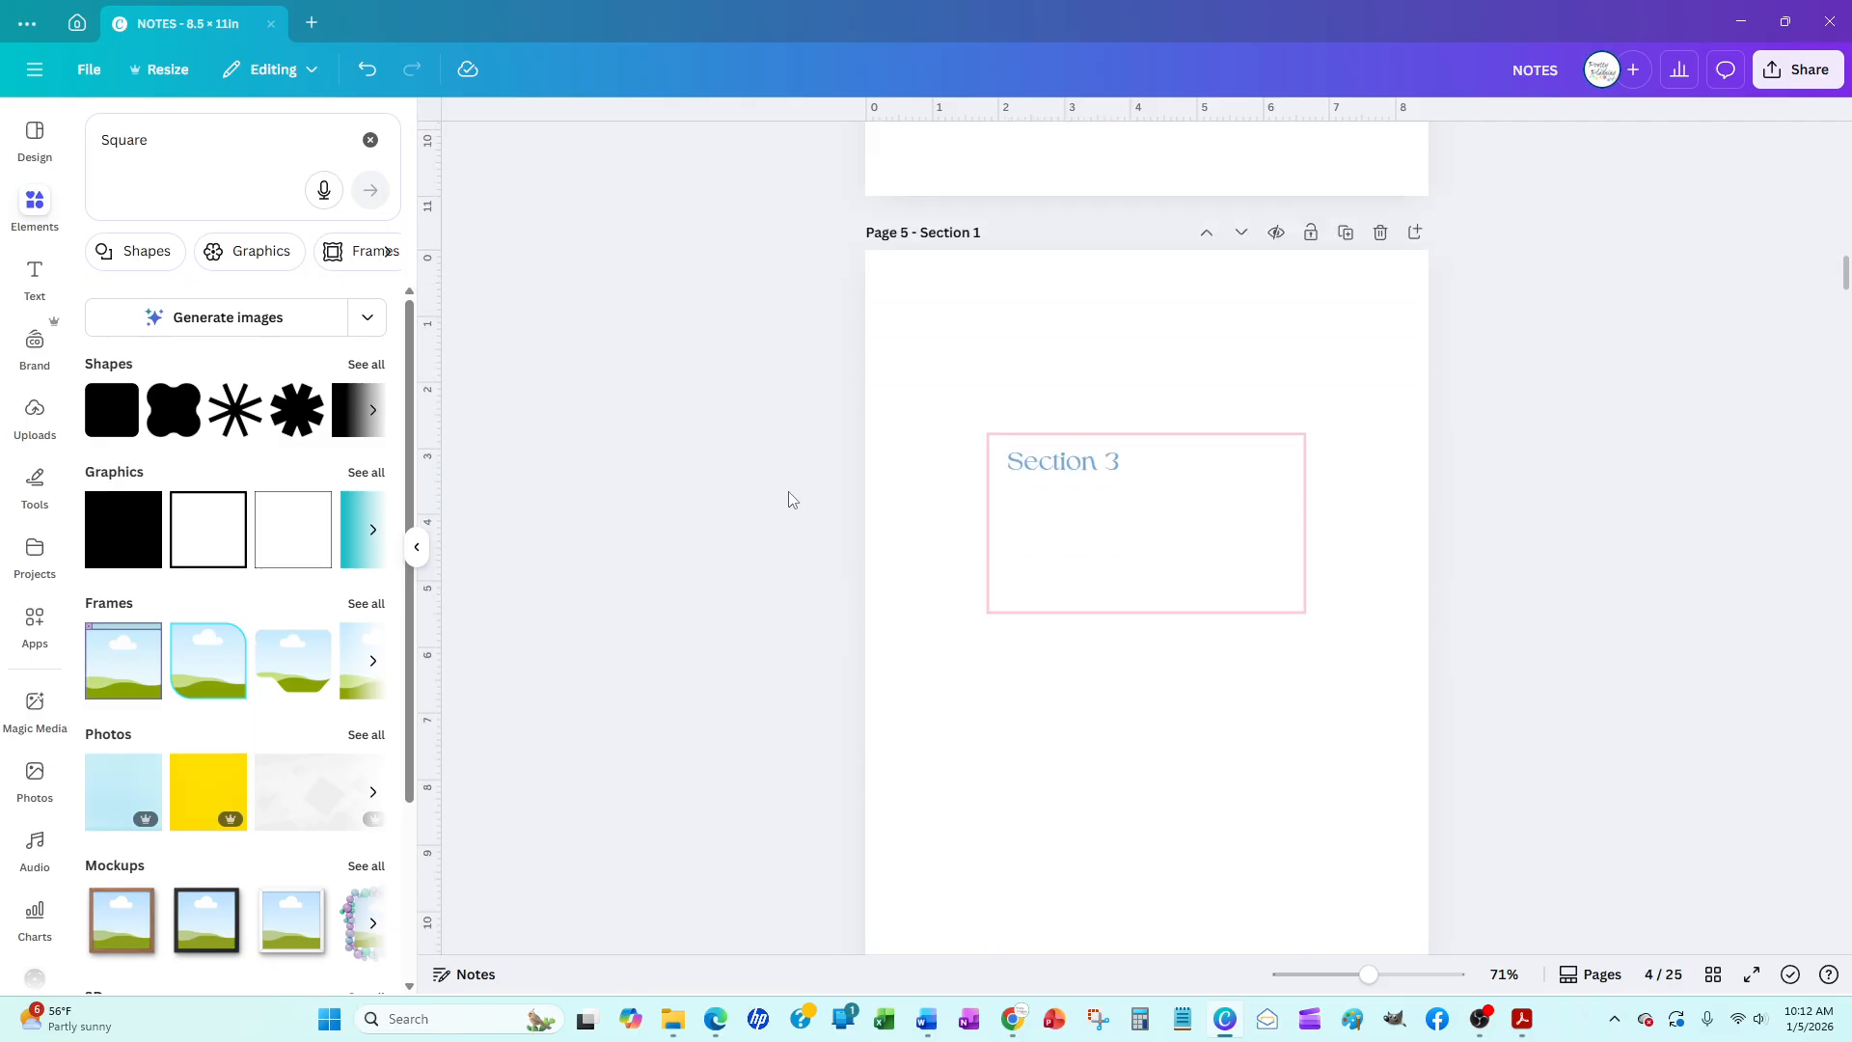
scroll(789, 499, "down", 1)
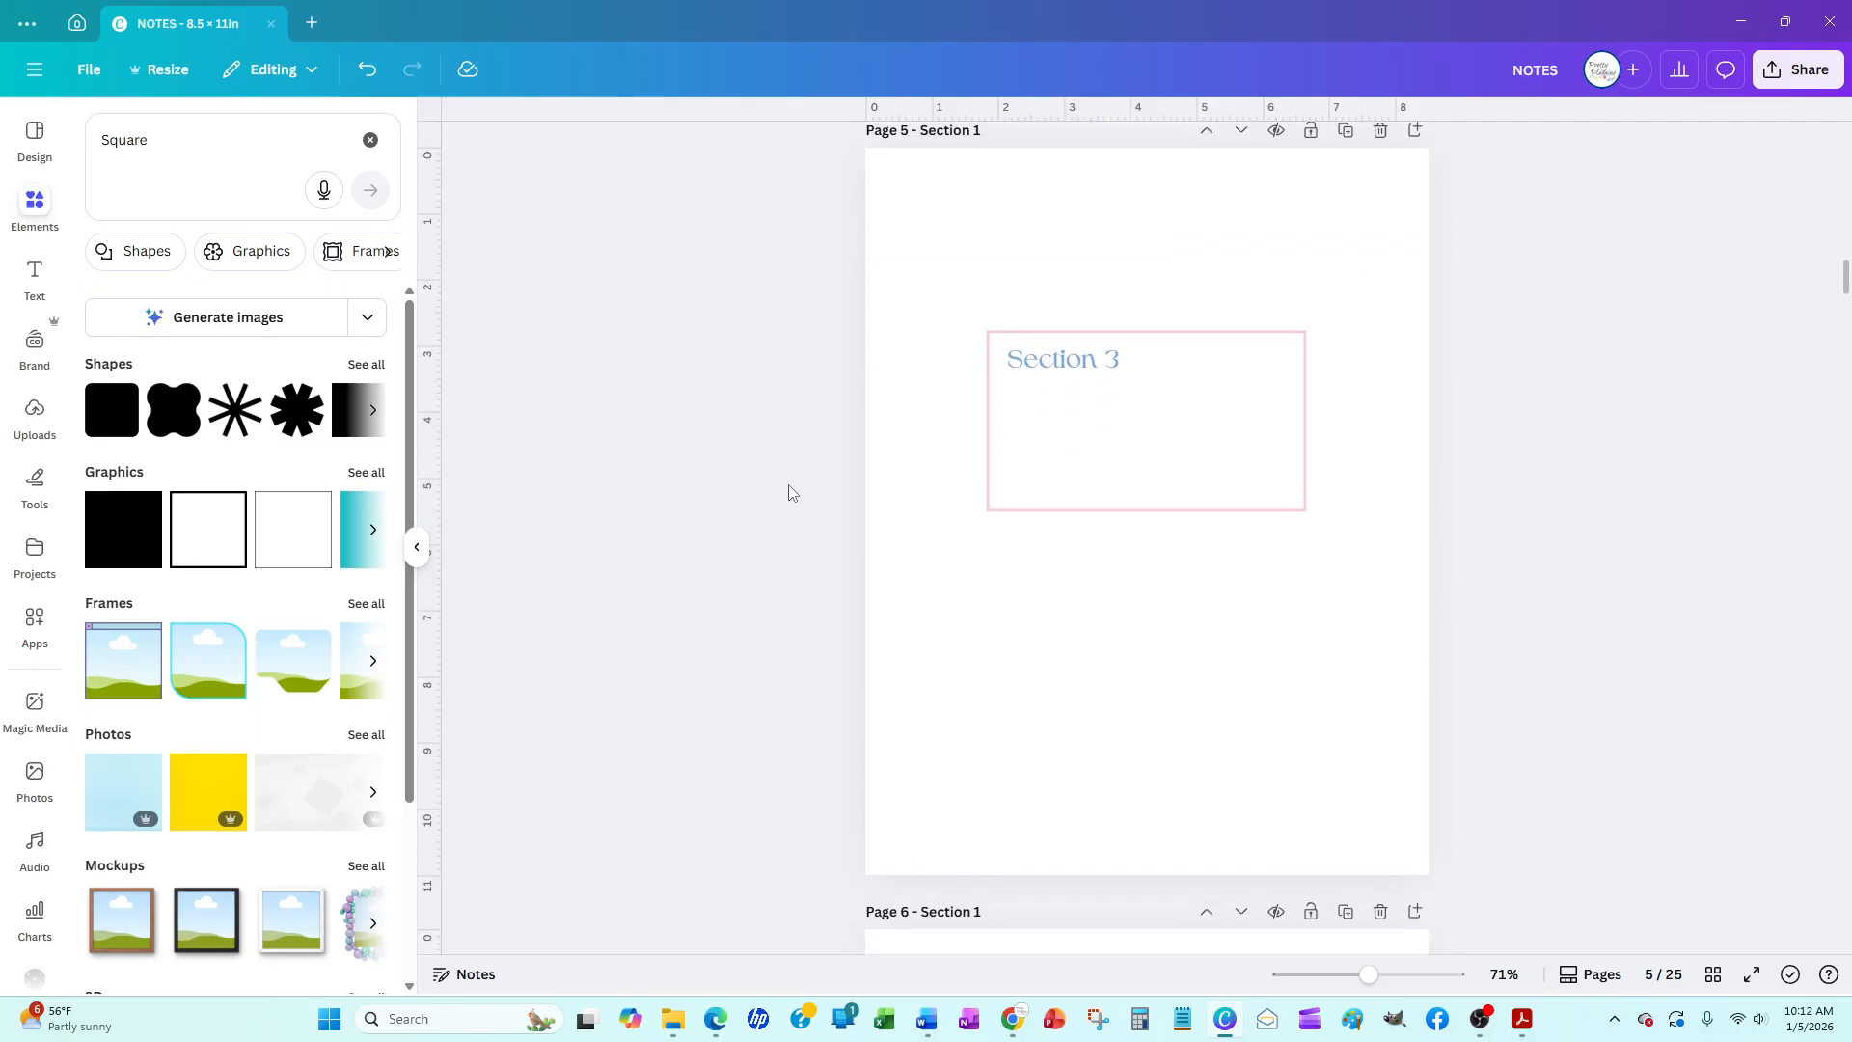
scroll(790, 496, "up", 10)
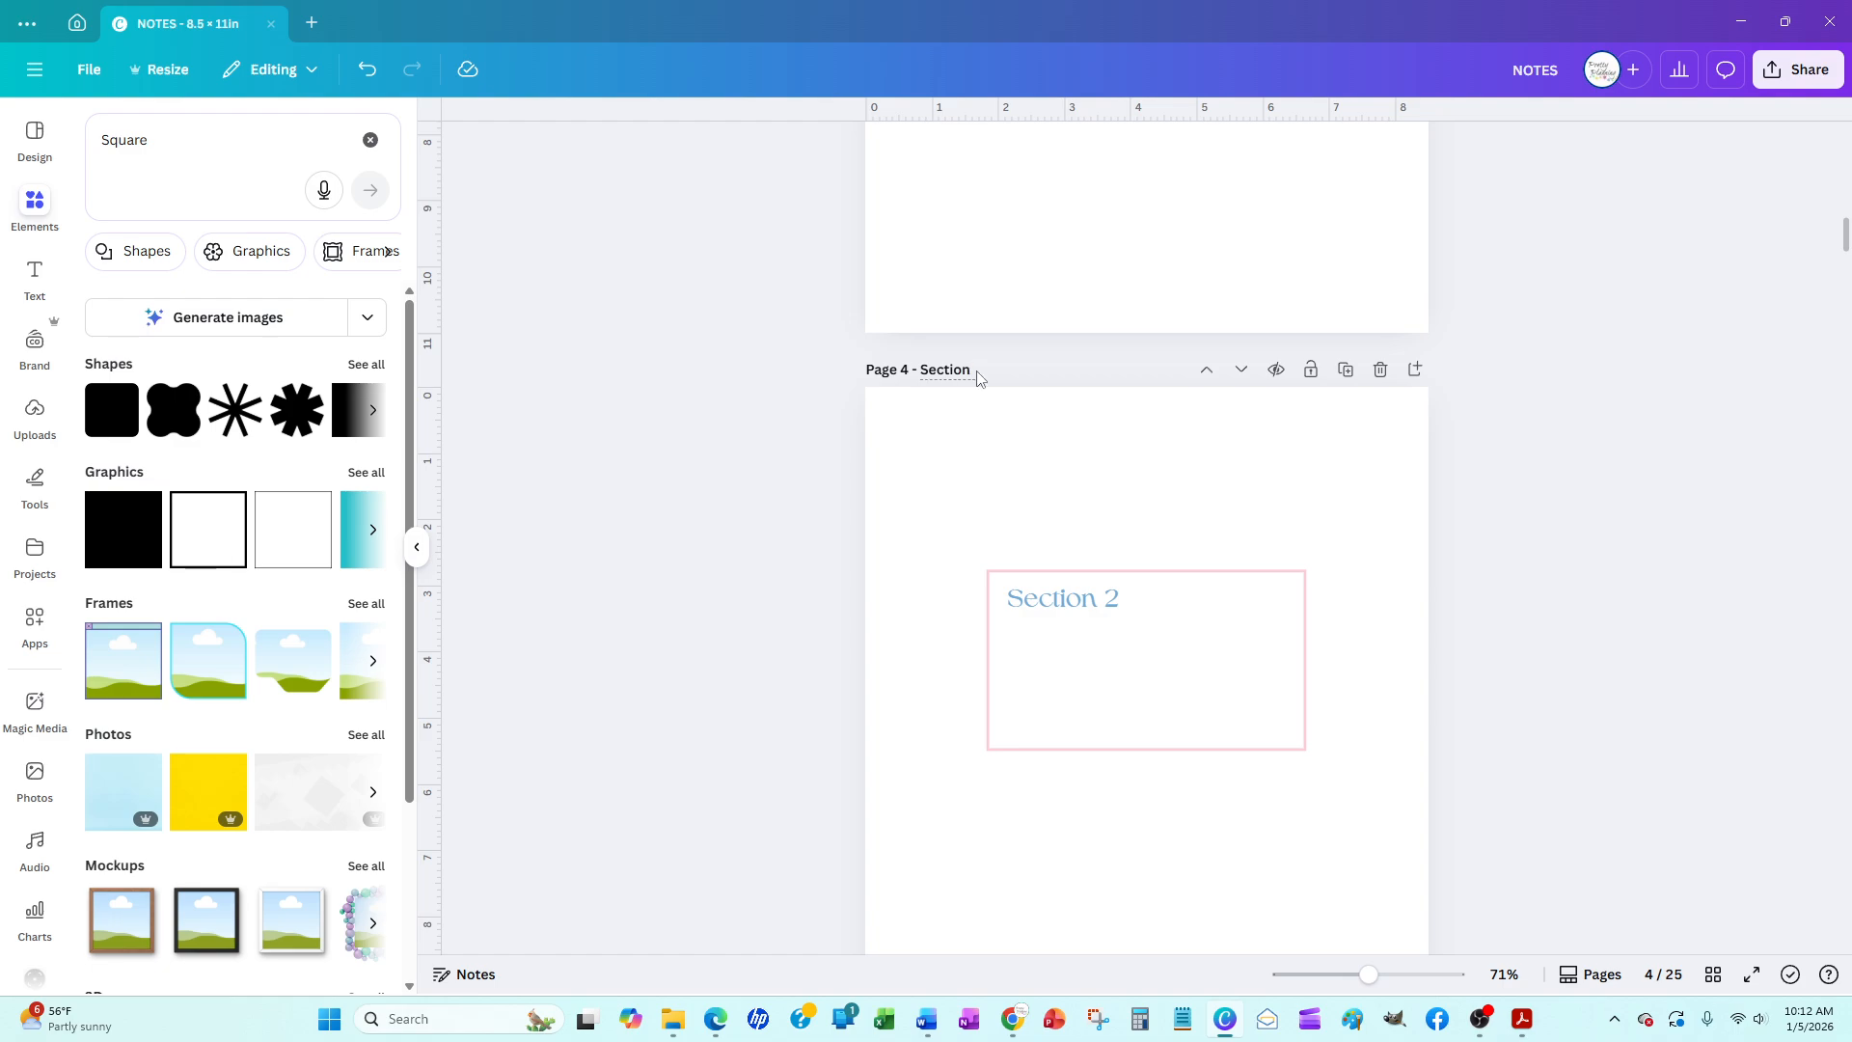
left_click(977, 371)
type("2")
scroll(666, 422, "down", 10)
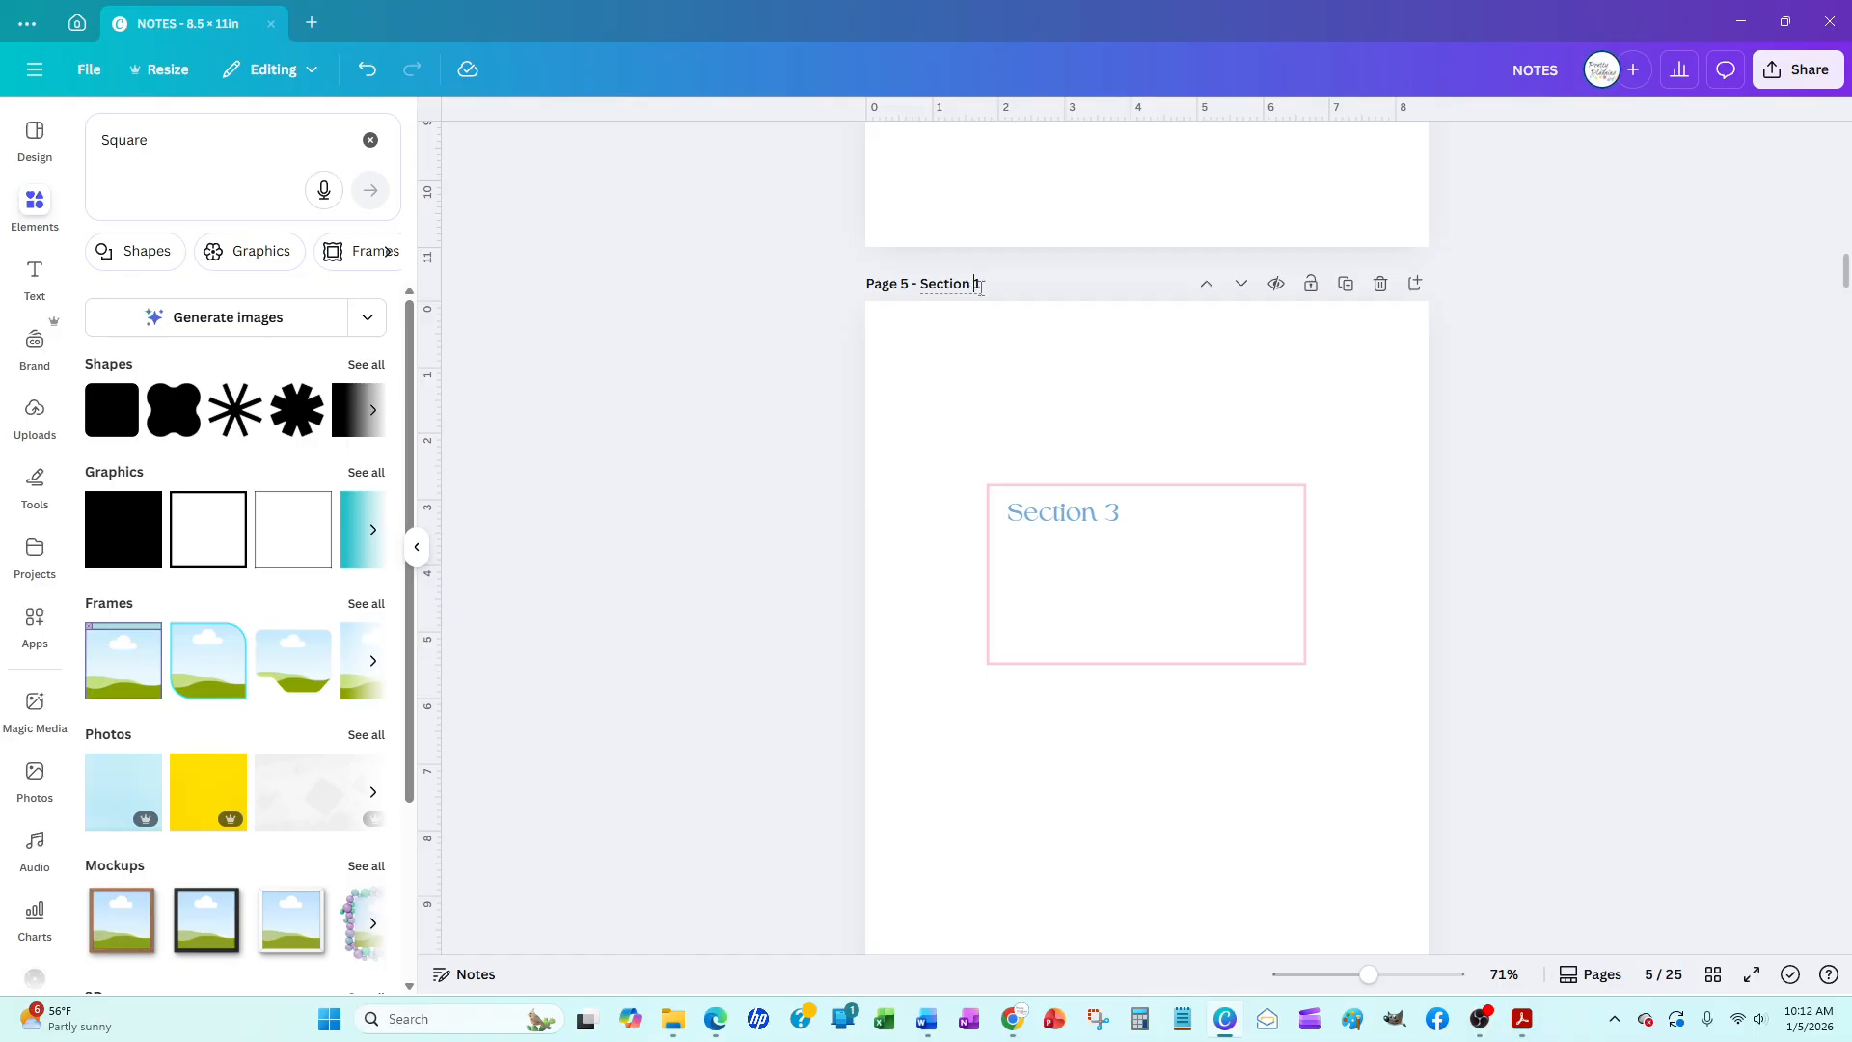
left_click(981, 288)
key("BackSpace")
type("3")
scroll(738, 415, "down", 7)
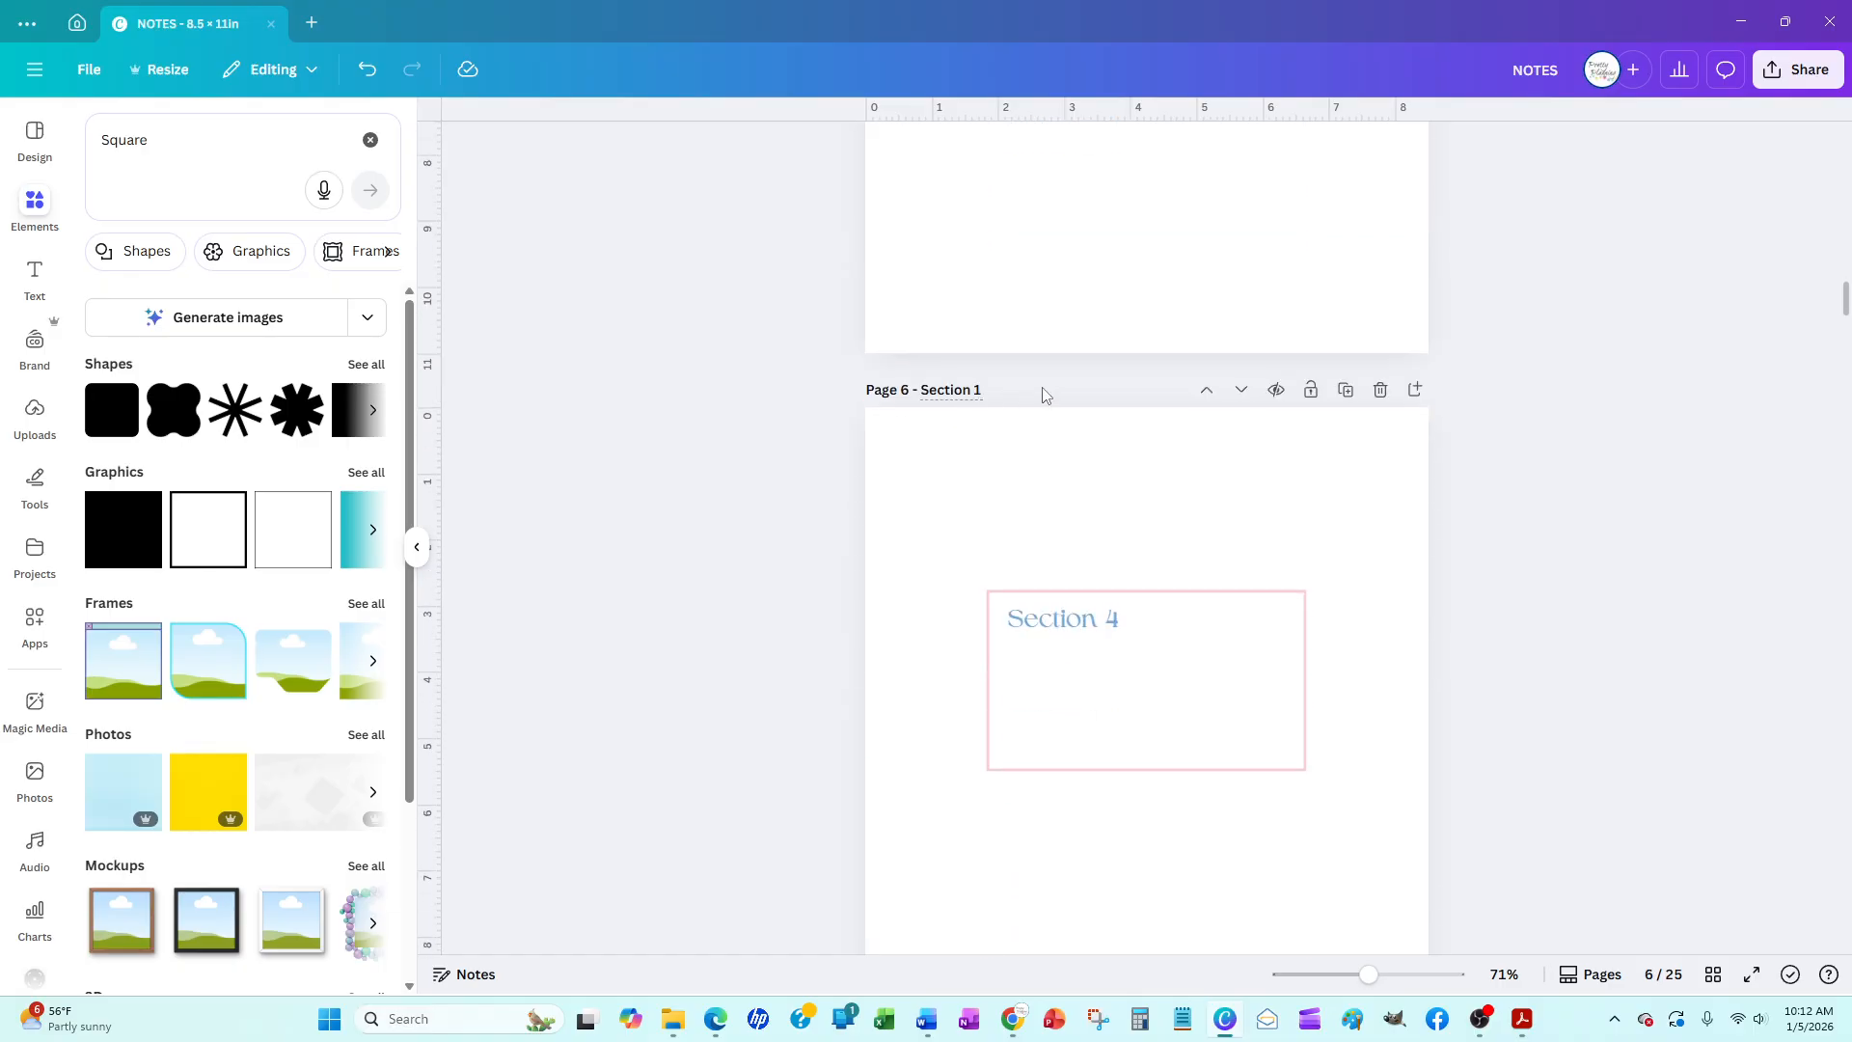
type("4")
Give the NOTES cover on page 1 the page title "Cover"
scroll(738, 483, "up", 20)
scroll(738, 482, "up", 15)
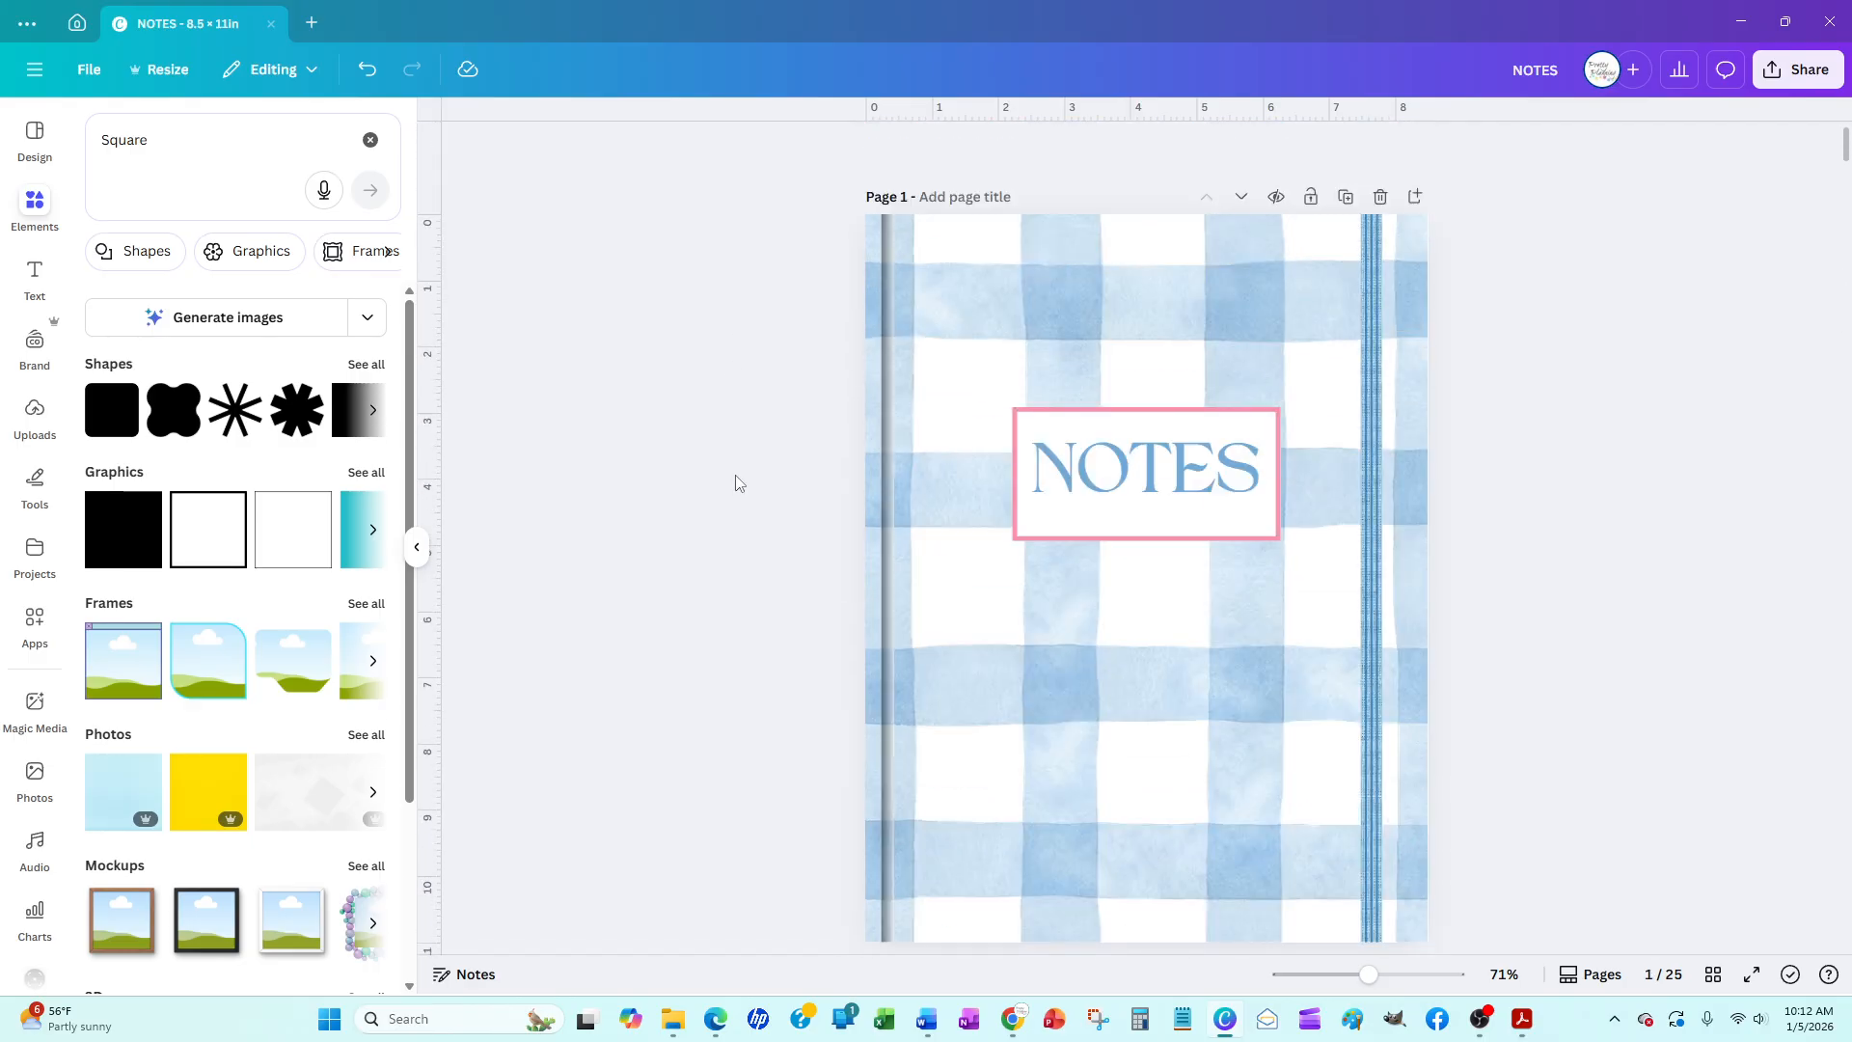
left_click(950, 200)
type("Cover")
Title the lined pages 7 and 8 "Notes 1" and "Notes 2"
scroll(787, 276, "down", 20)
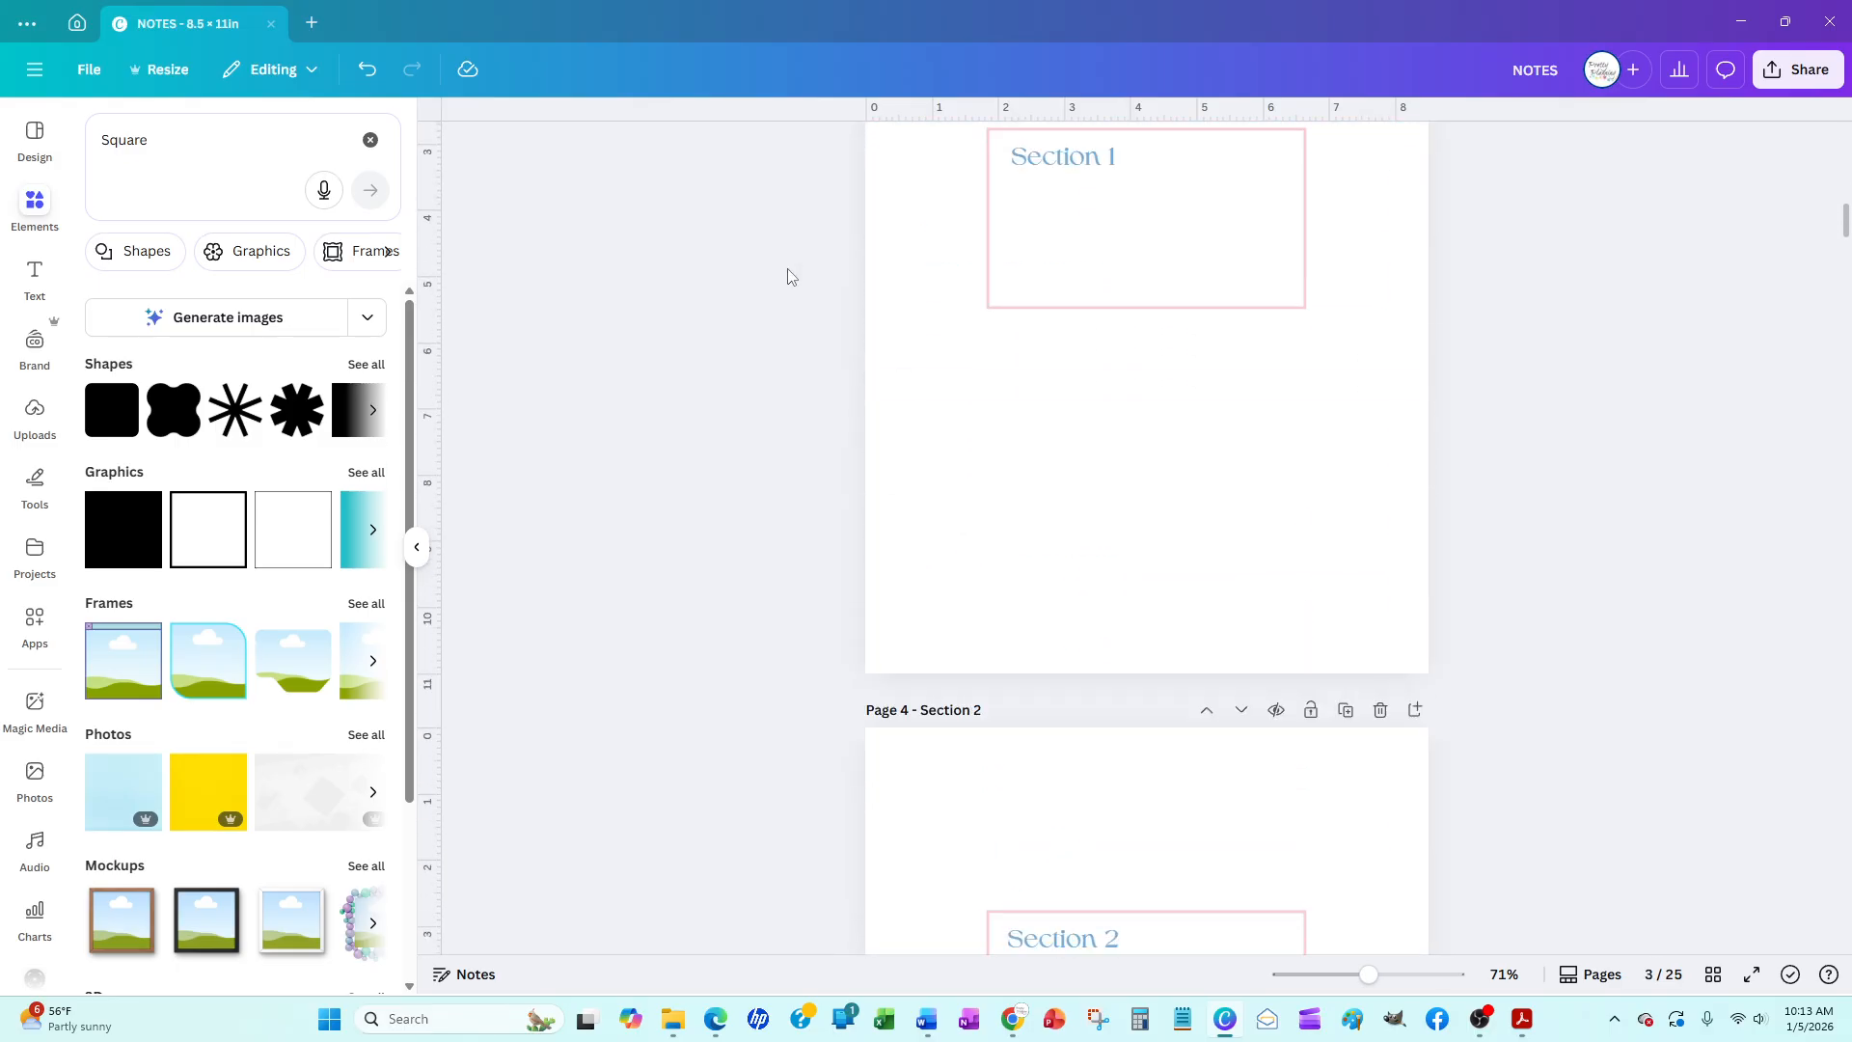
scroll(789, 278, "down", 20)
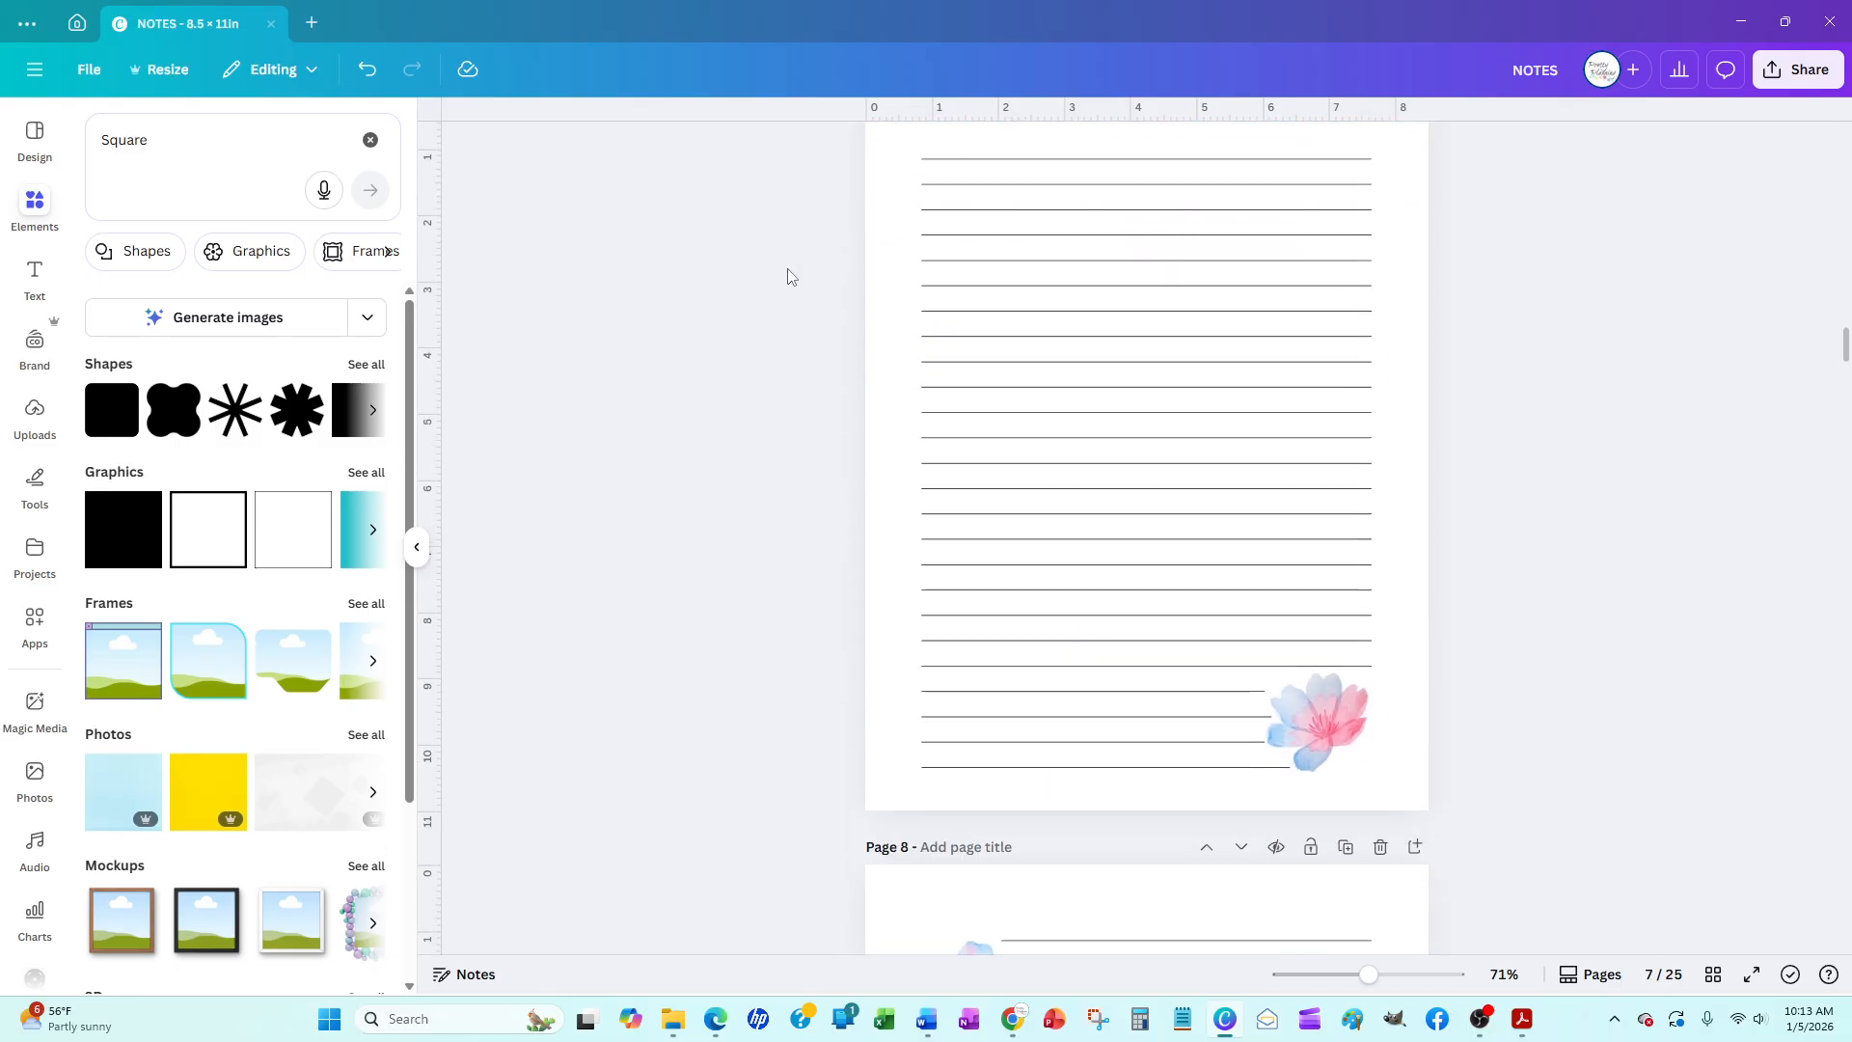
left_click(933, 357)
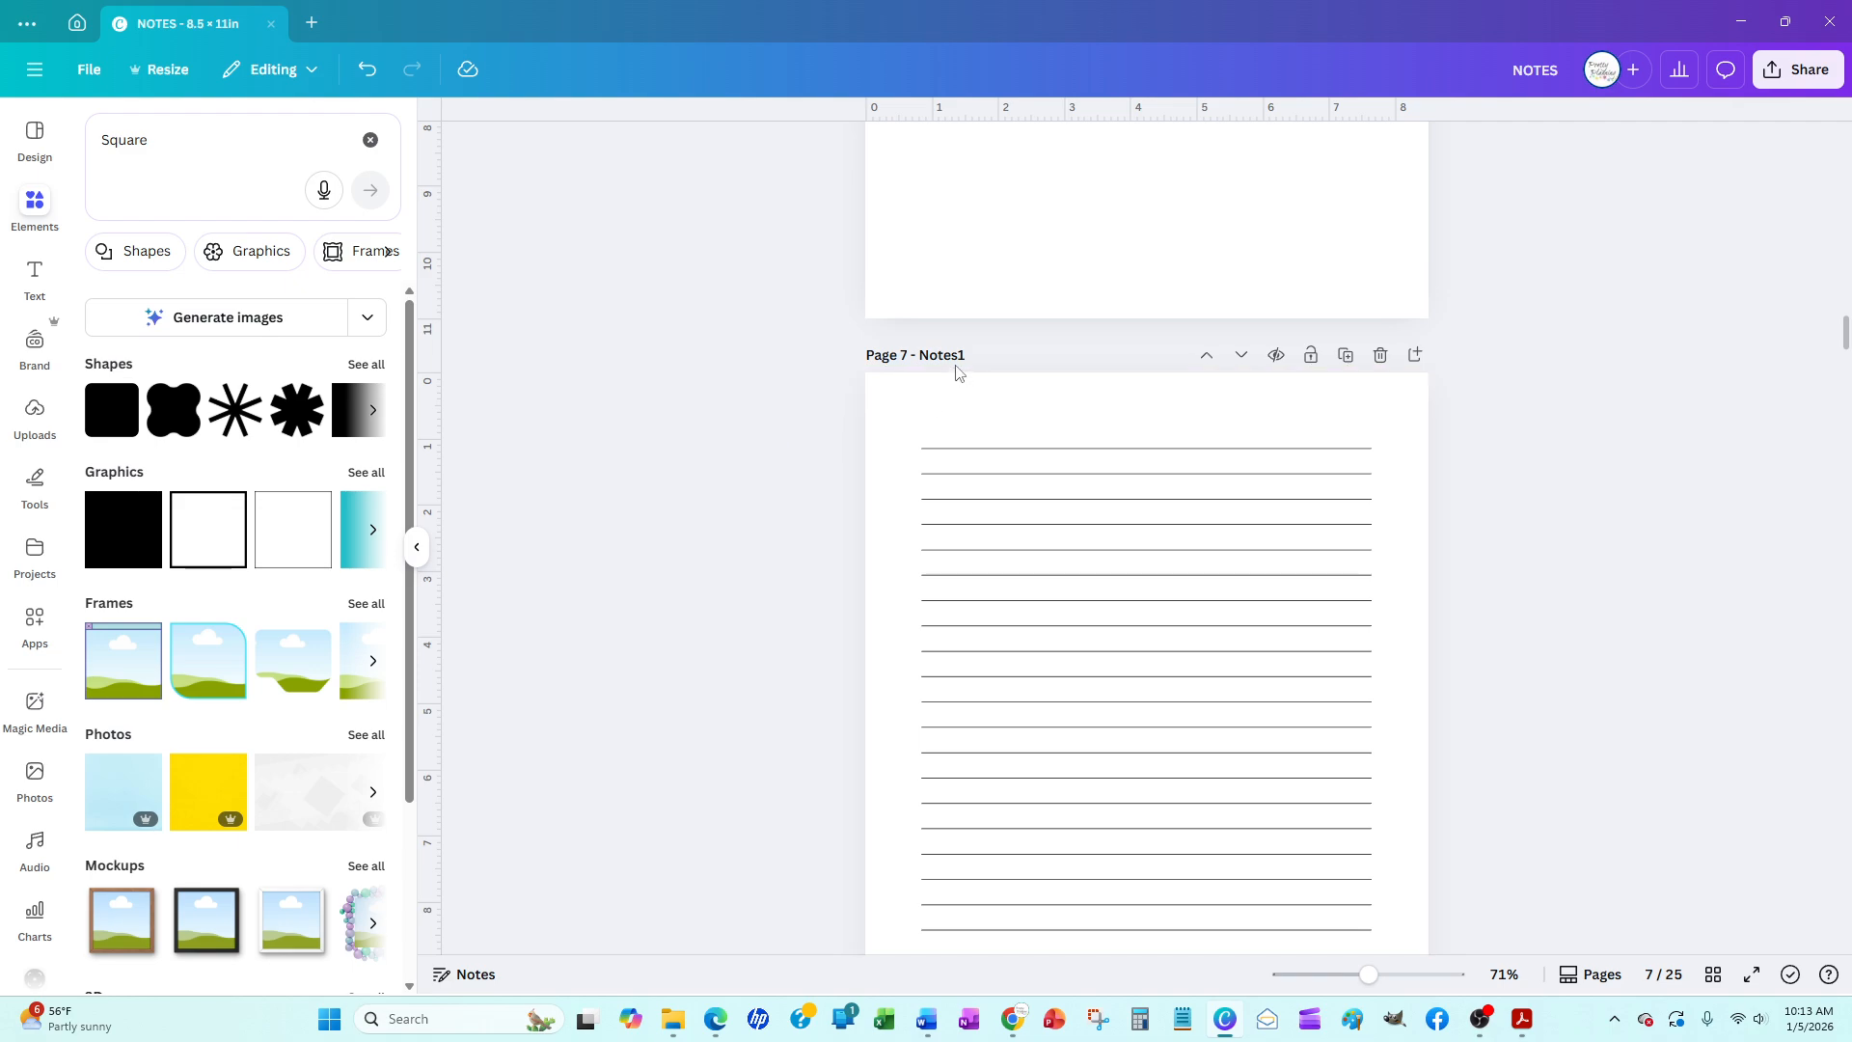
scroll(961, 356, "down", 2)
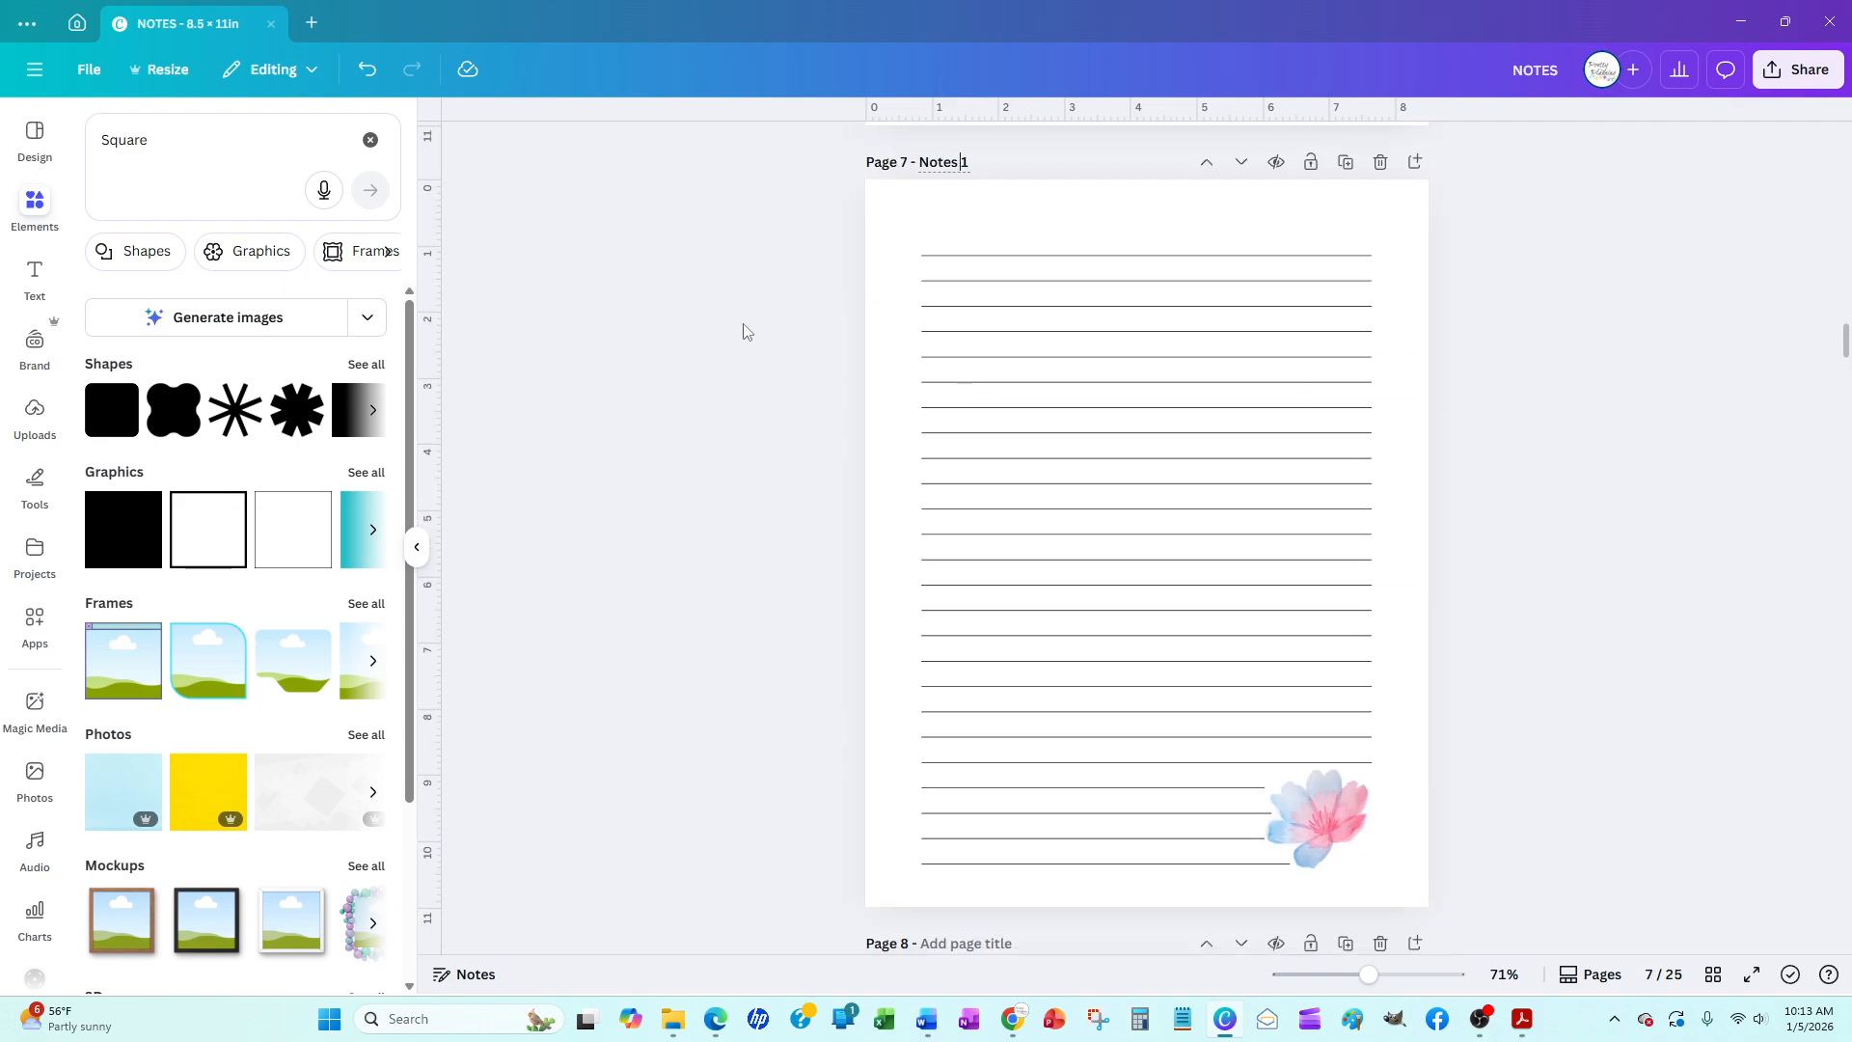
scroll(711, 410, "down", 6)
left_click(973, 366)
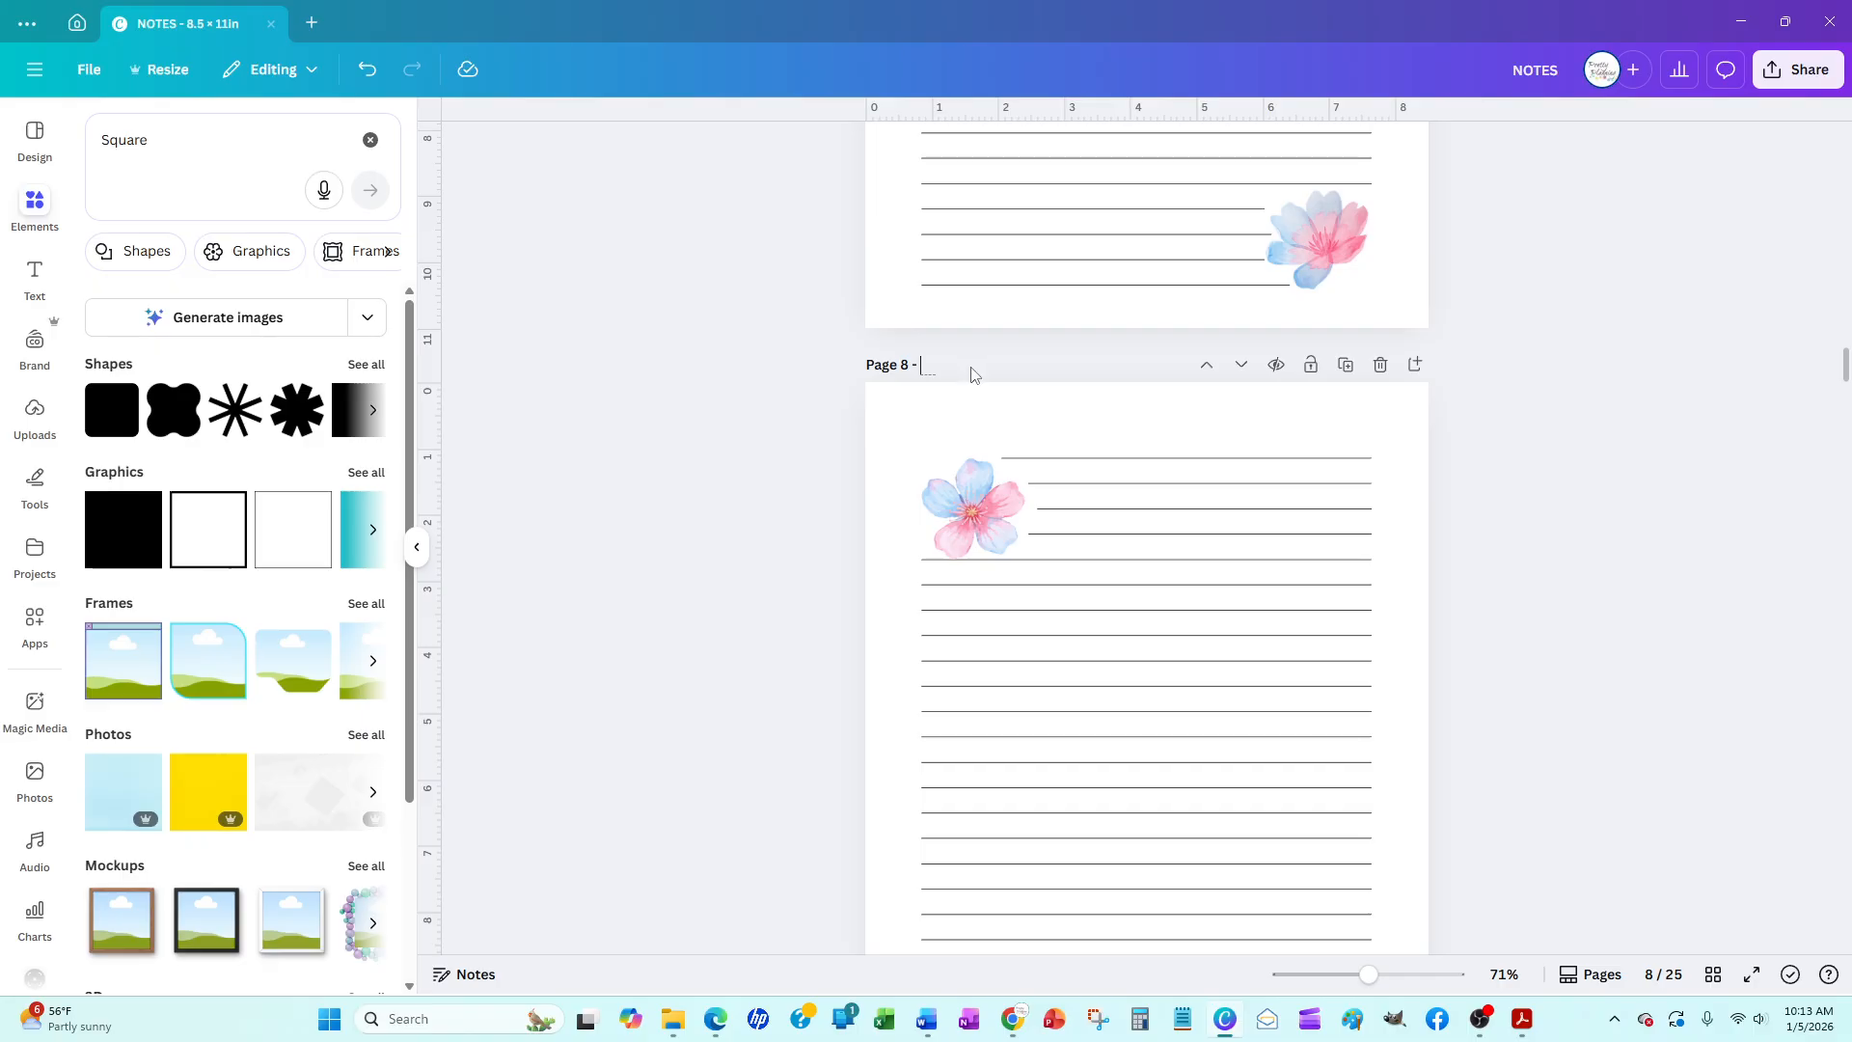
type("Notes 2")
Review the section divider pages against the section entries and pink bars on the INDEX page
scroll(771, 435, "up", 20)
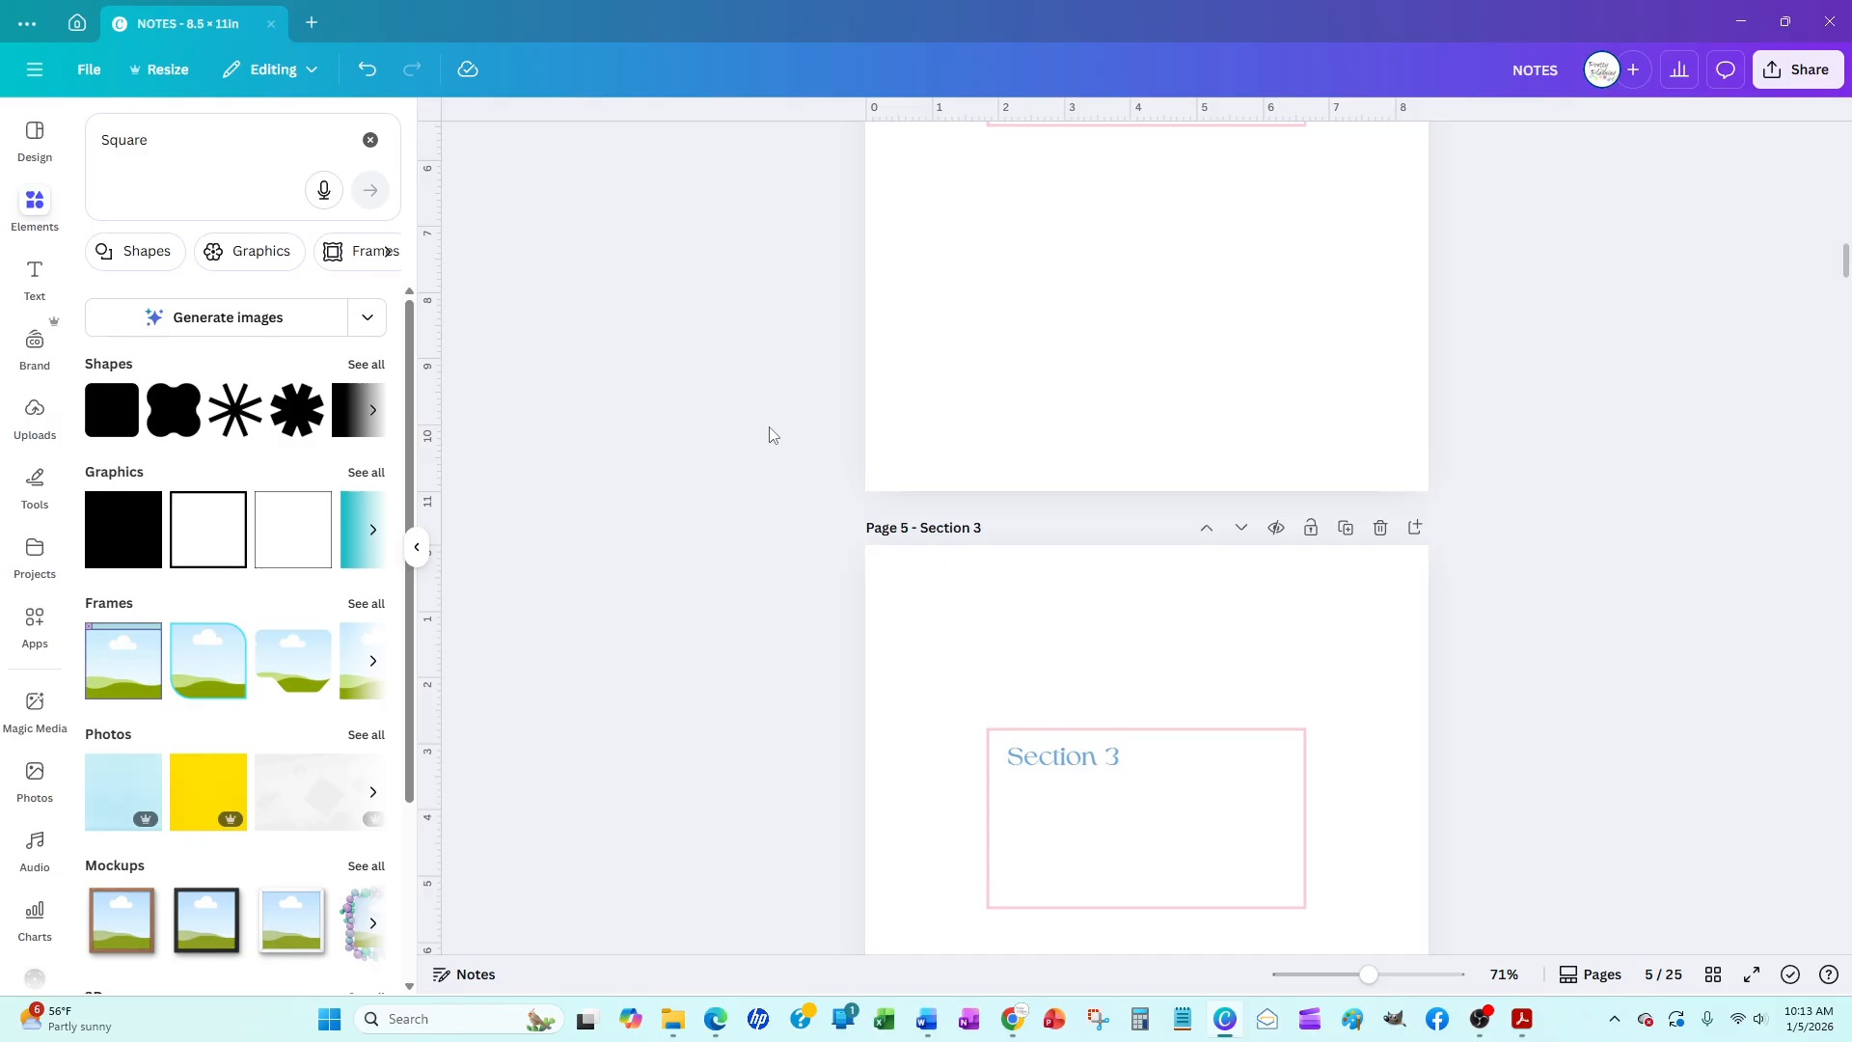
scroll(772, 435, "up", 15)
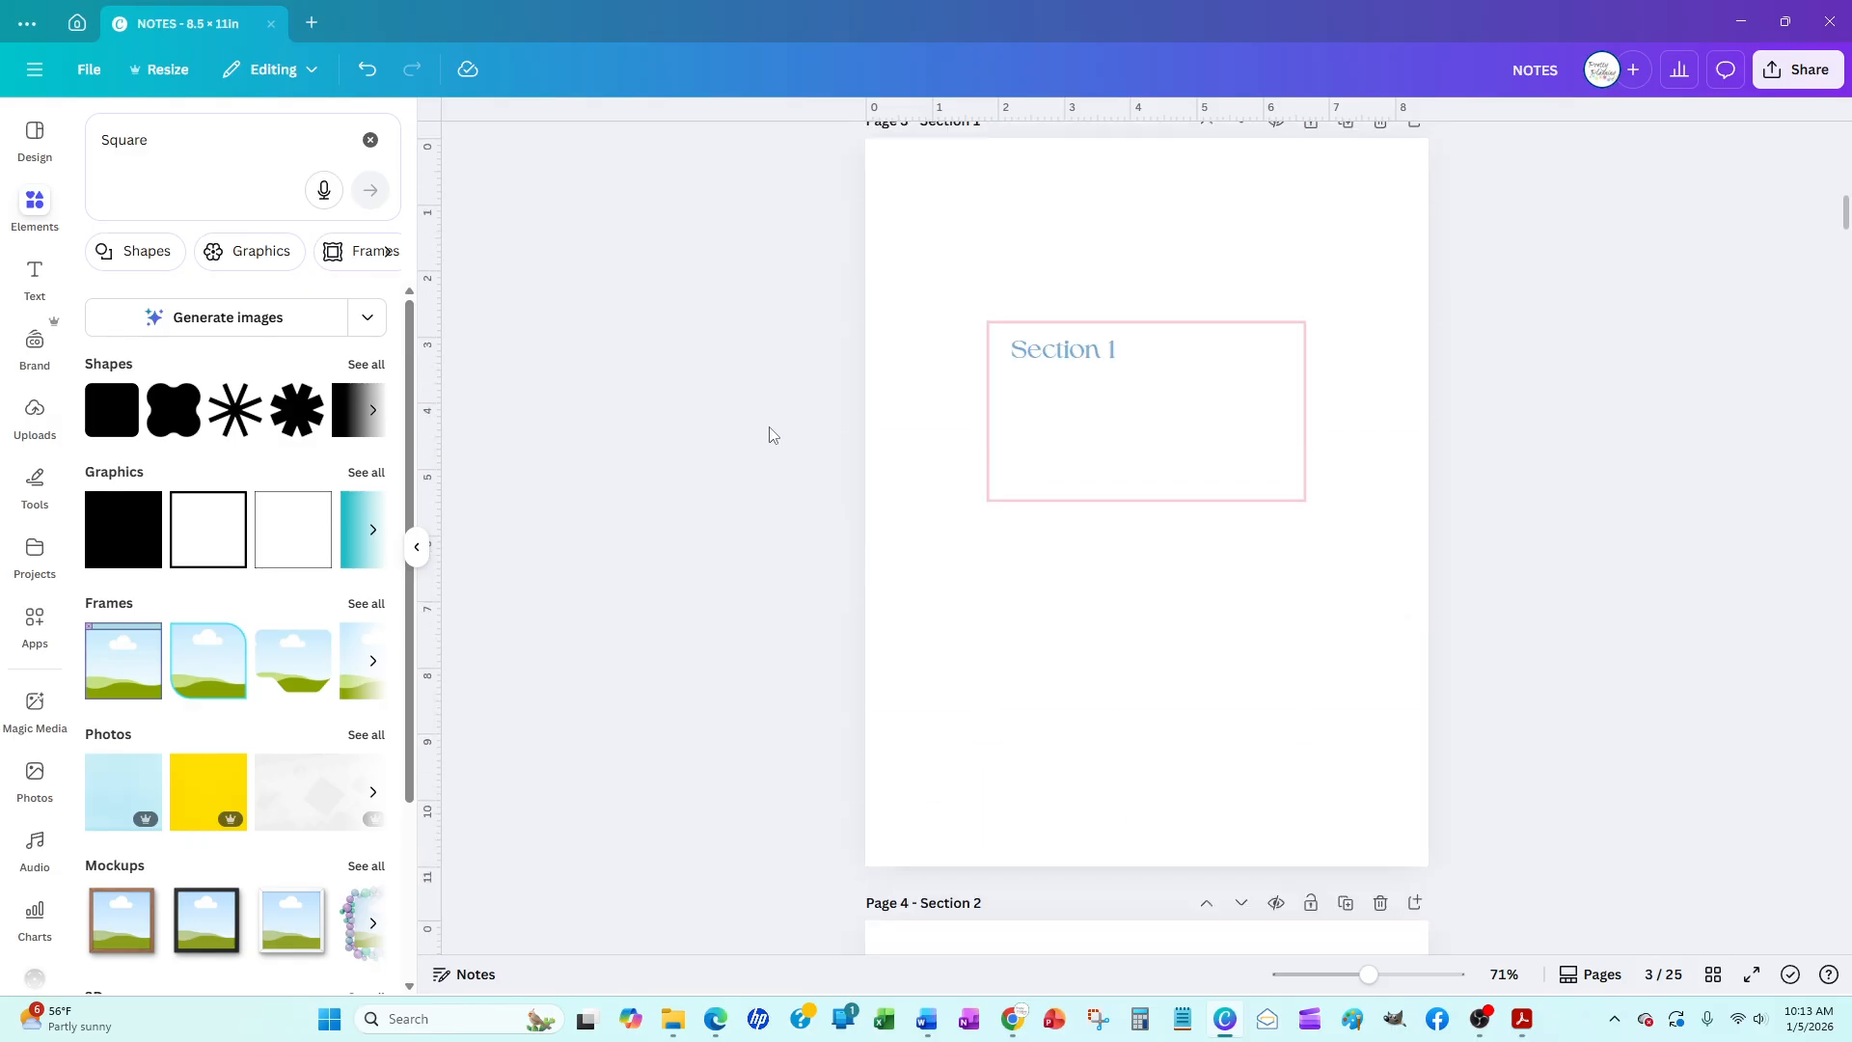
scroll(772, 435, "up", 8)
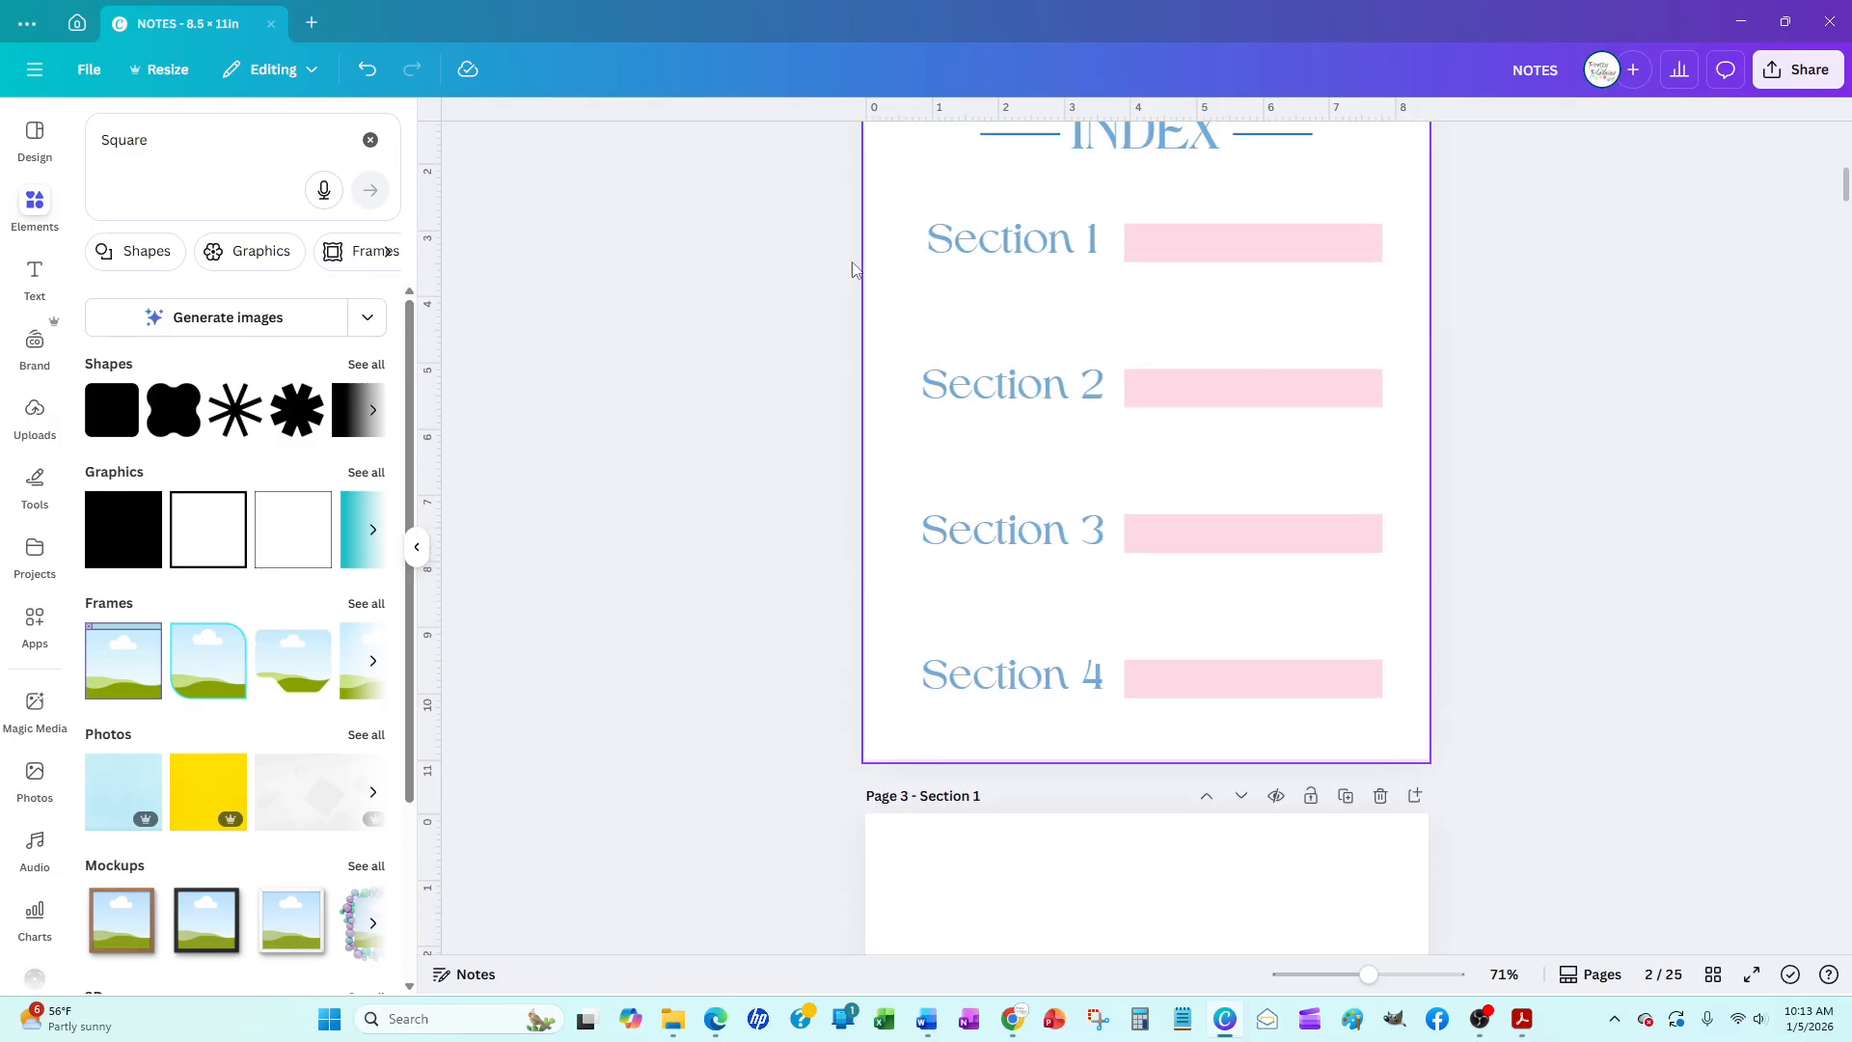
scroll(990, 450, "down", 5)
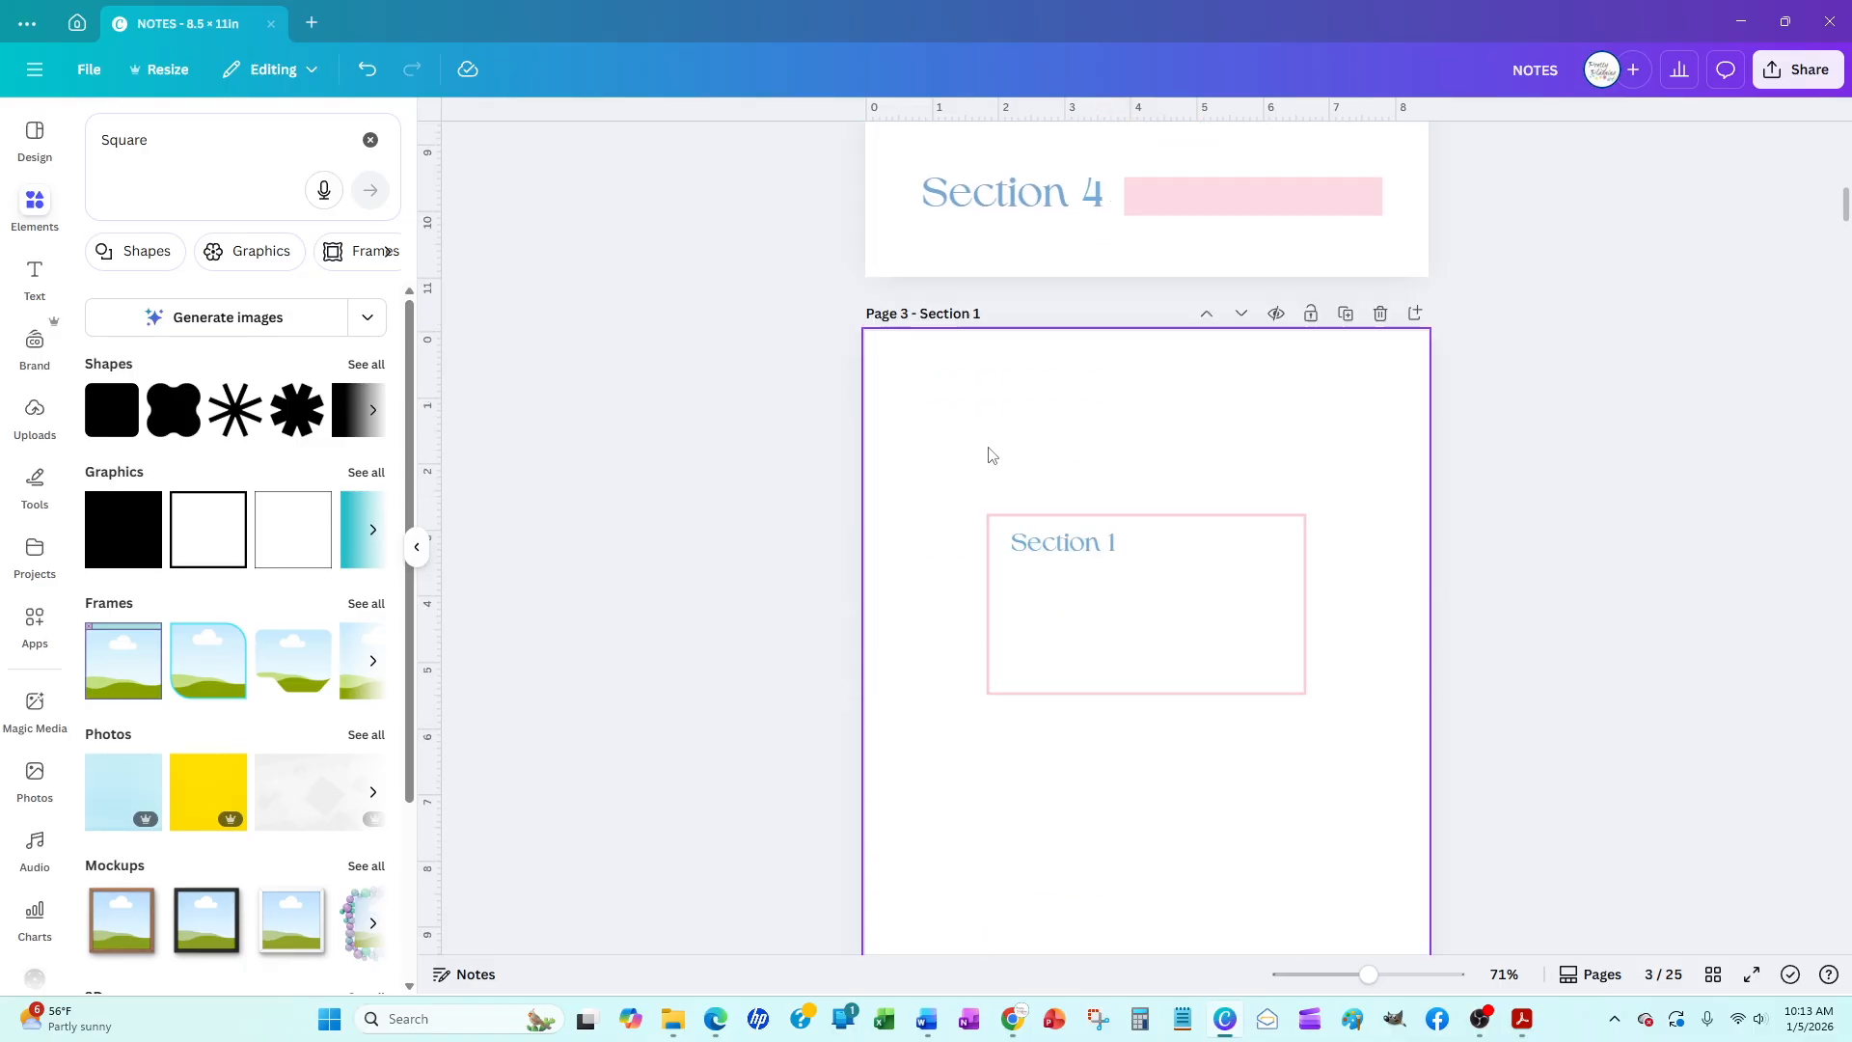
scroll(990, 454, "up", 5)
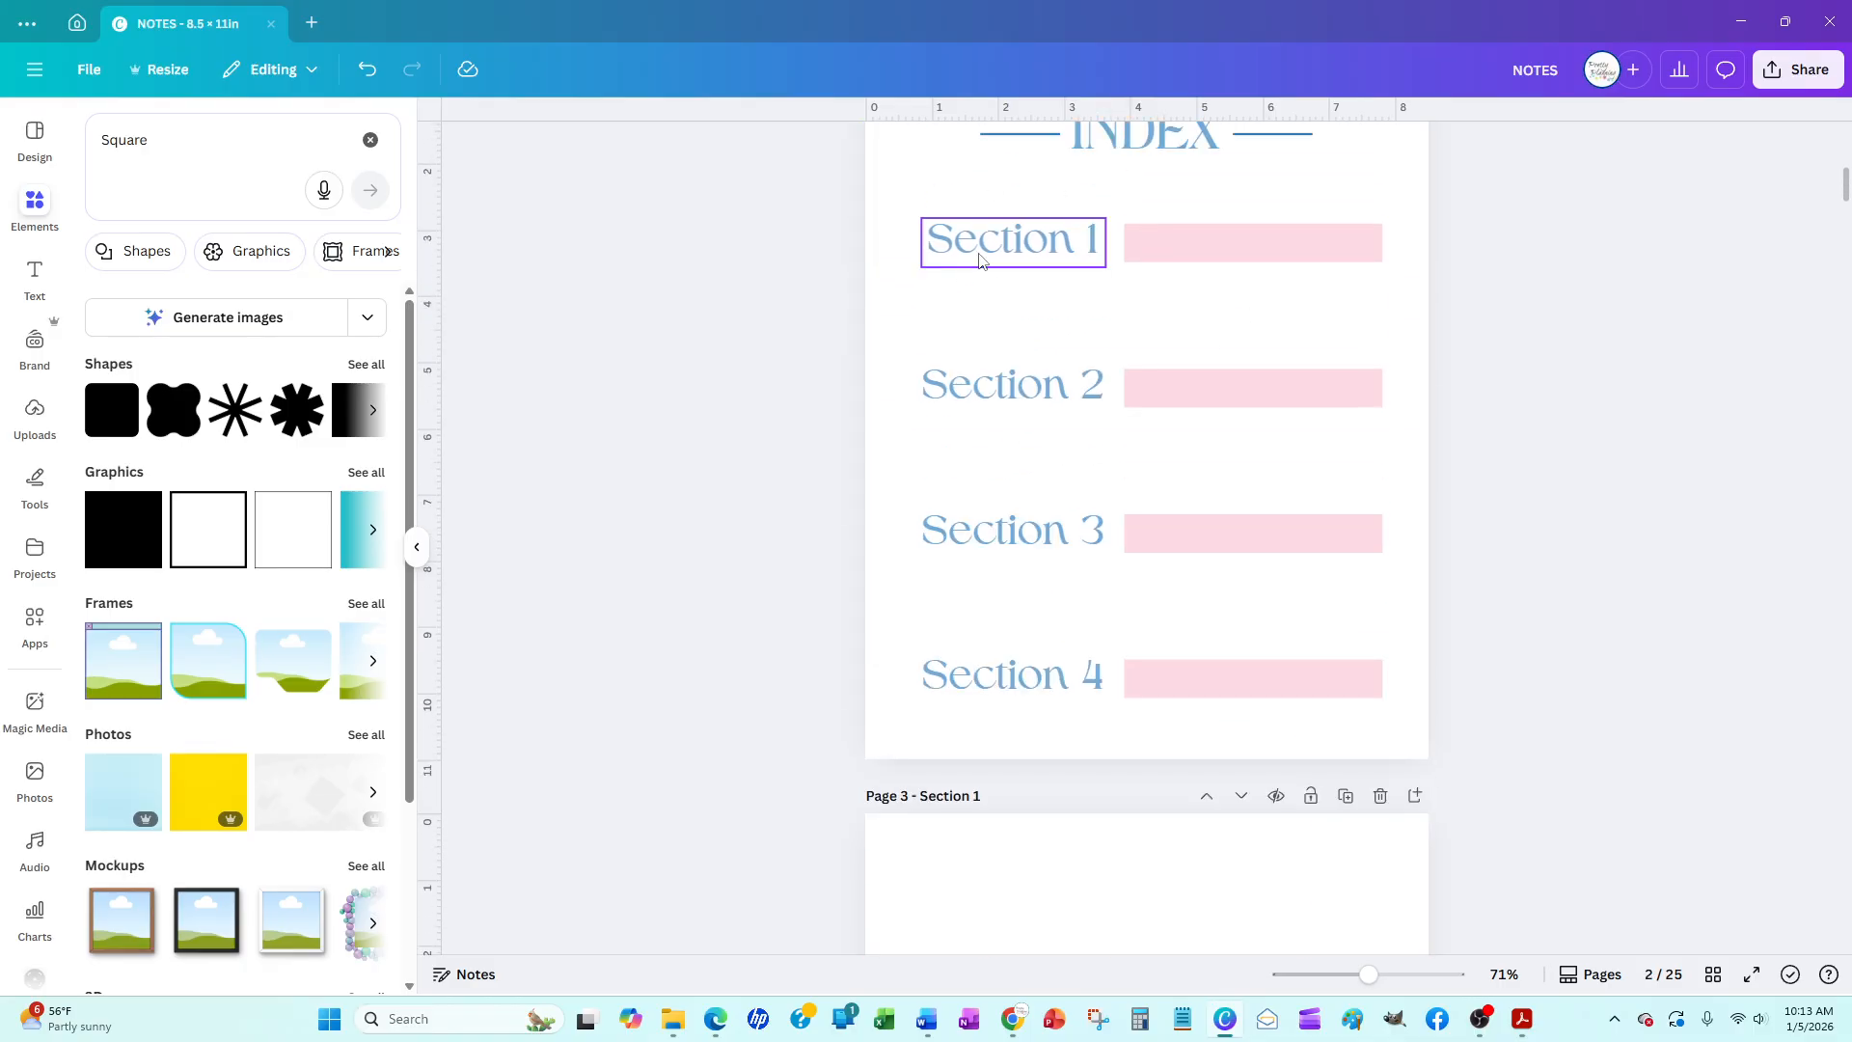
left_click(1211, 257)
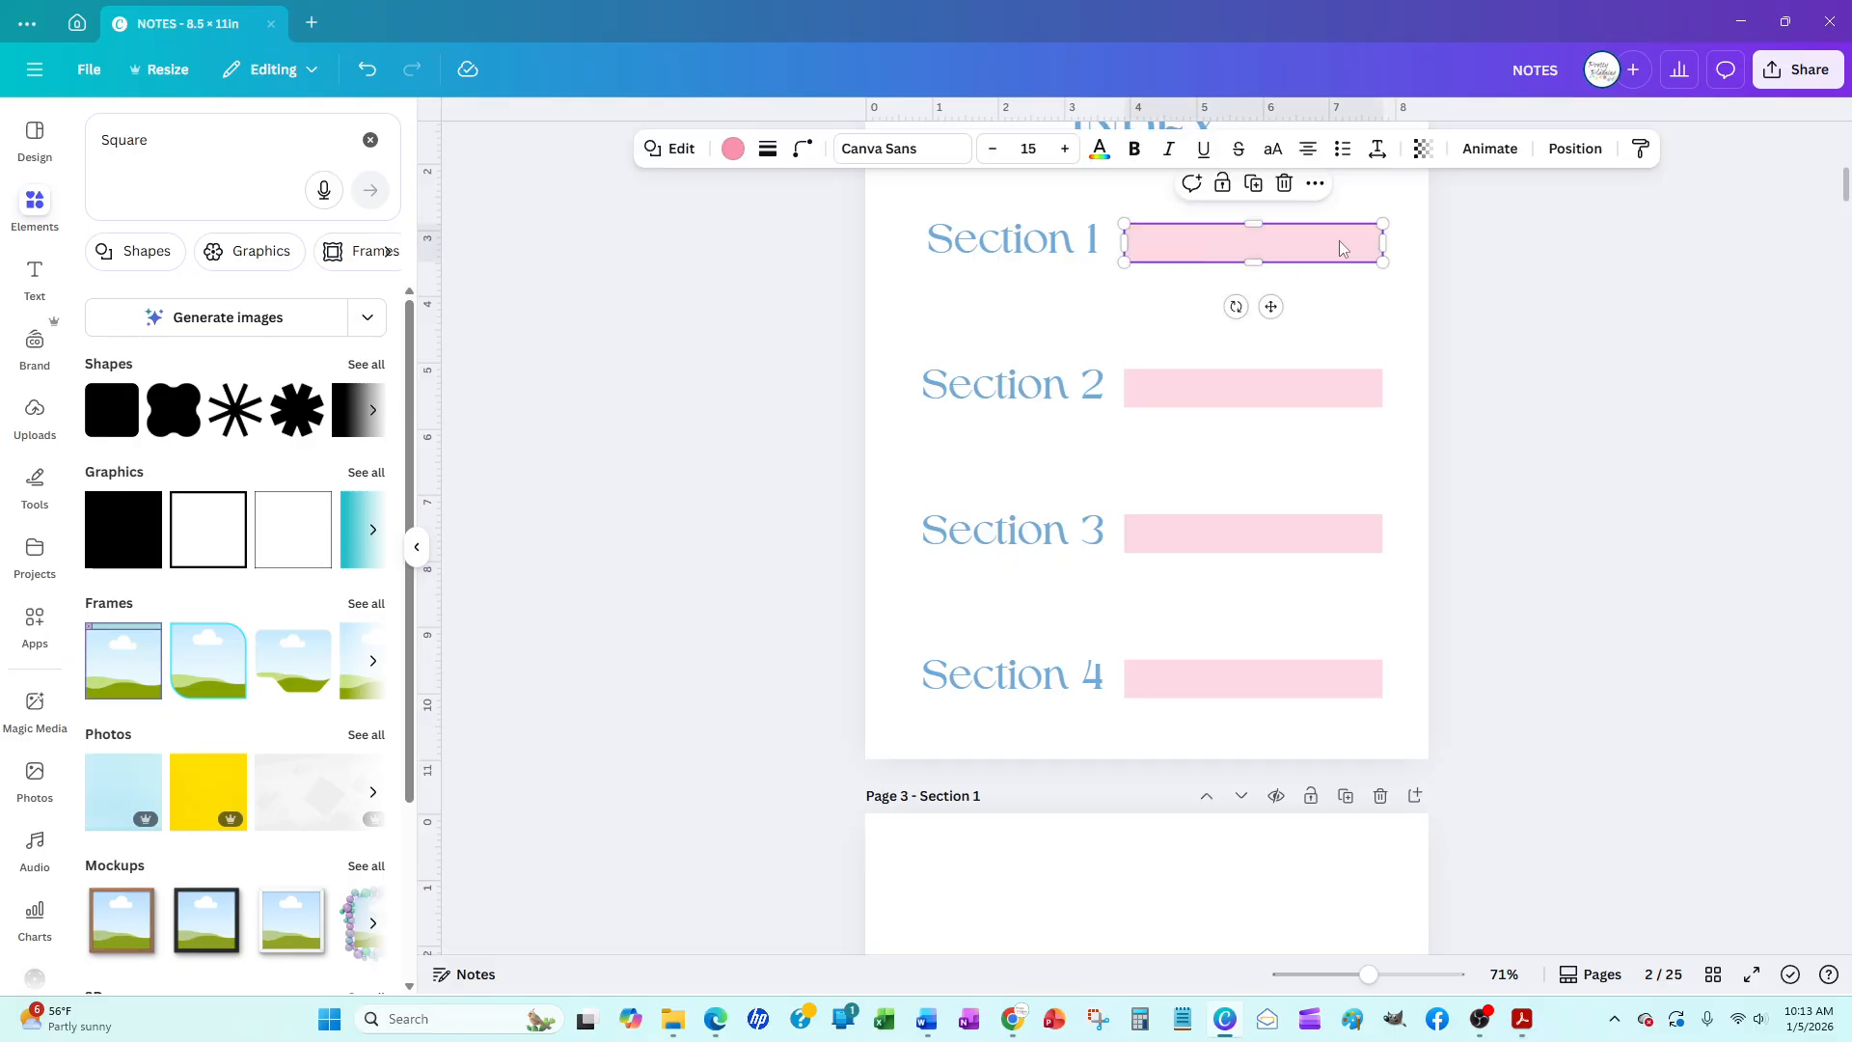
left_click(1657, 544)
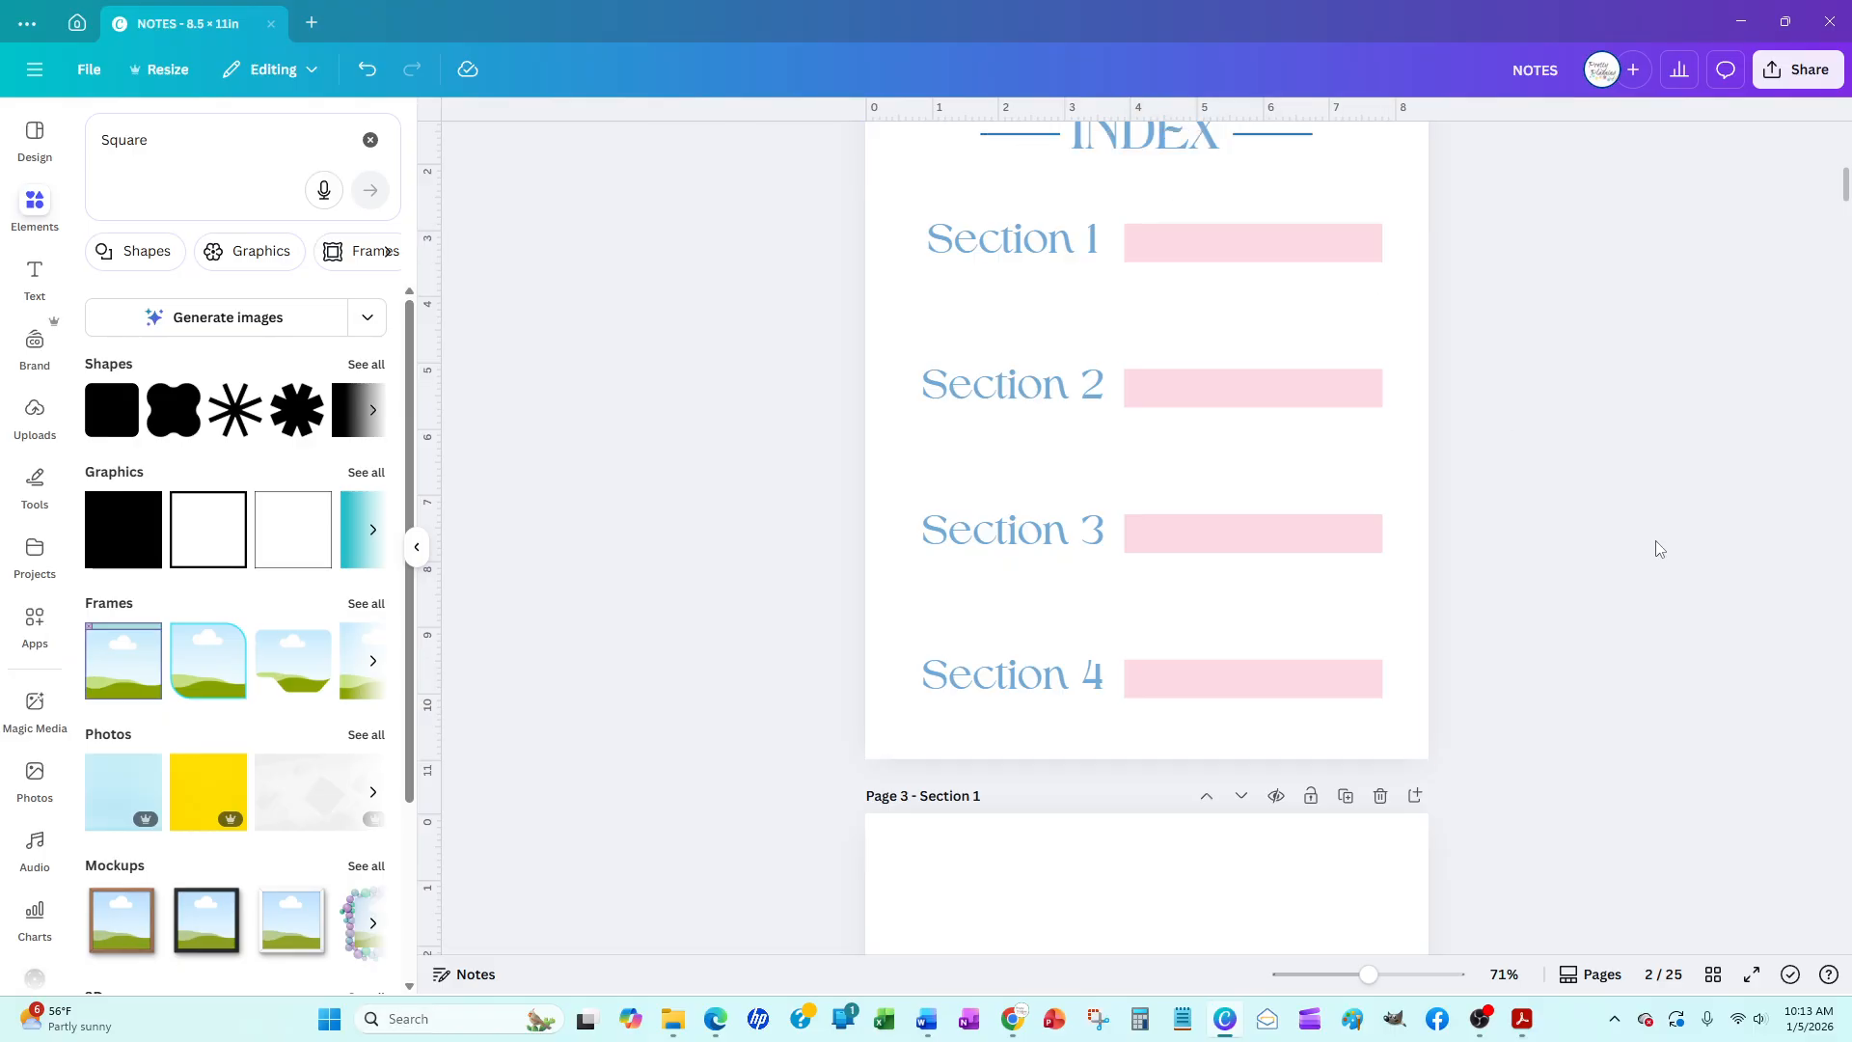
left_click(1031, 266)
right_click(1031, 265)
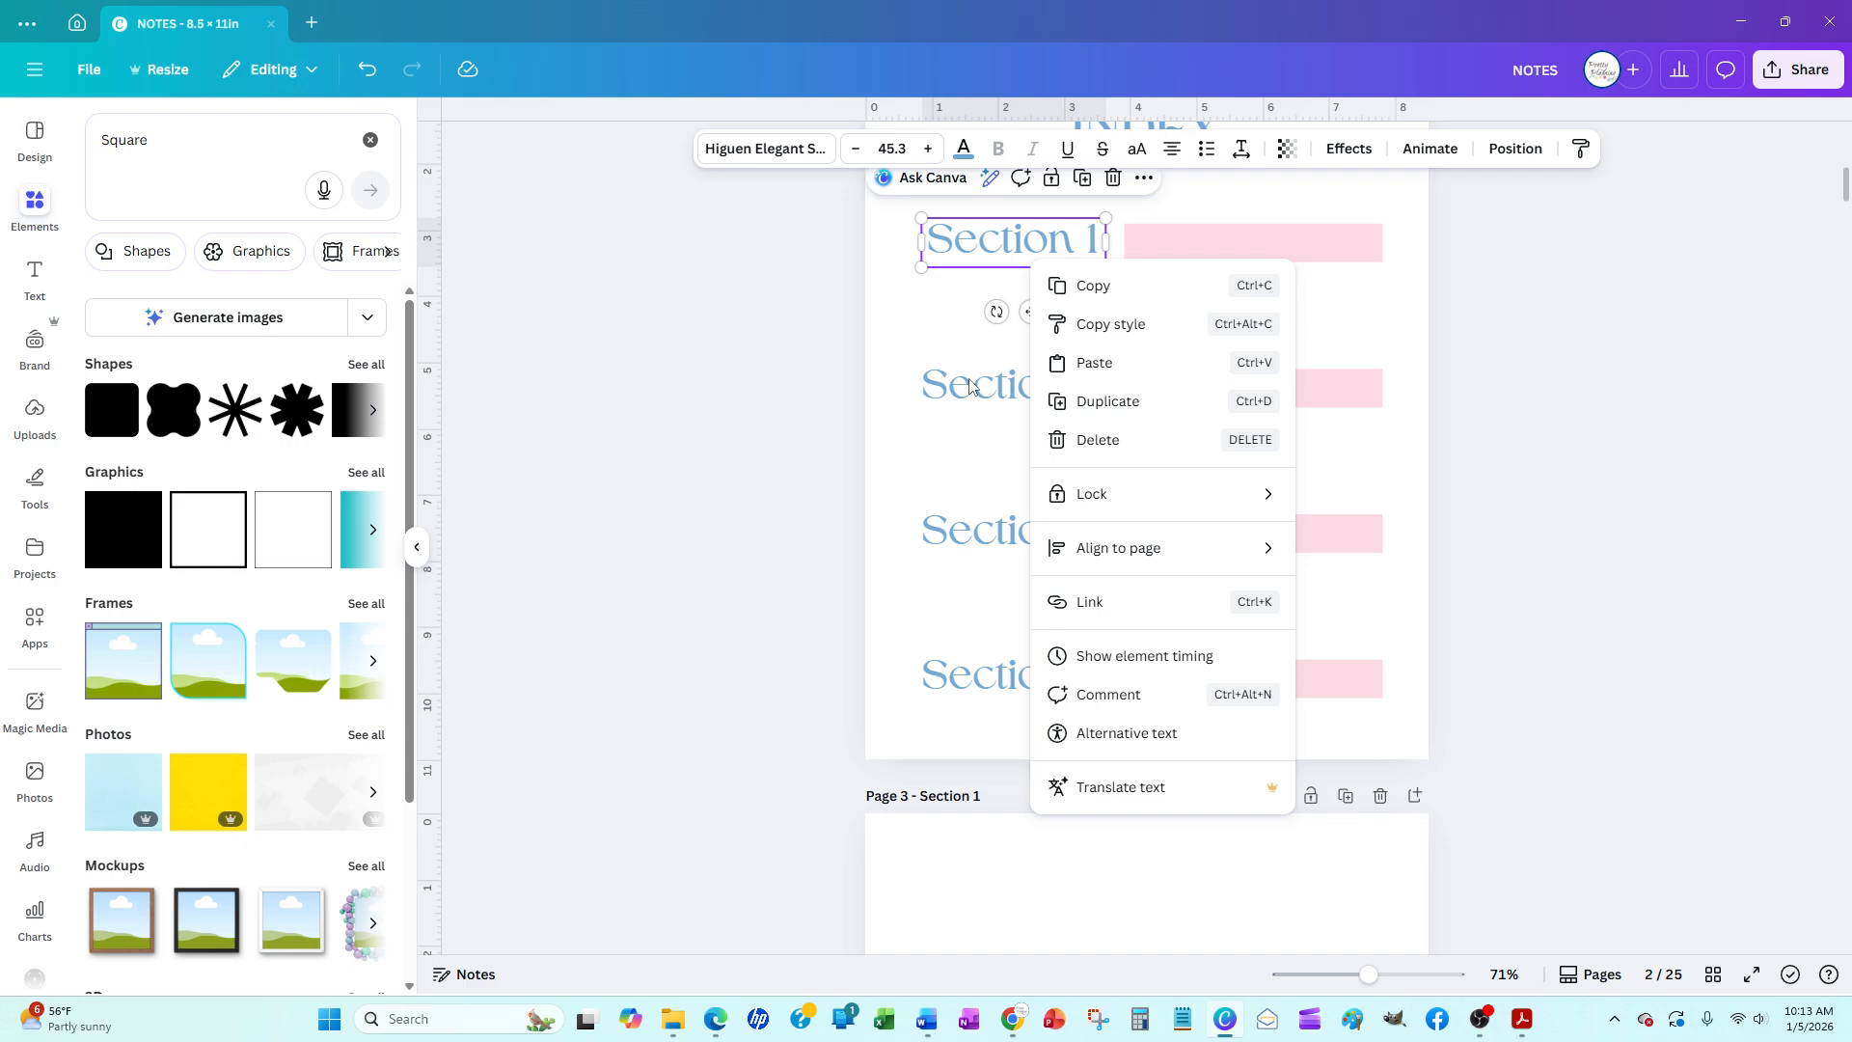
left_click(1098, 604)
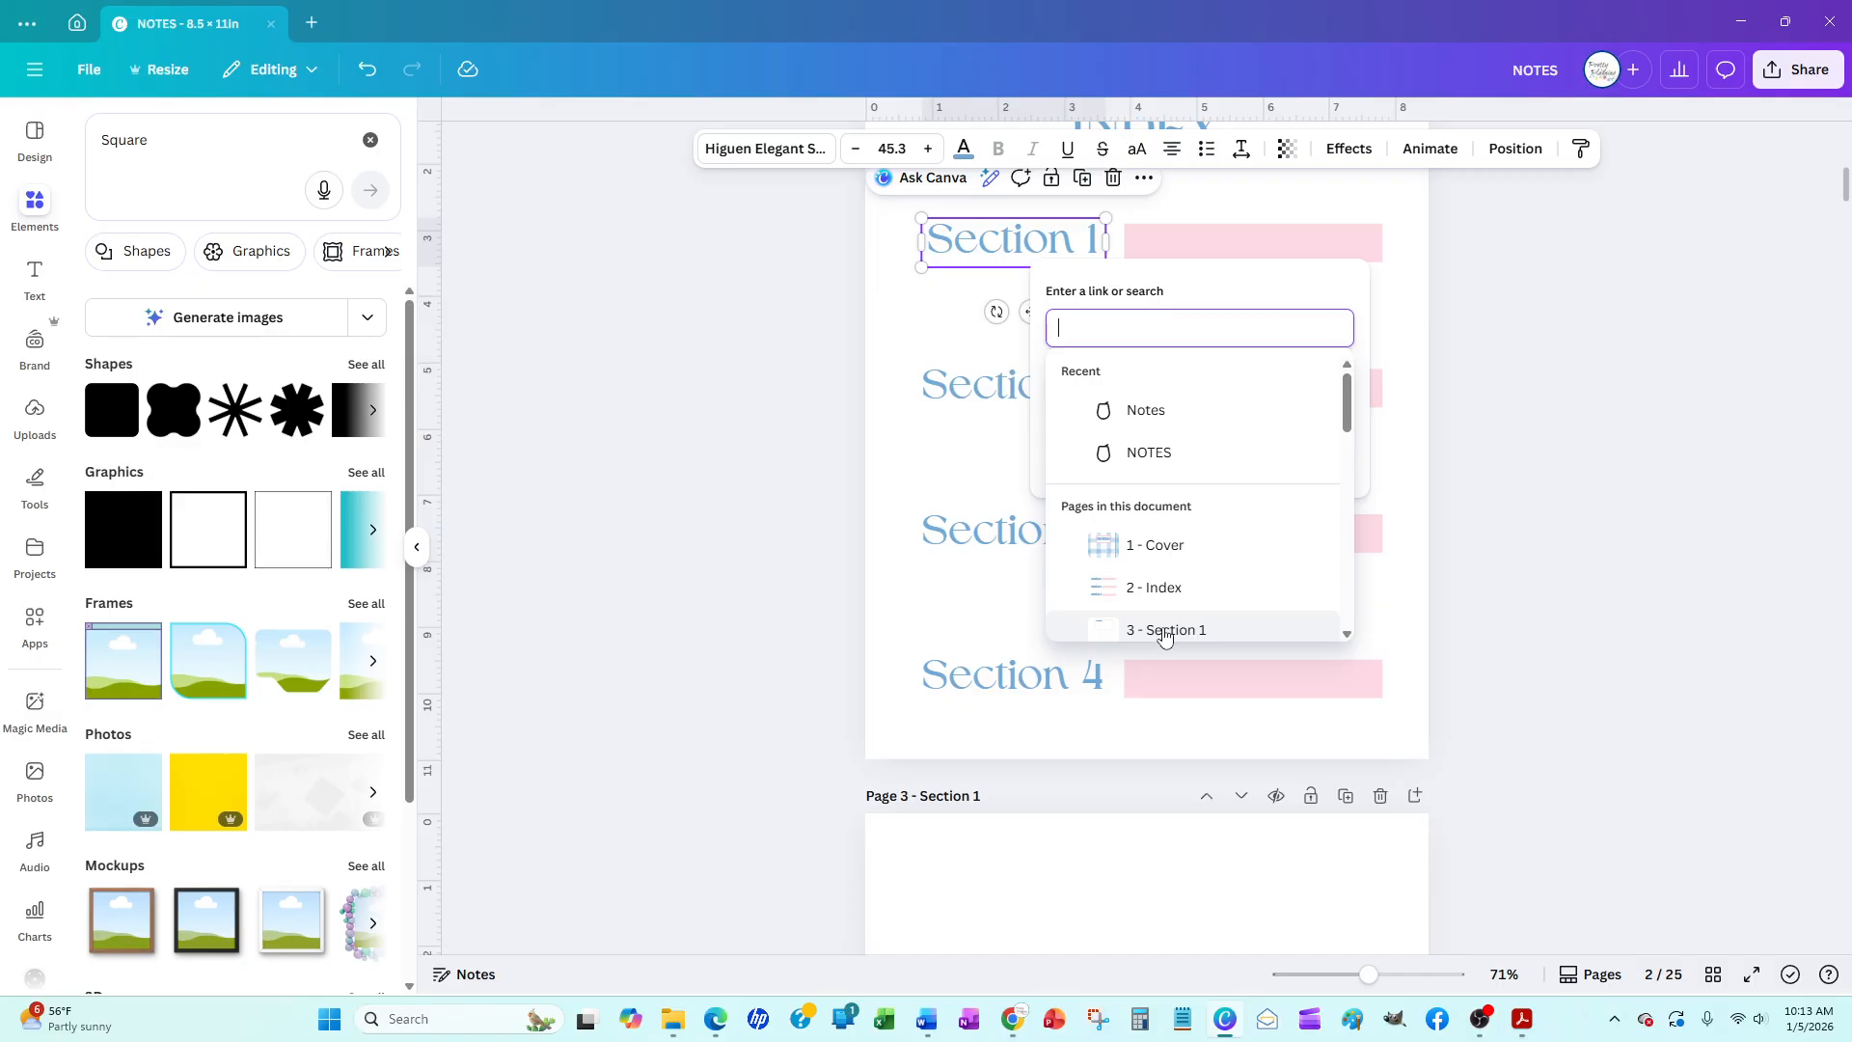
left_click(701, 372)
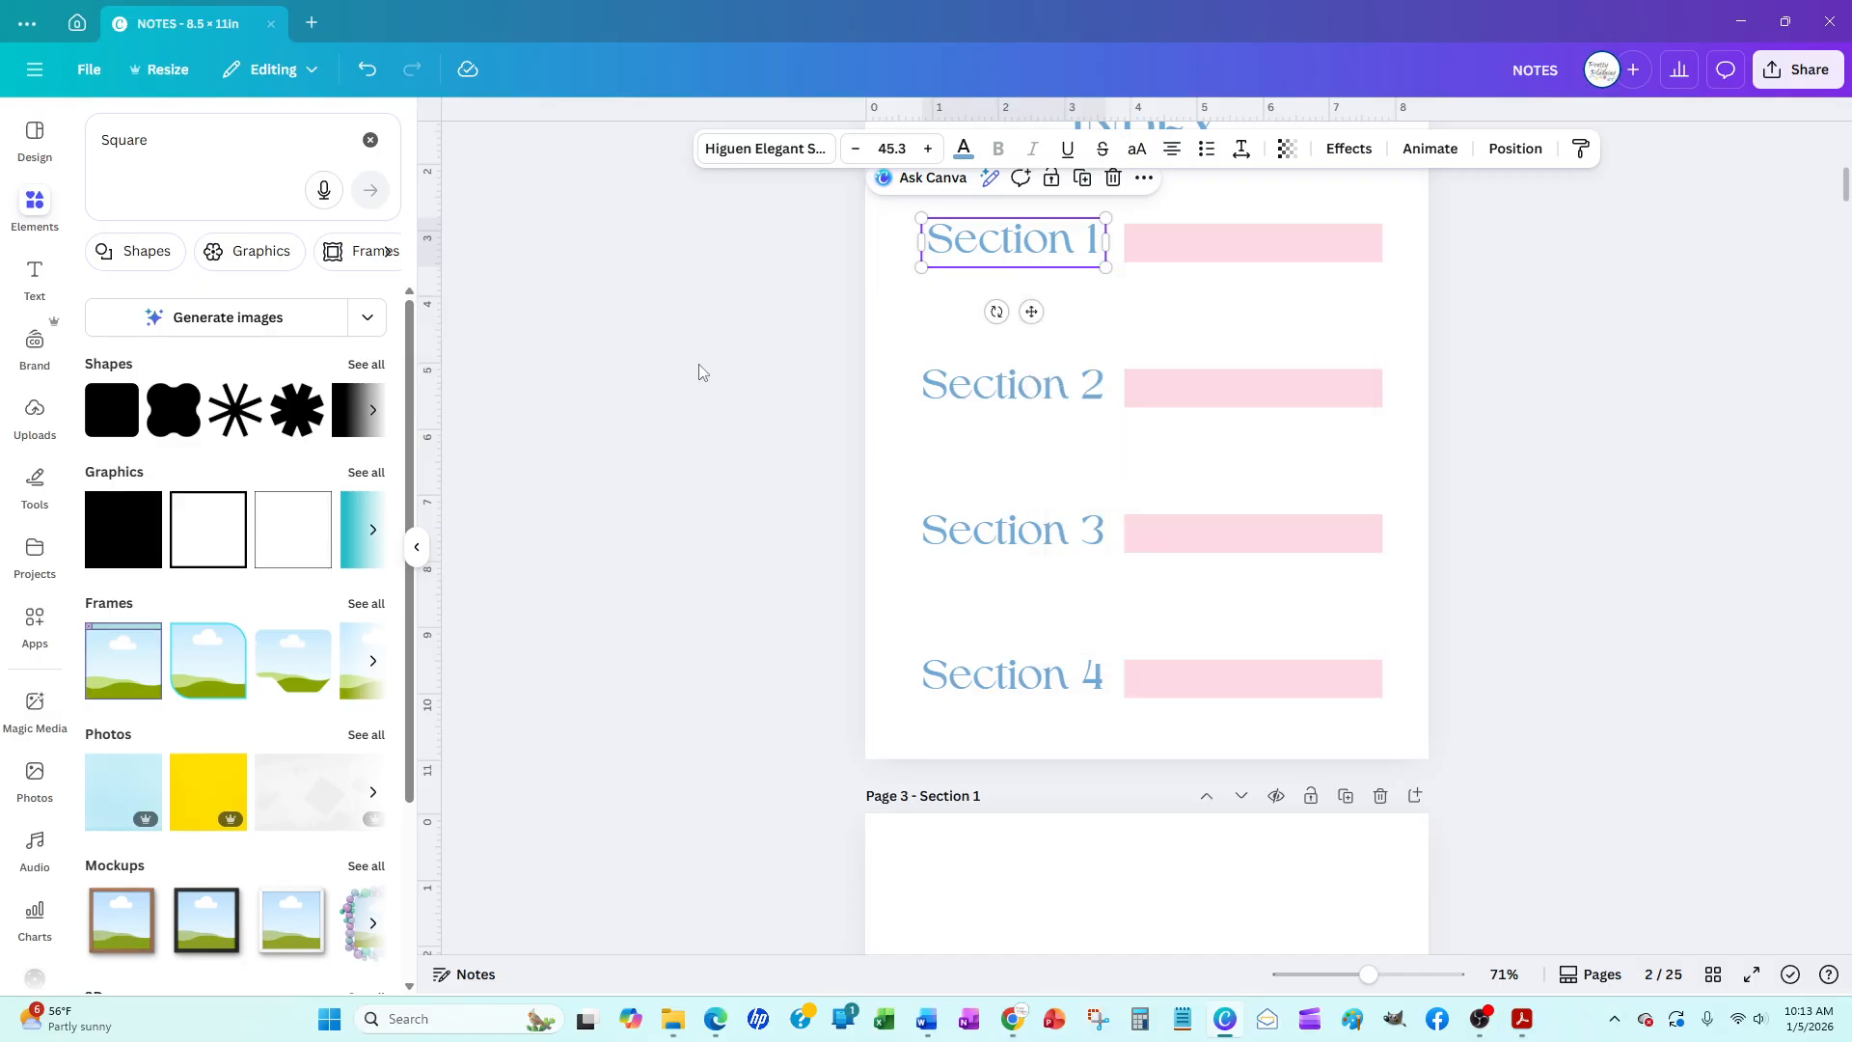
left_click(704, 379)
Link the "Section 1" text on the INDEX page to the document page "3 - Section 1"
left_click(1025, 238)
right_click(1042, 249)
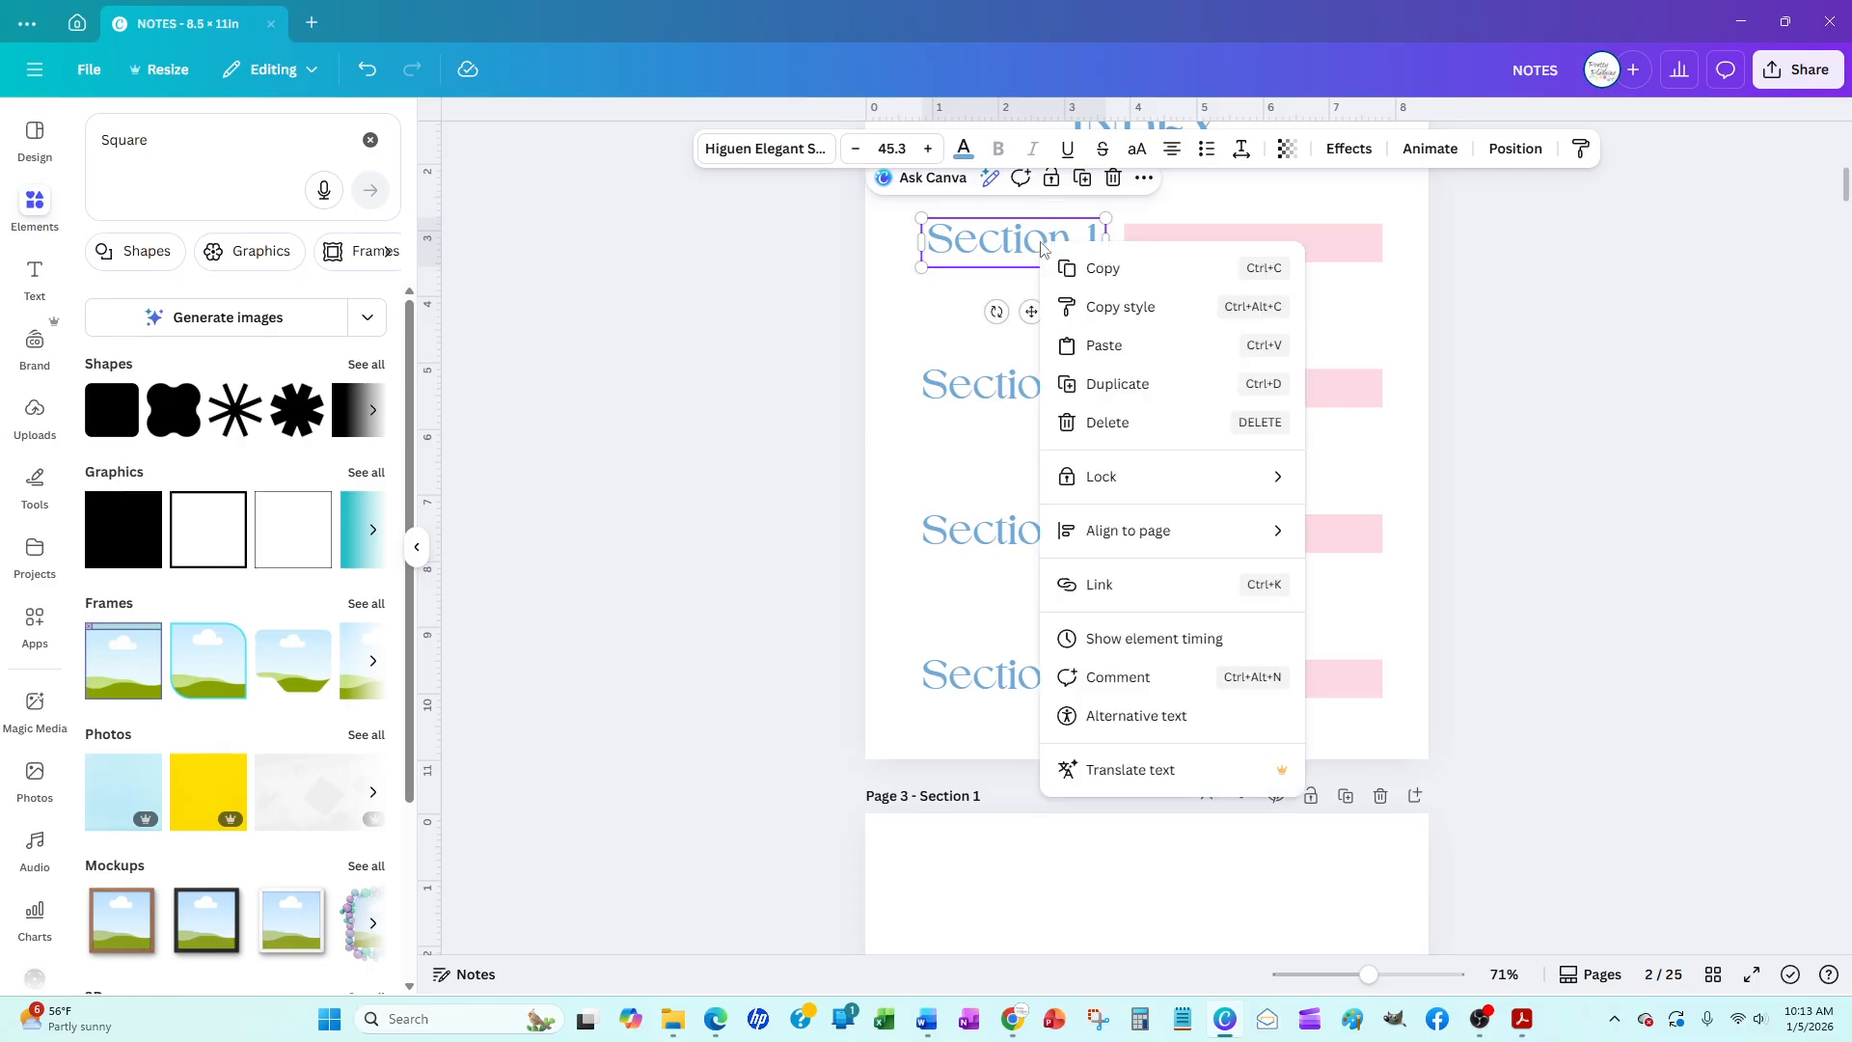
left_click(1147, 584)
scroll(1149, 540, "down", 1)
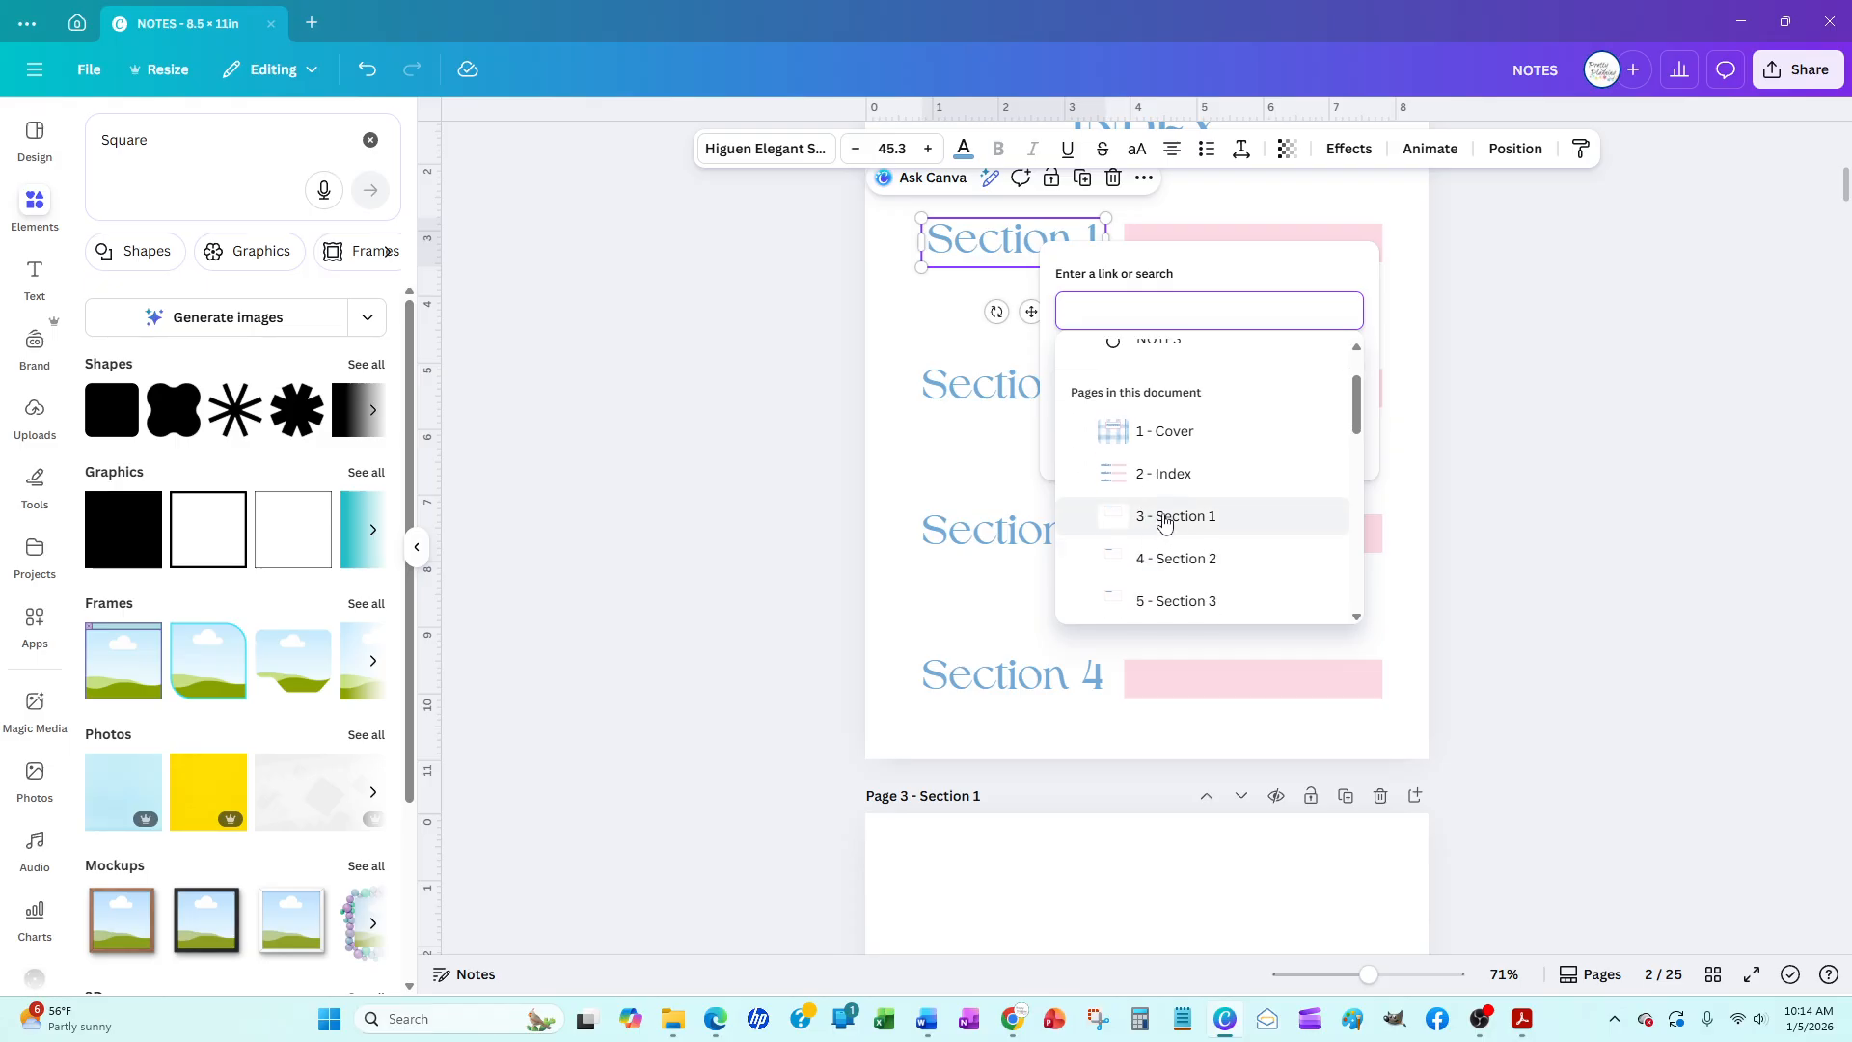
left_click(1165, 519)
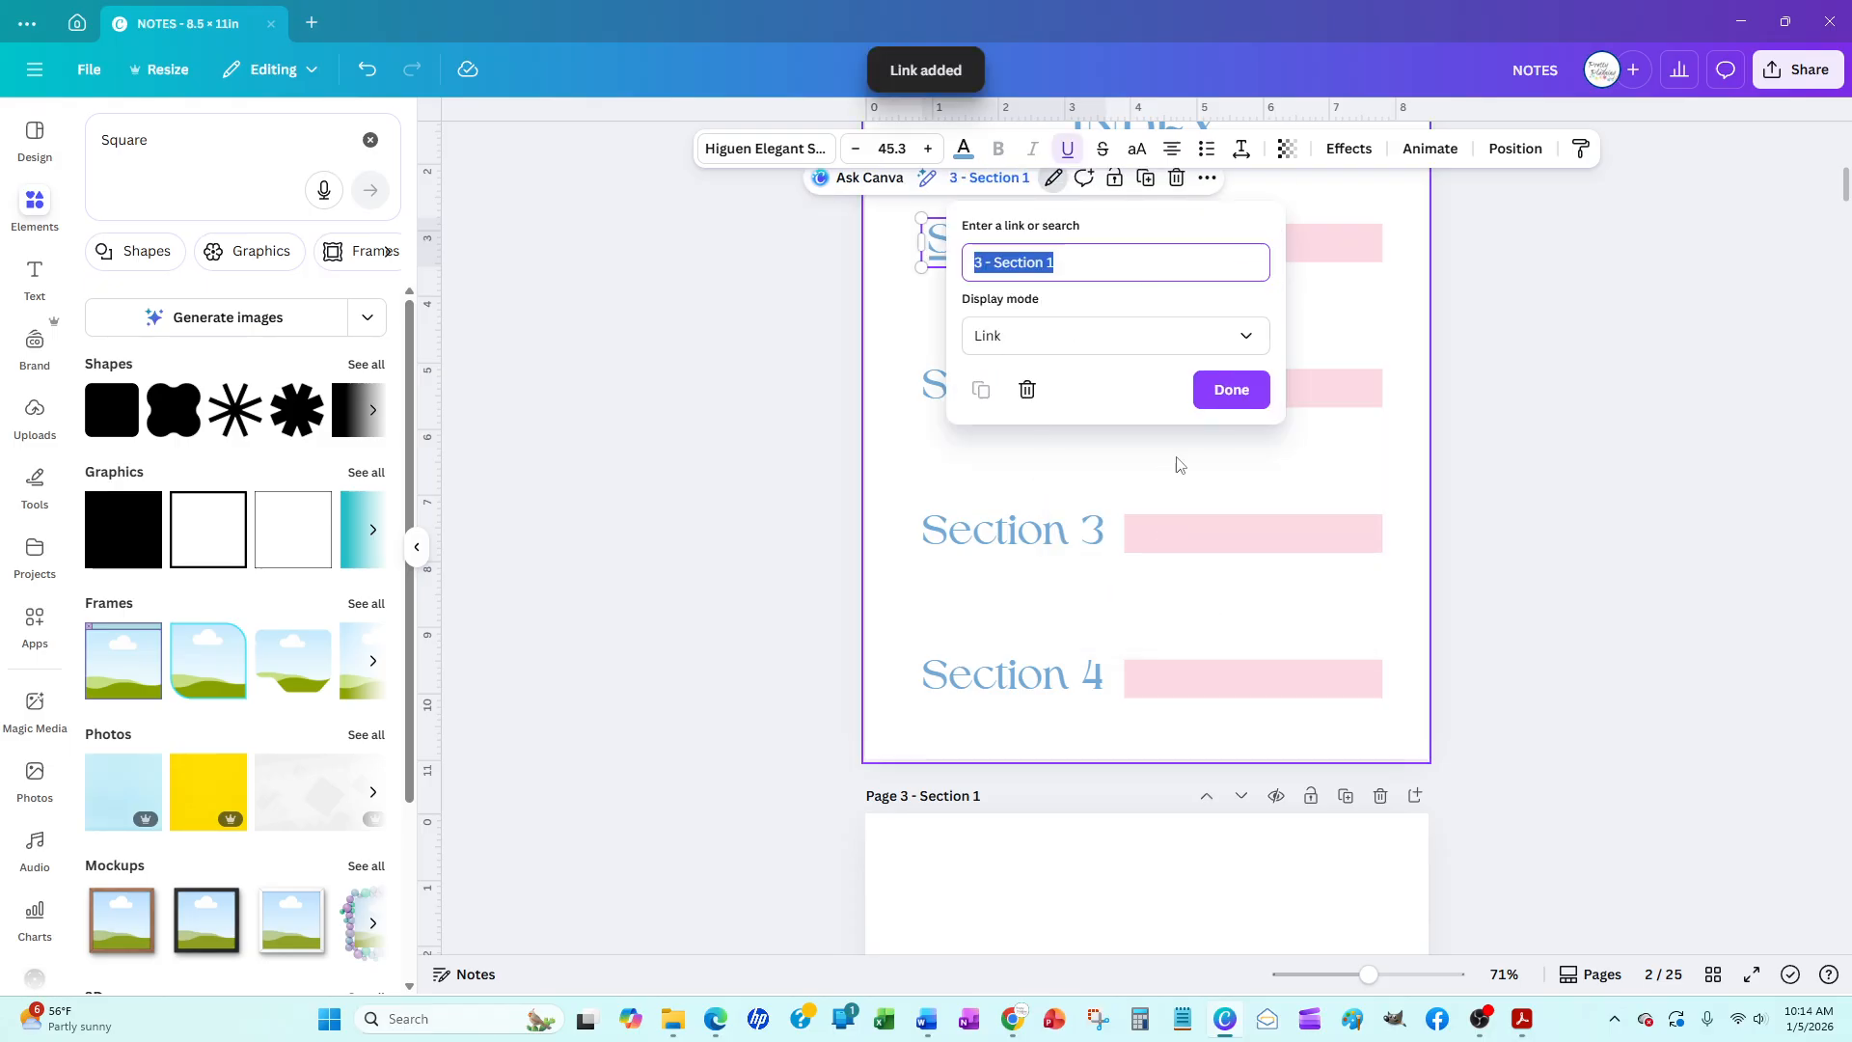
left_click(1221, 390)
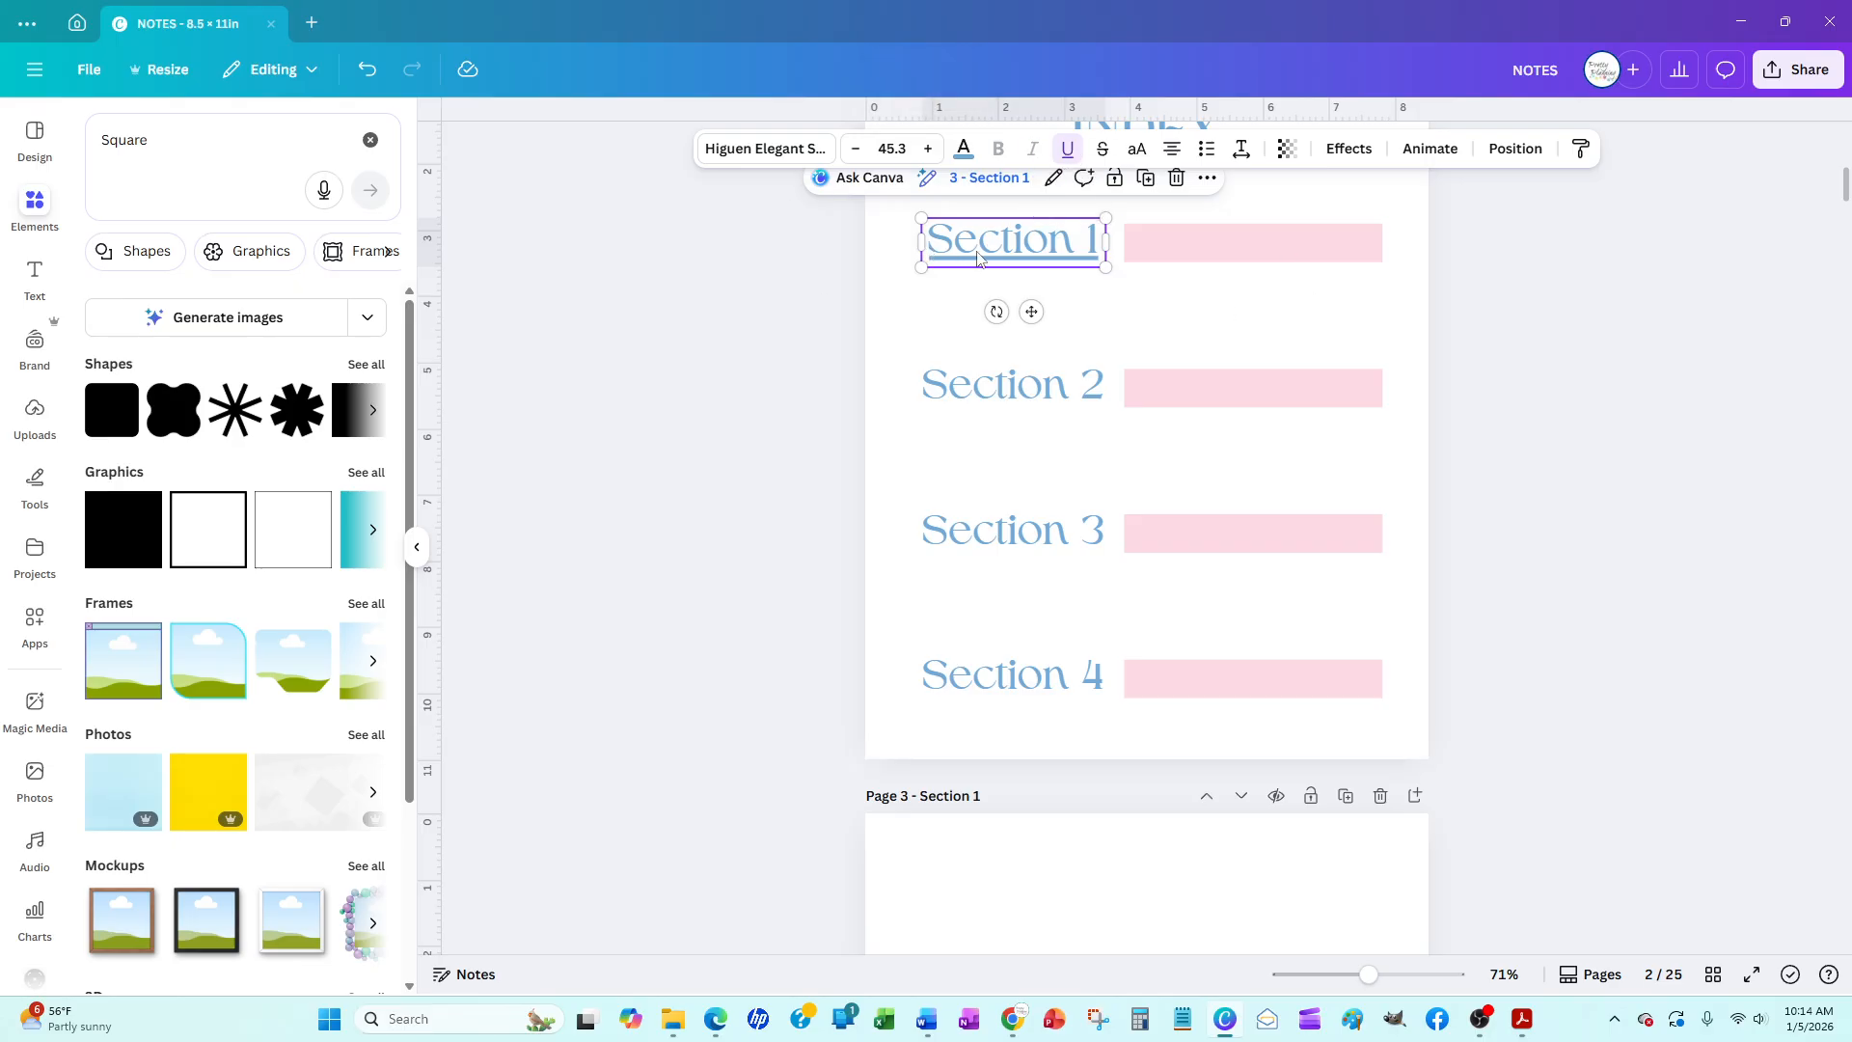
Remove the underline from the "Section 1" text on the INDEX page and link the pink bar beside it to "3 - Section 1"
left_click(1069, 150)
left_click(778, 328)
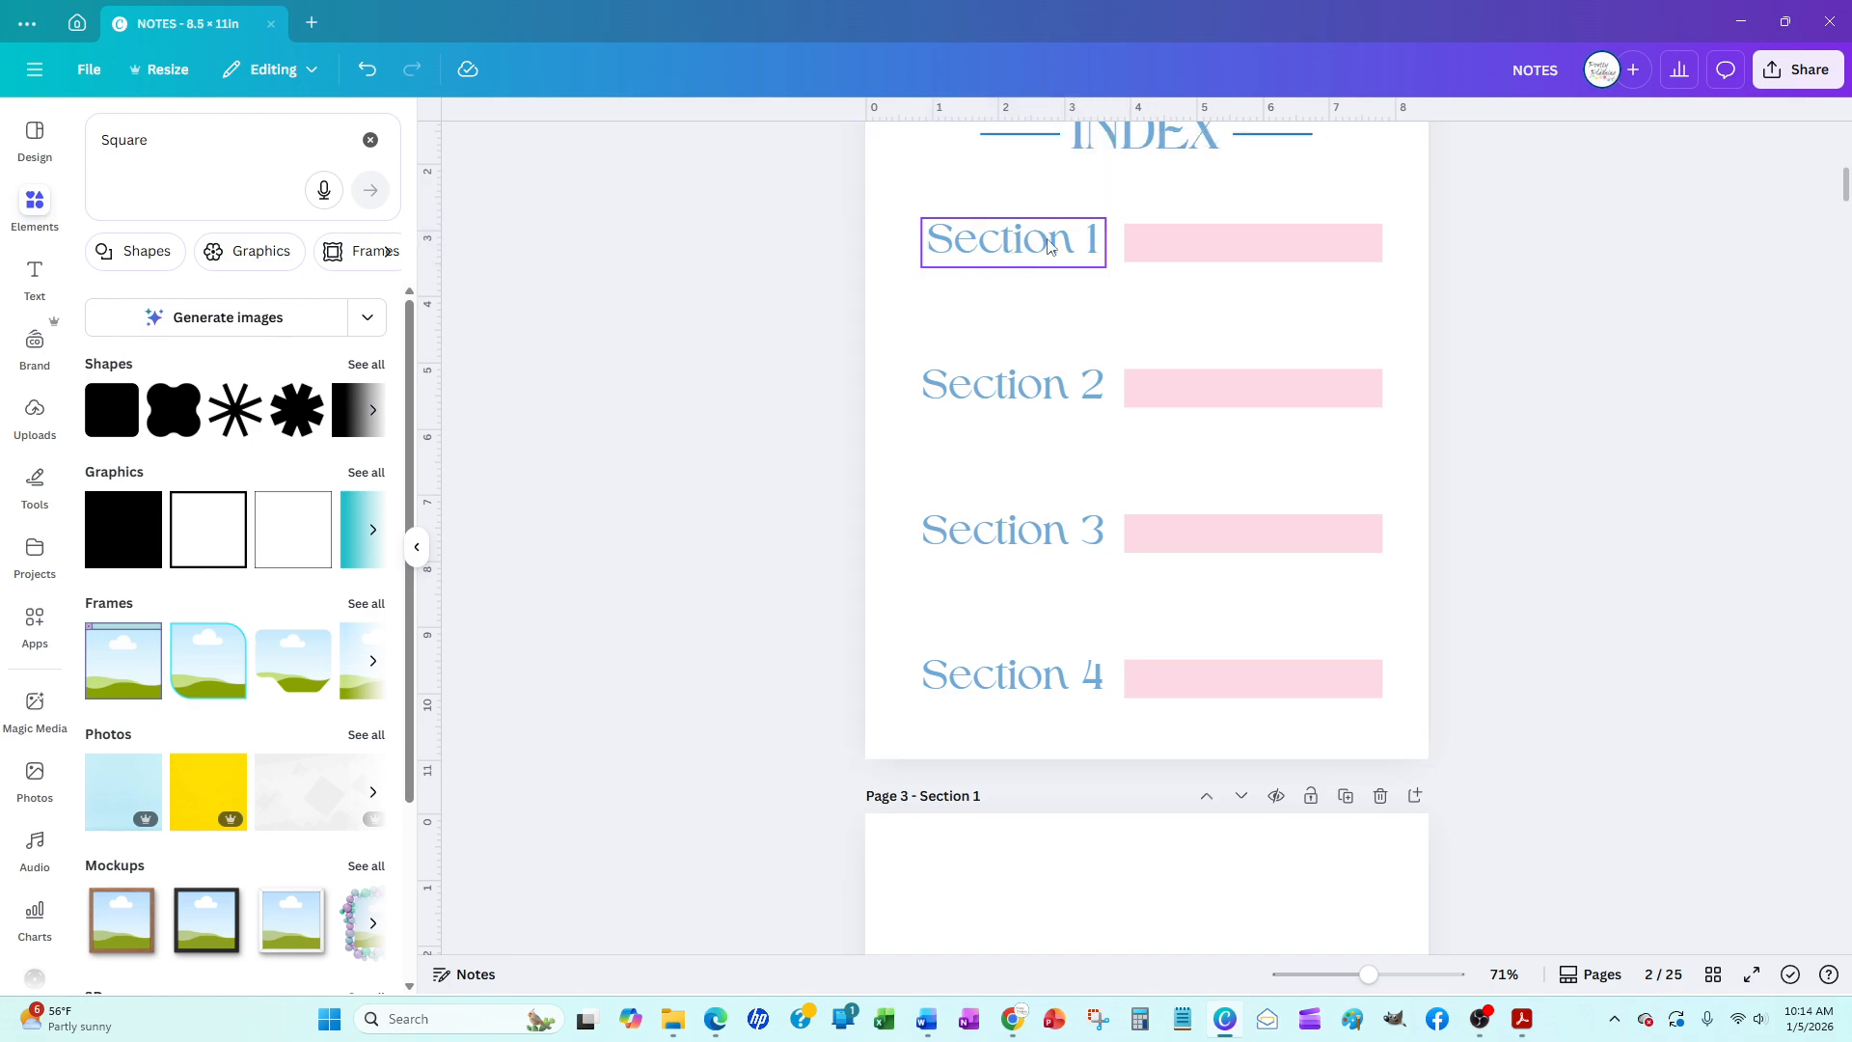
left_click(1223, 253)
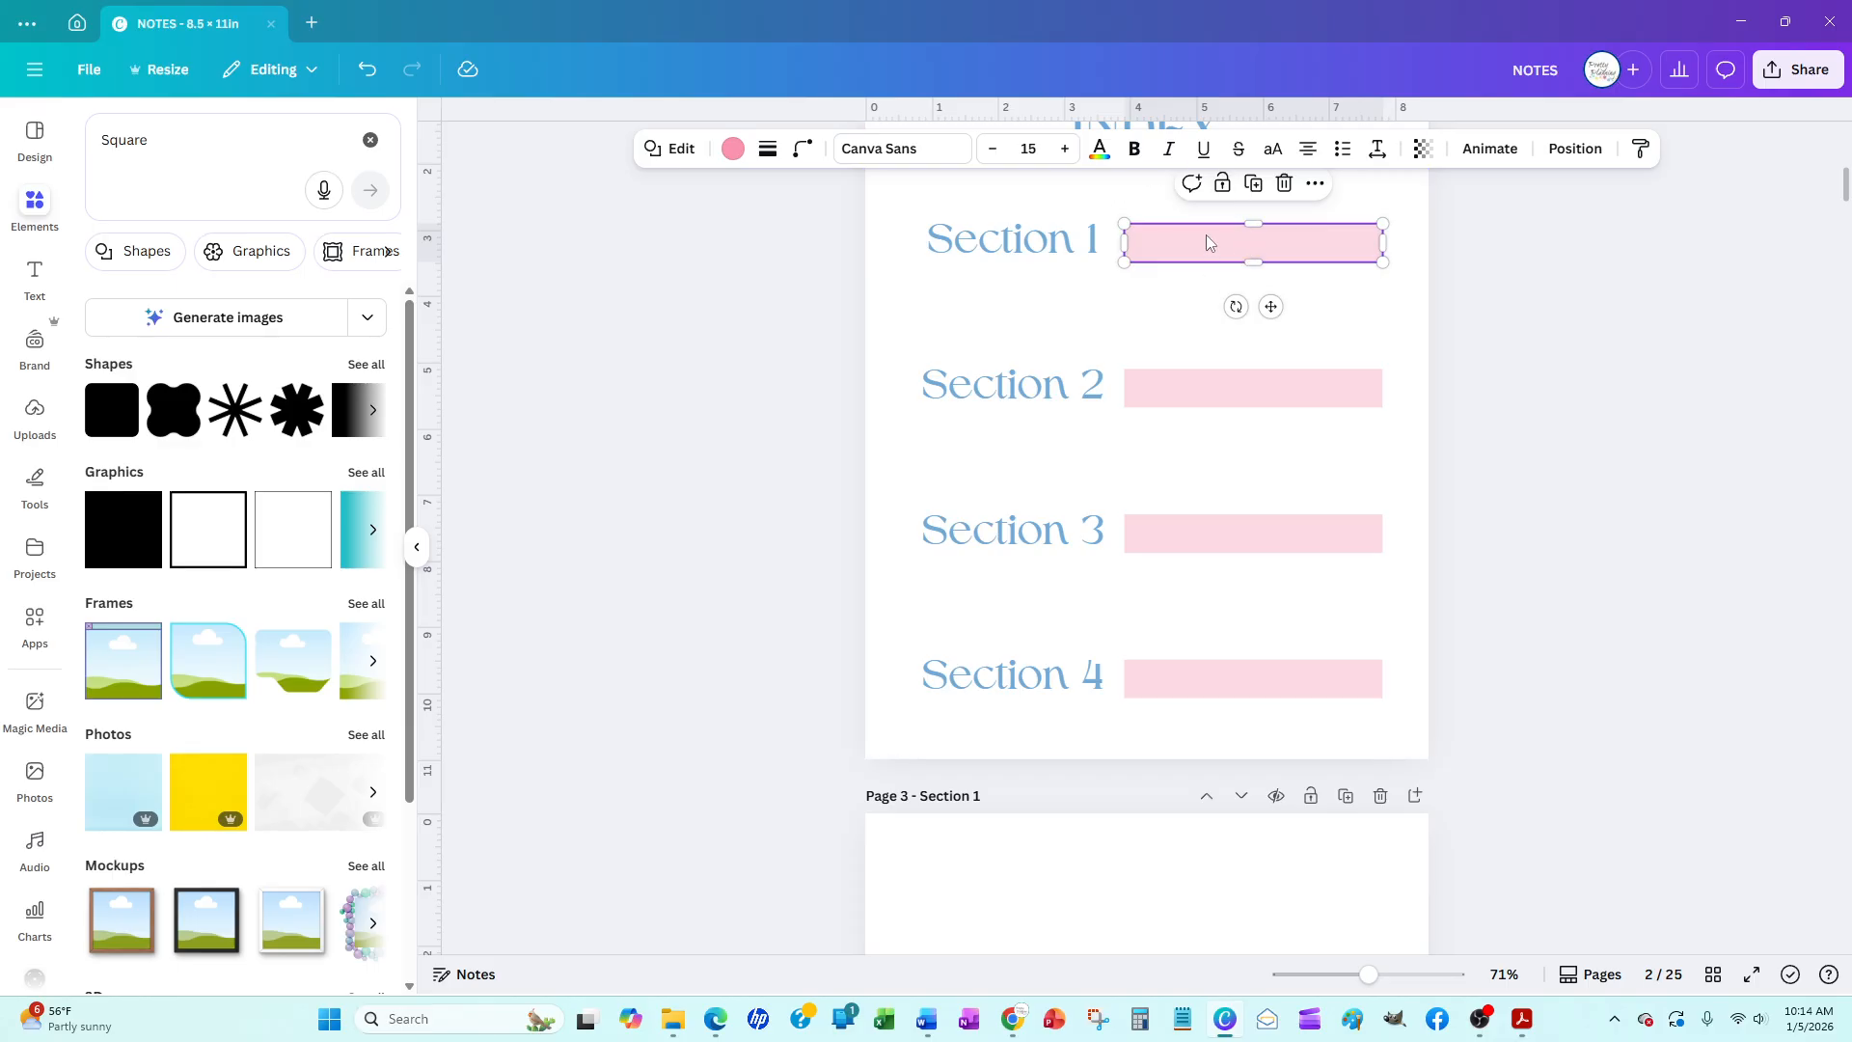
left_click(1317, 186)
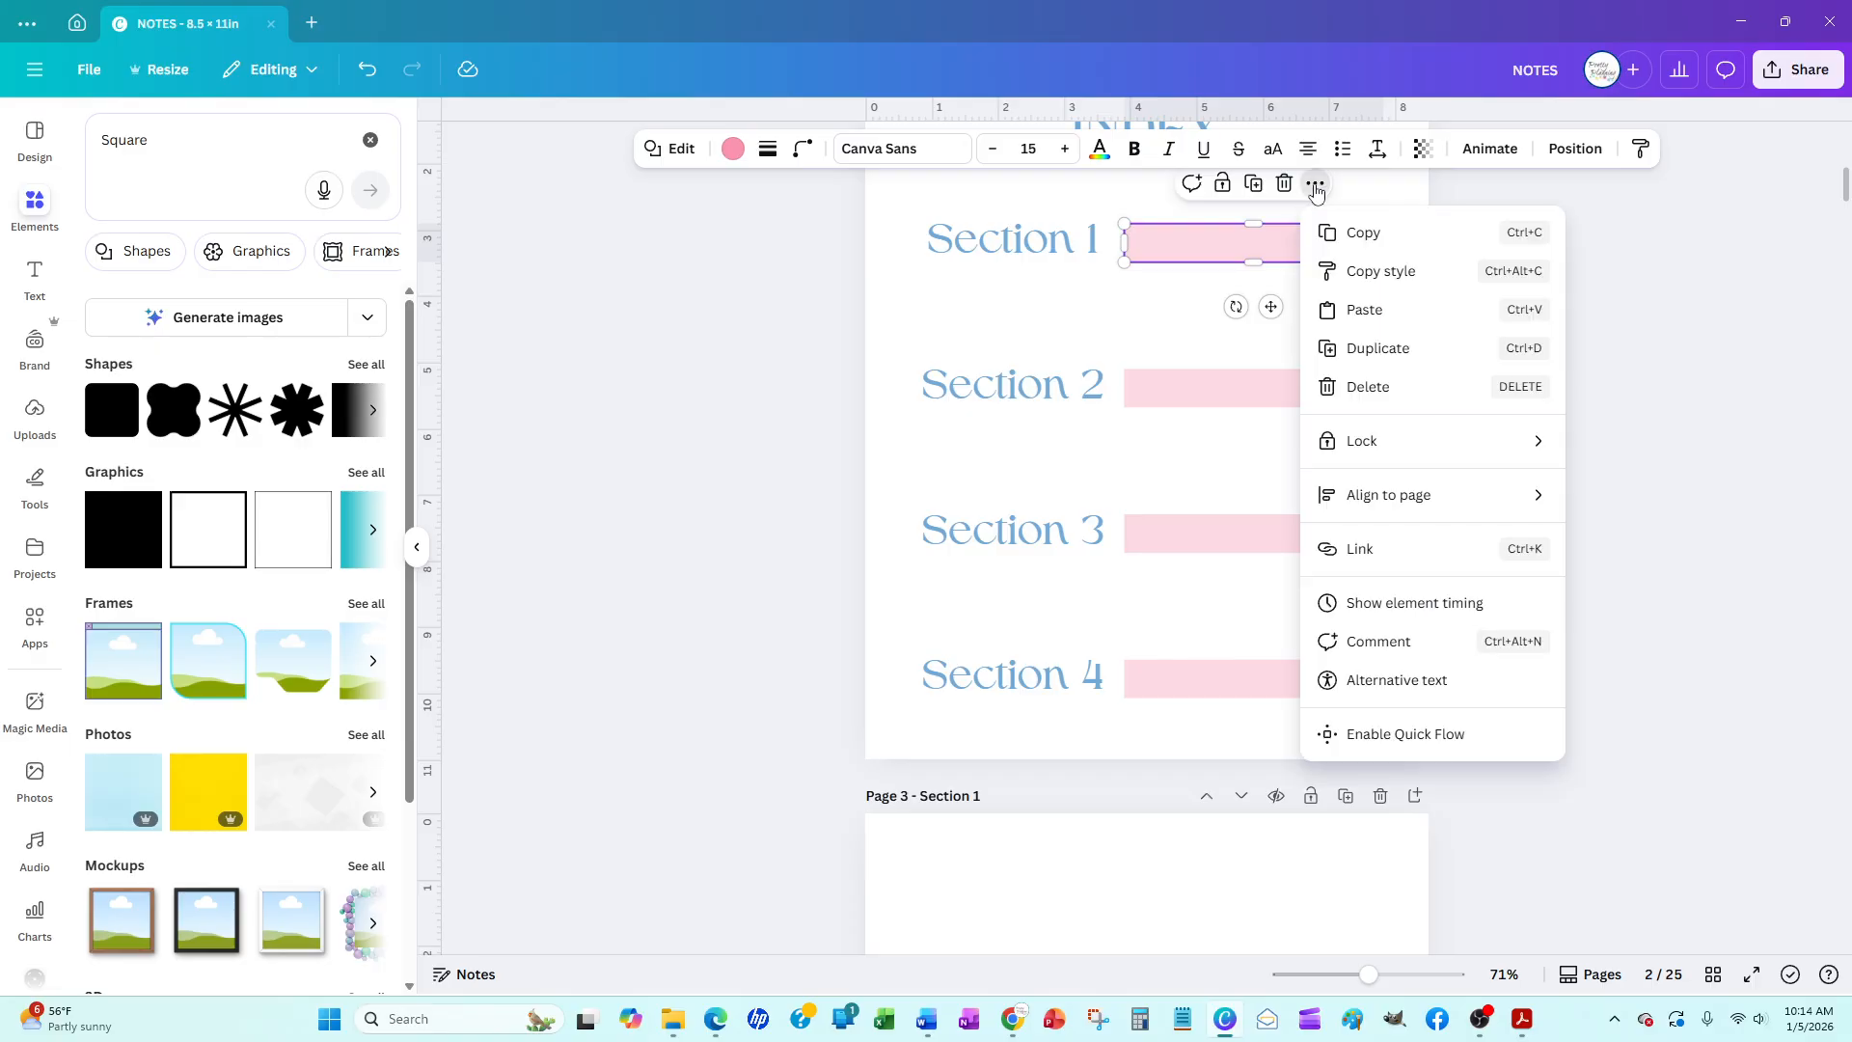
left_click(1401, 549)
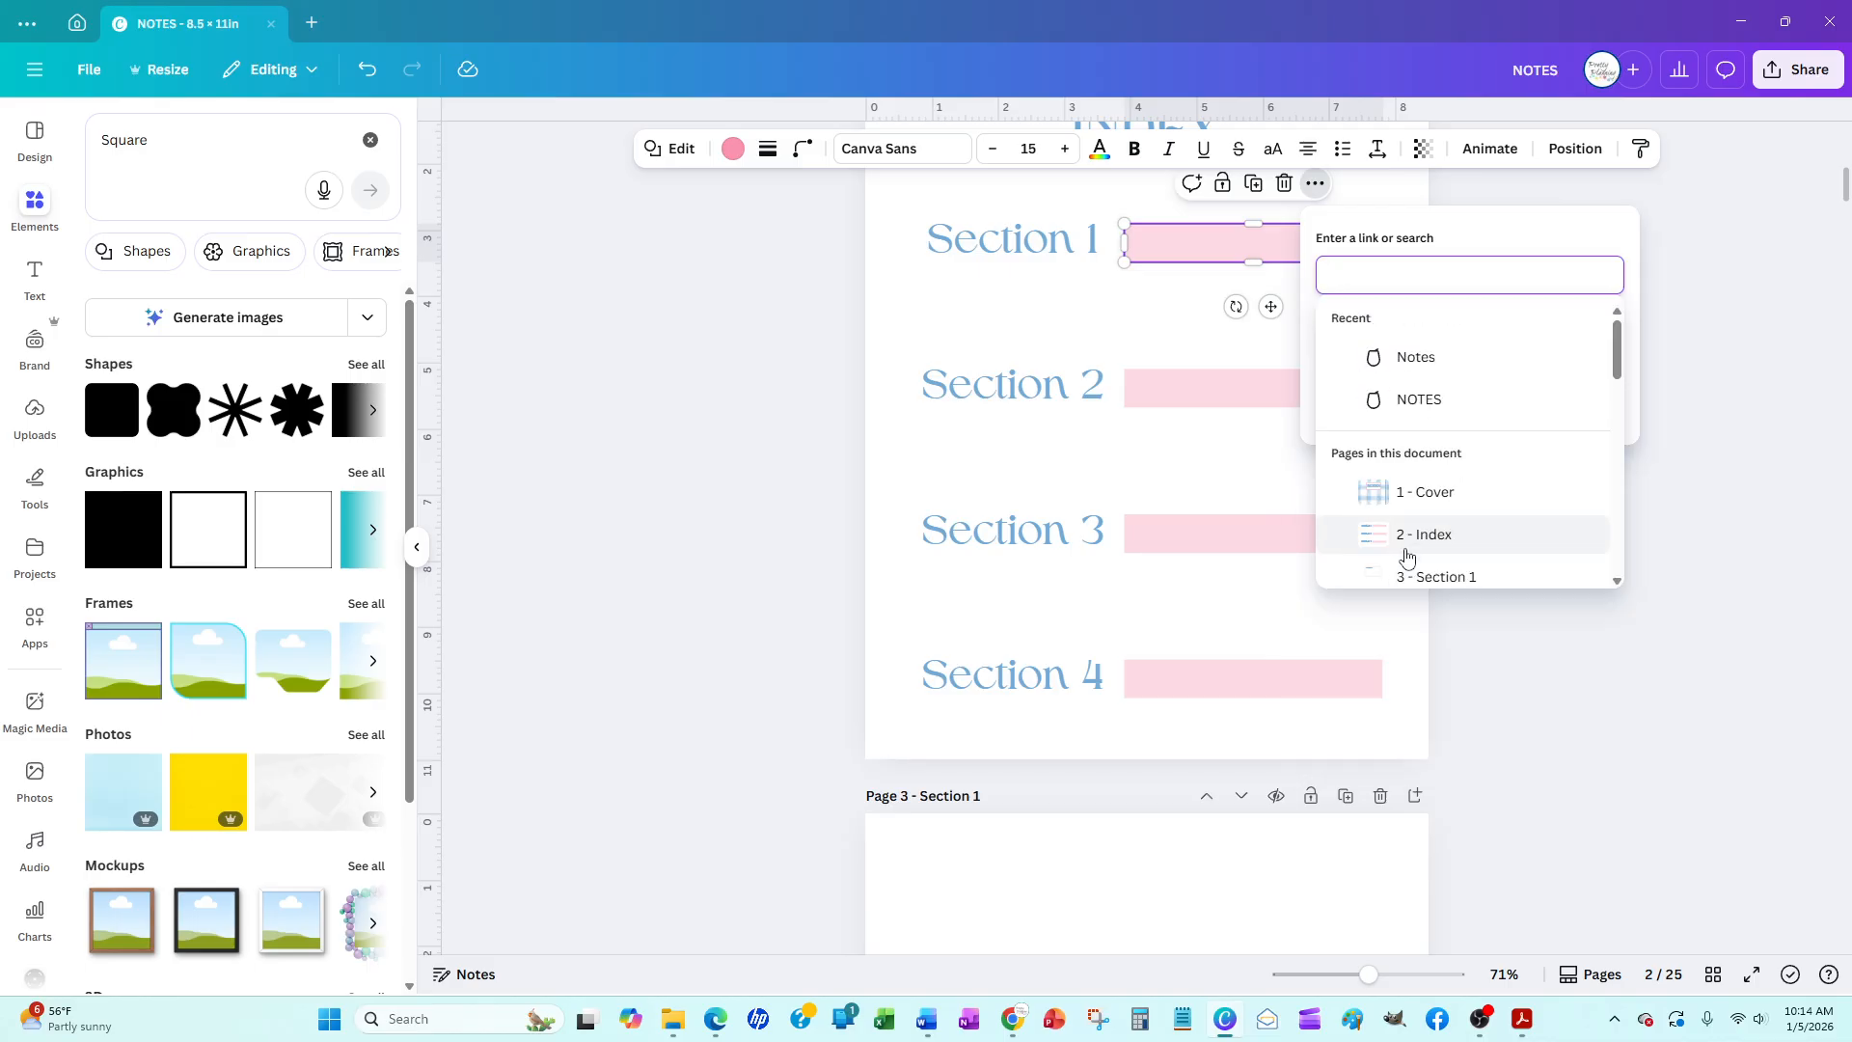
left_click(1418, 576)
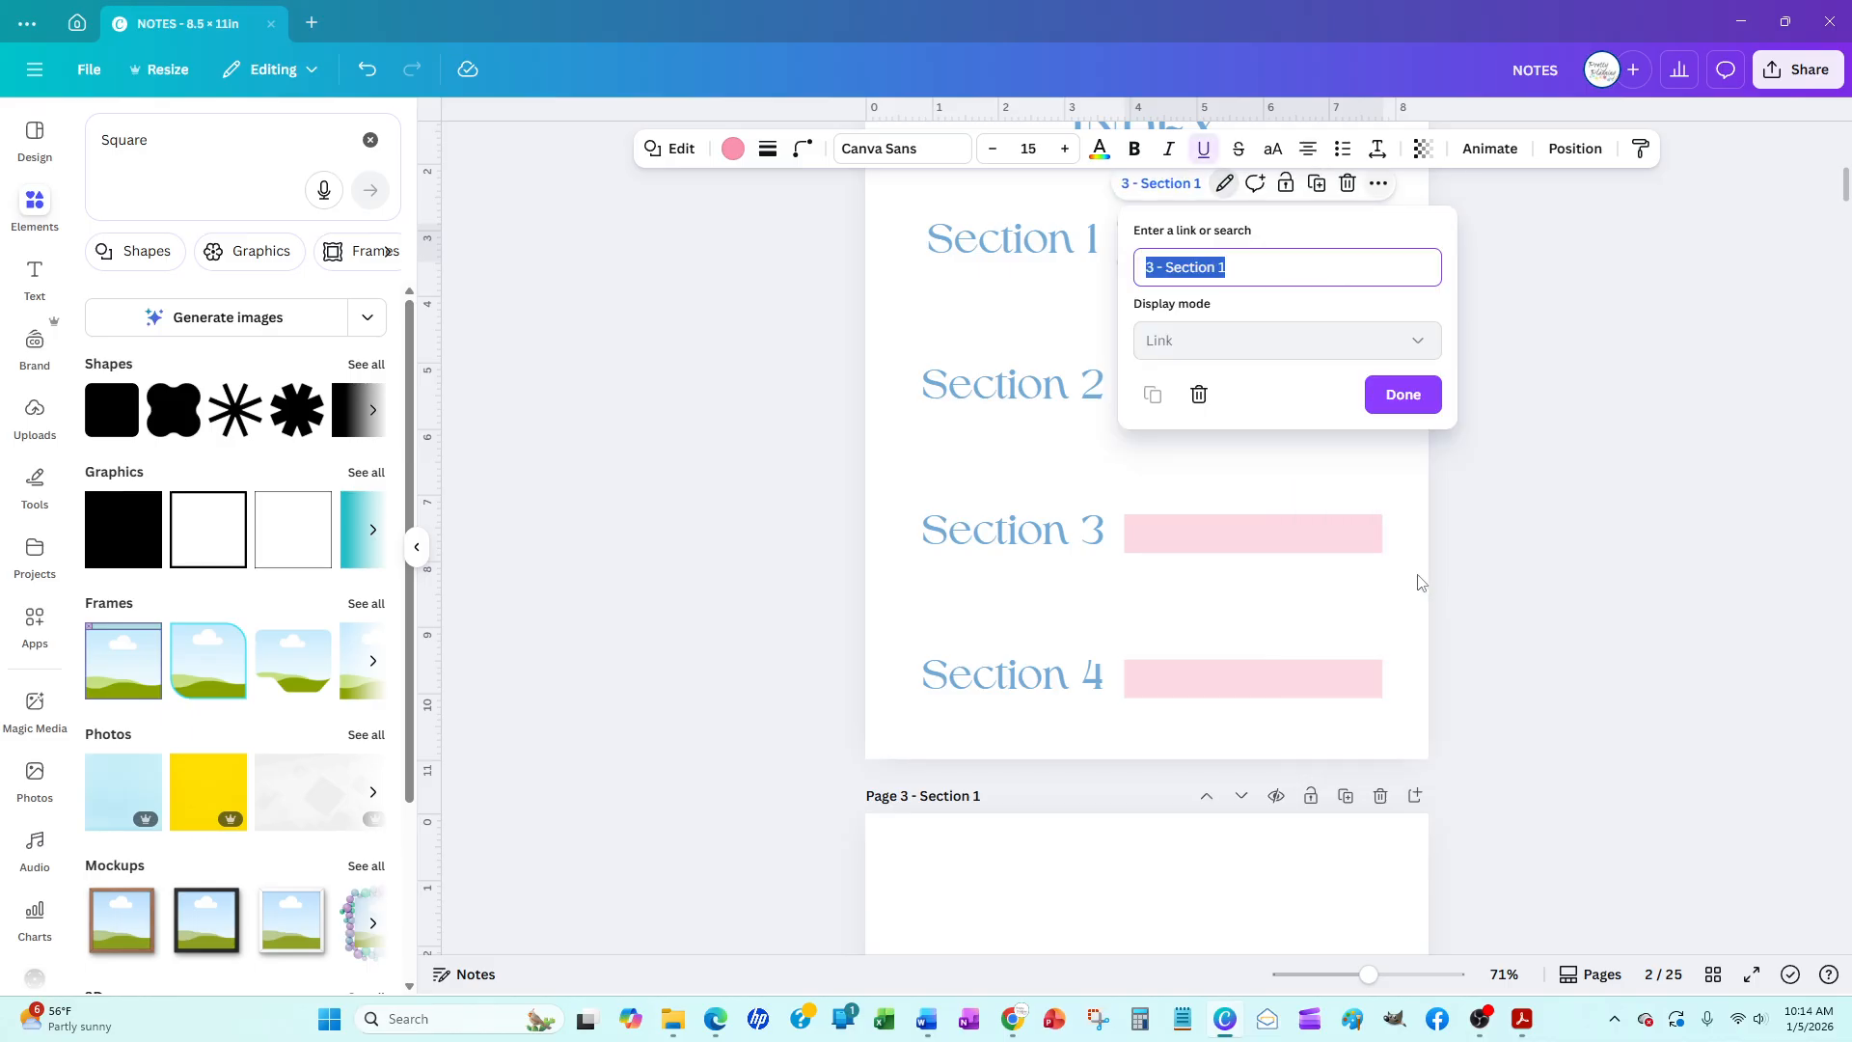
left_click(1400, 393)
Link the "Section 2" text on the INDEX page to the document page "4 - Section 2" and remove its underline
left_click(1026, 390)
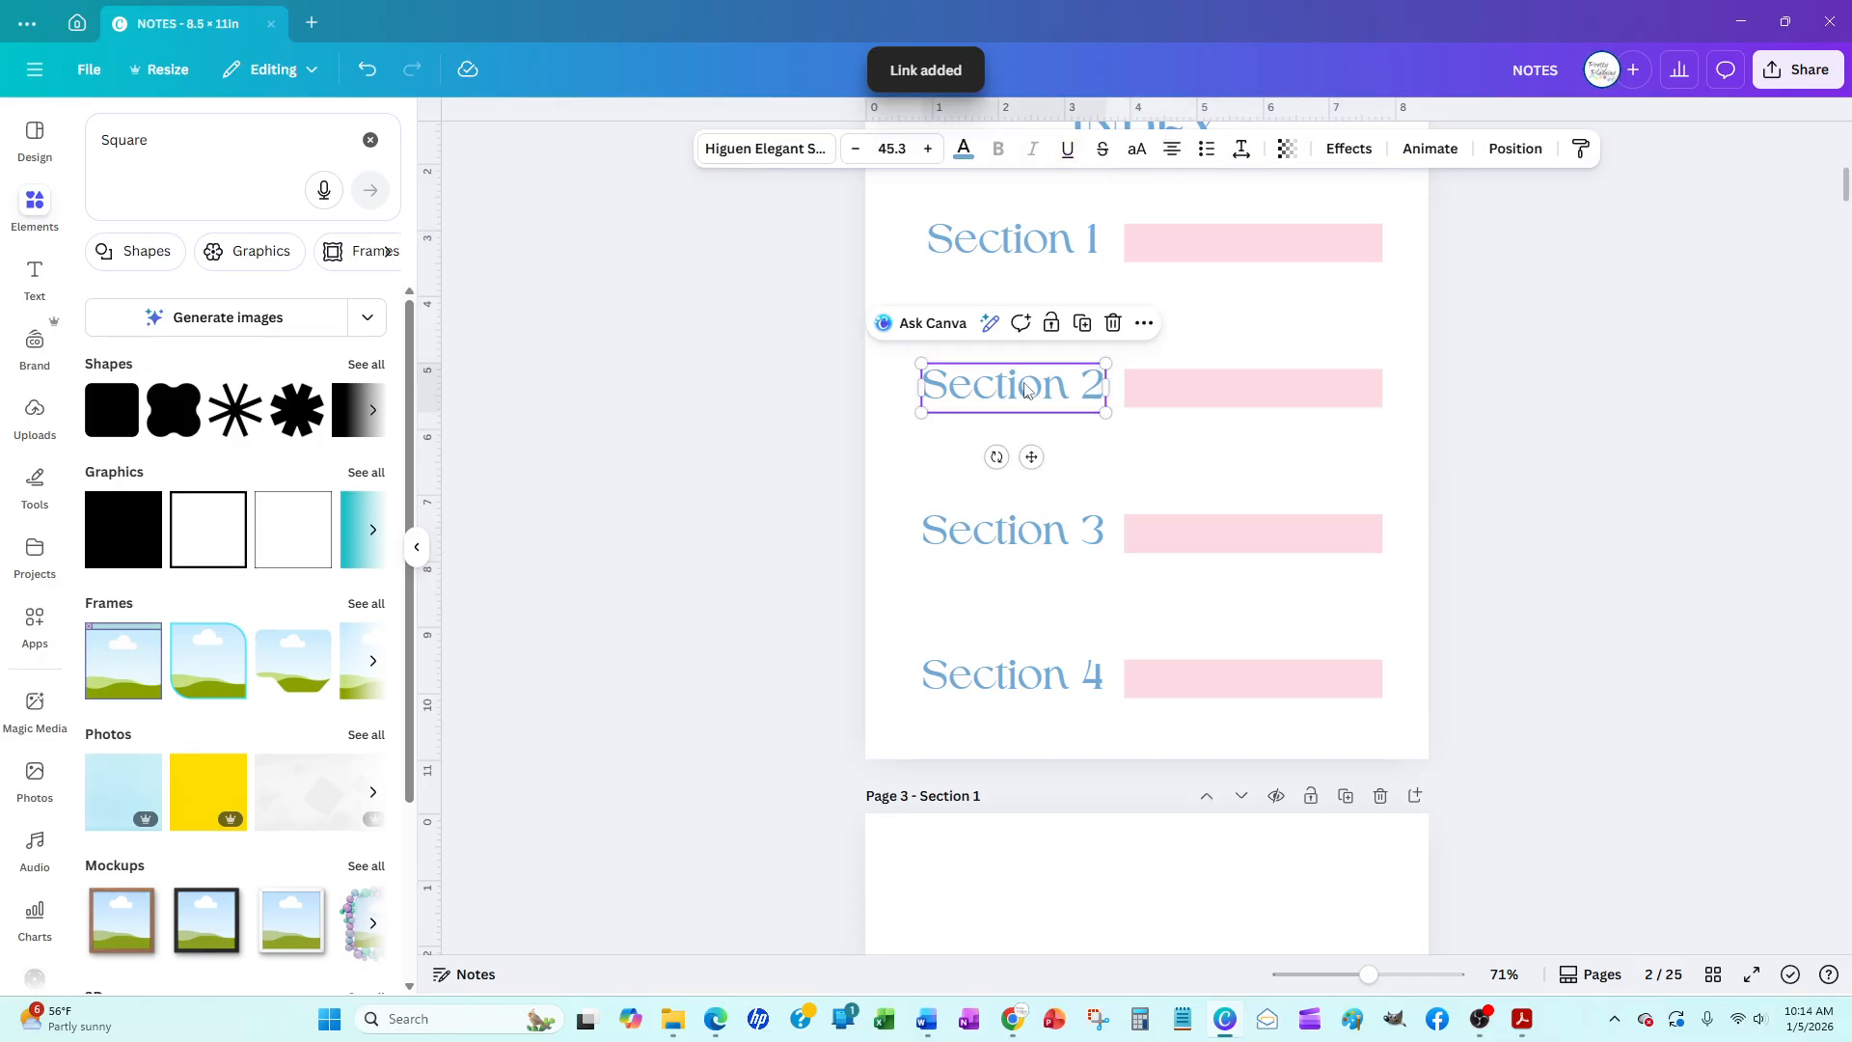
left_click(1144, 323)
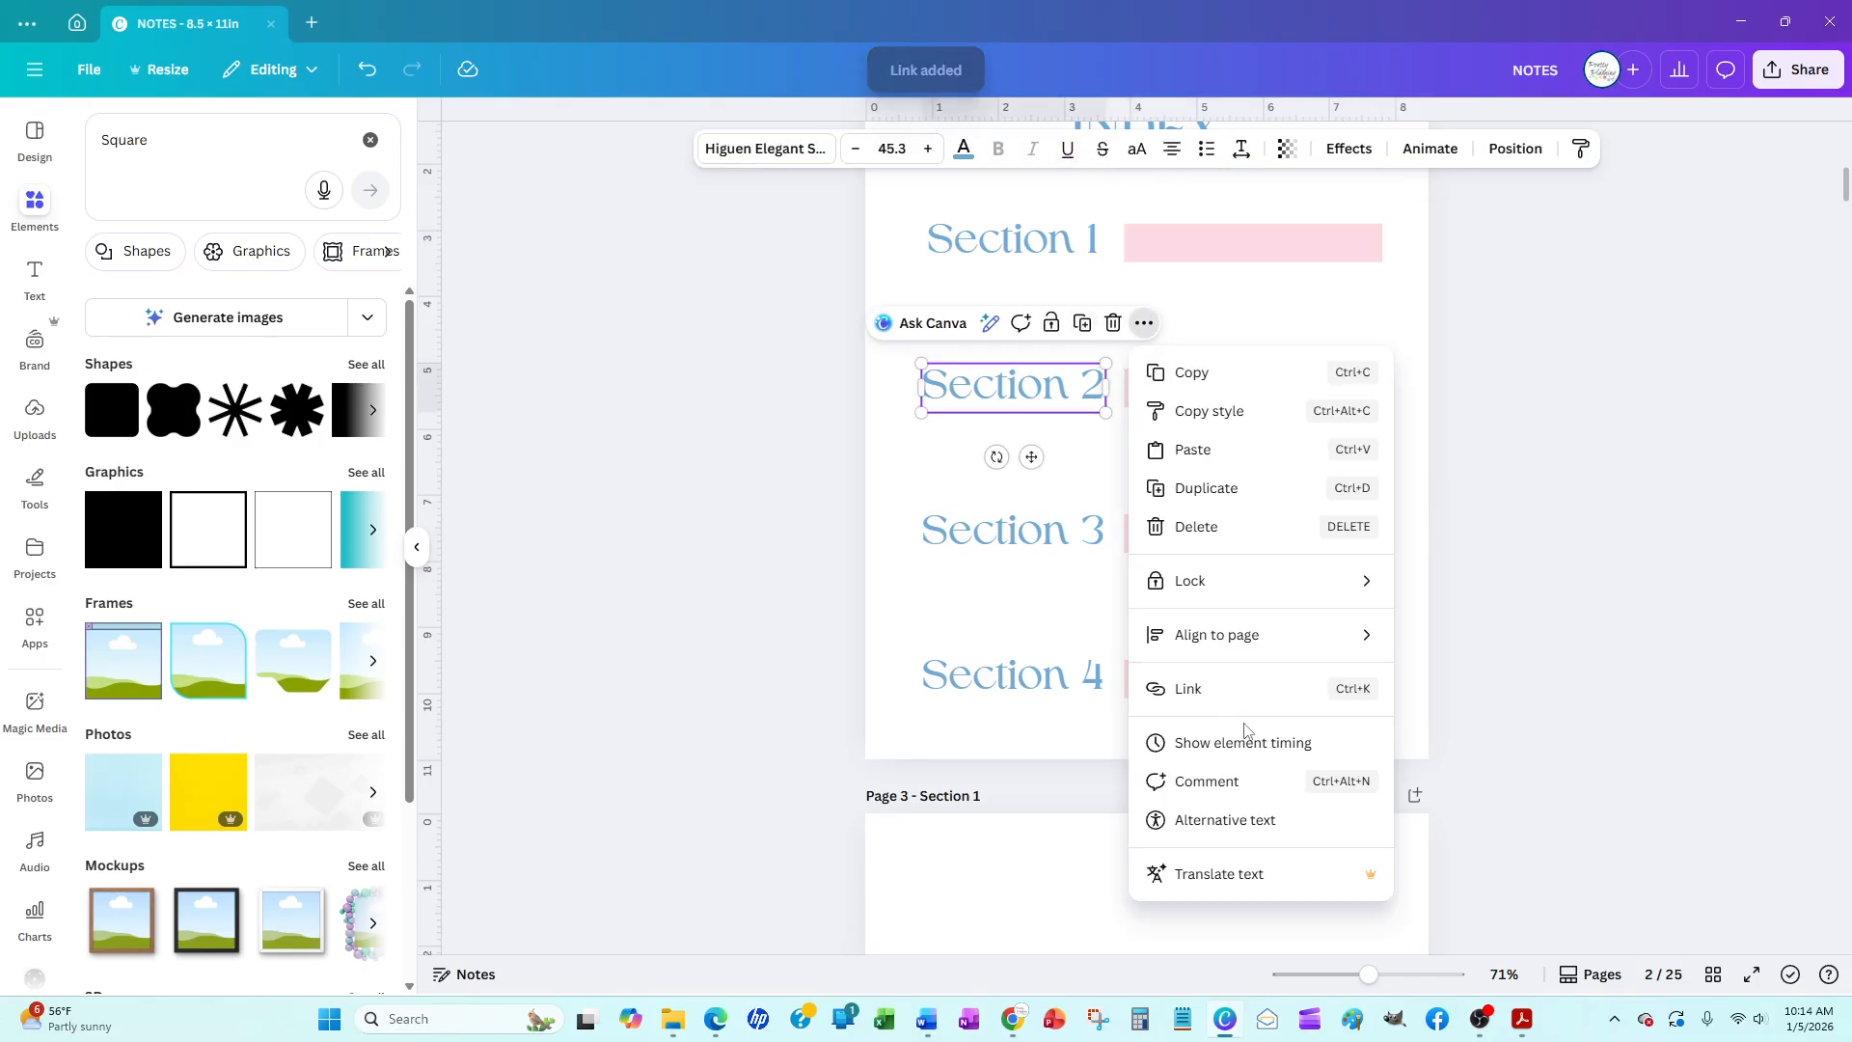
left_click(1217, 689)
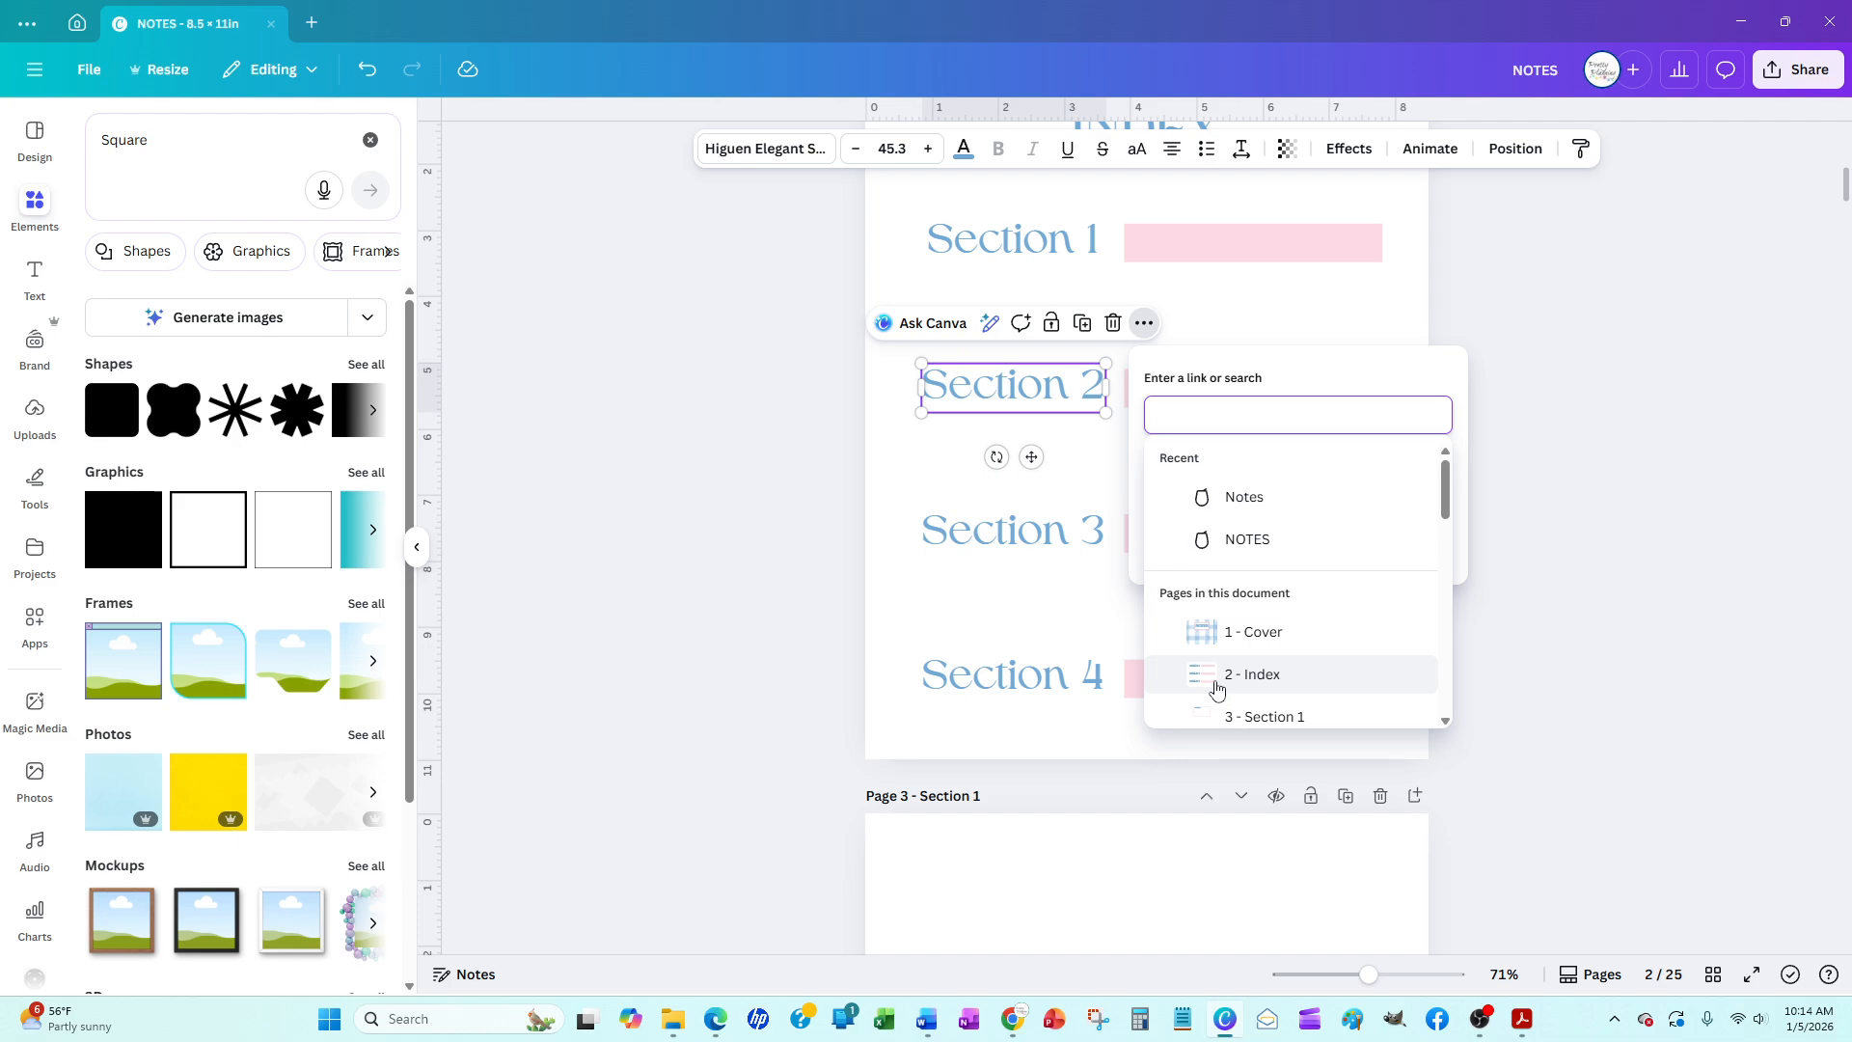
scroll(1220, 681, "down", 2)
left_click(1250, 565)
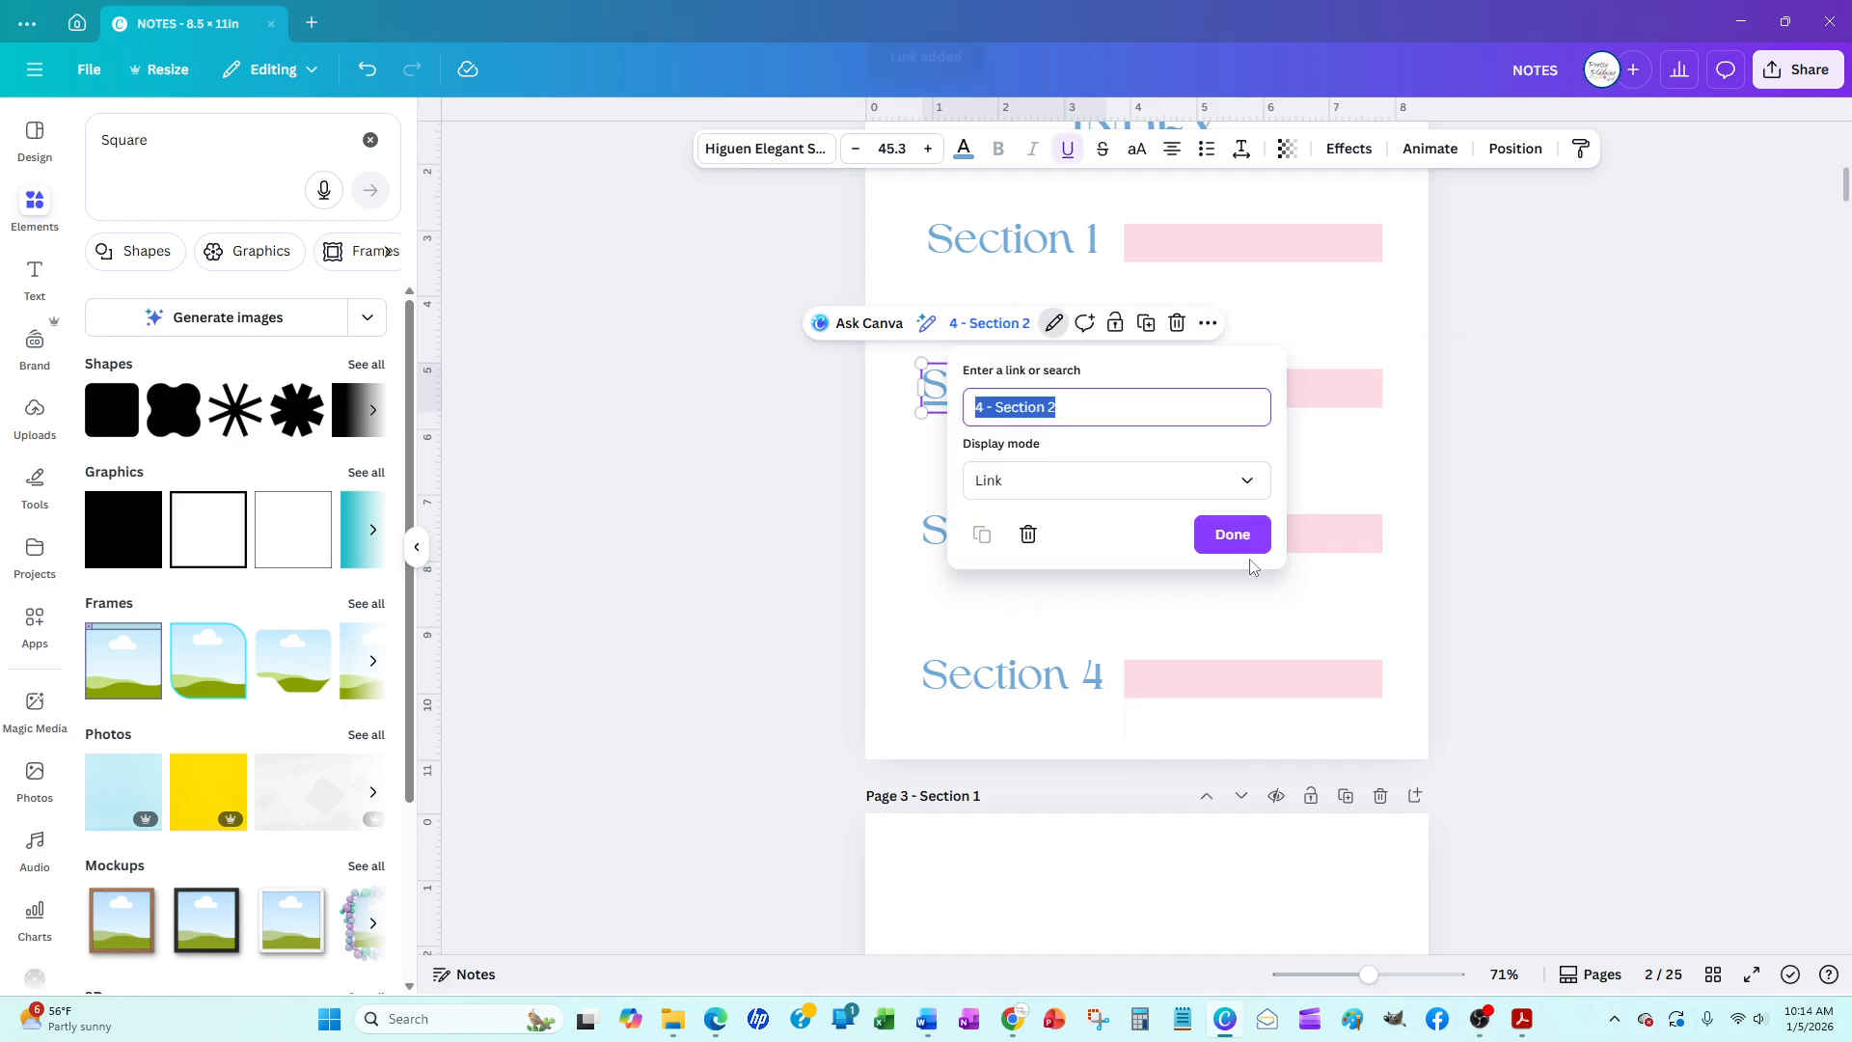
left_click(1230, 534)
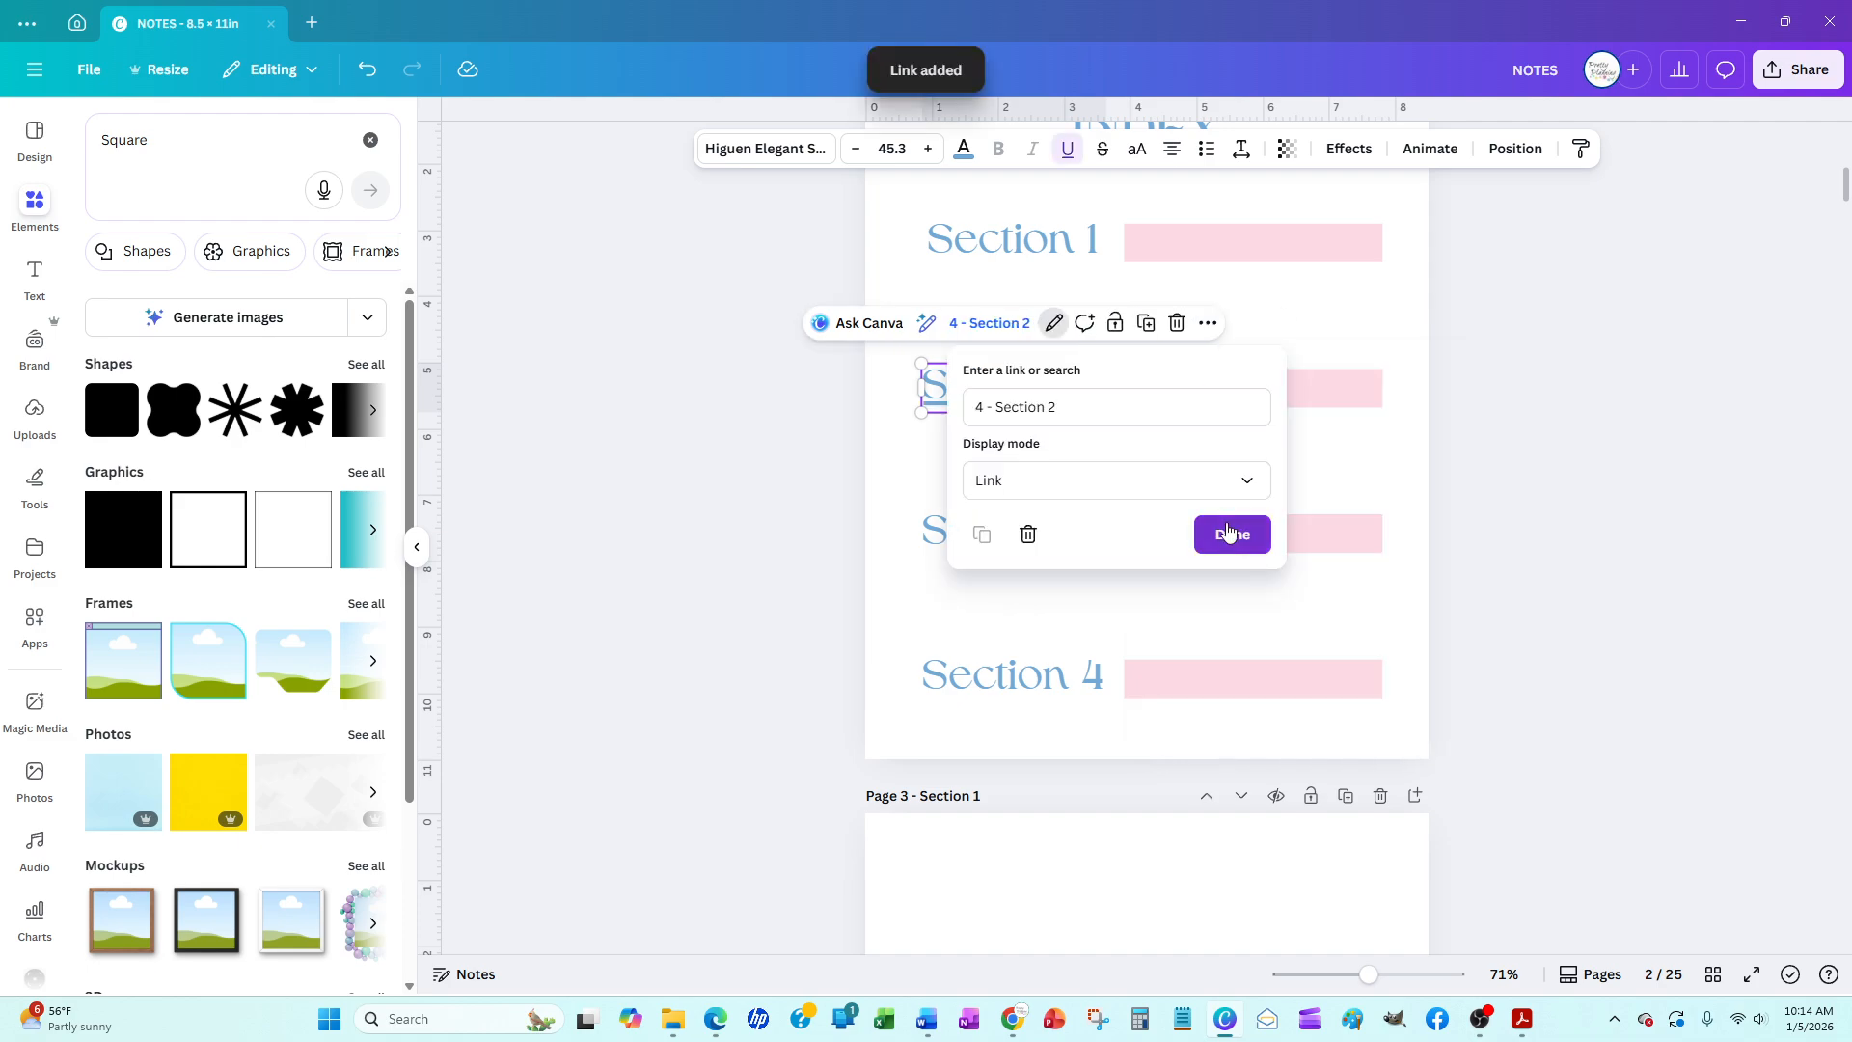
left_click(1077, 155)
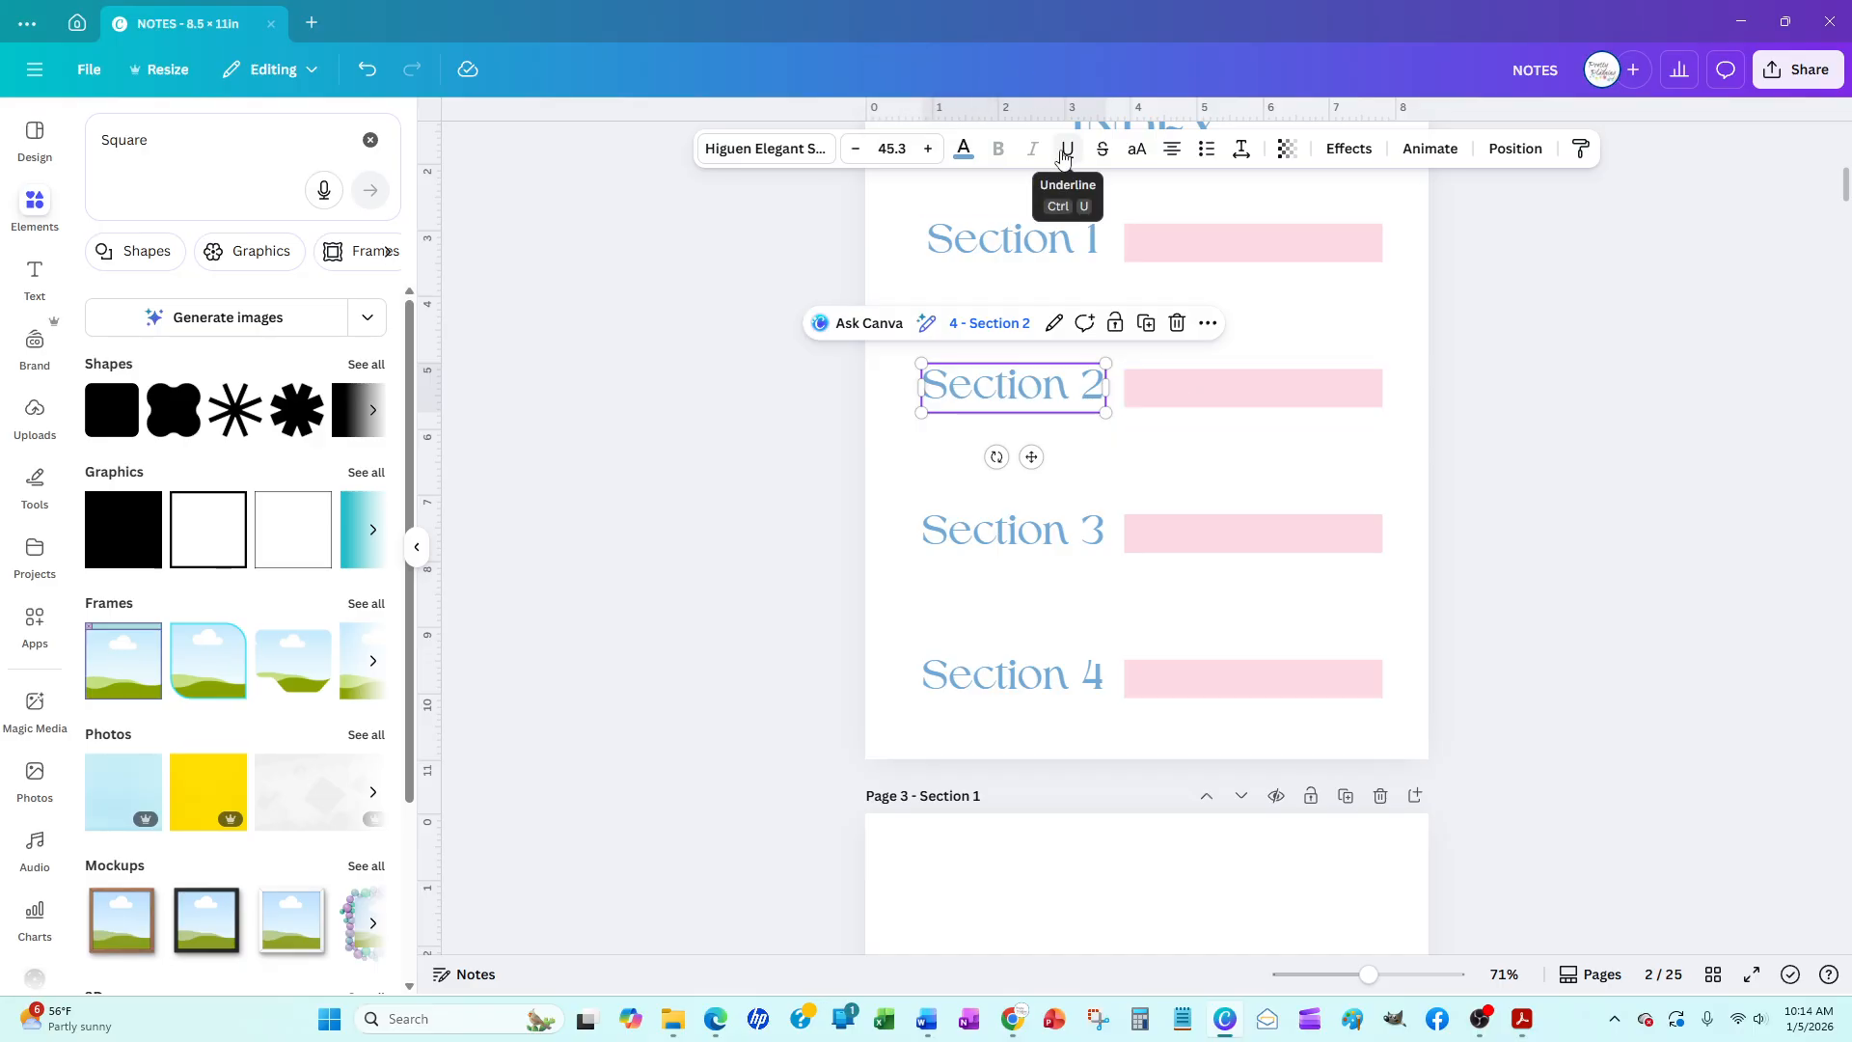
Link the pink bar beside "Section 2" on the INDEX page to the document page "4 - Section 2"
left_click(1305, 392)
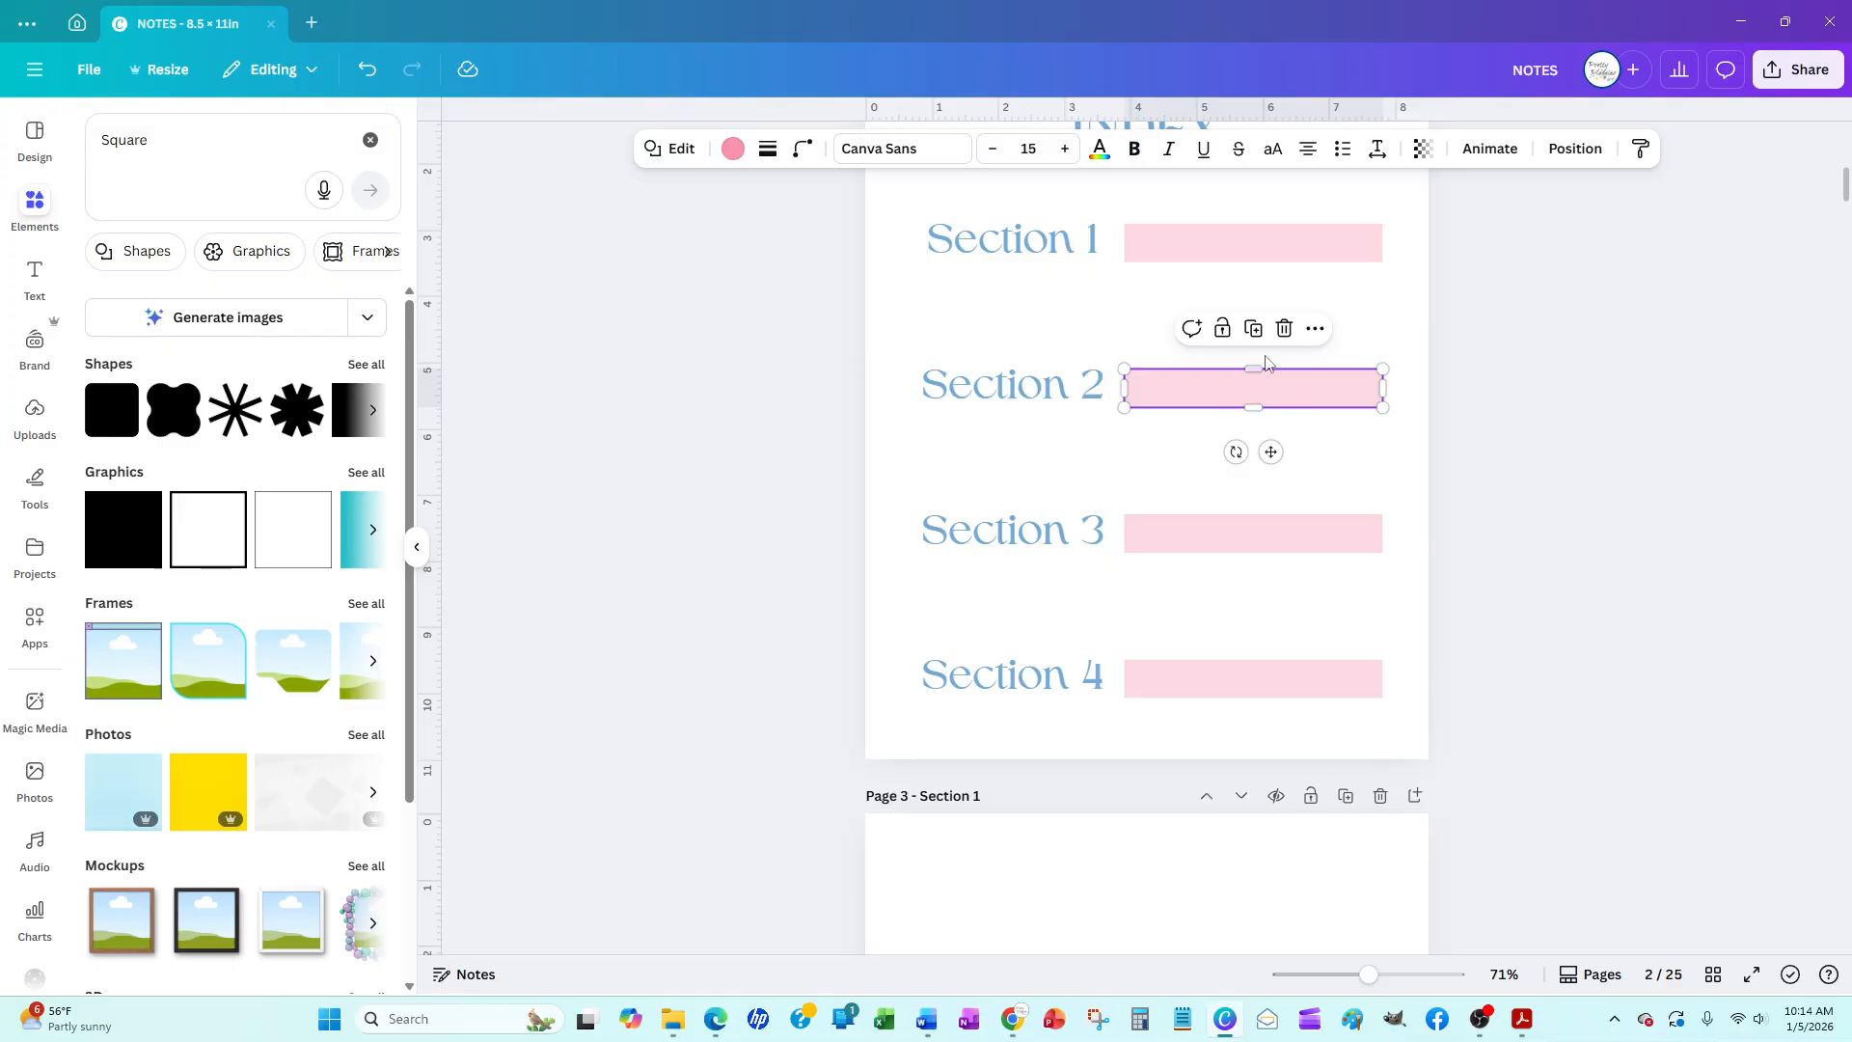
left_click(1315, 328)
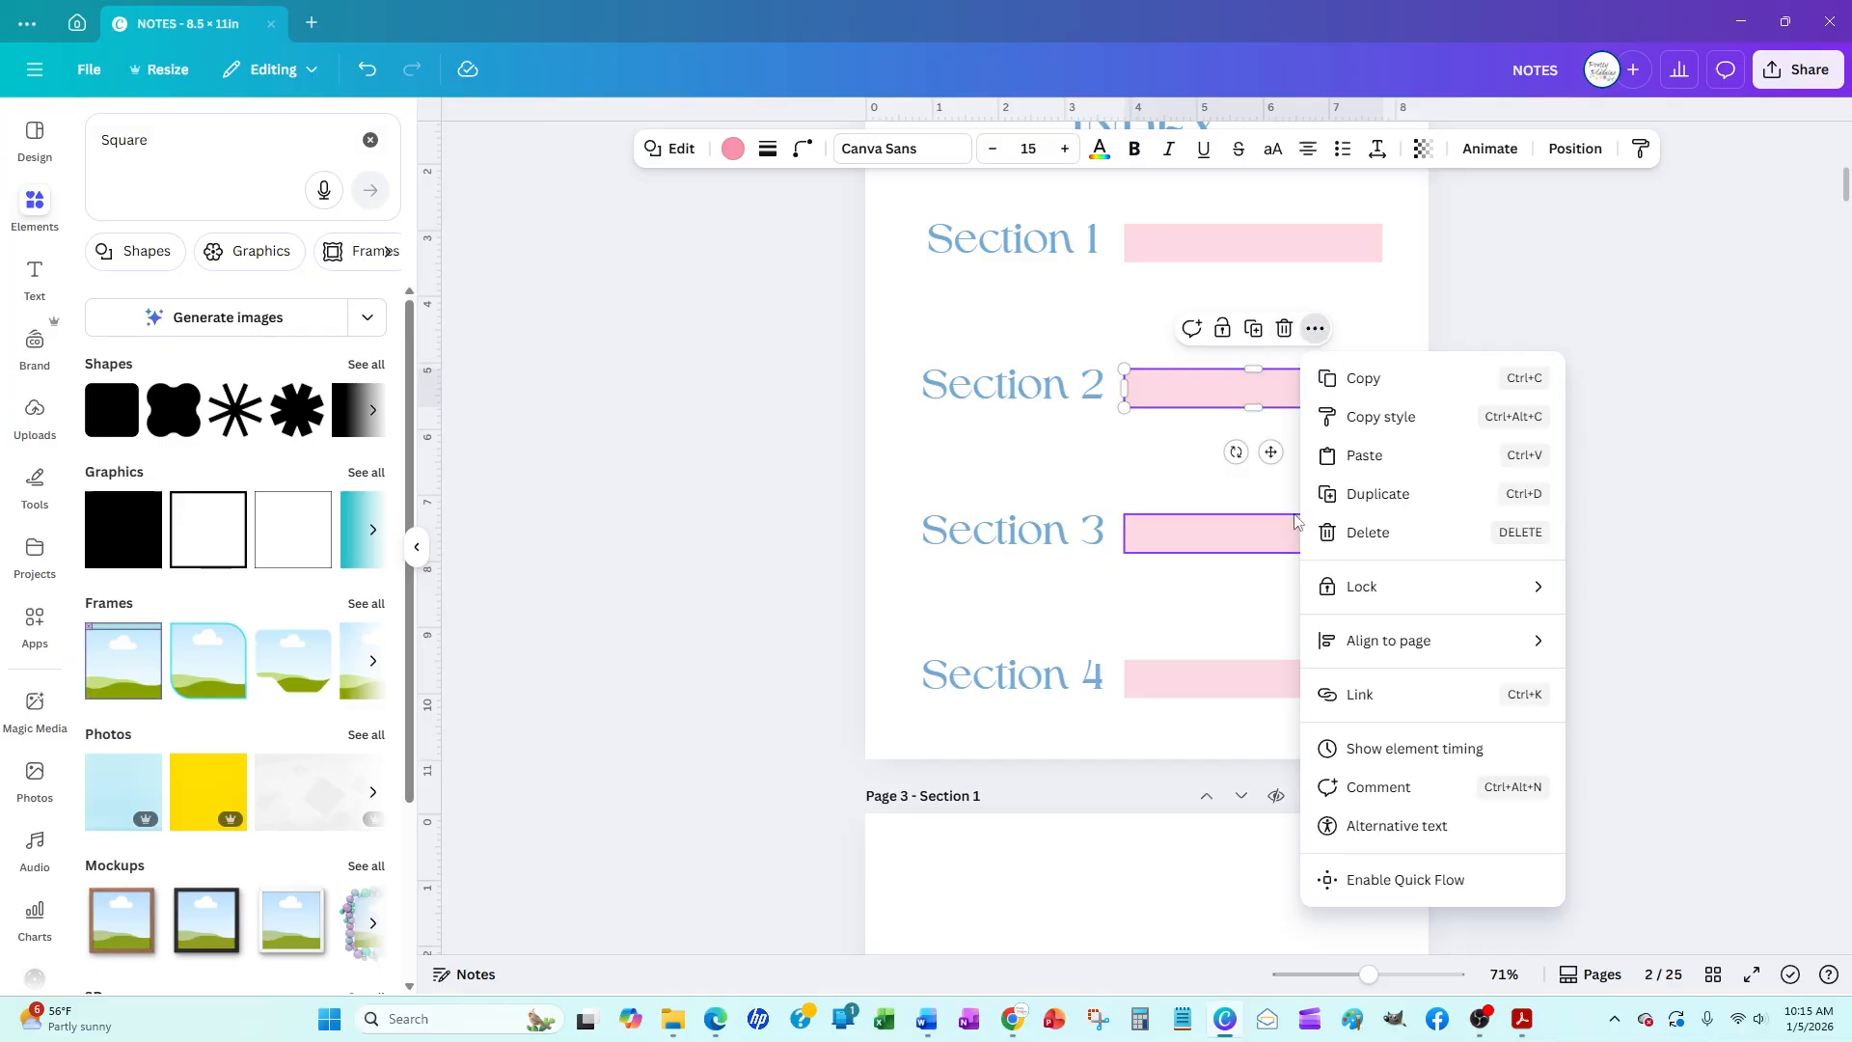
left_click(1356, 693)
scroll(1399, 656, "down", 2)
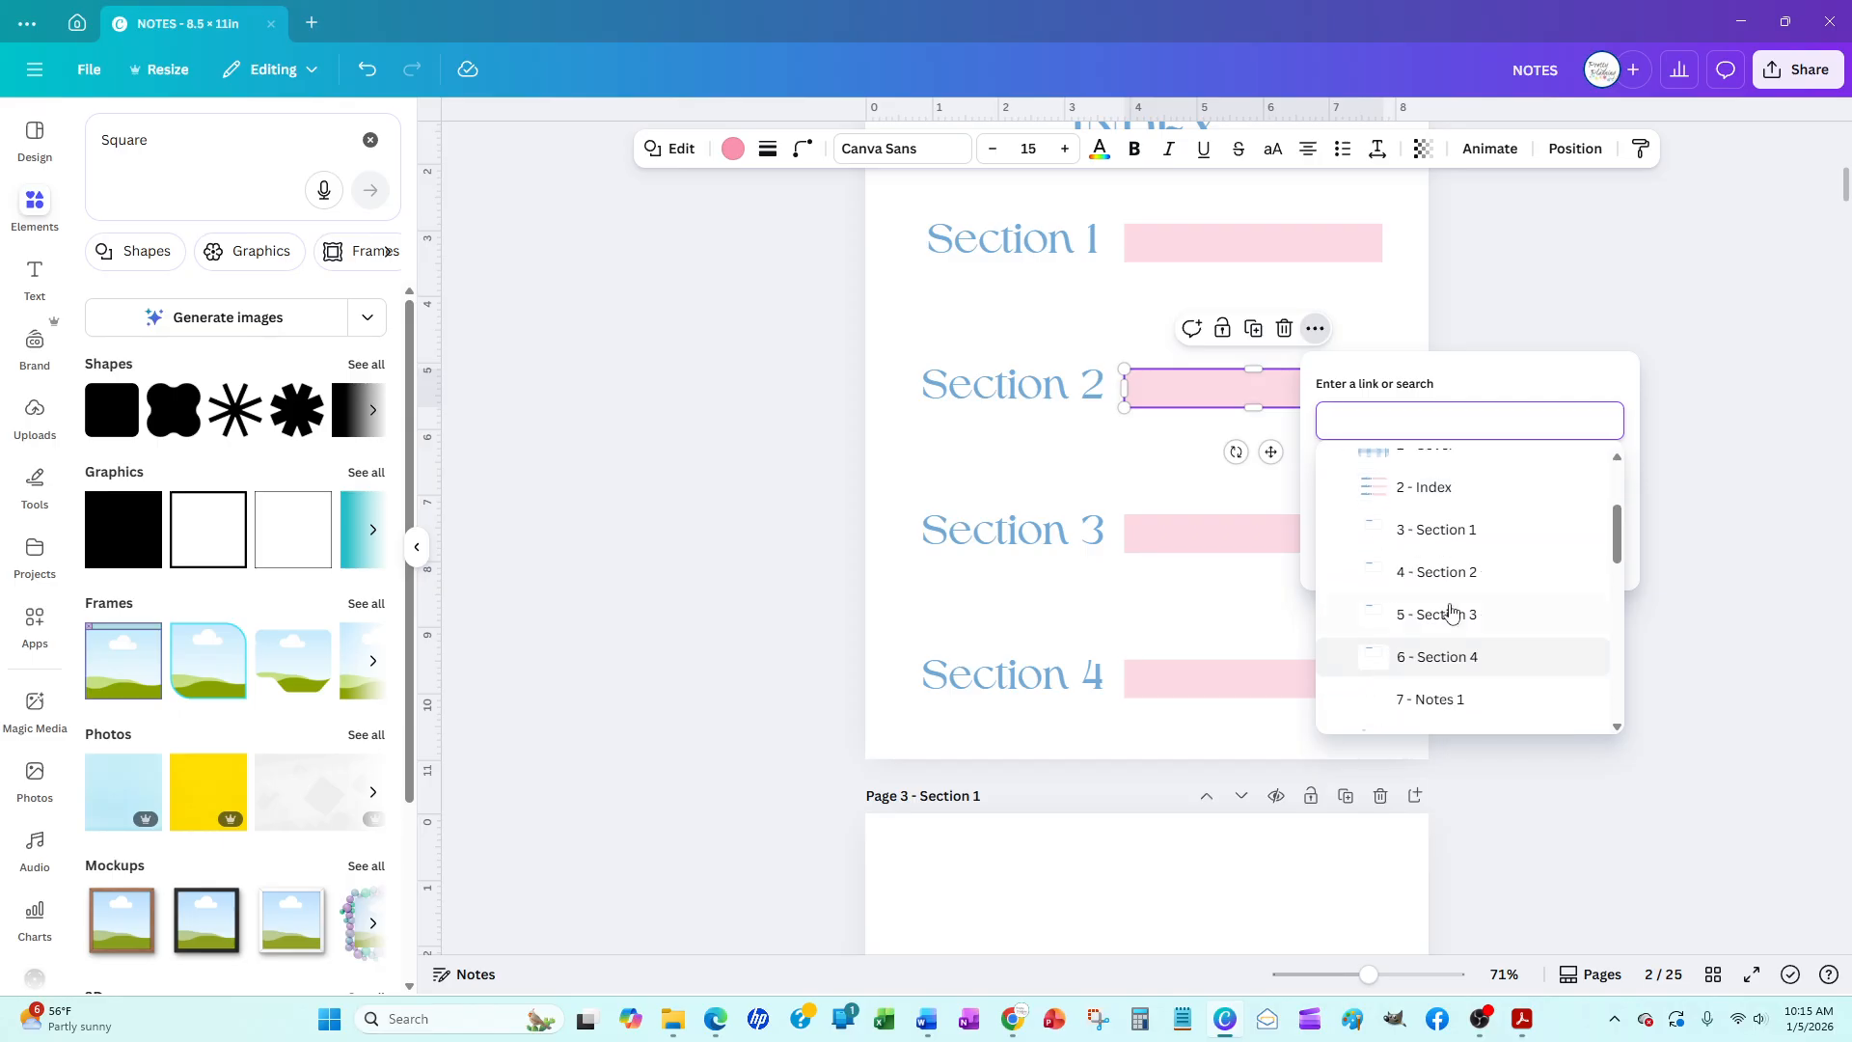
left_click(1444, 570)
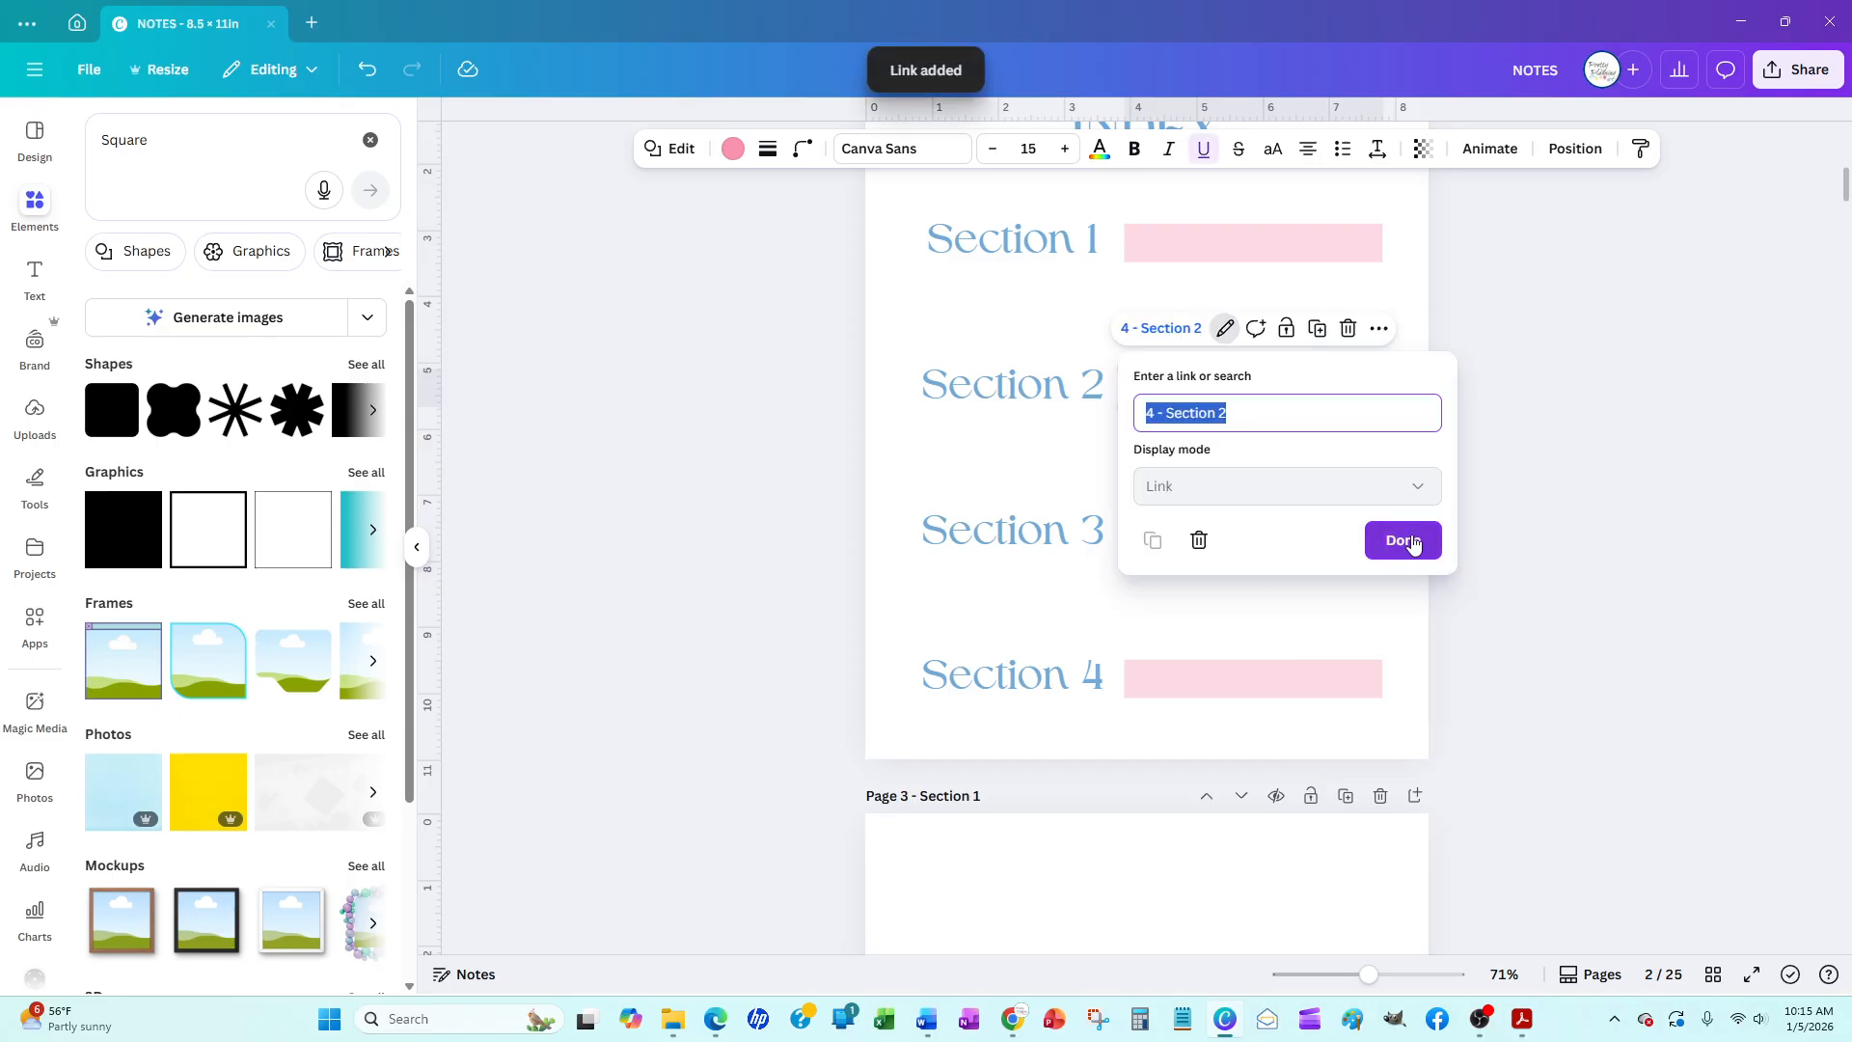
left_click(1411, 543)
Link the "Section 3" text on the INDEX page to the document page "5 - Section 3"
left_click(951, 533)
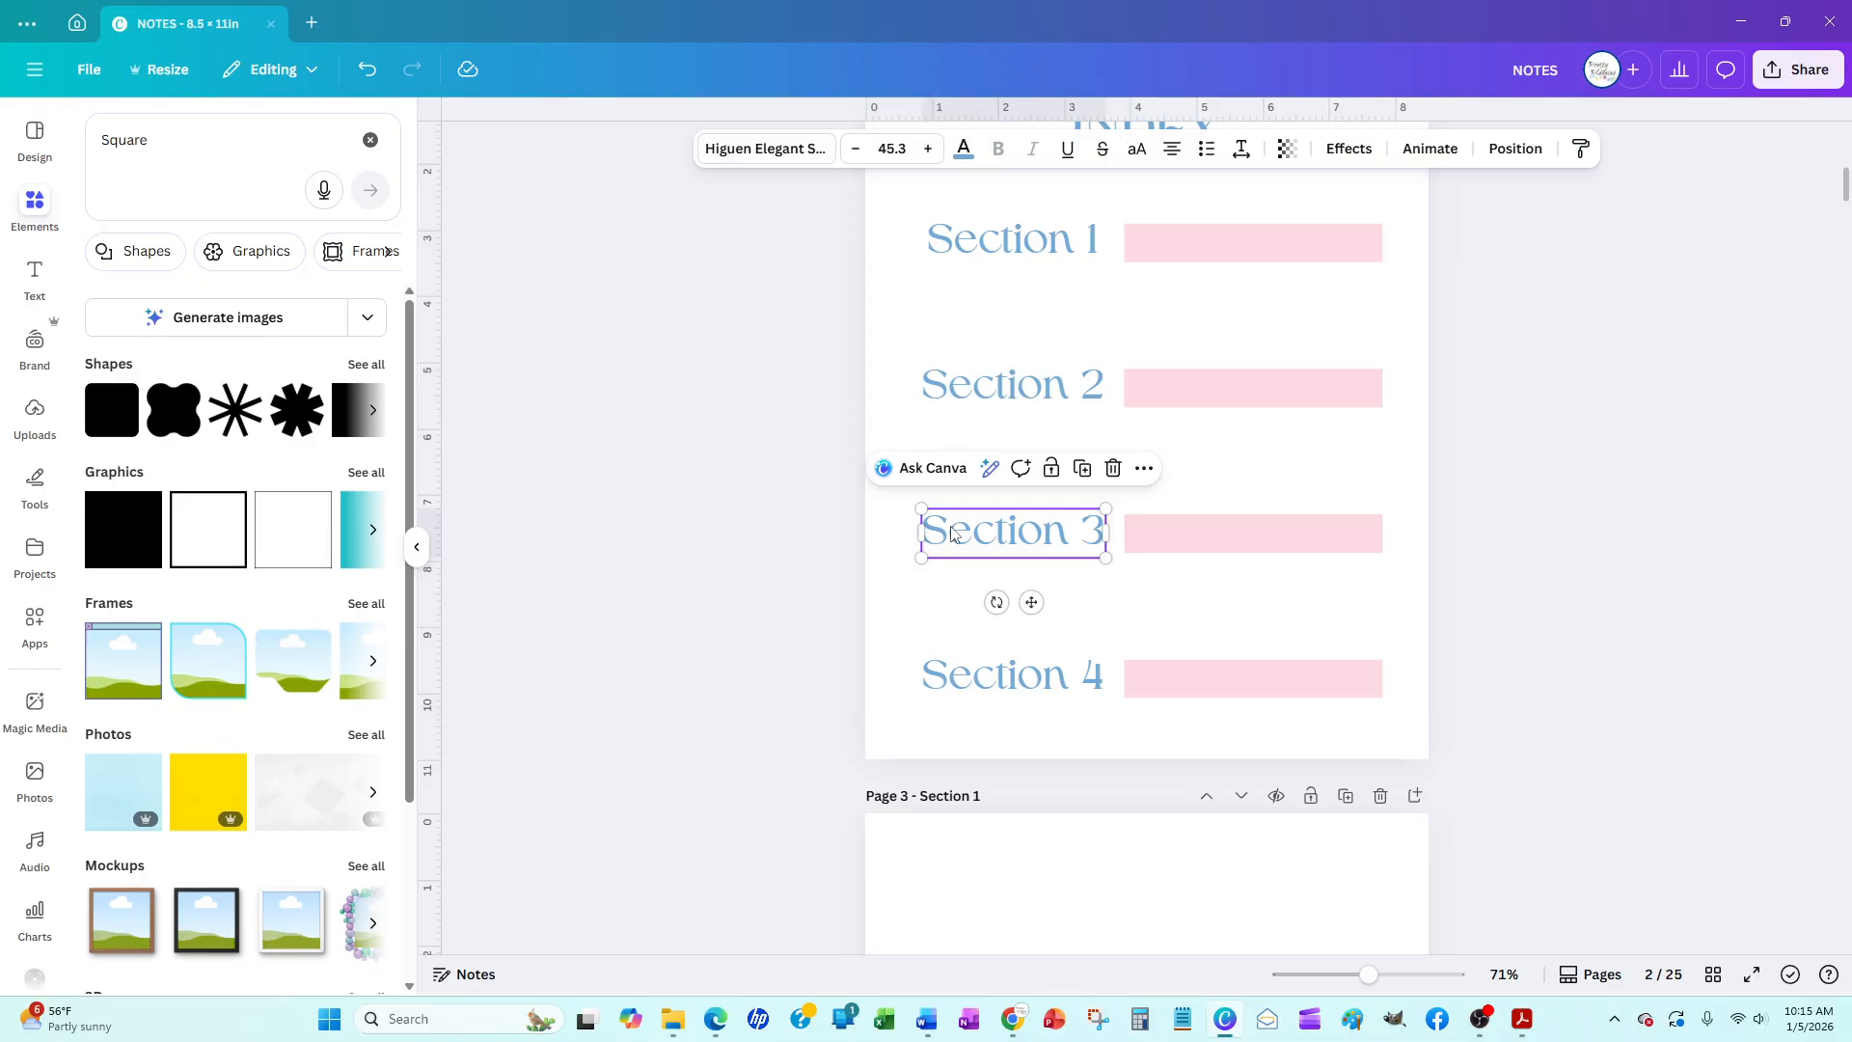
left_click(1144, 468)
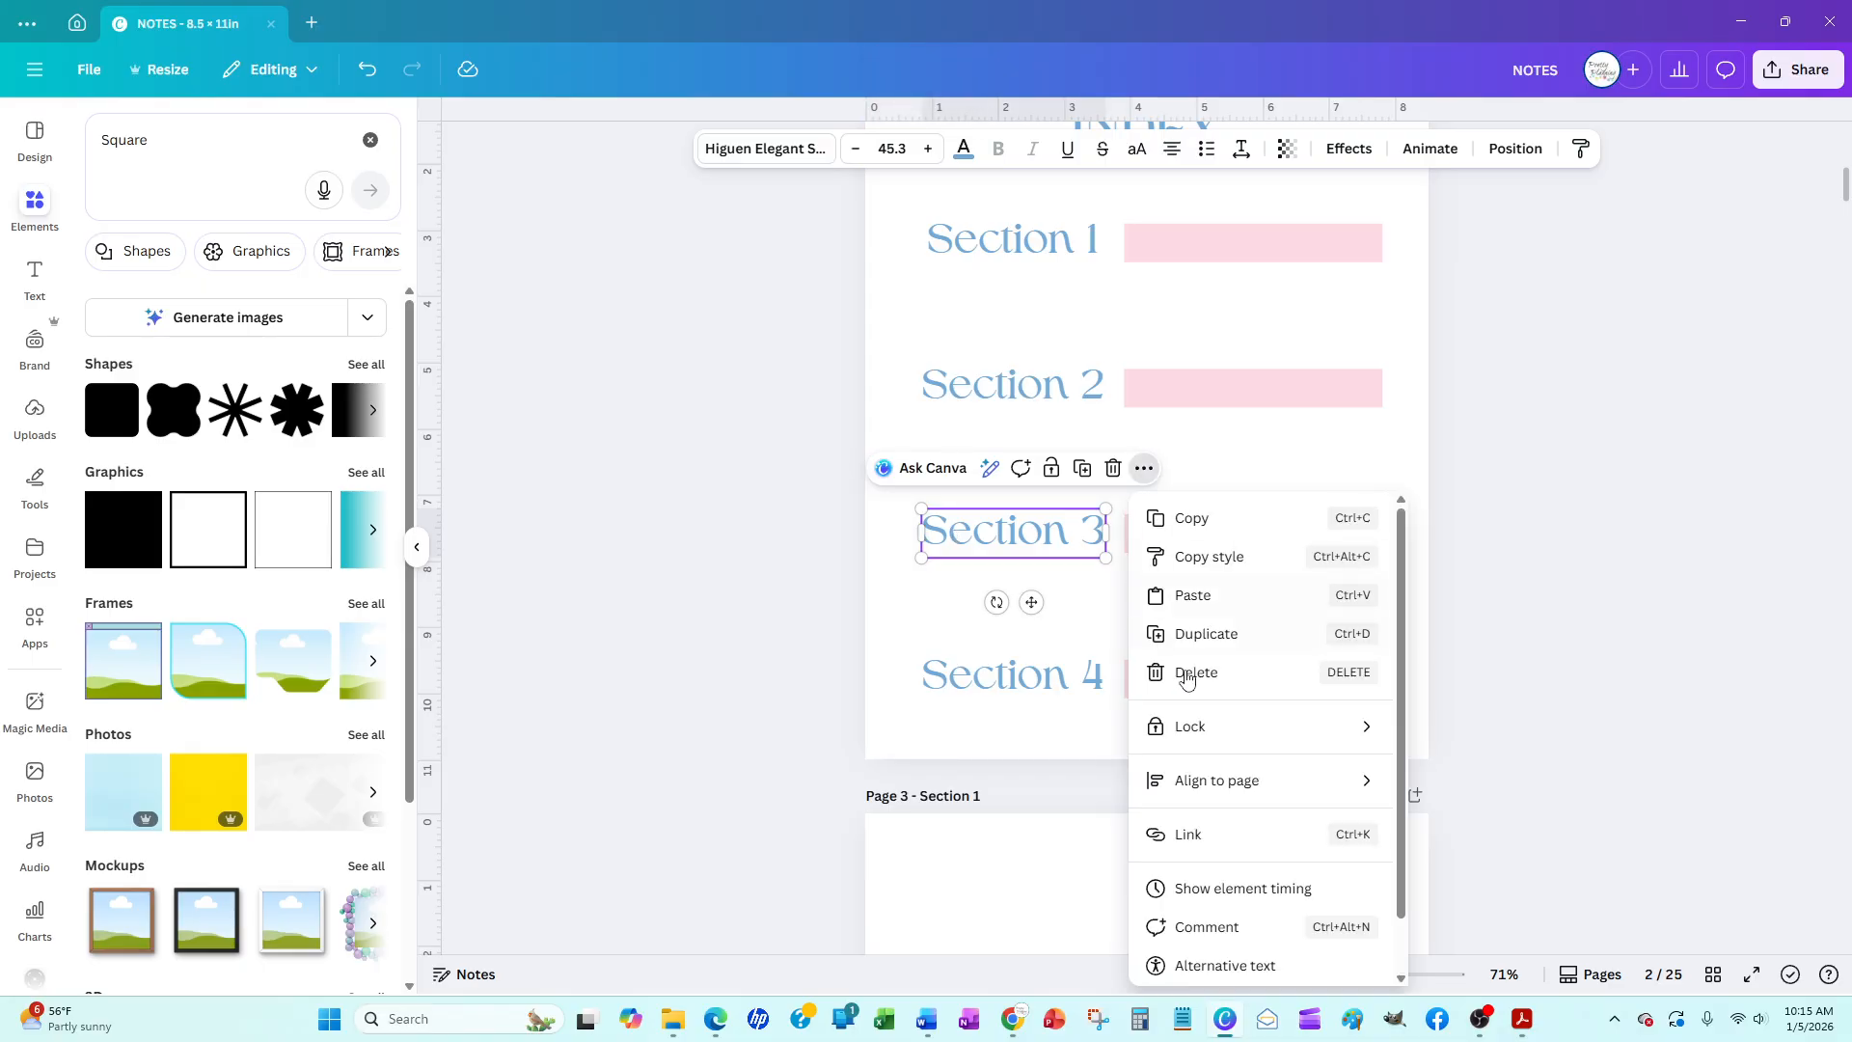
left_click(1327, 840)
scroll(1312, 743, "down", 2)
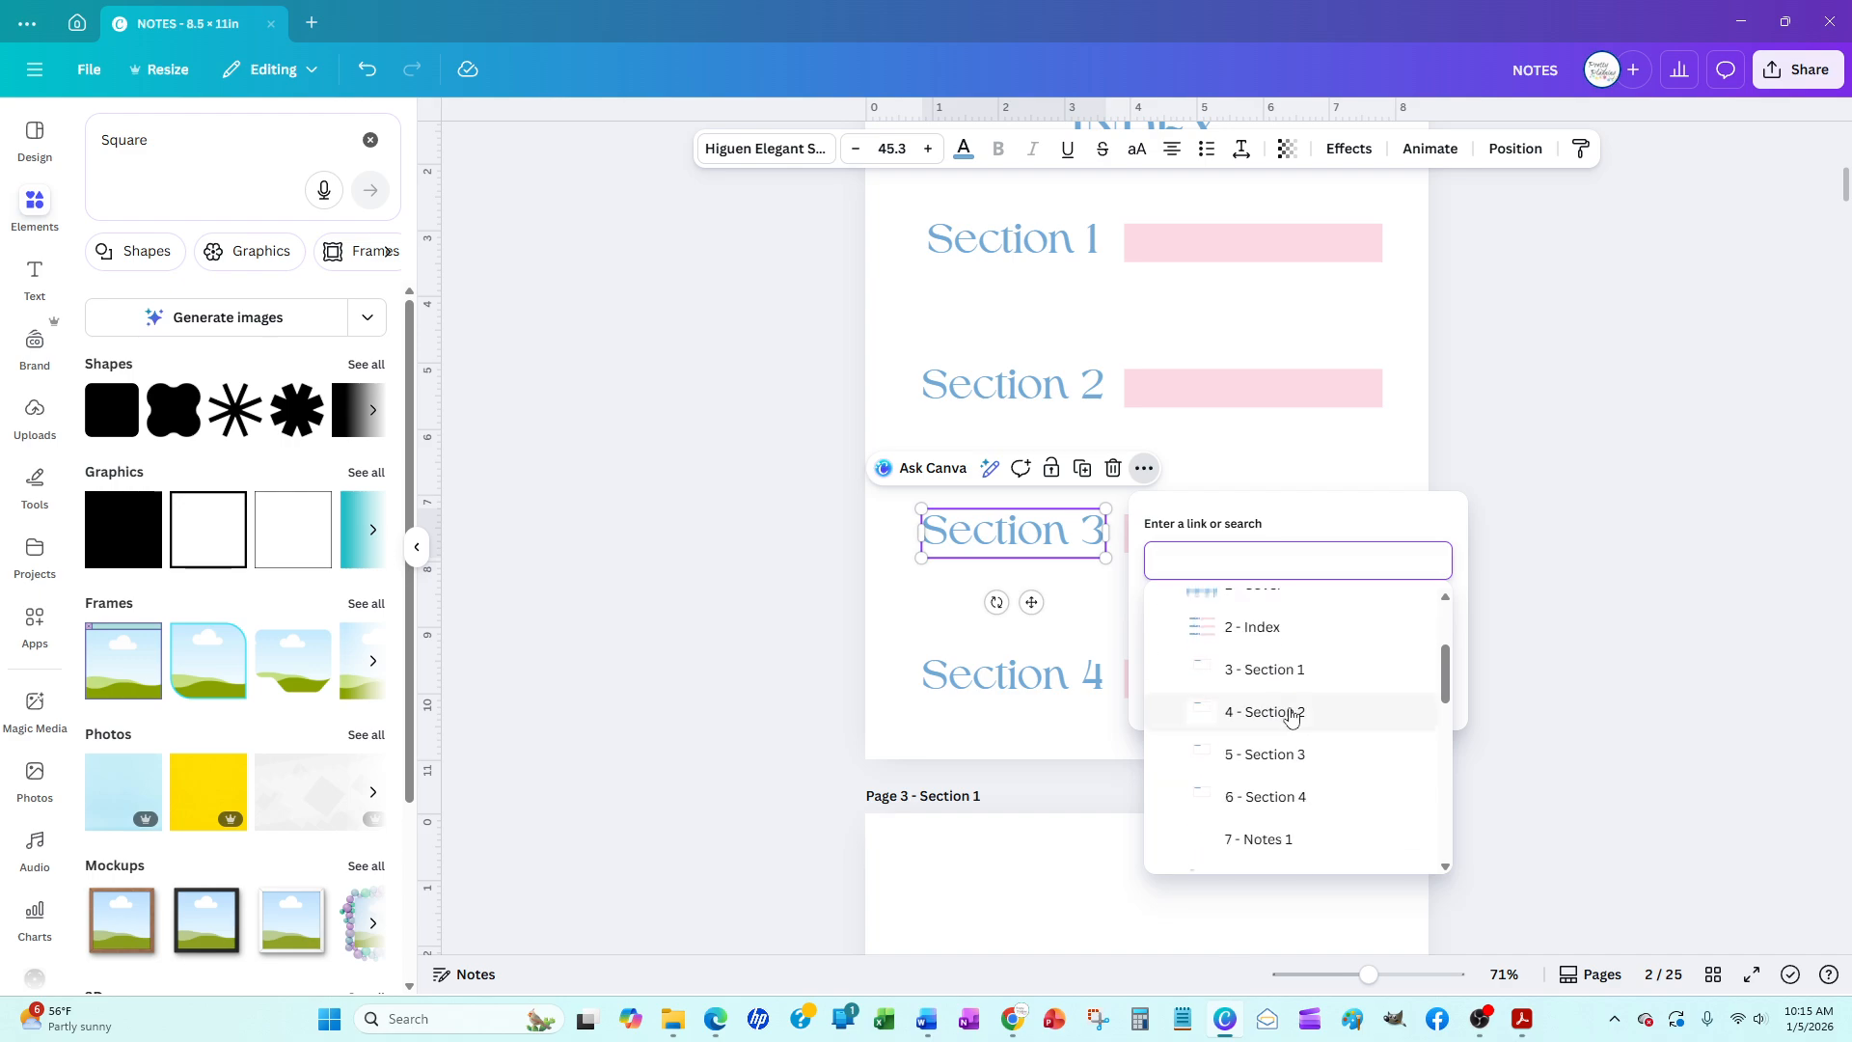
left_click(1270, 761)
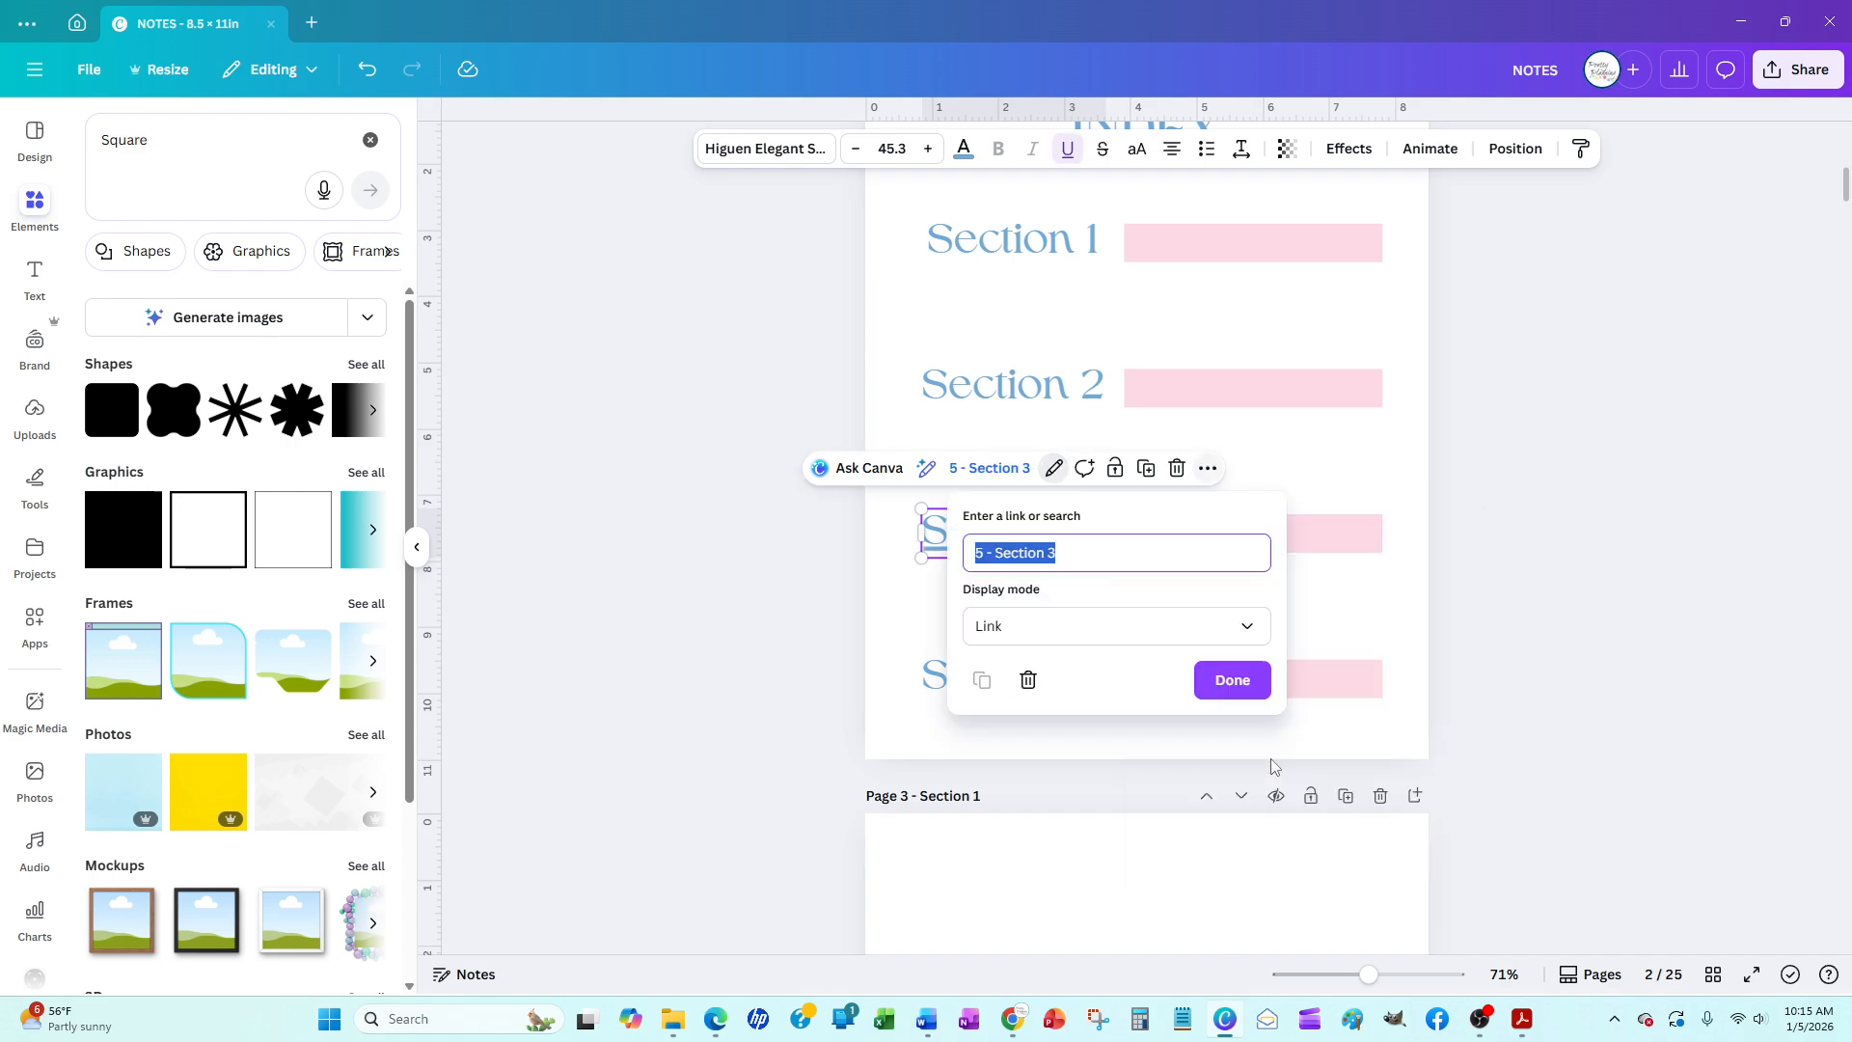
left_click(1232, 680)
Link the pink bar beside "Section 3" to the document page "3 - Section 1" and remove the underline from the "Section 3" text
left_click(1317, 544)
right_click(1307, 546)
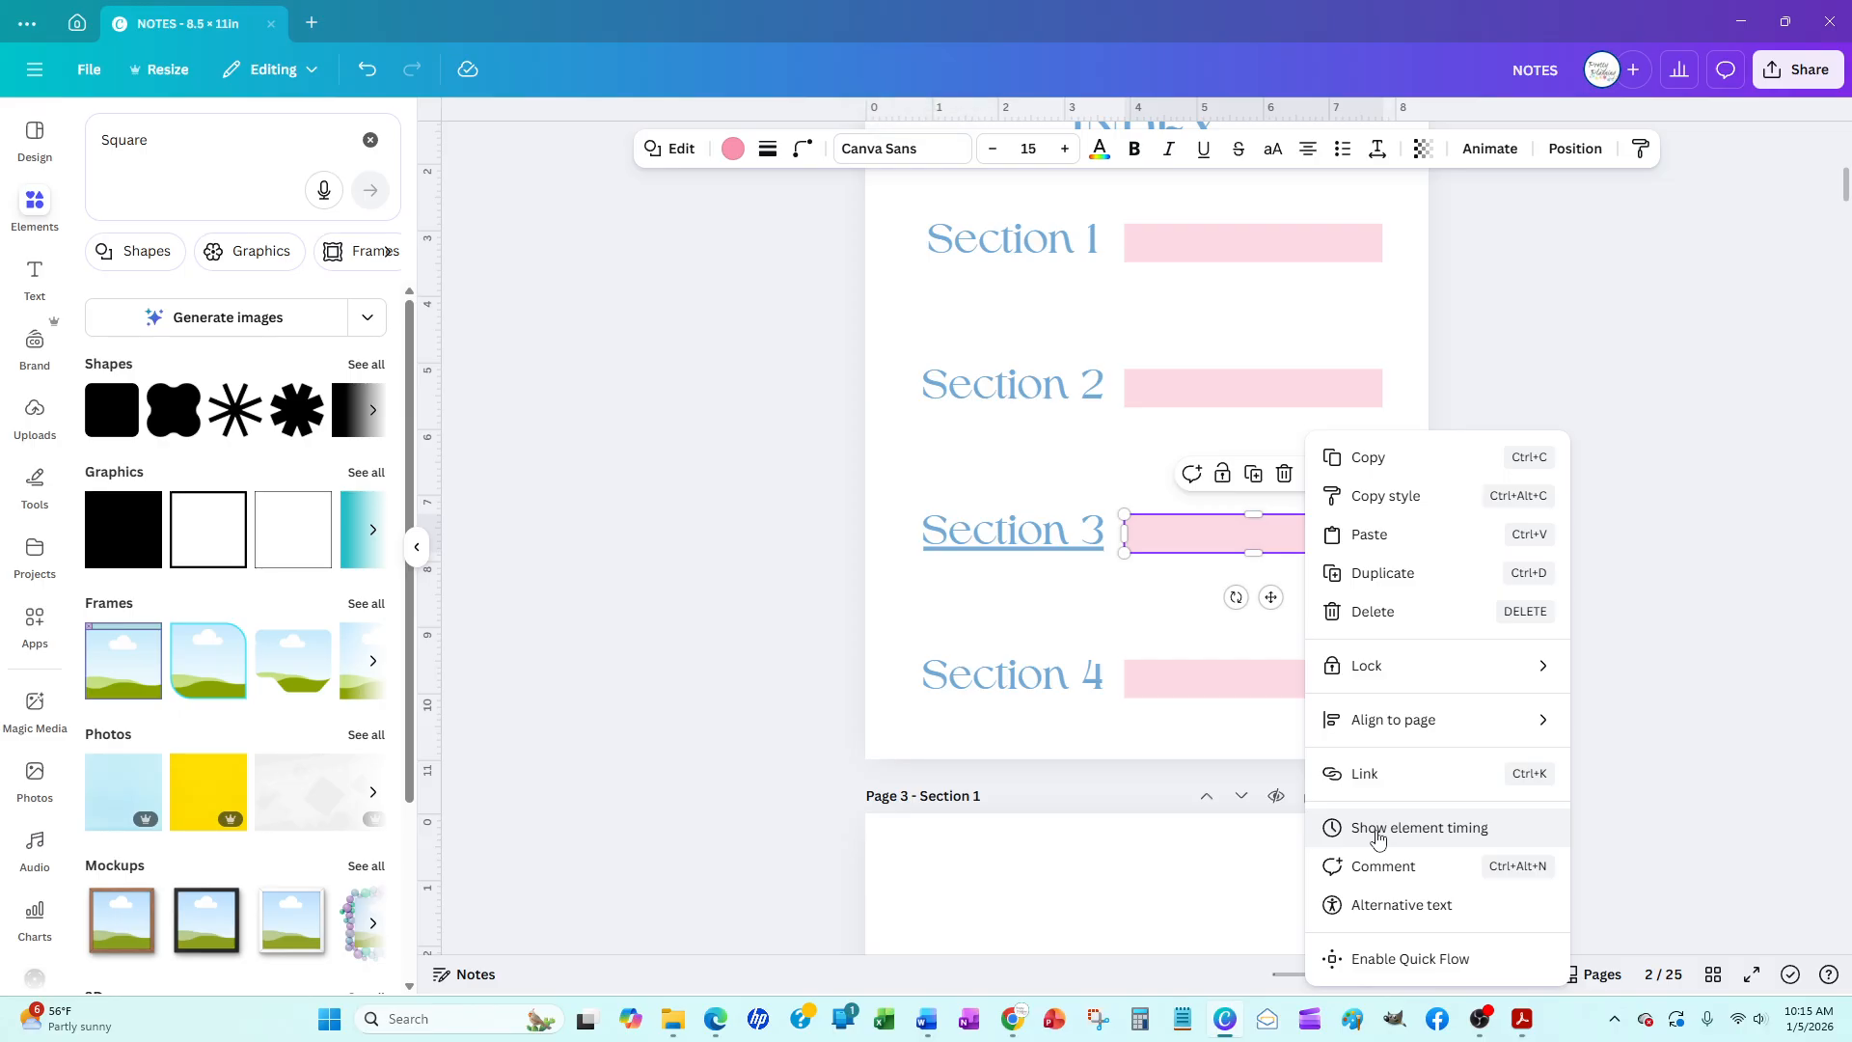
left_click(1389, 773)
scroll(1420, 765, "down", 3)
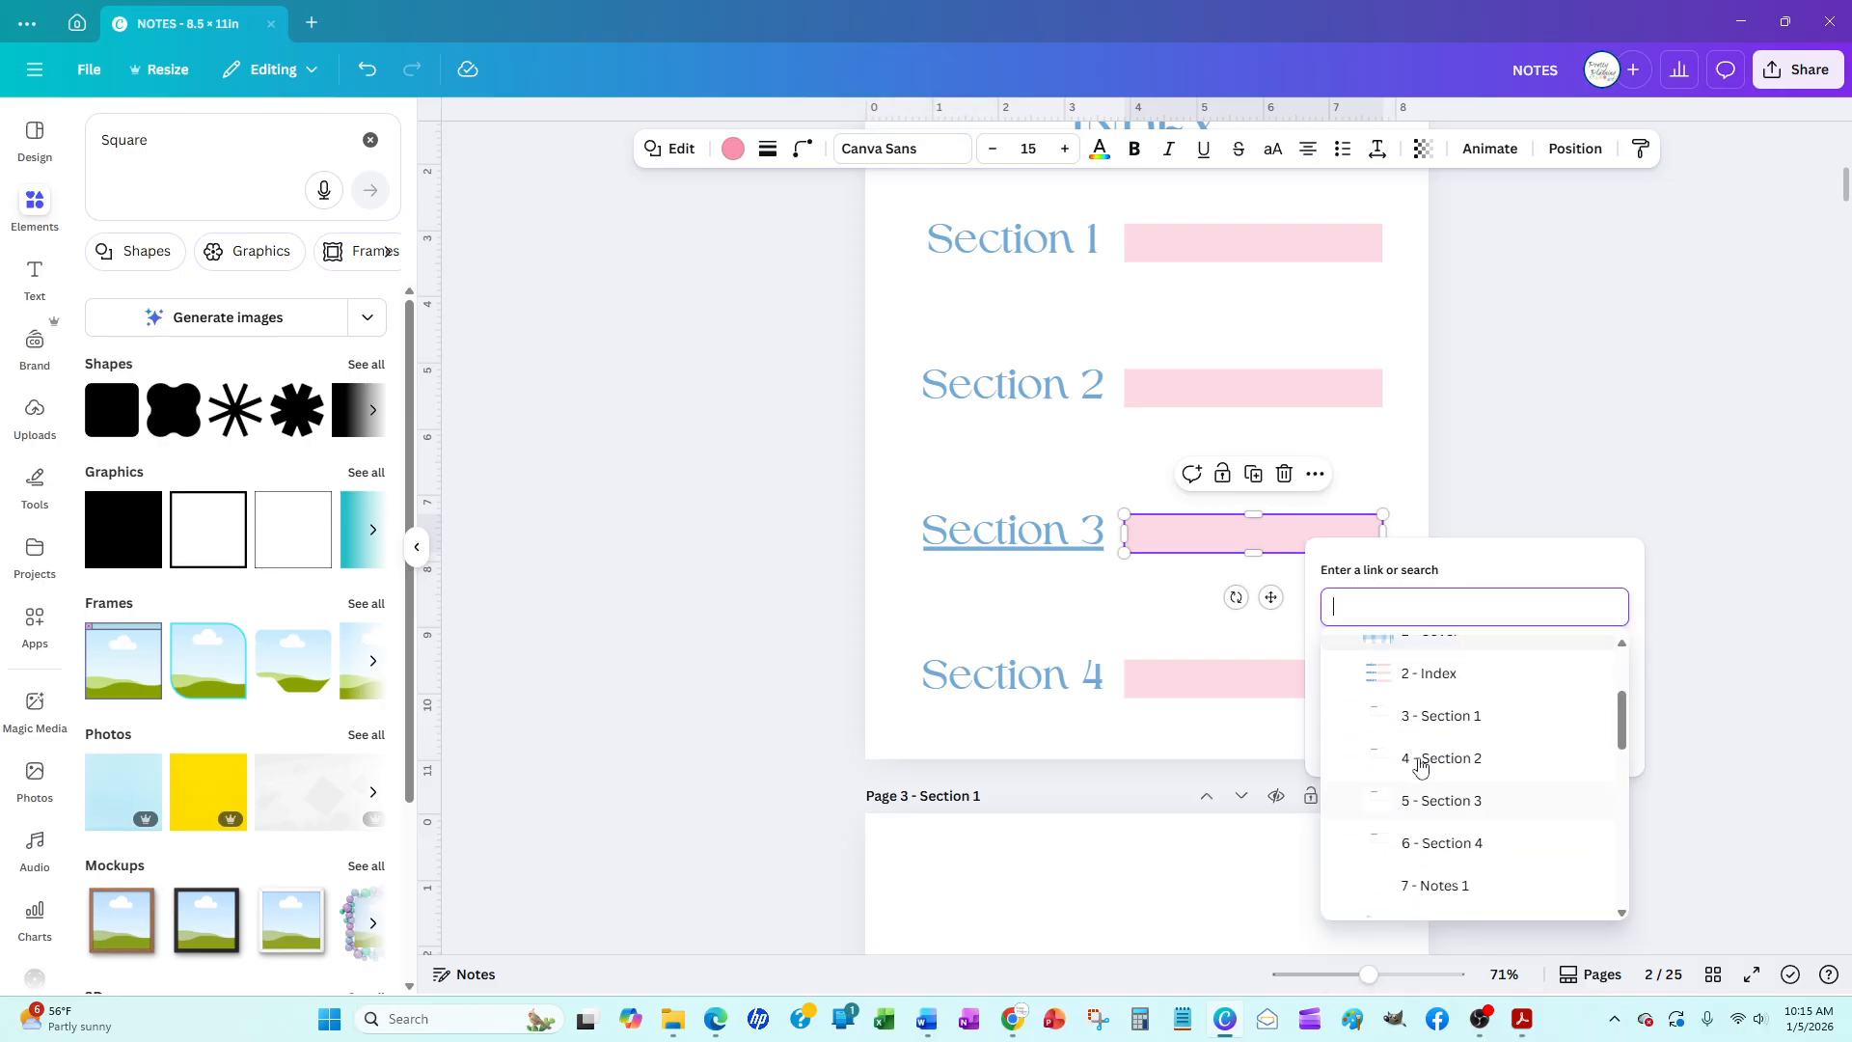
left_click(1437, 715)
left_click(1428, 687)
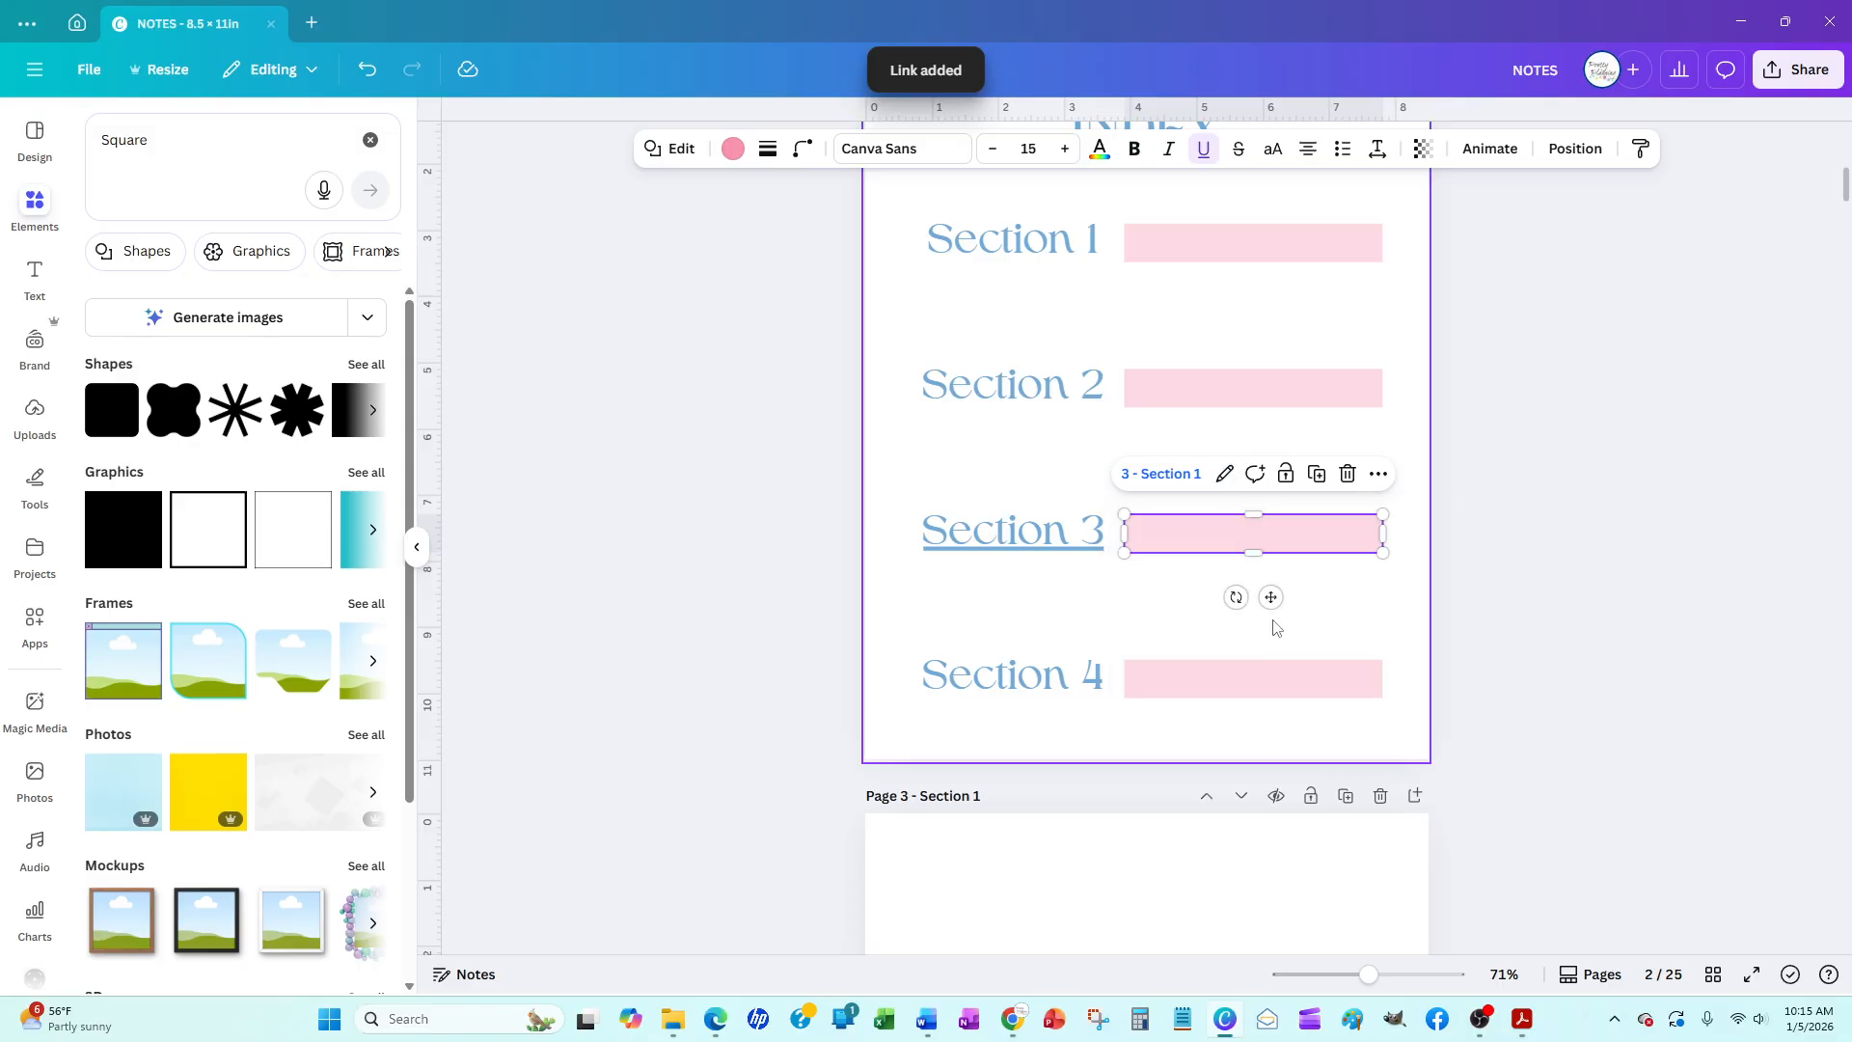
left_click(1021, 534)
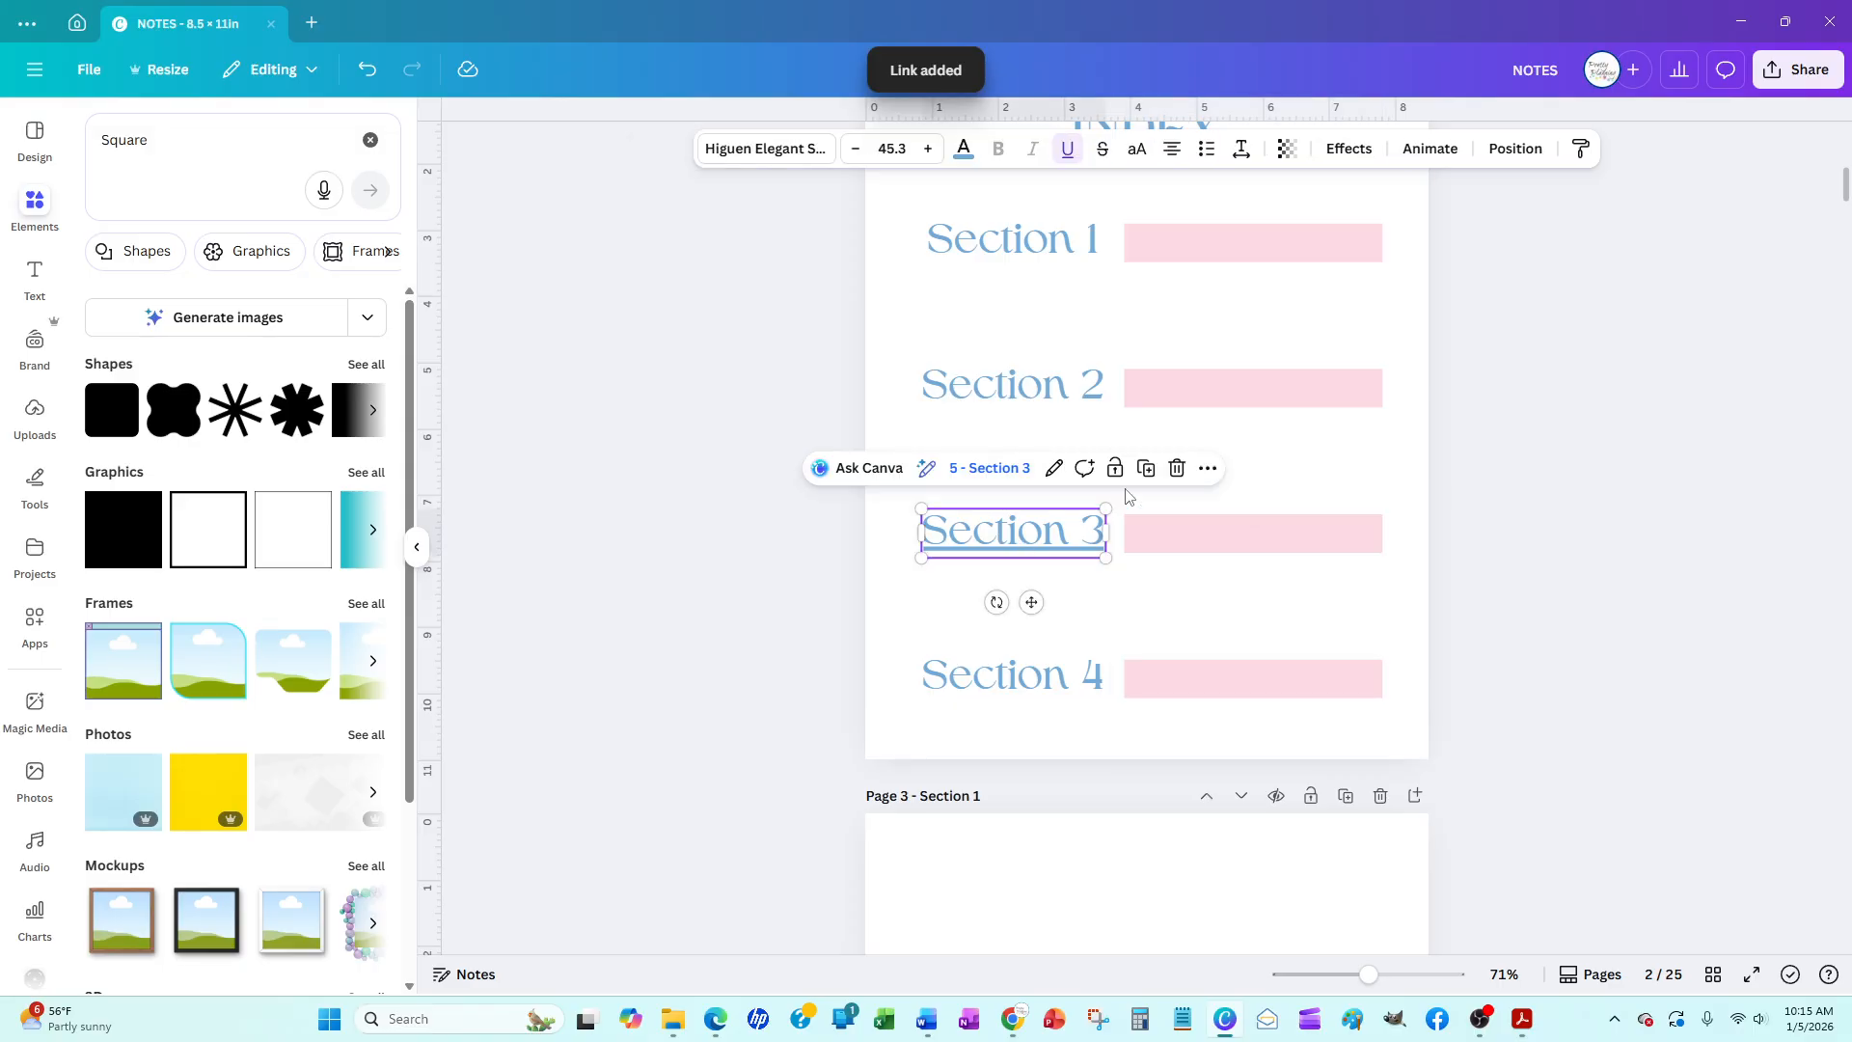
left_click(1068, 149)
Link the "Section 4" text on the INDEX page to the document page "6 - Section 4" and remove its underline
left_click(948, 689)
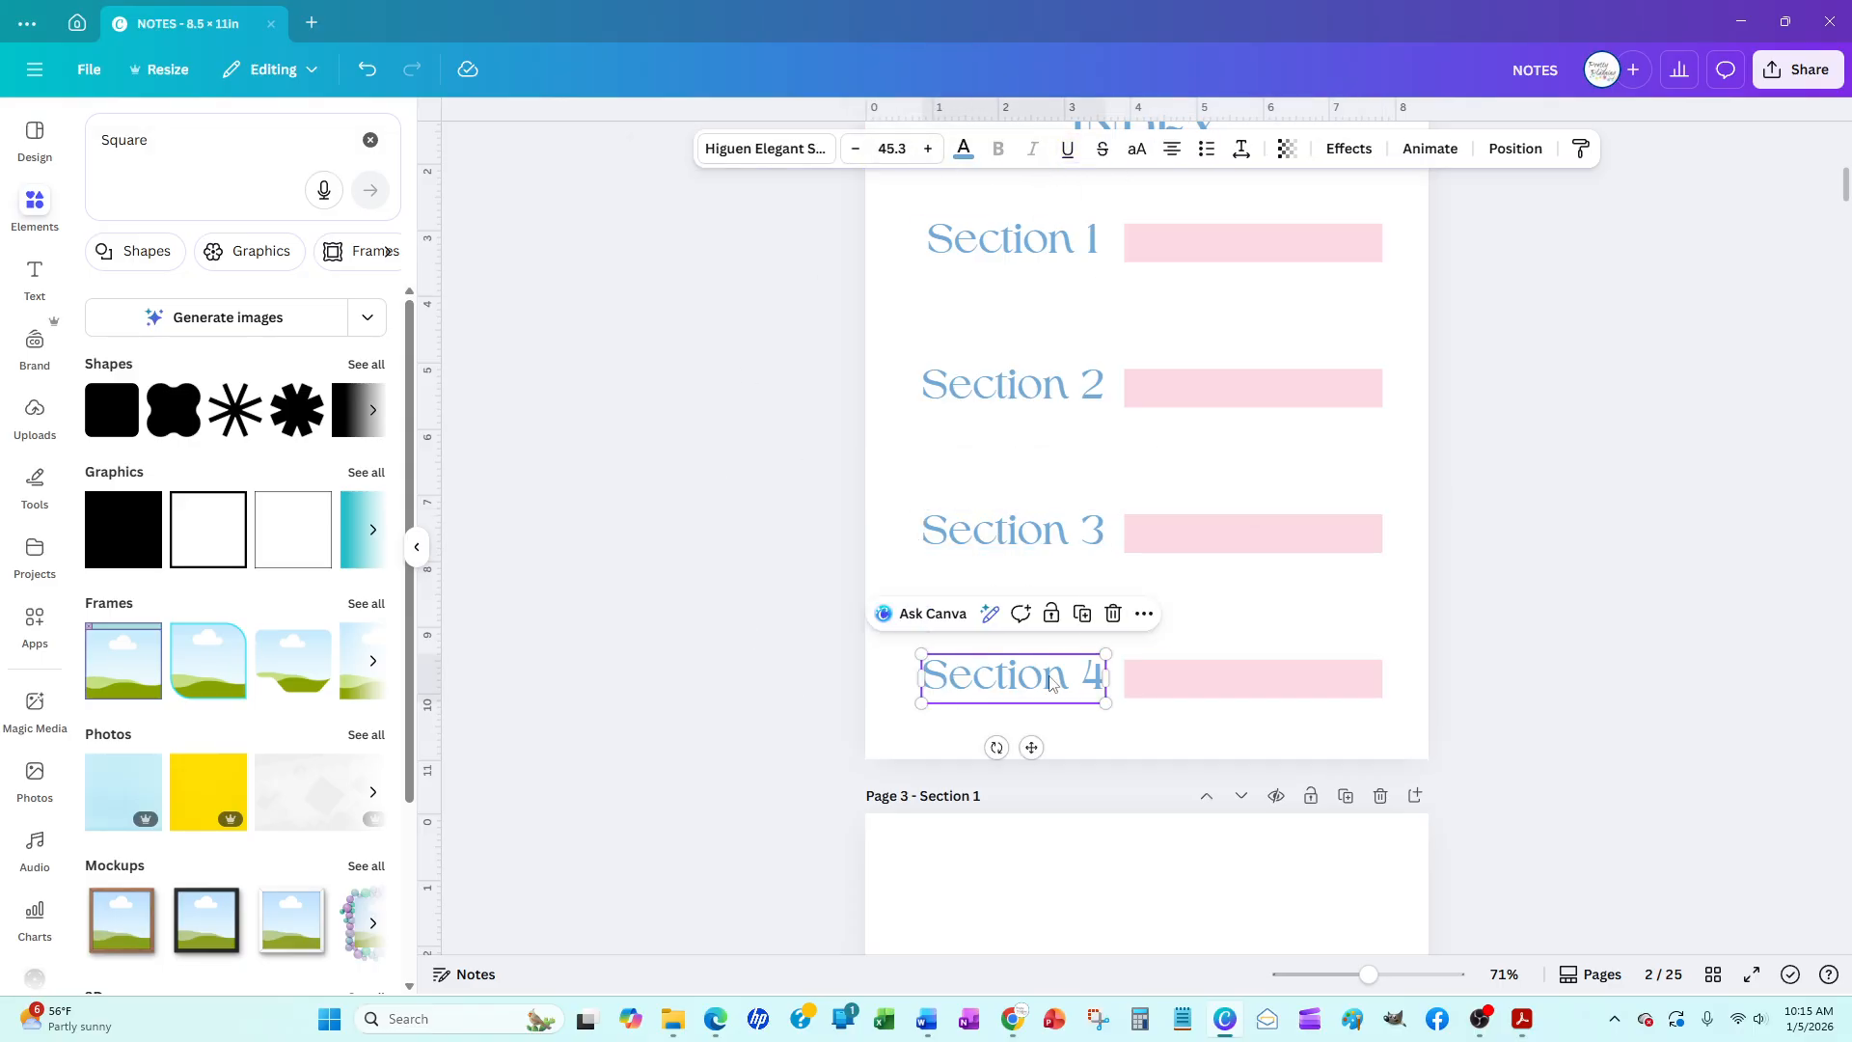
left_click(1144, 613)
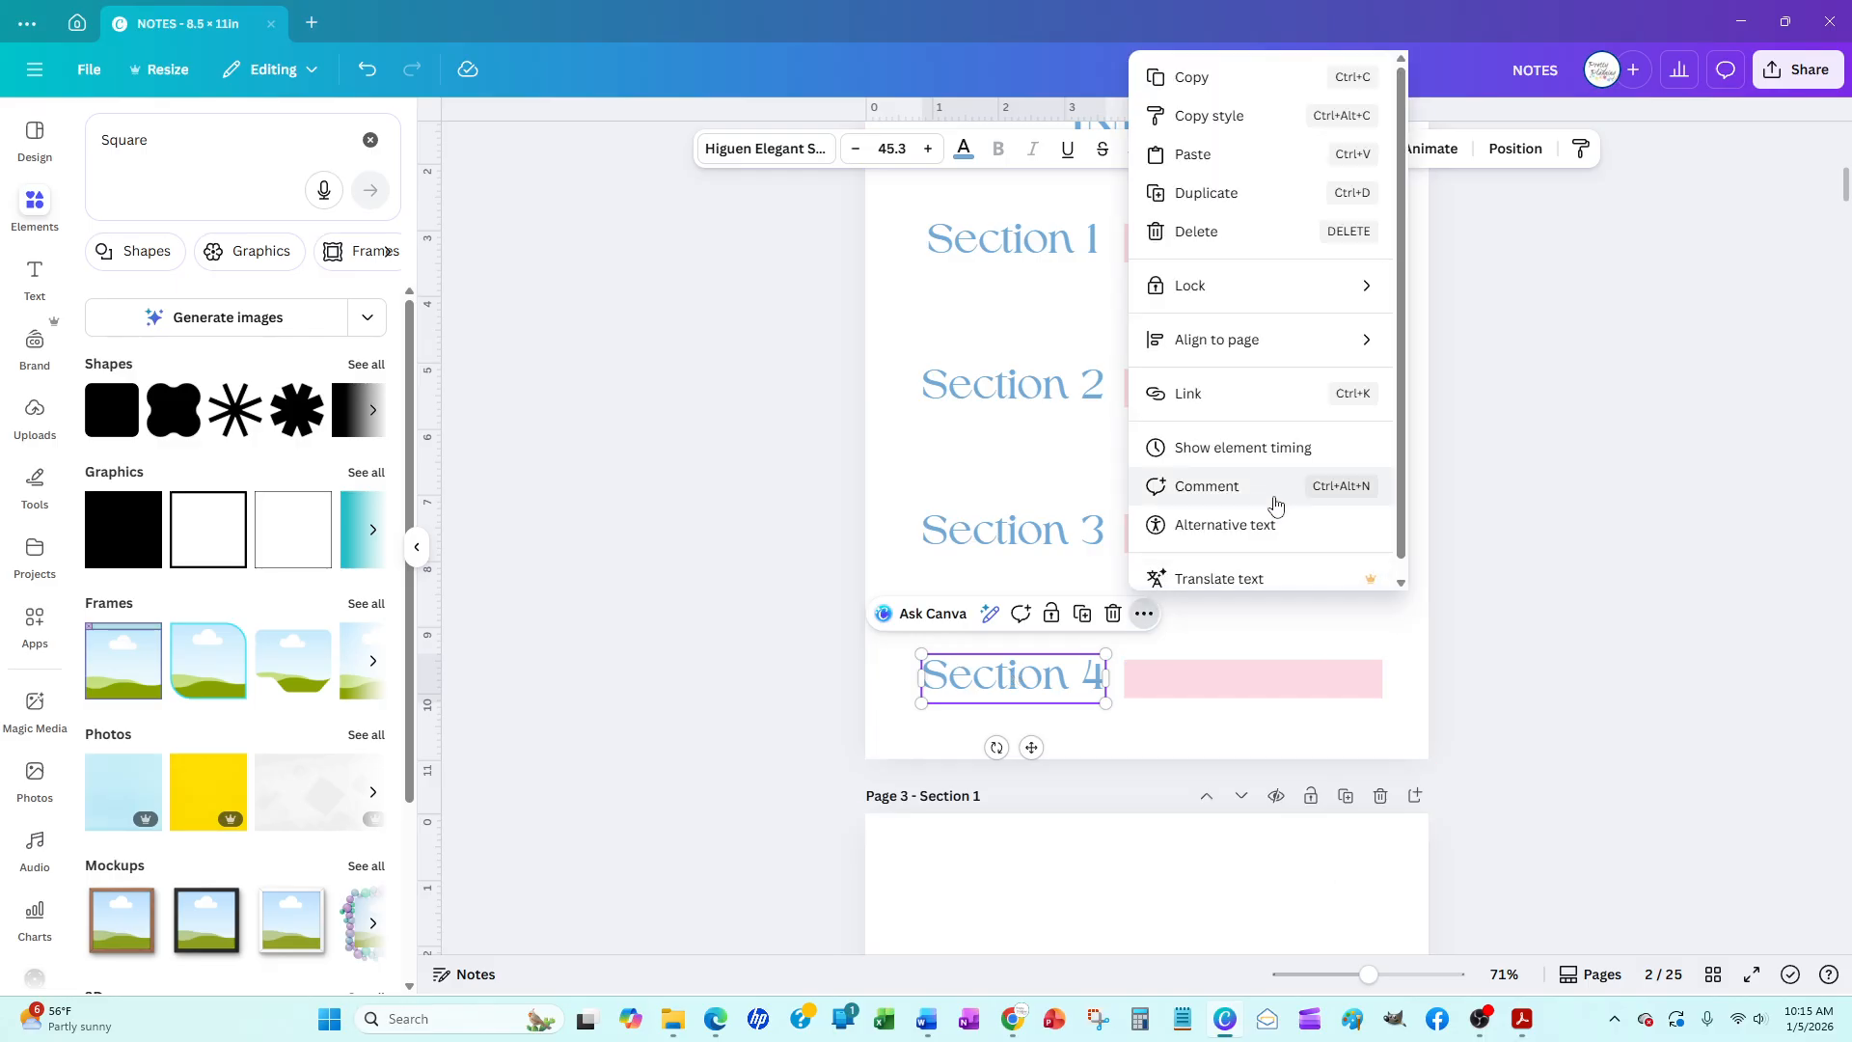
left_click(1249, 396)
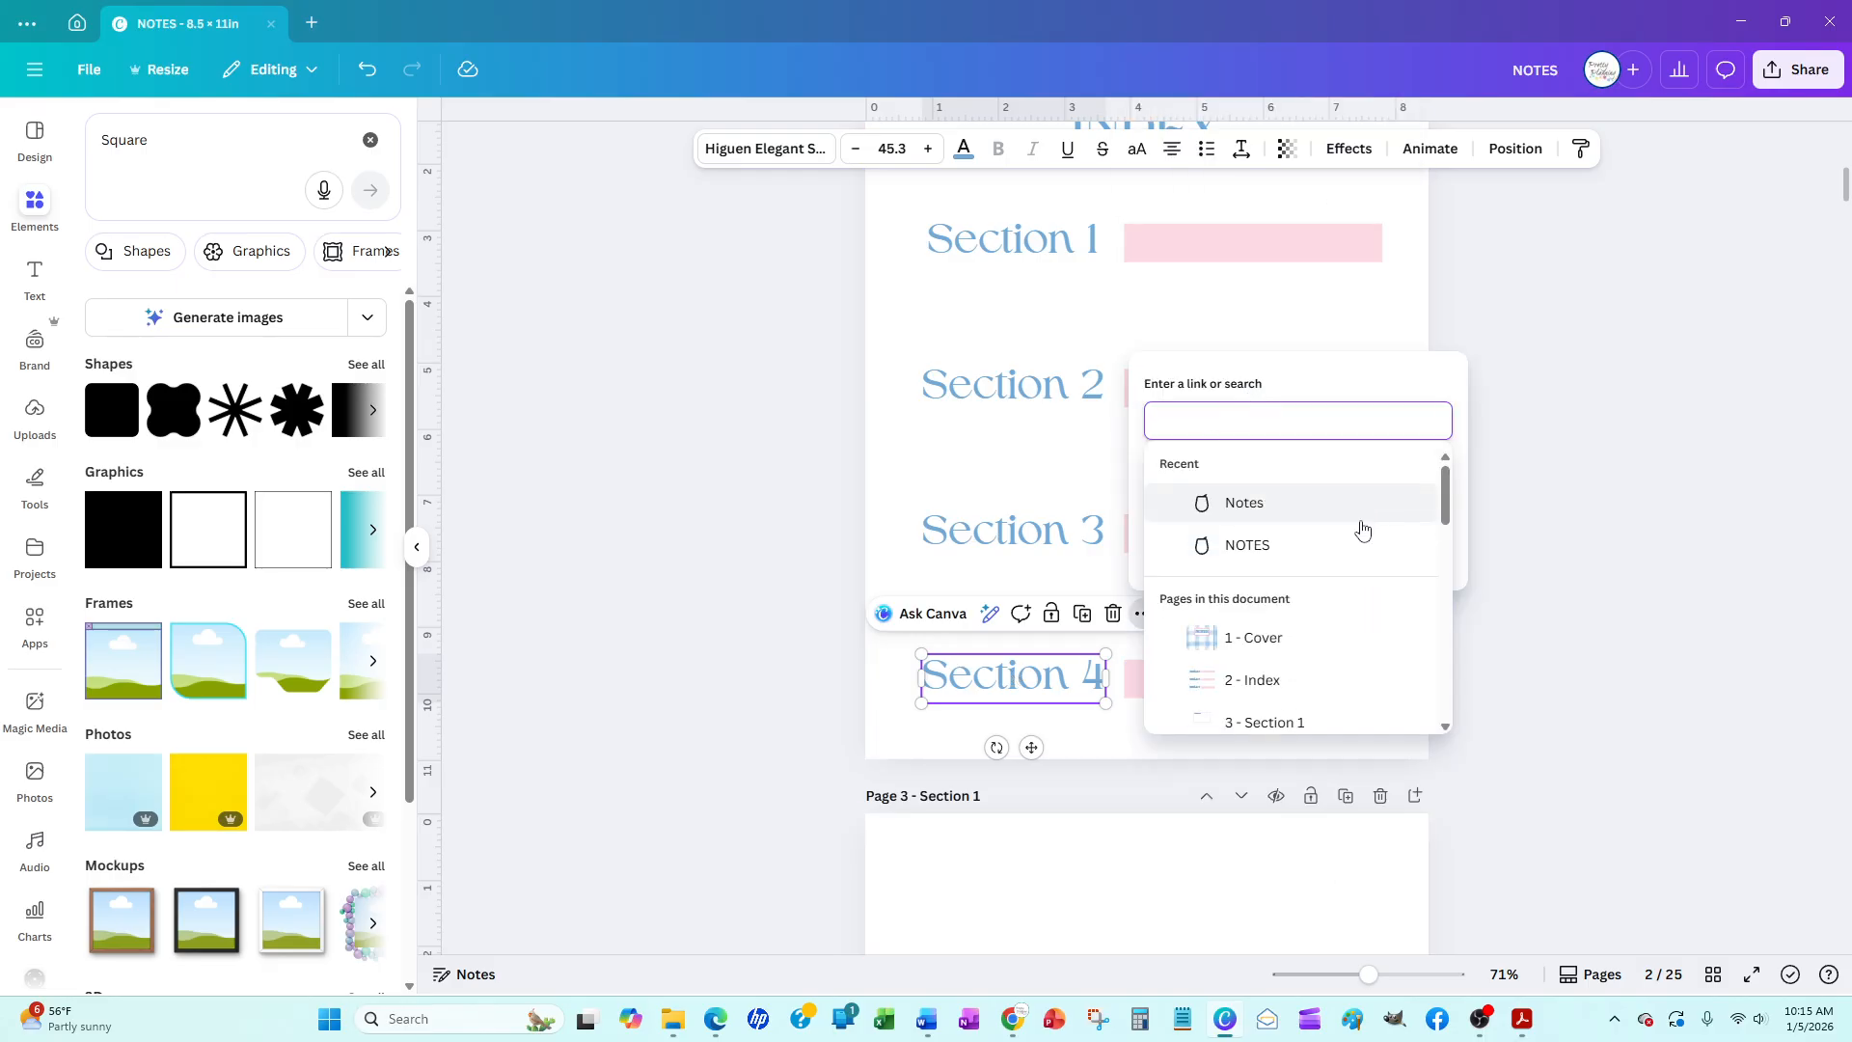
scroll(1313, 632, "down", 3)
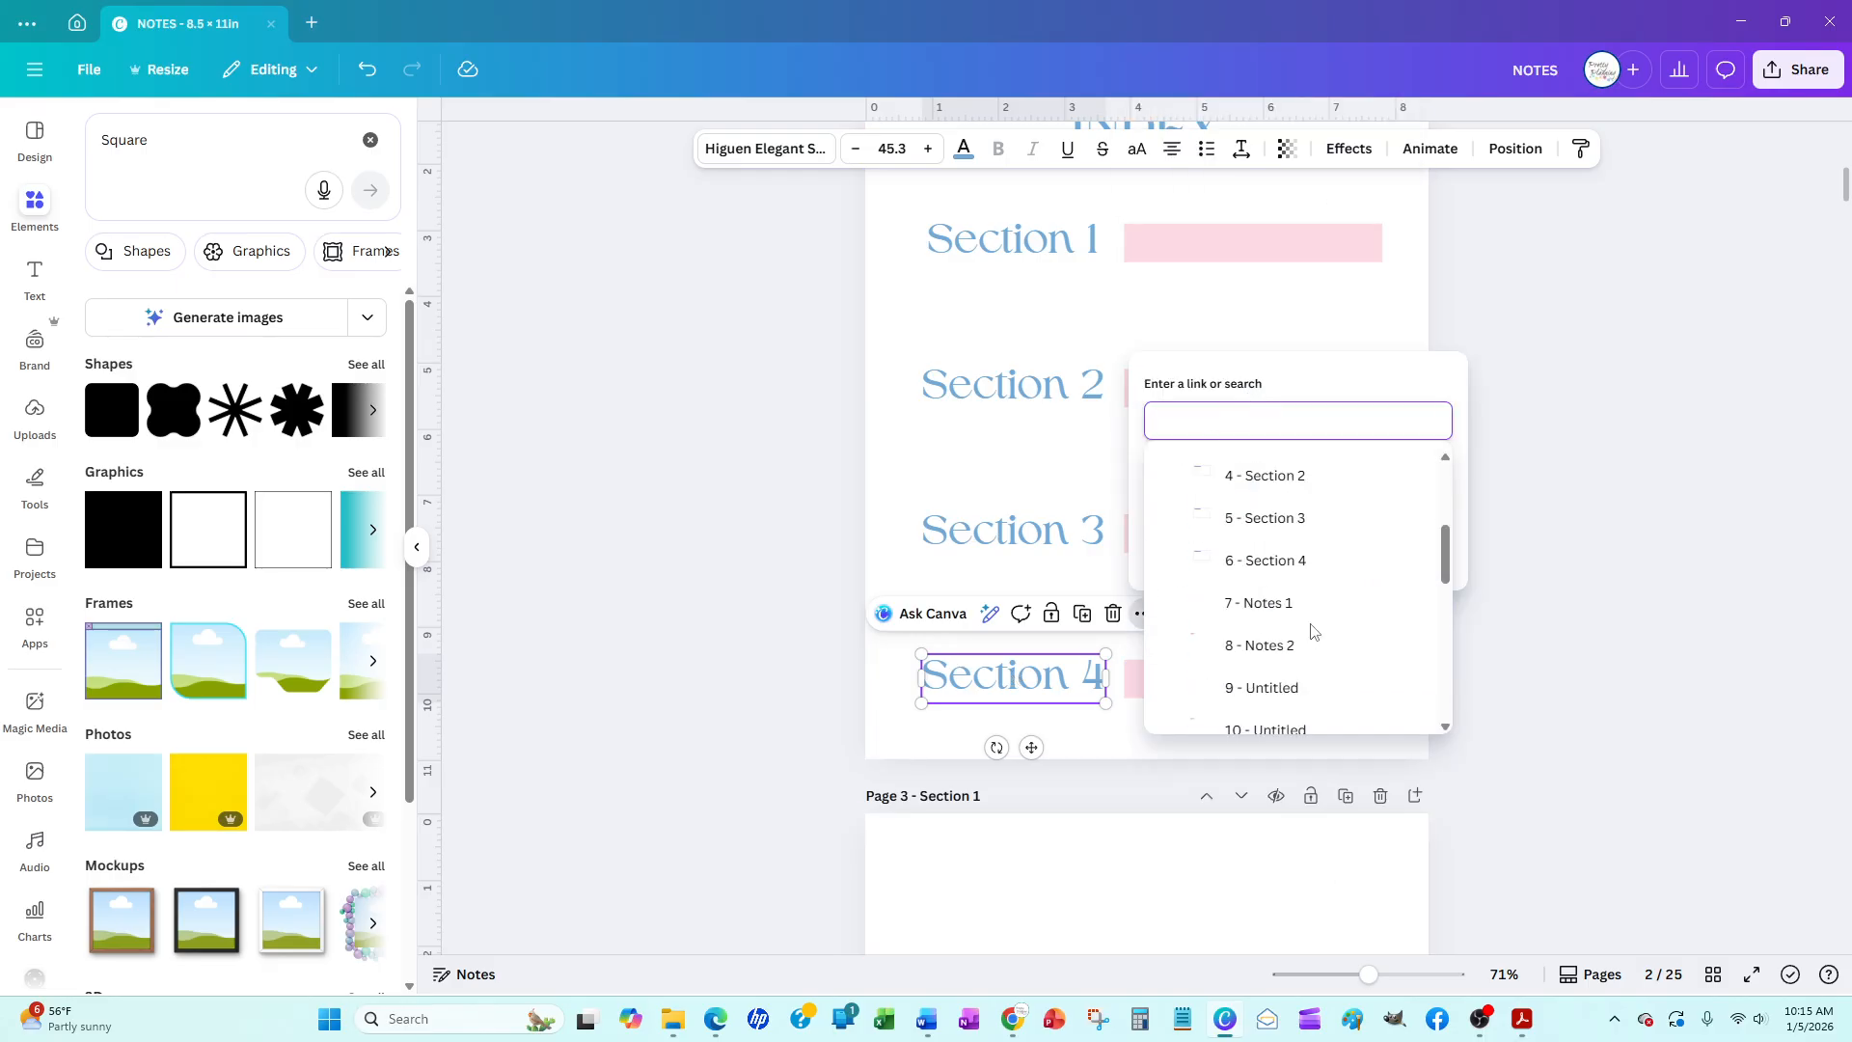
left_click(1300, 569)
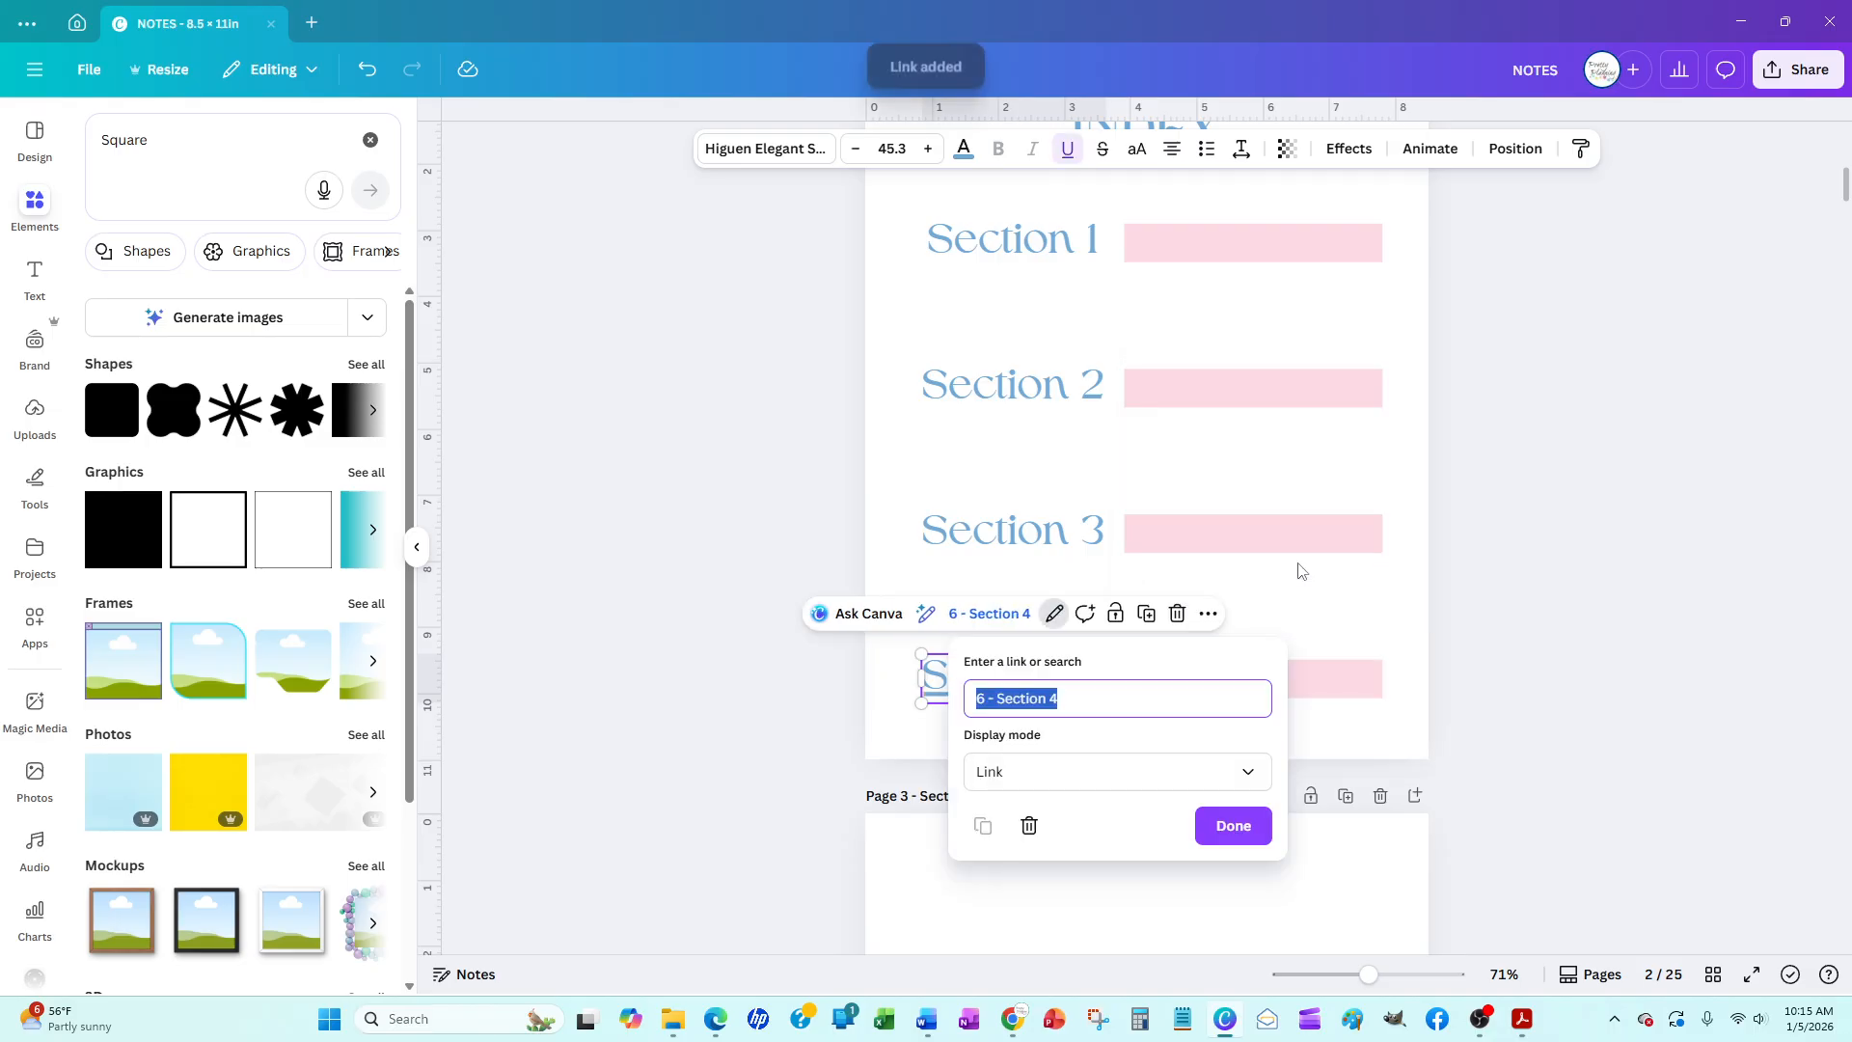
left_click(1231, 827)
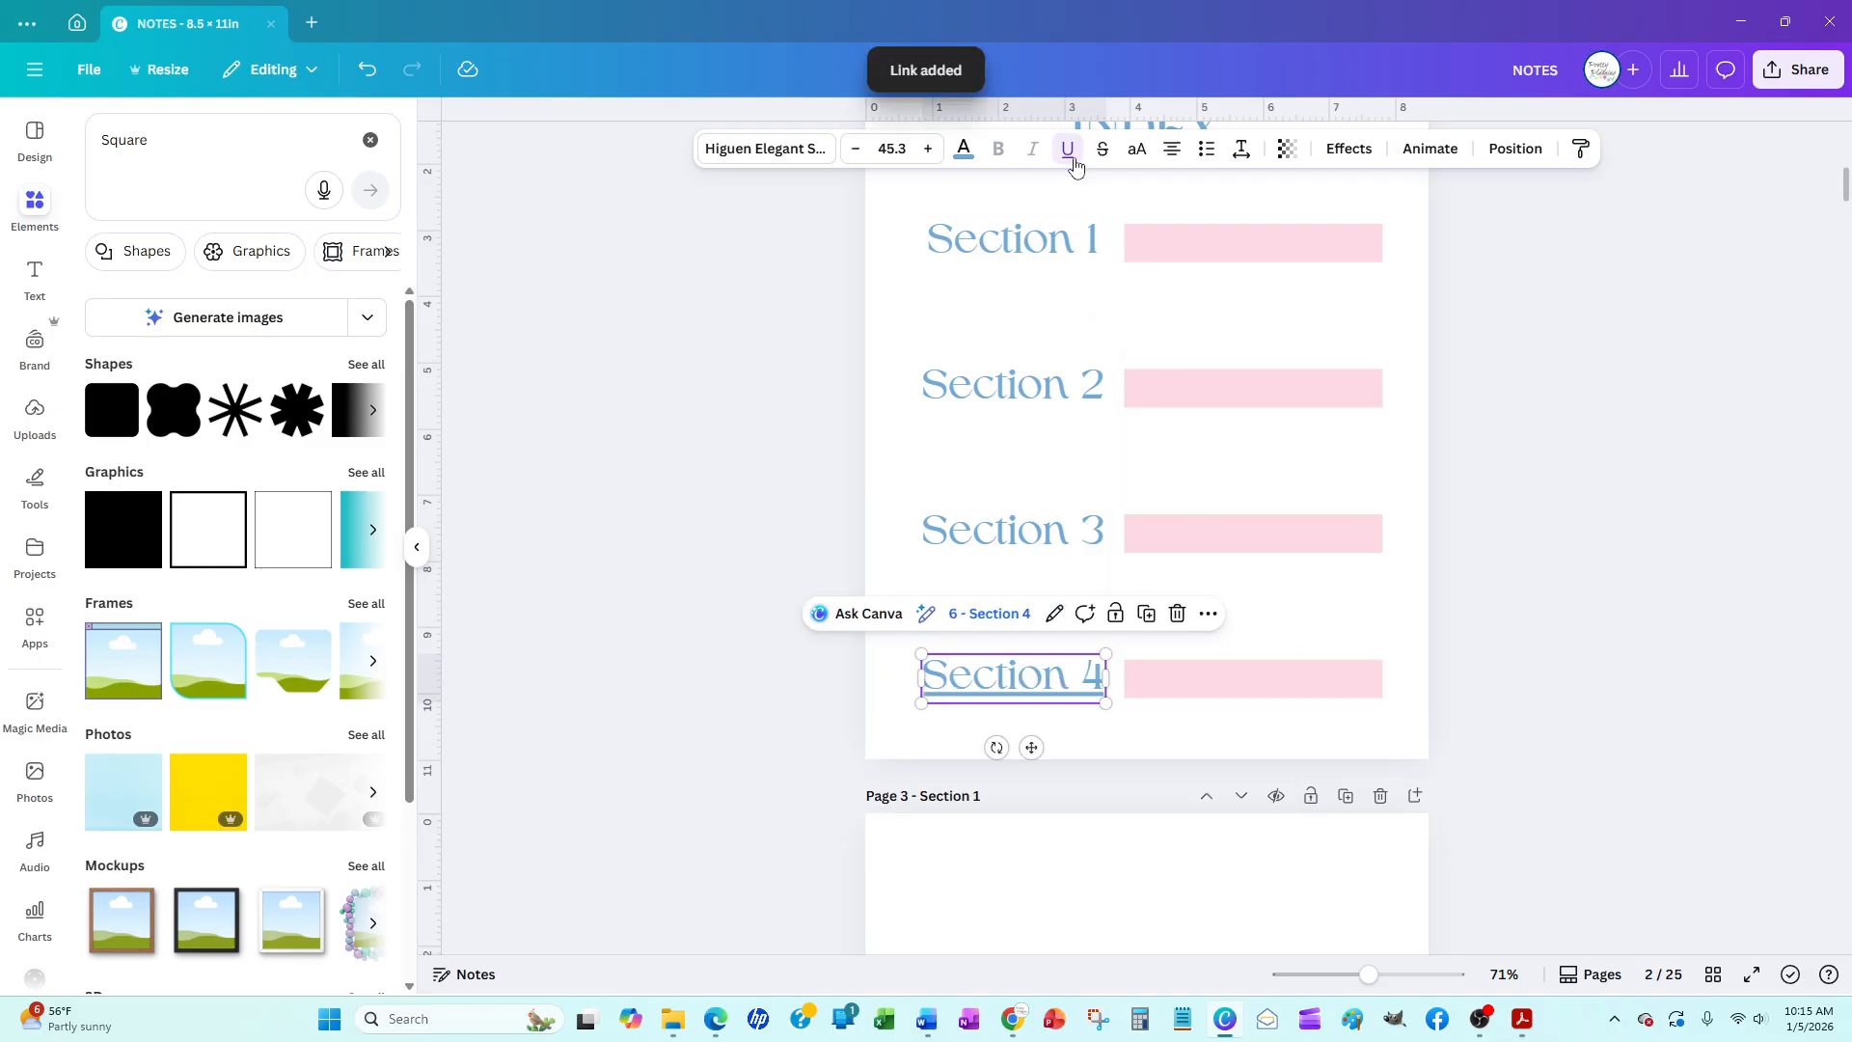
Link the pink bar beside "Section 4" on the INDEX page to the document page "6 - Section 4"
left_click(1238, 697)
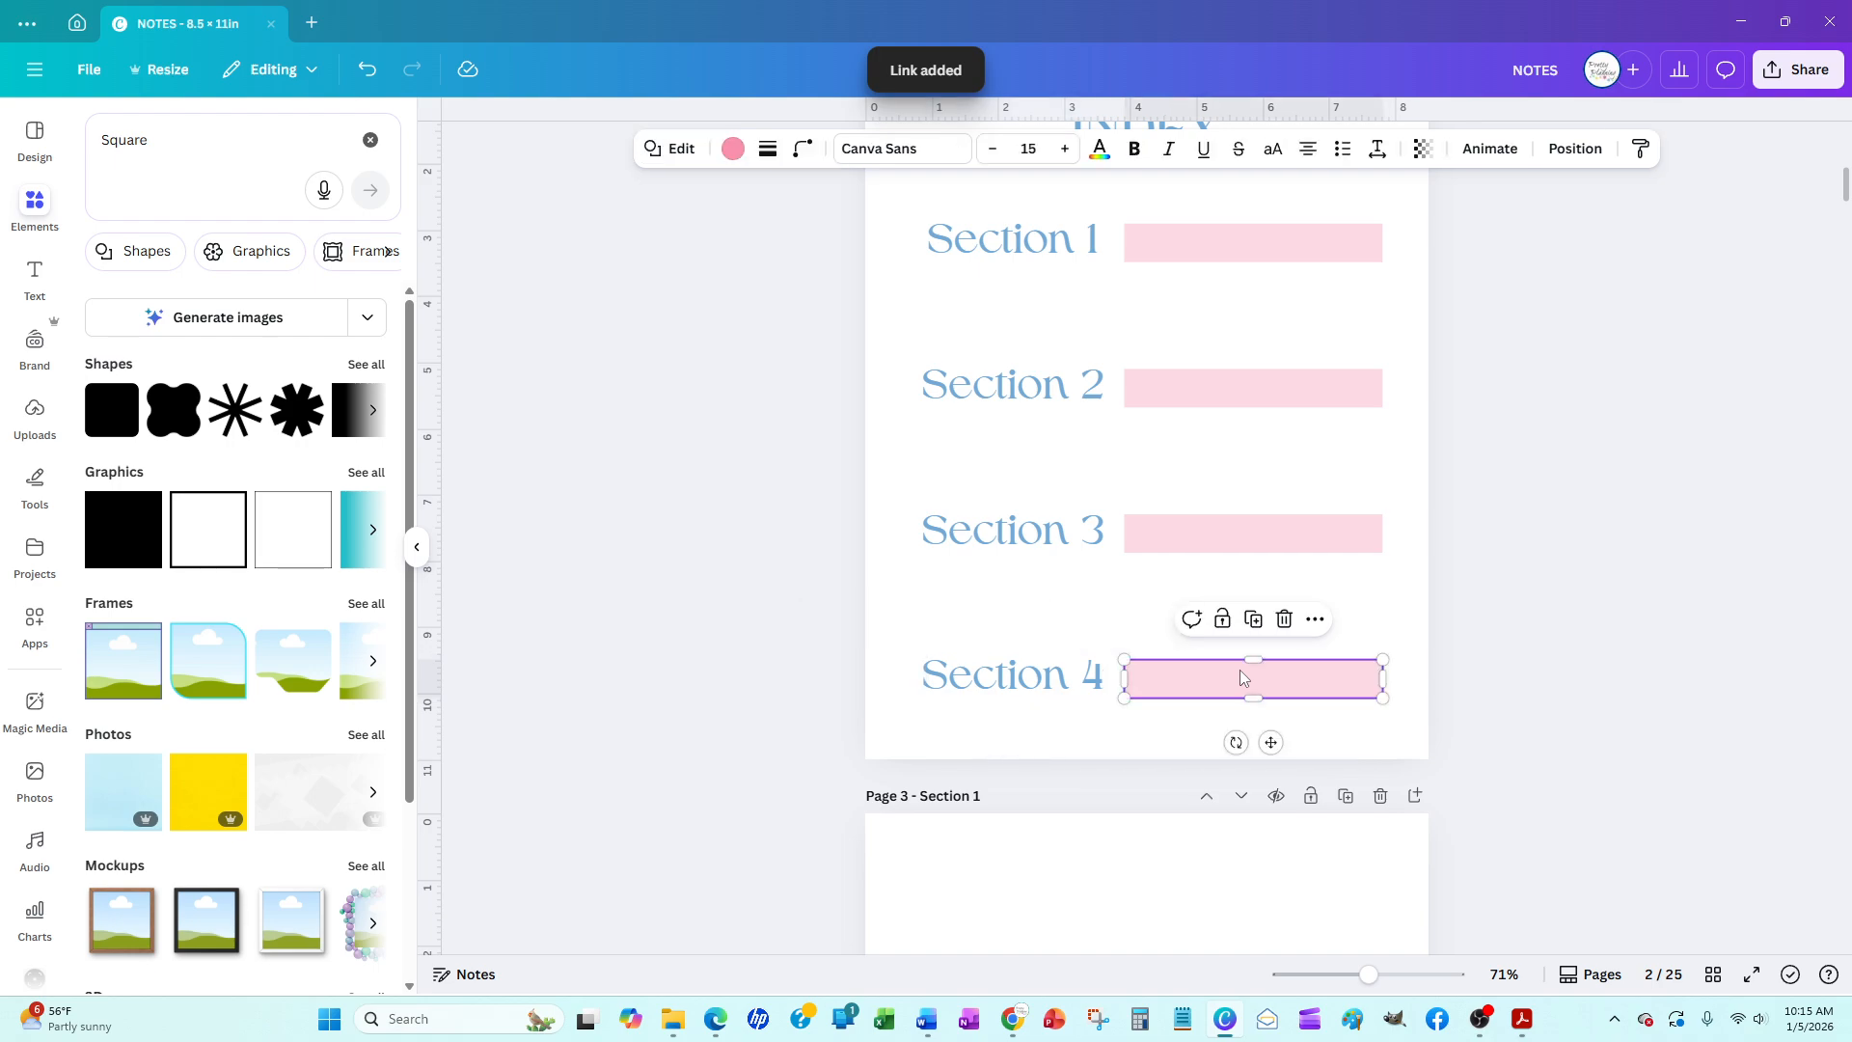
right_click(1240, 687)
mouse_move(1447, 666)
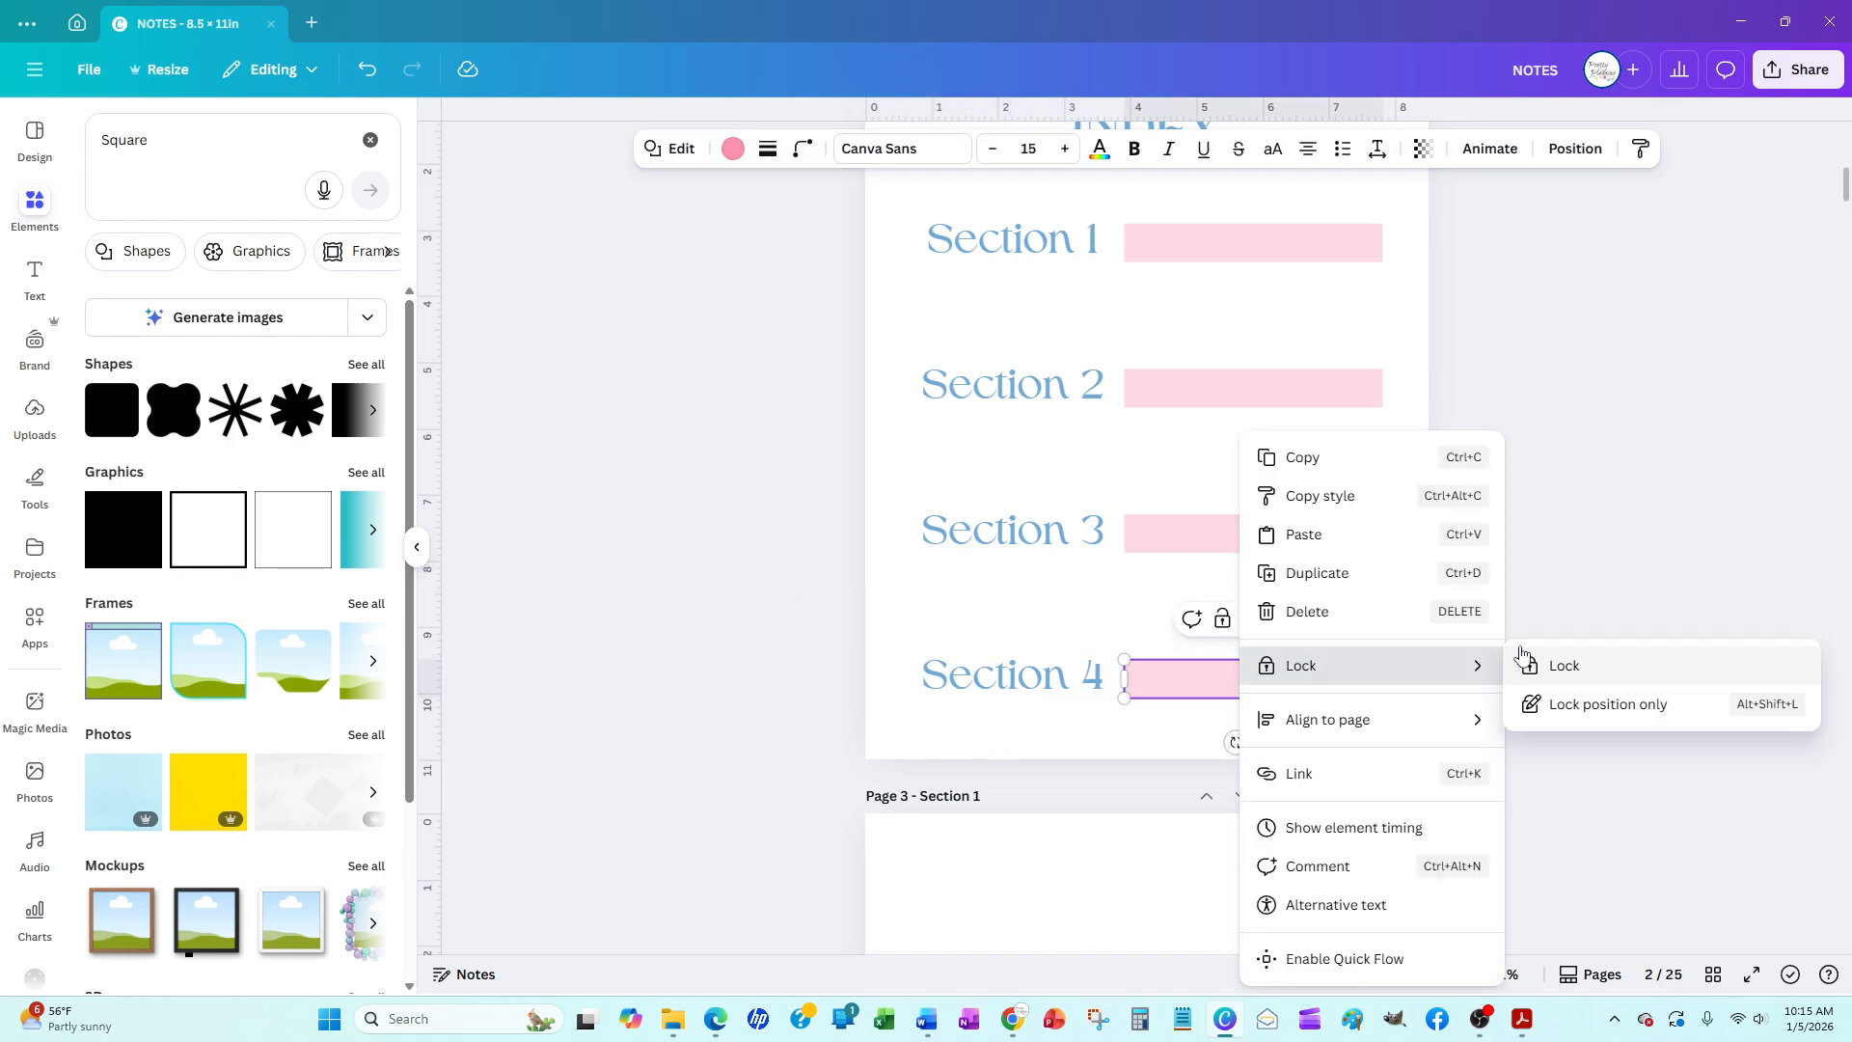
left_click(1365, 775)
scroll(1398, 650, "down", 3)
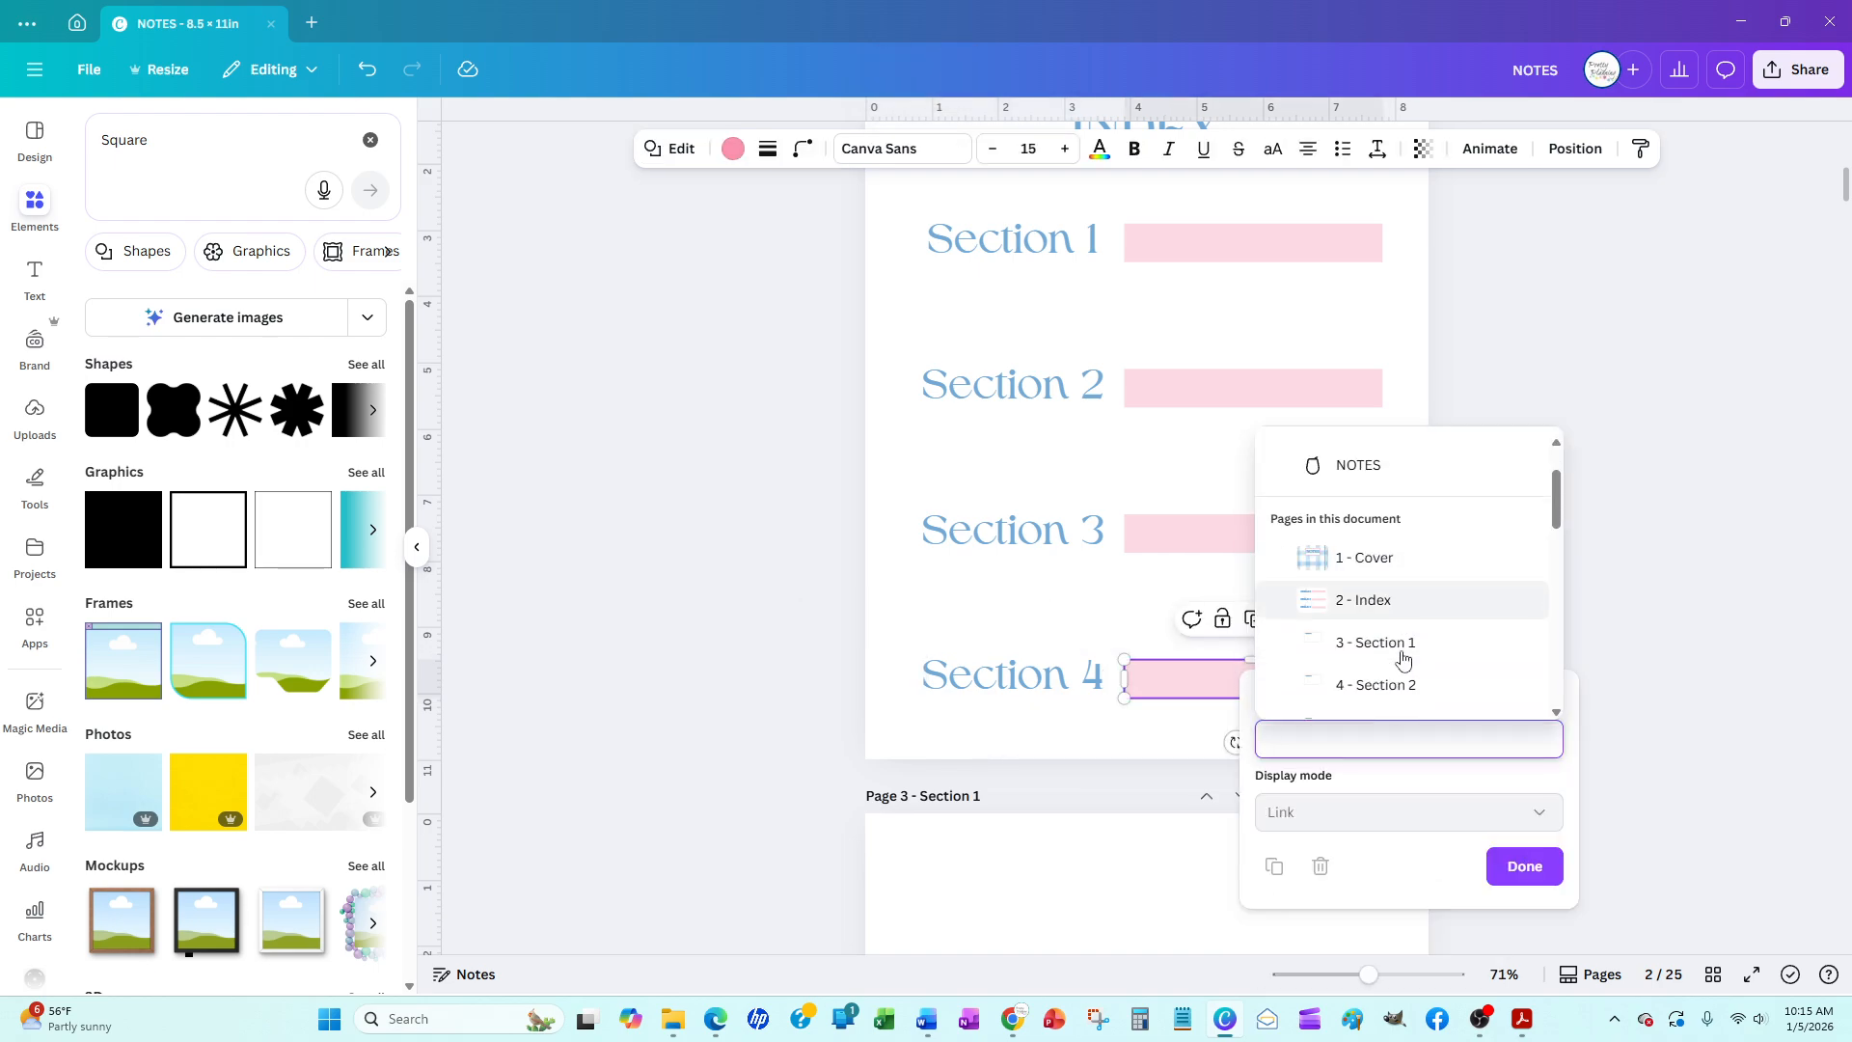
left_click(1398, 645)
left_click(1406, 853)
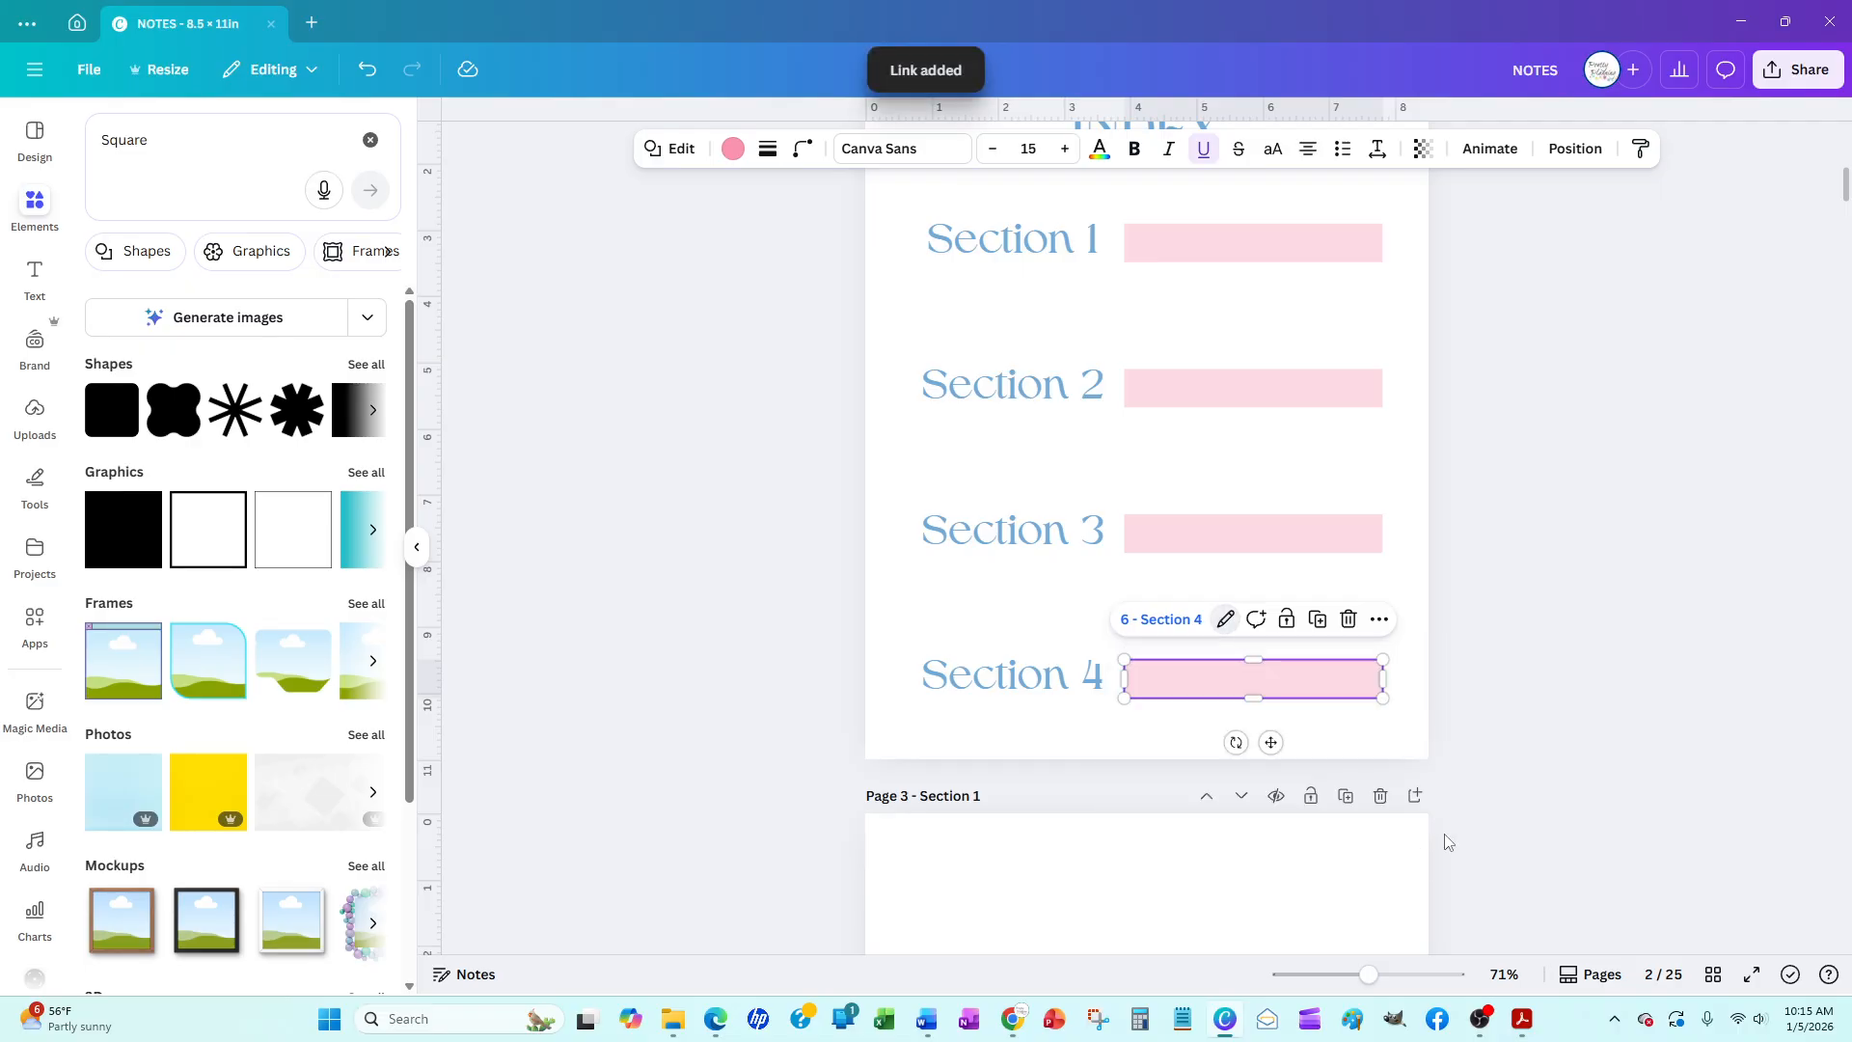
left_click(1682, 769)
scroll(1680, 777, "down", 1)
scroll(1679, 782, "down", 3)
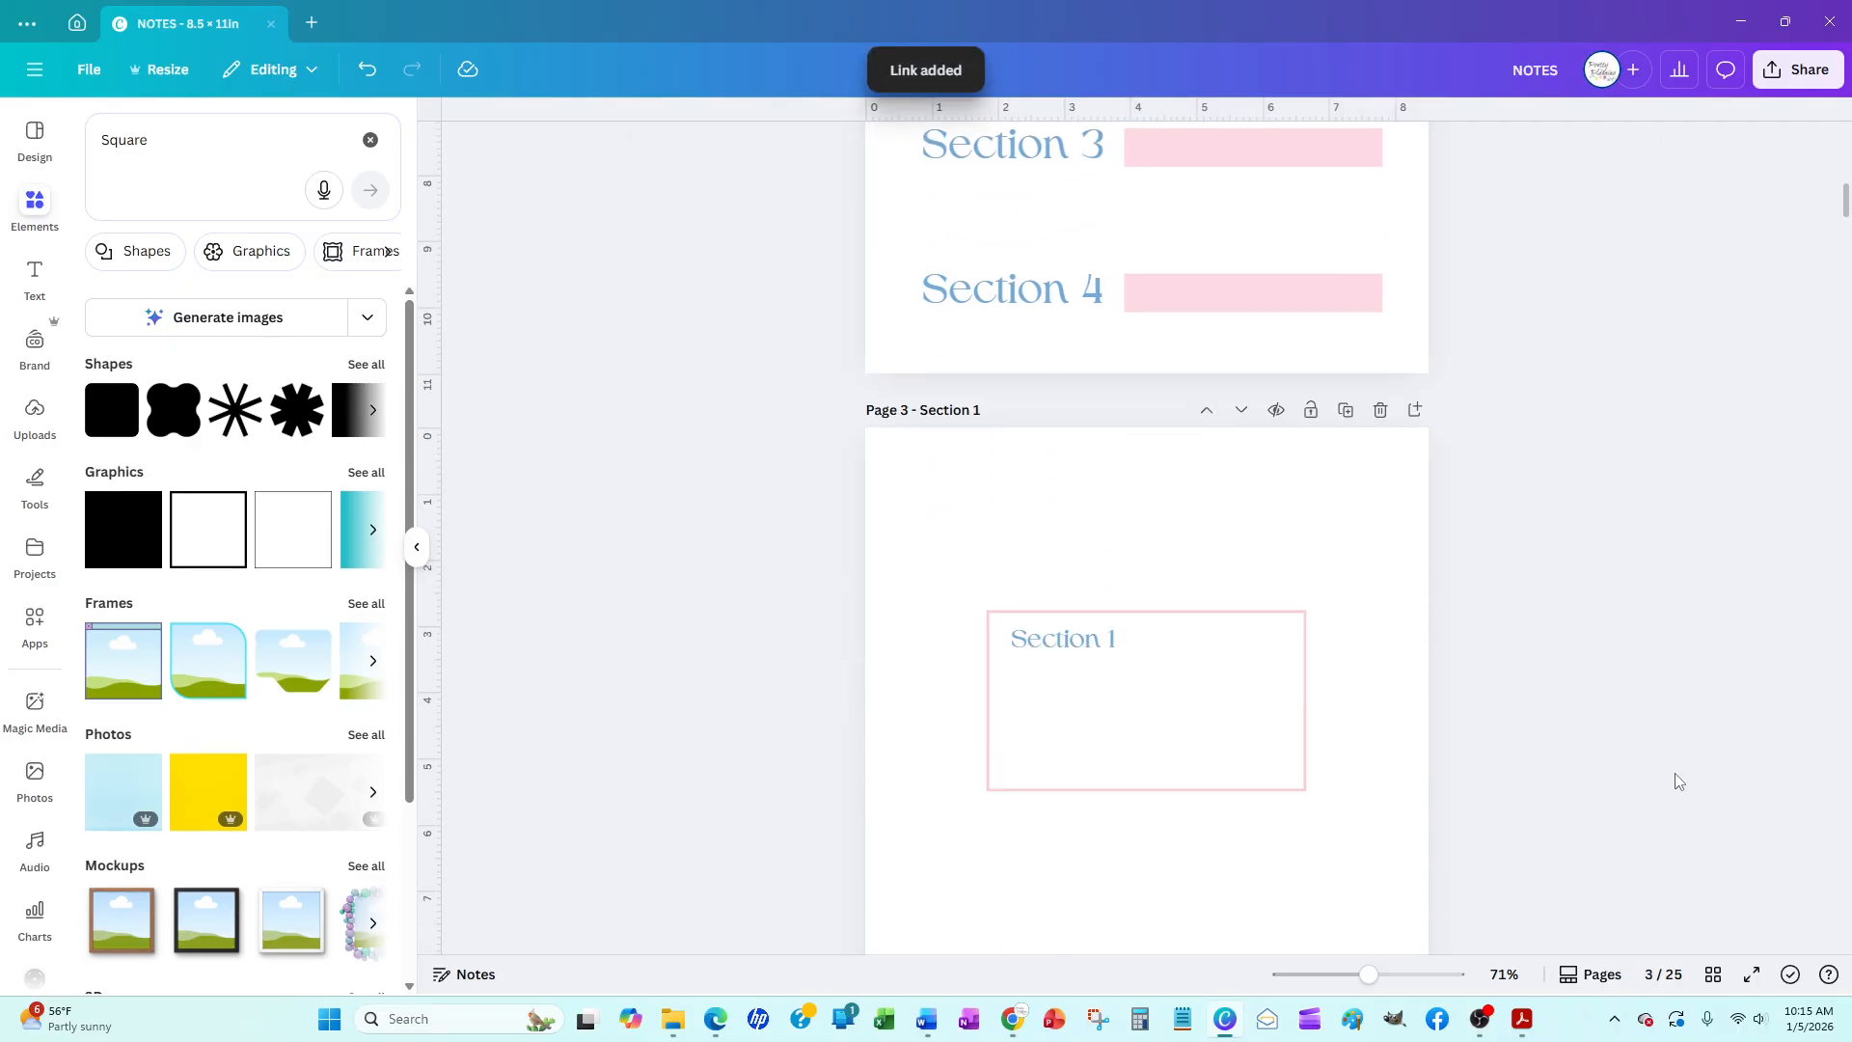
scroll(1678, 779, "up", 6)
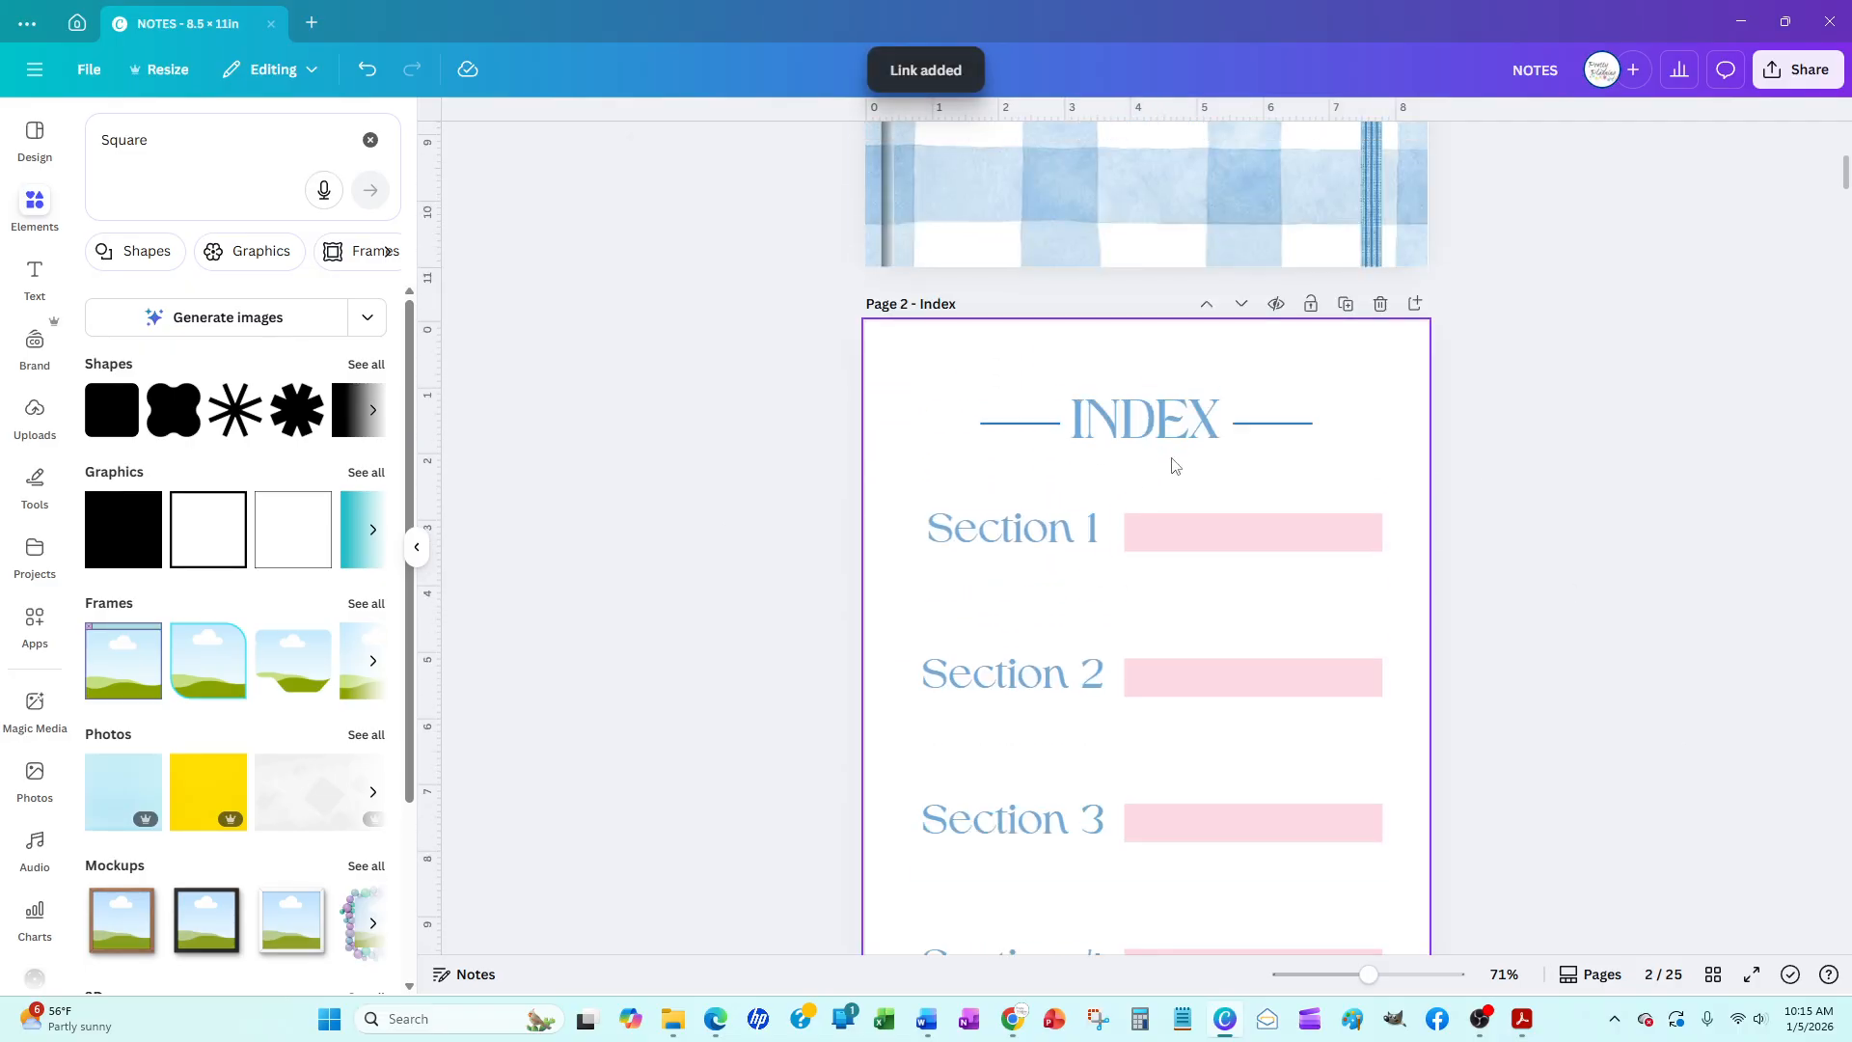
Review the INDEX page and the Section 1 to Section 4 divider pages of the notebook
scroll(1124, 521, "down", 3)
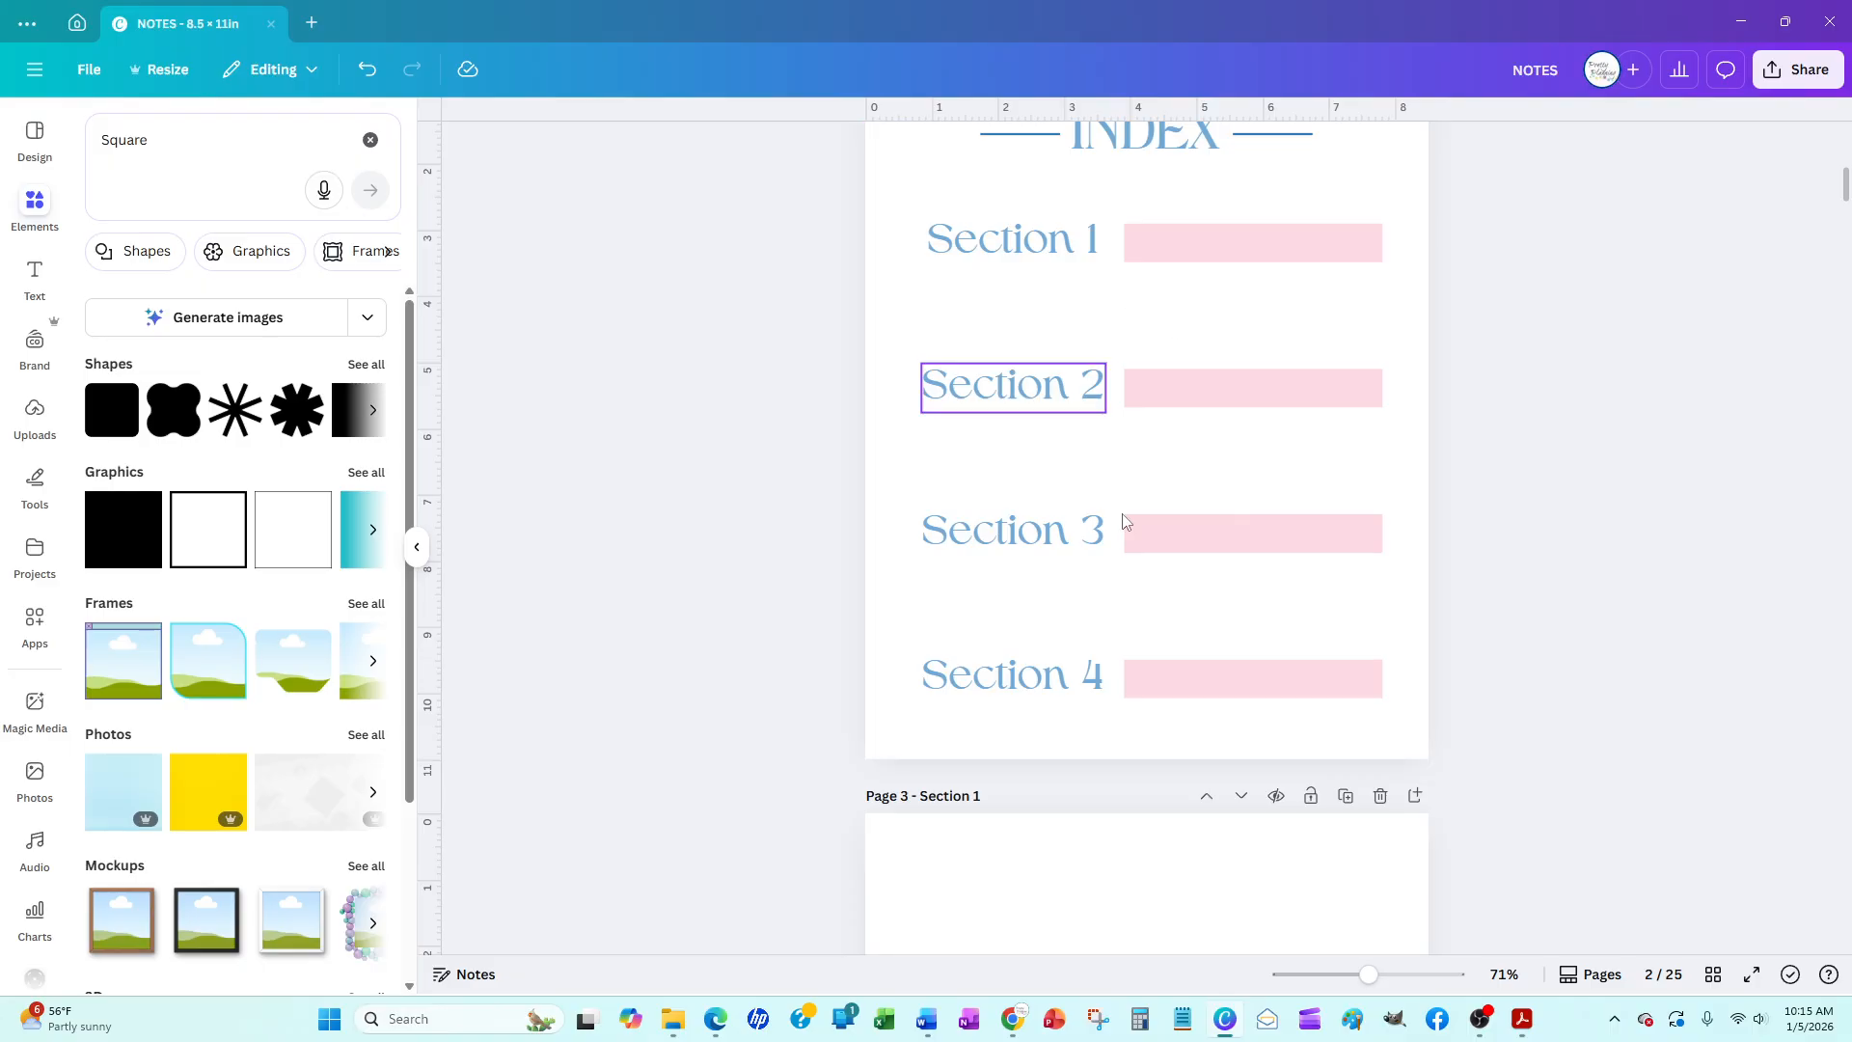
scroll(1206, 617, "down", 3)
scroll(1176, 691, "down", 8)
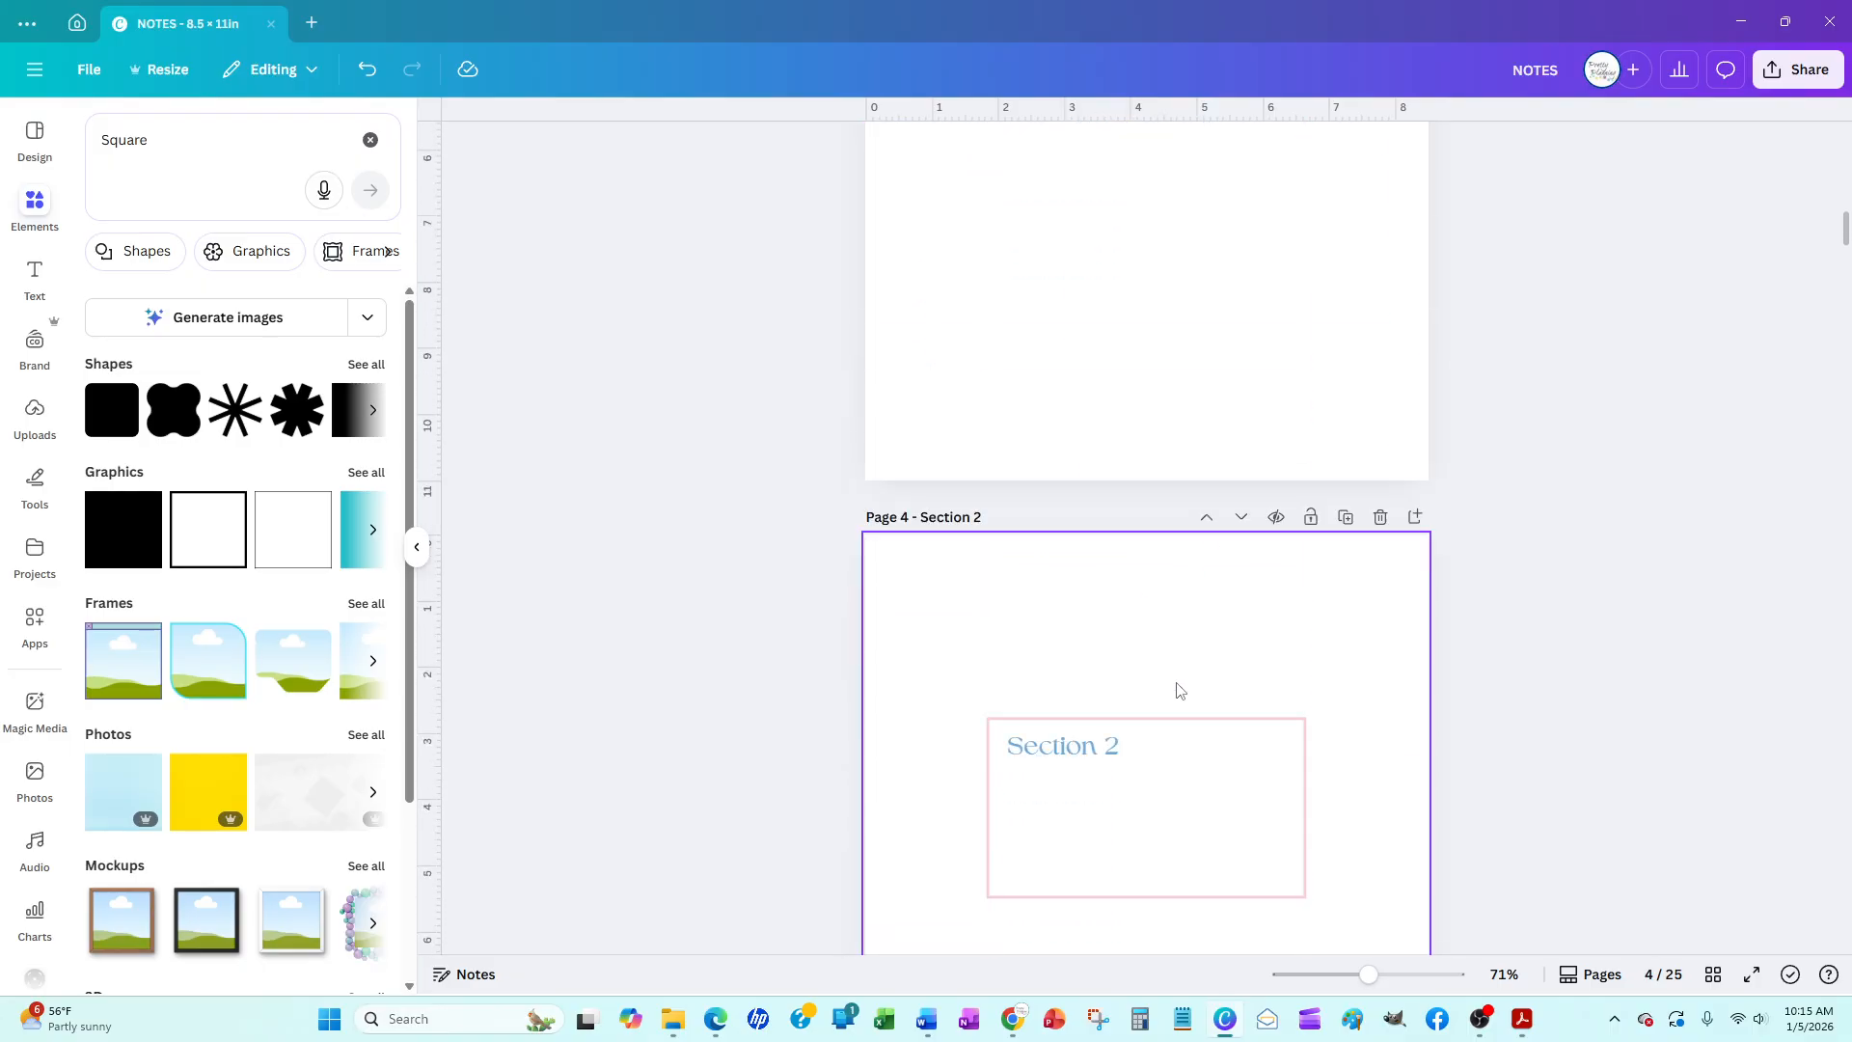
scroll(1175, 726, "down", 3)
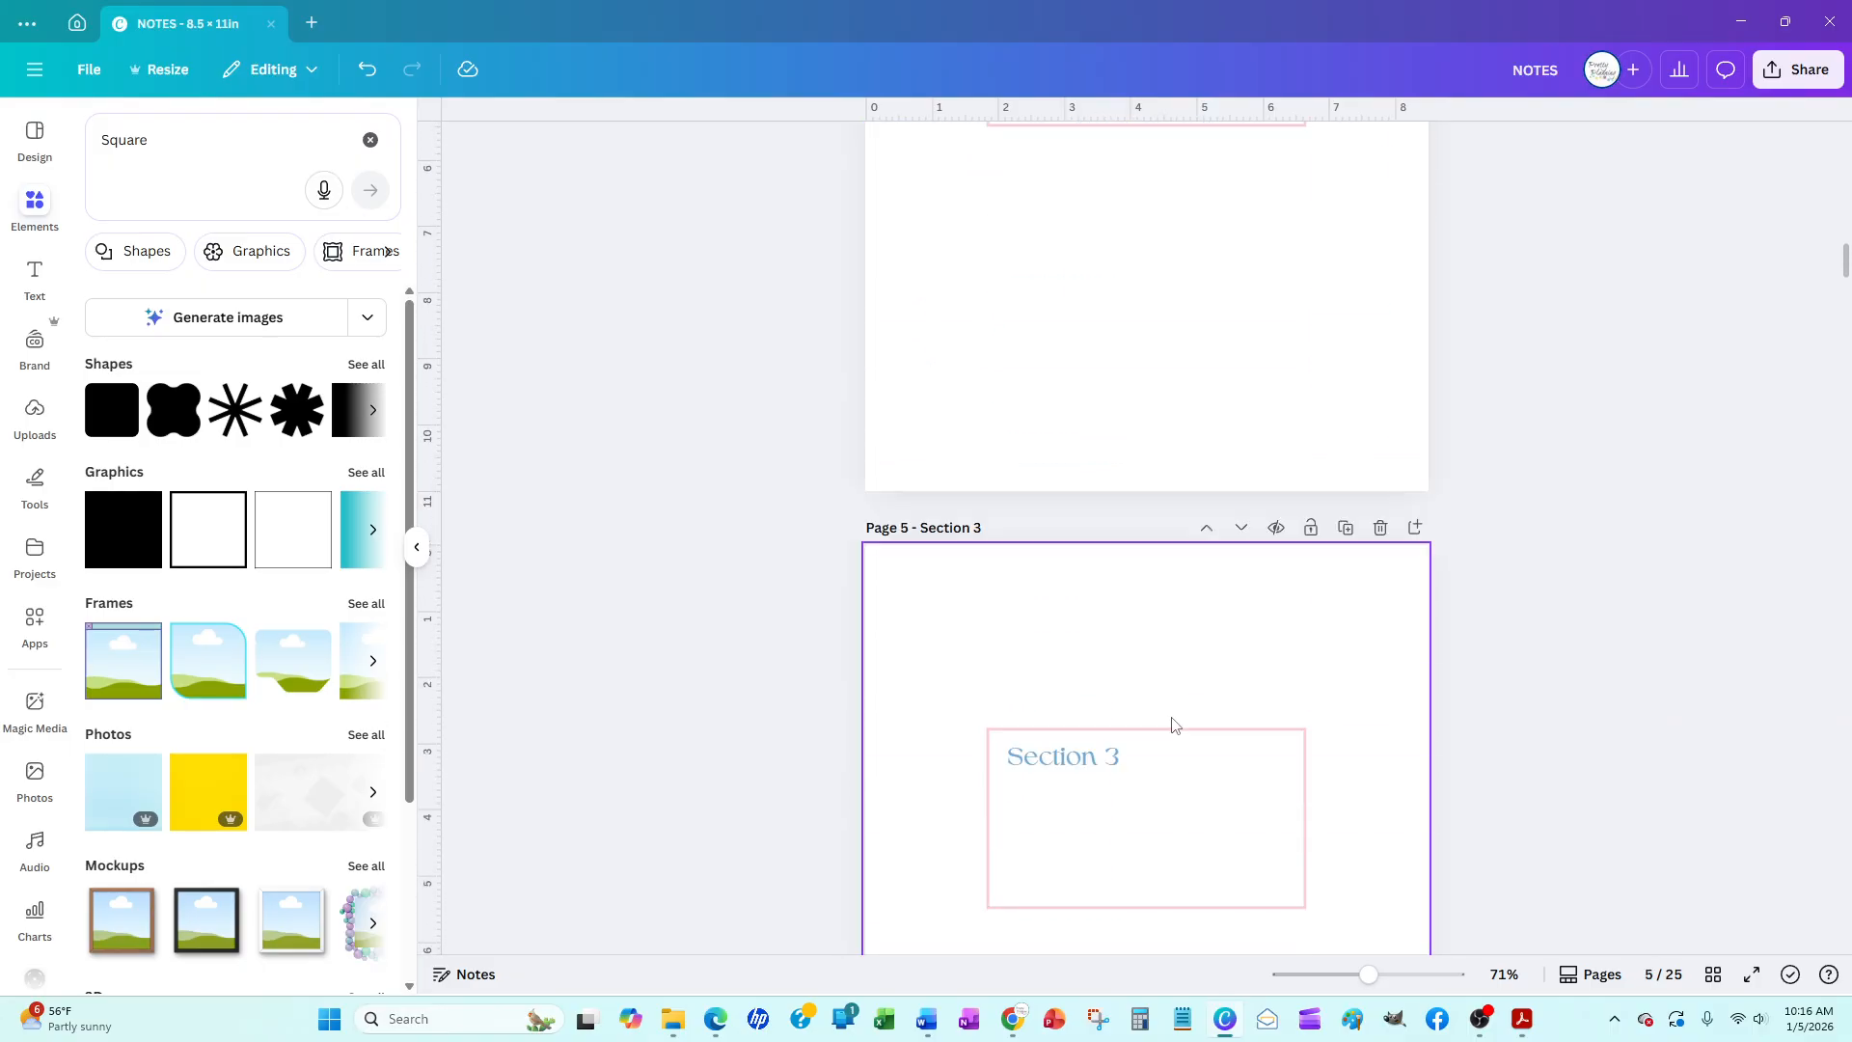
scroll(1174, 726, "down", 15)
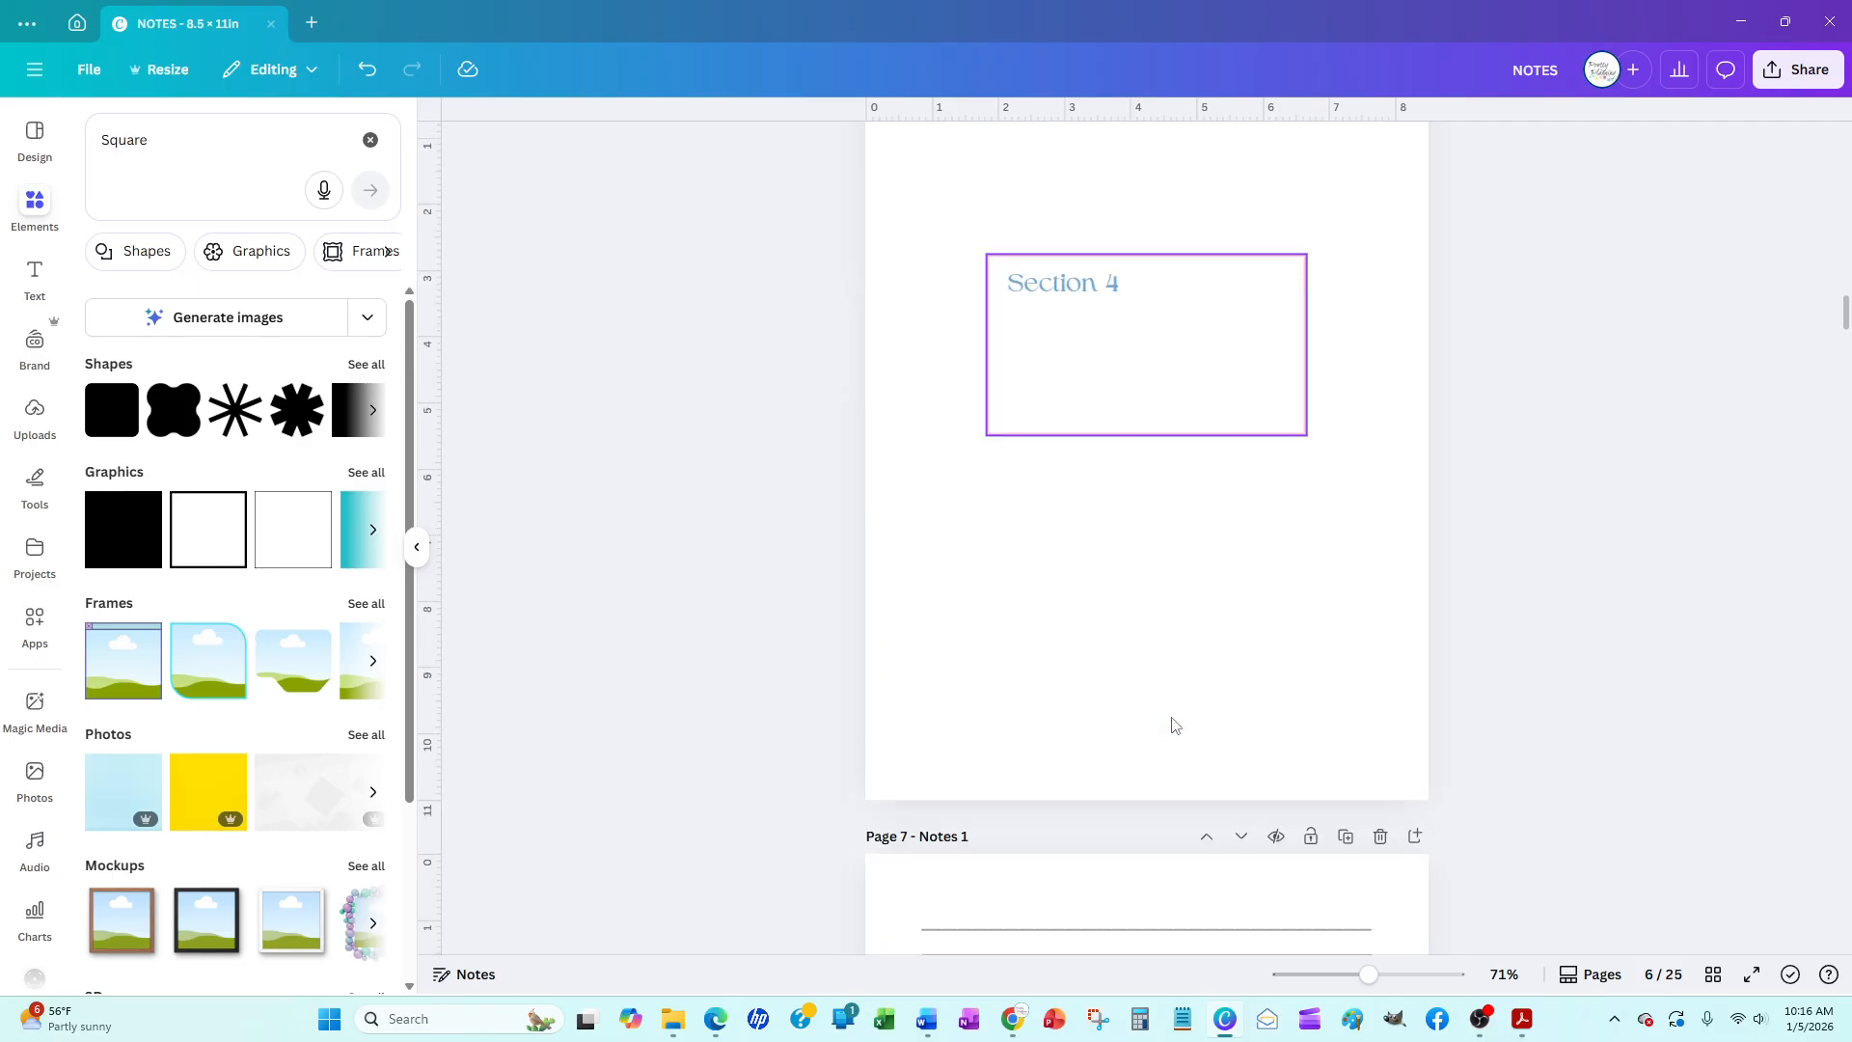
scroll(853, 554, "up", 15)
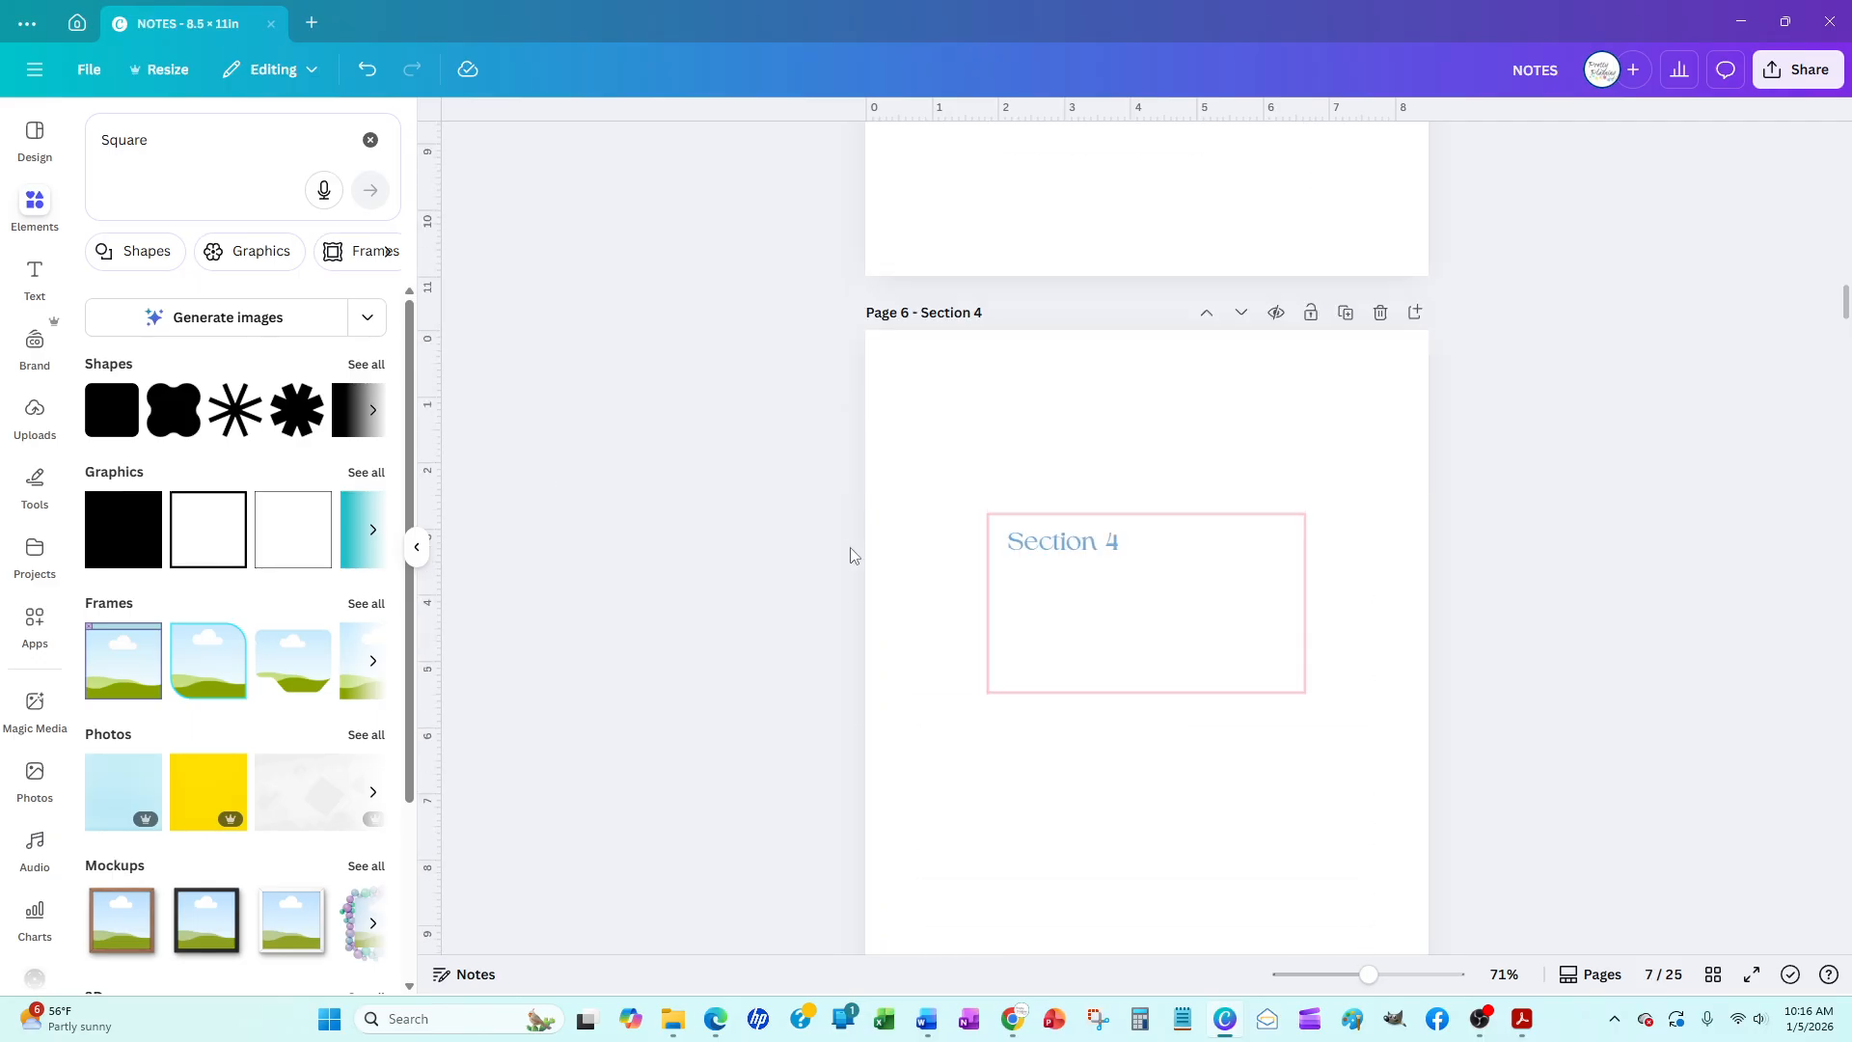
scroll(853, 554, "up", 15)
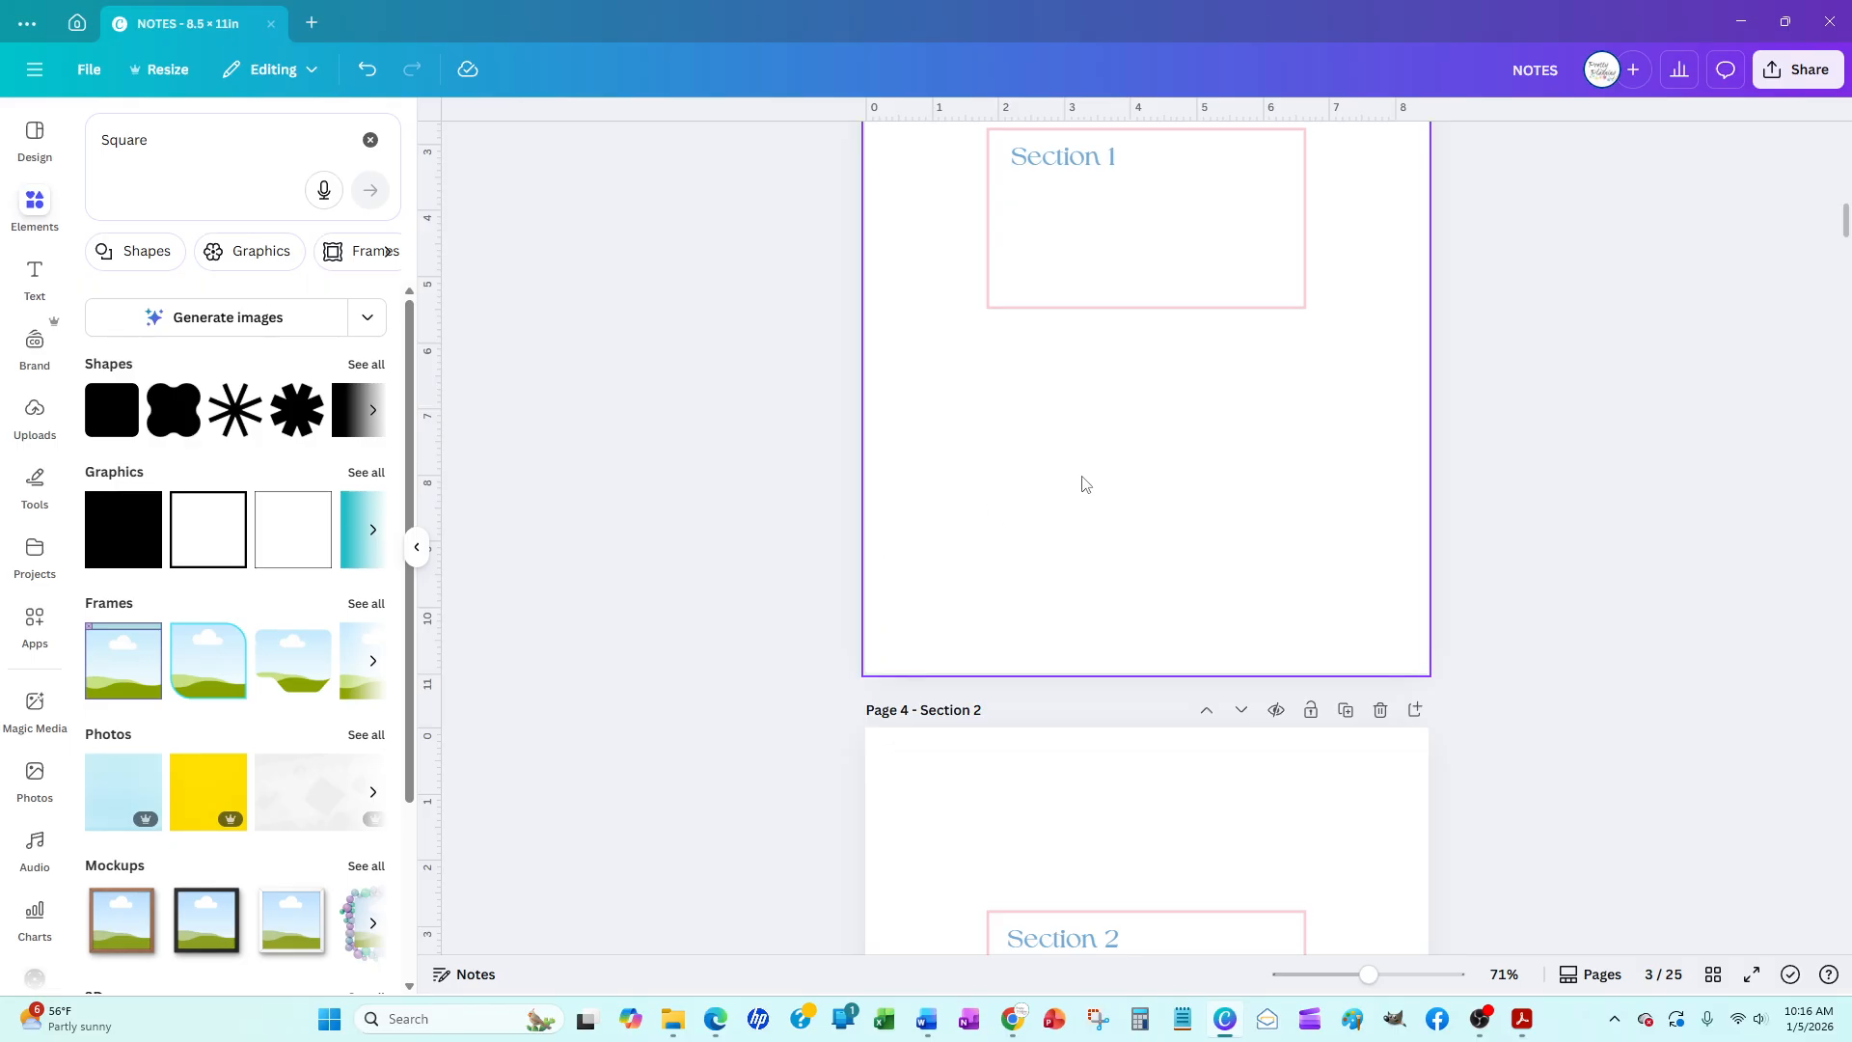
scroll(1084, 484, "up", 8)
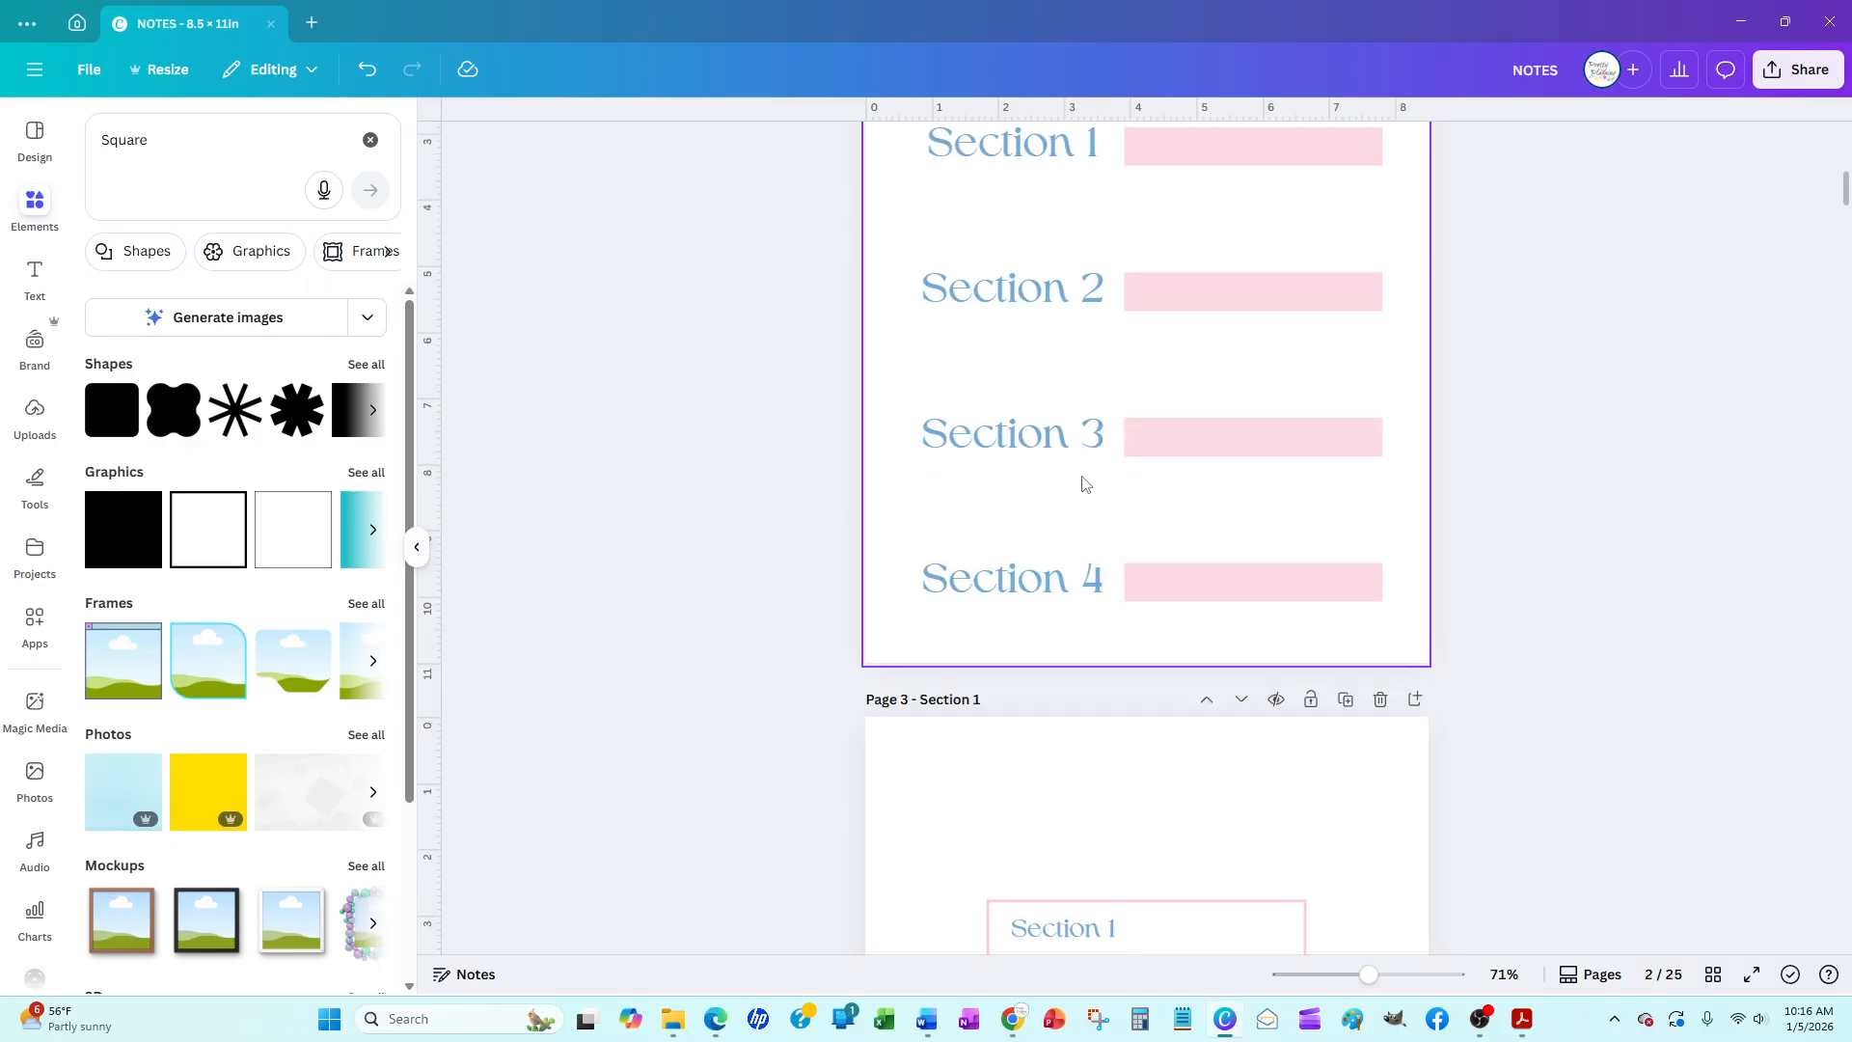
scroll(1085, 483, "up", 3)
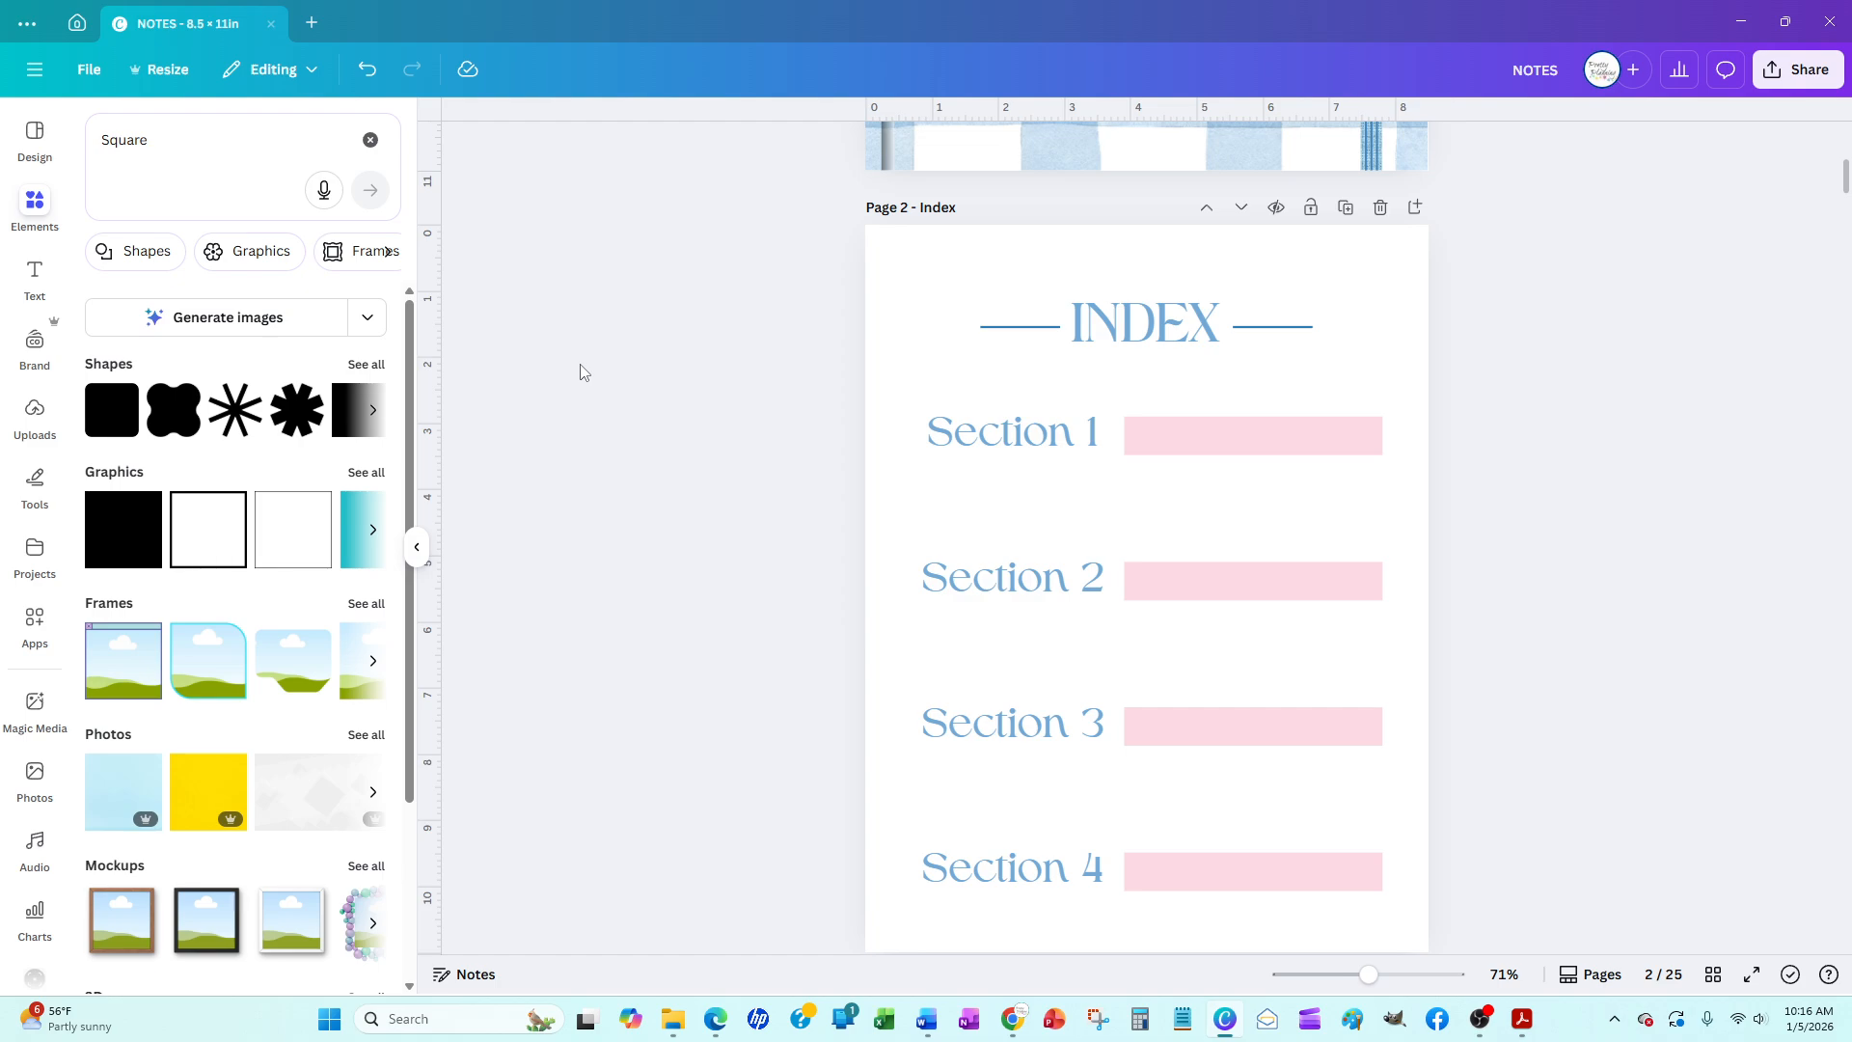
scroll(584, 372, "down", 3)
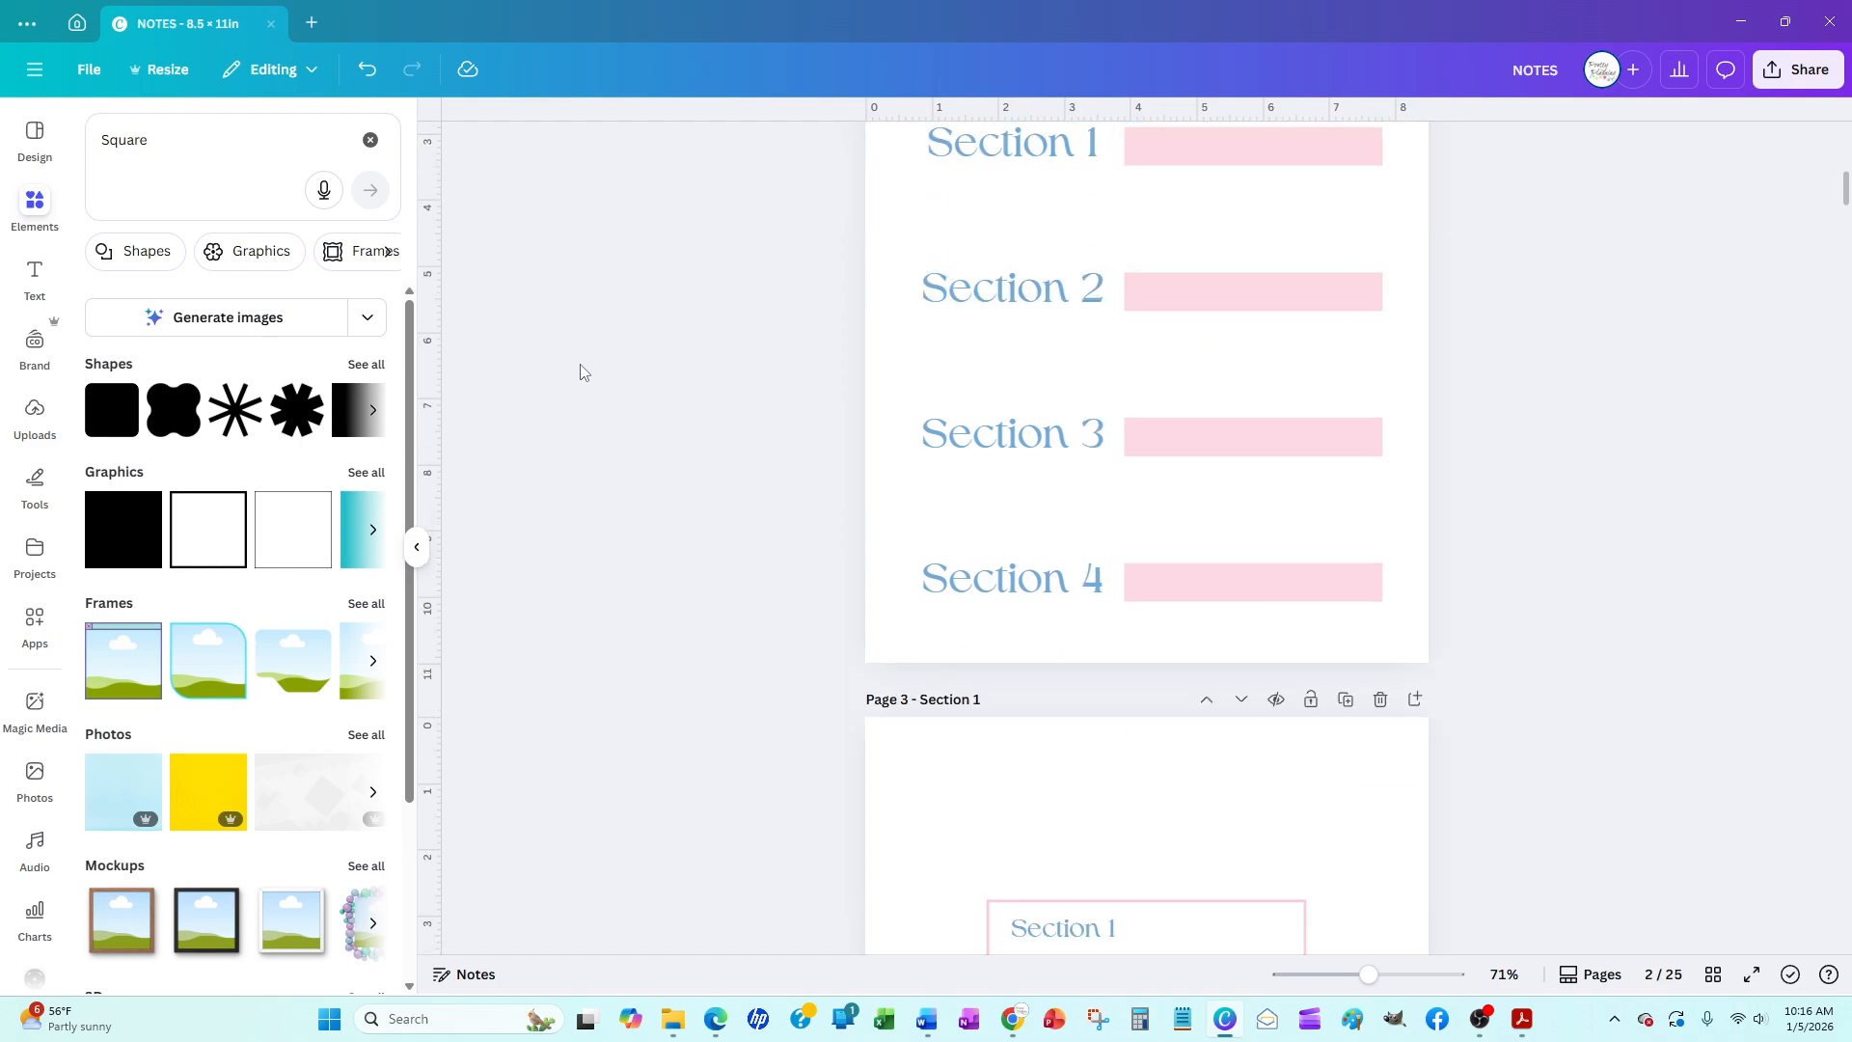
scroll(581, 373, "down", 3)
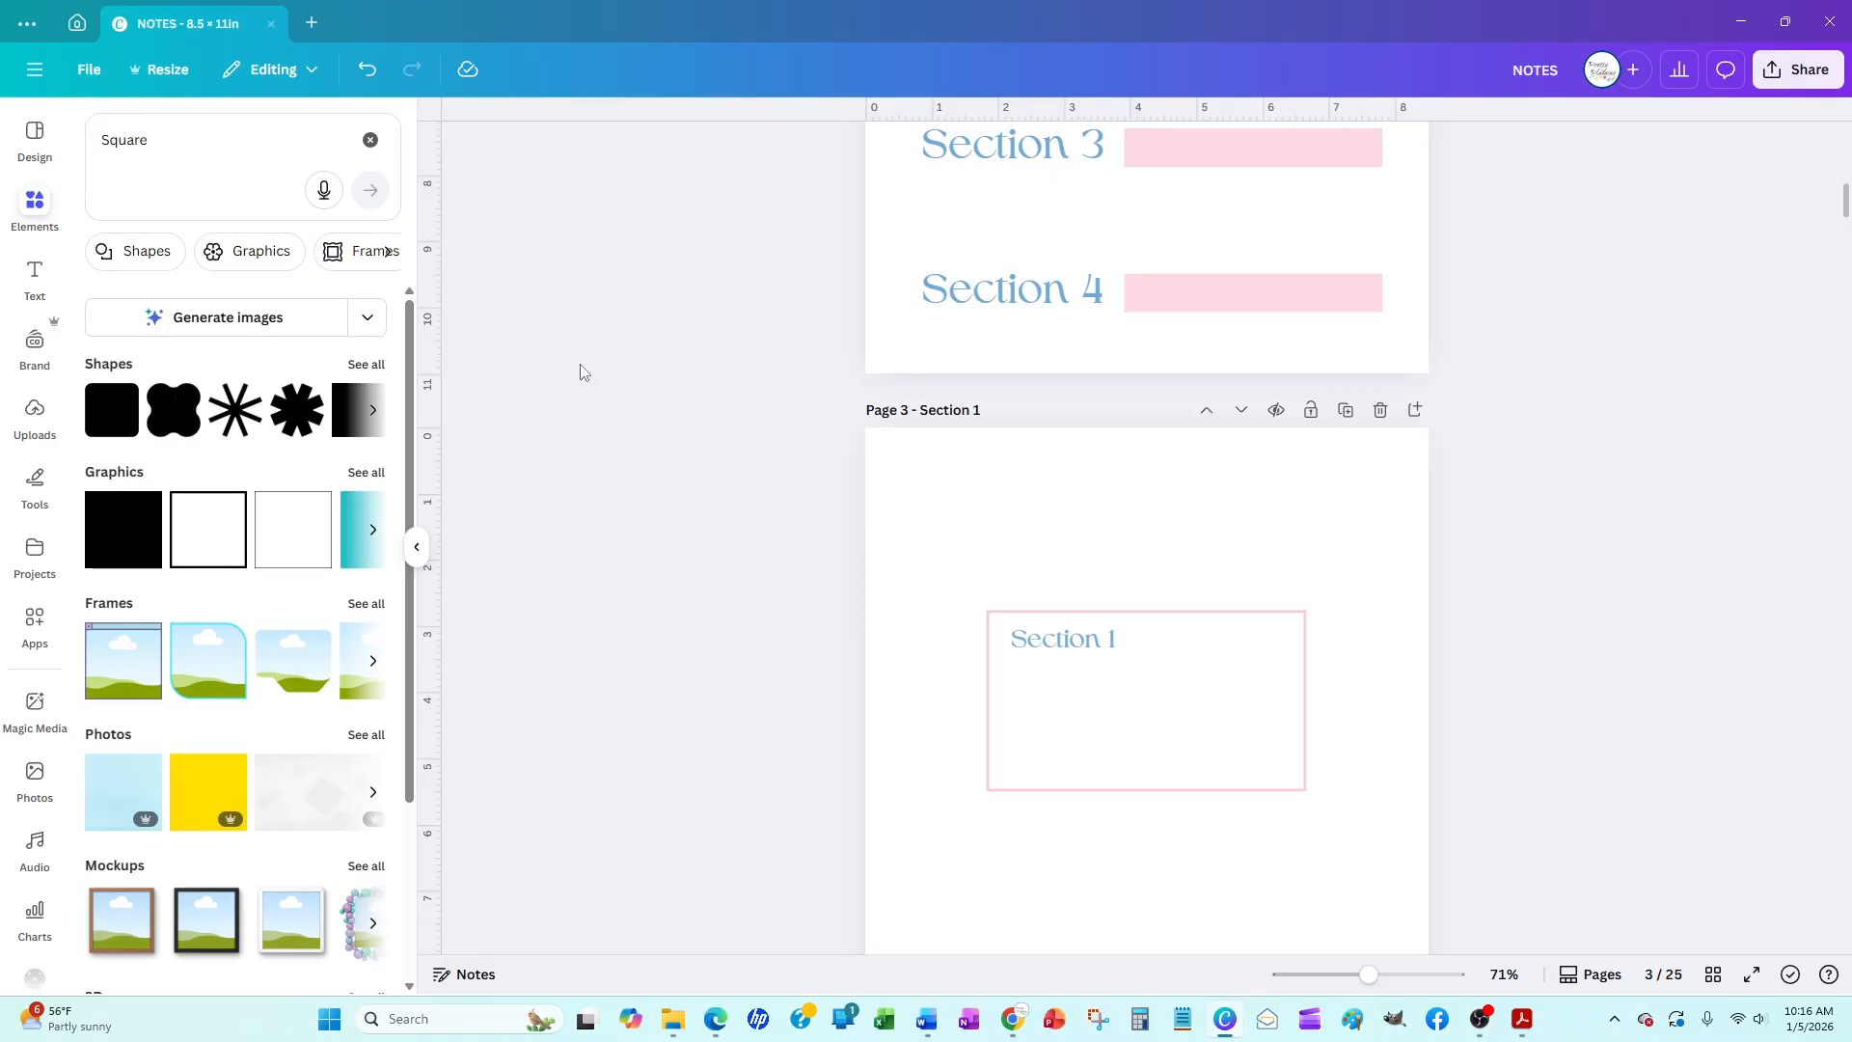
Search the elements for "house icon" and add the solid black house graphic to the Section 1 page
left_click(165, 138)
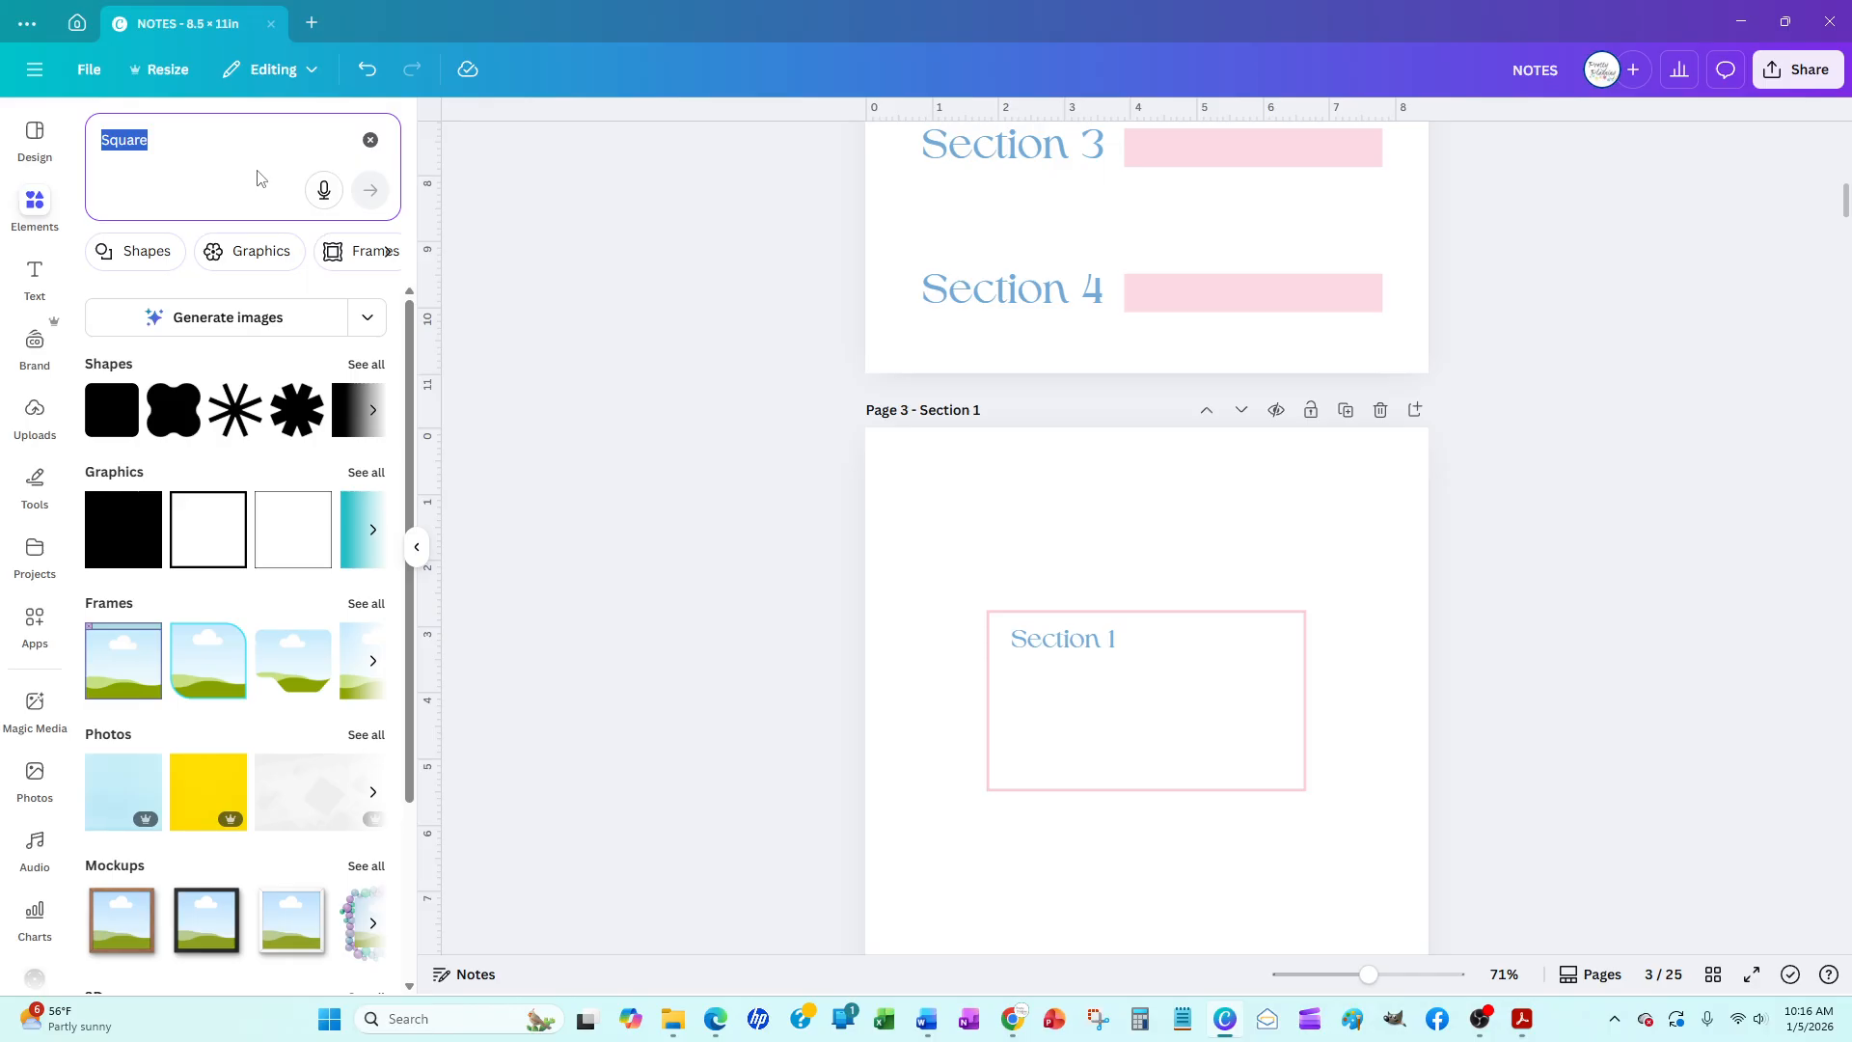
scroll(963, 595, "up", 5)
scroll(963, 595, "down", 3)
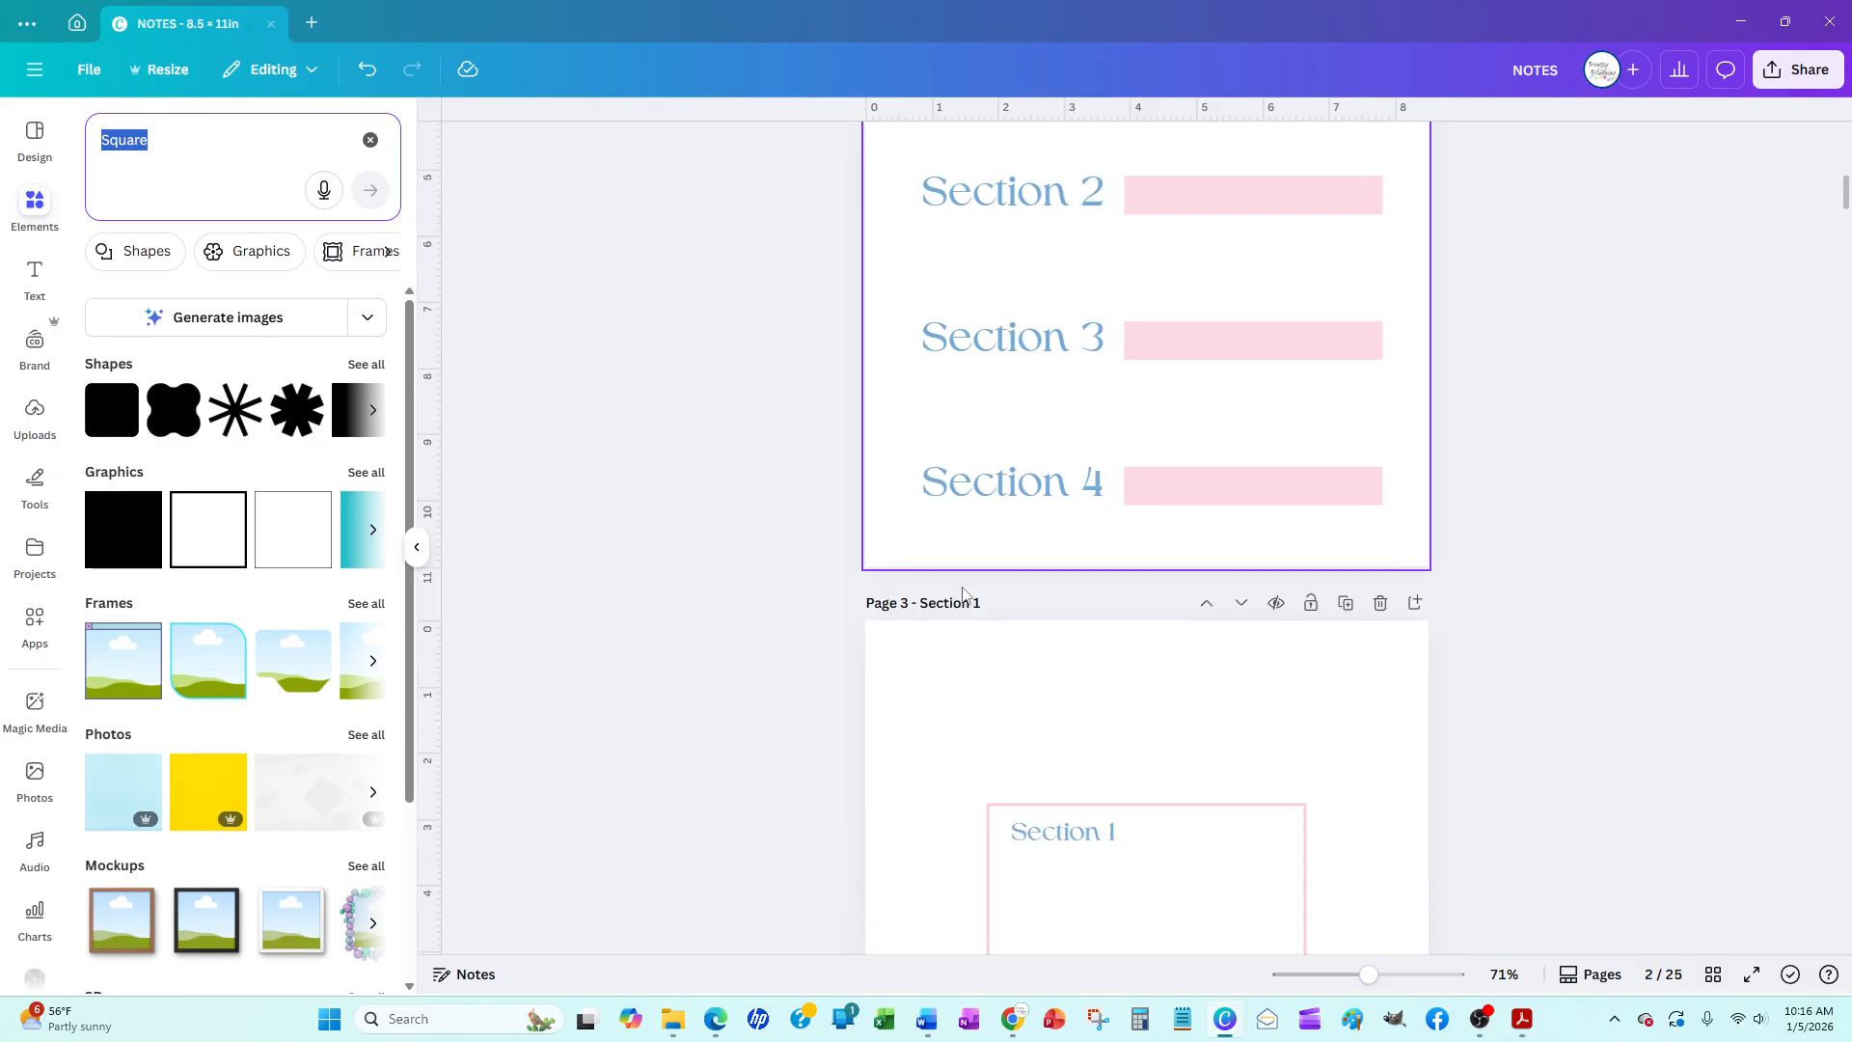
scroll(690, 618, "up", 5)
scroll(691, 617, "down", 6)
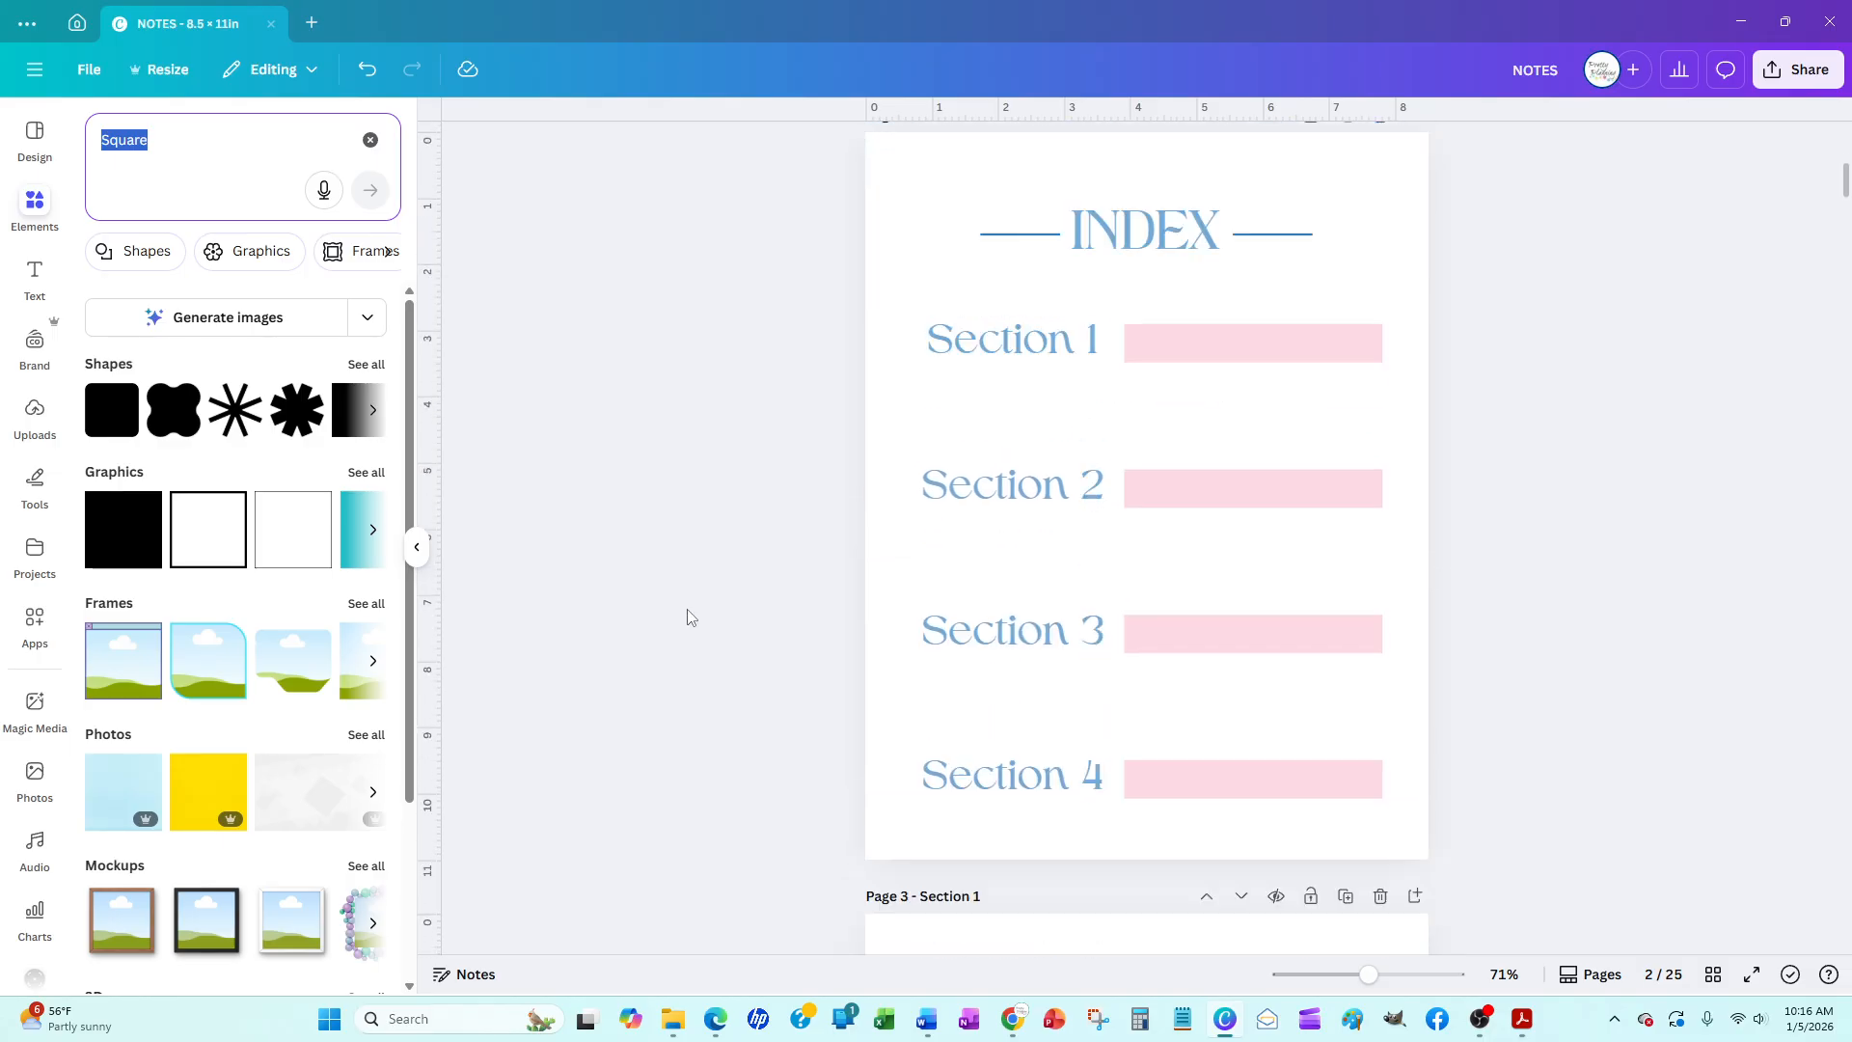
type("house")
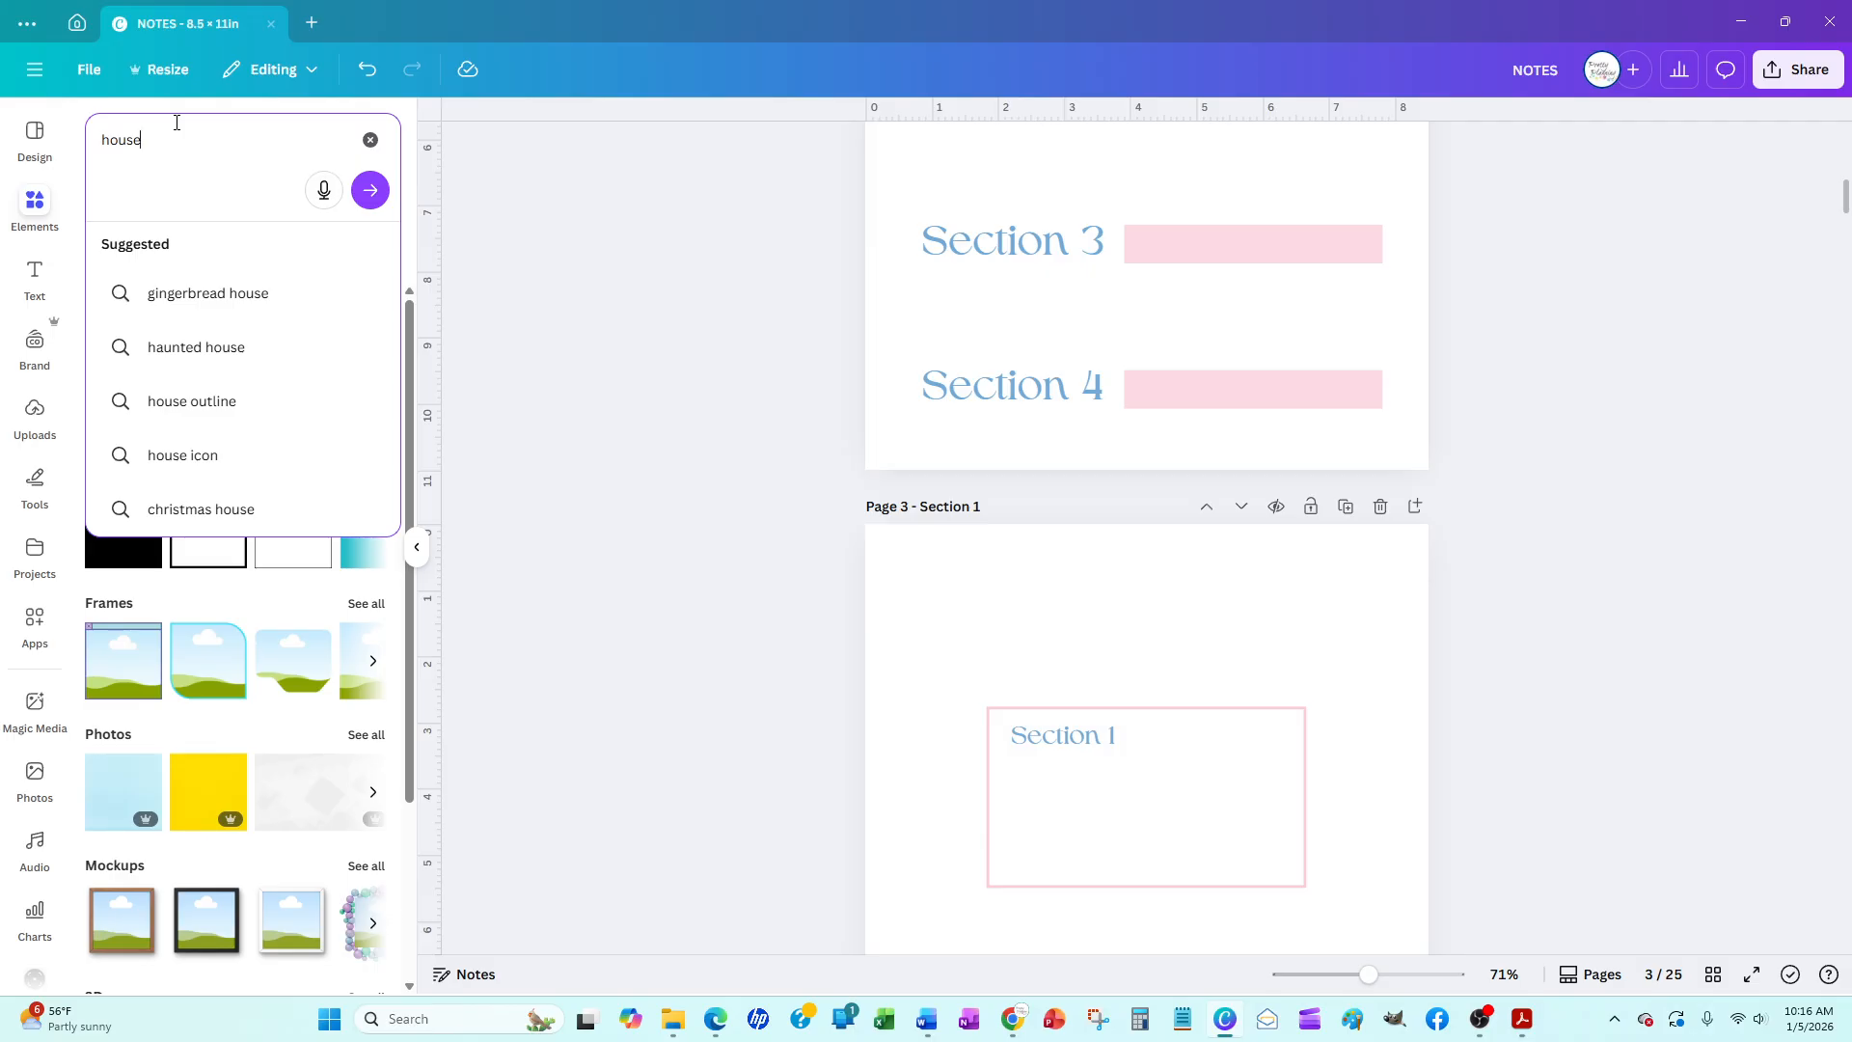
type(" ico")
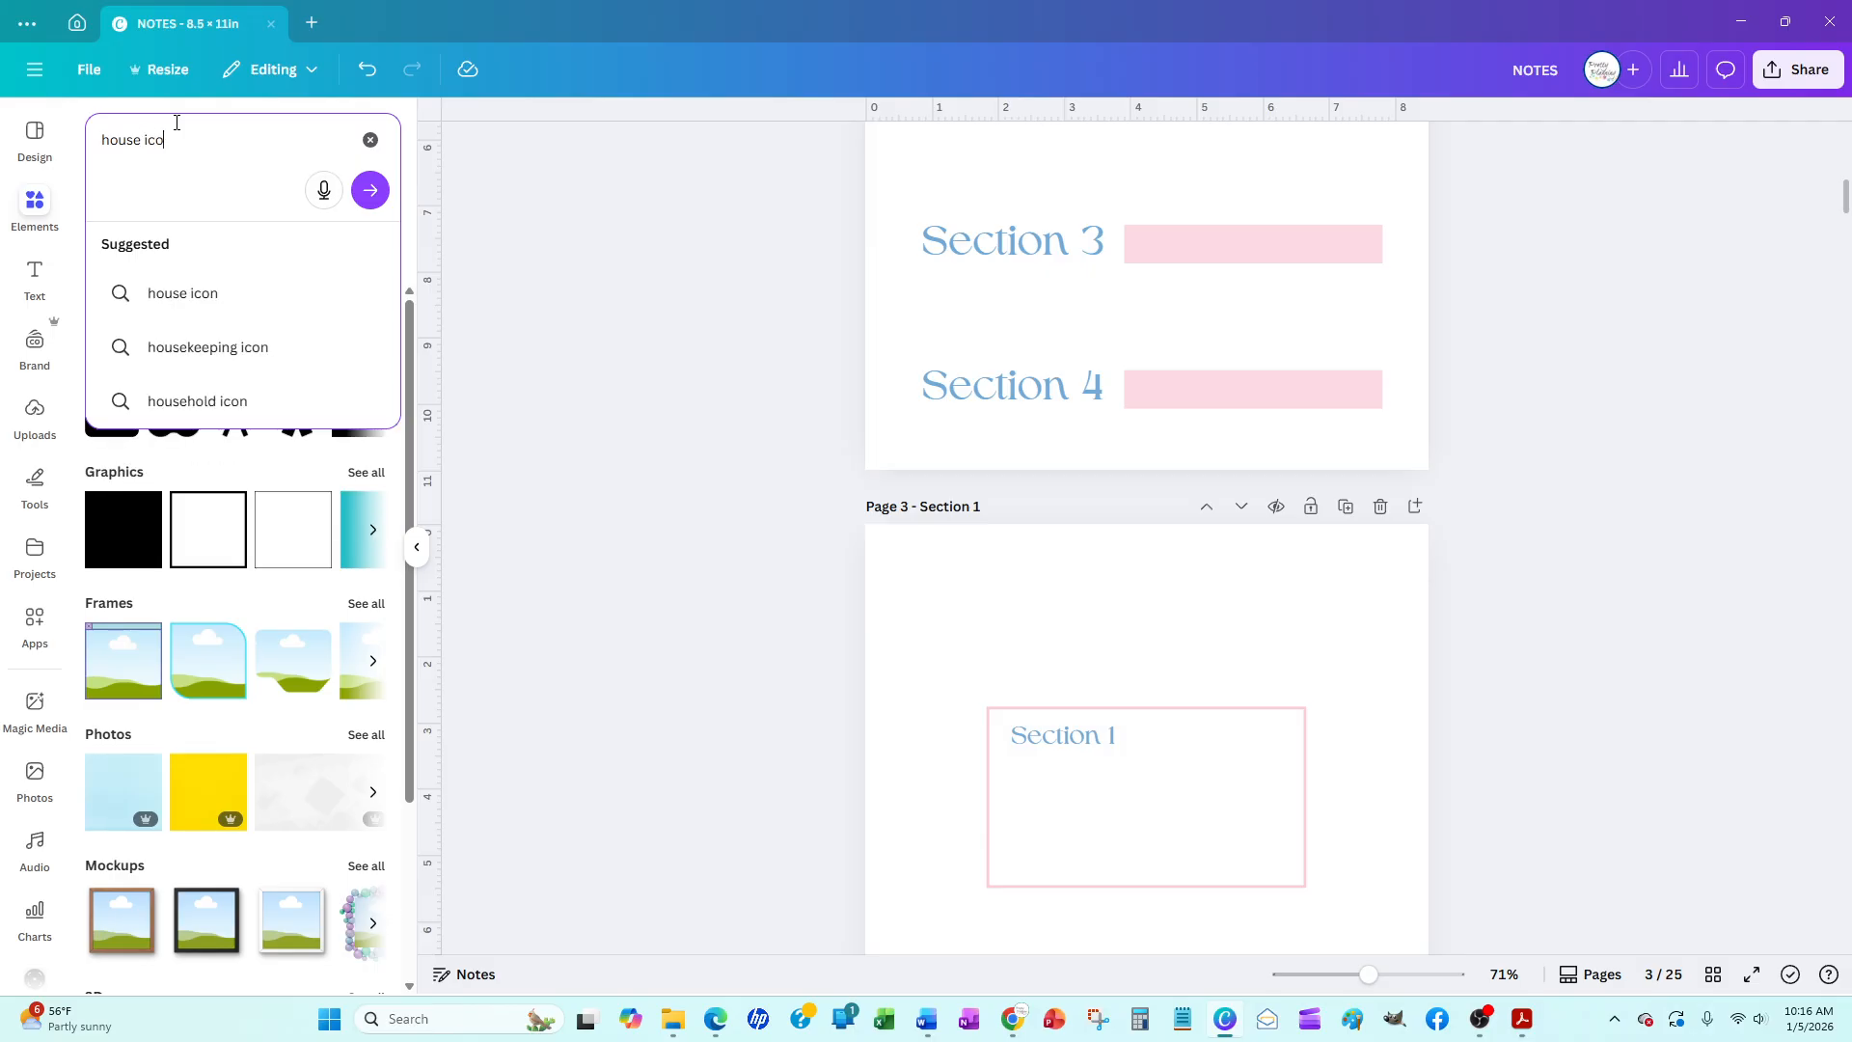
type("n")
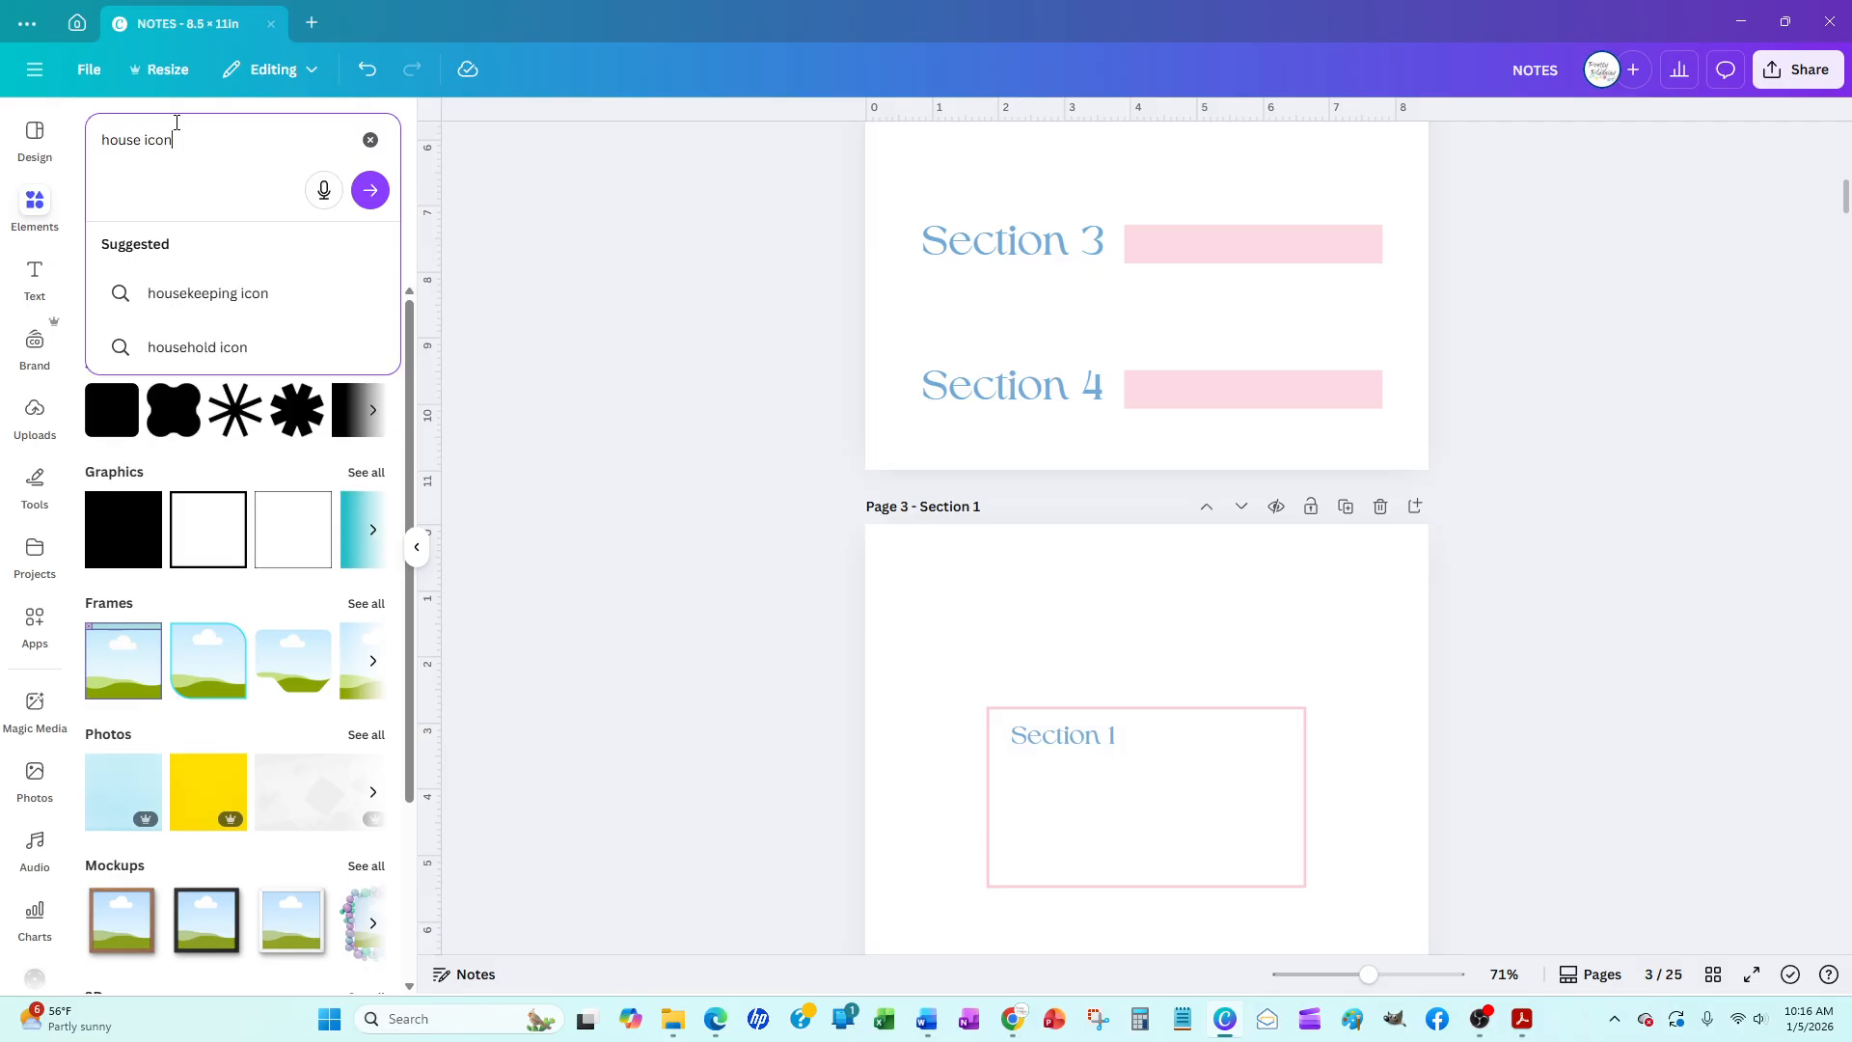
key("Return")
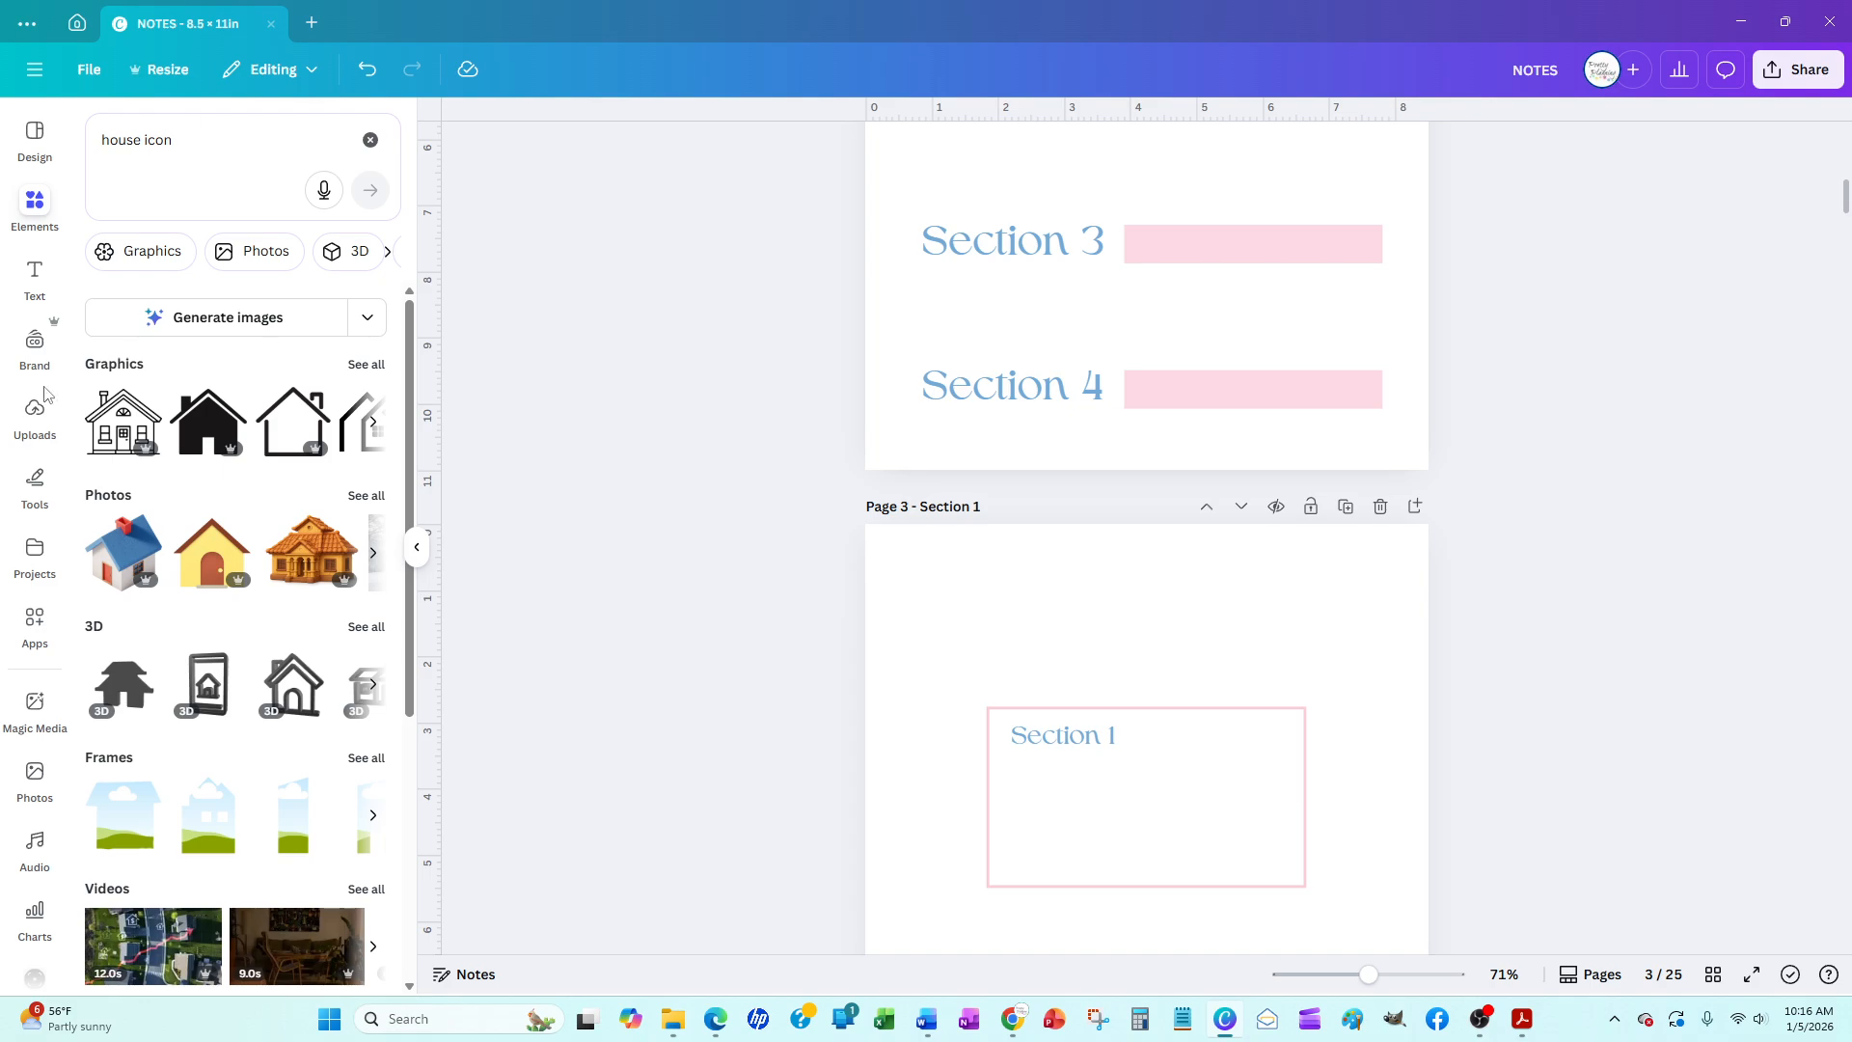
left_click(212, 430)
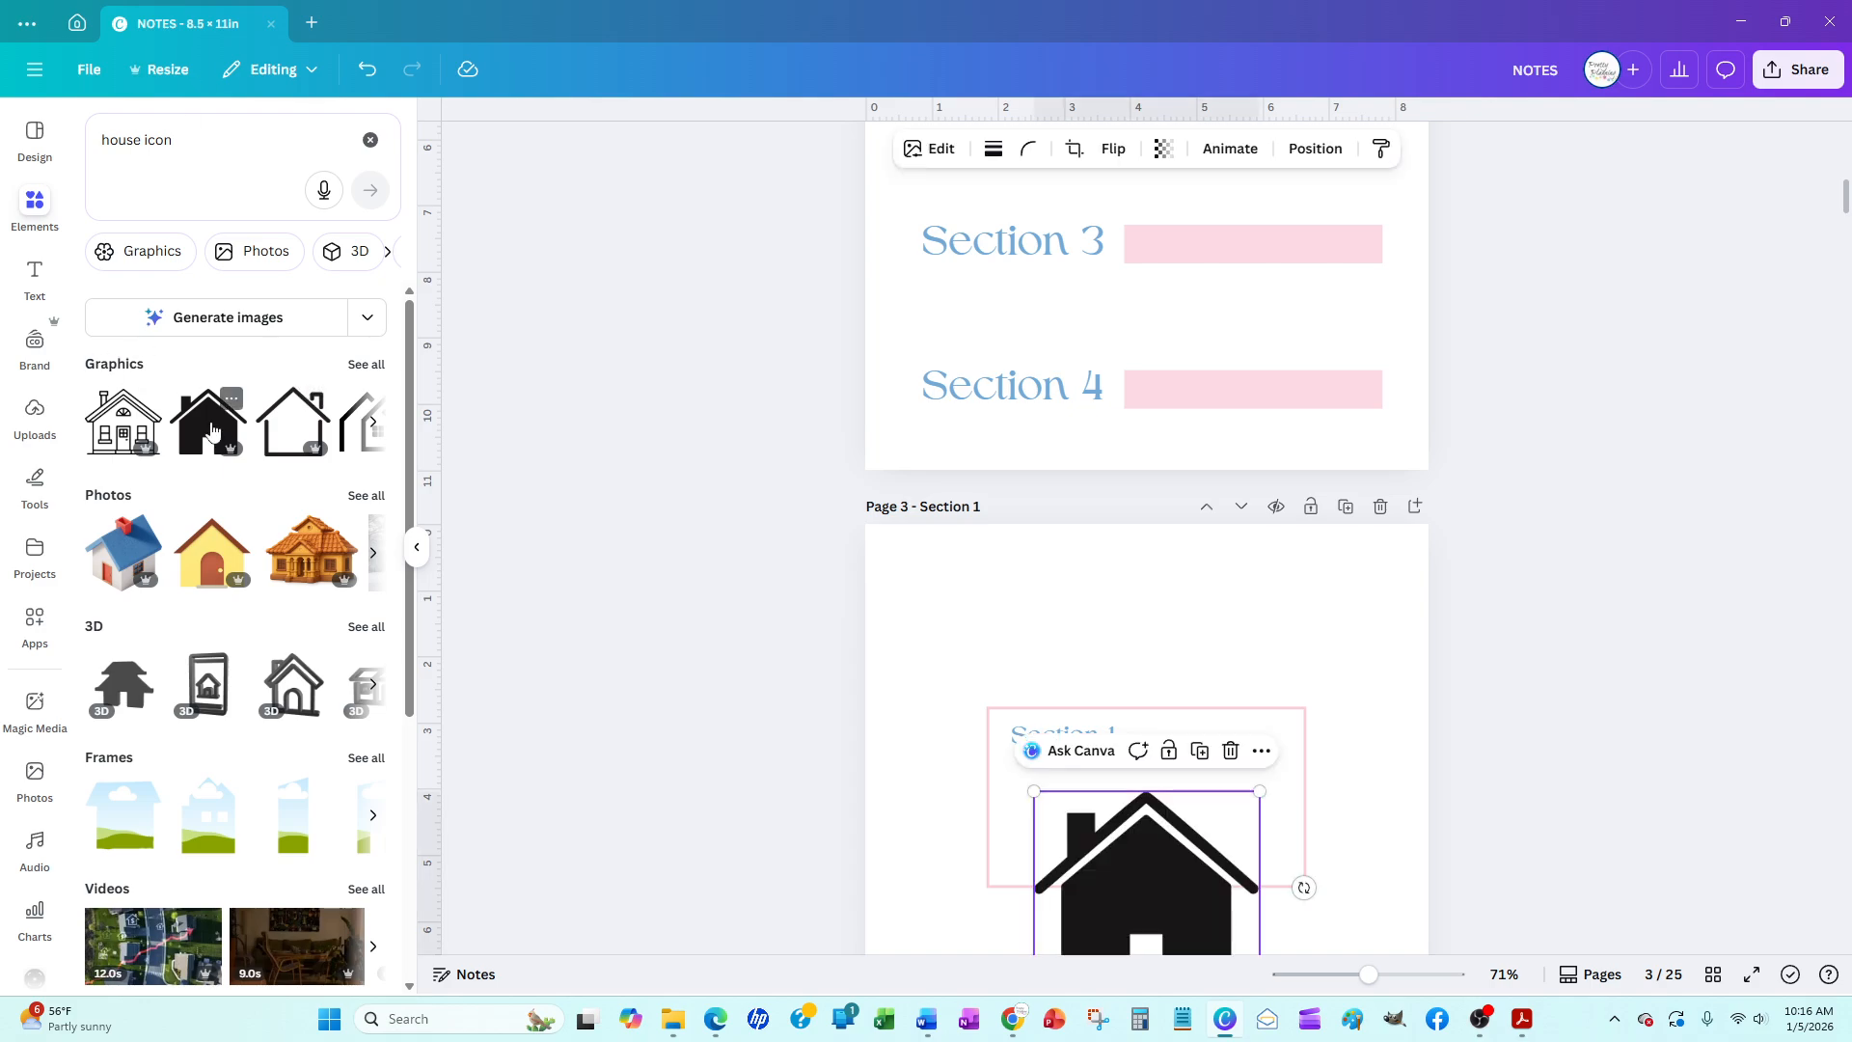
Shrink the house icon to about 0.5 × 0.5 in and place it just below the pink-outlined Section 1 box
scroll(1212, 577, "down", 2)
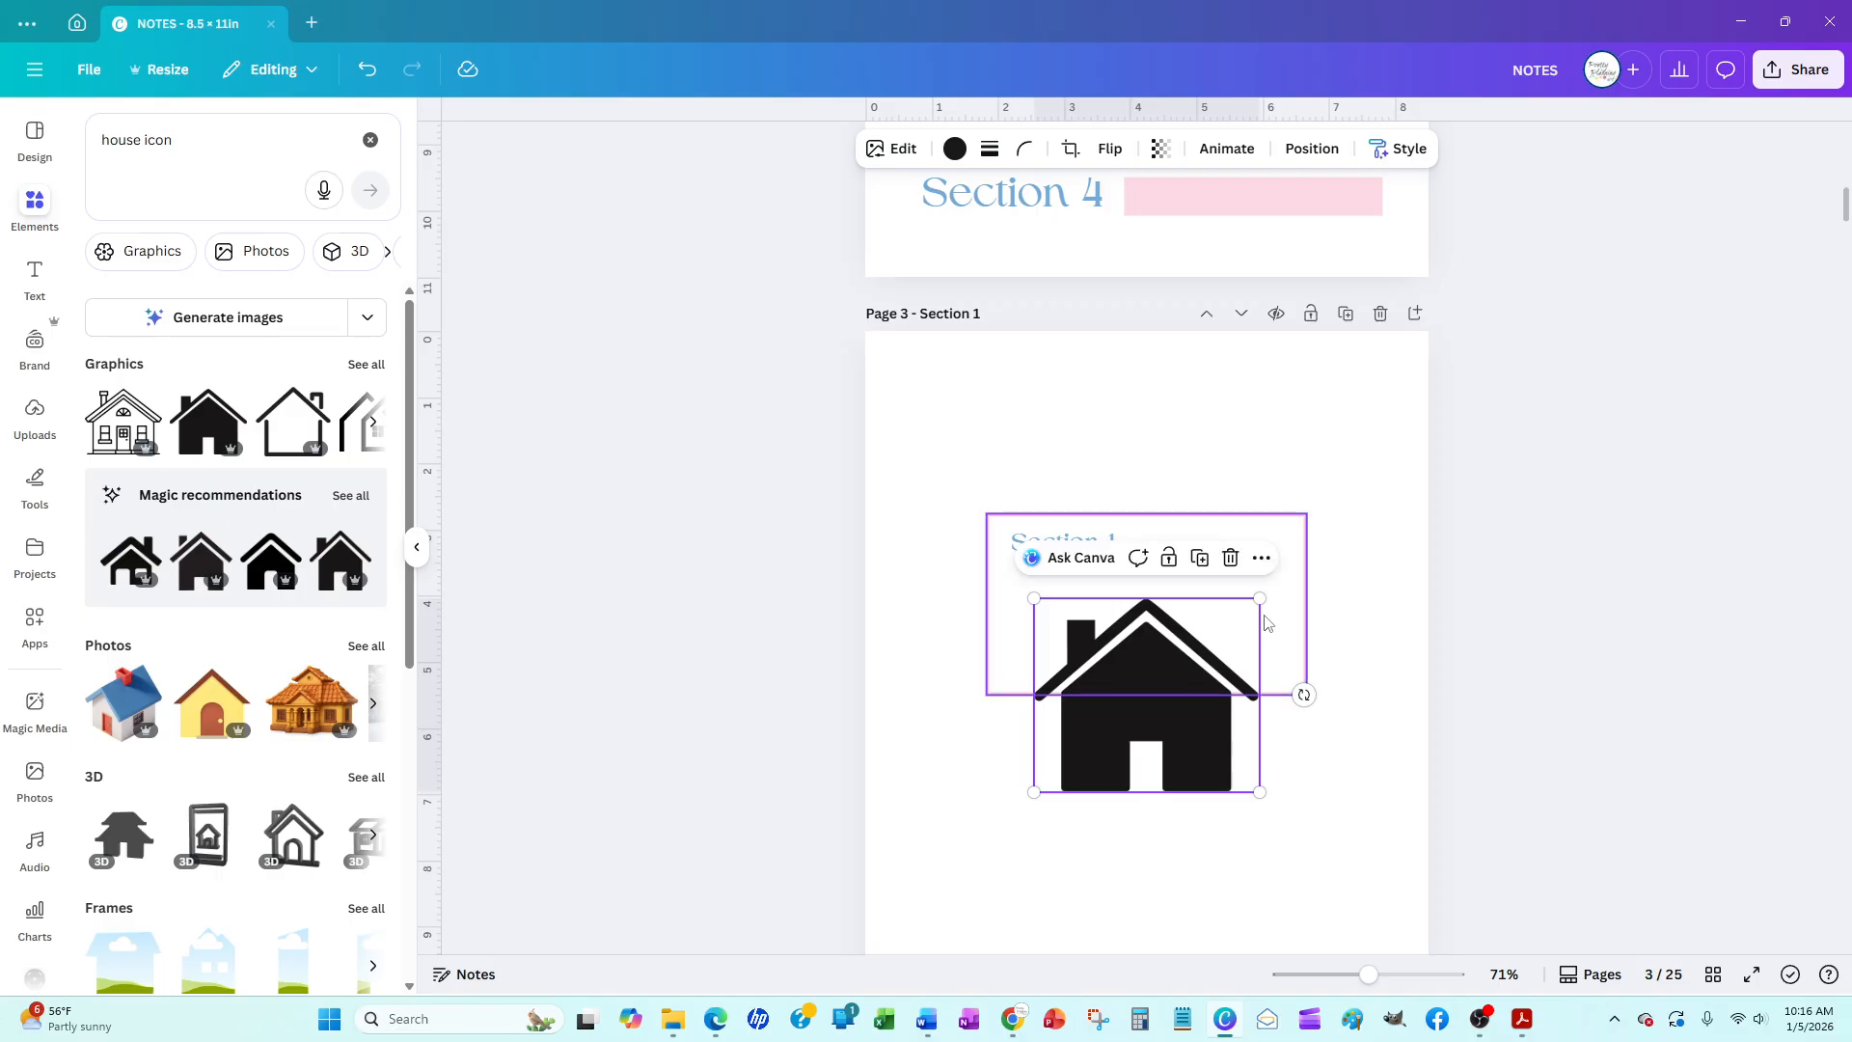
left_click_drag(1263, 601, 1092, 780)
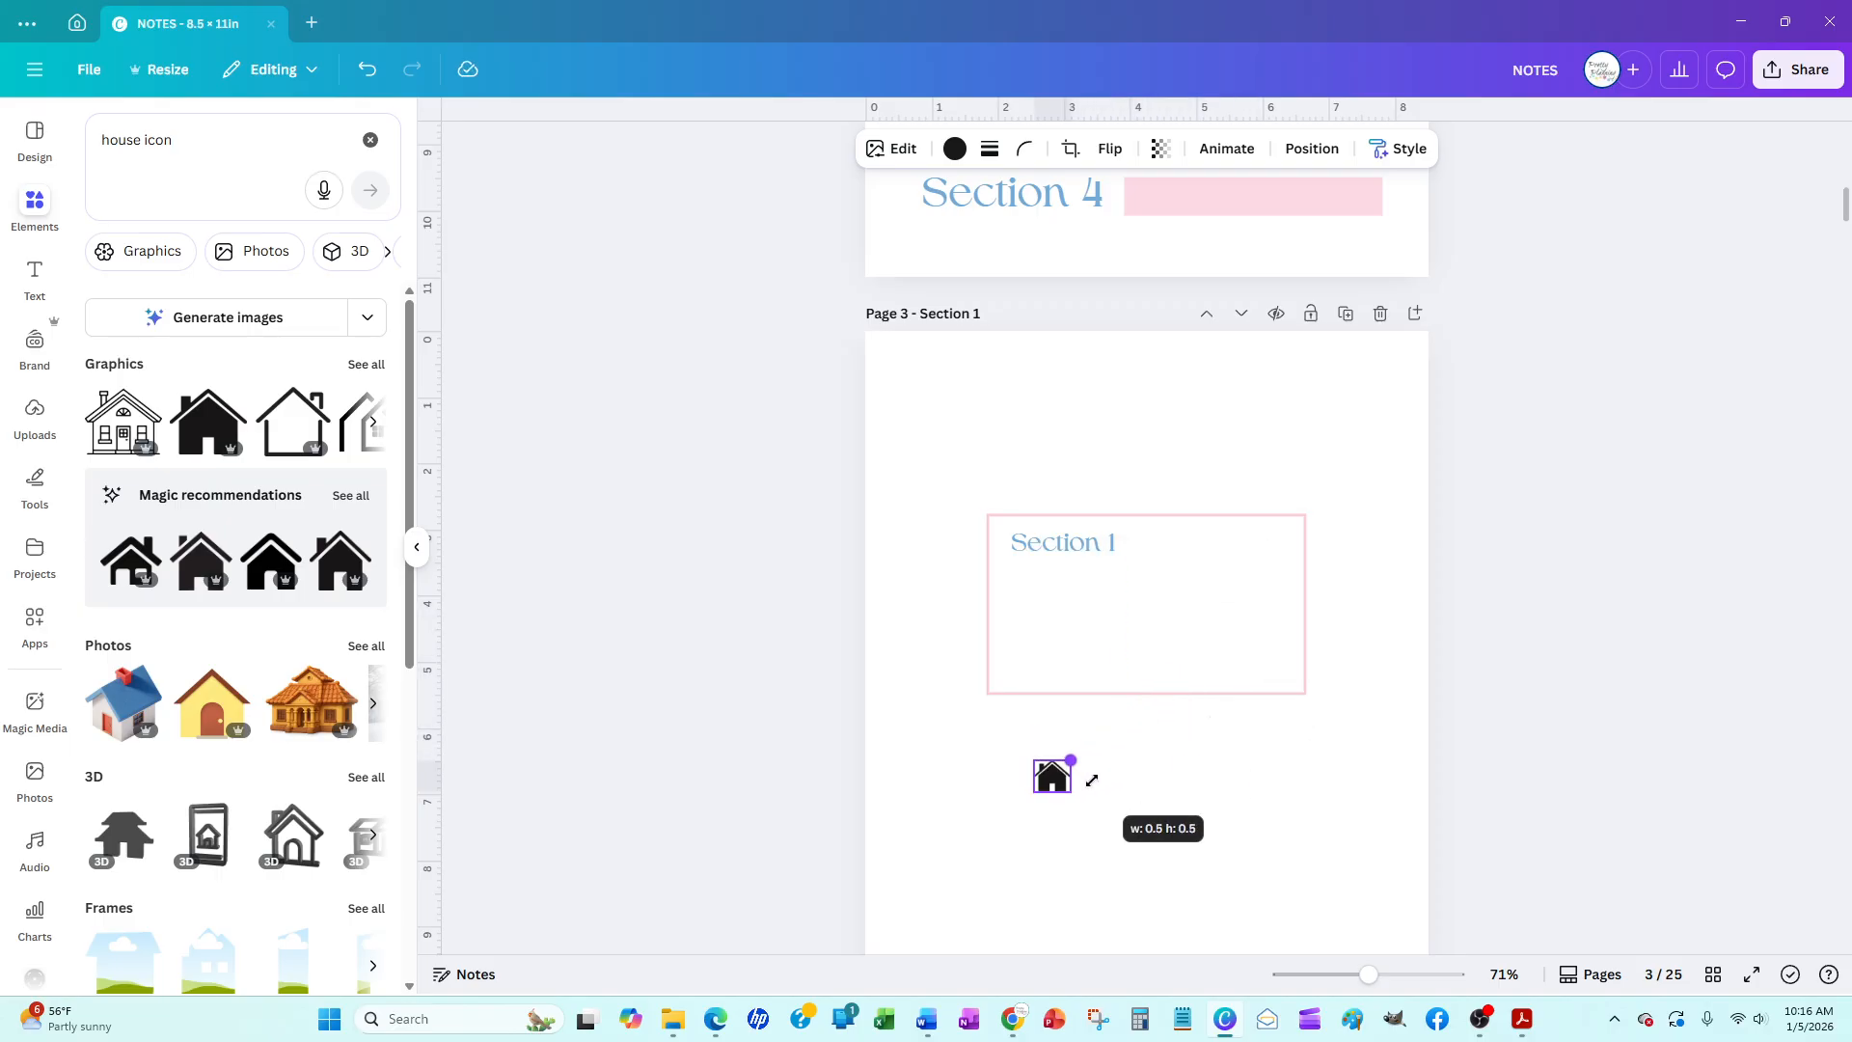
left_click_drag(1093, 779, 1060, 787)
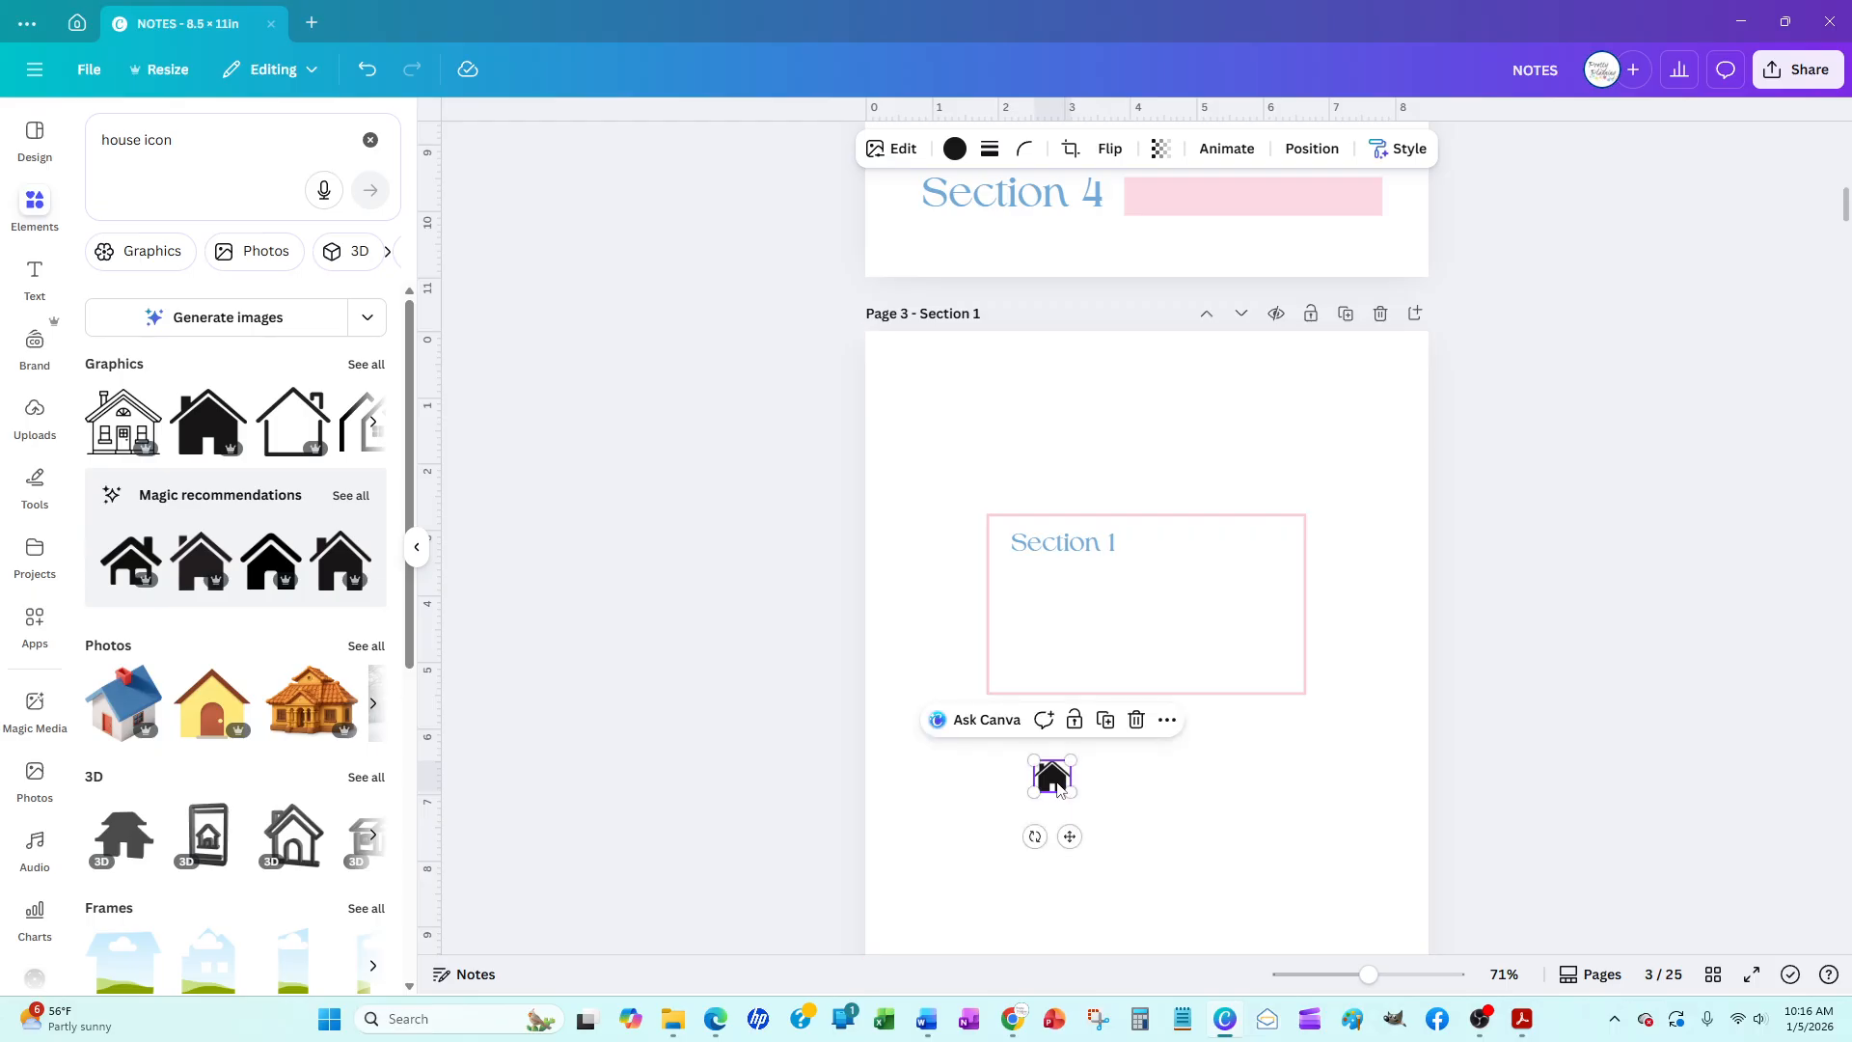
left_click_drag(1059, 786, 1109, 756)
scroll(1109, 758, "down", 2)
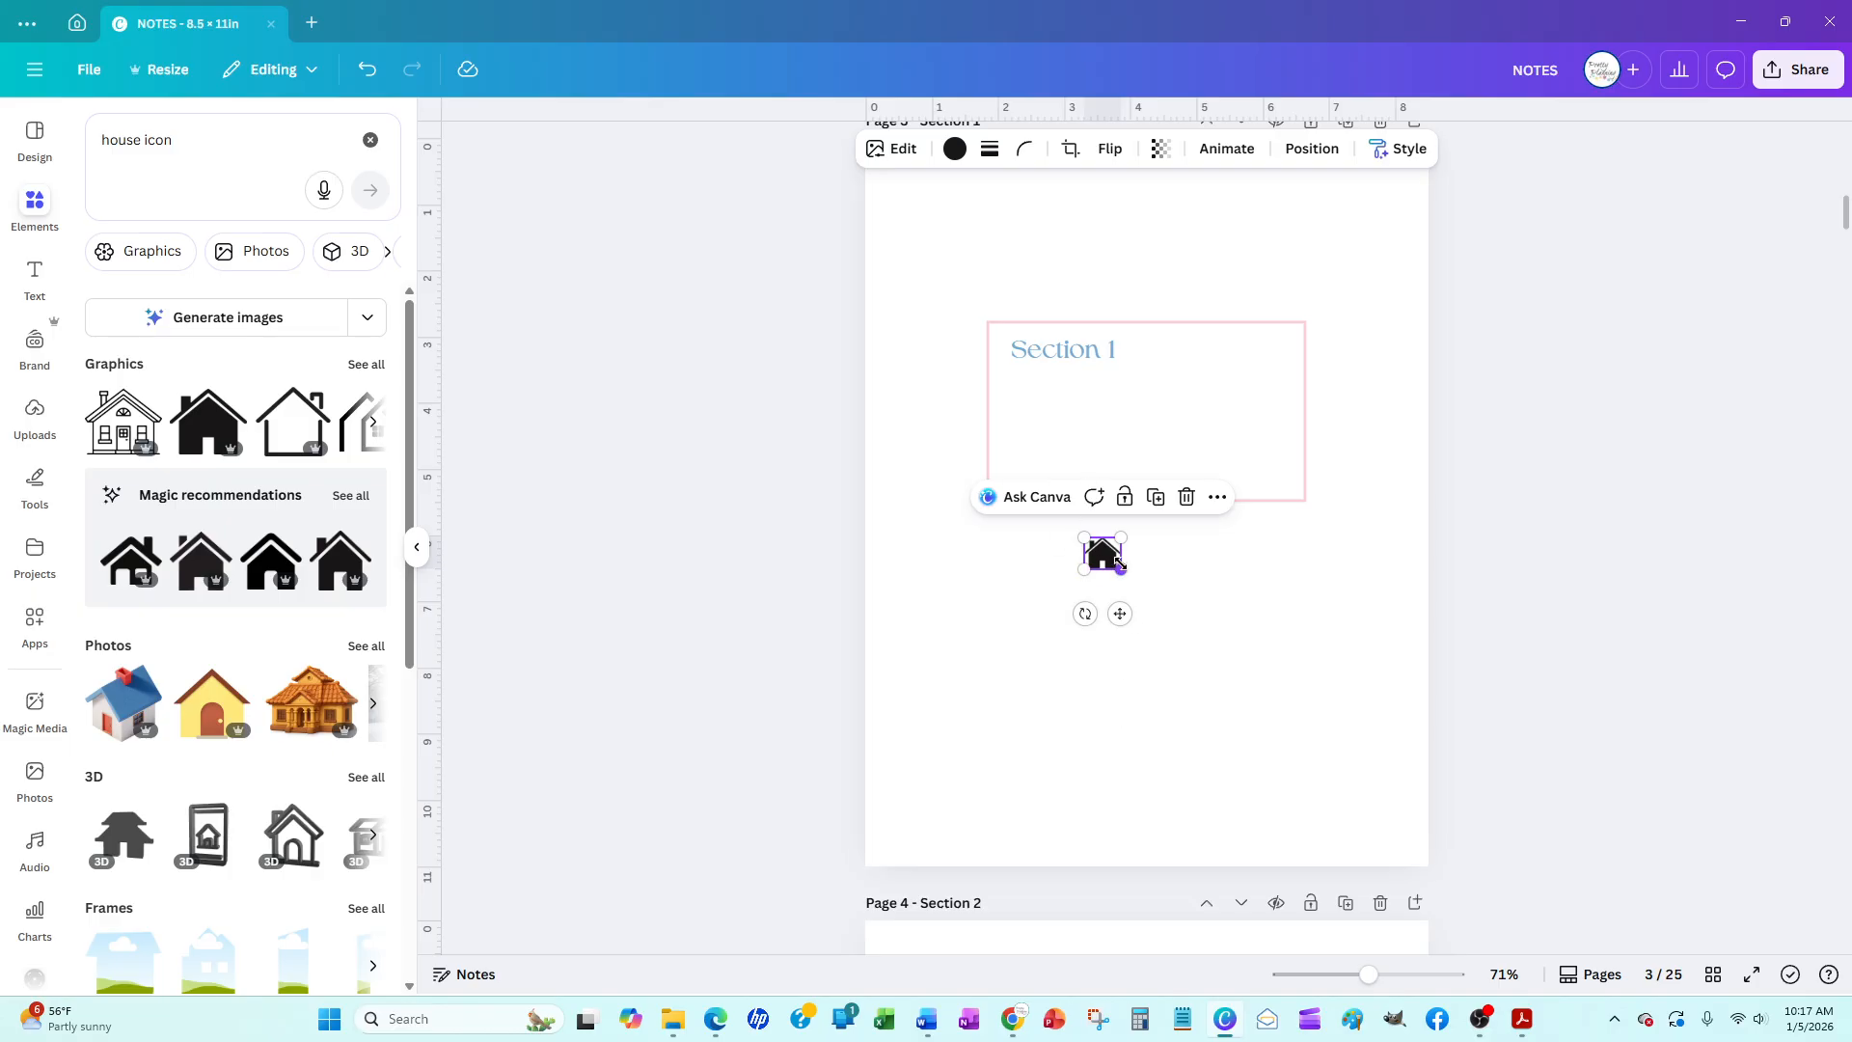
Recolor the house icon with the darkest blue from the document colors and make it slightly smaller
left_click(955, 148)
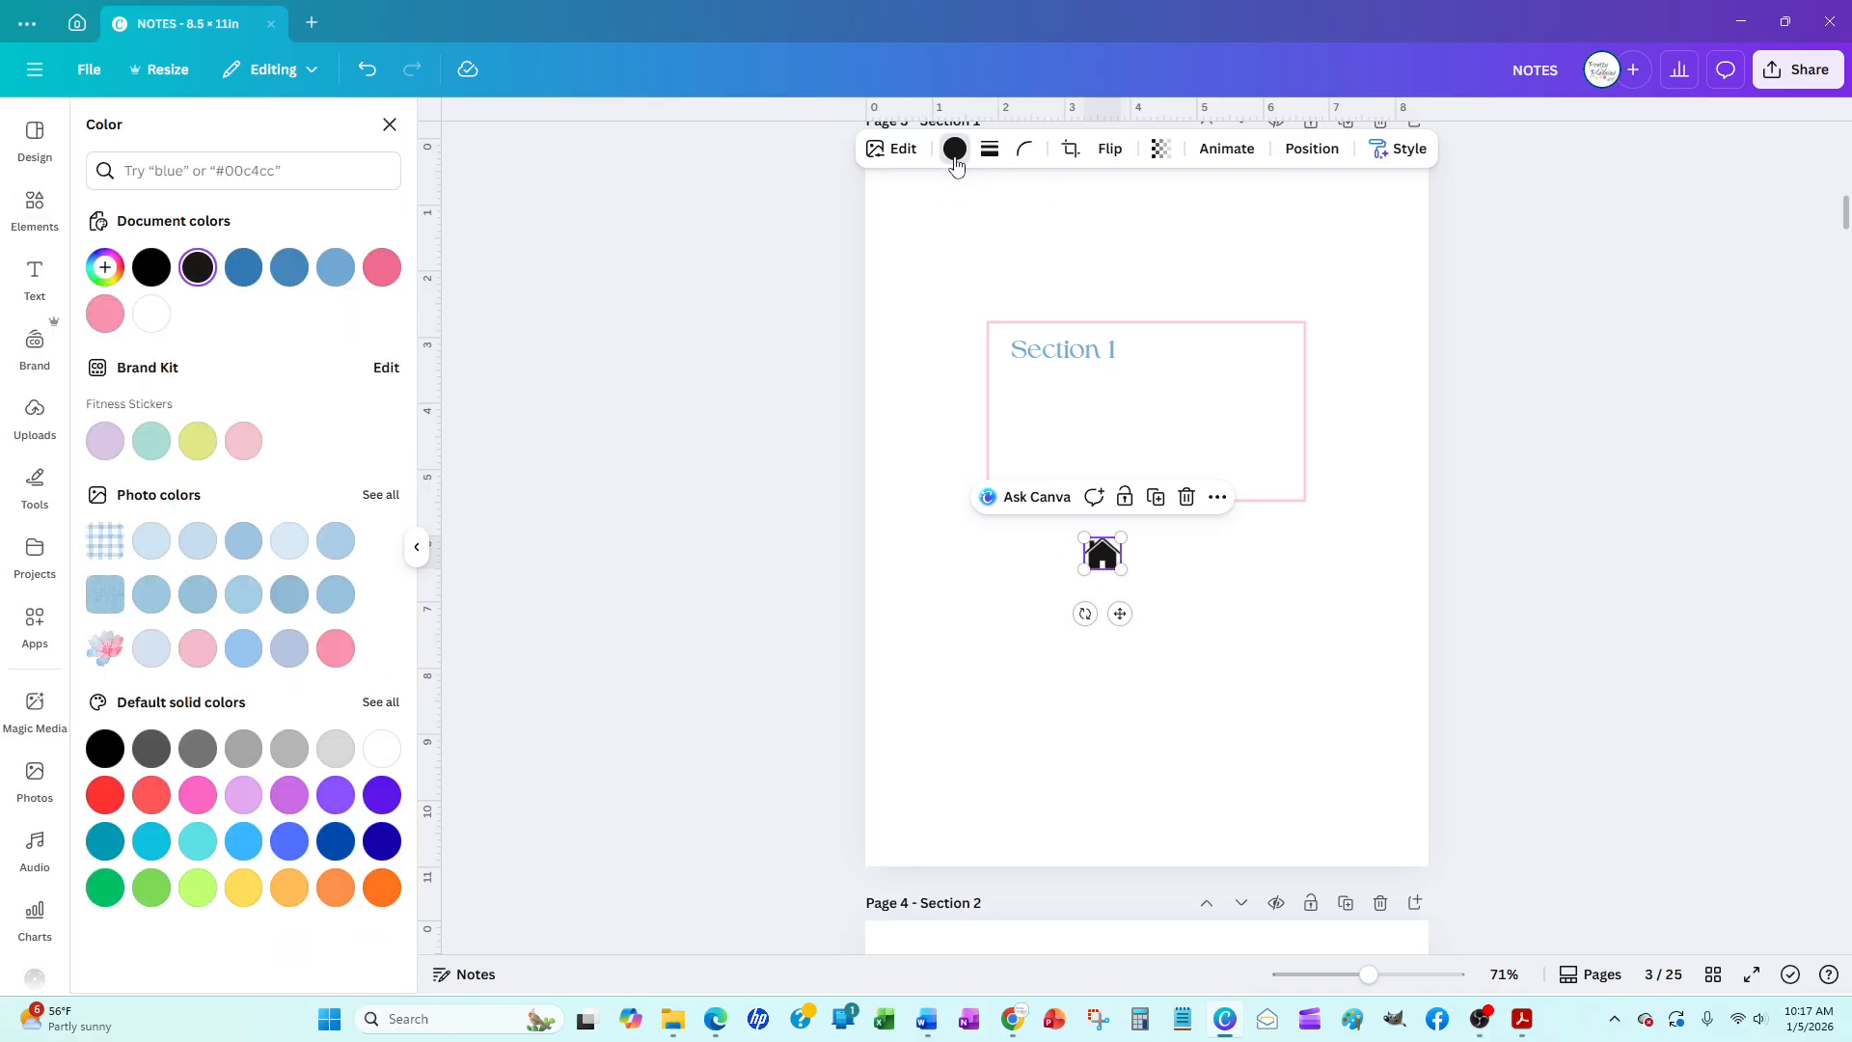
left_click(243, 270)
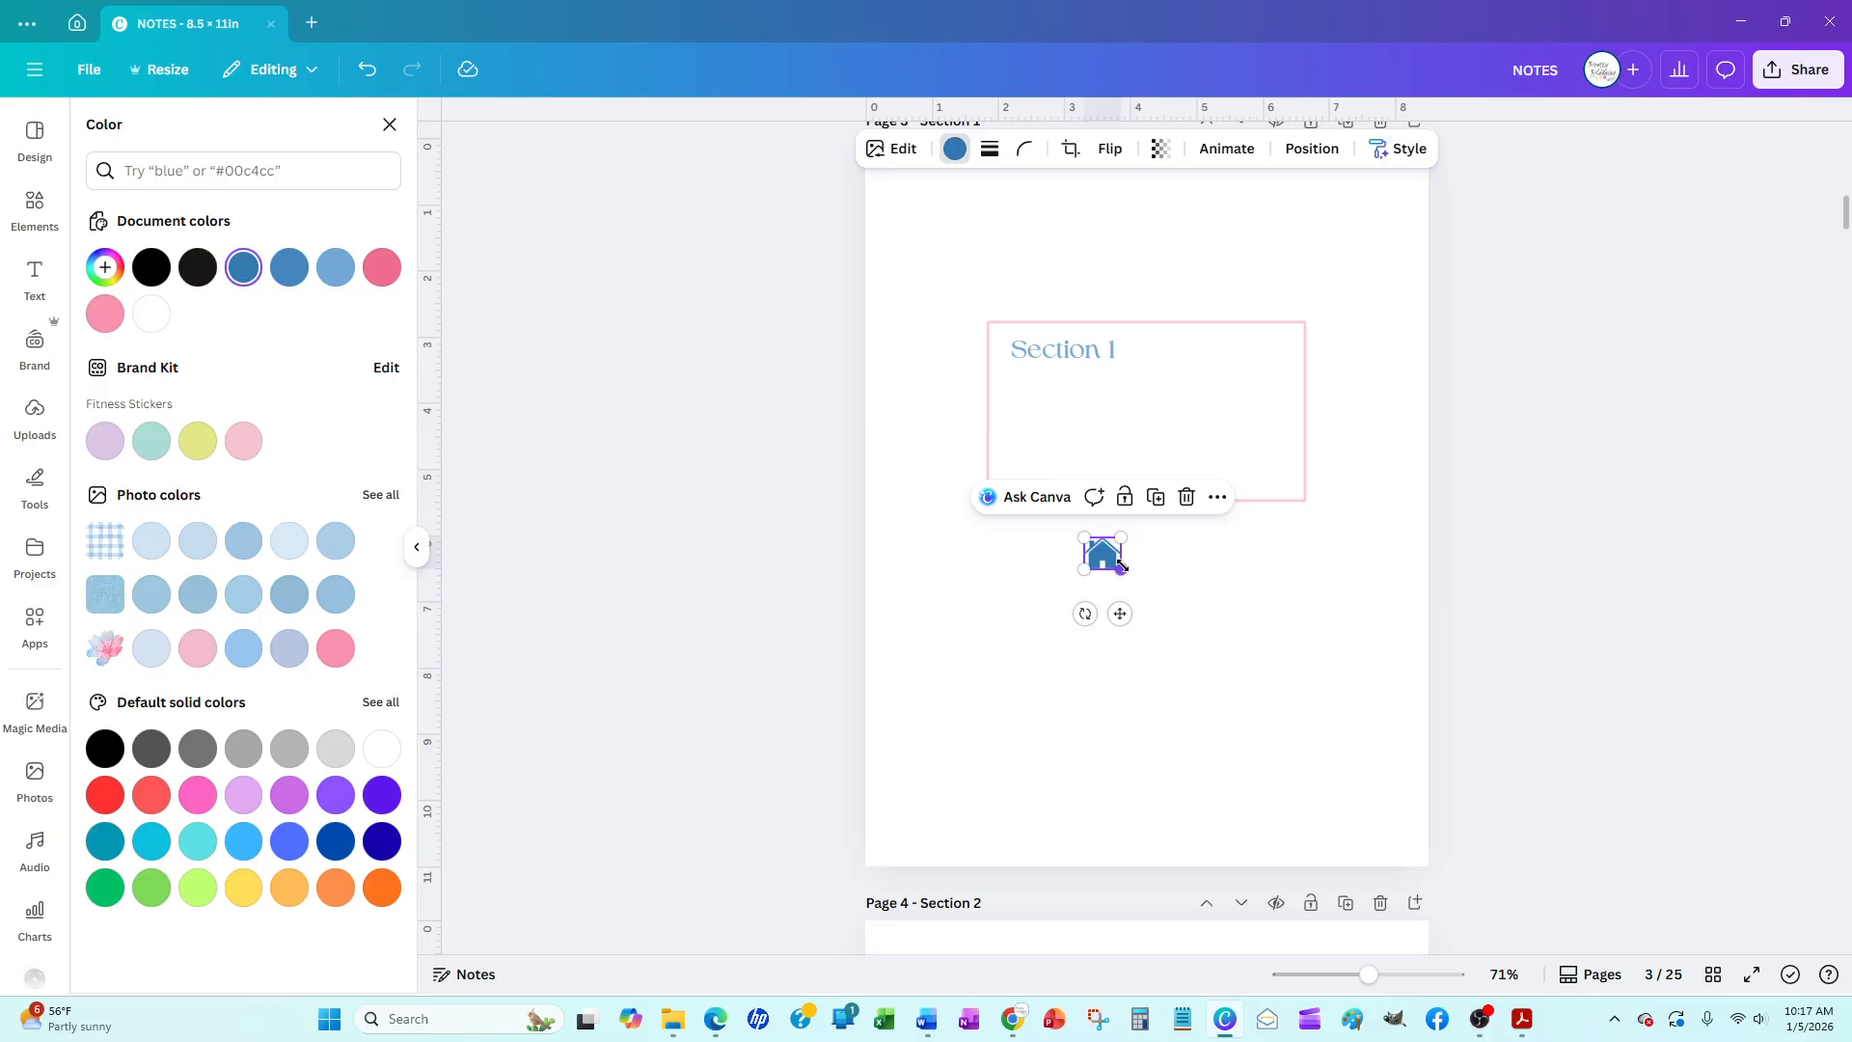
left_click_drag(1121, 567, 1115, 560)
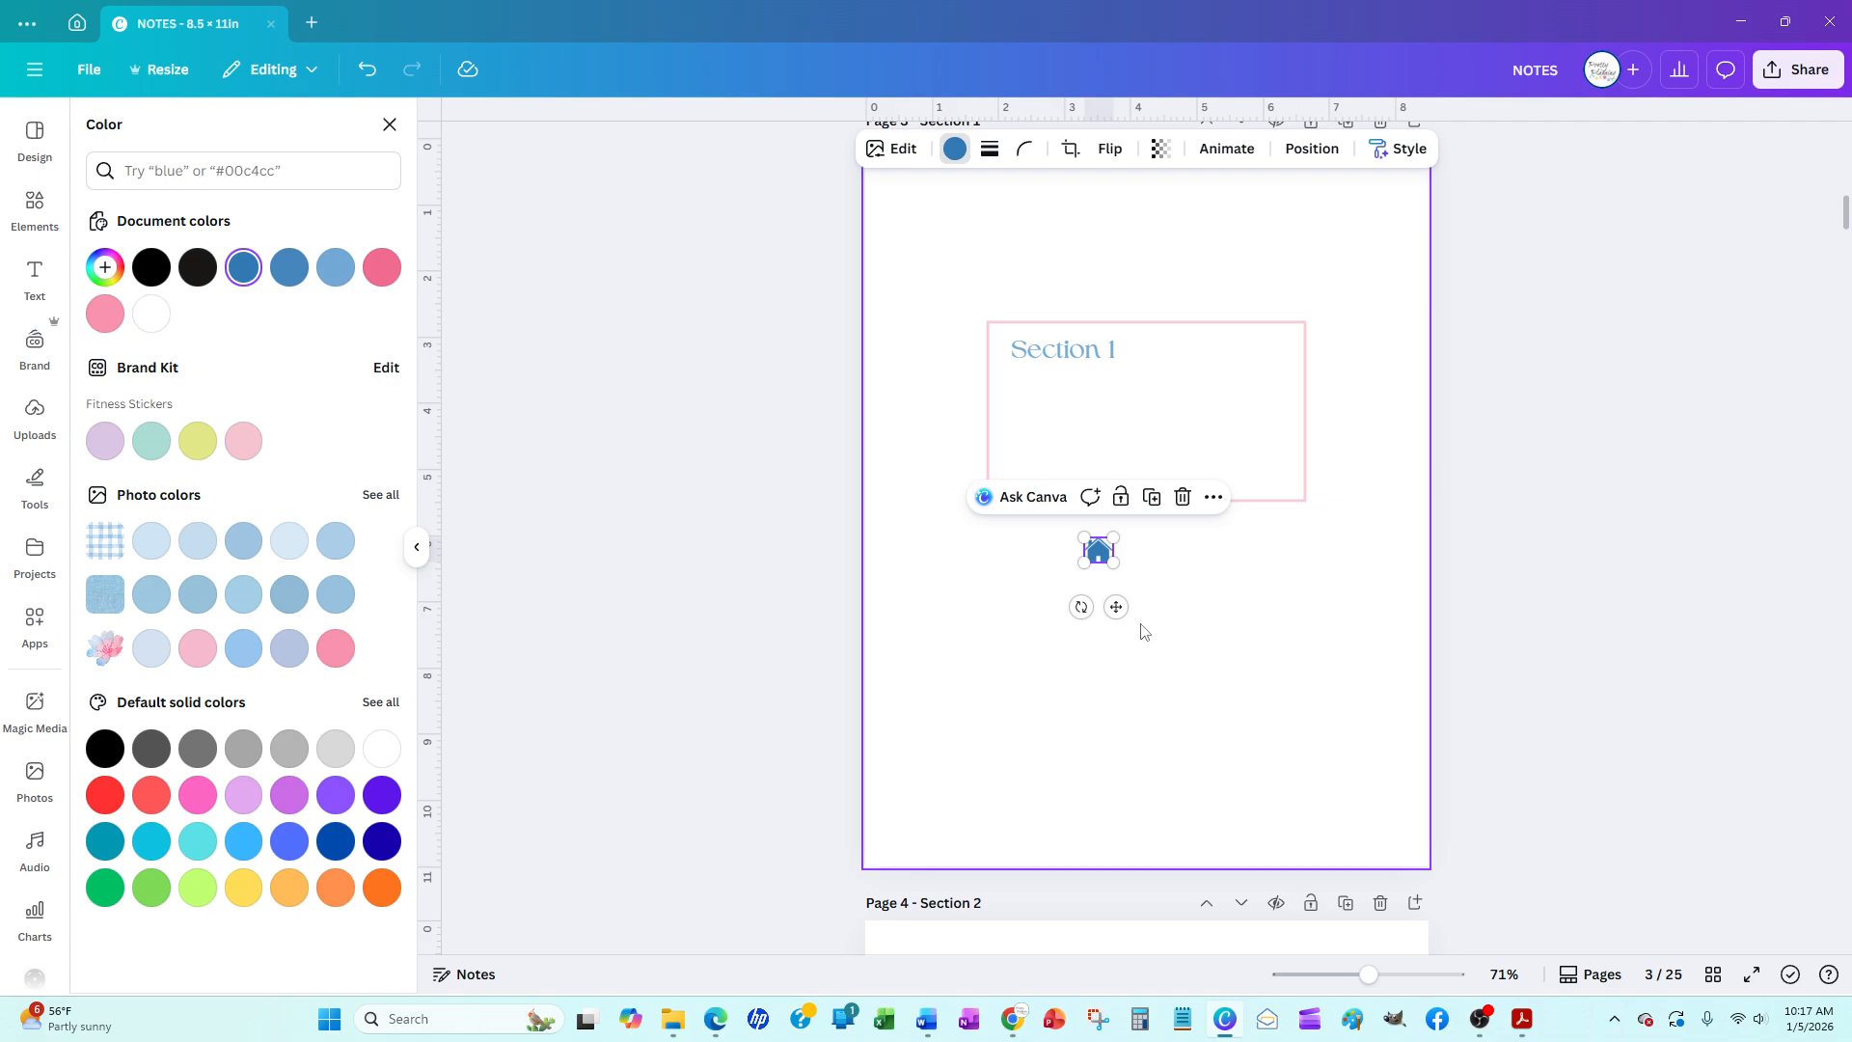
Link the house icon on the Section 1 page to the document page "2 - Index"
left_click(1215, 498)
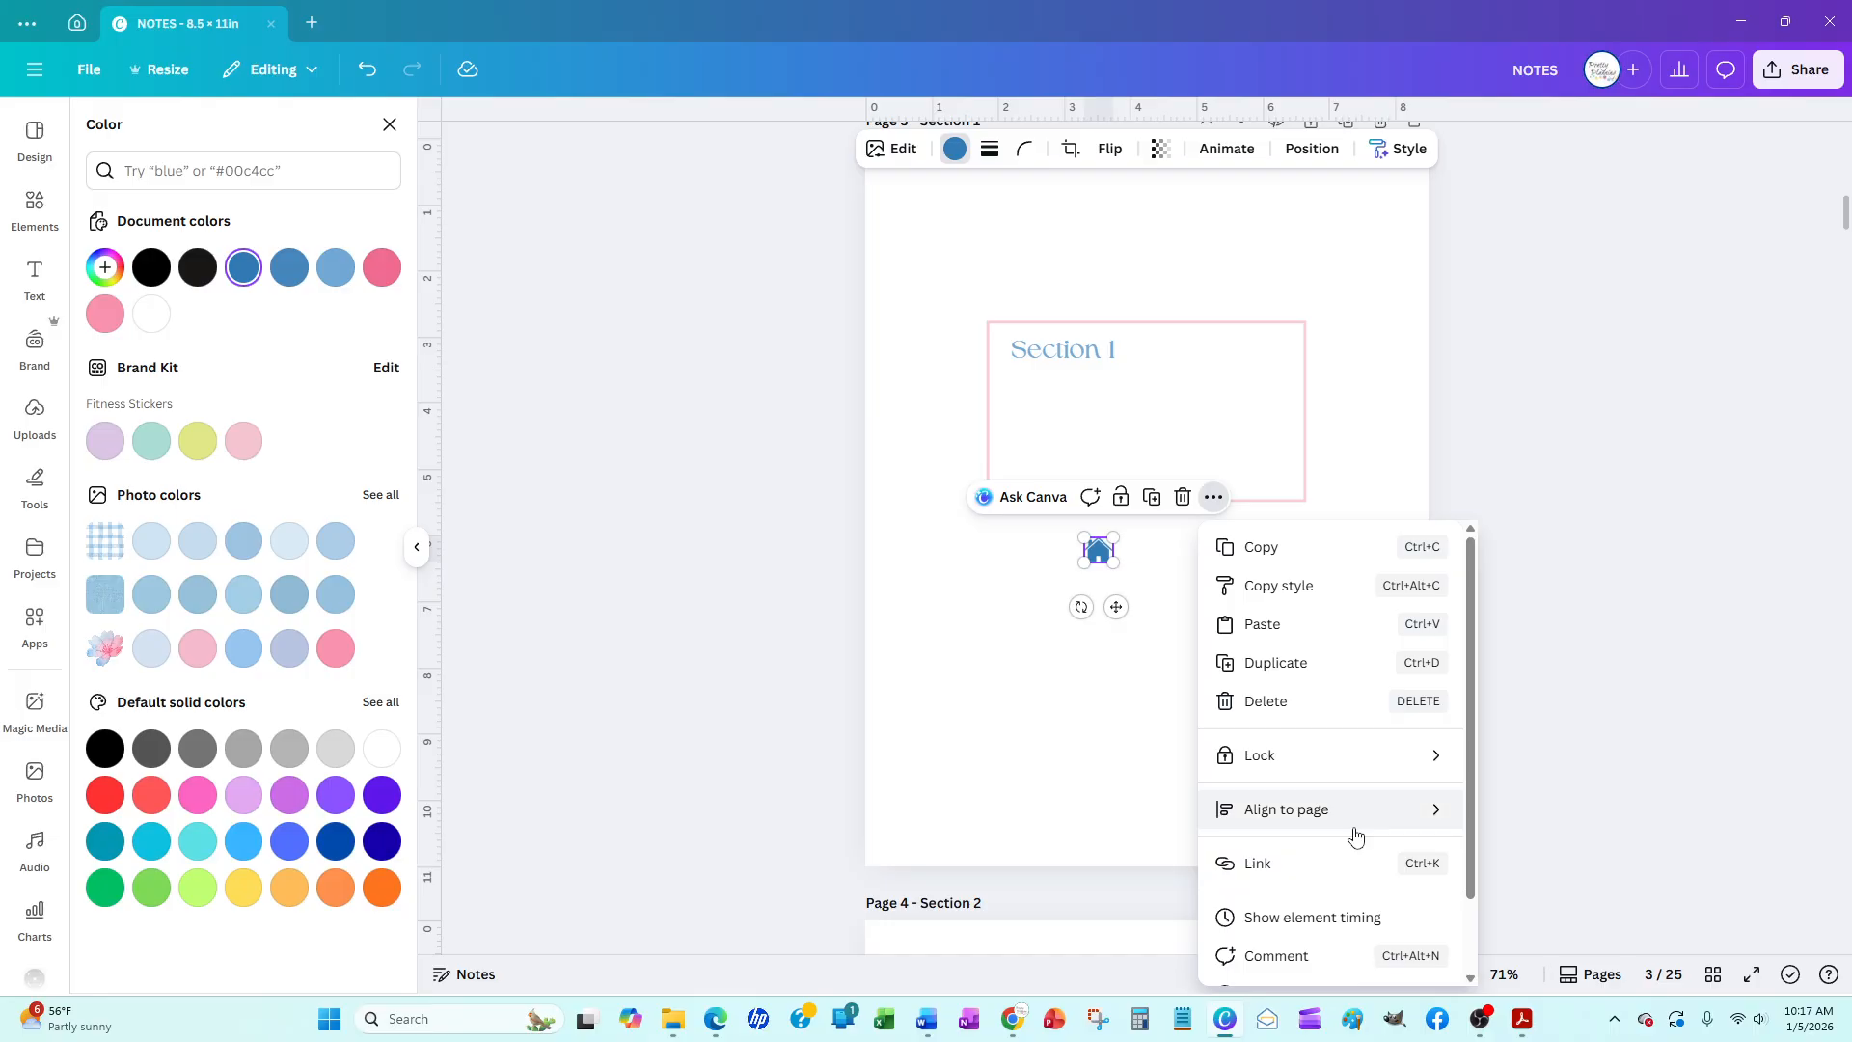
left_click(1310, 862)
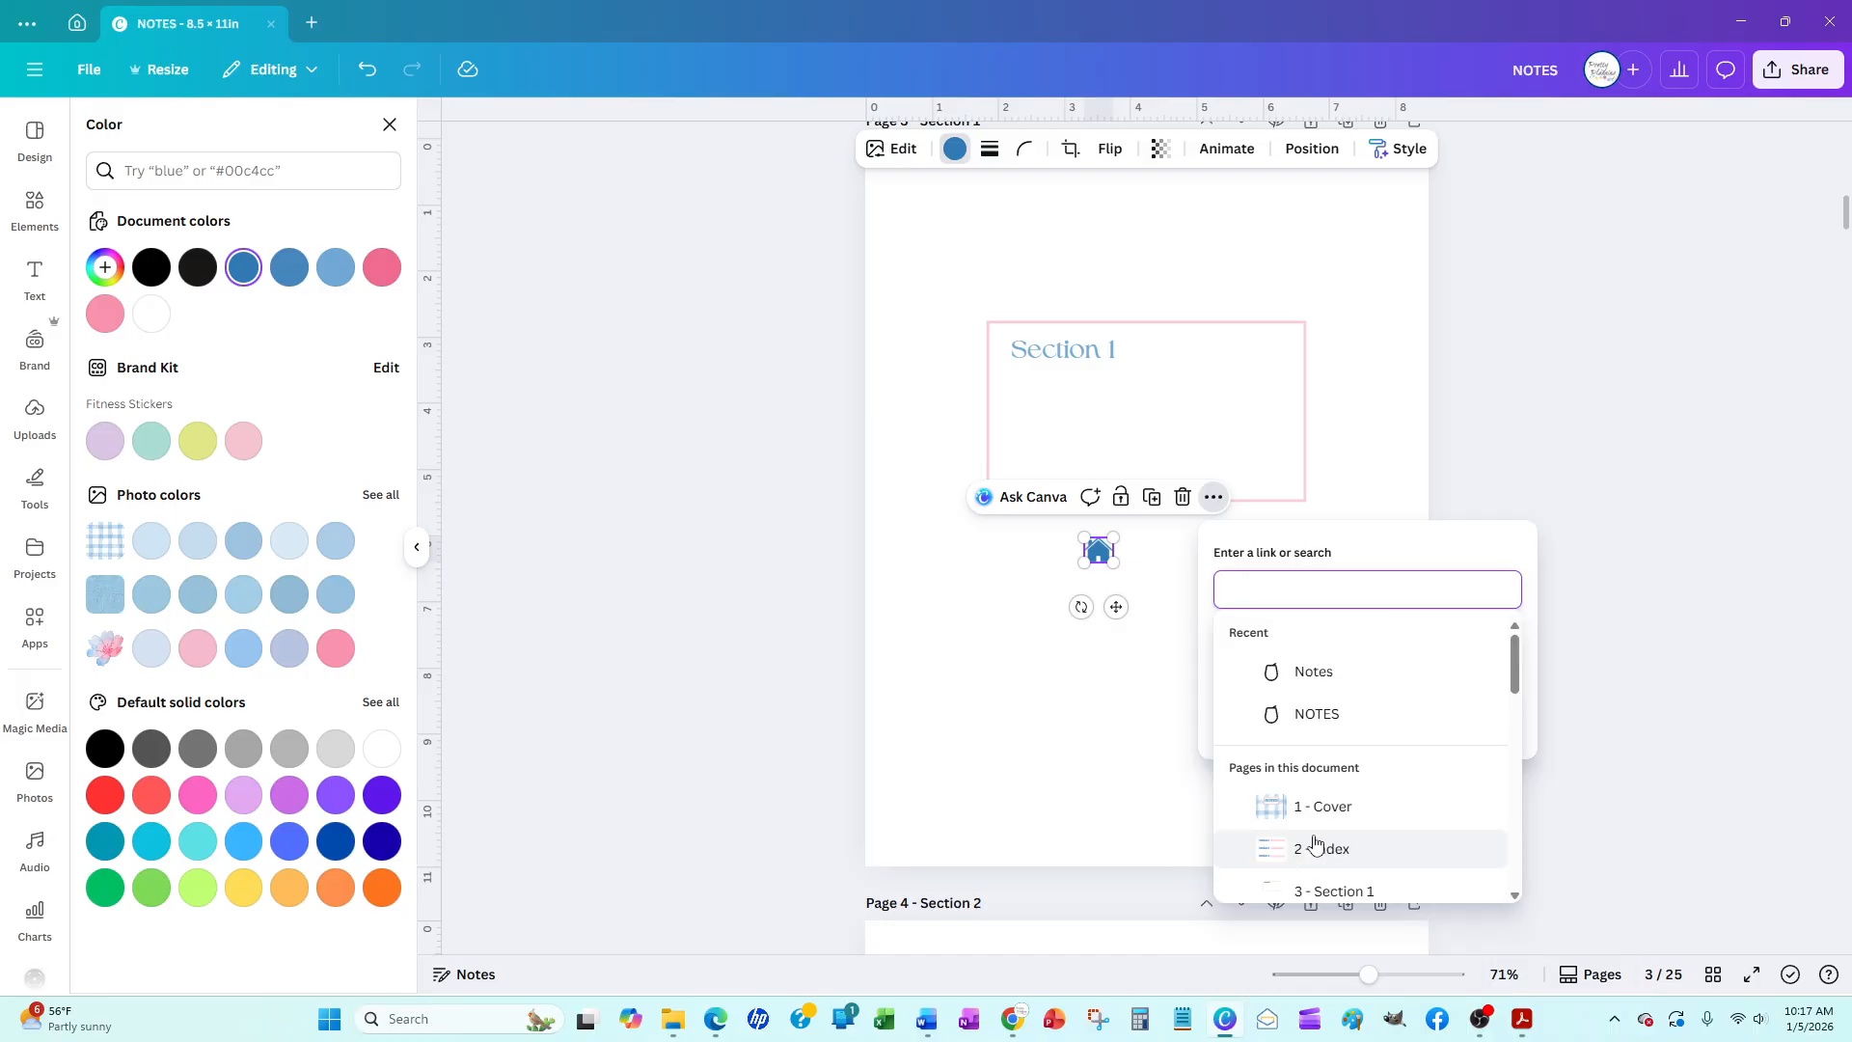
left_click(1320, 853)
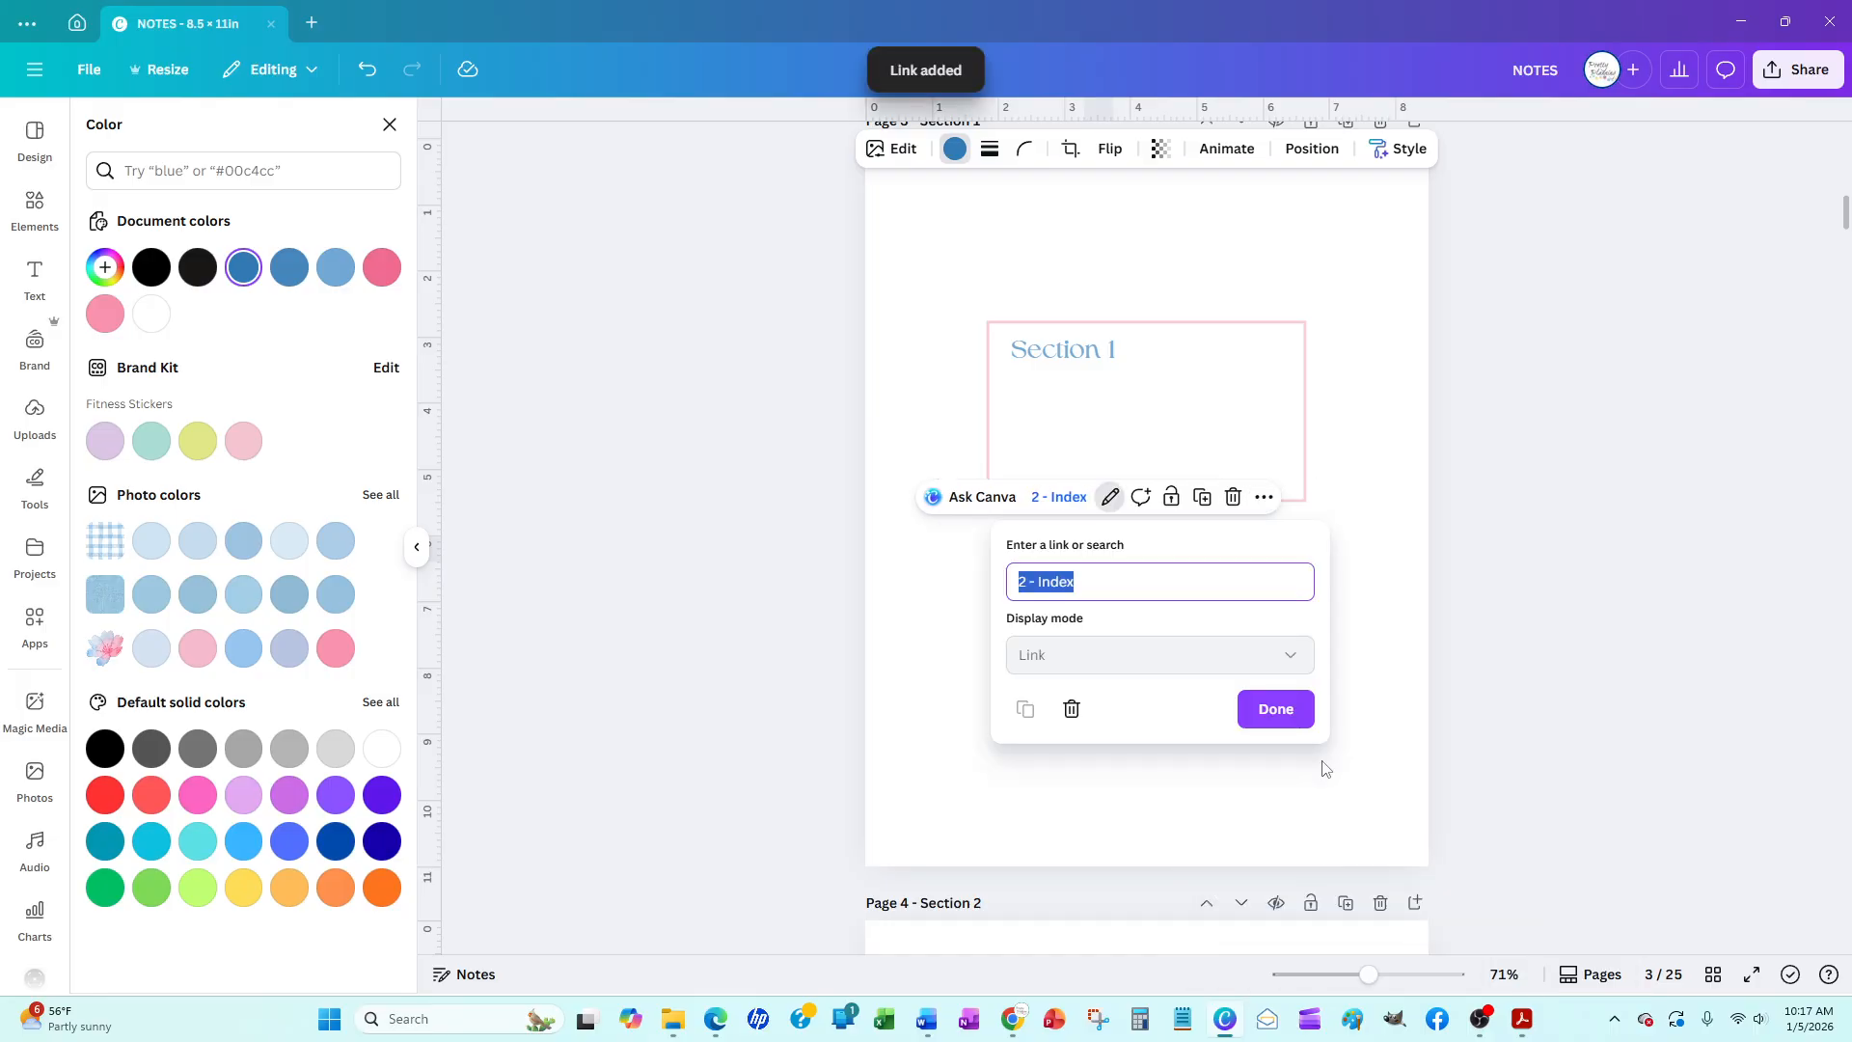
left_click(1276, 712)
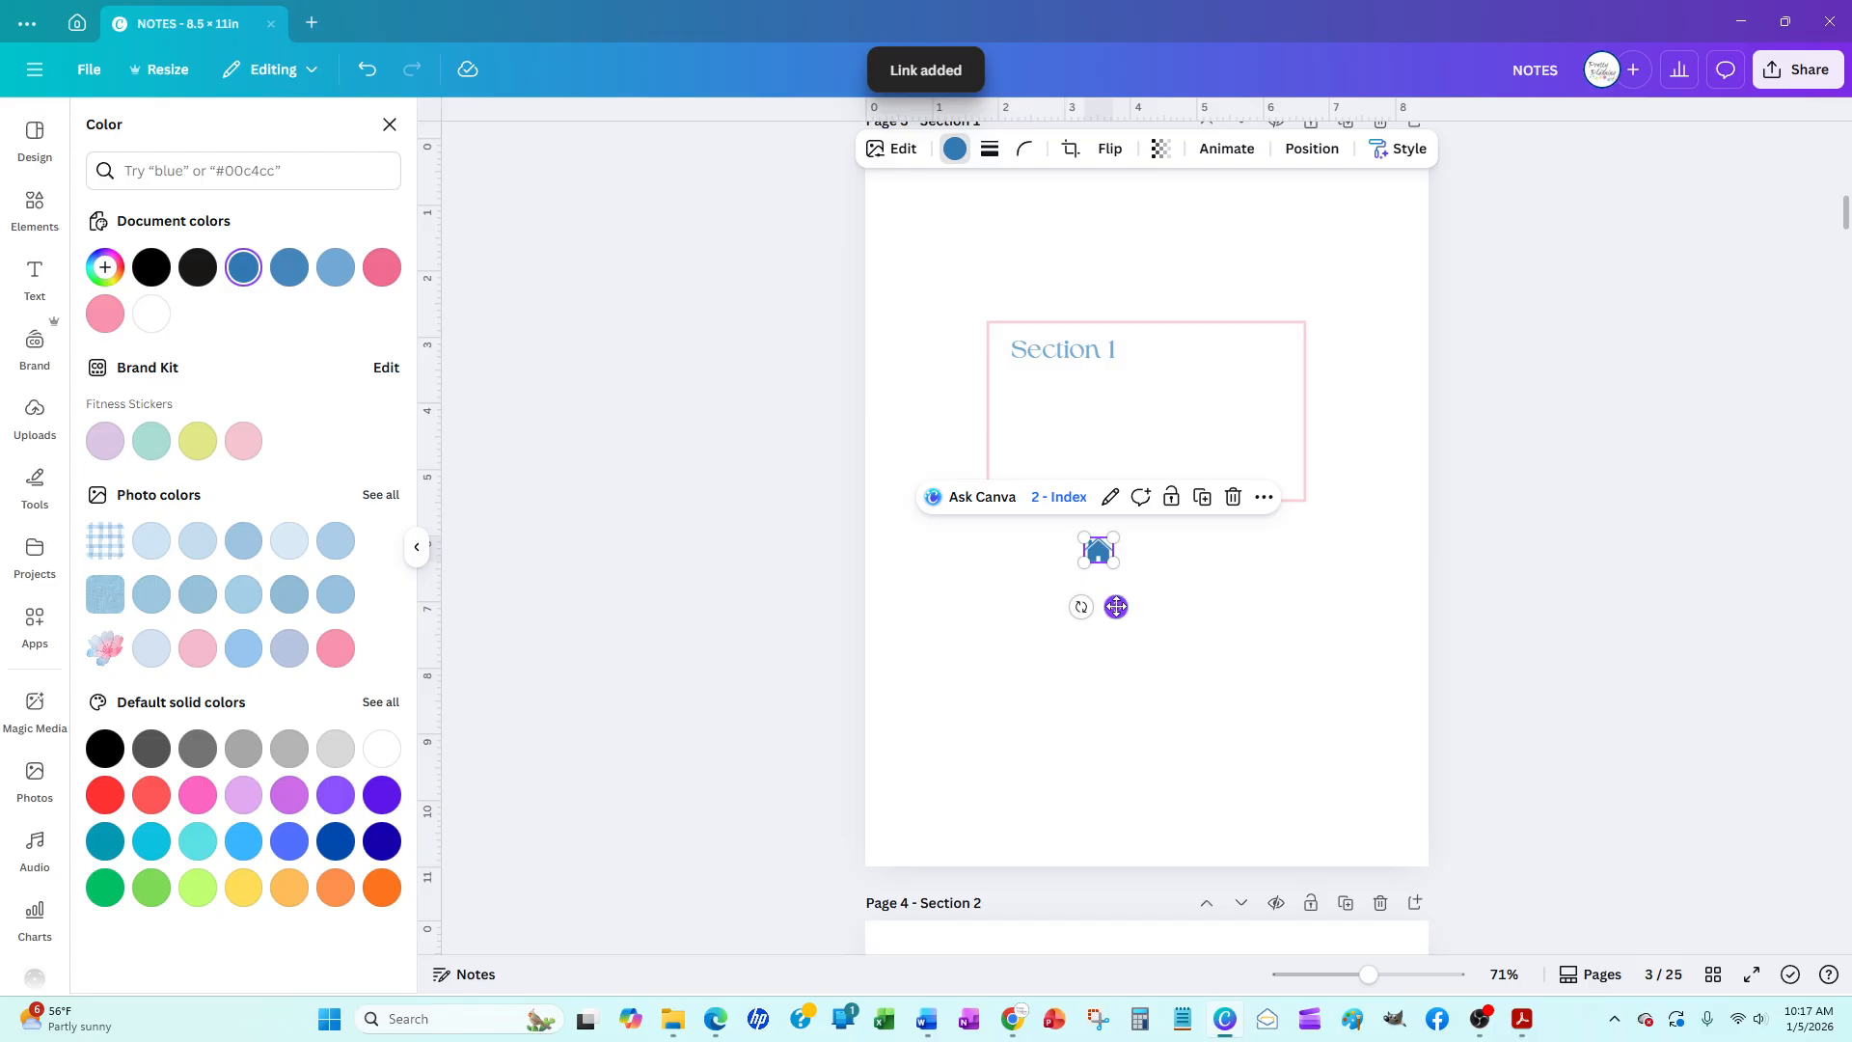
Move the linked house icon into the lower-right corner of the Section 1 page and reduce its size slightly
left_click_drag(1116, 607, 1420, 892)
scroll(656, 614, "up", 4)
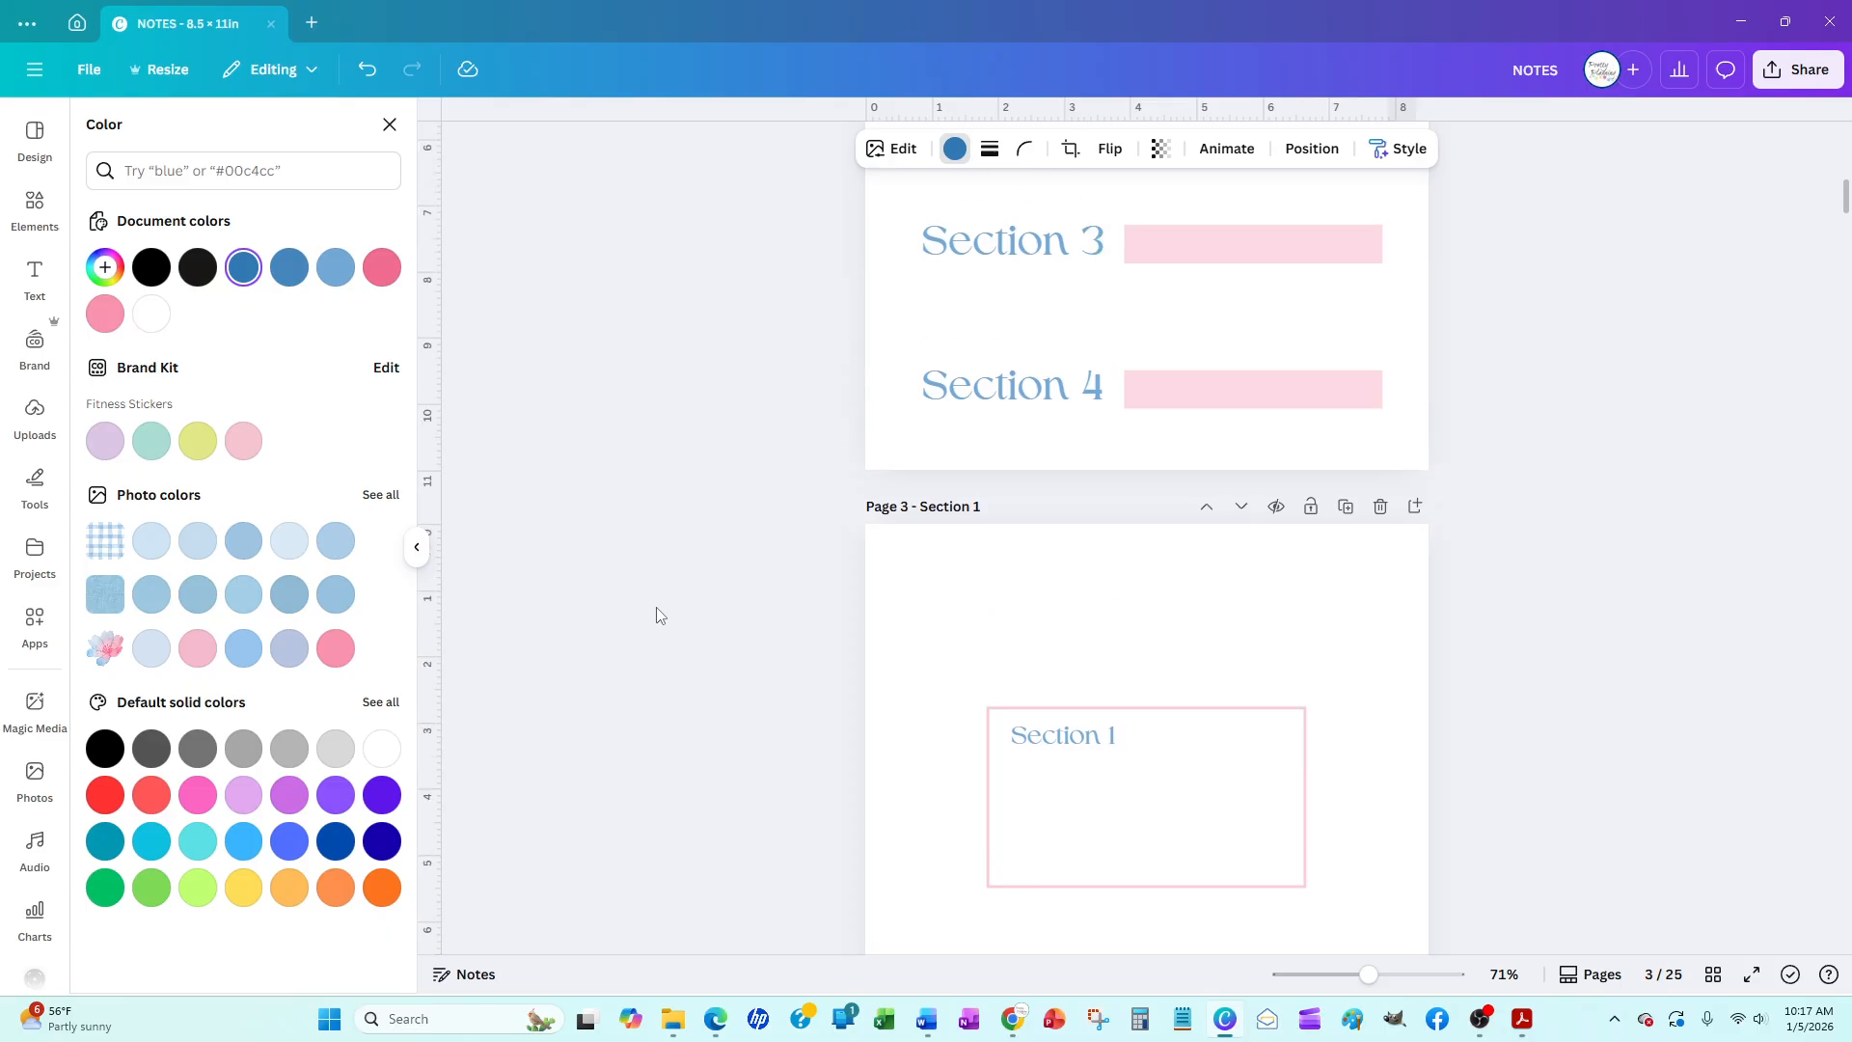
scroll(656, 613, "up", 4)
scroll(656, 613, "down", 10)
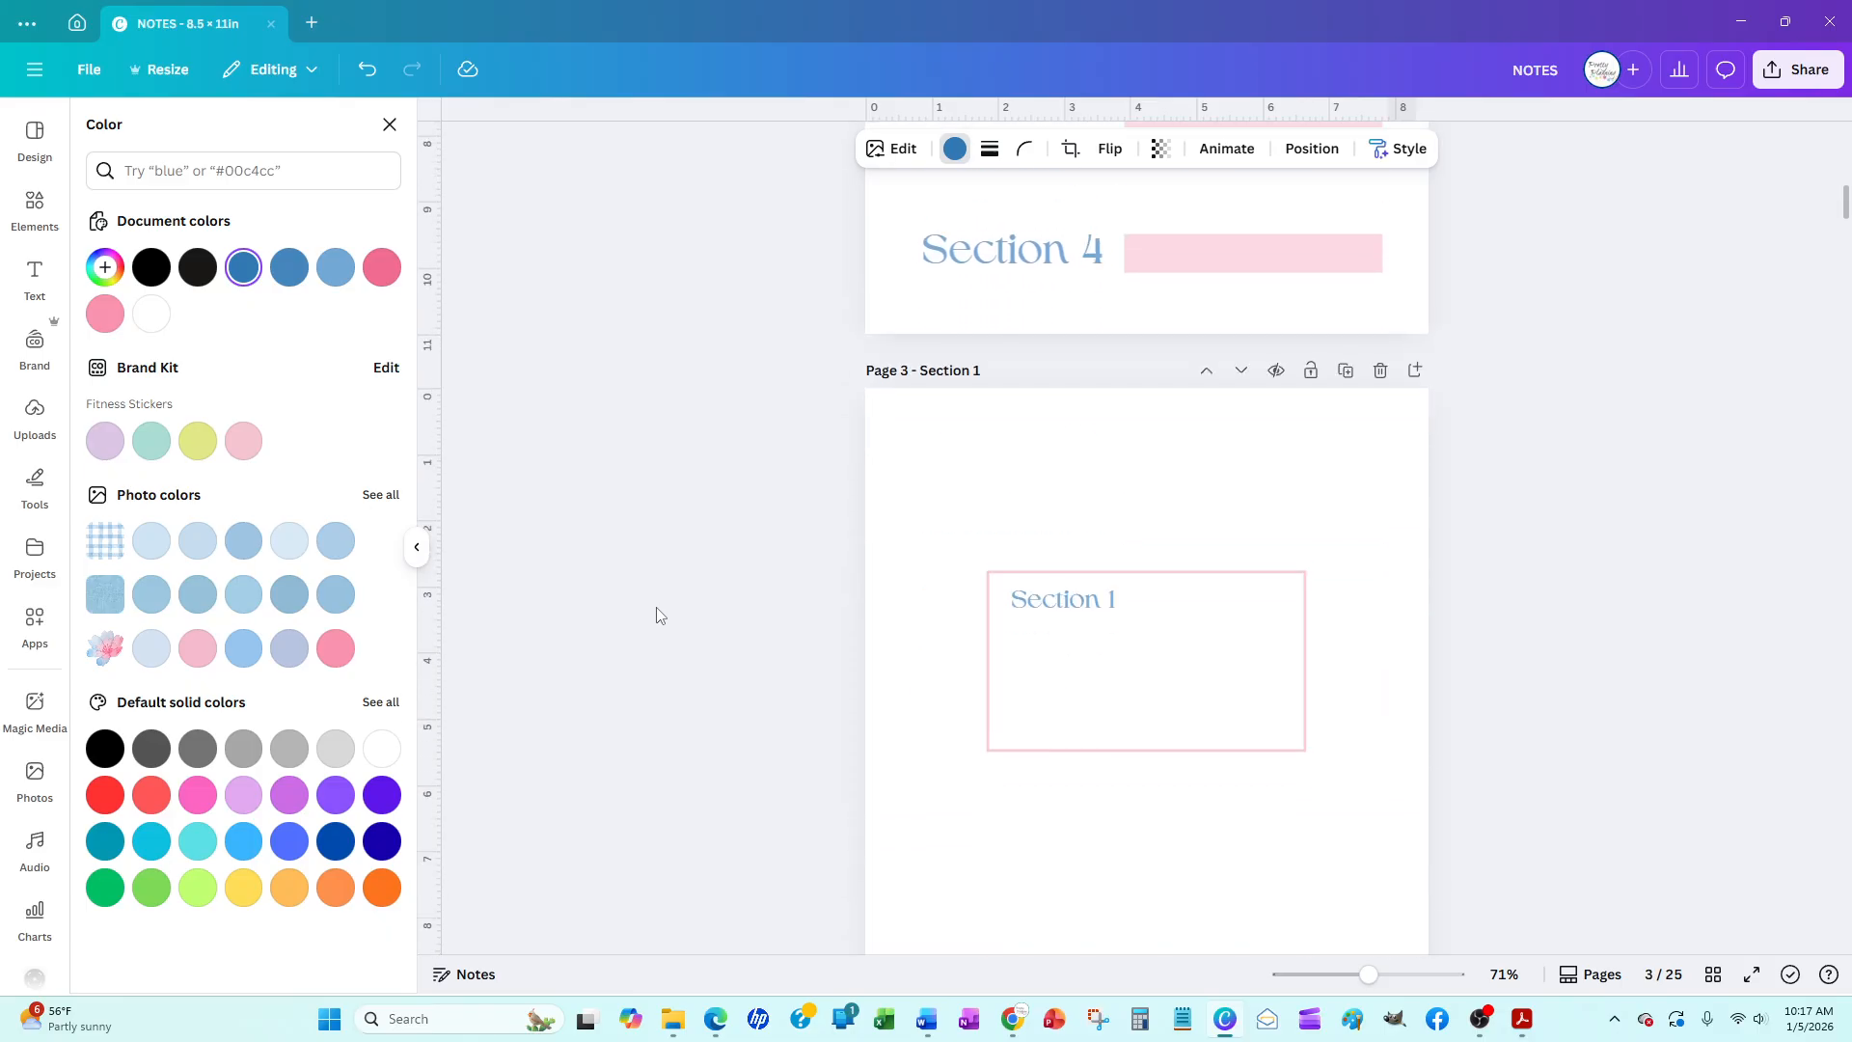
scroll(656, 615, "down", 1)
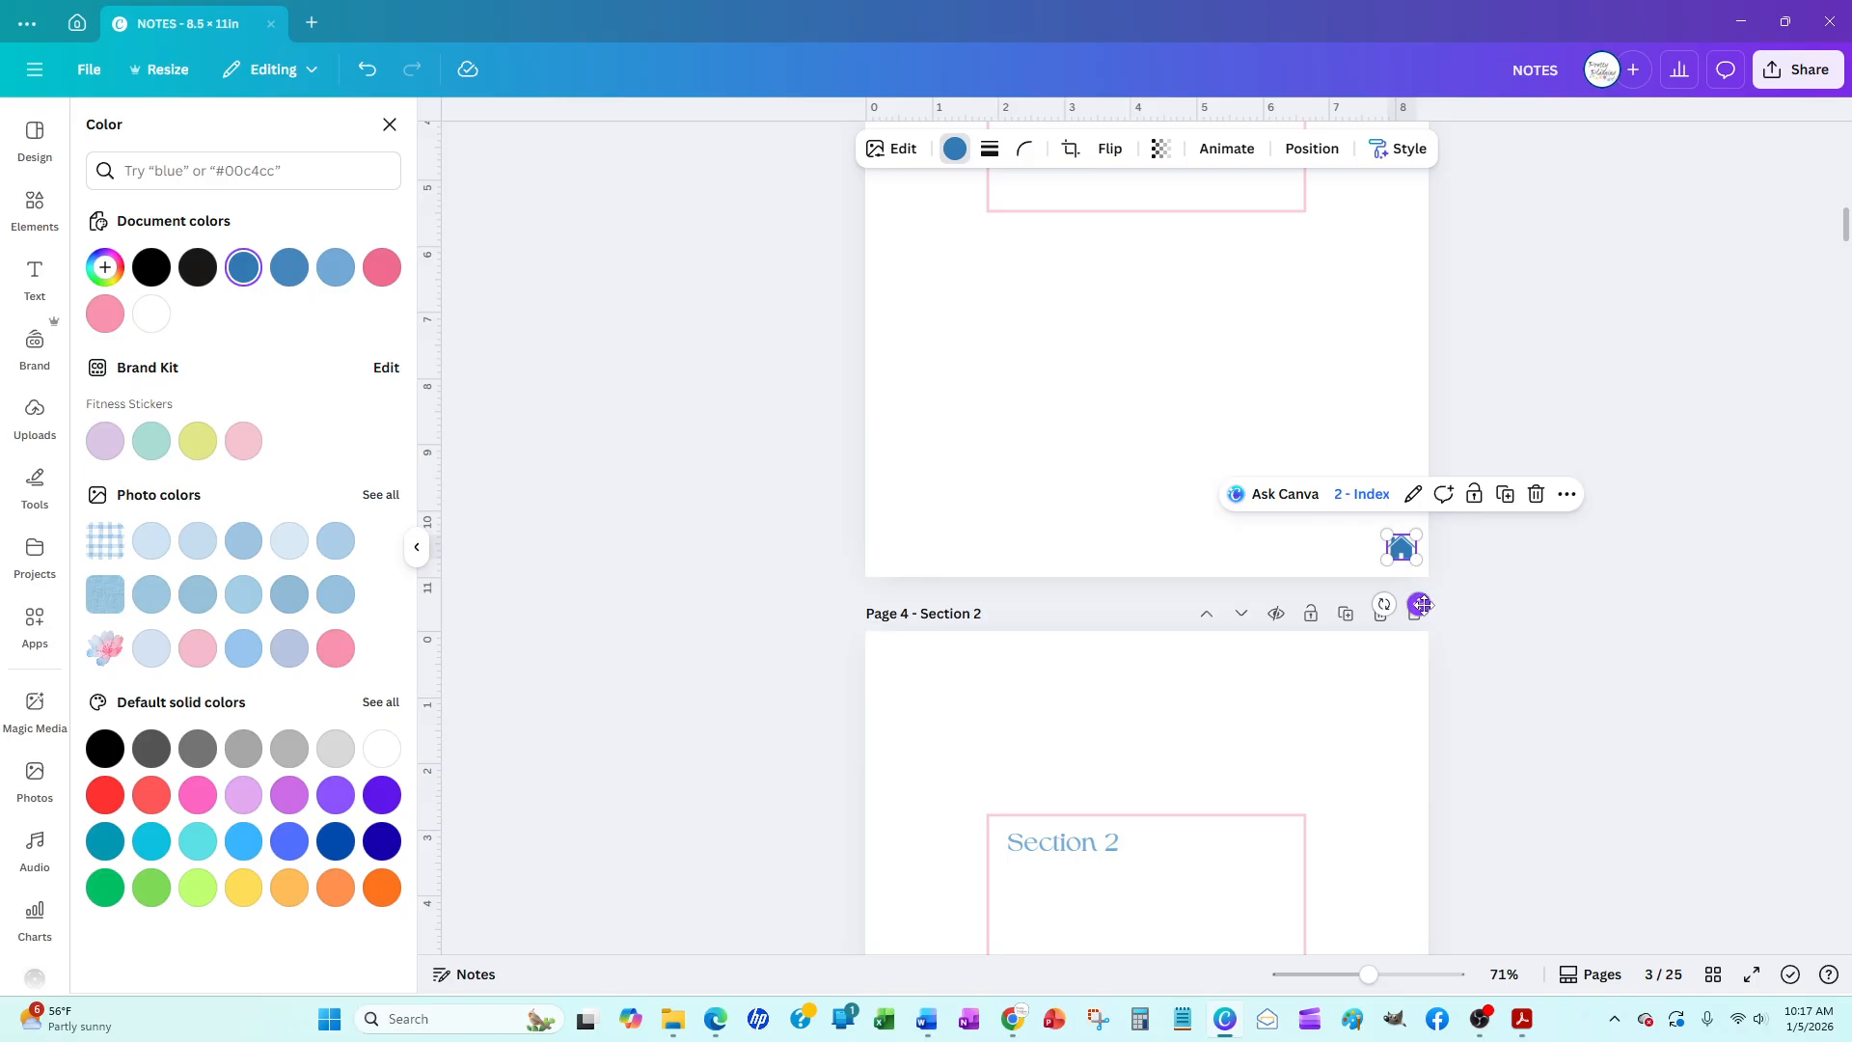
left_click_drag(1422, 605, 1418, 608)
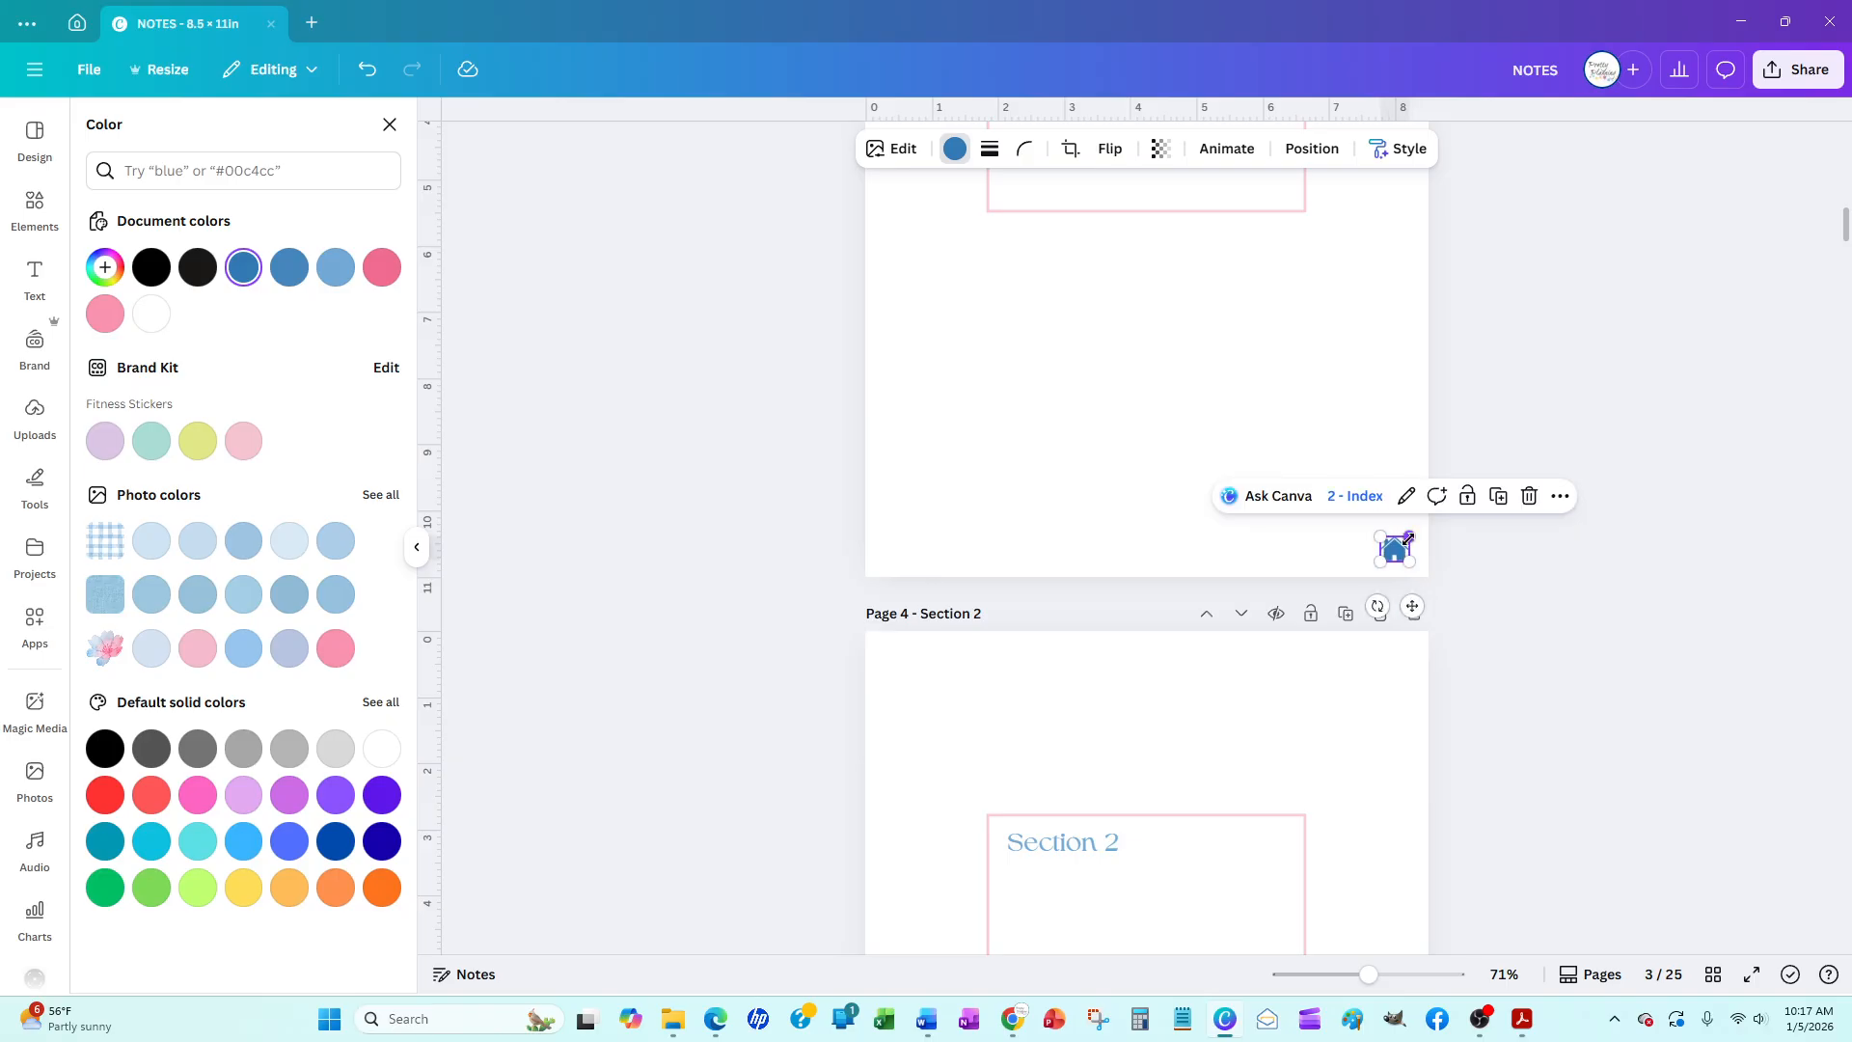
left_click_drag(1408, 538, 1403, 542)
left_click(1601, 757)
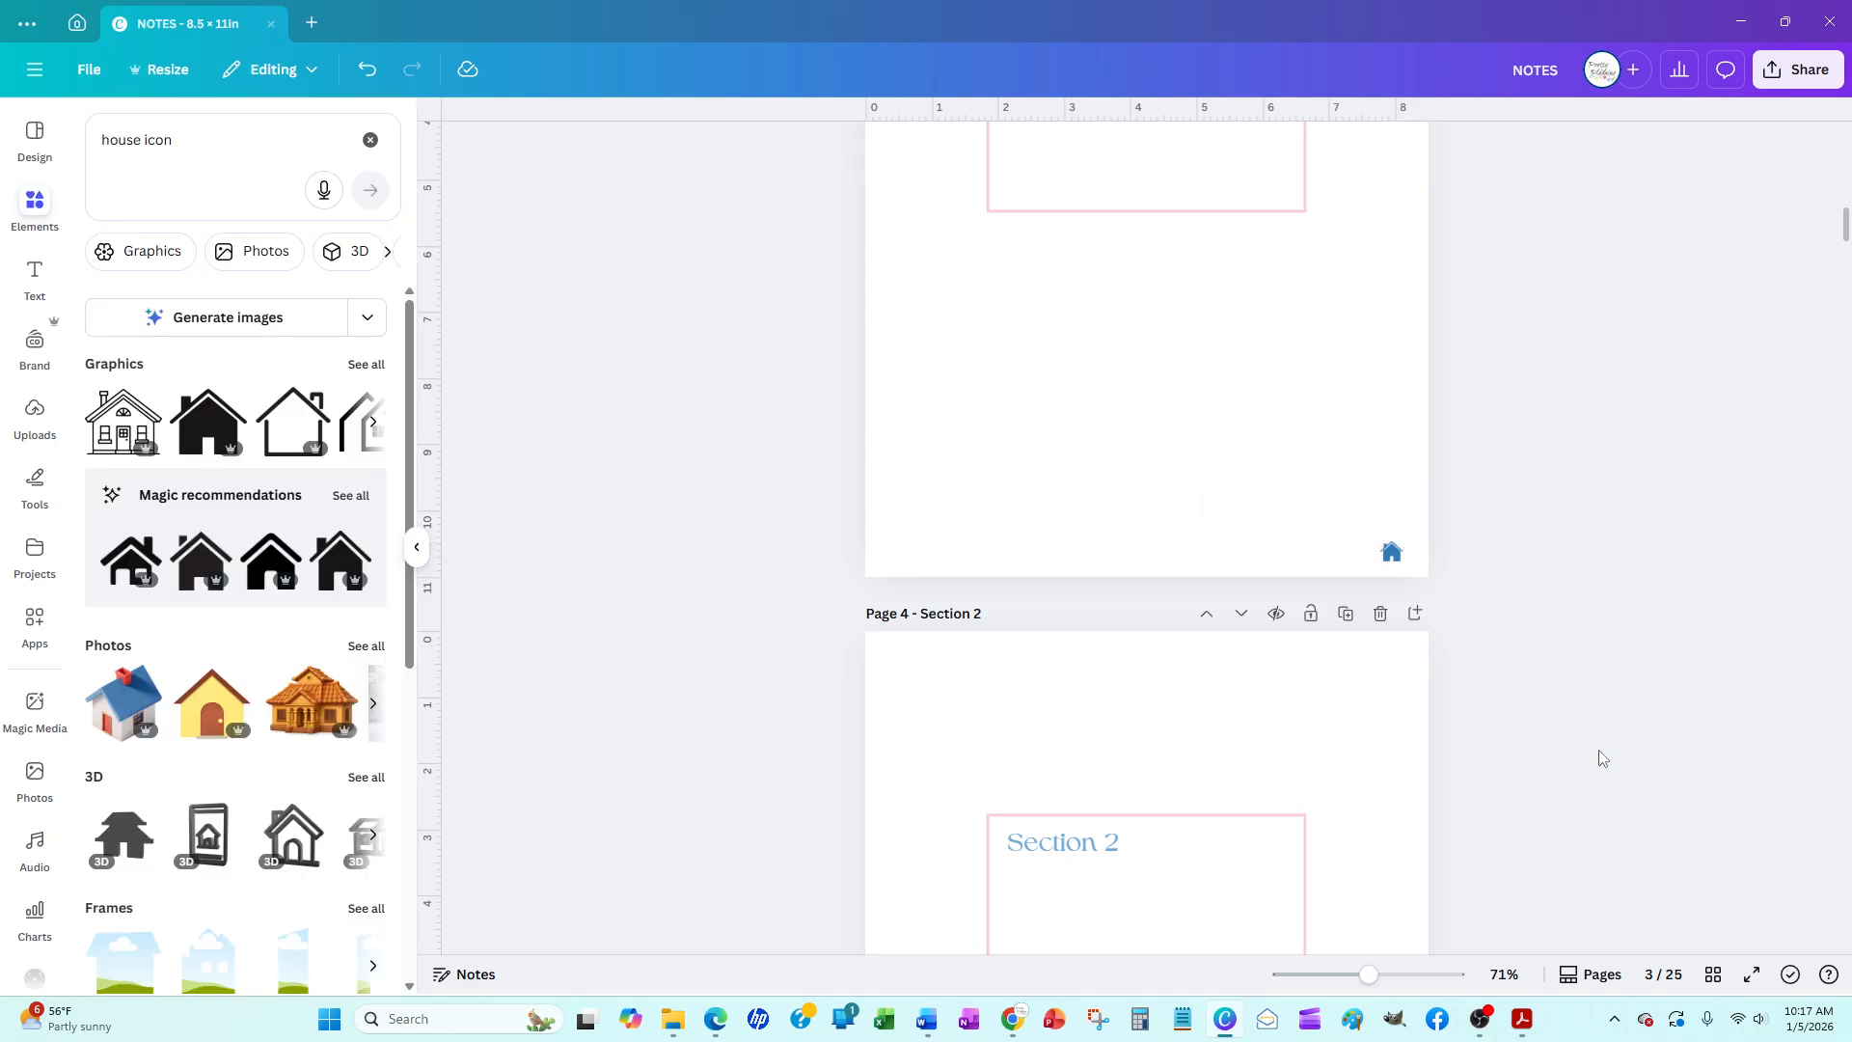
scroll(1601, 757, "up", 3)
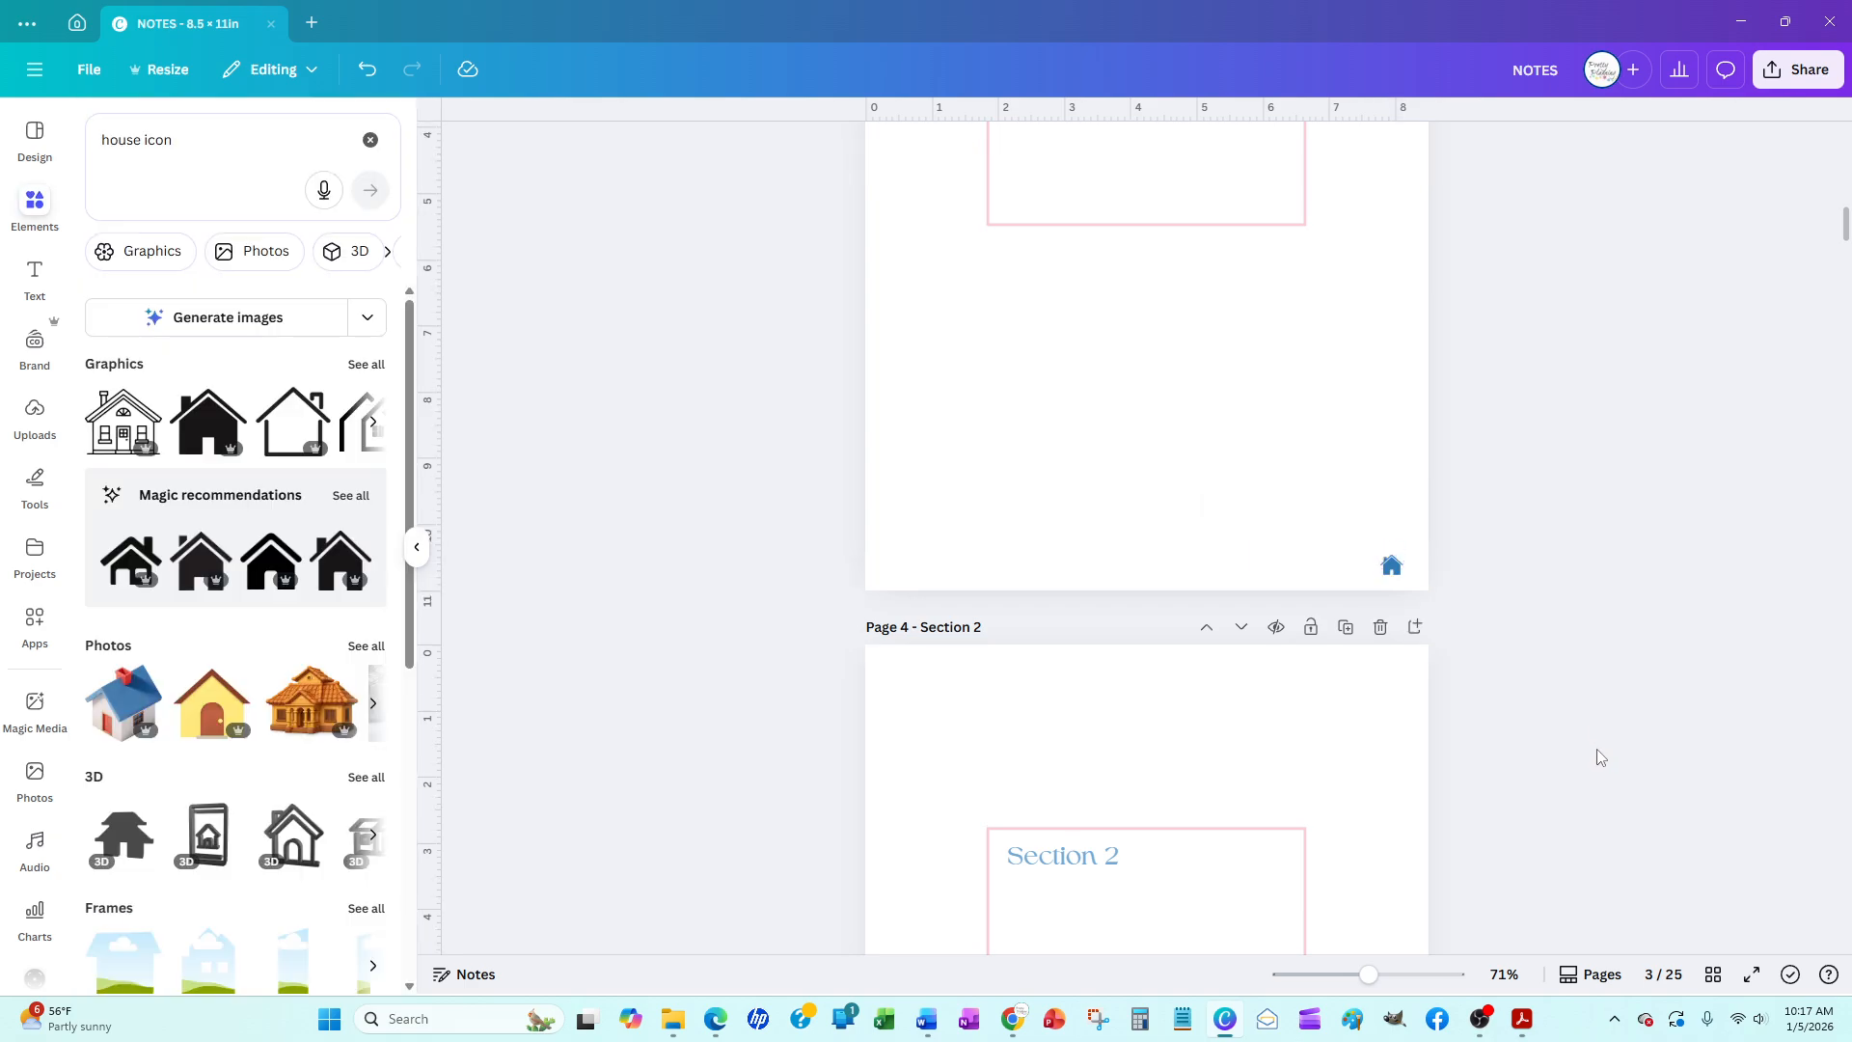
Undo the last change and shift the house icon slightly inward from the lower-right corner of the Section 1 page
left_click(372, 81)
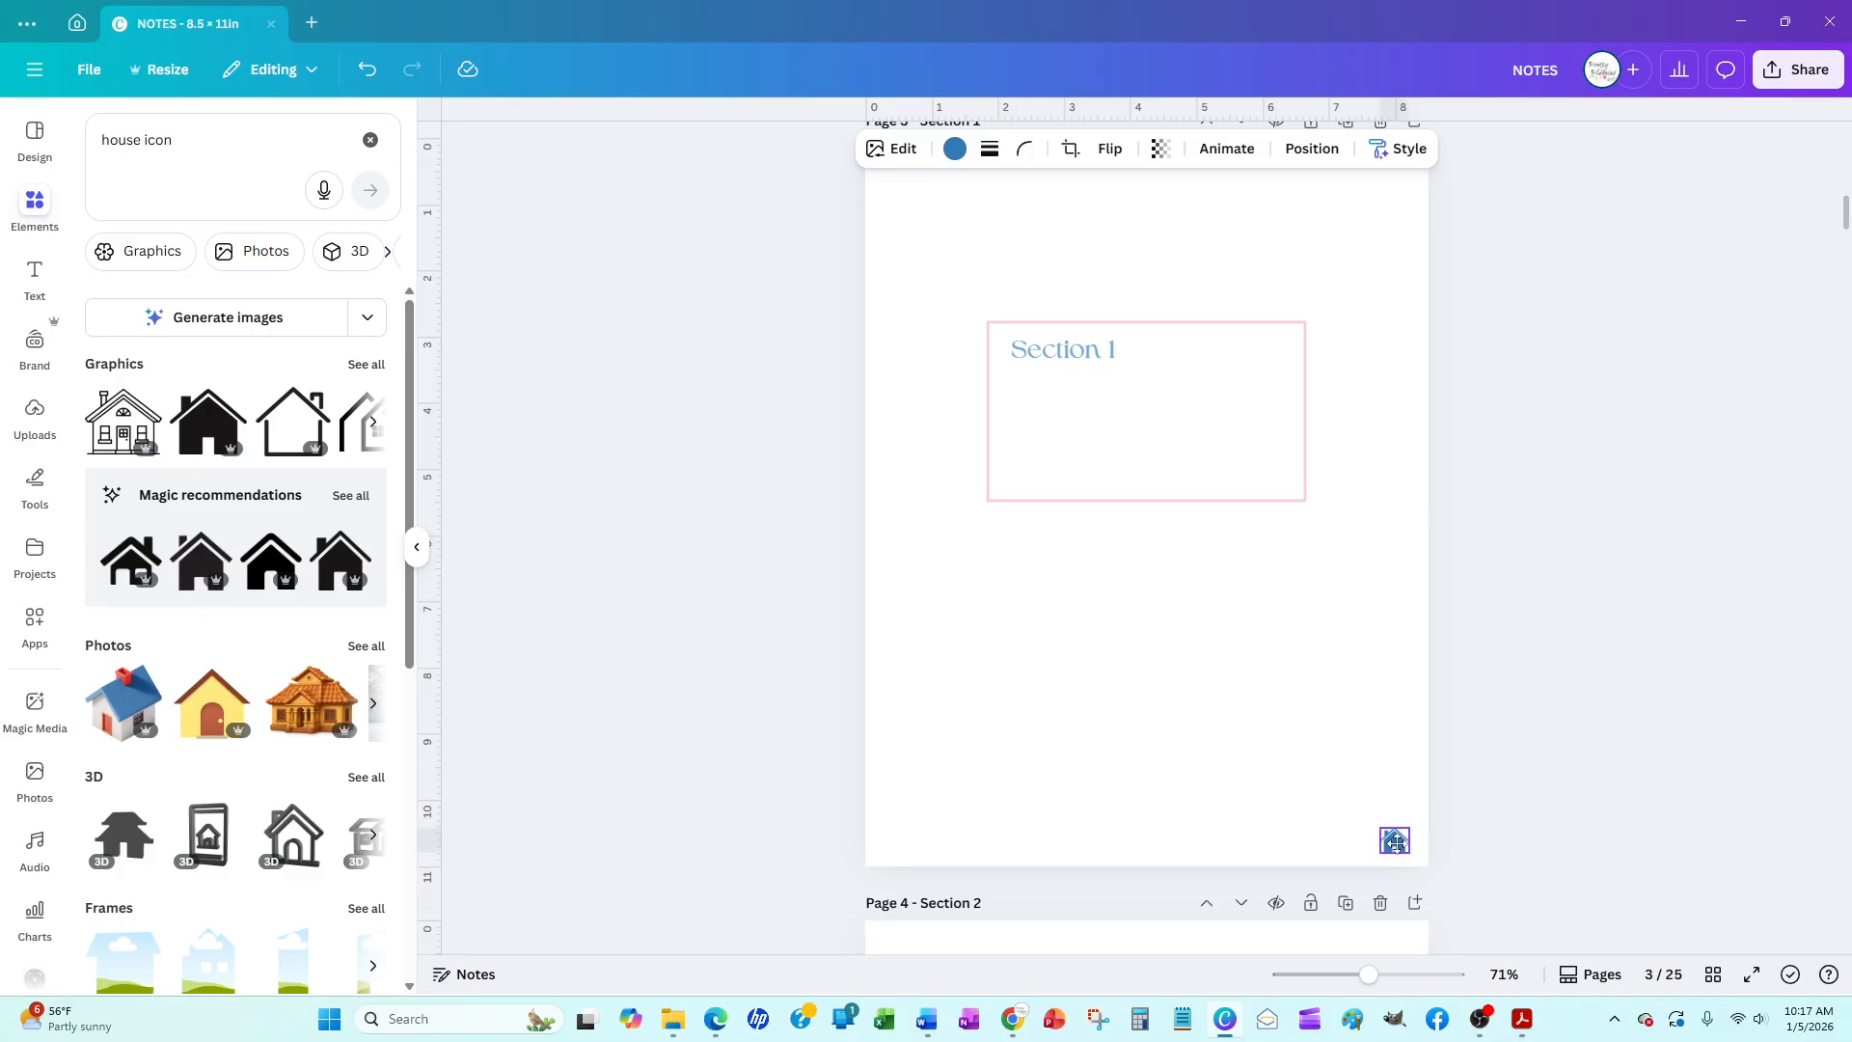
left_click_drag(1393, 840, 1394, 841)
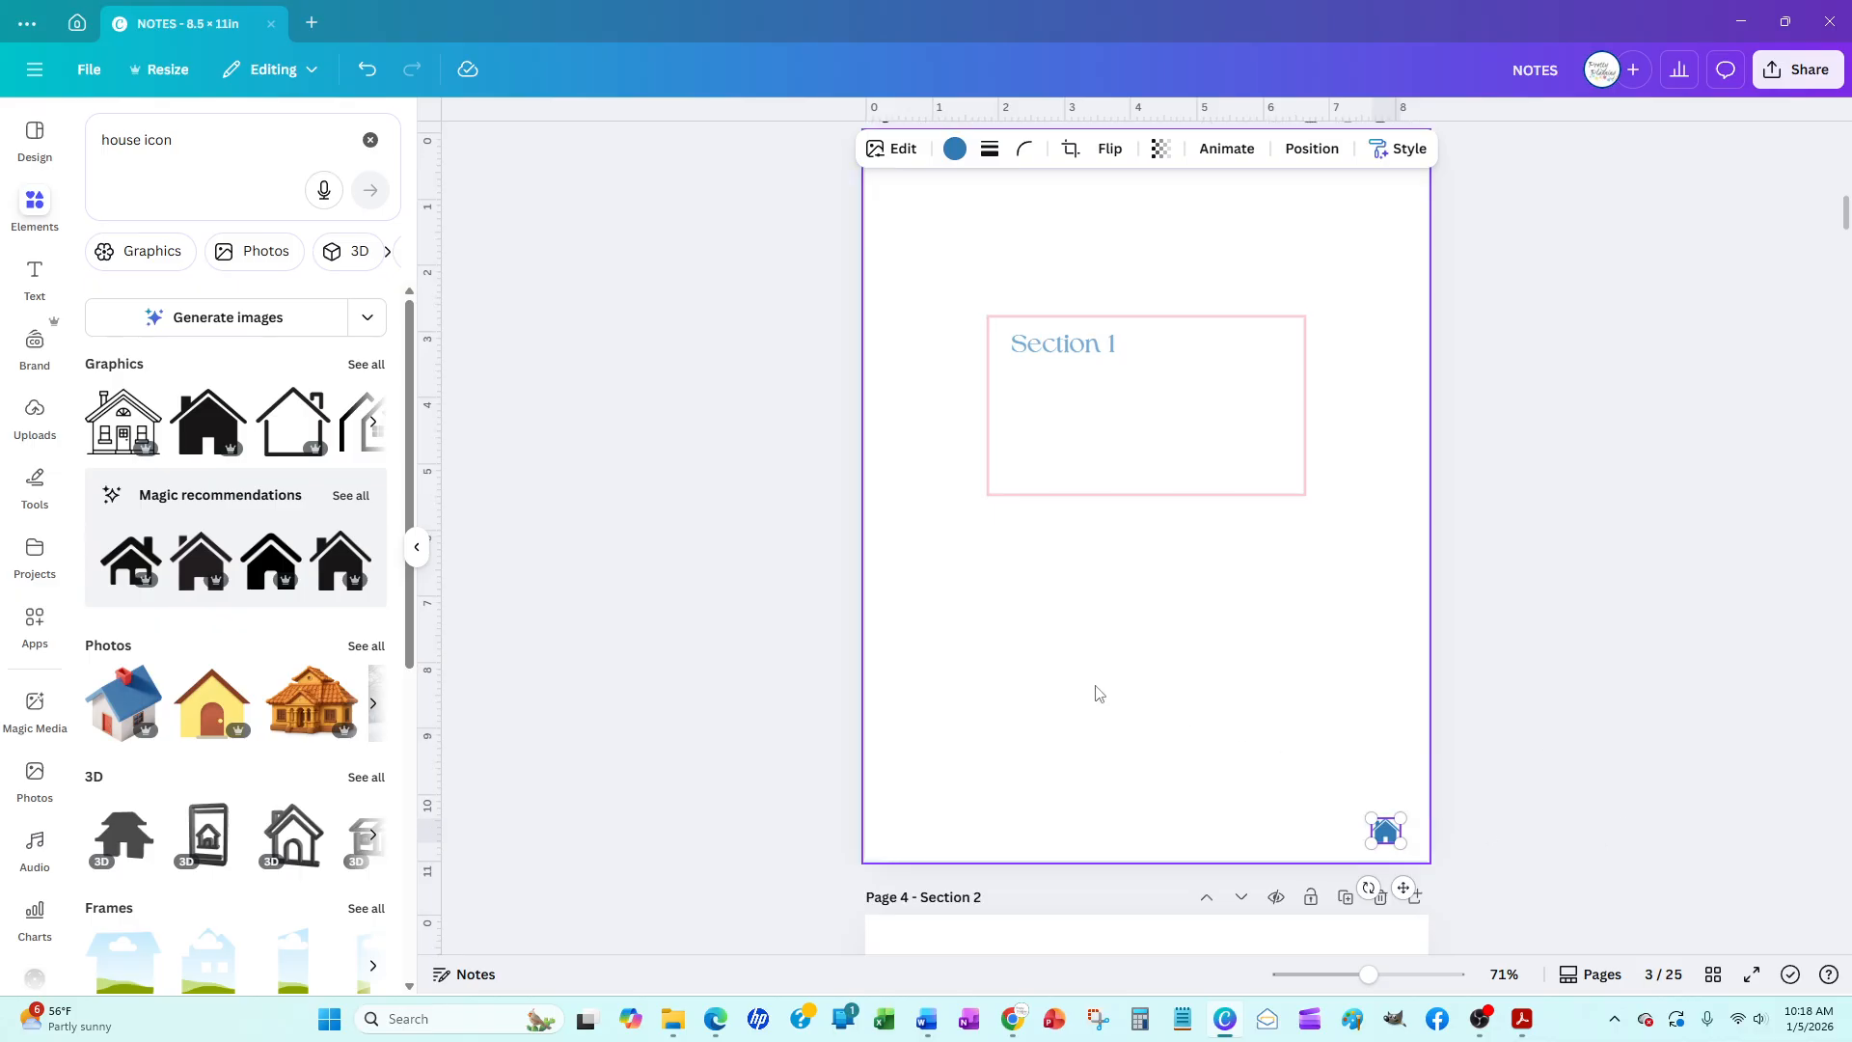
scroll(1100, 695, "down", 5)
scroll(1098, 693, "up", 6)
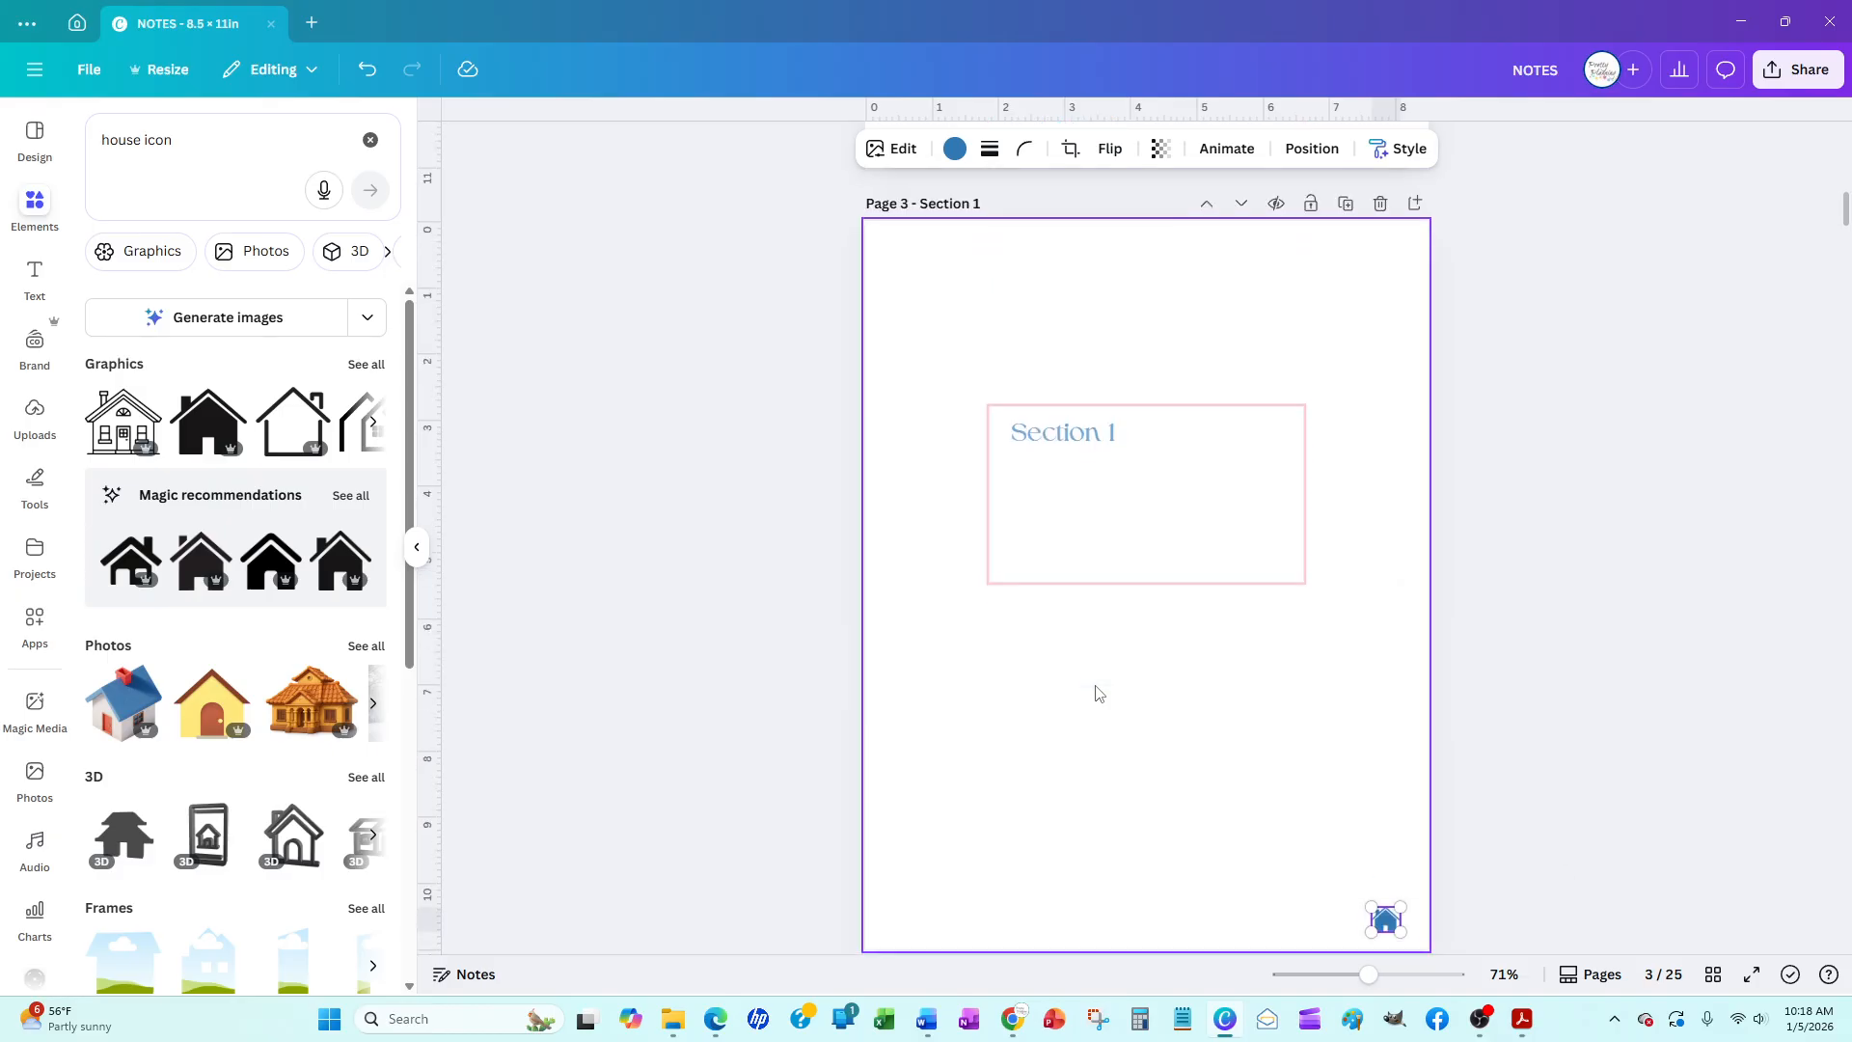
Paste the linked house icon into the lower-right corner of the Section 2, Section 3, Section 4 and Notes 1 pages
scroll(1098, 693, "down", 7)
scroll(1011, 669, "down", 3)
scroll(1009, 670, "up", 1)
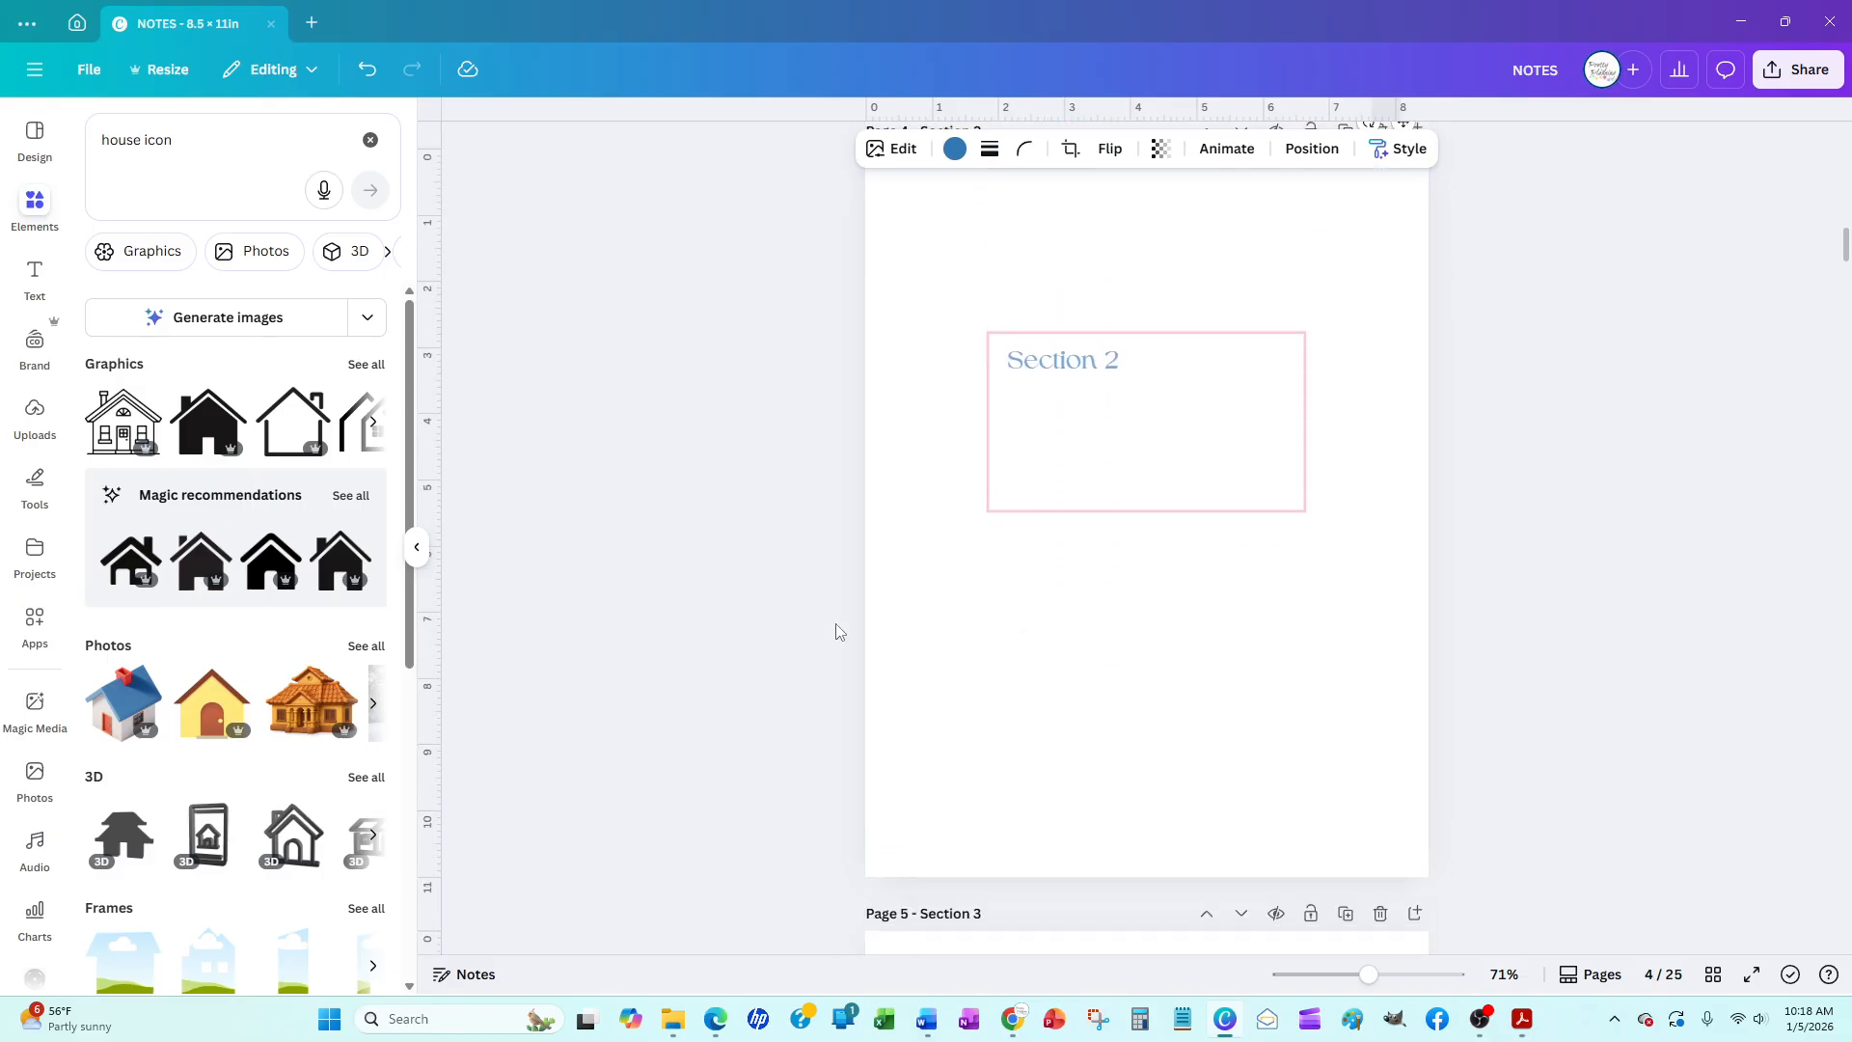
scroll(837, 632, "down", 7)
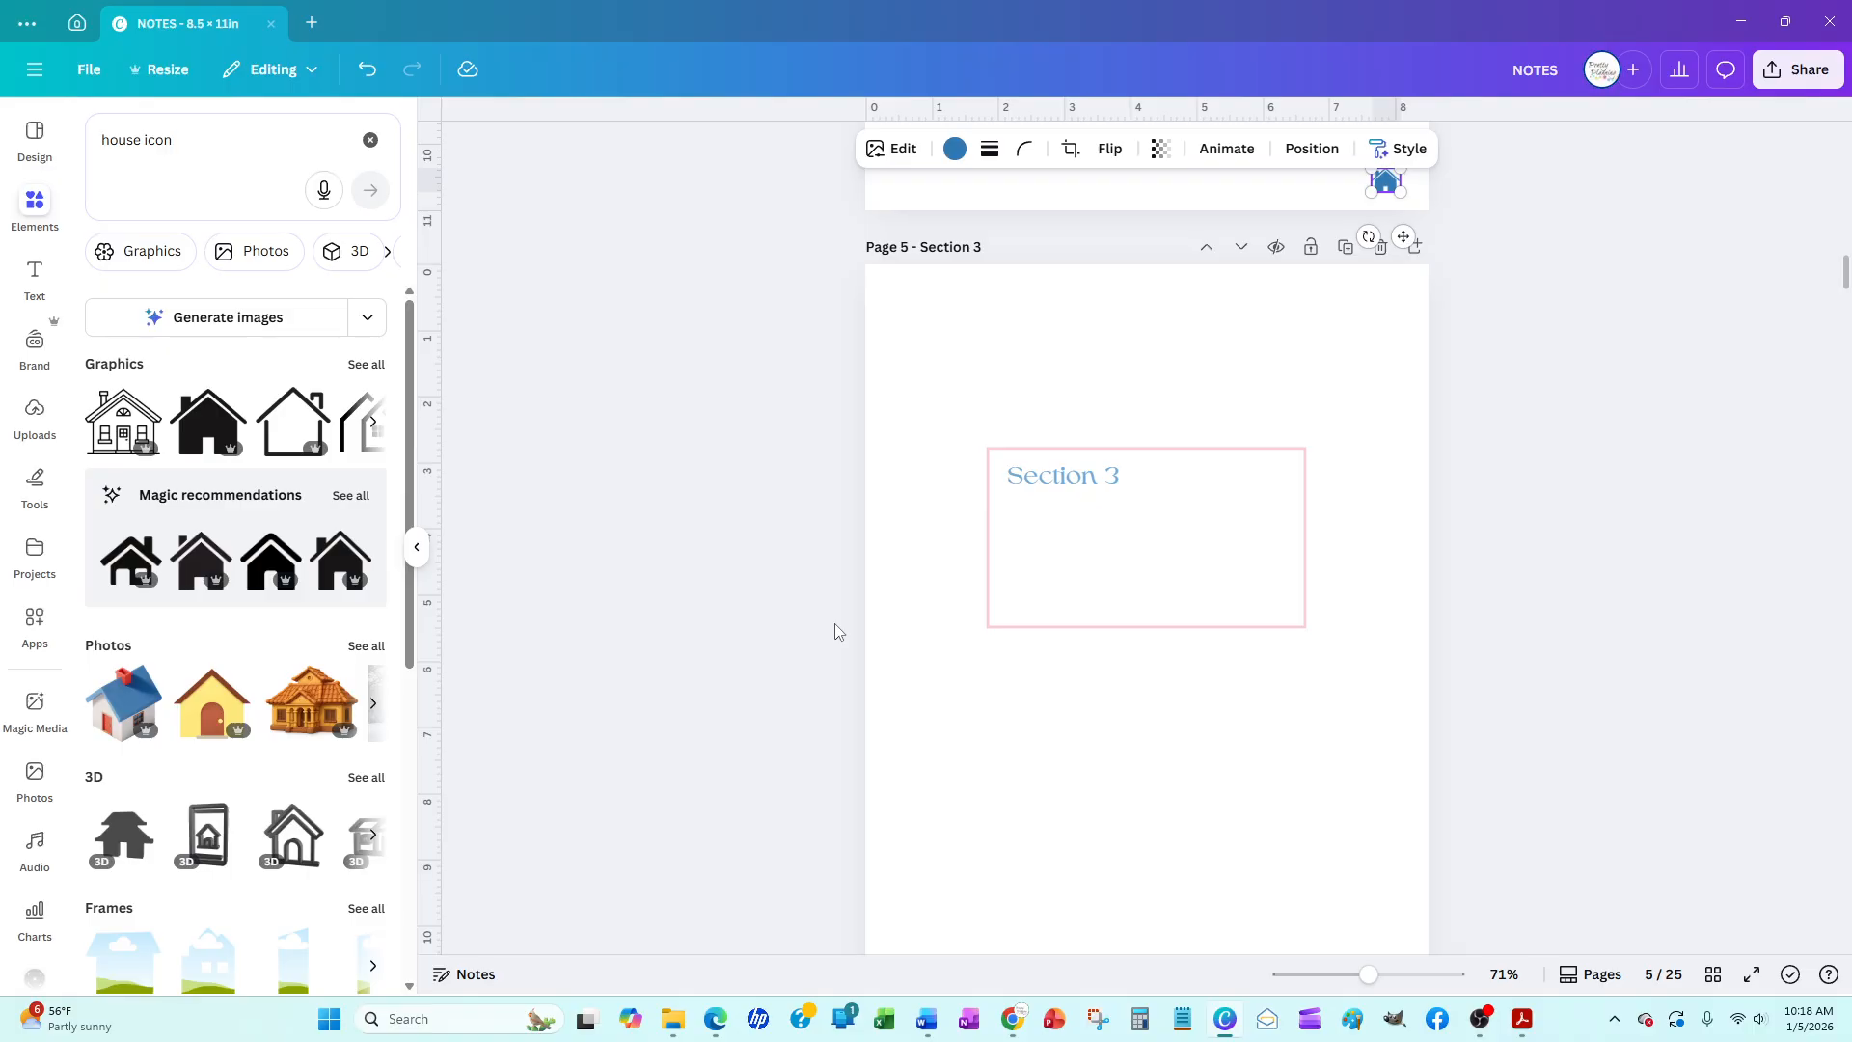
scroll(837, 632, "down", 1)
scroll(838, 632, "down", 9)
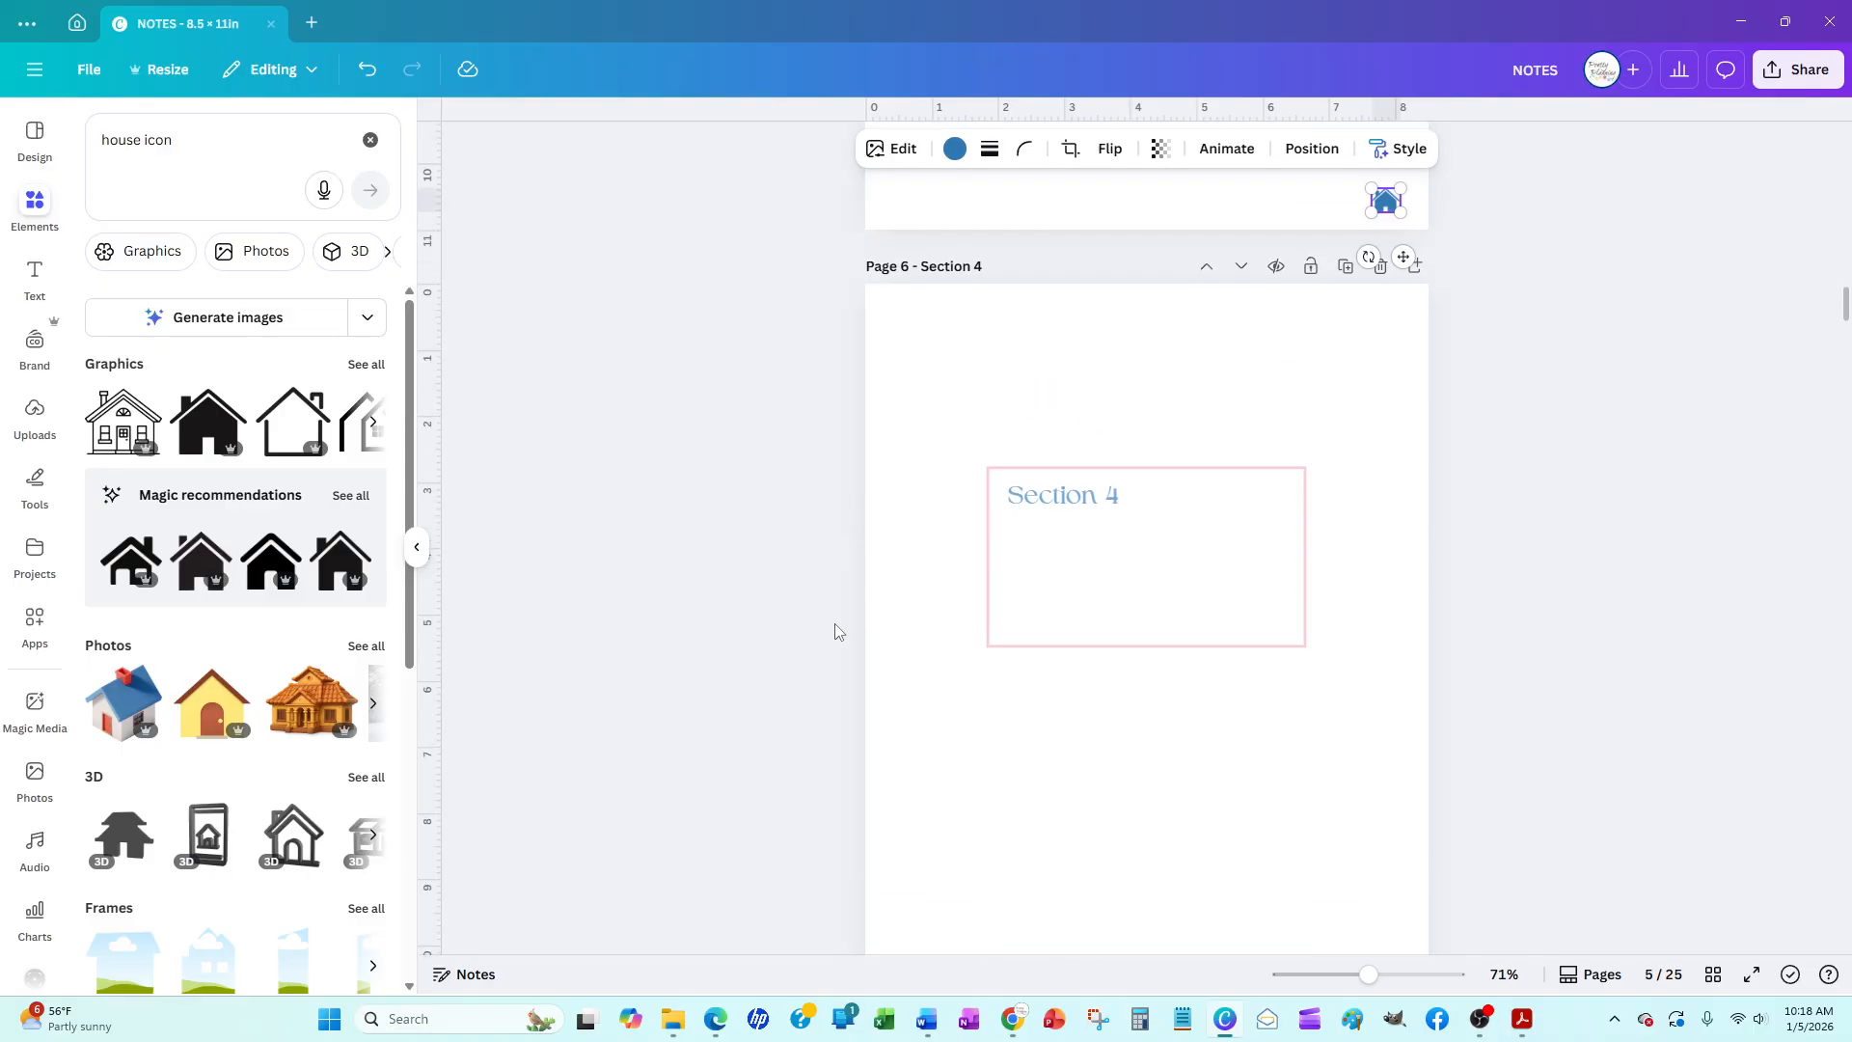
scroll(838, 632, "down", 7)
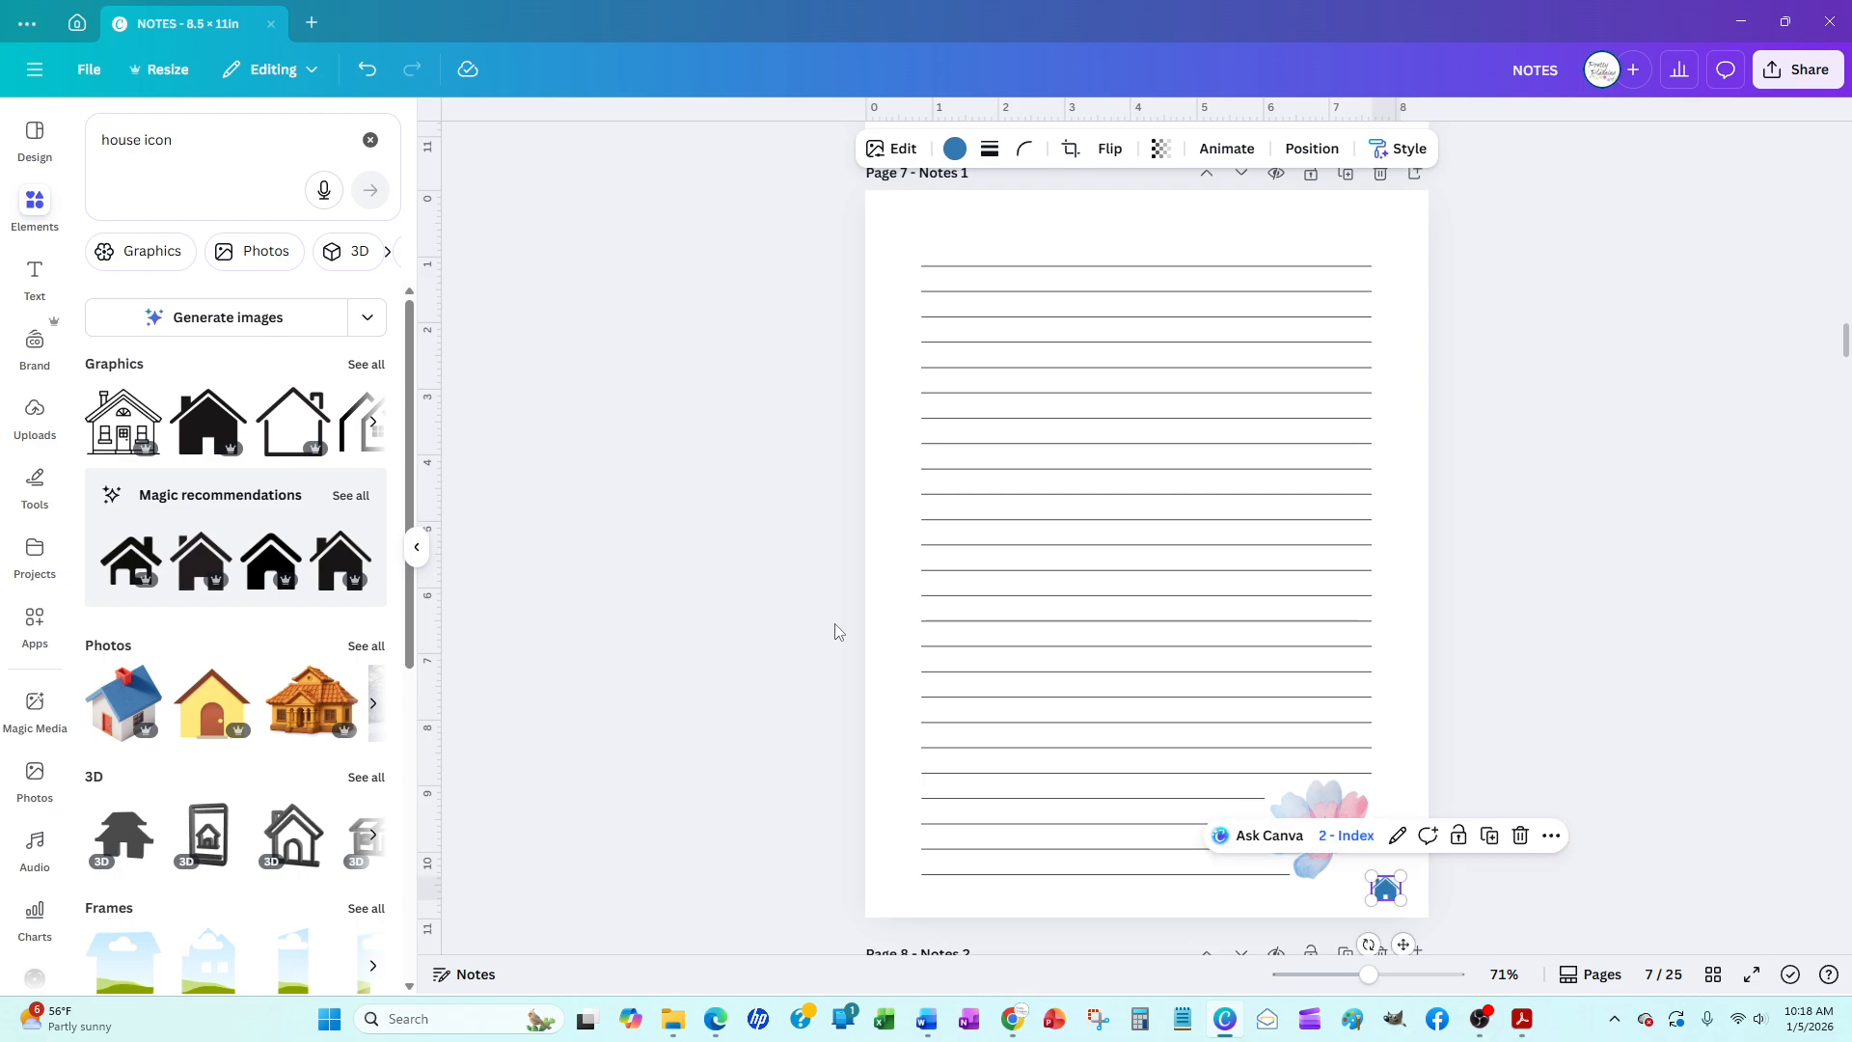
Paste the linked house icon into the lower-right corner of the Notes 2 page
scroll(837, 632, "down", 7)
scroll(838, 632, "down", 5)
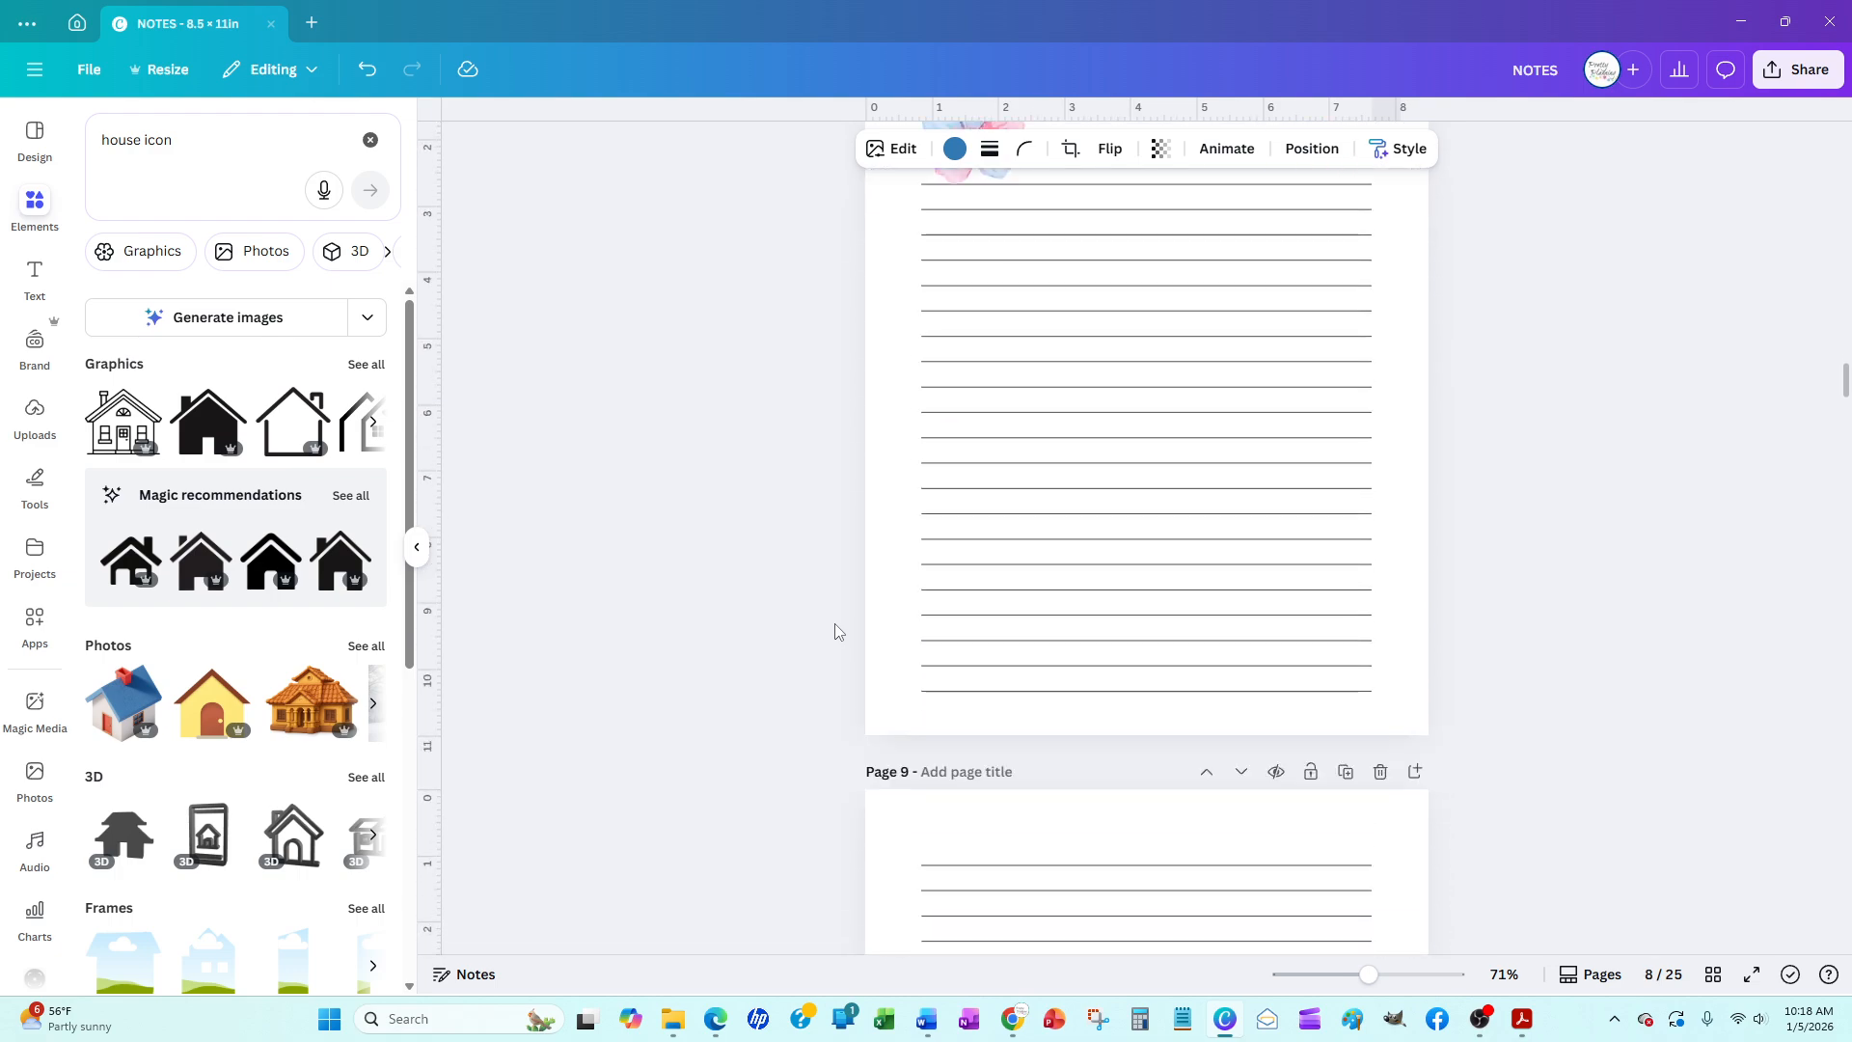
key("ctrl+v")
scroll(709, 600, "up", 9)
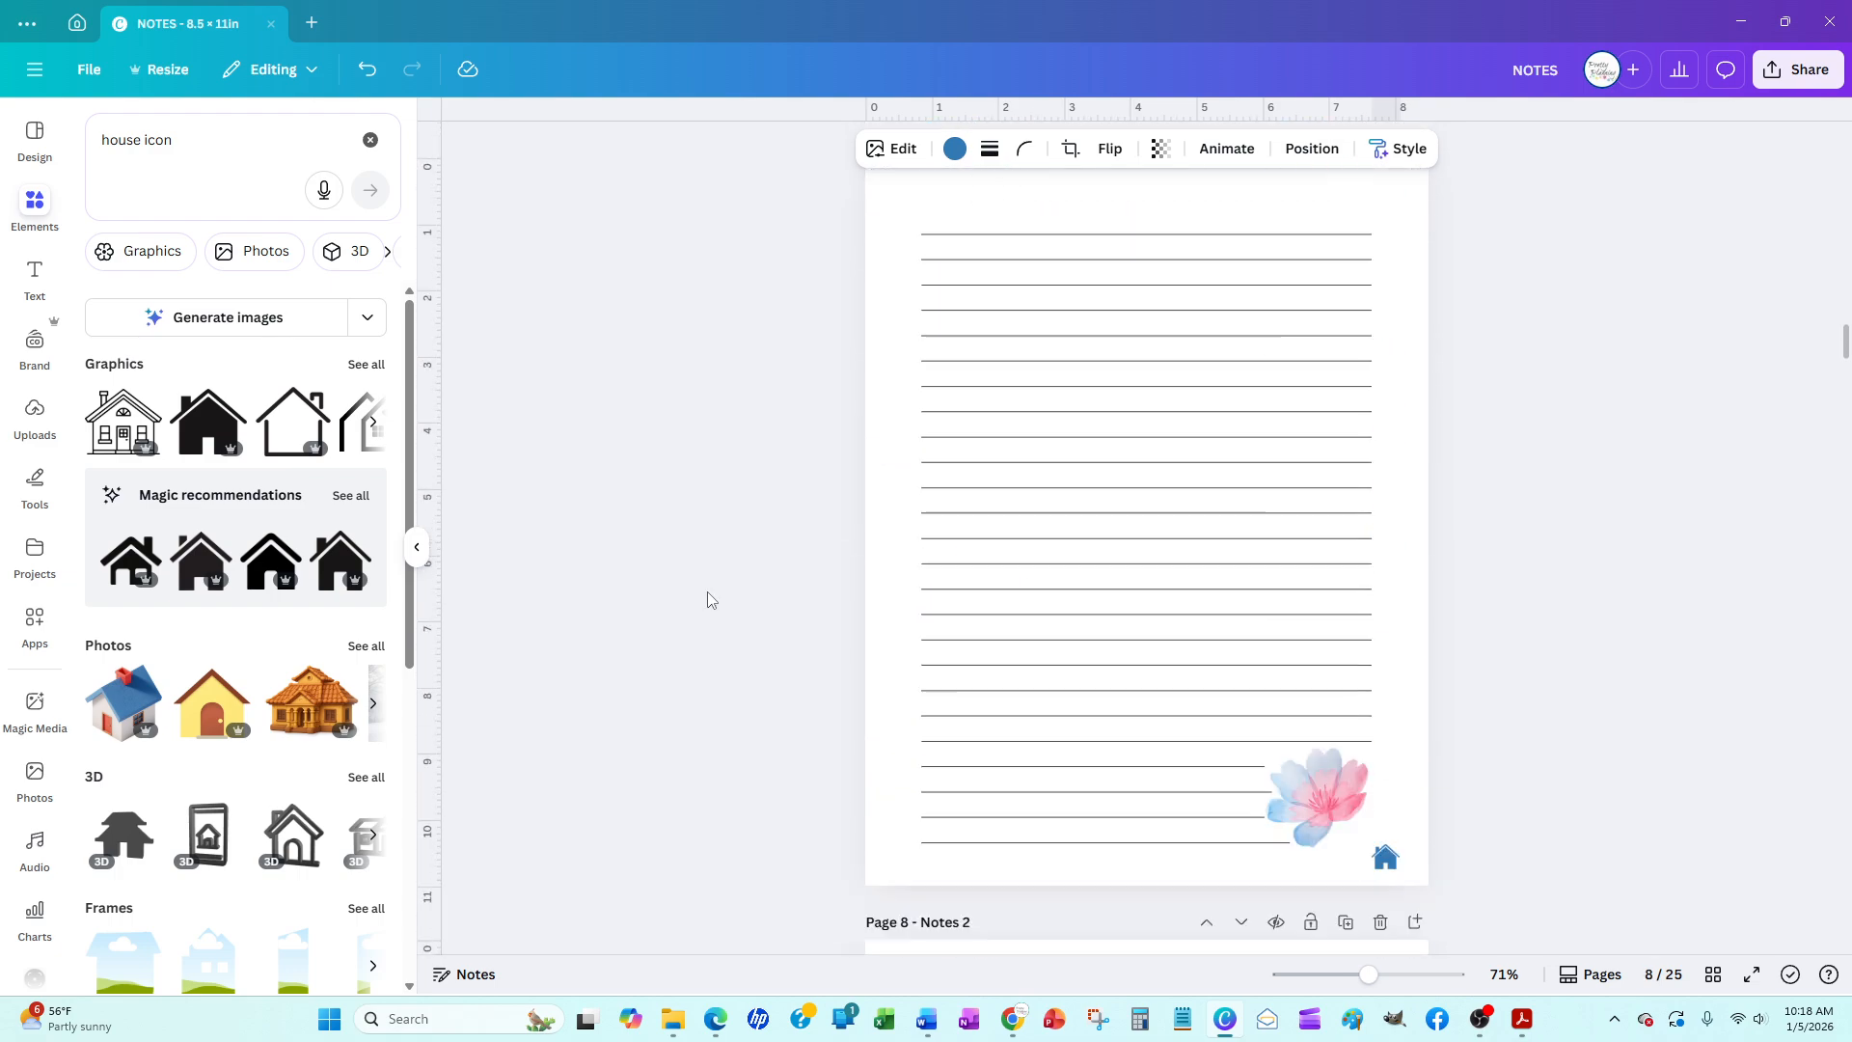
scroll(709, 600, "down", 12)
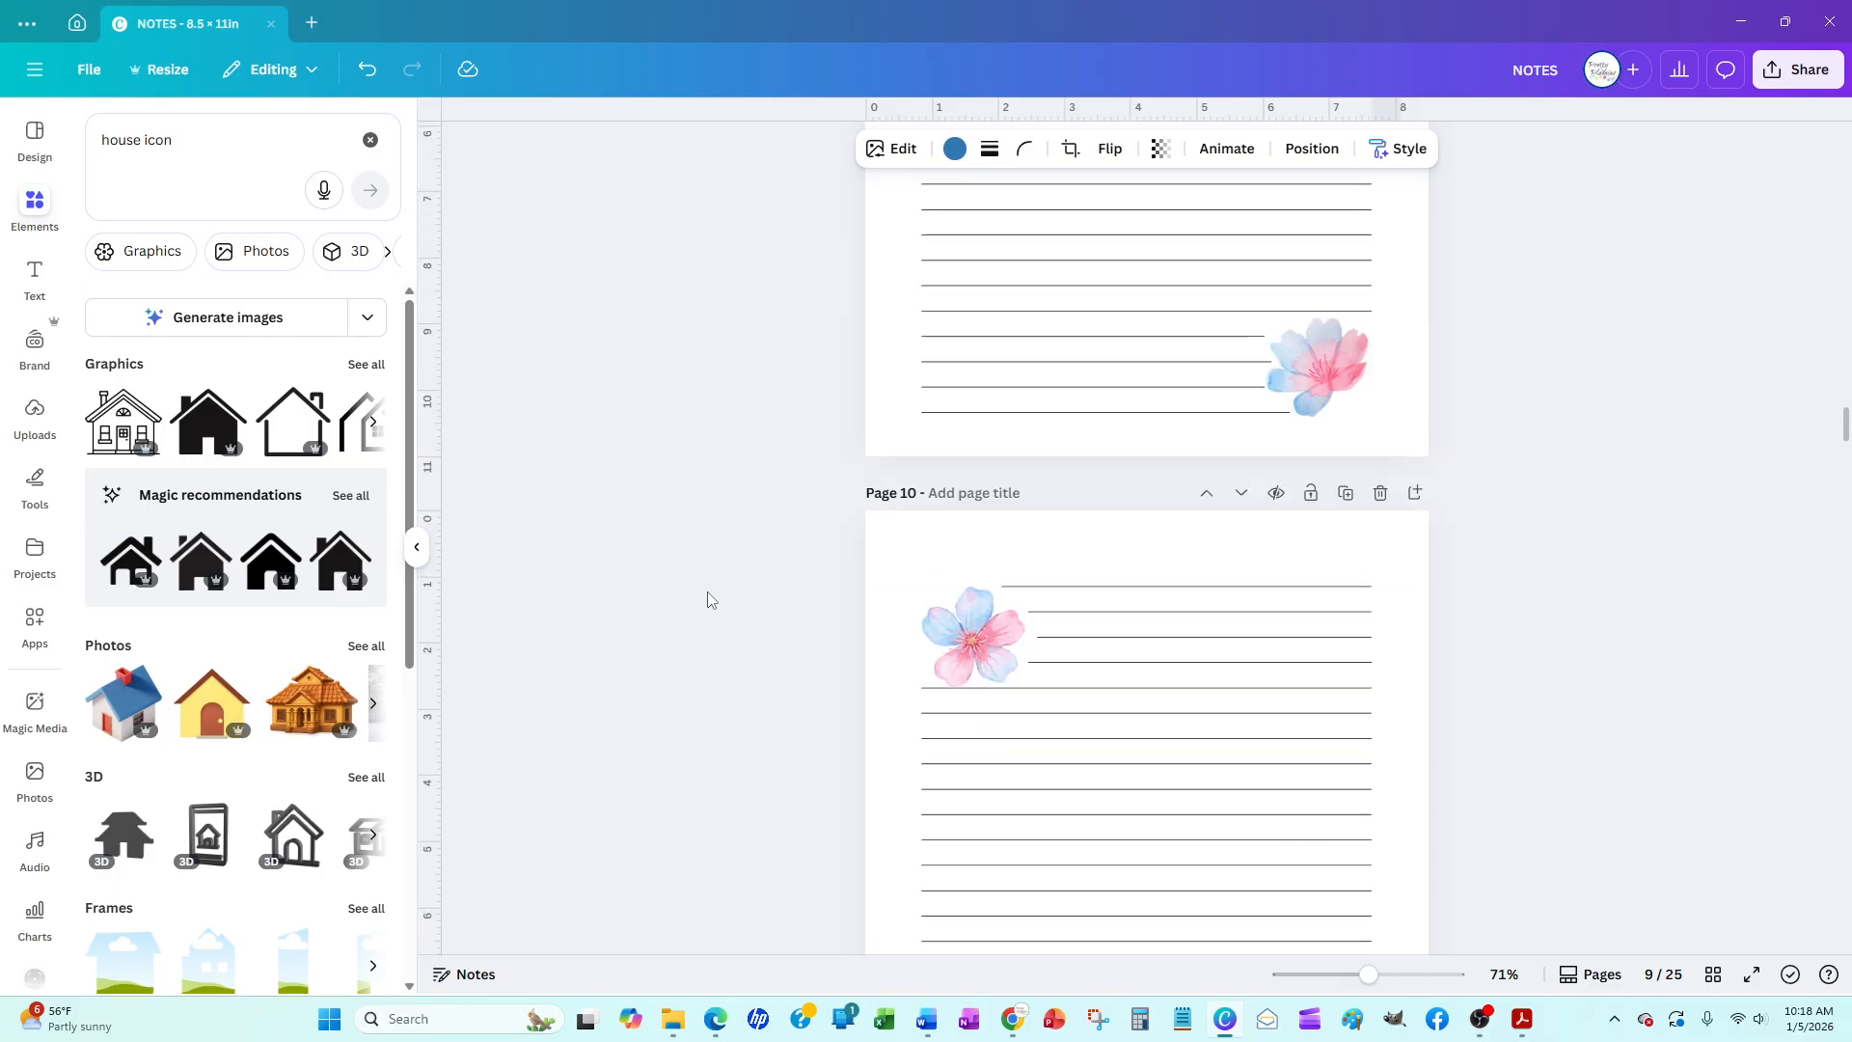
scroll(709, 600, "up", 10)
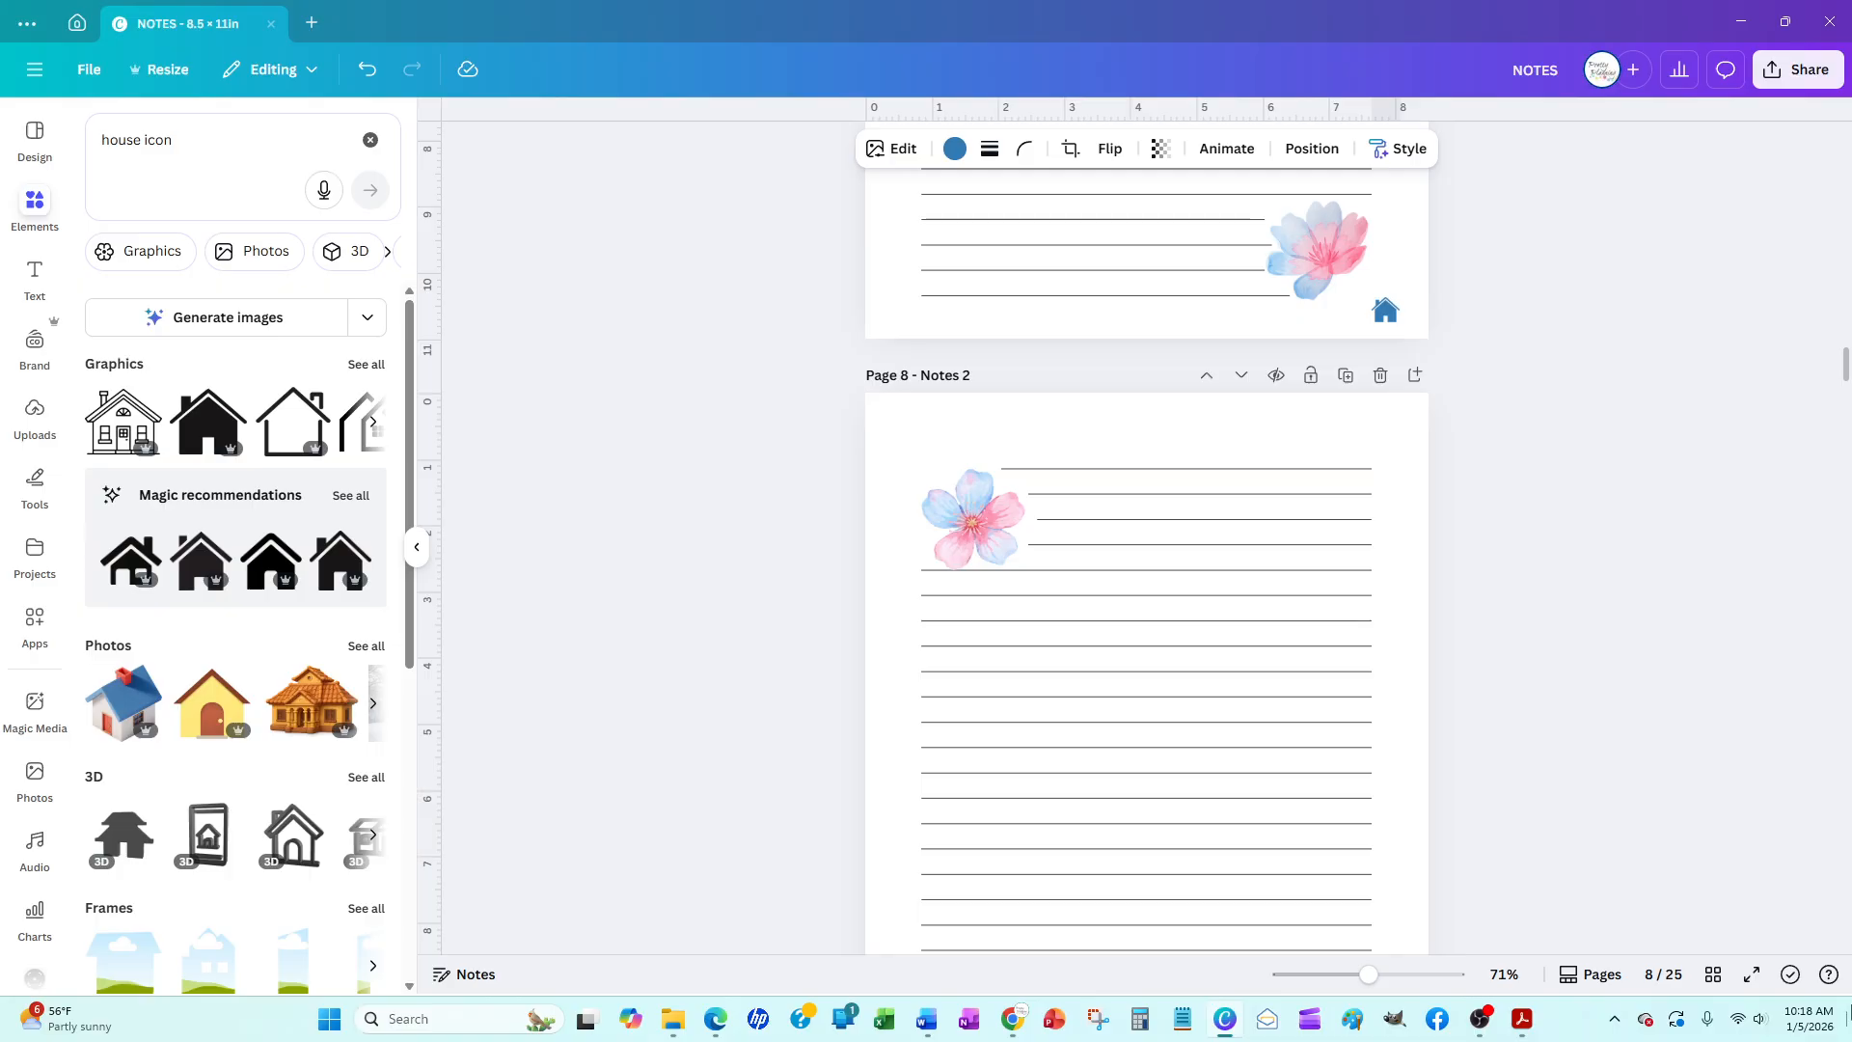
Paste the linked house icon into the lower-right corner of page 9, below the flower
left_click(1713, 974)
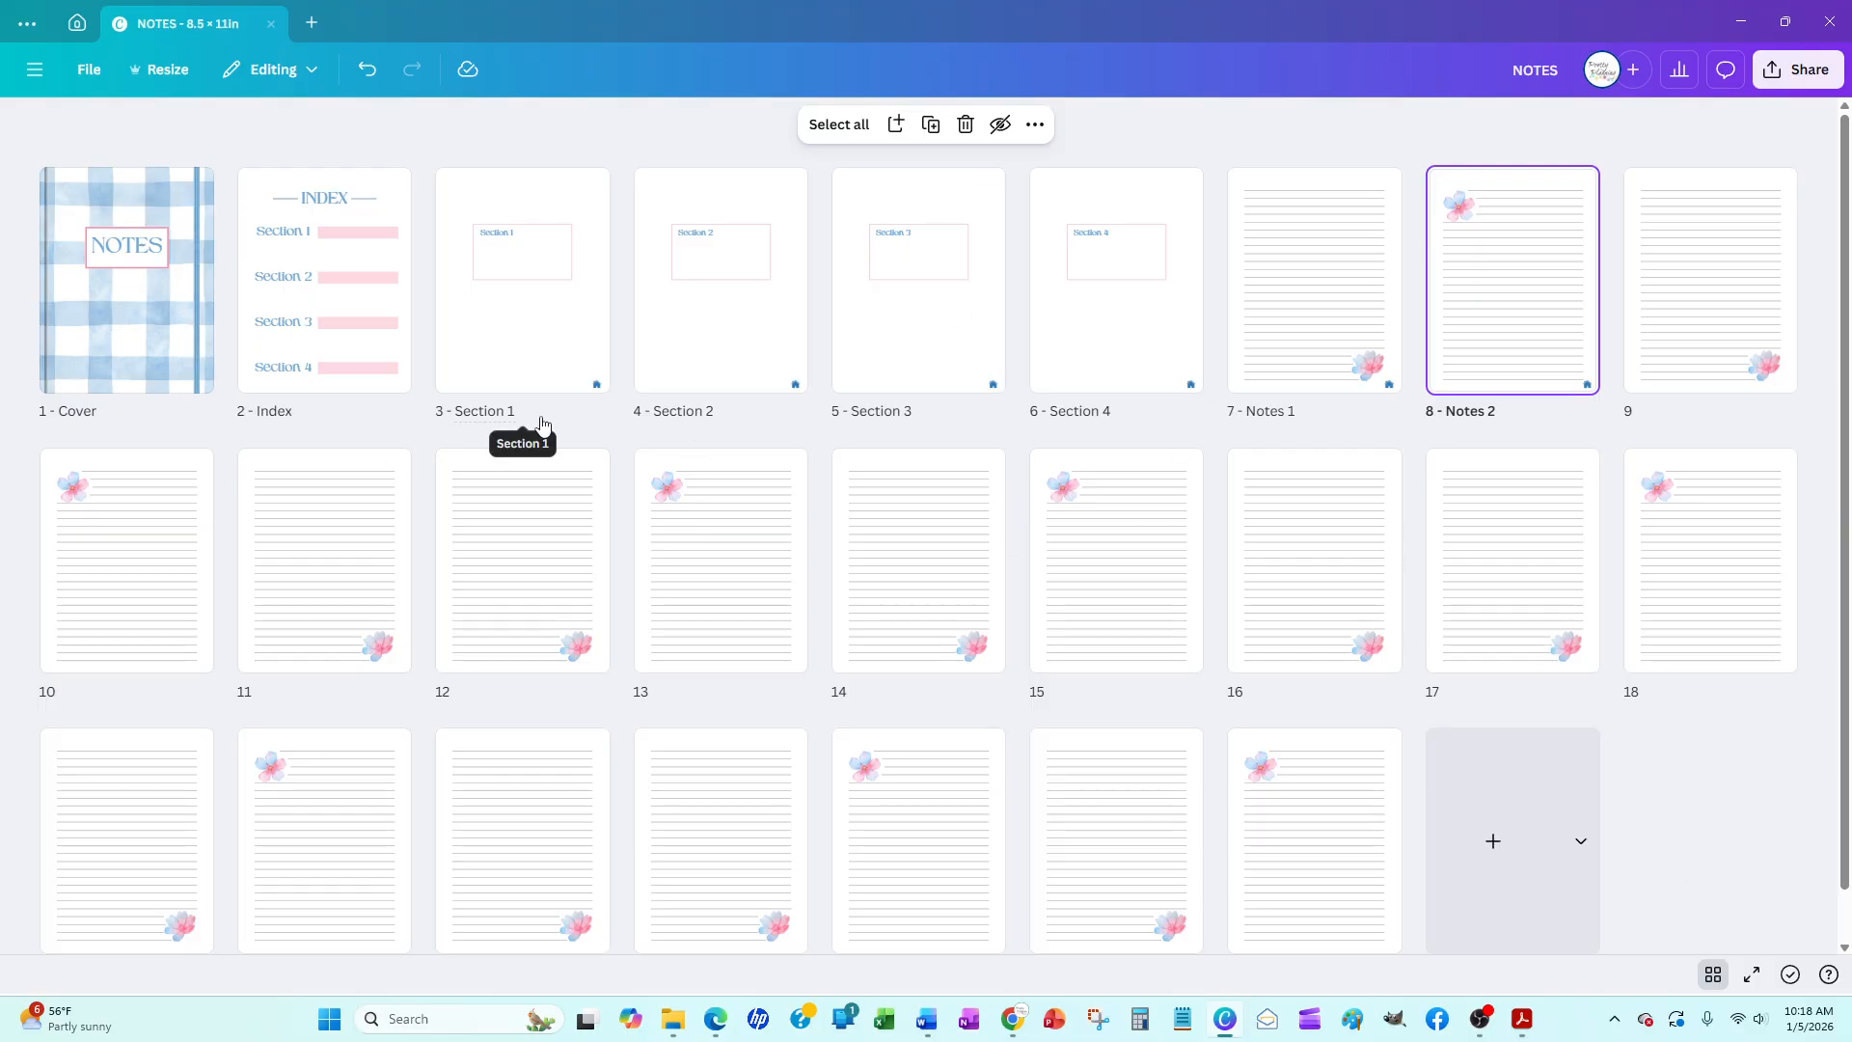
left_click(1699, 298)
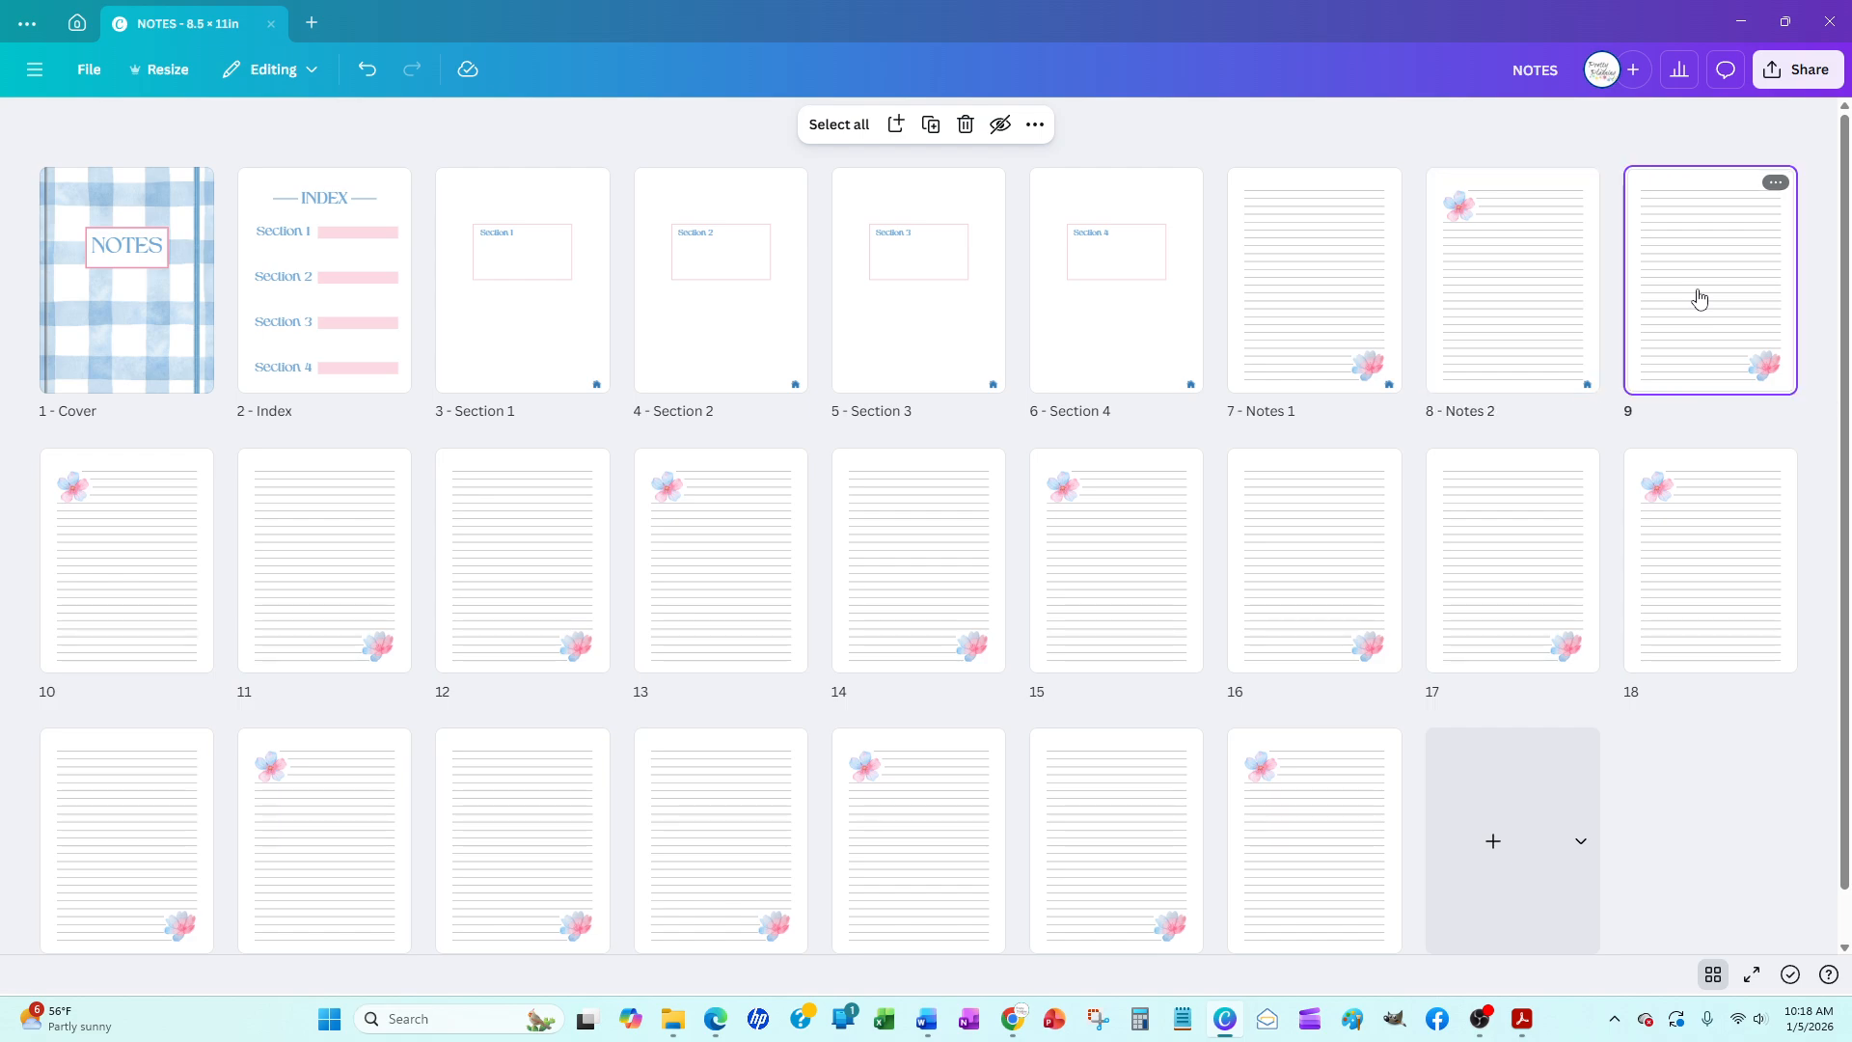
double_click(1699, 298)
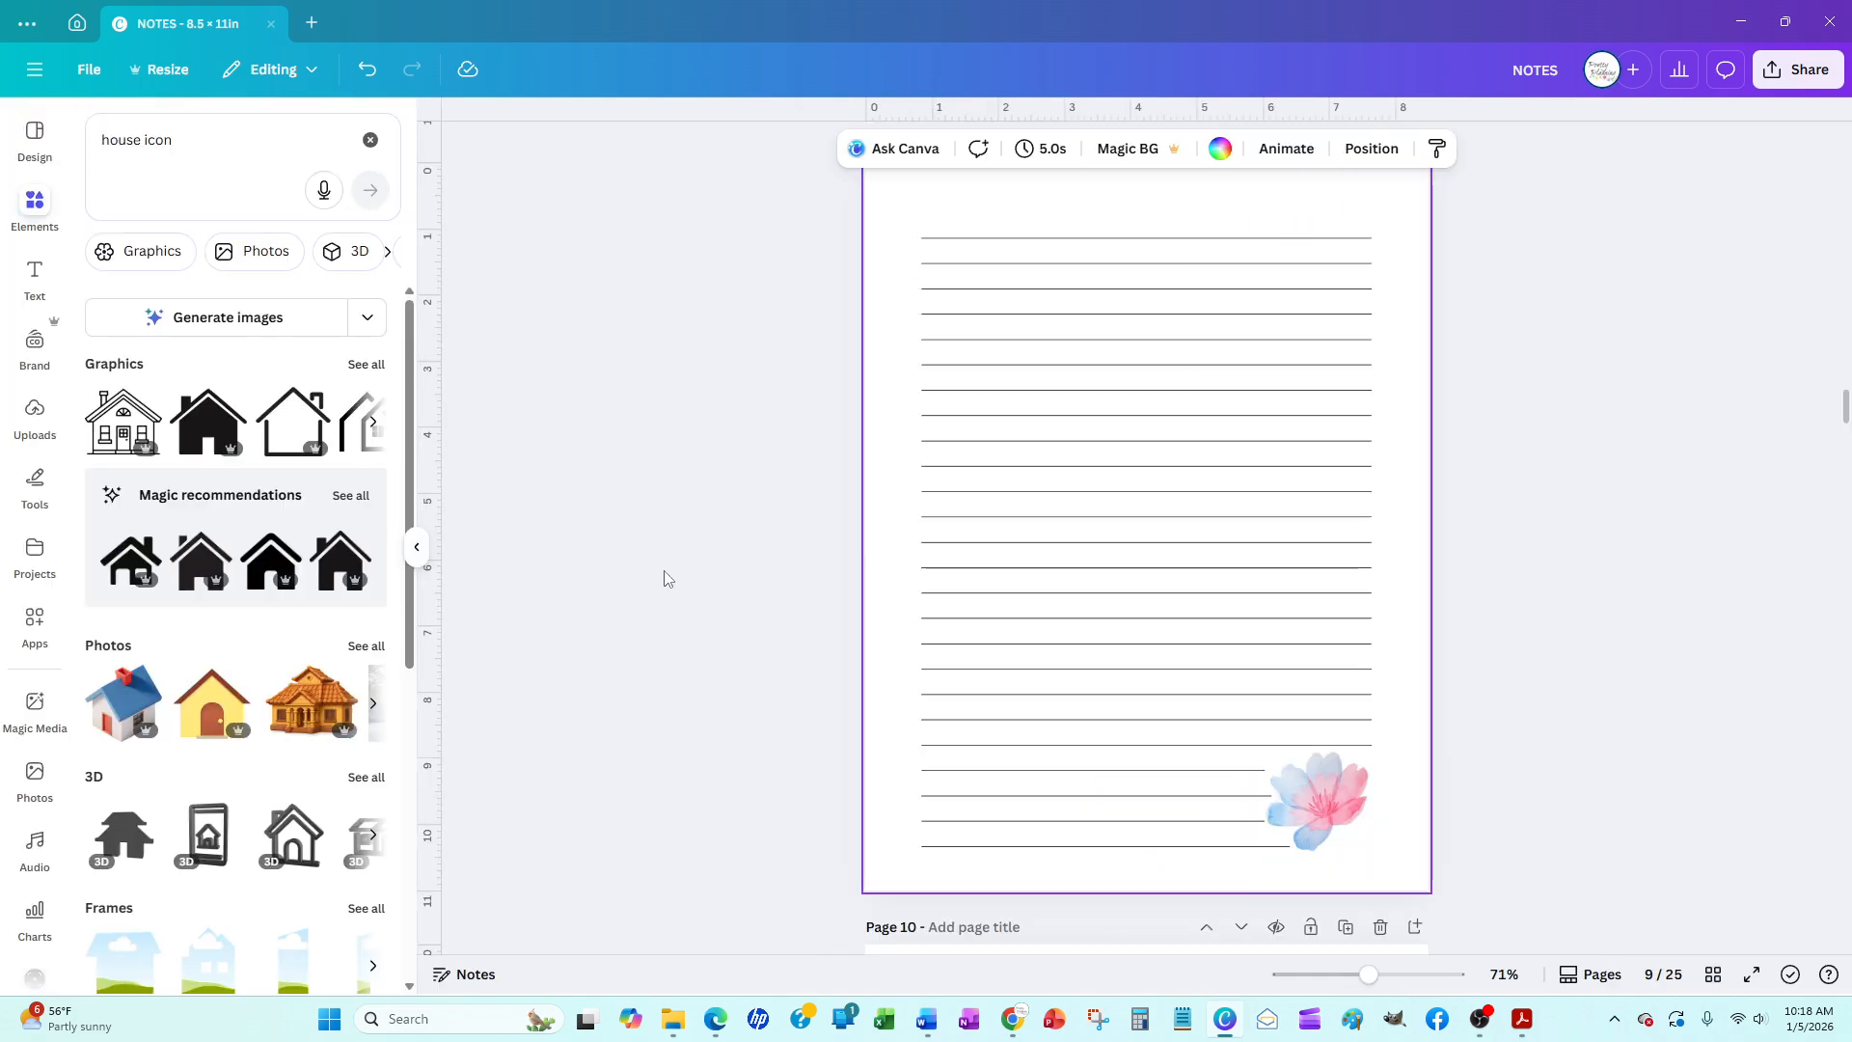
scroll(627, 617, "down", 10)
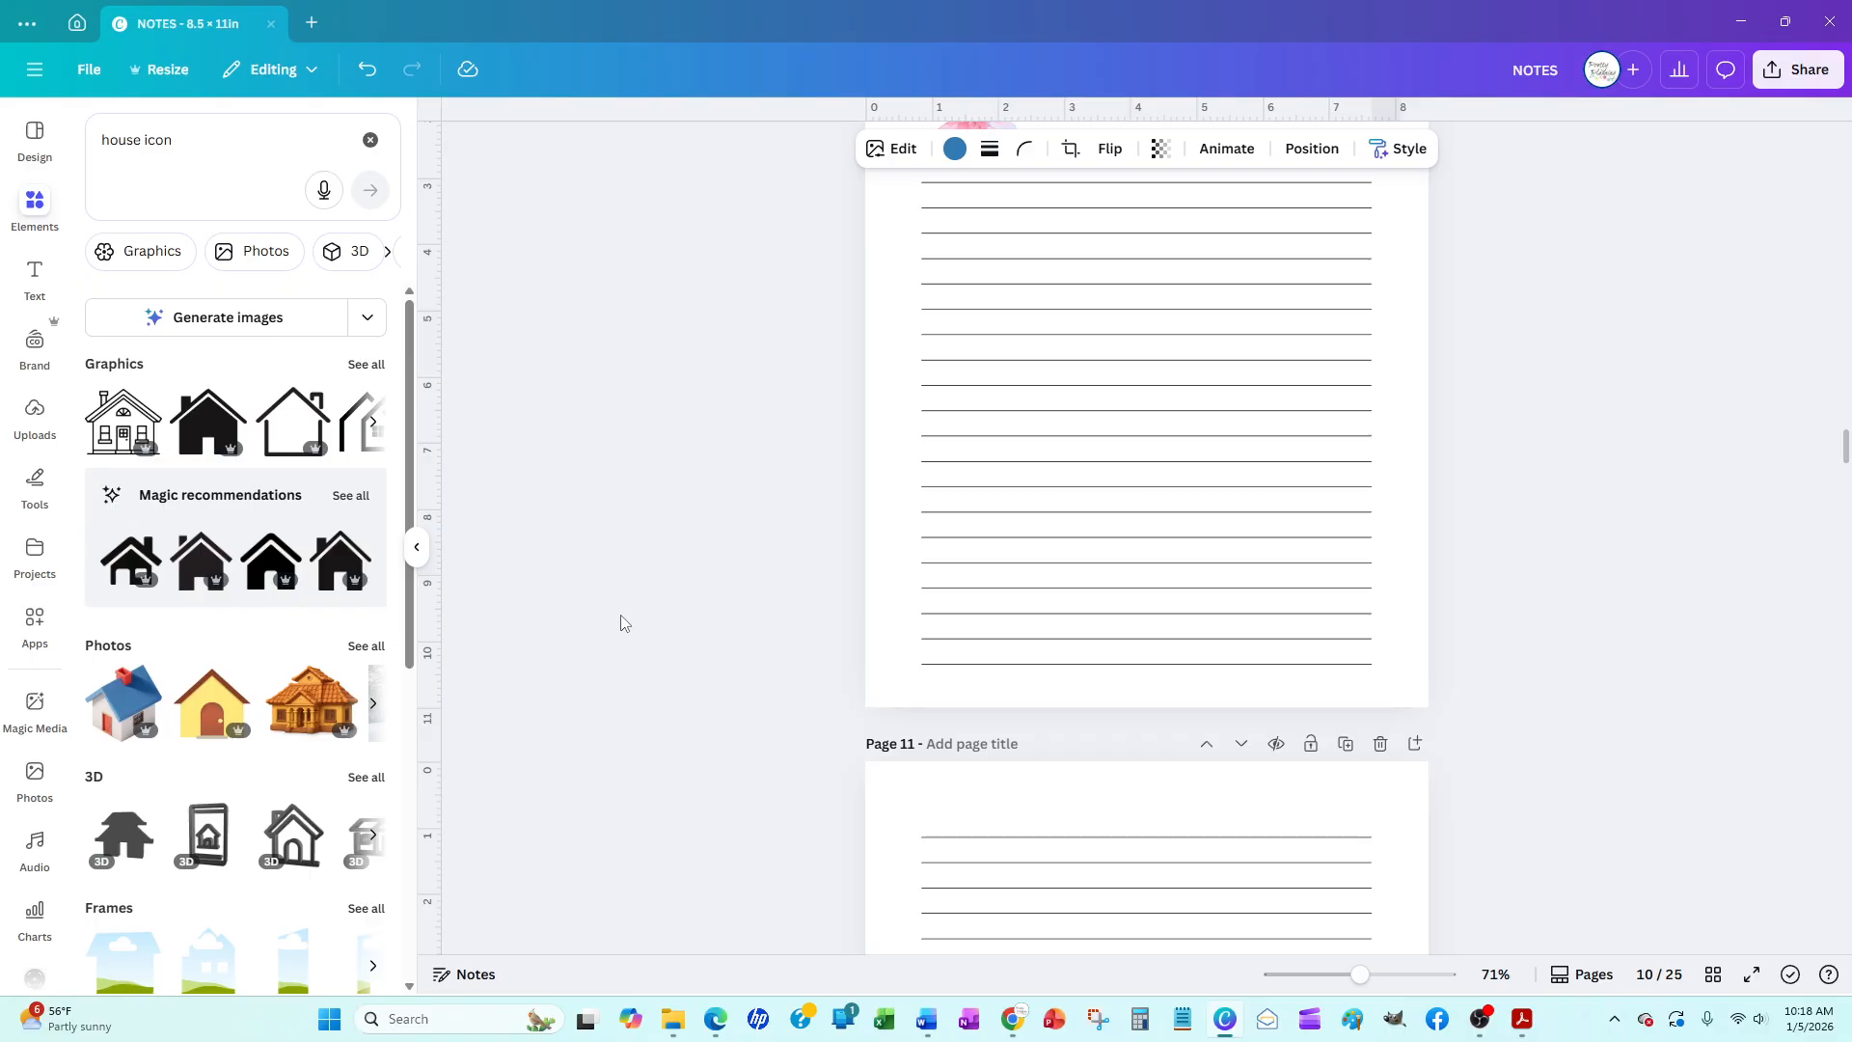
scroll(622, 622, "up", 10)
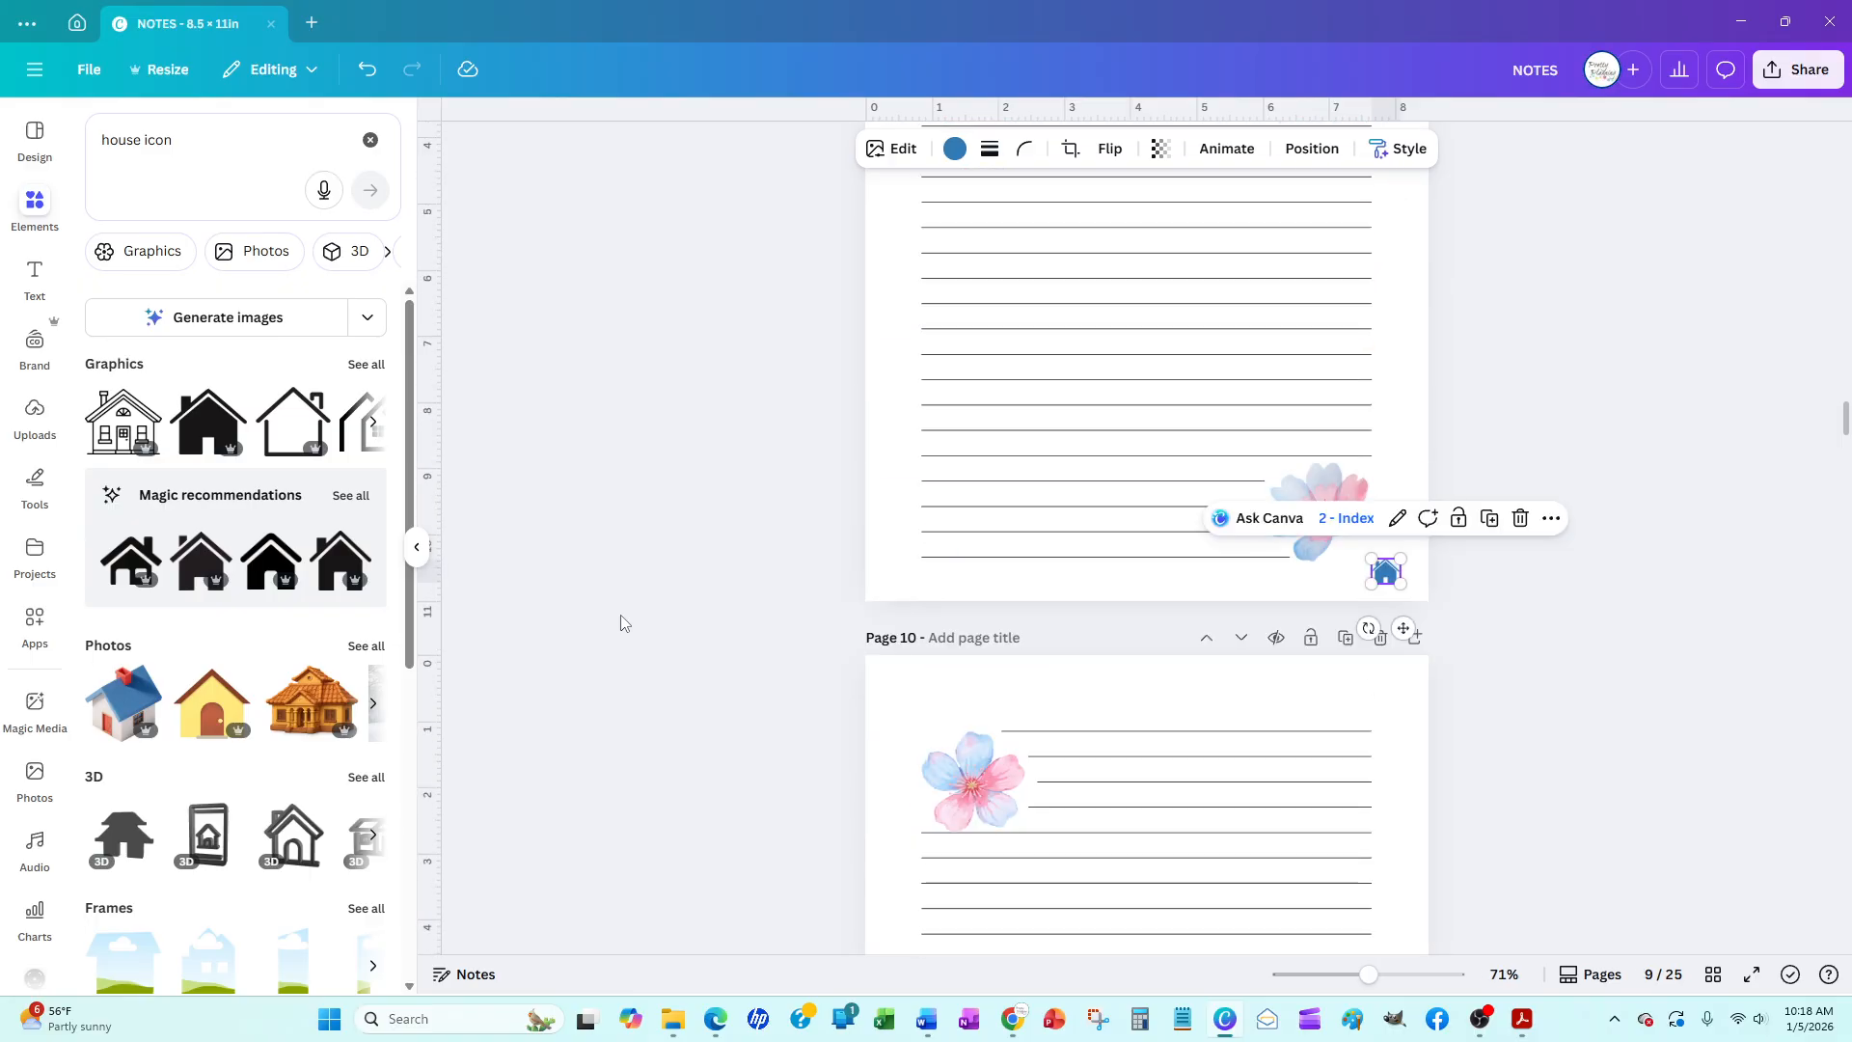
left_click(634, 606)
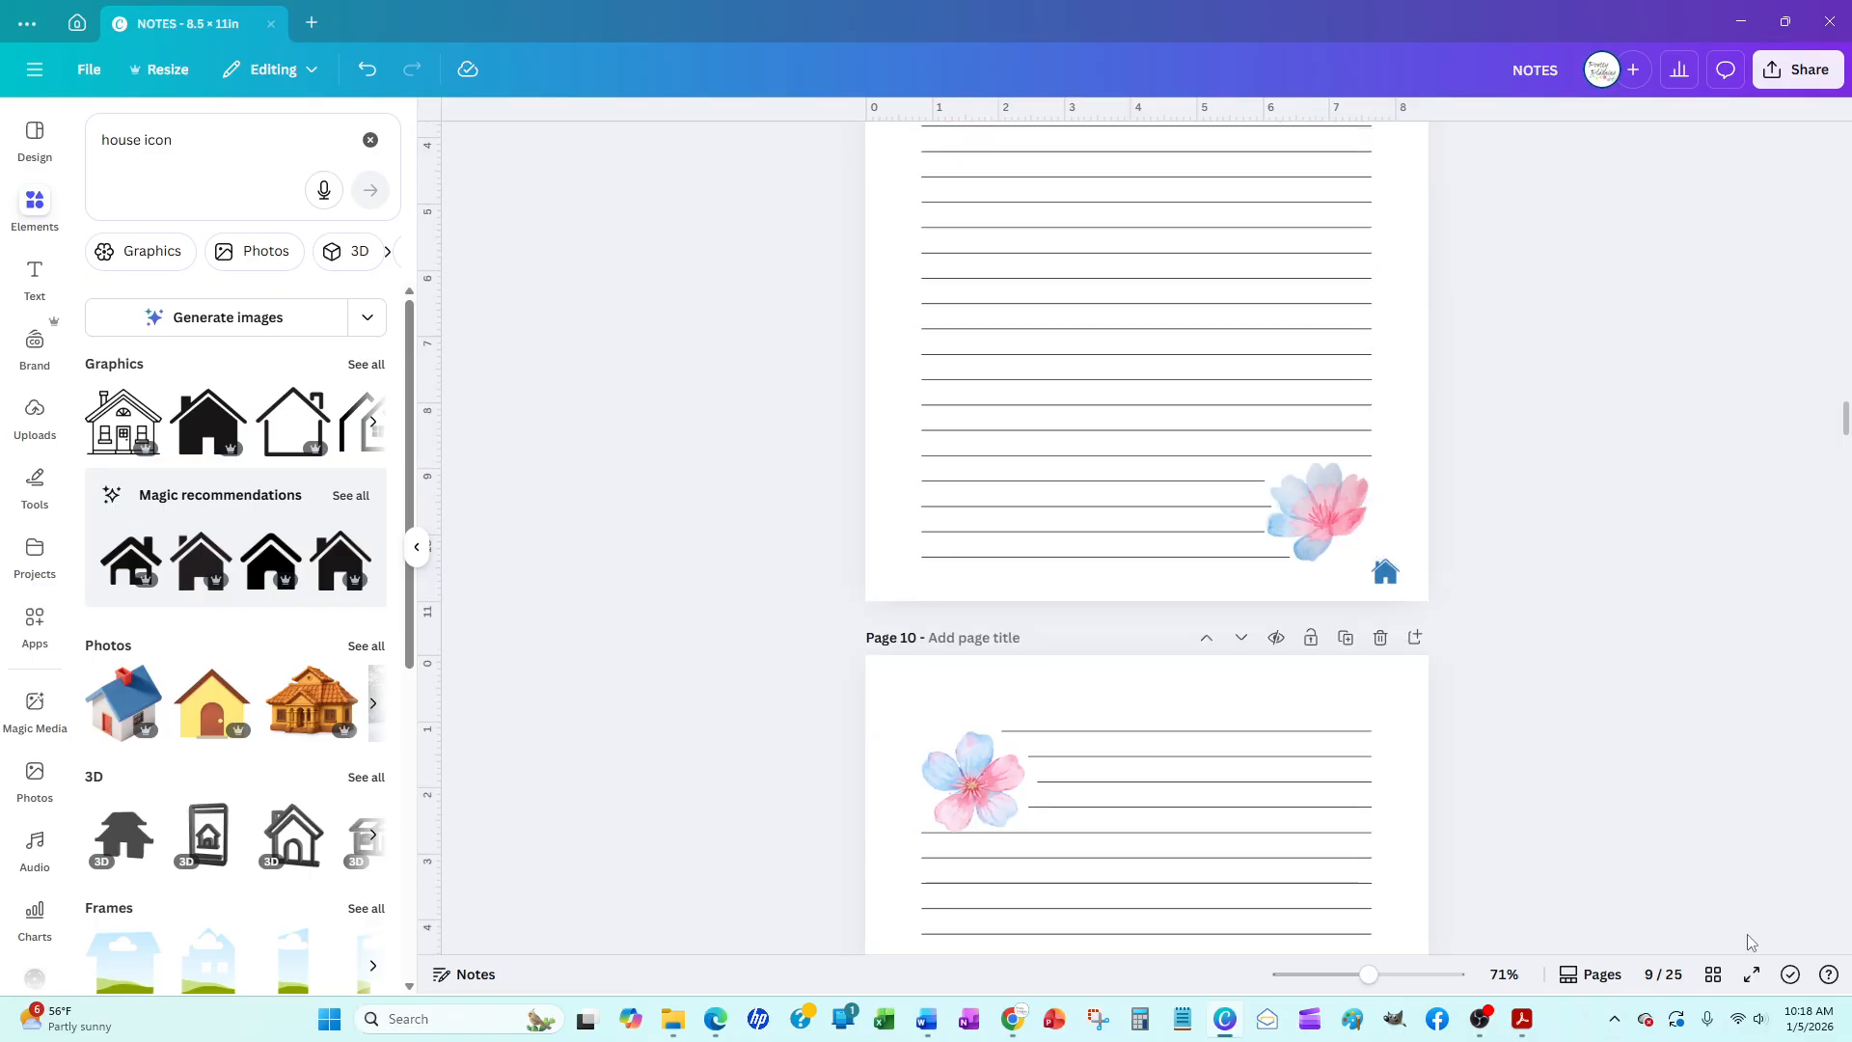
Delete the untitled notes pages 9 through 25 from the notebook
left_click(1709, 984)
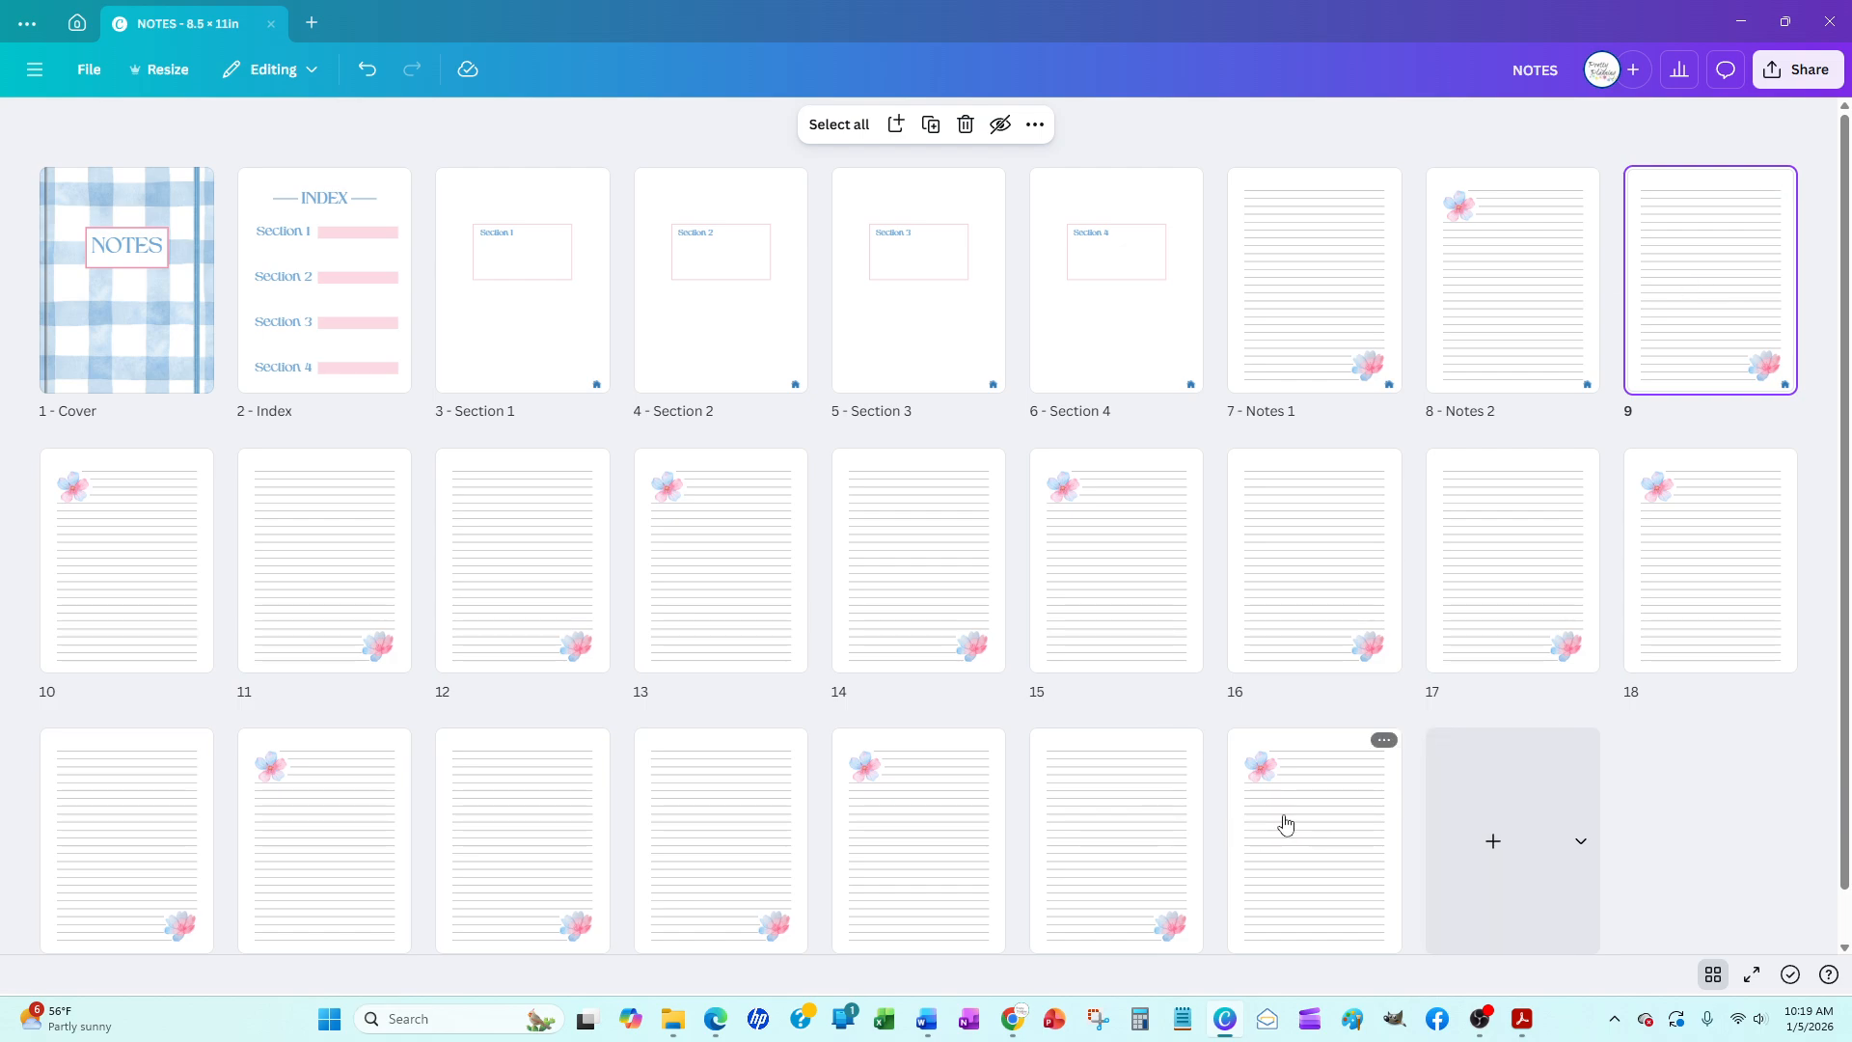
left_click(1315, 832, "shift")
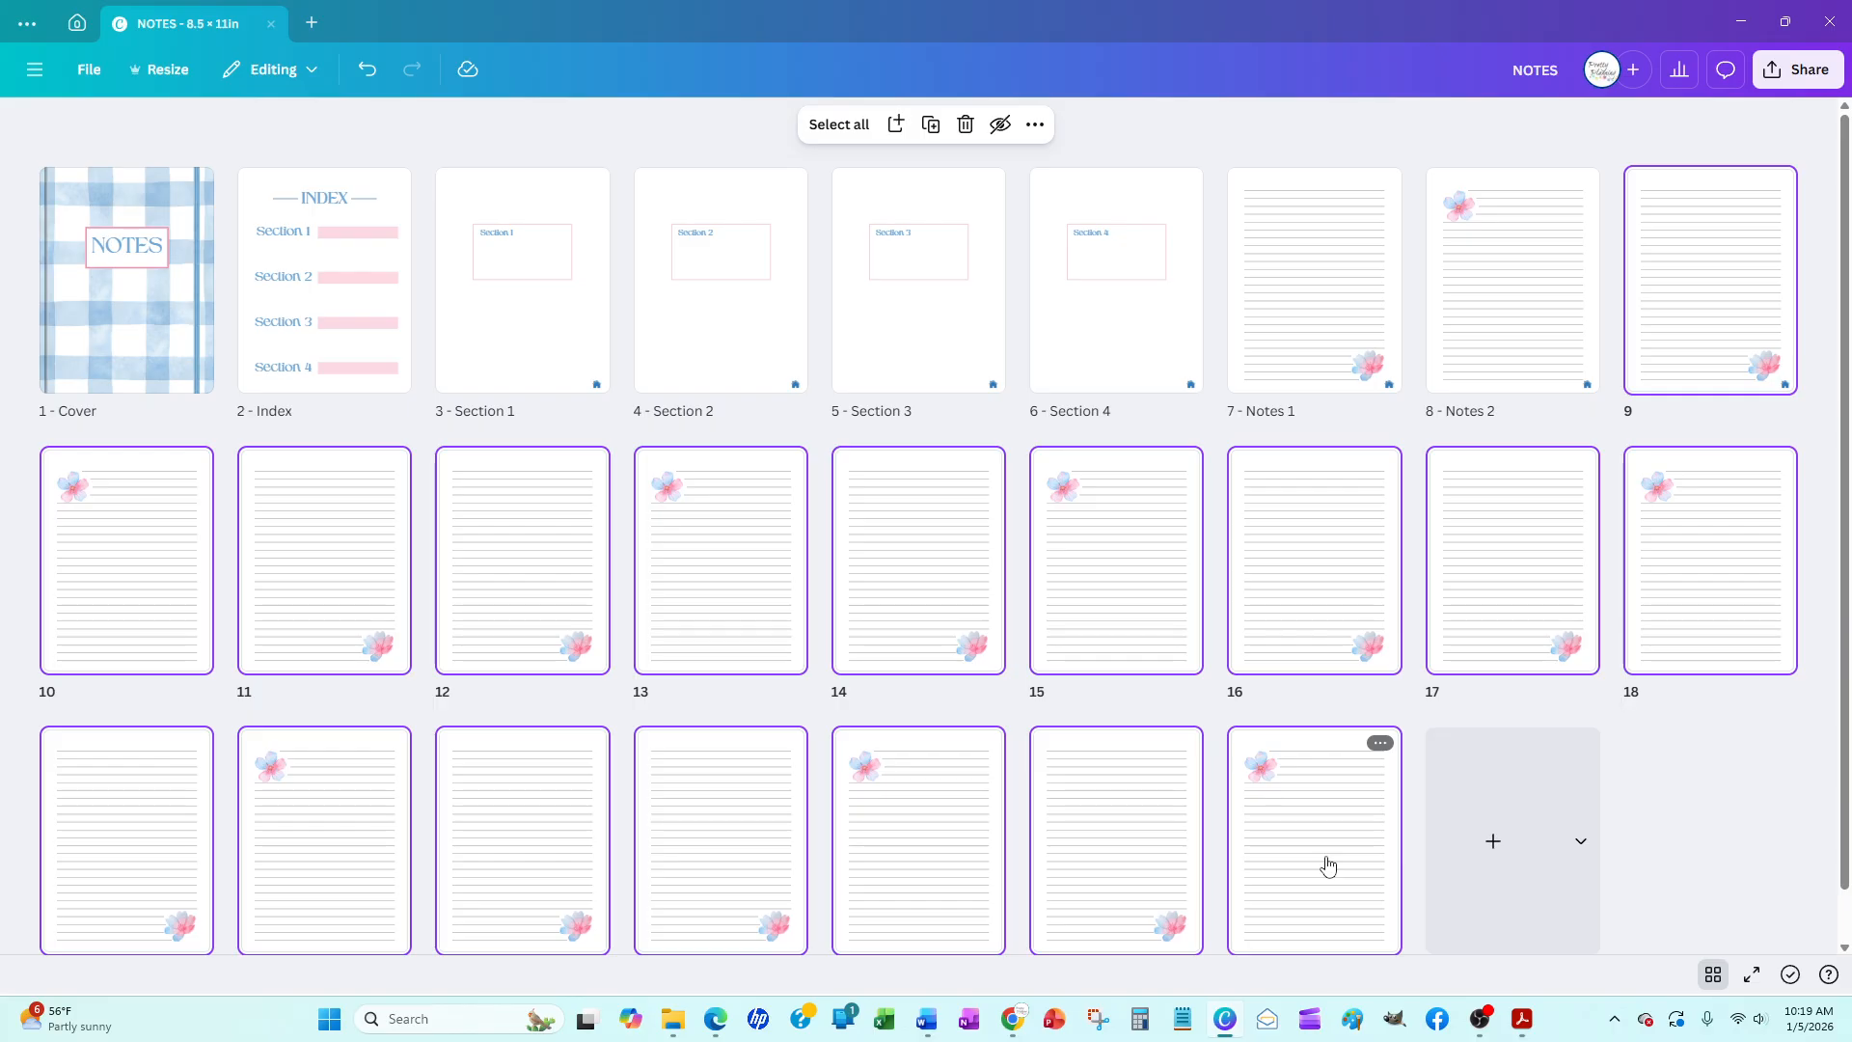
left_click(1687, 312)
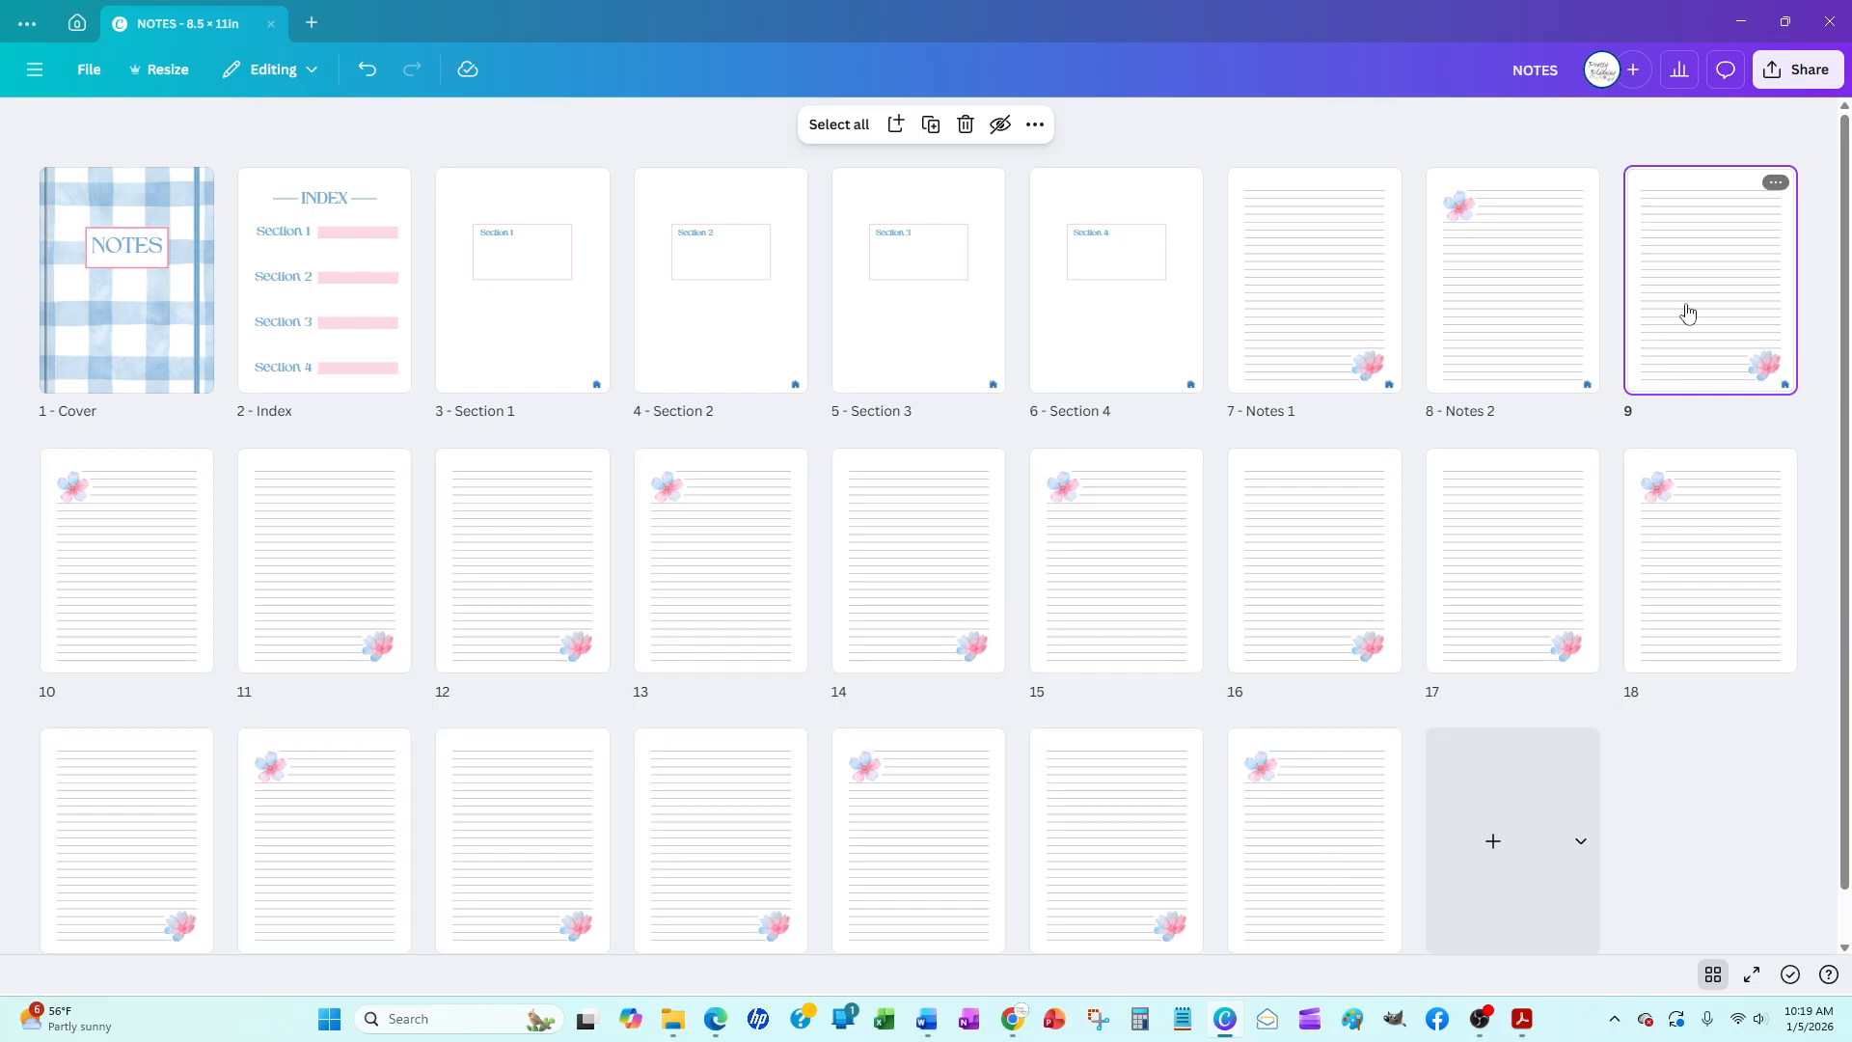
left_click(1290, 846, "shift")
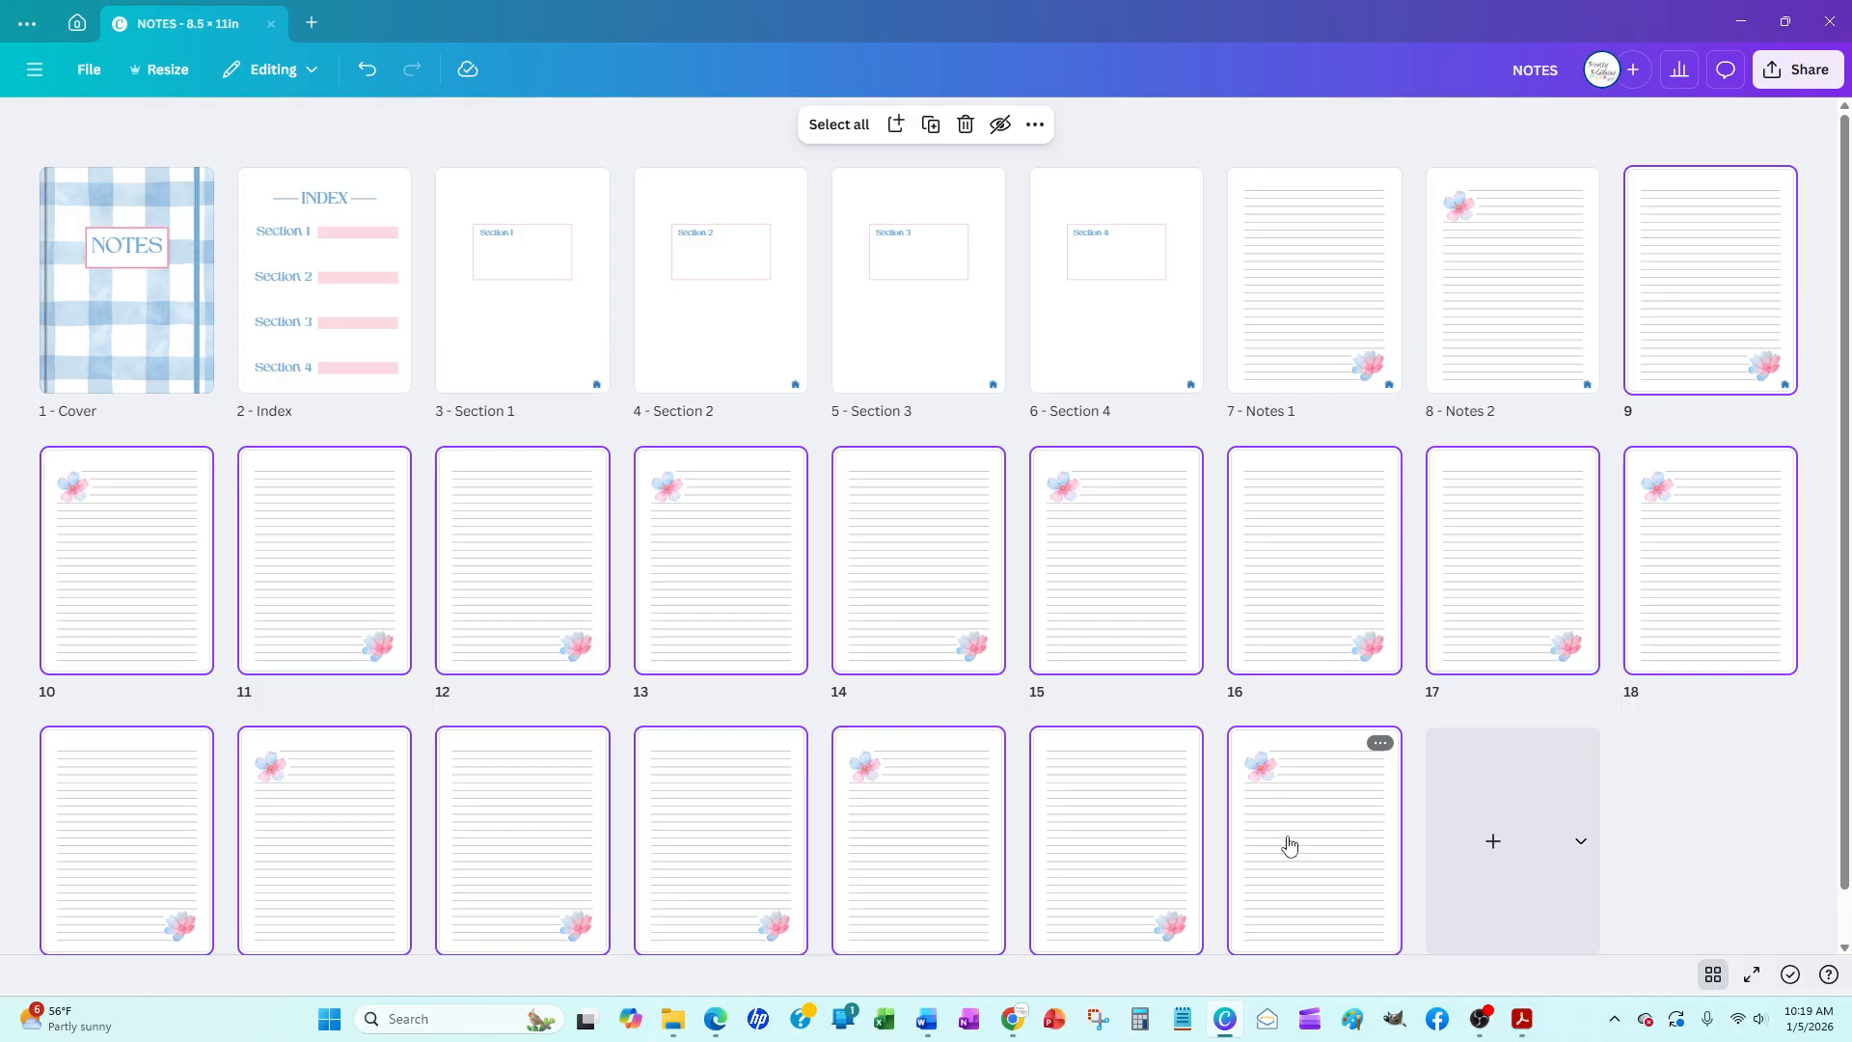
key("Delete")
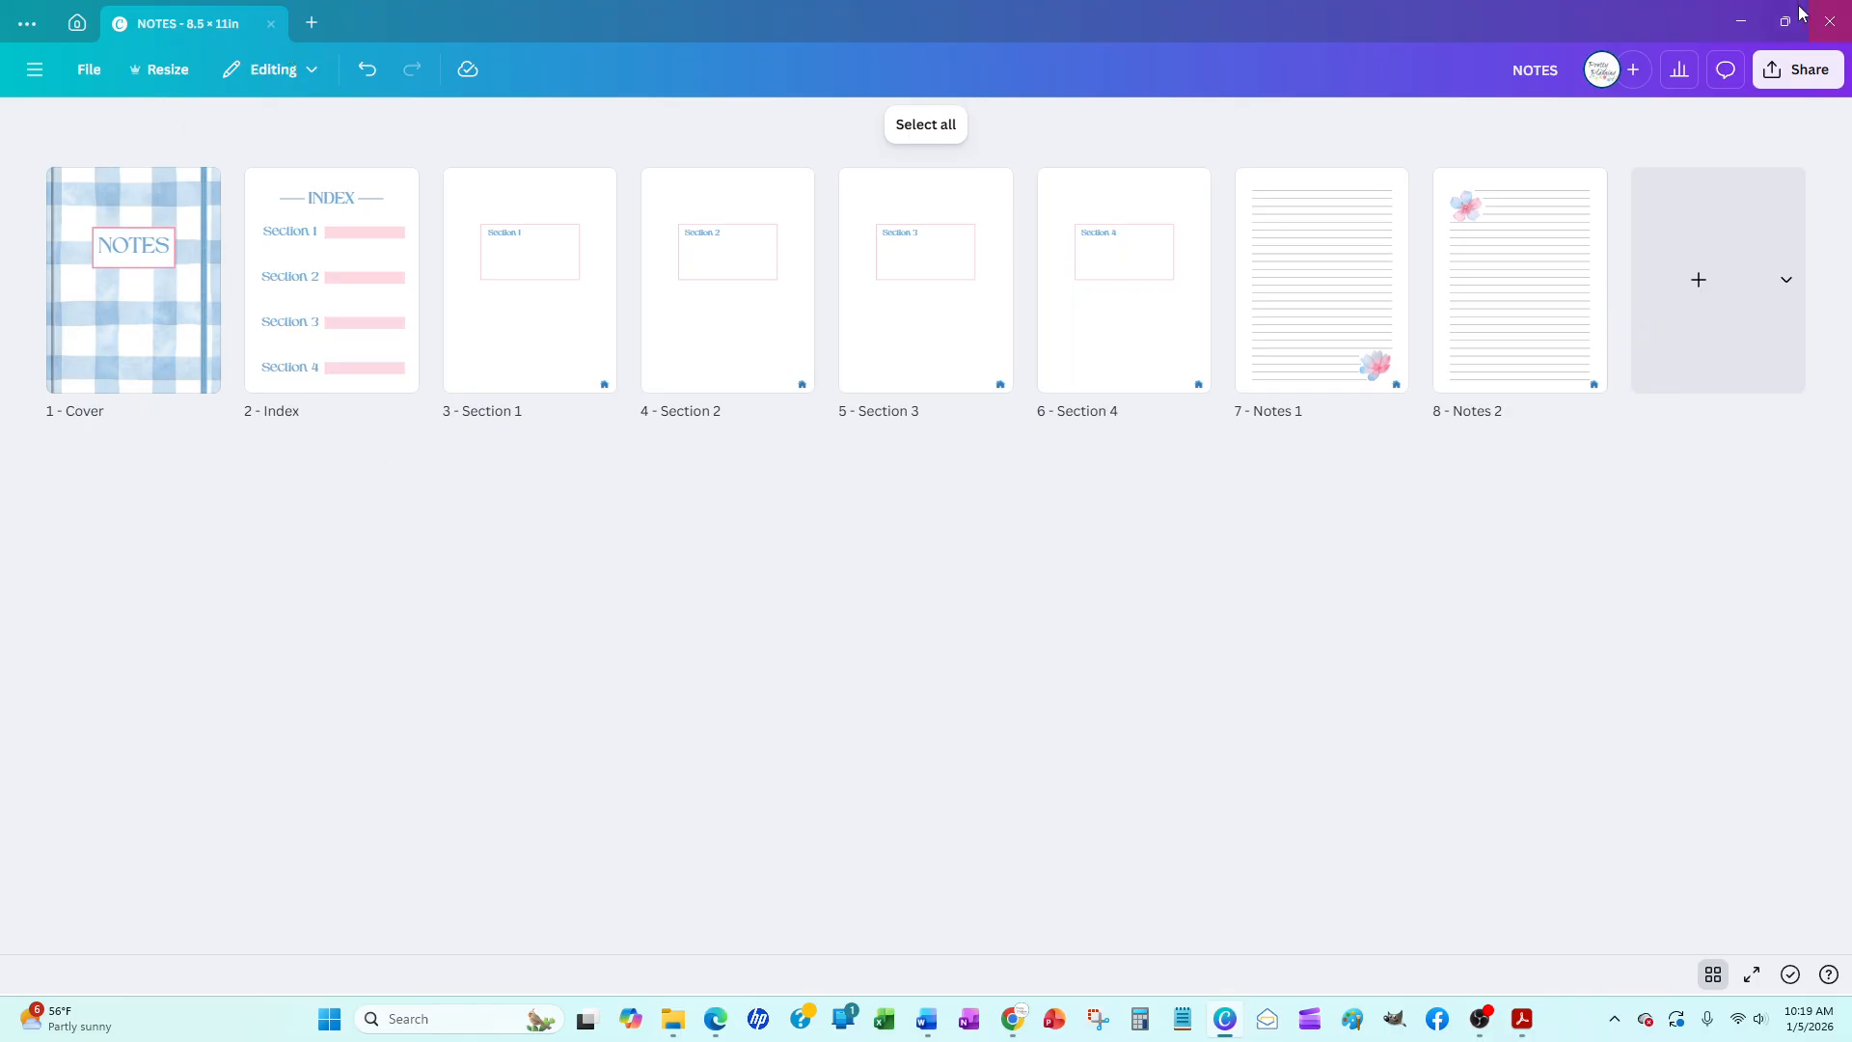
left_click(1795, 77)
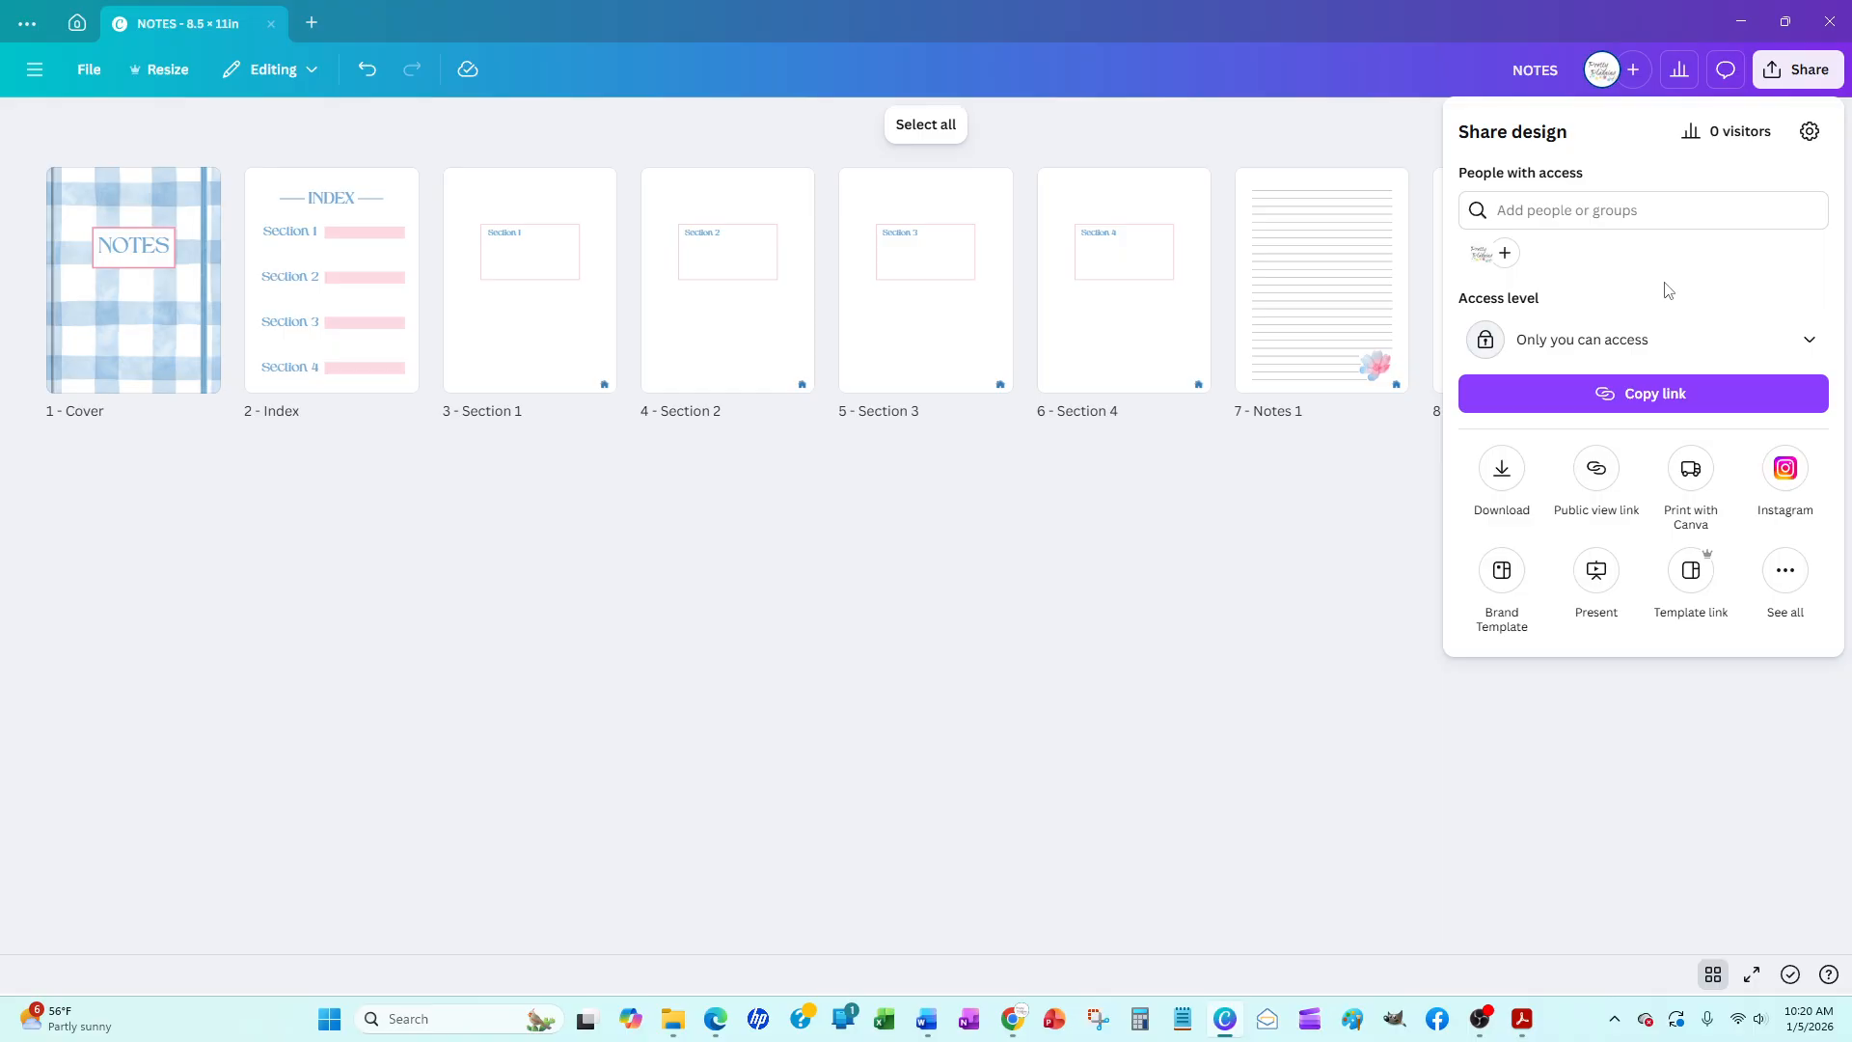
left_click(1502, 468)
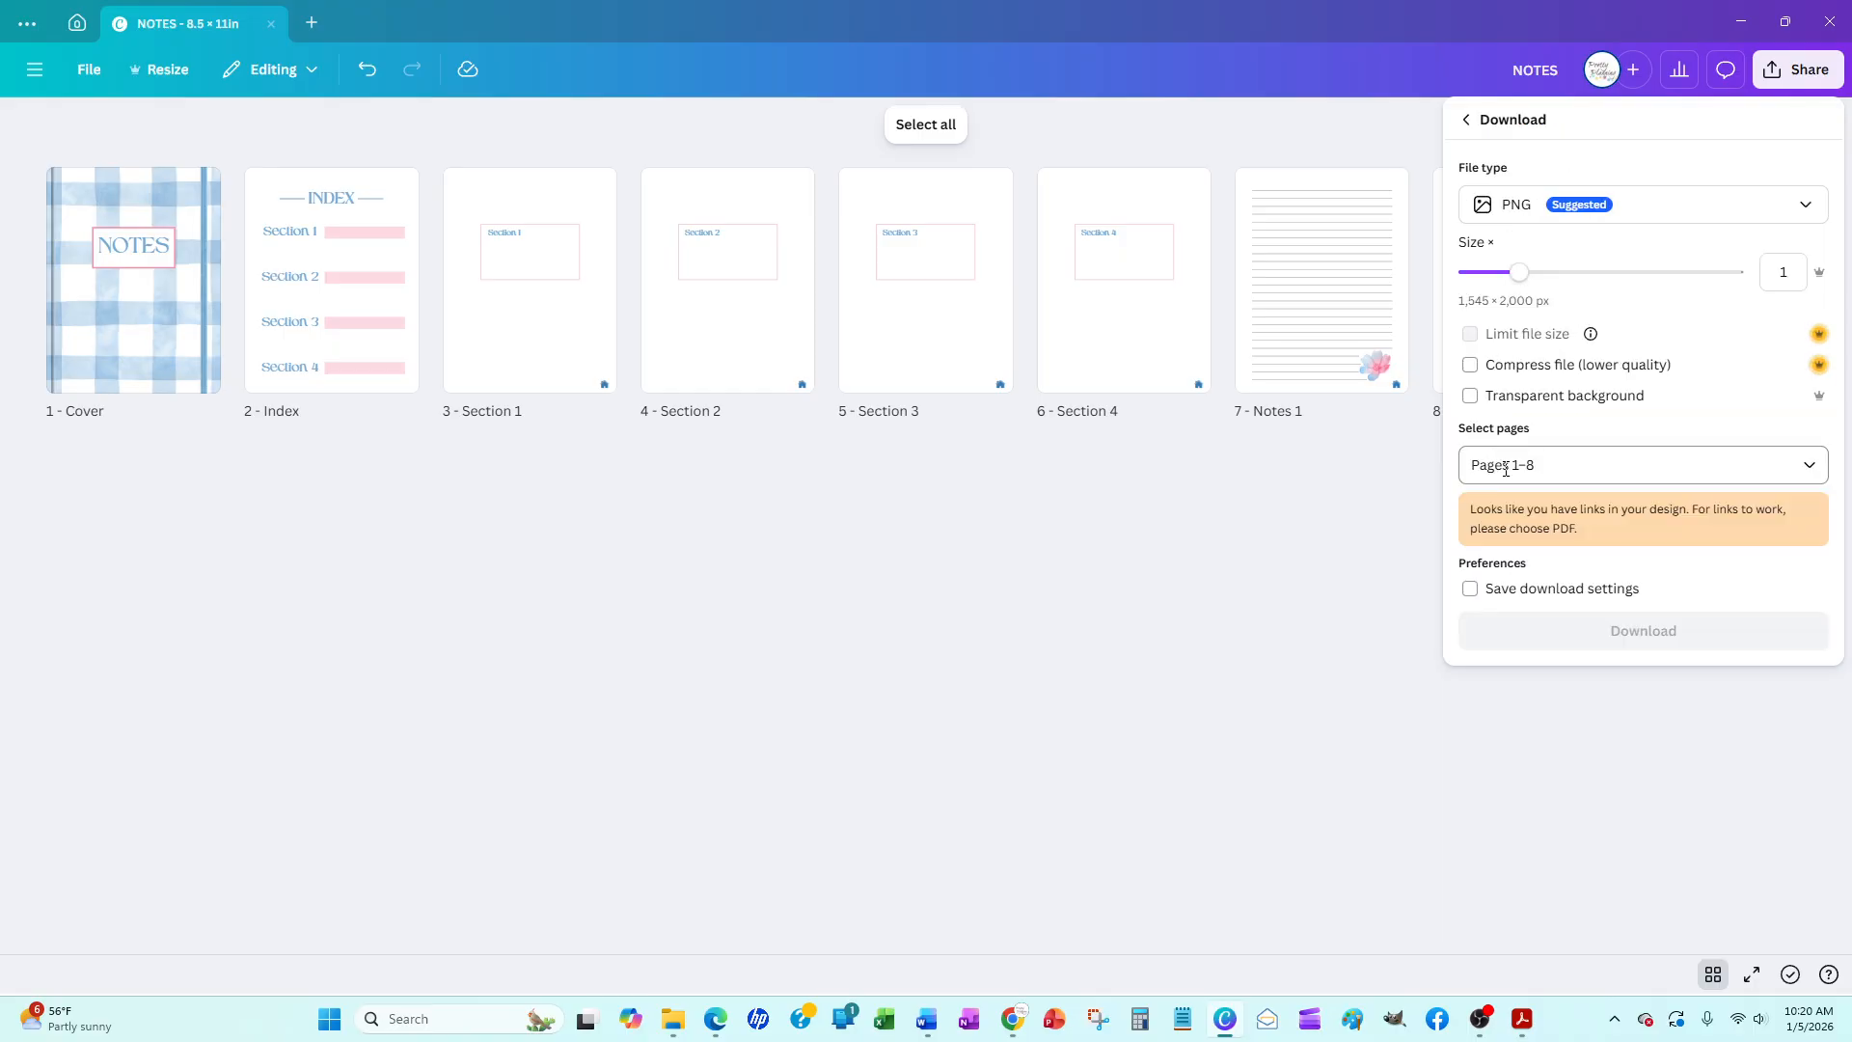
left_click(1686, 216)
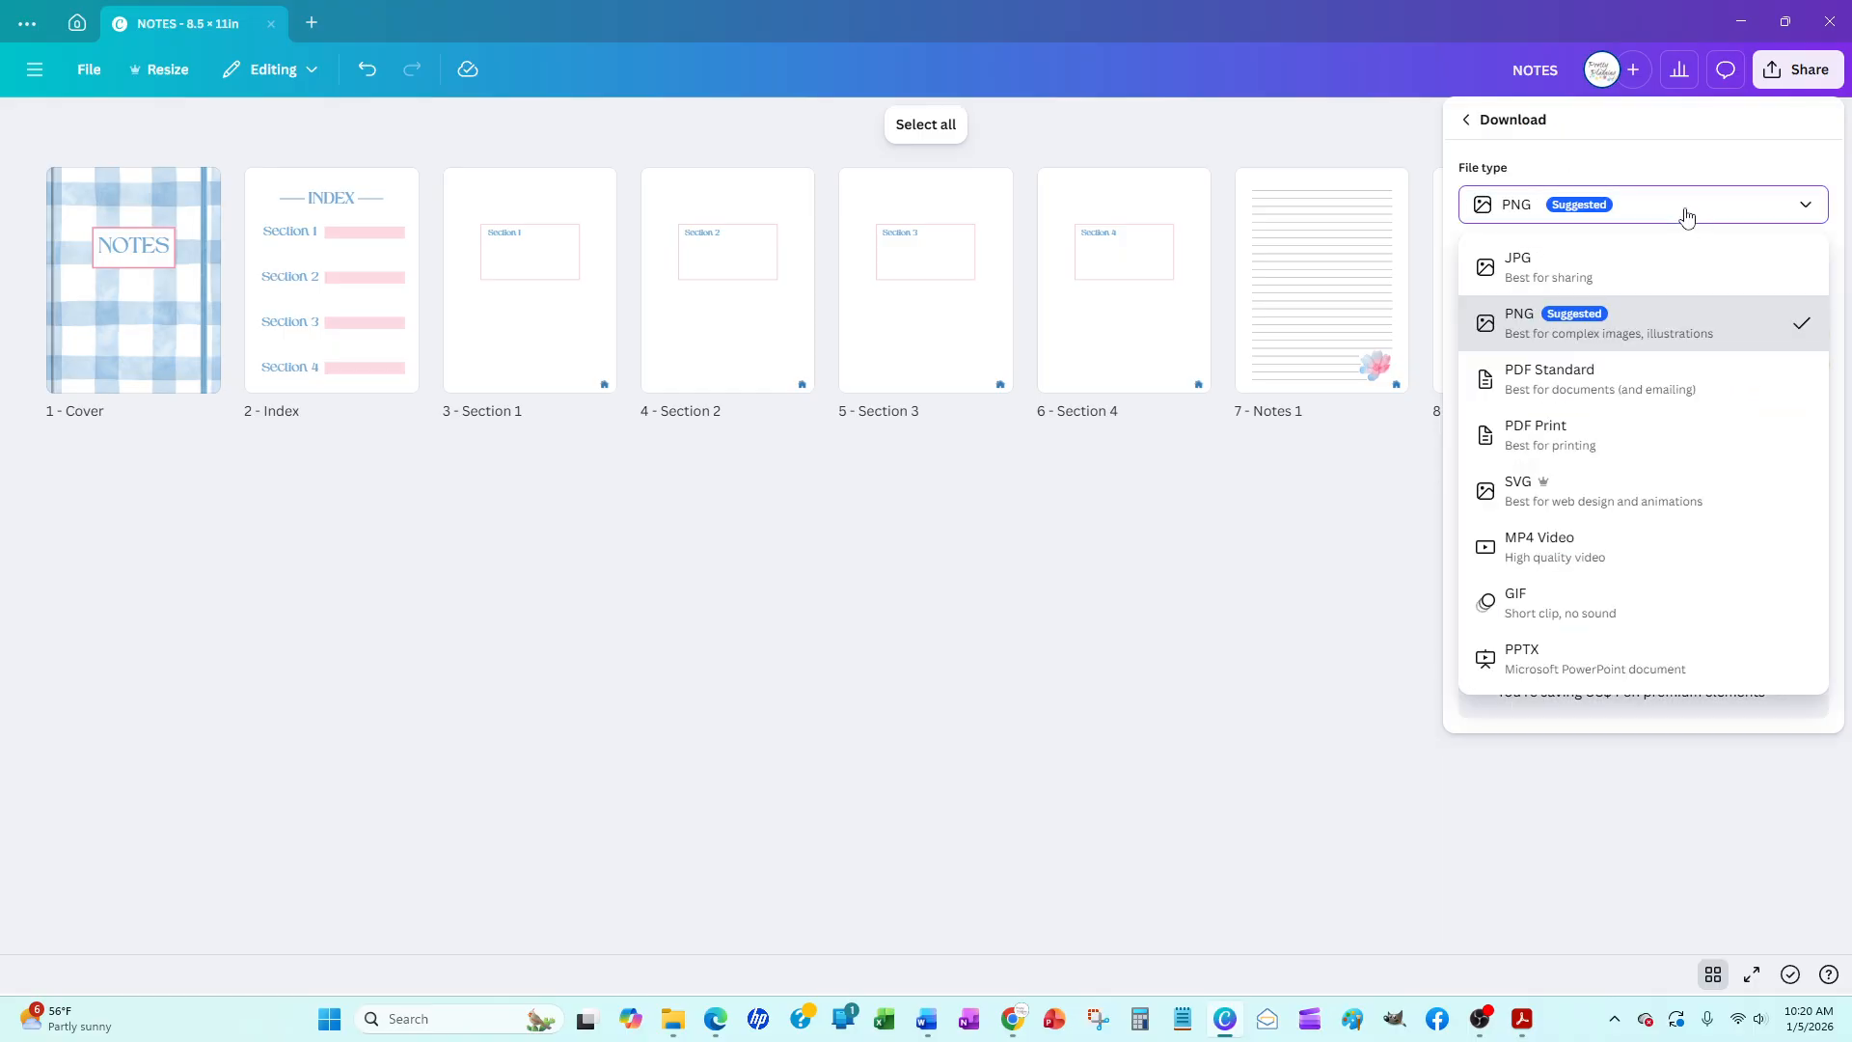
left_click(1541, 385)
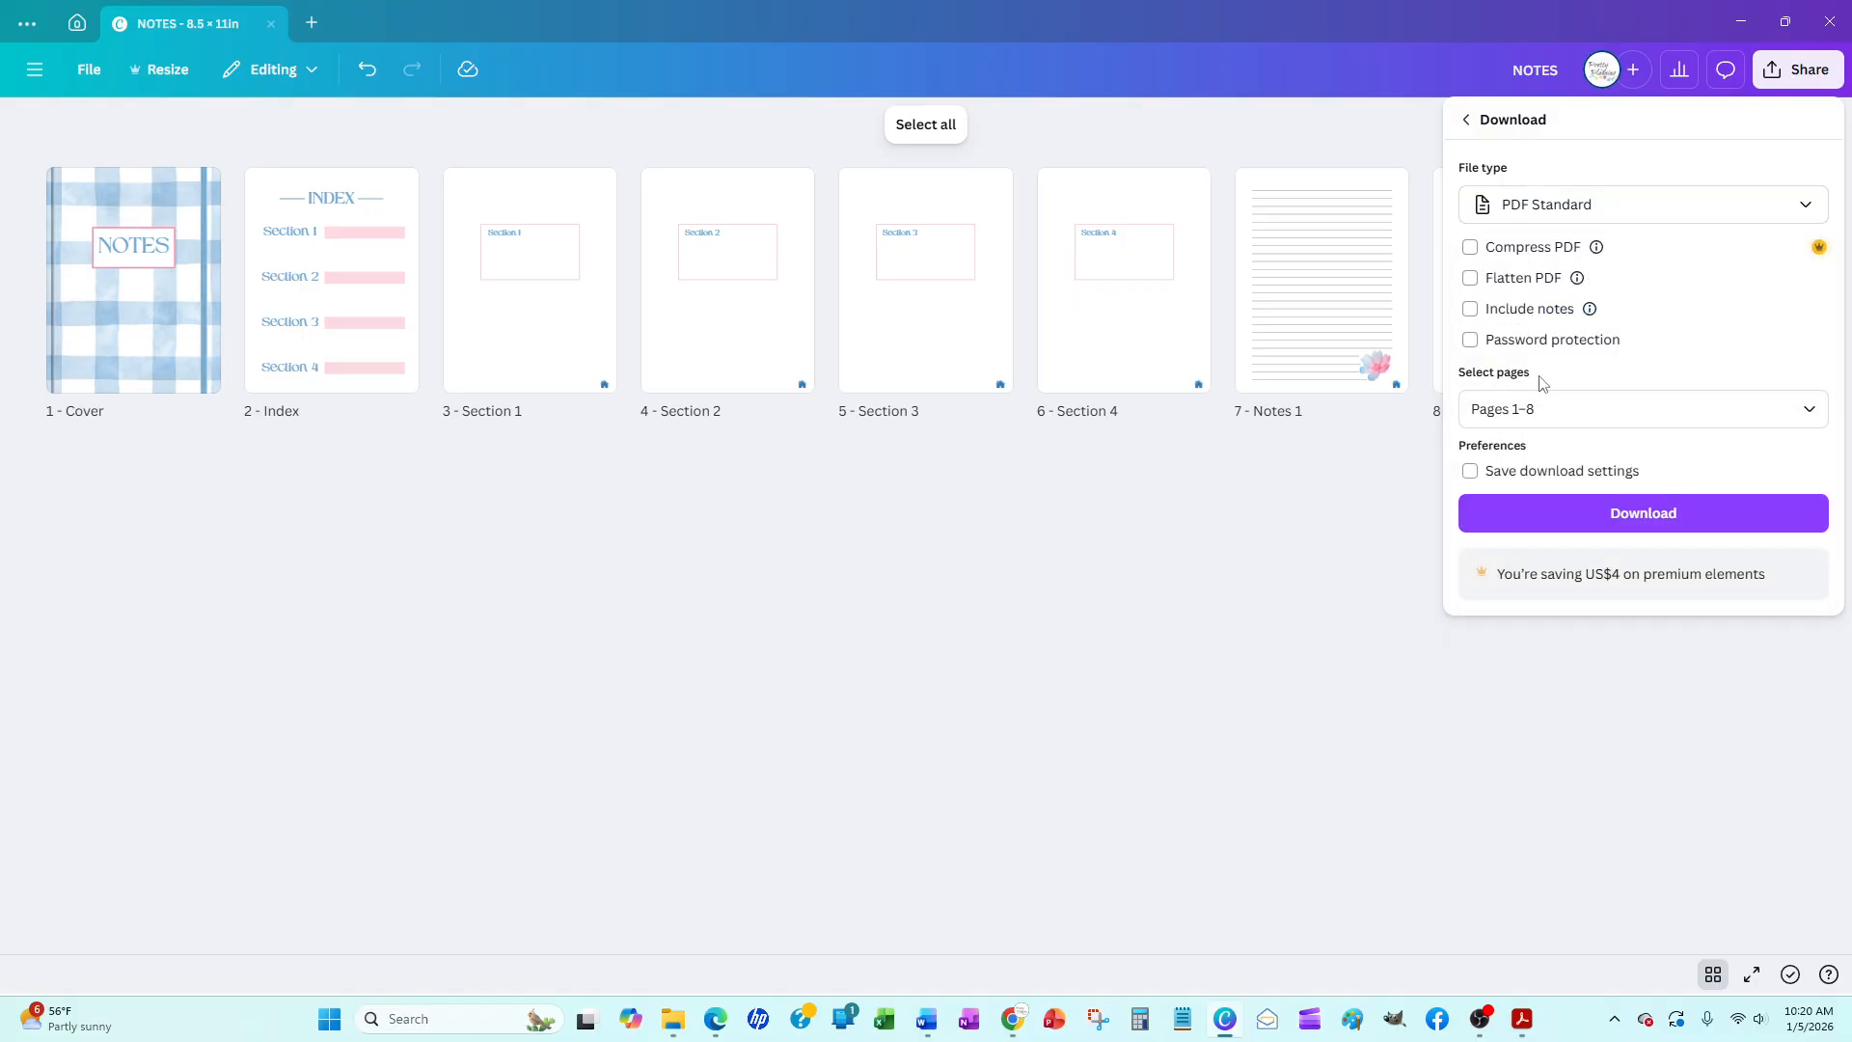
left_click(1083, 736)
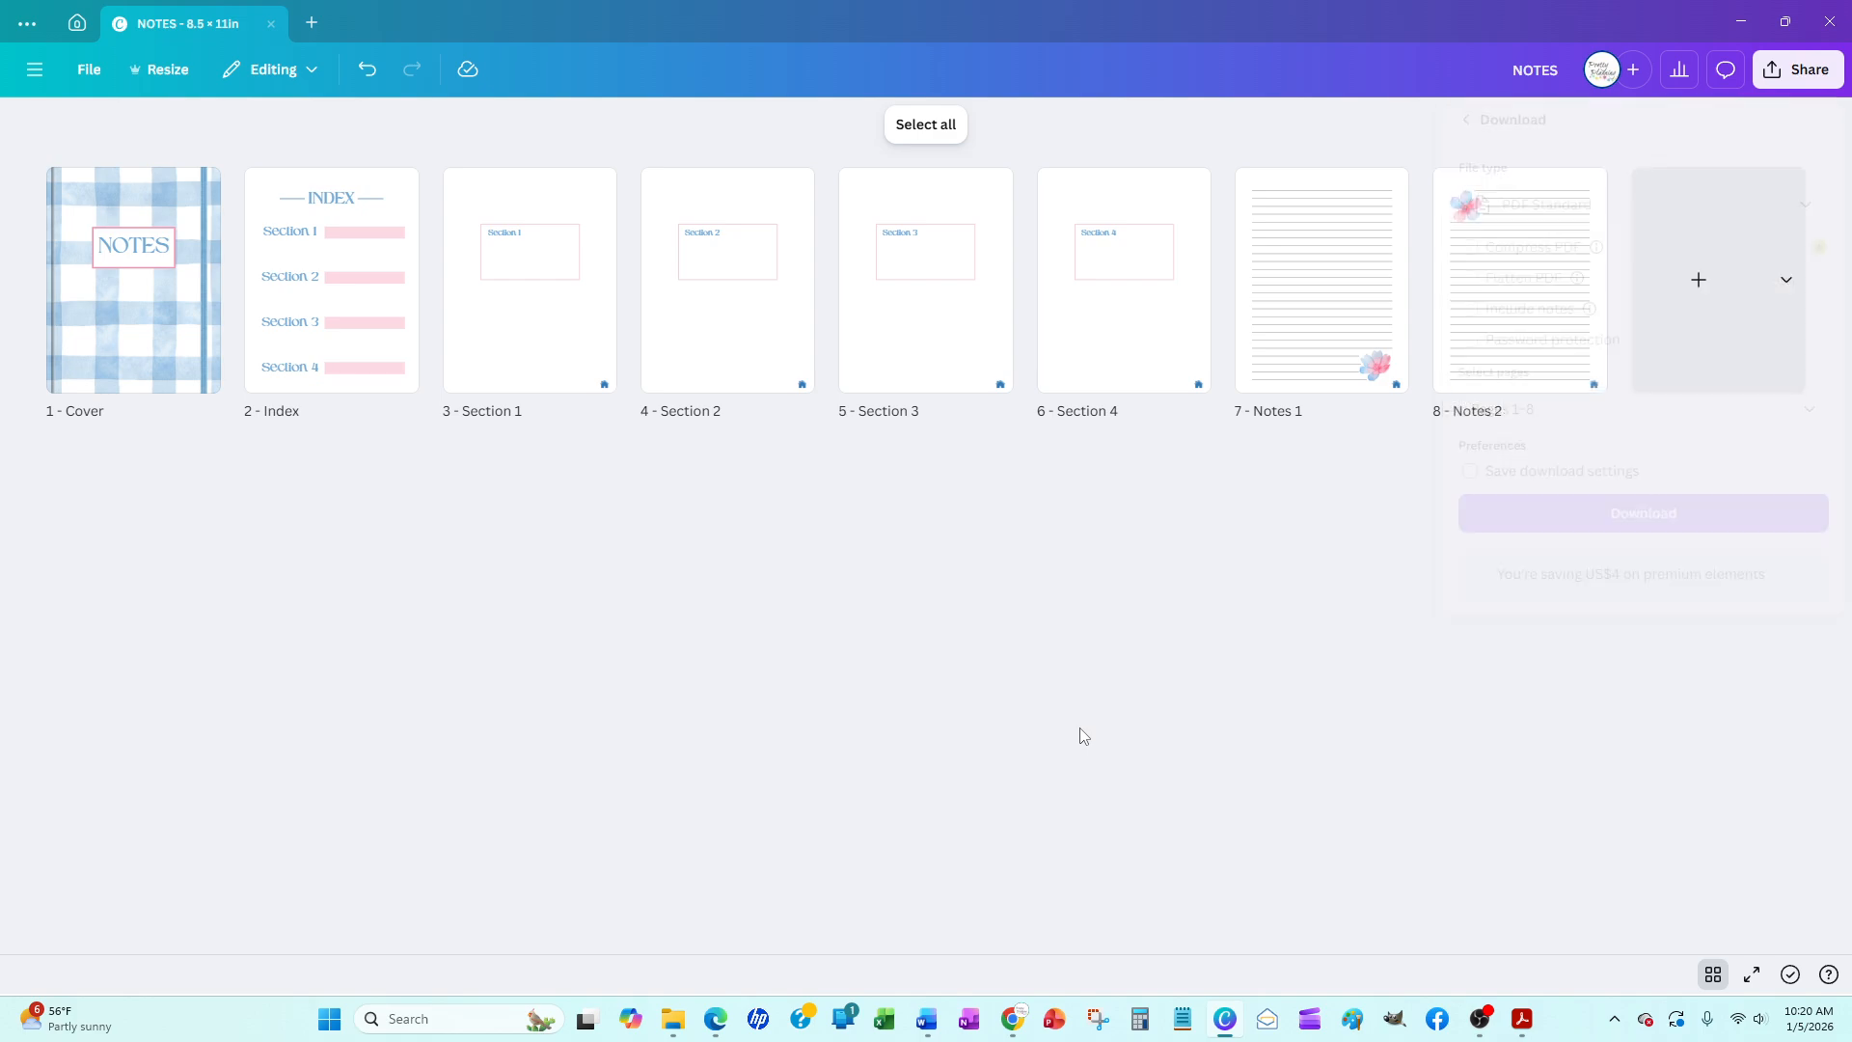
Return to the Cover page and rename the design as Blue Notebook
double_click(196, 343)
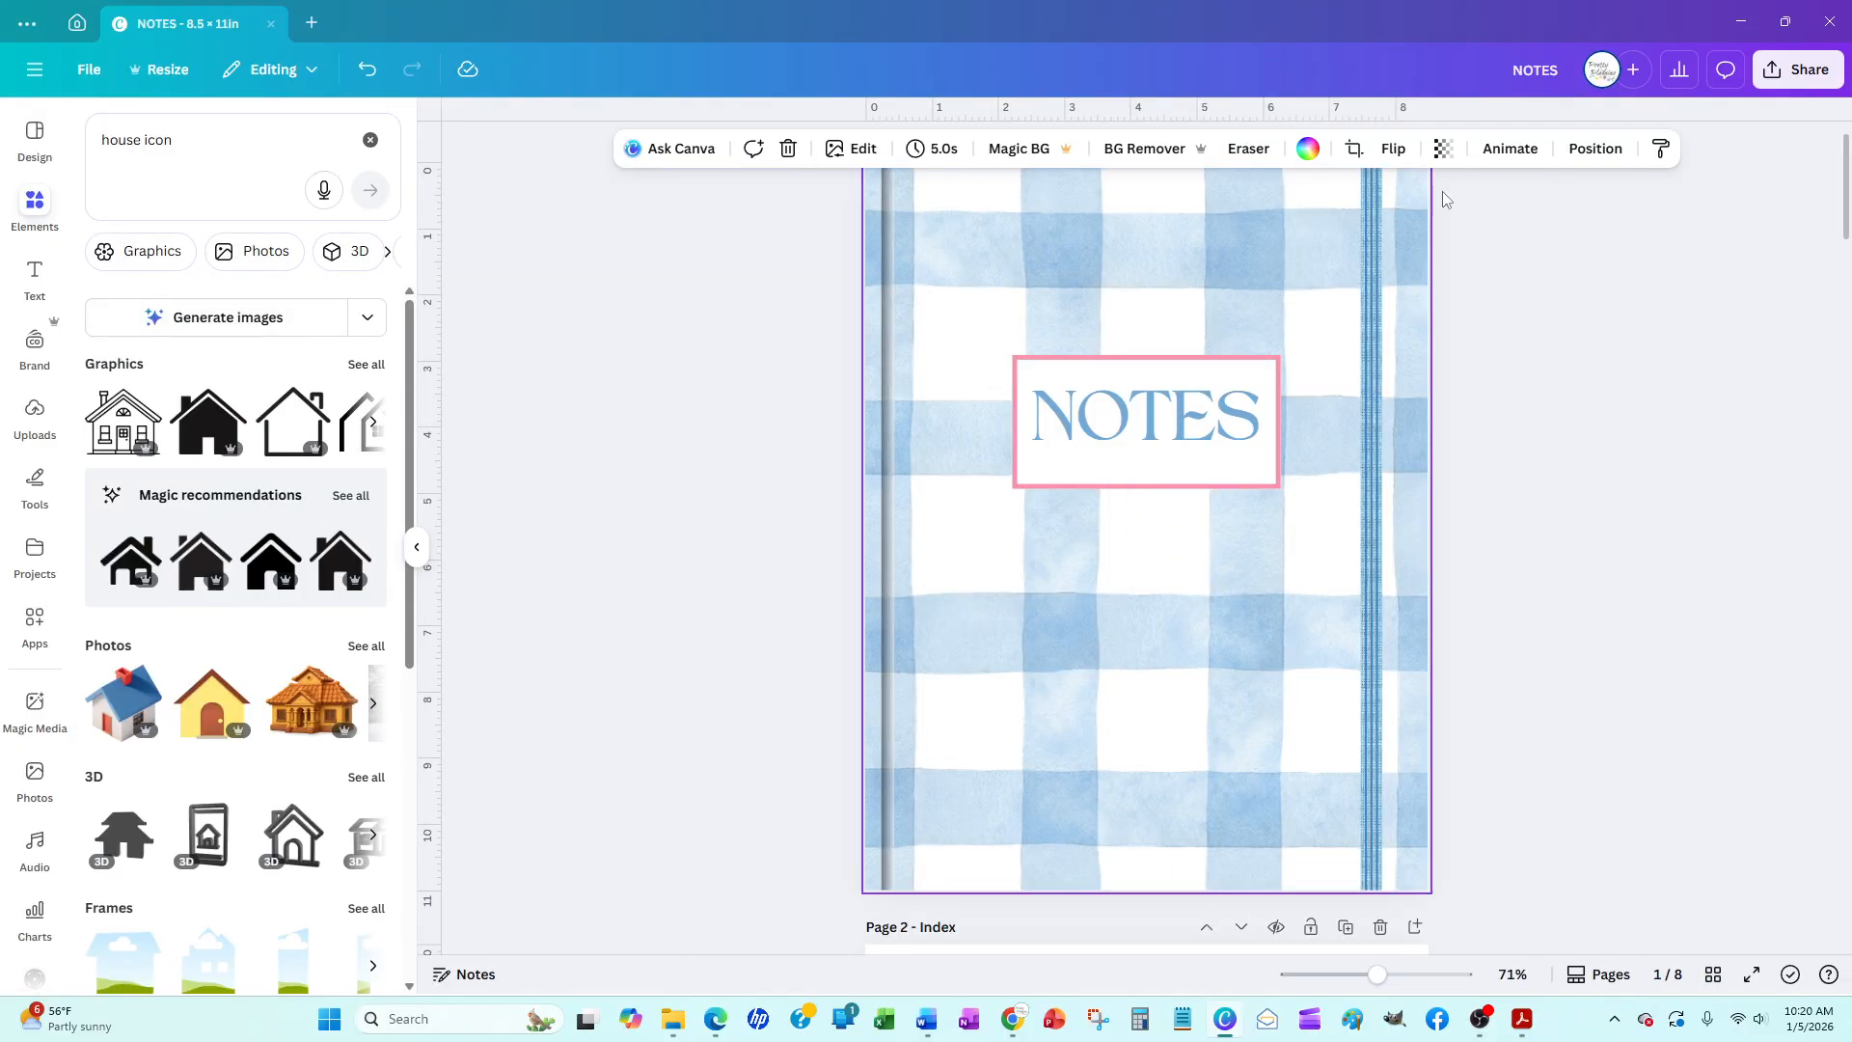
left_click(1563, 71)
type("Blue Nov")
key("BackSpace")
type("te")
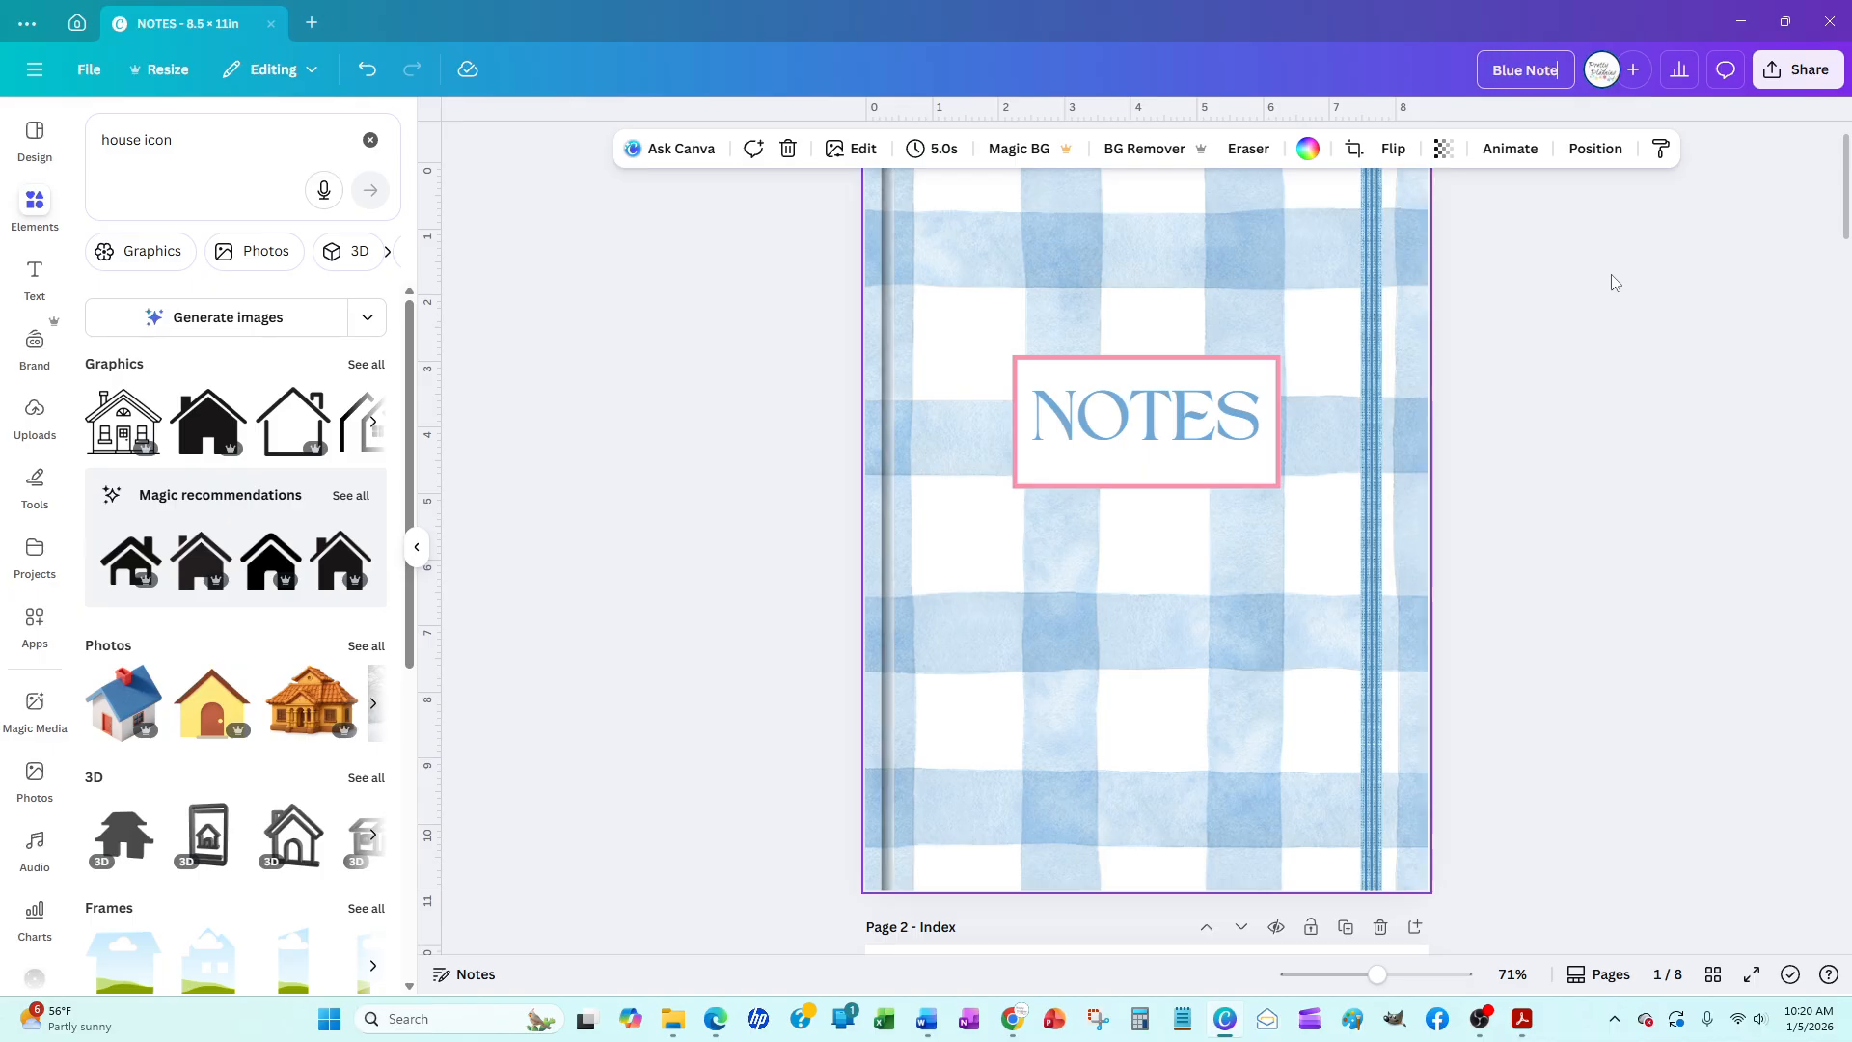
type("book")
key("Return")
left_click(1614, 282)
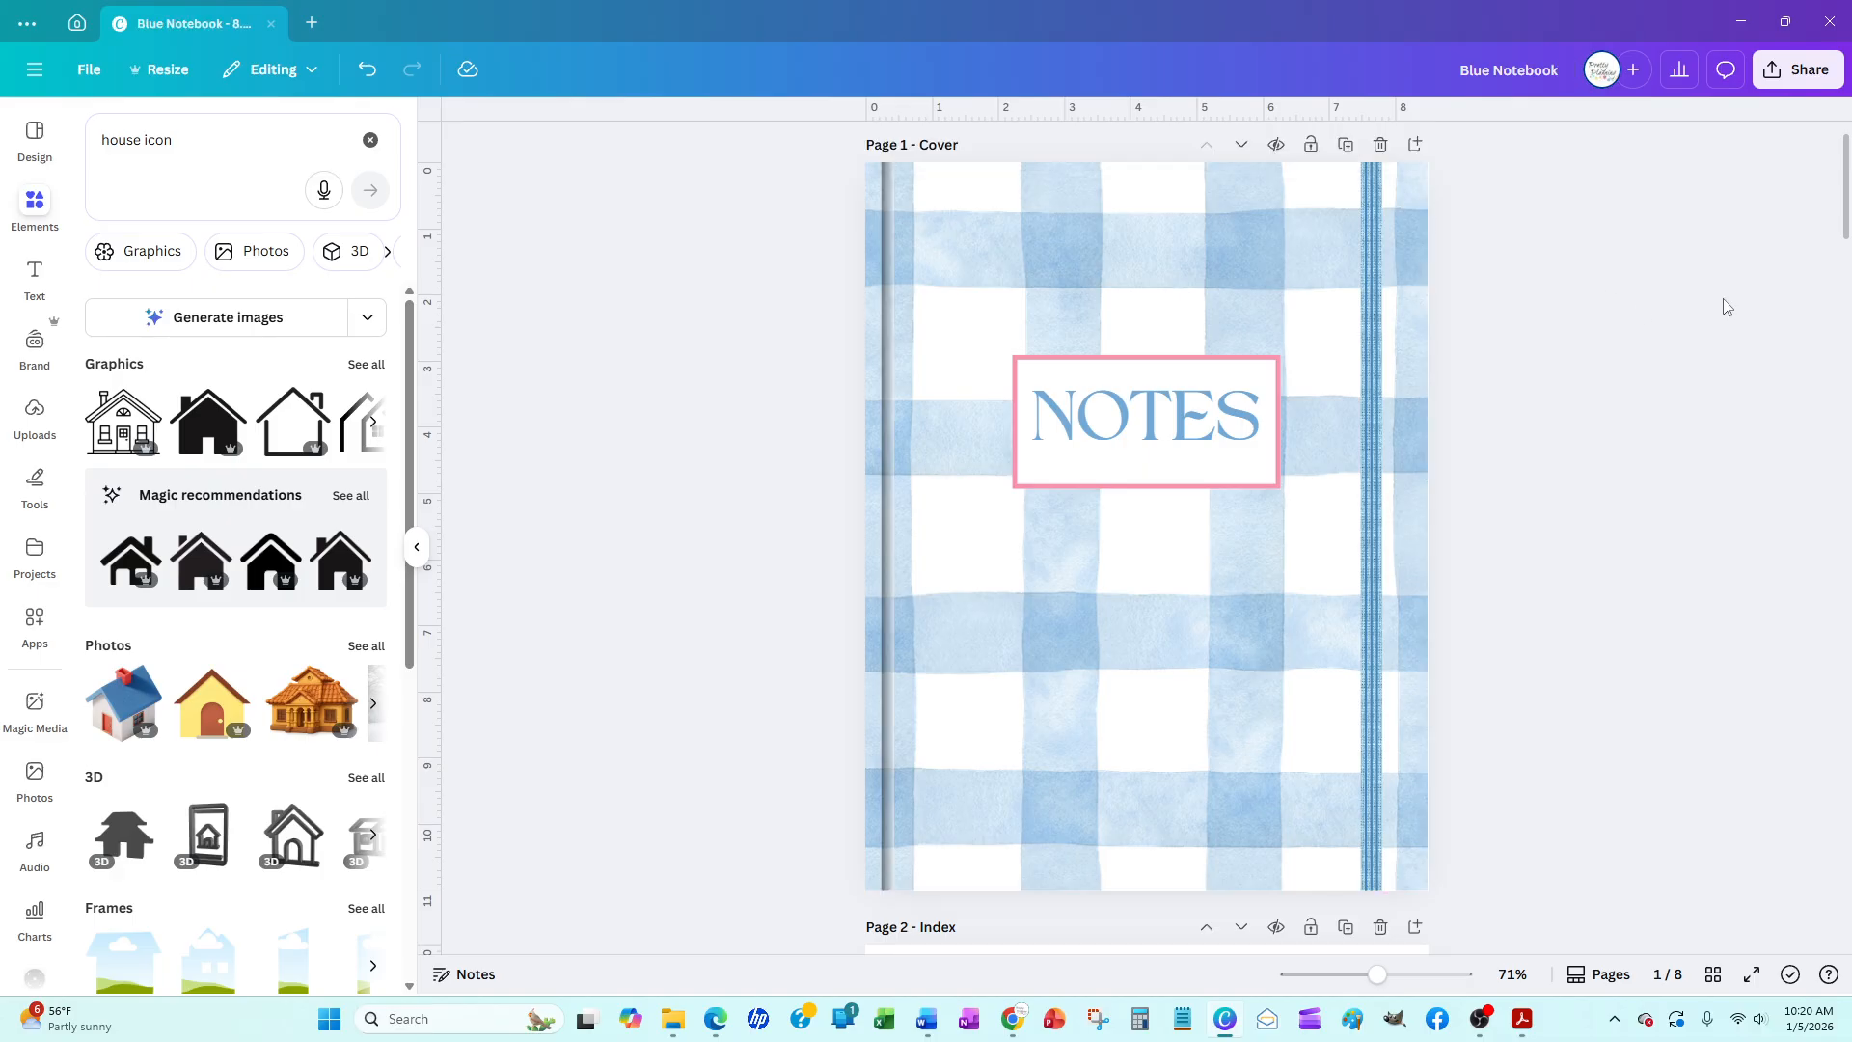
Download pages 1–8 as PDF Standard and save the file as Blue Notebook in the Downloads folder
left_click(1800, 69)
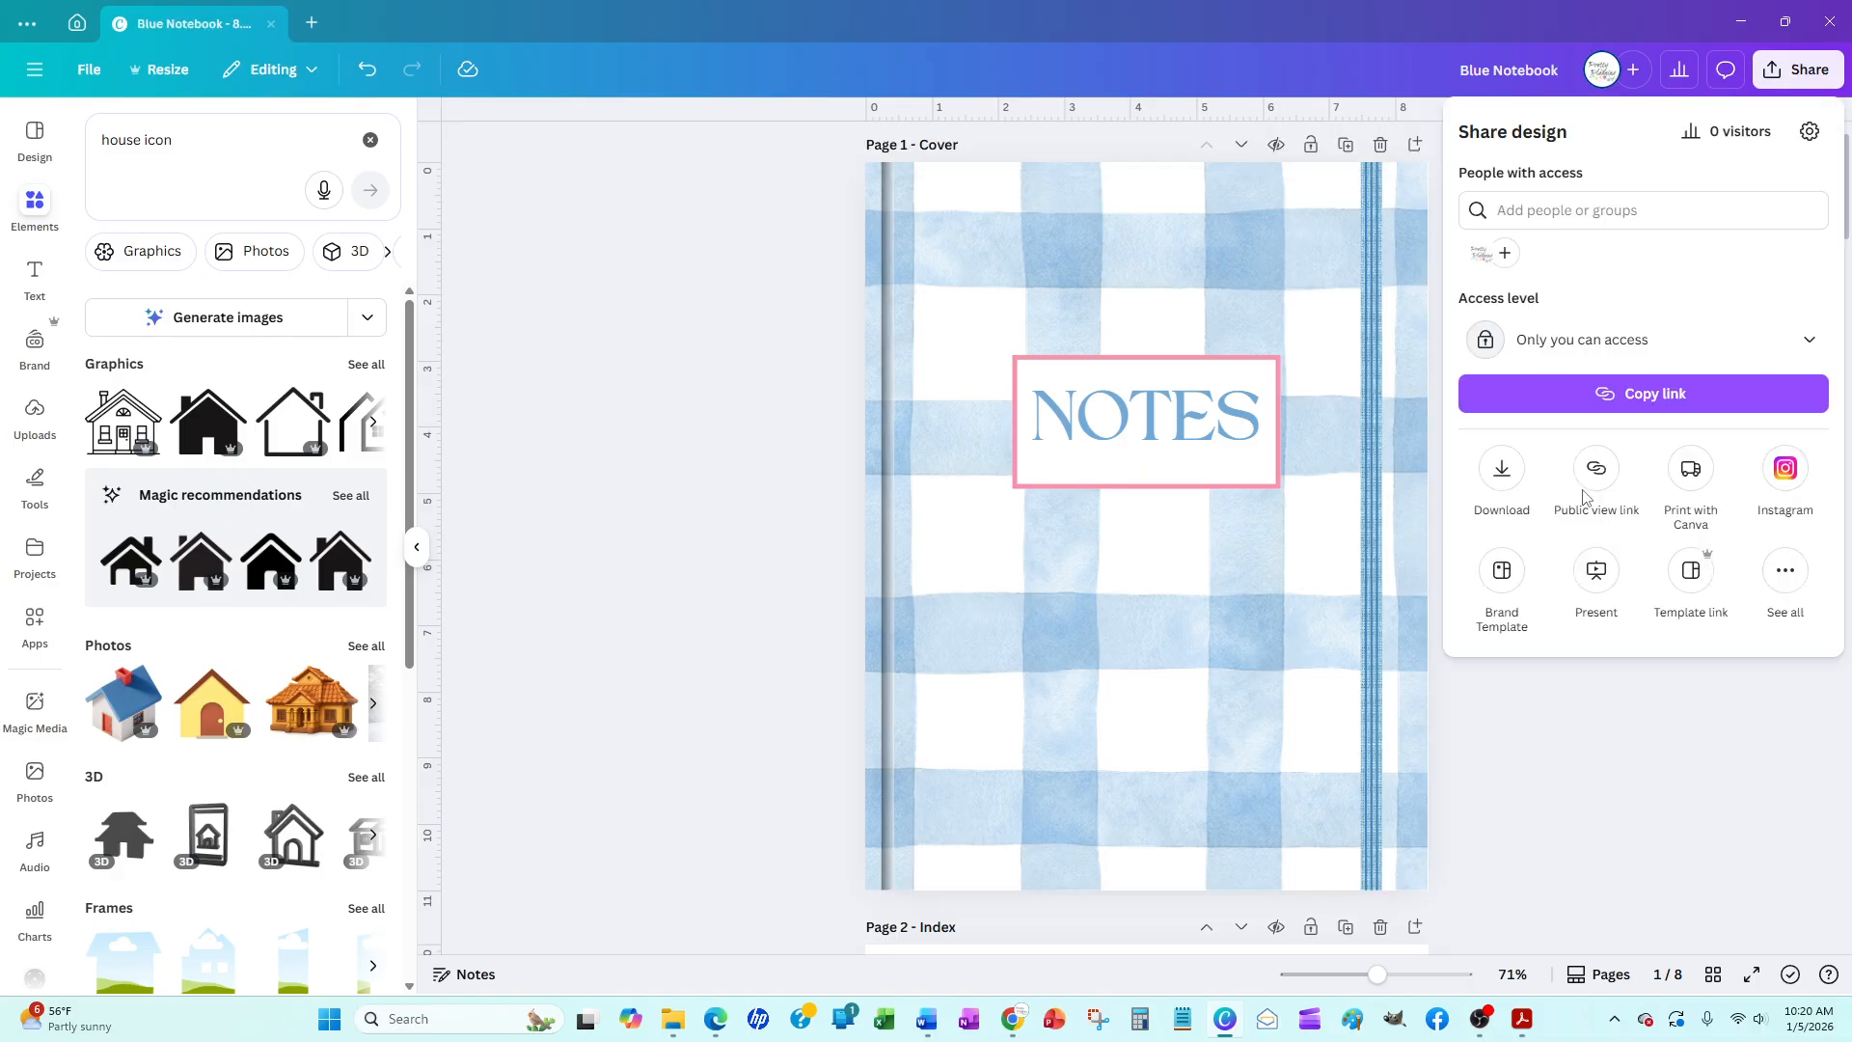
left_click(1503, 473)
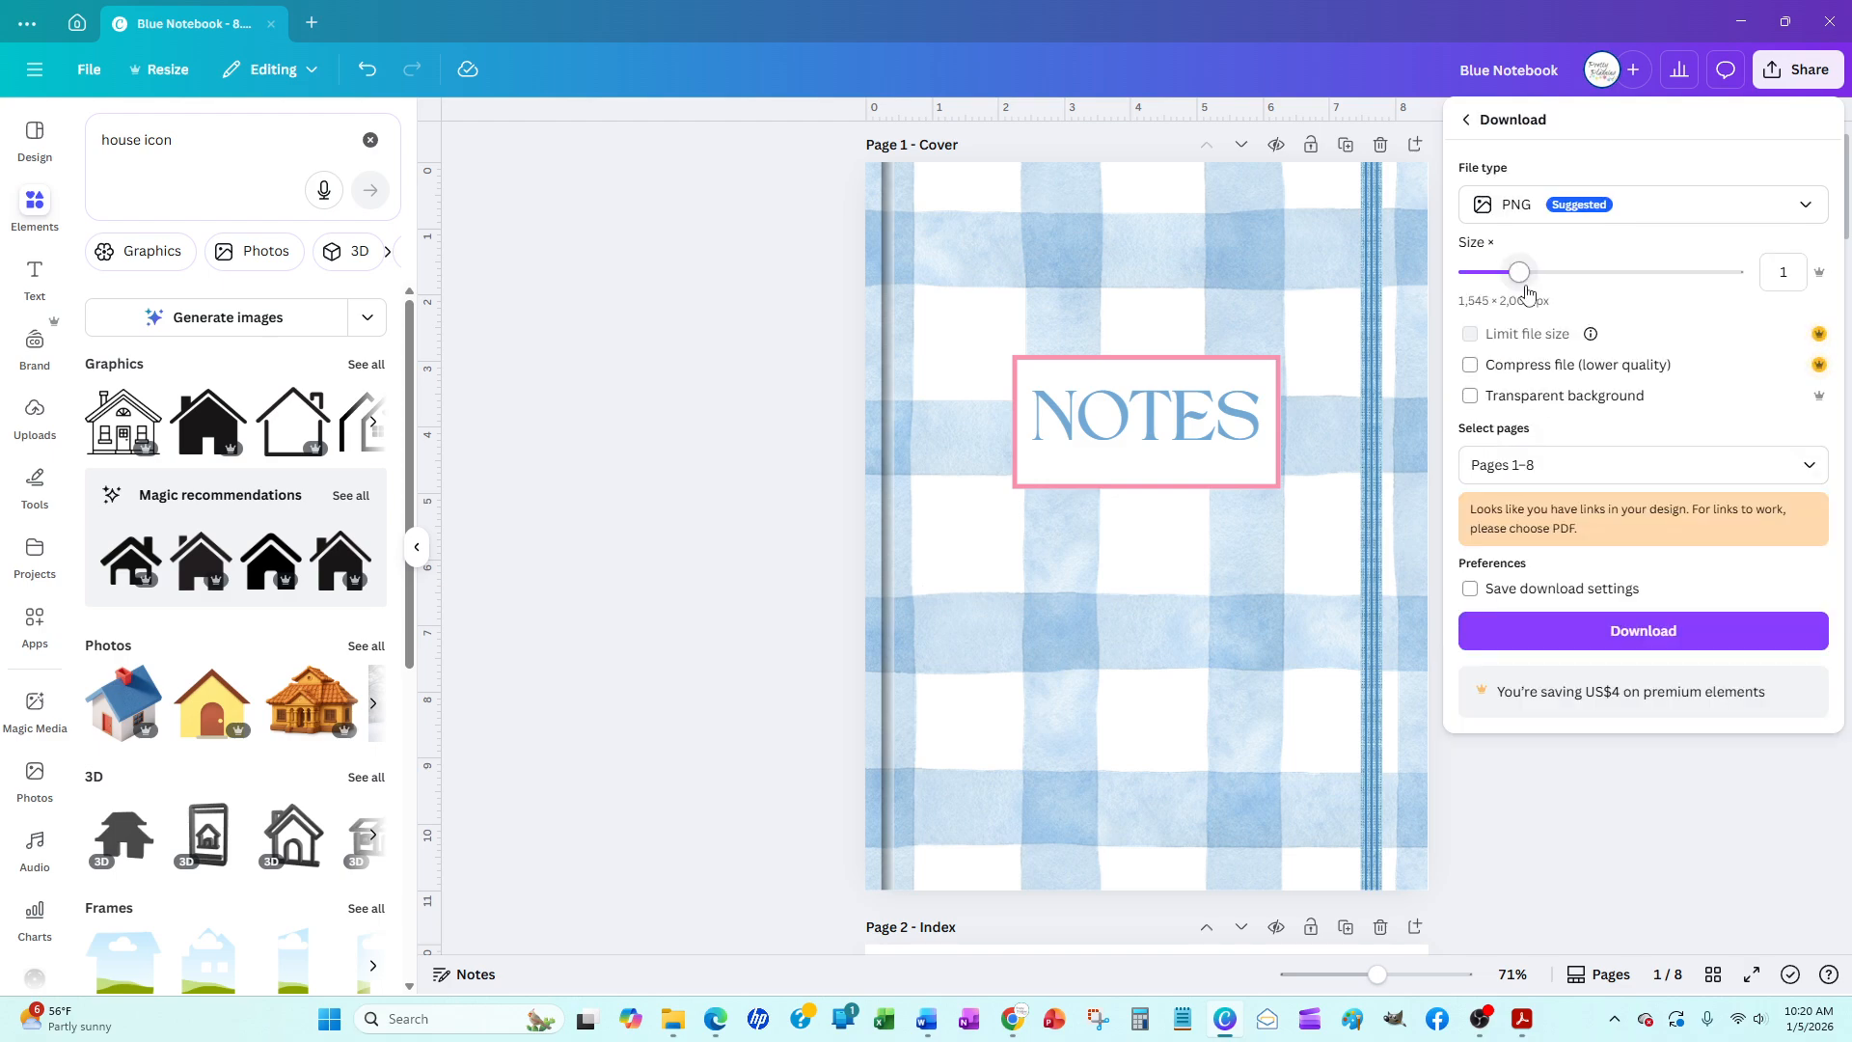
left_click(1505, 205)
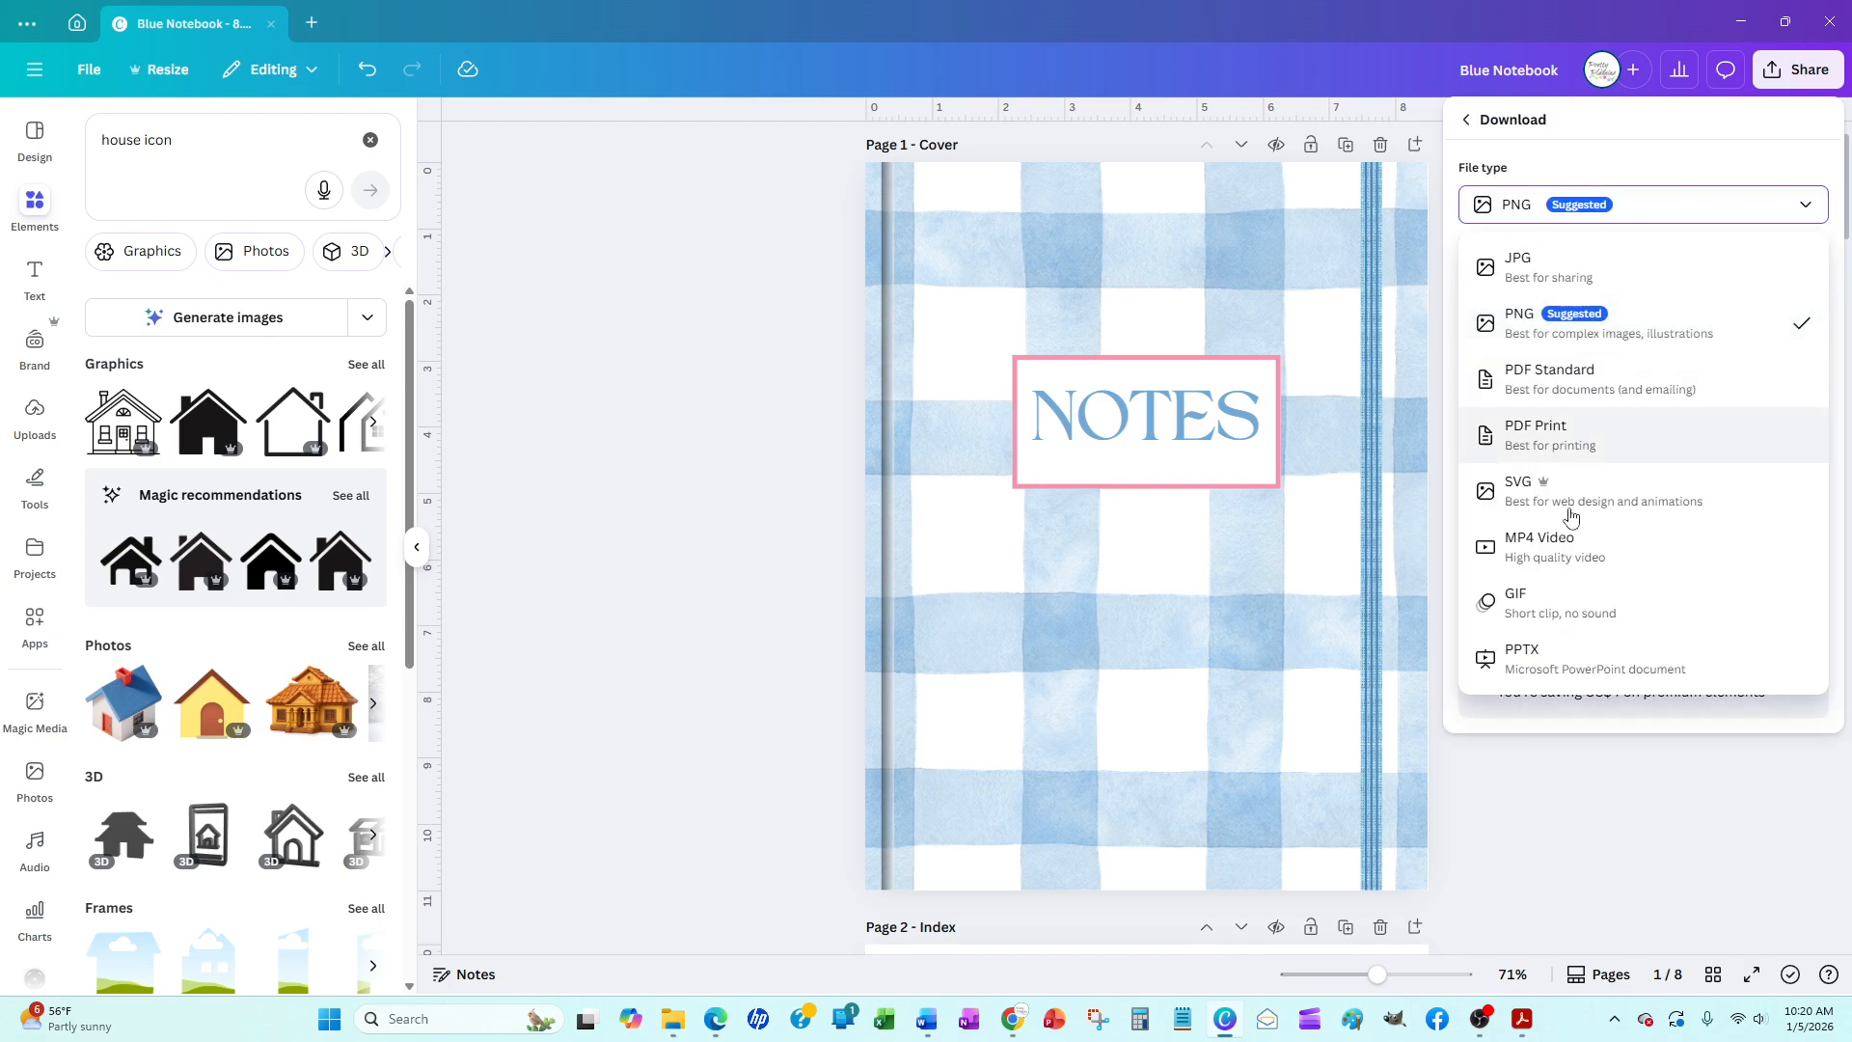
left_click(1549, 381)
left_click(1598, 532)
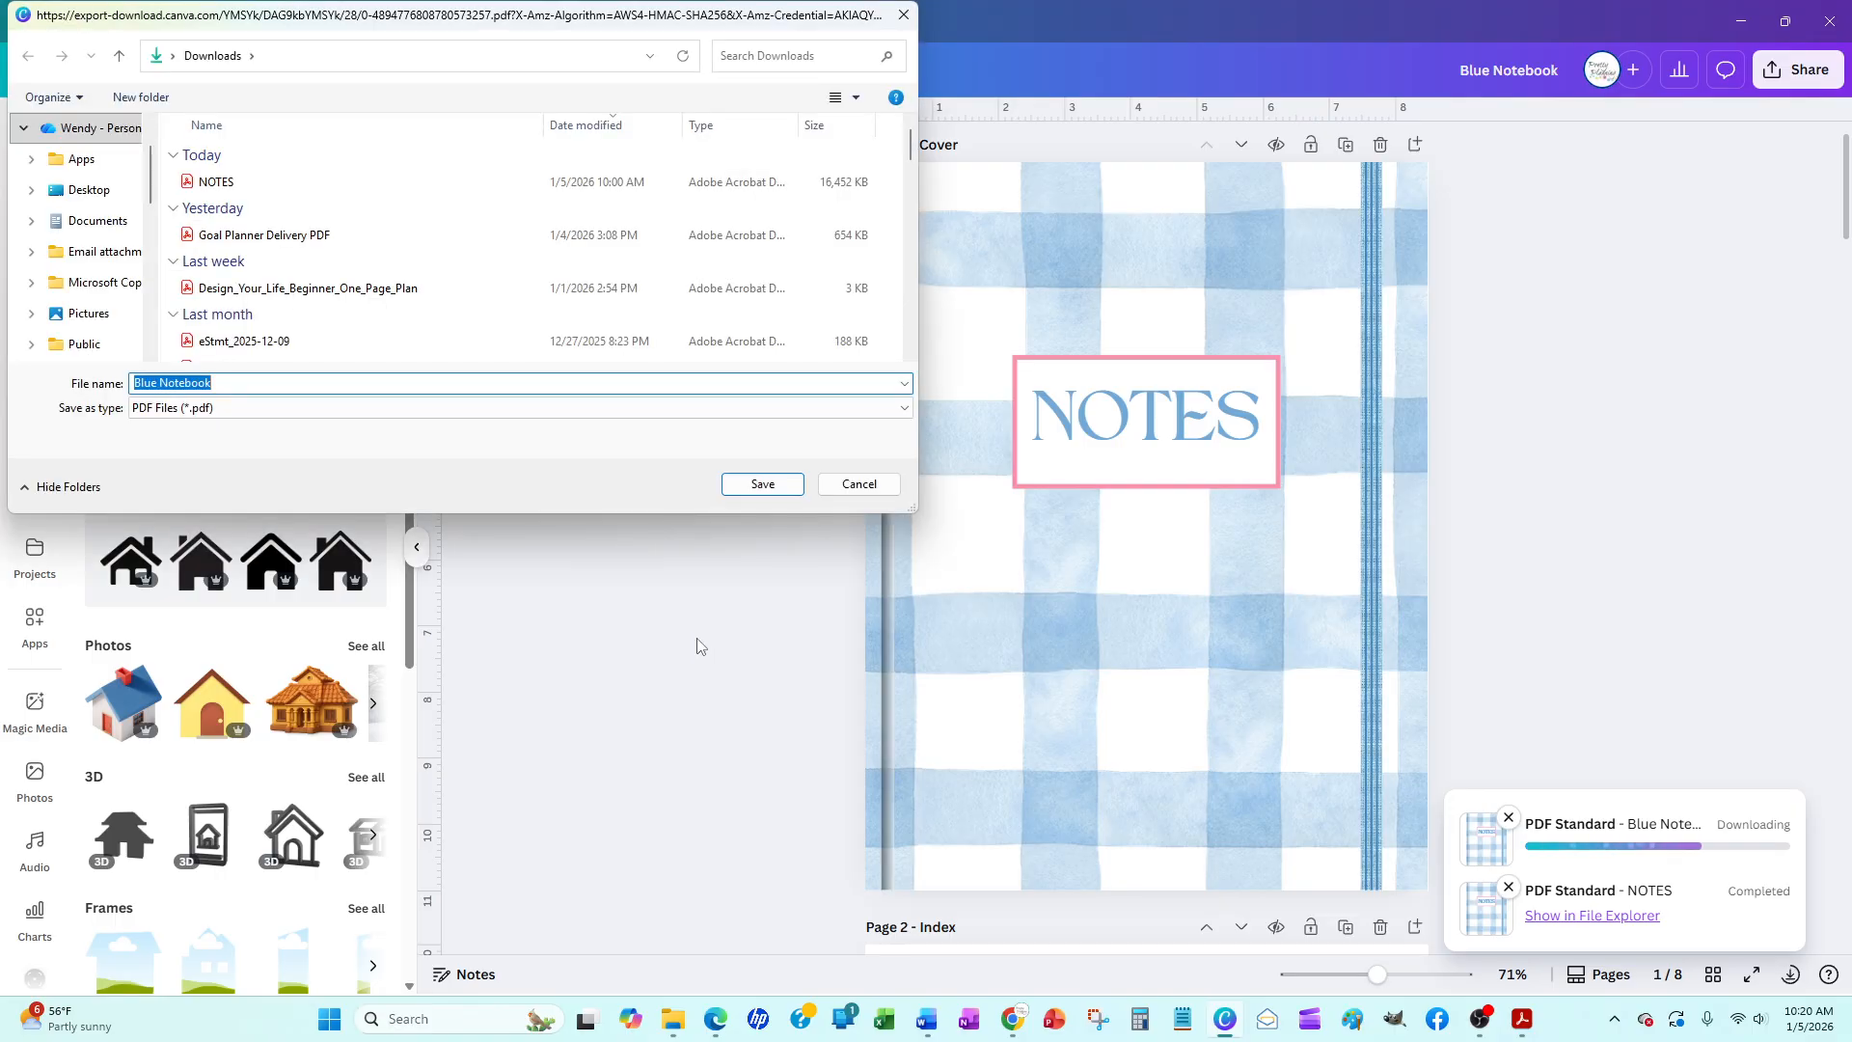
left_click(759, 483)
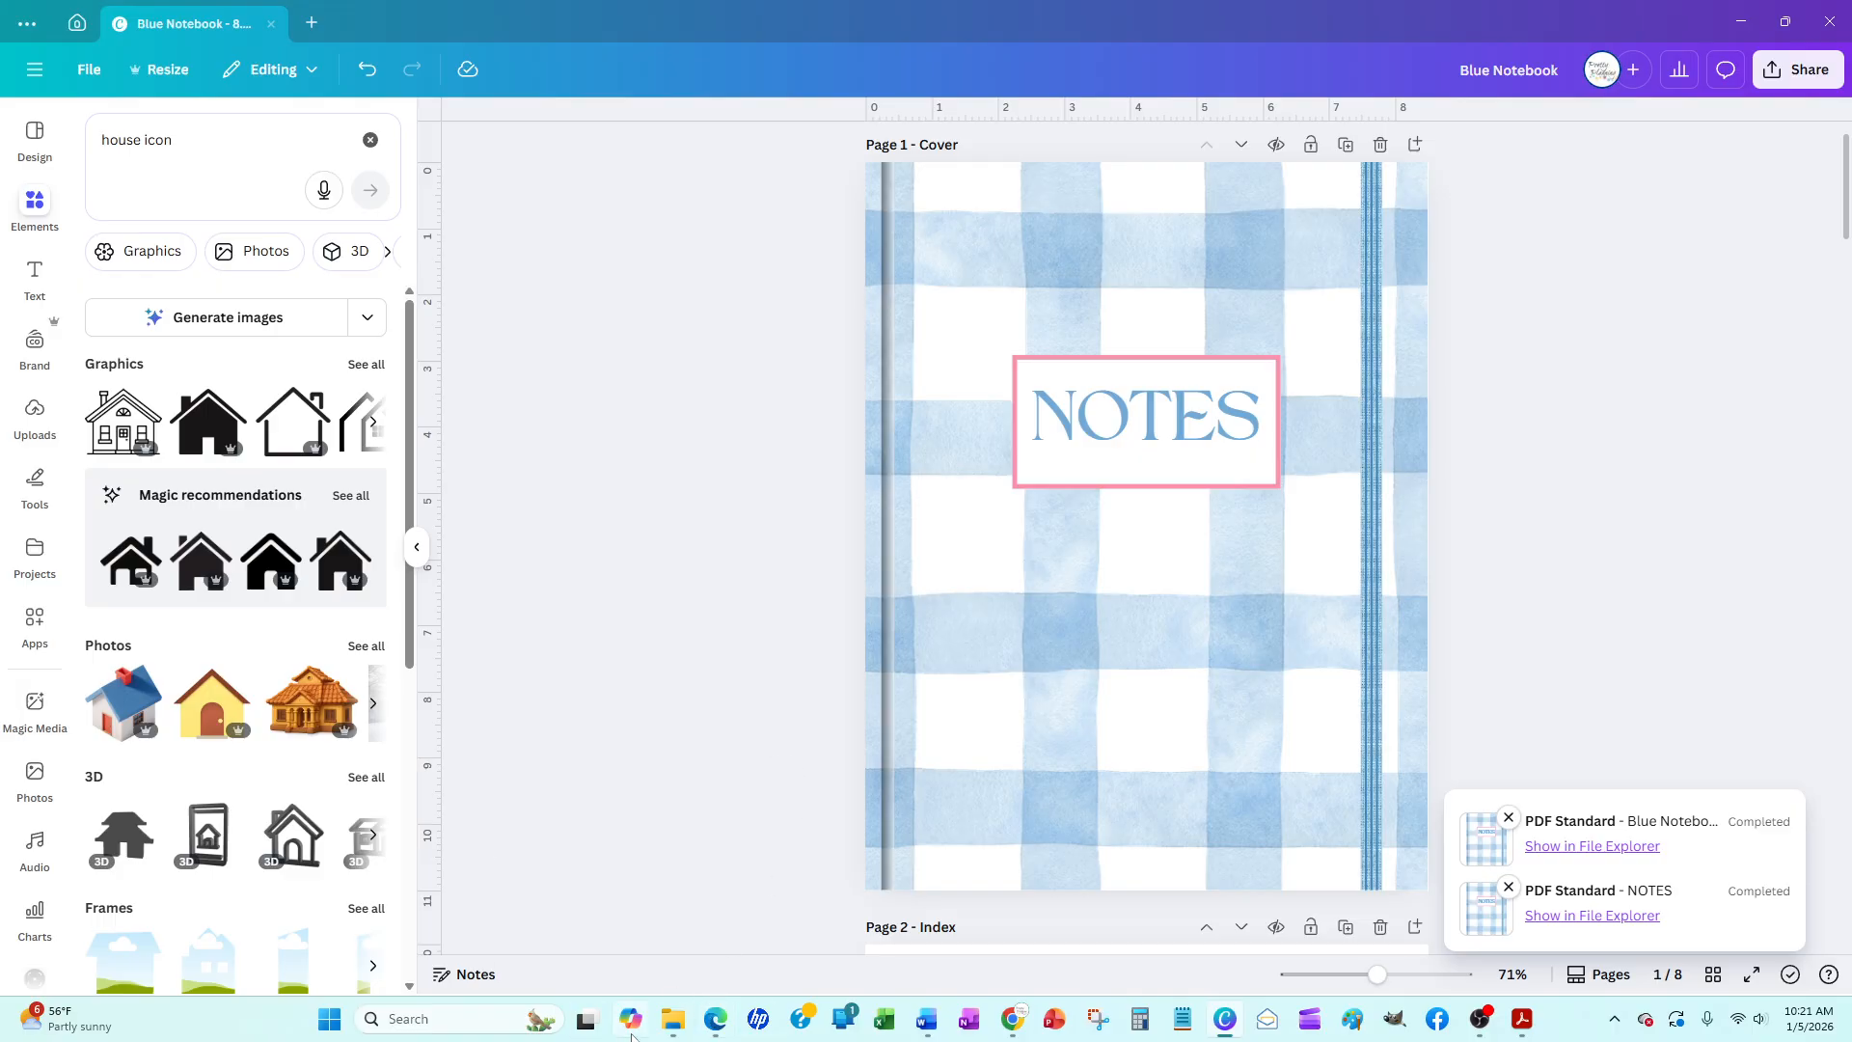
Switch to File Explorer and open the Blue Notebook PDF from the Downloads folder in Adobe Acrobat
left_click(672, 1019)
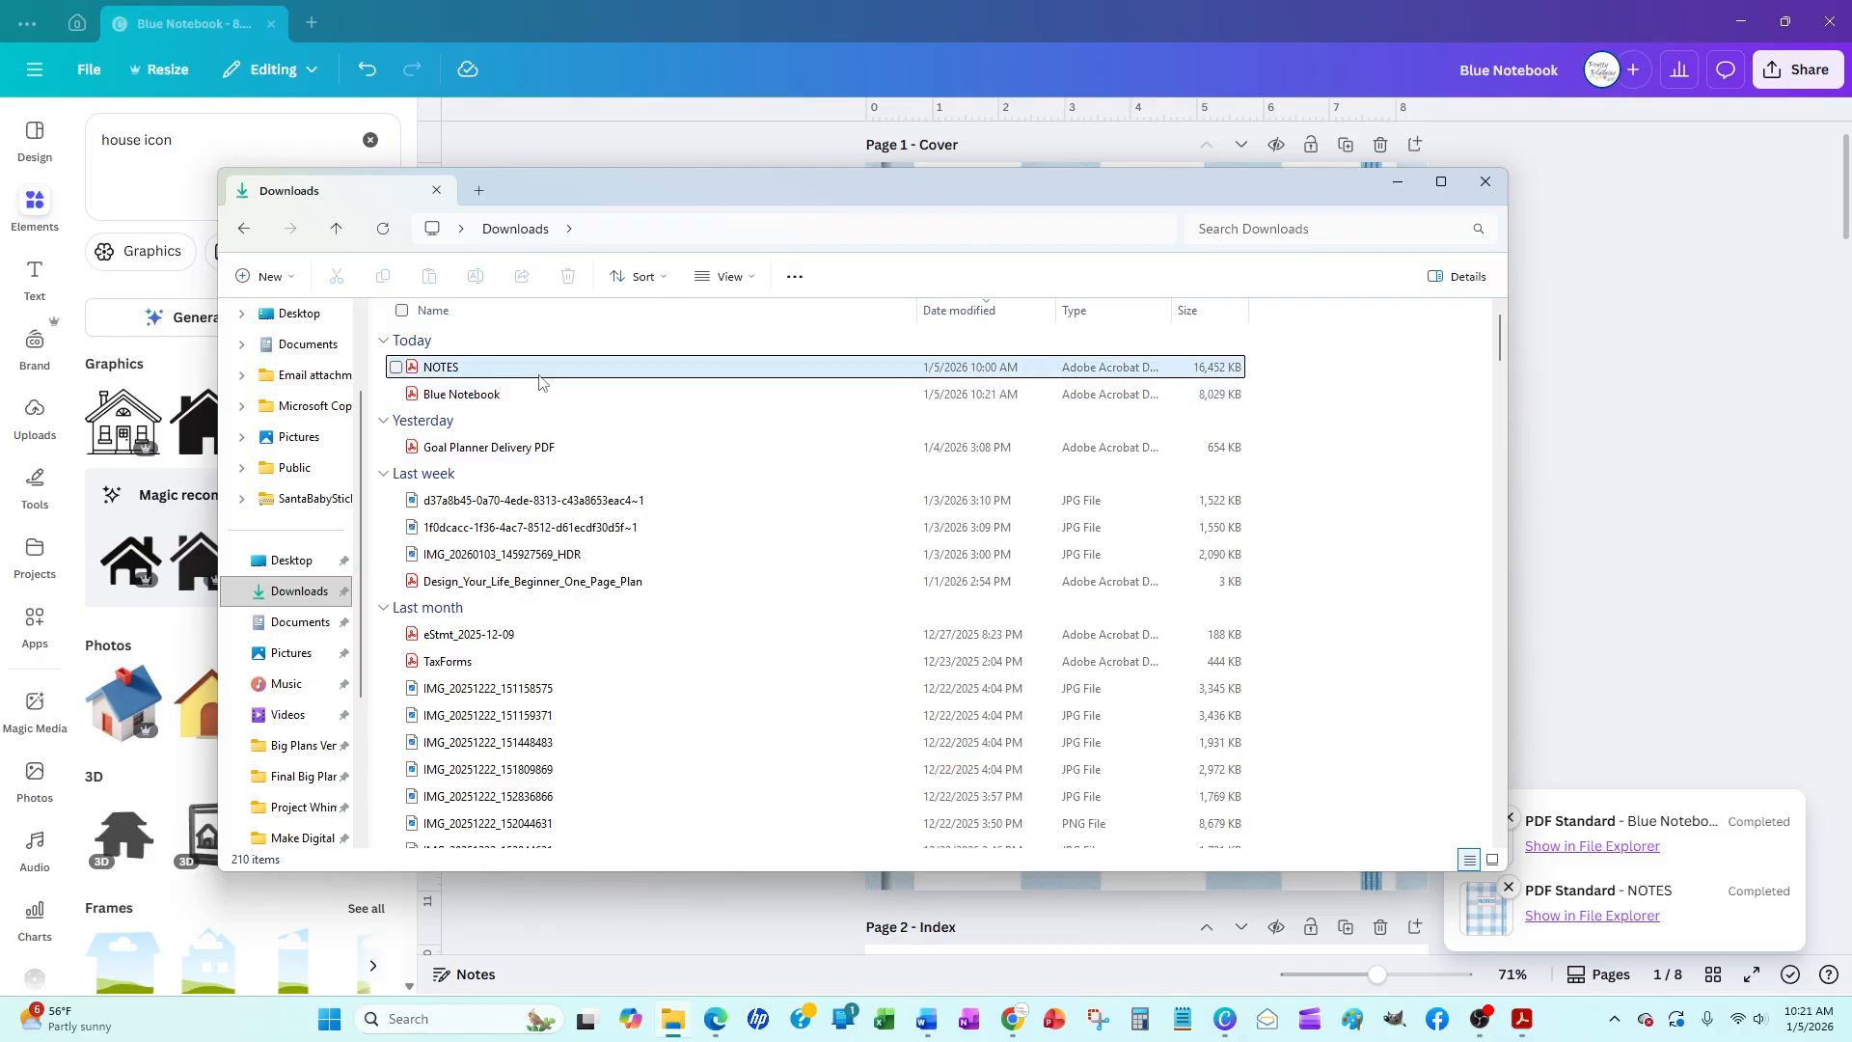
left_click_drag(540, 378, 625, 502)
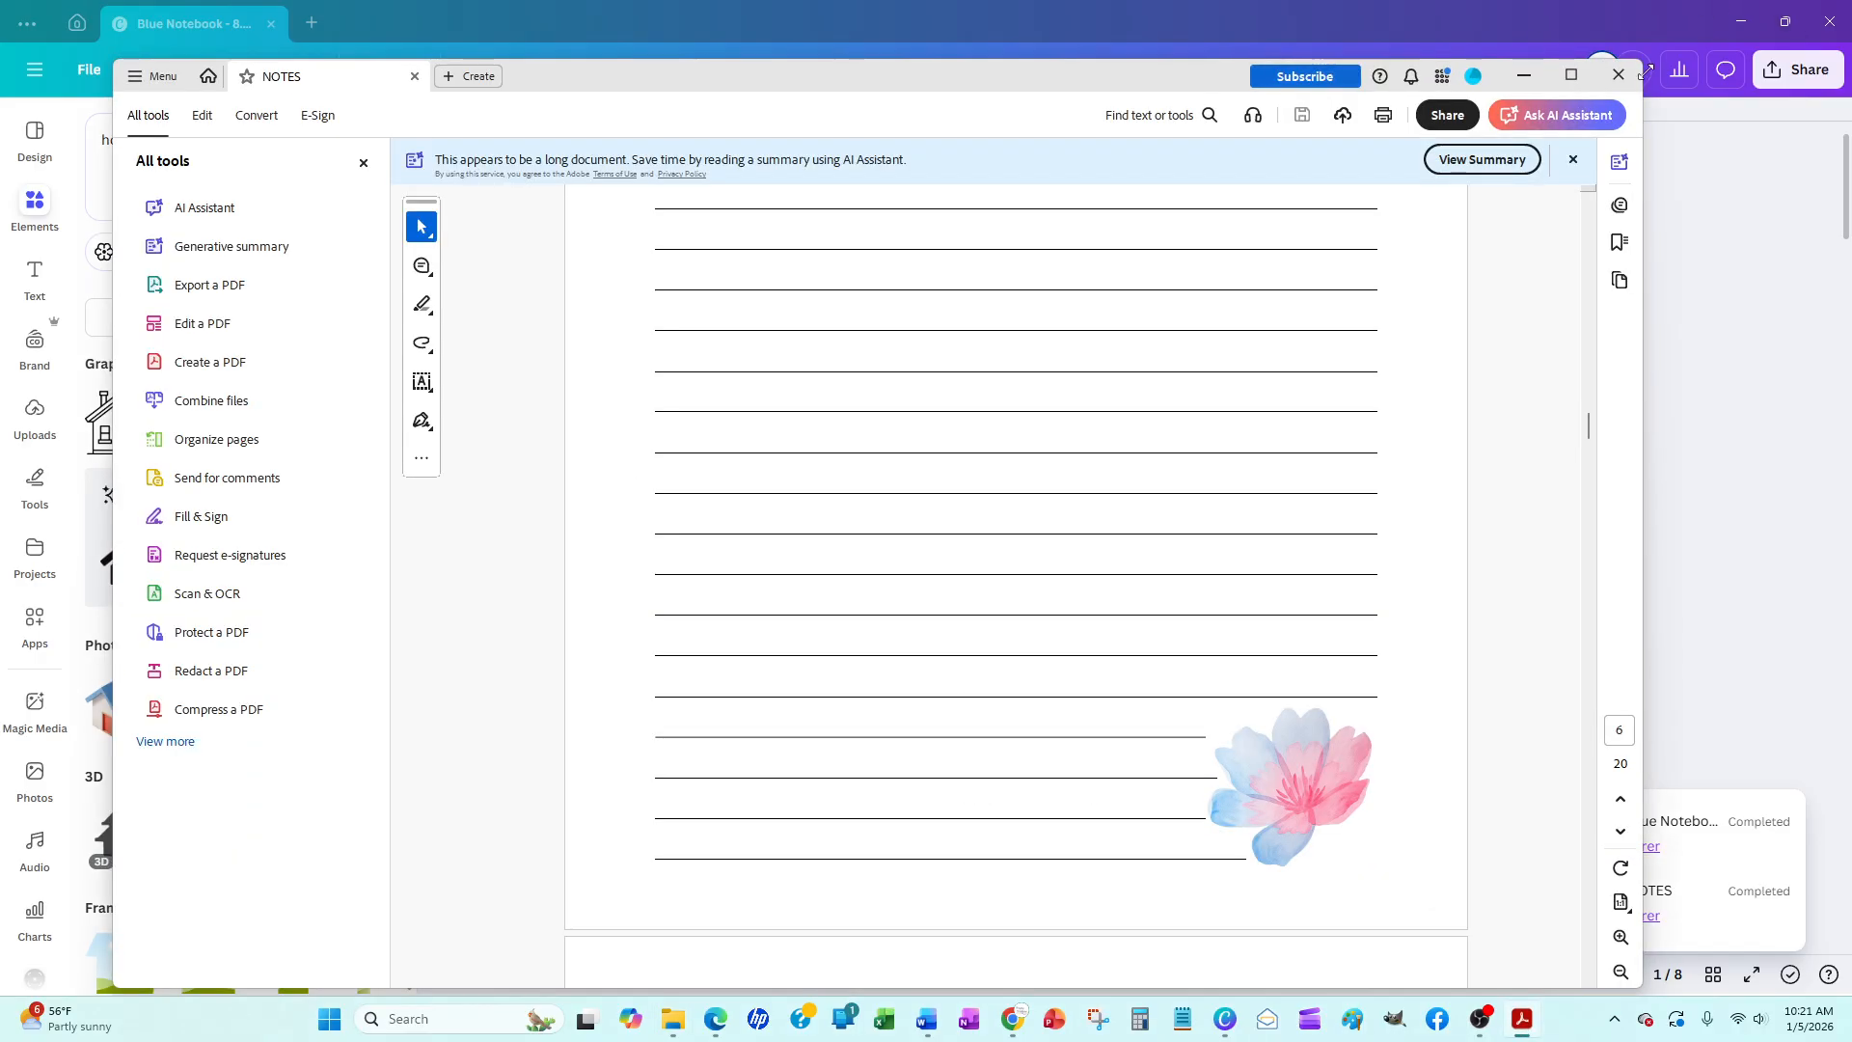
key("alt+F4")
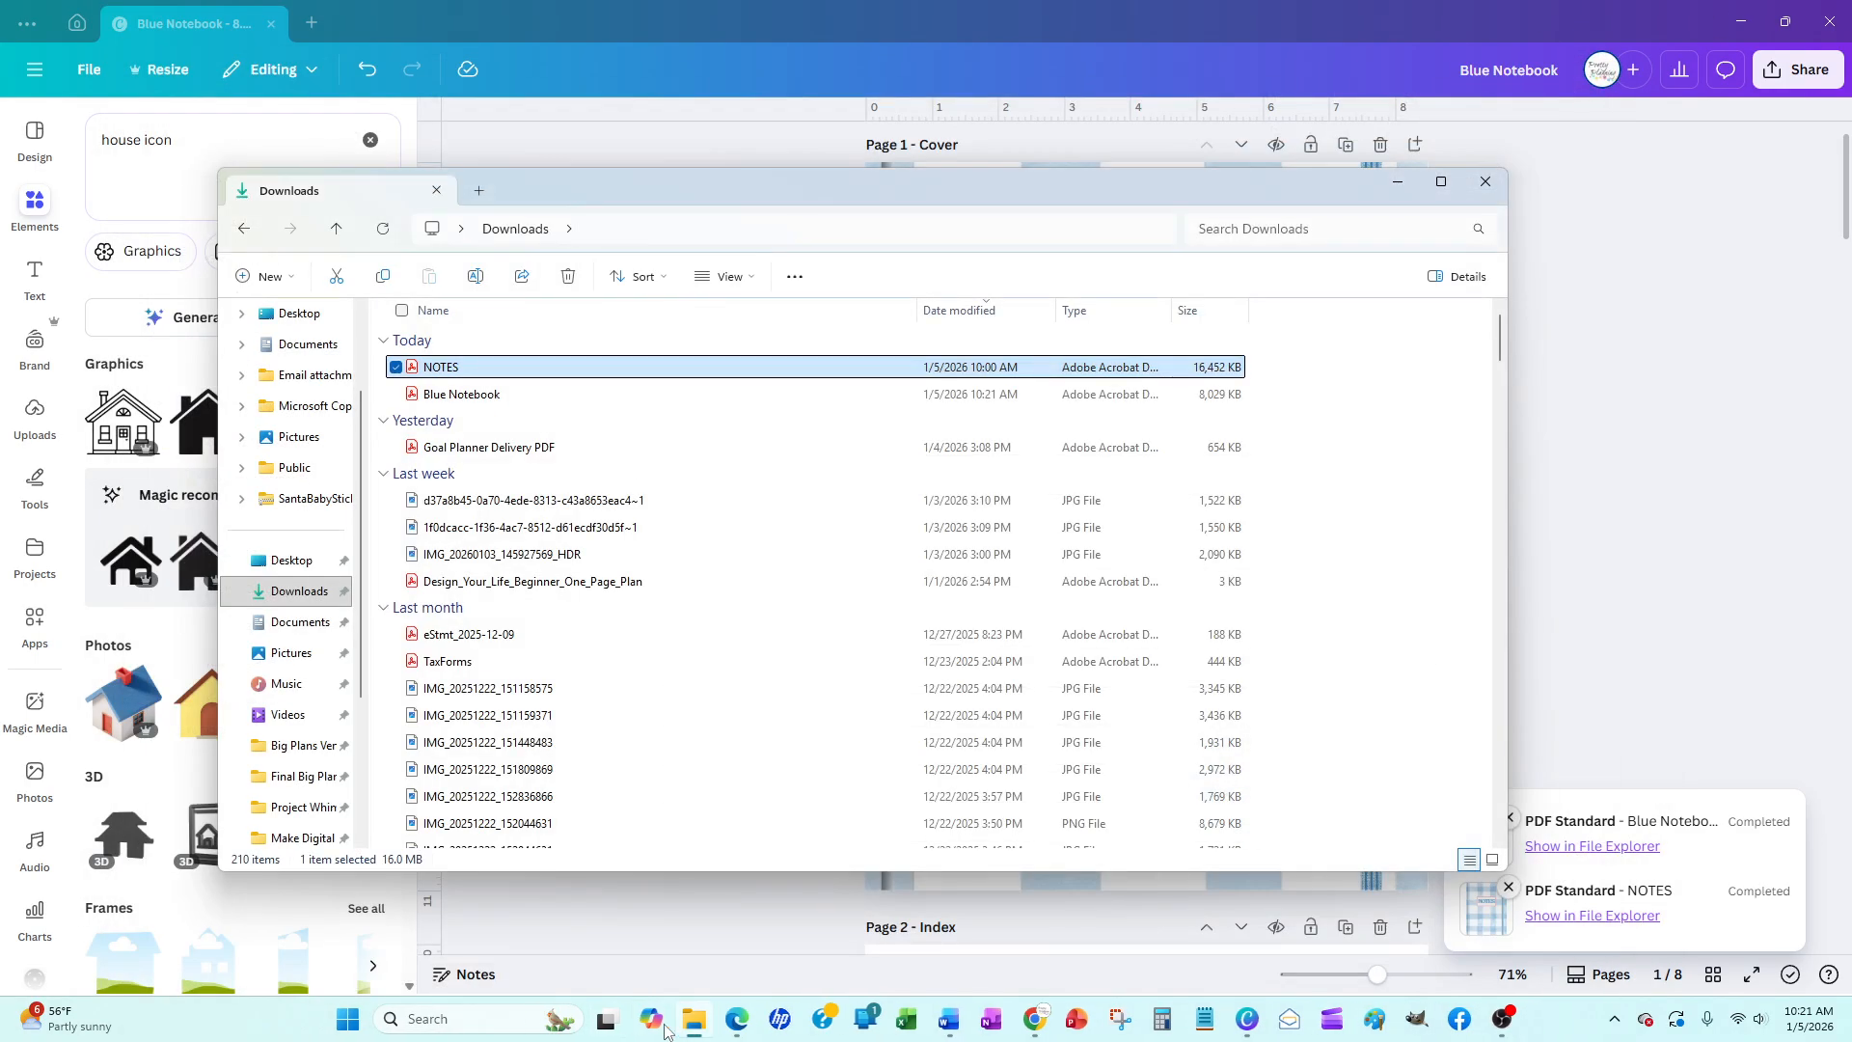
left_click(464, 398)
double_click(465, 398)
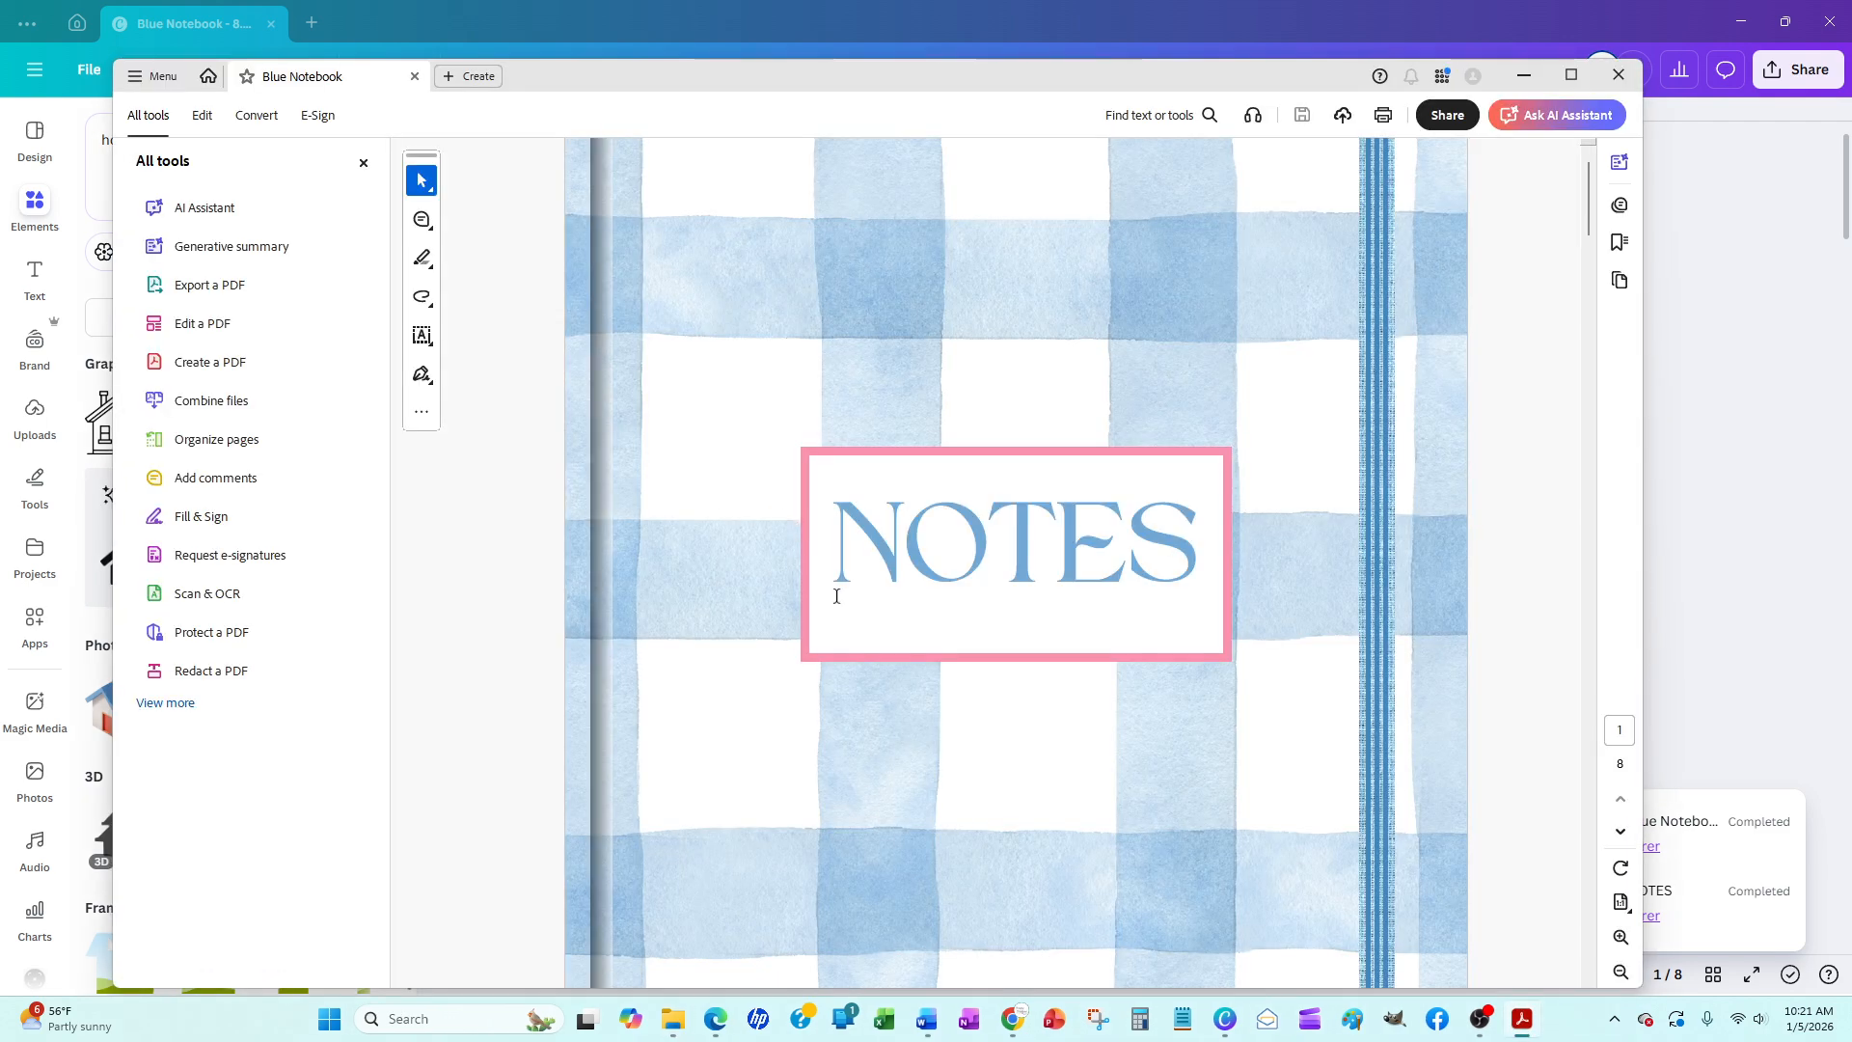
Look over the cover and index, and test the Section 1 link and that page's house icon back to the index
scroll(879, 326, "down", 4)
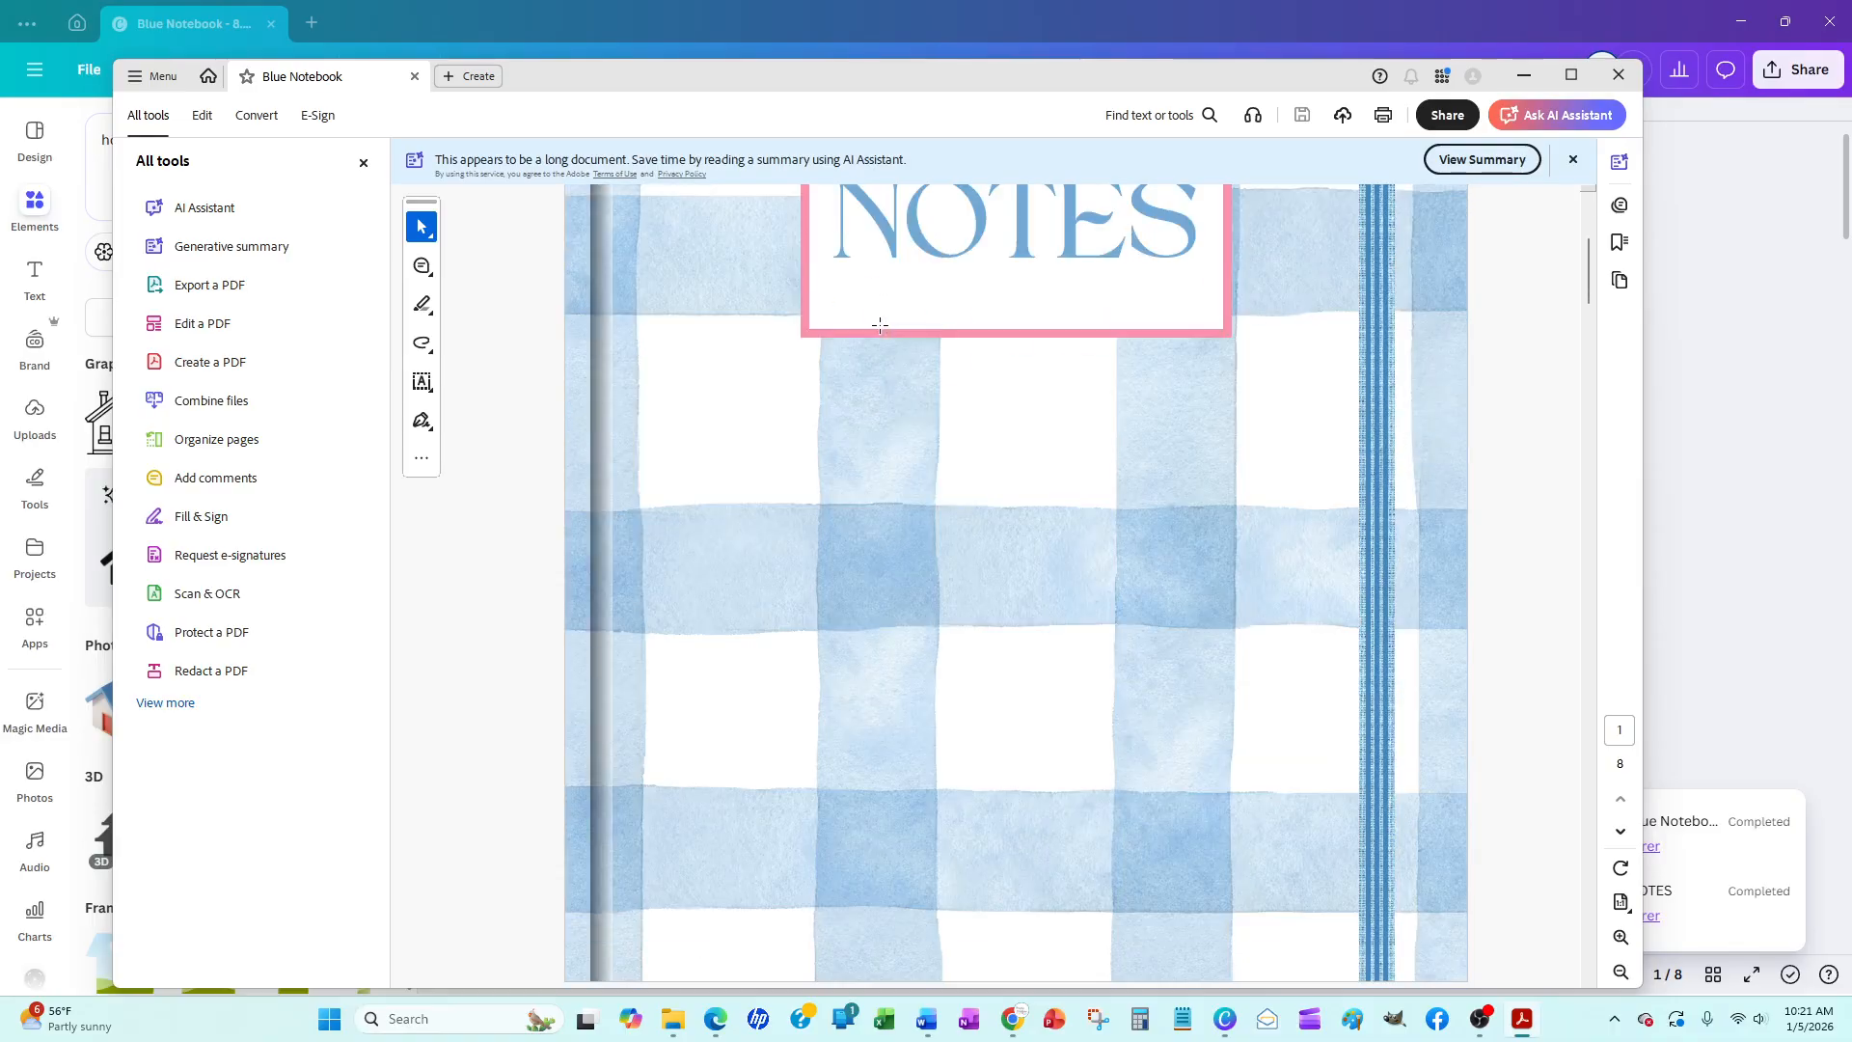
scroll(880, 326, "down", 10)
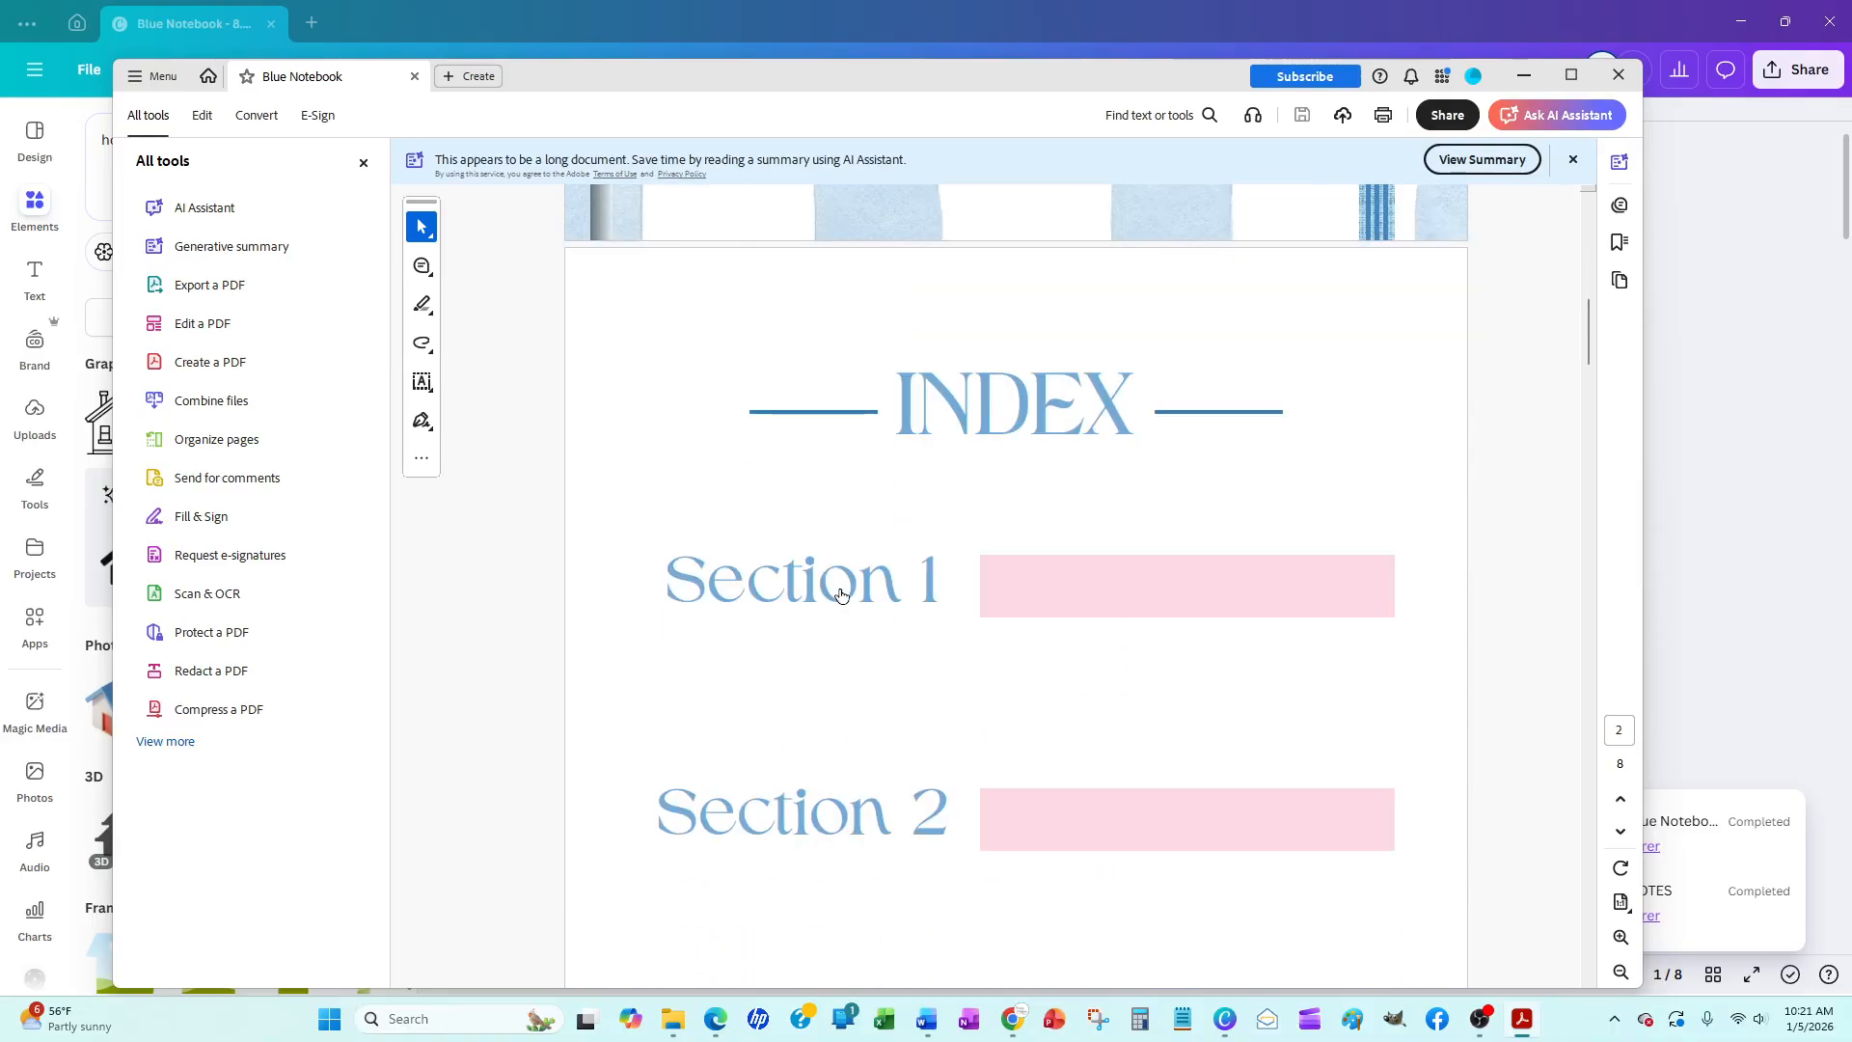
scroll(840, 594, "down", 5)
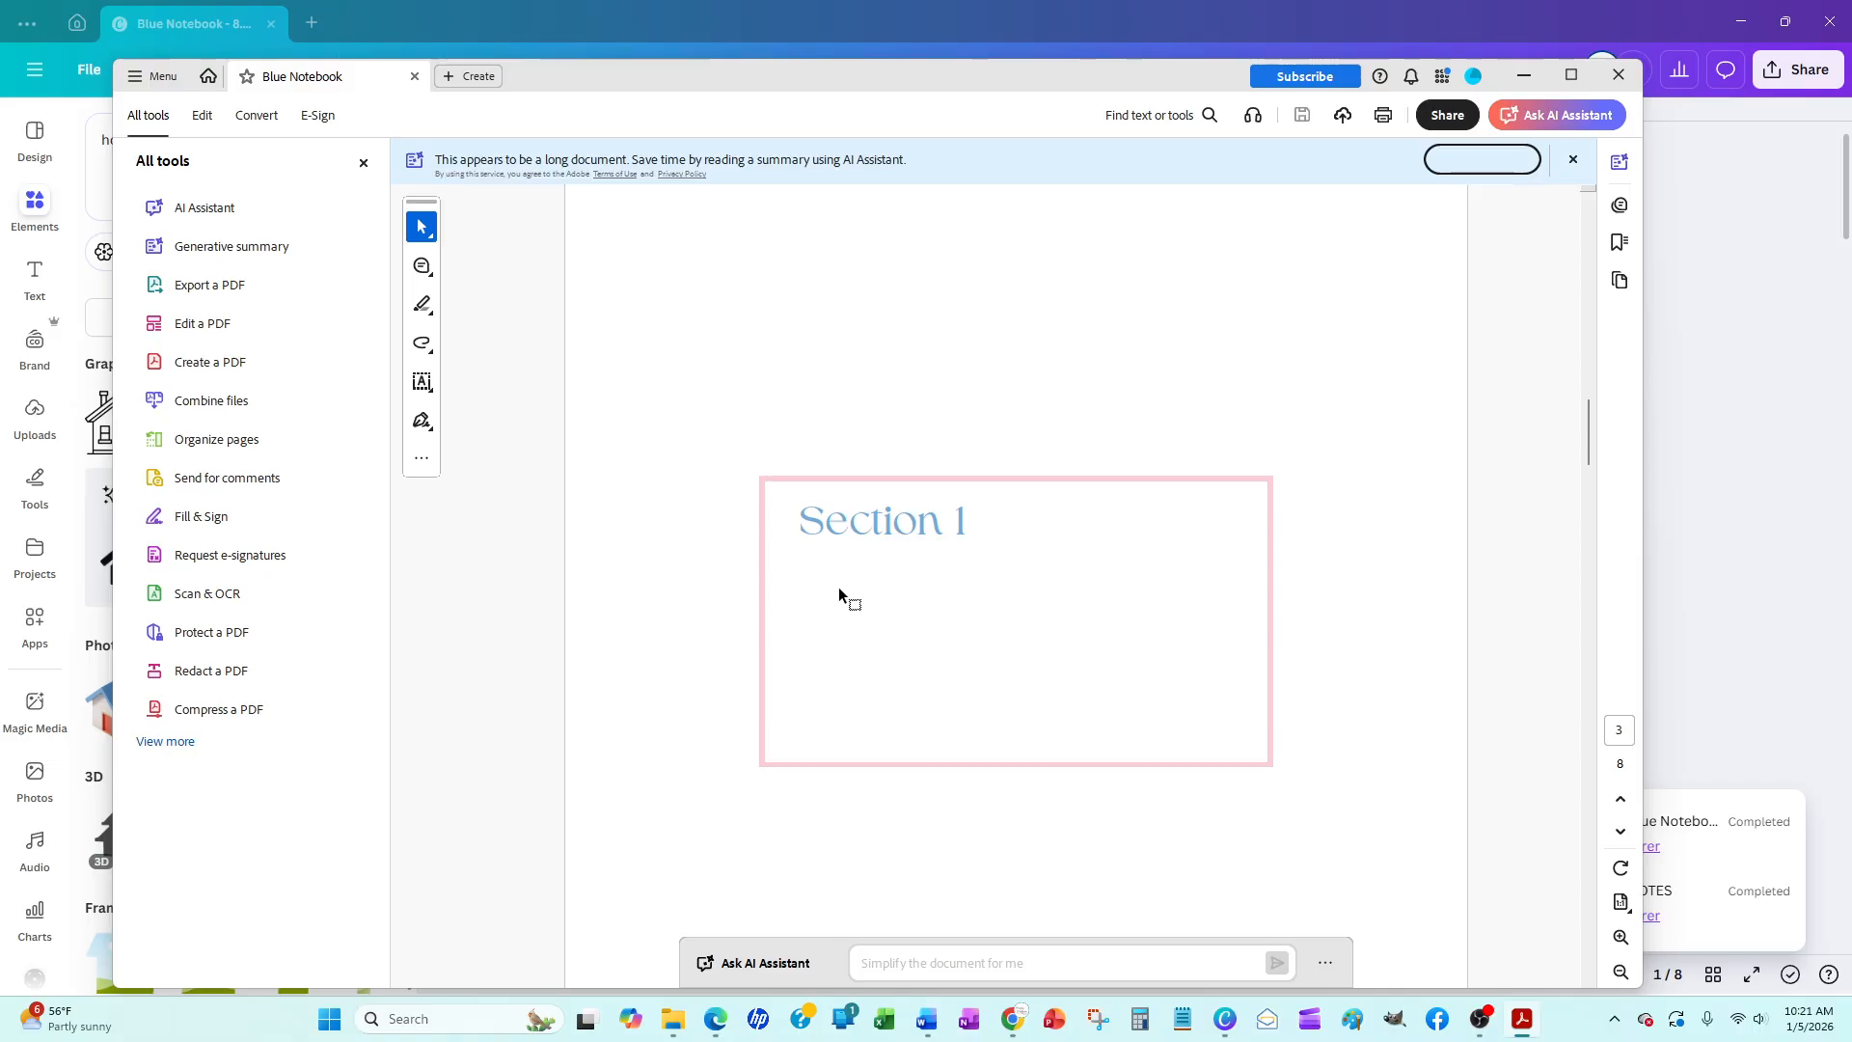
scroll(840, 594, "down", 3)
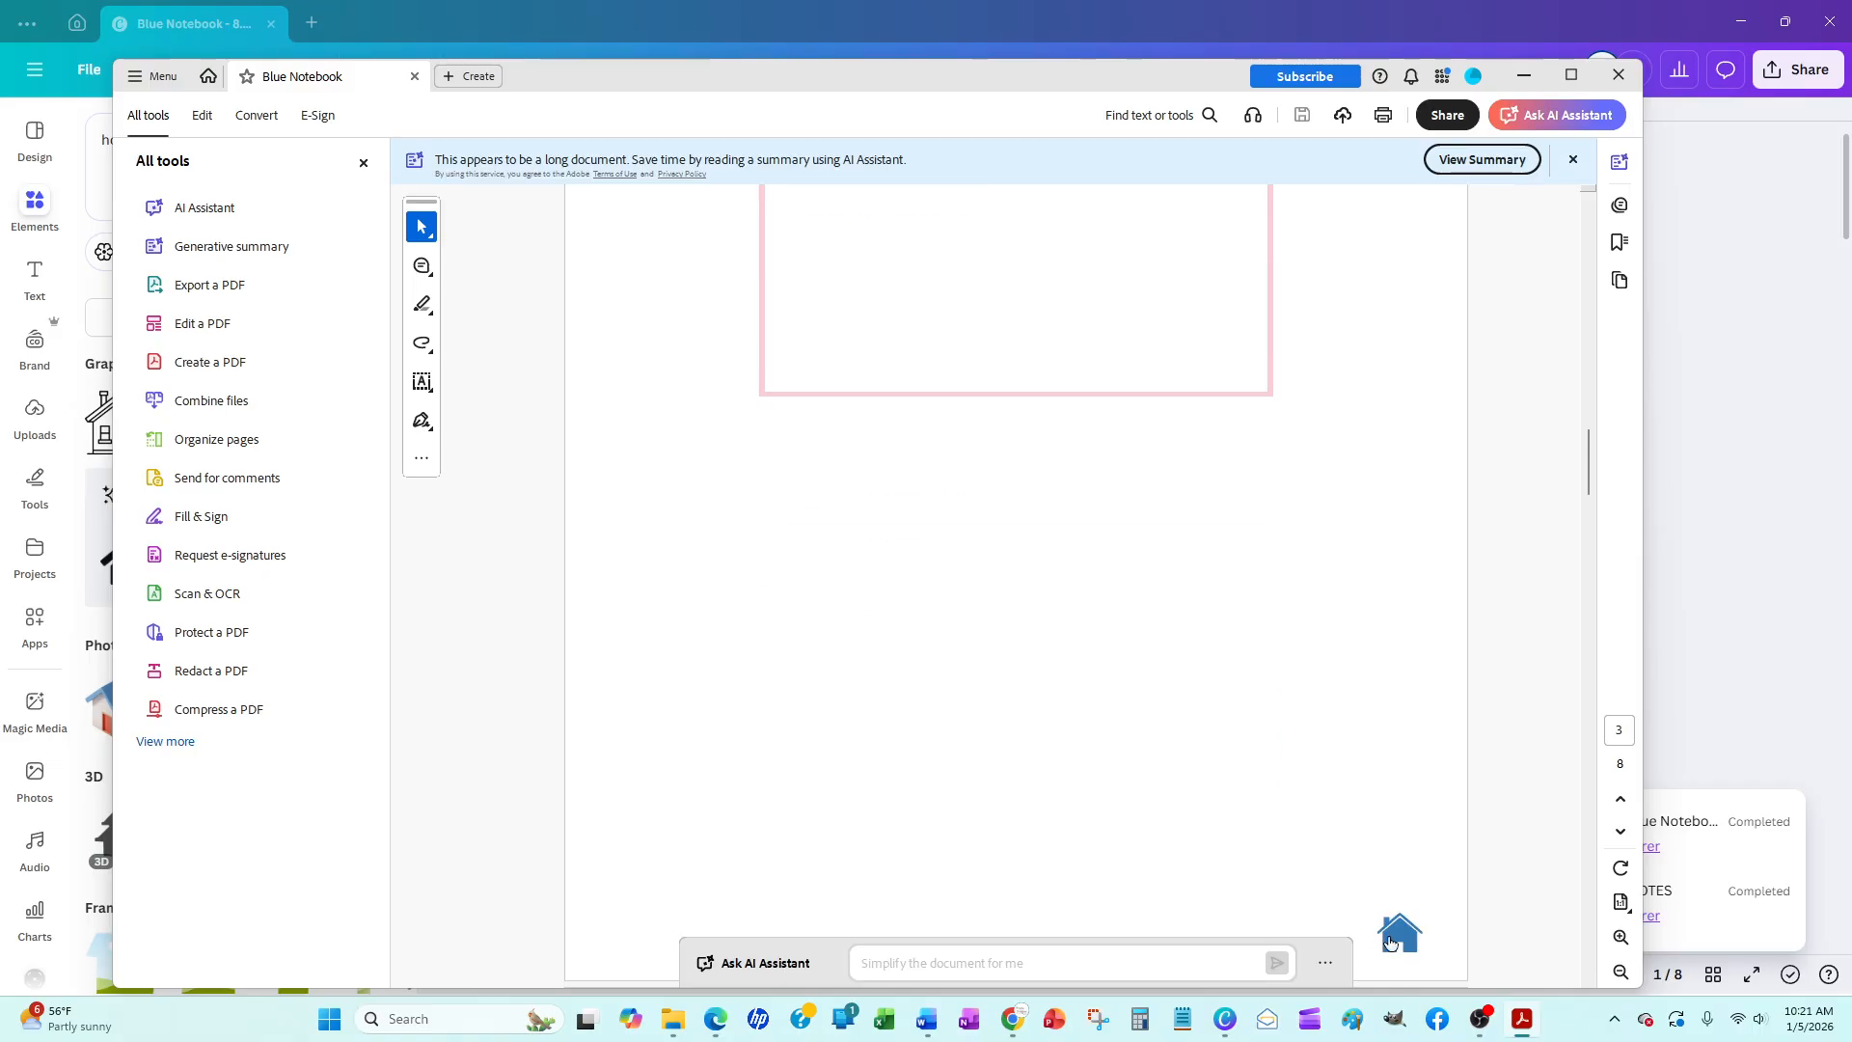
scroll(840, 594, "up", 8)
Test the Section 2 link on the index and return using the house icon on the Section 2 page
left_click(1100, 762)
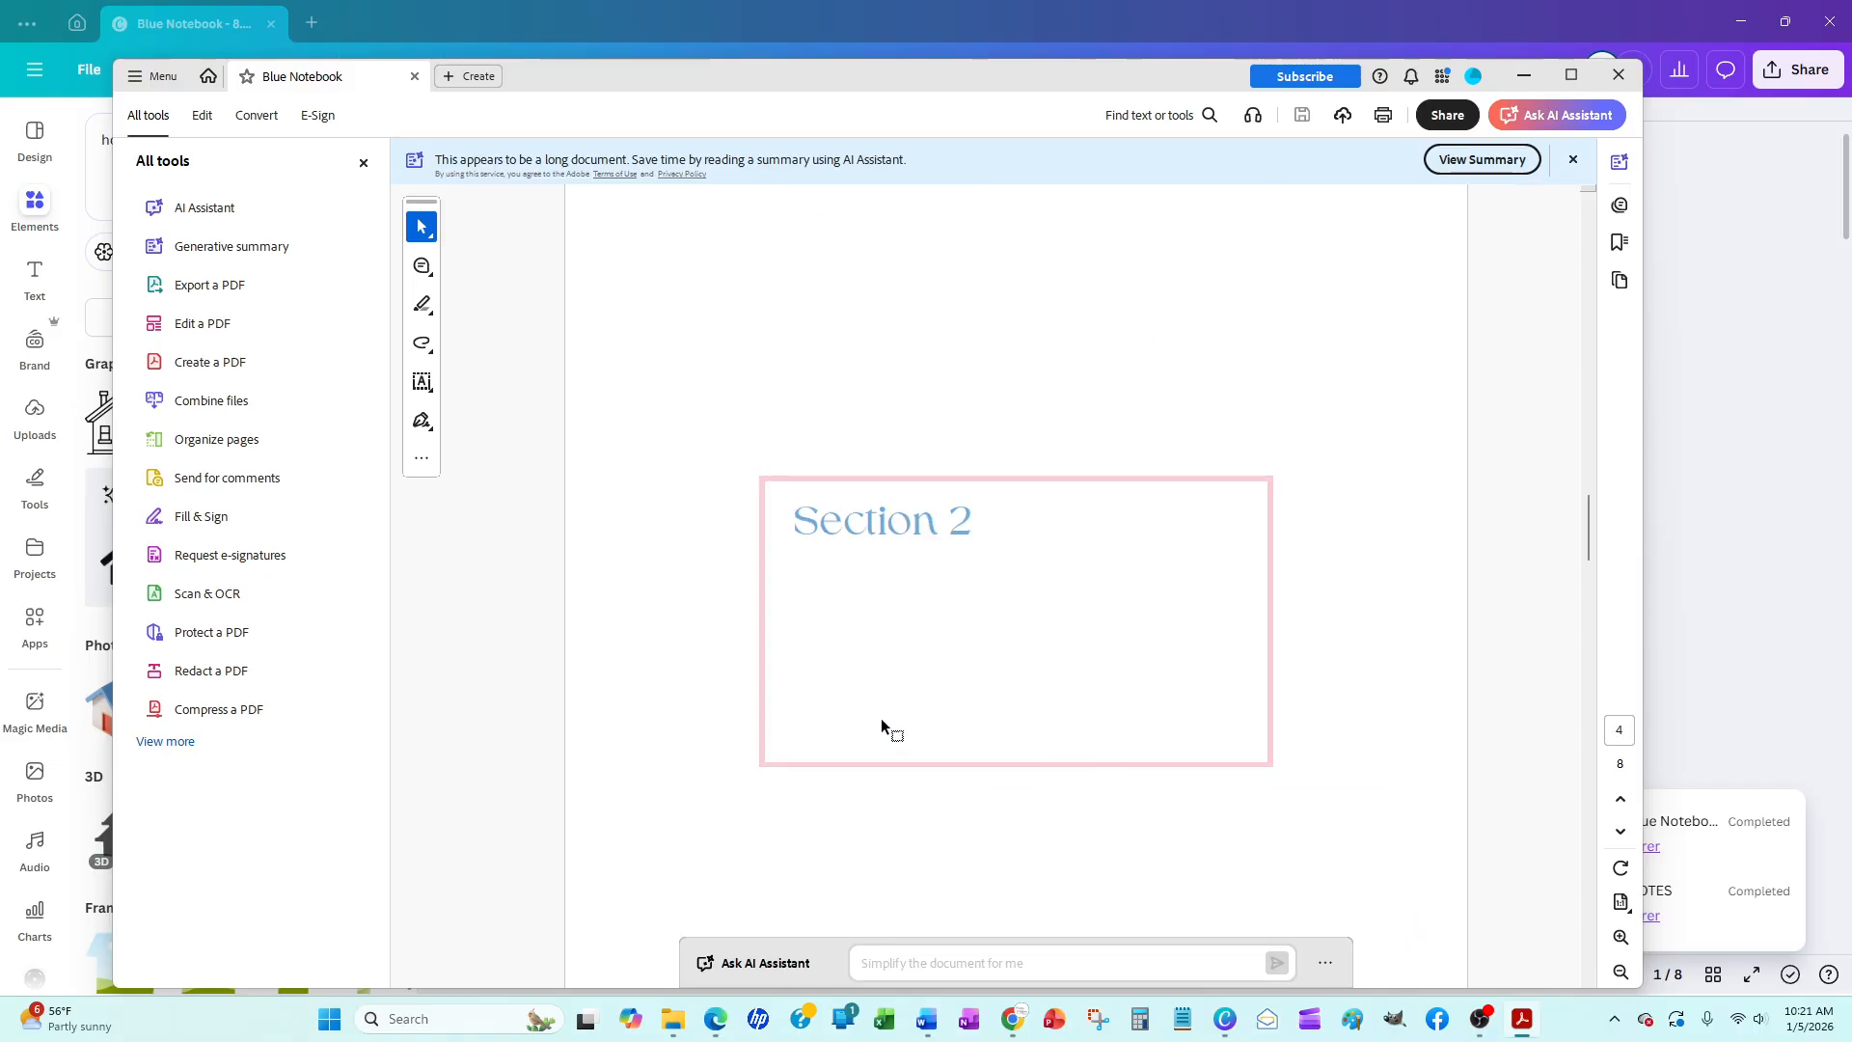
scroll(882, 716, "down", 4)
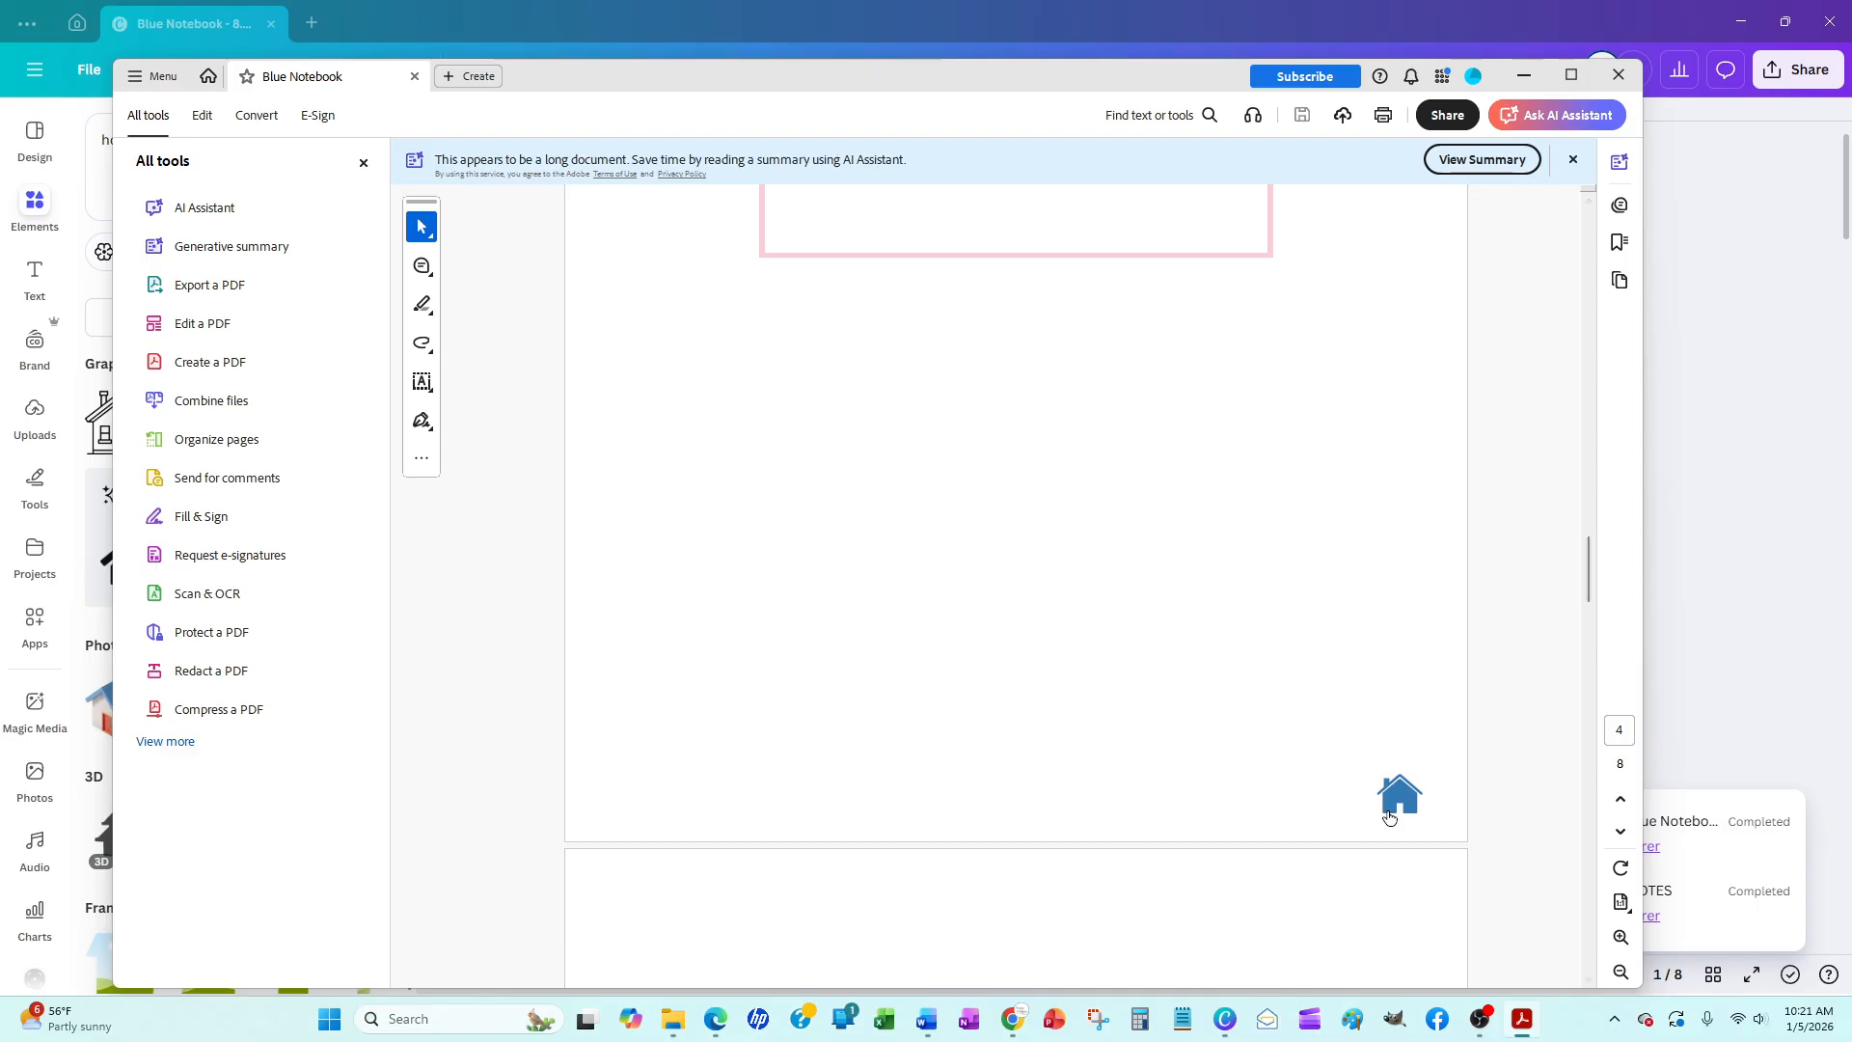
left_click(1389, 807)
Test the Section 3 link on the index and return using the house icon on the Section 3 page
scroll(877, 571, "down", 3)
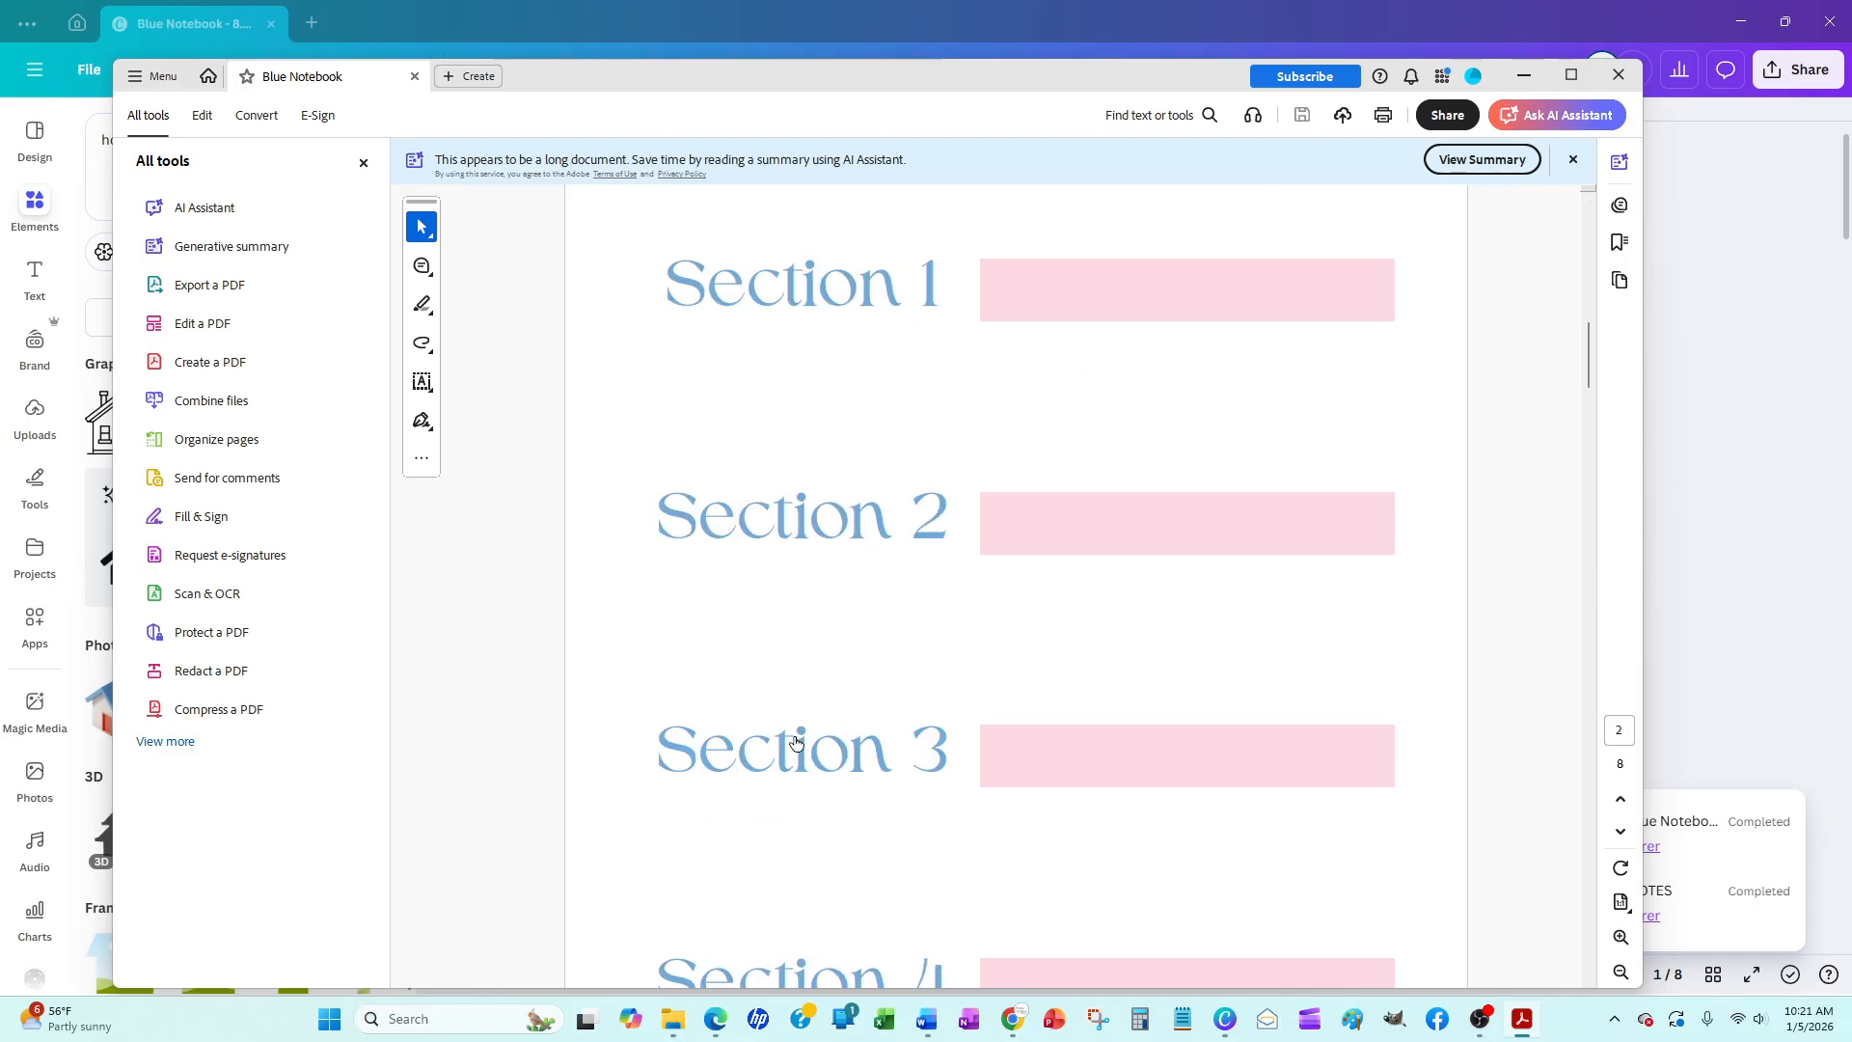
left_click(796, 744)
scroll(888, 766, "down", 4)
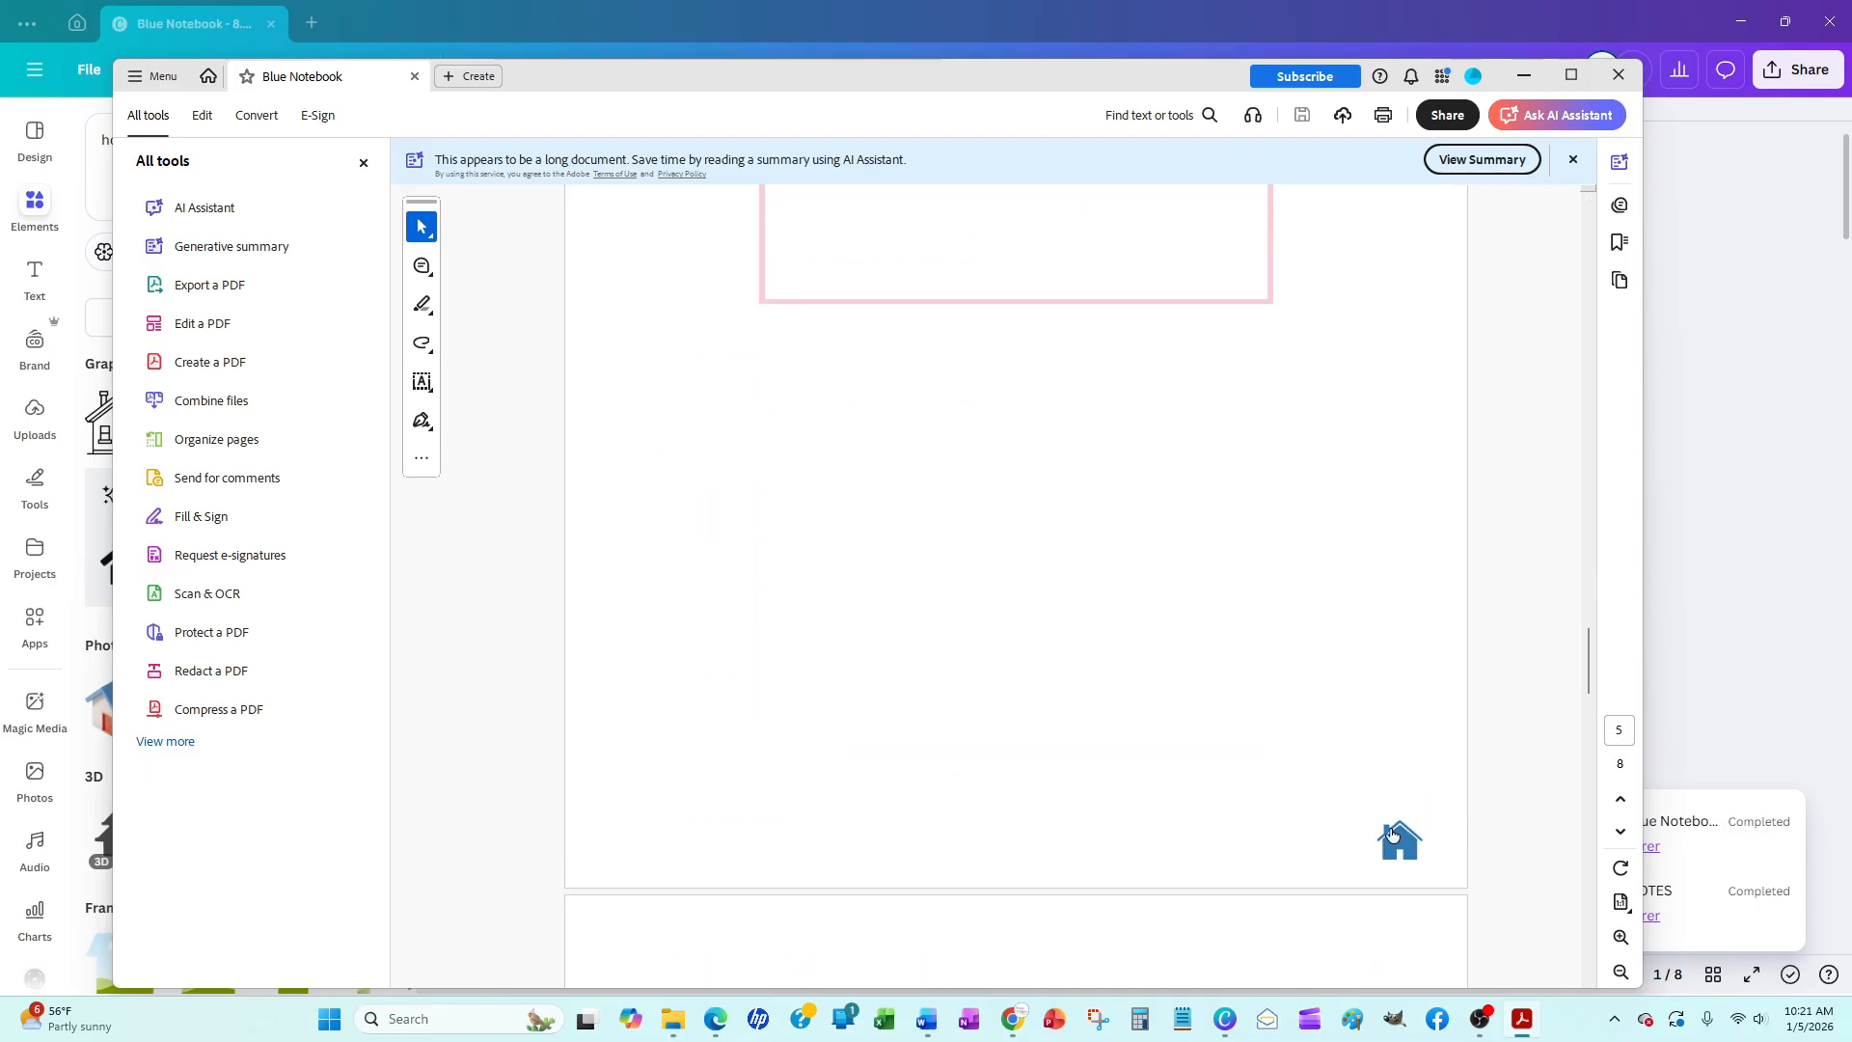
left_click(1397, 838)
Test the Section 4 link at the end of the index page
scroll(965, 656, "down", 3)
scroll(797, 641, "down", 3)
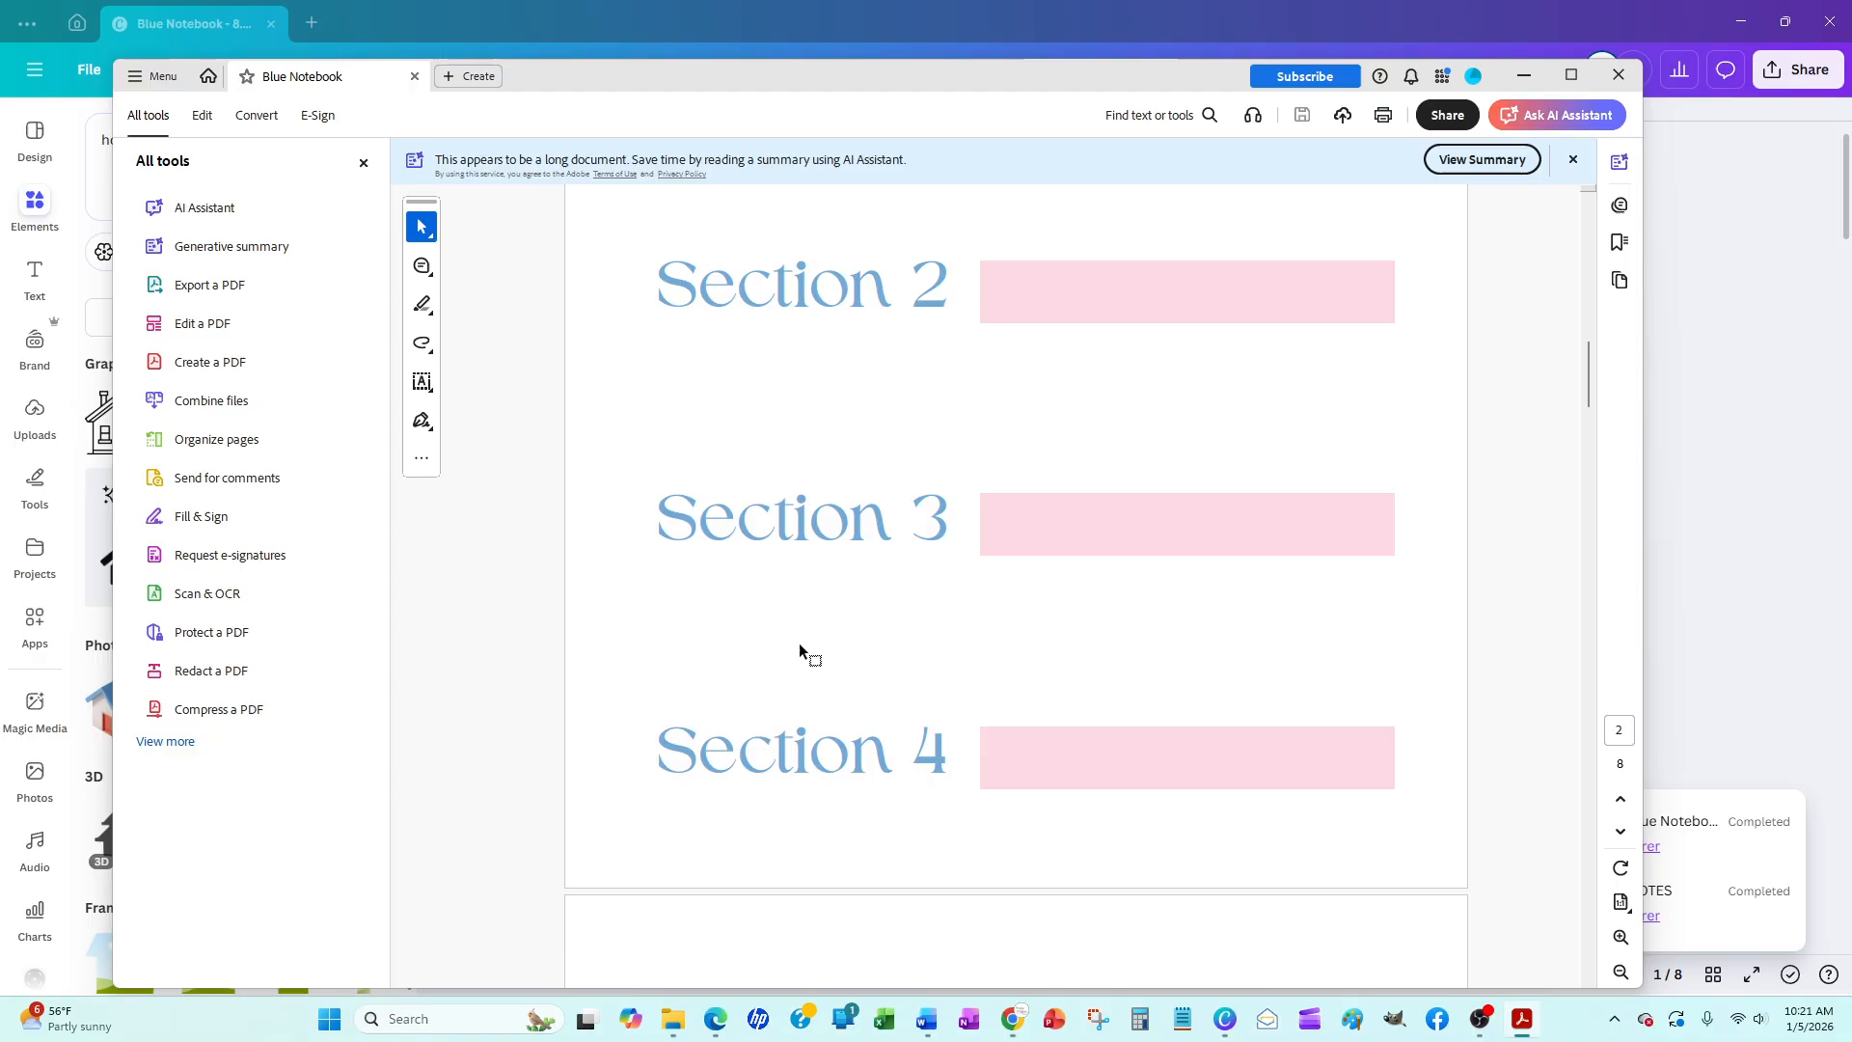
left_click(794, 752)
Examine the lined notes page and the Section 4 and Section 3 pages, checking the layout and house icons
scroll(831, 738, "down", 4)
scroll(834, 738, "down", 8)
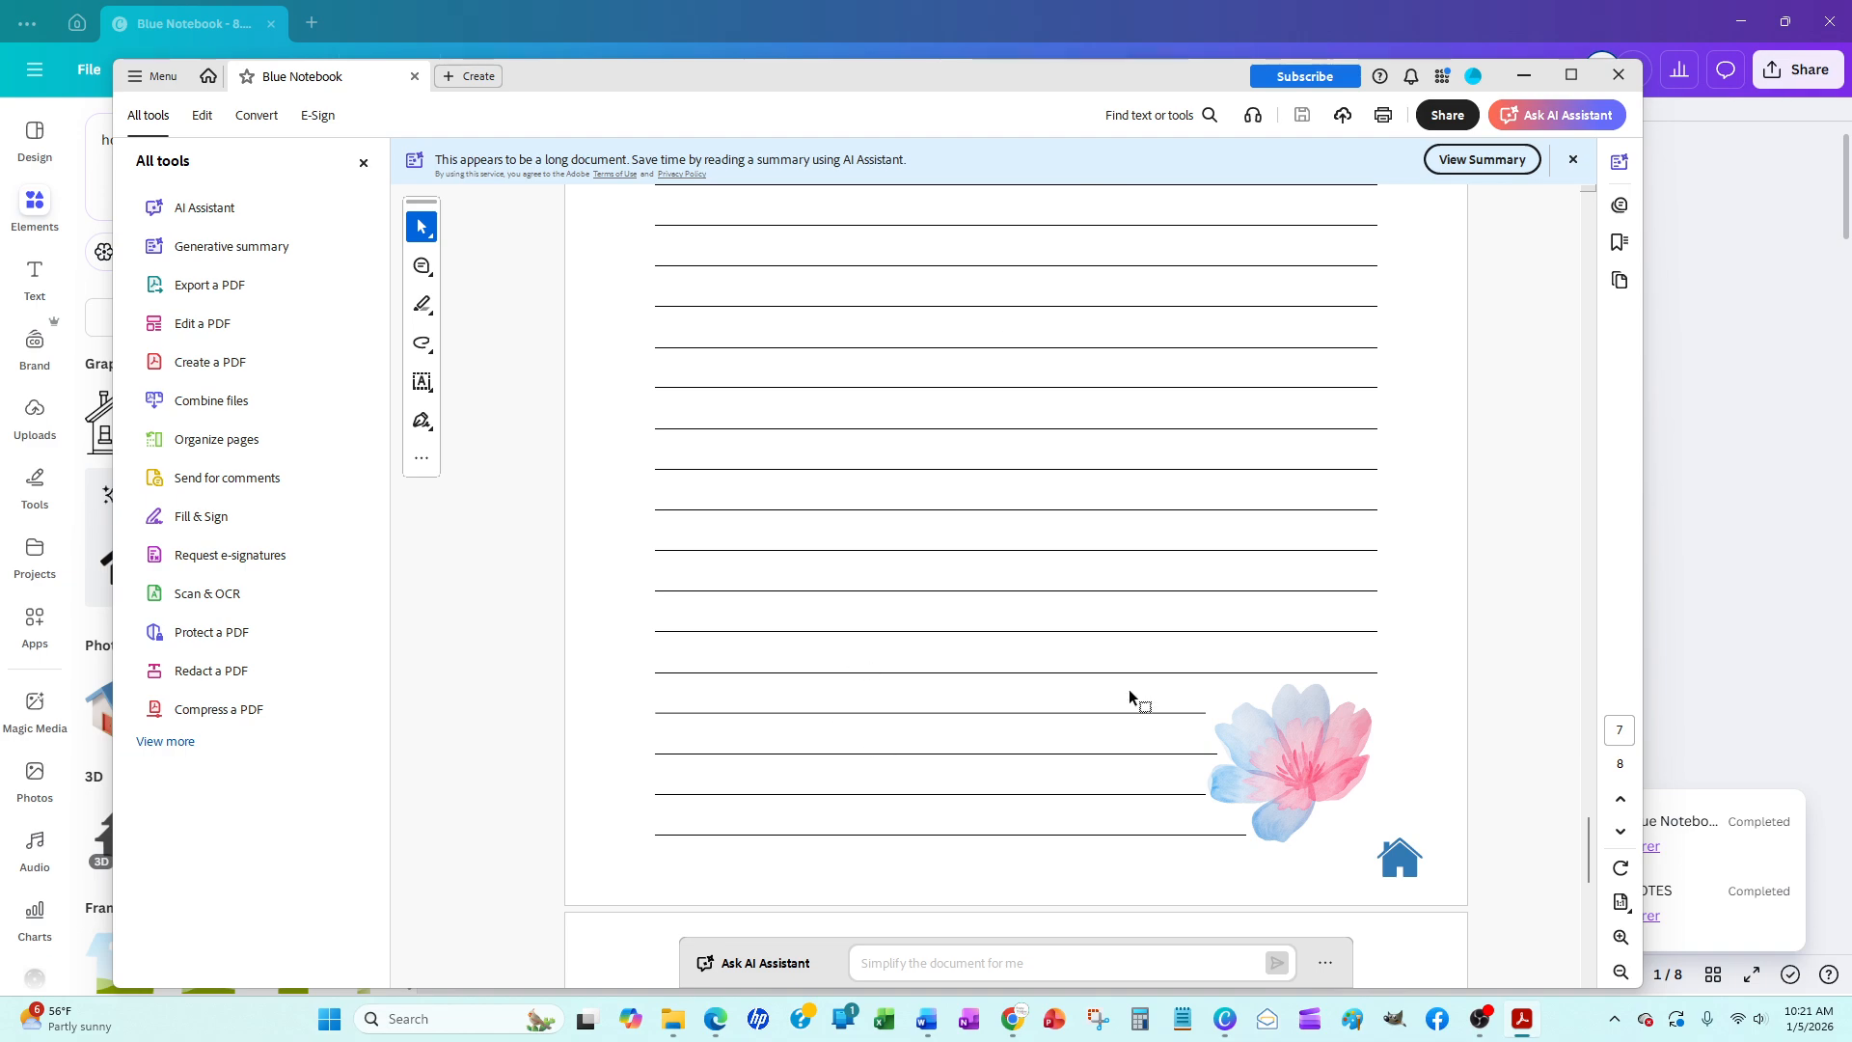
scroll(1050, 625, "up", 3)
scroll(1050, 623, "up", 15)
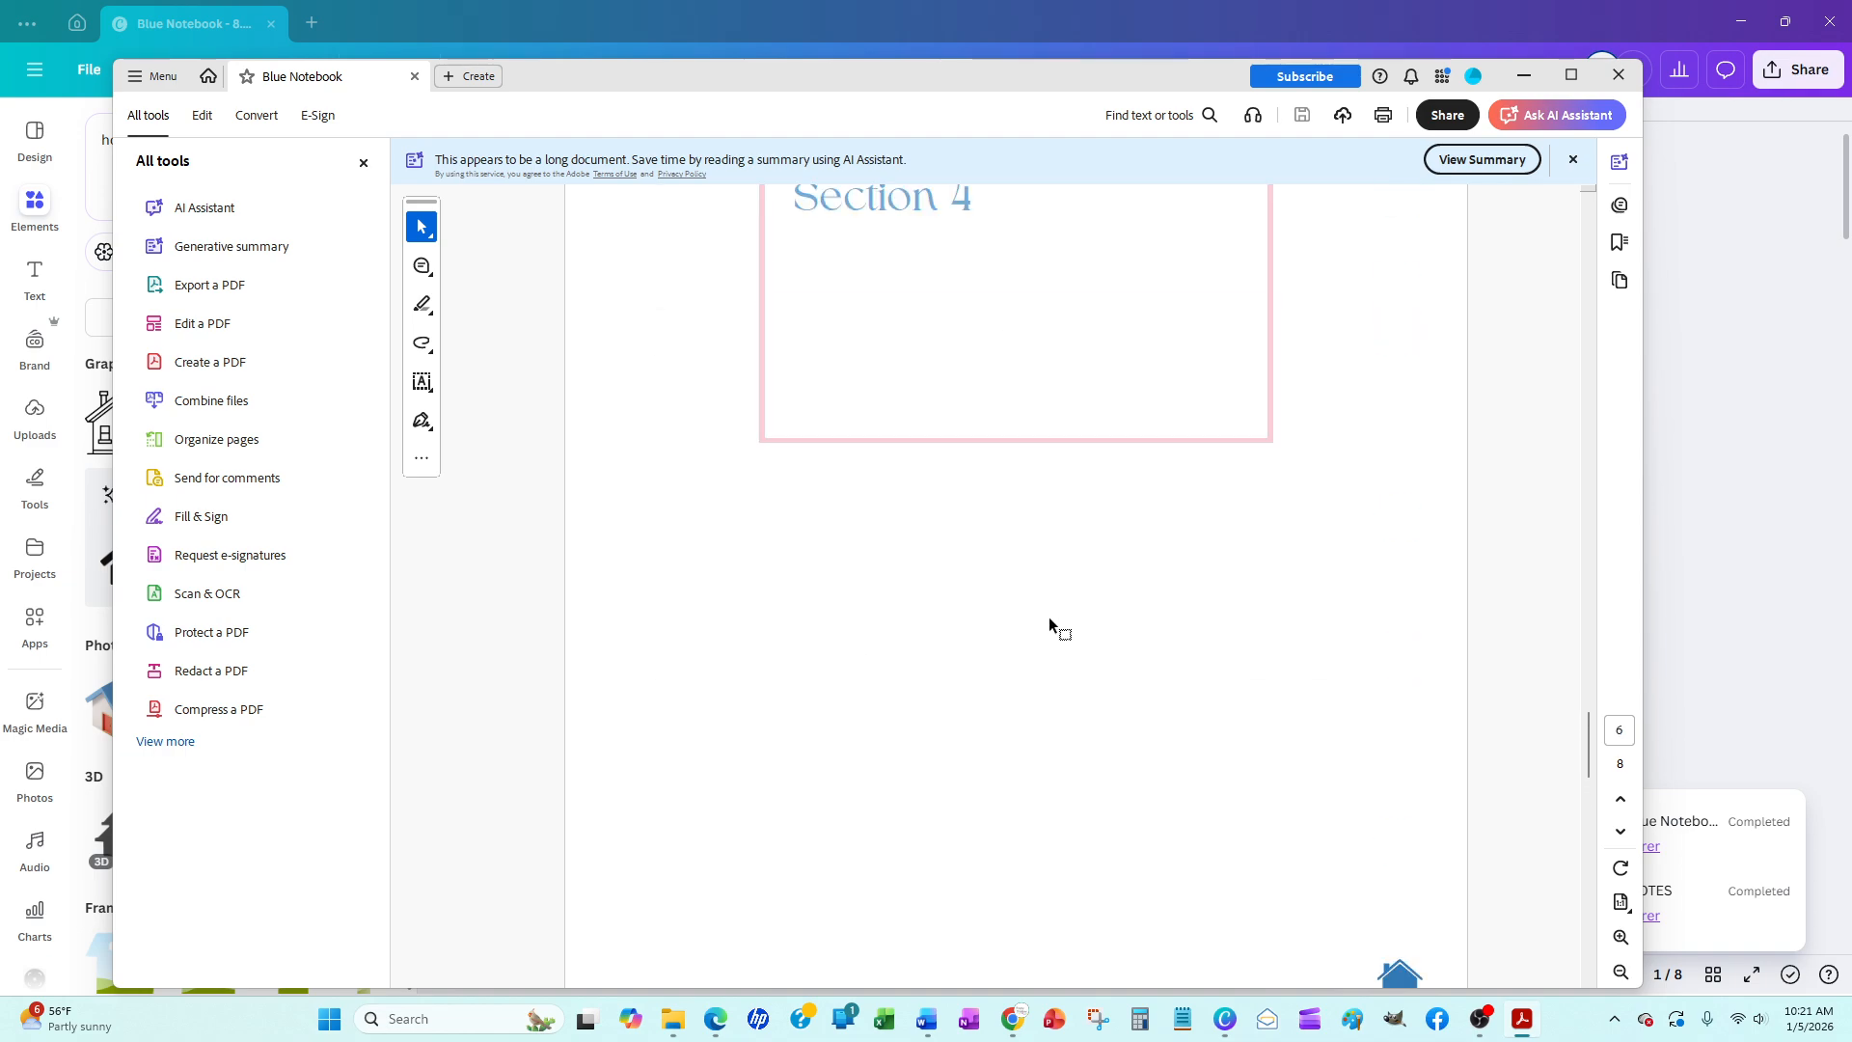
scroll(1050, 622, "up", 3)
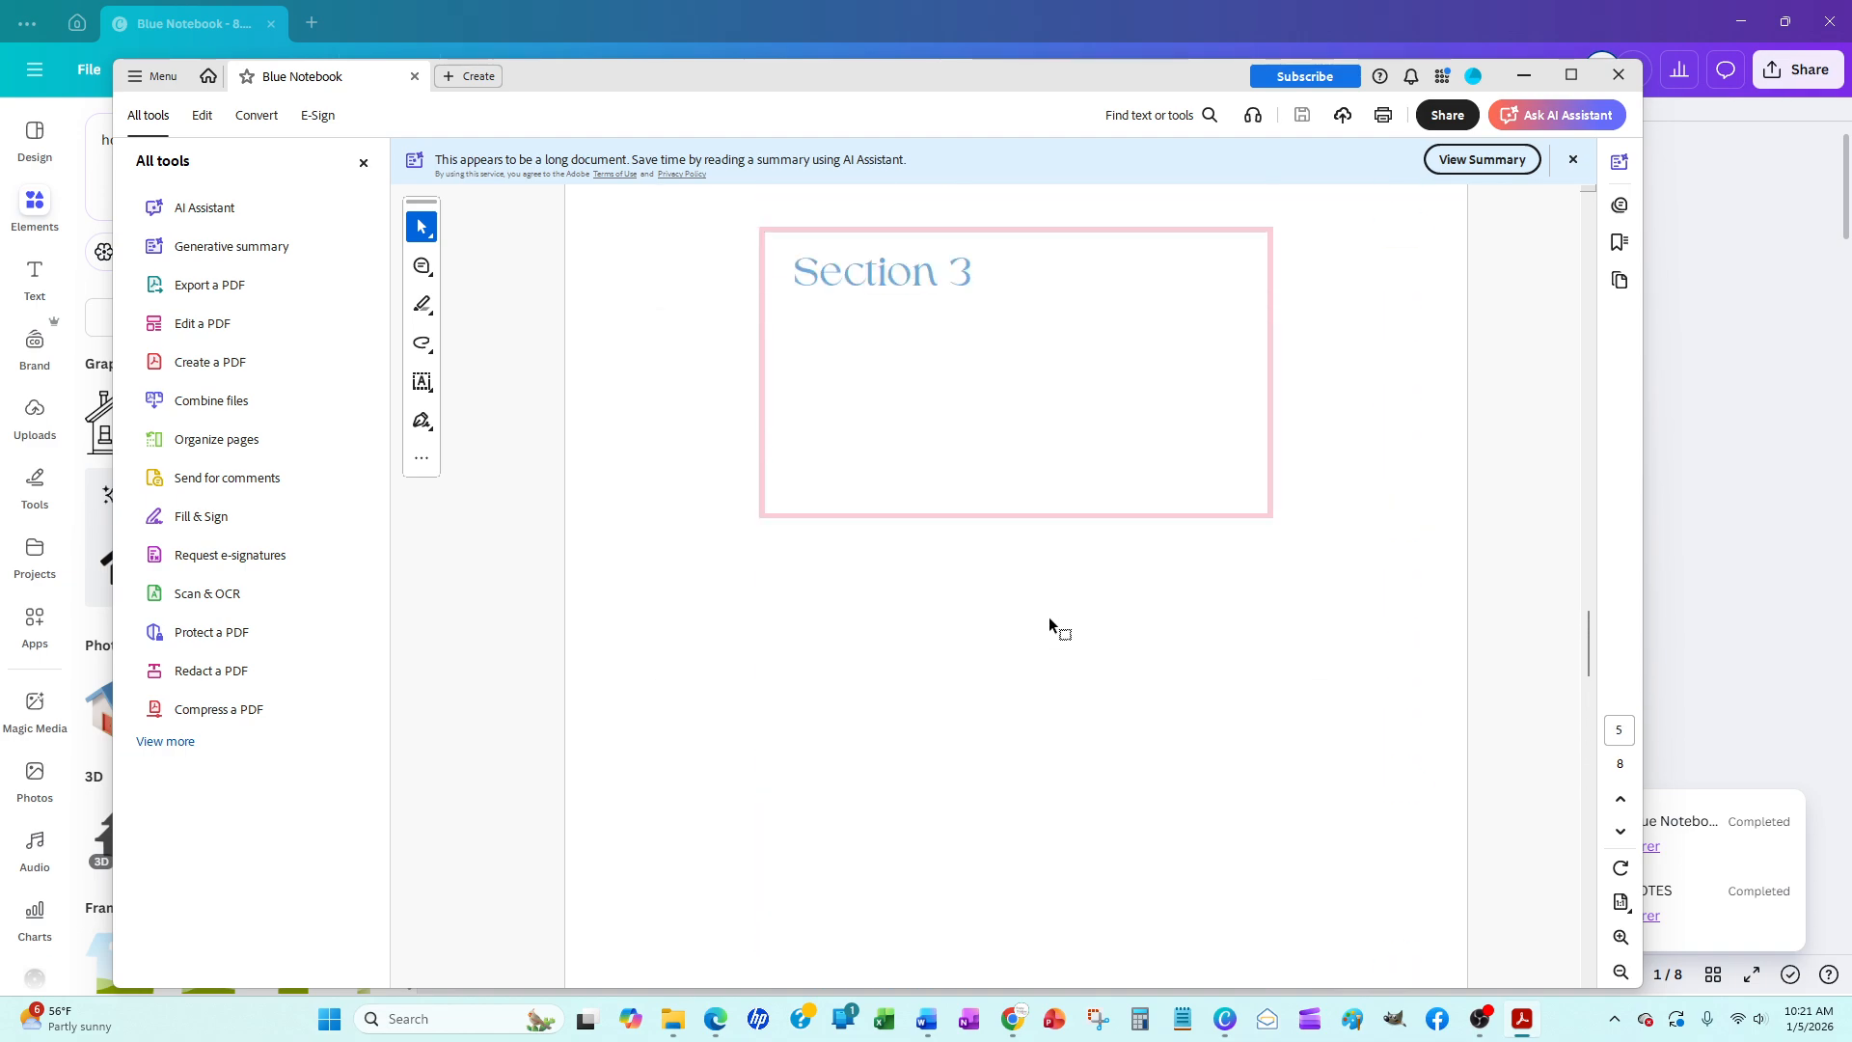
scroll(1049, 622, "up", 1)
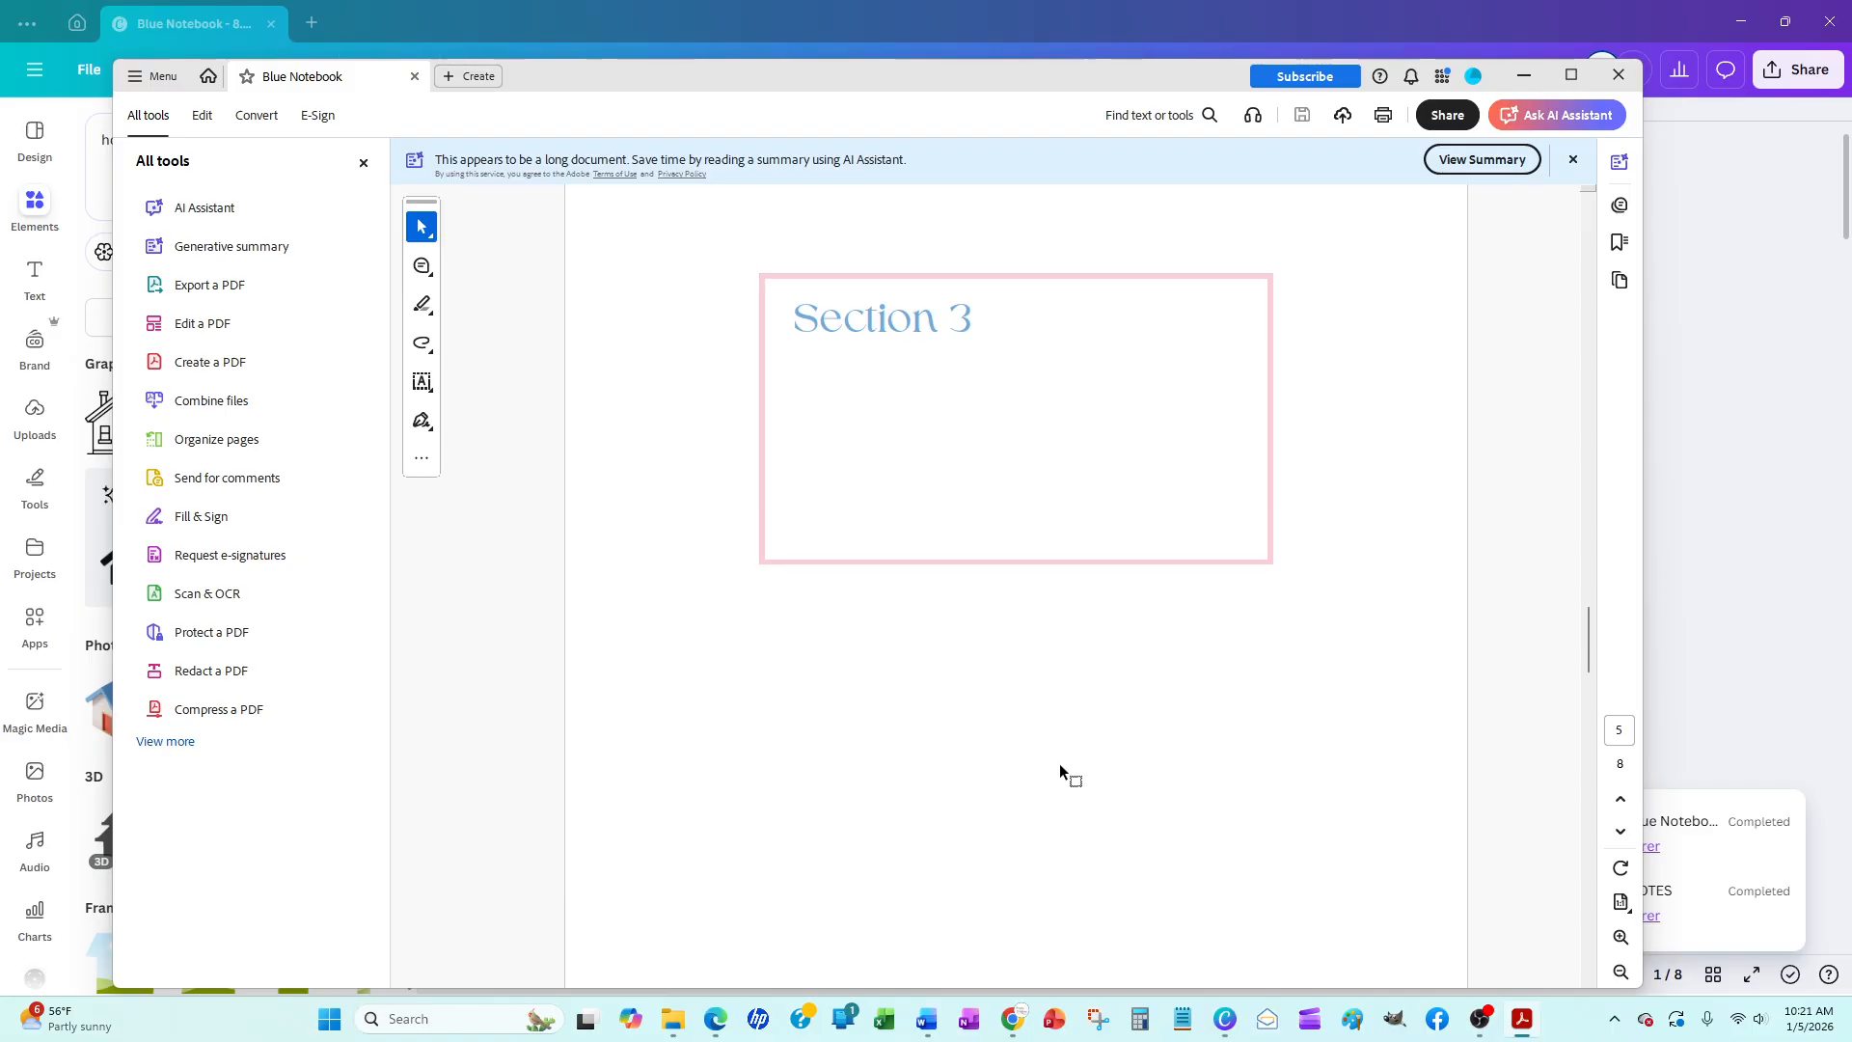
scroll(1059, 762, "up", 6)
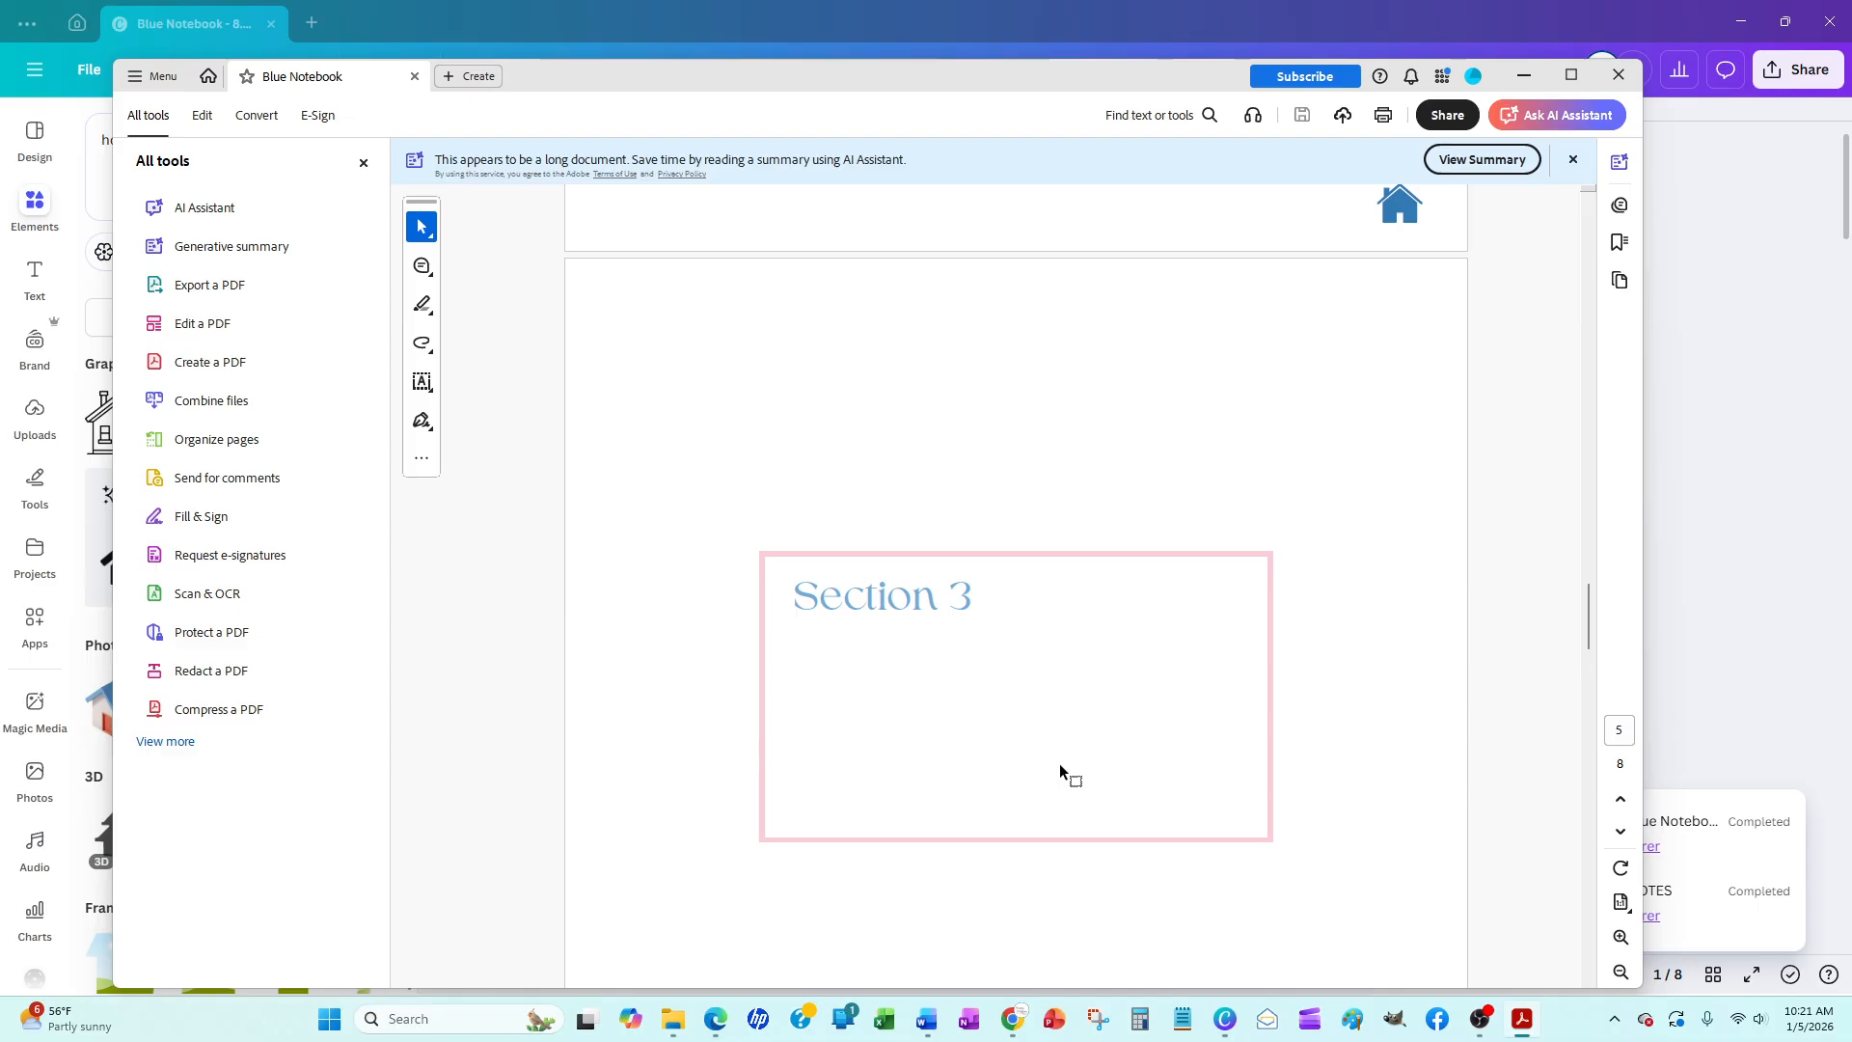
scroll(1059, 762, "up", 5)
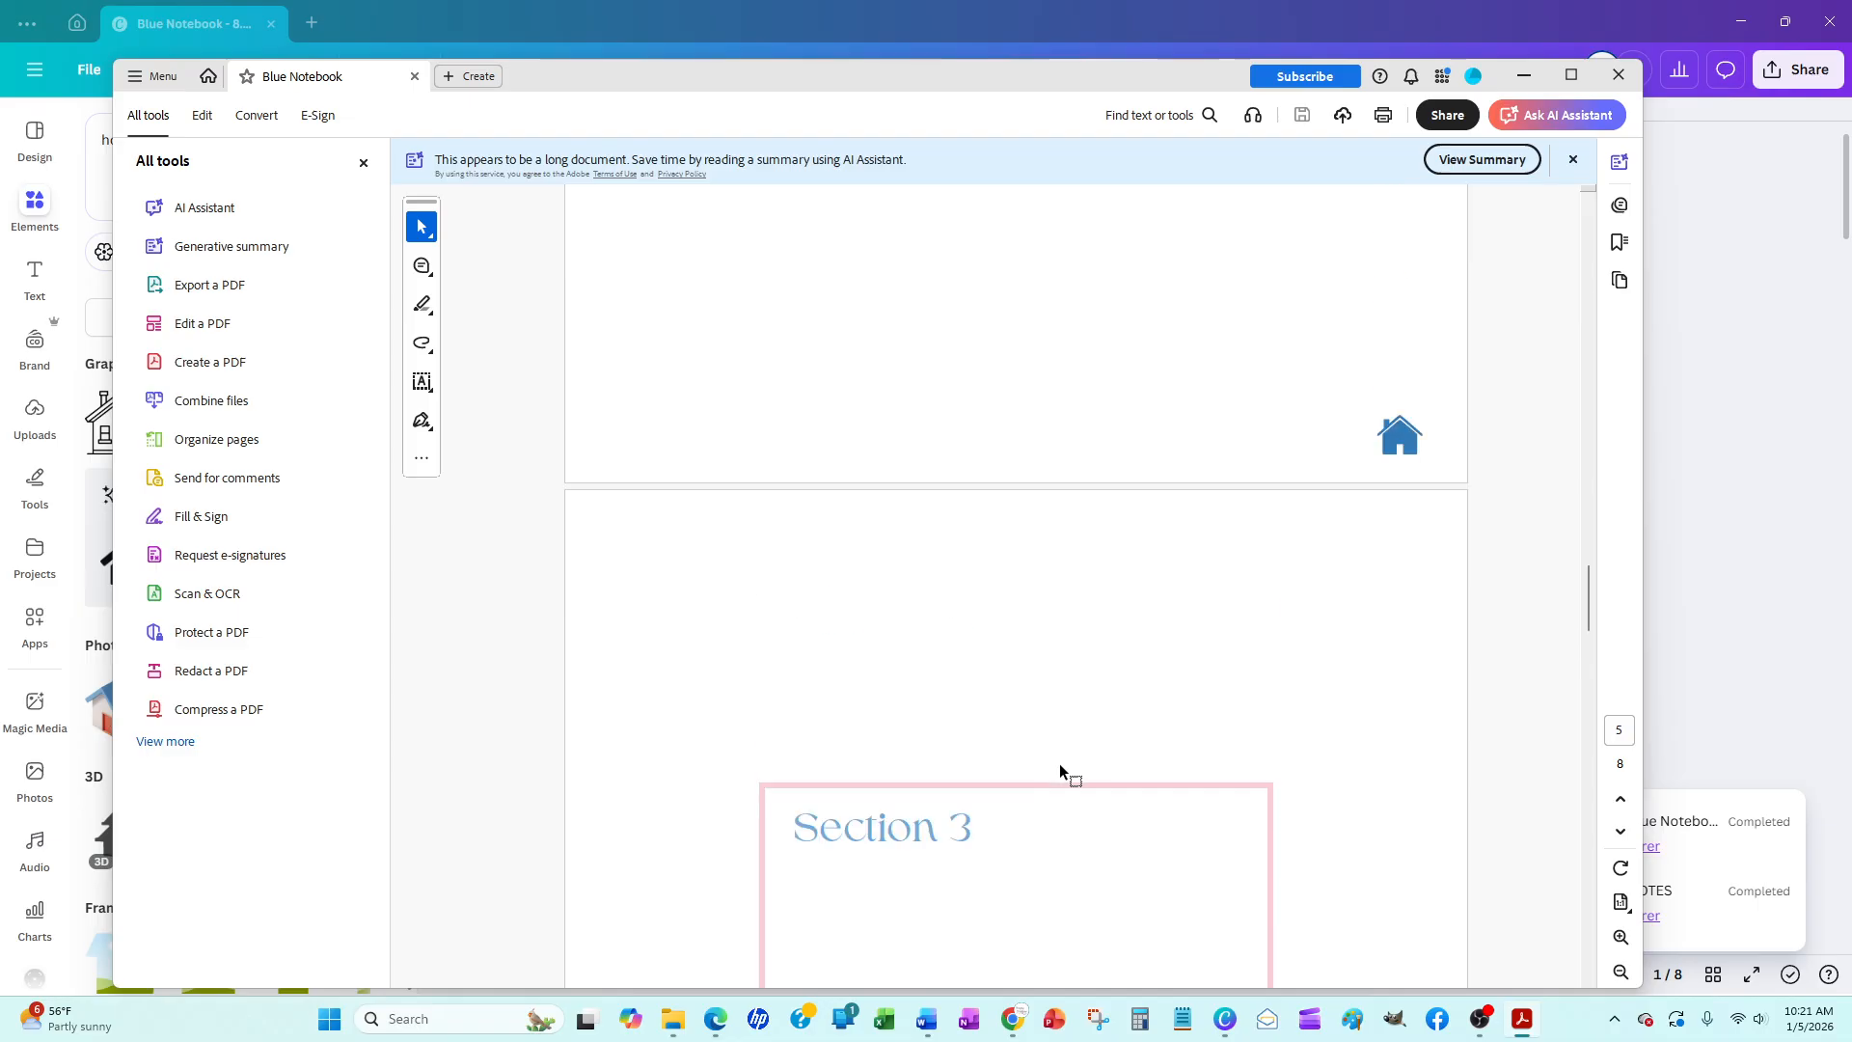